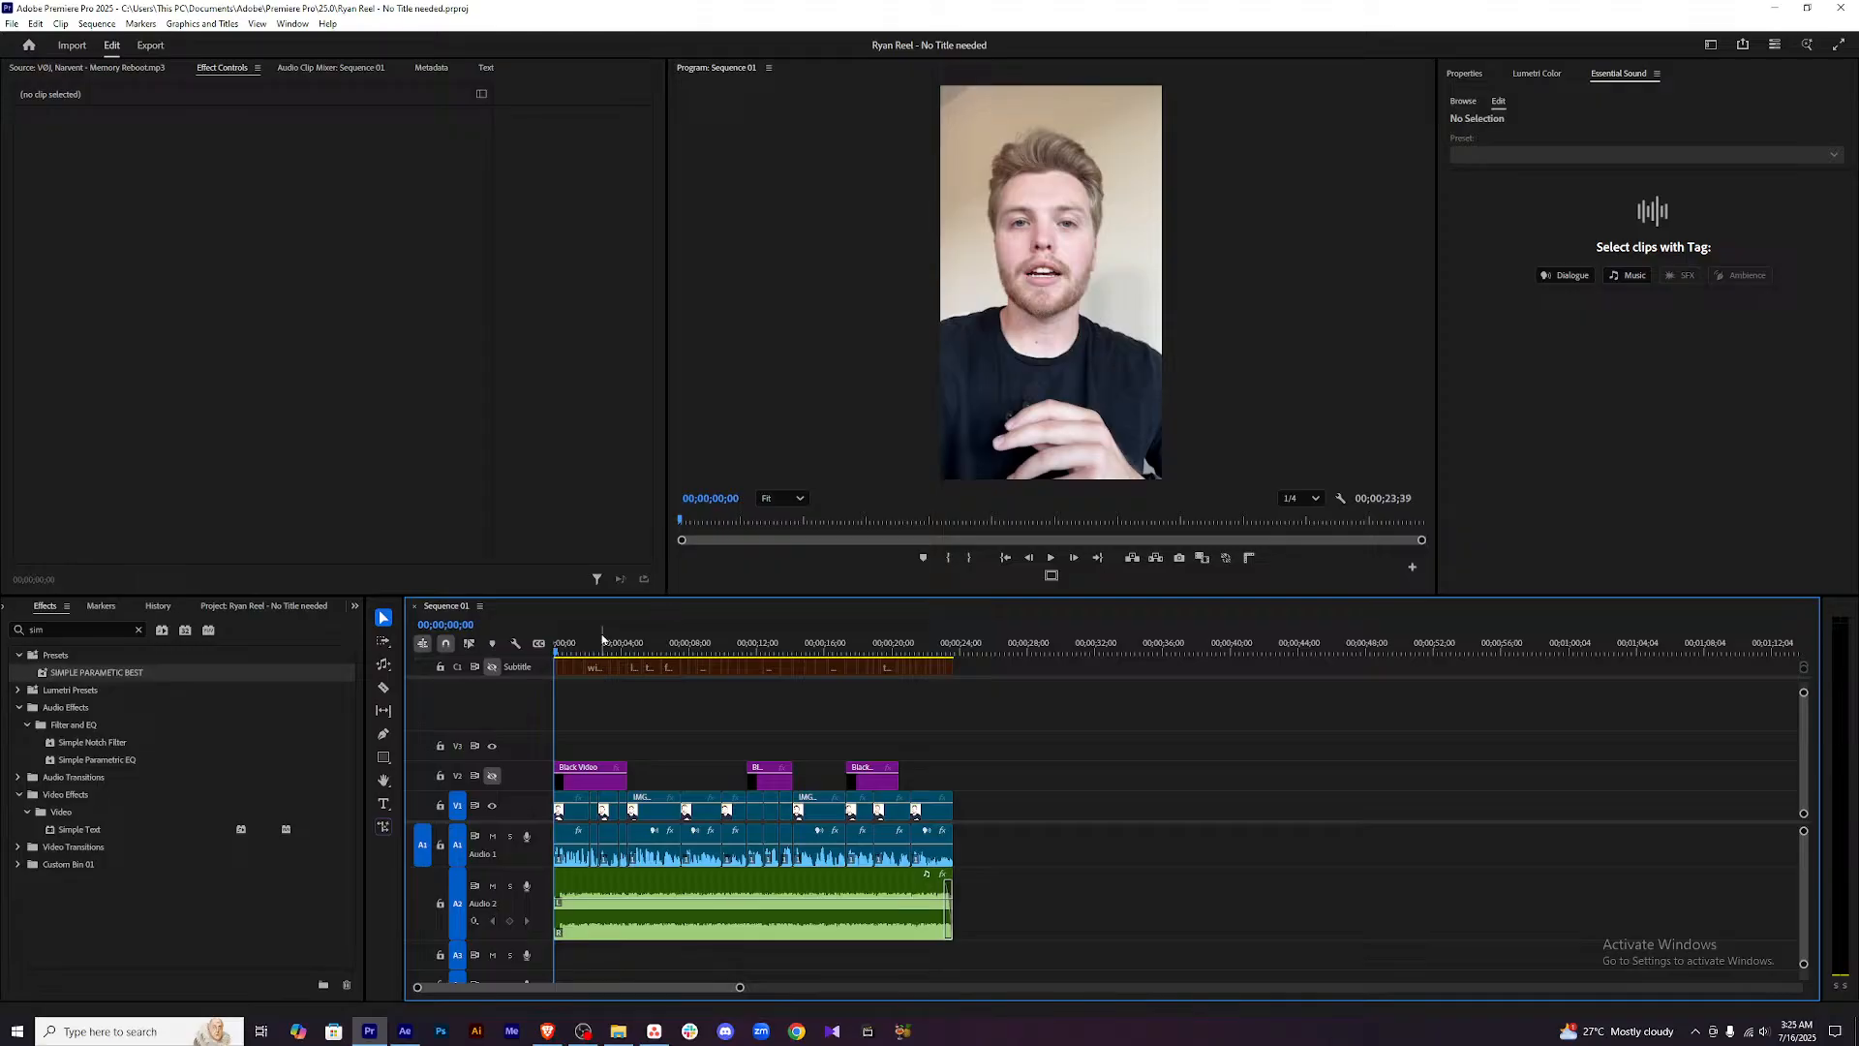
Dismiss the chat moderation notice on the YouTube Studio live stream page and return to Premiere Pro.
{"action": "left_click", "coordinate": [547, 1031]}
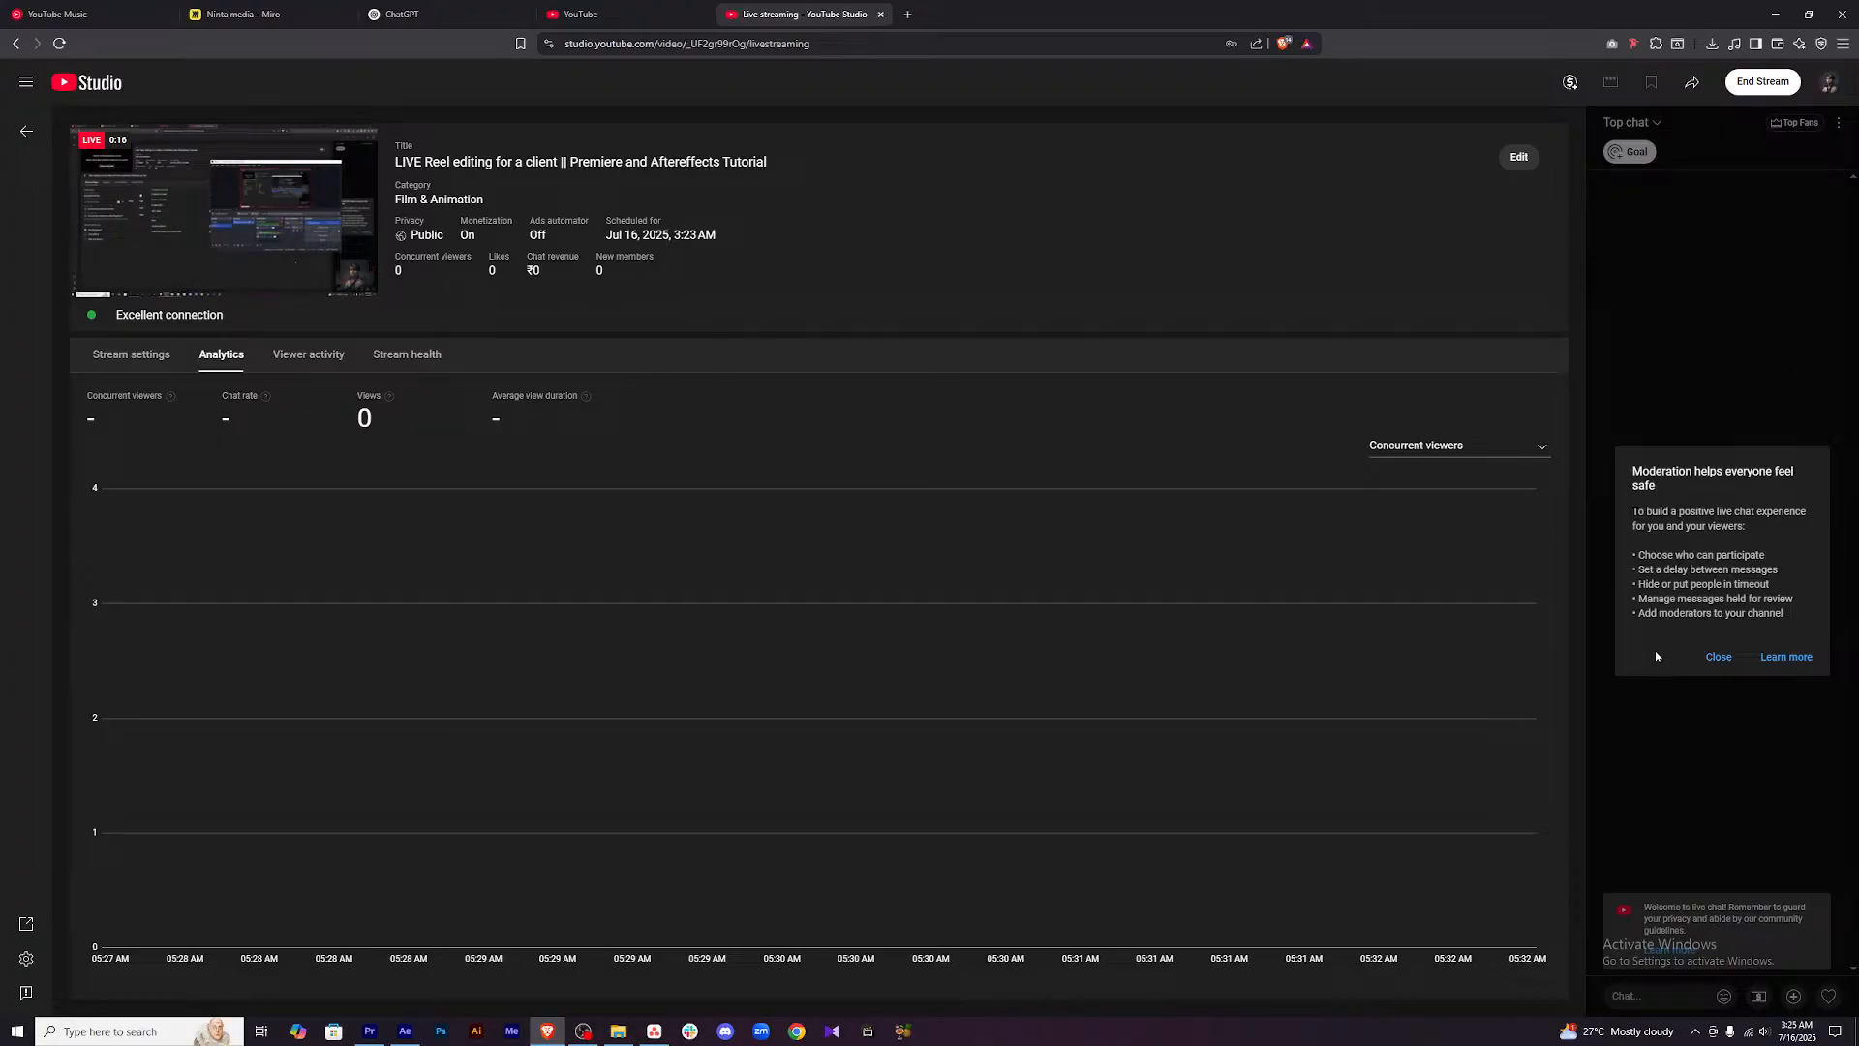
{"action": "left_click", "coordinate": [1716, 657]}
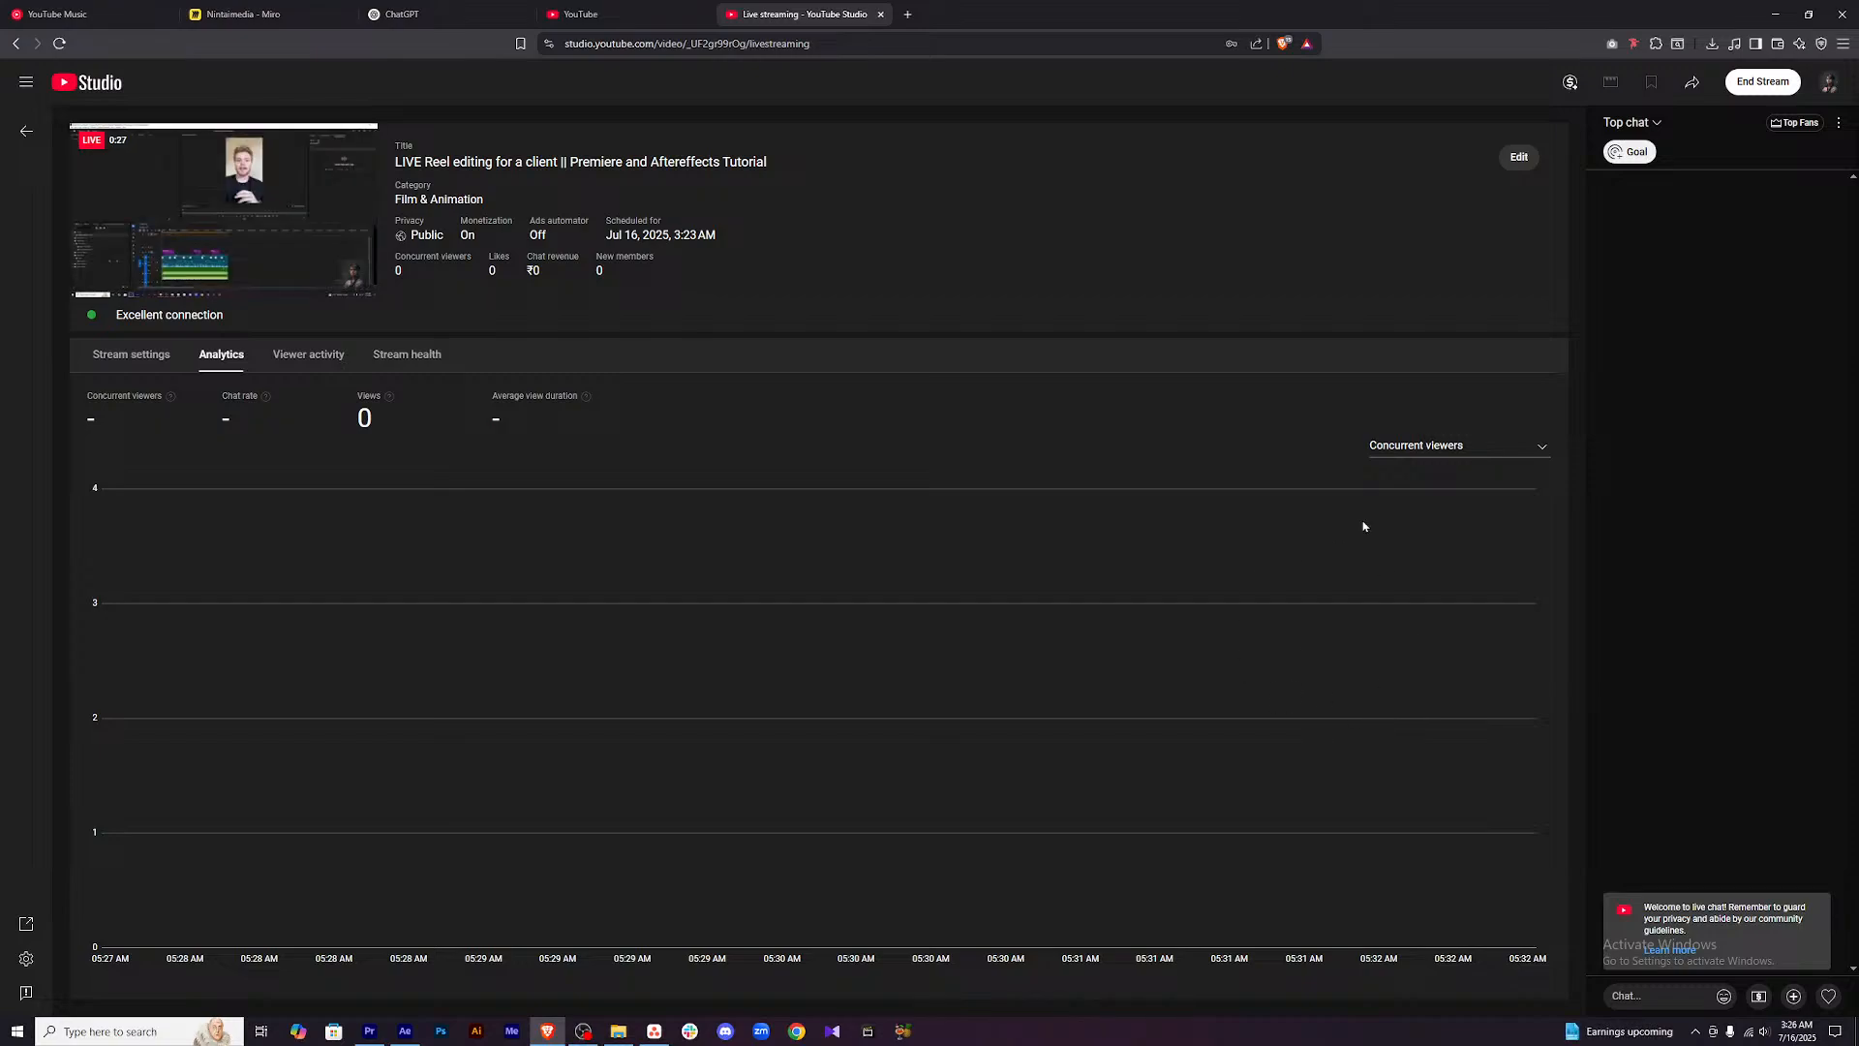
{"action": "left_click", "coordinate": [369, 1031]}
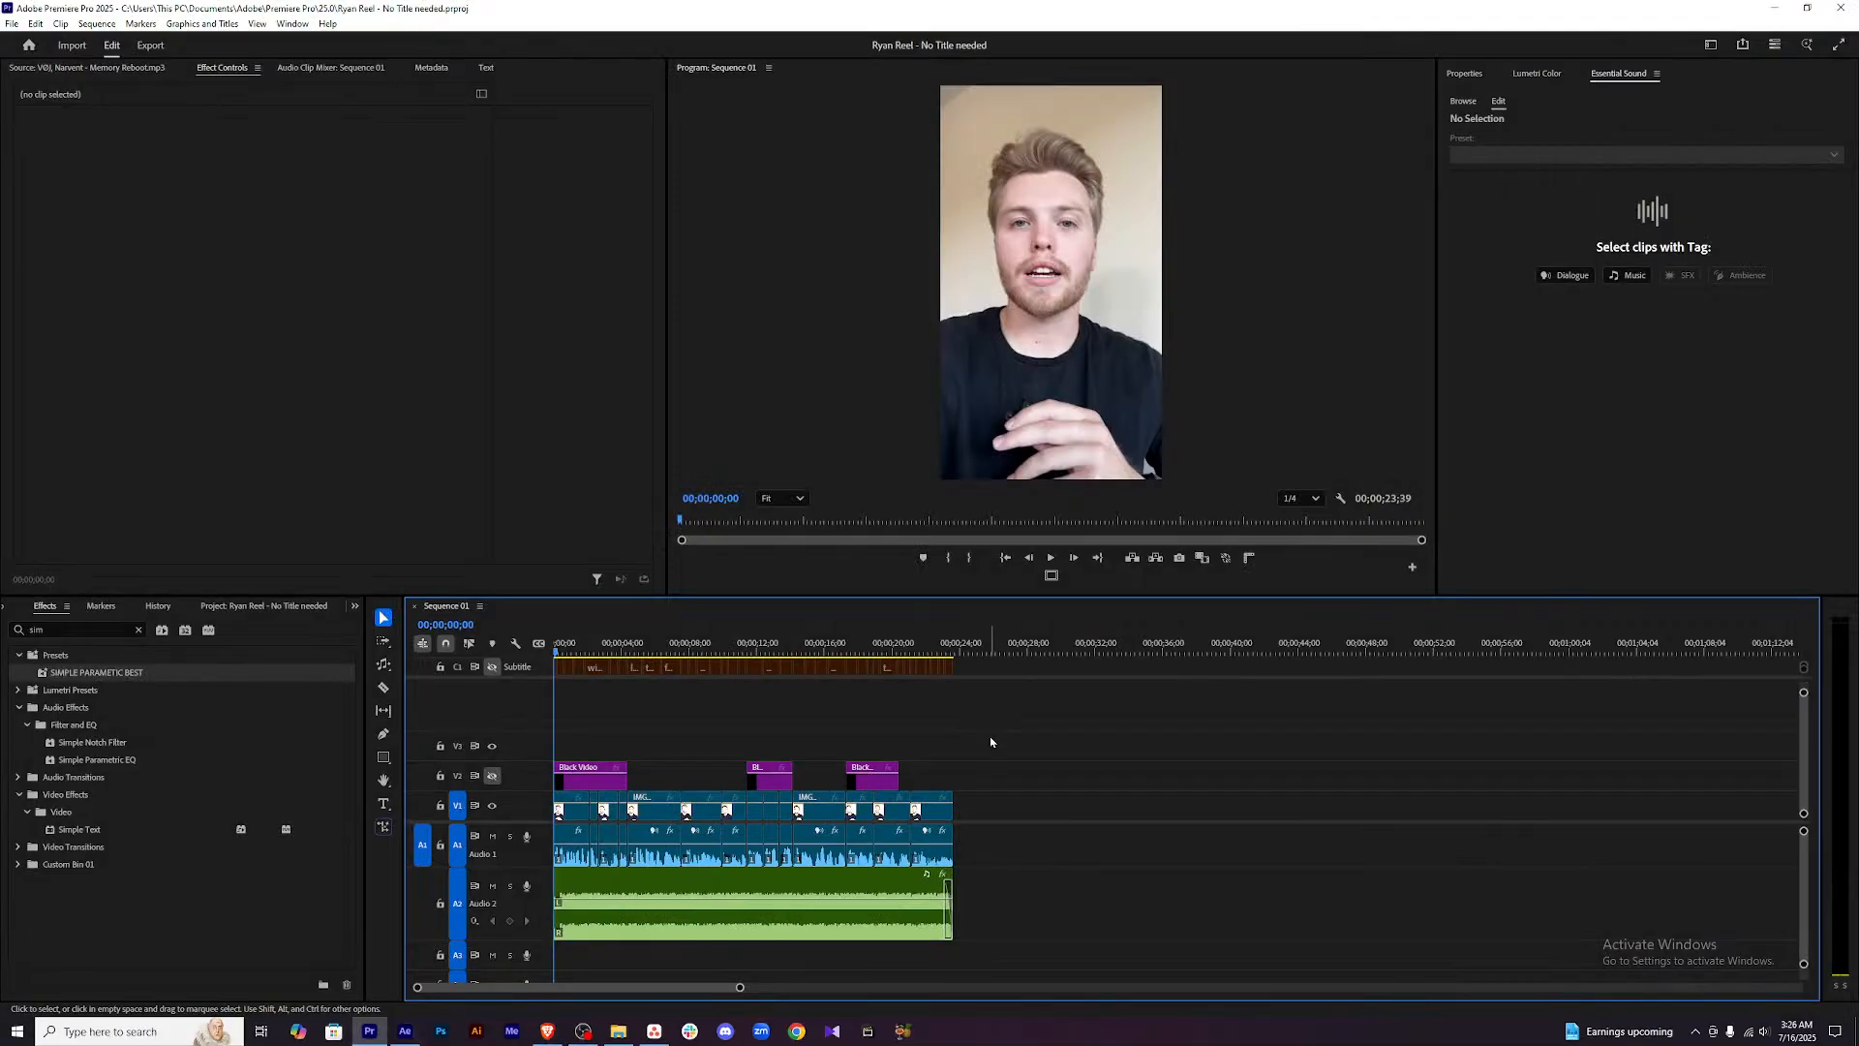
Scrub through the sequence and inspect the music clip and the Black Video clips on V2.
{"action": "left_click_drag", "start_coordinate": [615, 639], "coordinate": [946, 651]}
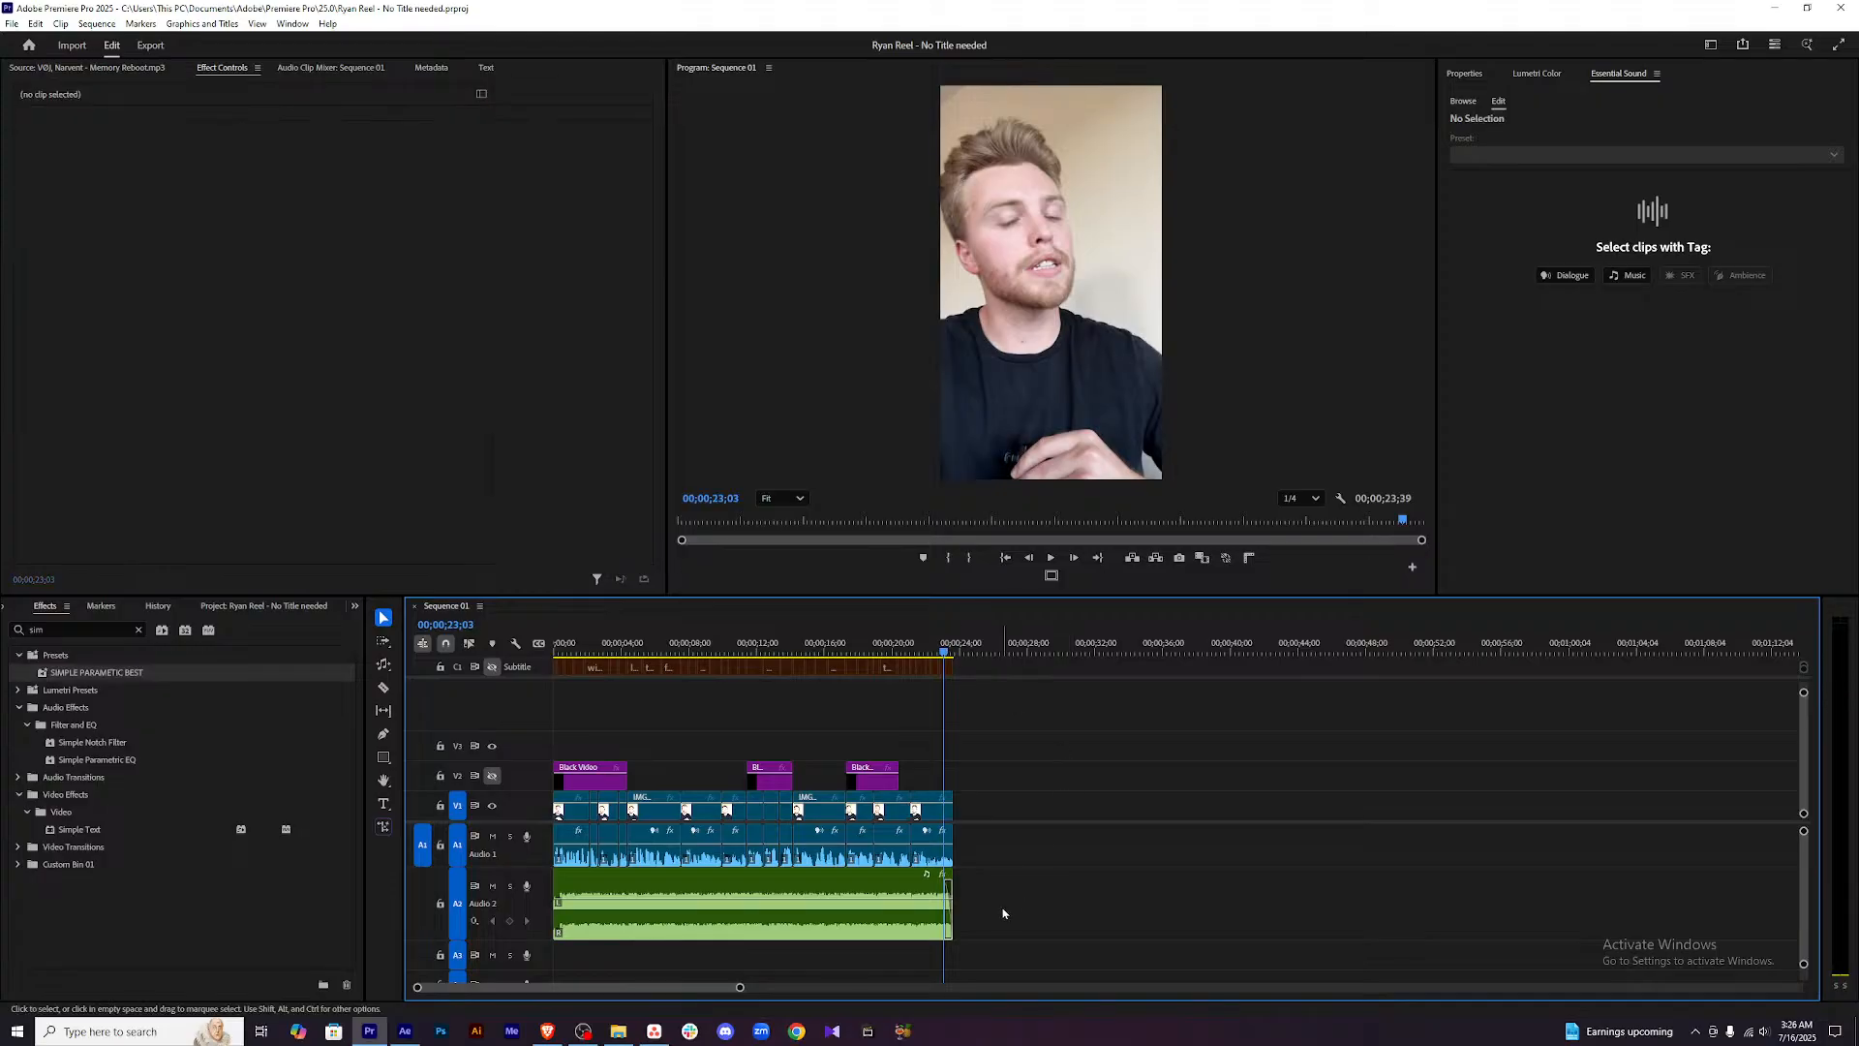
{"action": "left_click", "coordinate": [766, 910]}
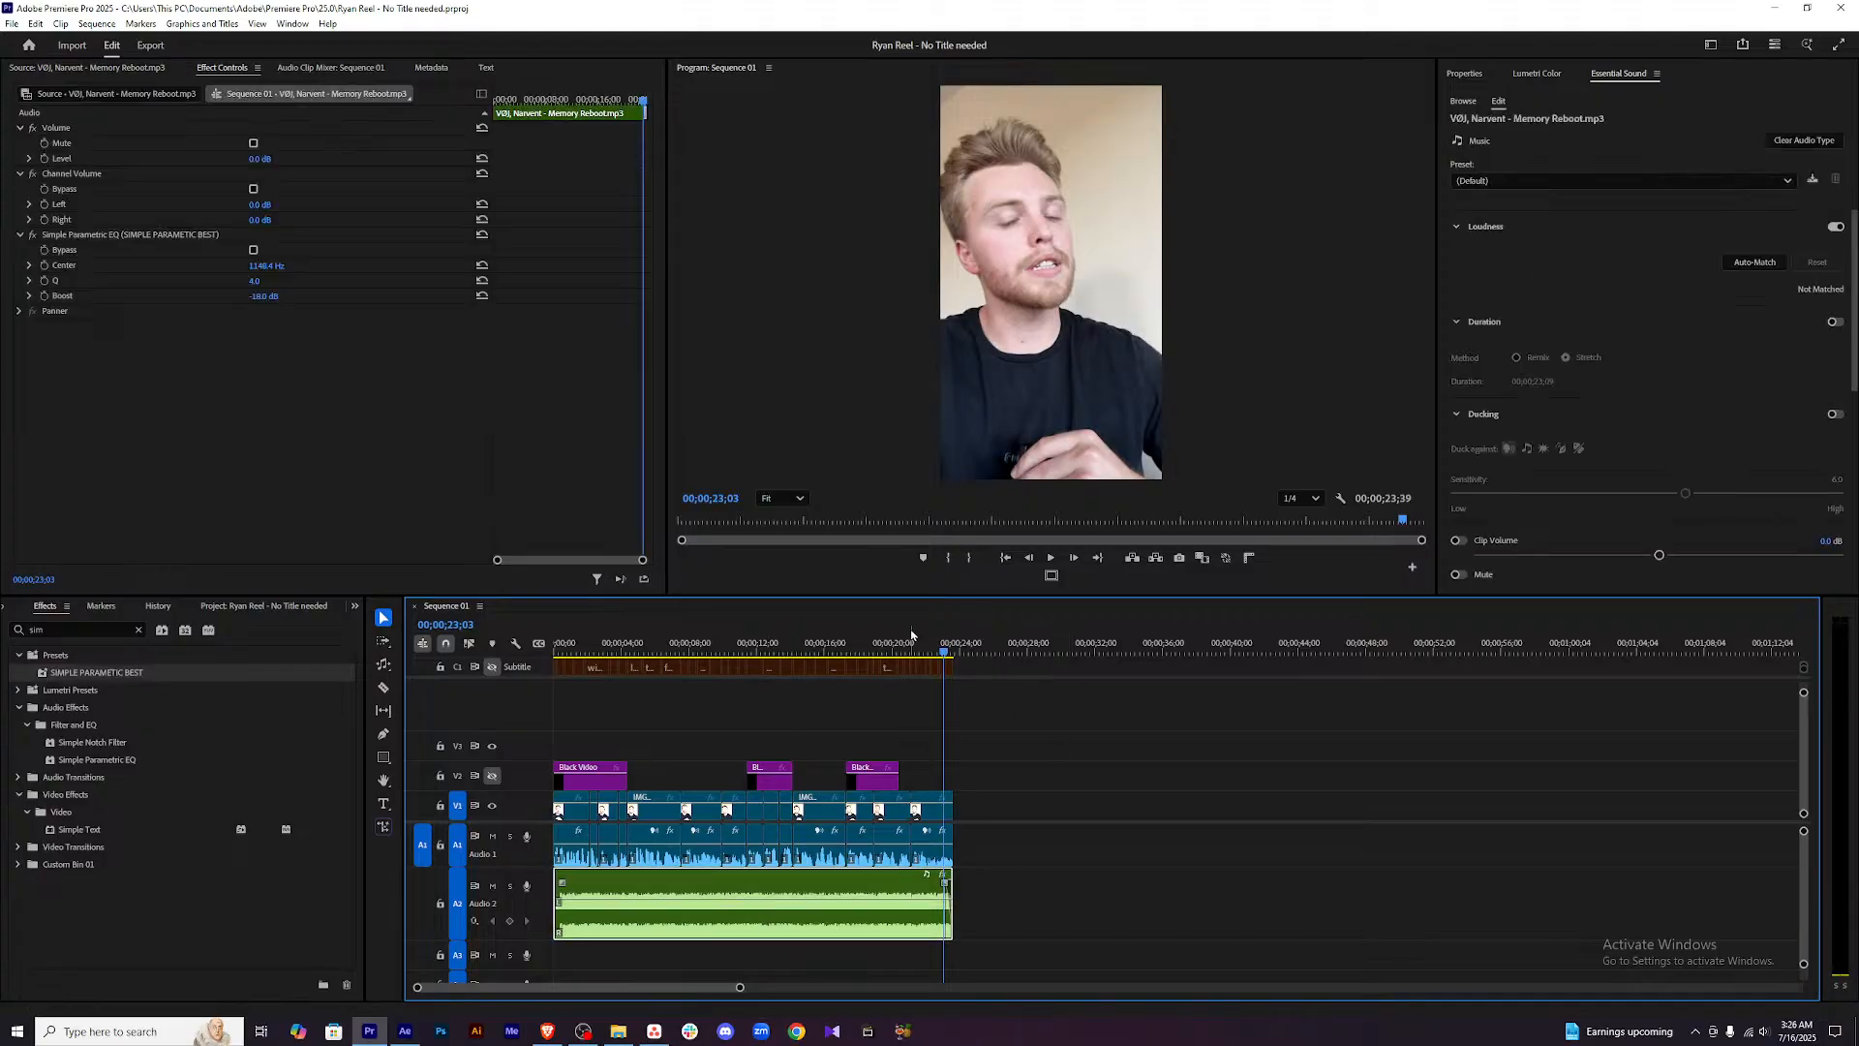
{"action": "key", "text": "Home"}
{"action": "left_click", "coordinate": [588, 775]}
{"action": "left_click", "coordinate": [769, 775]}
{"action": "left_click", "coordinate": [866, 786]}
{"action": "left_click", "coordinate": [619, 721]}
{"action": "key", "text": "space"}
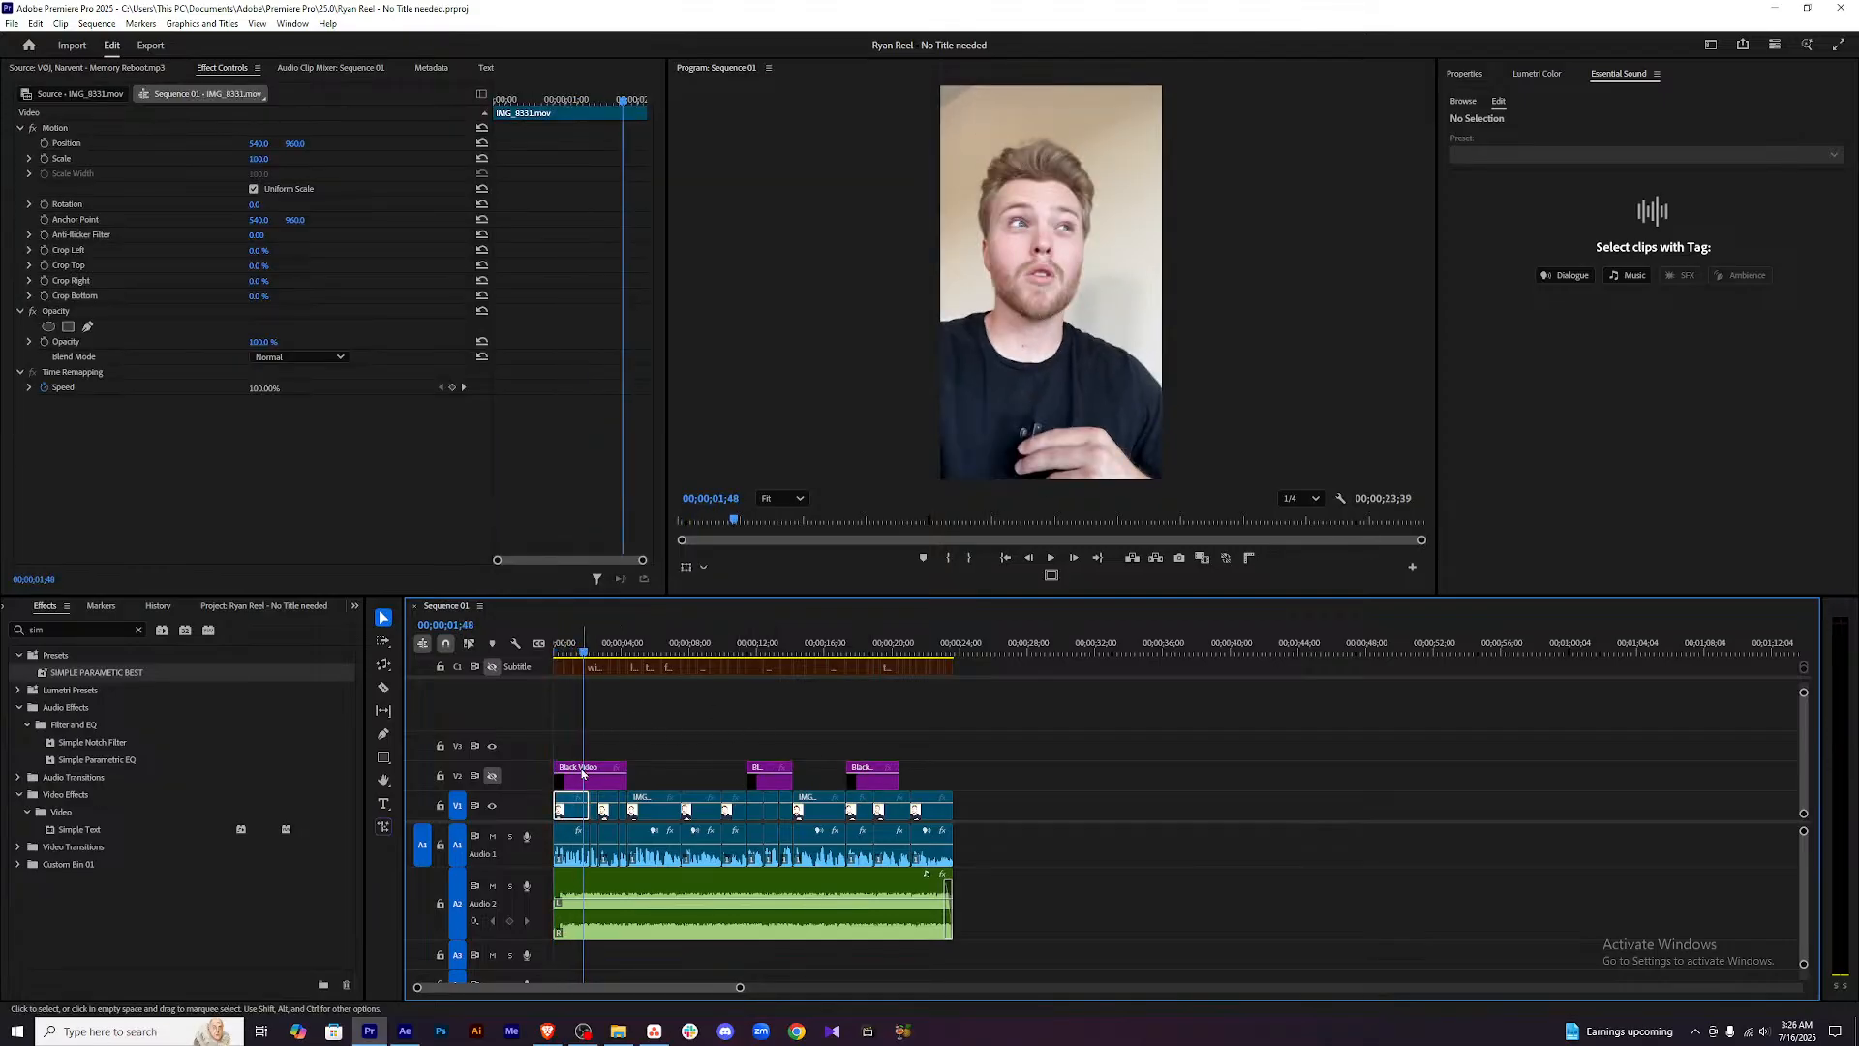
{"action": "left_click", "coordinate": [961, 764]}
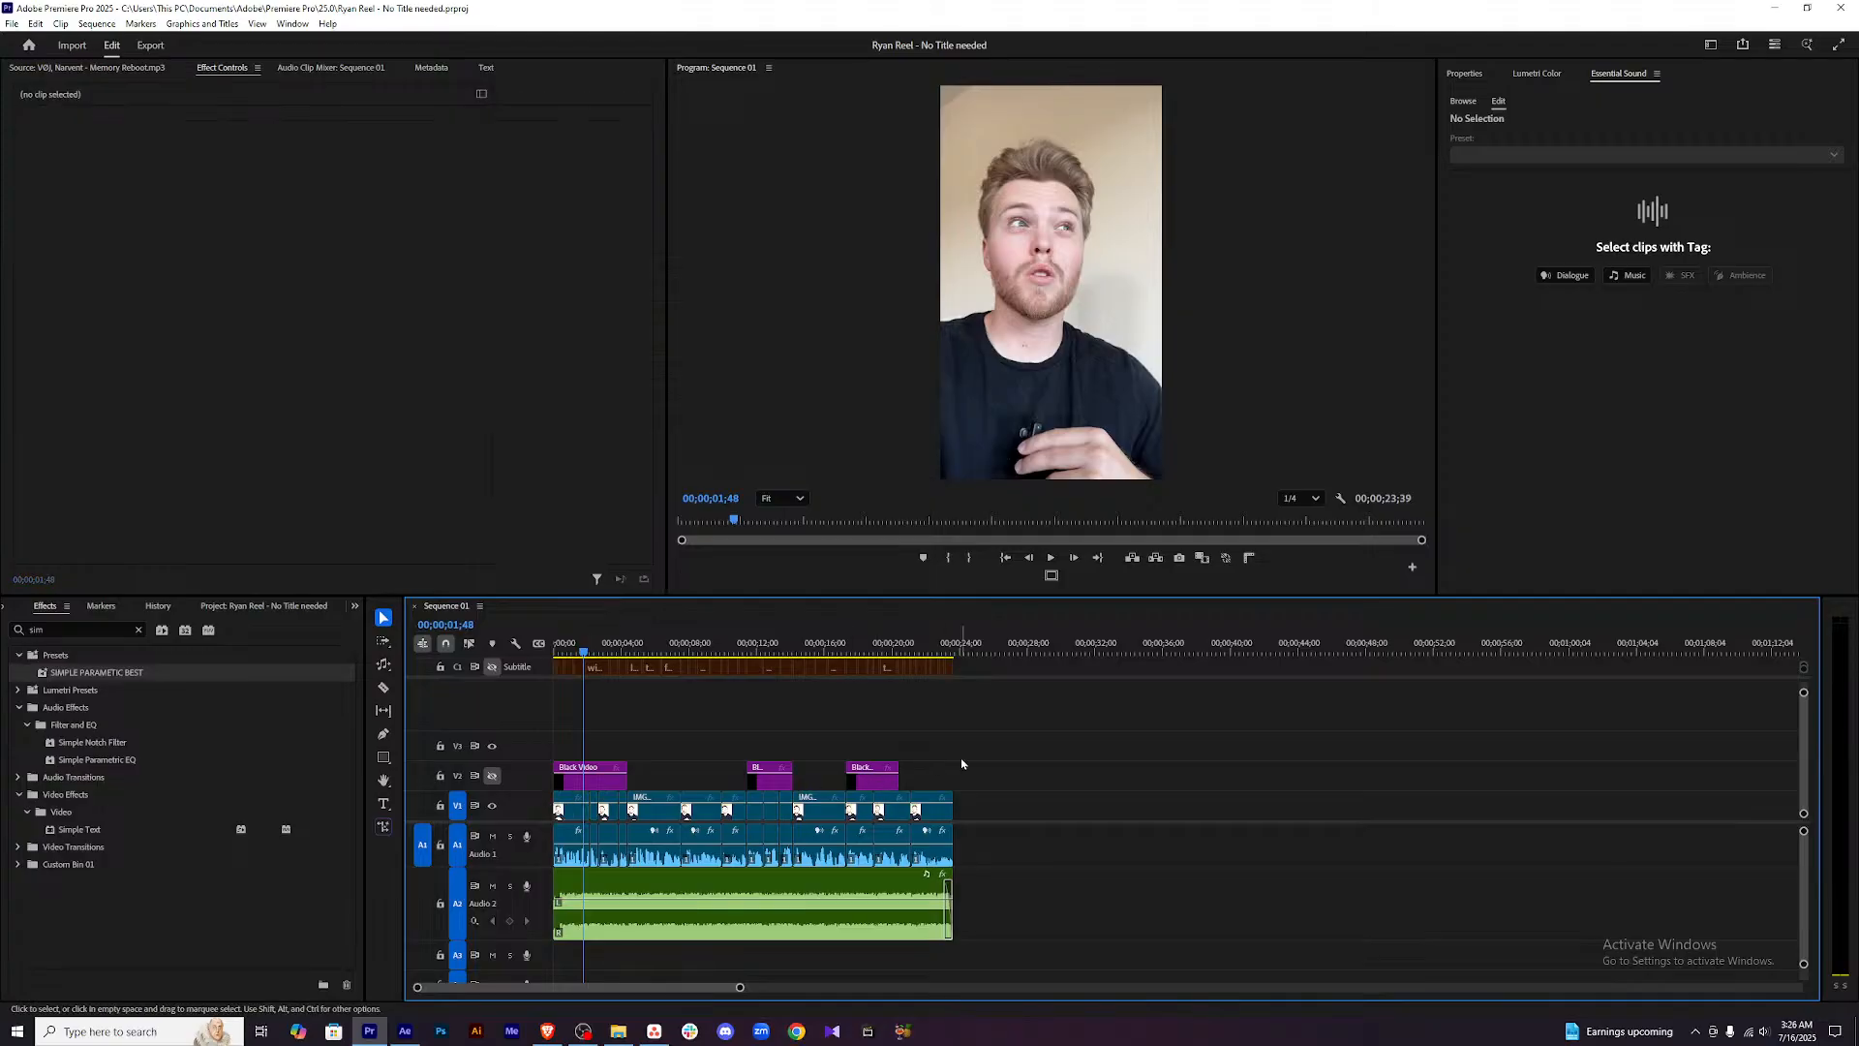
Play the whole sequence from the beginning to review the current edit.
{"action": "key", "text": "equal"}
{"action": "key", "text": "Home"}
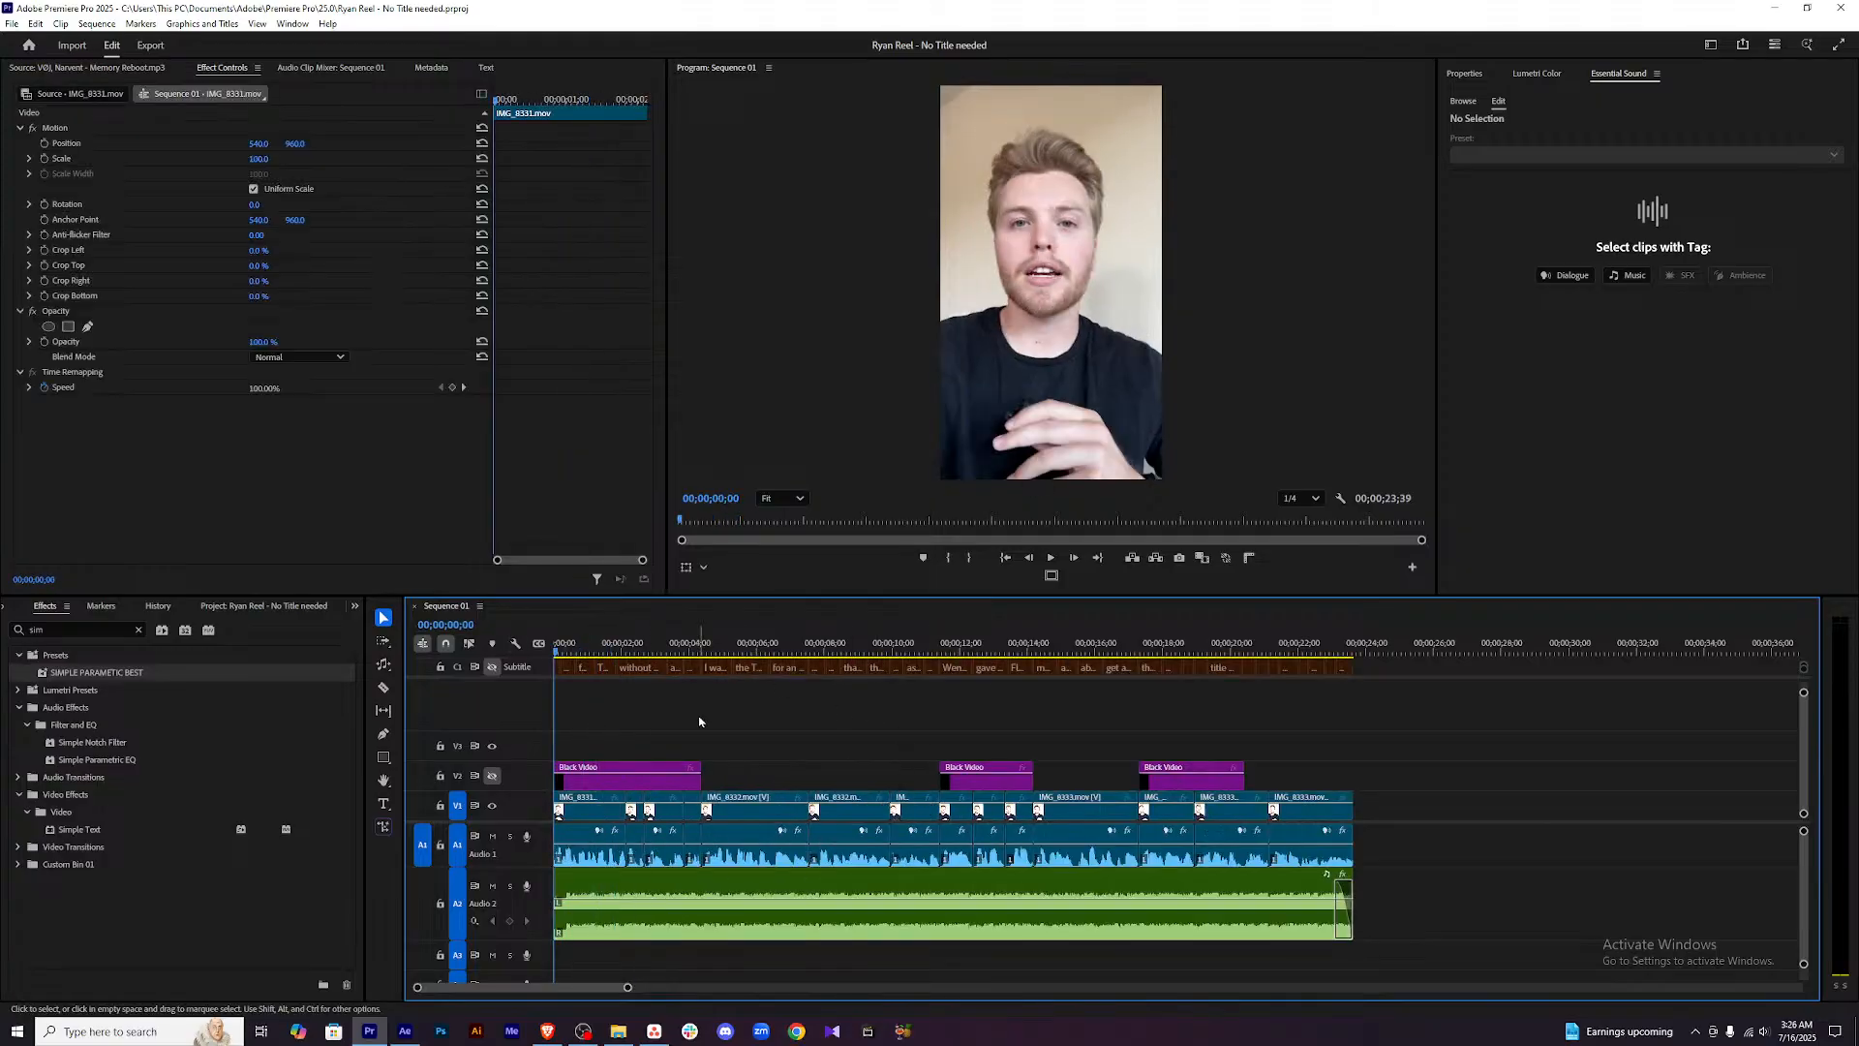
{"action": "left_click", "coordinate": [699, 721]}
{"action": "key", "text": "minus"}
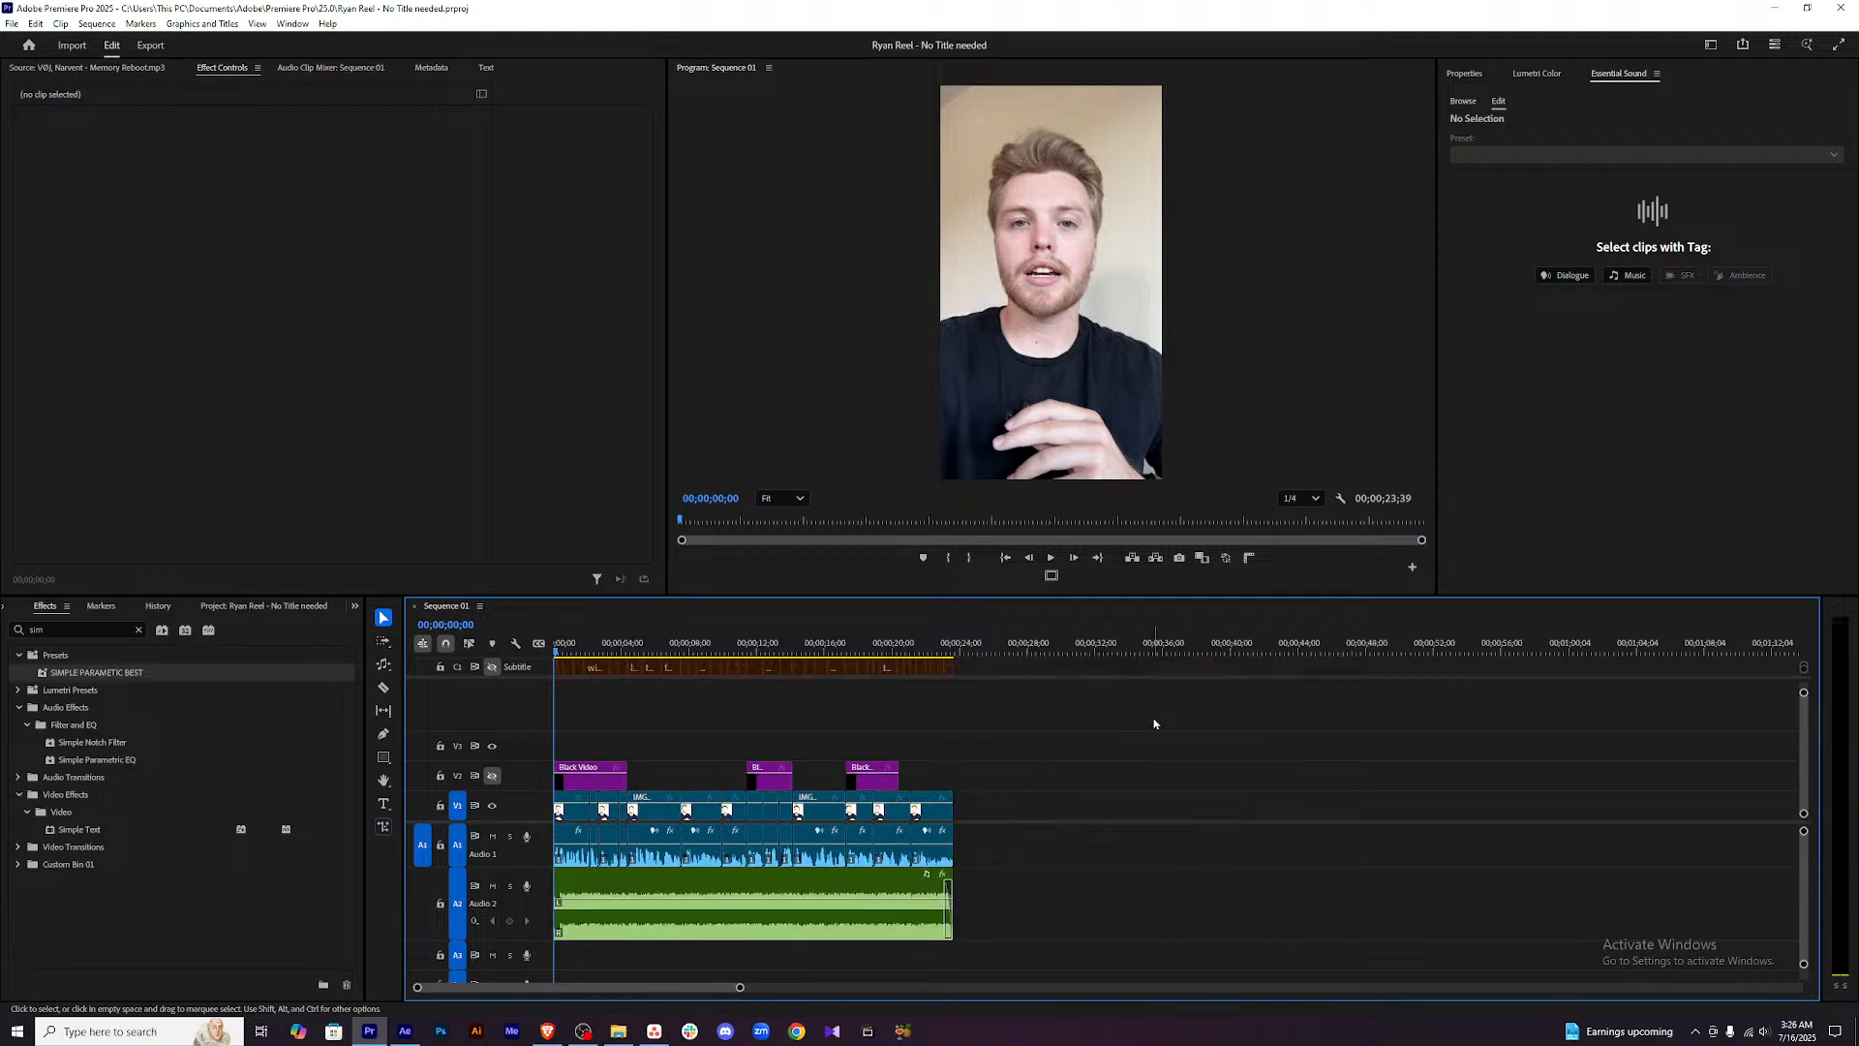
{"action": "key", "text": "space"}
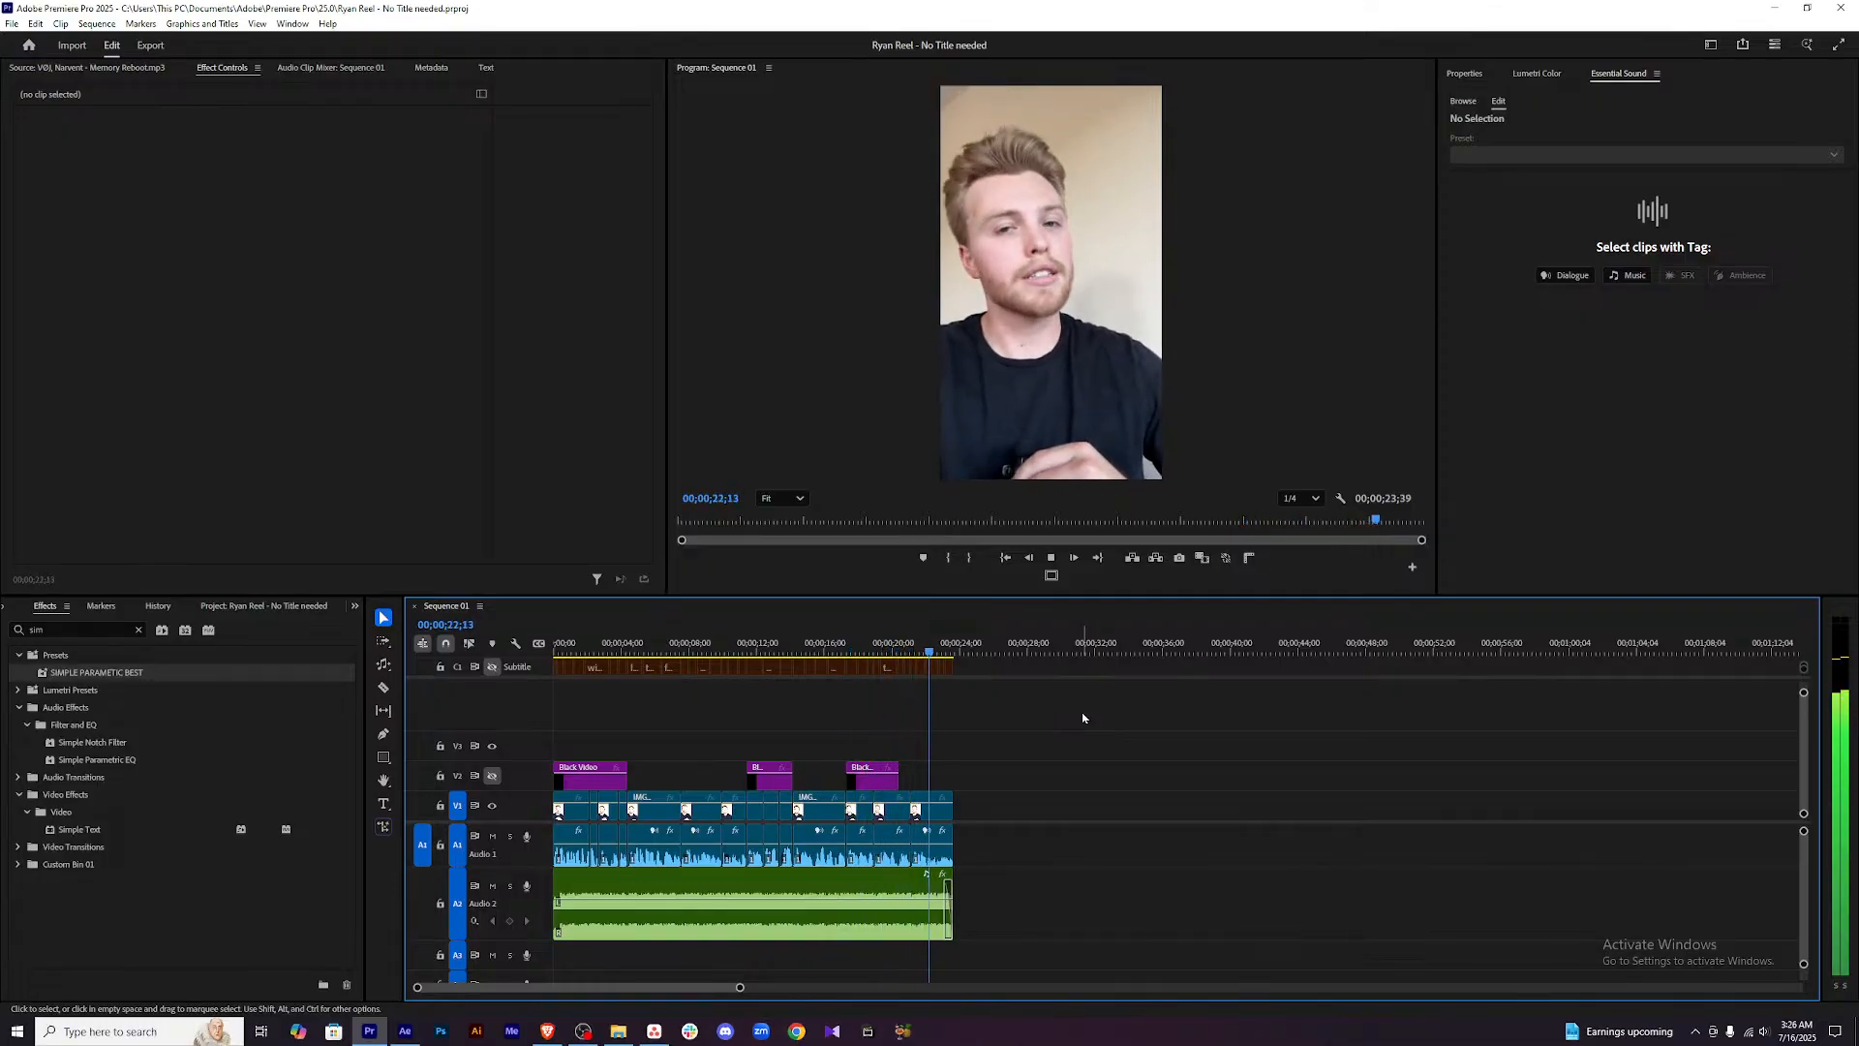
{"action": "left_click_drag", "start_coordinate": [1086, 734], "coordinate": [515, 756]}
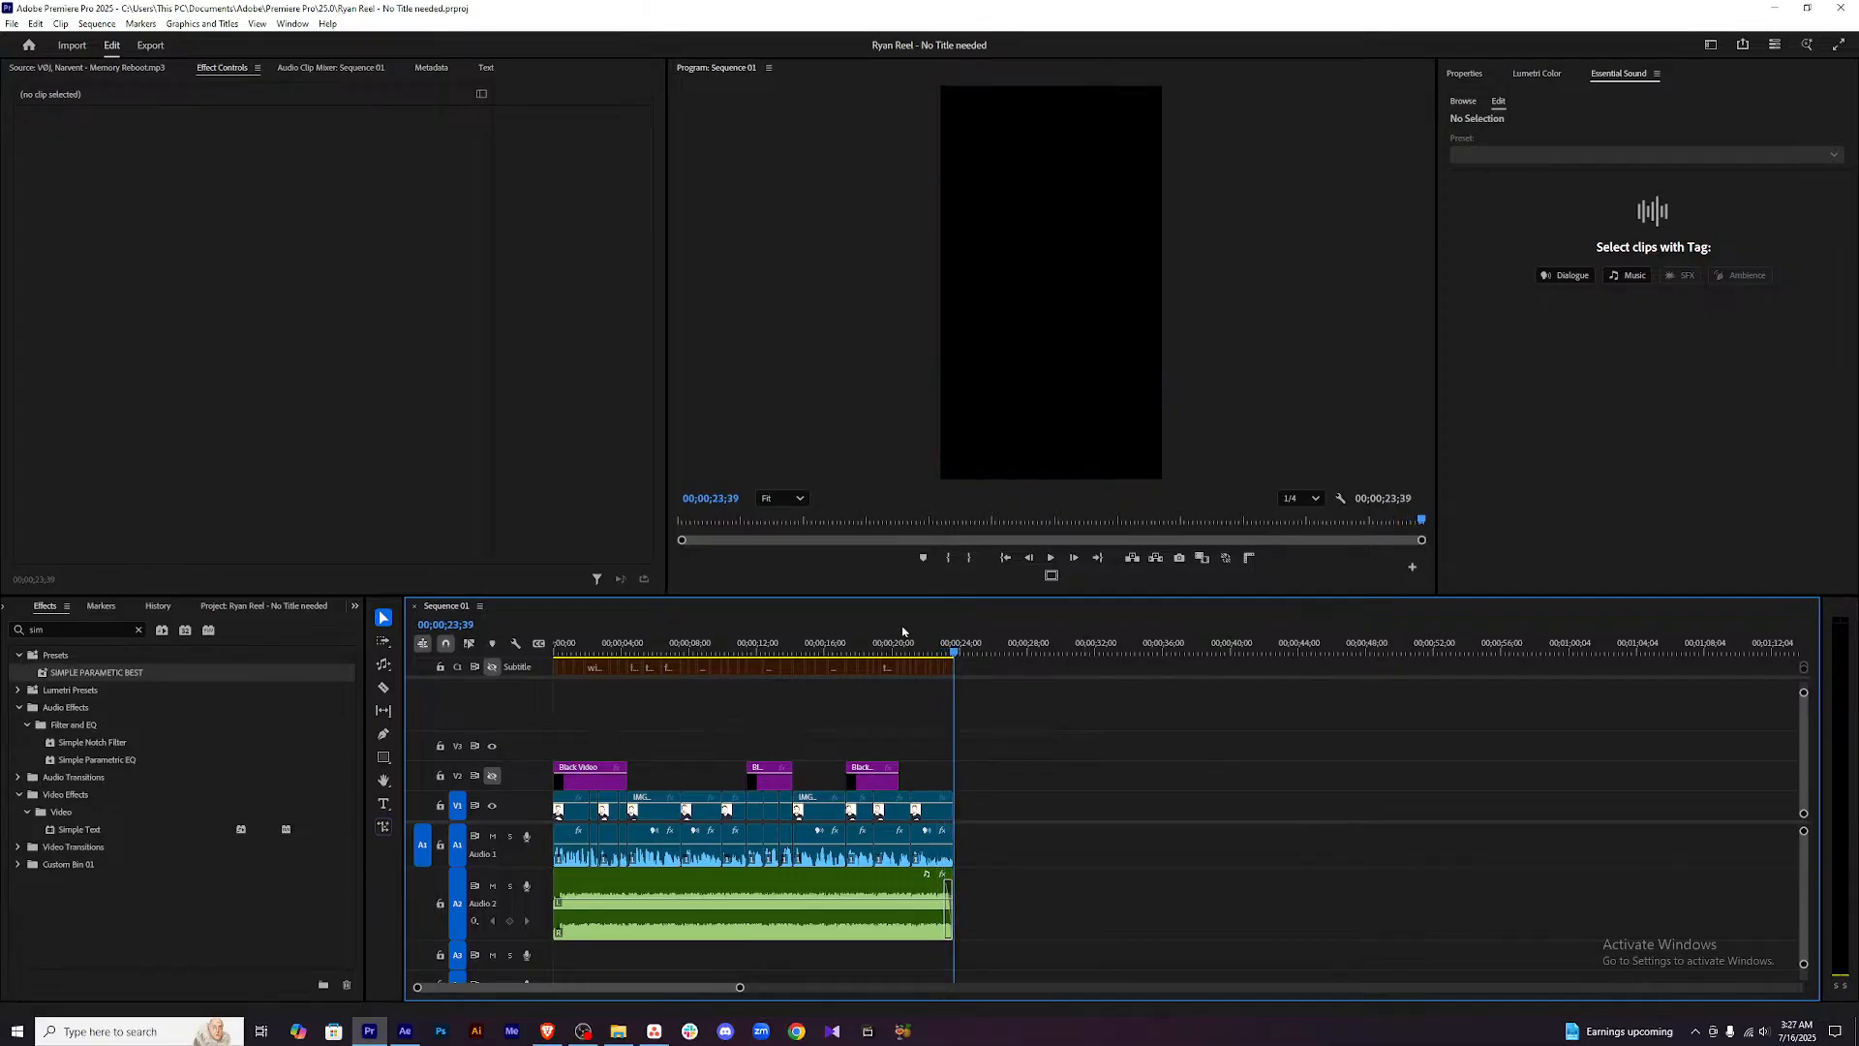
{"action": "left_click_drag", "start_coordinate": [959, 637], "coordinate": [551, 643]}
{"action": "key", "text": "minus"}
{"action": "key", "text": "equal"}
{"action": "key", "text": "equal"}
{"action": "key", "text": "equal"}
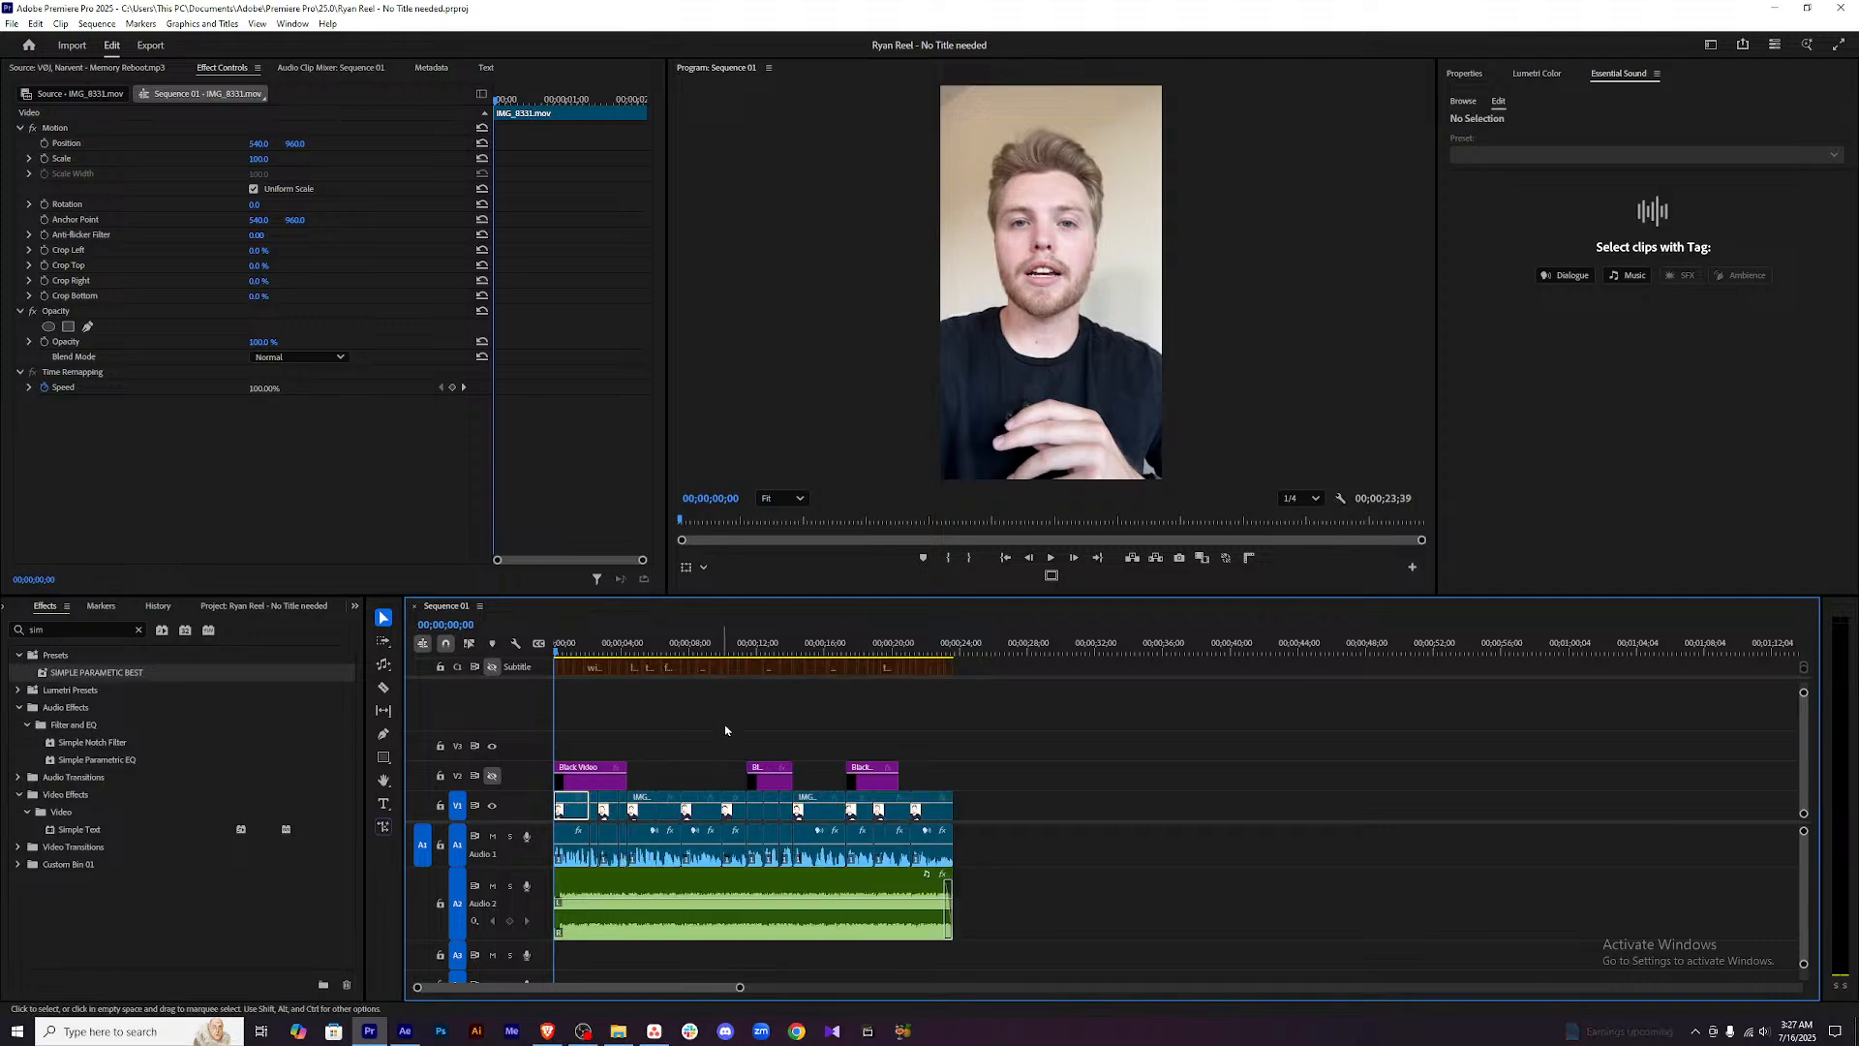
{"action": "left_click", "coordinate": [752, 746]}
{"action": "left_click_drag", "start_coordinate": [827, 716], "coordinate": [597, 807]}
{"action": "left_click", "coordinate": [873, 730]}
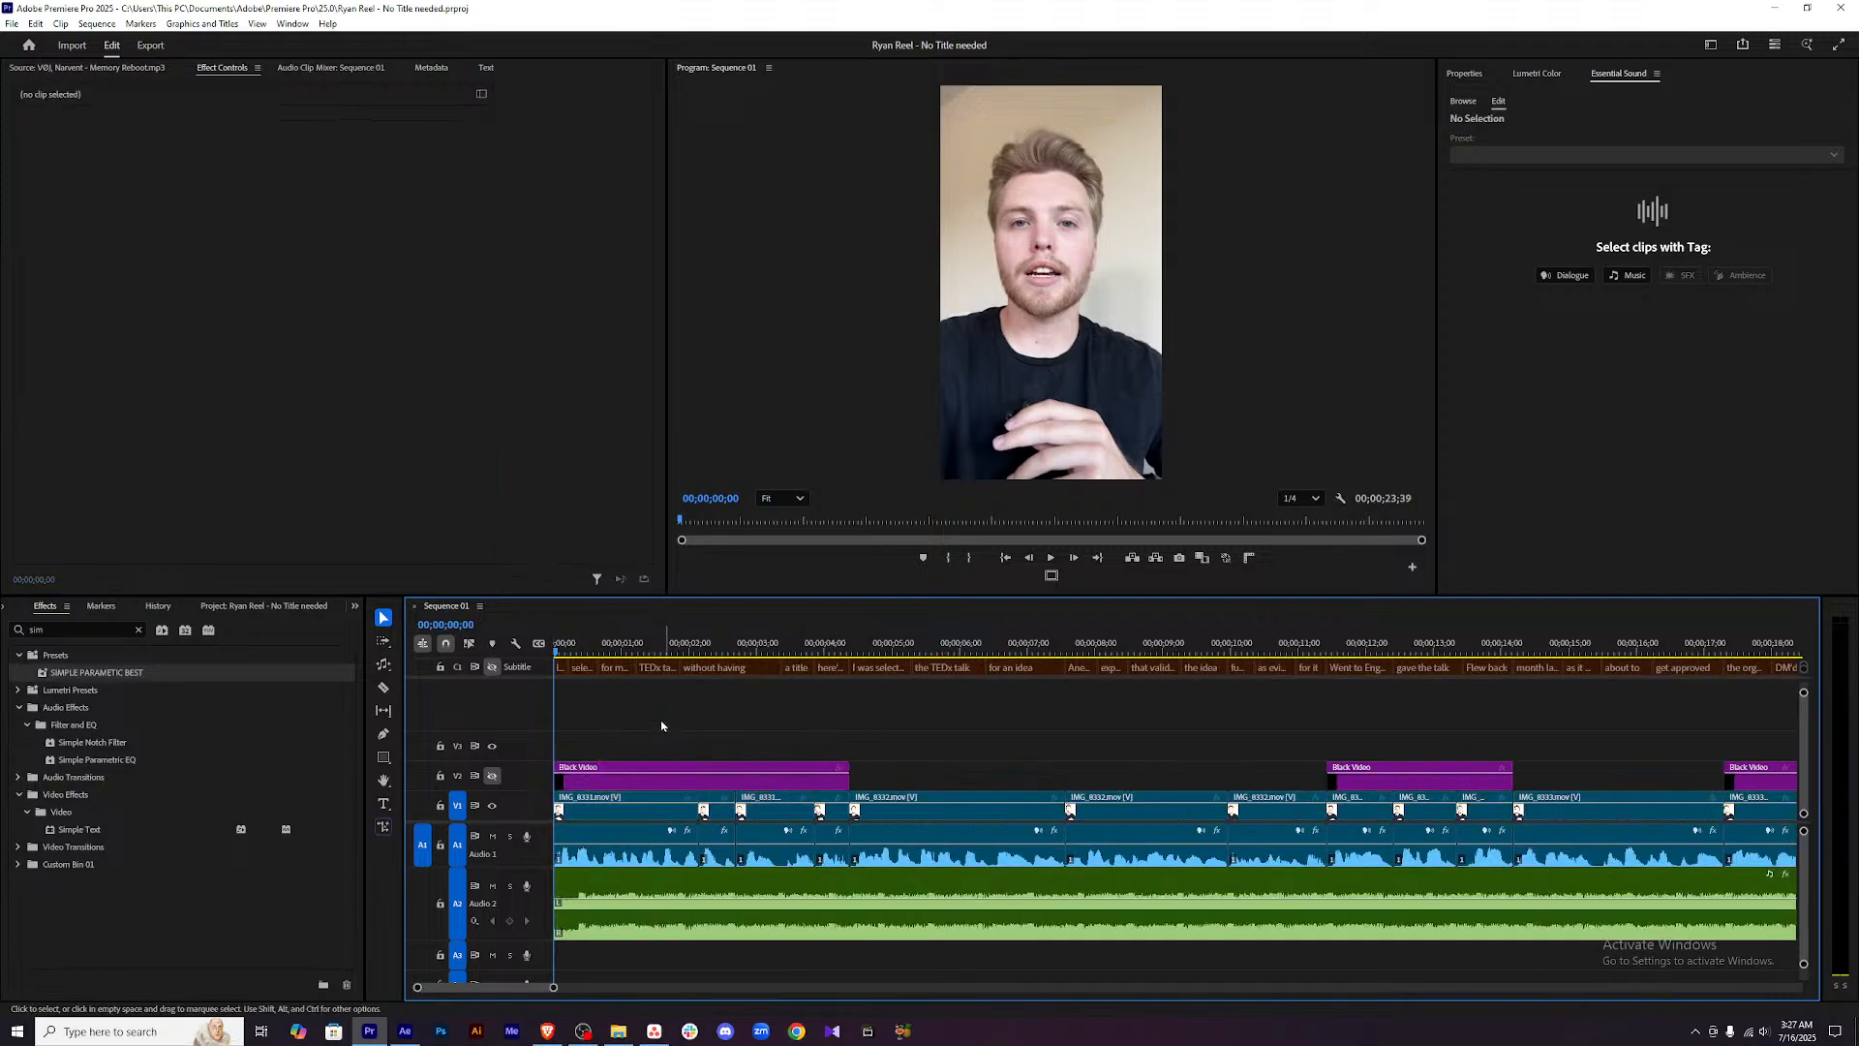
{"action": "key", "text": "minus"}
{"action": "key", "text": "minus"}
Move the three Black Video clips from V2 up to V3 and turn on V2's track output.
{"action": "left_click_drag", "start_coordinate": [1039, 732], "coordinate": [538, 795]}
{"action": "left_click", "coordinate": [956, 763]}
{"action": "left_click_drag", "start_coordinate": [963, 733], "coordinate": [548, 774]}
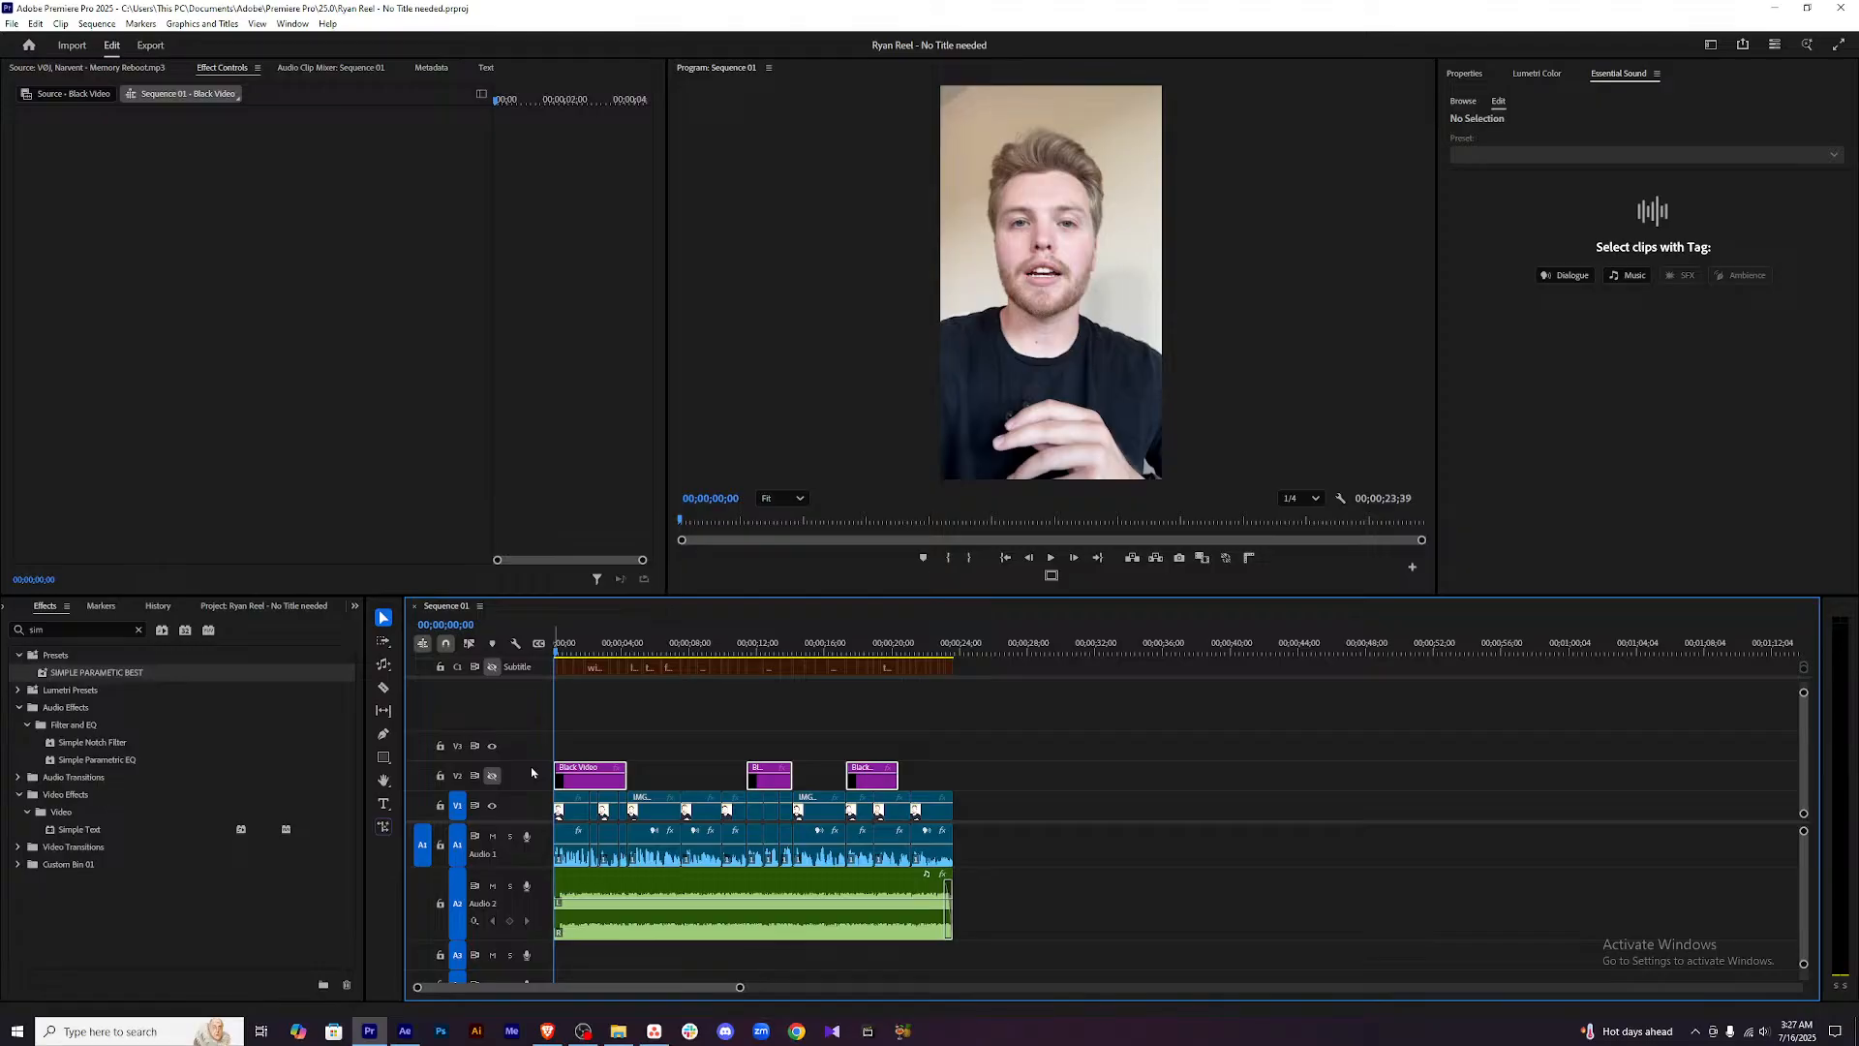
{"action": "key", "text": "alt+Up"}
{"action": "left_click", "coordinate": [494, 776]}
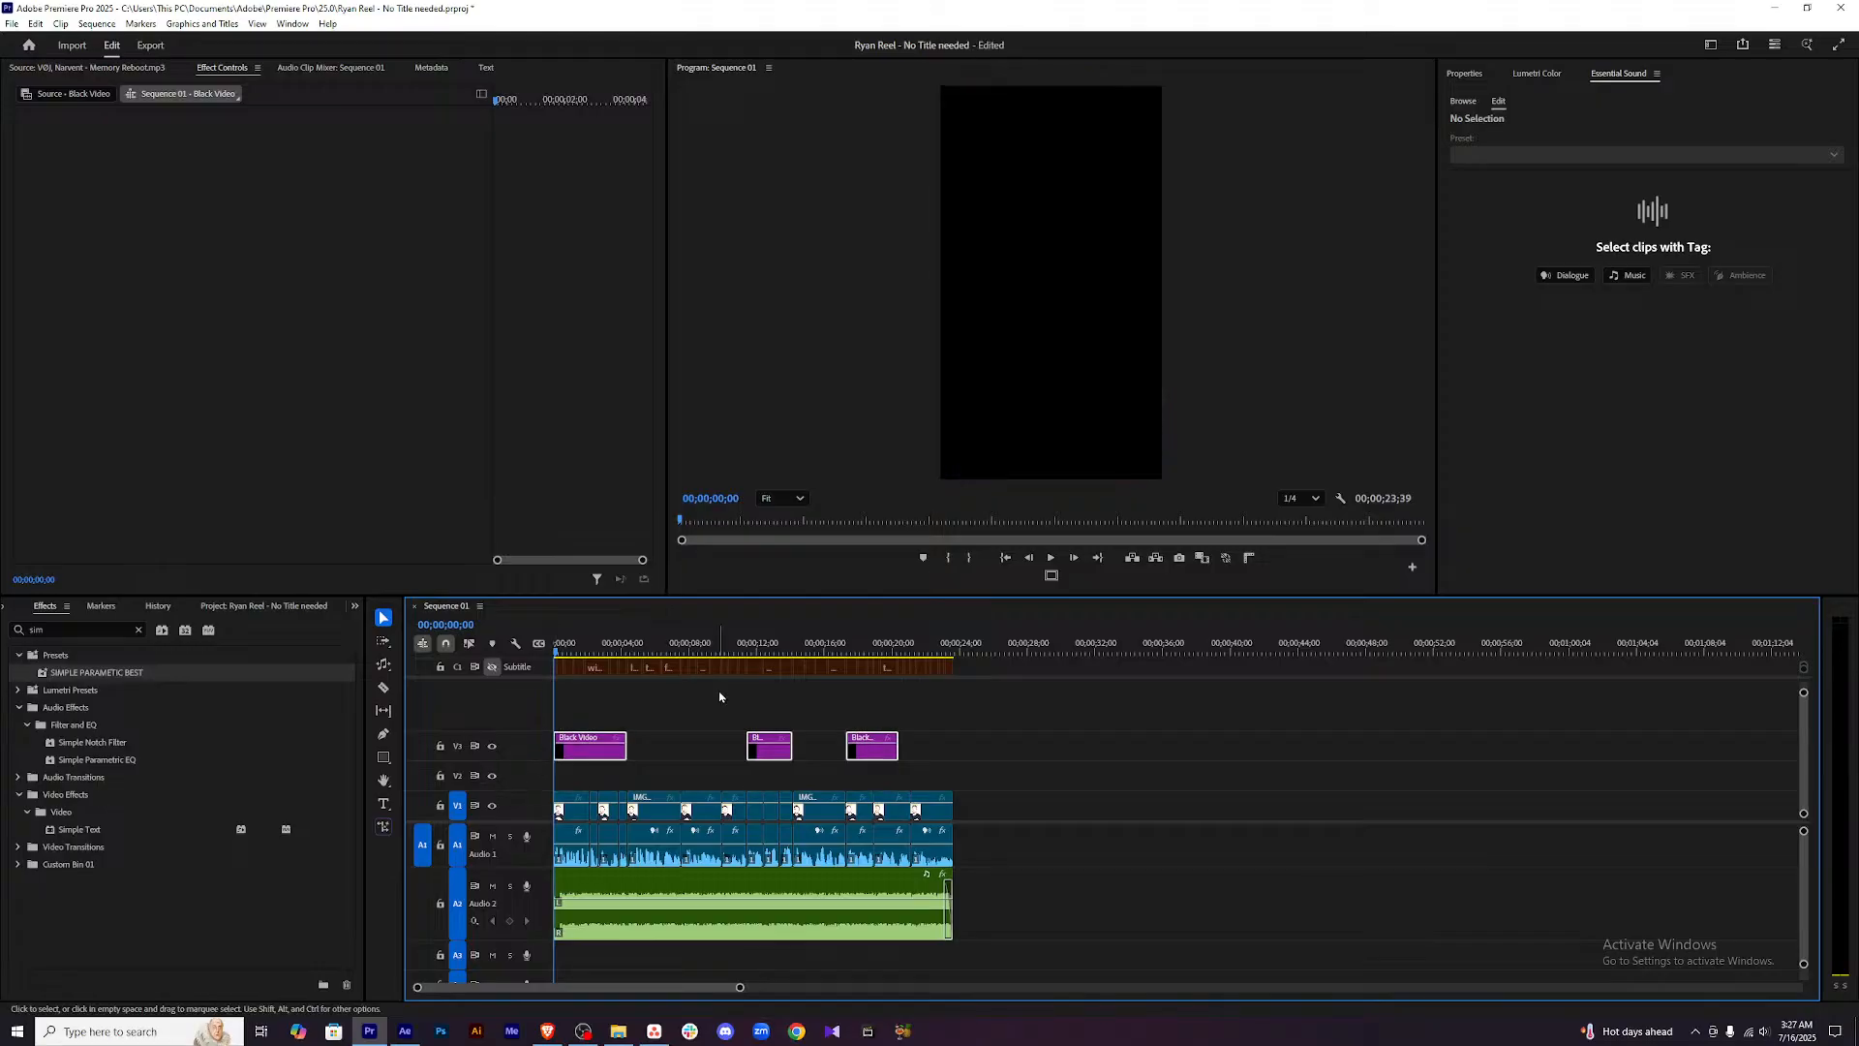
{"action": "left_click", "coordinate": [740, 708]}
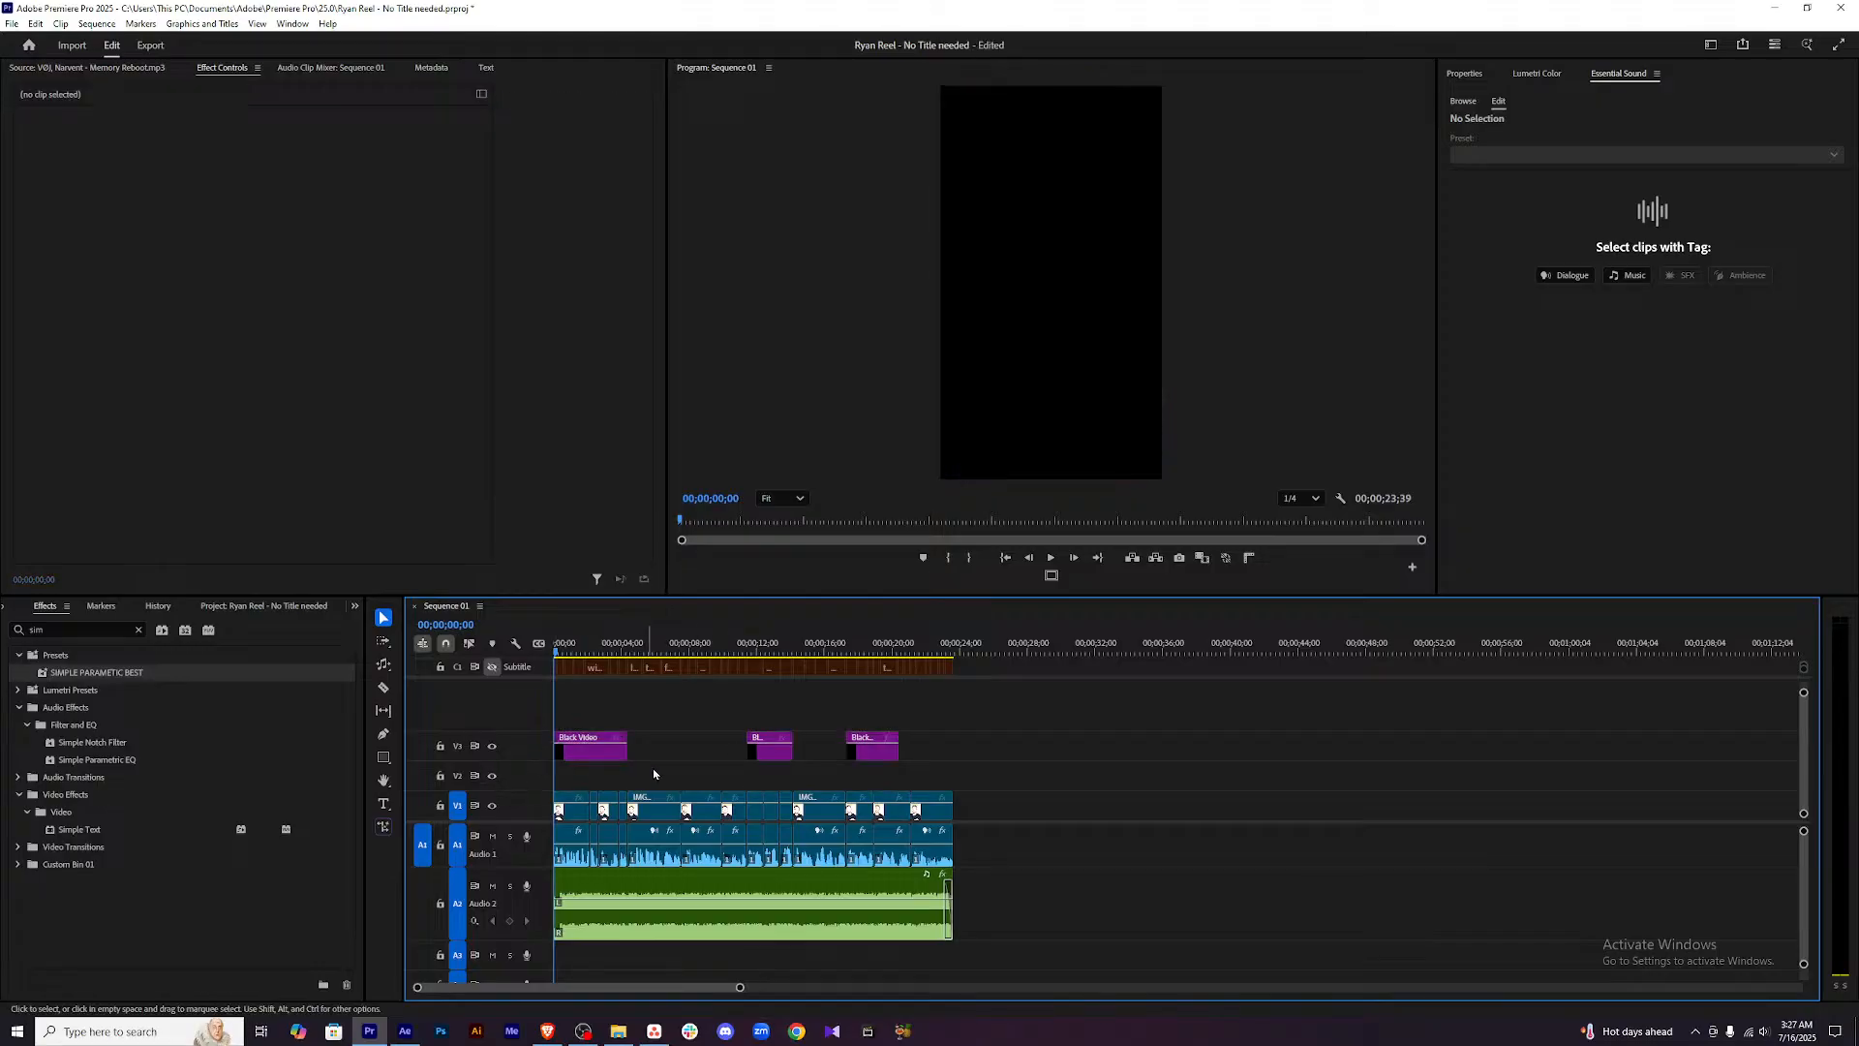
Duplicate all the V1 video clips so that matching copies sit on both V1 and V2.
{"action": "left_click_drag", "start_coordinate": [989, 795], "coordinate": [548, 810]}
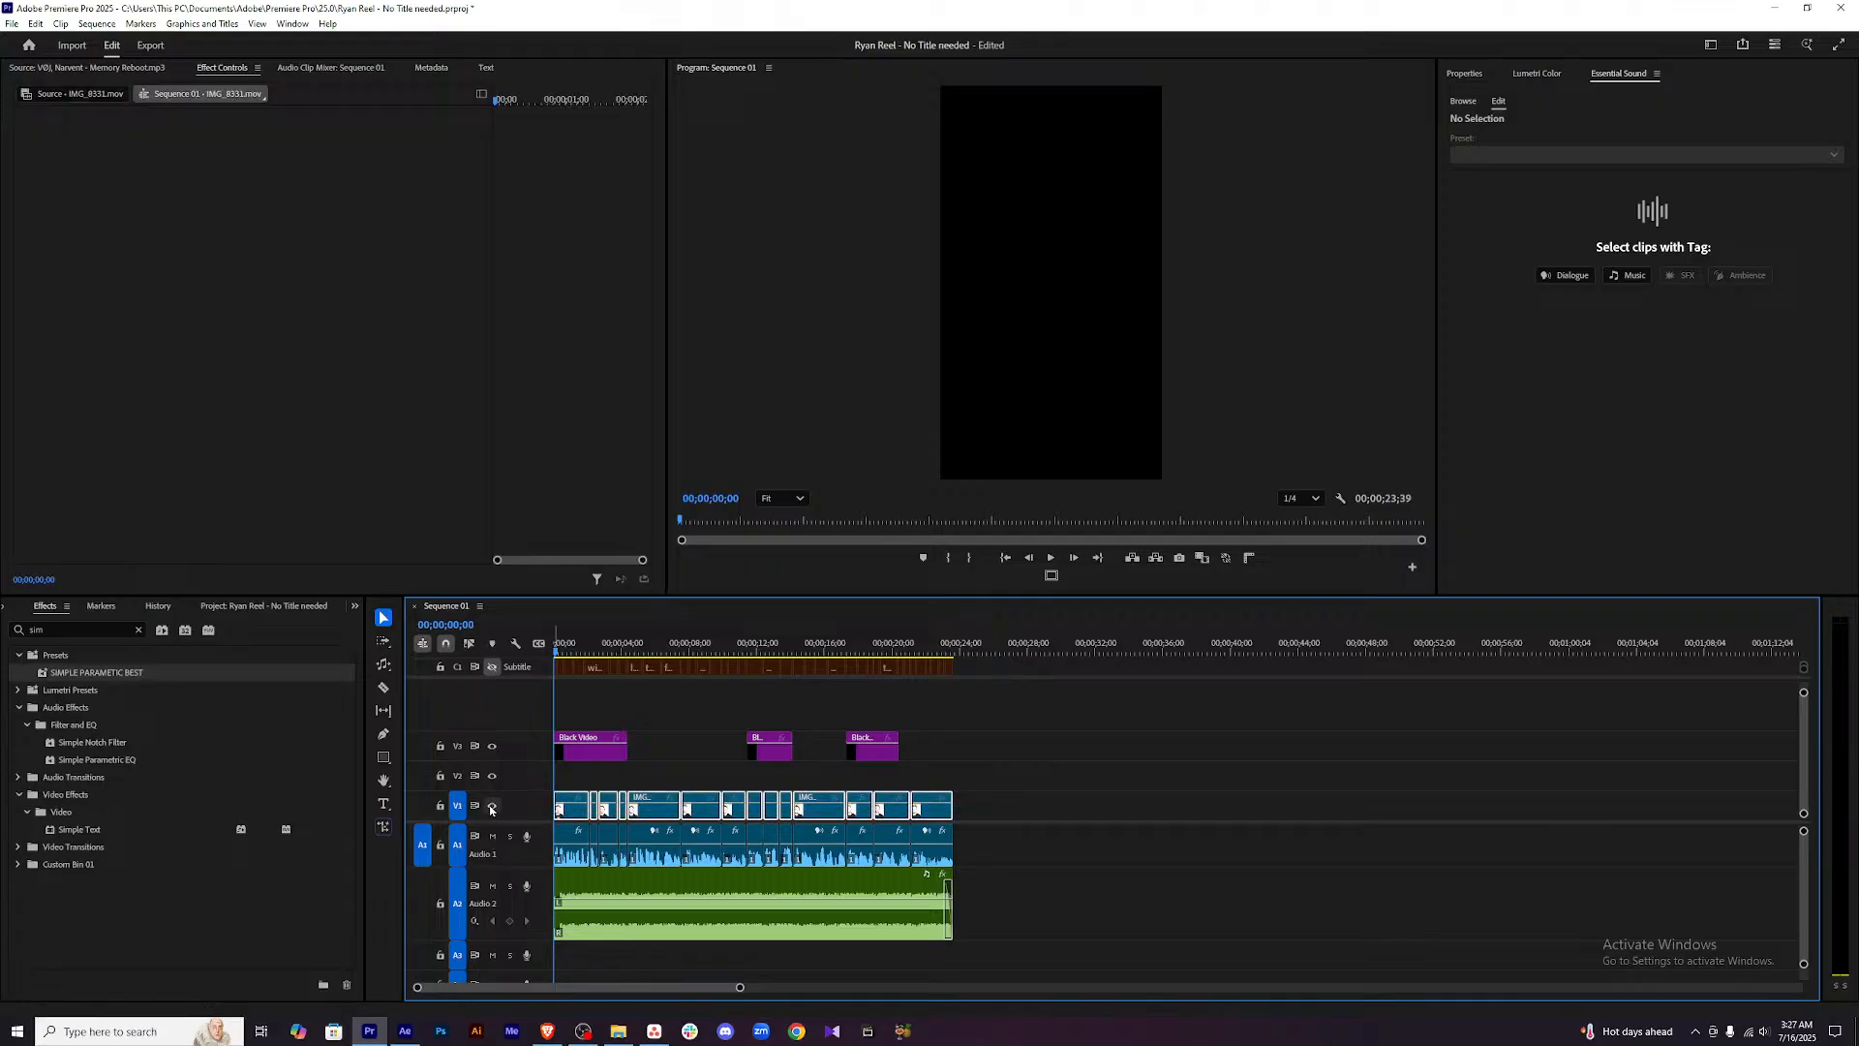
{"action": "key", "text": "alt+Up"}
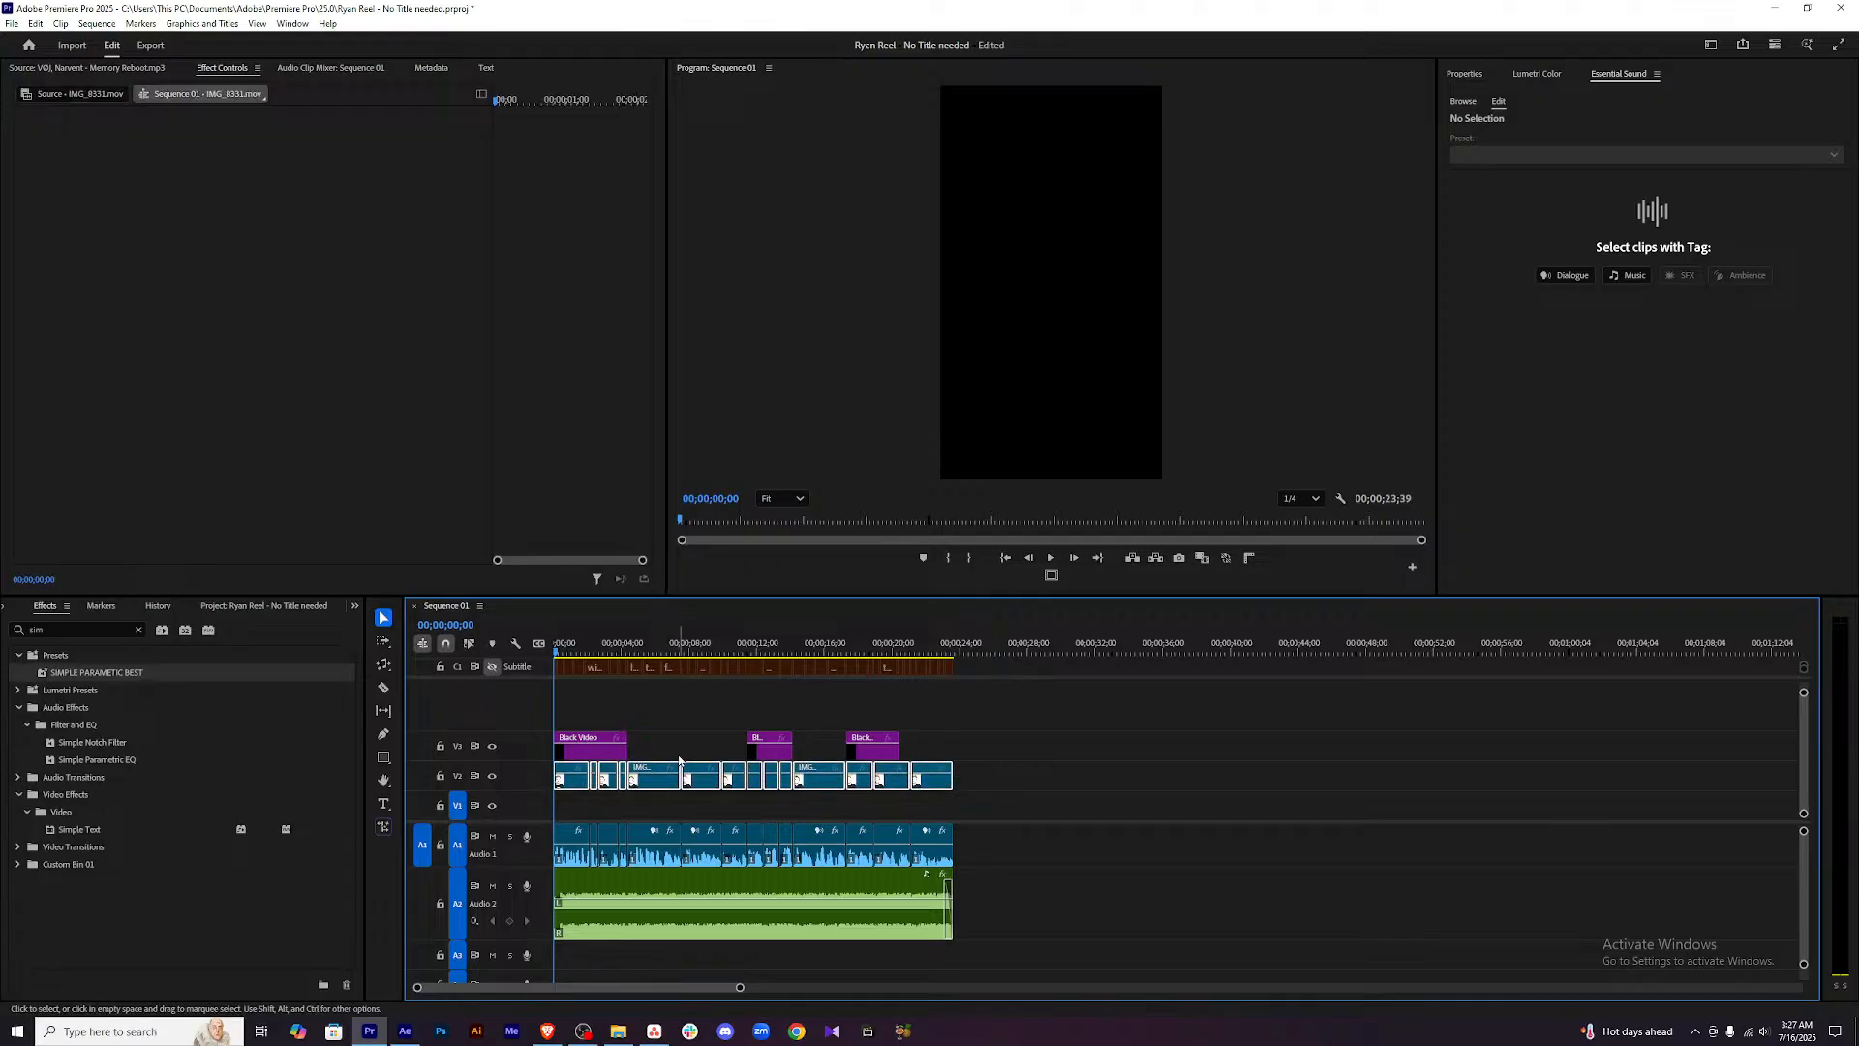
{"action": "left_click_drag", "start_coordinate": [648, 787], "coordinate": [653, 809]}
{"action": "left_click", "coordinate": [1178, 796]}
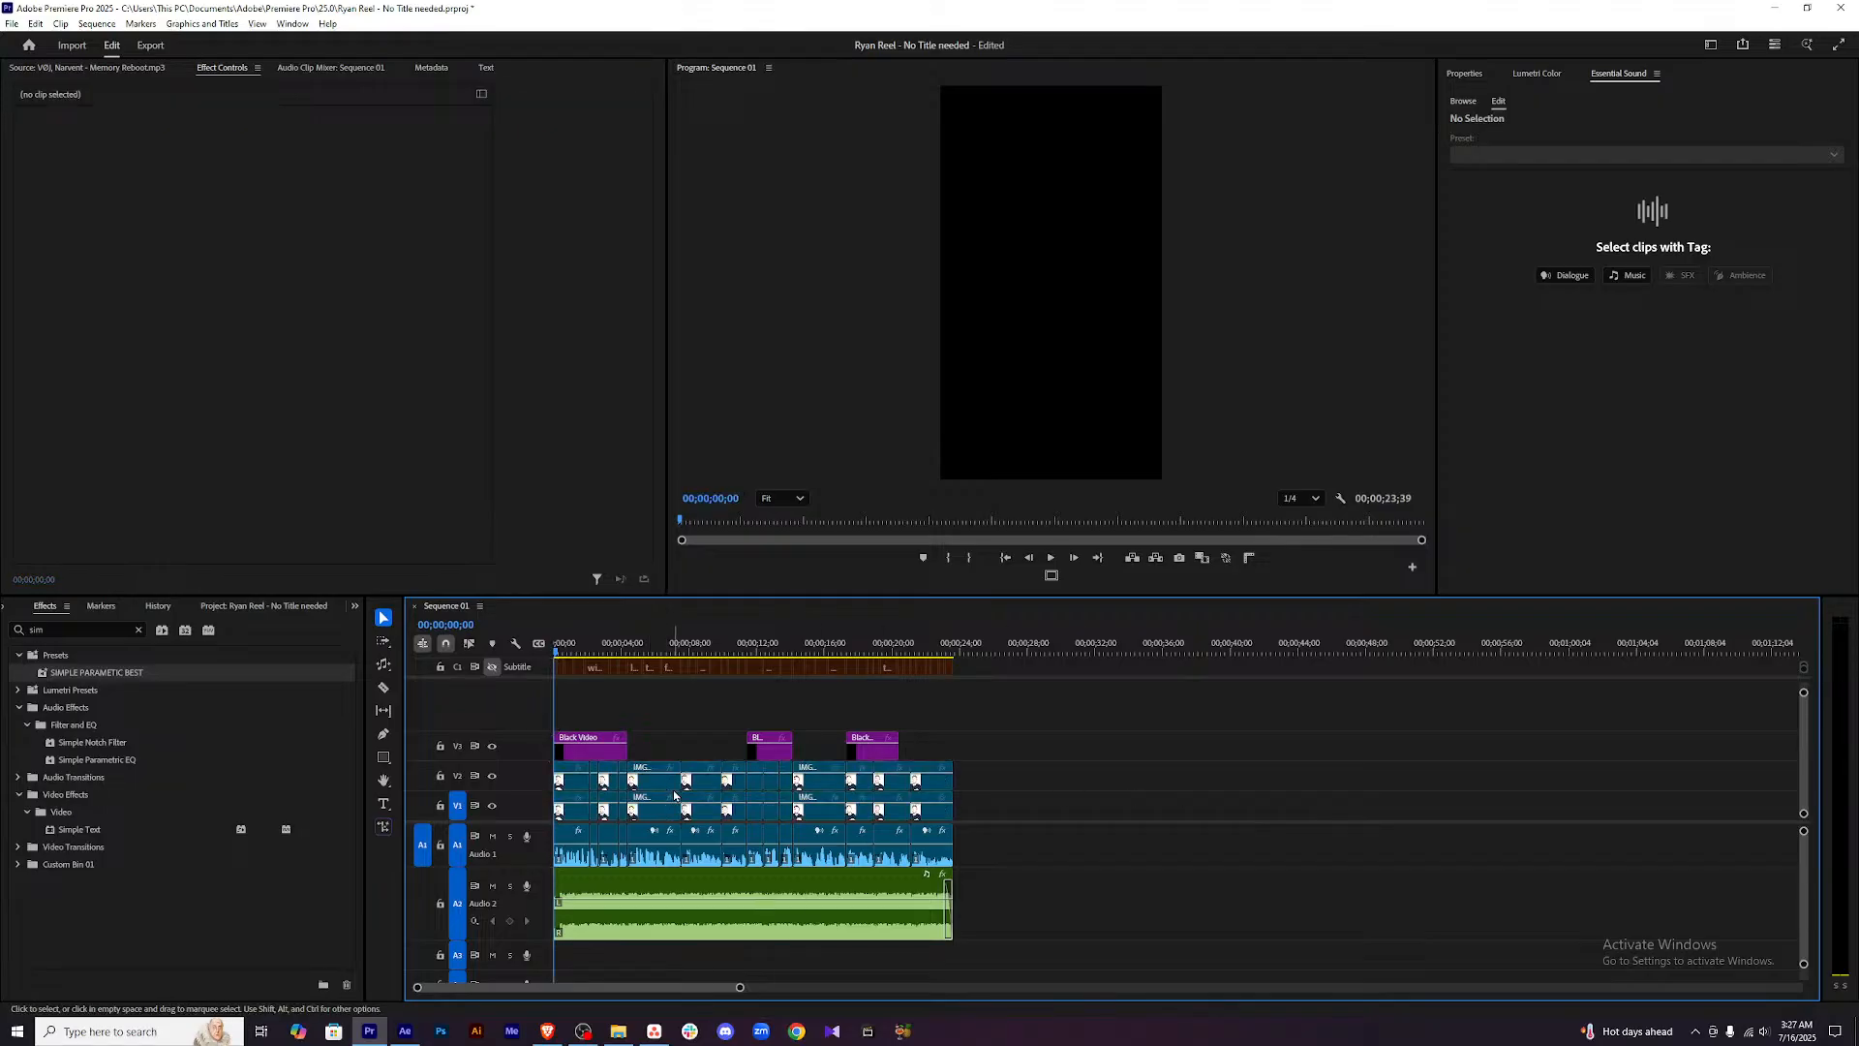
Lock the V1 track as a backup of the footage and save the project.
{"action": "key", "text": "equal"}
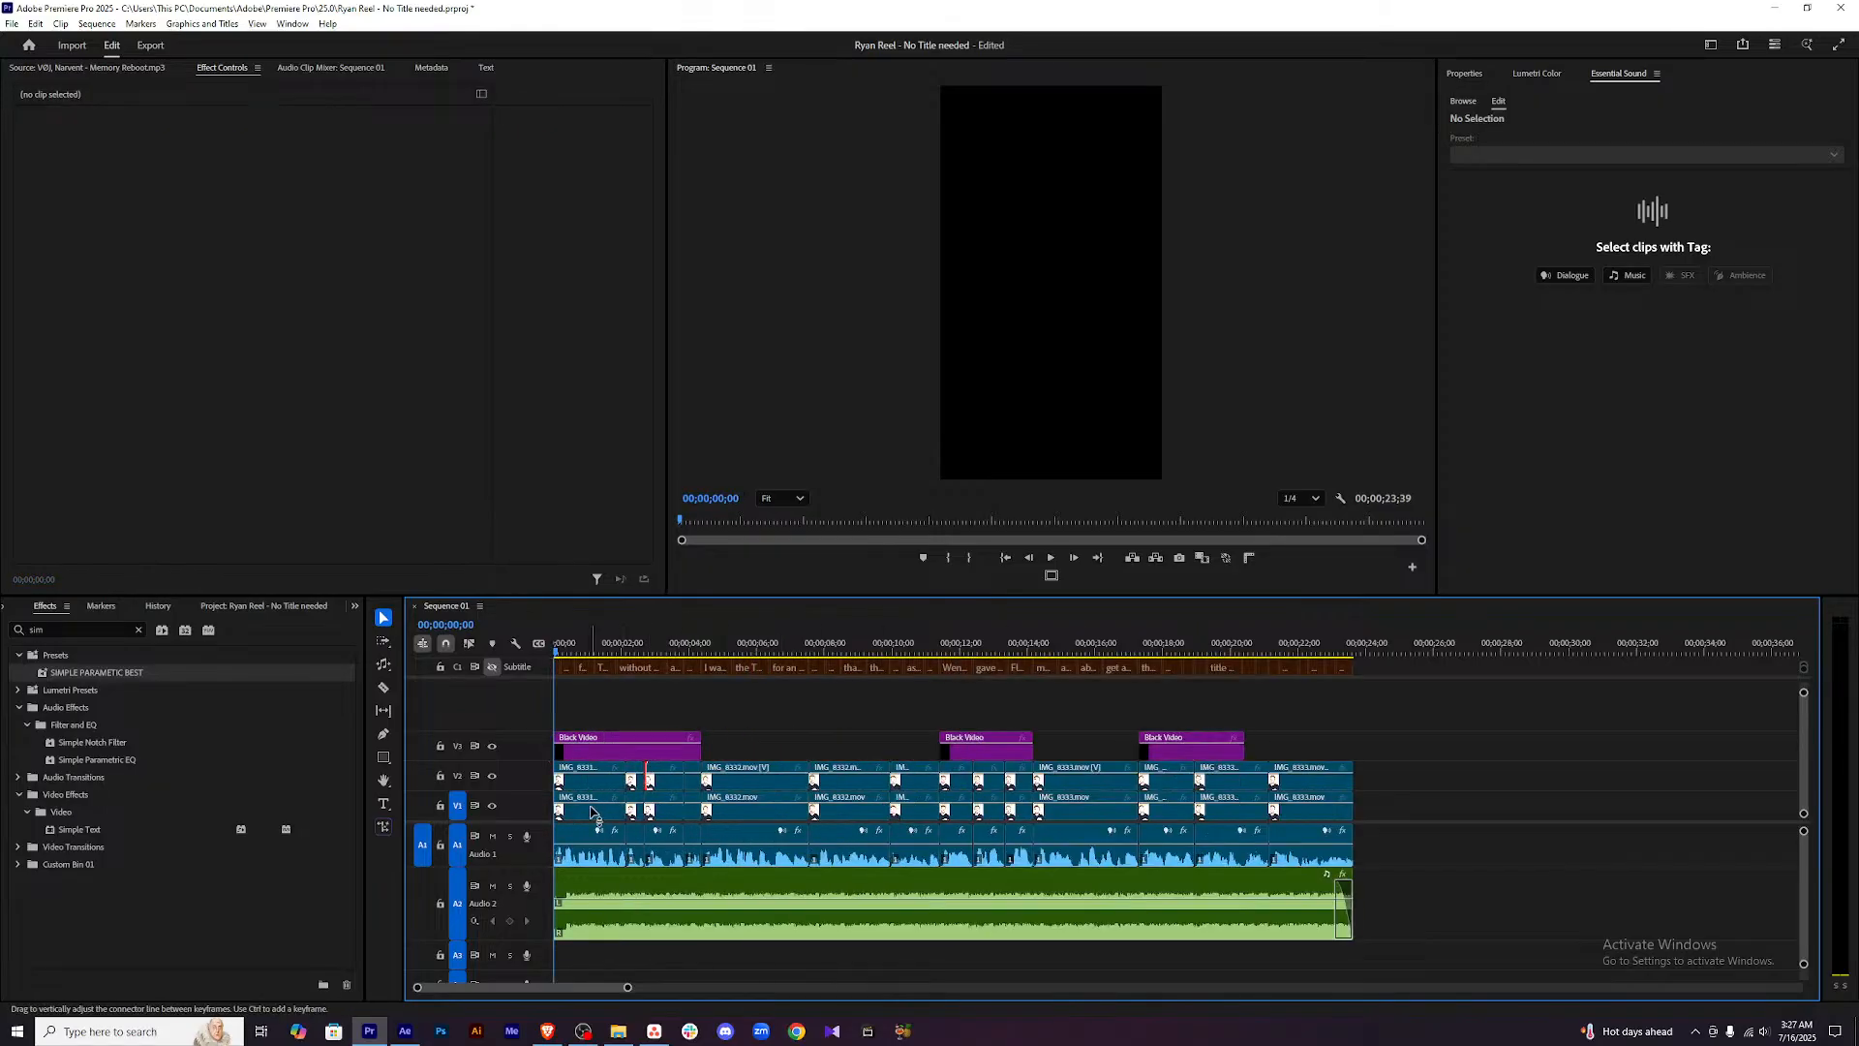
{"action": "left_click", "coordinate": [597, 812]}
{"action": "left_click", "coordinate": [441, 805]}
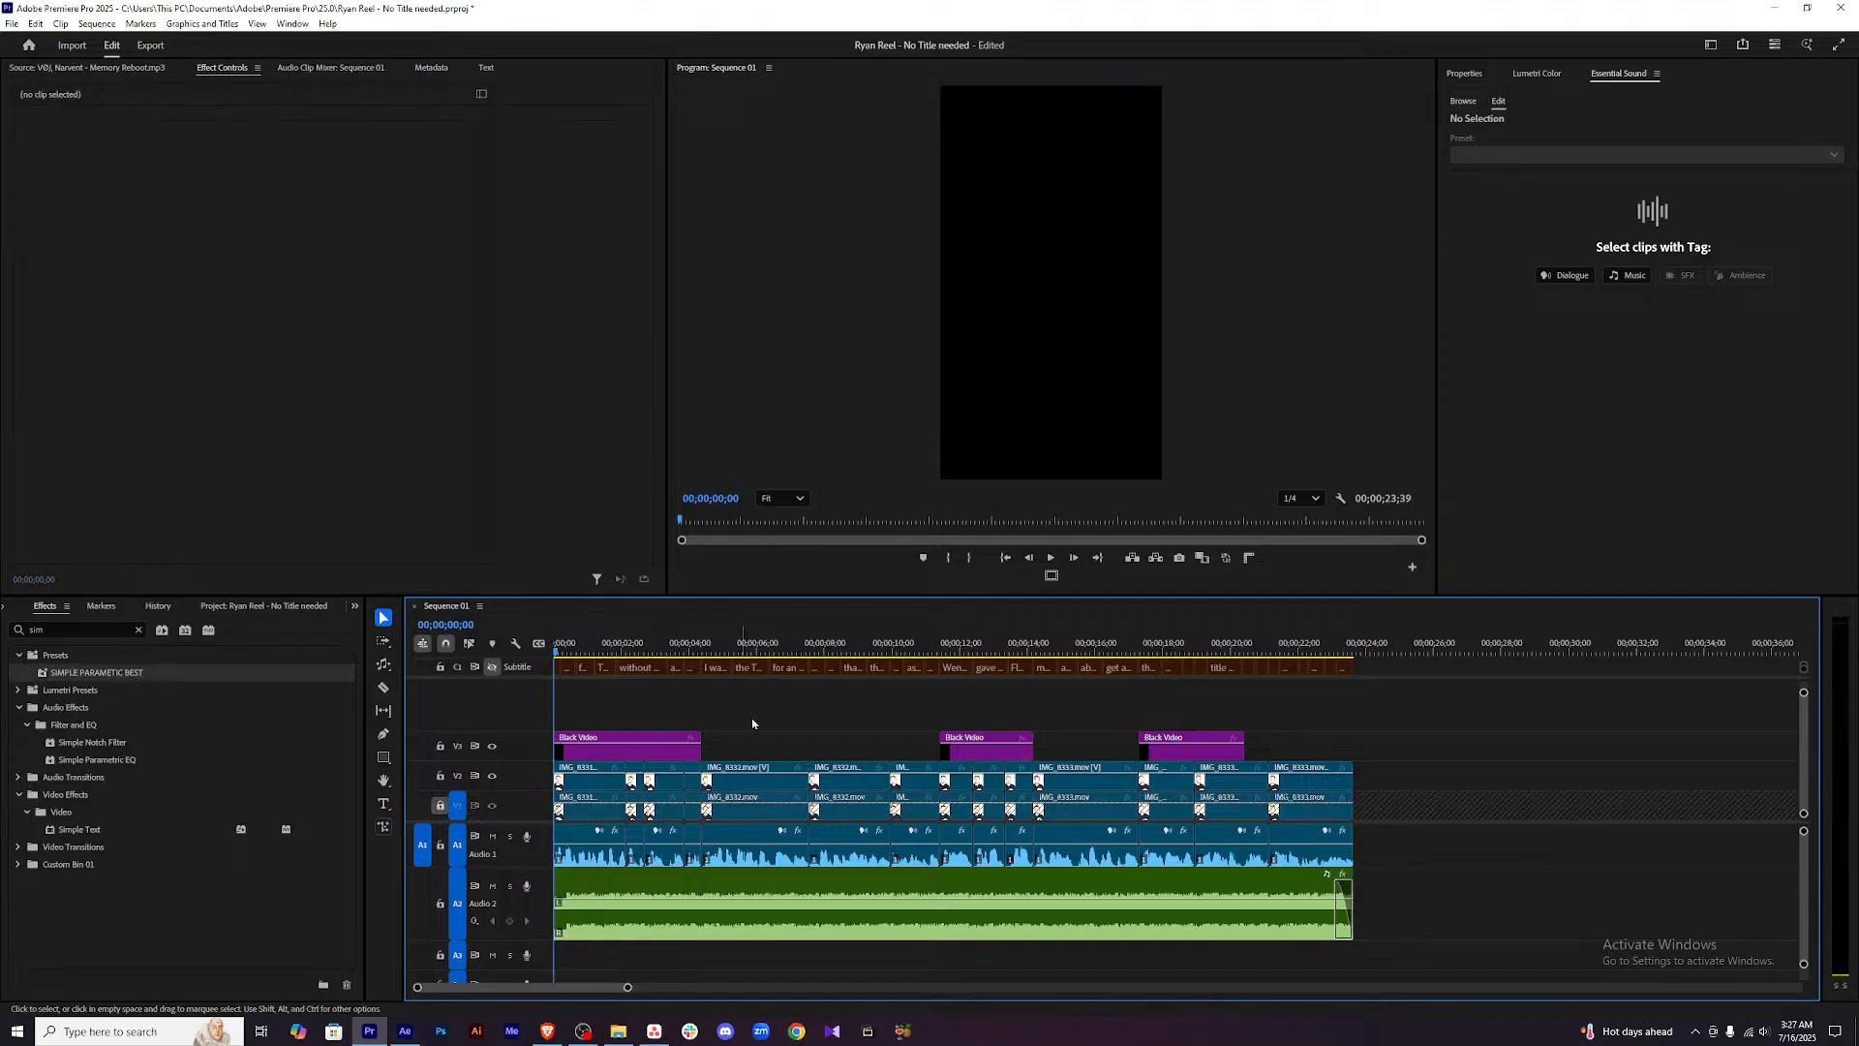
{"action": "key", "text": "minus"}
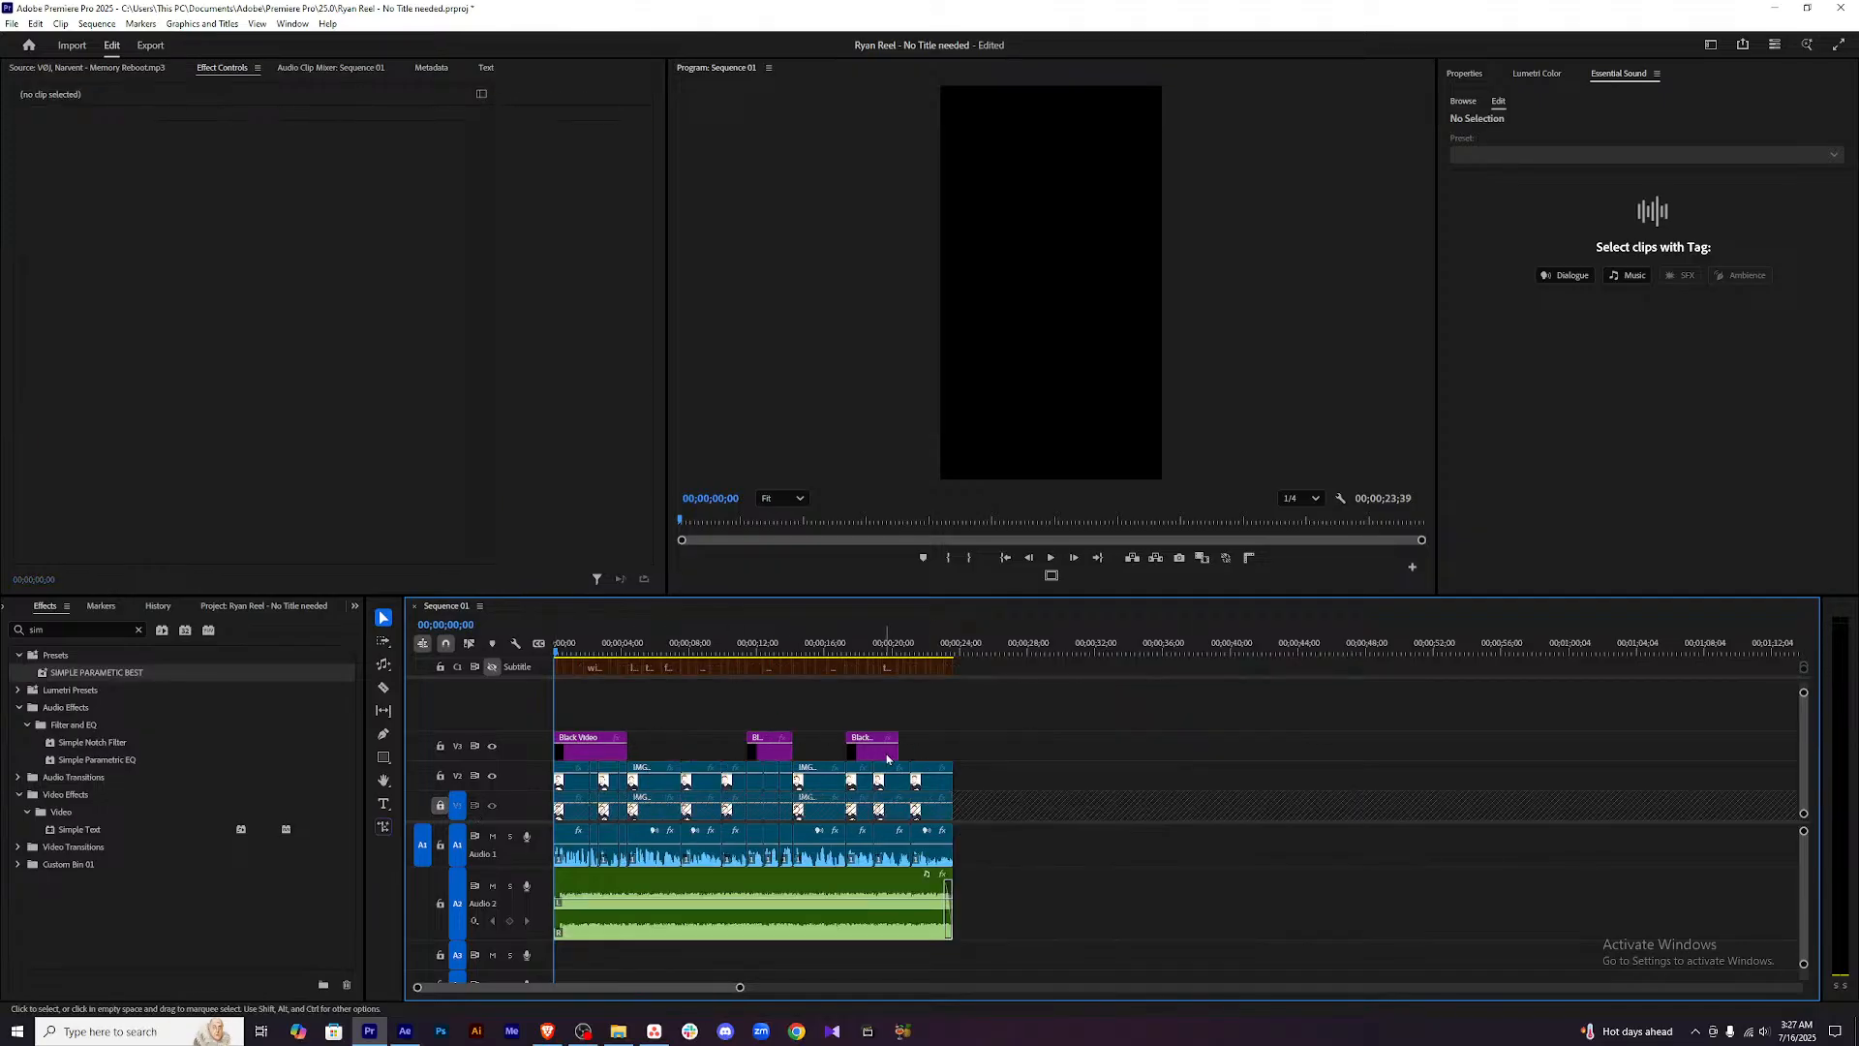
{"action": "key", "text": "ctrl+s"}
Move the playhead to 00;00;02;36 and hide the V3 track to show the footage beneath the first Black Video clip.
{"action": "key", "text": "equal"}
{"action": "key", "text": "equal"}
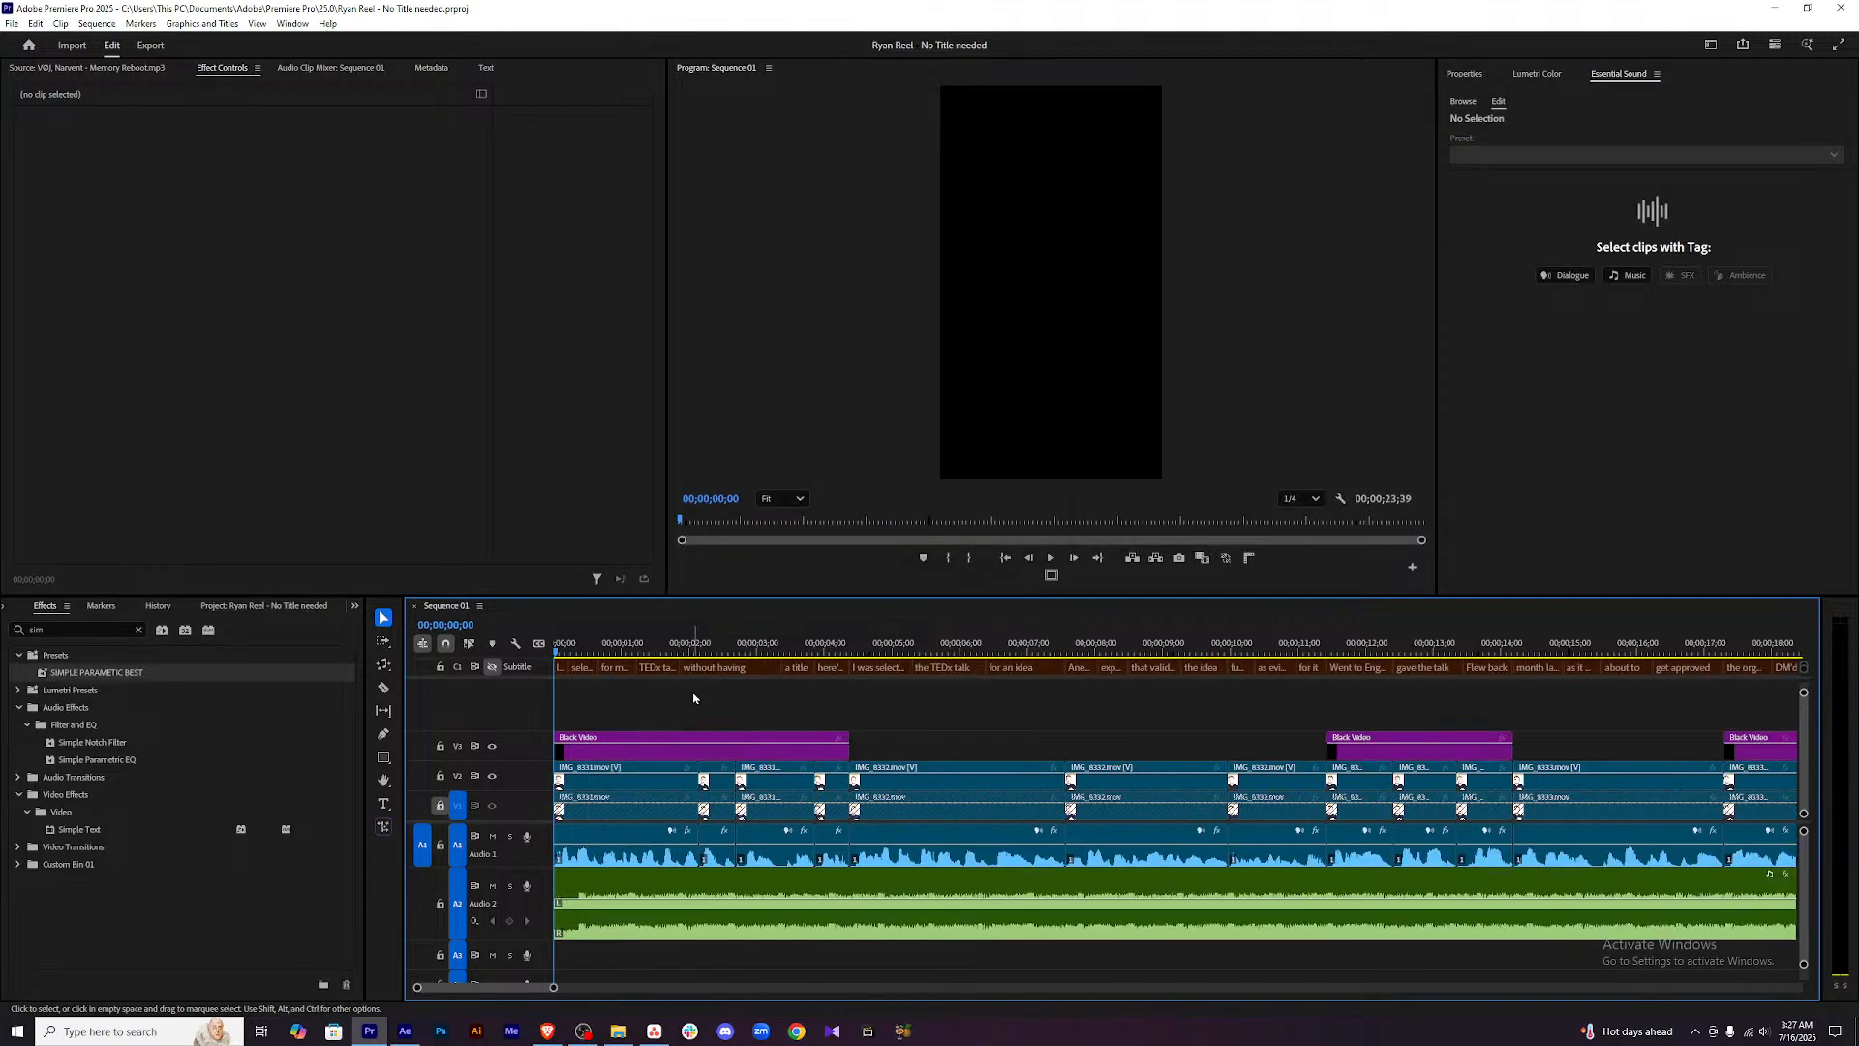
{"action": "mouse_move", "coordinate": [697, 651]}
{"action": "left_mouse_down"}
{"action": "mouse_move", "coordinate": [560, 646]}
{"action": "mouse_move", "coordinate": [730, 650]}
{"action": "left_mouse_up"}
{"action": "left_click", "coordinate": [654, 748]}
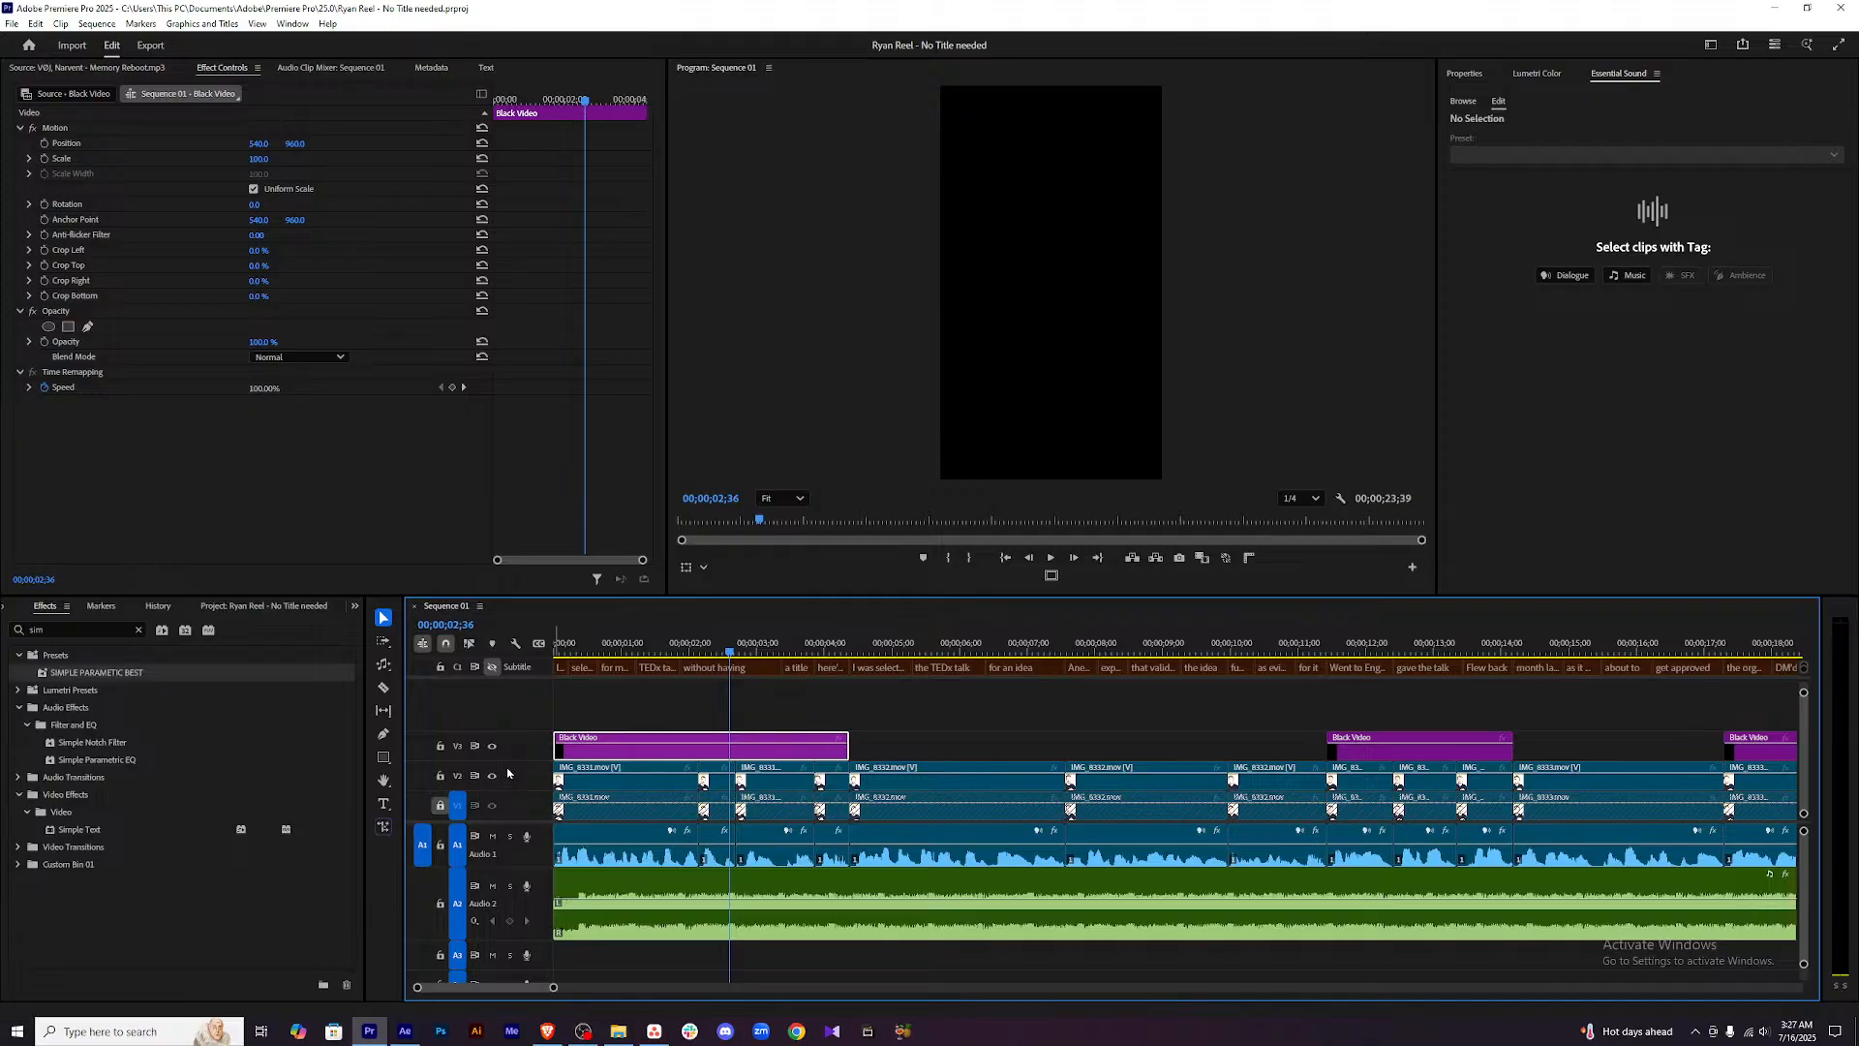
{"action": "left_click", "coordinate": [491, 746]}
Delete the first Black Video clip from V3.
{"action": "left_click_drag", "start_coordinate": [833, 712], "coordinate": [551, 845]}
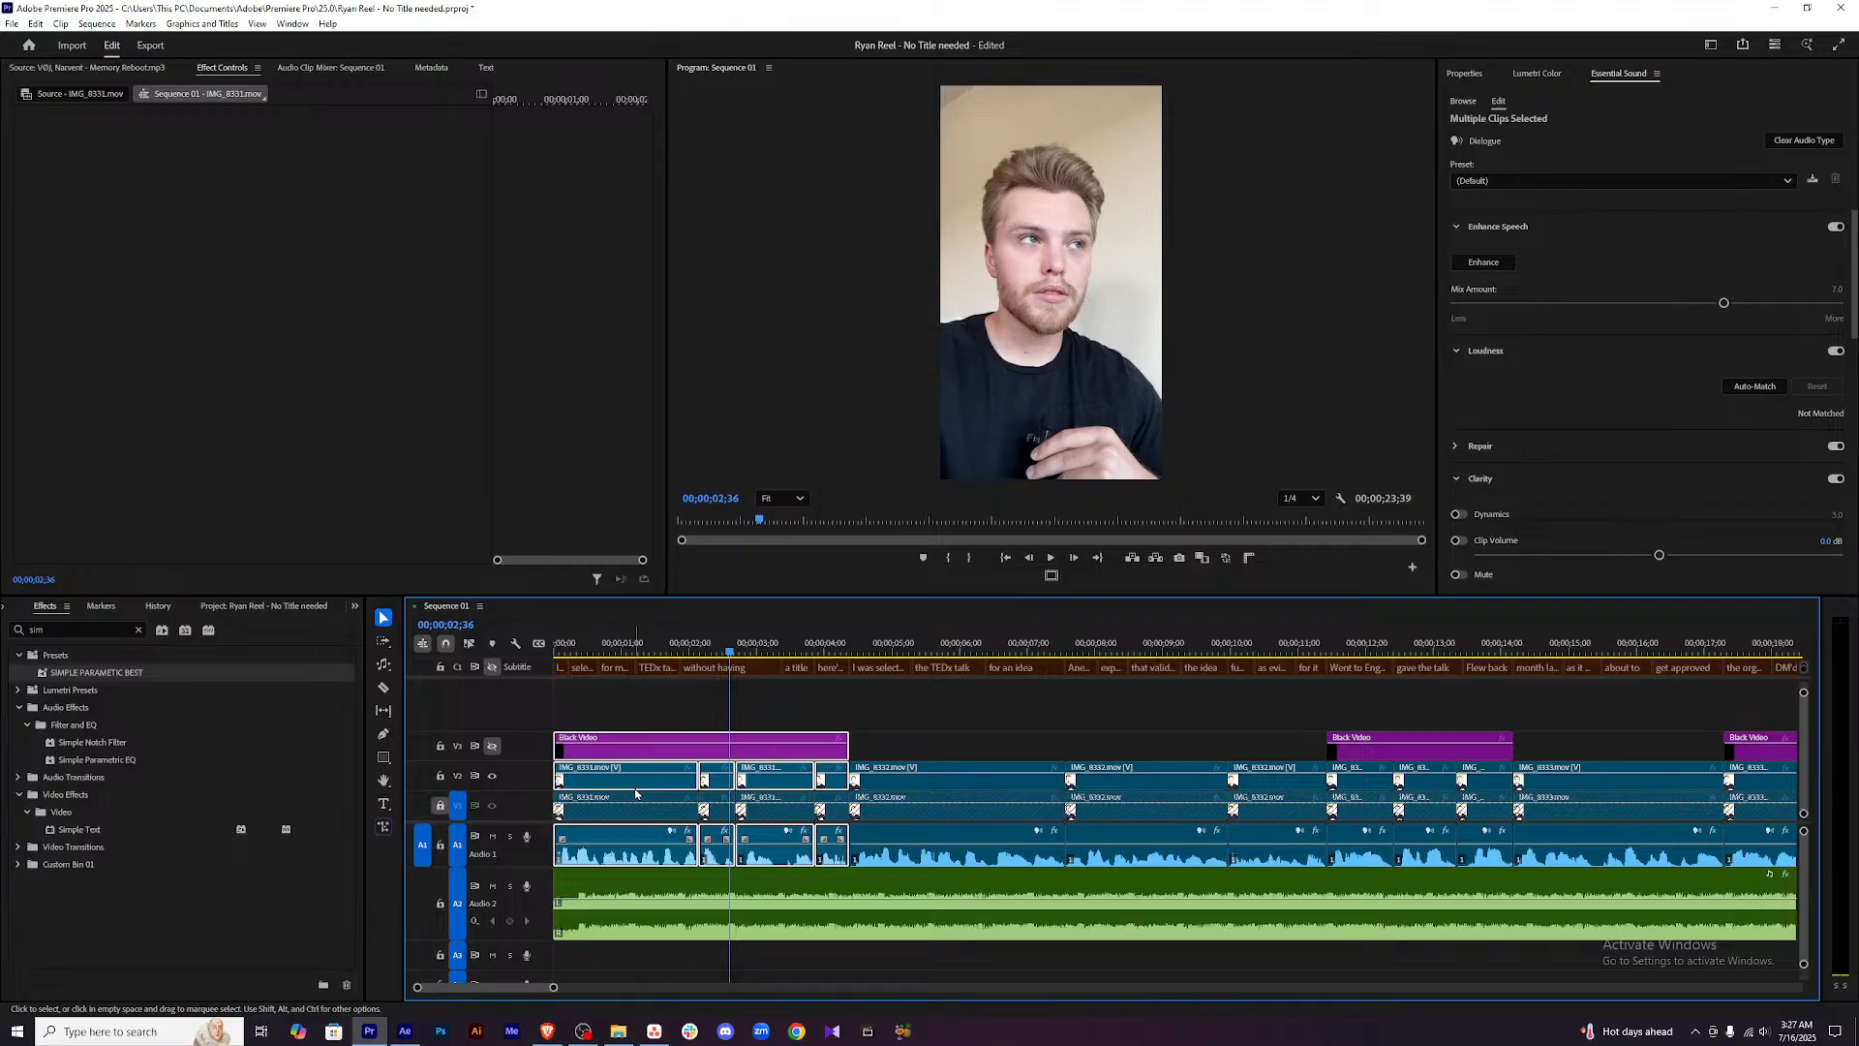
{"action": "left_click", "coordinate": [654, 730]}
{"action": "left_click", "coordinate": [588, 742]}
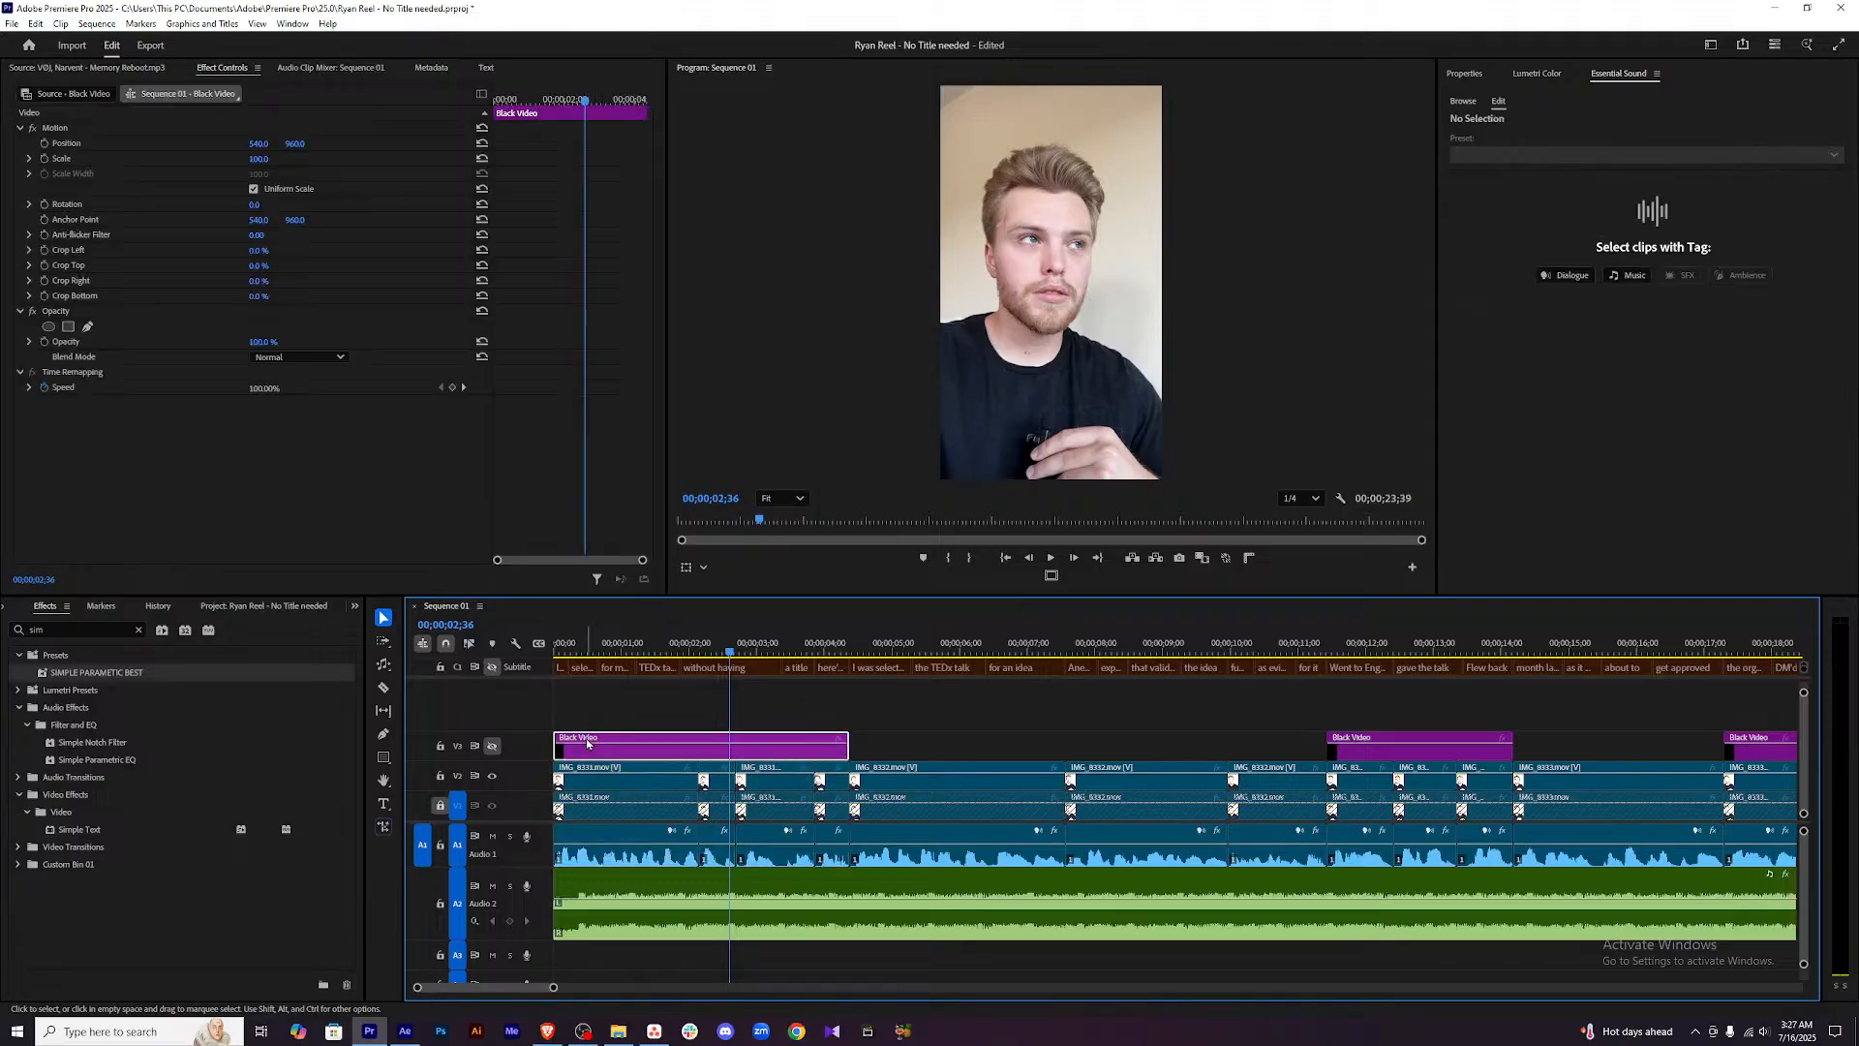
{"action": "key", "text": "Delete"}
Replace the first four V2 clips with a linked After Effects composition, check it on the Premiere Pro timeline, and return to After Effects.
{"action": "left_click_drag", "start_coordinate": [829, 691], "coordinate": [624, 811]}
{"action": "right_click", "coordinate": [635, 785]}
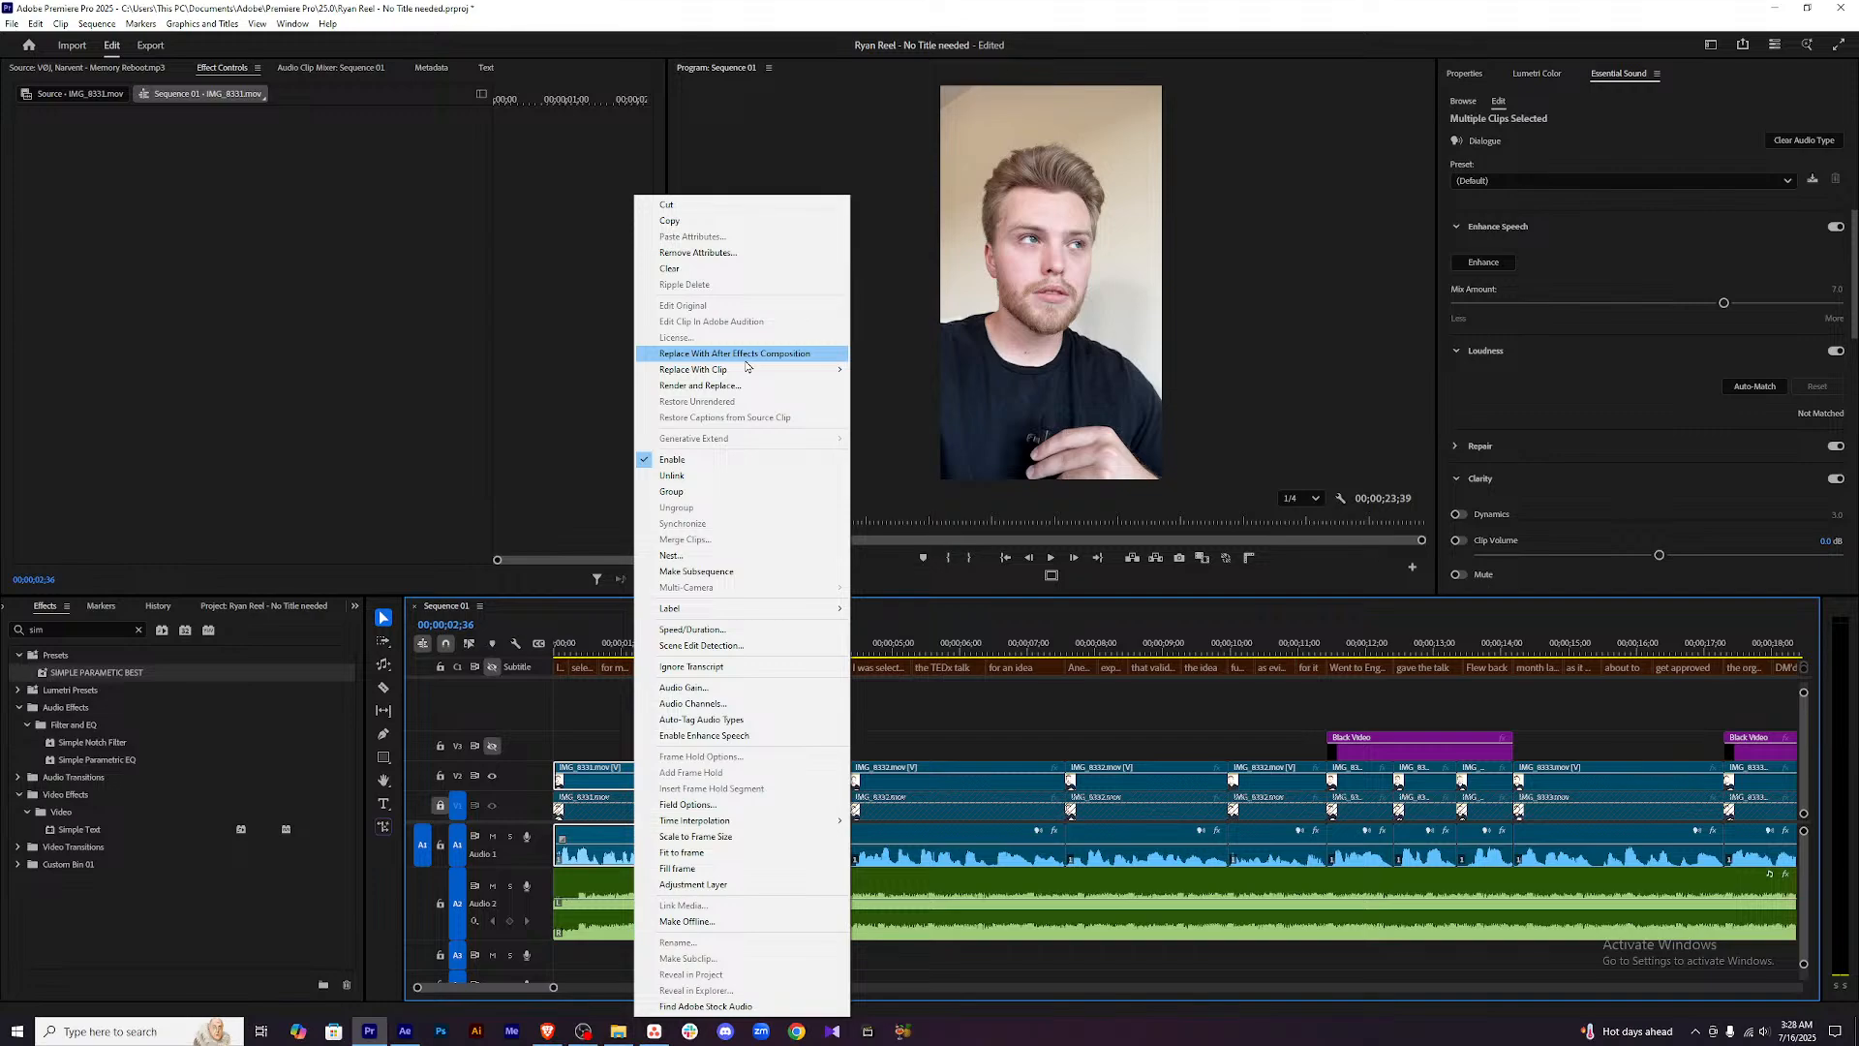
{"action": "left_click", "coordinate": [745, 360]}
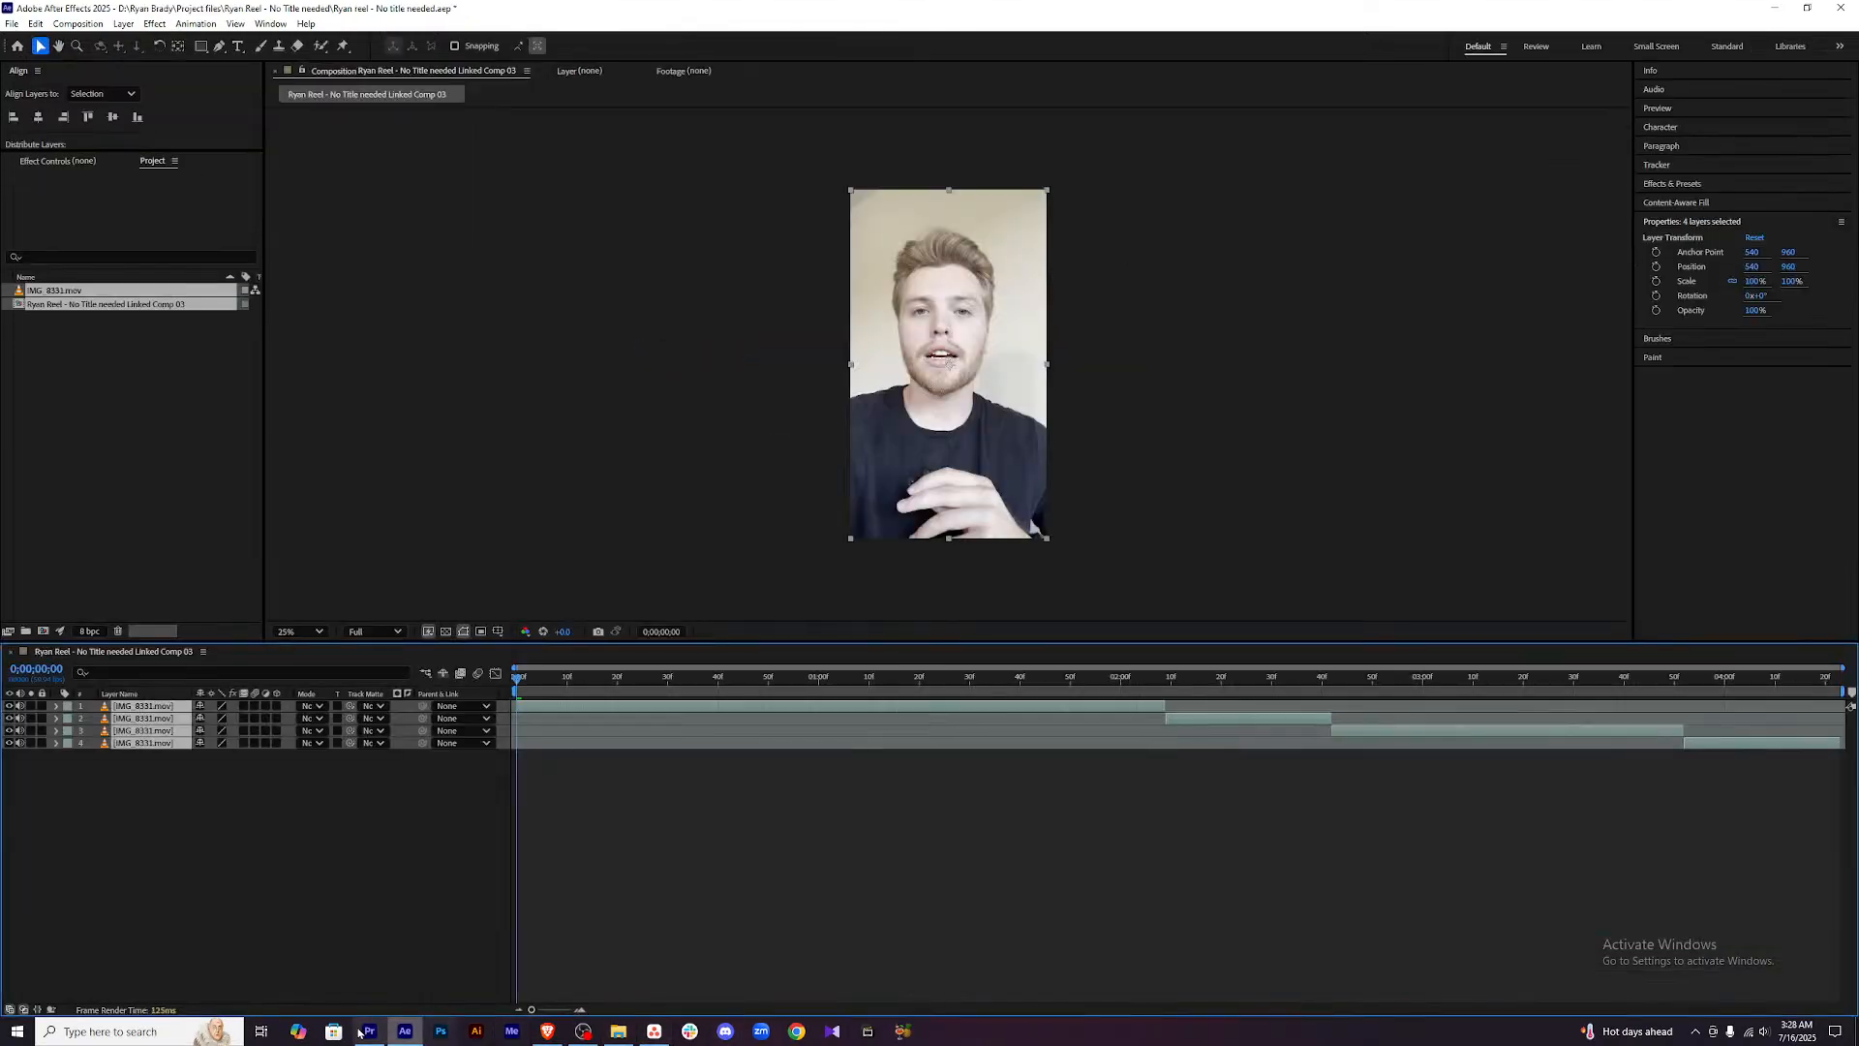
{"action": "left_click", "coordinate": [372, 1031]}
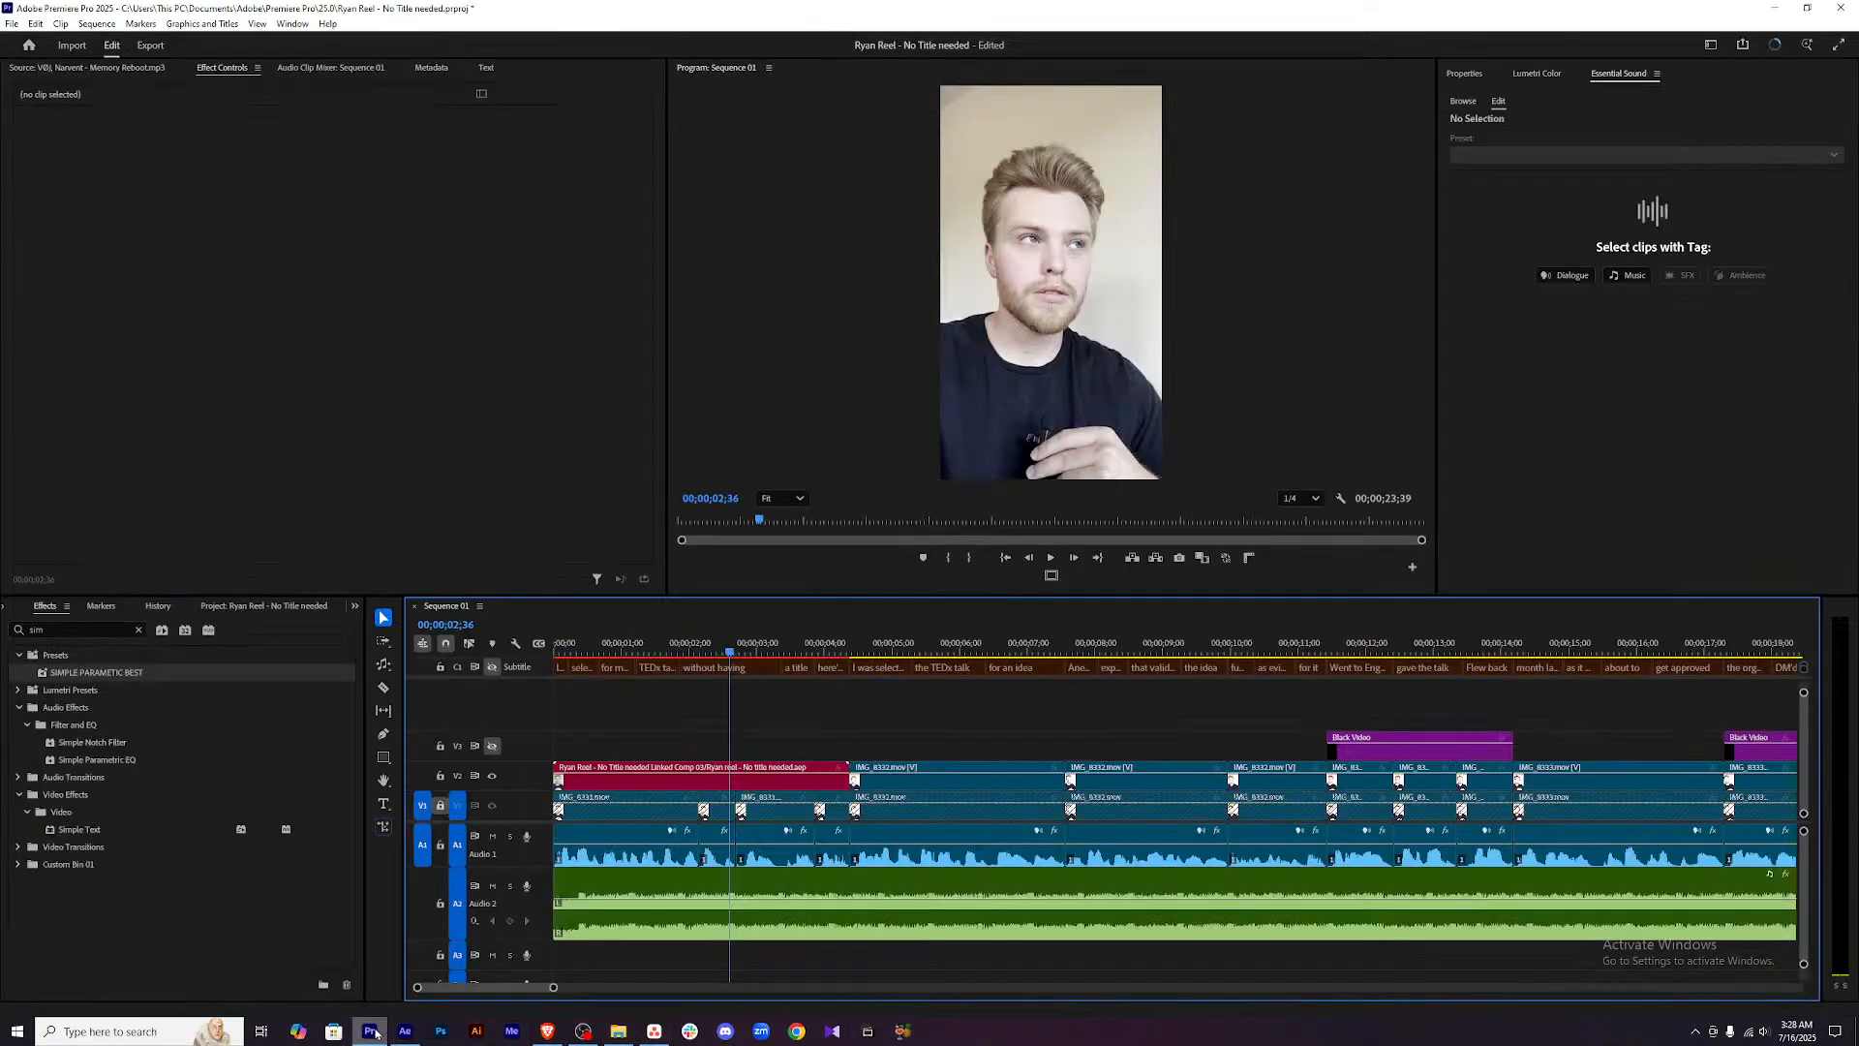
{"action": "left_click", "coordinate": [374, 1032]}
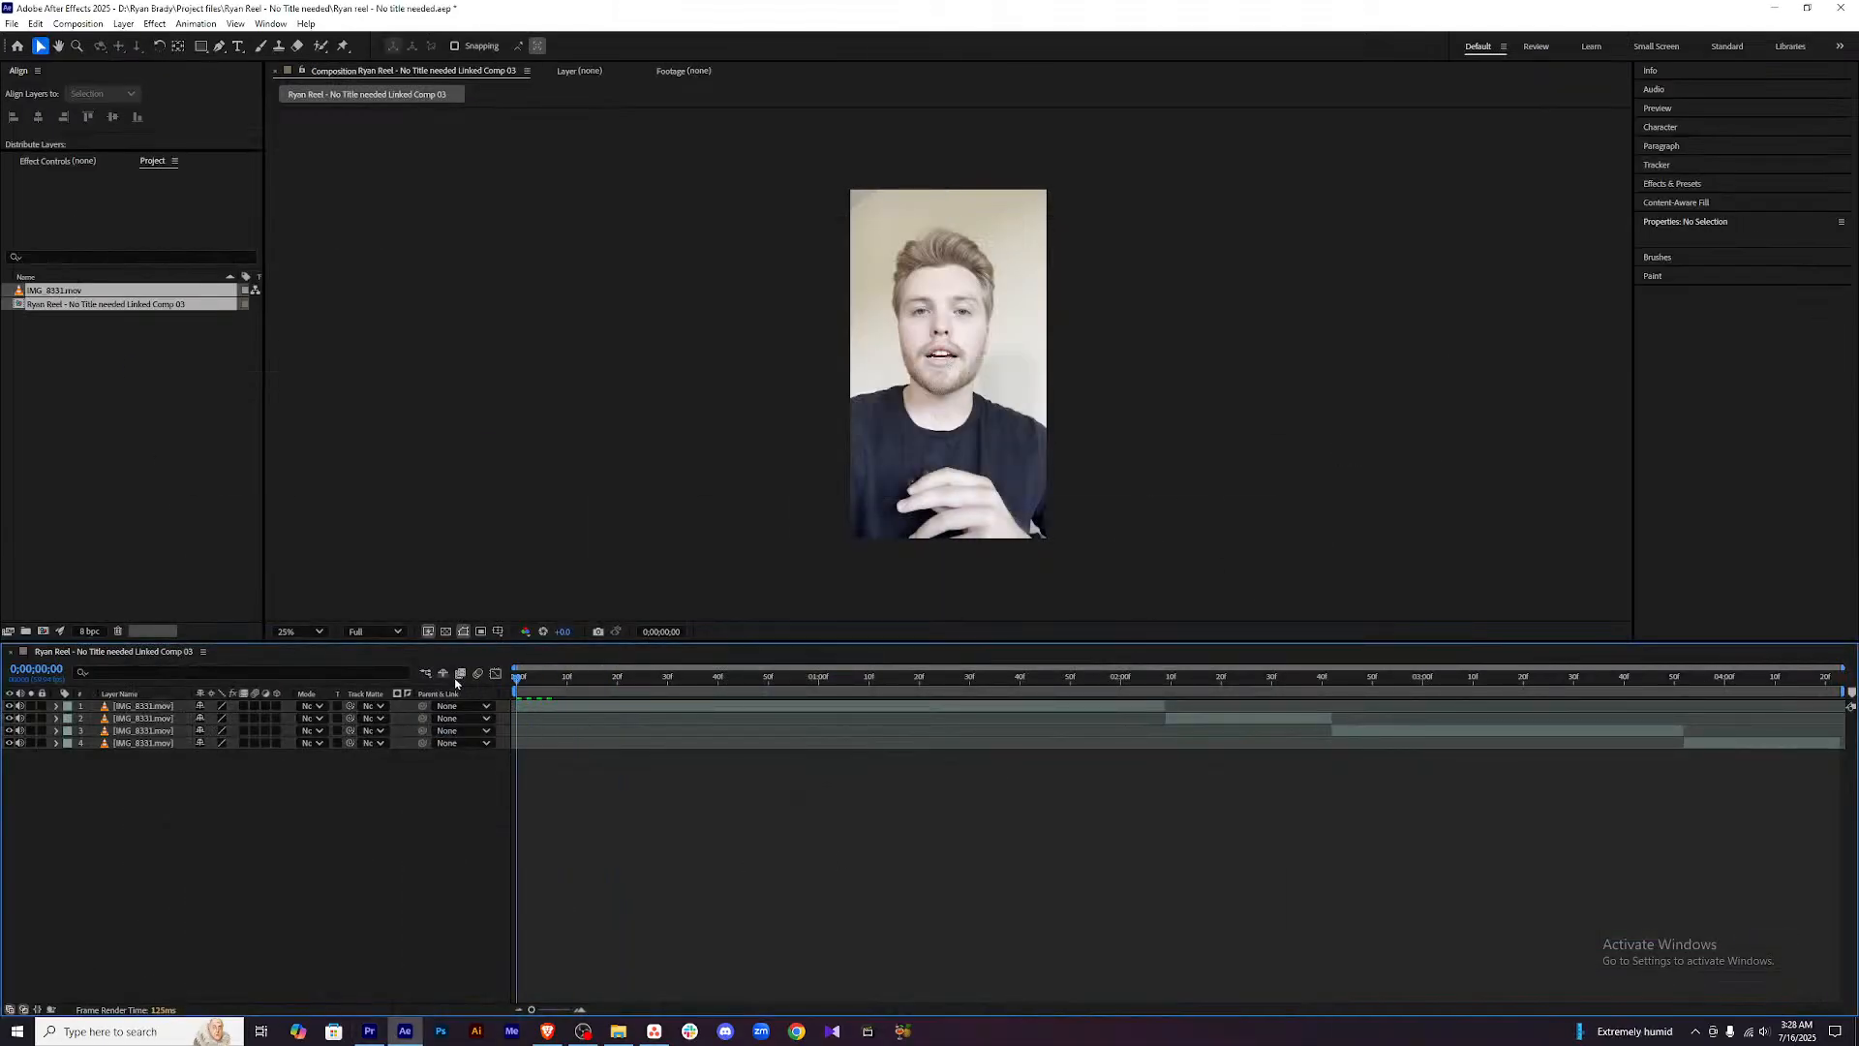
Preview the linked composition and return the playhead to its start.
{"action": "key", "text": "h"}
{"action": "key", "text": "space"}
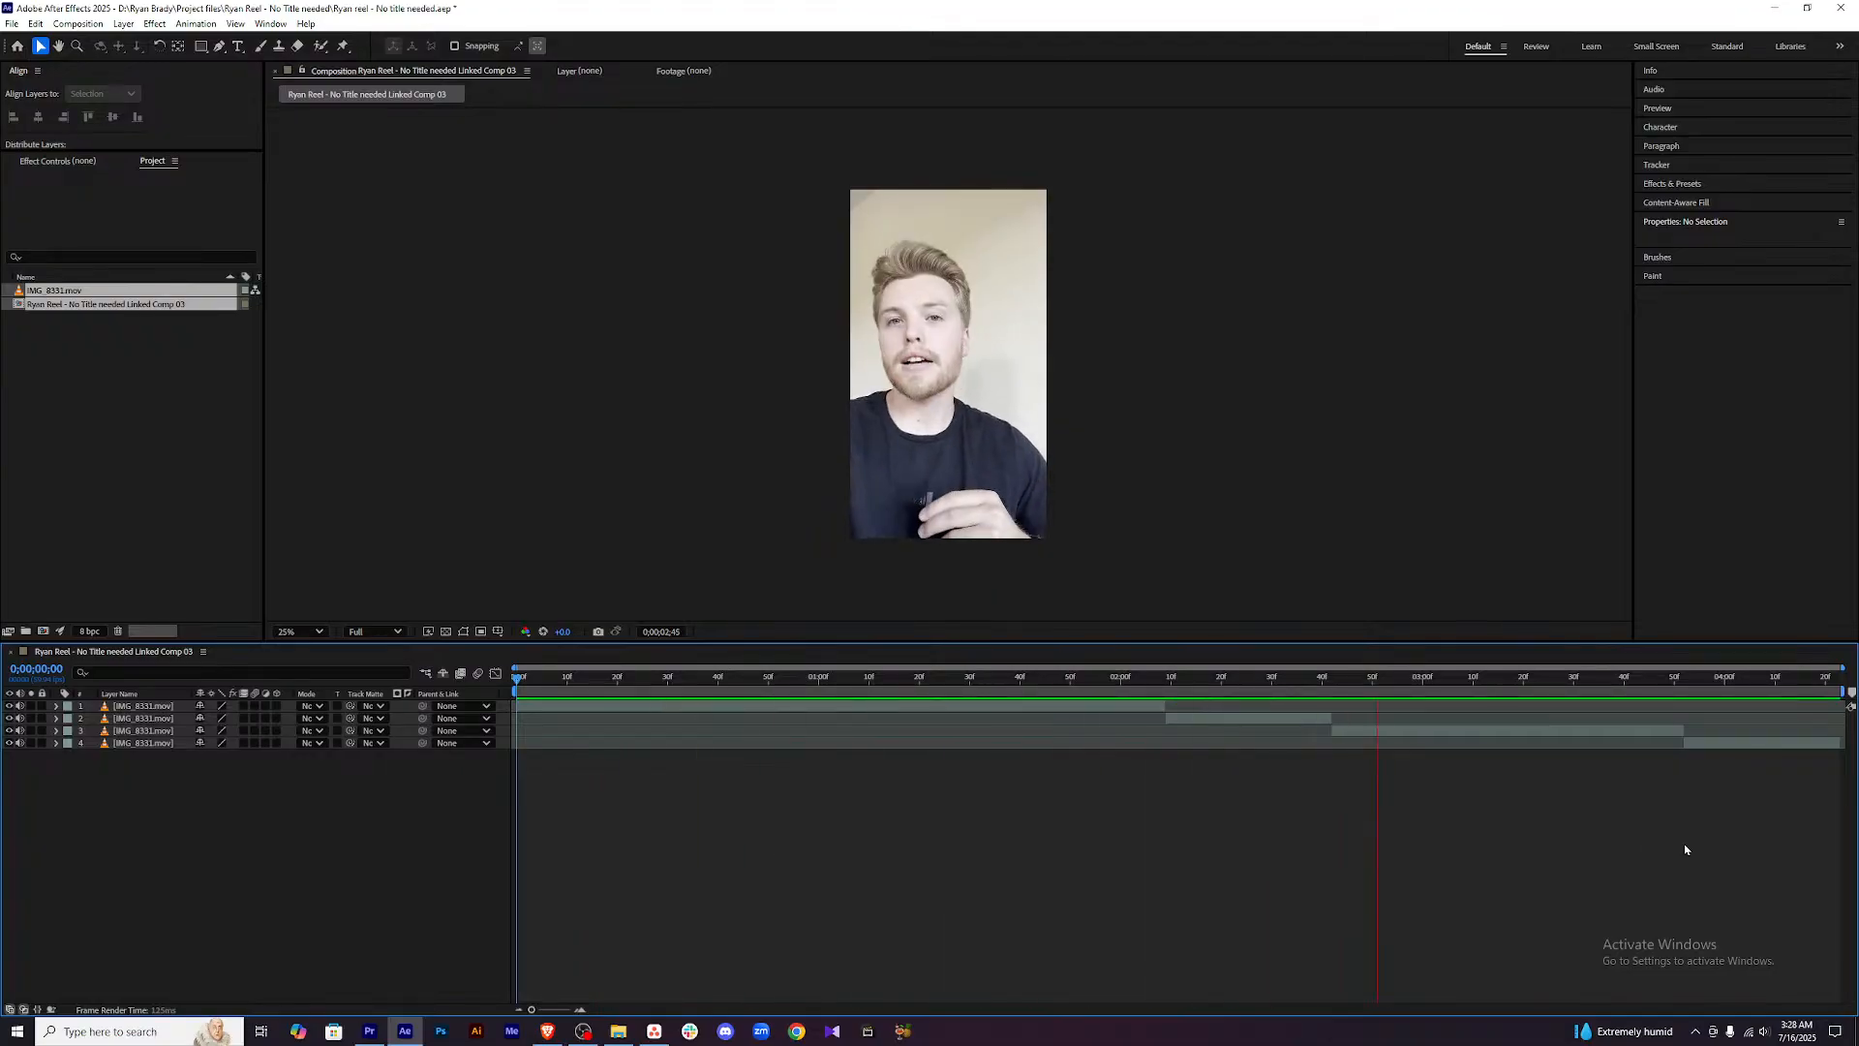
{"action": "key", "text": "space"}
{"action": "left_click_drag", "start_coordinate": [692, 682], "coordinate": [498, 684]}
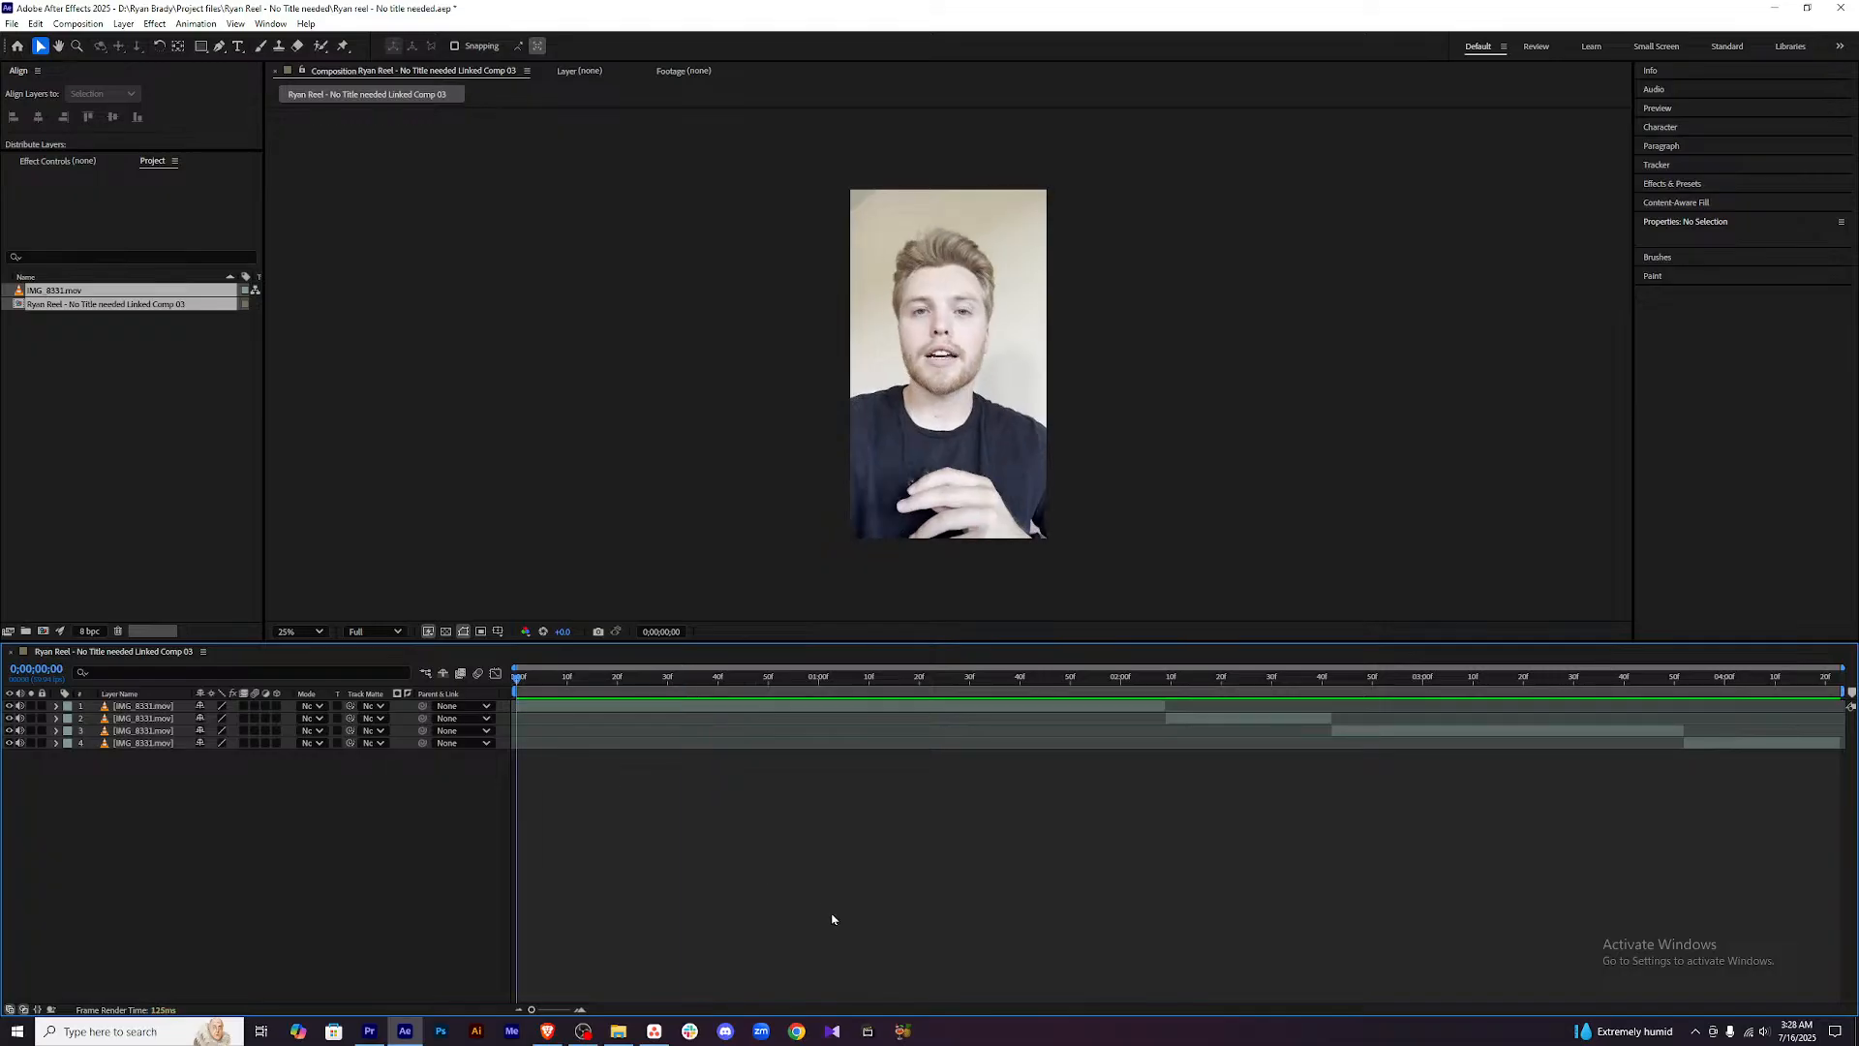
Hide the video of the four footage layers and pre-compose them into a composition named audio1.
{"action": "left_click_drag", "start_coordinate": [11, 744], "coordinate": [9, 705]}
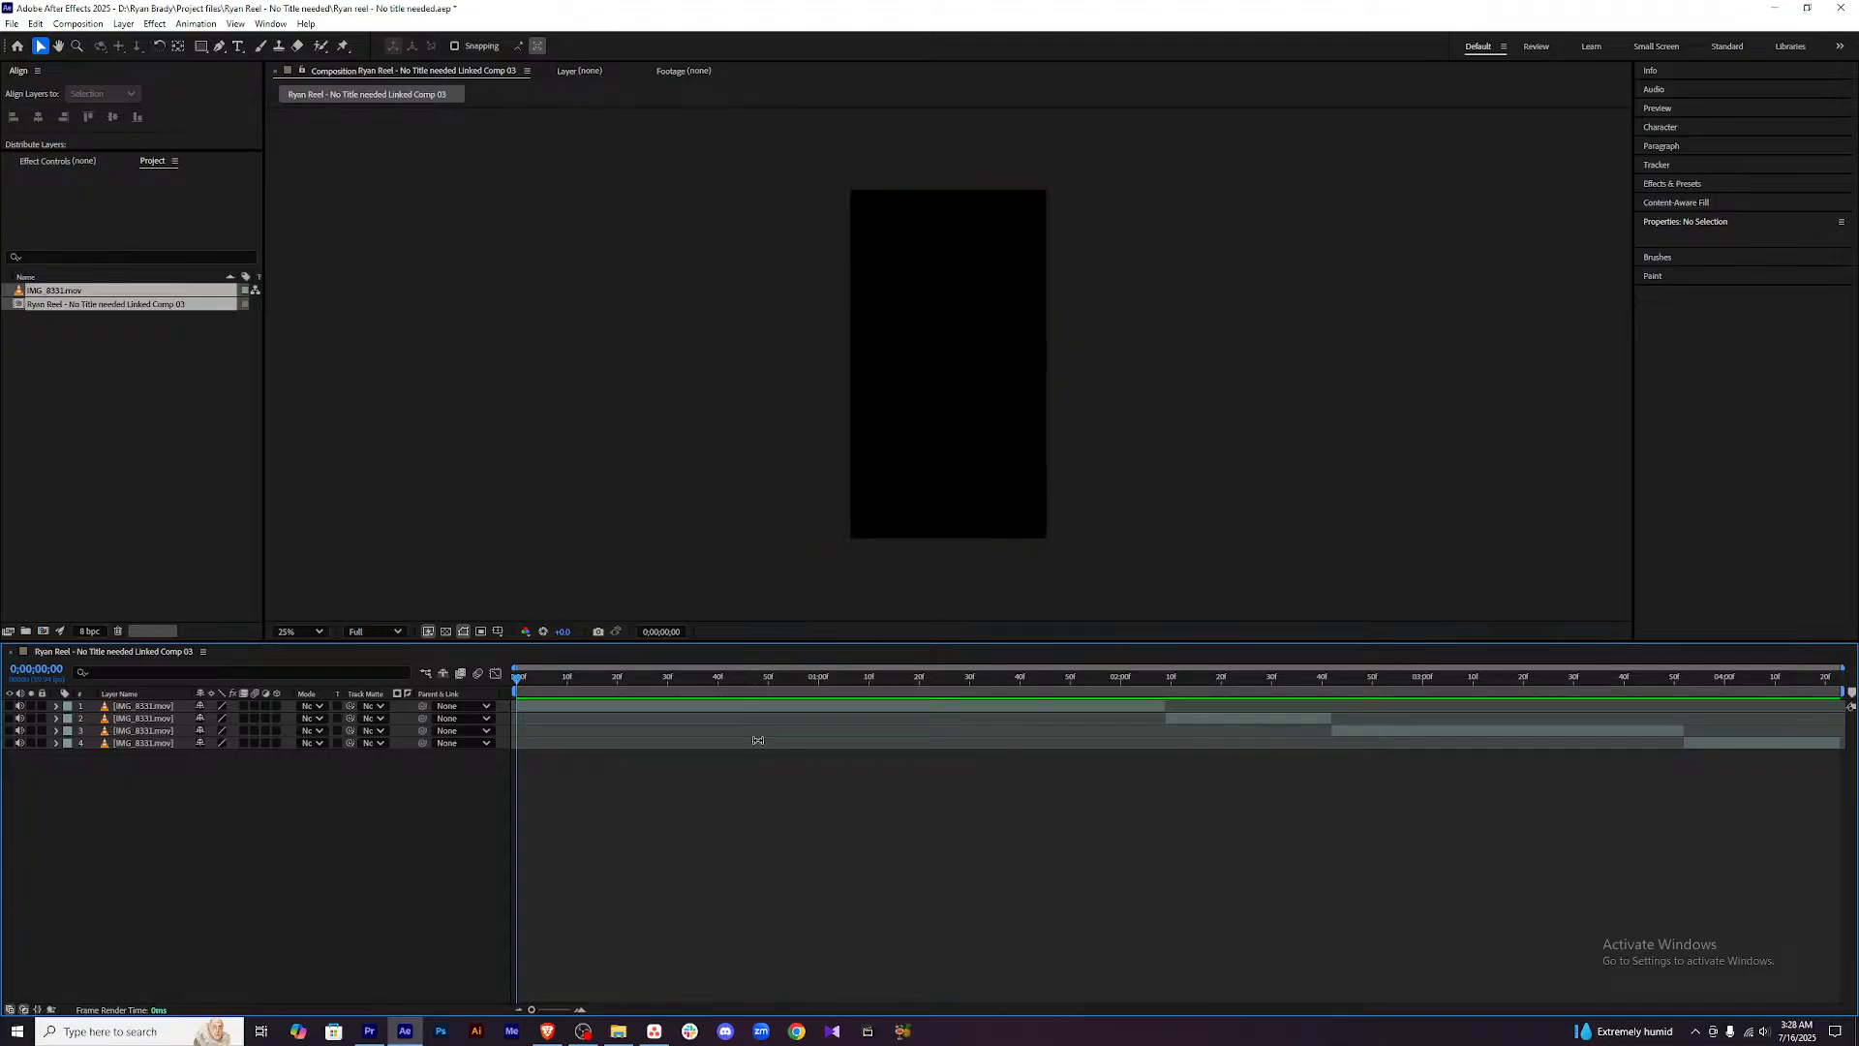
{"action": "left_click_drag", "start_coordinate": [158, 802], "coordinate": [147, 700]}
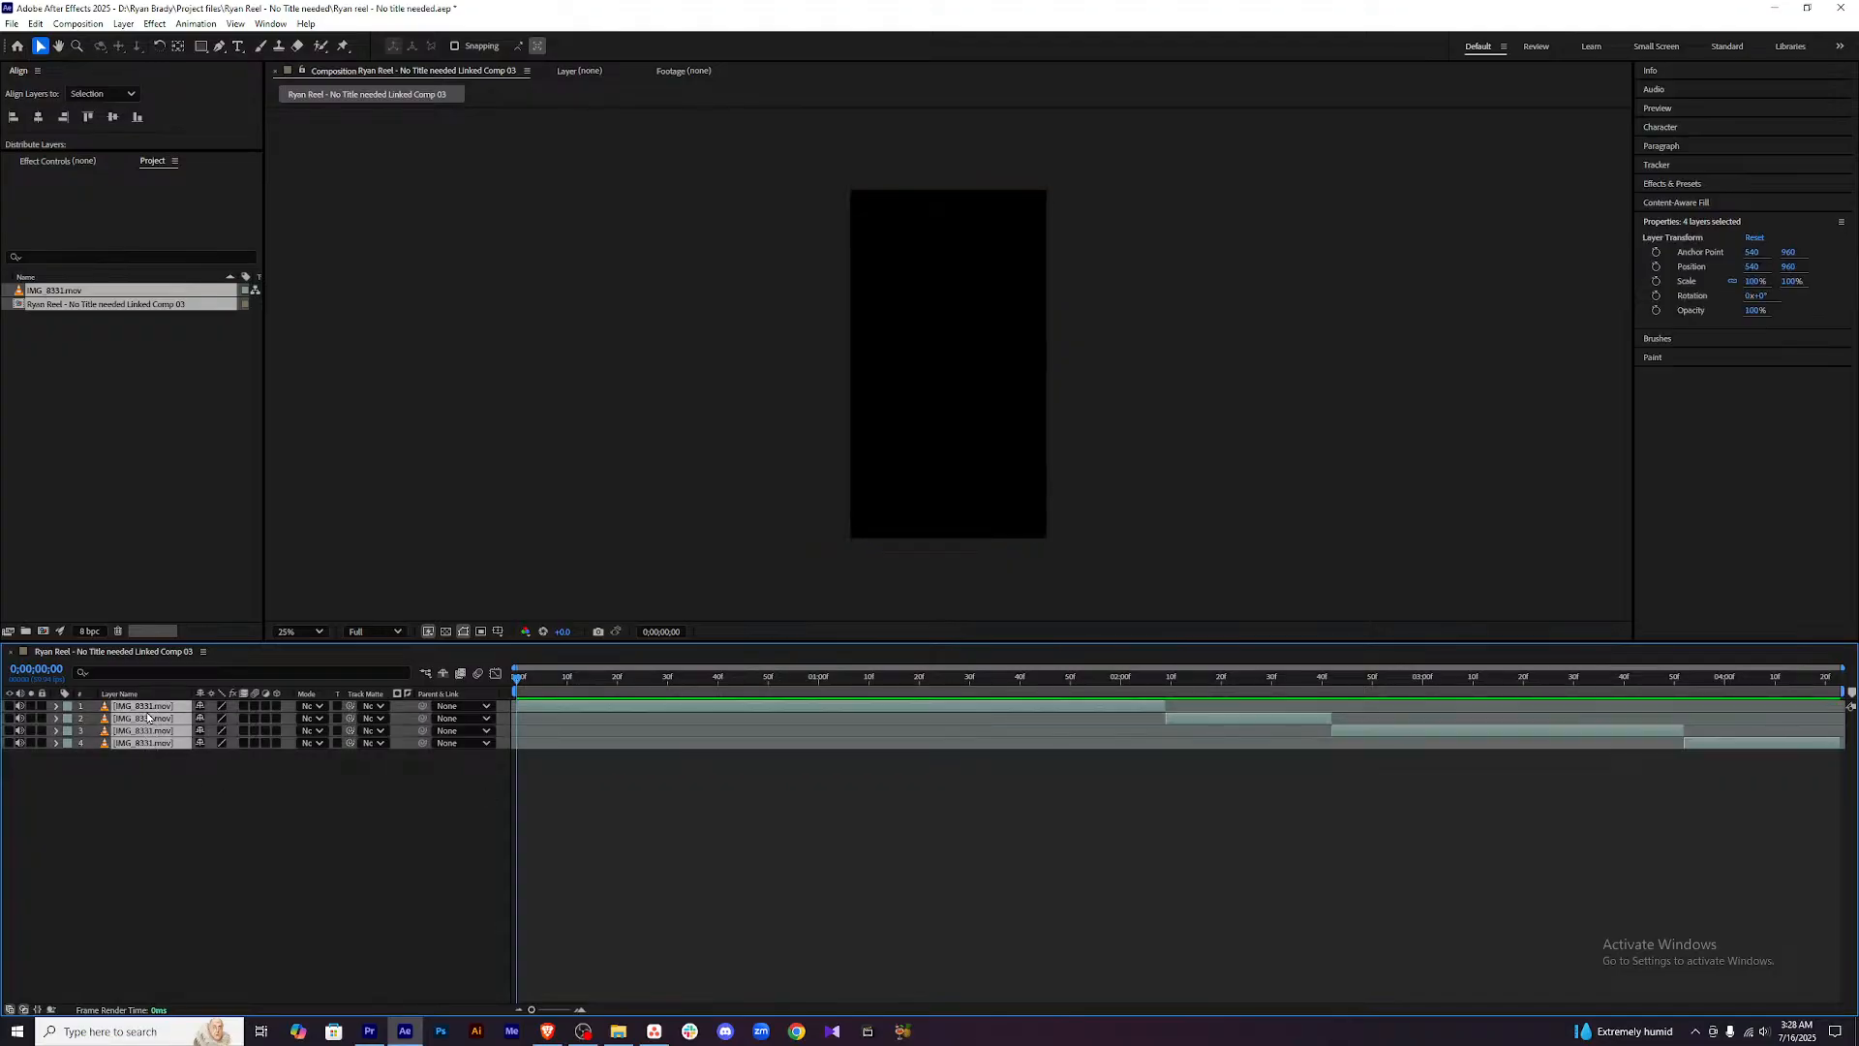
{"action": "right_click", "coordinate": [147, 724]}
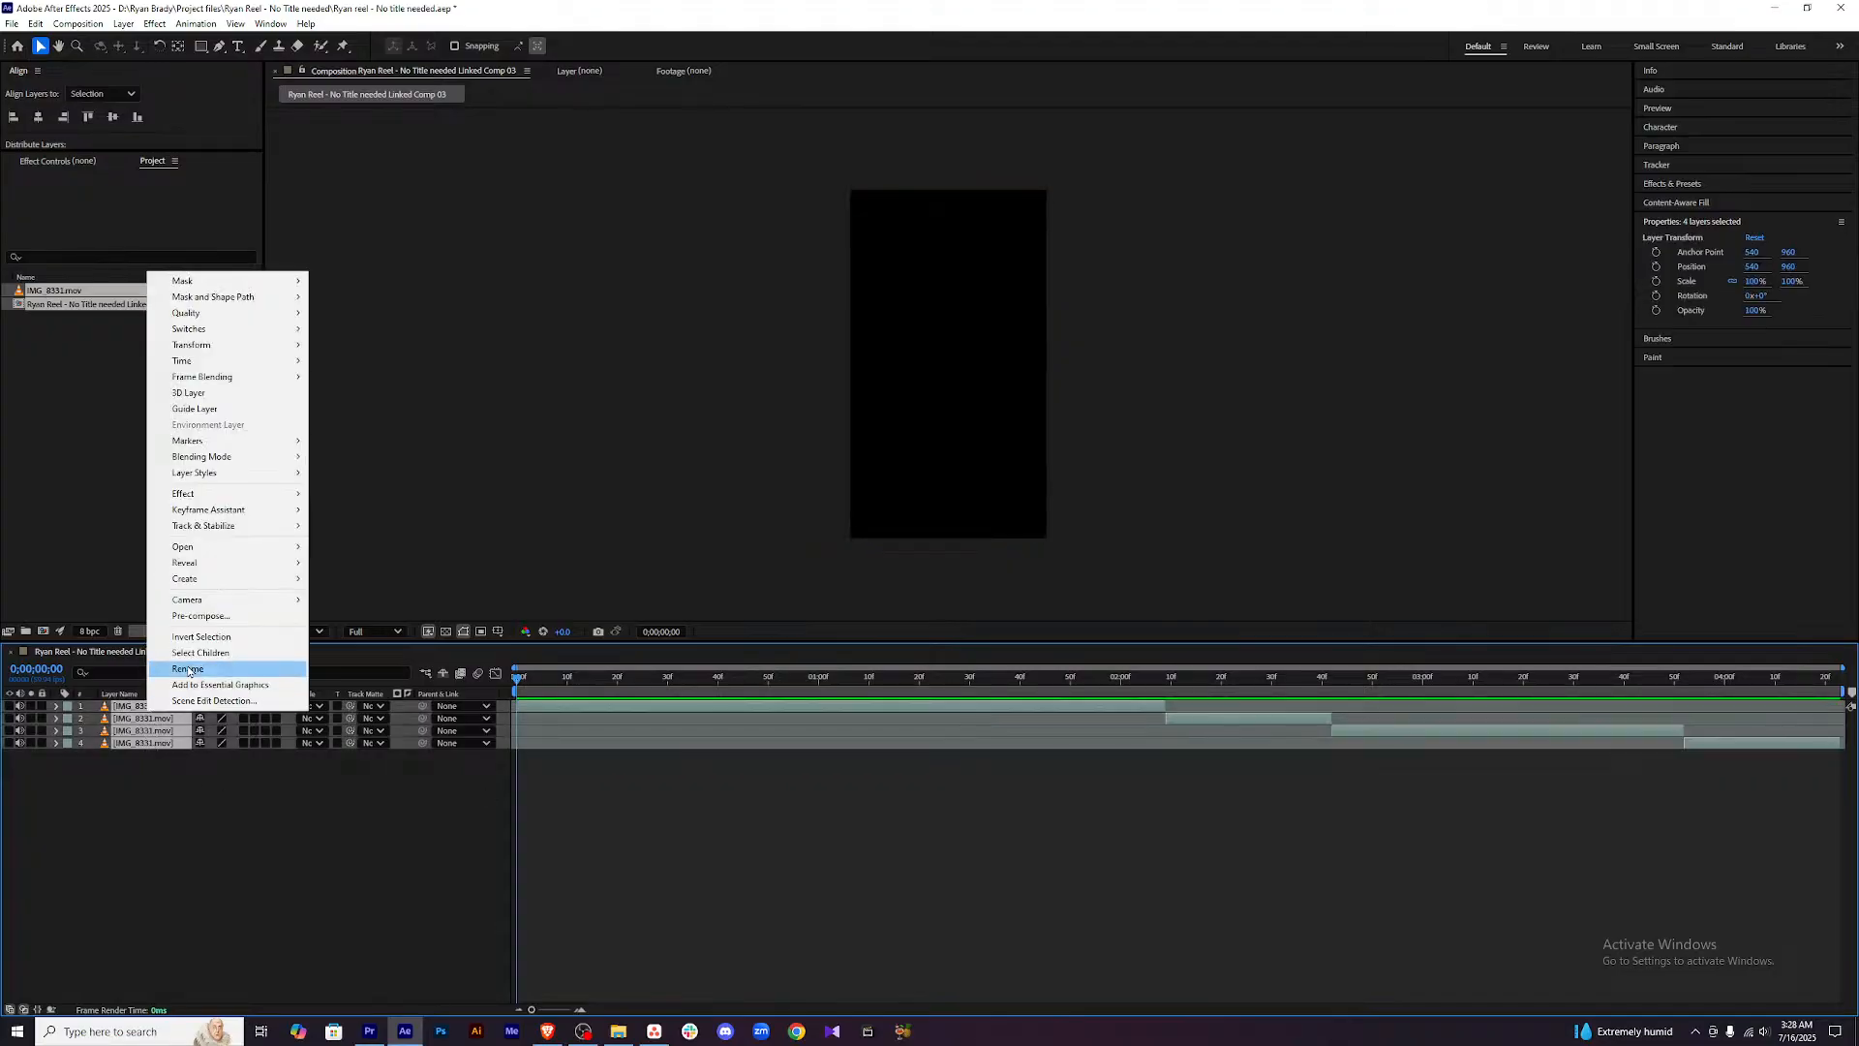
{"action": "left_click", "coordinate": [192, 616]}
{"action": "type", "text": "audio"}
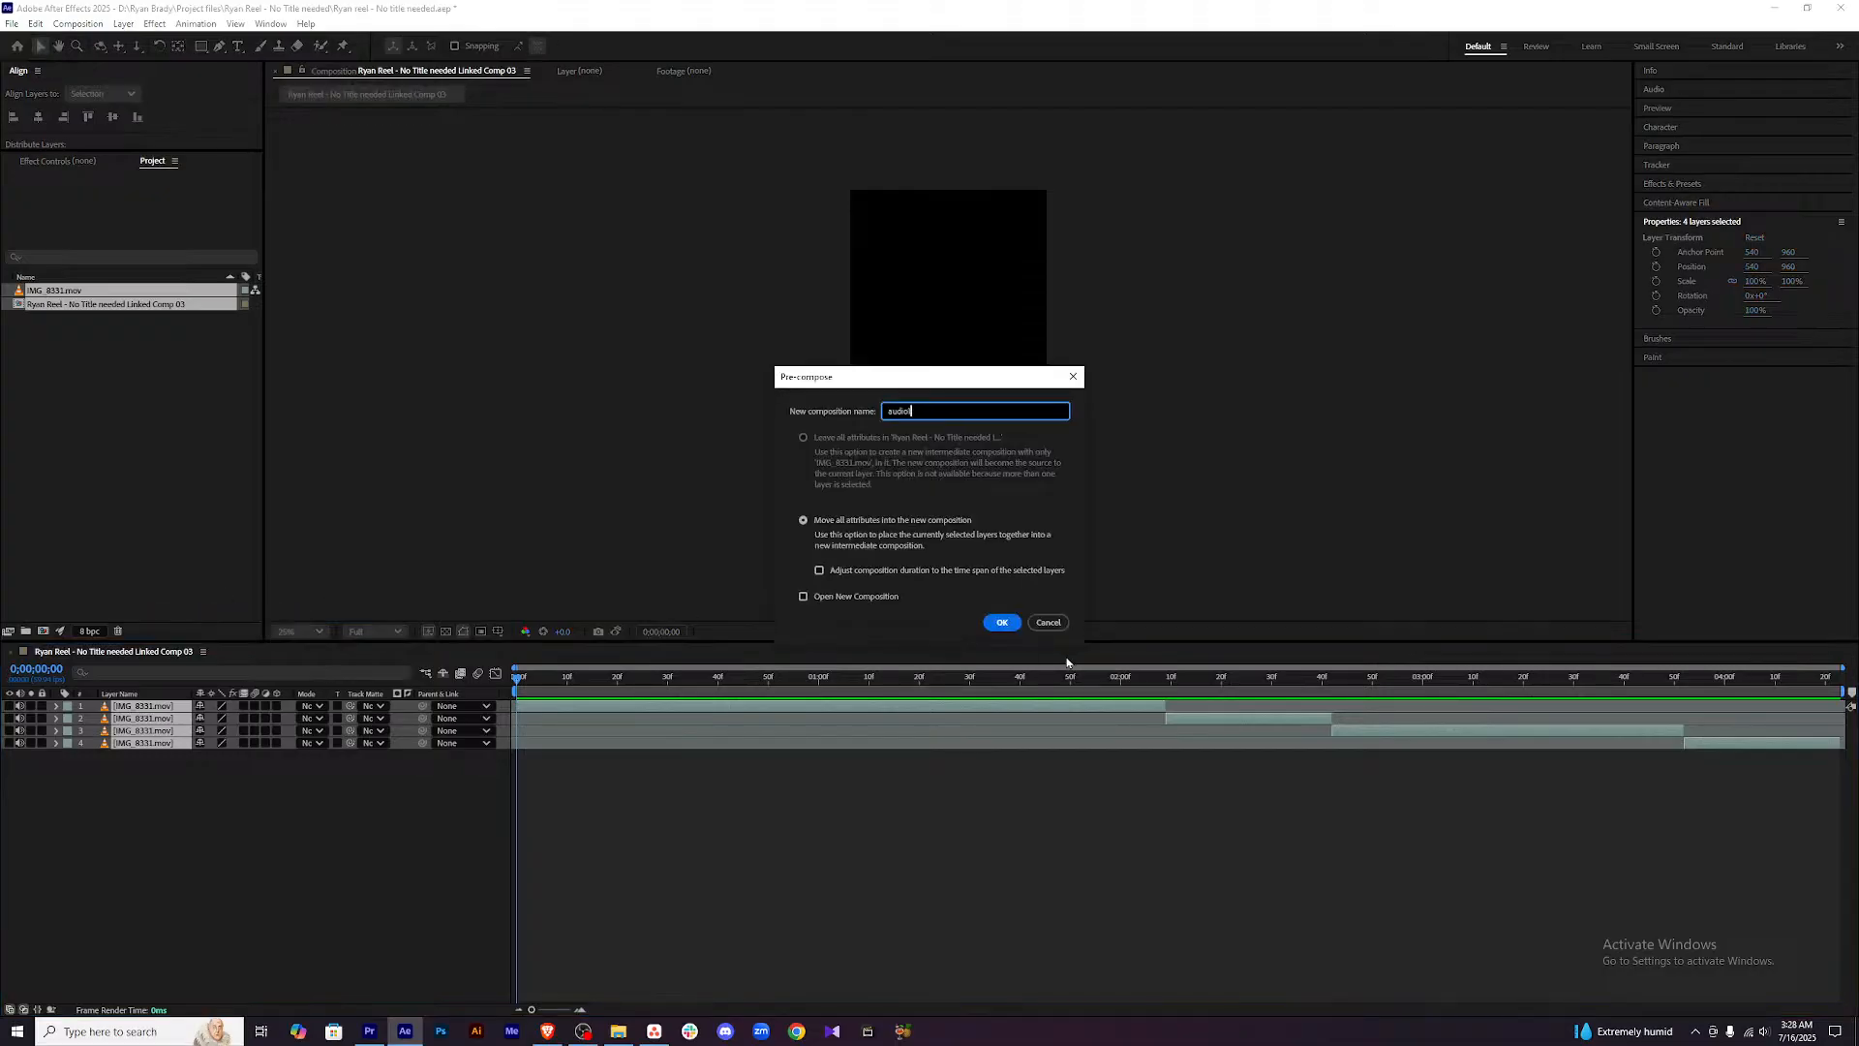
{"action": "left_click", "coordinate": [1000, 622]}
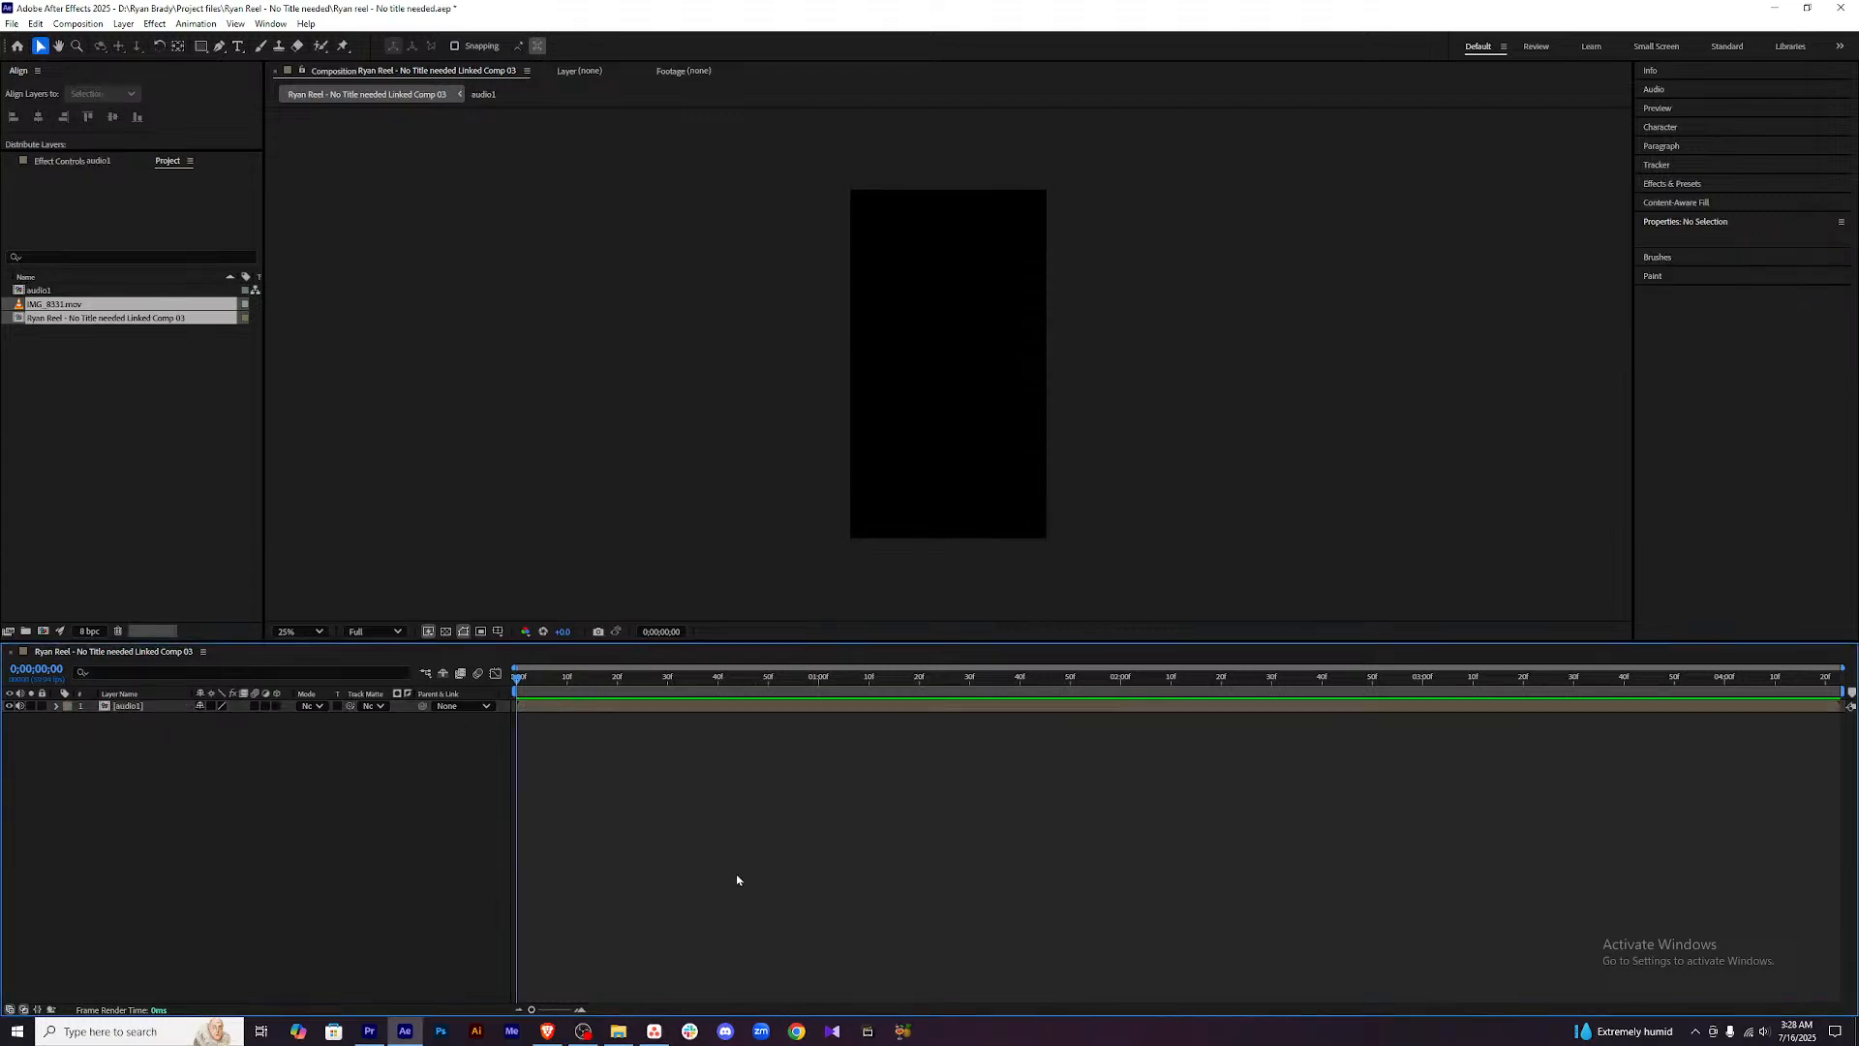
Save the project, preview the audio-only composition, and enlarge the composition viewer area above the timeline.
{"action": "key", "text": "ctrl+s"}
{"action": "key", "text": "space"}
{"action": "key", "text": "space"}
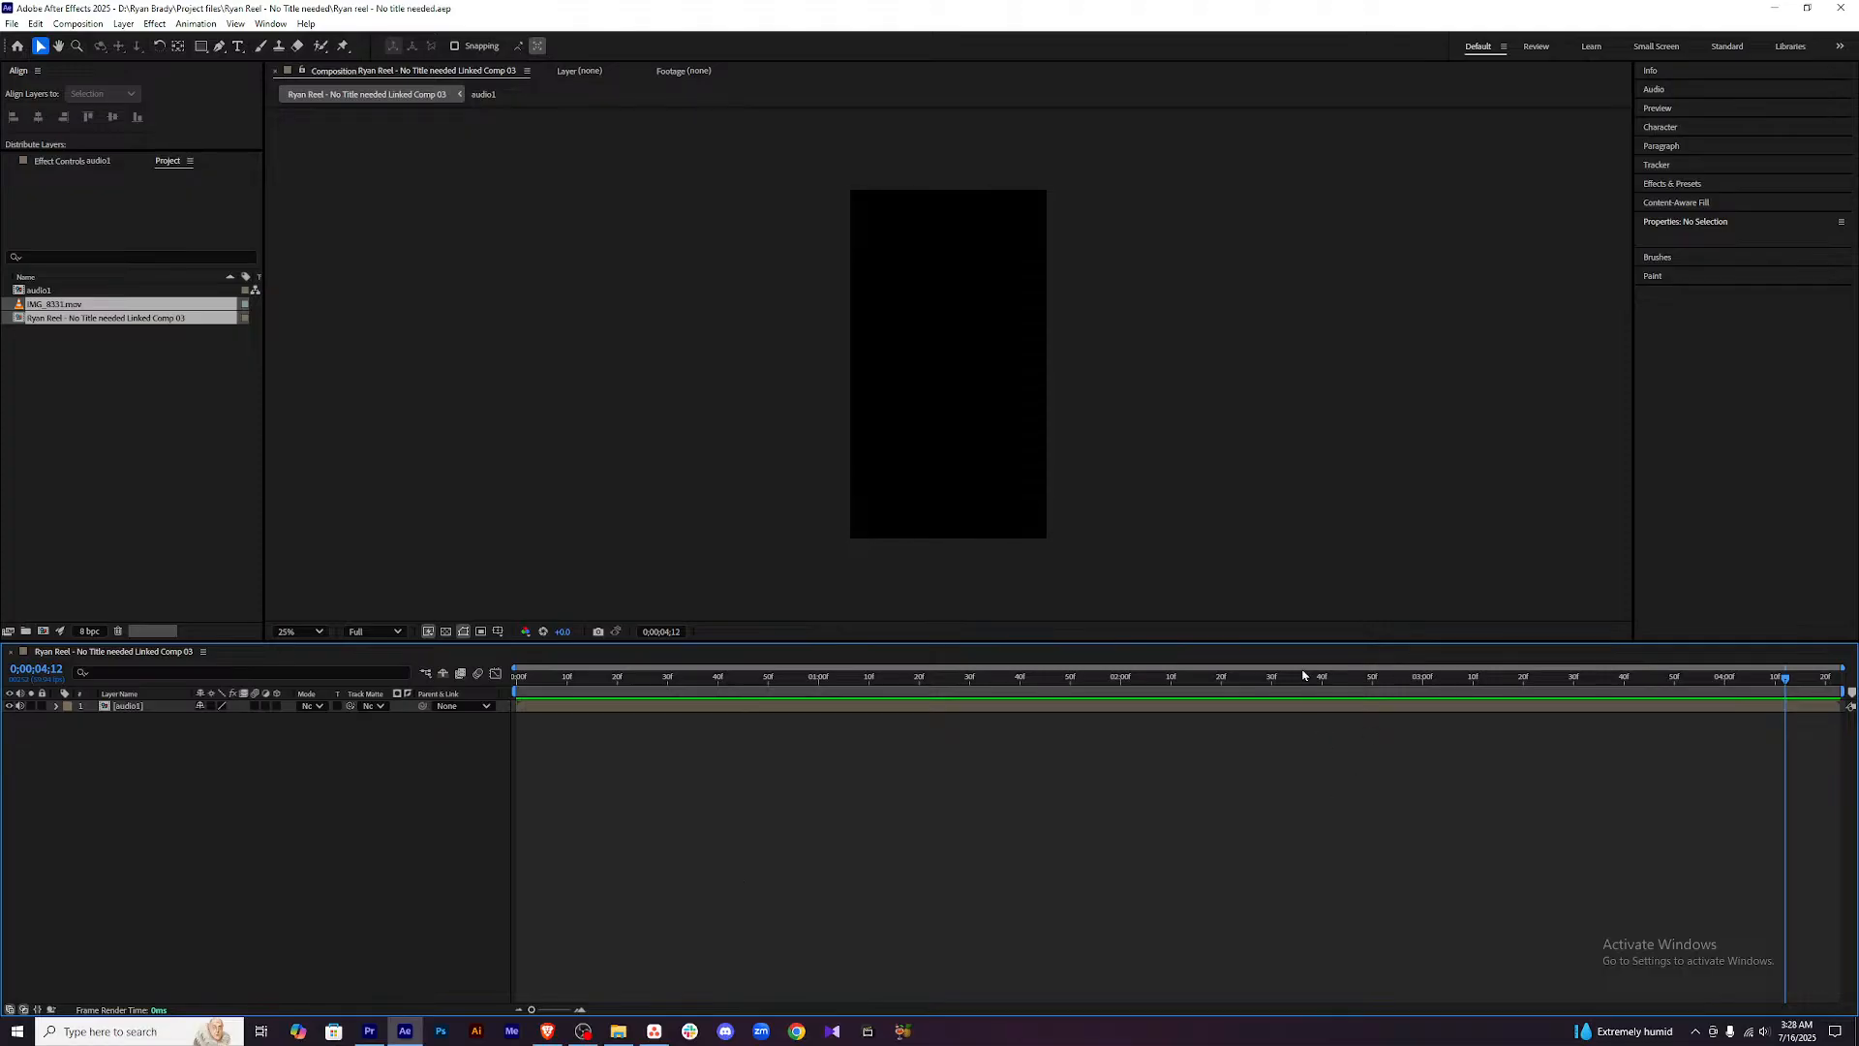
{"action": "left_click_drag", "start_coordinate": [1302, 640], "coordinate": [1307, 723]}
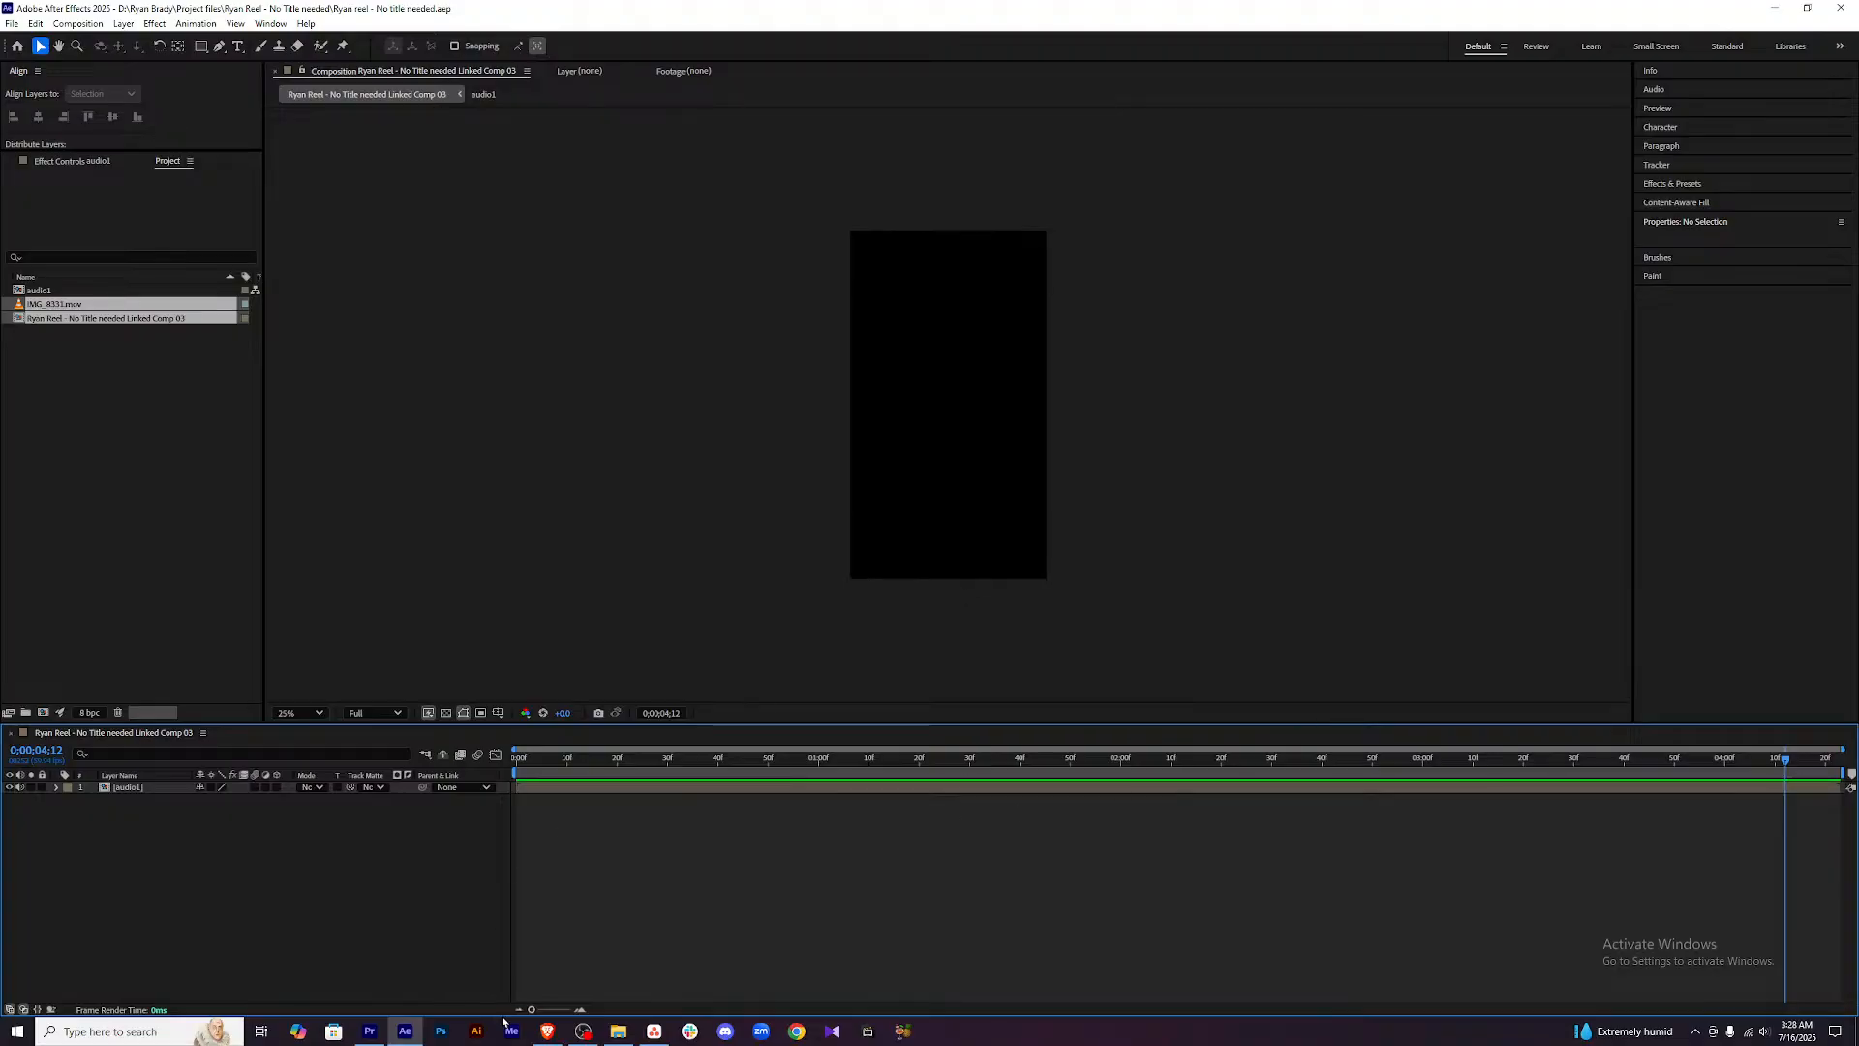
Switch to the Brave browser, view the Reel Style Inspiration board in Miro, and check the live stream's dashboard in YouTube Studio.
{"action": "left_click", "coordinate": [547, 1030]}
{"action": "left_click", "coordinate": [243, 14]}
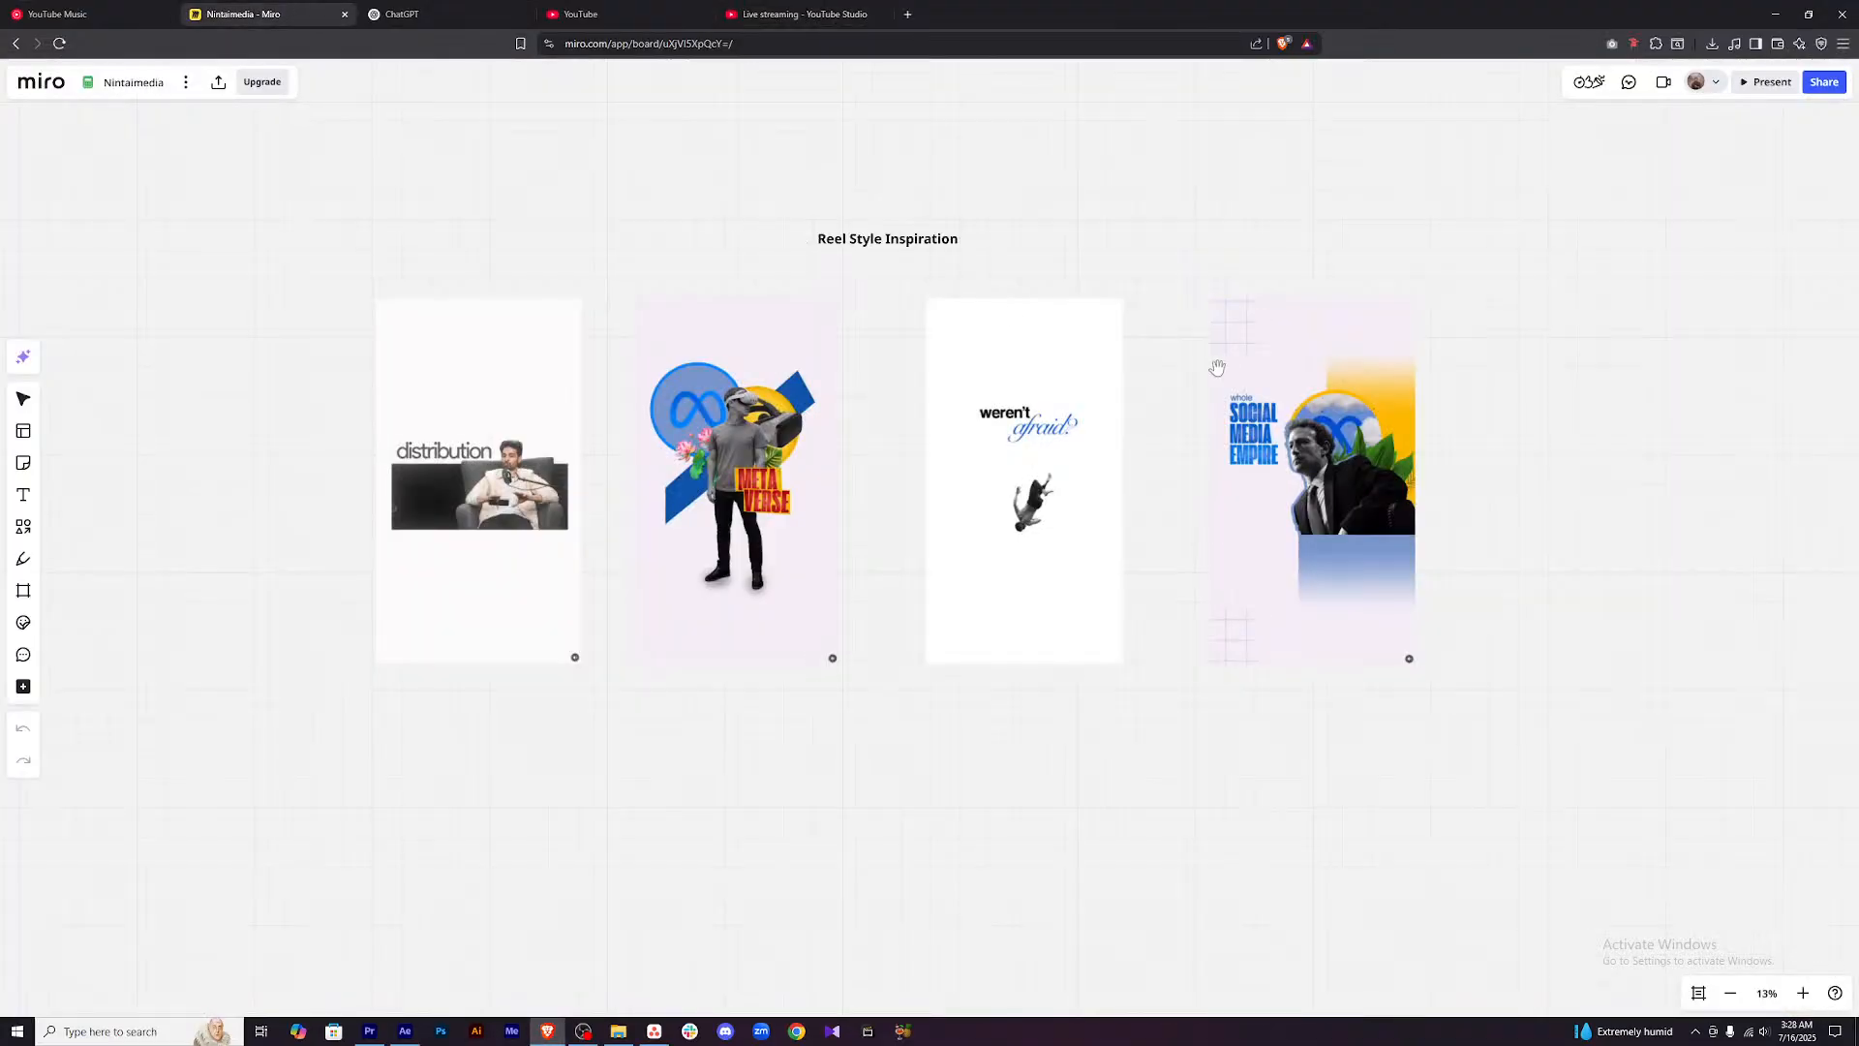
{"action": "left_click", "coordinate": [790, 10]}
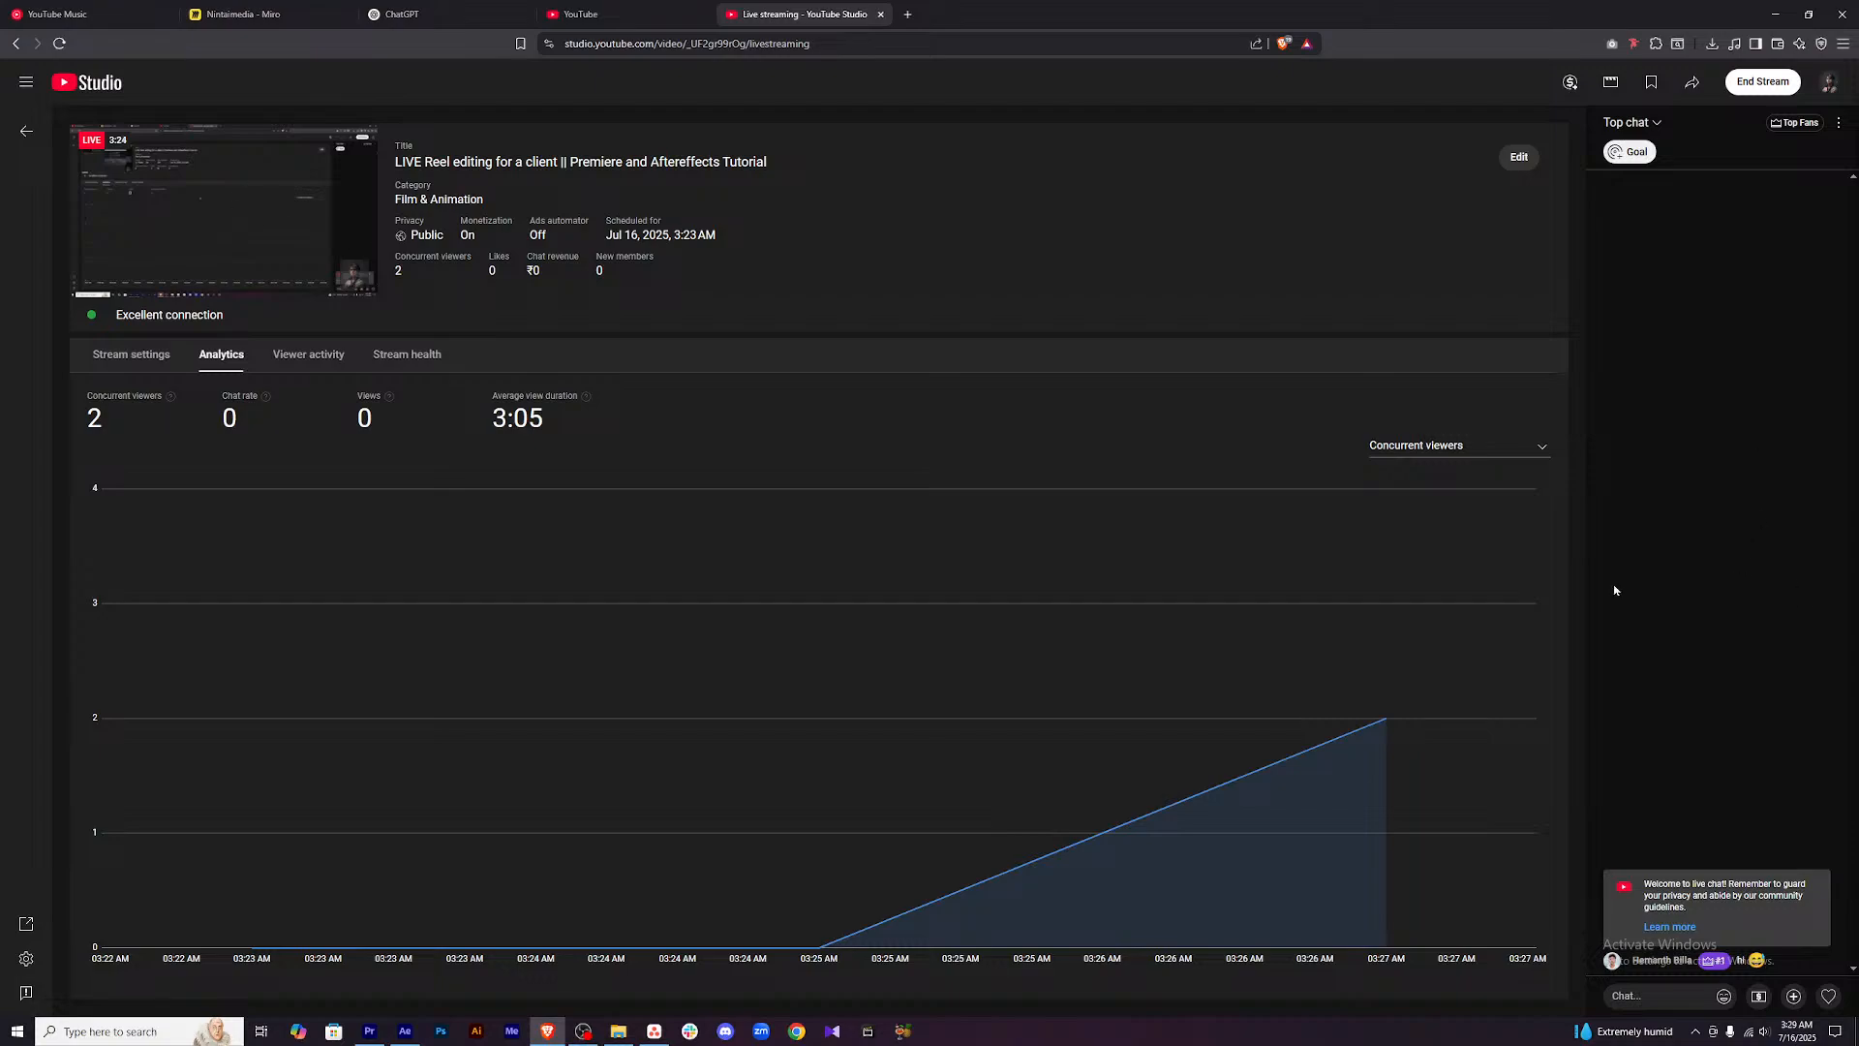
{"action": "left_click", "coordinate": [608, 12]}
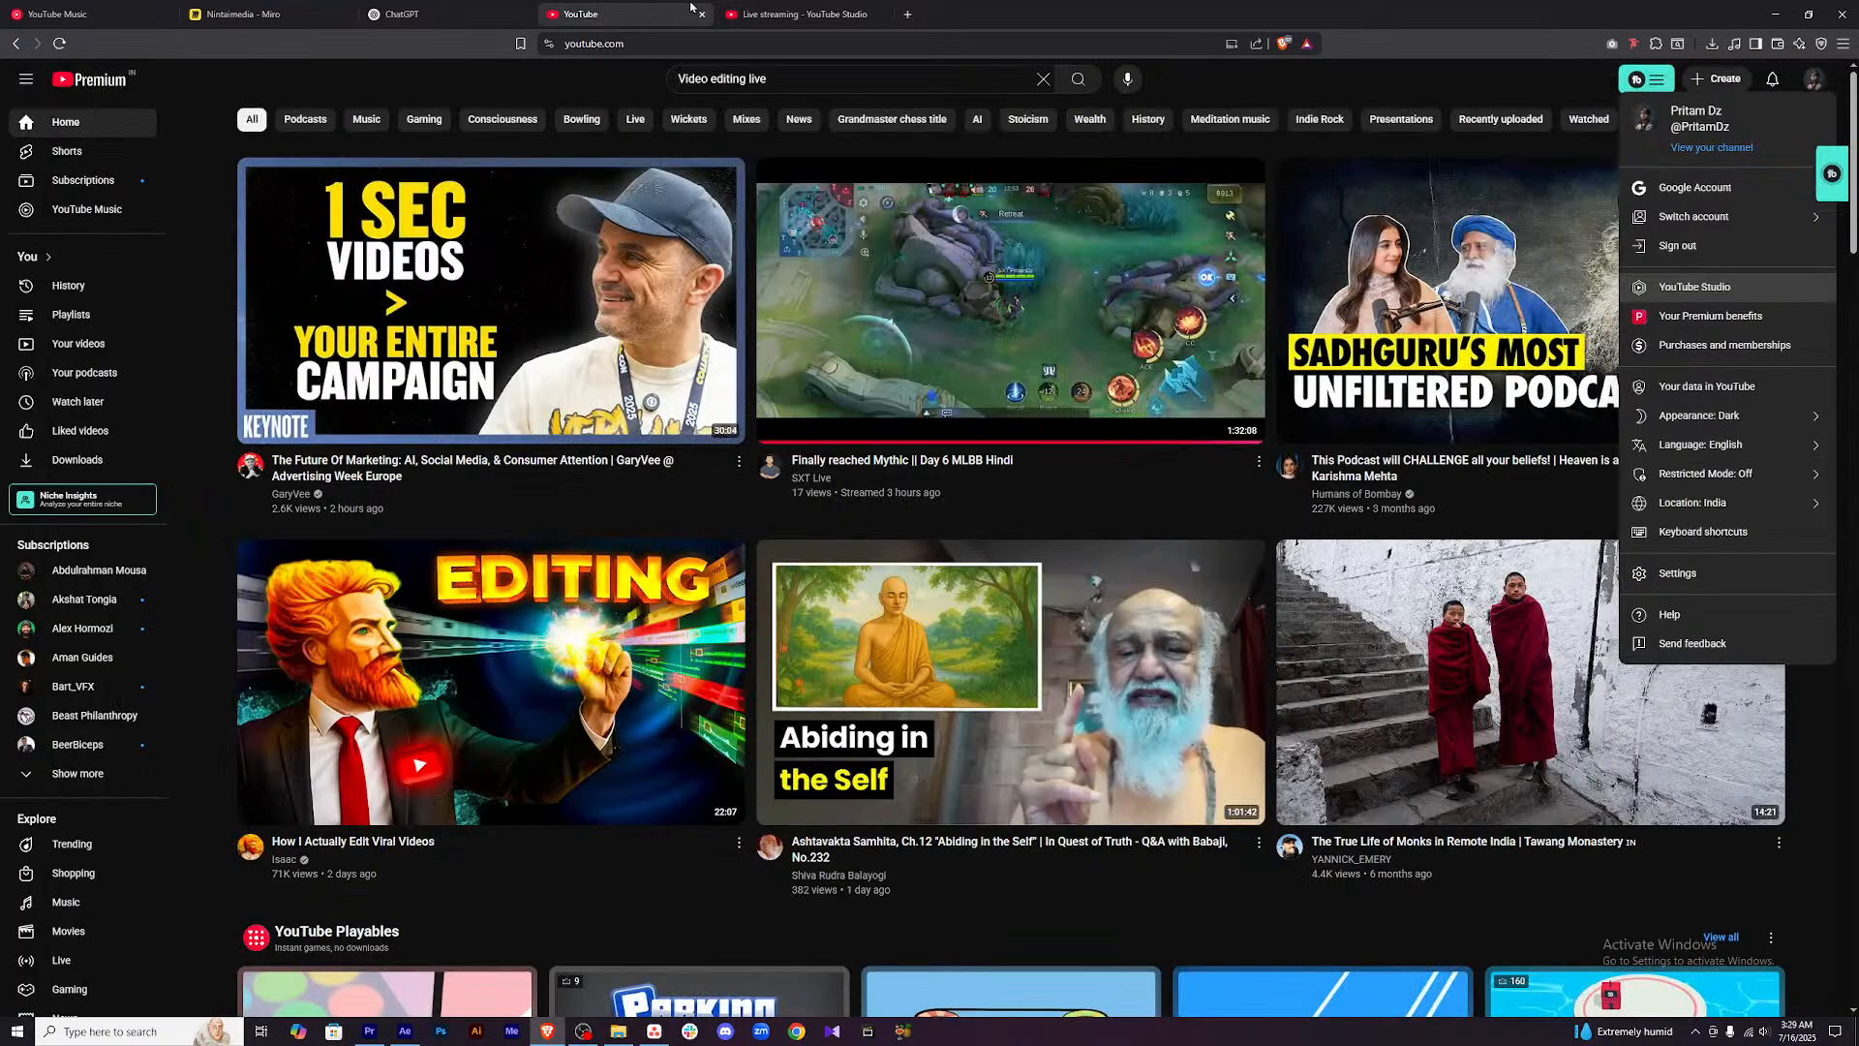
{"action": "left_click", "coordinate": [799, 14]}
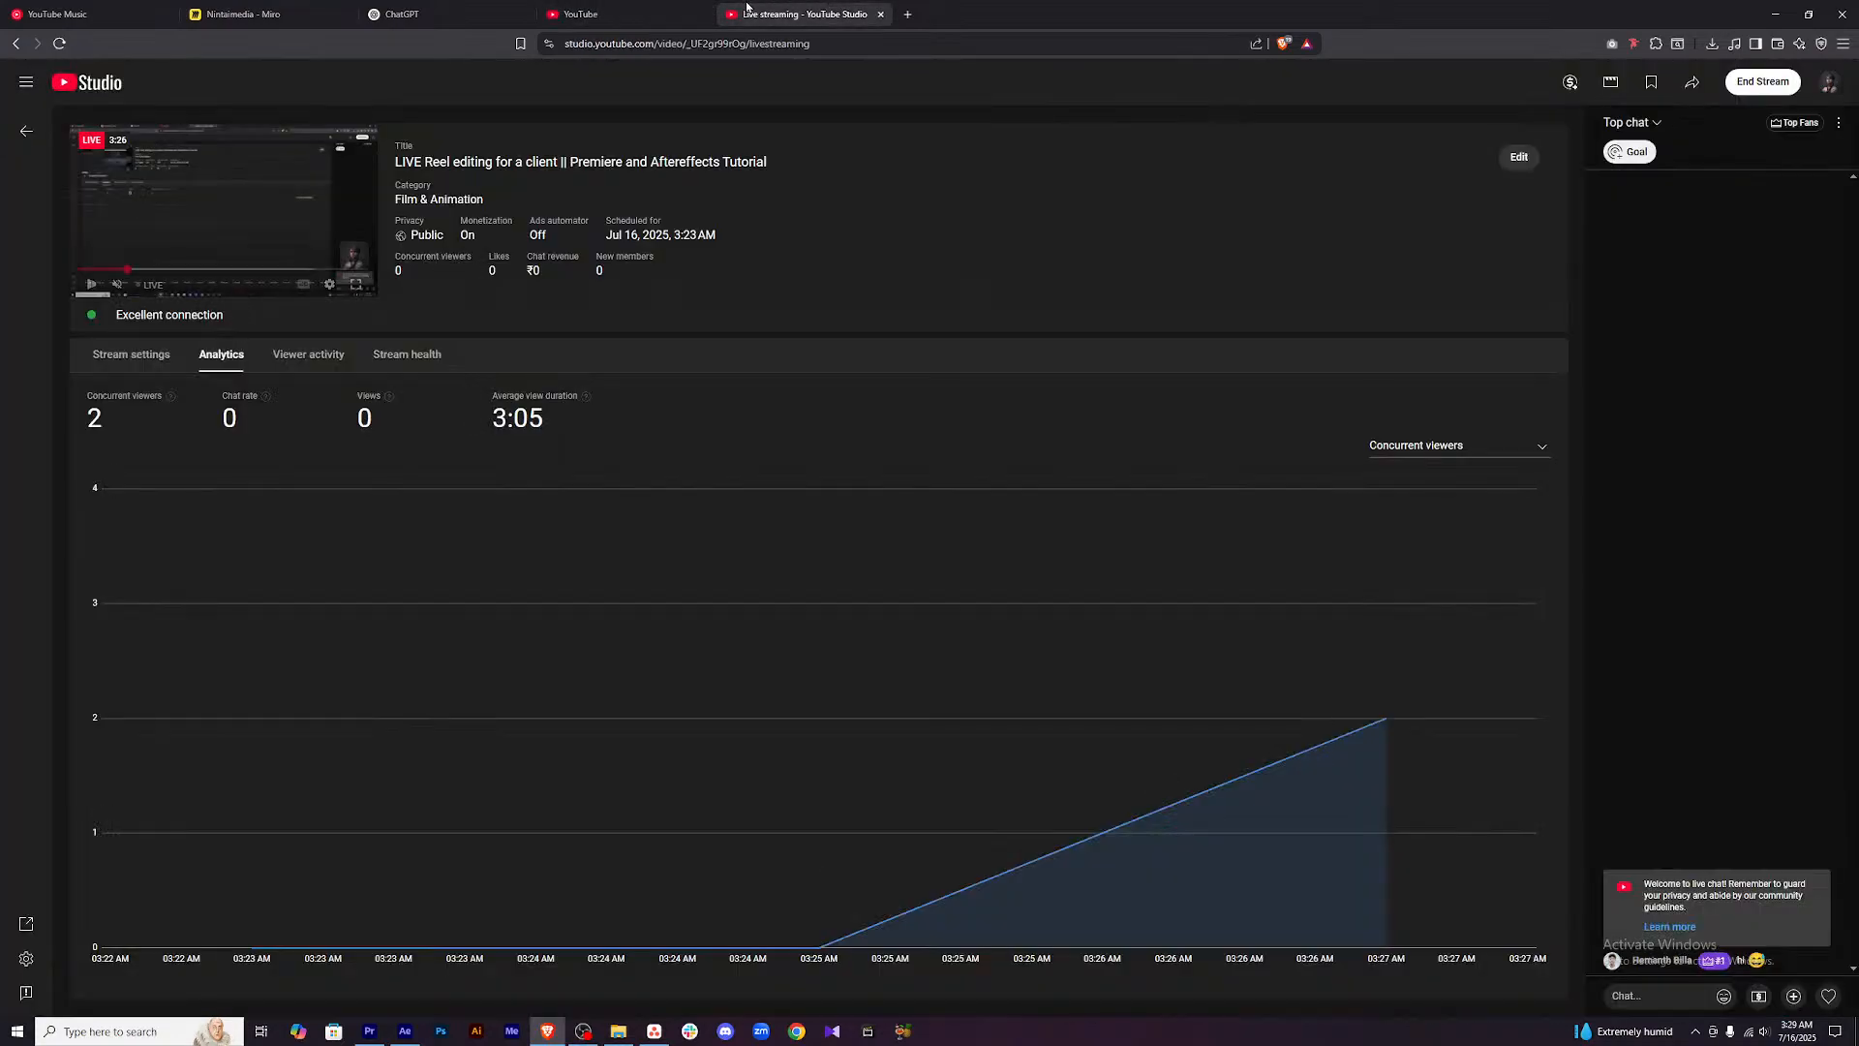
{"action": "left_click", "coordinate": [433, 9]}
{"action": "left_click", "coordinate": [799, 14]}
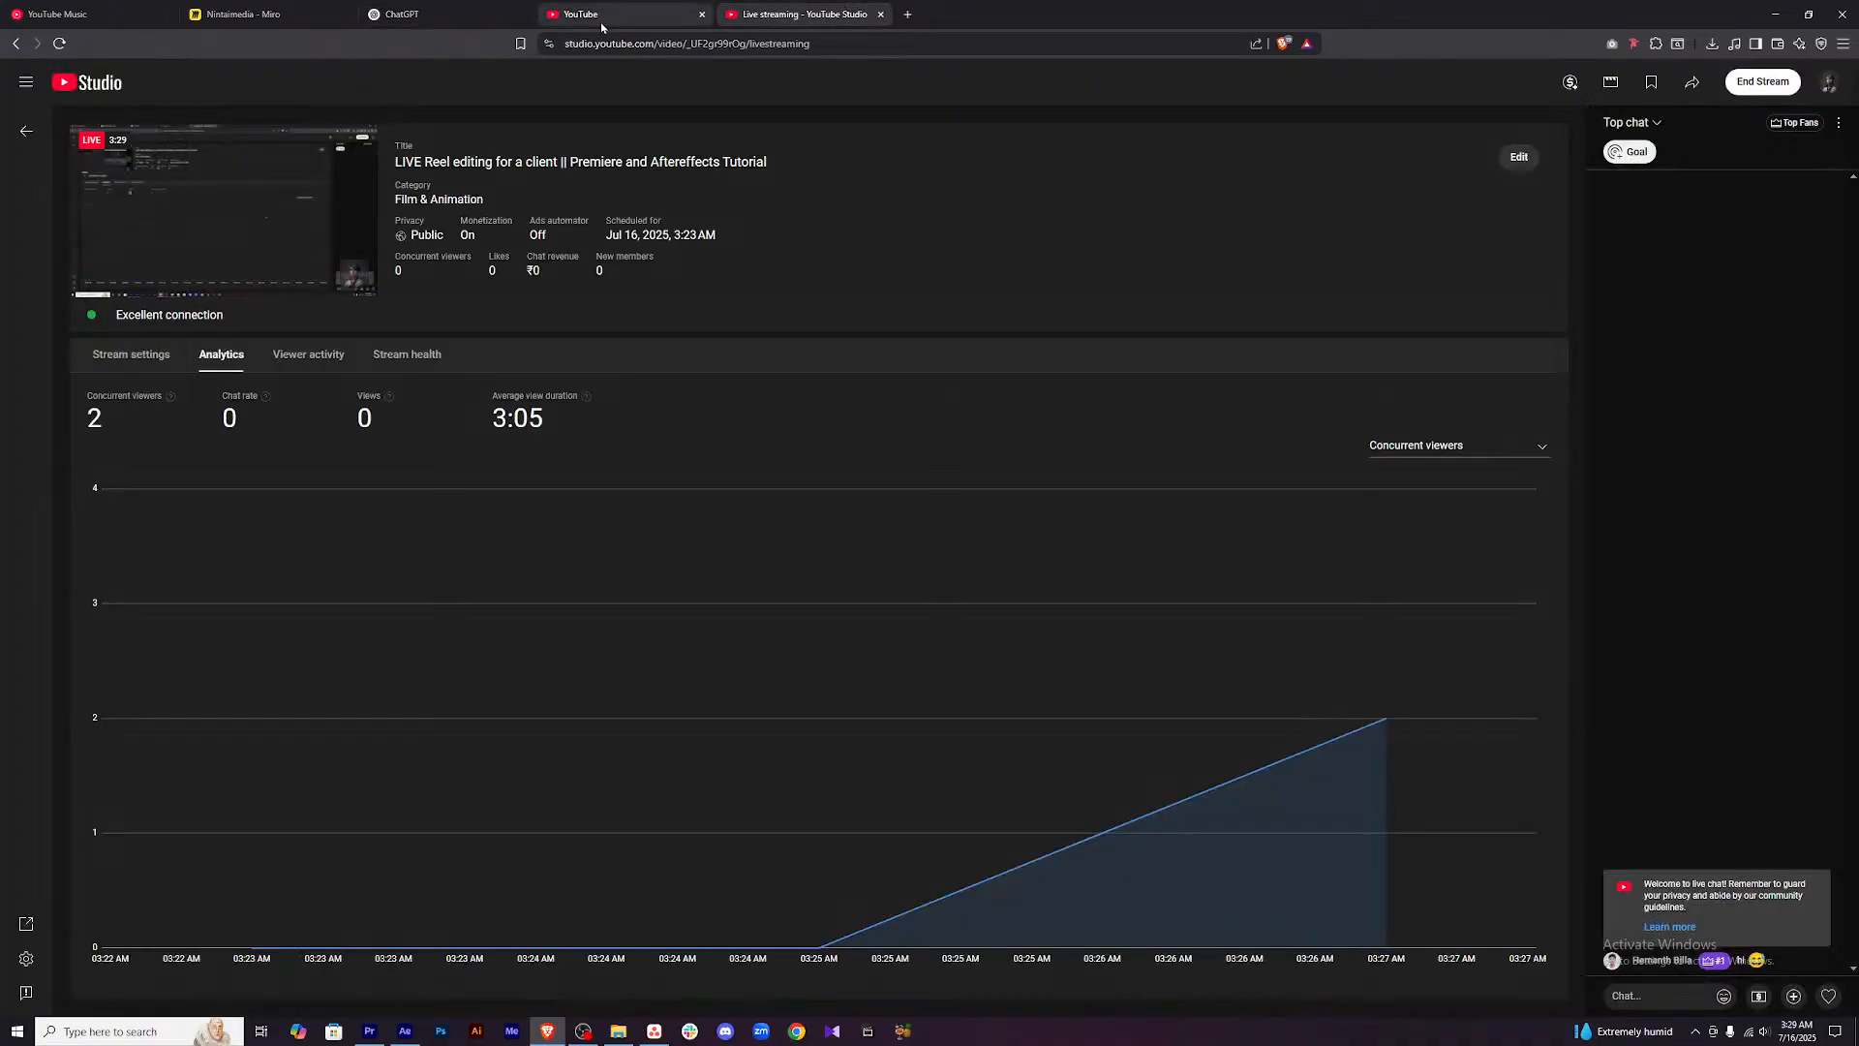
Examine the four reel style references on the Miro board, recheck the live-stream dashboard, and return to After Effects.
{"action": "left_click", "coordinate": [252, 14]}
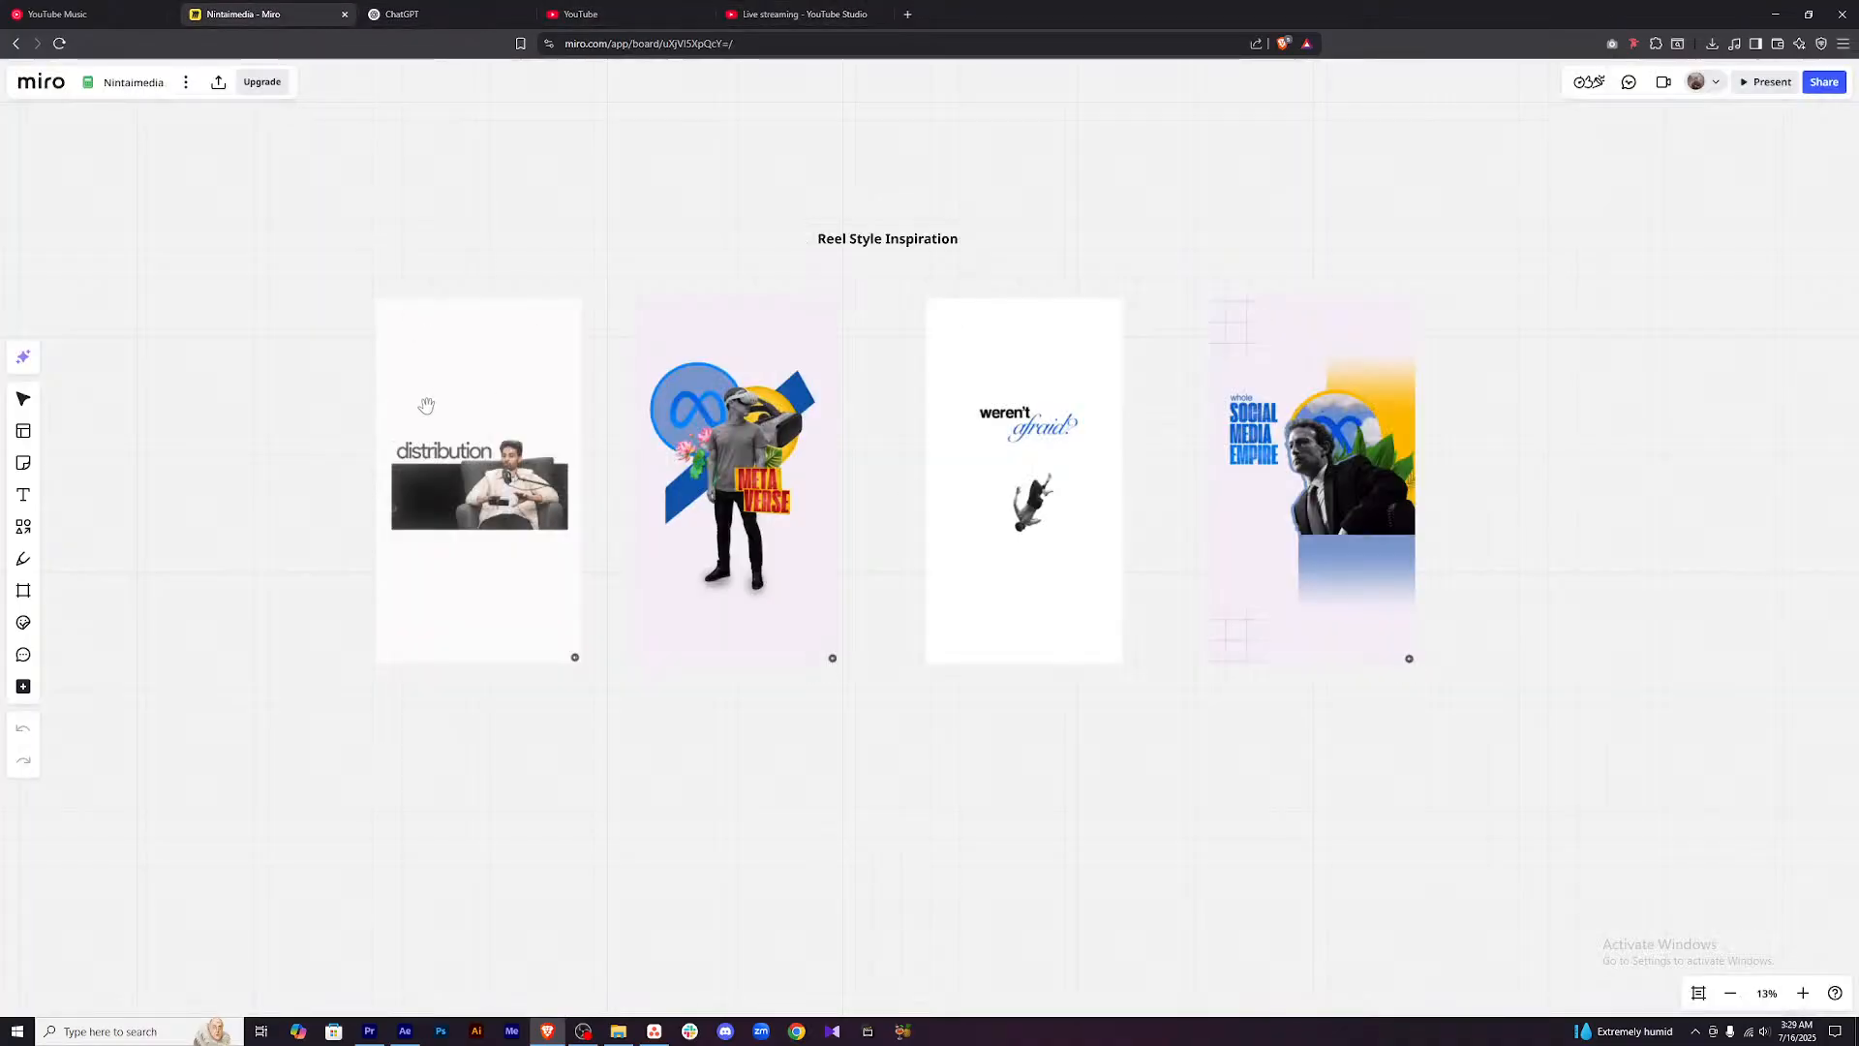
{"action": "left_click", "coordinate": [479, 456]}
{"action": "left_click", "coordinate": [804, 455]}
{"action": "left_click", "coordinate": [1037, 504]}
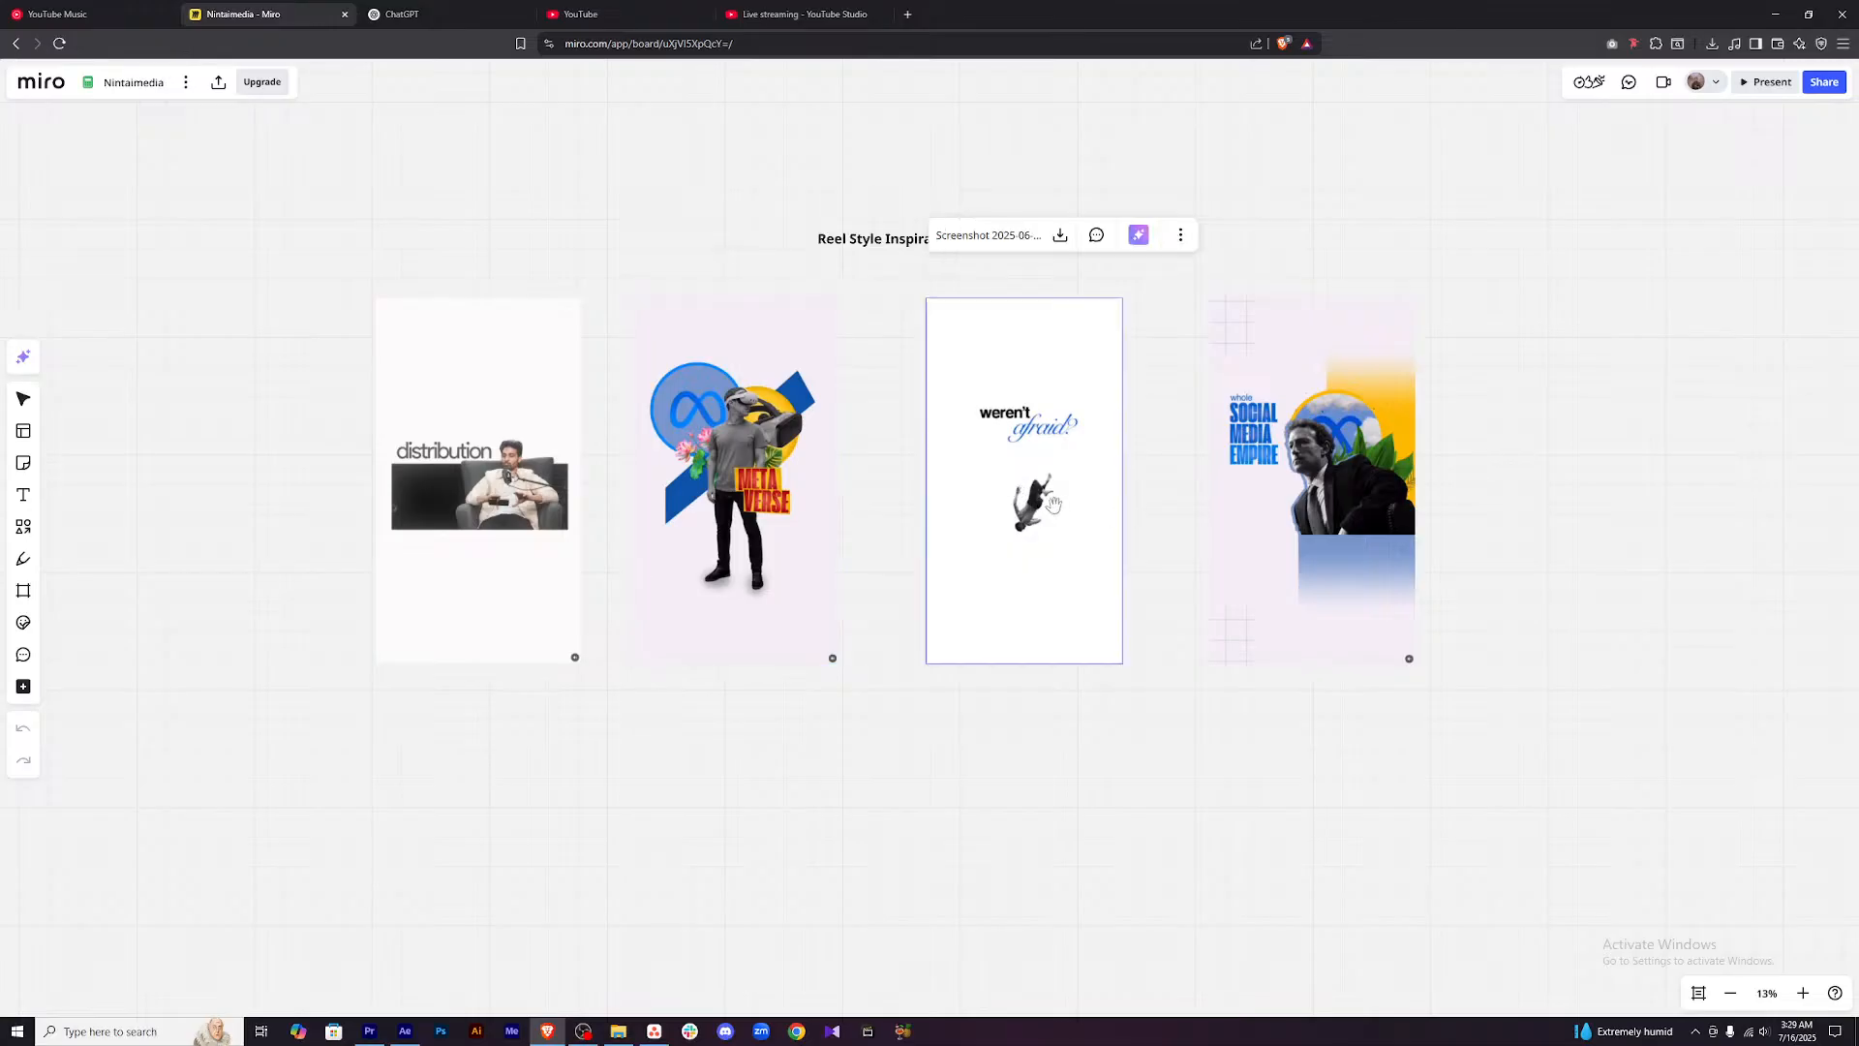
{"action": "left_click", "coordinate": [1356, 502]}
{"action": "left_click", "coordinate": [799, 13]}
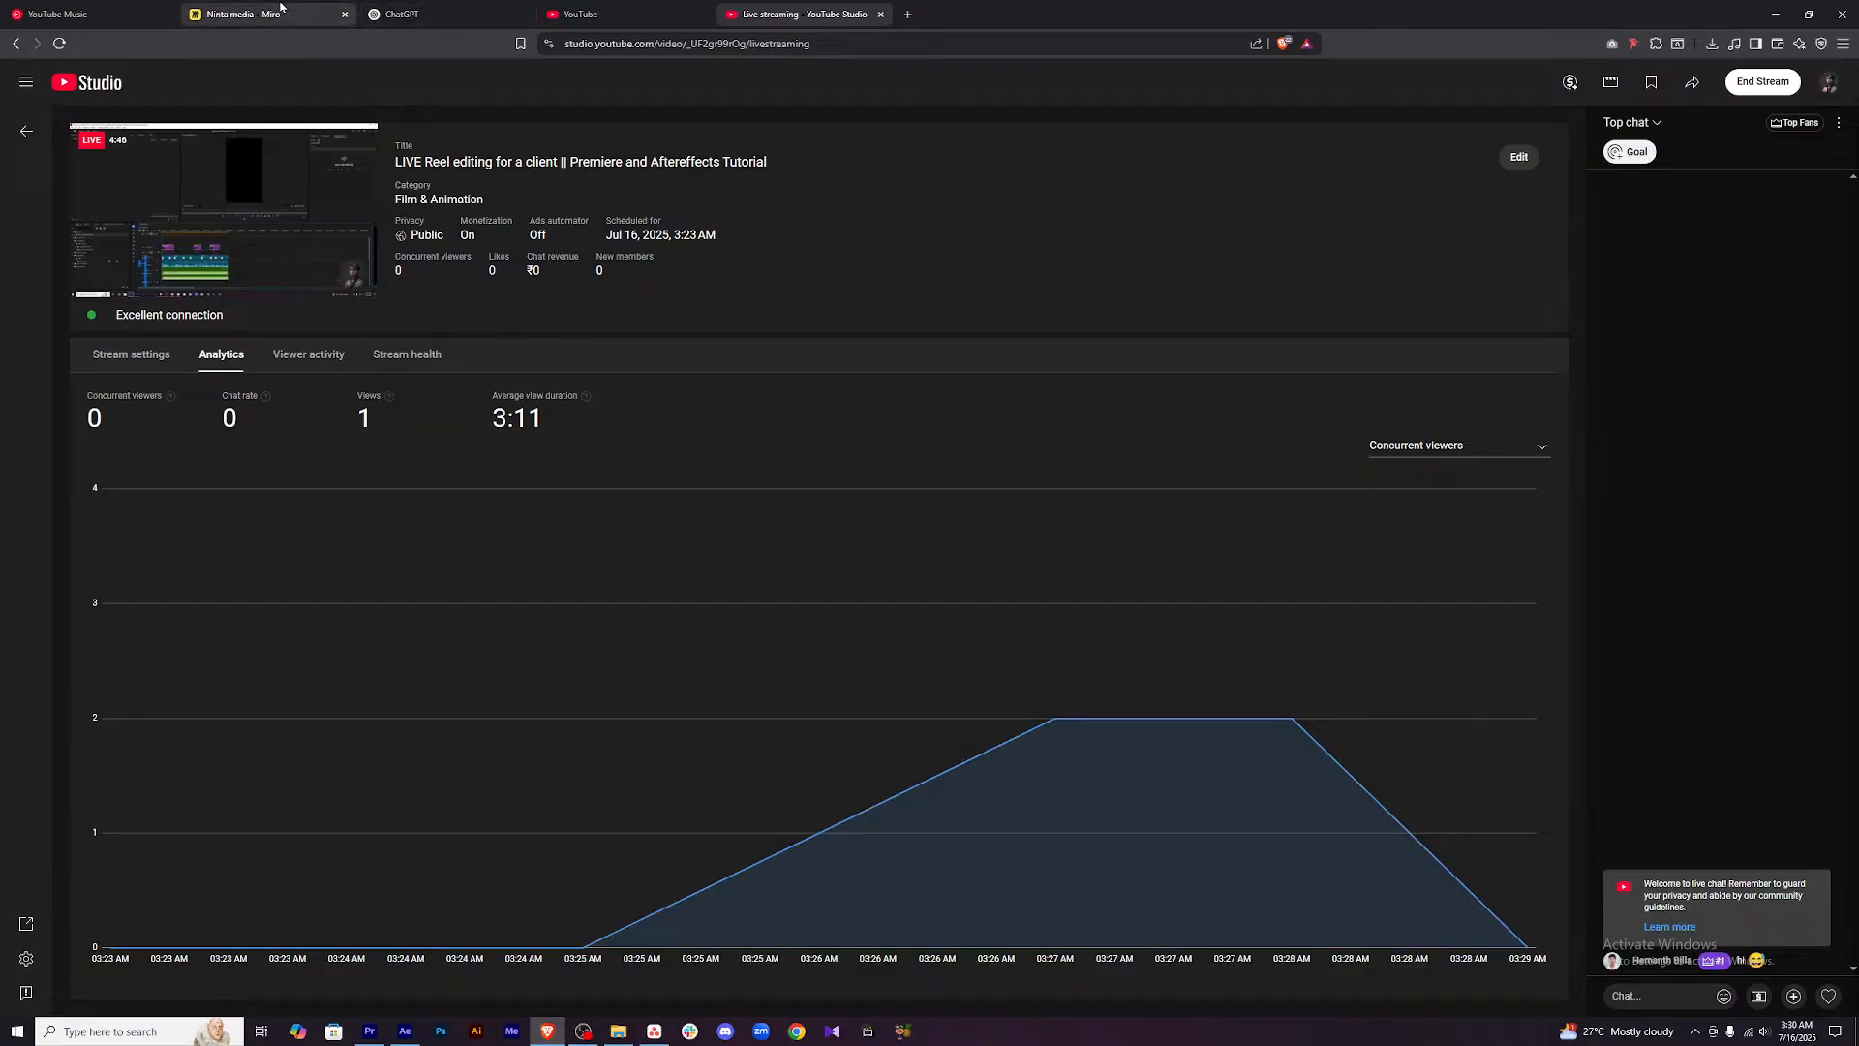
{"action": "left_click", "coordinate": [242, 14]}
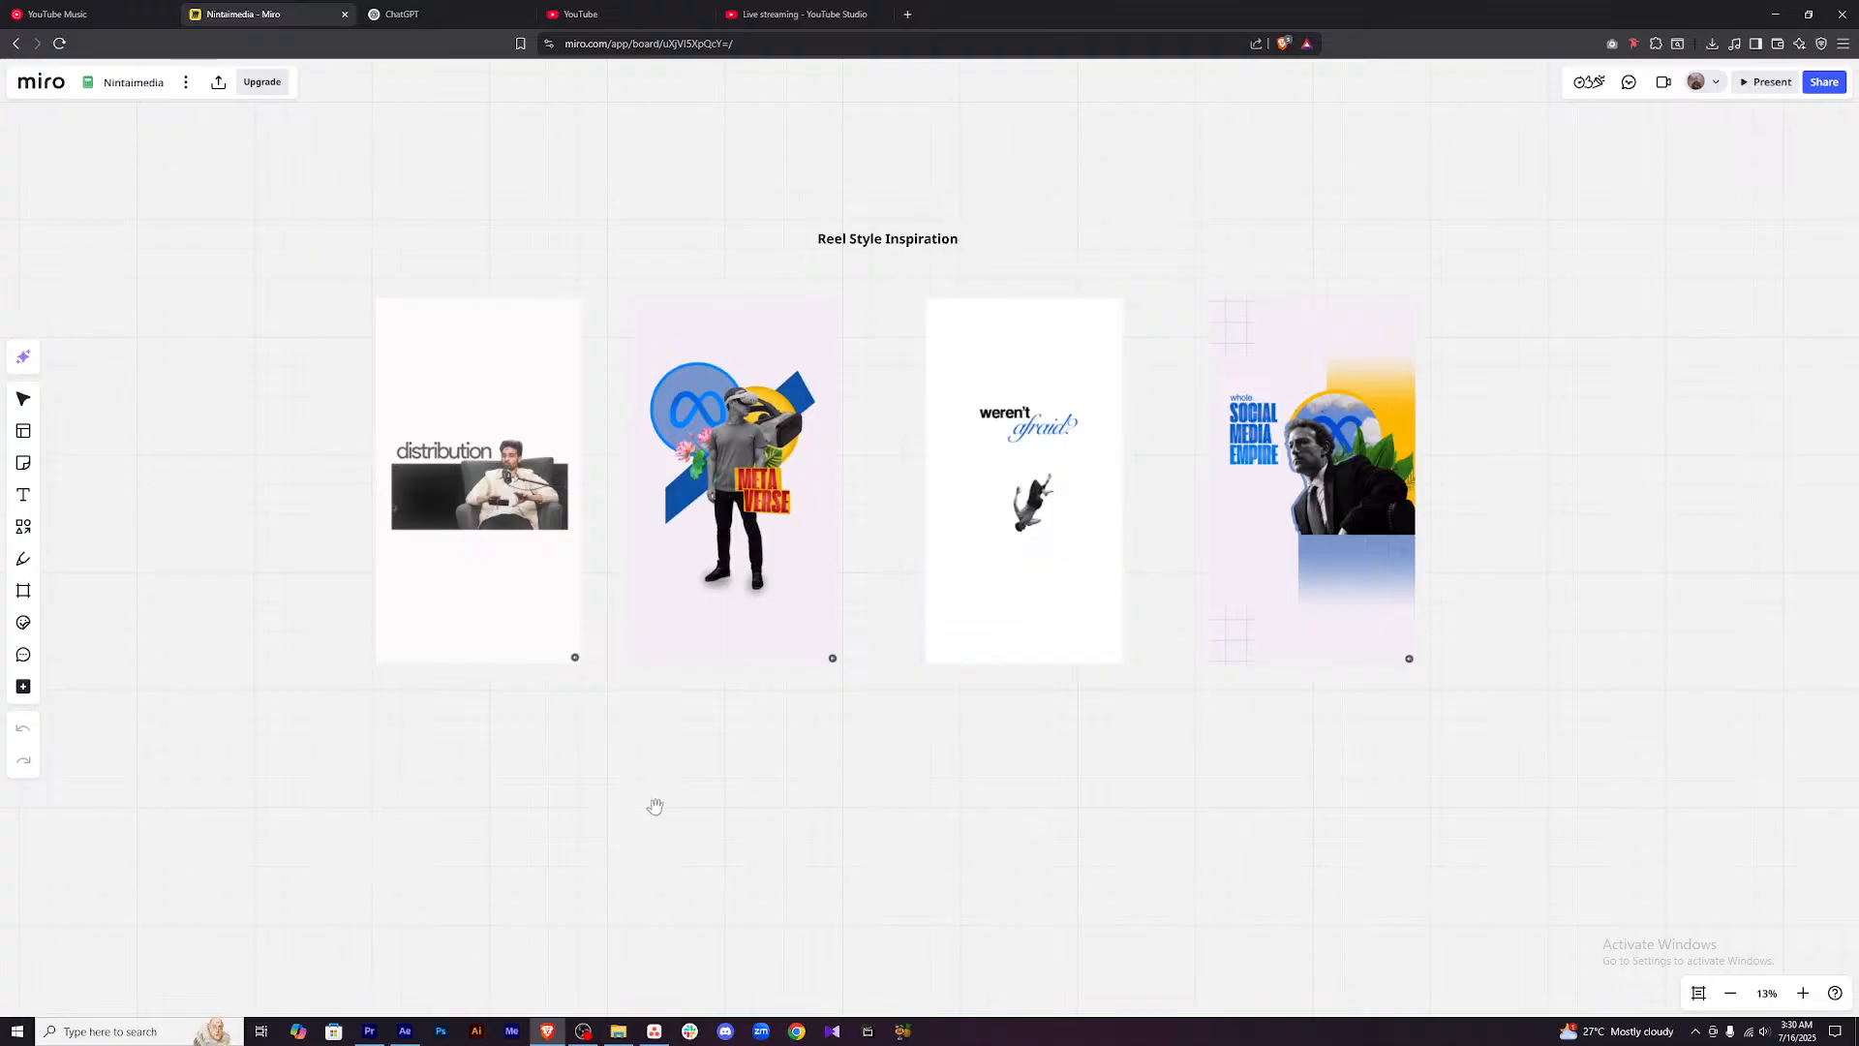
{"action": "key", "text": "v"}
{"action": "left_click", "coordinate": [405, 1031]}
{"action": "right_click", "coordinate": [320, 886]}
{"action": "mouse_move", "coordinate": [440, 716]}
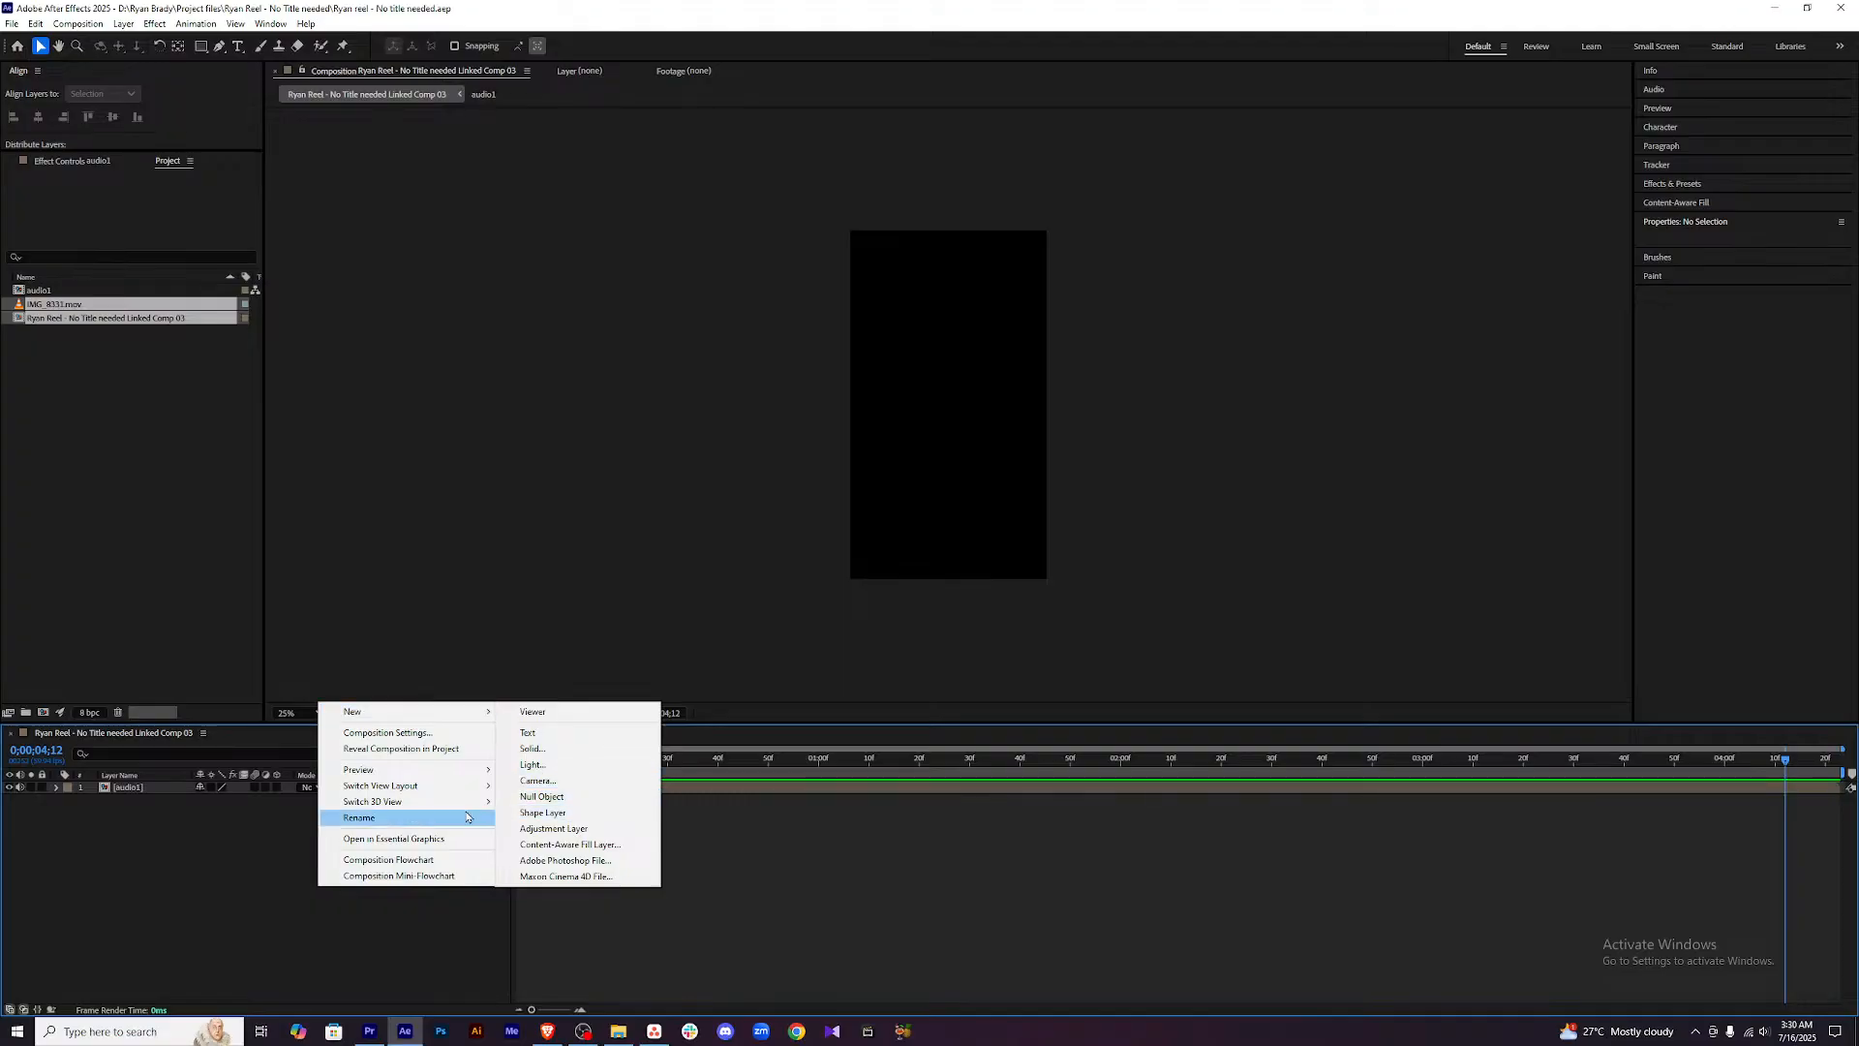
{"action": "left_click", "coordinate": [558, 816]}
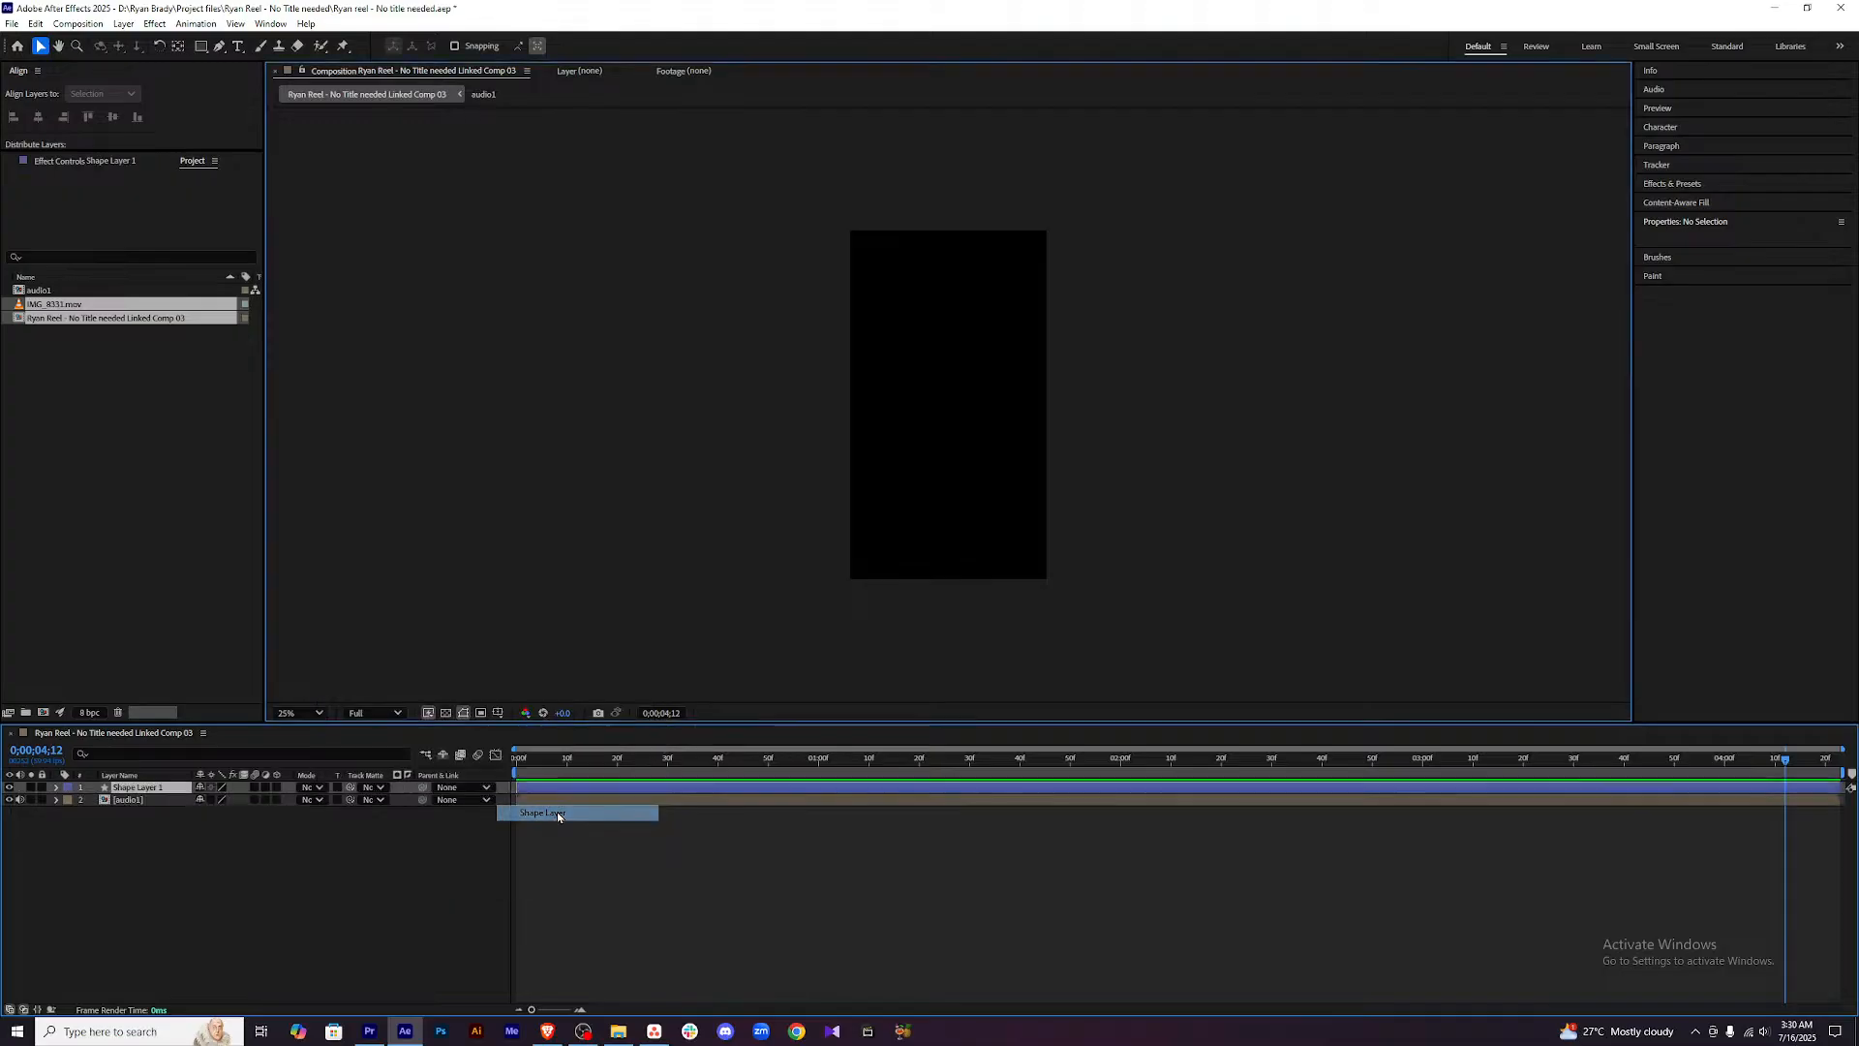
{"action": "left_click", "coordinate": [719, 832]}
{"action": "left_click", "coordinate": [726, 789]}
{"action": "key", "text": "Delete"}
Add a white 1080 × 1920 px solid above the audio1 layer as the background.
{"action": "right_click", "coordinate": [341, 862]}
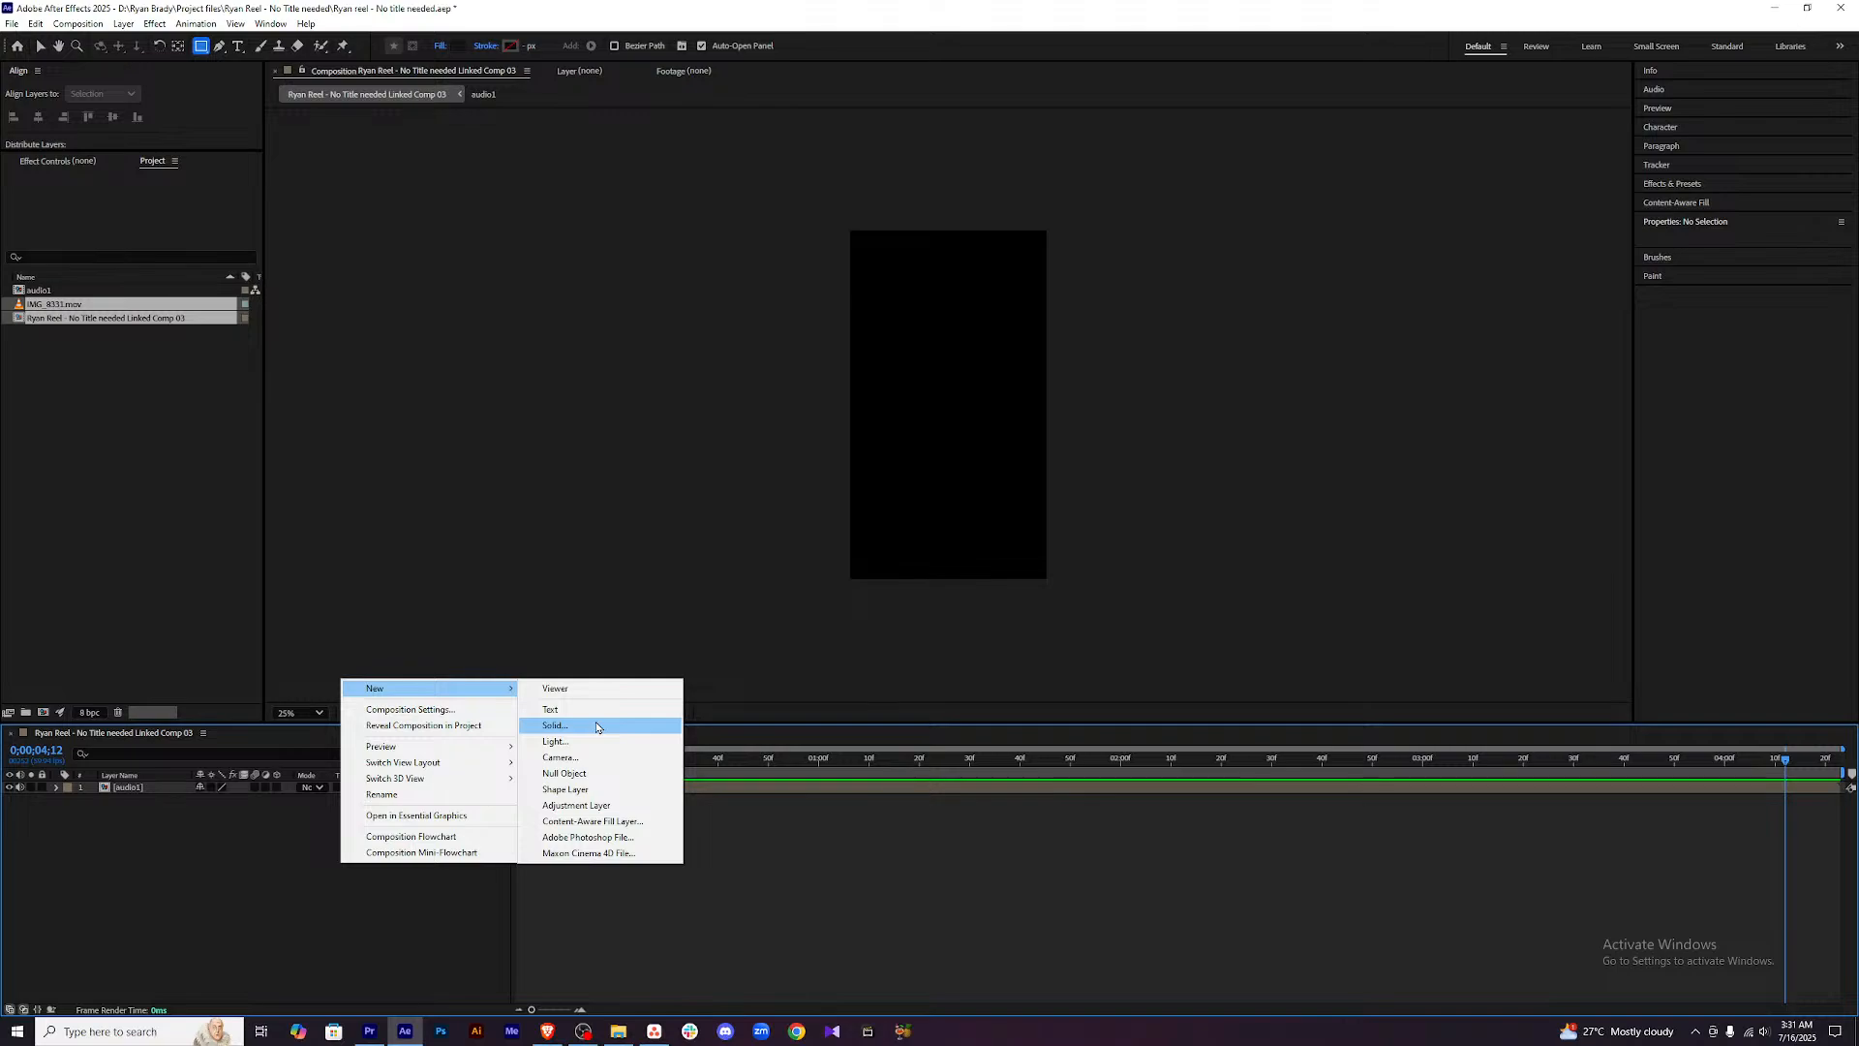
{"action": "left_click", "coordinate": [597, 727]}
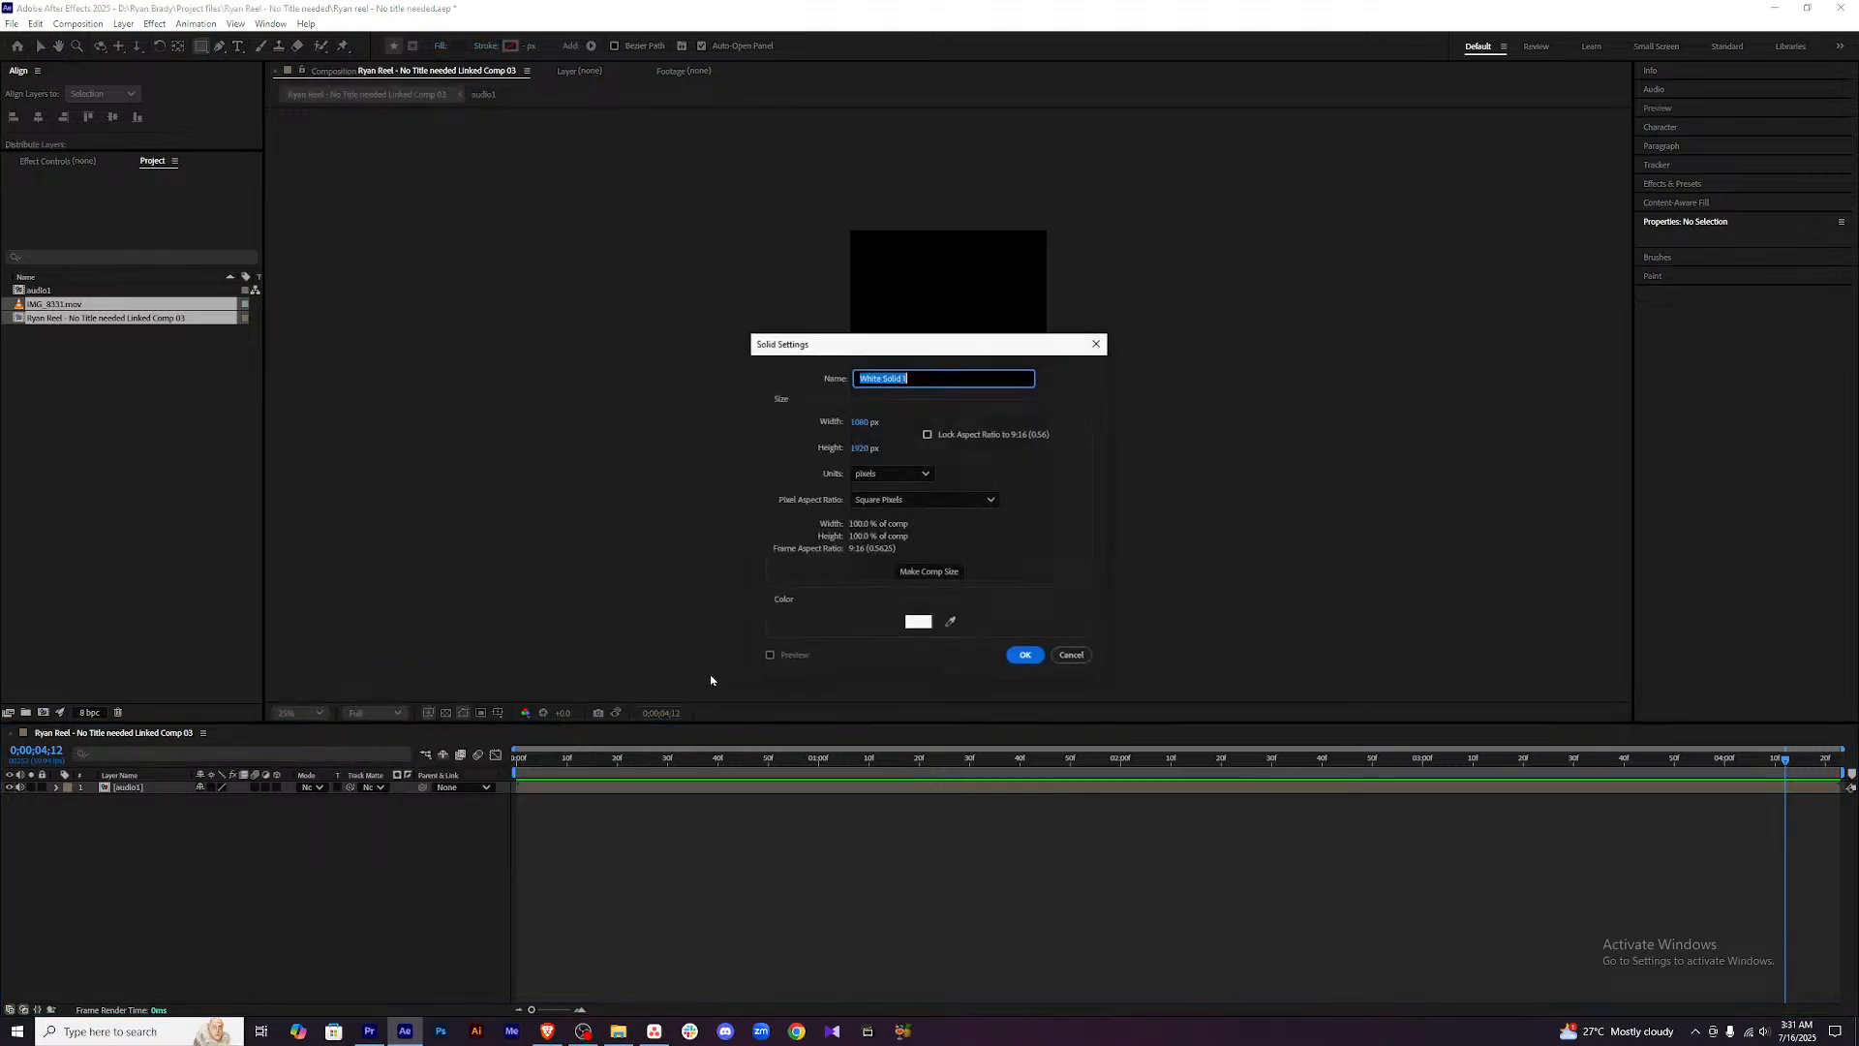
{"action": "left_click", "coordinate": [1026, 655]}
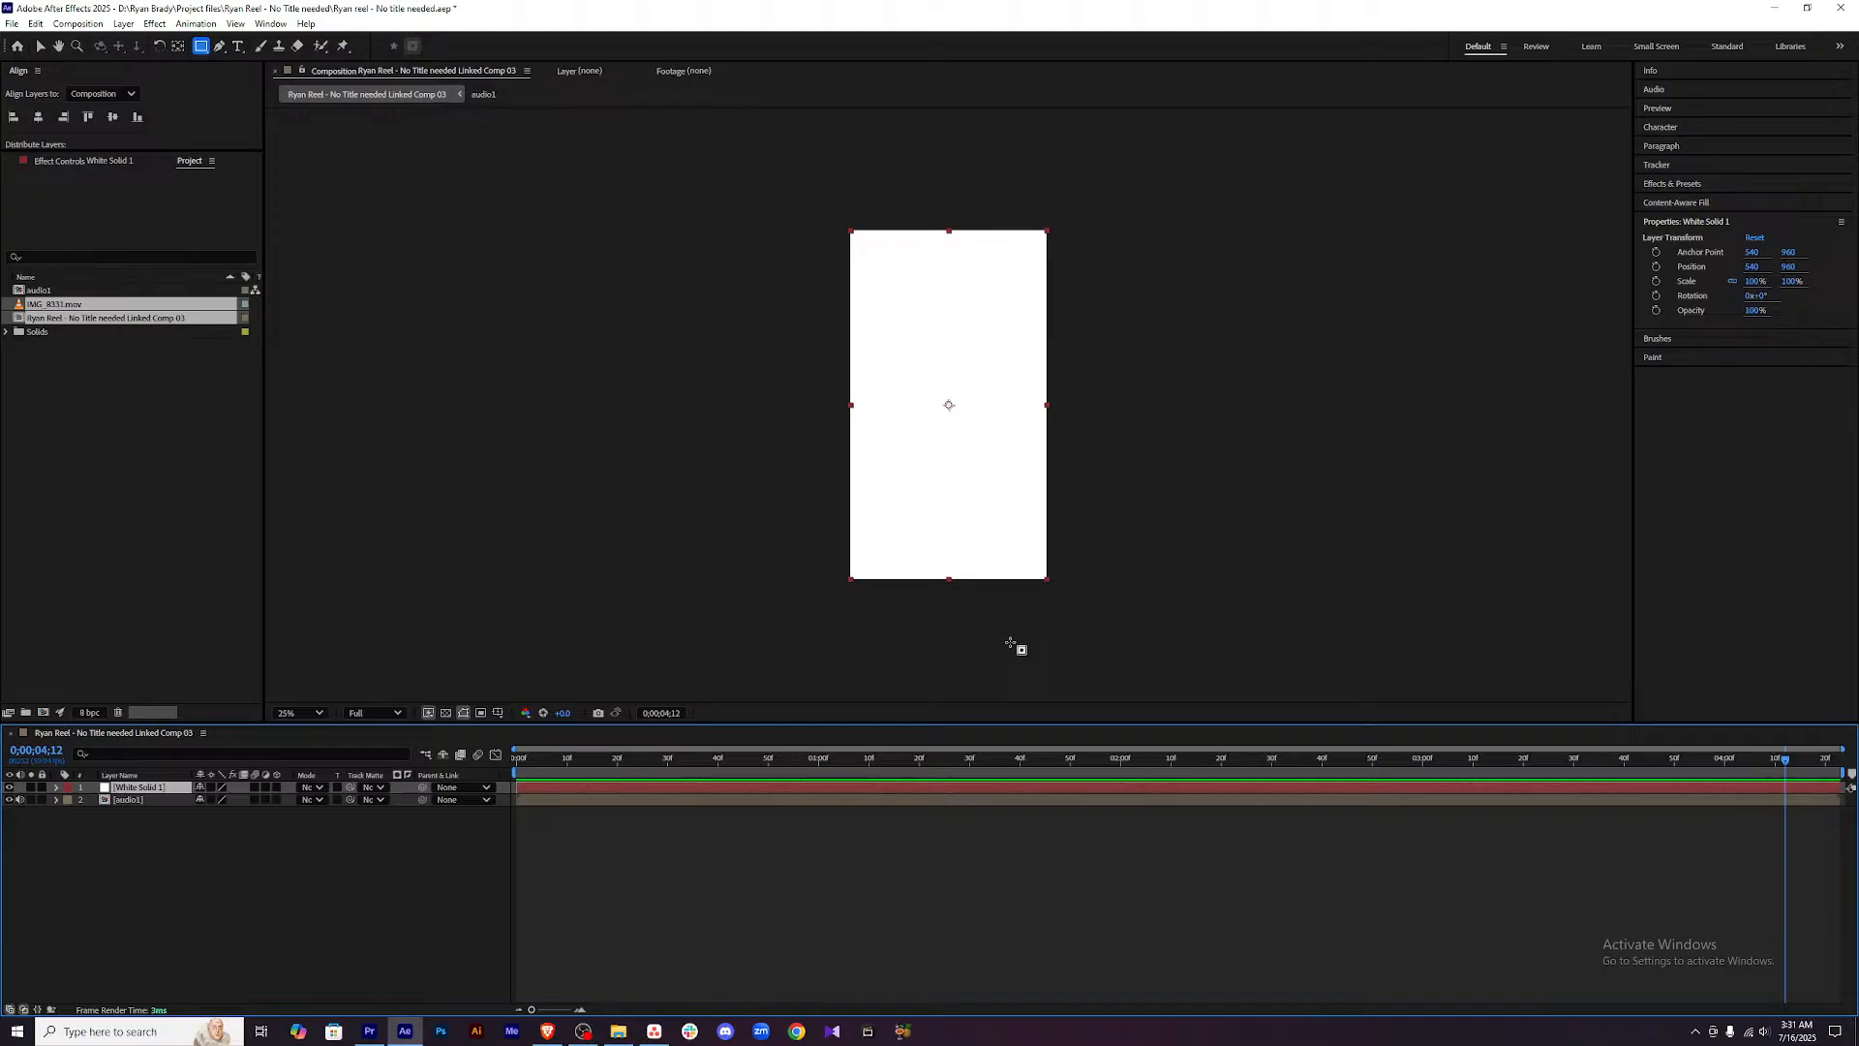
{"action": "left_click", "coordinate": [650, 878]}
Preview the composition from its start, save the project, and move the playhead to 0;00;01;42.
{"action": "key", "text": "Home"}
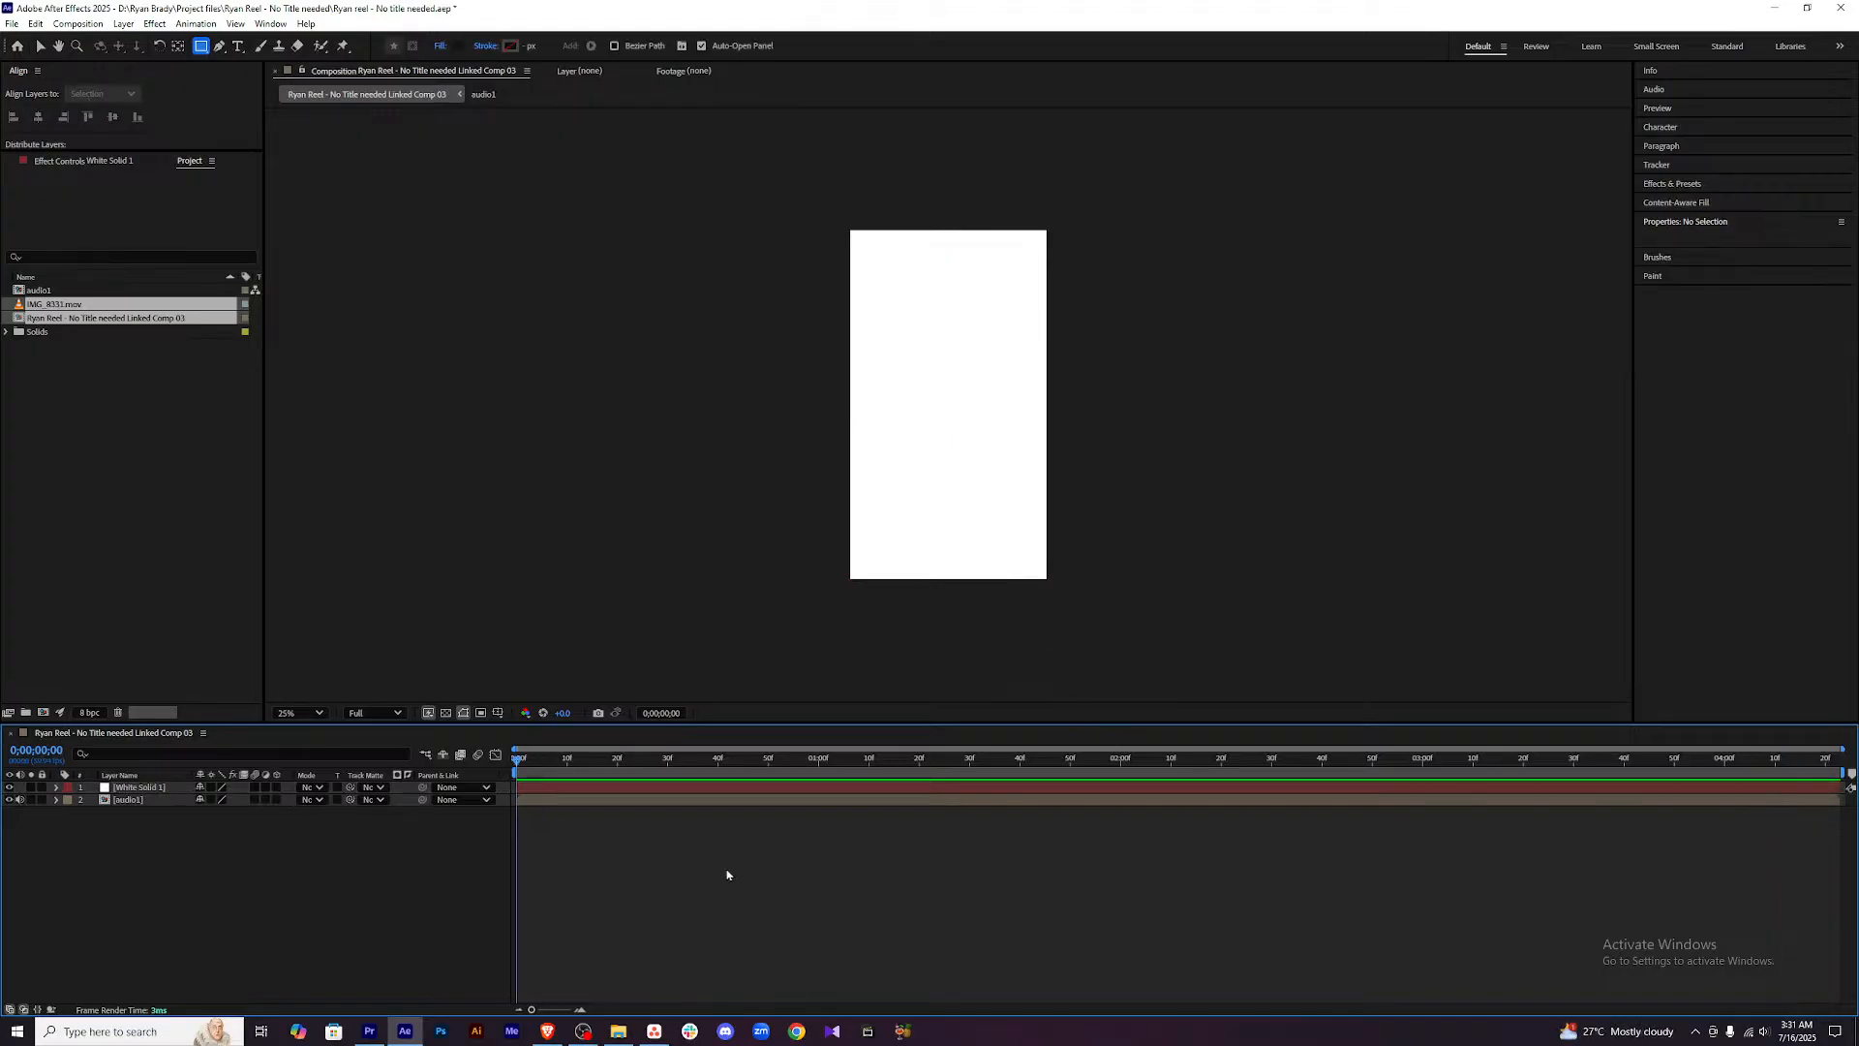
{"action": "key", "text": "space"}
{"action": "key", "text": "space"}
{"action": "left_click_drag", "start_coordinate": [1072, 761], "coordinate": [858, 737]}
{"action": "key", "text": "ctrl+s"}
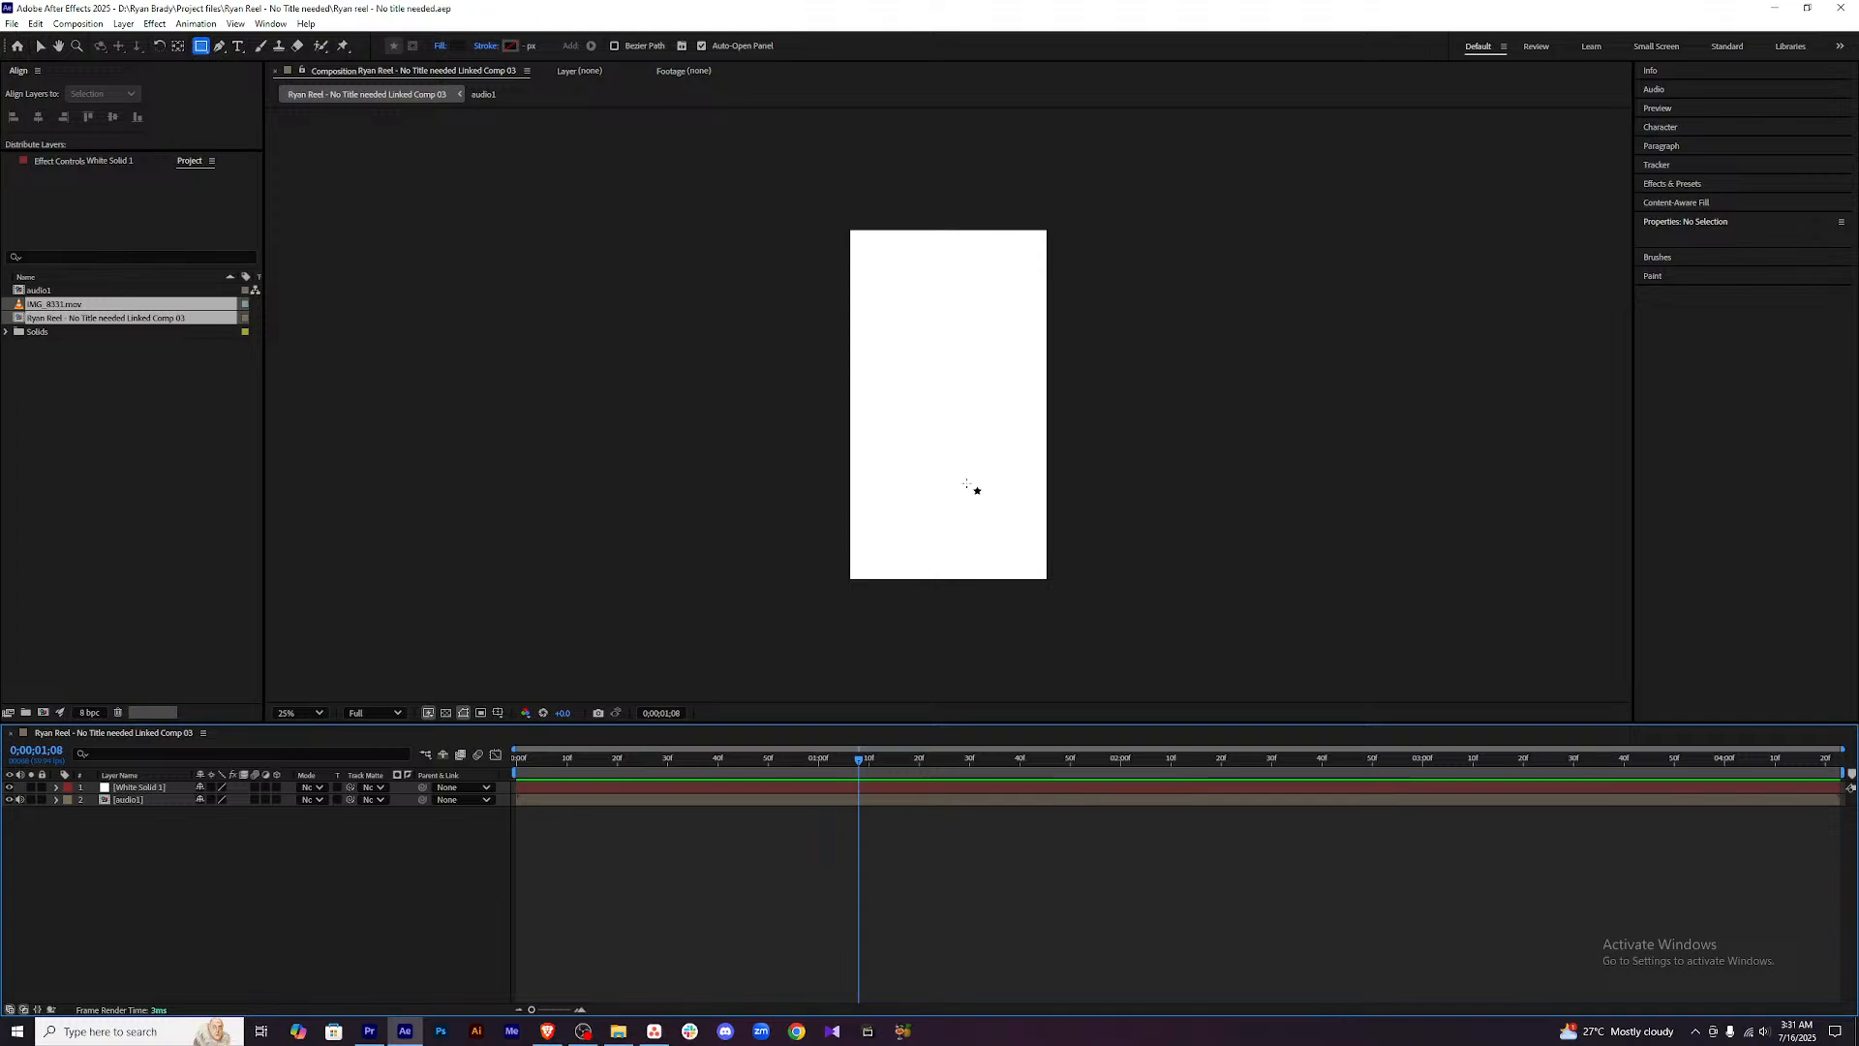
{"action": "left_click_drag", "start_coordinate": [875, 763], "coordinate": [1029, 761]}
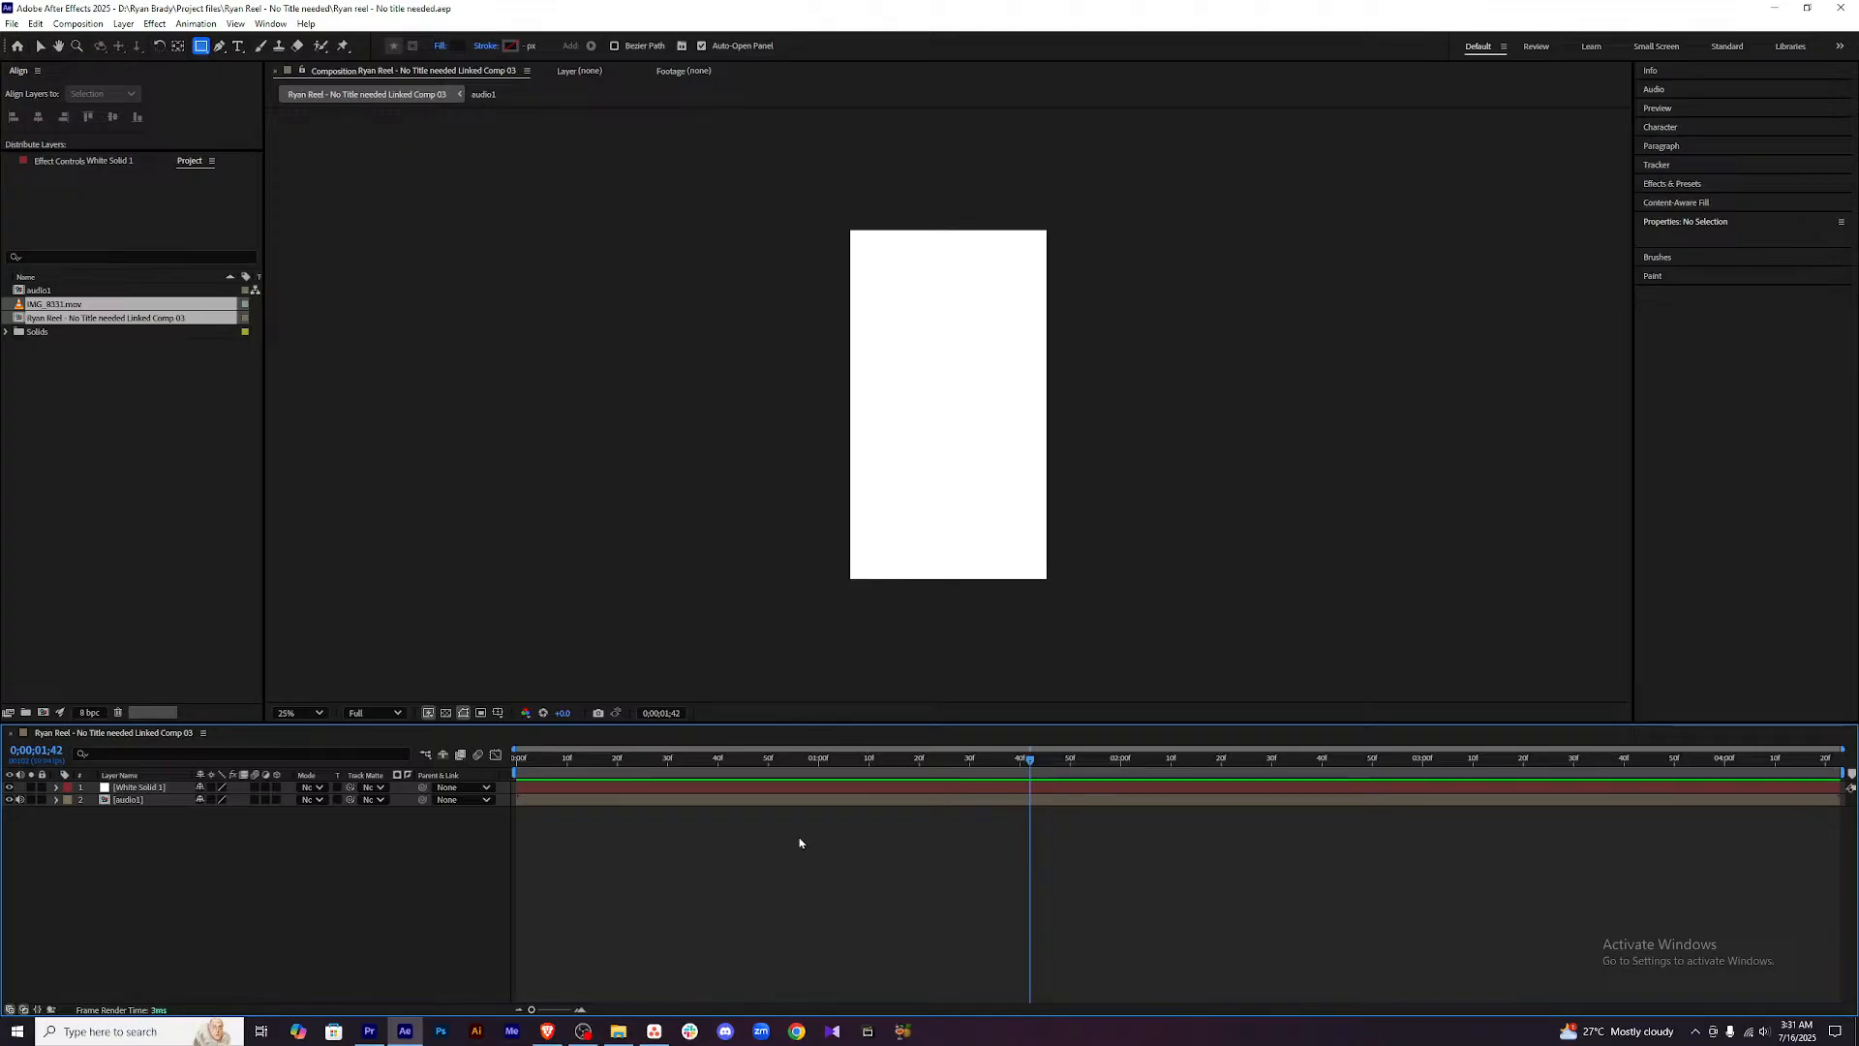
Bring the tv.png image from the project folder into the linked composition as the top layer.
{"action": "left_click", "coordinate": [618, 1031]}
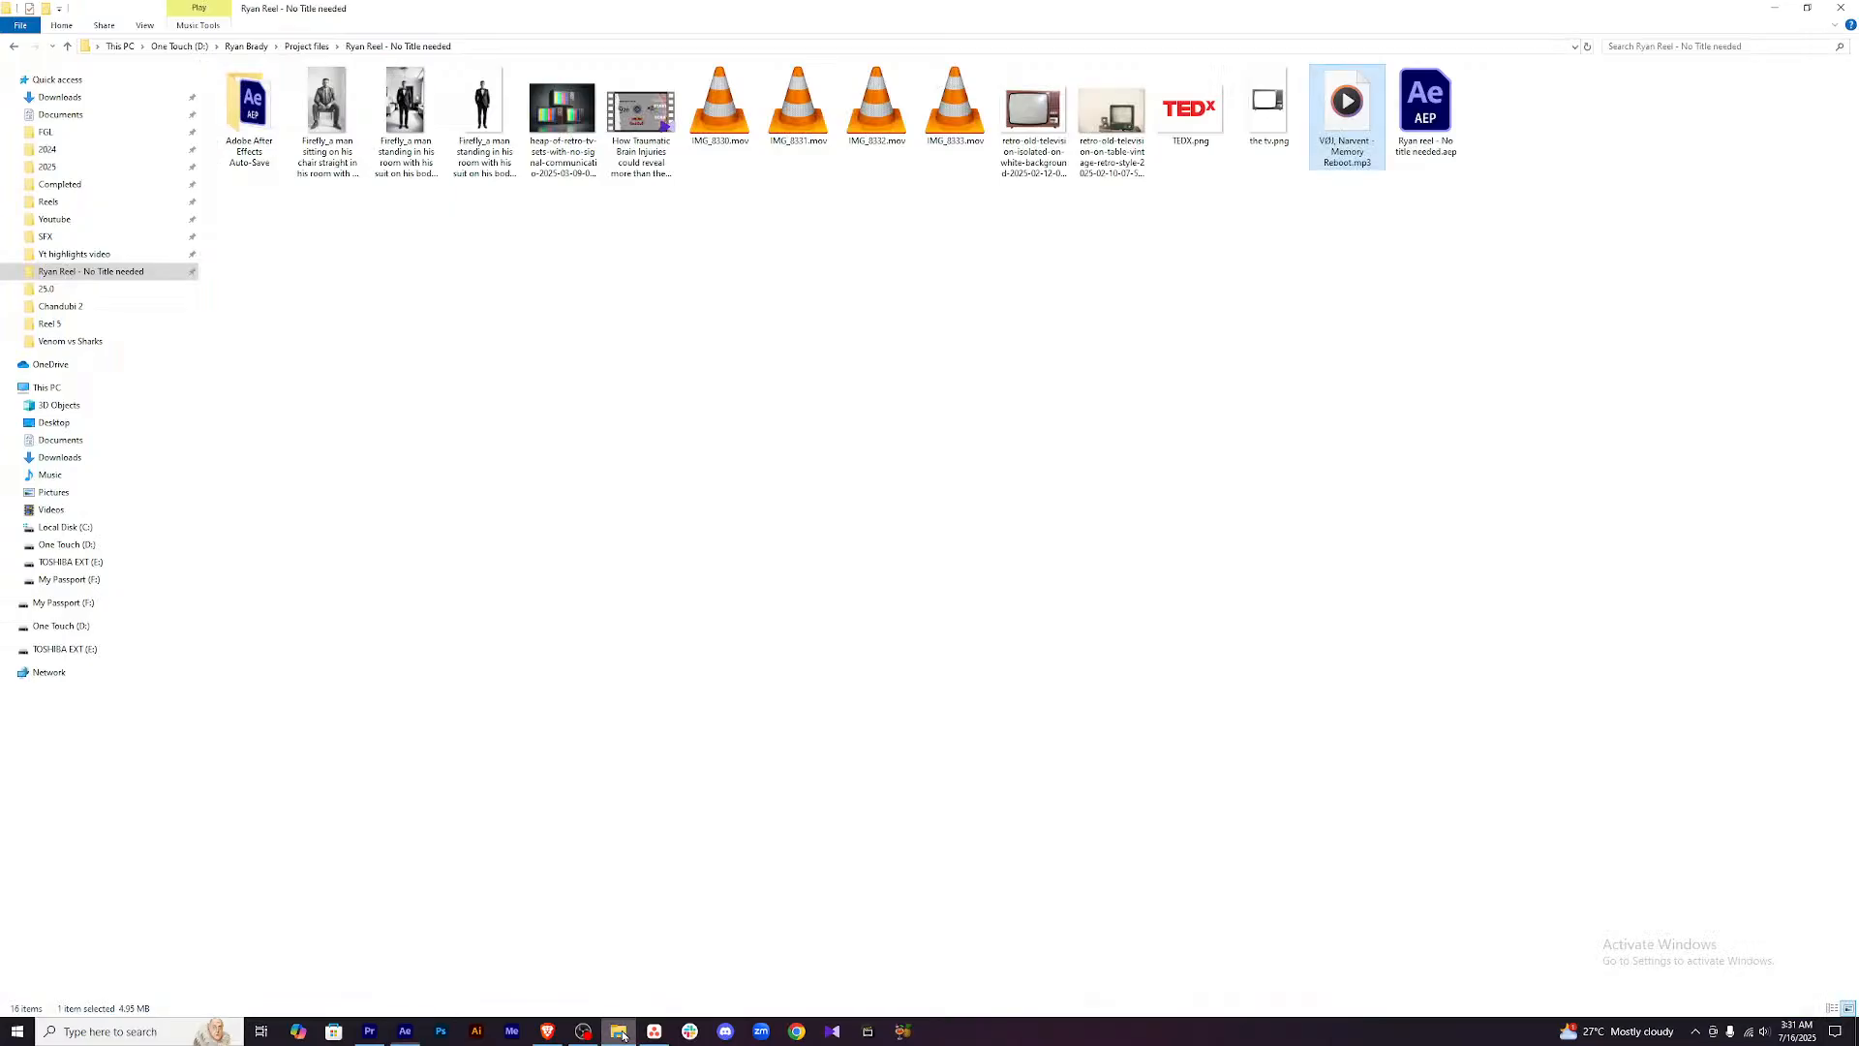
{"action": "left_click", "coordinate": [1262, 136]}
{"action": "left_click_drag", "start_coordinate": [1244, 7], "coordinate": [843, 637]}
{"action": "left_click_drag", "start_coordinate": [1191, 850], "coordinate": [1077, 518]}
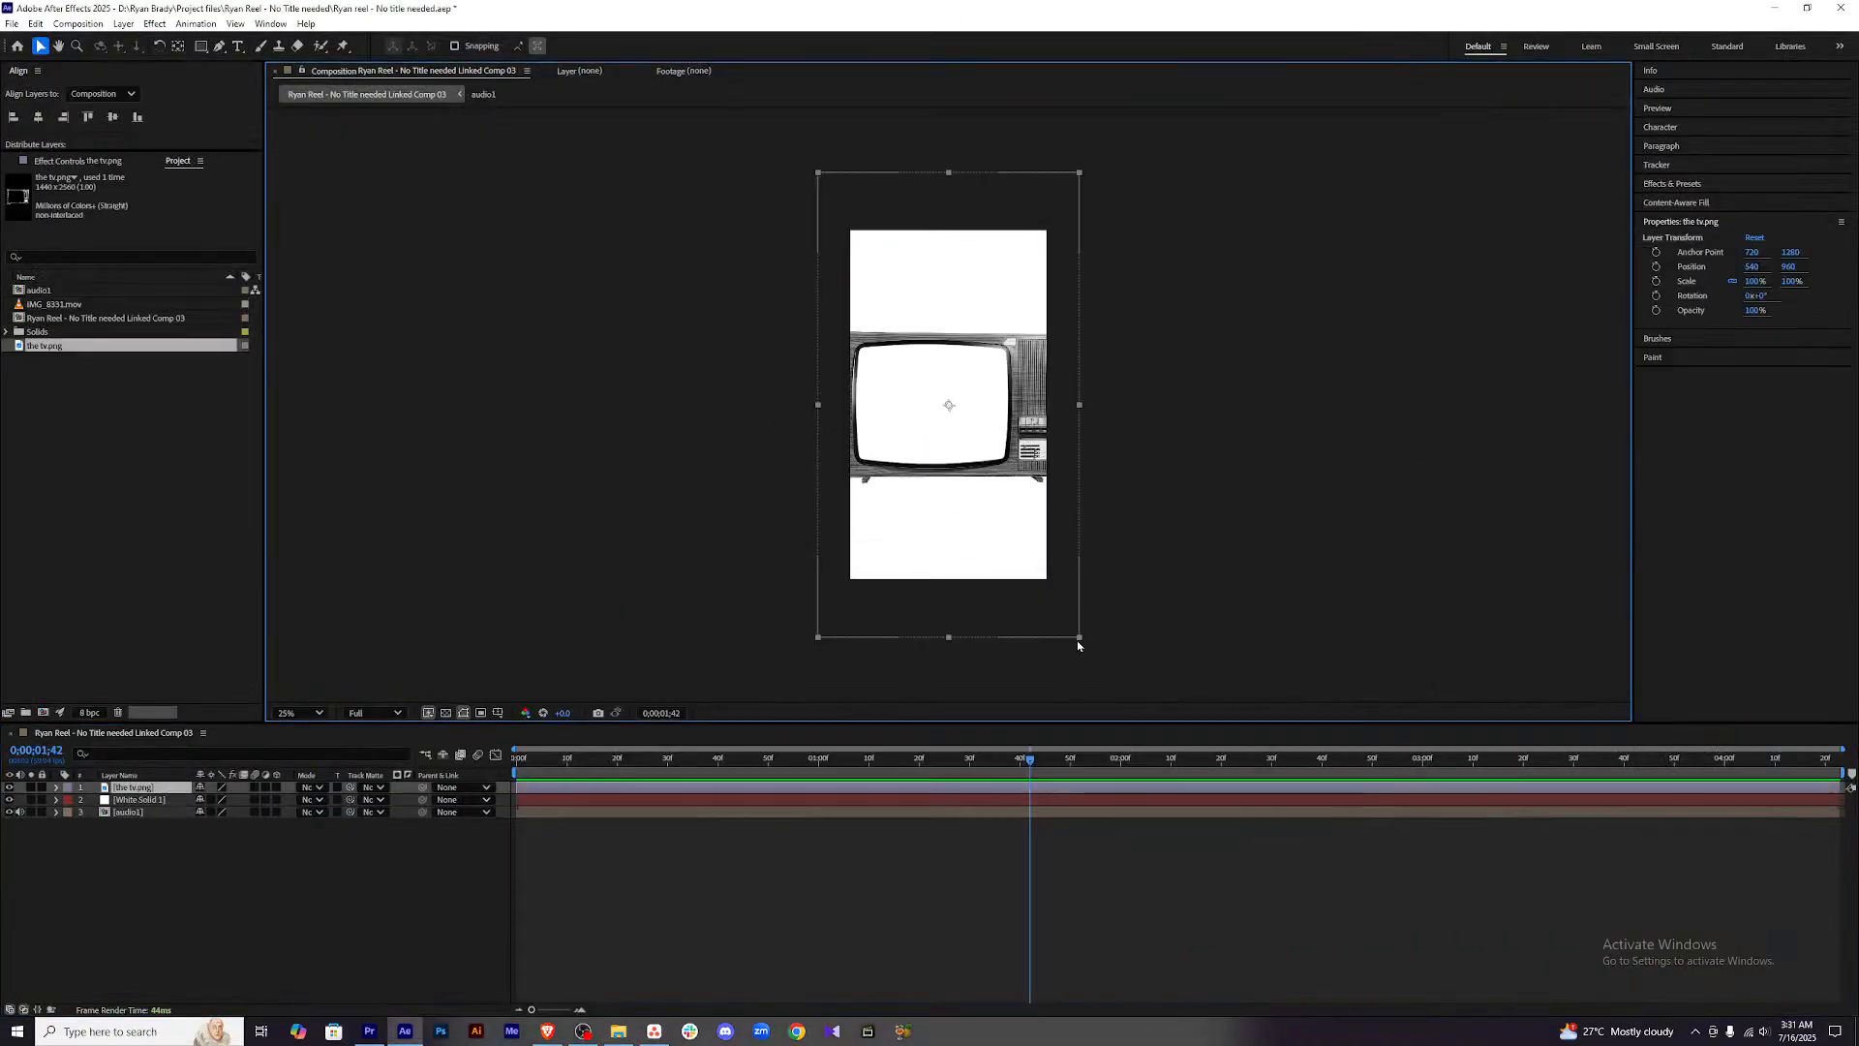
Scale the television image down to about 51.7% by 51.6% so it fits inside the vertical frame.
{"action": "left_click_drag", "start_coordinate": [1080, 639], "coordinate": [1040, 592]}
{"action": "key", "text": "ctrl+z"}
{"action": "left_click_drag", "start_coordinate": [1079, 641], "coordinate": [1014, 539]}
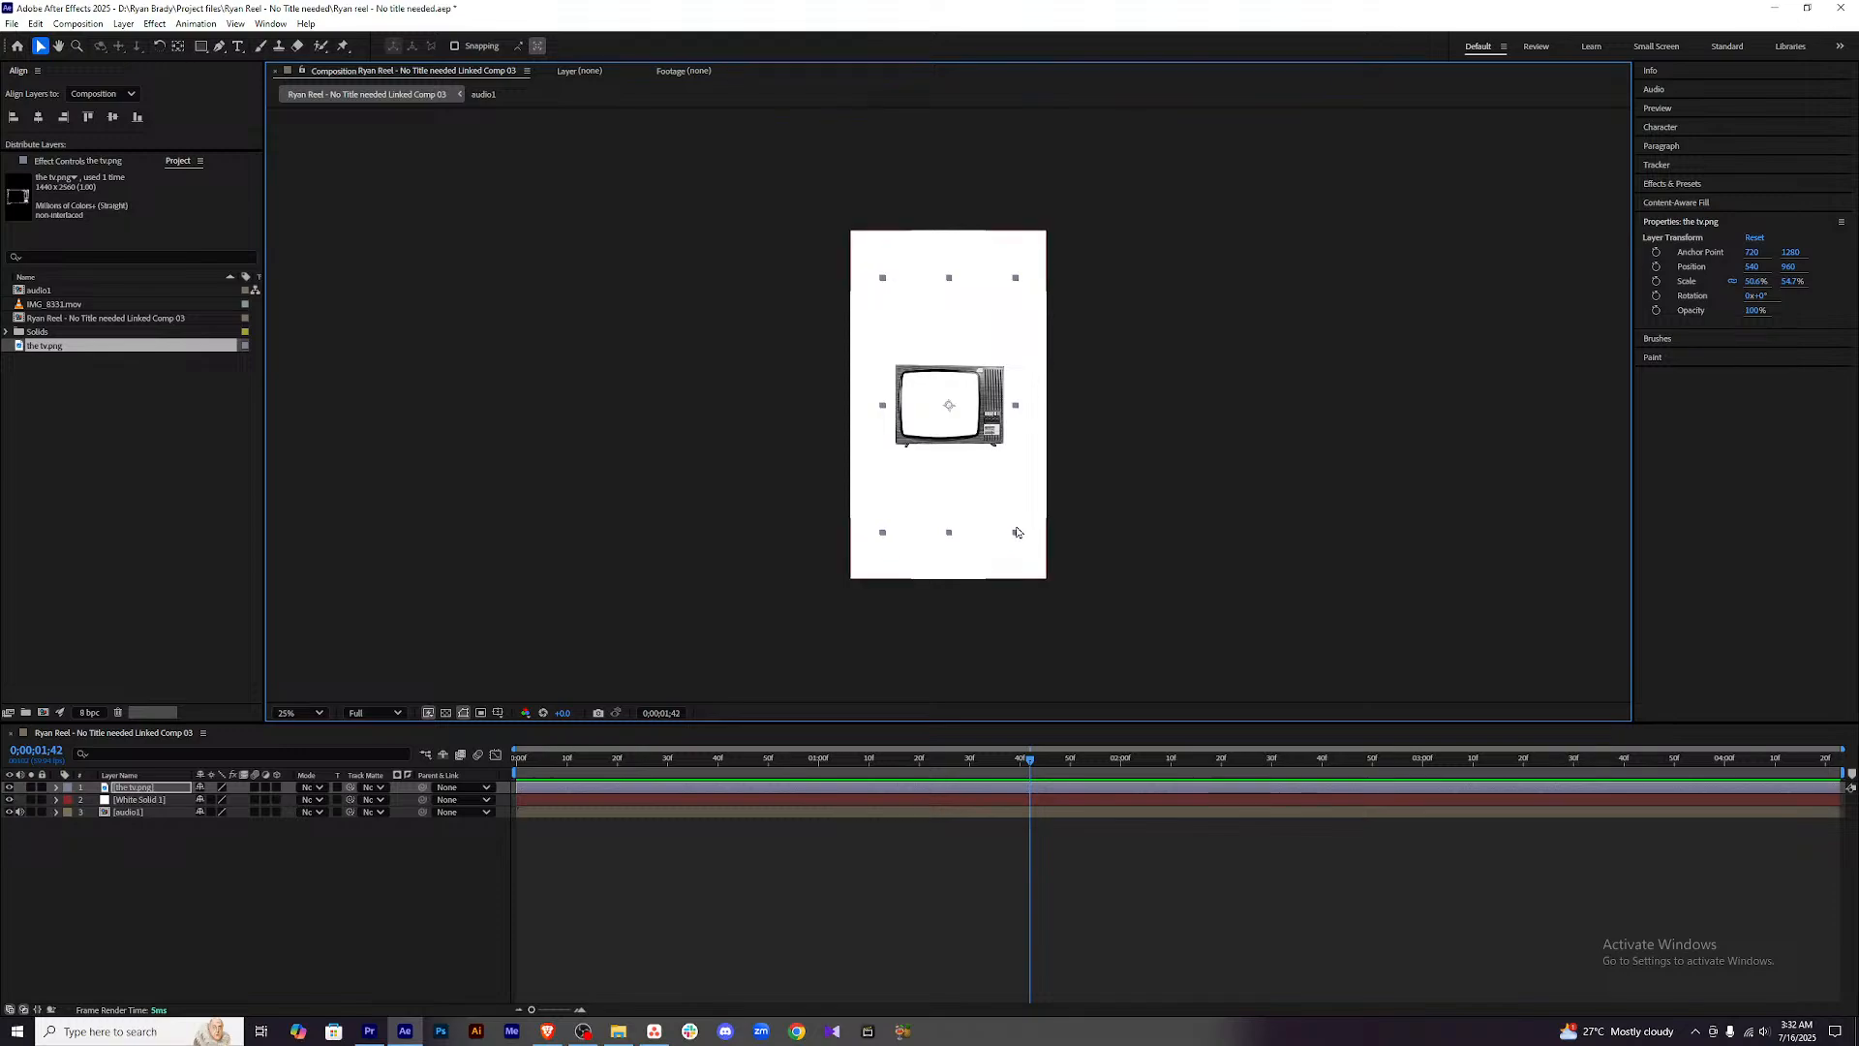
{"action": "left_click_drag", "start_coordinate": [1016, 530], "coordinate": [1016, 522]}
Nudge the television image upward to a Y position of 910 and deselect it.
{"action": "key", "text": "Up"}
{"action": "key", "text": "Up"}
{"action": "key", "text": "Up"}
{"action": "key", "text": "Up"}
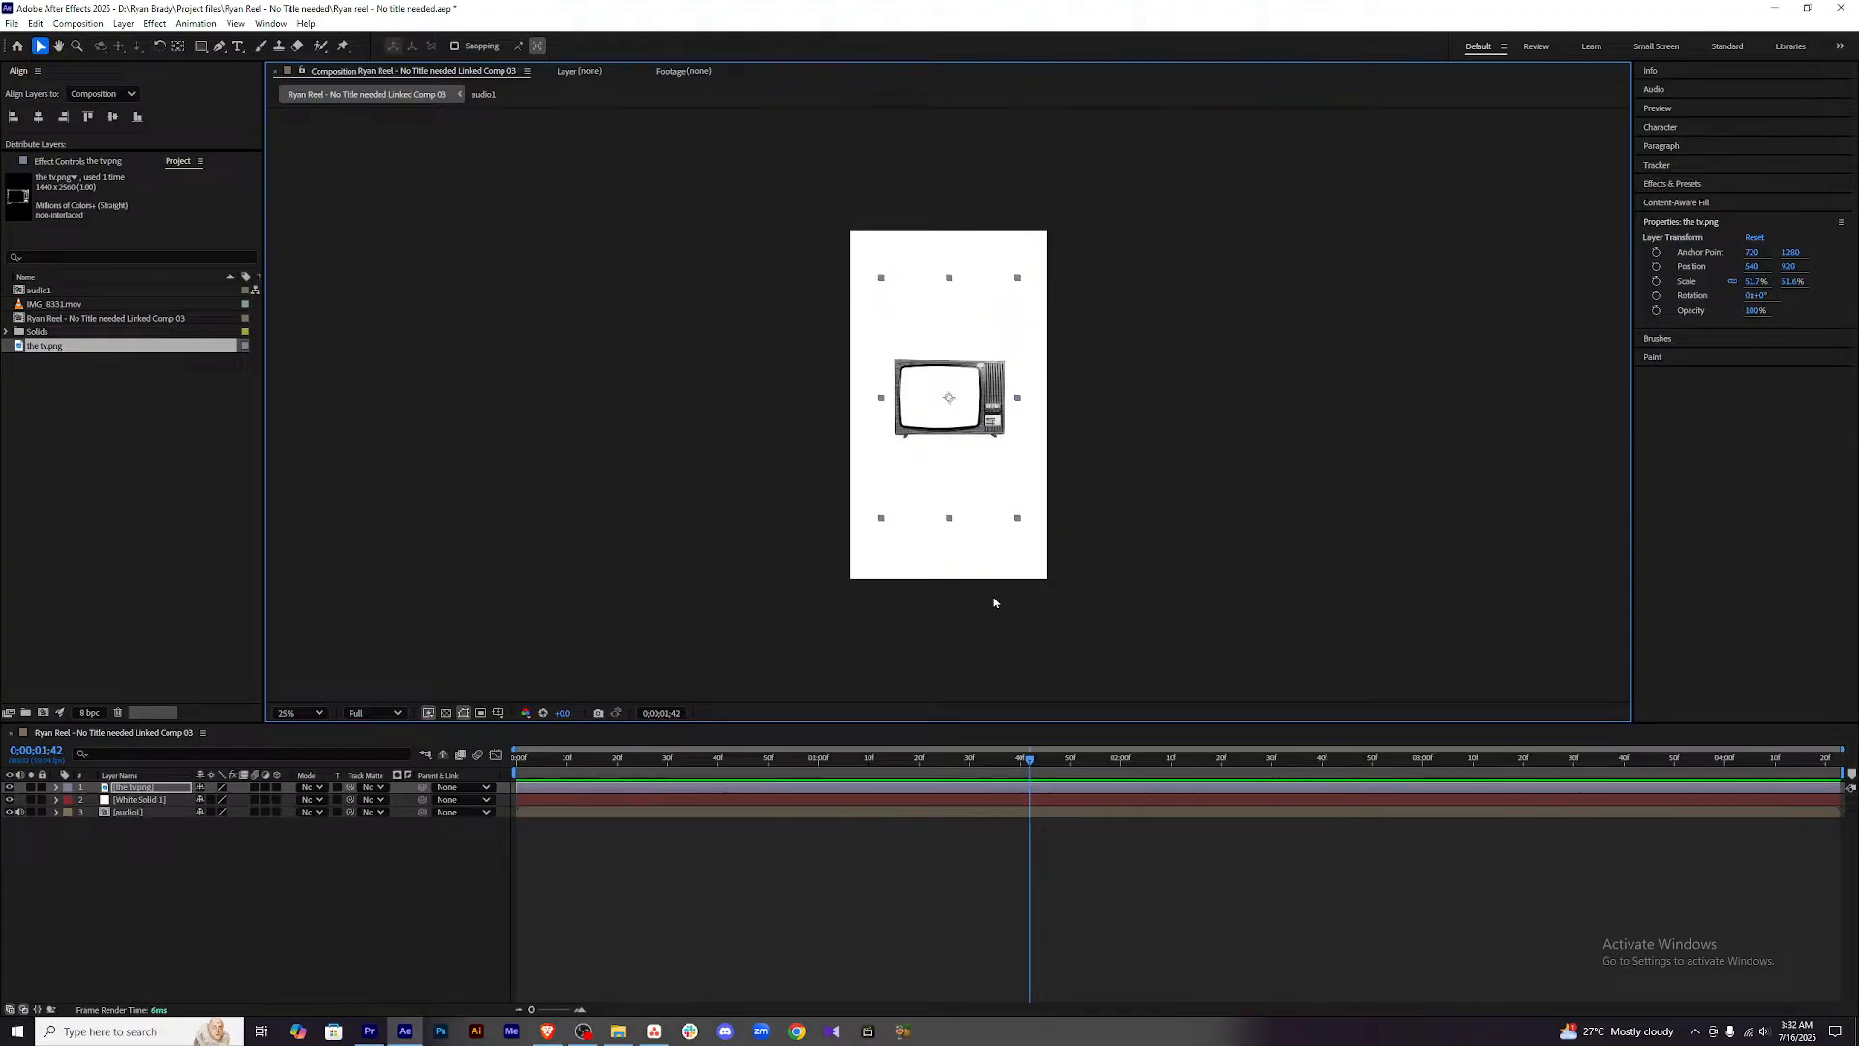
{"action": "key", "text": "Up"}
{"action": "key", "text": "Up"}
{"action": "key", "text": "Up"}
{"action": "key", "text": "Up"}
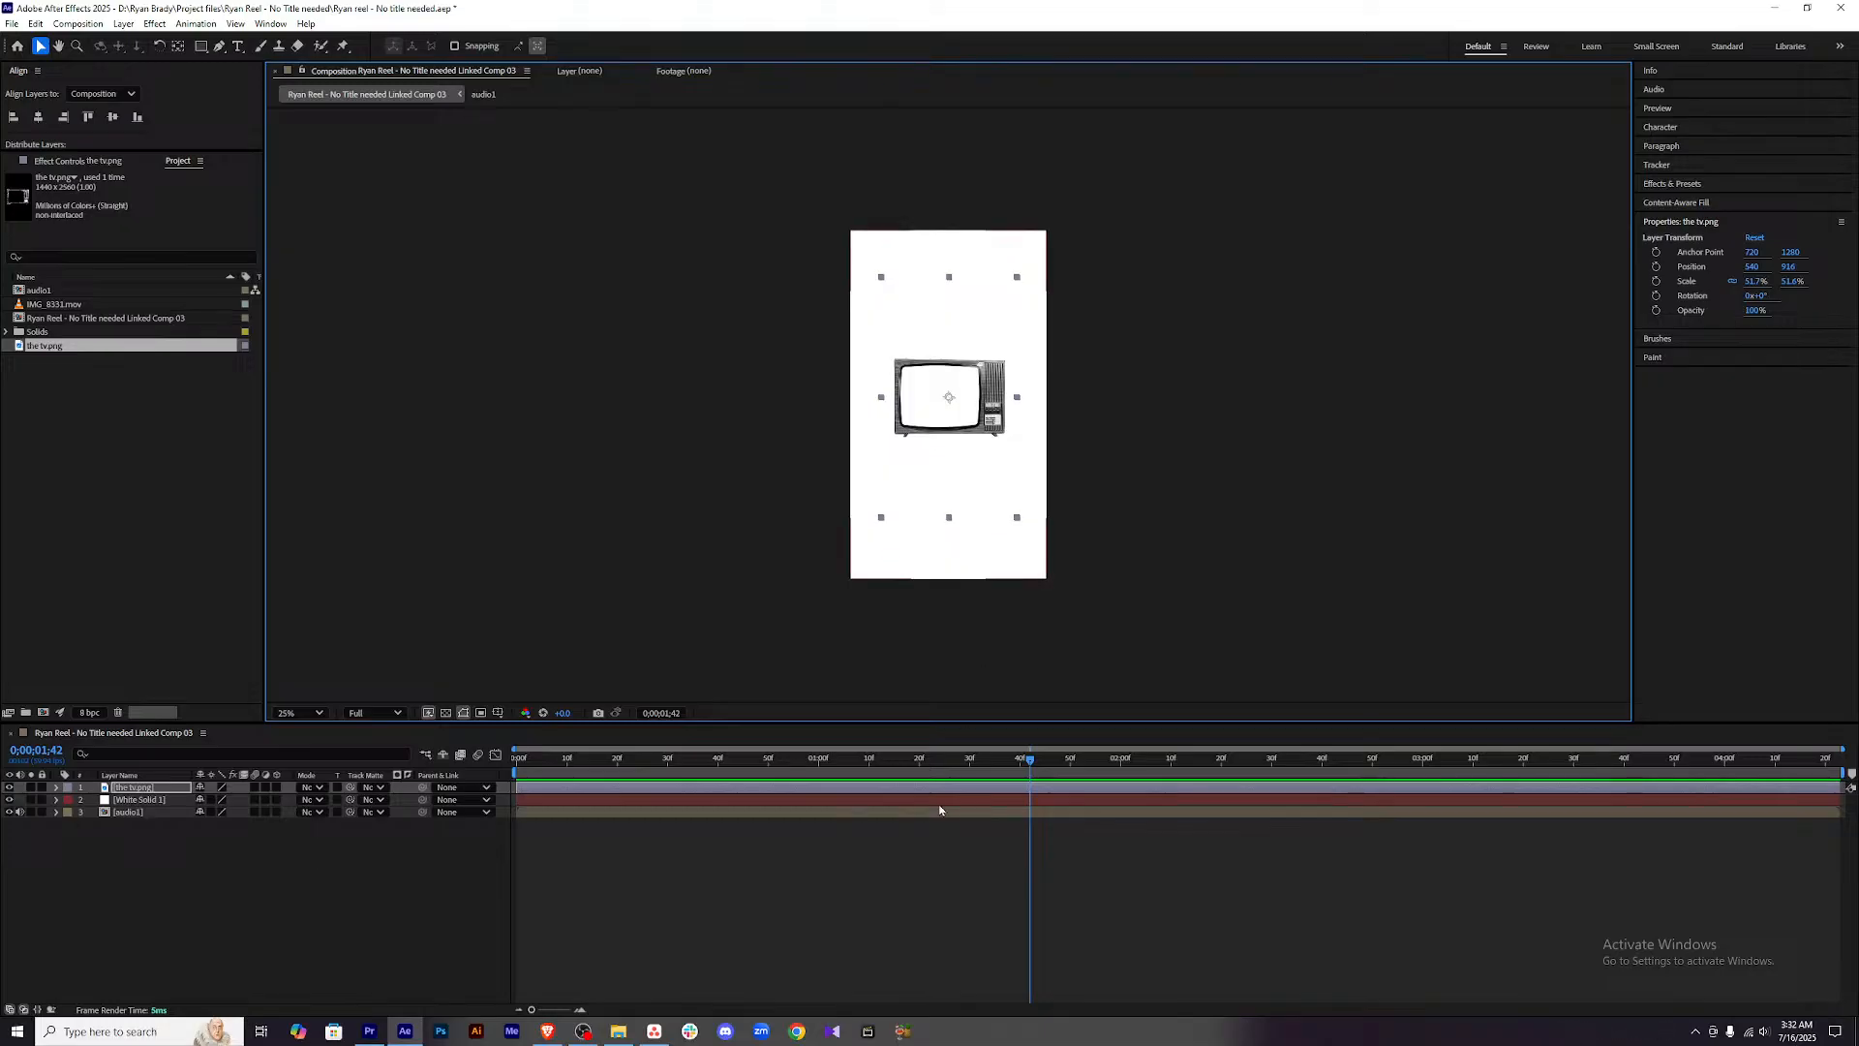
{"action": "left_click", "coordinate": [927, 852]}
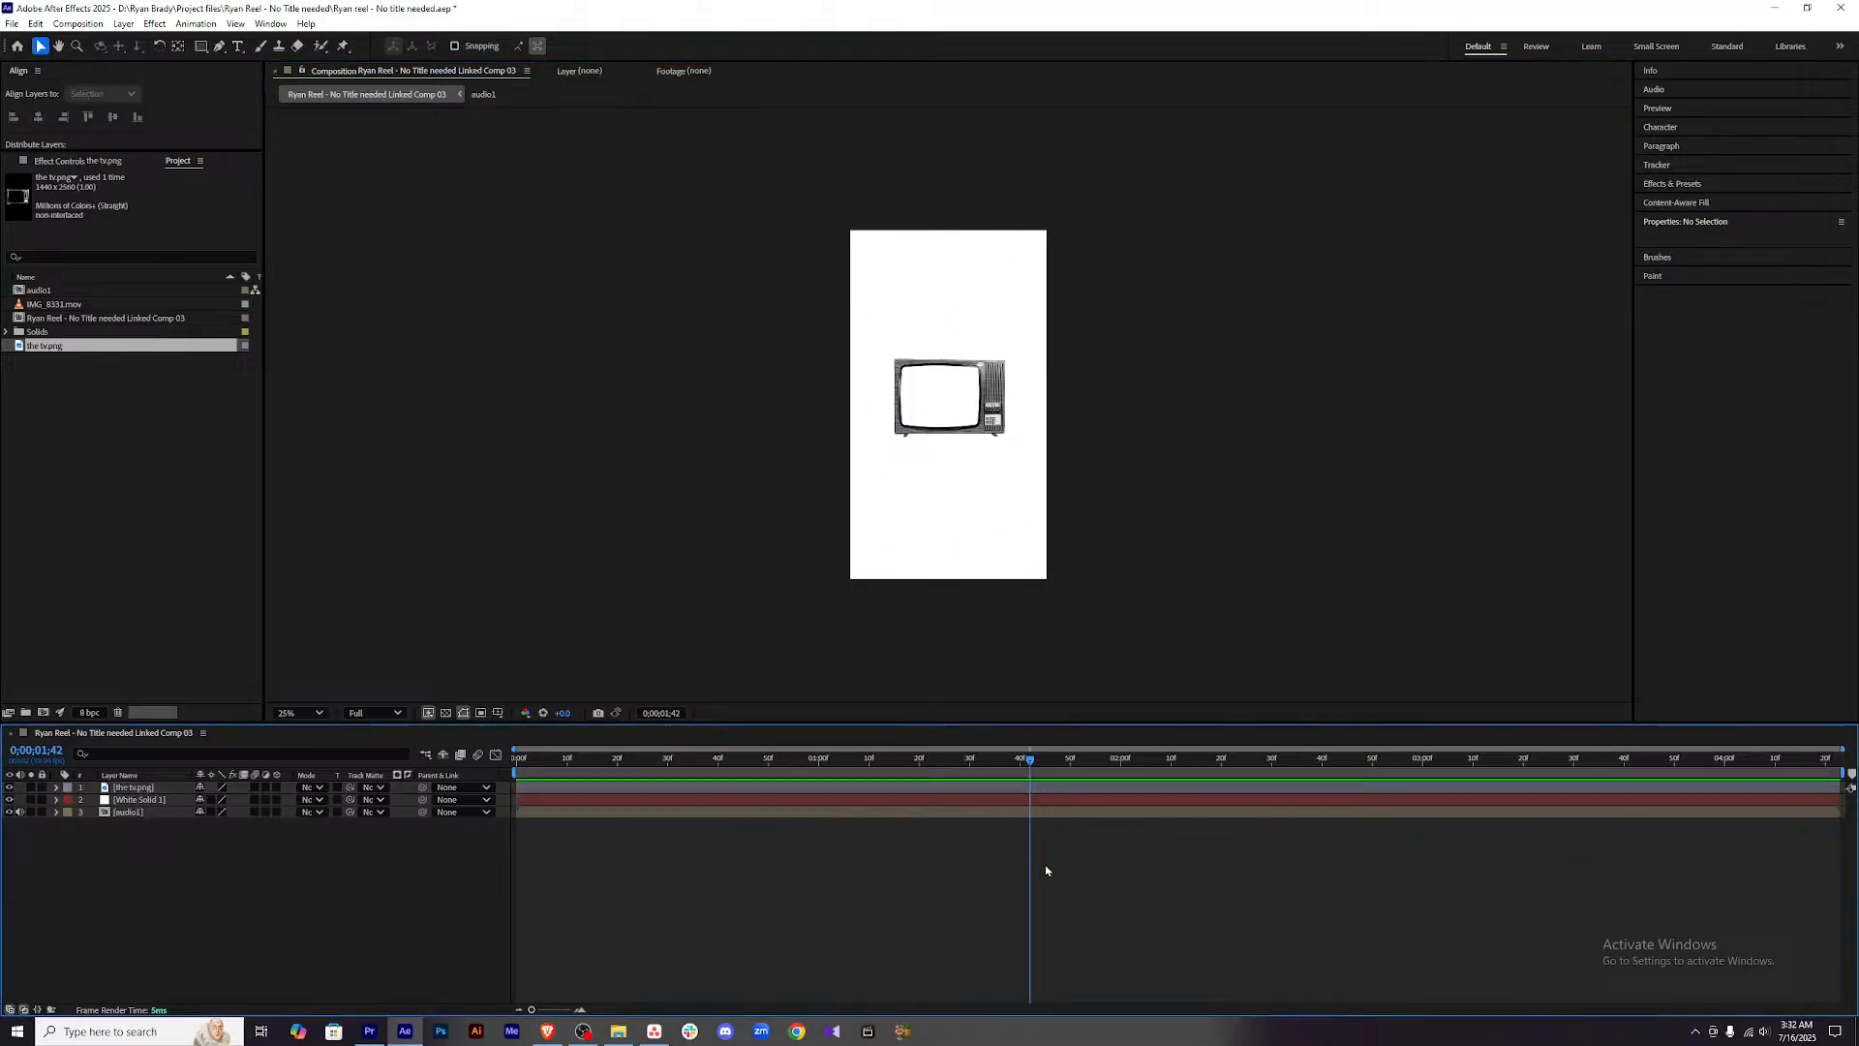
Import the TEDx talk video "How Traumatic Brain Injuries could reveal more than they remove" and open it in the footage viewer at 100%.
{"action": "left_click", "coordinate": [617, 1031]}
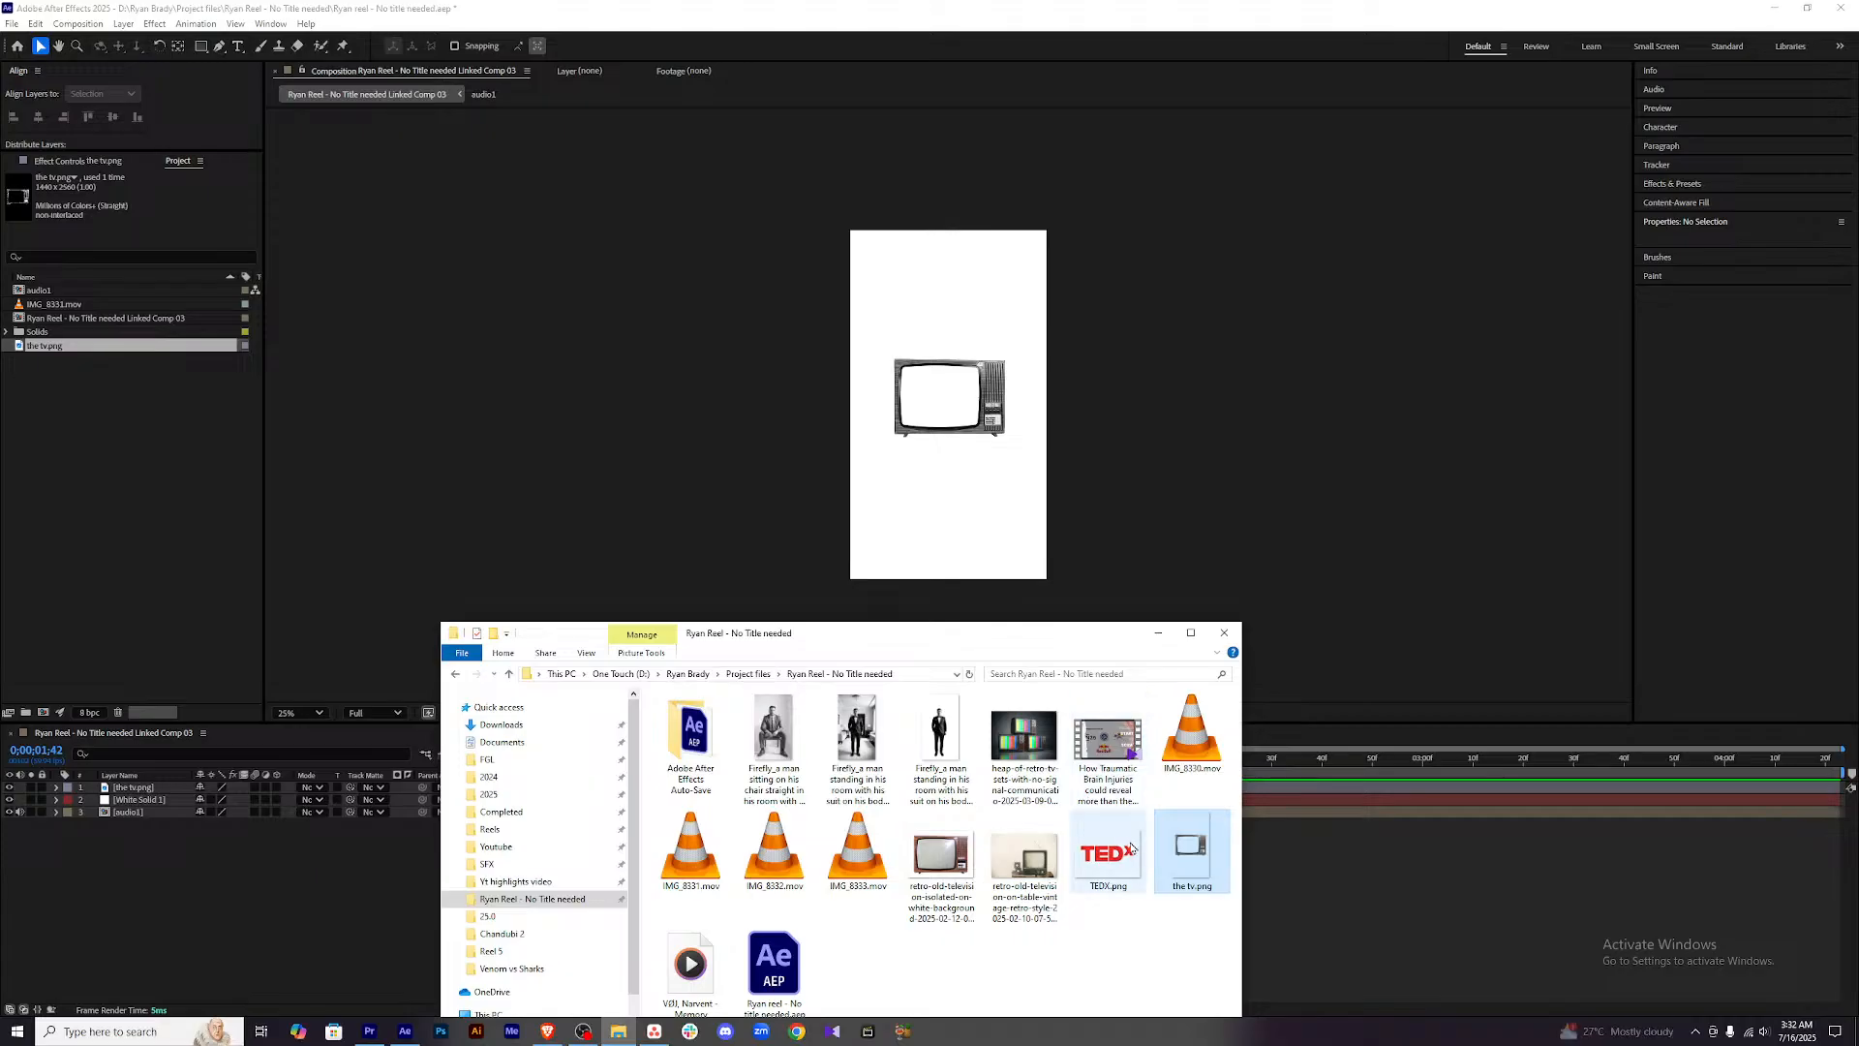
{"action": "left_click", "coordinate": [1113, 743]}
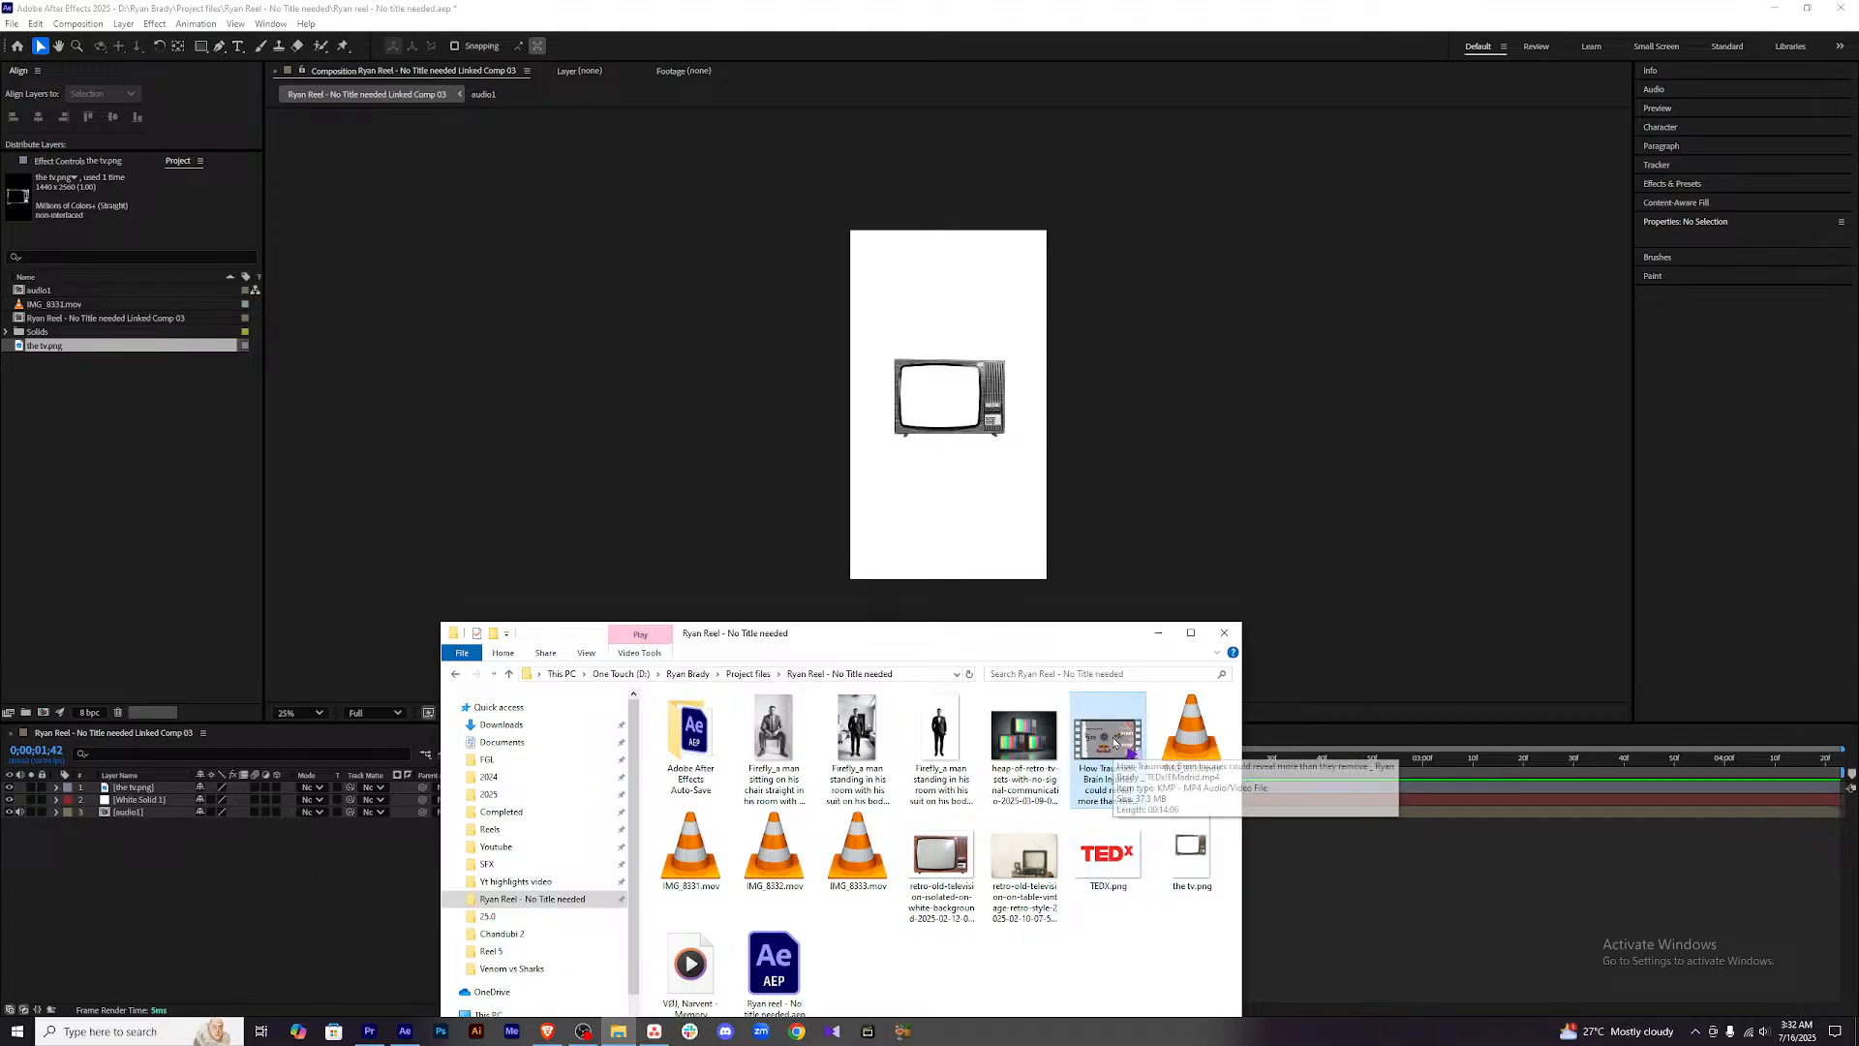
{"action": "left_click_drag", "start_coordinate": [1113, 742], "coordinate": [128, 542]}
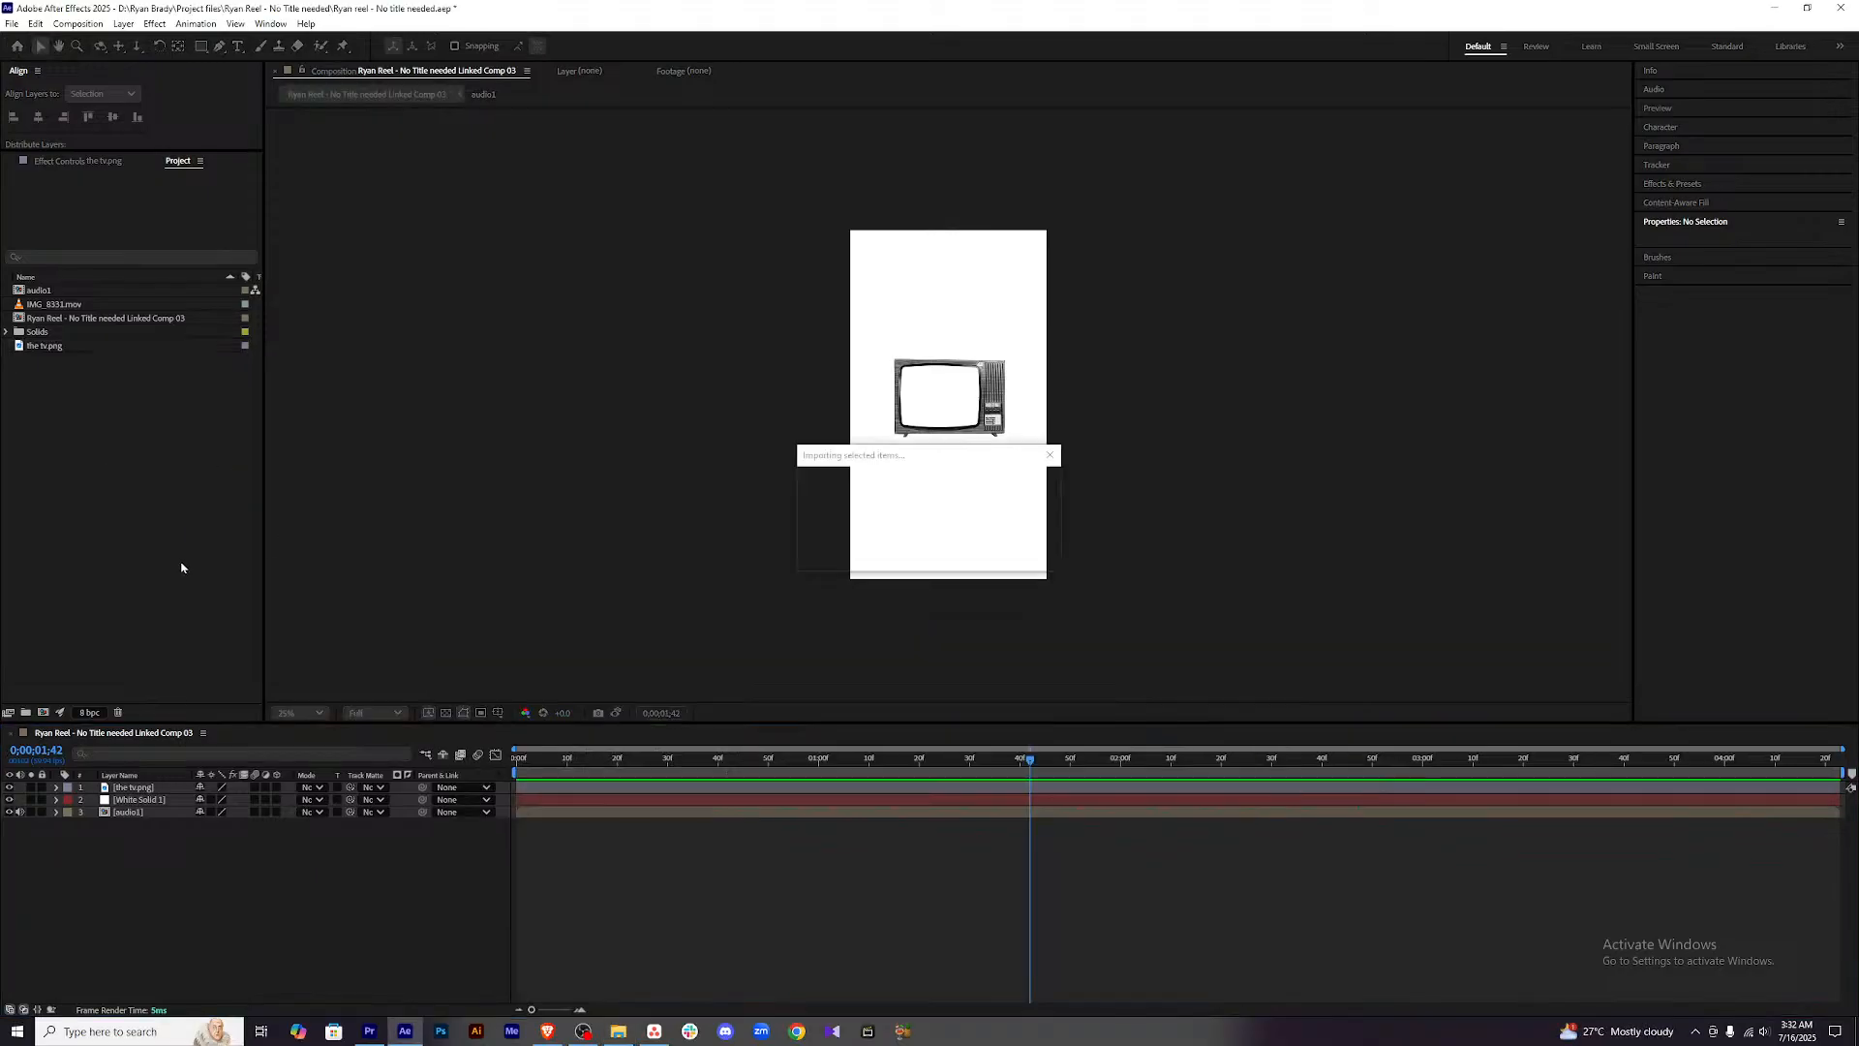
{"action": "double_click", "coordinate": [57, 306]}
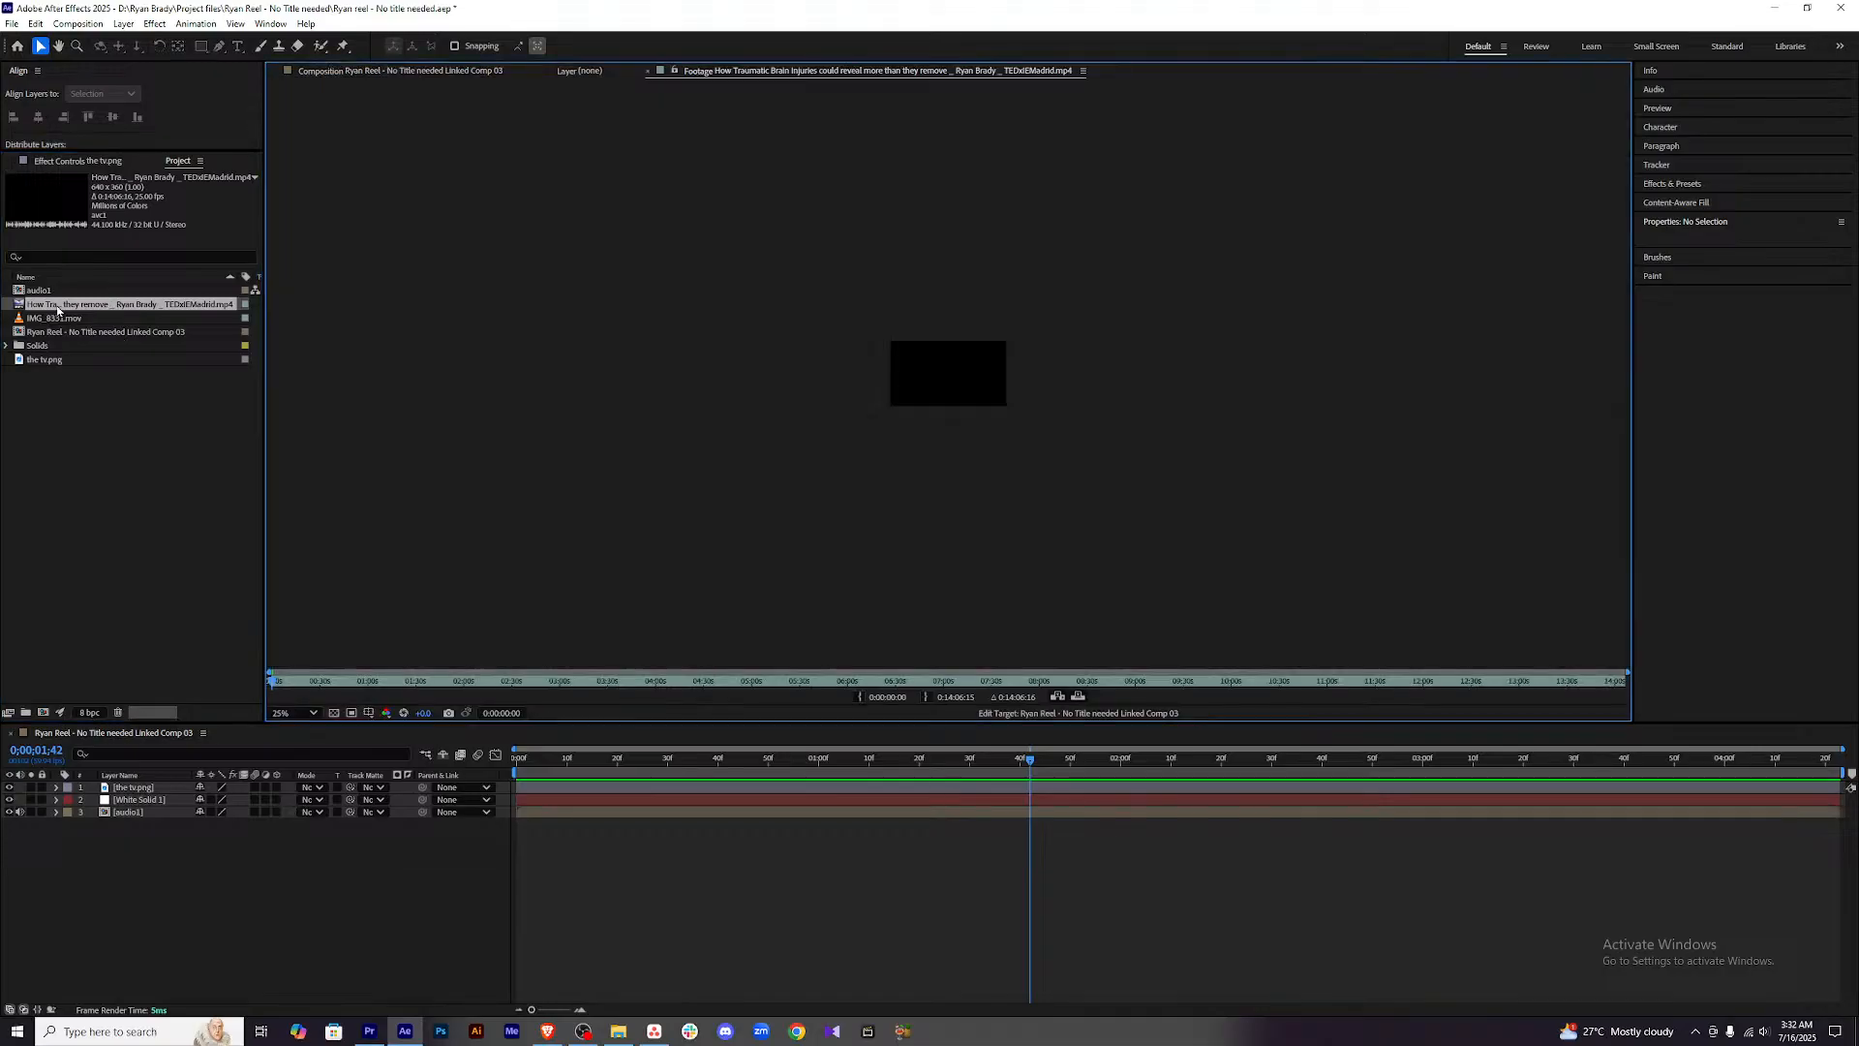
{"action": "key", "text": "slash"}
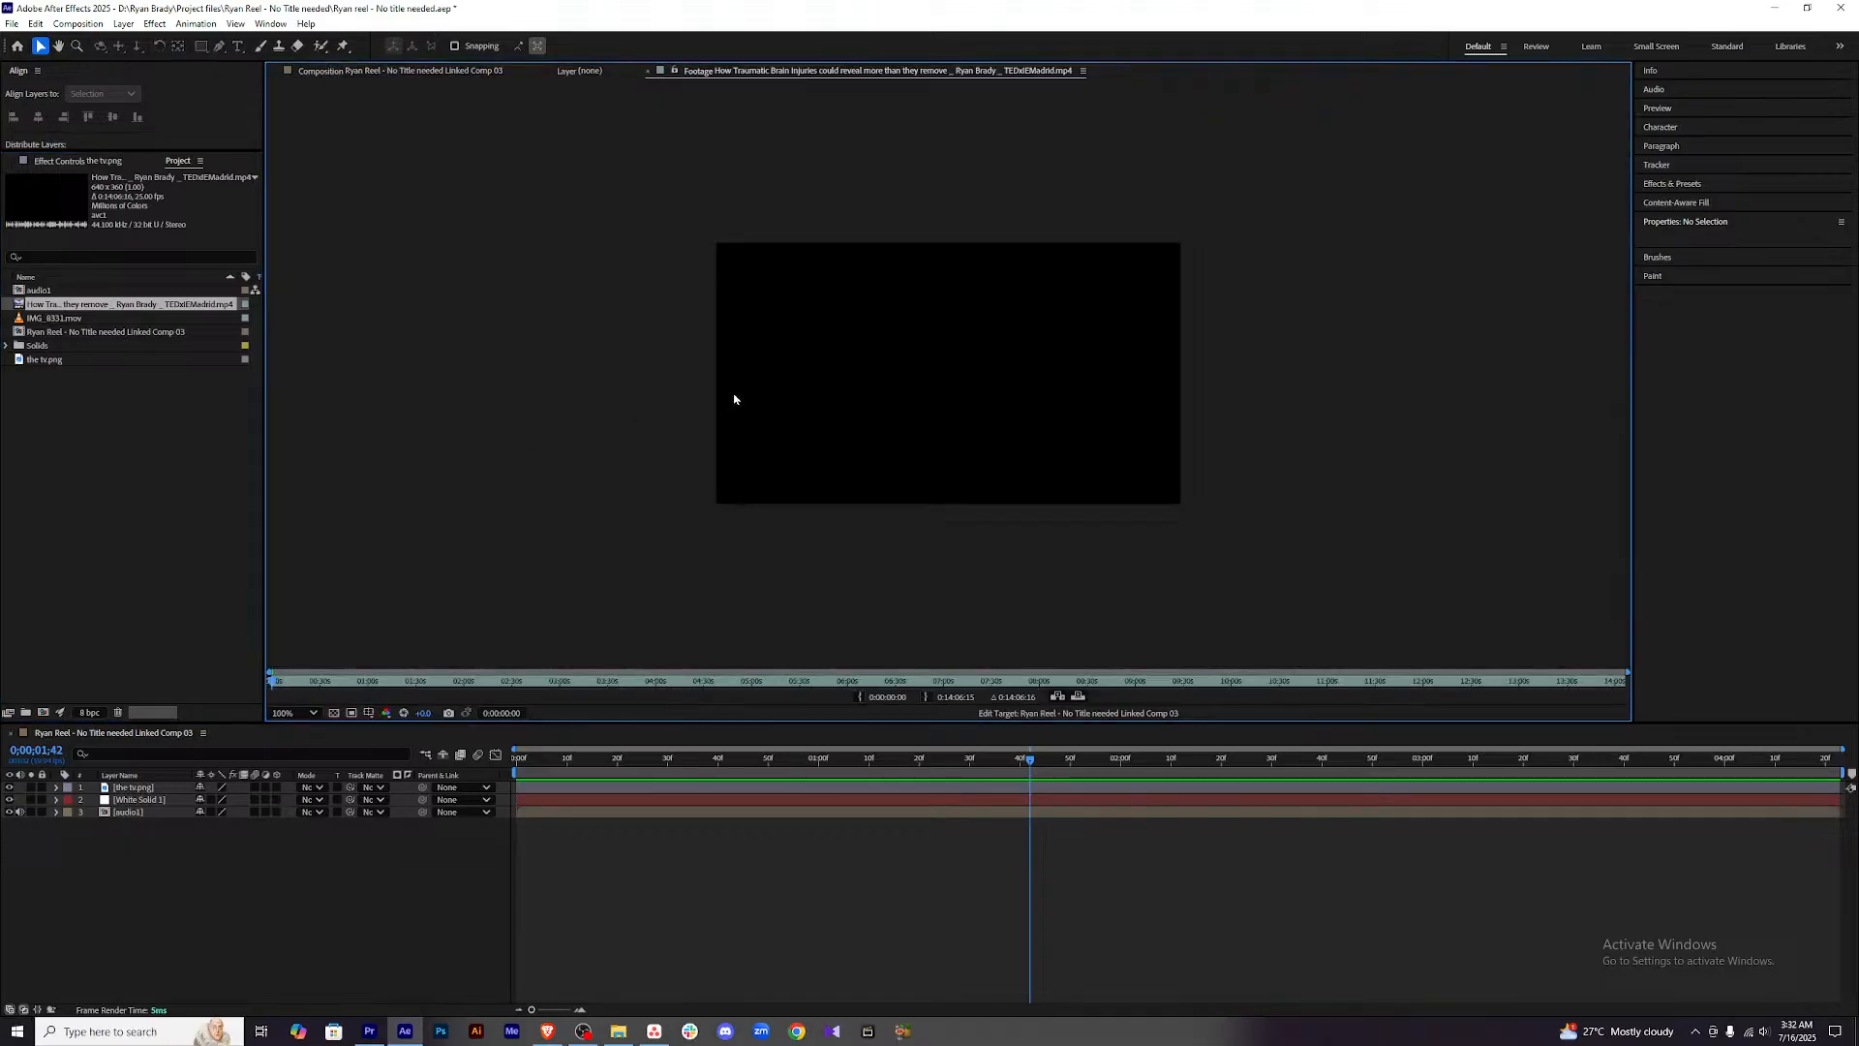
Set the TEDx talk footage's in point at 0:07:16:01 and its out point about four seconds after that.
{"action": "mouse_move", "coordinate": [488, 687]}
{"action": "left_mouse_down"}
{"action": "mouse_move", "coordinate": [344, 681]}
{"action": "mouse_move", "coordinate": [994, 685]}
{"action": "mouse_move", "coordinate": [950, 686]}
{"action": "mouse_move", "coordinate": [969, 685]}
{"action": "left_mouse_up"}
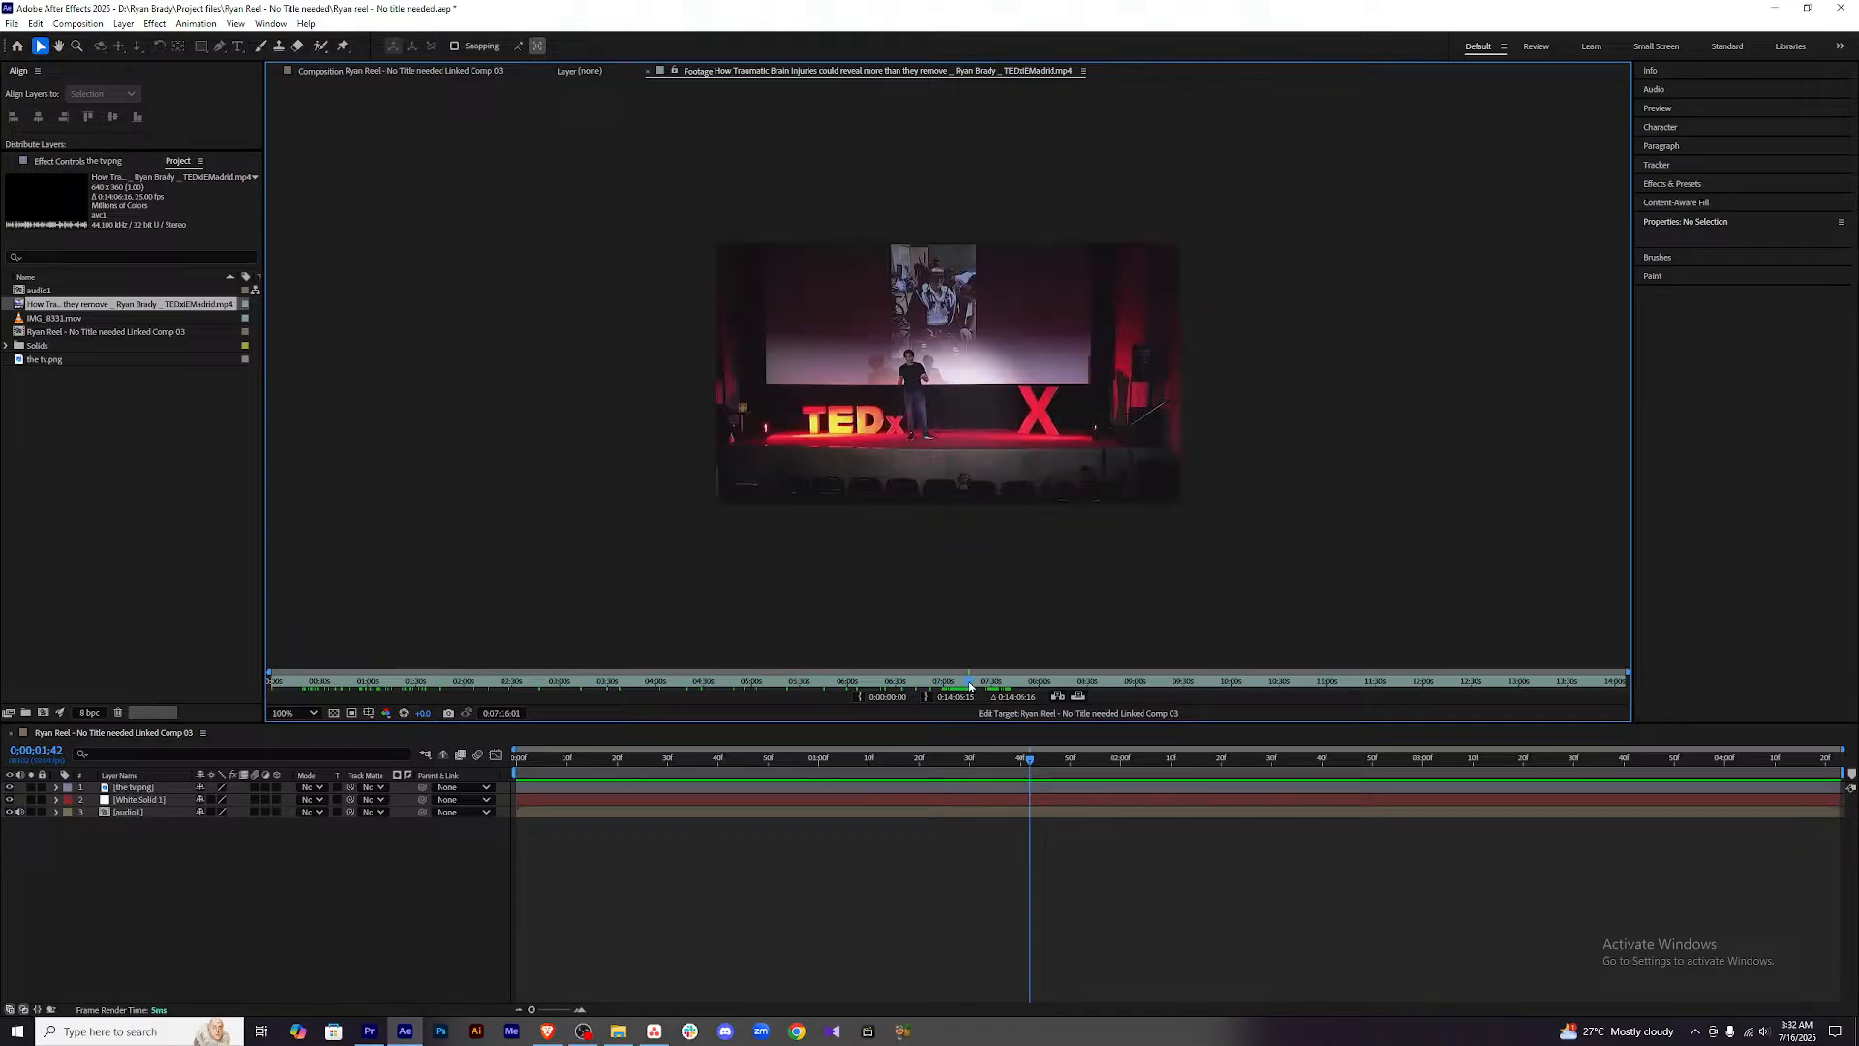
{"action": "left_click", "coordinate": [861, 696]}
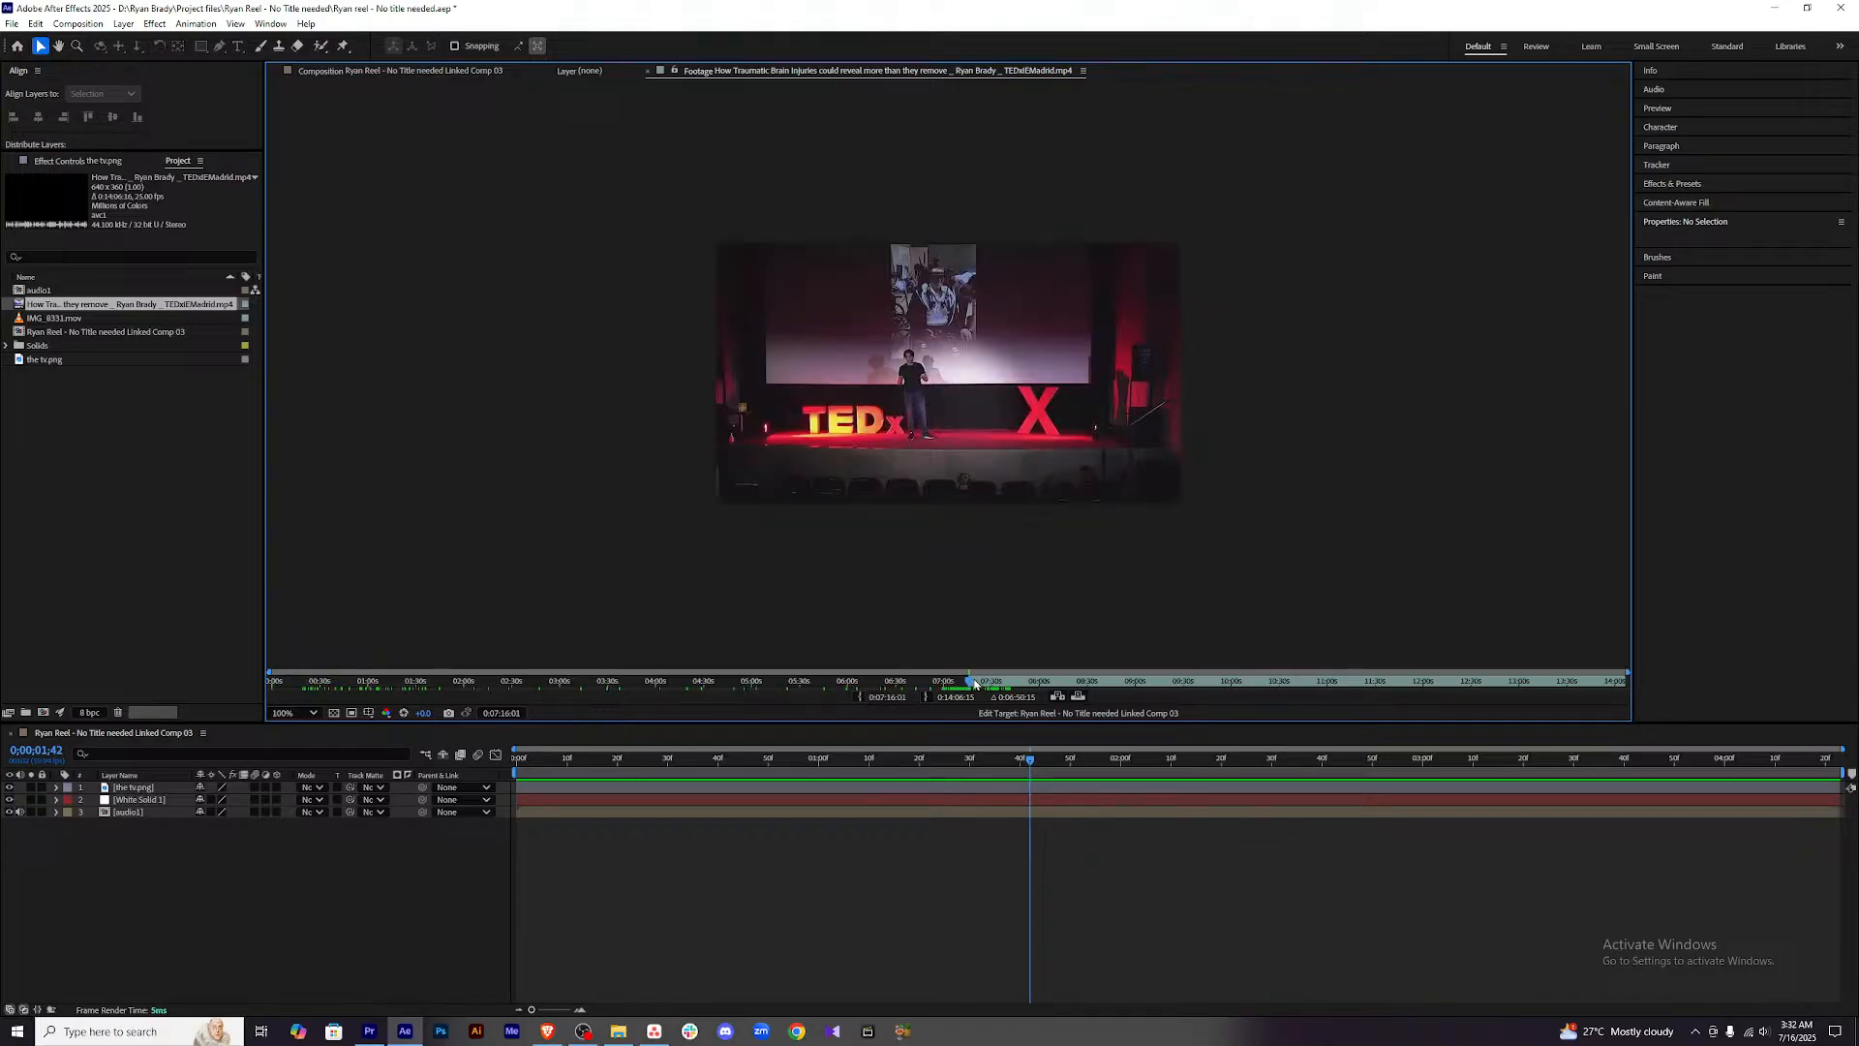
{"action": "left_click_drag", "start_coordinate": [981, 684], "coordinate": [976, 683]}
{"action": "left_click", "coordinate": [925, 697]}
{"action": "left_click", "coordinate": [802, 896]}
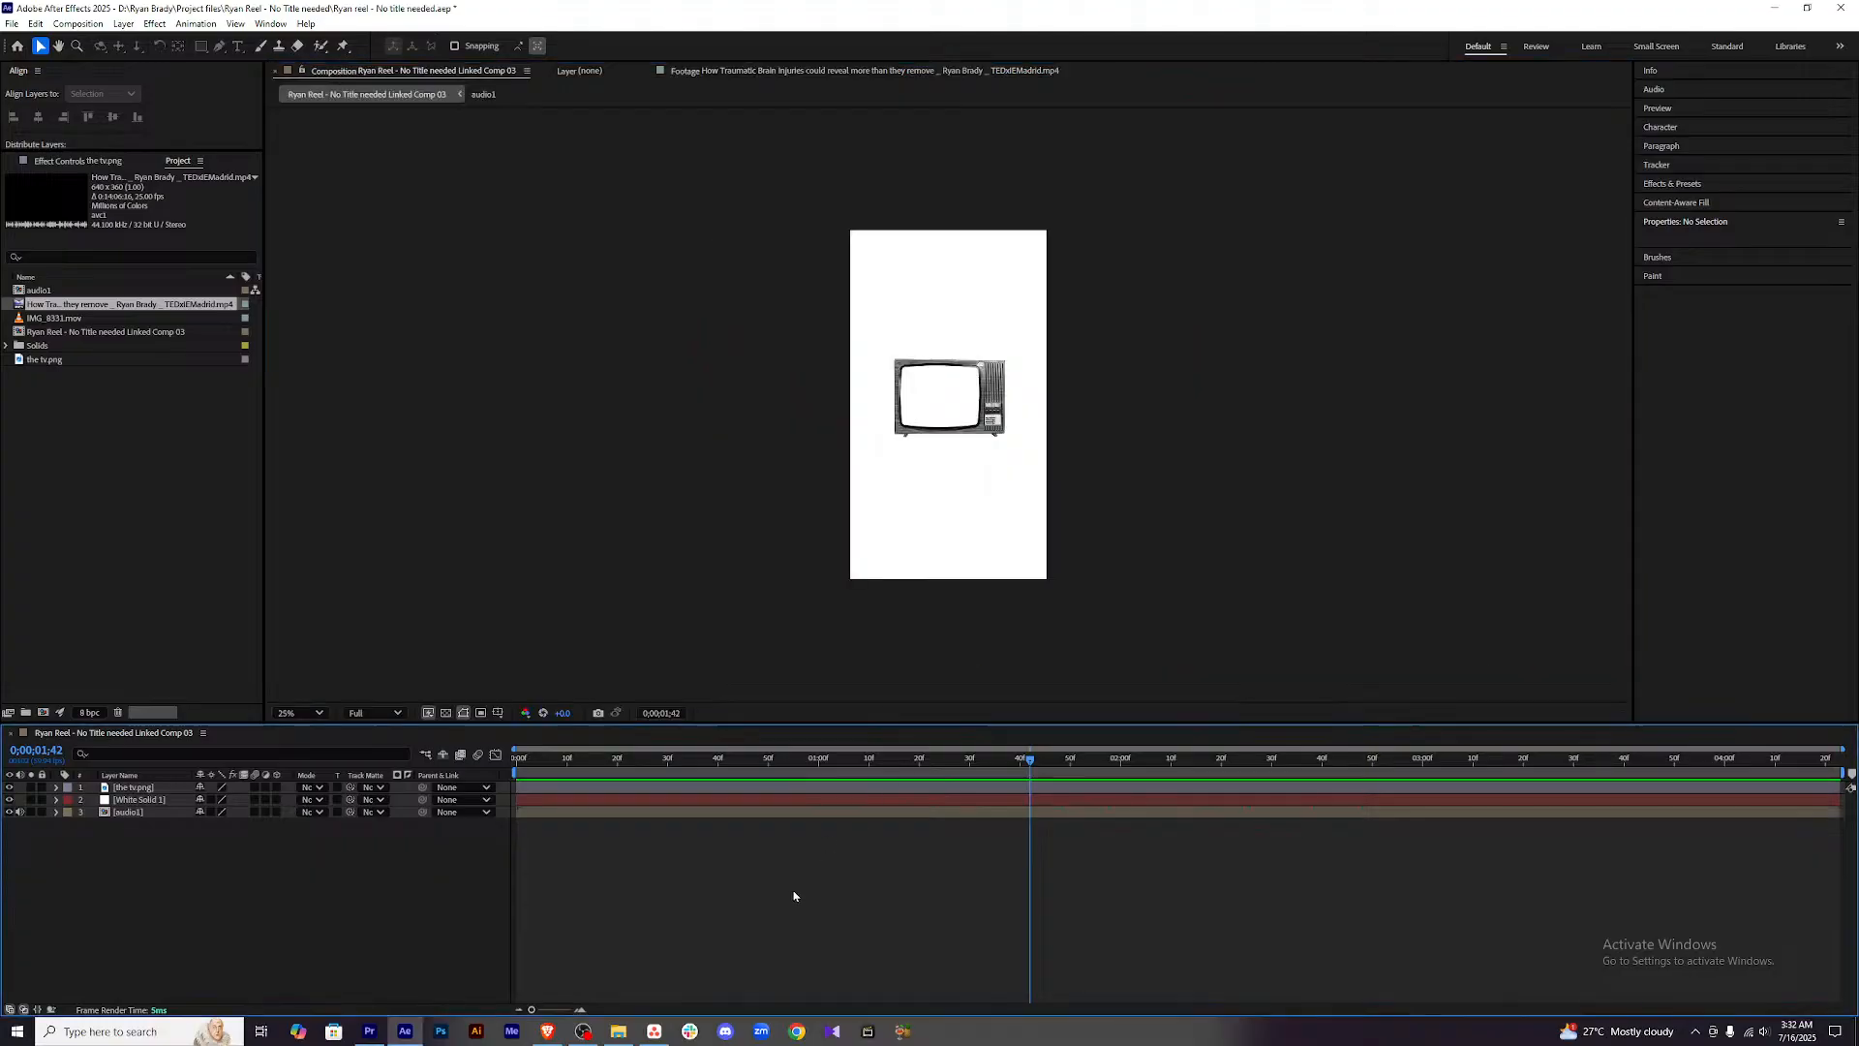
Add the trimmed TEDx clip to the linked composition directly below the television image layer.
{"action": "left_click_drag", "start_coordinate": [143, 305], "coordinate": [144, 796]}
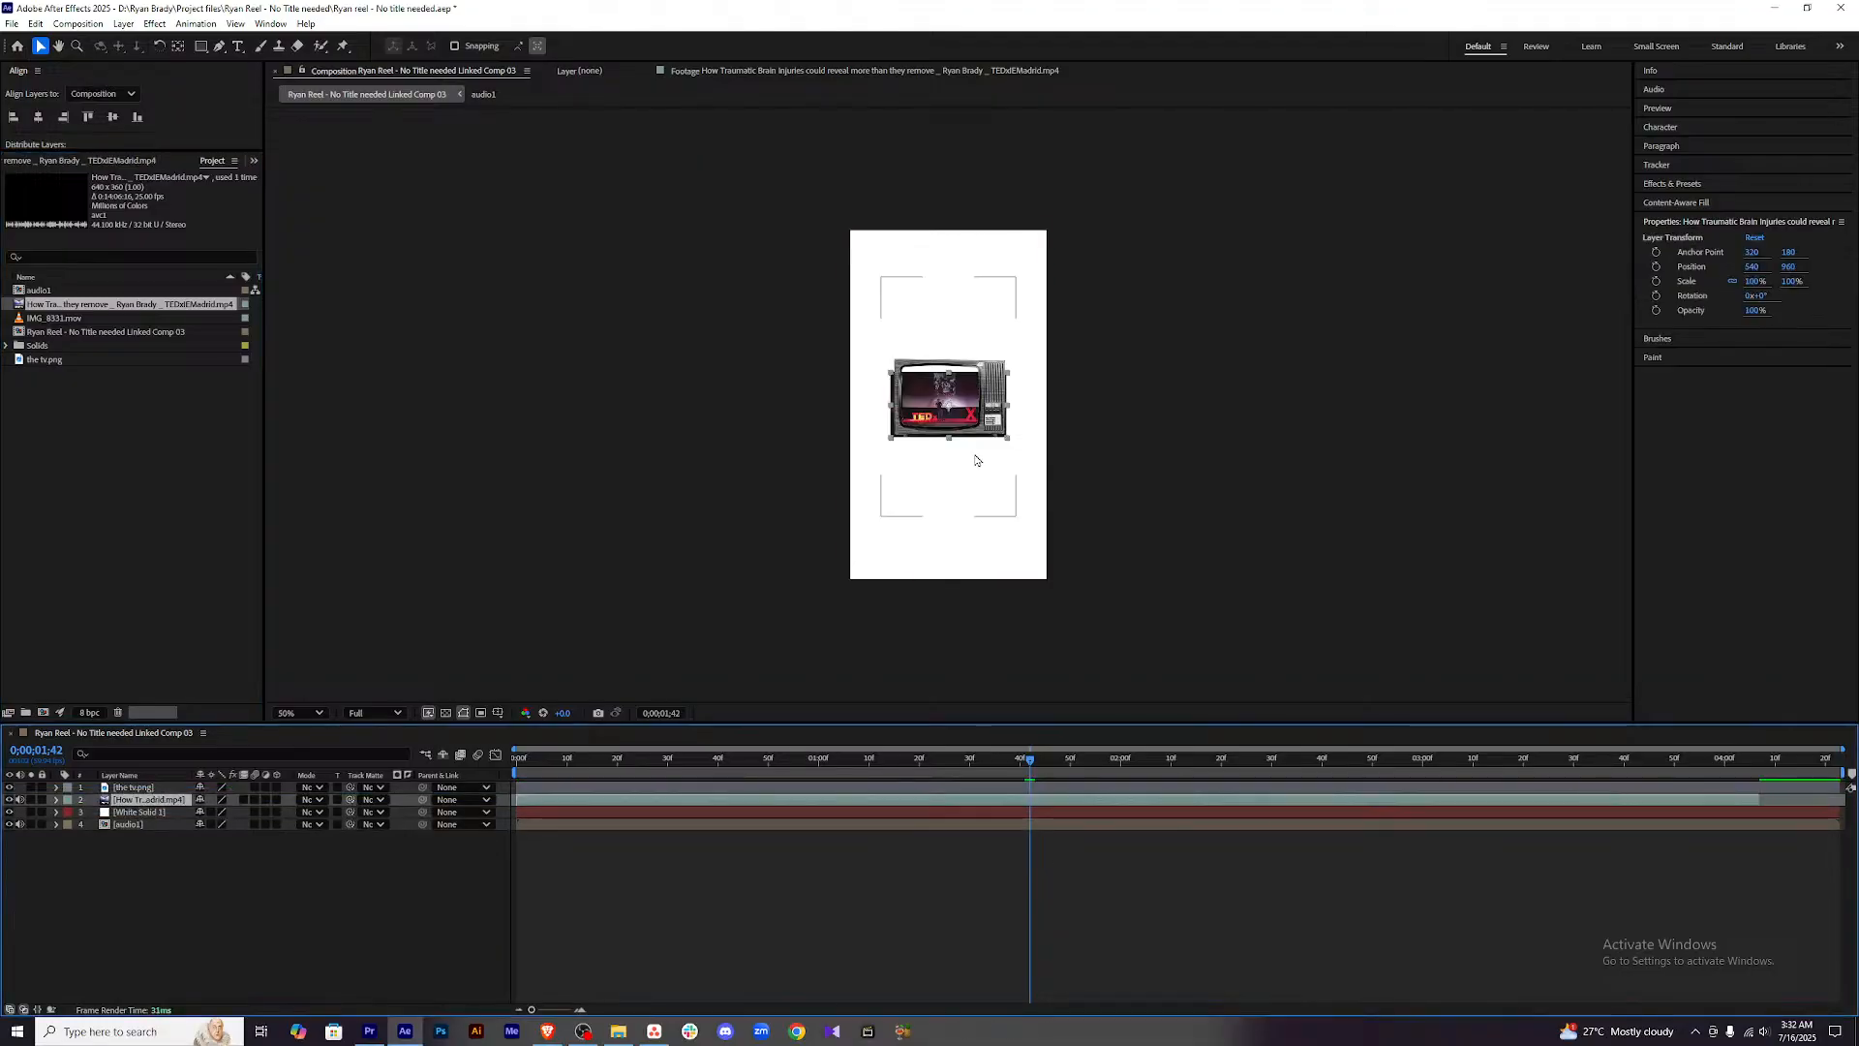
{"action": "key", "text": "period"}
{"action": "left_click", "coordinate": [161, 884]}
Scale the TEDx clip to 170% and position it at about 626, 890 so the stage fills the television screen.
{"action": "left_click", "coordinate": [154, 802]}
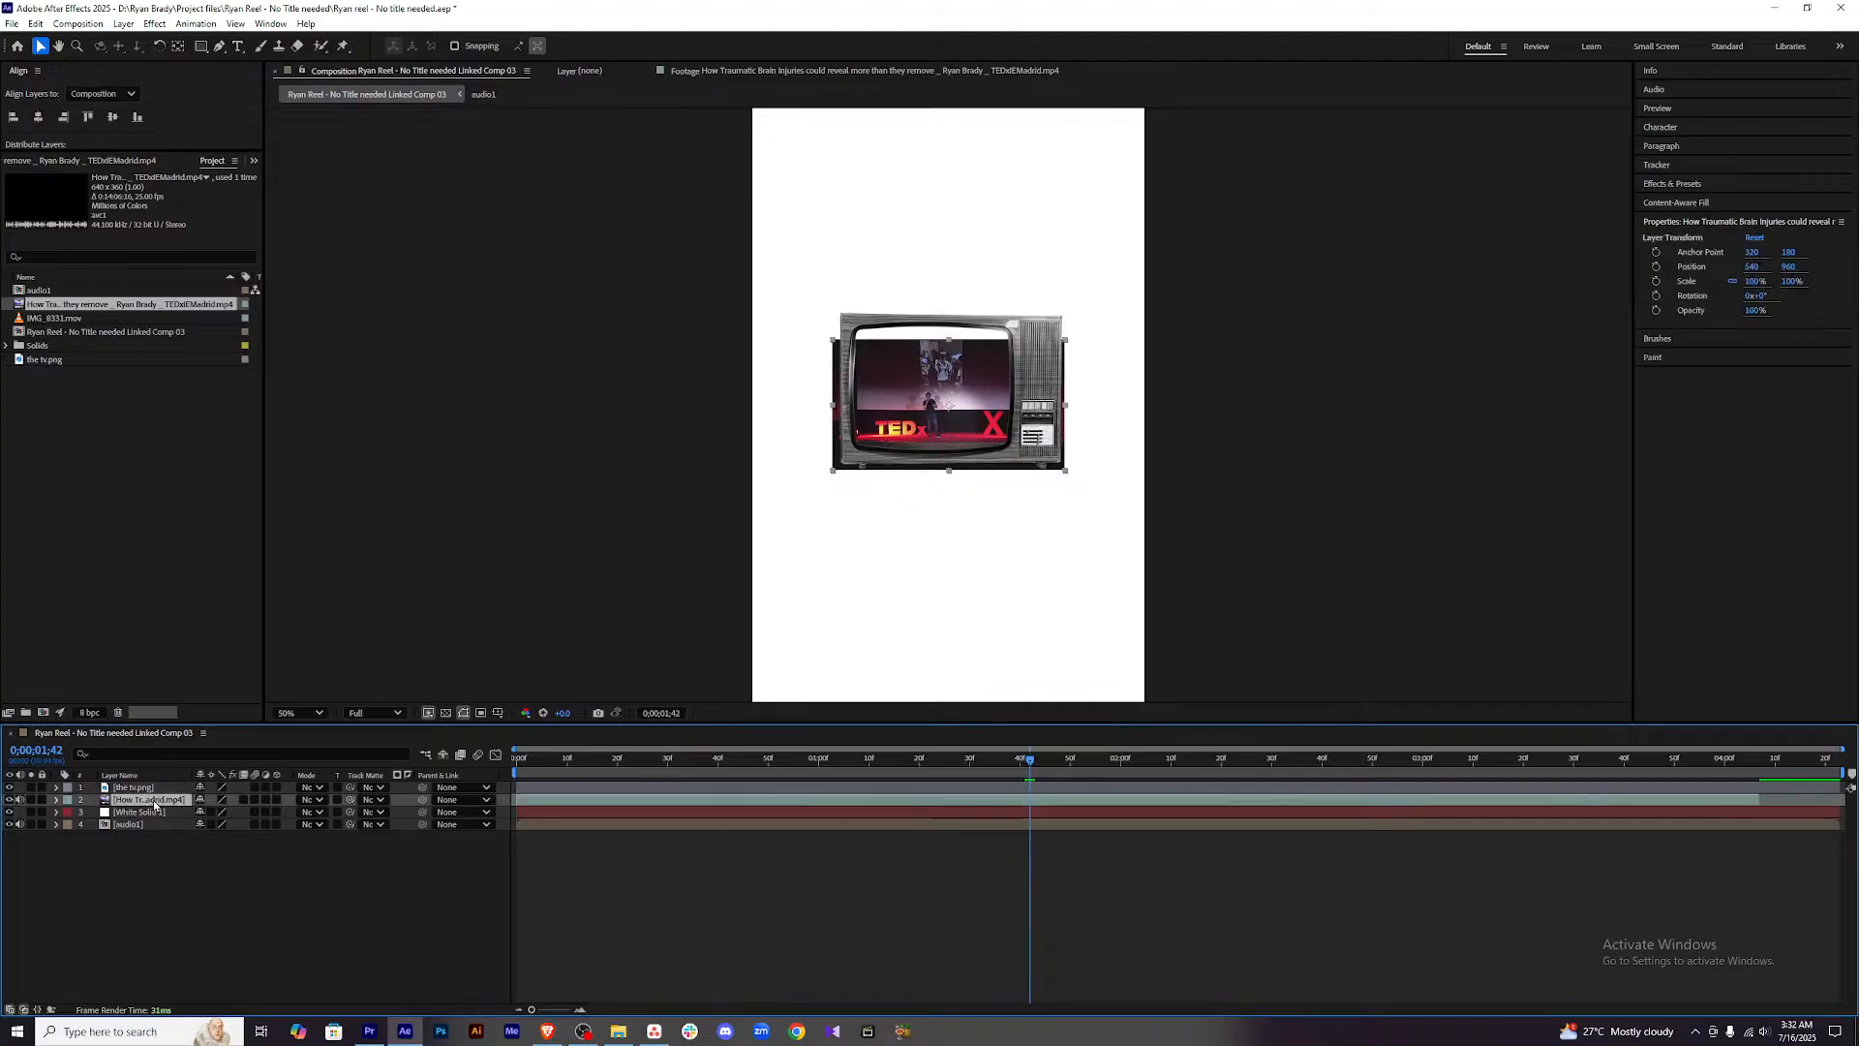
{"action": "key", "text": "s"}
{"action": "left_click_drag", "start_coordinate": [219, 812], "coordinate": [243, 816]}
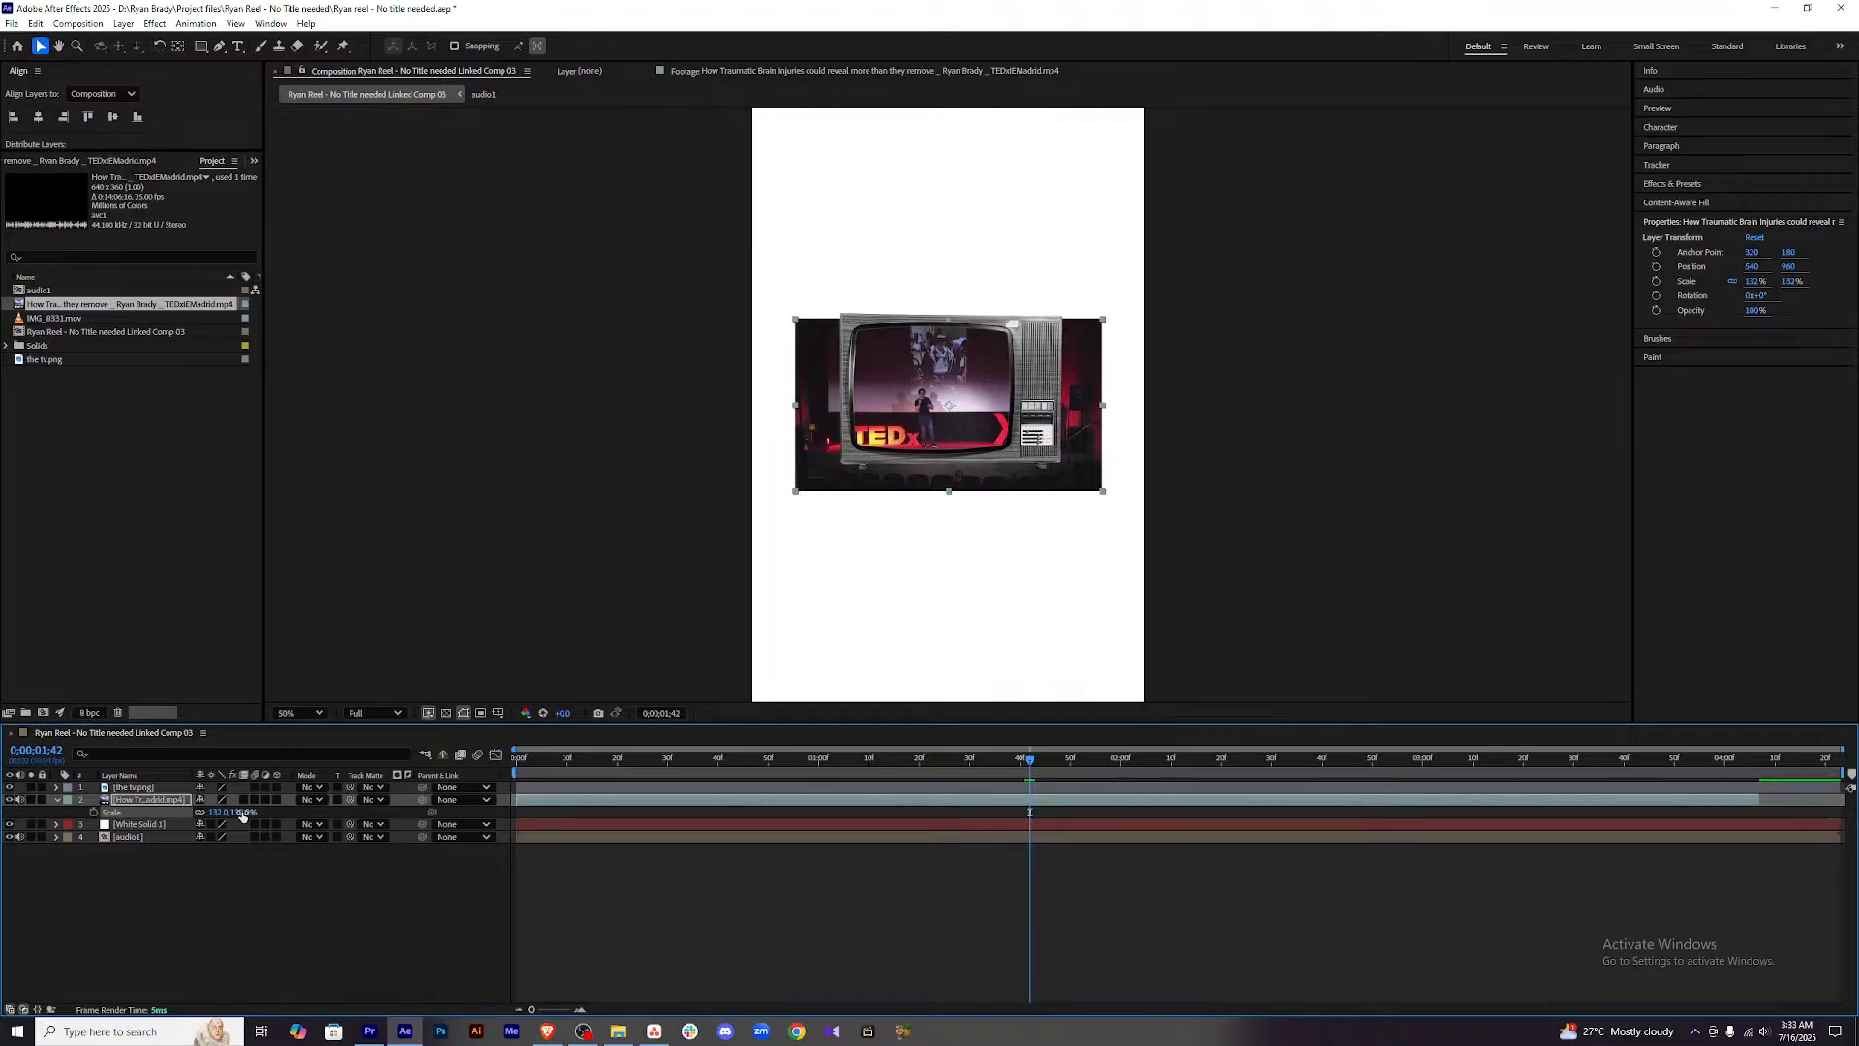
{"action": "key", "text": "p"}
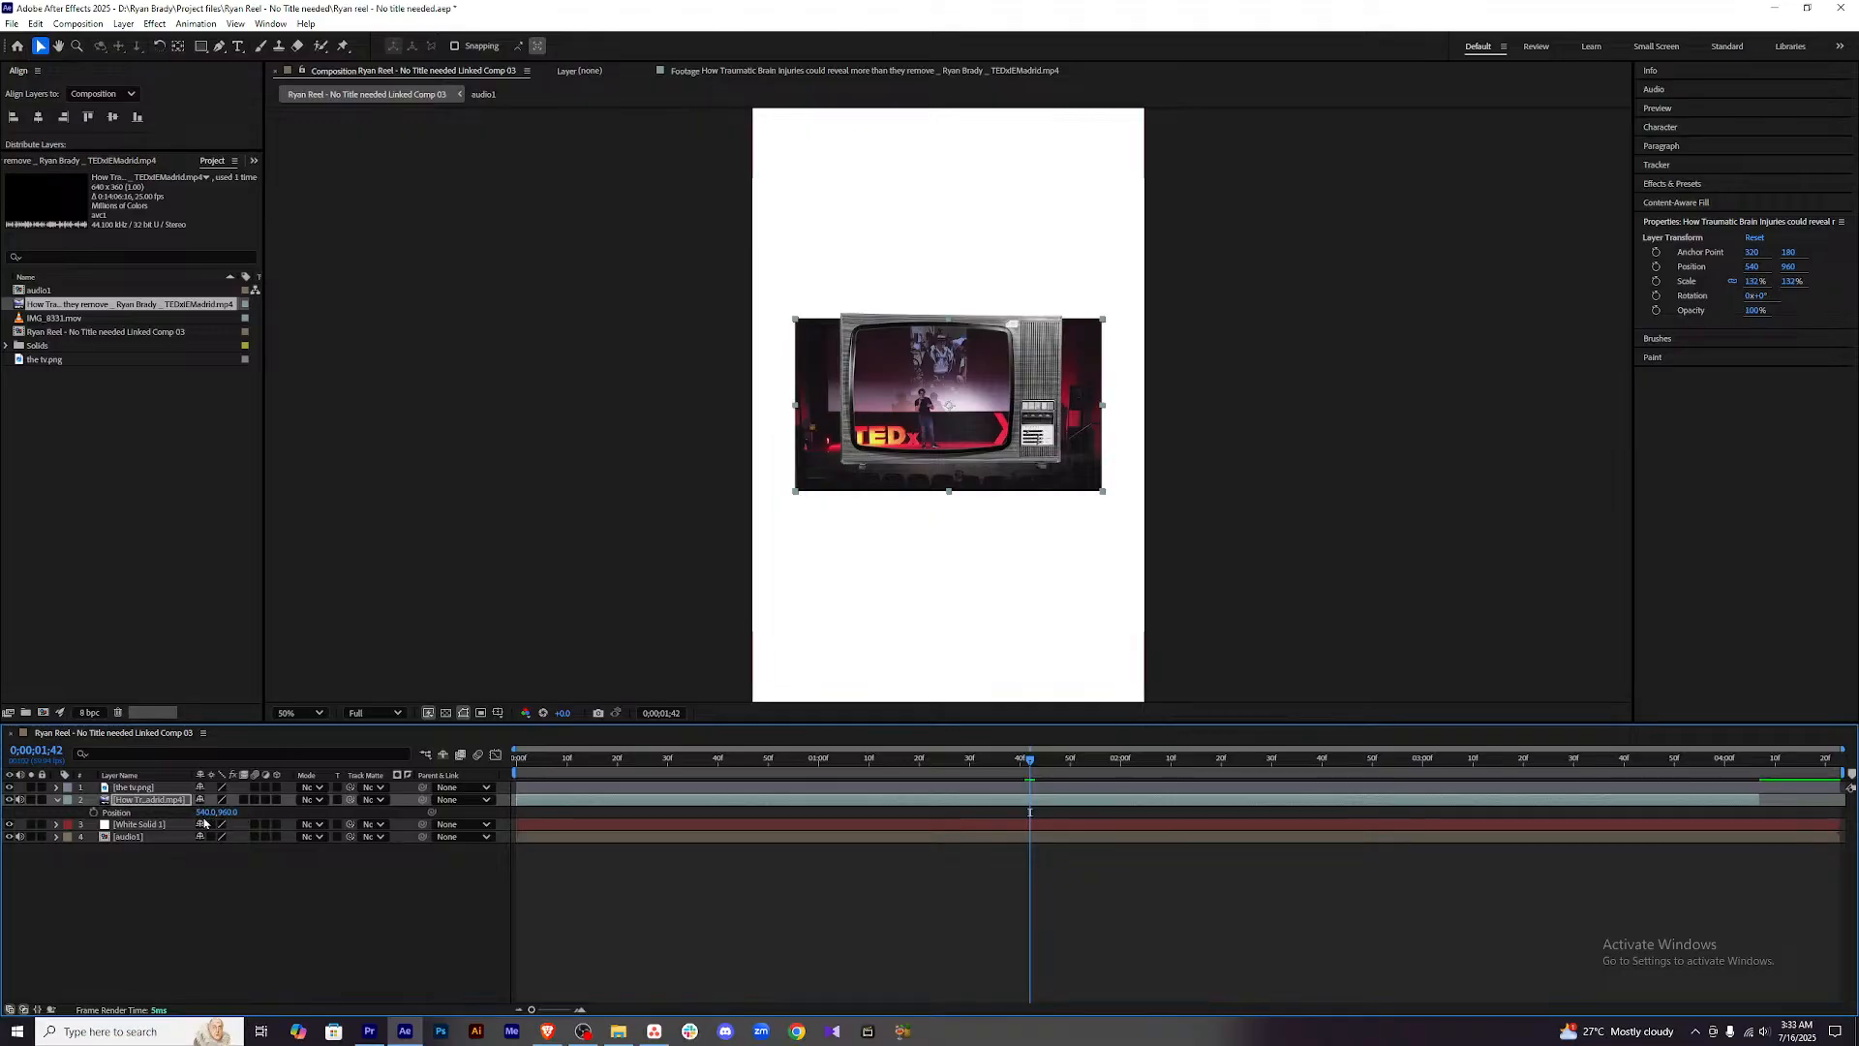
{"action": "mouse_move", "coordinate": [204, 812]}
{"action": "left_mouse_down"}
{"action": "mouse_move", "coordinate": [245, 811]}
{"action": "mouse_move", "coordinate": [219, 818]}
{"action": "left_mouse_up"}
{"action": "key", "text": "s"}
{"action": "key", "text": "p"}
{"action": "key", "text": "s"}
{"action": "key", "text": "p"}
Extend the end of the TEDx clip to the end of the composition and scrub back to about 0;00;00;53.
{"action": "left_click", "coordinate": [994, 981]}
{"action": "left_click_drag", "start_coordinate": [1029, 761], "coordinate": [1730, 775]}
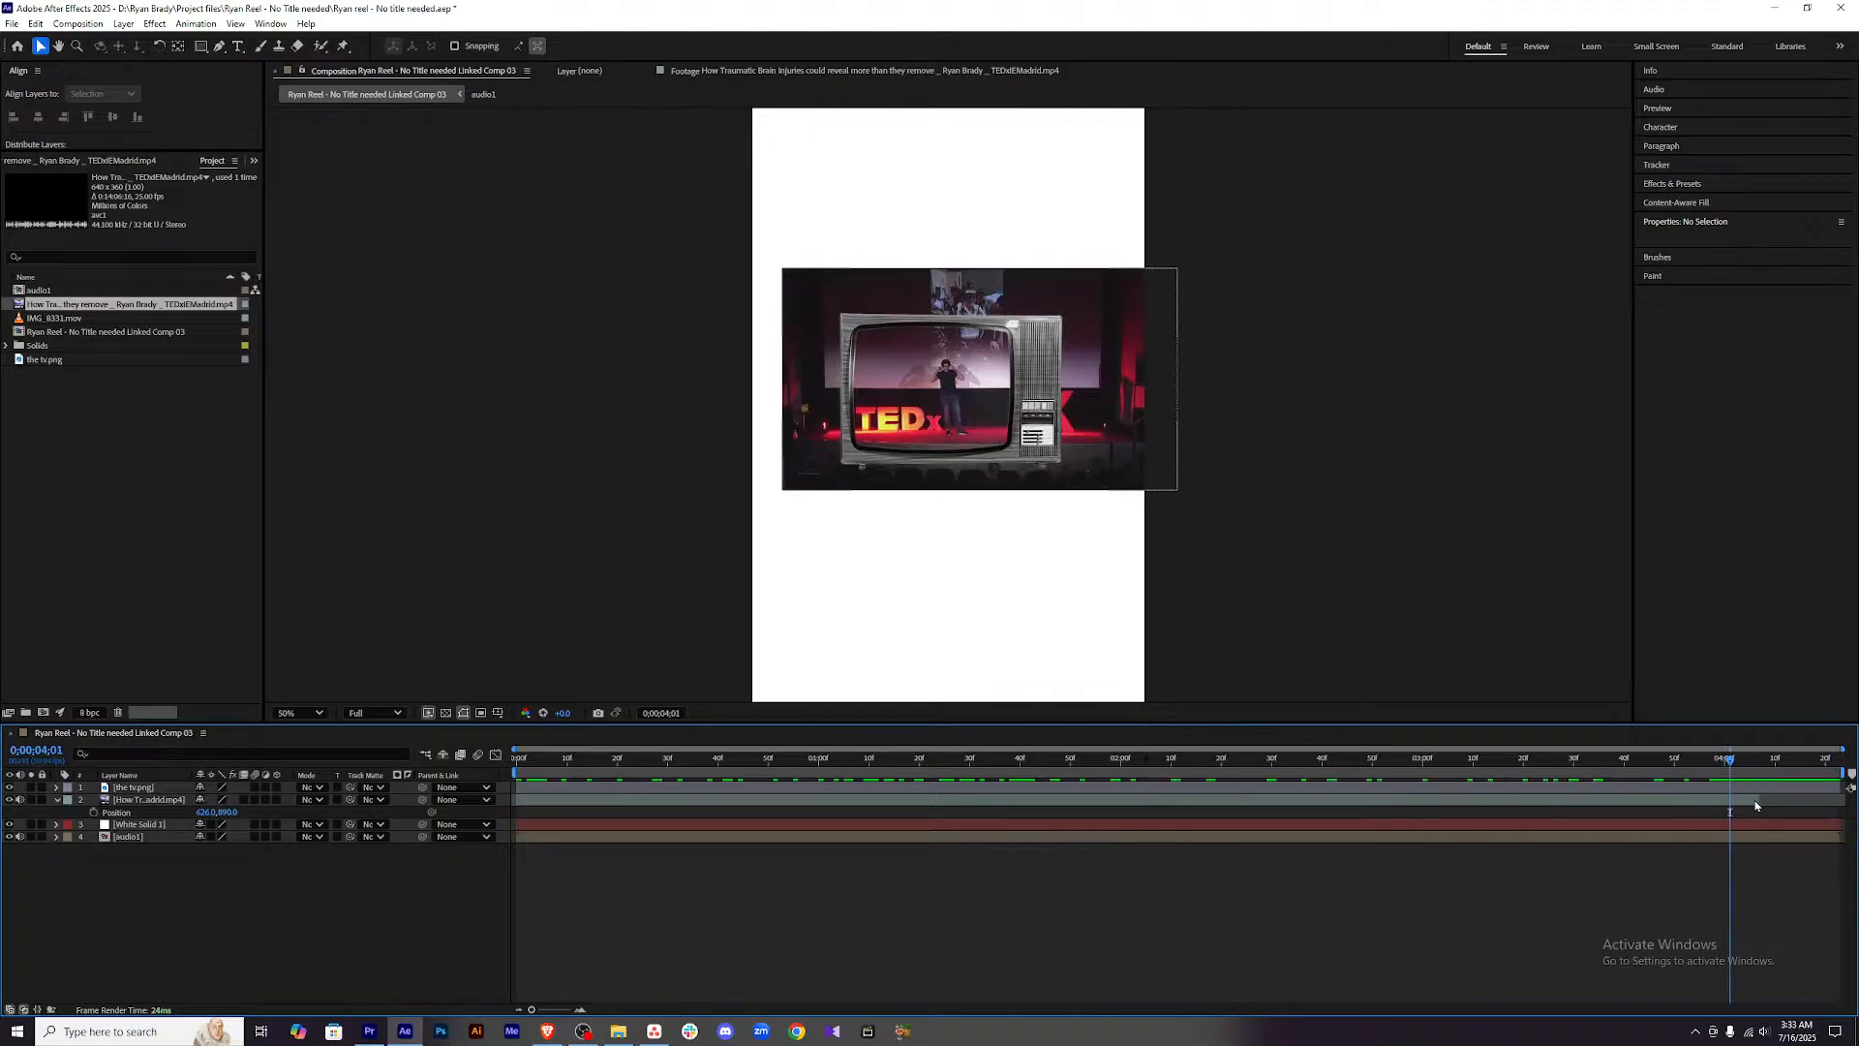
{"action": "left_click", "coordinate": [1756, 798]}
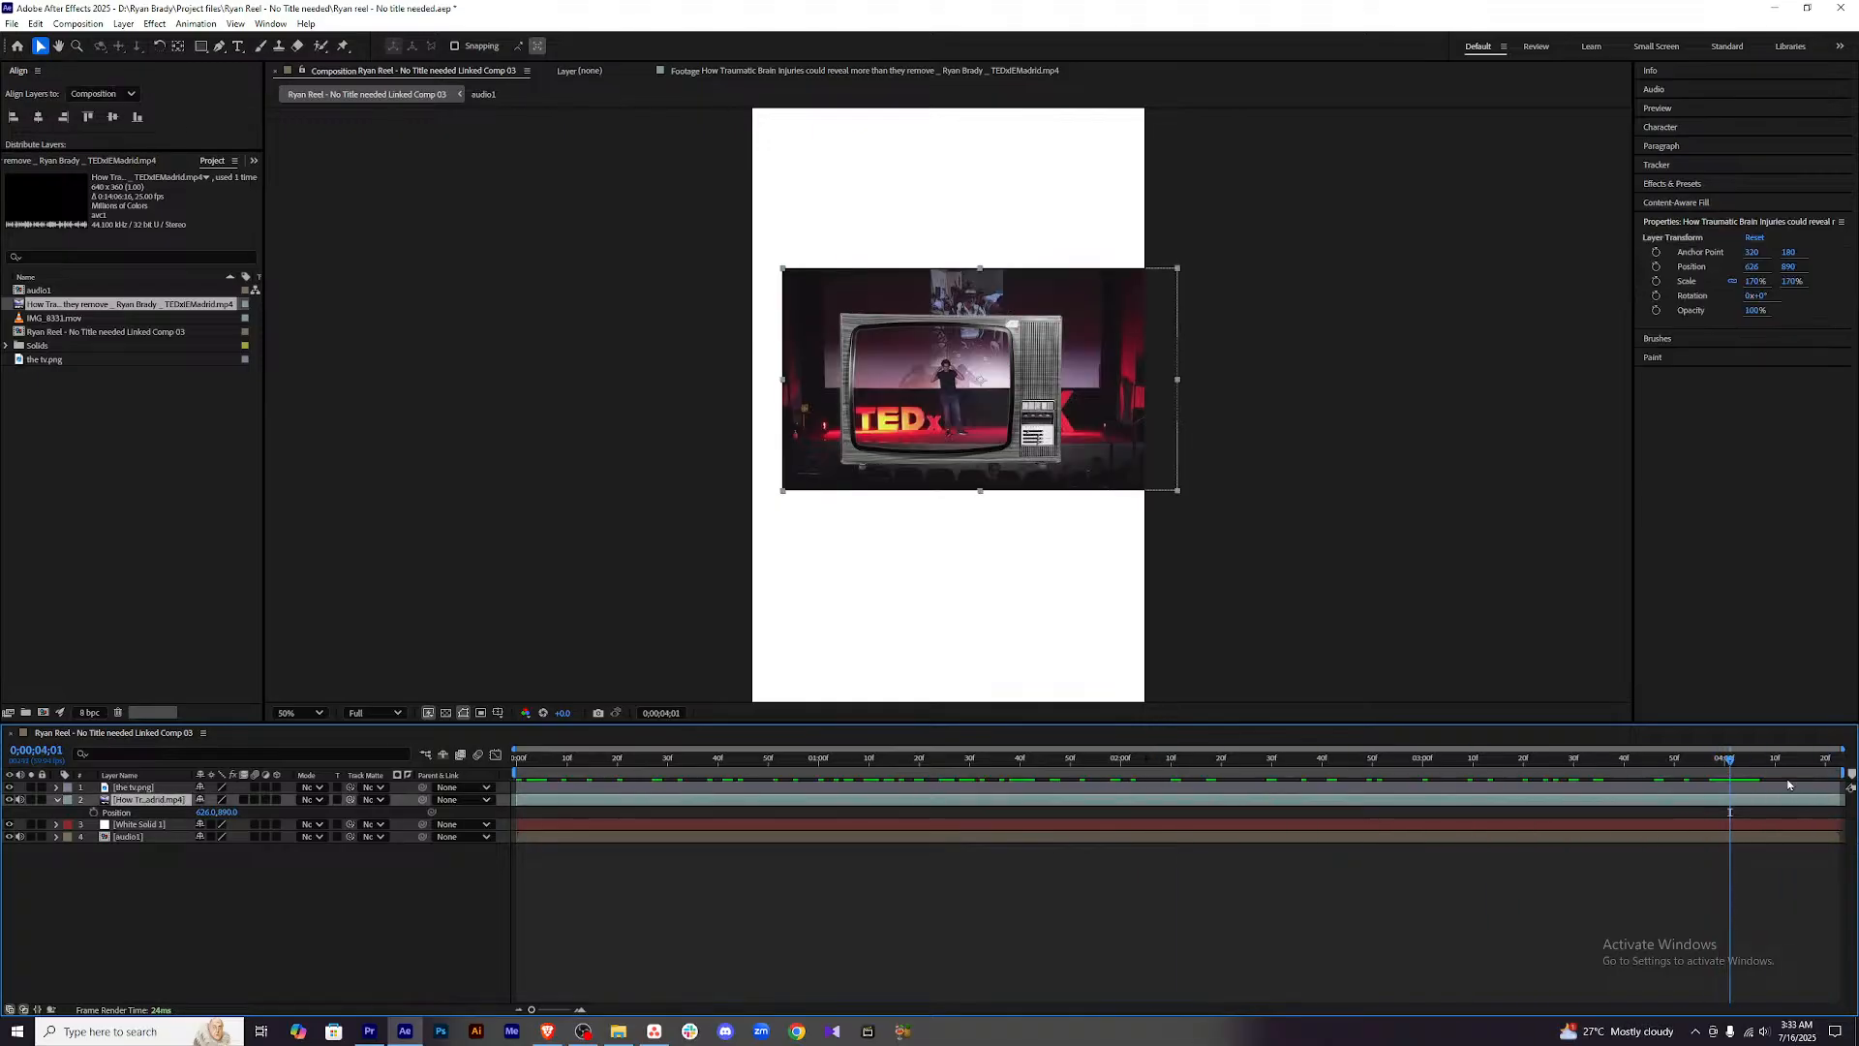
{"action": "left_click_drag", "start_coordinate": [1718, 770], "coordinate": [784, 747]}
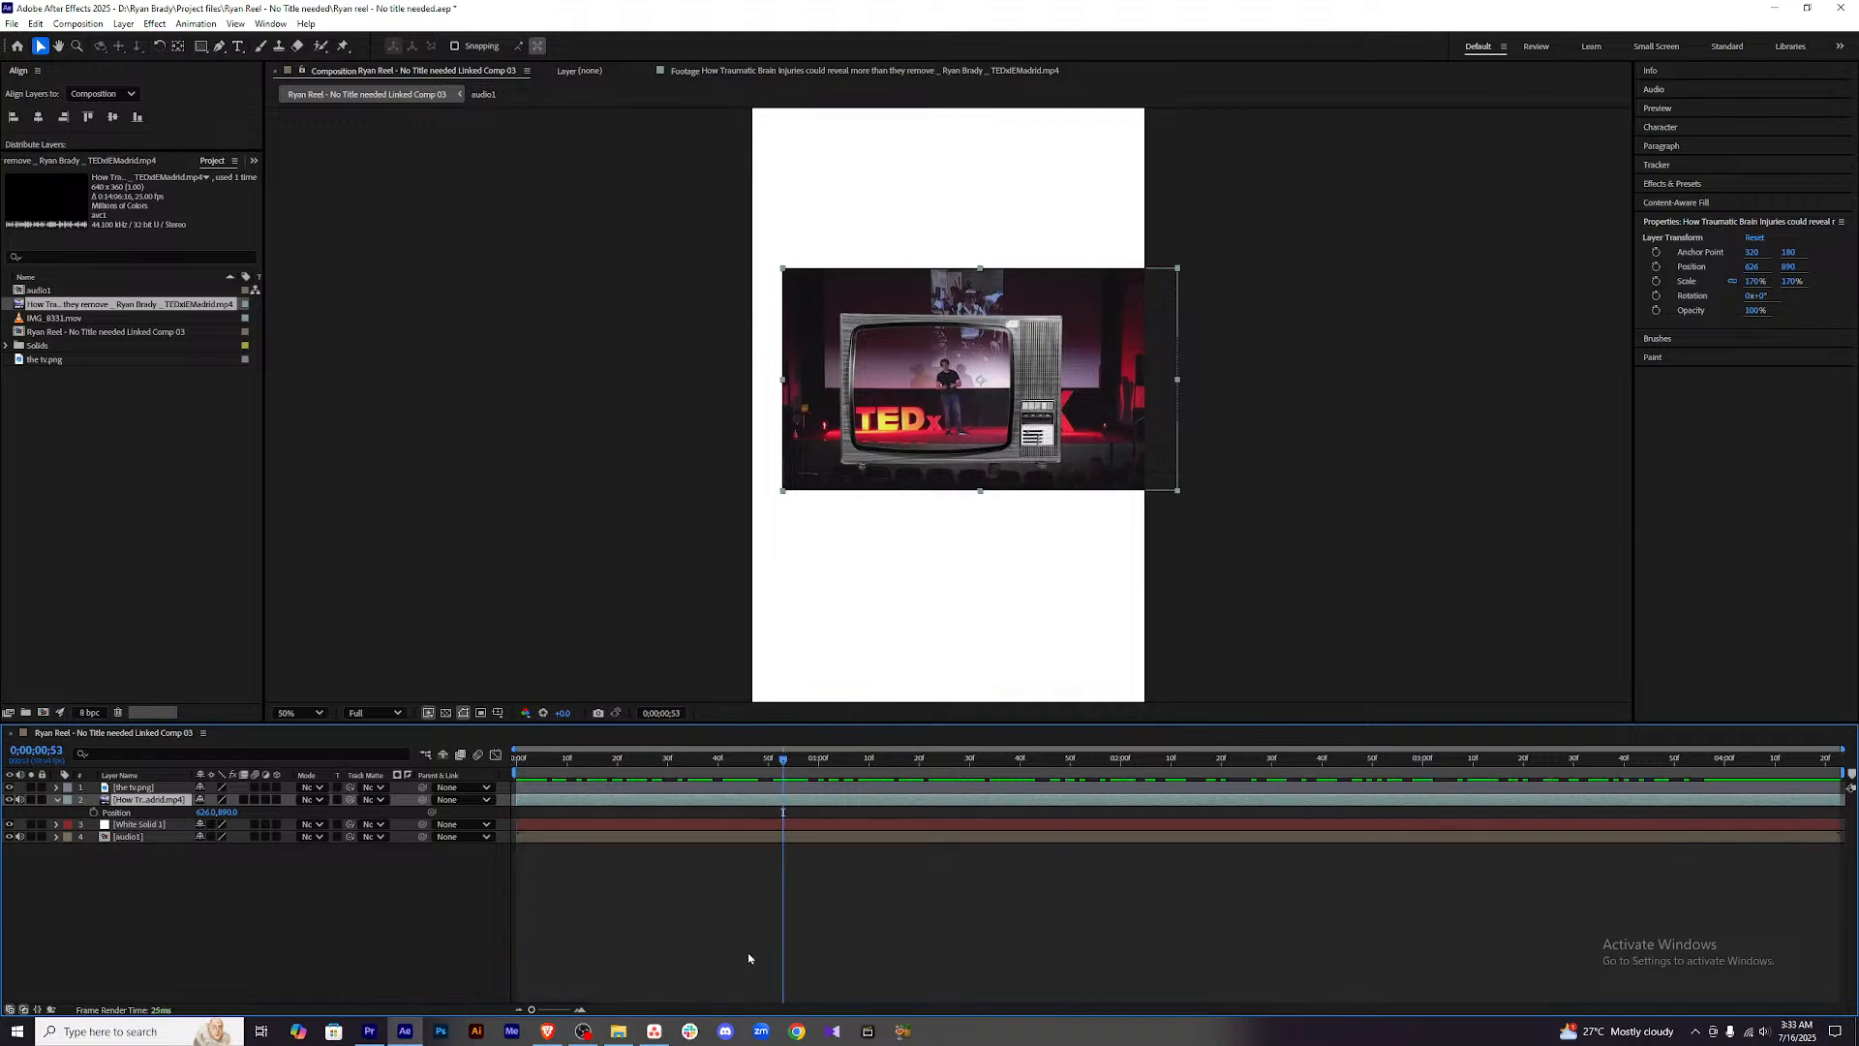
{"action": "left_click", "coordinate": [636, 924]}
Mask the TEDx clip with a closed four-point Pen path running just inside the television's body.
{"action": "left_click", "coordinate": [574, 804]}
{"action": "left_click", "coordinate": [218, 47]}
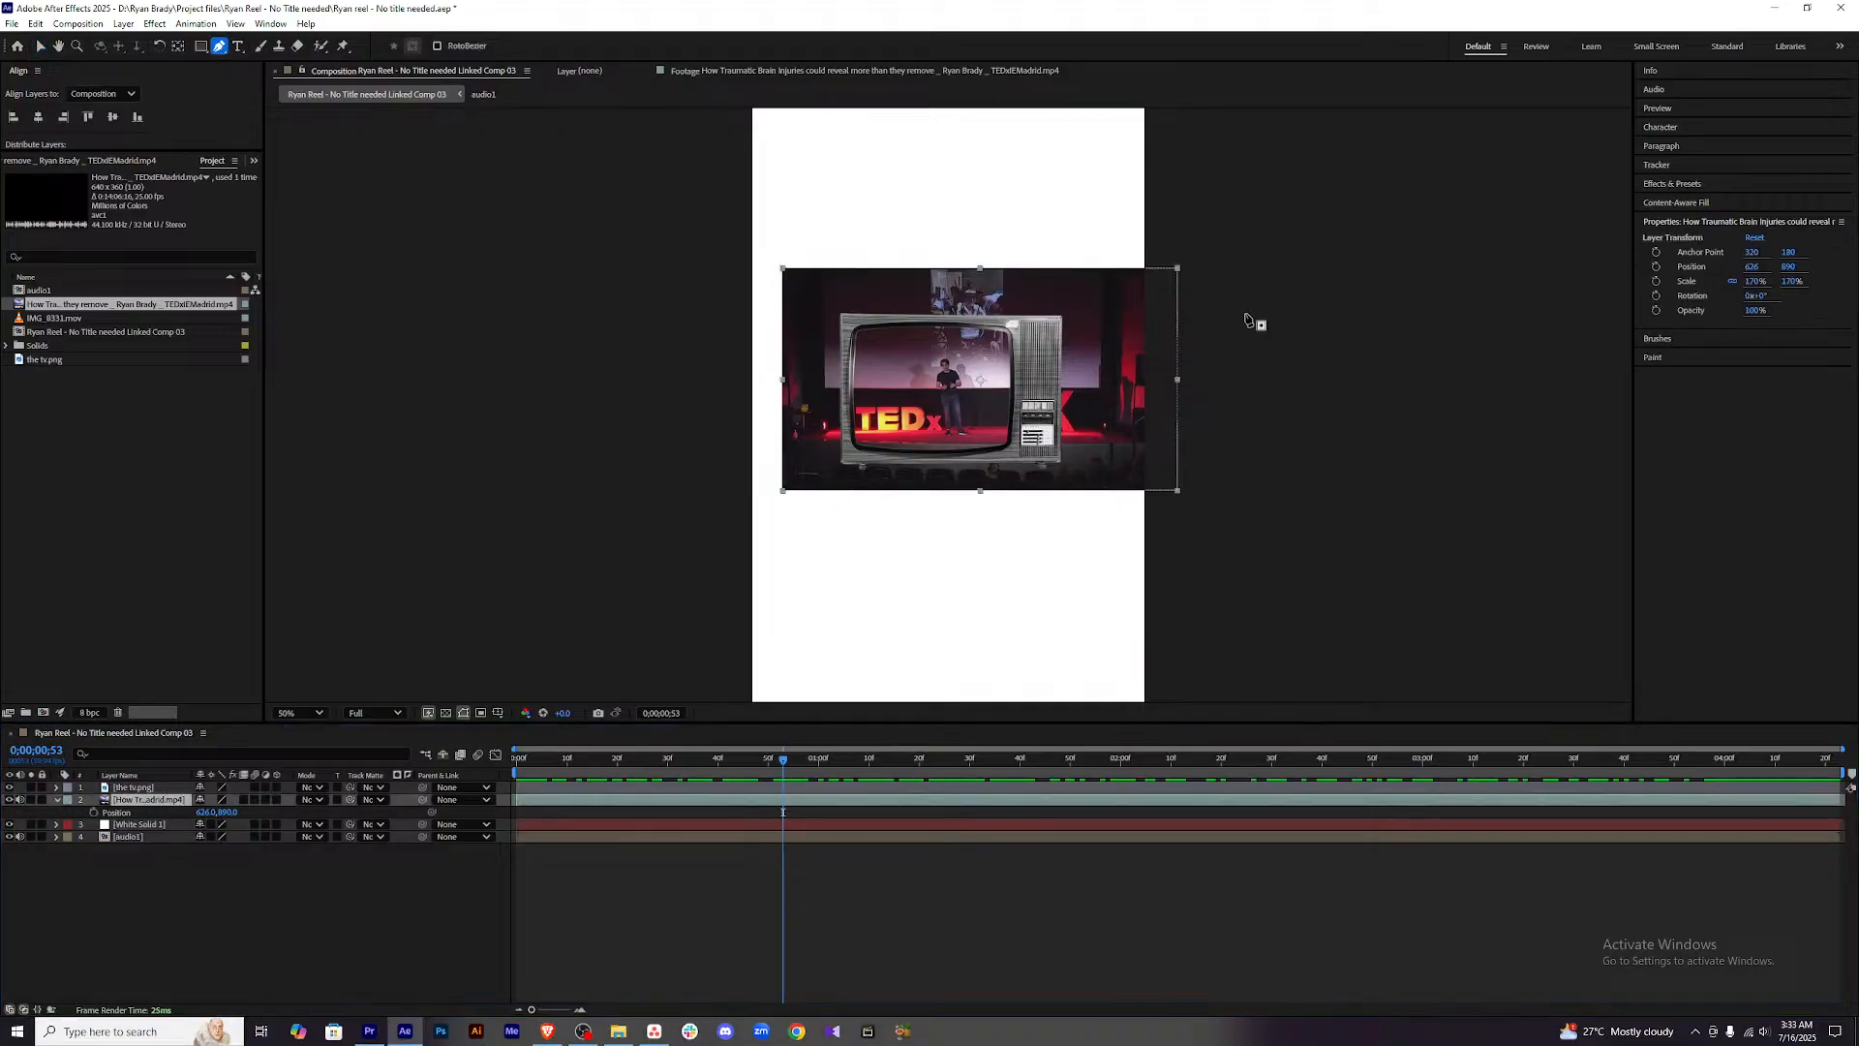
{"action": "left_click", "coordinate": [849, 324]}
{"action": "left_click", "coordinate": [849, 462]}
{"action": "left_click", "coordinate": [1050, 460]}
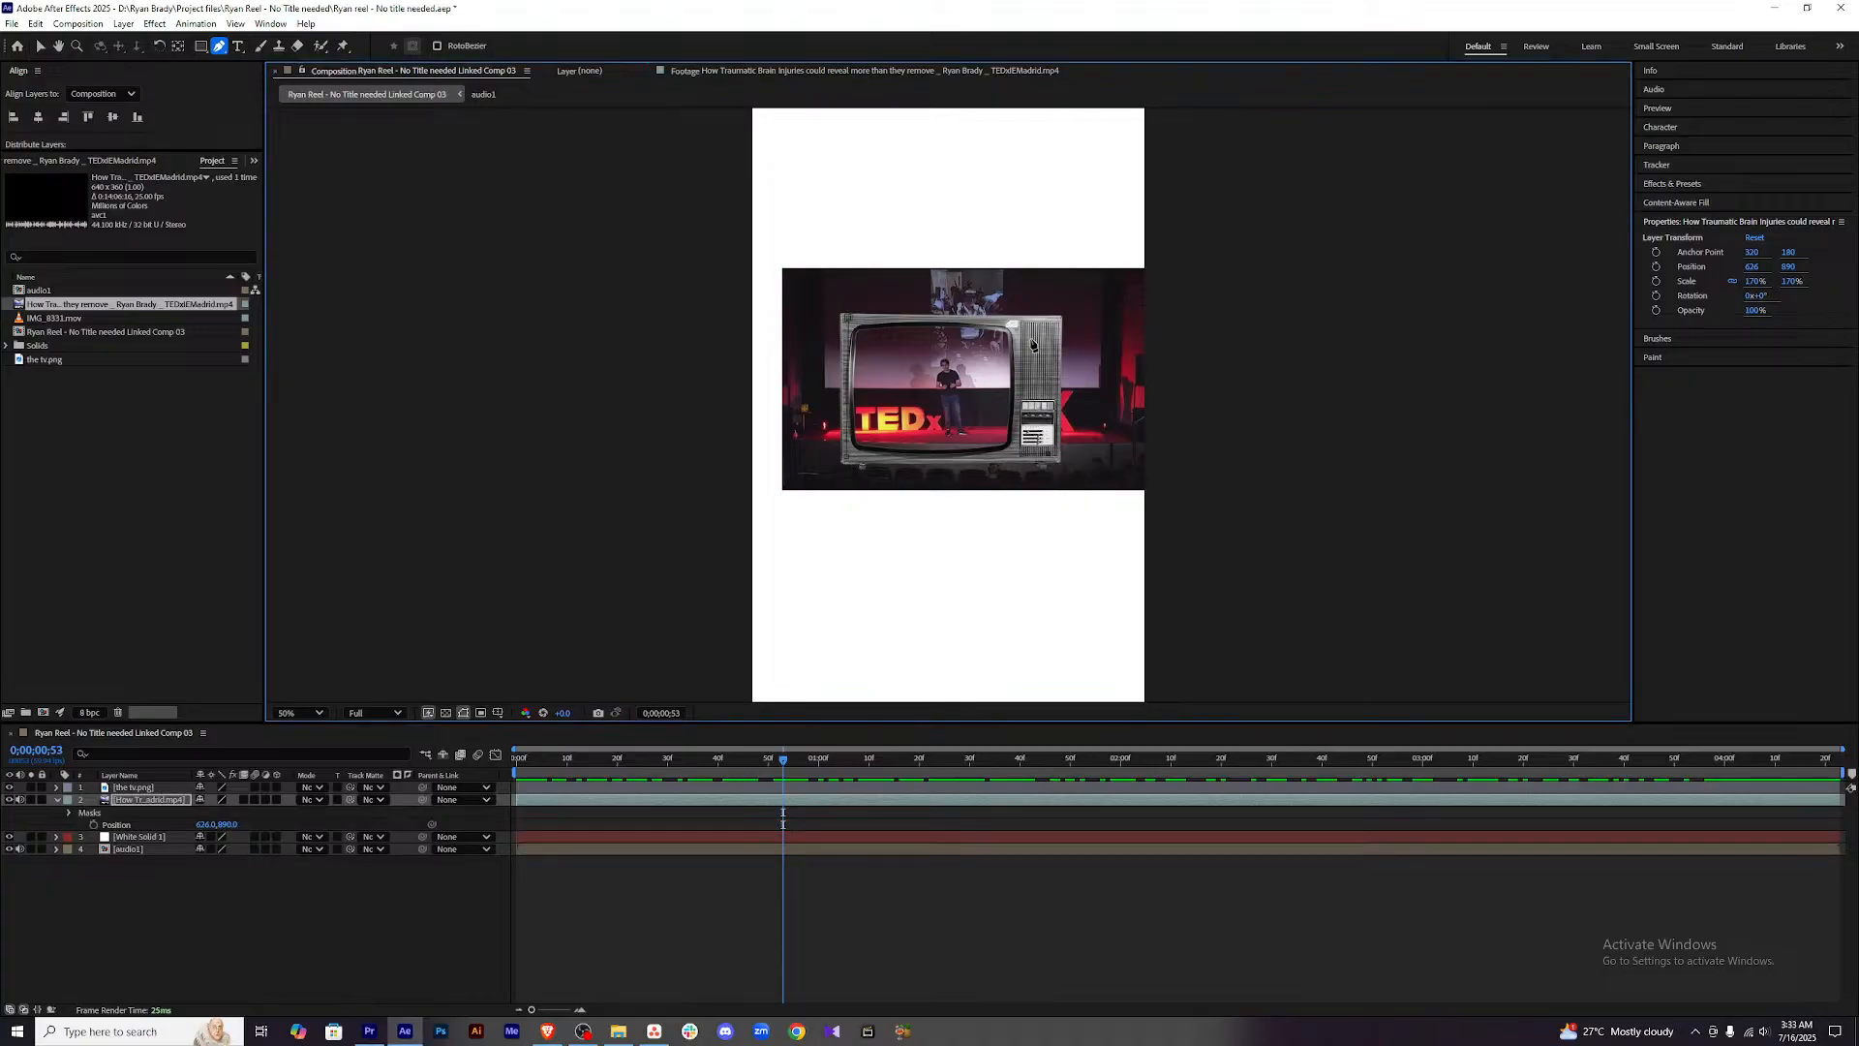
{"action": "key", "text": "ctrl+z"}
{"action": "left_click", "coordinate": [1036, 460]}
{"action": "left_click", "coordinate": [1043, 329]}
{"action": "left_click", "coordinate": [847, 320]}
{"action": "left_click", "coordinate": [964, 917]}
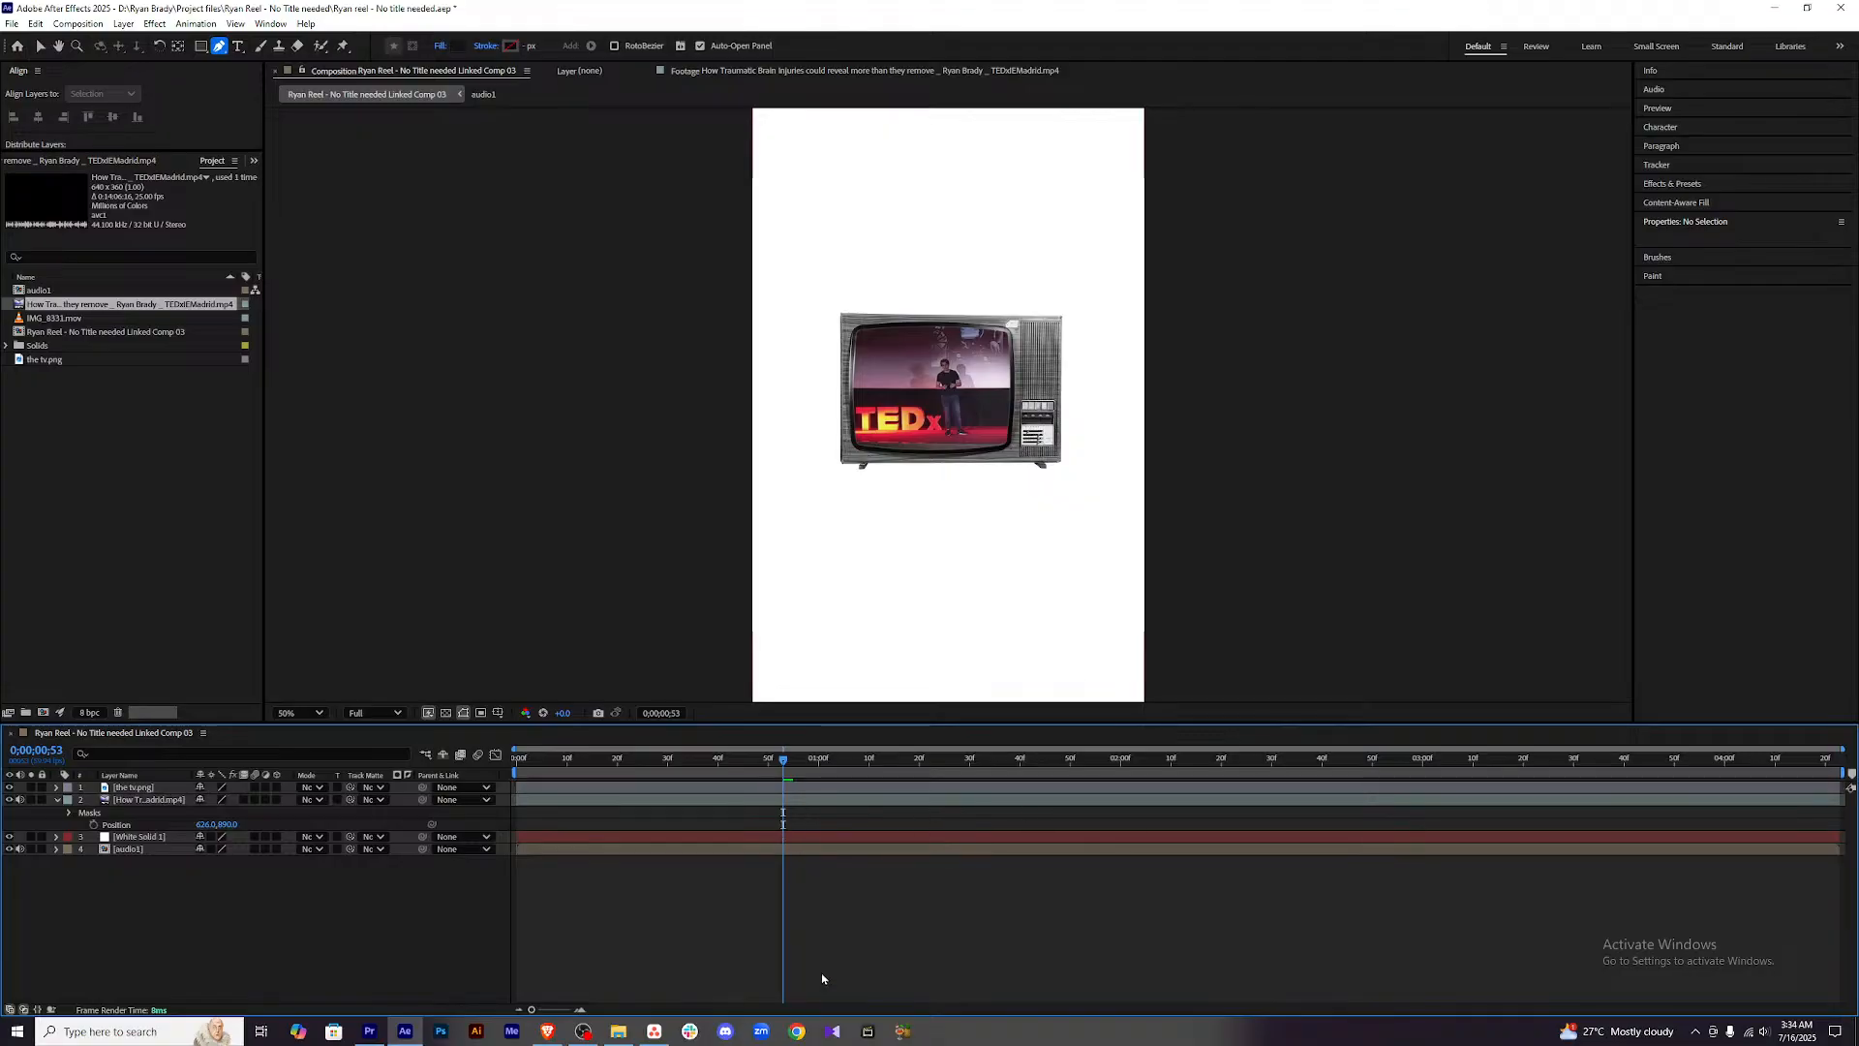
Scrub through the masked clip, and precompose the television image and TEDx clip into a new composition named tv.
{"action": "key", "text": "v"}
{"action": "left_click_drag", "start_coordinate": [774, 757], "coordinate": [1318, 815]}
{"action": "scroll", "coordinate": [961, 444], "scroll_direction": "down", "scroll_amount": 2}
{"action": "scroll", "coordinate": [961, 445], "scroll_direction": "up", "scroll_amount": 2}
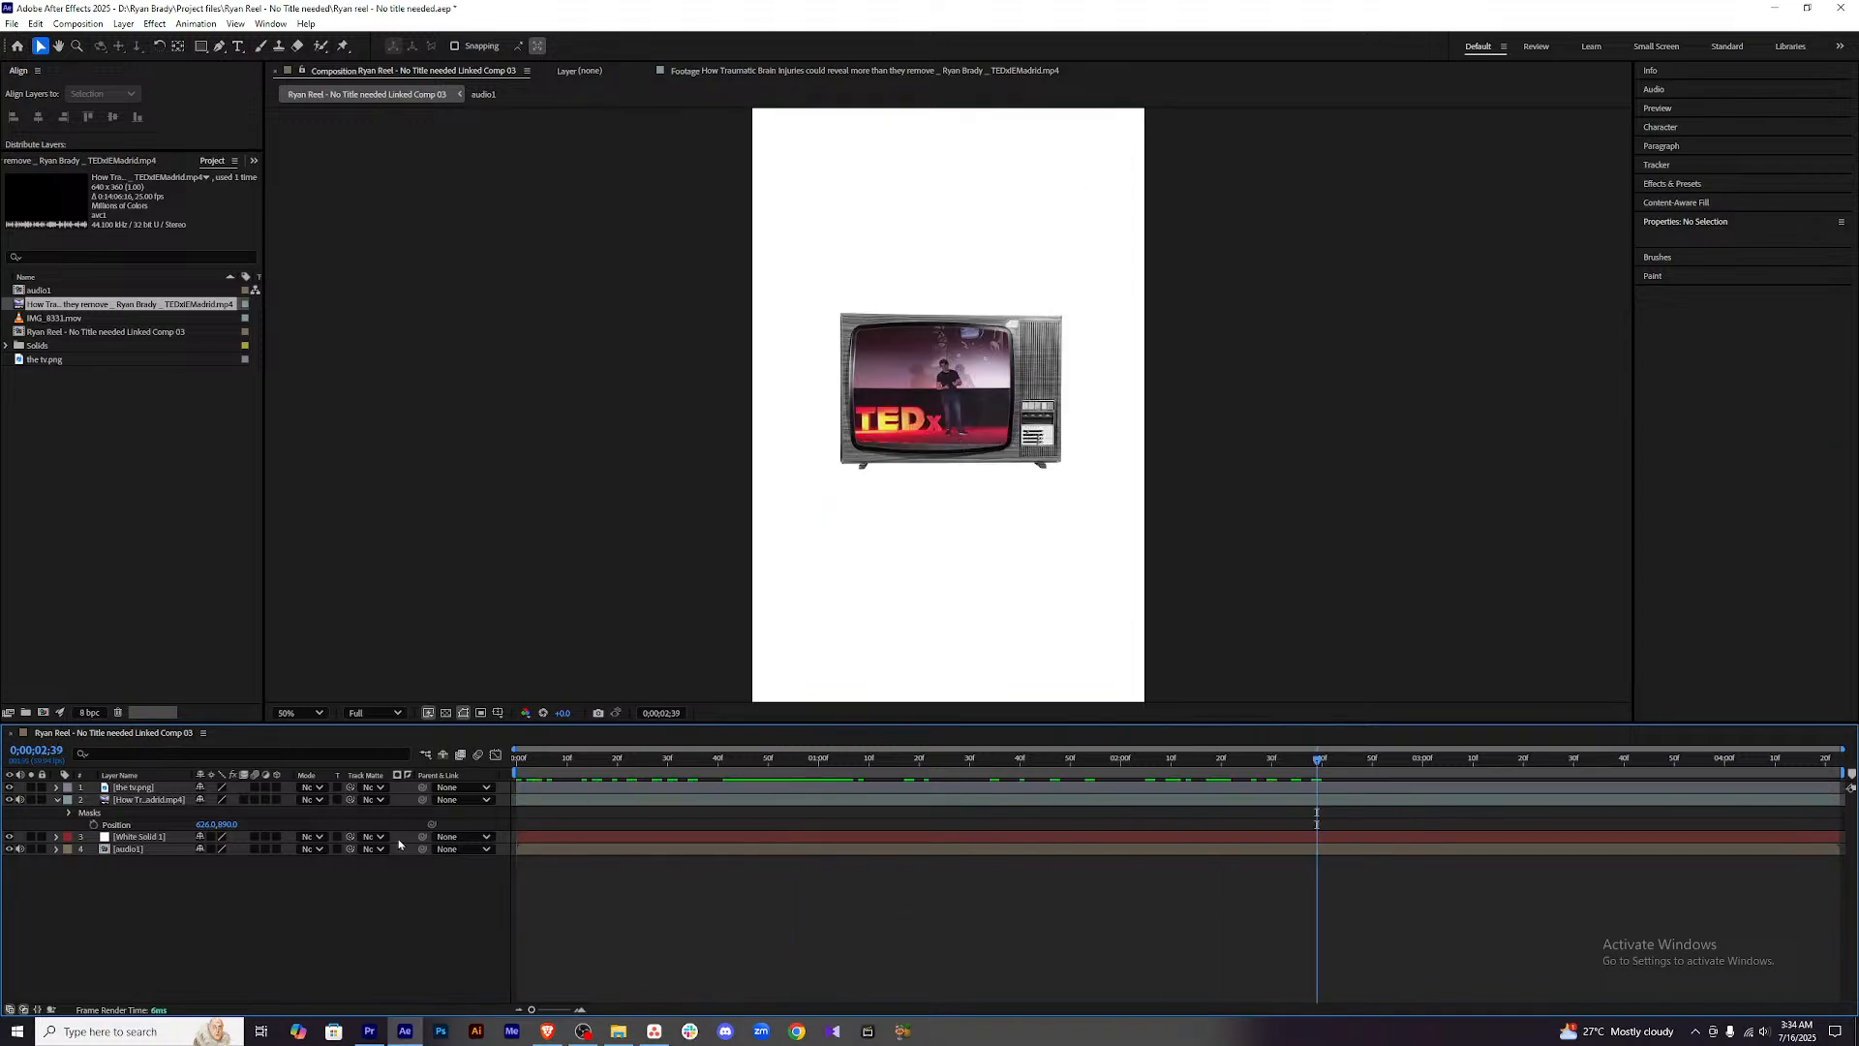
{"action": "left_click", "coordinate": [172, 800]}
{"action": "left_click", "coordinate": [171, 788], "text": "shift"}
{"action": "right_click", "coordinate": [170, 785]}
{"action": "left_click", "coordinate": [230, 691]}
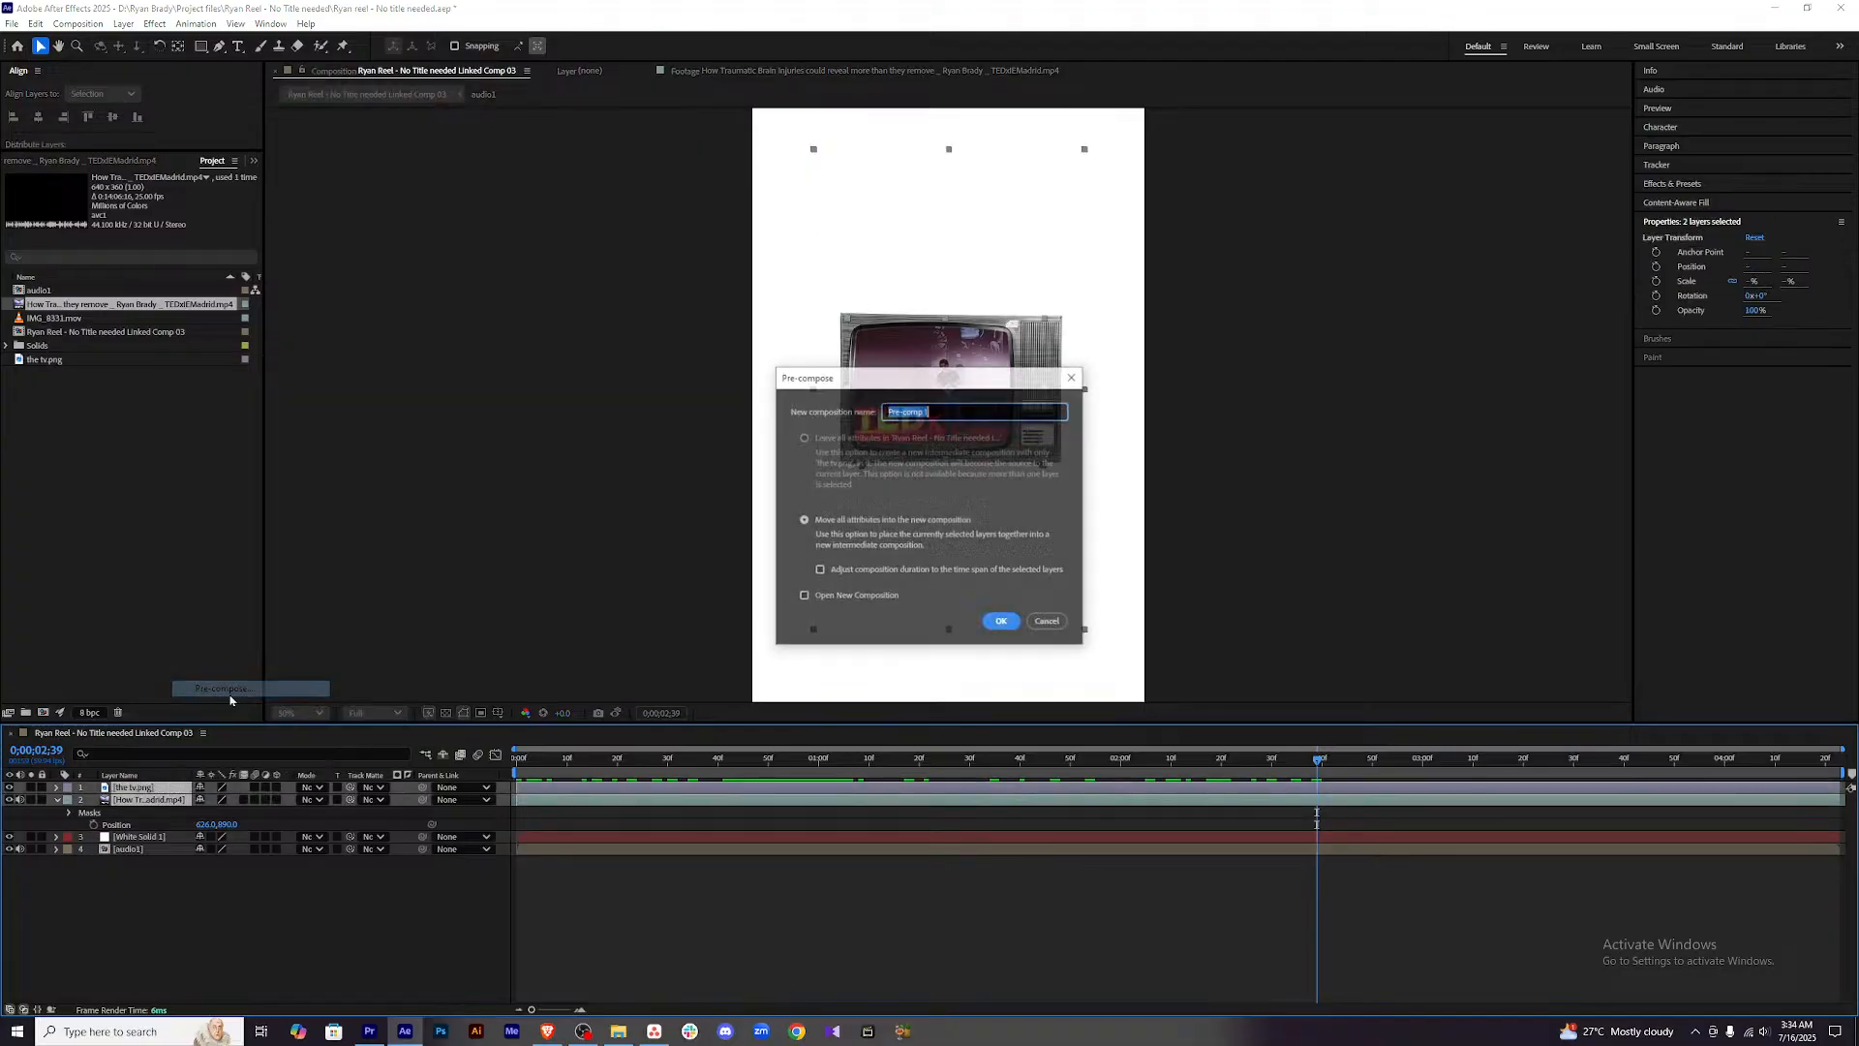
{"action": "type", "text": "tv"}
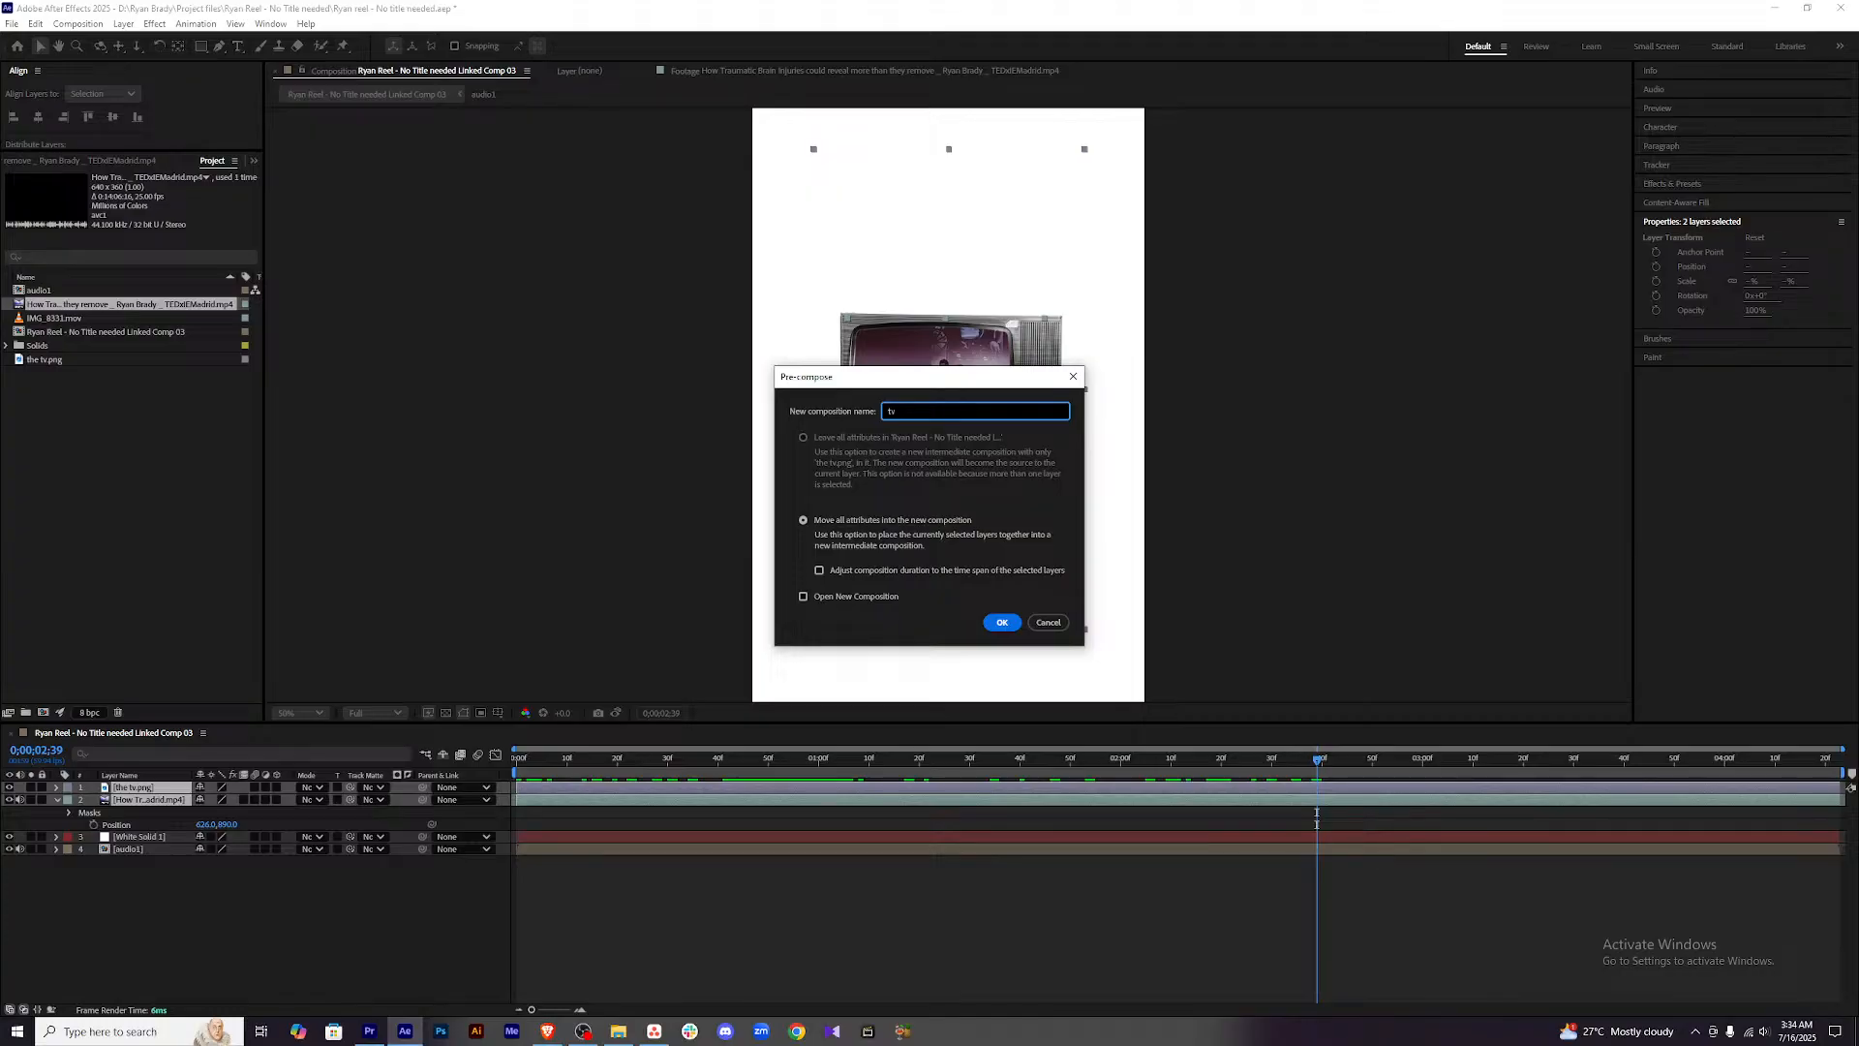
{"action": "key", "text": "Return"}
Preview the composition from its start and mute the audio of the tv precomposition.
{"action": "left_click_drag", "start_coordinate": [1316, 772], "coordinate": [319, 773]}
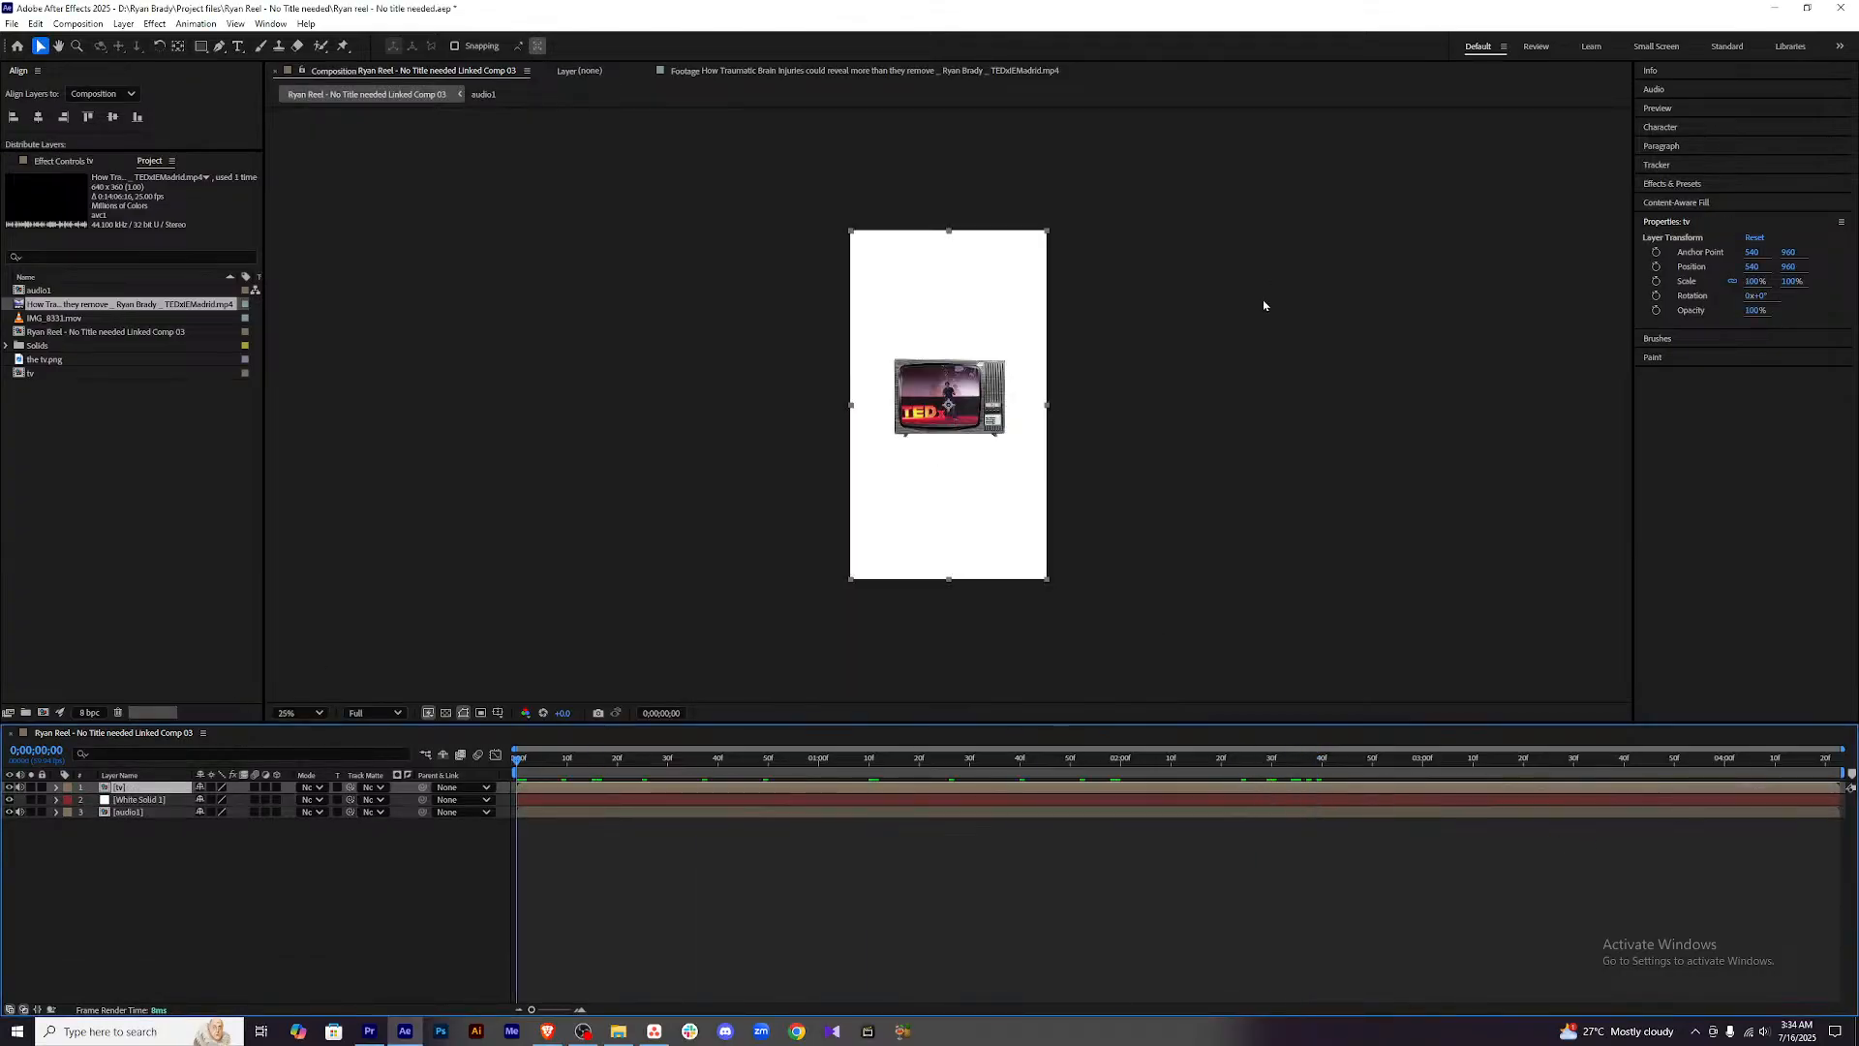
{"action": "left_click", "coordinate": [839, 862]}
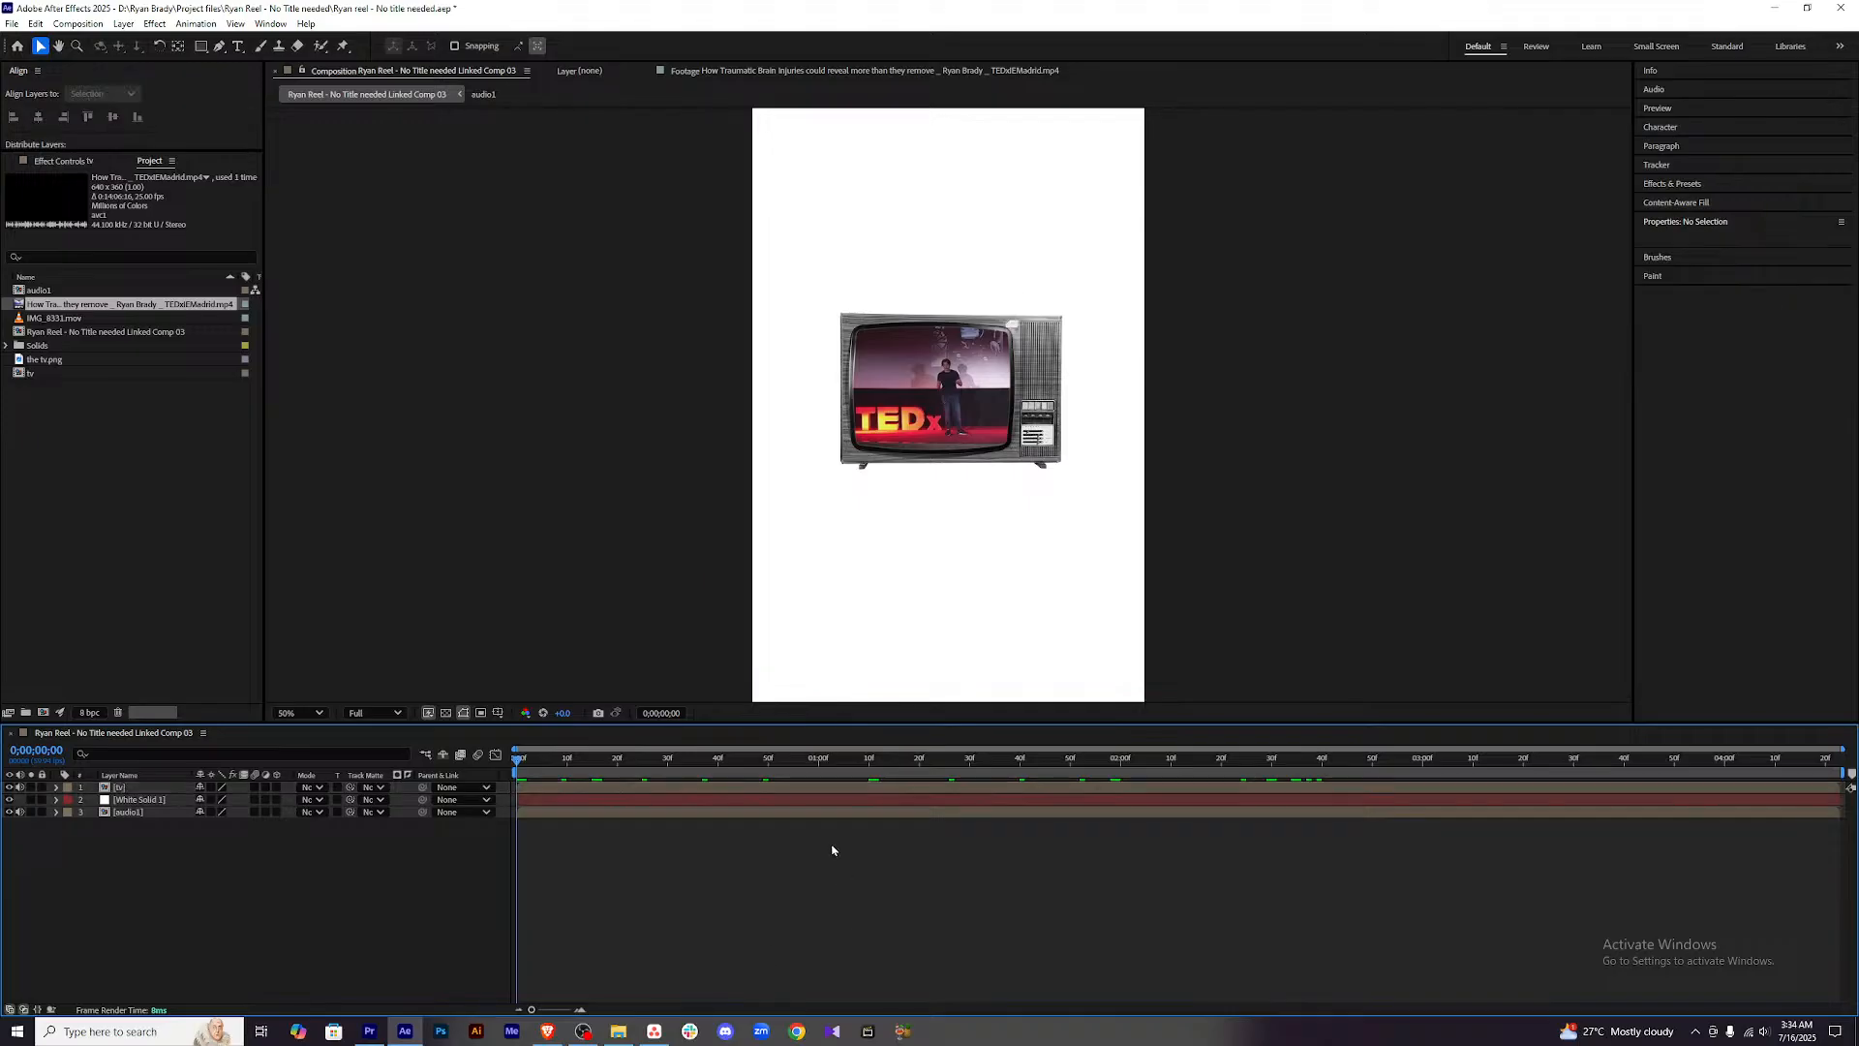
{"action": "left_click", "coordinate": [815, 788]}
{"action": "scroll", "coordinate": [1040, 462], "scroll_direction": "down", "scroll_amount": 1}
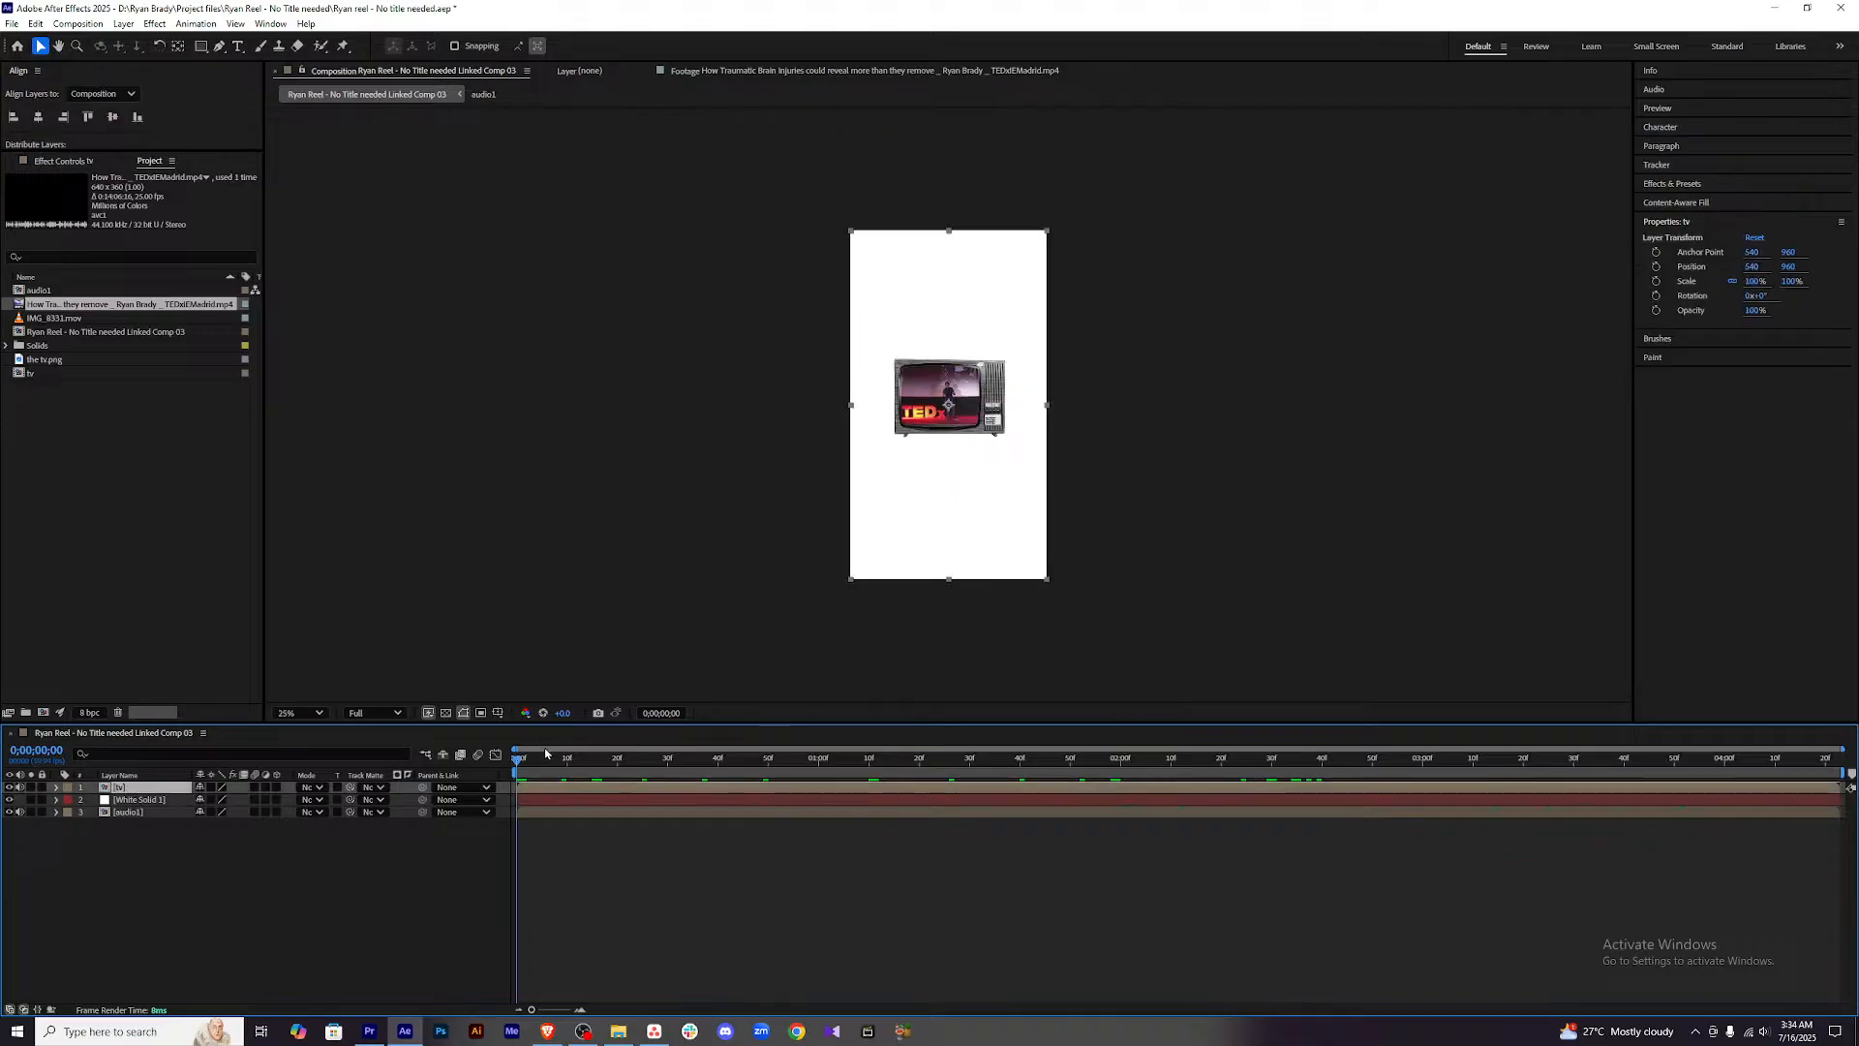
{"action": "left_click", "coordinate": [689, 950]}
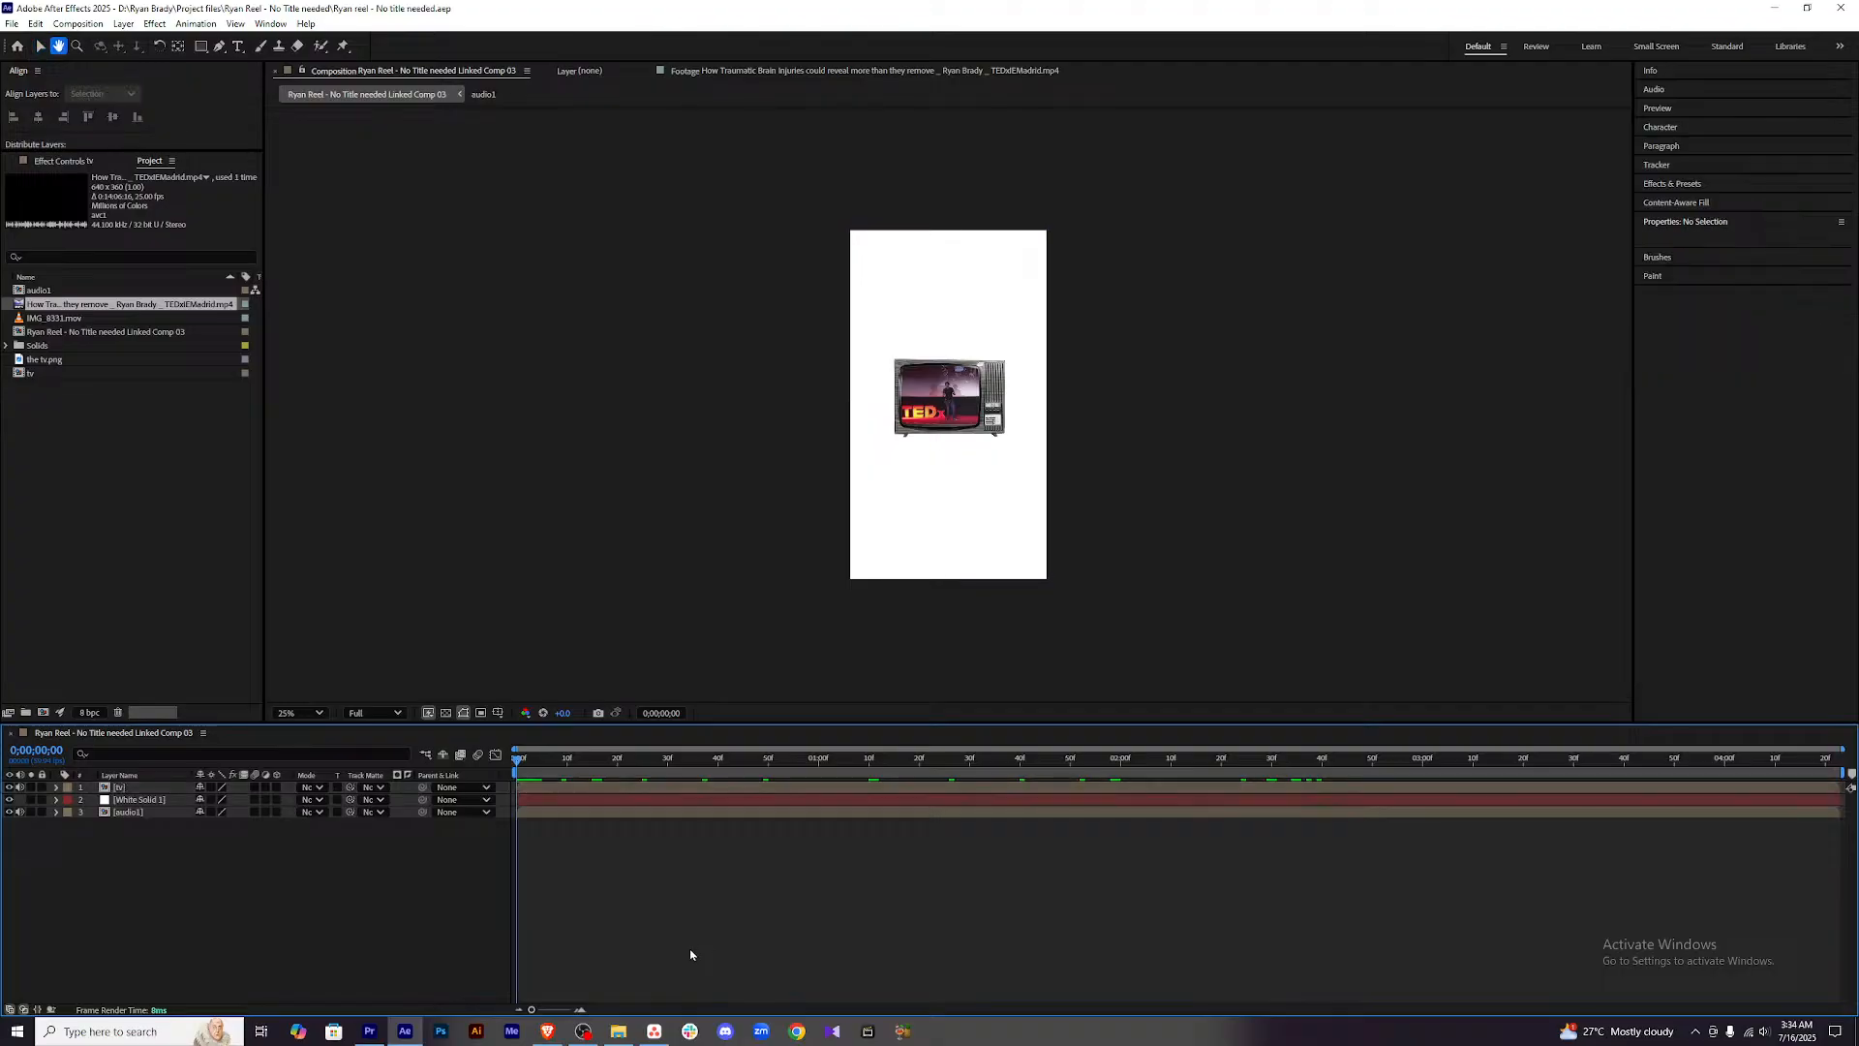
{"action": "key", "text": "space"}
{"action": "key", "text": "space"}
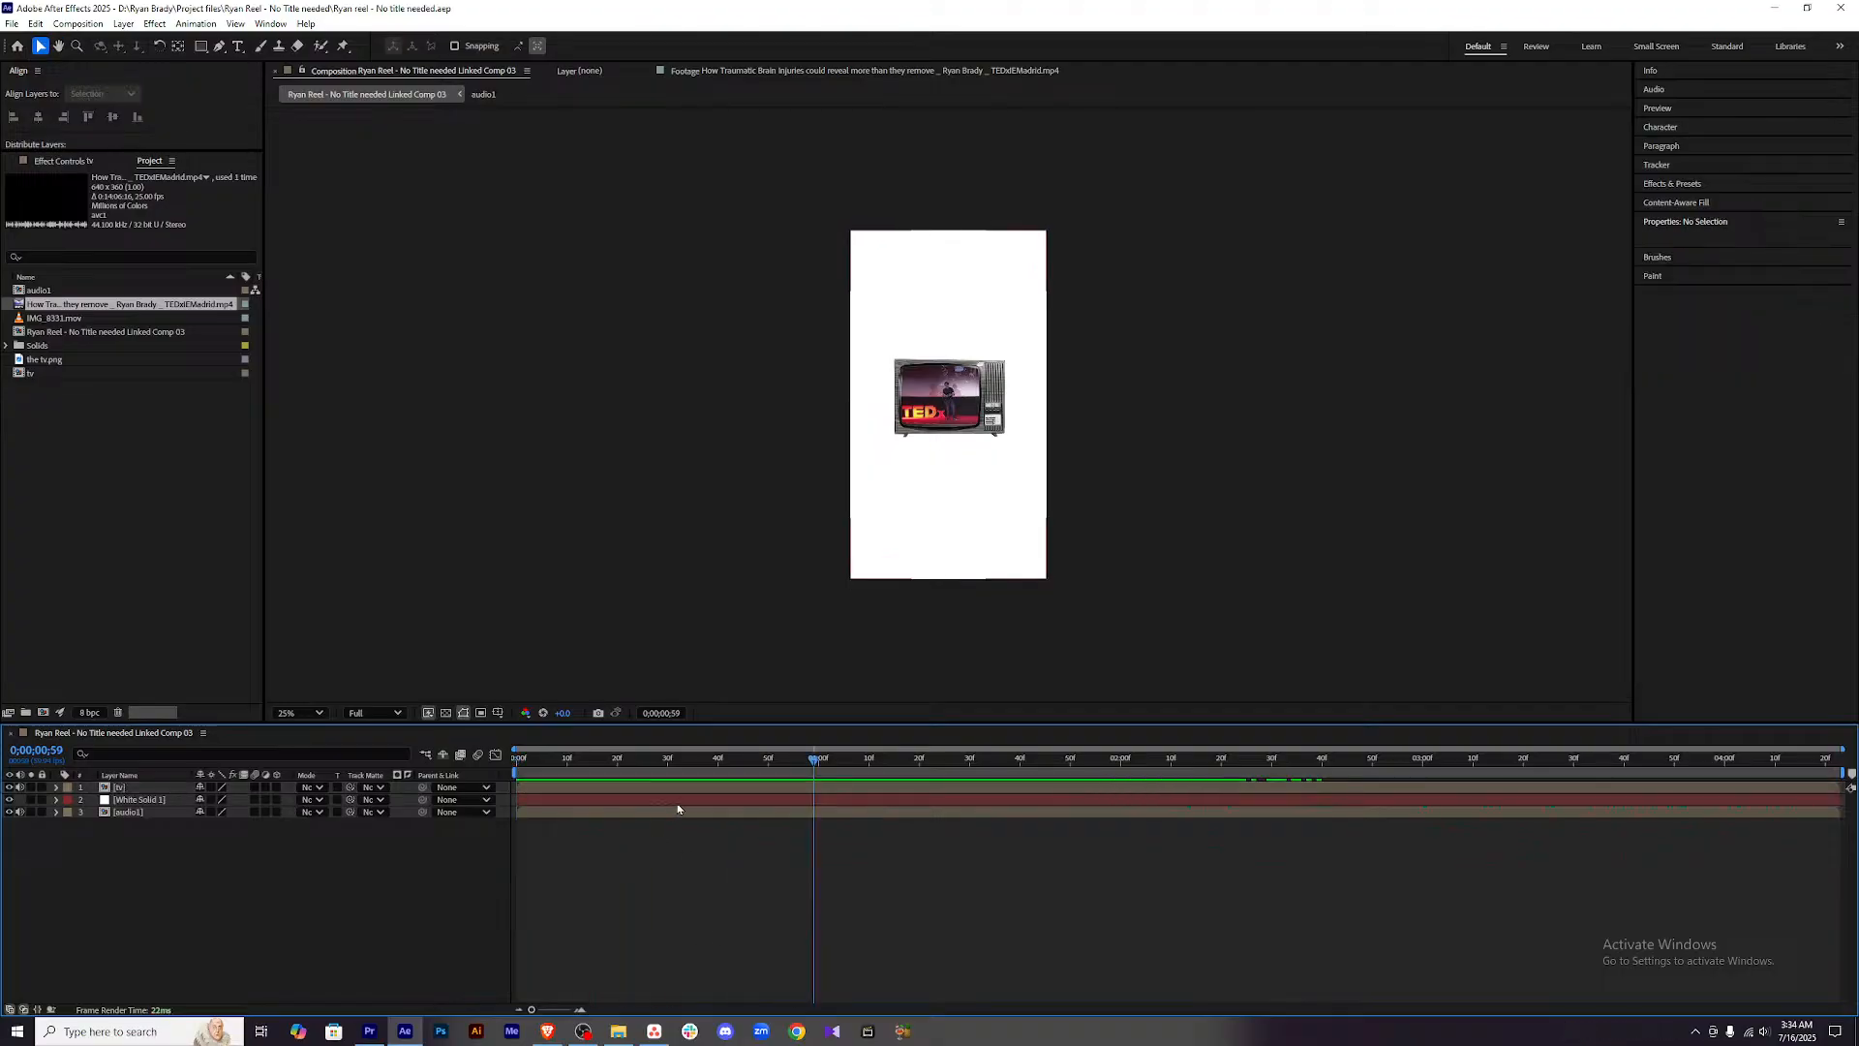
{"action": "left_click", "coordinate": [20, 788]}
Play the opening through with only the audio1 track sounding, and return to the first frame.
{"action": "left_click_drag", "start_coordinate": [814, 760], "coordinate": [515, 775]}
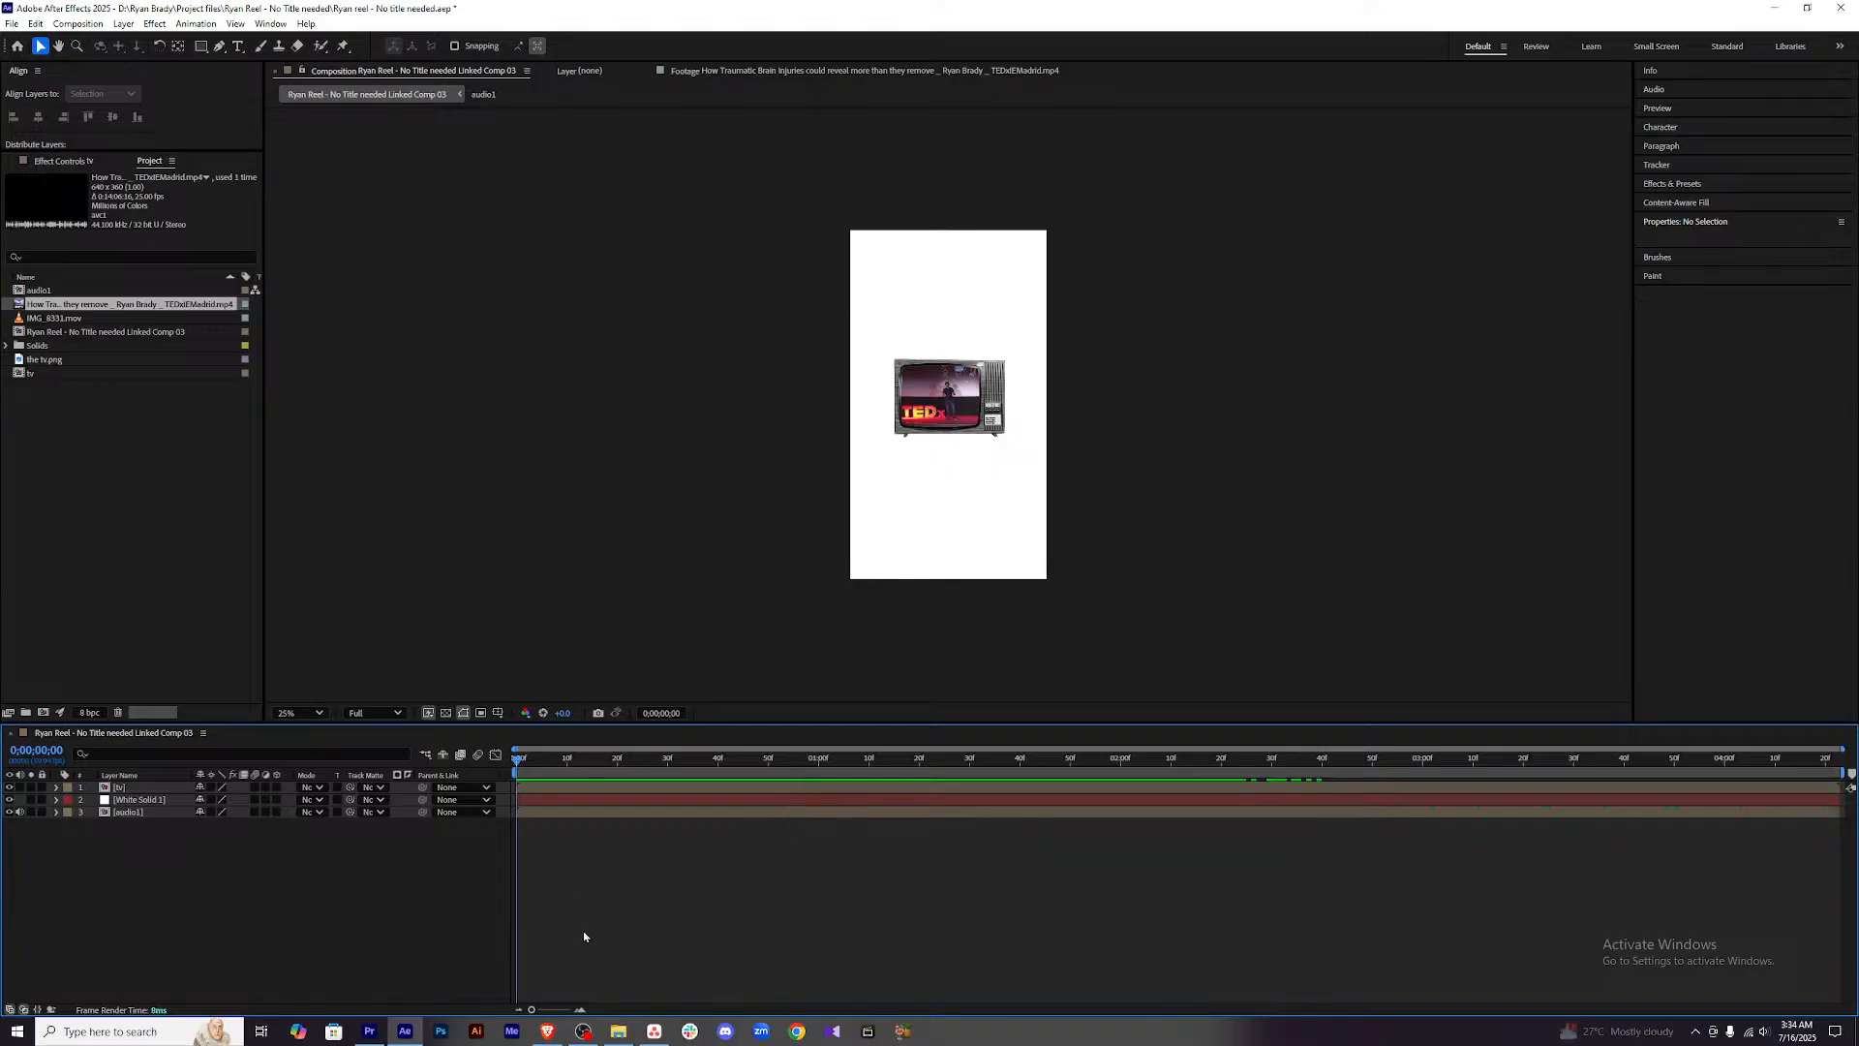
{"action": "key", "text": "space"}
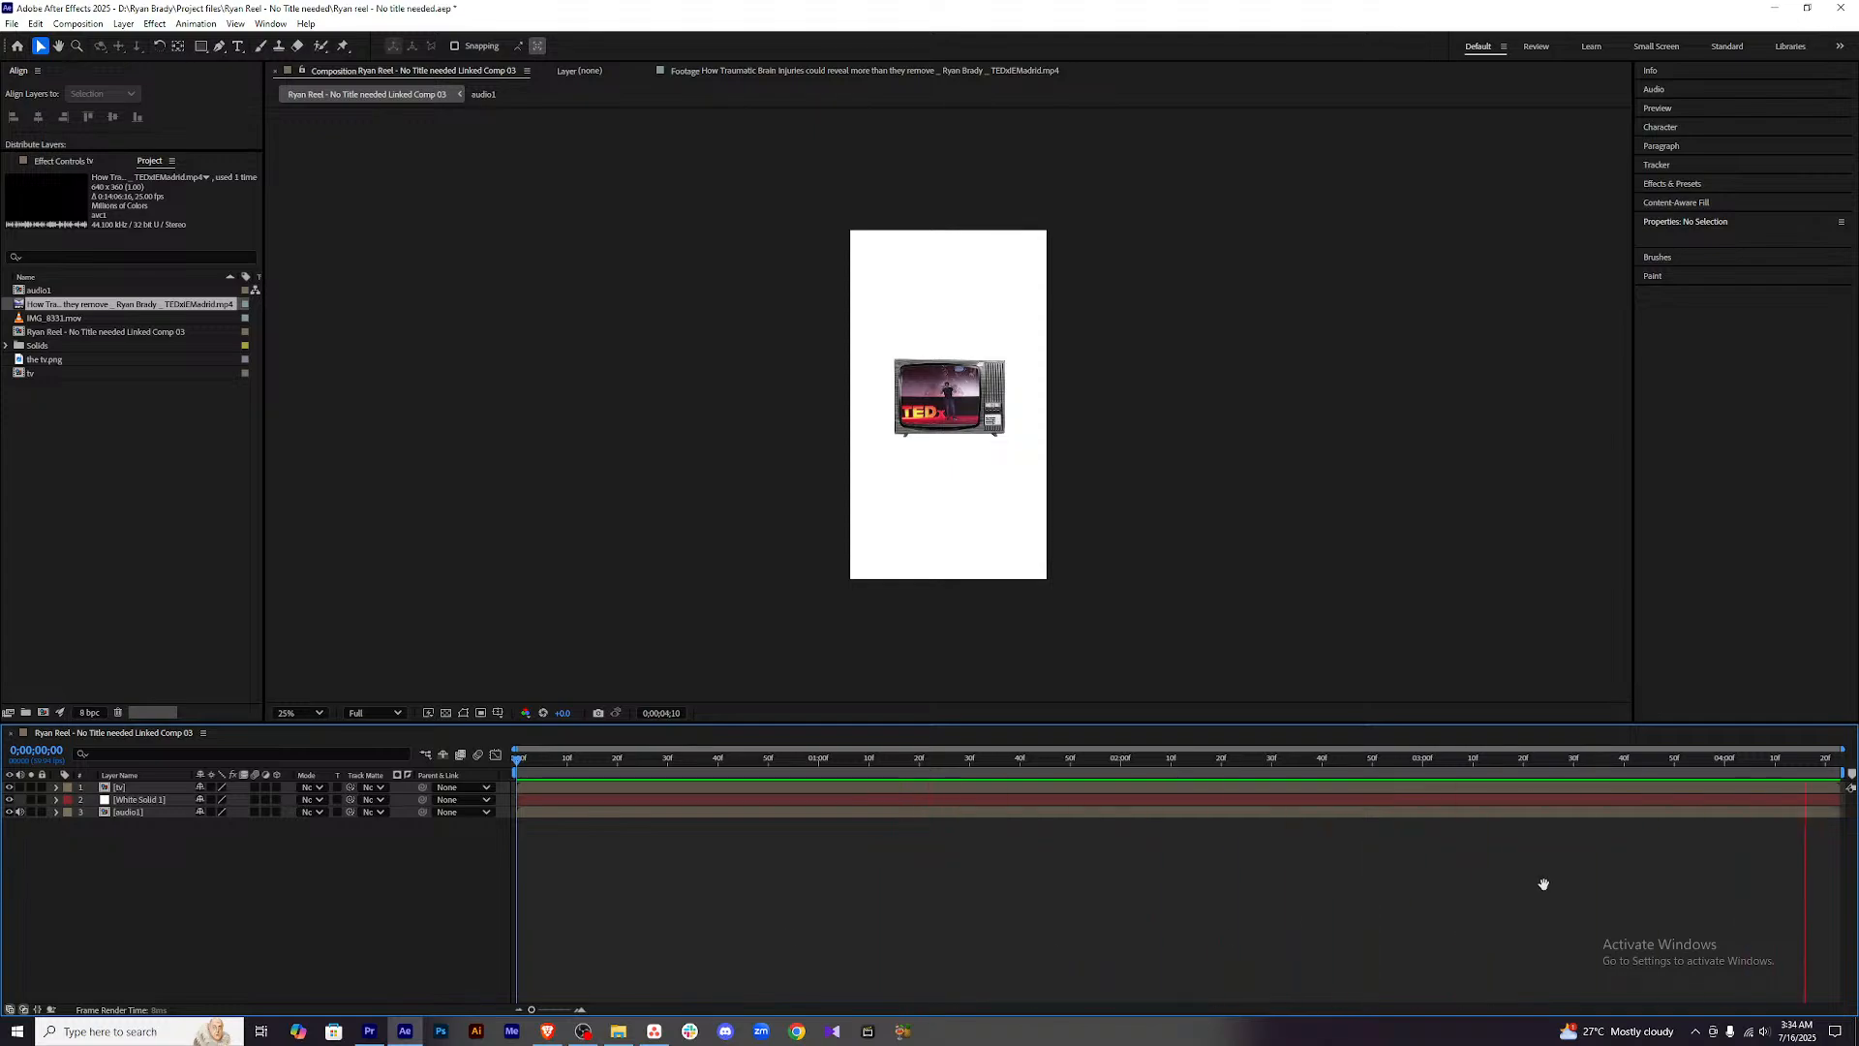
{"action": "key", "text": "space"}
{"action": "key", "text": "Home"}
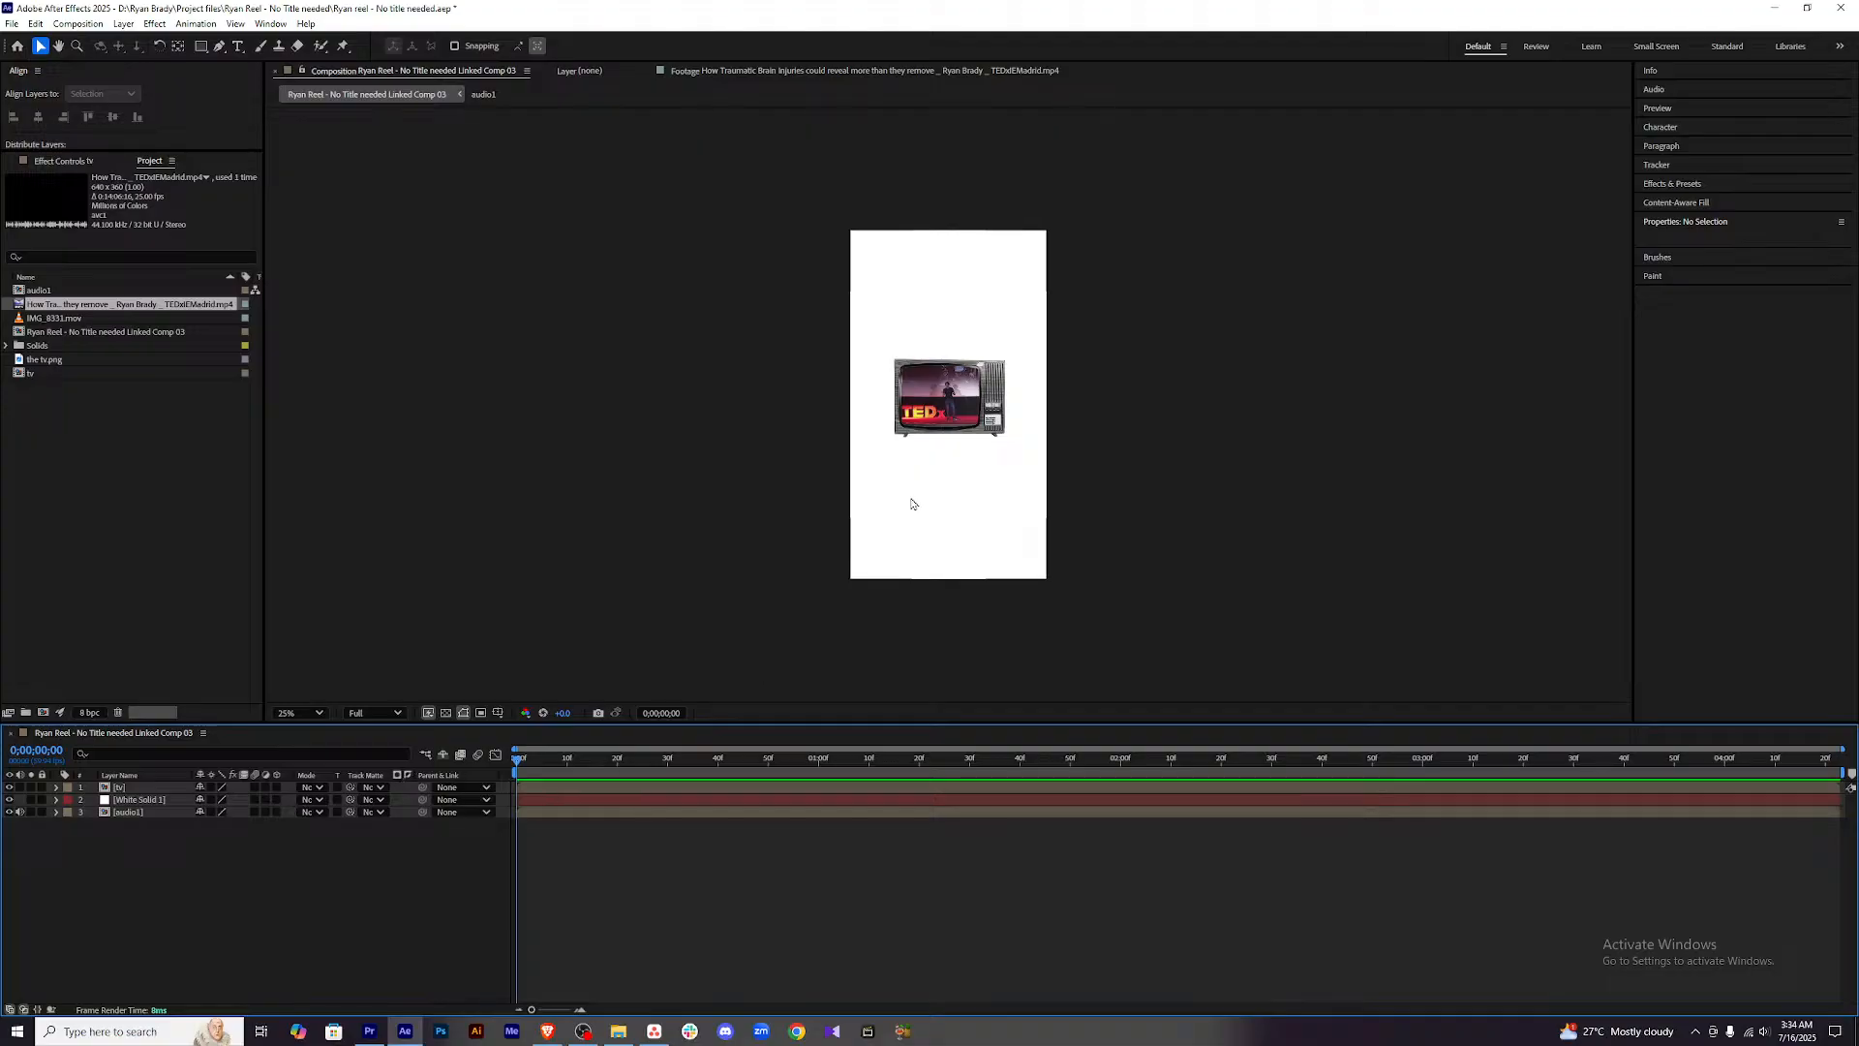
Add a text layer reading "I got selected" above the television at the first frame.
{"action": "key", "text": "ctrl+t"}
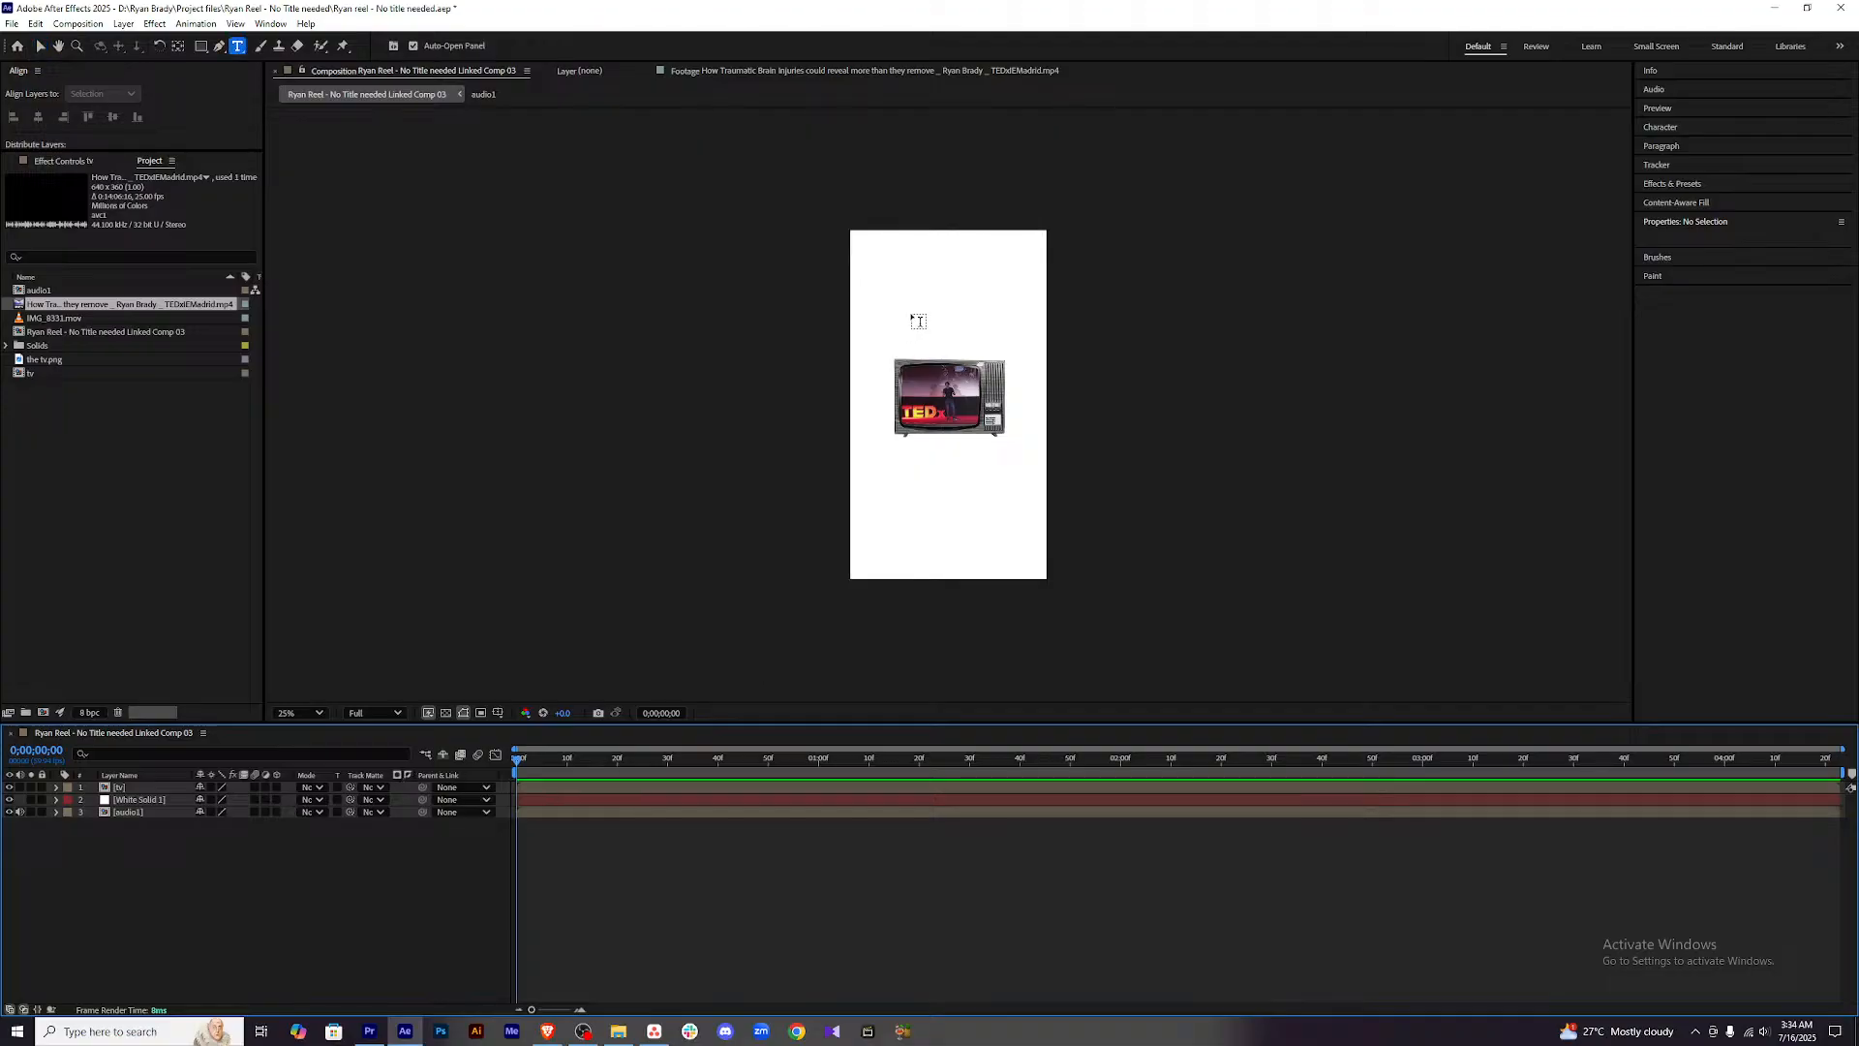
{"action": "left_click", "coordinate": [888, 367]}
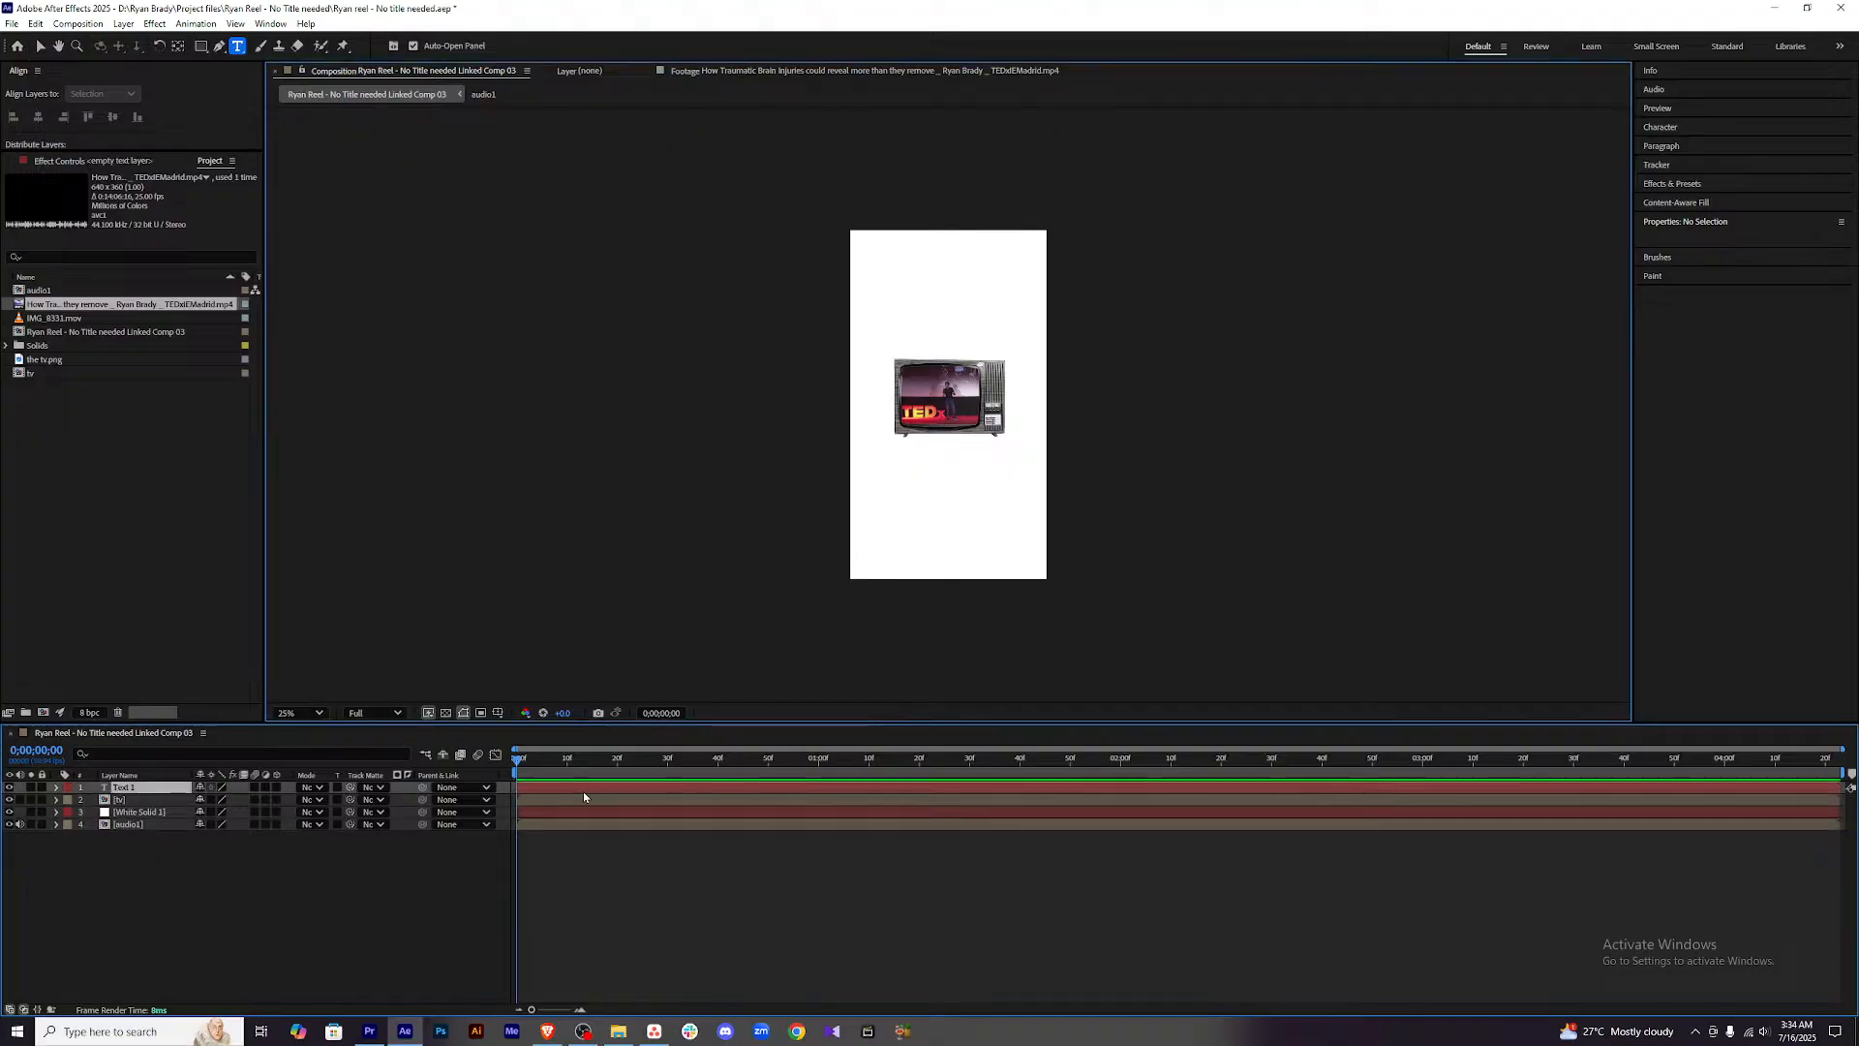
{"action": "type", "text": "I got"}
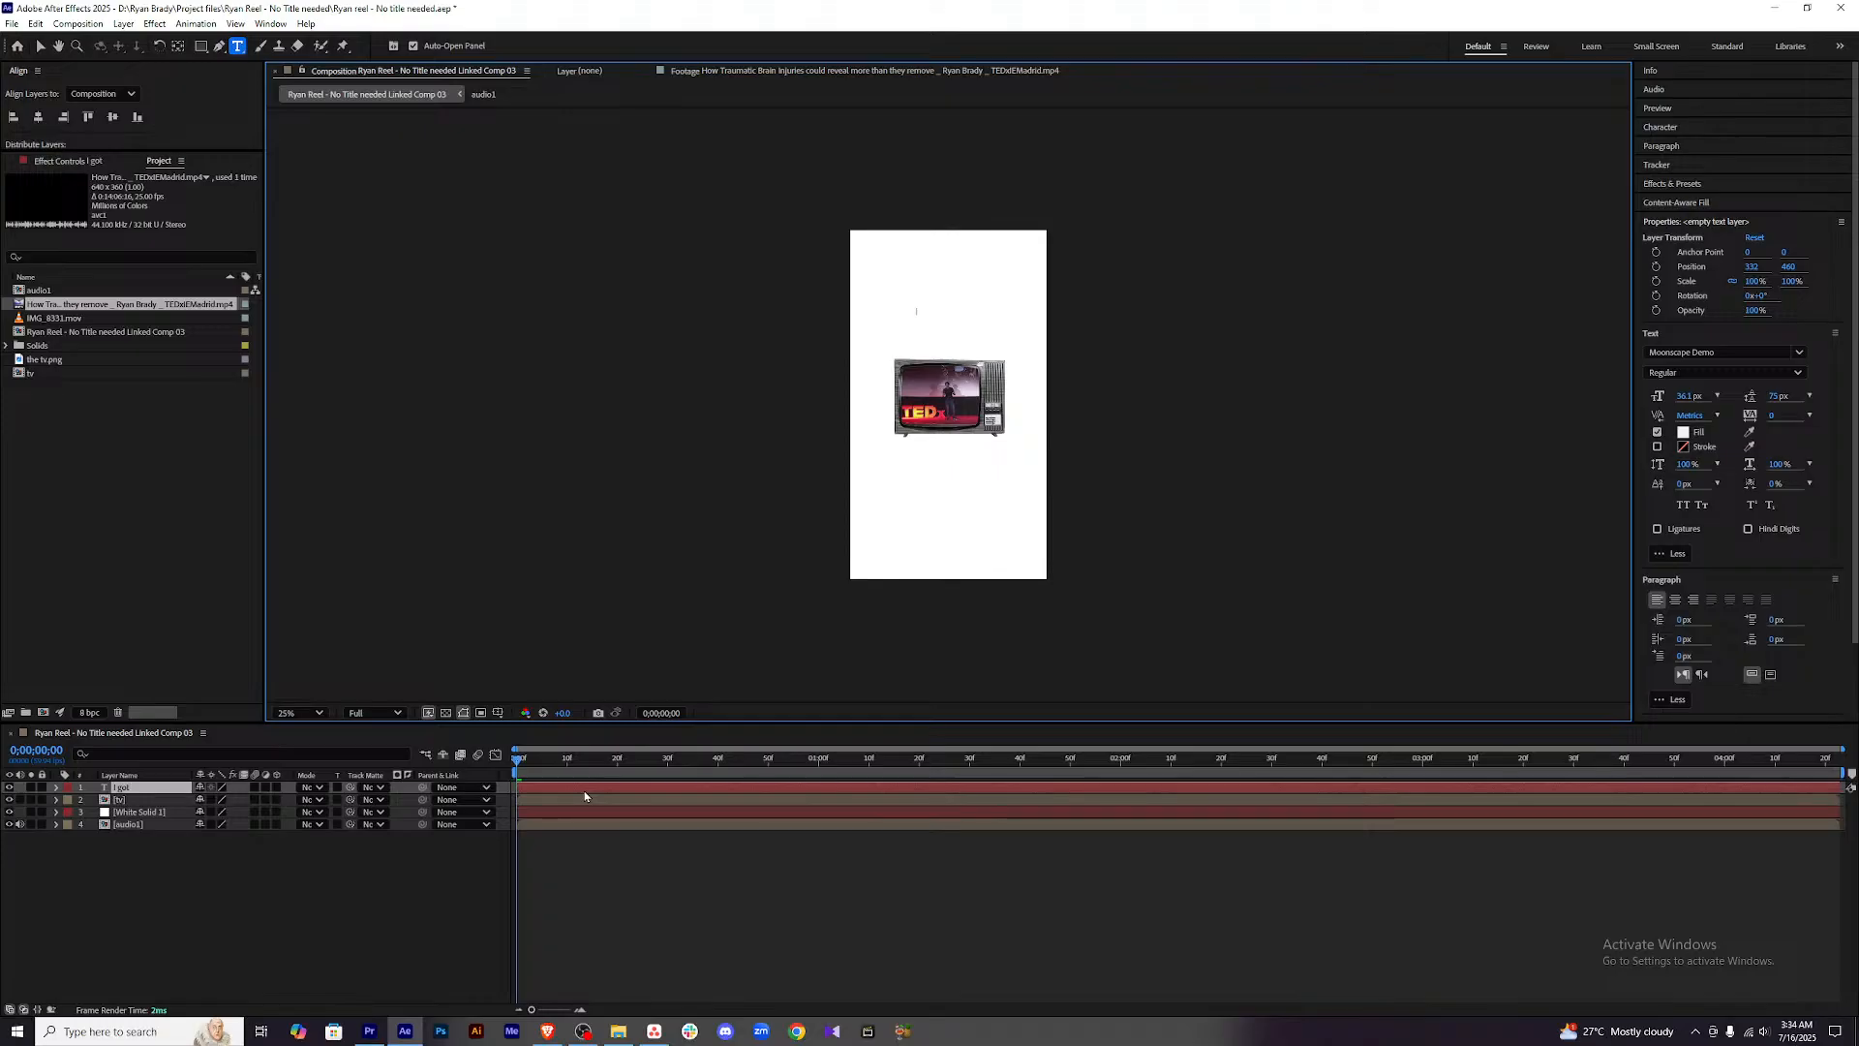
{"action": "type", "text": " selected"}
Set the fill colour of the whole "I got selected" text to black (000000).
{"action": "key", "text": "ctrl+a"}
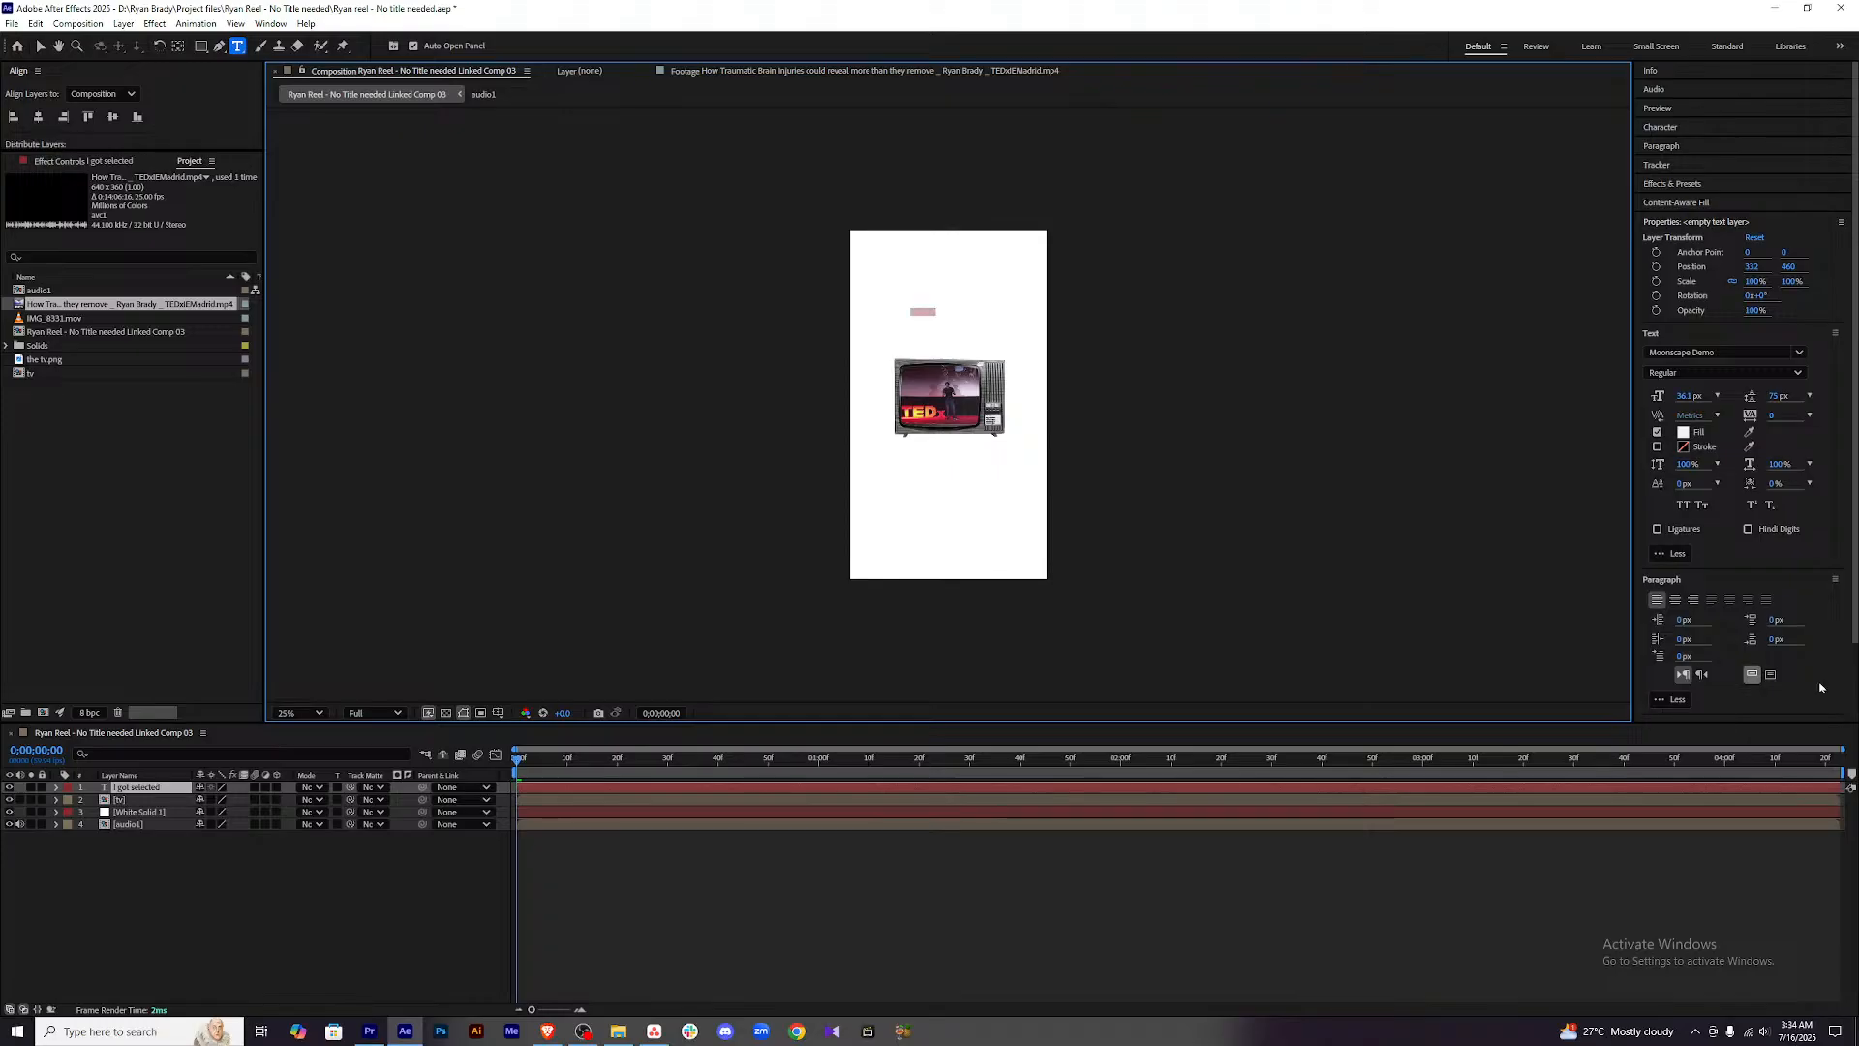
{"action": "left_click", "coordinate": [1683, 433]}
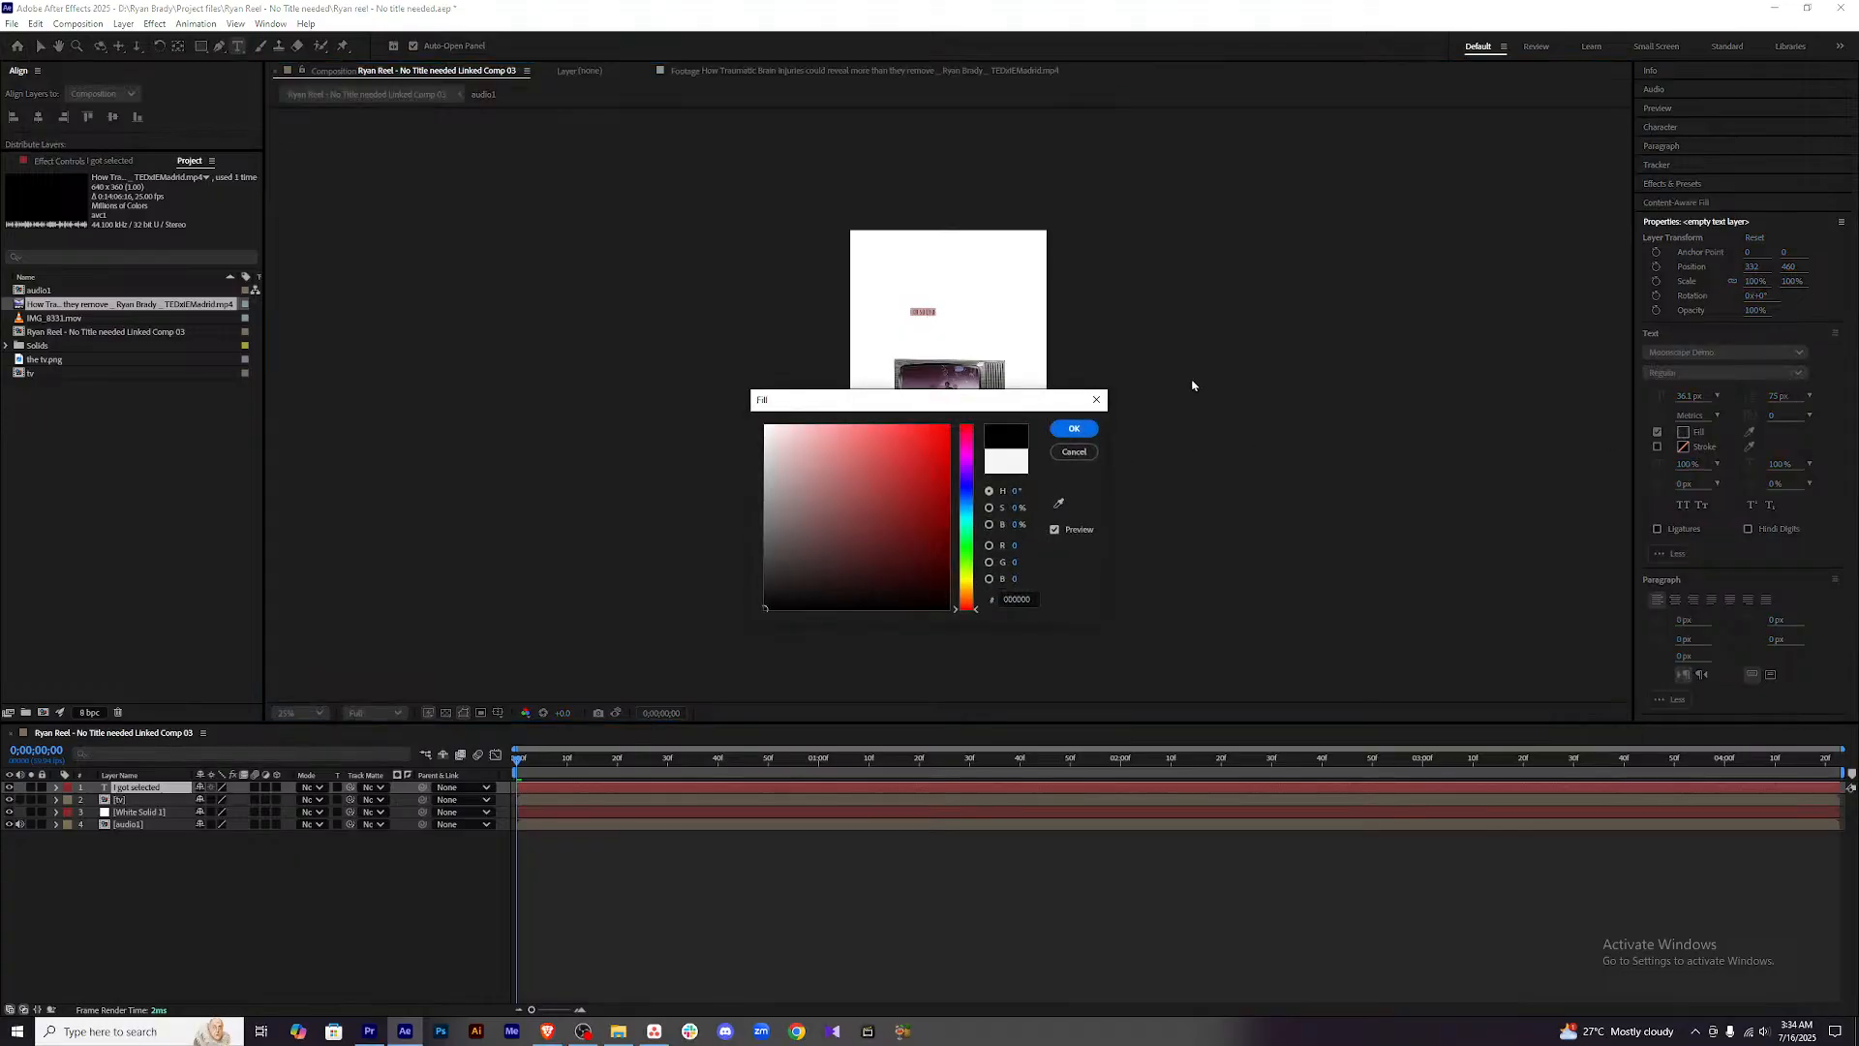
{"action": "left_click", "coordinate": [1074, 428]}
{"action": "left_click", "coordinate": [689, 923]}
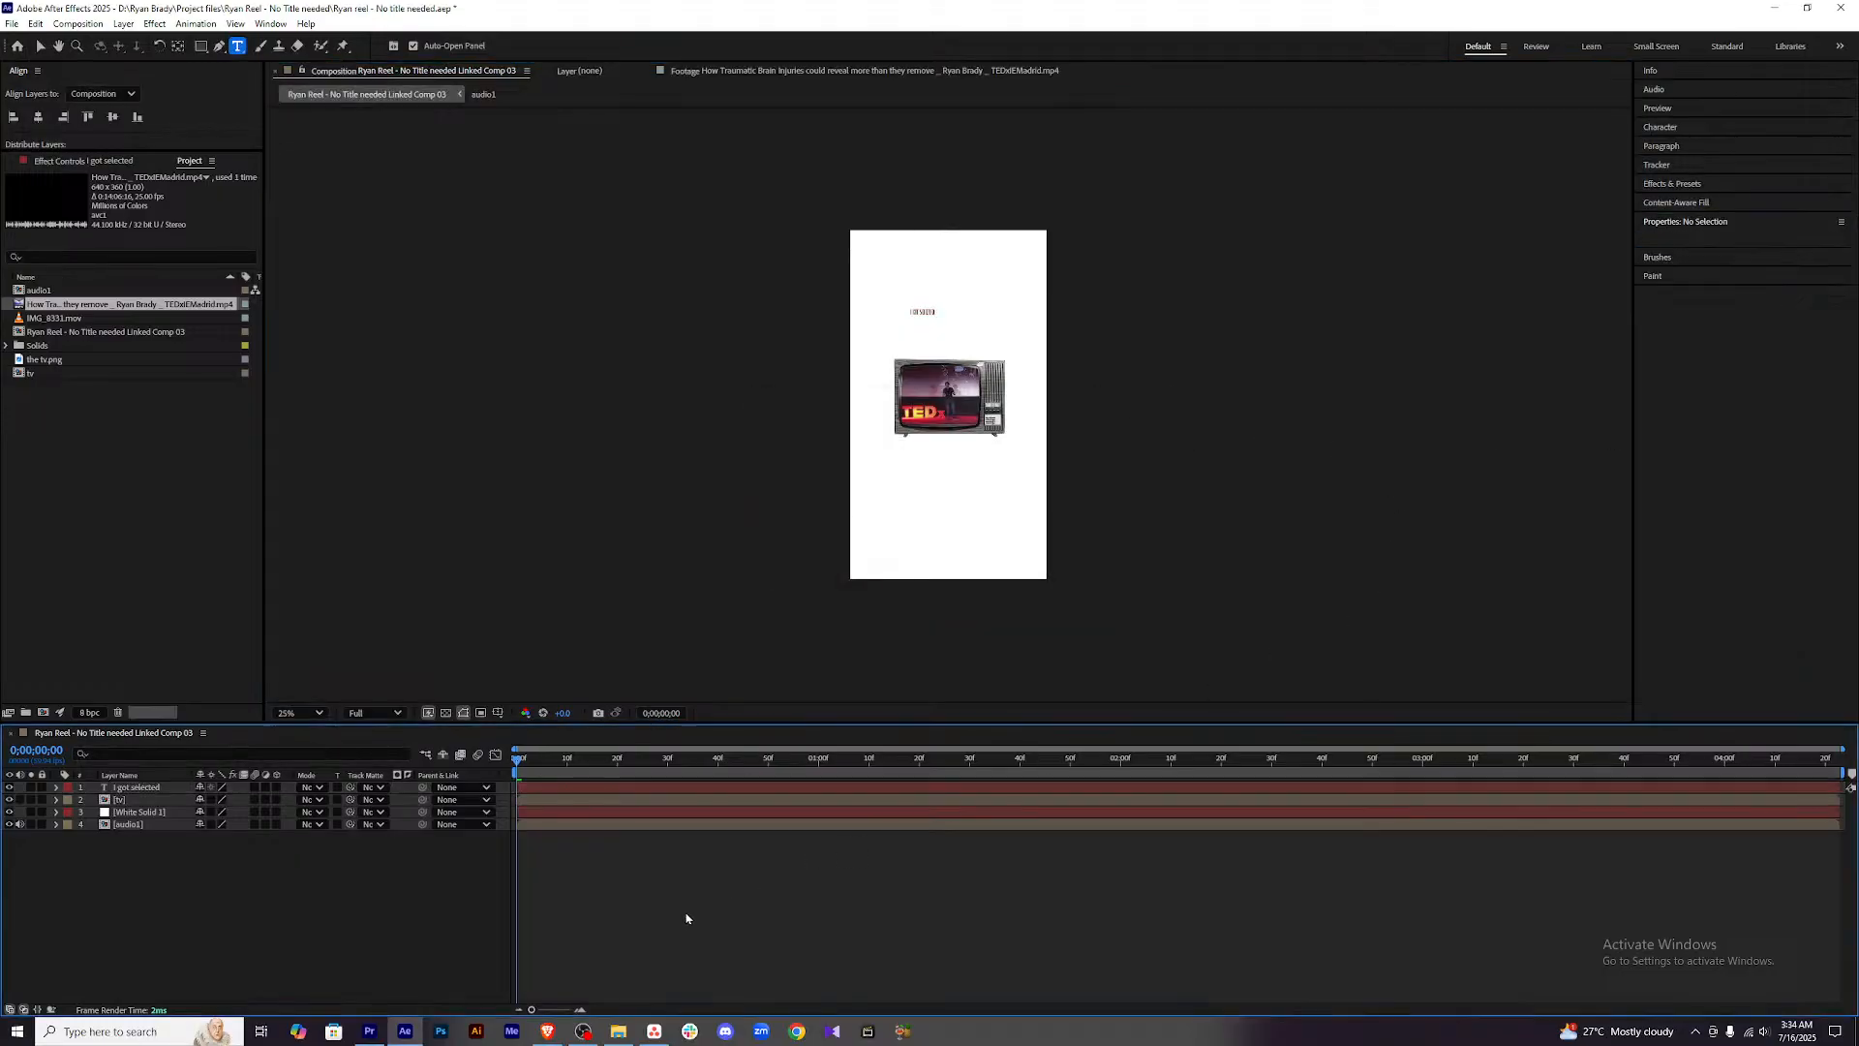
Enlarge the "I got selected" text to about 164 px and move it to about 224, 492 above the television.
{"action": "left_click", "coordinate": [596, 789]}
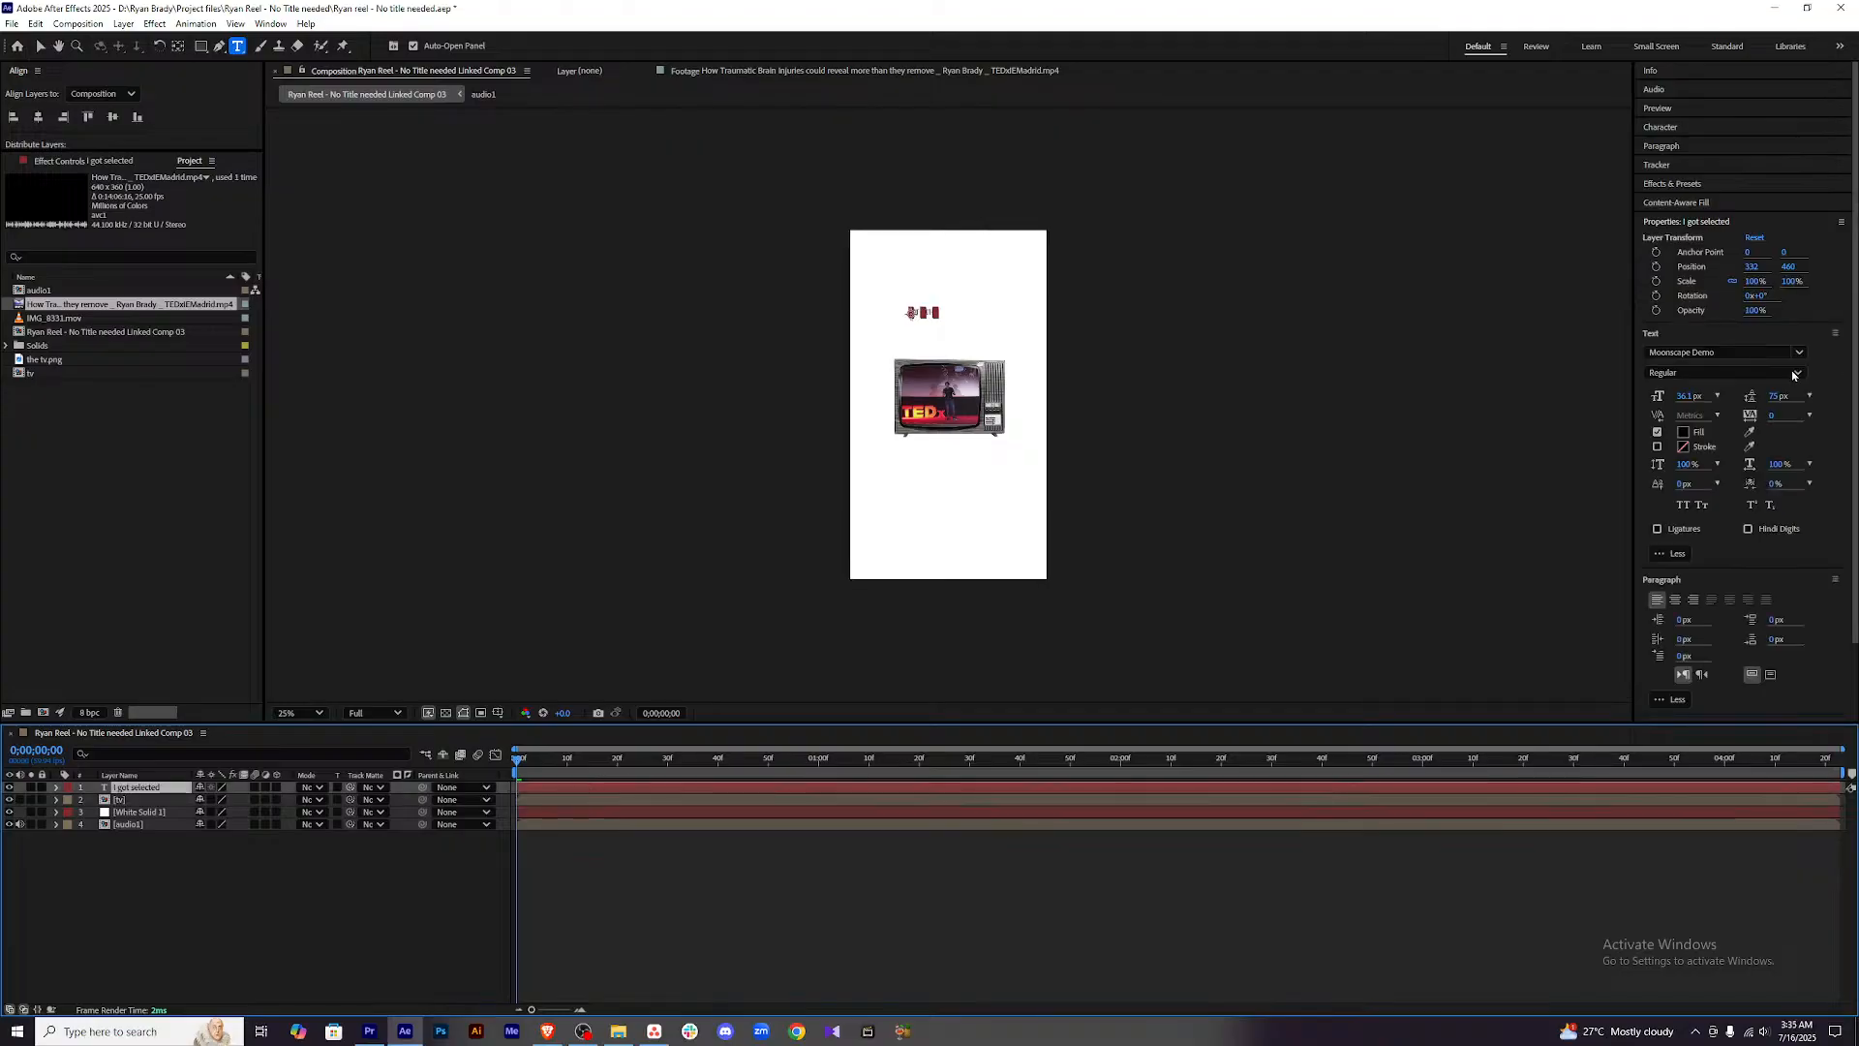
{"action": "left_click_drag", "start_coordinate": [1689, 396], "coordinate": [1780, 392]}
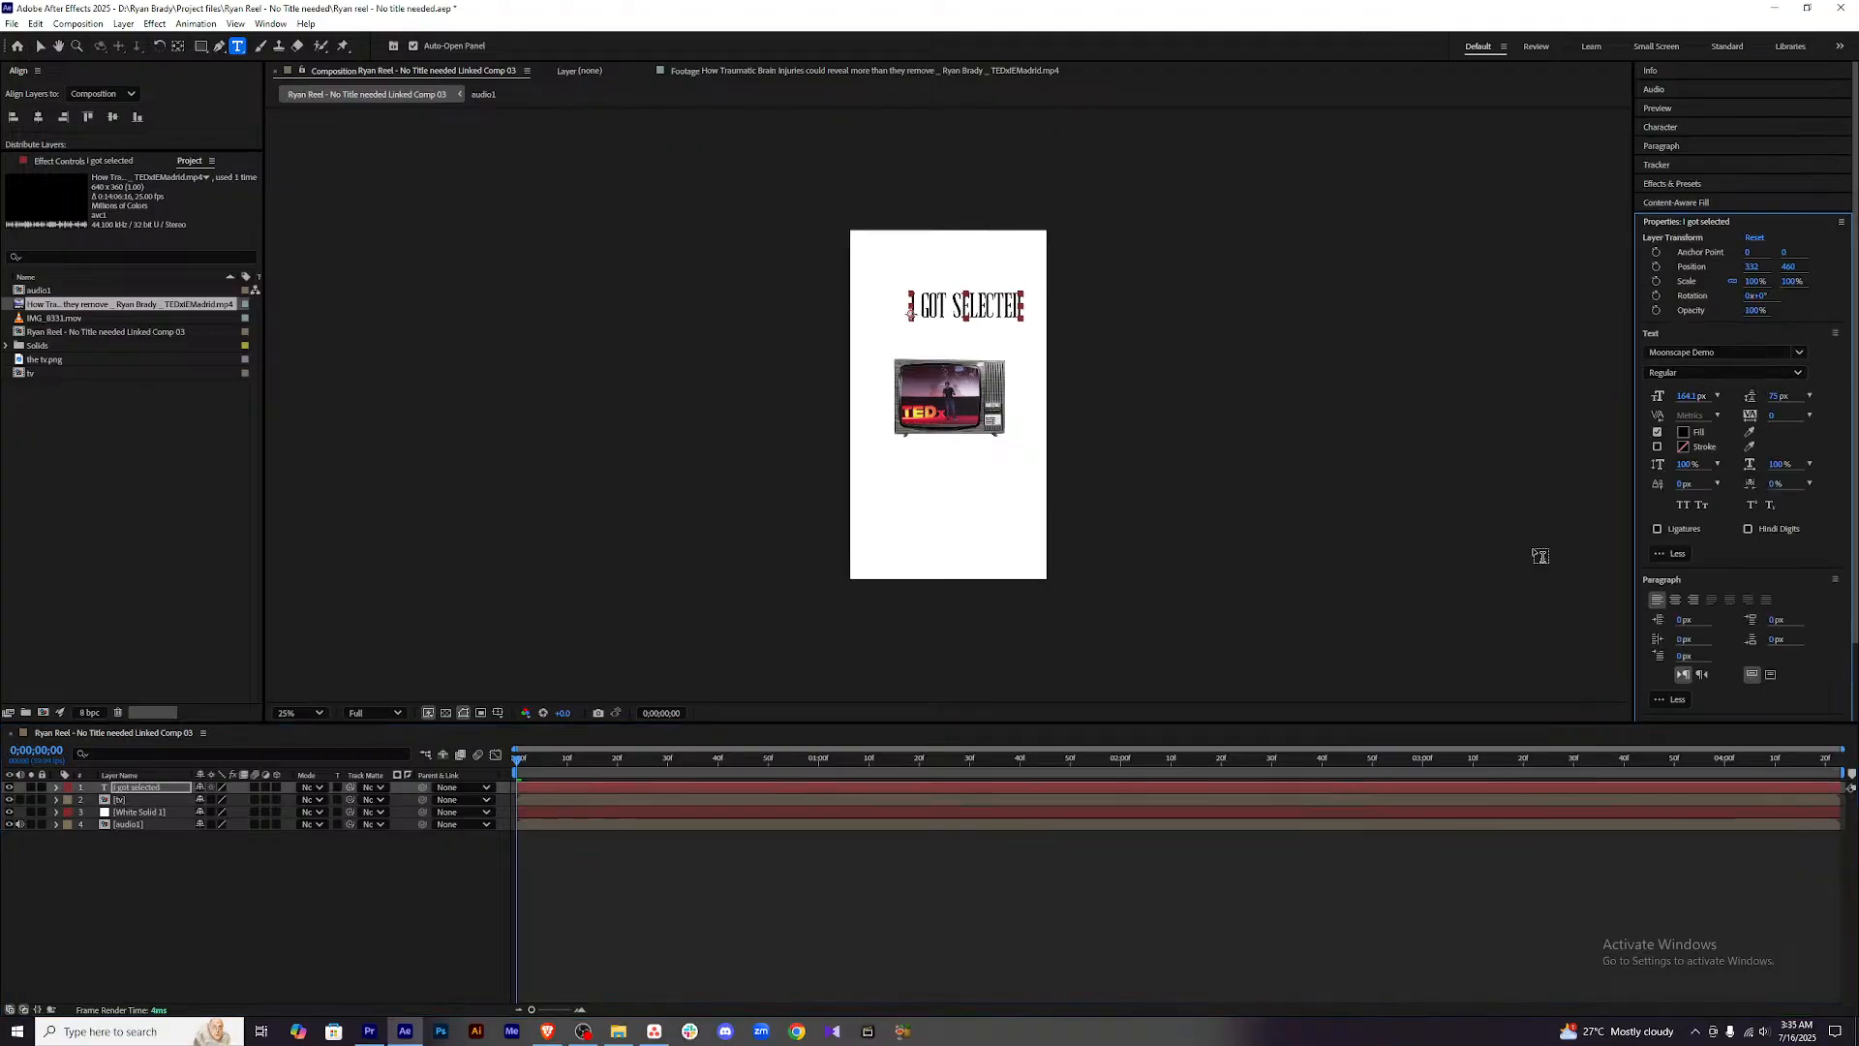
{"action": "left_click", "coordinate": [938, 890]}
{"action": "left_click", "coordinate": [1008, 305]}
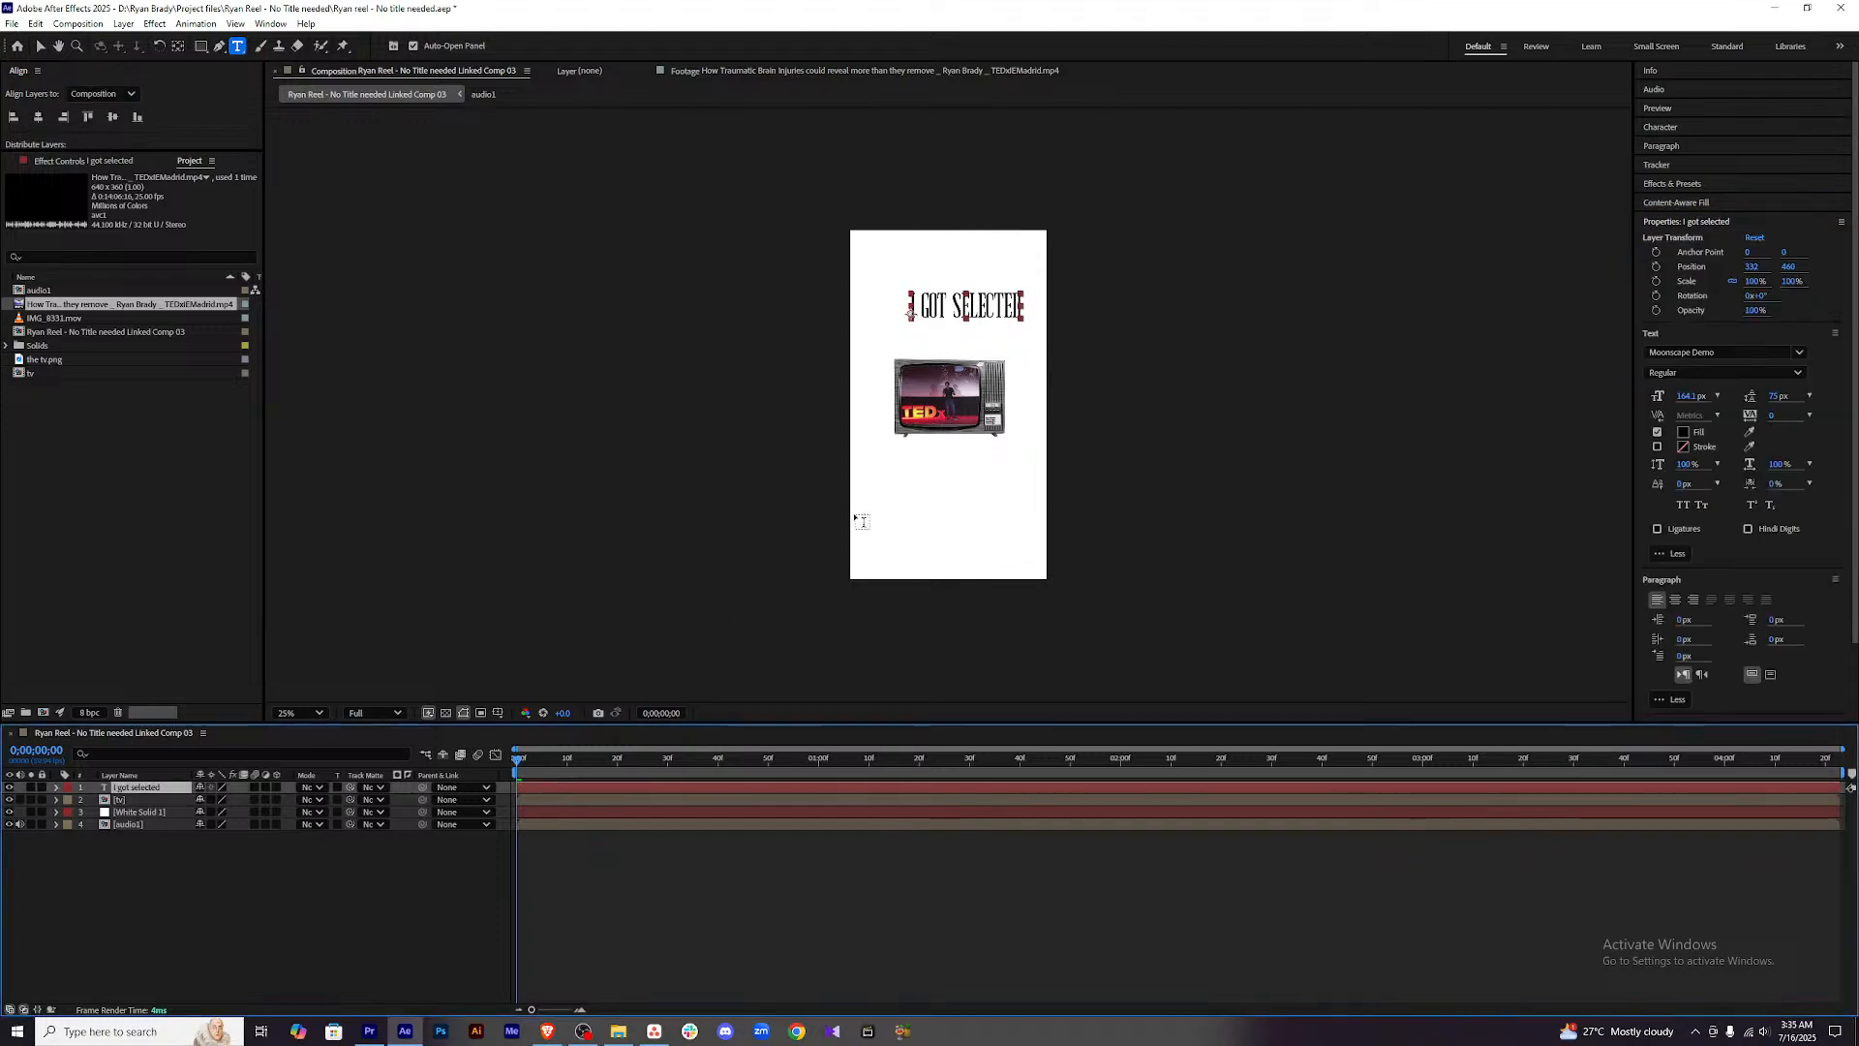
{"action": "key", "text": "v"}
{"action": "left_click_drag", "start_coordinate": [1009, 310], "coordinate": [989, 315]}
Change the font of the whole "I got selected" text to Archivo.
{"action": "left_click", "coordinate": [1779, 351]}
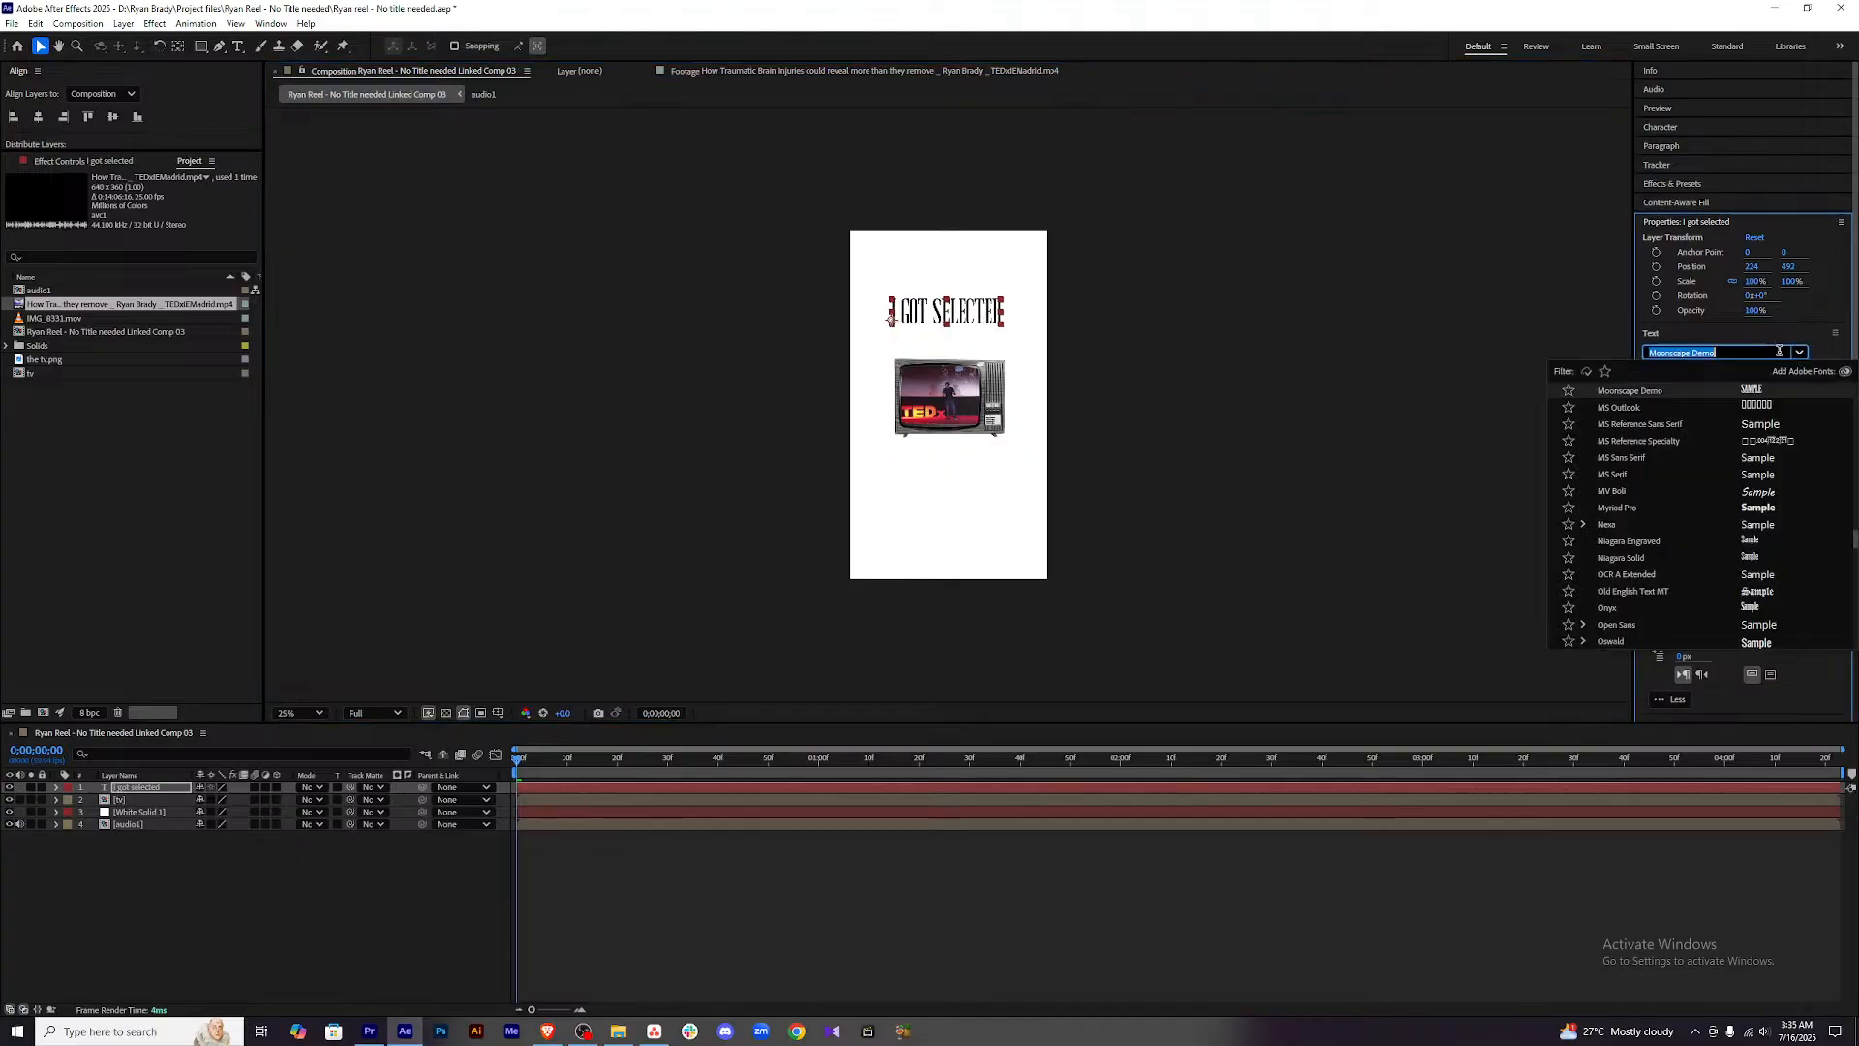
{"action": "scroll", "coordinate": [1702, 457], "scroll_direction": "up", "scroll_amount": 3}
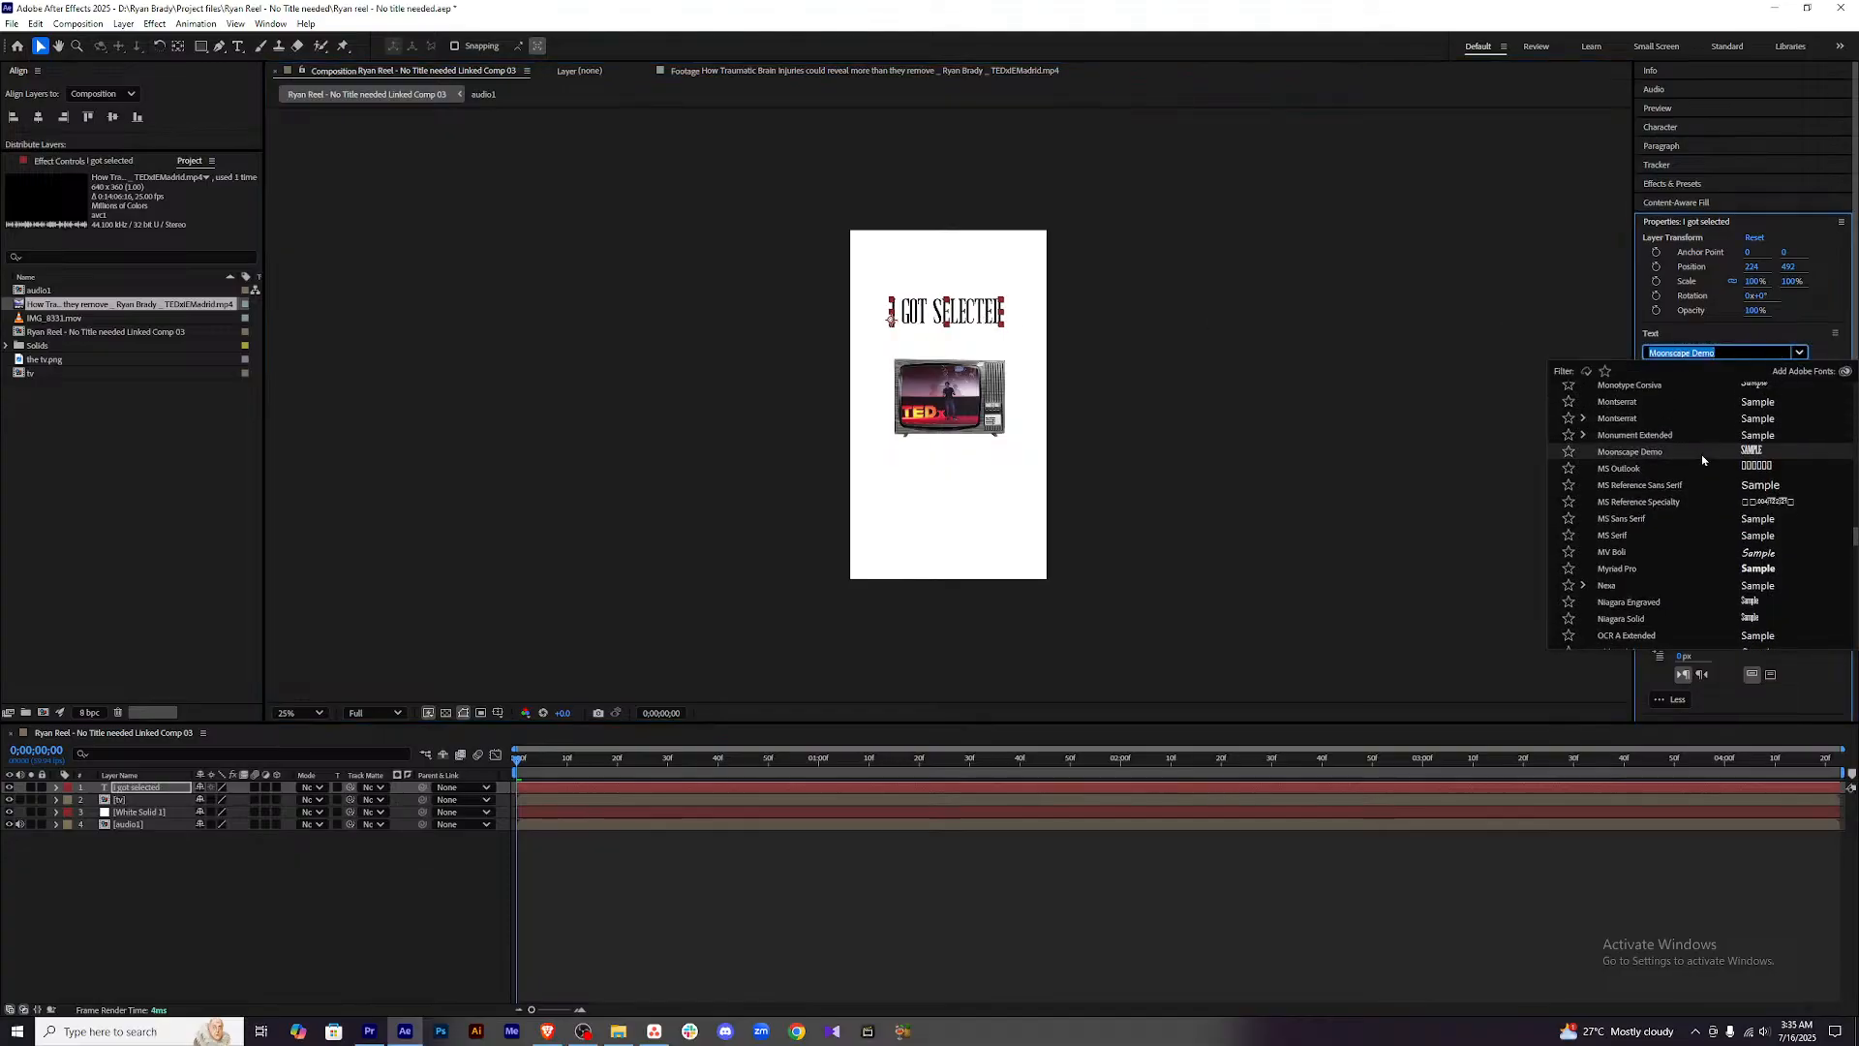
{"action": "scroll", "coordinate": [1702, 459], "scroll_direction": "up", "scroll_amount": 6}
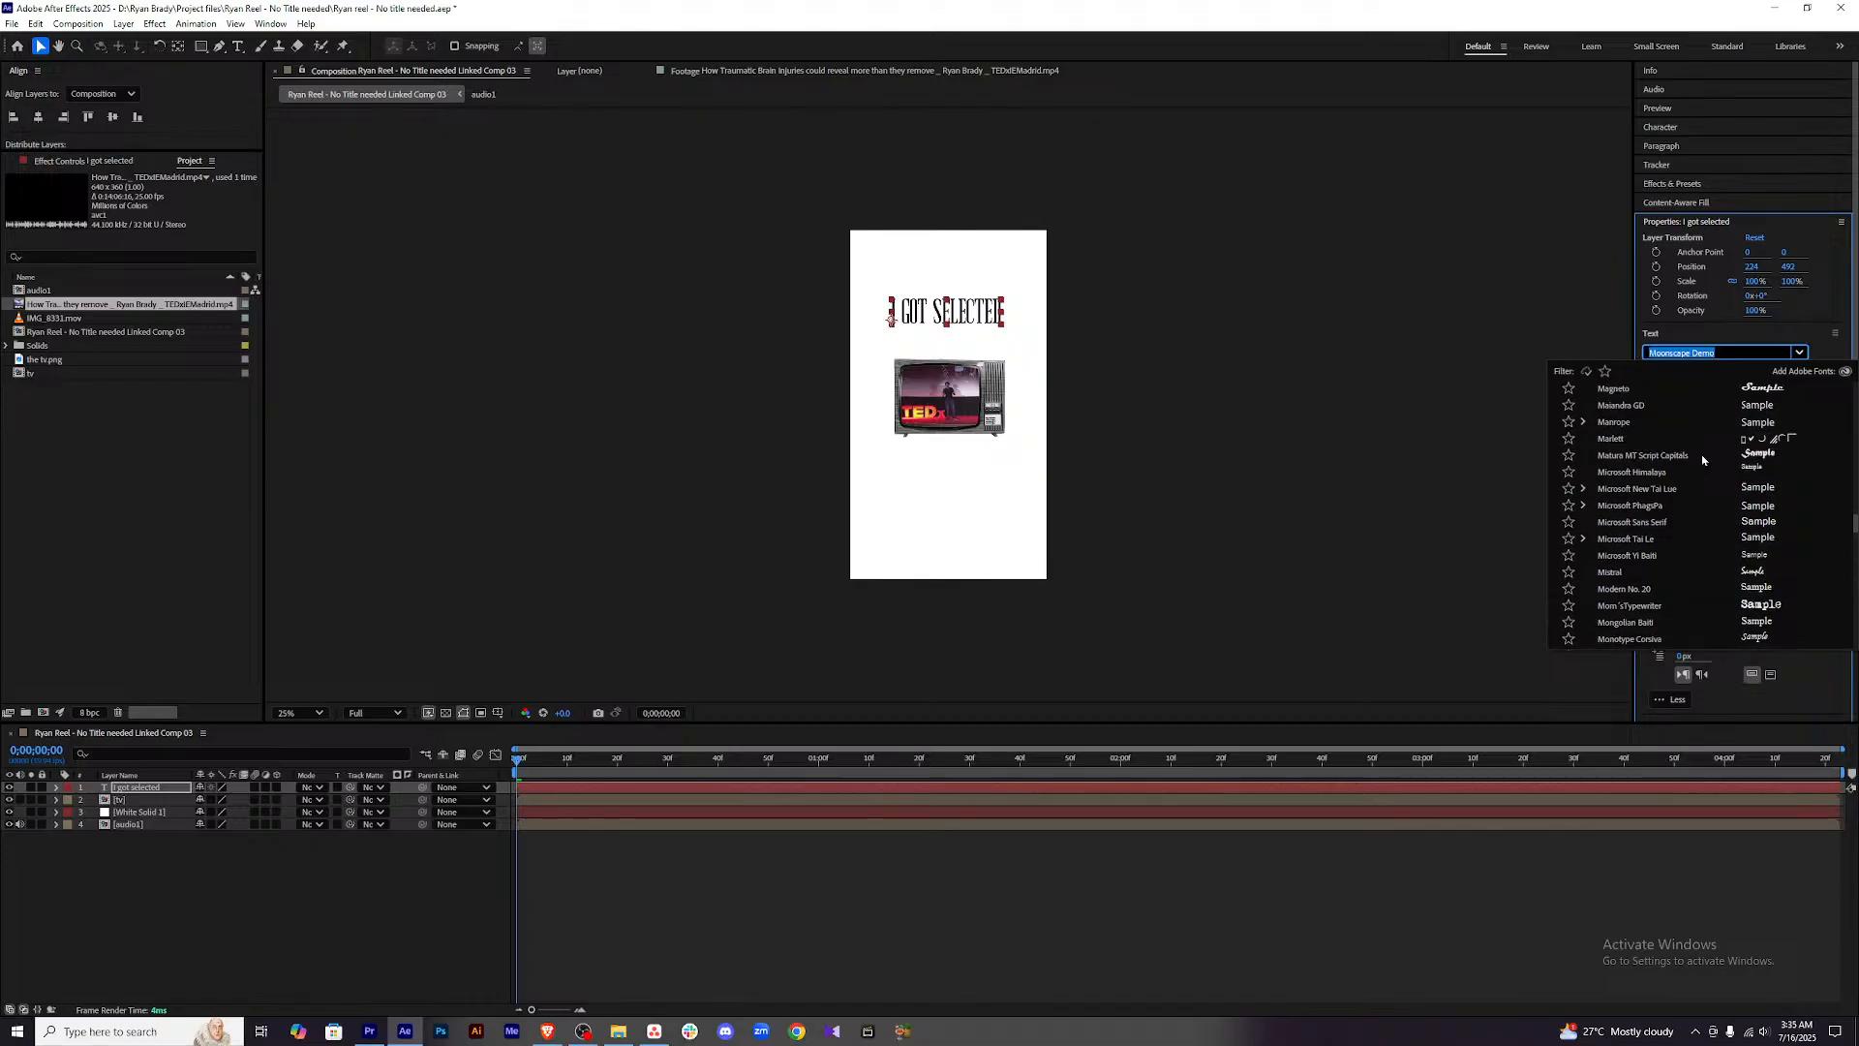
{"action": "scroll", "coordinate": [1701, 459], "scroll_direction": "up", "scroll_amount": 5}
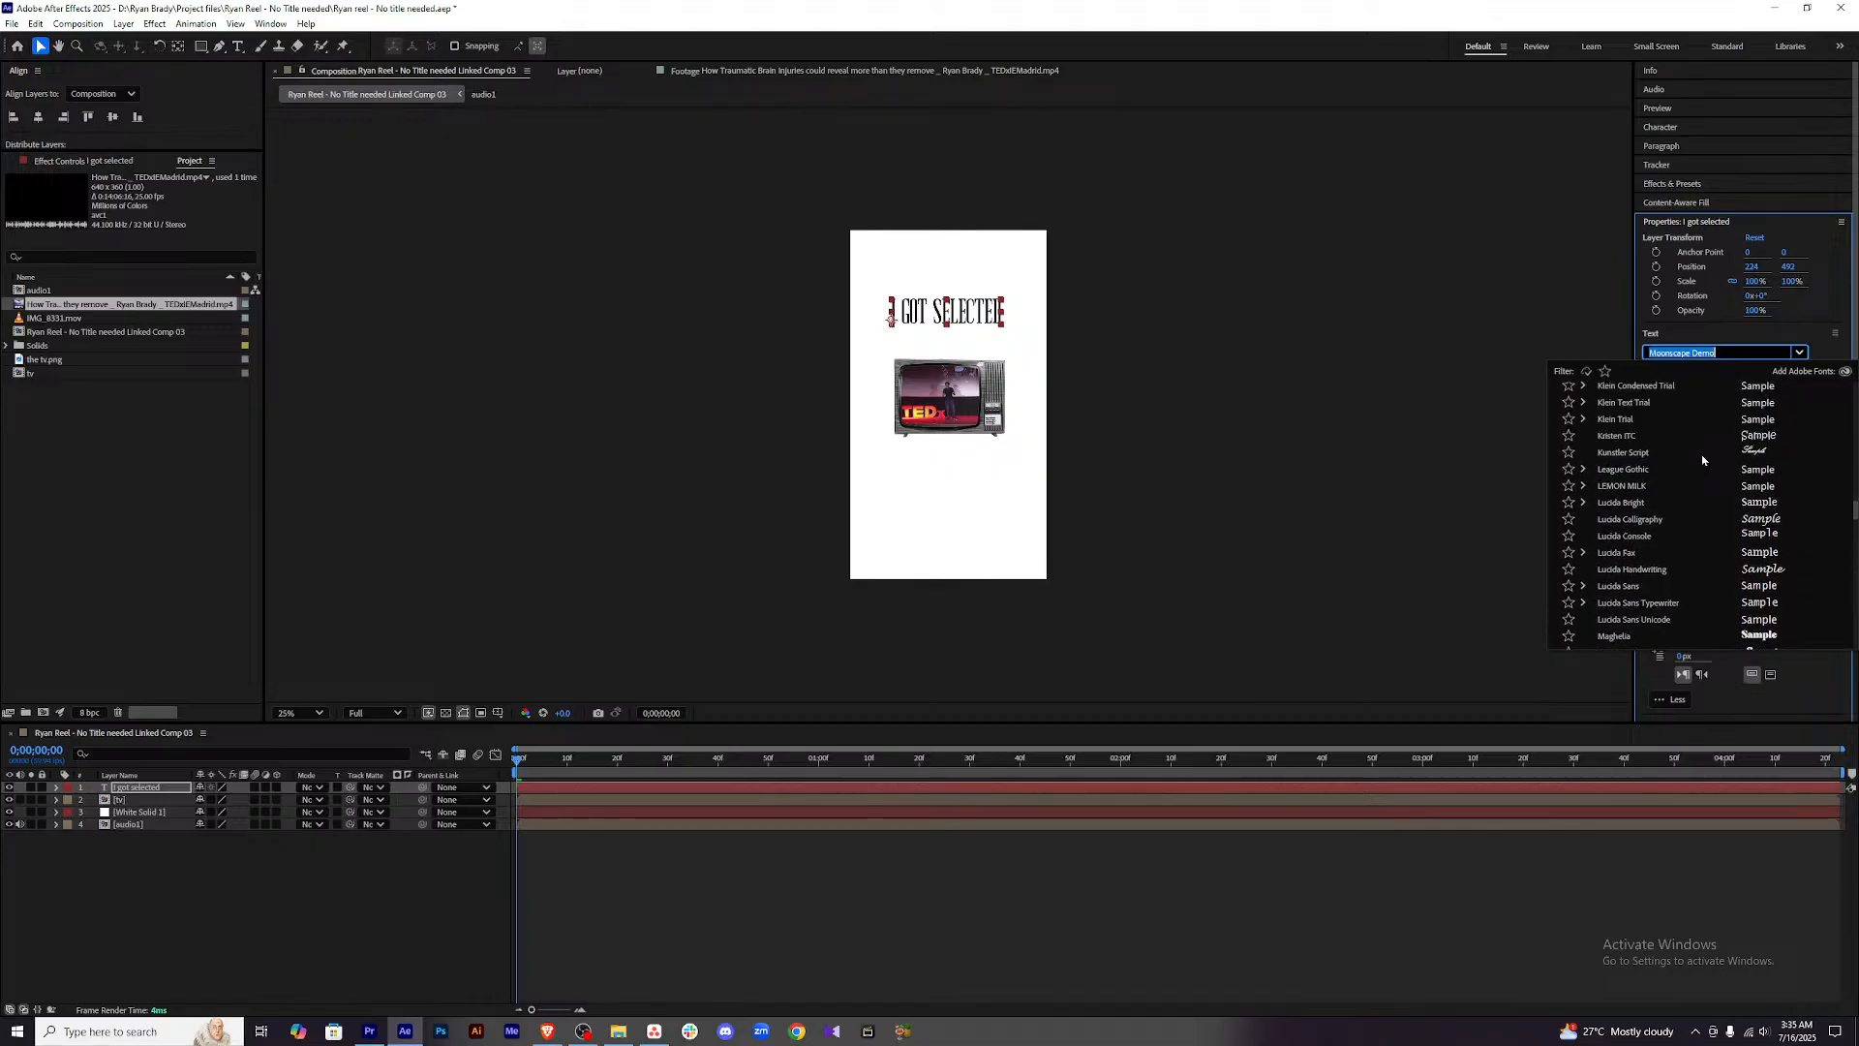
{"action": "scroll", "coordinate": [1702, 457], "scroll_direction": "up", "scroll_amount": 6}
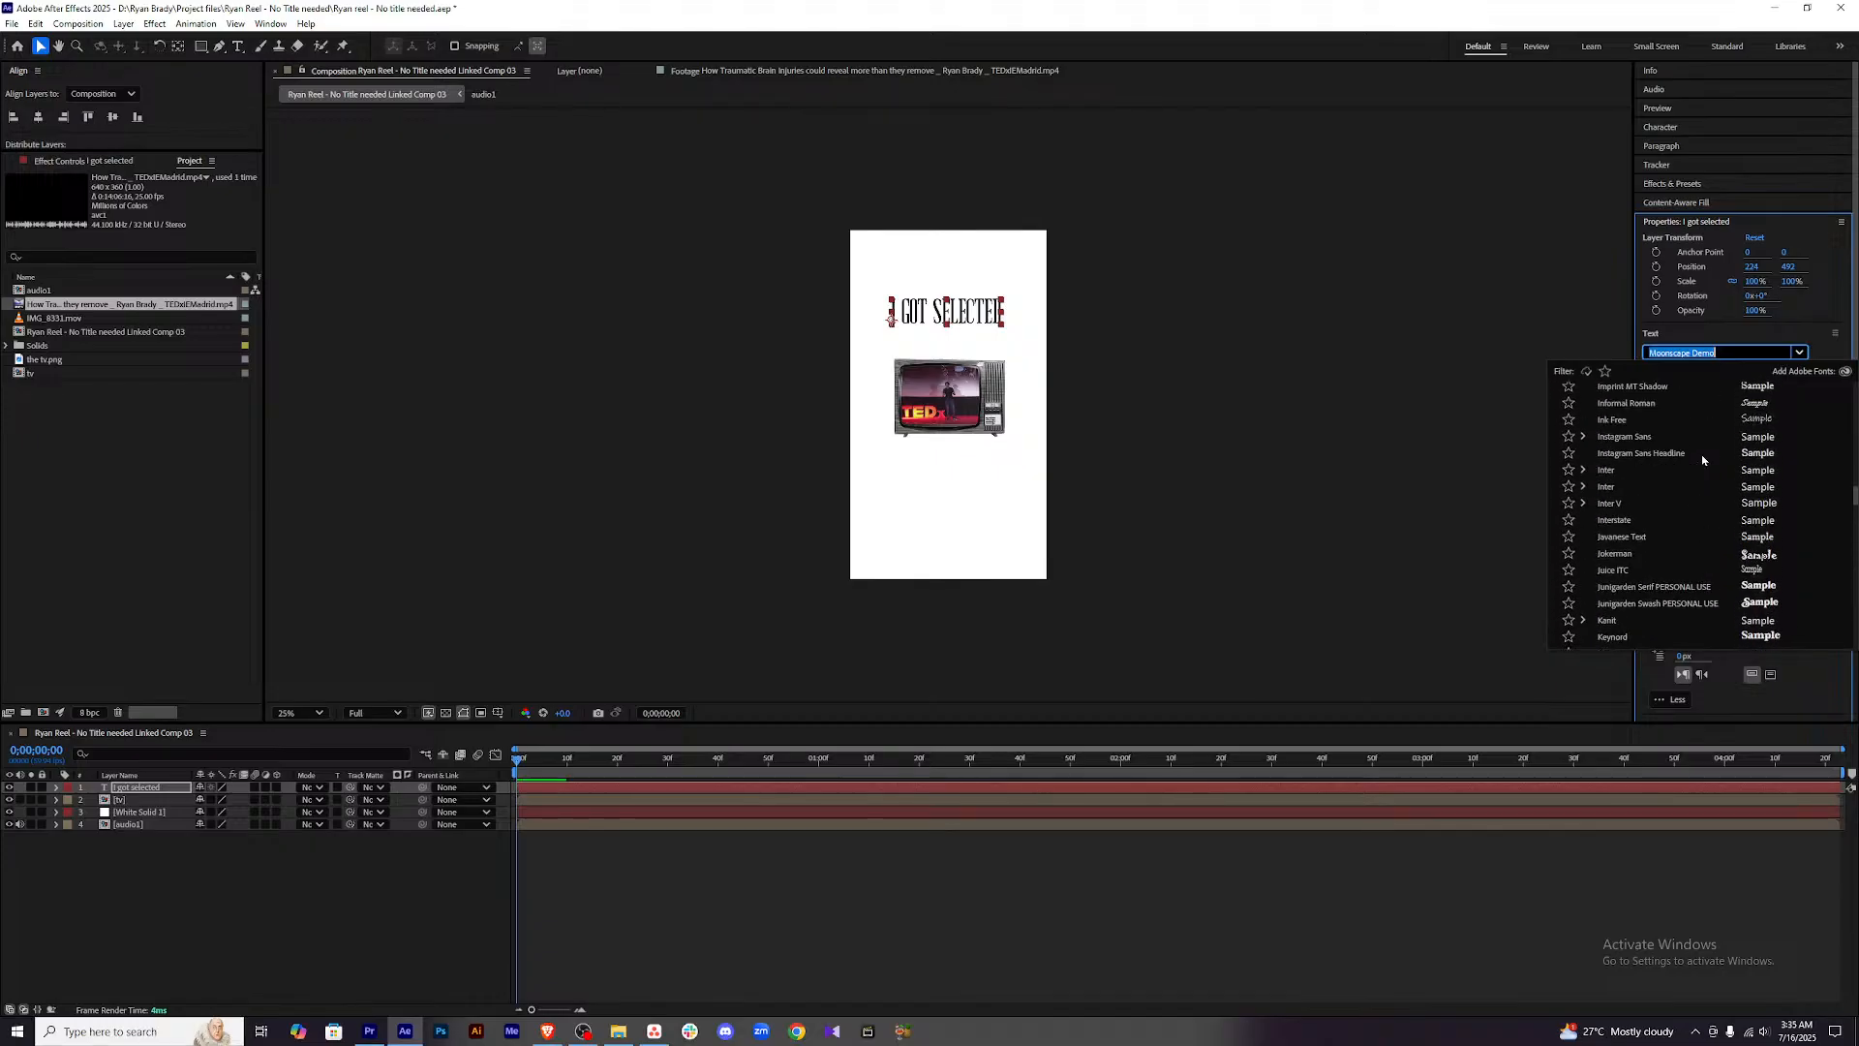
{"action": "scroll", "coordinate": [1700, 455], "scroll_direction": "up", "scroll_amount": 2}
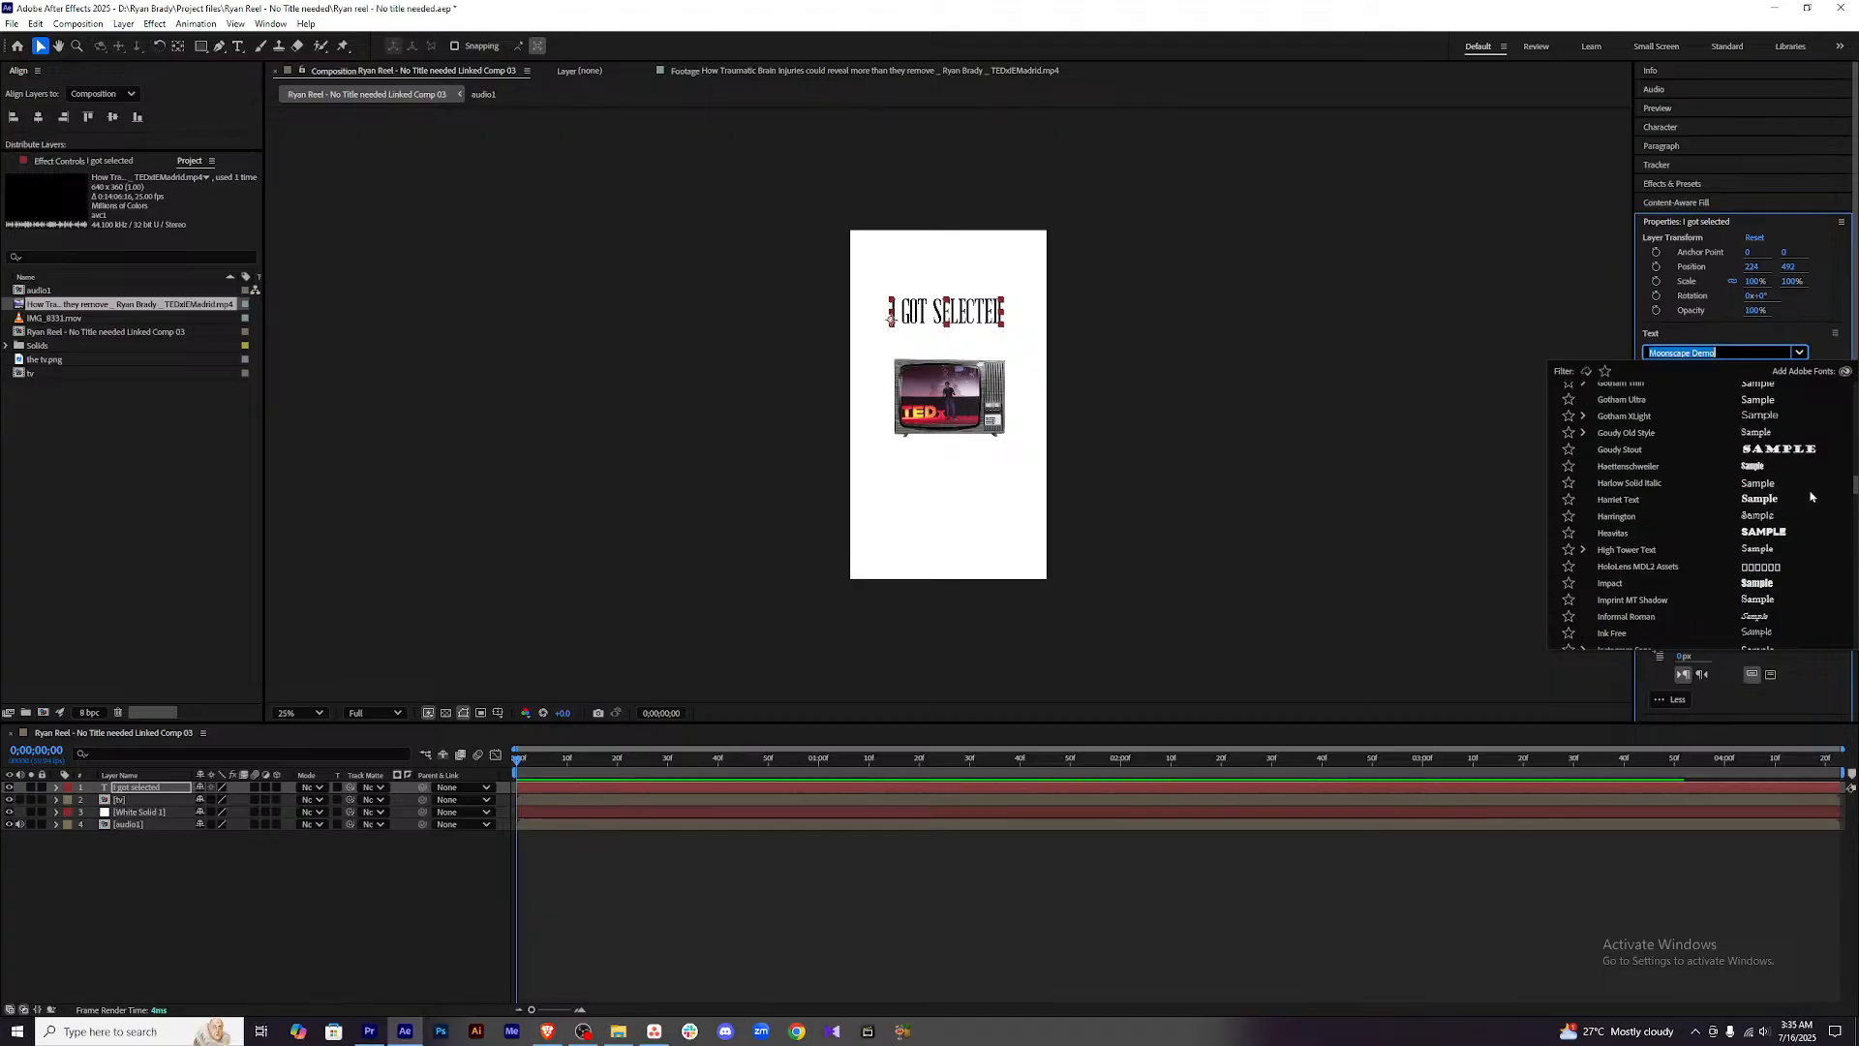
{"action": "left_click_drag", "start_coordinate": [1853, 491], "coordinate": [1852, 390]}
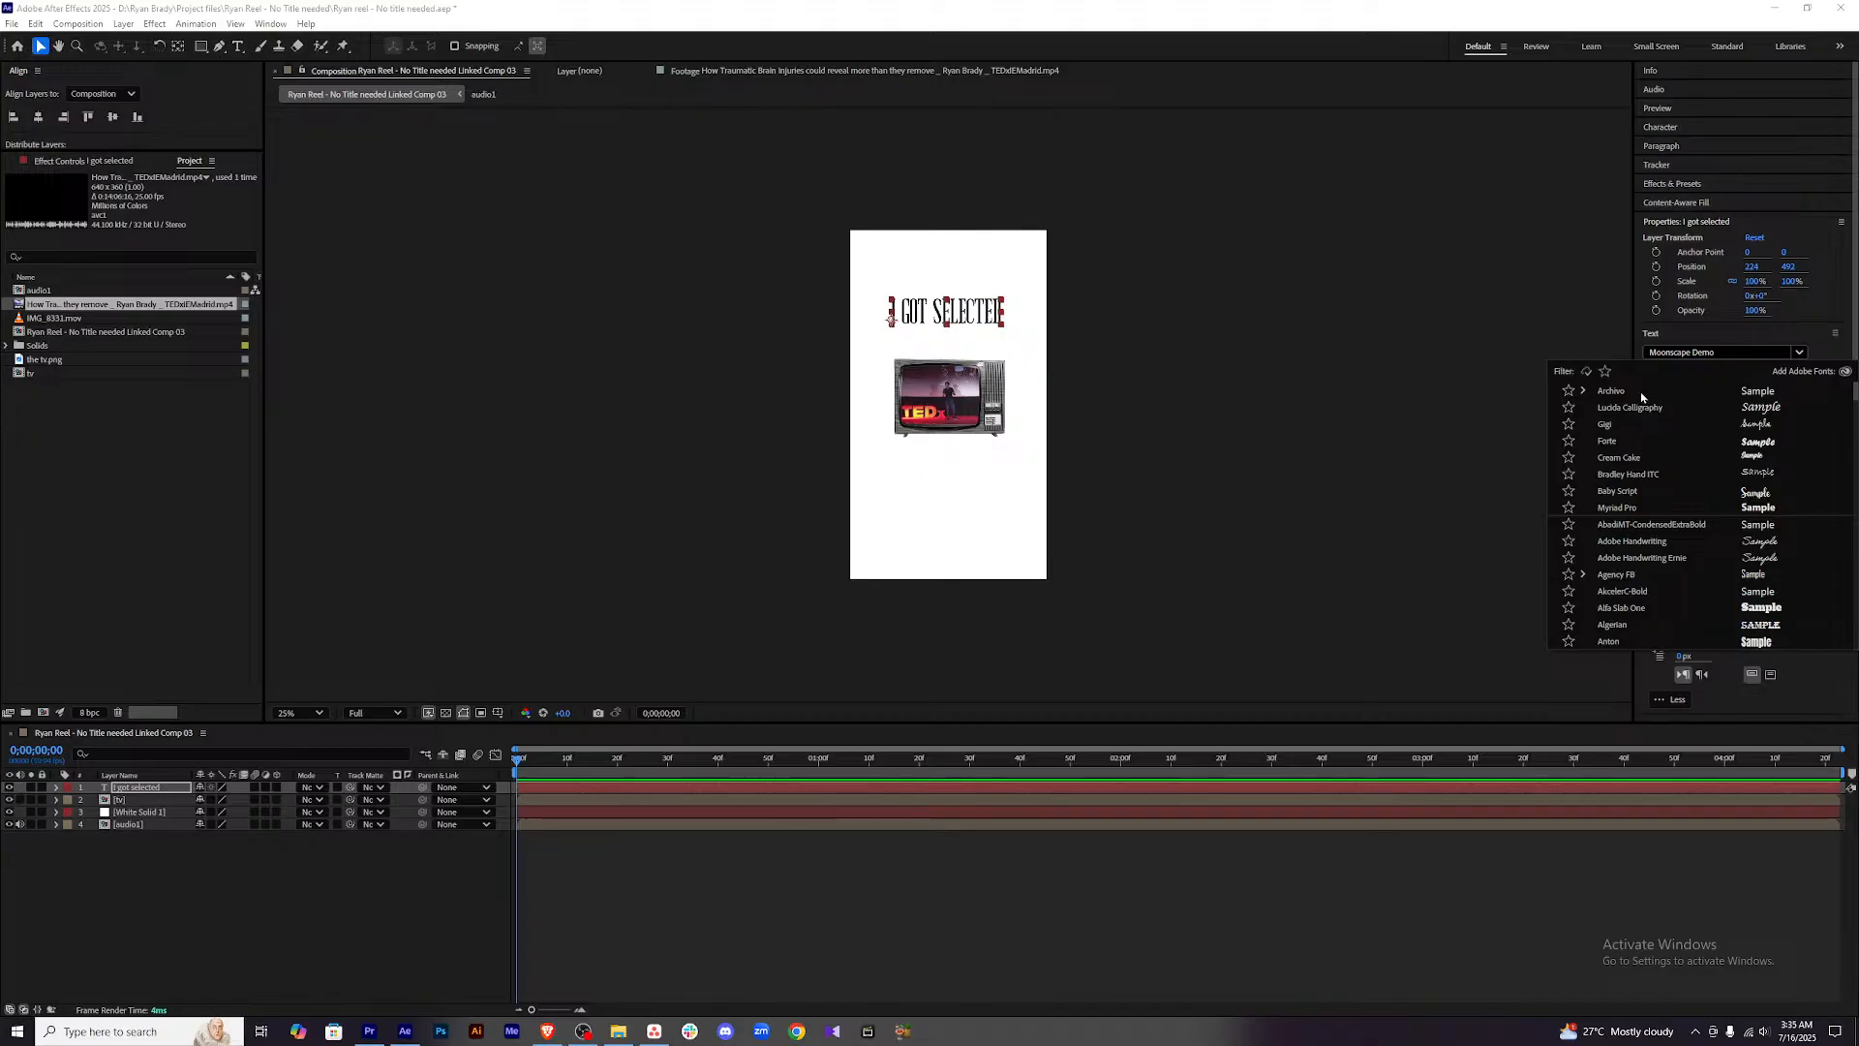
{"action": "left_click", "coordinate": [1611, 391]}
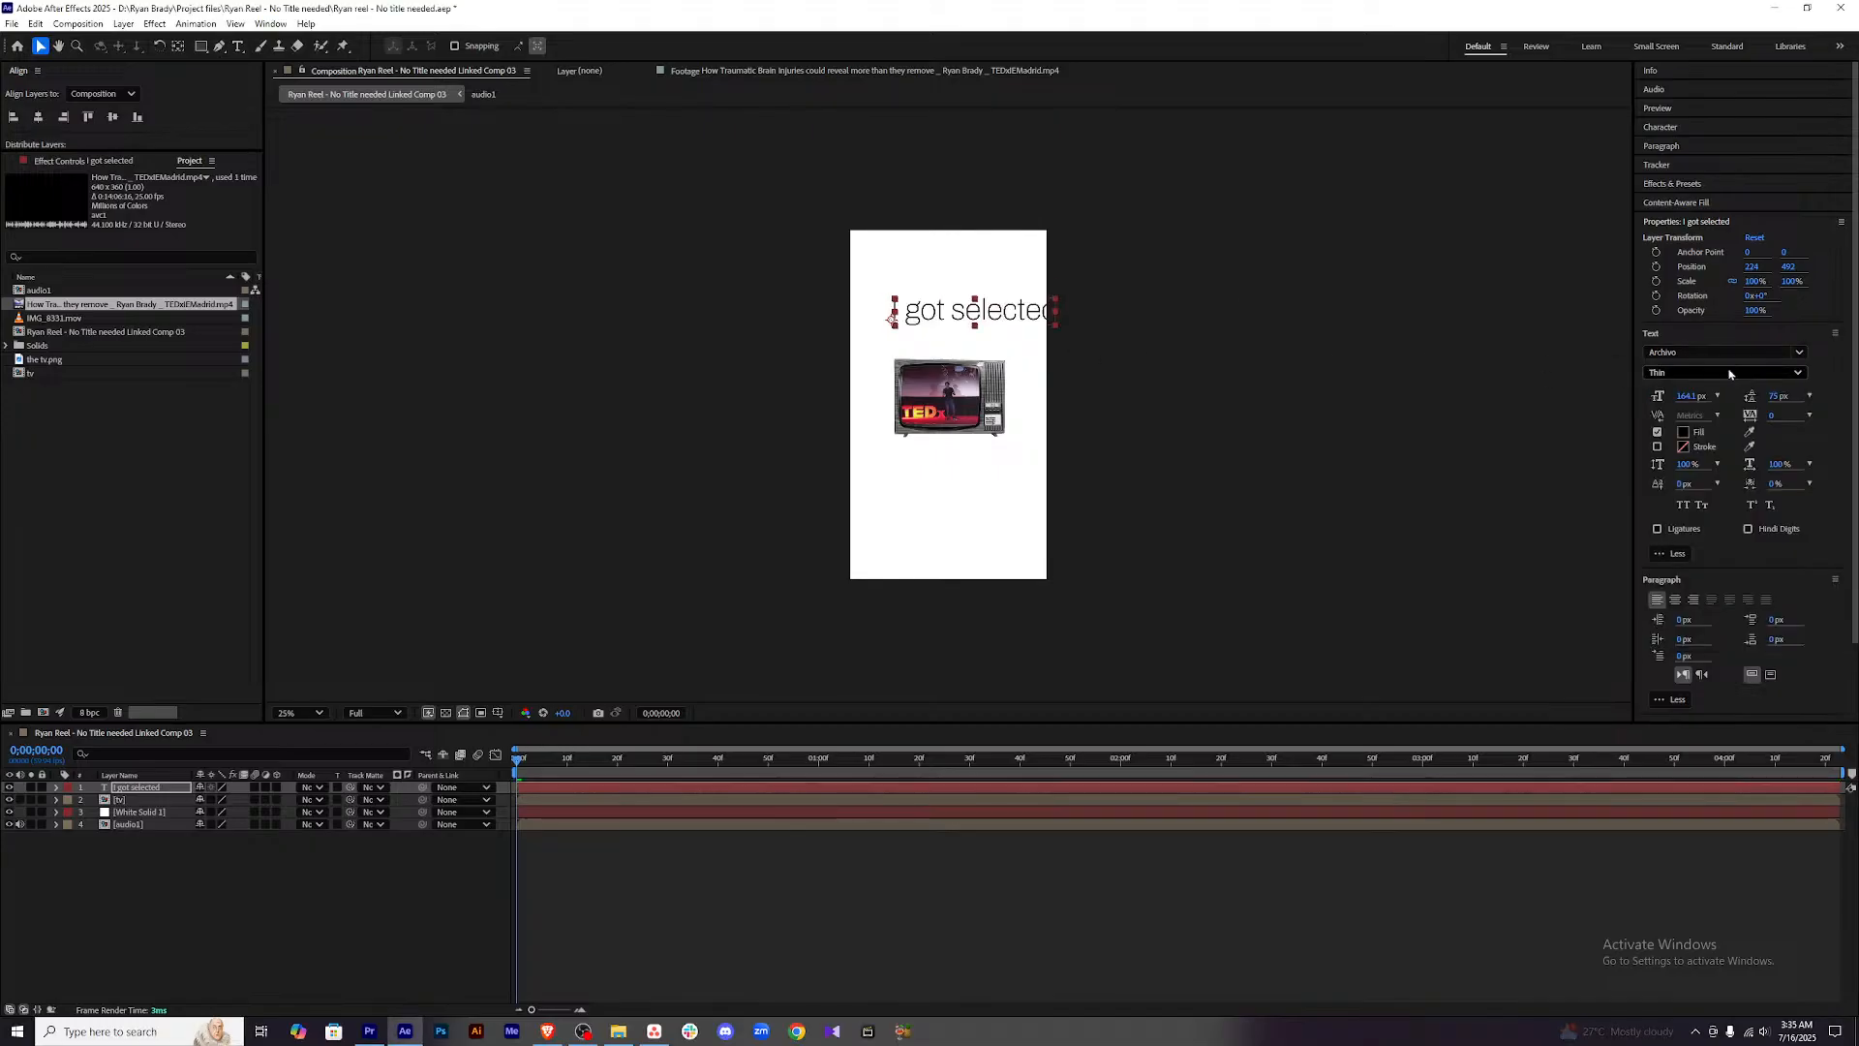
Set the "I got selected" text to the Medium font style and reduce its size to about 113 px.
{"action": "left_click", "coordinate": [1687, 374]}
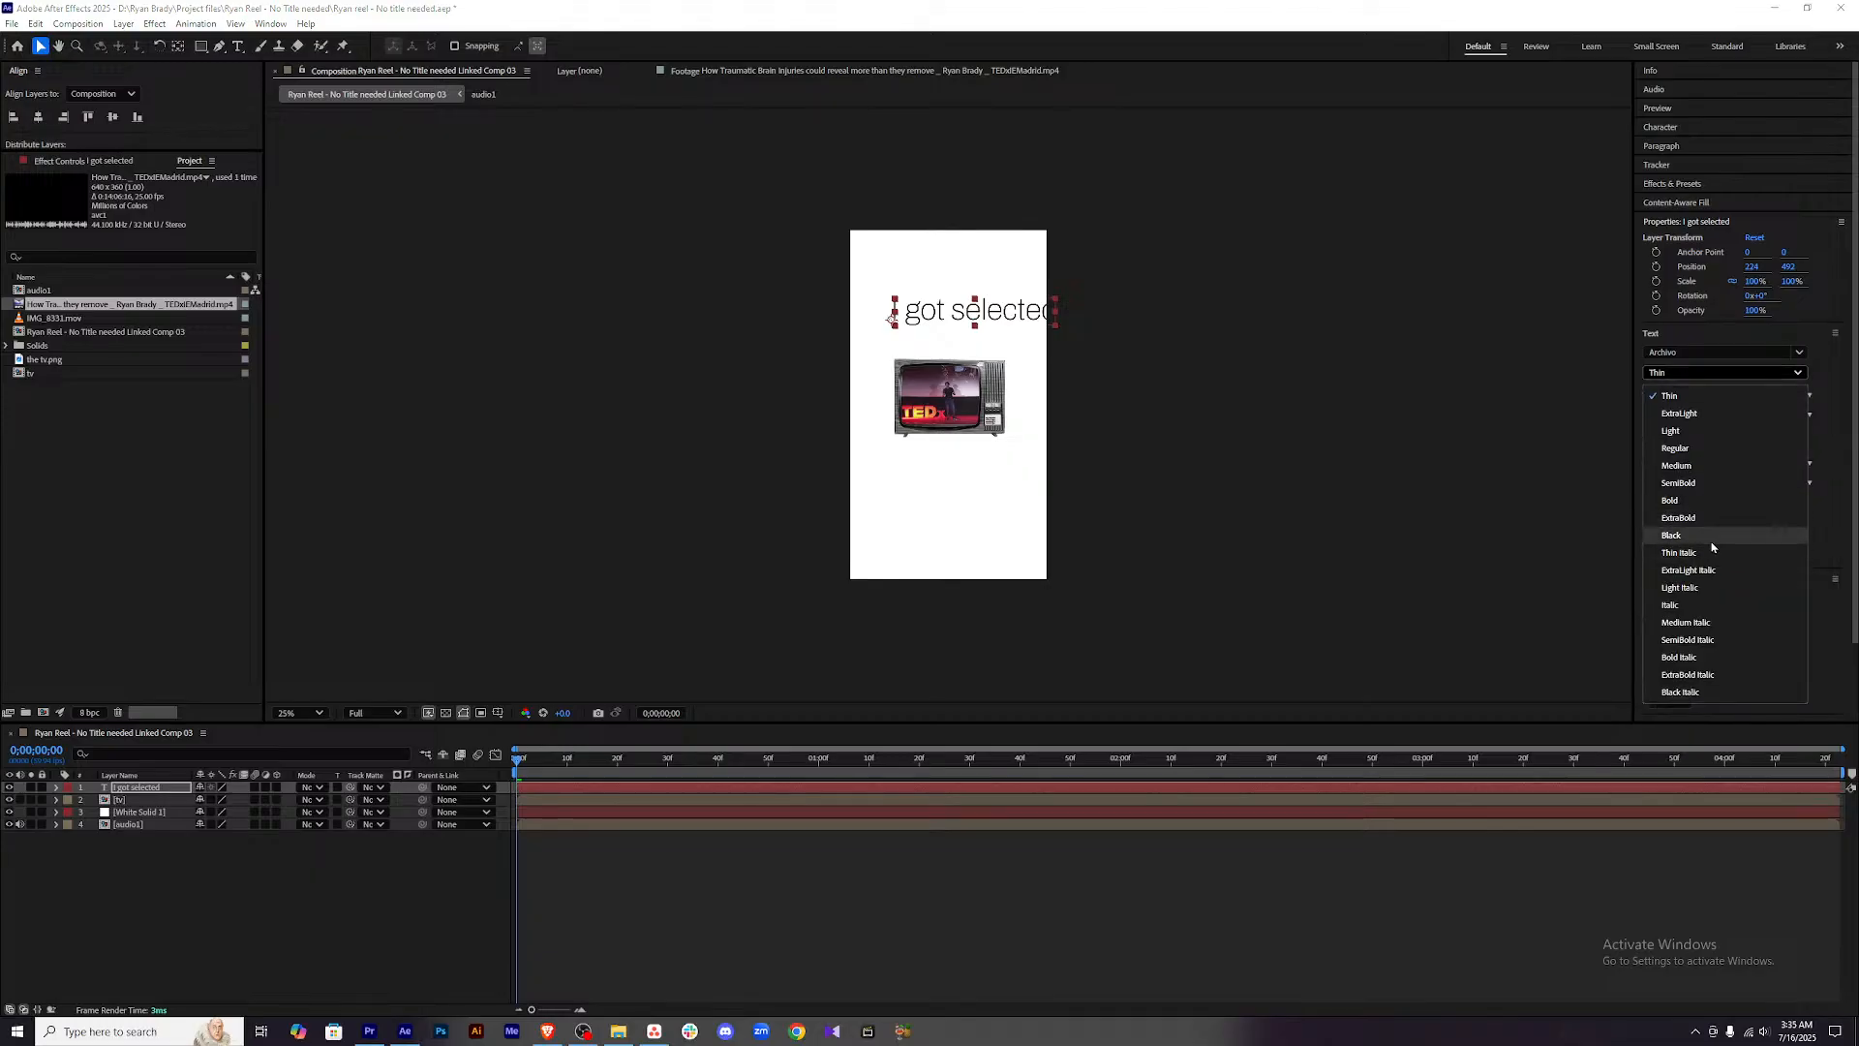
{"action": "left_click", "coordinate": [1710, 467]}
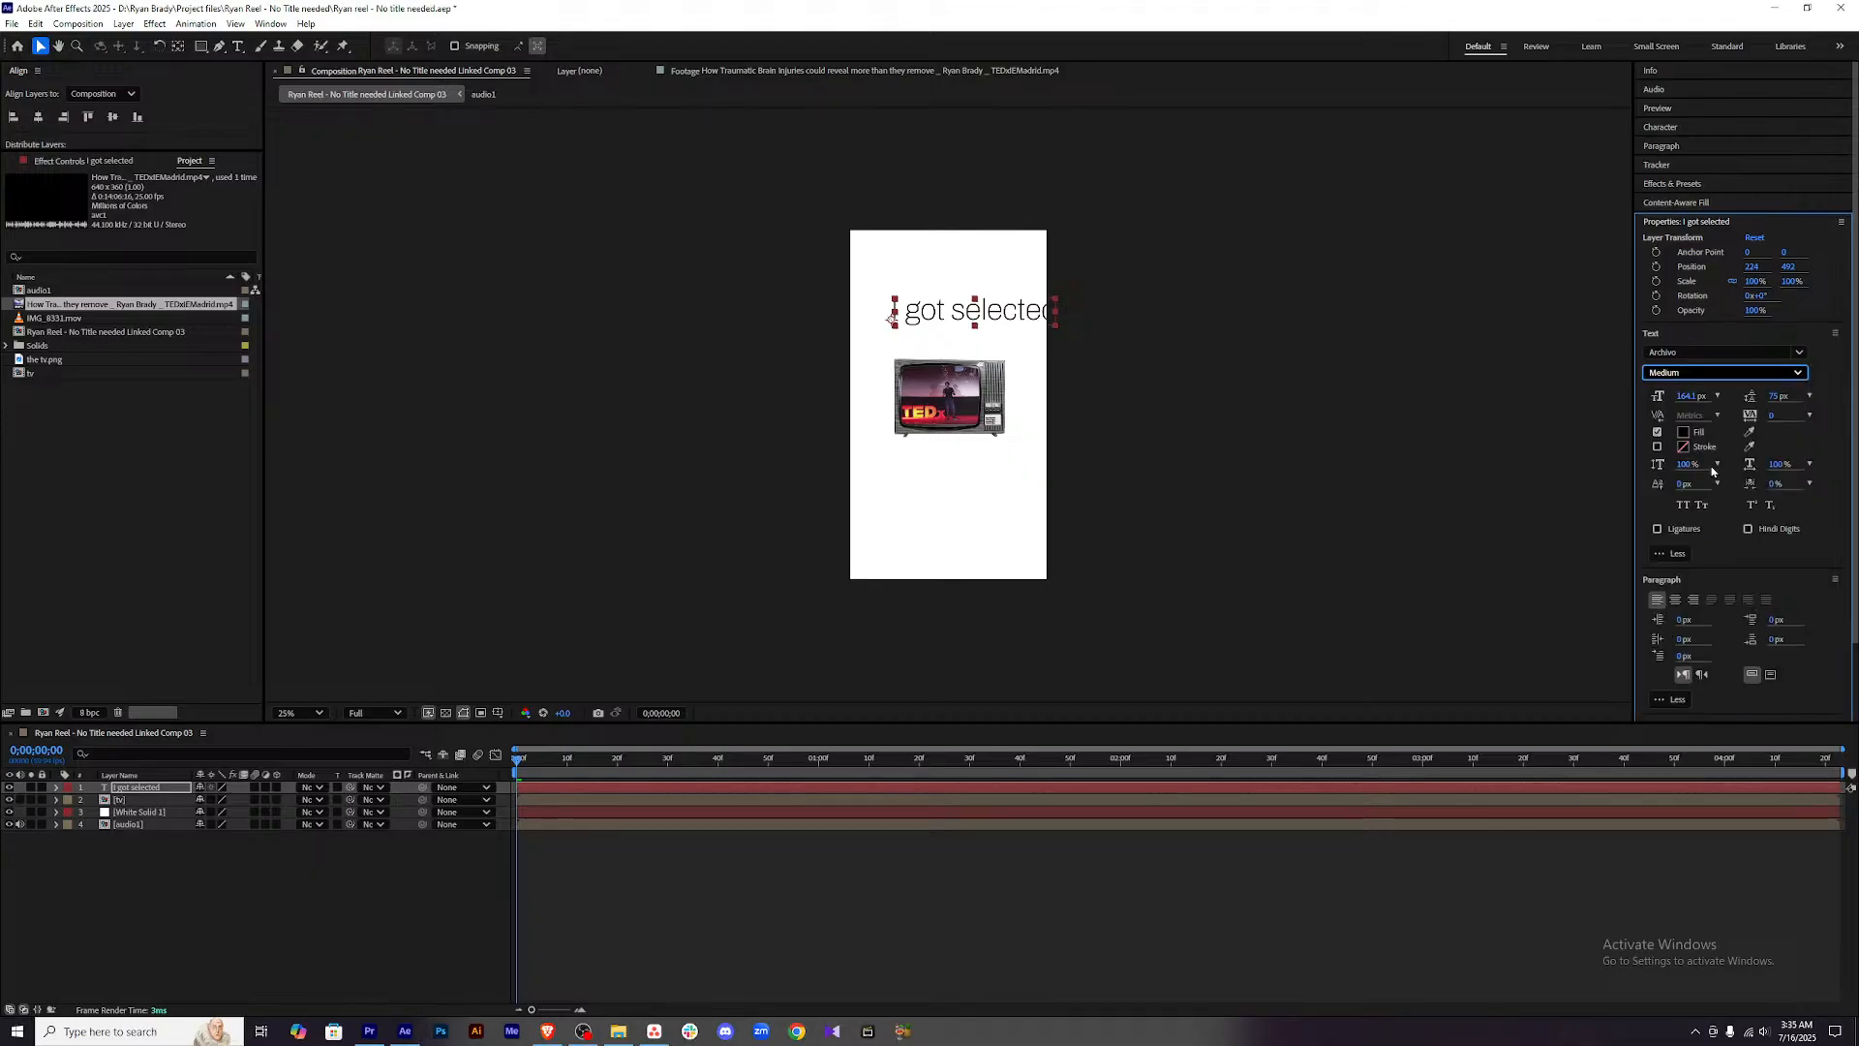
{"action": "left_click", "coordinate": [1670, 373]}
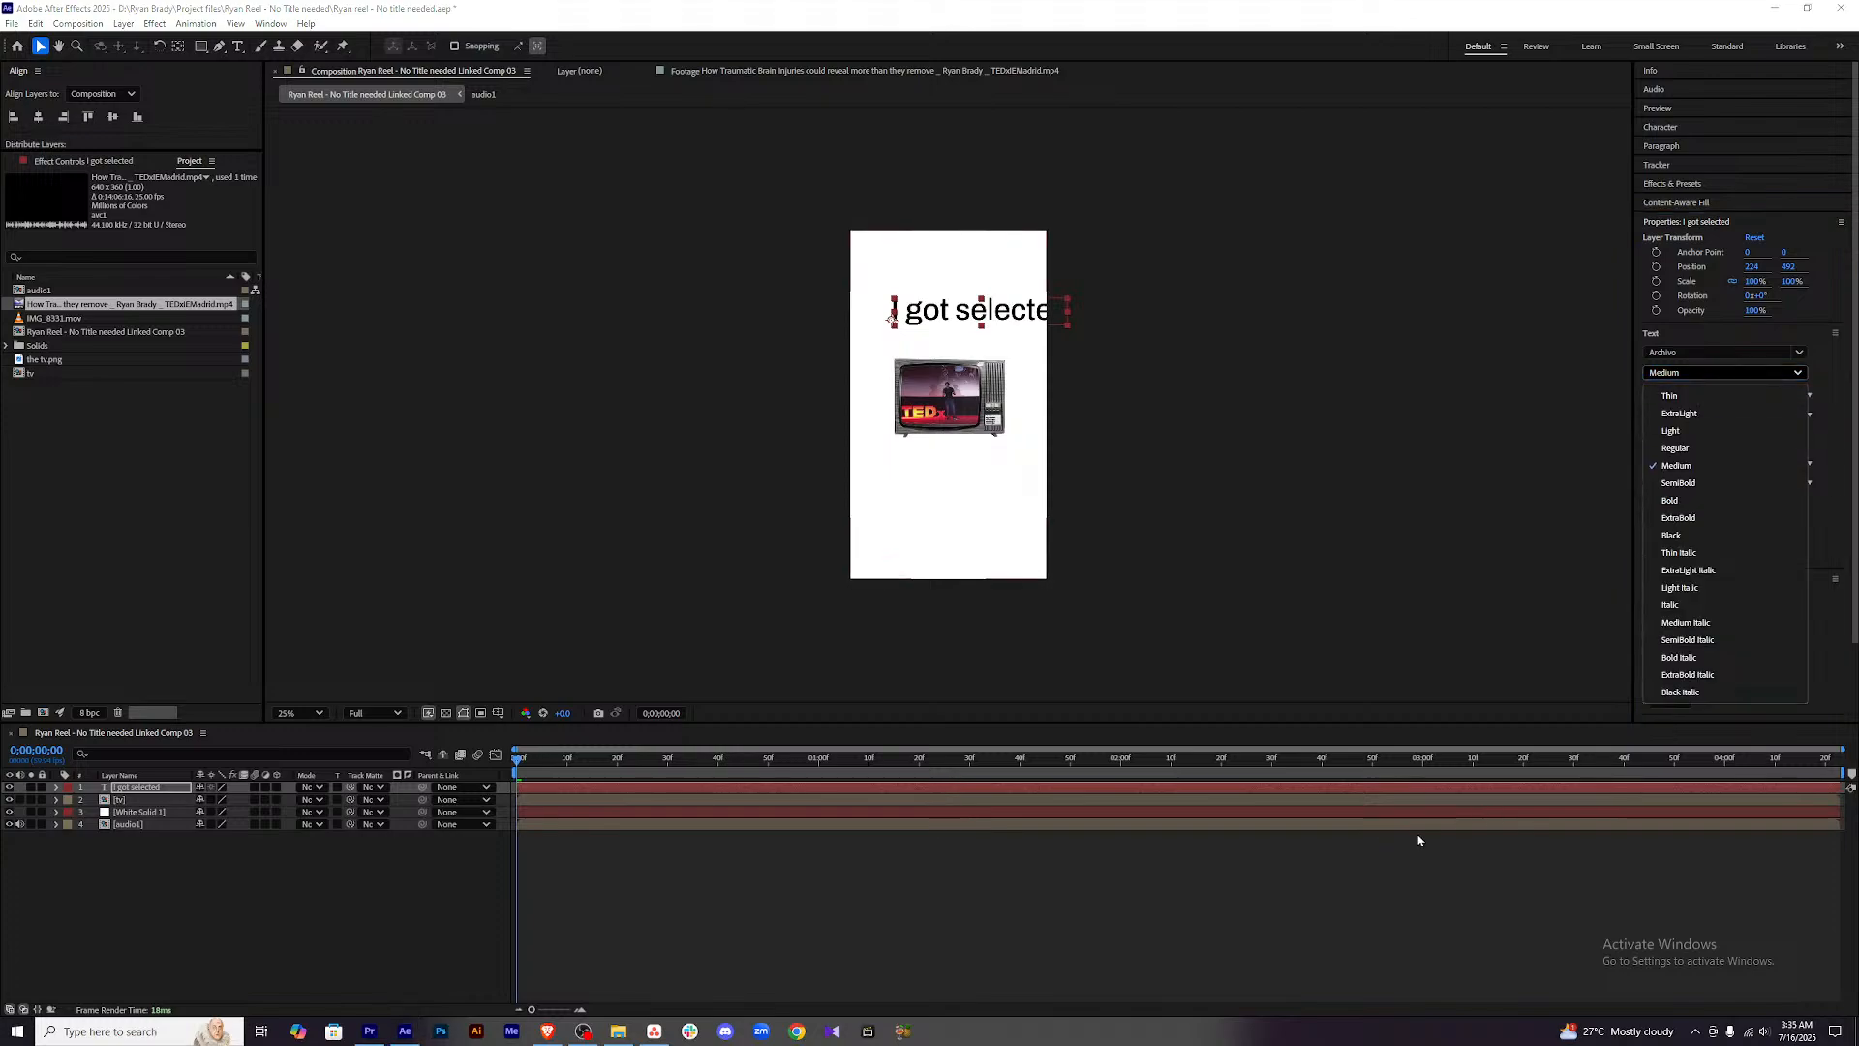
{"action": "left_click", "coordinate": [1398, 858]}
{"action": "left_click", "coordinate": [1398, 787]}
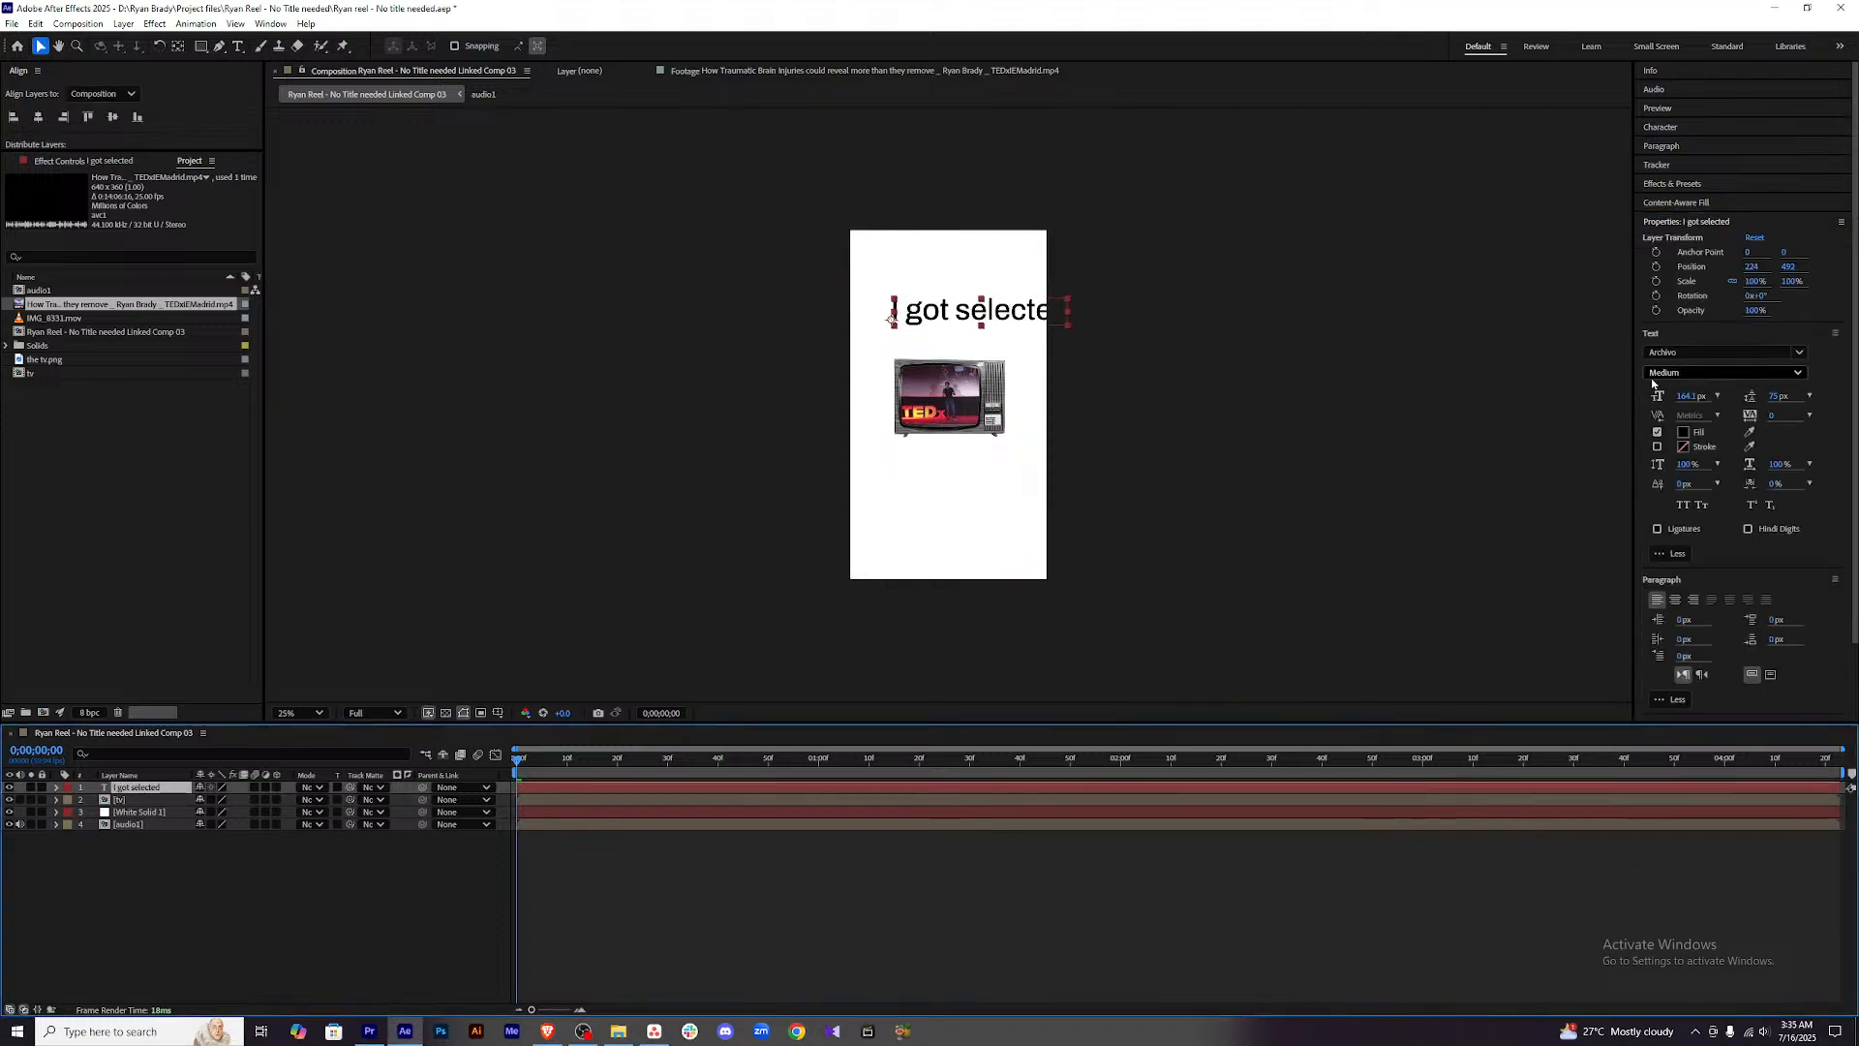
{"action": "left_click_drag", "start_coordinate": [1667, 397], "coordinate": [1652, 405]}
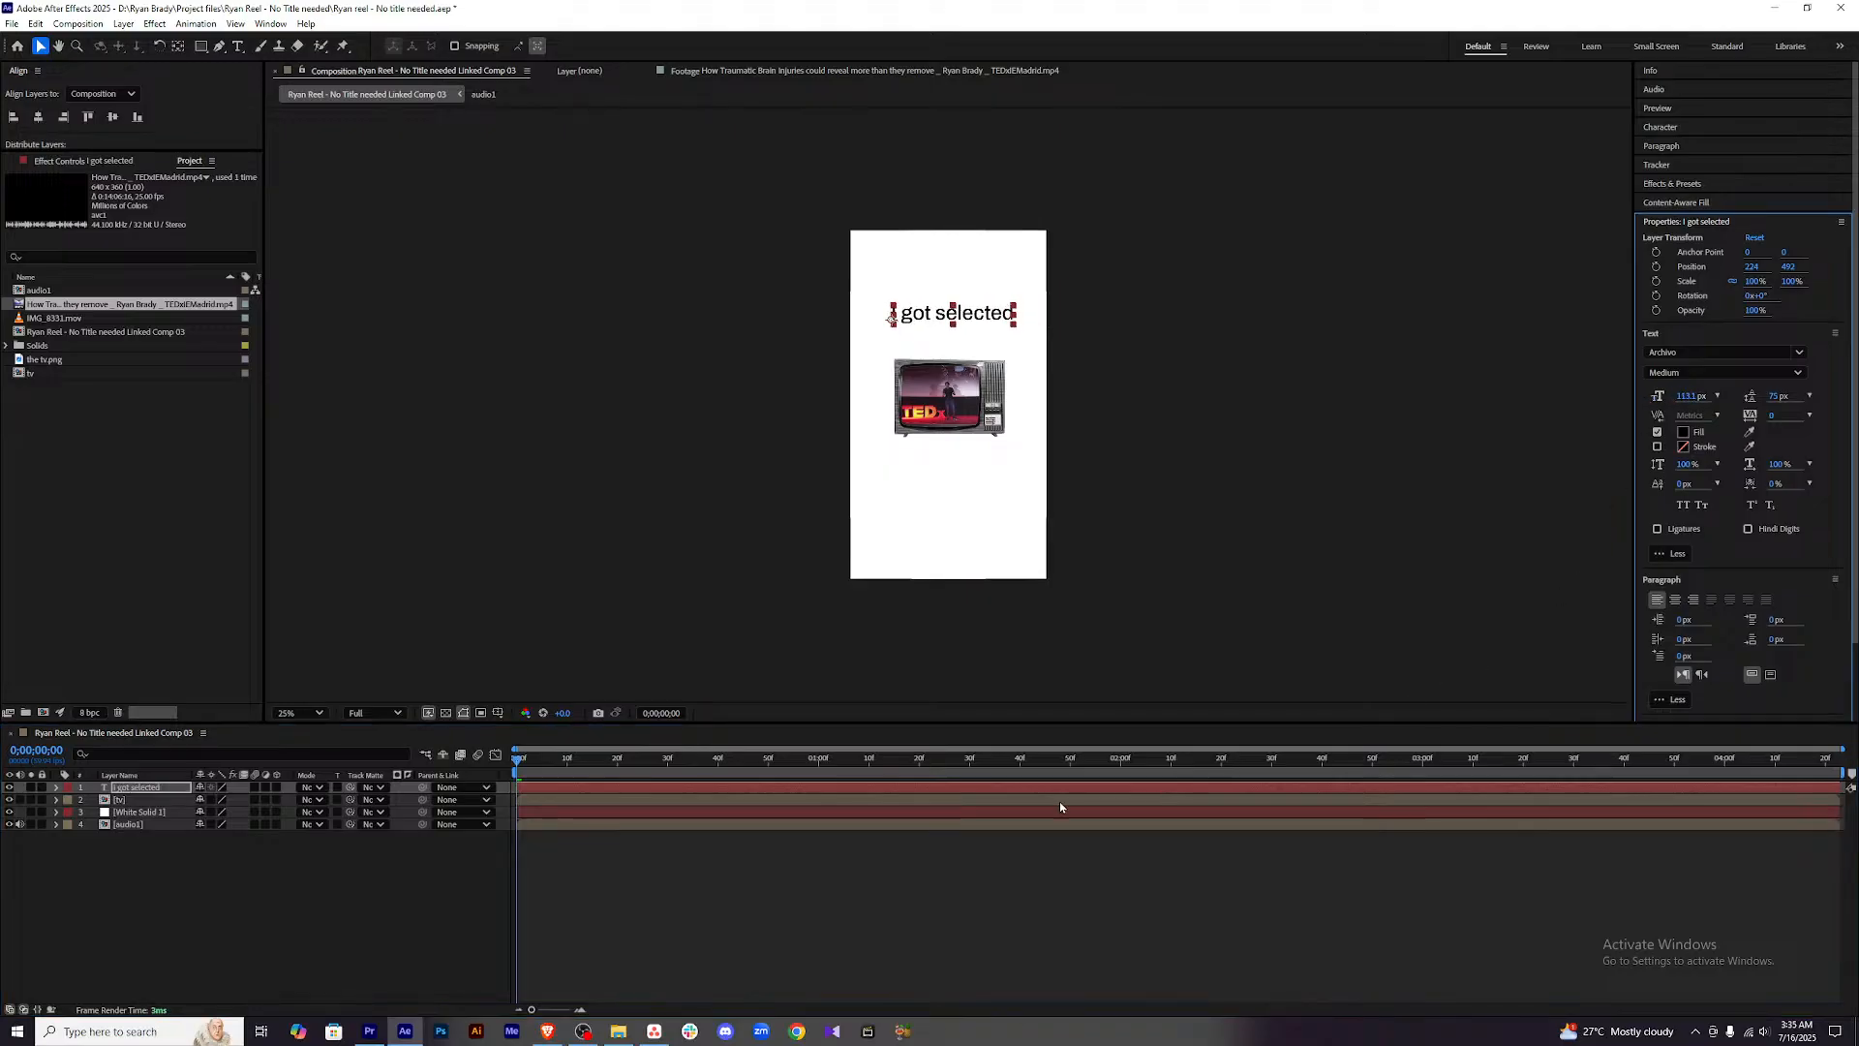
Set only the word "selected" to the Bold Italic style of Archivo, after trying Light Italic.
{"action": "double_click", "coordinate": [939, 320]}
{"action": "left_click_drag", "start_coordinate": [934, 314], "coordinate": [1049, 307]}
{"action": "left_click", "coordinate": [1740, 353]}
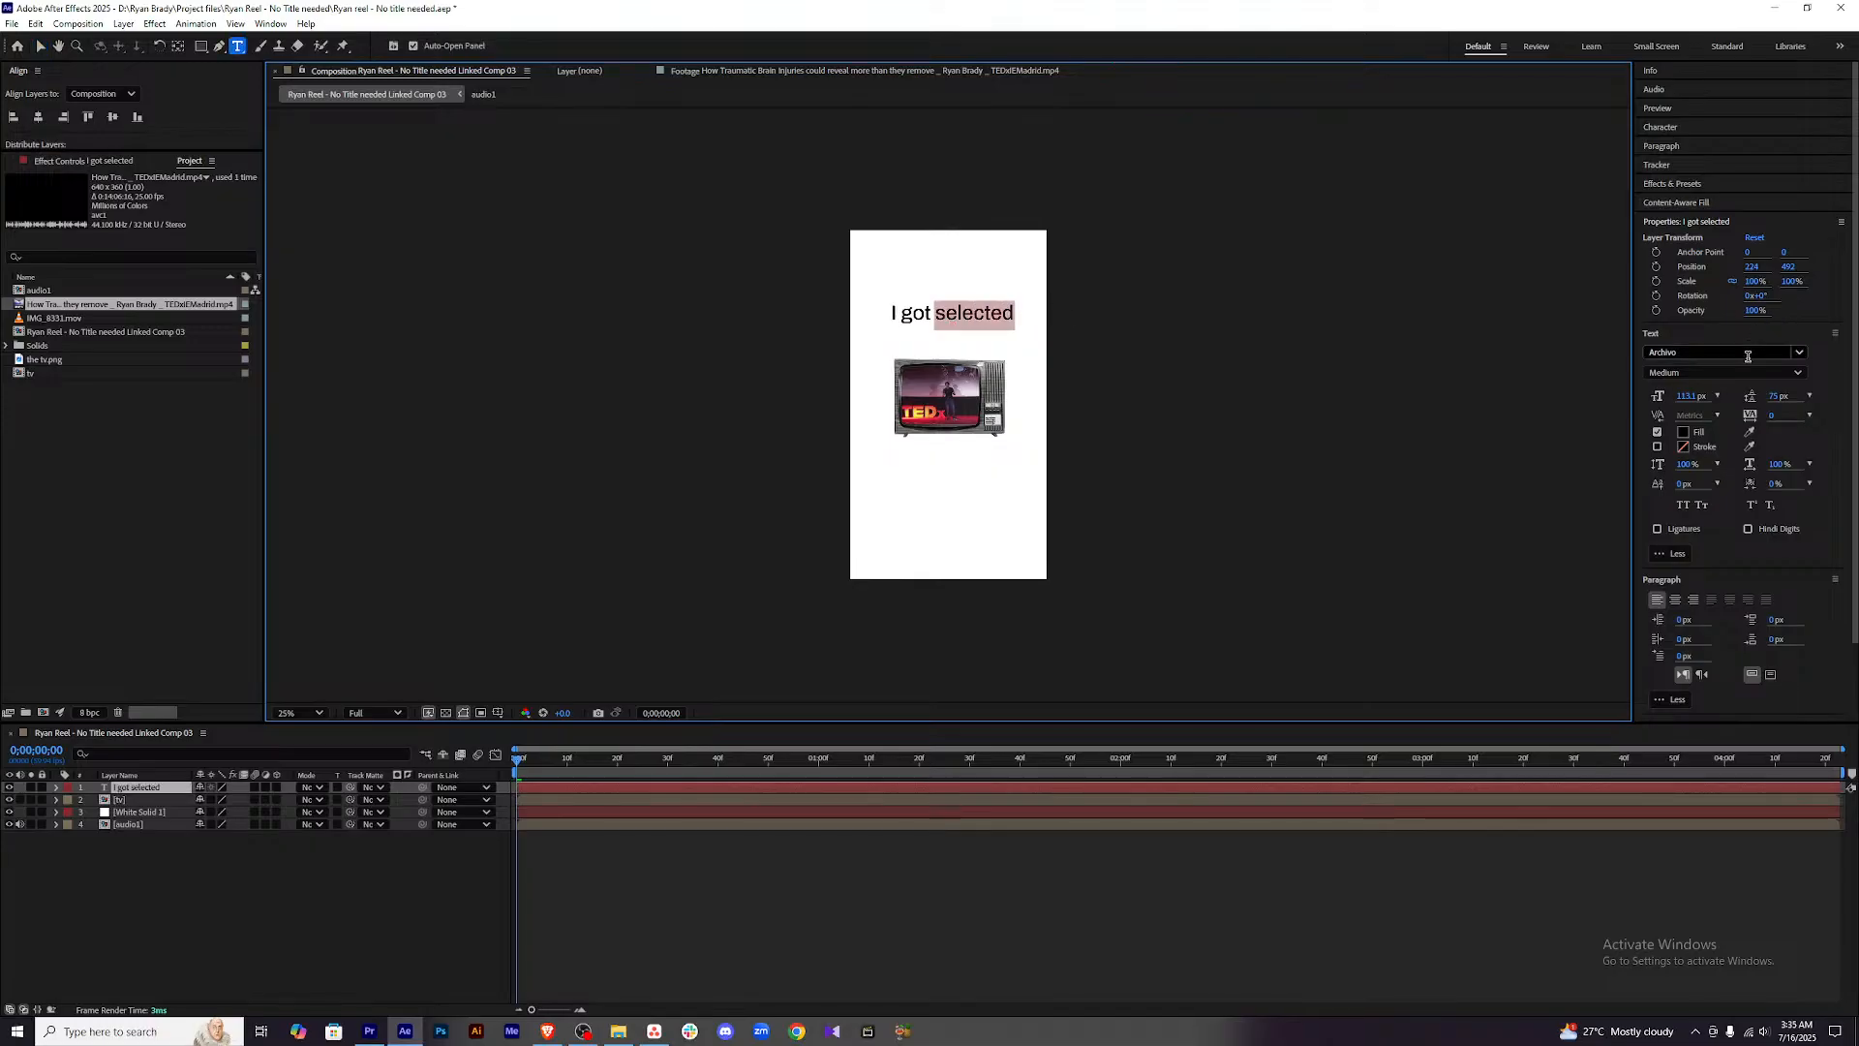
{"action": "scroll", "coordinate": [1703, 560], "scroll_direction": "up", "scroll_amount": 3}
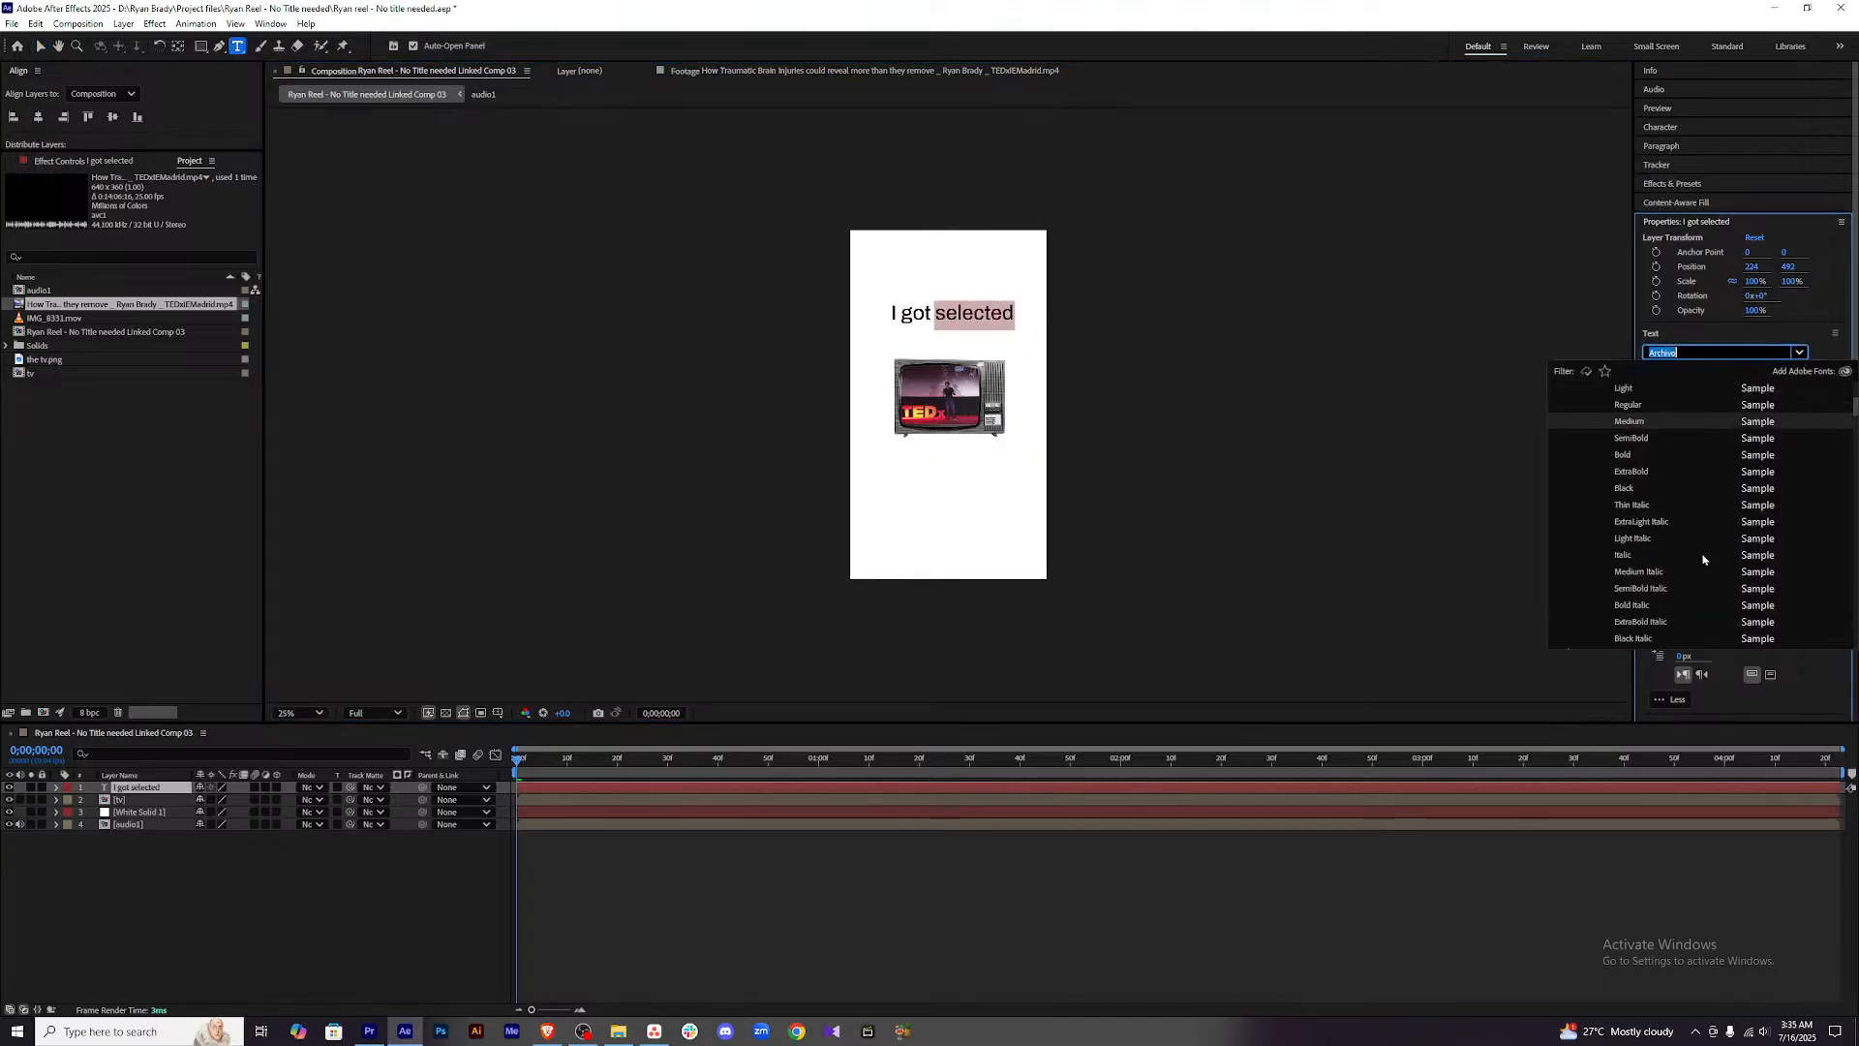
{"action": "scroll", "coordinate": [1703, 559], "scroll_direction": "down", "scroll_amount": 1}
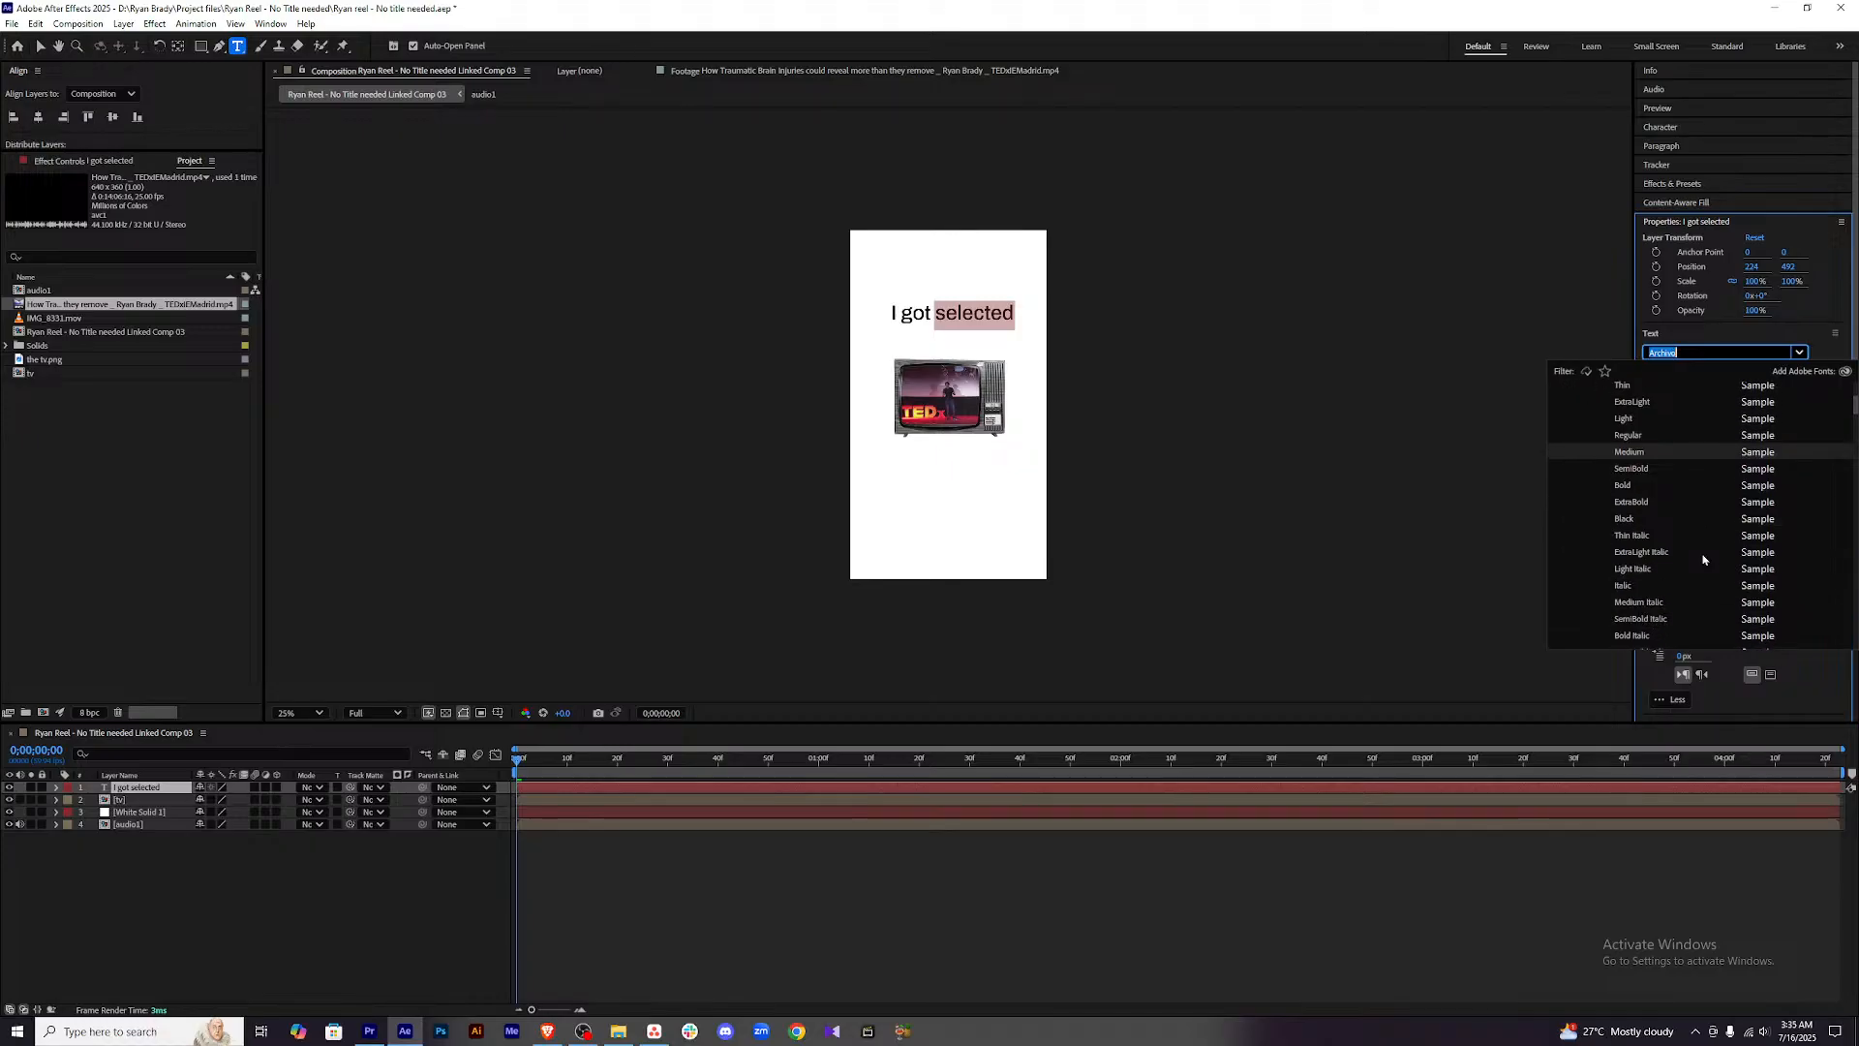
{"action": "left_click", "coordinate": [1665, 569]}
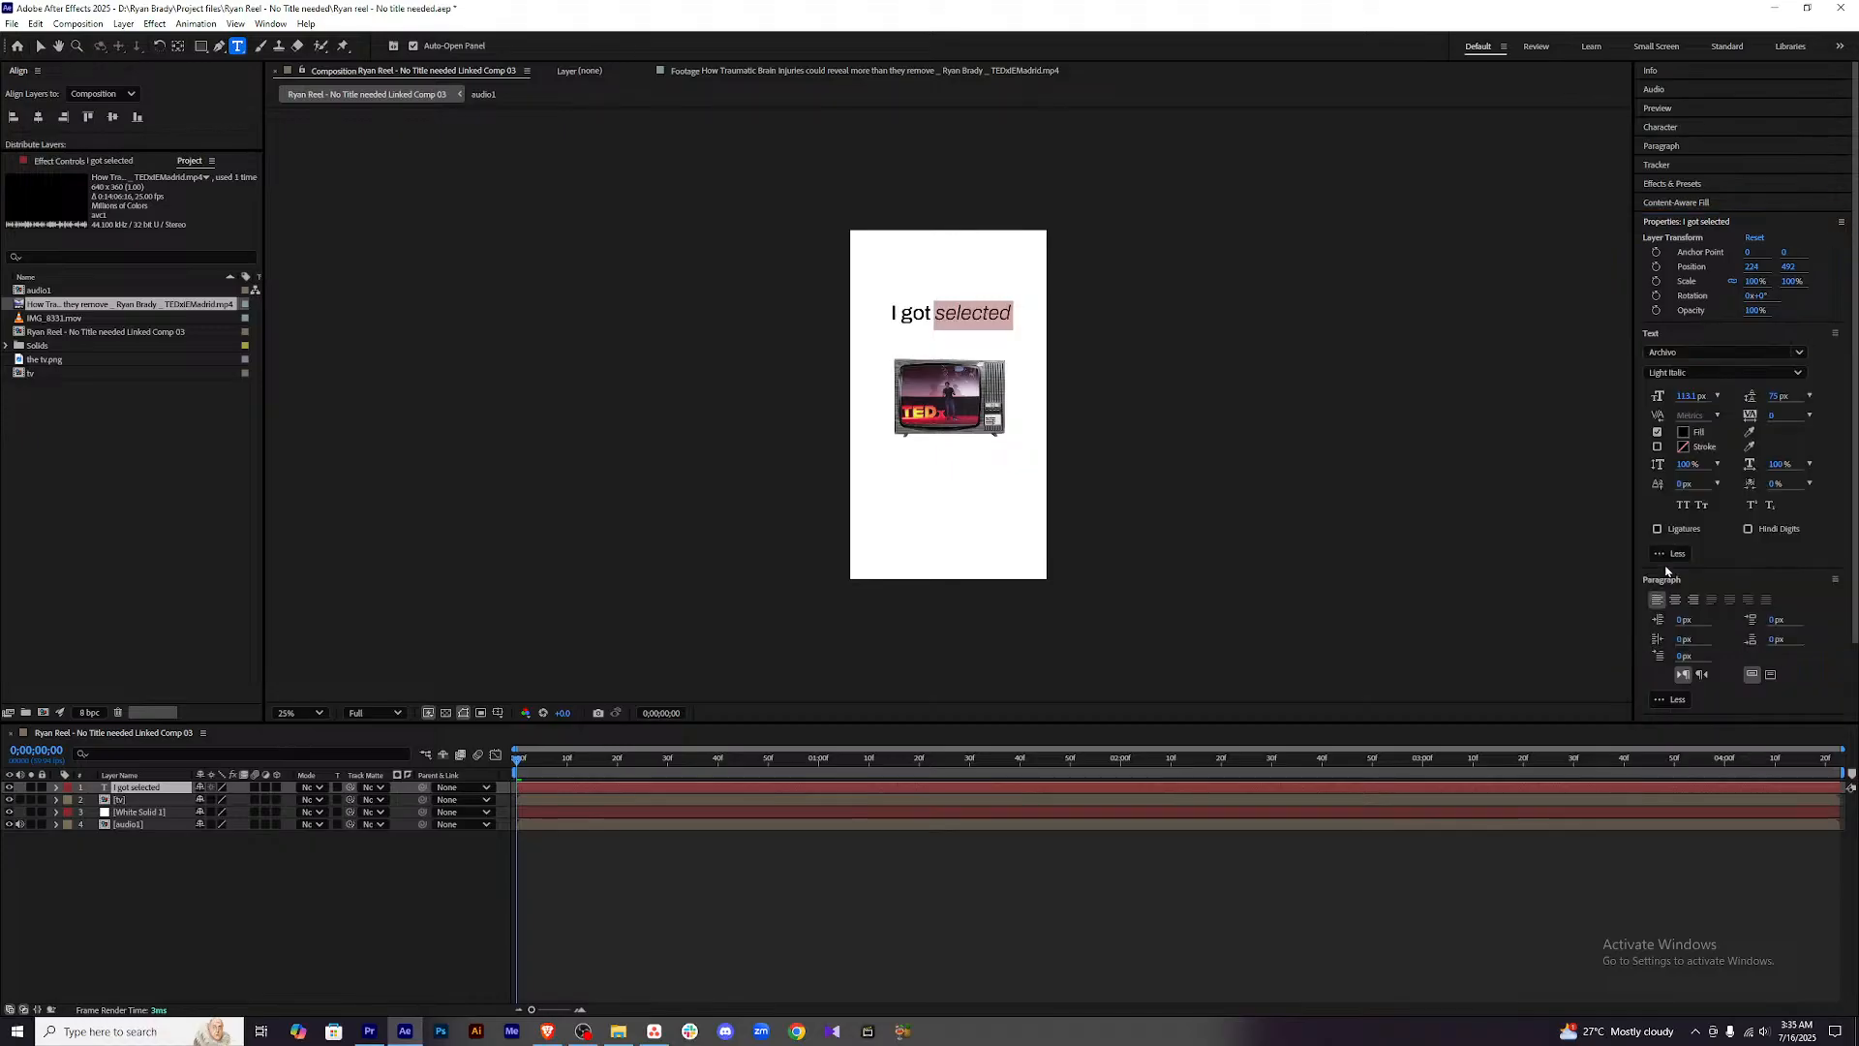
{"action": "left_click", "coordinate": [1708, 373]}
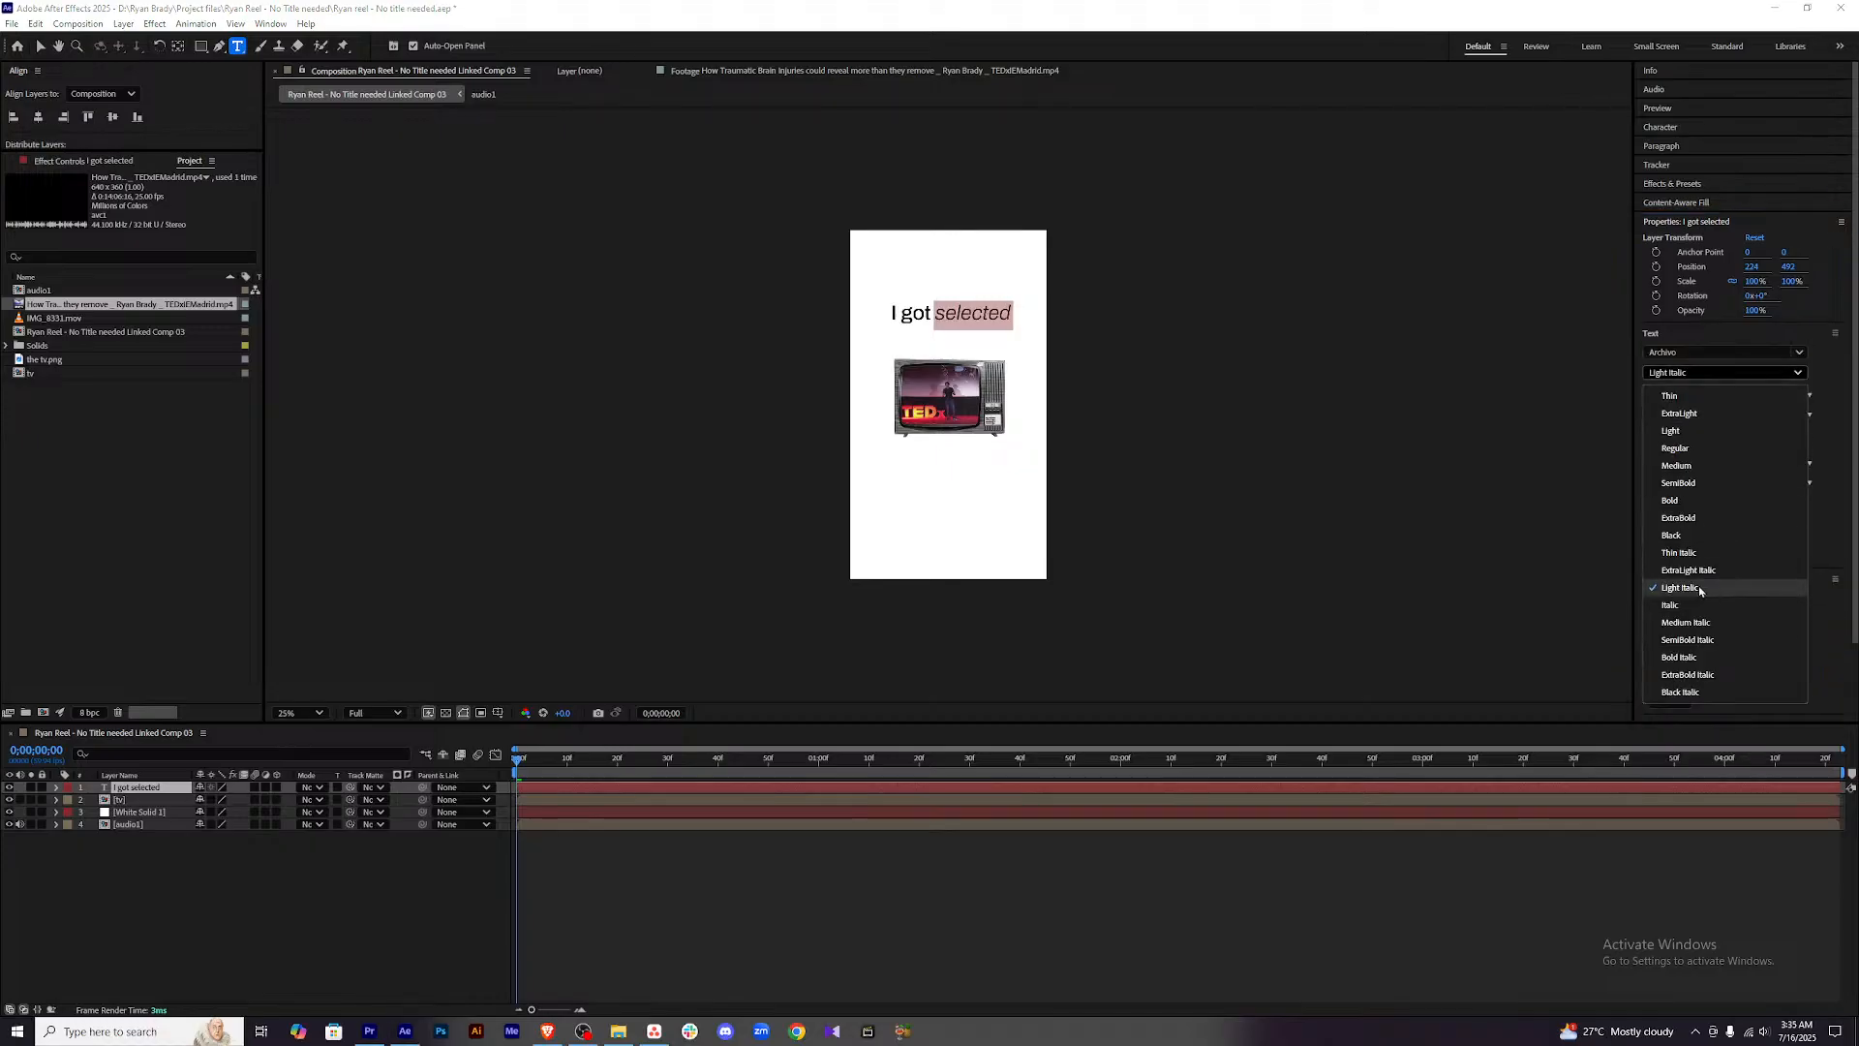
{"action": "left_click", "coordinate": [1686, 657]}
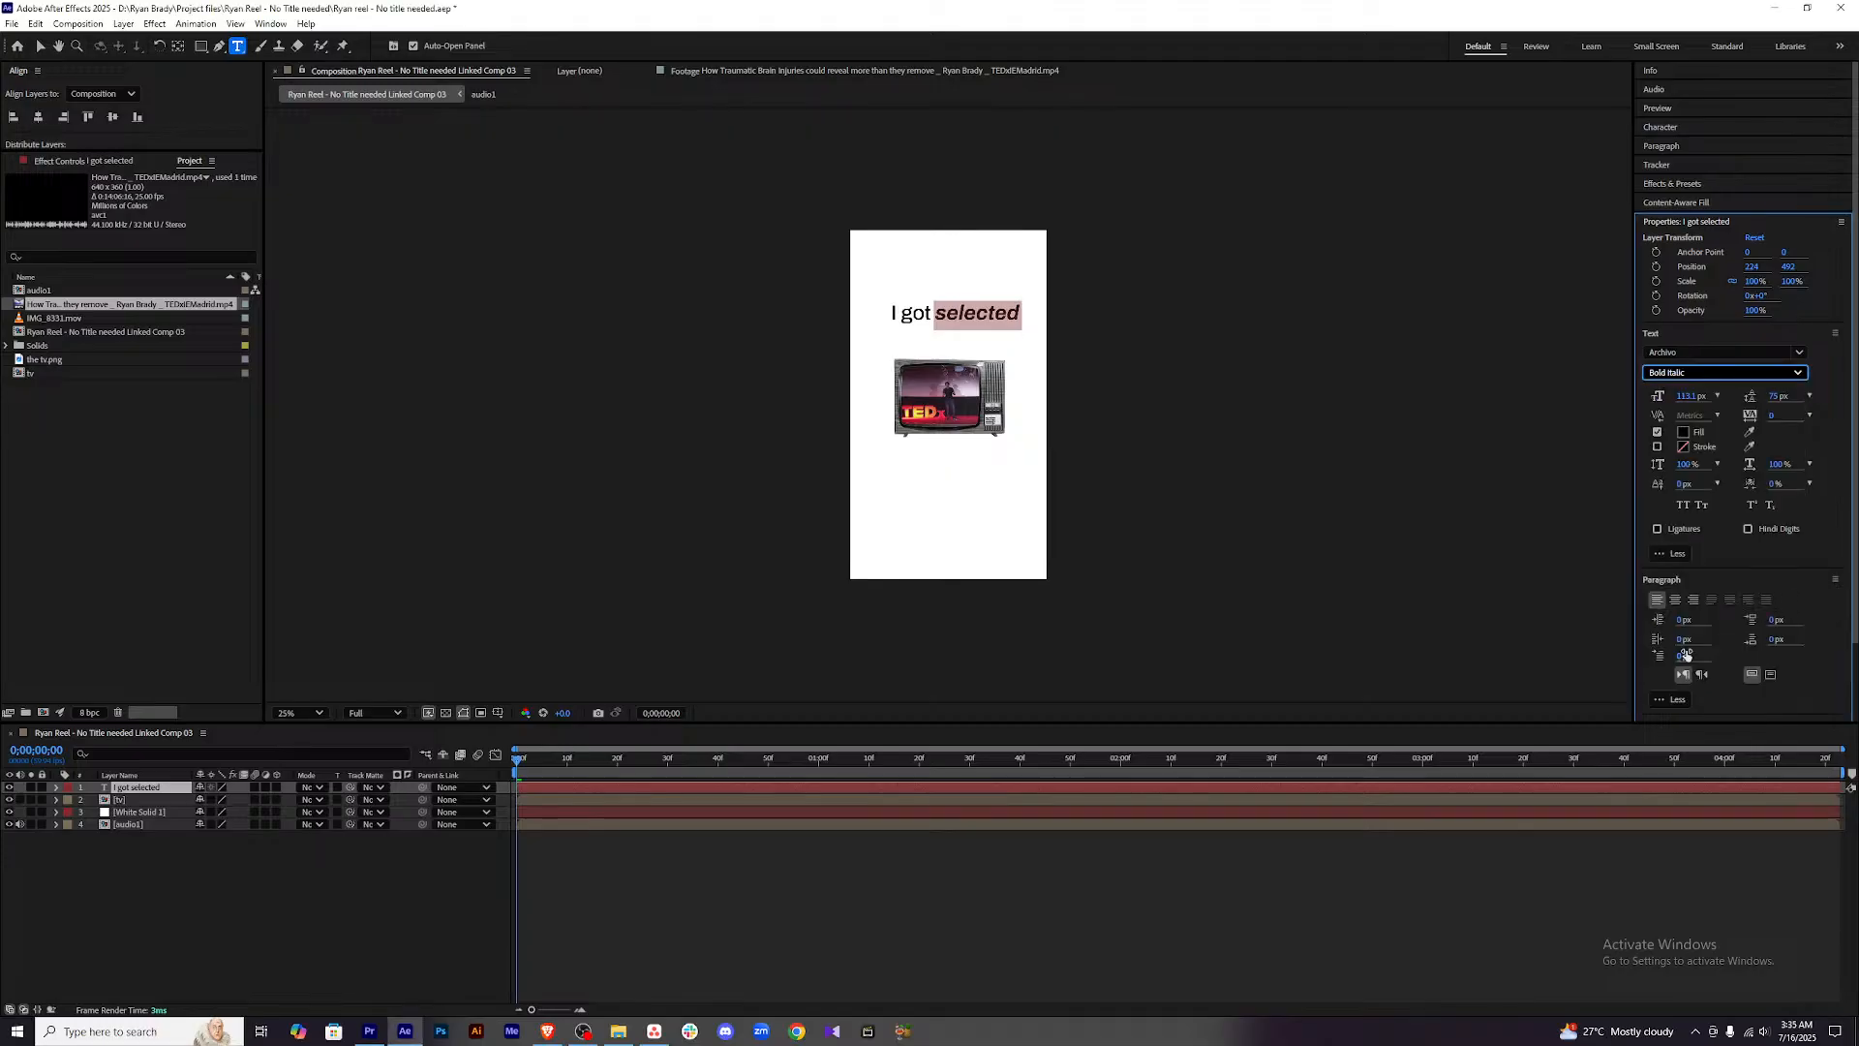
Change the font of the word "selected" to Lucida Calligraphy.
{"action": "left_click", "coordinate": [1706, 353]}
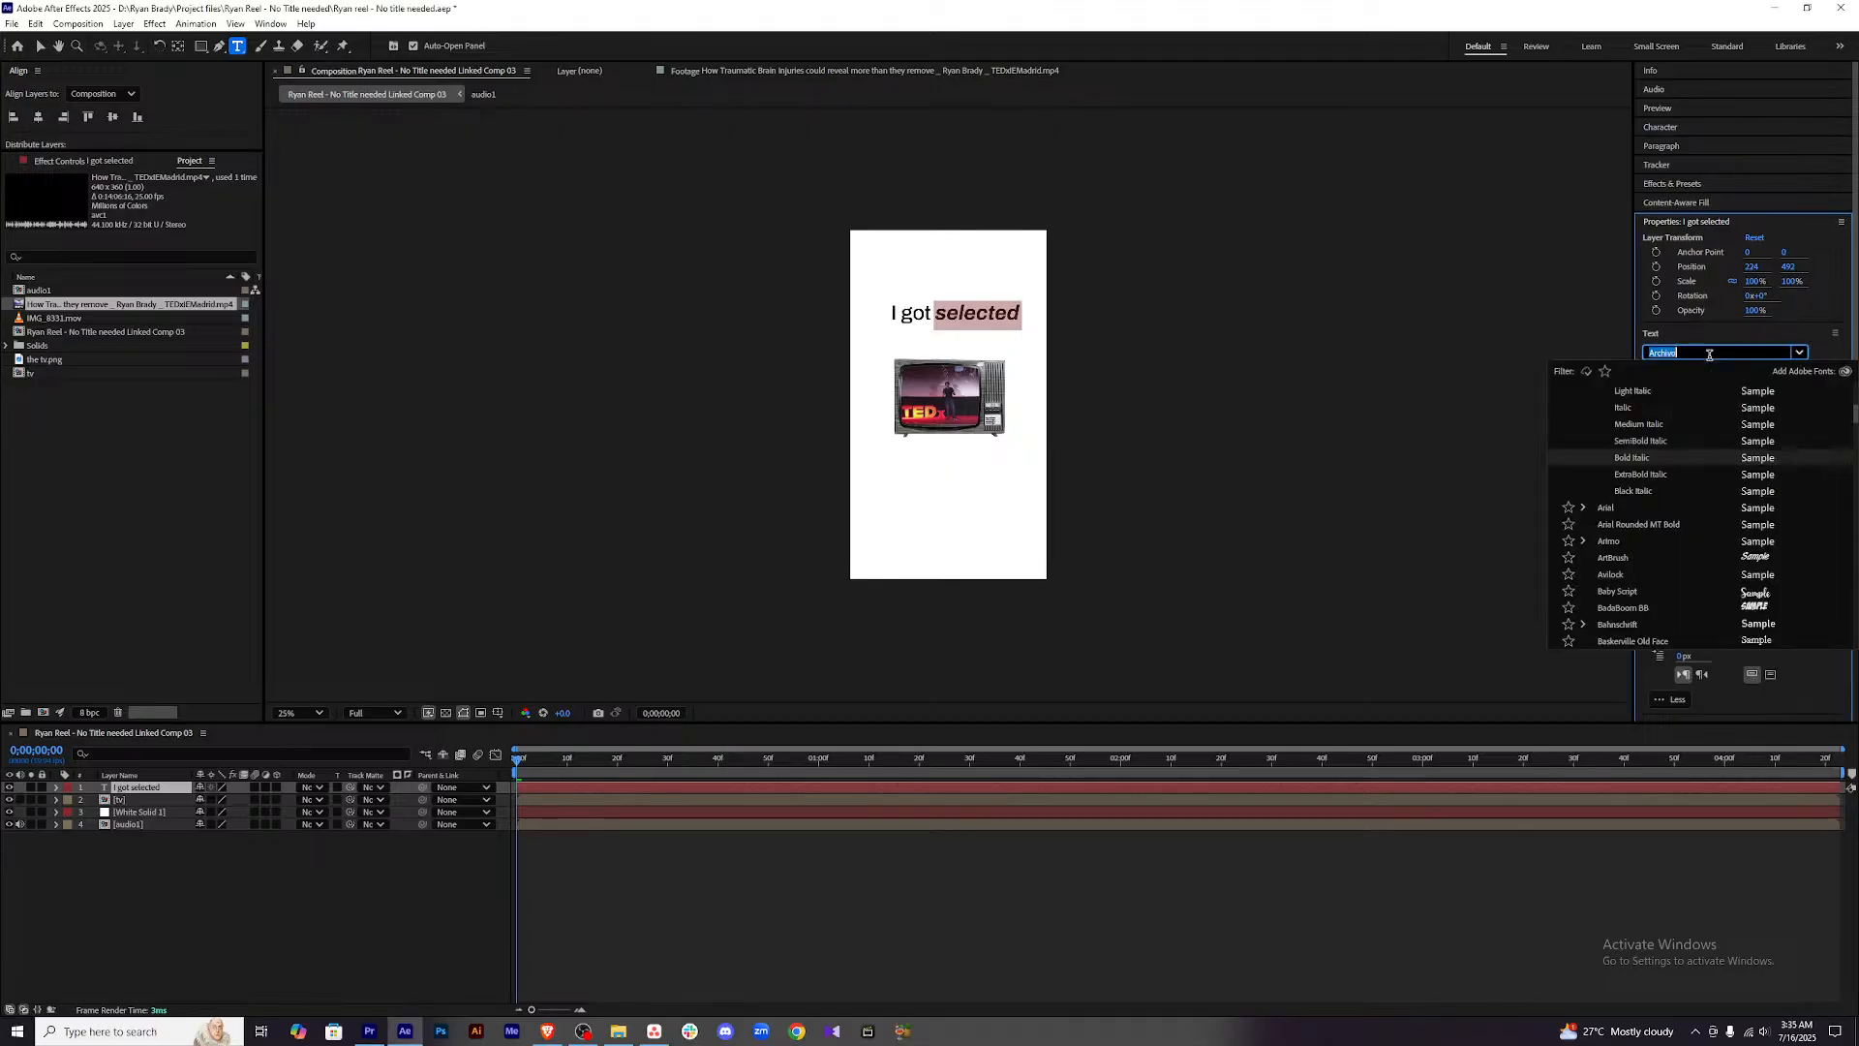
{"action": "scroll", "coordinate": [1724, 539], "scroll_direction": "up", "scroll_amount": 5}
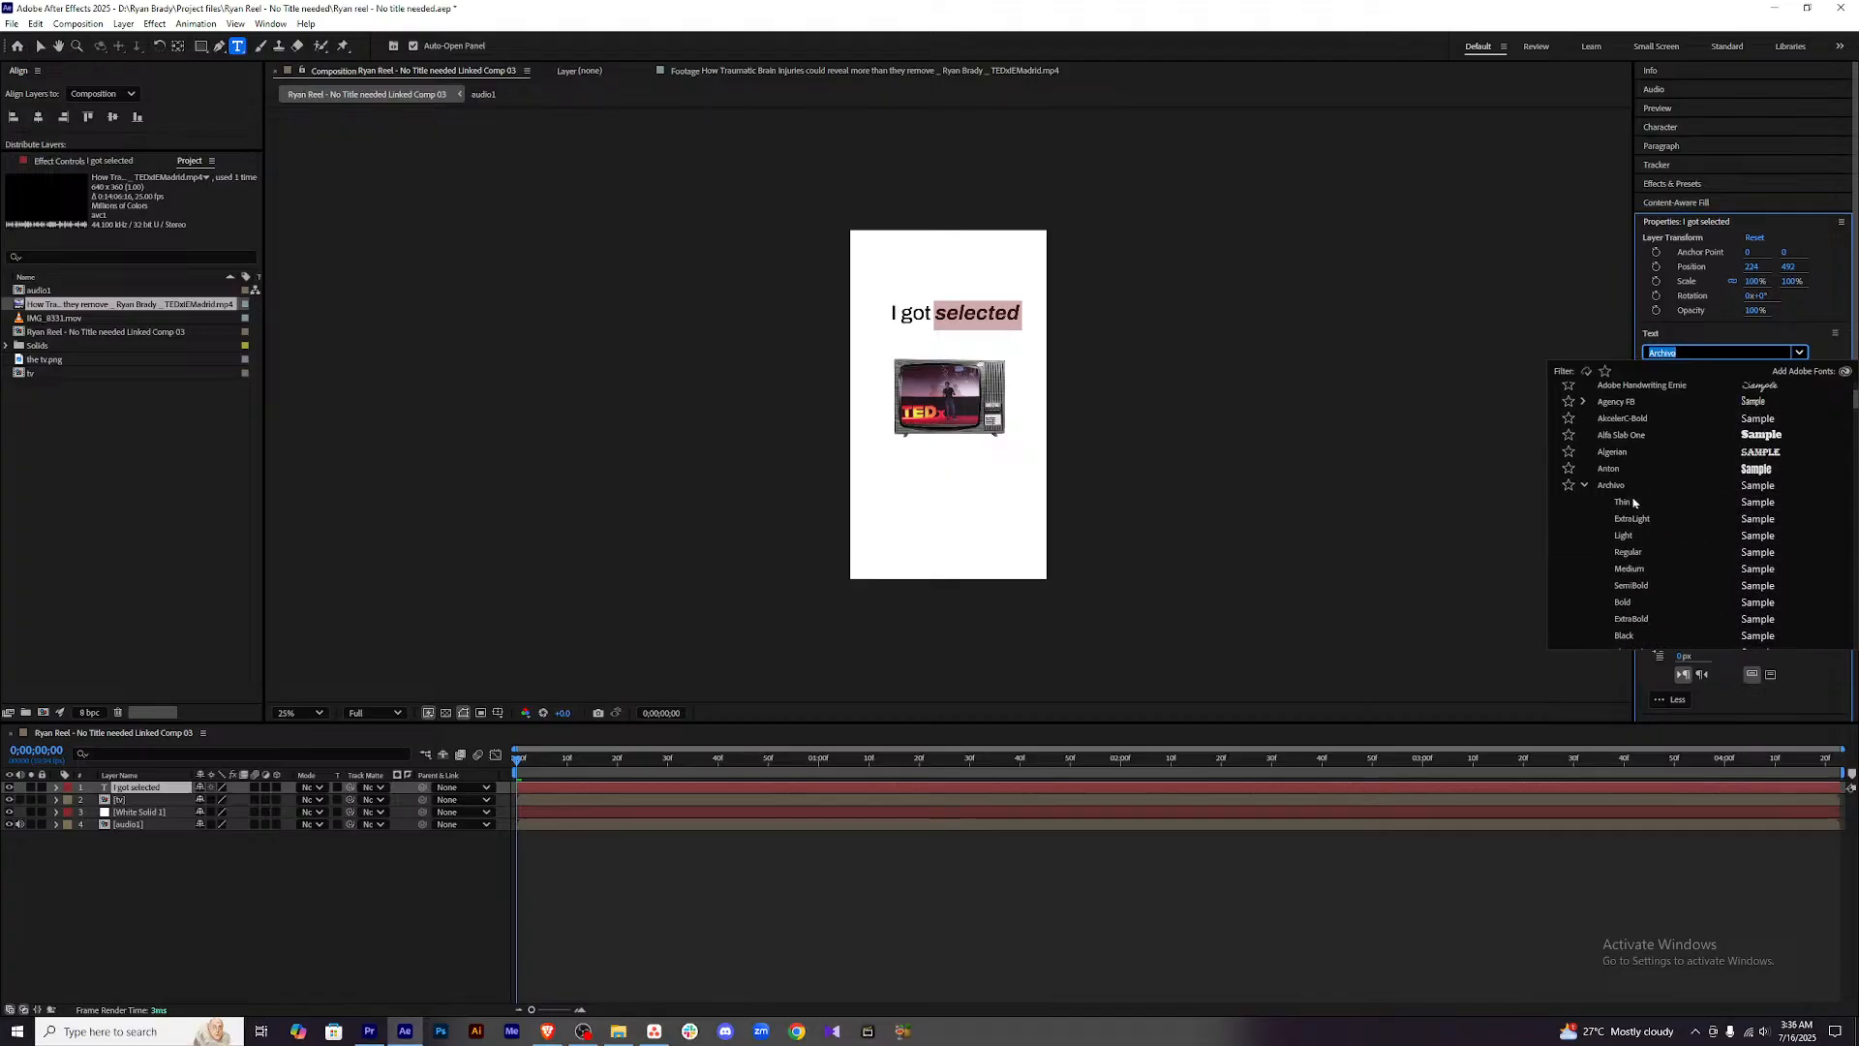
{"action": "left_click", "coordinate": [1585, 485]}
{"action": "scroll", "coordinate": [1709, 501], "scroll_direction": "up", "scroll_amount": 3}
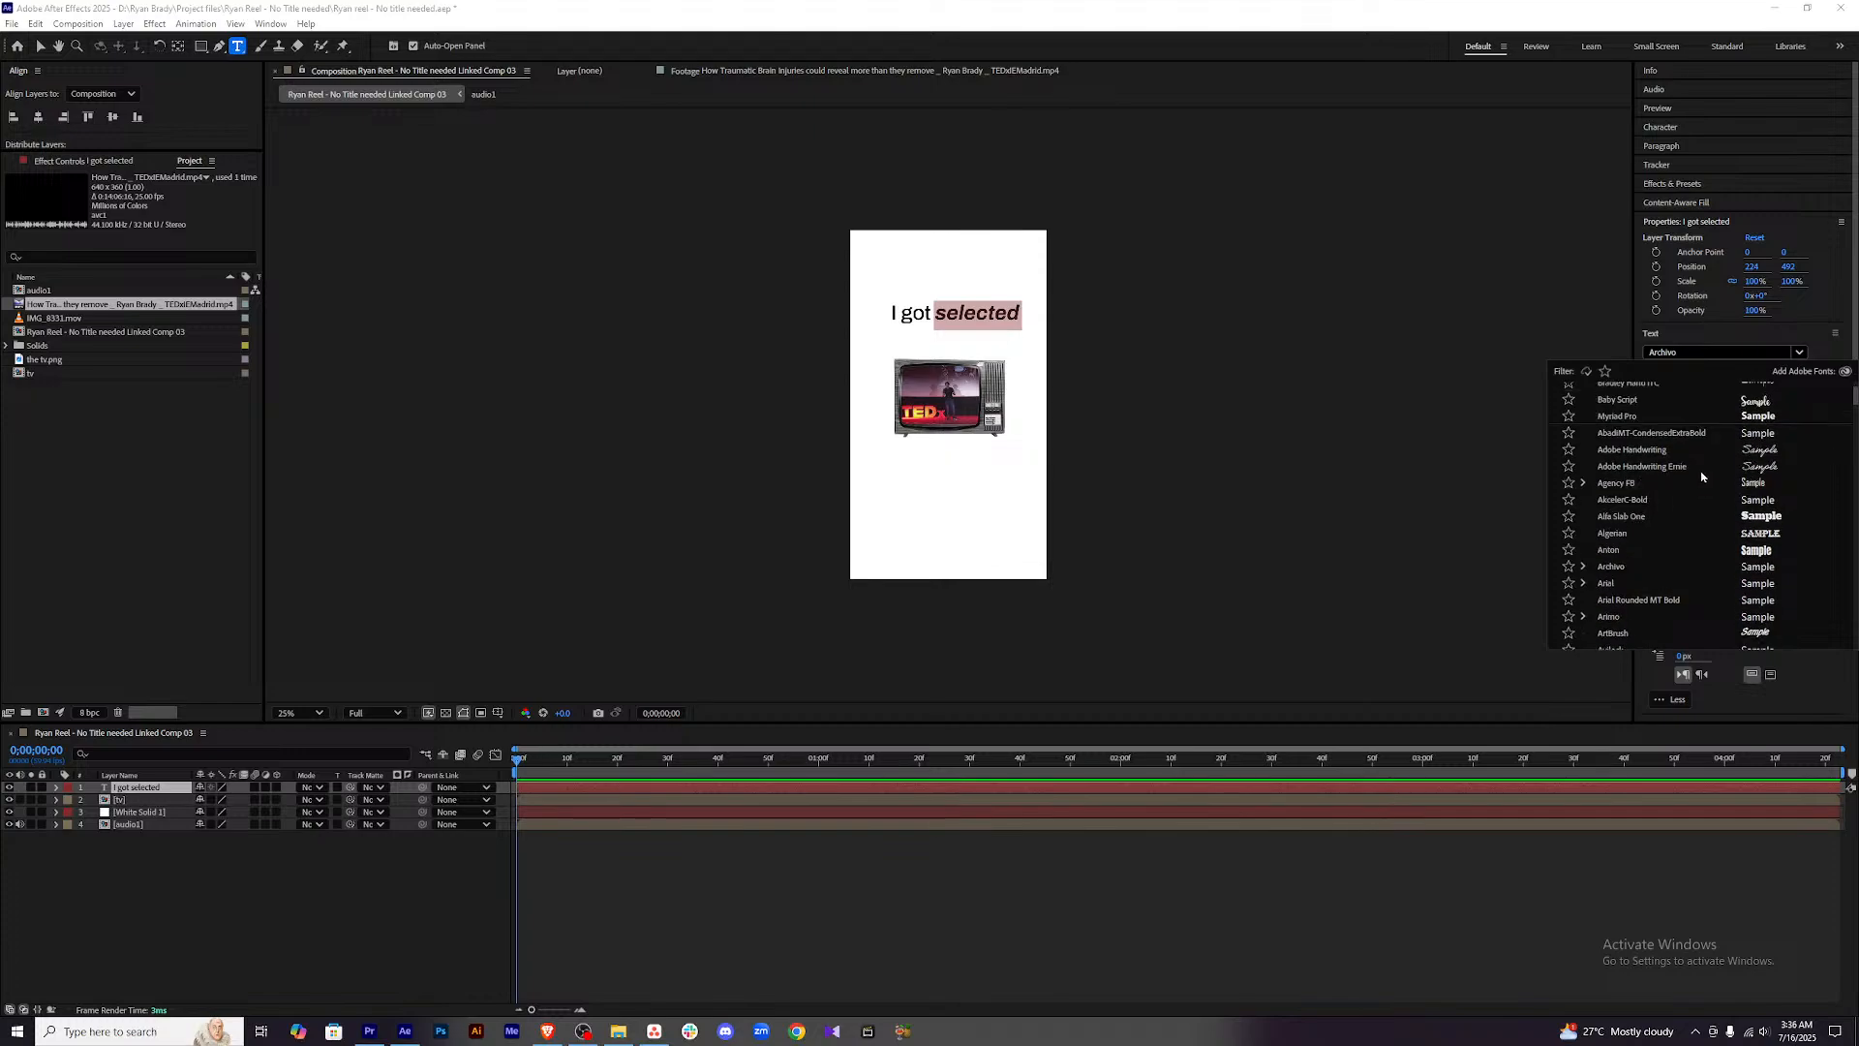
{"action": "scroll", "coordinate": [1715, 504], "scroll_direction": "up", "scroll_amount": 1}
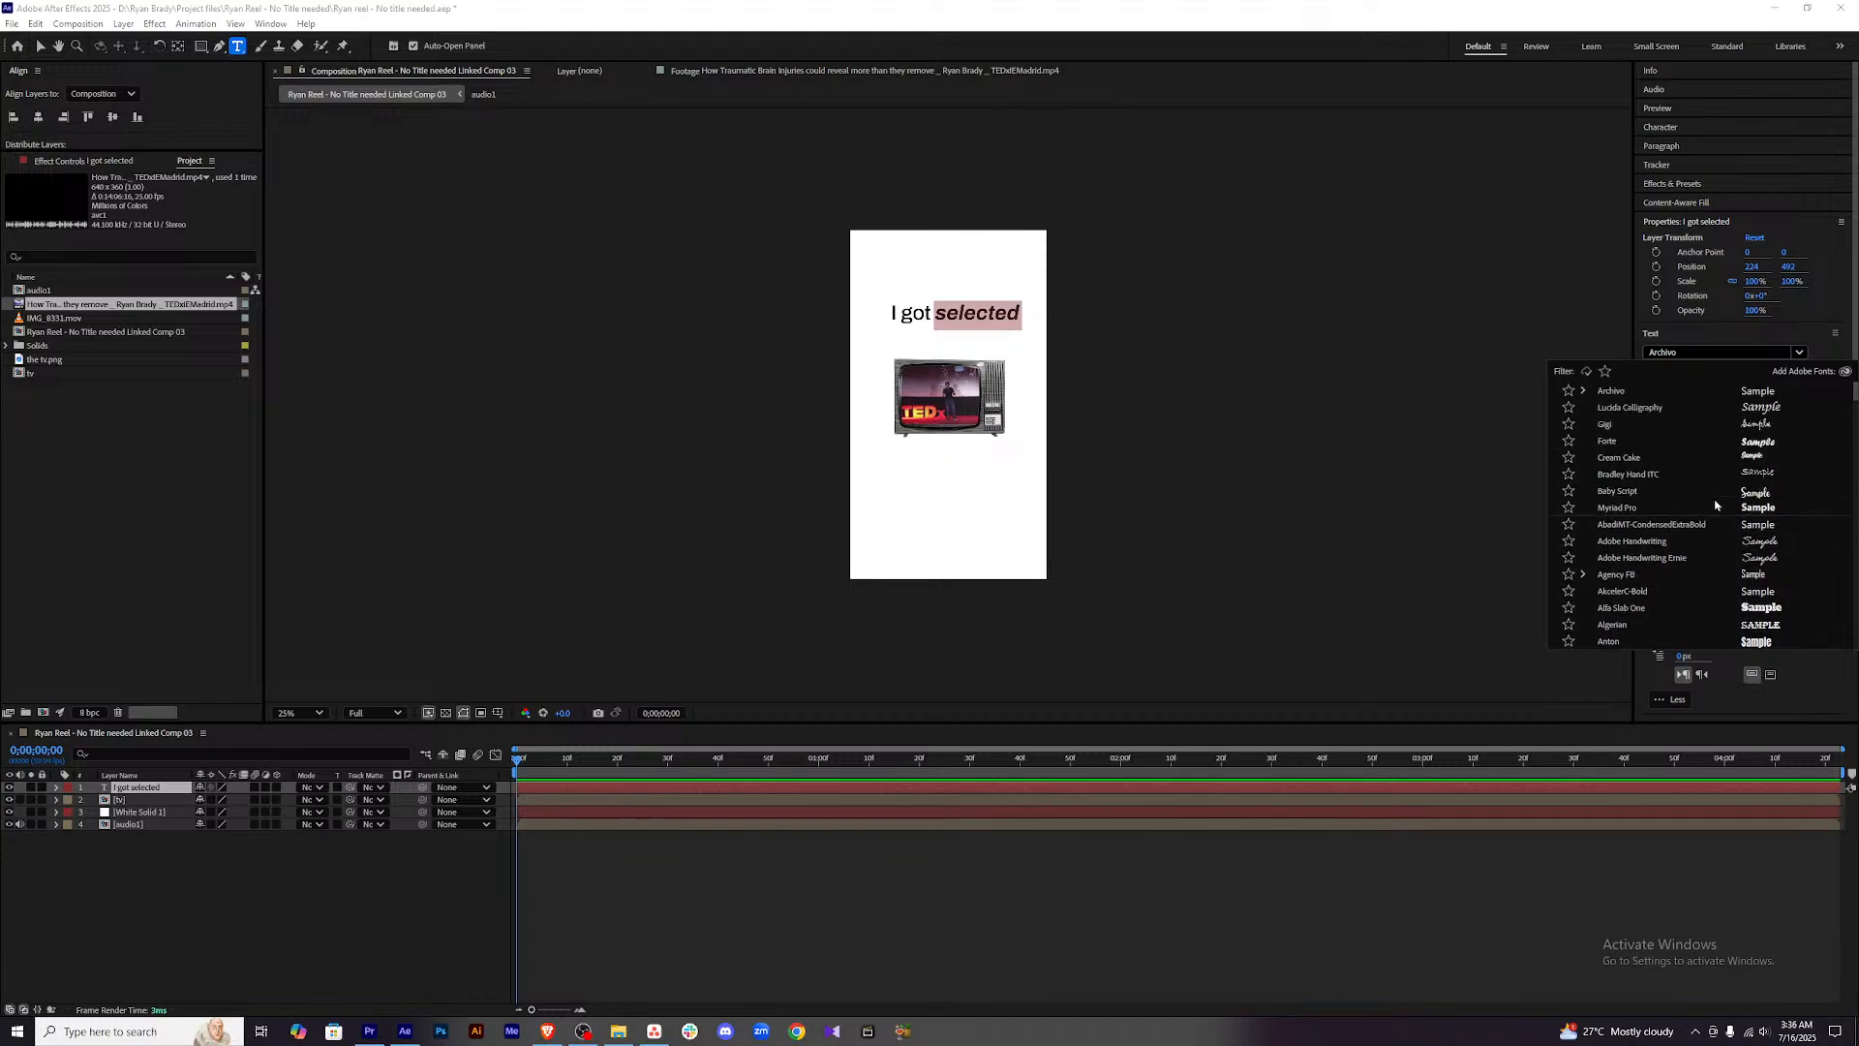
{"action": "left_click", "coordinate": [1692, 410]}
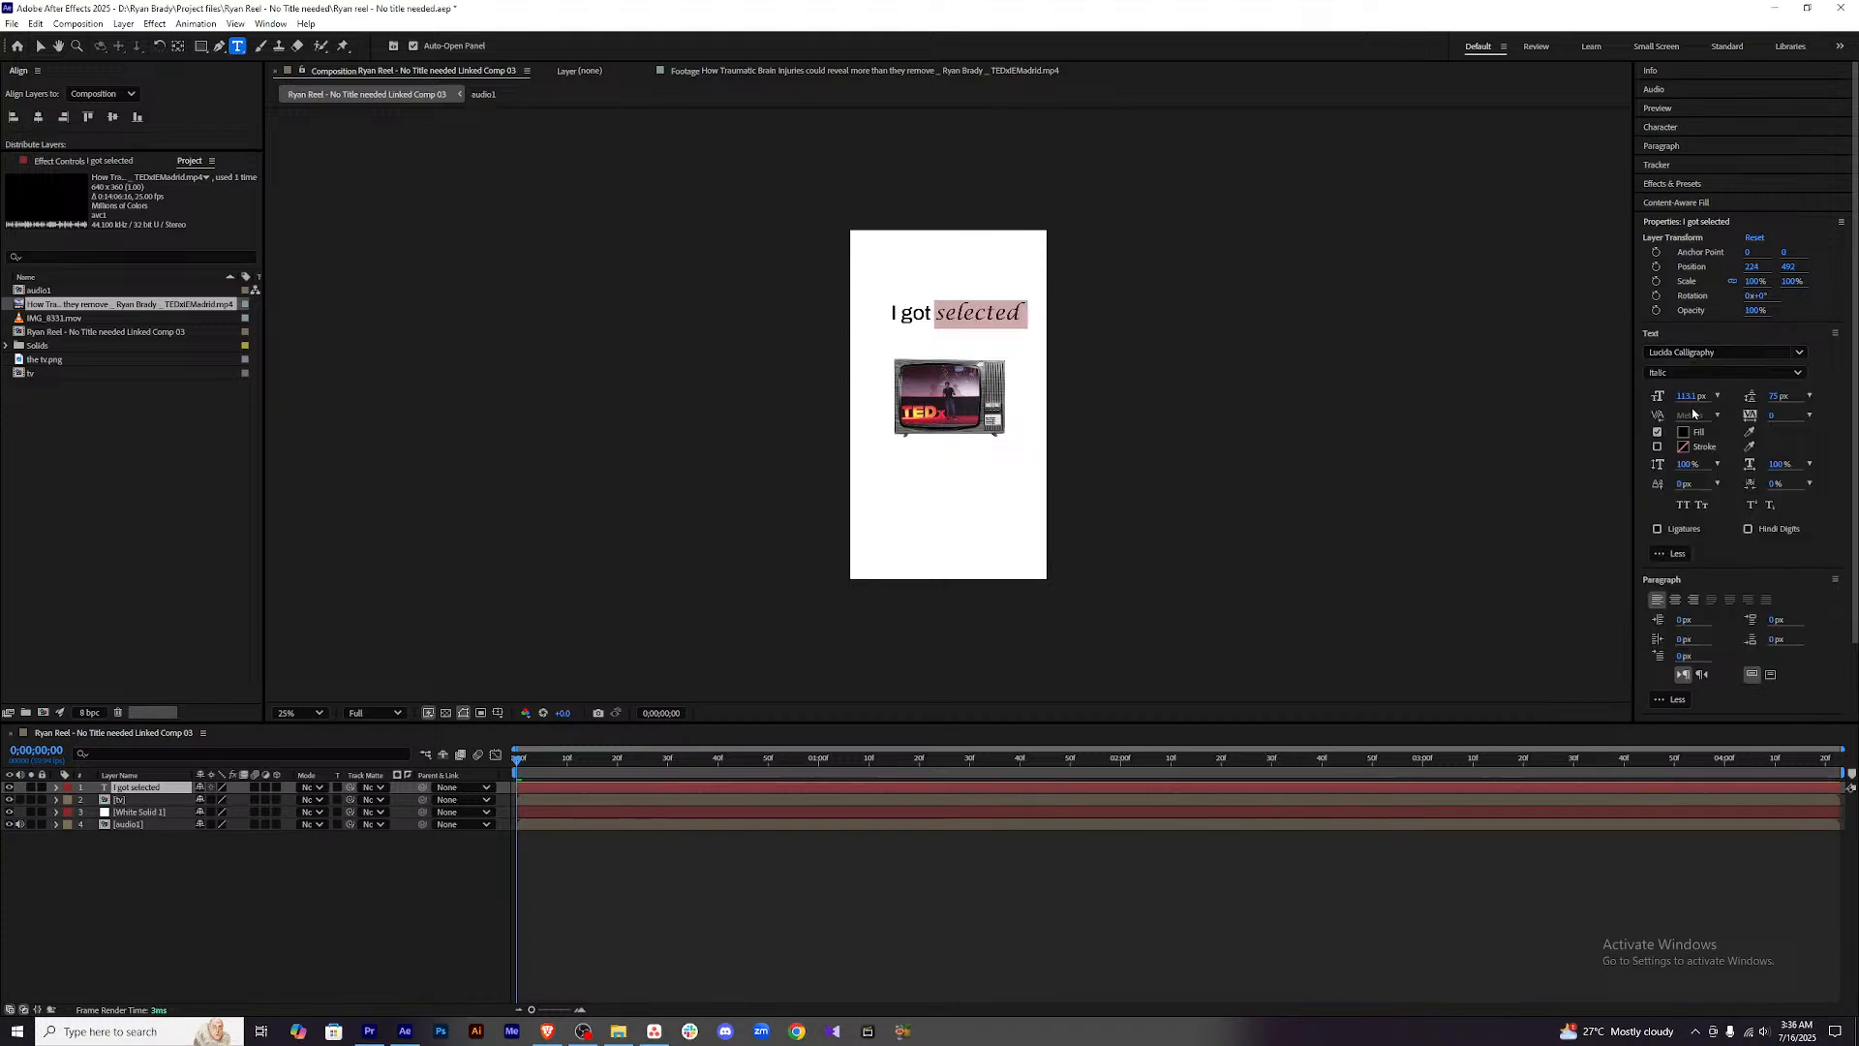
{"action": "left_click", "coordinate": [1721, 351]}
{"action": "scroll", "coordinate": [1798, 501], "scroll_direction": "up", "scroll_amount": 12}
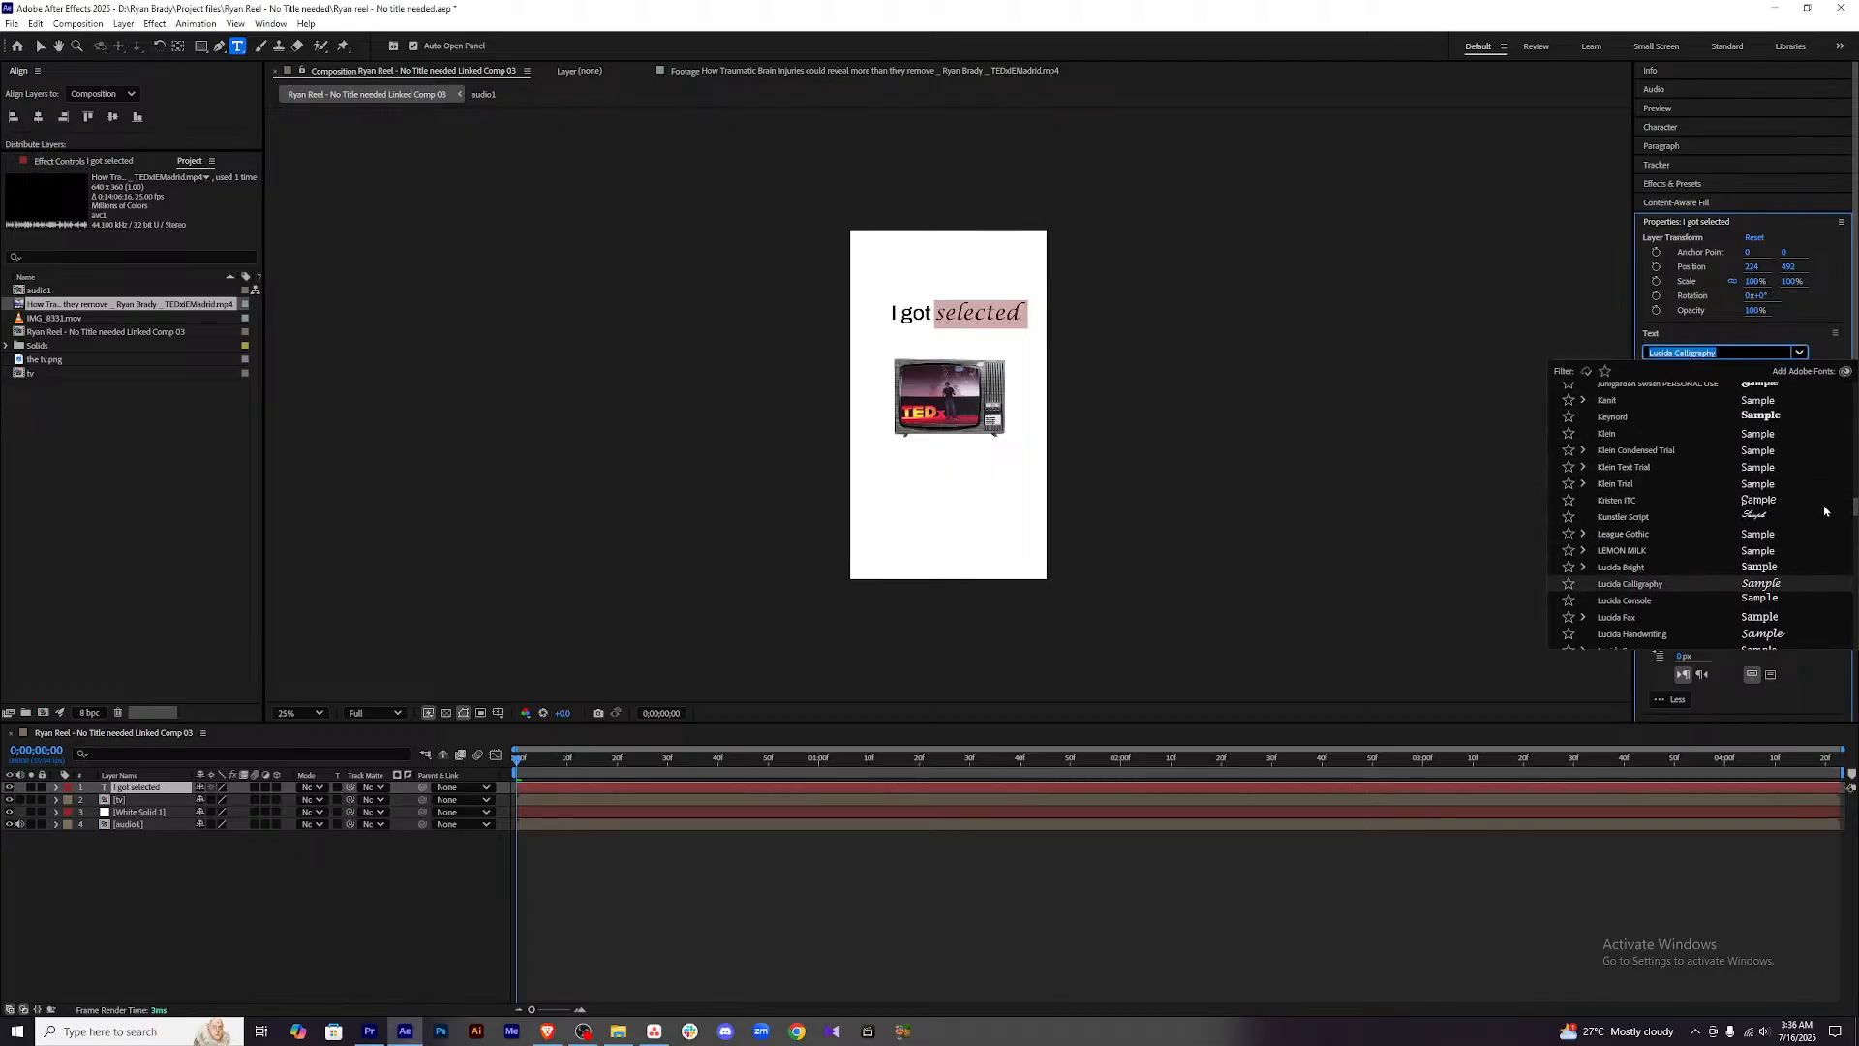
{"action": "left_click_drag", "start_coordinate": [1854, 516], "coordinate": [1856, 394]}
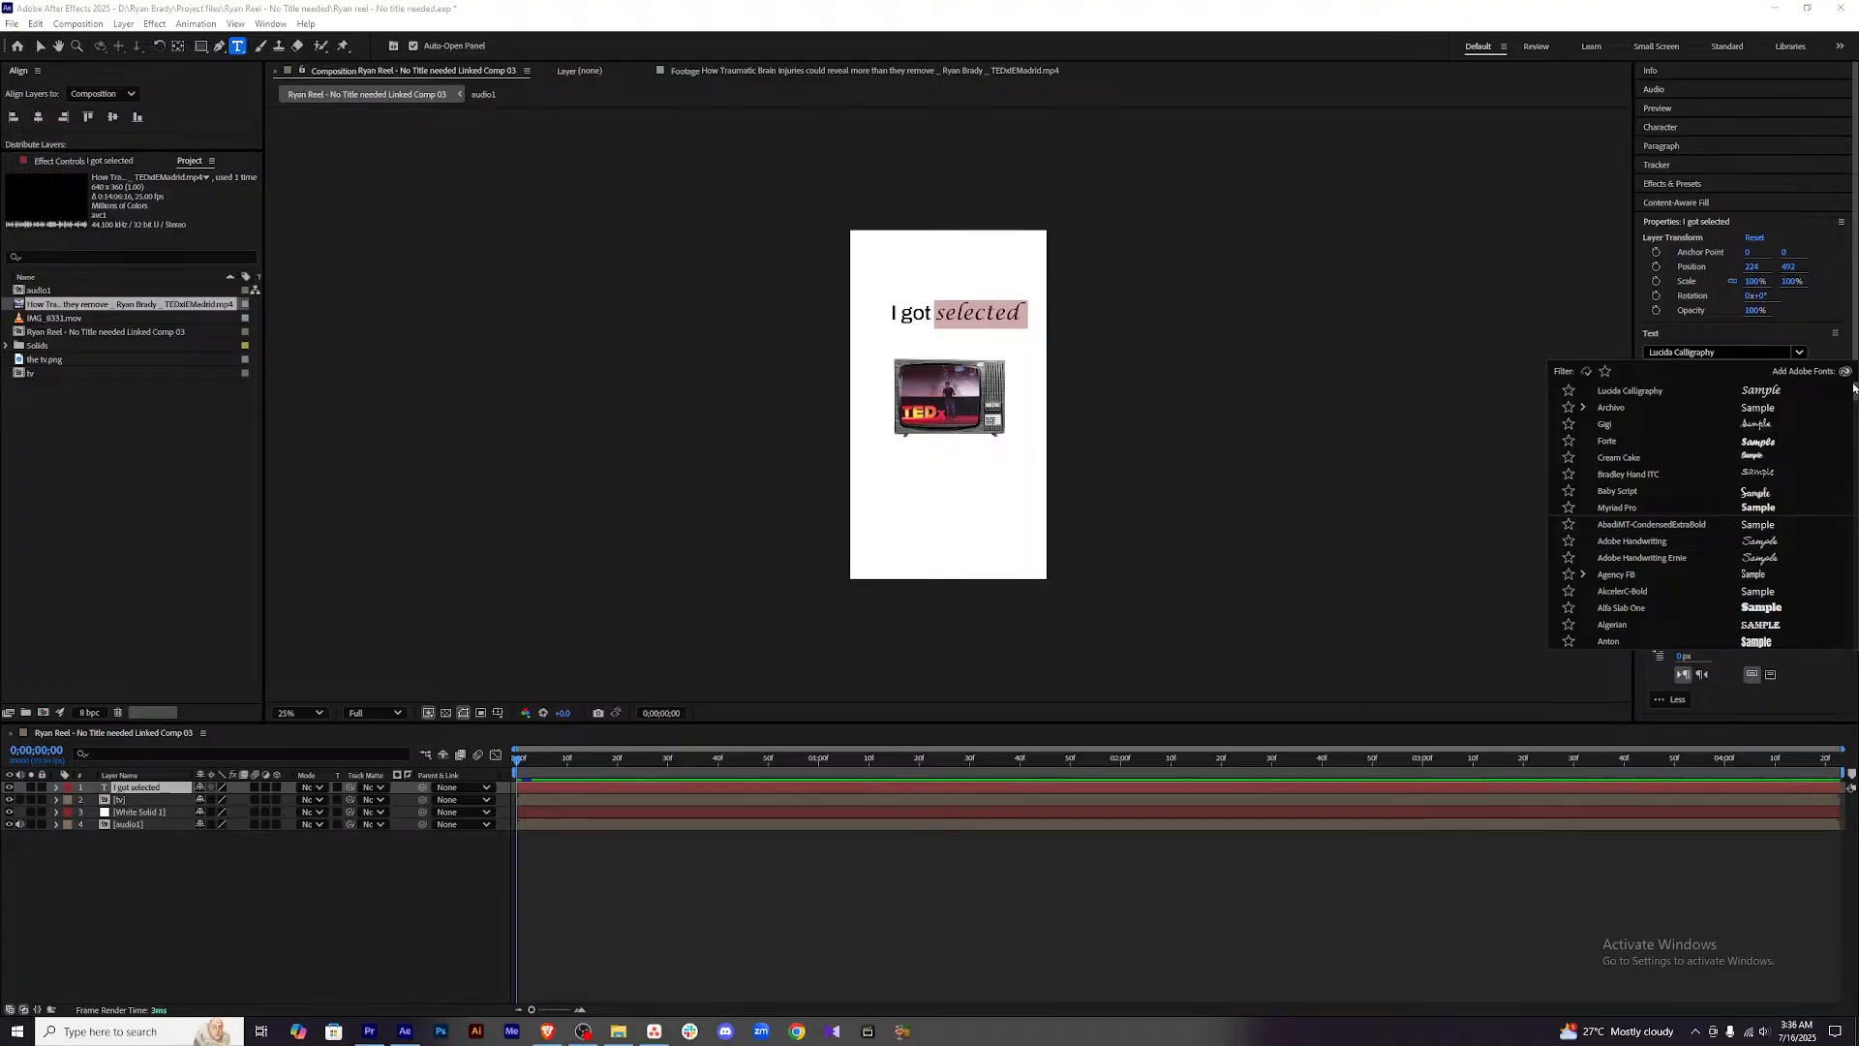
{"action": "left_click", "coordinate": [1804, 317]}
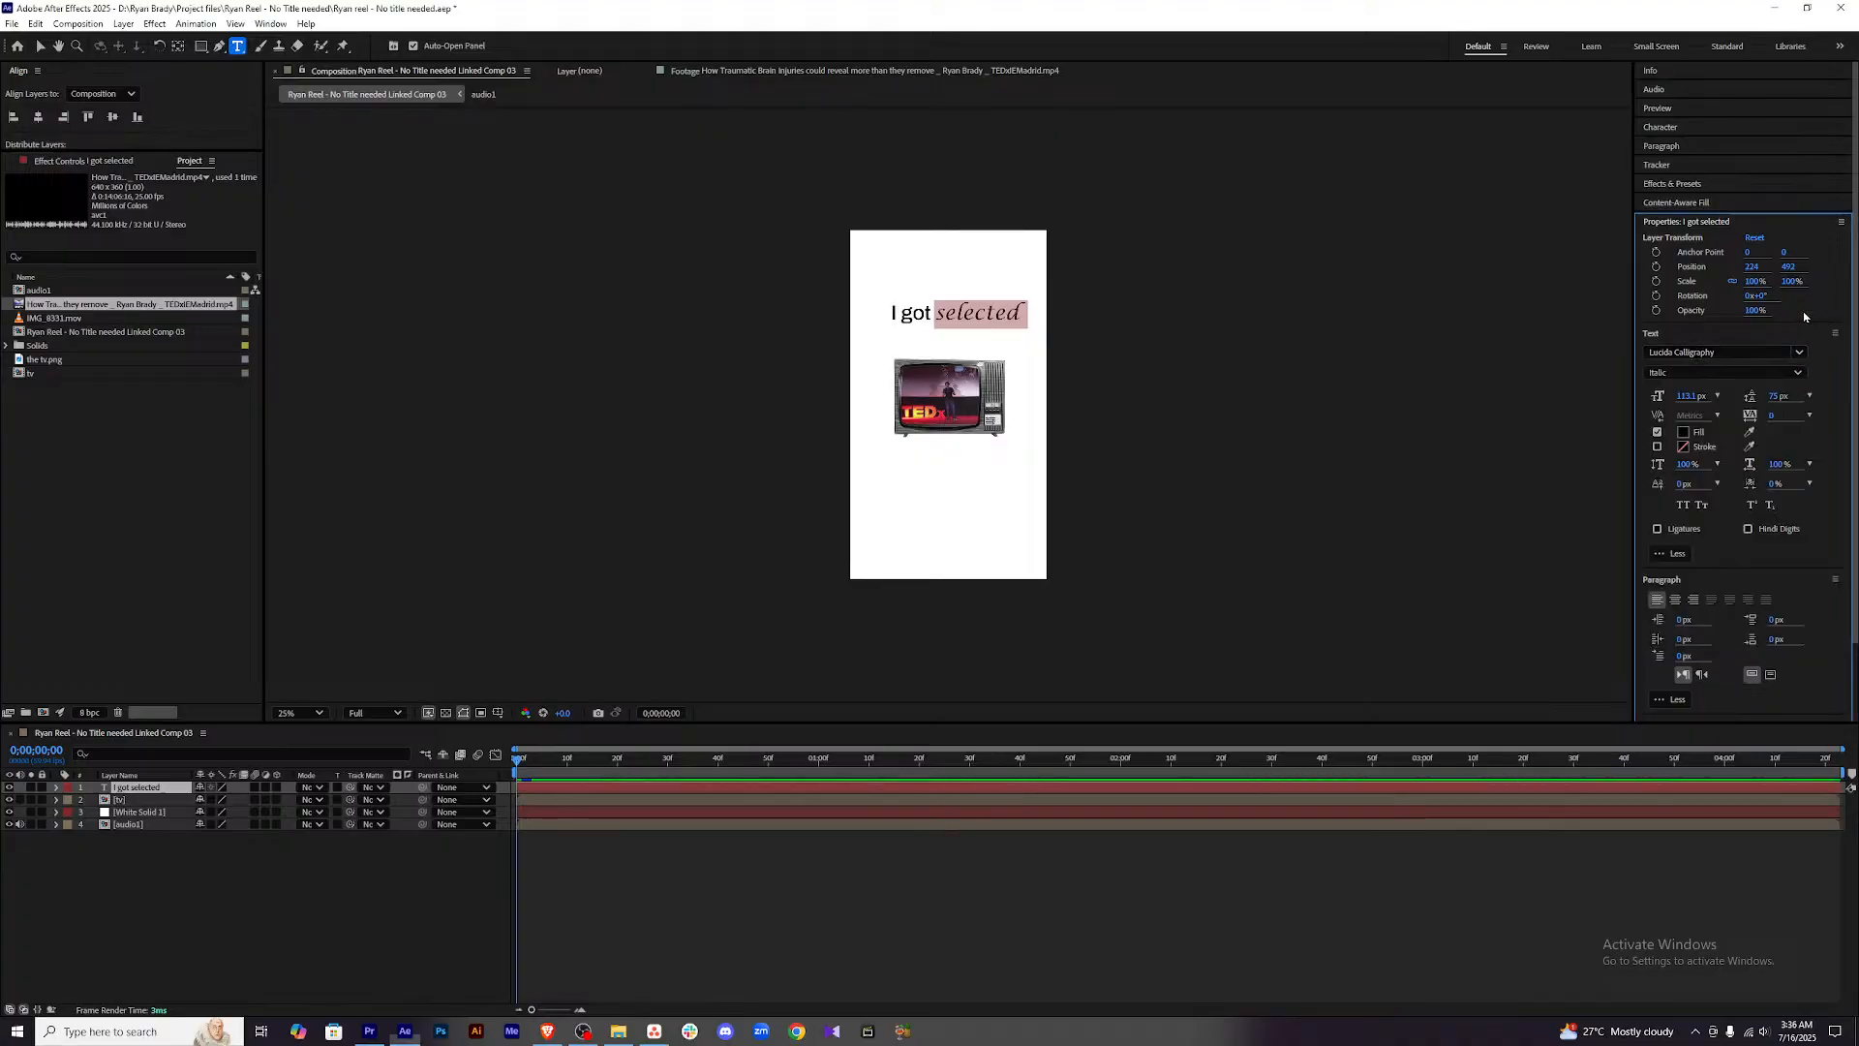
Enlarge only the word "selected" to about 140 px and finish editing the text.
{"action": "left_click_drag", "start_coordinate": [1689, 396], "coordinate": [1699, 395]}
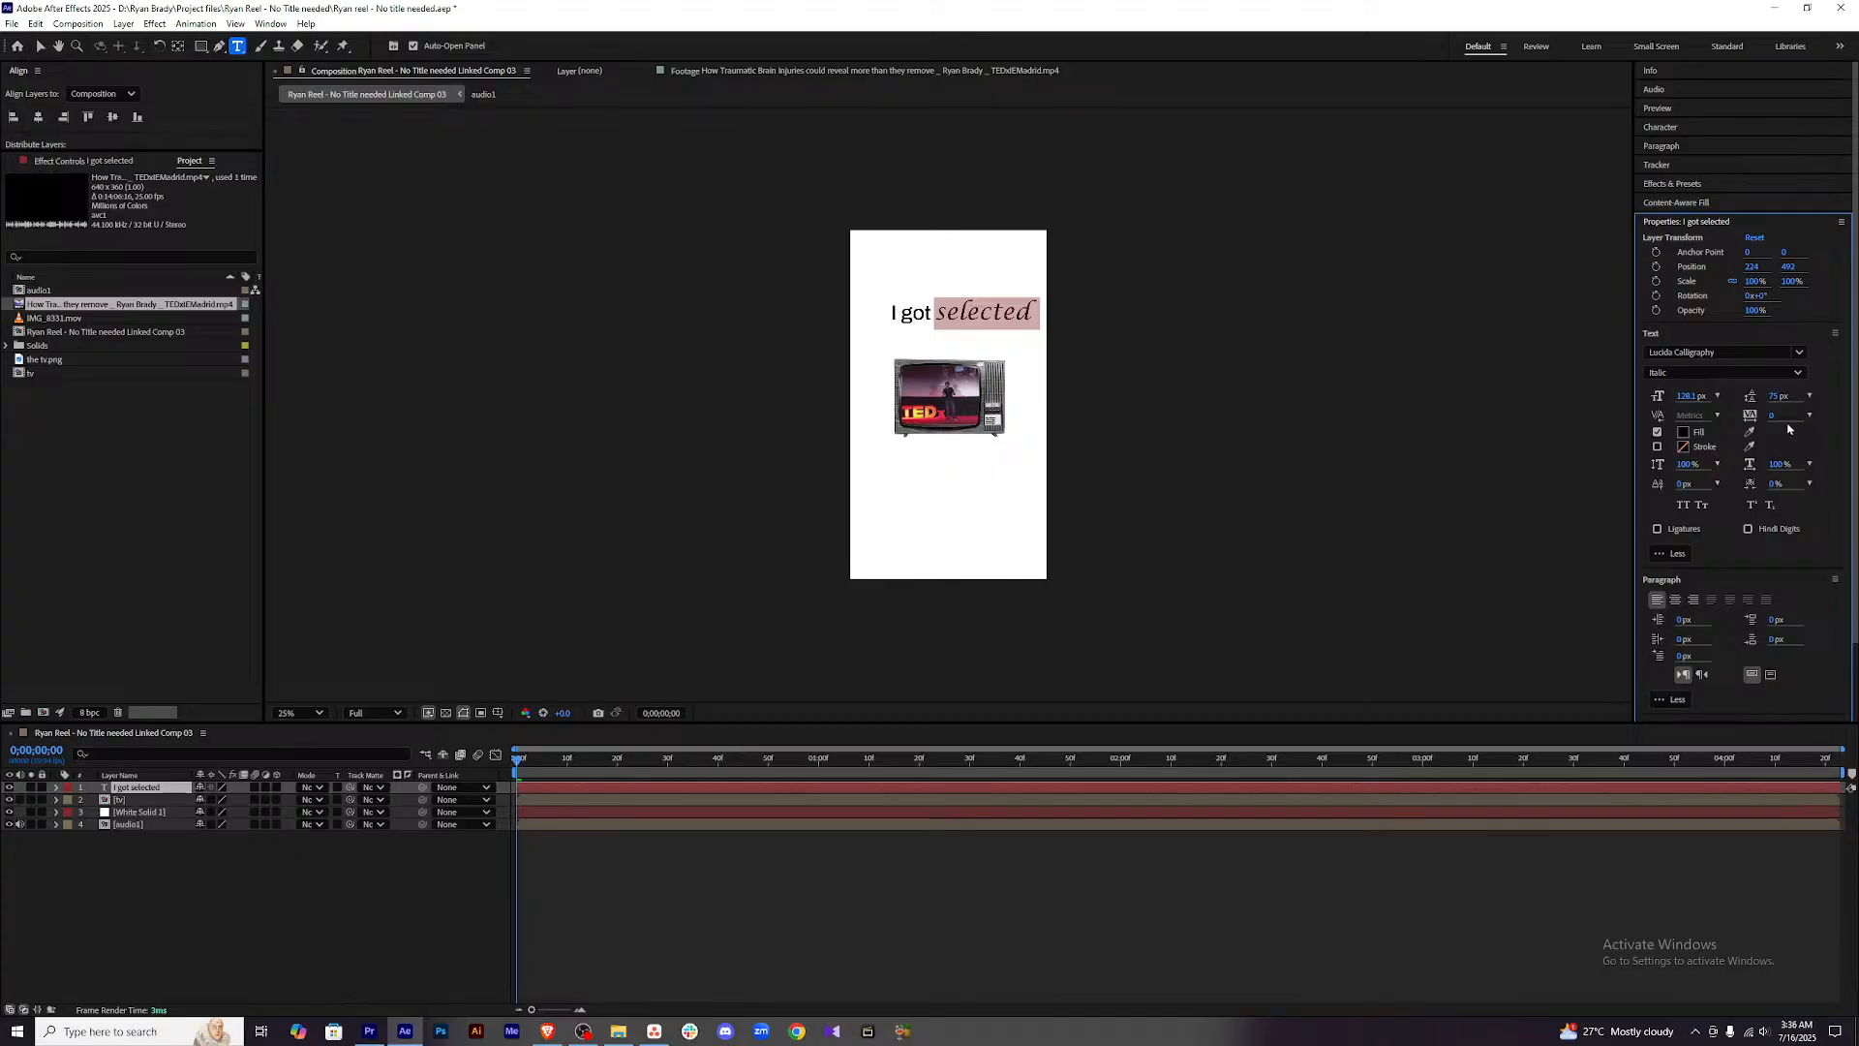
{"action": "left_click_drag", "start_coordinate": [1686, 395], "coordinate": [1690, 394]}
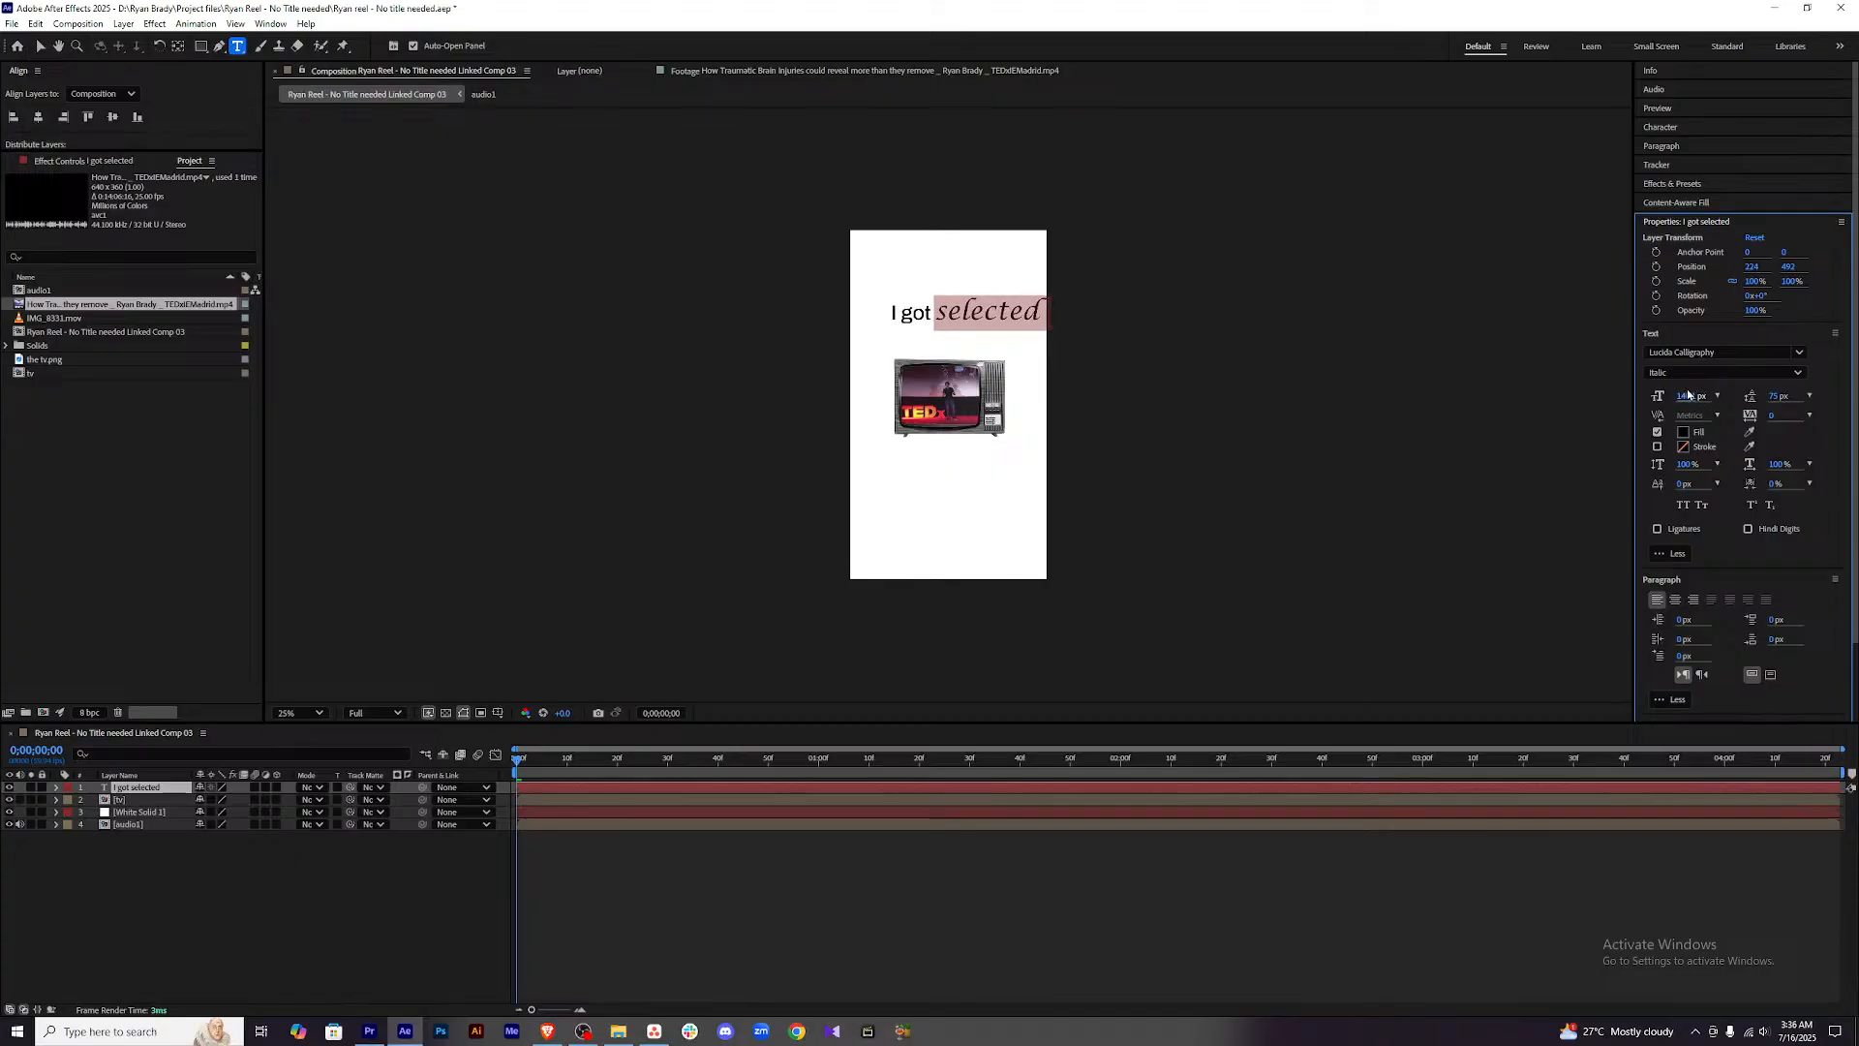
{"action": "left_click", "coordinate": [573, 871]}
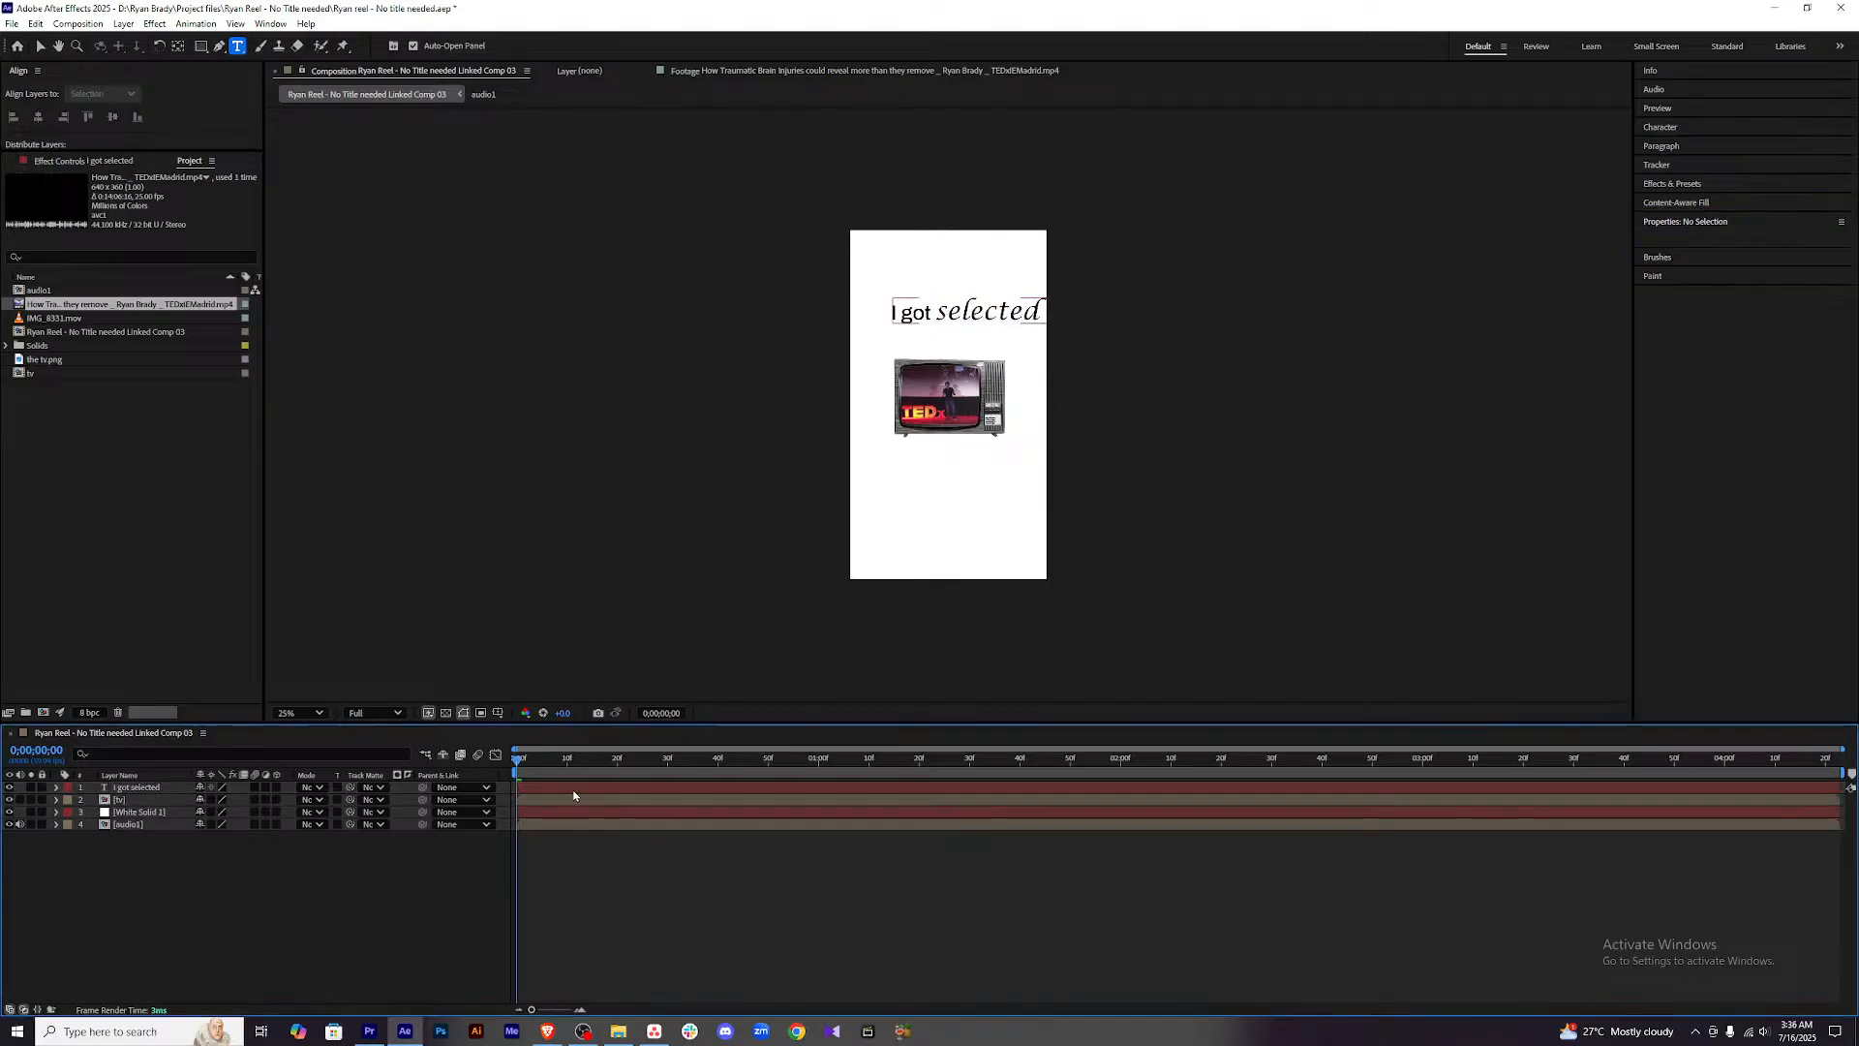
Reduce the size of only the words "I got" to 90 px.
{"action": "left_click", "coordinate": [573, 790]}
{"action": "left_click_drag", "start_coordinate": [933, 313], "coordinate": [889, 314]}
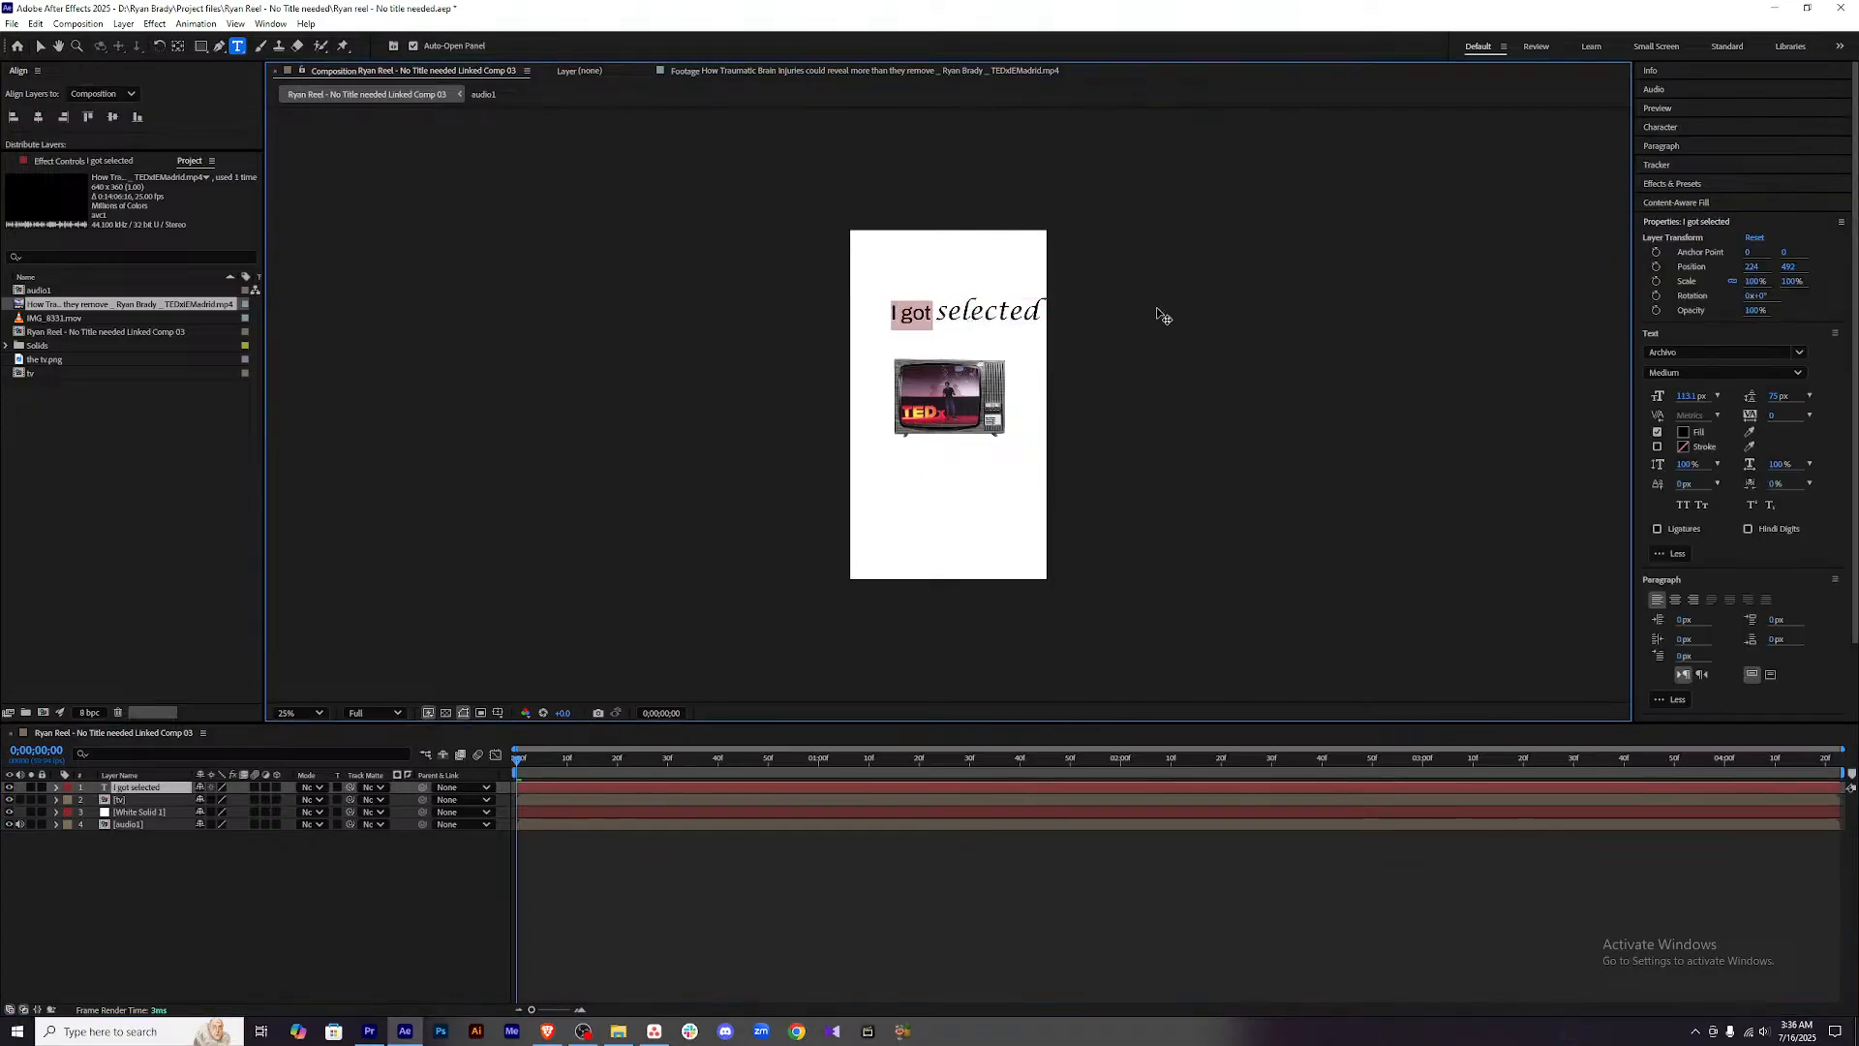
{"action": "left_click_drag", "start_coordinate": [1694, 396], "coordinate": [1661, 397]}
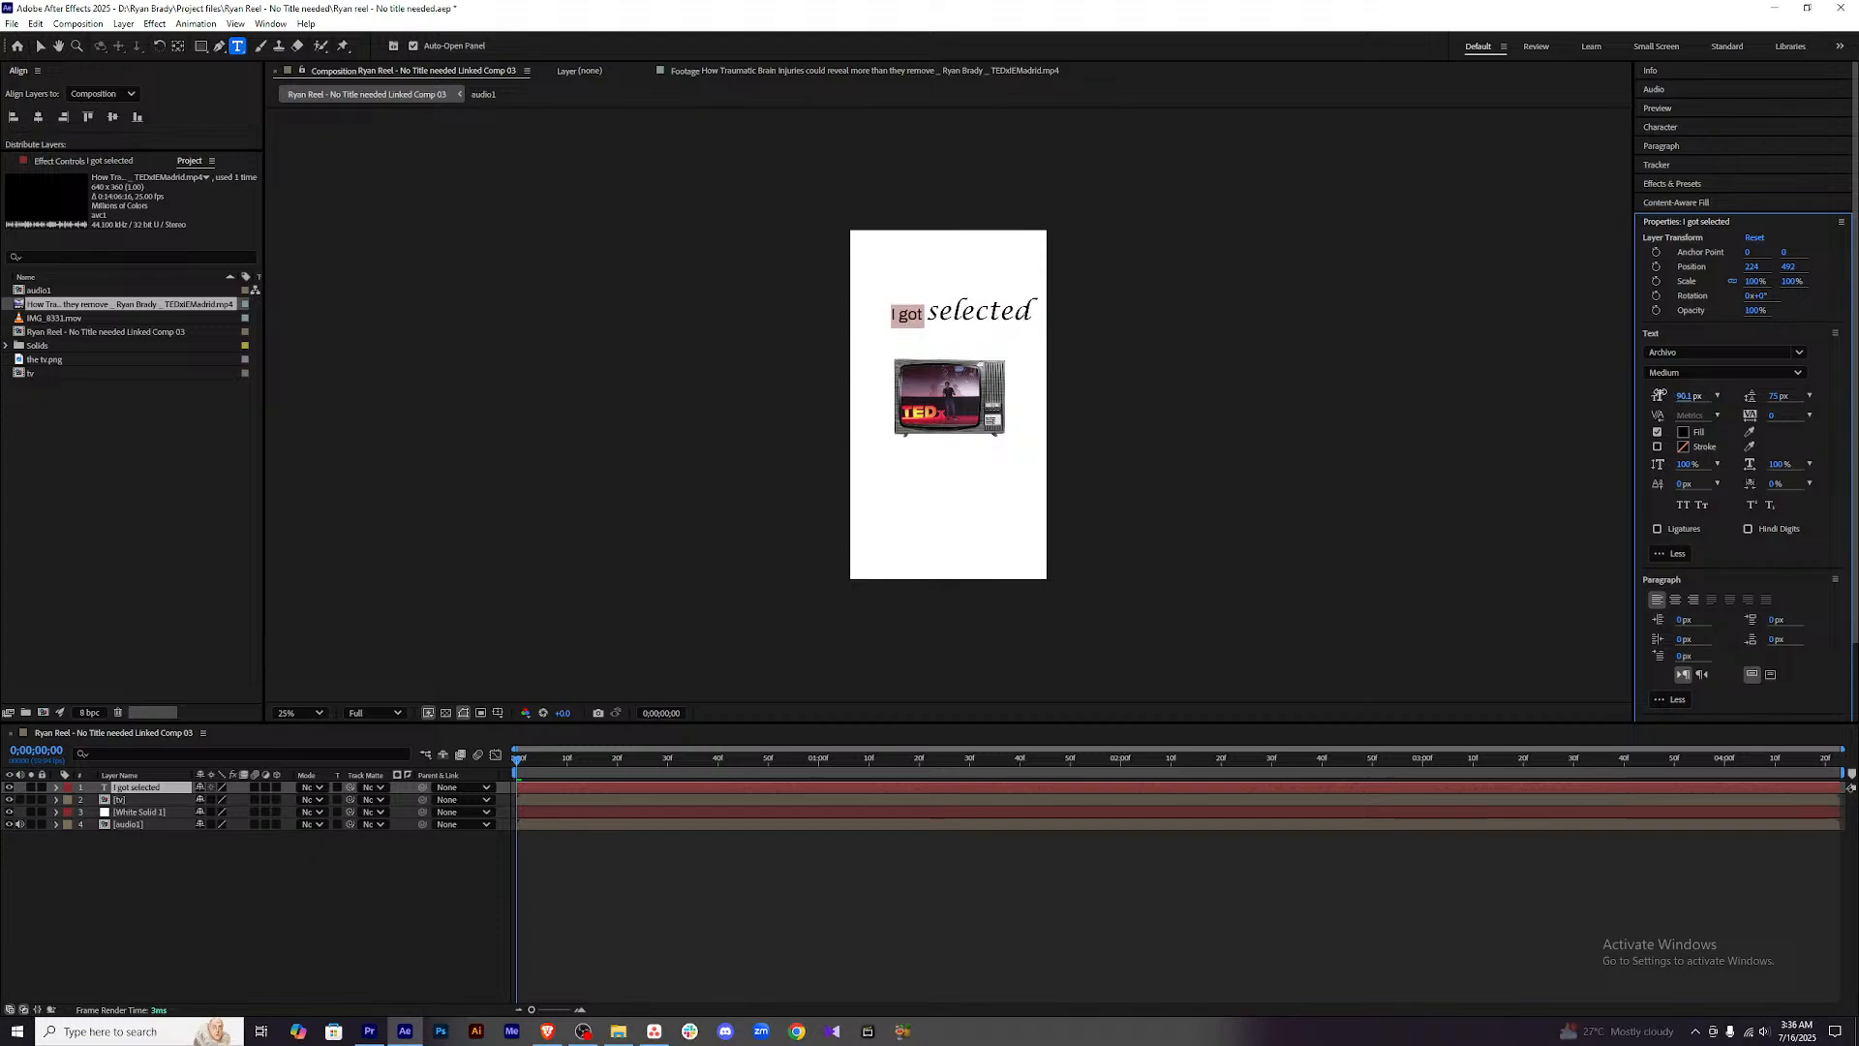
{"action": "left_click", "coordinate": [1680, 395]}
{"action": "type", "text": "90"}
{"action": "key", "text": "Return"}
Try the SemiBold style on the words "I got", and return them to Medium.
{"action": "left_click", "coordinate": [1724, 373]}
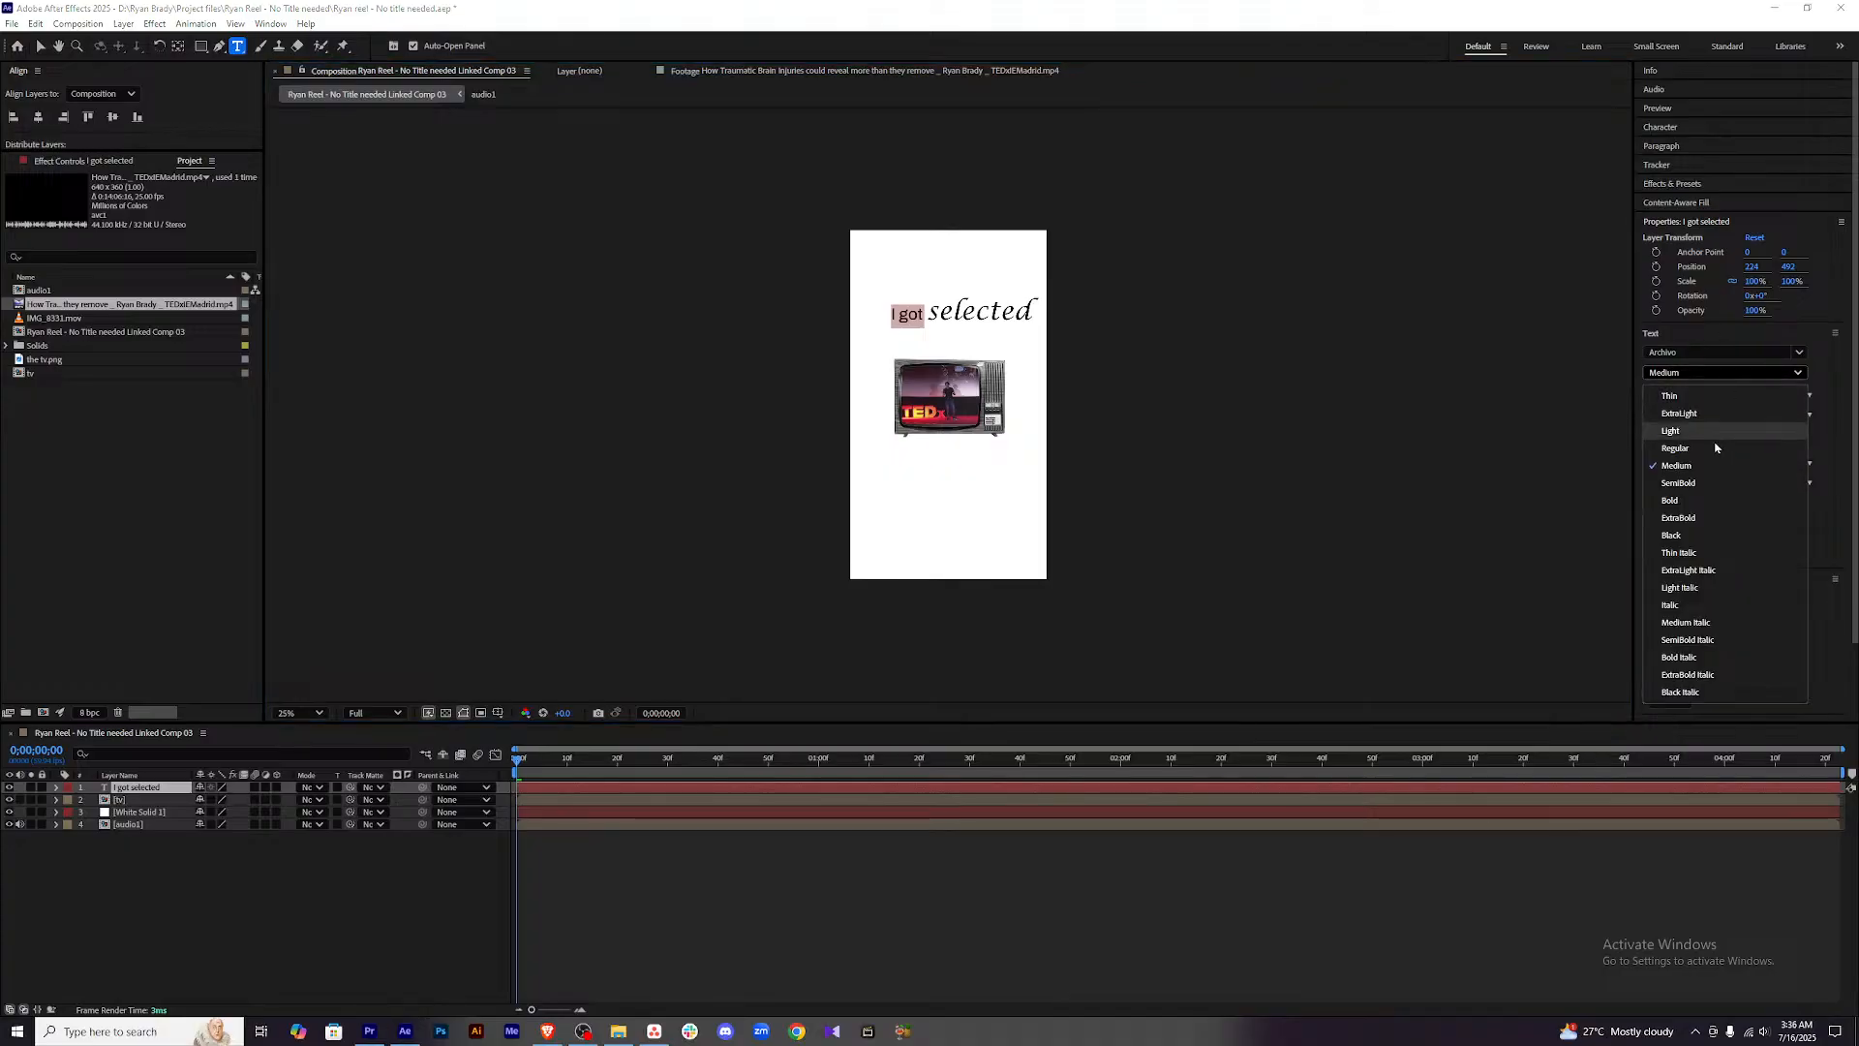
{"action": "left_click", "coordinate": [1702, 482]}
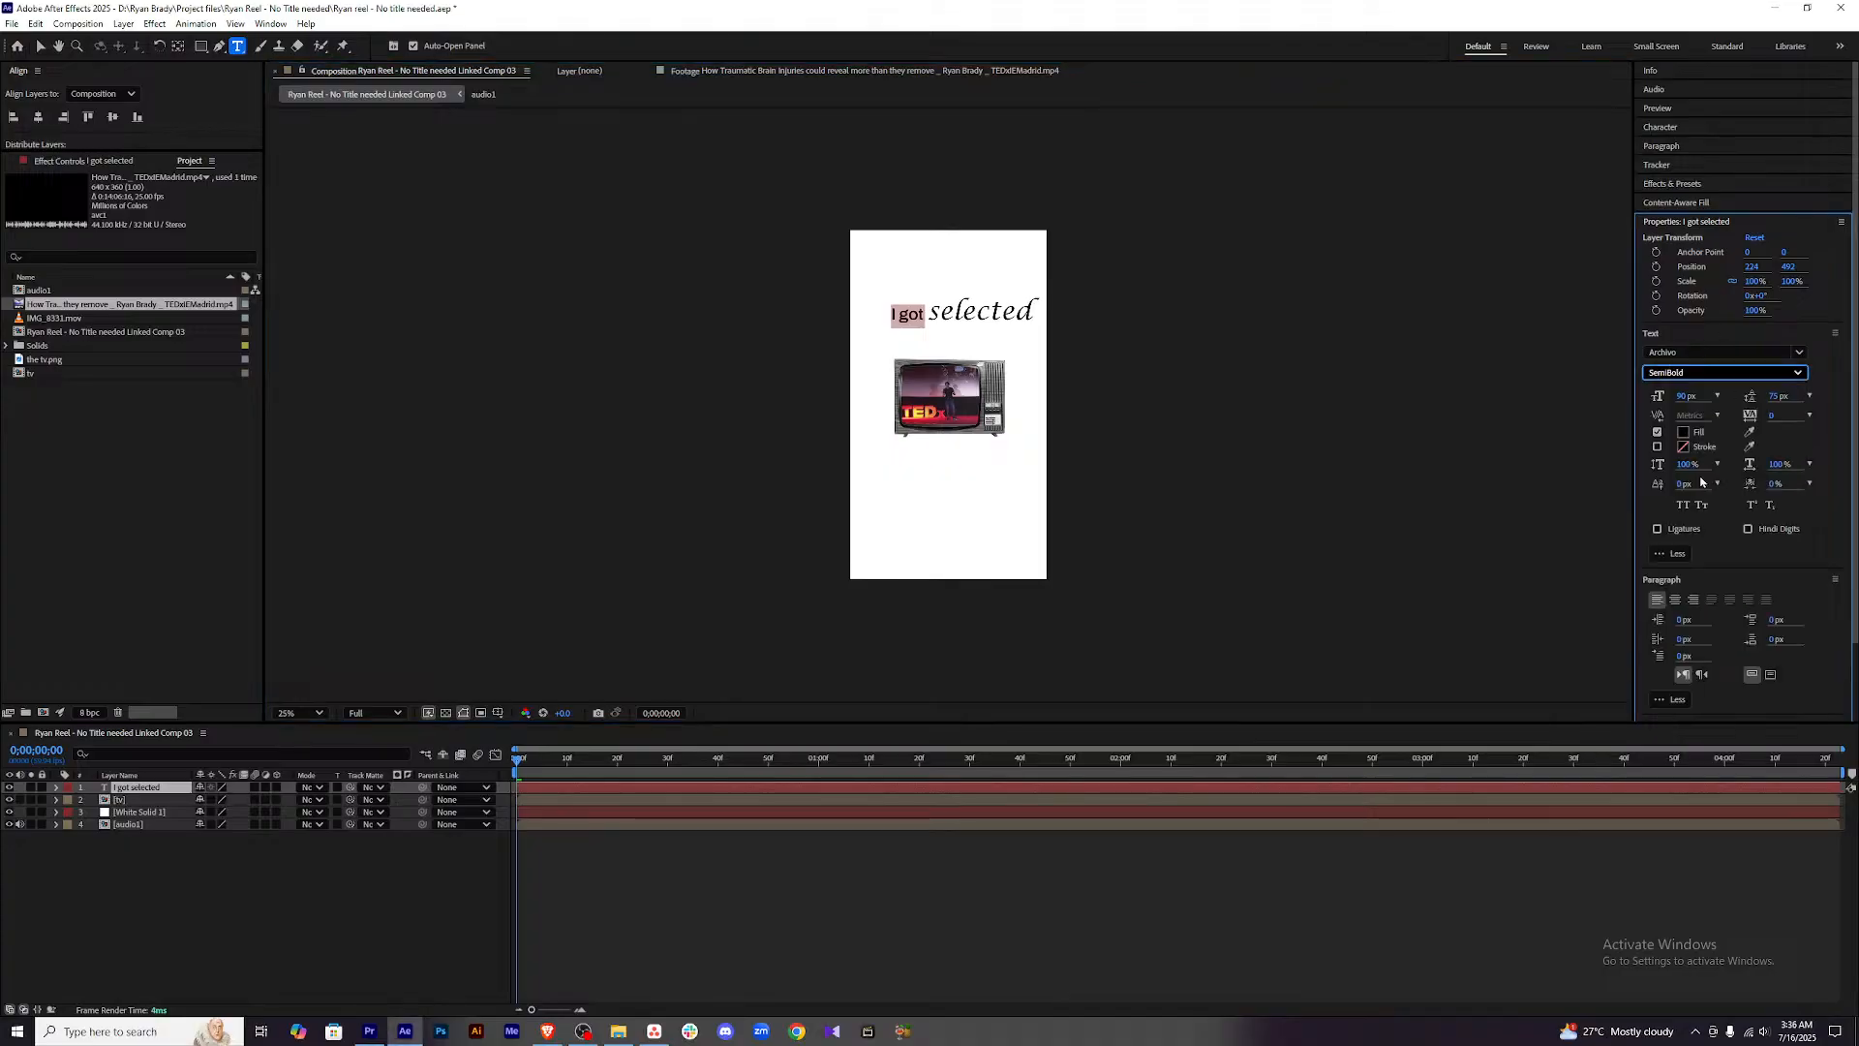
{"action": "left_click", "coordinate": [1723, 373]}
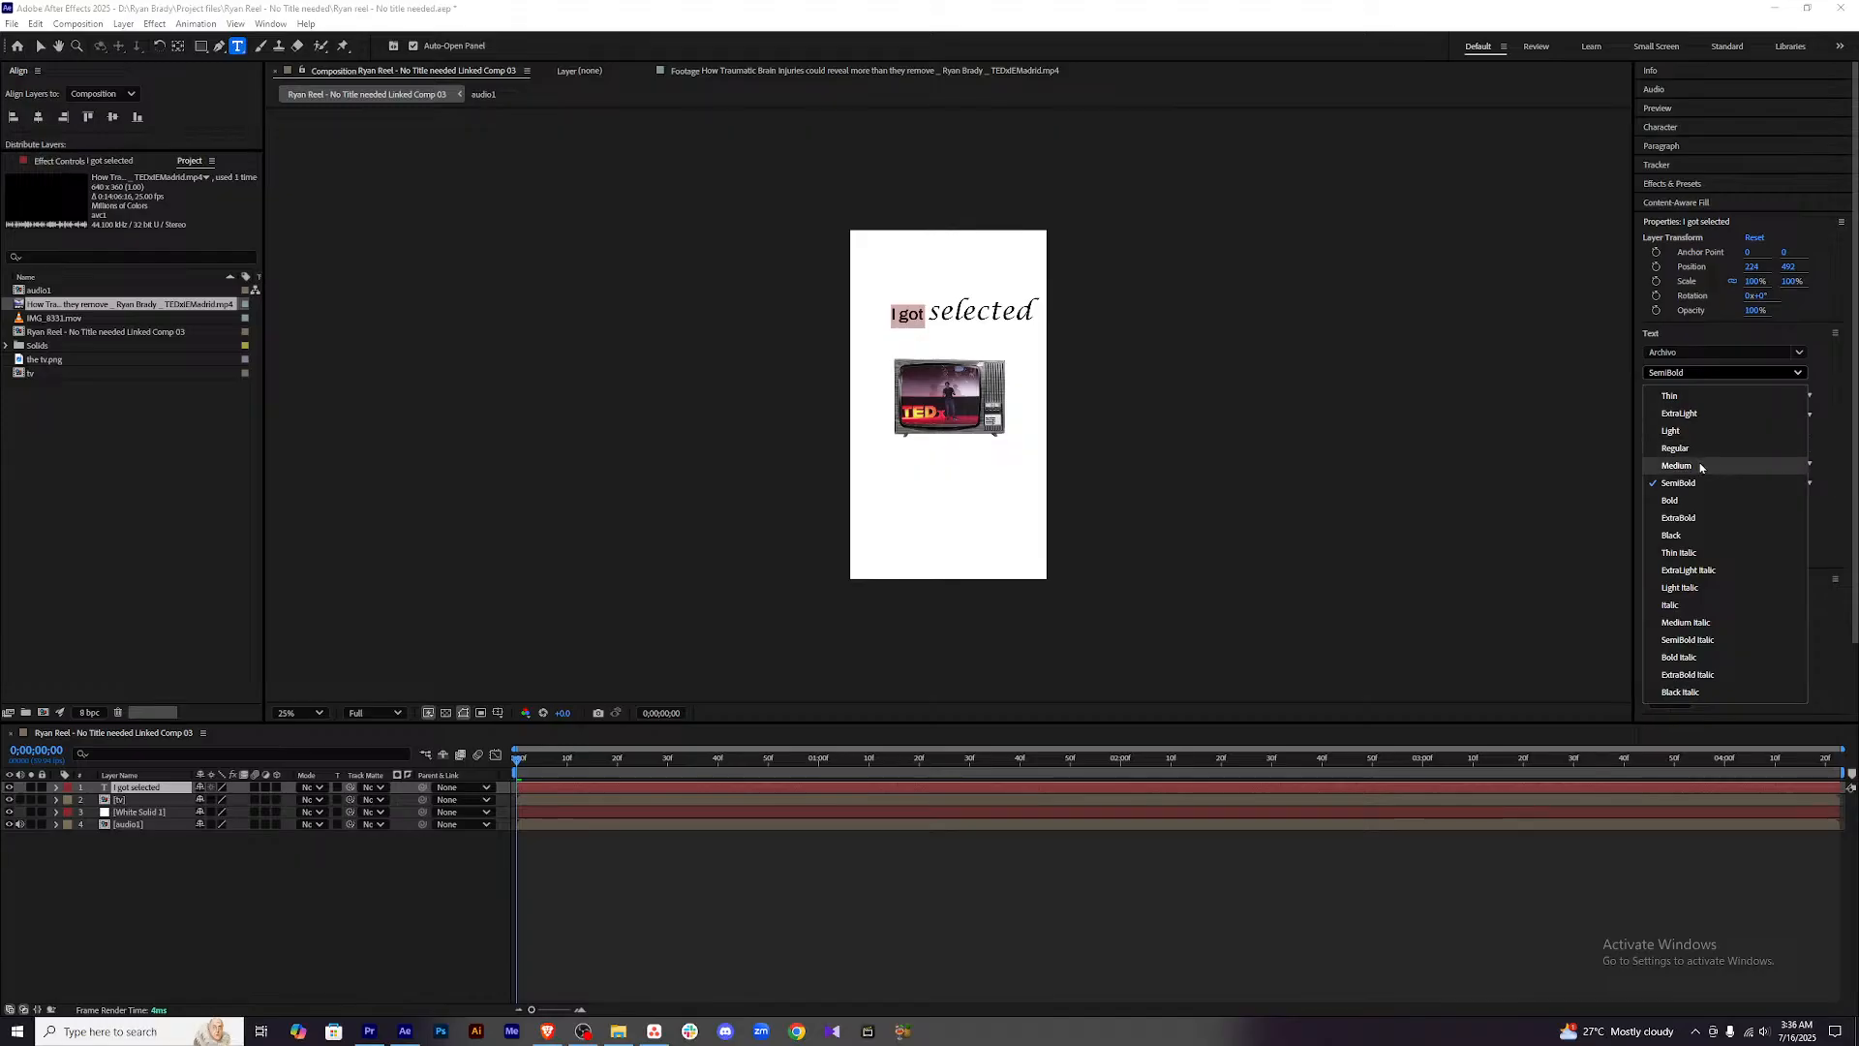
{"action": "left_click", "coordinate": [1702, 461]}
Finish editing the caption and center its layer horizontally in the composition.
{"action": "left_click", "coordinate": [705, 881]}
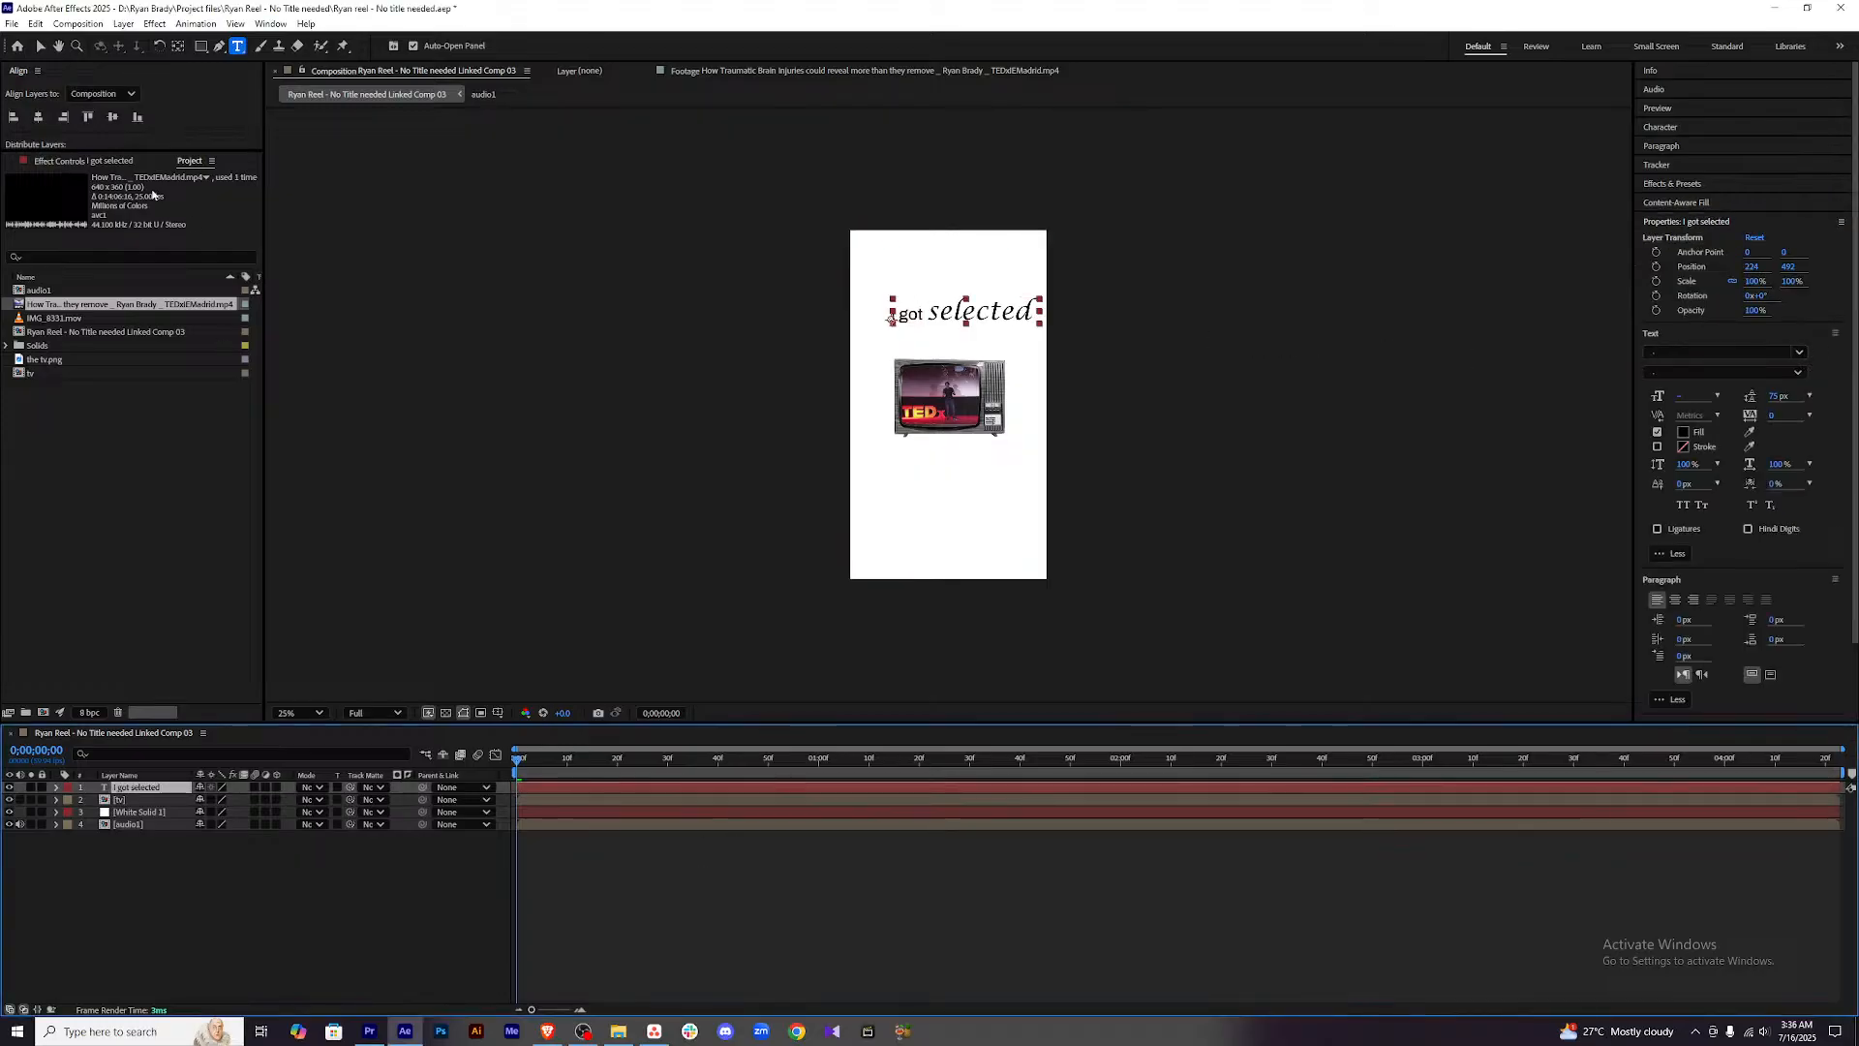
{"action": "left_click", "coordinate": [38, 116]}
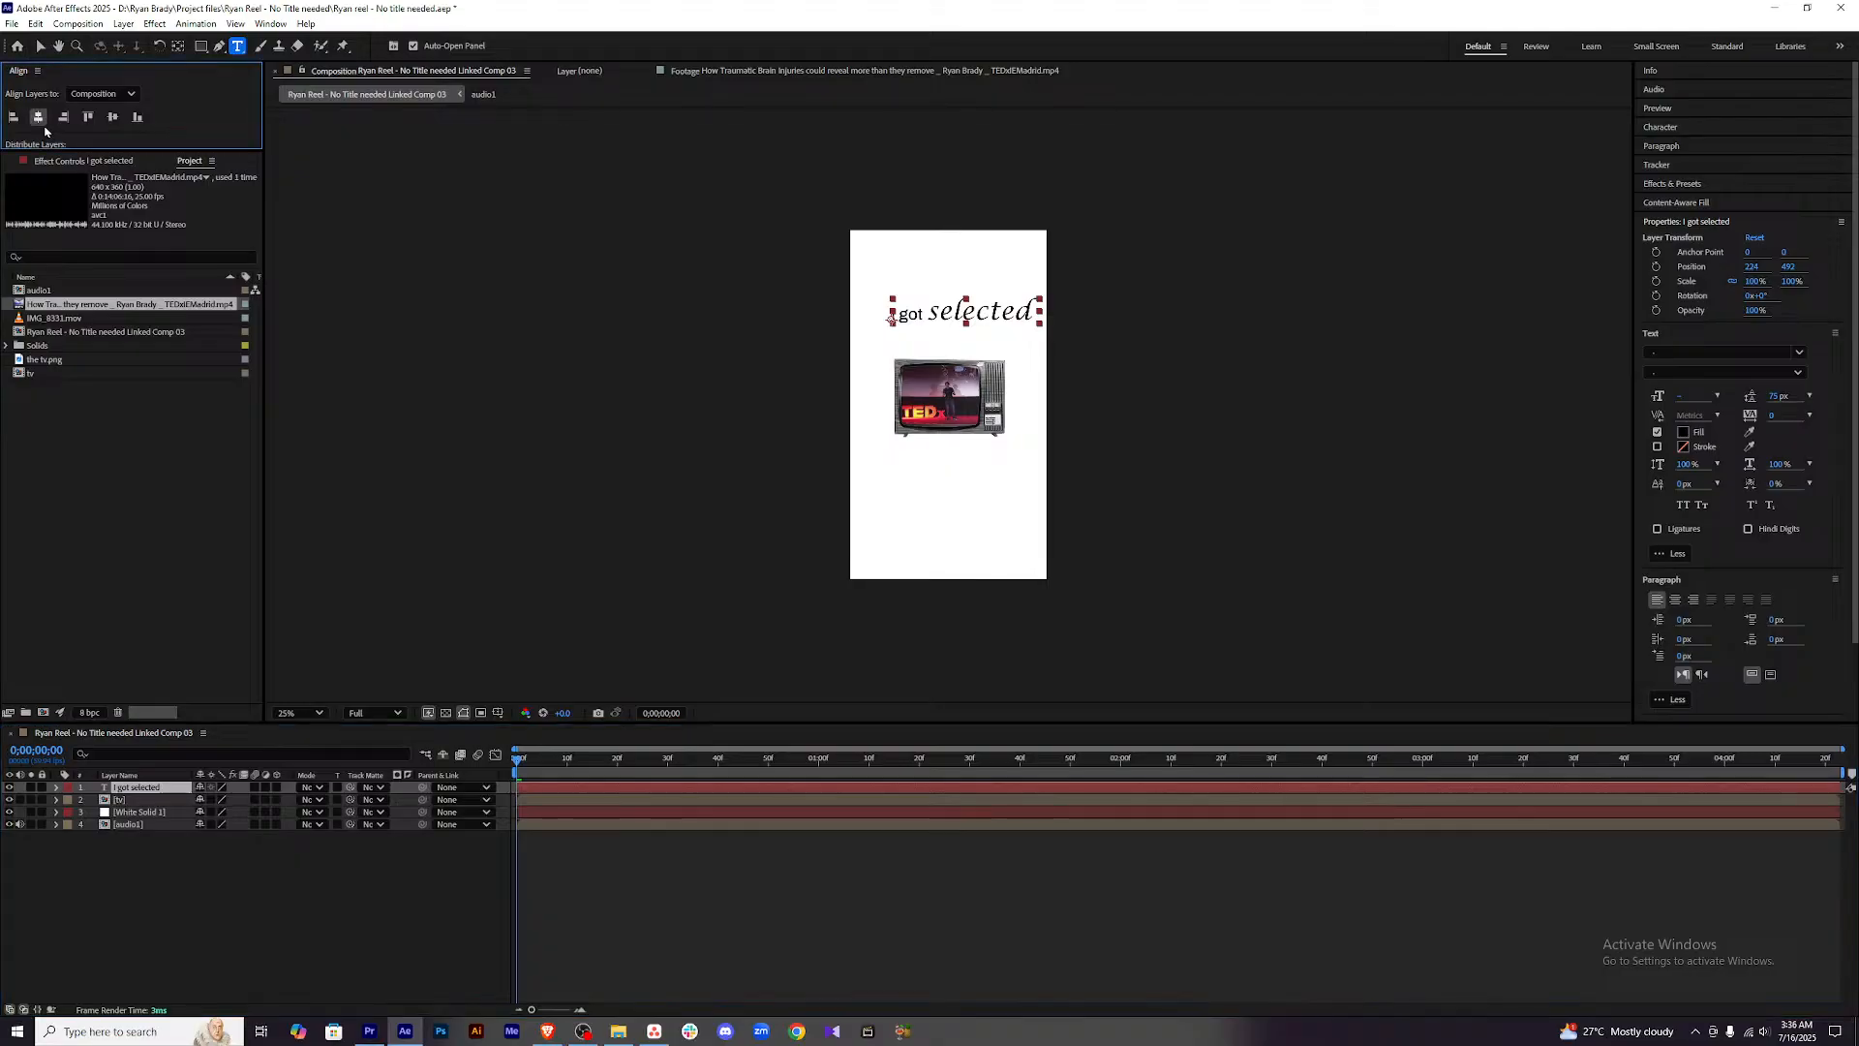
{"action": "left_click", "coordinate": [828, 891]}
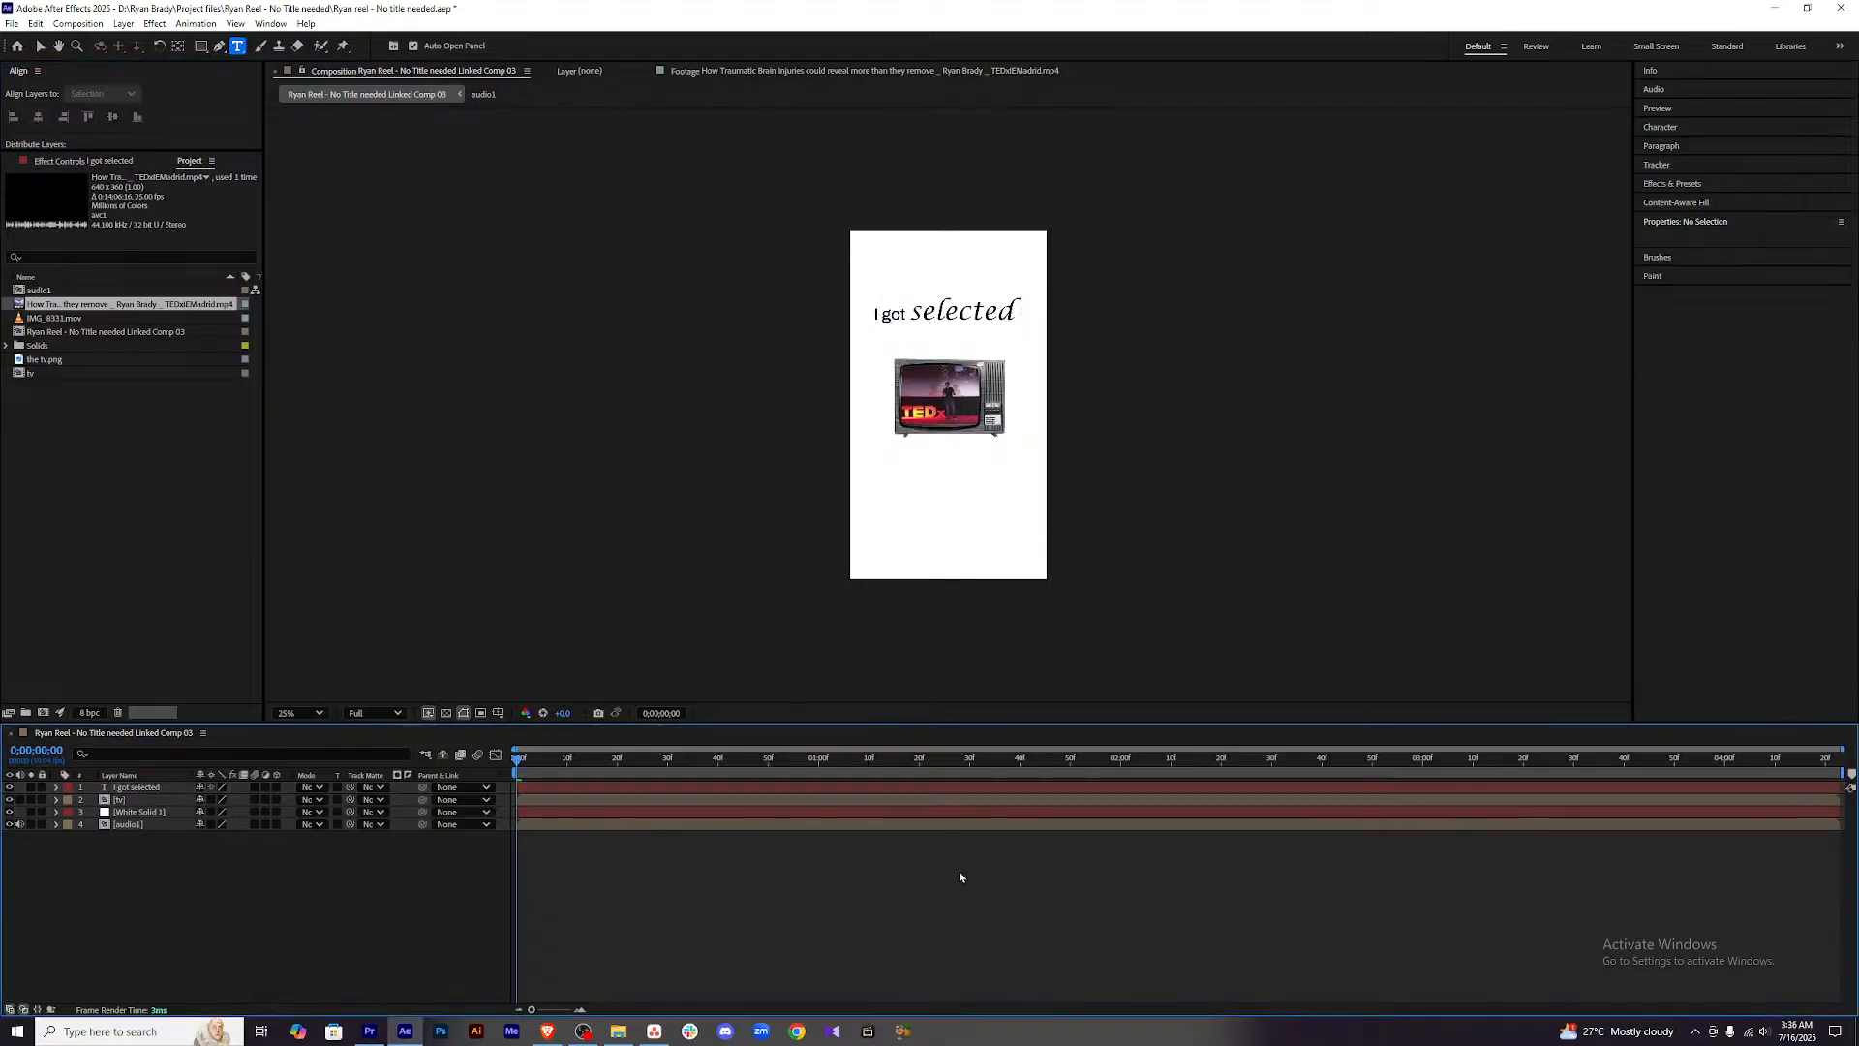
Move the word "selected" out of the caption into its own text layer just below "I got".
{"action": "left_click", "coordinate": [556, 788]}
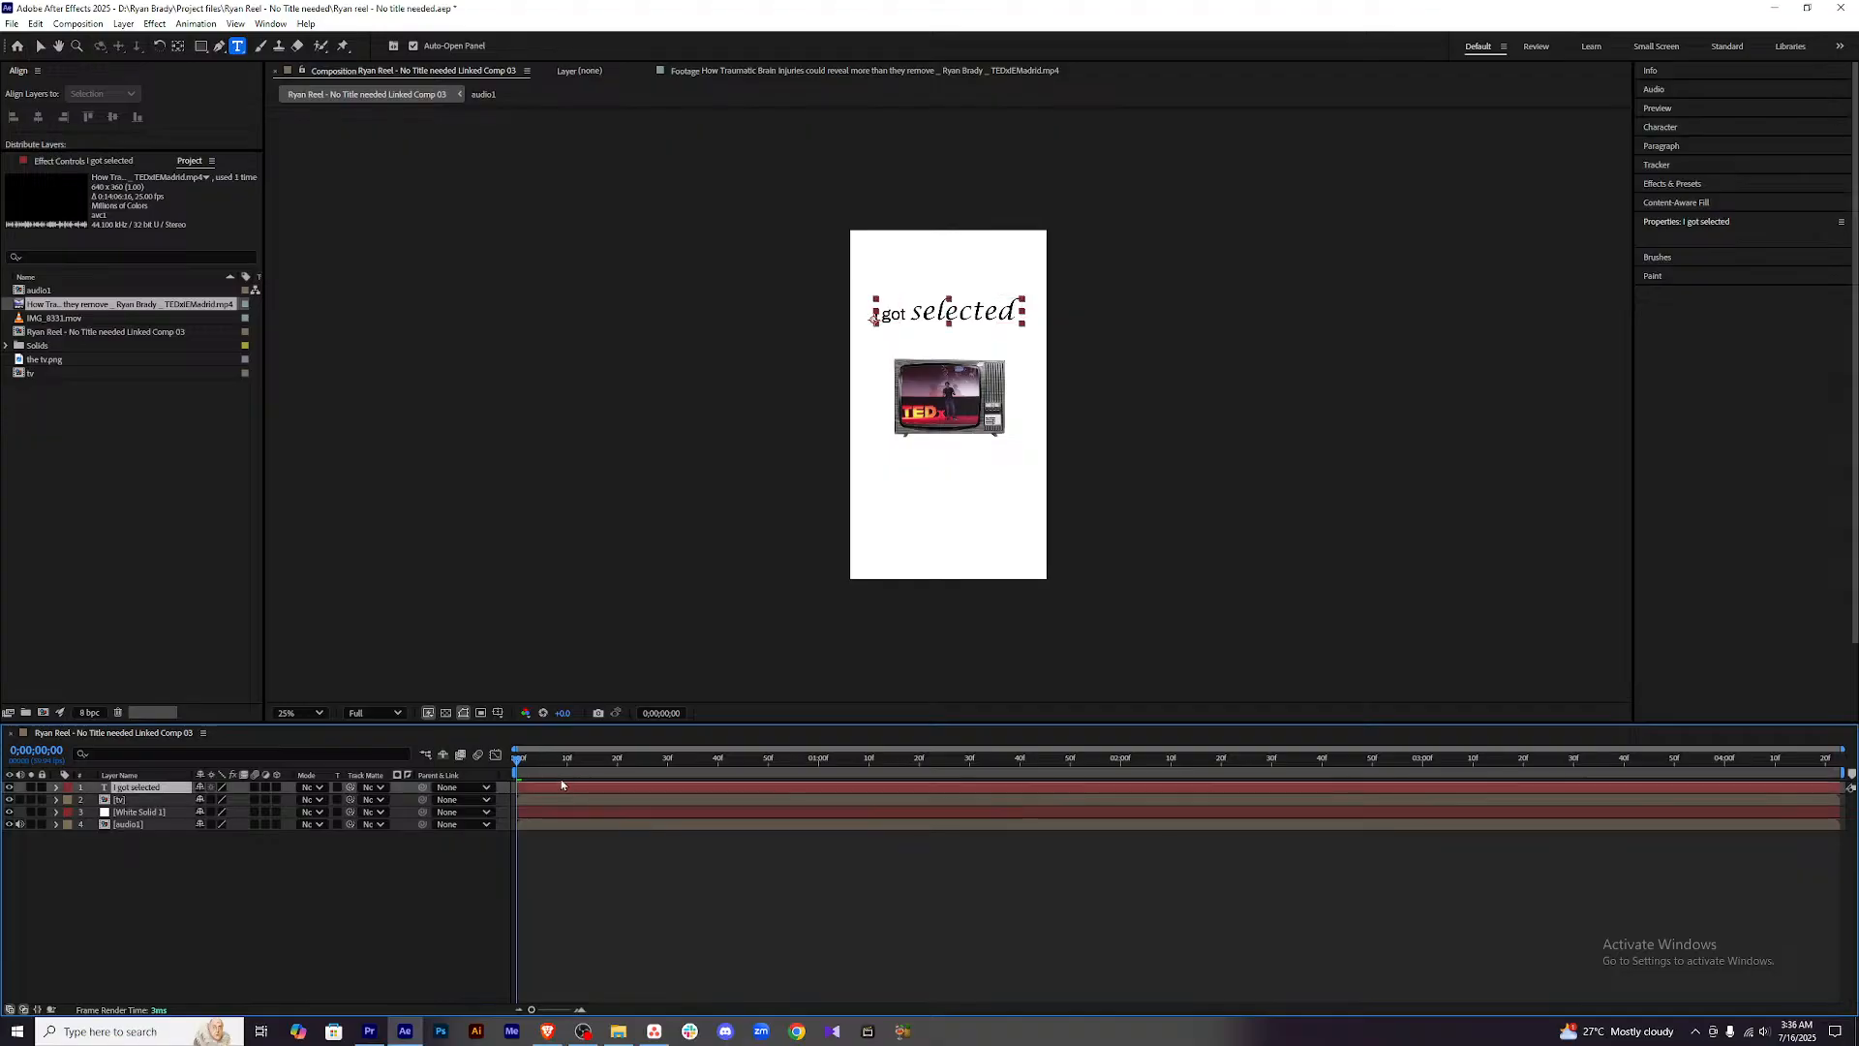
{"action": "double_click", "coordinate": [915, 313]}
{"action": "key", "text": "ctrl+c"}
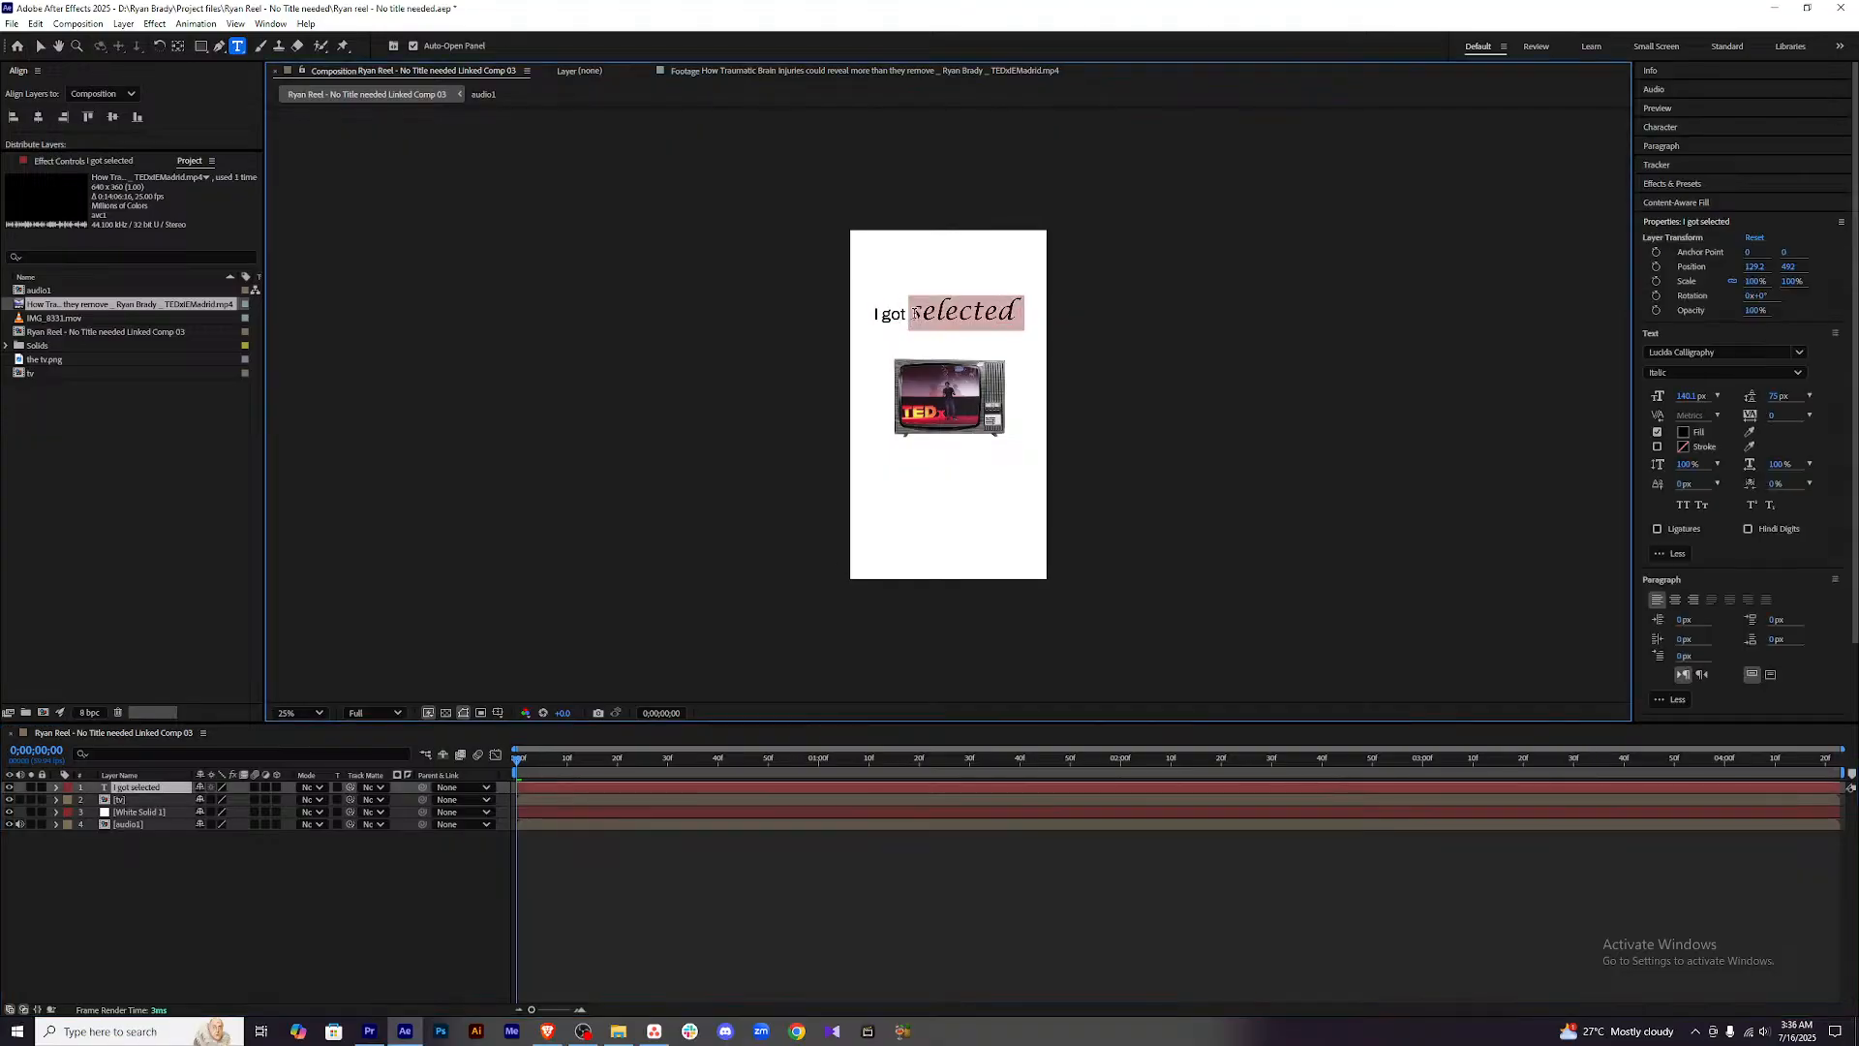
{"action": "key", "text": "BackSpace"}
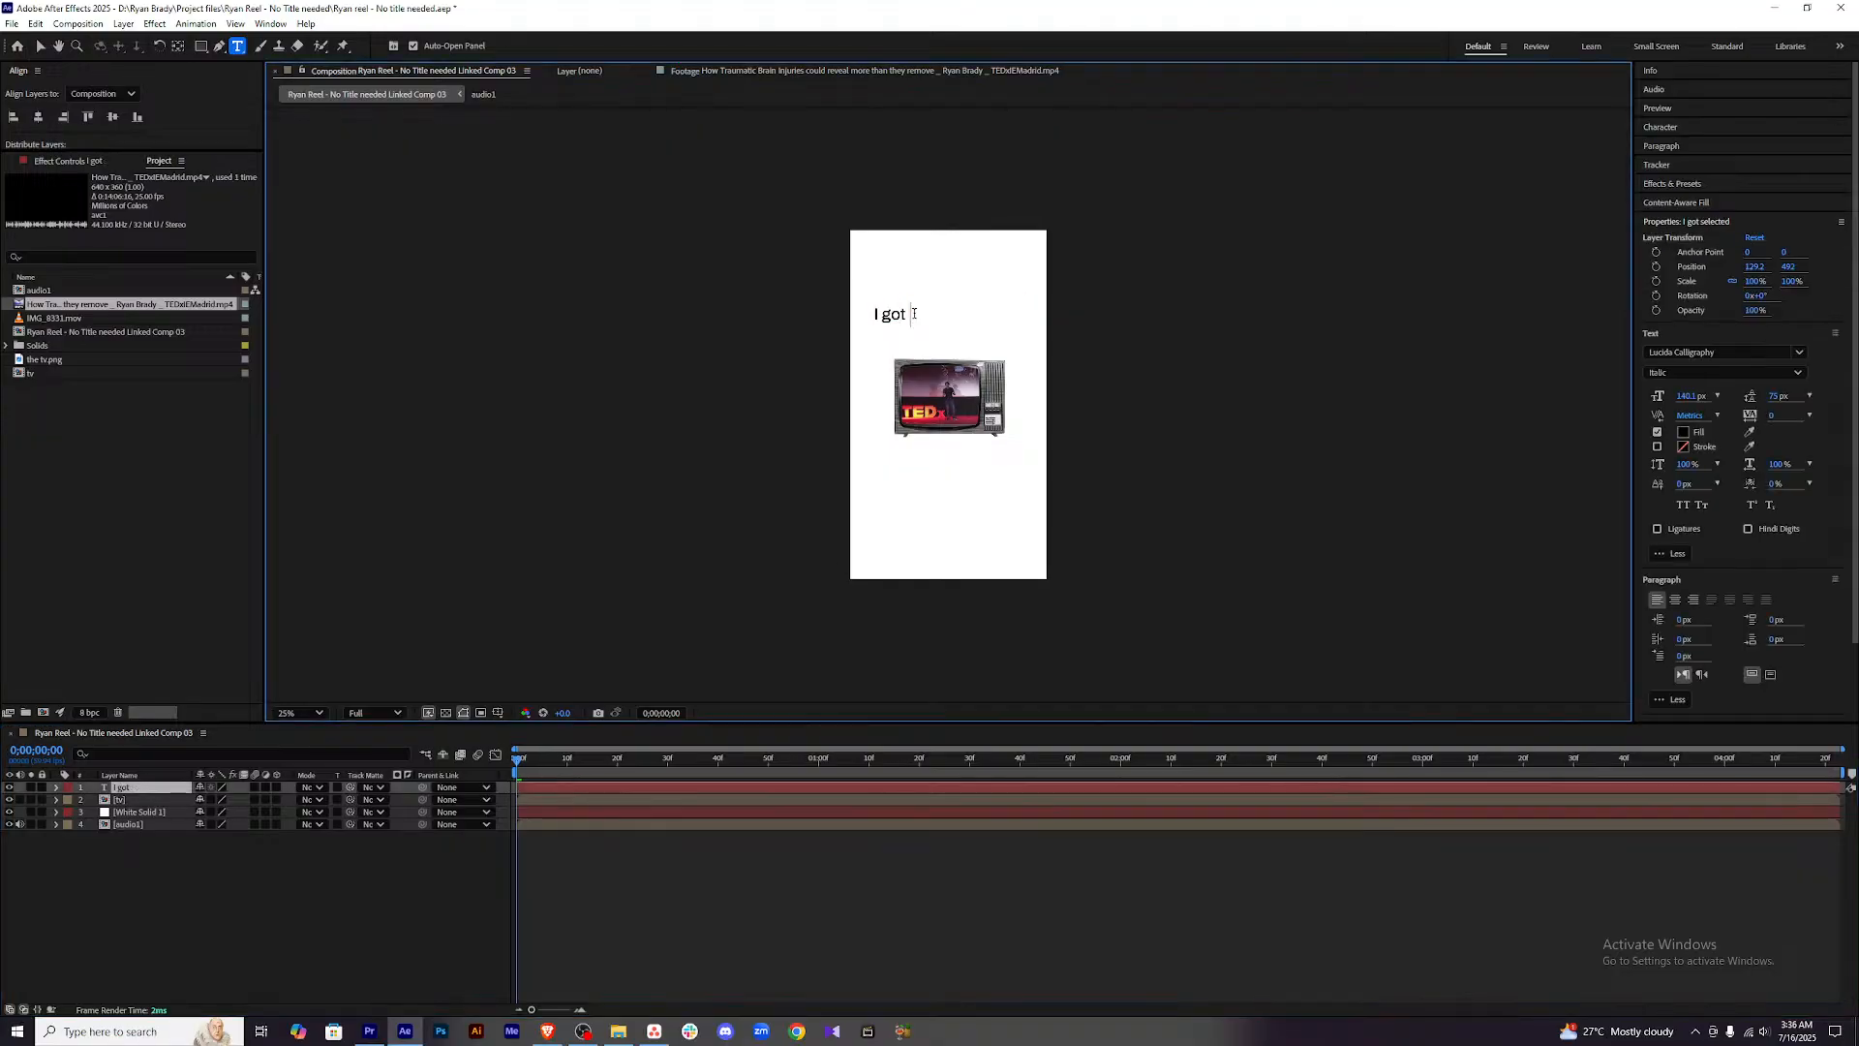
{"action": "left_click", "coordinate": [896, 896]}
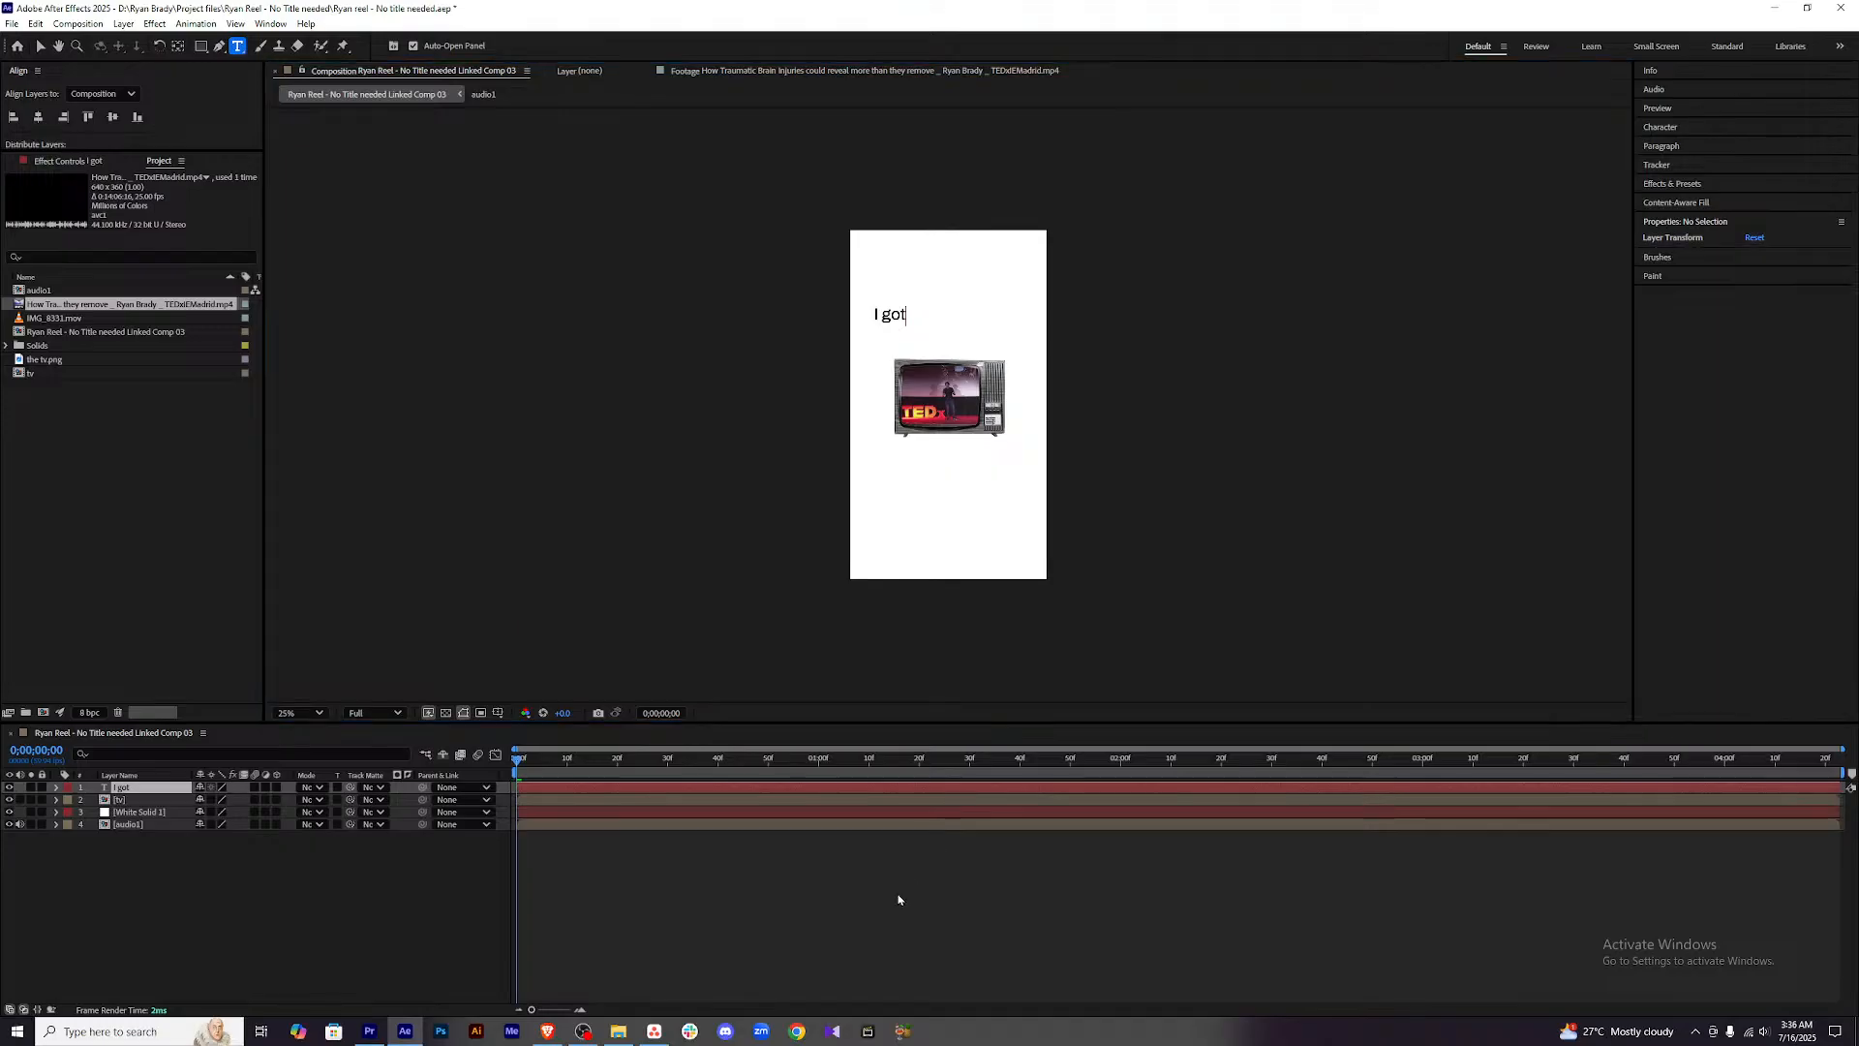
{"action": "left_click", "coordinate": [915, 343]}
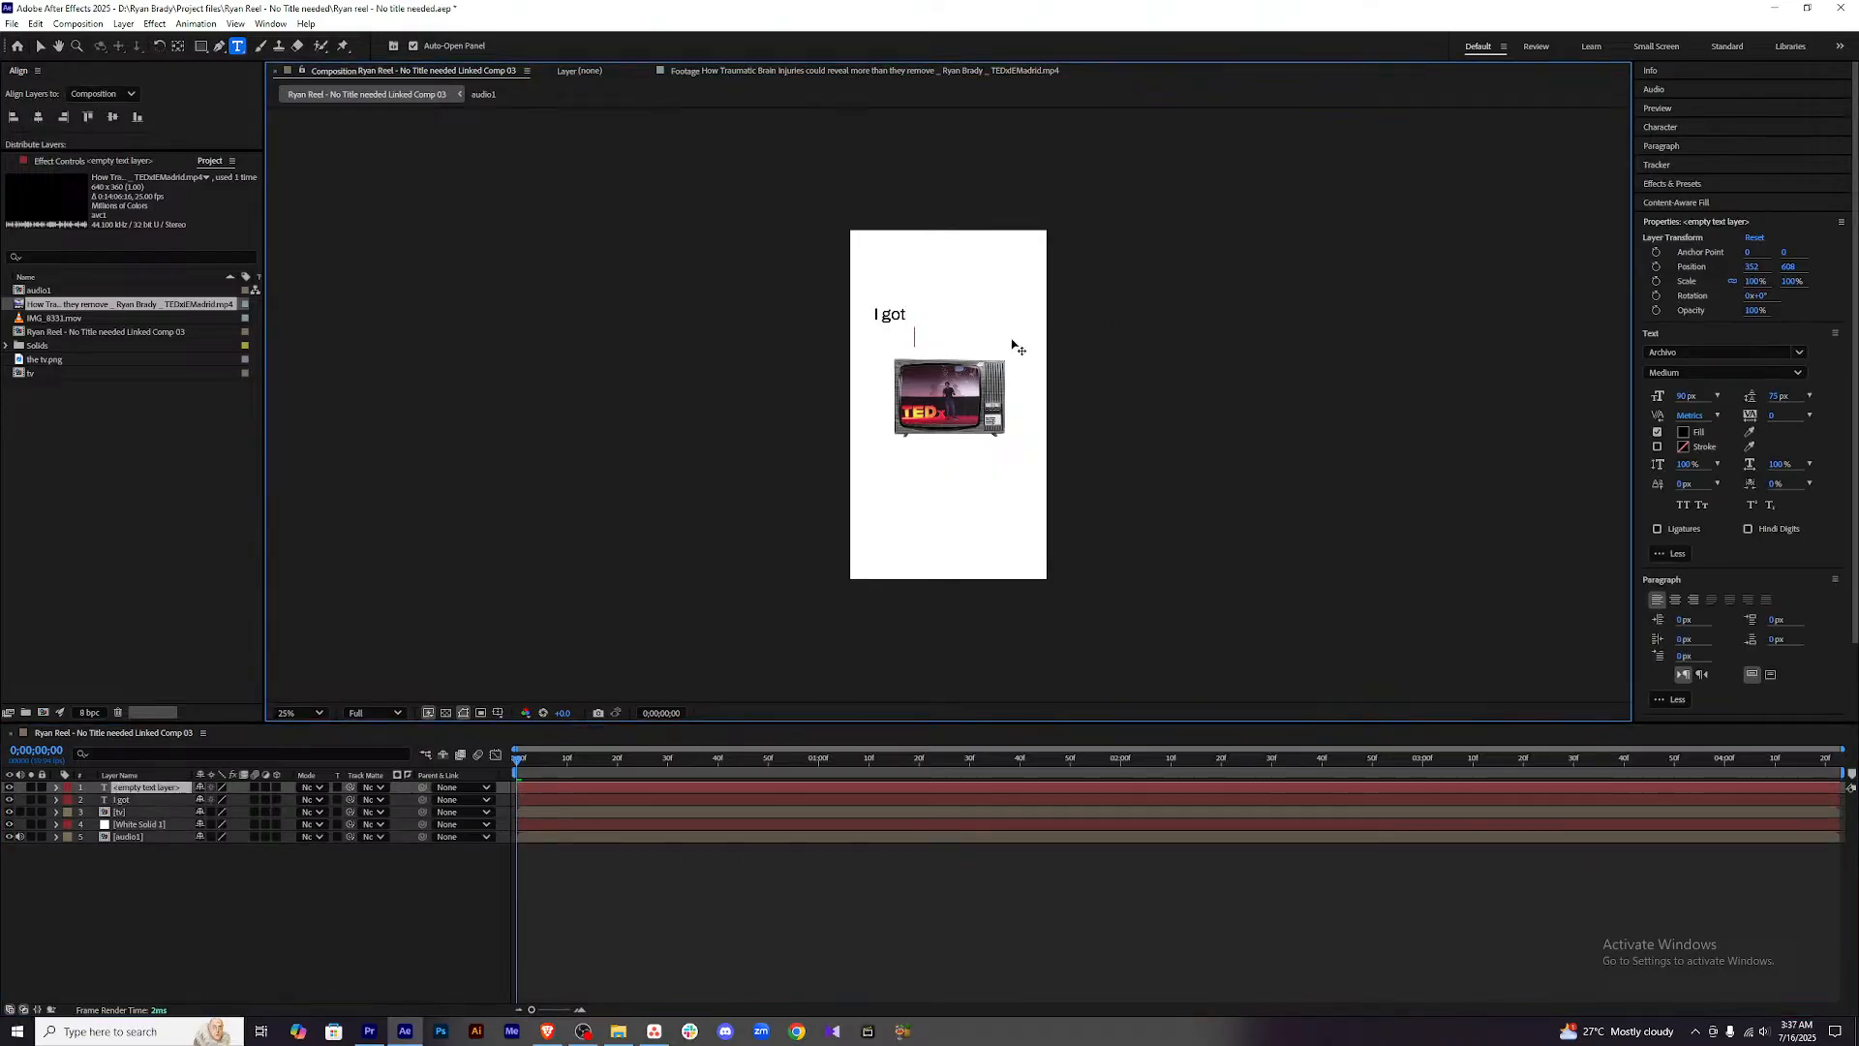
{"action": "key", "text": "ctrl+v"}
{"action": "left_click", "coordinate": [859, 887]}
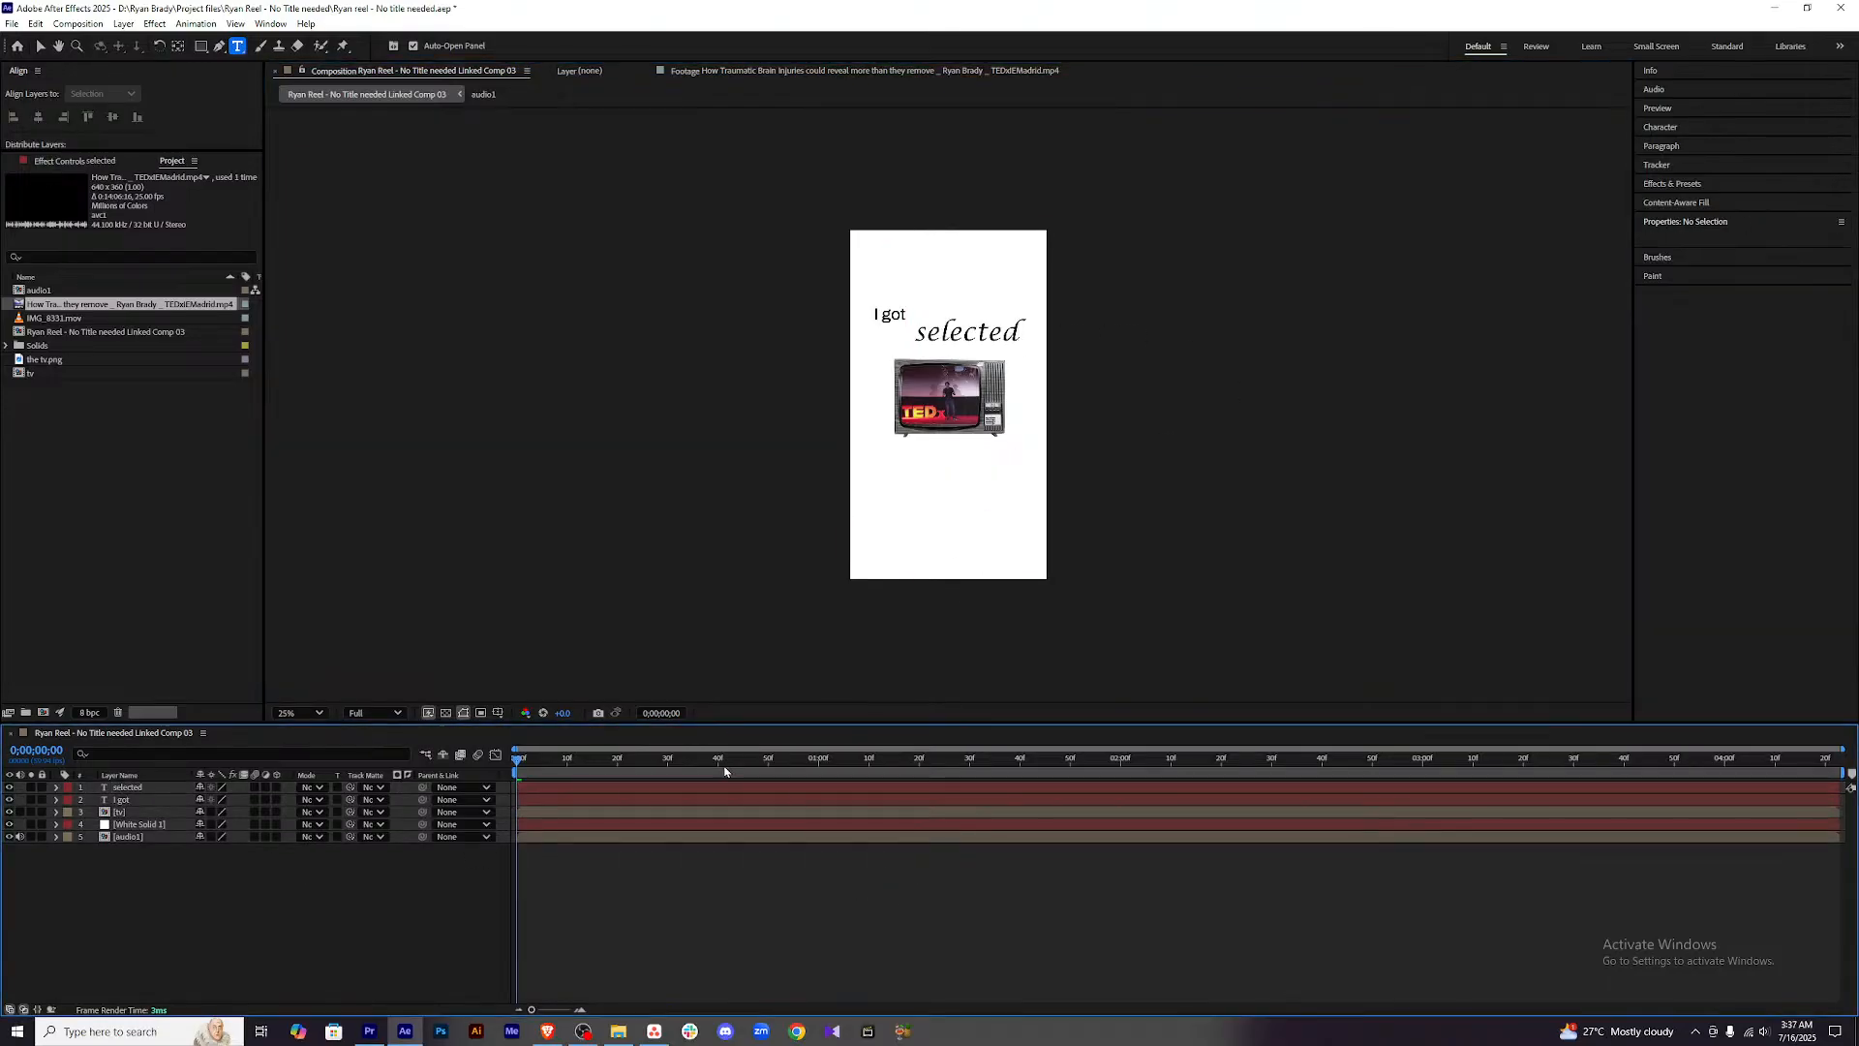
Stack the two caption layers above the television, with "selected" at about 244, 654 and "I got" just above its beginning.
{"action": "left_click", "coordinate": [639, 789]}
{"action": "key", "text": "v"}
{"action": "left_click_drag", "start_coordinate": [1005, 337], "coordinate": [981, 340]}
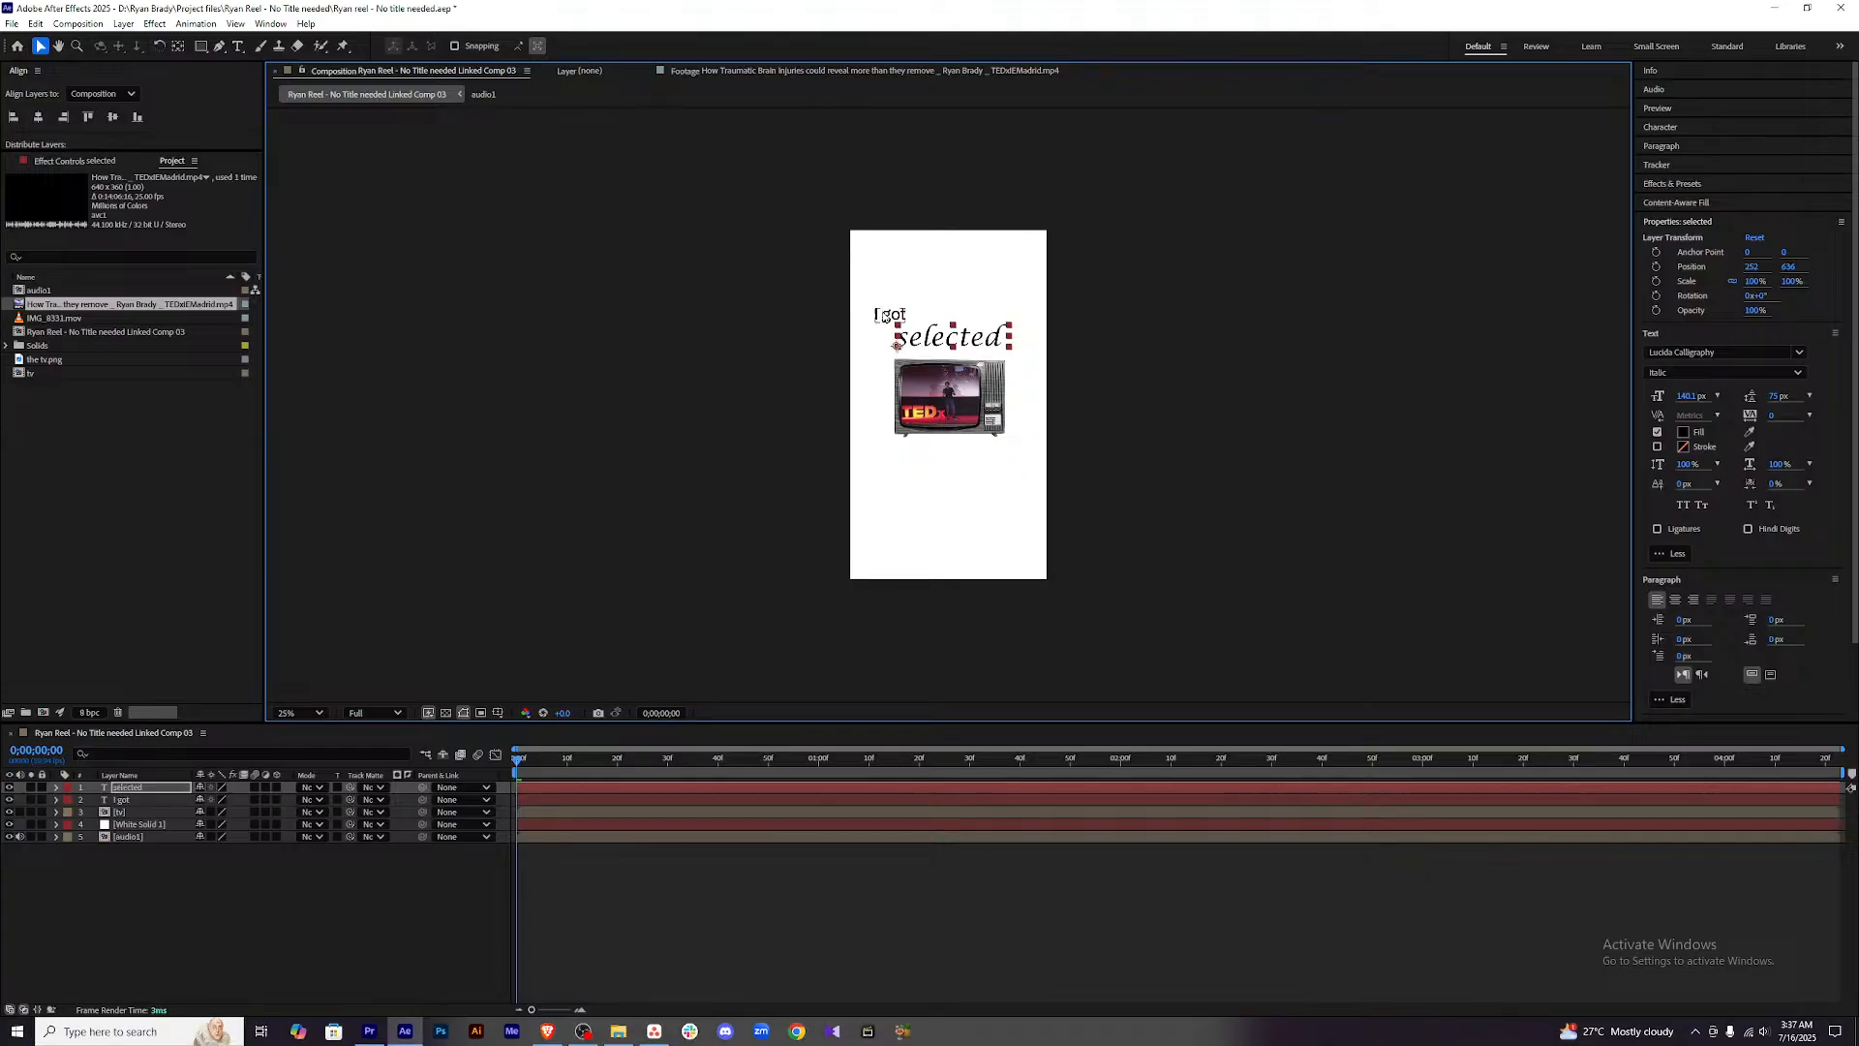
{"action": "left_click", "coordinate": [897, 319]}
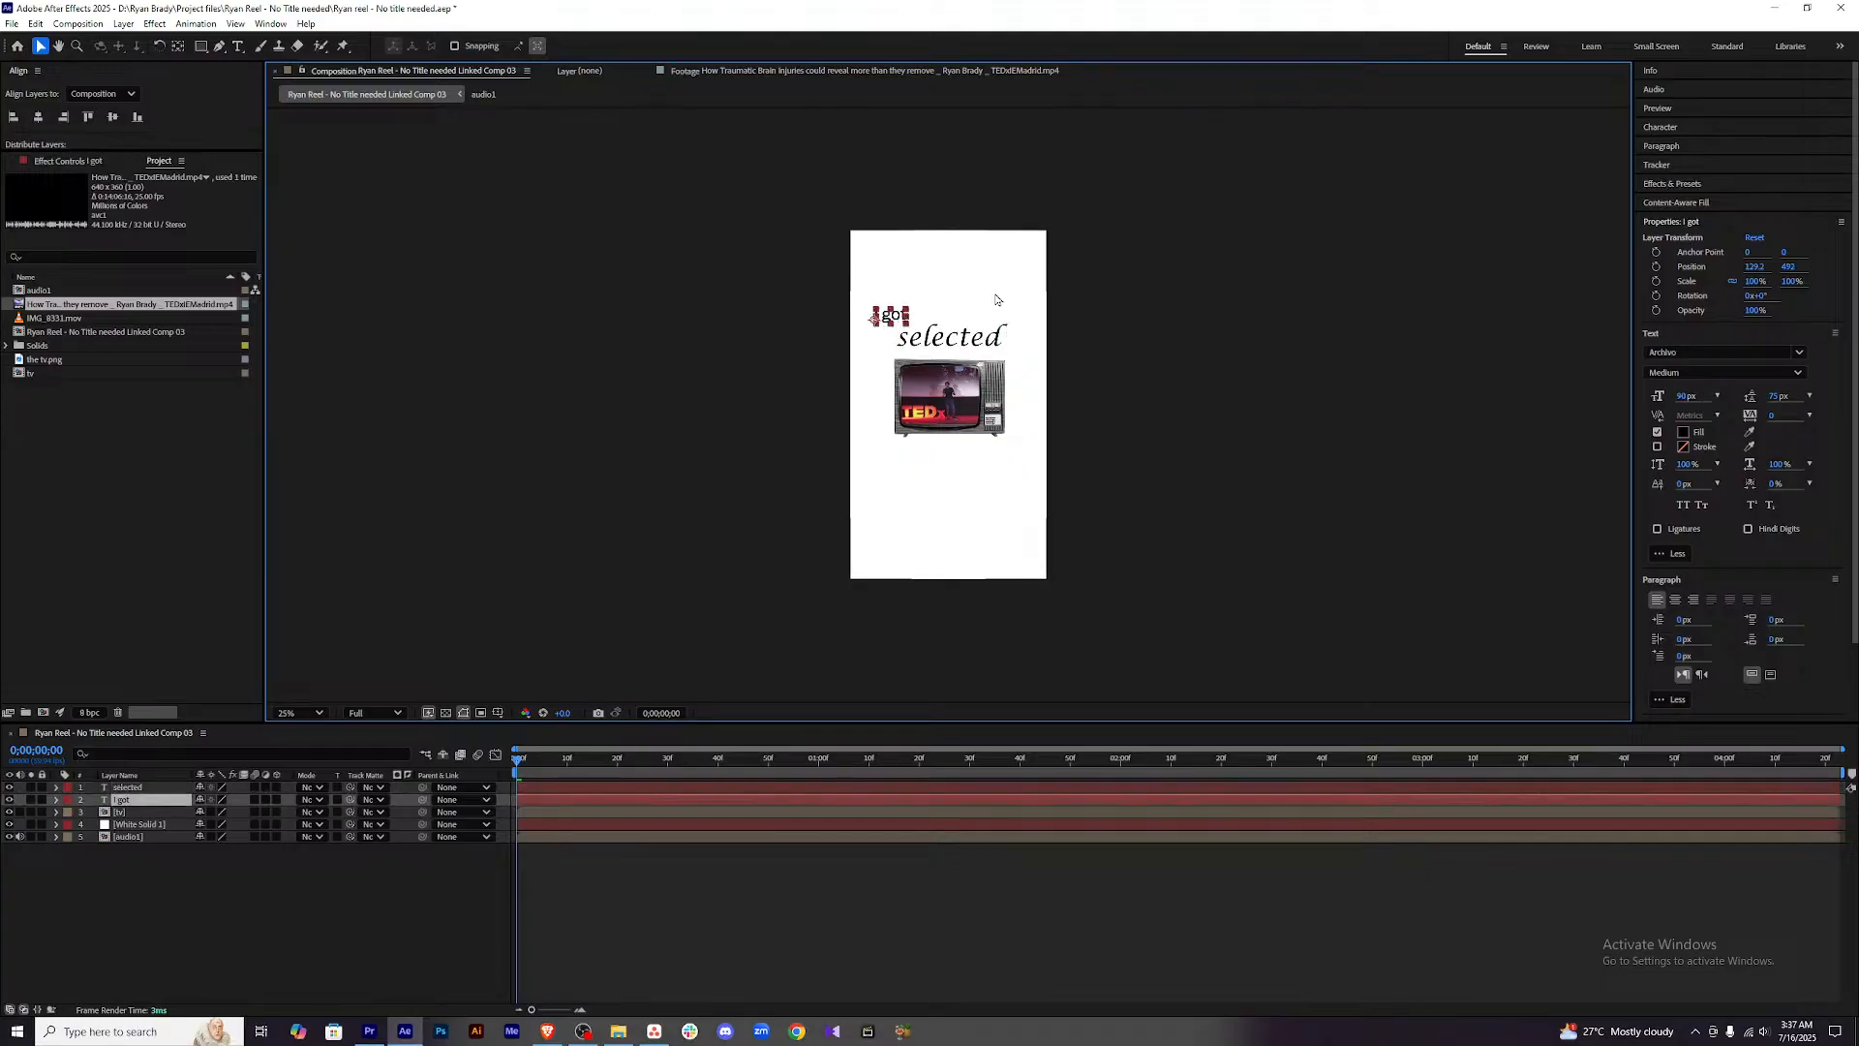
{"action": "scroll", "coordinate": [996, 295], "scroll_direction": "up", "scroll_amount": 2}
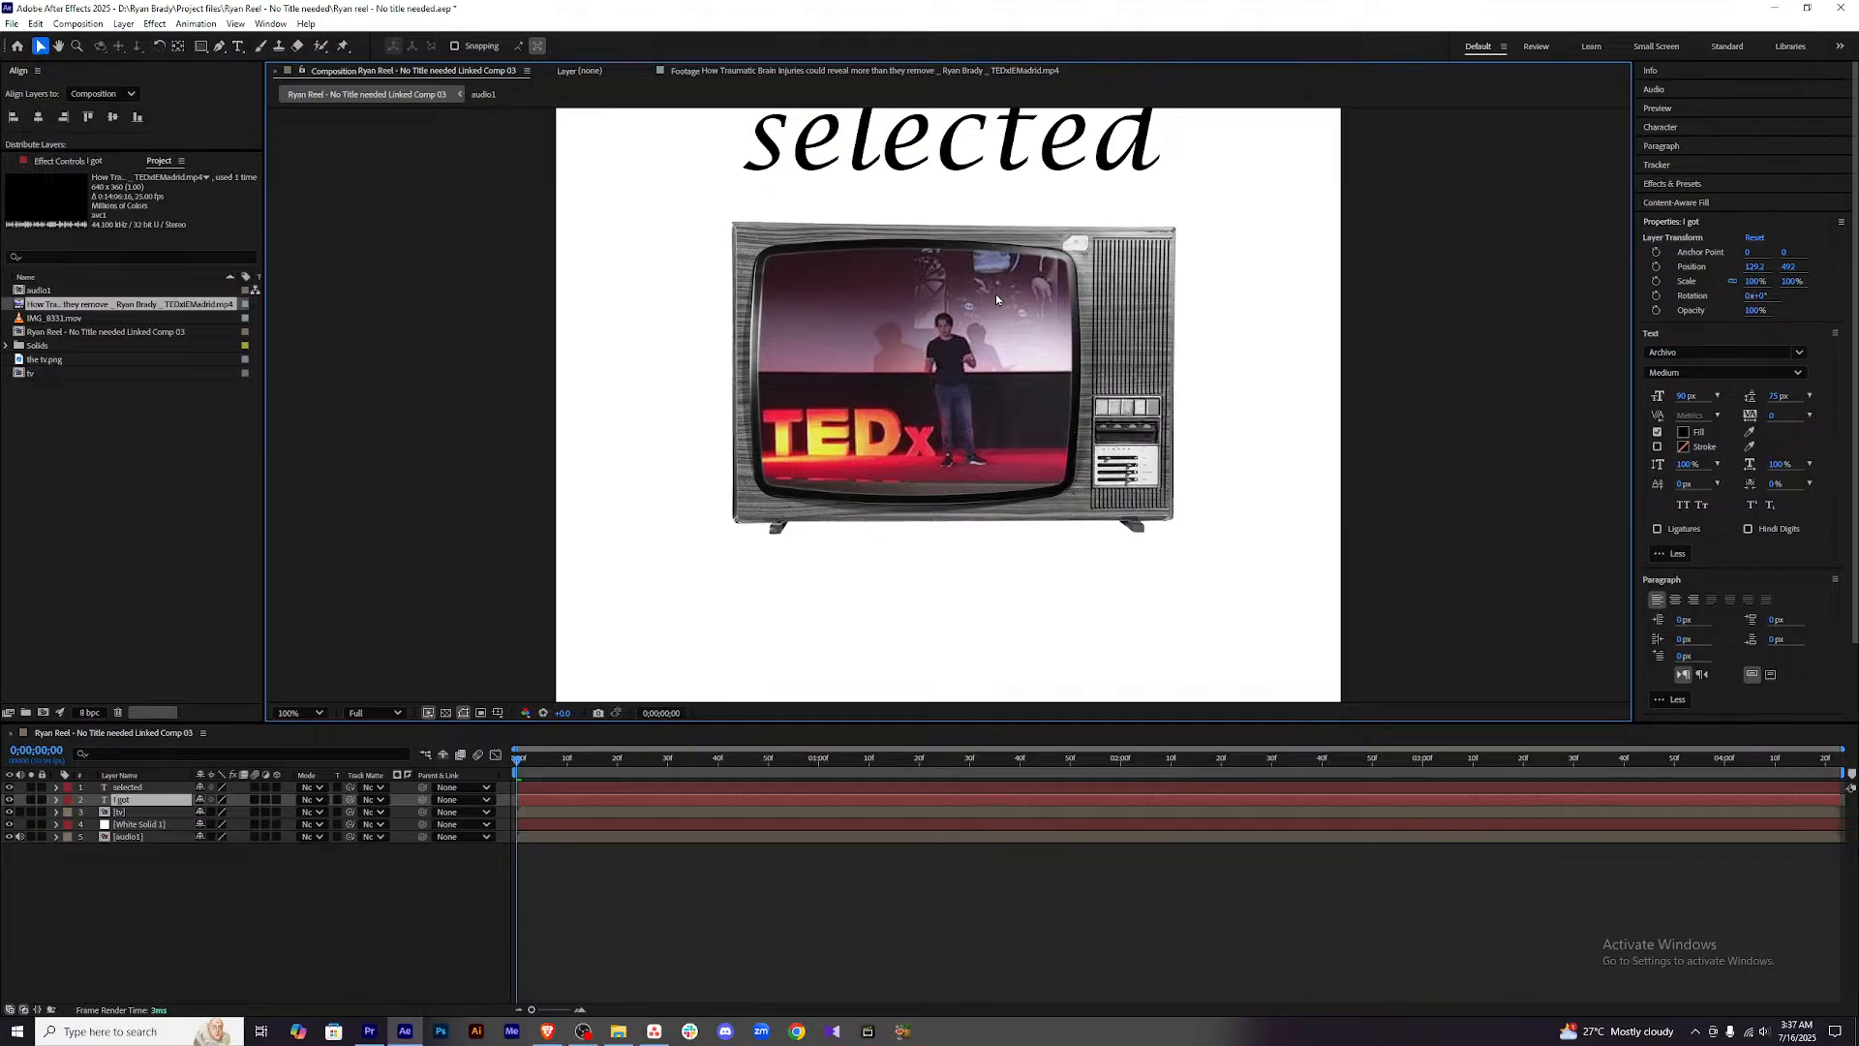
{"action": "scroll", "coordinate": [1013, 260], "scroll_direction": "up", "scroll_amount": 4}
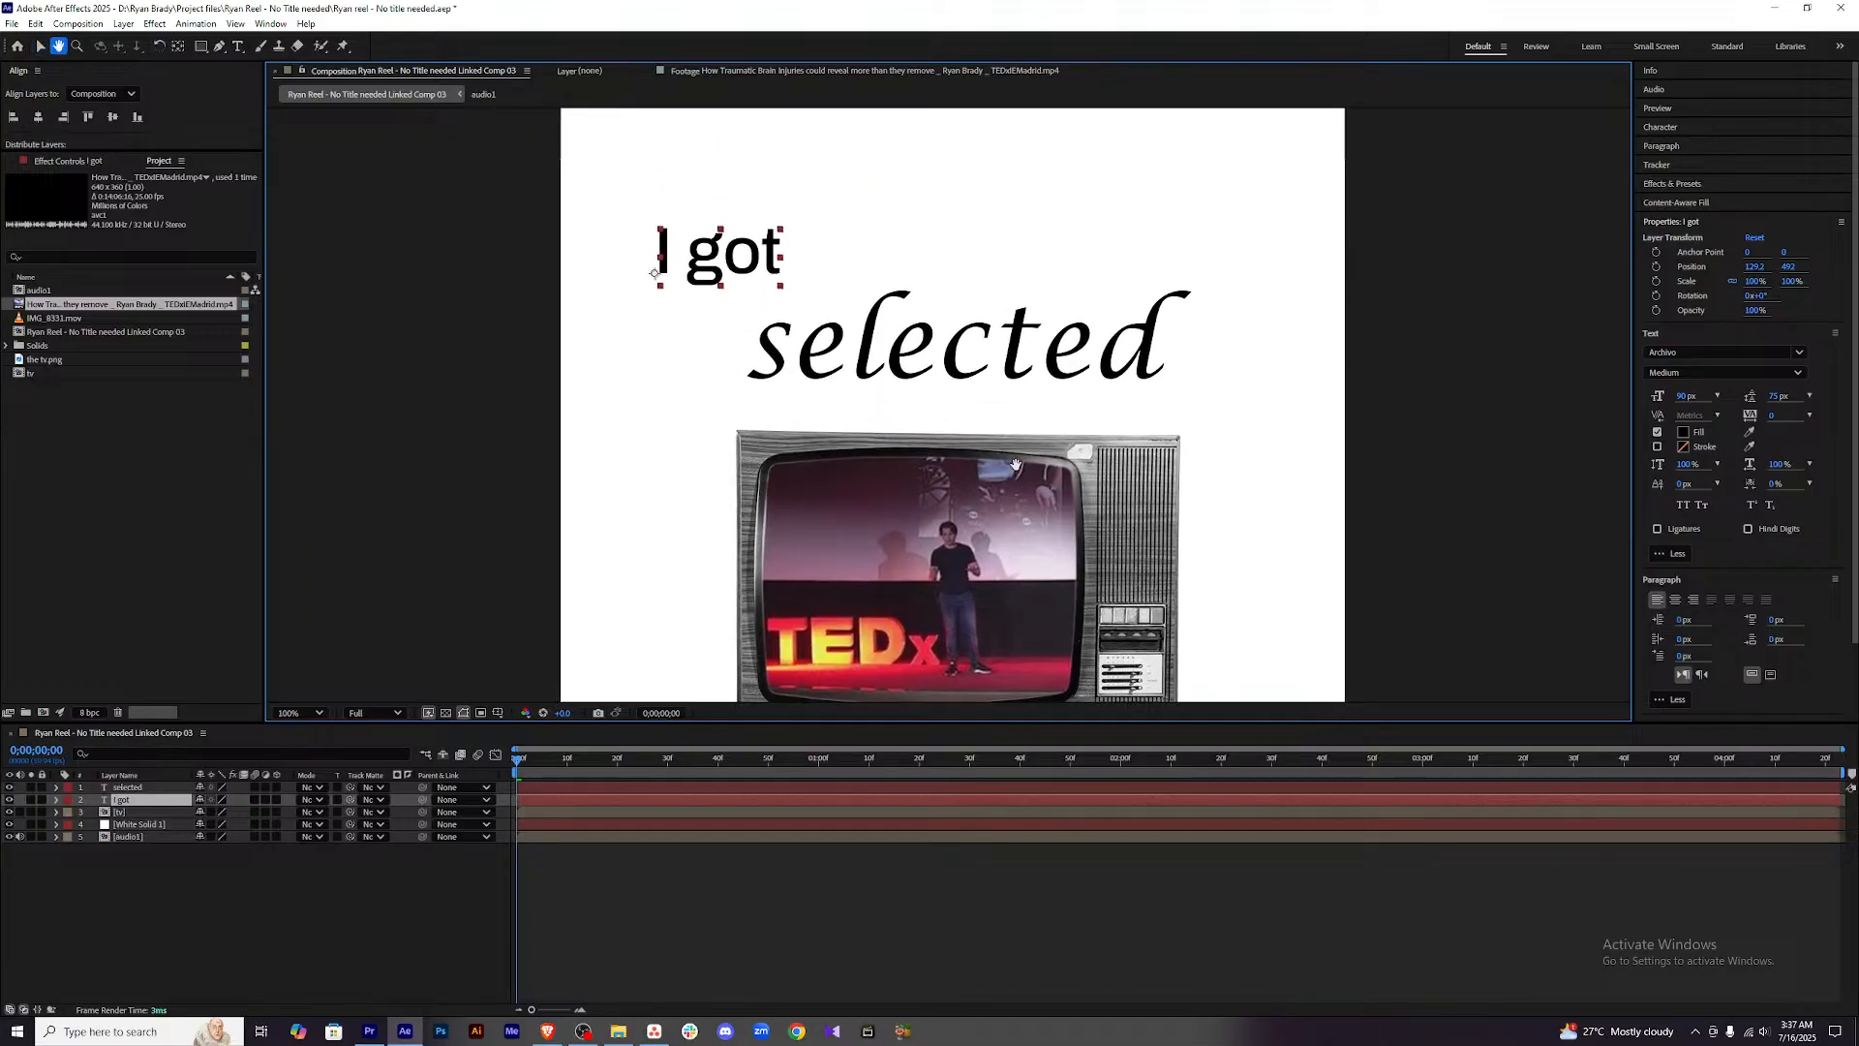
{"action": "left_click_drag", "start_coordinate": [741, 257], "coordinate": [786, 273]}
{"action": "left_click_drag", "start_coordinate": [1025, 343], "coordinate": [1018, 355]}
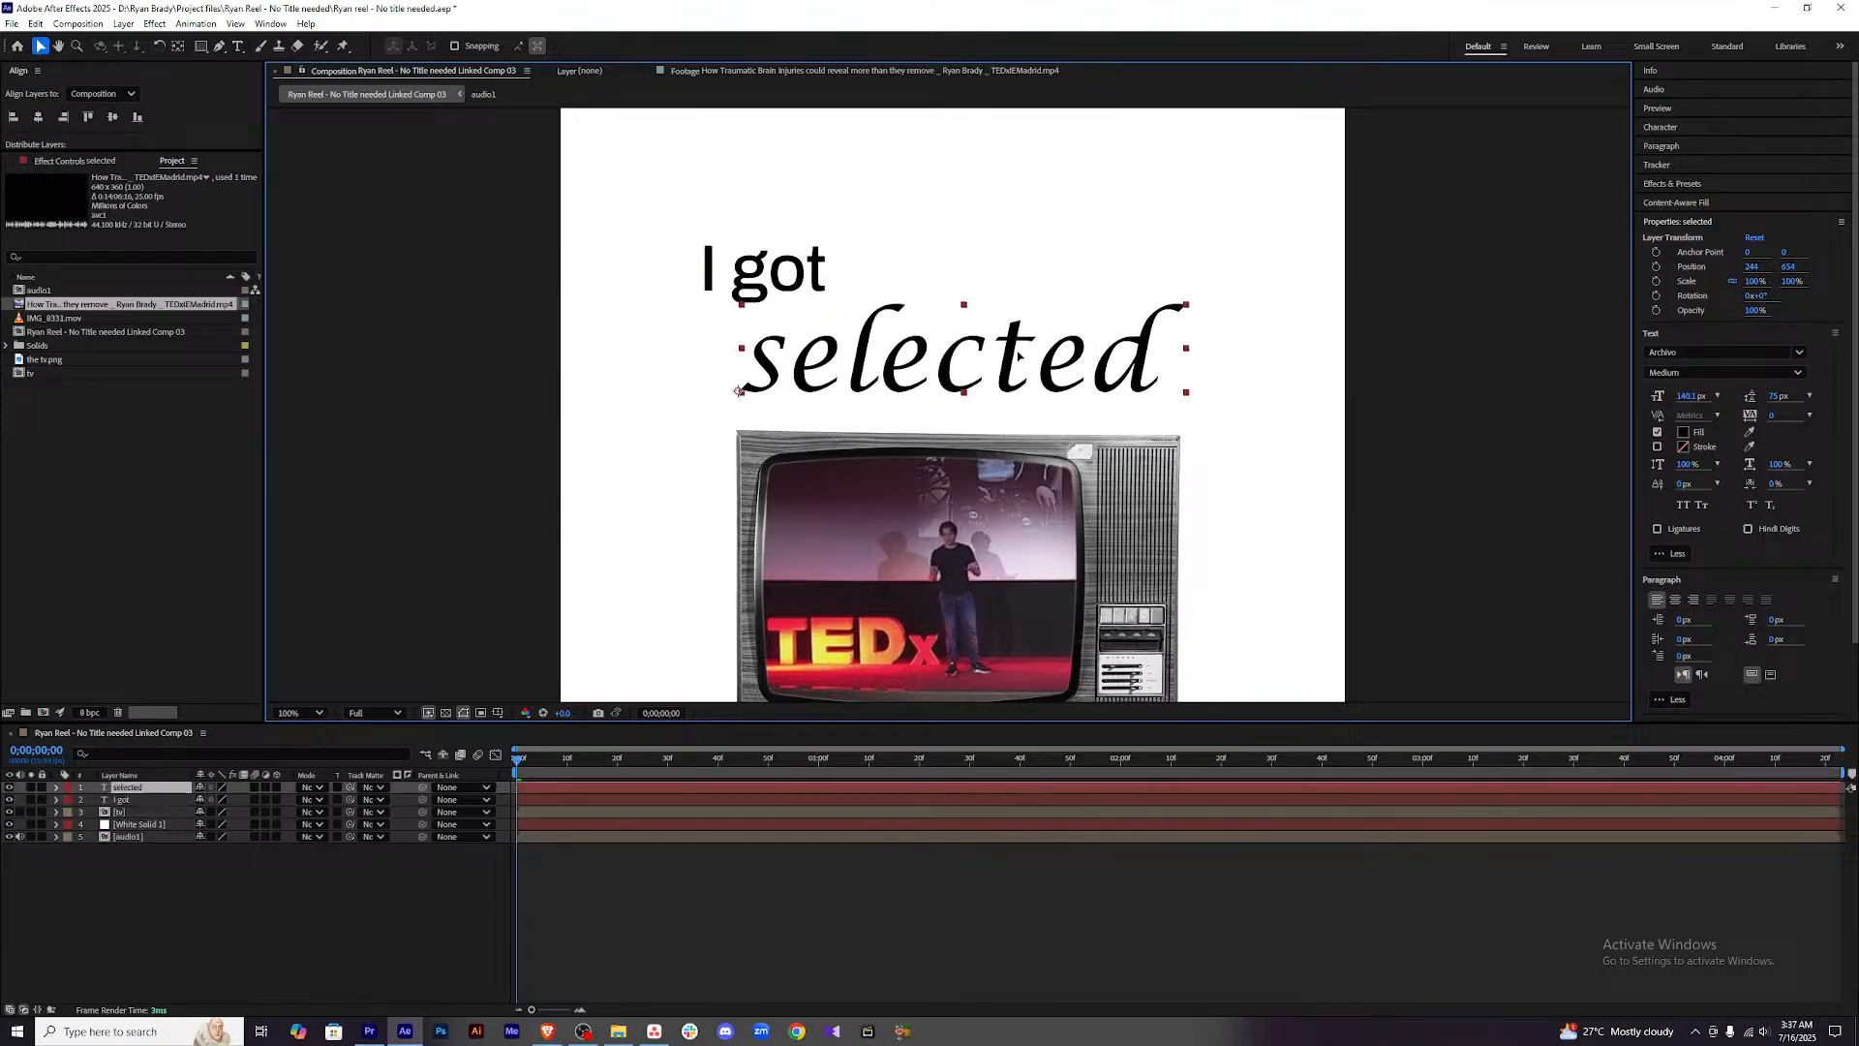
{"action": "scroll", "coordinate": [1049, 336], "scroll_direction": "down", "scroll_amount": 4}
{"action": "scroll", "coordinate": [1050, 336], "scroll_direction": "up", "scroll_amount": 1}
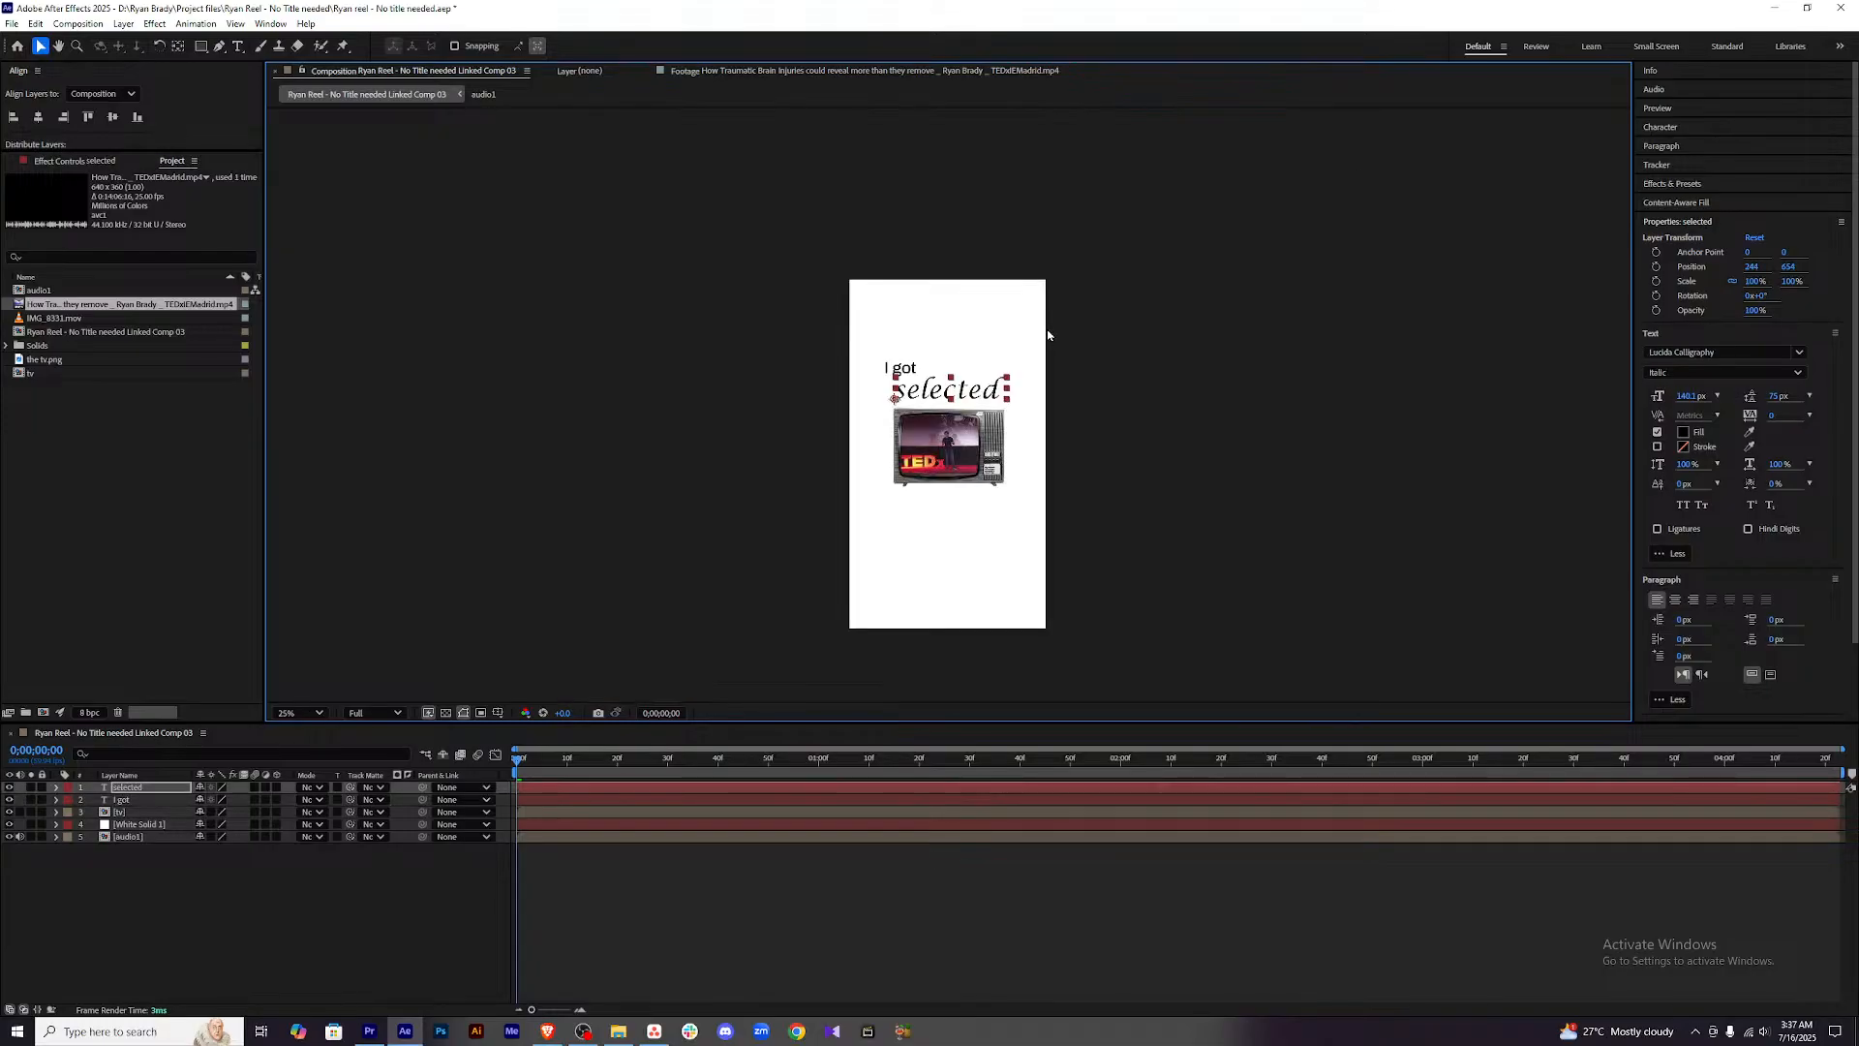
{"action": "left_click", "coordinate": [843, 875]}
{"action": "left_click", "coordinate": [937, 400]}
{"action": "left_click", "coordinate": [900, 369]}
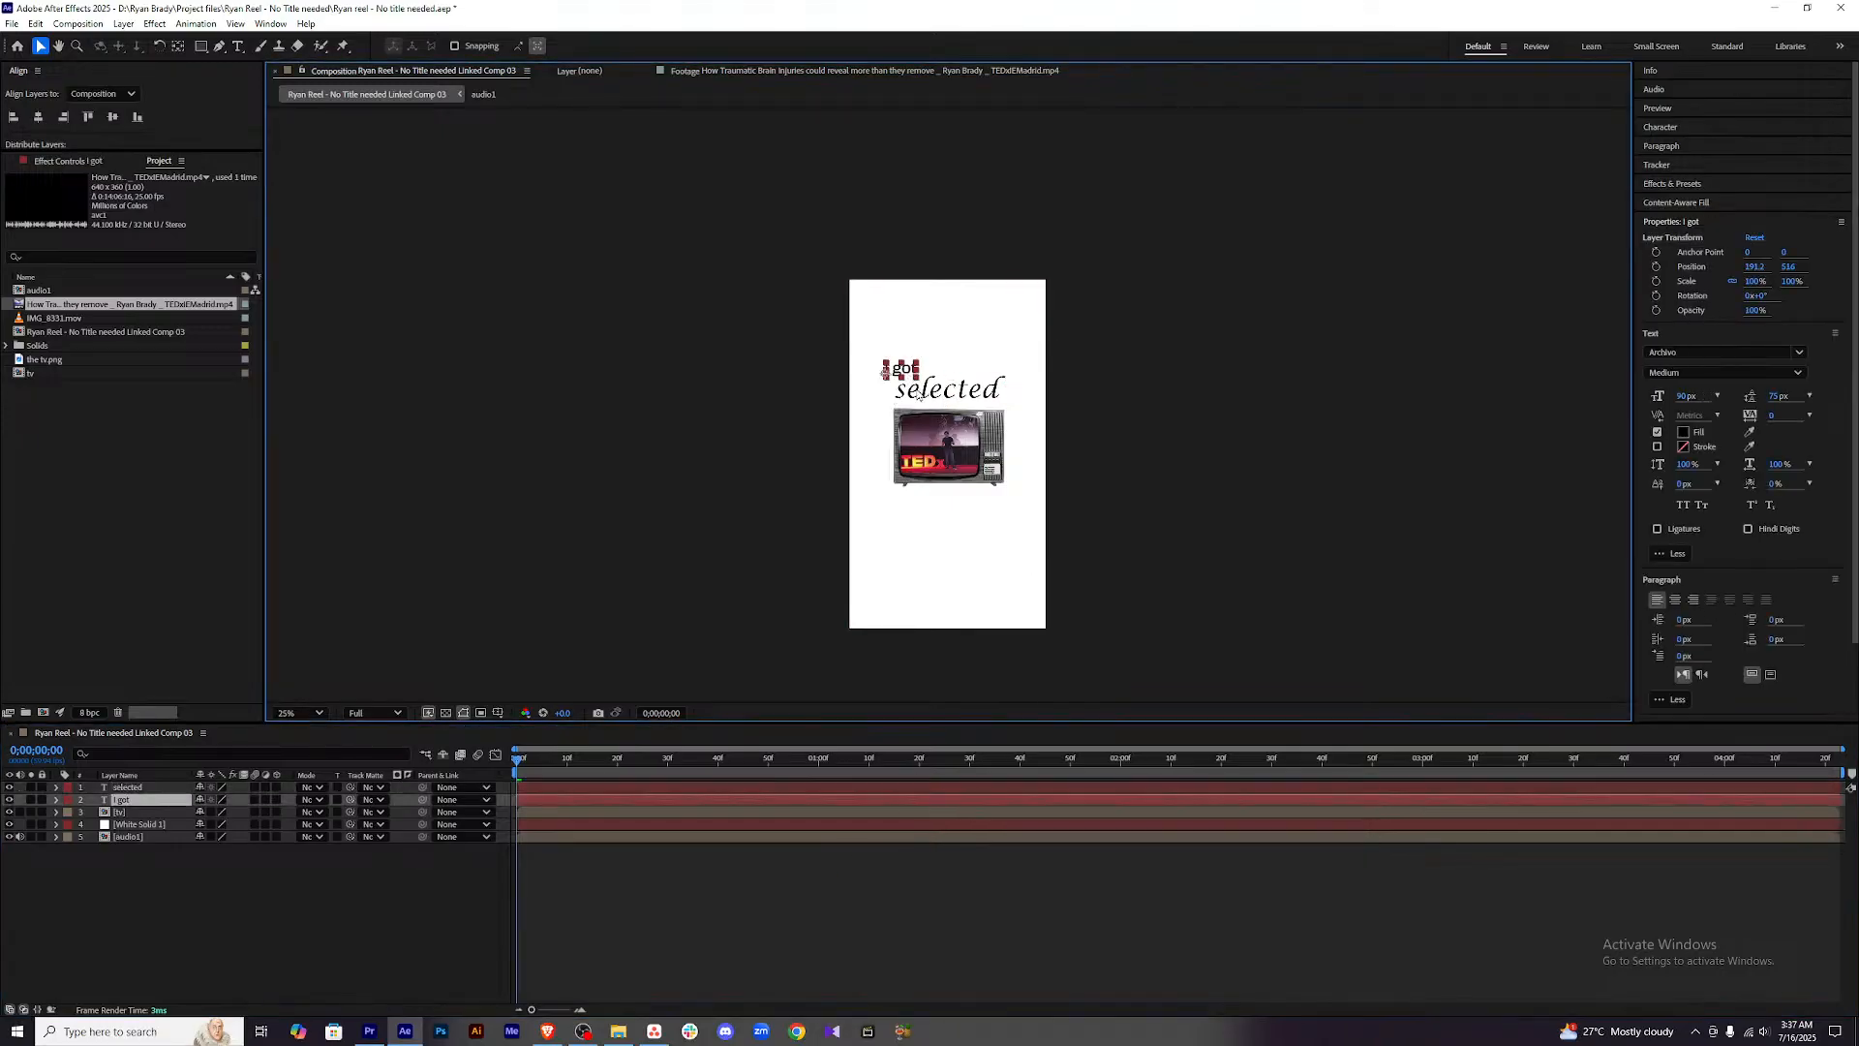
{"action": "left_click", "coordinate": [893, 881]}
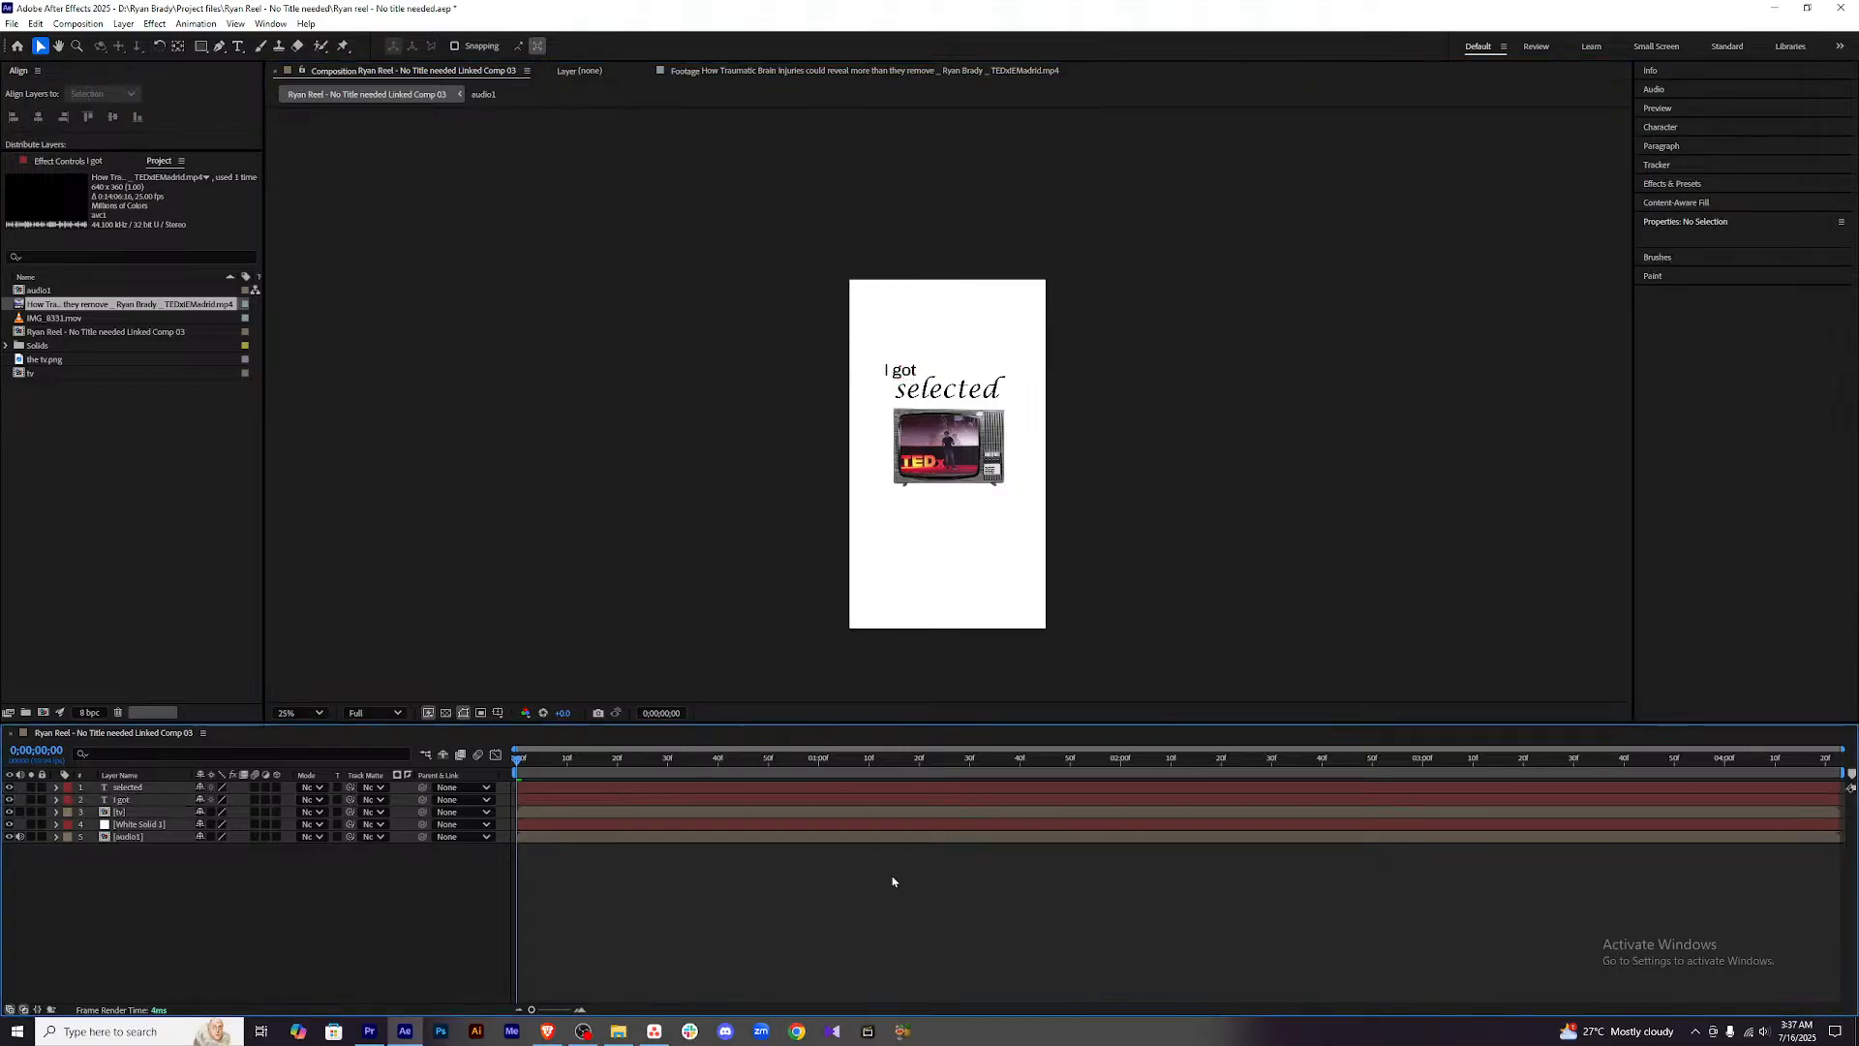
Play back the composition from several points to check the caption against the audio.
{"action": "scroll", "coordinate": [1007, 491], "scroll_direction": "down", "scroll_amount": 1}
{"action": "scroll", "coordinate": [1008, 489], "scroll_direction": "up", "scroll_amount": 1}
{"action": "key", "text": "space"}
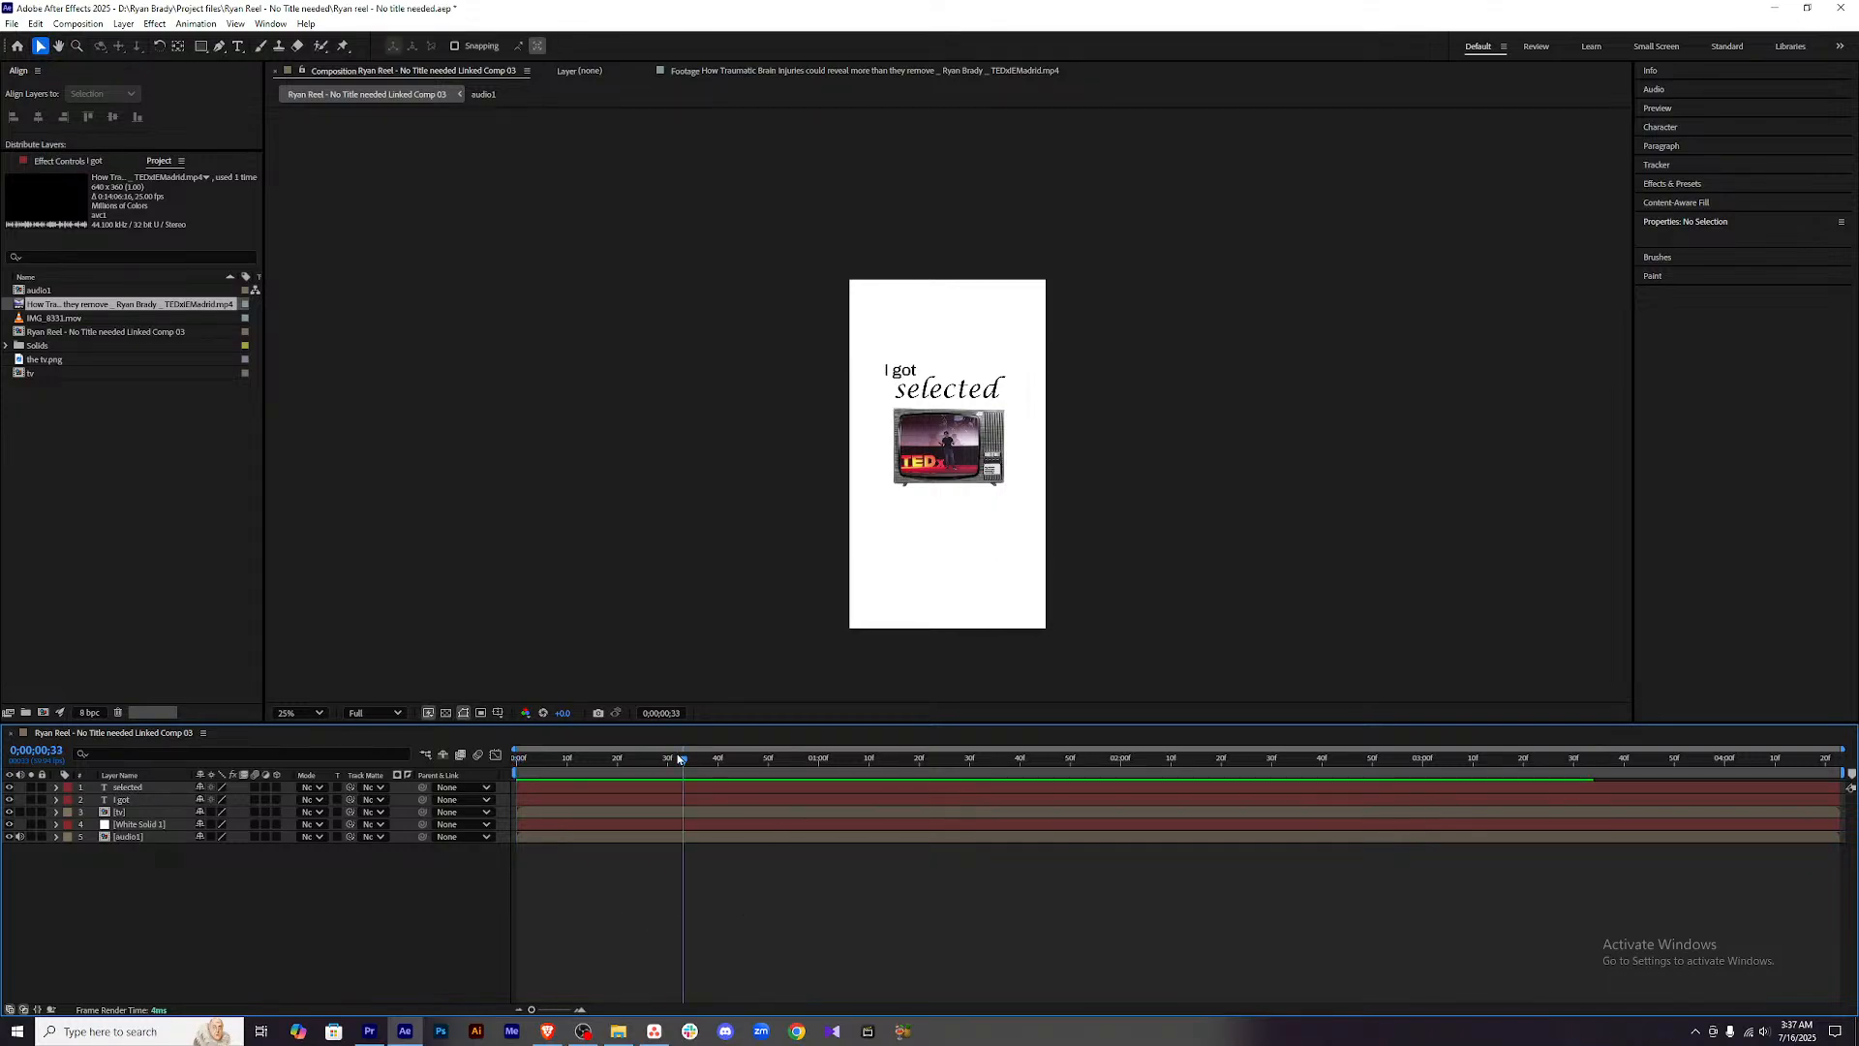
{"action": "left_click", "coordinate": [955, 393]}
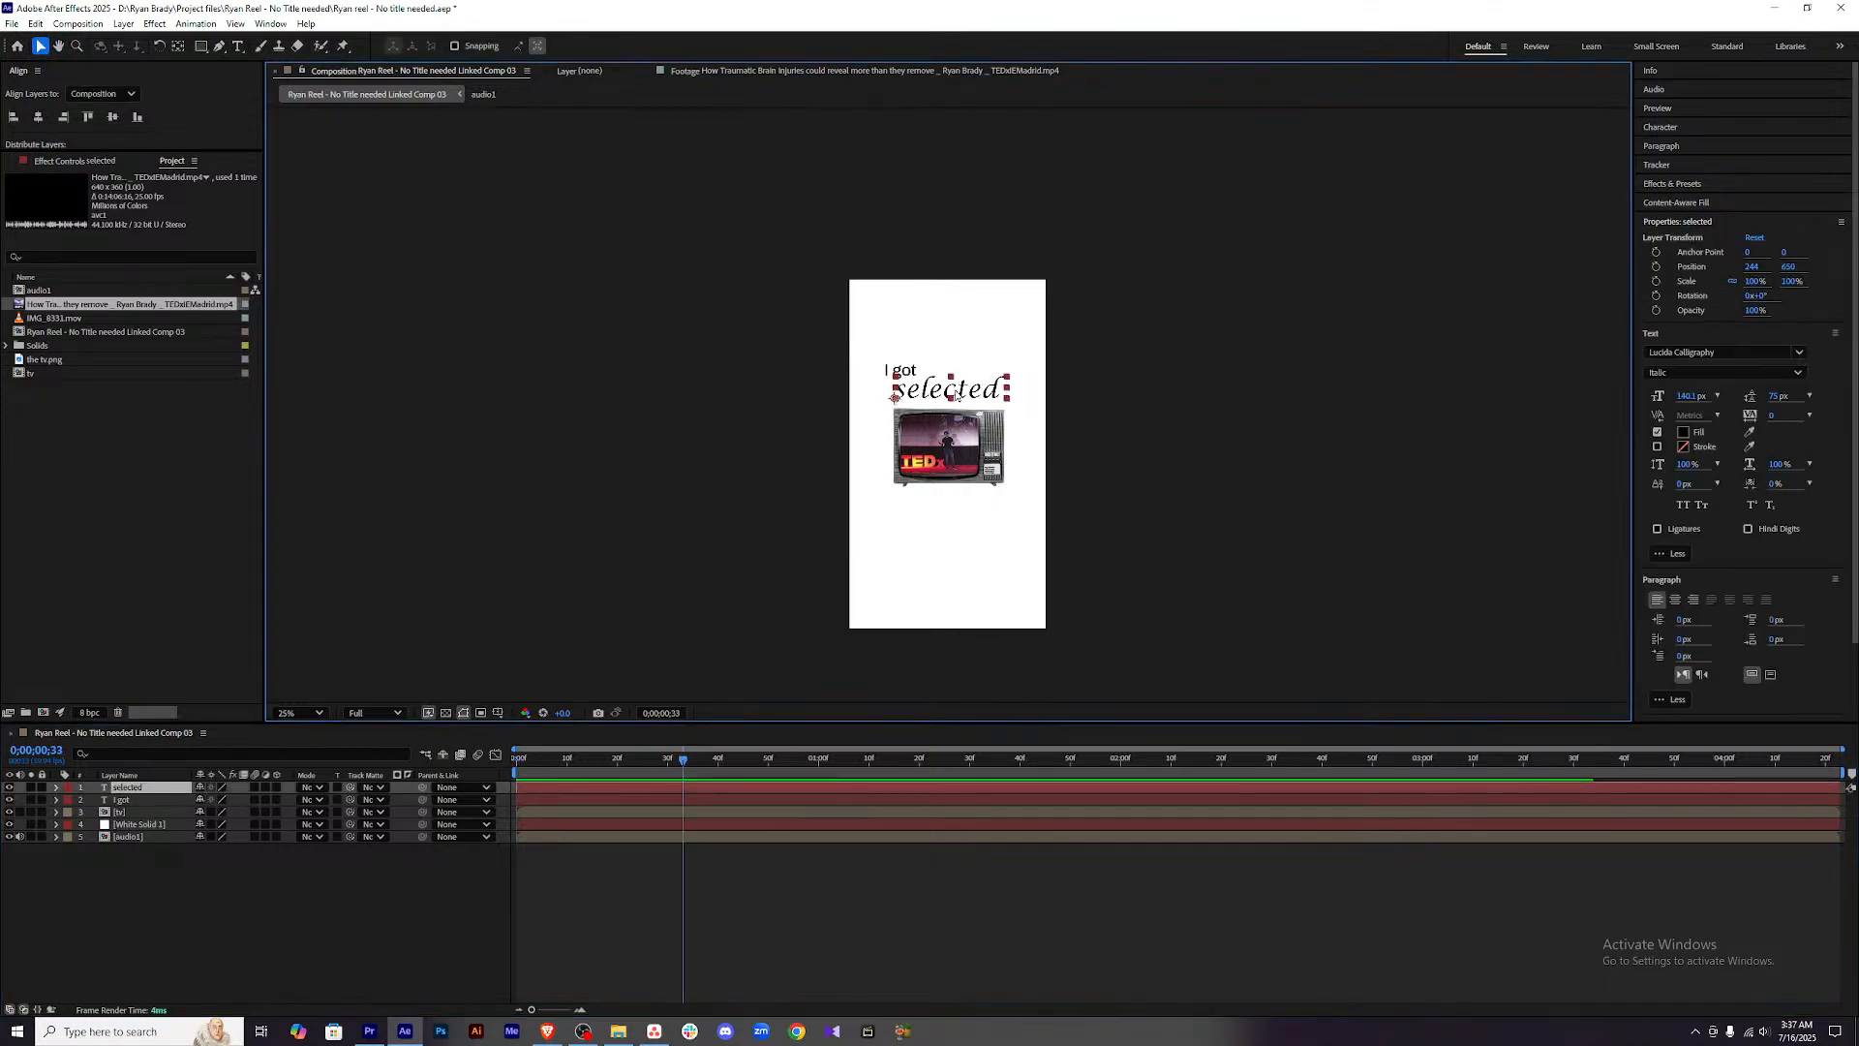
{"action": "left_click", "coordinate": [722, 871]}
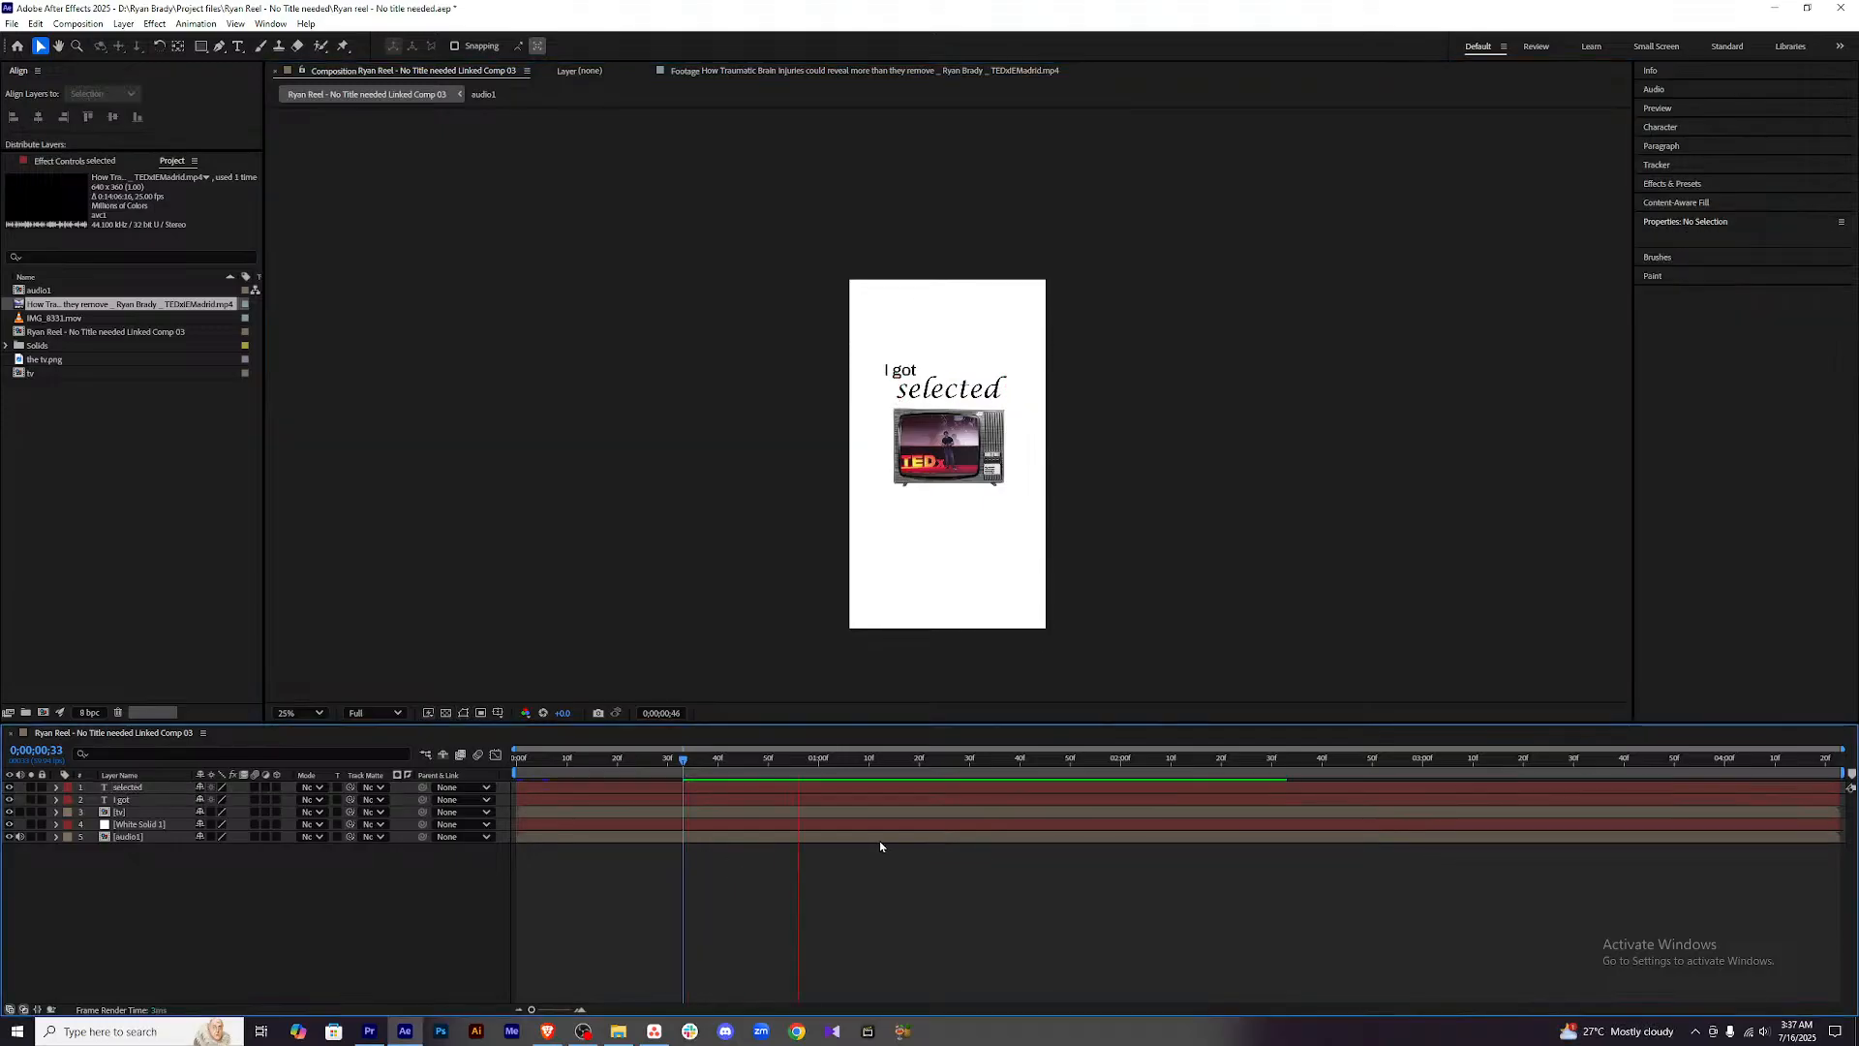
{"action": "key", "text": "space"}
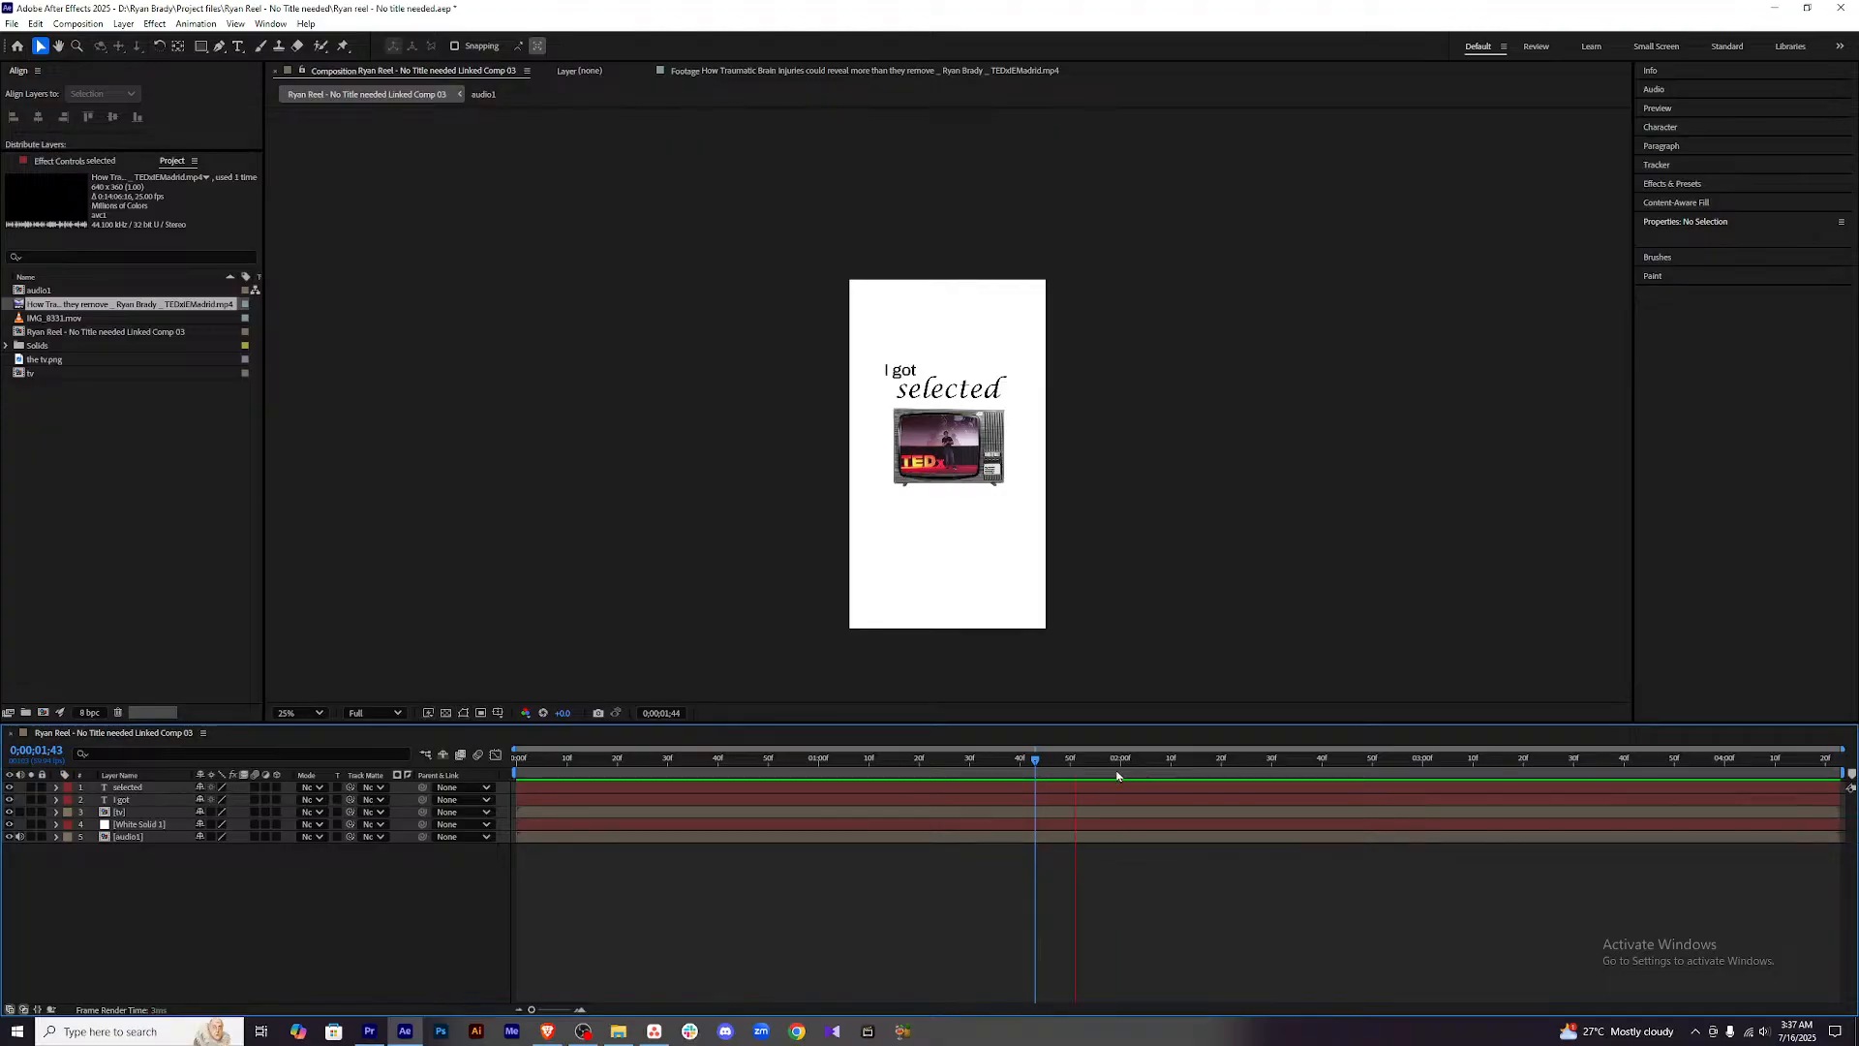
{"action": "left_click", "coordinate": [1377, 765]}
{"action": "key", "text": "space"}
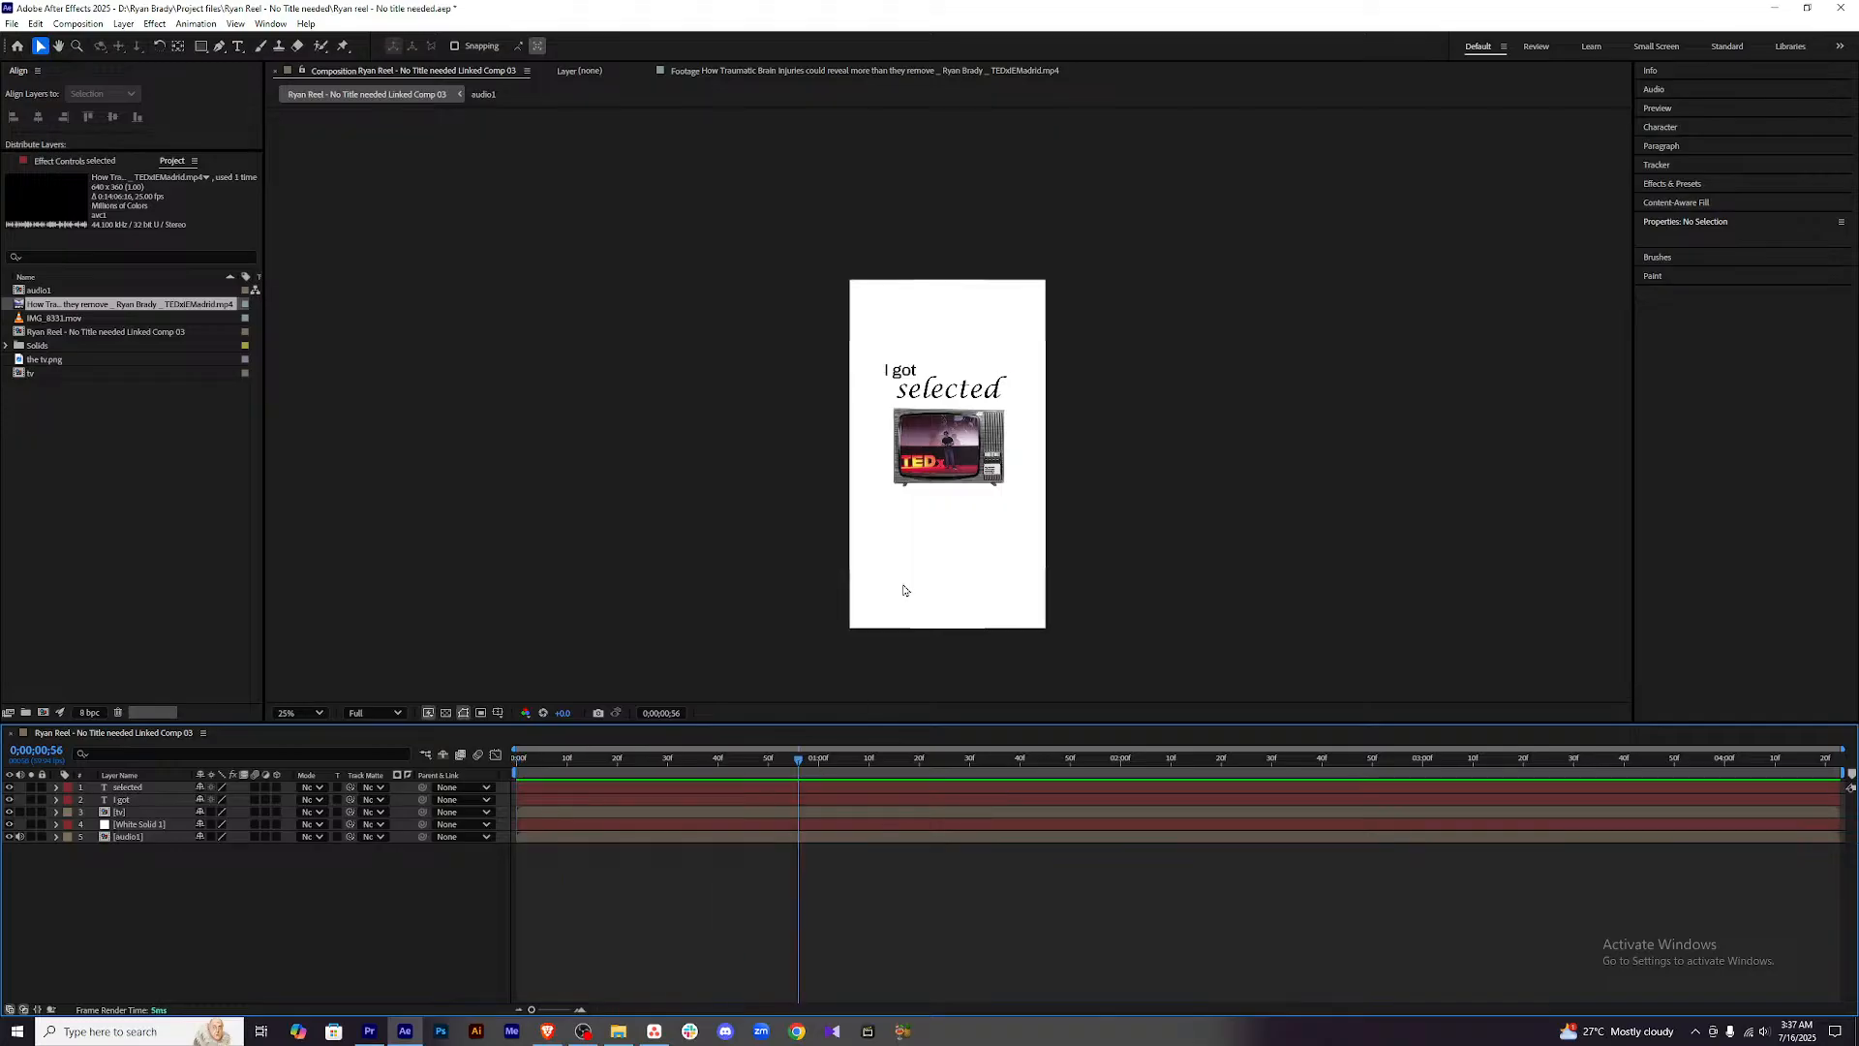
Add a text layer reading "for my" below the television.
{"action": "key", "text": "ctrl+t"}
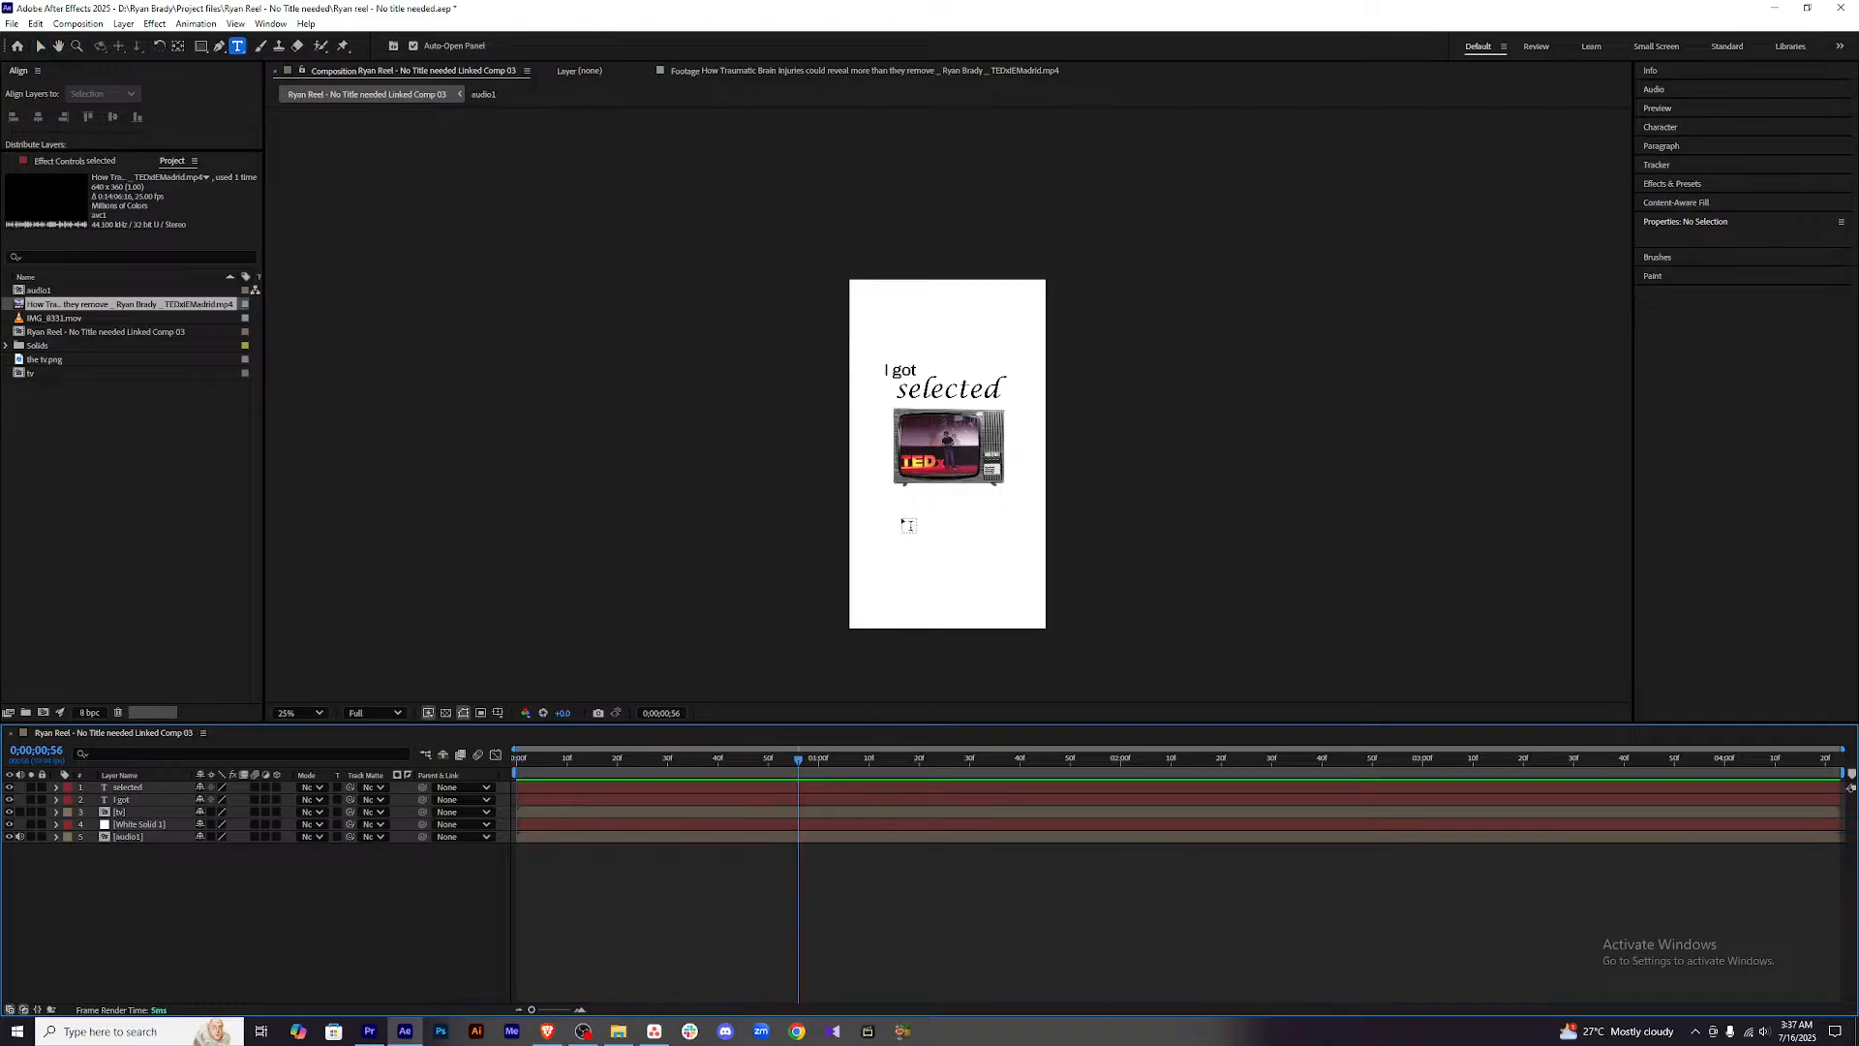
{"action": "left_click", "coordinate": [901, 515]}
{"action": "type", "text": "for my"}
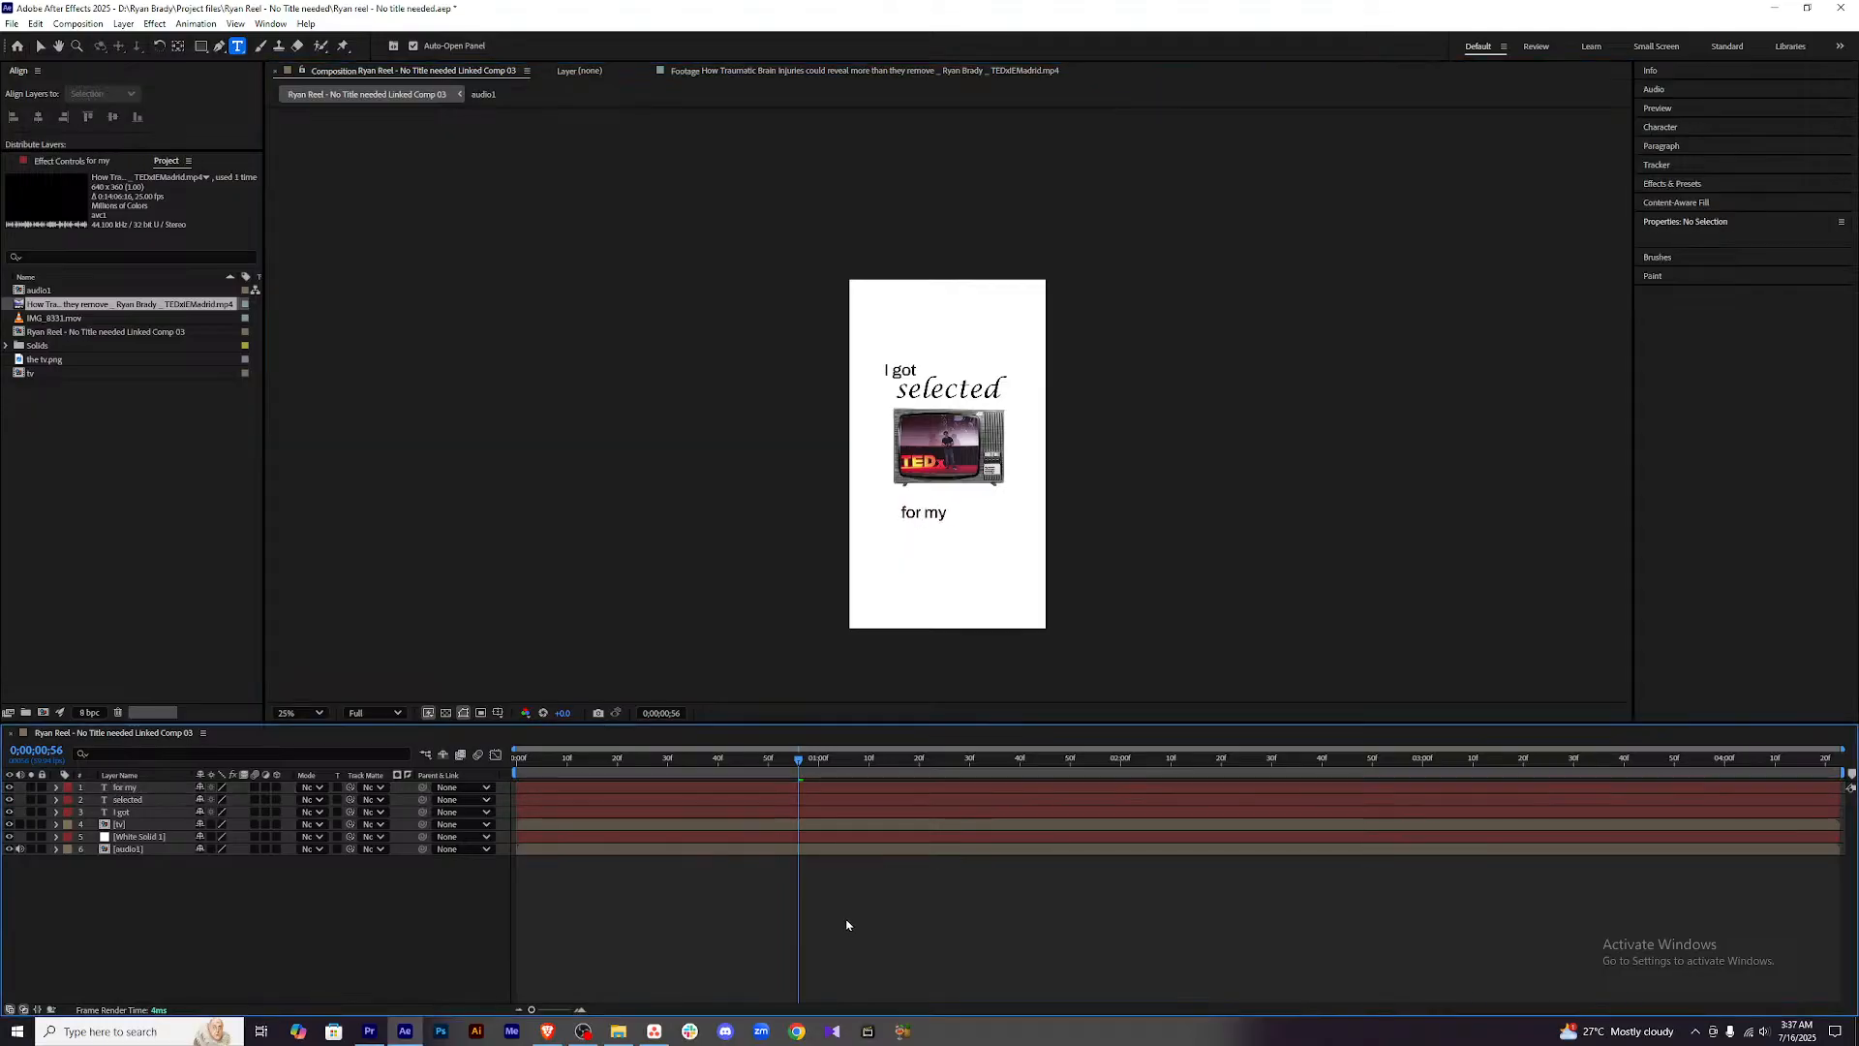
Move the "for my" text up close beneath the television's lower-left corner, at about 218, 1234.
{"action": "left_click", "coordinate": [832, 788]}
{"action": "key", "text": "period"}
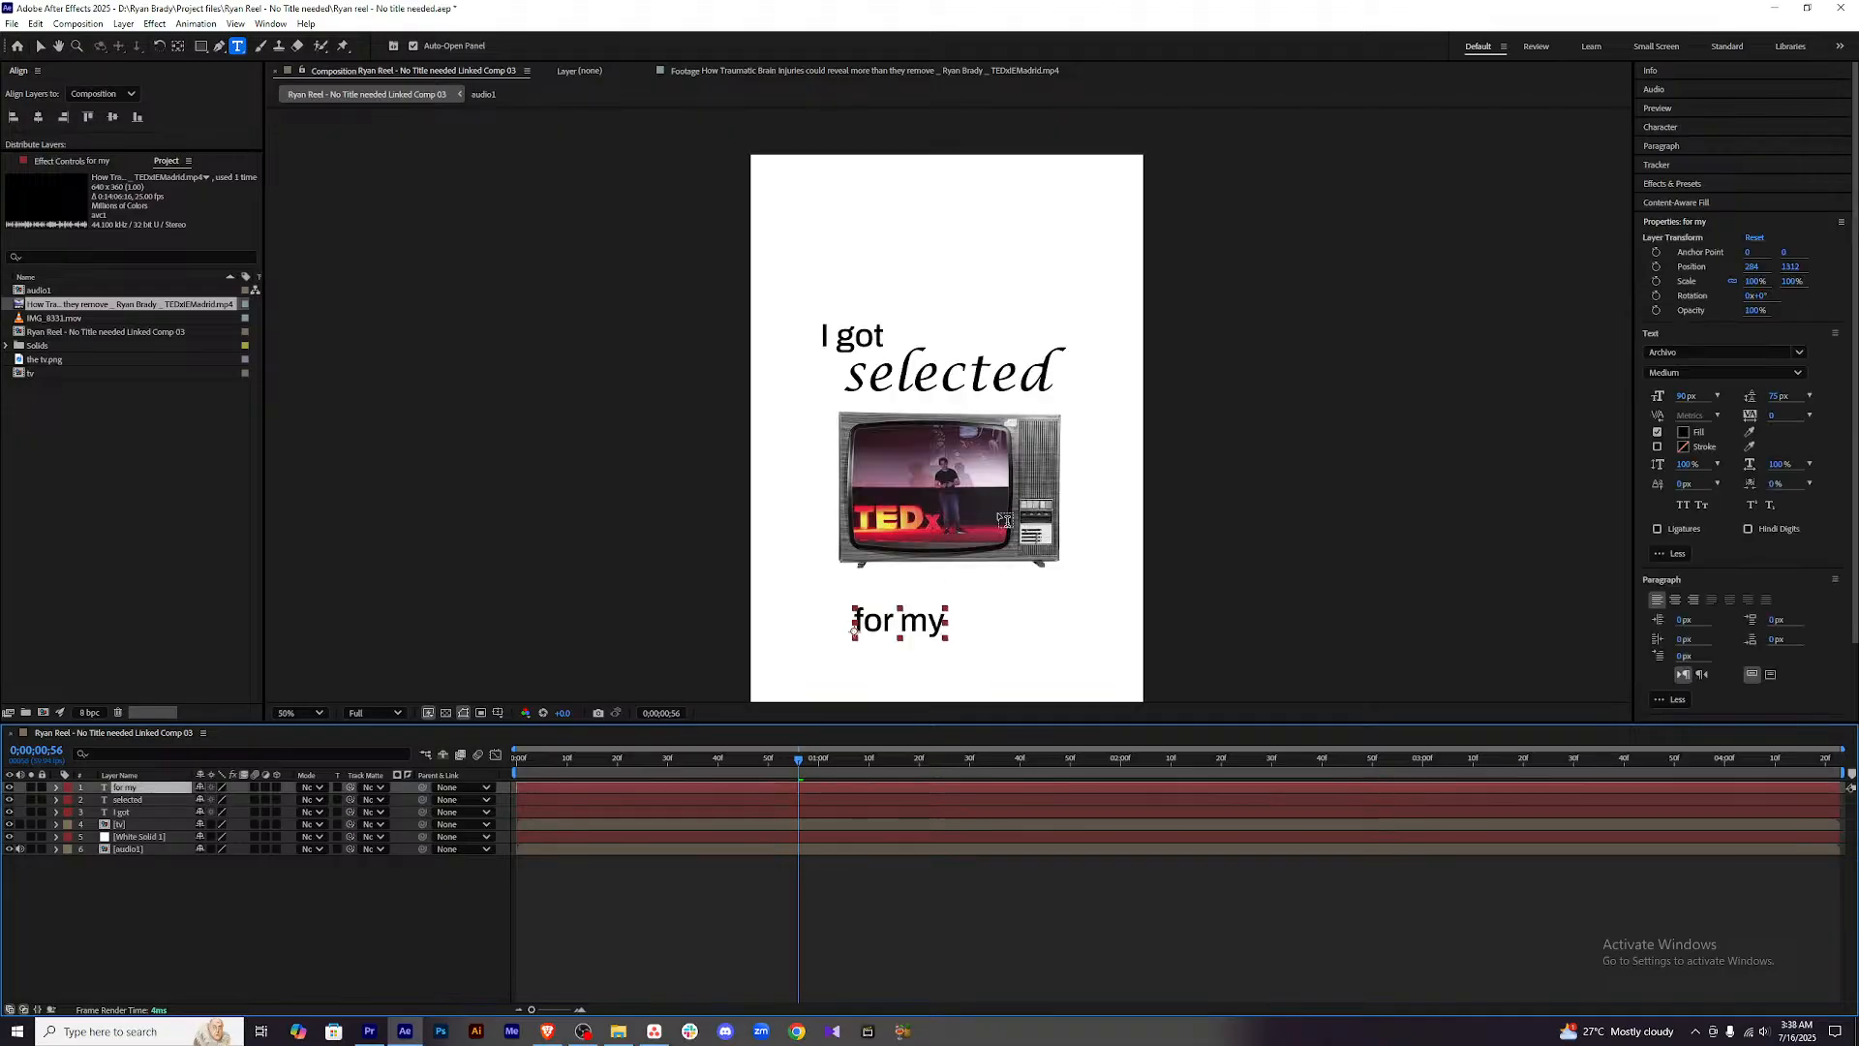
{"action": "key", "text": "v"}
{"action": "left_click_drag", "start_coordinate": [922, 628], "coordinate": [900, 597]}
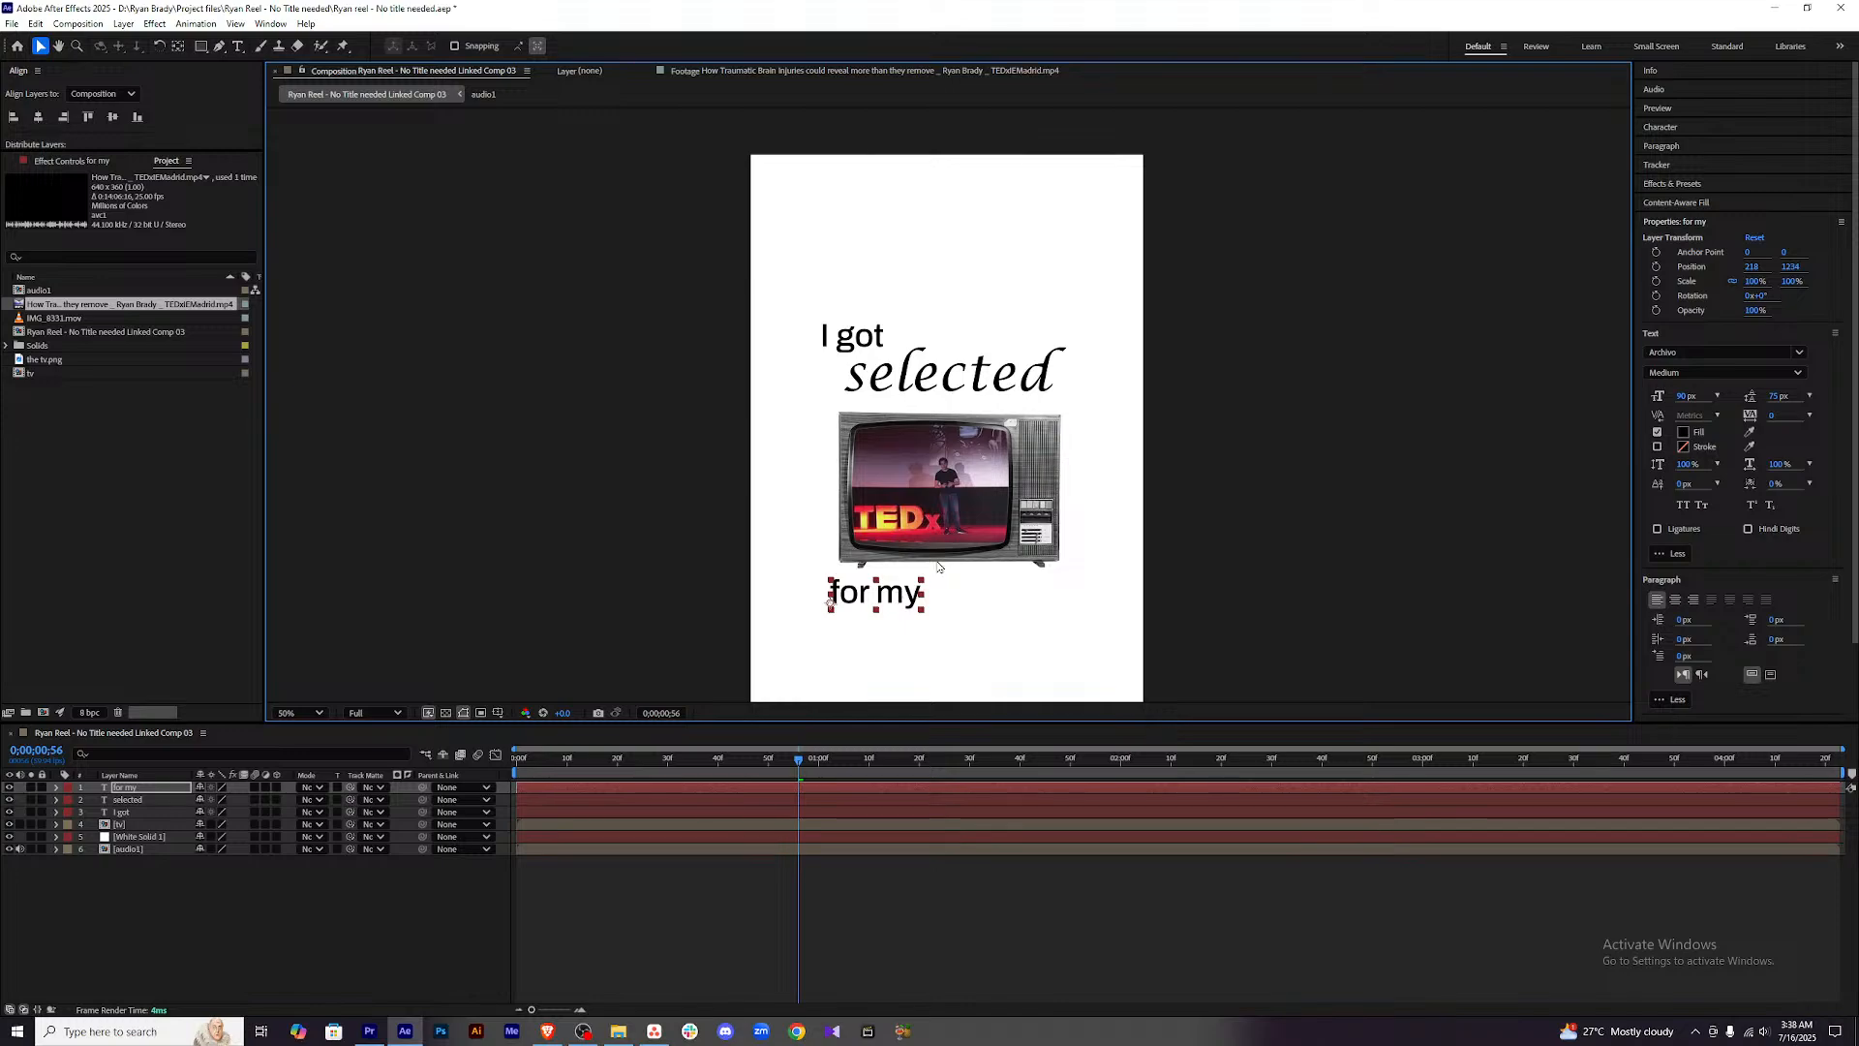
{"action": "key", "text": "comma"}
{"action": "left_click", "coordinate": [733, 988]}
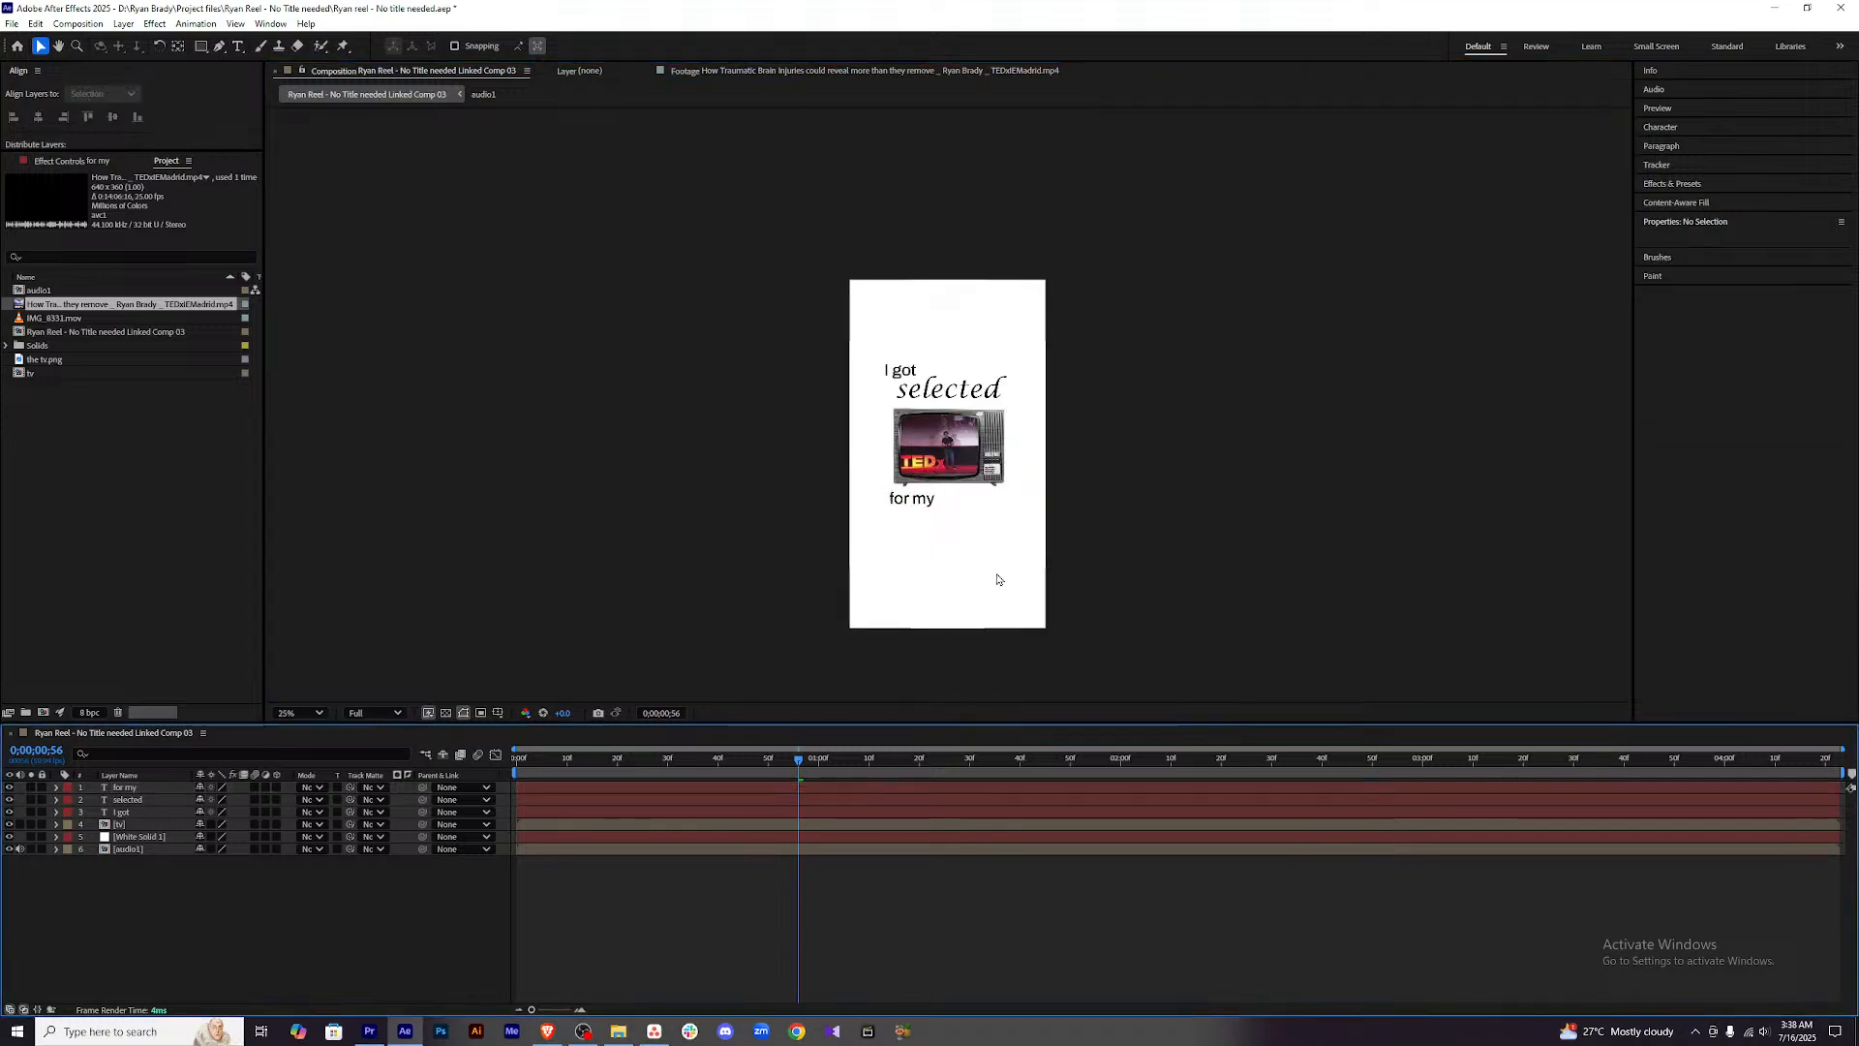
Add a separate text layer reading "second" just below "for my", offset to its right.
{"action": "key", "text": "ctrl+t"}
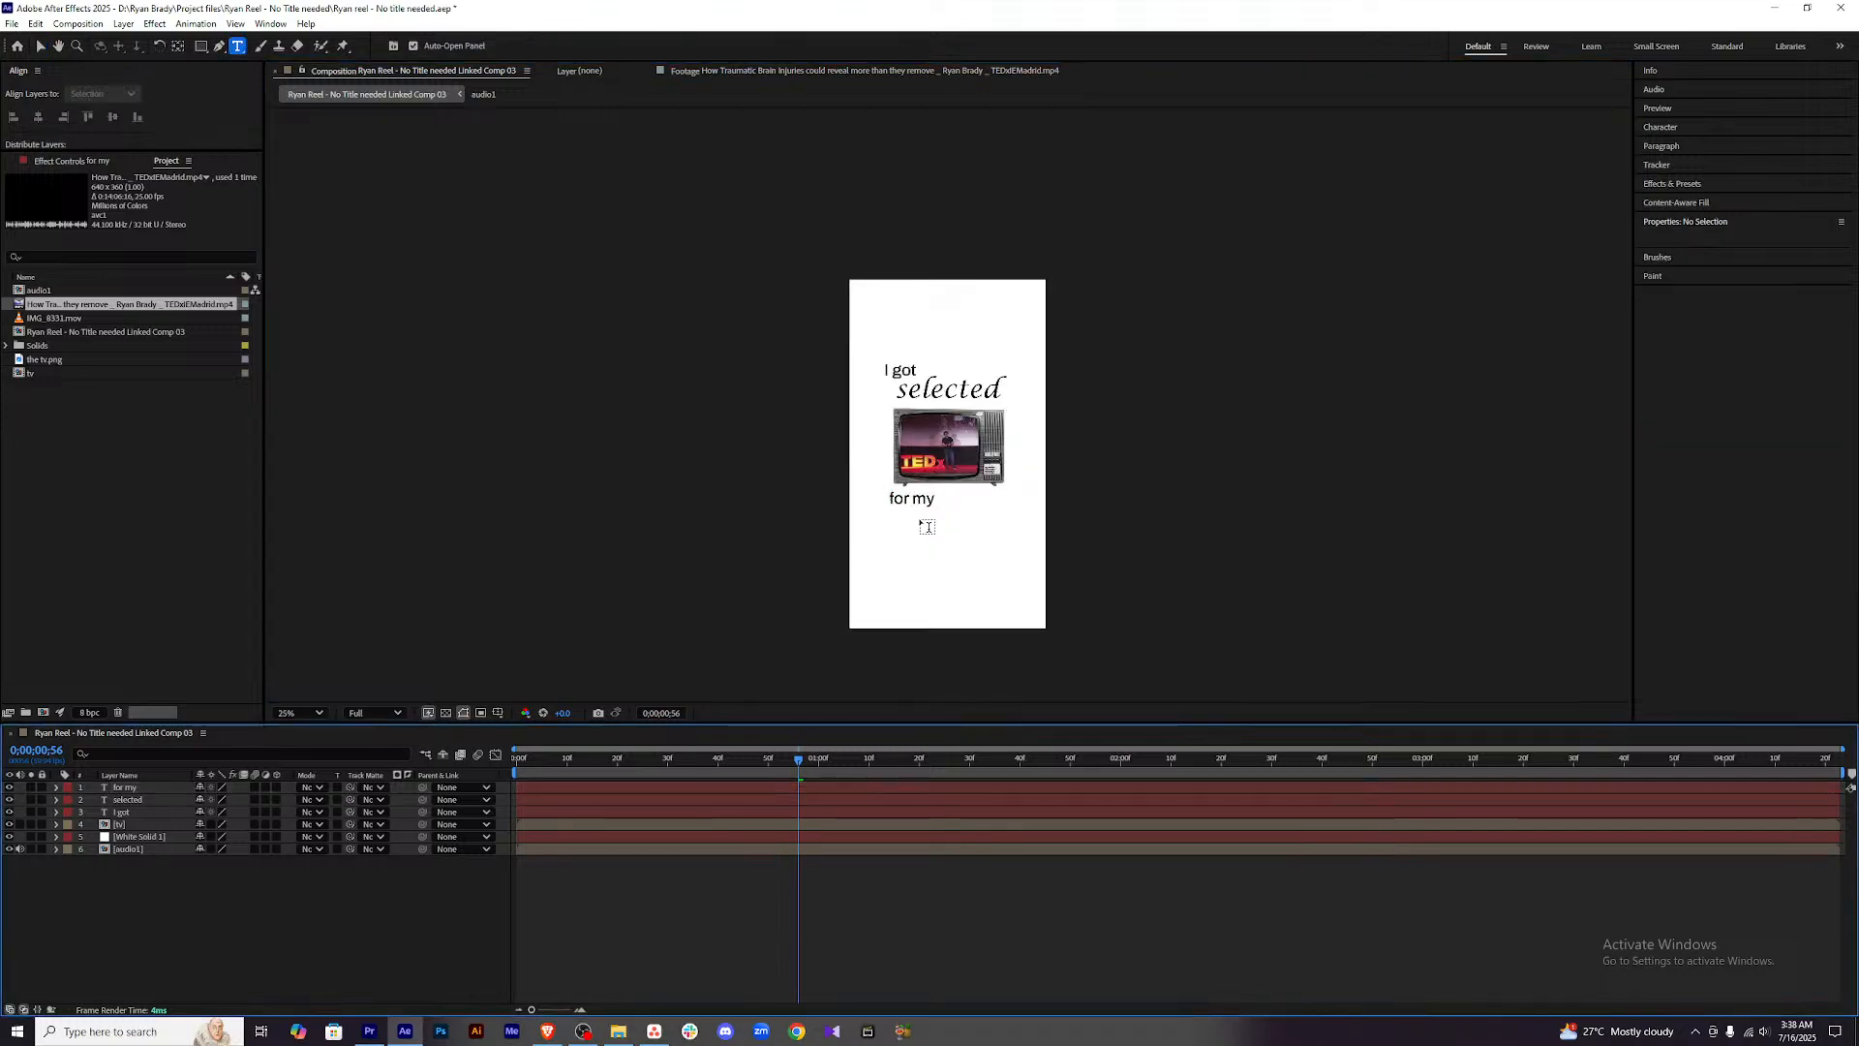
{"action": "left_click", "coordinate": [919, 517]}
{"action": "type", "text": "second"}
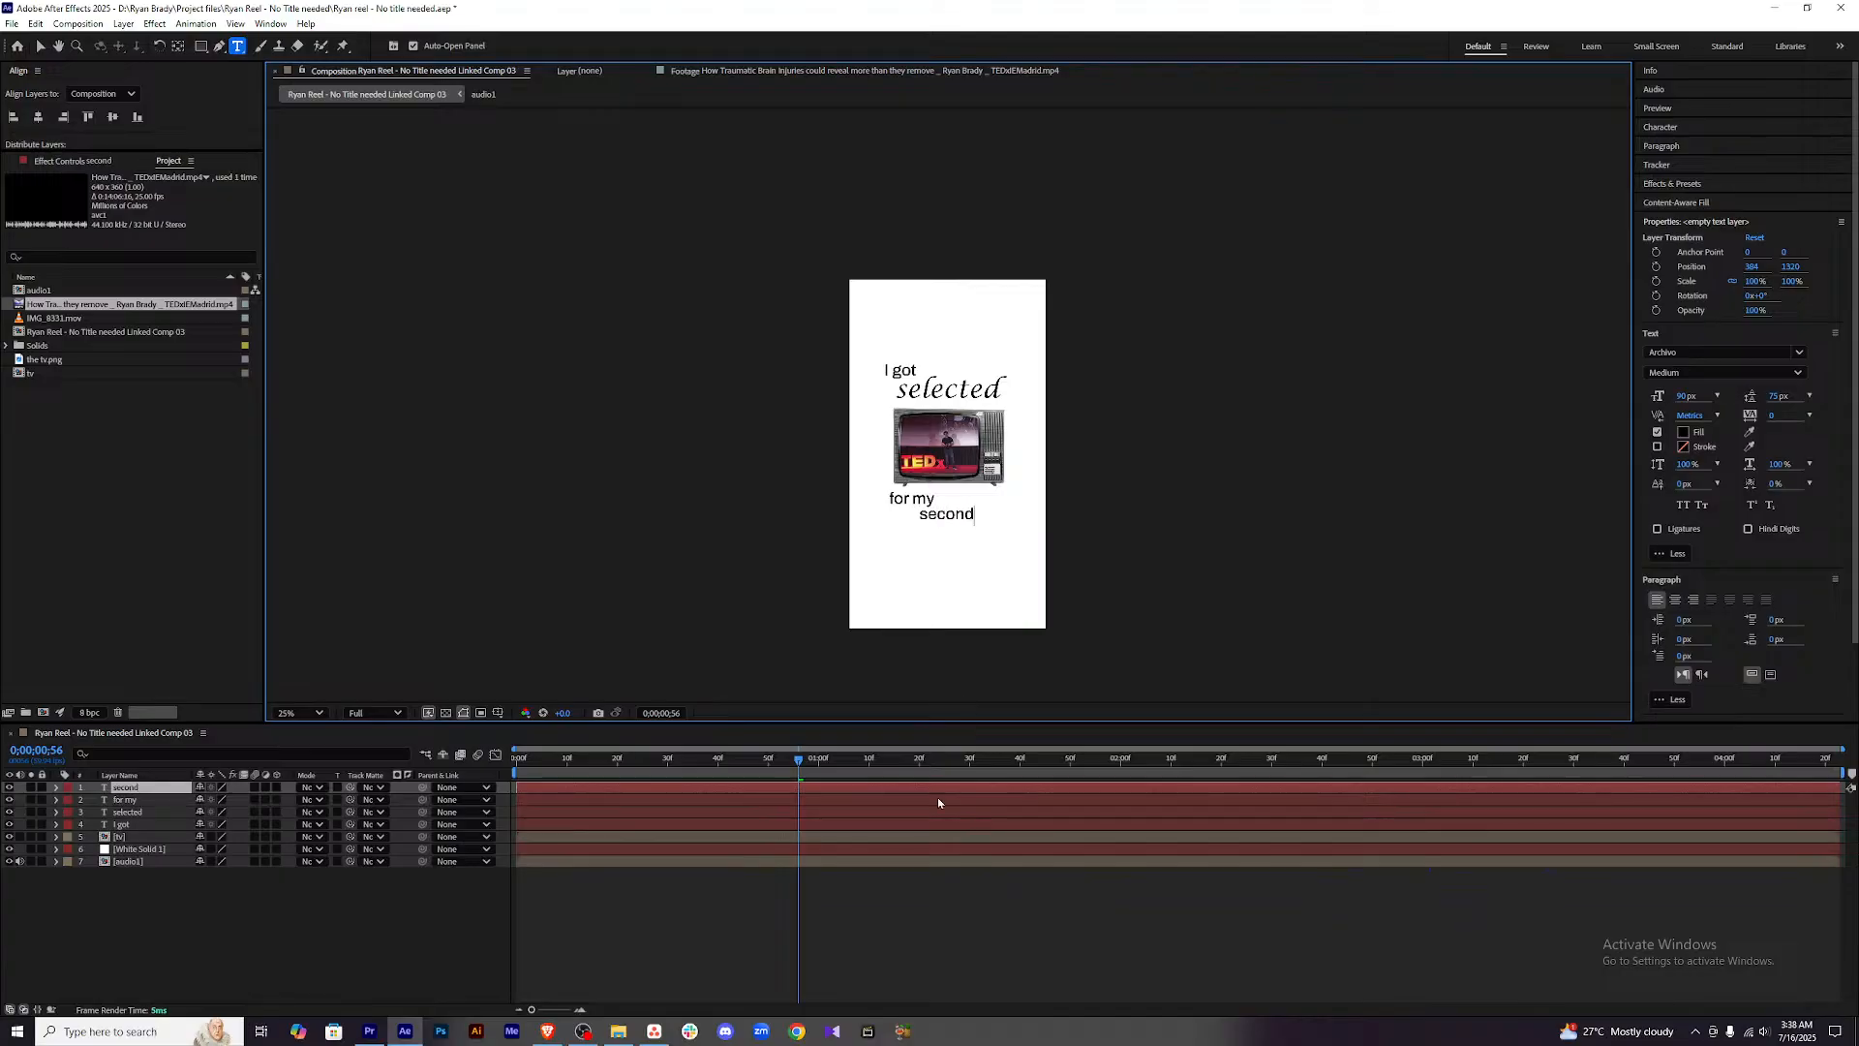
{"action": "left_click", "coordinate": [864, 922]}
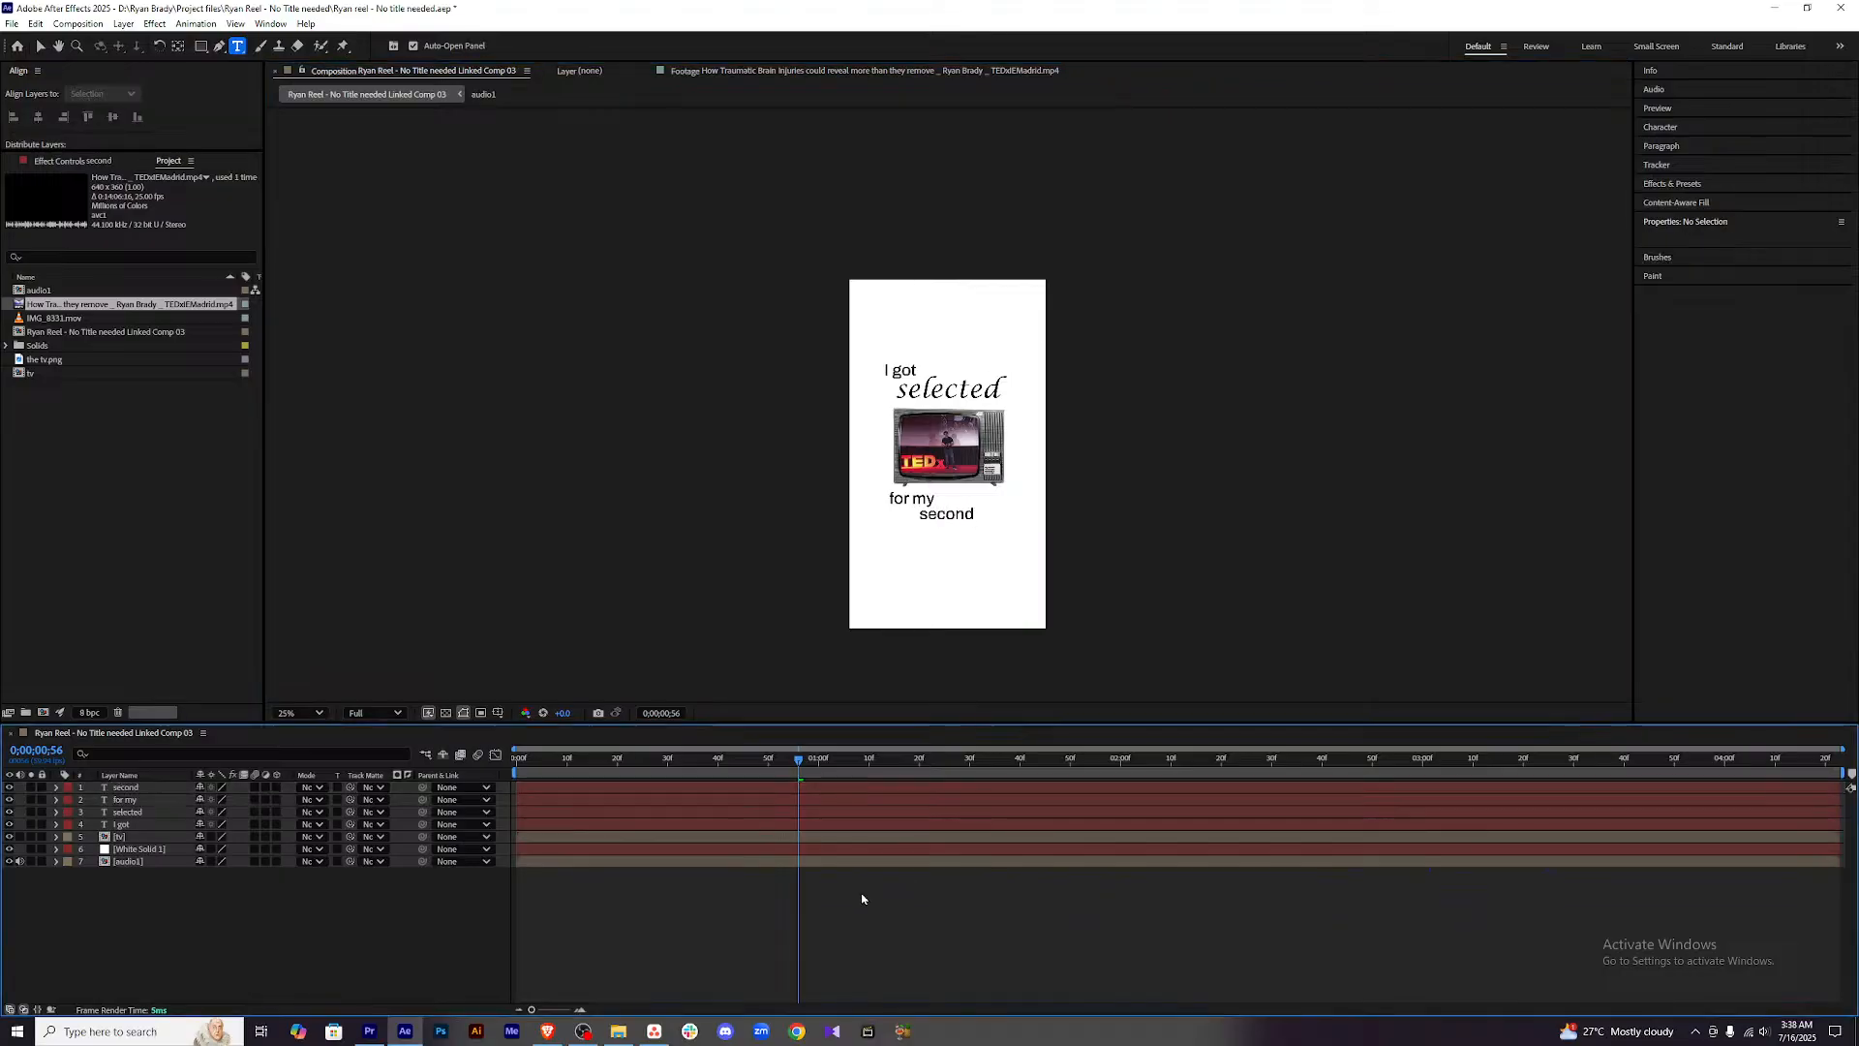
Set the font of the "second" text to Lucida Calligraphy Italic.
{"action": "left_click", "coordinate": [838, 789]}
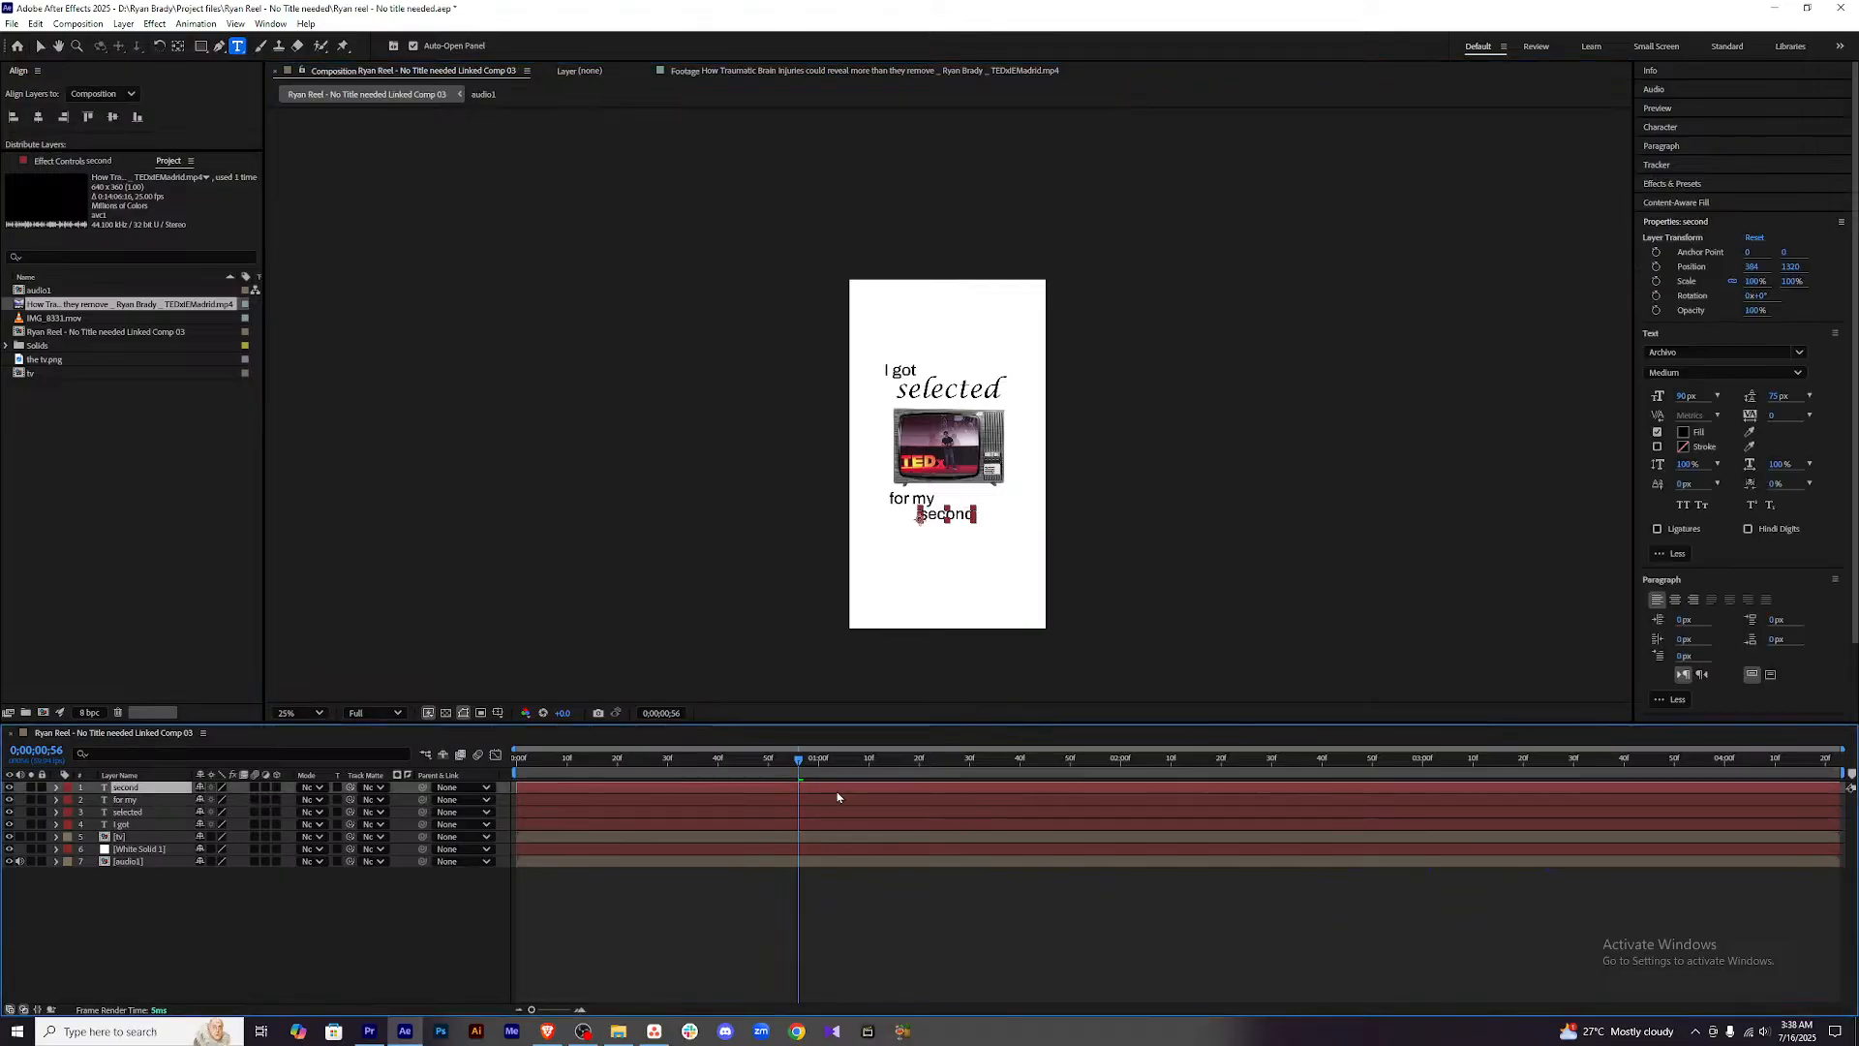
{"action": "left_click", "coordinate": [954, 513]}
{"action": "double_click", "coordinate": [964, 517]}
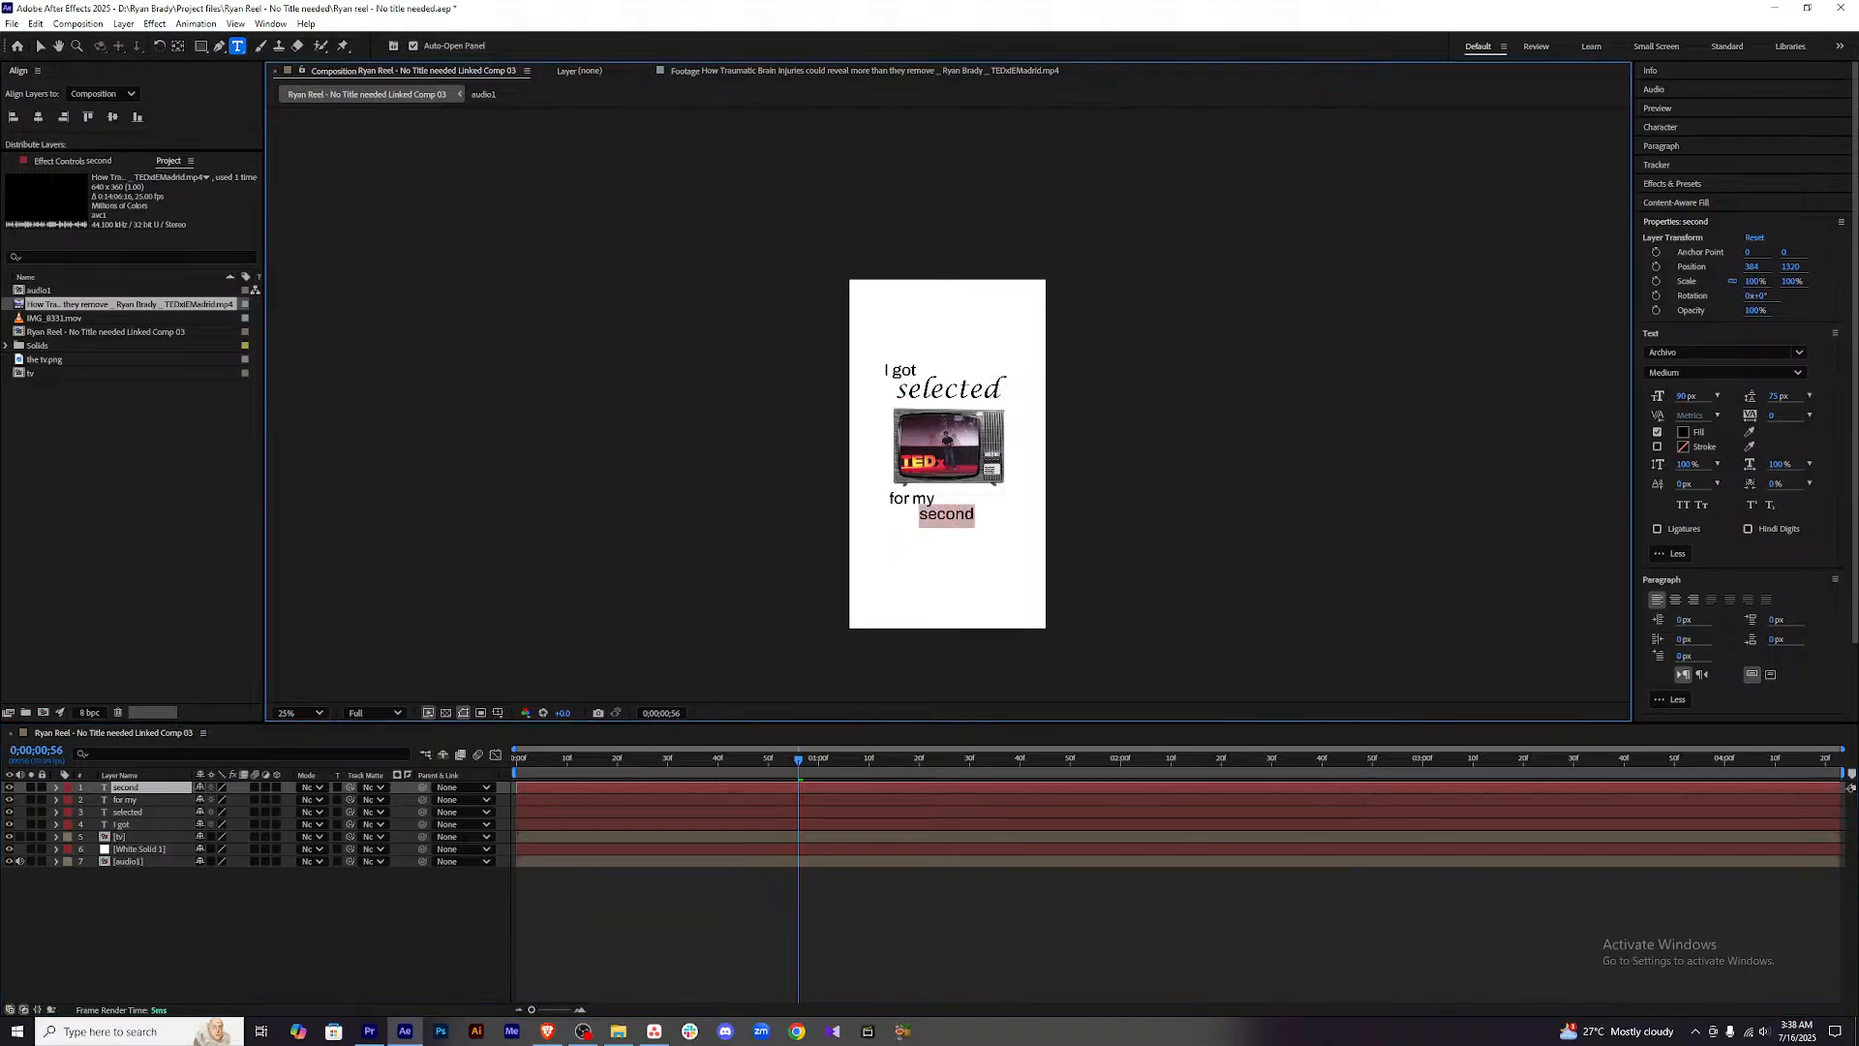
{"action": "left_click", "coordinate": [1724, 352]}
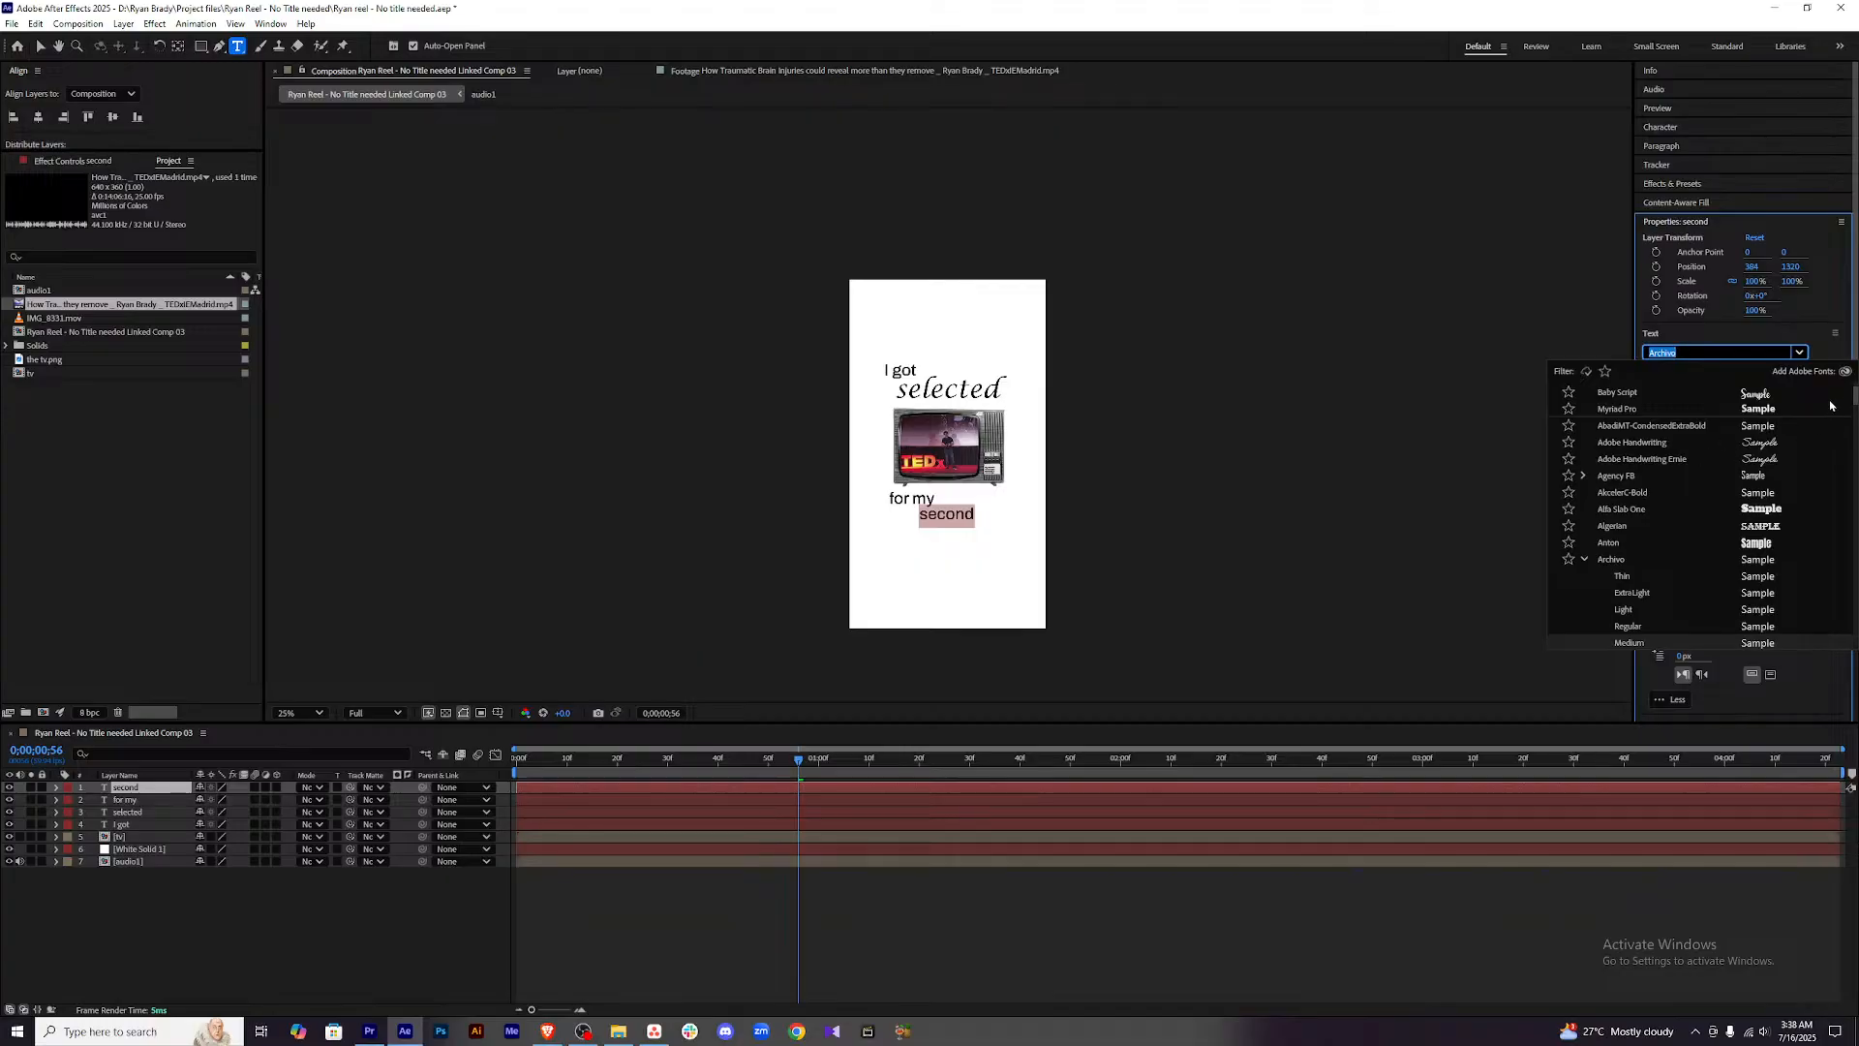
{"action": "left_click_drag", "start_coordinate": [1854, 397], "coordinate": [1855, 383]}
{"action": "left_click", "coordinate": [1670, 391]}
{"action": "left_click", "coordinate": [845, 915]}
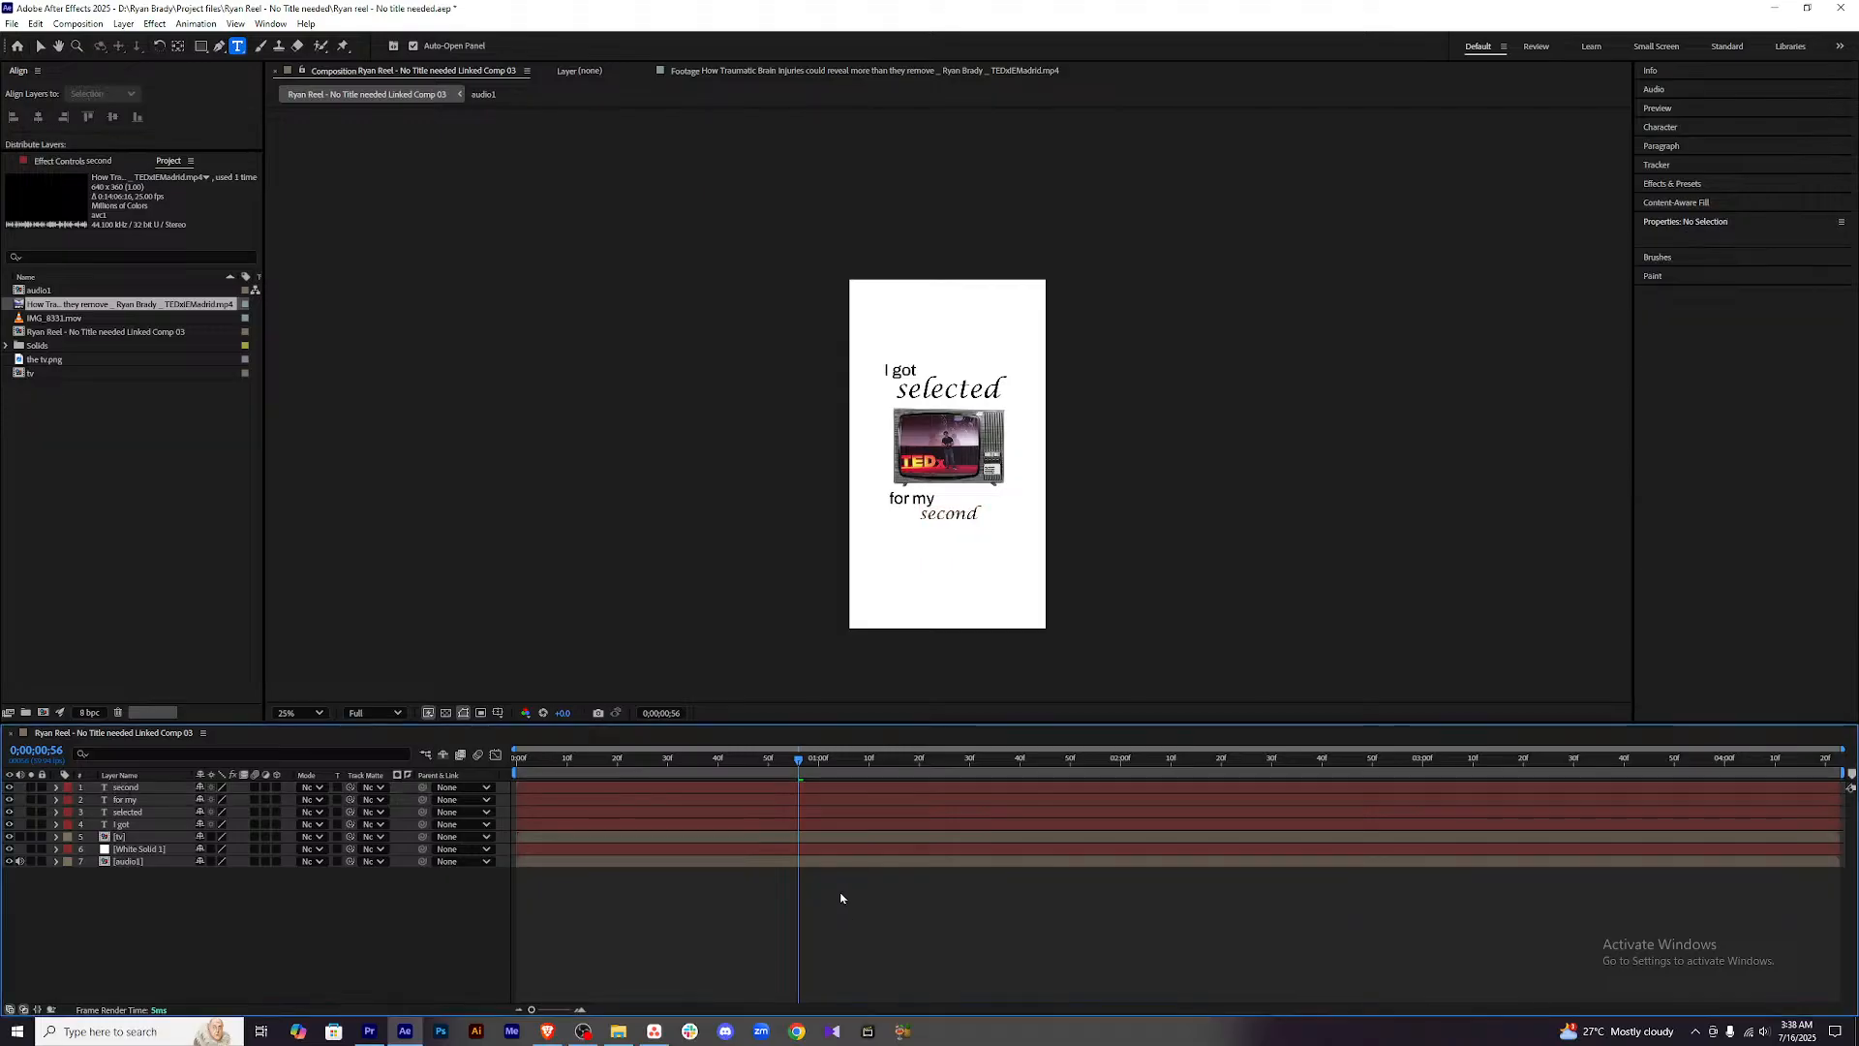
Enlarge the "second" text to a font size of about 133 px.
{"action": "left_click", "coordinate": [805, 789]}
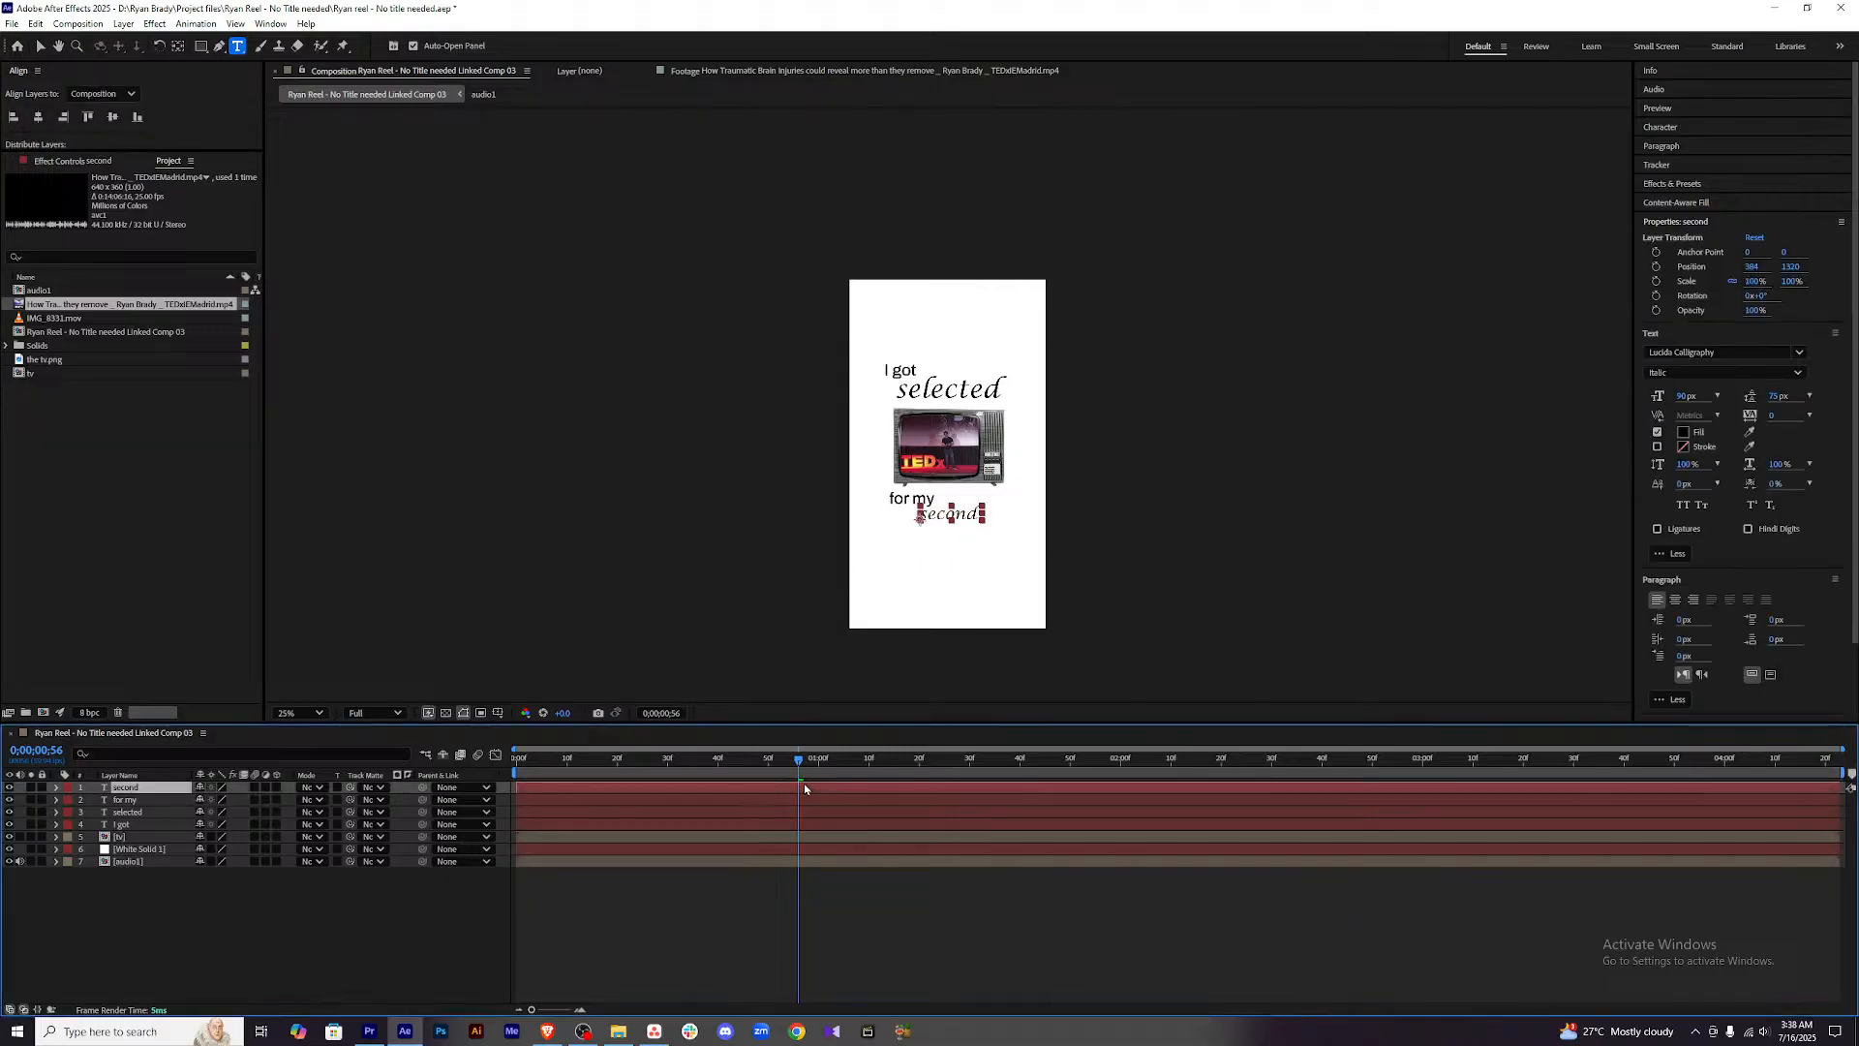
{"action": "left_click", "coordinate": [1686, 396]}
{"action": "left_click_drag", "start_coordinate": [1685, 396], "coordinate": [1735, 407]}
{"action": "left_click", "coordinate": [862, 895]}
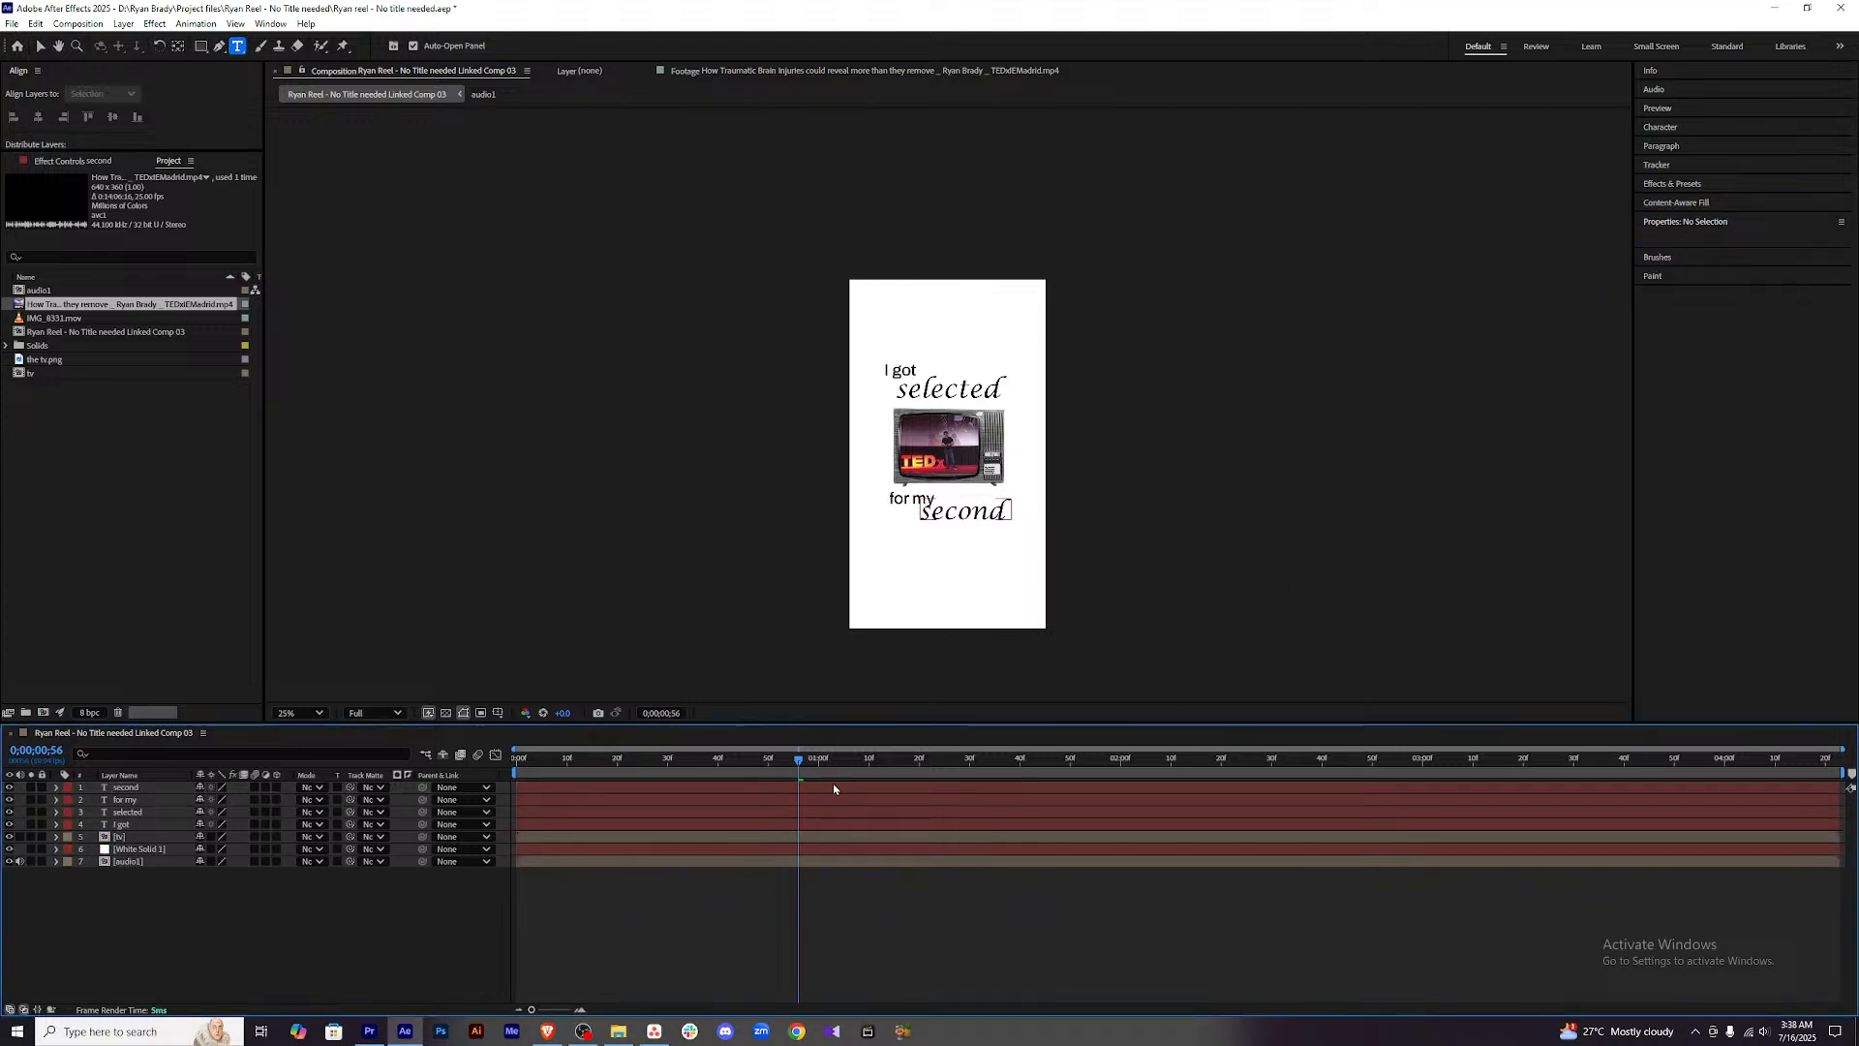
Reposition the "second" text just below "for my", at about 332, 1340.
{"action": "key", "text": "v"}
{"action": "left_click_drag", "start_coordinate": [1002, 518], "coordinate": [989, 521]}
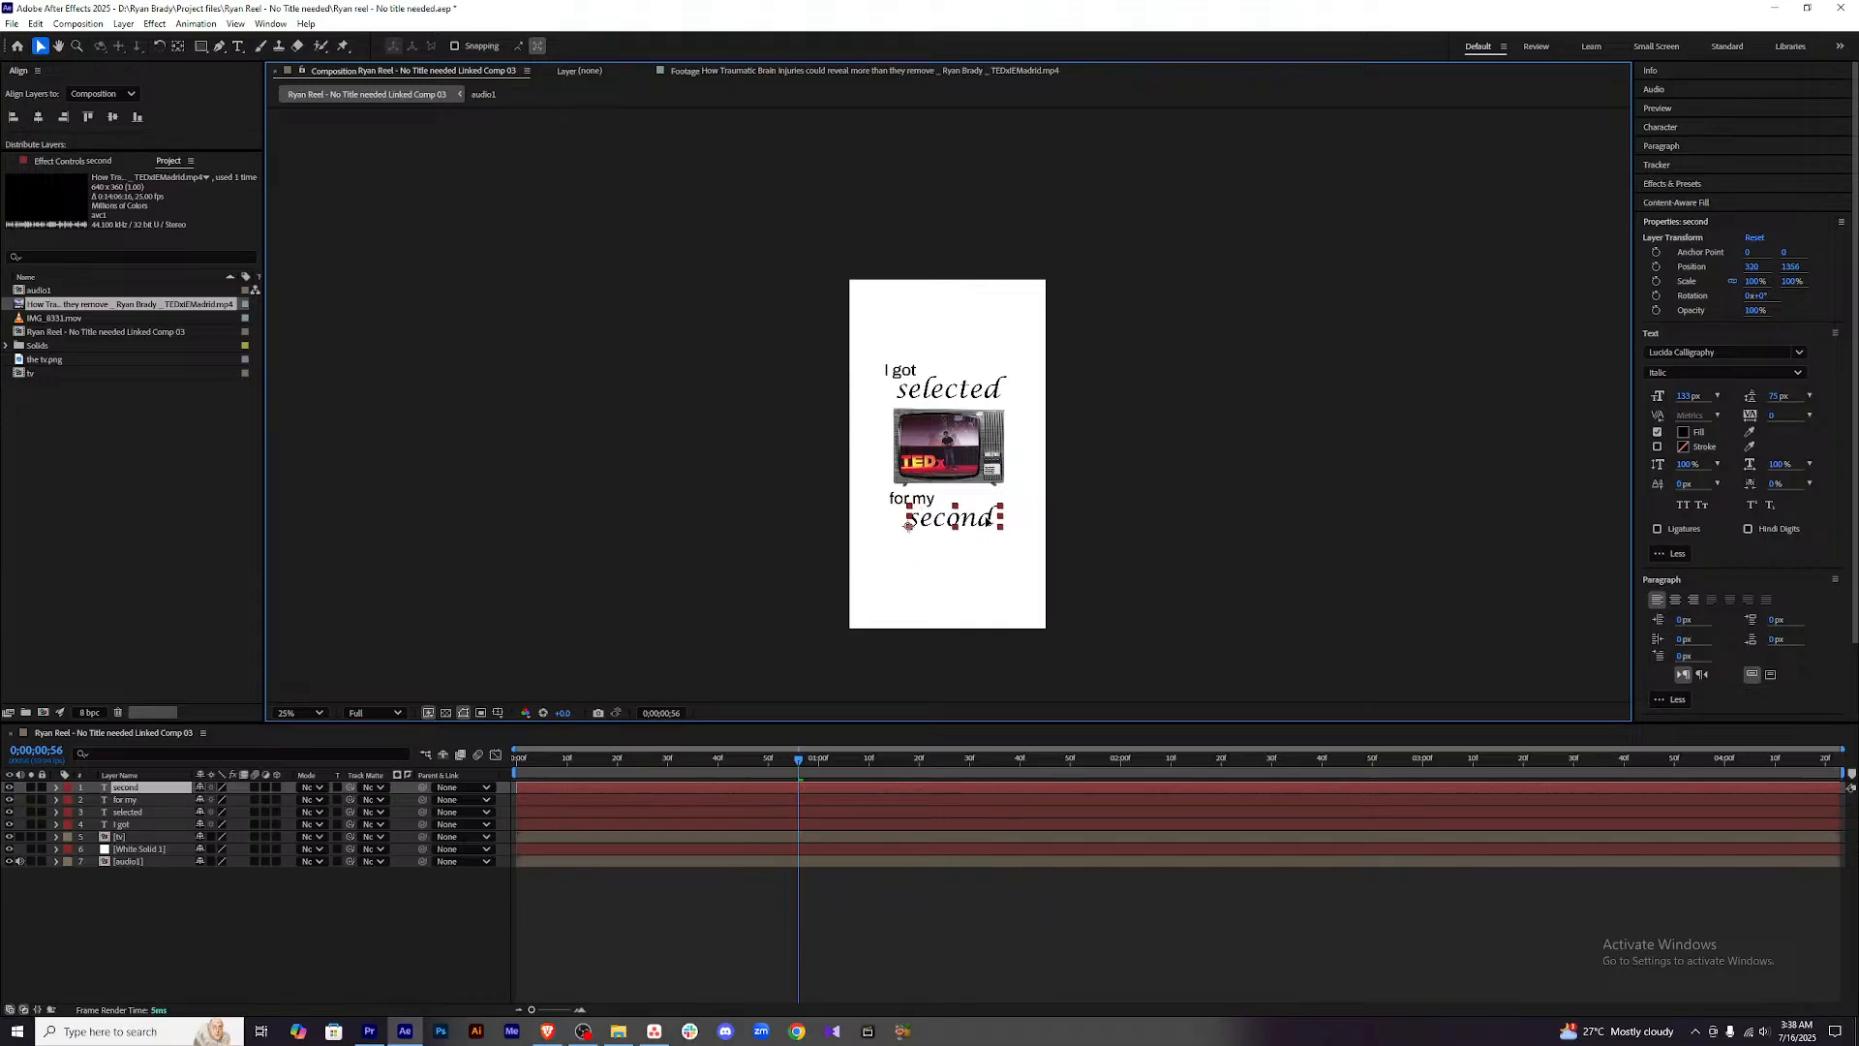
{"action": "key", "text": "Return"}
{"action": "left_click_drag", "start_coordinate": [980, 521], "coordinate": [983, 532]}
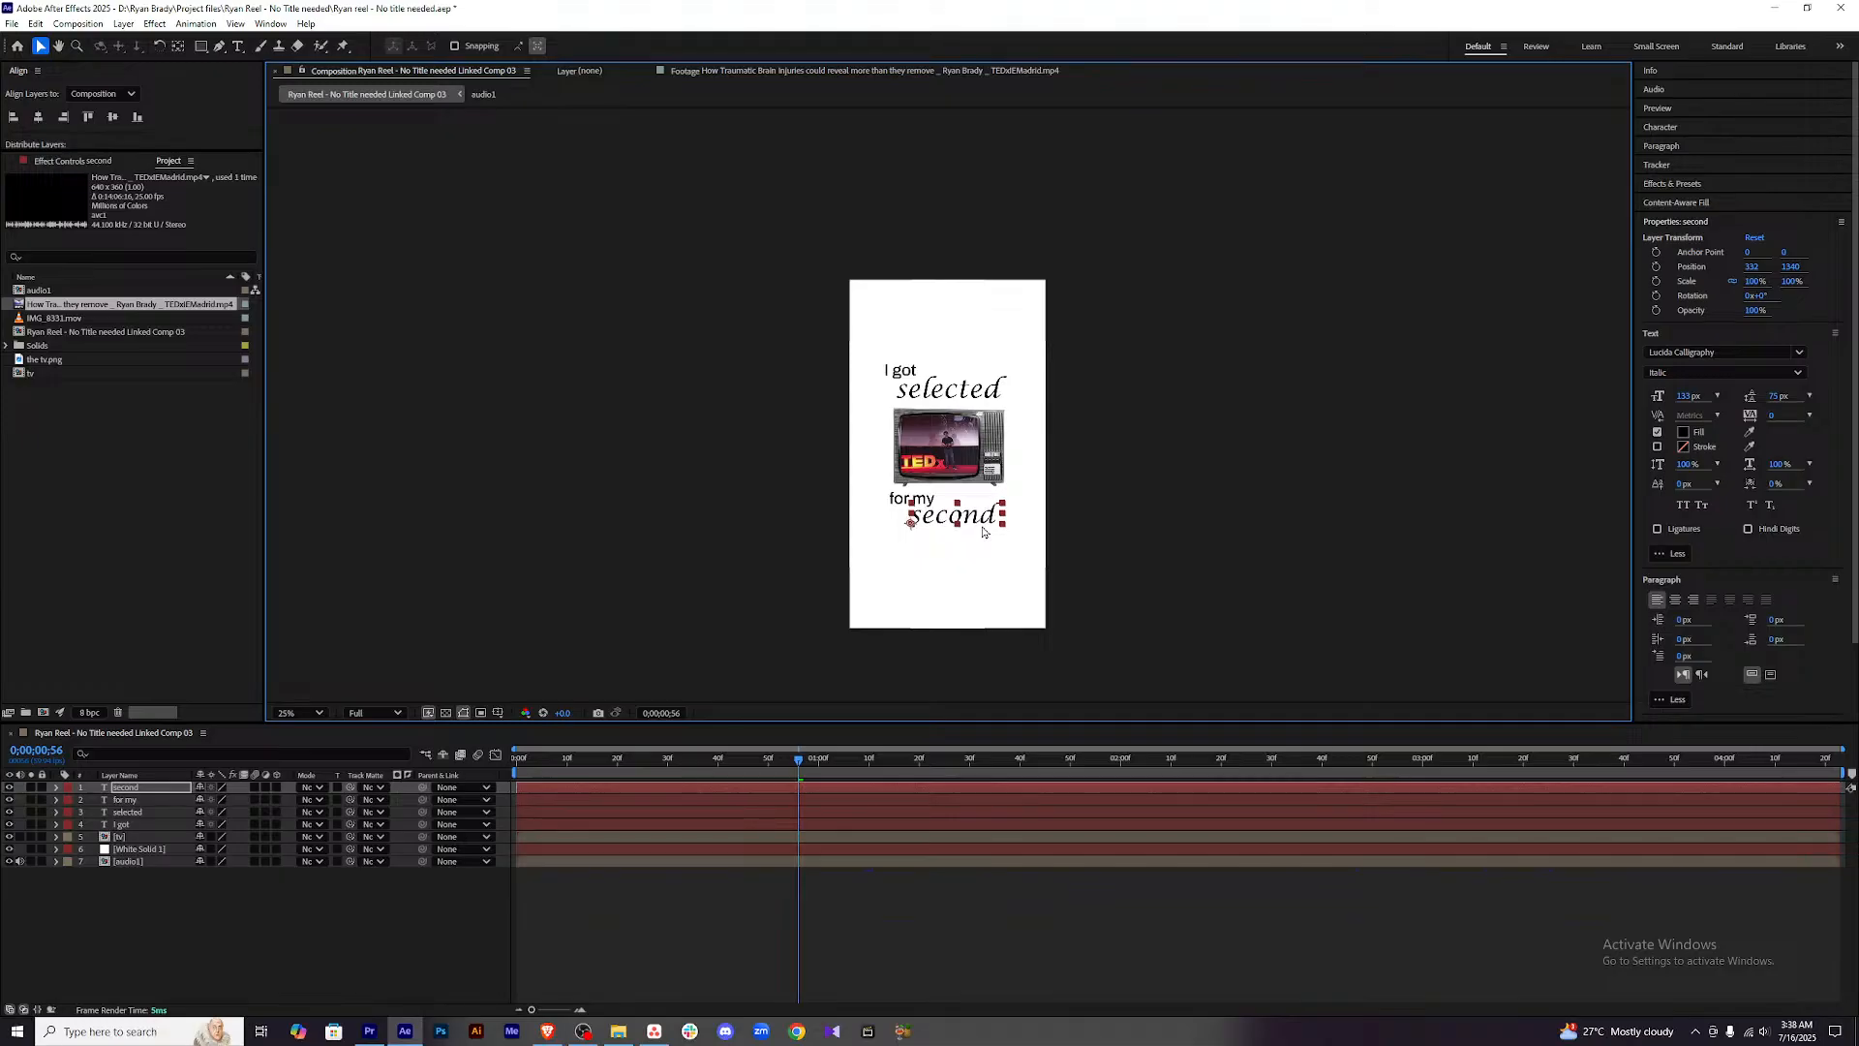
{"action": "left_click", "coordinate": [828, 947]}
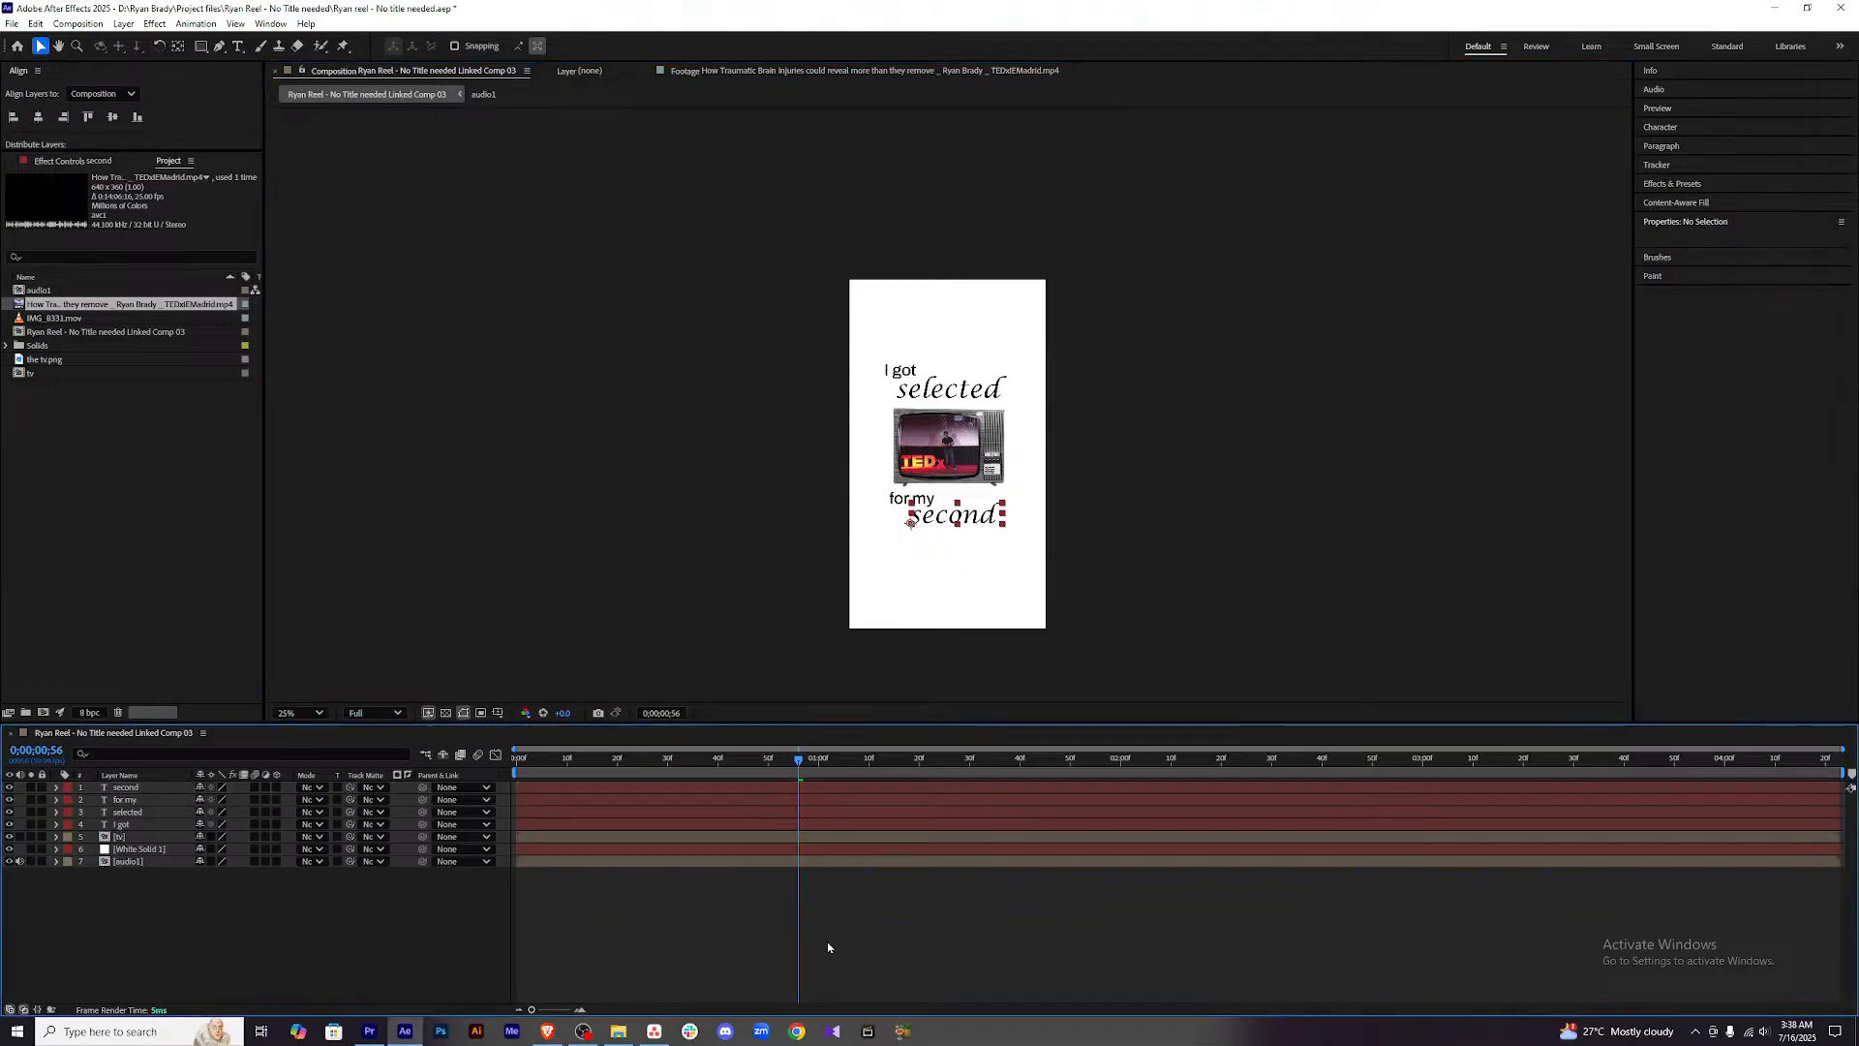
Play back the caption from the start, then move the playhead to 0;00;01;02.
{"action": "key", "text": "space"}
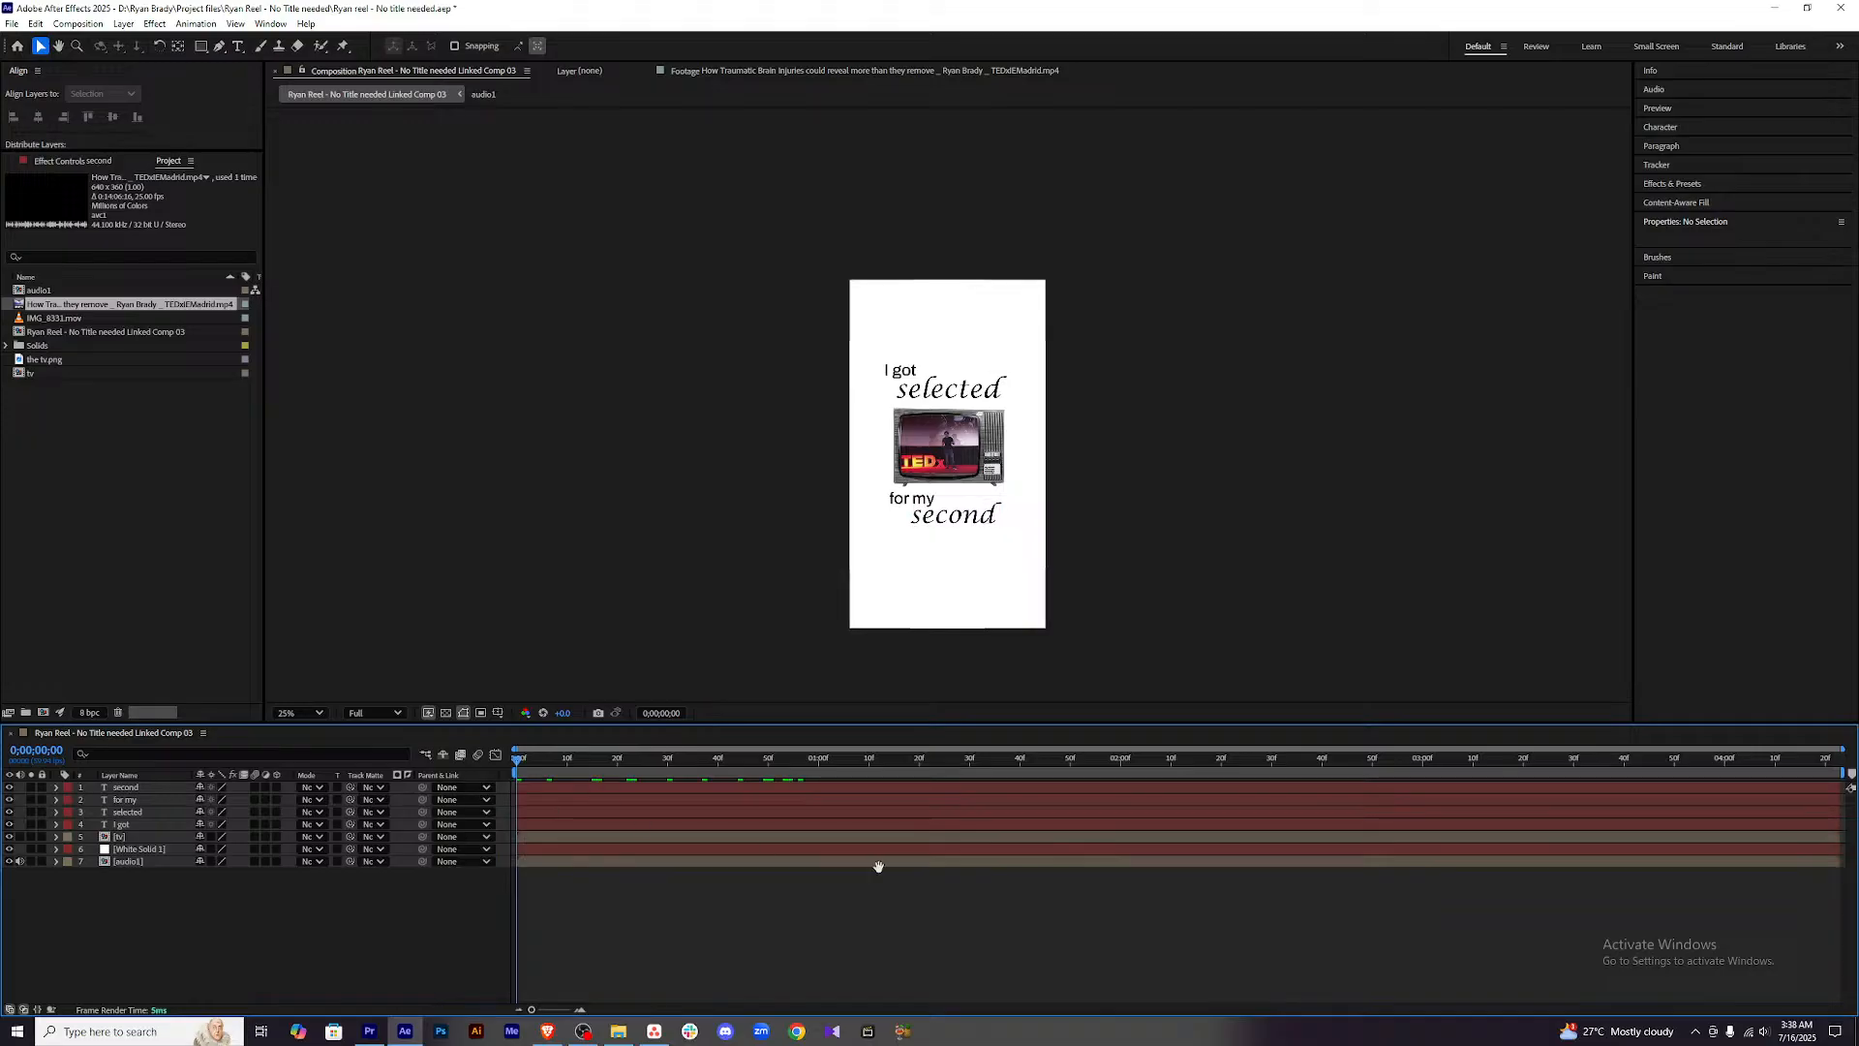
{"action": "key", "text": "space"}
{"action": "left_click", "coordinate": [831, 763]}
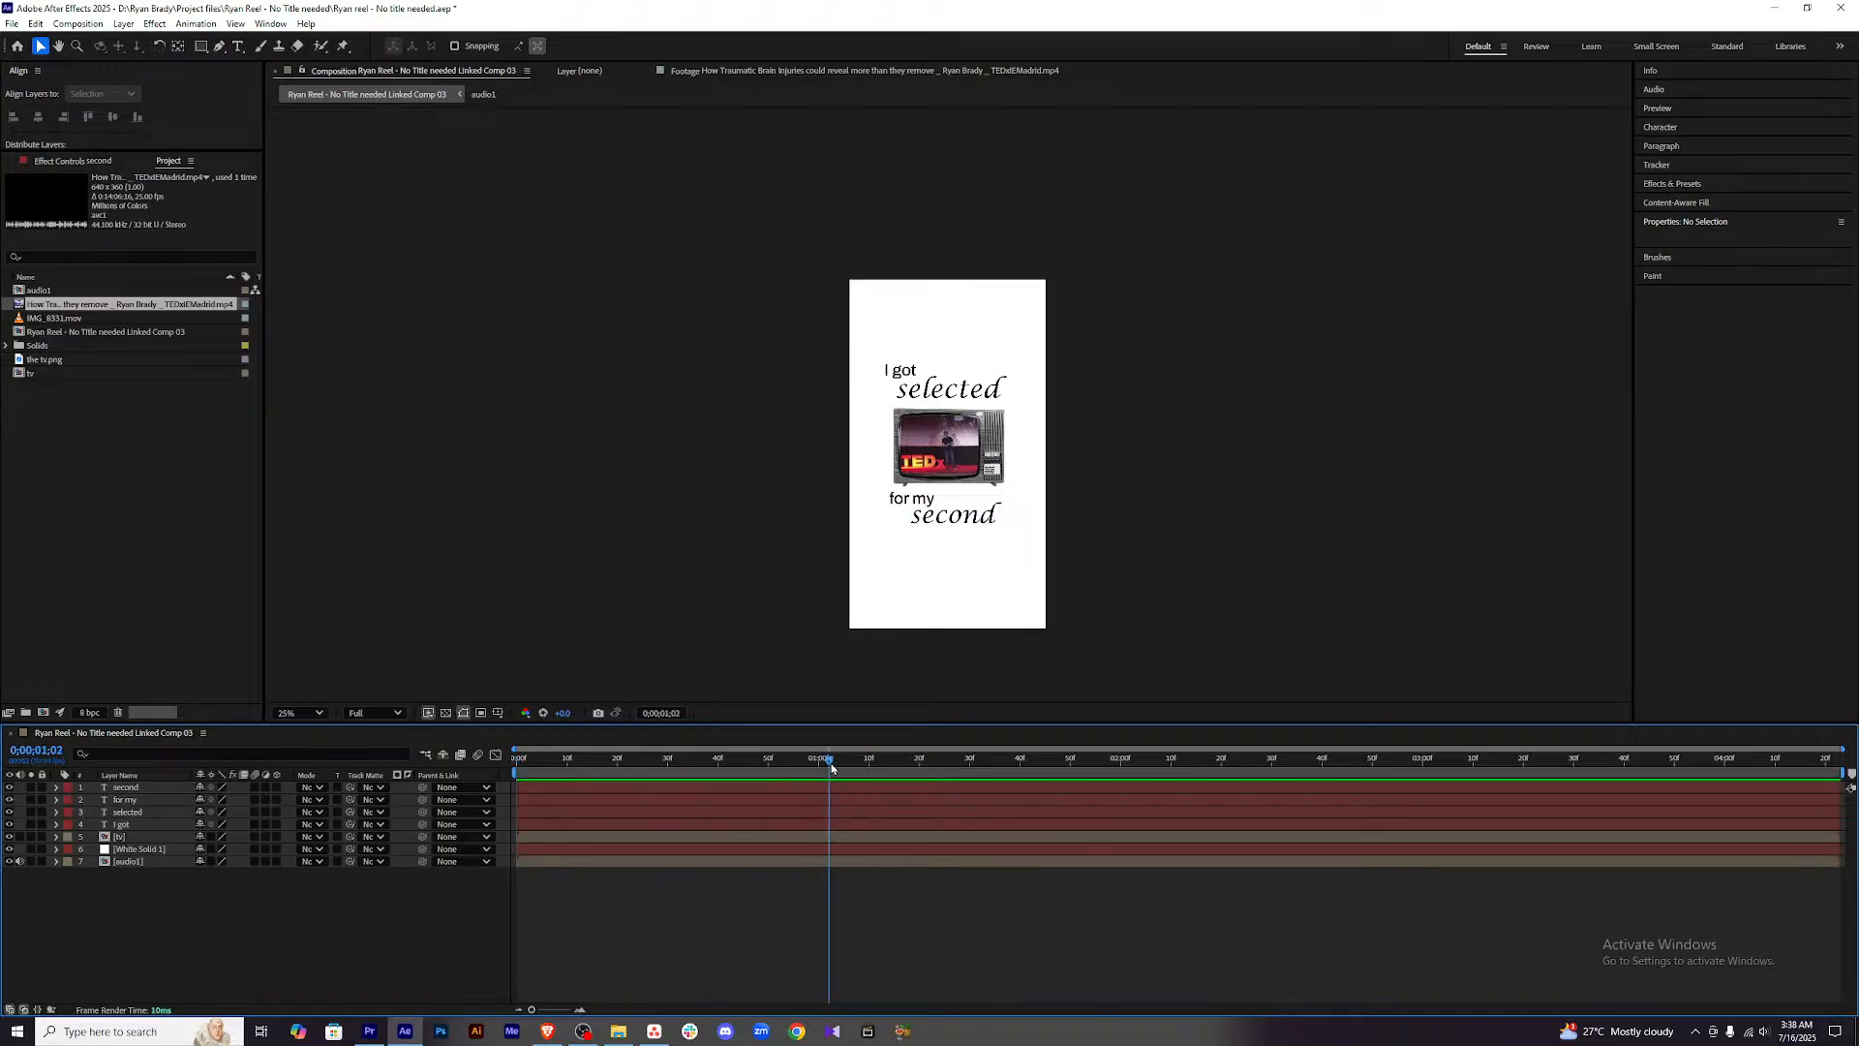
Add a separate text layer reading "TEDx" below "second".
{"action": "key", "text": "ctrl+t"}
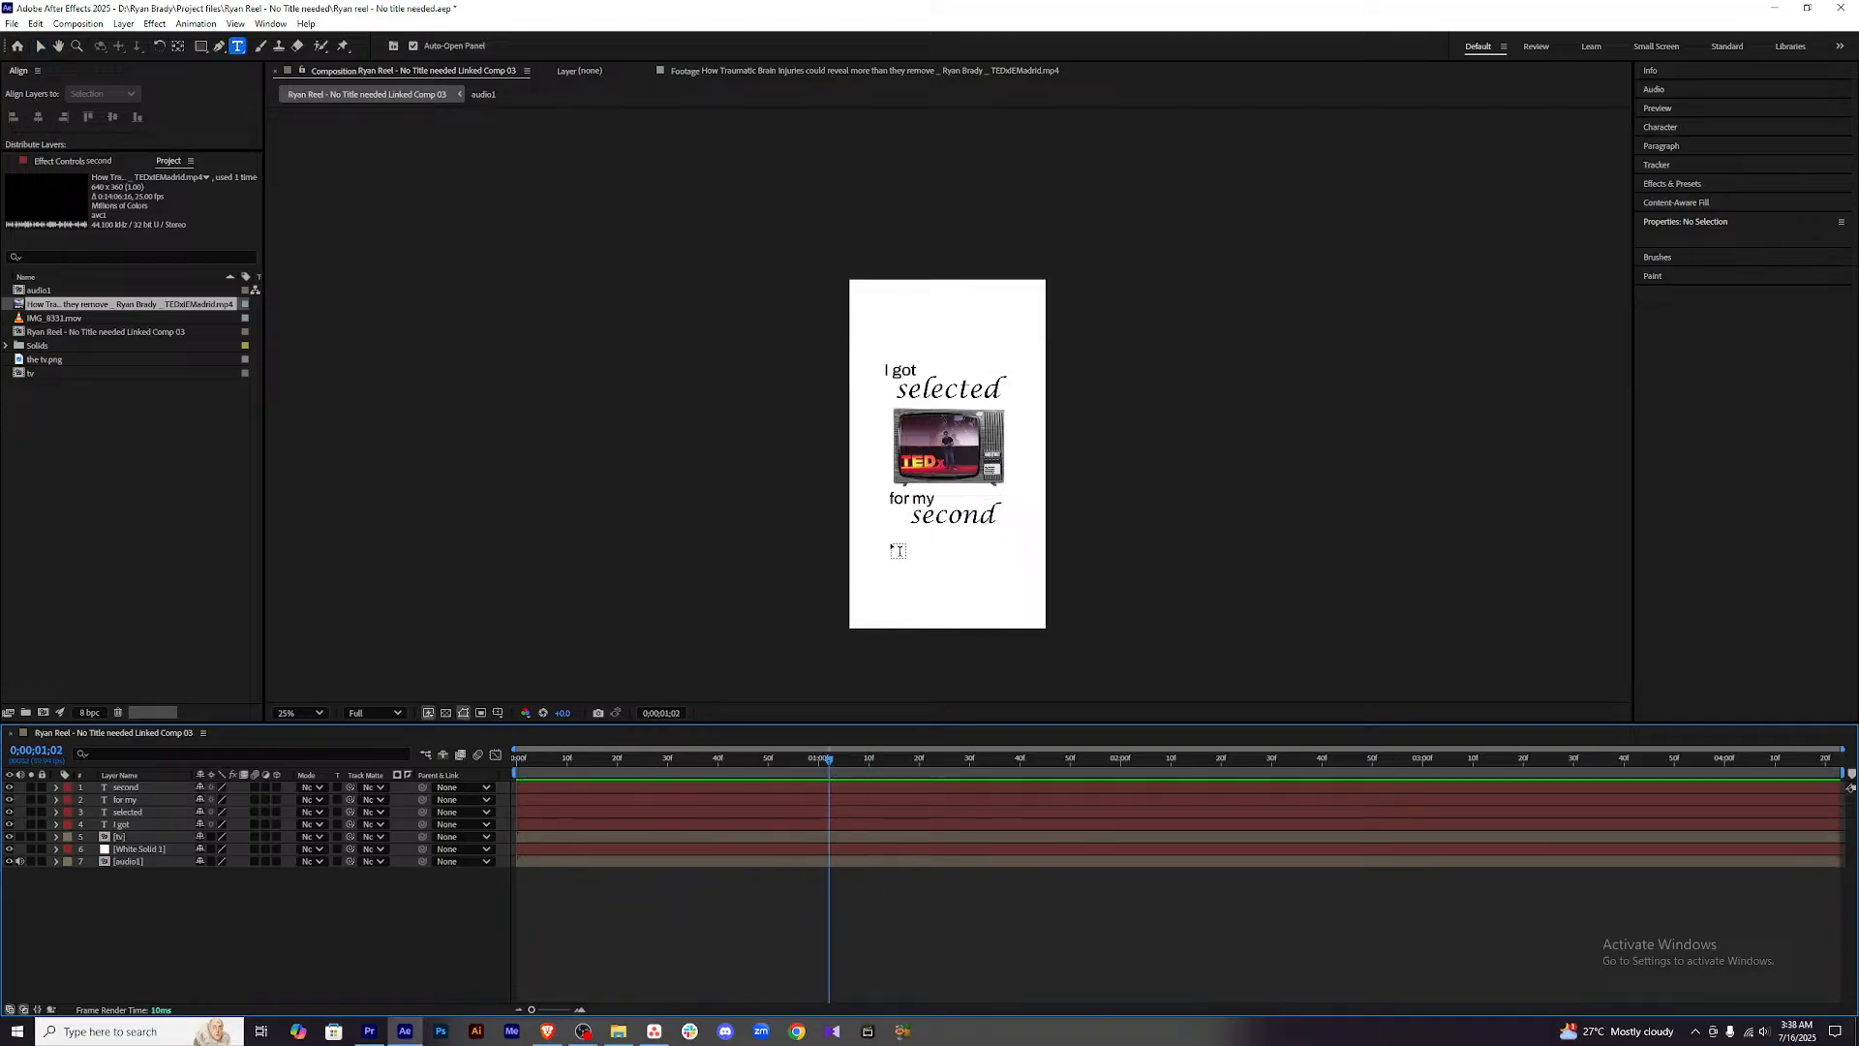
{"action": "left_click", "coordinate": [890, 544]}
{"action": "type", "text": "TED"}
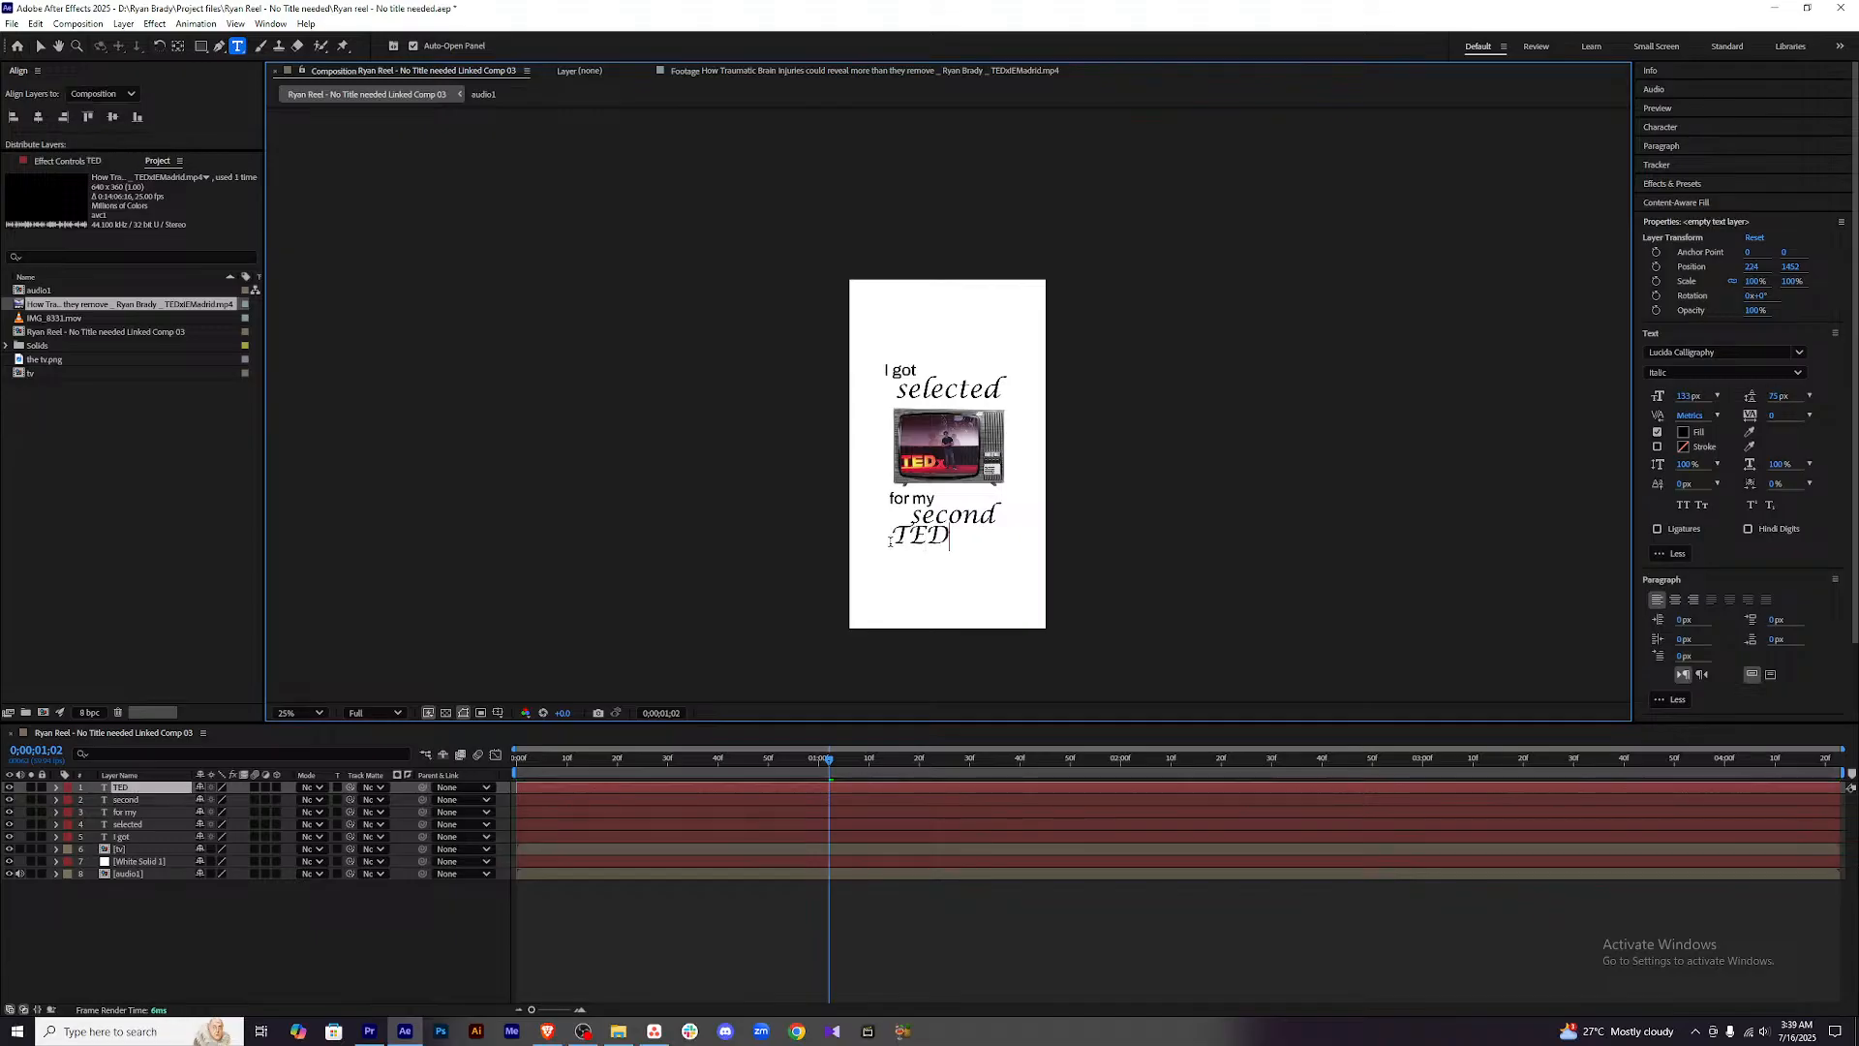
{"action": "type", "text": "x"}
Set the font of the "TEDx" text to Archivo Bold.
{"action": "key", "text": "ctrl+a"}
{"action": "scroll", "coordinate": [1658, 463], "scroll_direction": "up", "scroll_amount": 3}
{"action": "type", "text": "archi"}
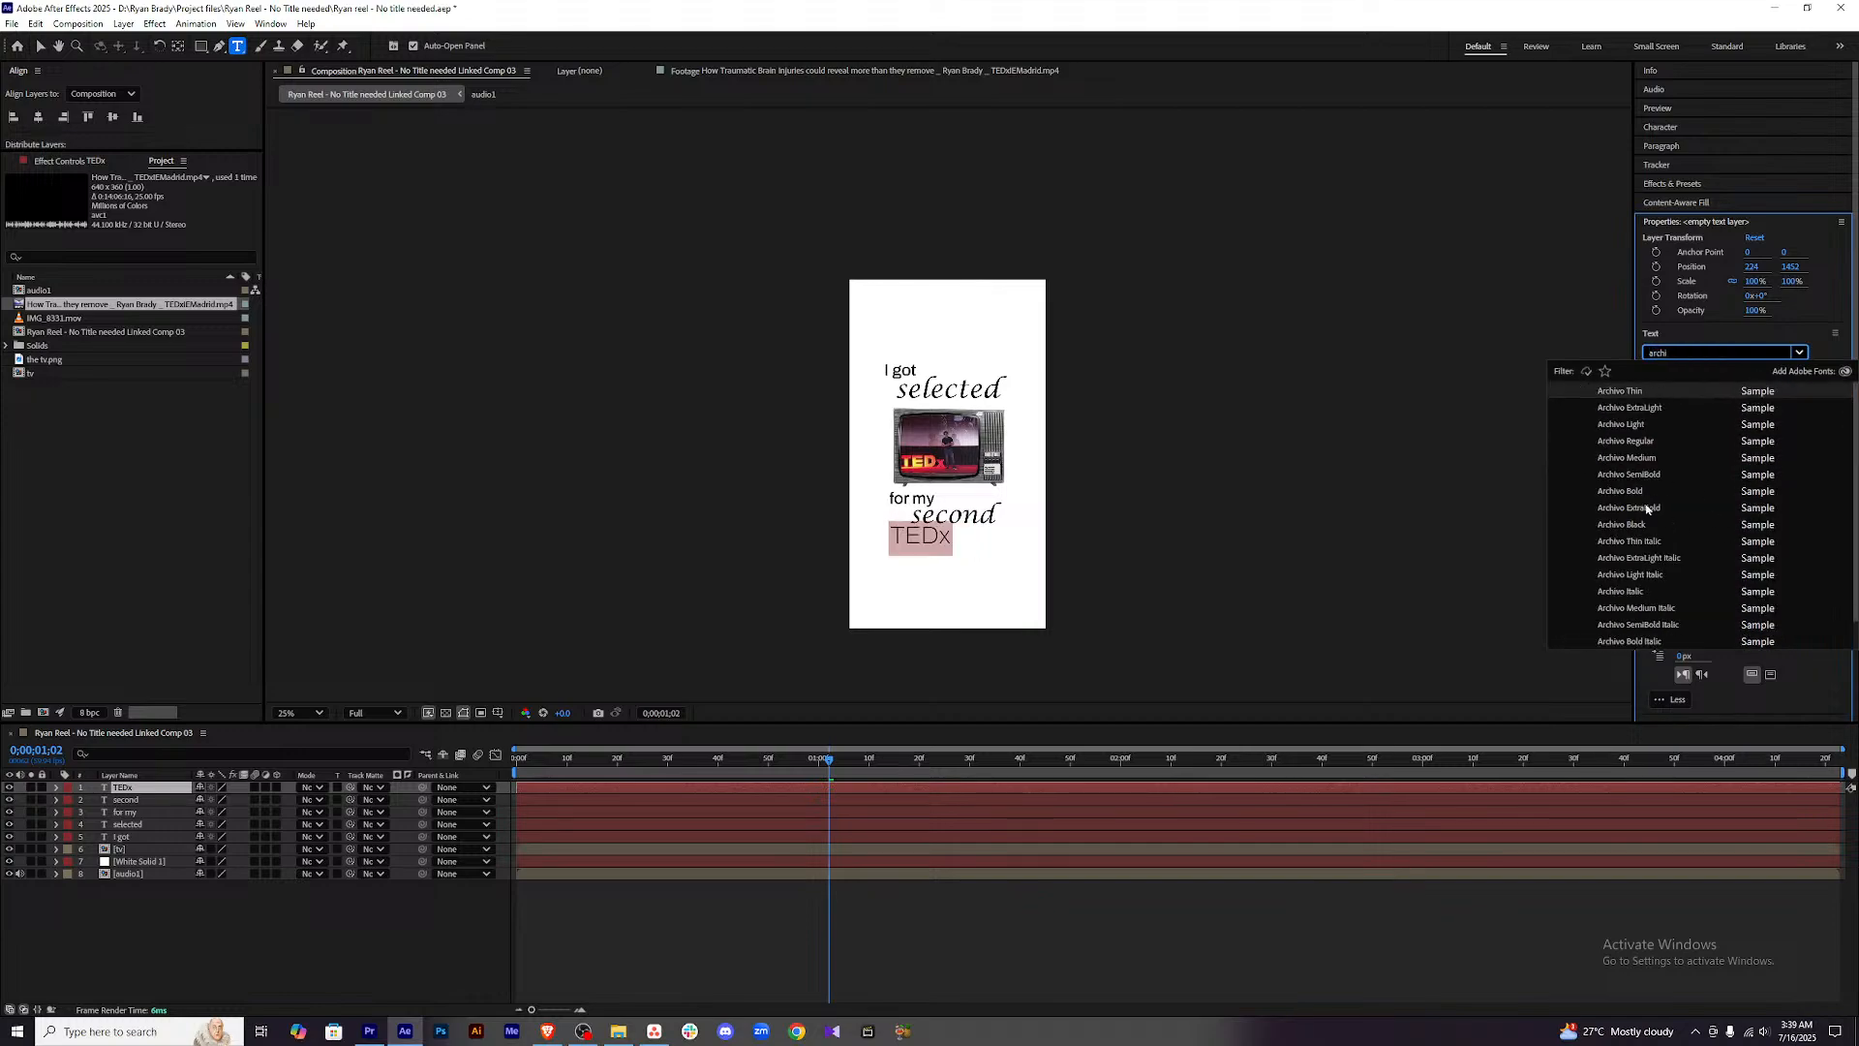
{"action": "left_click", "coordinate": [1623, 492]}
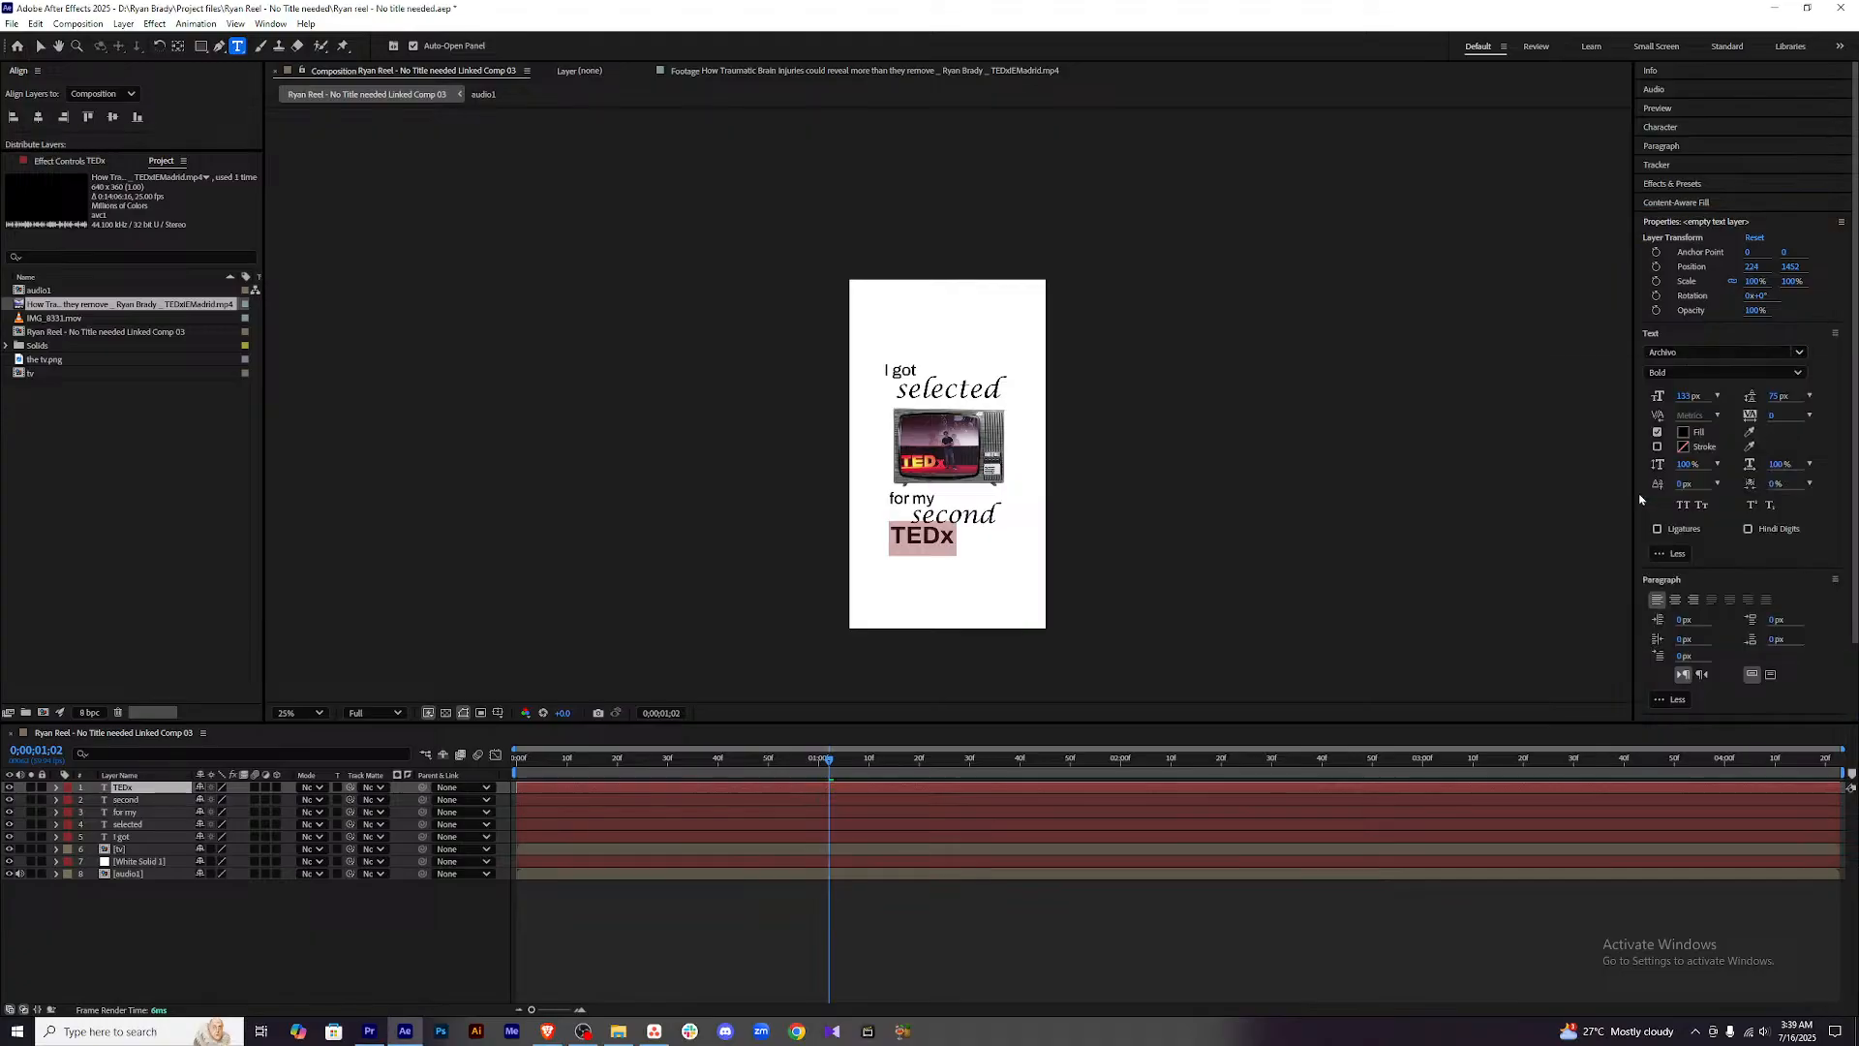
{"action": "left_click", "coordinate": [813, 900]}
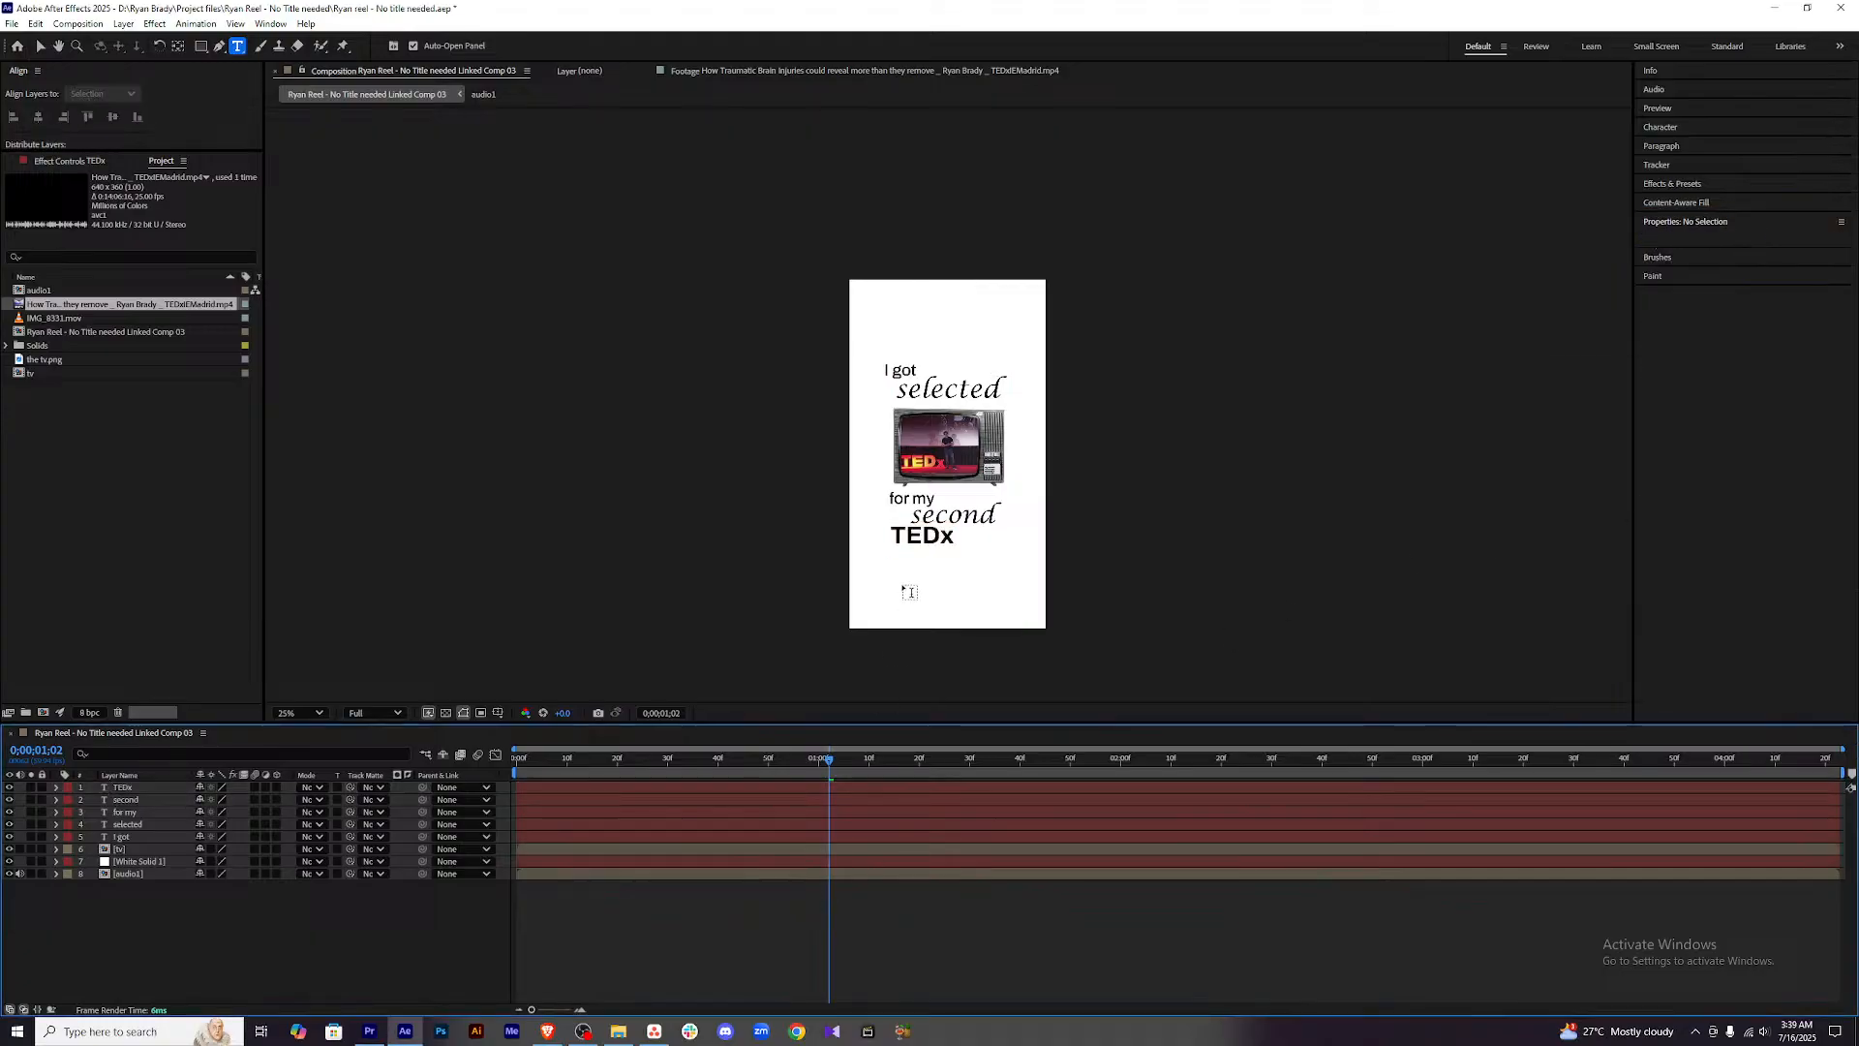
Move the "TEDx" text slightly left and down, to about 200, 1464.
{"action": "key", "text": "v"}
{"action": "left_click", "coordinate": [924, 538]}
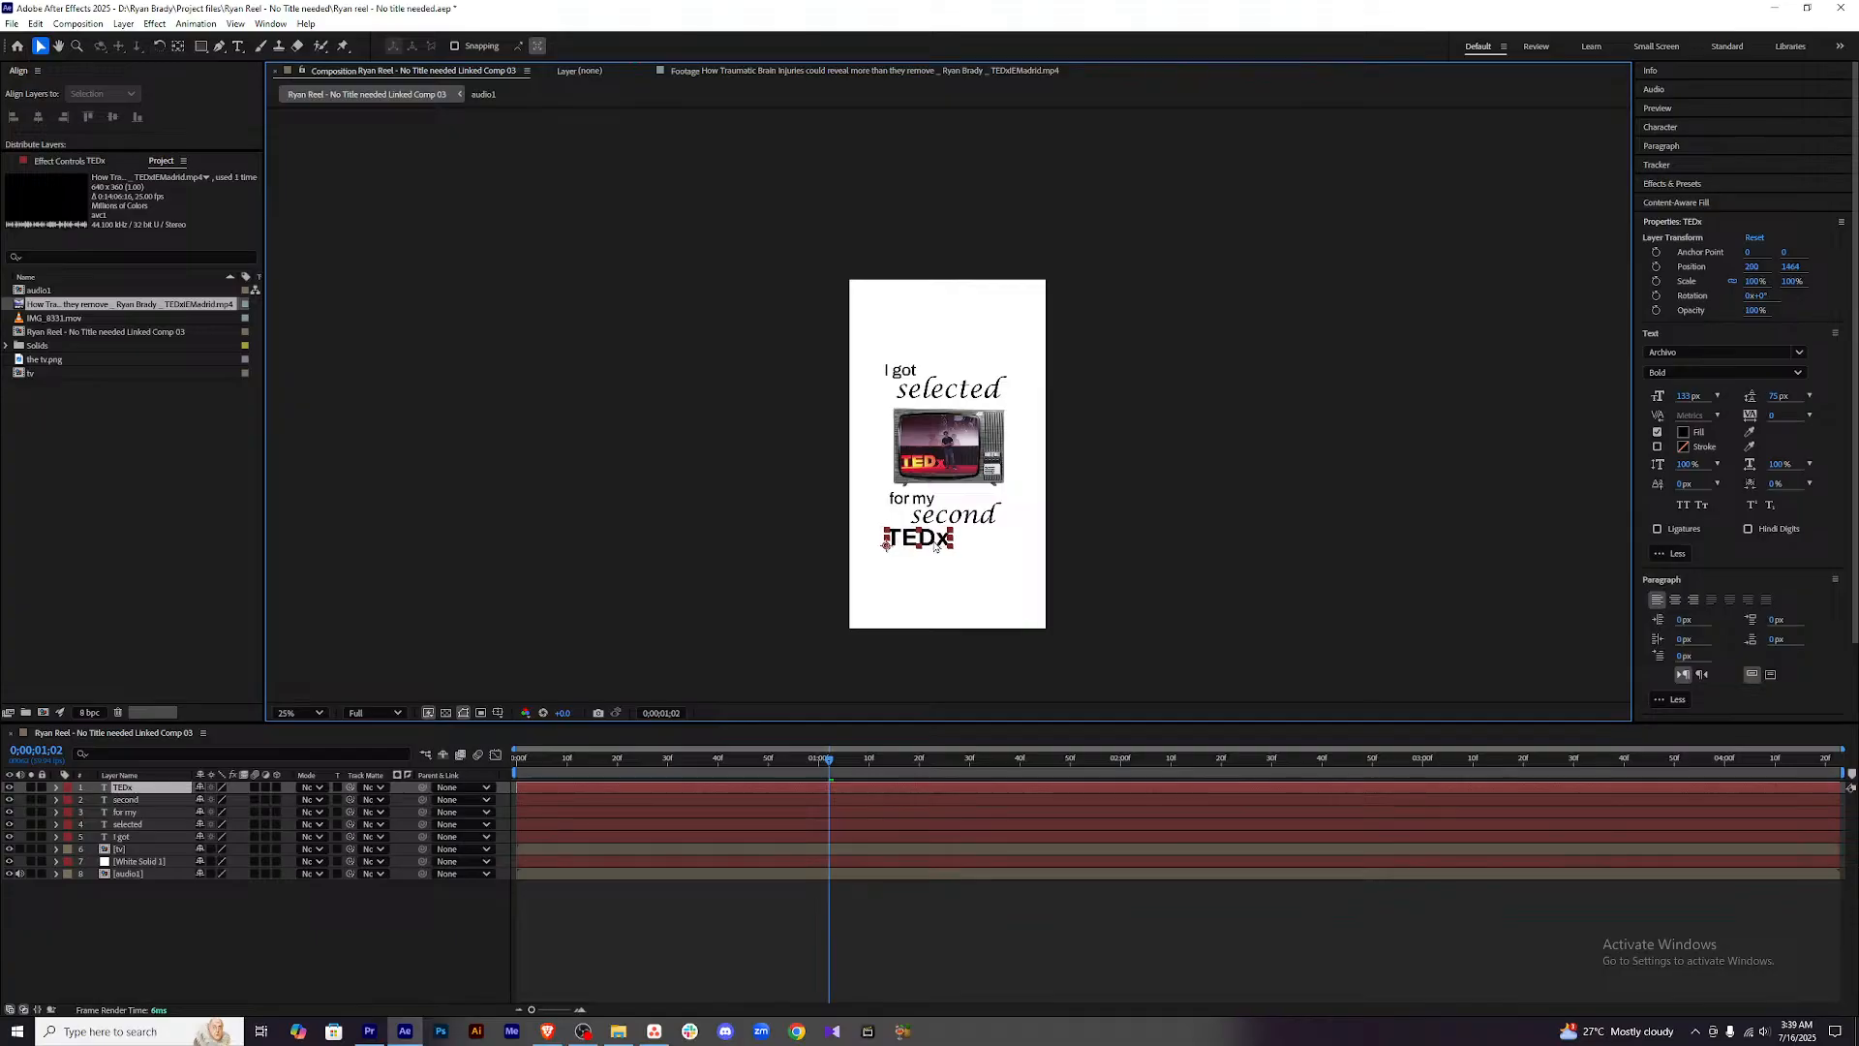
{"action": "left_click", "coordinate": [806, 939]}
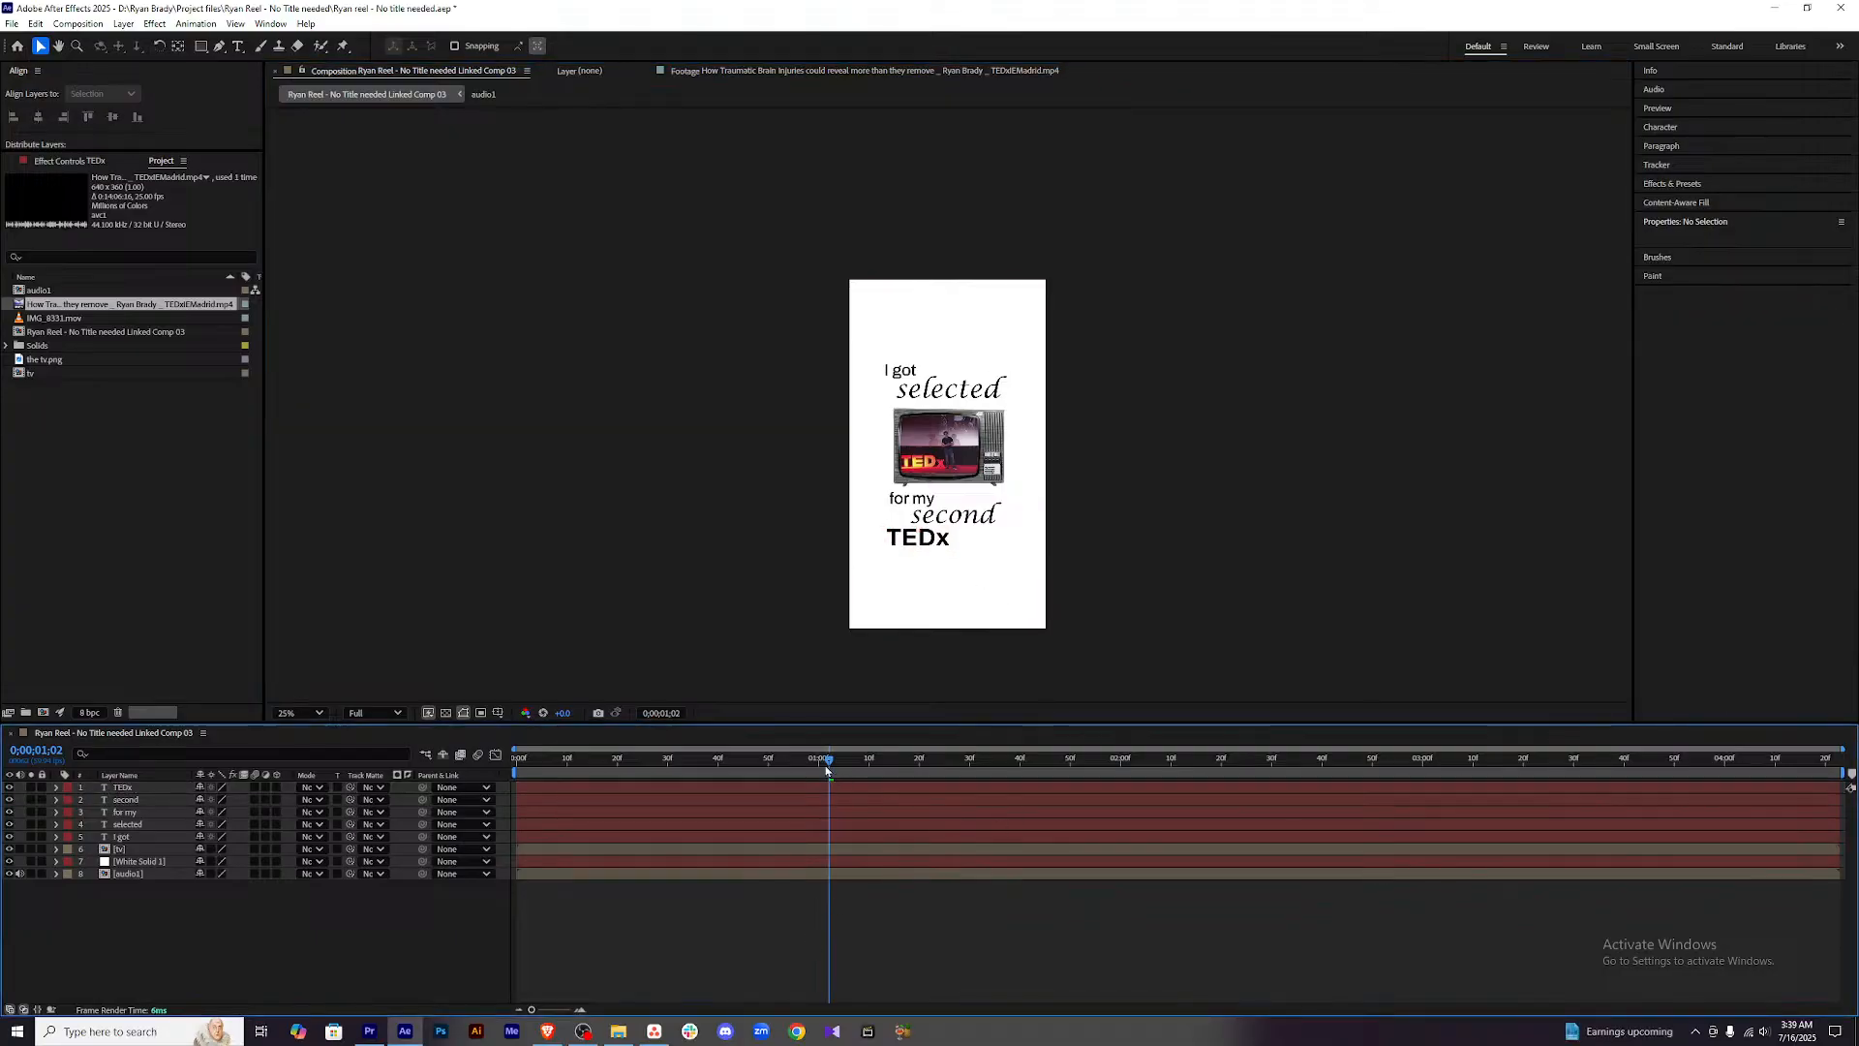
Add a separate text layer reading "talk" to the right of "TEDx".
{"action": "key", "text": "ctrl+t"}
{"action": "left_click", "coordinate": [967, 537]}
{"action": "type", "text": "talk"}
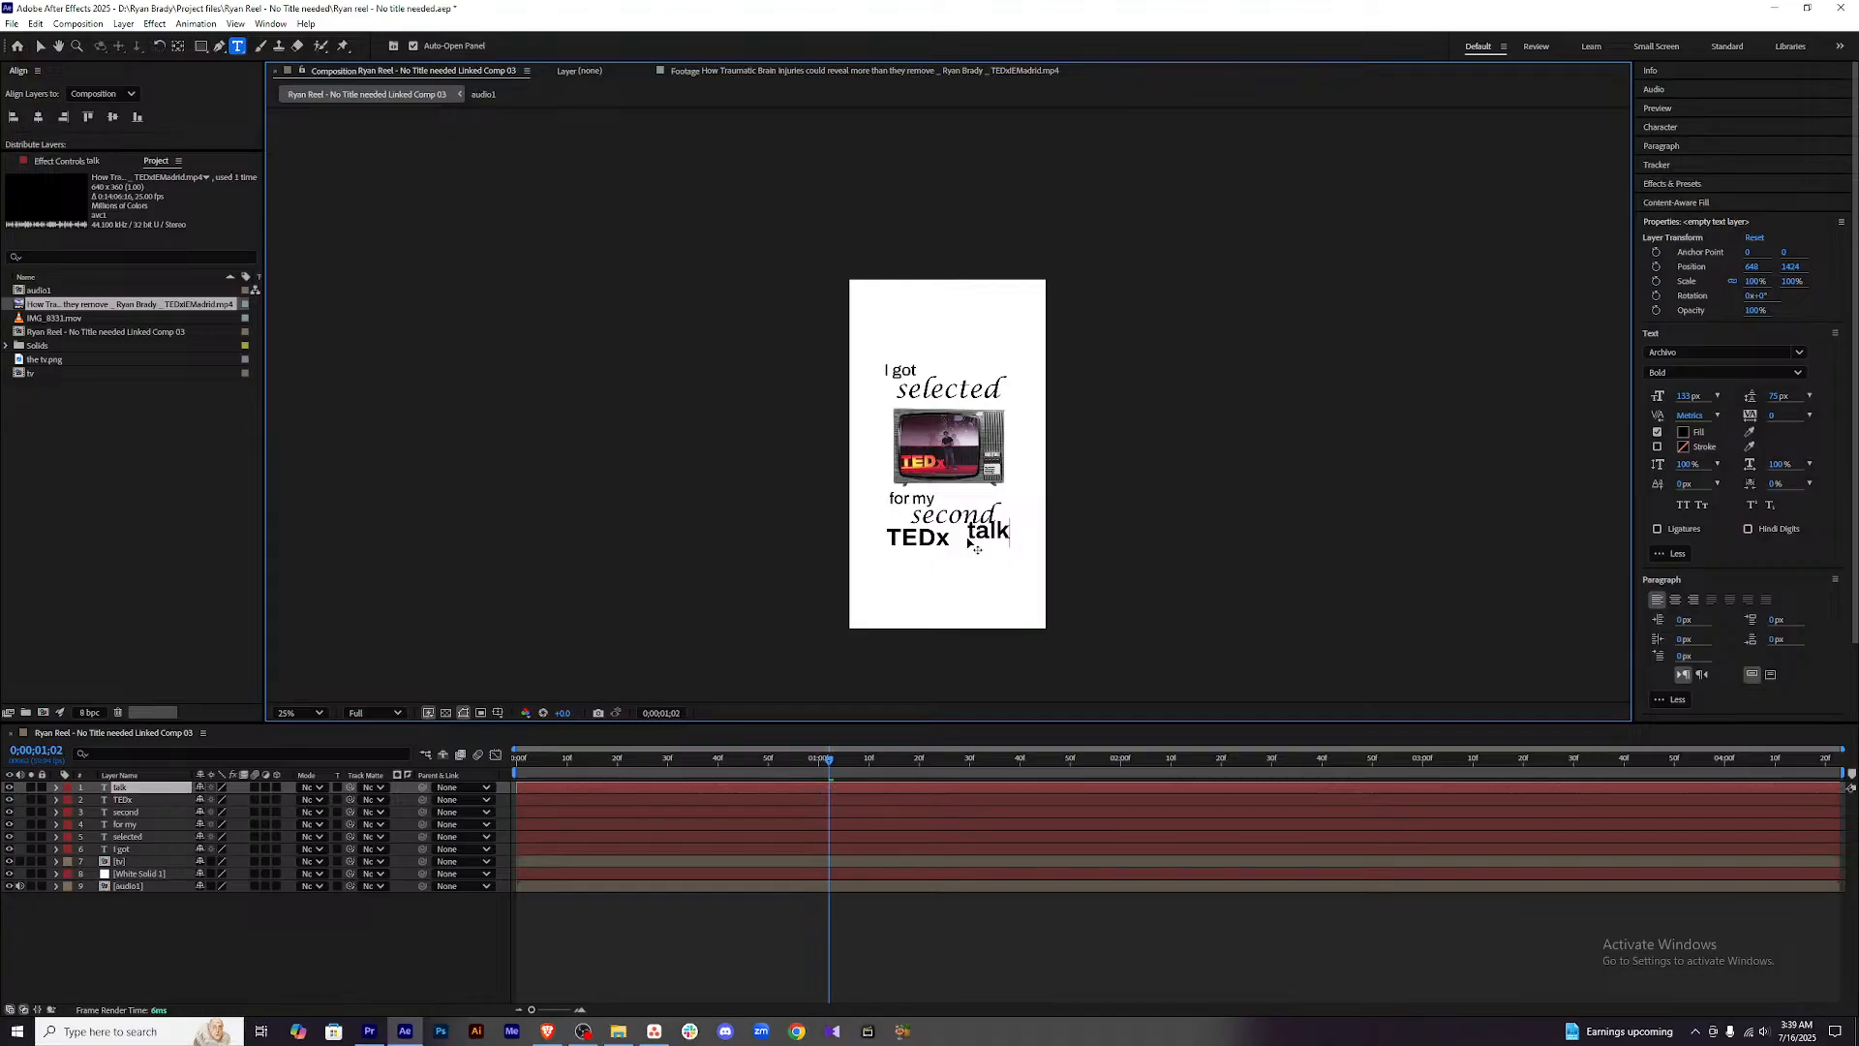
Set the "talk" text to the Medium weight at a font size of 90 px.
{"action": "left_click", "coordinate": [1709, 373]}
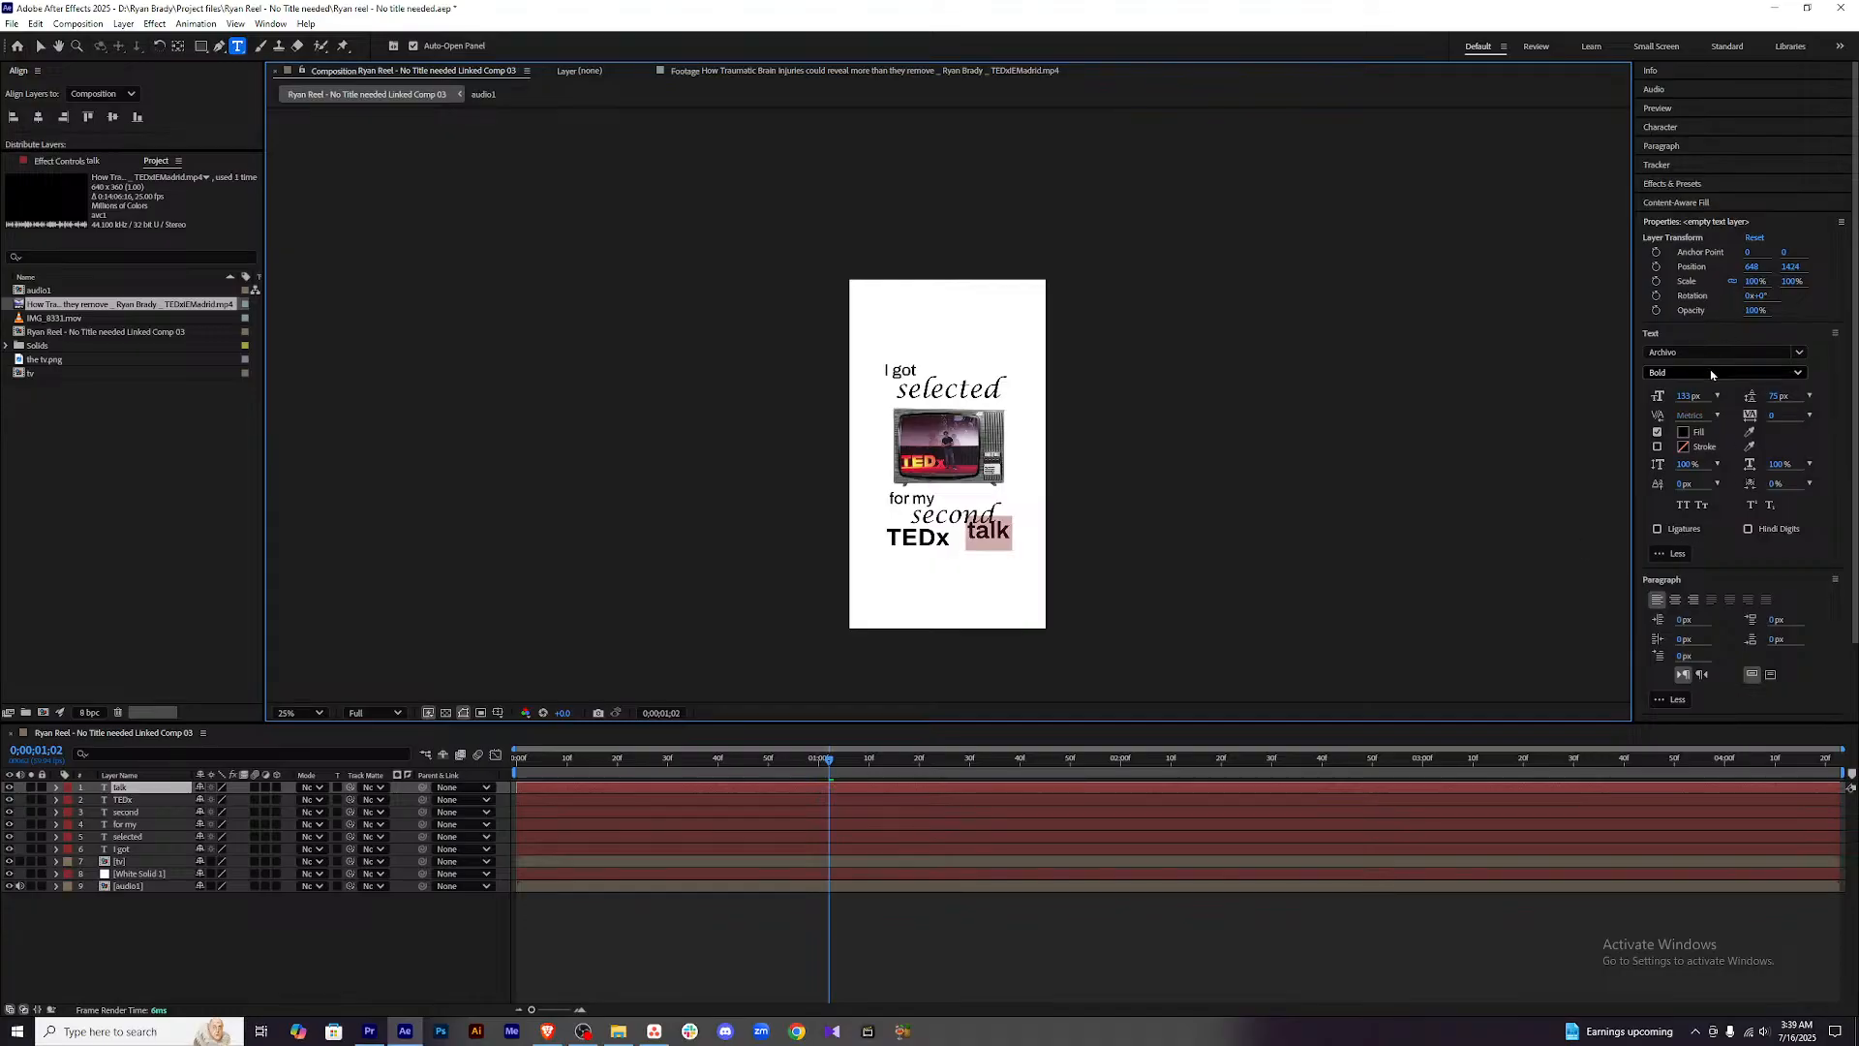
{"action": "left_click", "coordinate": [1676, 466]}
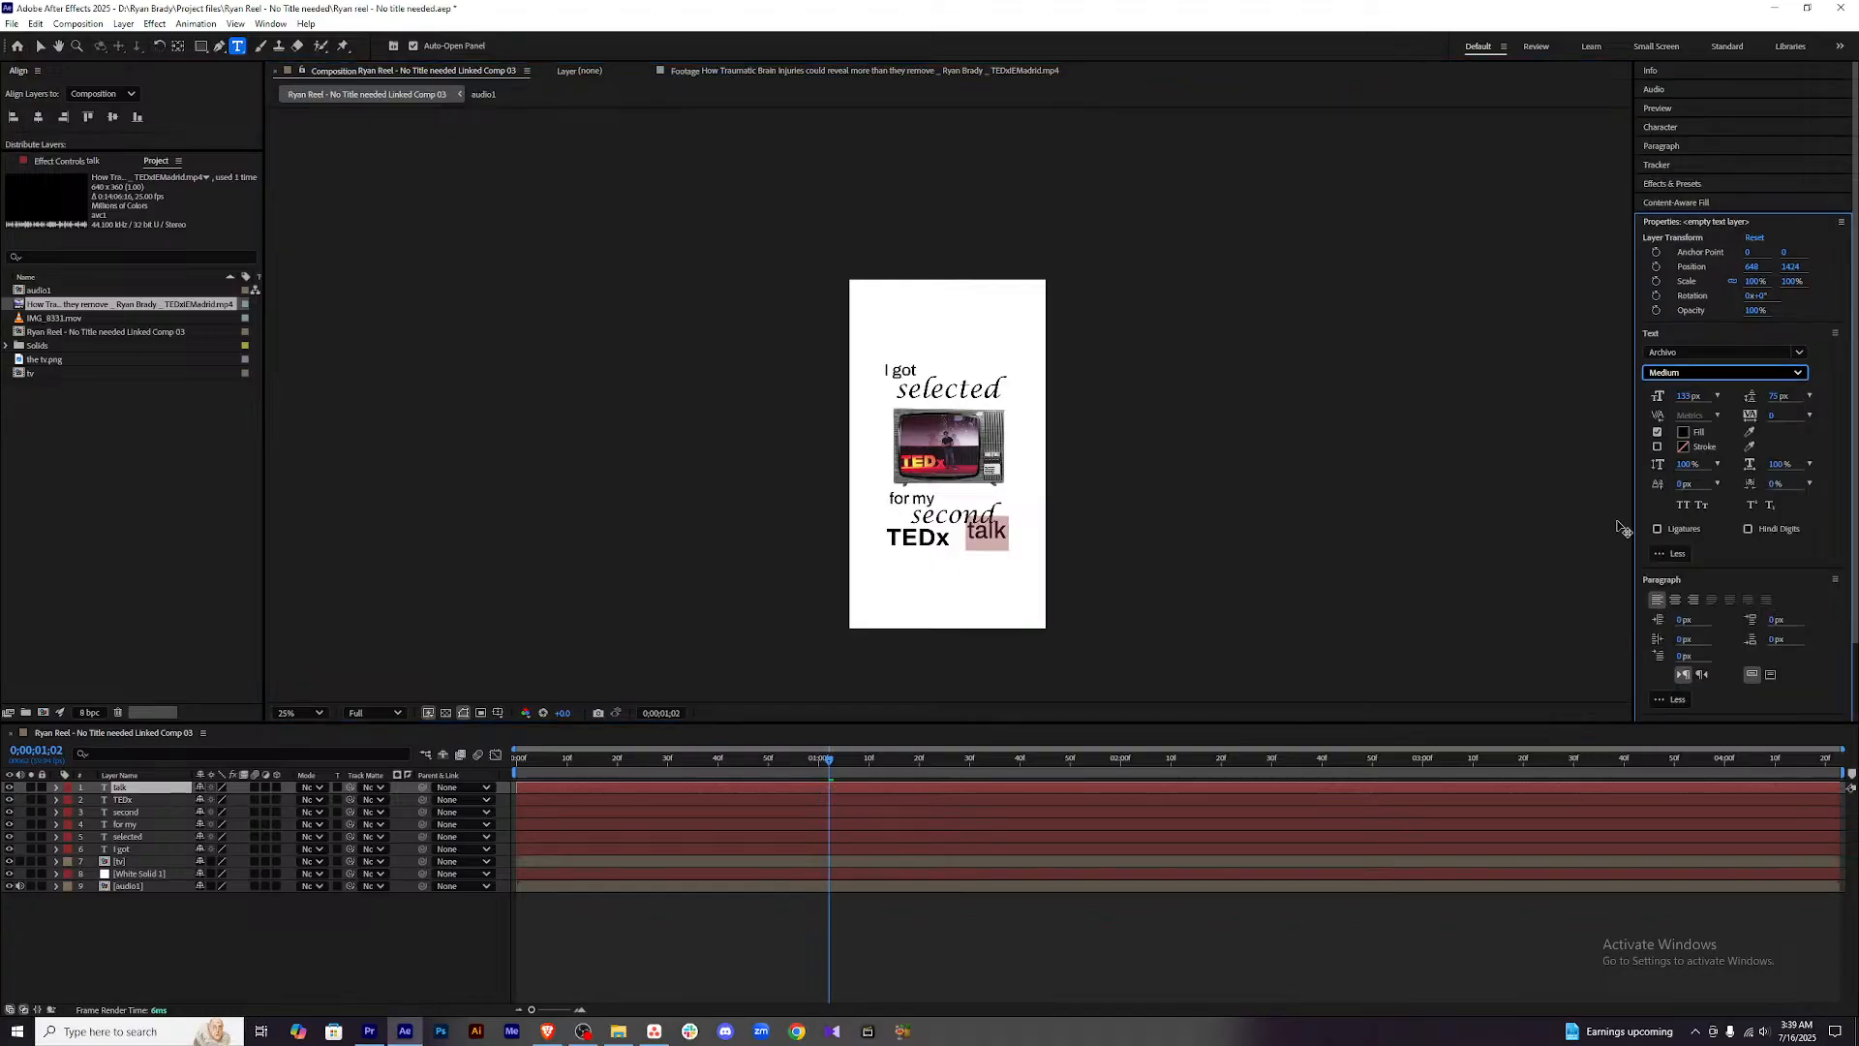
{"action": "left_click", "coordinate": [1687, 396]}
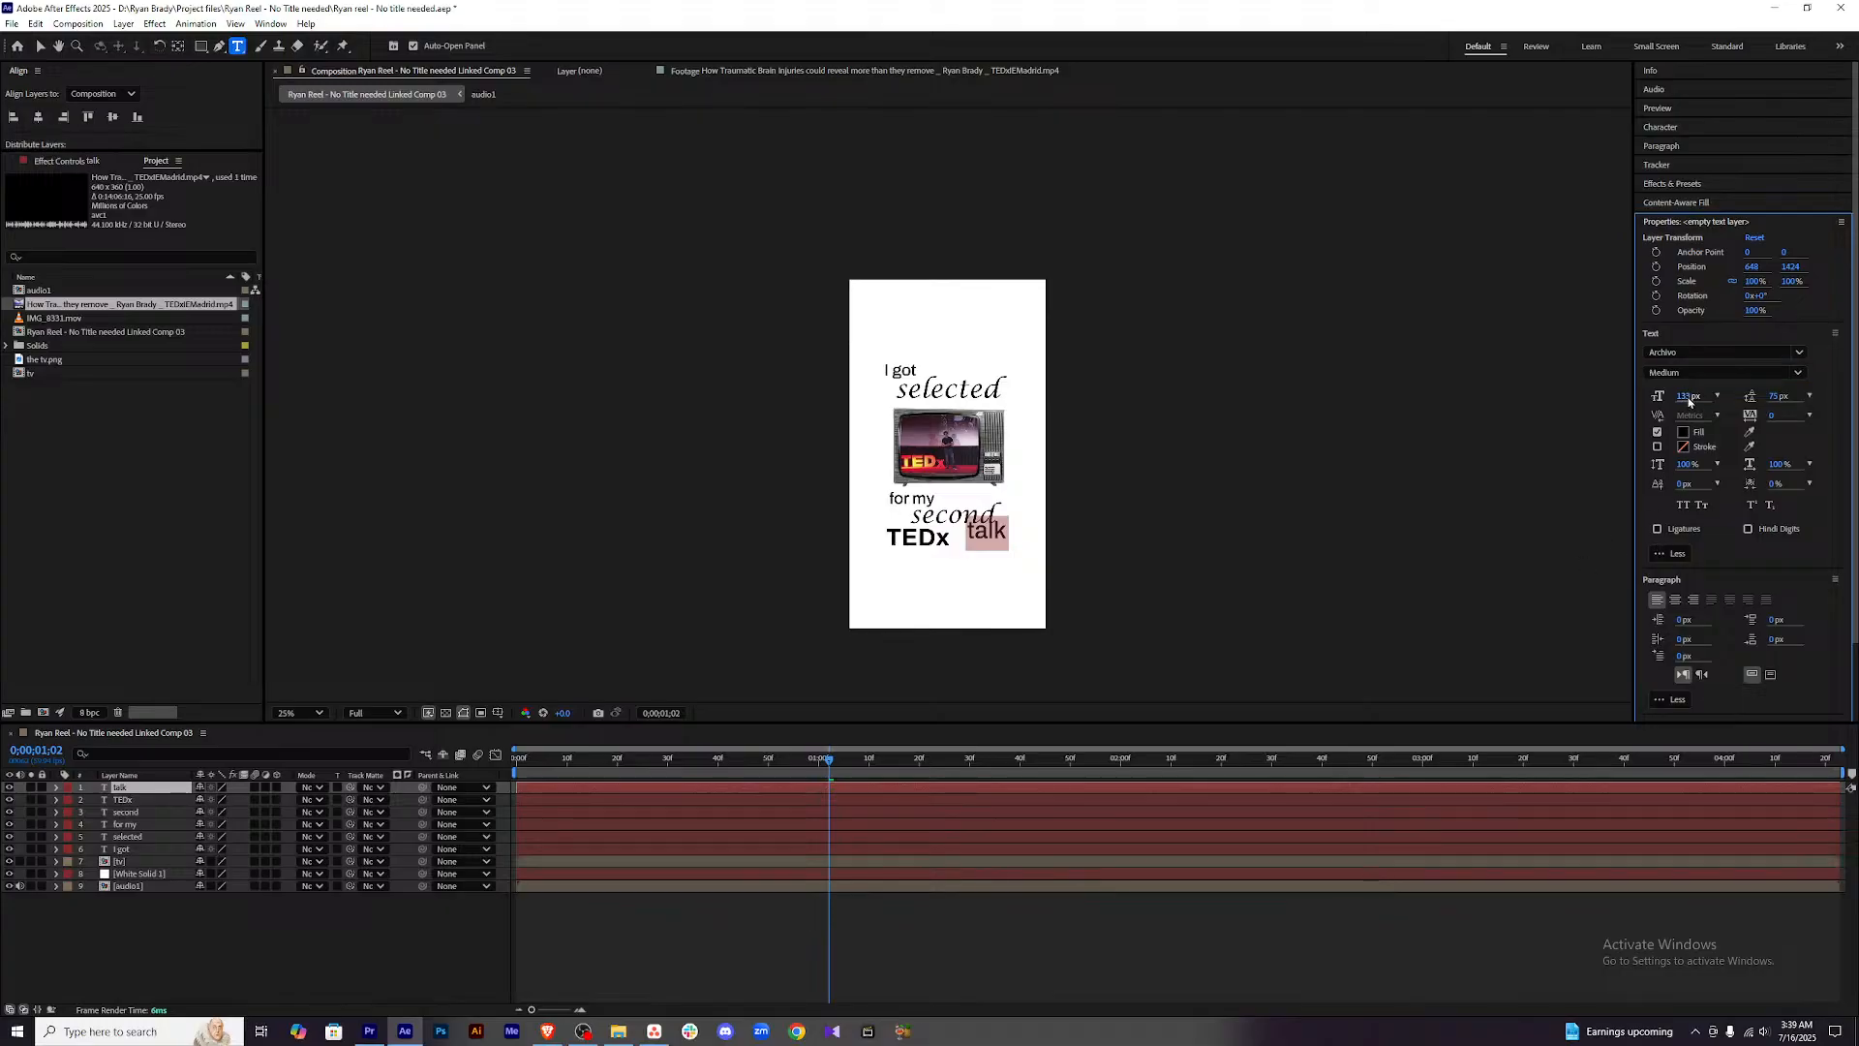
{"action": "type", "text": "90"}
{"action": "key", "text": "Return"}
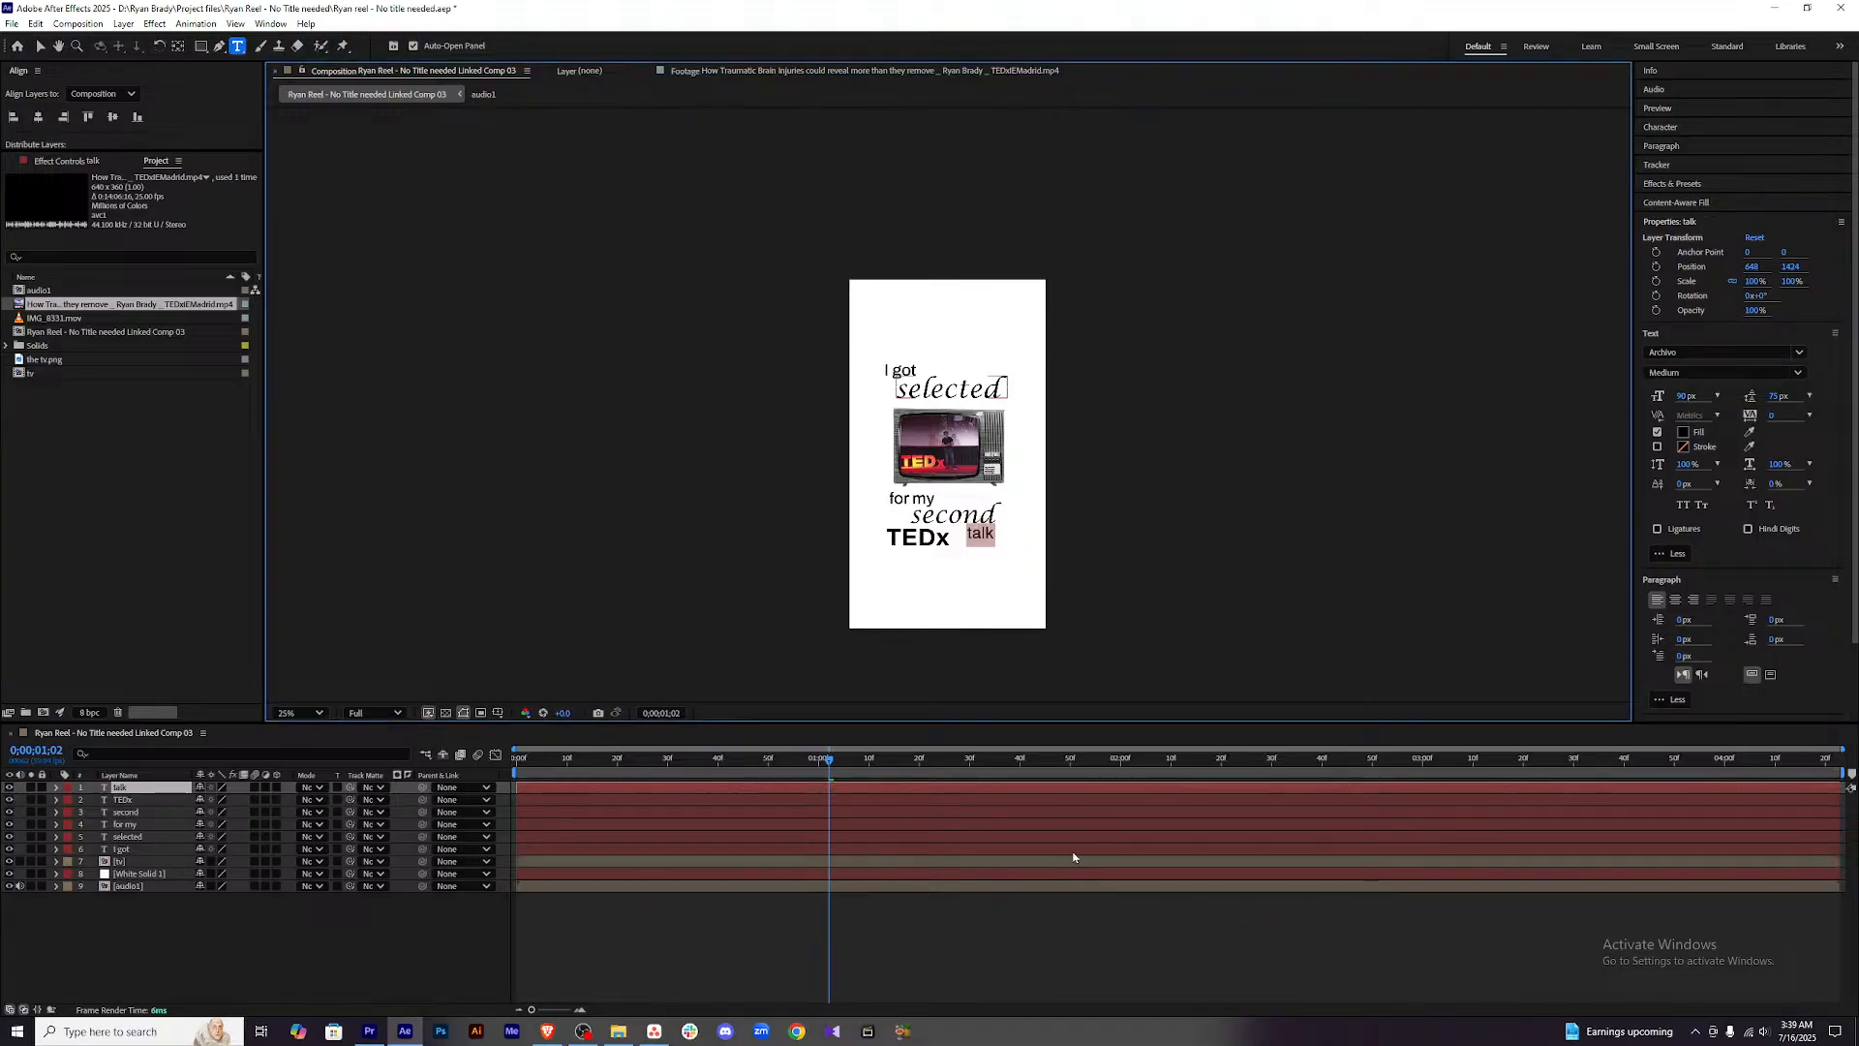
Bring "TEDx" and "talk" close together on one line below "second", with "talk" at about 626, 1468.
{"action": "left_click", "coordinate": [170, 824]}
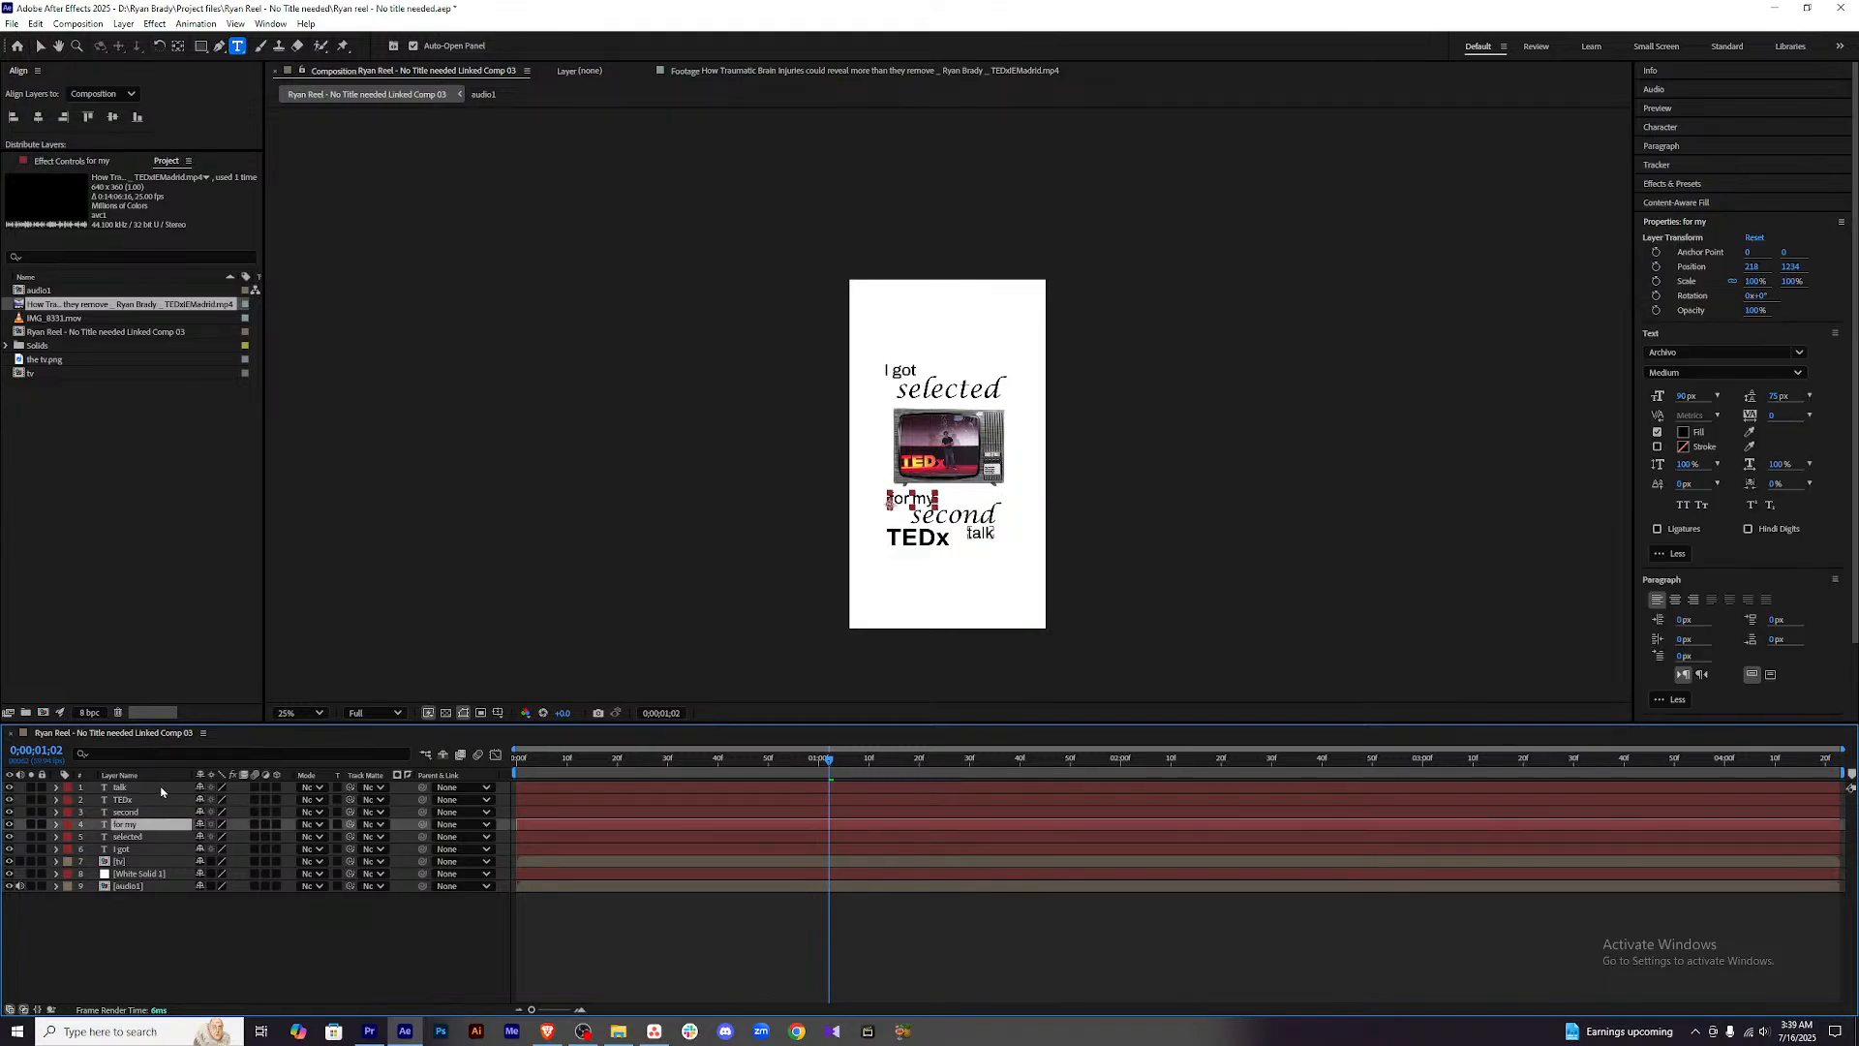
{"action": "left_click", "coordinate": [161, 788]}
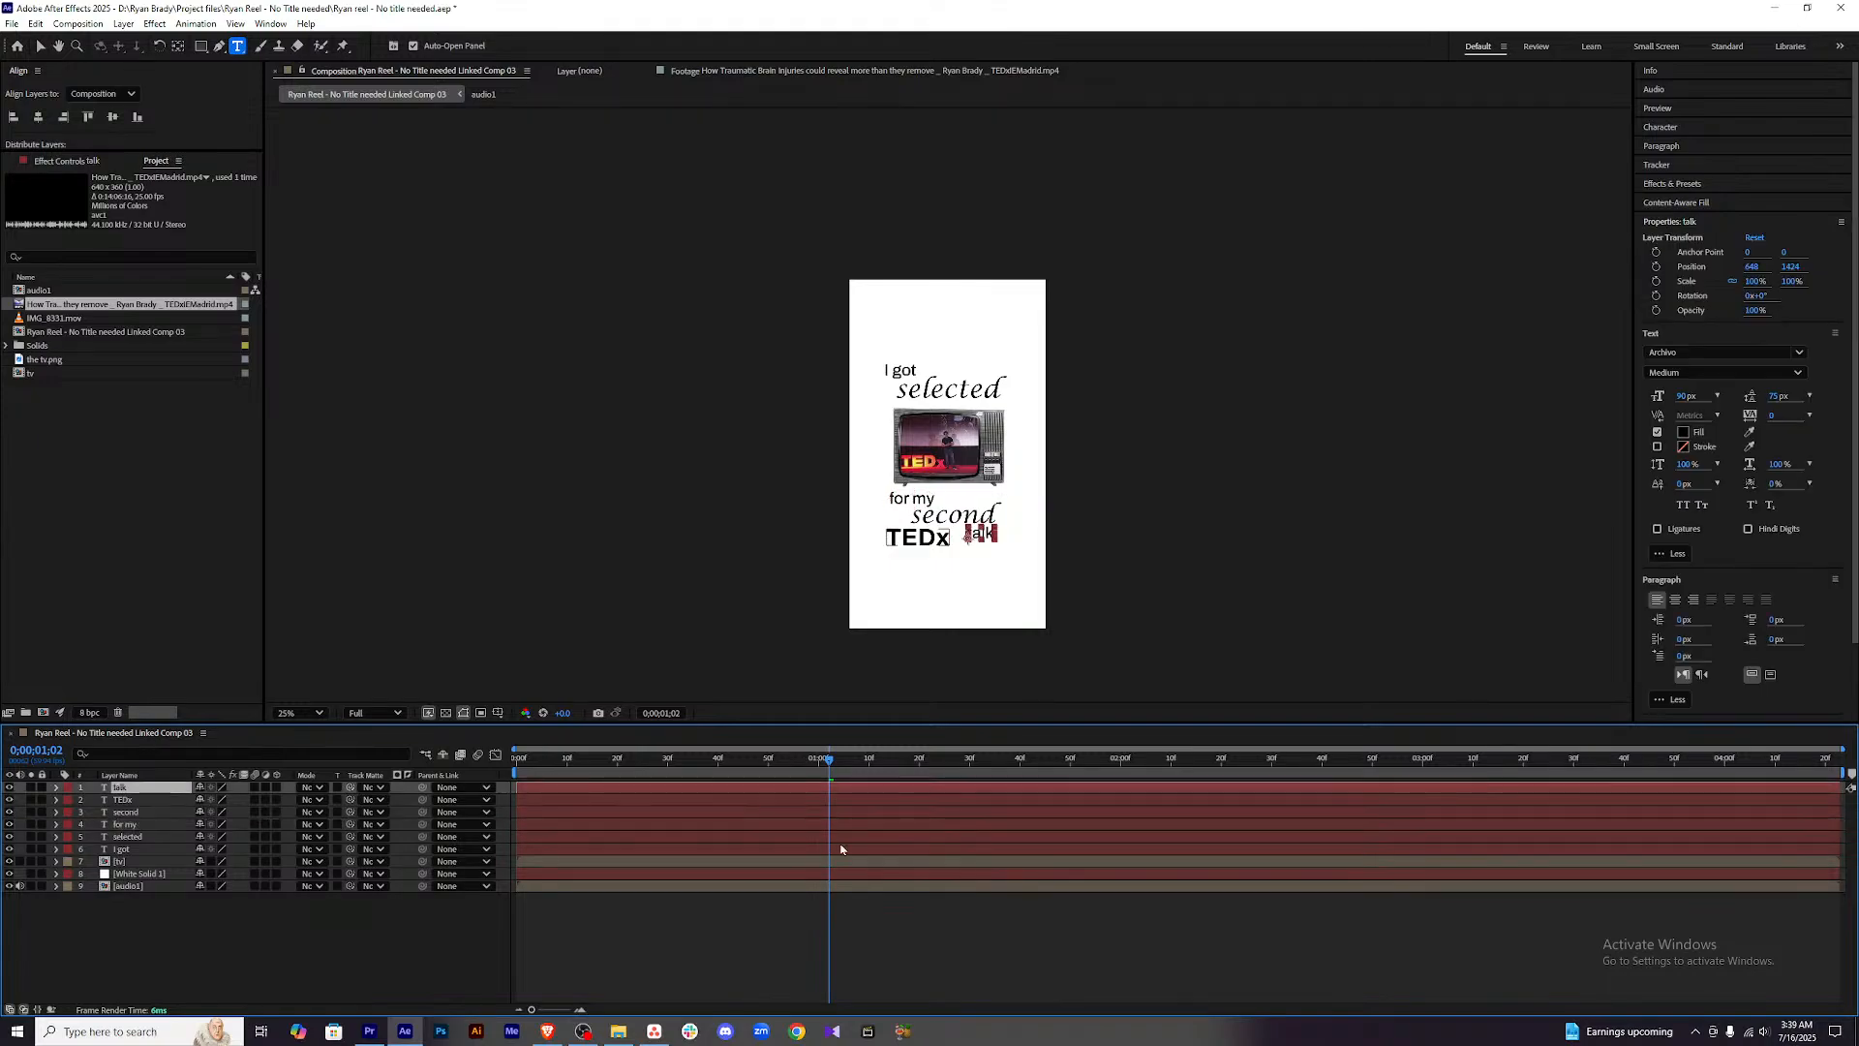
{"action": "left_click", "coordinate": [809, 913]}
{"action": "left_click", "coordinate": [844, 792]}
{"action": "key", "text": "period"}
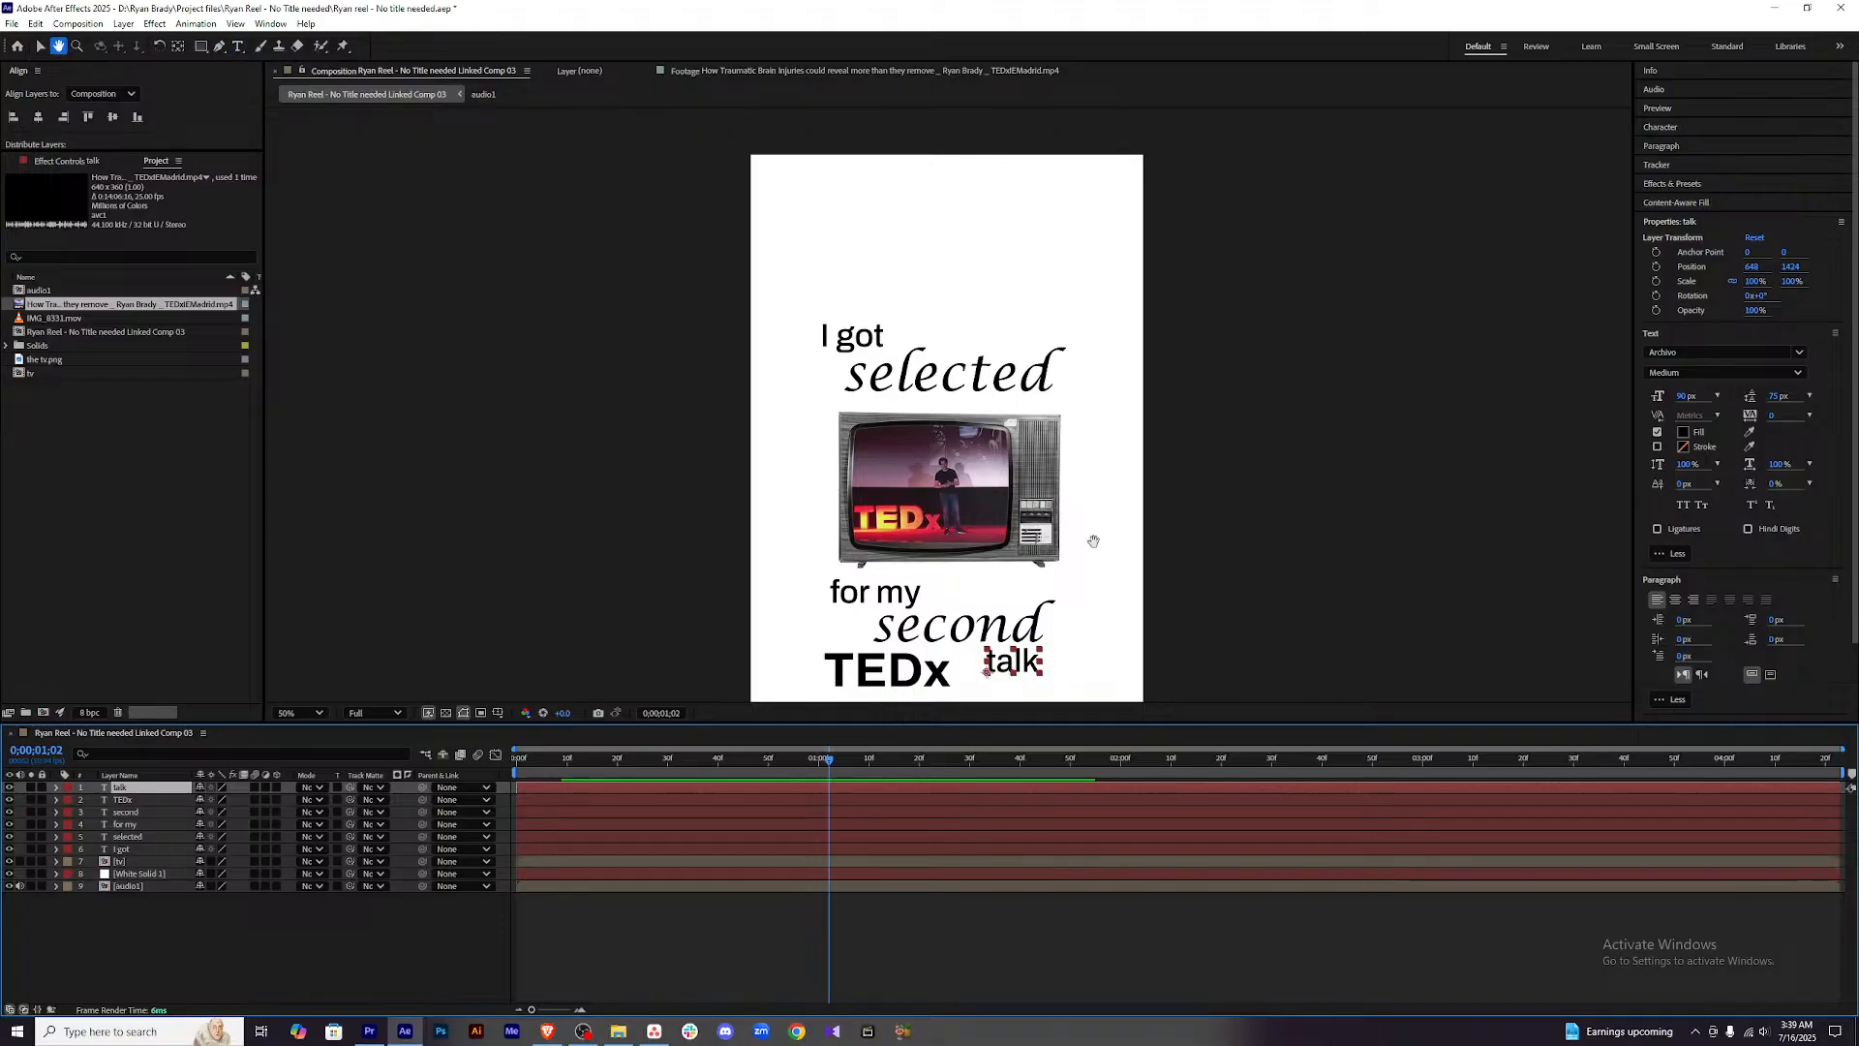
{"action": "scroll", "coordinate": [1103, 361], "scroll_direction": "down", "scroll_amount": 3}
{"action": "key", "text": "v"}
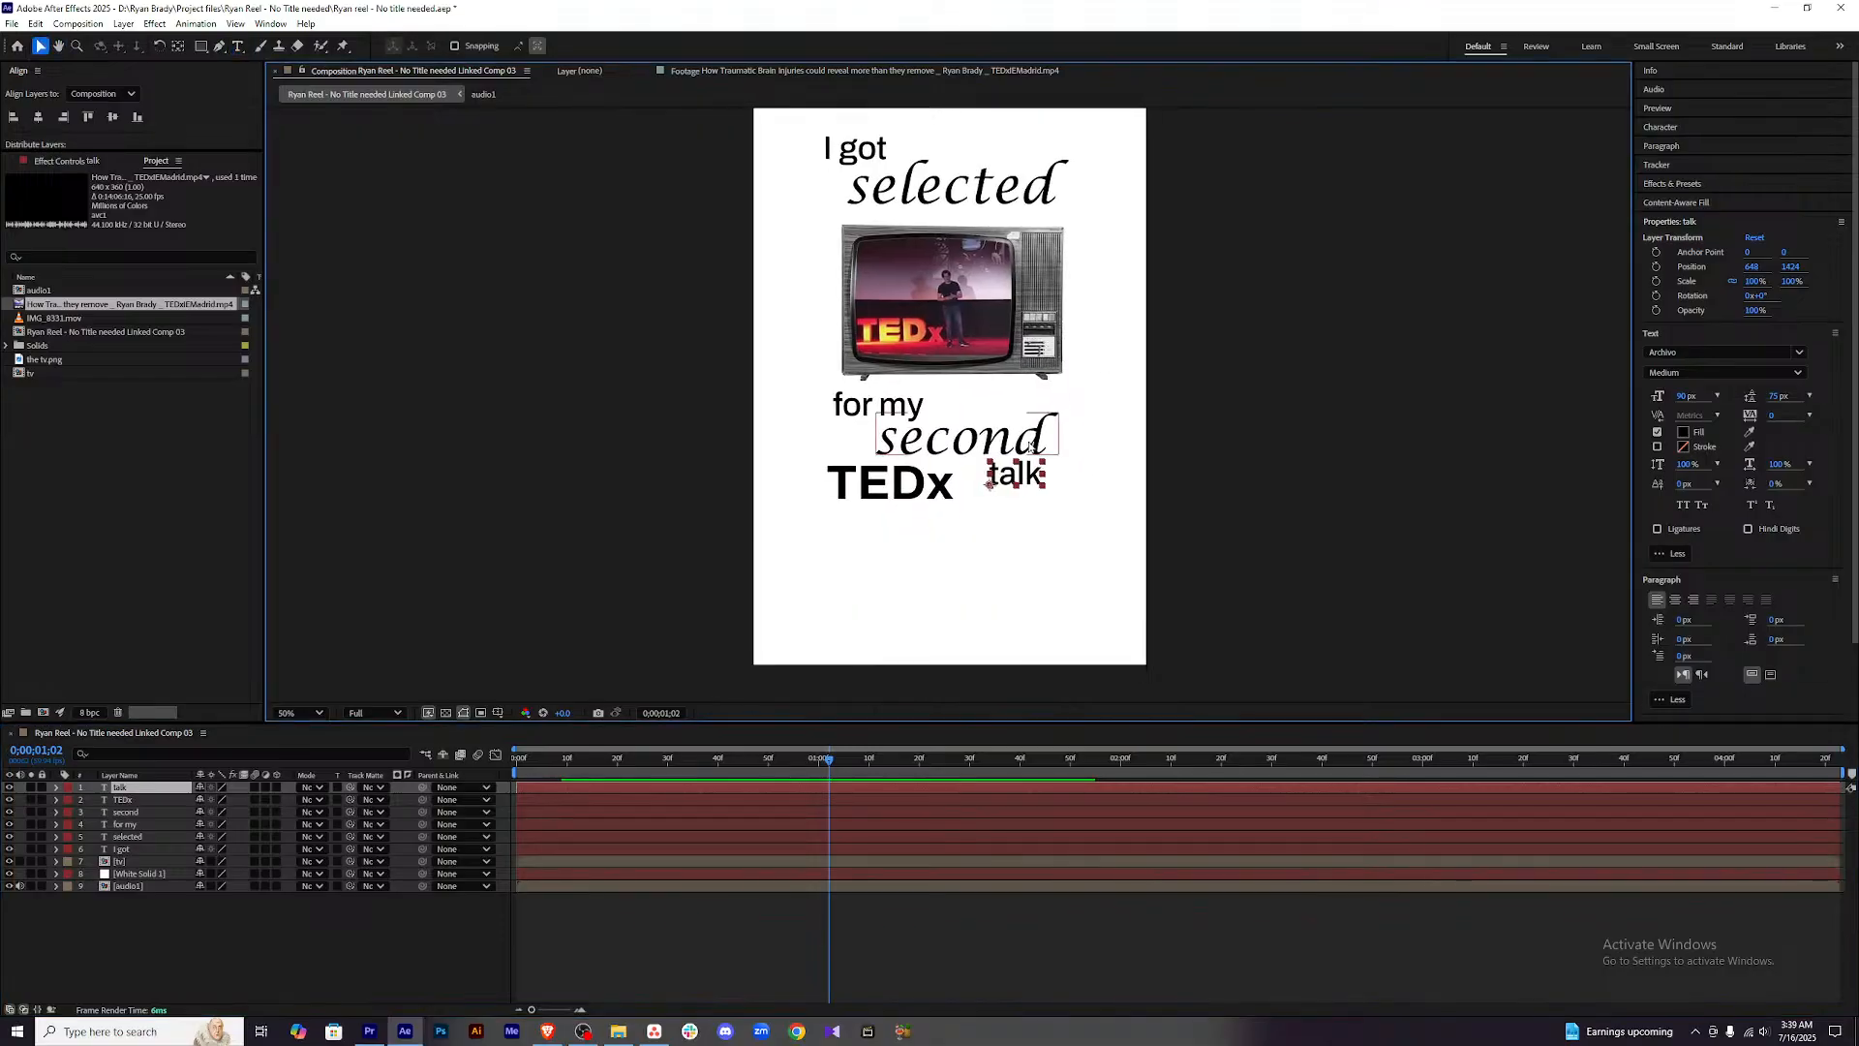
{"action": "mouse_move", "coordinate": [1032, 472]}
{"action": "left_mouse_down"}
{"action": "mouse_move", "coordinate": [927, 491]}
{"action": "mouse_move", "coordinate": [1020, 496]}
{"action": "left_mouse_up"}
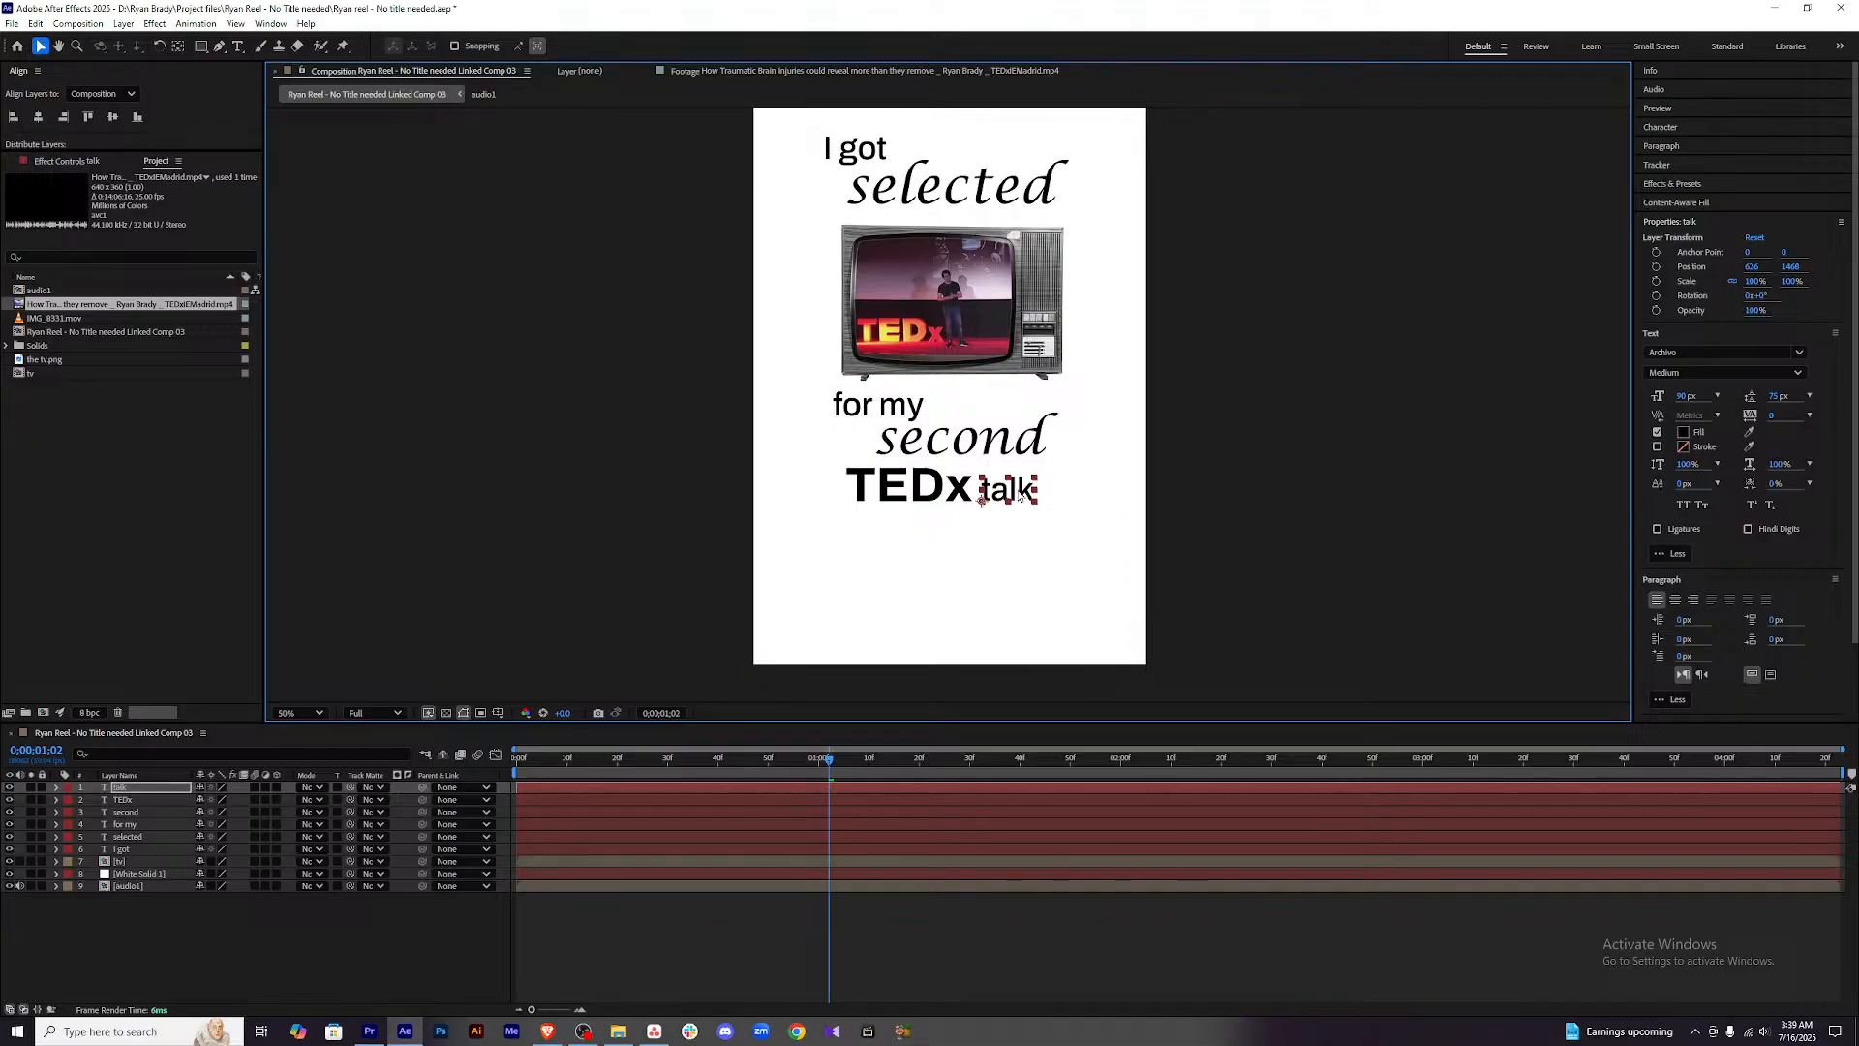
Nudge the "TEDx" text slightly right, to about 266, 1470.
{"action": "left_click", "coordinate": [941, 498]}
{"action": "key", "text": "Right"}
{"action": "key", "text": "Right"}
{"action": "key", "text": "Right"}
{"action": "key", "text": "Right"}
{"action": "key", "text": "Right"}
{"action": "key", "text": "Right"}
{"action": "key", "text": "Right"}
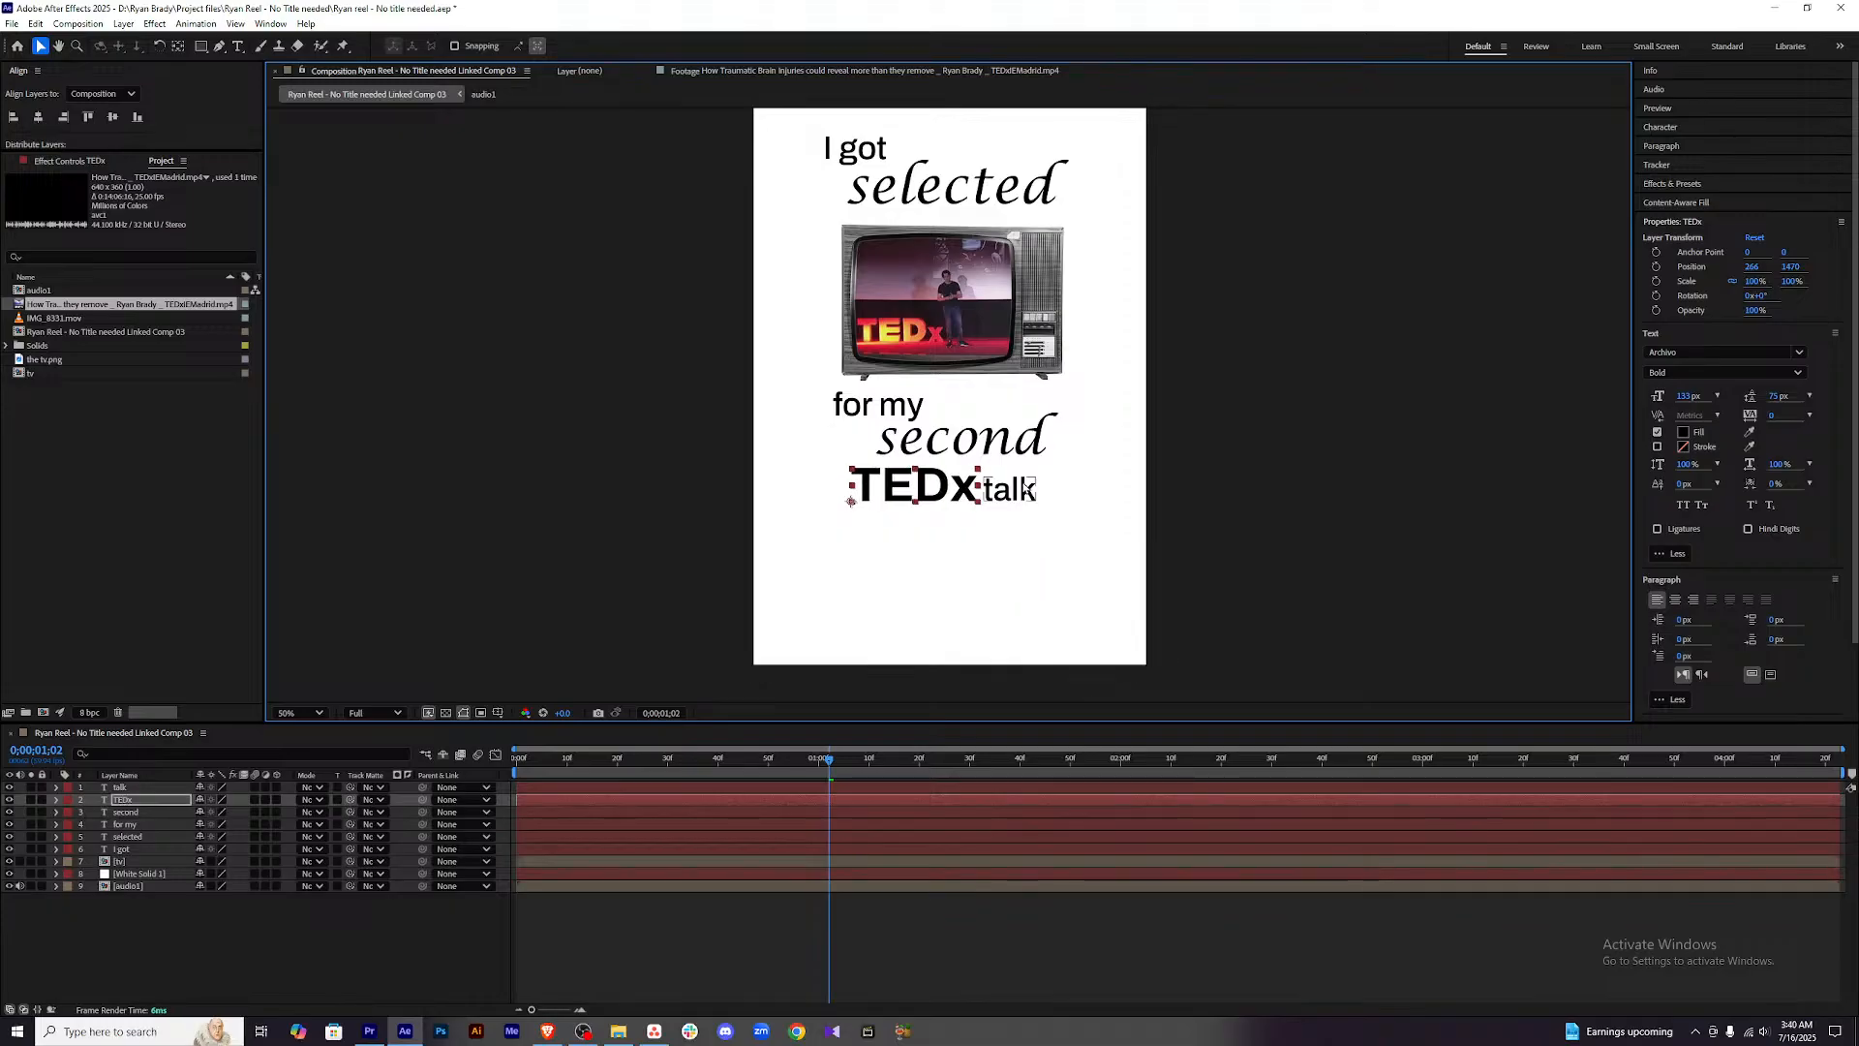
Nudge the "talk" text right to about 644, 1468, leaving a small gap after "TEDx".
{"action": "left_click", "coordinate": [1025, 487]}
{"action": "key", "text": "Right"}
{"action": "key", "text": "Right"}
{"action": "key", "text": "Right"}
{"action": "key", "text": "Right"}
{"action": "key", "text": "Right"}
{"action": "key", "text": "Right"}
{"action": "key", "text": "Right"}
{"action": "key", "text": "Right"}
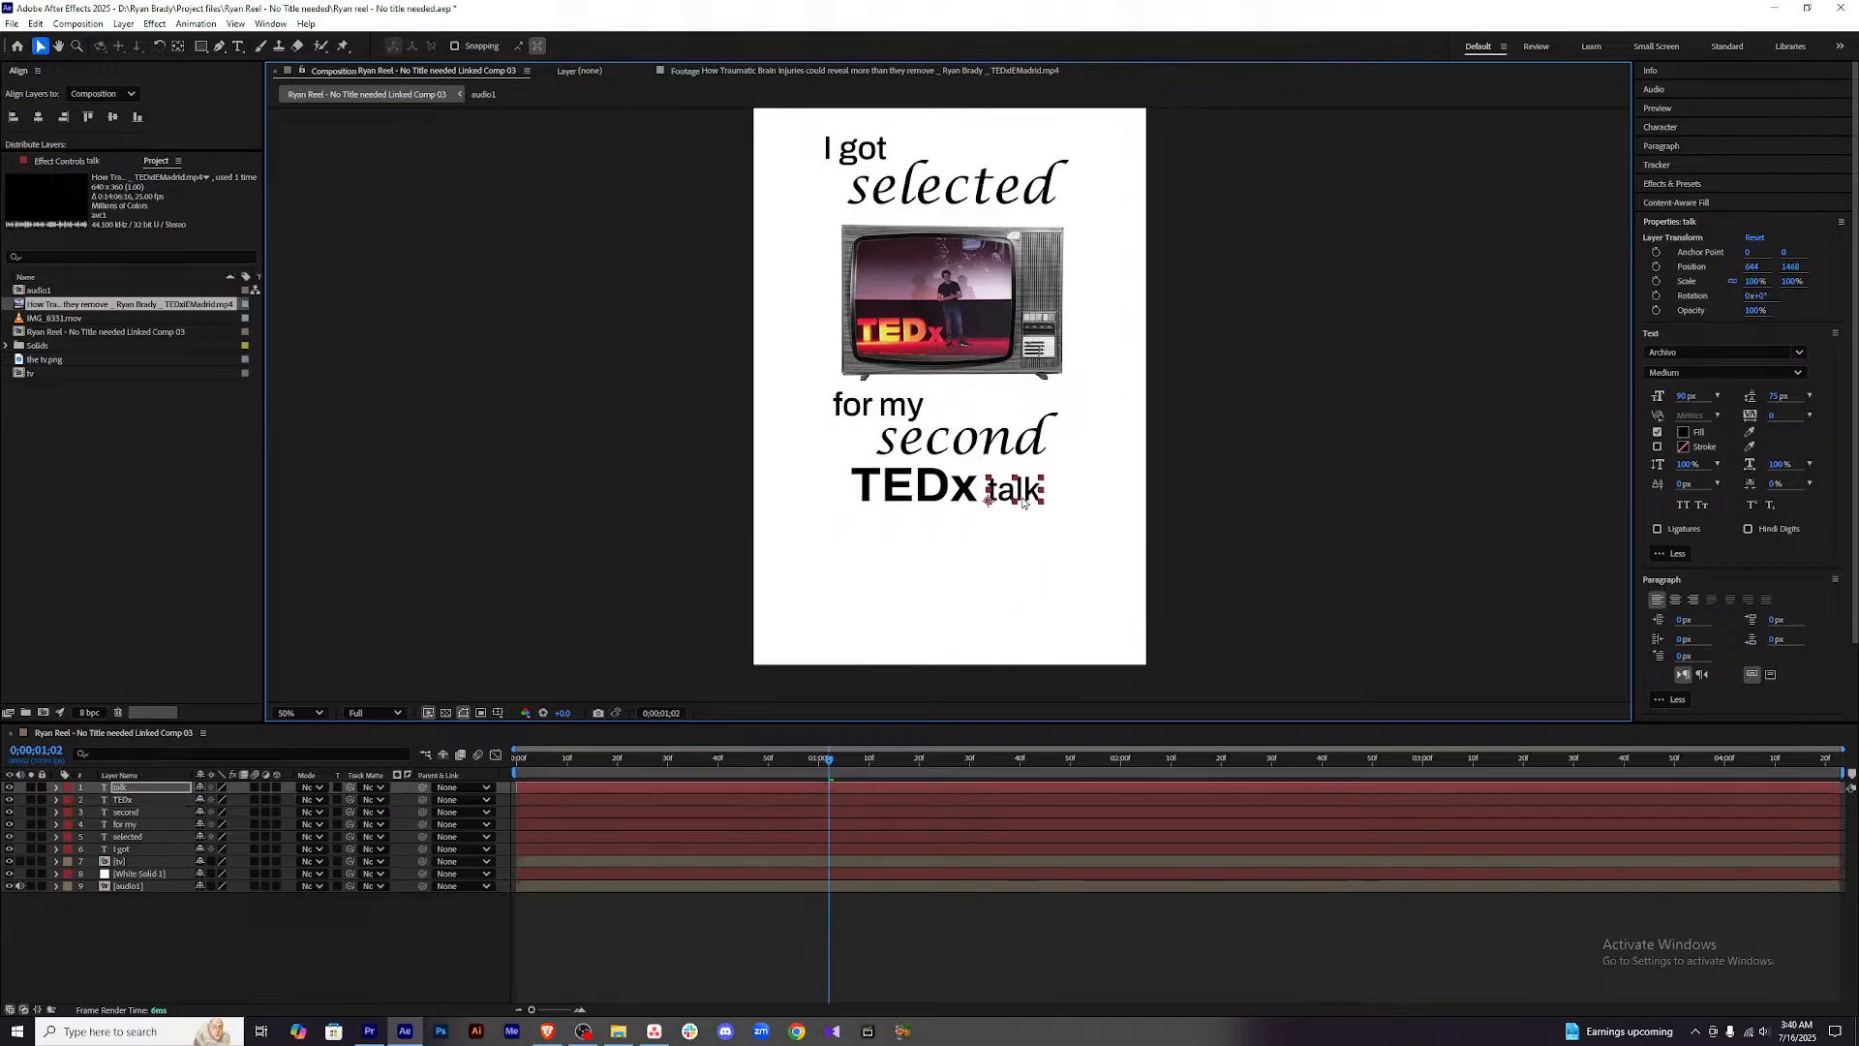
{"action": "left_click", "coordinate": [913, 498]}
Return the playhead to the start of the composition and show the whole frame.
{"action": "left_click", "coordinate": [871, 946]}
{"action": "left_click_drag", "start_coordinate": [841, 765], "coordinate": [411, 767]}
{"action": "key", "text": "comma"}
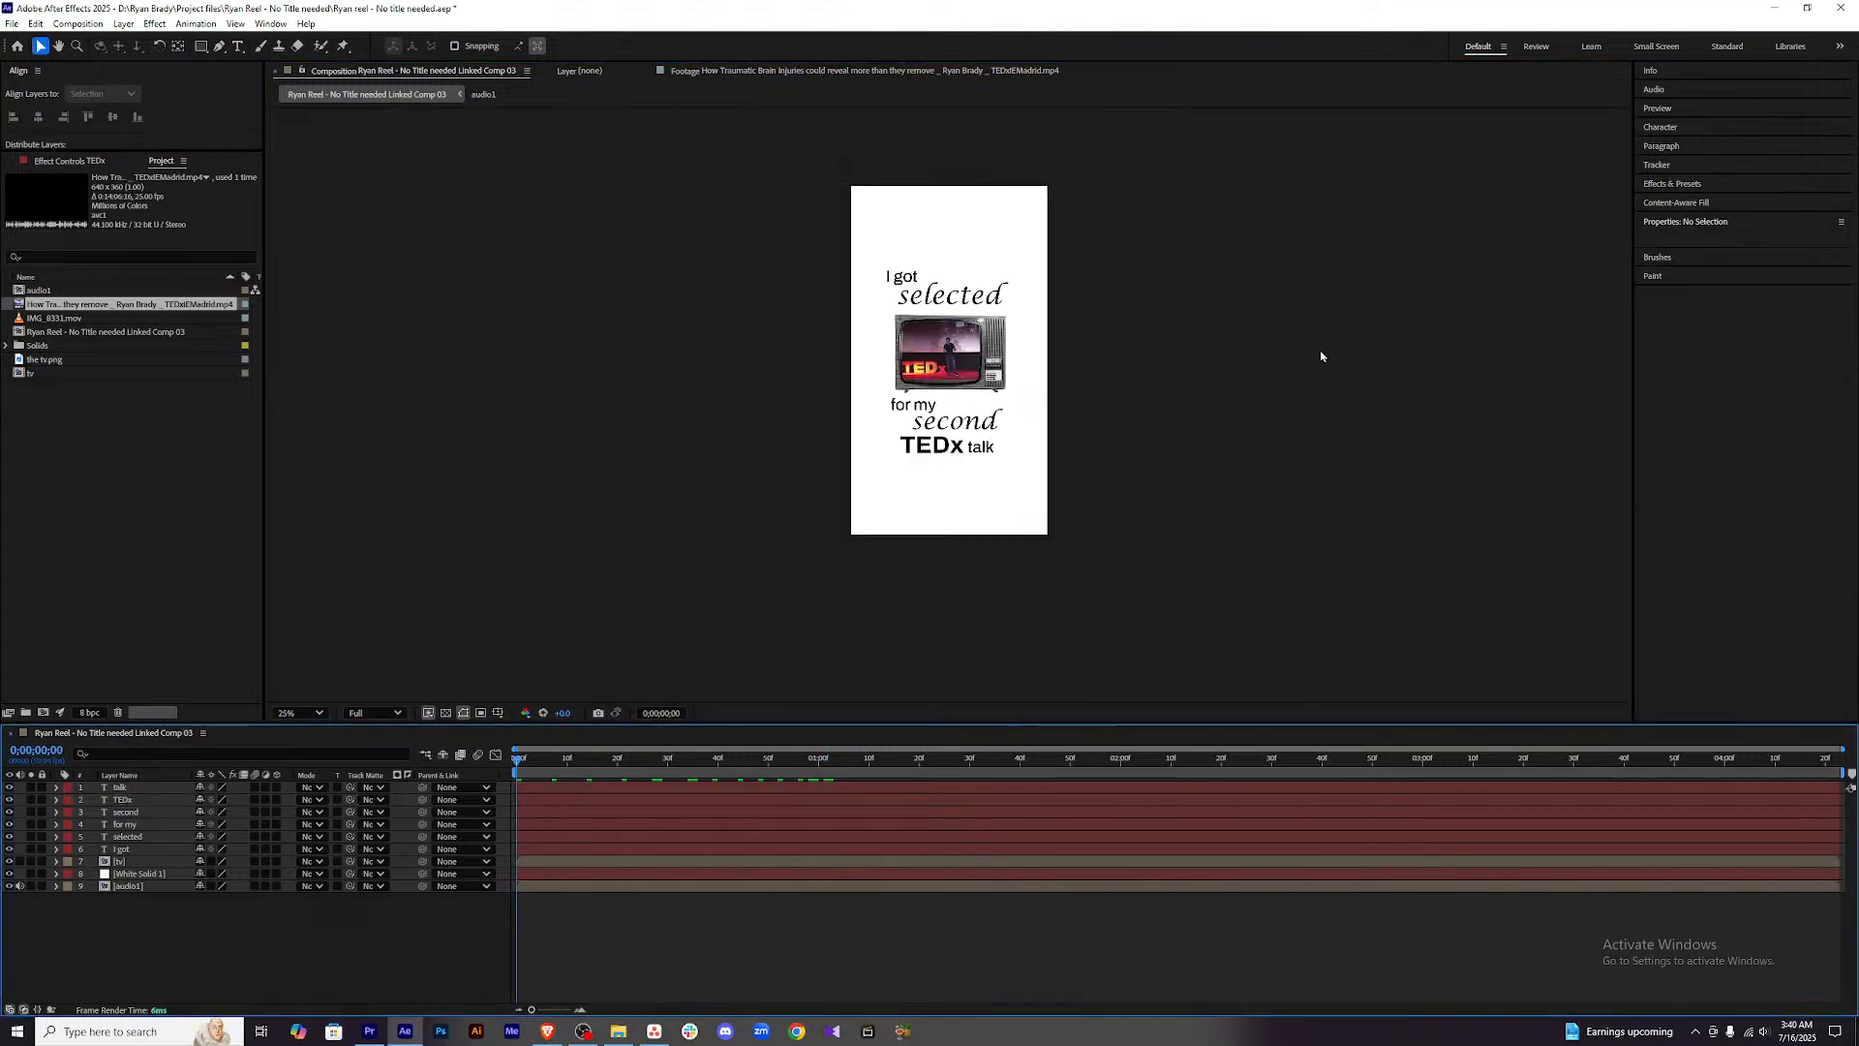
{"action": "left_click_drag", "start_coordinate": [901, 257], "coordinate": [953, 300]}
{"action": "key", "text": "ctrl+z"}
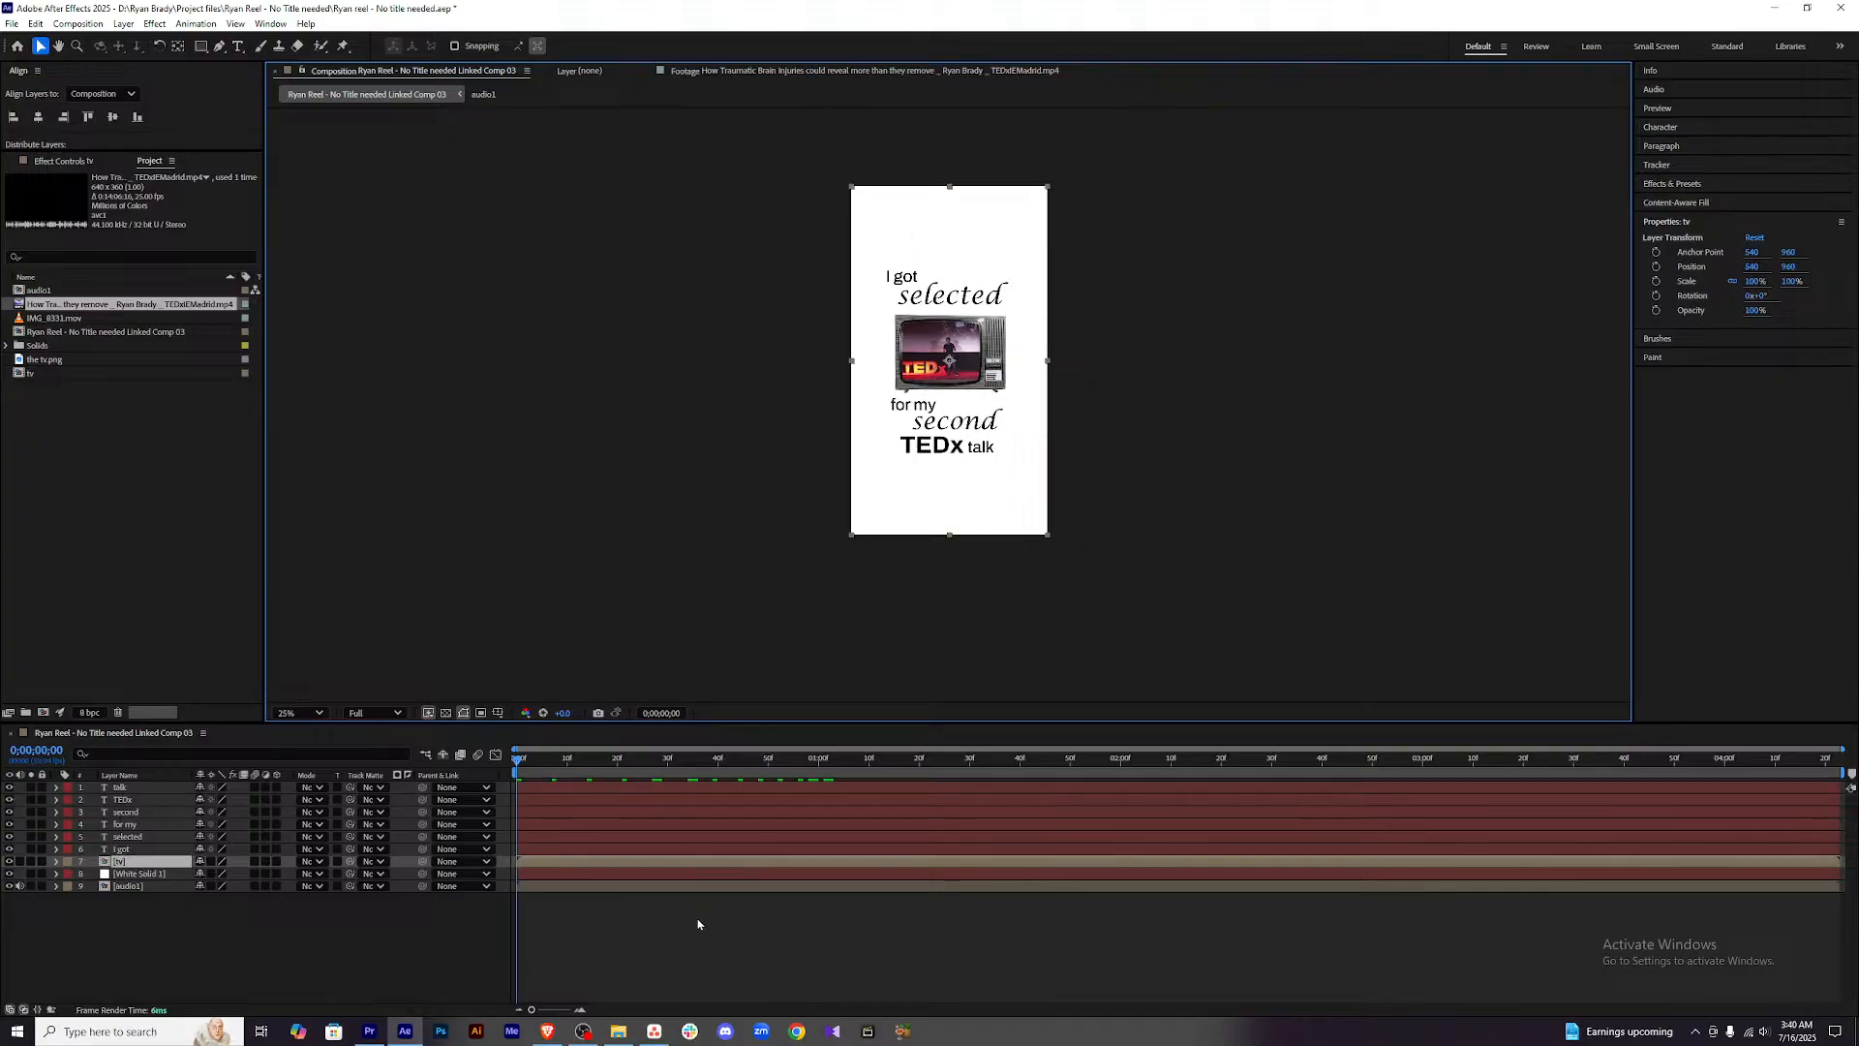
{"action": "left_click", "coordinate": [714, 905]}
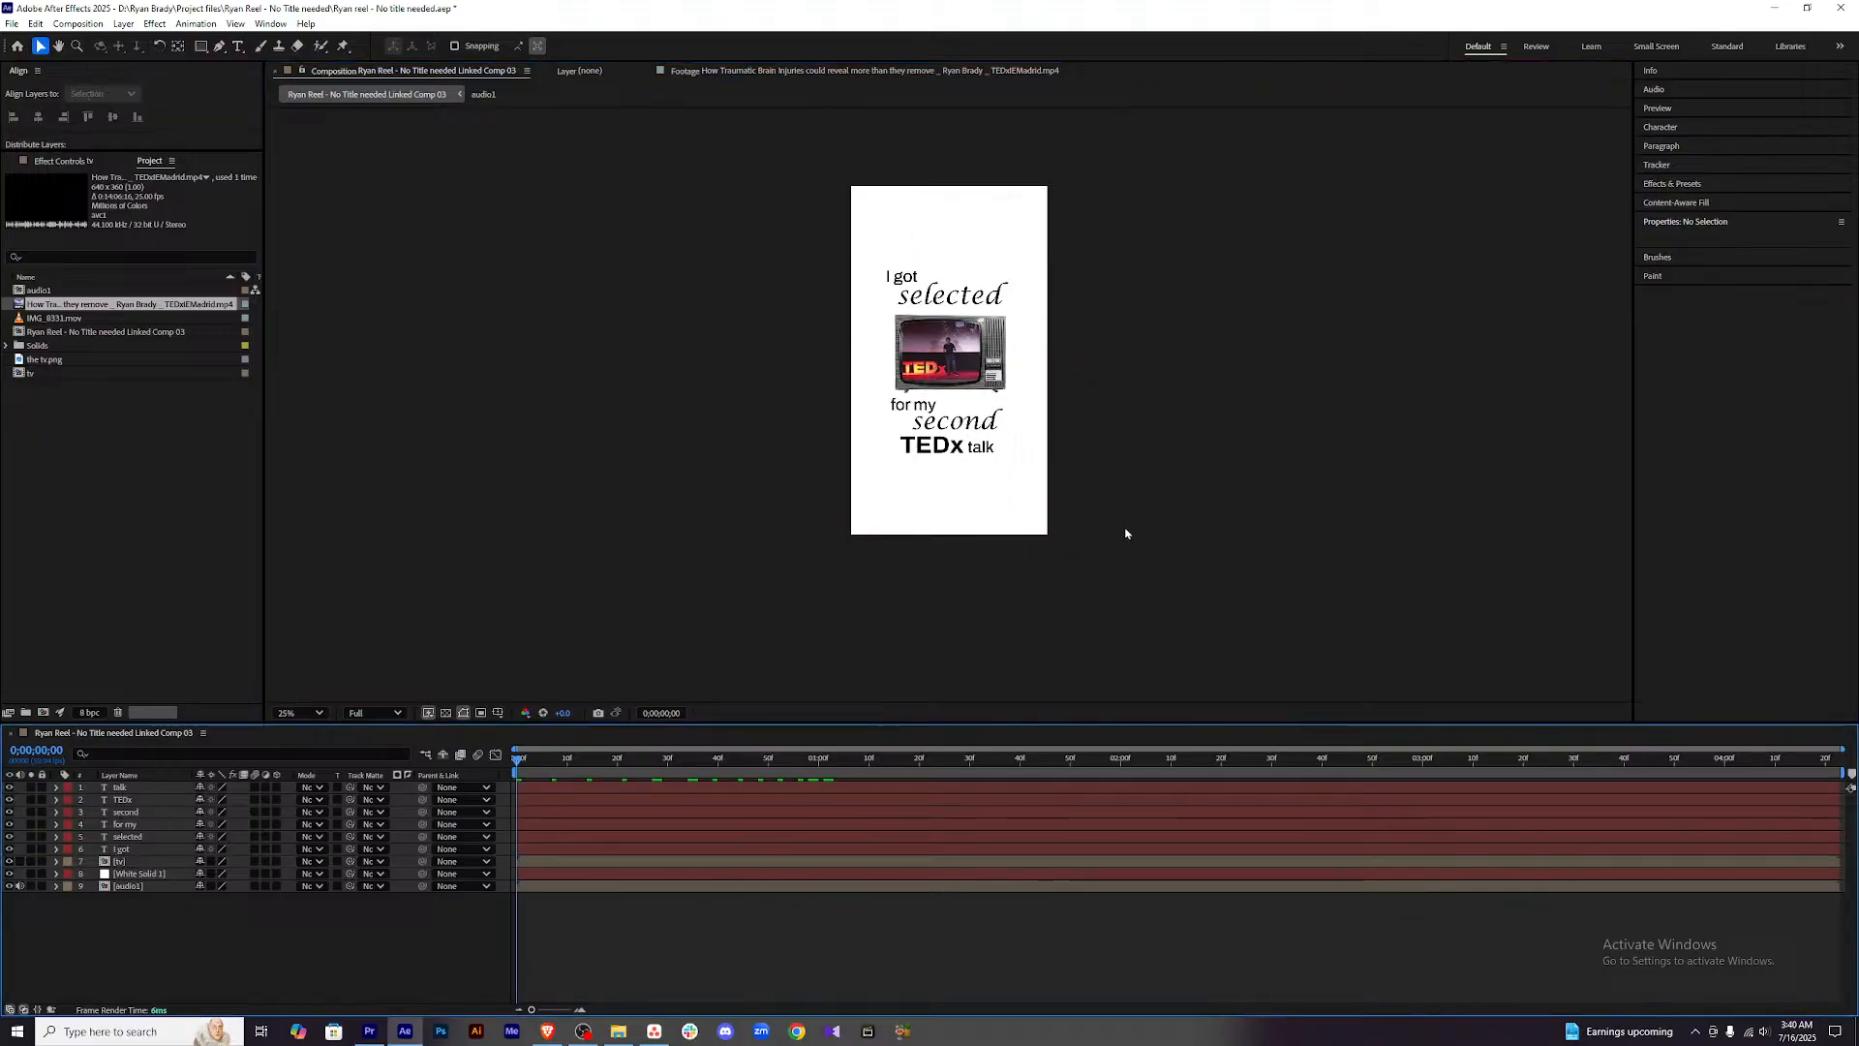
Move the "I got" text straight up by about 120 px to make more room above the television.
{"action": "left_click", "coordinate": [884, 280]}
{"action": "key", "text": "shift+Up"}
{"action": "key", "text": "shift+Up"}
{"action": "key", "text": "shift+Up"}
{"action": "key", "text": "shift+Up"}
{"action": "key", "text": "shift+Up"}
{"action": "key", "text": "shift+Up"}
{"action": "key", "text": "shift+Up"}
{"action": "key", "text": "shift+Up"}
{"action": "key", "text": "shift+Up"}
{"action": "key", "text": "shift+Up"}
{"action": "key", "text": "shift+Up"}
{"action": "key", "text": "shift+Up"}
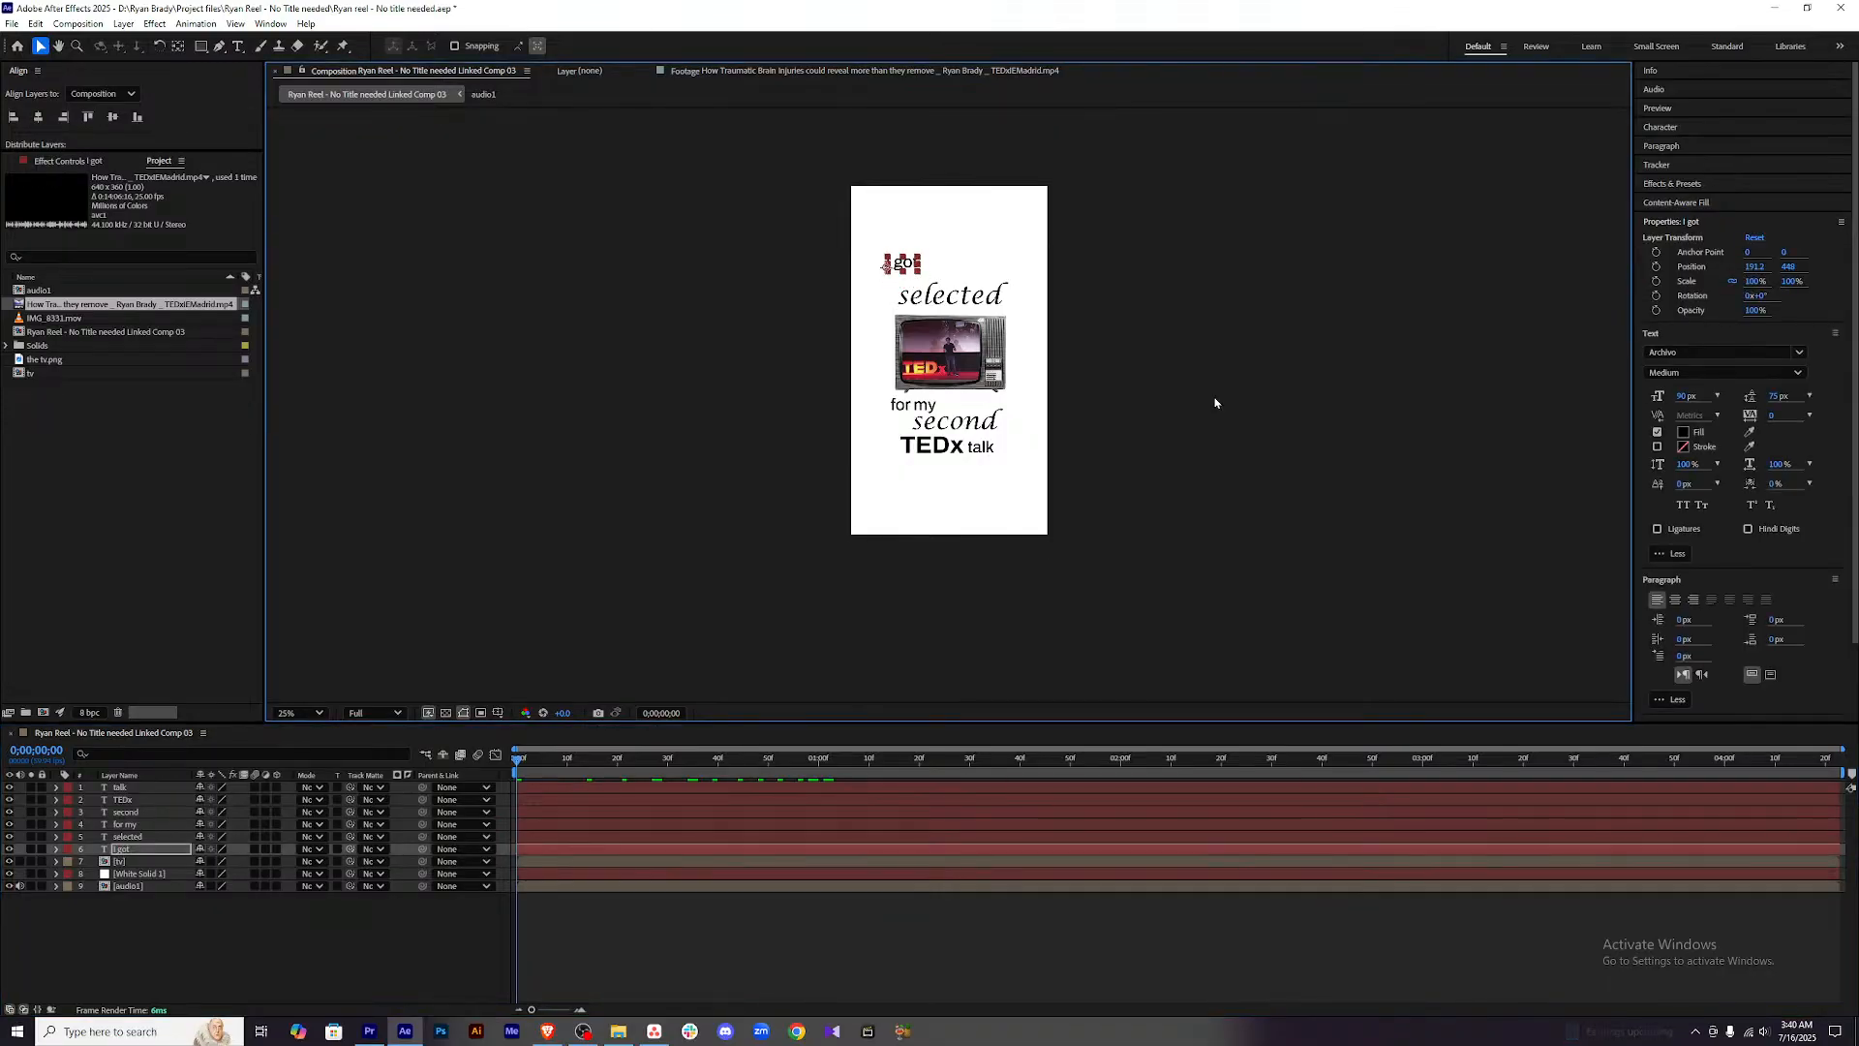
Move the "selected" text straight up beneath "I got", to about 252, 570.
{"action": "left_click", "coordinate": [960, 301]}
{"action": "key", "text": "shift+Up"}
{"action": "key", "text": "shift+Up"}
{"action": "key", "text": "shift+Up"}
{"action": "key", "text": "shift+Up"}
{"action": "key", "text": "shift+Up"}
{"action": "key", "text": "shift+Up"}
{"action": "key", "text": "shift+Up"}
{"action": "key", "text": "shift+Up"}
{"action": "key", "text": "shift+Up"}
{"action": "key", "text": "shift+Up"}
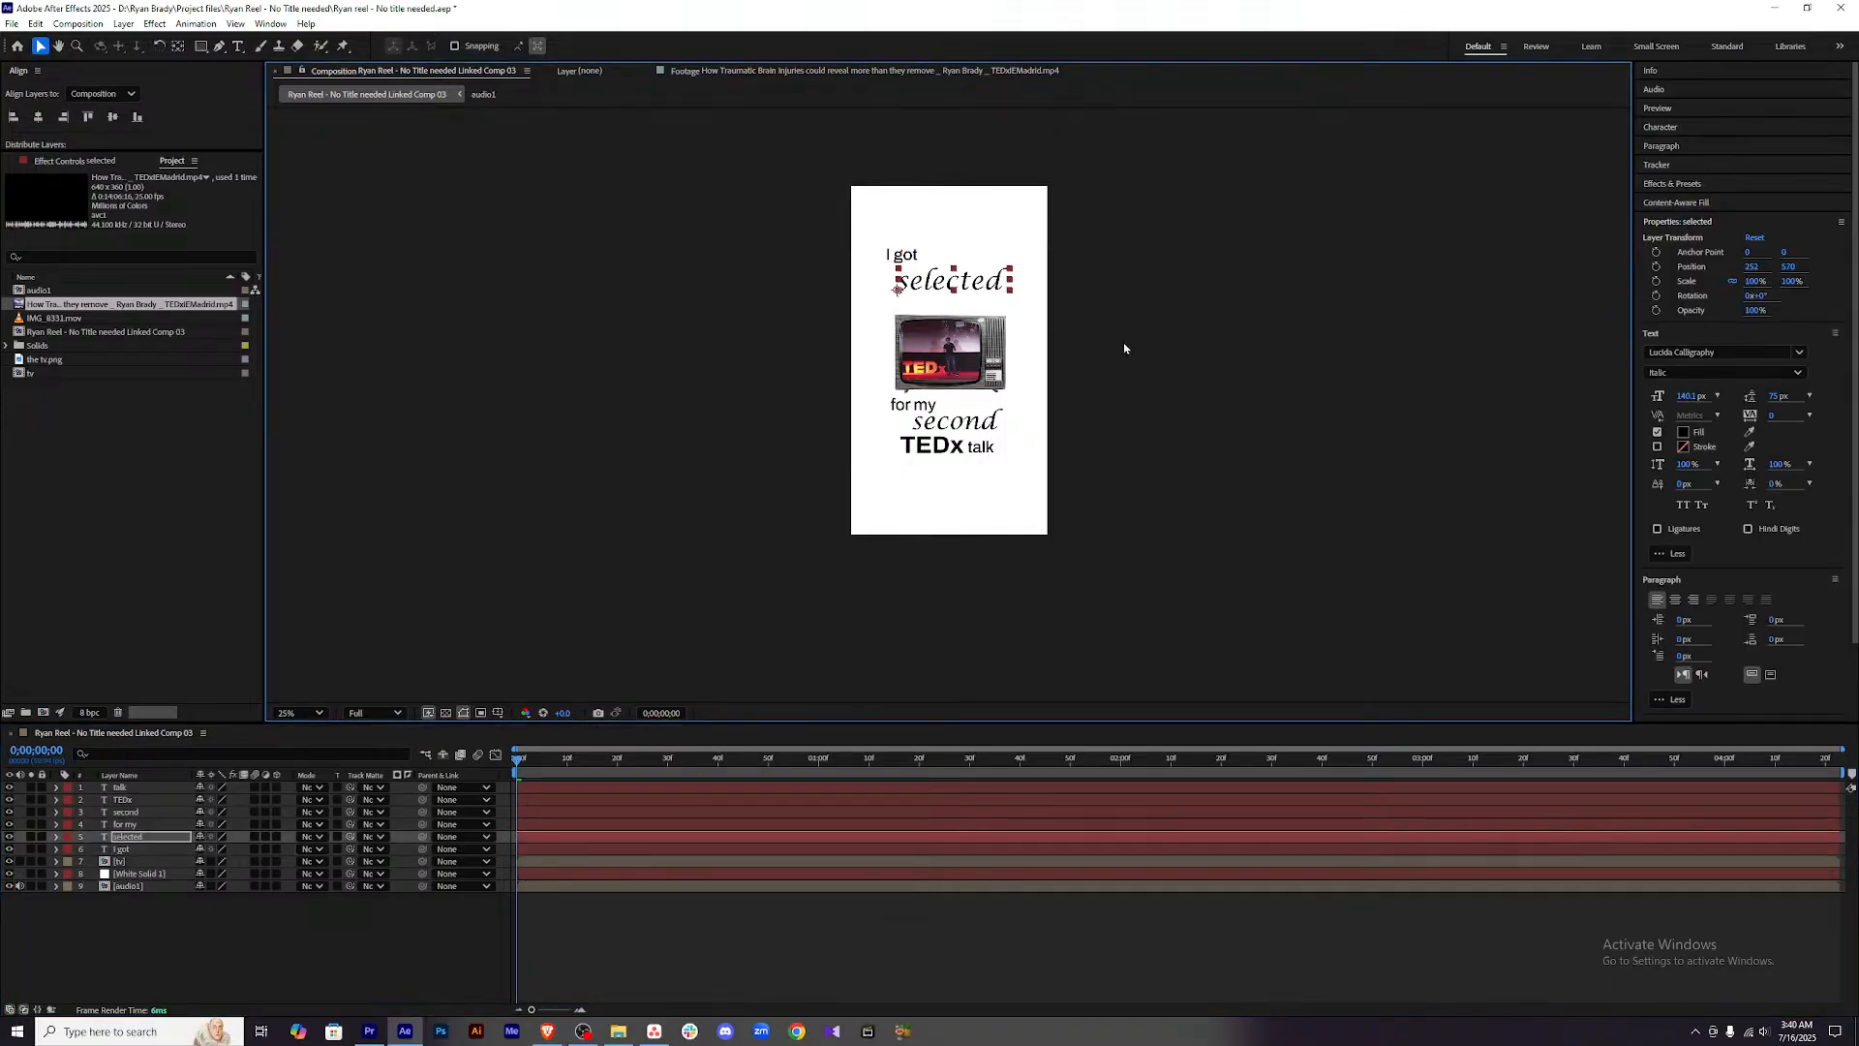
Move the television layer straight up by about 80 px, closer beneath the "selected" text.
{"action": "left_click", "coordinate": [960, 369]}
{"action": "key", "text": "shift+Up"}
{"action": "key", "text": "shift+Up"}
{"action": "key", "text": "shift+Up"}
{"action": "key", "text": "shift+Up"}
{"action": "key", "text": "shift+Up"}
{"action": "key", "text": "shift+Up"}
{"action": "key", "text": "shift+Up"}
{"action": "key", "text": "shift+Up"}
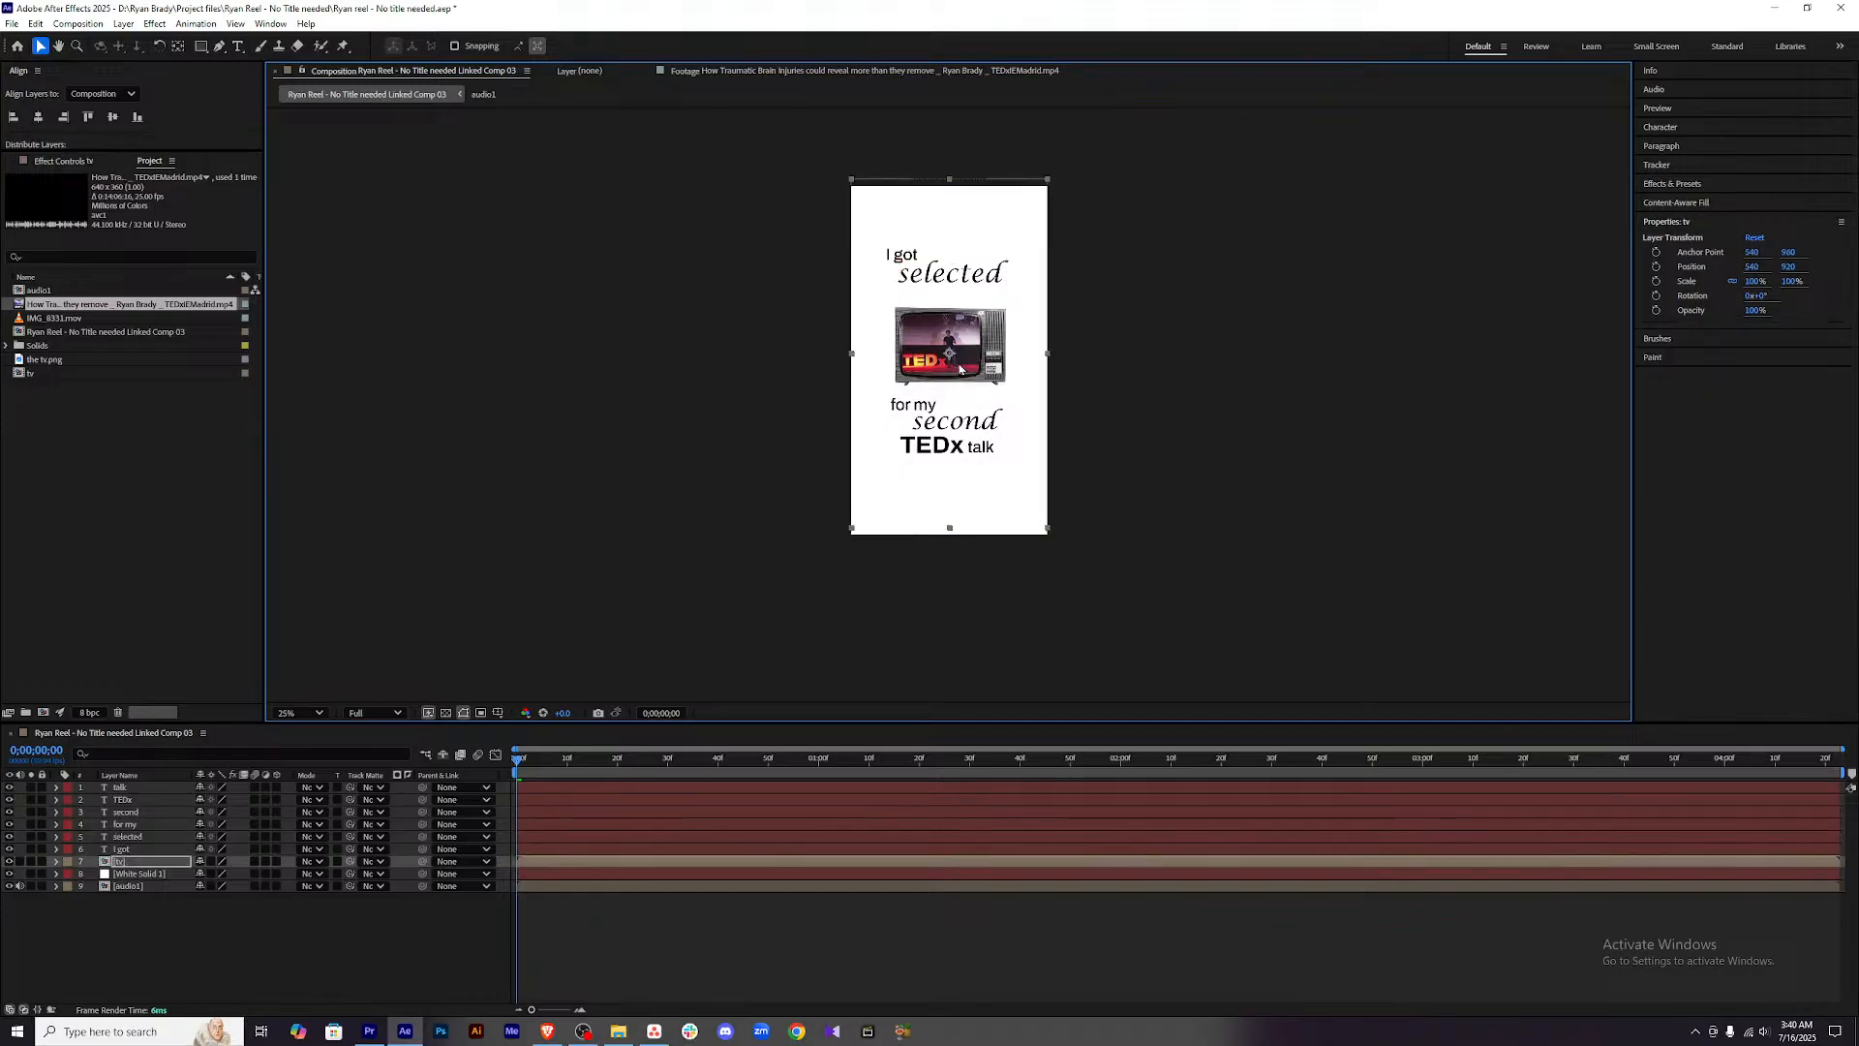
{"action": "left_click", "coordinate": [1216, 478]}
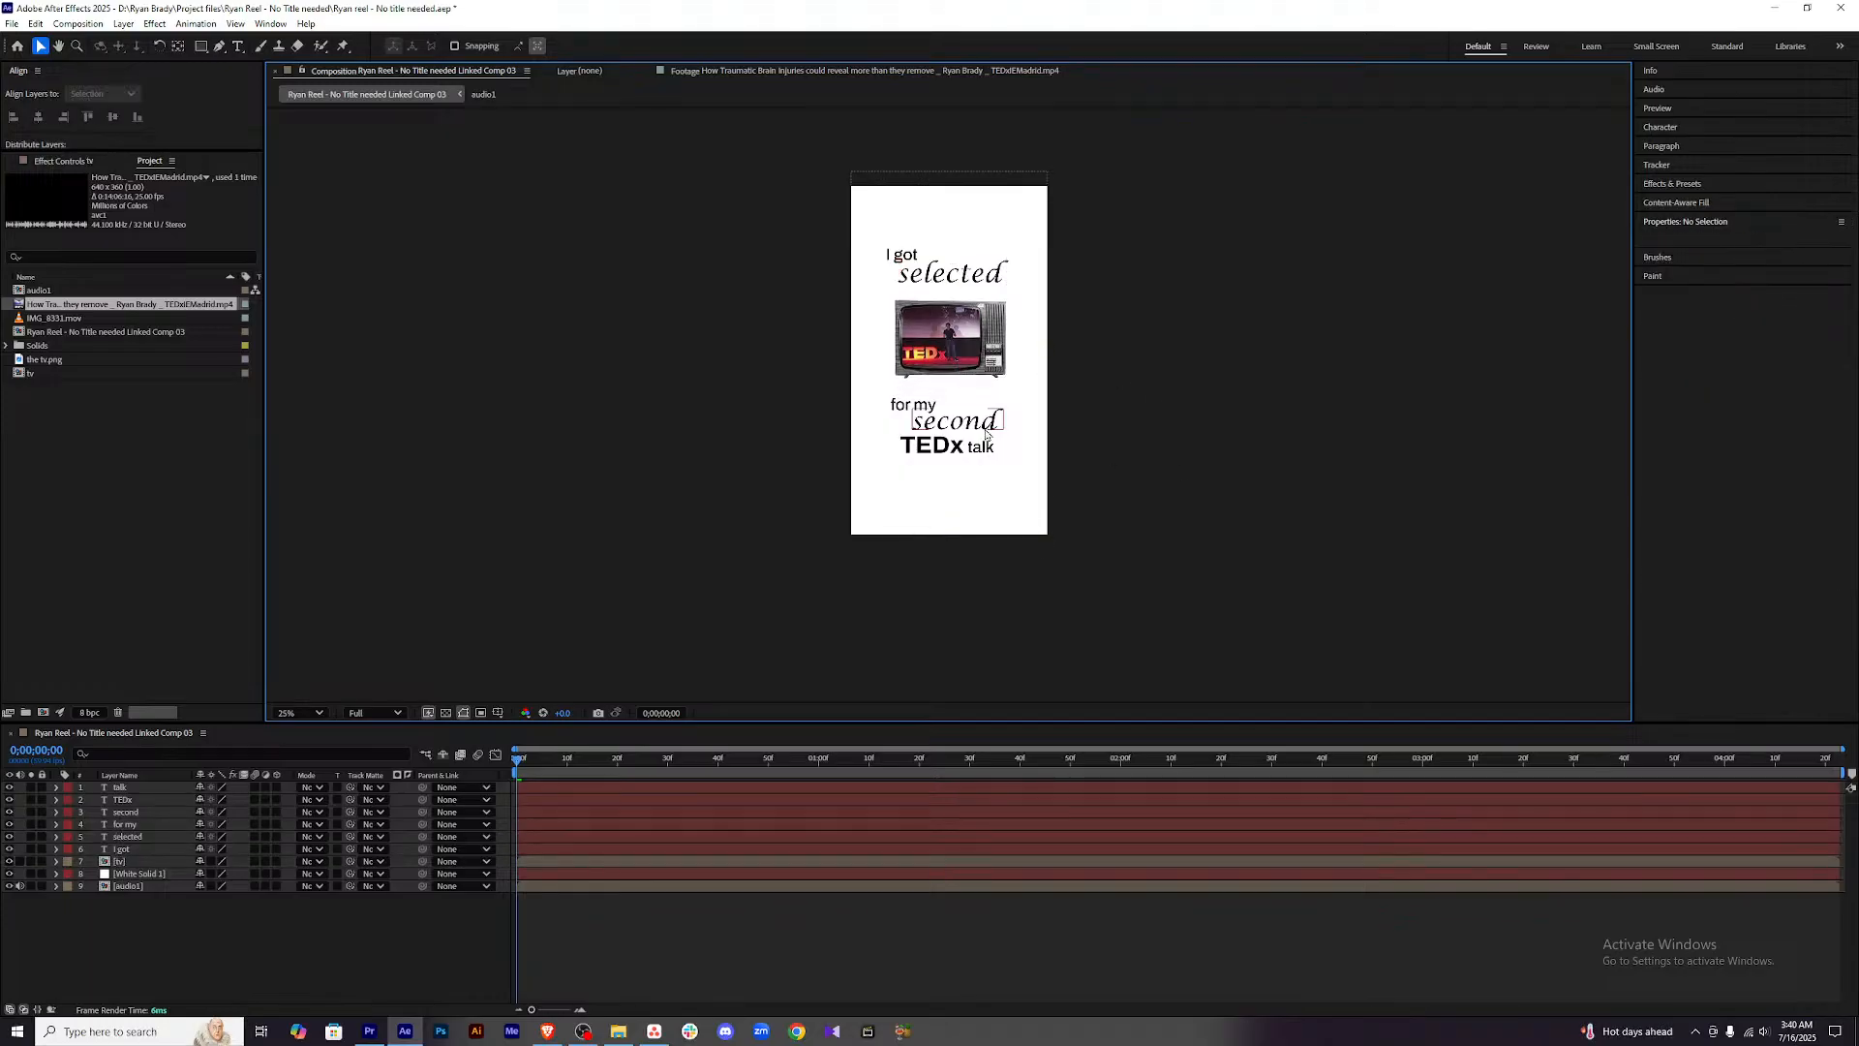
Move the "for my" text straight up beneath the television, to about 218, 1186.
{"action": "left_click", "coordinate": [908, 410]}
{"action": "key", "text": "shift+Up"}
{"action": "key", "text": "shift+Up"}
{"action": "key", "text": "shift+Up"}
{"action": "key", "text": "shift+Up"}
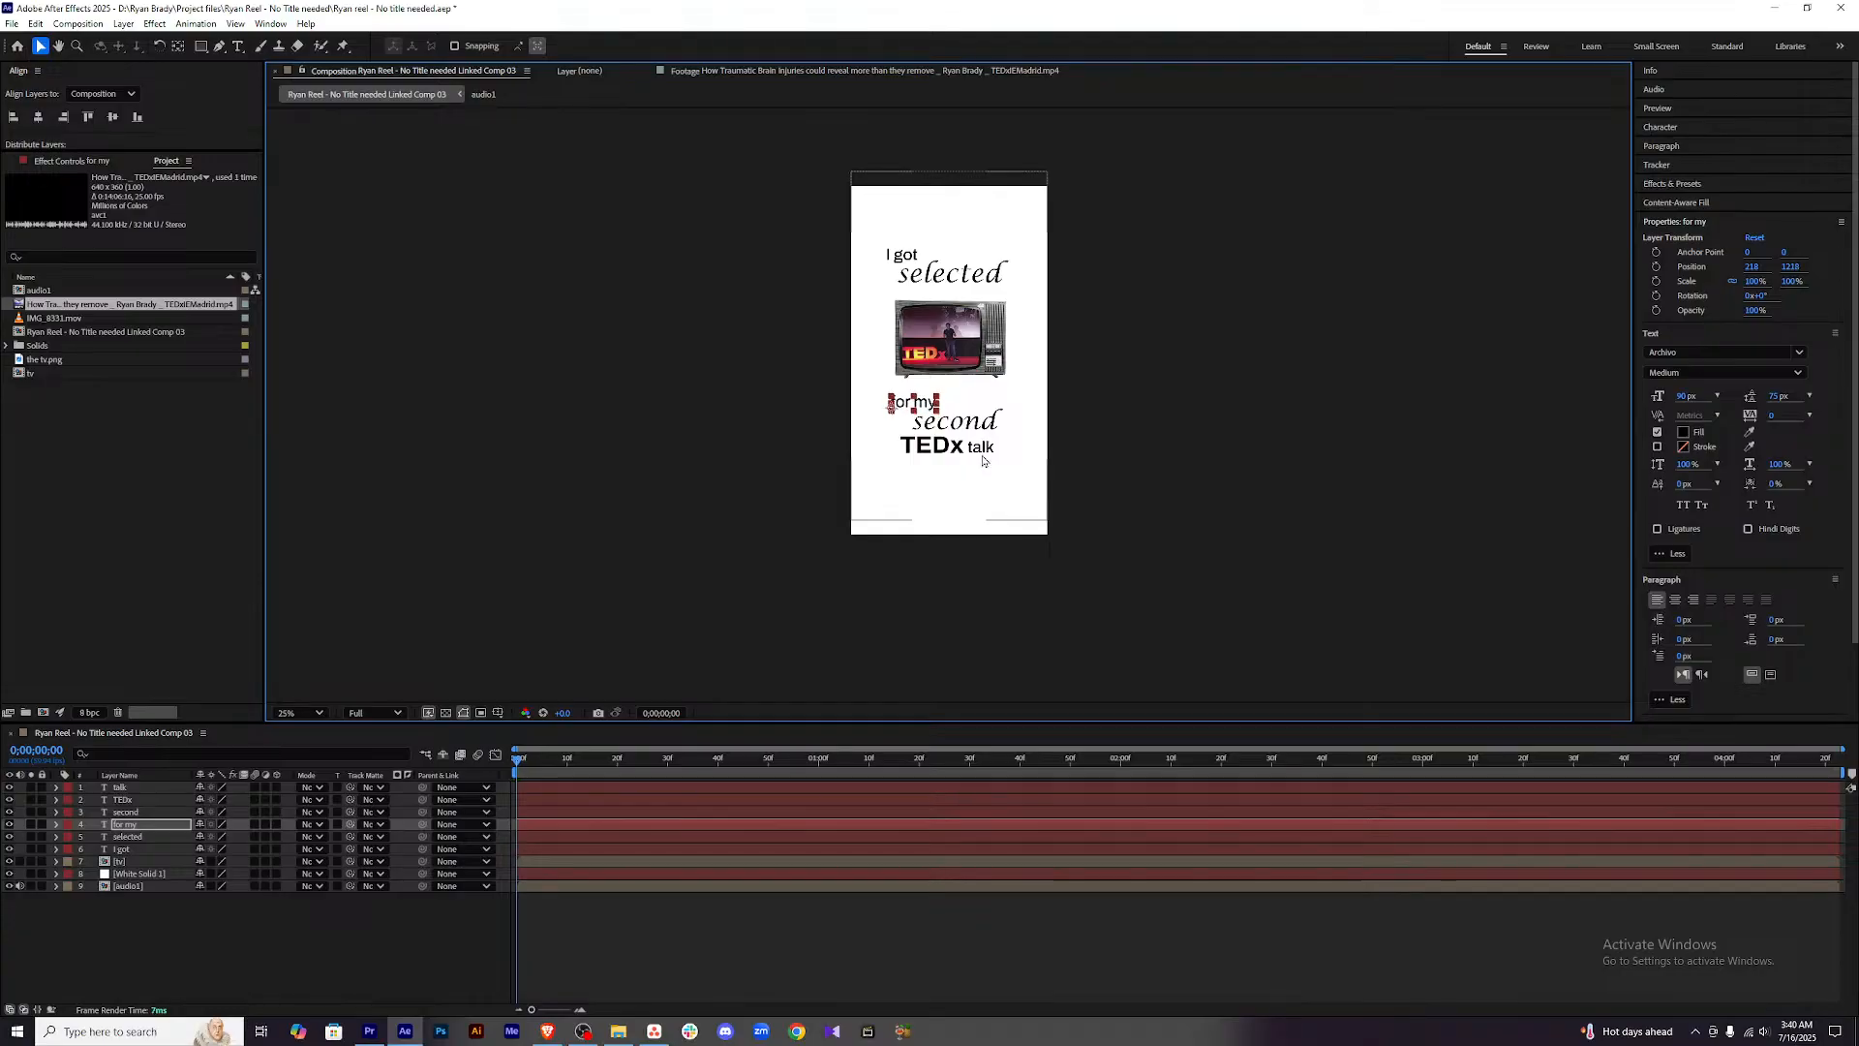
Move the "second" text straight up, closer beneath "for my", to about 332, 1292.
{"action": "left_click", "coordinate": [972, 426]}
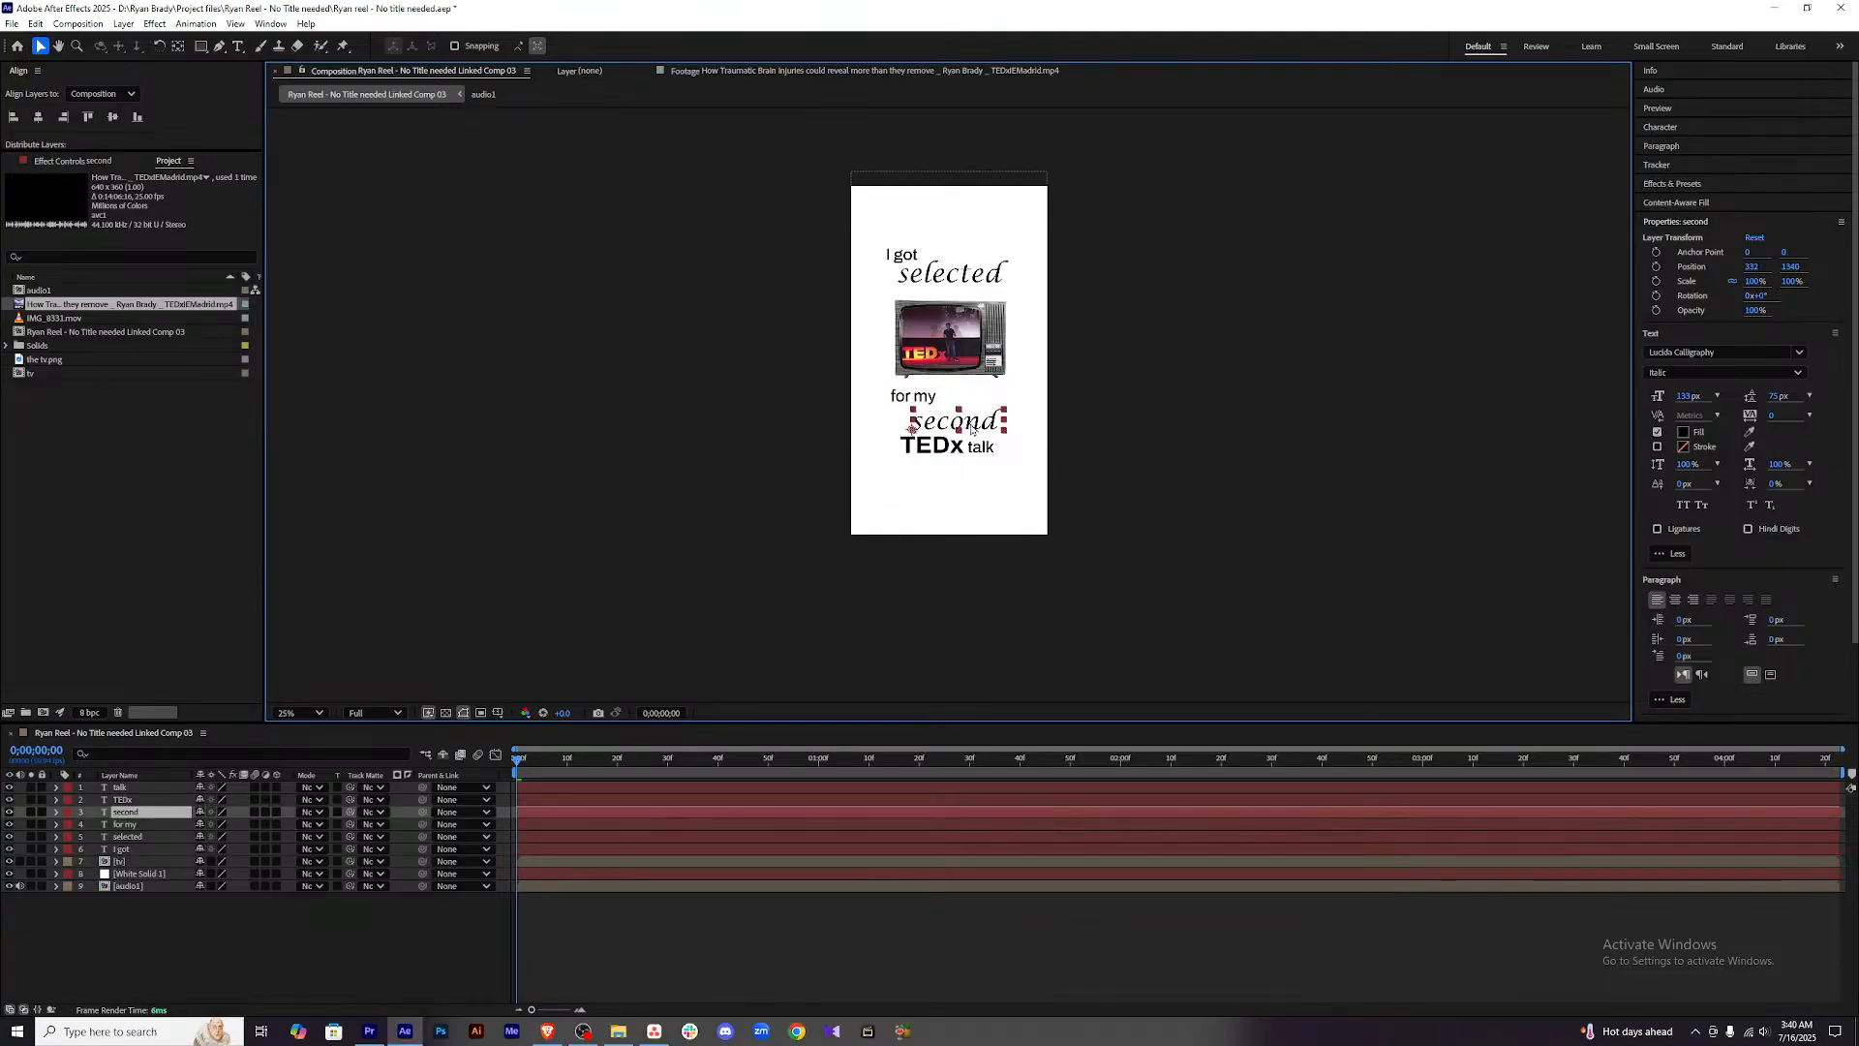
{"action": "key", "text": "Up"}
{"action": "key", "text": "Up"}
{"action": "key", "text": "Up"}
{"action": "key", "text": "Up"}
{"action": "key", "text": "Up"}
{"action": "key", "text": "Up"}
{"action": "key", "text": "Up"}
{"action": "key", "text": "Up"}
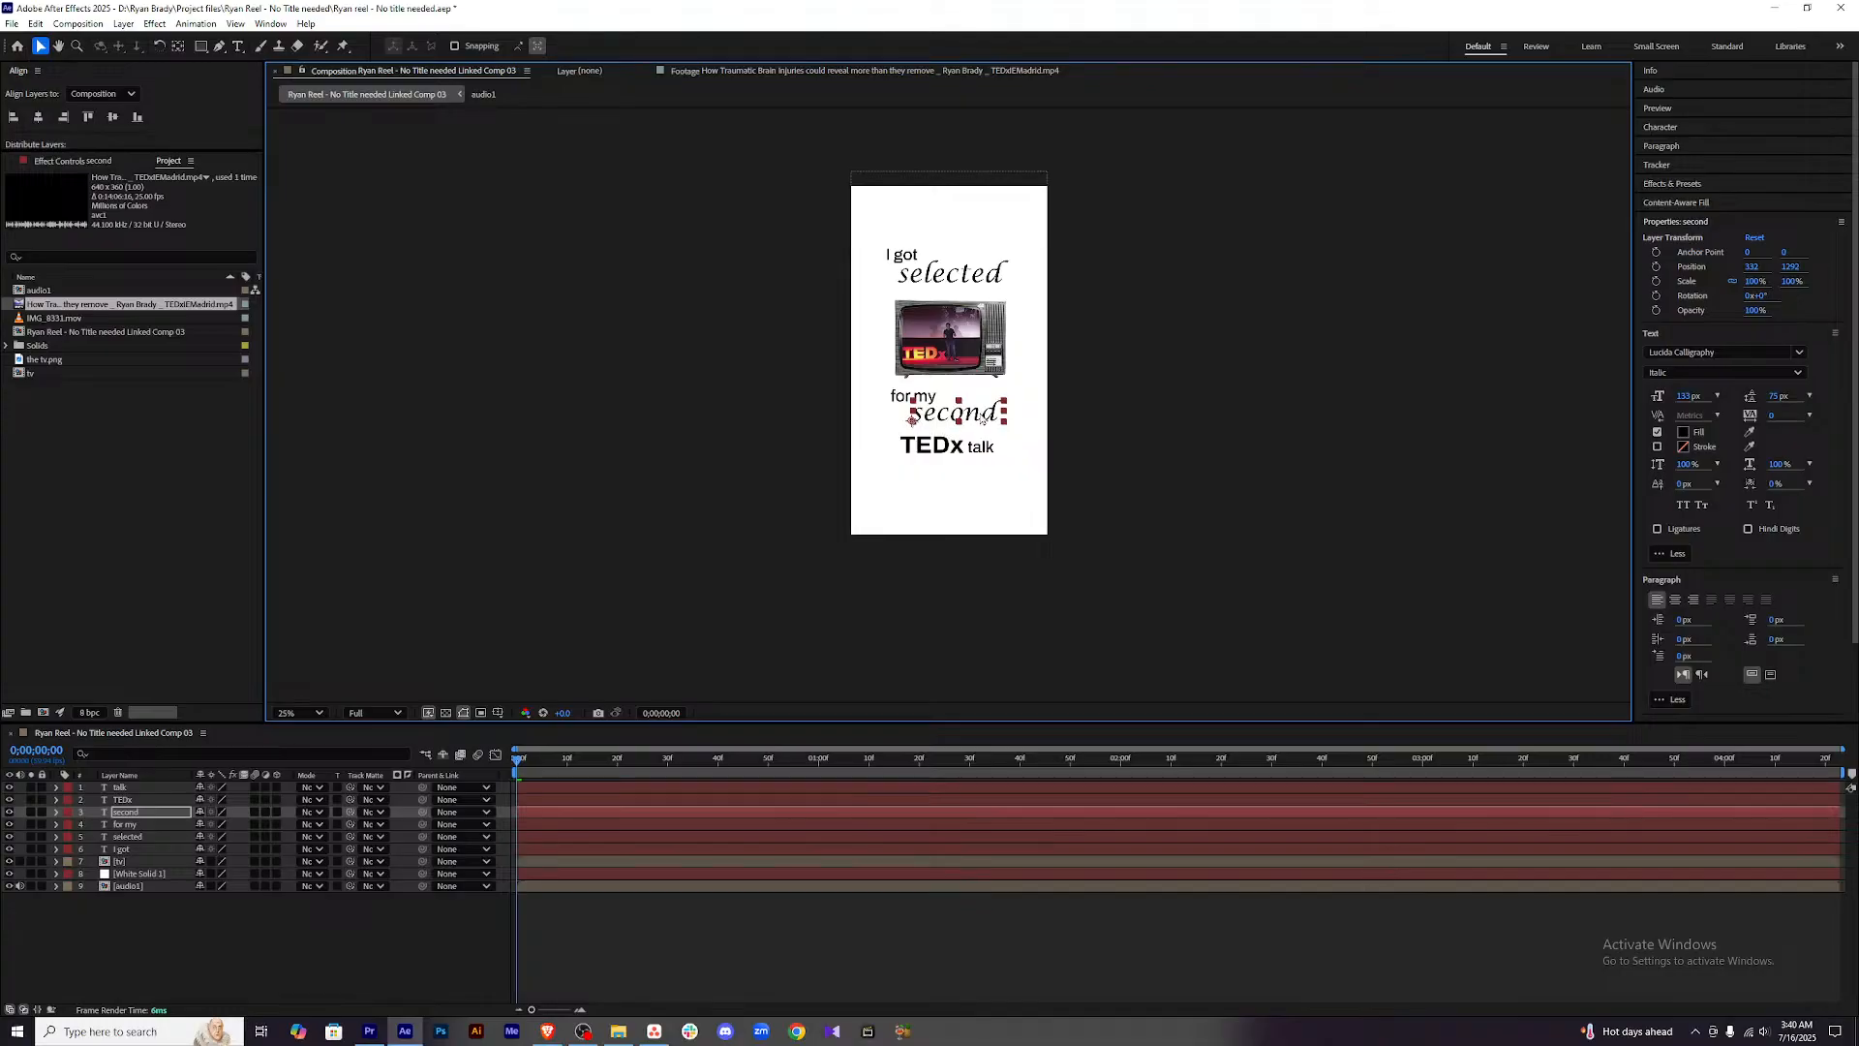
Clear the separate calligraphic "second" text and delete its layer.
{"action": "double_click", "coordinate": [981, 418]}
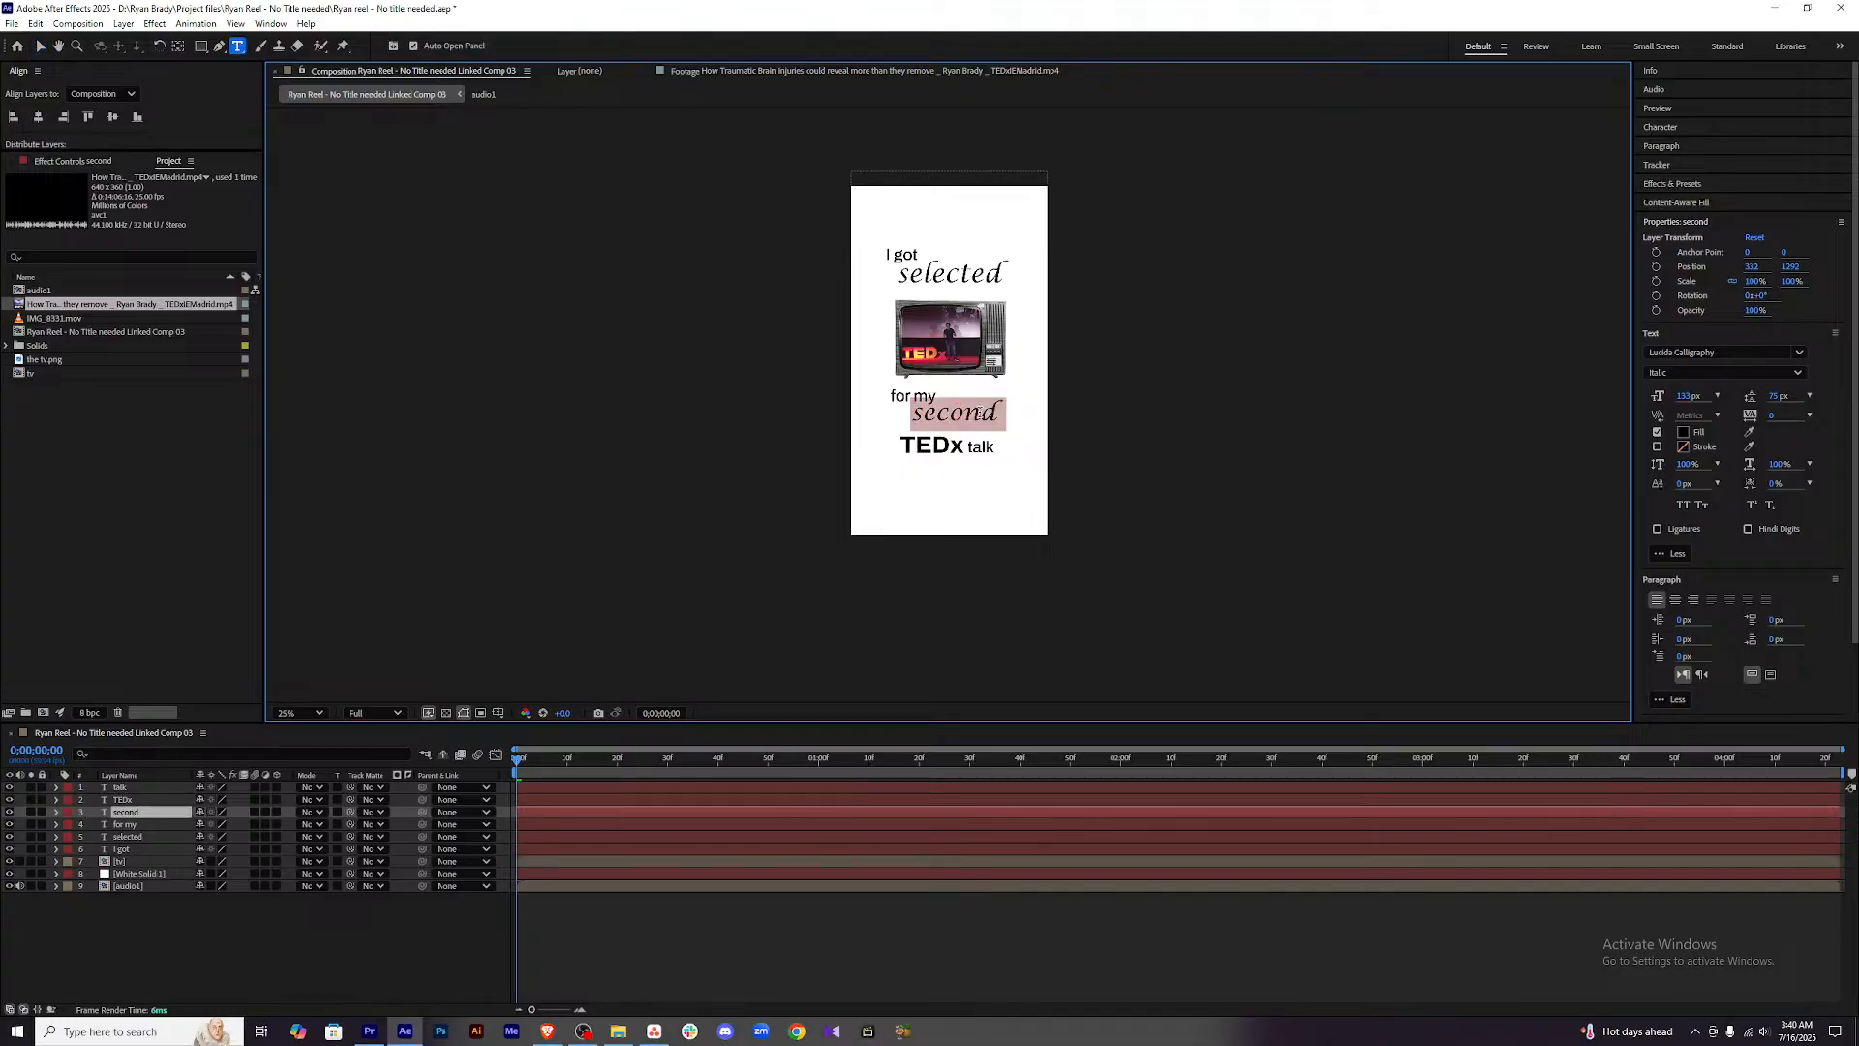
{"action": "key", "text": "BackSpace"}
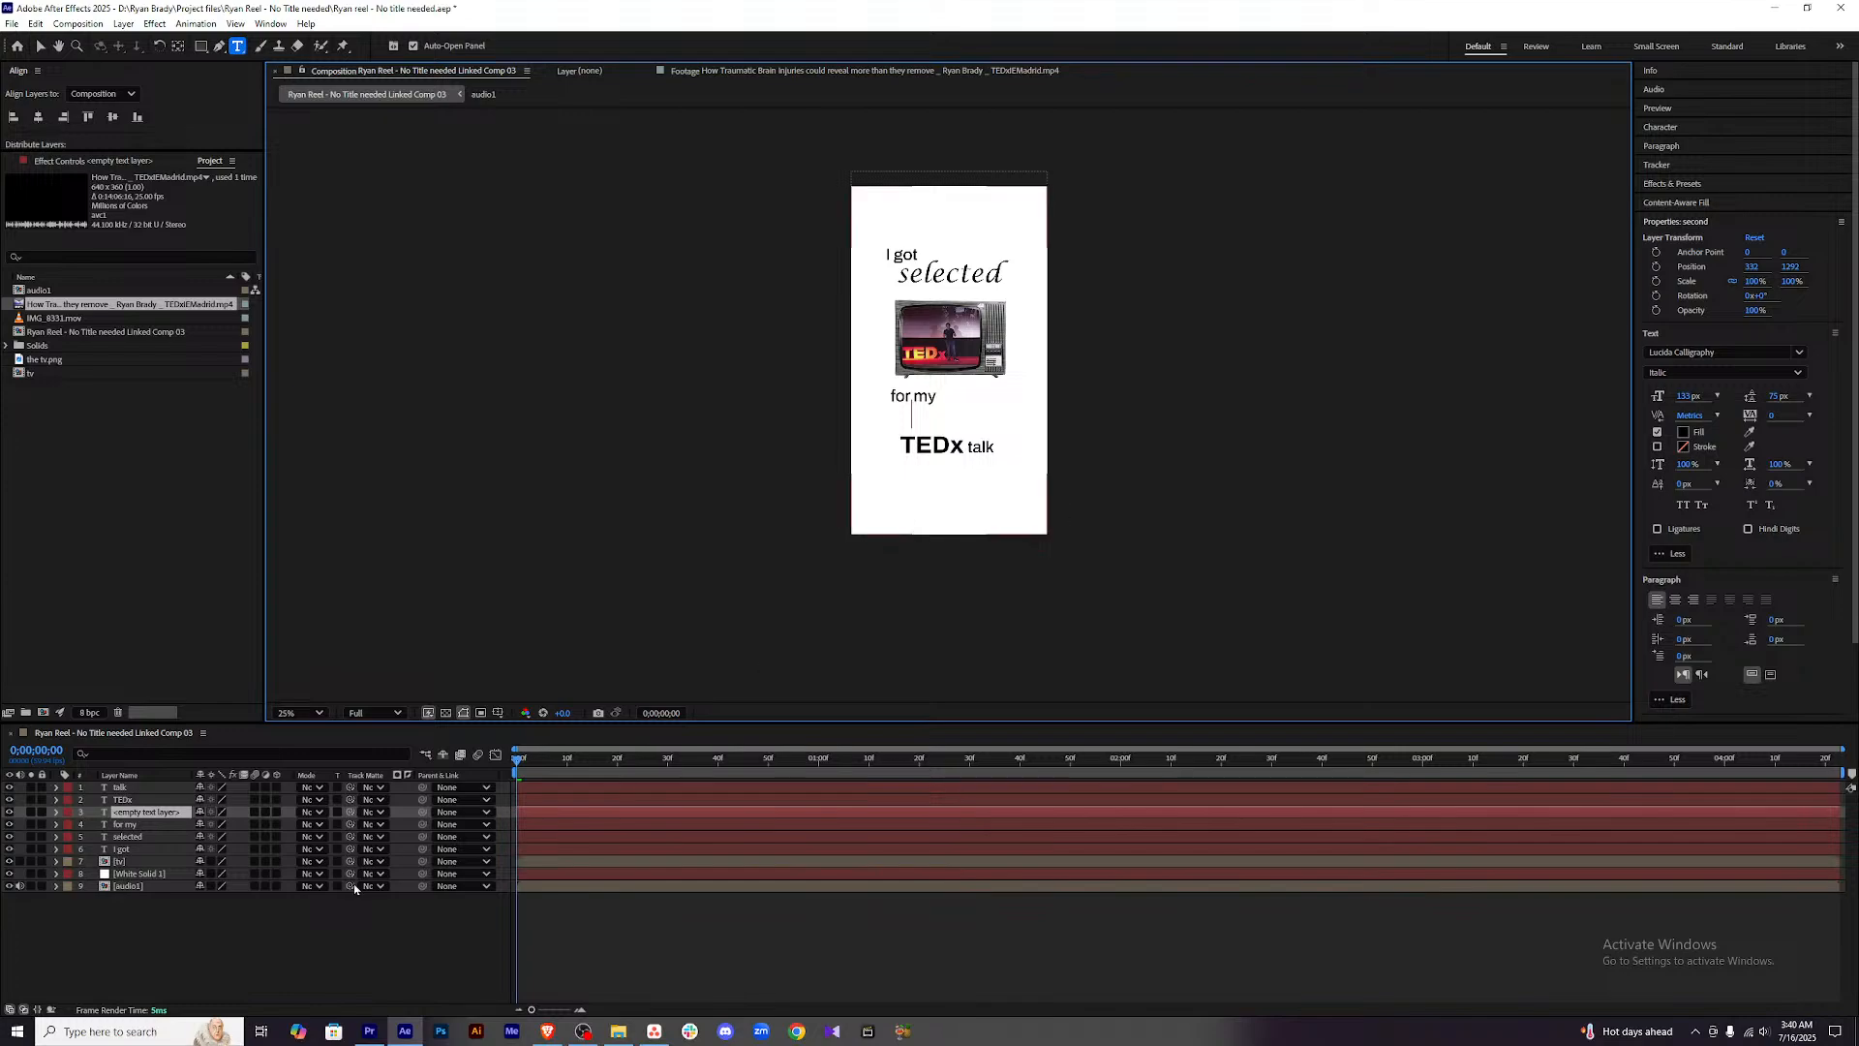
{"action": "left_click", "coordinate": [393, 867]}
{"action": "left_click", "coordinate": [149, 816]}
{"action": "key", "text": "Delete"}
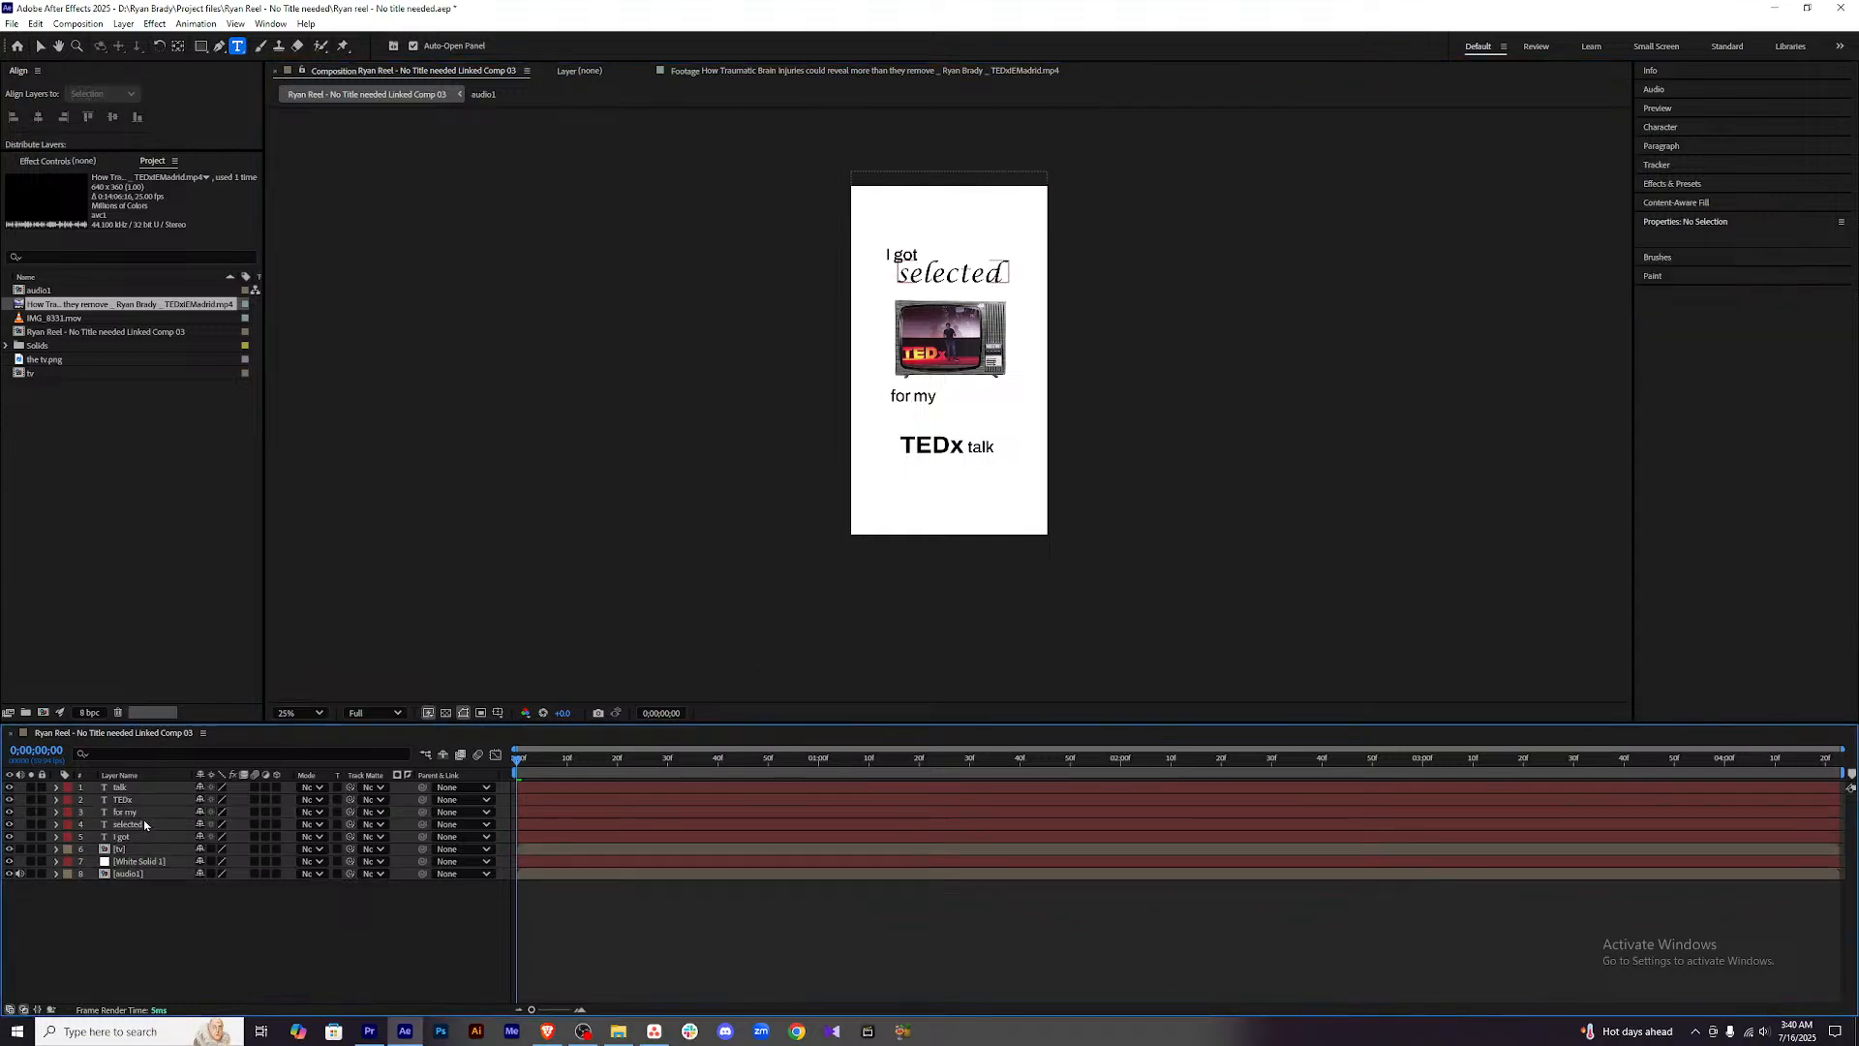
Extend the "for my" text so that it reads "for my second" on one line.
{"action": "double_click", "coordinate": [144, 813]}
{"action": "left_click", "coordinate": [931, 397]}
{"action": "type", "text": "second"}
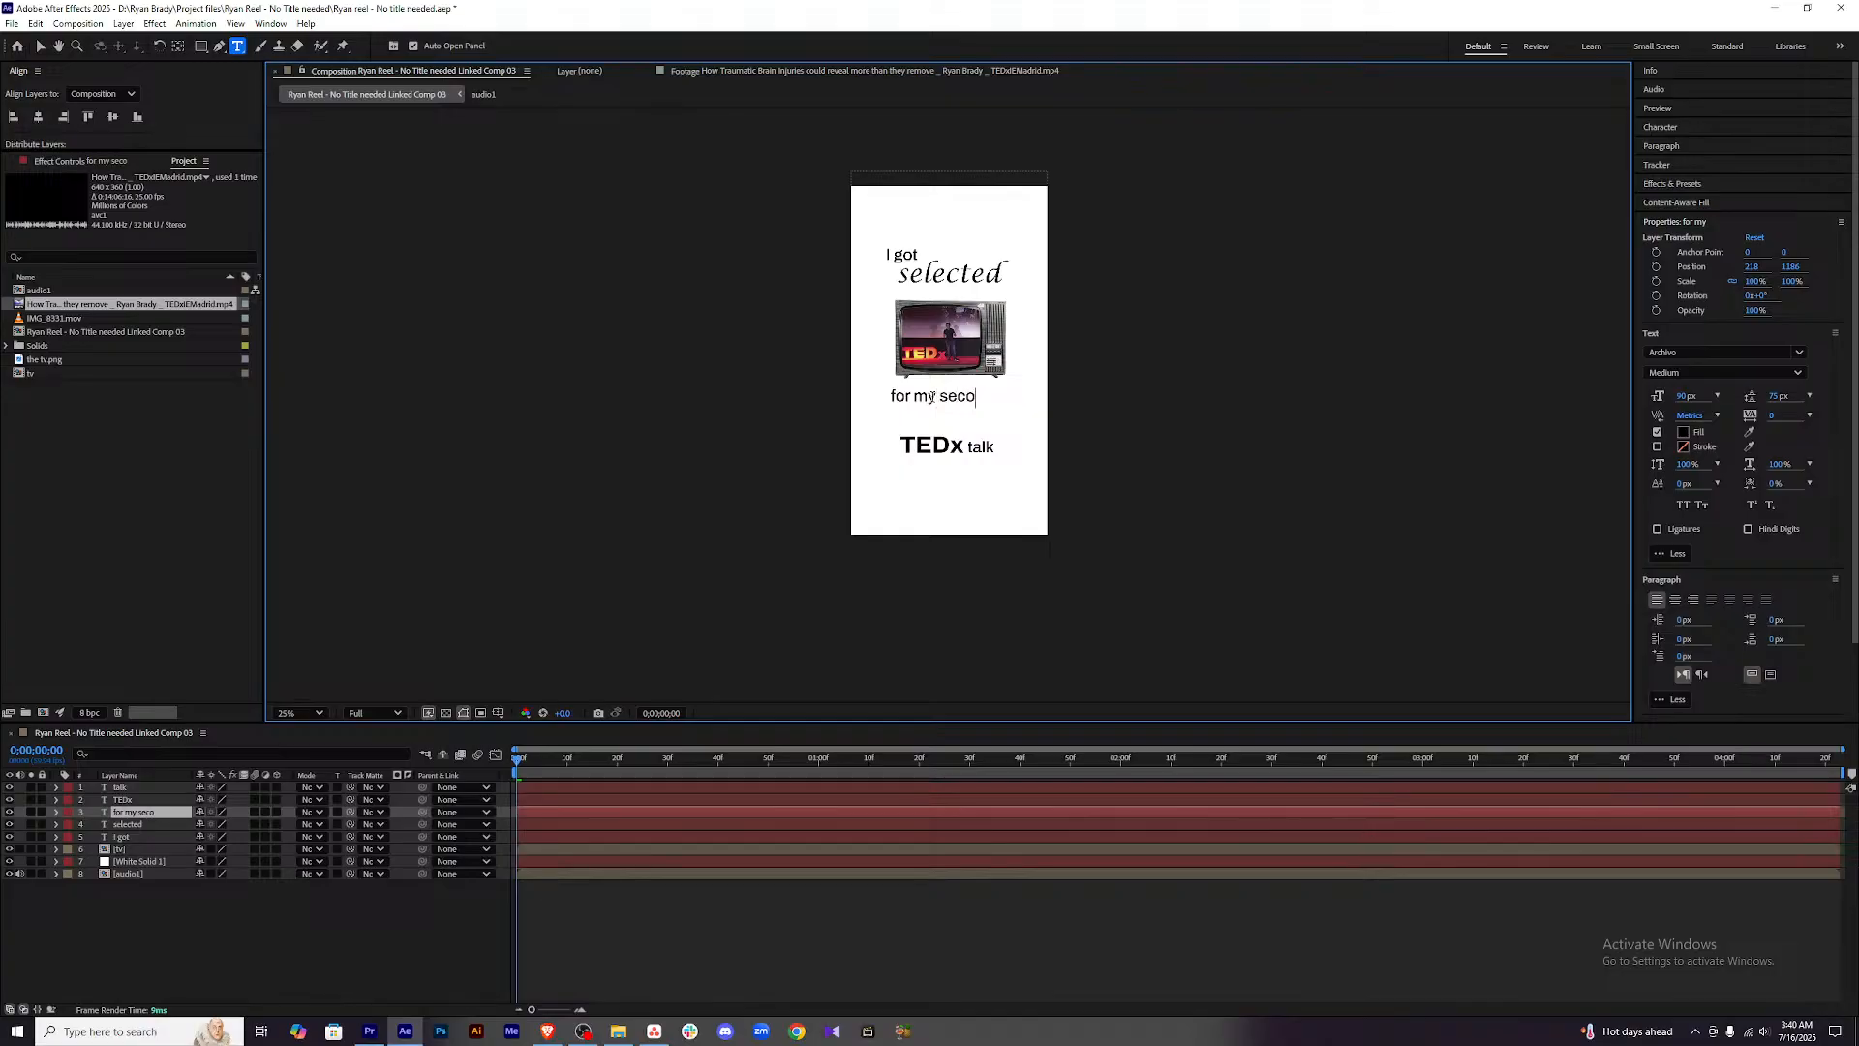
{"action": "left_click", "coordinate": [716, 908]}
Center the "for my second" text horizontally in the composition.
{"action": "left_click", "coordinate": [633, 802]}
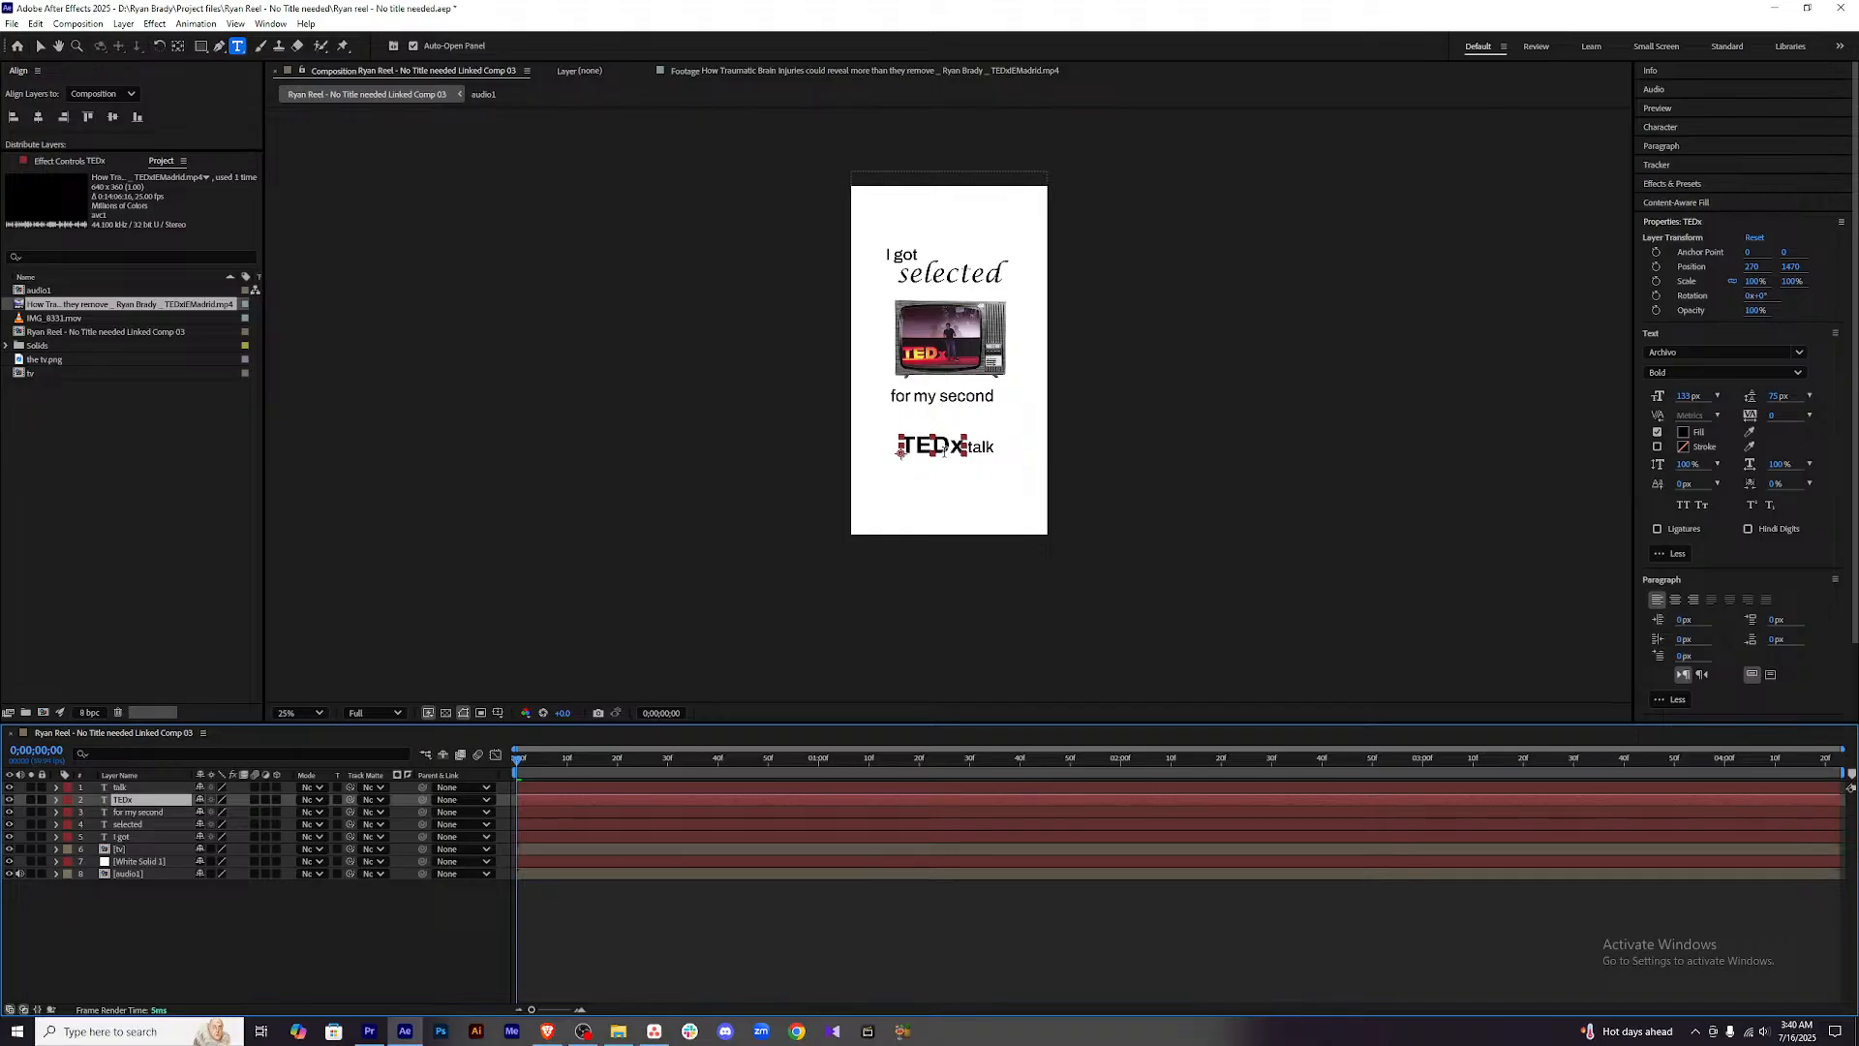
{"action": "left_click", "coordinate": [780, 954]}
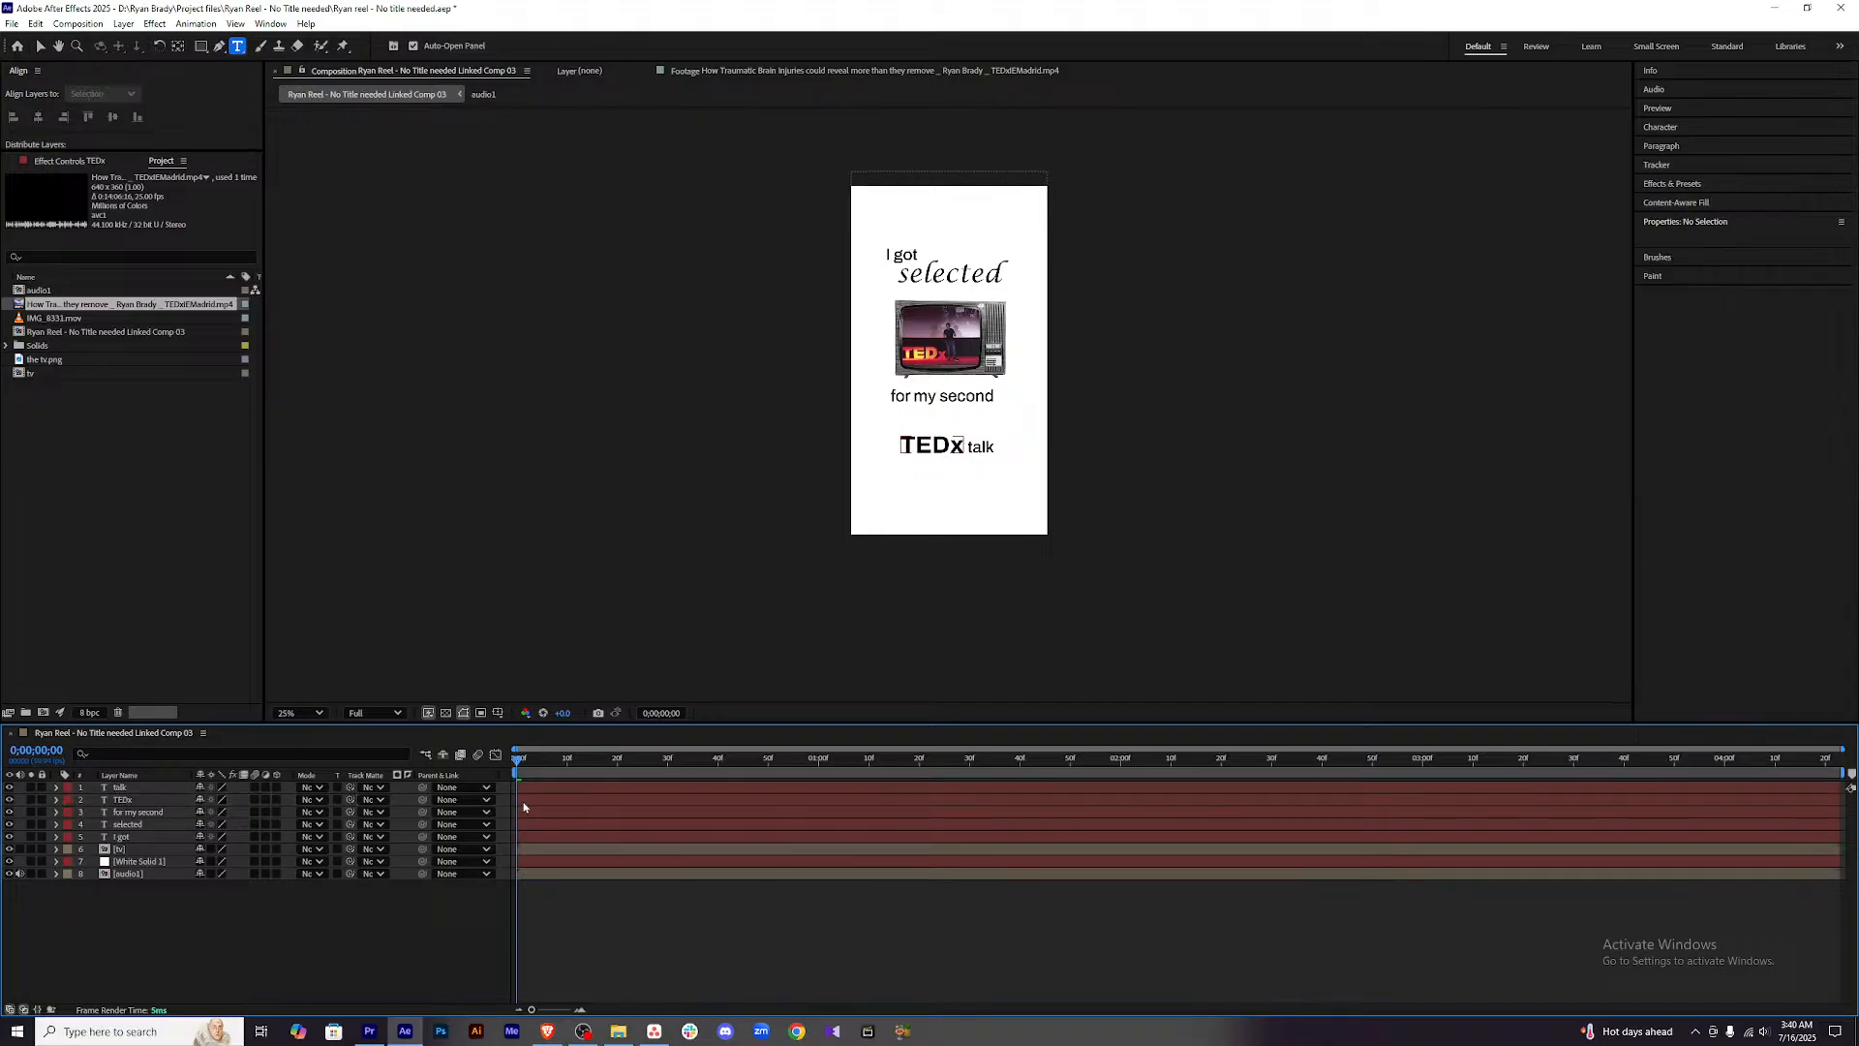
{"action": "left_click", "coordinate": [643, 806]}
{"action": "left_click", "coordinate": [171, 815]}
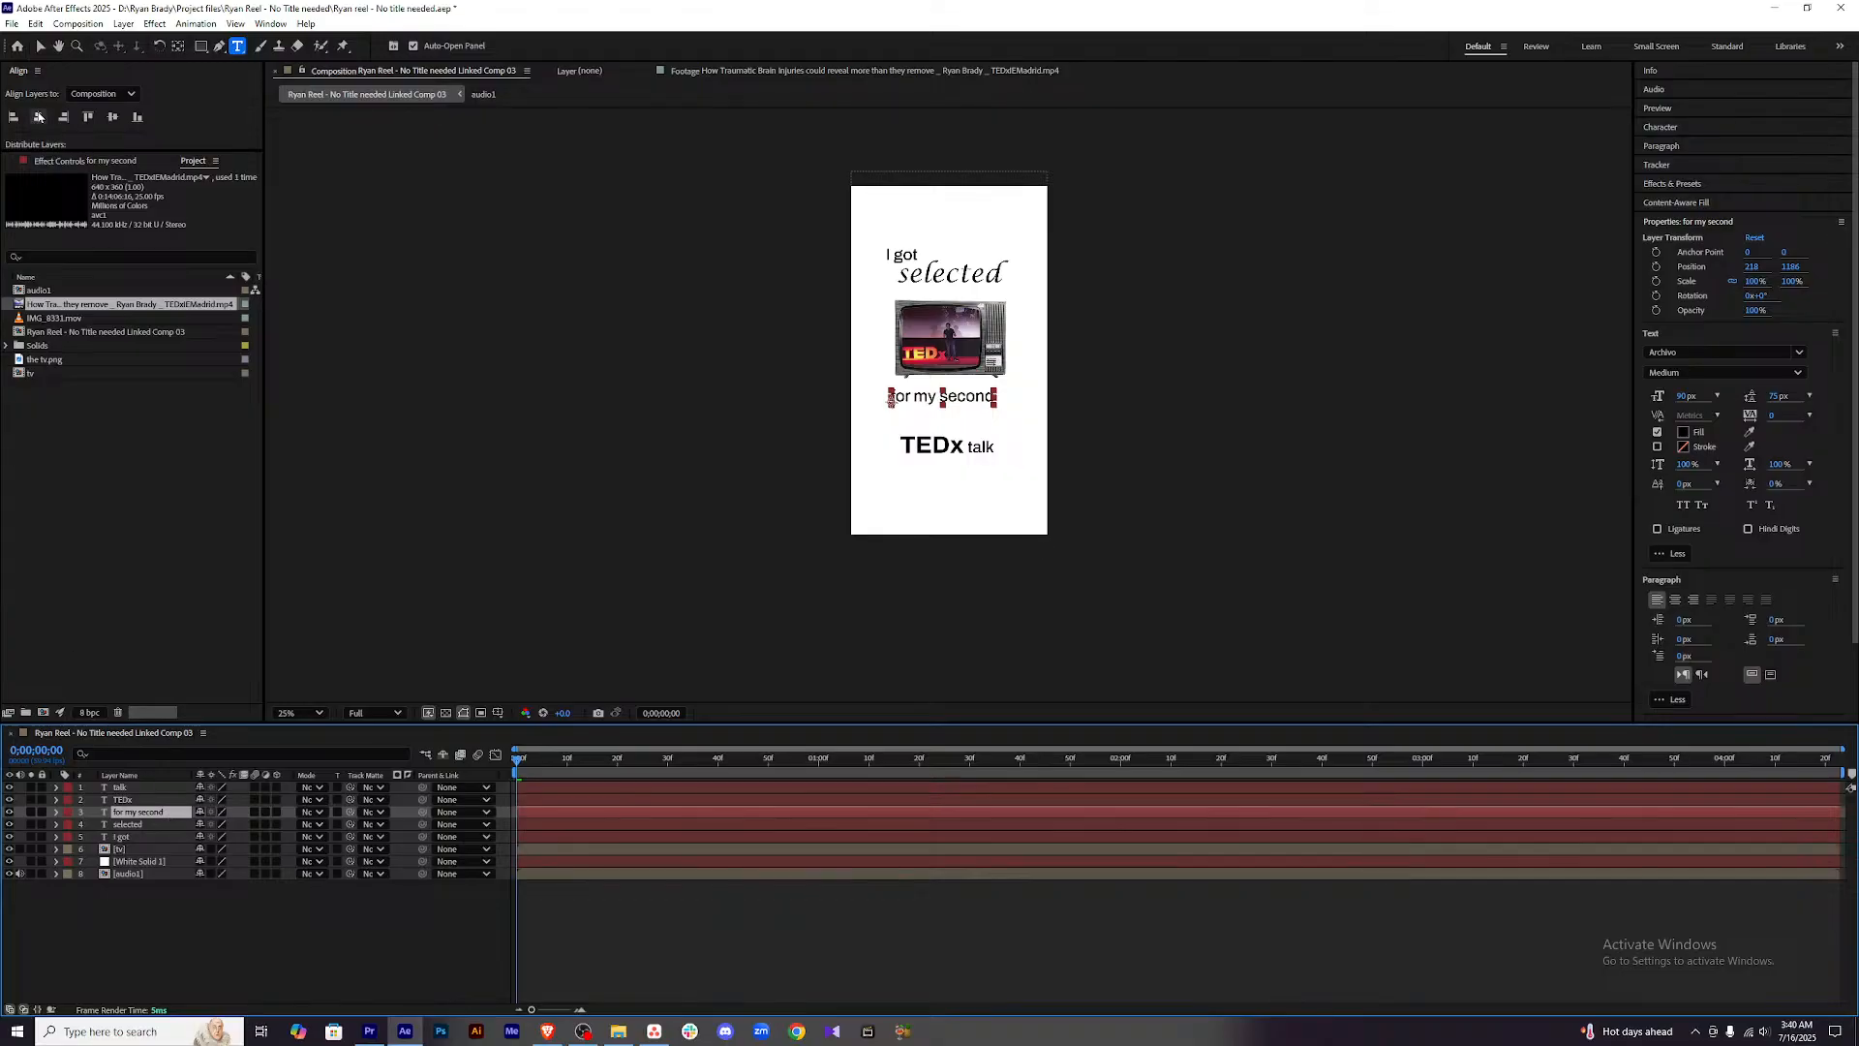
{"action": "left_click", "coordinate": [723, 965]}
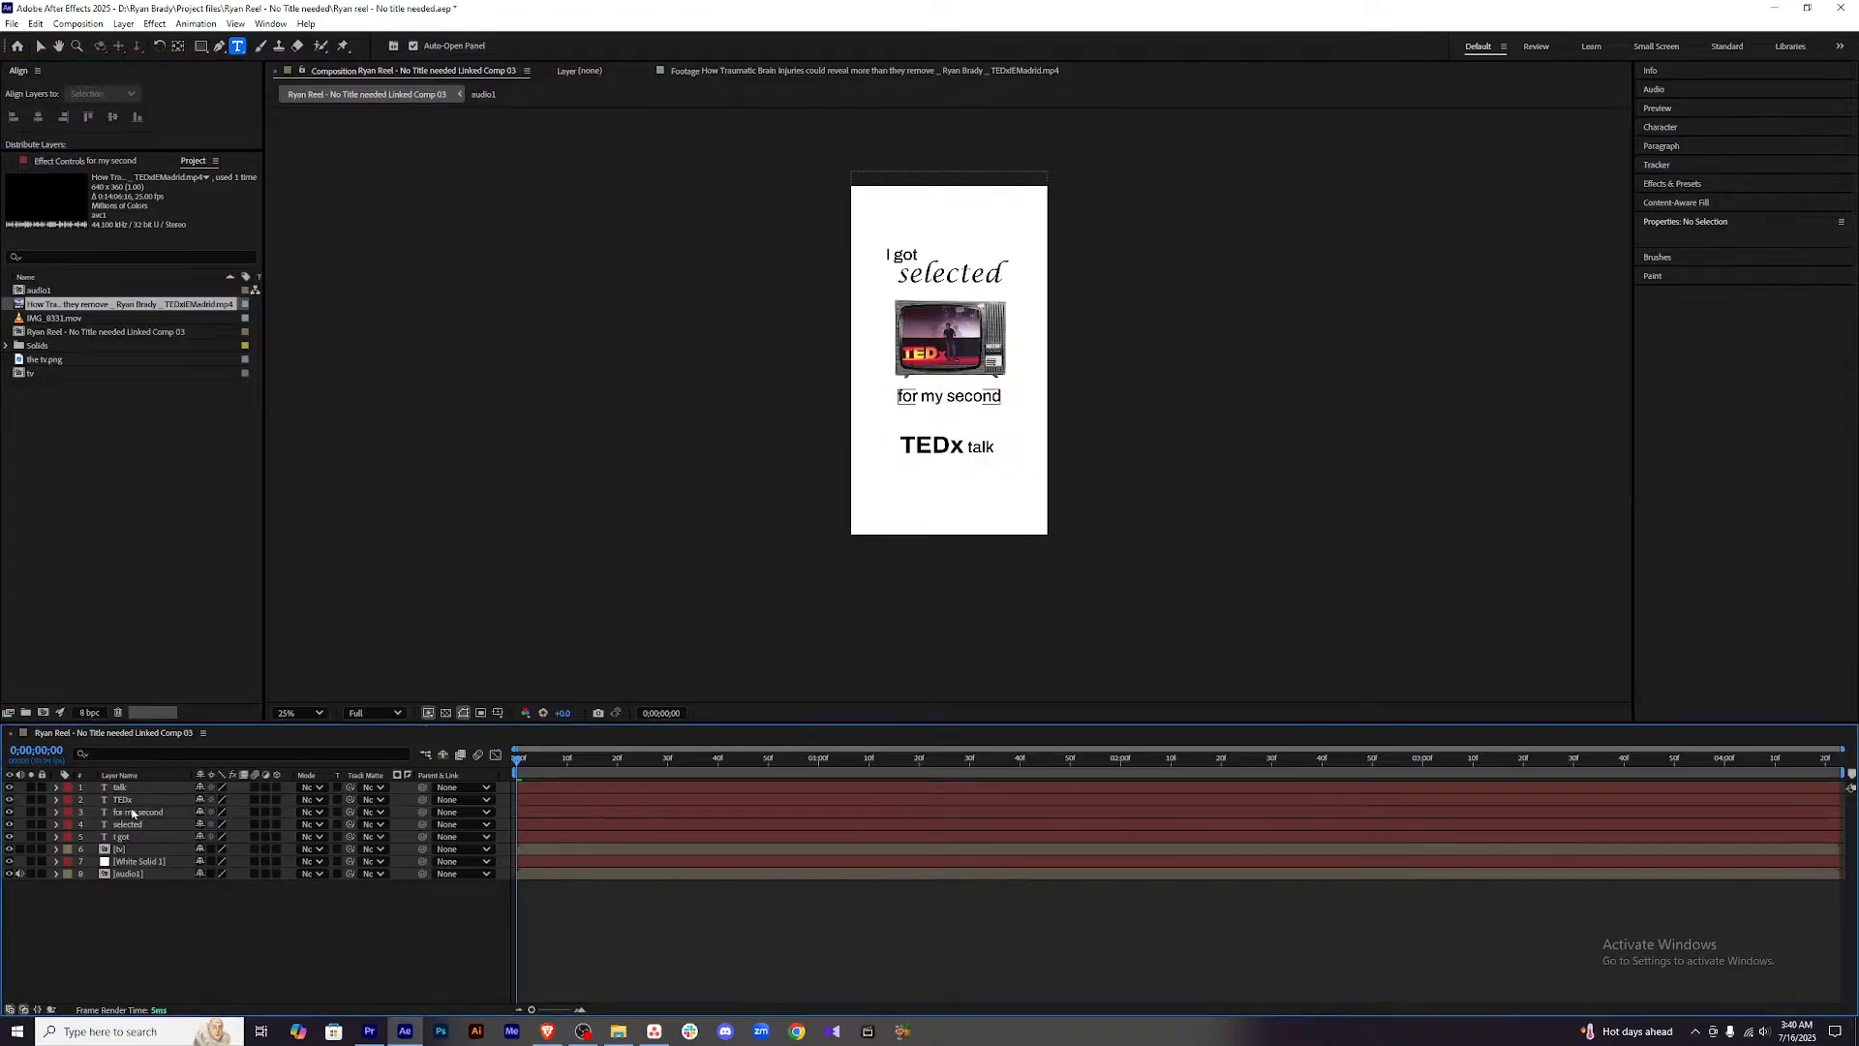
Move the "TEDx" text straight up beneath "for my second", to about 270, 1318.
{"action": "left_click", "coordinate": [130, 800]}
{"action": "key", "text": "shift+Up"}
{"action": "key", "text": "shift+Up"}
{"action": "key", "text": "shift+Up"}
{"action": "key", "text": "shift+Up"}
{"action": "key", "text": "shift+Up"}
{"action": "key", "text": "shift+Up"}
{"action": "key", "text": "shift+Up"}
{"action": "key", "text": "shift+Up"}
{"action": "key", "text": "shift+Up"}
{"action": "key", "text": "shift+Up"}
{"action": "key", "text": "shift+Up"}
{"action": "key", "text": "shift+Up"}
{"action": "key", "text": "shift+Up"}
{"action": "key", "text": "shift+Up"}
{"action": "key", "text": "shift+Up"}
{"action": "key", "text": "shift+Up"}
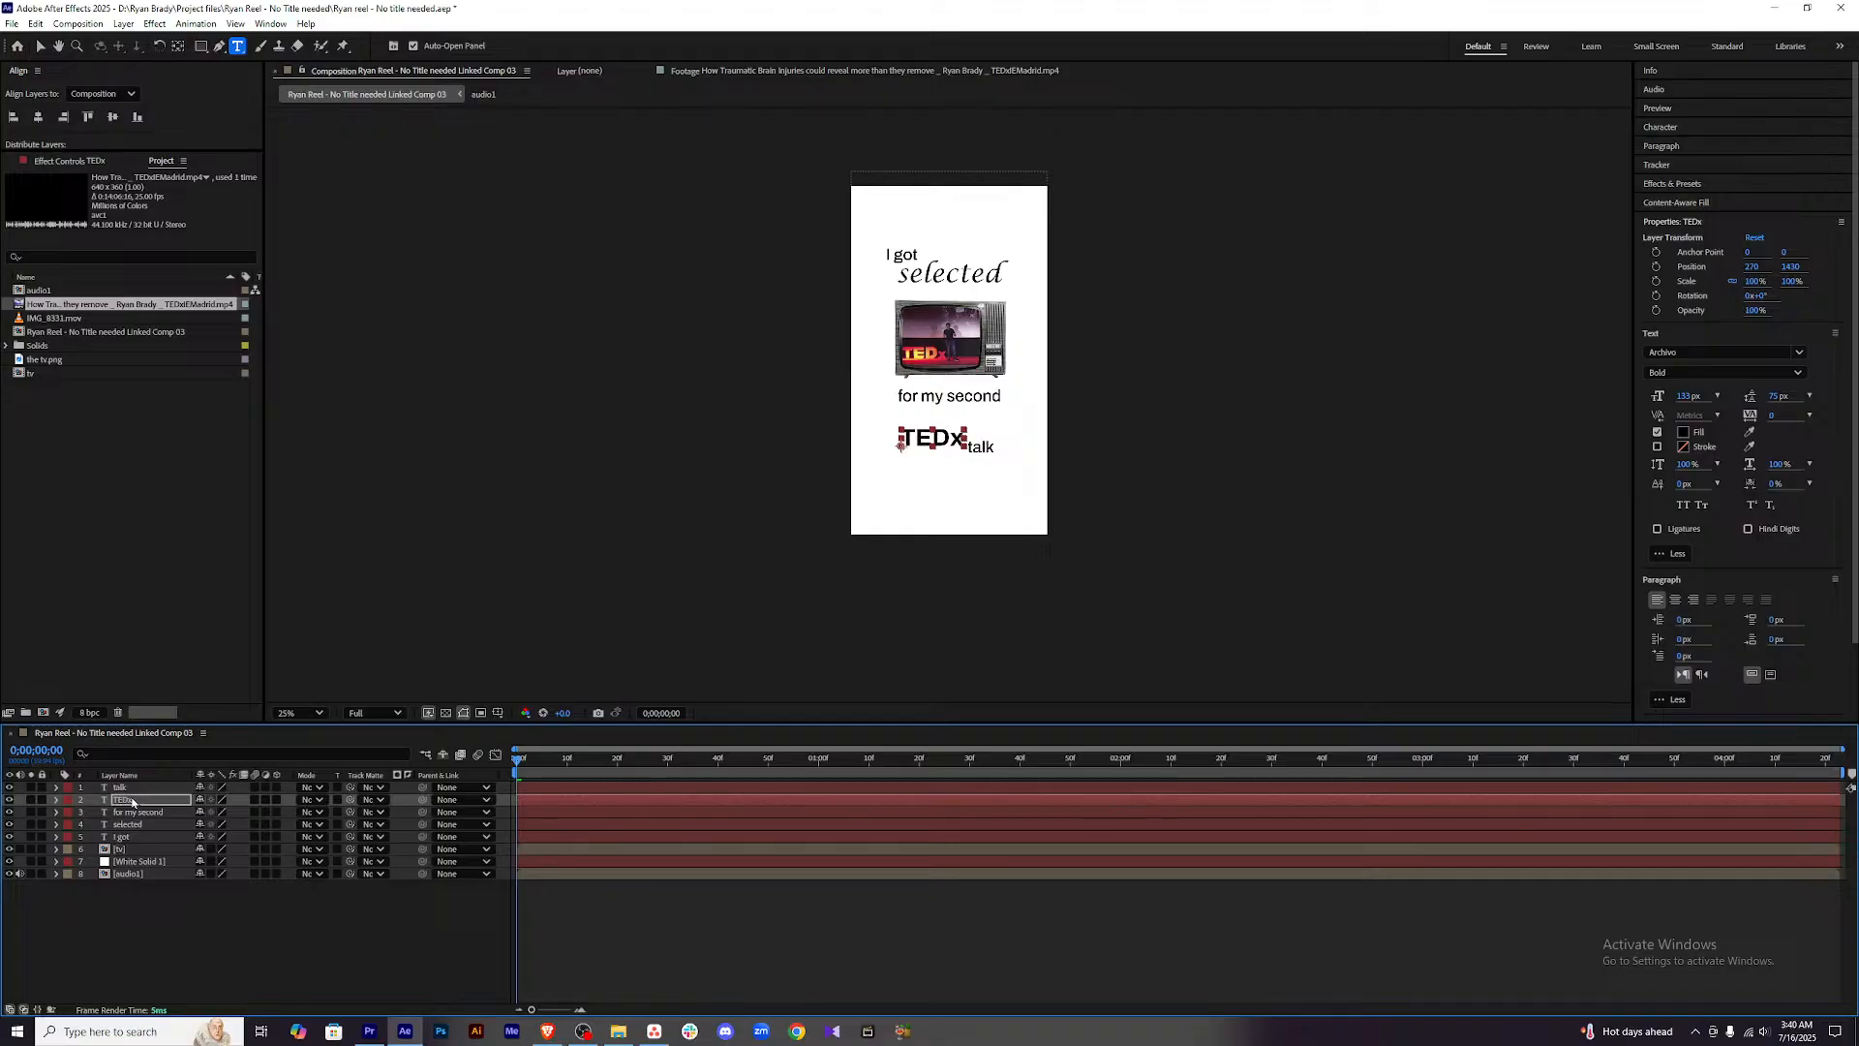
{"action": "key", "text": "Down"}
{"action": "key", "text": "Down"}
{"action": "key", "text": "Down"}
{"action": "key", "text": "Down"}
{"action": "key", "text": "Down"}
{"action": "key", "text": "Down"}
{"action": "key", "text": "Down"}
{"action": "key", "text": "Down"}
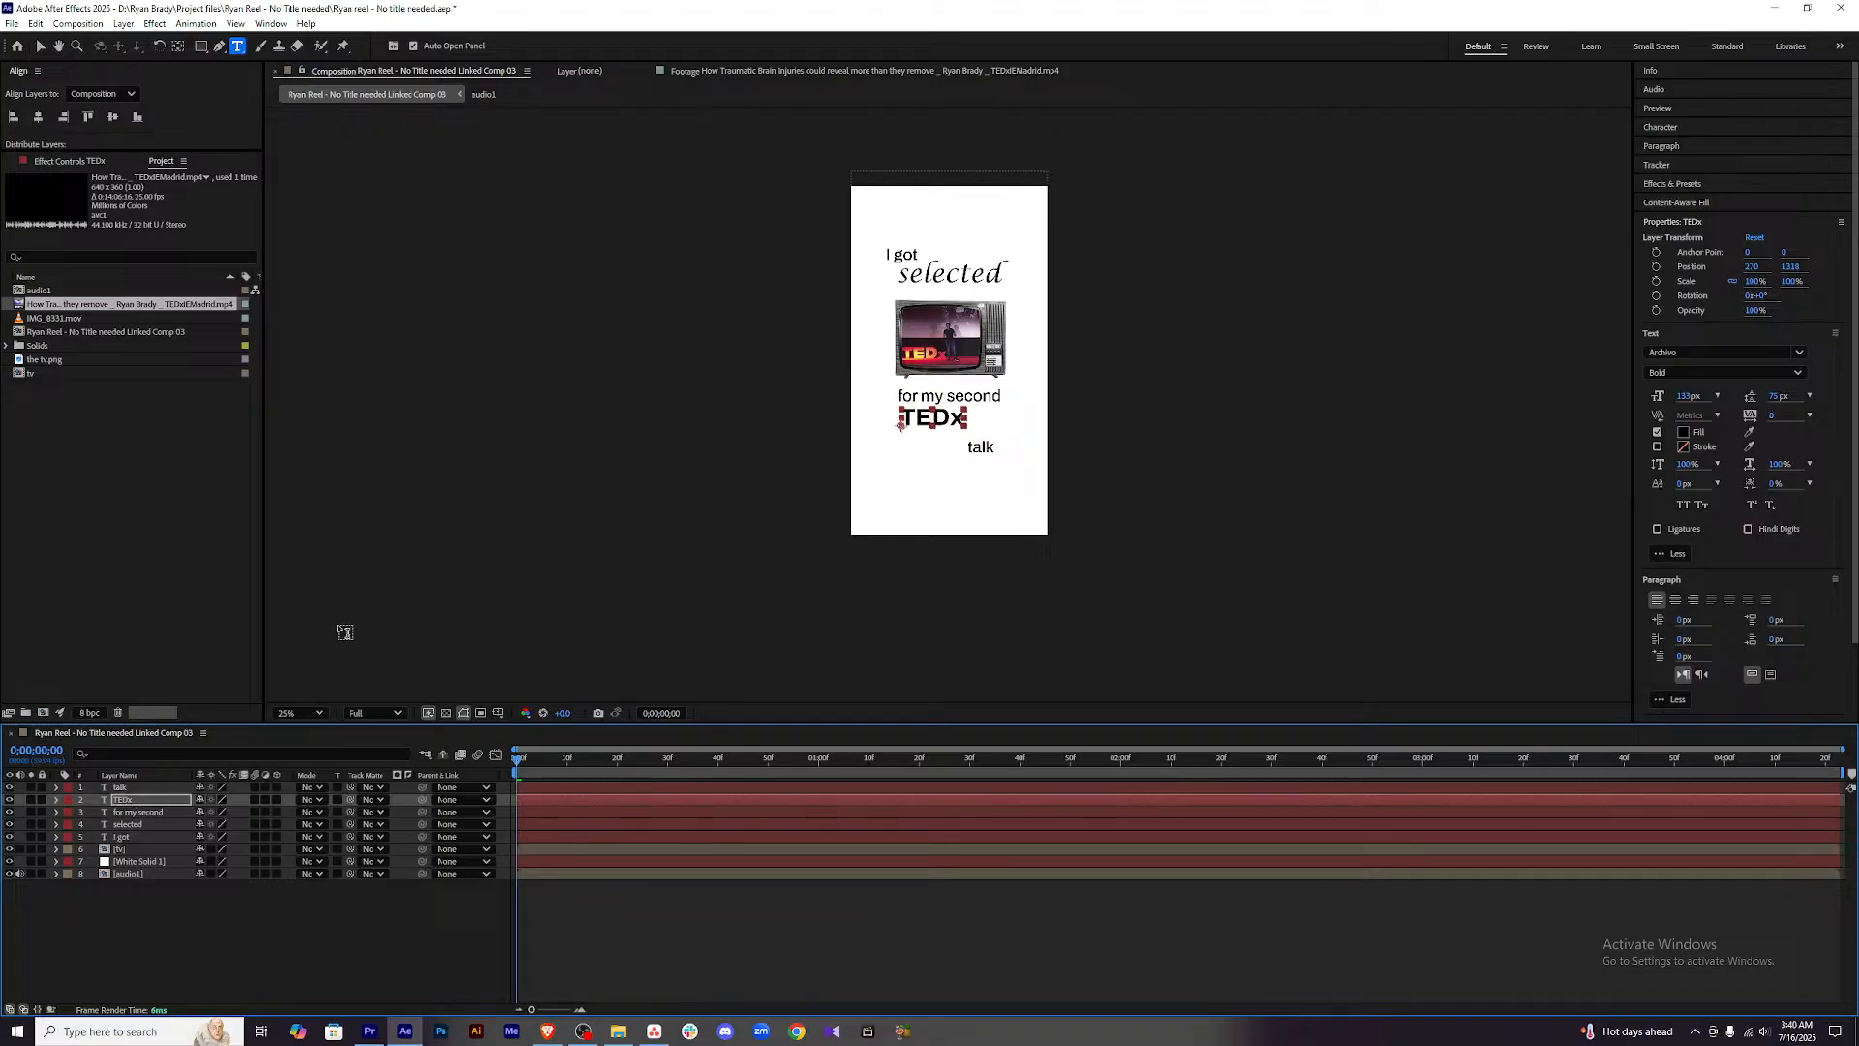
{"action": "left_click", "coordinate": [693, 933]}
Move the "talk" text straight up by about 150 px so it sits beside "TEDx".
{"action": "key", "text": "v"}
{"action": "left_click", "coordinate": [144, 790]}
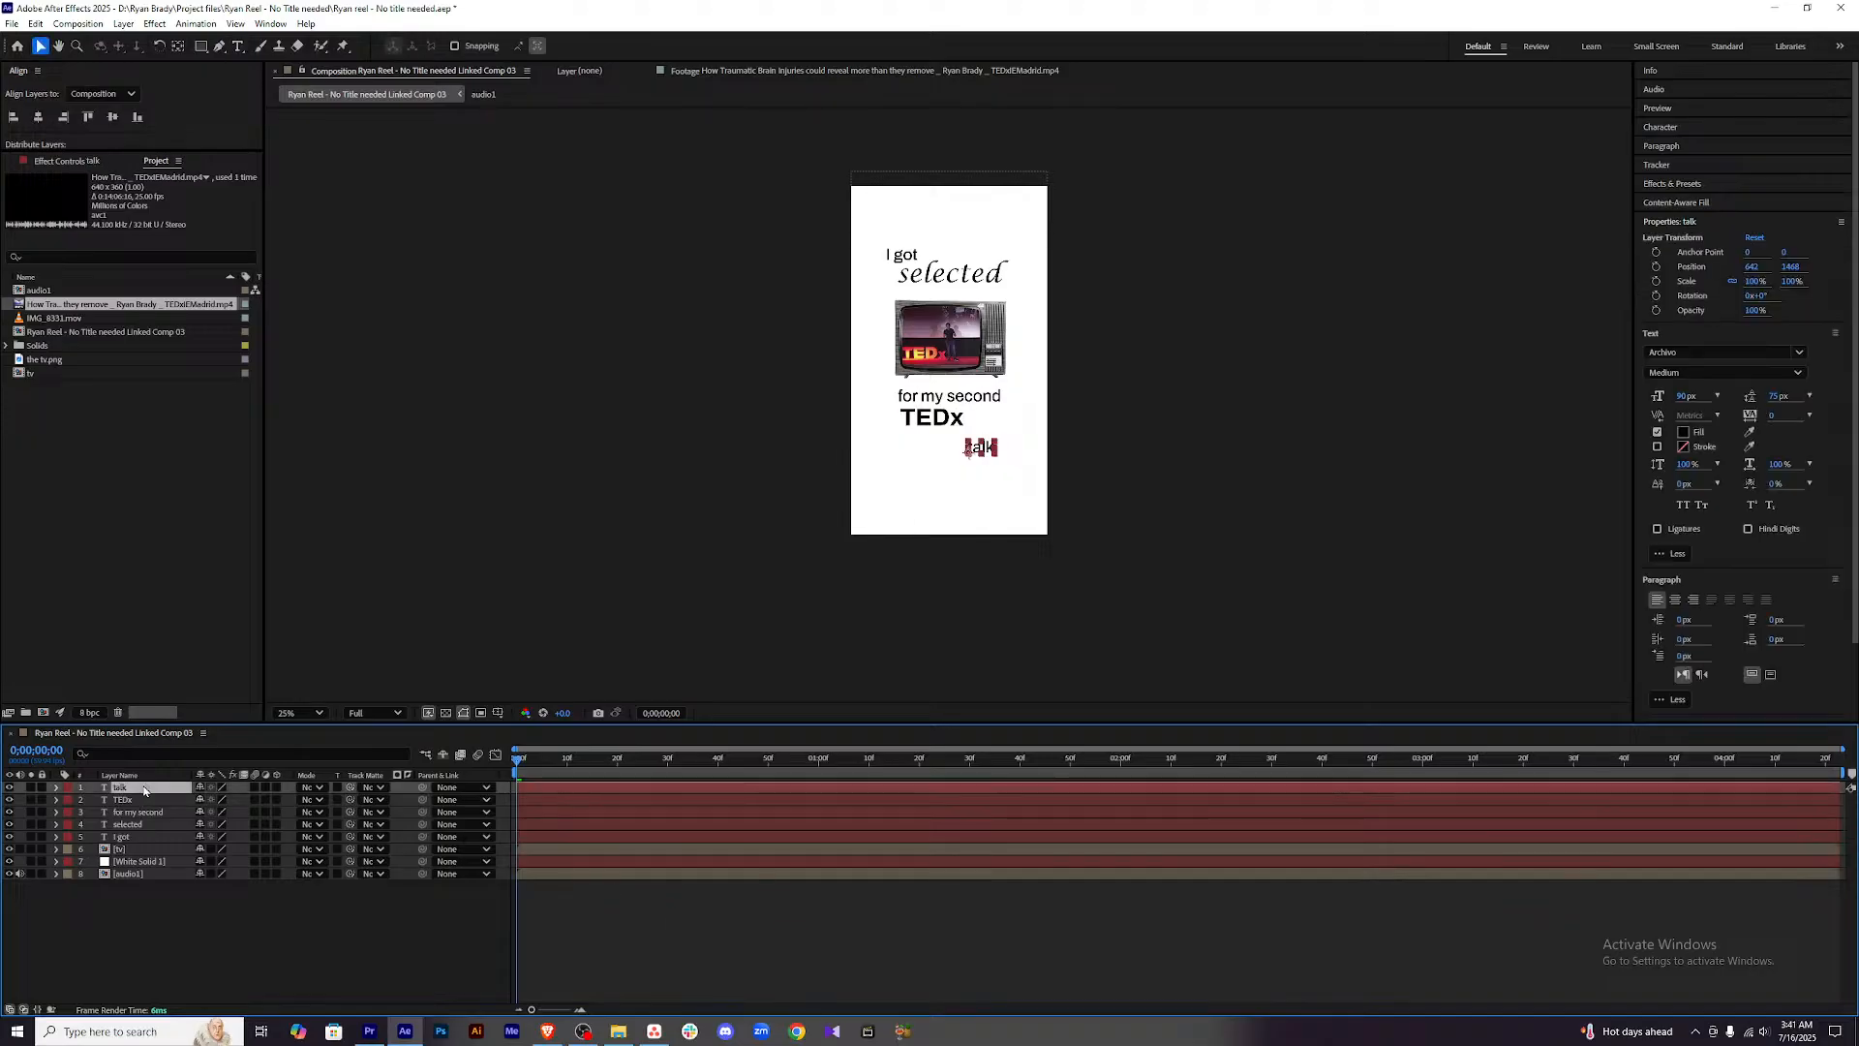
{"action": "key", "text": "shift+Up"}
{"action": "key", "text": "shift+Up"}
{"action": "key", "text": "shift+Up"}
{"action": "key", "text": "shift+Up"}
{"action": "key", "text": "shift+Up"}
{"action": "key", "text": "shift+Up"}
{"action": "key", "text": "shift+Up"}
{"action": "key", "text": "shift+Up"}
{"action": "key", "text": "shift+Up"}
{"action": "key", "text": "shift+Up"}
{"action": "key", "text": "shift+Up"}
{"action": "key", "text": "shift+Up"}
{"action": "key", "text": "shift+Up"}
{"action": "key", "text": "shift+Up"}
{"action": "key", "text": "shift+Up"}
{"action": "key", "text": "shift+Up"}
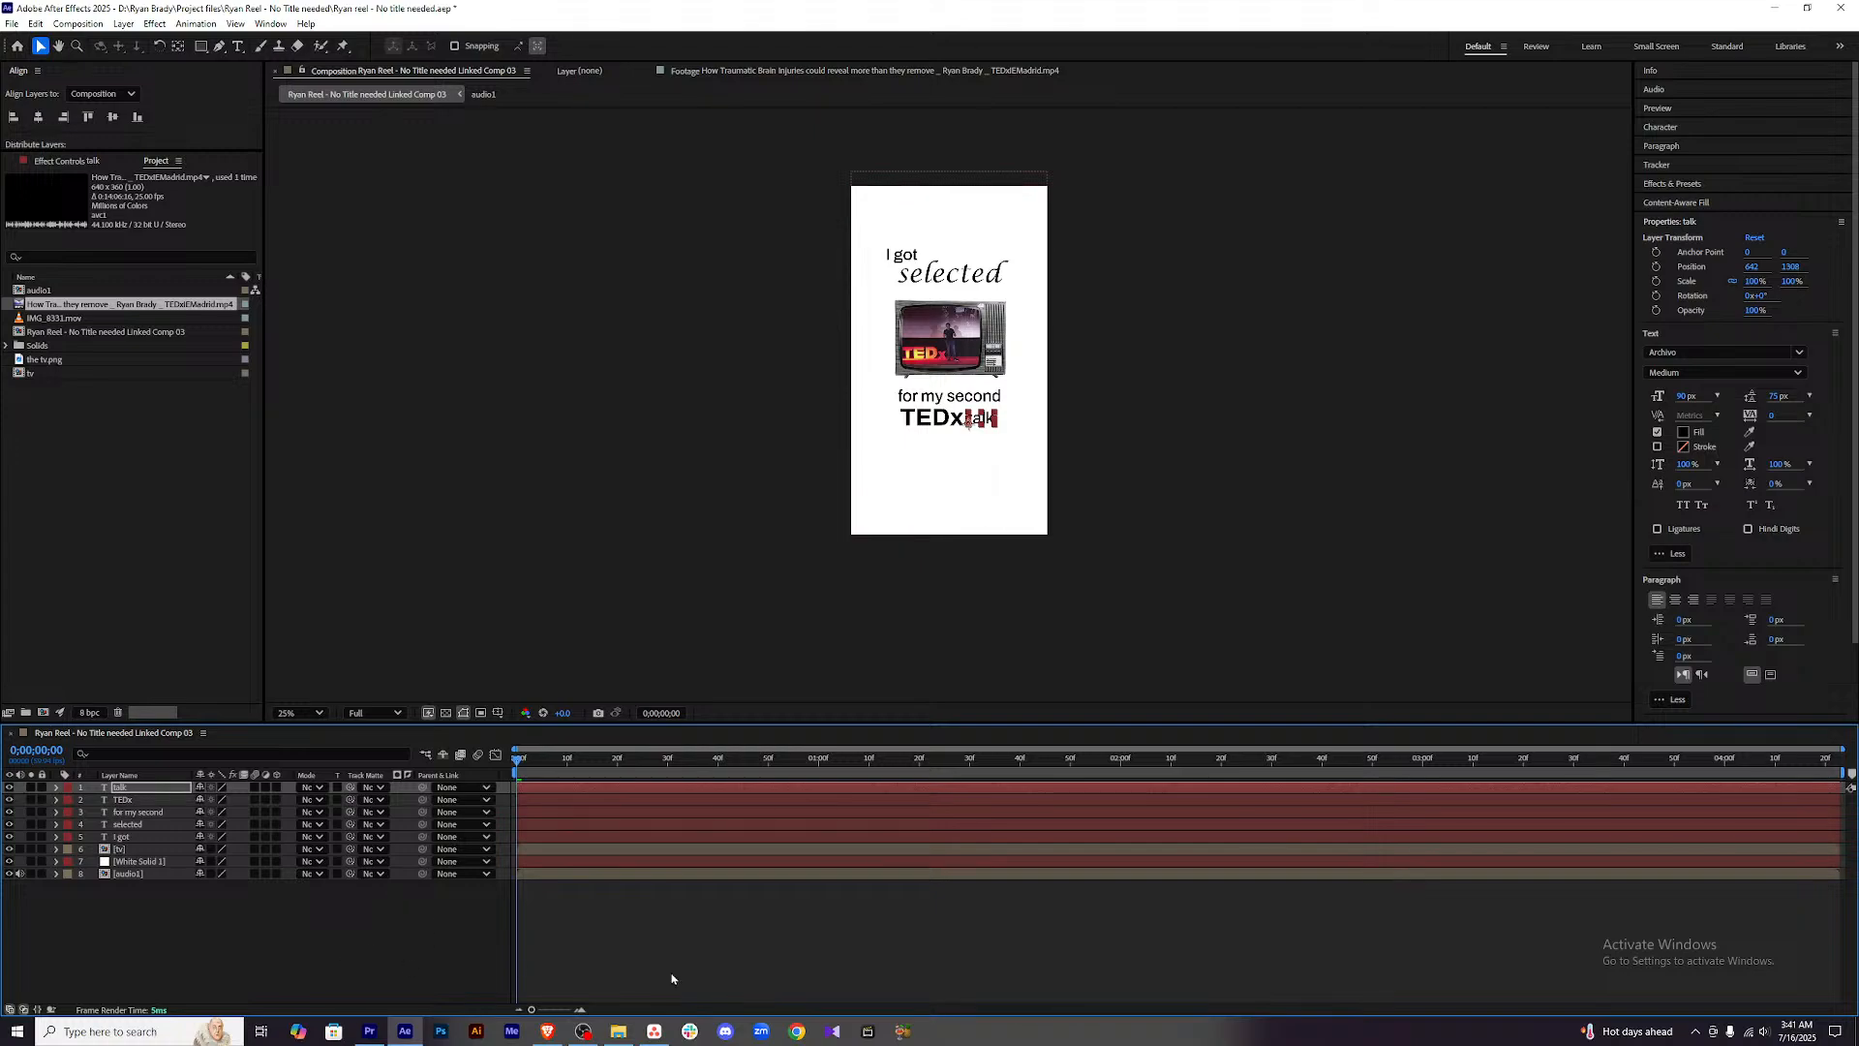
{"action": "key", "text": "Down"}
{"action": "key", "text": "Down"}
{"action": "key", "text": "Down"}
{"action": "key", "text": "Down"}
{"action": "left_click", "coordinate": [678, 935]}
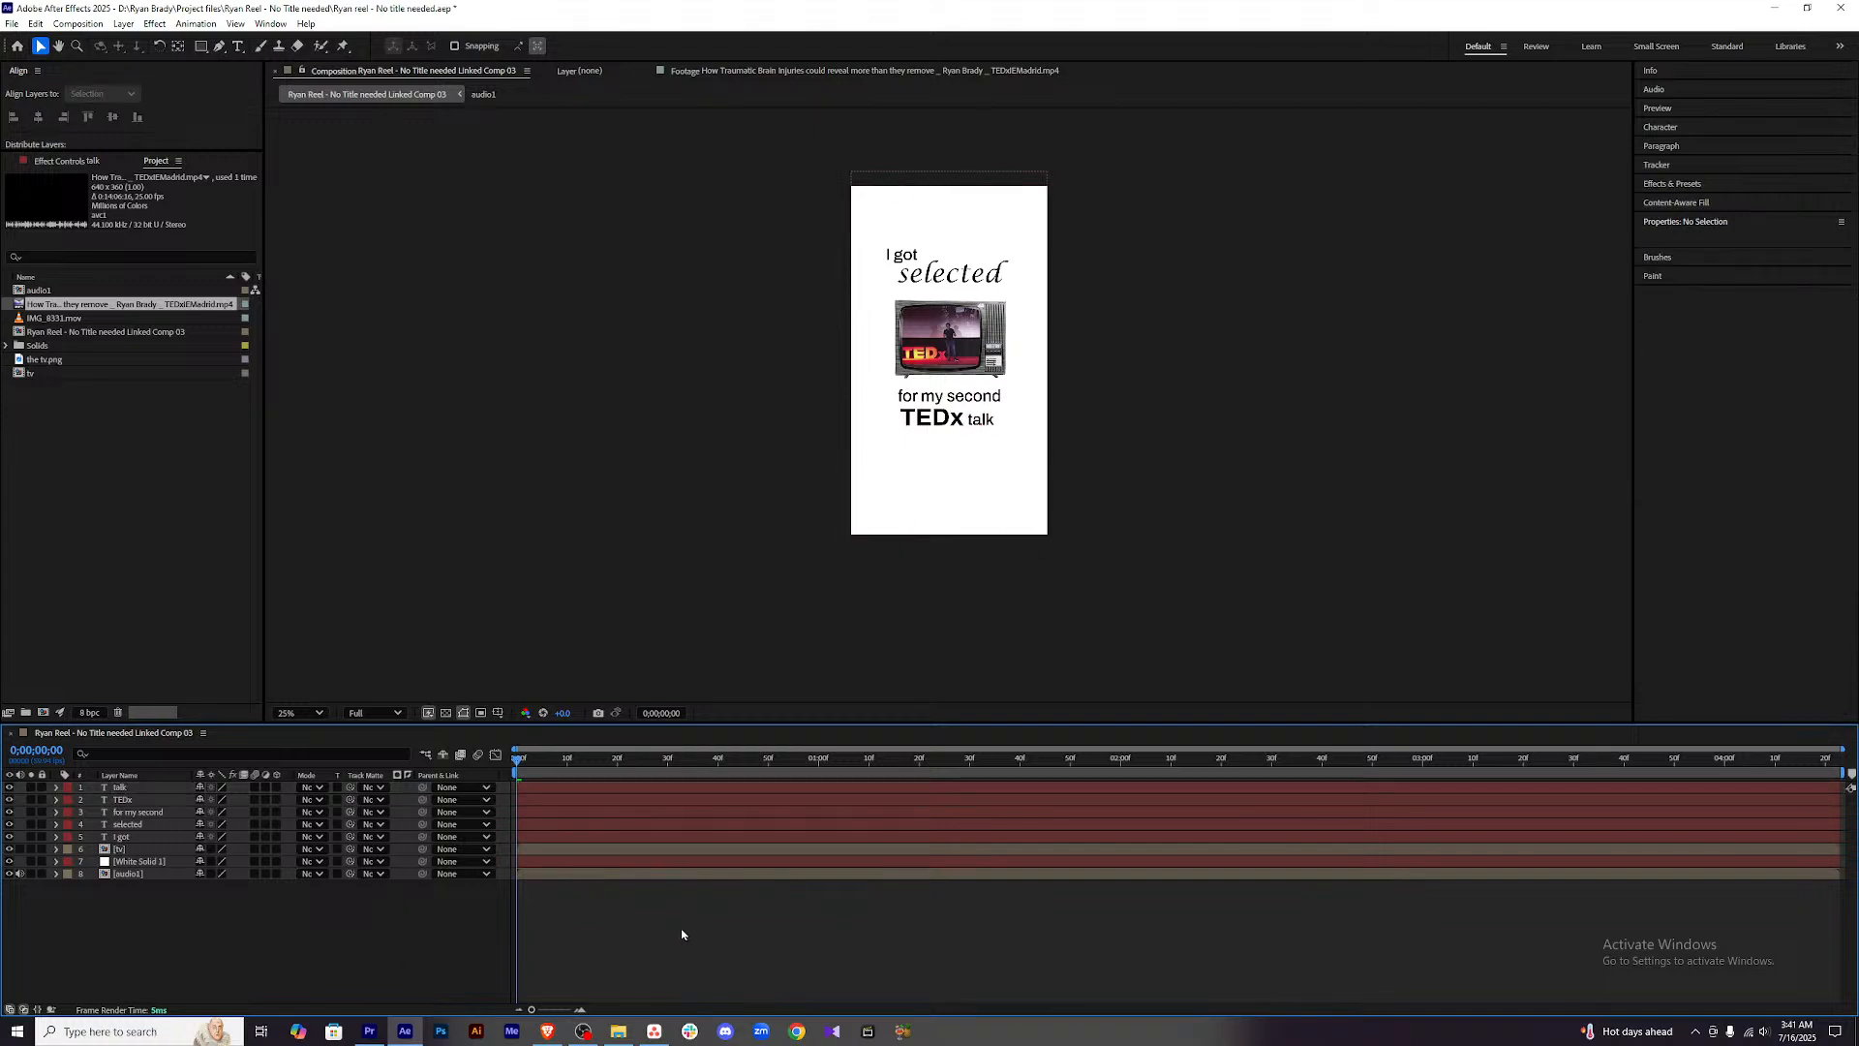
Try nudging the "TEDx" text by a few pixels vertically to match the height of "talk".
{"action": "left_click", "coordinate": [576, 792]}
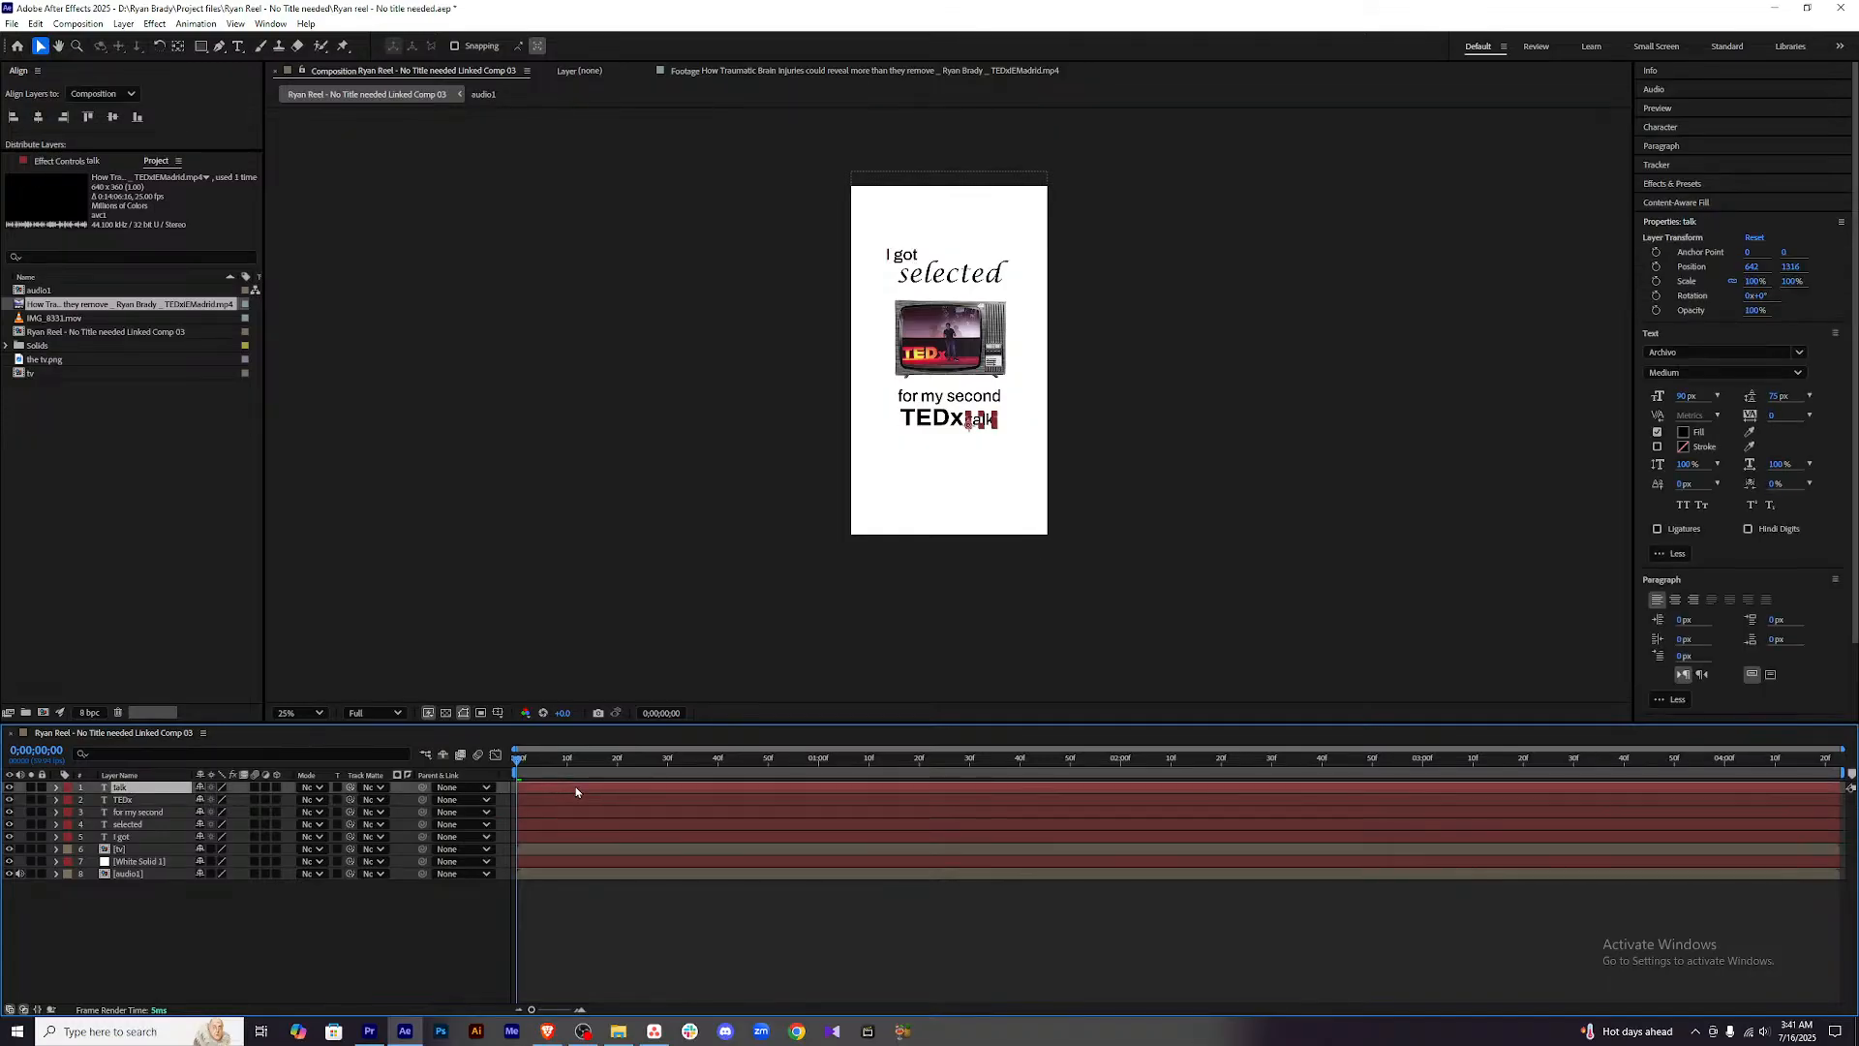
{"action": "left_click", "coordinate": [651, 958]}
{"action": "left_click", "coordinate": [147, 799]}
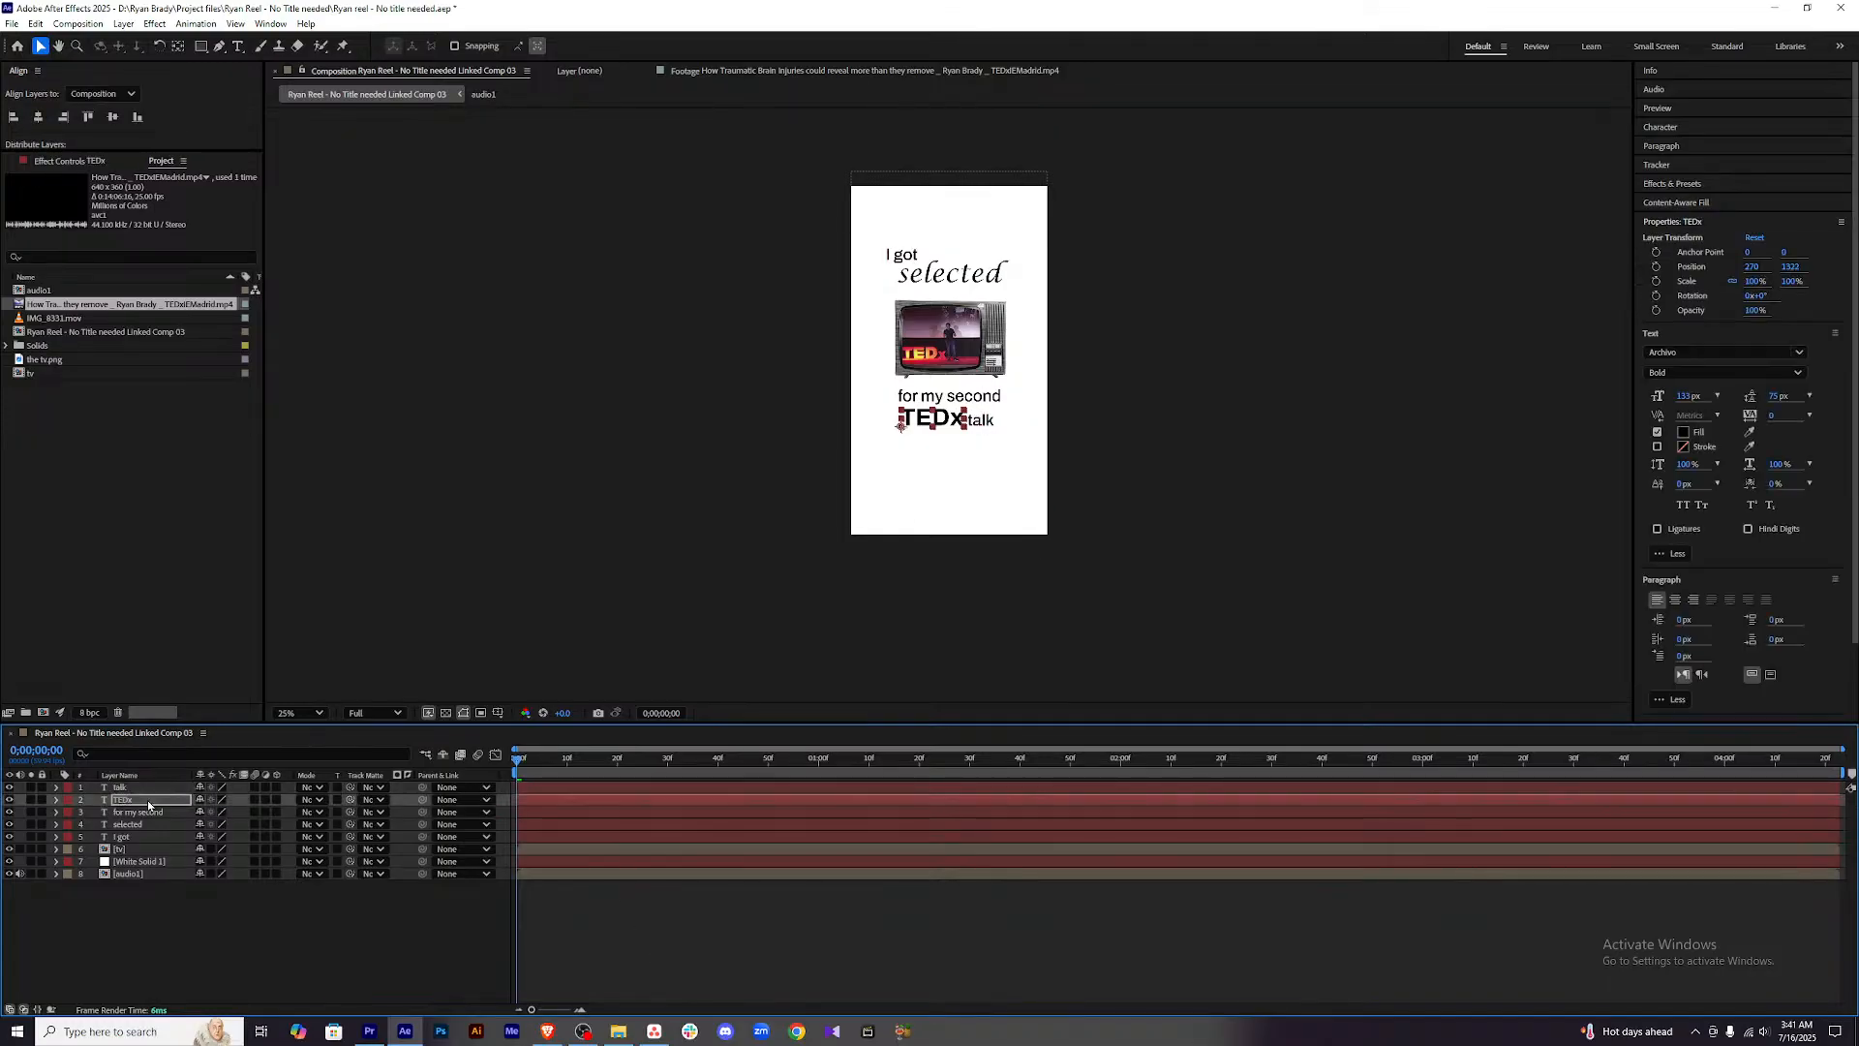
{"action": "key", "text": "Down"}
{"action": "key", "text": "Down"}
{"action": "key", "text": "Down"}
{"action": "key", "text": "Down"}
{"action": "left_click", "coordinate": [626, 936]}
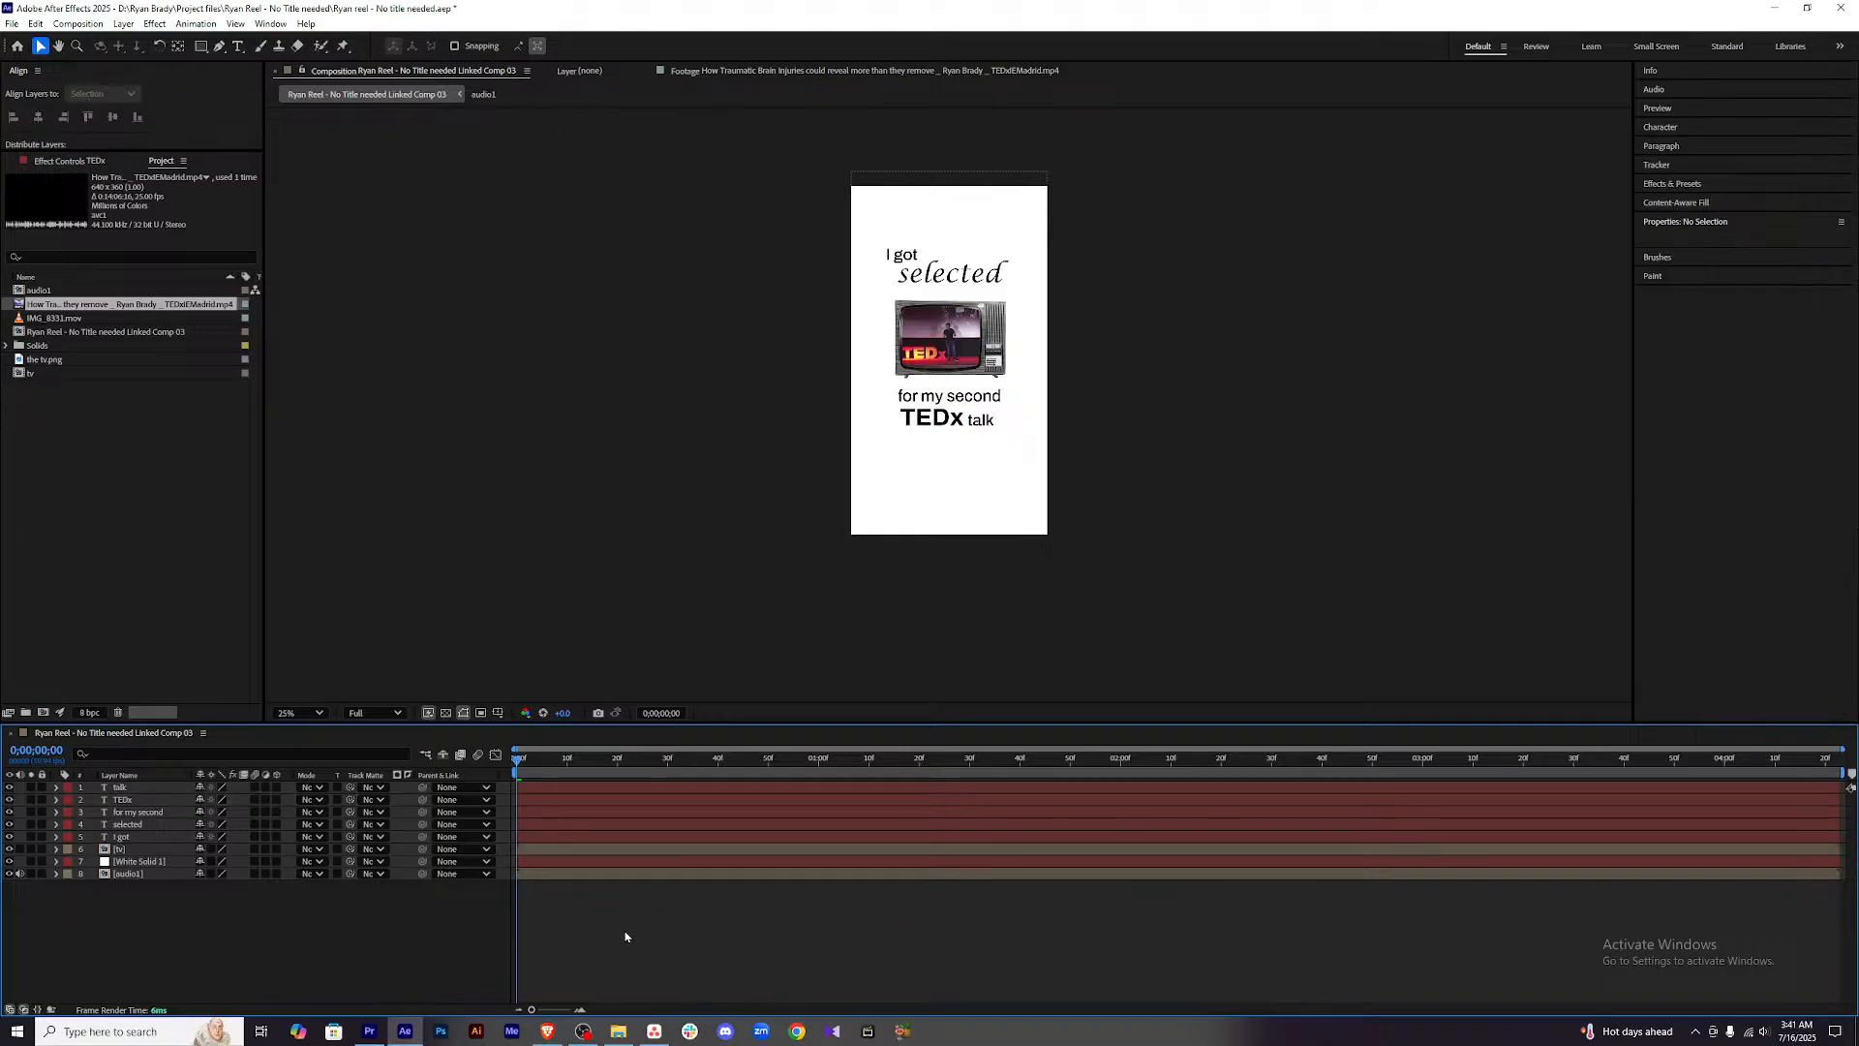
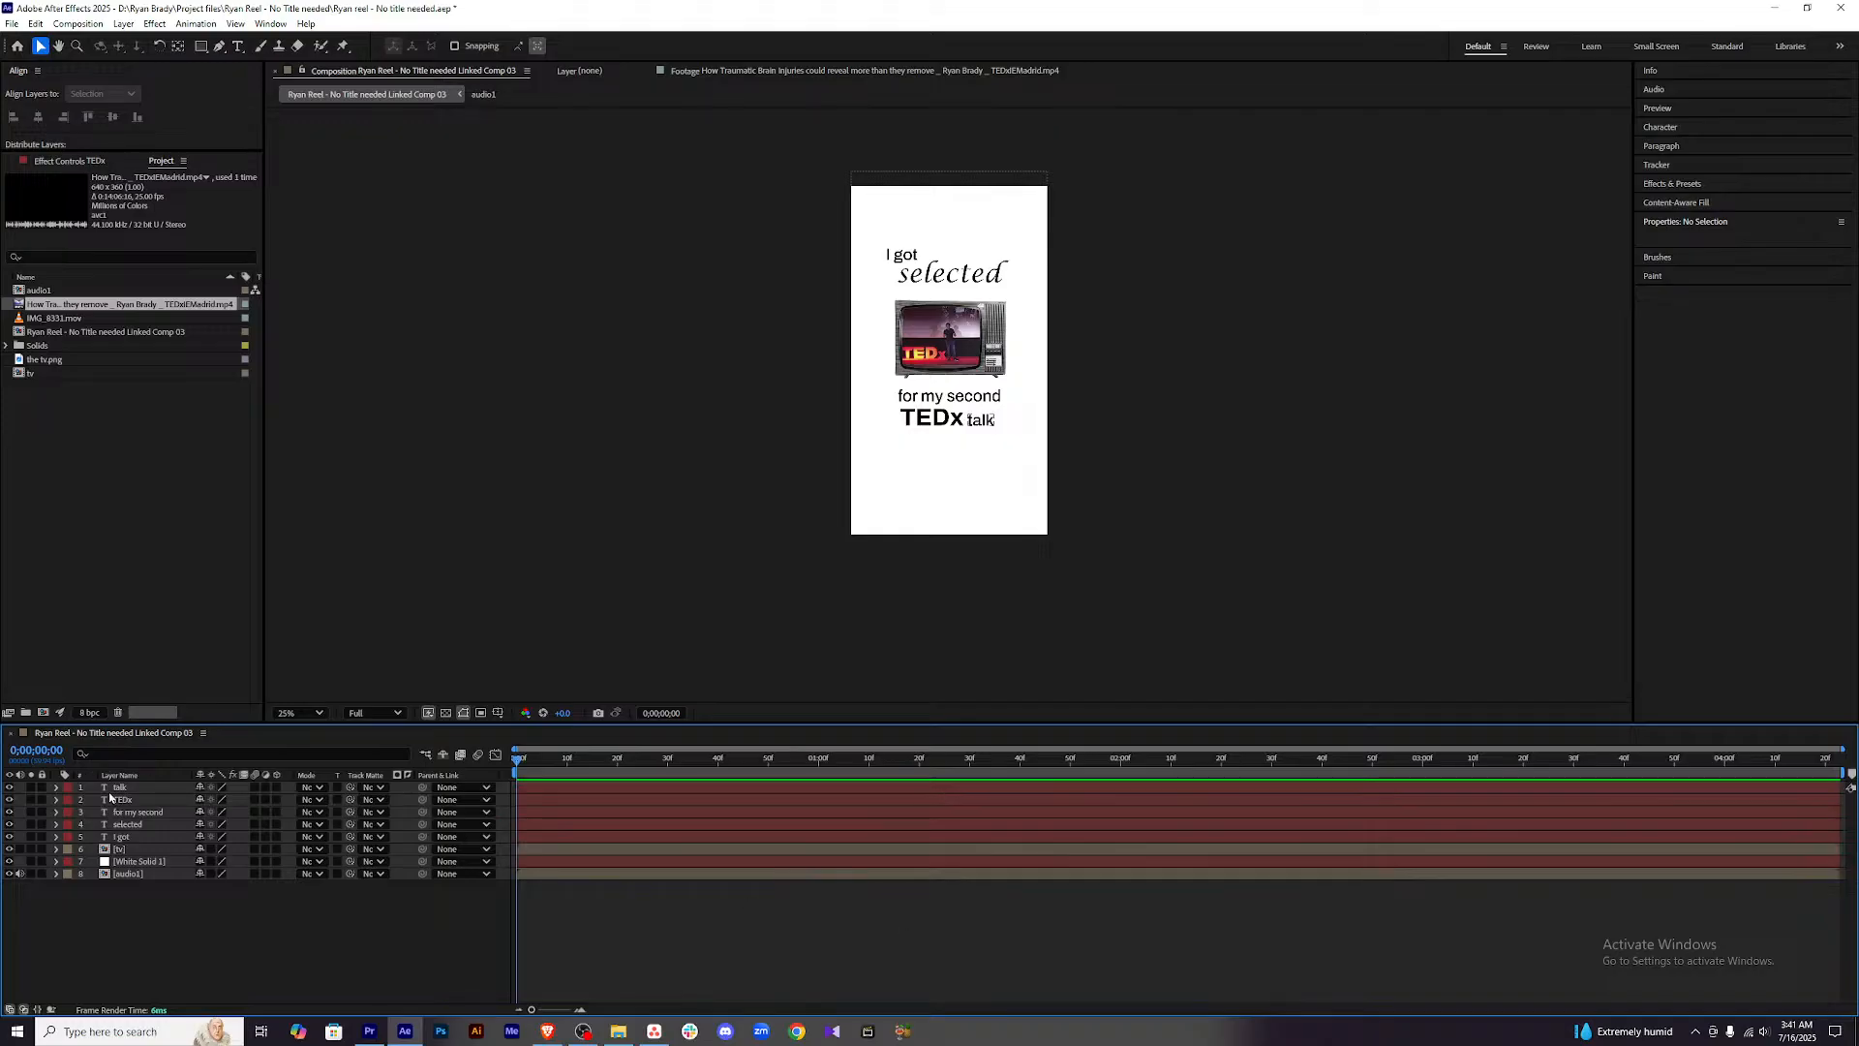
Lower the "TEDx" text slightly to about 270, 1326 so it lines up with "talk".
{"action": "double_click", "coordinate": [130, 801]}
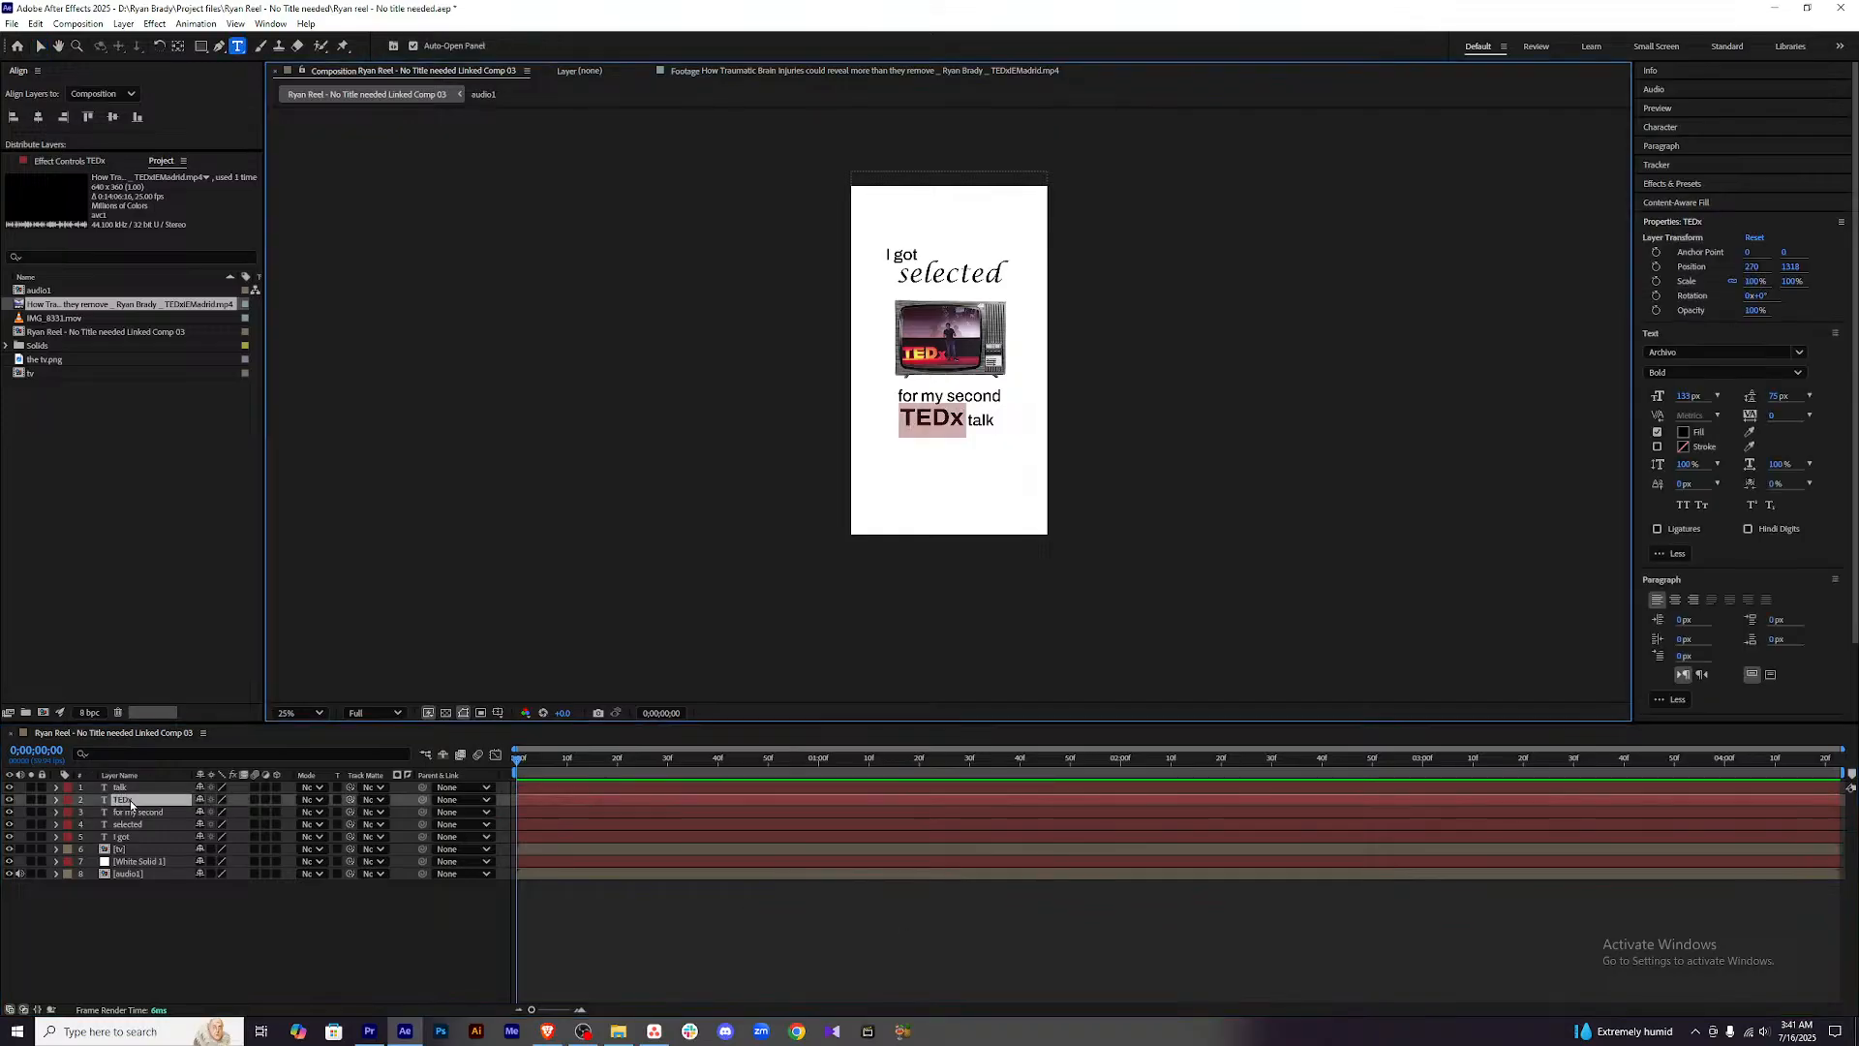
{"action": "left_click", "coordinate": [809, 927]}
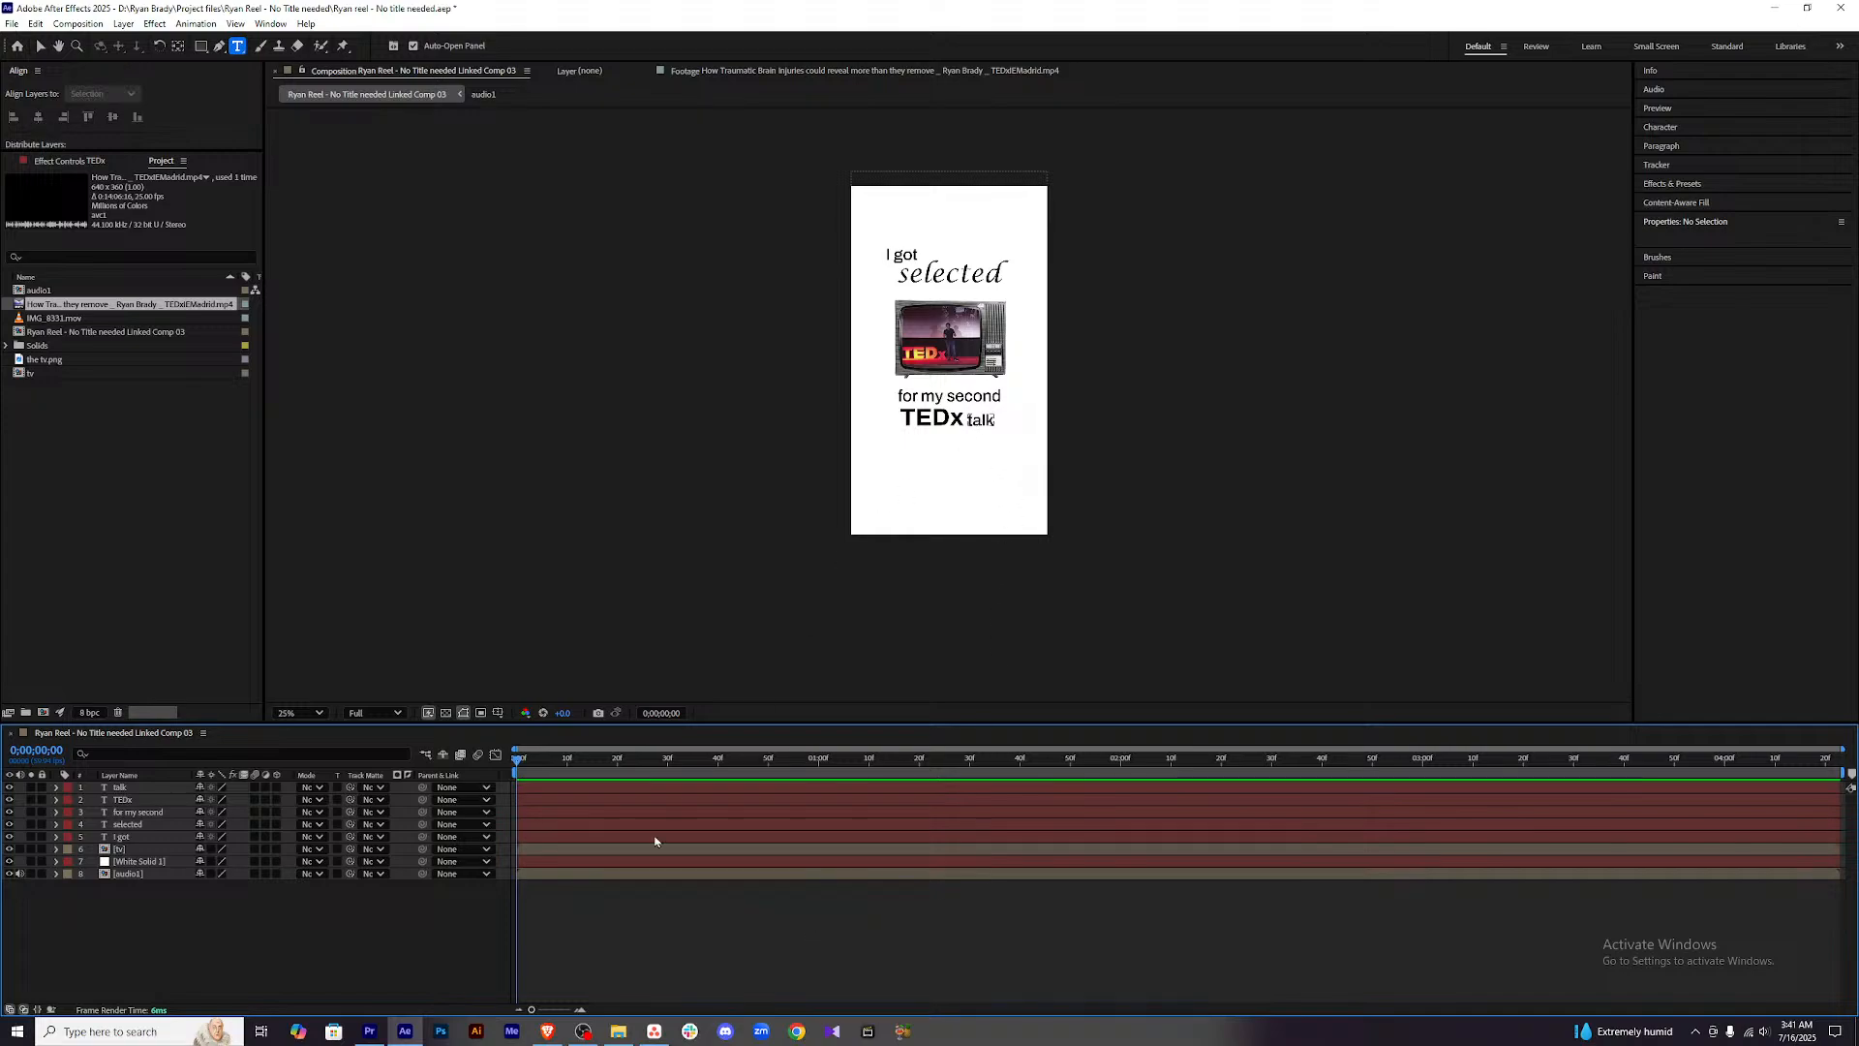
{"action": "left_click", "coordinate": [582, 803]}
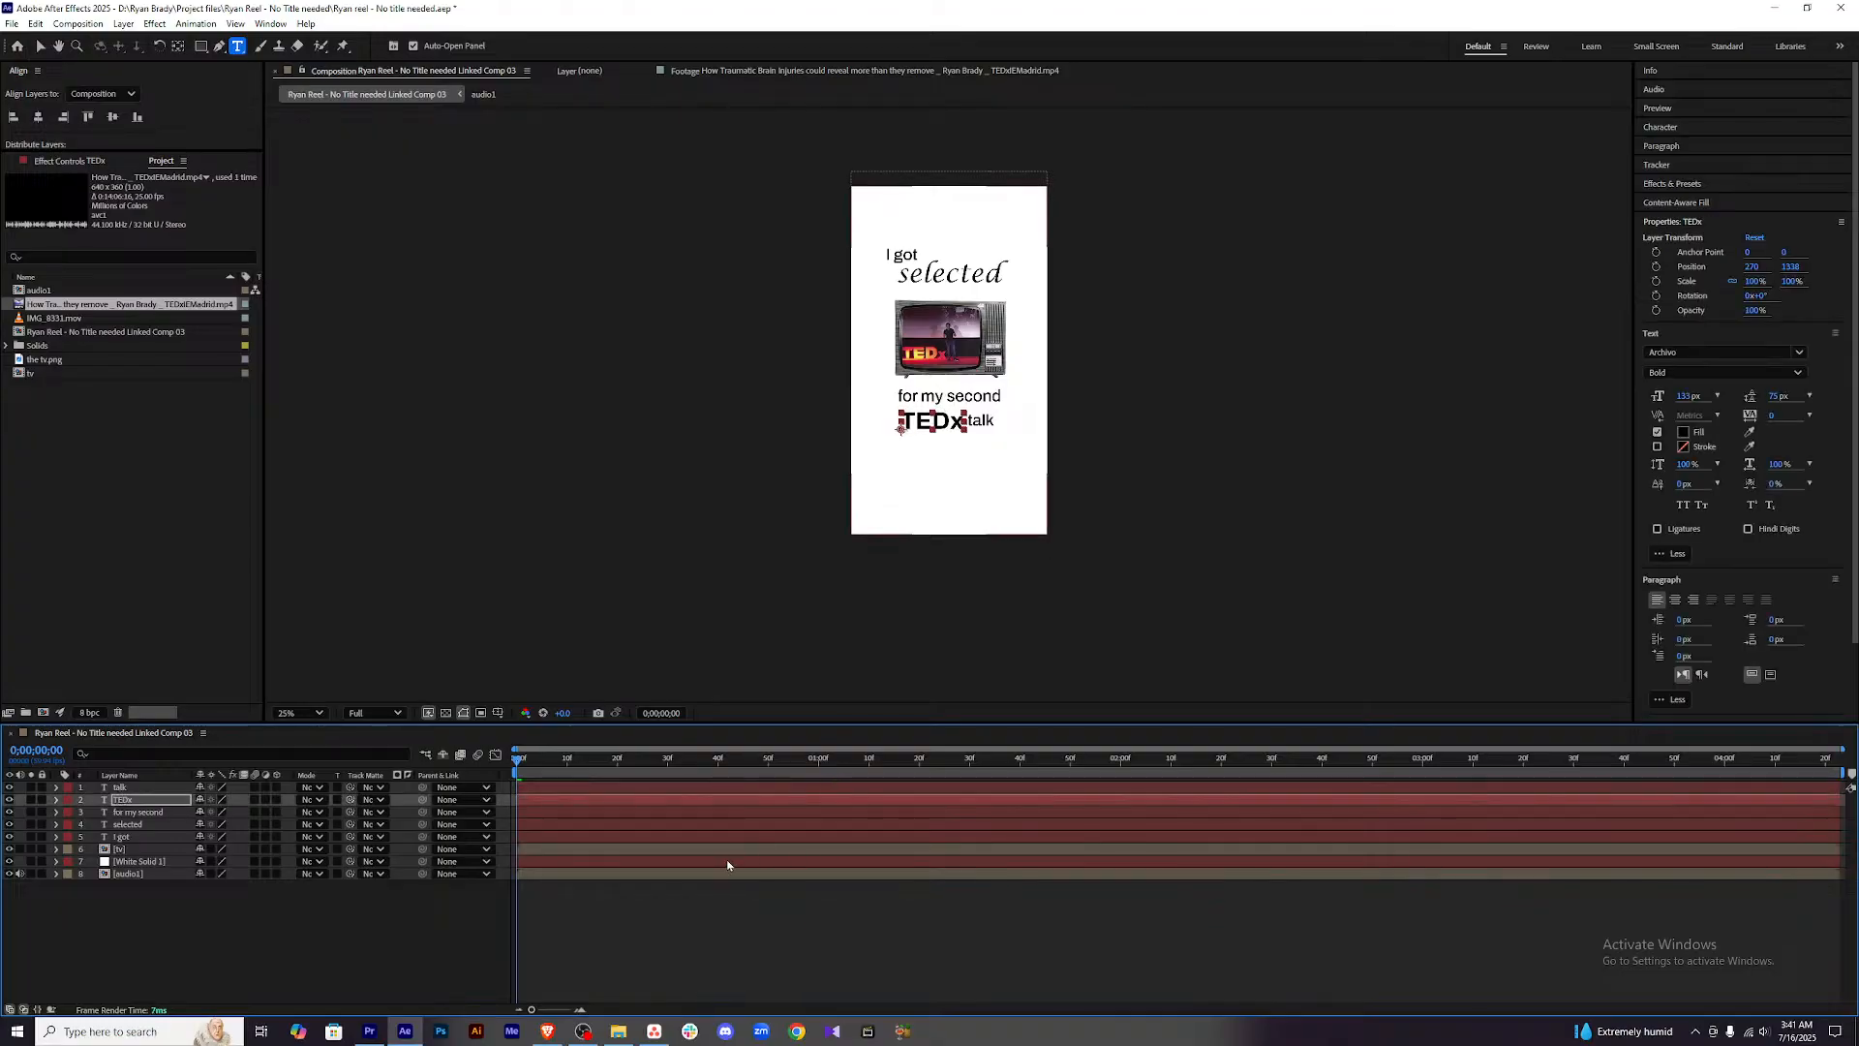
{"action": "left_click", "coordinate": [717, 893]}
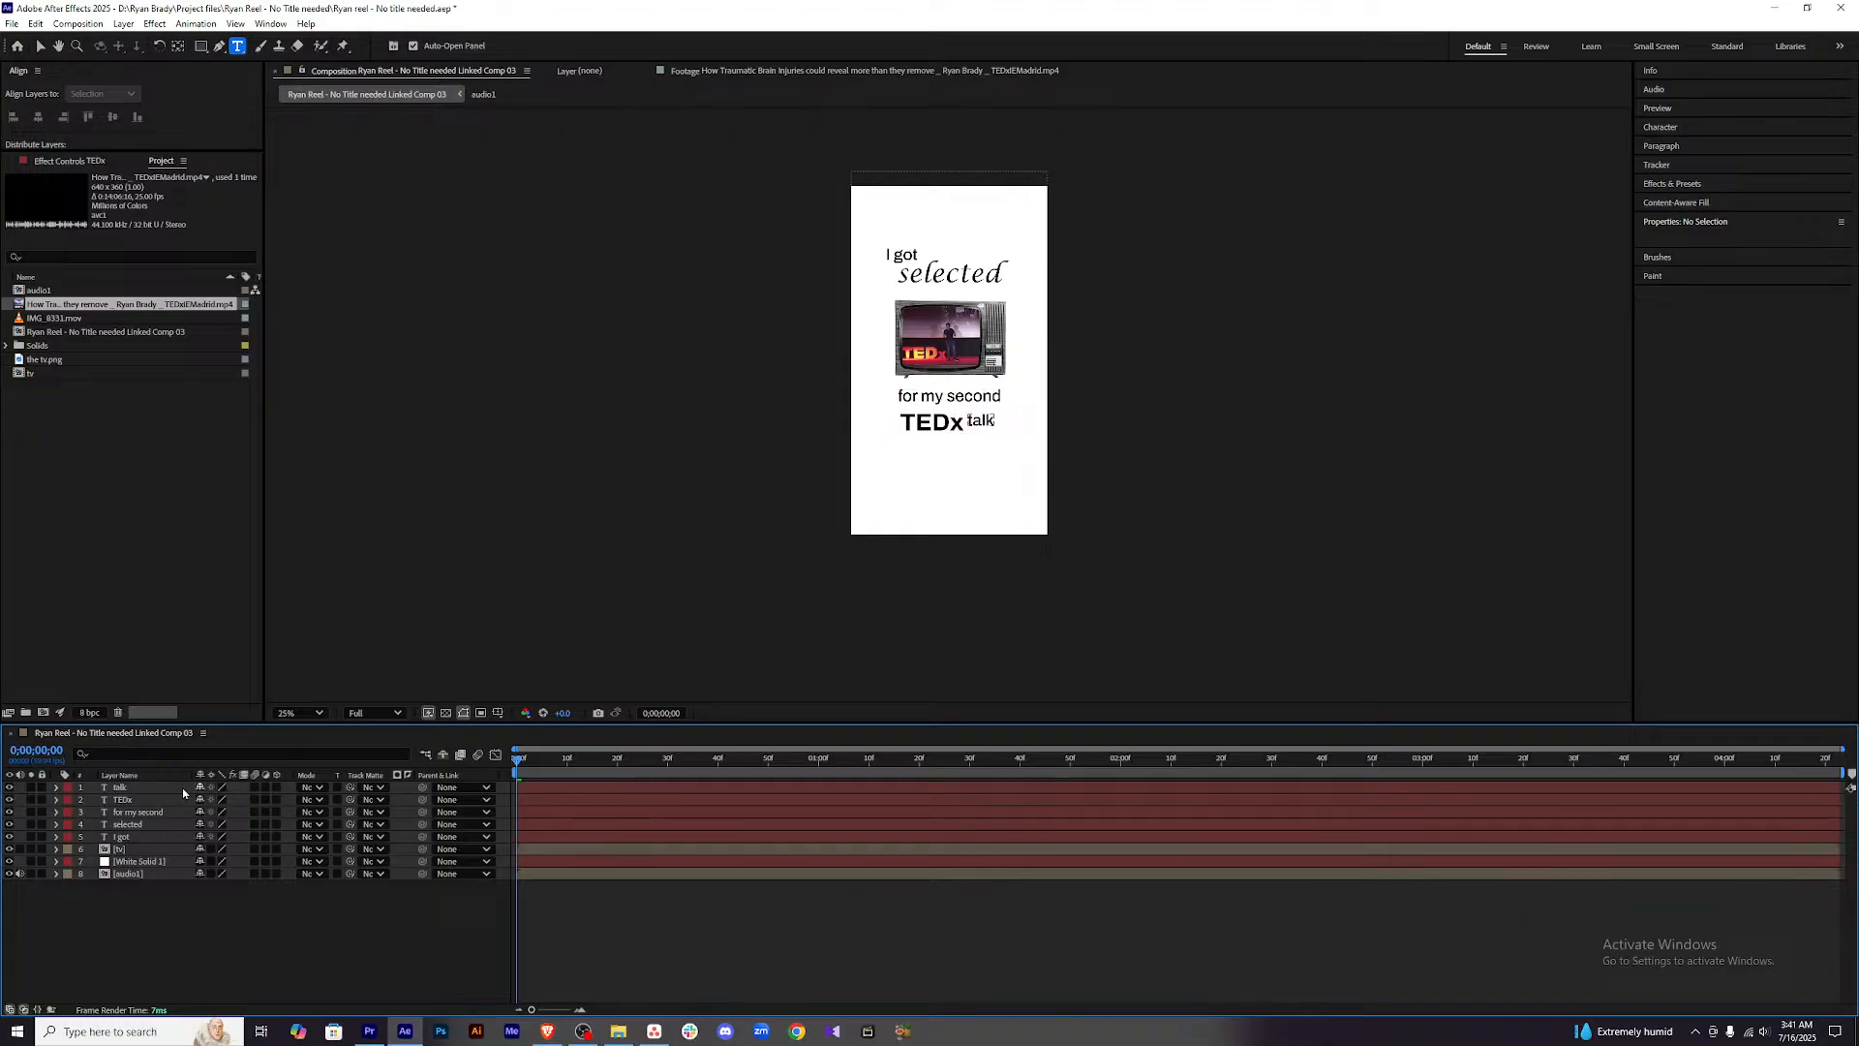
{"action": "left_click", "coordinate": [155, 799]}
{"action": "key", "text": "Up"}
{"action": "key", "text": "Up"}
{"action": "key", "text": "Up"}
{"action": "key", "text": "Up"}
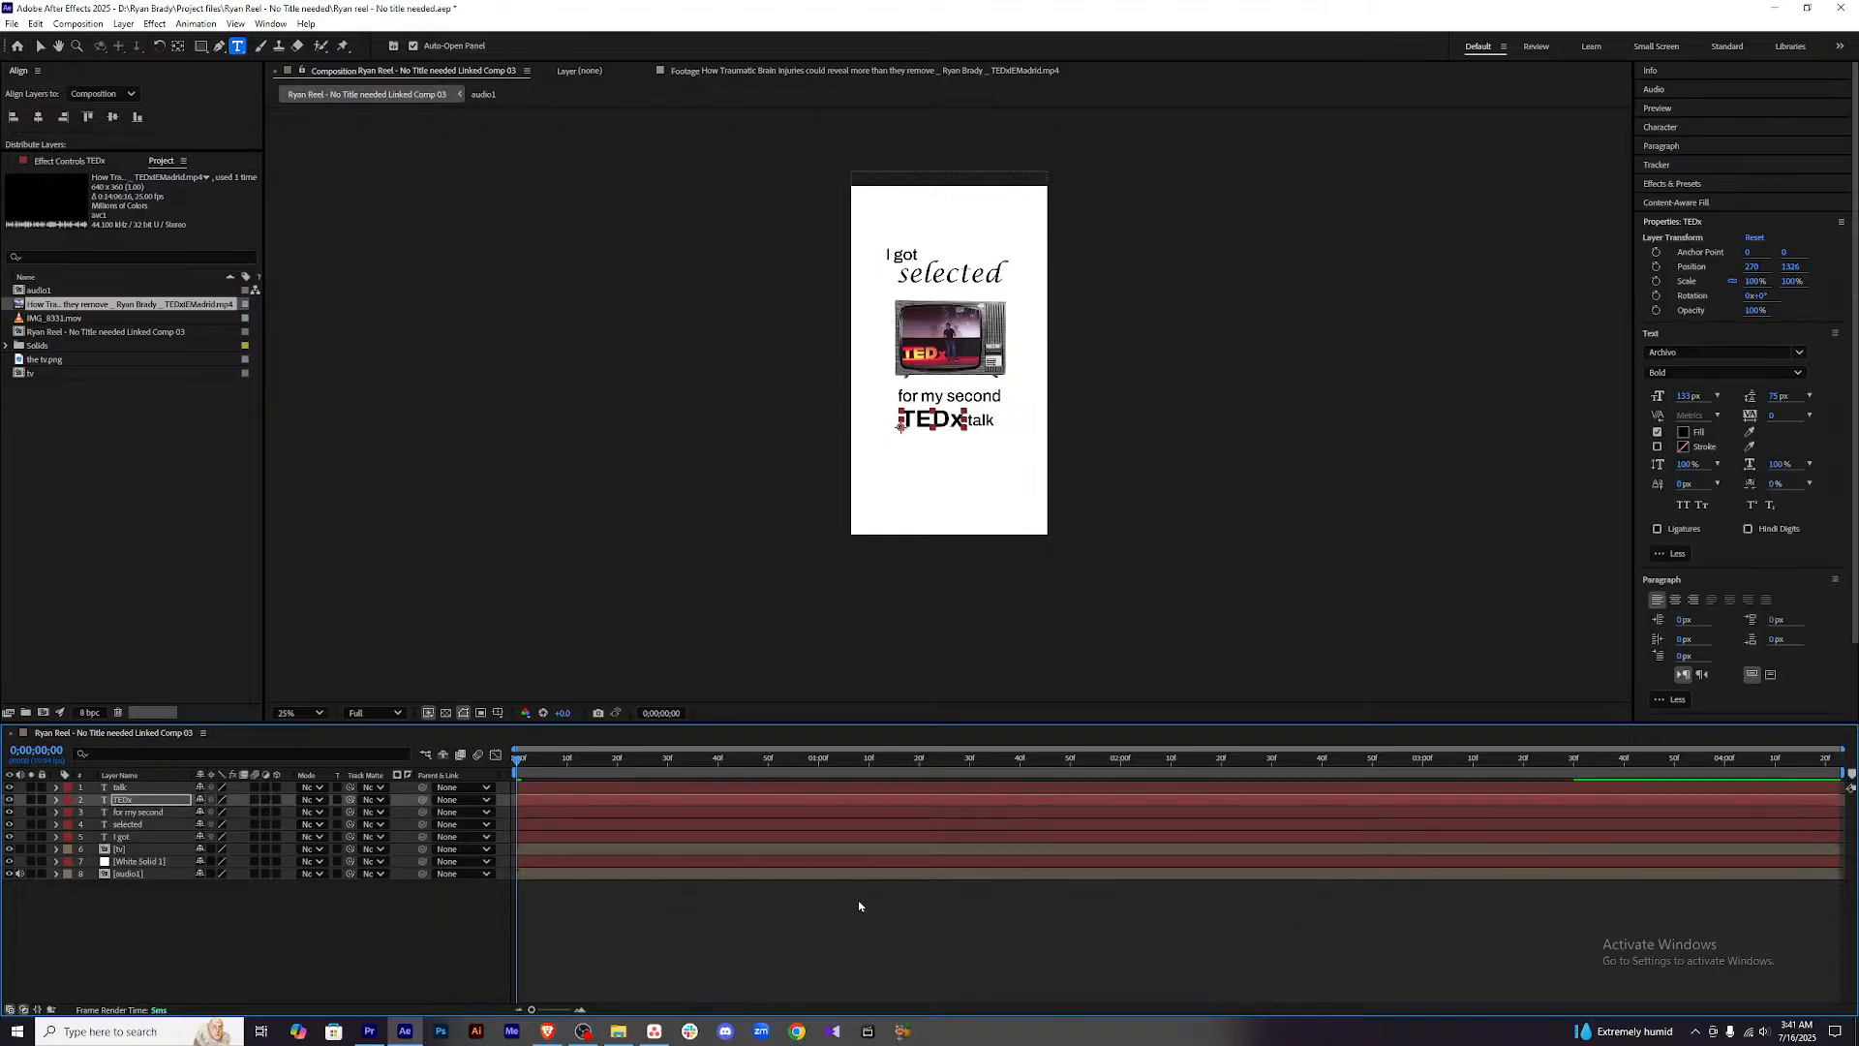
{"action": "left_click", "coordinate": [867, 940]}
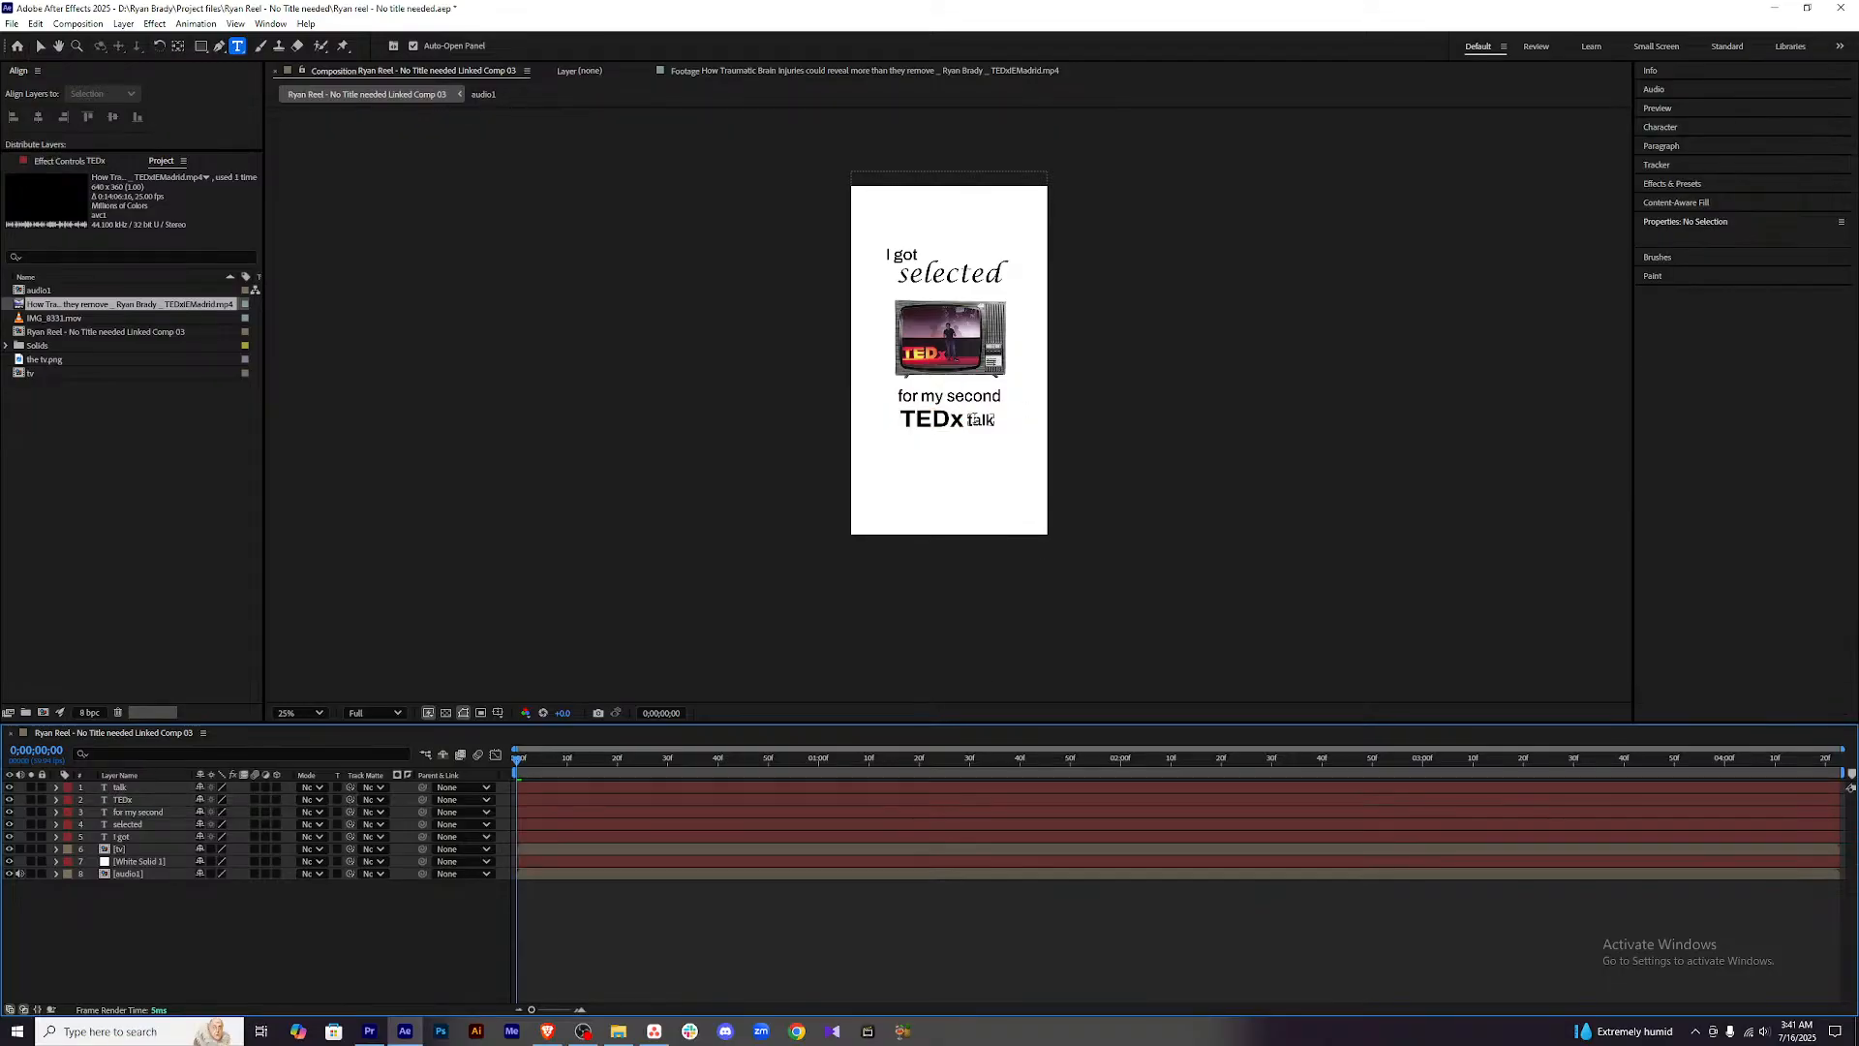
{"action": "left_click_drag", "start_coordinate": [968, 419], "coordinate": [1002, 418]}
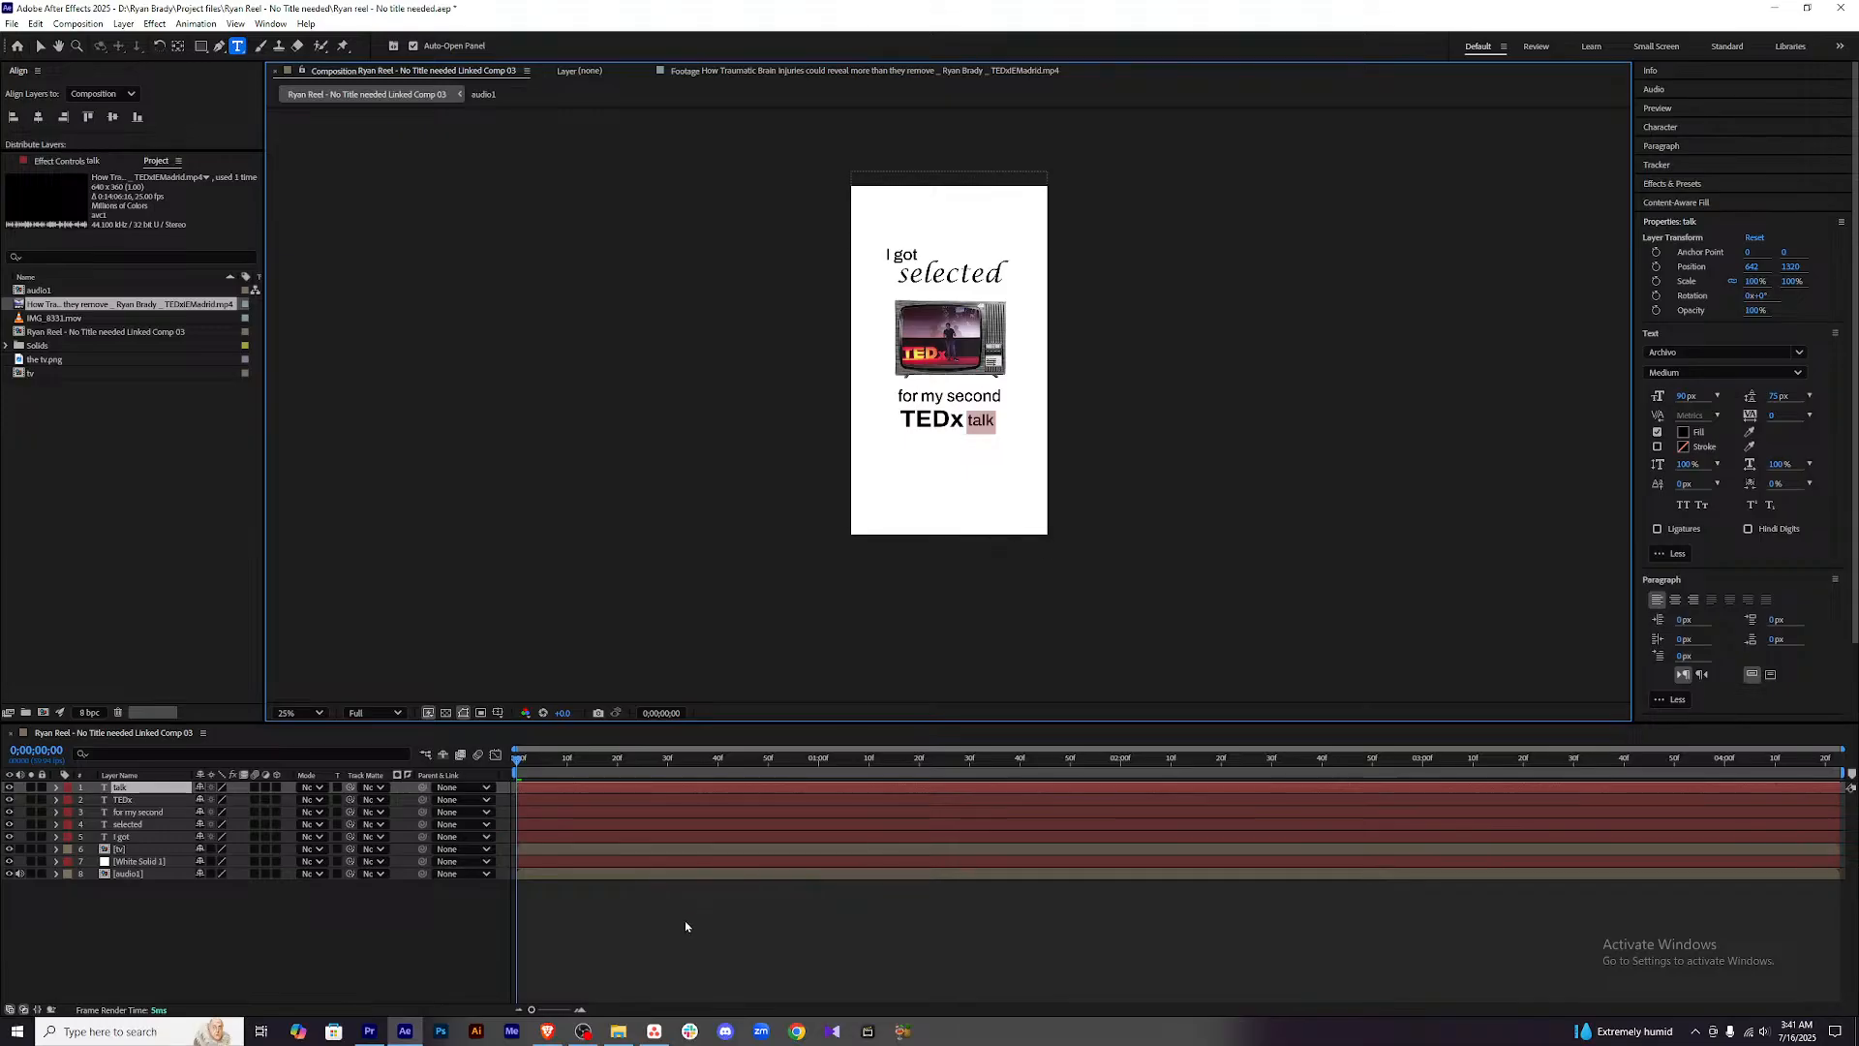
{"action": "left_click", "coordinate": [659, 954]}
{"action": "left_click", "coordinate": [152, 790]}
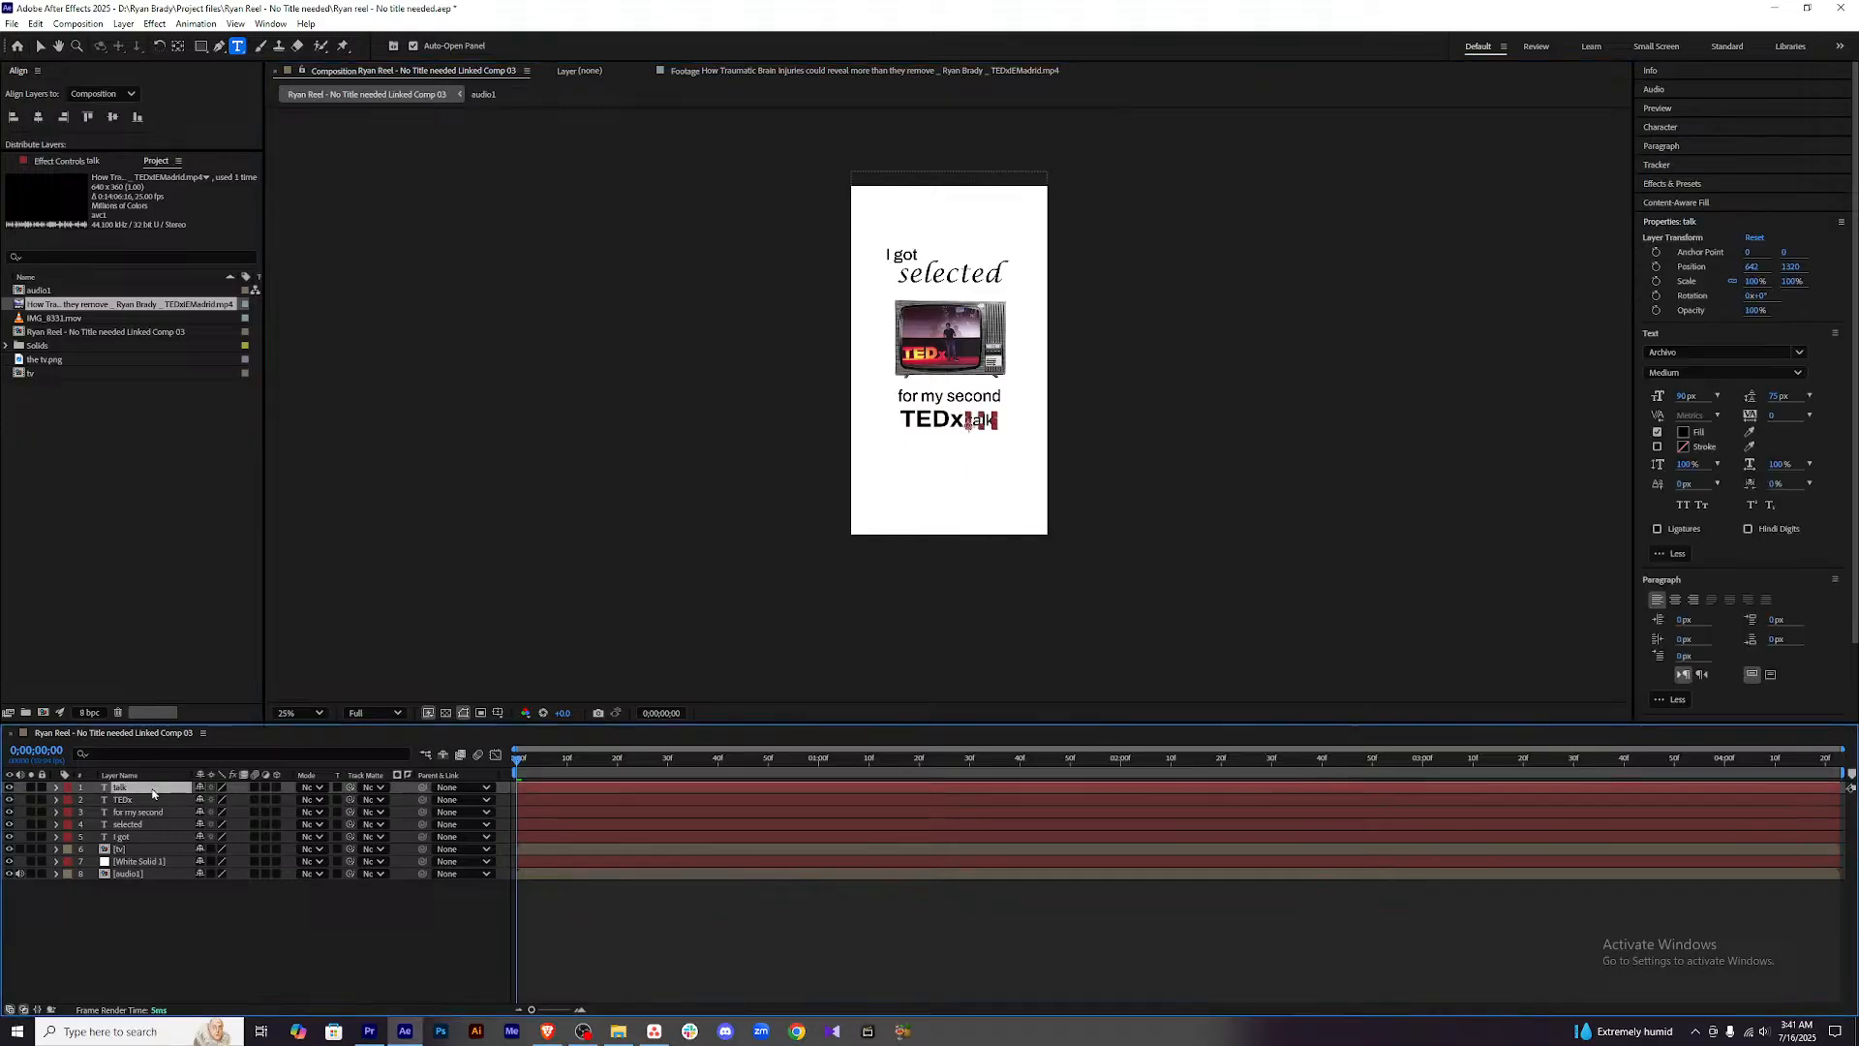
{"action": "left_click", "coordinate": [859, 937]}
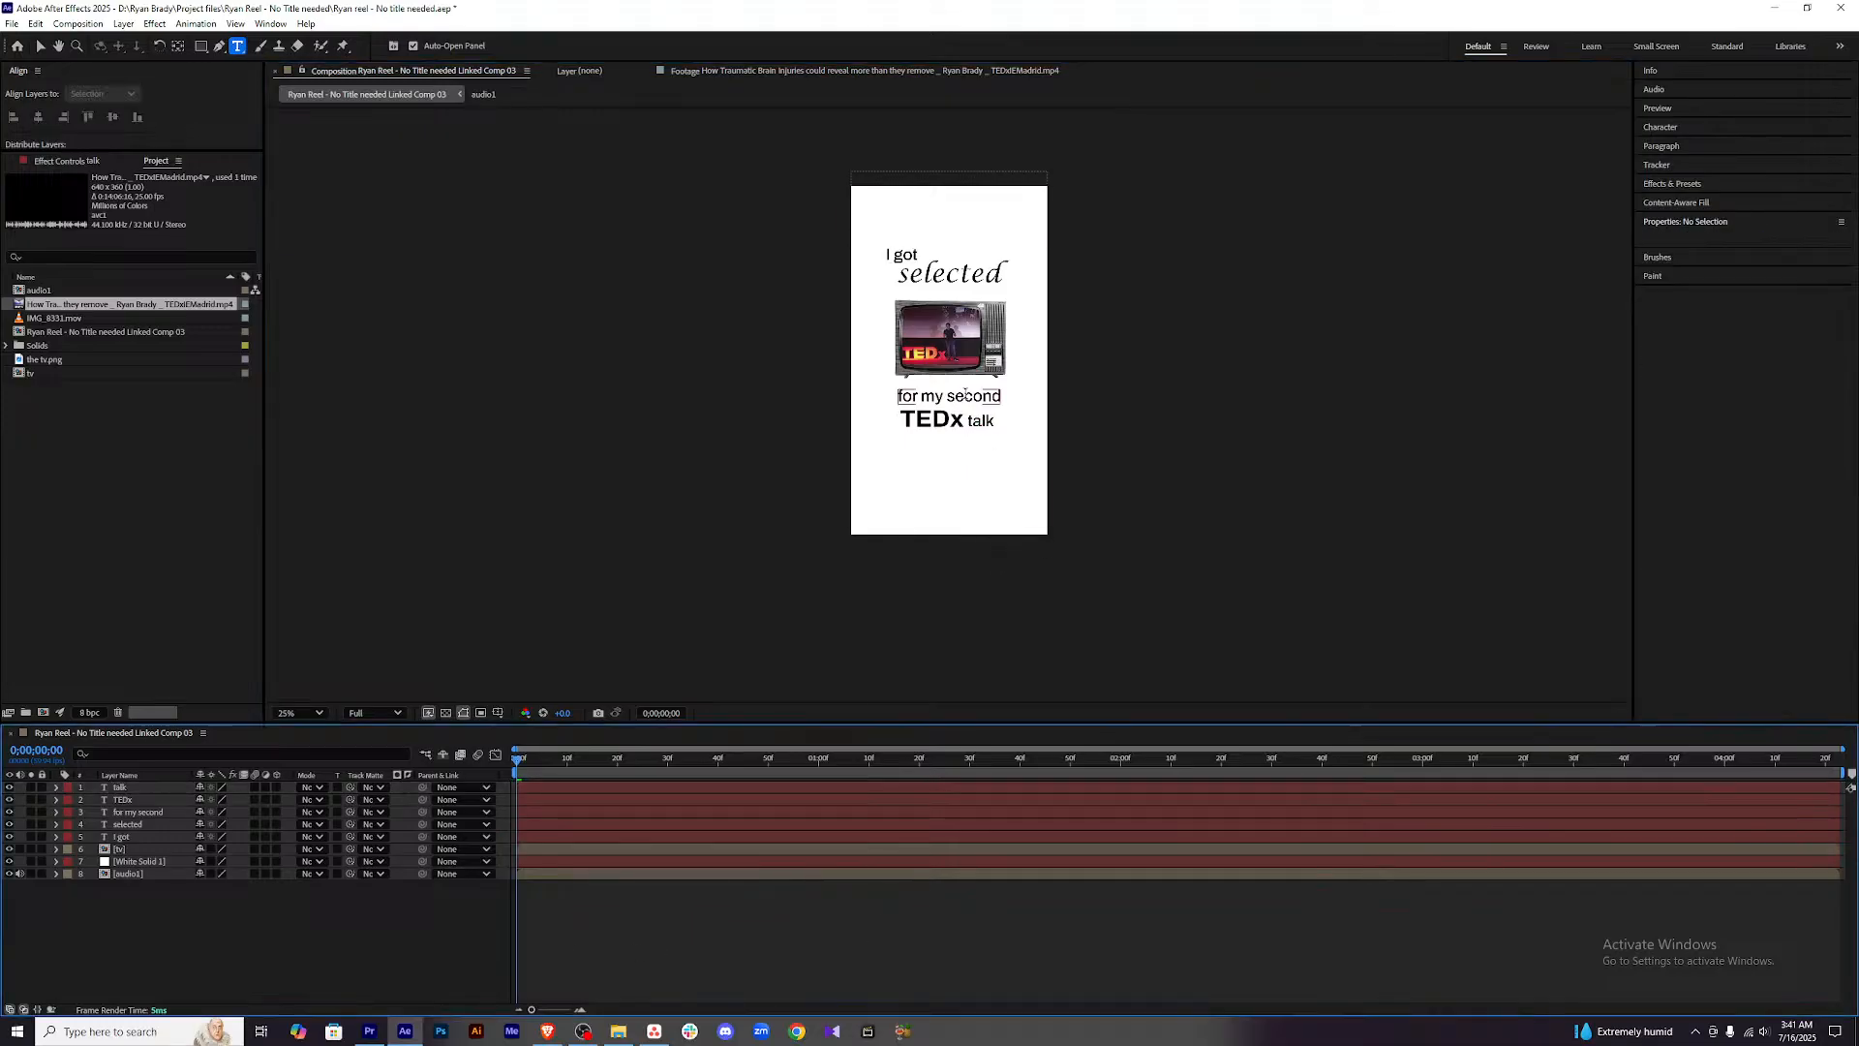
Style only the word "second" in the "for my second" line with the SemiBold font style and small caps.
{"action": "double_click", "coordinate": [948, 397]}
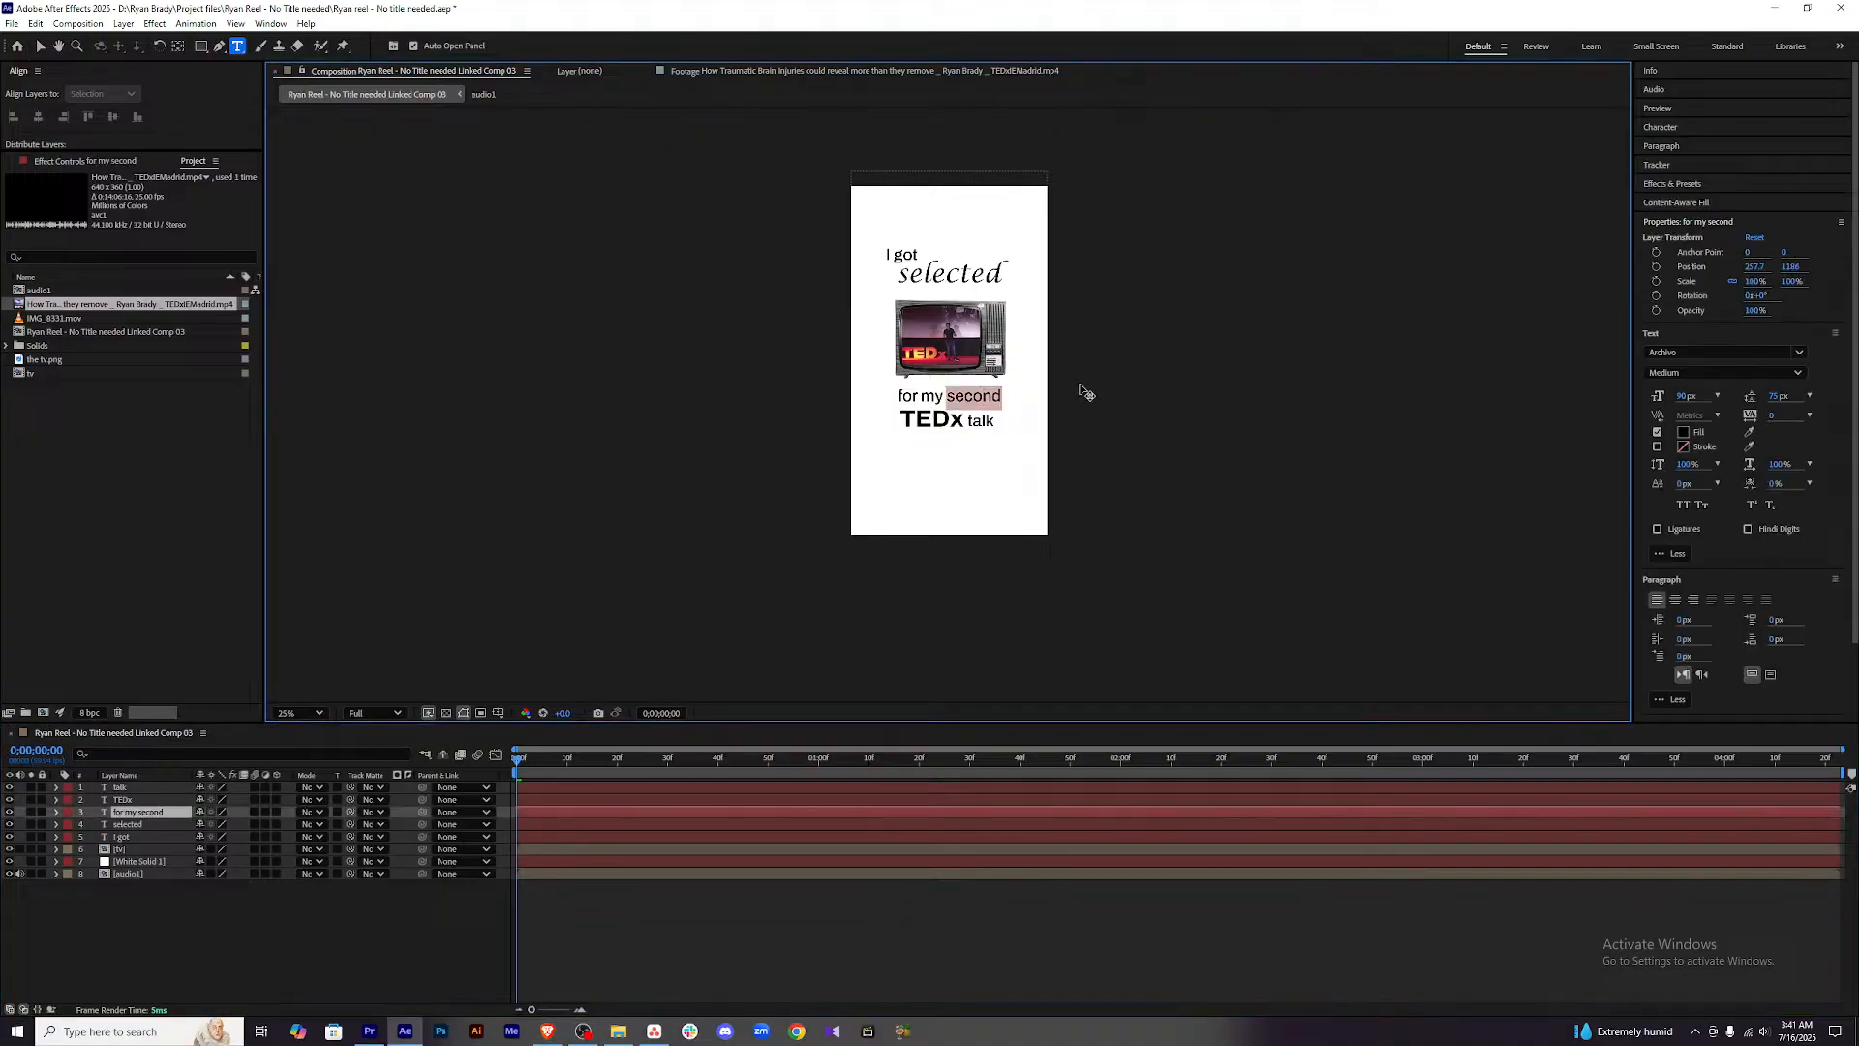
{"action": "left_click", "coordinate": [1729, 373]}
{"action": "left_click", "coordinate": [1678, 516]}
{"action": "left_click", "coordinate": [1694, 509]}
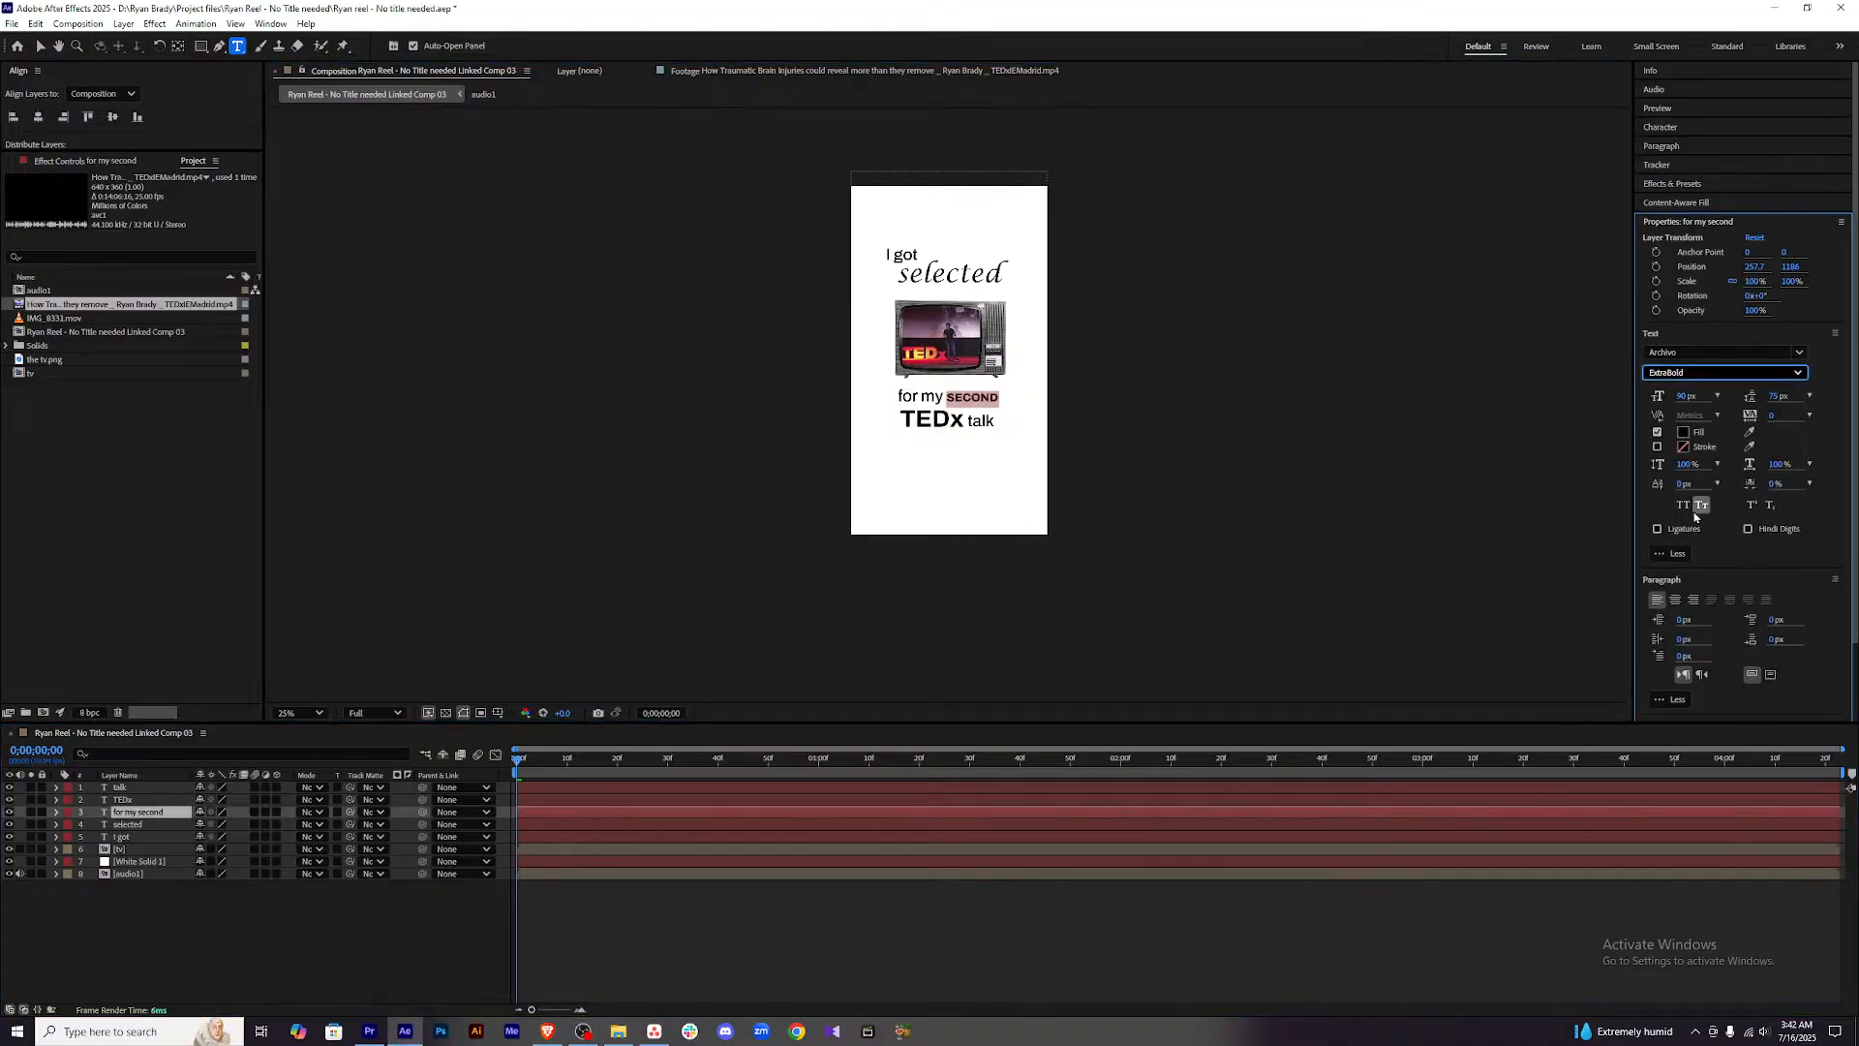
{"action": "left_click", "coordinate": [1699, 373]}
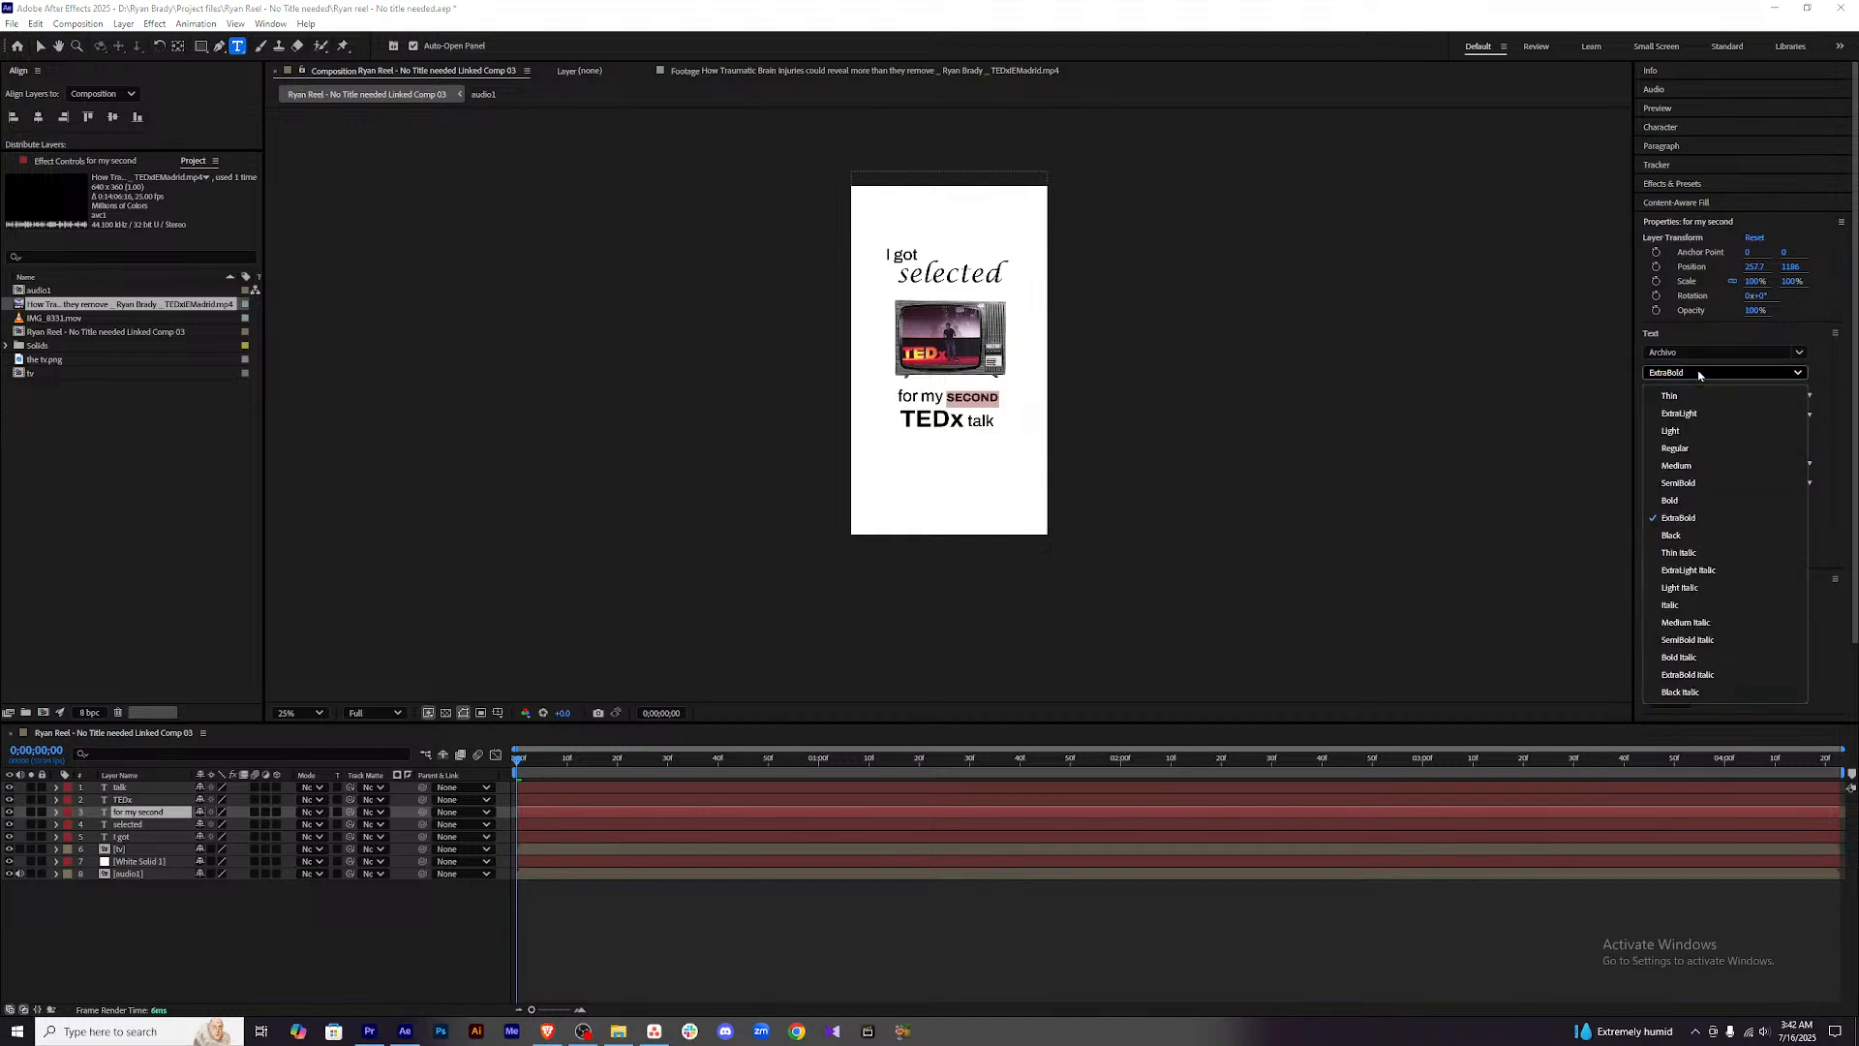
{"action": "left_click", "coordinate": [1706, 491]}
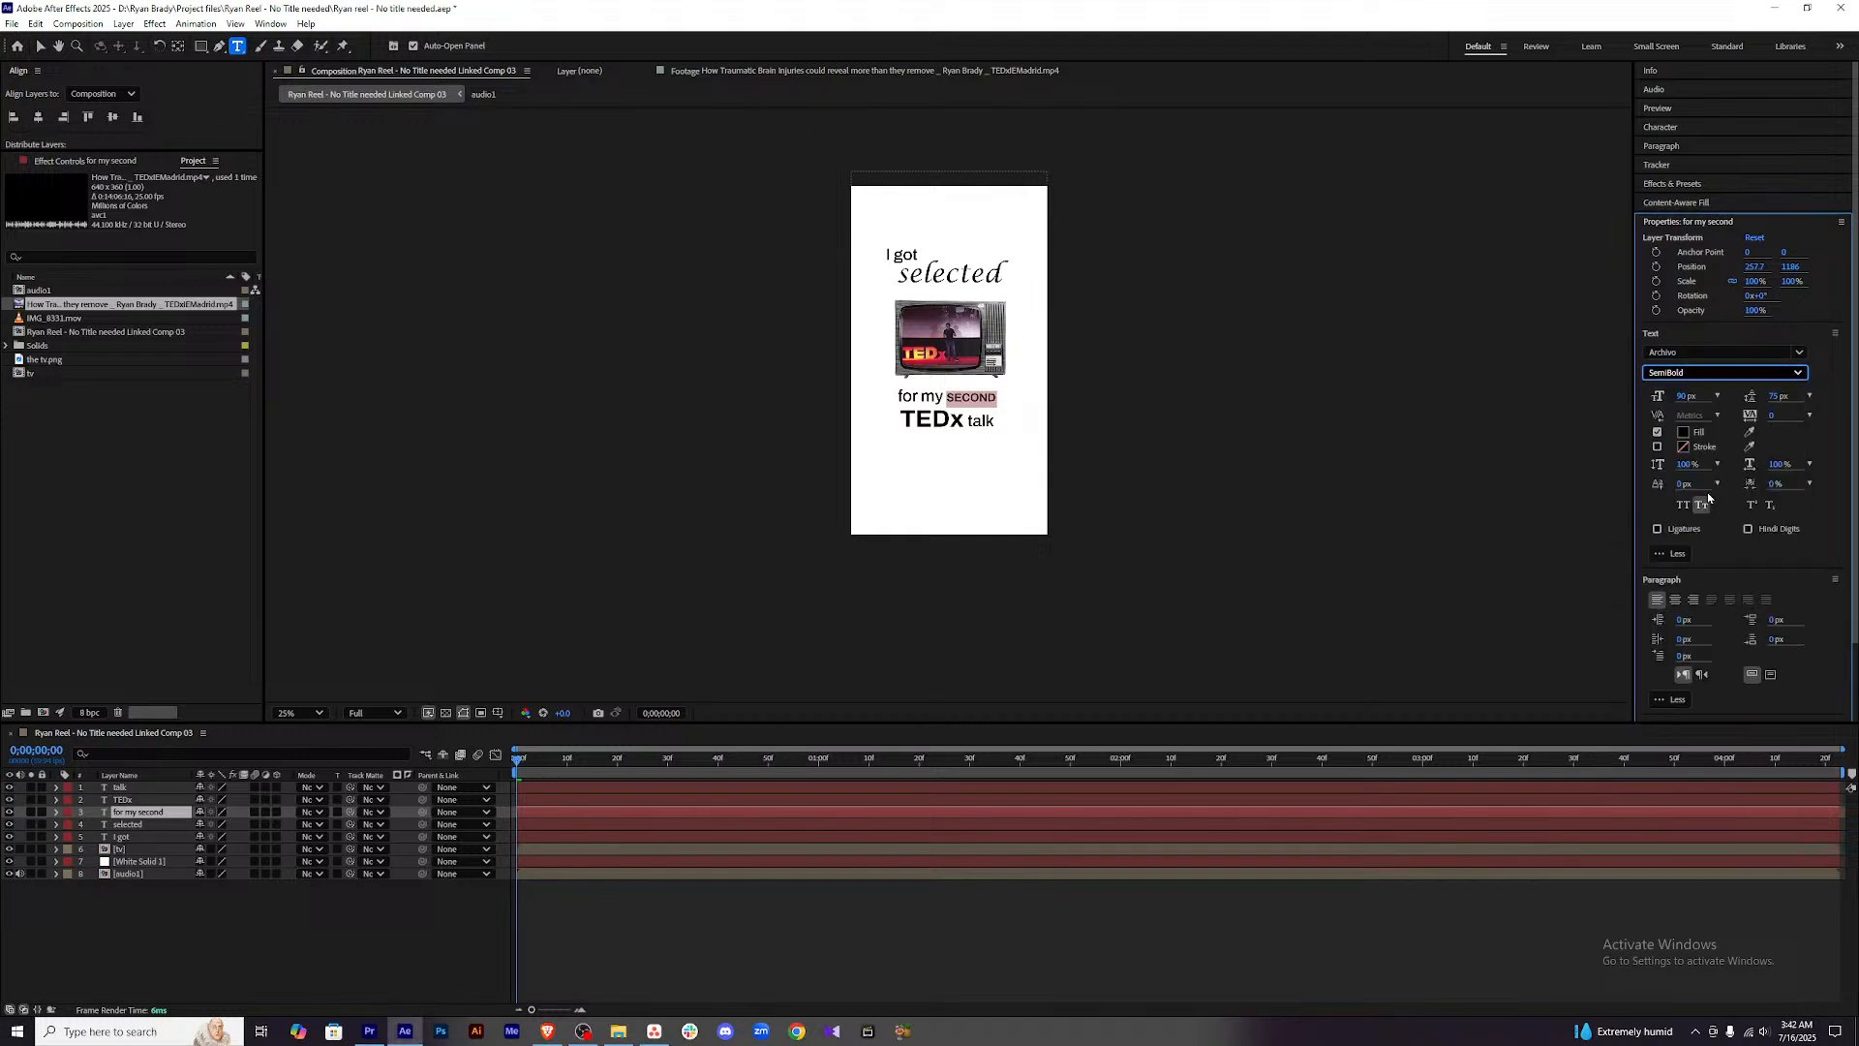
Undo the small caps and SemiBold styling of "second" and give the word the Bold Italic font style.
{"action": "key", "text": "ctrl+z"}
{"action": "key", "text": "ctrl+z"}
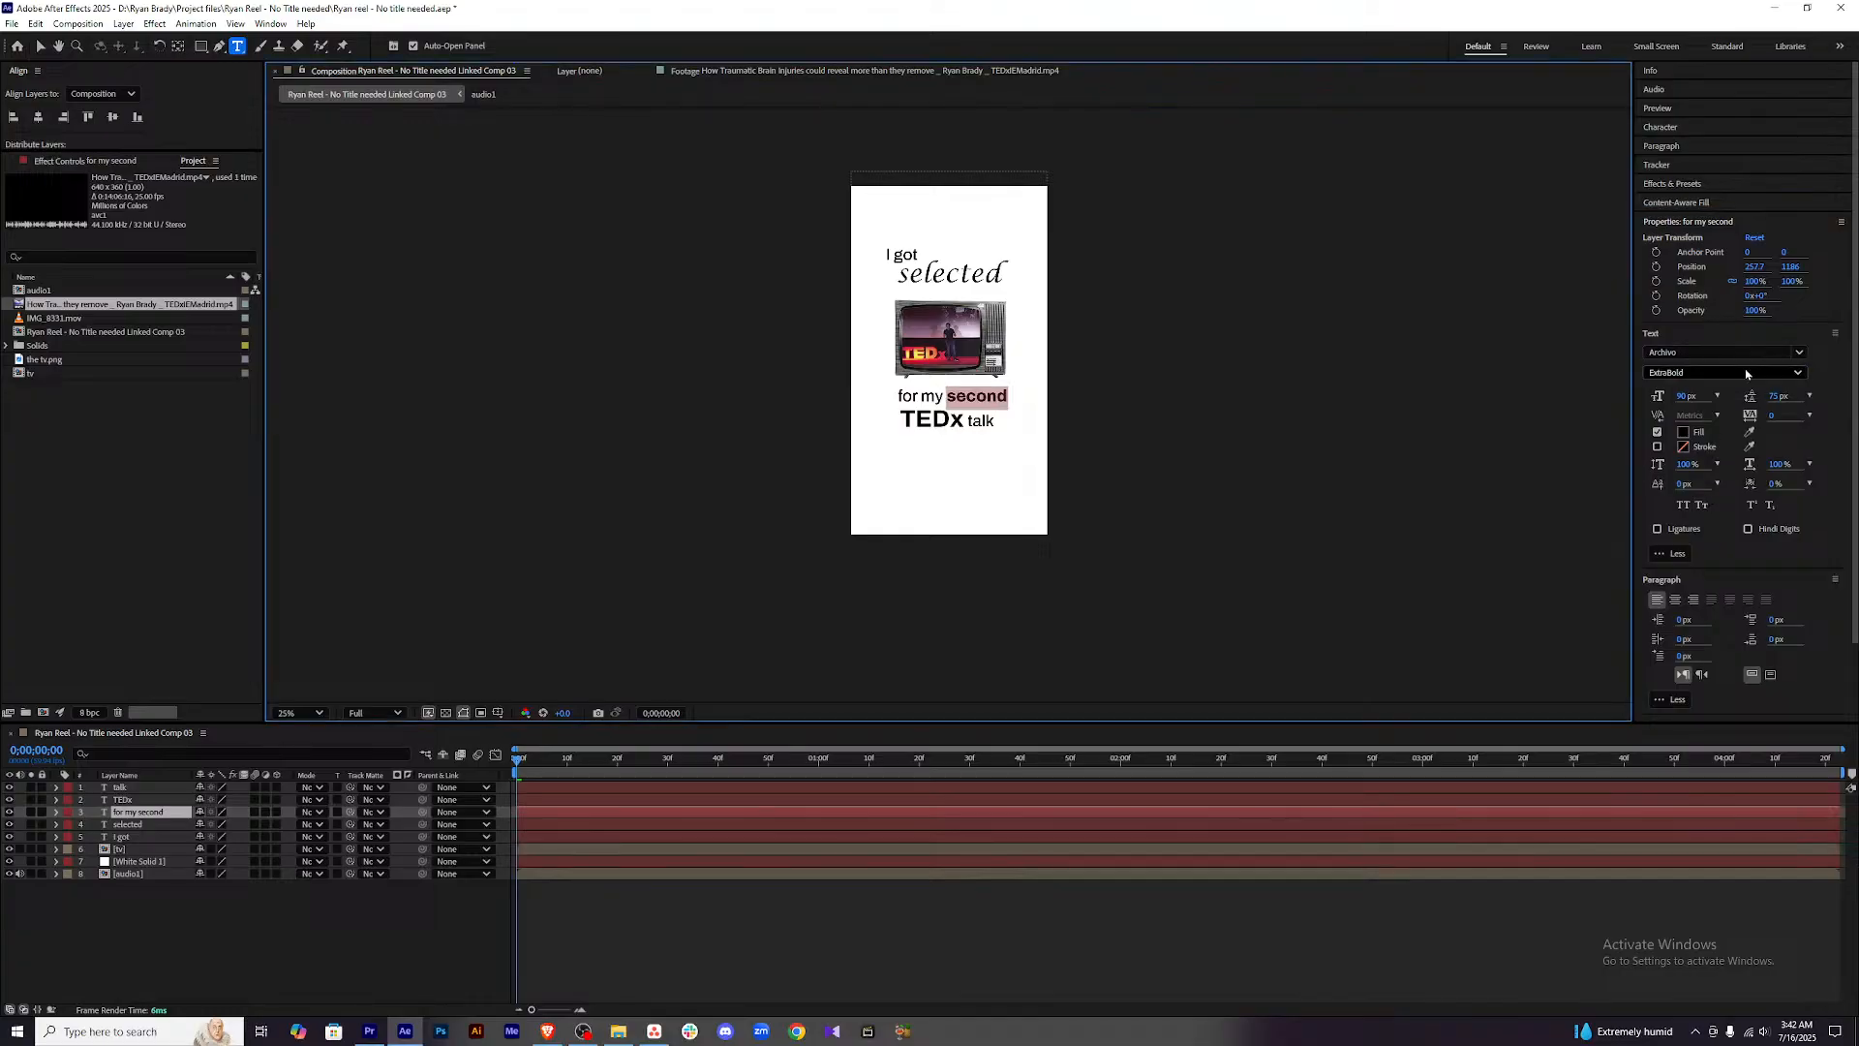
{"action": "left_click", "coordinate": [1723, 372]}
{"action": "left_click", "coordinate": [1704, 537]}
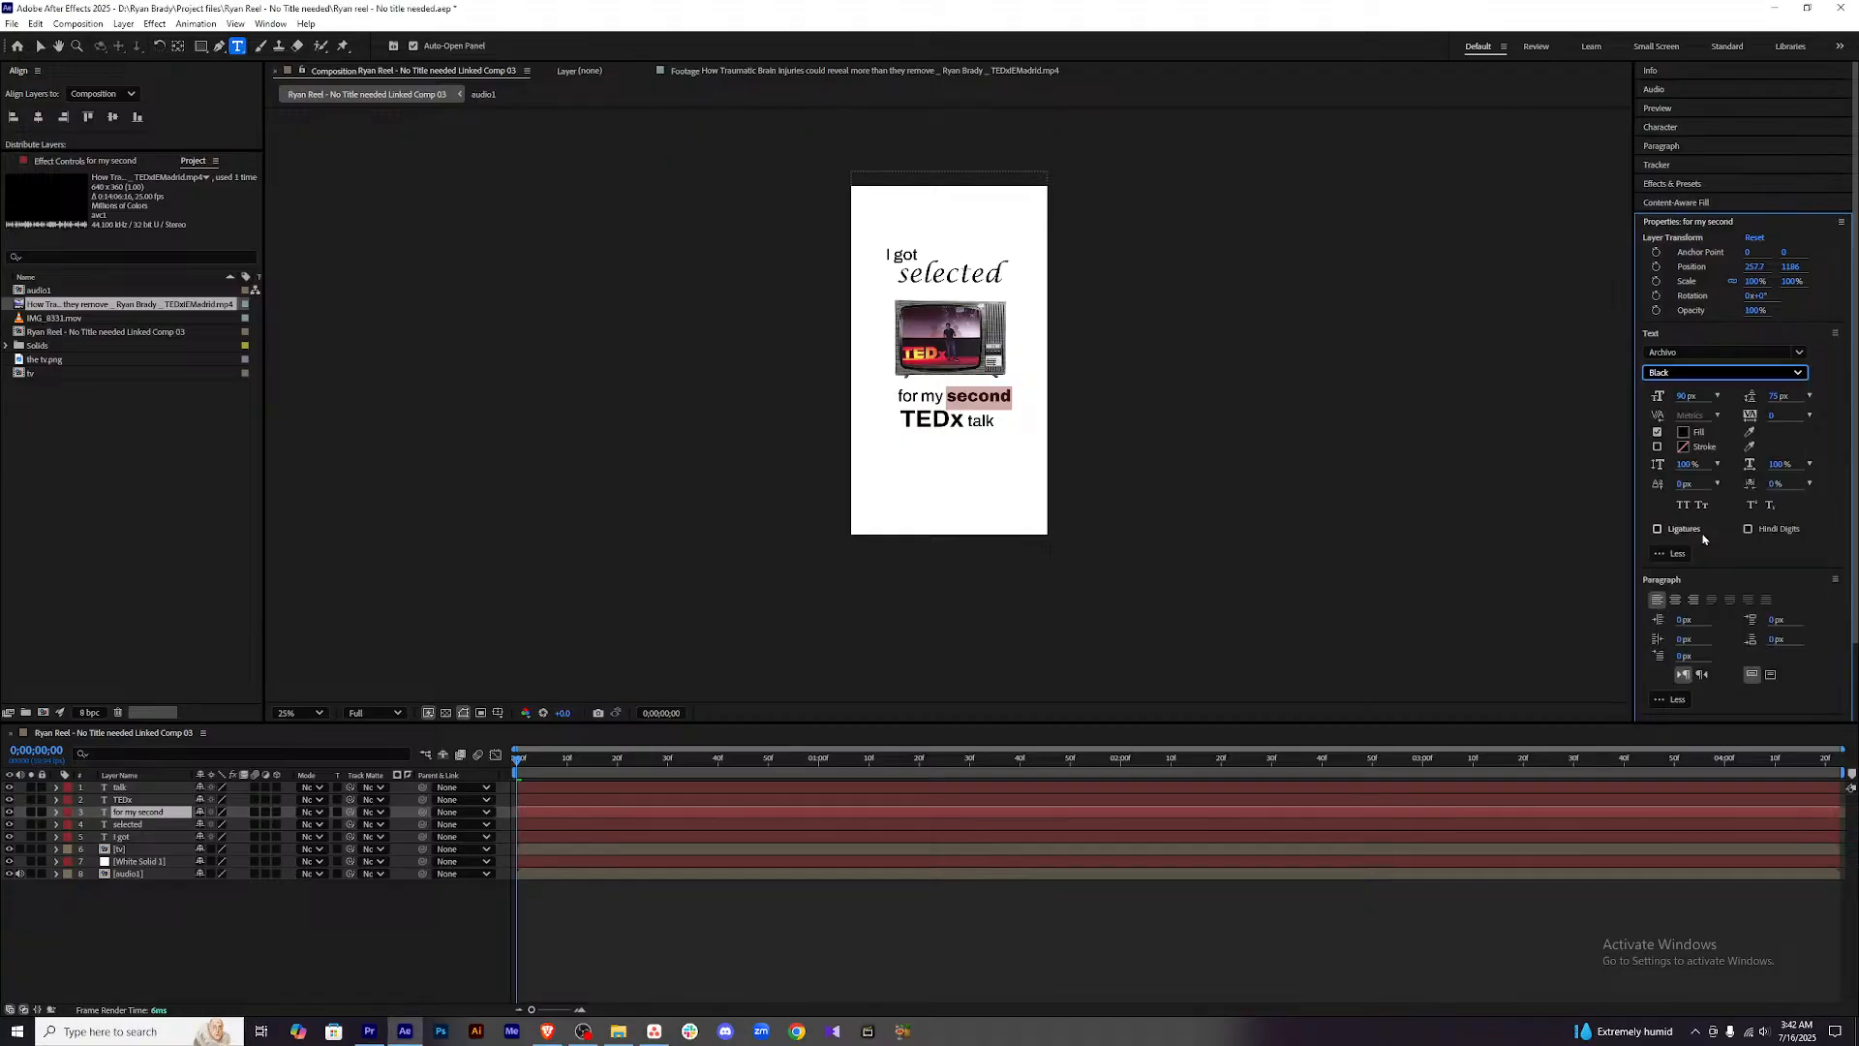
{"action": "left_click", "coordinate": [1711, 376]}
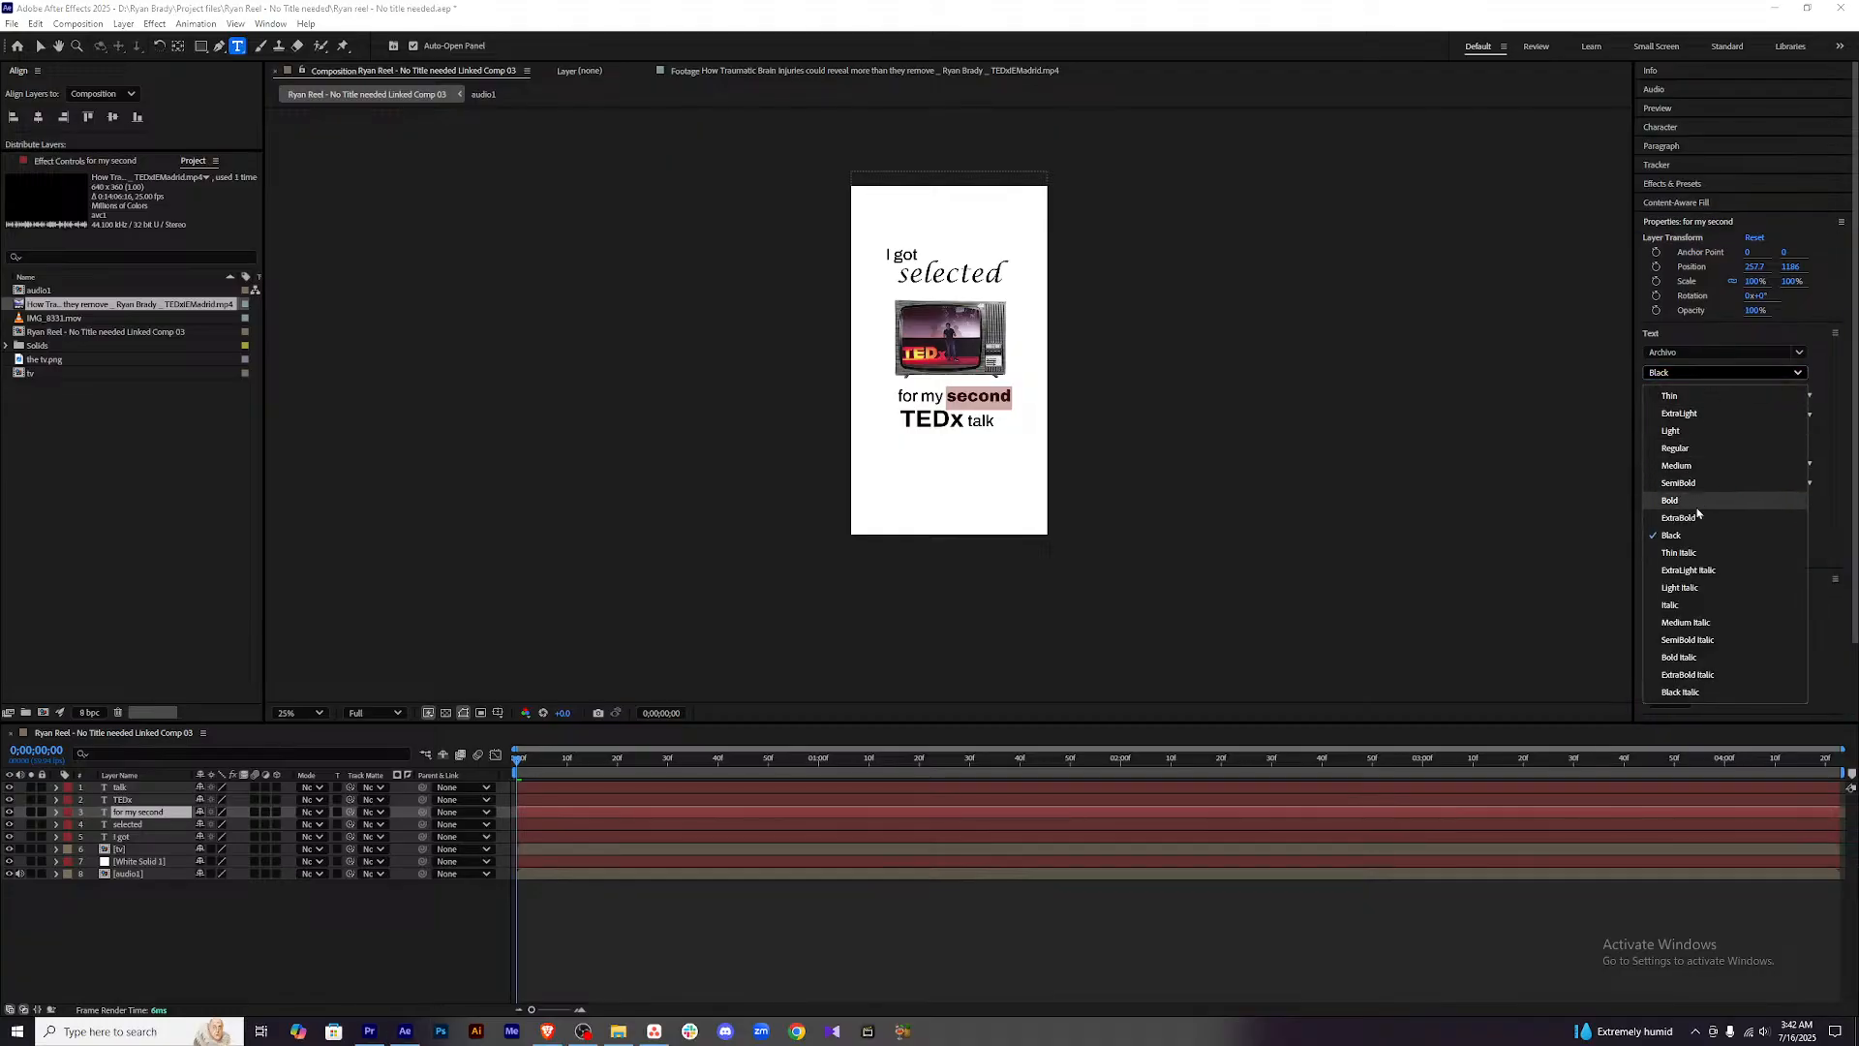
{"action": "left_click", "coordinate": [1699, 640]}
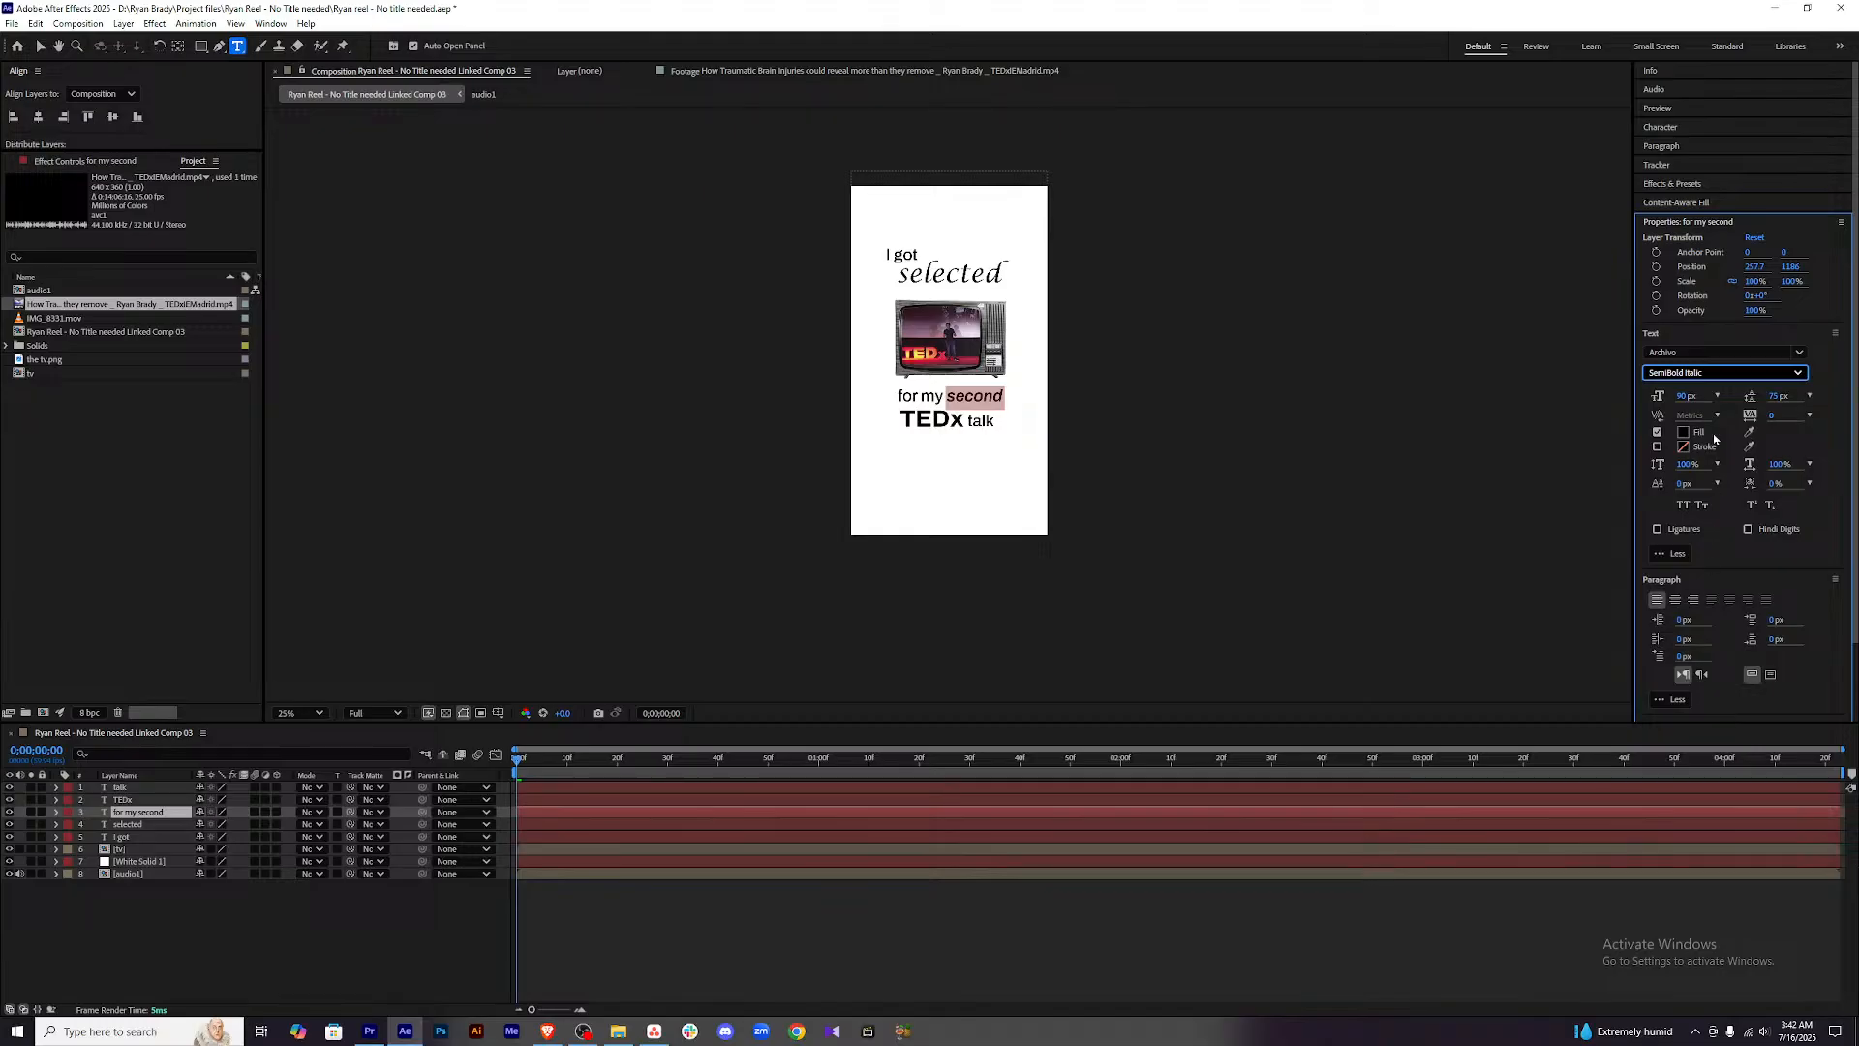
{"action": "left_click", "coordinate": [1723, 373]}
{"action": "left_click", "coordinate": [1702, 659]}
{"action": "left_click", "coordinate": [746, 940]}
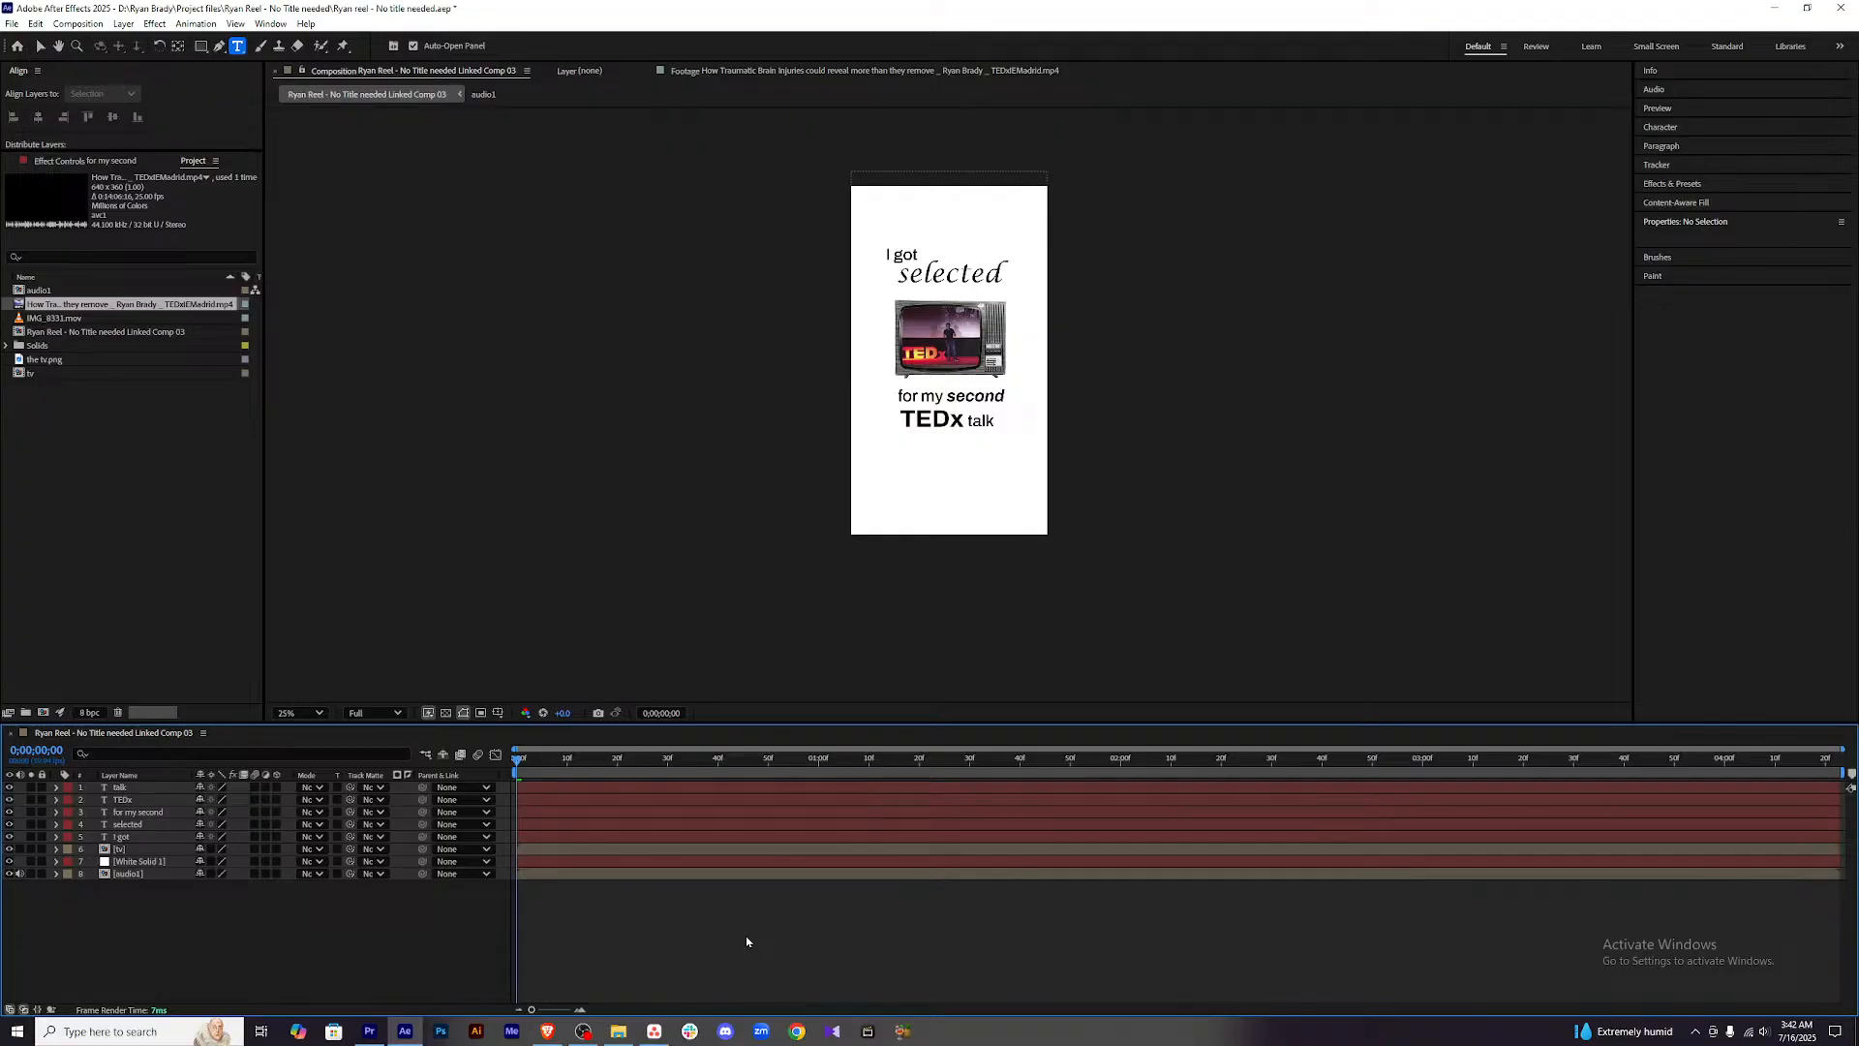
Nudge the "TEDx" text to about 274, 1326 and the "talk" text to about 642, 1328 to even out the last caption line.
{"action": "left_click", "coordinate": [118, 790]}
{"action": "key", "text": "Return"}
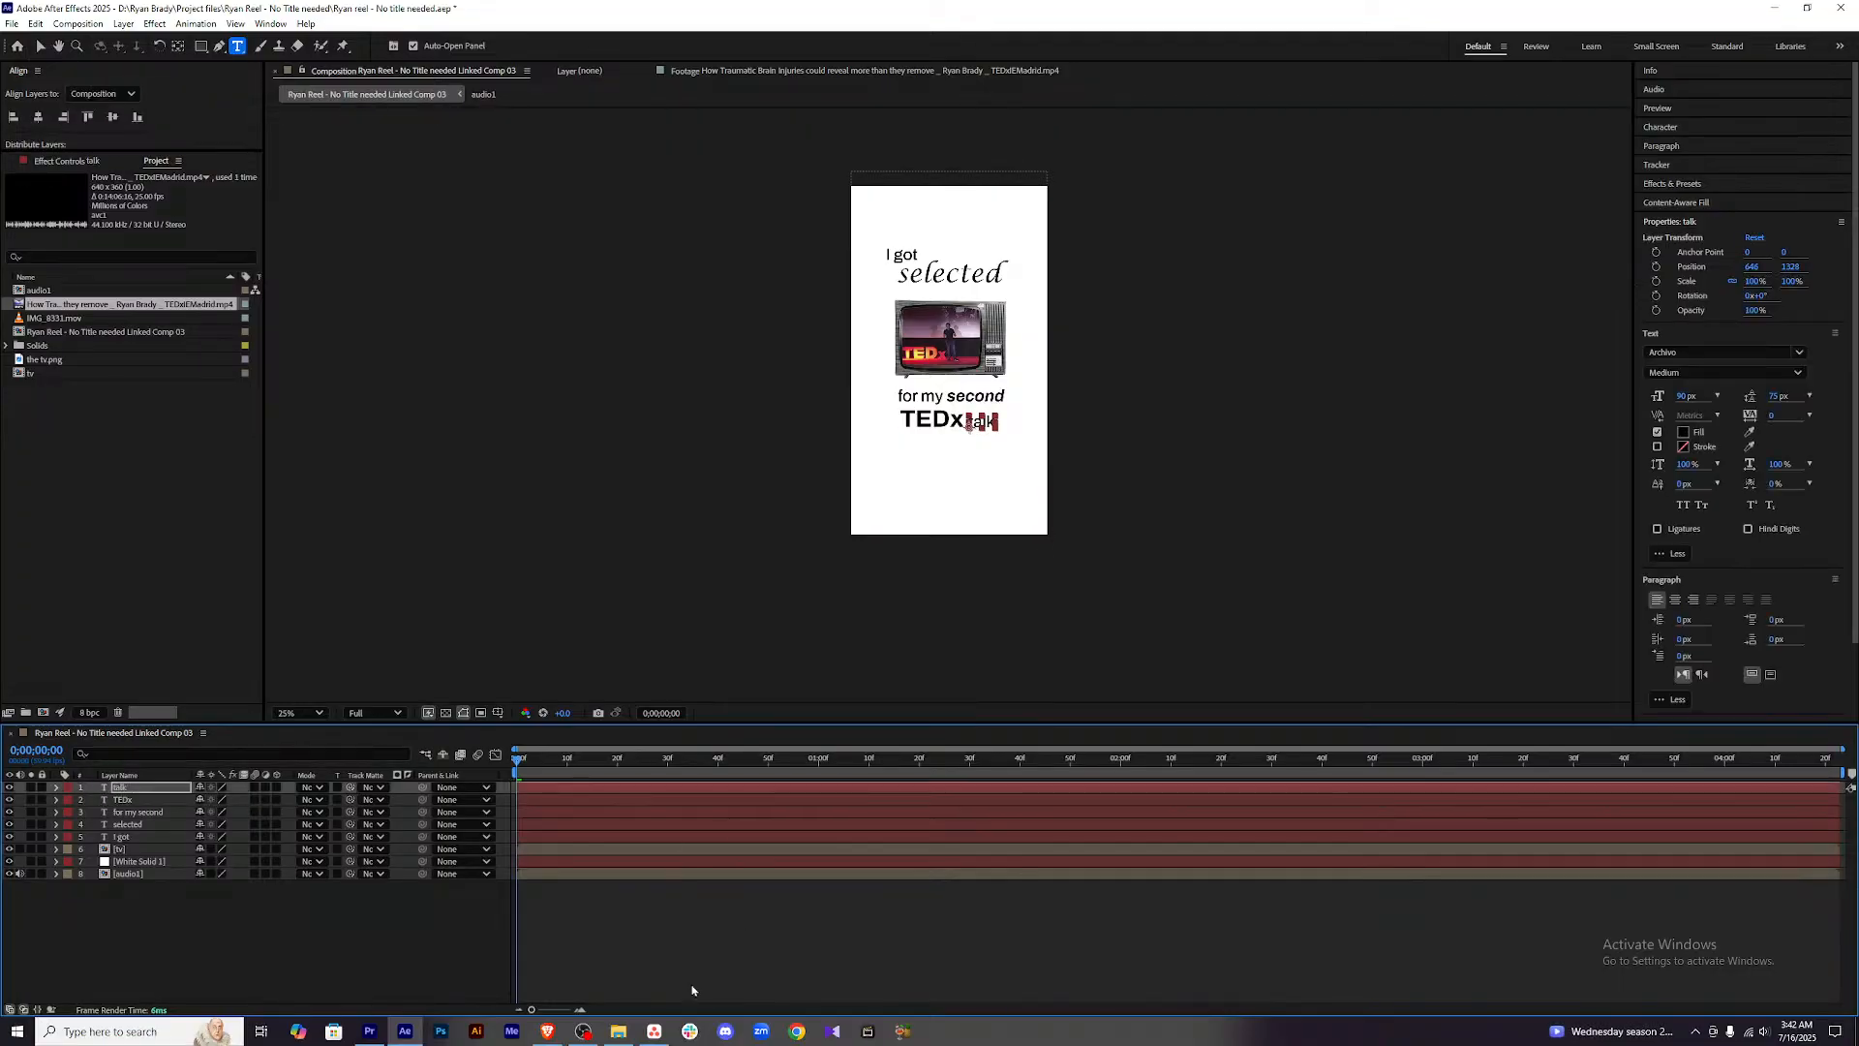
{"action": "left_click", "coordinate": [155, 799]}
{"action": "left_click", "coordinate": [558, 941]}
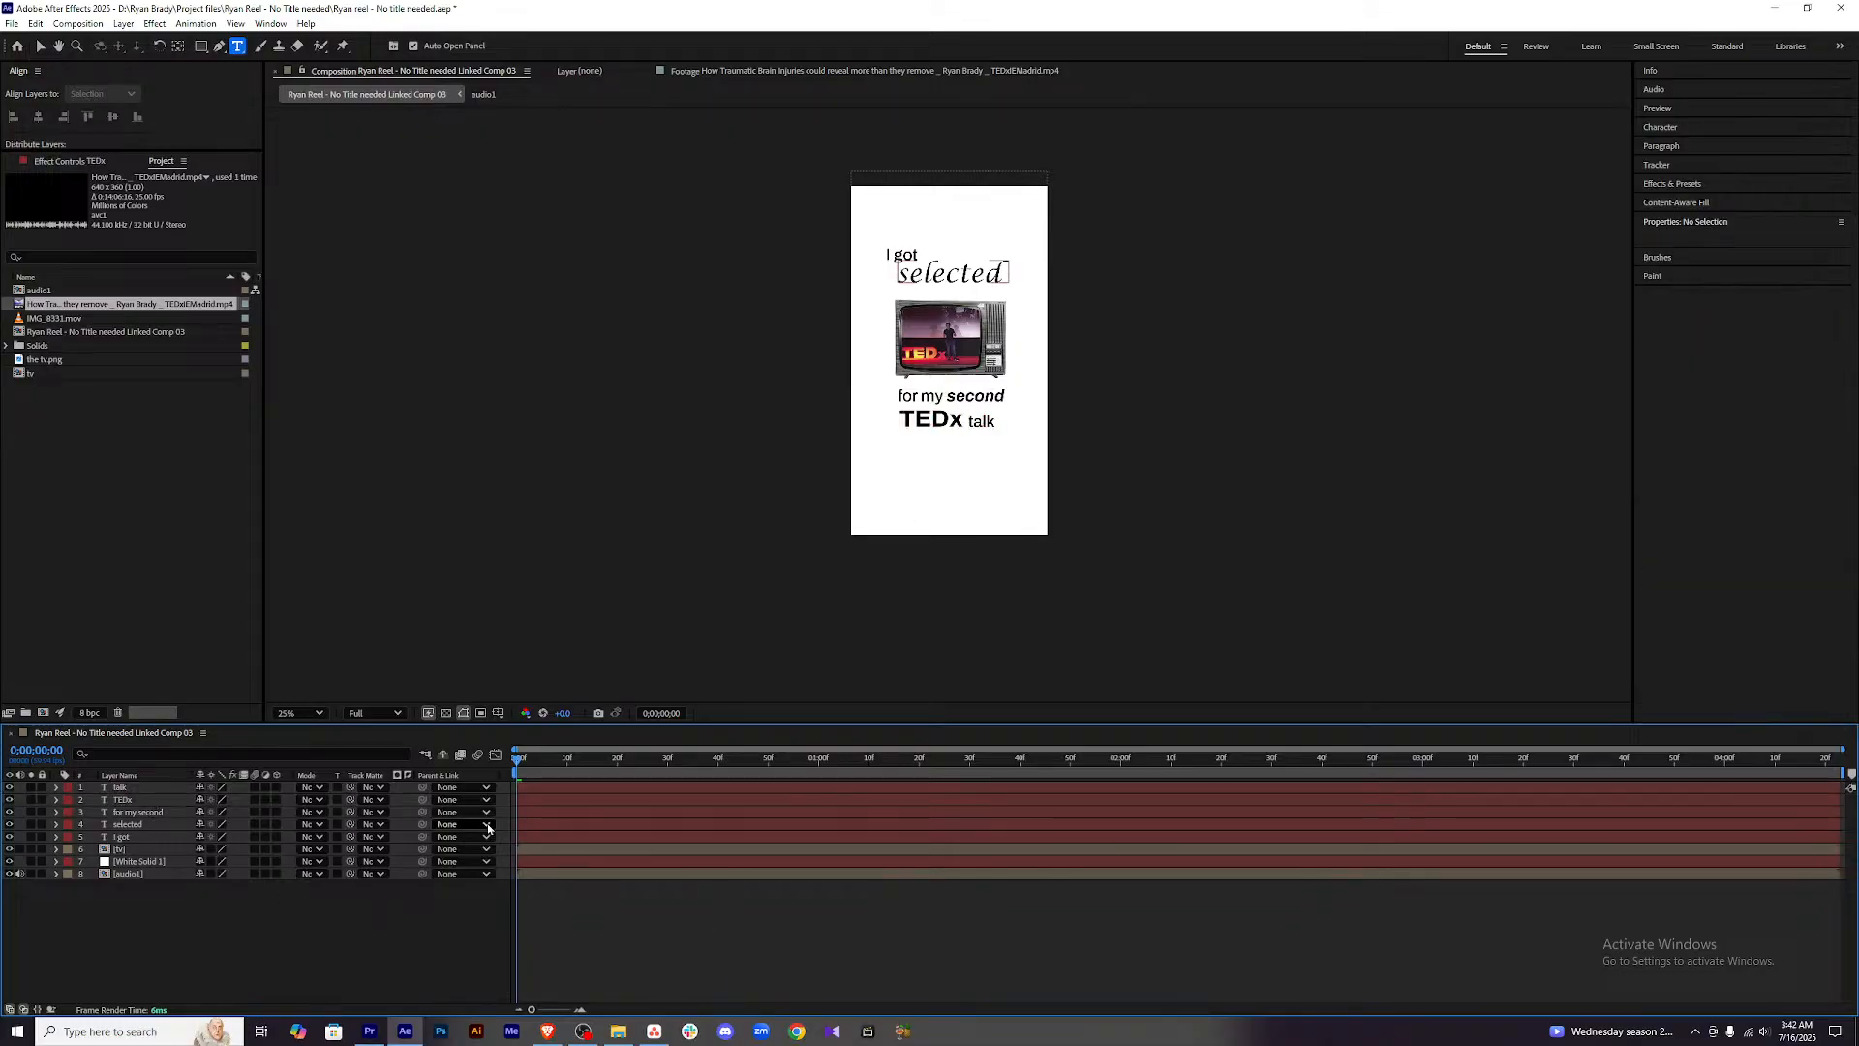
{"action": "left_click", "coordinate": [155, 787]}
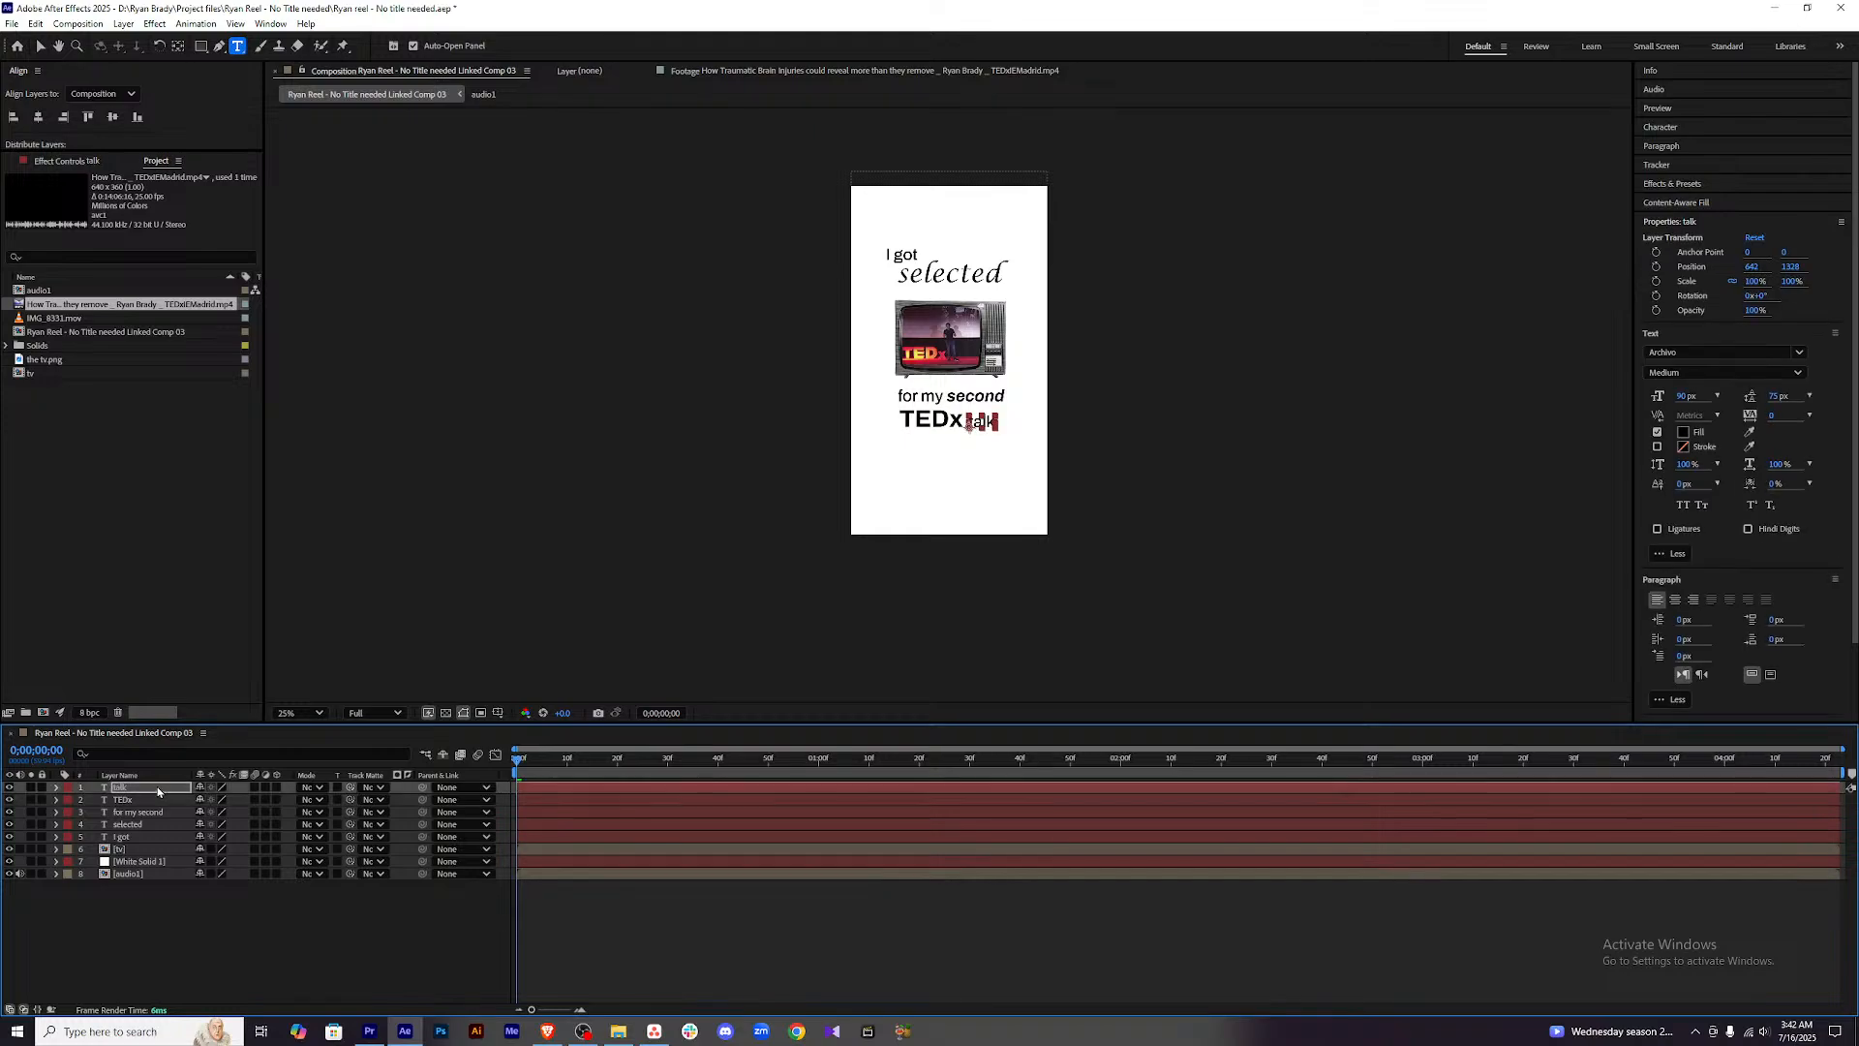
{"action": "left_click", "coordinate": [750, 1004]}
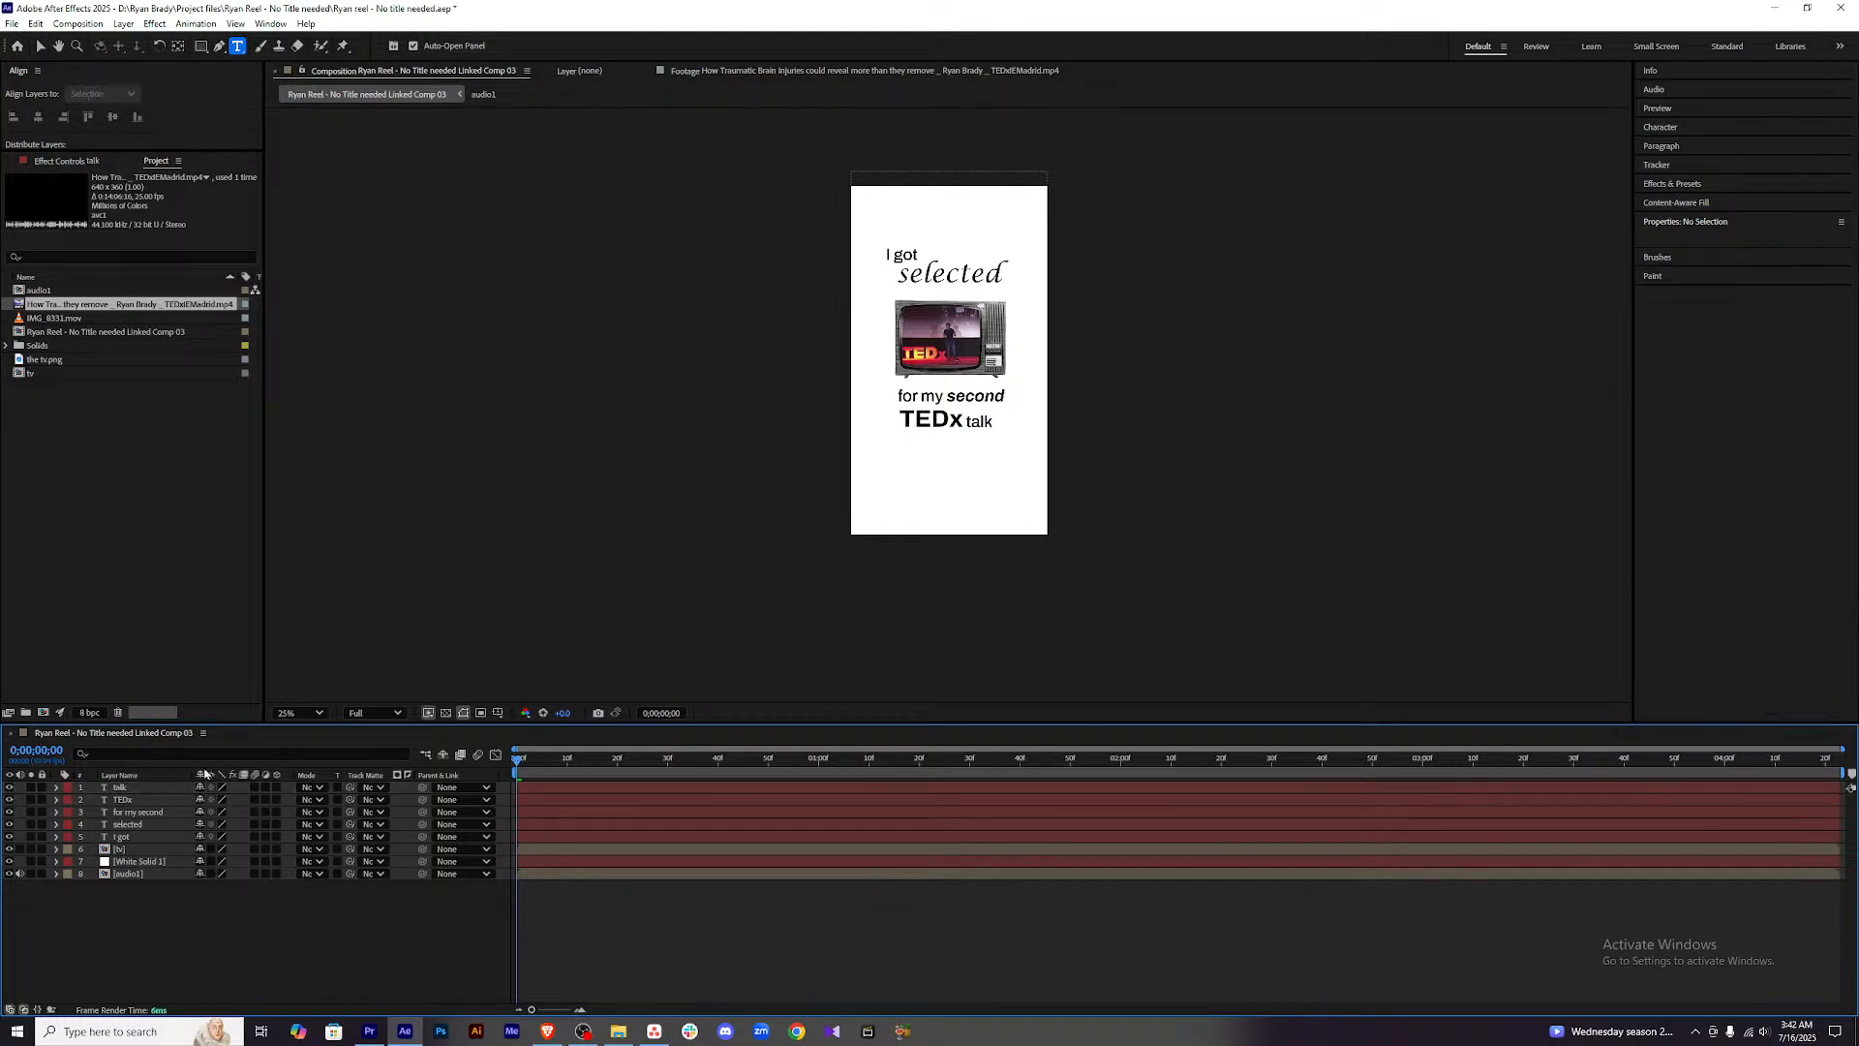
{"action": "left_click", "coordinate": [126, 802]}
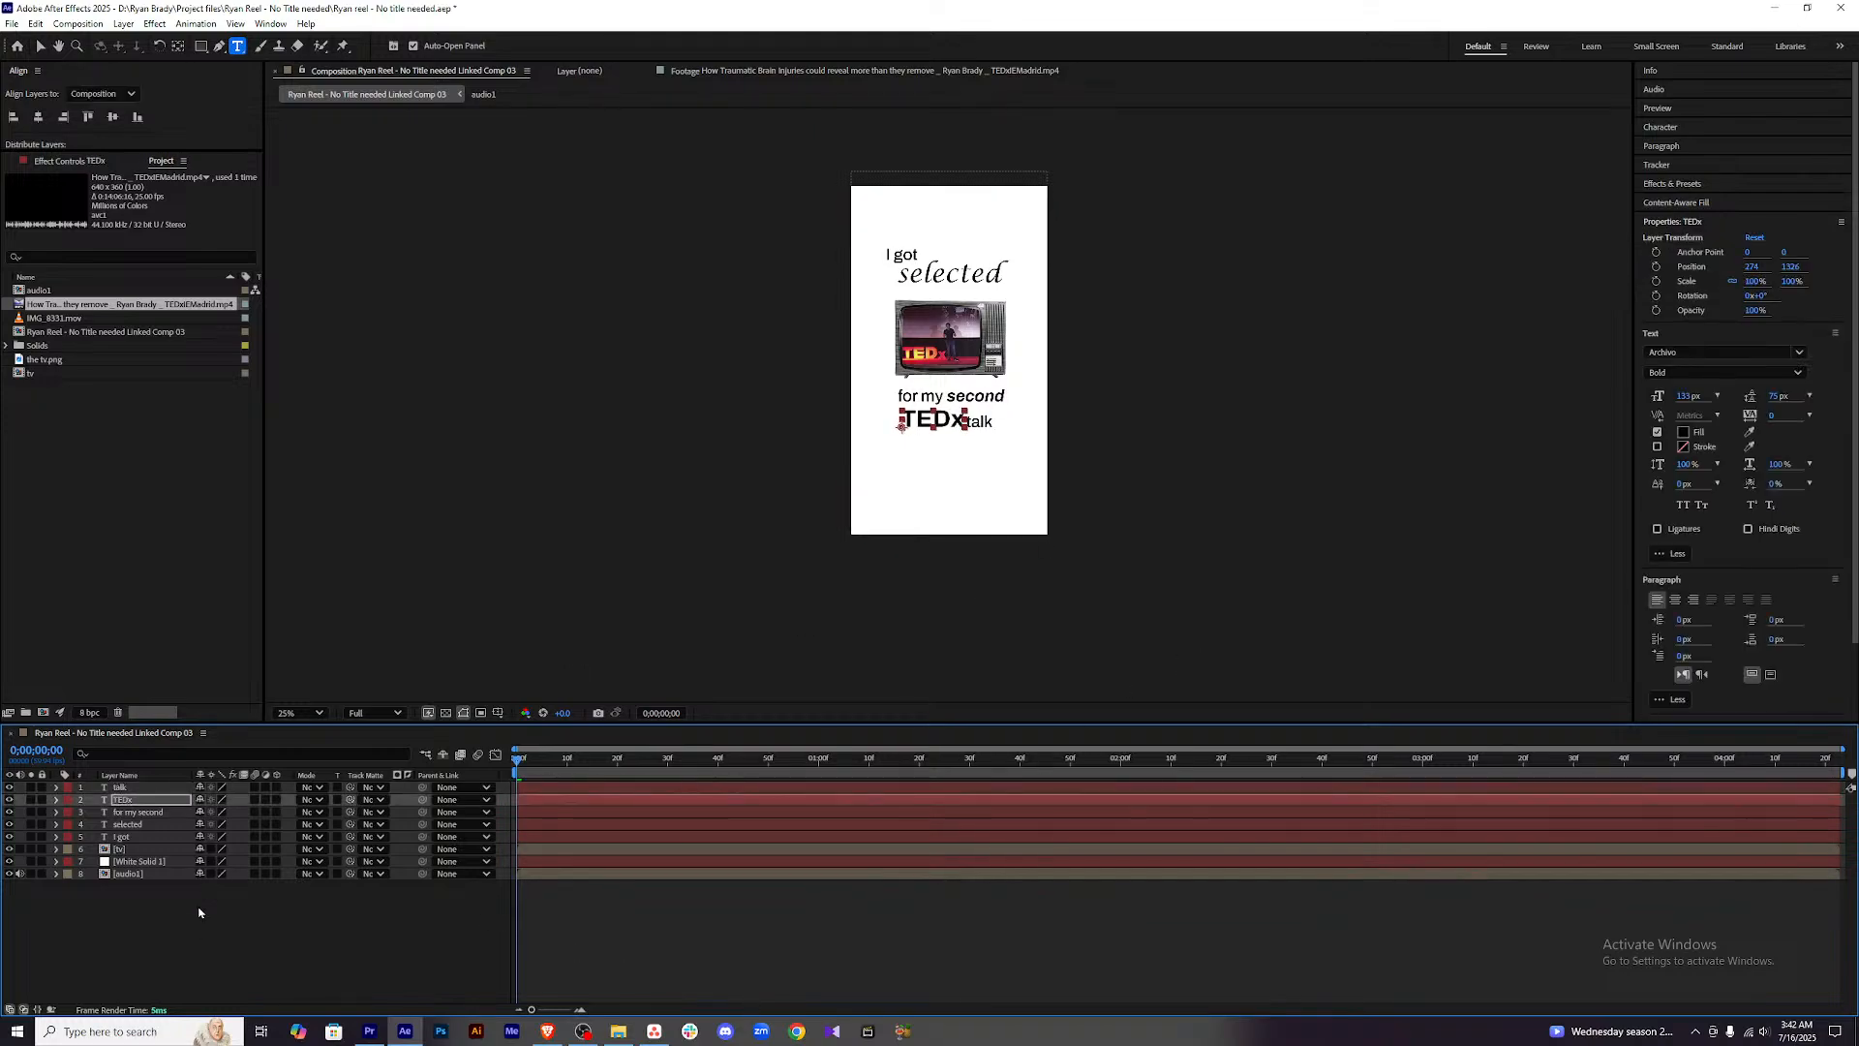
{"action": "left_click", "coordinate": [200, 900]}
{"action": "double_click", "coordinate": [121, 787]}
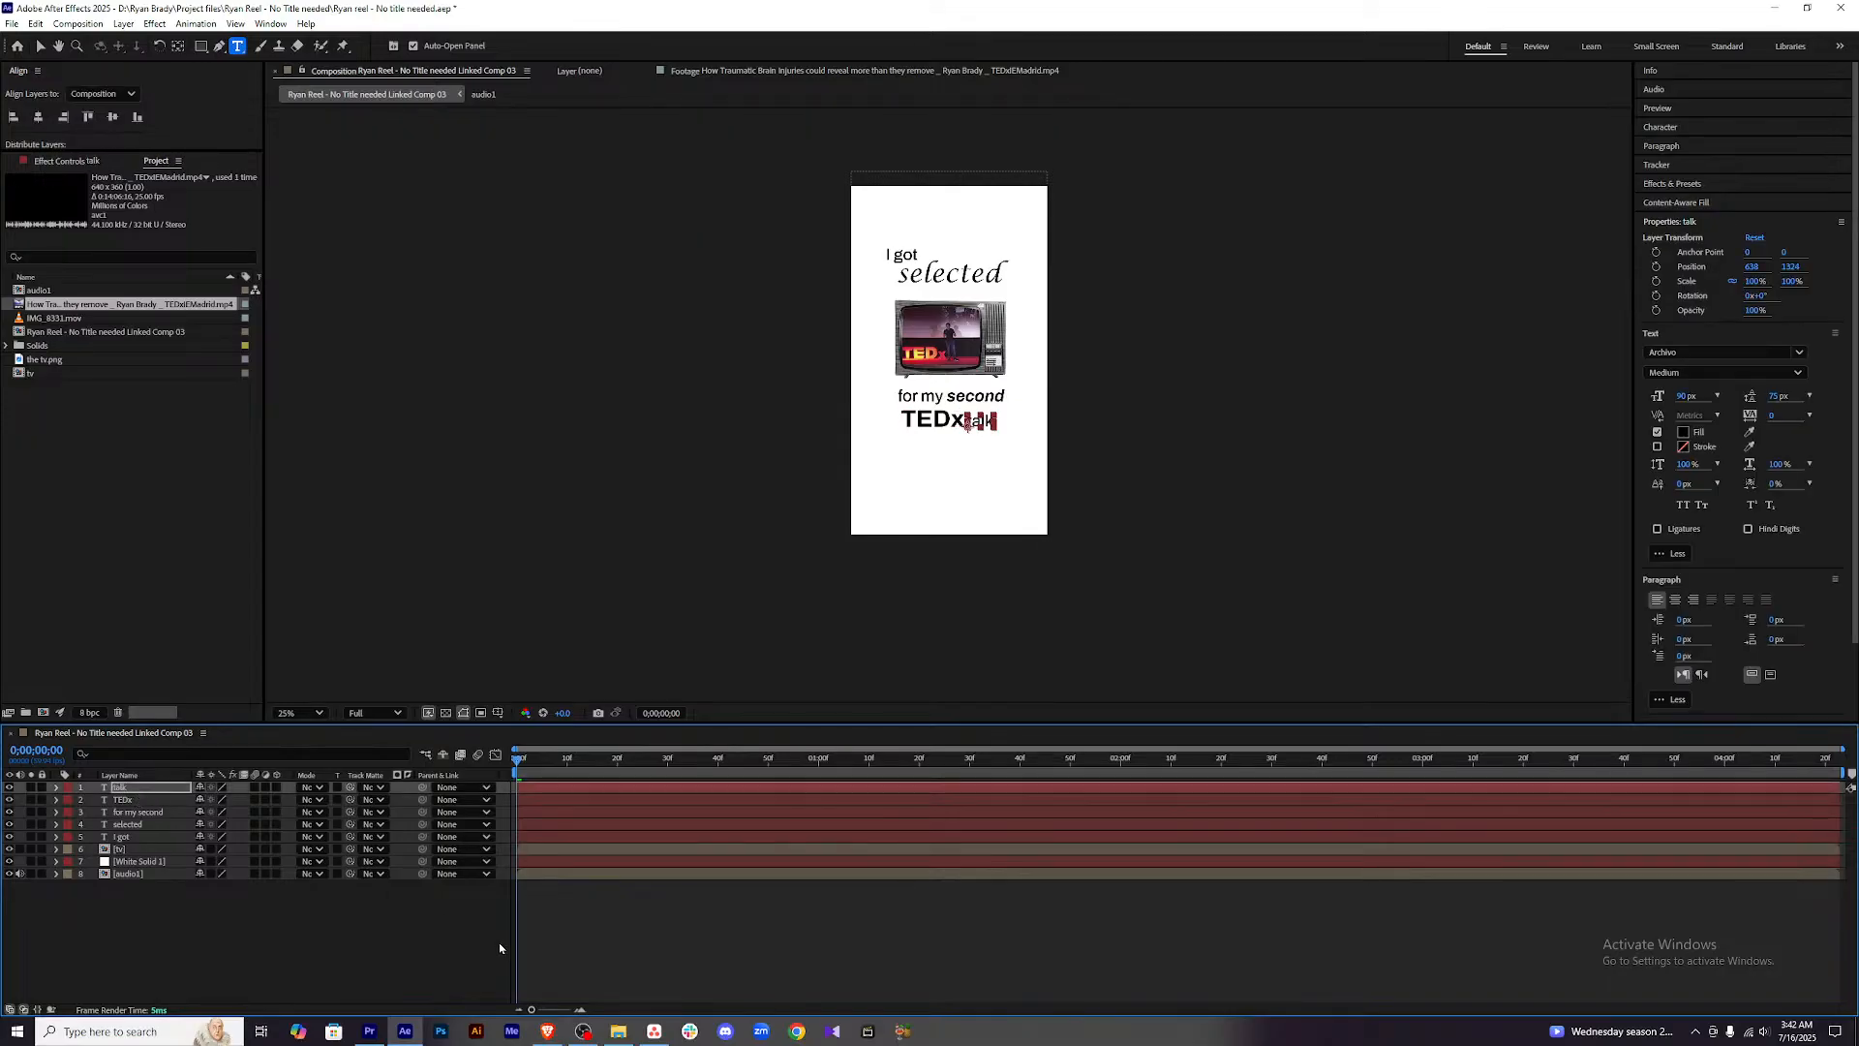
{"action": "left_click", "coordinate": [668, 966]}
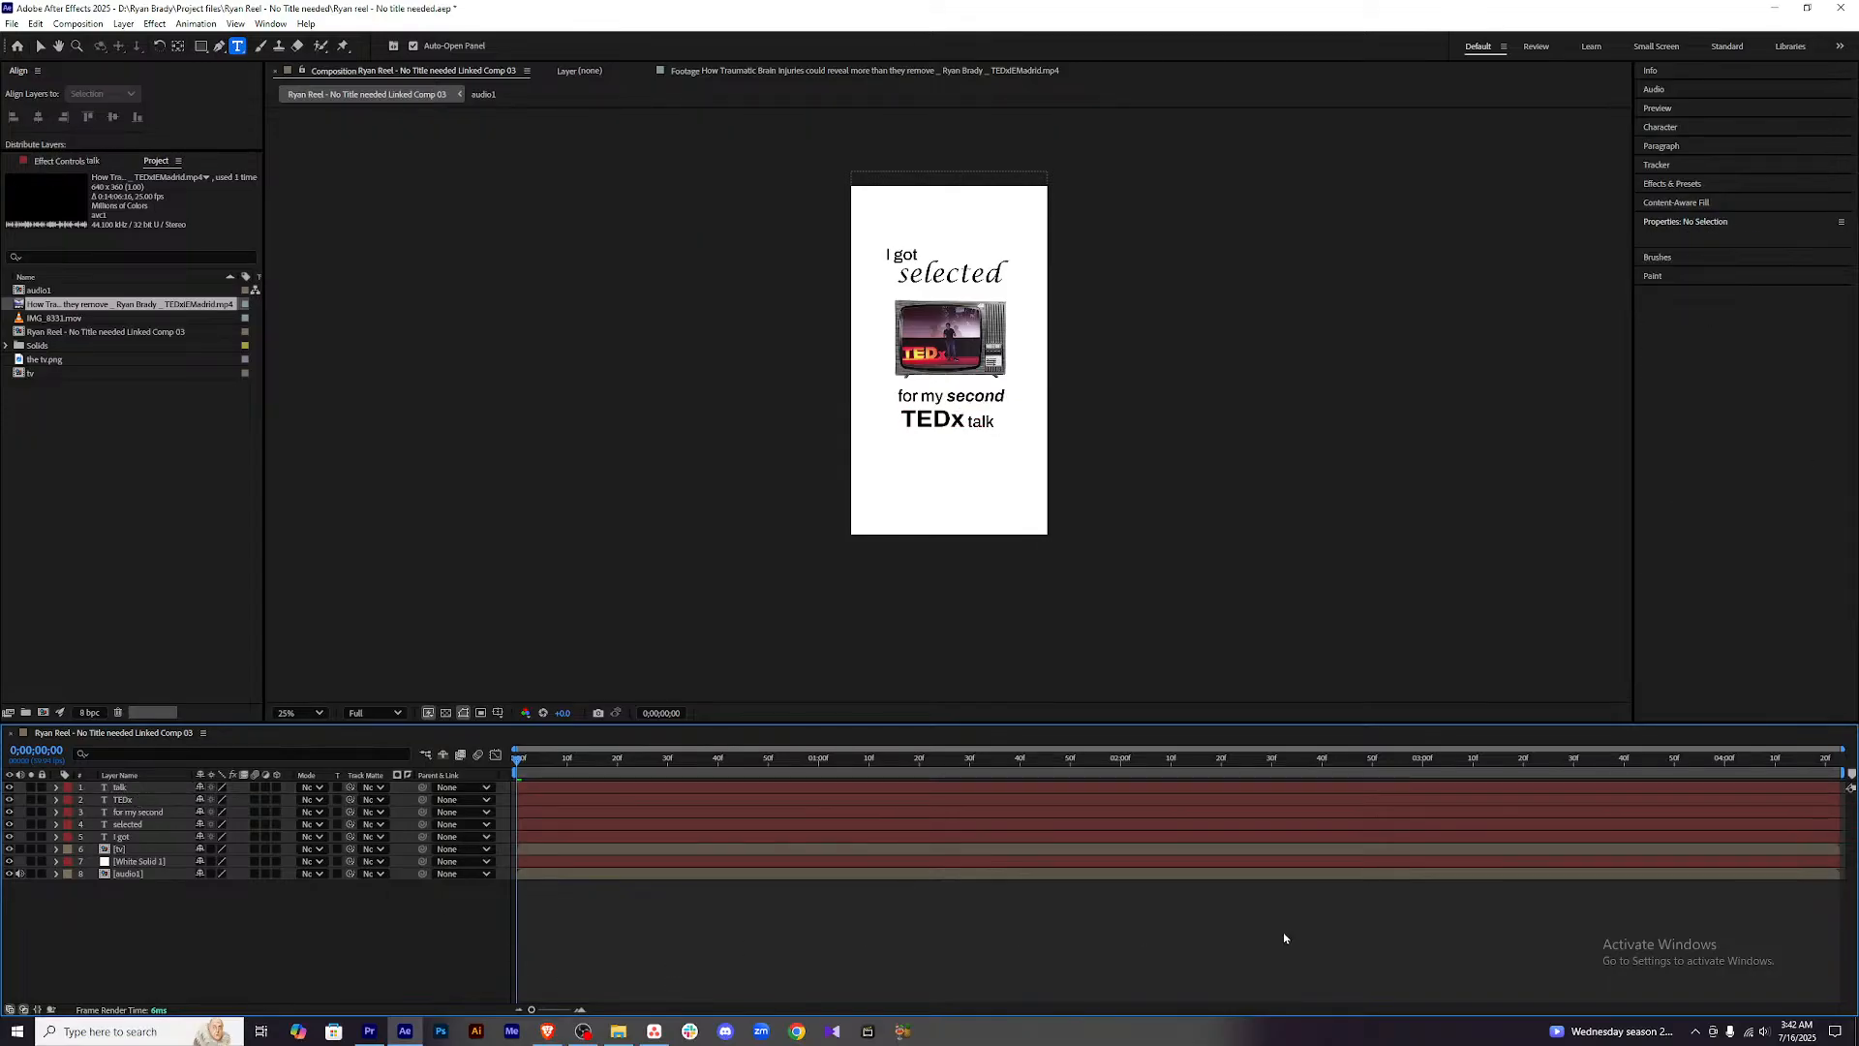
{"action": "double_click", "coordinate": [121, 787]}
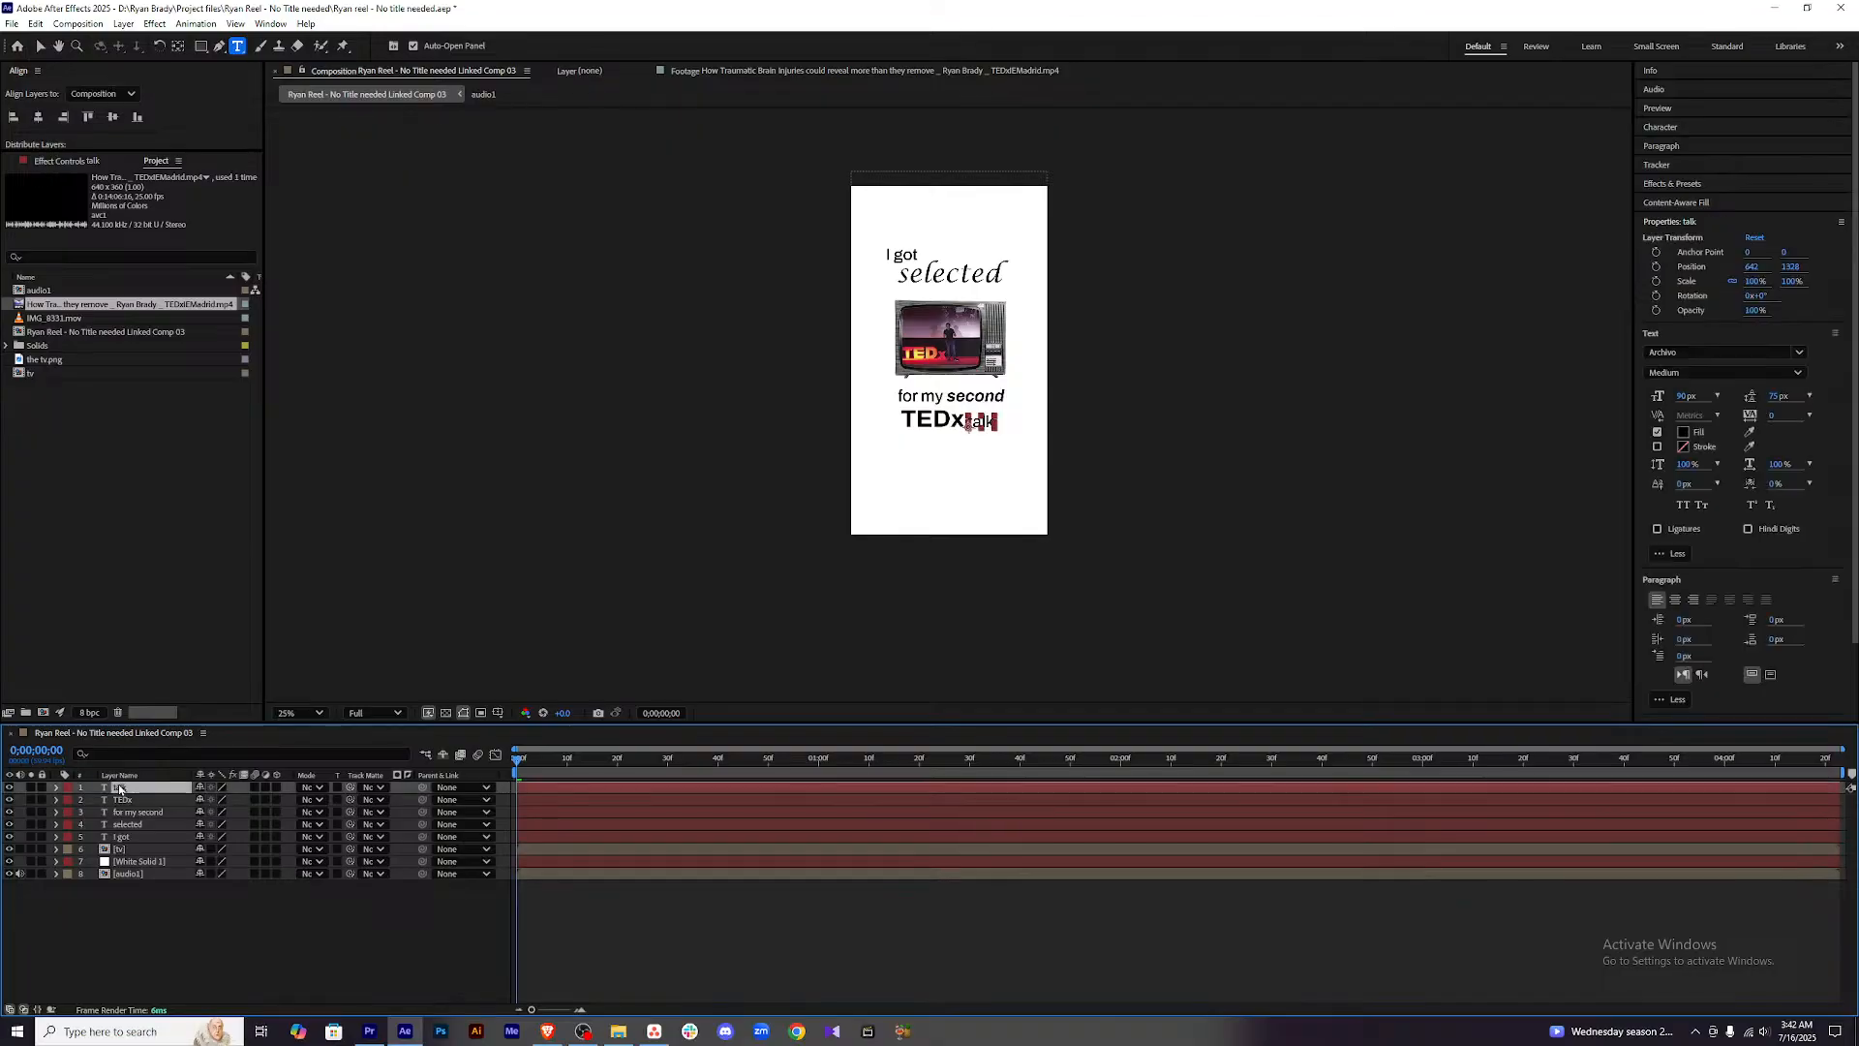
{"action": "left_click", "coordinate": [1034, 996]}
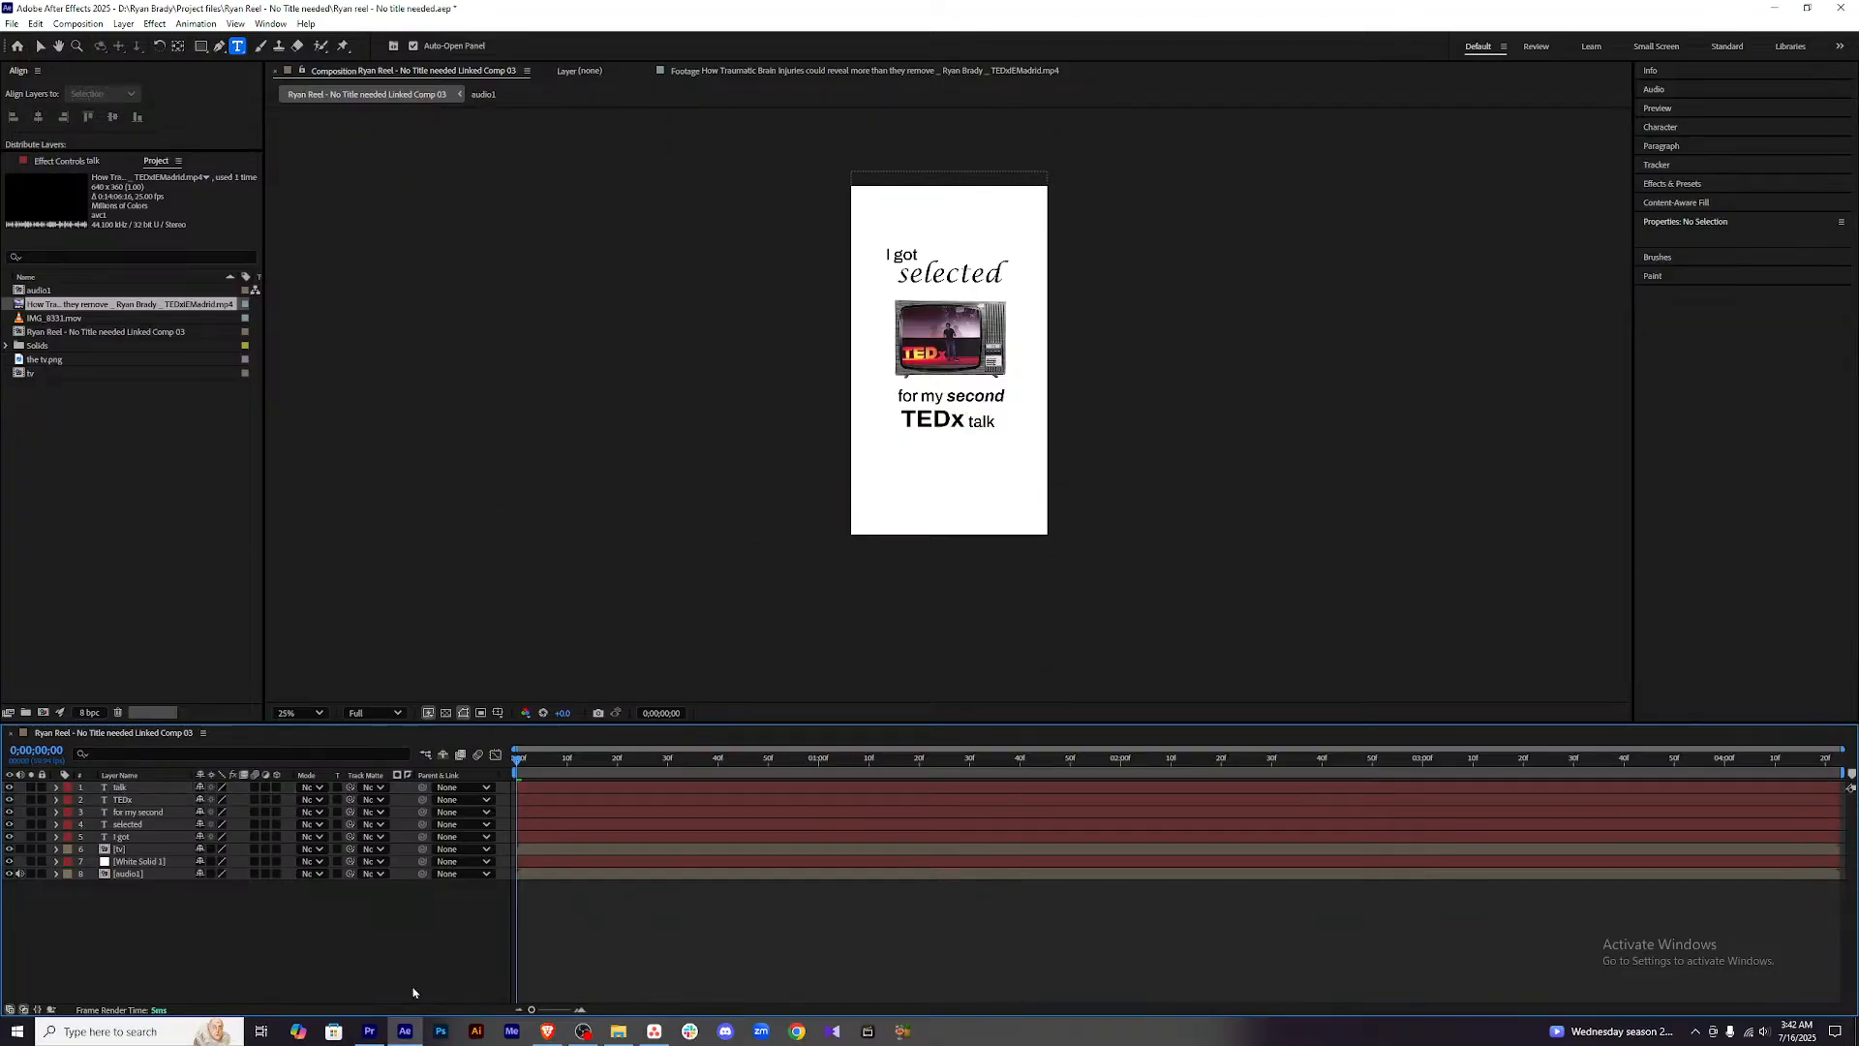
Nudge the "selected" text to about 256, 538 and the "I got" text to about 203, 408.
{"action": "key", "text": "v"}
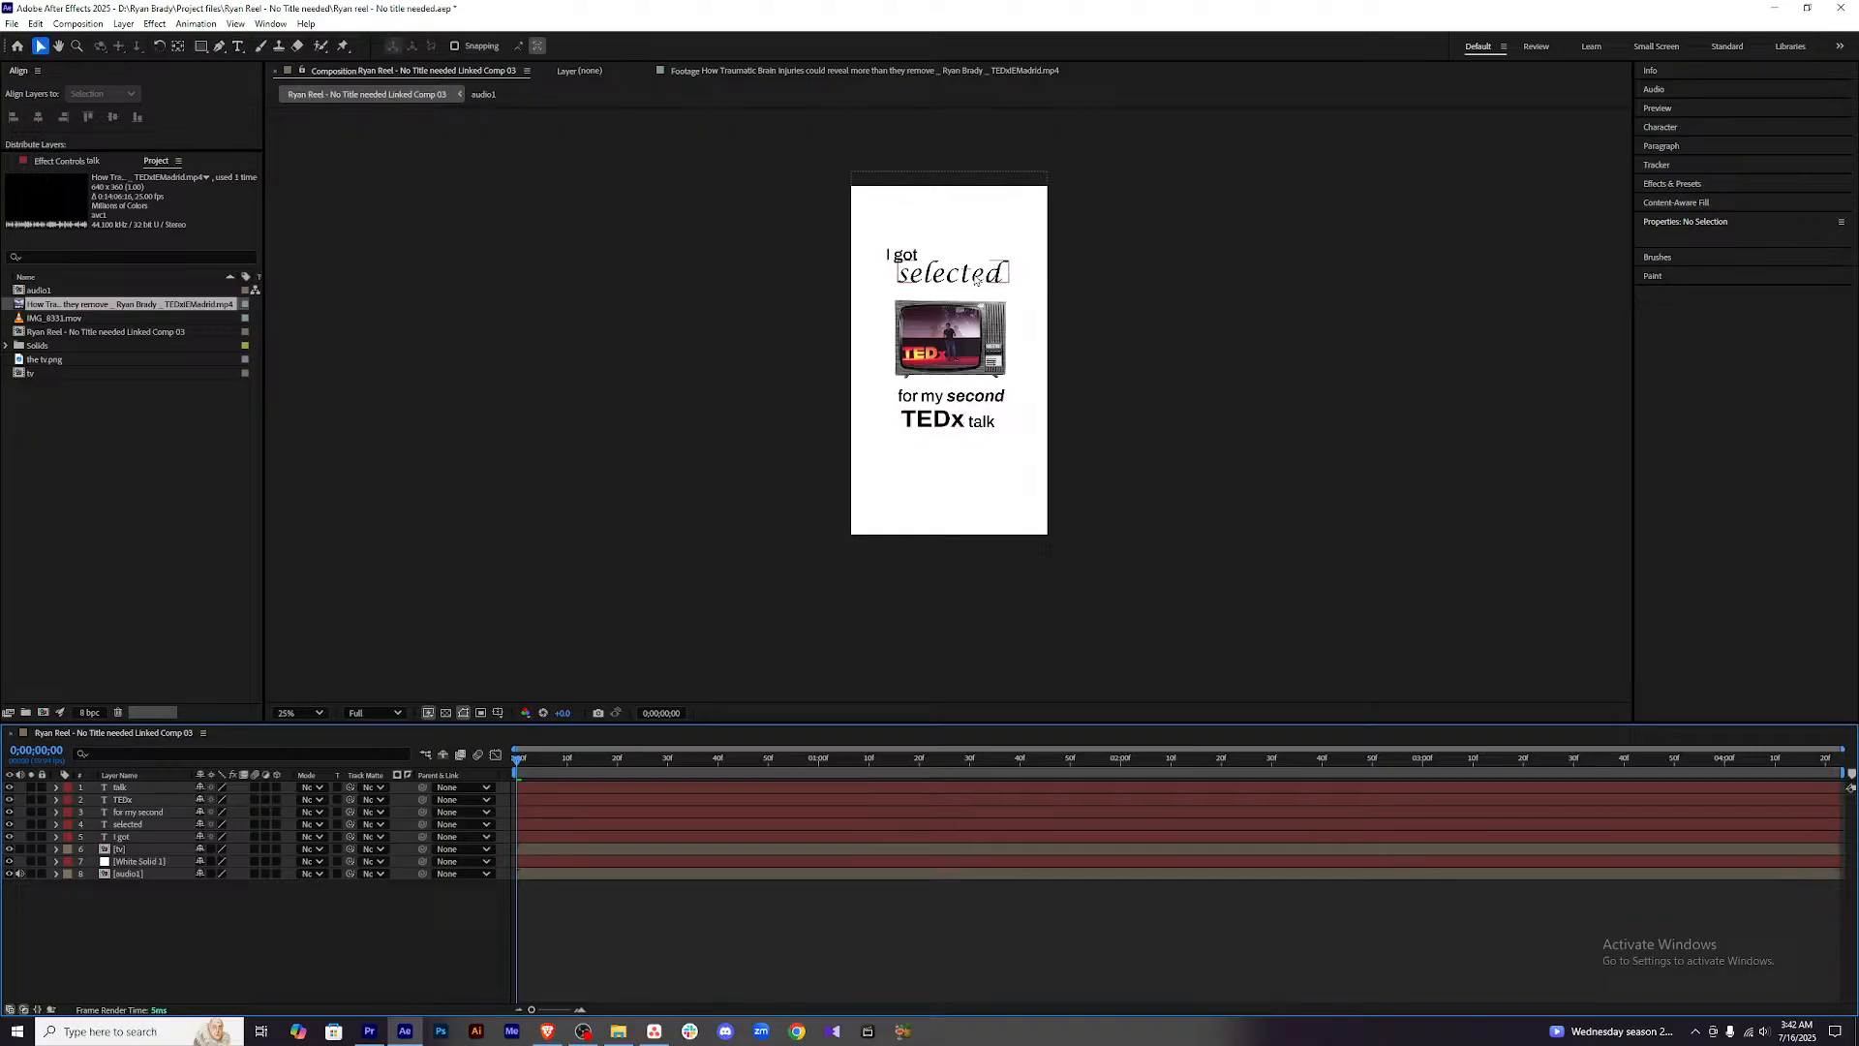
{"action": "left_click", "coordinate": [976, 280]}
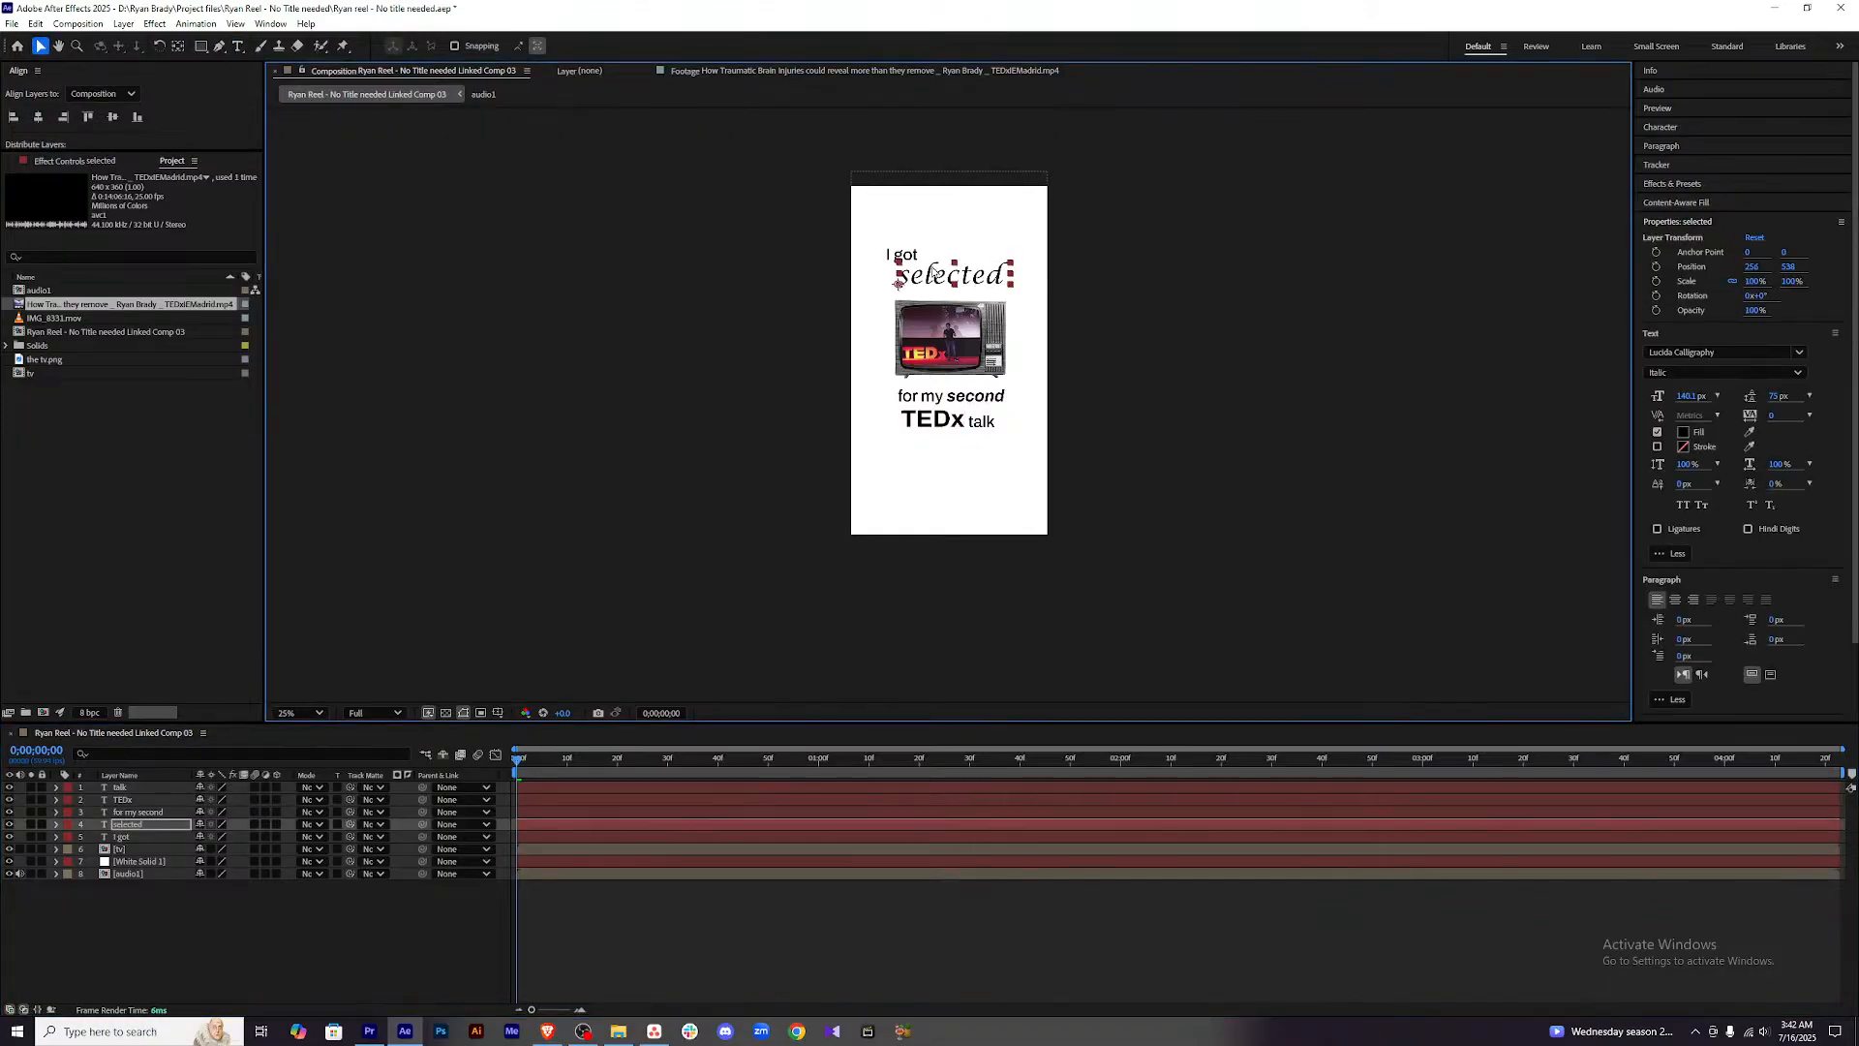
{"action": "left_click", "coordinate": [909, 260]}
{"action": "left_click_drag", "start_coordinate": [910, 261], "coordinate": [912, 261]}
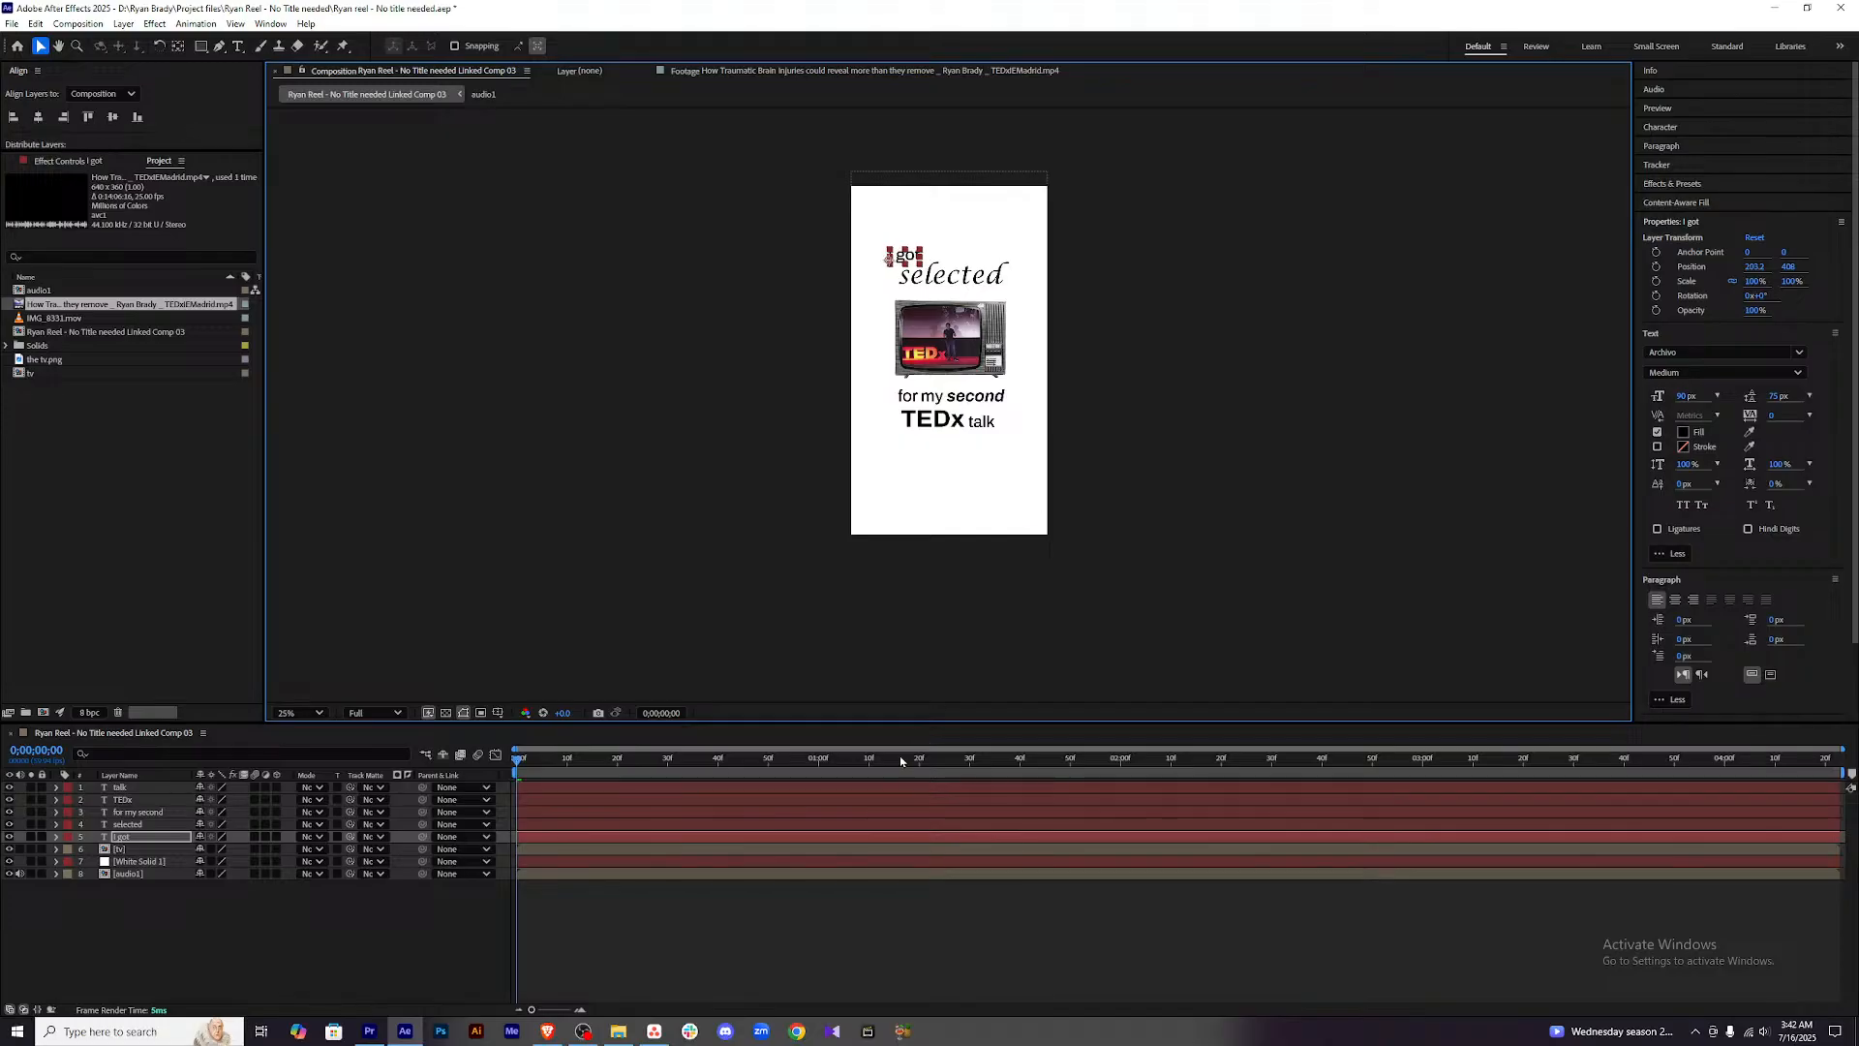
{"action": "left_click", "coordinate": [686, 921]}
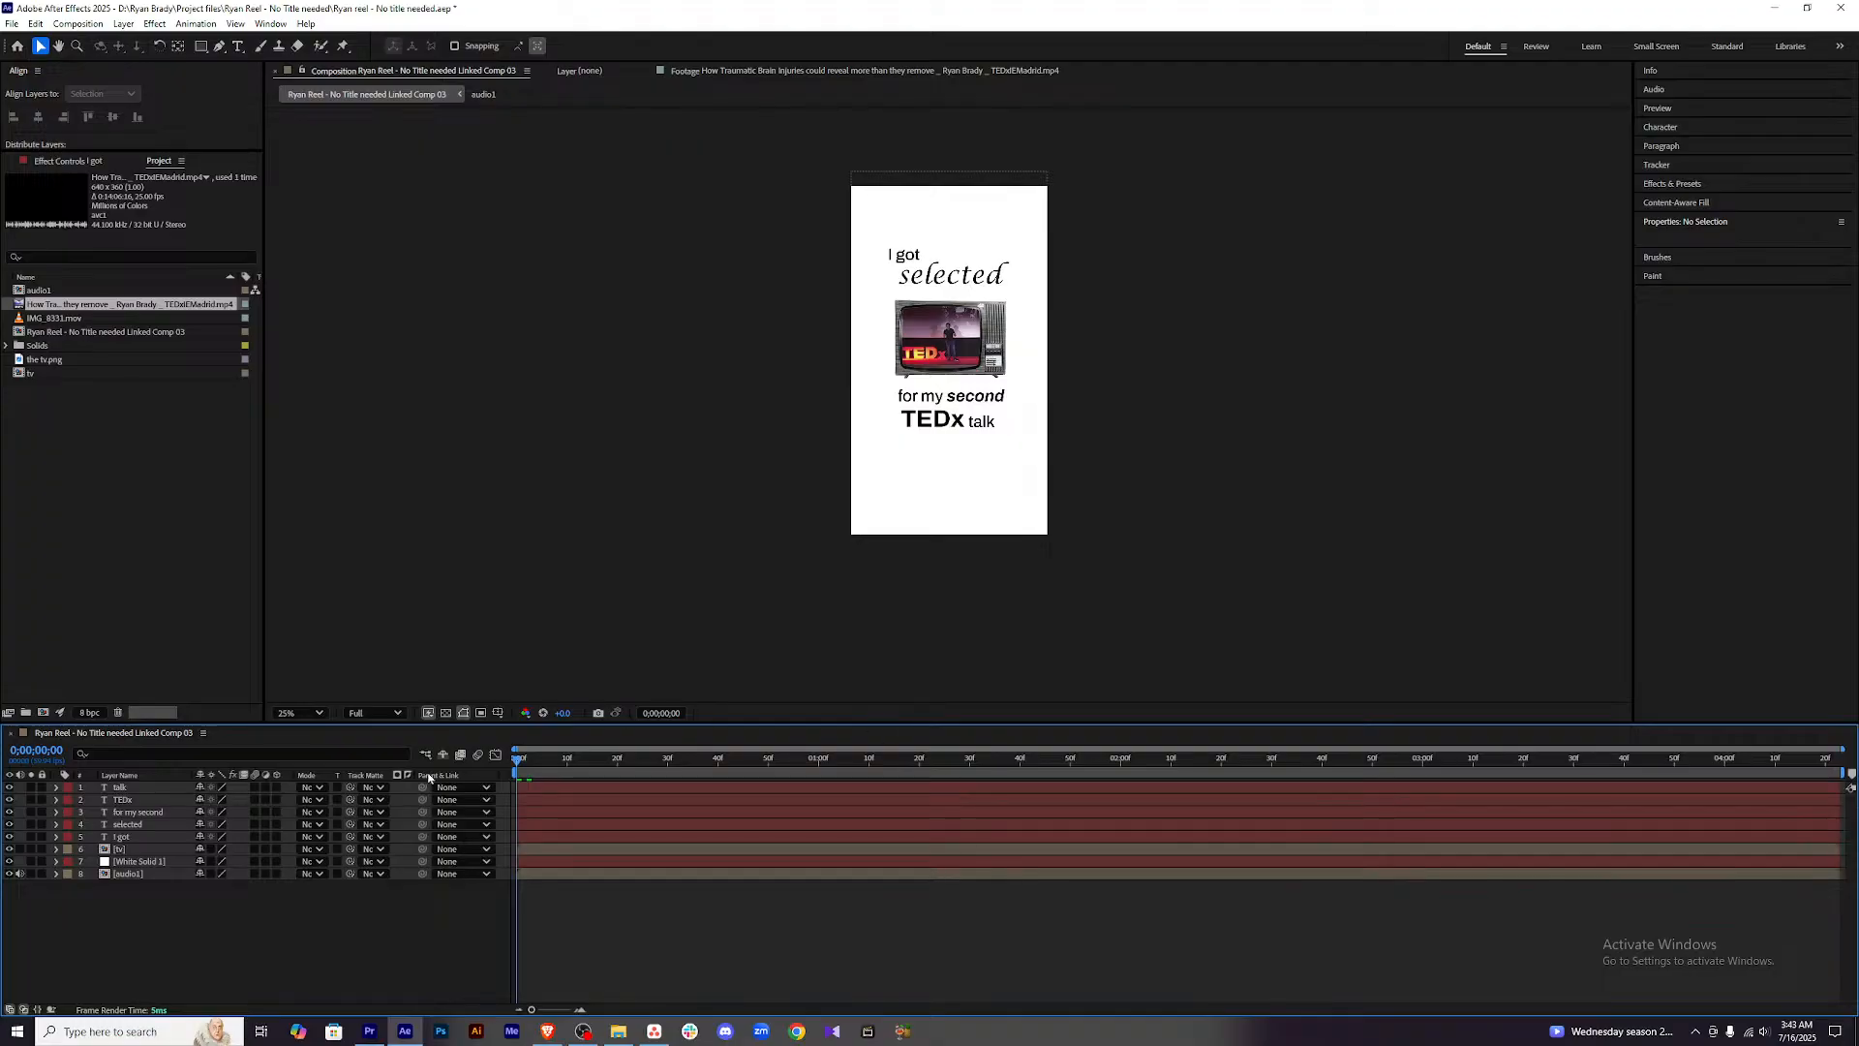
Preview the composition, return to its start, and hide the "for my second", "TEDx", "talk" and tv layers.
{"action": "key", "text": "space"}
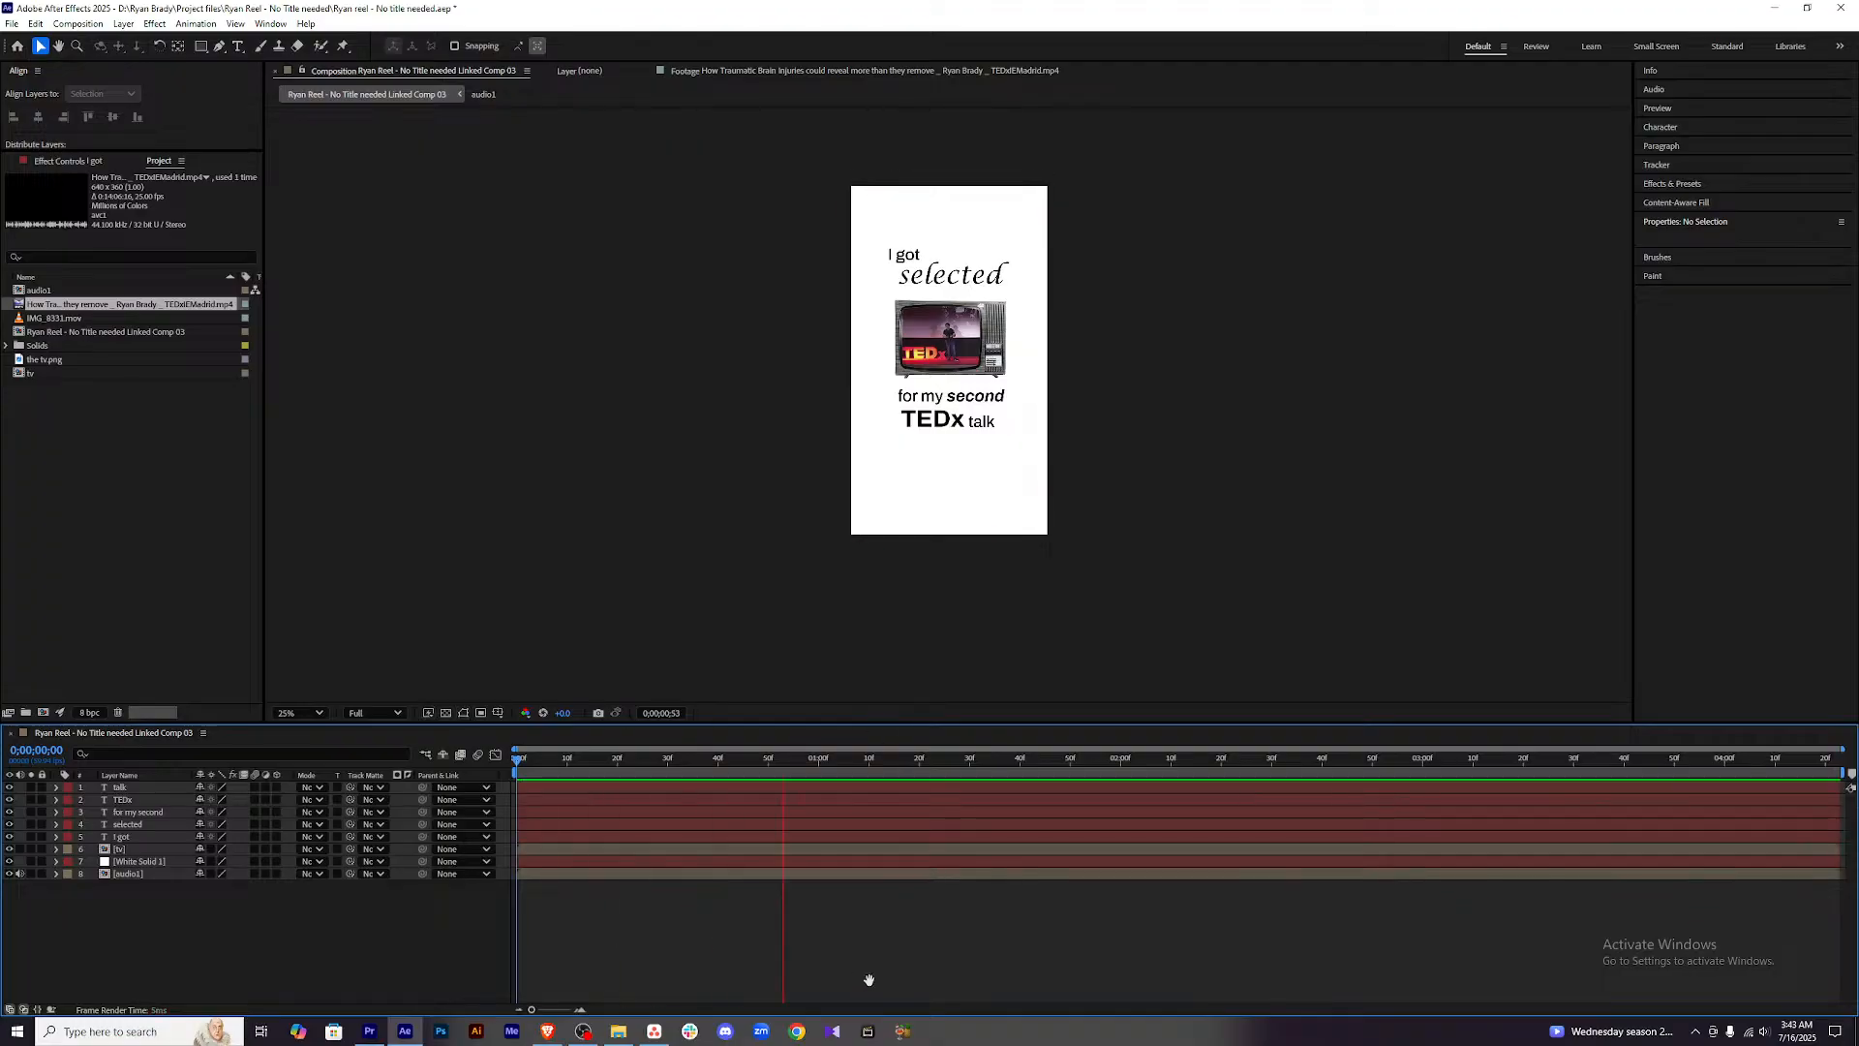
{"action": "left_click_drag", "start_coordinate": [803, 765], "coordinate": [408, 739]}
{"action": "left_click", "coordinate": [9, 812]}
{"action": "left_click", "coordinate": [10, 799]}
{"action": "left_click", "coordinate": [10, 787]}
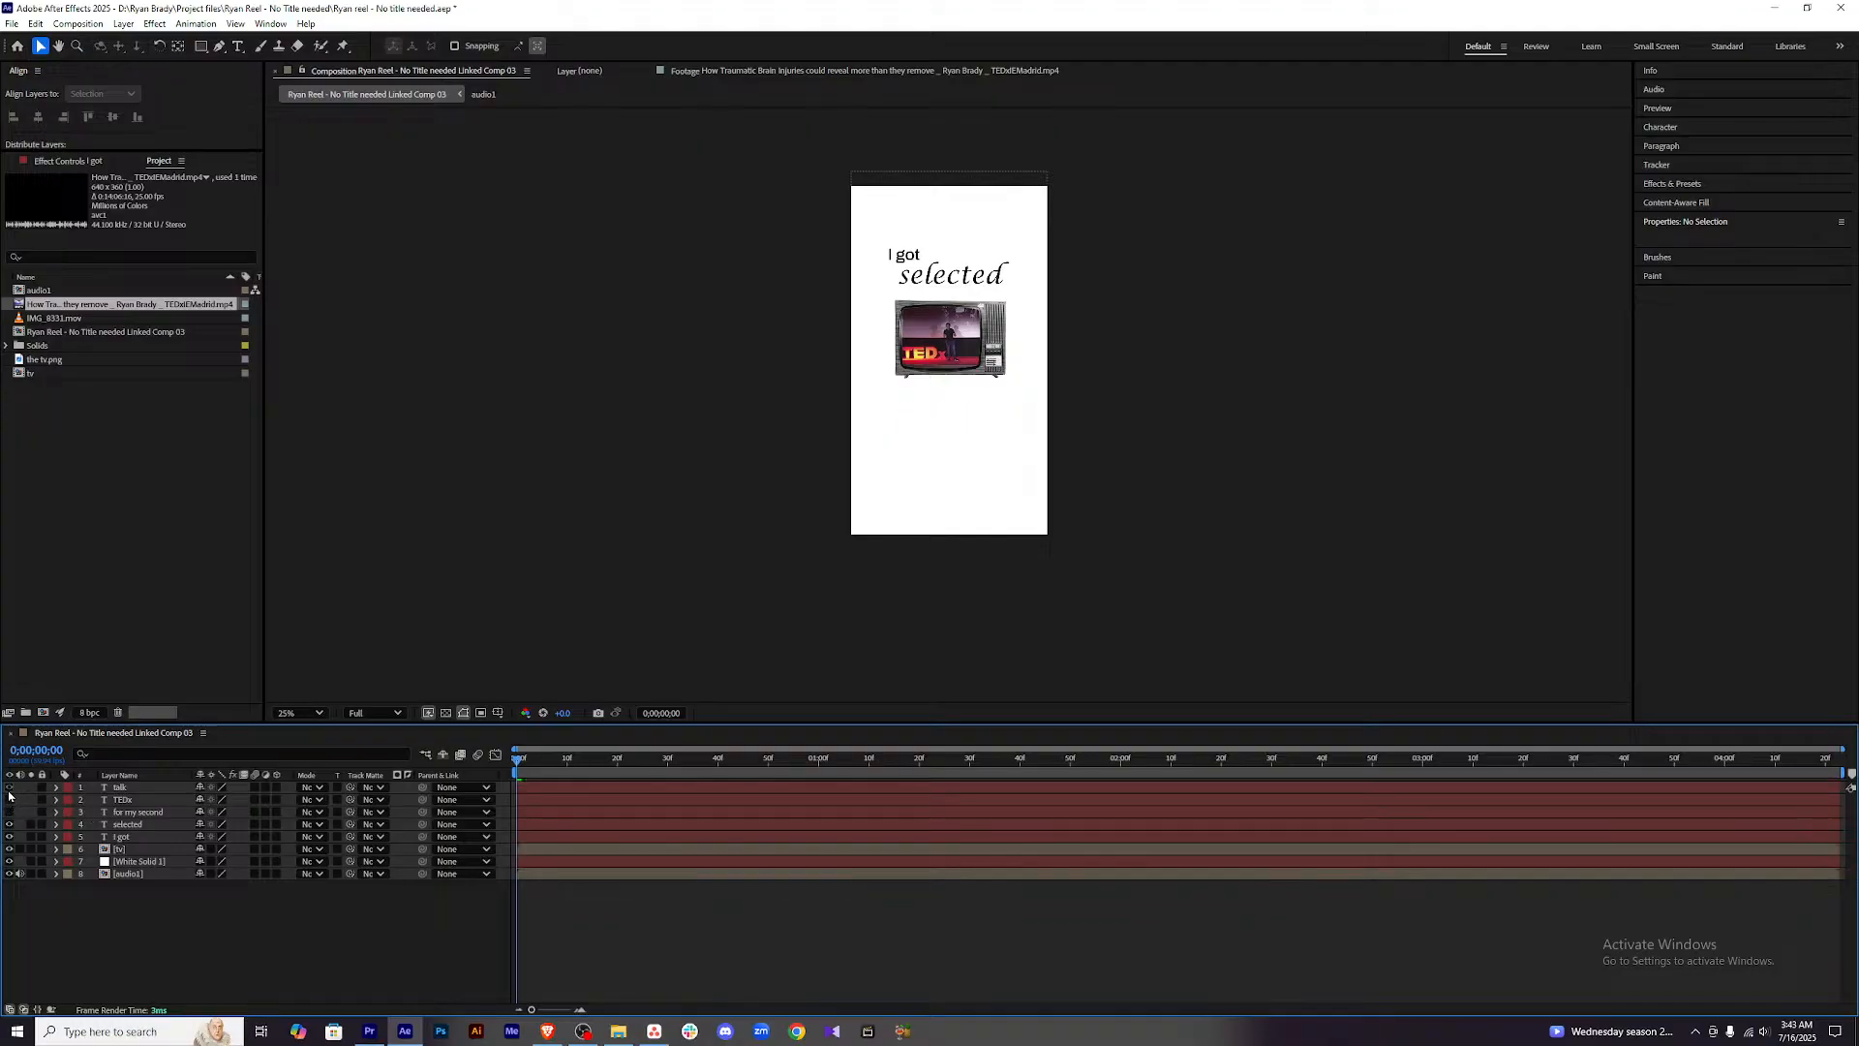
{"action": "left_click", "coordinate": [10, 849]}
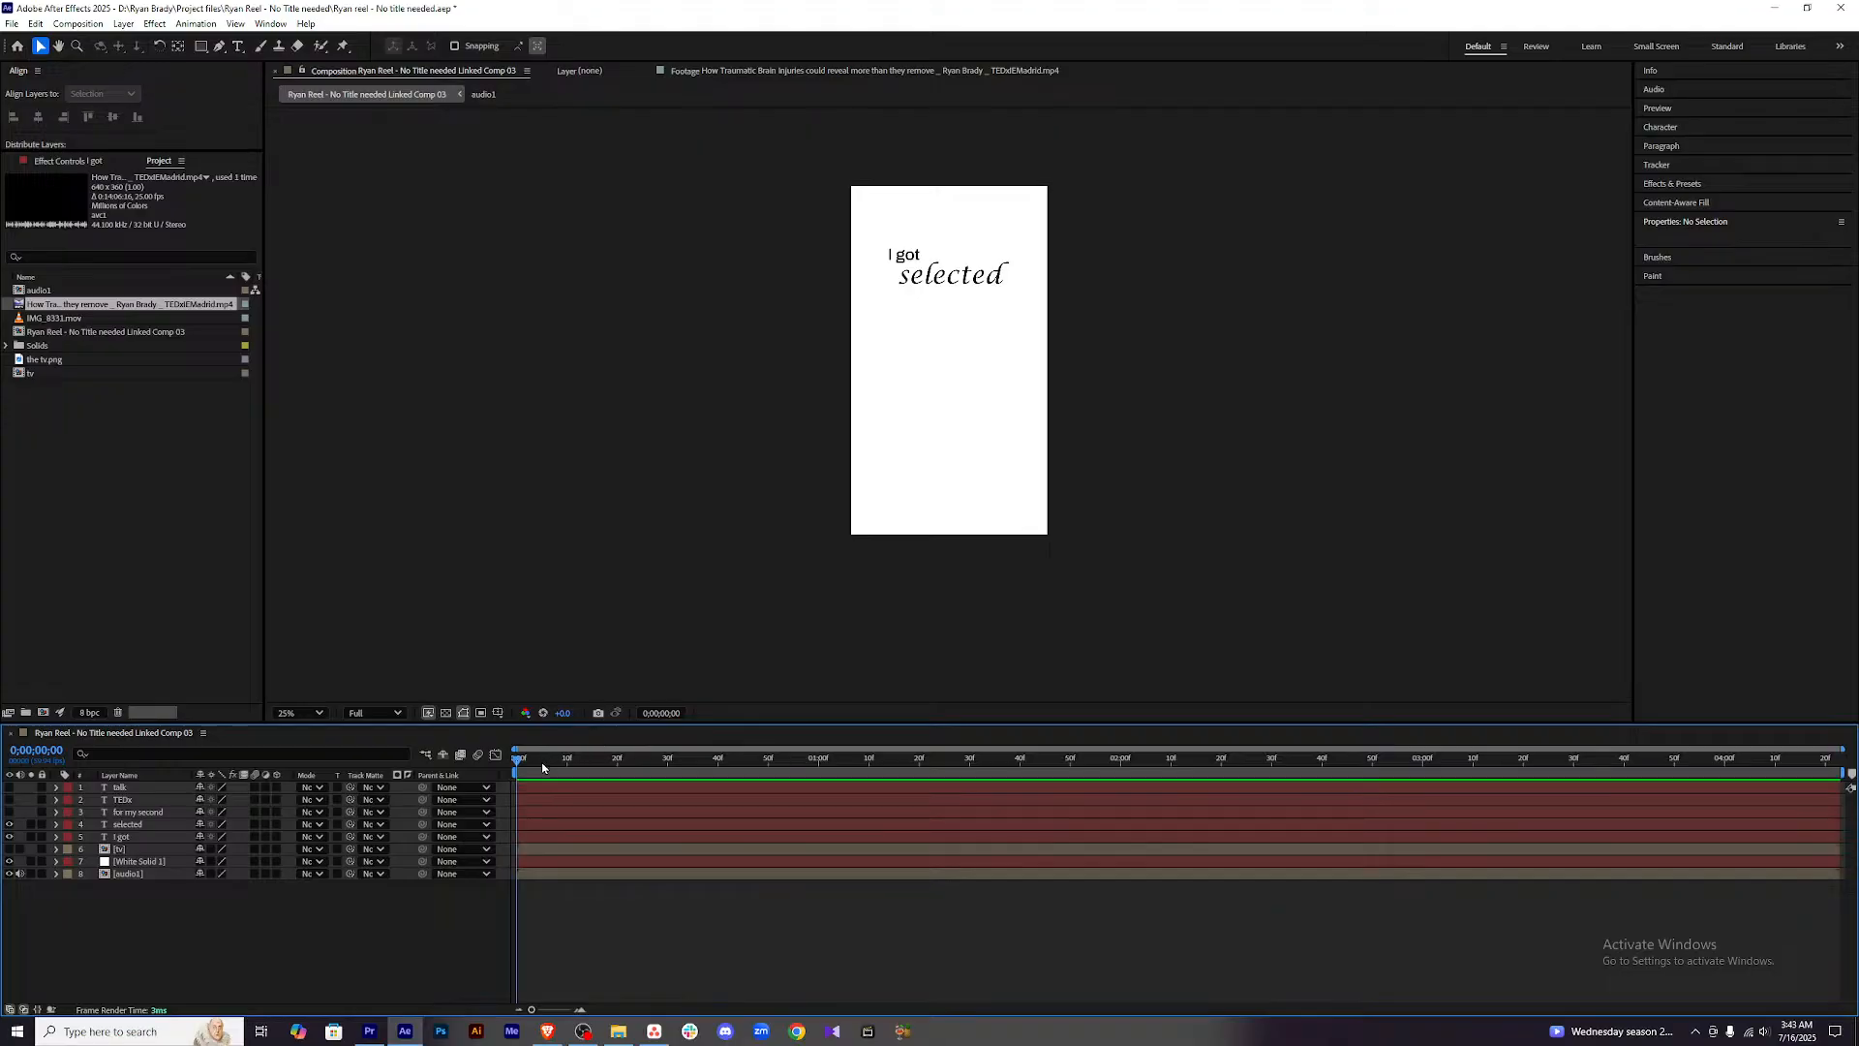
Apply the "IN - Position up opacity" animation preset to the "I got" text at the start of the composition.
{"action": "left_click", "coordinate": [541, 837]}
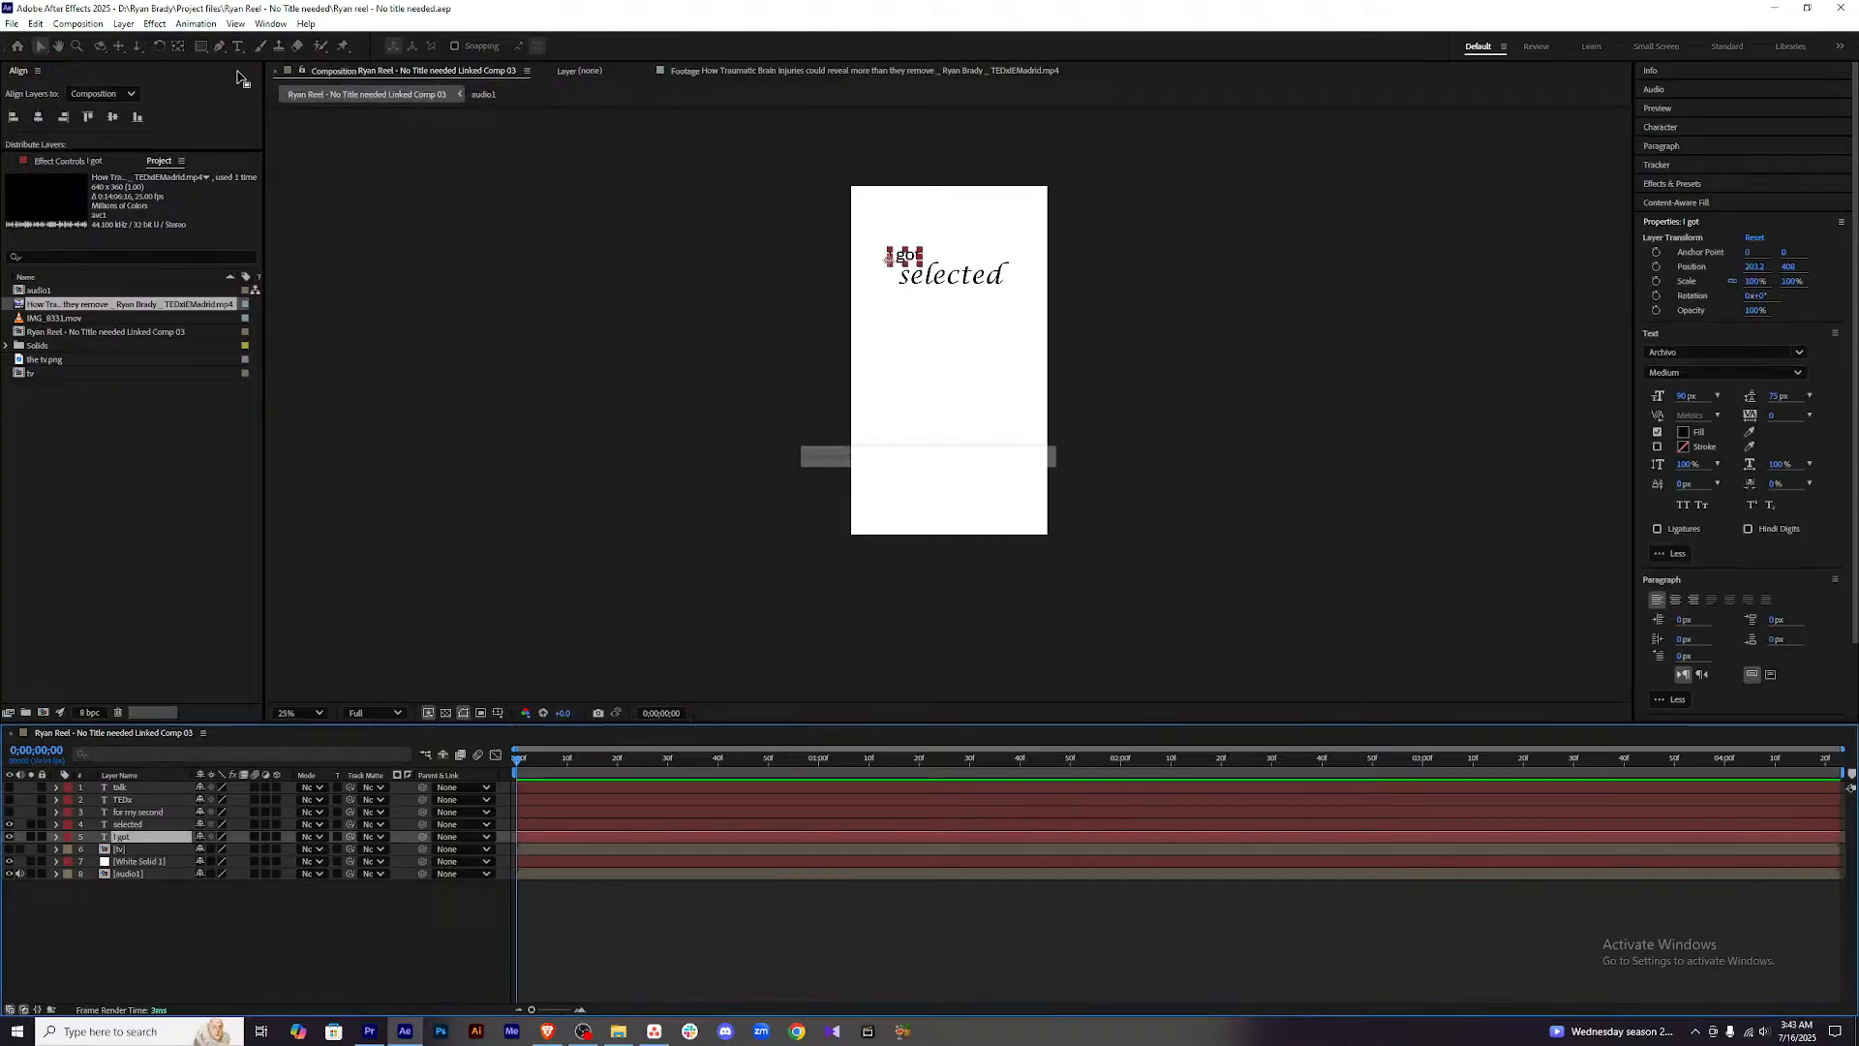
{"action": "left_click", "coordinate": [196, 23]}
{"action": "mouse_move", "coordinate": [262, 76]}
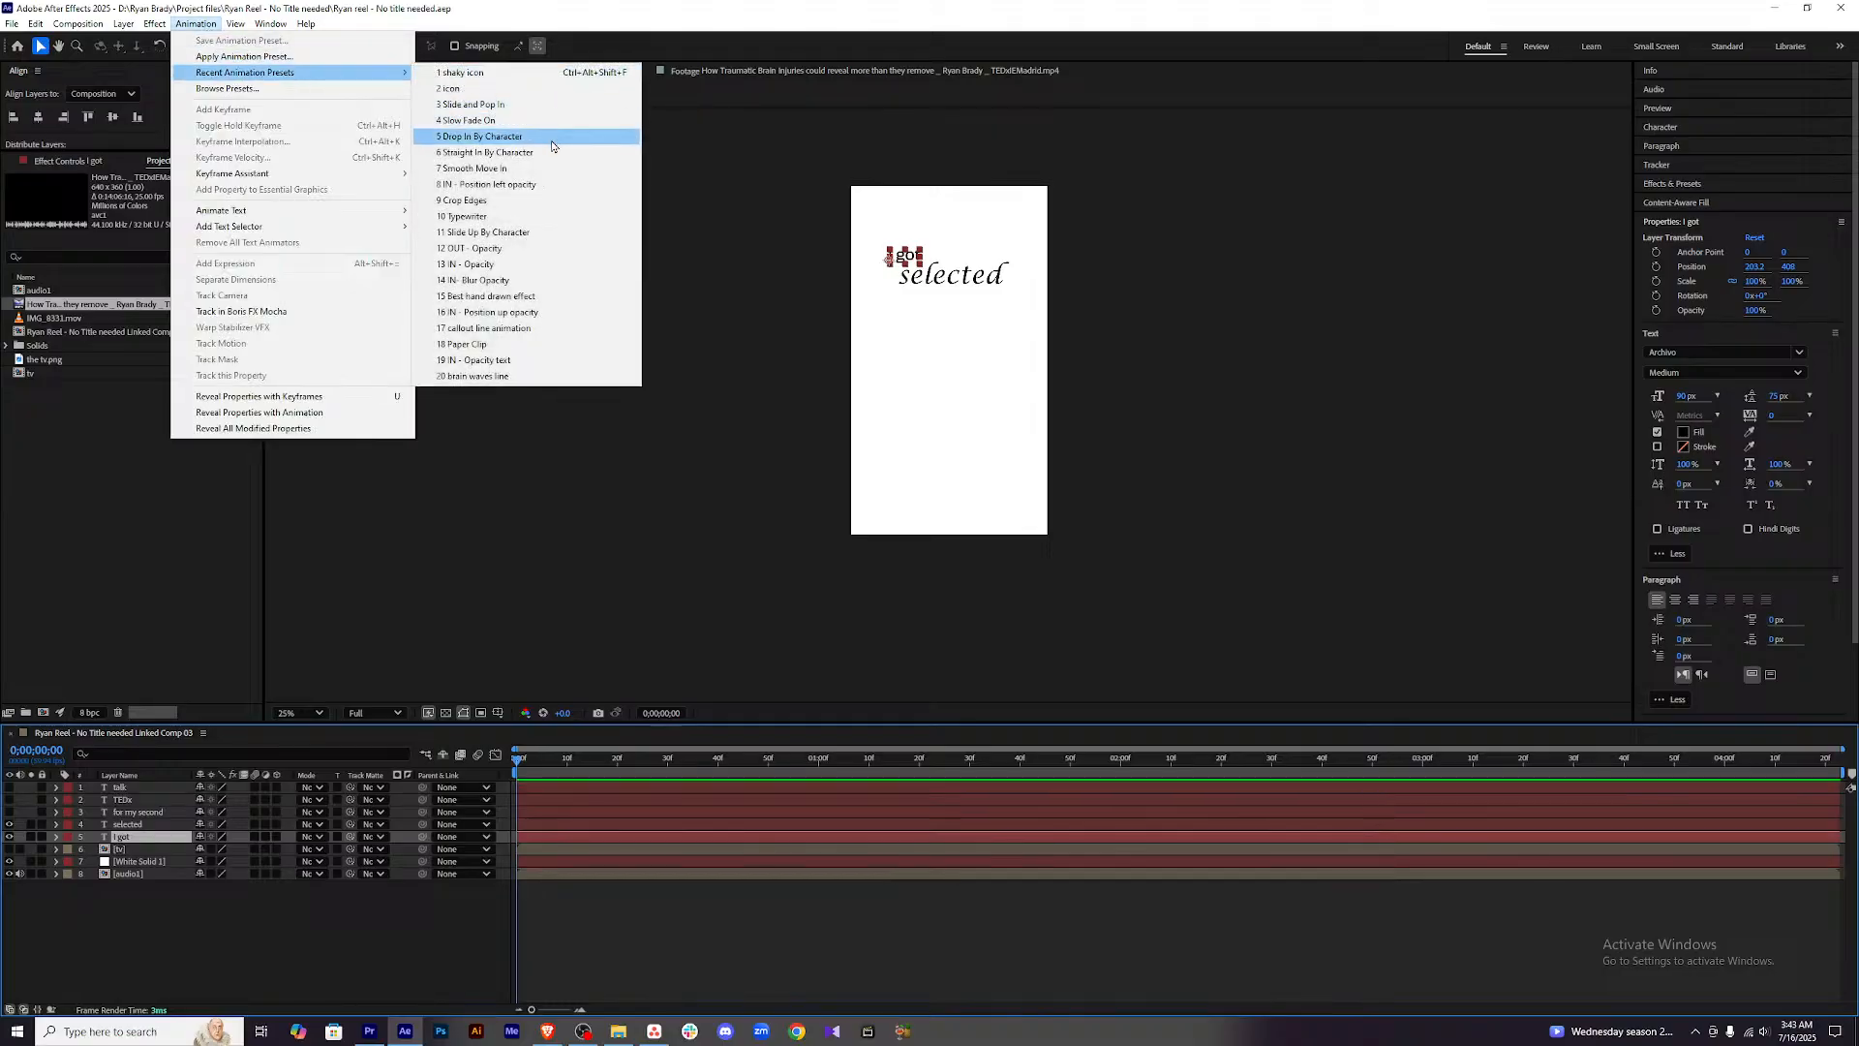
{"action": "left_click", "coordinate": [314, 58]}
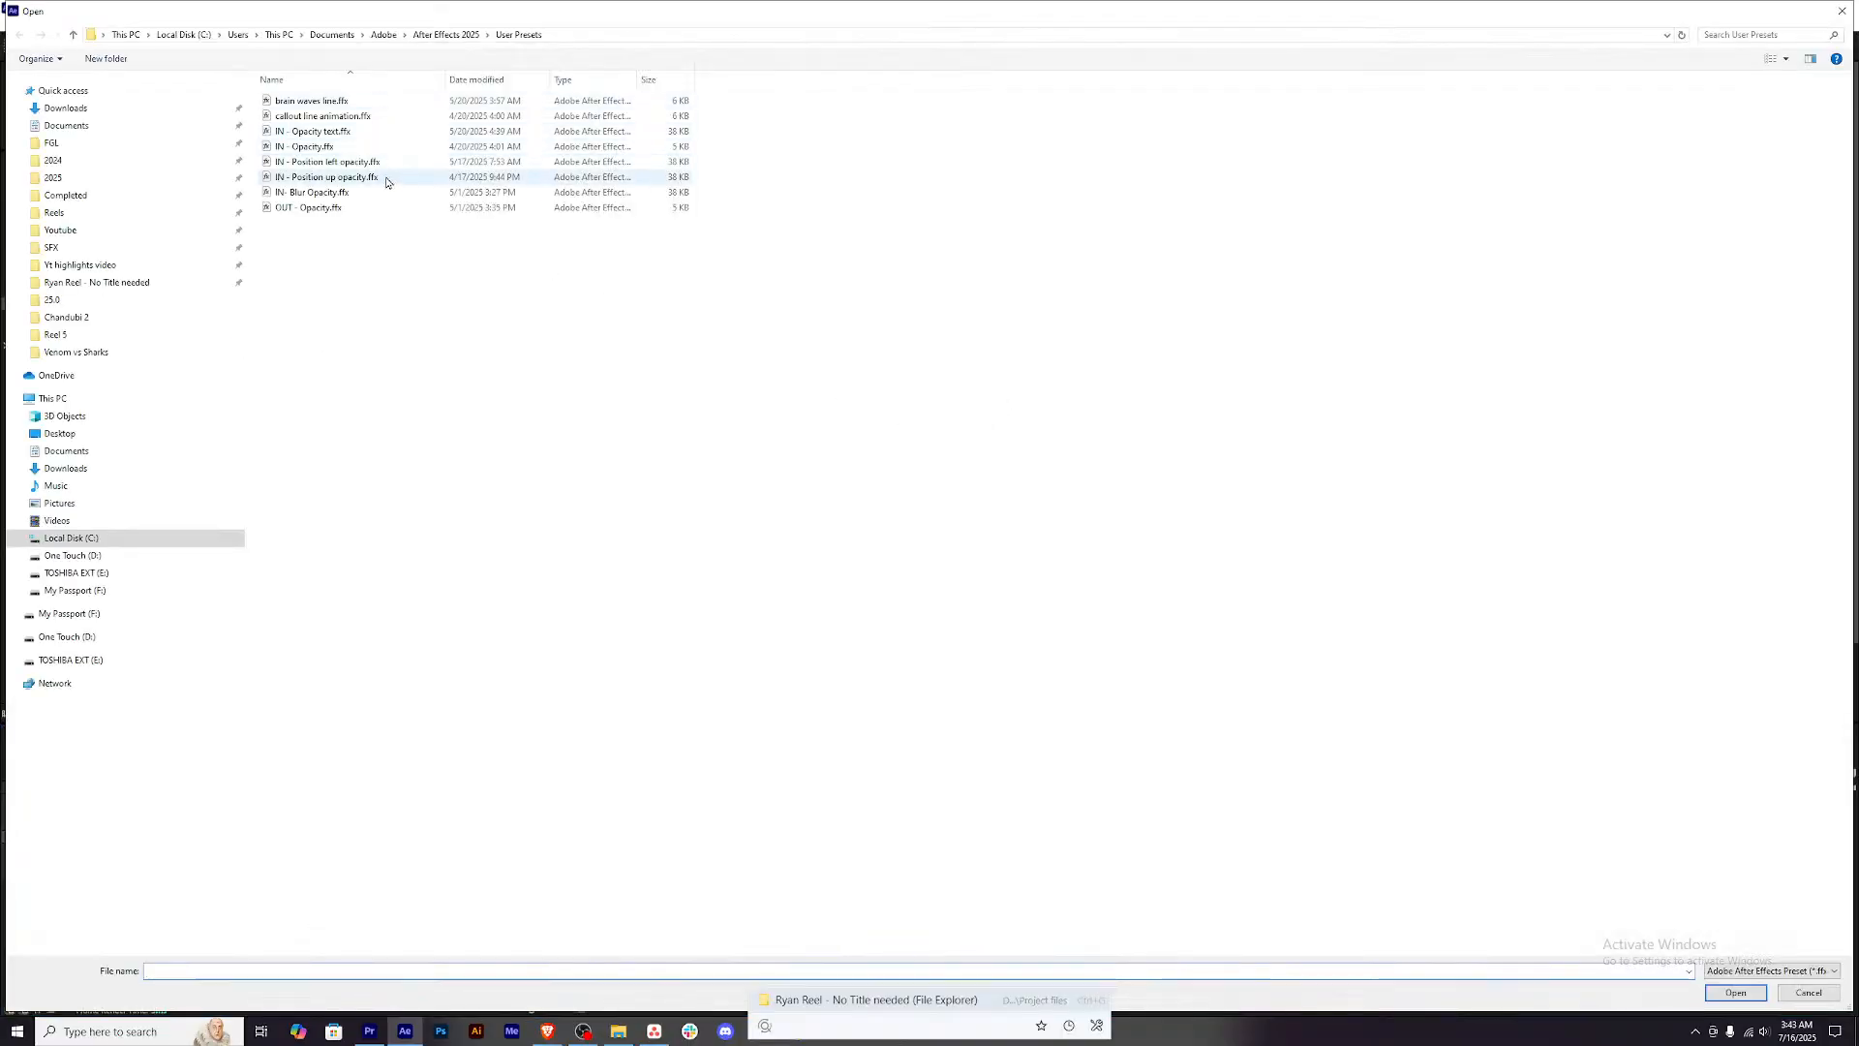
{"action": "left_click", "coordinate": [385, 177]}
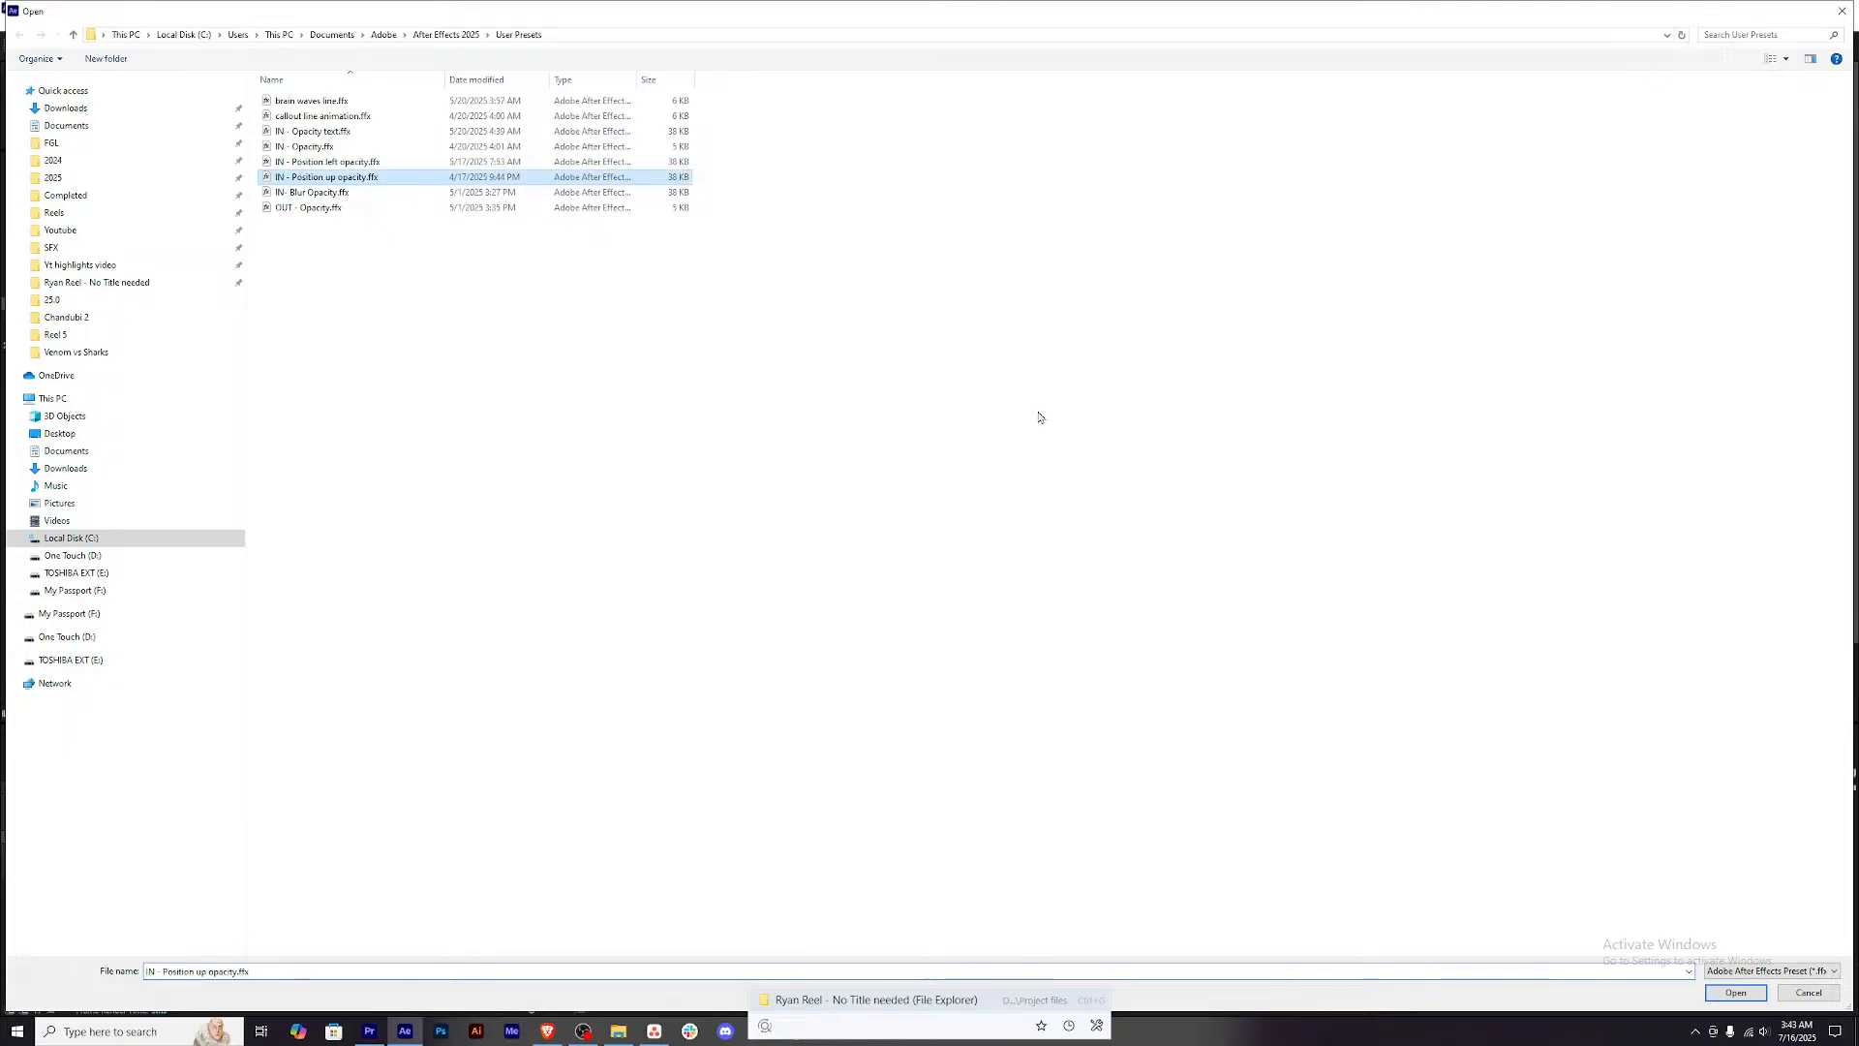
{"action": "left_click", "coordinate": [1735, 993]}
{"action": "left_click", "coordinate": [602, 907]}
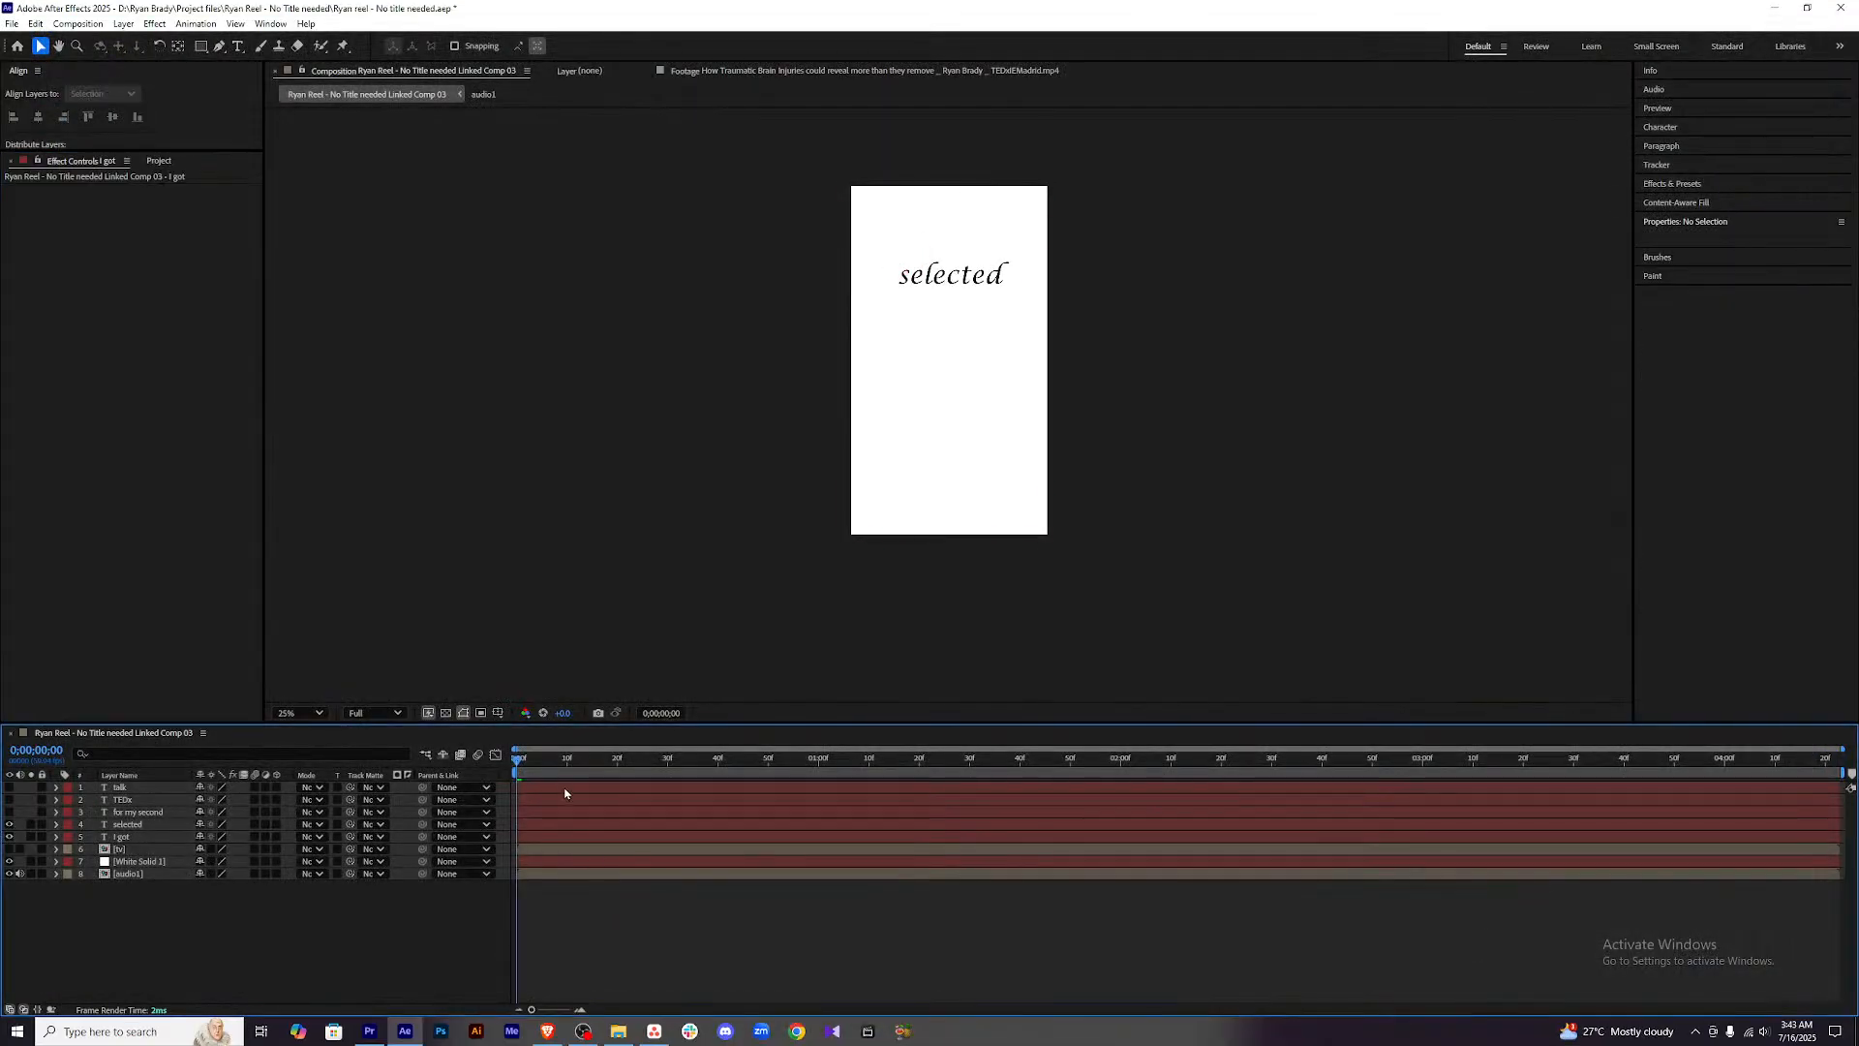
Play back the "I got" animation, reveal its keyframes, and select the "selected" layer with the playhead at 0;00;00;14.
{"action": "key", "text": "space"}
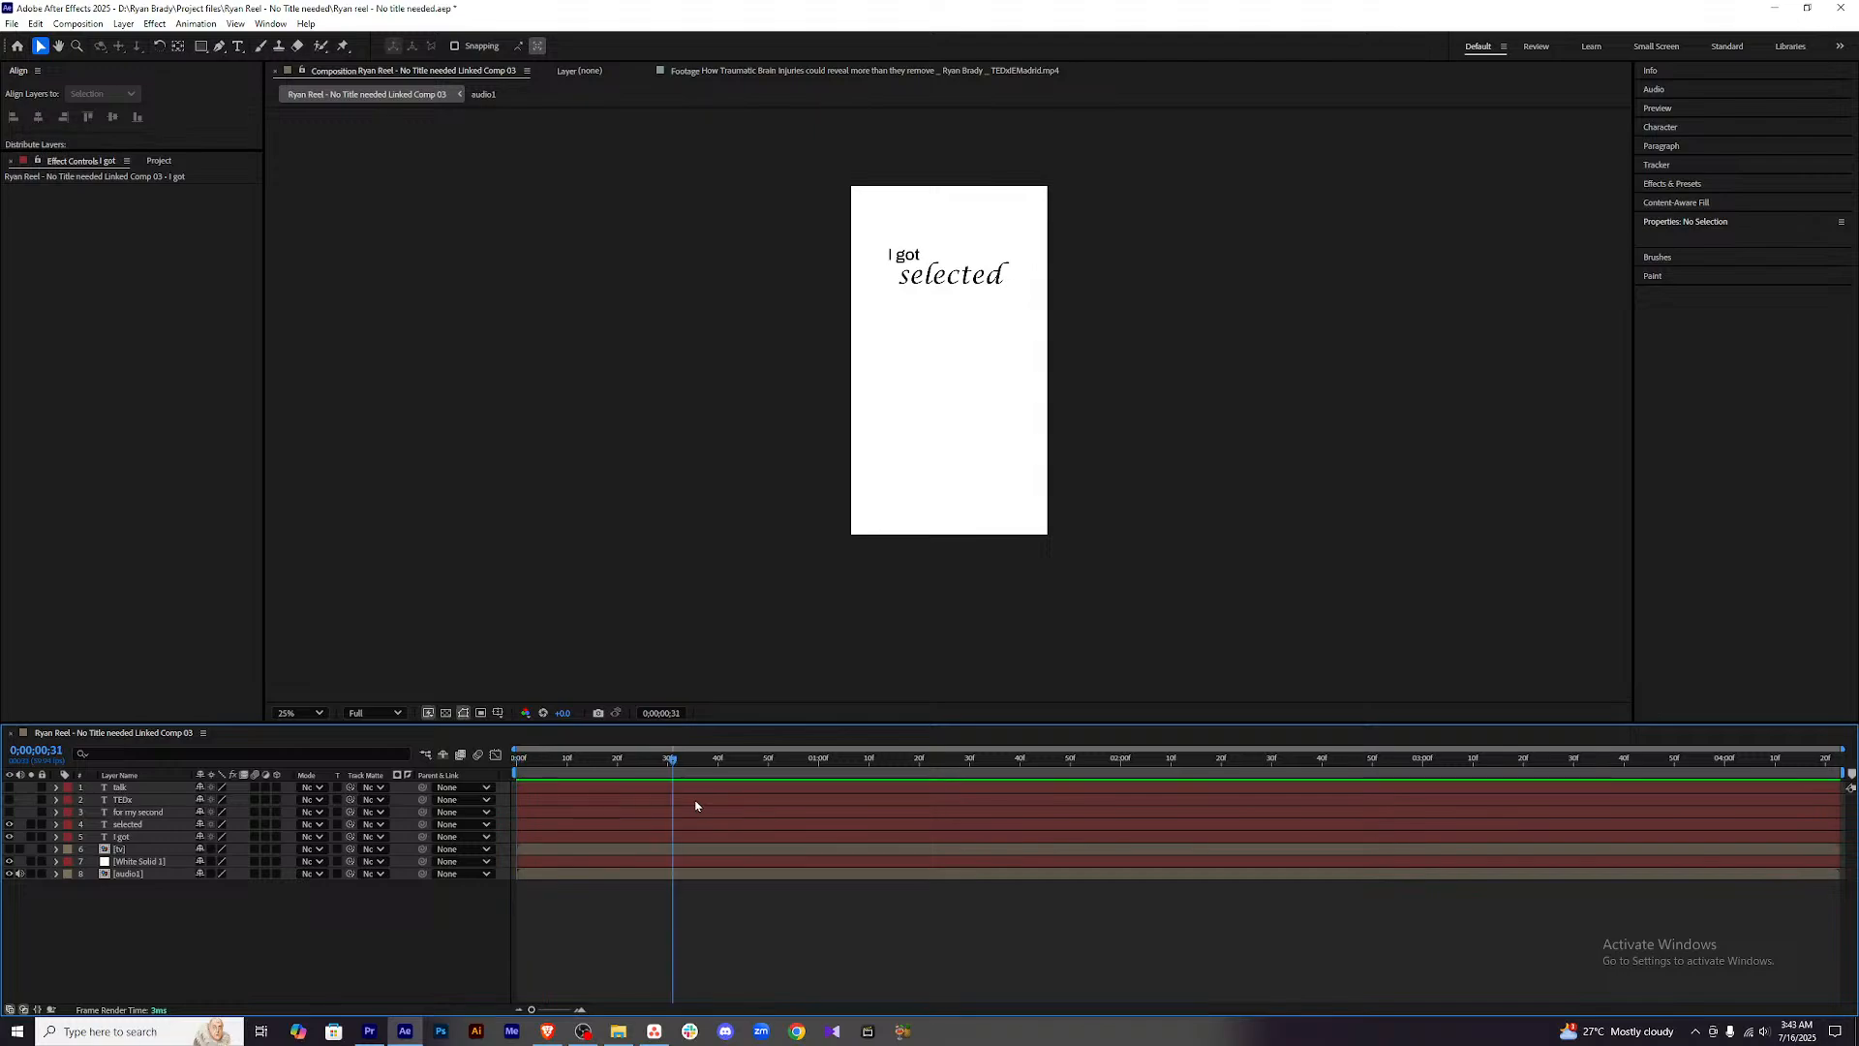
{"action": "key", "text": "space"}
{"action": "left_click", "coordinate": [624, 761]}
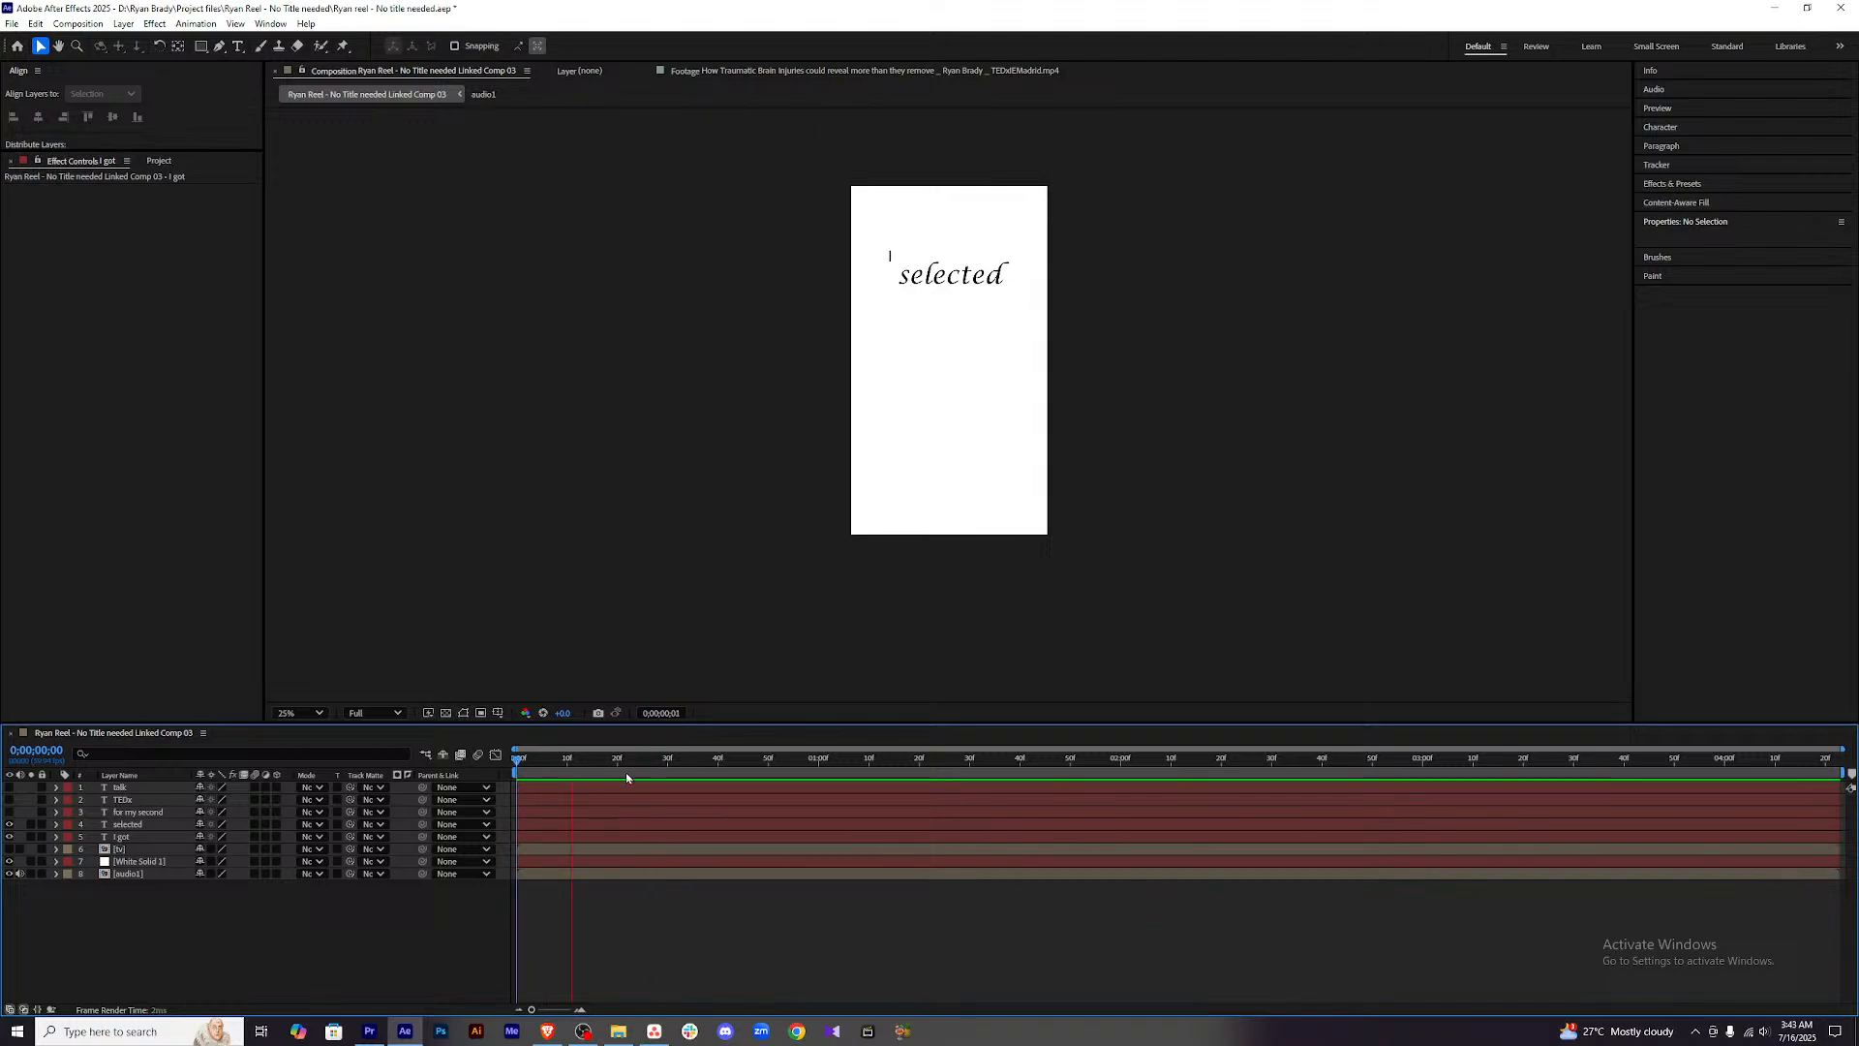
{"action": "left_click", "coordinate": [592, 840]}
{"action": "key", "text": "u"}
{"action": "left_click_drag", "start_coordinate": [623, 761], "coordinate": [499, 763]}
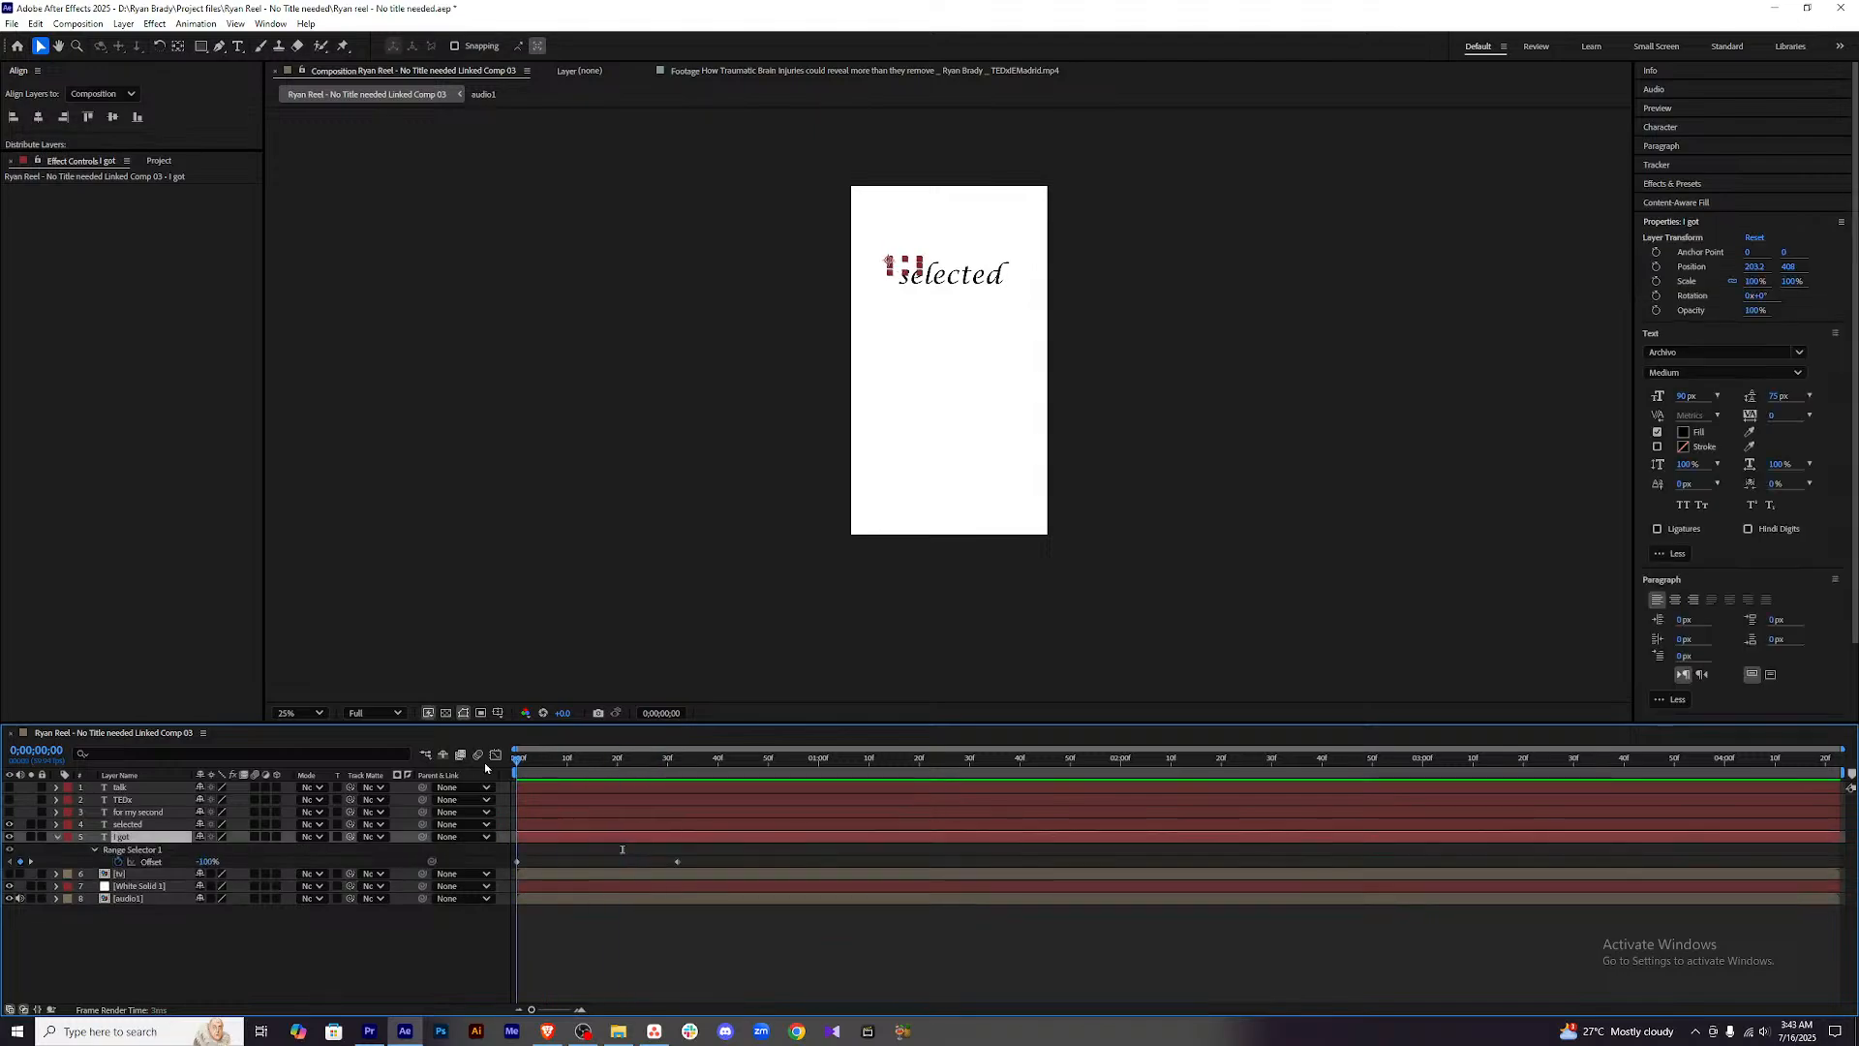
{"action": "left_click", "coordinate": [643, 761]}
{"action": "left_click_drag", "start_coordinate": [643, 761], "coordinate": [588, 764]}
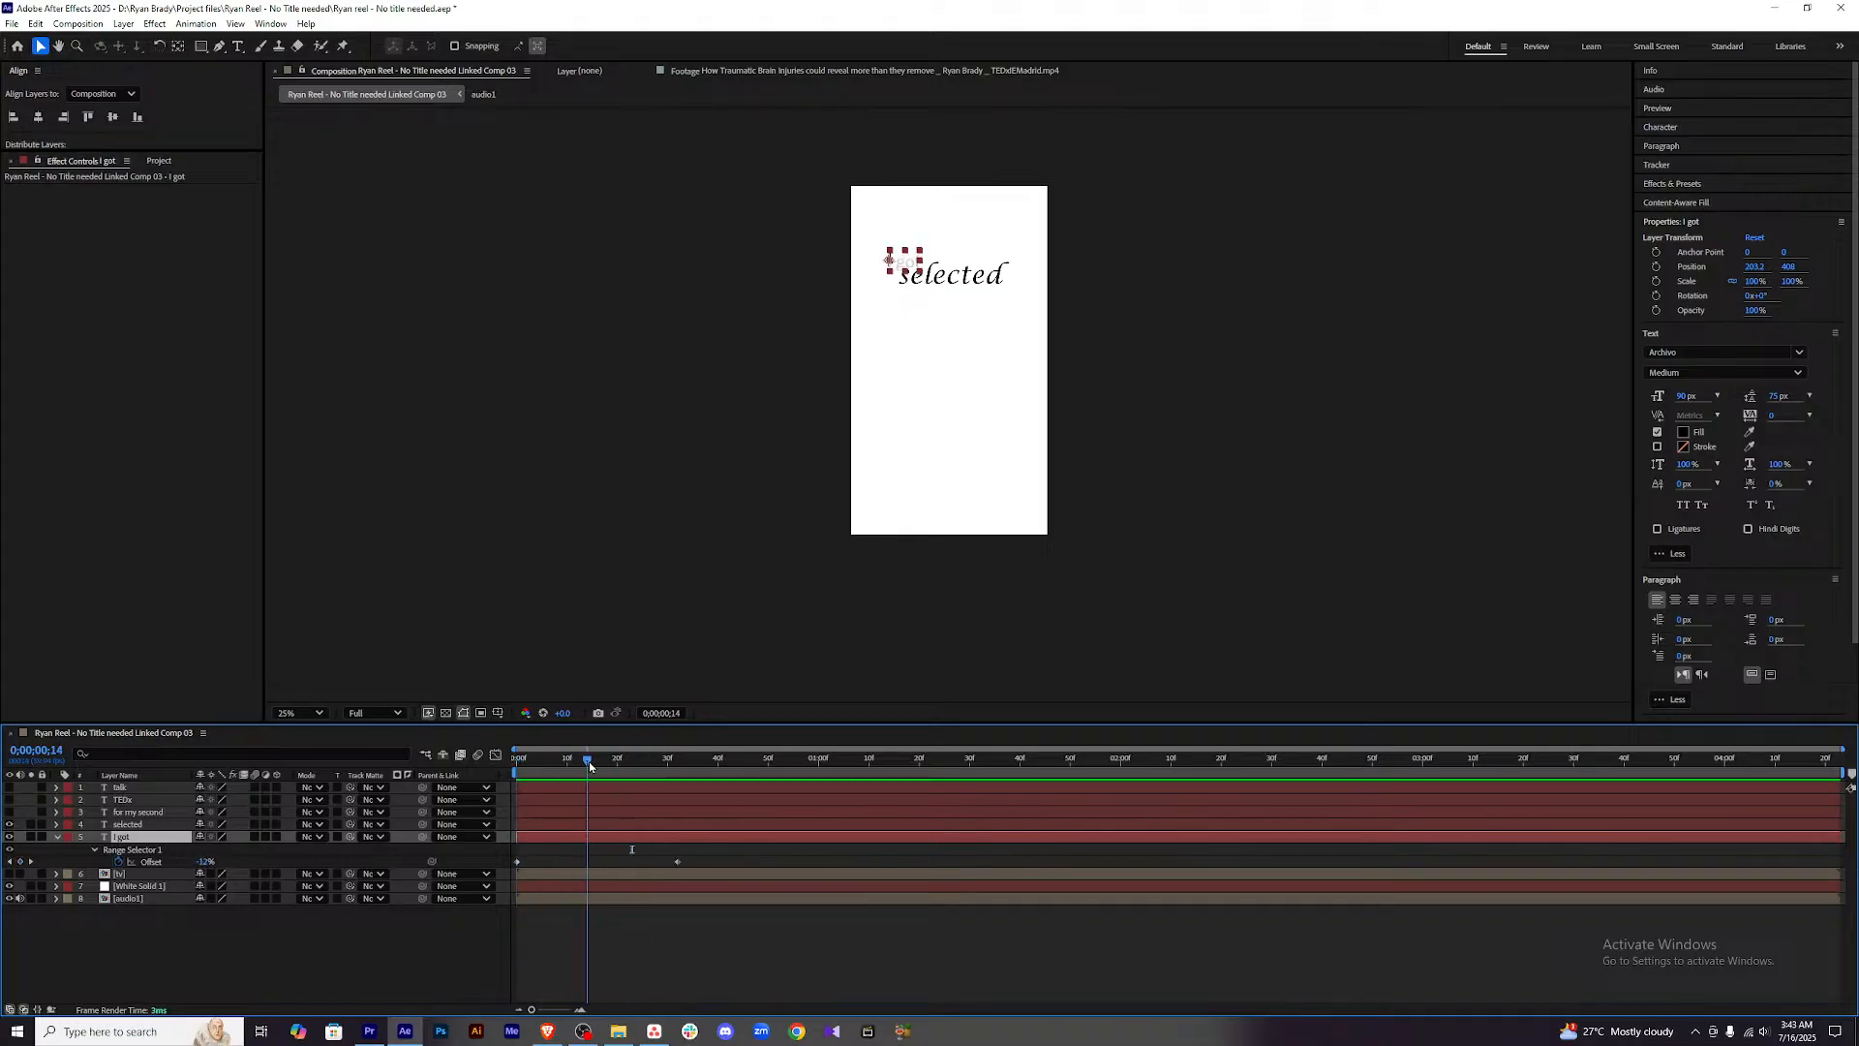
{"action": "left_click", "coordinate": [606, 824]}
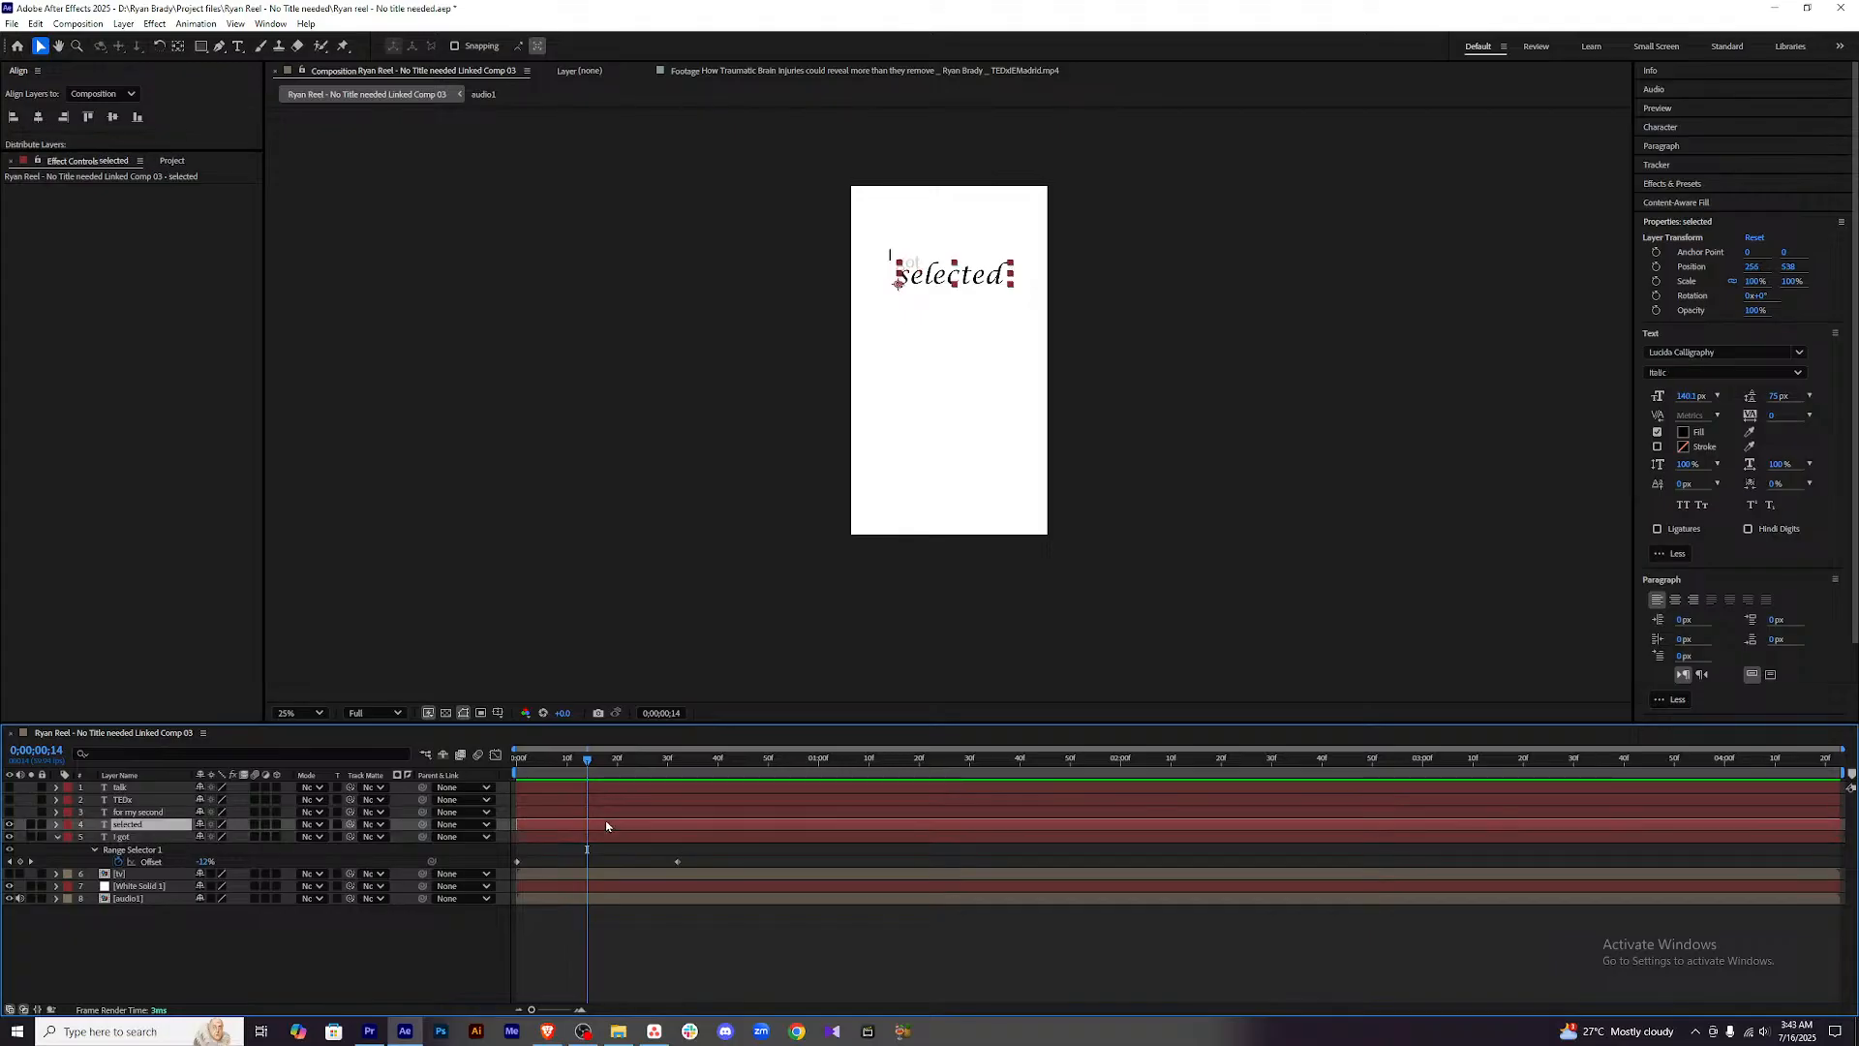
Look at the Reel Style Inspiration board in the browser, then switch back to After Effects.
{"action": "left_click", "coordinate": [547, 1030]}
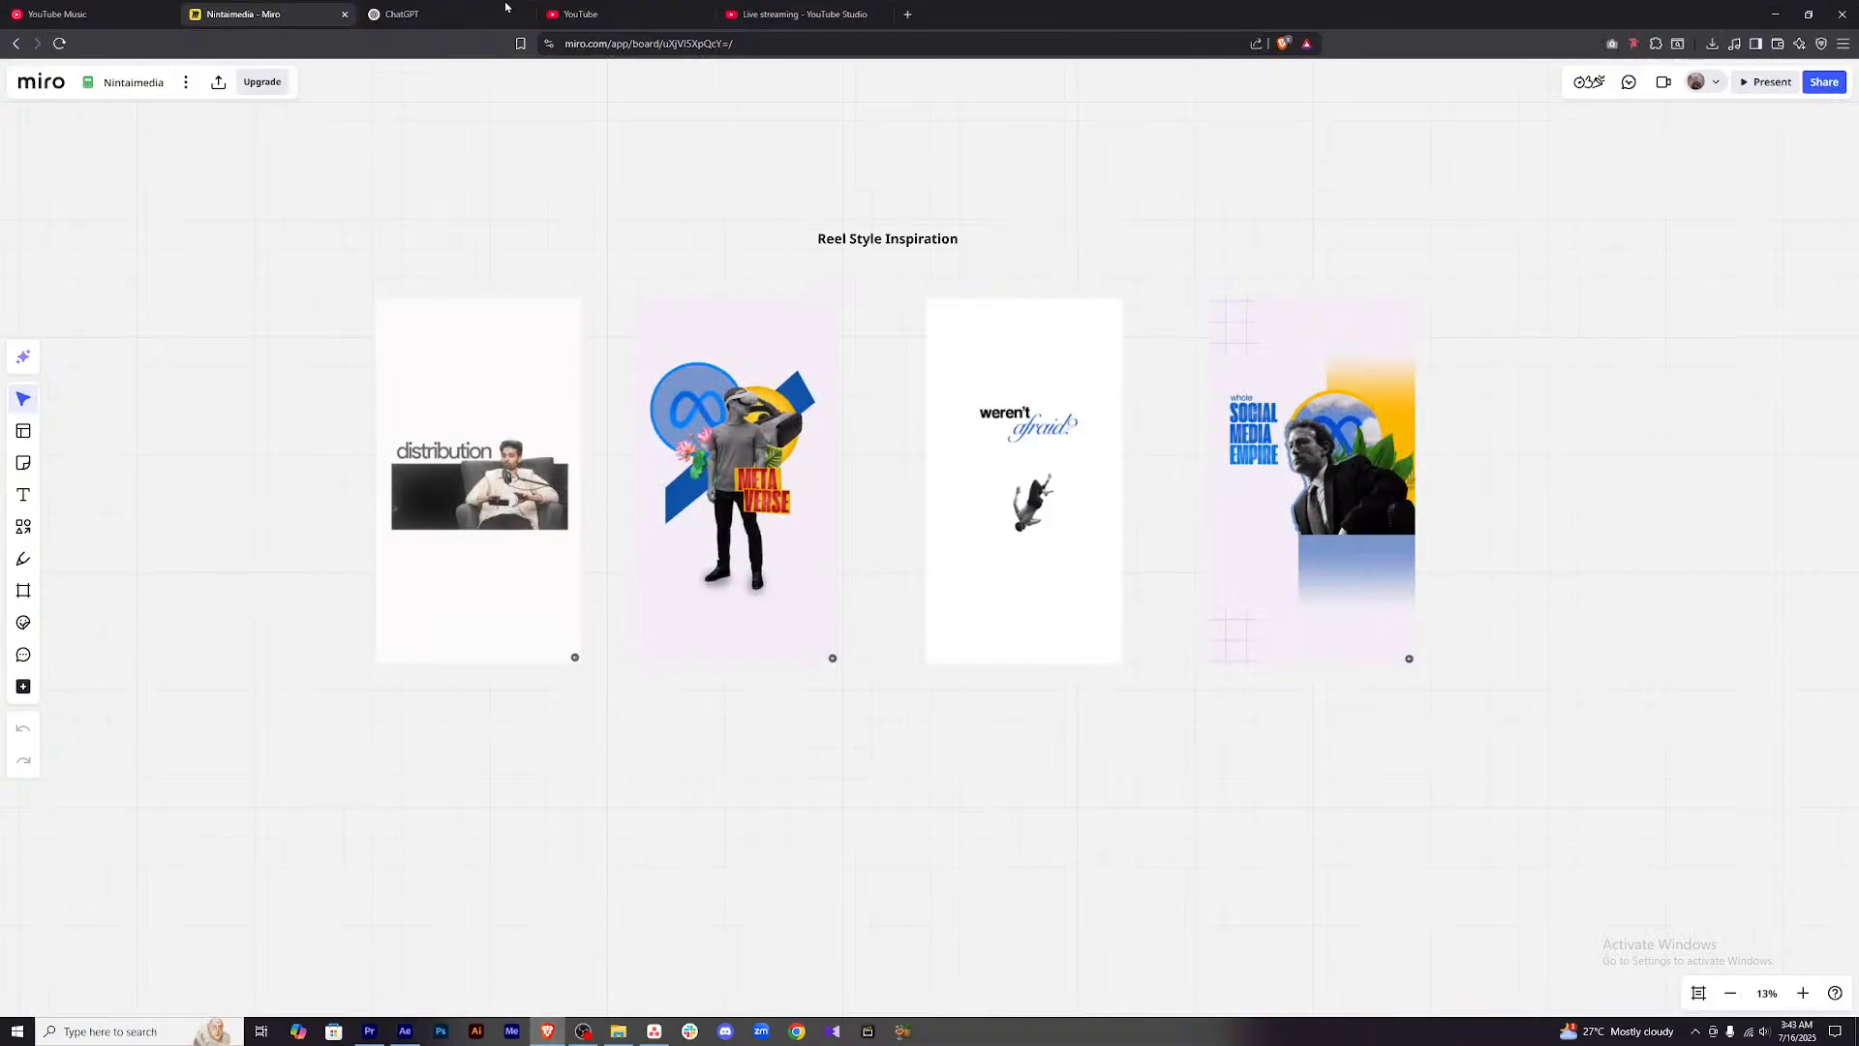
{"action": "left_click", "coordinate": [384, 1032]}
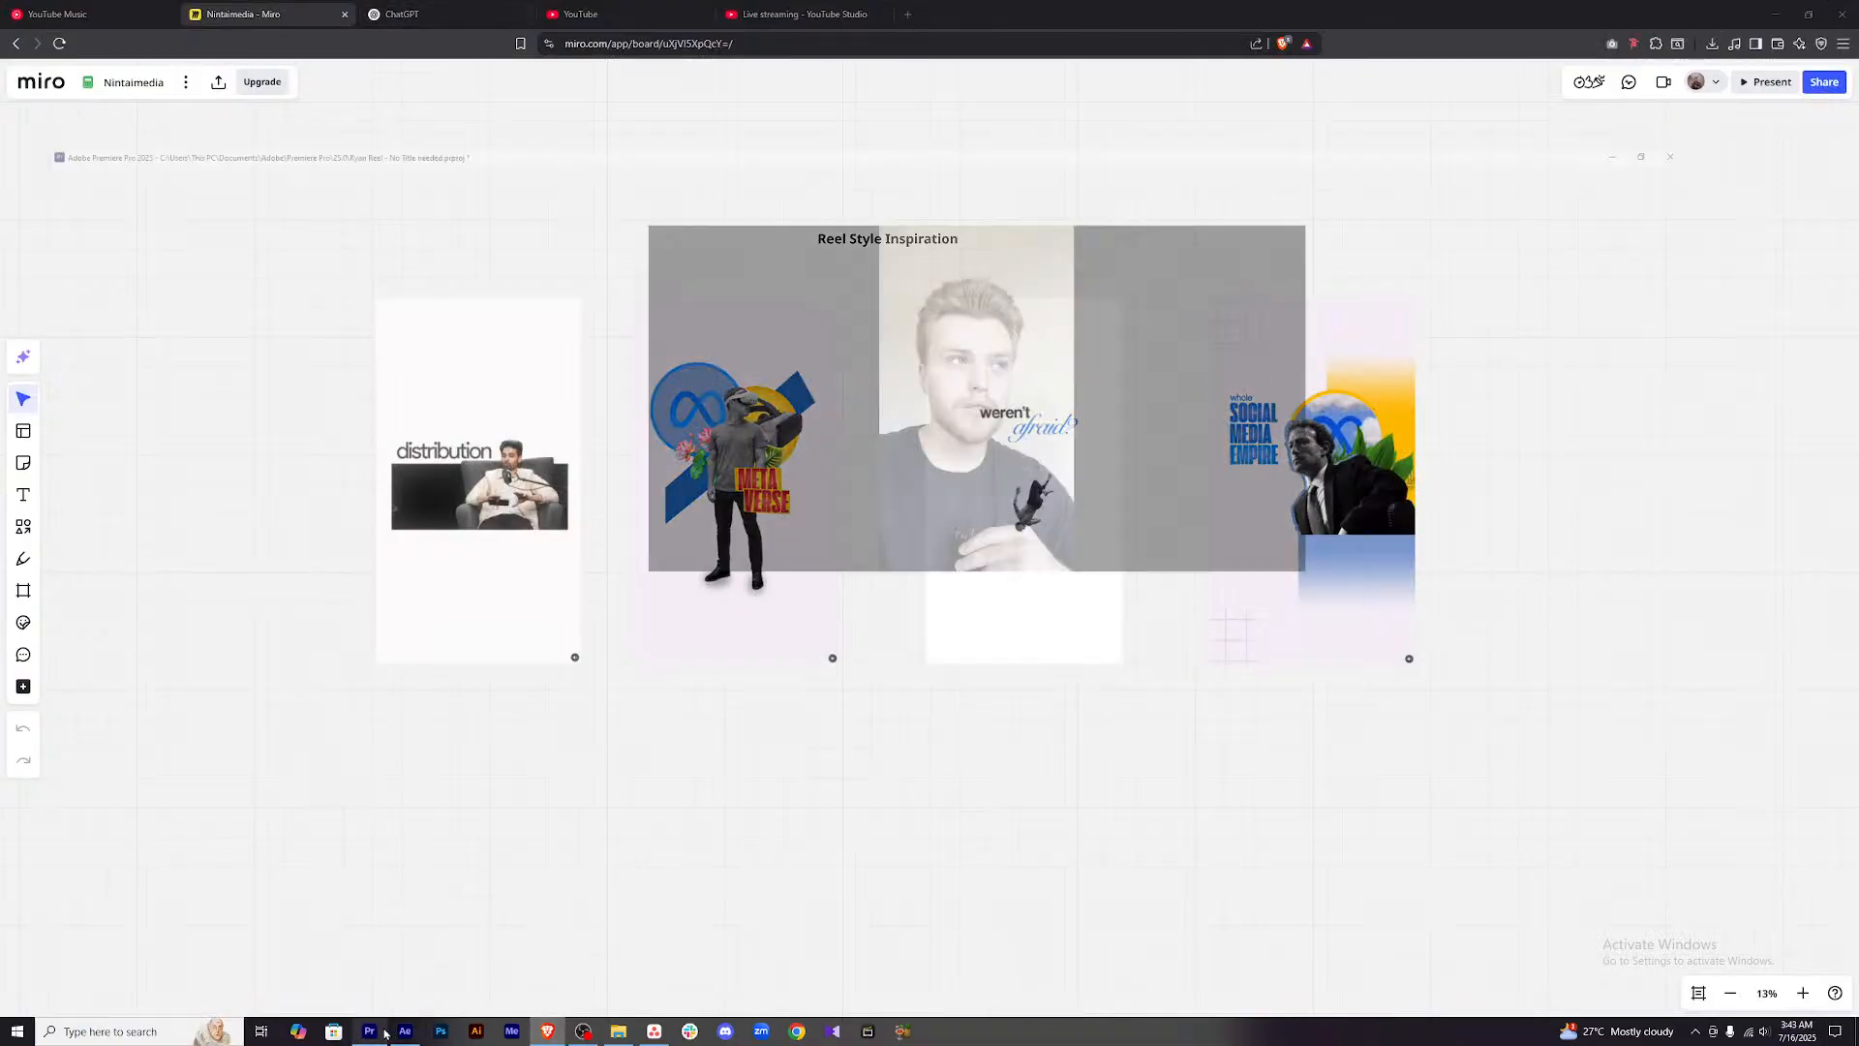
{"action": "left_click", "coordinate": [404, 1032]}
{"action": "left_click", "coordinate": [372, 1032]}
{"action": "left_click", "coordinate": [405, 1032]}
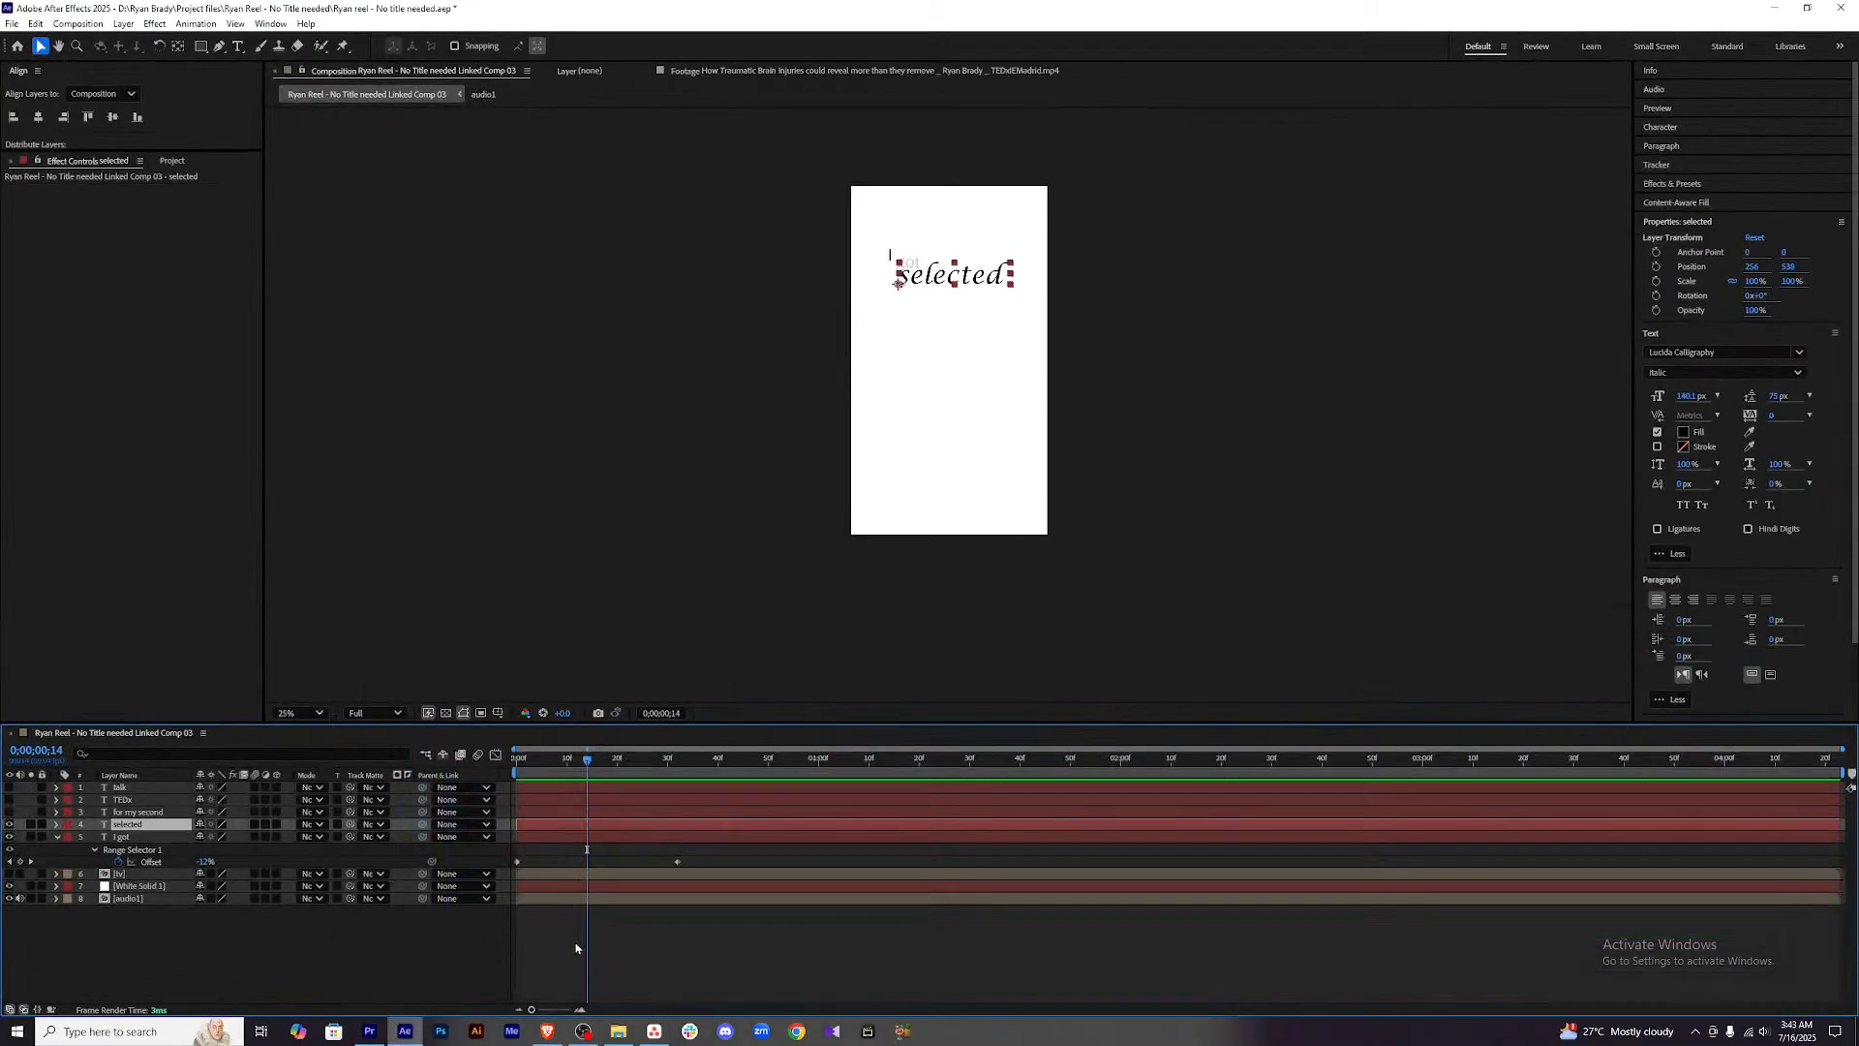
Apply the "IN - Position left opacity" animation preset to the "selected" text at 0;00;00;14 and play back from the start.
{"action": "left_click", "coordinate": [196, 23]}
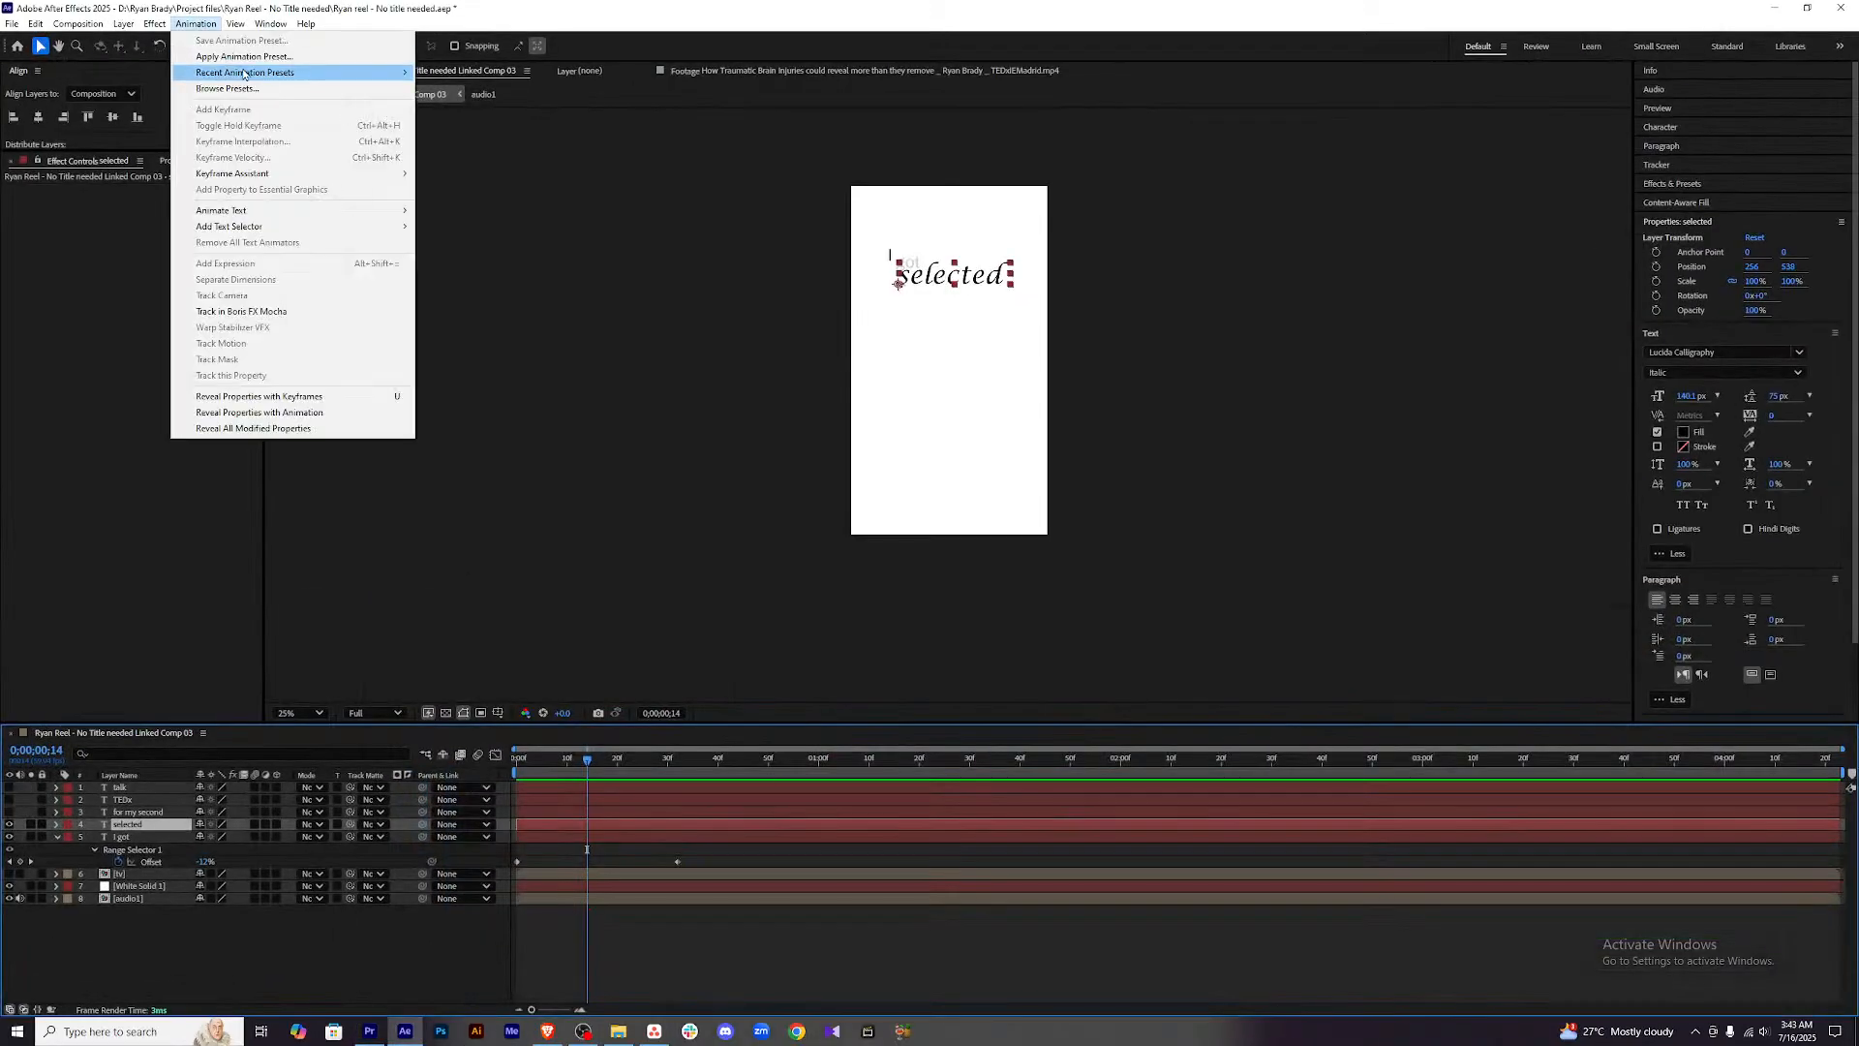
{"action": "left_click", "coordinate": [242, 56]}
{"action": "left_click", "coordinate": [339, 162]}
{"action": "left_click", "coordinate": [1735, 992]}
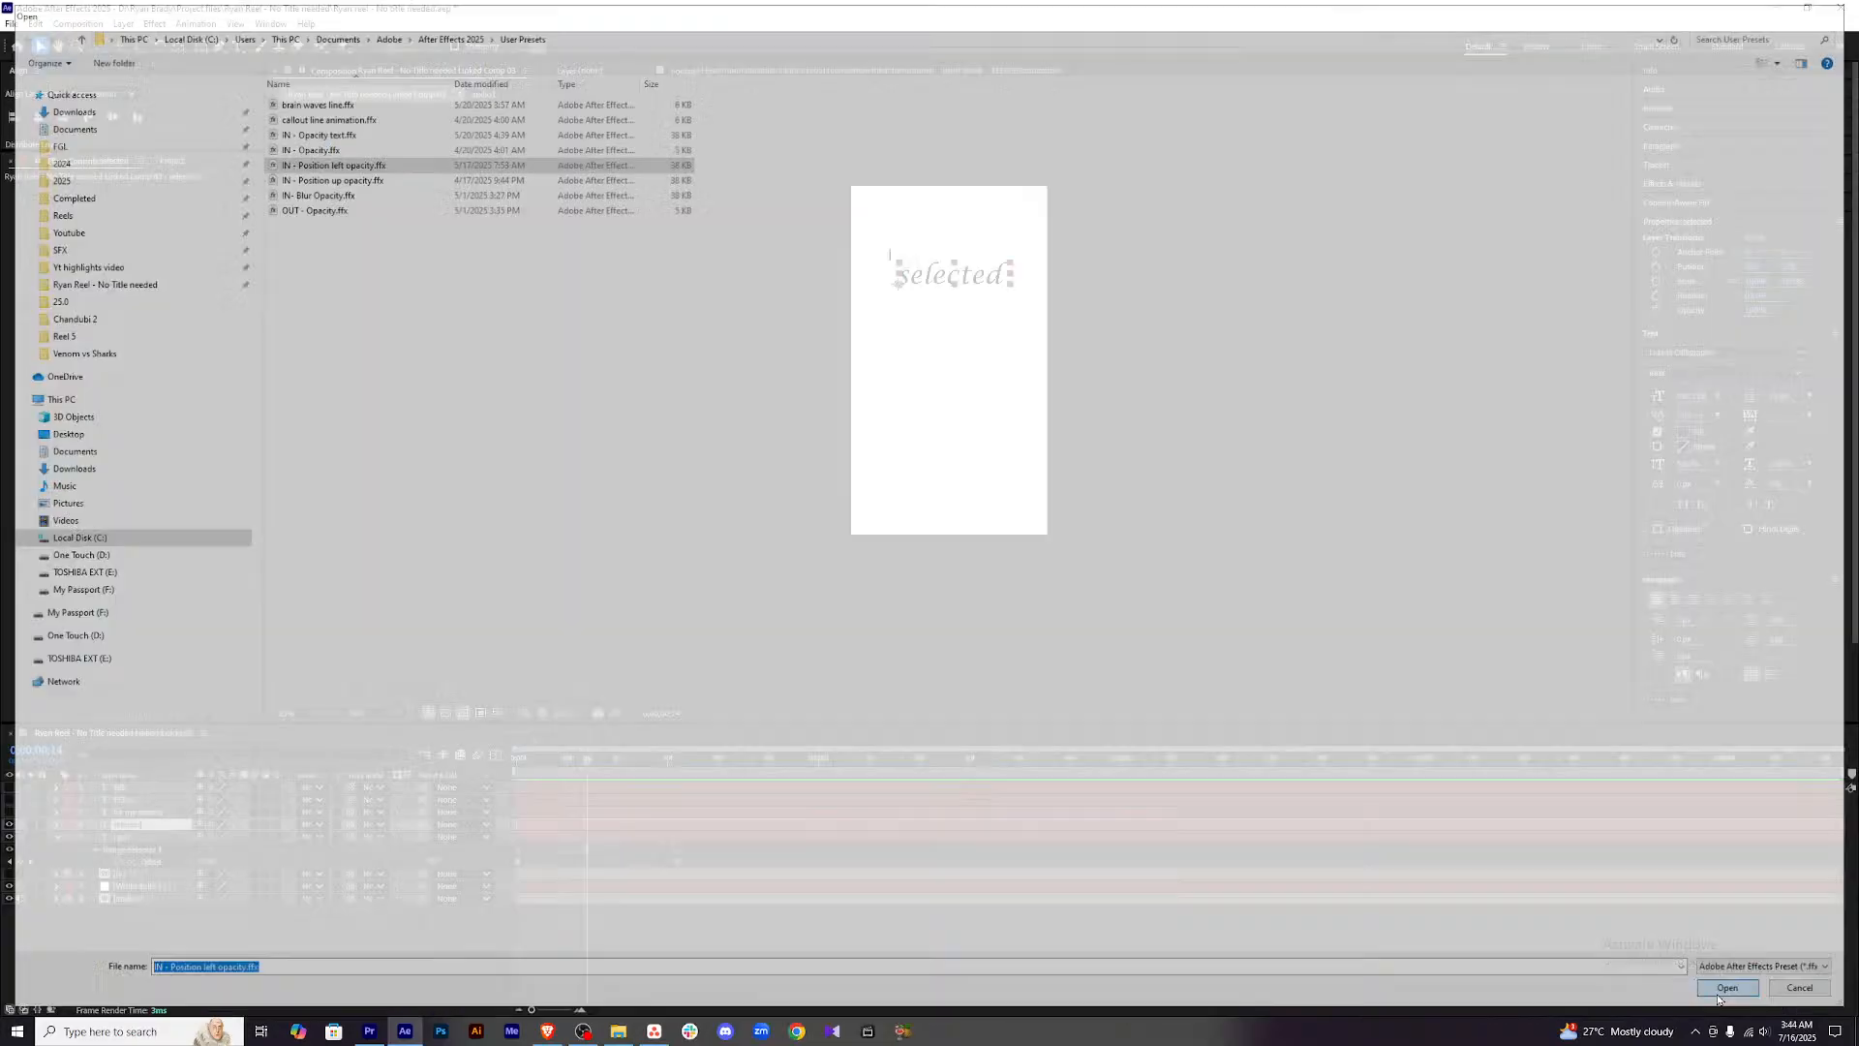
{"action": "left_click_drag", "start_coordinate": [599, 762], "coordinate": [486, 767]}
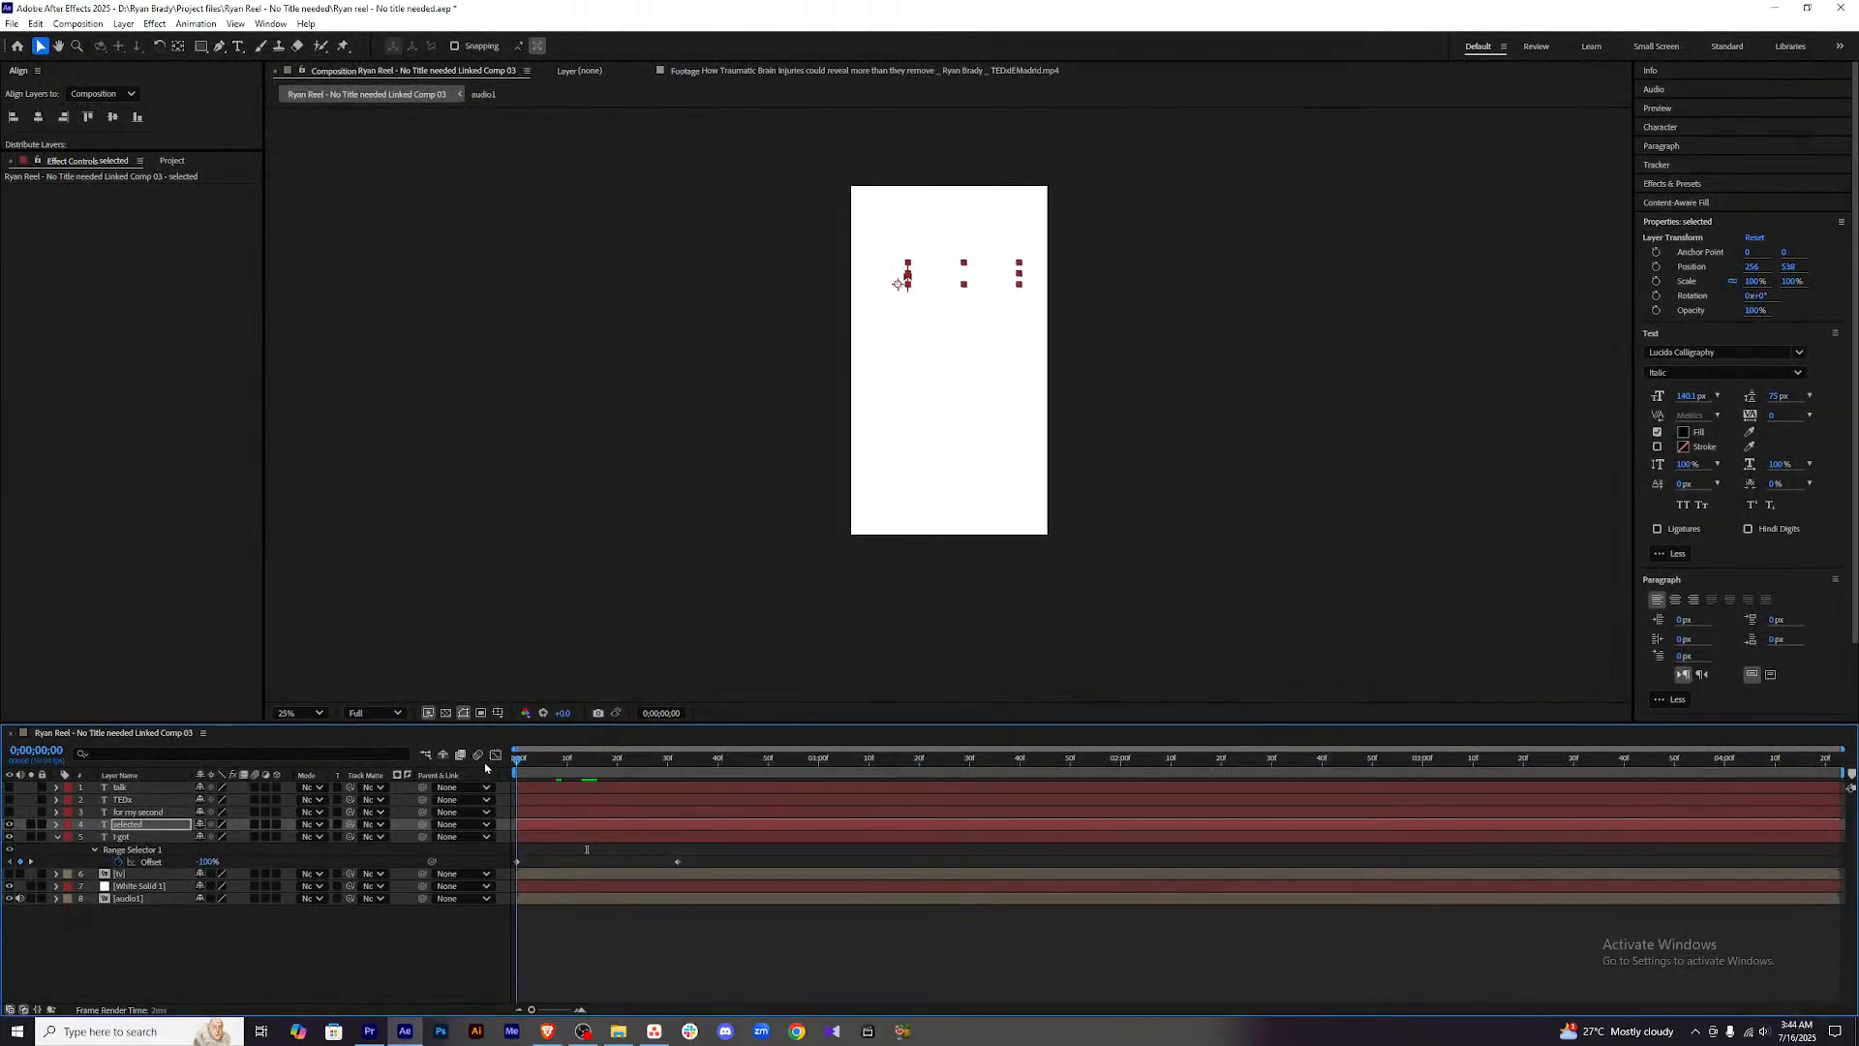
{"action": "left_click", "coordinate": [567, 913]}
{"action": "key", "text": "space"}
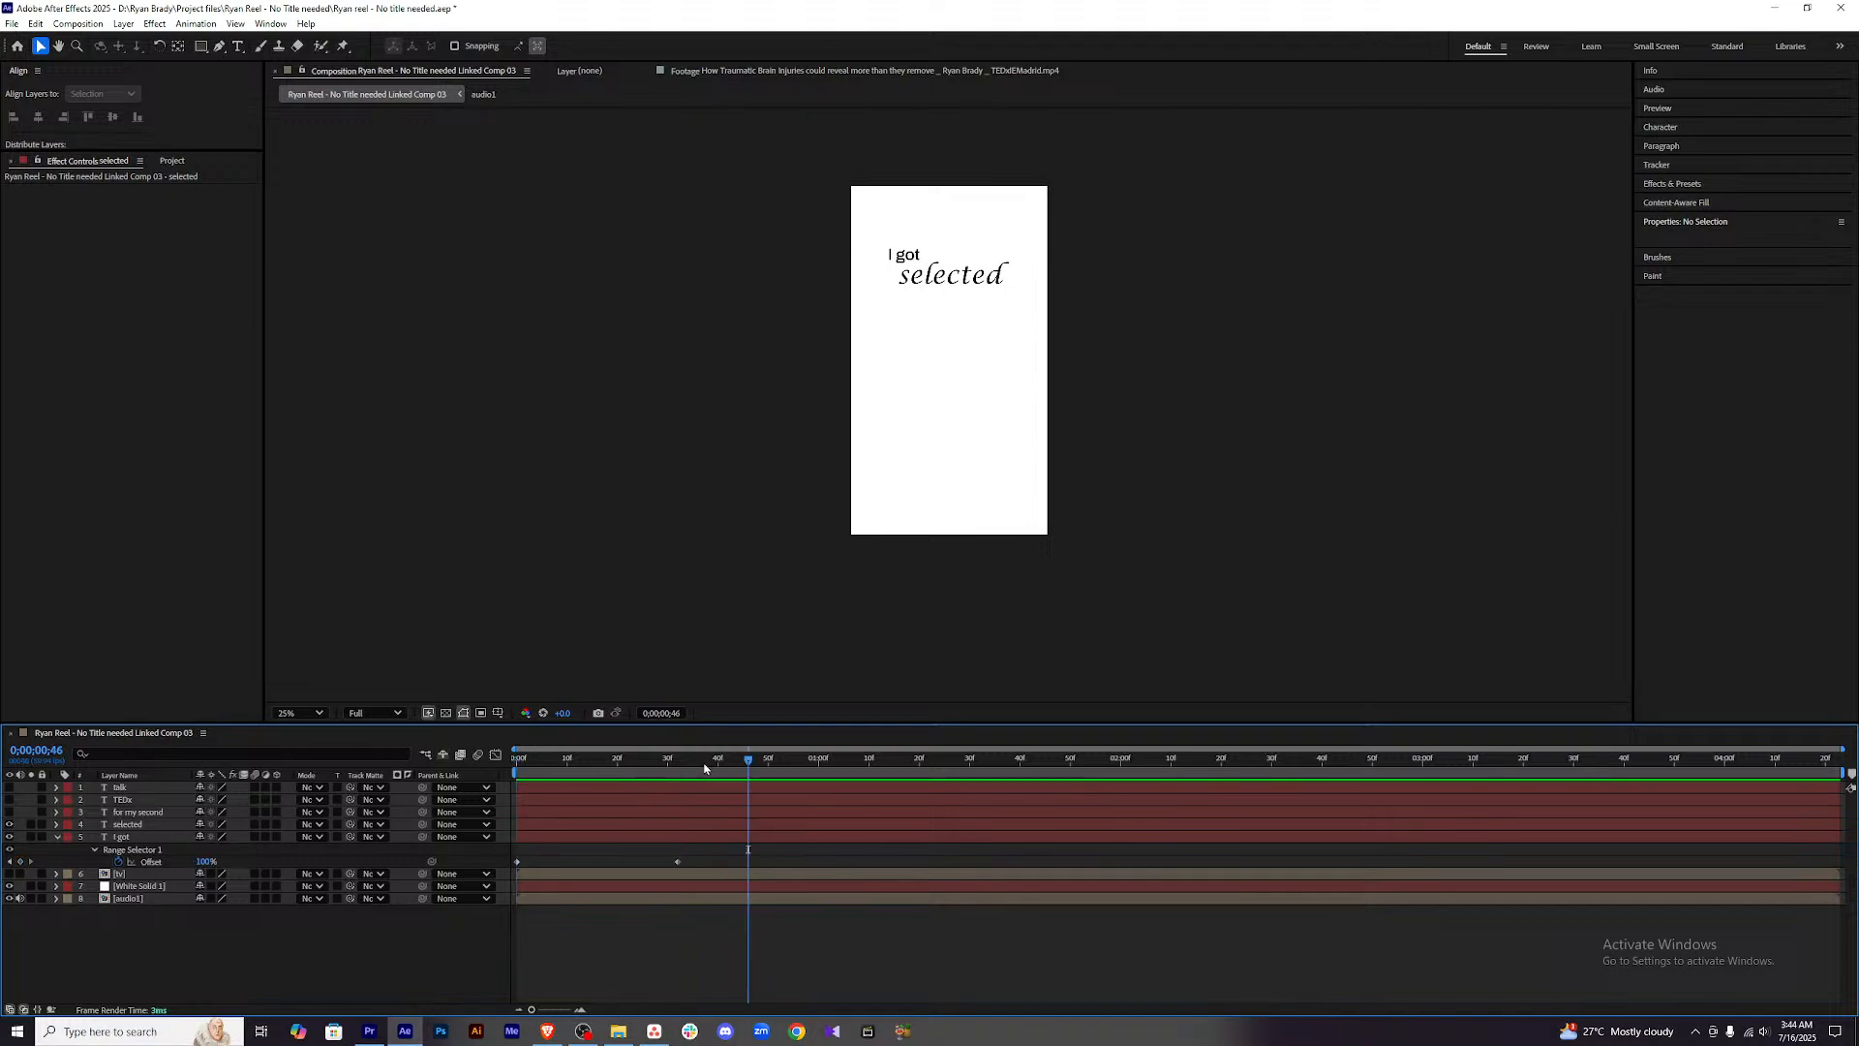
Reveal the "selected" layer's keyframes, move its last Offset keyframe to about 0;00;00;37, and preview the timing.
{"action": "left_click_drag", "start_coordinate": [700, 764], "coordinate": [571, 773]}
{"action": "left_click", "coordinate": [605, 825]}
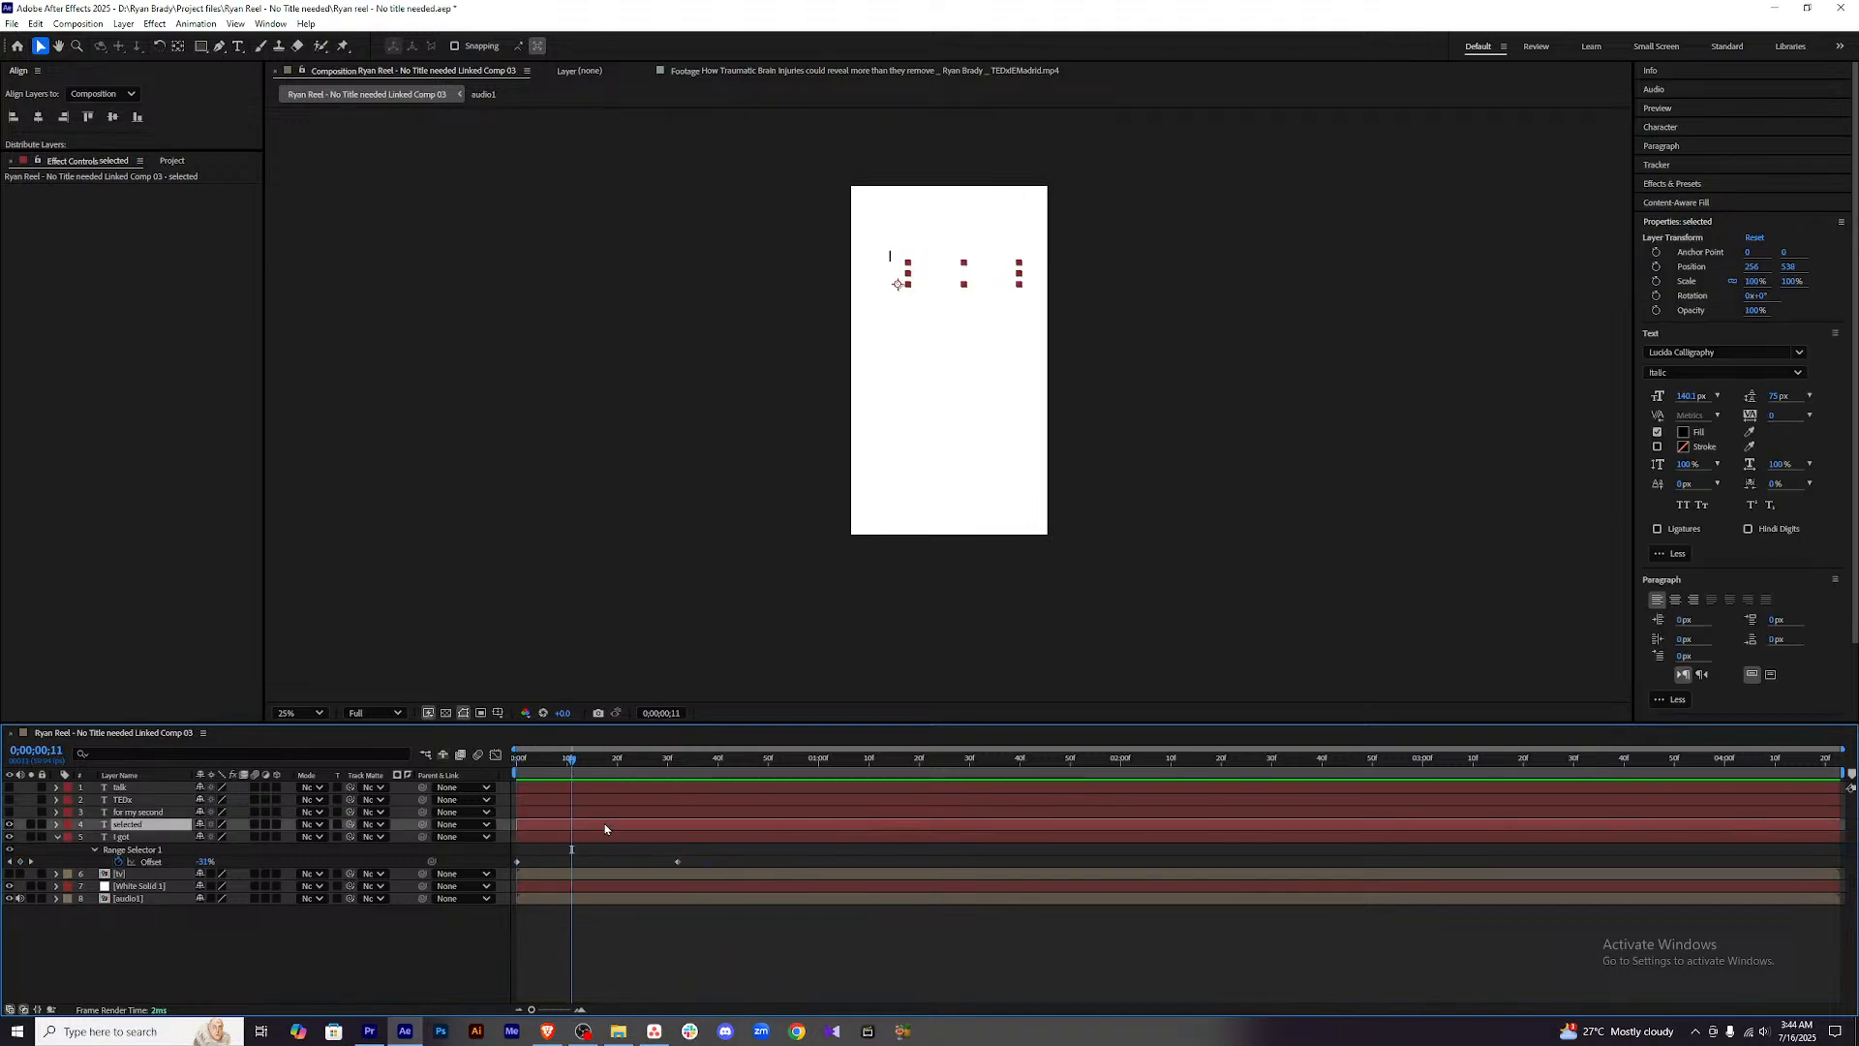
{"action": "key", "text": "u"}
{"action": "left_click_drag", "start_coordinate": [635, 850], "coordinate": [693, 850]}
{"action": "left_click_drag", "start_coordinate": [582, 764], "coordinate": [480, 764]}
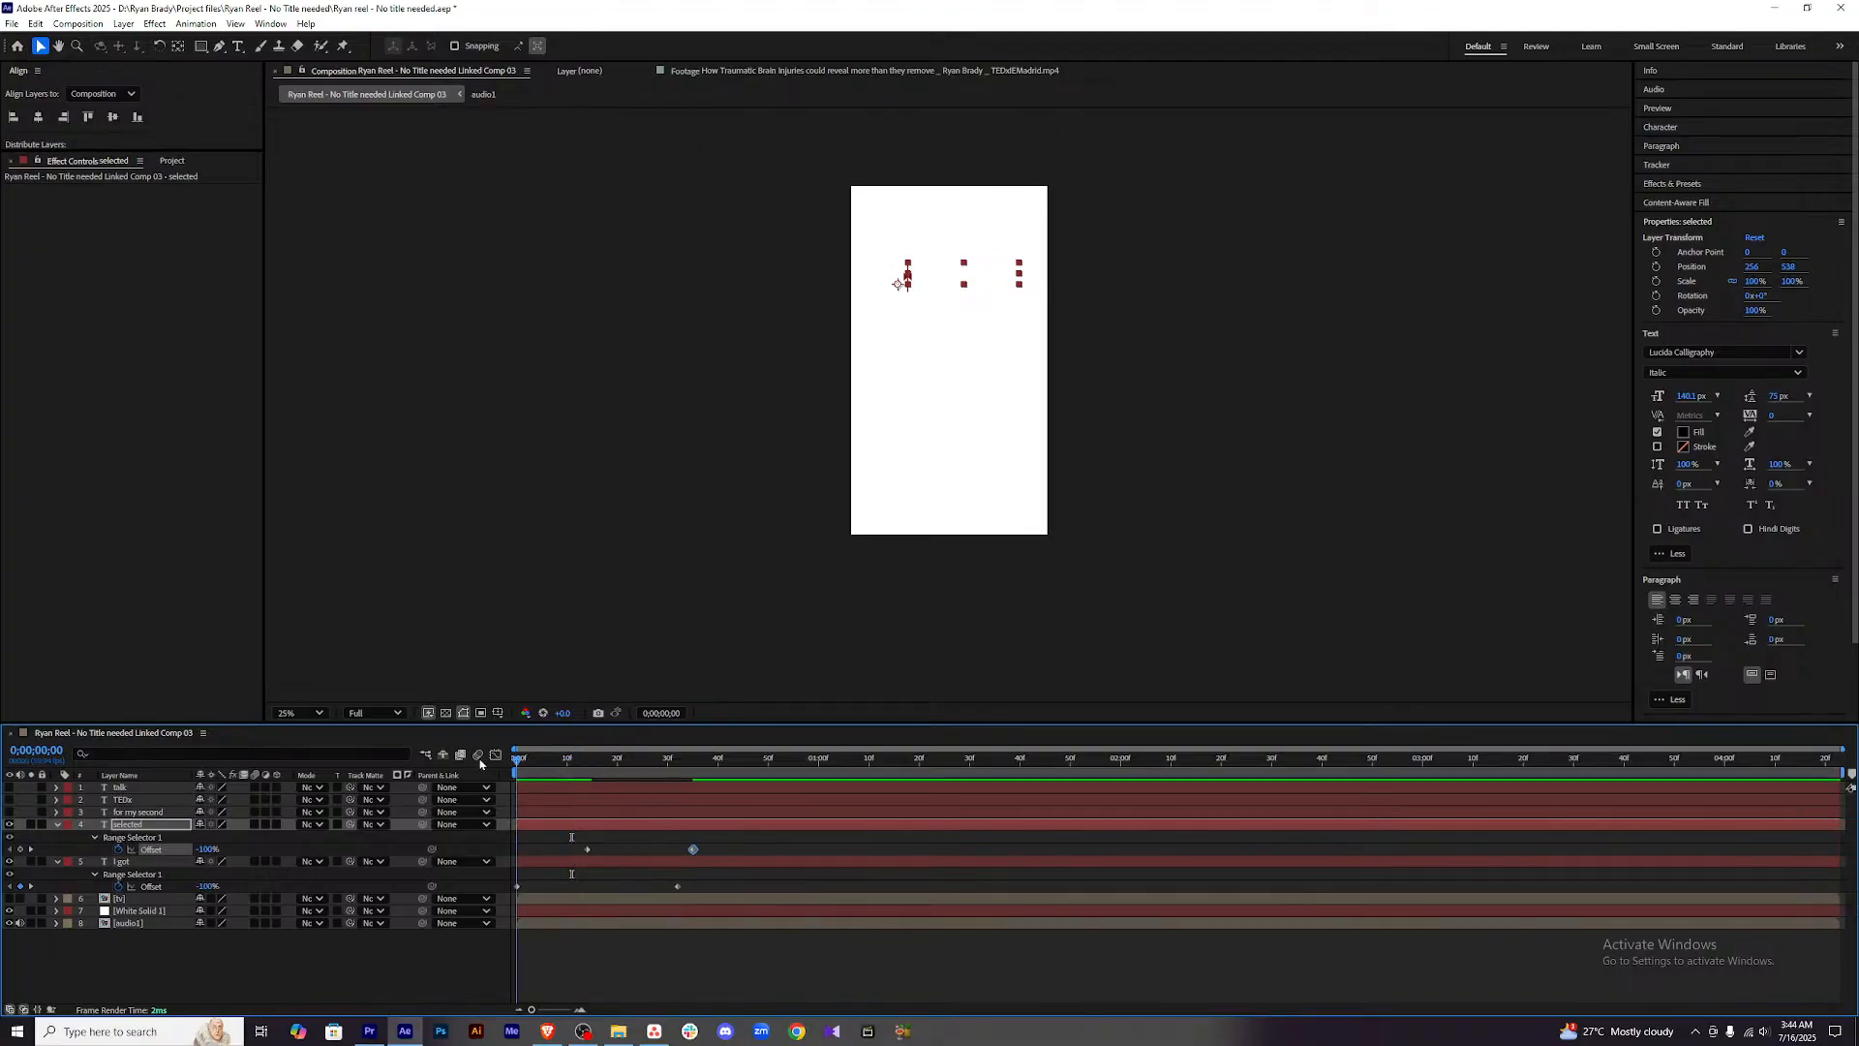
{"action": "left_click_drag", "start_coordinate": [683, 764], "coordinate": [557, 774]}
{"action": "left_click_drag", "start_coordinate": [693, 849], "coordinate": [703, 849]}
{"action": "left_click_drag", "start_coordinate": [557, 764], "coordinate": [489, 765]}
{"action": "key", "text": "space"}
{"action": "key", "text": "space"}
{"action": "left_click_drag", "start_coordinate": [791, 766], "coordinate": [408, 771]}
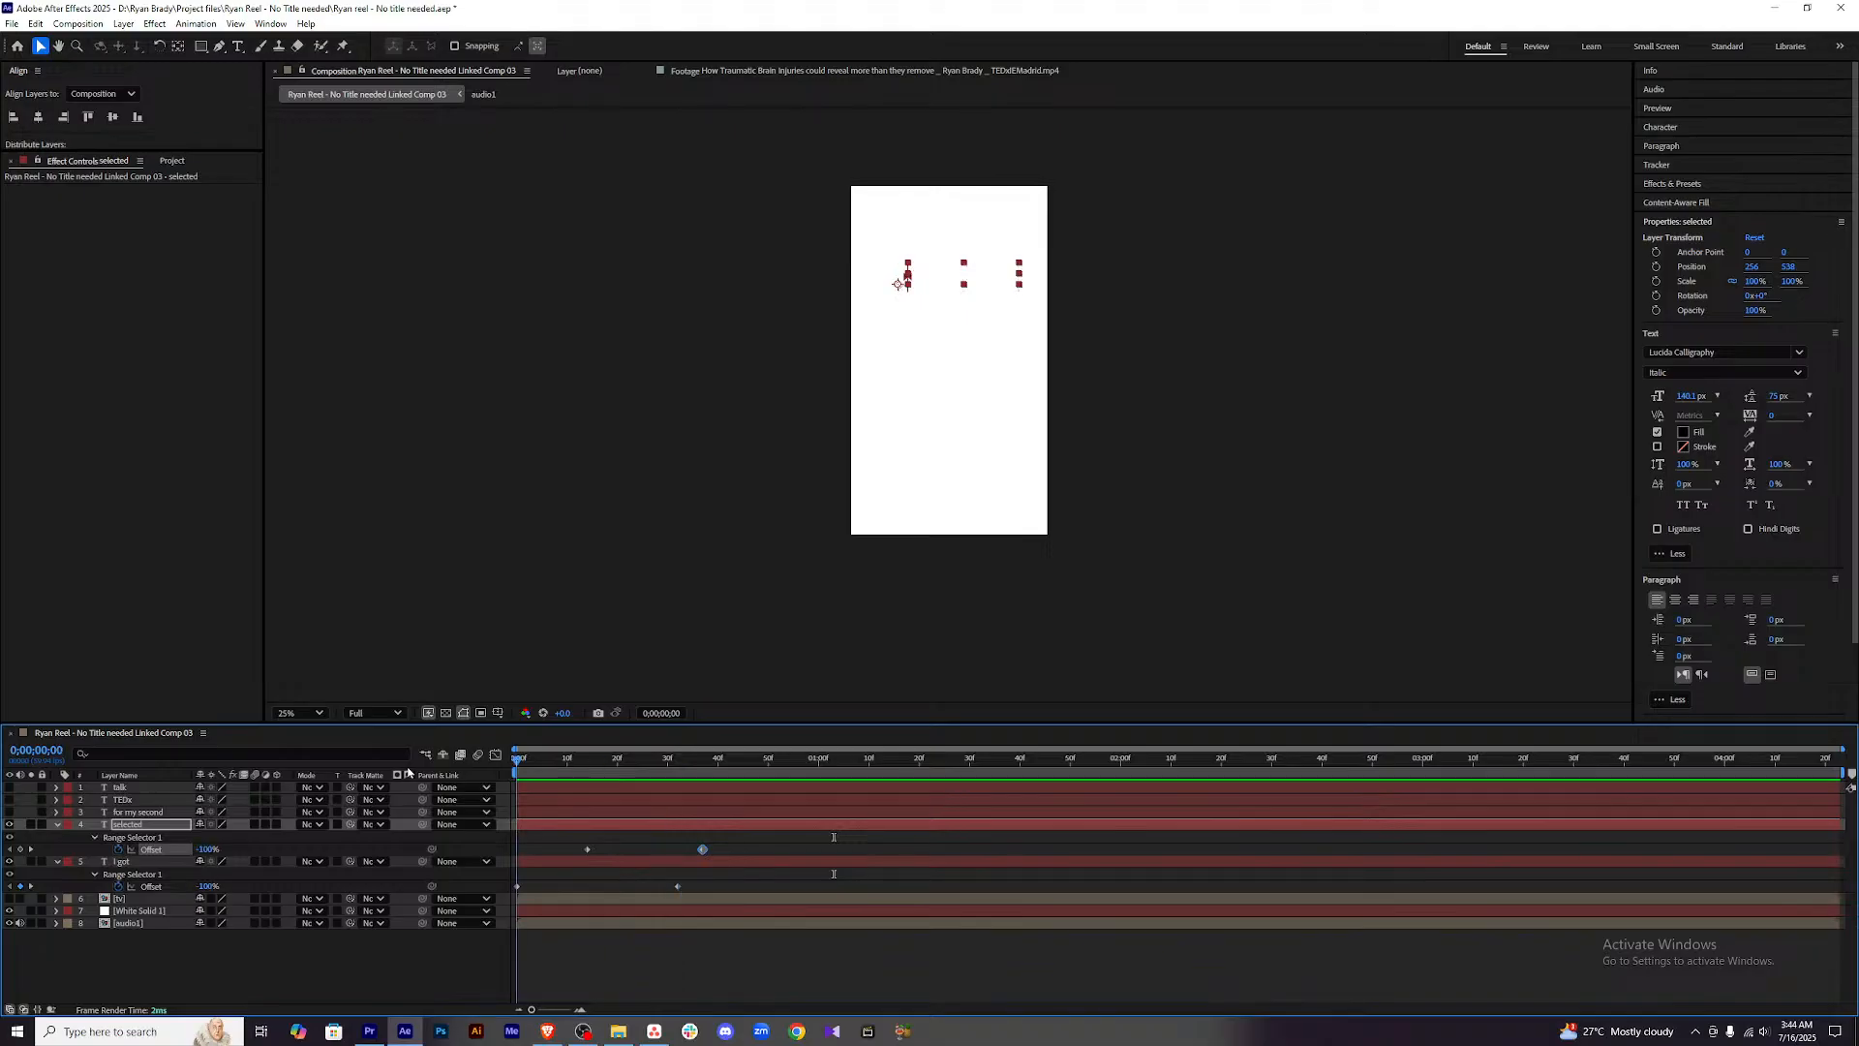
Unhide the "for my second" layer and apply the "IN - Position up opacity" animation preset to it at 0;00;00;40.
{"action": "left_click", "coordinate": [8, 812]}
{"action": "left_click_drag", "start_coordinate": [544, 766], "coordinate": [733, 765]}
{"action": "left_click", "coordinate": [717, 772]}
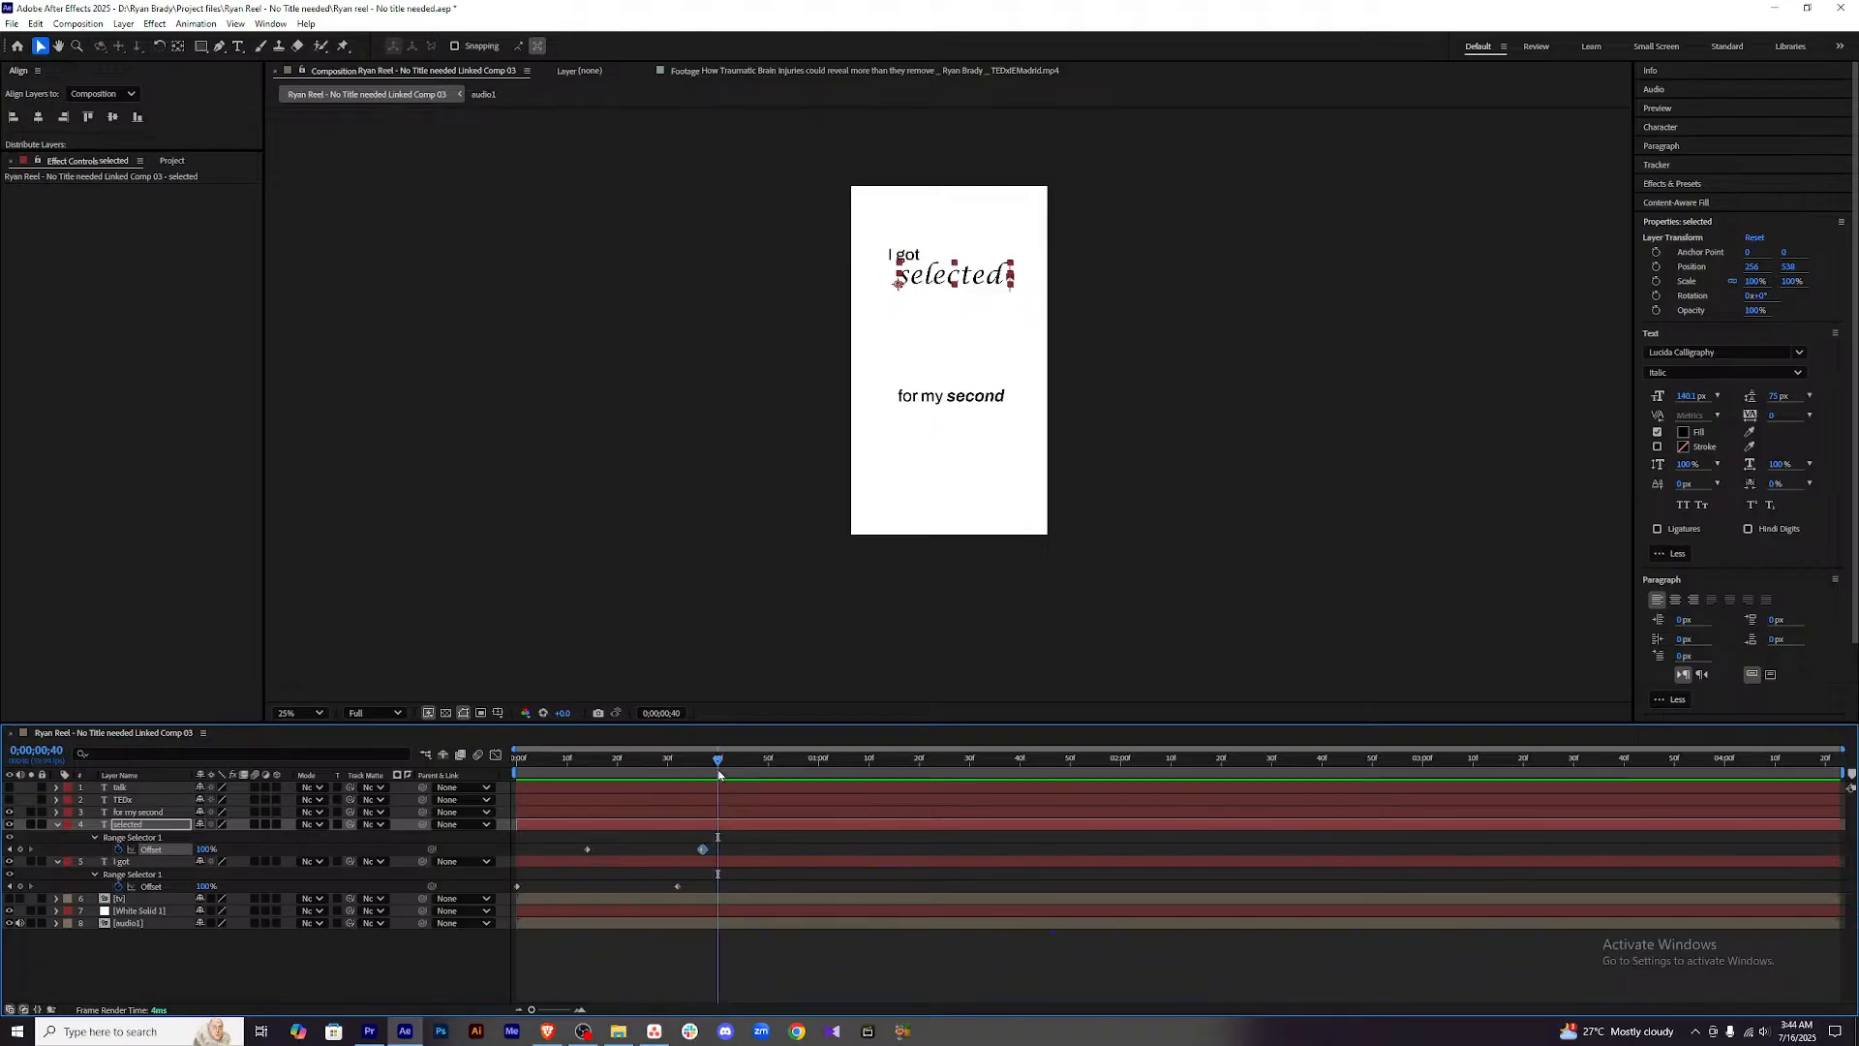
{"action": "left_click", "coordinate": [745, 811]}
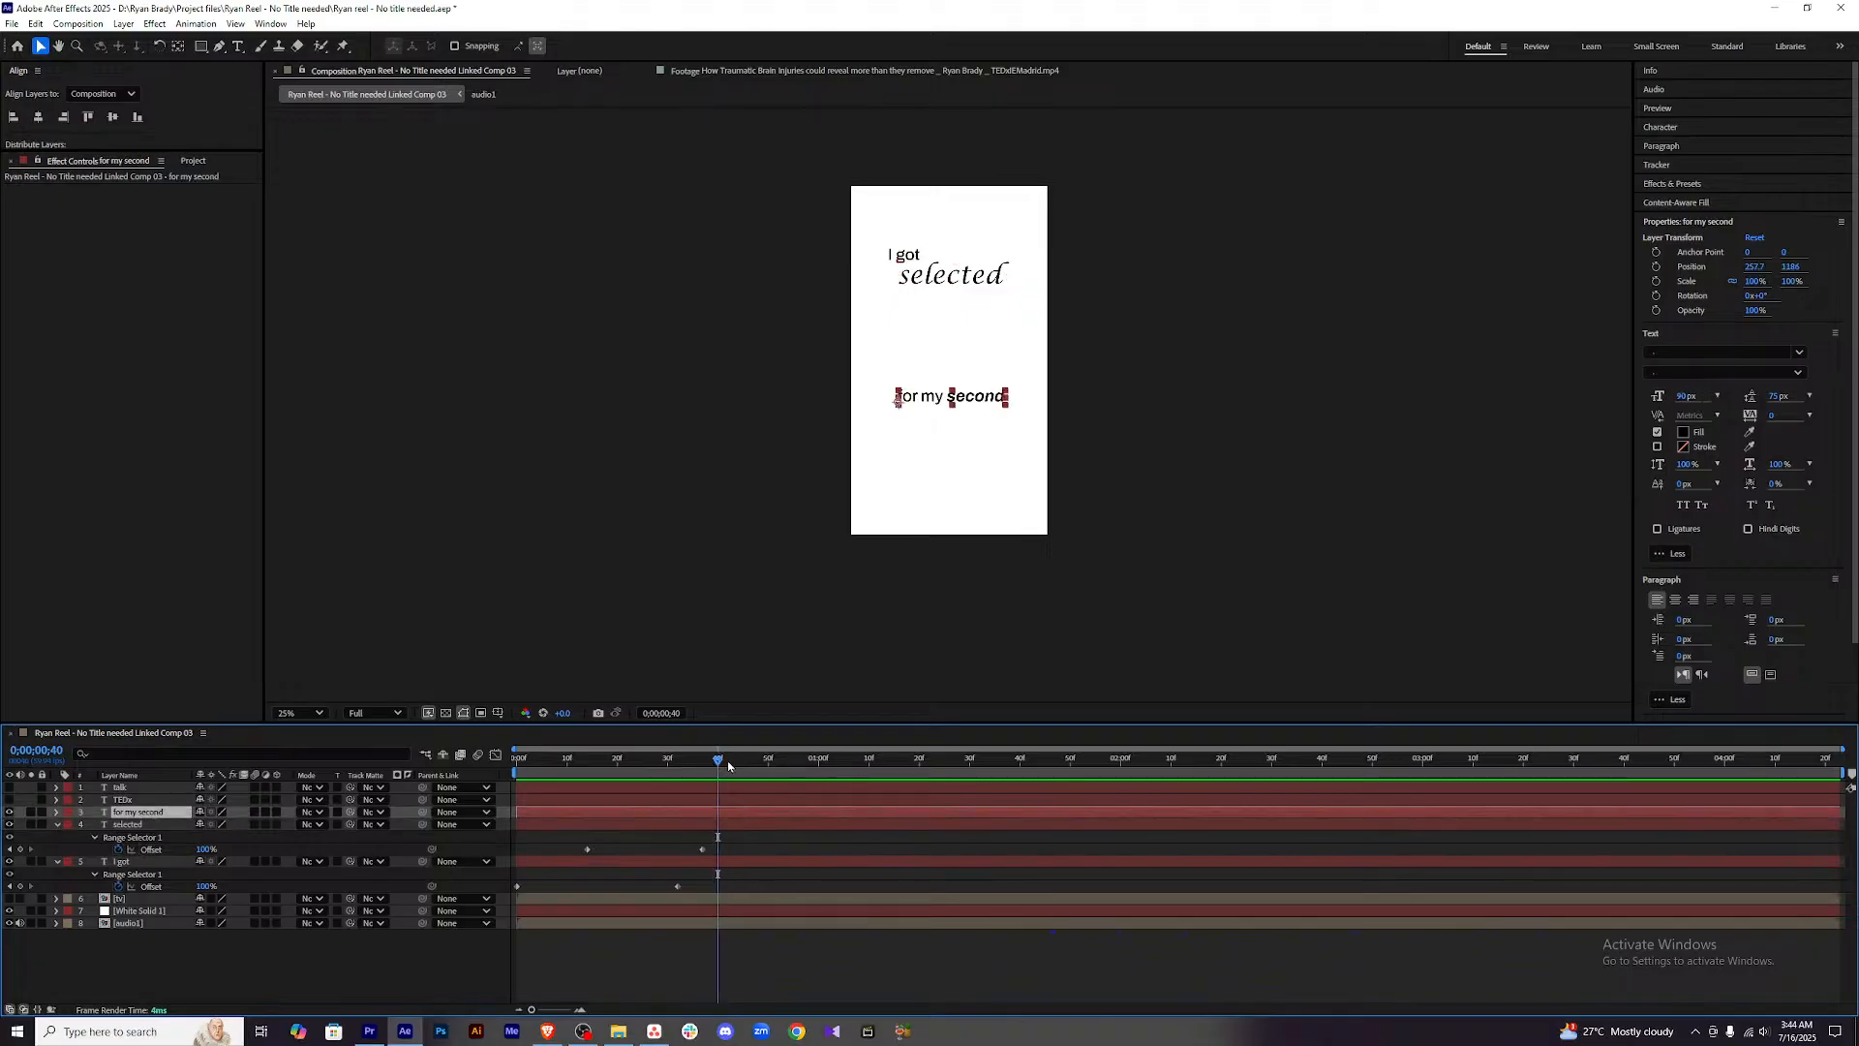
{"action": "mouse_move", "coordinate": [718, 761]}
{"action": "left_mouse_down"}
{"action": "mouse_move", "coordinate": [693, 761]}
{"action": "mouse_move", "coordinate": [717, 762]}
{"action": "left_mouse_up"}
{"action": "left_click", "coordinate": [195, 23]}
{"action": "mouse_move", "coordinate": [290, 72]}
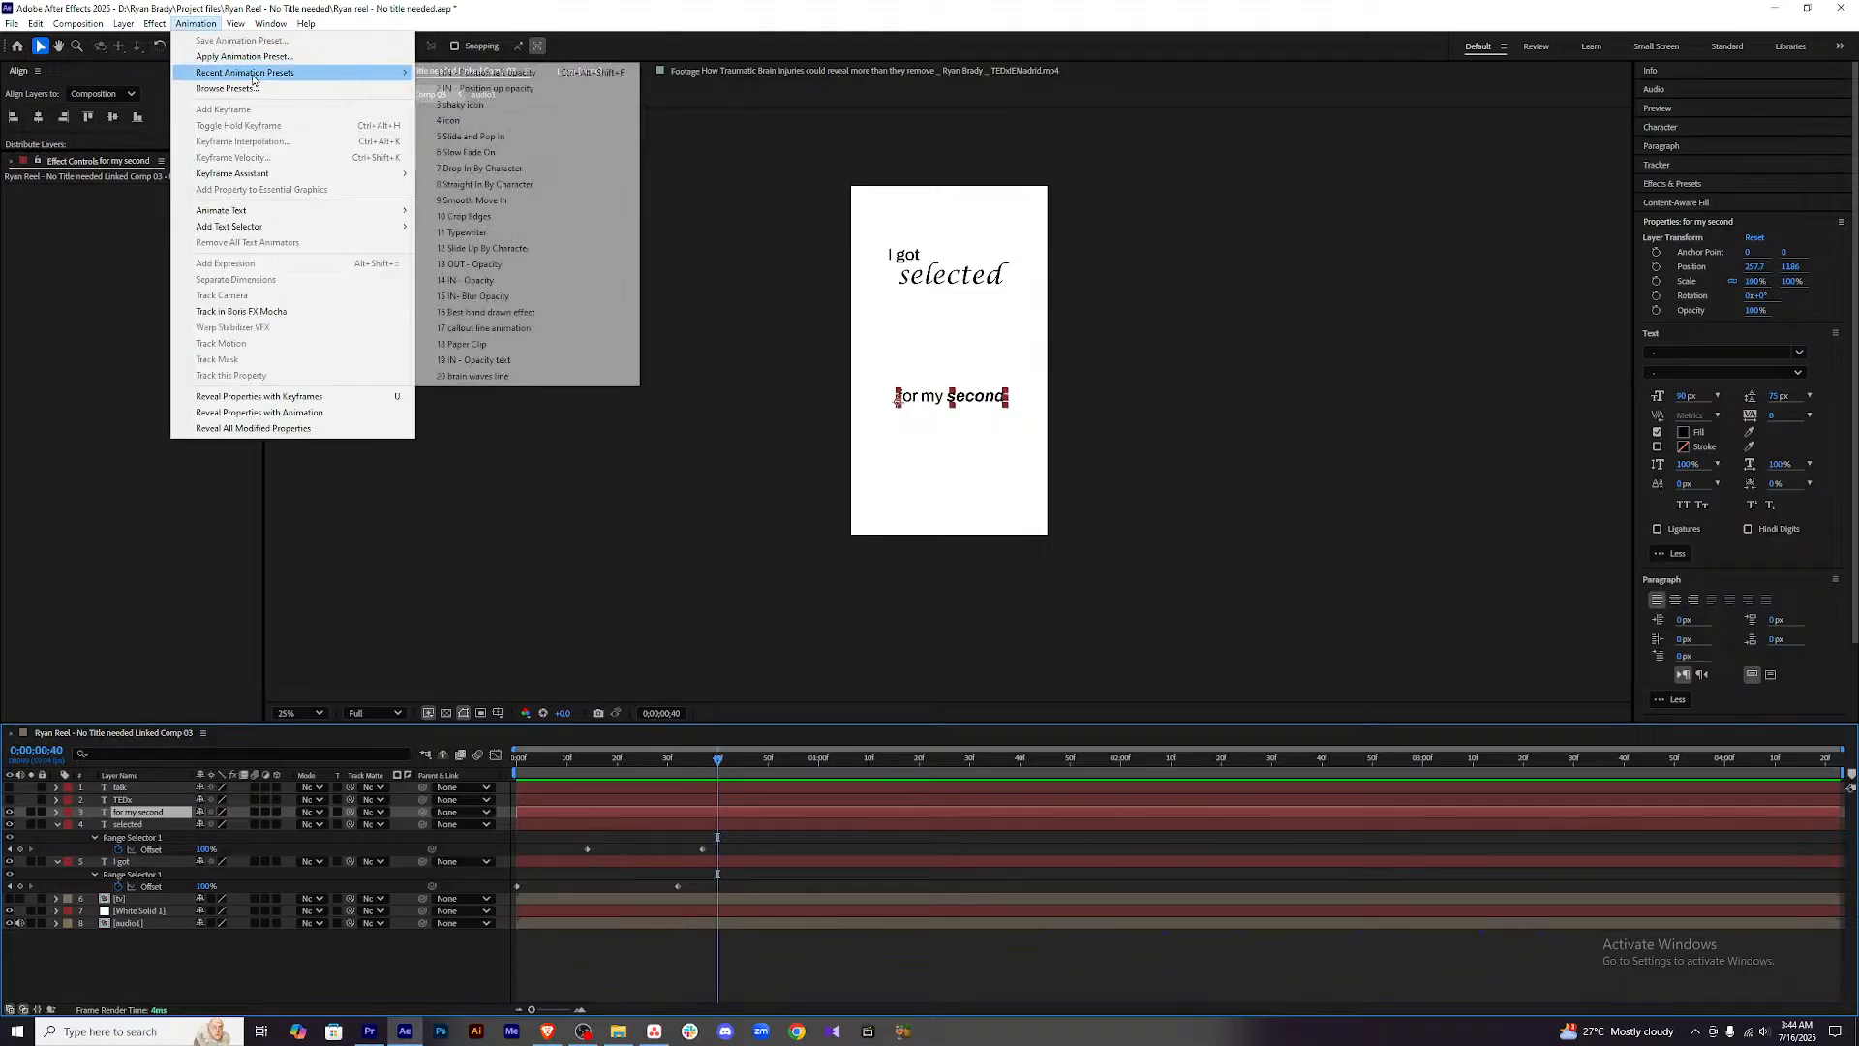
{"action": "left_click", "coordinate": [558, 77]}
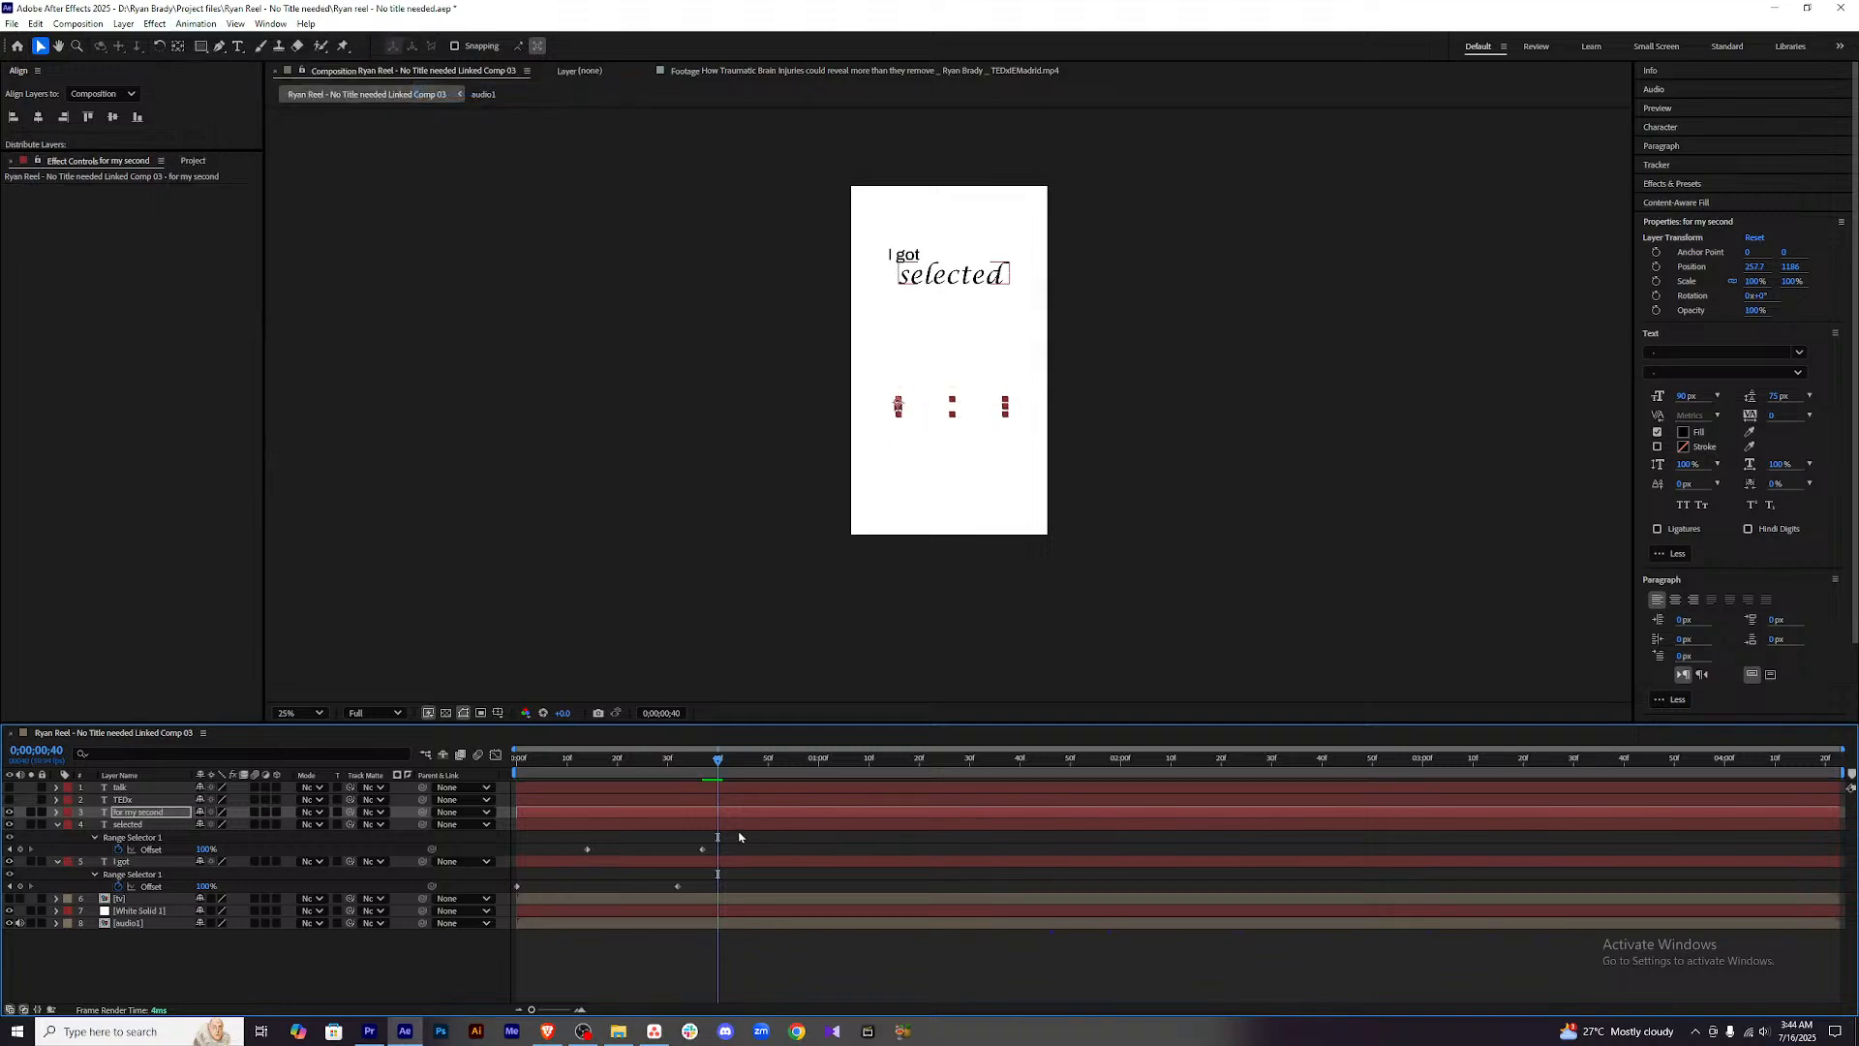
Reveal the "for my second" layer's keyframes and play back the caption animation from the start.
{"action": "key", "text": "u"}
{"action": "left_click_drag", "start_coordinate": [718, 762], "coordinate": [514, 763]}
{"action": "key", "text": "space"}
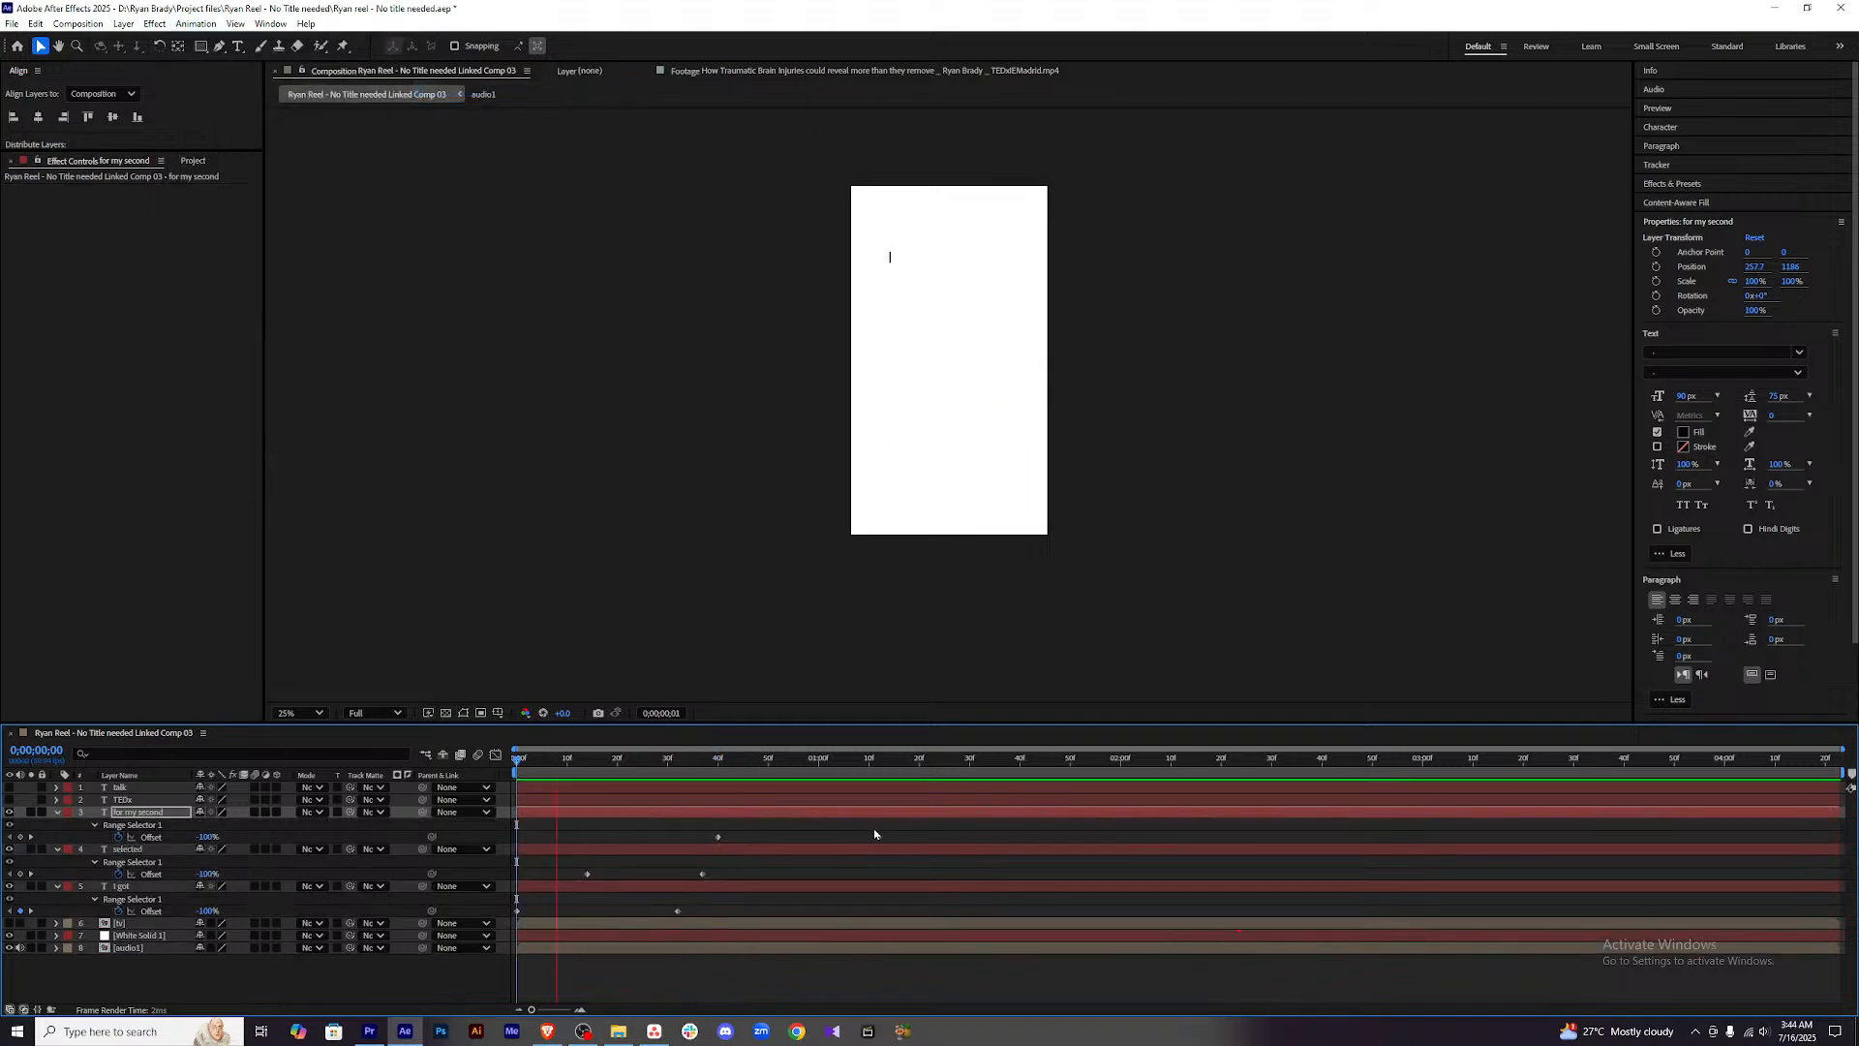
{"action": "key", "text": "space"}
Apply the "IN - Position up opacity" animation preset to the "TEDx" layer at 0;00;01;10 and play back from the start.
{"action": "mouse_move", "coordinate": [887, 765]}
{"action": "left_mouse_down"}
{"action": "mouse_move", "coordinate": [809, 769]}
{"action": "mouse_move", "coordinate": [869, 753]}
{"action": "left_mouse_up"}
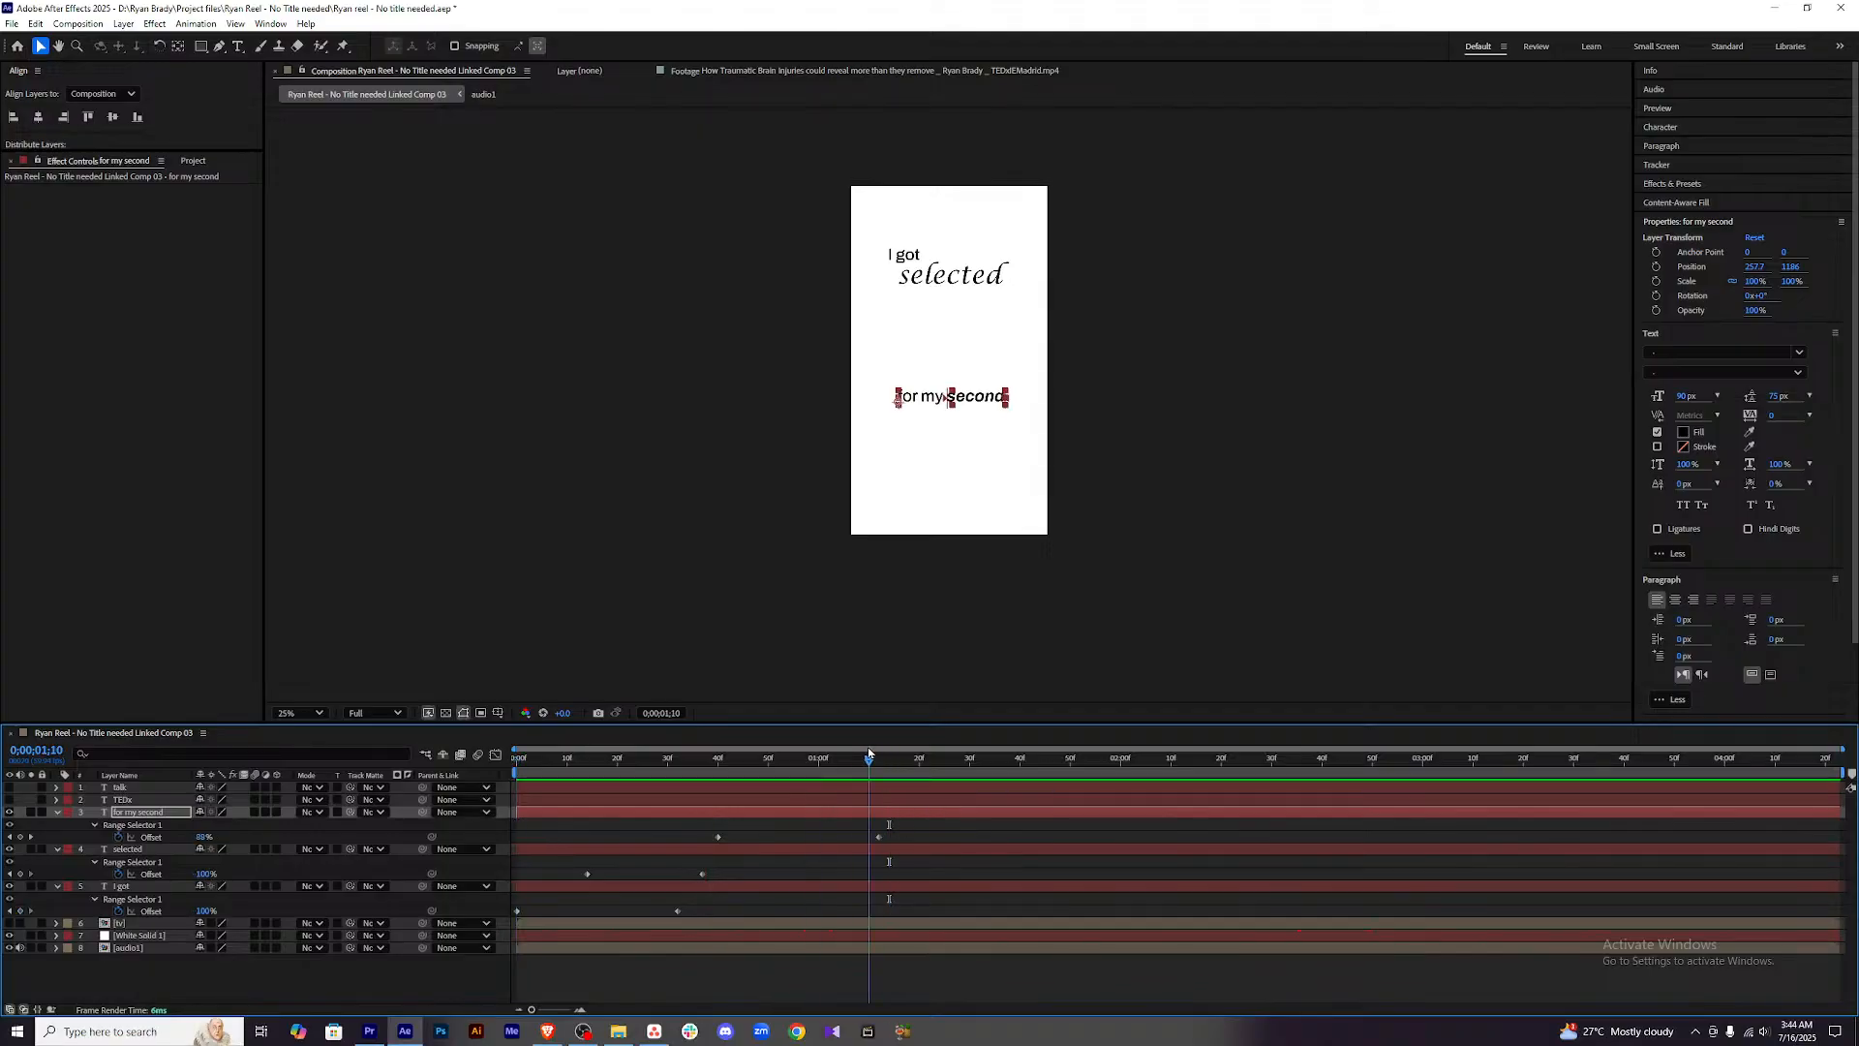
{"action": "left_click", "coordinate": [873, 799]}
{"action": "left_click", "coordinate": [196, 23]}
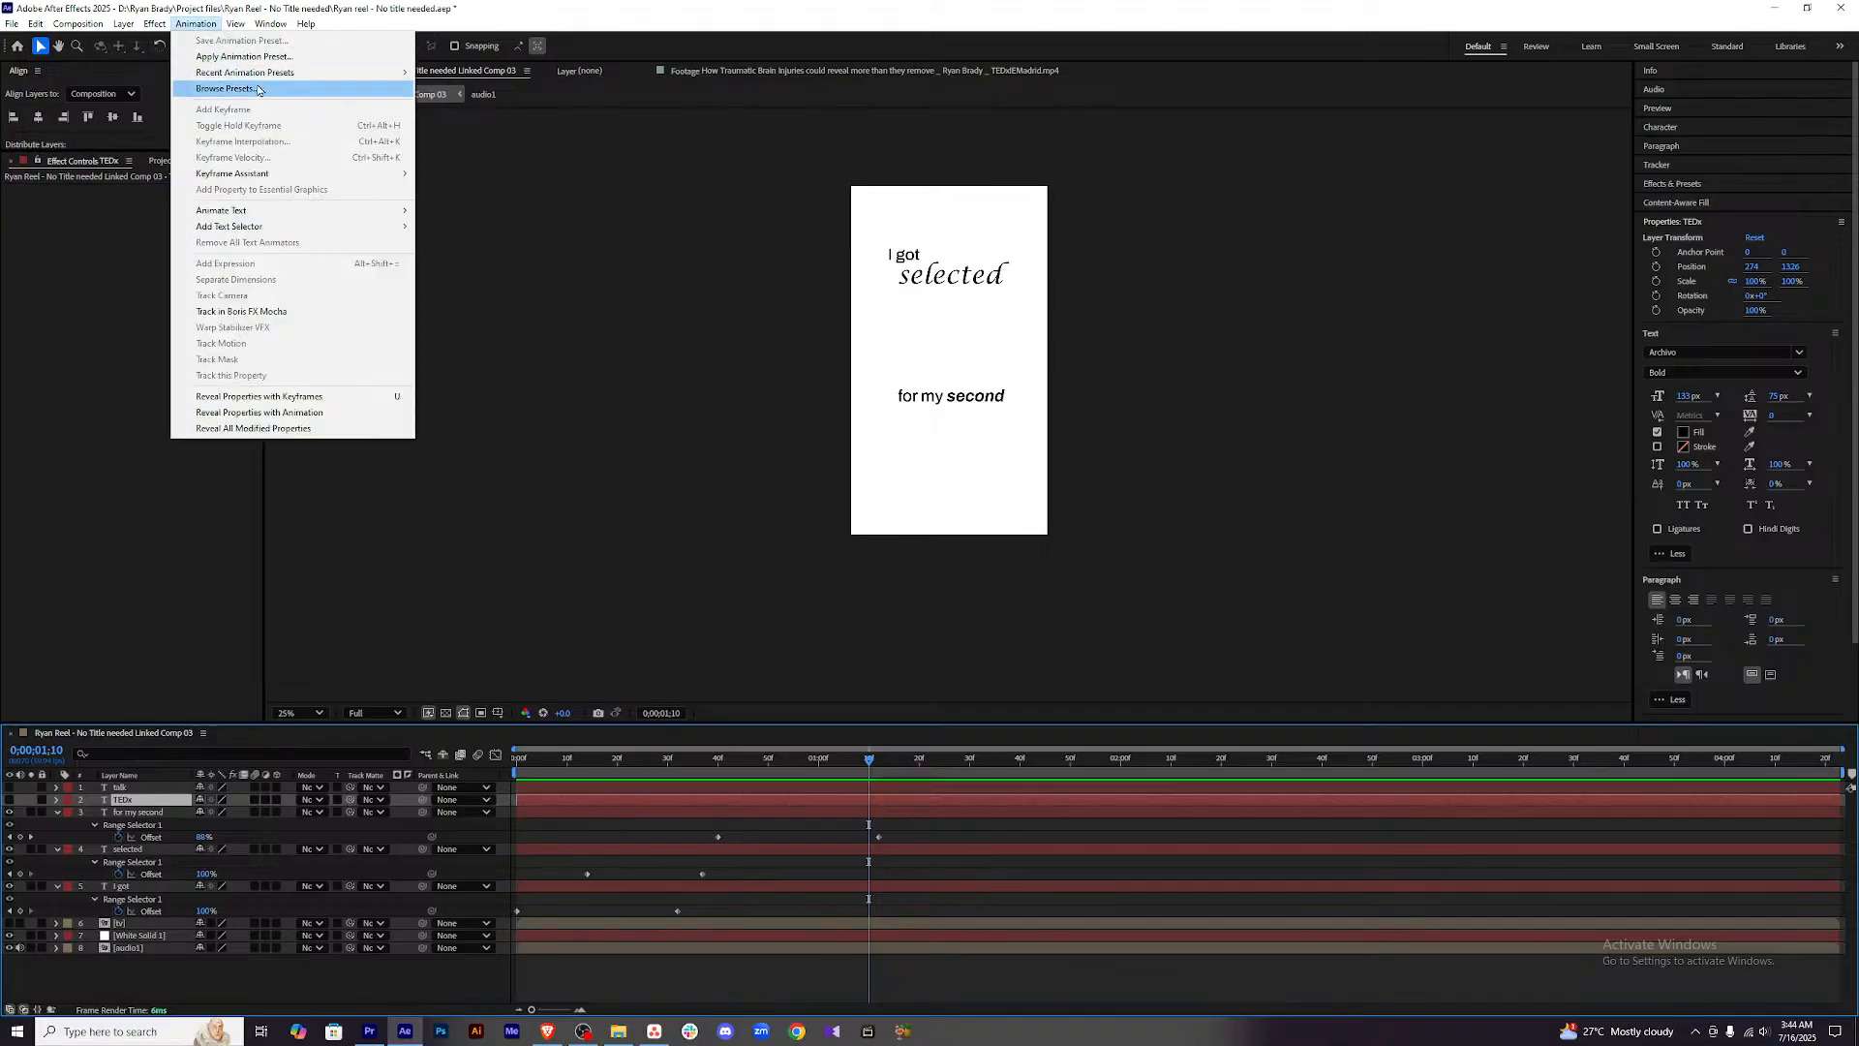
{"action": "mouse_move", "coordinate": [290, 73]}
{"action": "left_click", "coordinate": [568, 78]}
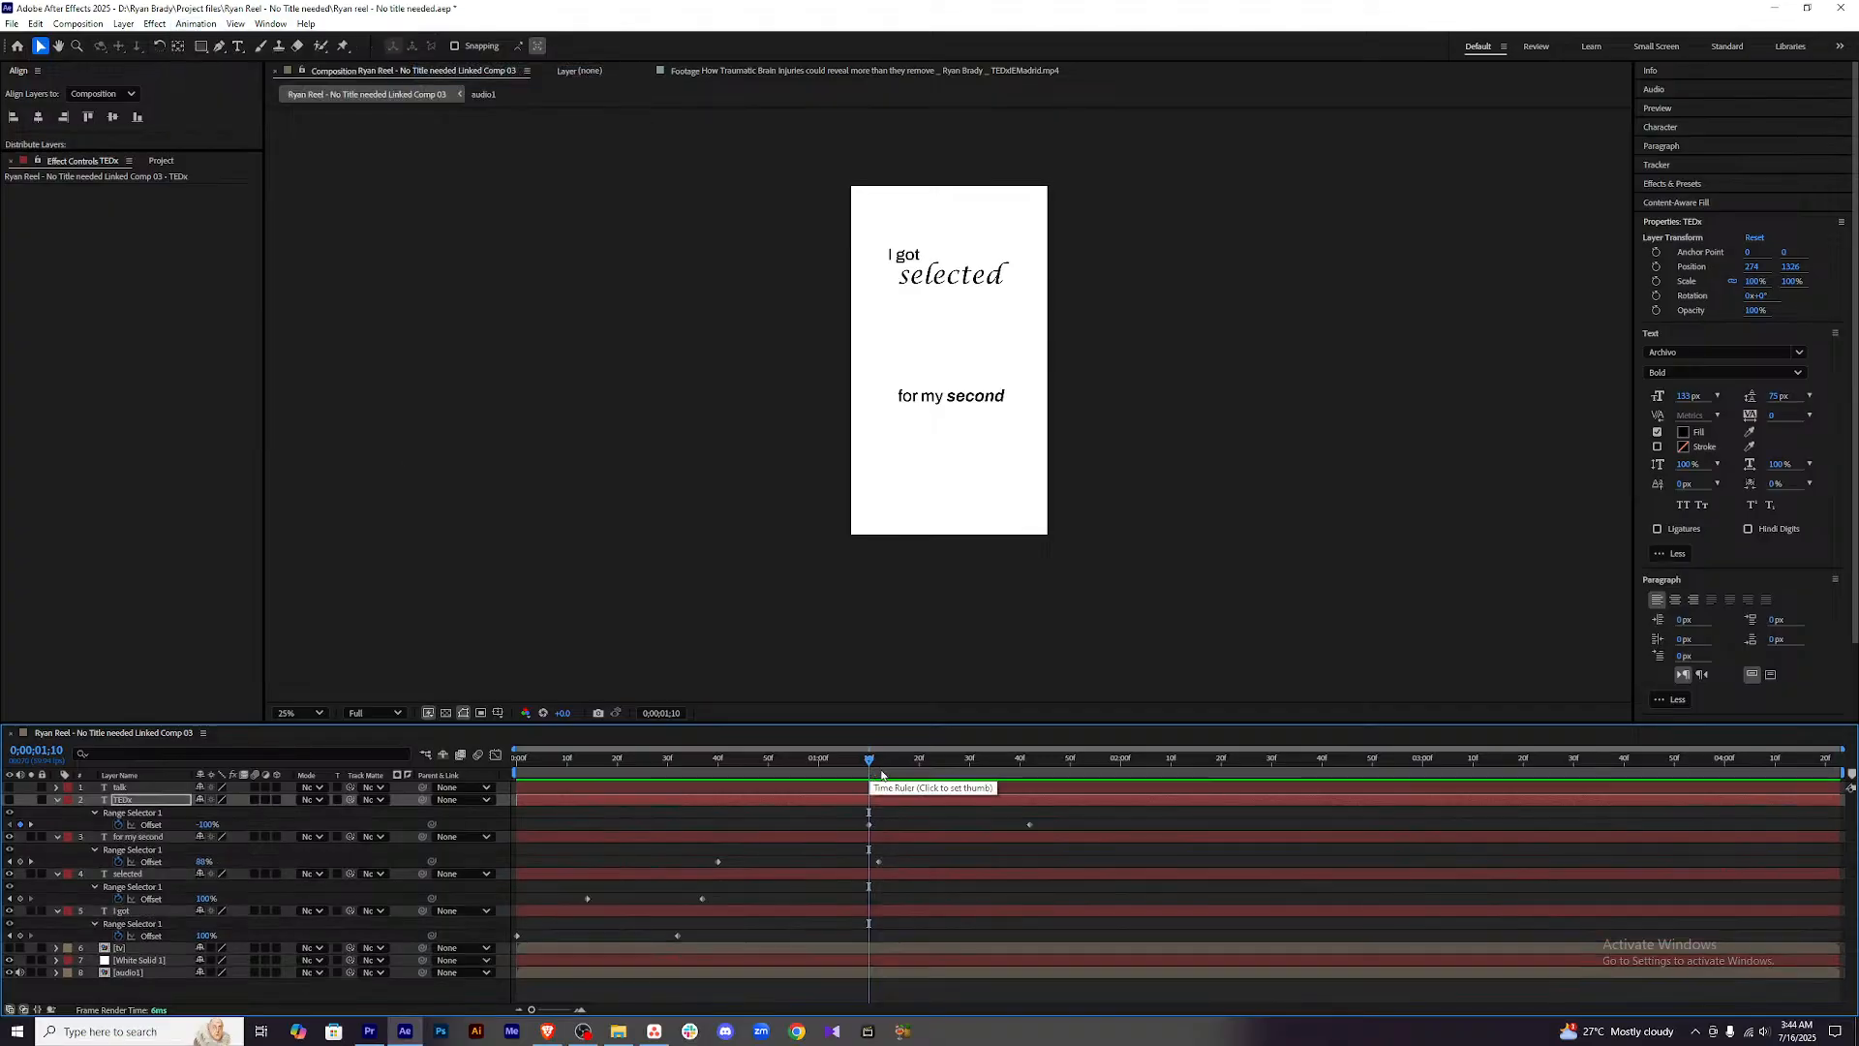
{"action": "left_click_drag", "start_coordinate": [870, 764], "coordinate": [474, 751]}
{"action": "key", "text": "space"}
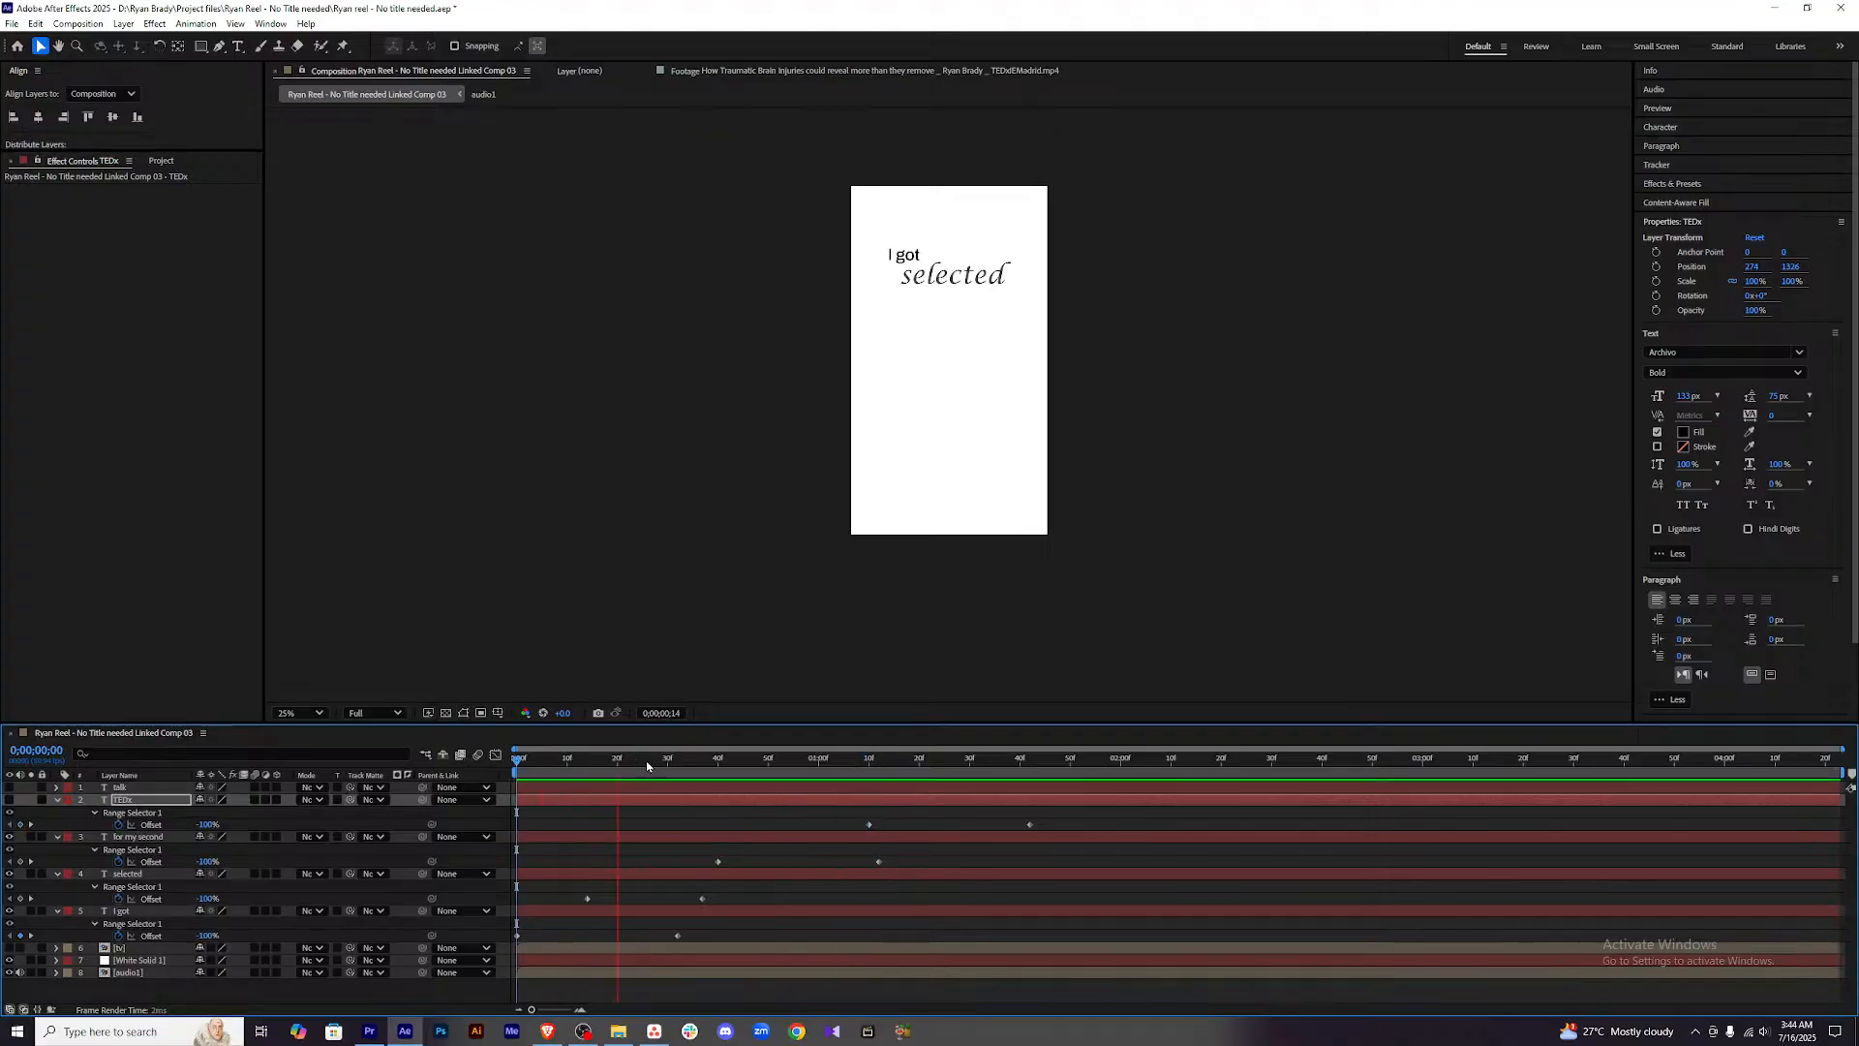
Preview the text animation and turn on the visibility of the TEDx and talk layers.
{"action": "left_click", "coordinate": [813, 758]}
{"action": "left_click_drag", "start_coordinate": [949, 765], "coordinate": [822, 771]}
{"action": "key", "text": "space"}
{"action": "key", "text": "space"}
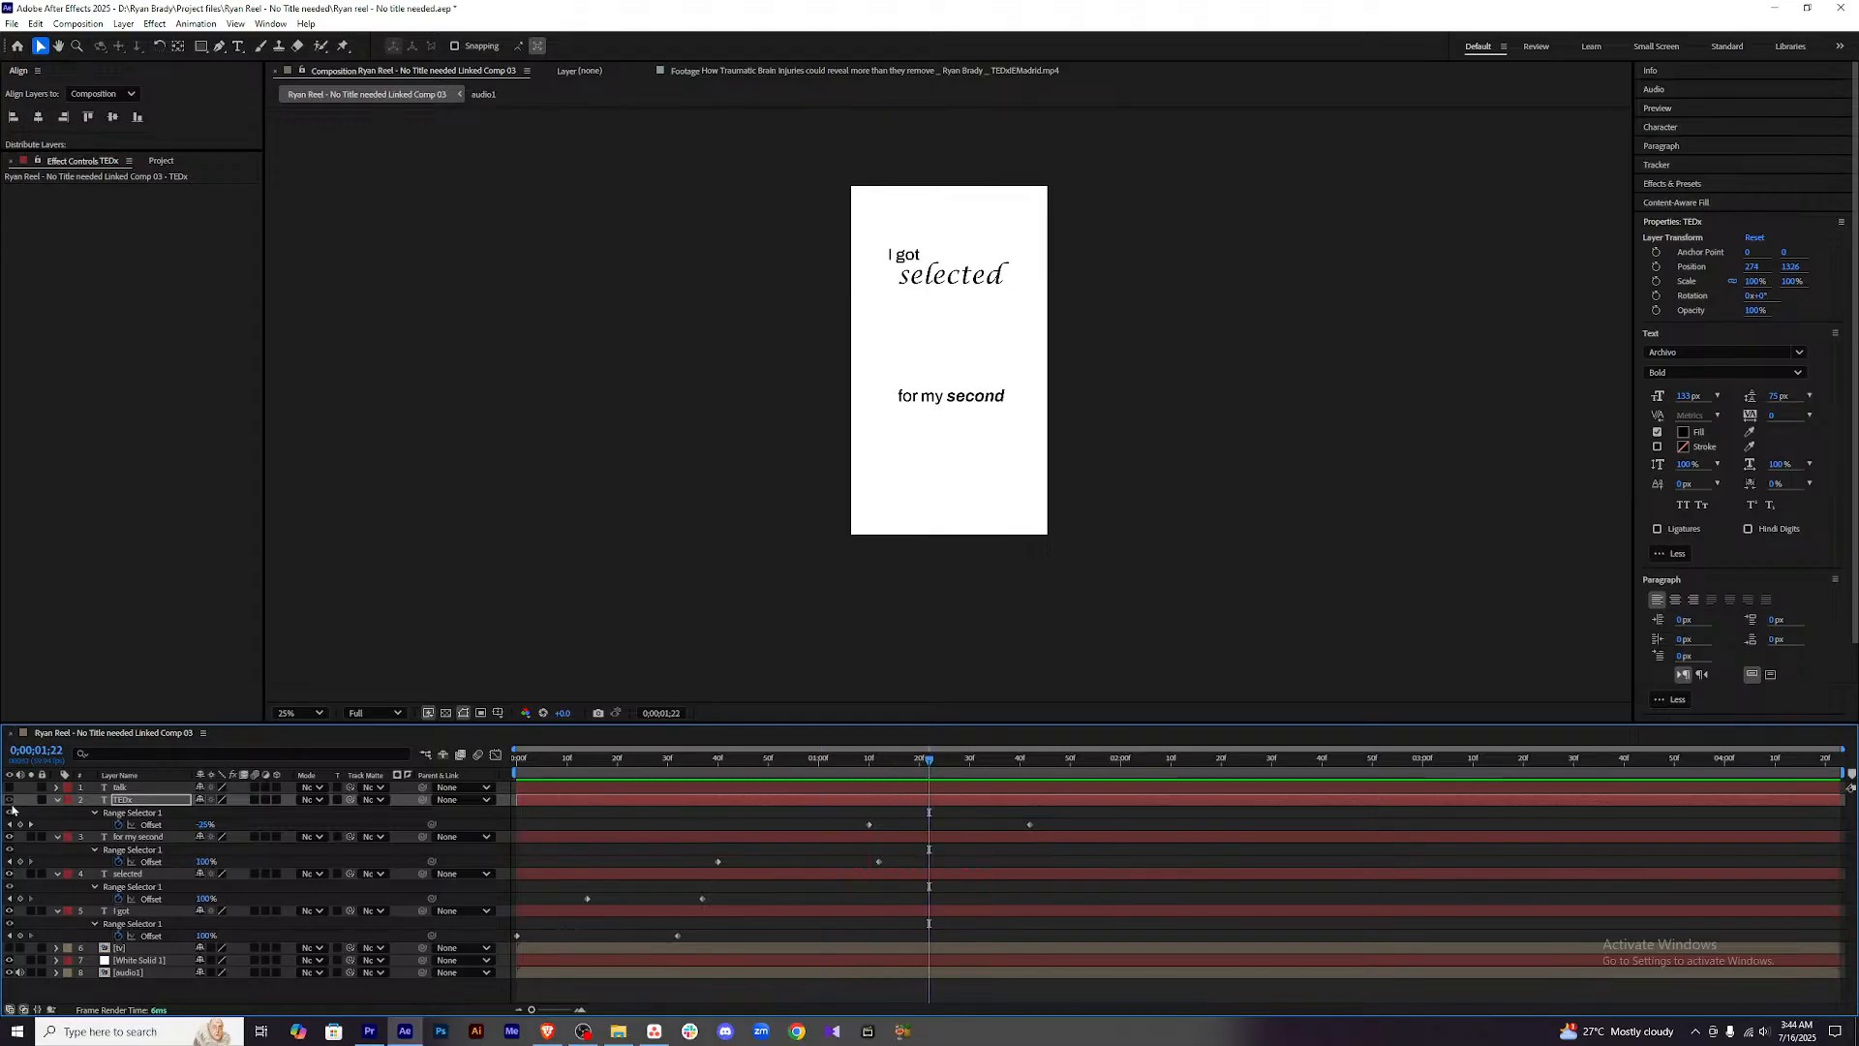
{"action": "left_click", "coordinate": [9, 799]}
{"action": "left_click", "coordinate": [9, 787]}
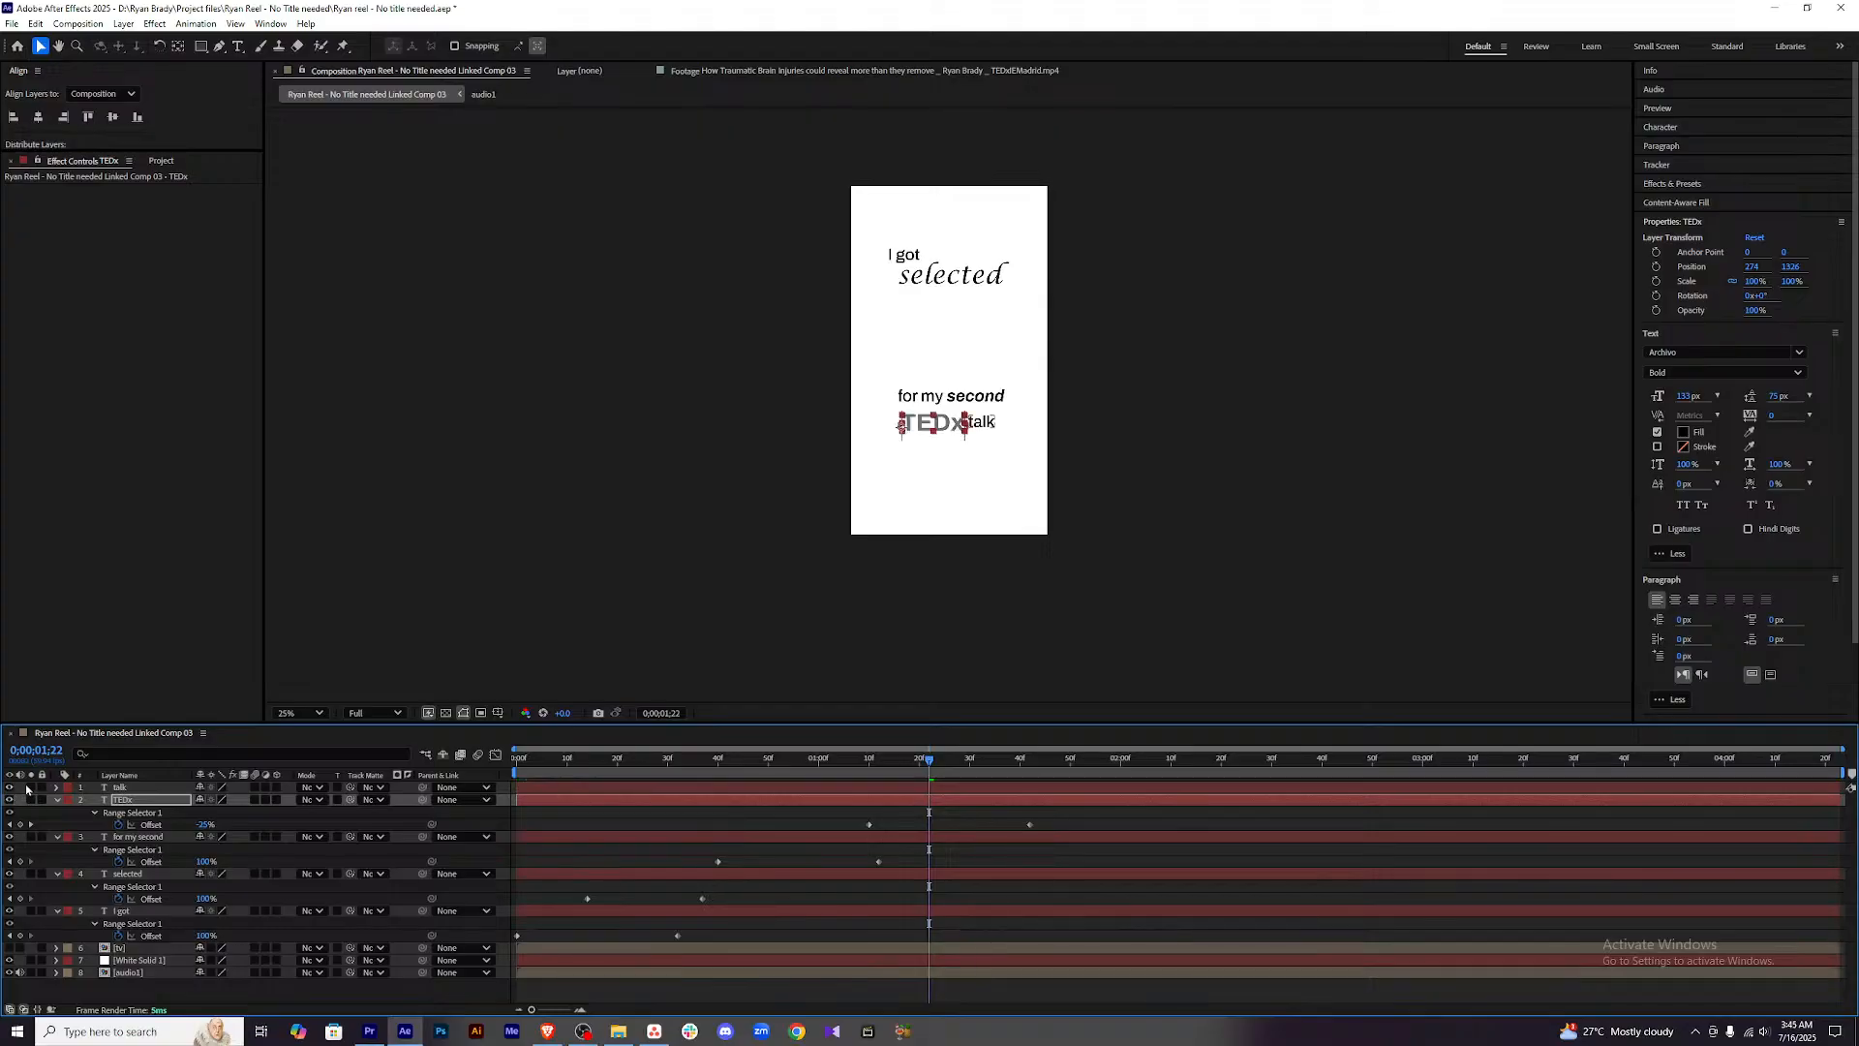
Retime the TEDx layer's offset keyframes to start at about 0;00;01;05 and end at about 0;00;01;20, and preview them.
{"action": "left_click_drag", "start_coordinate": [917, 770], "coordinate": [734, 771]}
{"action": "key", "text": "space"}
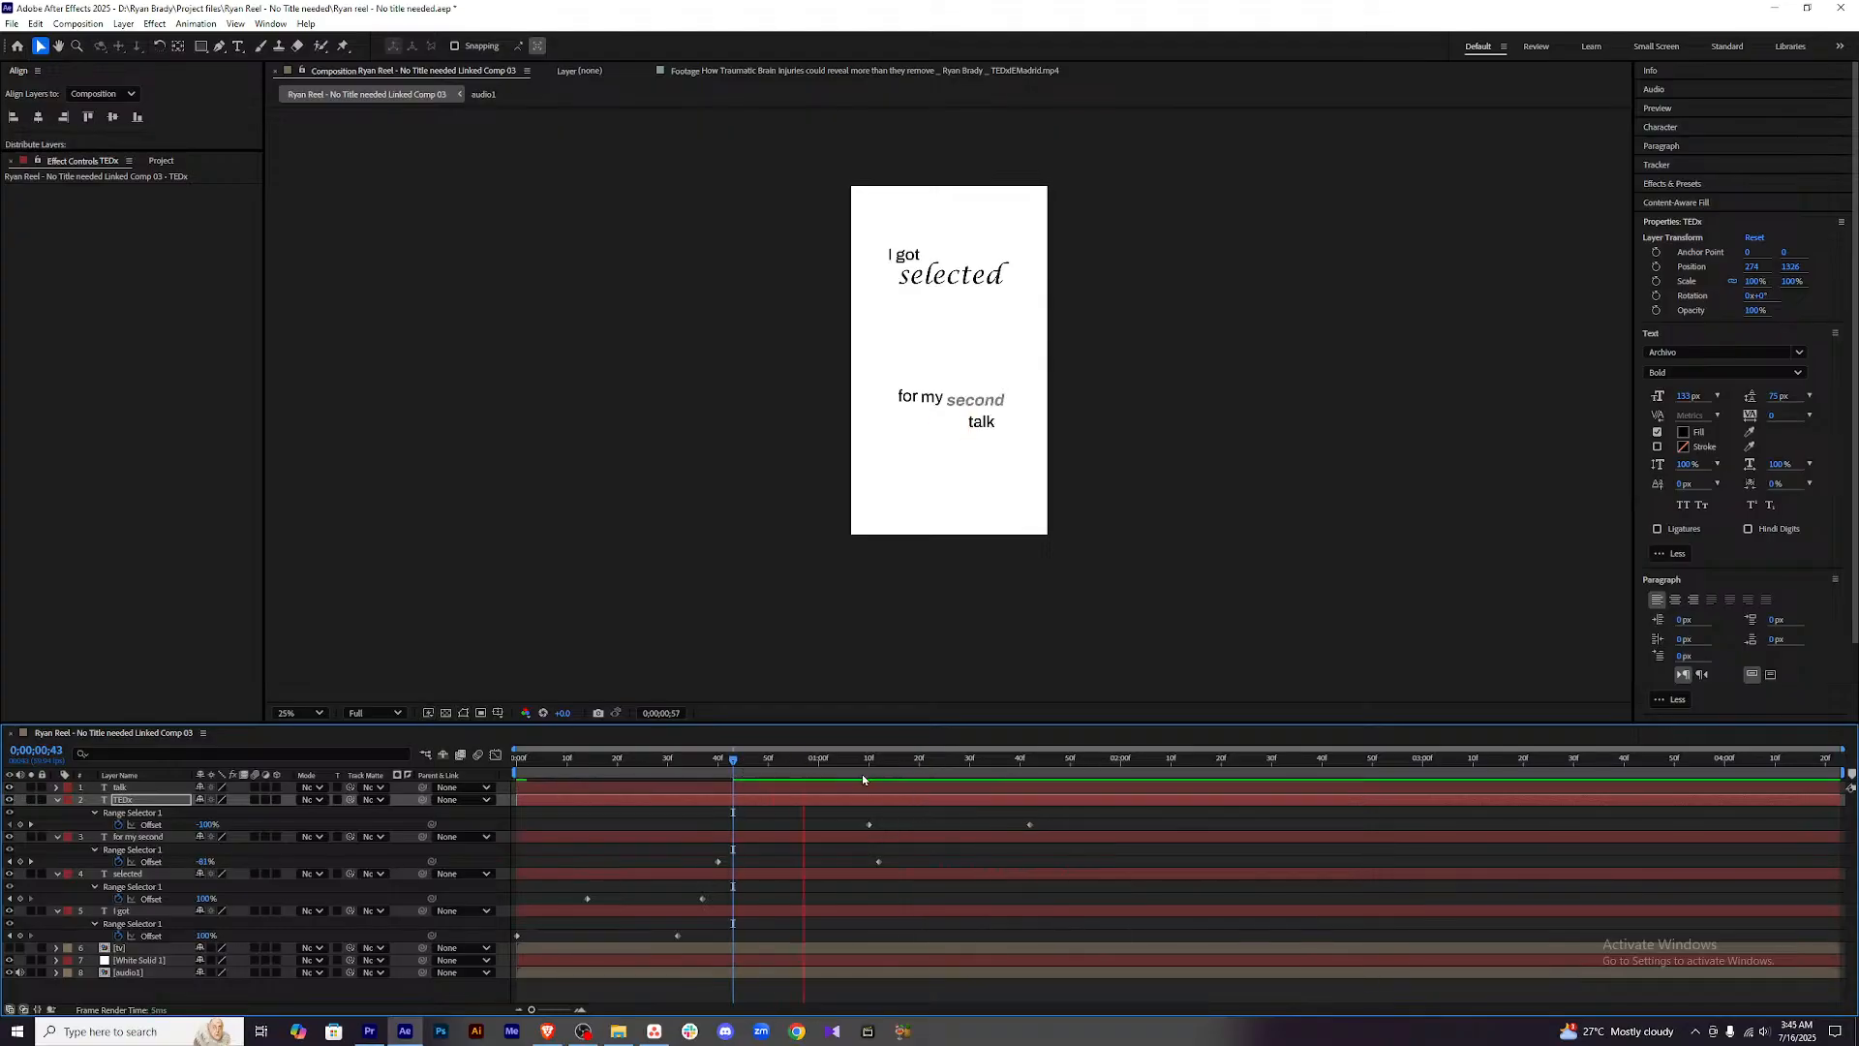
{"action": "key", "text": "space"}
{"action": "left_click_drag", "start_coordinate": [892, 760], "coordinate": [843, 824]}
{"action": "left_click_drag", "start_coordinate": [1031, 830], "coordinate": [920, 826]}
{"action": "left_click_drag", "start_coordinate": [852, 760], "coordinate": [791, 765]}
{"action": "key", "text": "space"}
{"action": "key", "text": "space"}
Move the TEDx layer's ending offset keyframe to about 0;00;01;37 and replay that part.
{"action": "left_click", "coordinate": [955, 761]}
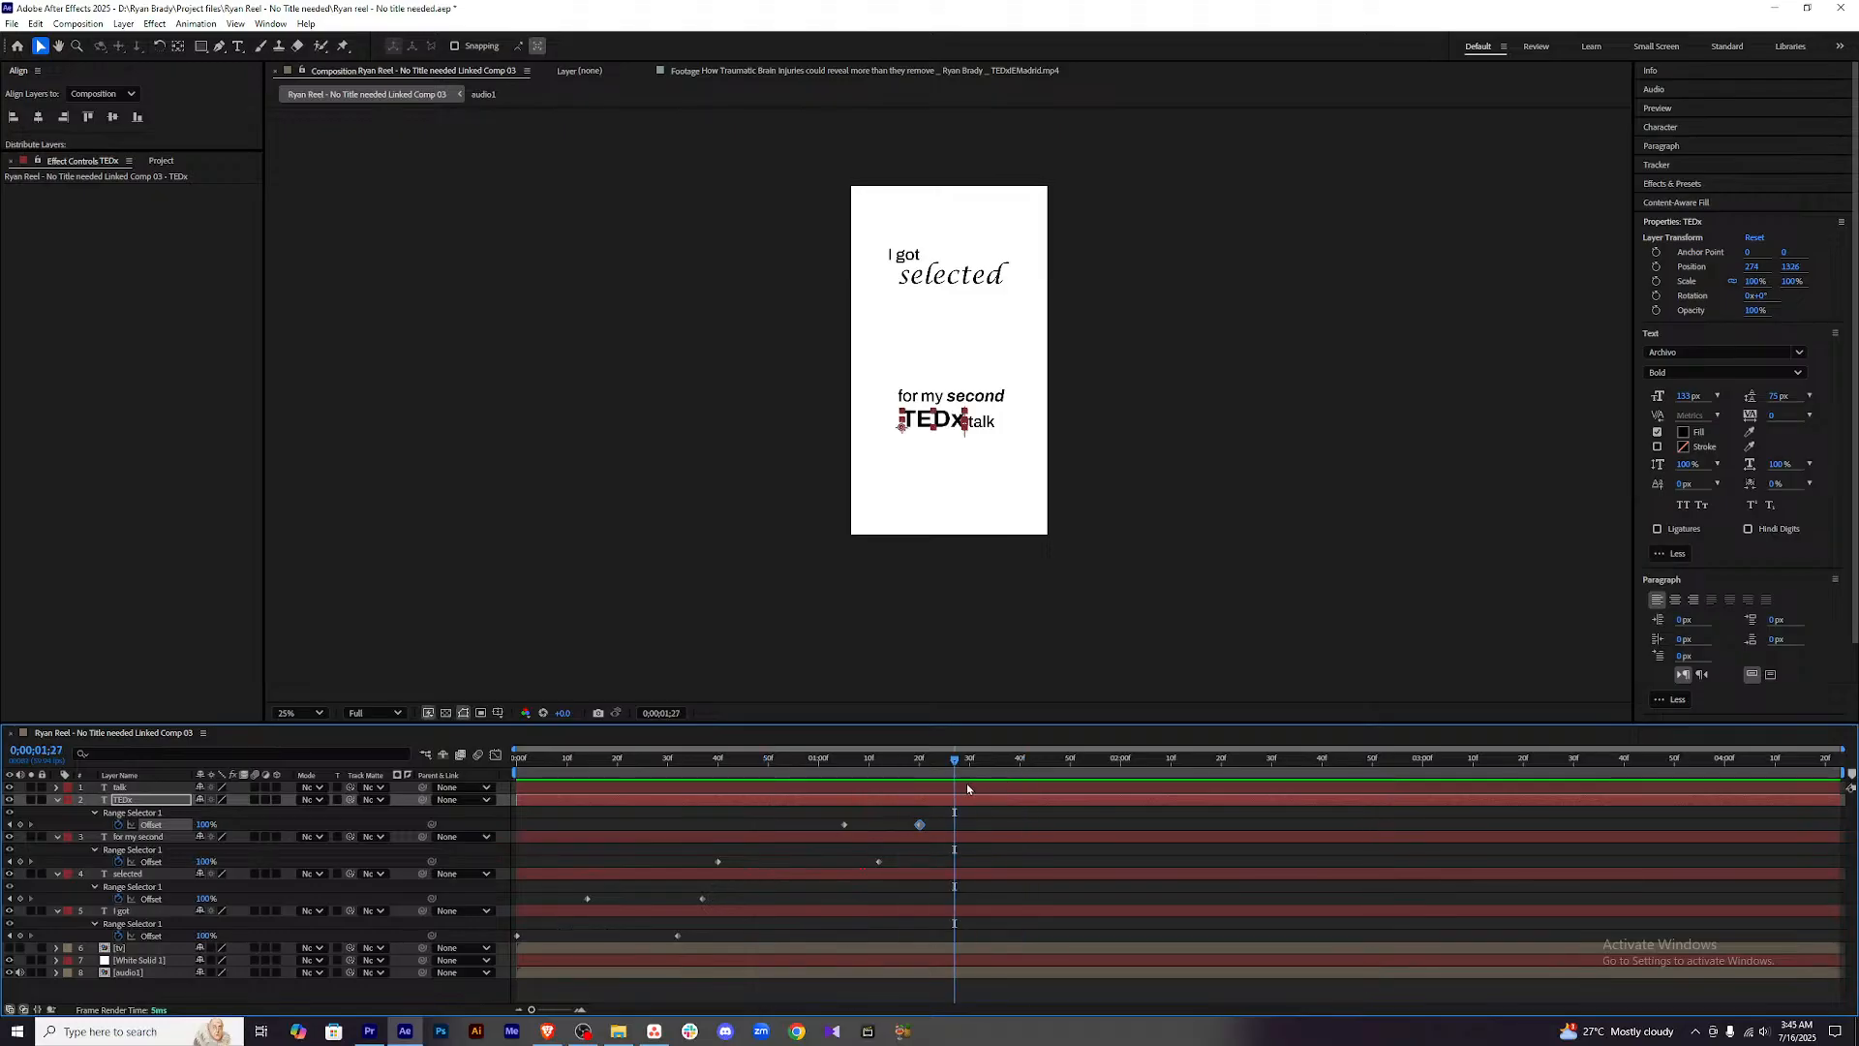
{"action": "left_click_drag", "start_coordinate": [924, 825], "coordinate": [1005, 825]}
{"action": "left_click_drag", "start_coordinate": [876, 763], "coordinate": [793, 771]}
{"action": "key", "text": "space"}
{"action": "key", "text": "space"}
Apply the Range Selector offset animation to the talk layer starting at 0;00;01;23 and reveal its keyframes.
{"action": "left_click", "coordinate": [934, 760]}
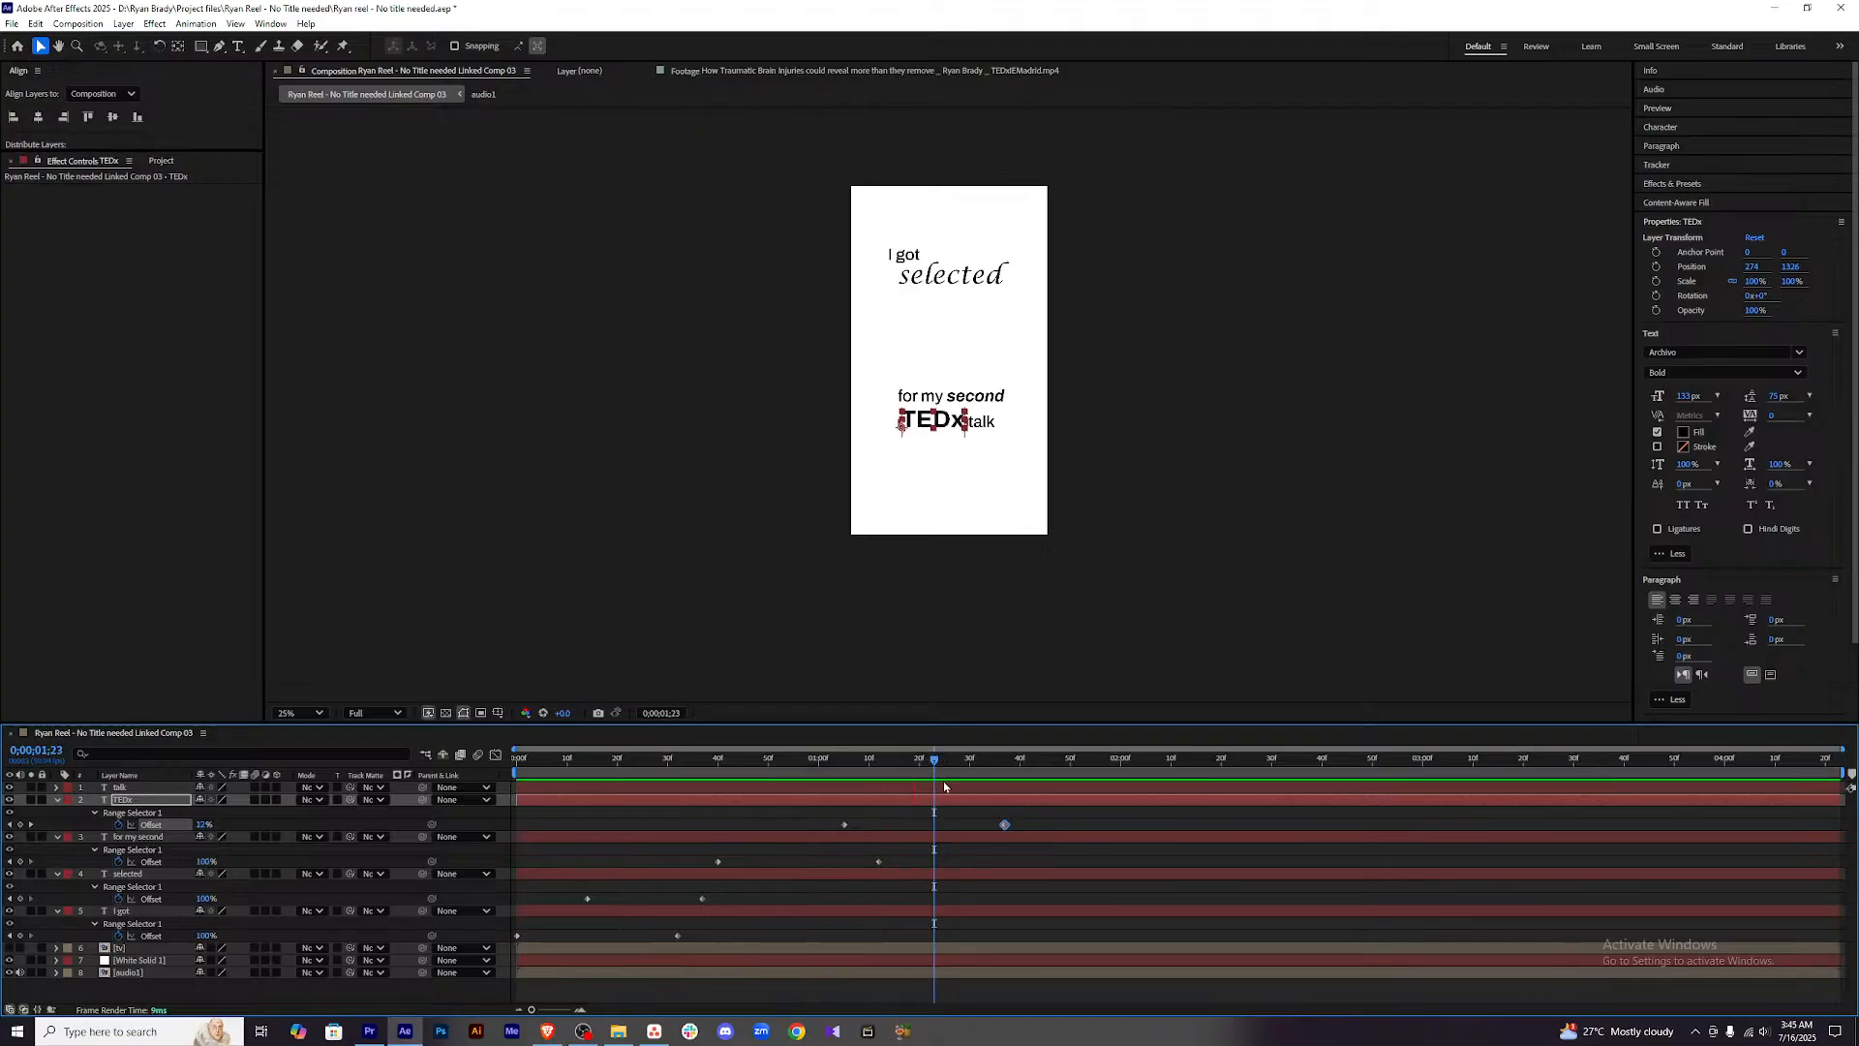
{"action": "left_click", "coordinate": [944, 788]}
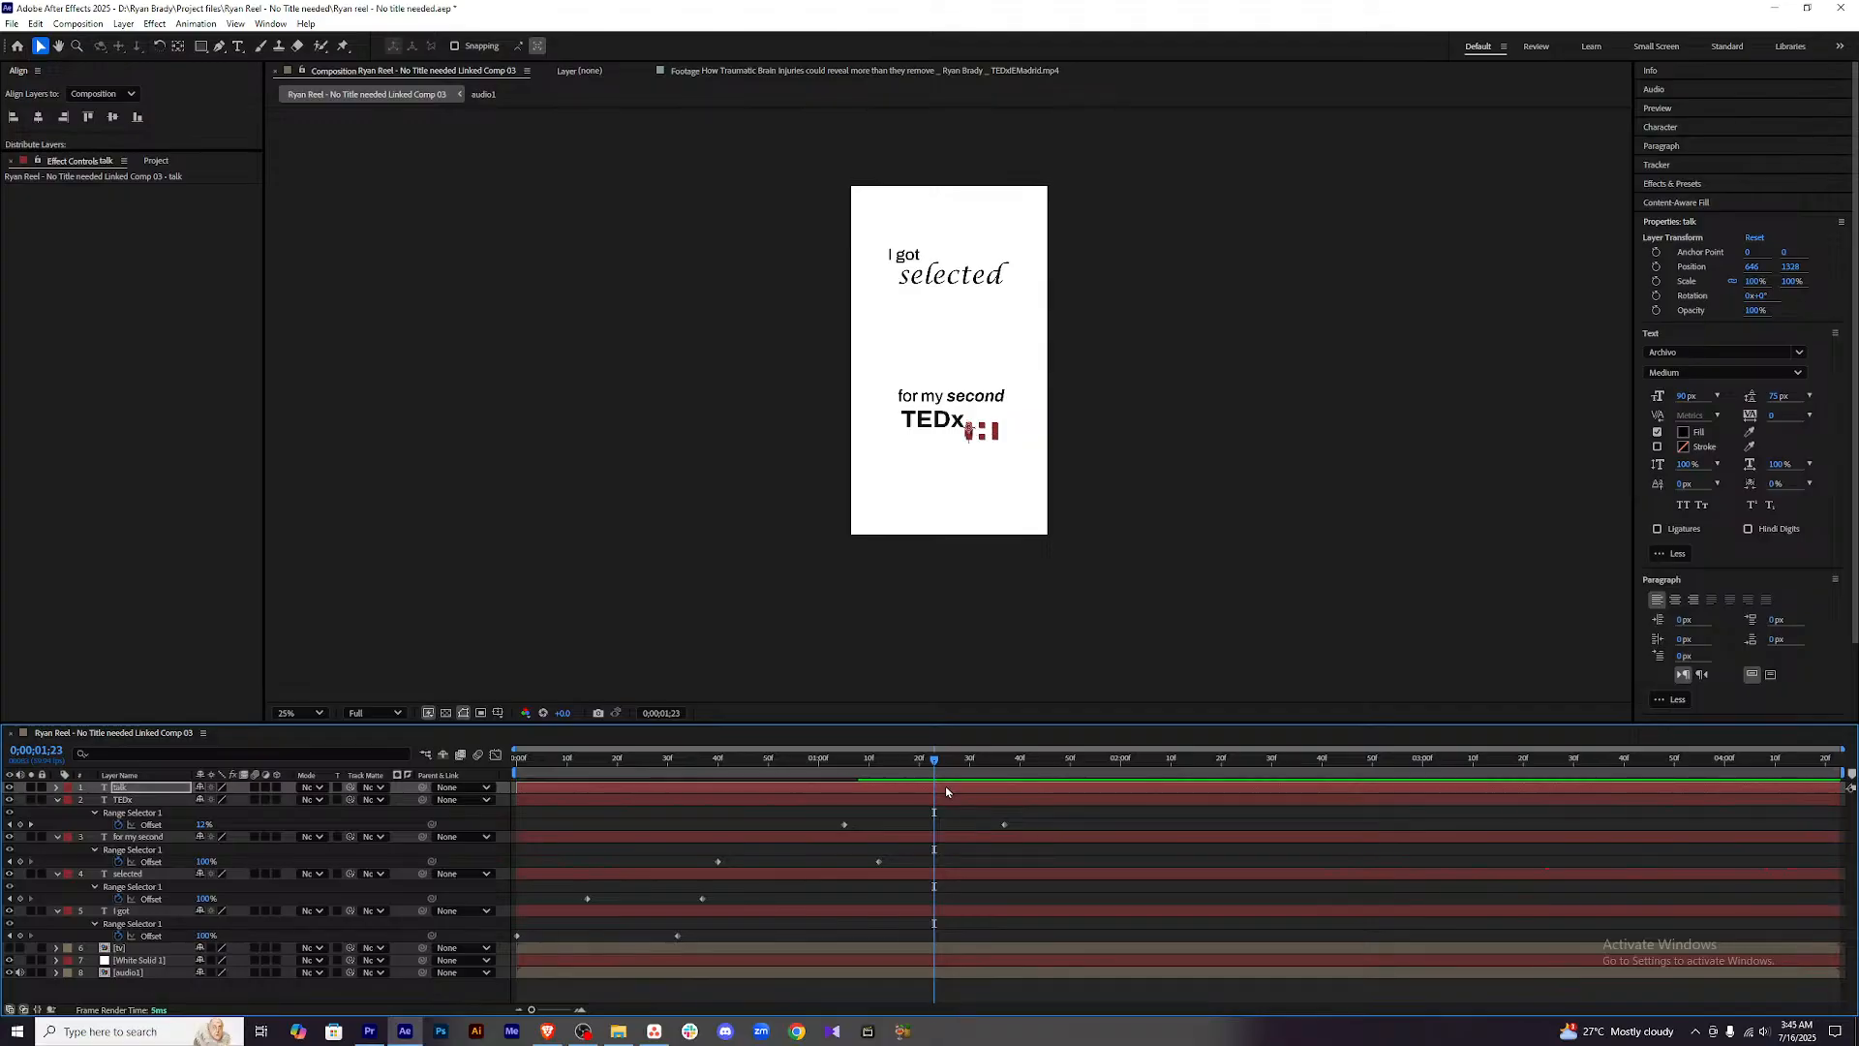
{"action": "left_click_drag", "start_coordinate": [935, 760], "coordinate": [351, 774]}
{"action": "key", "text": "space"}
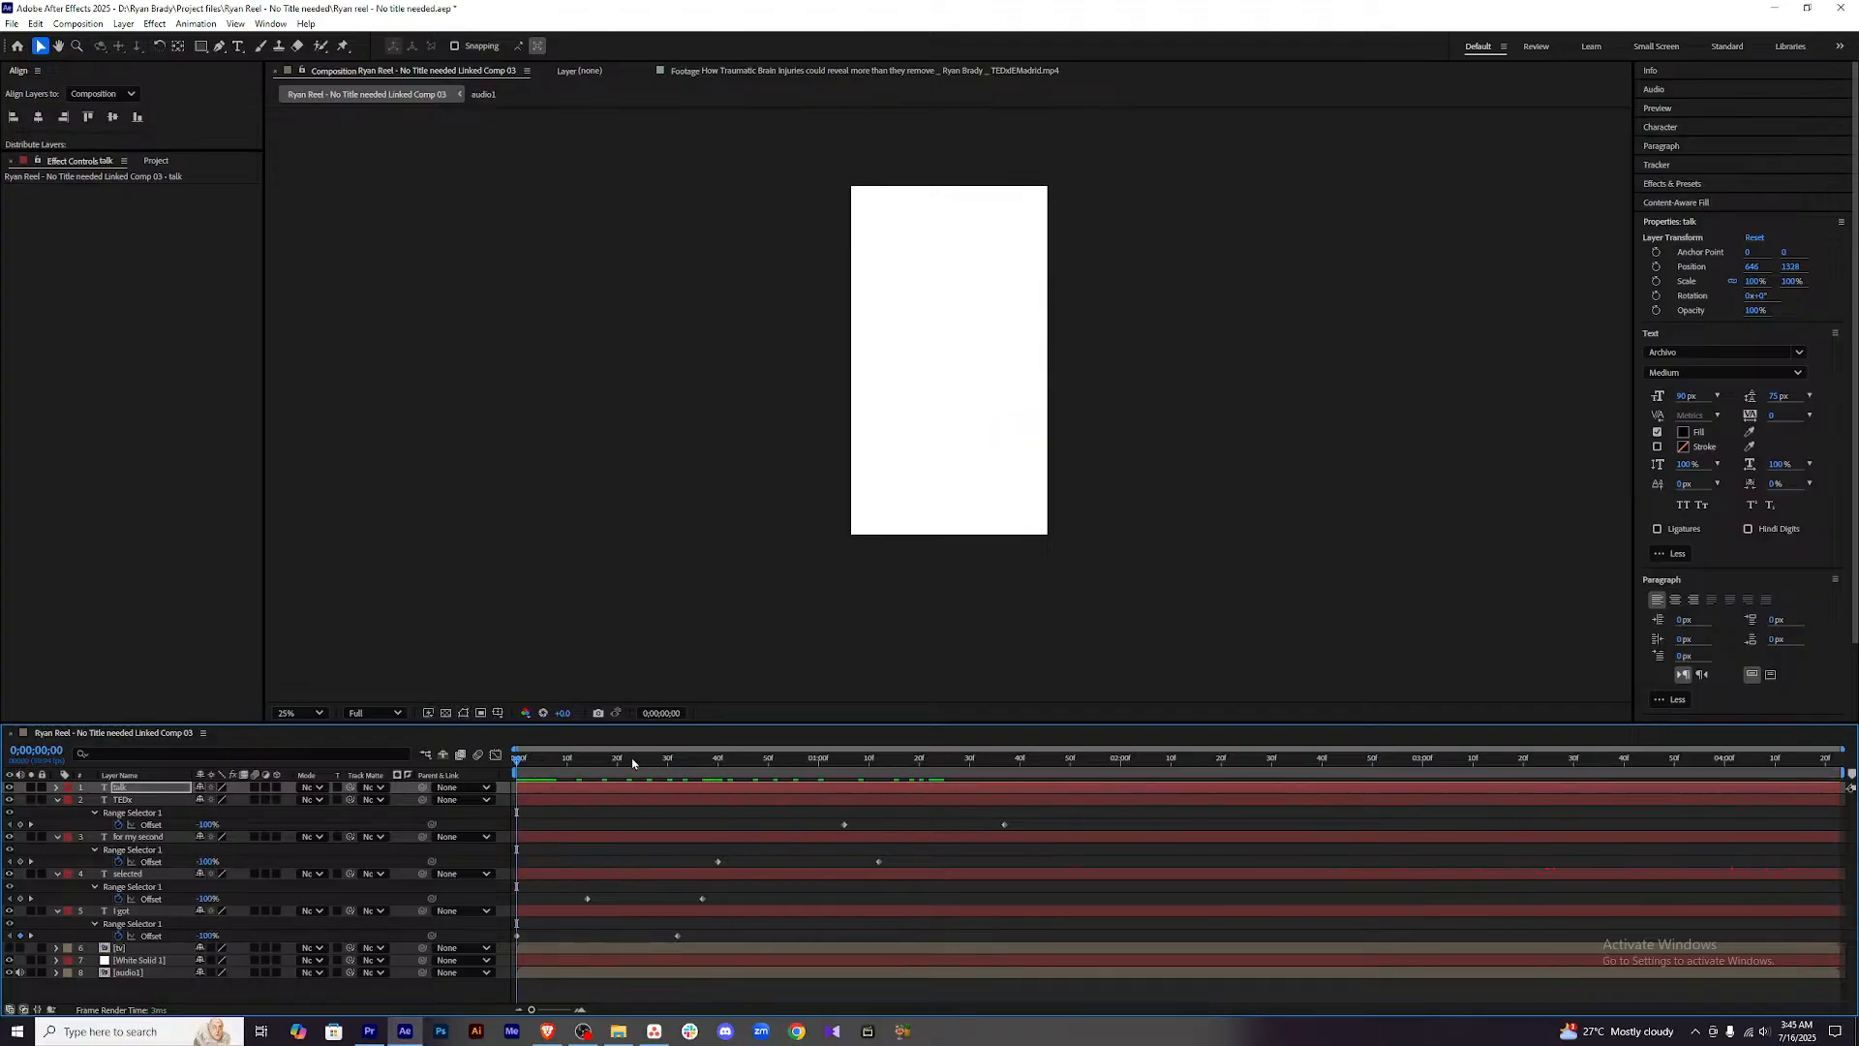
{"action": "left_click", "coordinate": [971, 761]}
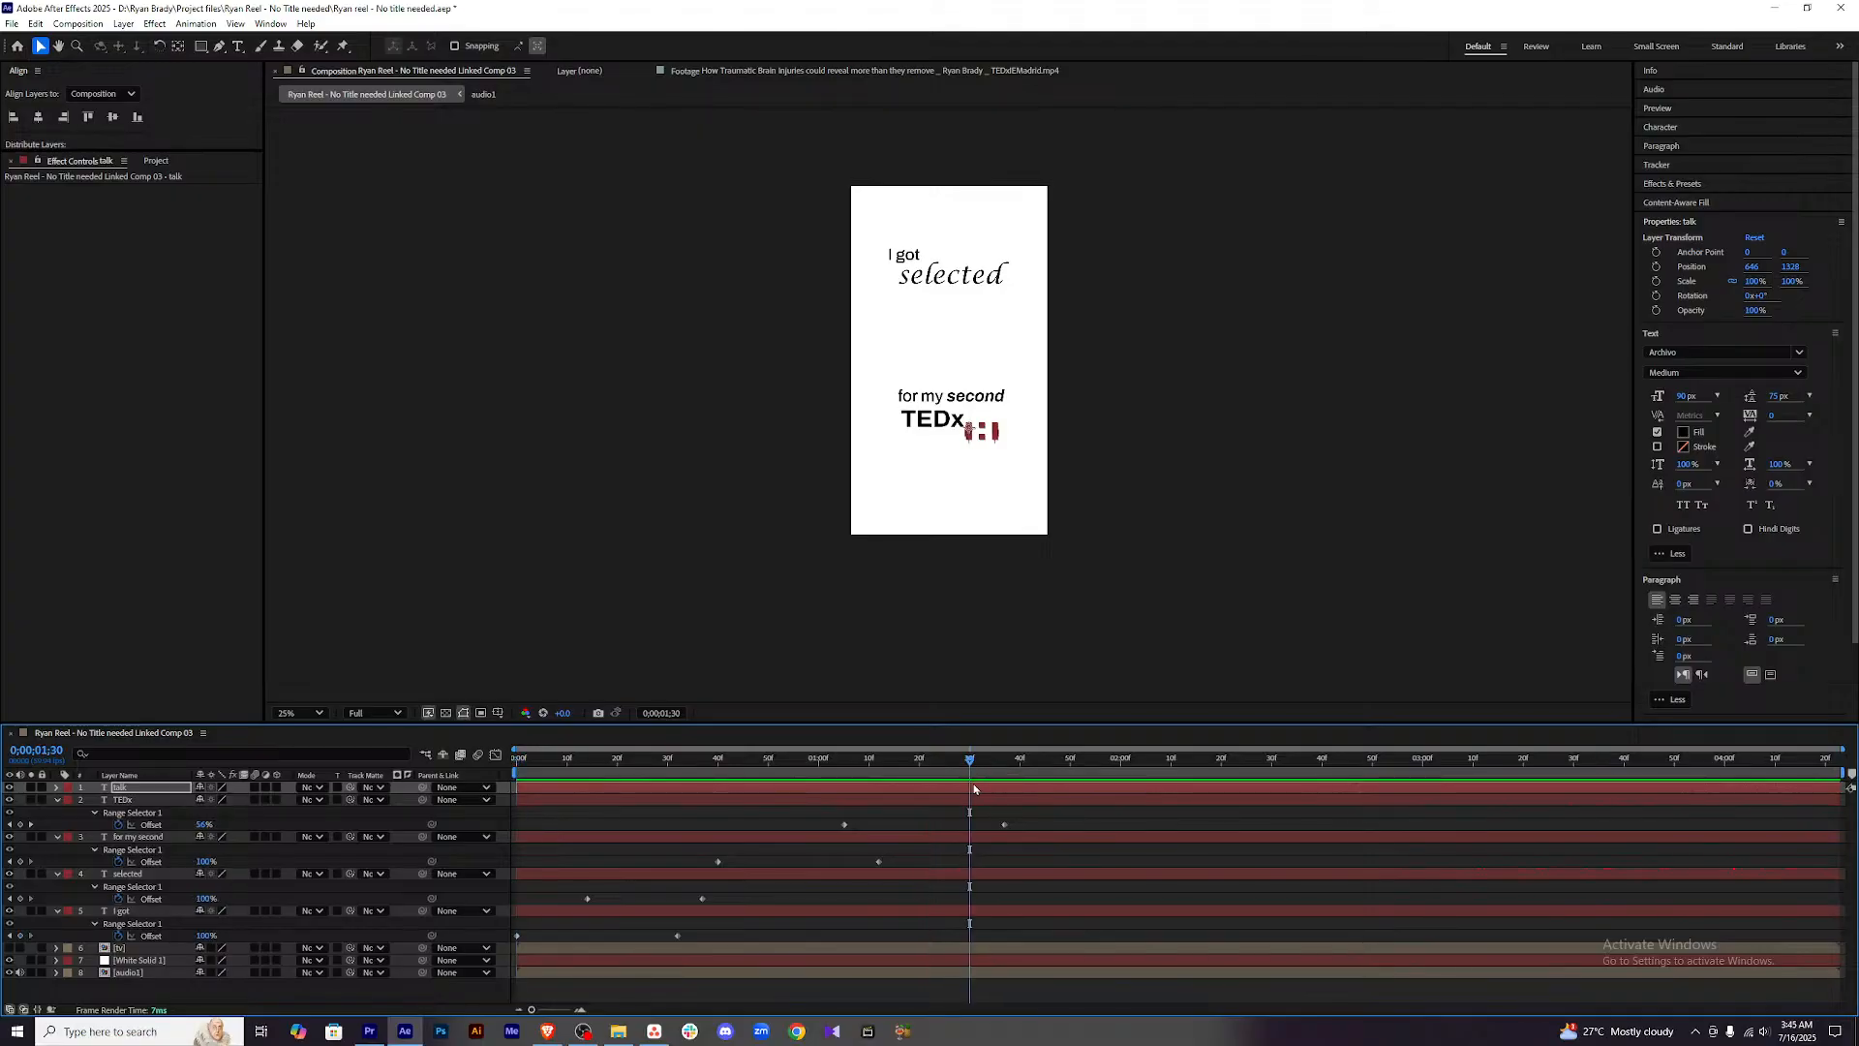
{"action": "key", "text": "u"}
Play back the staggered text reveal from the start and around the TEDx talk line to check its timing.
{"action": "left_click_drag", "start_coordinate": [955, 772], "coordinate": [869, 772]}
{"action": "key", "text": "space"}
{"action": "key", "text": "space"}
{"action": "left_click_drag", "start_coordinate": [1090, 773], "coordinate": [242, 774]}
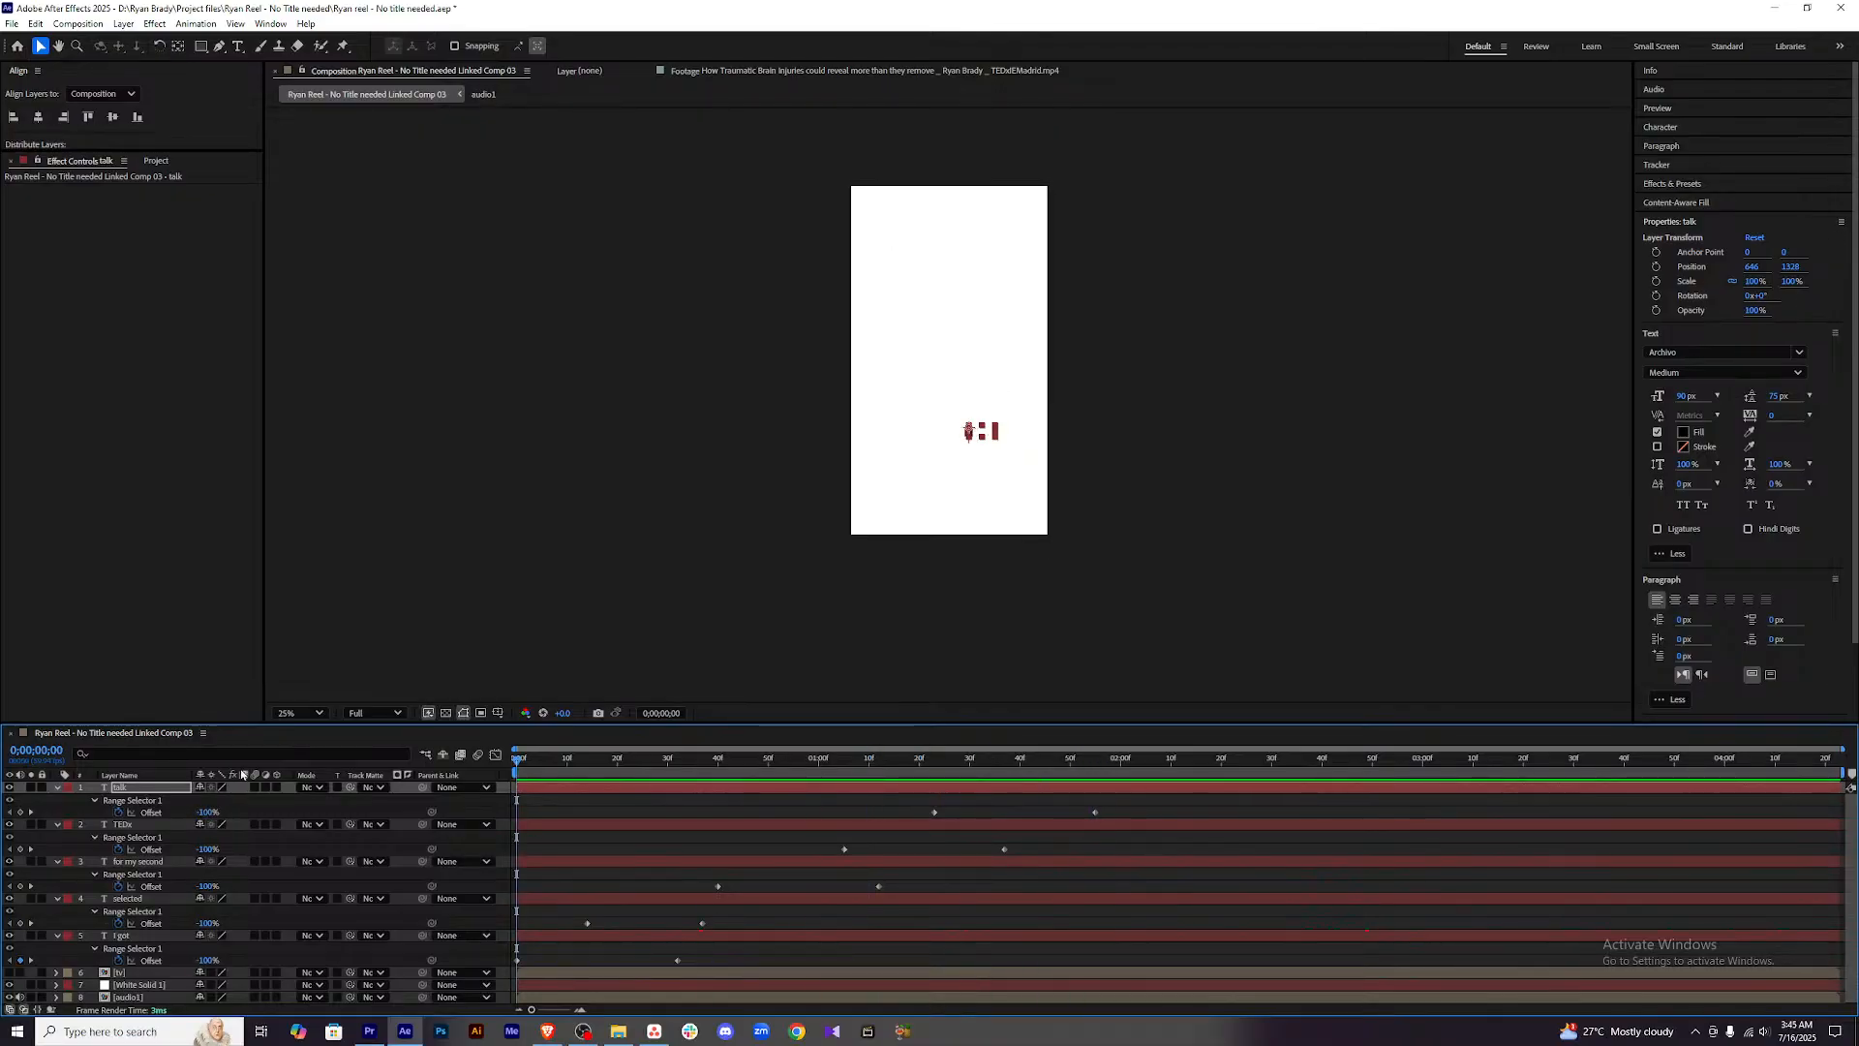
{"action": "left_click", "coordinate": [1130, 859]}
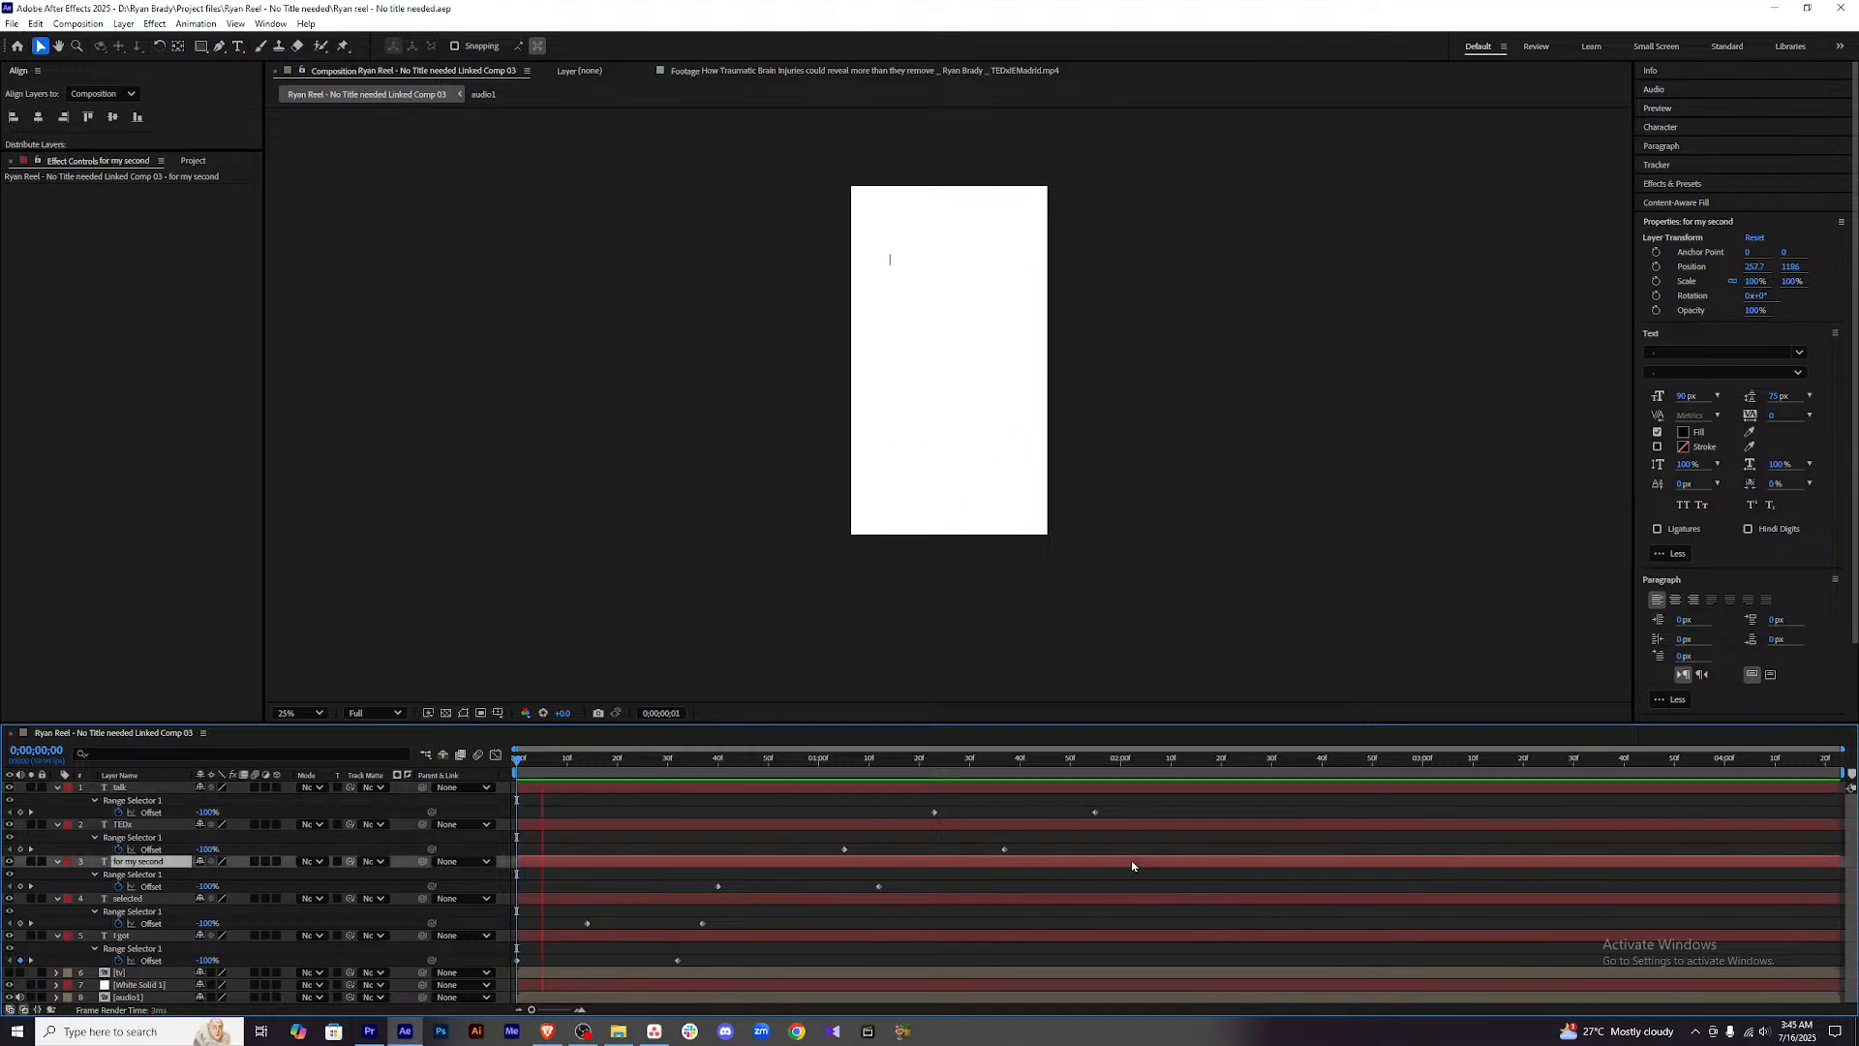
{"action": "key", "text": "space"}
{"action": "key", "text": "space"}
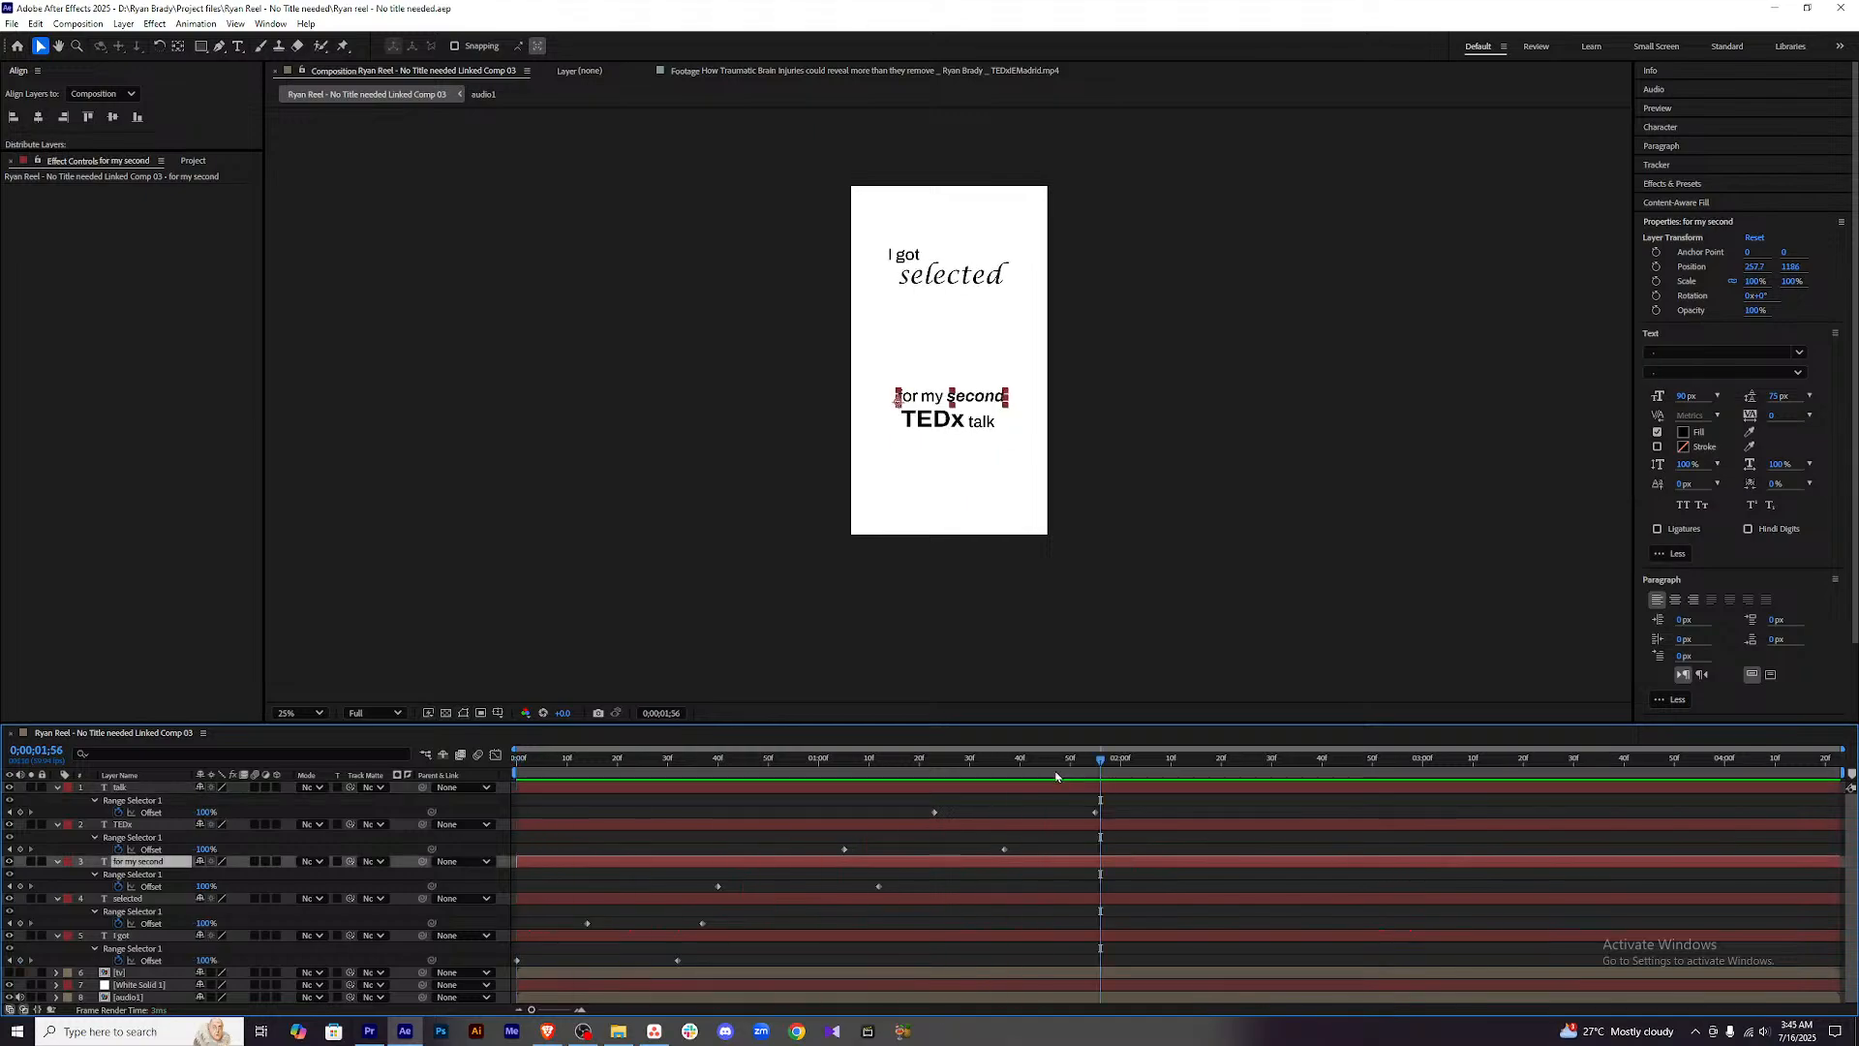
{"action": "left_click_drag", "start_coordinate": [1021, 765], "coordinate": [714, 764]}
{"action": "key", "text": "space"}
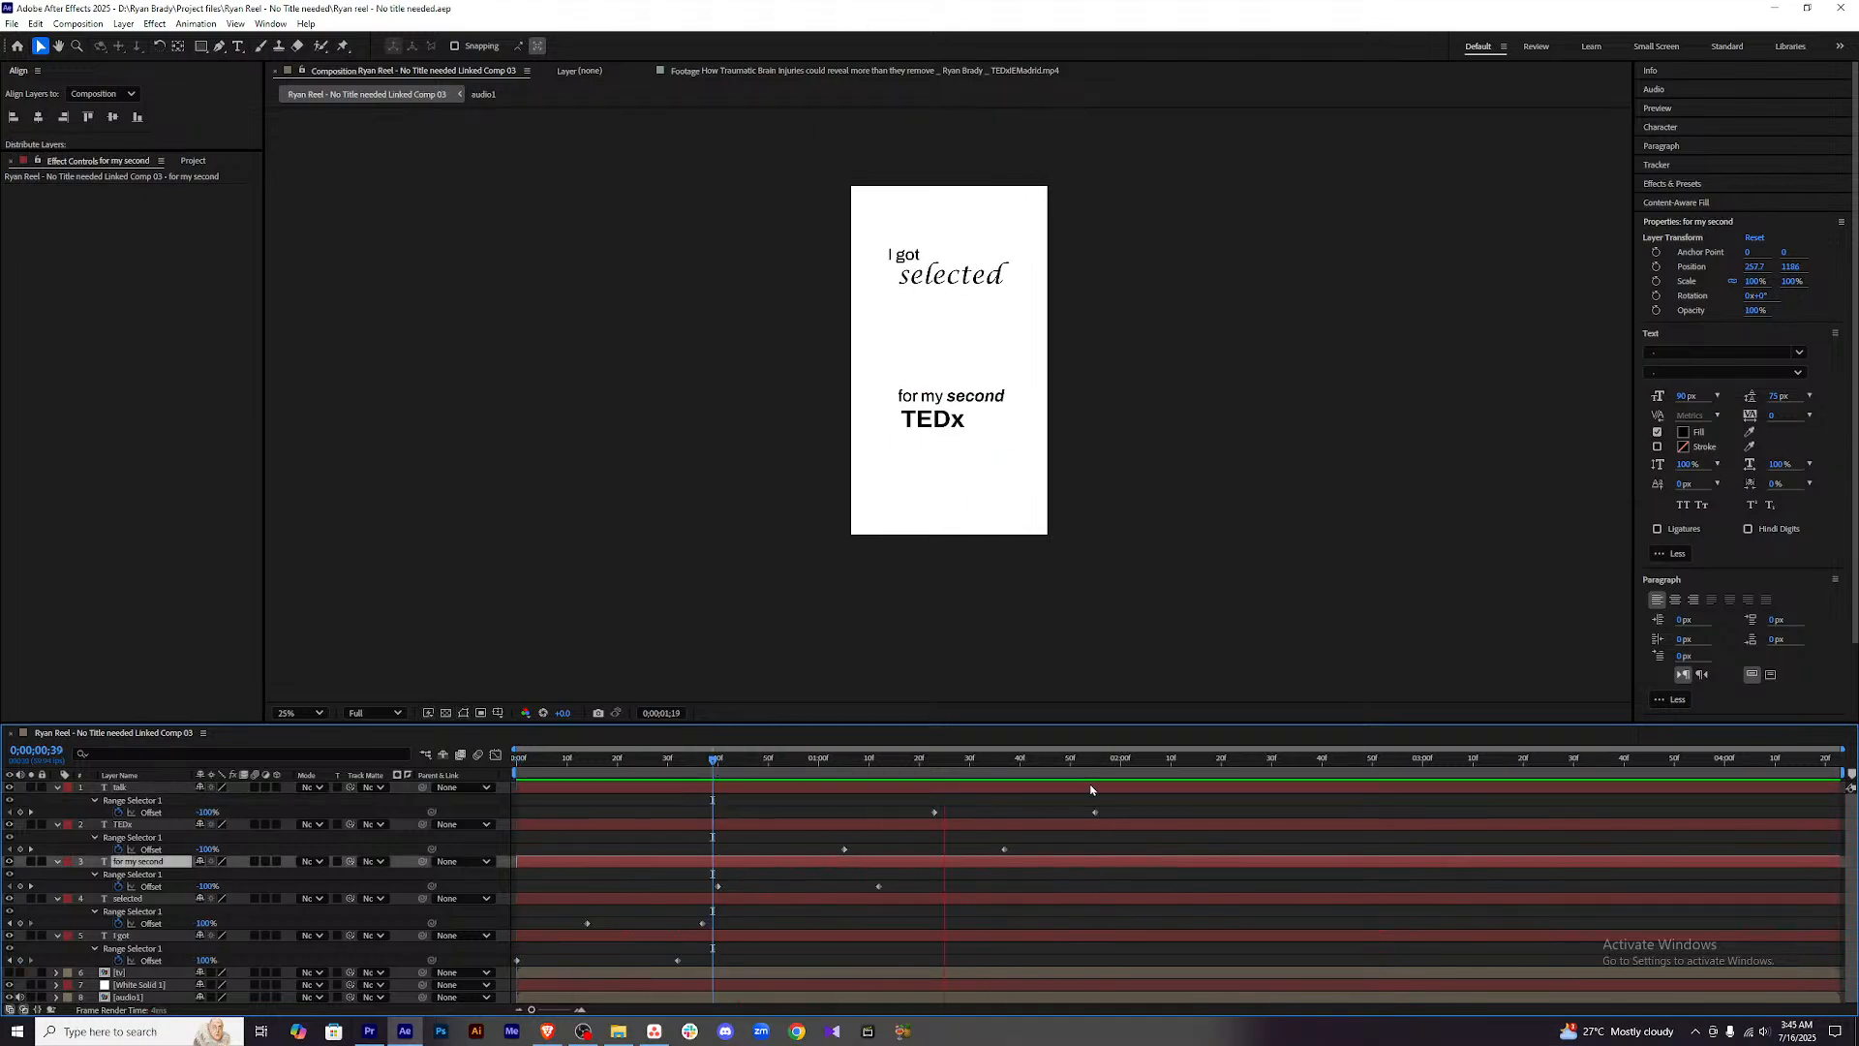
{"action": "key", "text": "space"}
{"action": "left_click_drag", "start_coordinate": [1099, 759], "coordinate": [975, 765]}
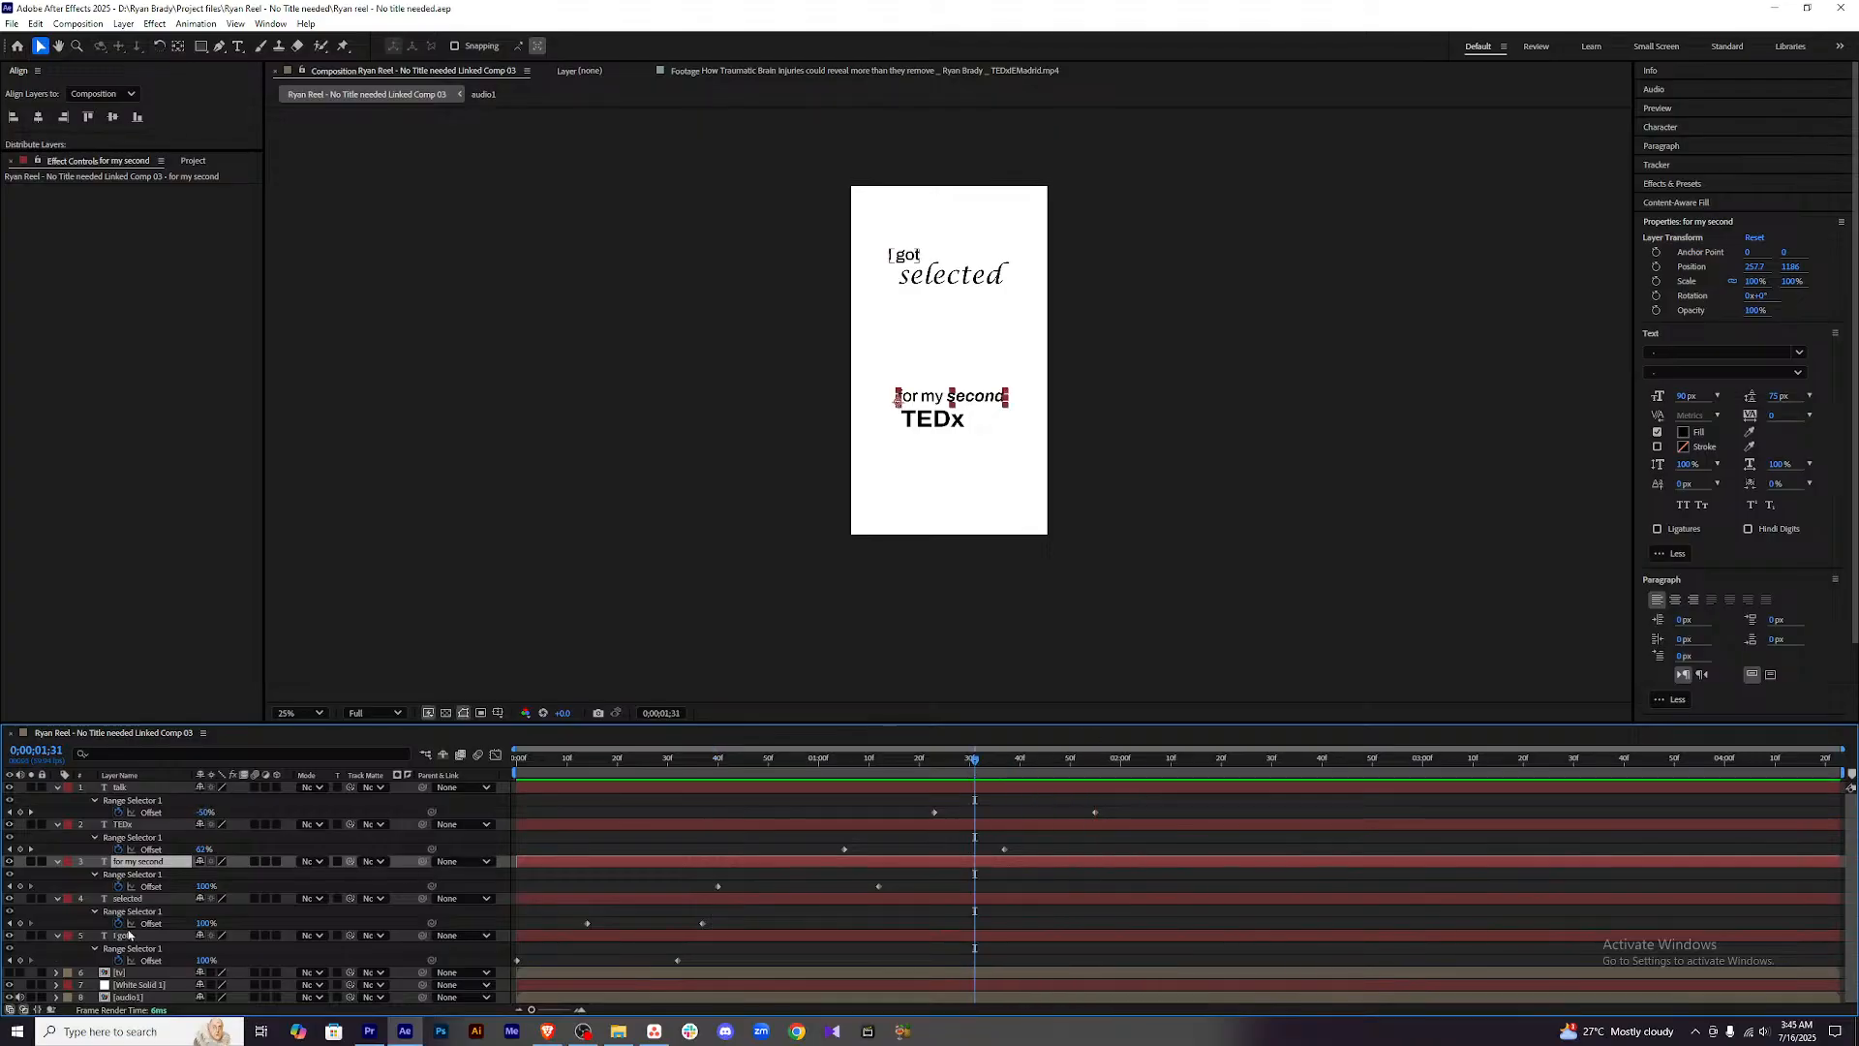
Turn on the visibility of the tv layer and preview the composition from the start.
{"action": "left_click", "coordinate": [9, 972]}
{"action": "left_click_drag", "start_coordinate": [956, 770], "coordinate": [517, 770]}
{"action": "left_click", "coordinate": [1303, 913]}
{"action": "key", "text": "space"}
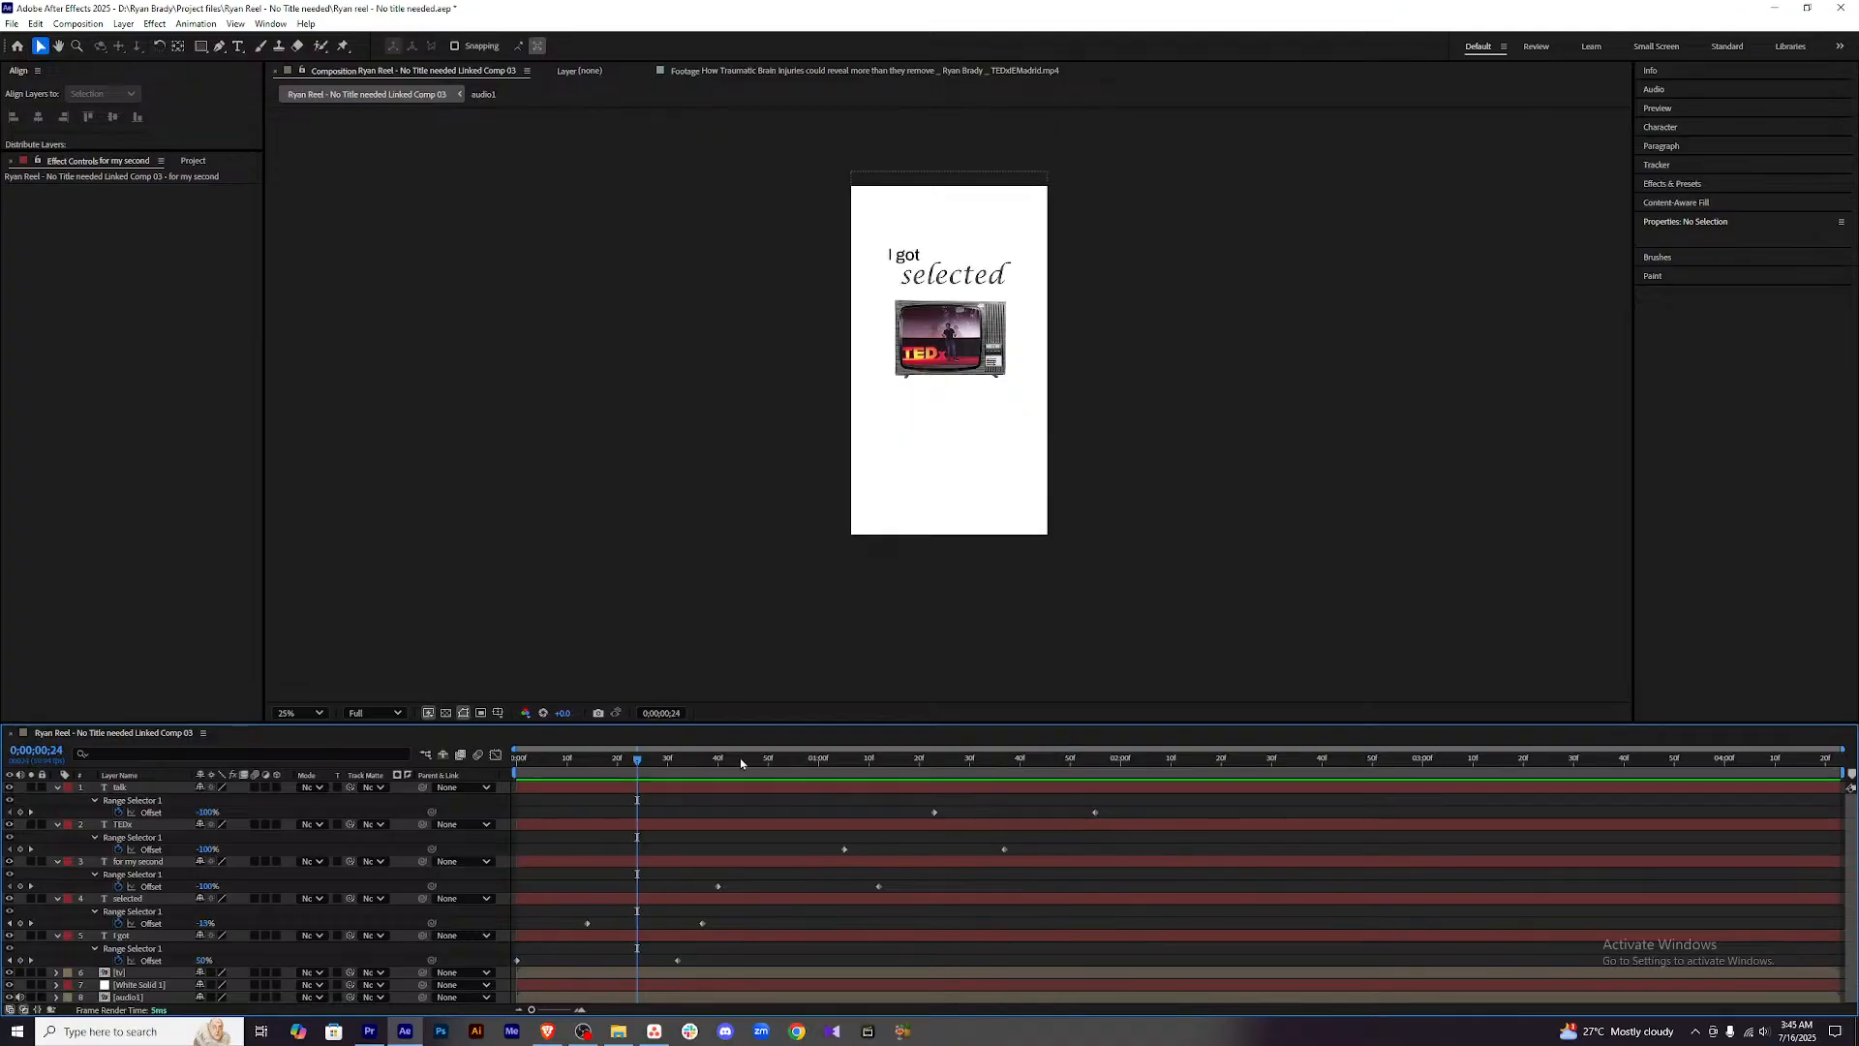
Add opacity keyframes of 100% to the tv layer at 0;00;00;21 and 0;00;00;46.
{"action": "left_click_drag", "start_coordinate": [643, 773], "coordinate": [626, 774]}
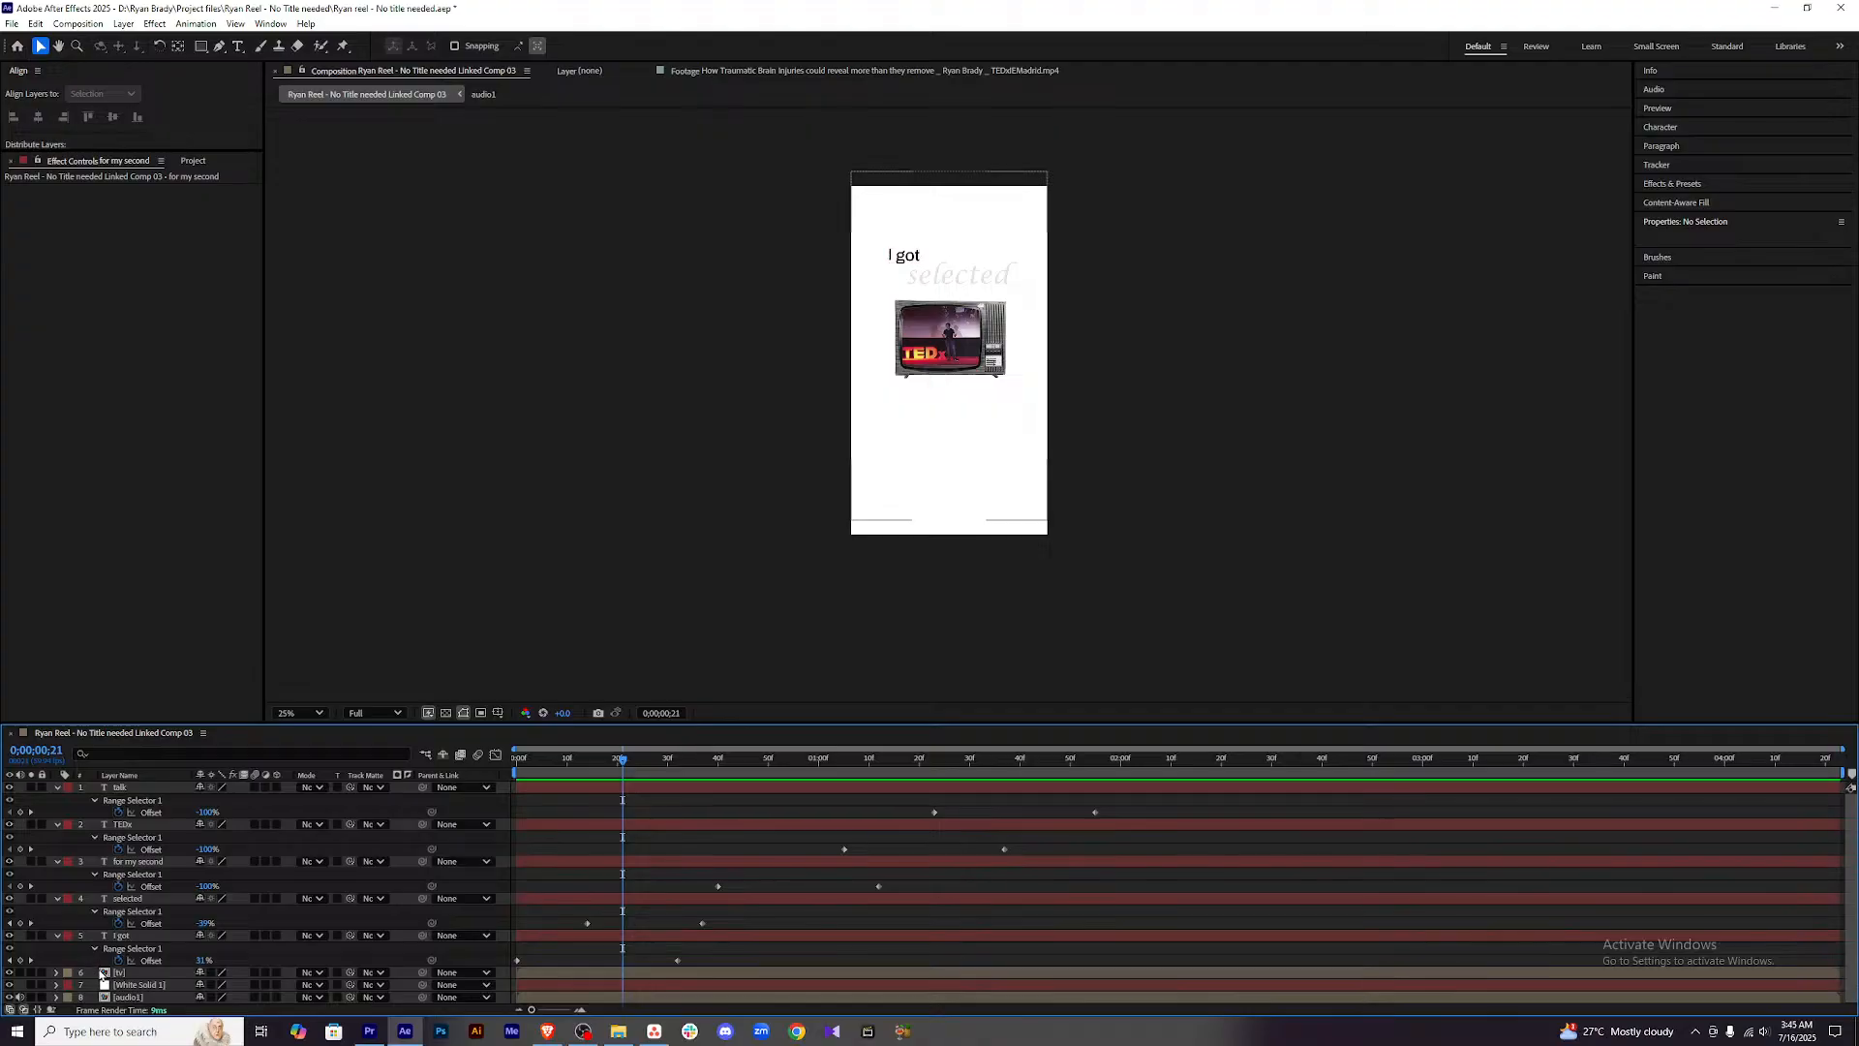
{"action": "left_click", "coordinate": [130, 972]}
{"action": "key", "text": "t"}
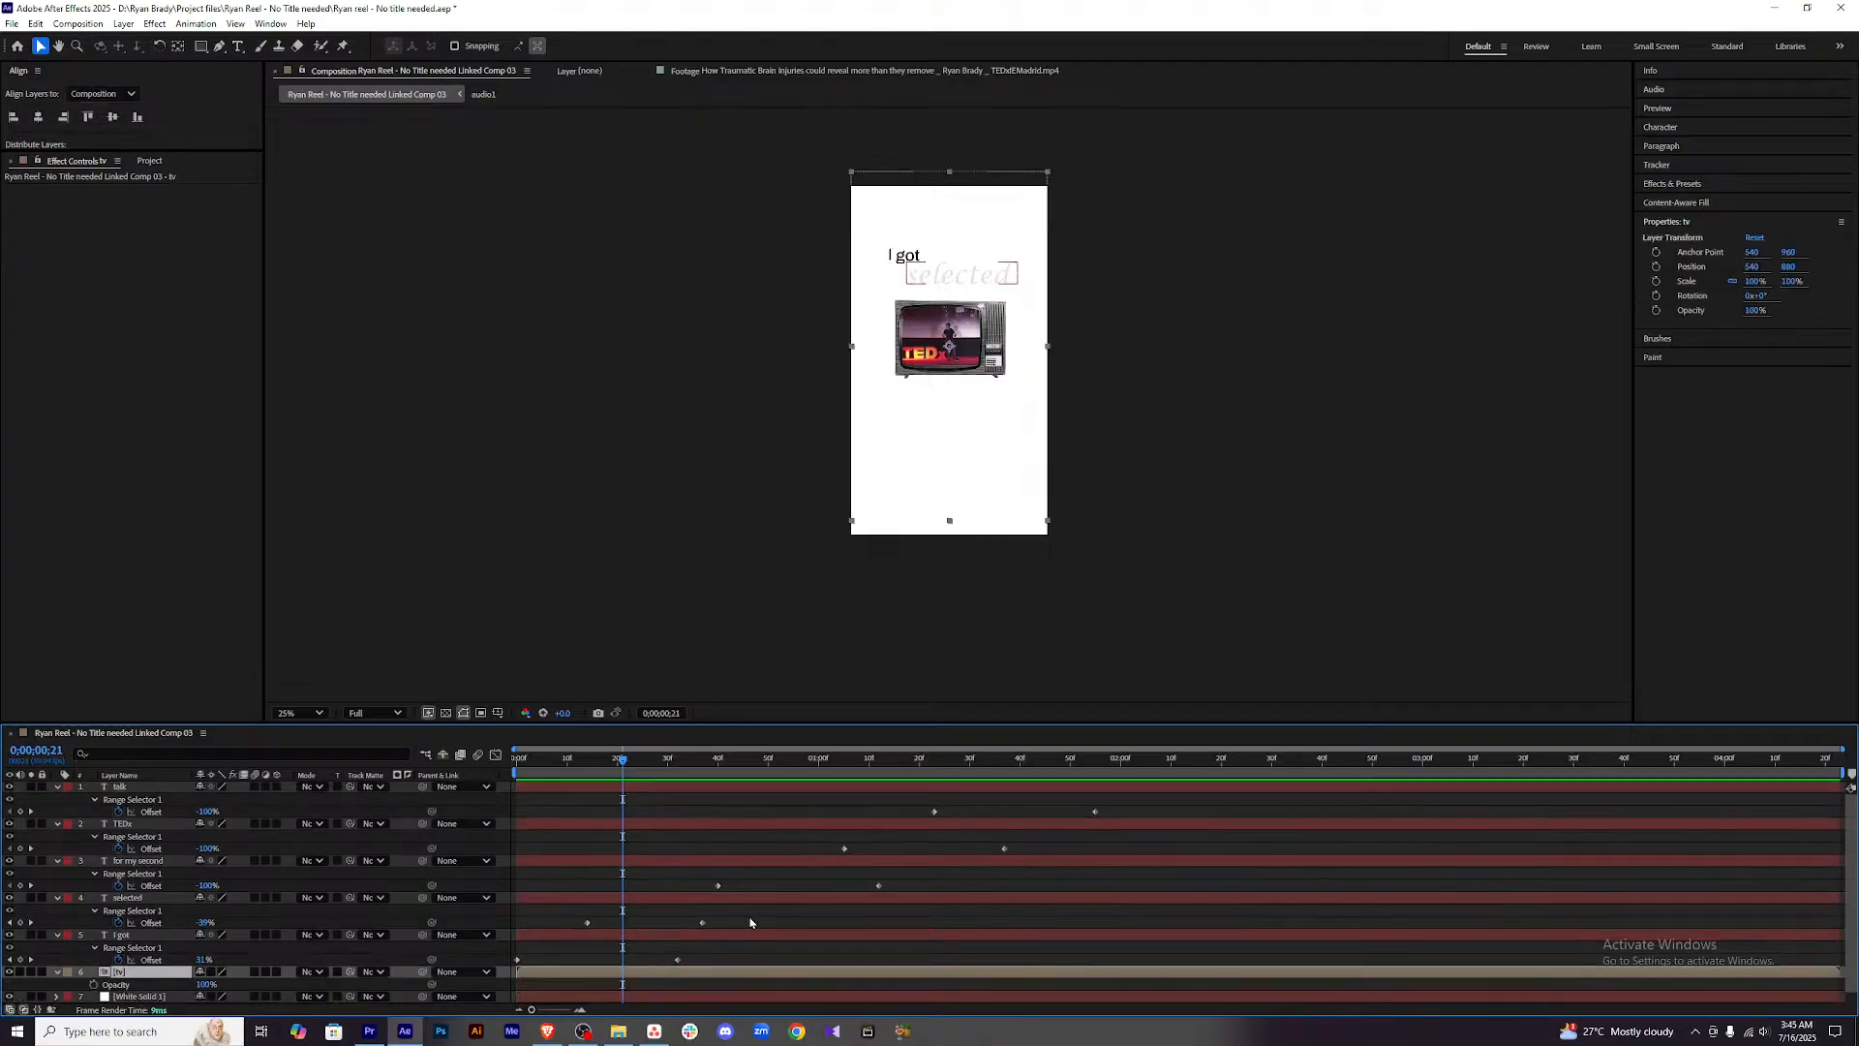
{"action": "left_click_drag", "start_coordinate": [963, 723], "coordinate": [962, 640]}
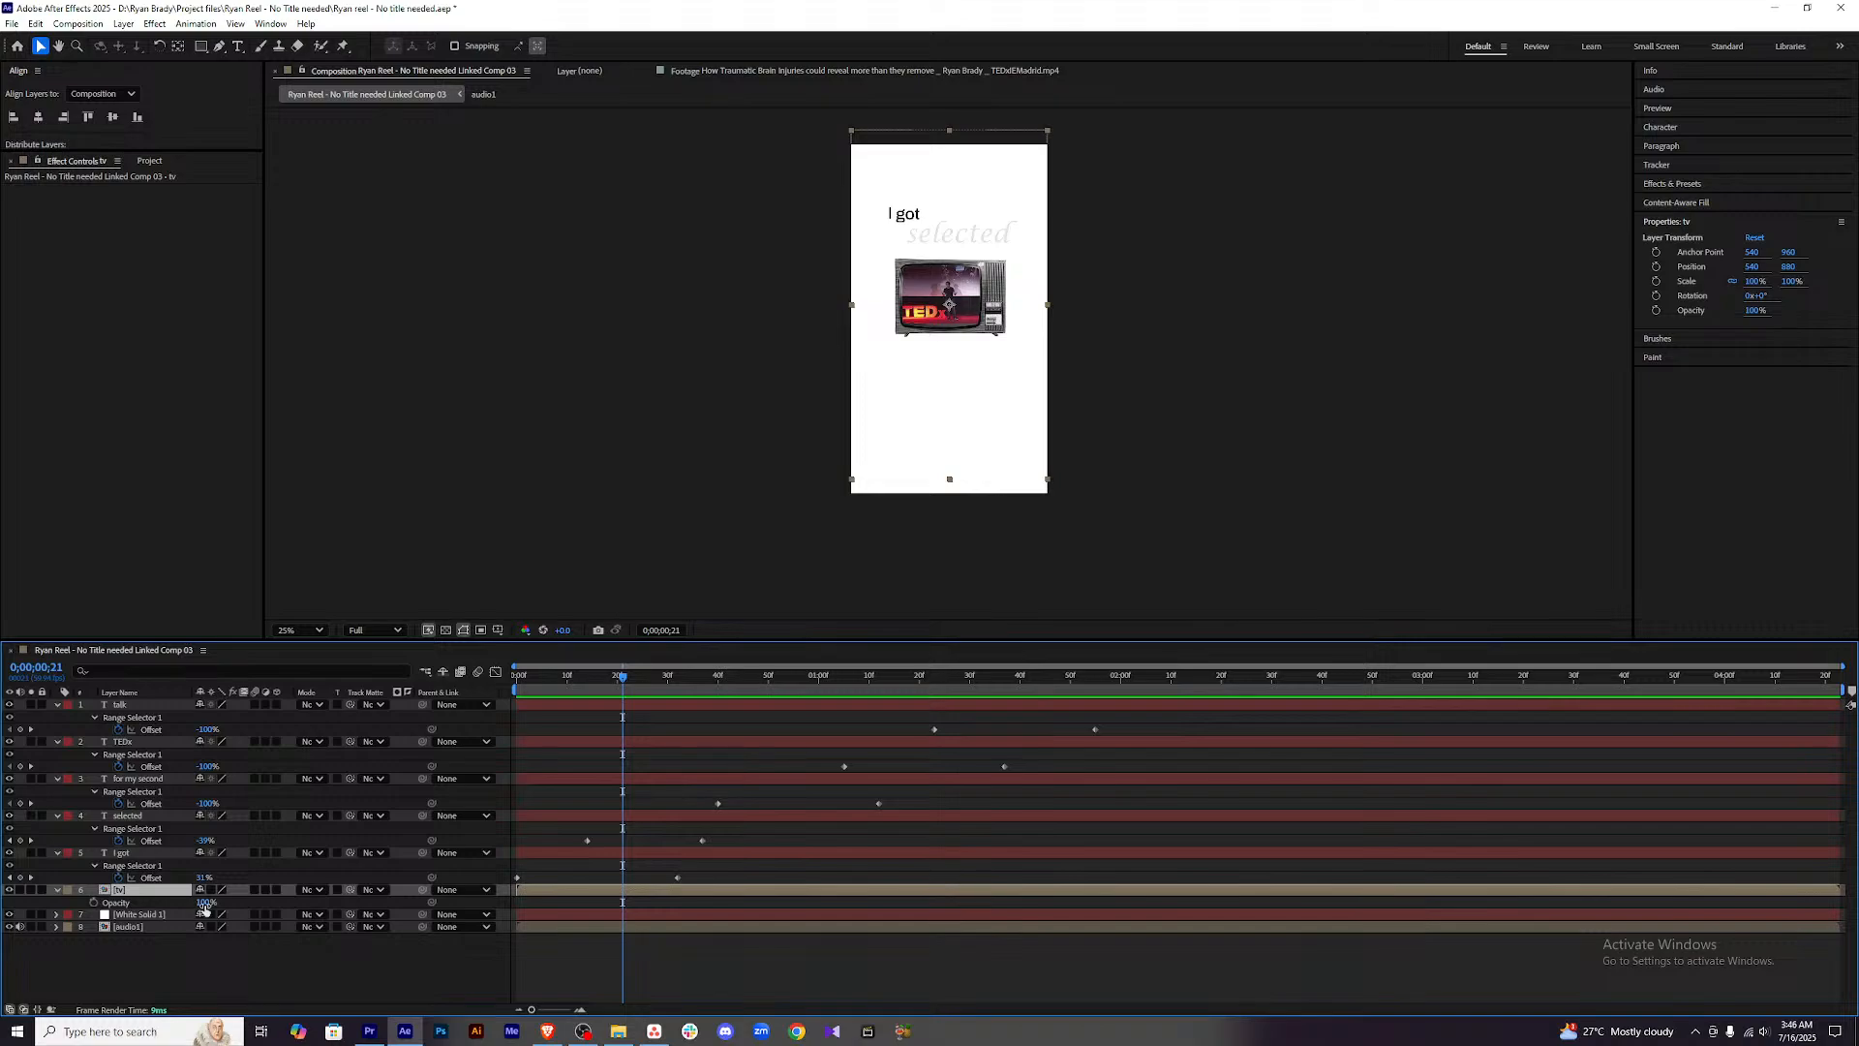
{"action": "left_click", "coordinate": [94, 901]}
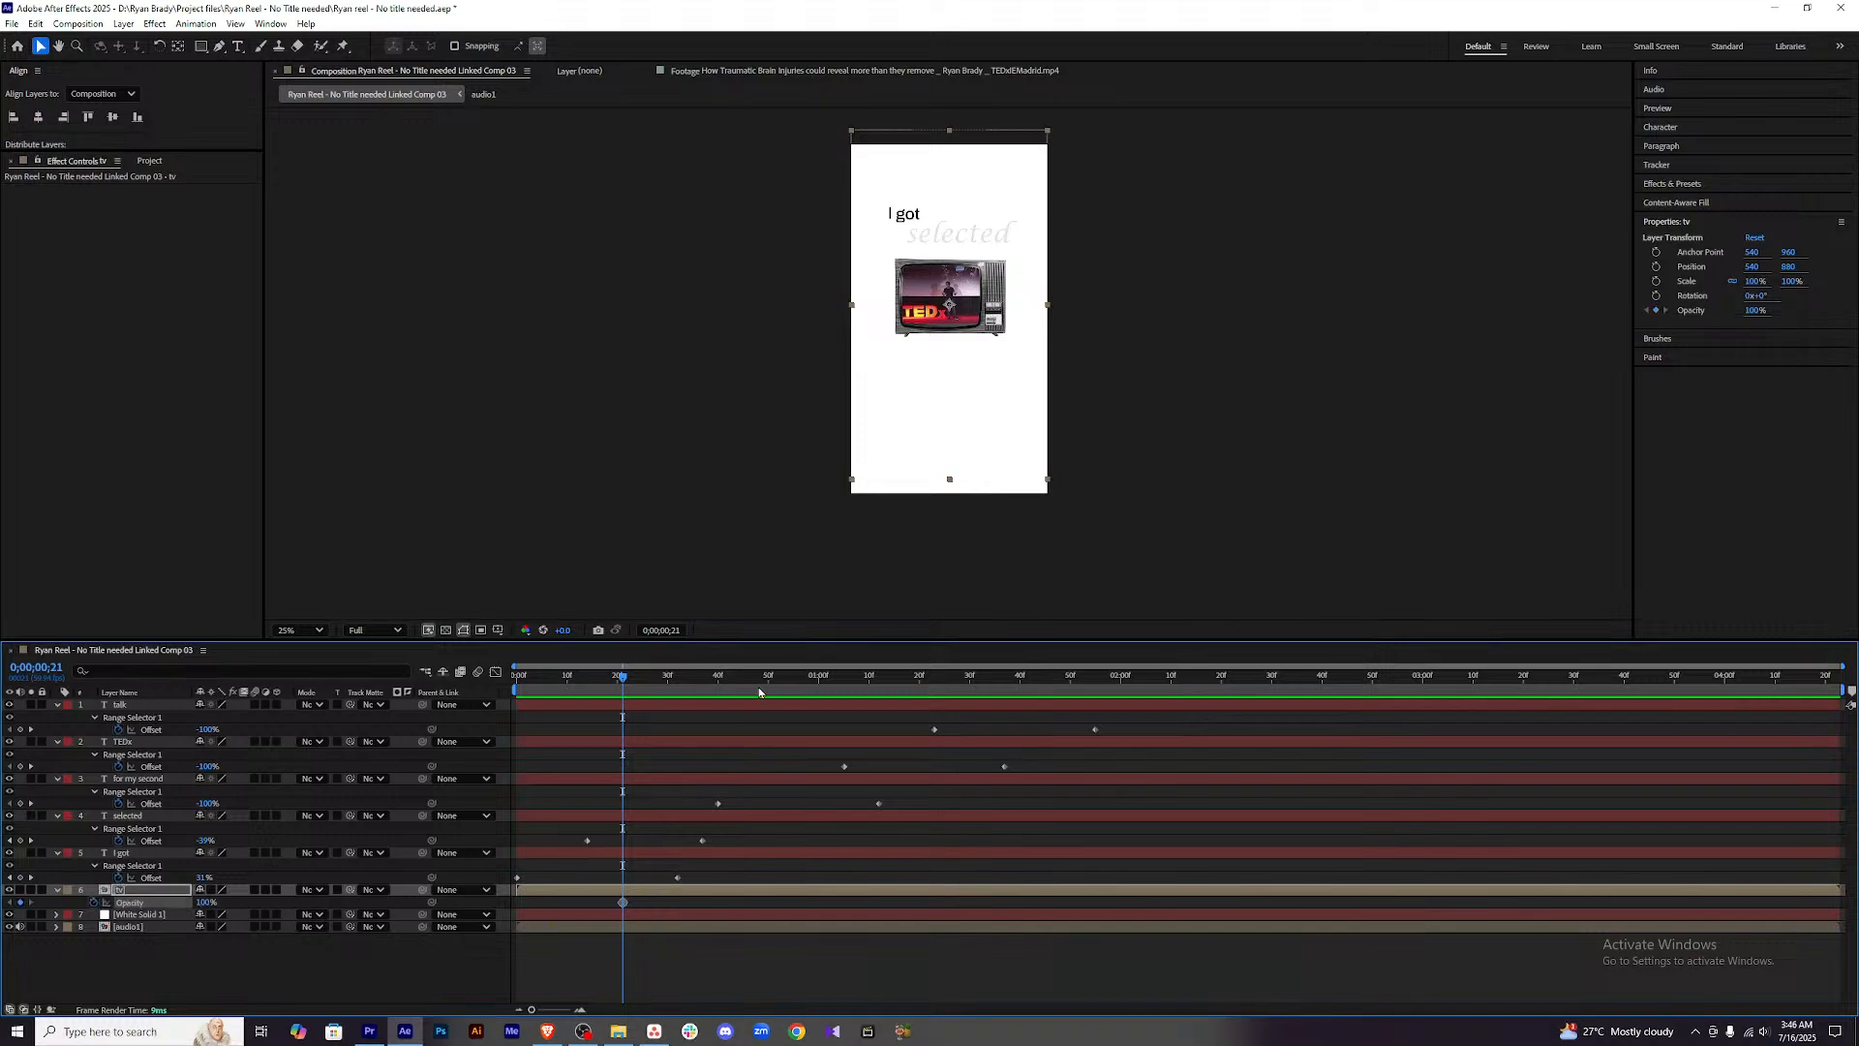
{"action": "mouse_move", "coordinate": [648, 681]}
{"action": "left_mouse_down"}
{"action": "mouse_move", "coordinate": [773, 682]}
{"action": "mouse_move", "coordinate": [747, 684]}
{"action": "left_mouse_up"}
{"action": "left_click", "coordinate": [20, 902]}
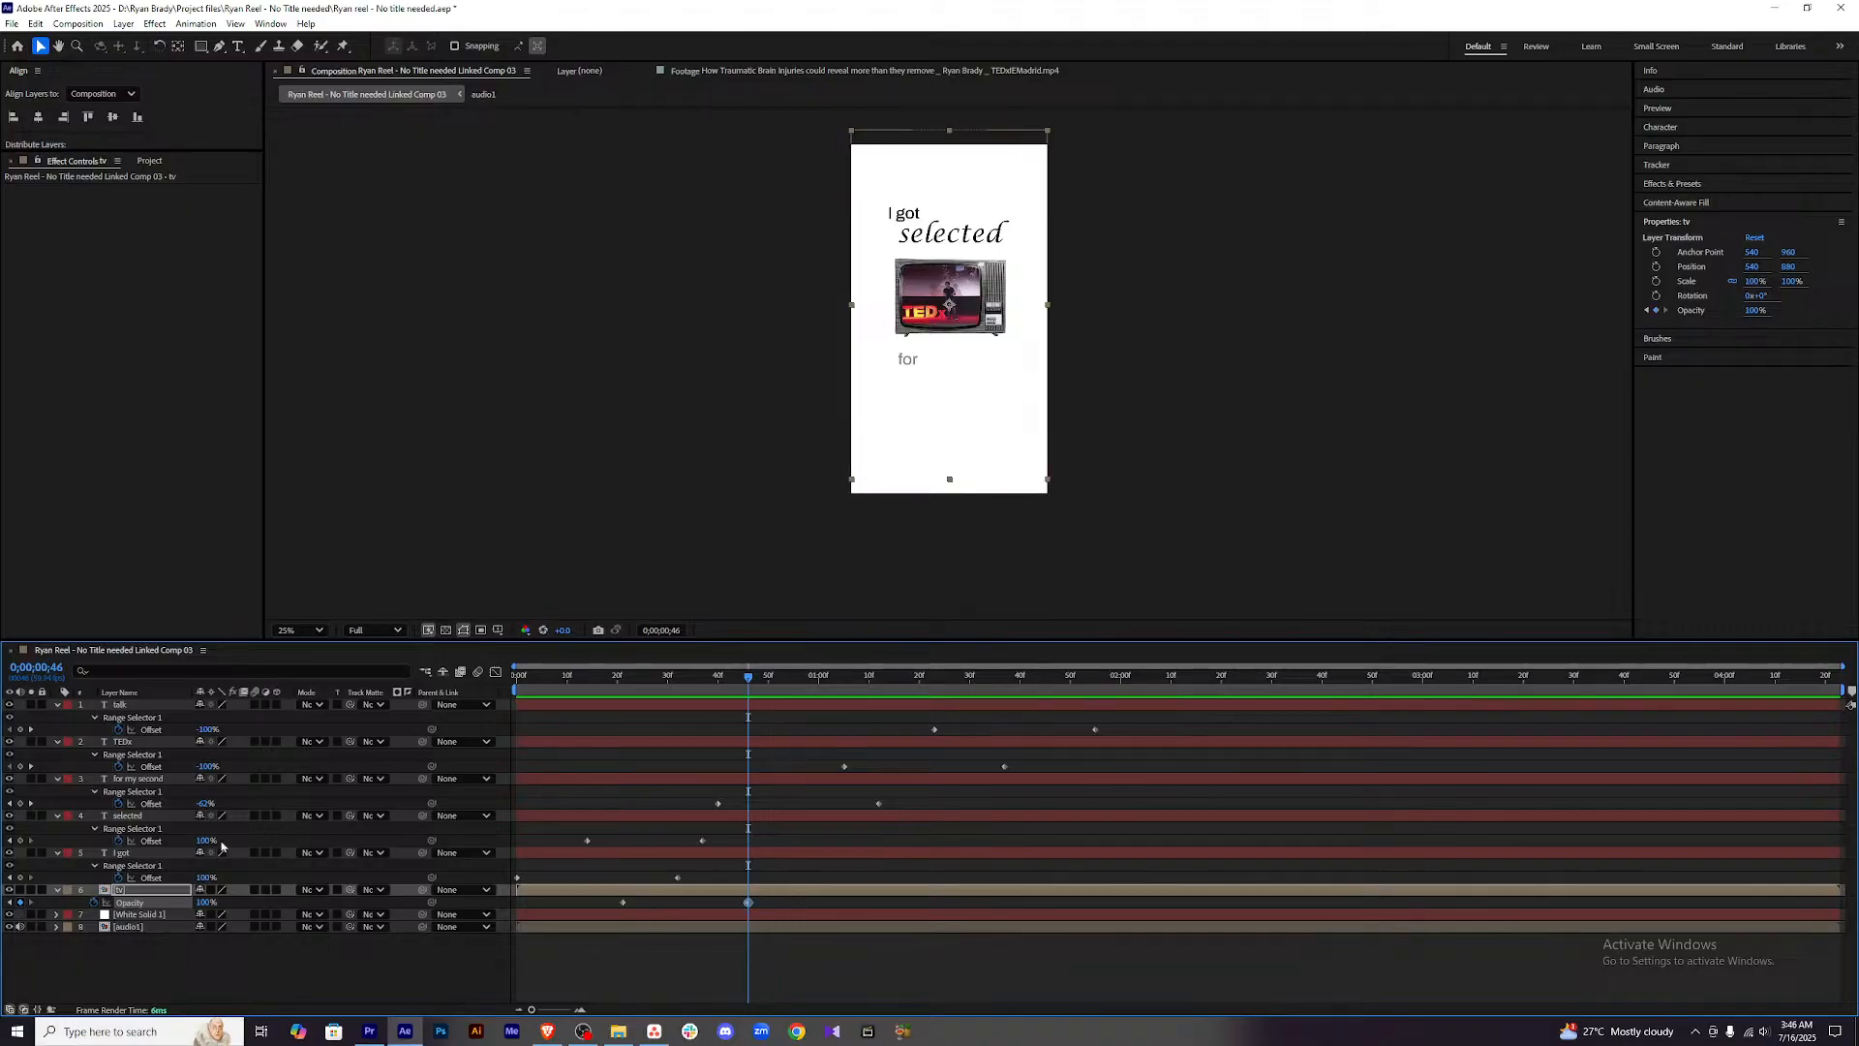
Lower the tv layer's opacity to 9% at the 0;00;00;21 keyframe and preview the fade-in from the start.
{"action": "left_click_drag", "start_coordinate": [752, 678], "coordinate": [624, 705]}
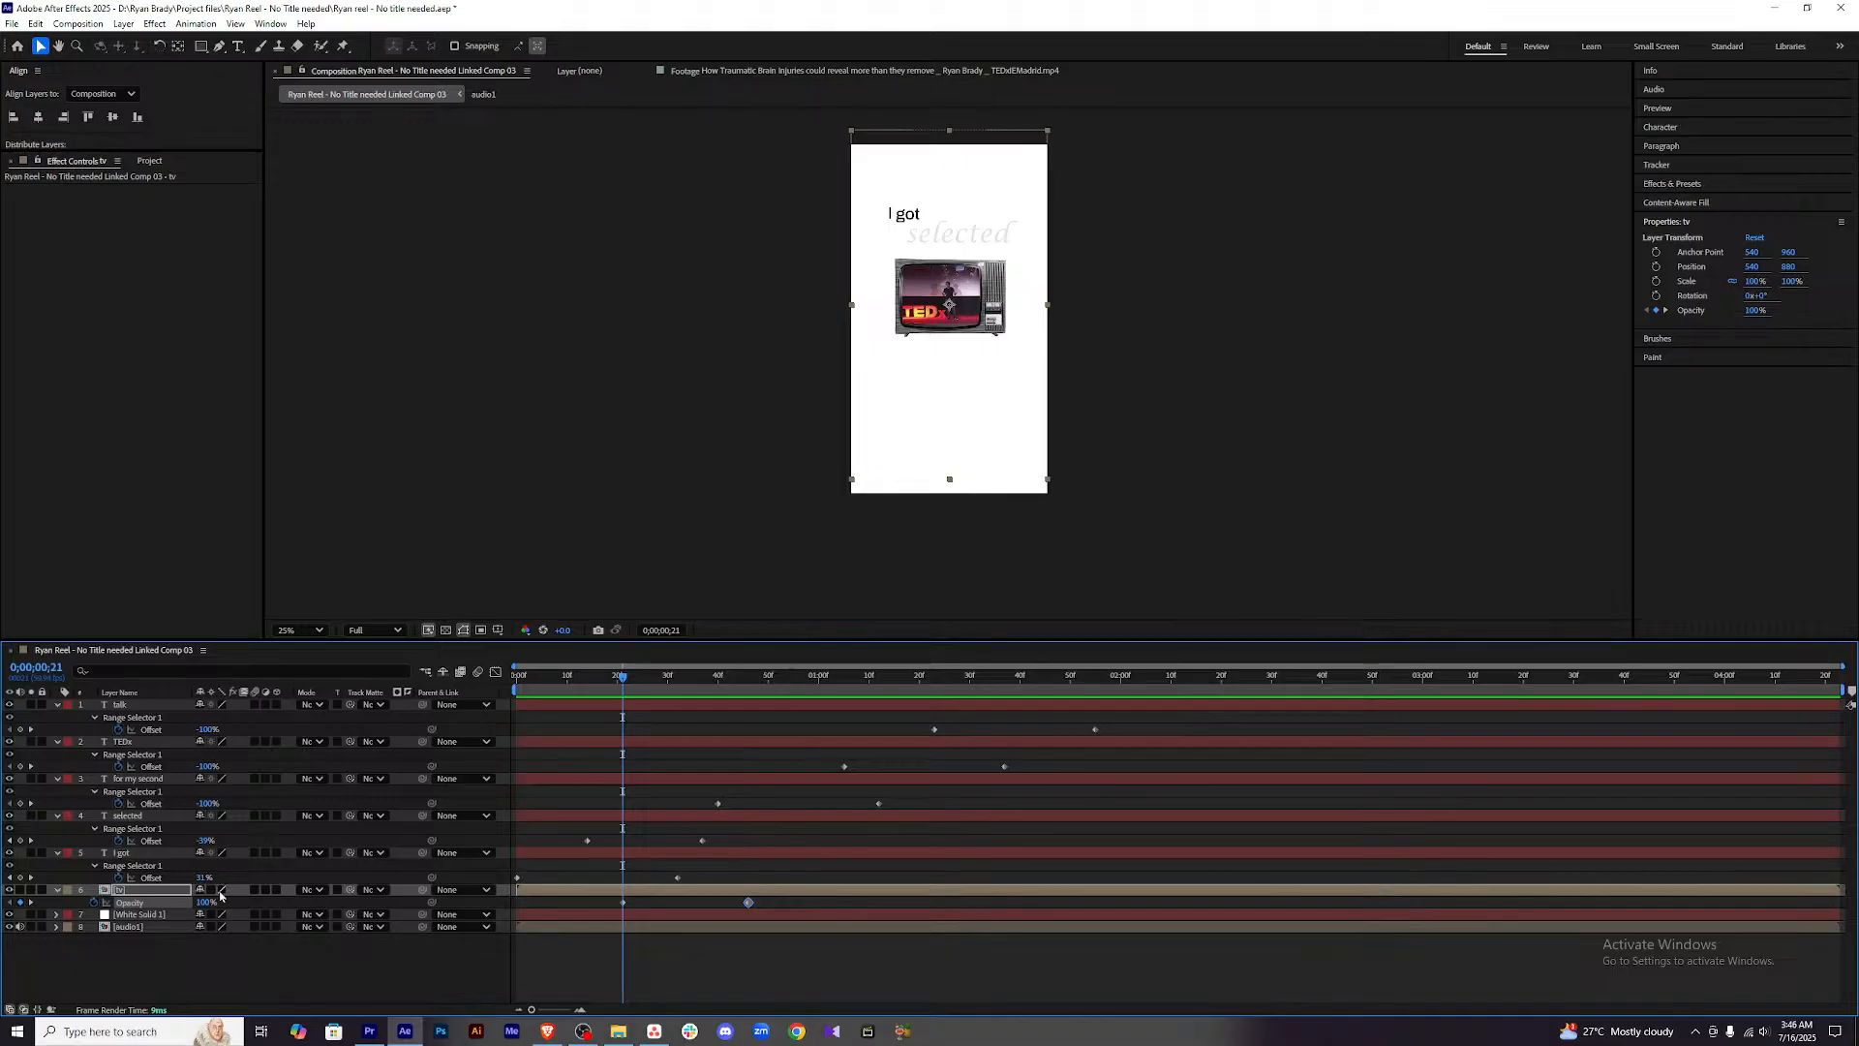
{"action": "left_click_drag", "start_coordinate": [208, 901], "coordinate": [146, 901]}
{"action": "left_click_drag", "start_coordinate": [625, 676], "coordinate": [435, 706]}
{"action": "left_click", "coordinate": [892, 978]}
{"action": "key", "text": "space"}
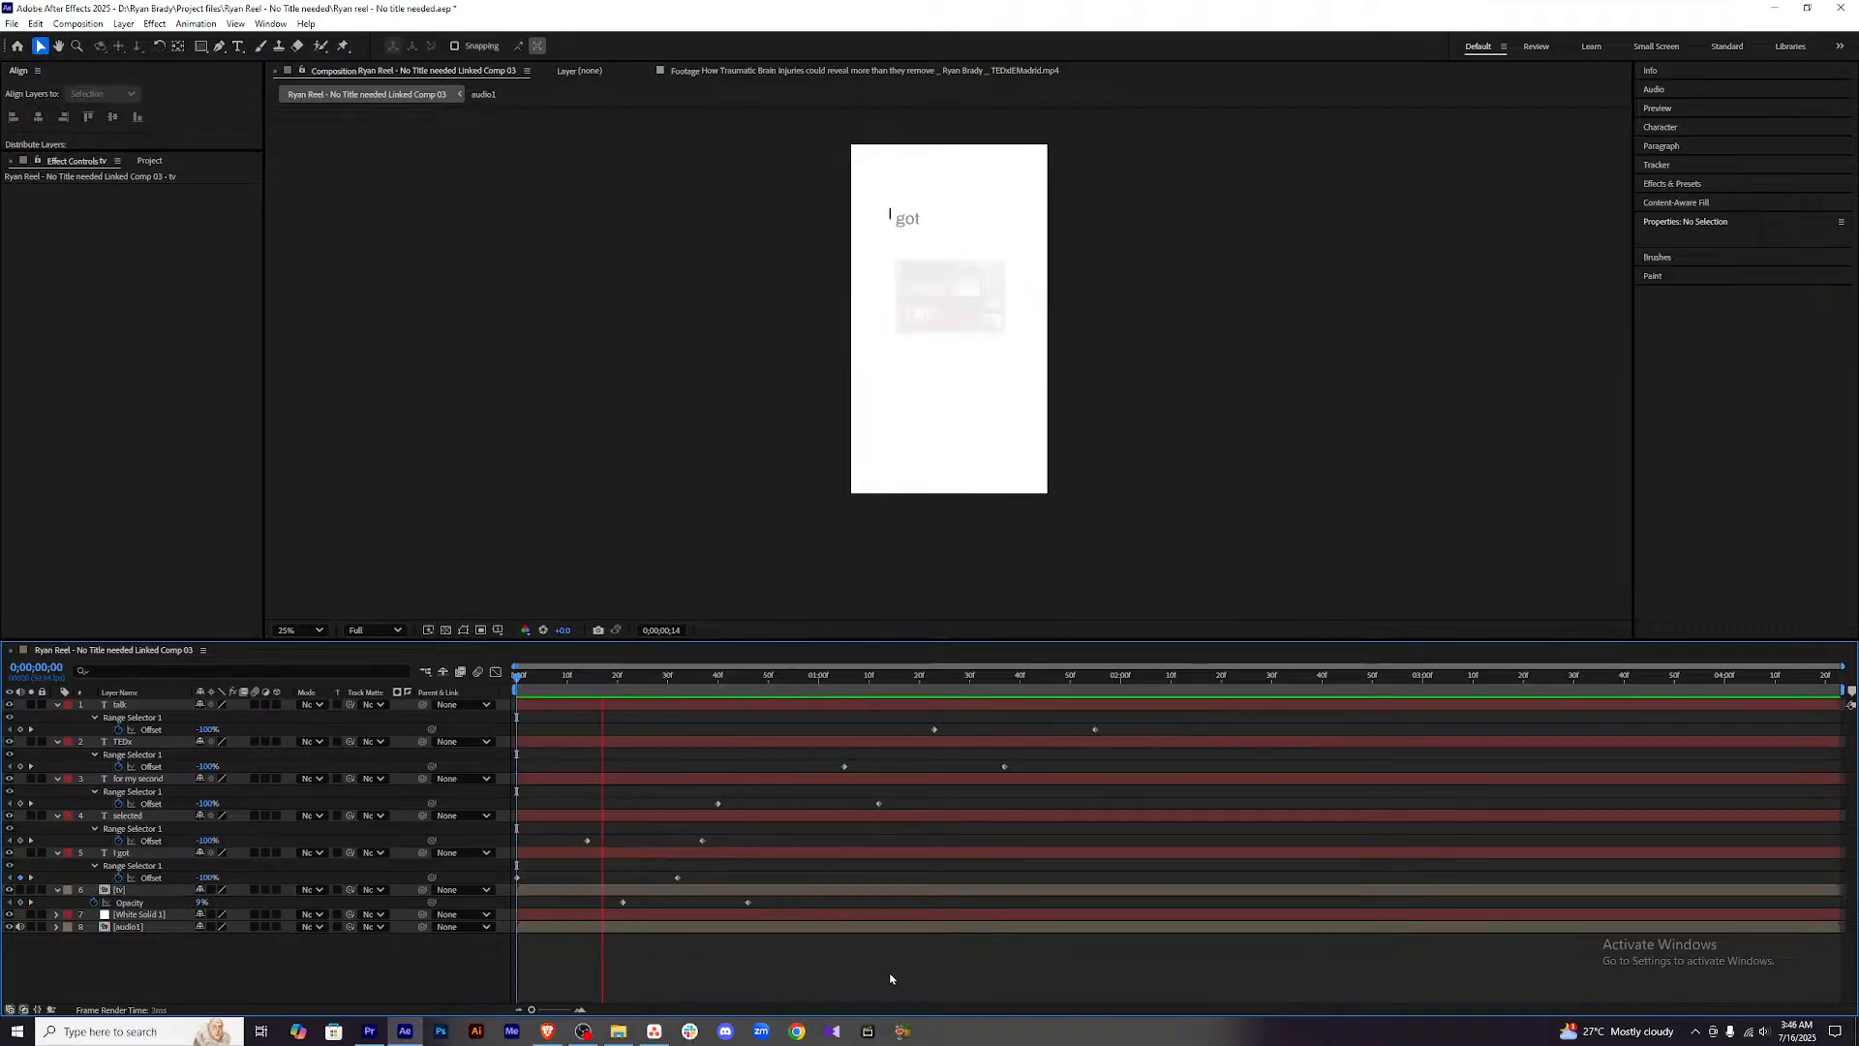
{"action": "key", "text": "space"}
Reduce the tv layer's opacity at the 0;00;00;21 keyframe to 1% and preview the fade-in again.
{"action": "left_click_drag", "start_coordinate": [726, 678], "coordinate": [623, 706]}
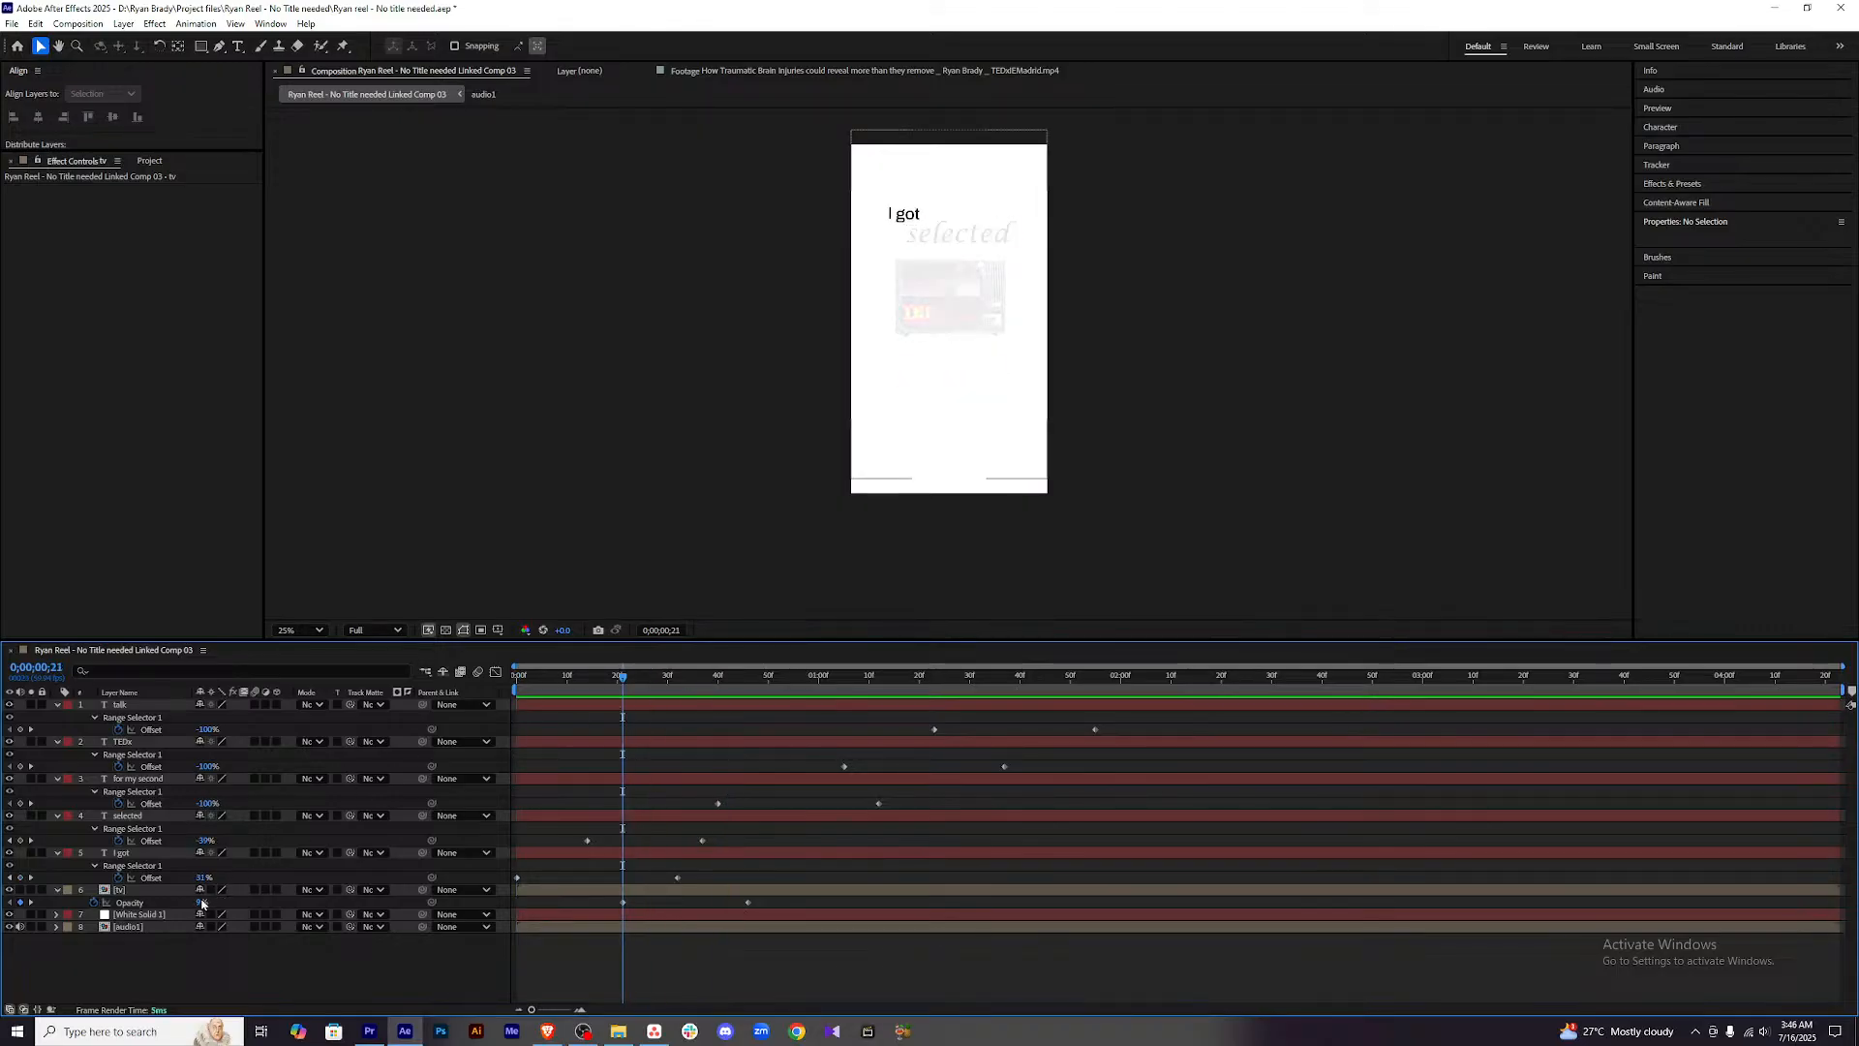
{"action": "left_click_drag", "start_coordinate": [199, 905], "coordinate": [192, 905]}
{"action": "left_click_drag", "start_coordinate": [623, 678], "coordinate": [514, 677]}
{"action": "left_click", "coordinate": [633, 973]}
{"action": "key", "text": "space"}
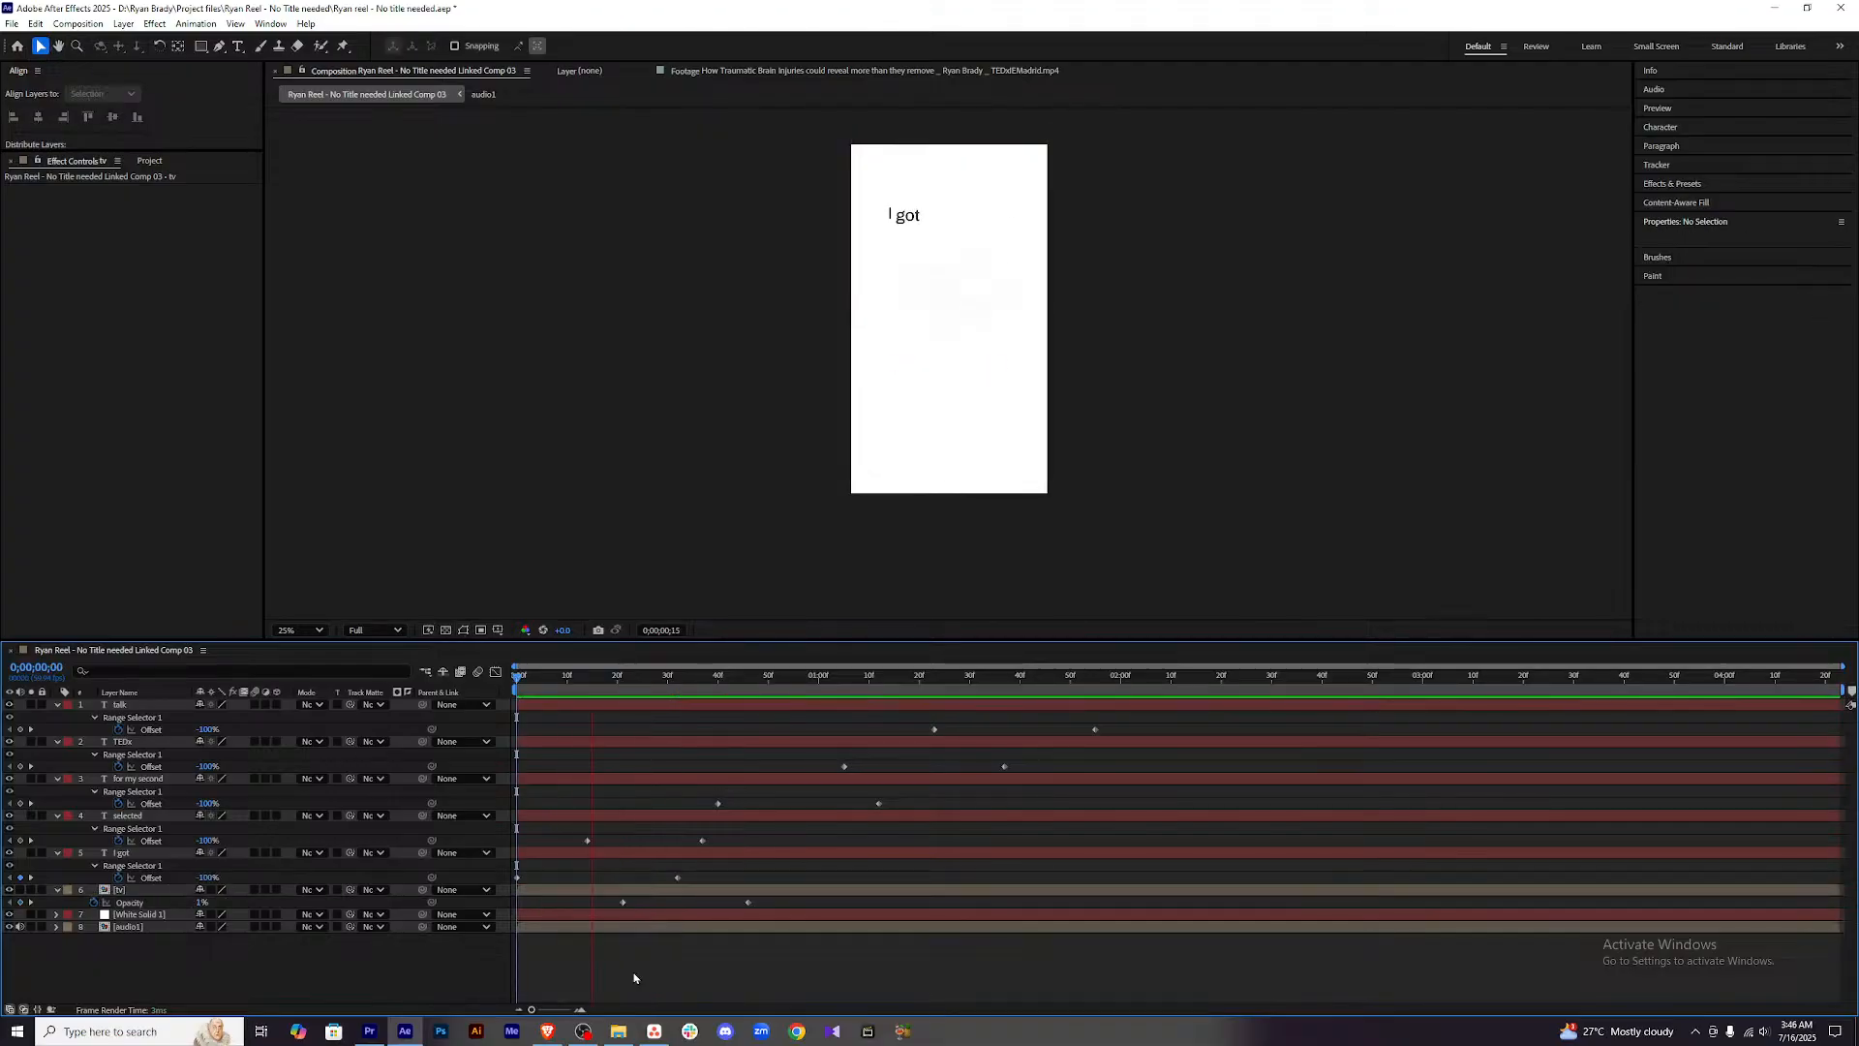
{"action": "key", "text": "space"}
Replay the whole composition from the start several times to check the text reveals against the tv fade-in.
{"action": "left_click_drag", "start_coordinate": [968, 680], "coordinate": [188, 689]}
{"action": "key", "text": "space"}
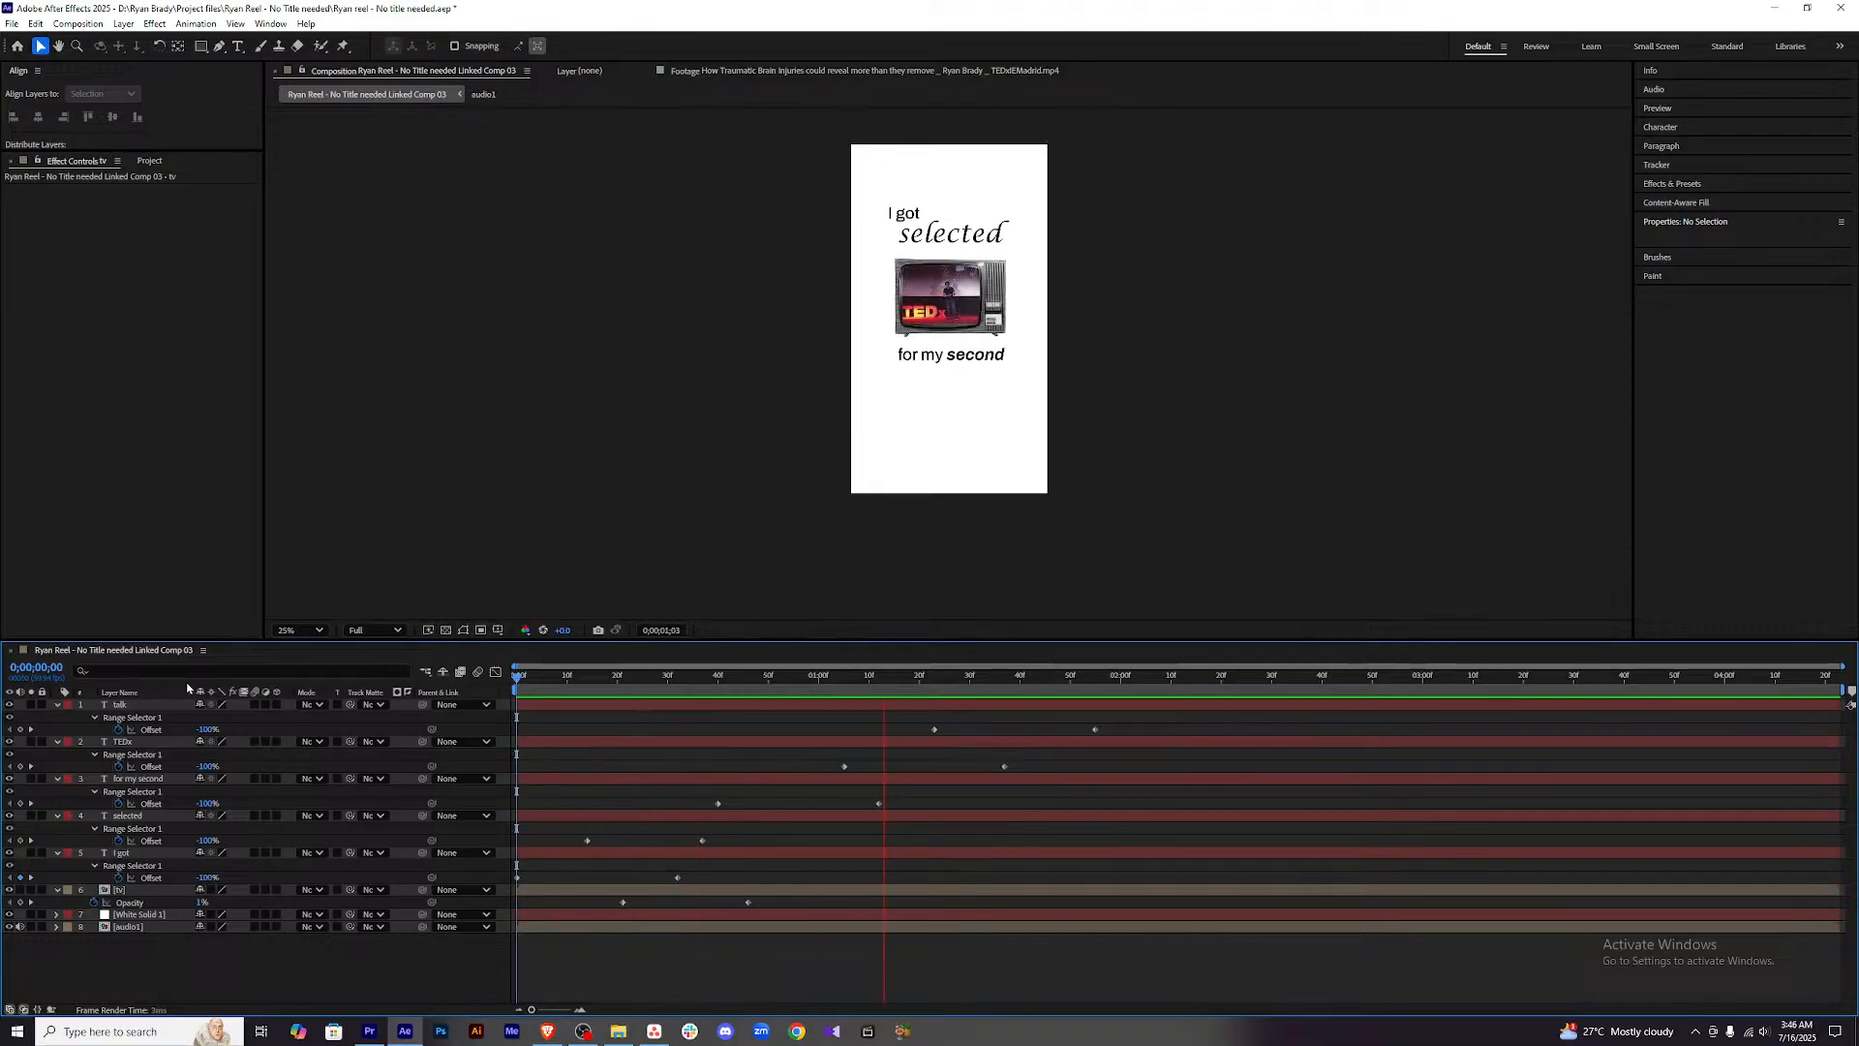
{"action": "key", "text": "space"}
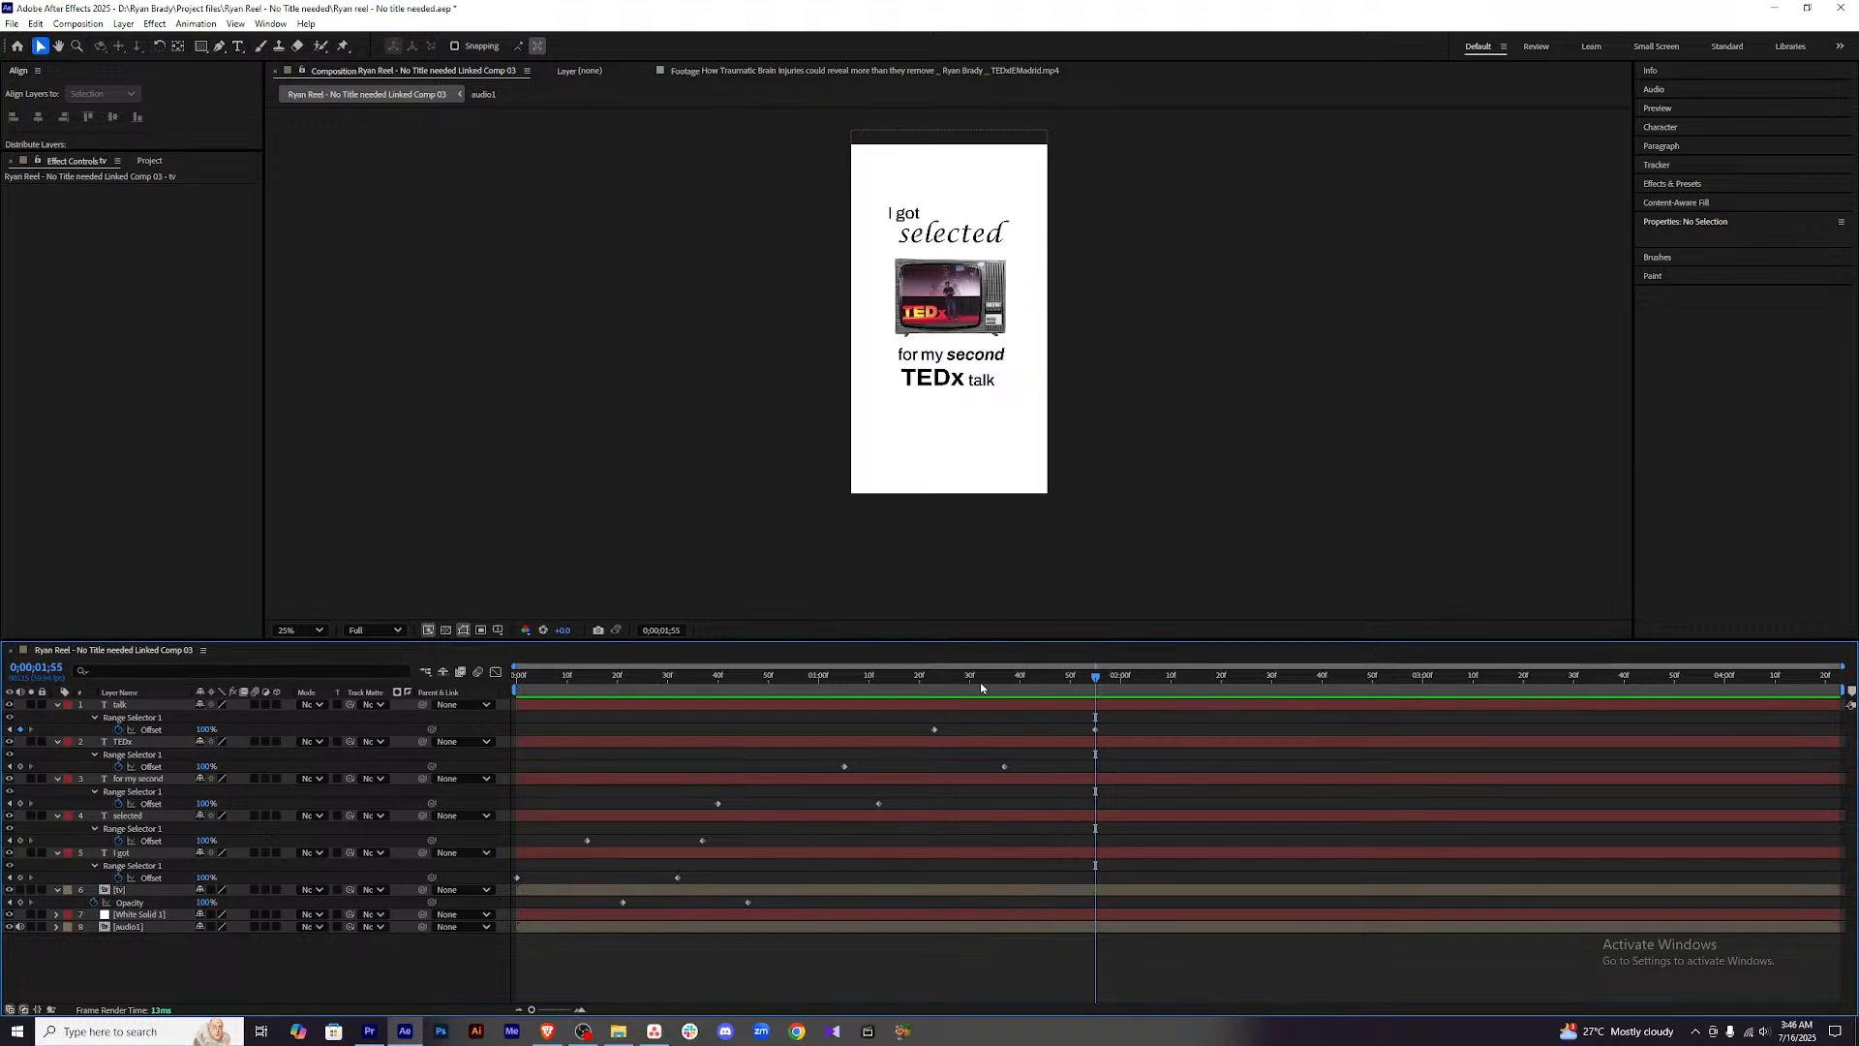
{"action": "key", "text": "Home"}
{"action": "key", "text": "space"}
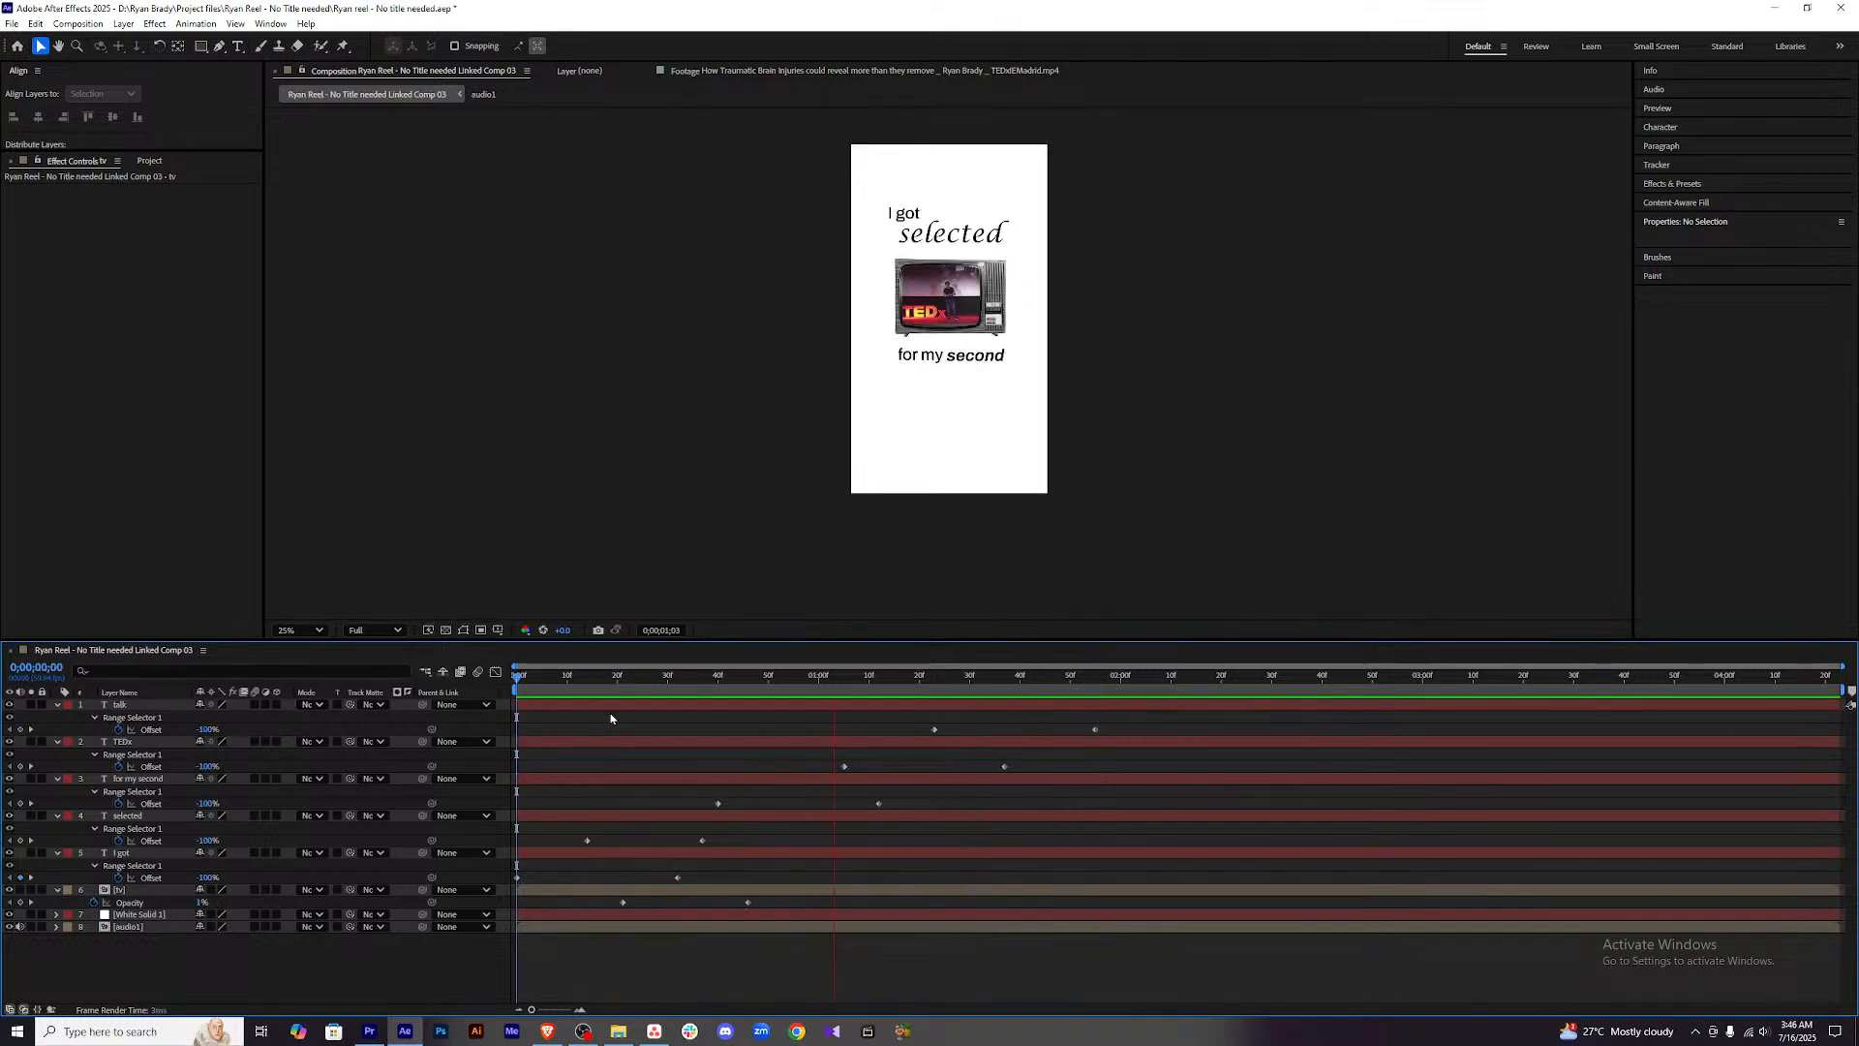
{"action": "key", "text": "space"}
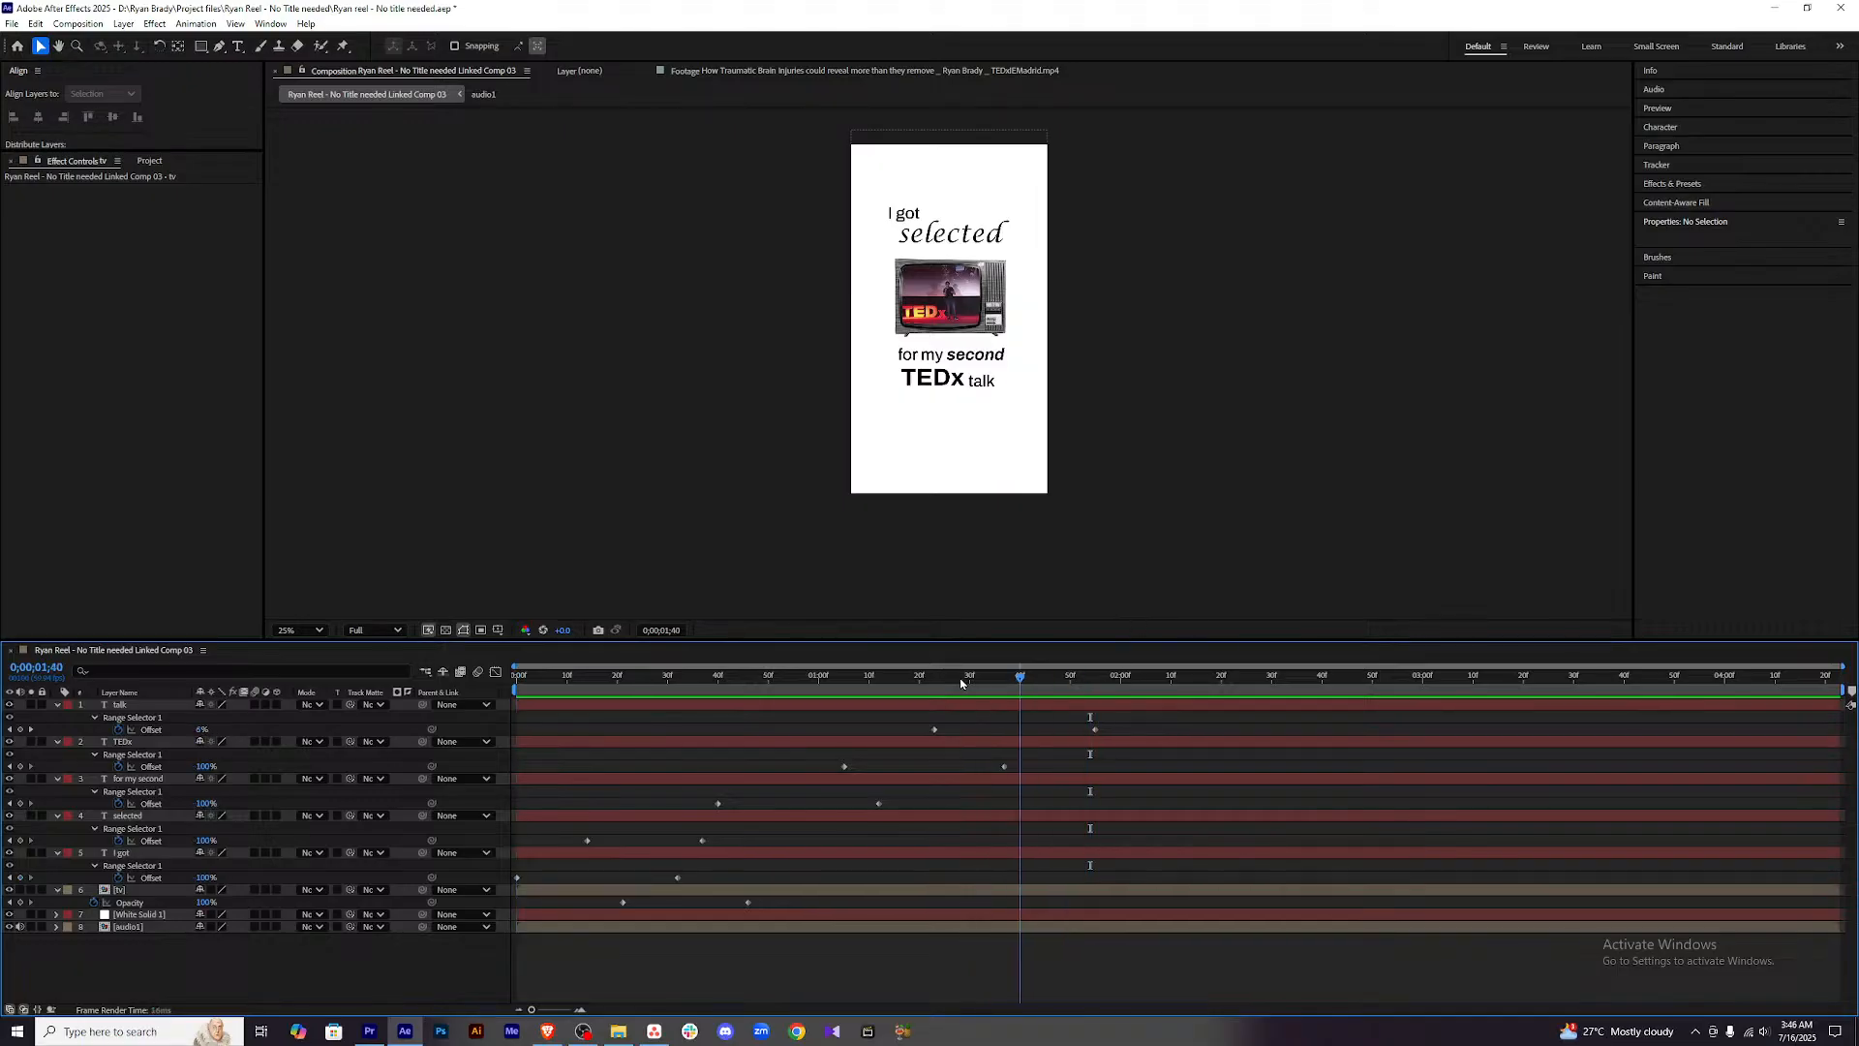
{"action": "key", "text": "Home"}
{"action": "key", "text": "space"}
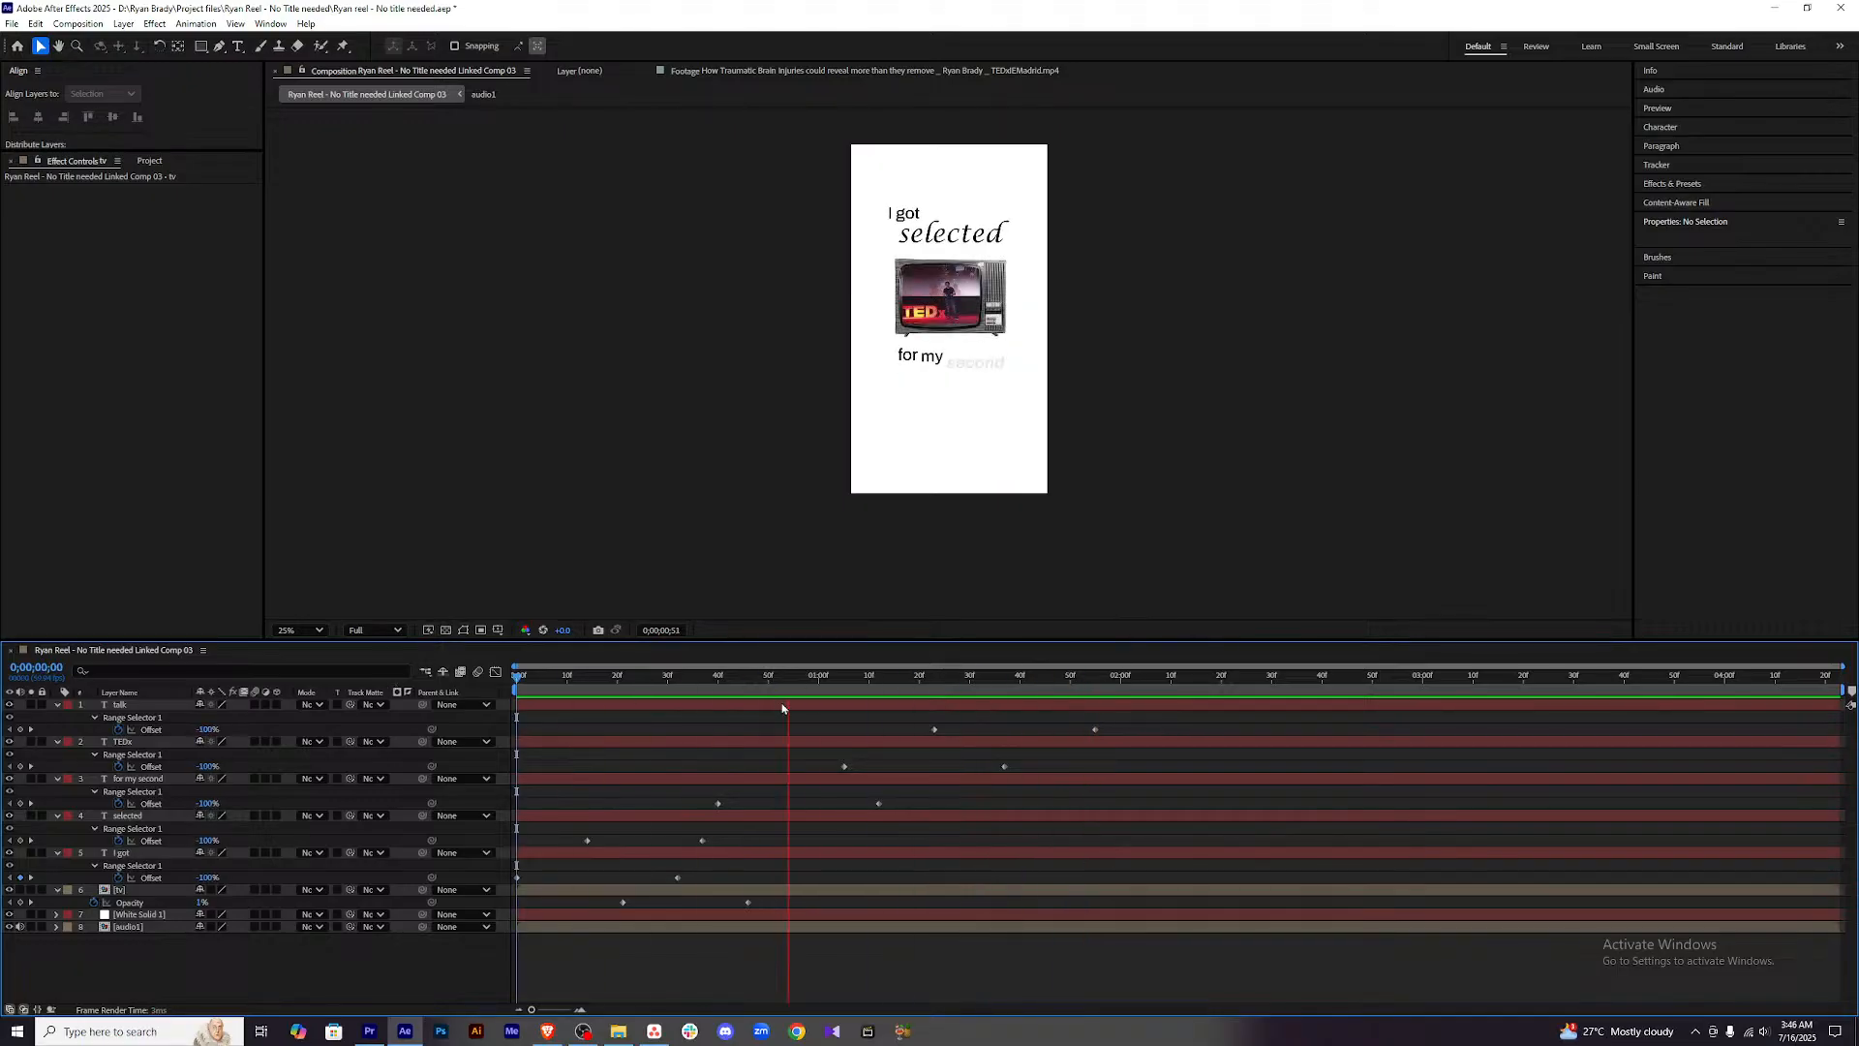
{"action": "key", "text": "space"}
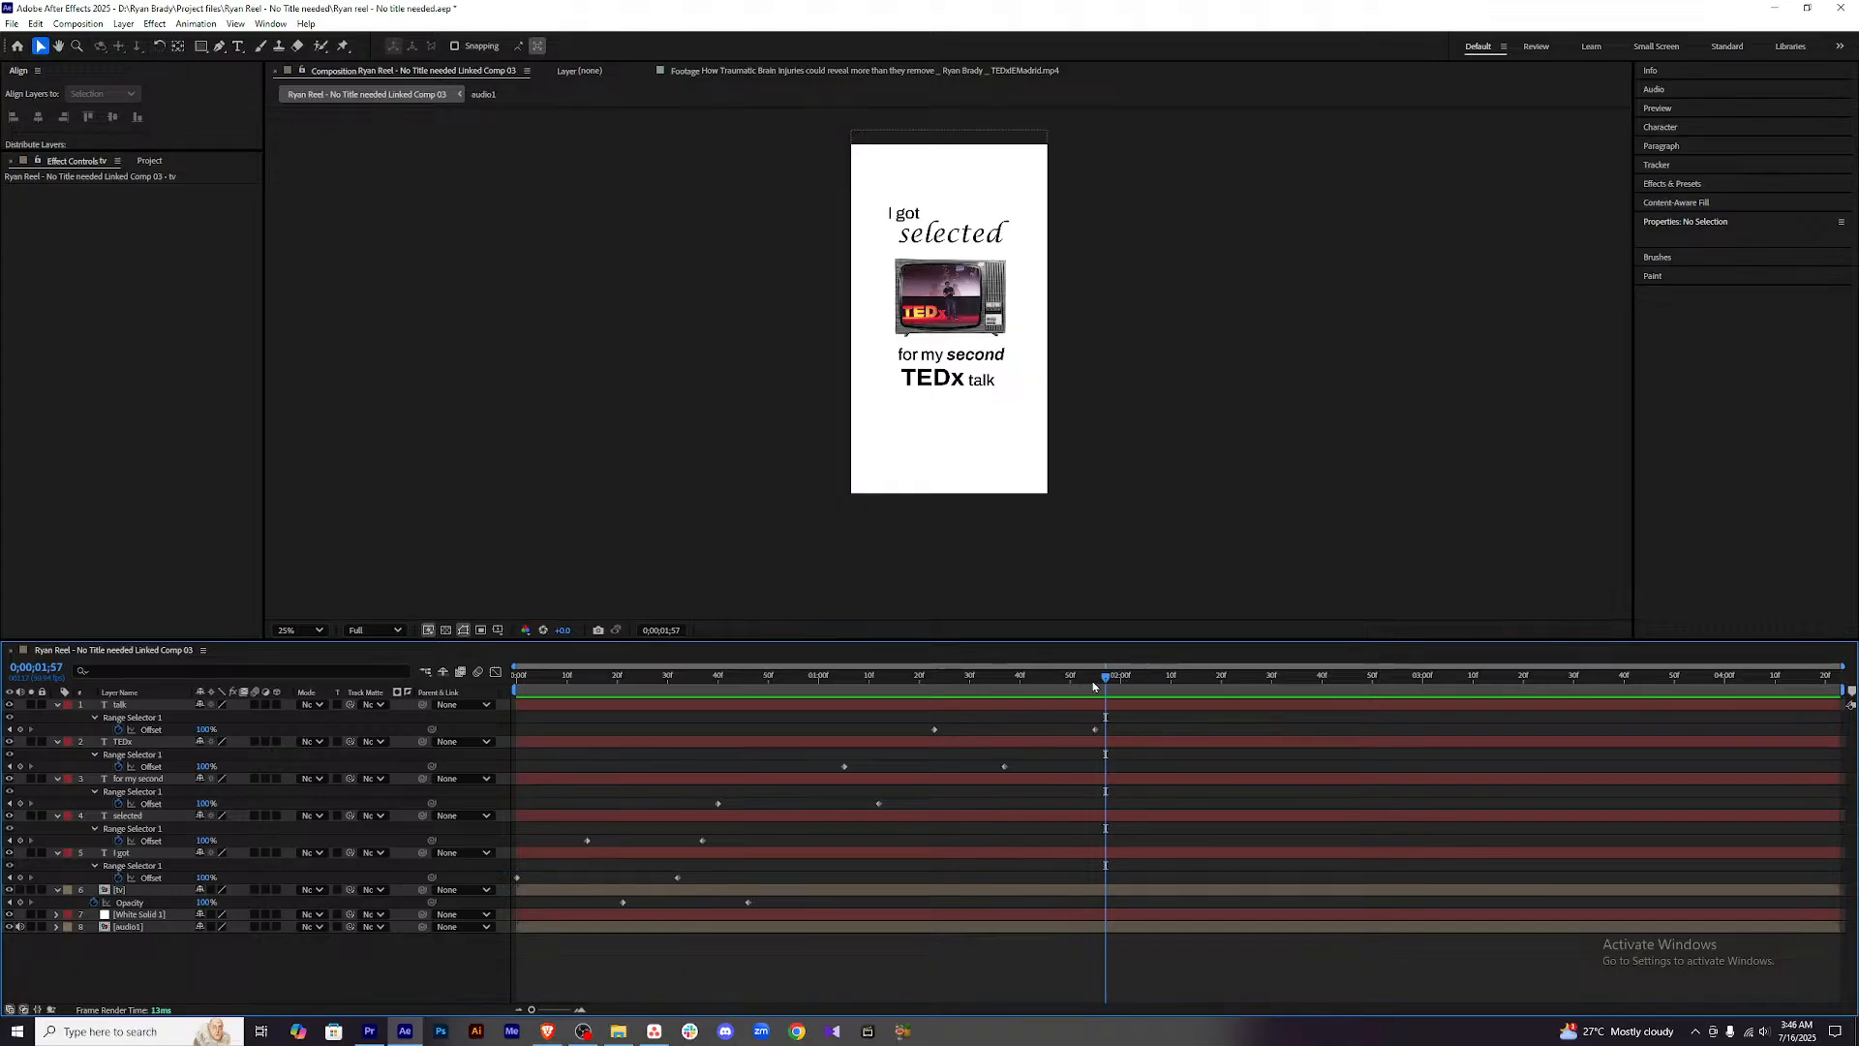
{"action": "key", "text": "Home"}
{"action": "key", "text": "space"}
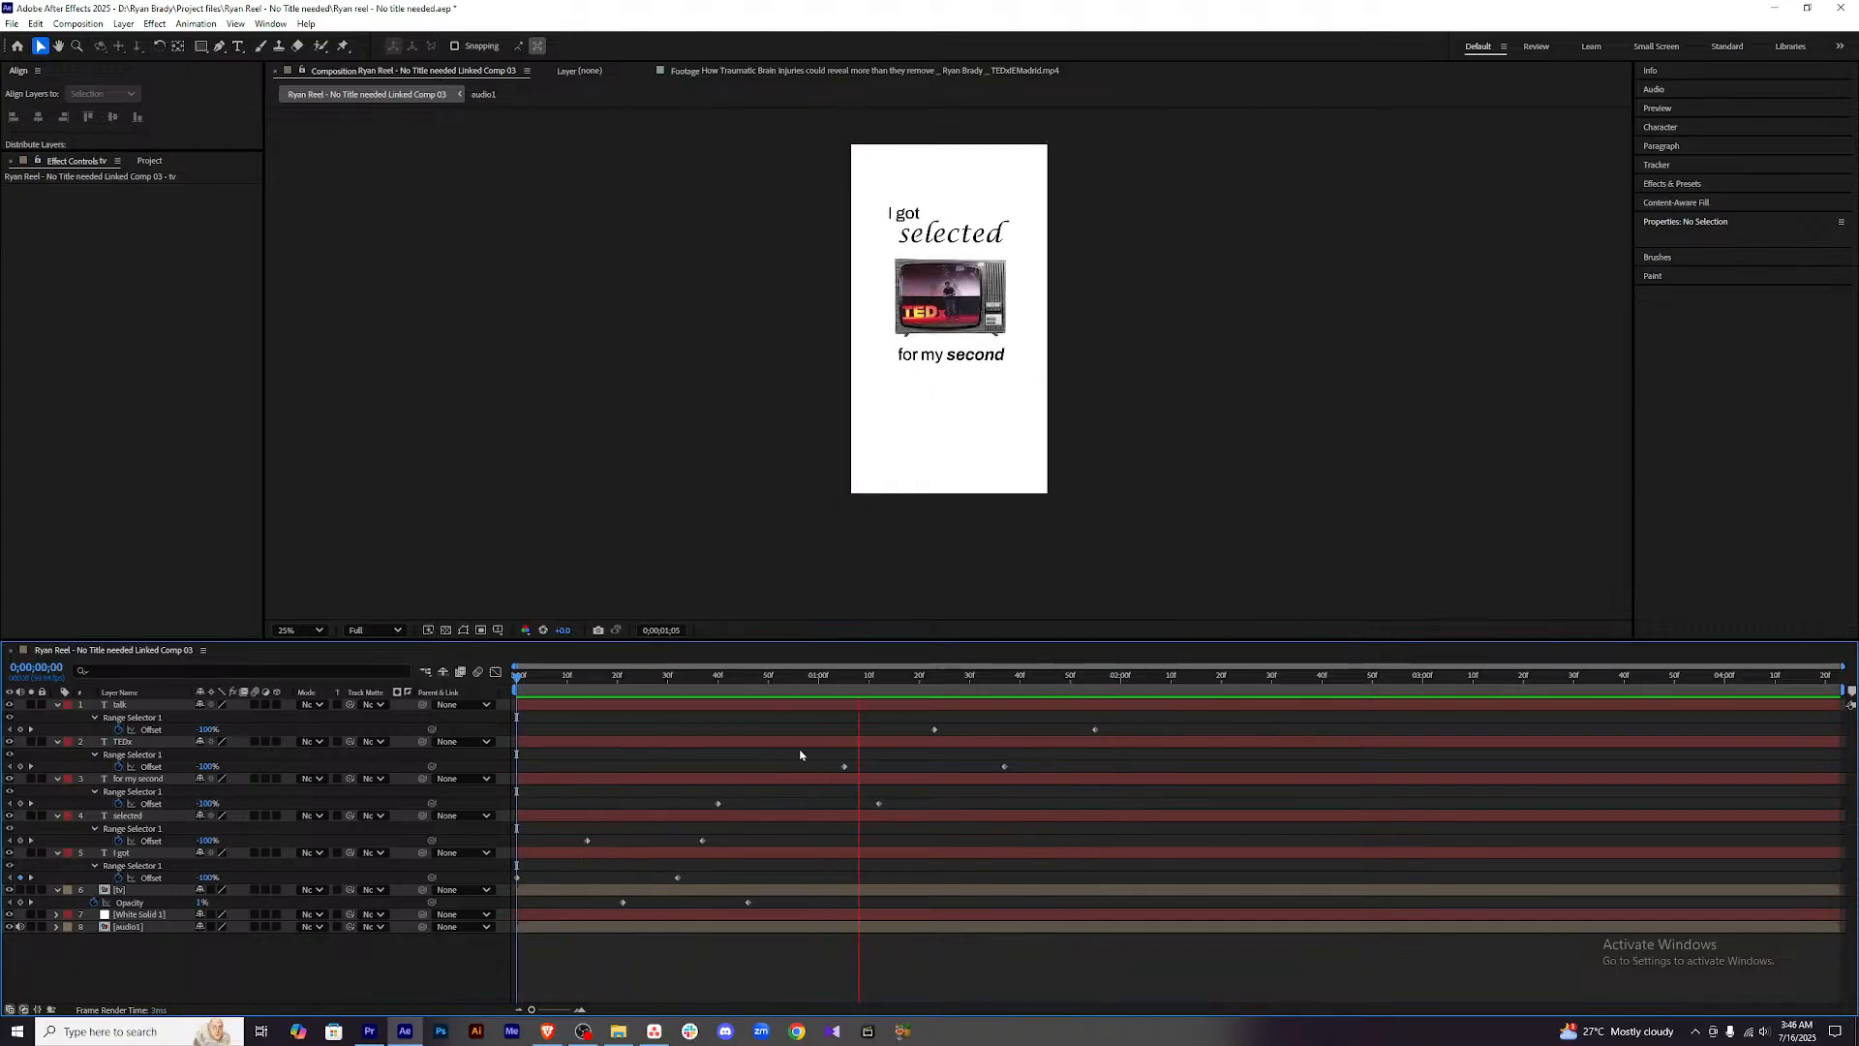
{"action": "key", "text": "space"}
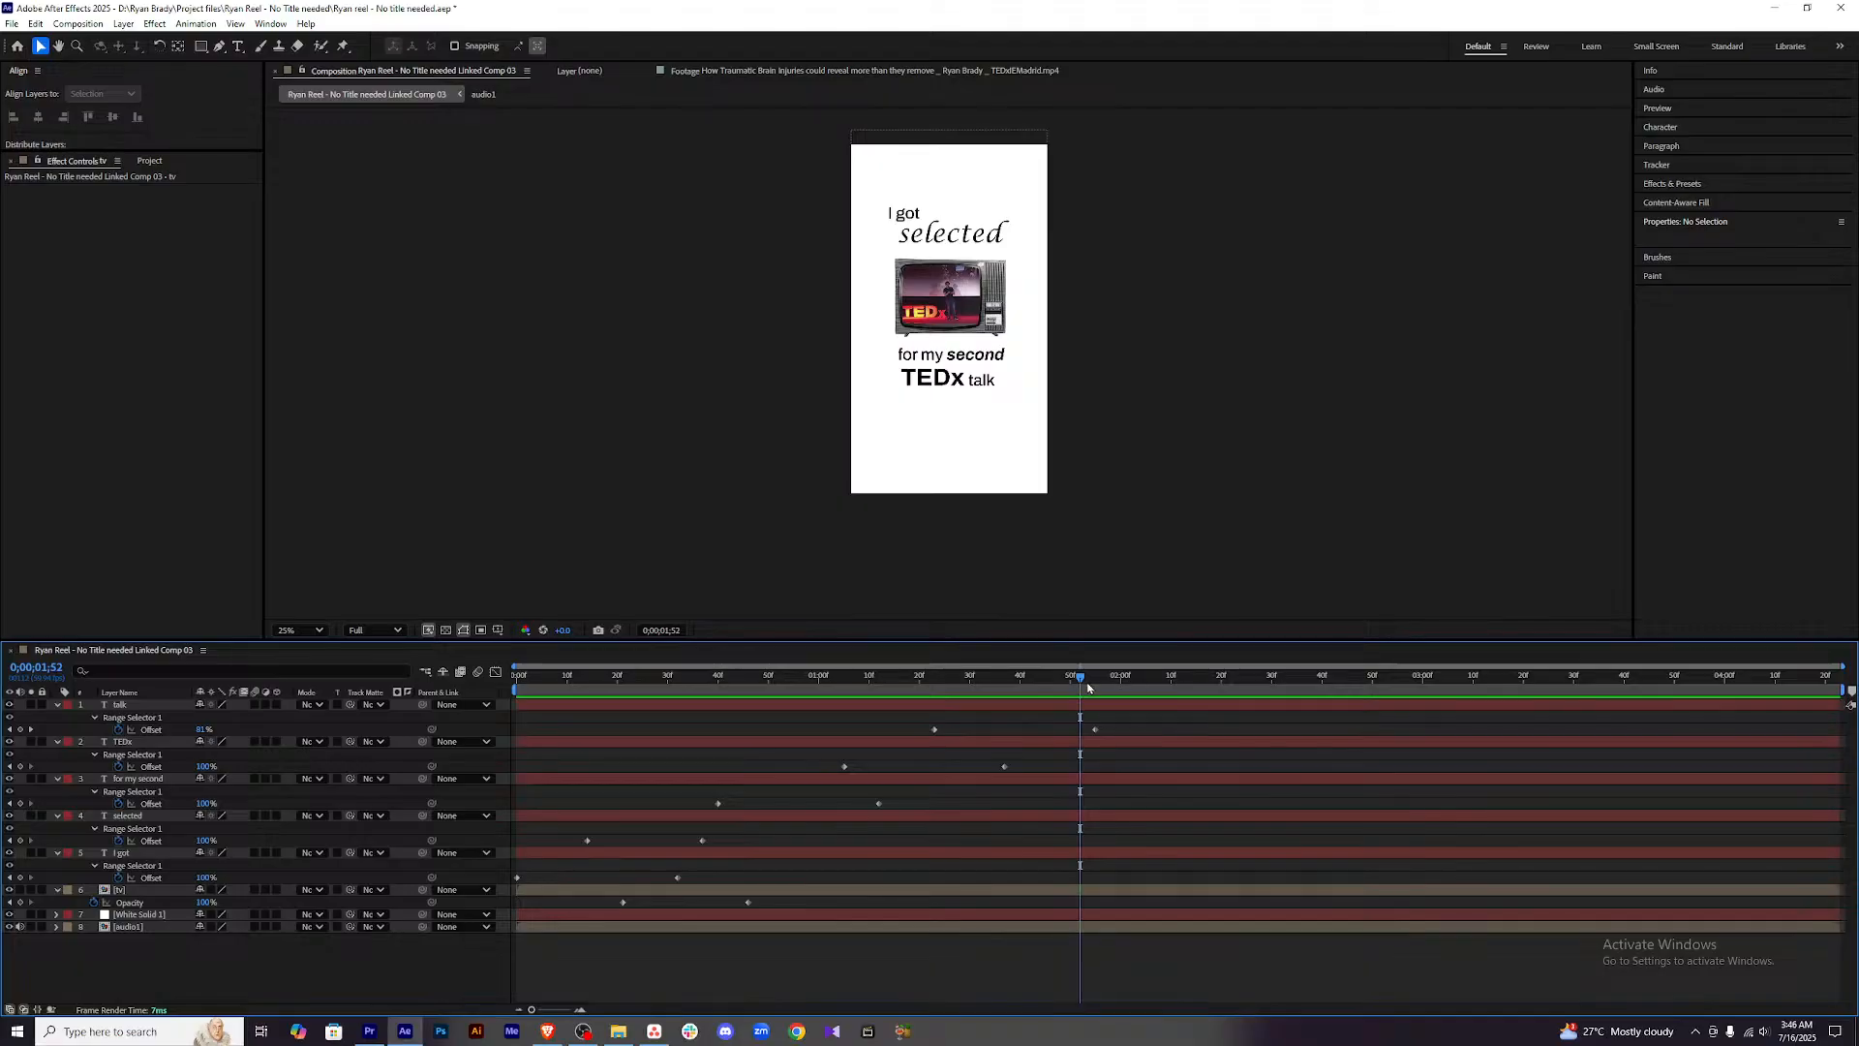
Replay the ending from 0;00;00;53 and from 0;00;01;55 to examine the finish of the TEDx talk line.
{"action": "left_click_drag", "start_coordinate": [1081, 680], "coordinate": [784, 710]}
{"action": "key", "text": "space"}
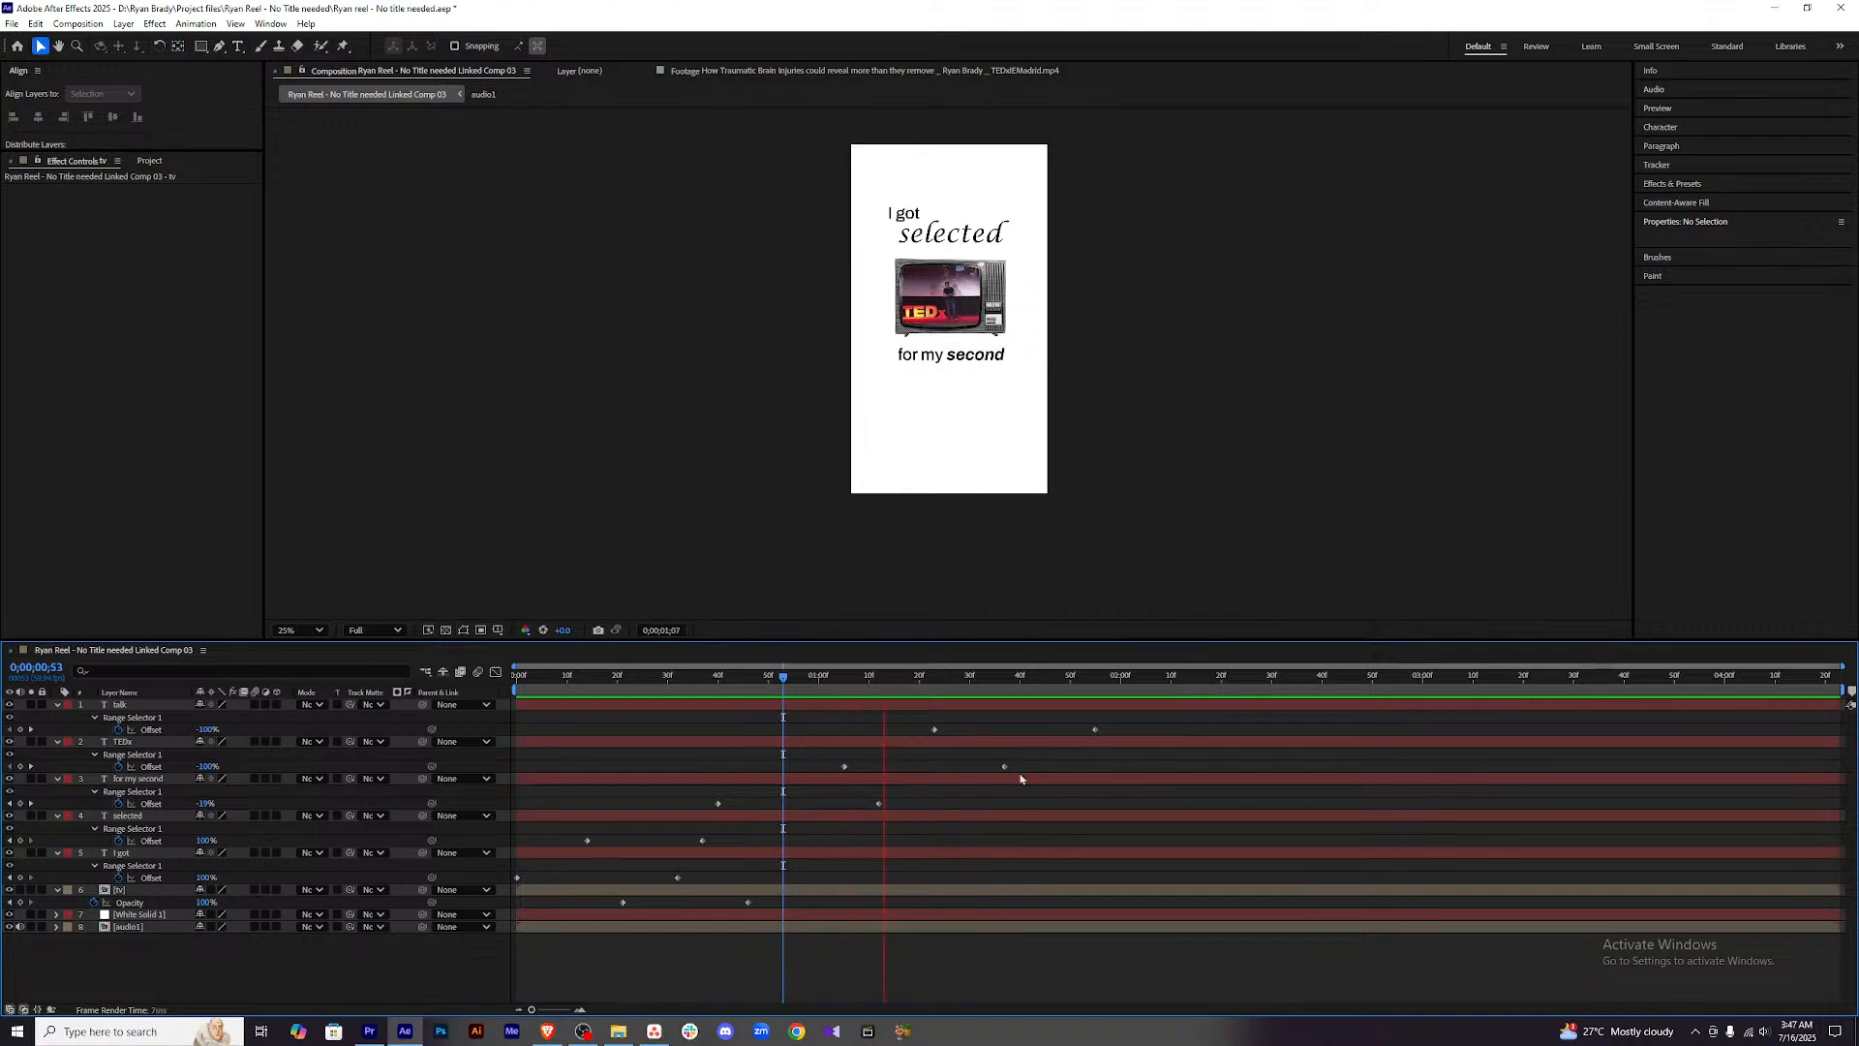
{"action": "key", "text": "space"}
{"action": "key", "text": "space"}
{"action": "left_click_drag", "start_coordinate": [1108, 676], "coordinate": [1098, 688]}
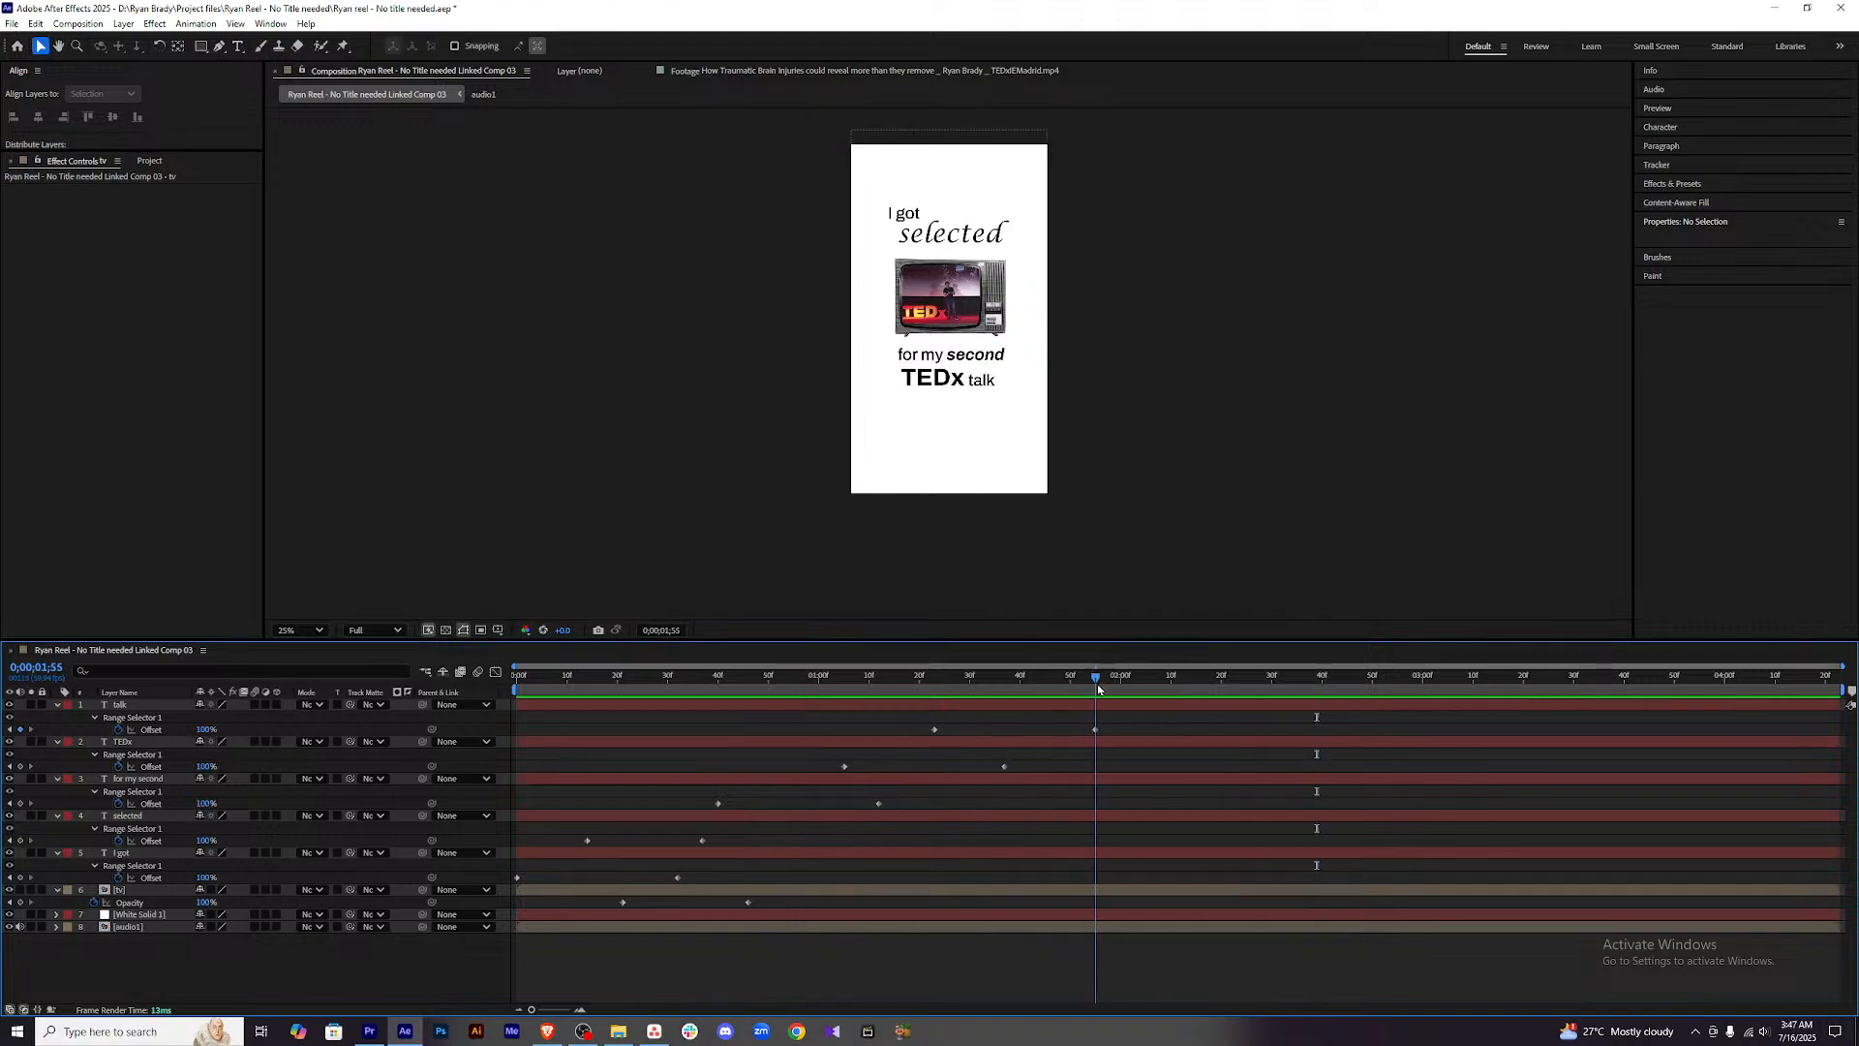
{"action": "key", "text": "space"}
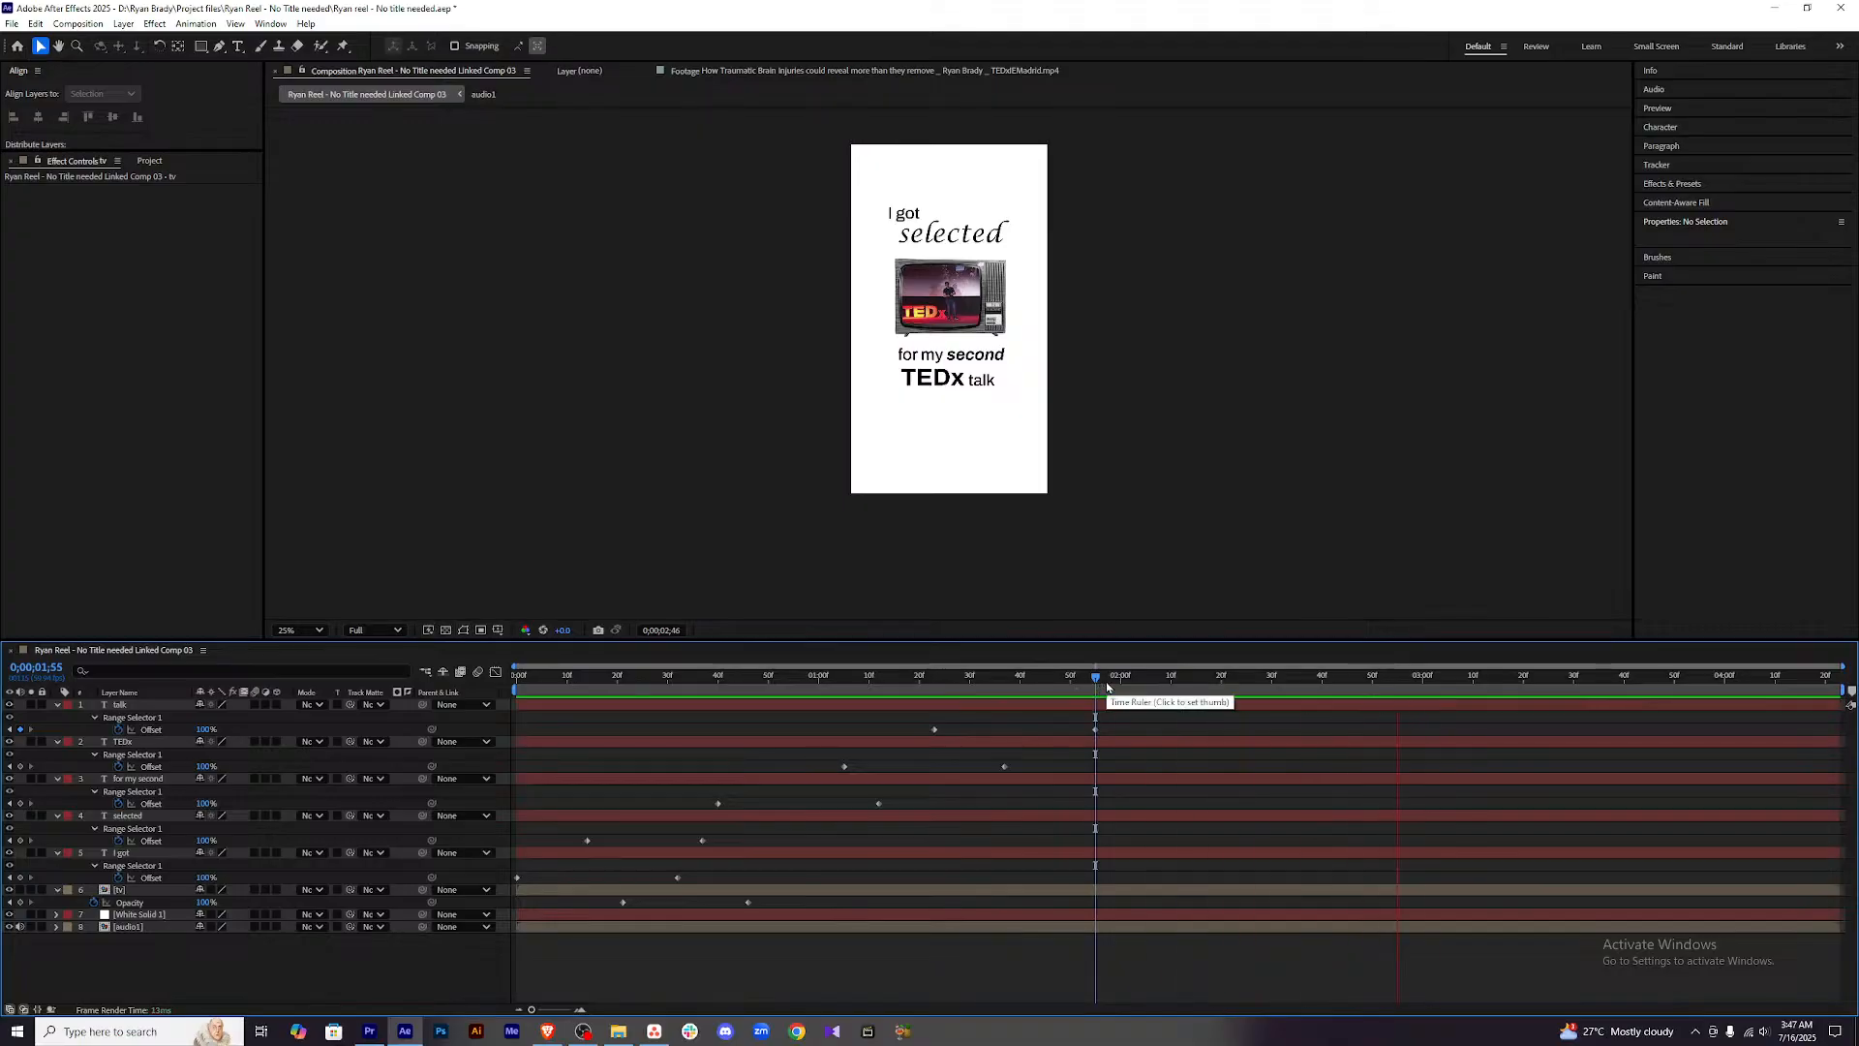
{"action": "left_click_drag", "start_coordinate": [1082, 680], "coordinate": [1047, 697]}
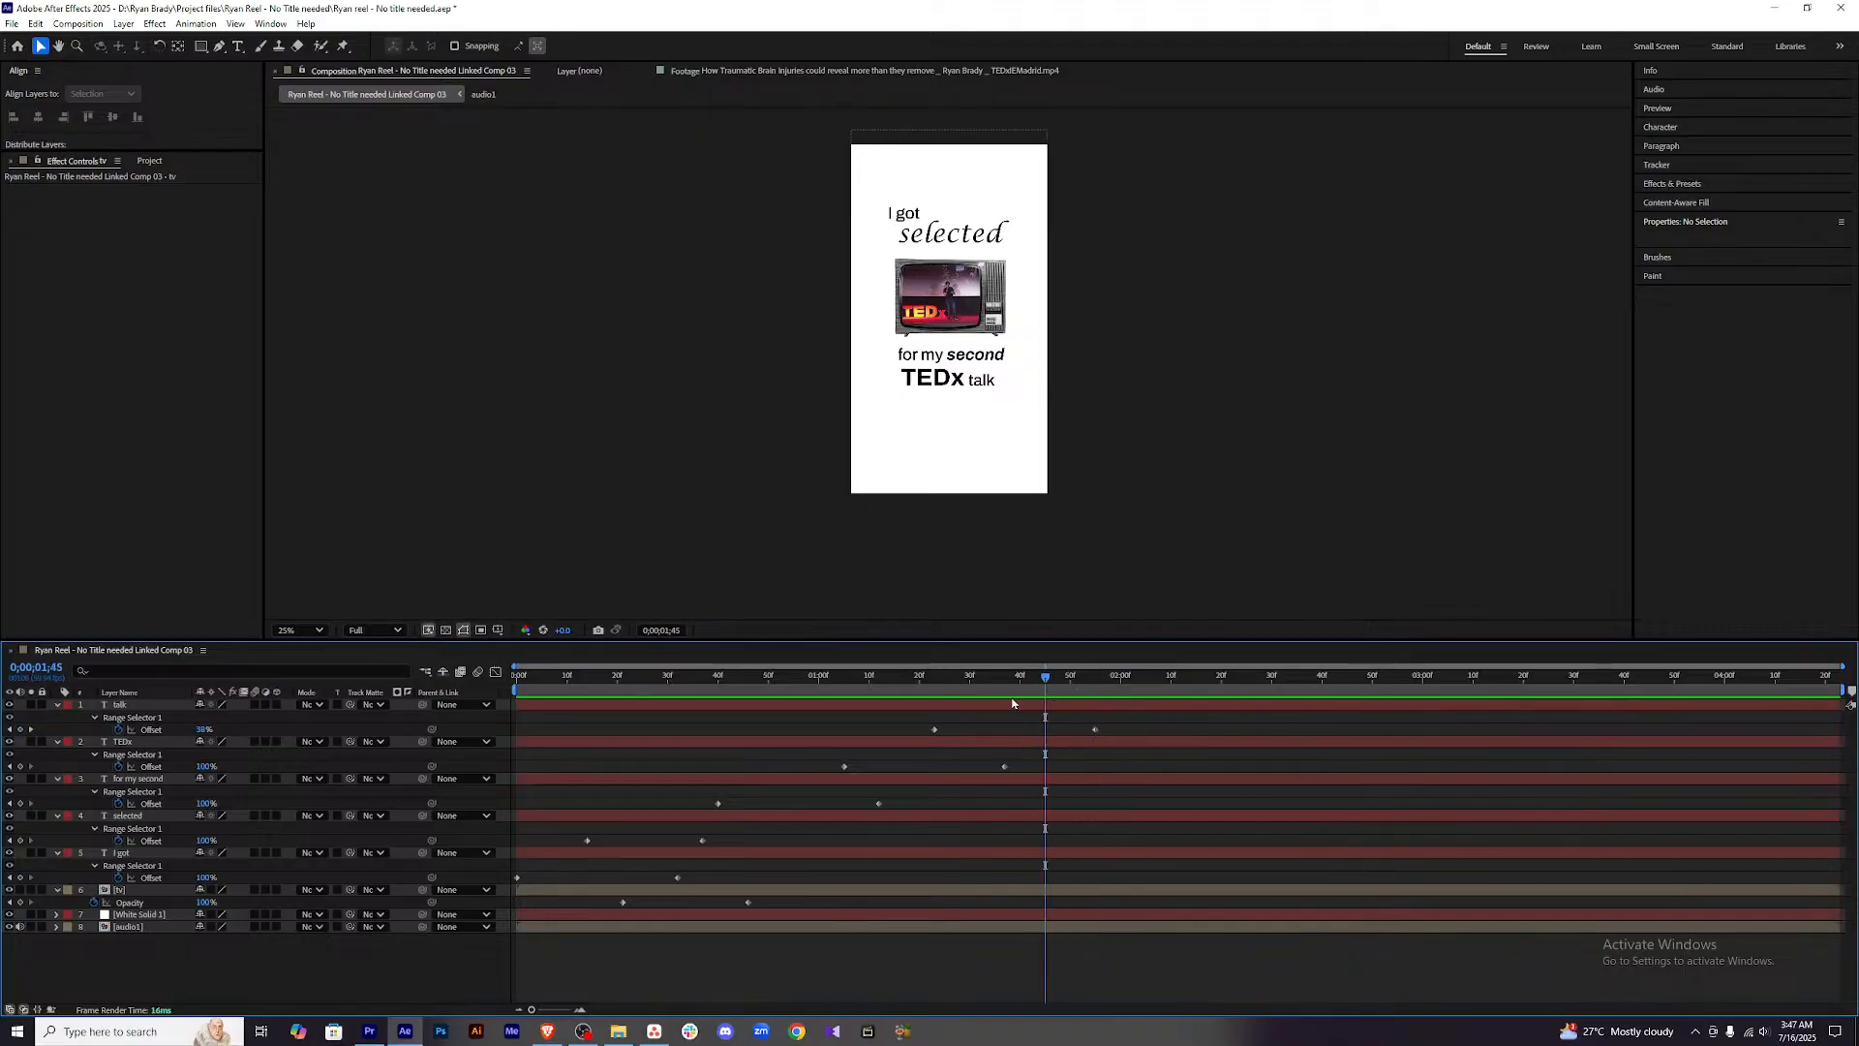
Collapse the animated properties of the five text layers in the timeline.
{"action": "left_click", "coordinate": [57, 704]}
{"action": "left_click", "coordinate": [57, 716]}
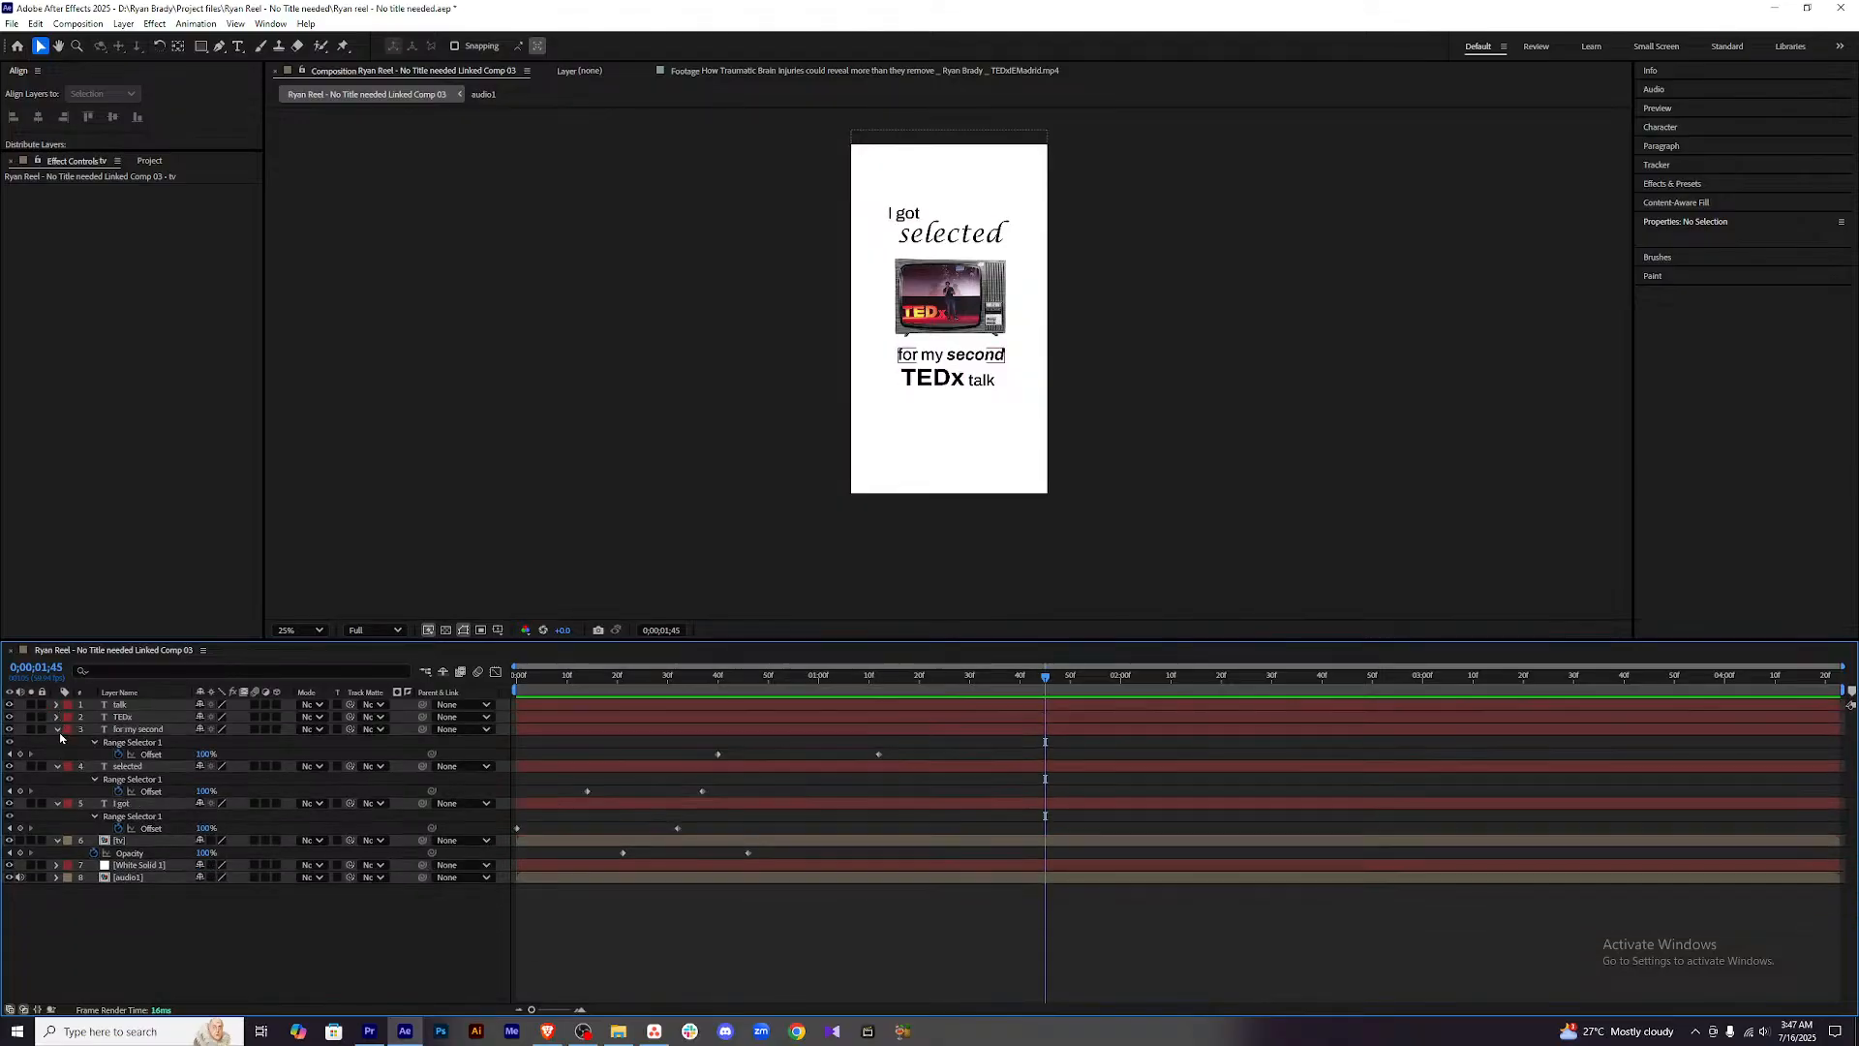
{"action": "left_click", "coordinate": [56, 730]}
{"action": "left_click", "coordinate": [57, 729]}
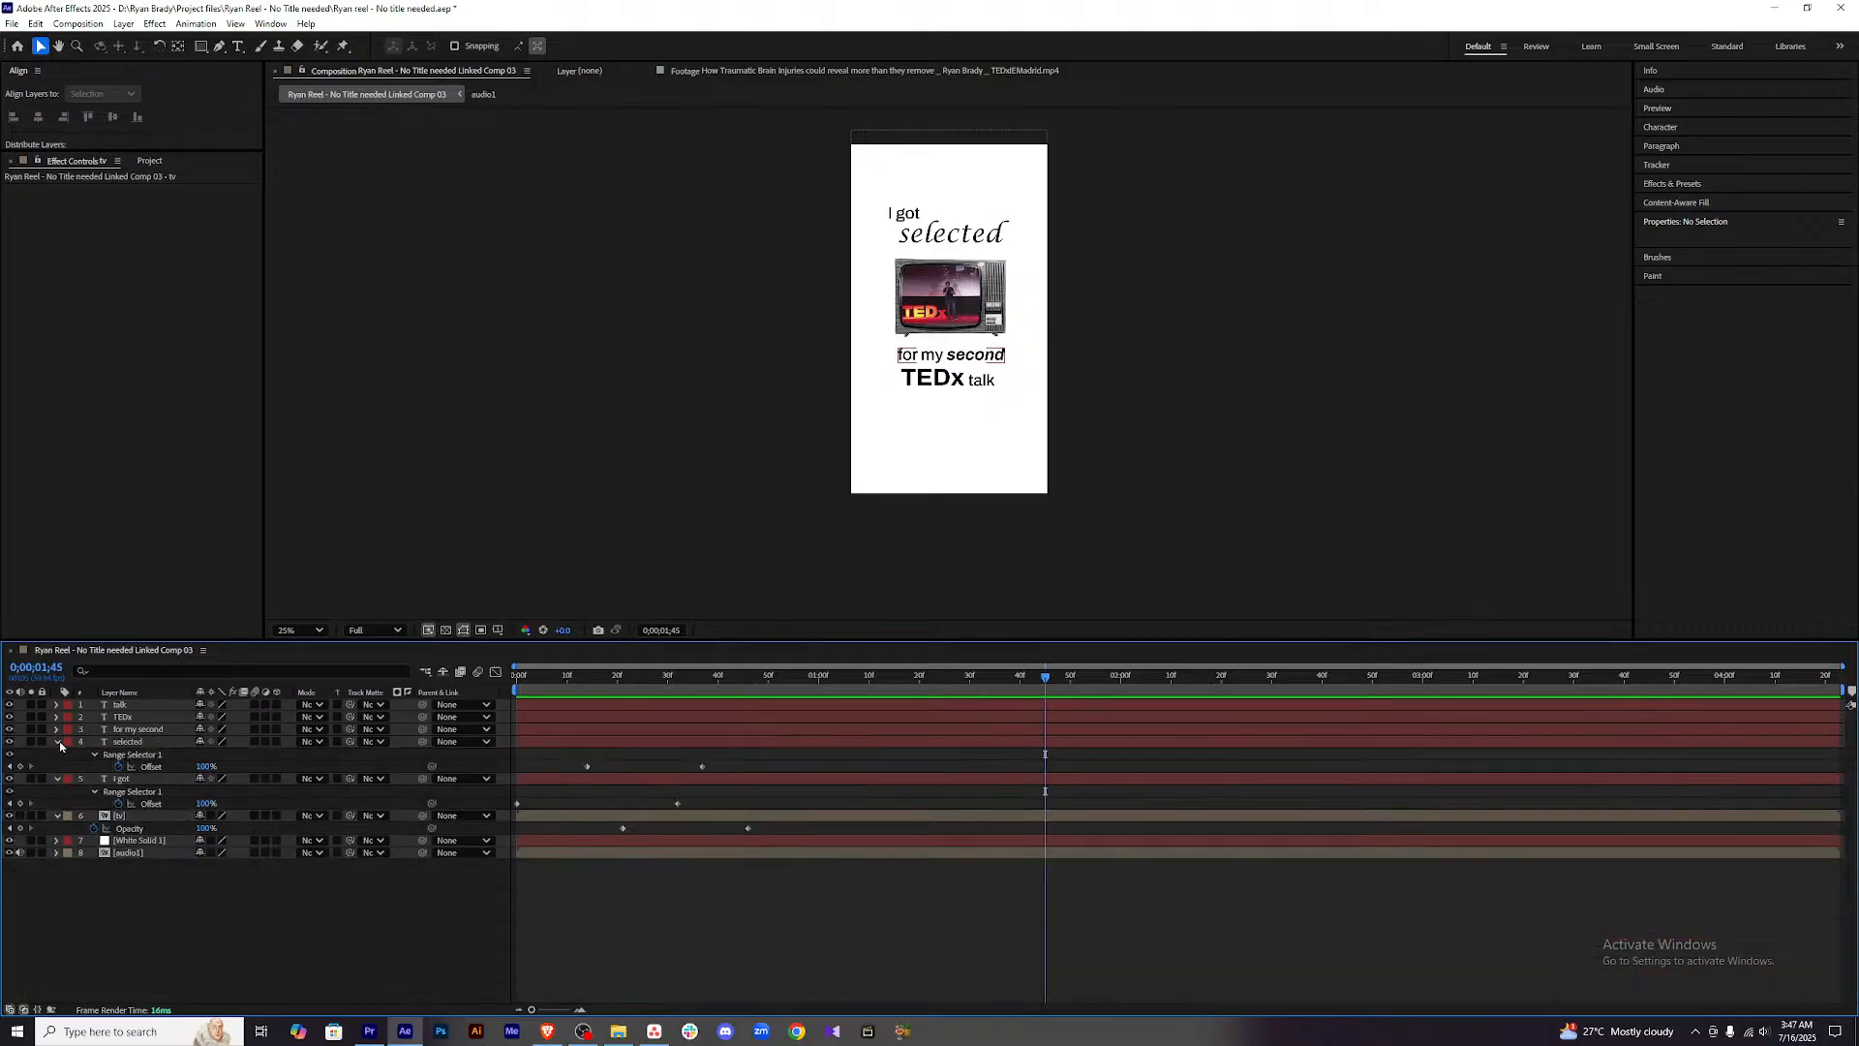
{"action": "left_click", "coordinate": [56, 741]}
{"action": "left_click", "coordinate": [56, 754]}
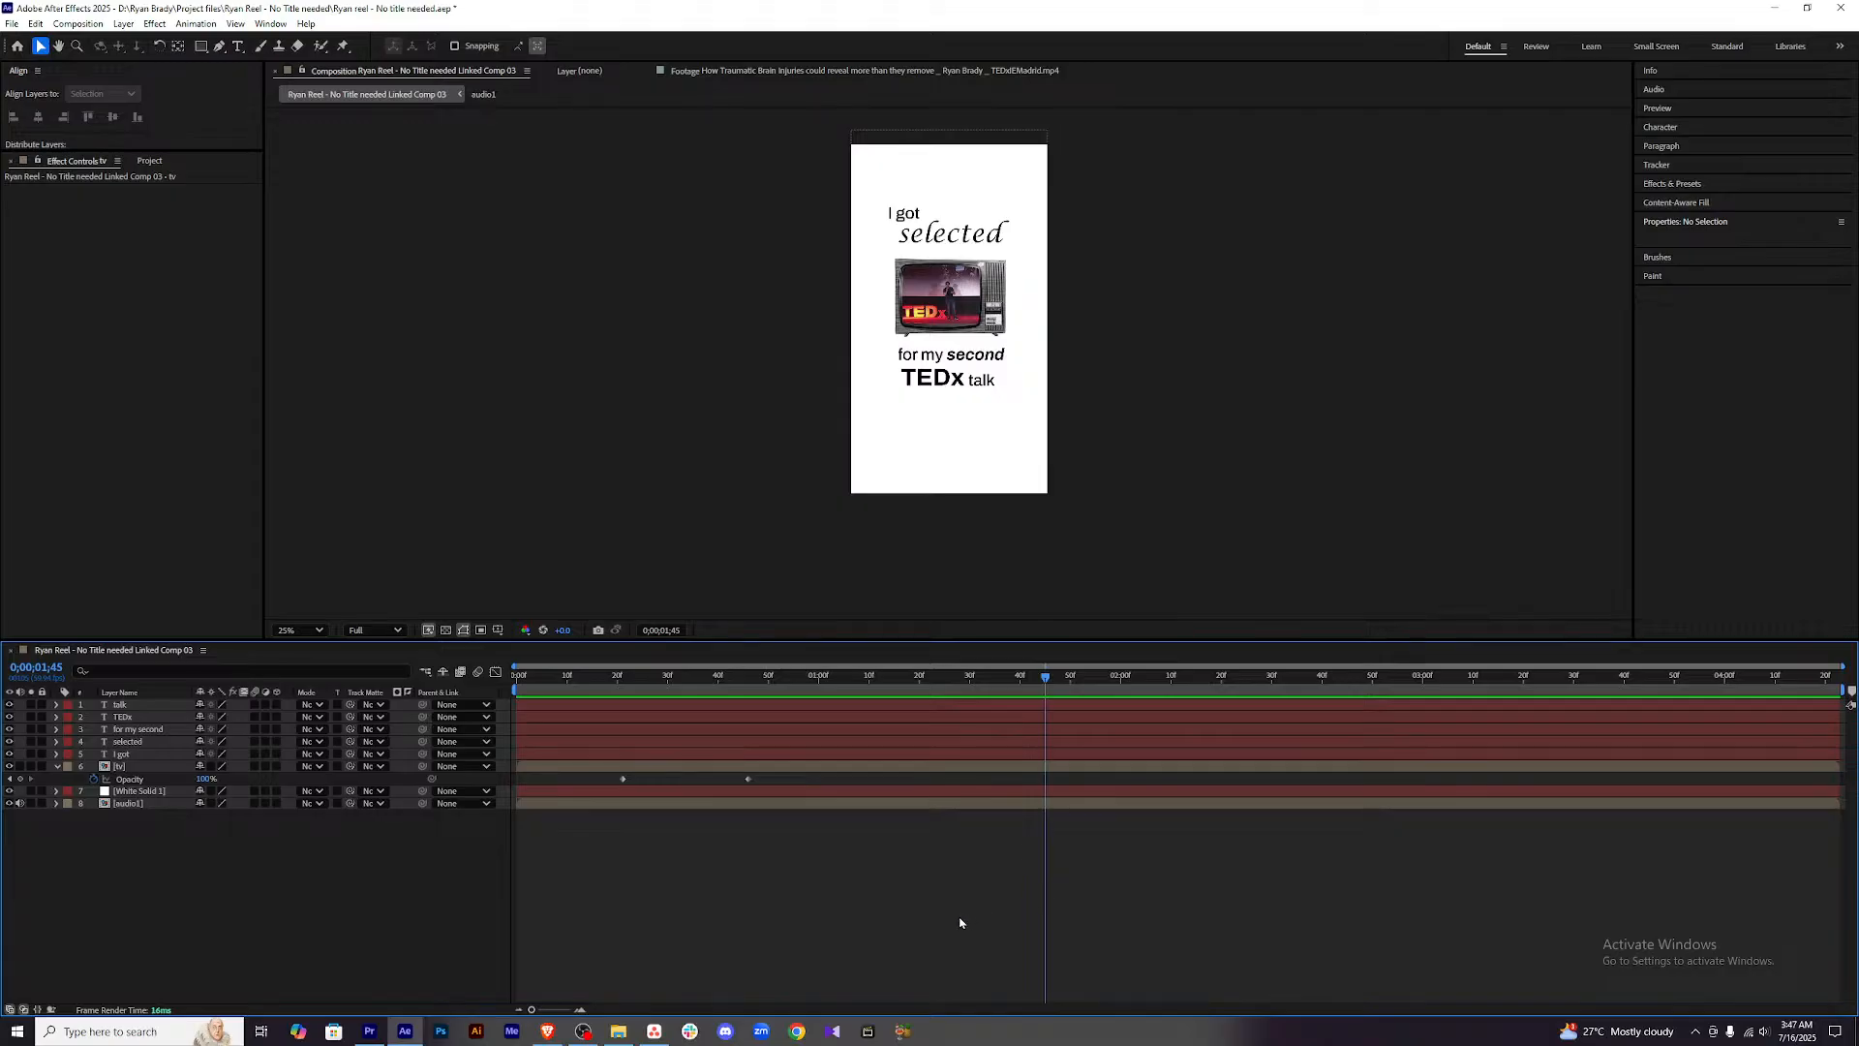
Pre-compose the five text layers, from talk to I got, into a composition named text1.
{"action": "left_click", "coordinate": [131, 767]}
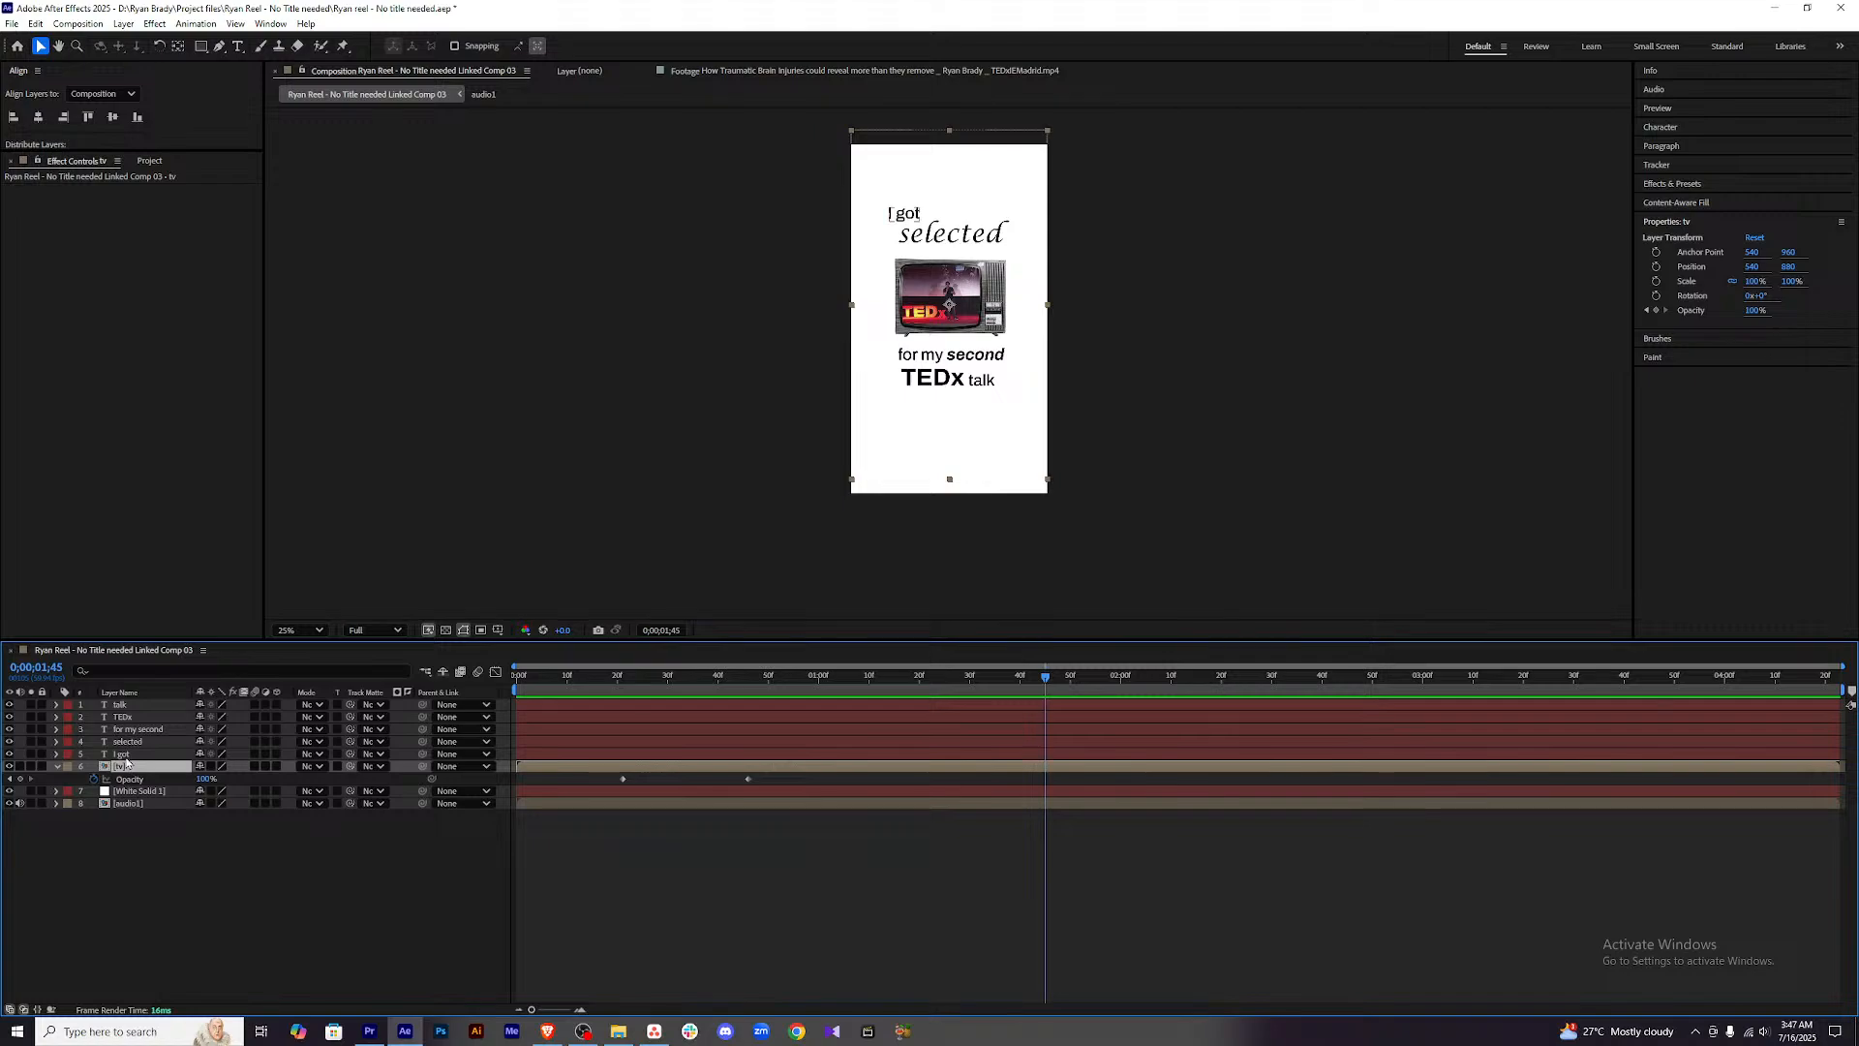
{"action": "left_click", "coordinate": [124, 754]}
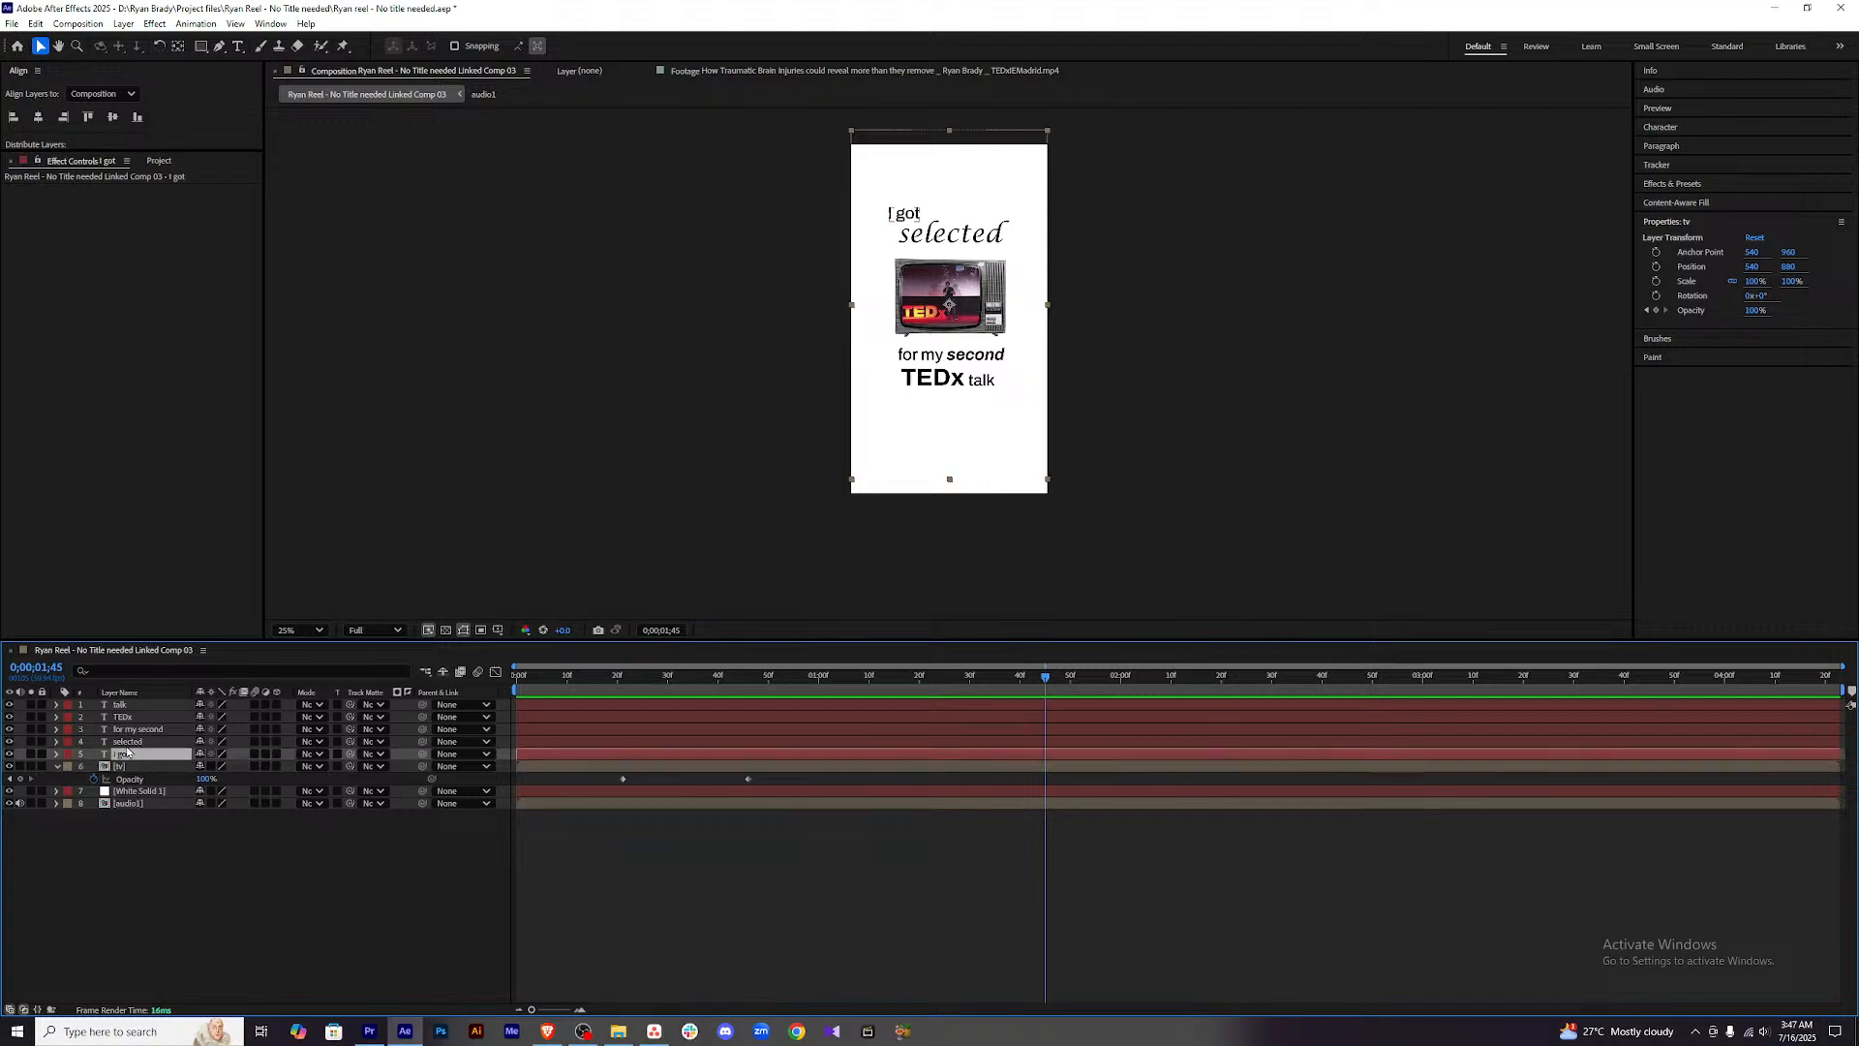
{"action": "left_click", "coordinate": [148, 707], "text": "shift"}
{"action": "right_click", "coordinate": [146, 725]}
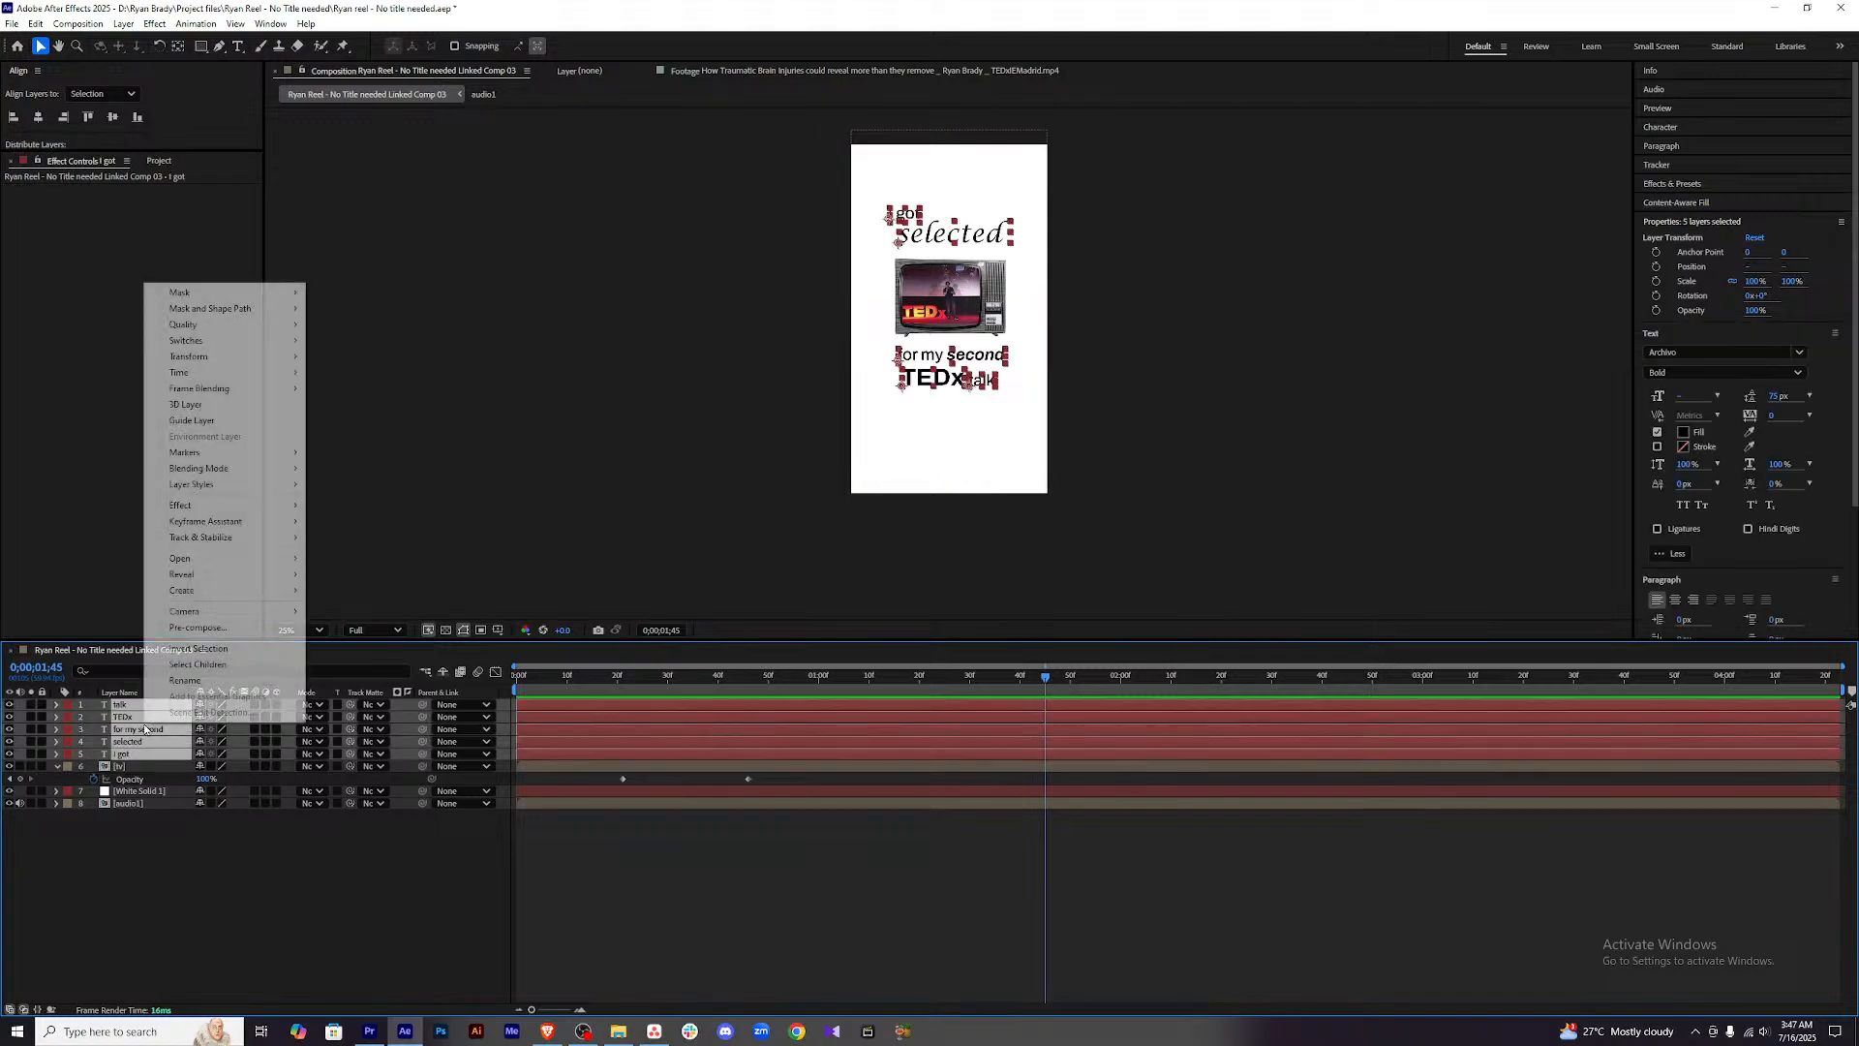
{"action": "left_click", "coordinate": [258, 628]}
{"action": "type", "text": "text"}
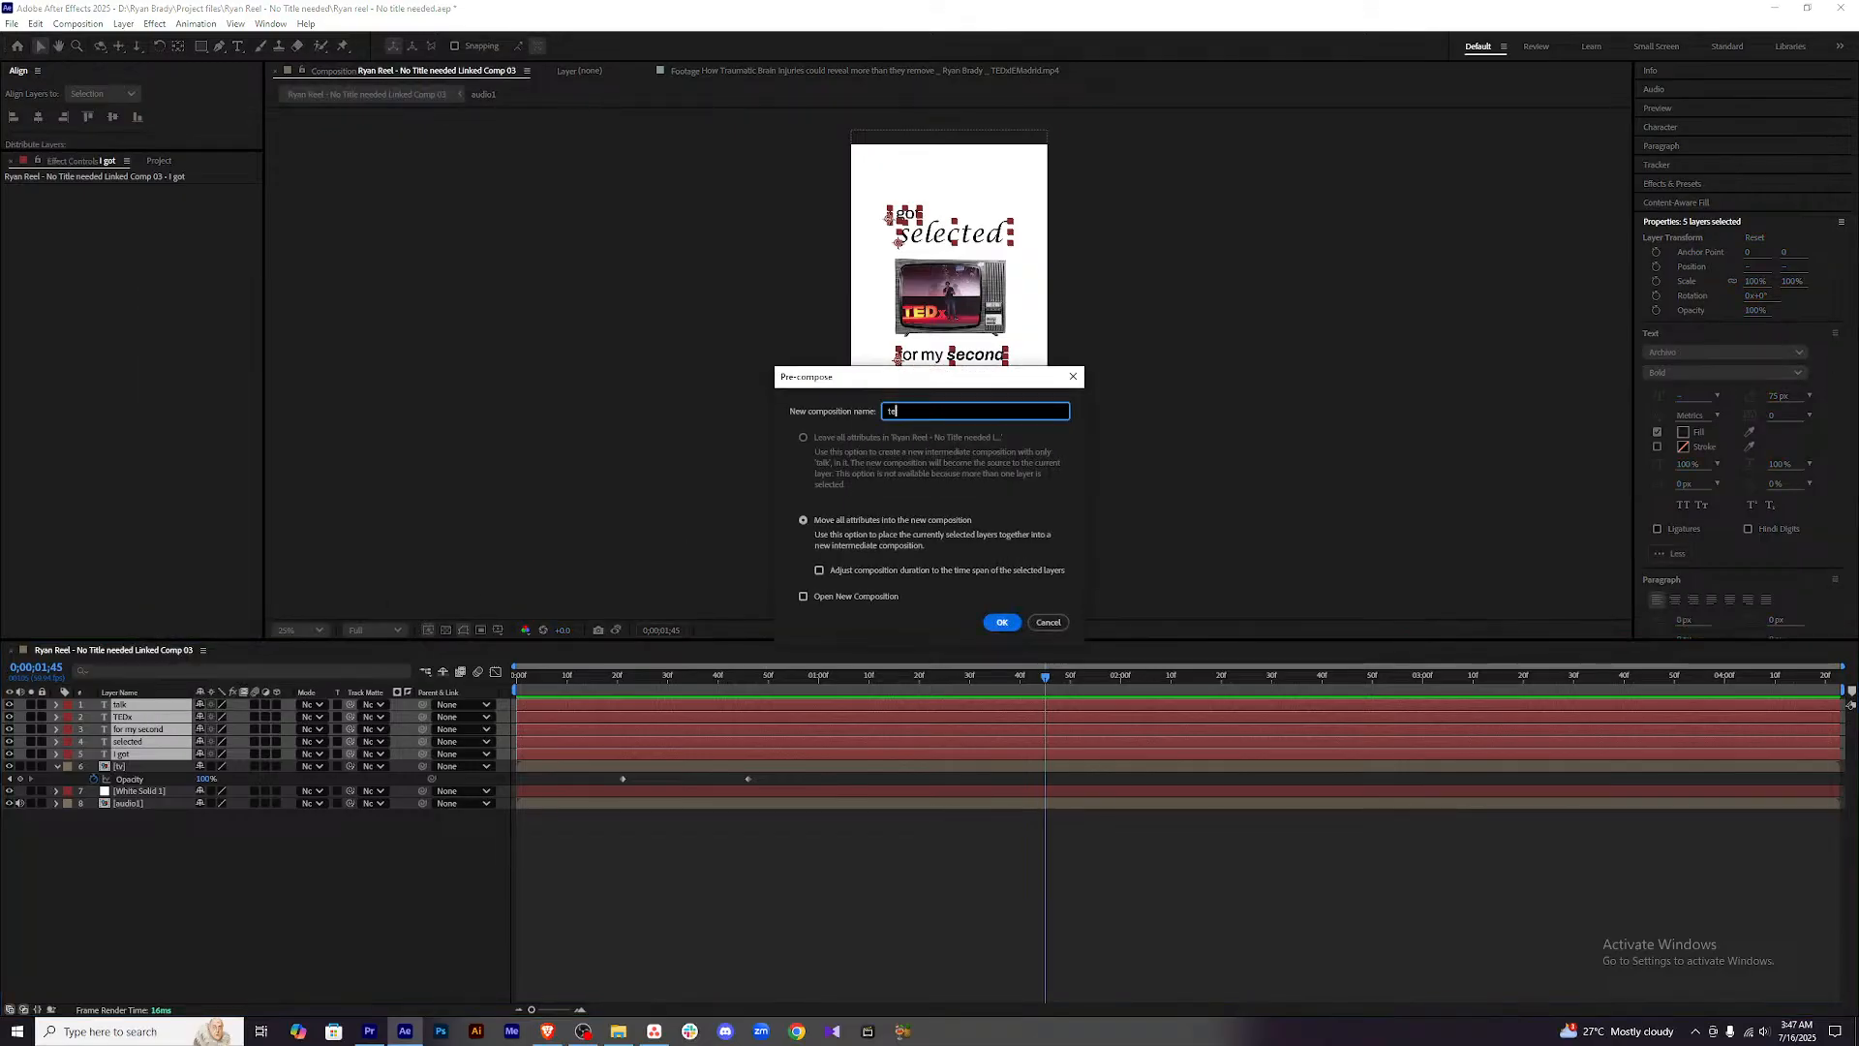
{"action": "key", "text": "Return"}
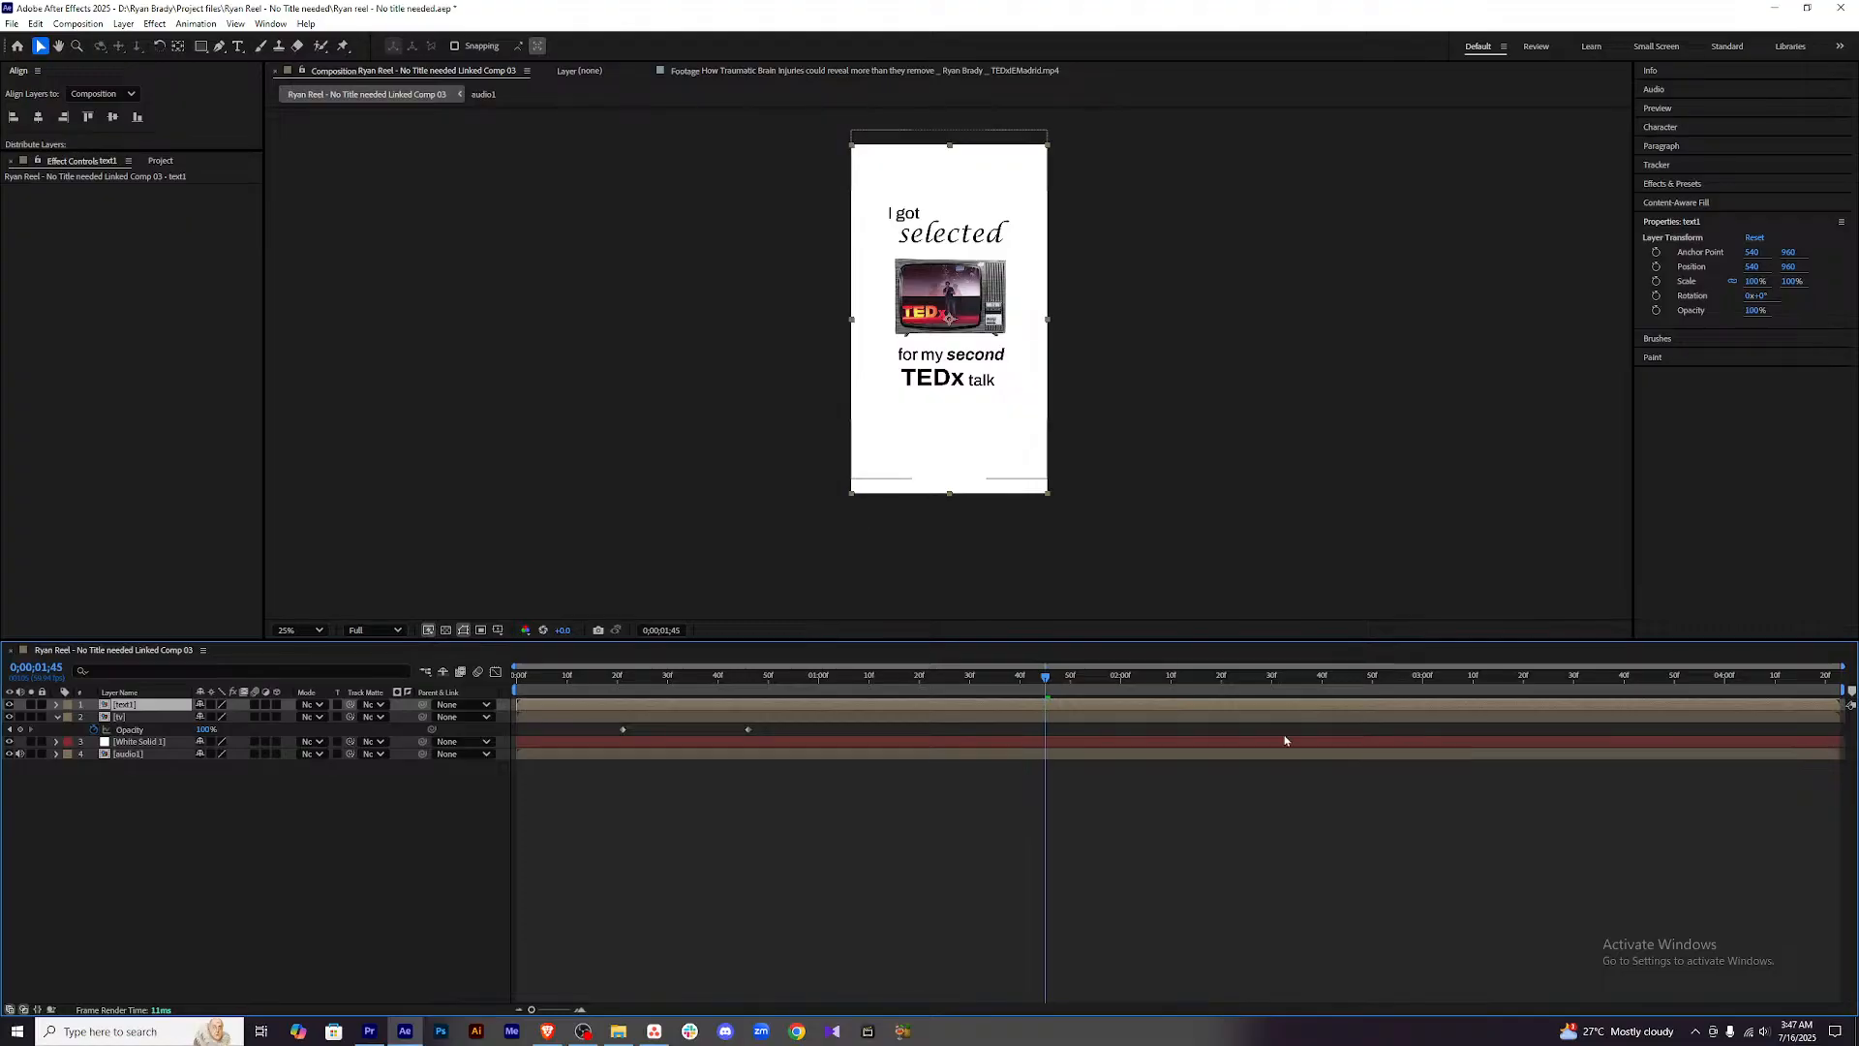
Preview the composition from the start to check the pre-composed text against the tv fade-in.
{"action": "left_click", "coordinate": [1257, 908]}
{"action": "left_click_drag", "start_coordinate": [1046, 676], "coordinate": [383, 685]}
{"action": "key", "text": "space"}
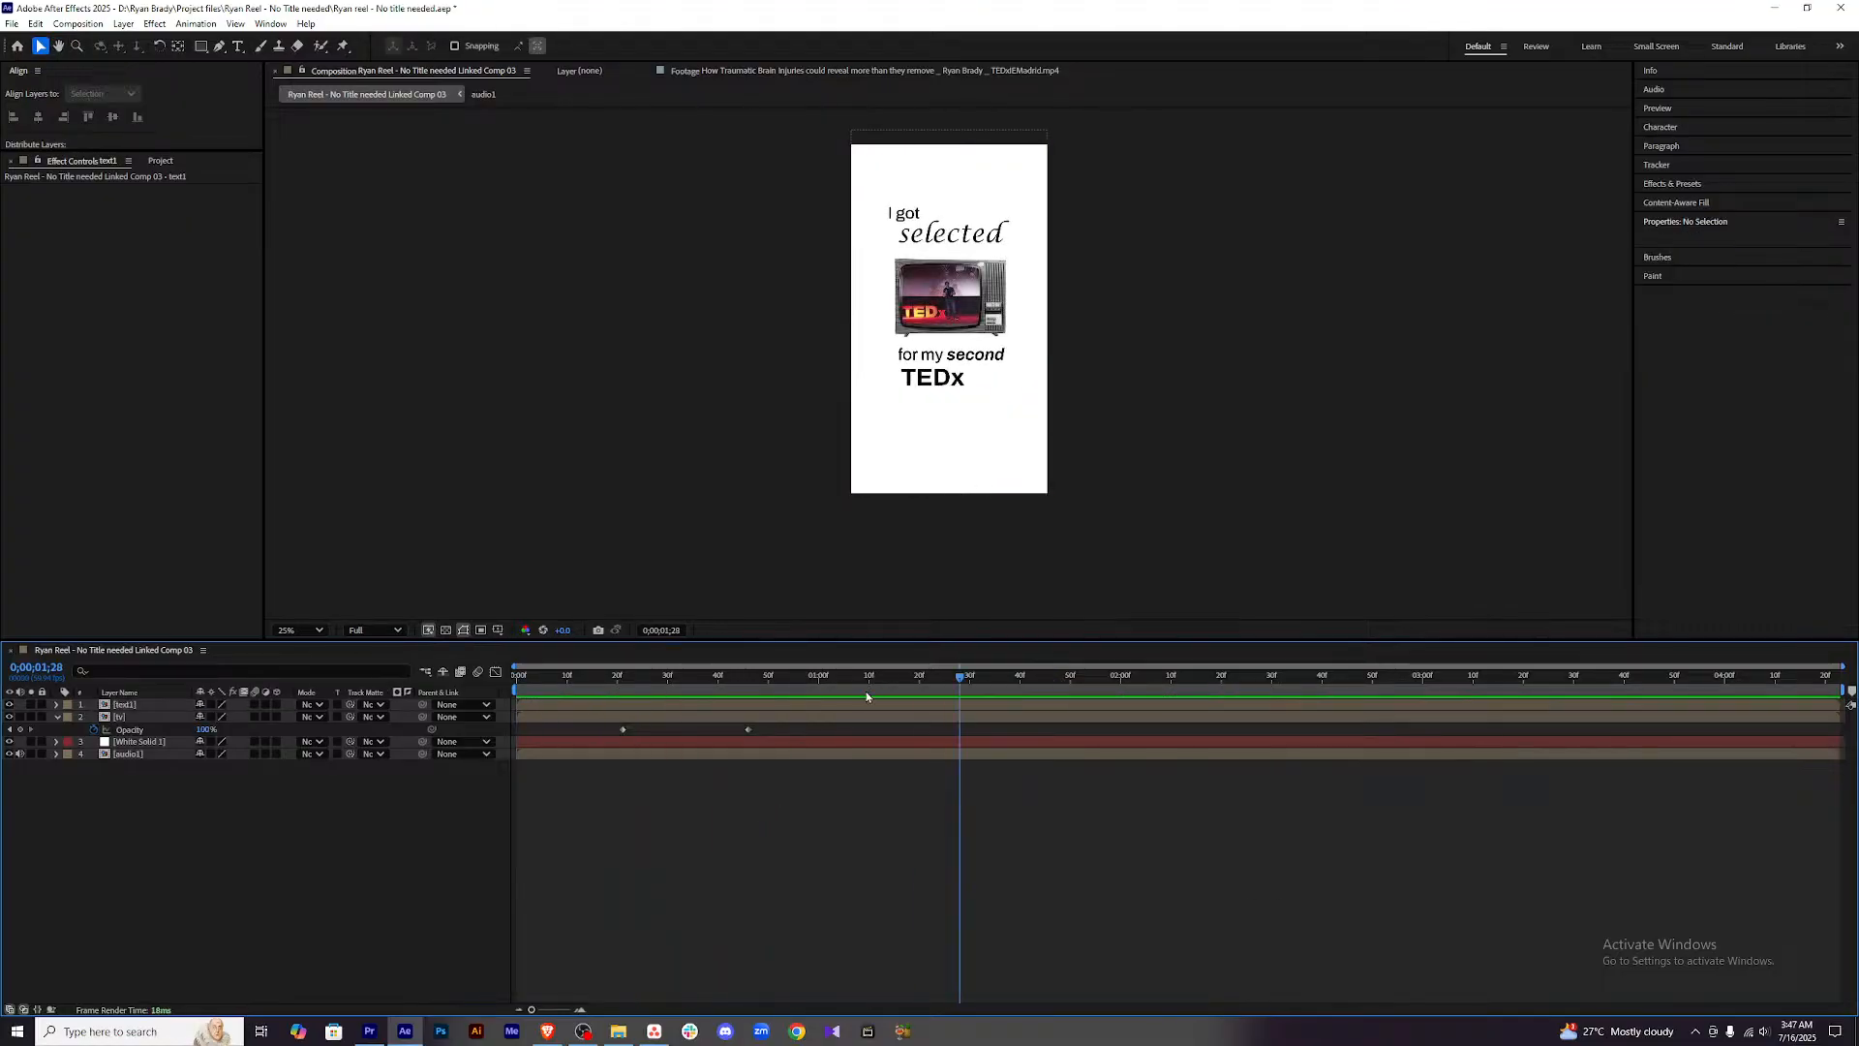
{"action": "left_click_drag", "start_coordinate": [935, 683], "coordinate": [455, 716]}
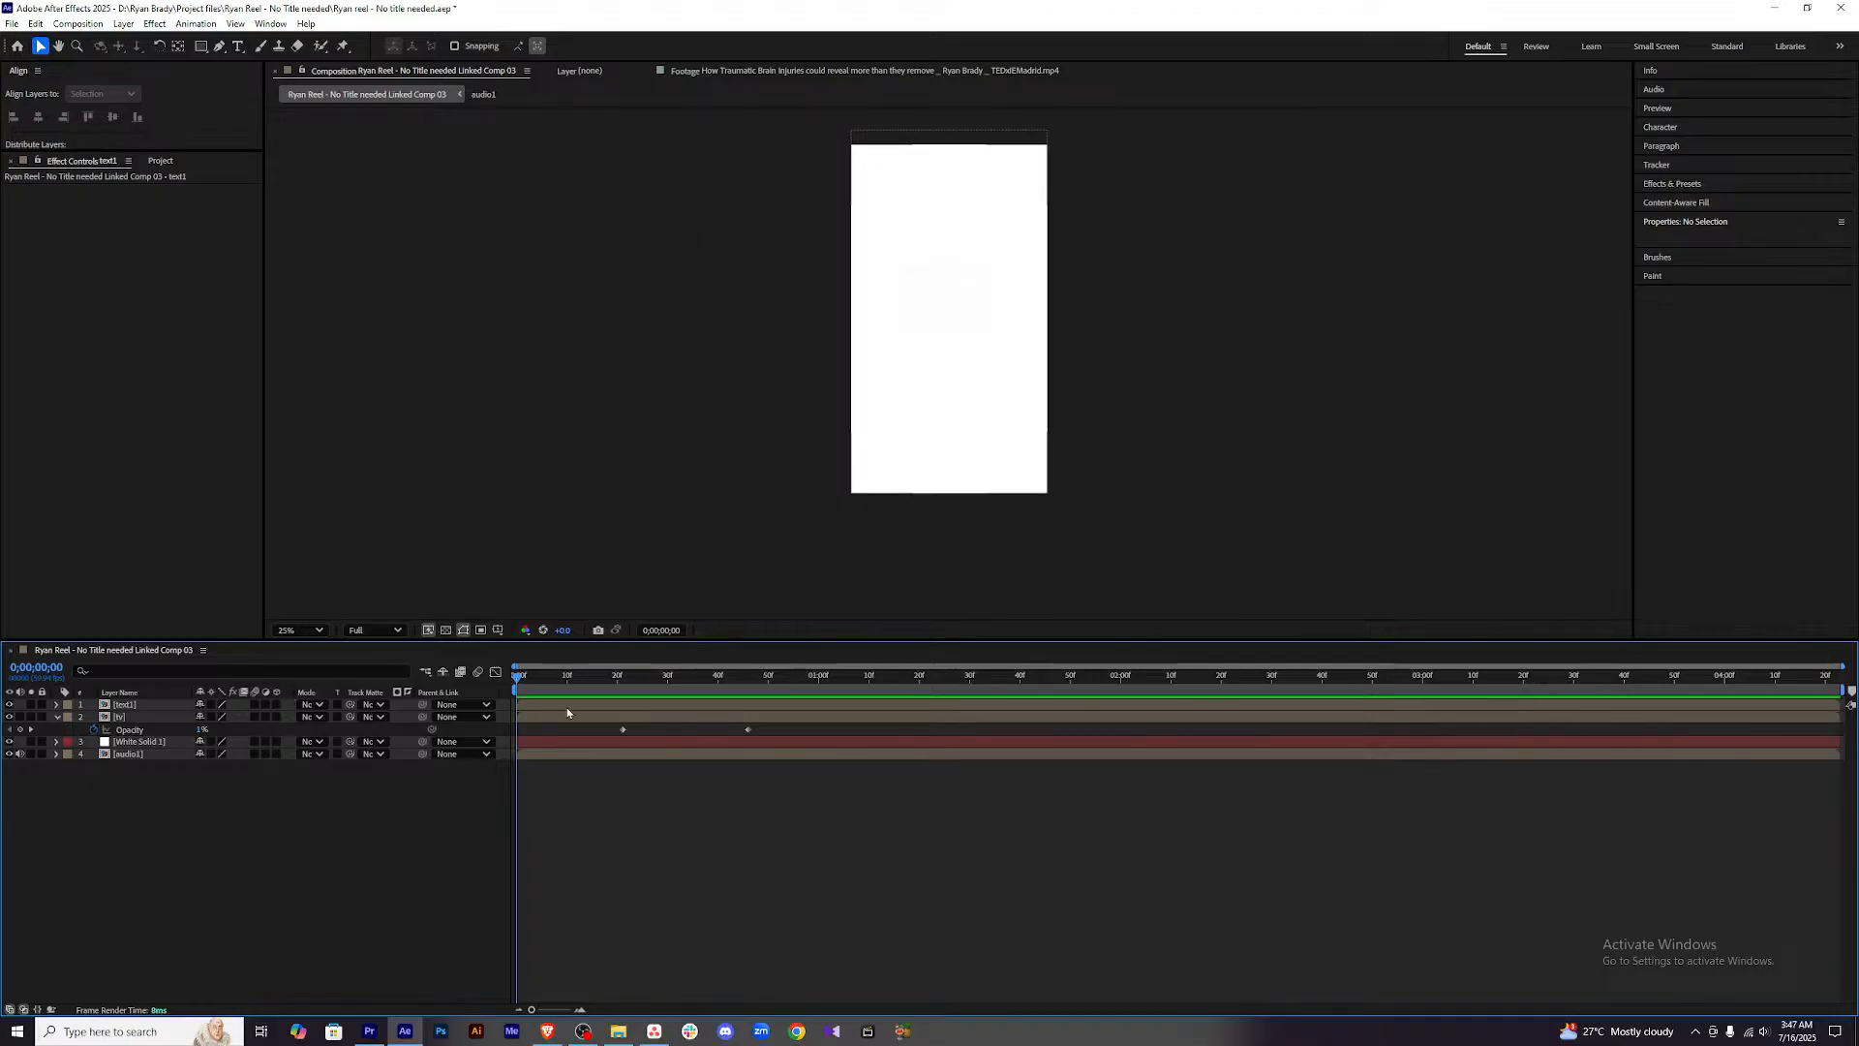
{"action": "key", "text": "space"}
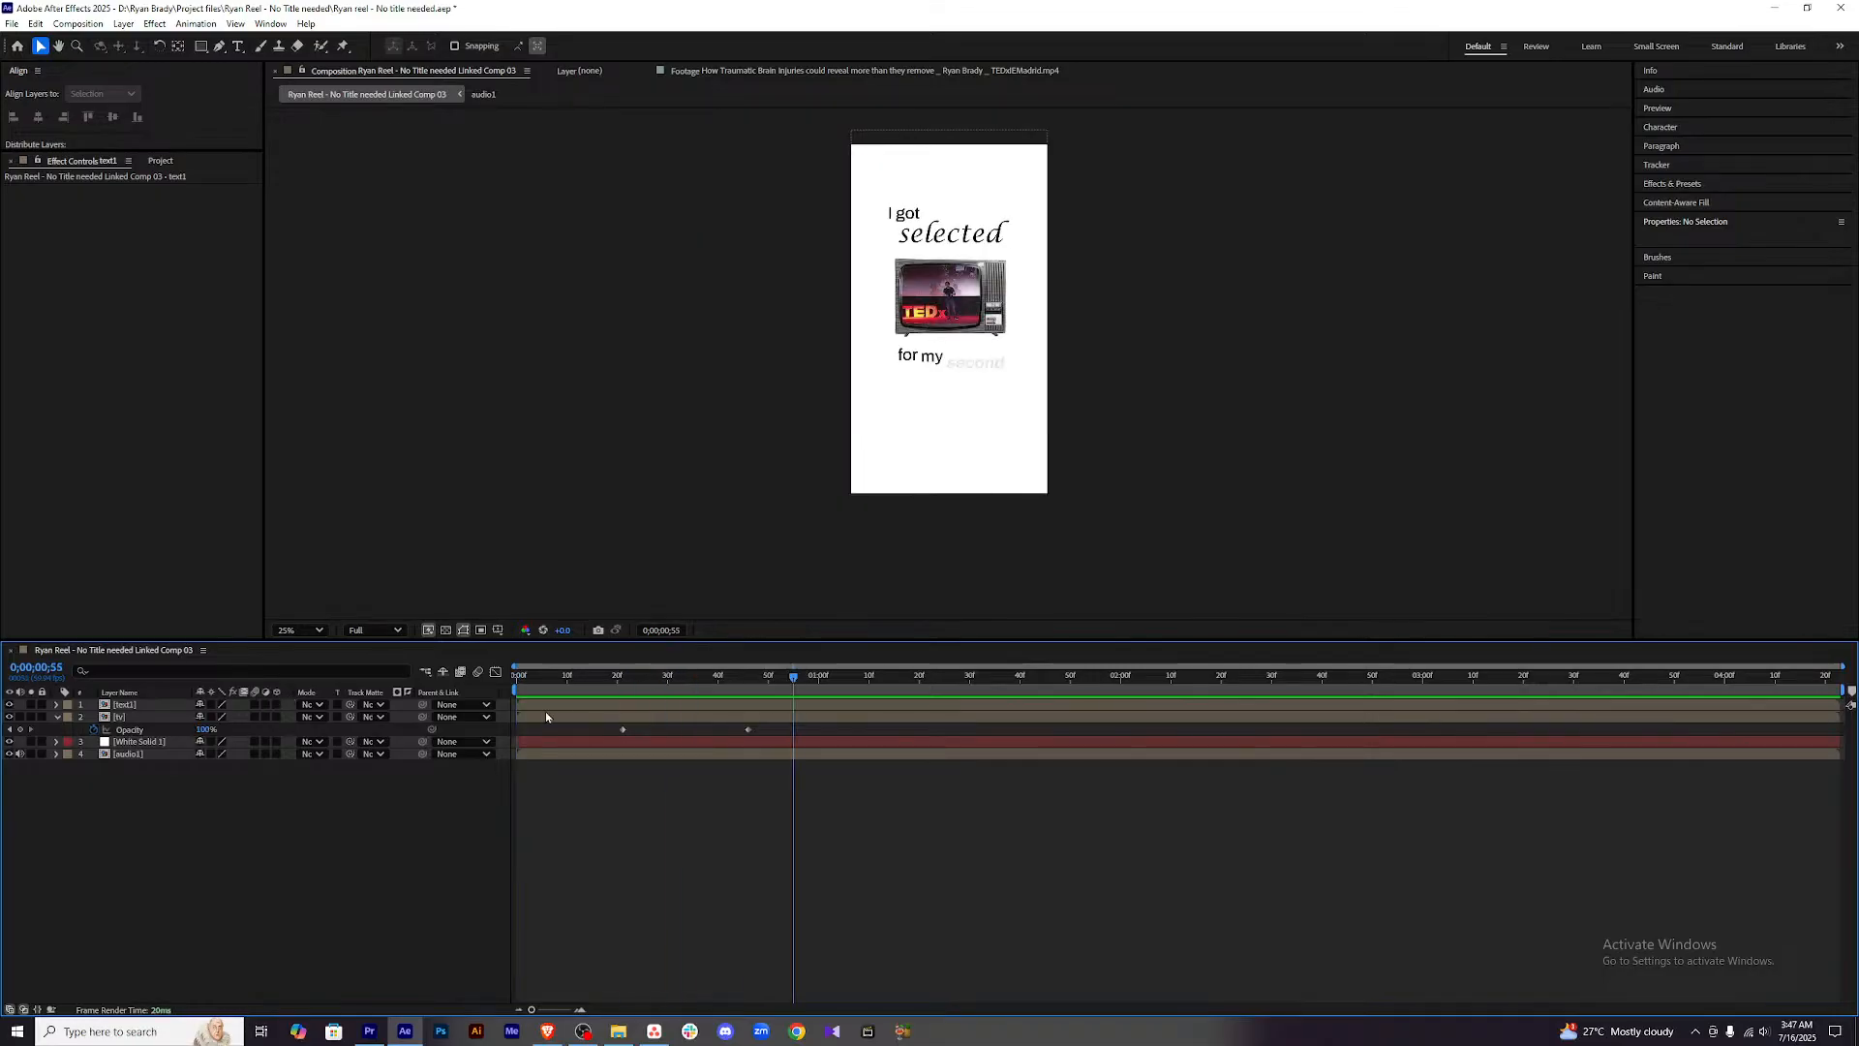
Make the text1 and tv layers 3D, collapse the tv properties and preview the composition from the start.
{"action": "left_click", "coordinate": [277, 716]}
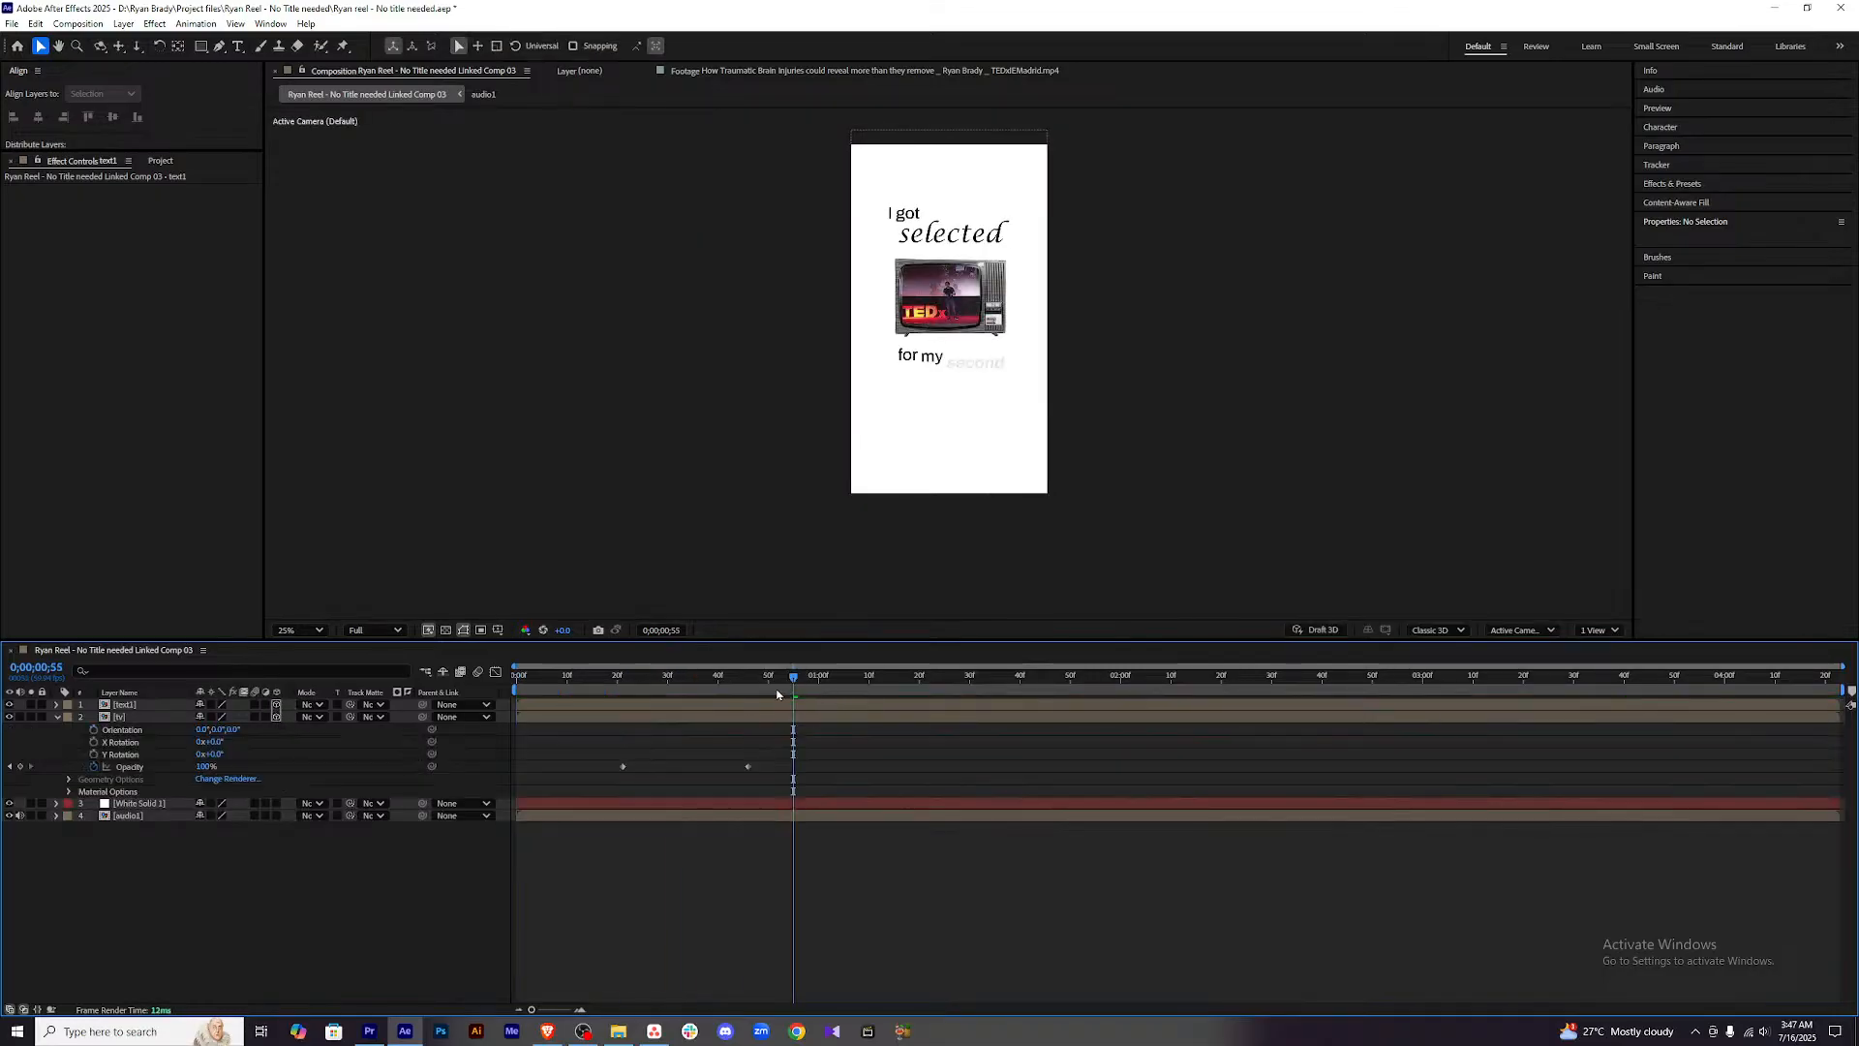
{"action": "left_click", "coordinate": [57, 717]}
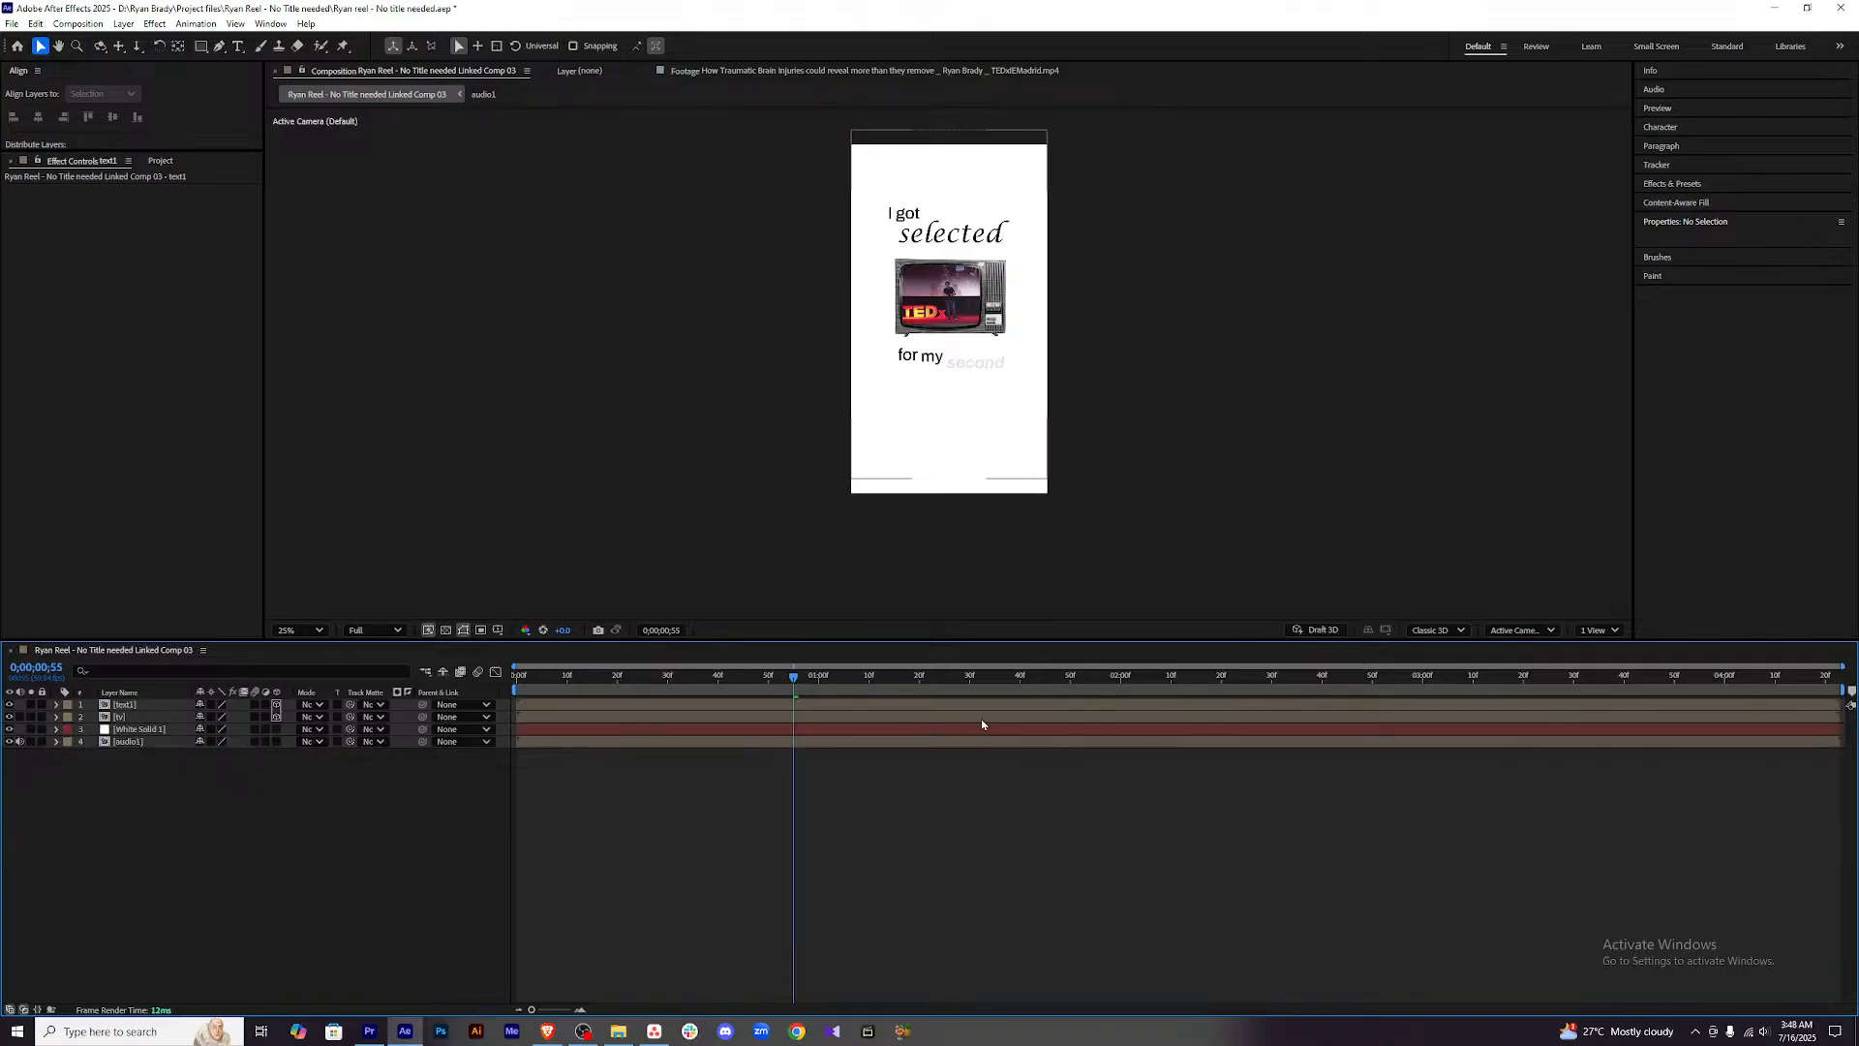
{"action": "left_click_drag", "start_coordinate": [794, 675], "coordinate": [344, 664]}
{"action": "left_click_drag", "start_coordinate": [882, 870], "coordinate": [968, 905]}
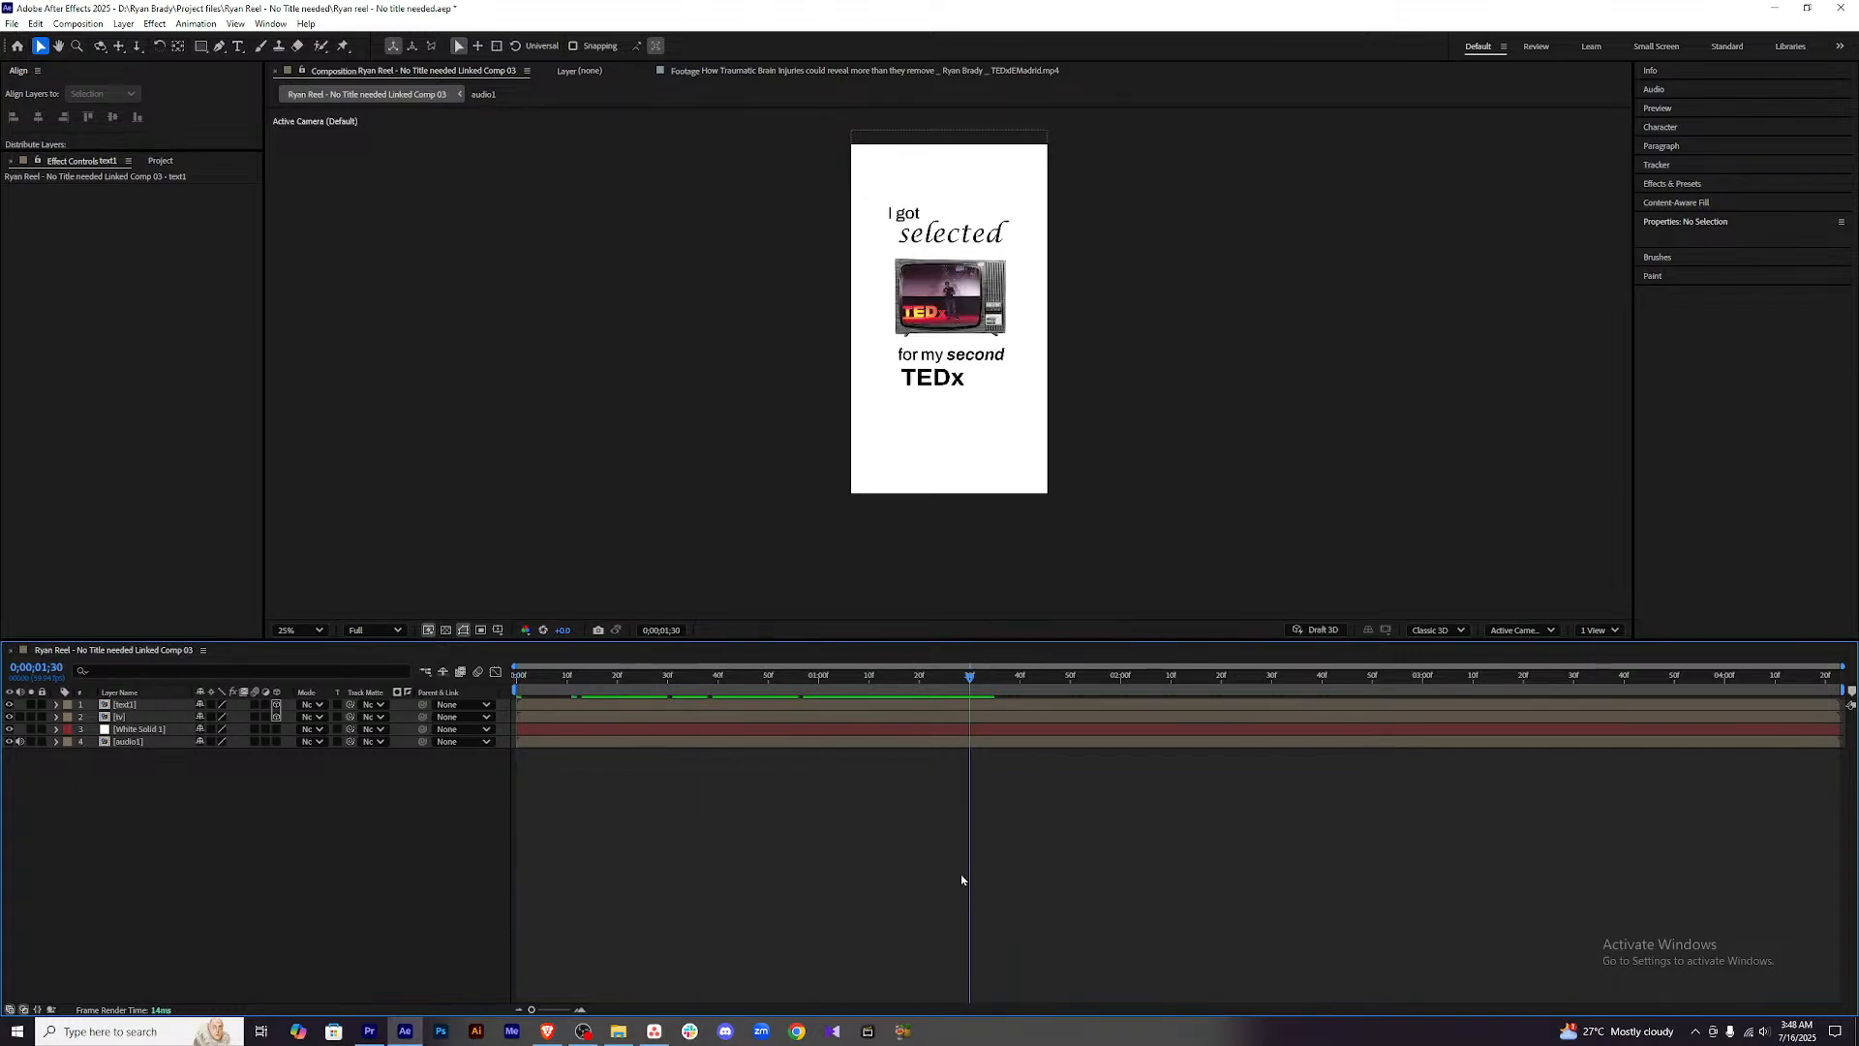
{"action": "left_click_drag", "start_coordinate": [959, 676], "coordinate": [448, 685]}
{"action": "key", "text": "space"}
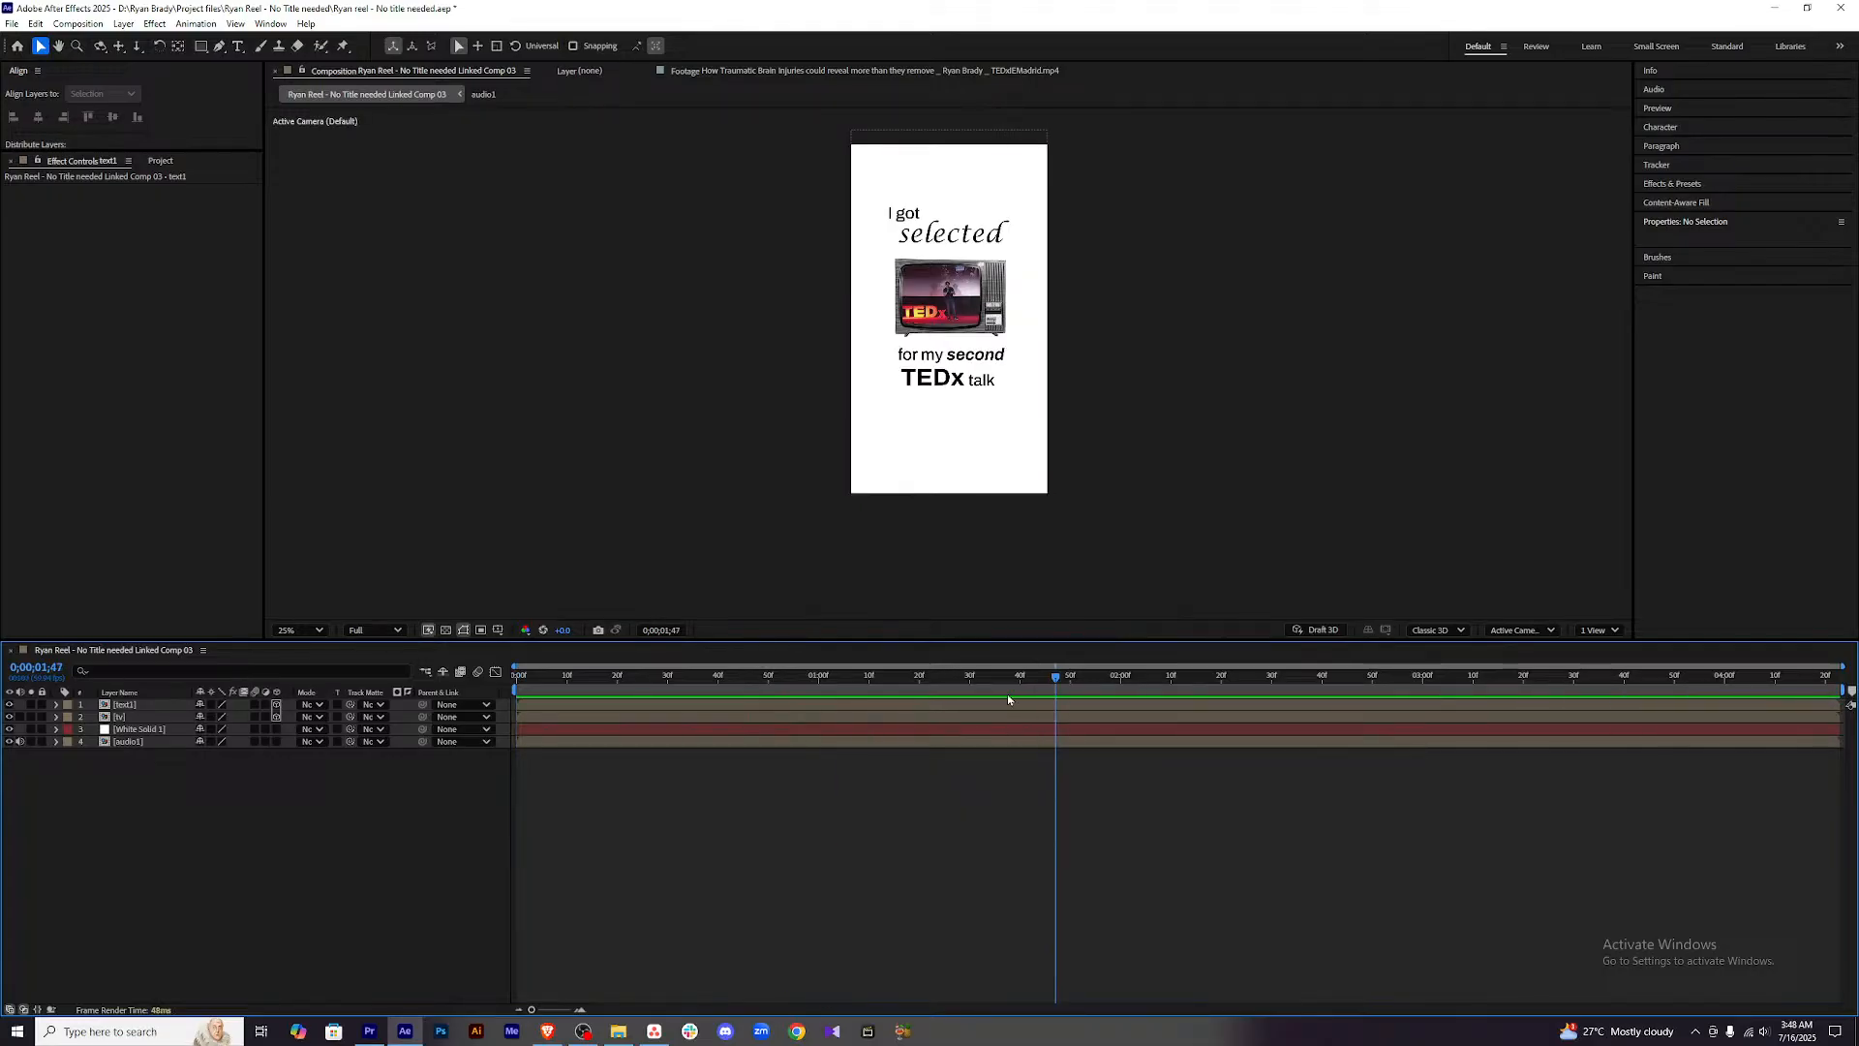
Add a one-node camera with the 50mm preset and depth of field, adjusting the F-stop for a 118.1 px aperture, and preview.
{"action": "right_click", "coordinate": [259, 850]}
{"action": "mouse_move", "coordinate": [300, 673]}
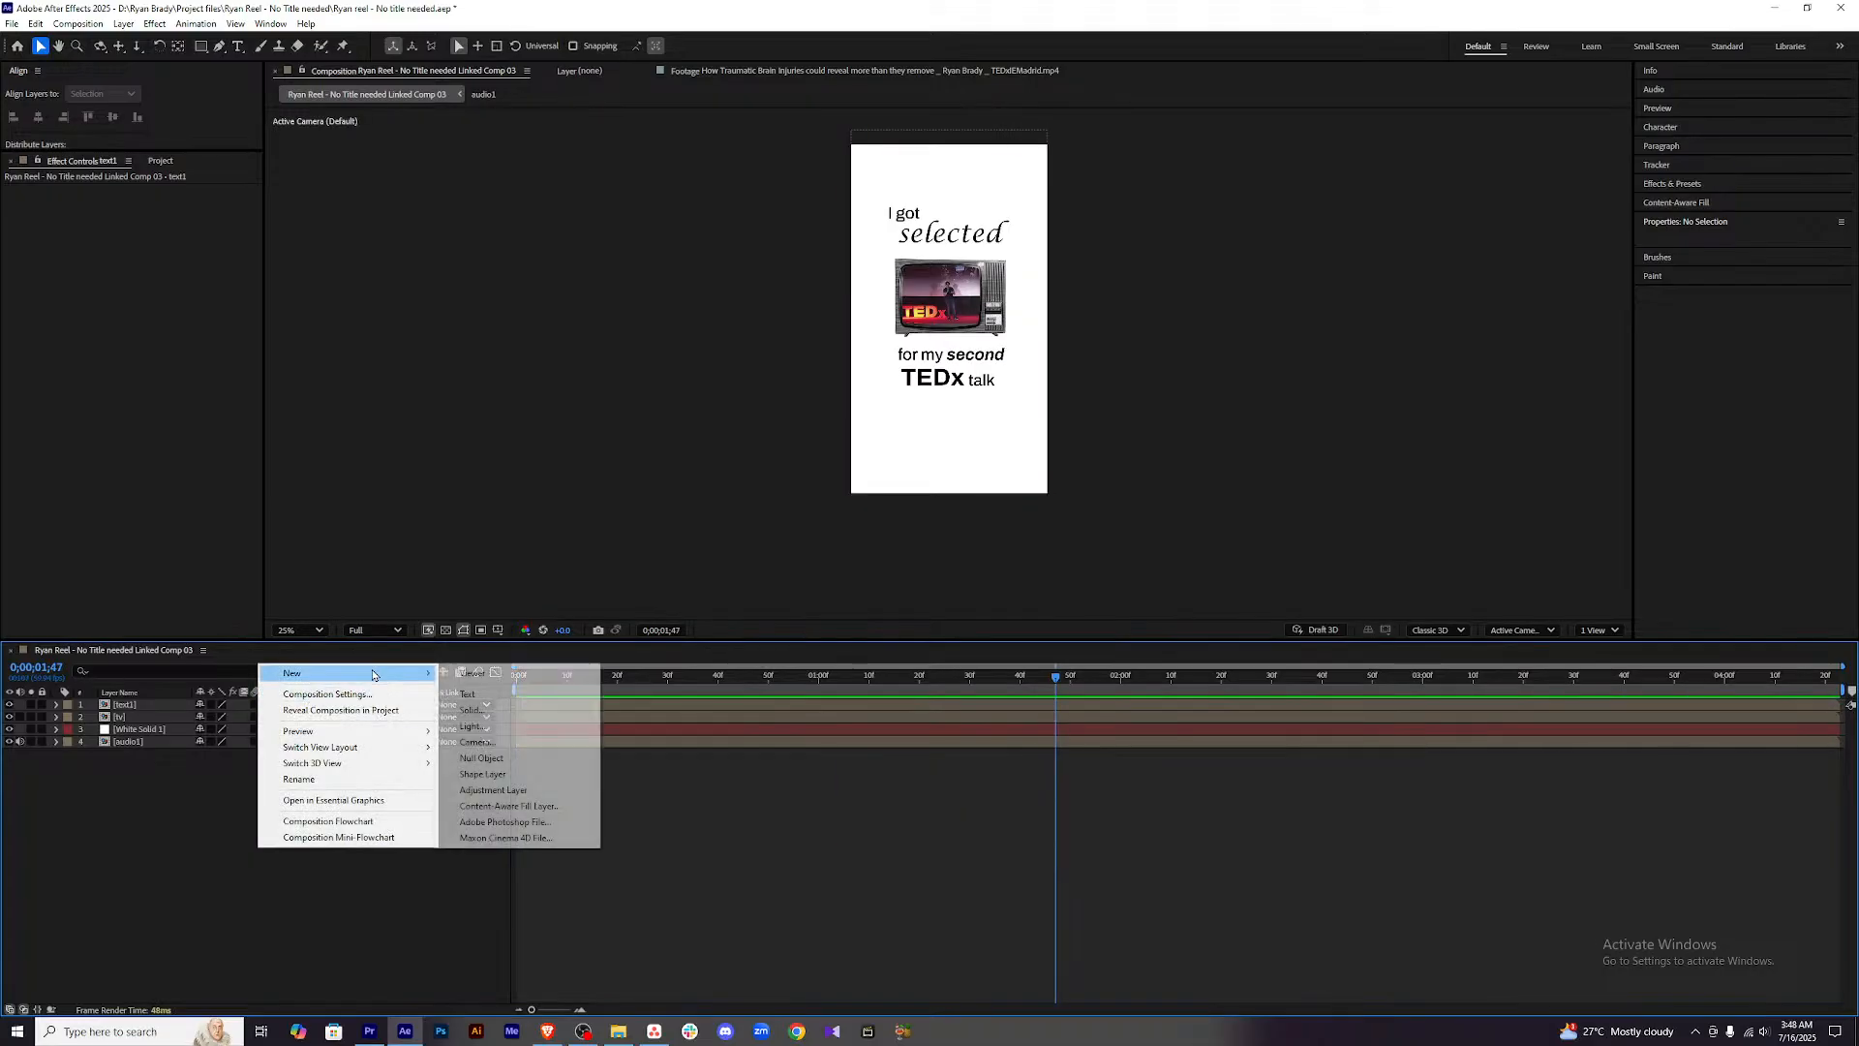
{"action": "left_click", "coordinate": [523, 739]}
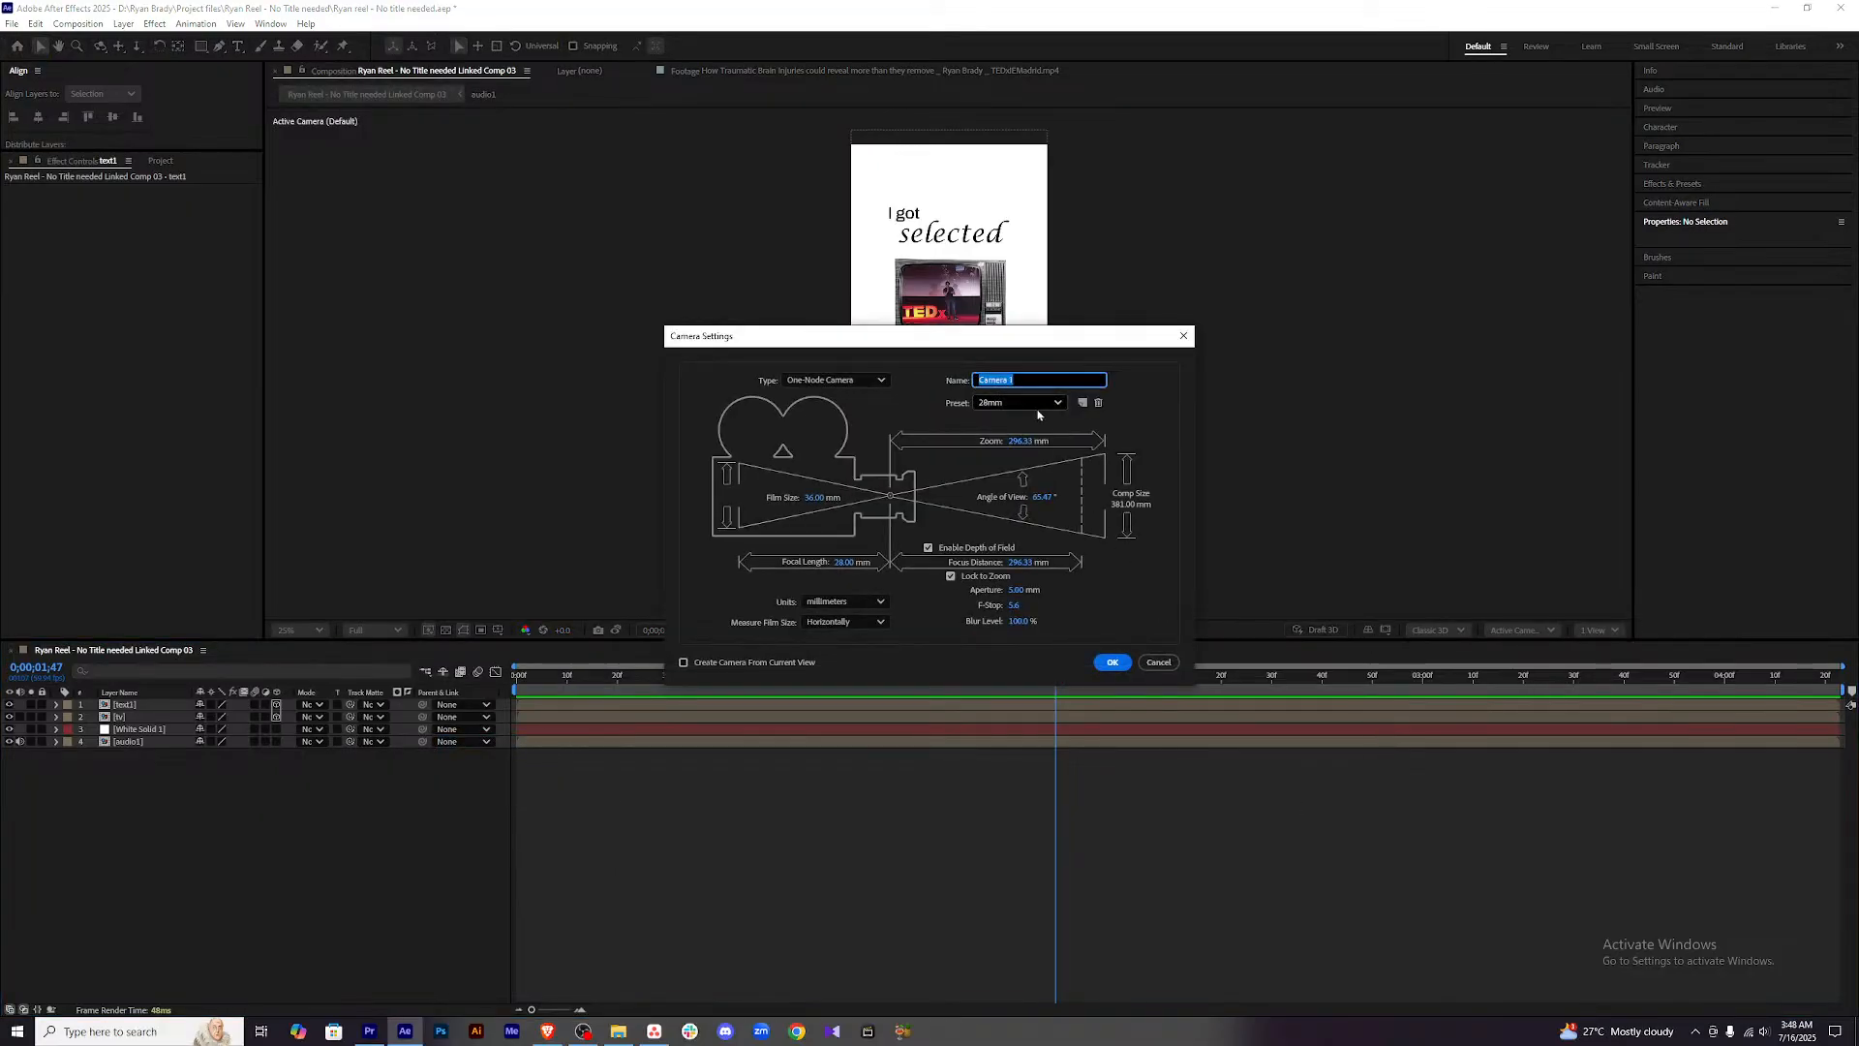
{"action": "left_click", "coordinate": [1032, 409]}
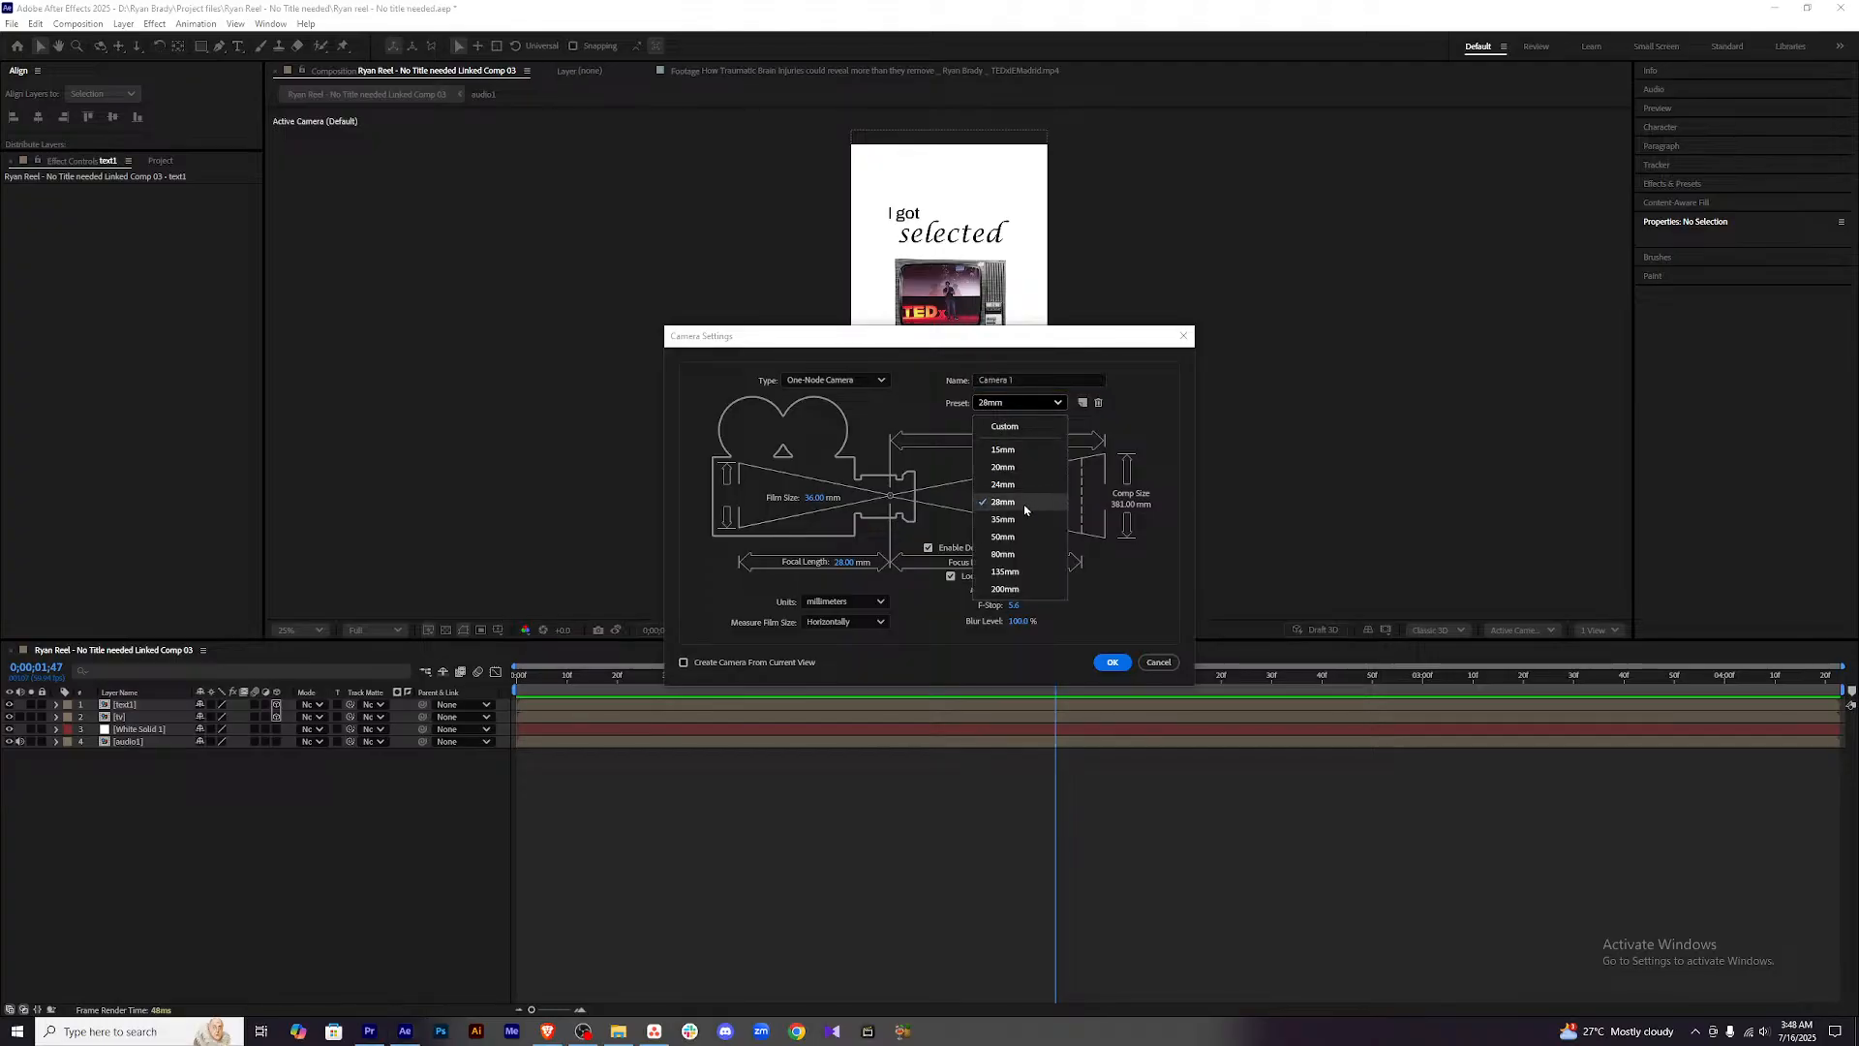
{"action": "left_click", "coordinate": [1015, 538]}
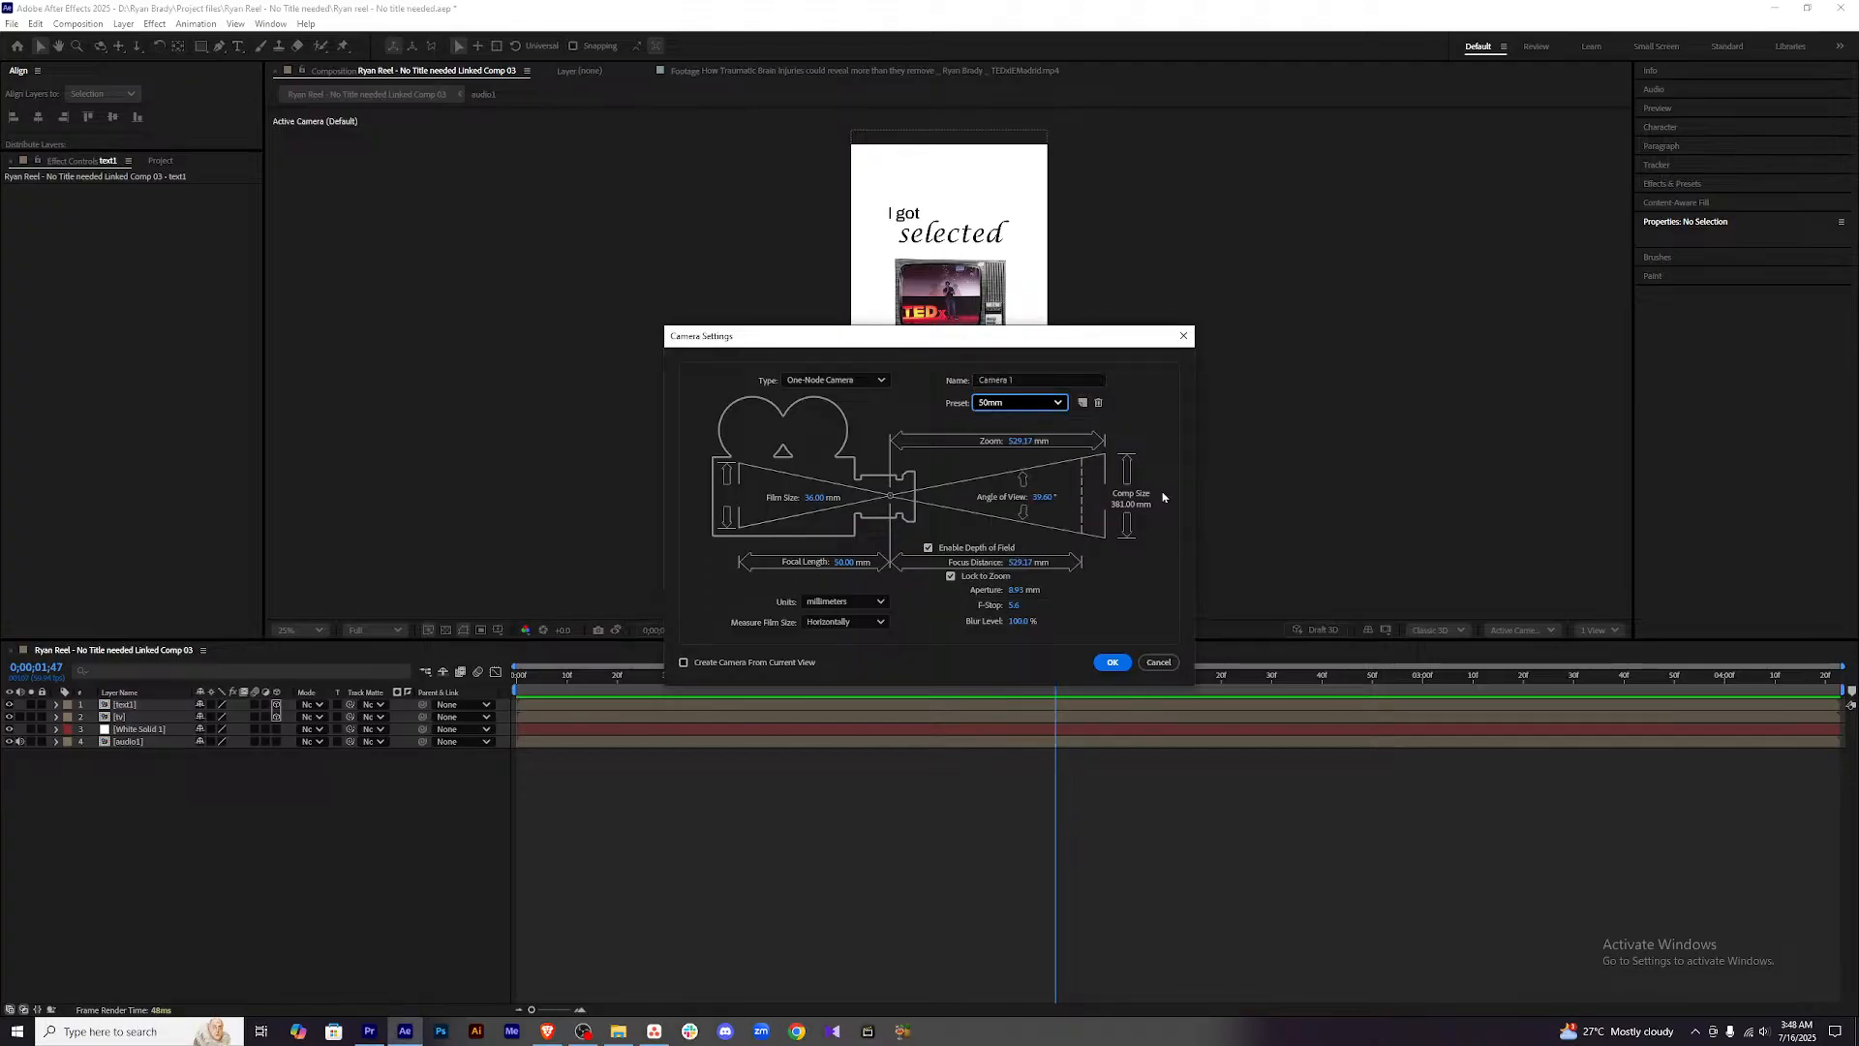
{"action": "left_click", "coordinate": [1016, 606]}
{"action": "left_click", "coordinate": [1112, 662]}
{"action": "left_click", "coordinate": [1125, 841]}
{"action": "key", "text": "space"}
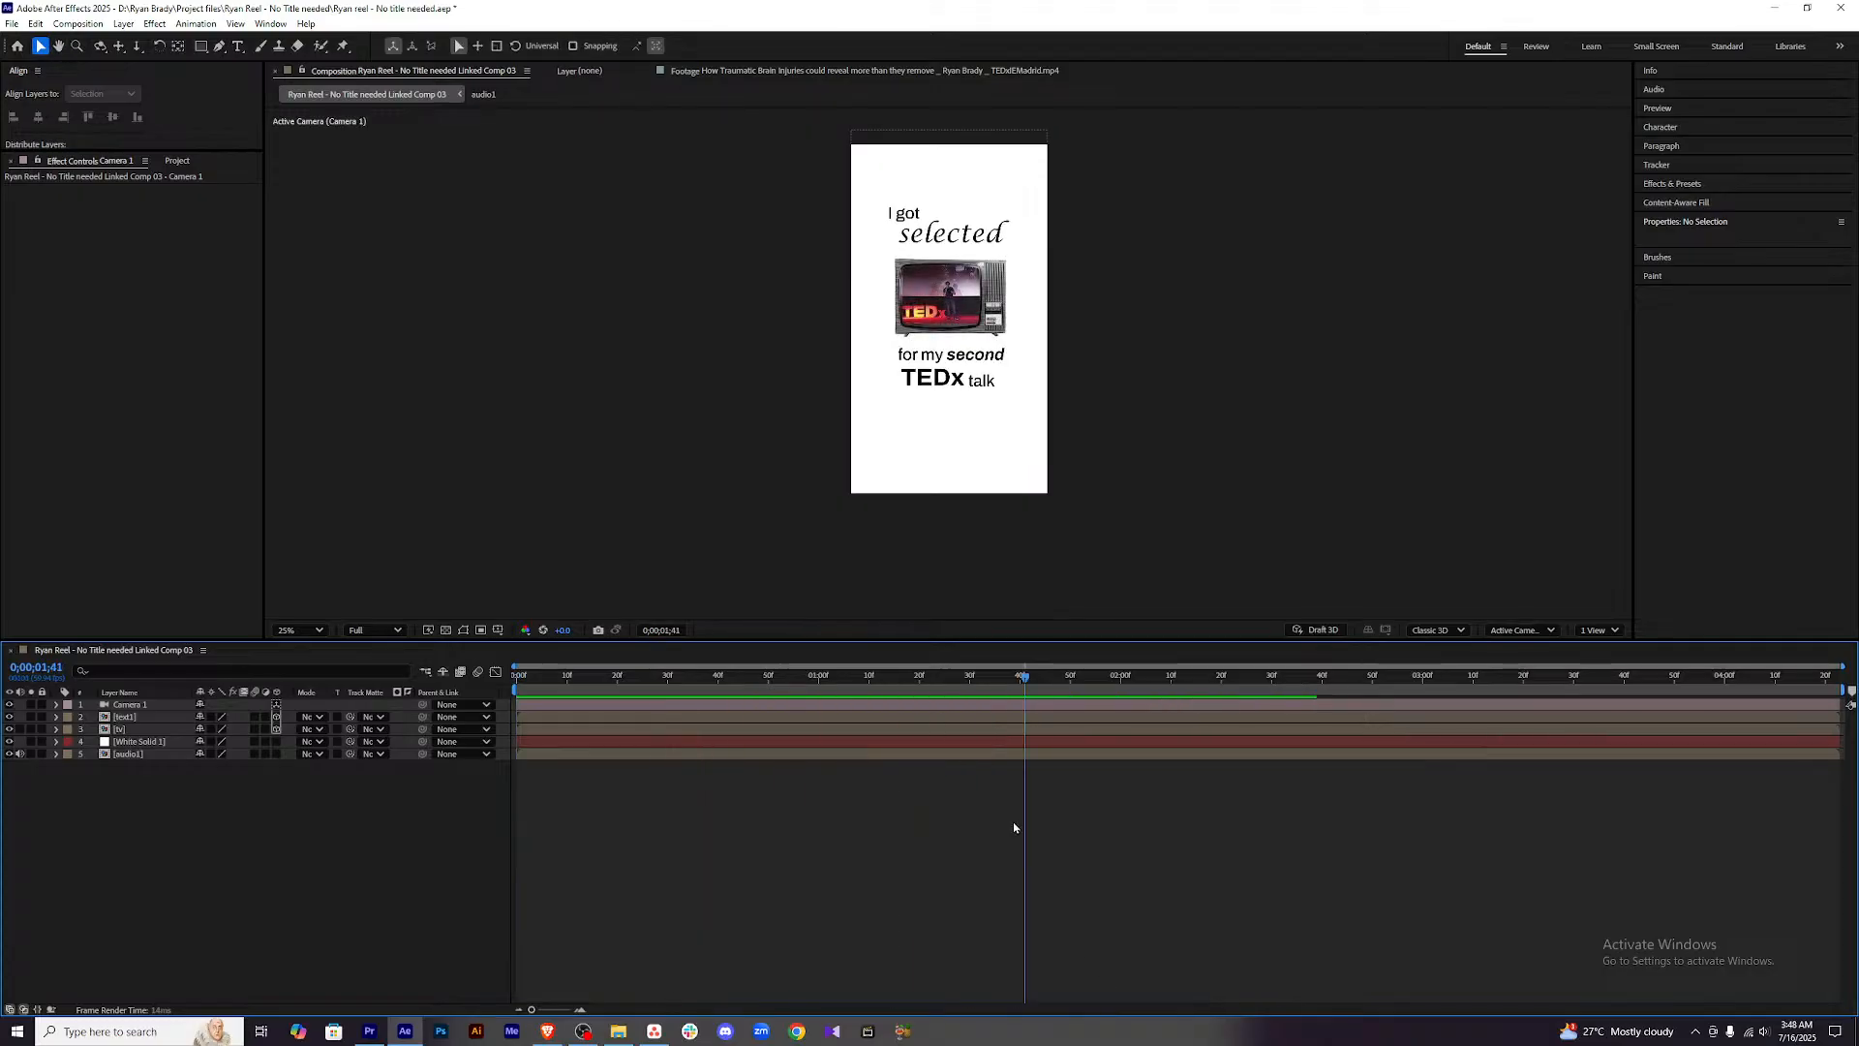
Create an orbit null for Camera 1.
{"action": "left_click", "coordinate": [1014, 686]}
{"action": "left_click_drag", "start_coordinate": [1013, 689], "coordinate": [999, 691]}
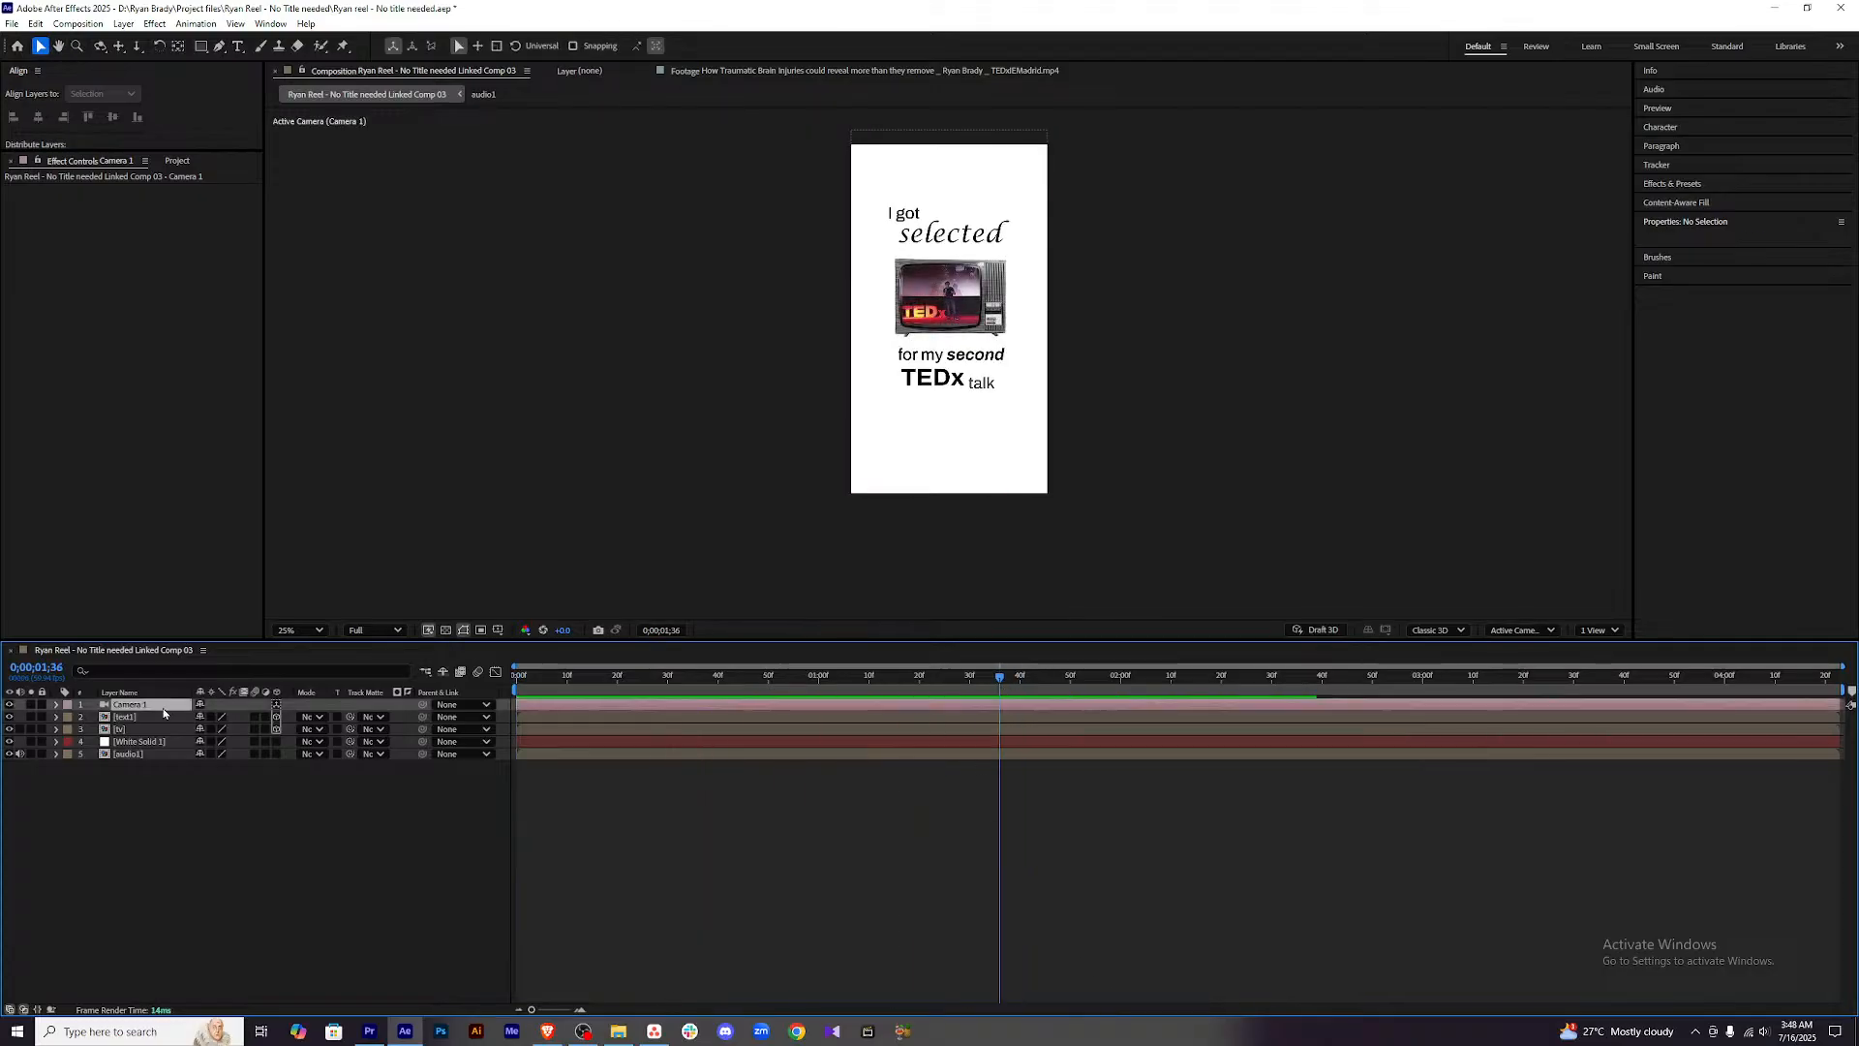
{"action": "right_click", "coordinate": [163, 708]}
{"action": "mouse_move", "coordinate": [256, 598]}
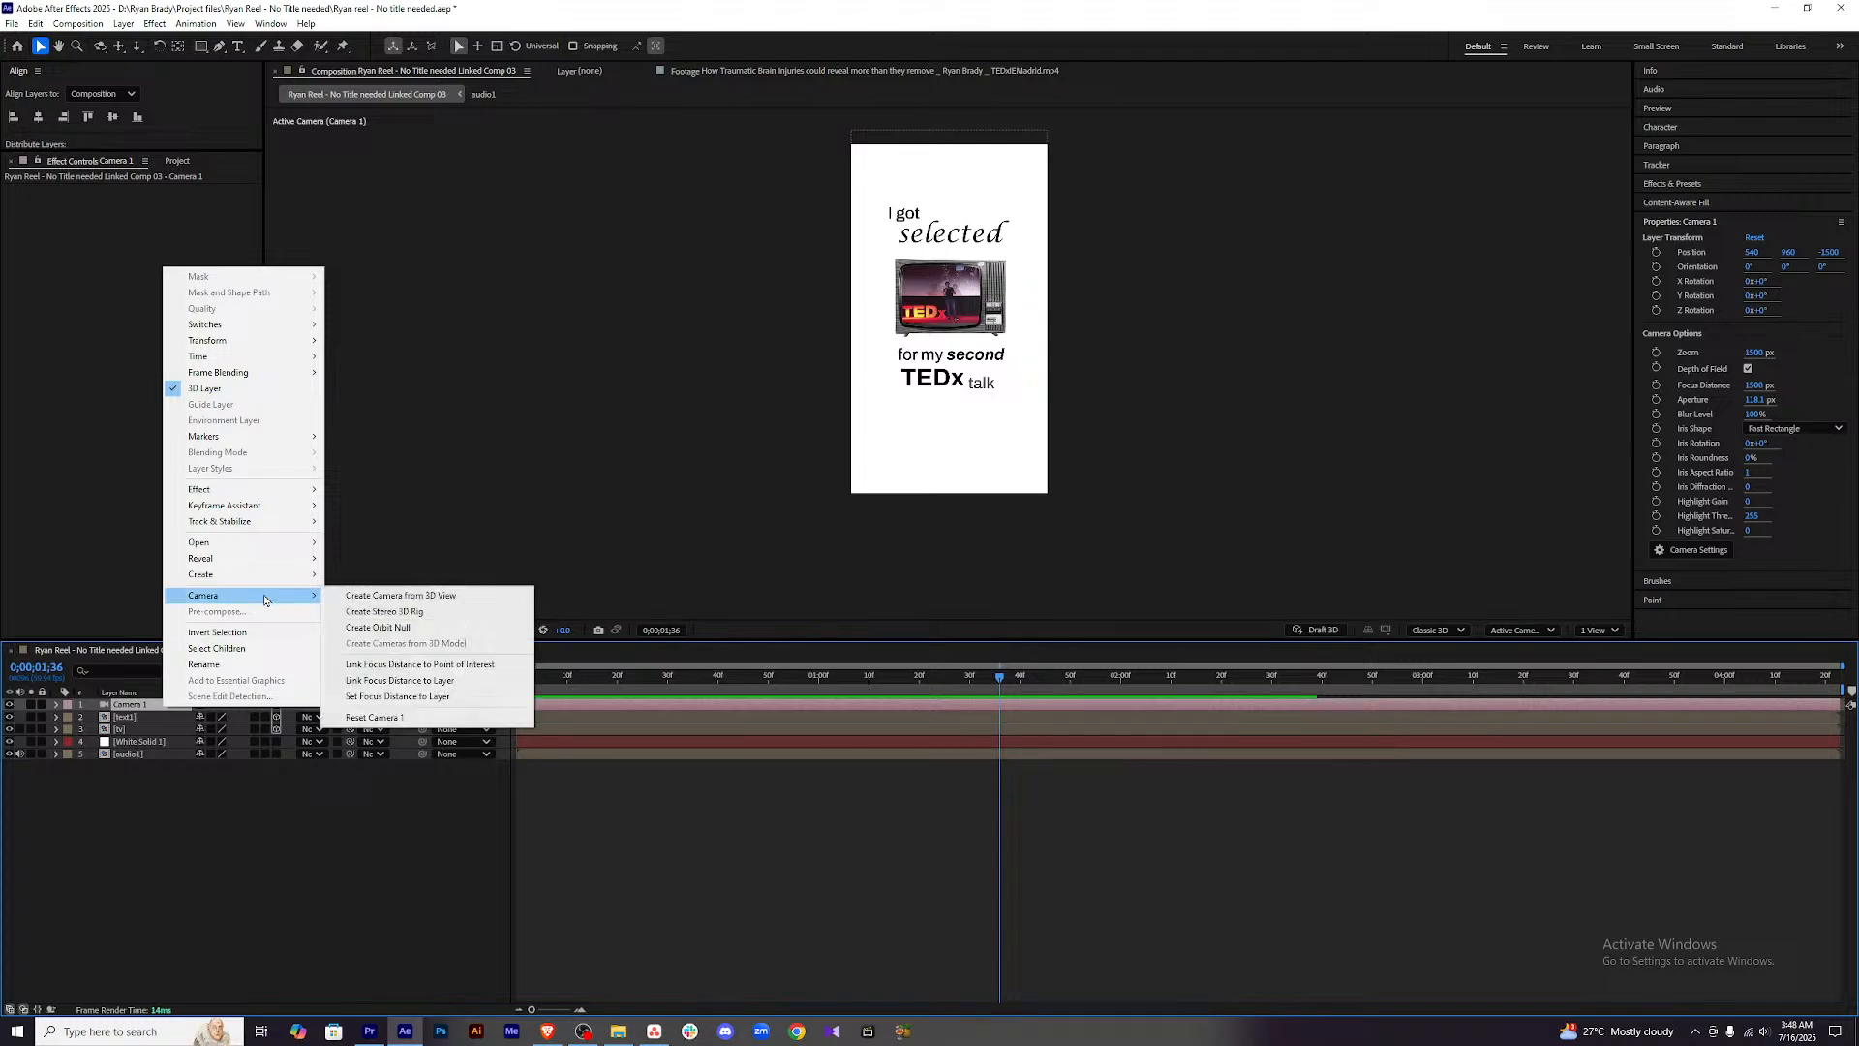
{"action": "left_click", "coordinate": [377, 628]}
{"action": "left_click", "coordinate": [1174, 961]}
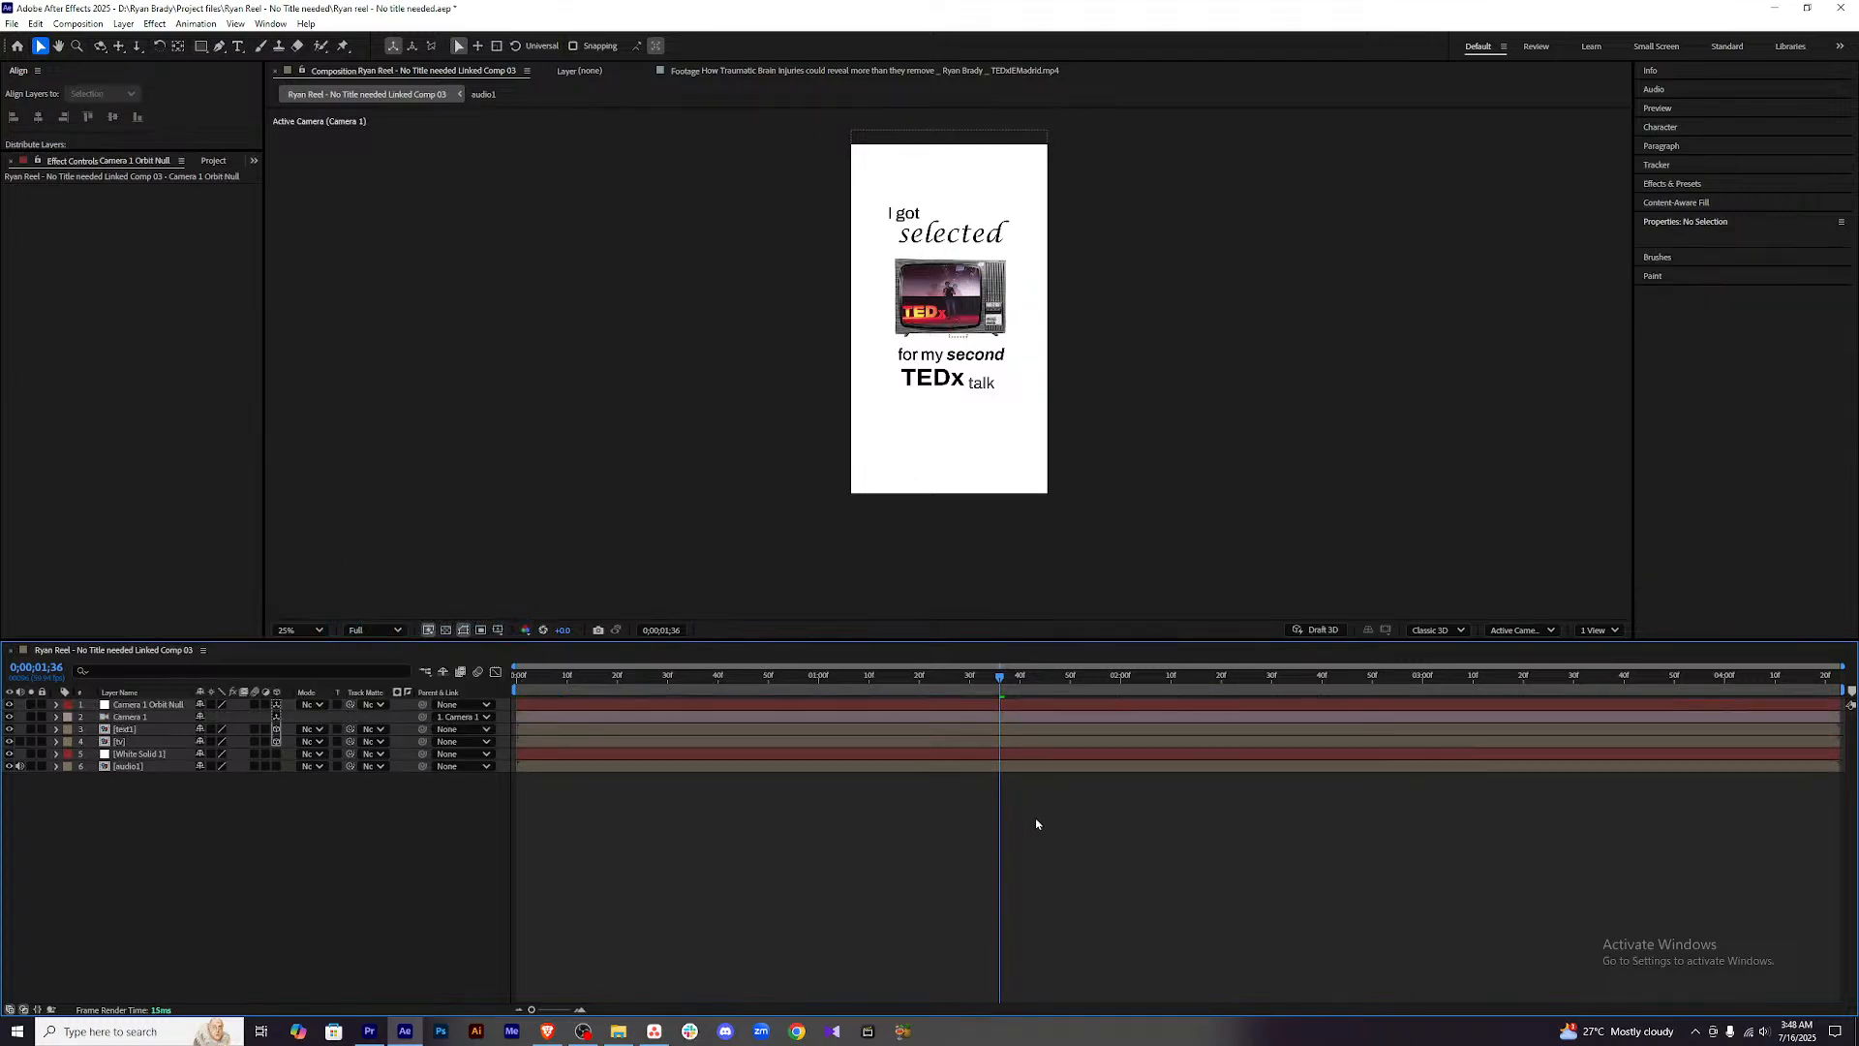
Show the Camera 1 Orbit Null's Position property, go to 0;00;01;02 and enlarge the composition viewing area.
{"action": "left_click_drag", "start_coordinate": [1001, 683], "coordinate": [873, 668]}
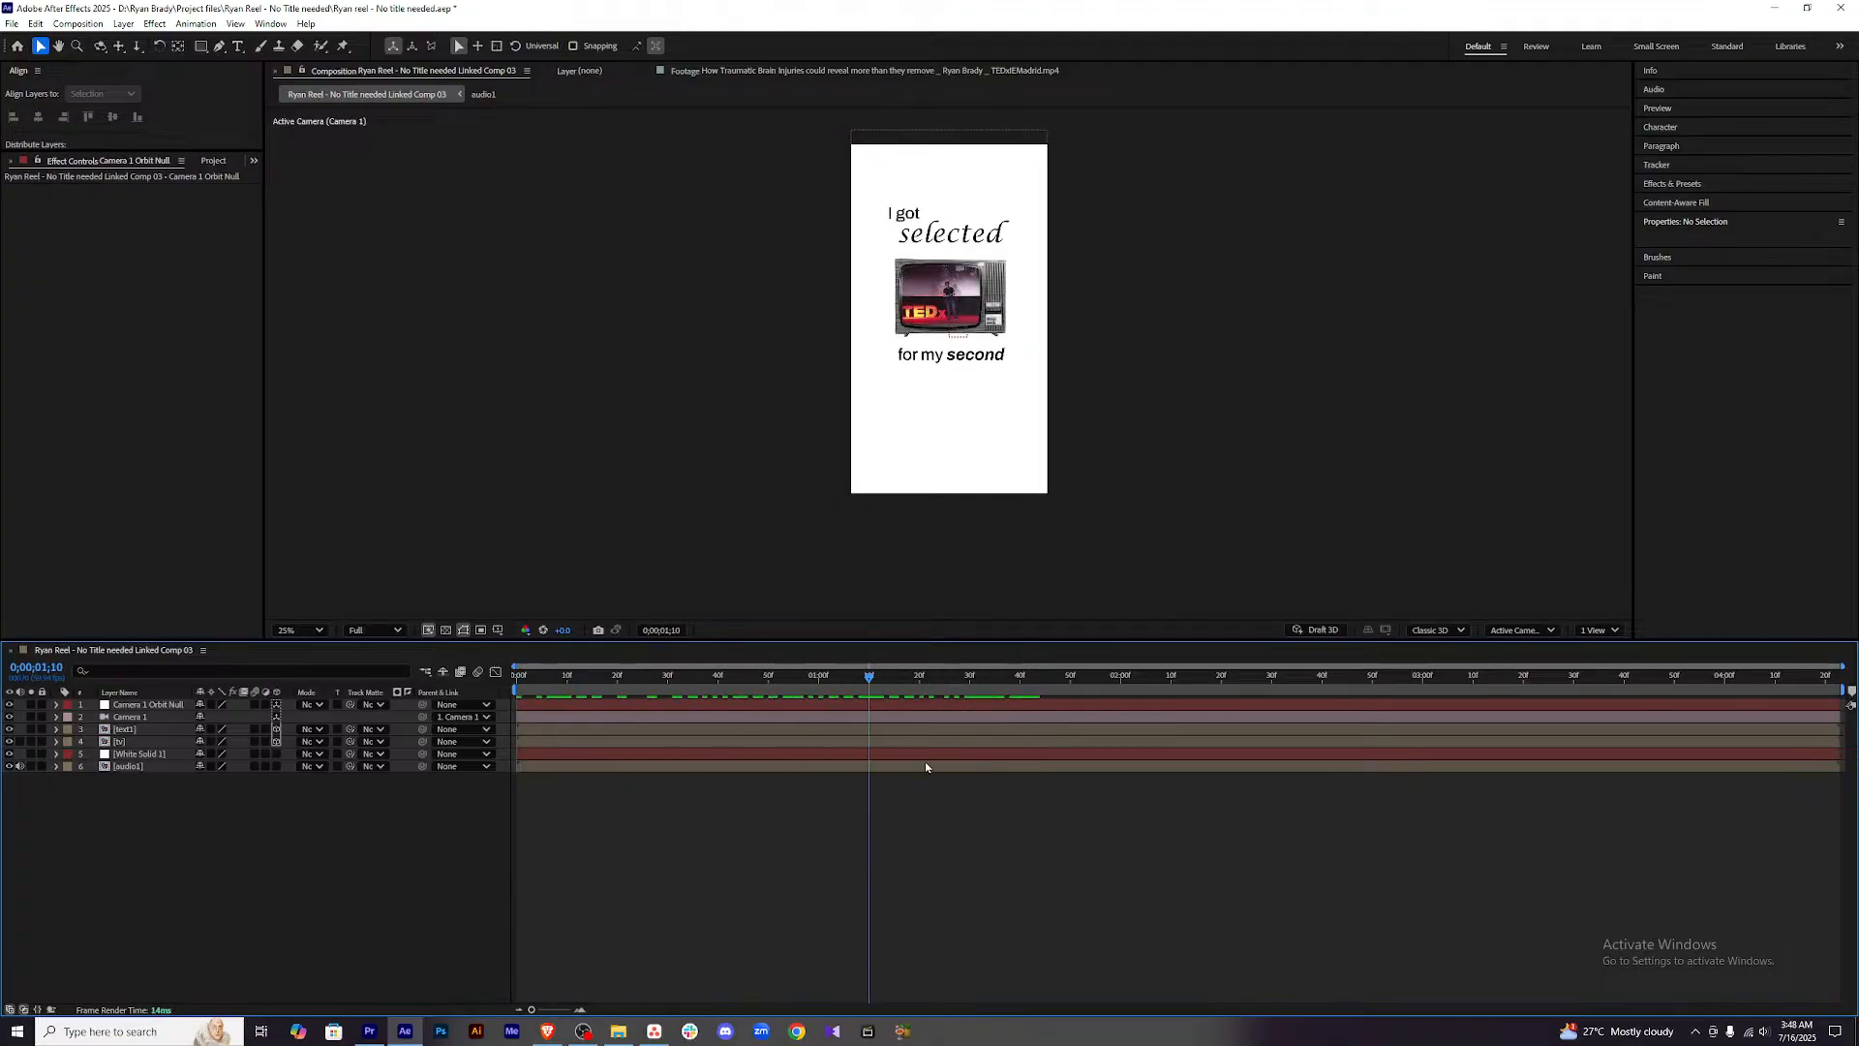
{"action": "left_click", "coordinate": [877, 699]}
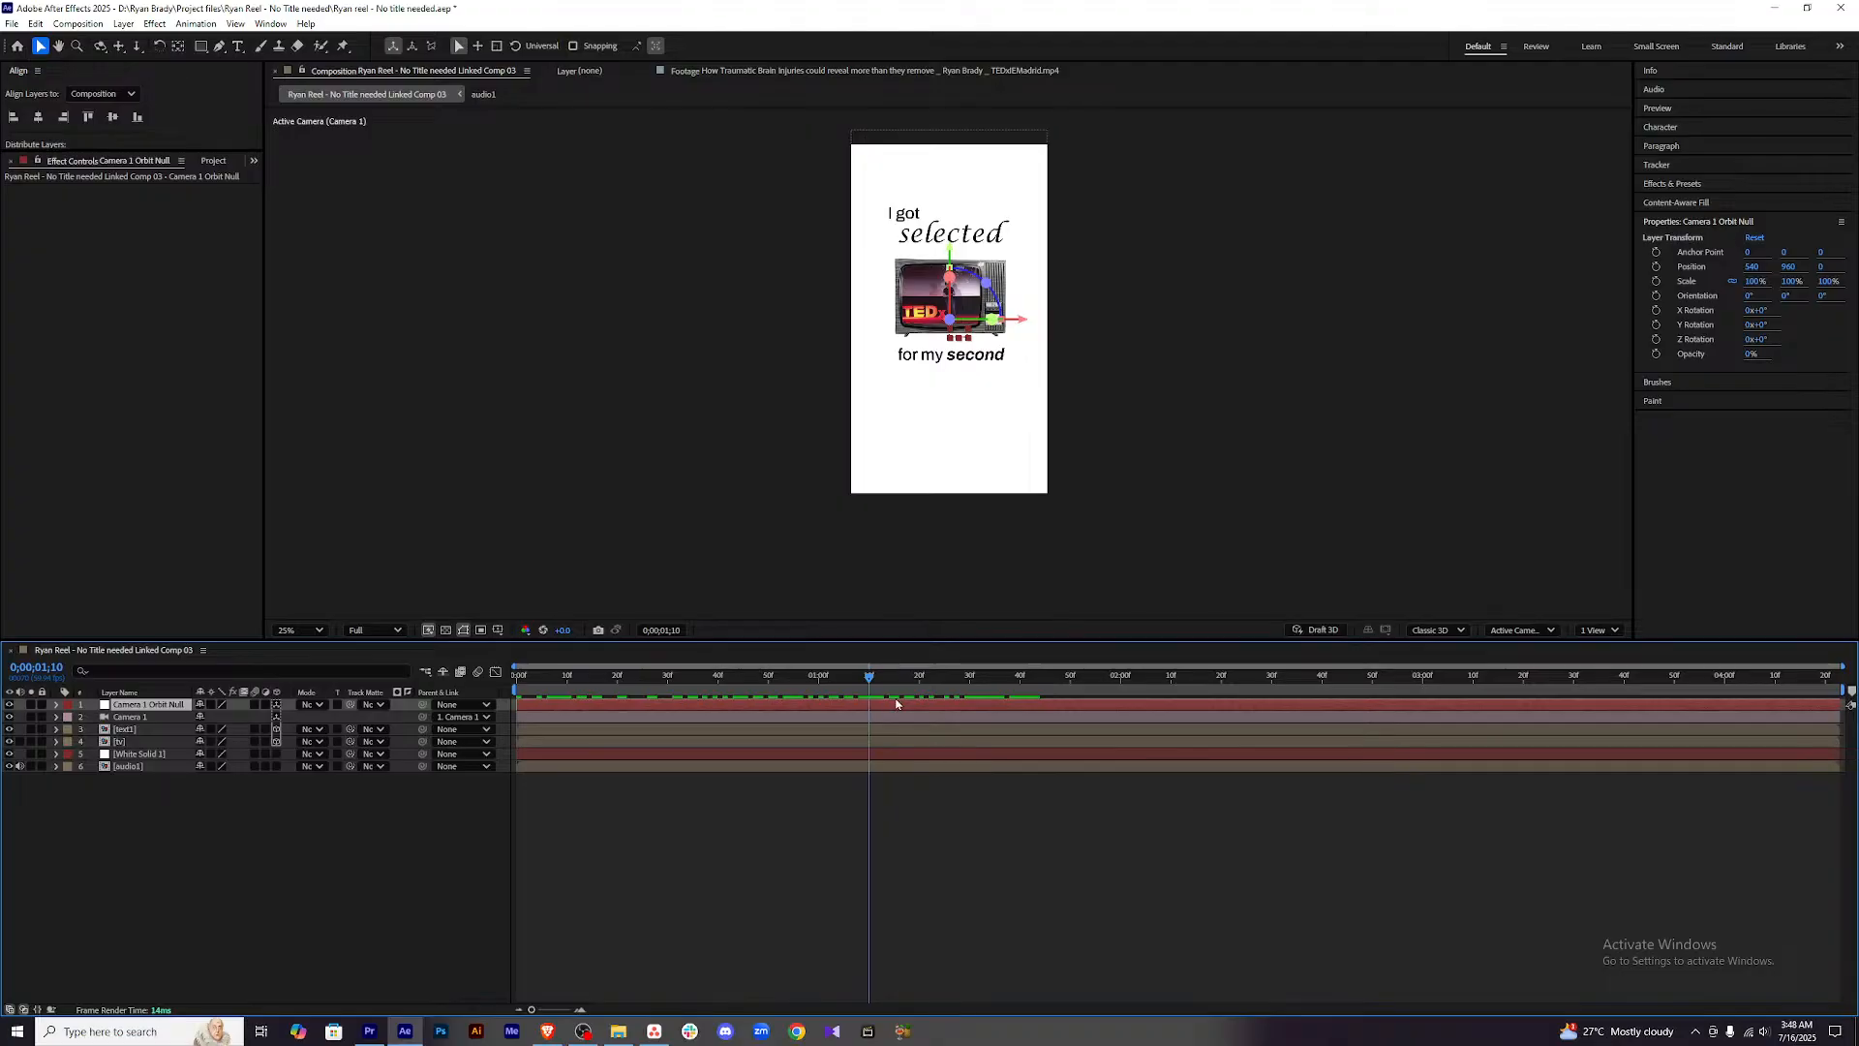
{"action": "key", "text": "p"}
{"action": "left_click_drag", "start_coordinate": [875, 687], "coordinate": [829, 675]}
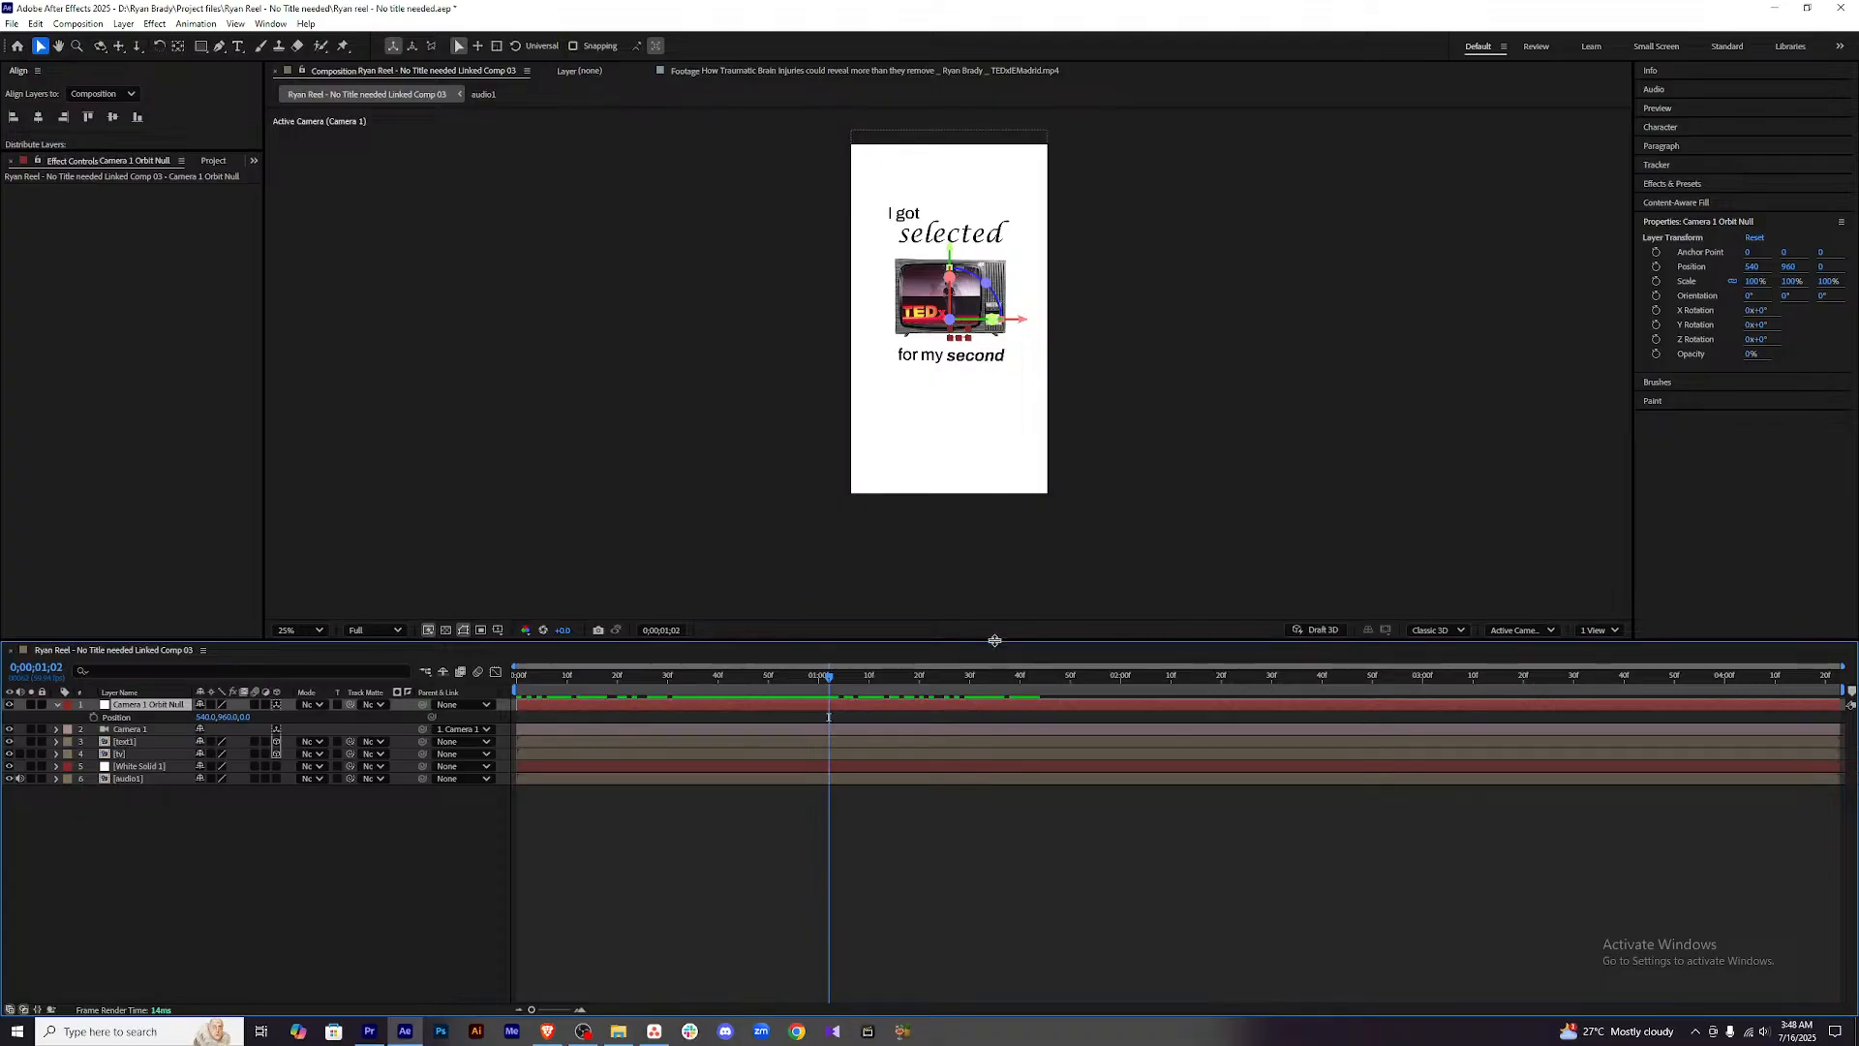
{"action": "left_click_drag", "start_coordinate": [994, 640], "coordinate": [997, 755]}
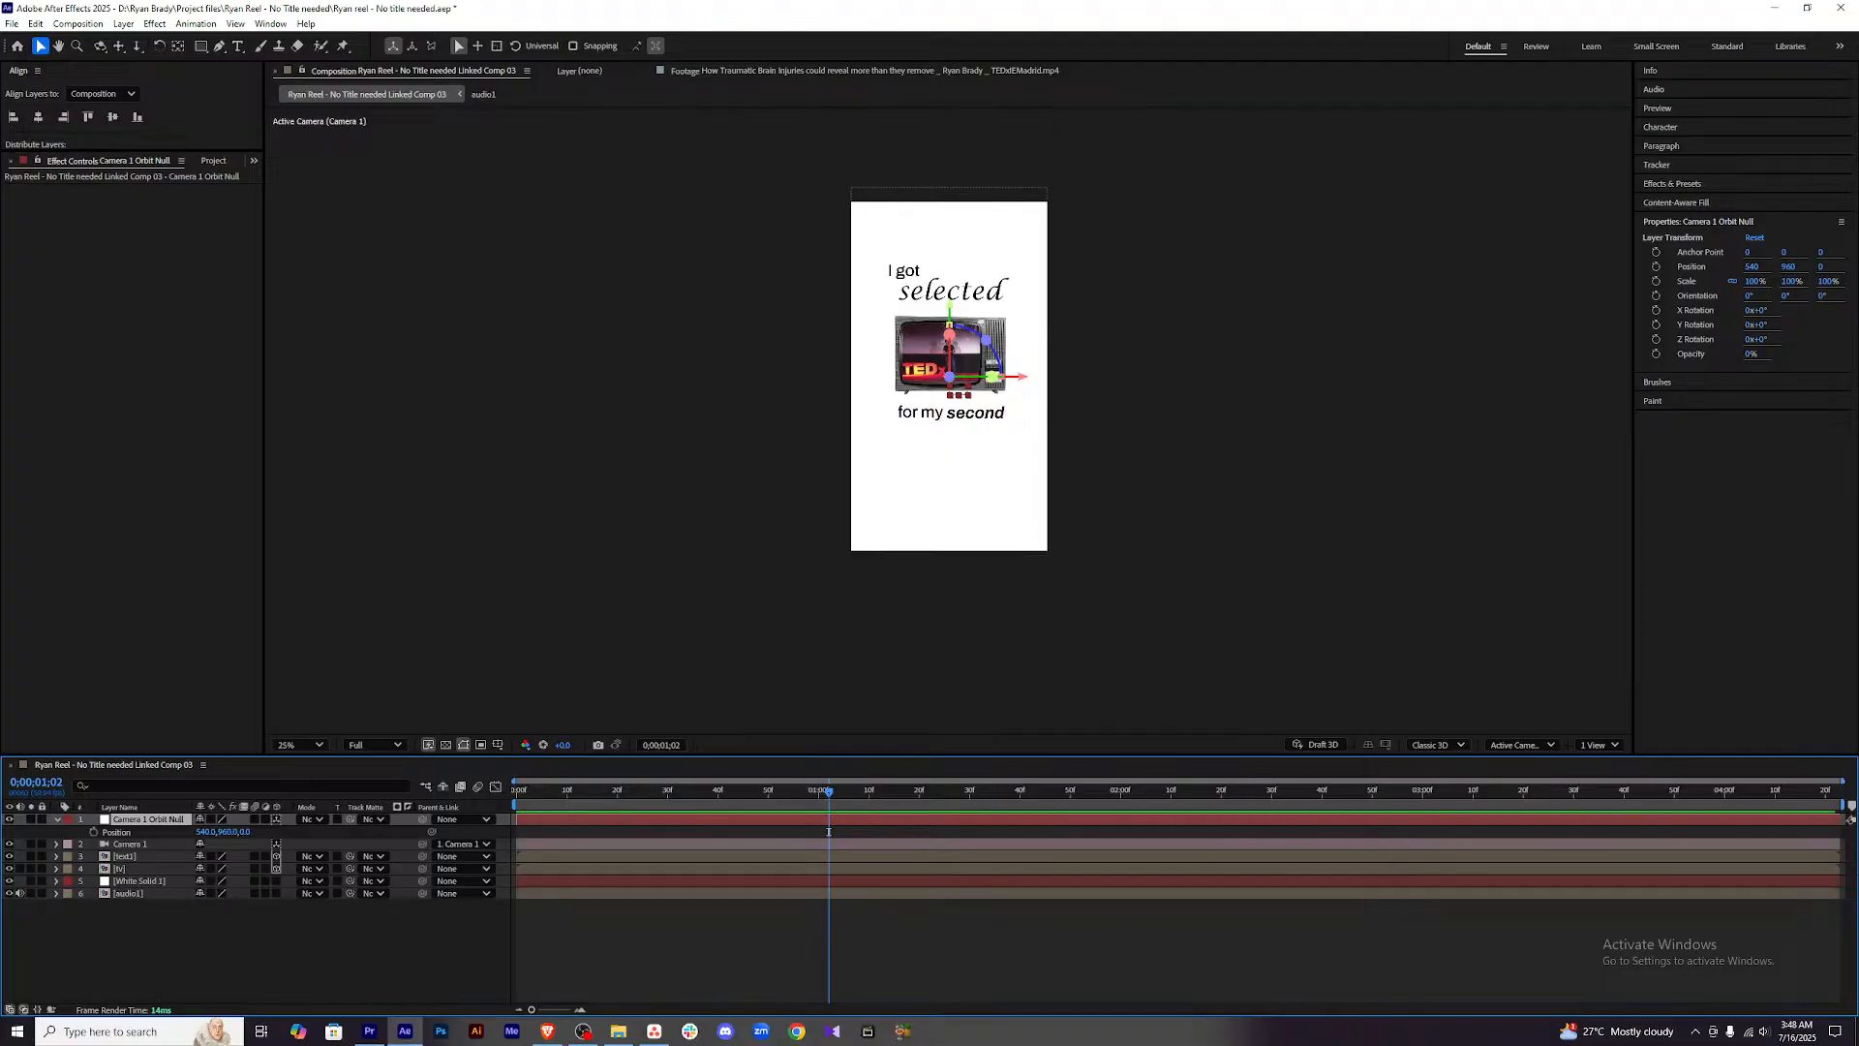
Switch to YouTube Music in the browser, lower the volume, resume the song Oceans and browse the song queue.
{"action": "left_click", "coordinate": [547, 1030]}
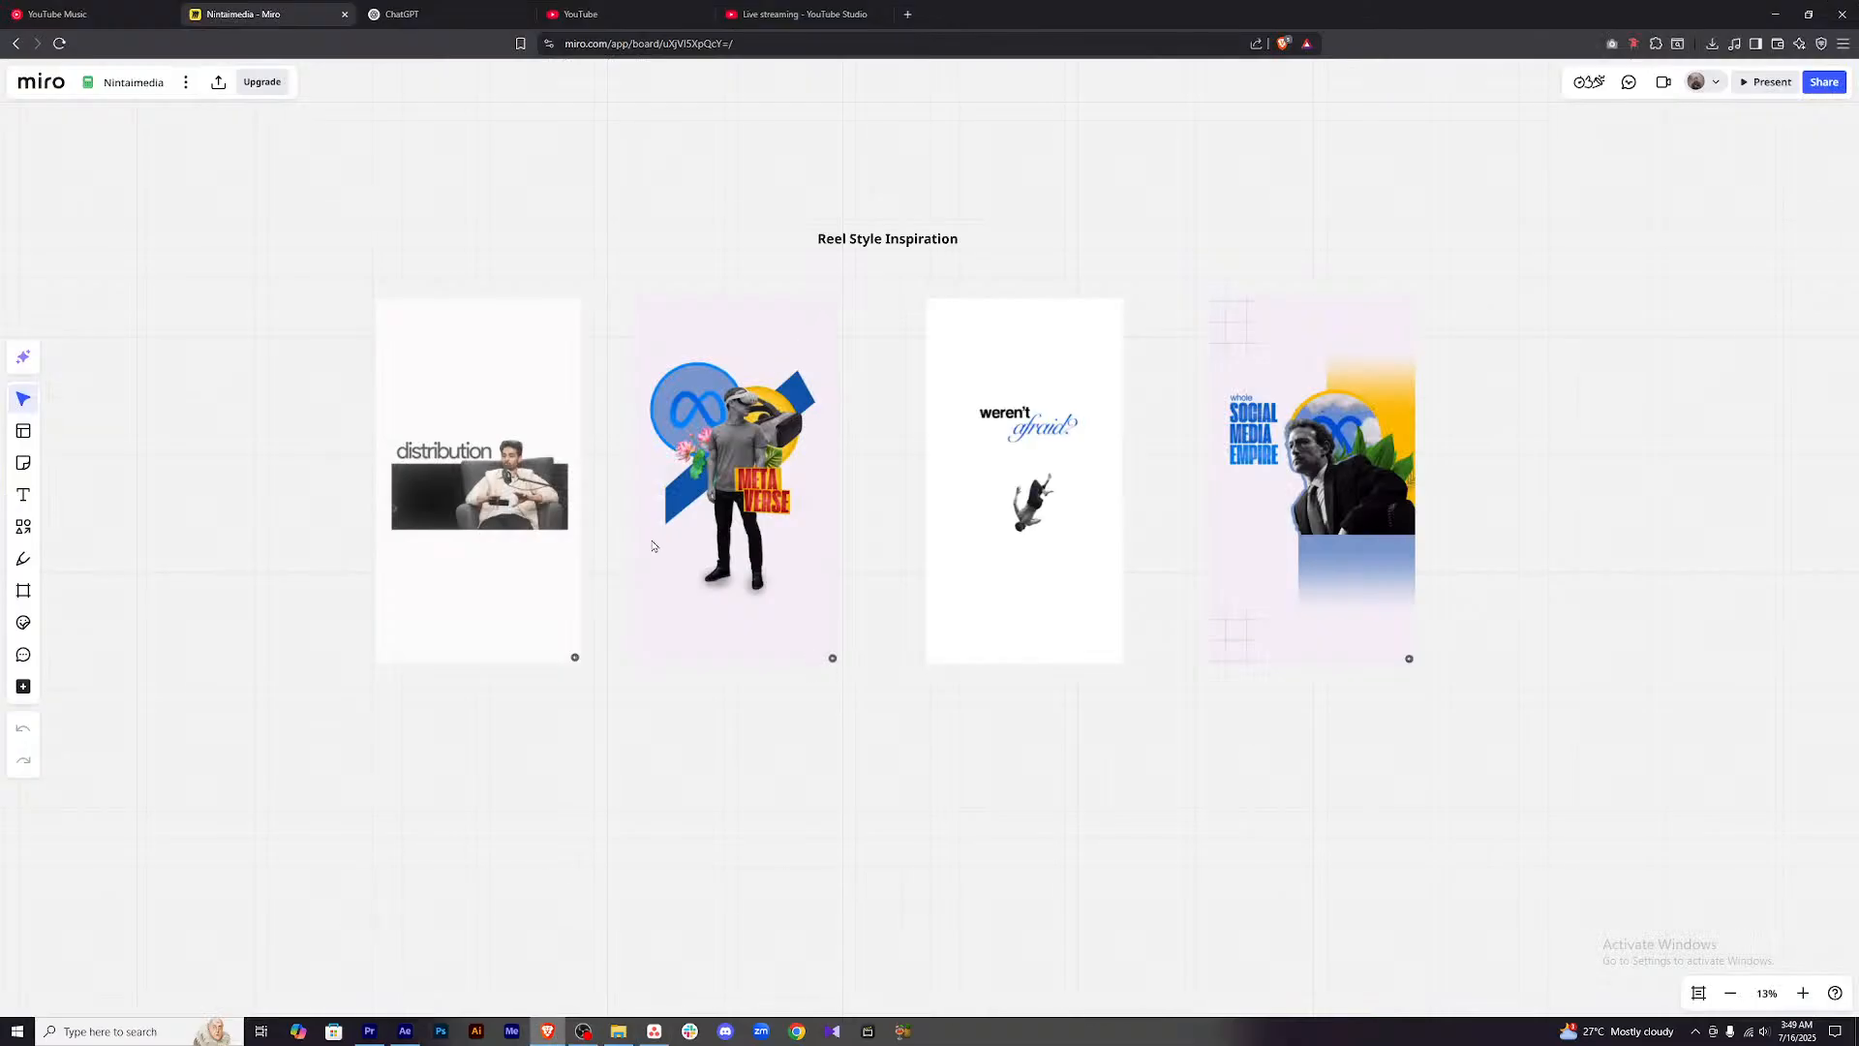
{"action": "left_click", "coordinate": [58, 13]}
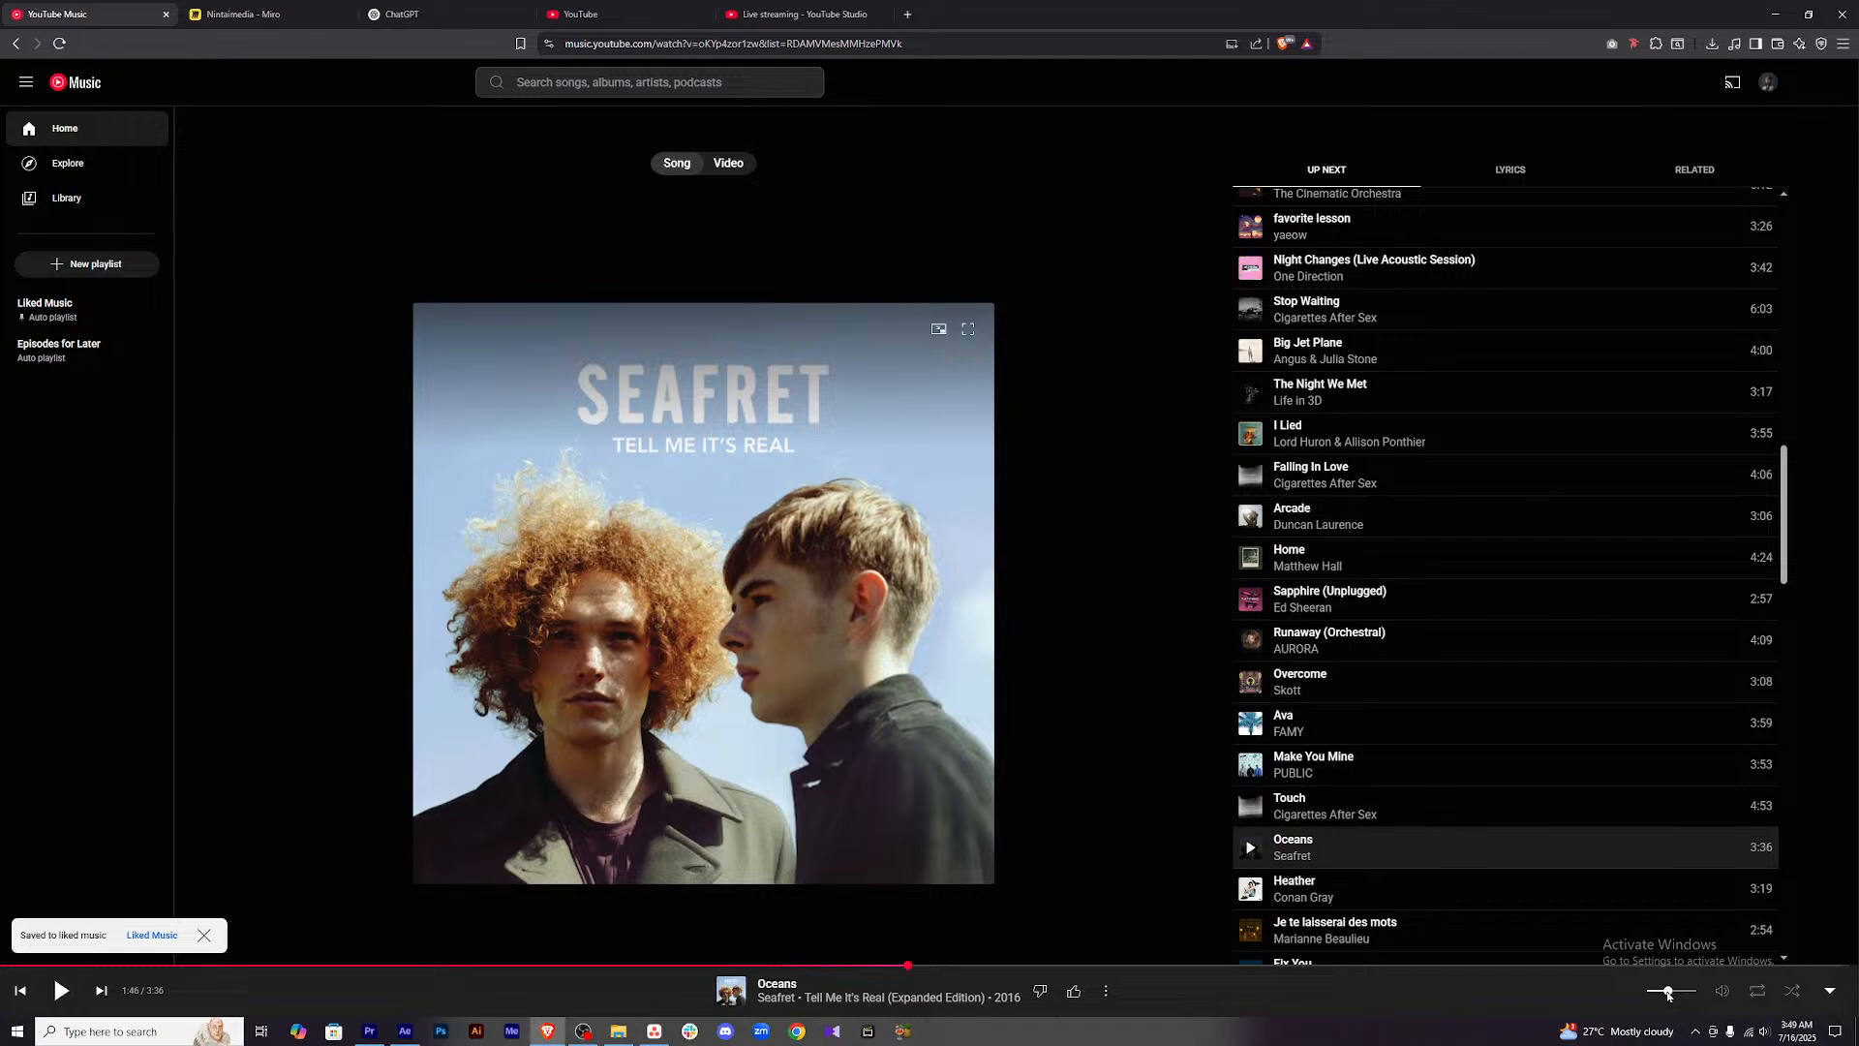
{"action": "left_click_drag", "start_coordinate": [1668, 994], "coordinate": [1659, 995]}
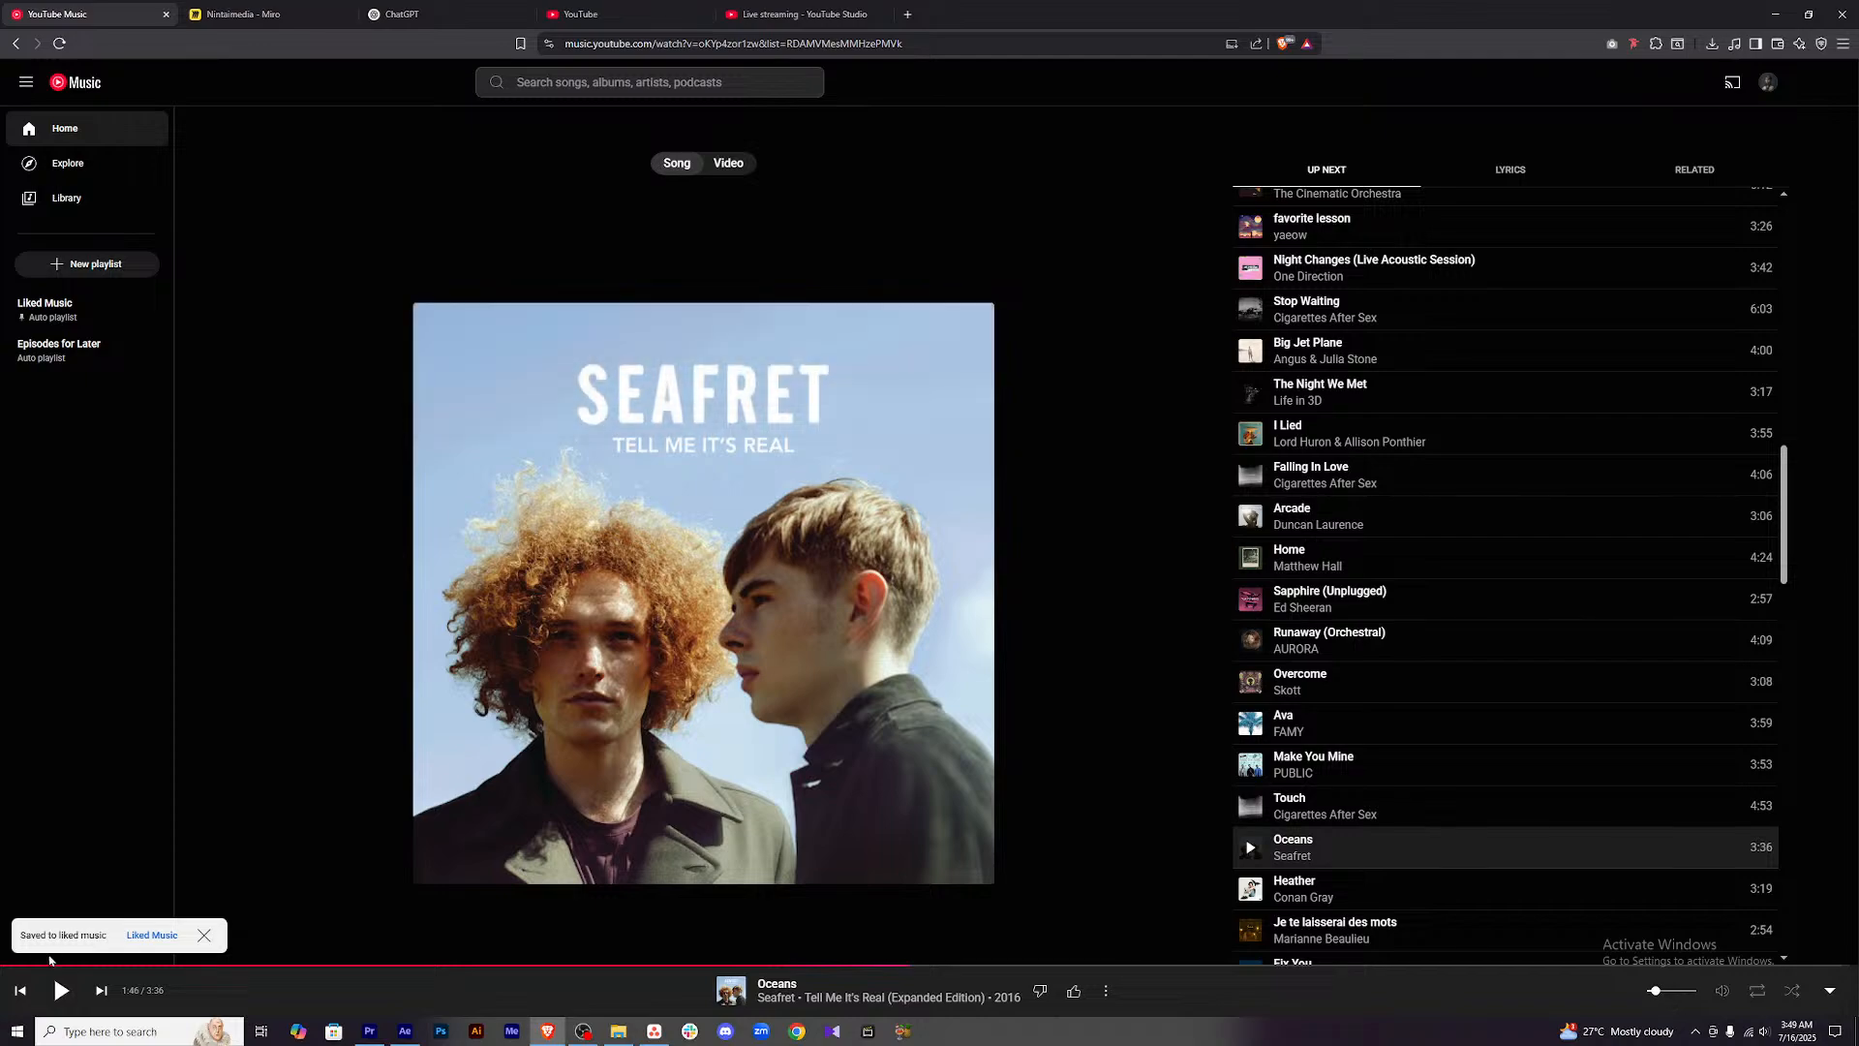
{"action": "left_click", "coordinate": [62, 989]}
{"action": "mouse_move", "coordinate": [1728, 993]}
{"action": "left_click_drag", "start_coordinate": [1656, 994], "coordinate": [1653, 995]}
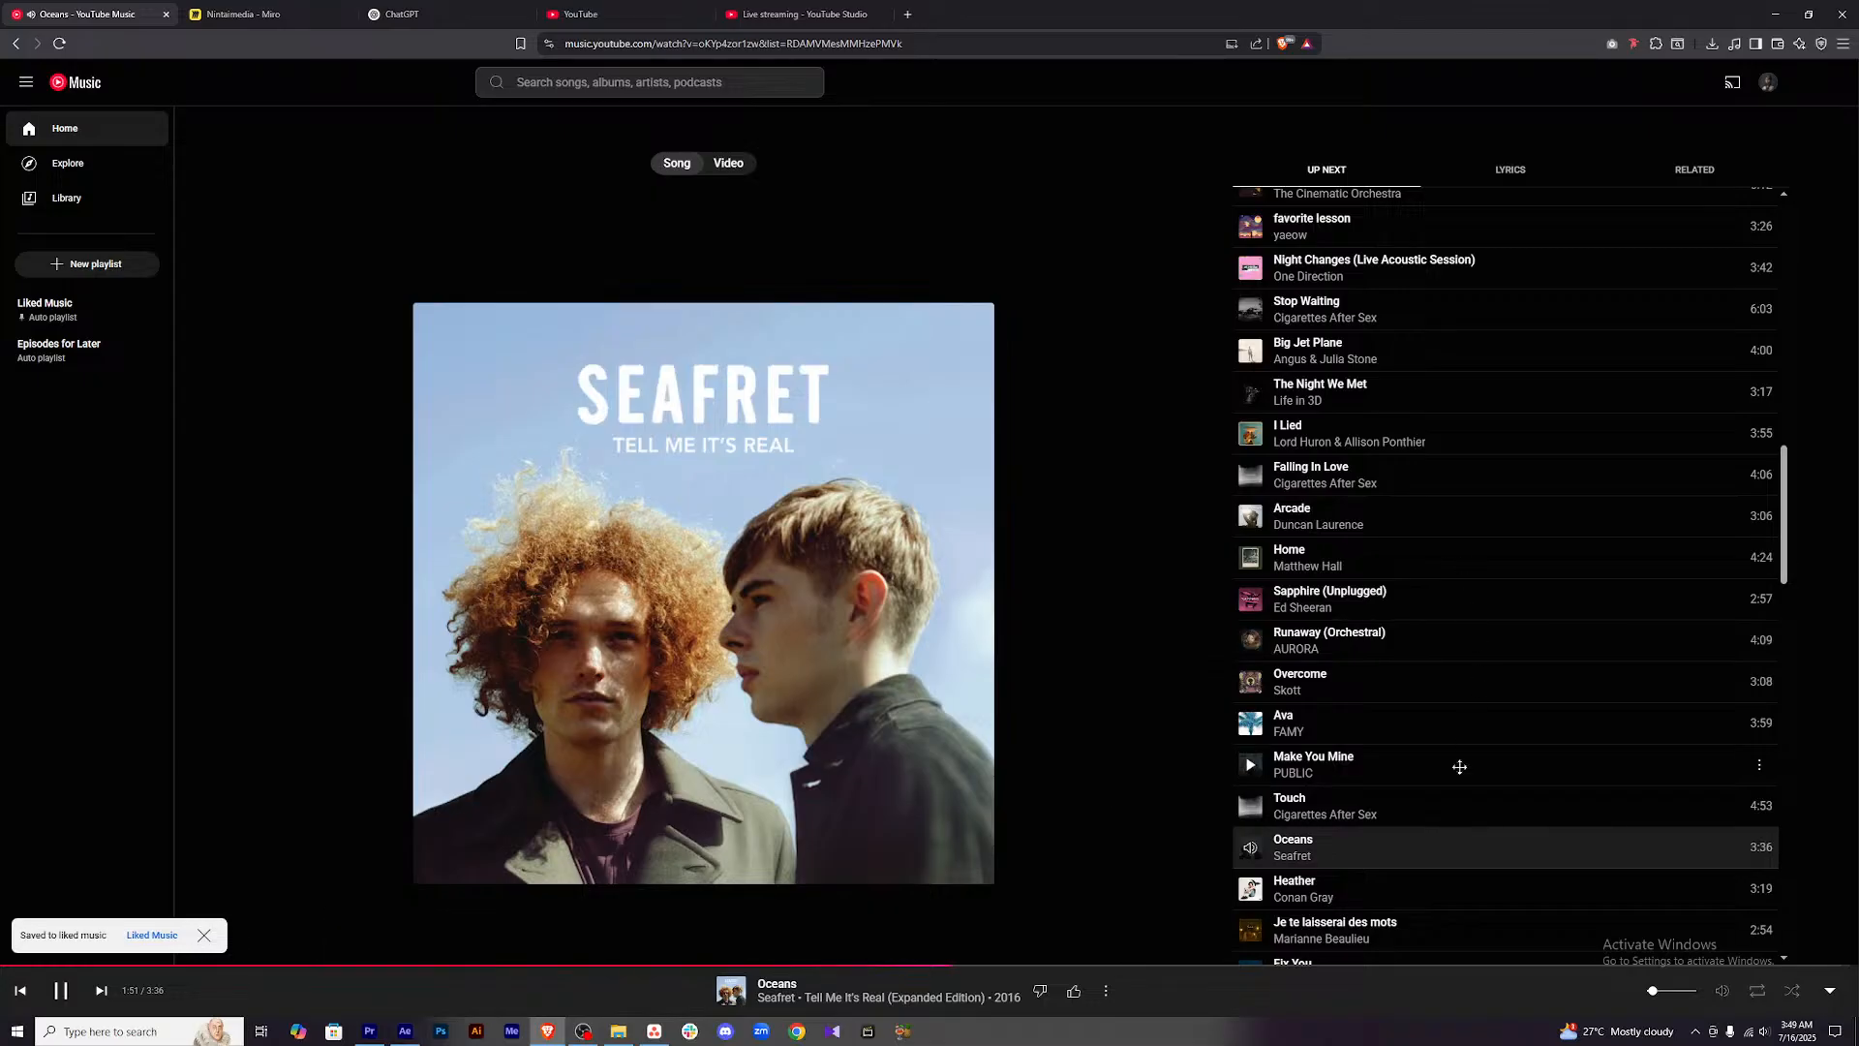
{"action": "scroll", "coordinate": [1340, 866], "scroll_direction": "up", "scroll_amount": 10}
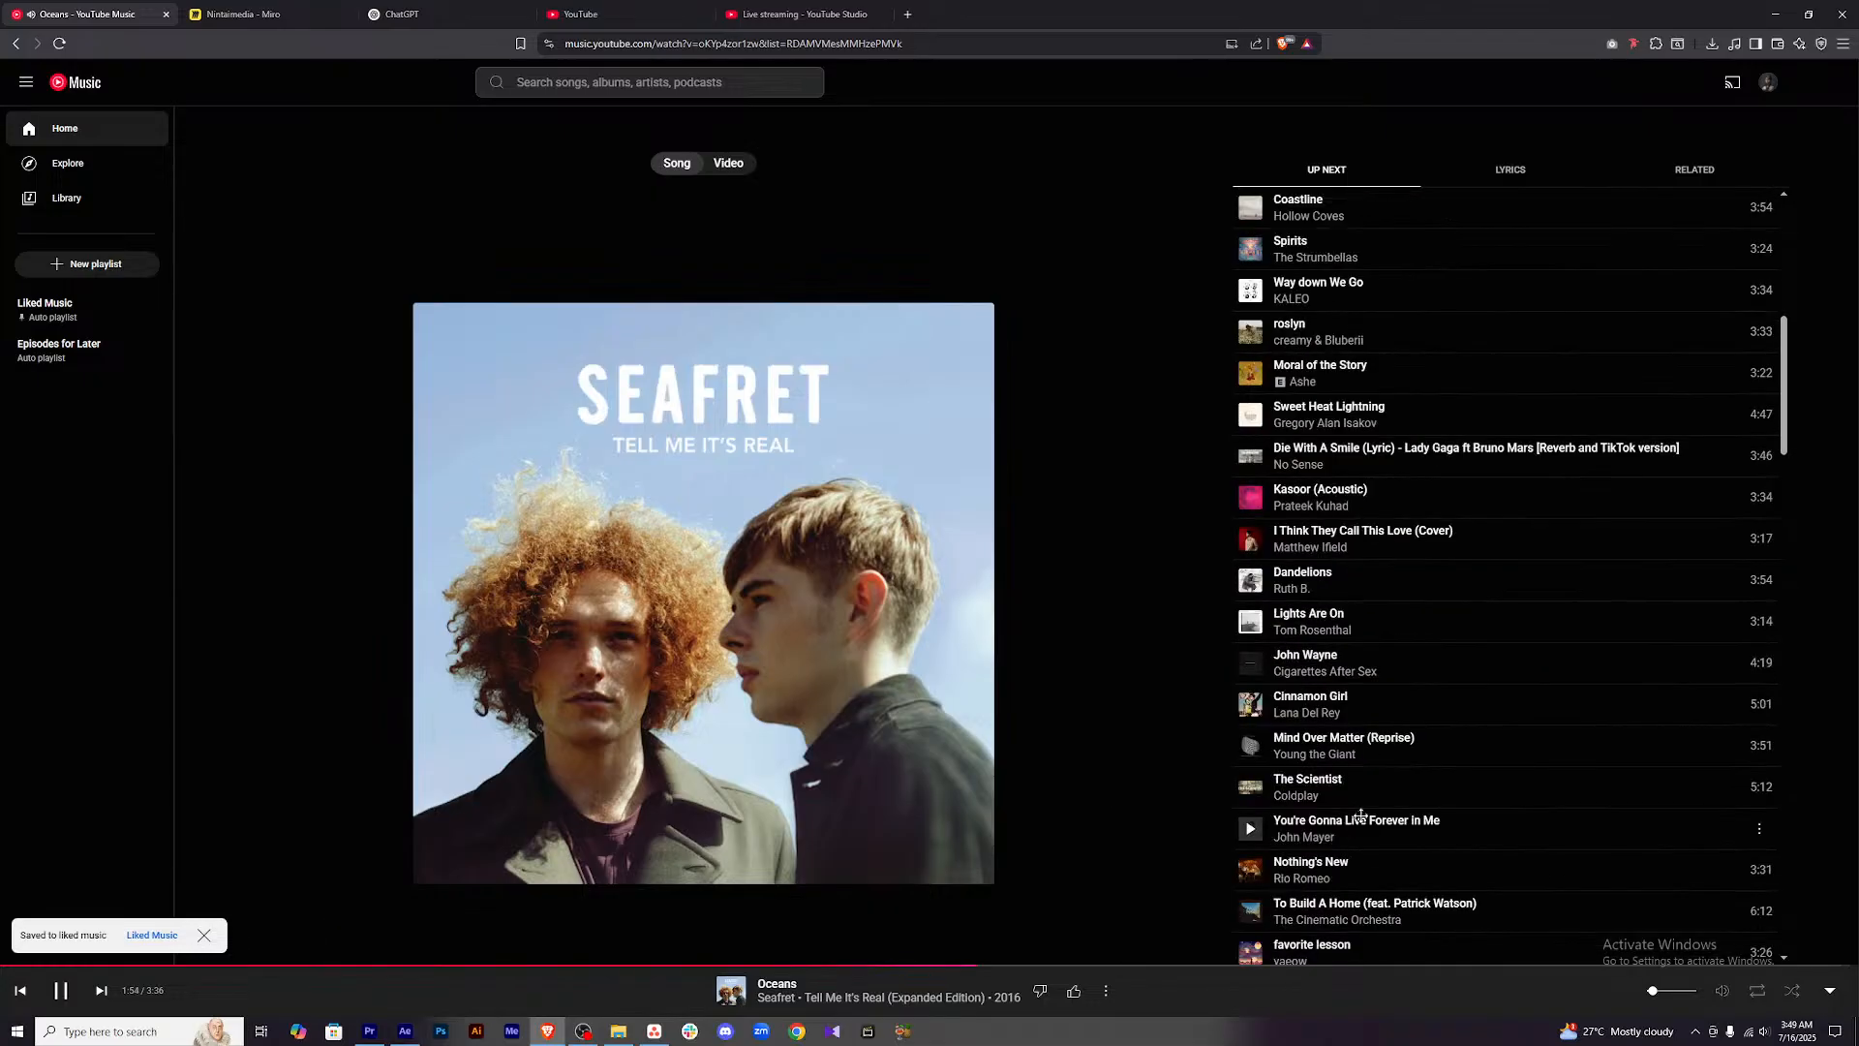
{"action": "scroll", "coordinate": [1479, 770], "scroll_direction": "down", "scroll_amount": 2}
{"action": "scroll", "coordinate": [1479, 771], "scroll_direction": "up", "scroll_amount": 2}
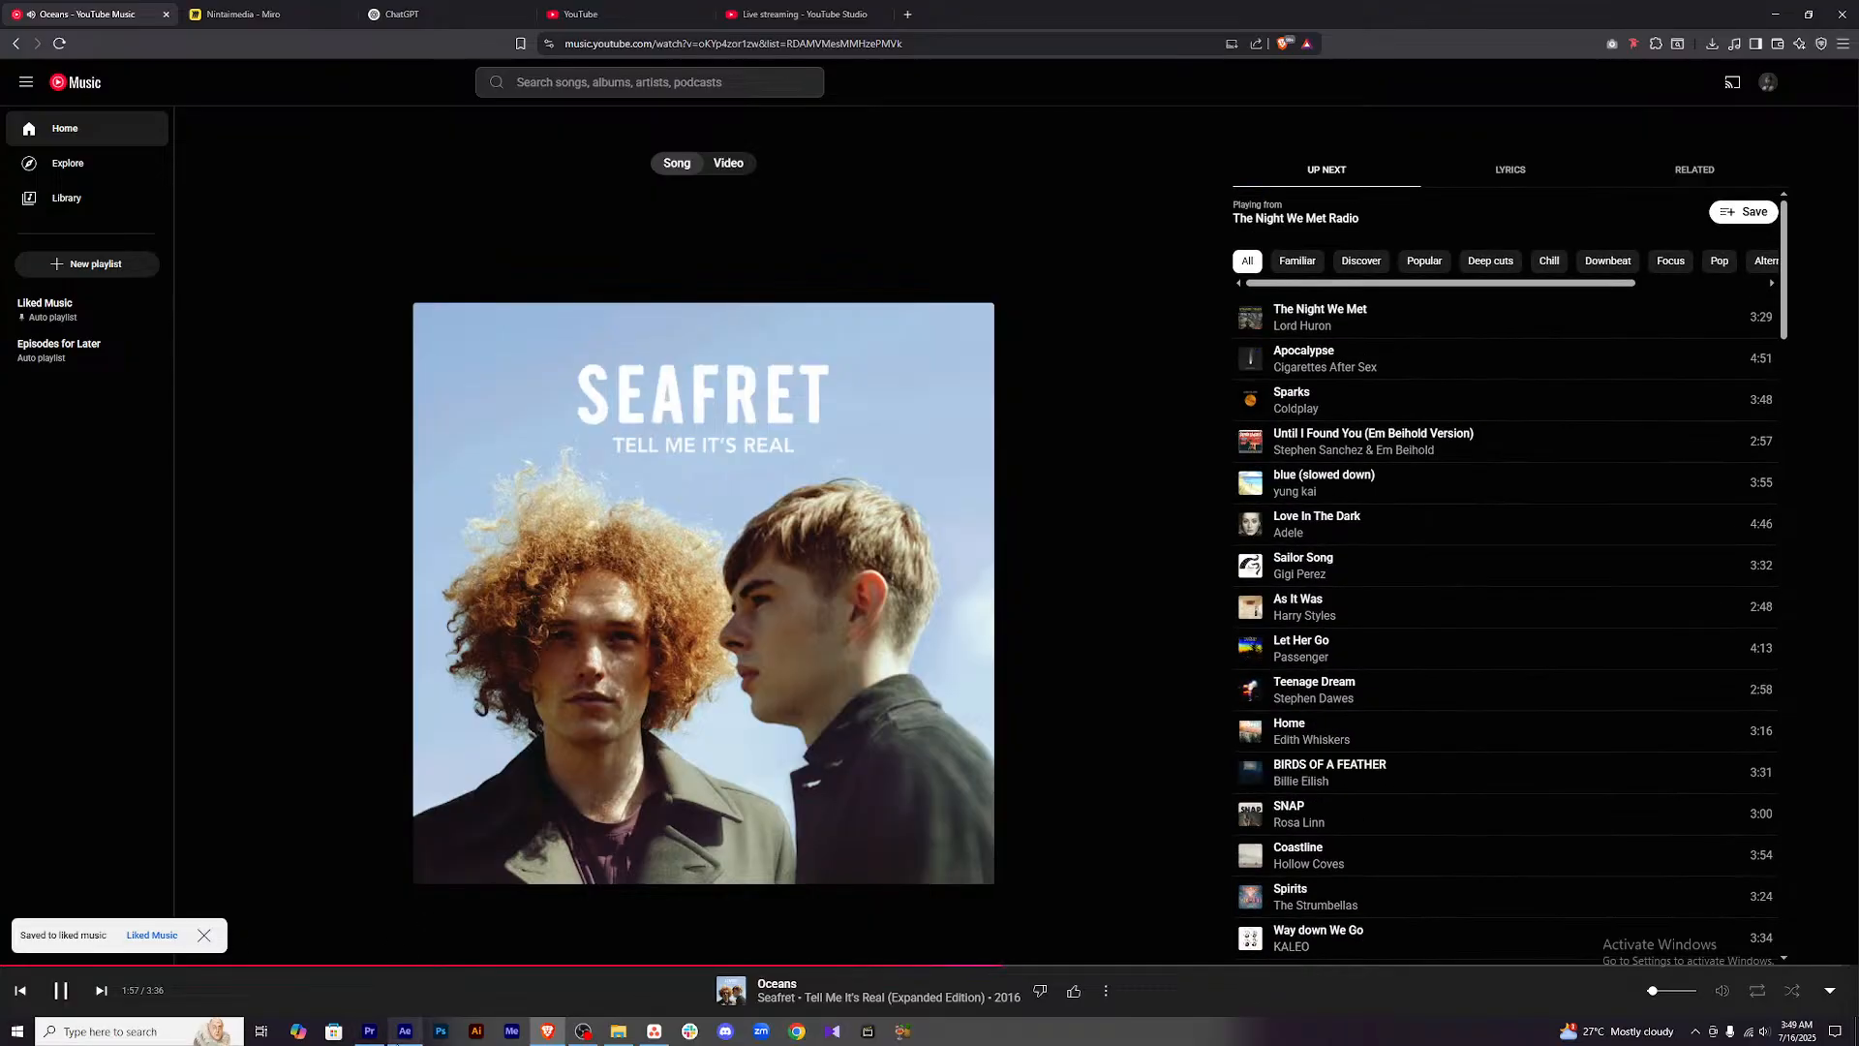
Switch back to After Effects and preview the animation from the start up to the TEDx talk line.
{"action": "left_click", "coordinate": [405, 1031]}
{"action": "key", "text": "space"}
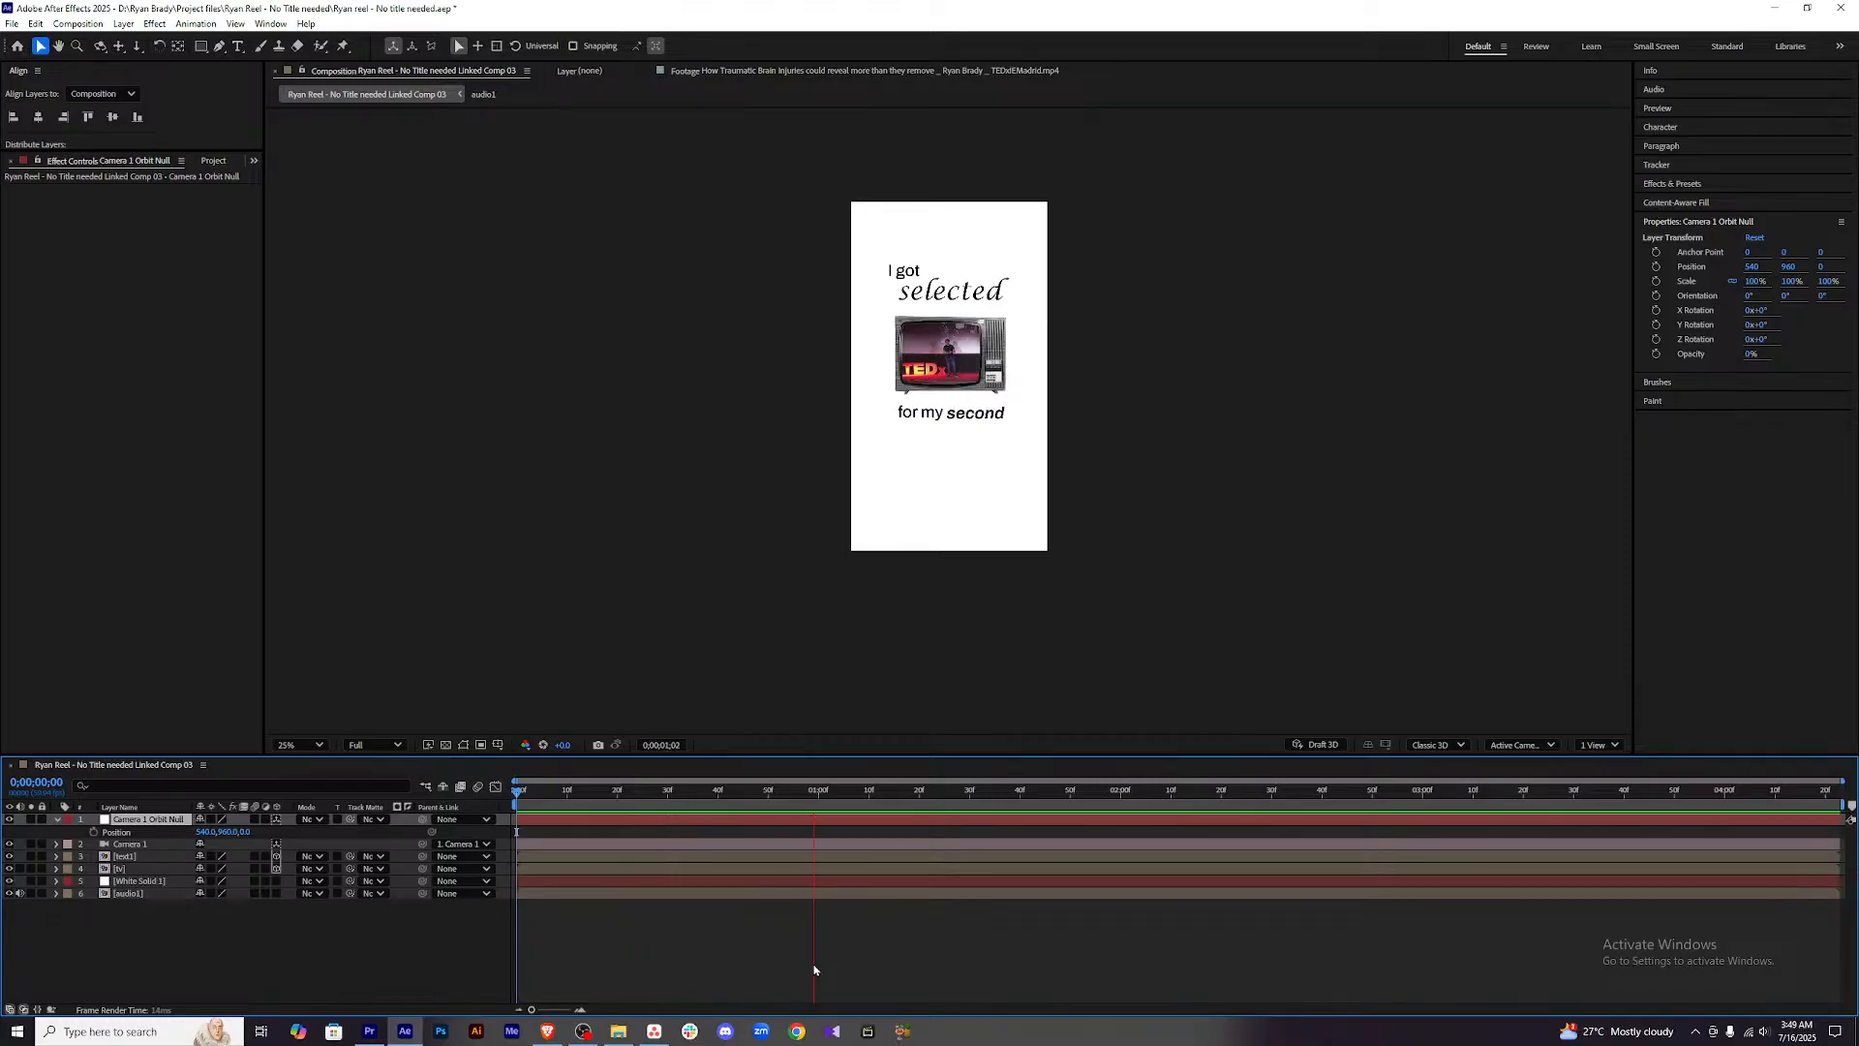
{"action": "key", "text": "space"}
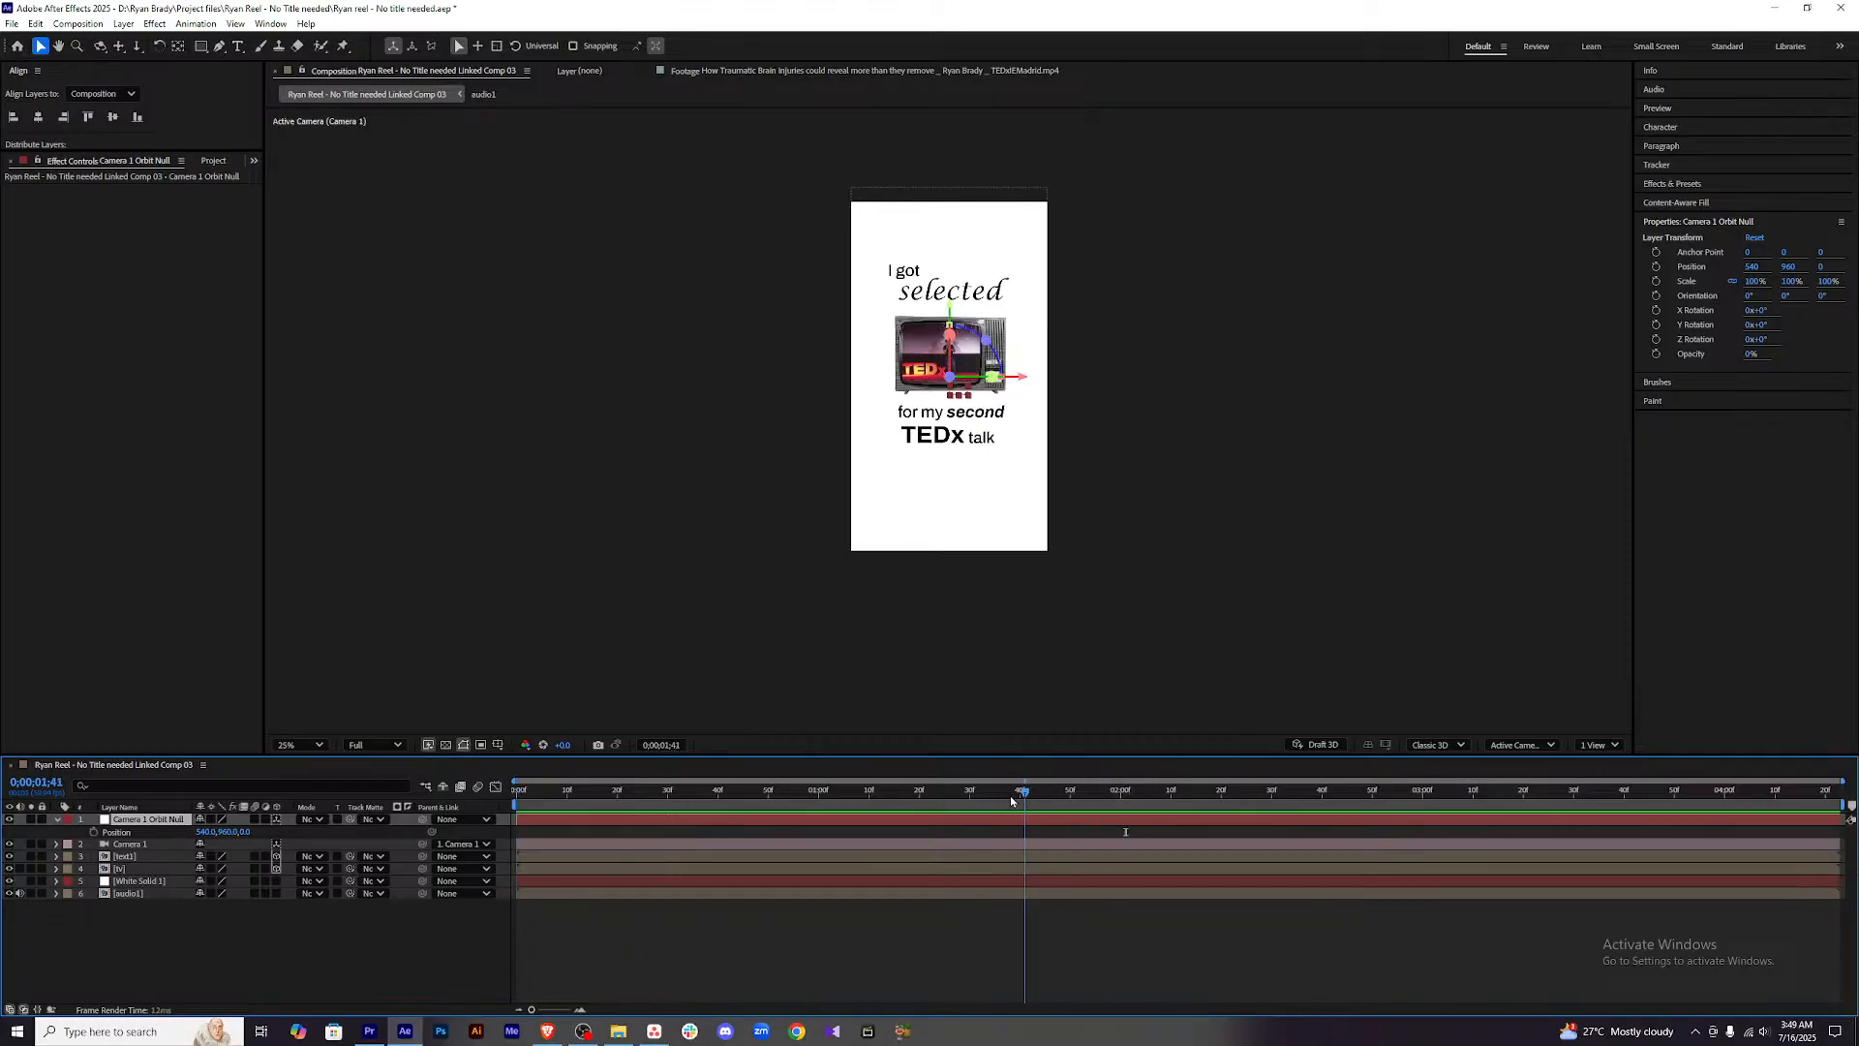
Switch to YouTube Music in the browser and lower the playback volume slightly.
{"action": "left_click", "coordinate": [546, 1031]}
{"action": "mouse_move", "coordinate": [1651, 975]}
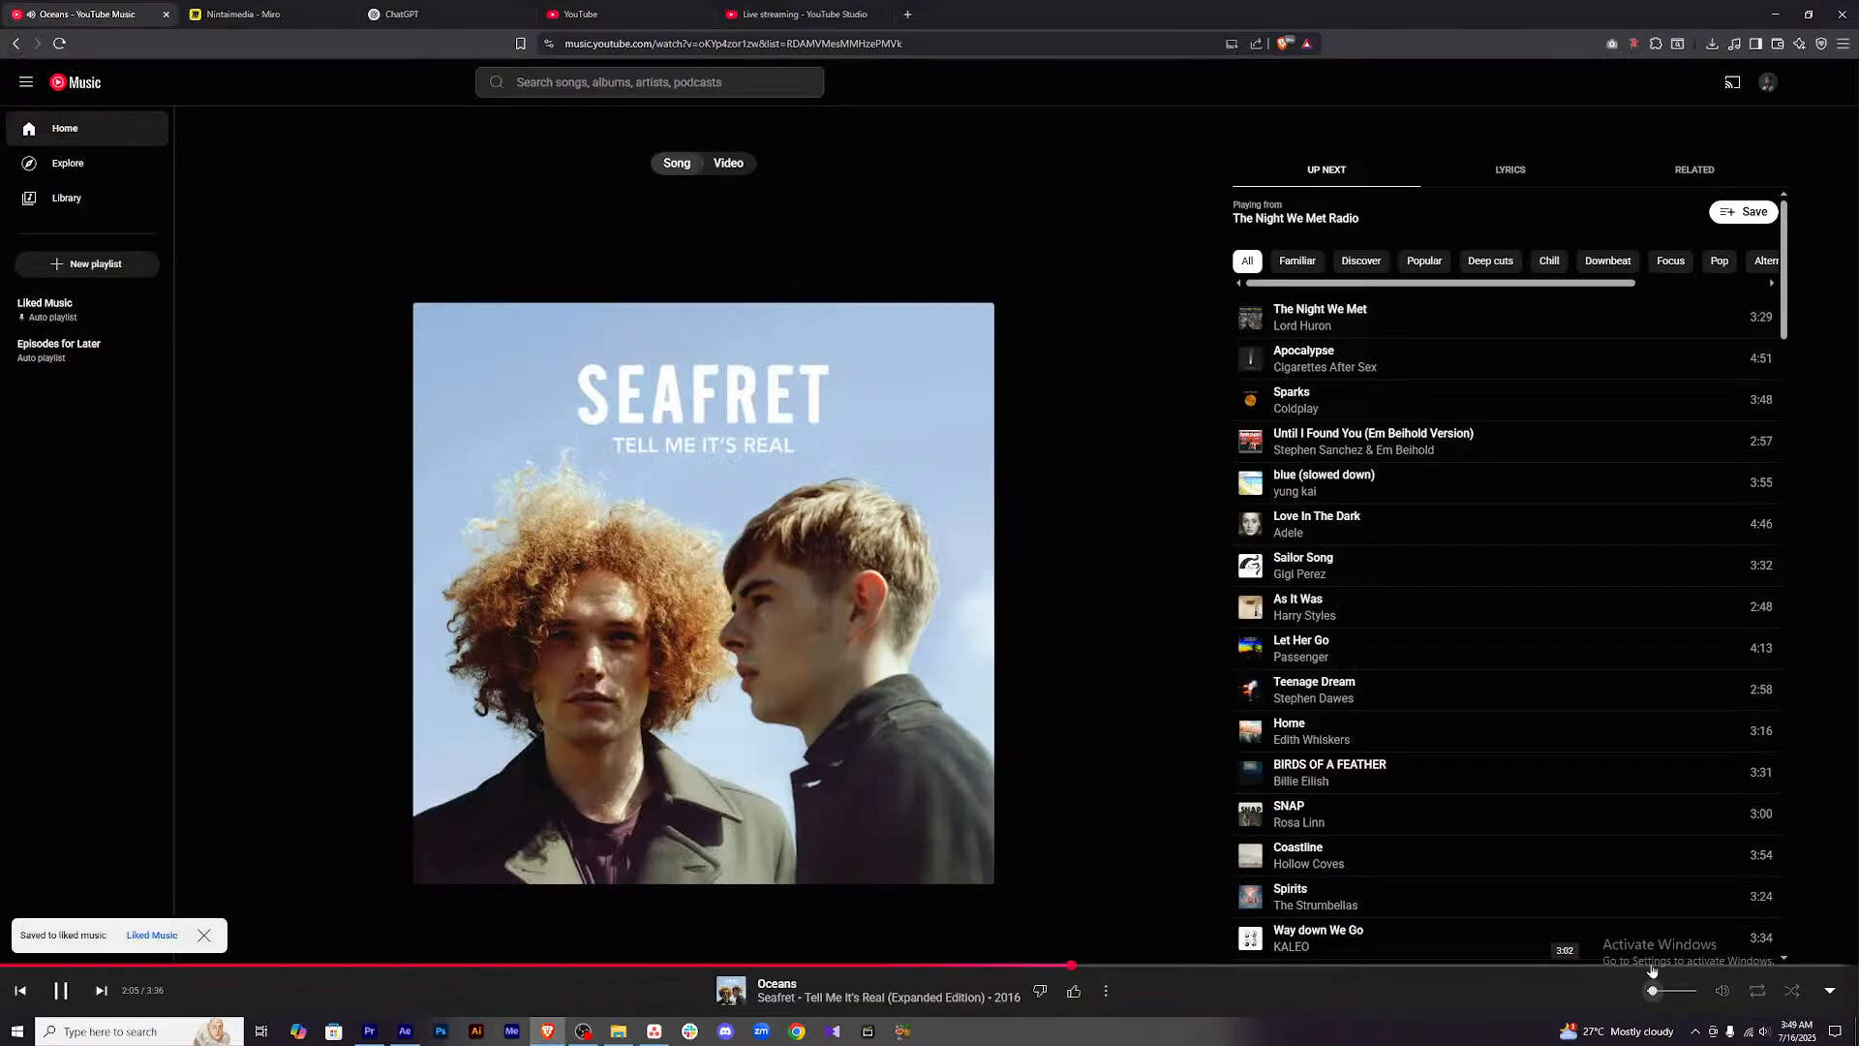
{"action": "left_click_drag", "start_coordinate": [1652, 991], "coordinate": [1647, 991]}
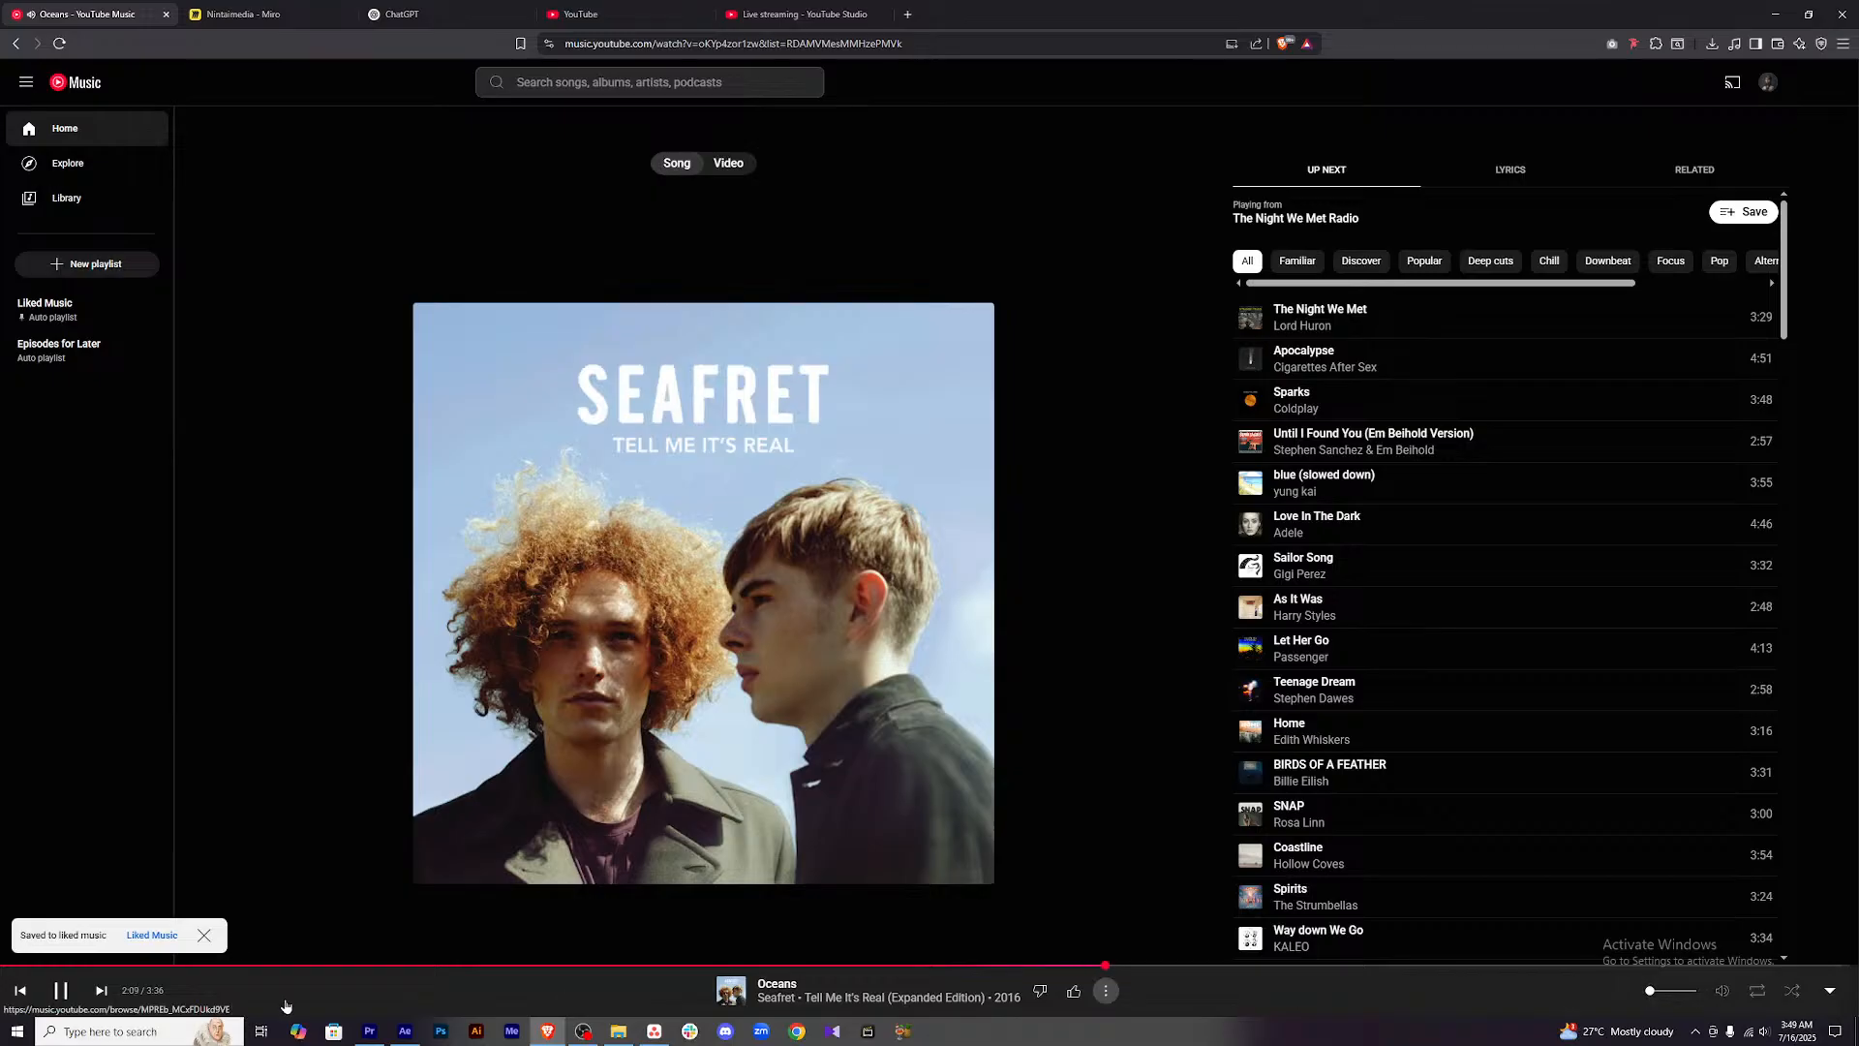
Switch back to After Effects, deselect the orbit null and save the project.
{"action": "left_click", "coordinate": [404, 1031]}
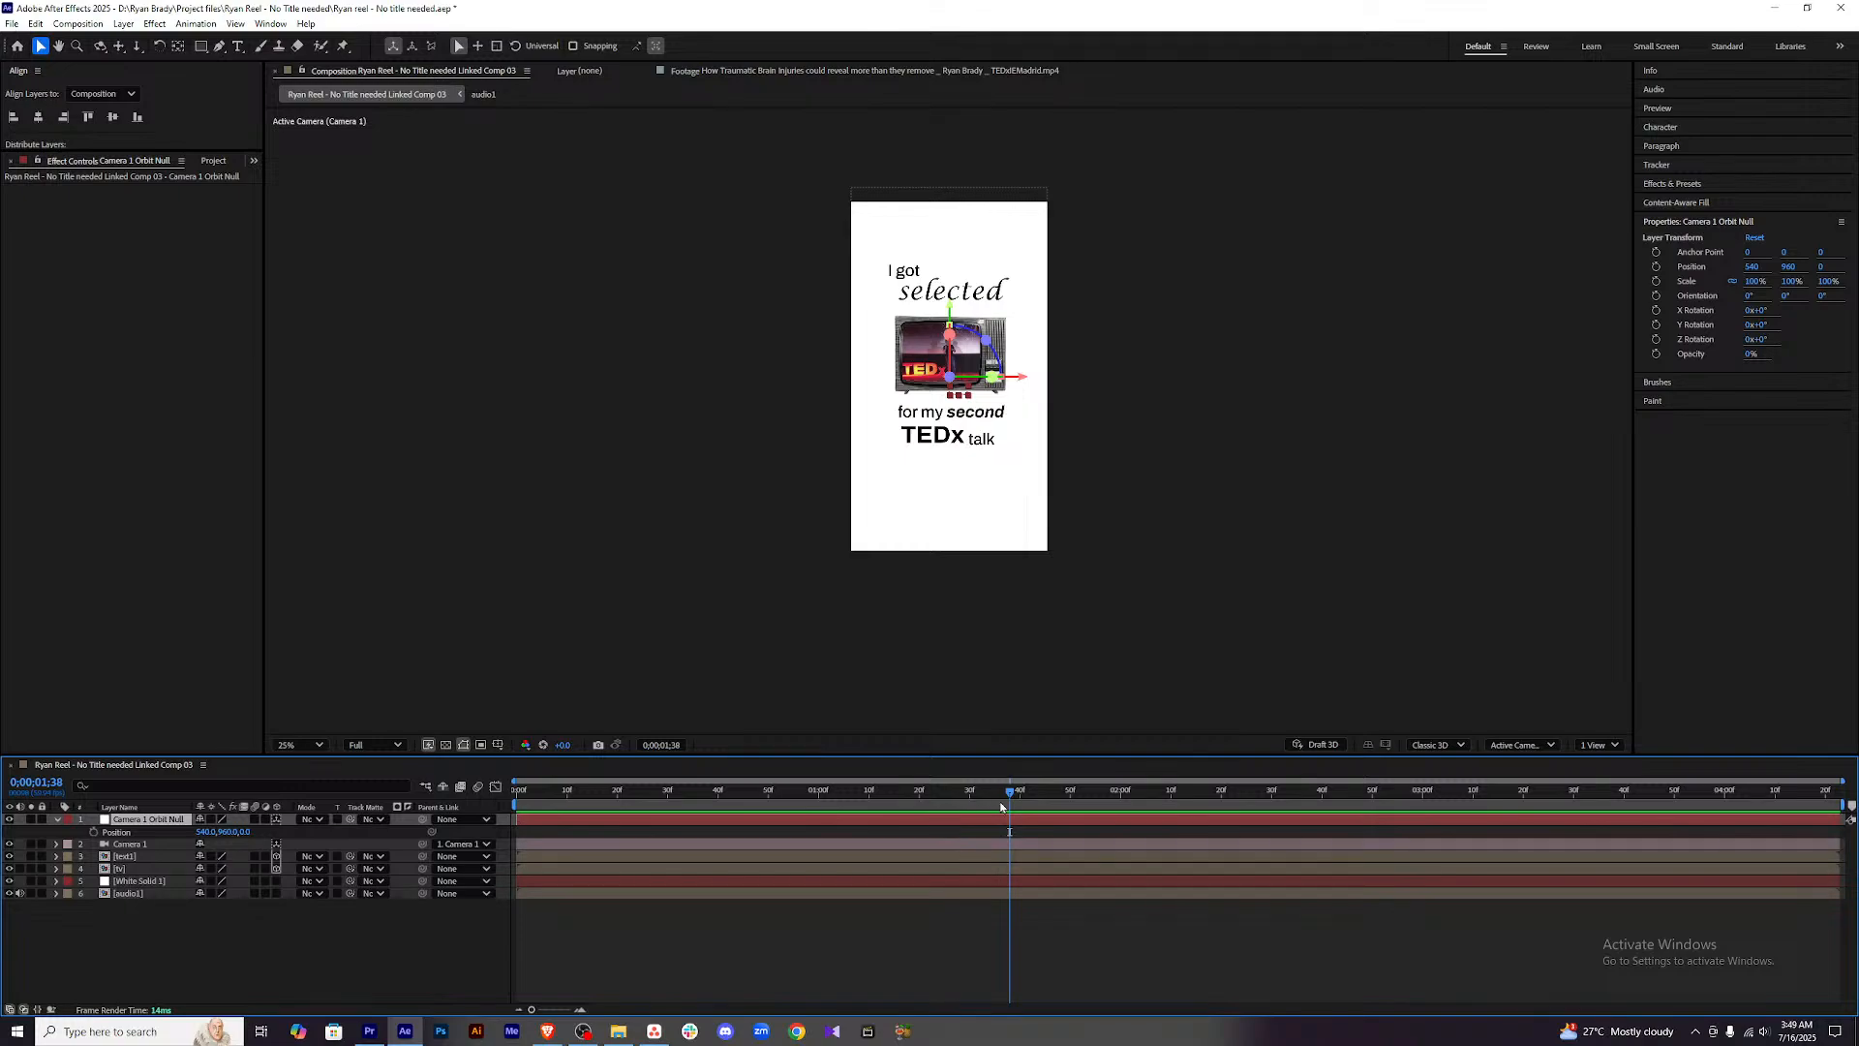
{"action": "left_click", "coordinate": [978, 933]}
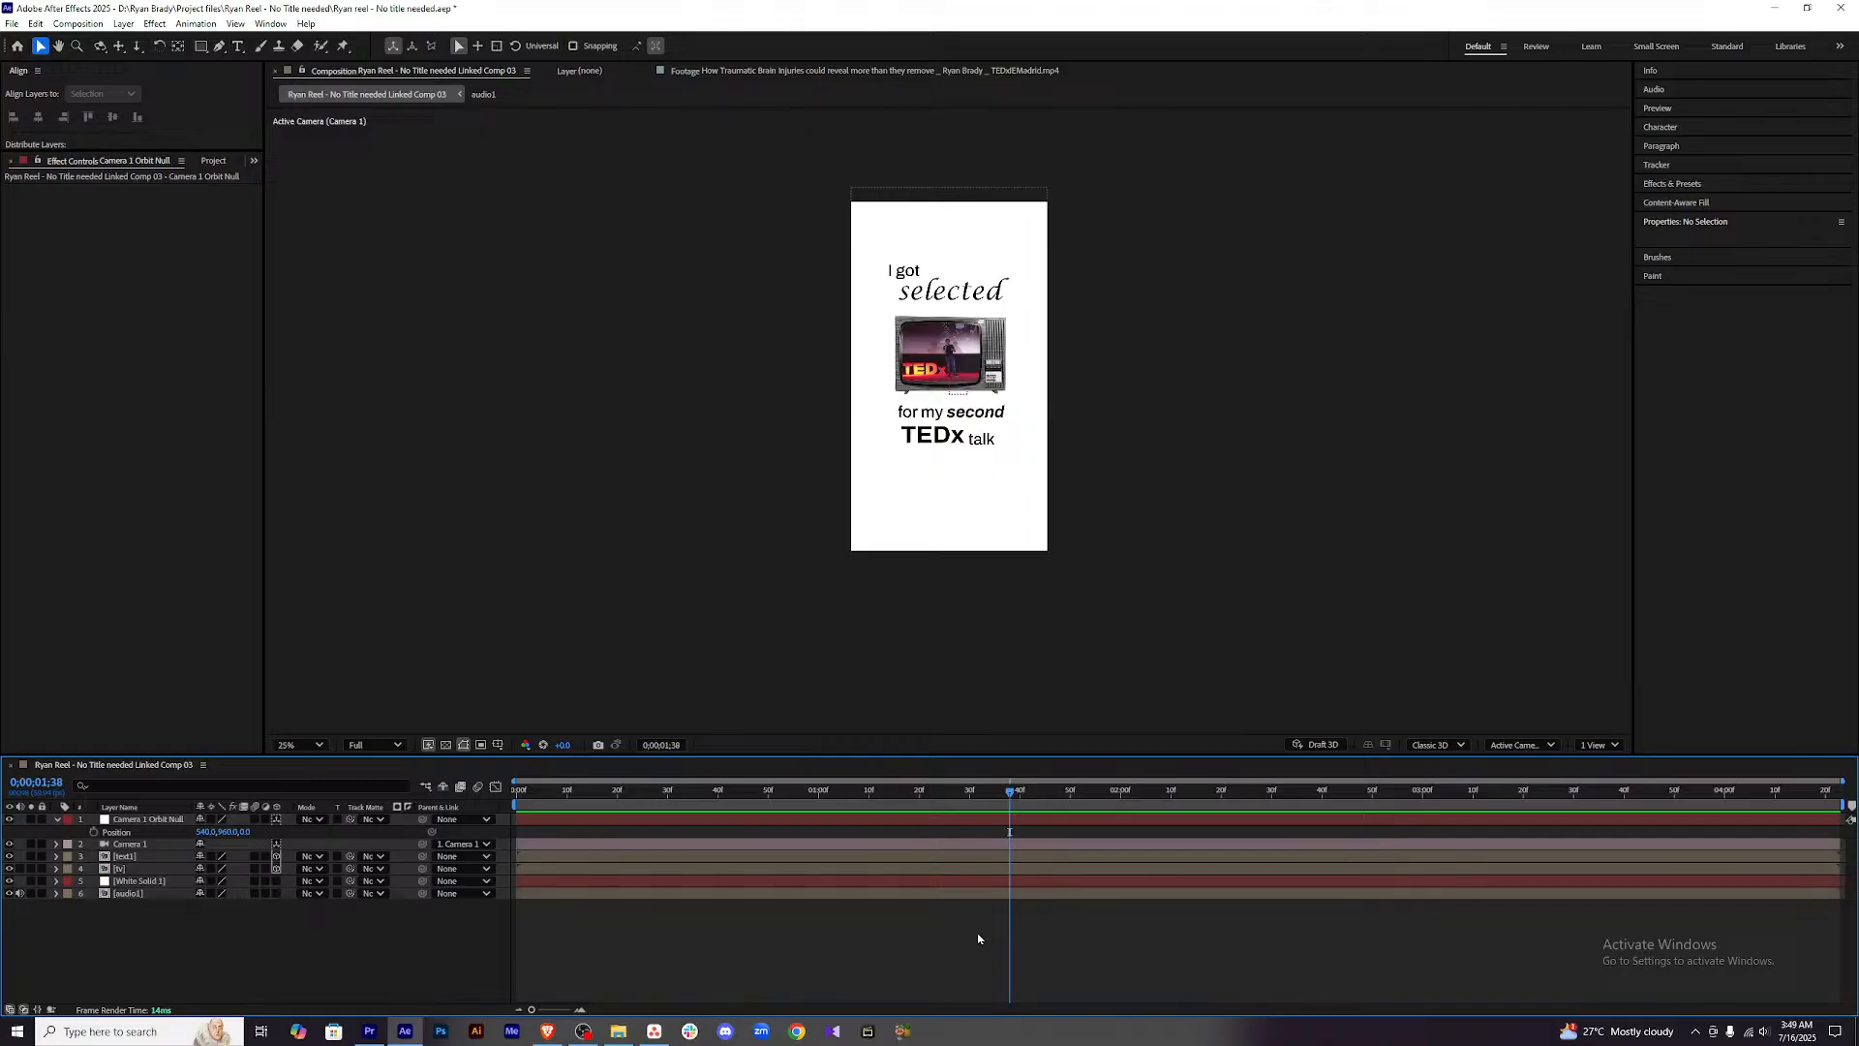
{"action": "key", "text": "ctrl+s"}
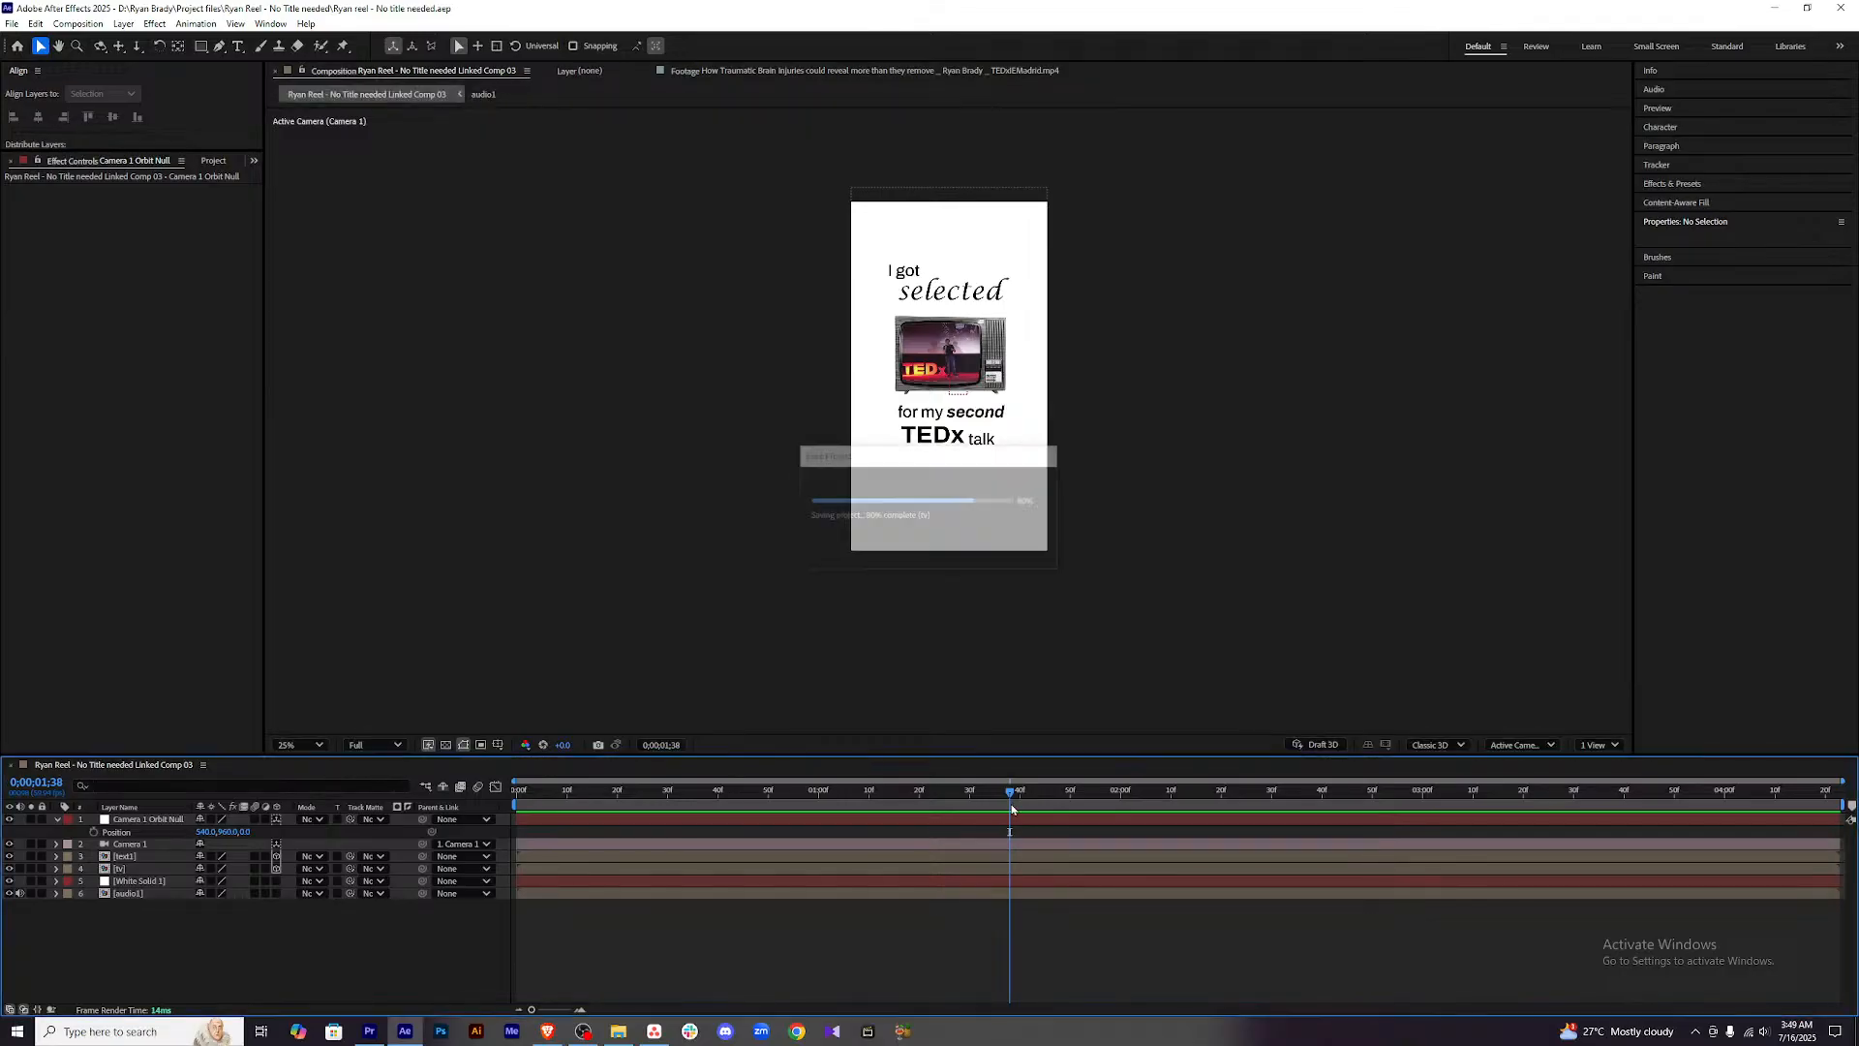
Go to 0;00;01;14 and split the composition viewer into two views, enlarging the Active Camera view.
{"action": "left_click_drag", "start_coordinate": [1011, 803], "coordinate": [889, 799]}
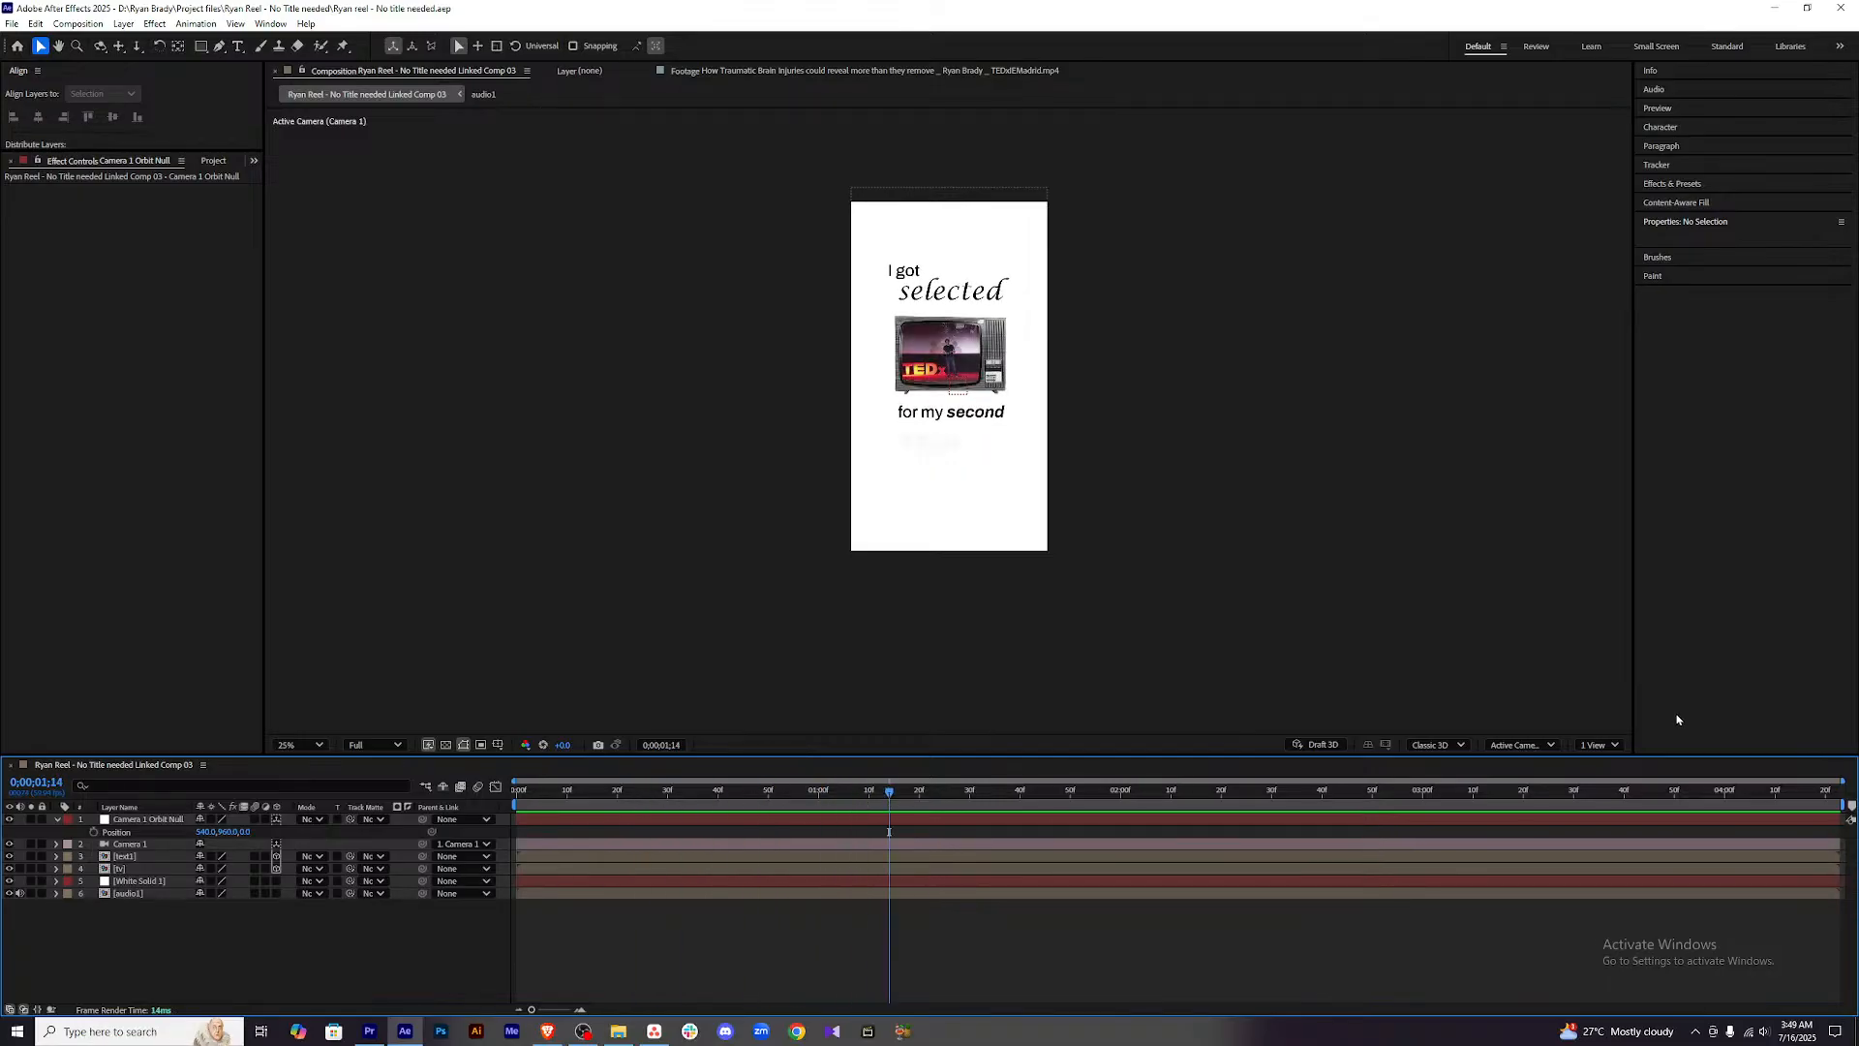
{"action": "left_click", "coordinate": [1599, 744]}
{"action": "left_click", "coordinate": [1602, 780]}
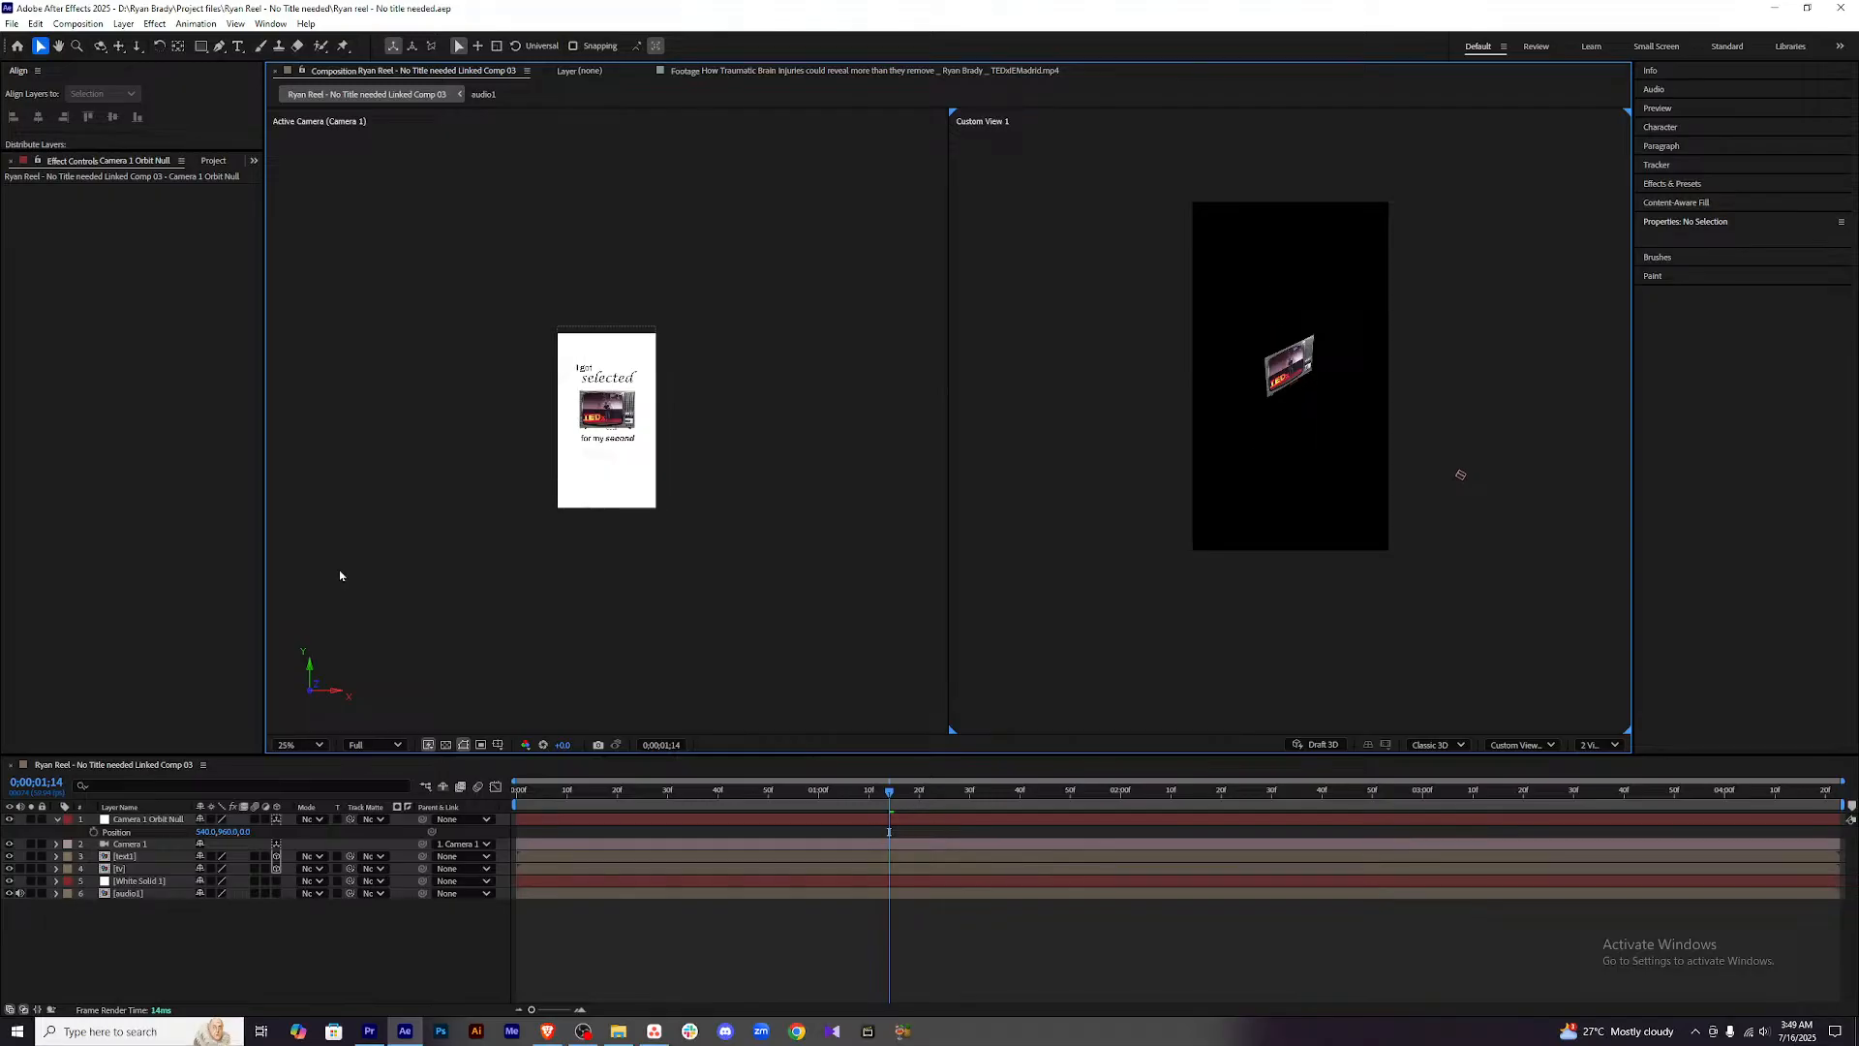
{"action": "scroll", "coordinate": [625, 417], "scroll_direction": "up", "scroll_amount": 1}
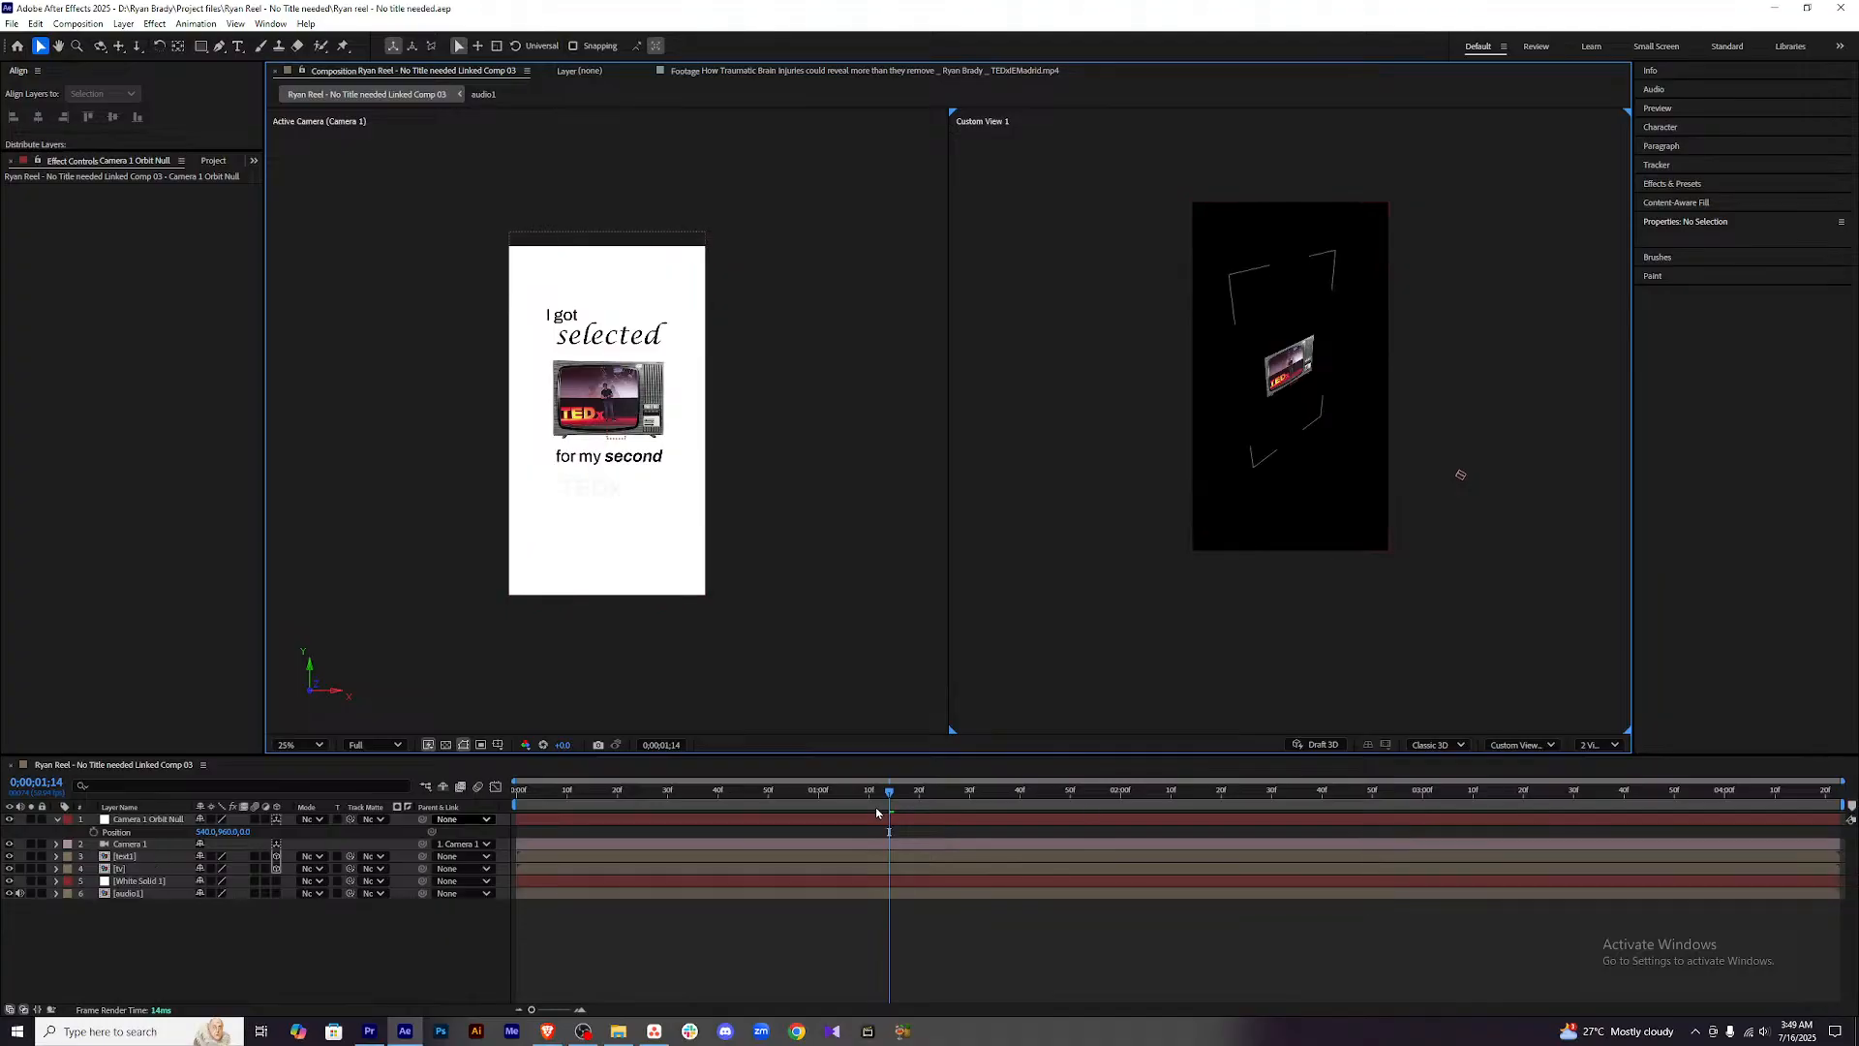
At 0;00;01;51, push the tv layer back in depth to a Z position of about 317.6.
{"action": "left_click_drag", "start_coordinate": [889, 792], "coordinate": [1075, 794]}
{"action": "left_click", "coordinate": [131, 869]}
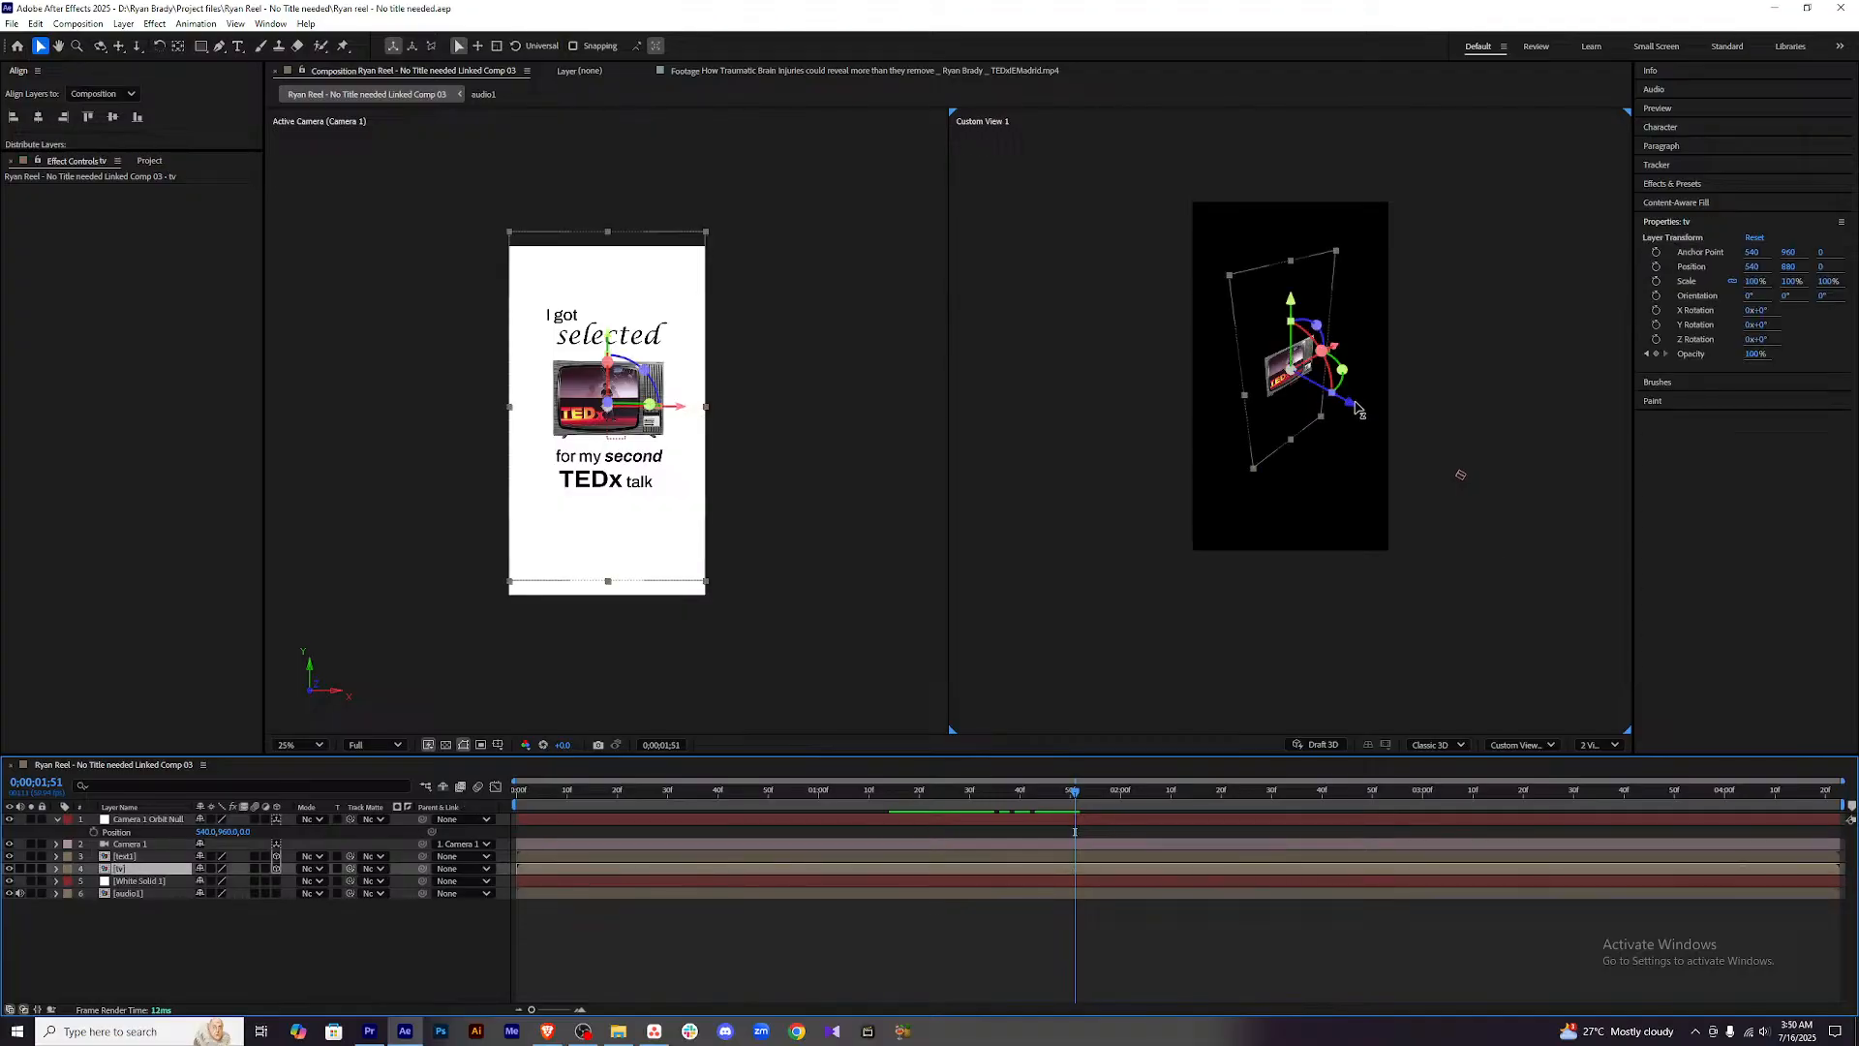
{"action": "left_click_drag", "start_coordinate": [1356, 407], "coordinate": [1324, 398]}
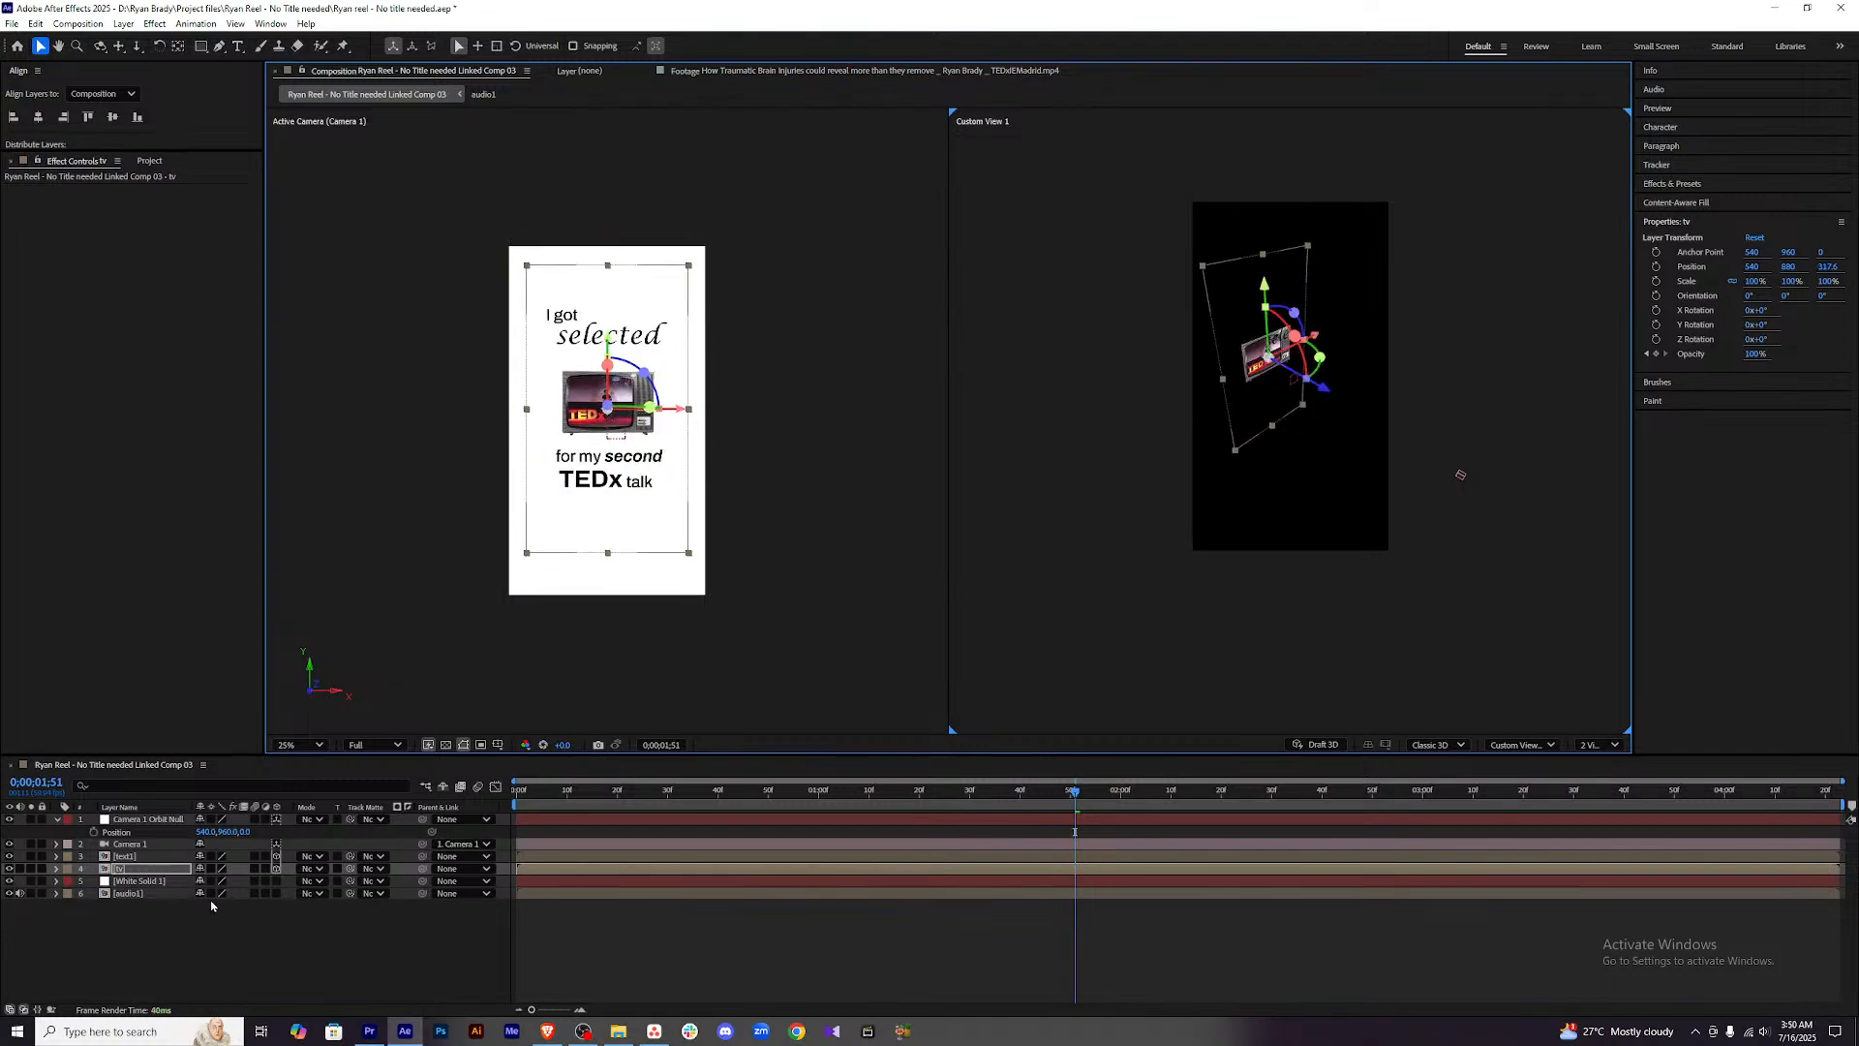
{"action": "left_click", "coordinate": [182, 925]}
Scale the tv layer up uniformly to 117%.
{"action": "left_click", "coordinate": [145, 870]}
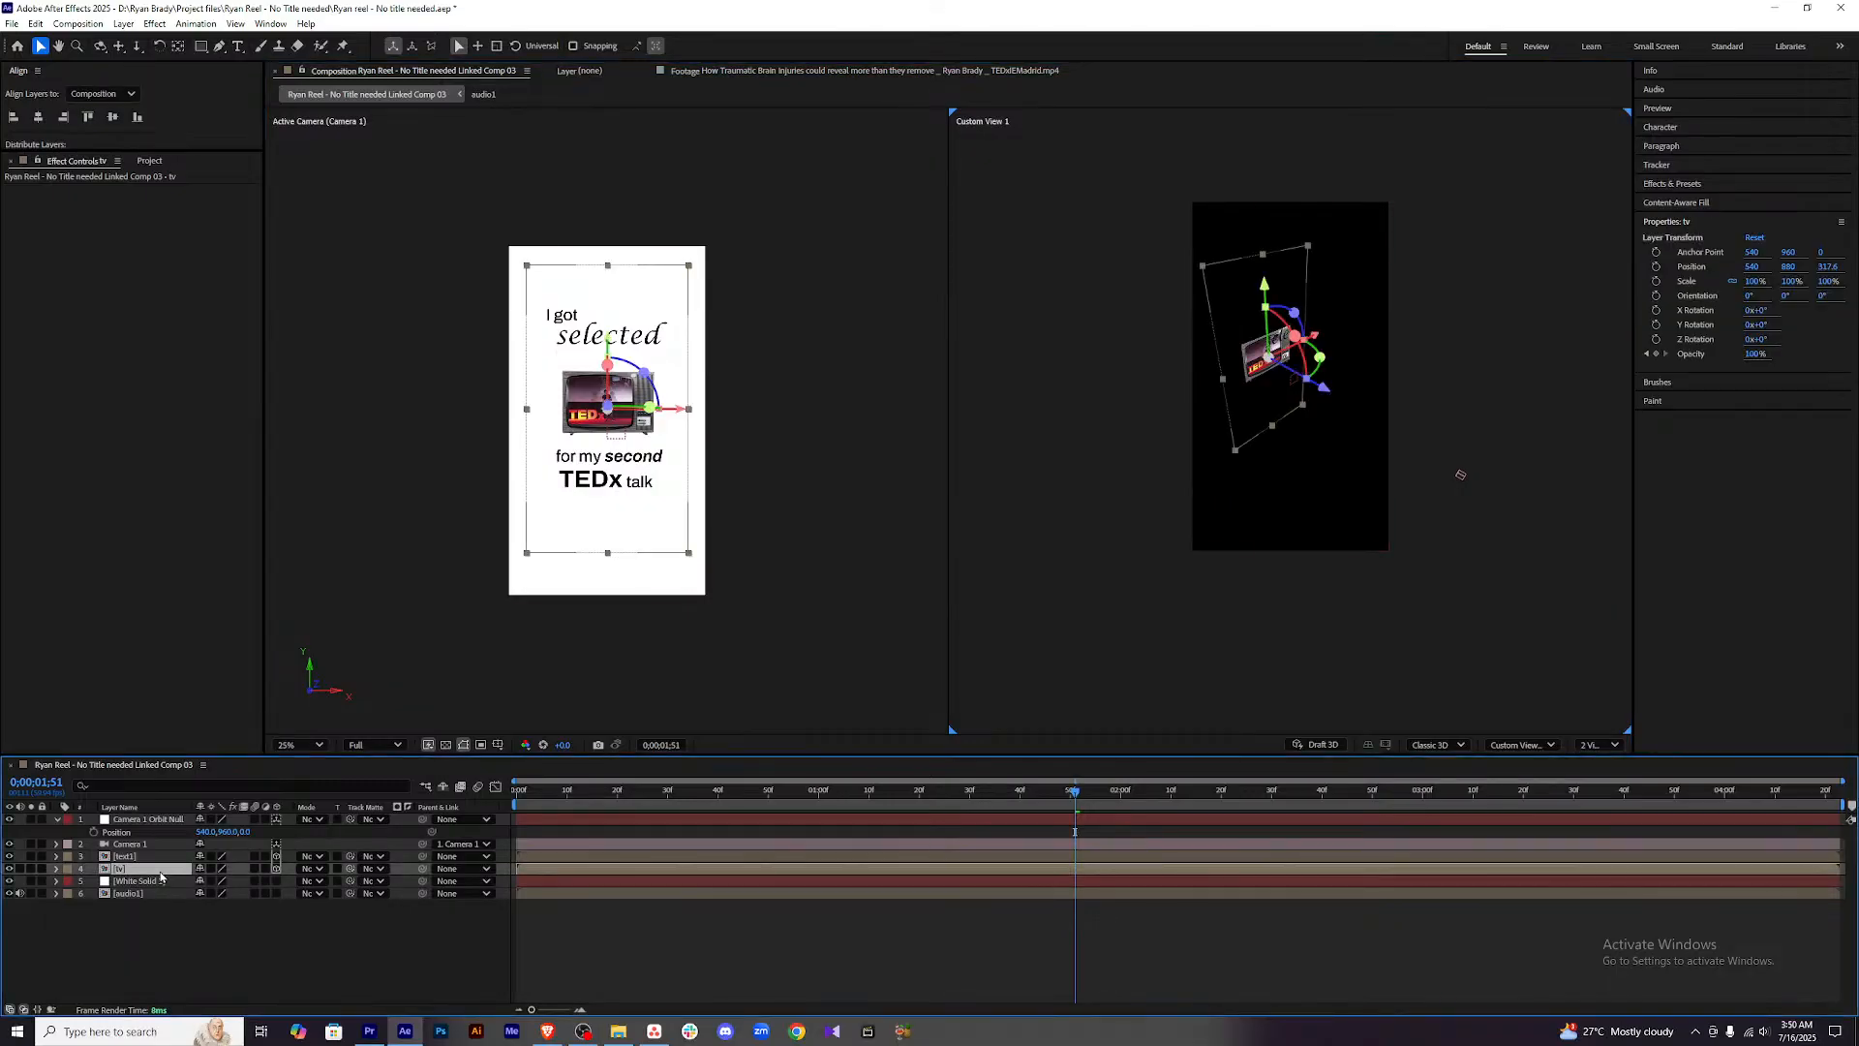
{"action": "key", "text": "s"}
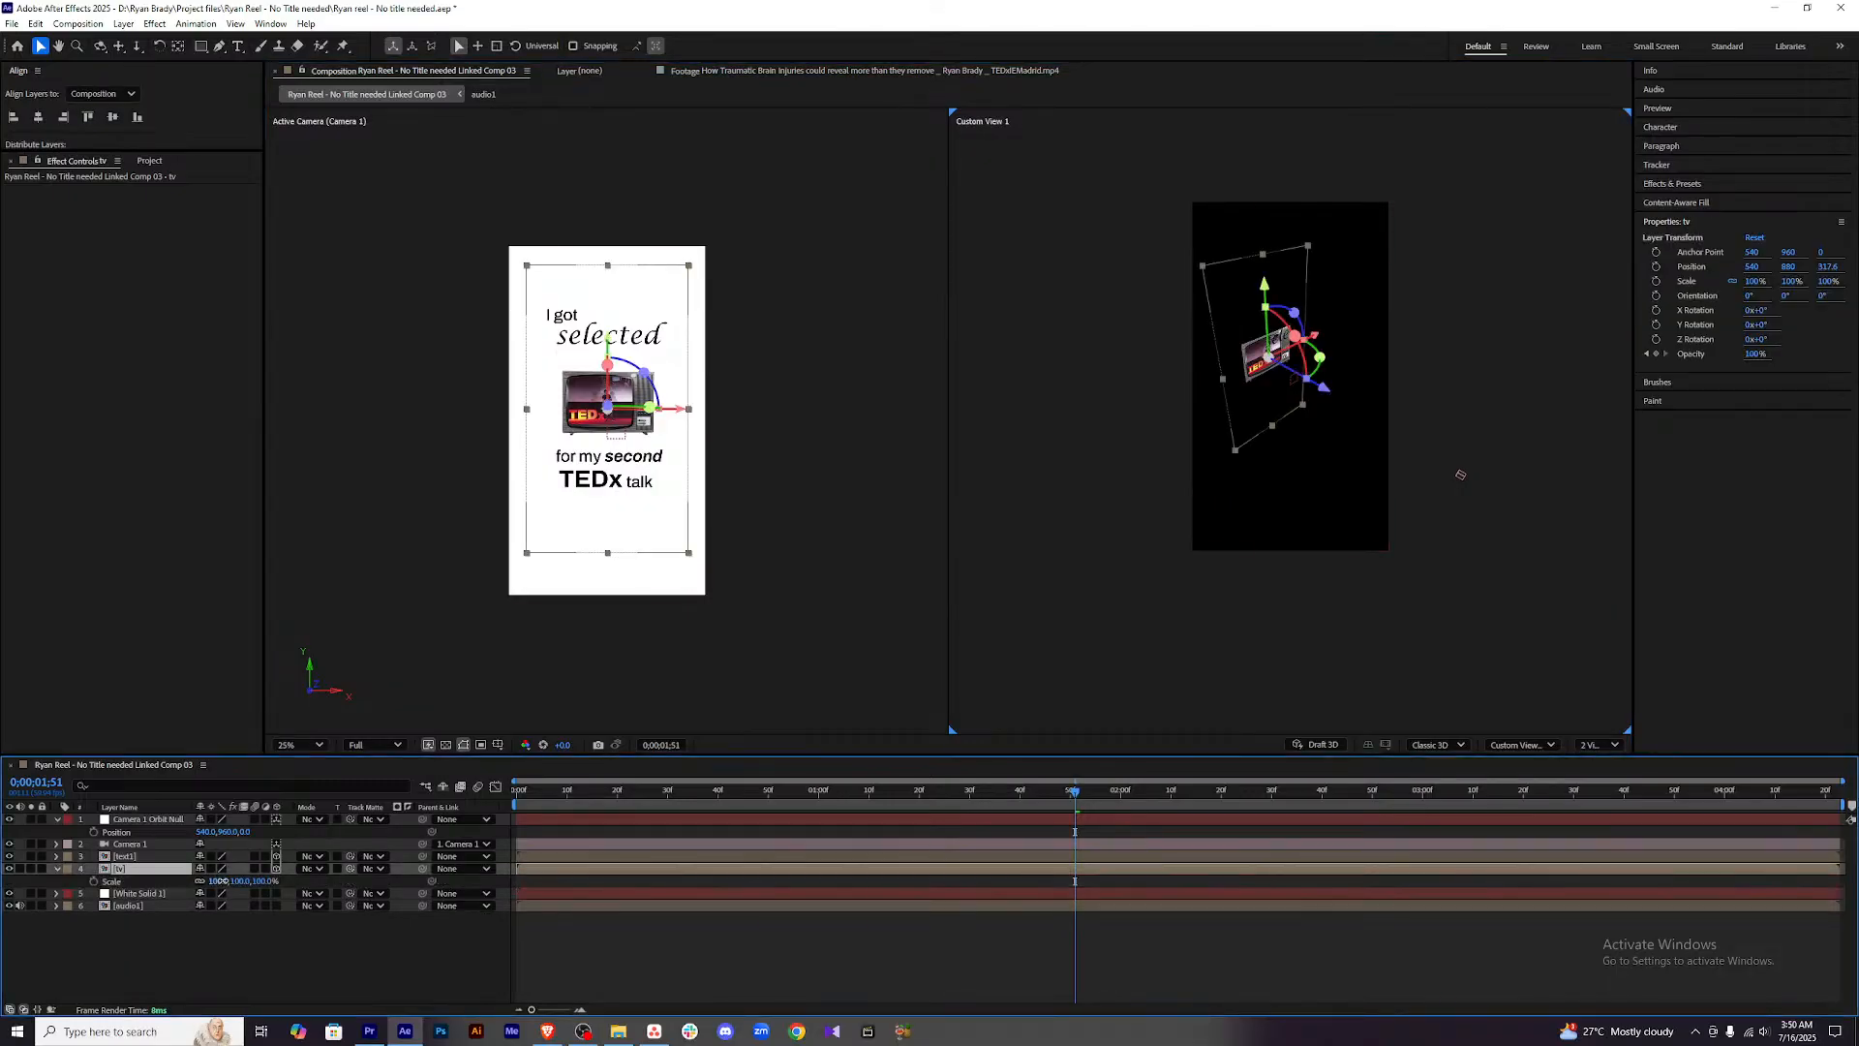
{"action": "left_click_drag", "start_coordinate": [222, 881], "coordinate": [233, 881]}
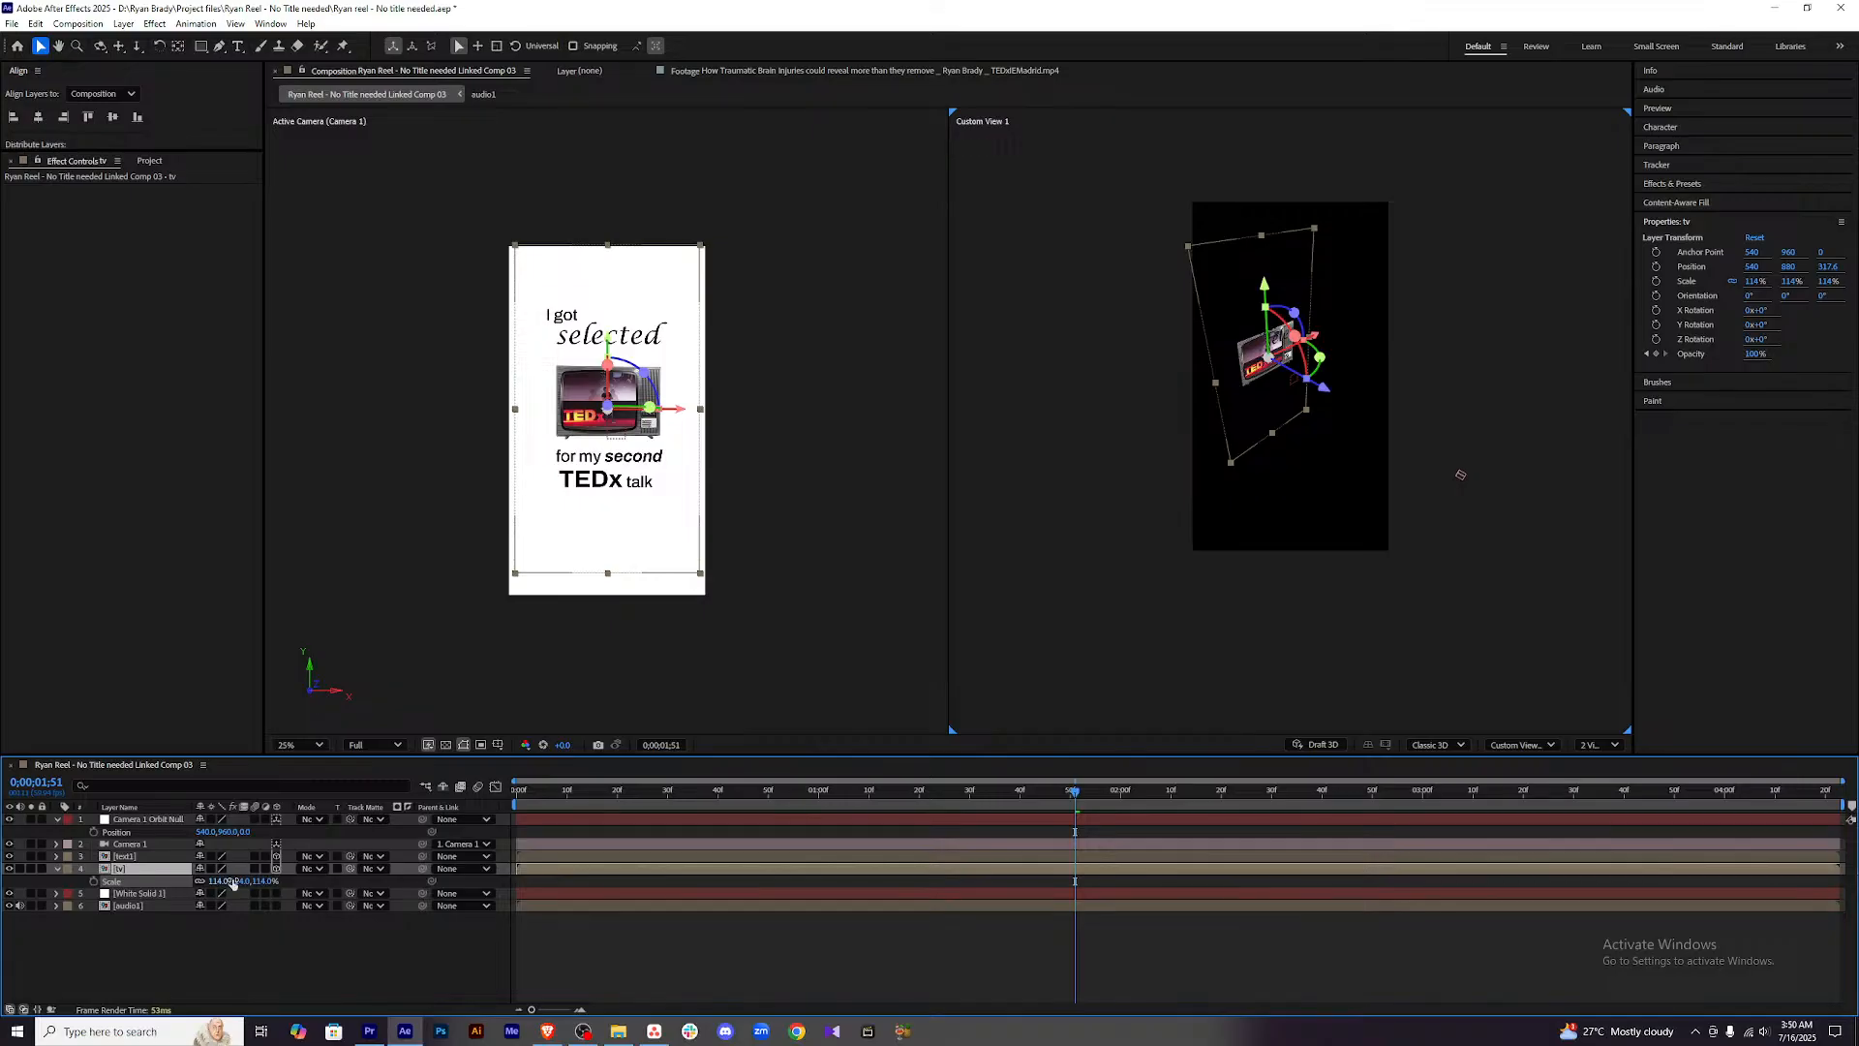
{"action": "left_click", "coordinate": [233, 881]}
{"action": "key", "text": "Return"}
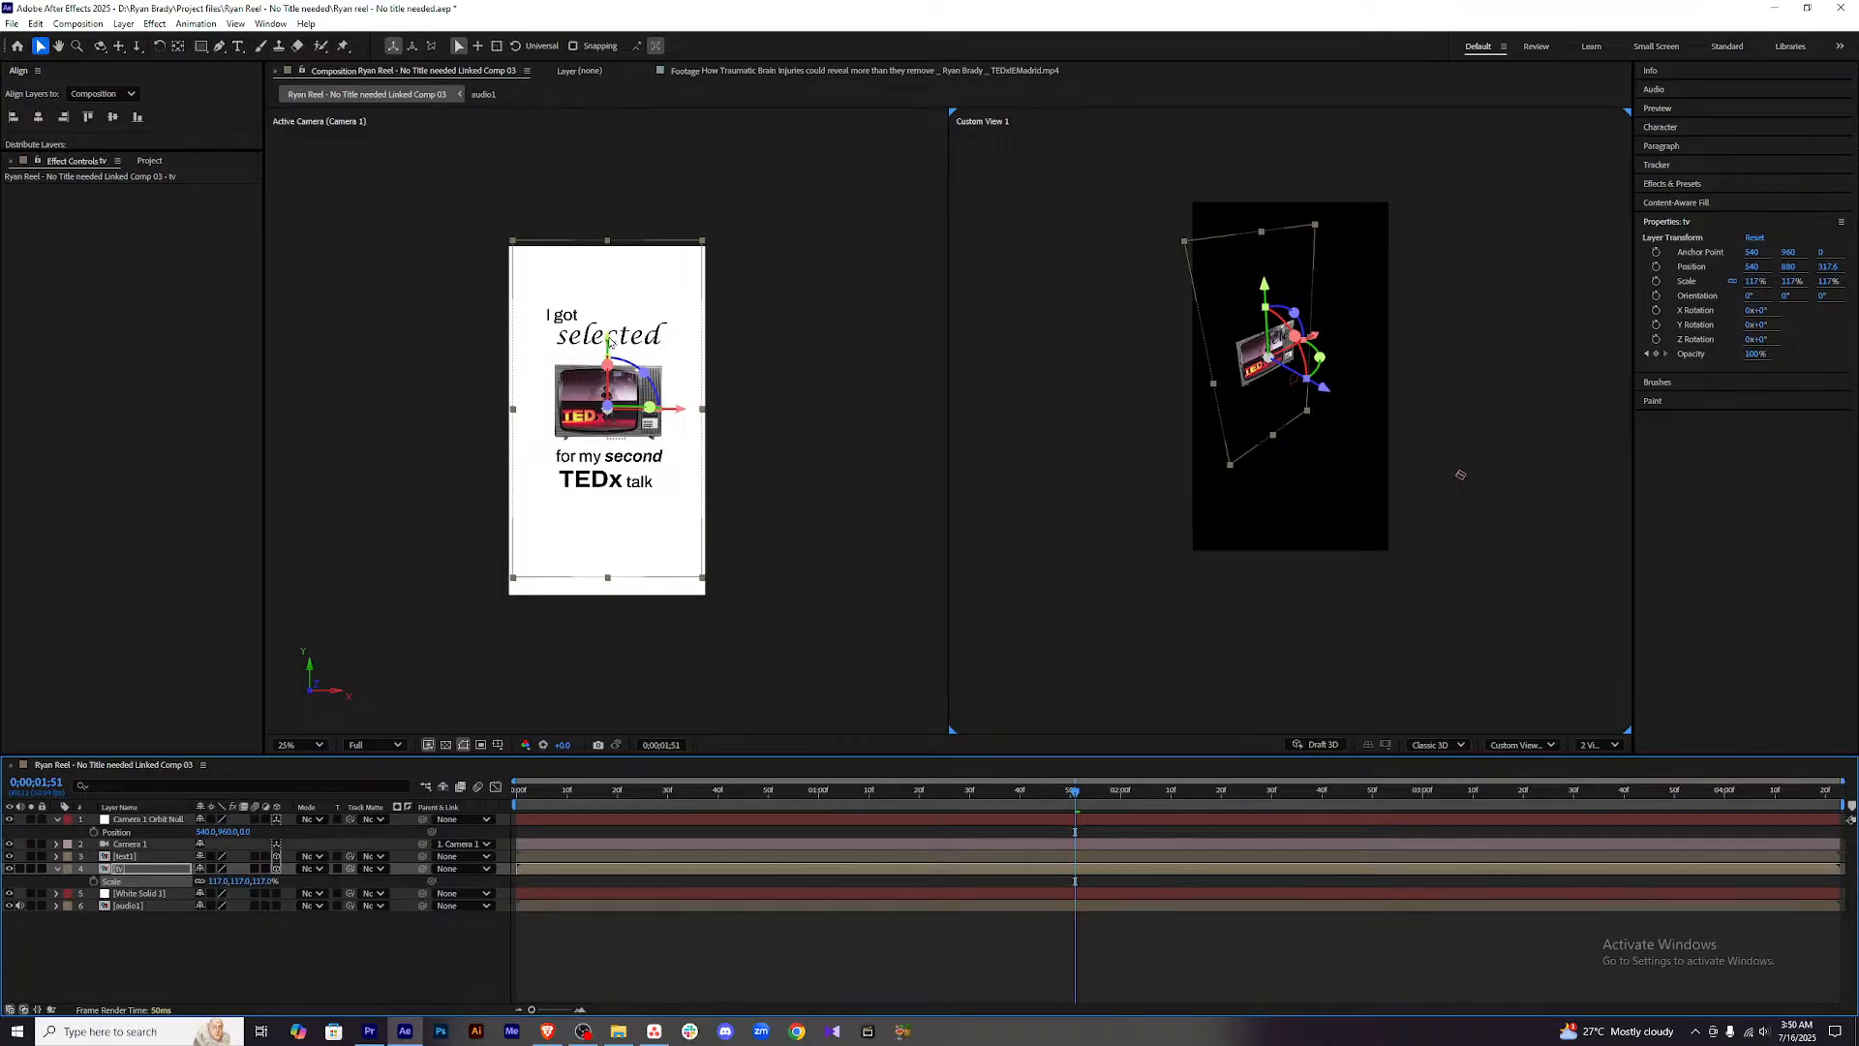
{"action": "left_click", "coordinate": [920, 917]}
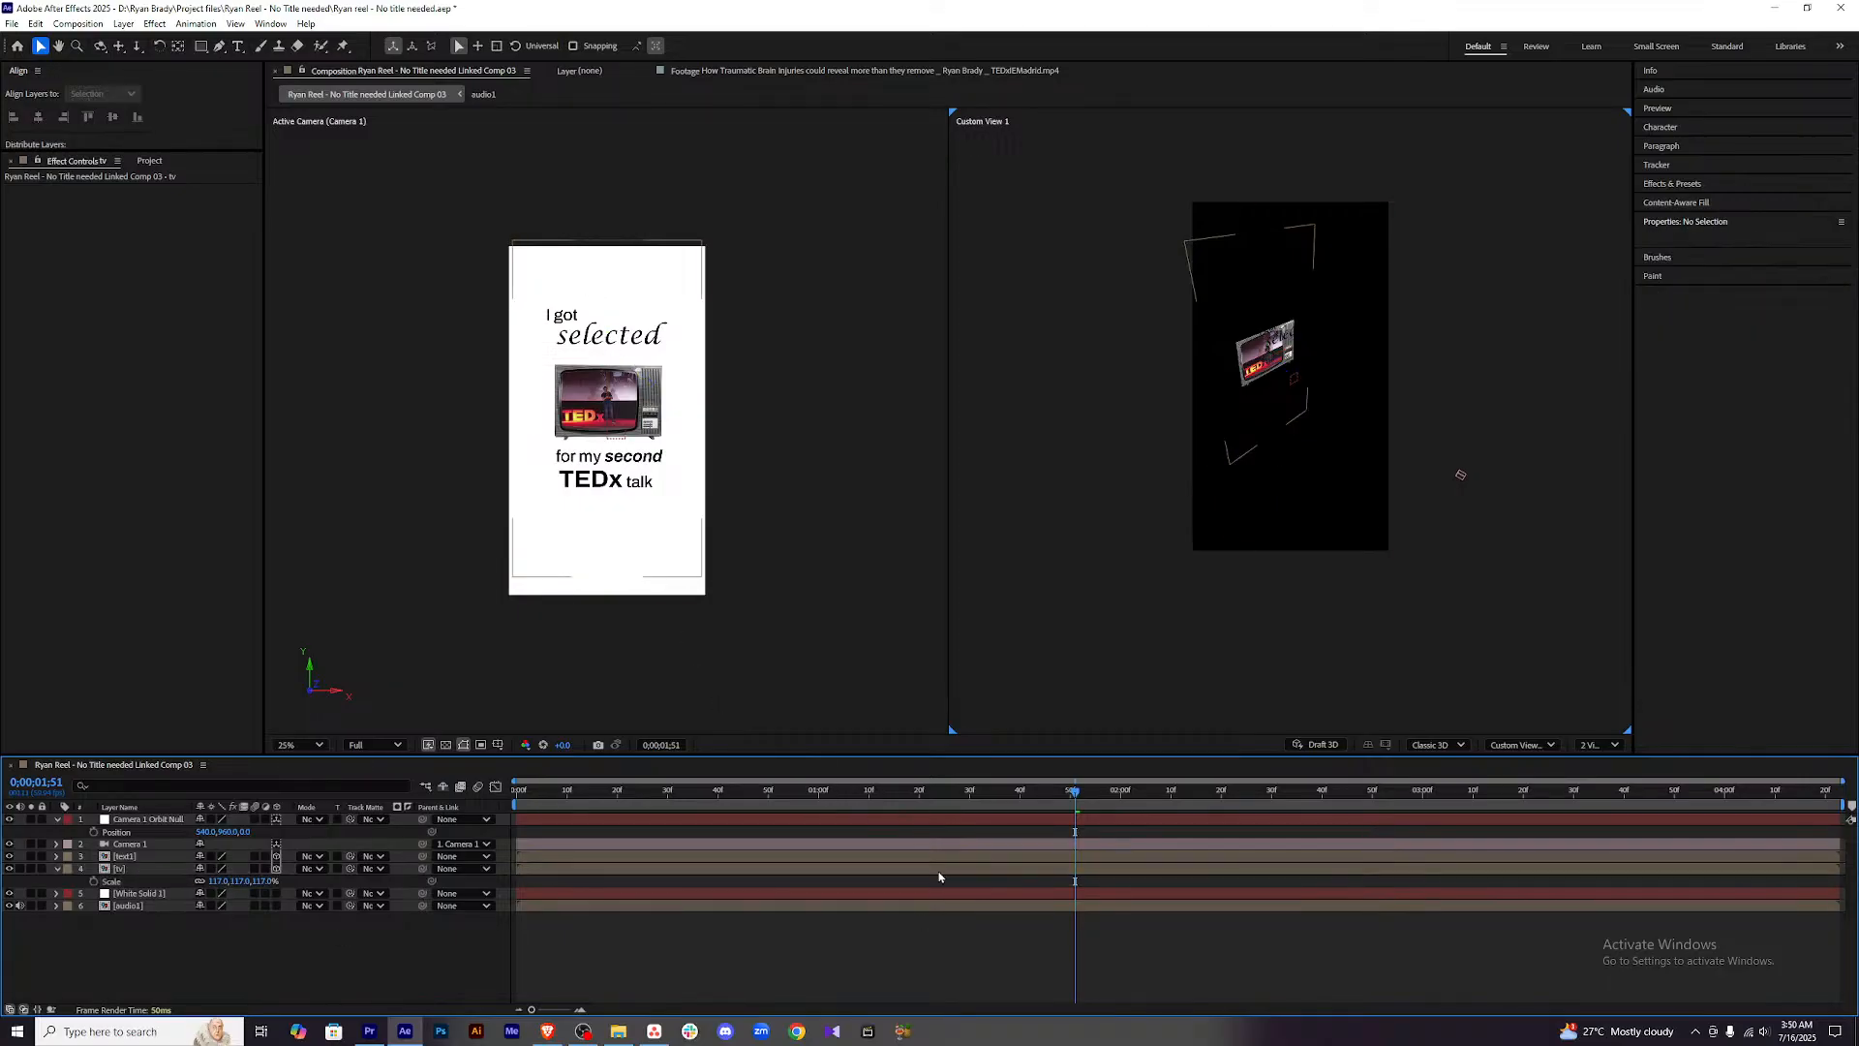
Raise the tv layer slightly to a Y position of about 851 so it sits between the text lines.
{"action": "left_click", "coordinate": [937, 872]}
{"action": "left_click_drag", "start_coordinate": [612, 345], "coordinate": [609, 338]}
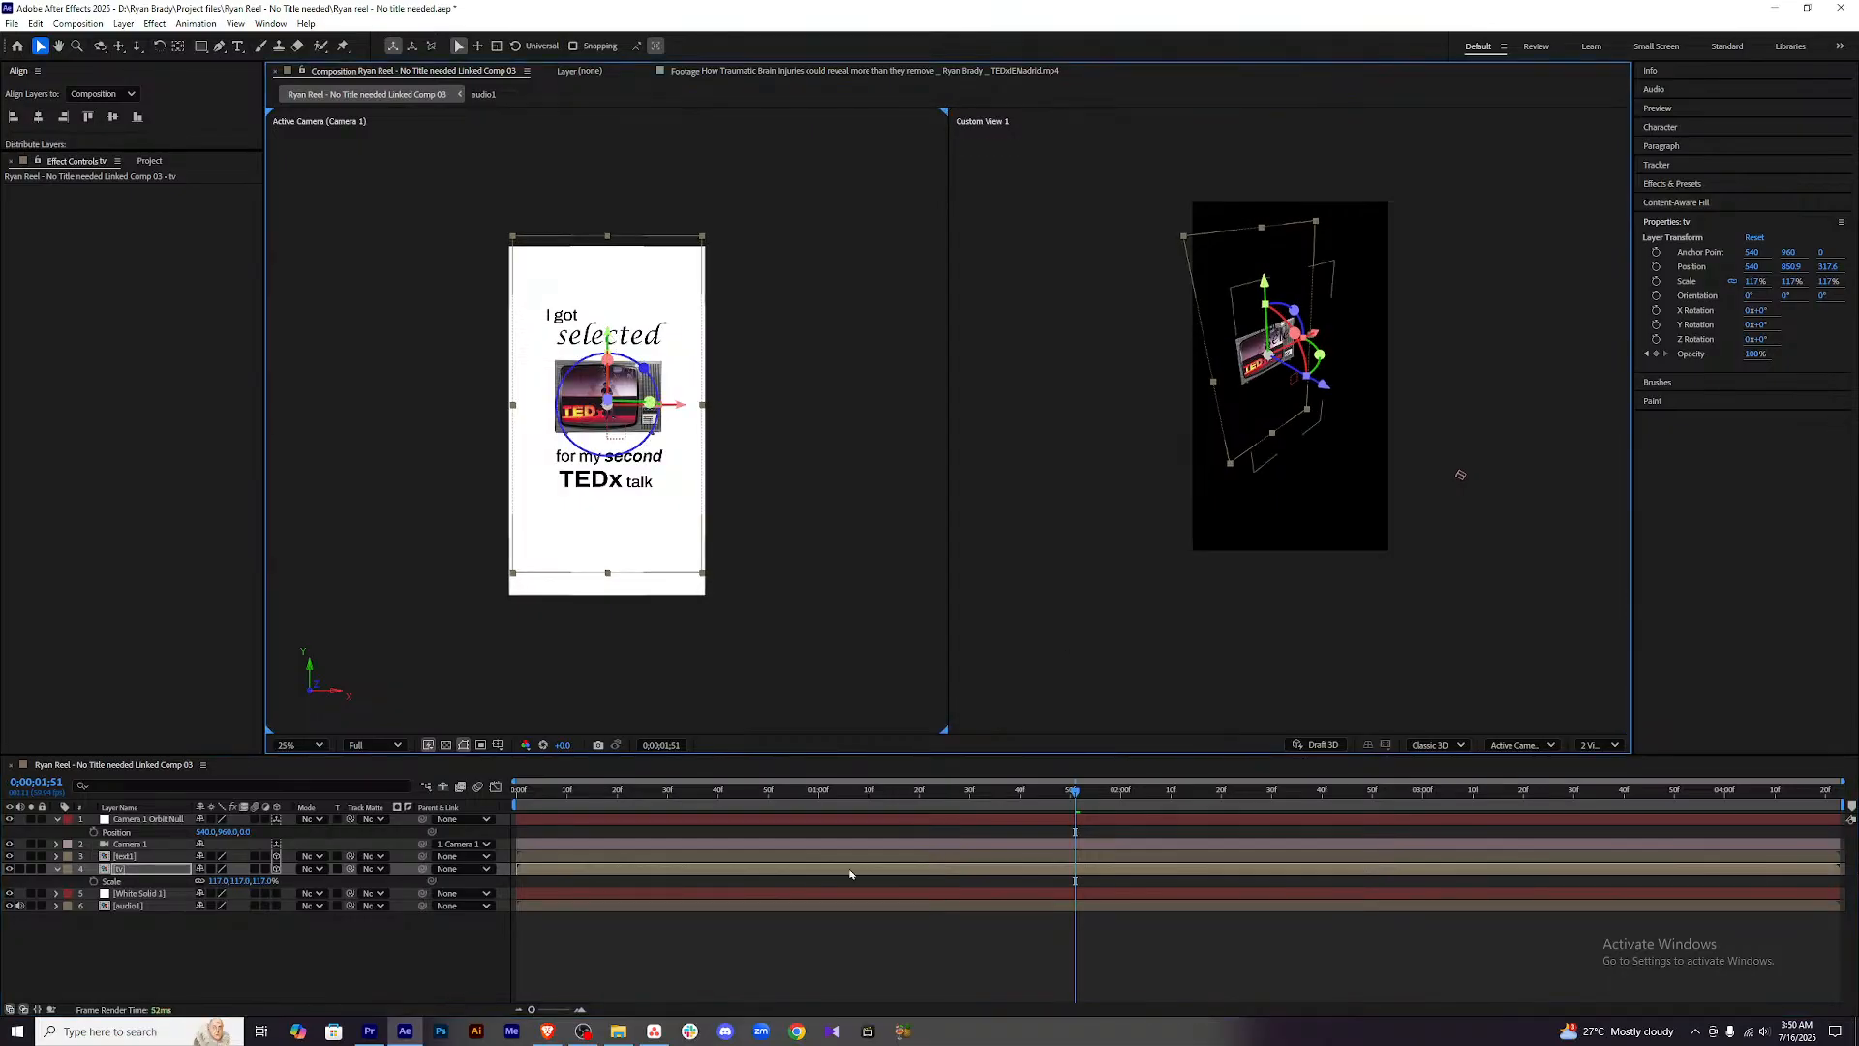
{"action": "left_click", "coordinate": [781, 949]}
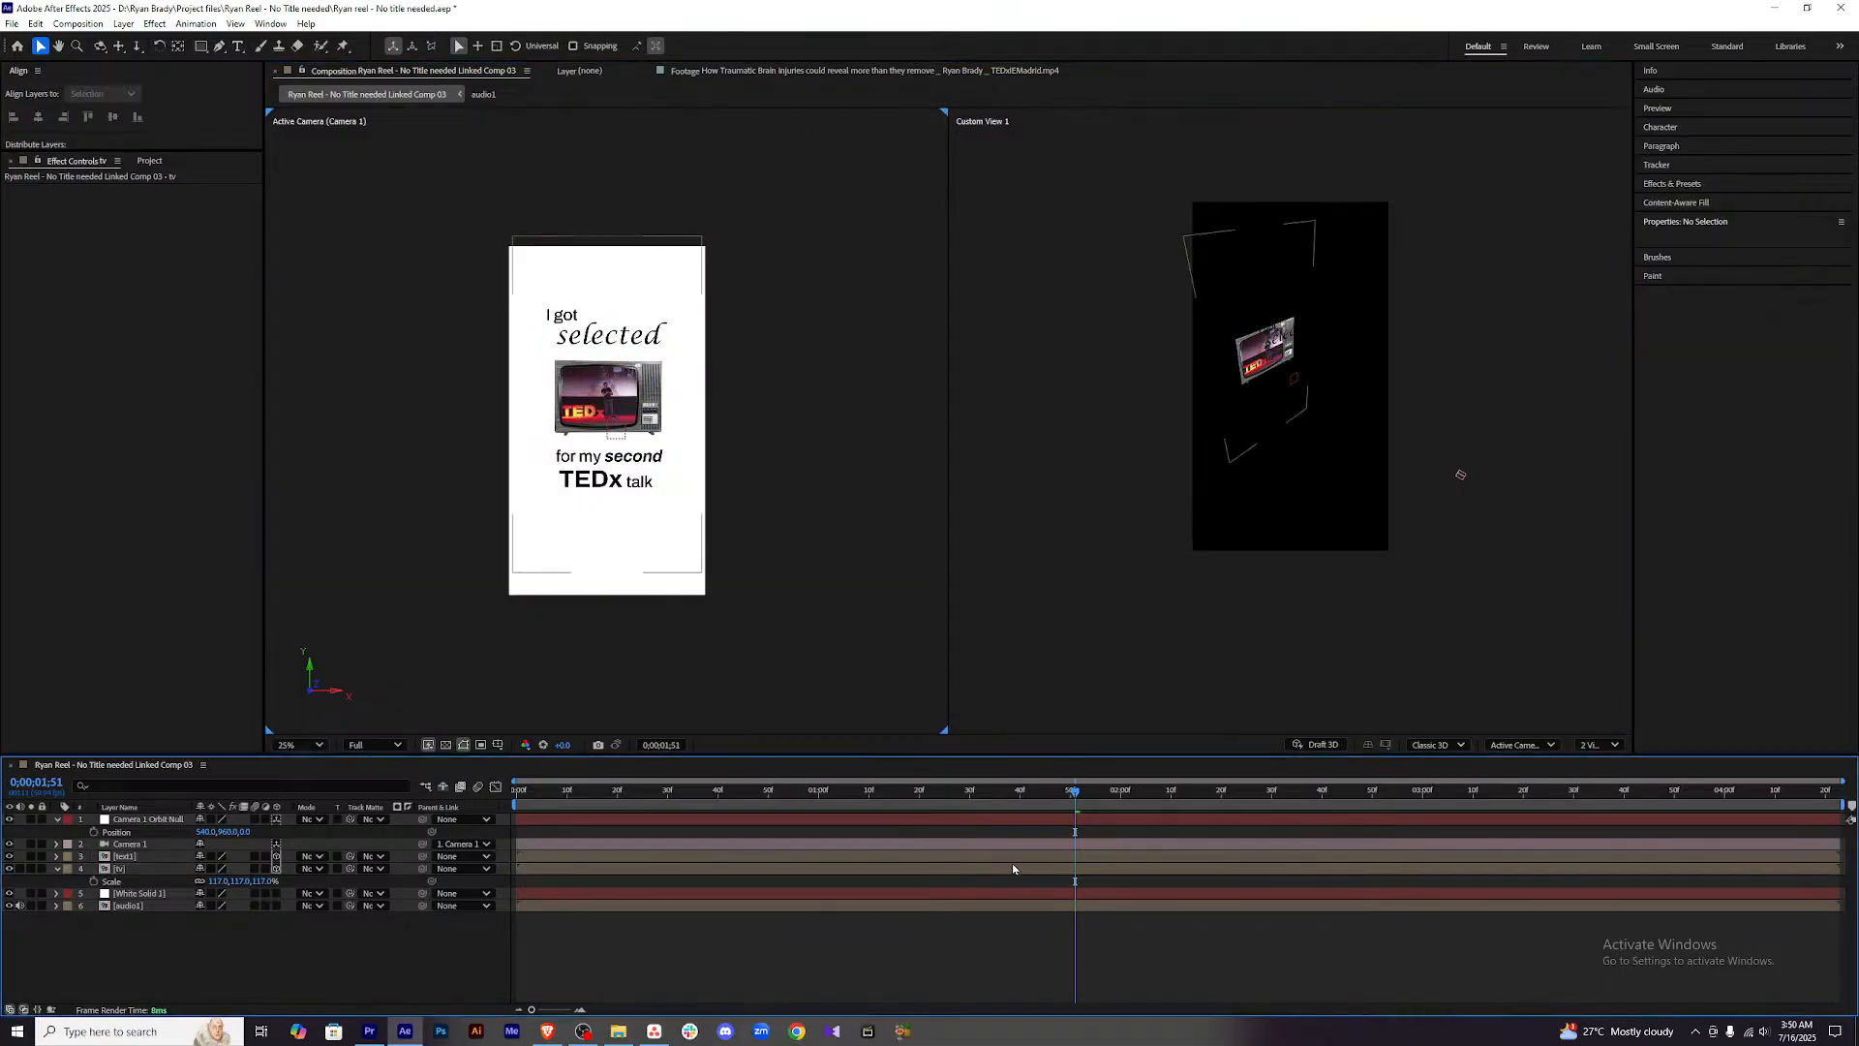
Go back to the start and enable Position keyframing on the Camera 1 Orbit Null at 0;00;00;00.
{"action": "key", "text": "Home"}
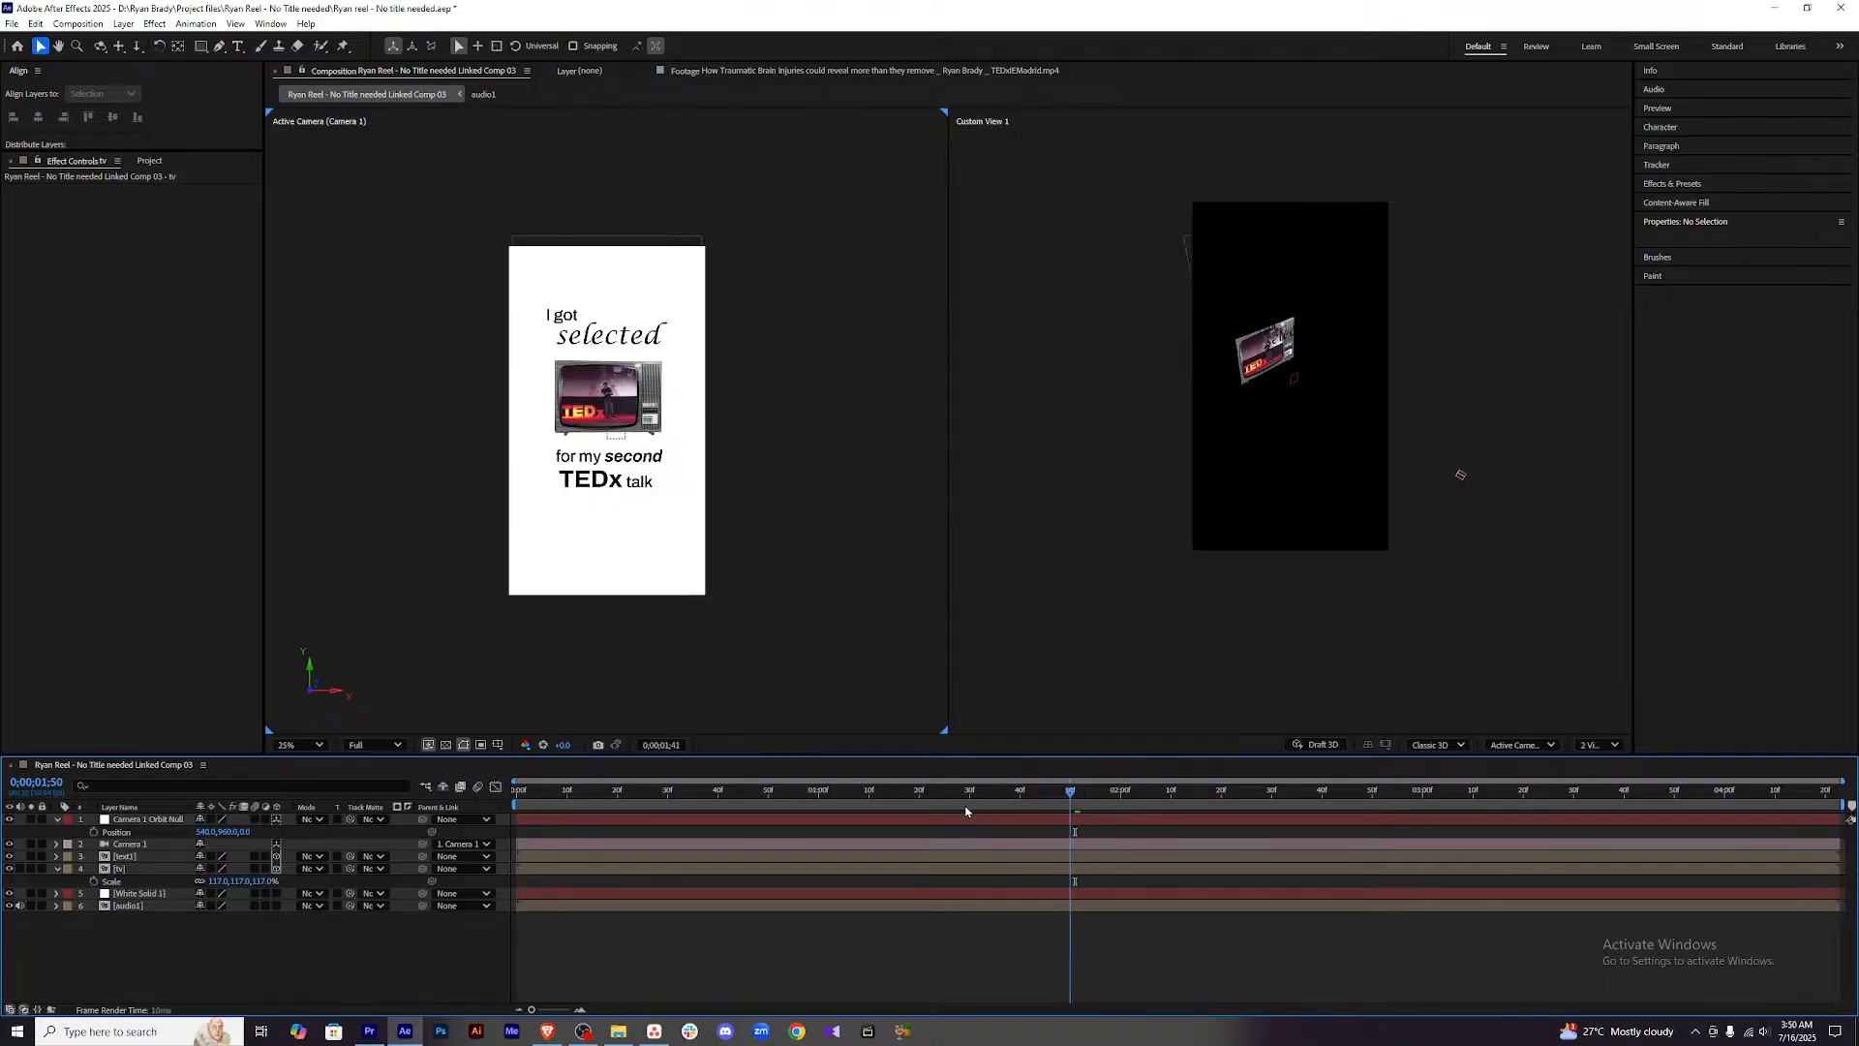
{"action": "mouse_move", "coordinate": [522, 800]}
{"action": "left_mouse_down"}
{"action": "mouse_move", "coordinate": [904, 801]}
{"action": "mouse_move", "coordinate": [520, 810]}
{"action": "mouse_move", "coordinate": [833, 802]}
{"action": "mouse_move", "coordinate": [487, 792]}
{"action": "left_mouse_up"}
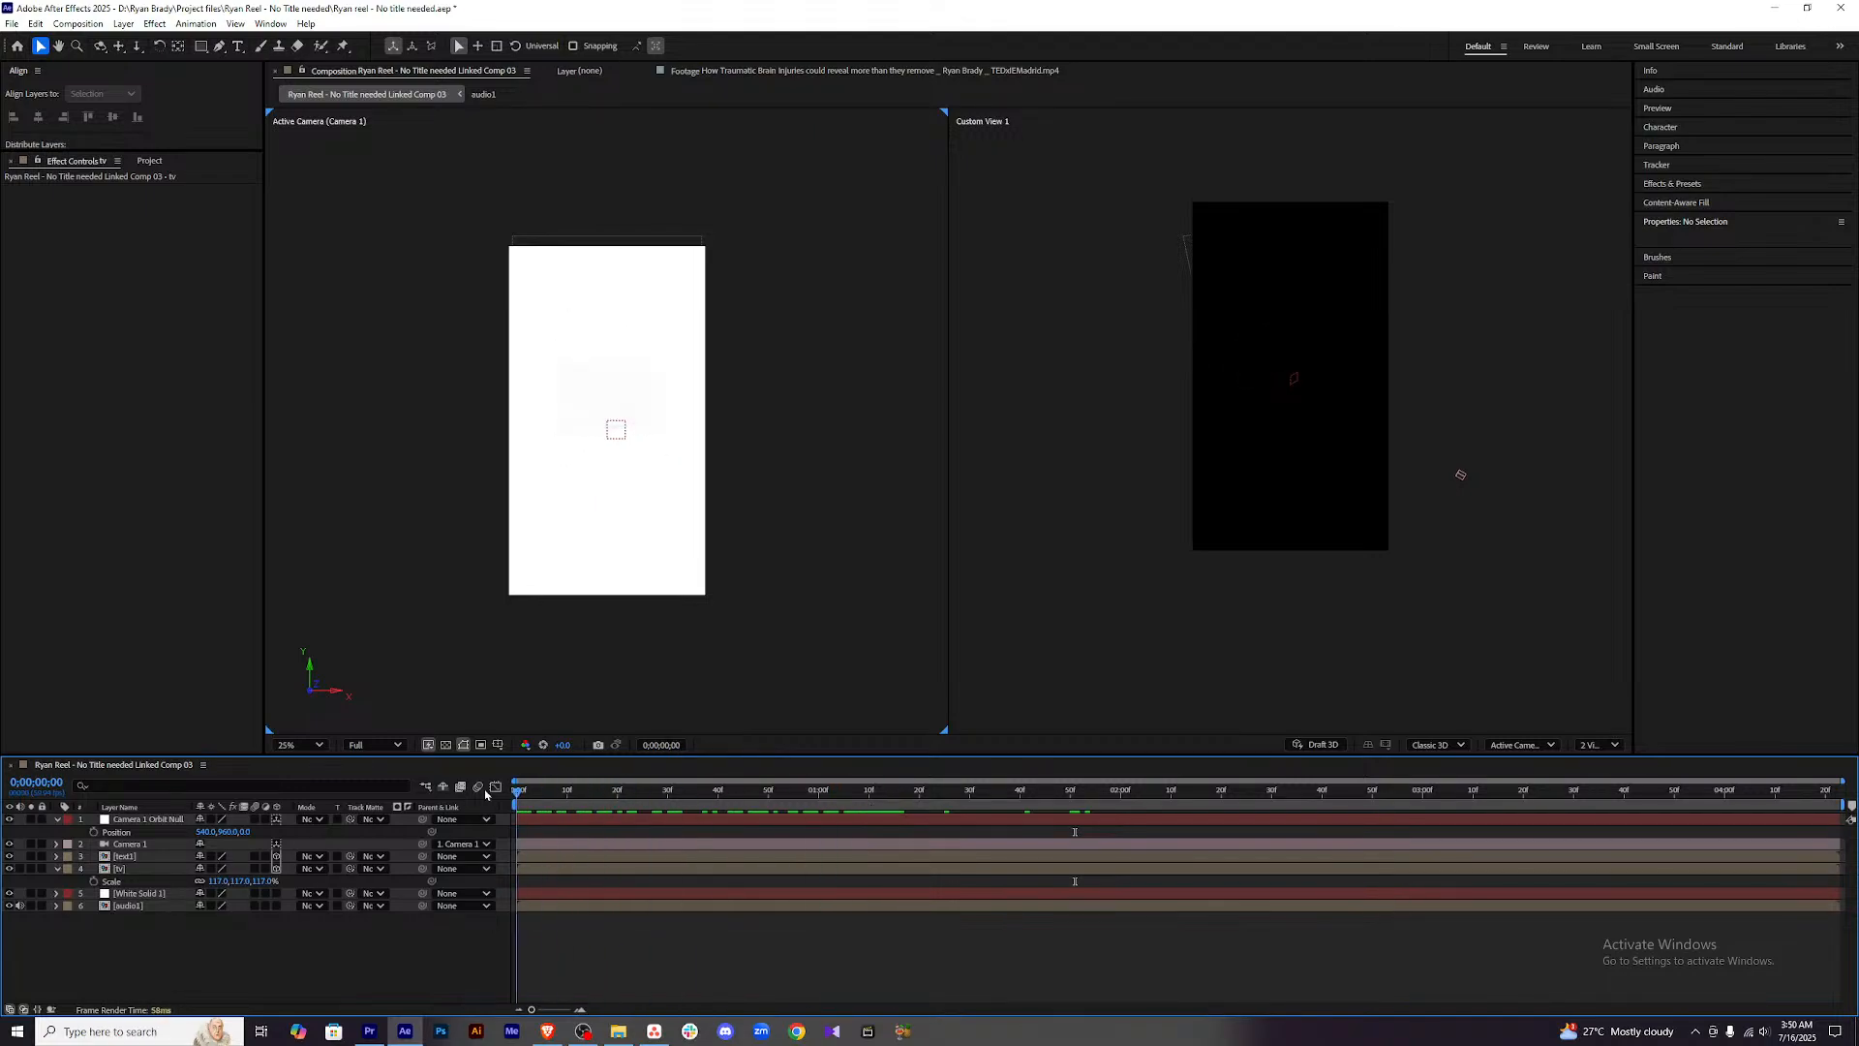
{"action": "left_click", "coordinate": [93, 833]}
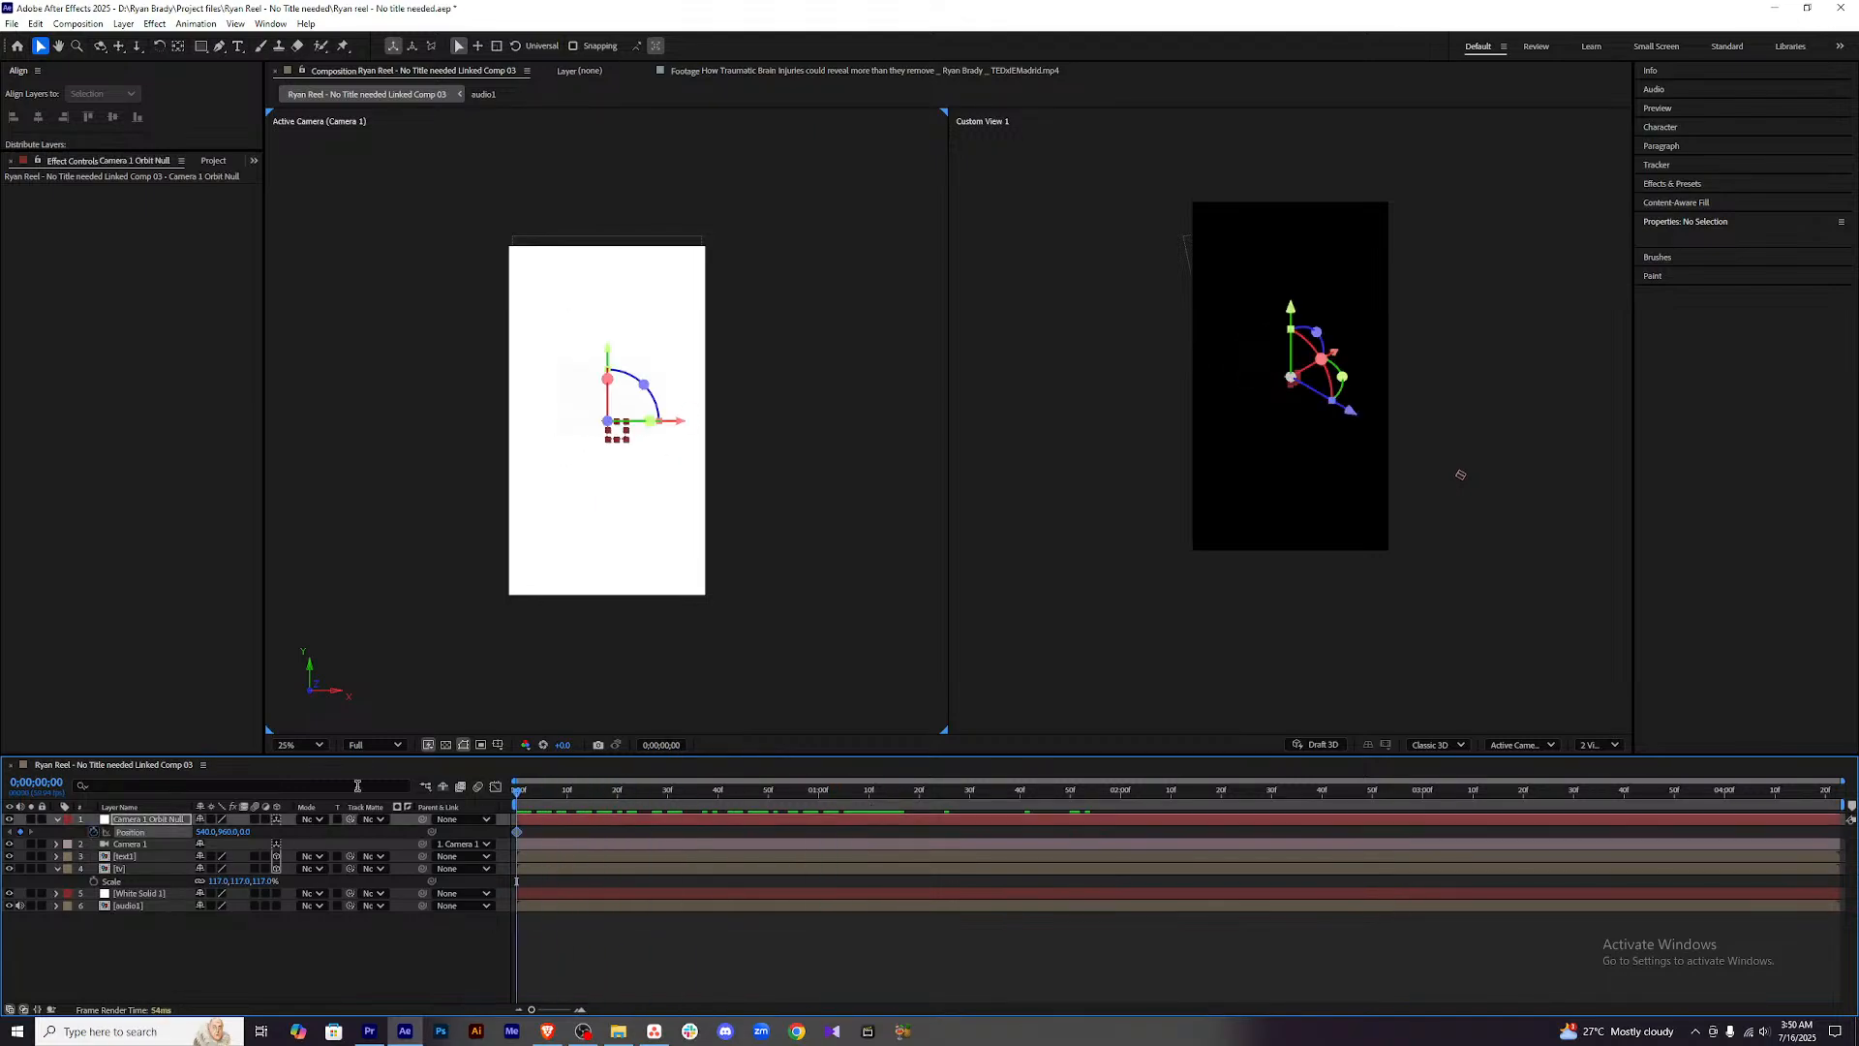
{"action": "left_click", "coordinate": [643, 944]}
Preview the animation and add a second Position keyframe to the Camera 1 Orbit Null at 0;00;01;40.
{"action": "key", "text": "space"}
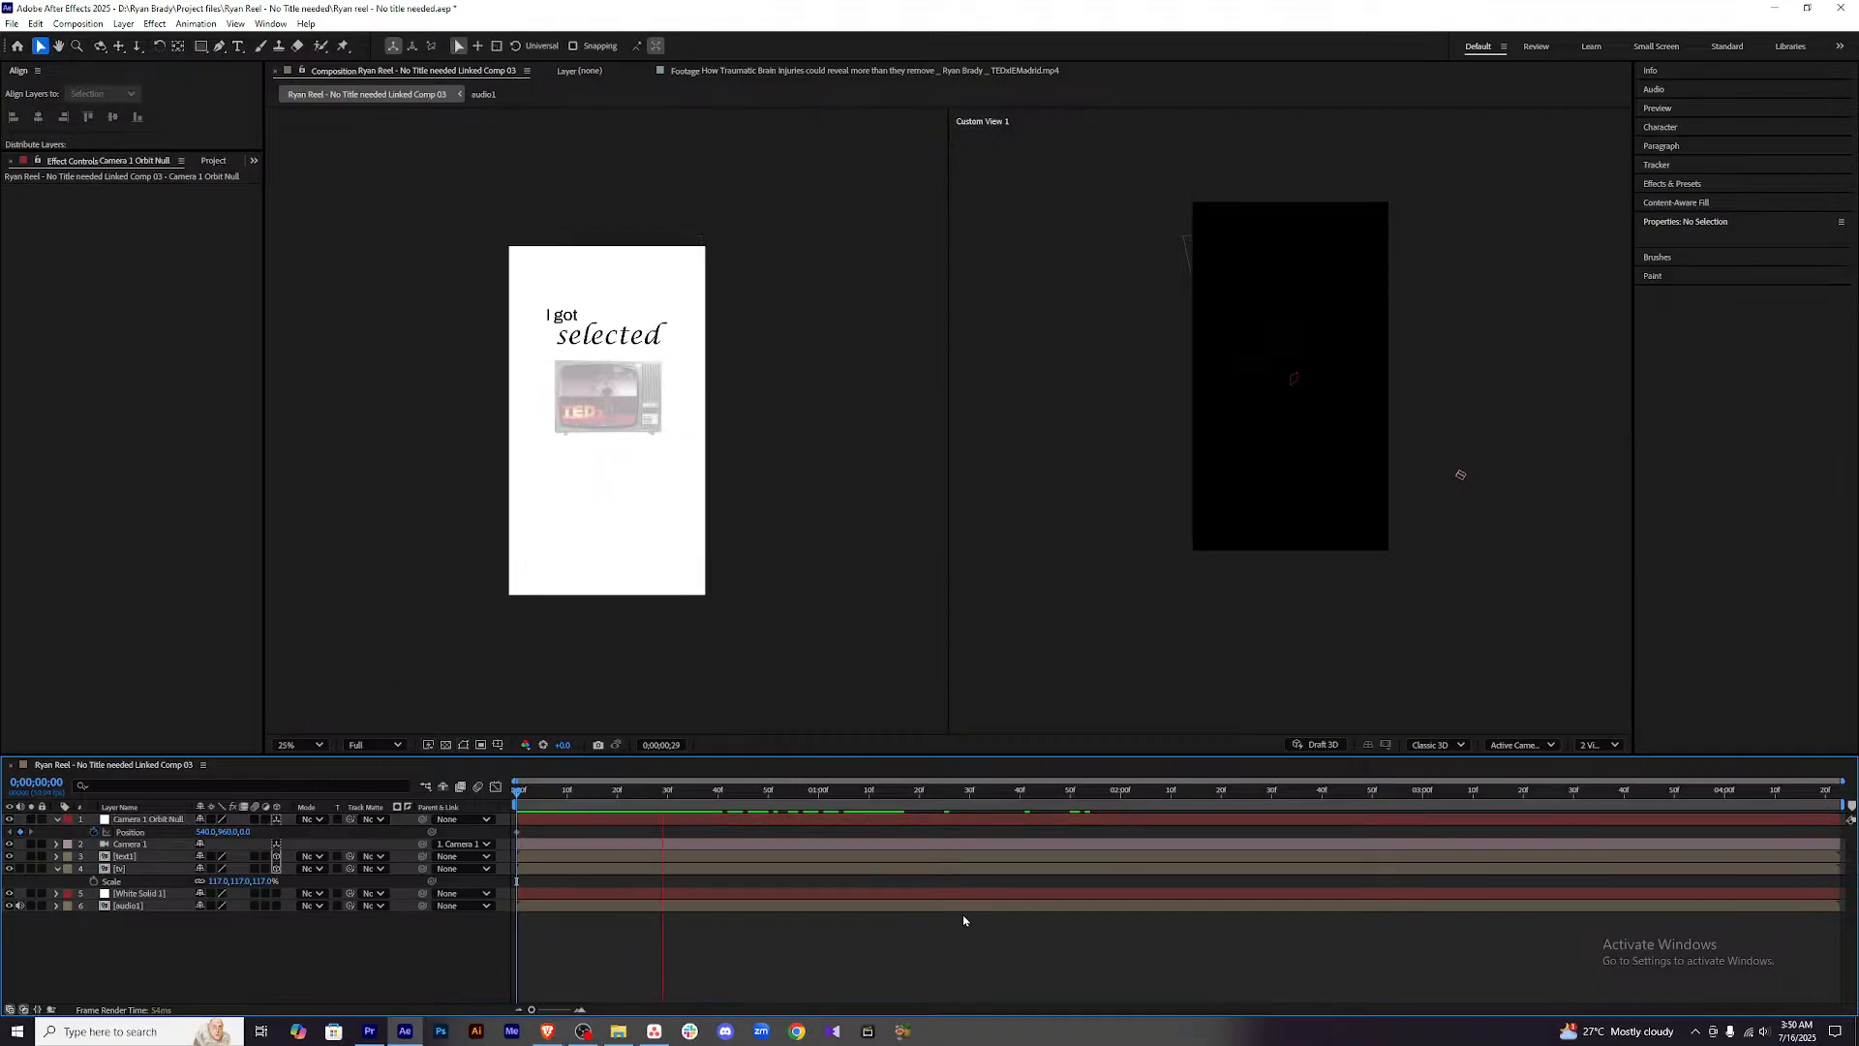
{"action": "left_click_drag", "start_coordinate": [858, 791], "coordinate": [849, 791]}
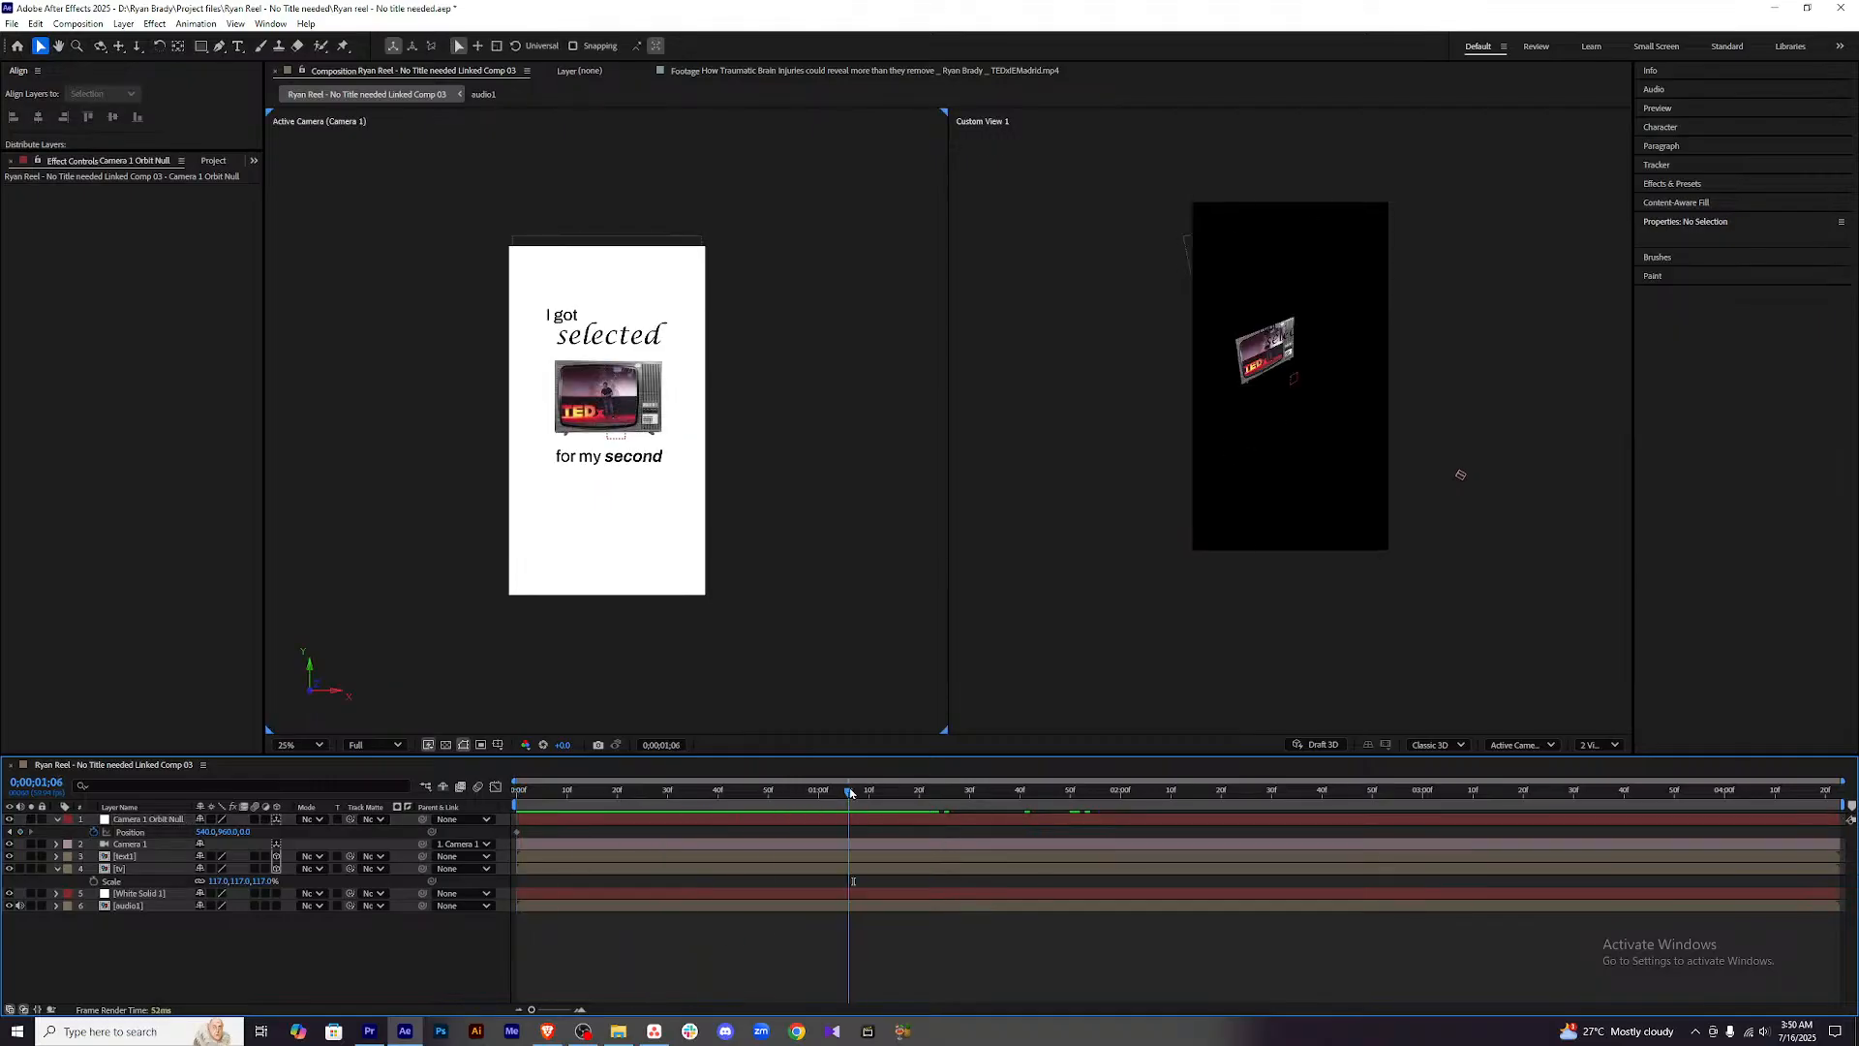
{"action": "key", "text": "space"}
{"action": "left_click", "coordinate": [1020, 802]}
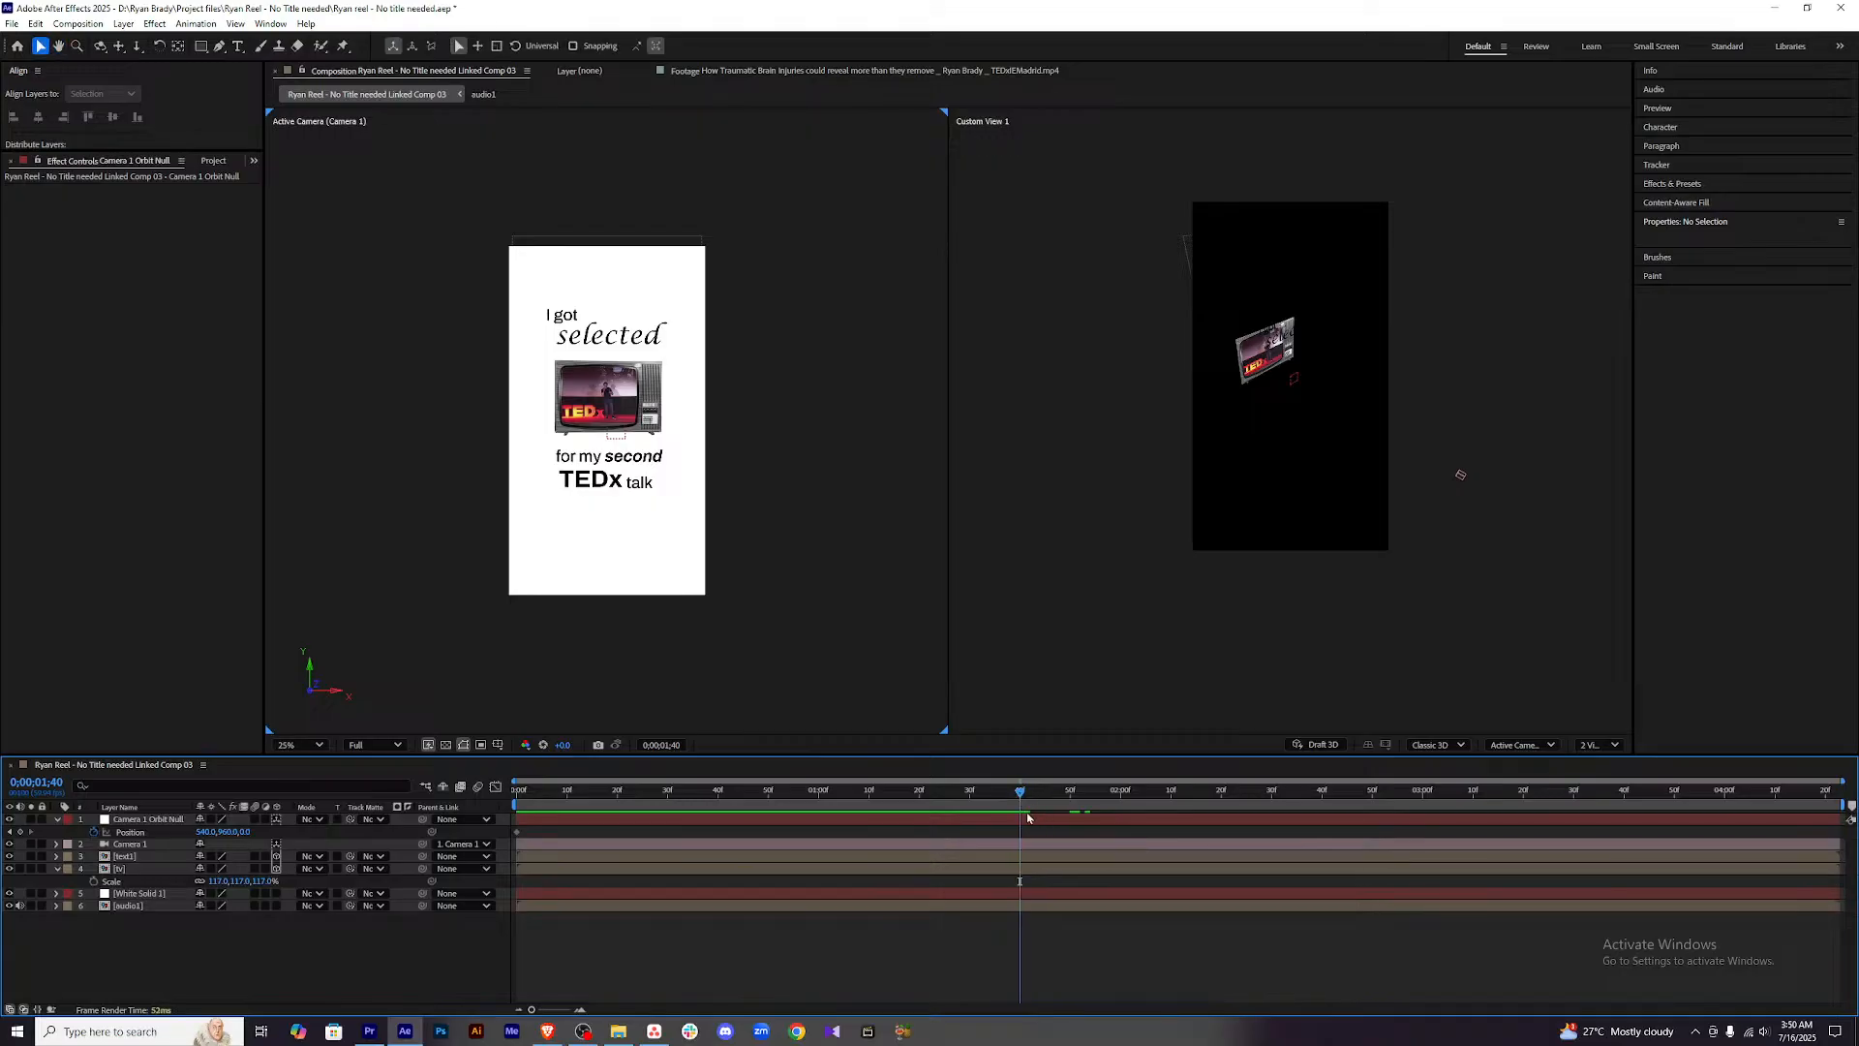
{"action": "left_click", "coordinate": [1027, 818]}
{"action": "left_click", "coordinate": [21, 832]}
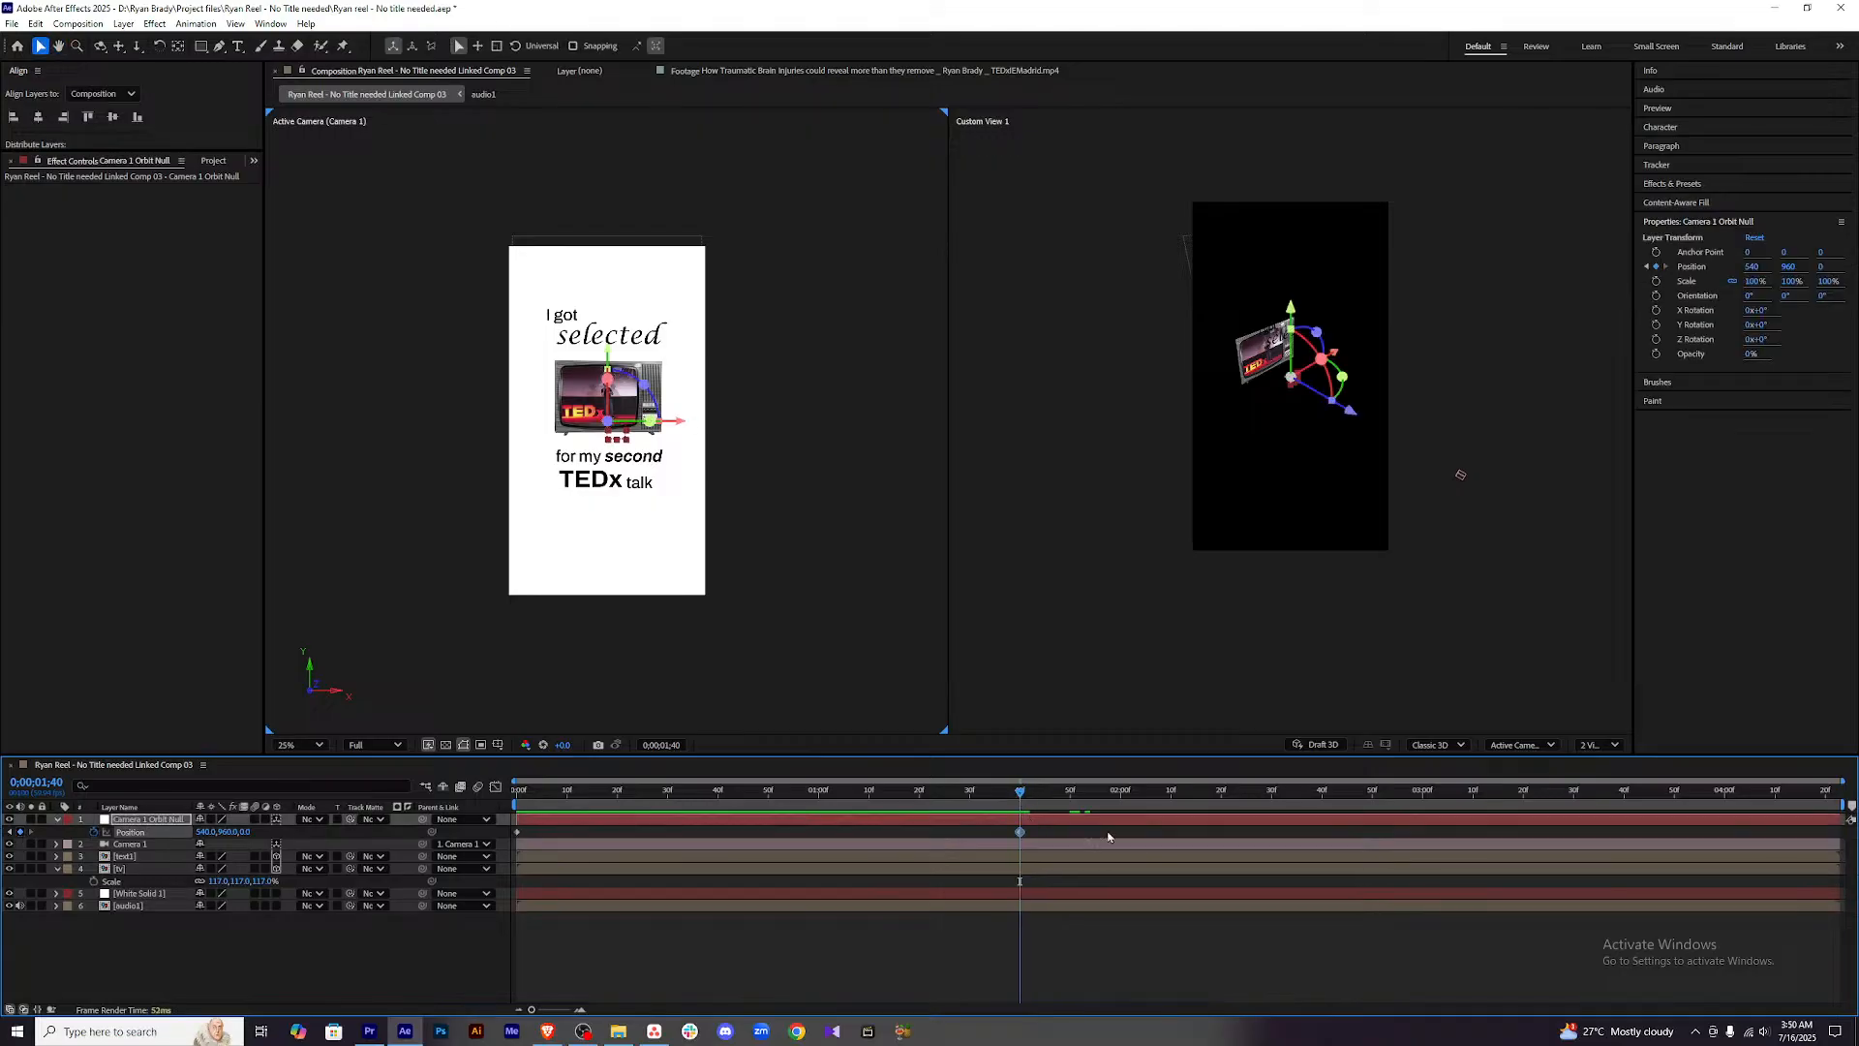
At 0;00;00;00, set the Z position of the Camera 1 Orbit Null to 269.
{"action": "left_click_drag", "start_coordinate": [1021, 792], "coordinate": [419, 798]}
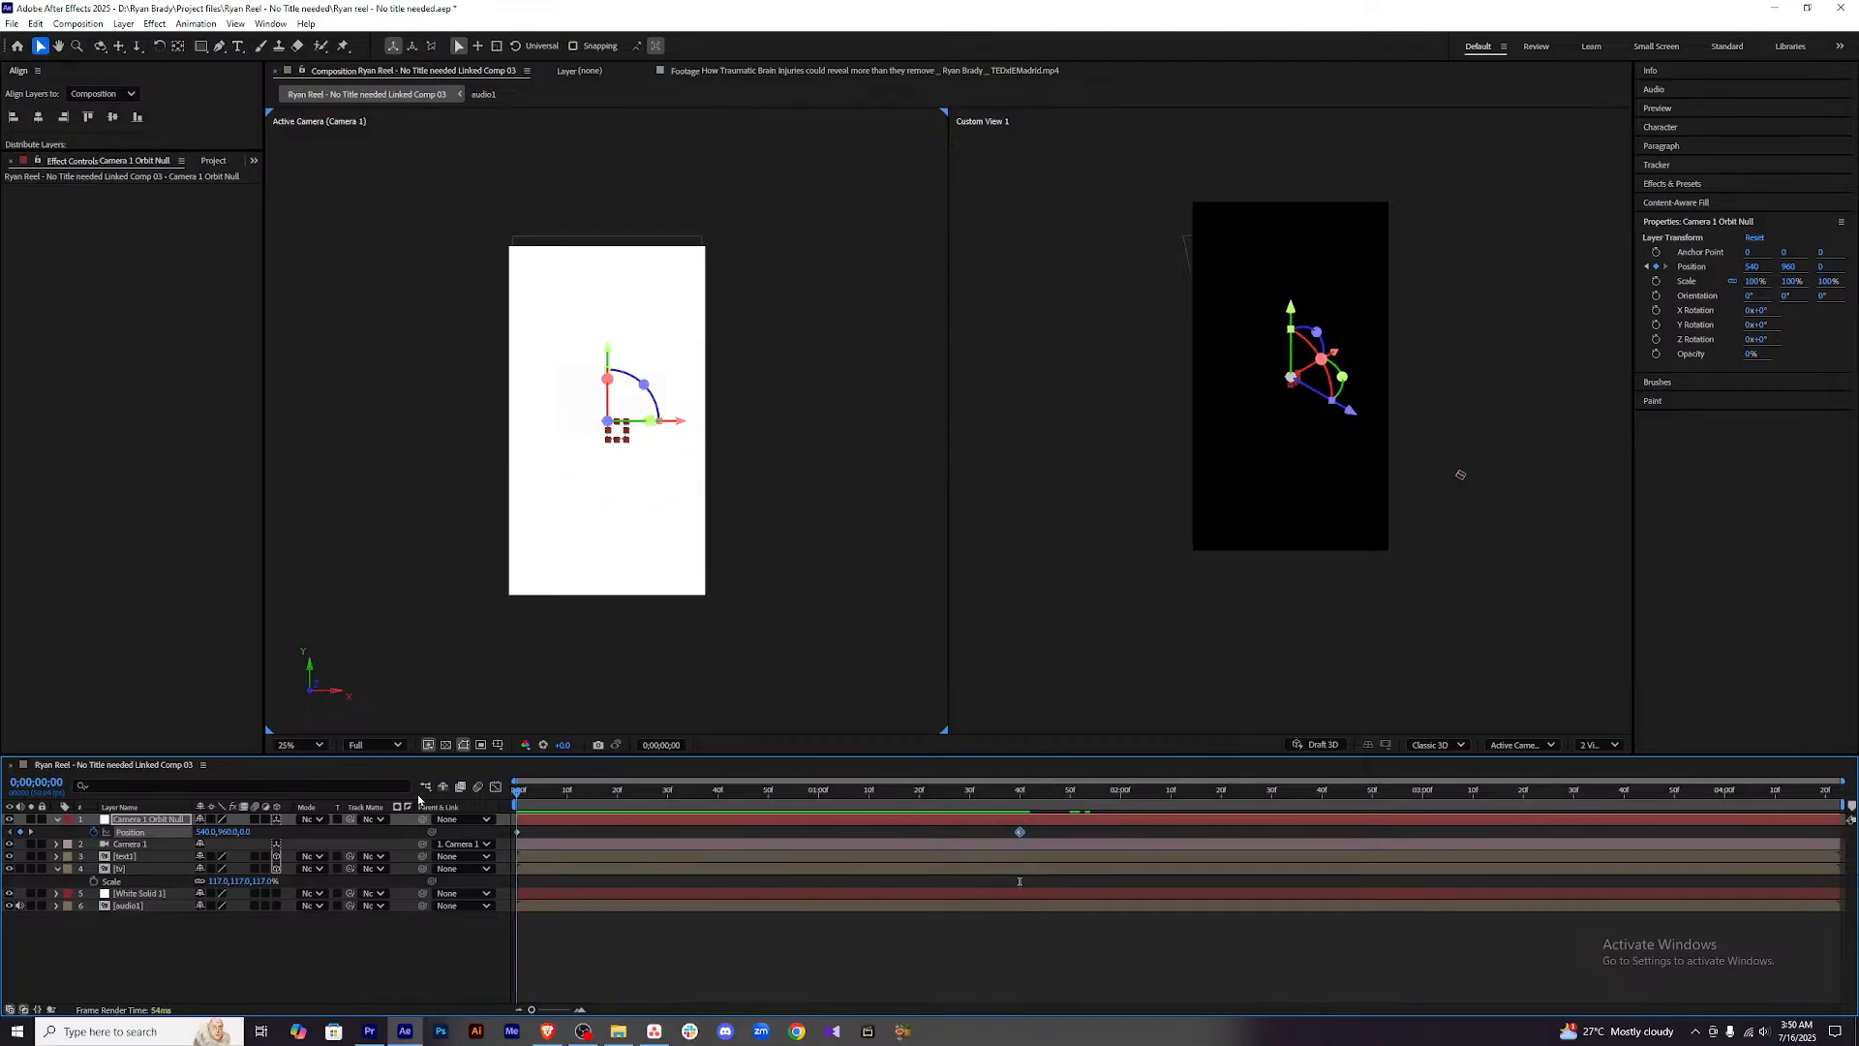
{"action": "left_click_drag", "start_coordinate": [244, 832], "coordinate": [600, 925]}
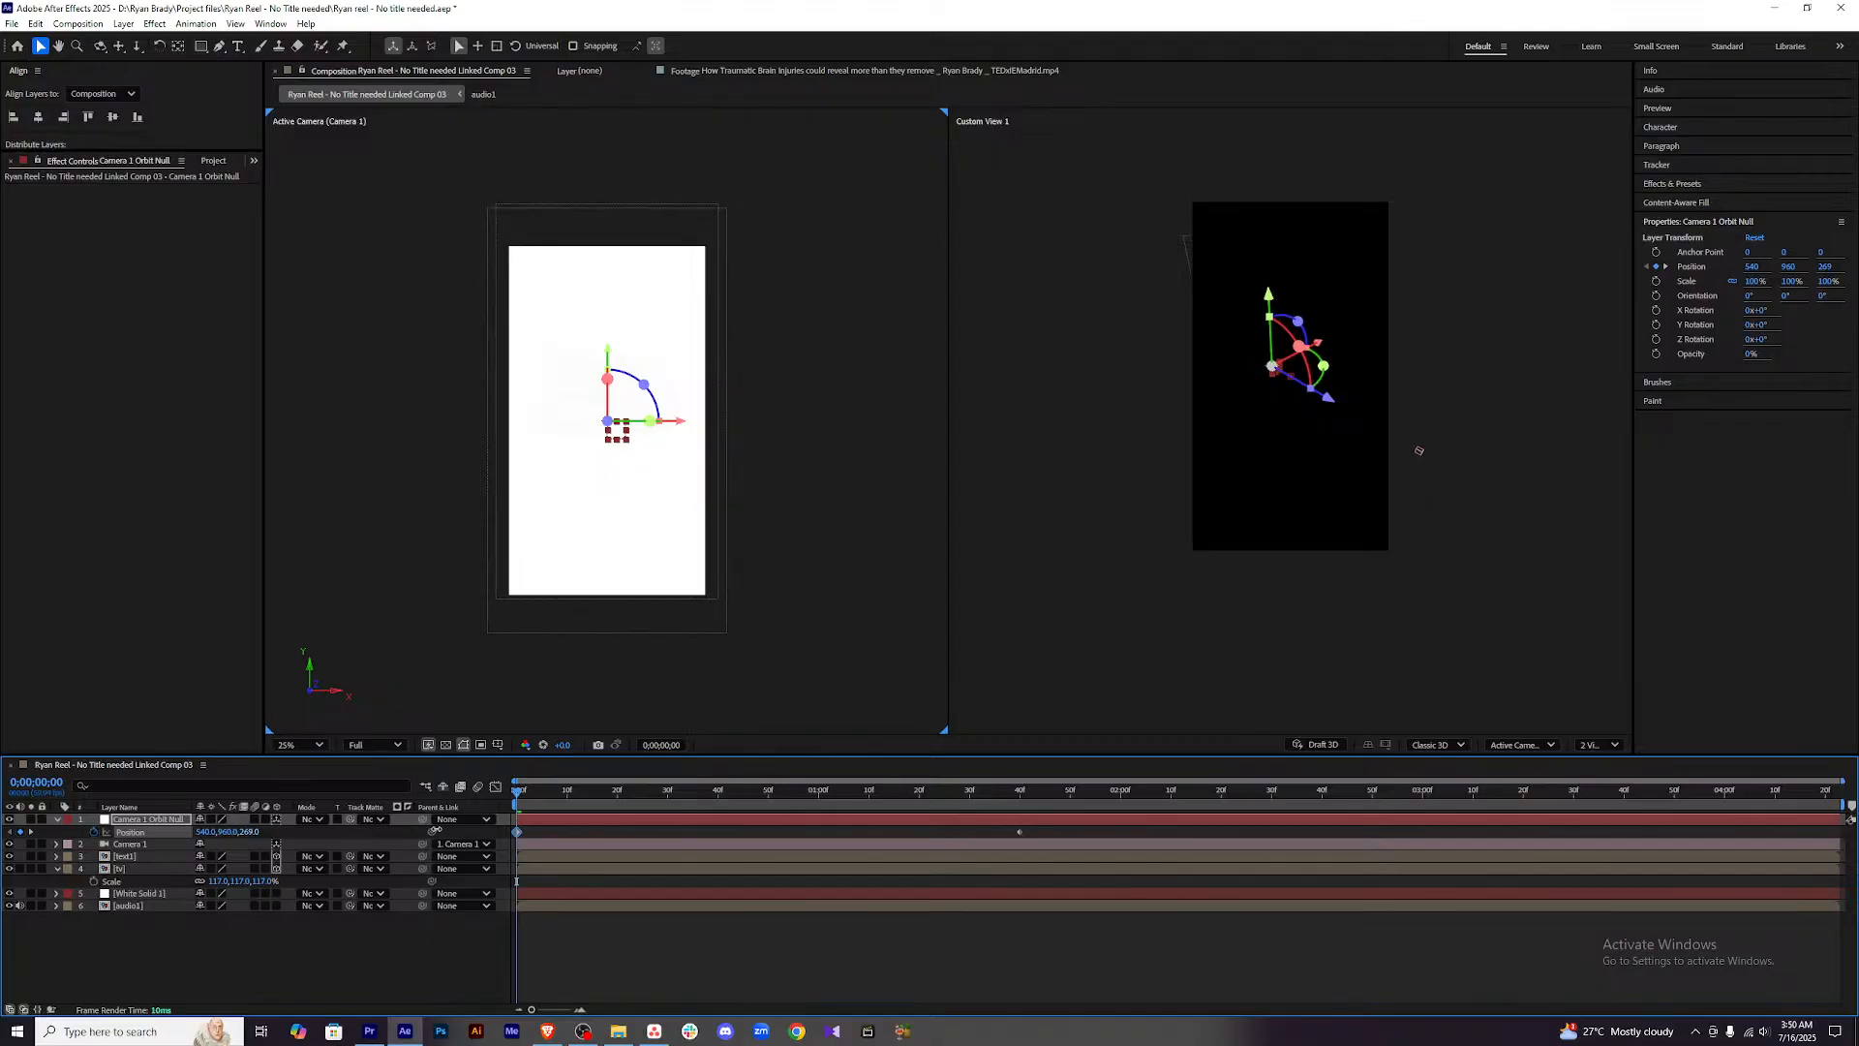
{"action": "left_click", "coordinate": [642, 943]}
Preview the camera movement from the start of the composition and return to the first frame.
{"action": "mouse_move", "coordinate": [519, 791]}
{"action": "left_mouse_down"}
{"action": "mouse_move", "coordinate": [1058, 794]}
{"action": "mouse_move", "coordinate": [519, 794]}
{"action": "left_mouse_up"}
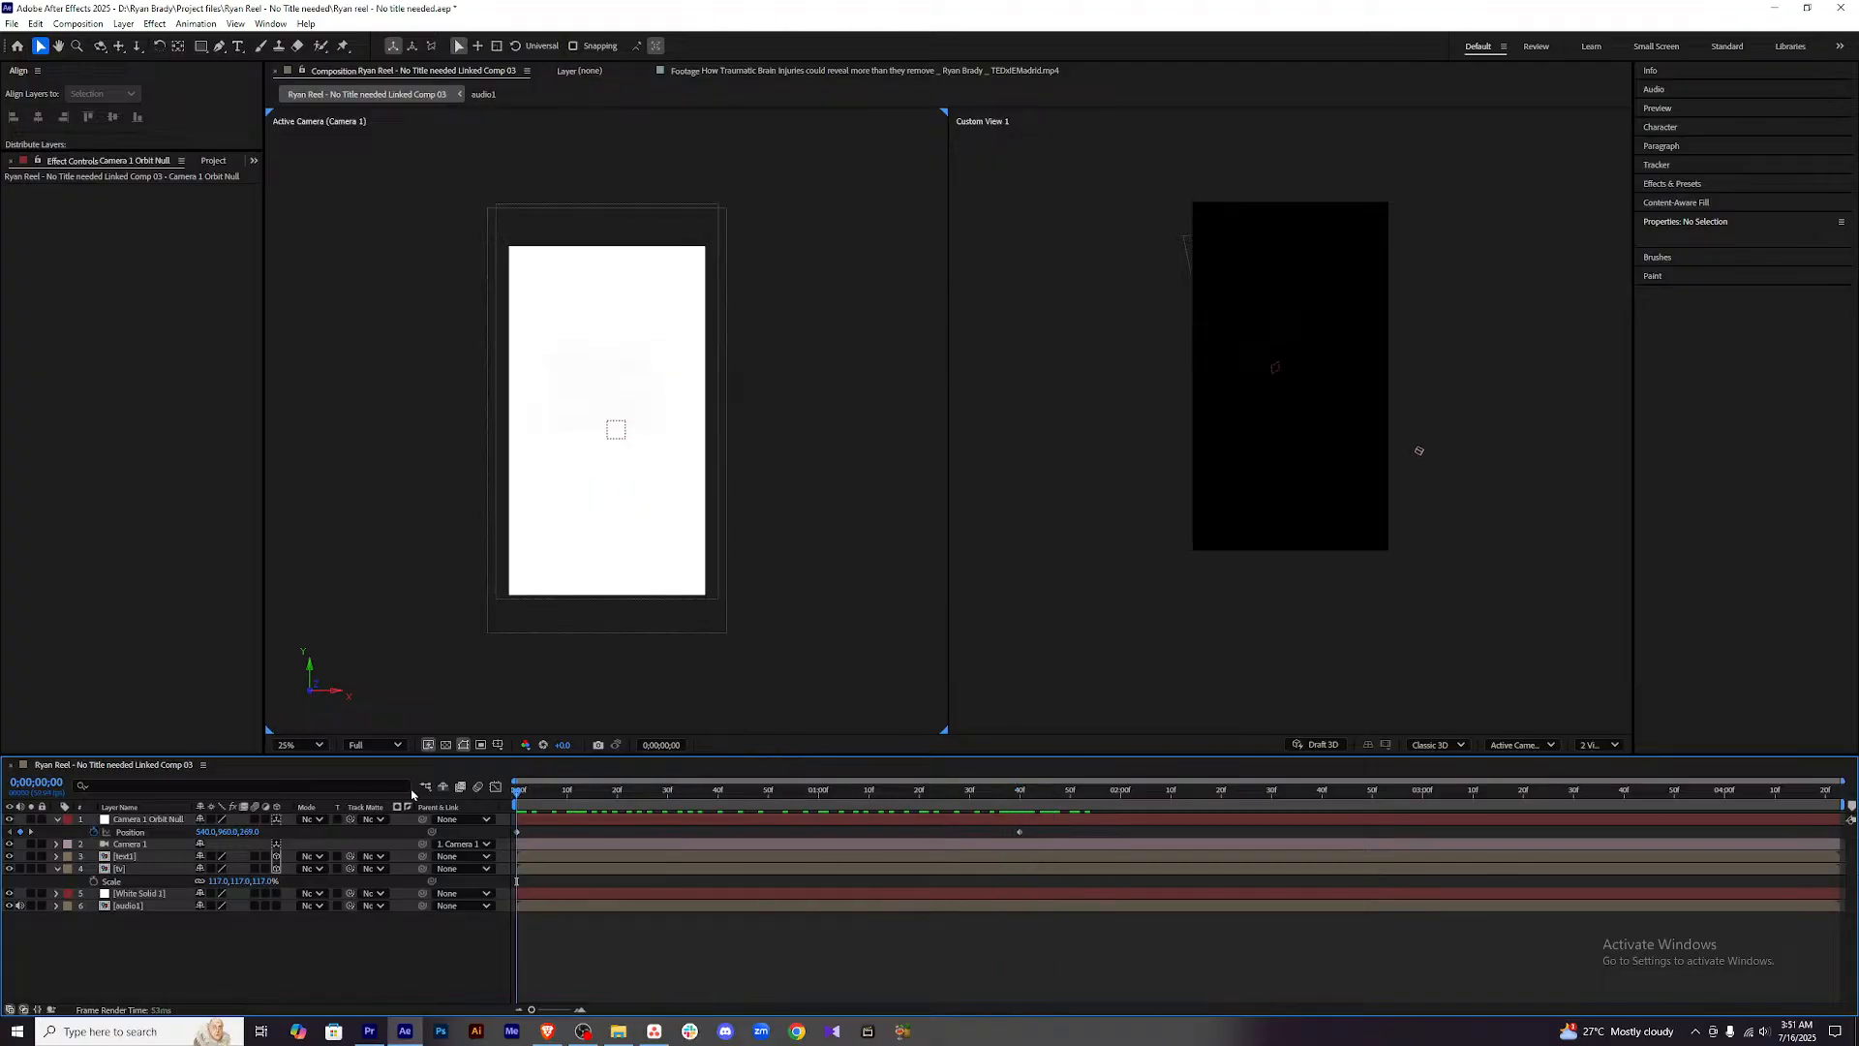
{"action": "key", "text": "space"}
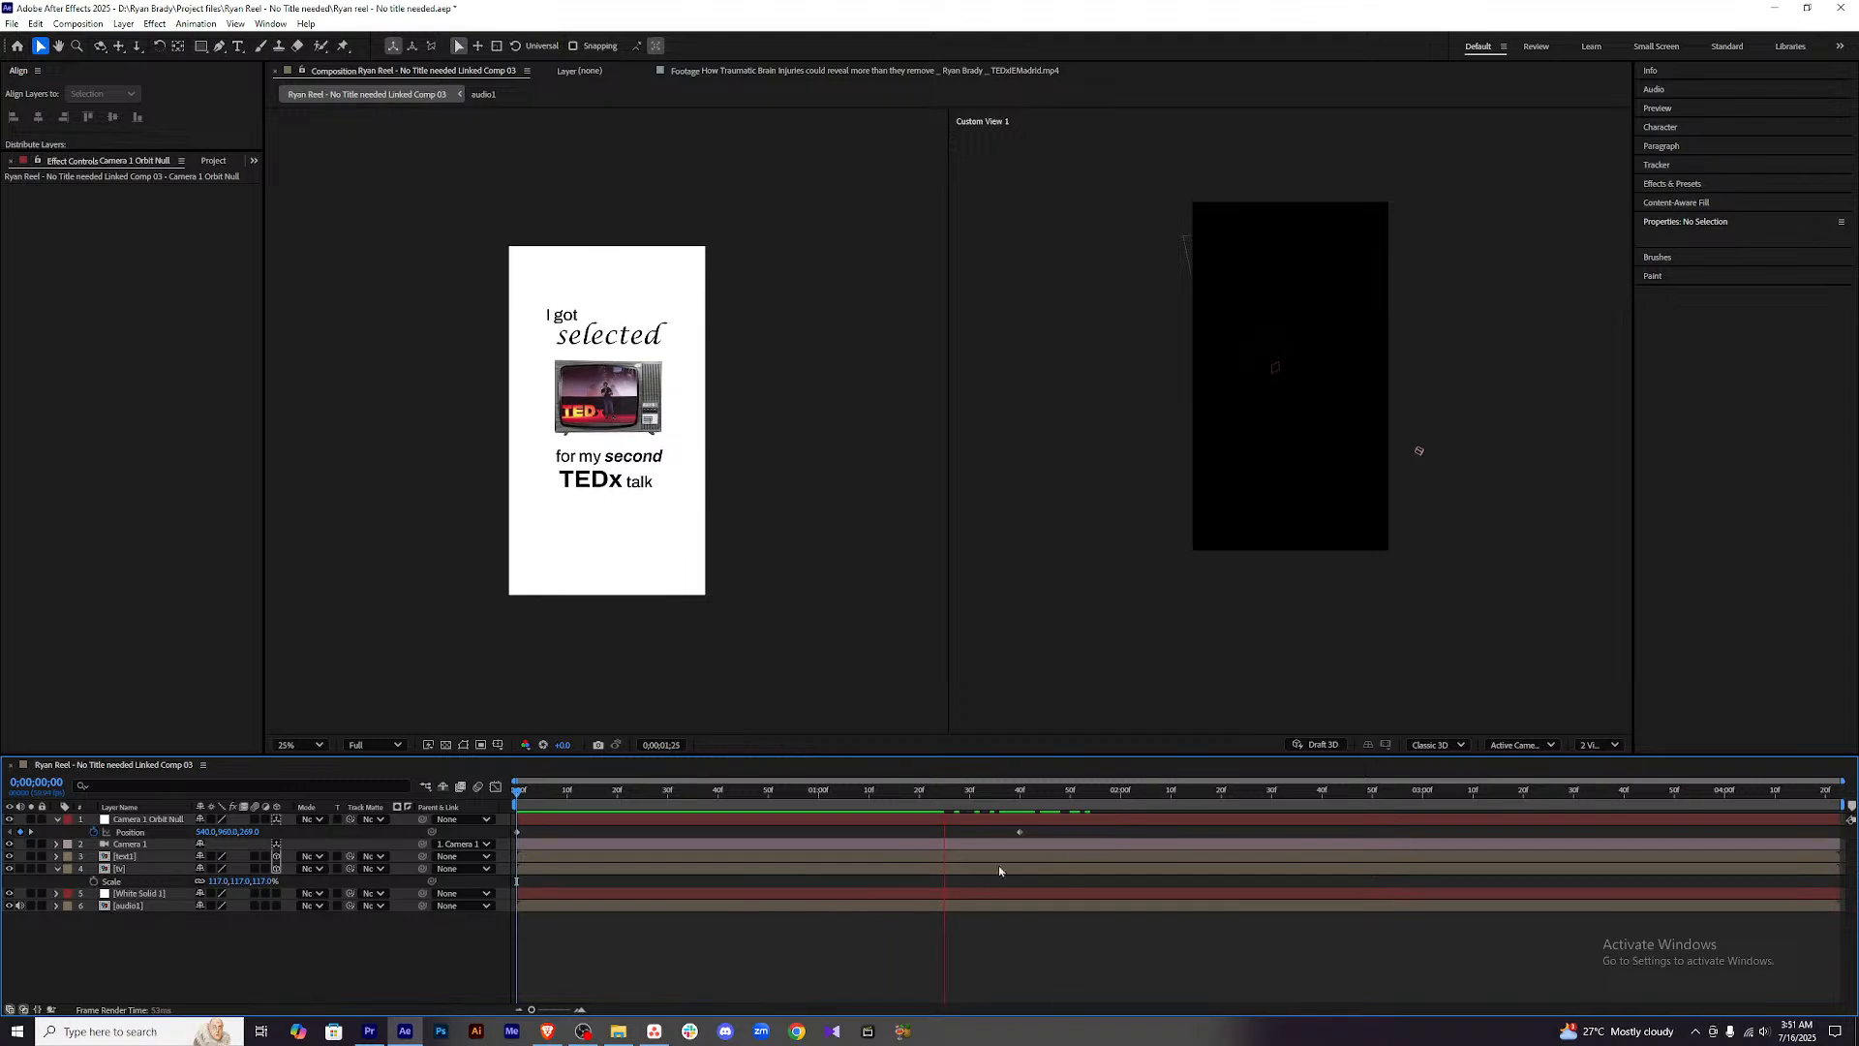
{"action": "key", "text": "space"}
{"action": "key", "text": "Home"}
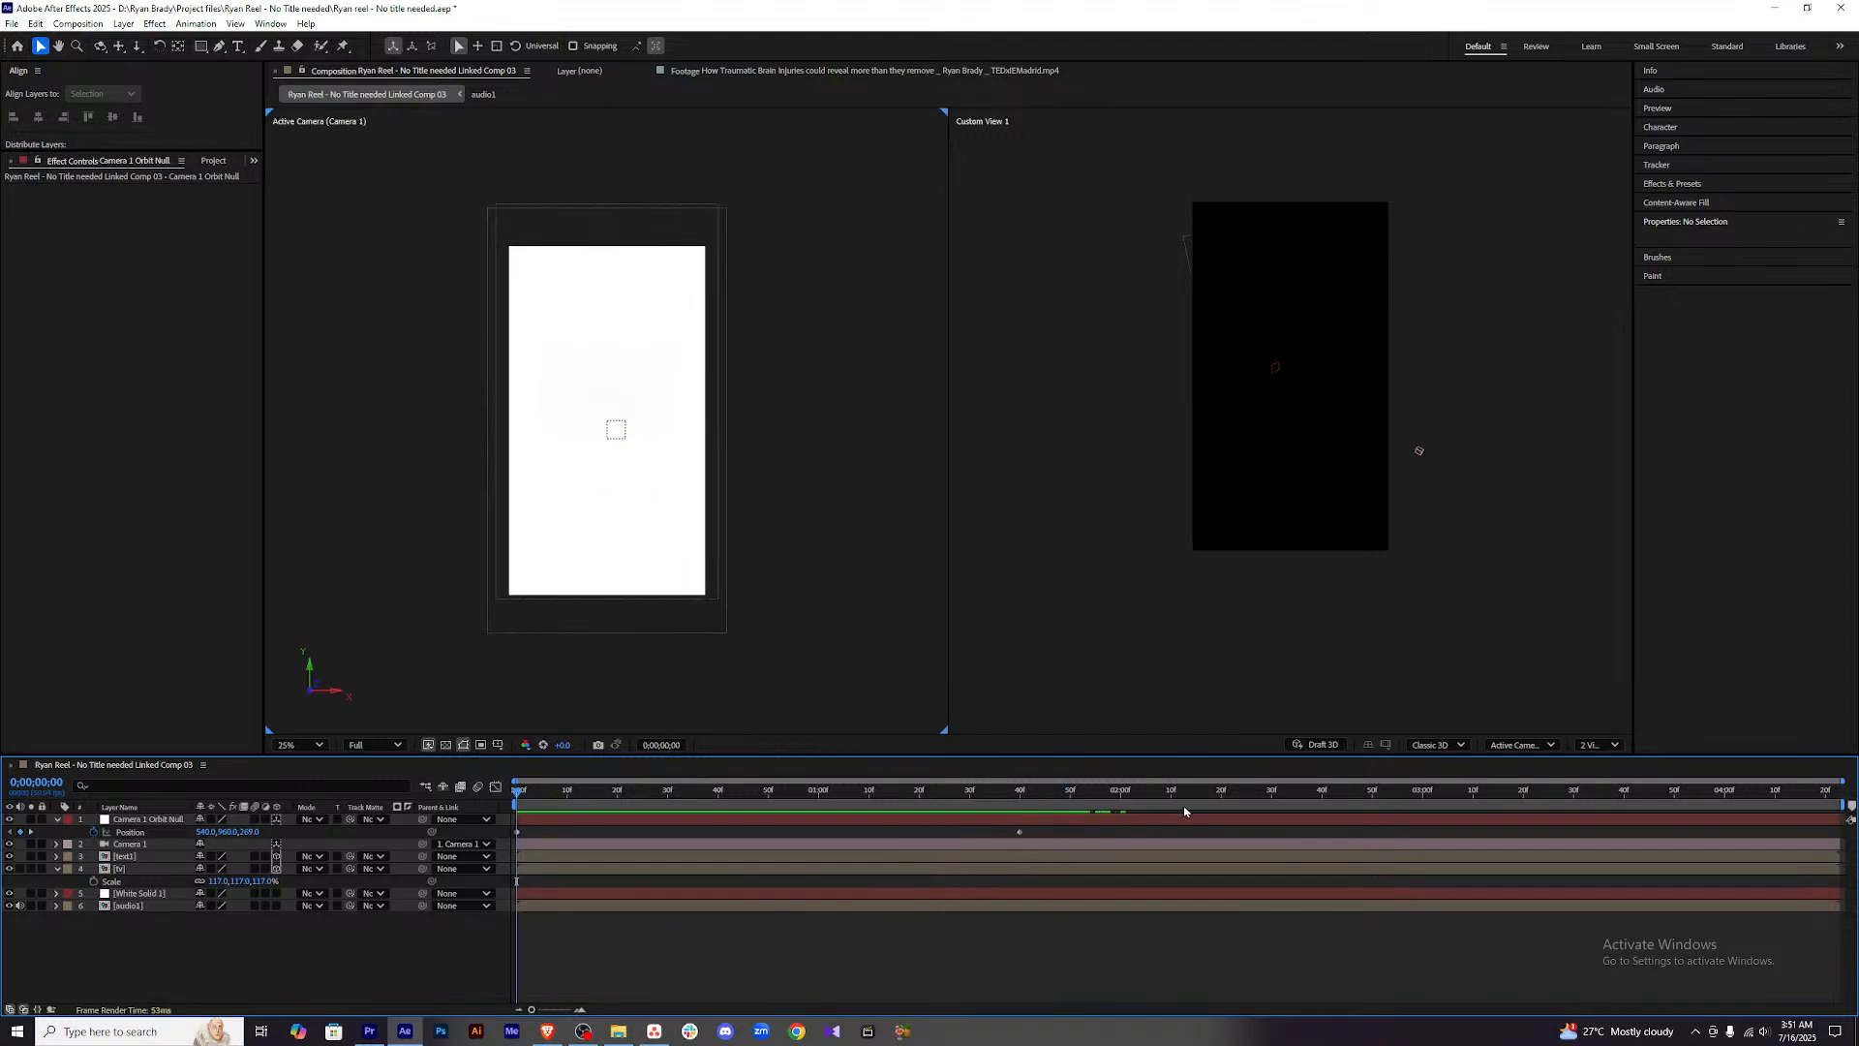
Apply Easy Ease to both orbit null Position keyframes, shape the speed graph to peak early with a long ease-out, and save the project.
{"action": "left_click_drag", "start_coordinate": [1058, 838], "coordinate": [864, 842]}
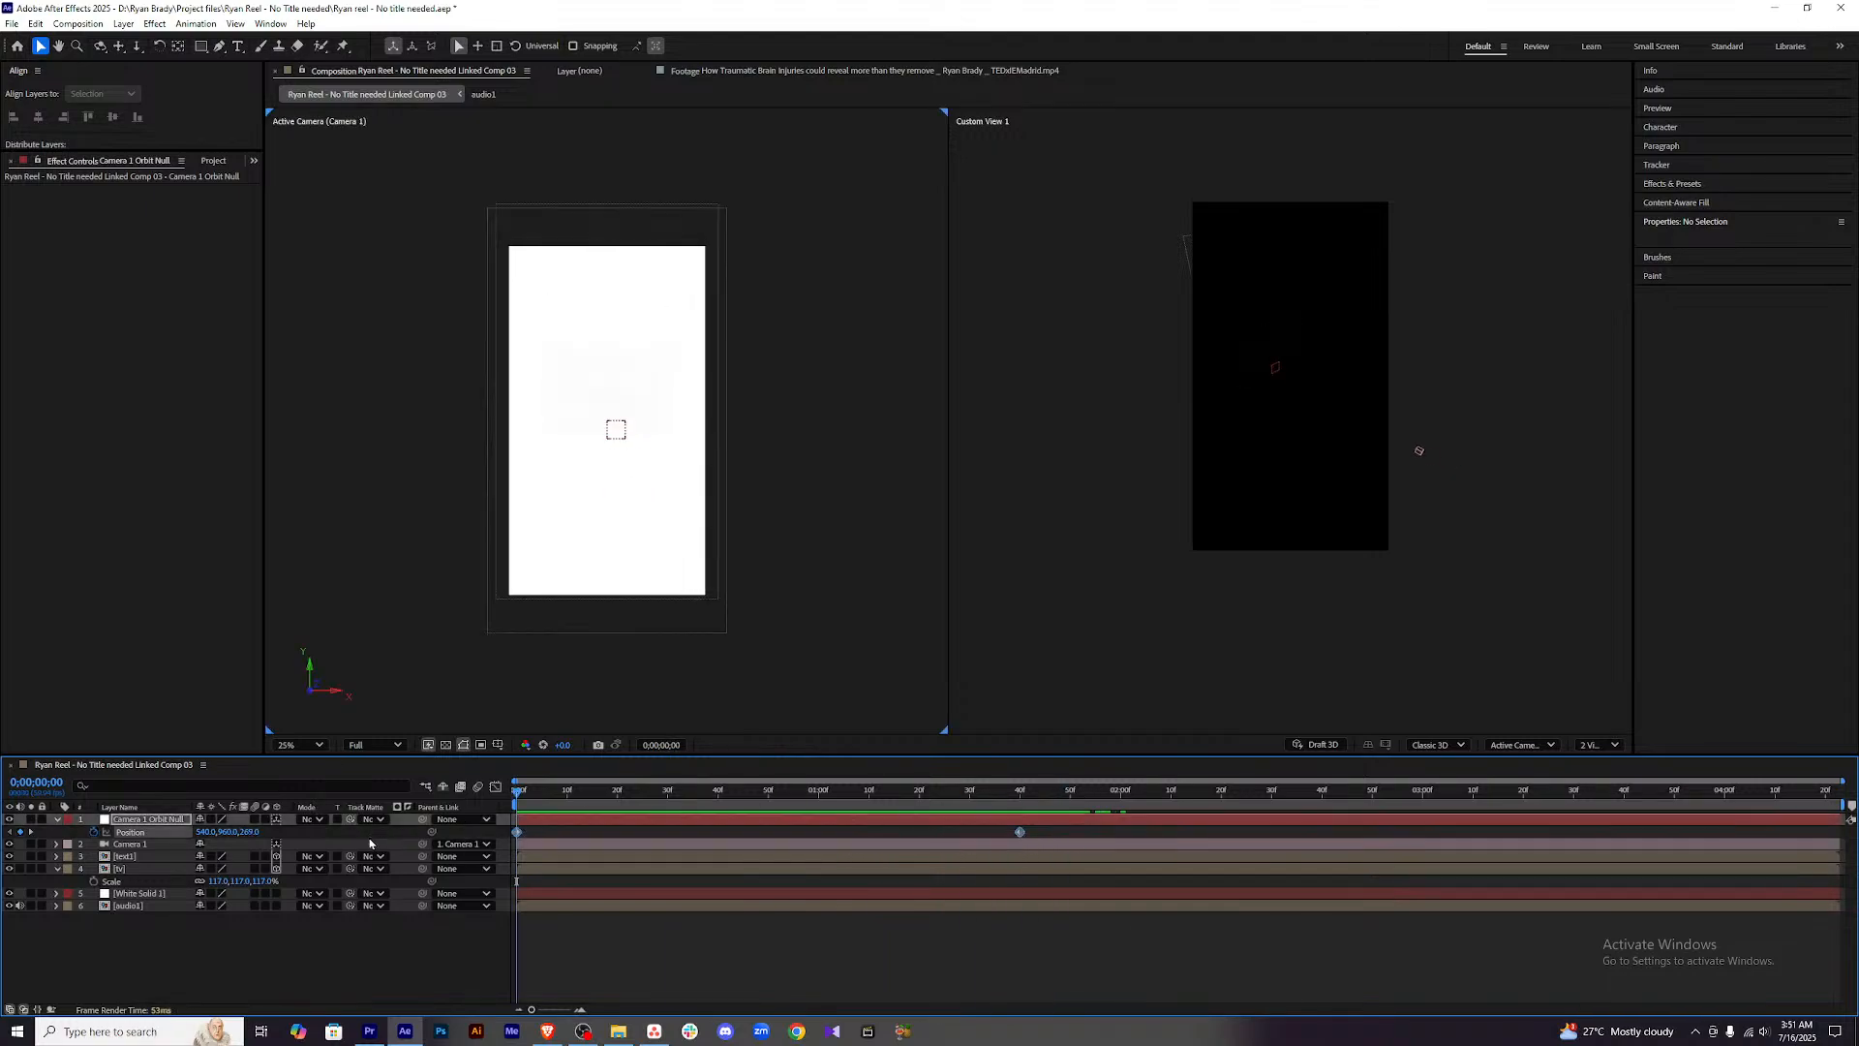
{"action": "key", "text": "F9"}
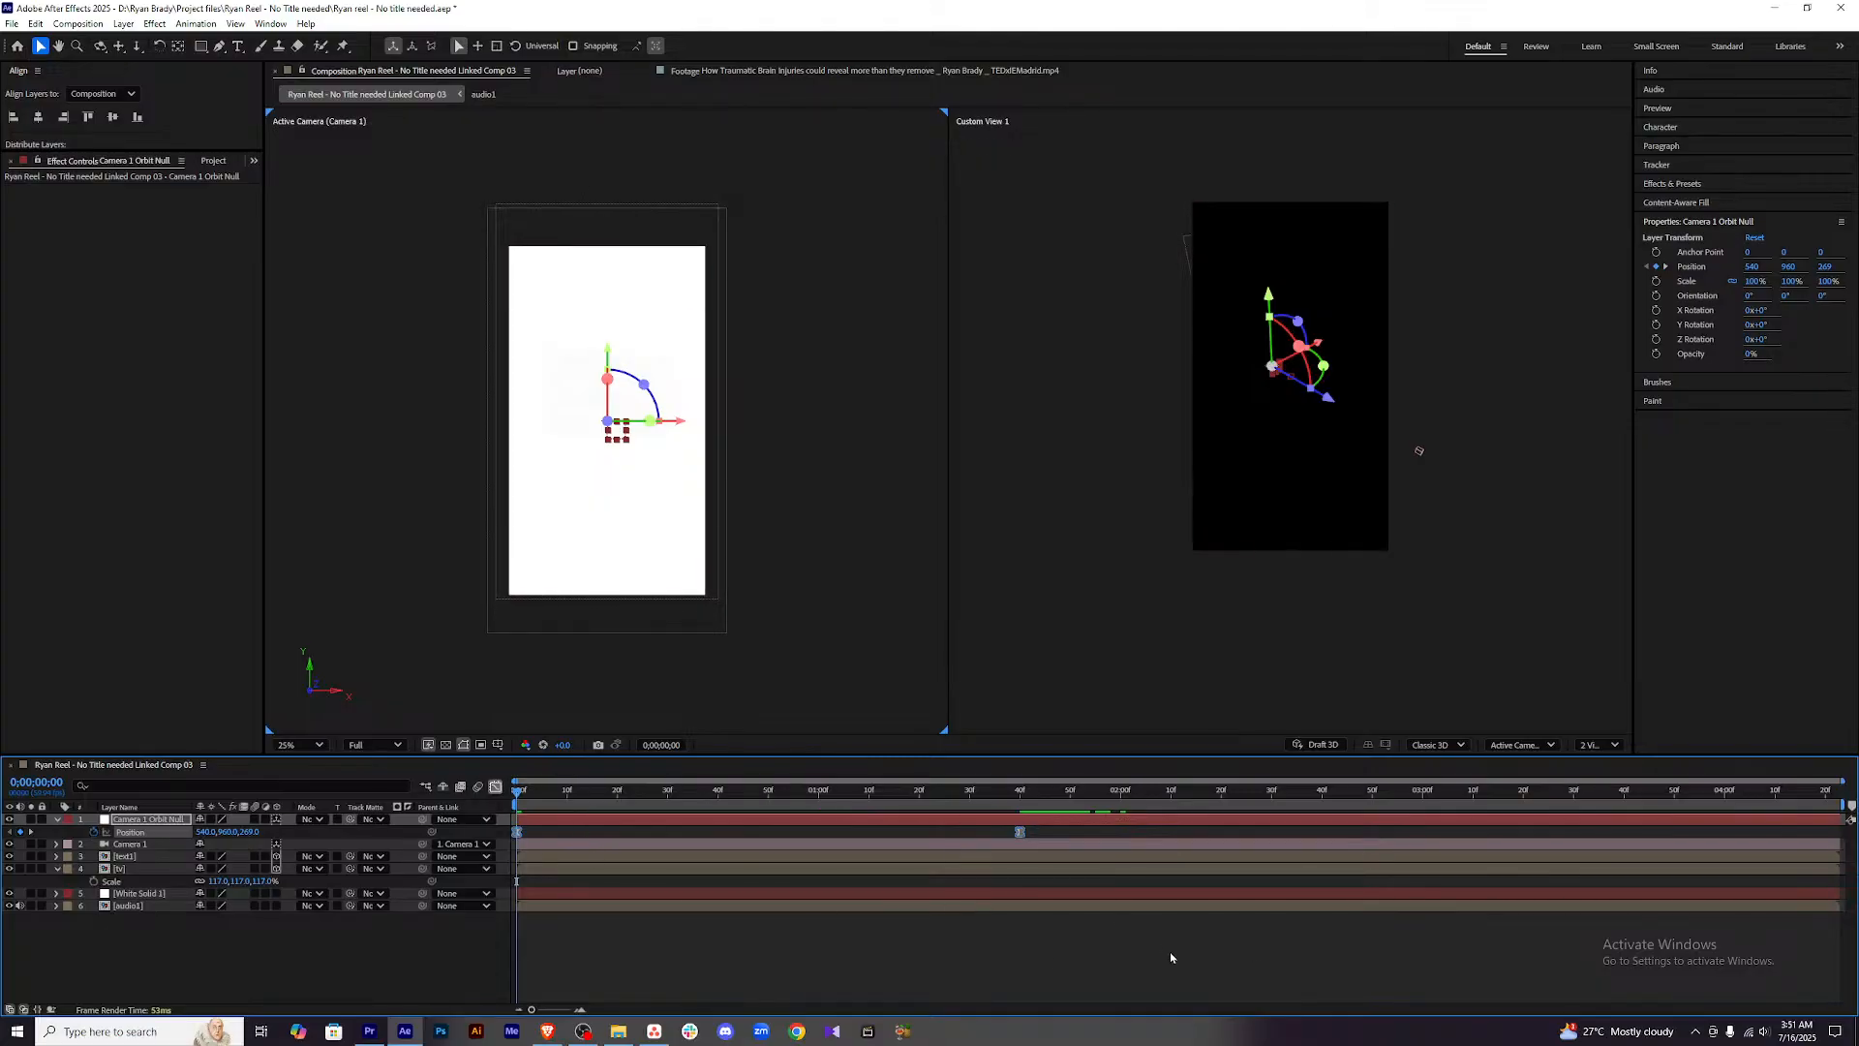
{"action": "left_click_drag", "start_coordinate": [1120, 909], "coordinate": [768, 968]}
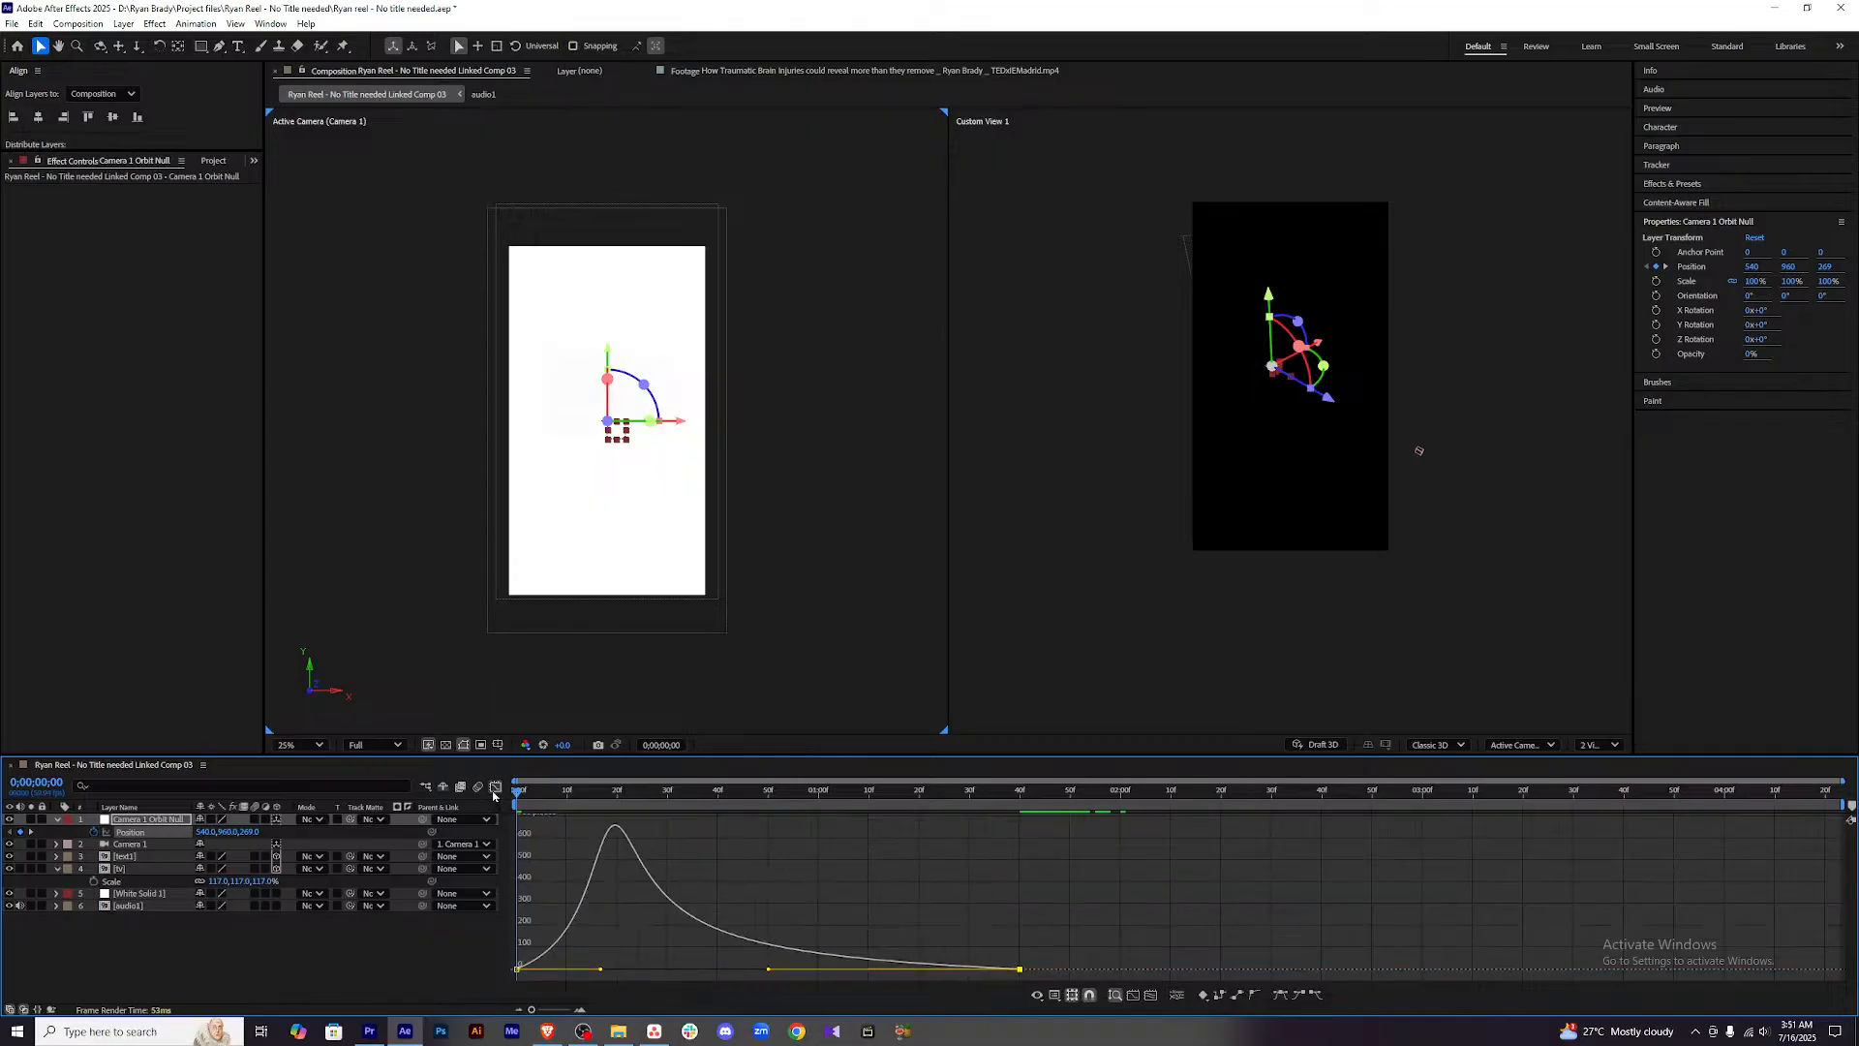
{"action": "left_click", "coordinate": [495, 786]}
{"action": "left_click", "coordinate": [1020, 976]}
{"action": "key", "text": "ctrl+s"}
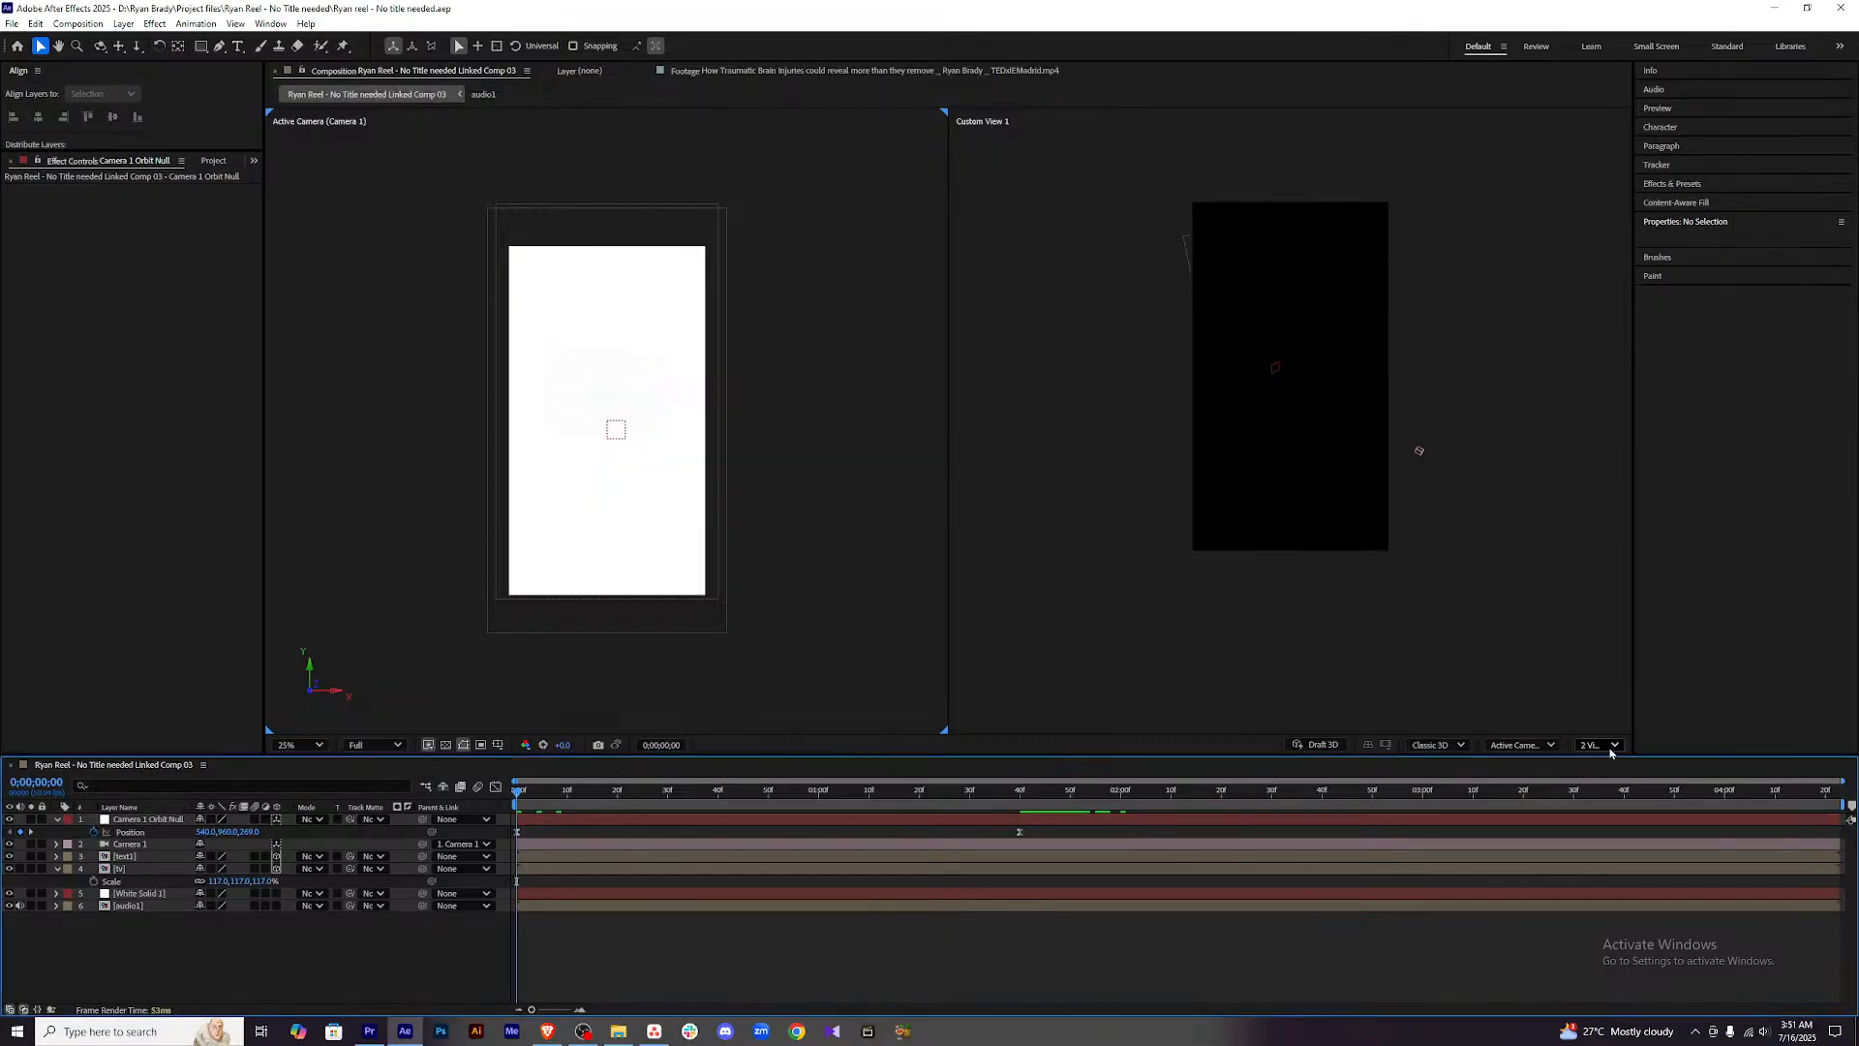
Return the composition viewer to a single view and preview the eased camera movement twice from the start.
{"action": "left_click", "coordinate": [1610, 747]}
{"action": "left_click", "coordinate": [1604, 768]}
{"action": "key", "text": "space"}
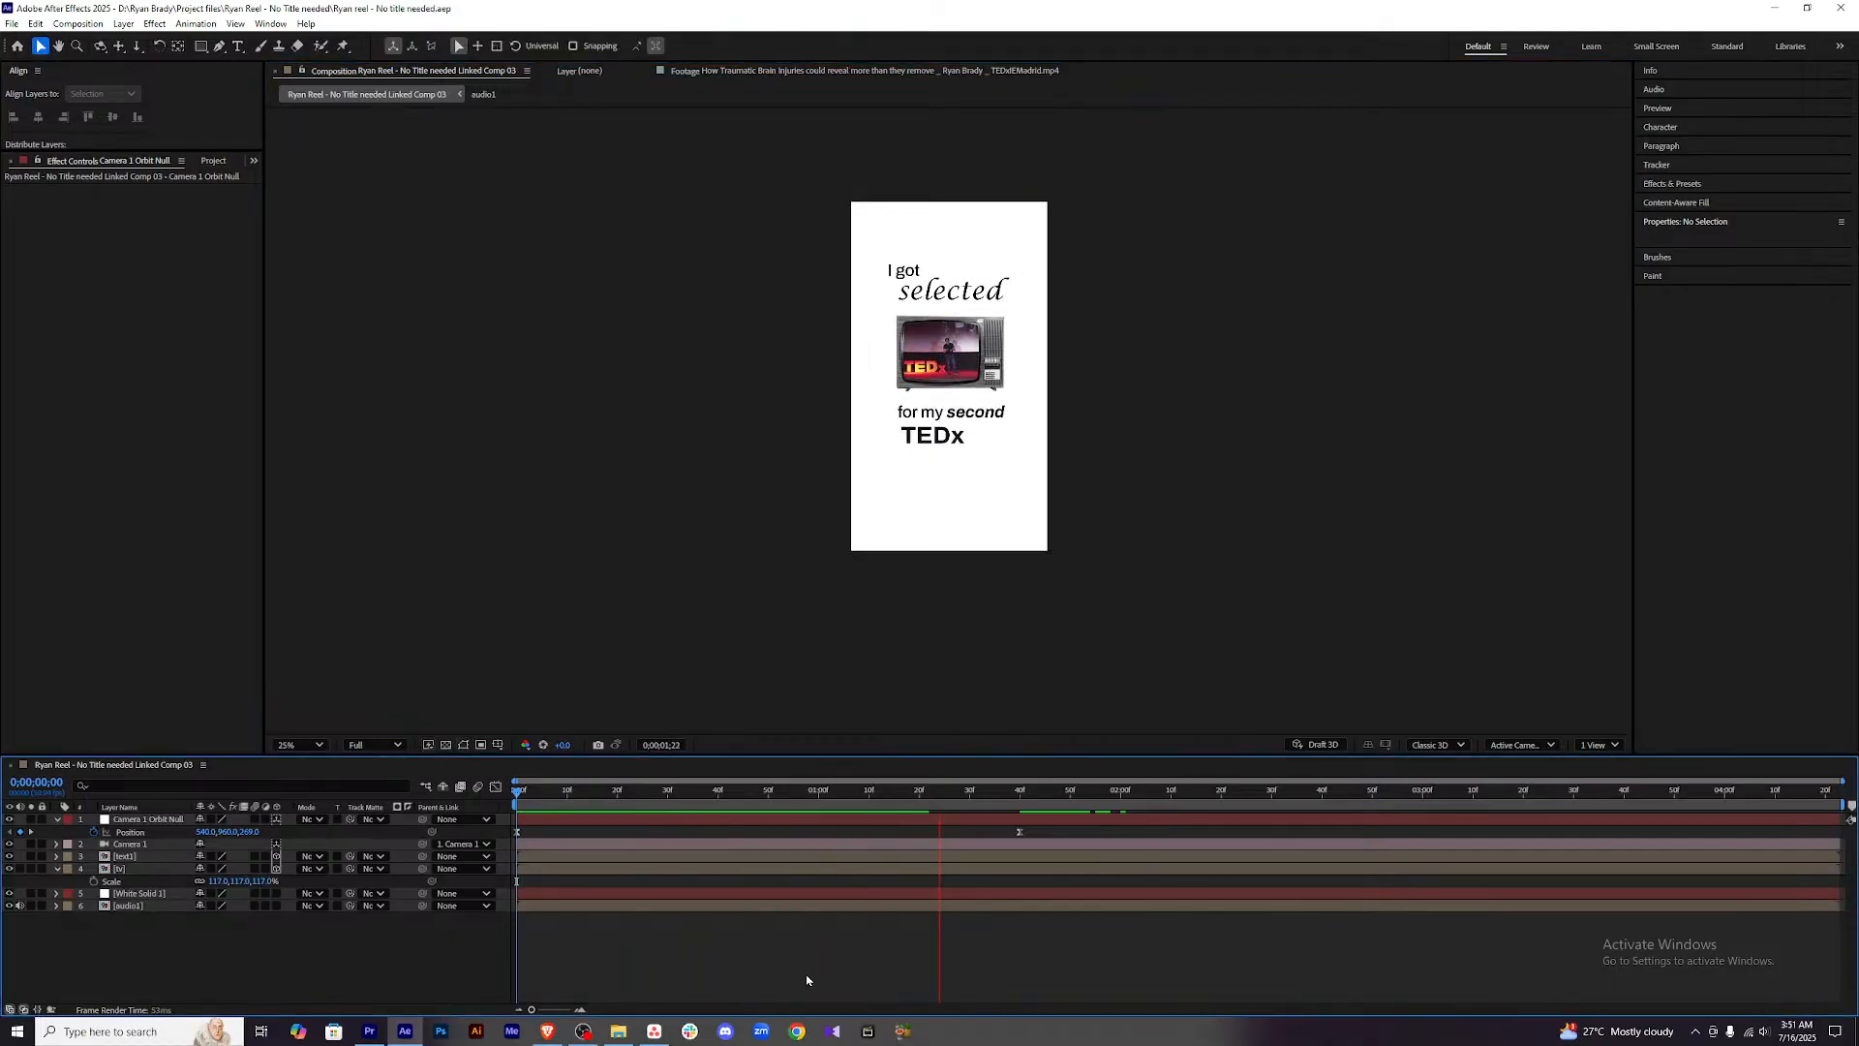
{"action": "left_click_drag", "start_coordinate": [1172, 794], "coordinate": [514, 794]}
{"action": "key", "text": "space"}
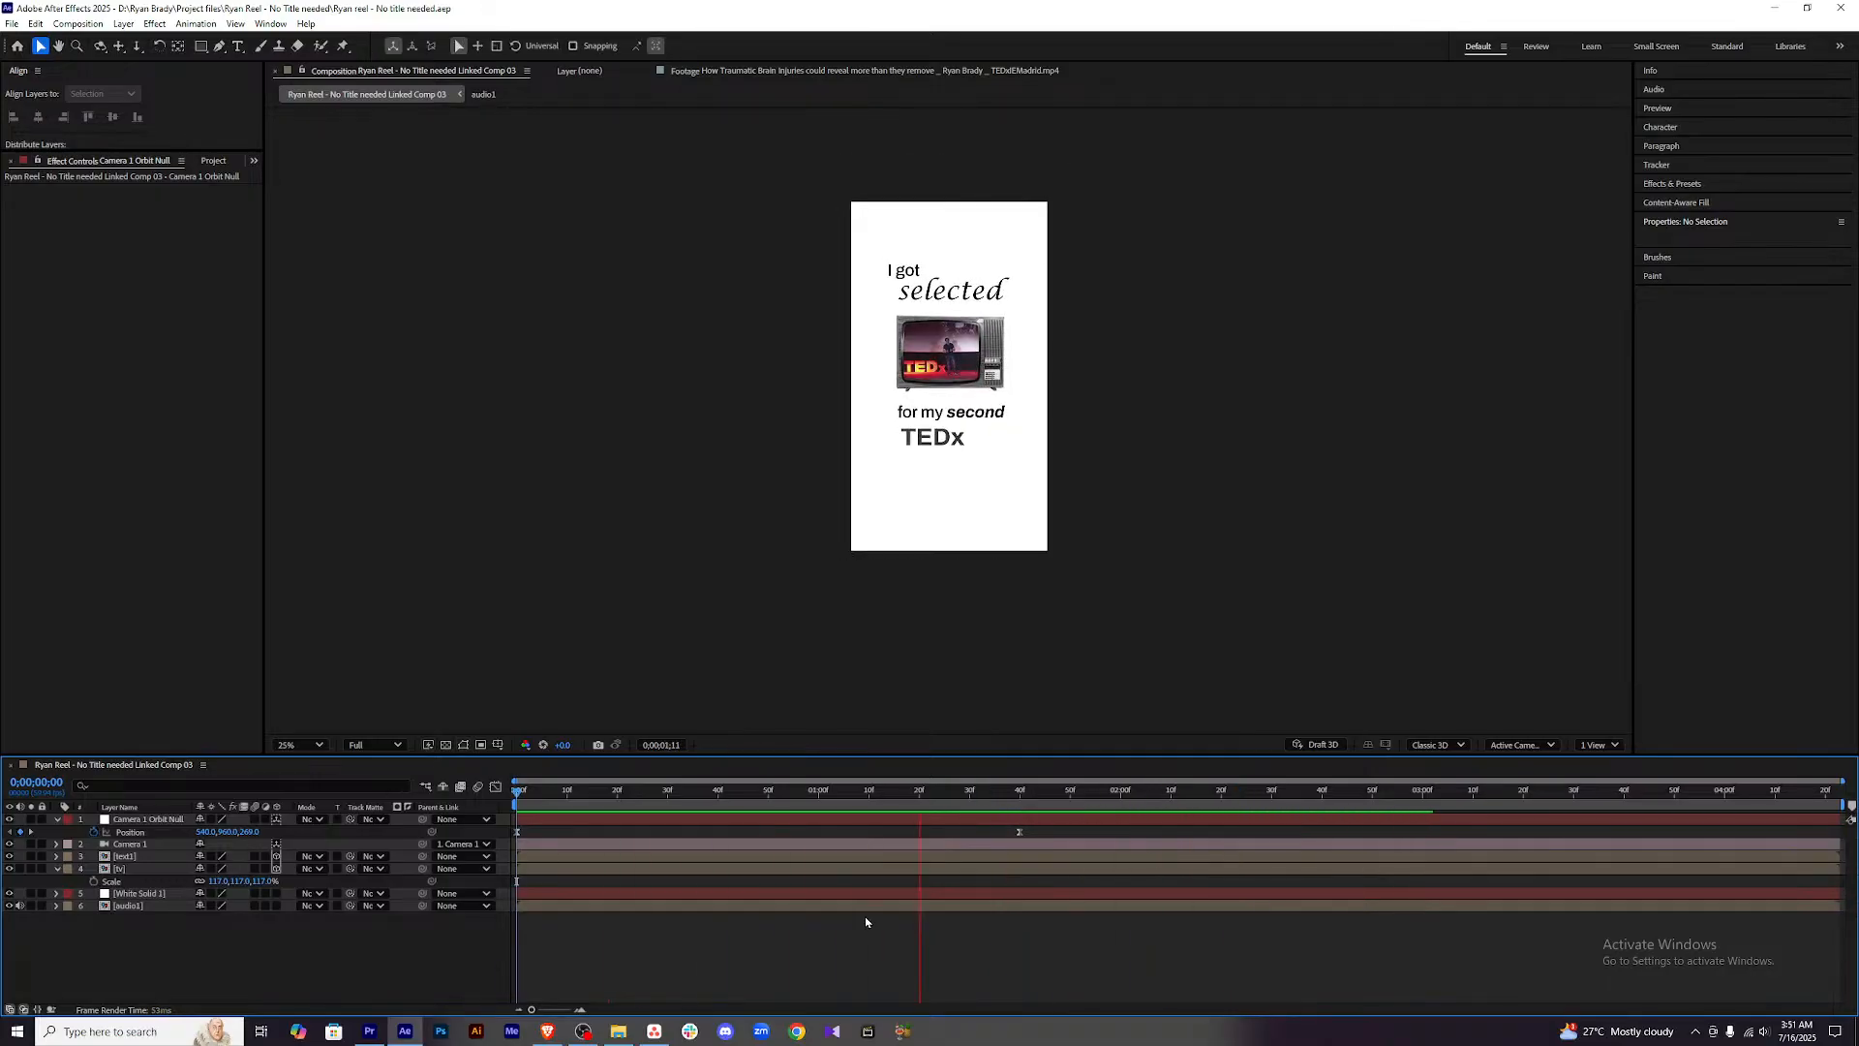
Move the ending Position keyframe of the Camera 1 Orbit Null to 0;00;01;55 and set its Z position to -63.
{"action": "left_click", "coordinate": [1068, 798]}
{"action": "left_click", "coordinate": [1079, 795]}
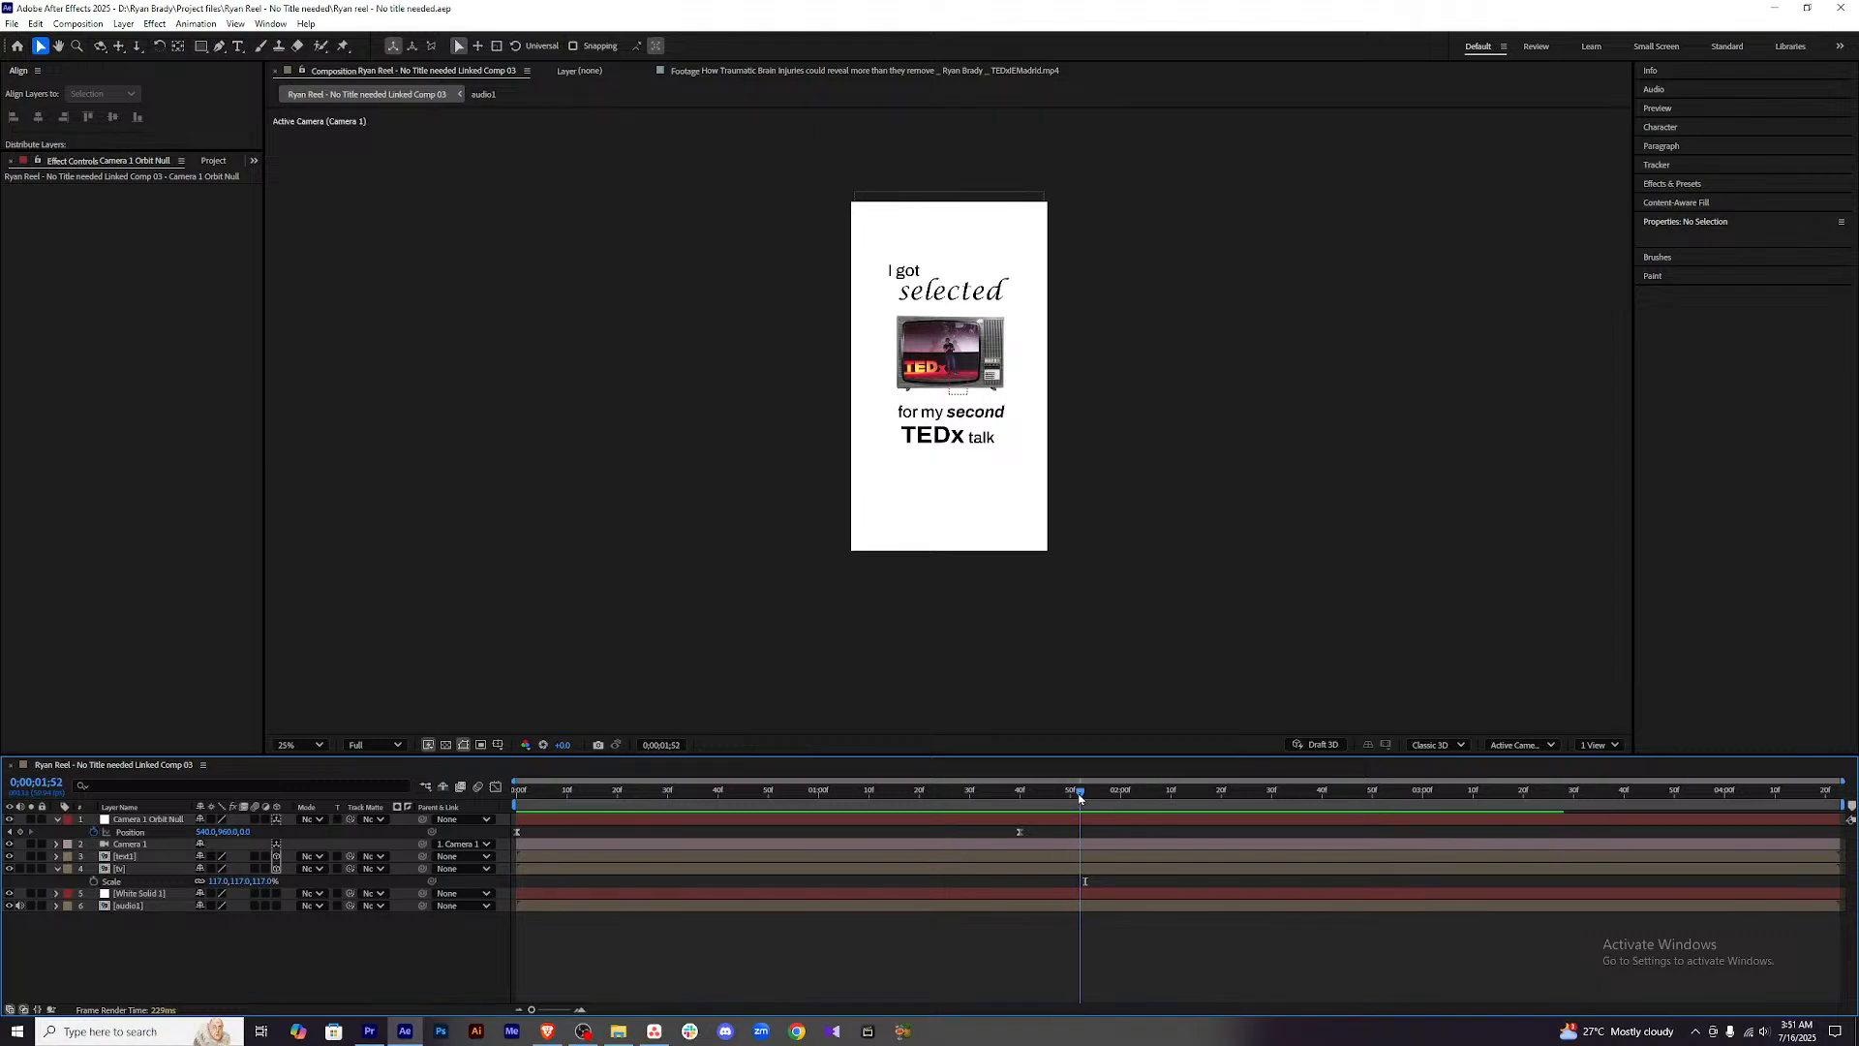
{"action": "left_click", "coordinate": [1094, 797]}
{"action": "left_click_drag", "start_coordinate": [1019, 831], "coordinate": [1095, 831]}
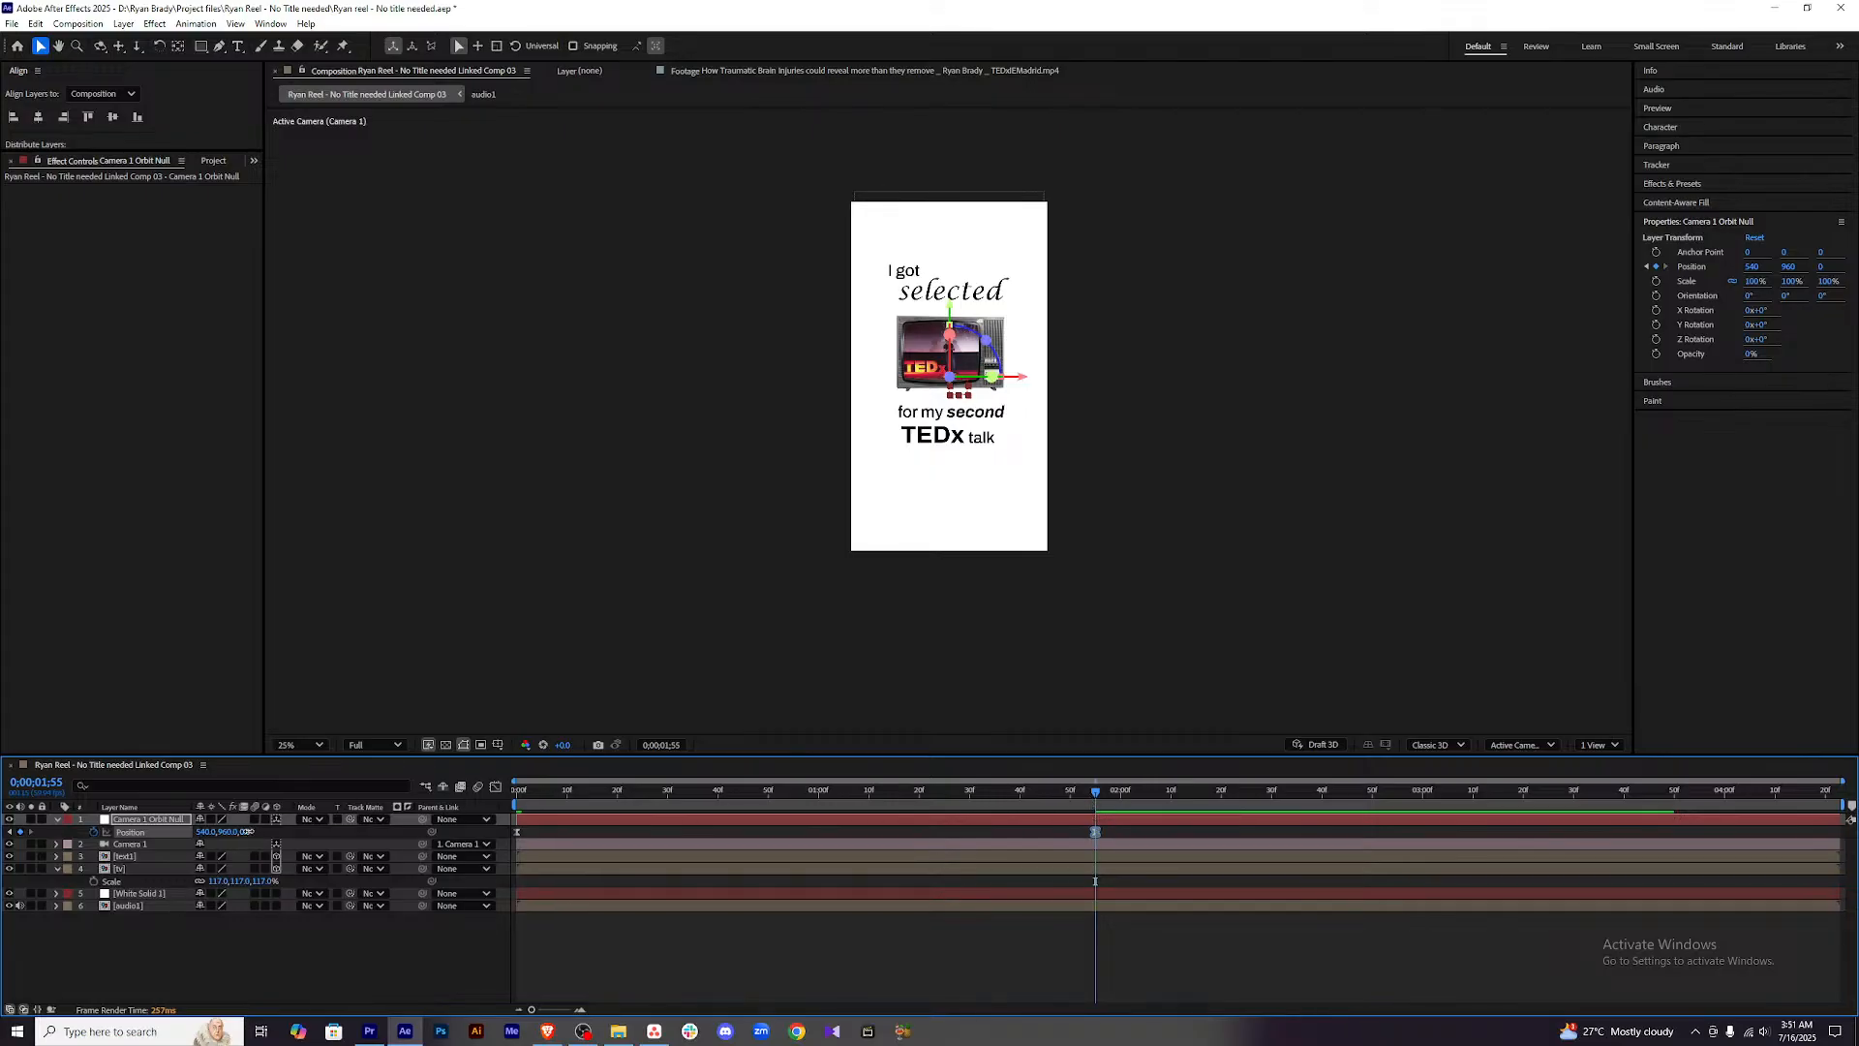
{"action": "left_click_drag", "start_coordinate": [244, 832], "coordinate": [200, 831]}
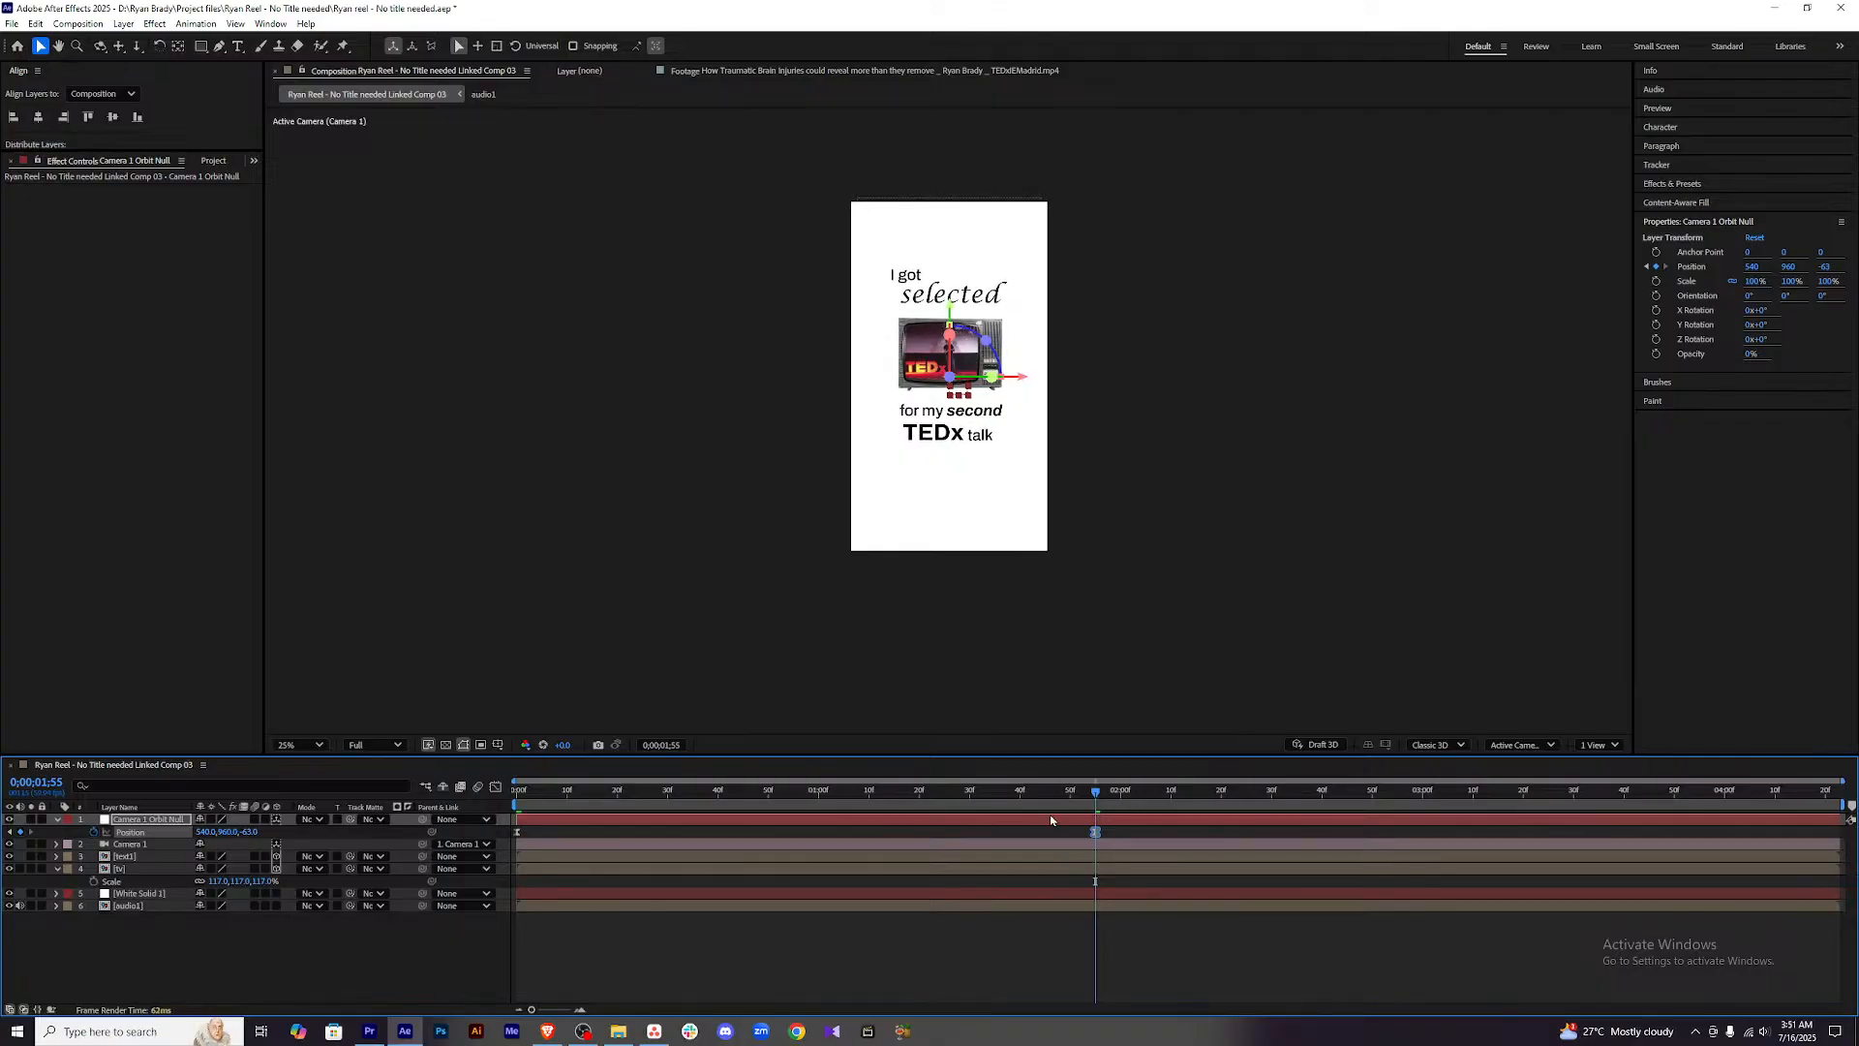
Preview the adjusted camera move from the first frame through the held end of the animation.
{"action": "left_click_drag", "start_coordinate": [1088, 794], "coordinate": [517, 794]}
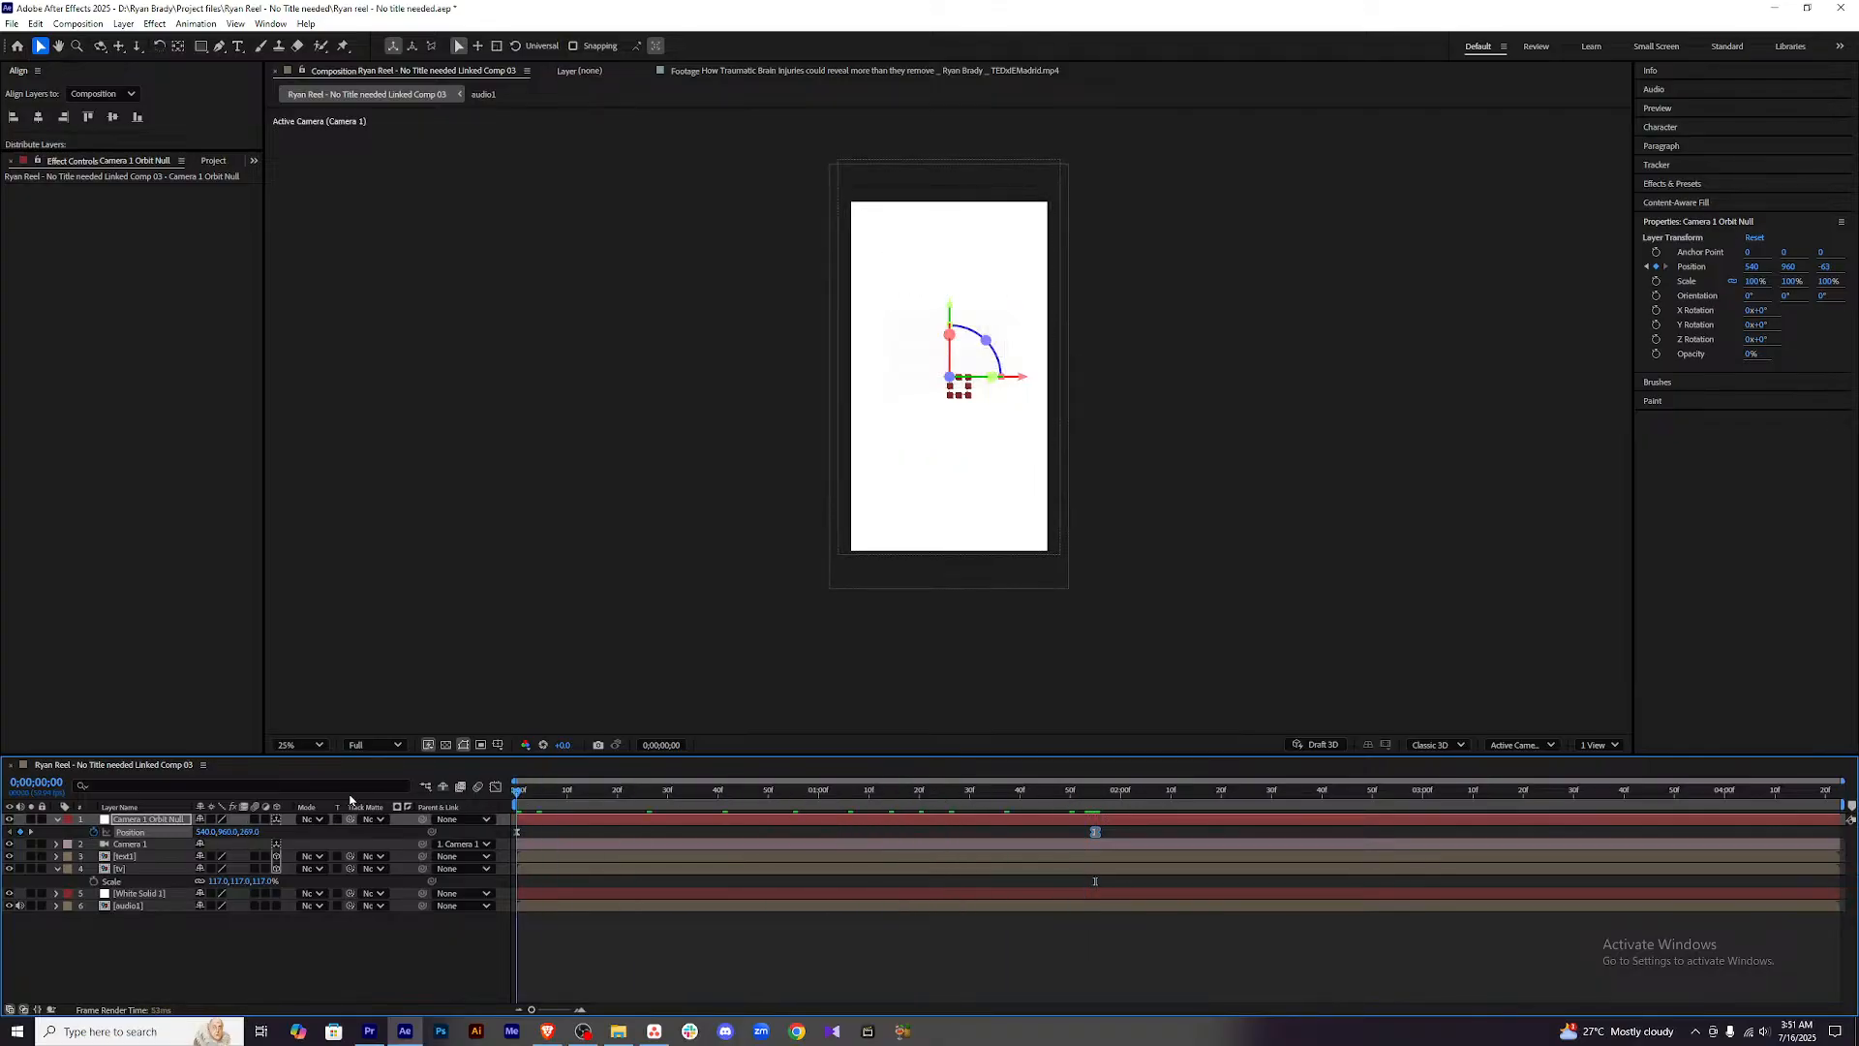
{"action": "left_click", "coordinate": [618, 924]}
{"action": "key", "text": "space"}
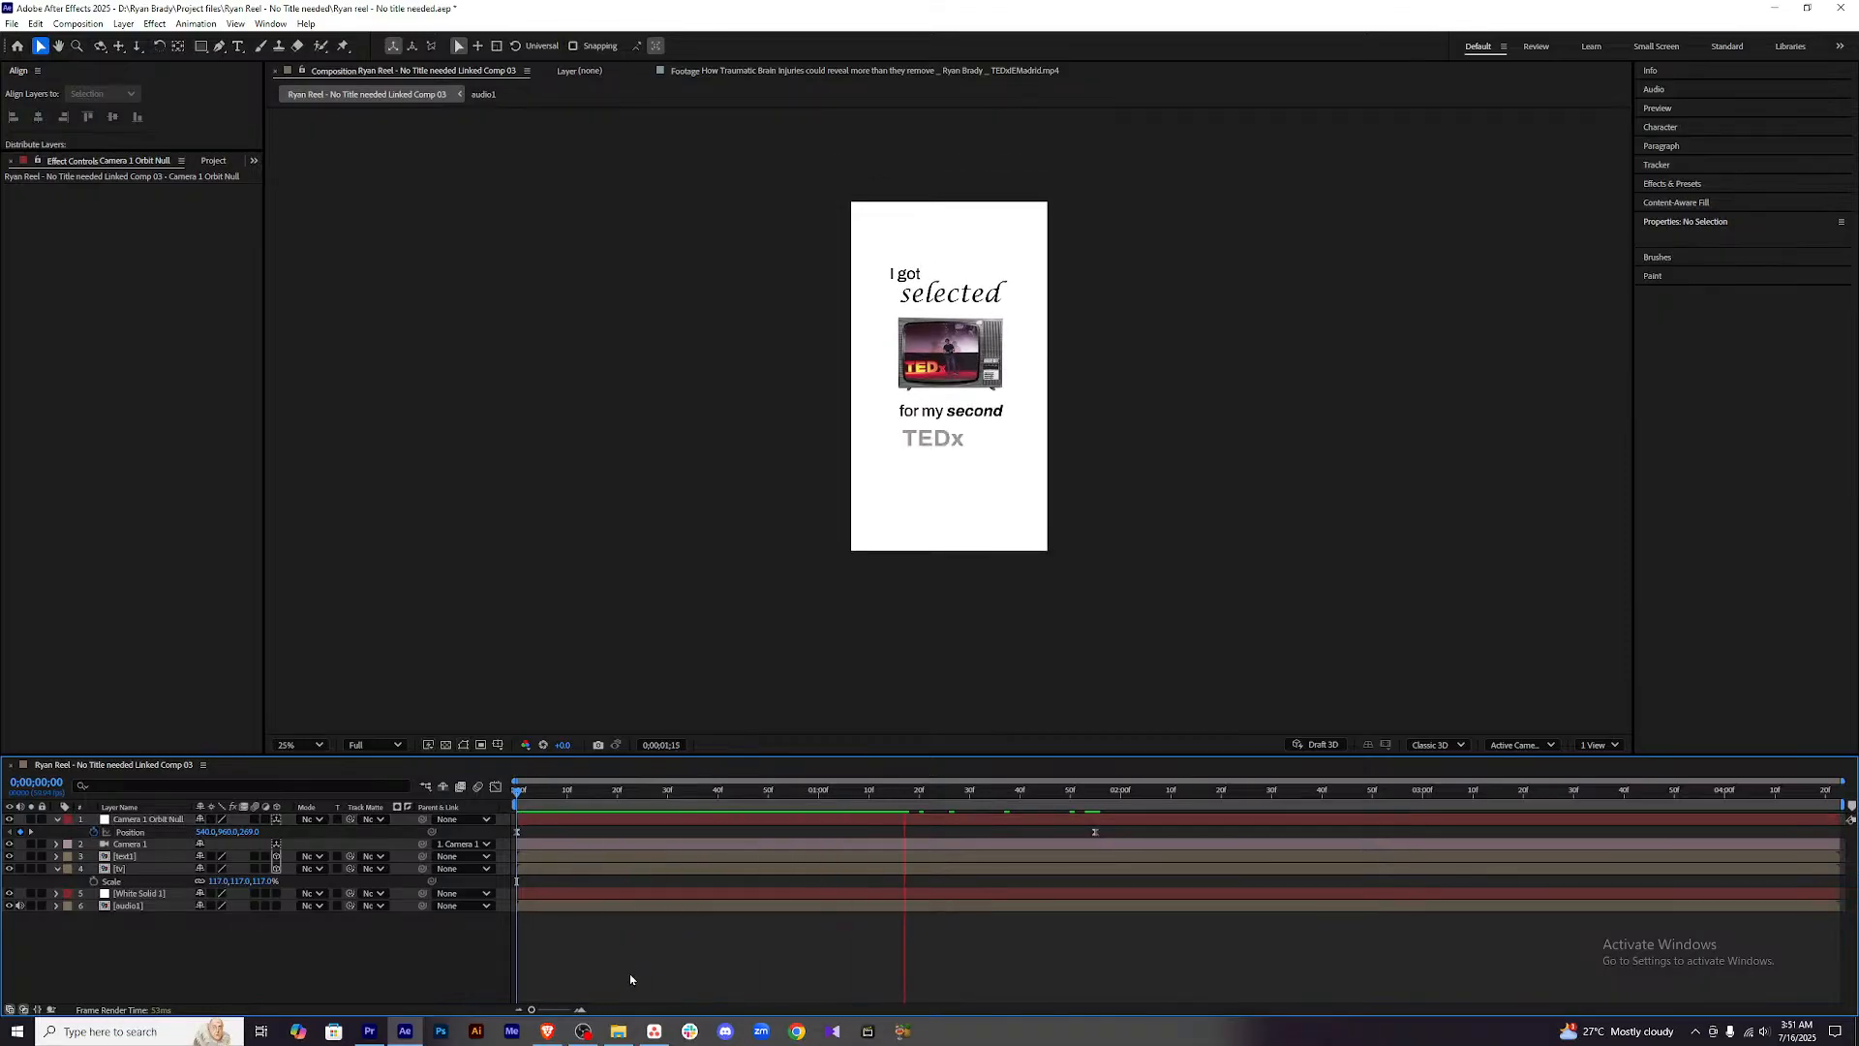
{"action": "key", "text": "space"}
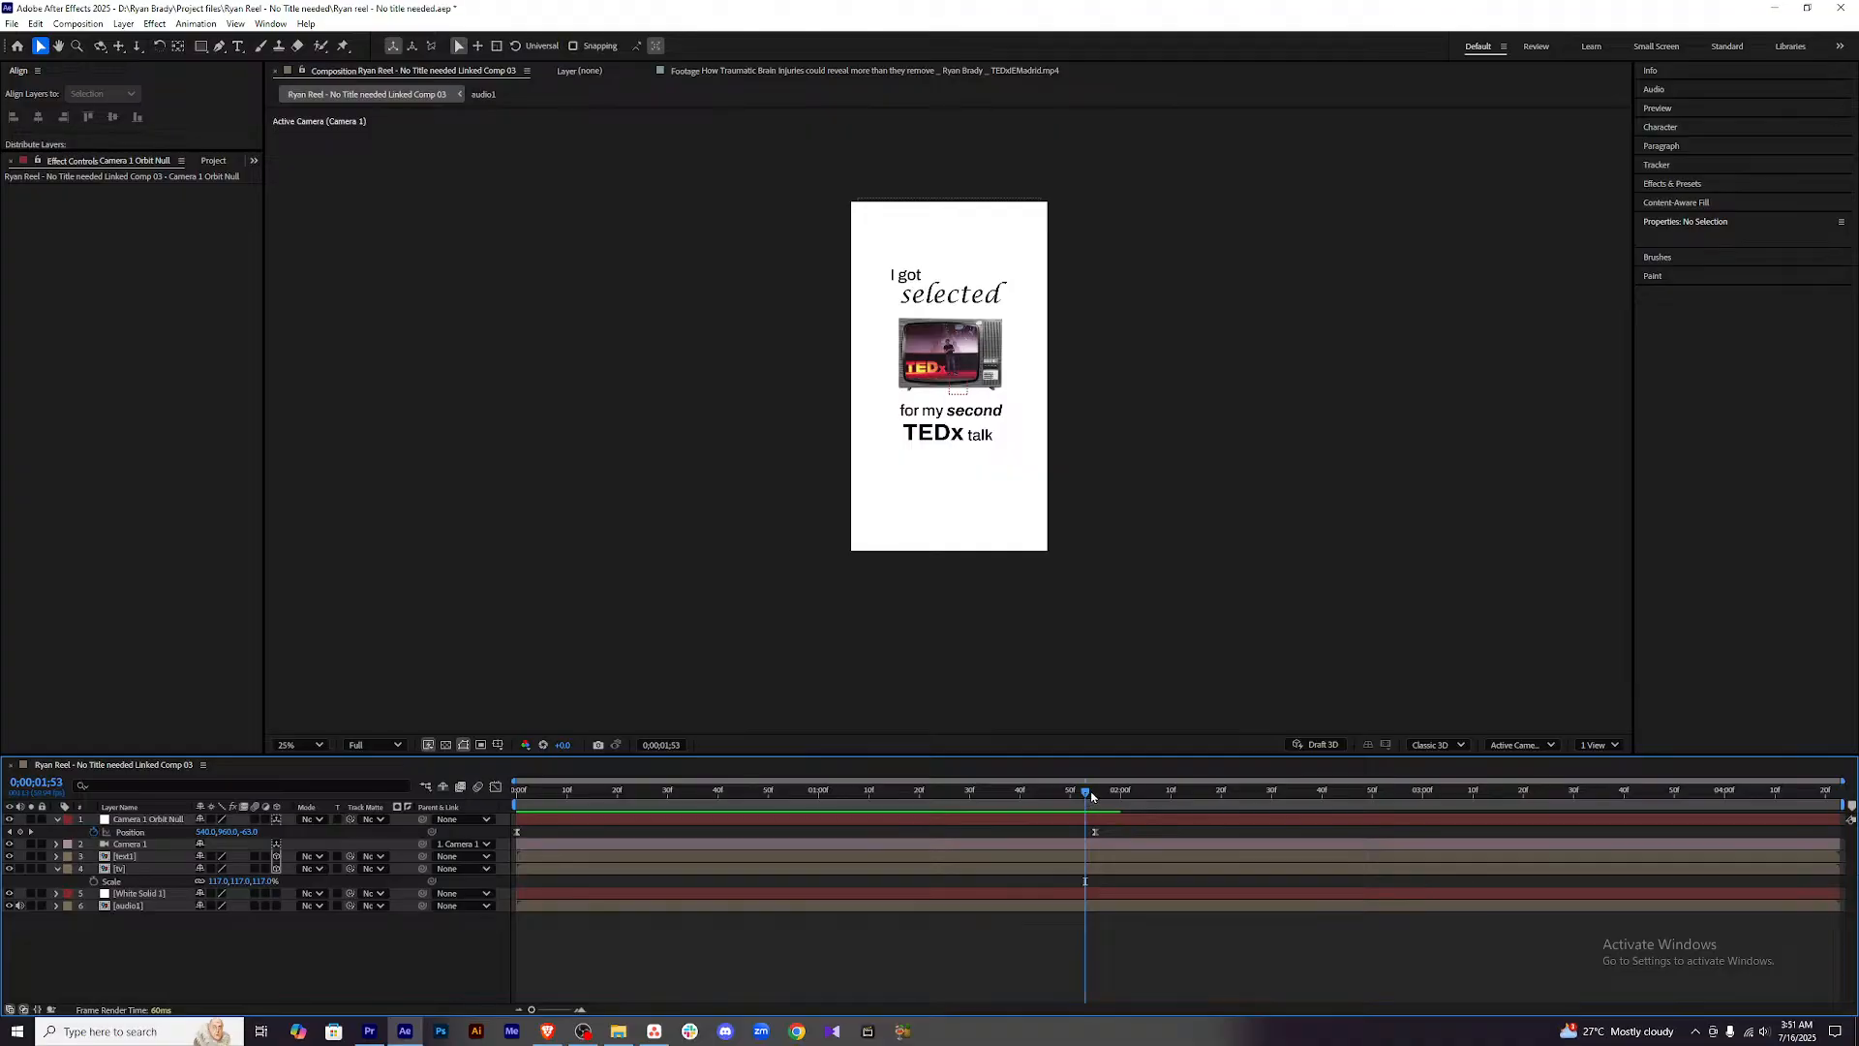
{"action": "key", "text": "space"}
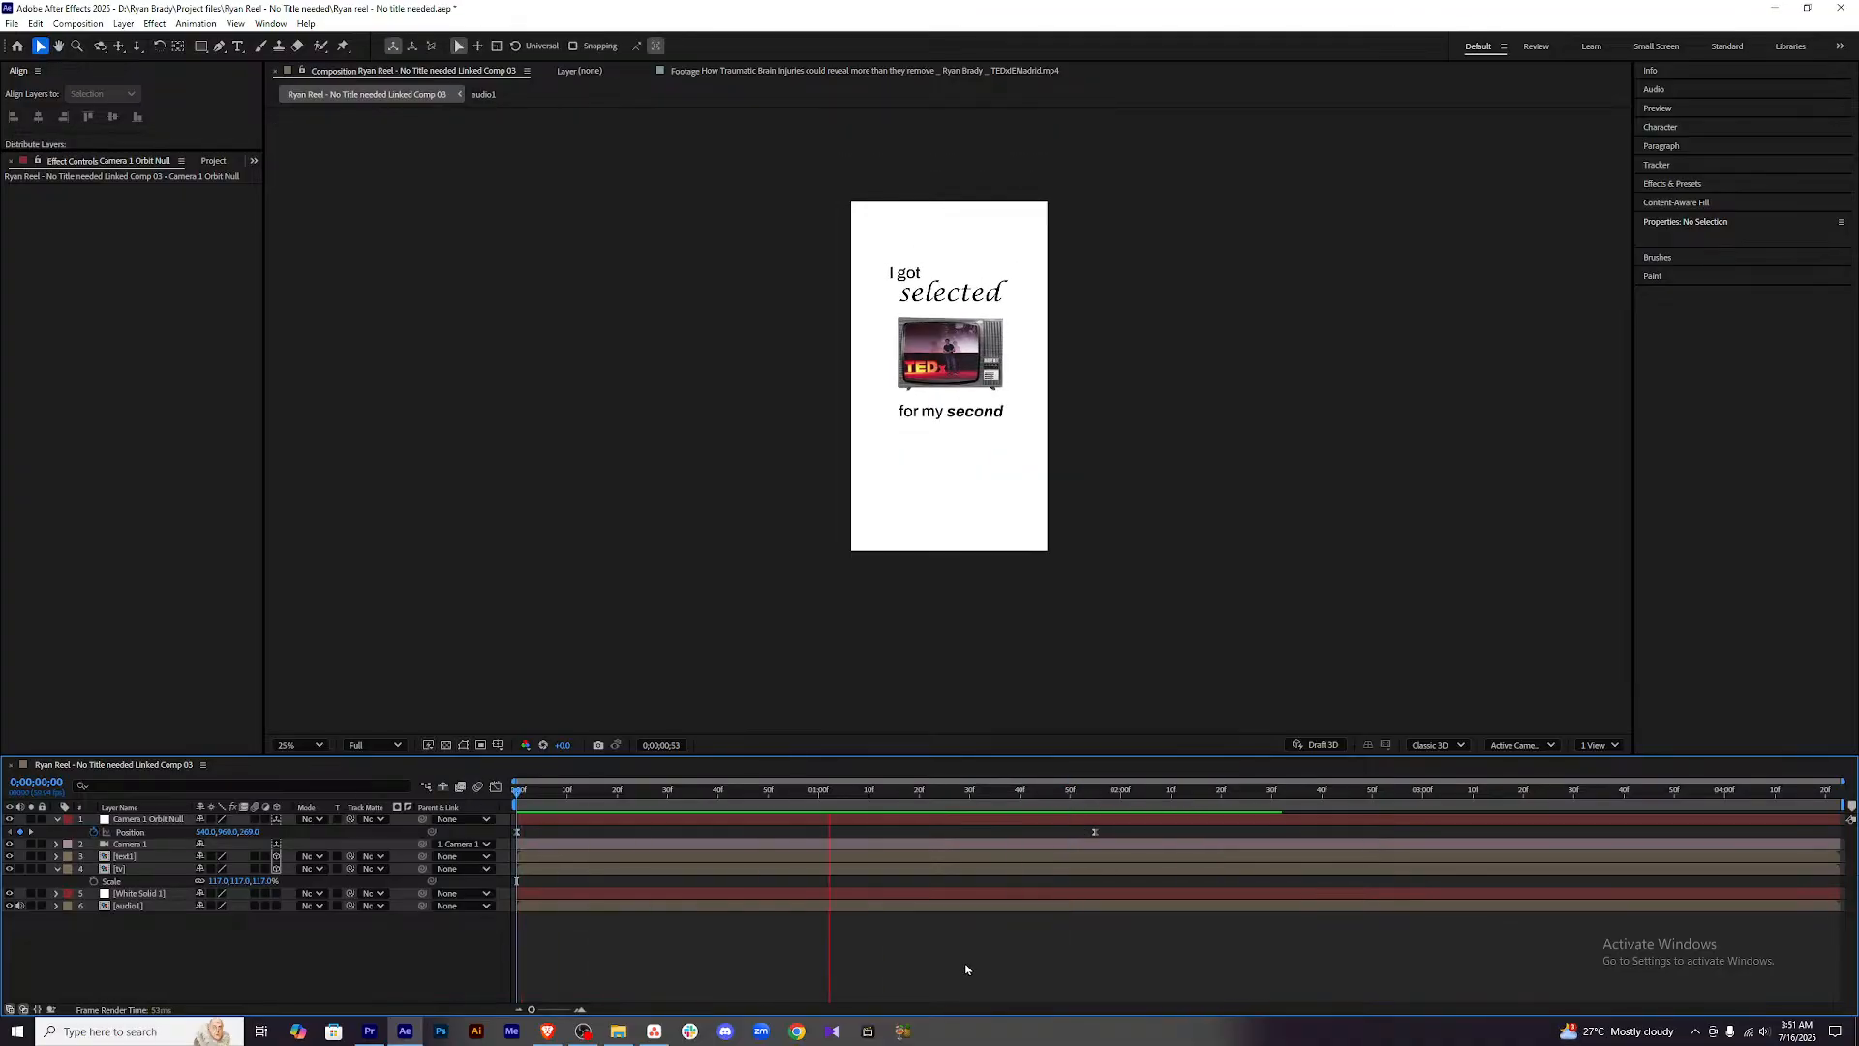
{"action": "key", "text": "space"}
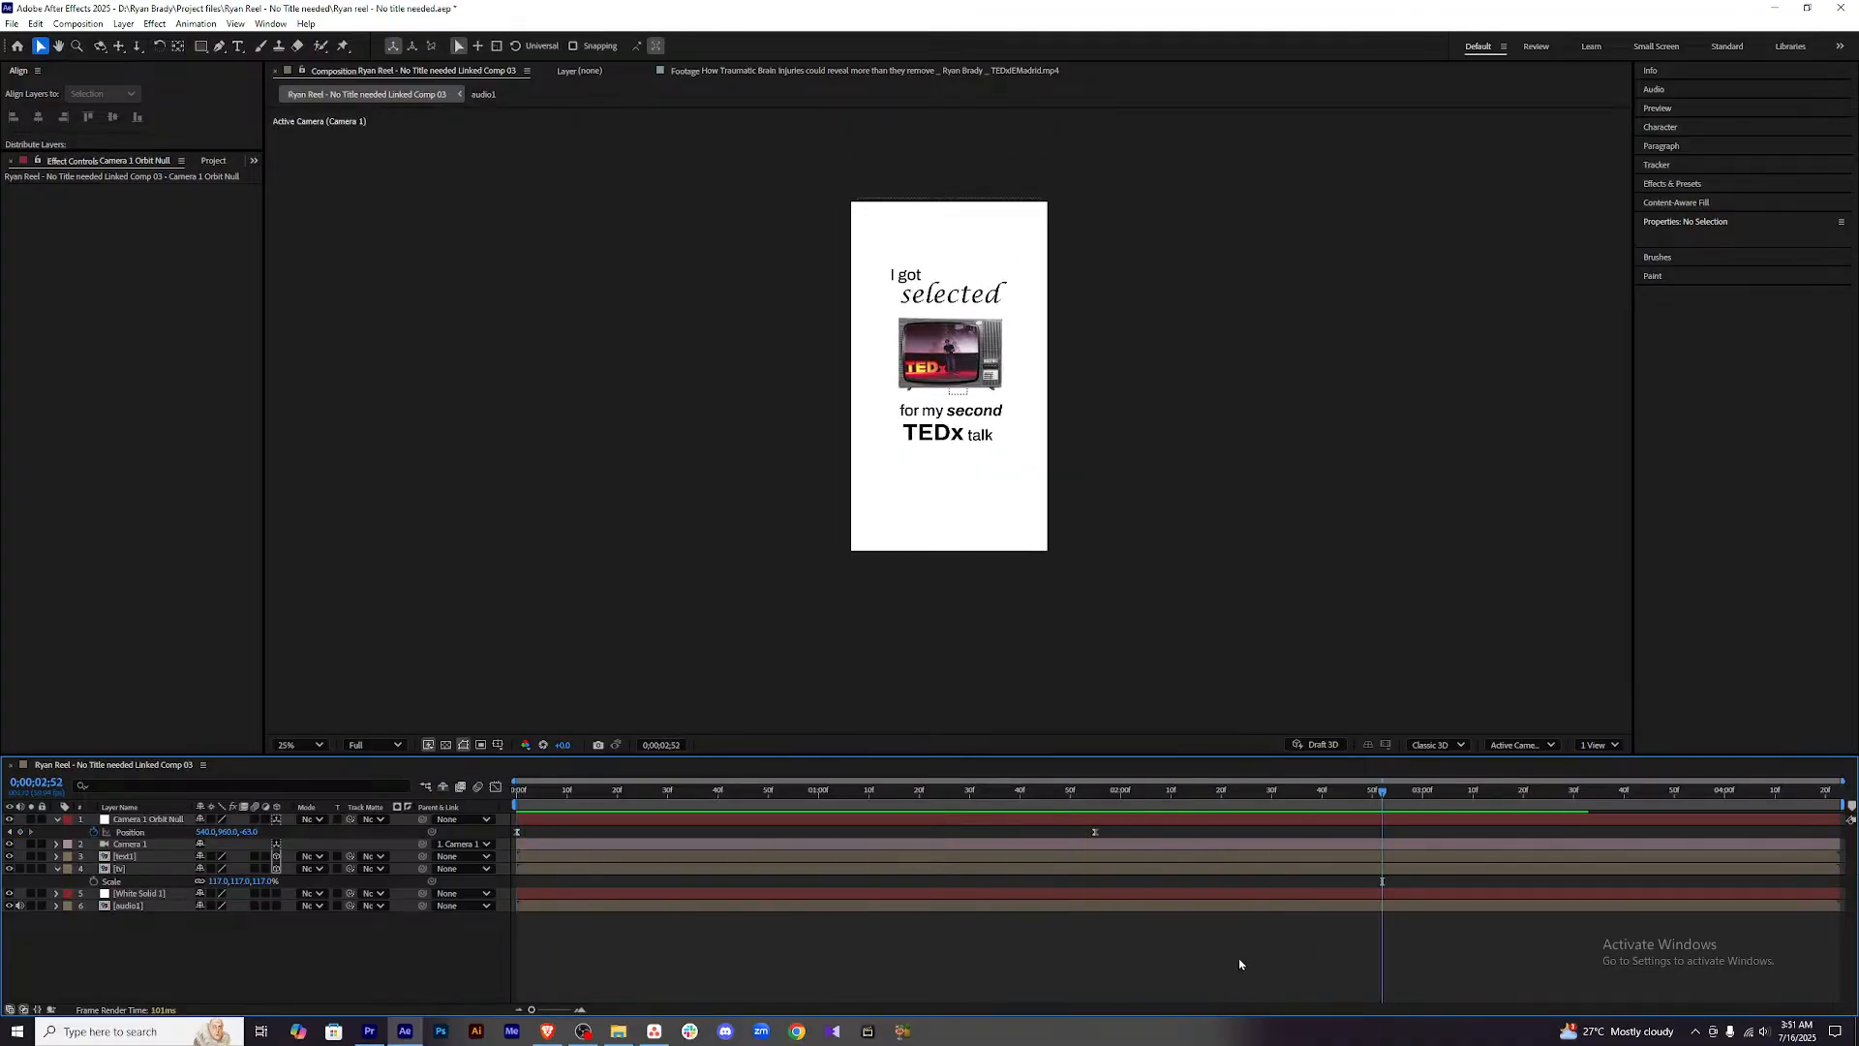
{"action": "key", "text": "space"}
{"action": "key", "text": "space"}
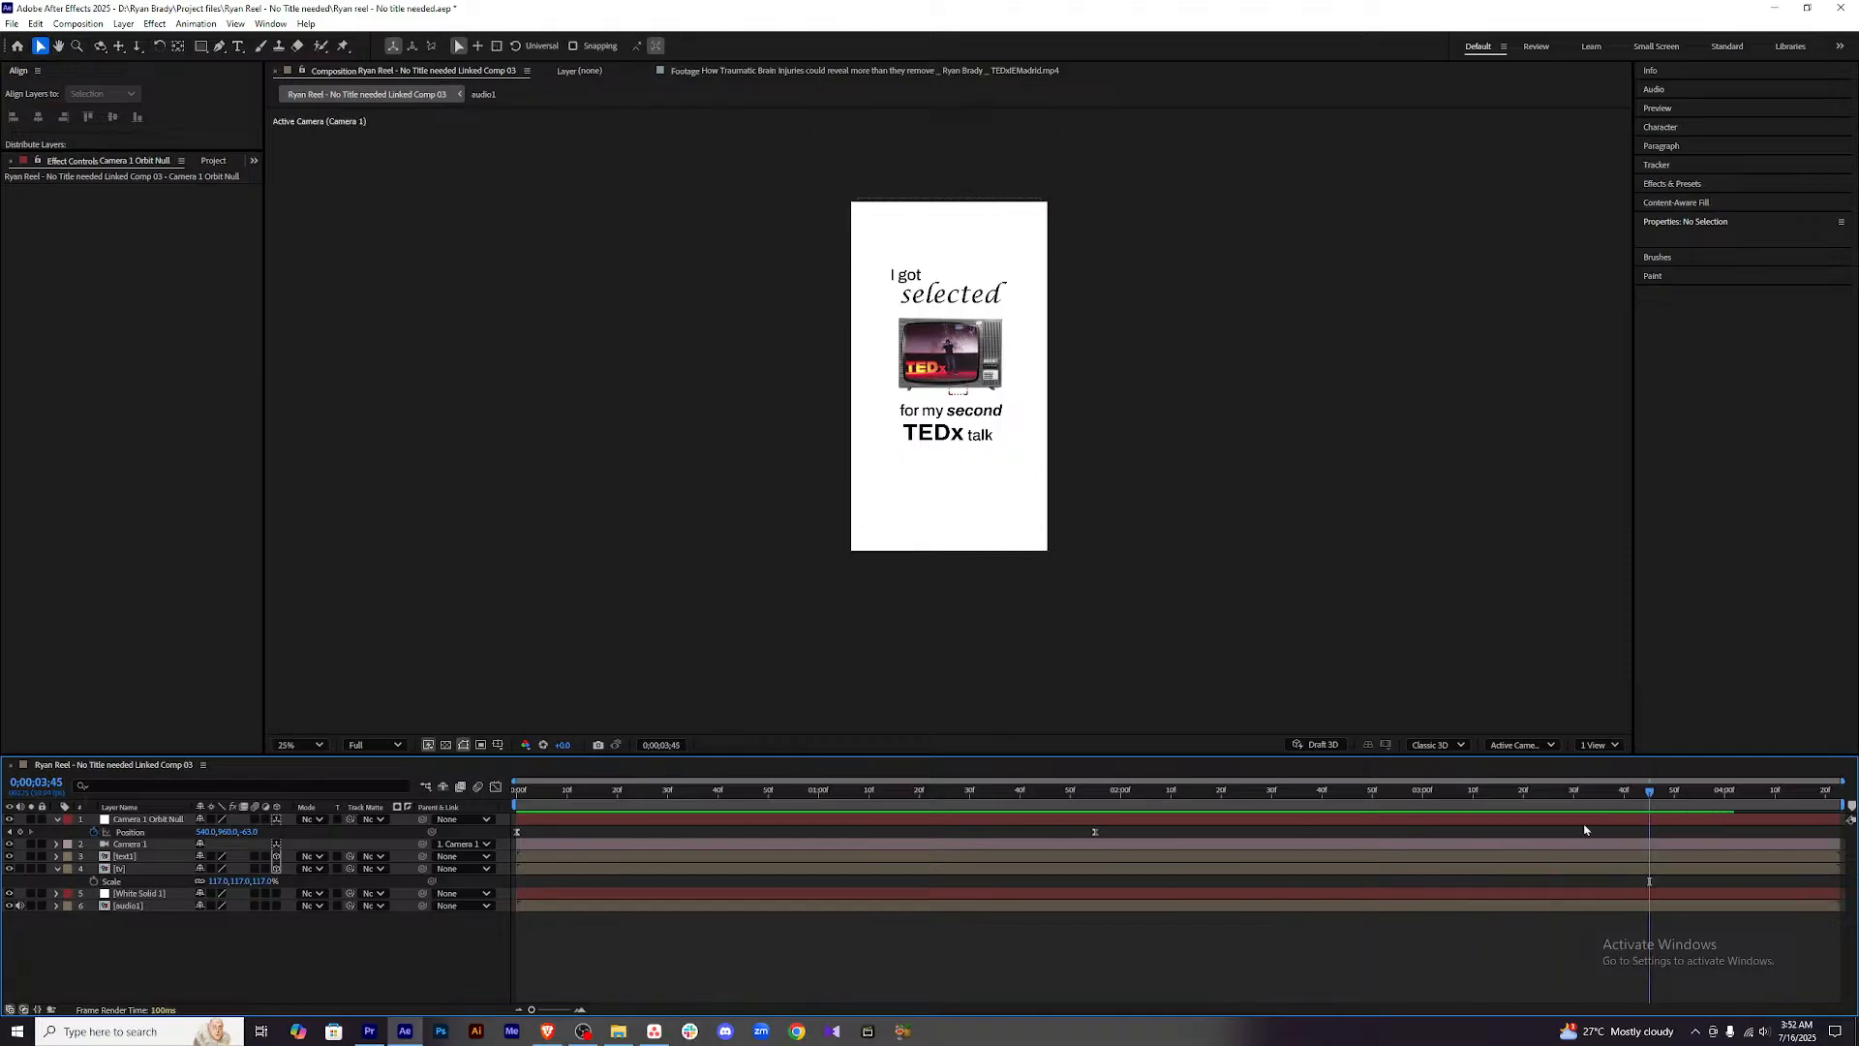
Replay the camera move from the first frame and once more from 0;00;00;07.
{"action": "left_click_drag", "start_coordinate": [1628, 792], "coordinate": [1251, 792]}
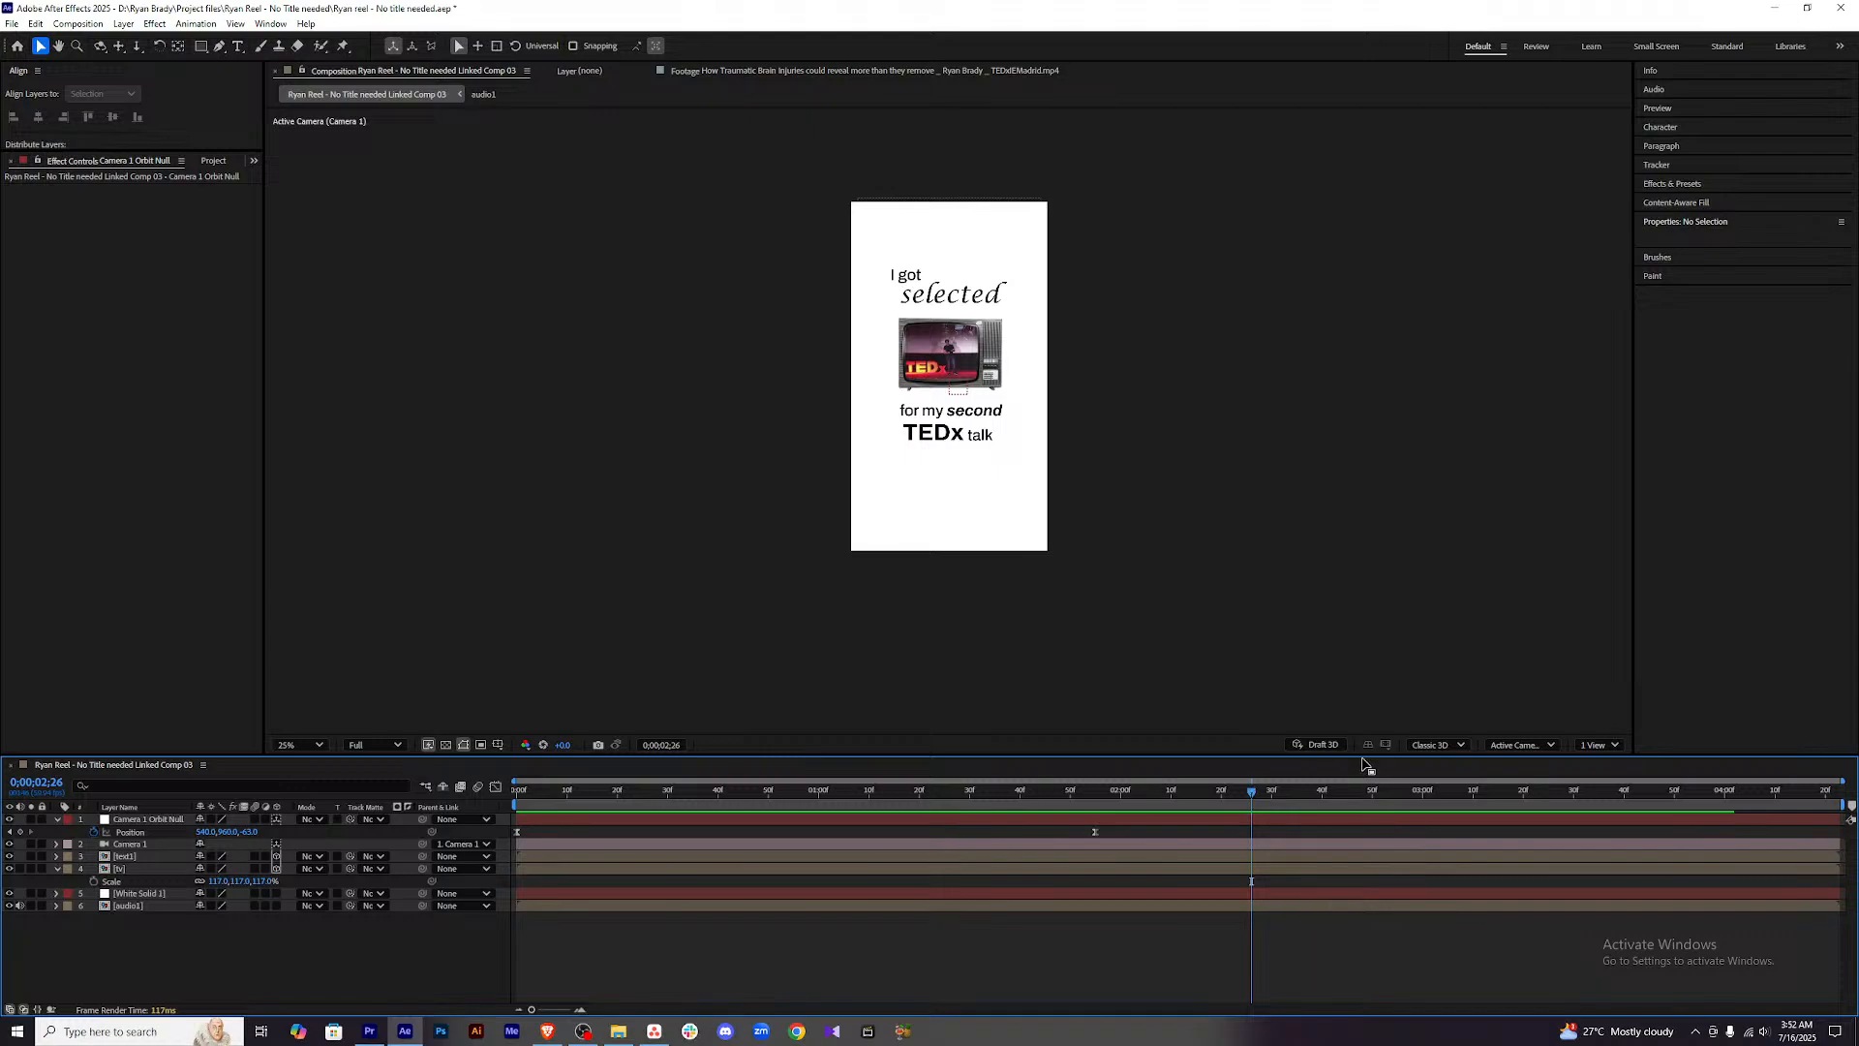
{"action": "left_click_drag", "start_coordinate": [1243, 796], "coordinate": [473, 828]}
{"action": "key", "text": "space"}
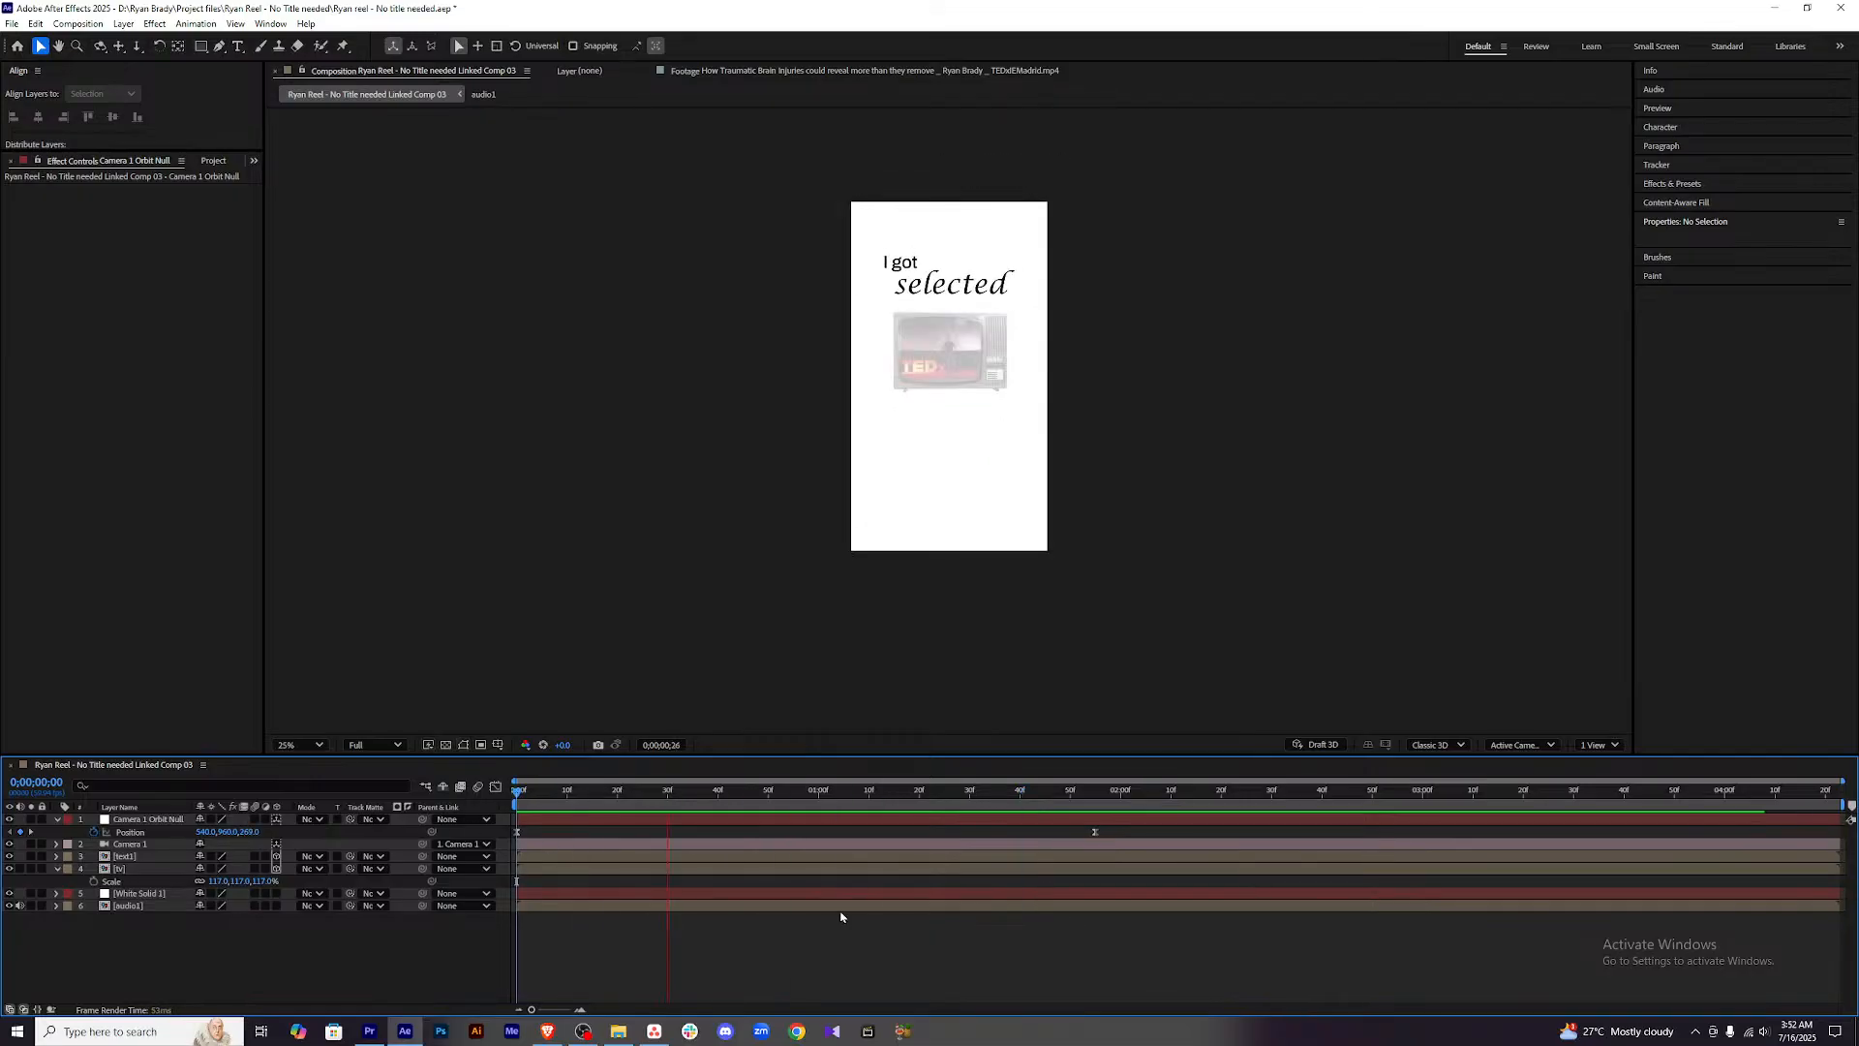
{"action": "key", "text": "space"}
{"action": "left_click_drag", "start_coordinate": [1132, 794], "coordinate": [552, 796]}
{"action": "key", "text": "space"}
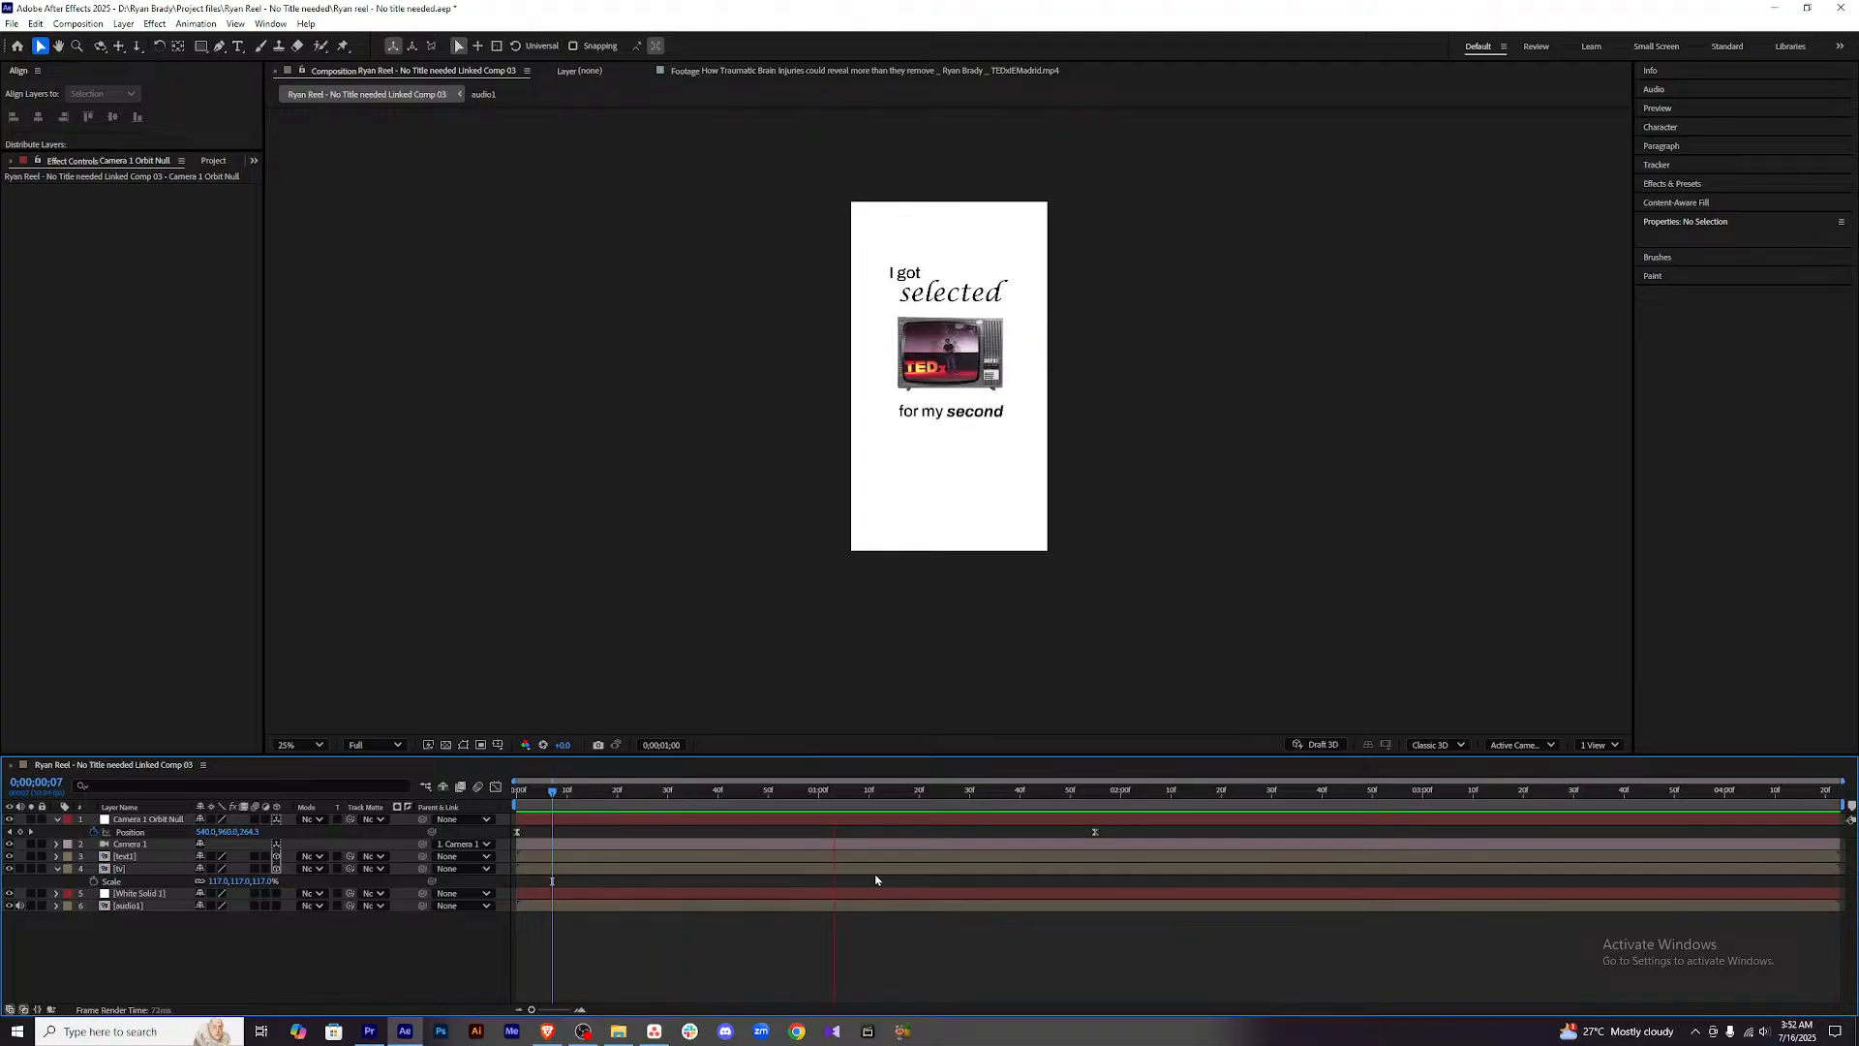
{"action": "key", "text": "space"}
Create a new null object and parent the Camera 1 Orbit Null to it.
{"action": "left_click_drag", "start_coordinate": [1106, 799], "coordinate": [1057, 806]}
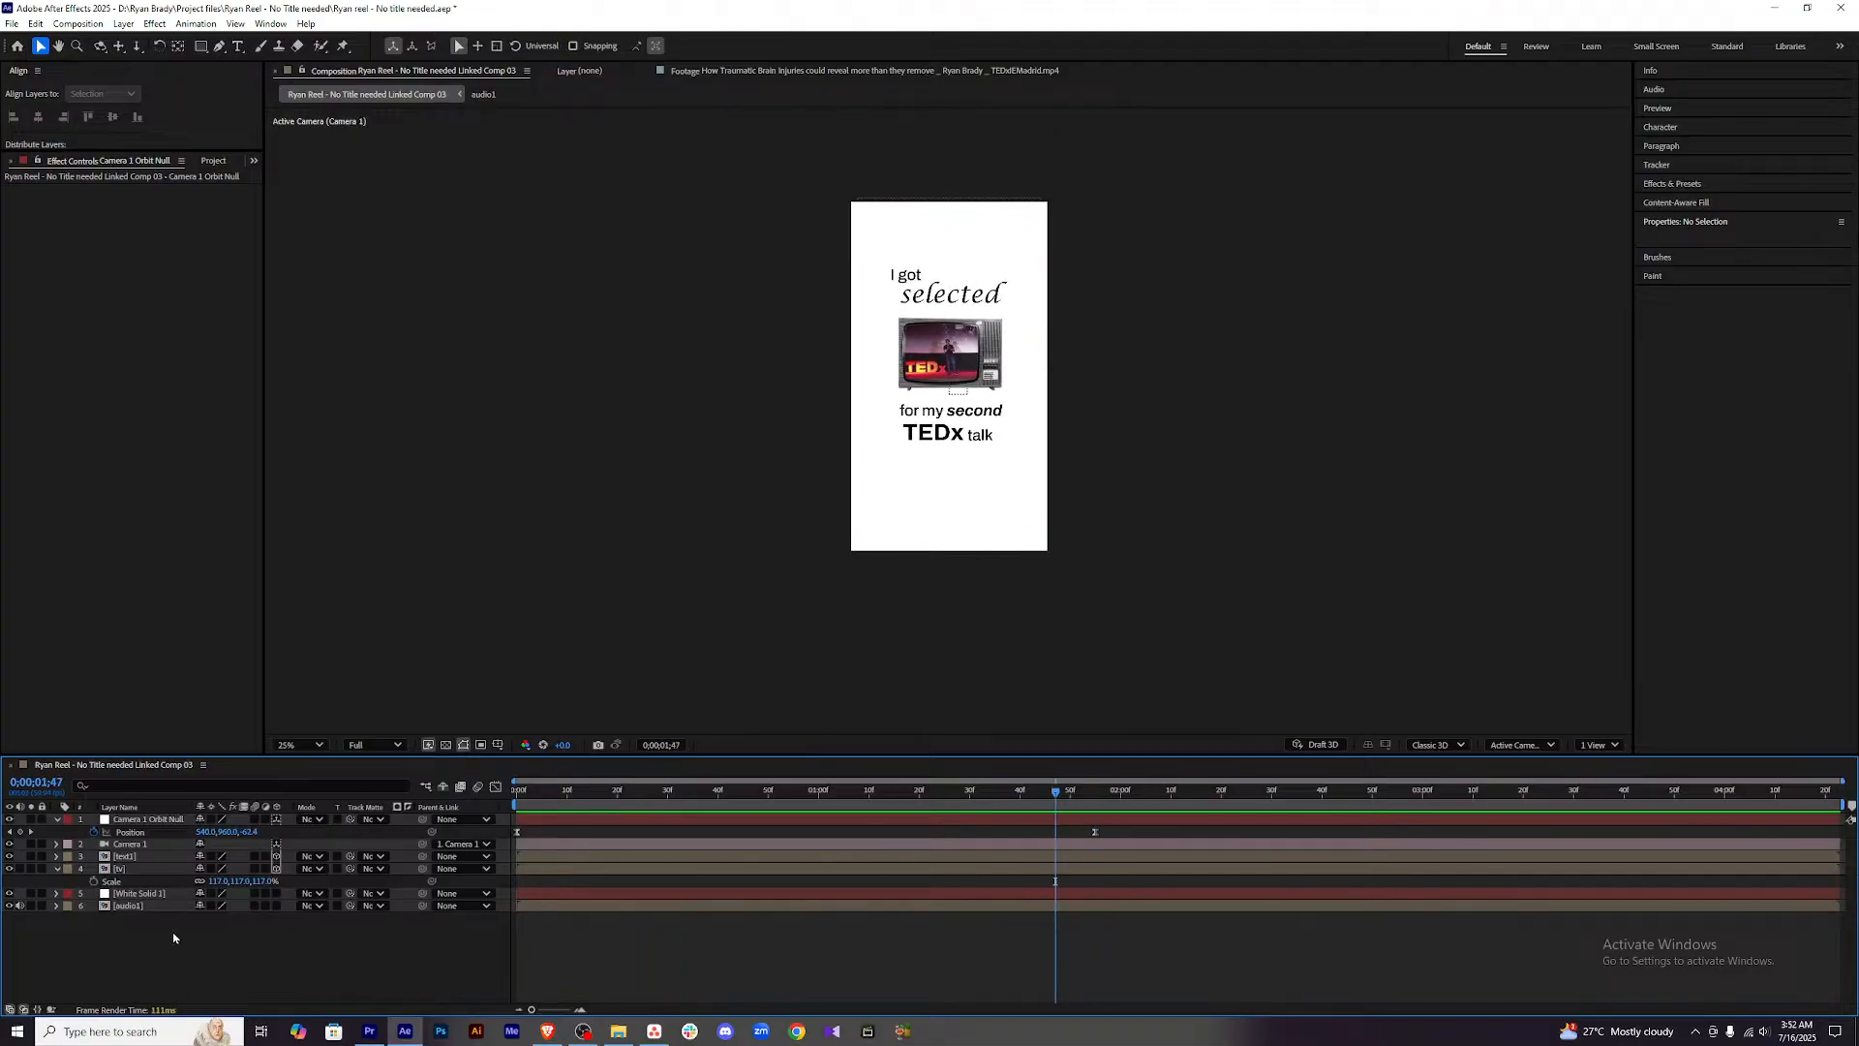
{"action": "right_click", "coordinate": [172, 931]}
{"action": "mouse_move", "coordinate": [288, 761]}
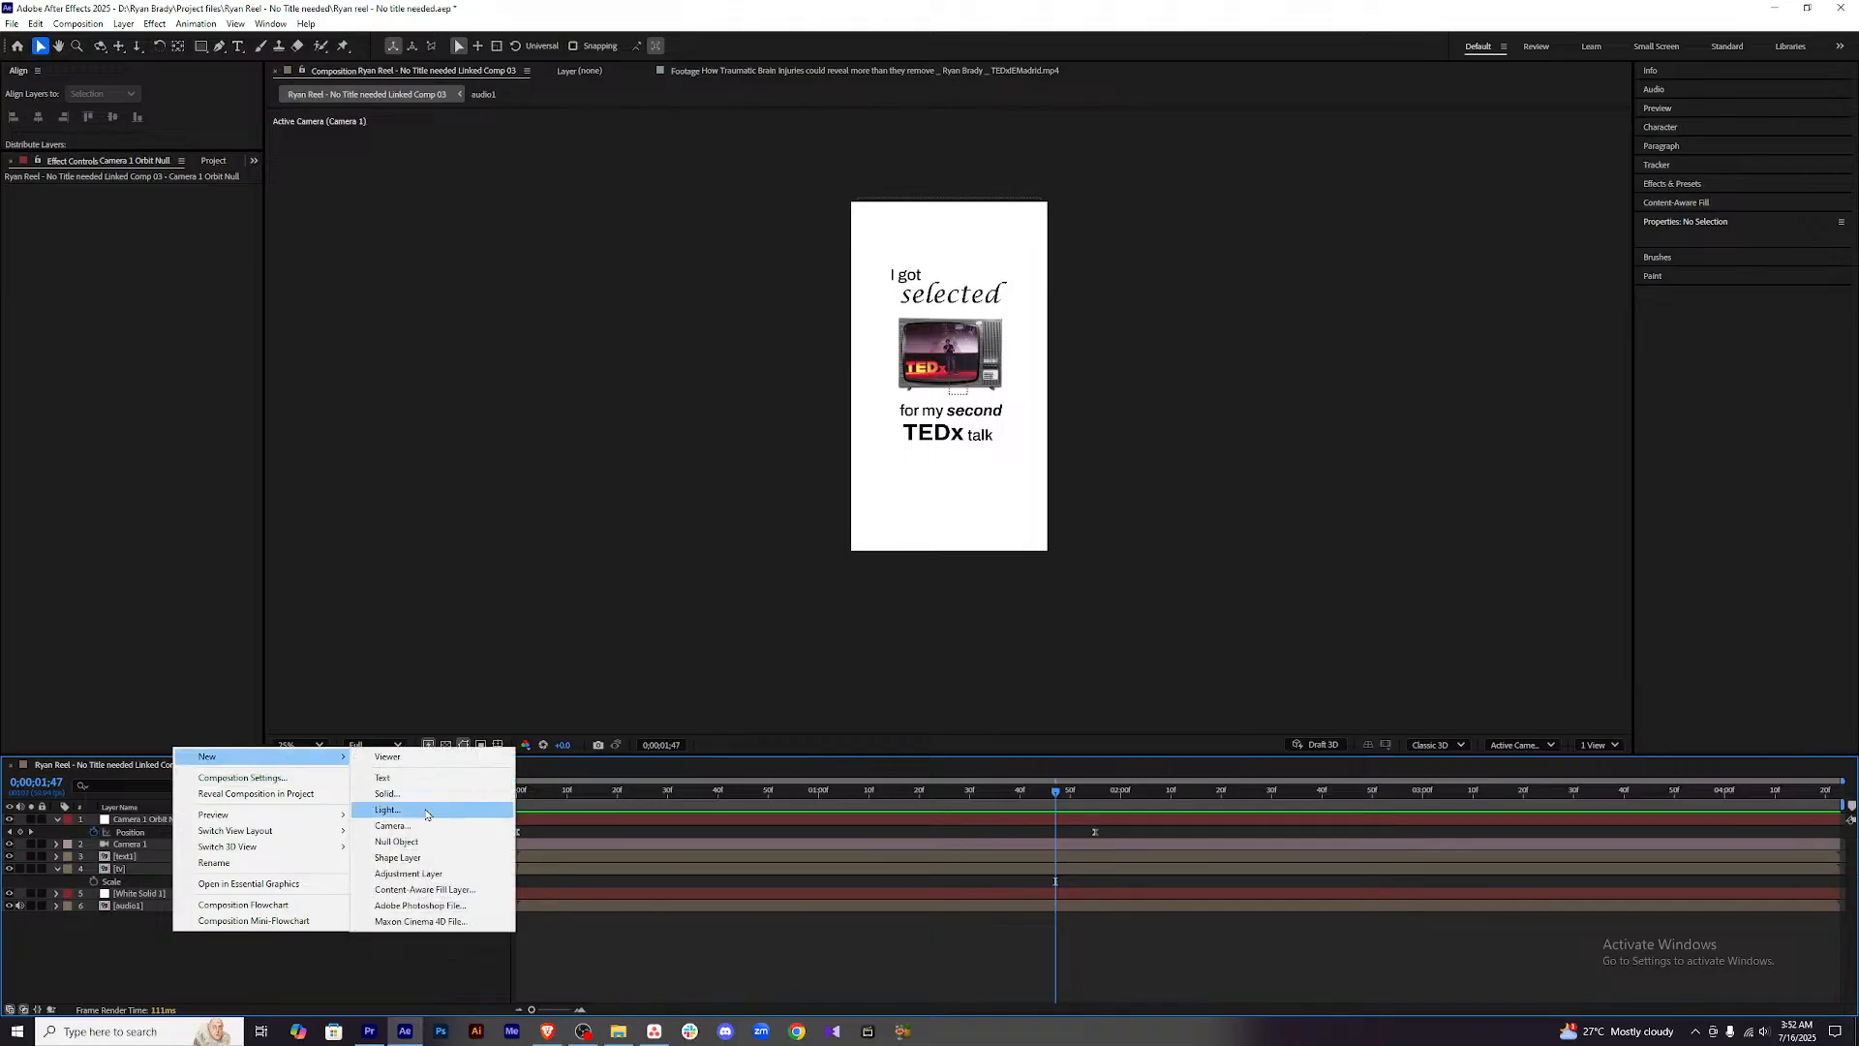
{"action": "left_click", "coordinate": [419, 843]}
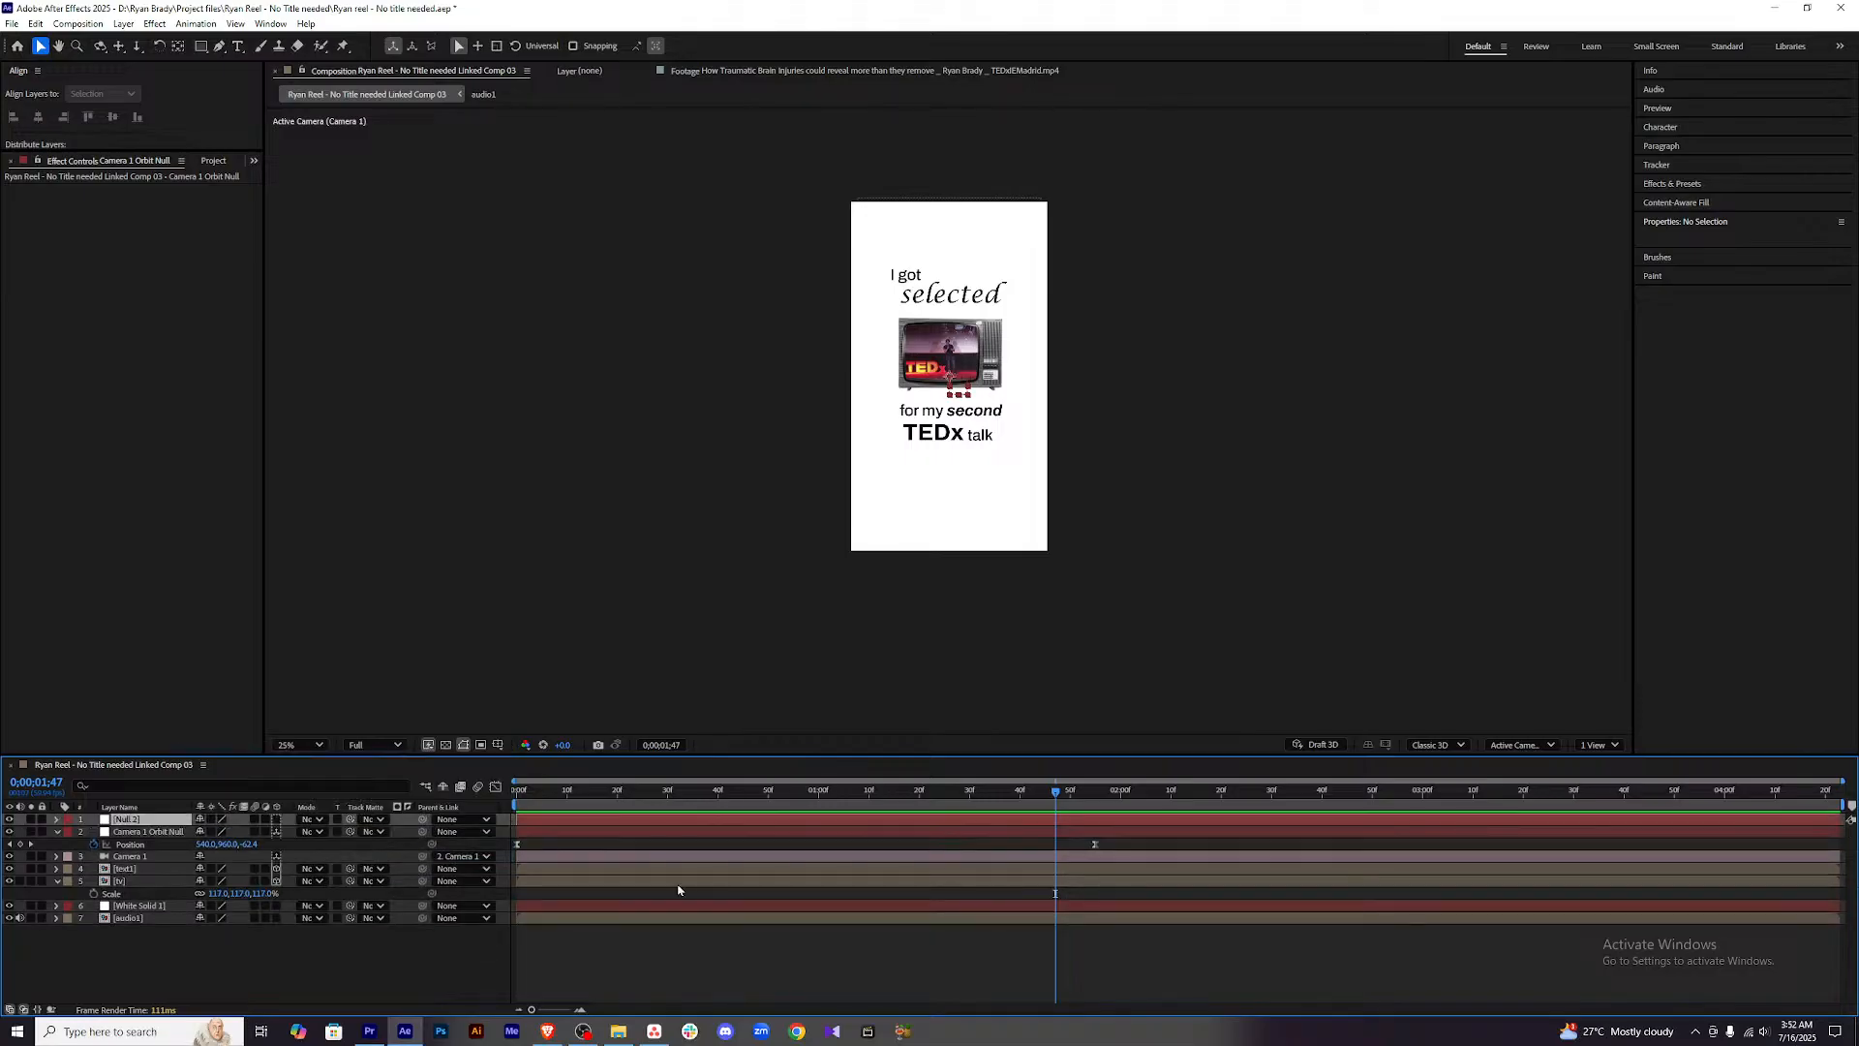
{"action": "left_click", "coordinate": [151, 820]}
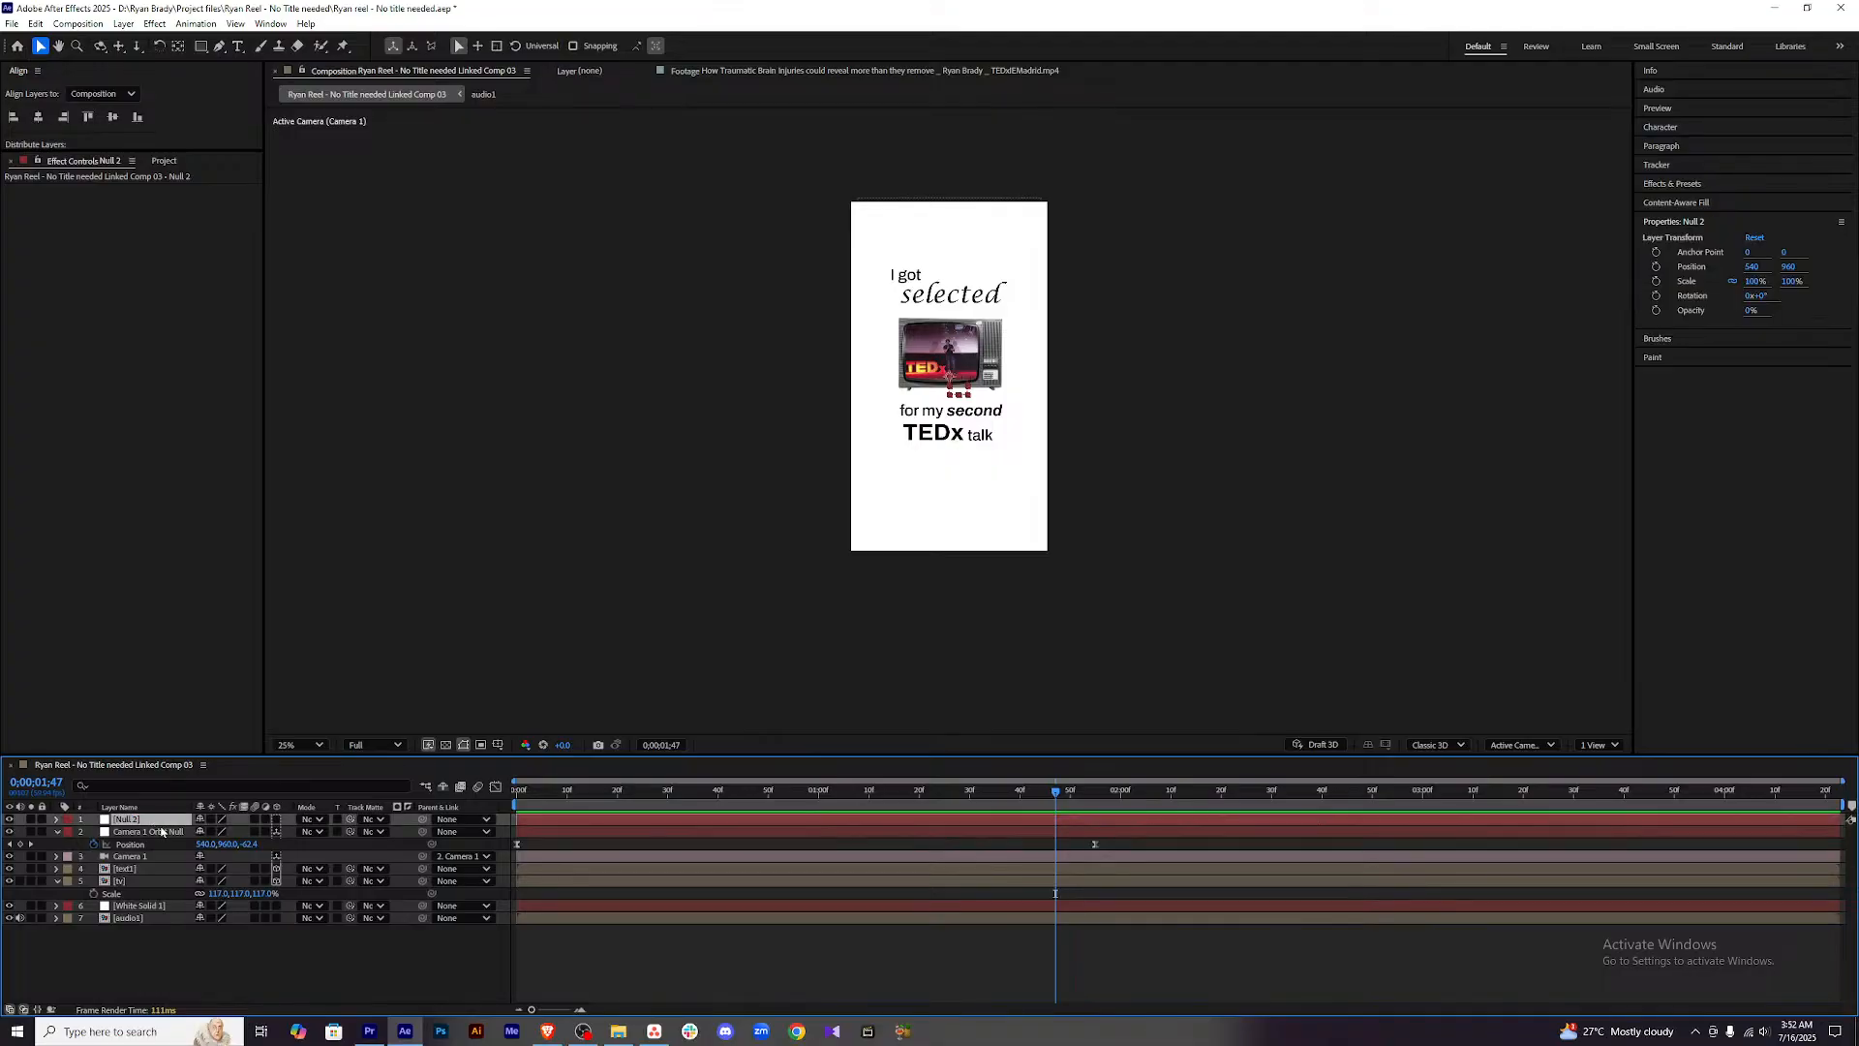
{"action": "left_click", "coordinate": [310, 966]}
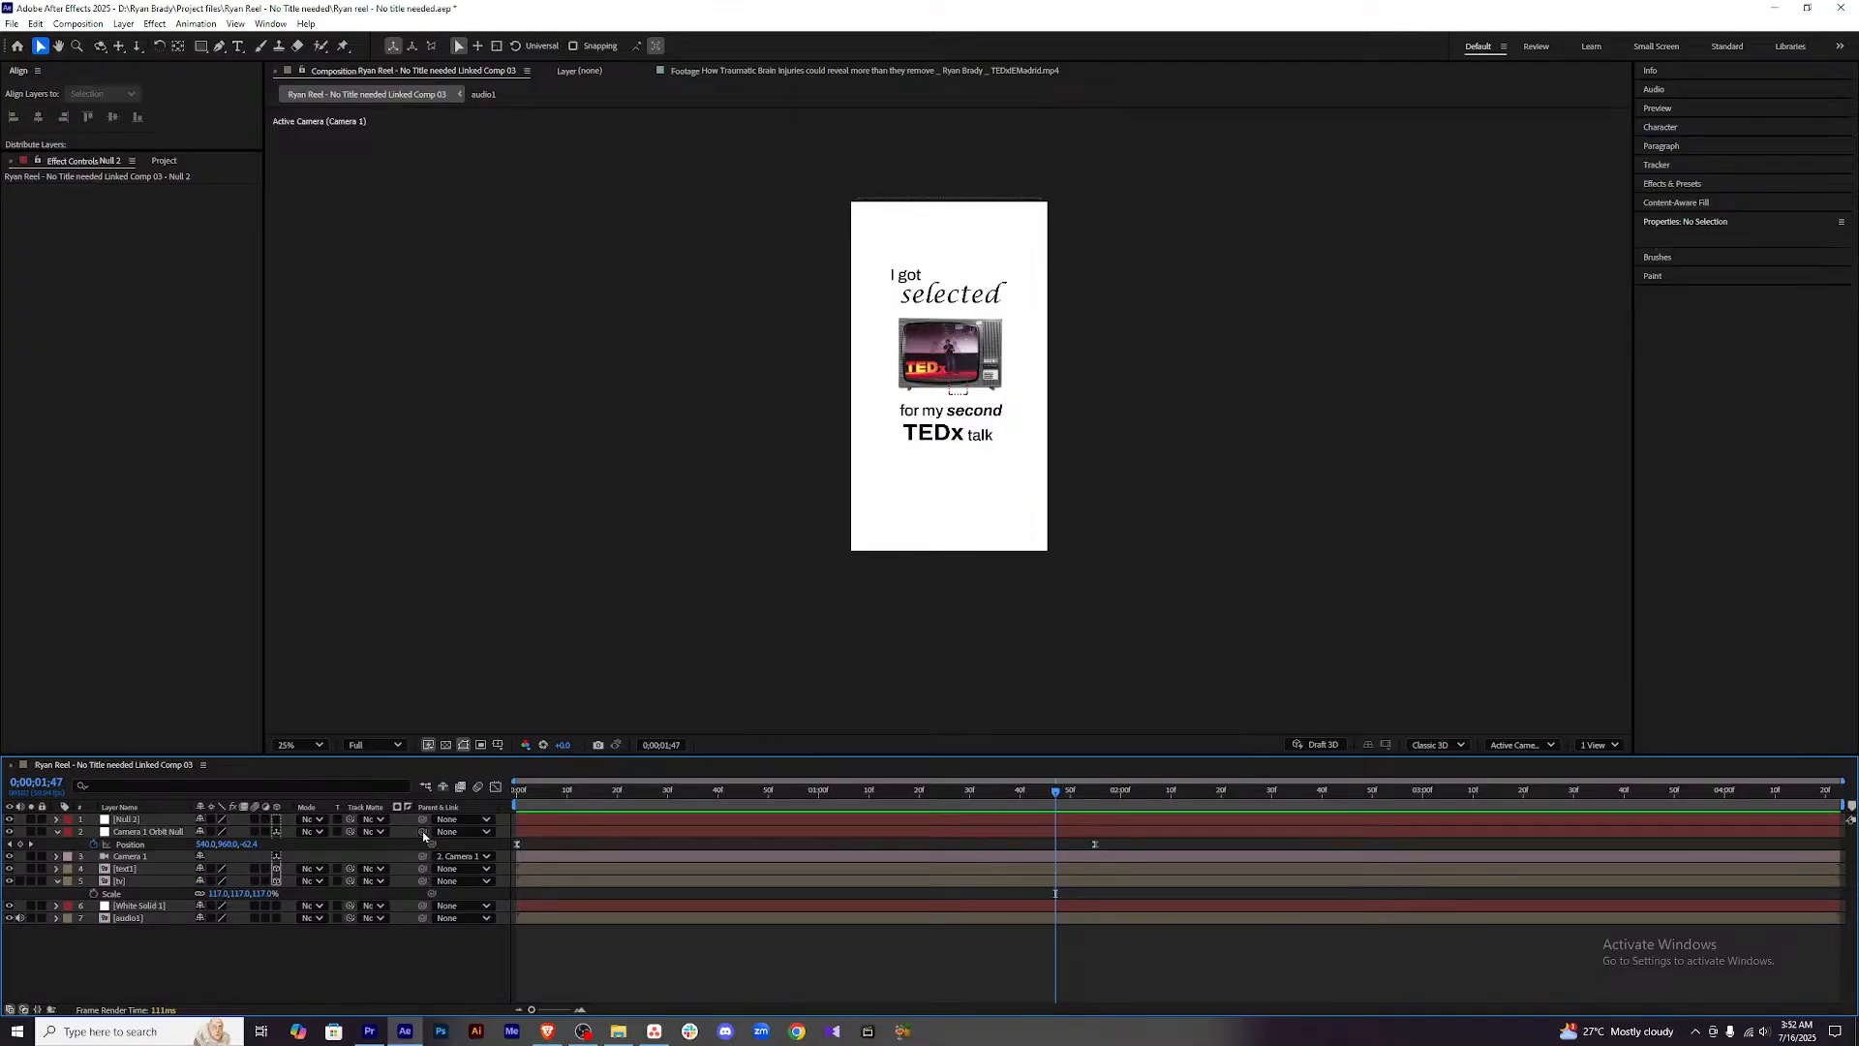
{"action": "left_click_drag", "start_coordinate": [422, 832], "coordinate": [145, 819]}
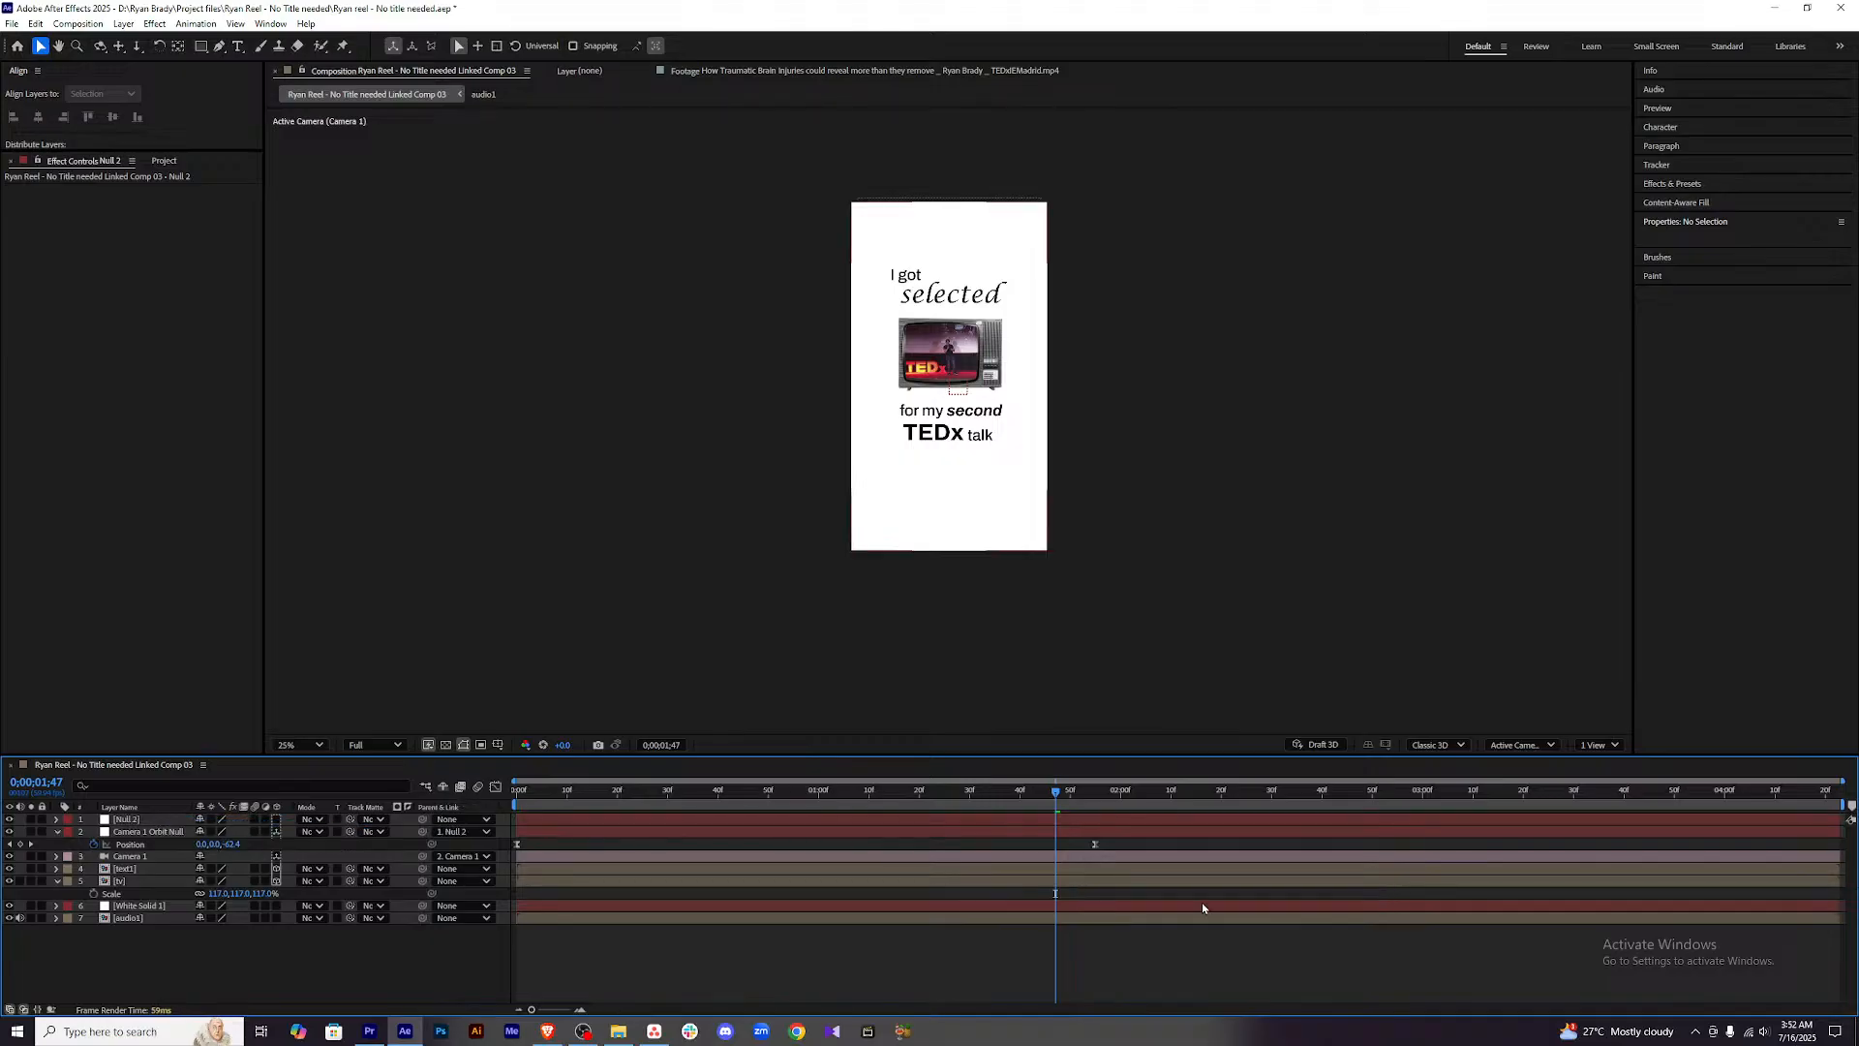
Make the Null 2 layer 3D and set its first Position keyframe at 0;00;01;49.
{"action": "left_click", "coordinate": [1067, 824]}
{"action": "mouse_move", "coordinate": [1057, 789]}
{"action": "left_mouse_down"}
{"action": "mouse_move", "coordinate": [1008, 789]}
{"action": "mouse_move", "coordinate": [1130, 786]}
{"action": "mouse_move", "coordinate": [1067, 776]}
{"action": "left_mouse_up"}
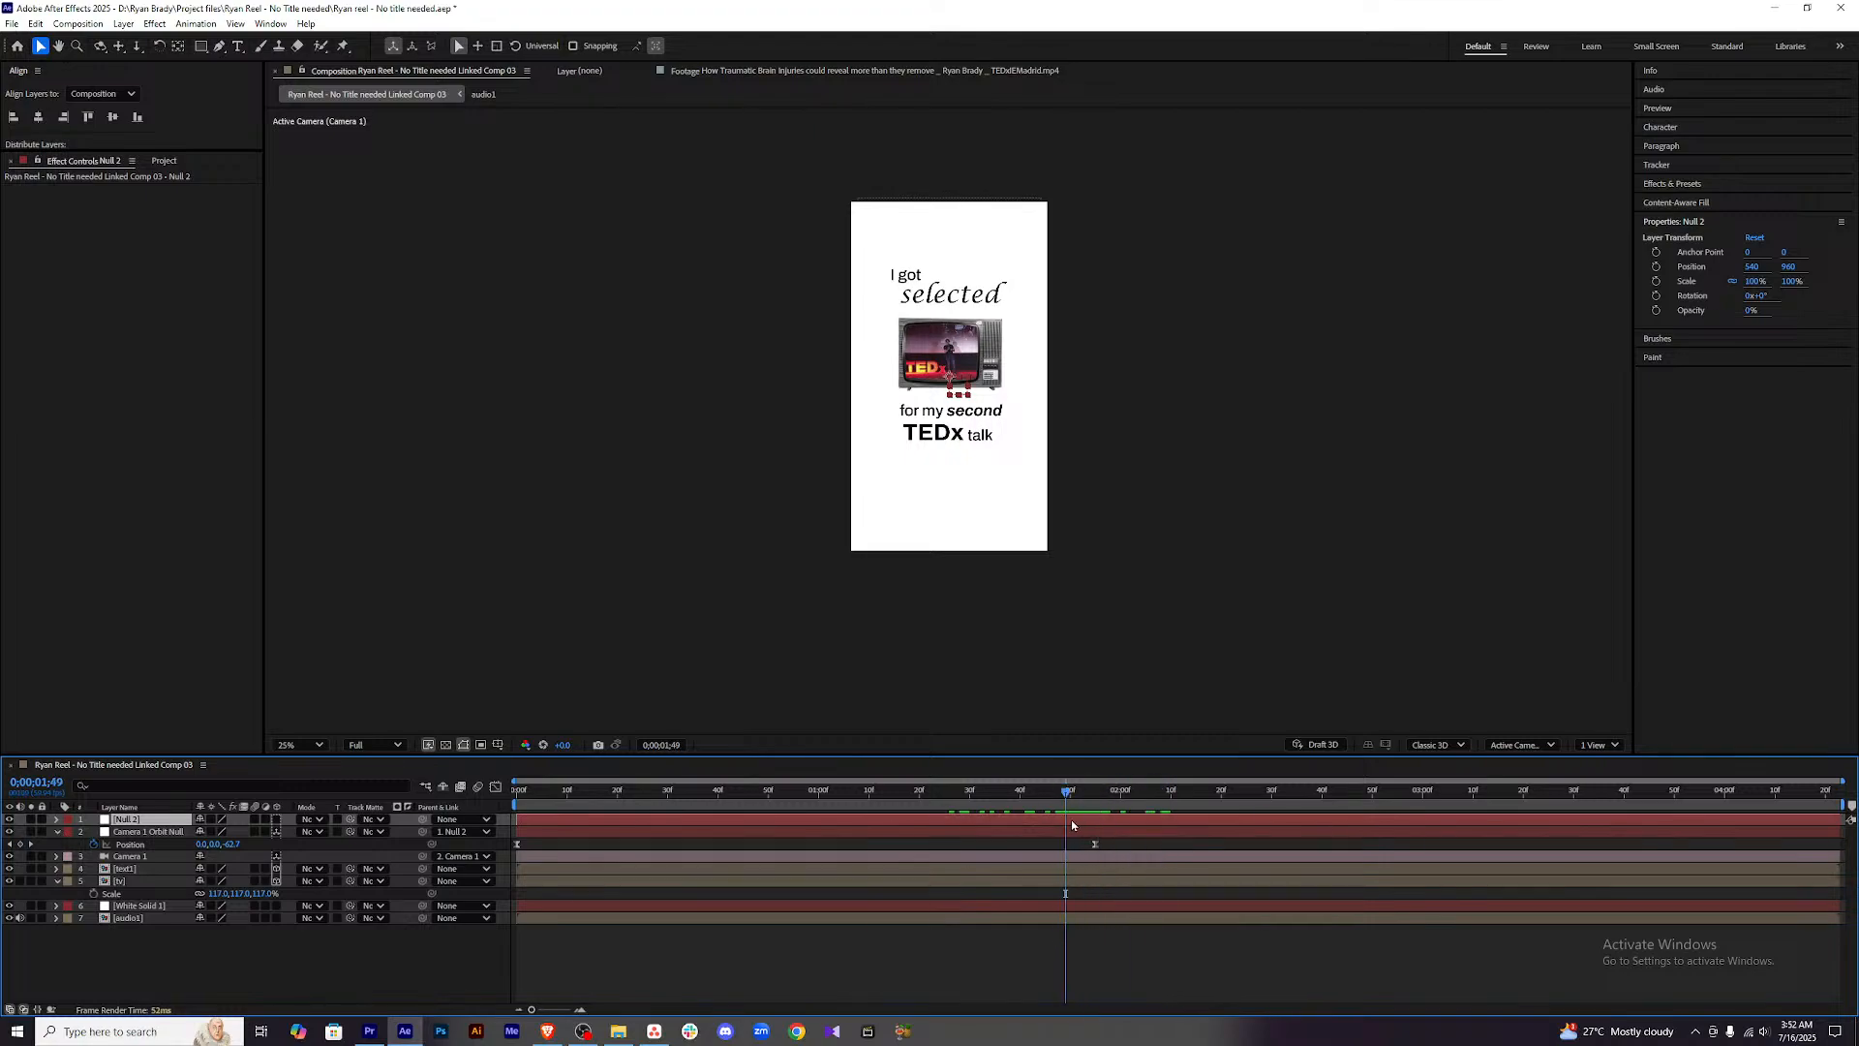
{"action": "key", "text": "p"}
{"action": "left_click", "coordinate": [1094, 985]}
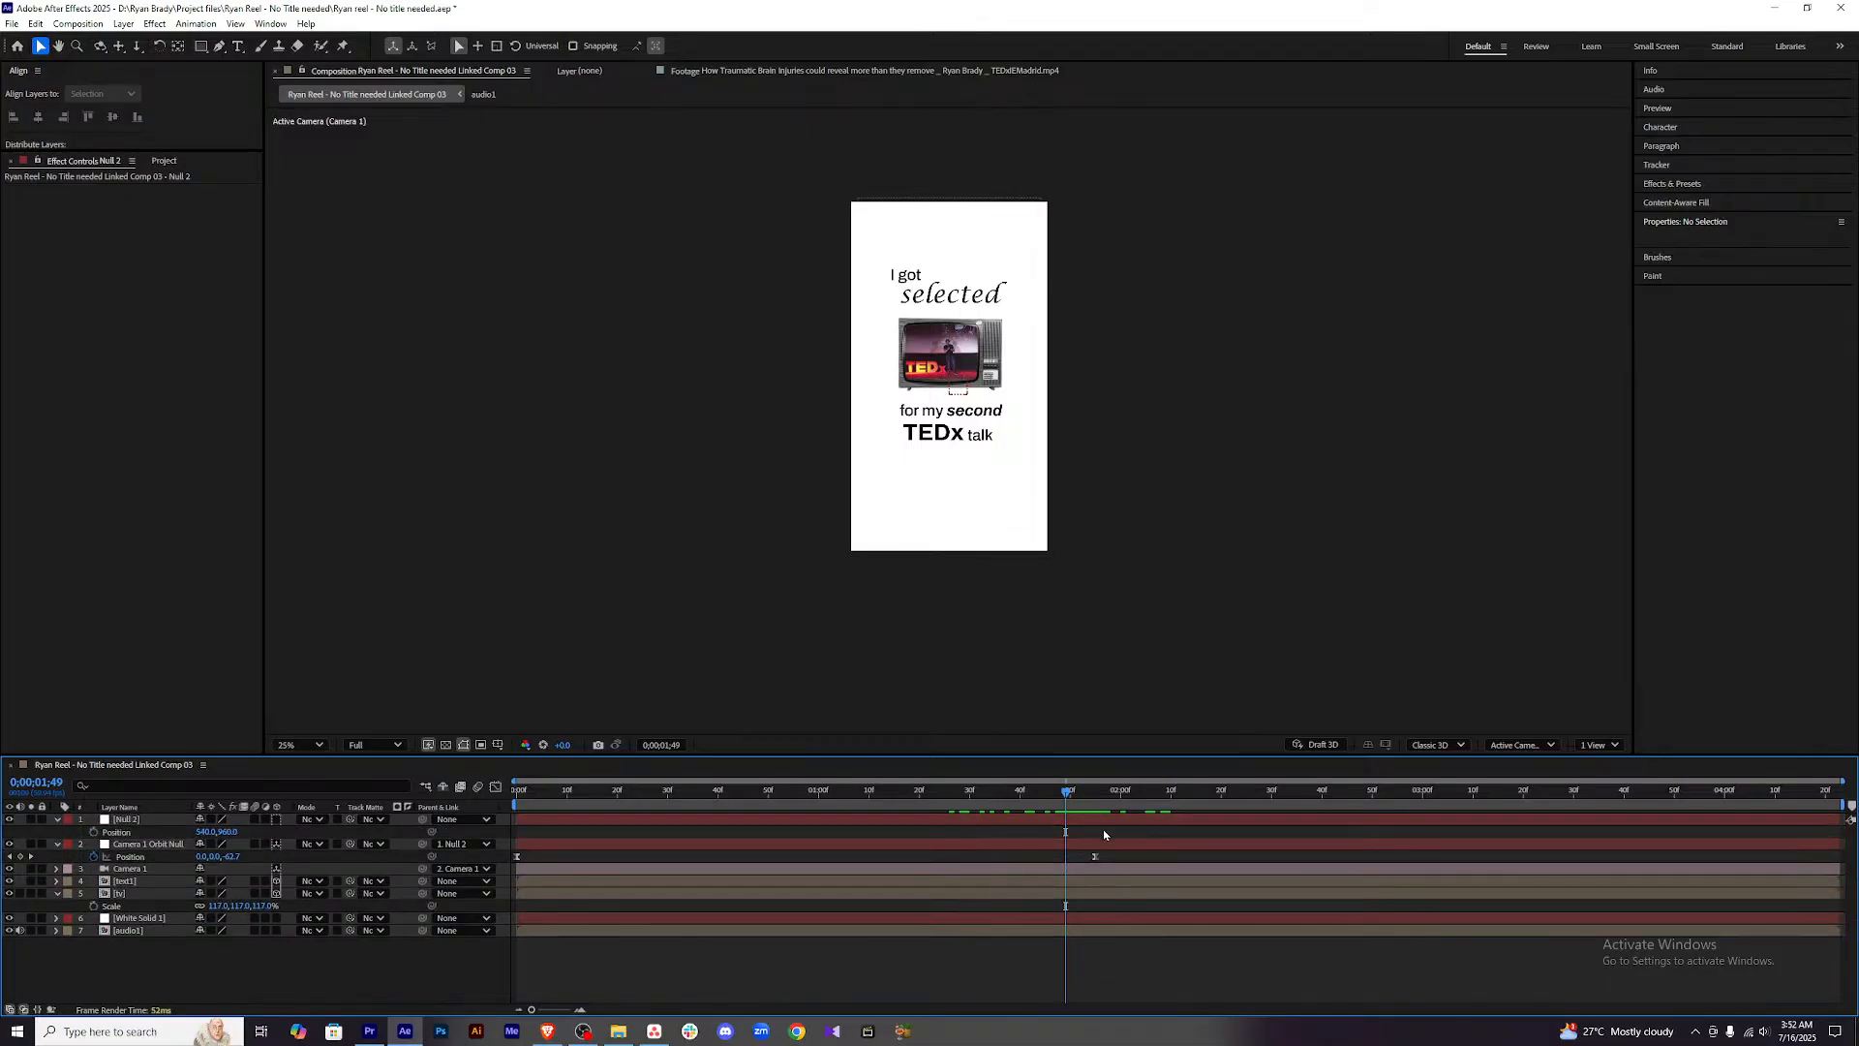
{"action": "left_click", "coordinate": [1100, 826]}
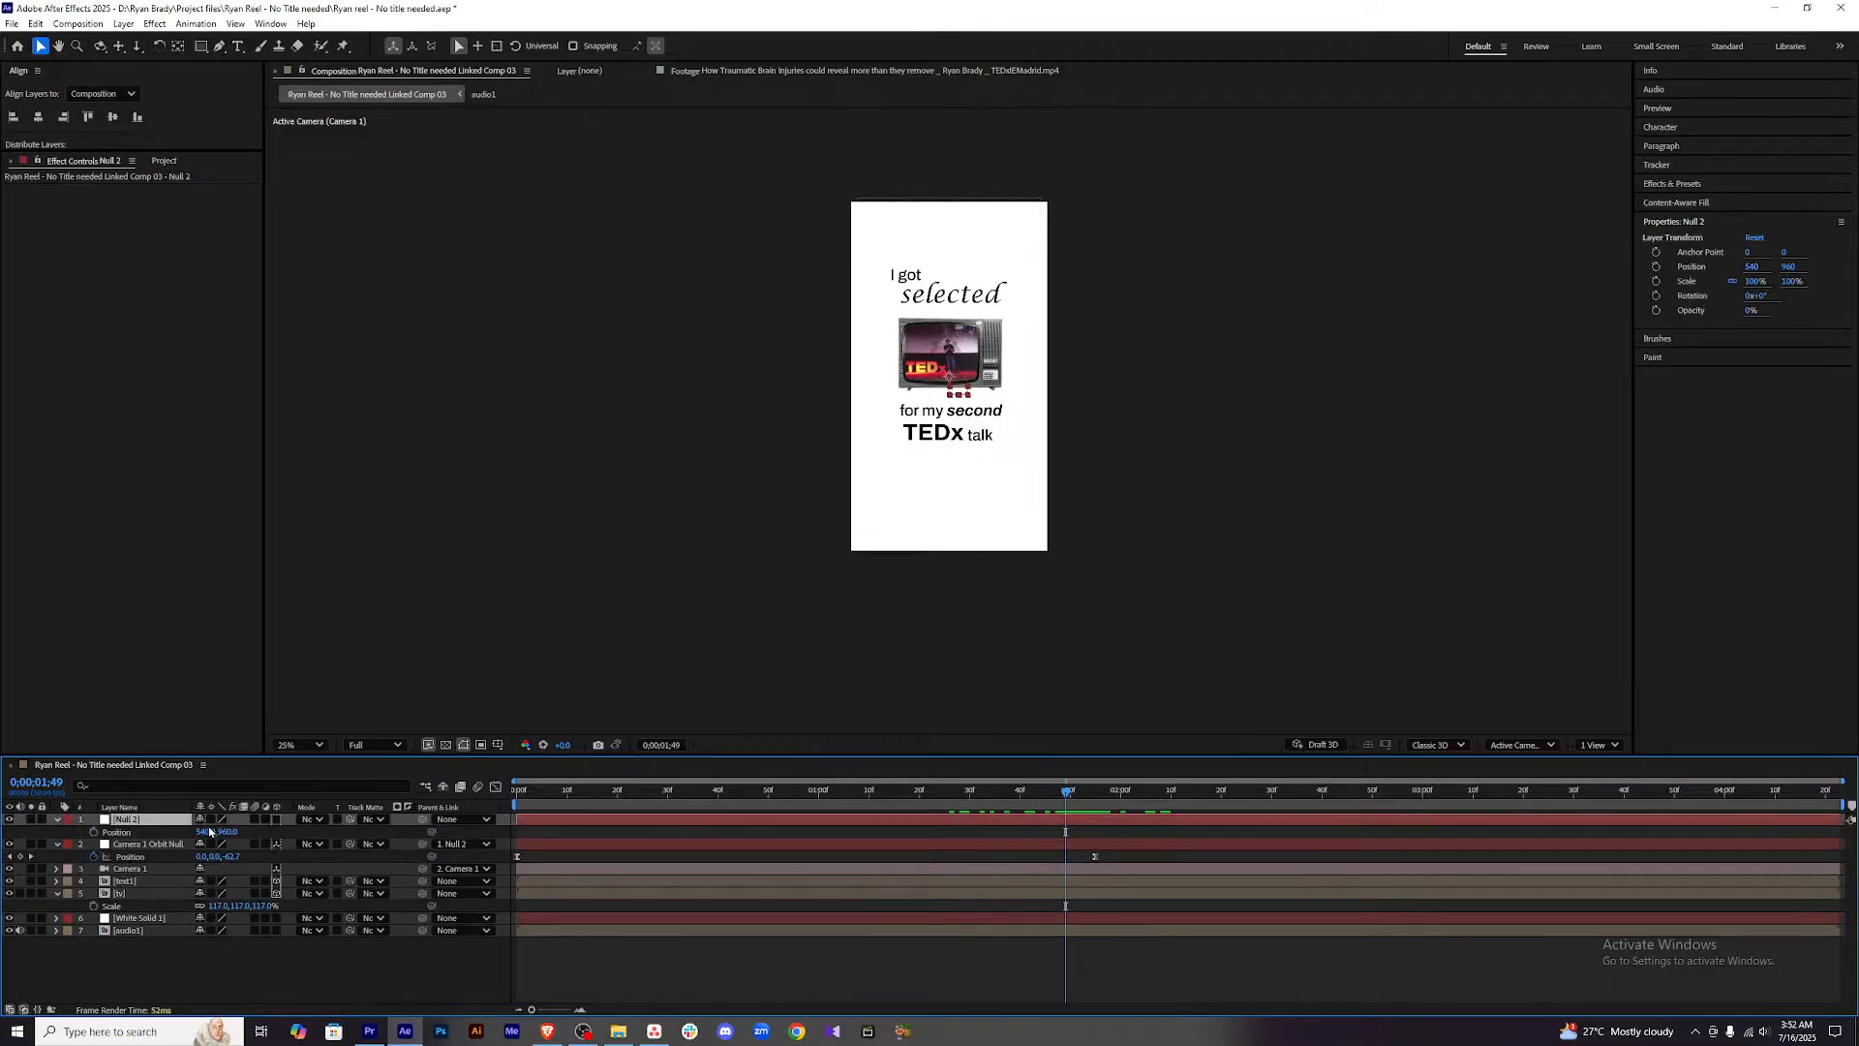
{"action": "left_click", "coordinate": [277, 820]}
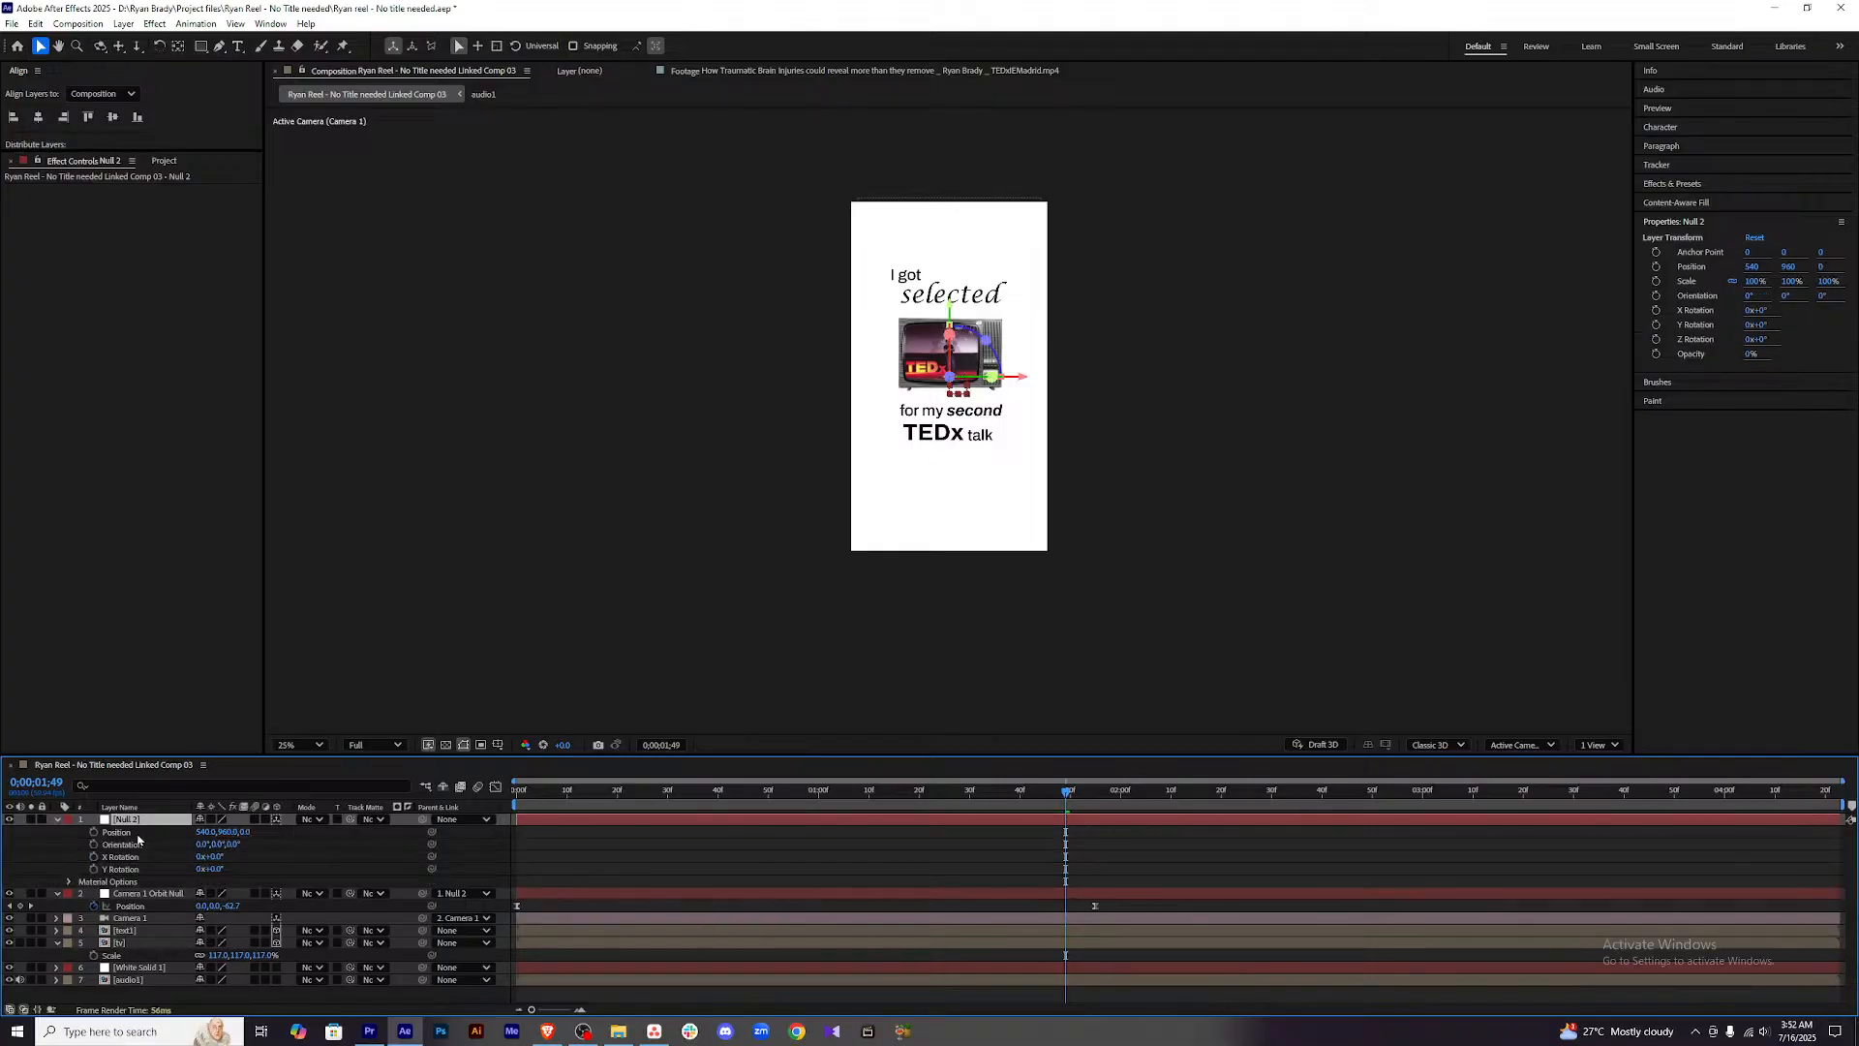
{"action": "left_click", "coordinate": [94, 832]}
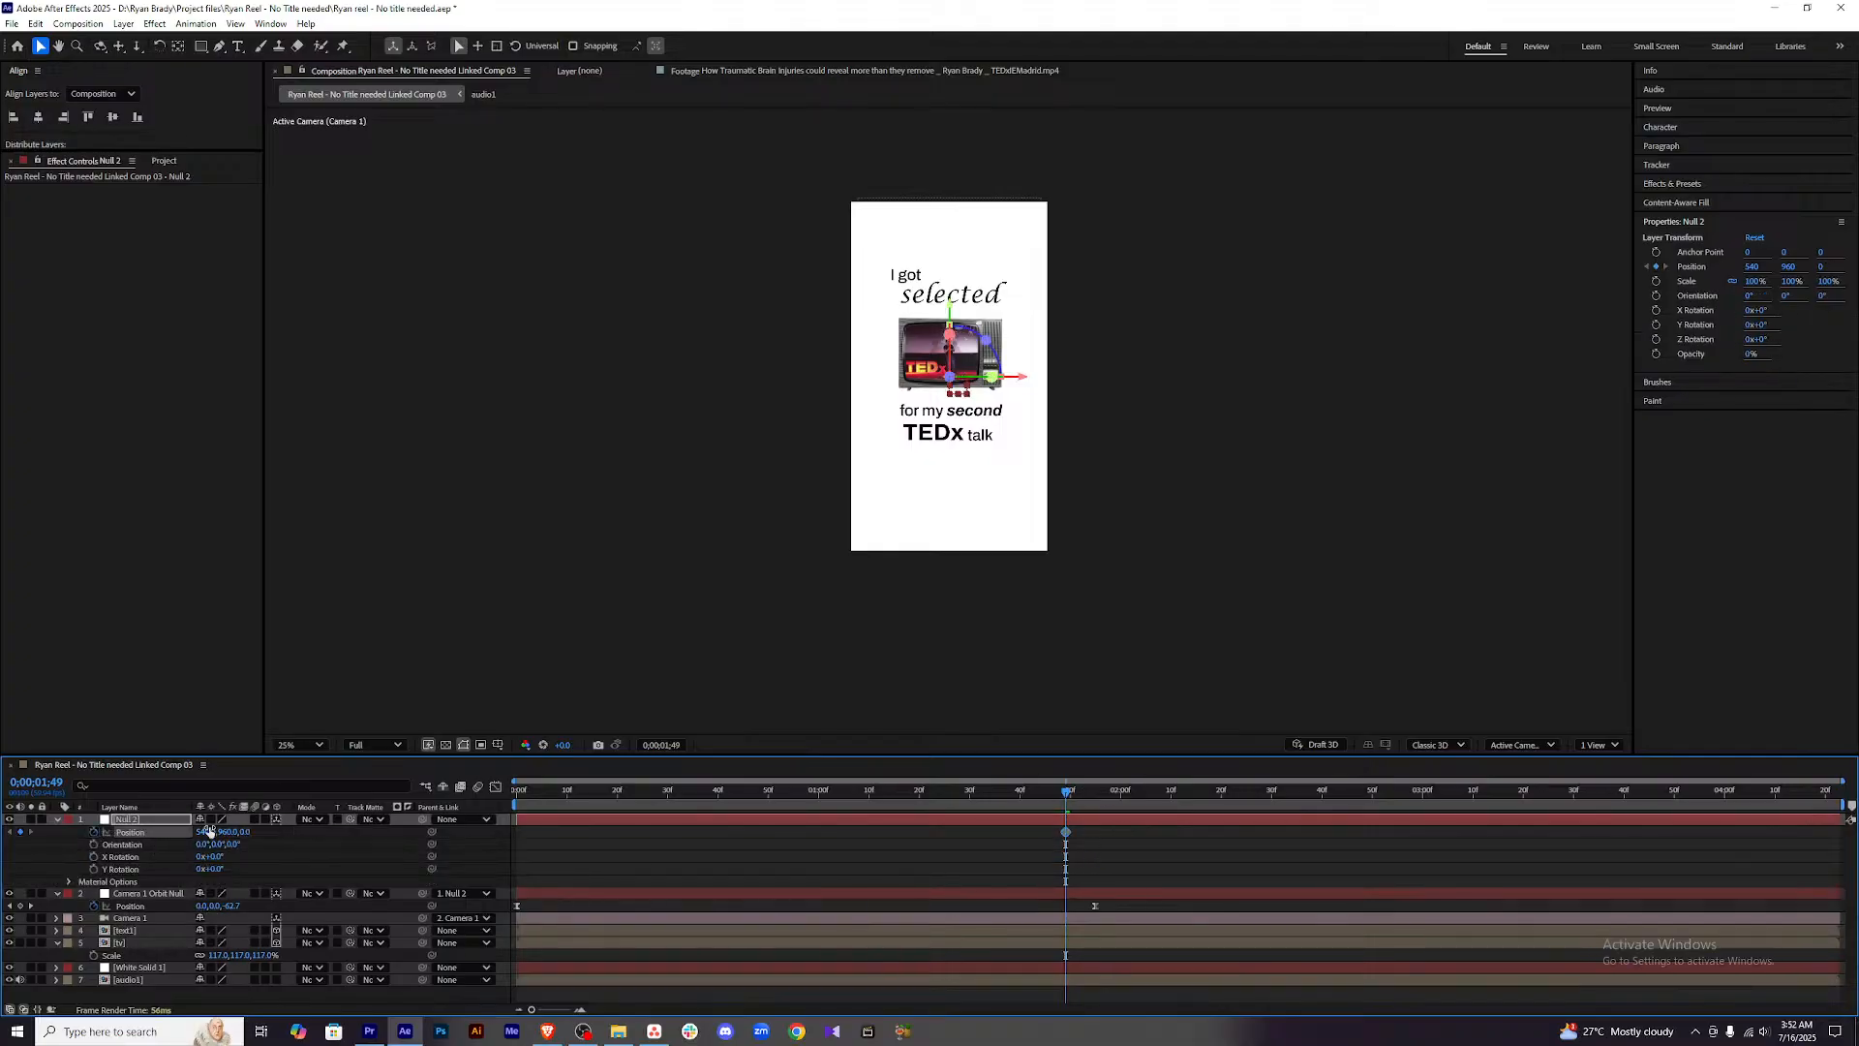
{"action": "left_click_drag", "start_coordinate": [203, 831], "coordinate": [983, 818]}
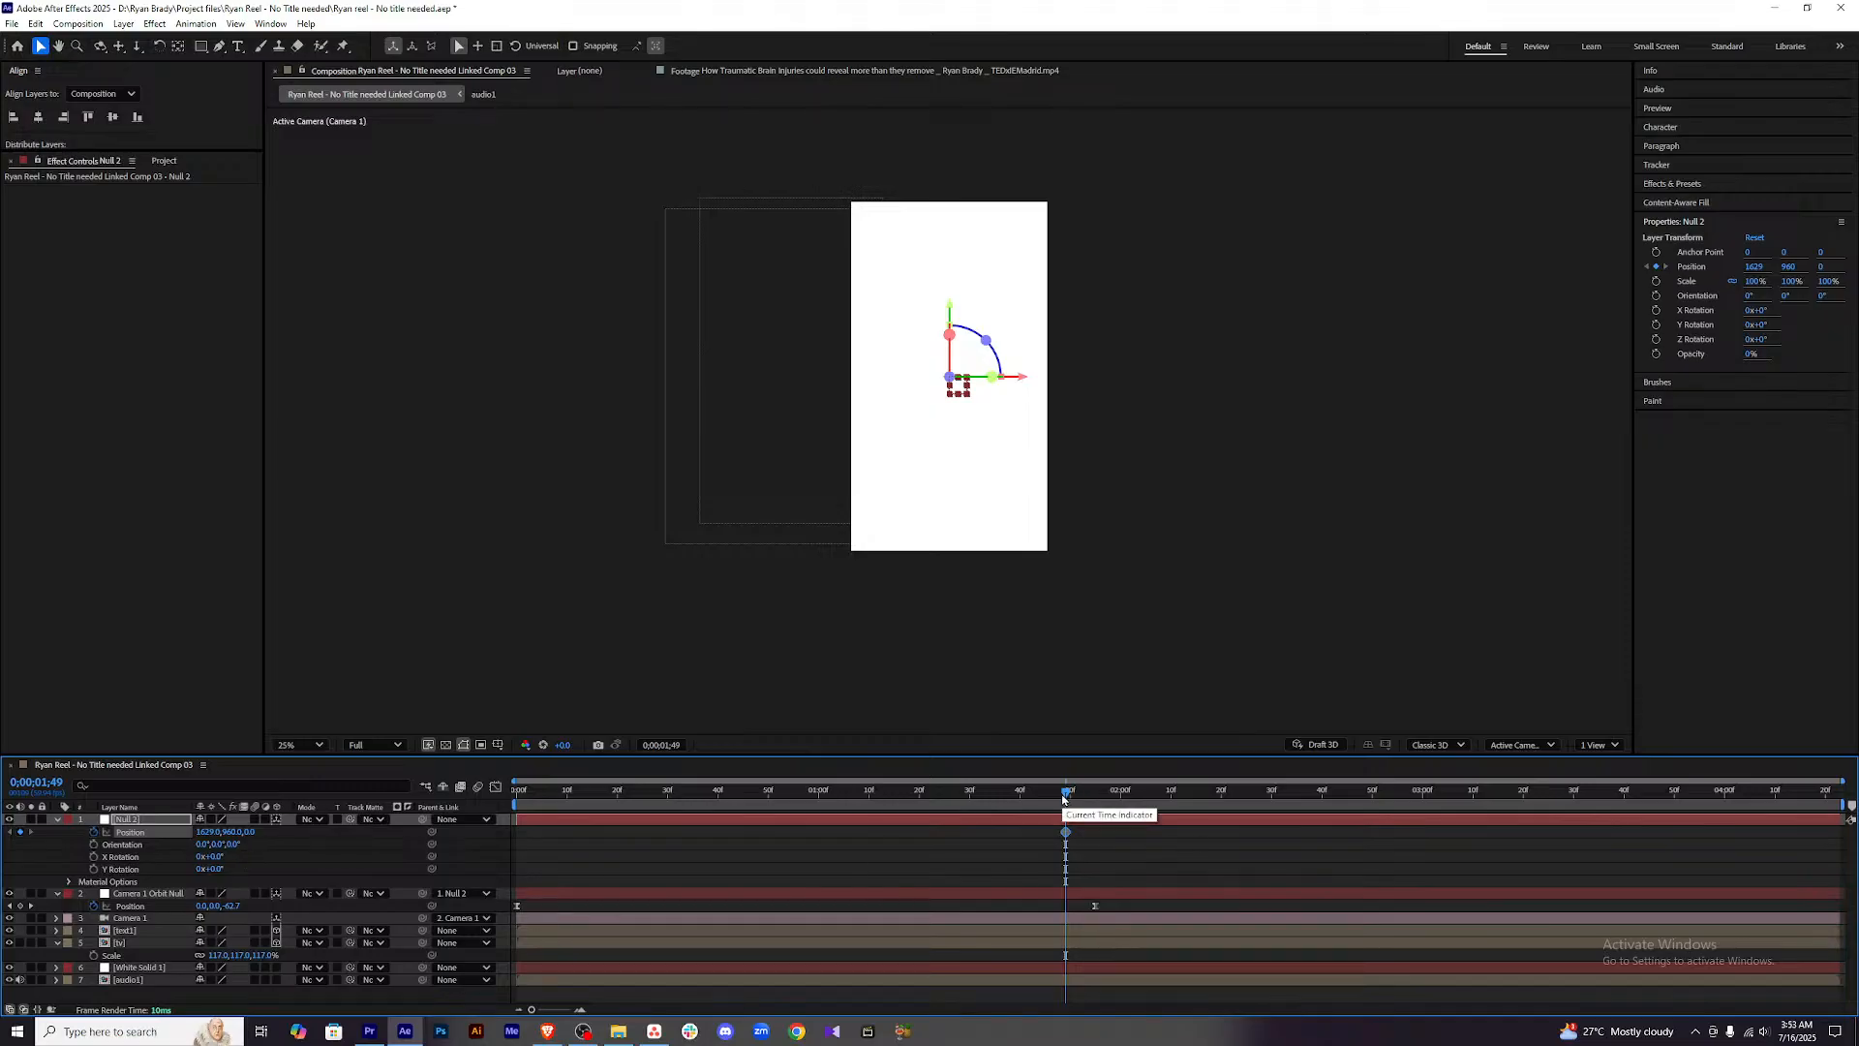
{"action": "key", "text": "ctrl+z"}
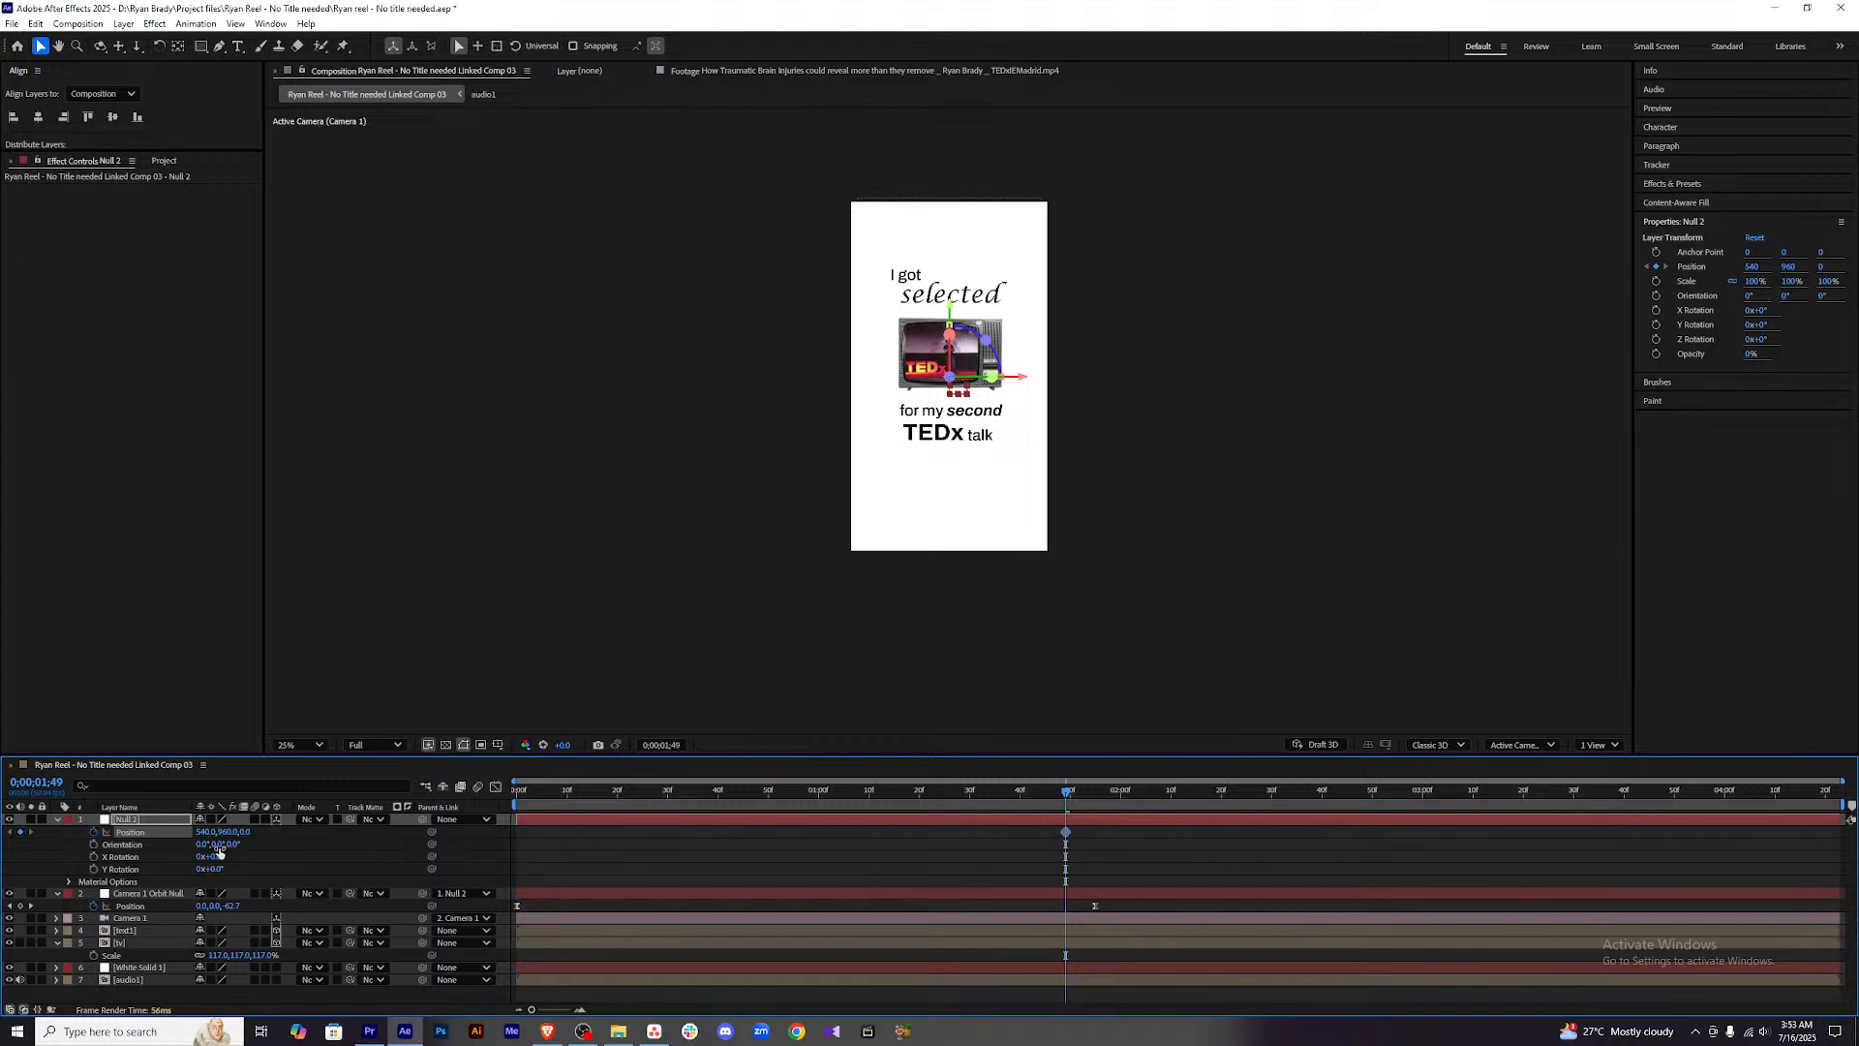
Check the playback timing, and at 0;00;02;47 set the X position of Null 2 to 1819.
{"action": "left_click_drag", "start_coordinate": [1067, 795], "coordinate": [1340, 792]}
{"action": "key", "text": "space"}
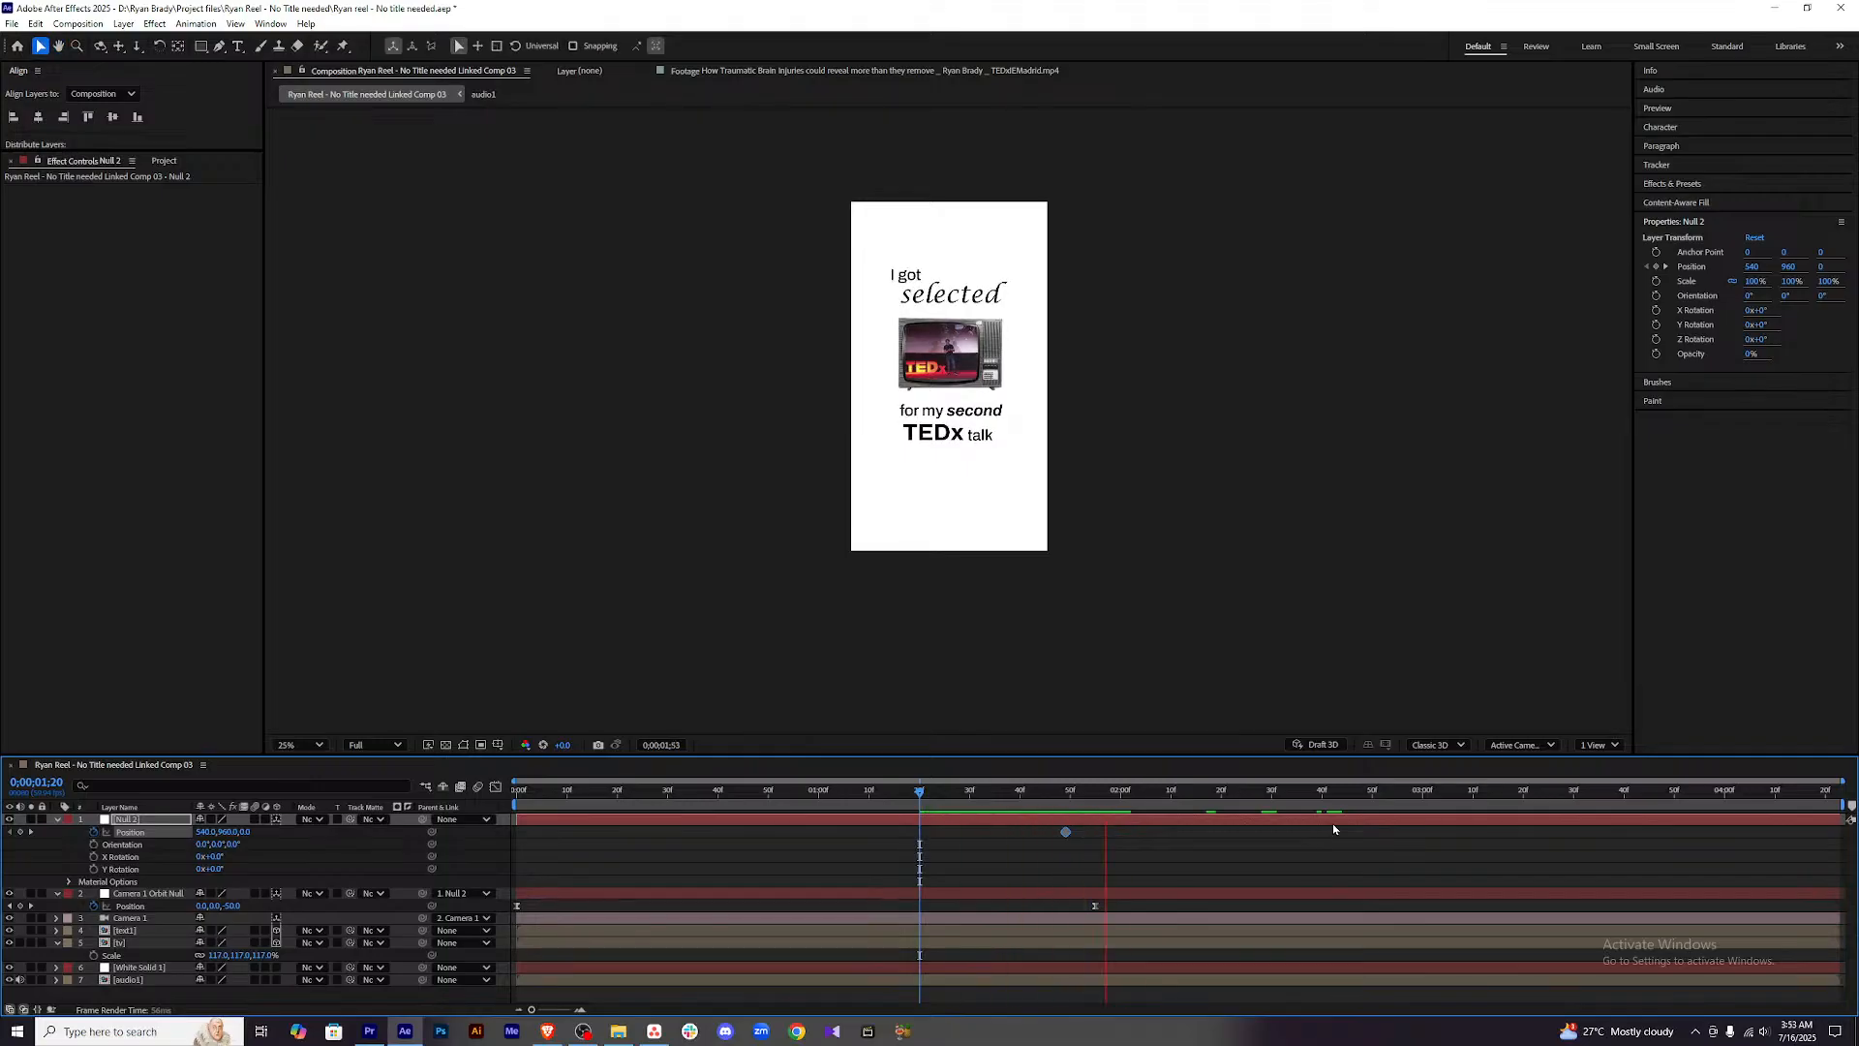
{"action": "left_click", "coordinate": [1347, 799]}
{"action": "key", "text": "space"}
{"action": "key", "text": "space"}
{"action": "left_click_drag", "start_coordinate": [1374, 790], "coordinate": [1359, 790]}
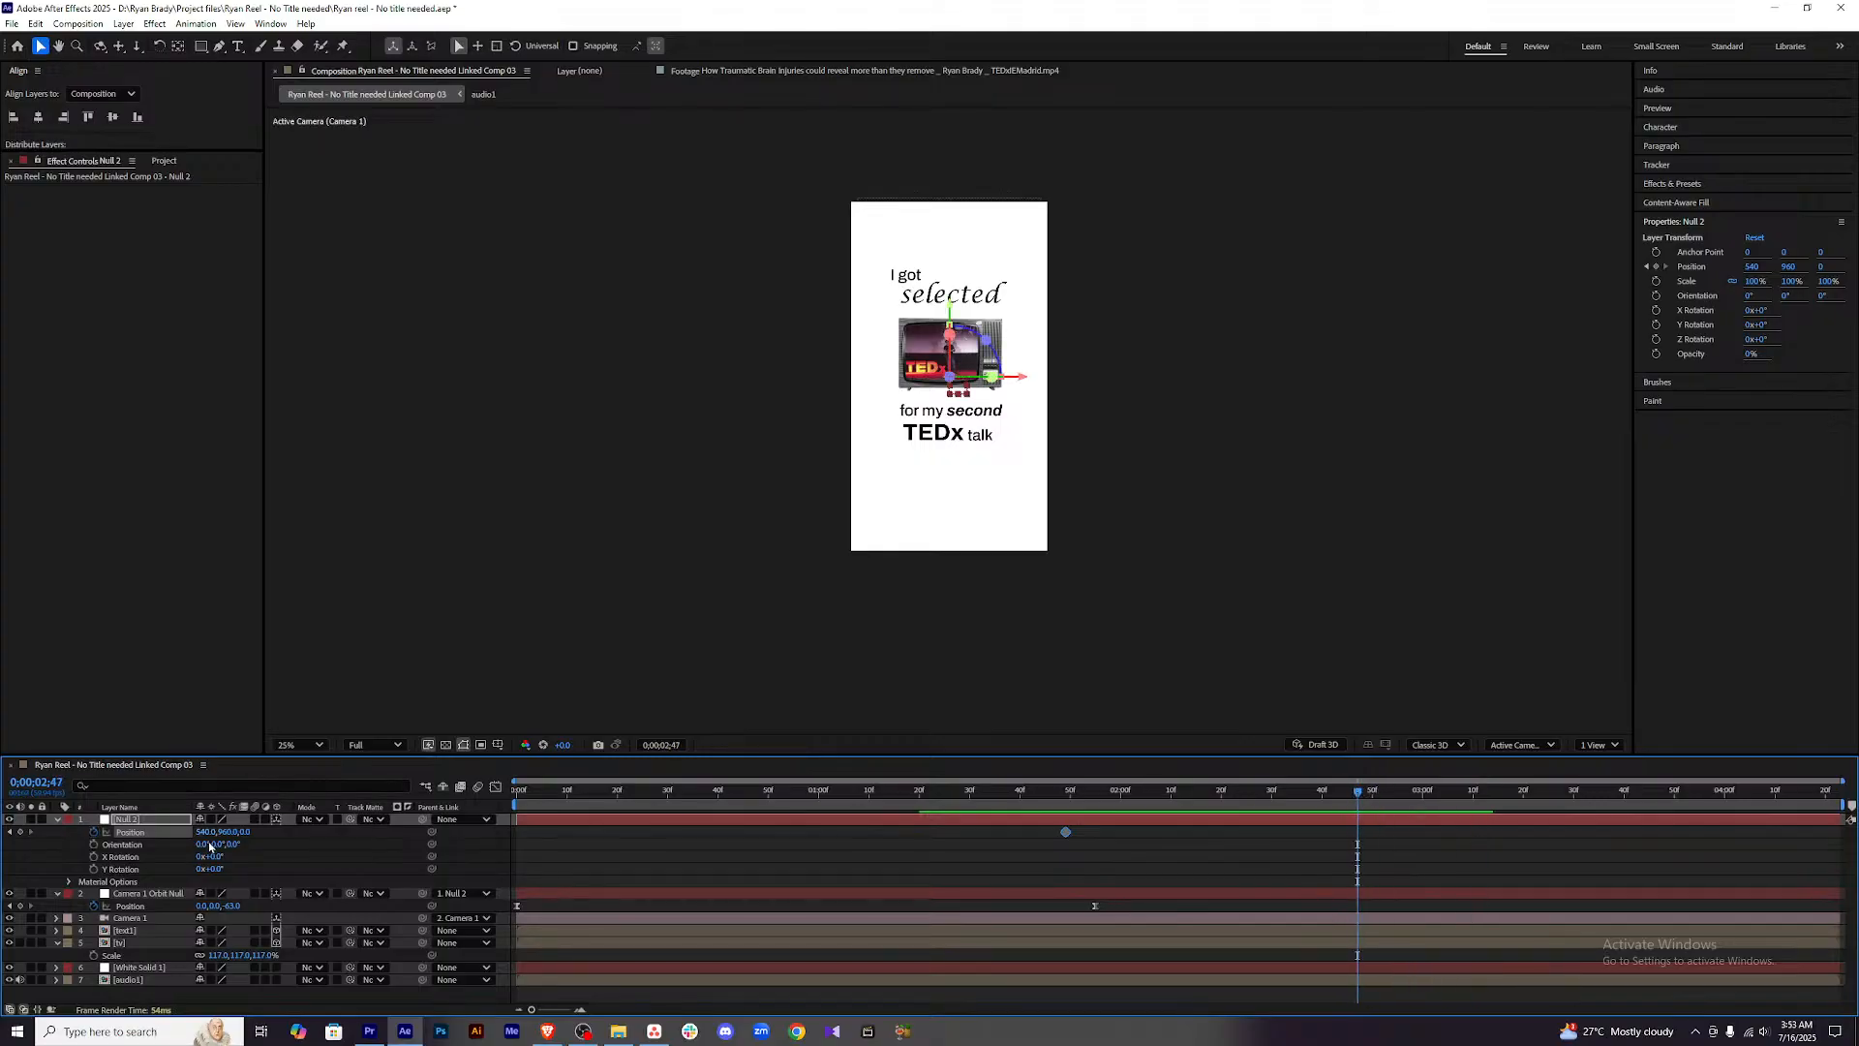
{"action": "left_click_drag", "start_coordinate": [206, 838], "coordinate": [1137, 839]}
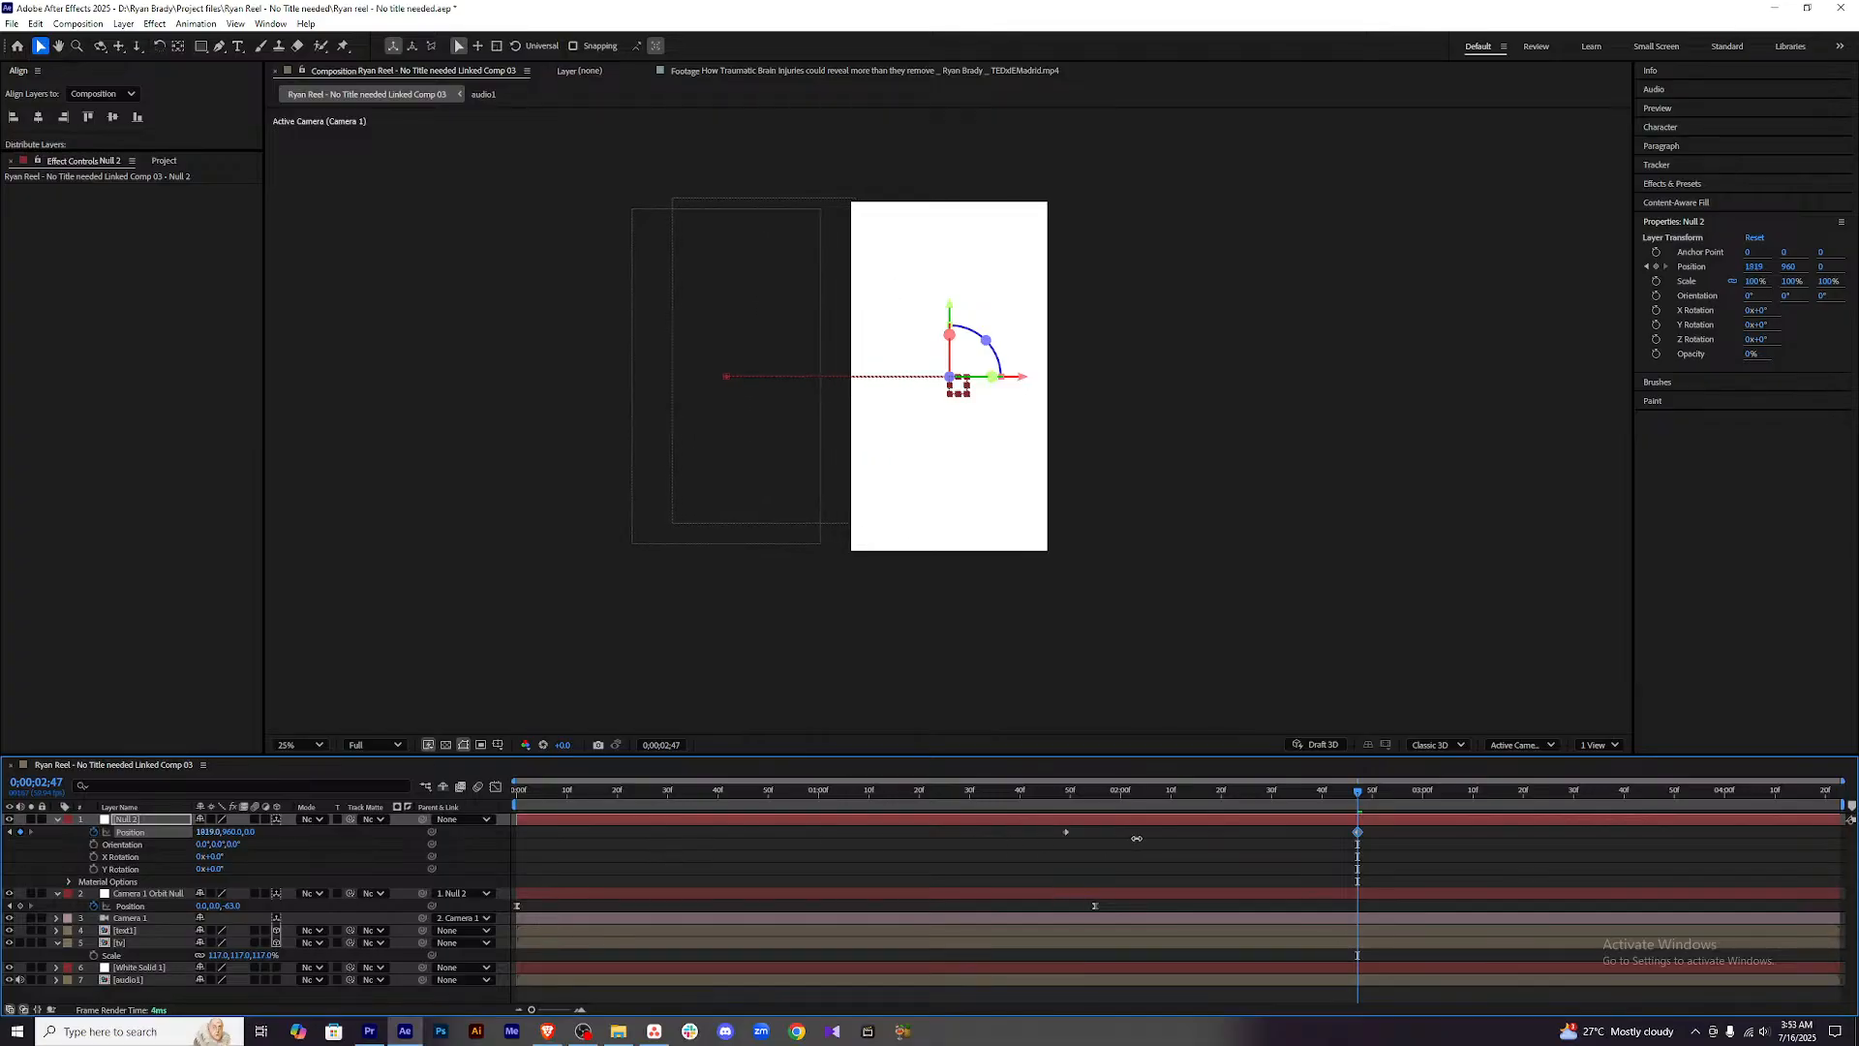
Add X Rotation and Y Rotation keyframes to Null 2 at 0;00;02;47 and 0;00;01;49.
{"action": "left_click", "coordinate": [94, 856]}
{"action": "left_click", "coordinate": [93, 868]}
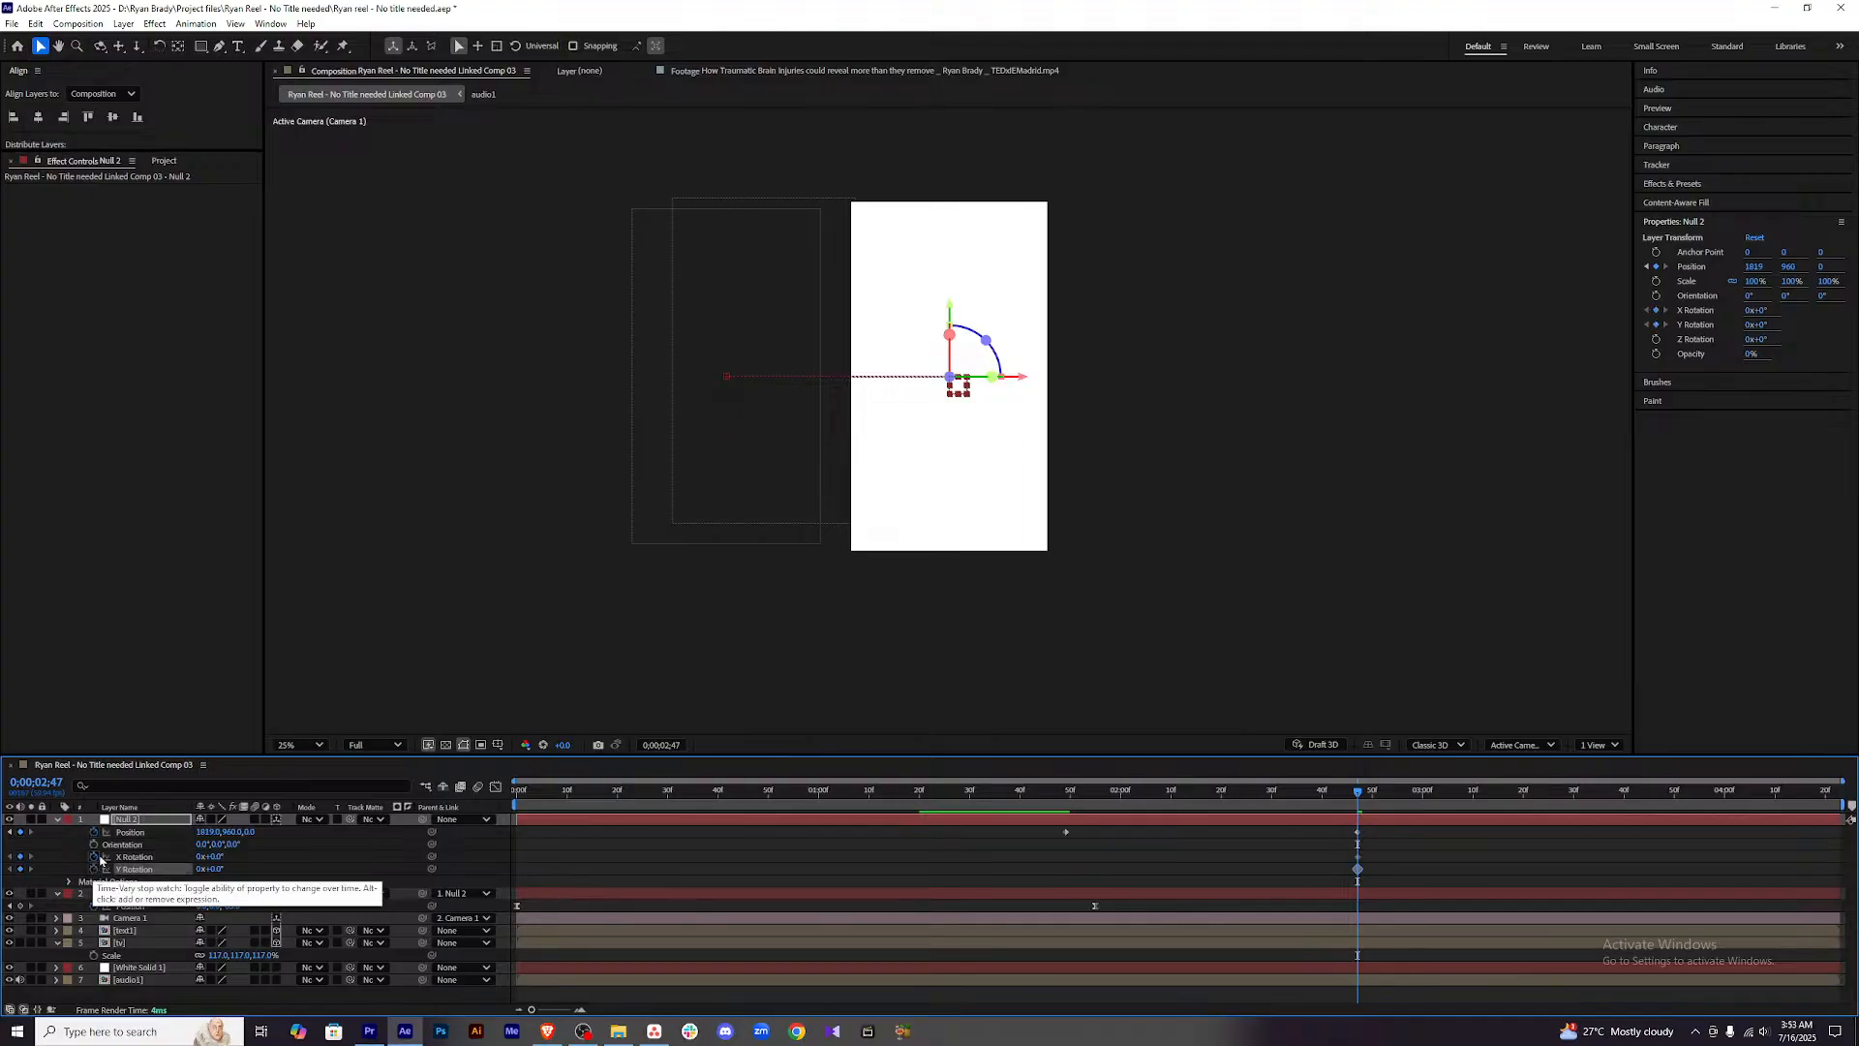
{"action": "left_click_drag", "start_coordinate": [1349, 799], "coordinate": [1066, 794]}
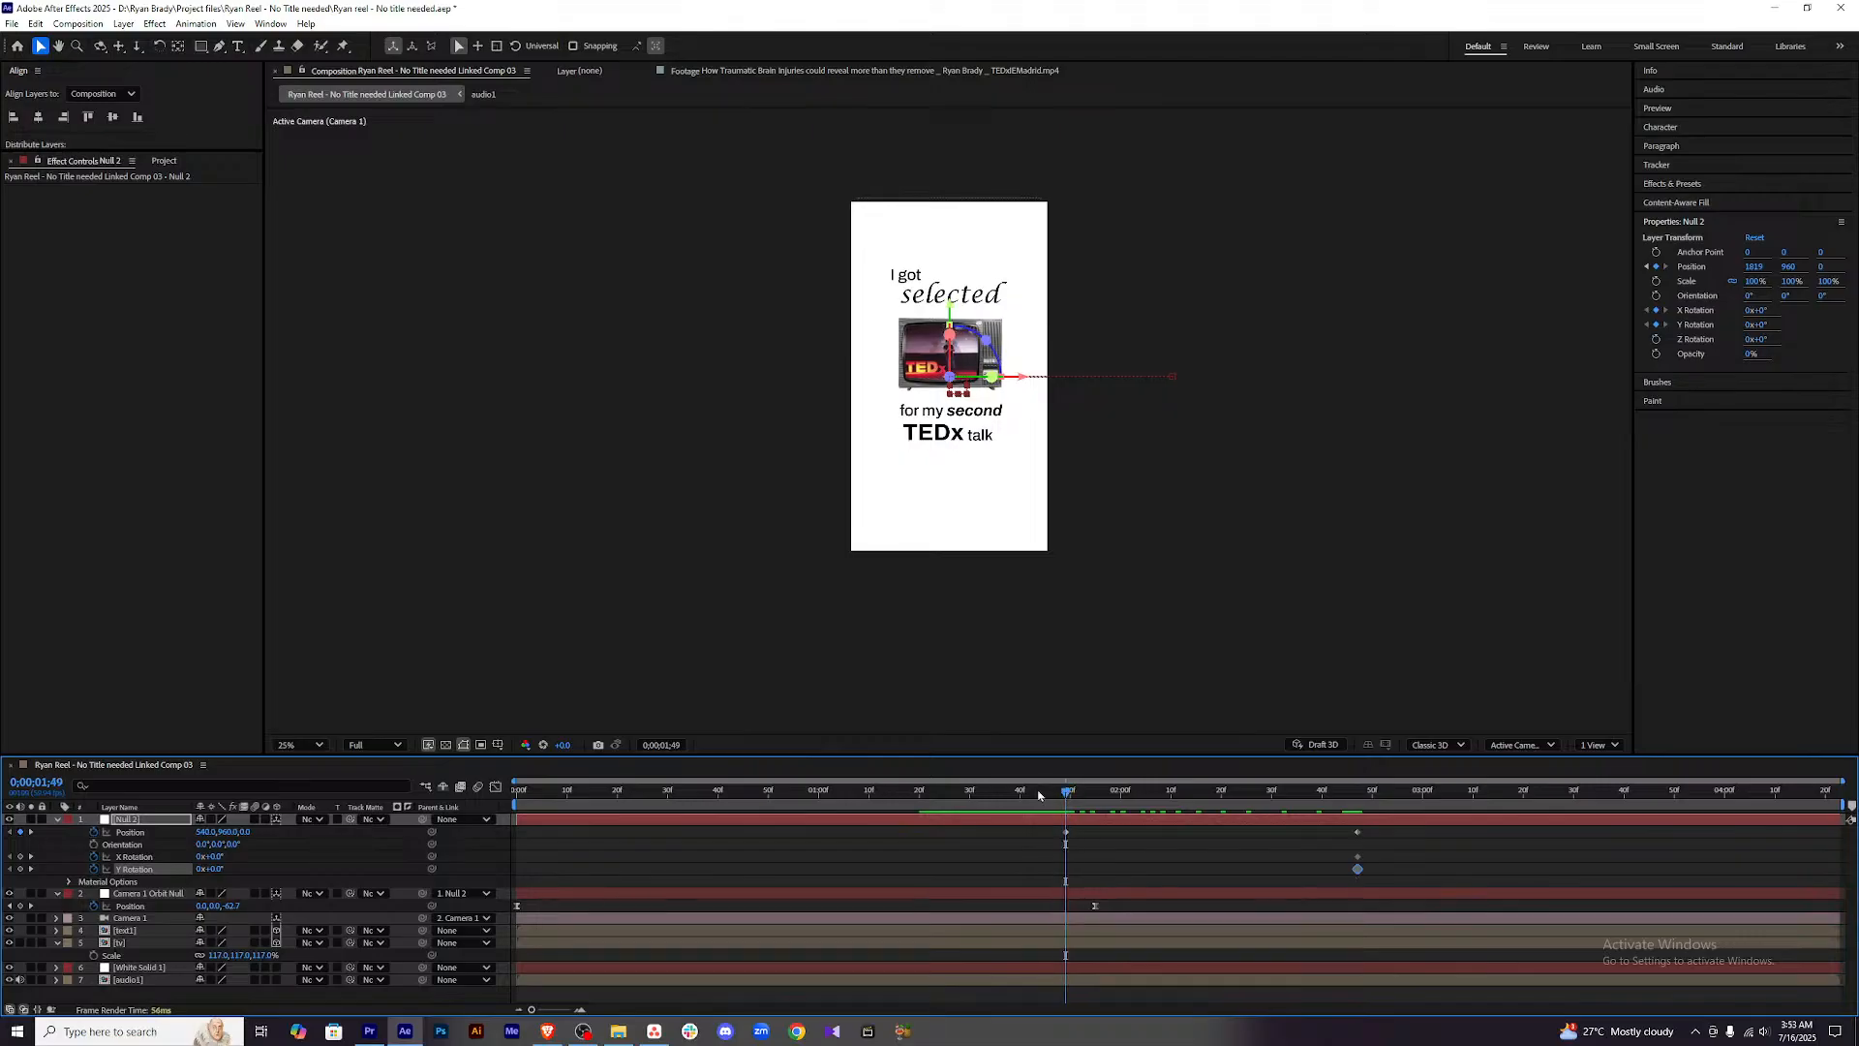
{"action": "left_click", "coordinate": [20, 855]}
{"action": "left_click", "coordinate": [21, 869]}
At 0;00;02;47, set the Y Rotation of Null 2 to about 31° and check an earlier frame.
{"action": "left_click_drag", "start_coordinate": [1058, 796], "coordinate": [1356, 796]}
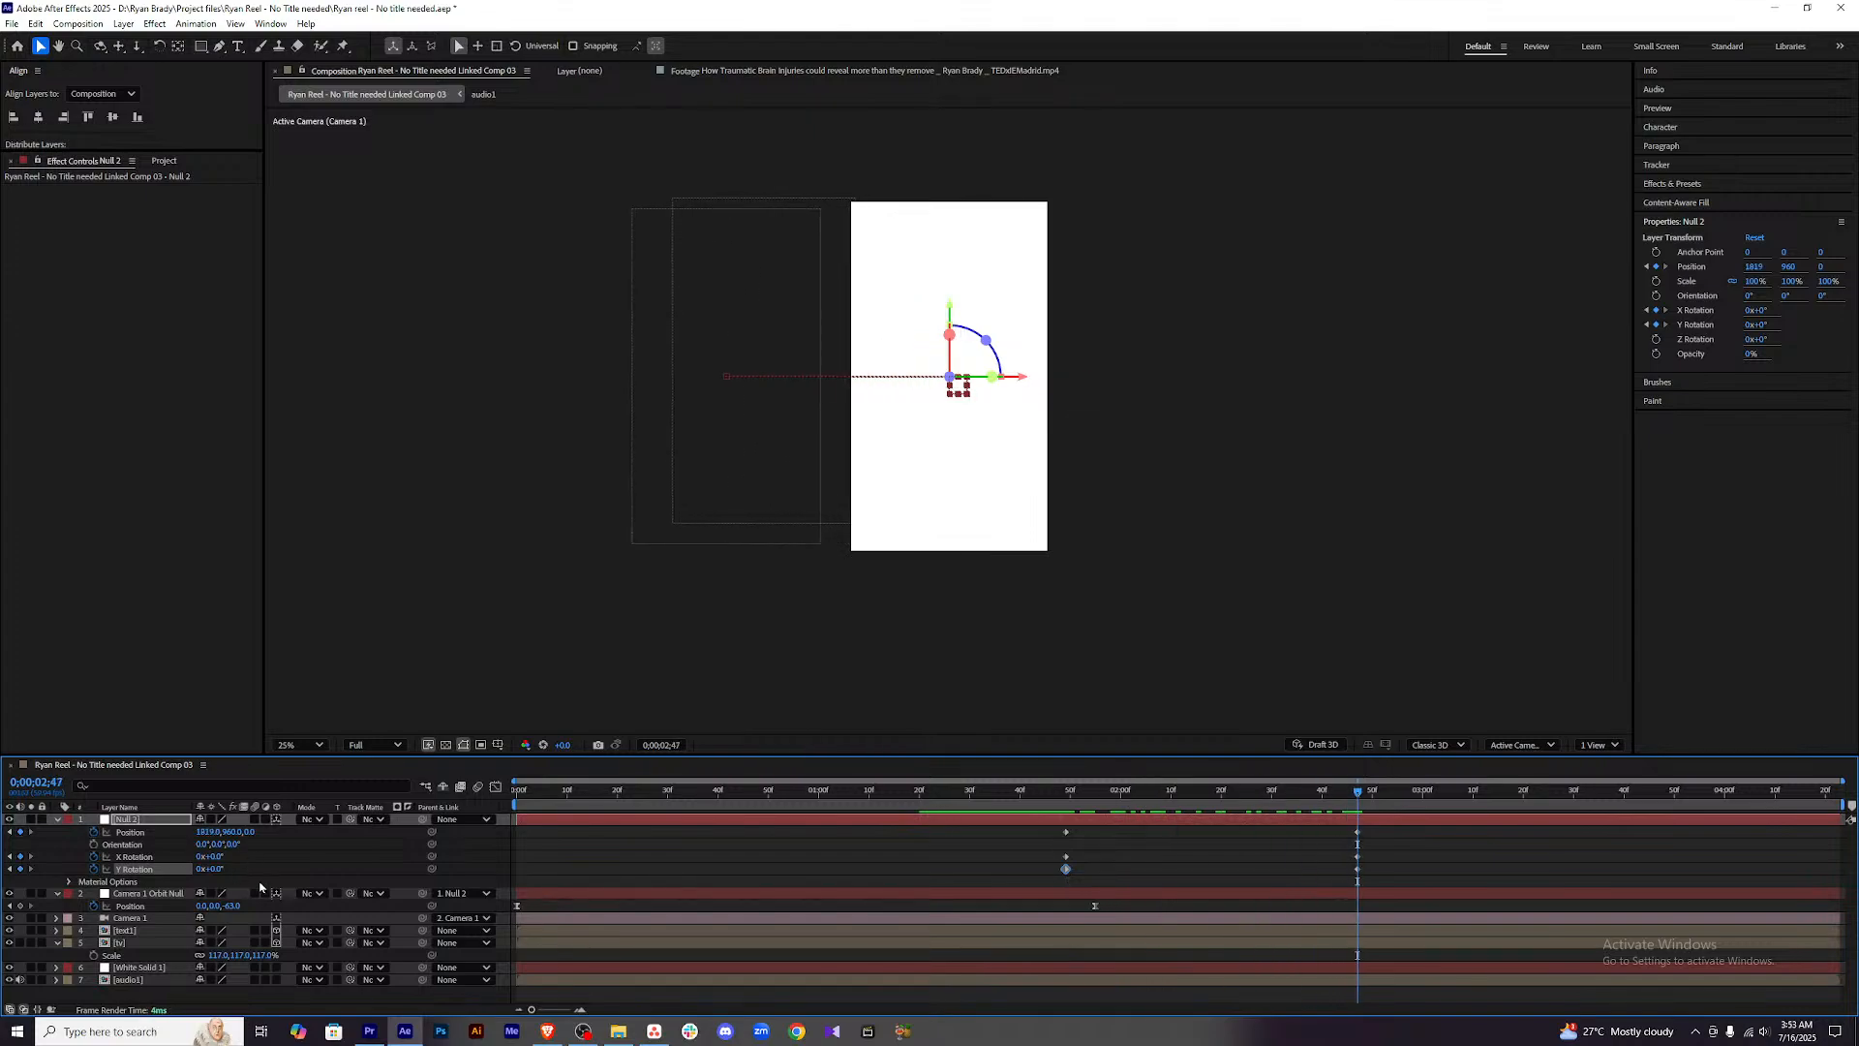
{"action": "left_click_drag", "start_coordinate": [215, 859], "coordinate": [232, 866]}
{"action": "key", "text": "ctrl+z"}
{"action": "left_click_drag", "start_coordinate": [1359, 796], "coordinate": [1297, 799]}
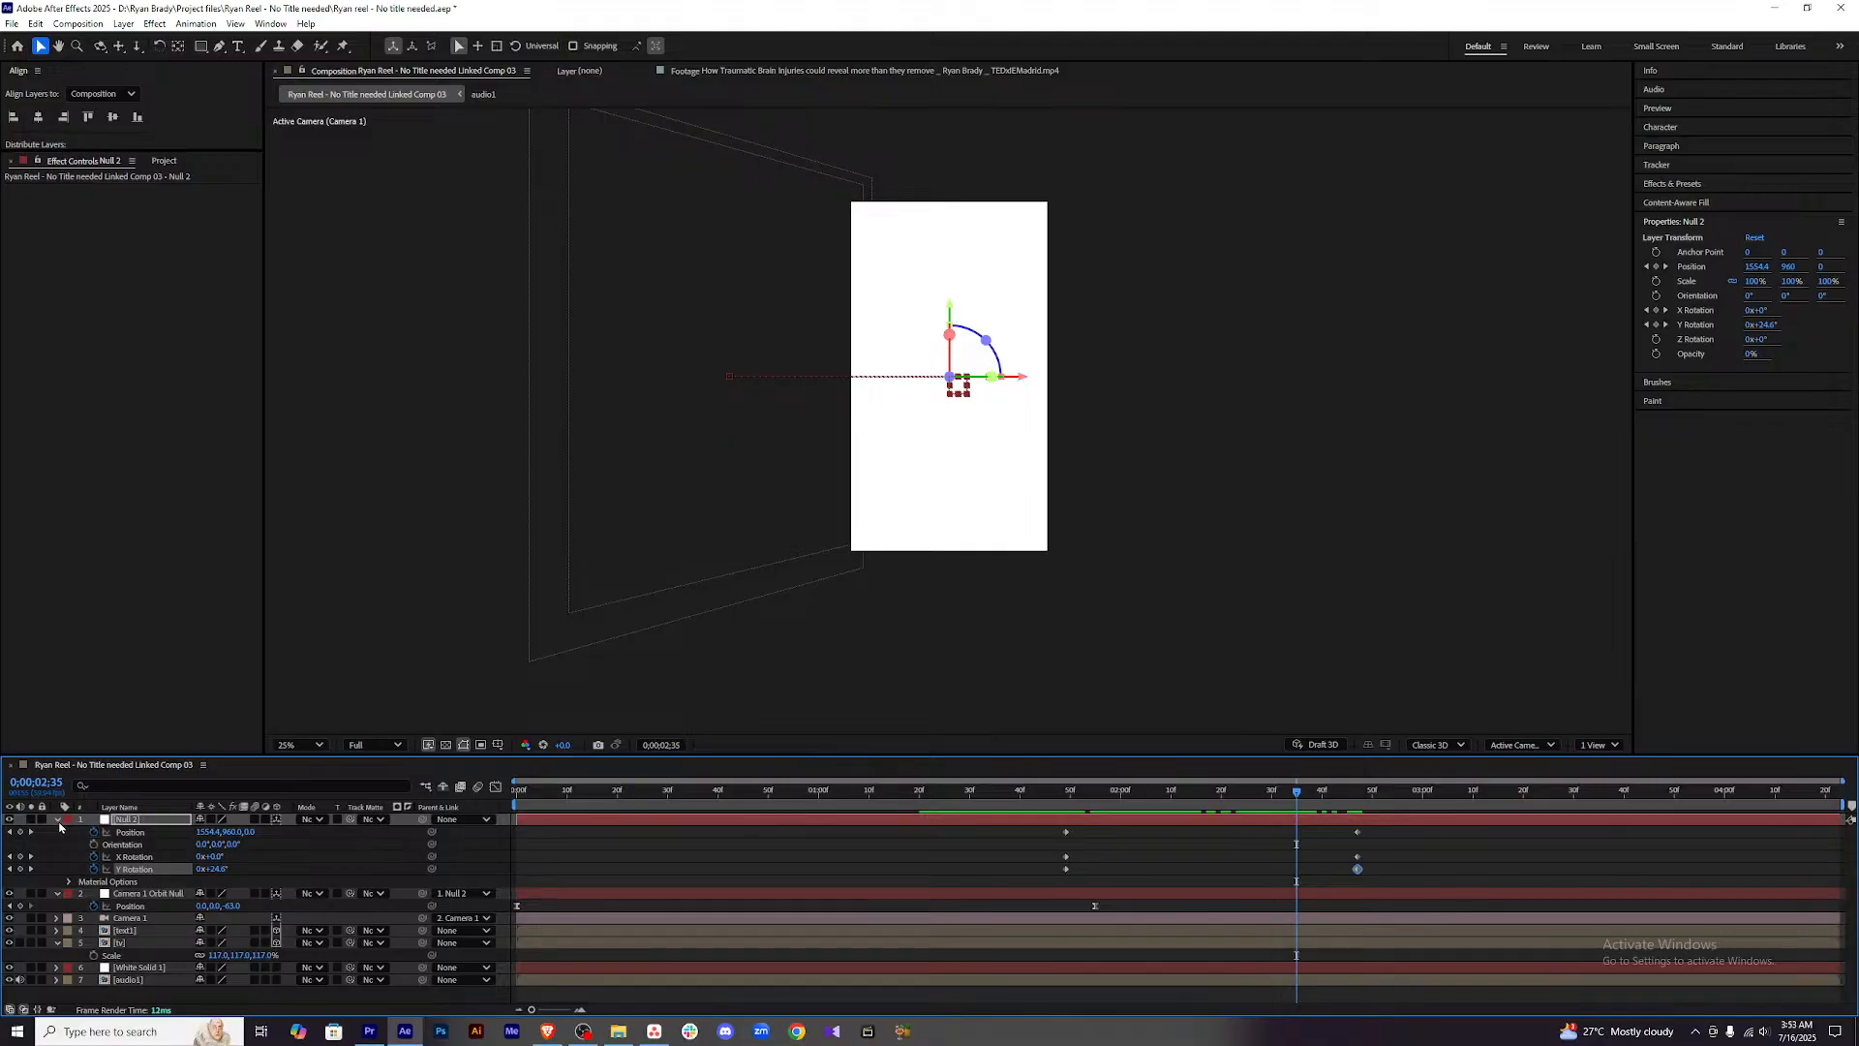
Show all transform properties of Null 2 and delete both of its X Rotation keyframes.
{"action": "left_click", "coordinate": [55, 821]}
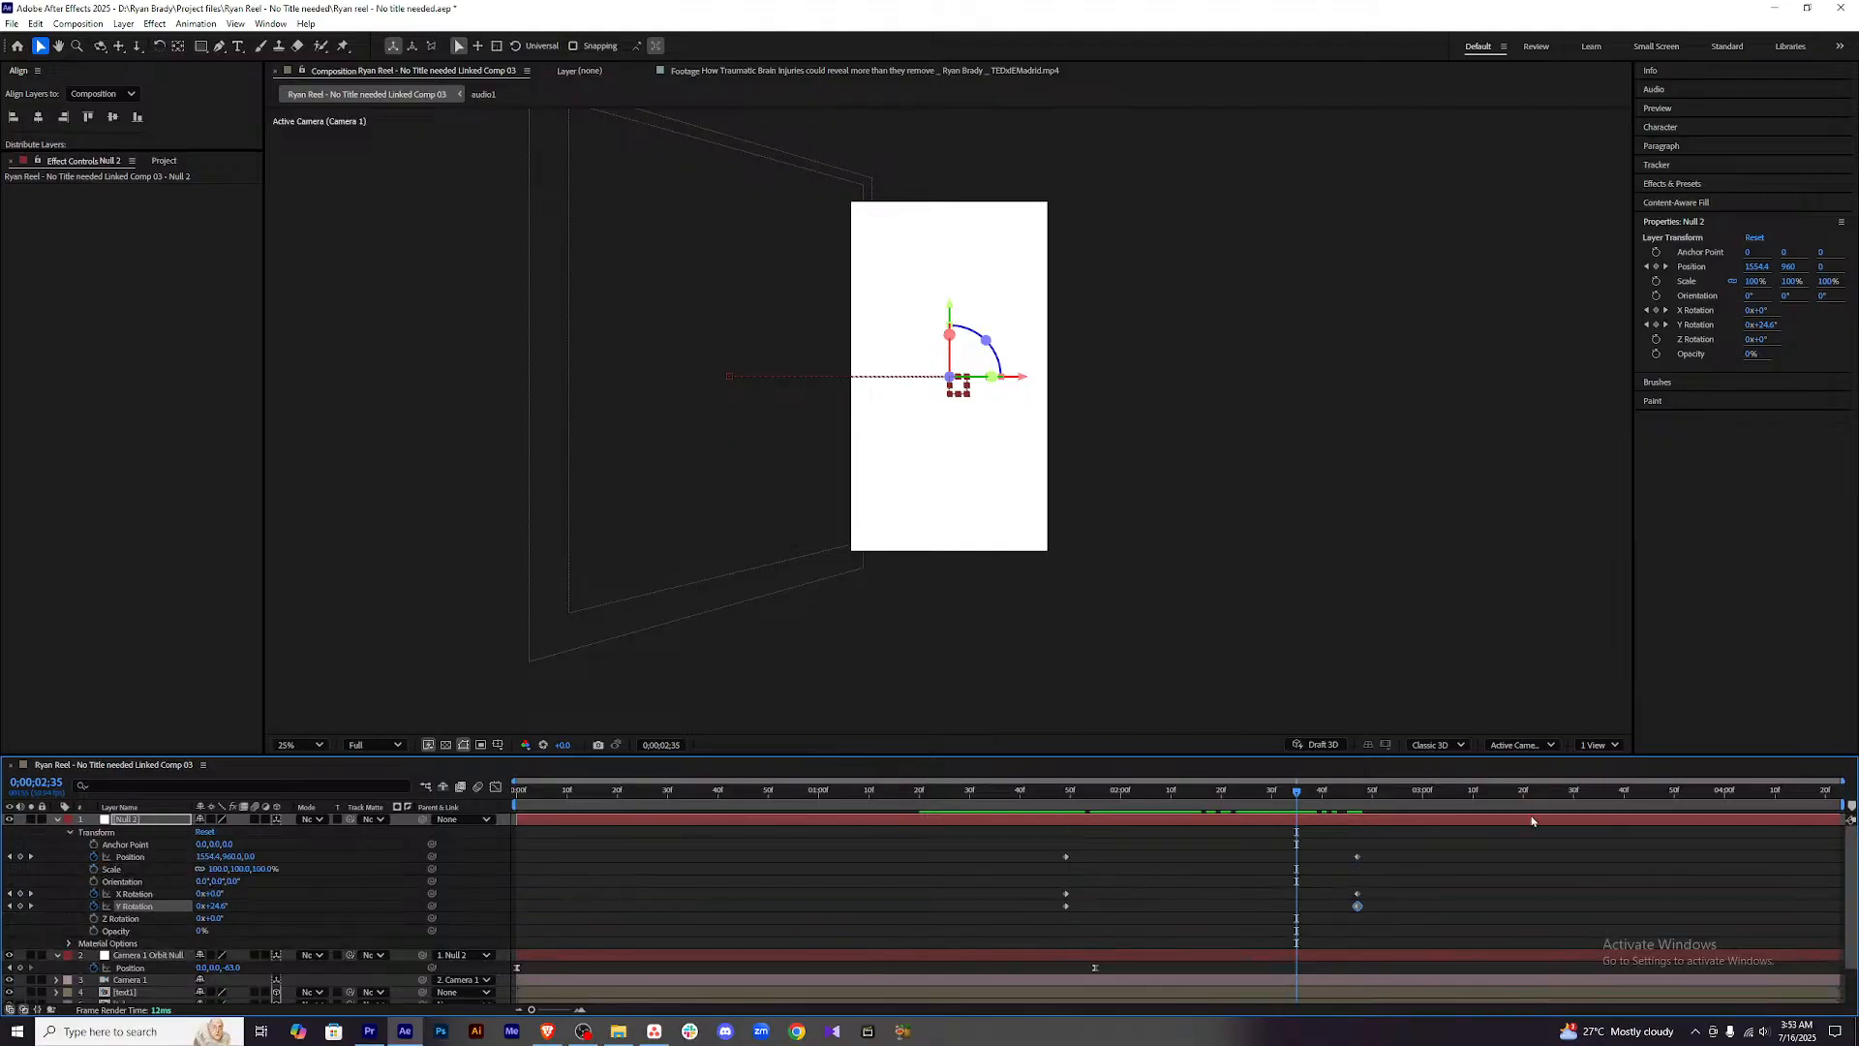
{"action": "left_click_drag", "start_coordinate": [1294, 796], "coordinate": [1353, 777]}
{"action": "left_click_drag", "start_coordinate": [1485, 841], "coordinate": [1039, 927]}
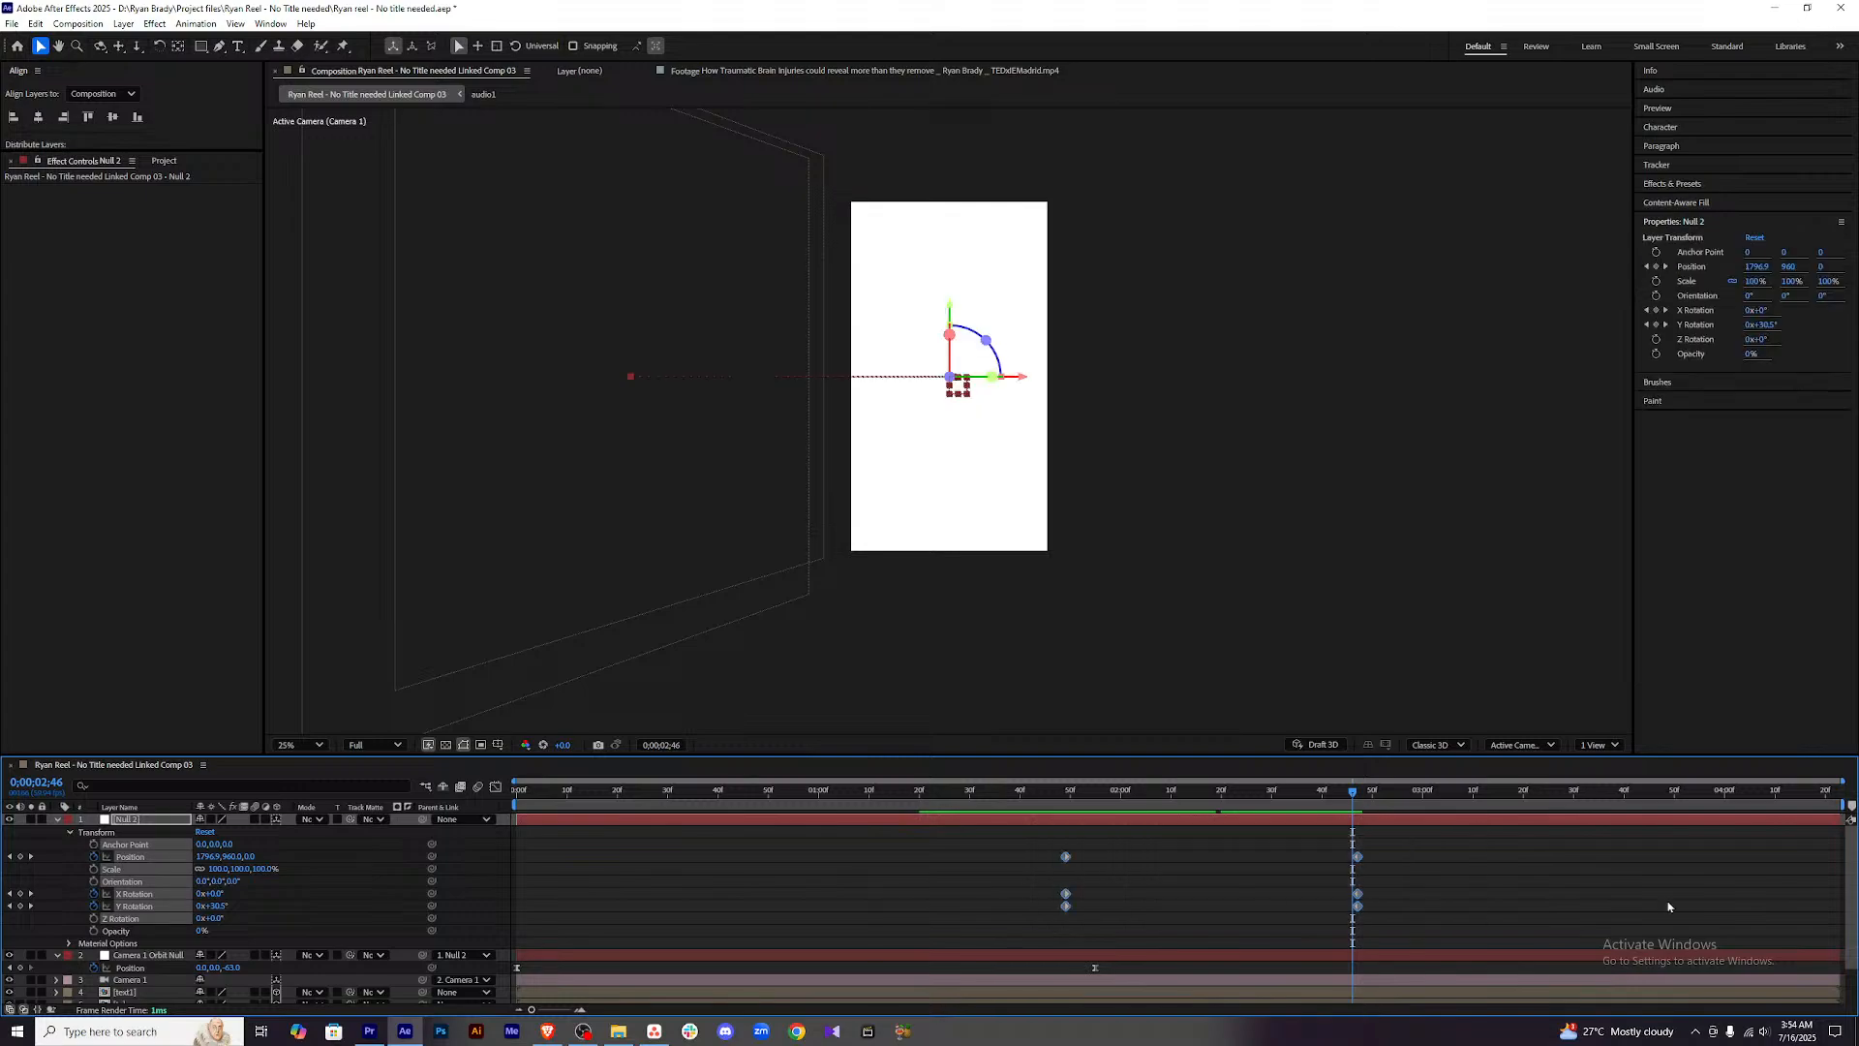
{"action": "left_click", "coordinate": [1665, 898]}
{"action": "left_click", "coordinate": [1357, 892]}
{"action": "key", "text": "Delete"}
{"action": "left_click", "coordinate": [1066, 893]}
{"action": "key", "text": "Delete"}
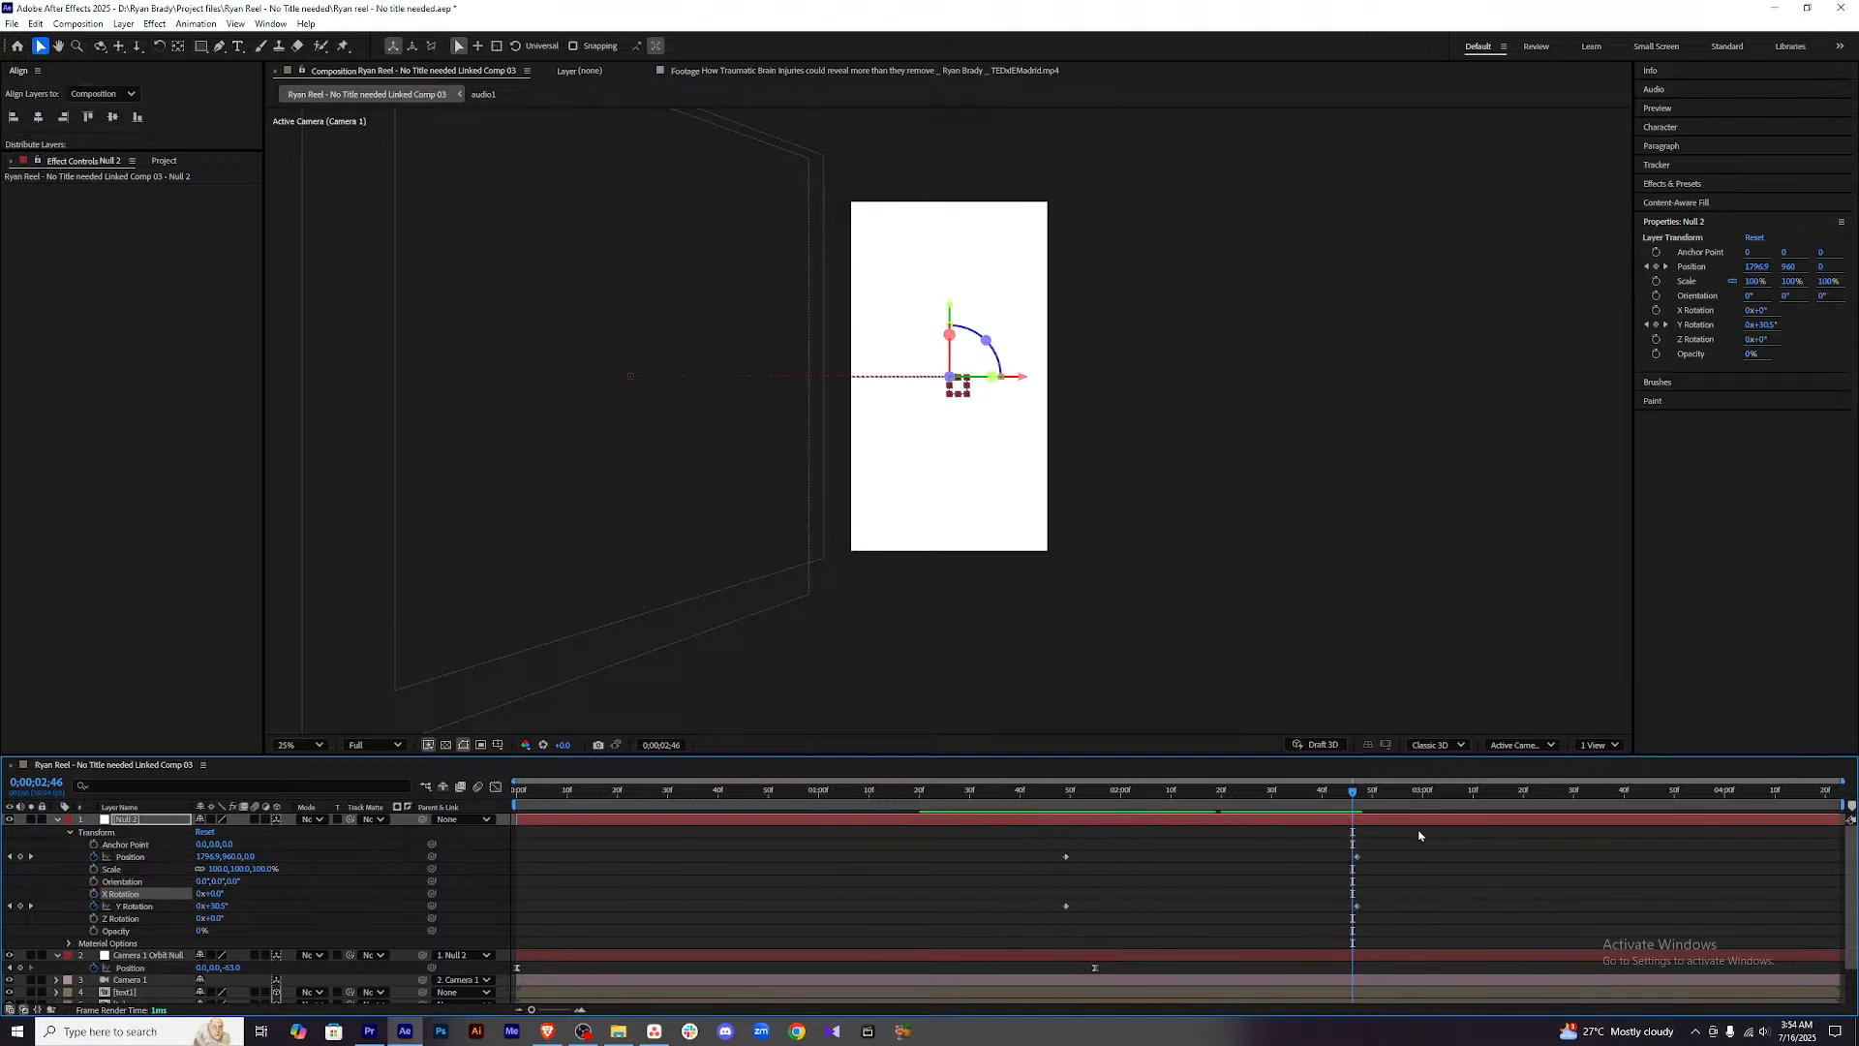
Apply Easy Ease to all Position and Y Rotation keyframes of Null 2 and check their speed curves.
{"action": "left_click_drag", "start_coordinate": [1392, 847], "coordinate": [1026, 928]}
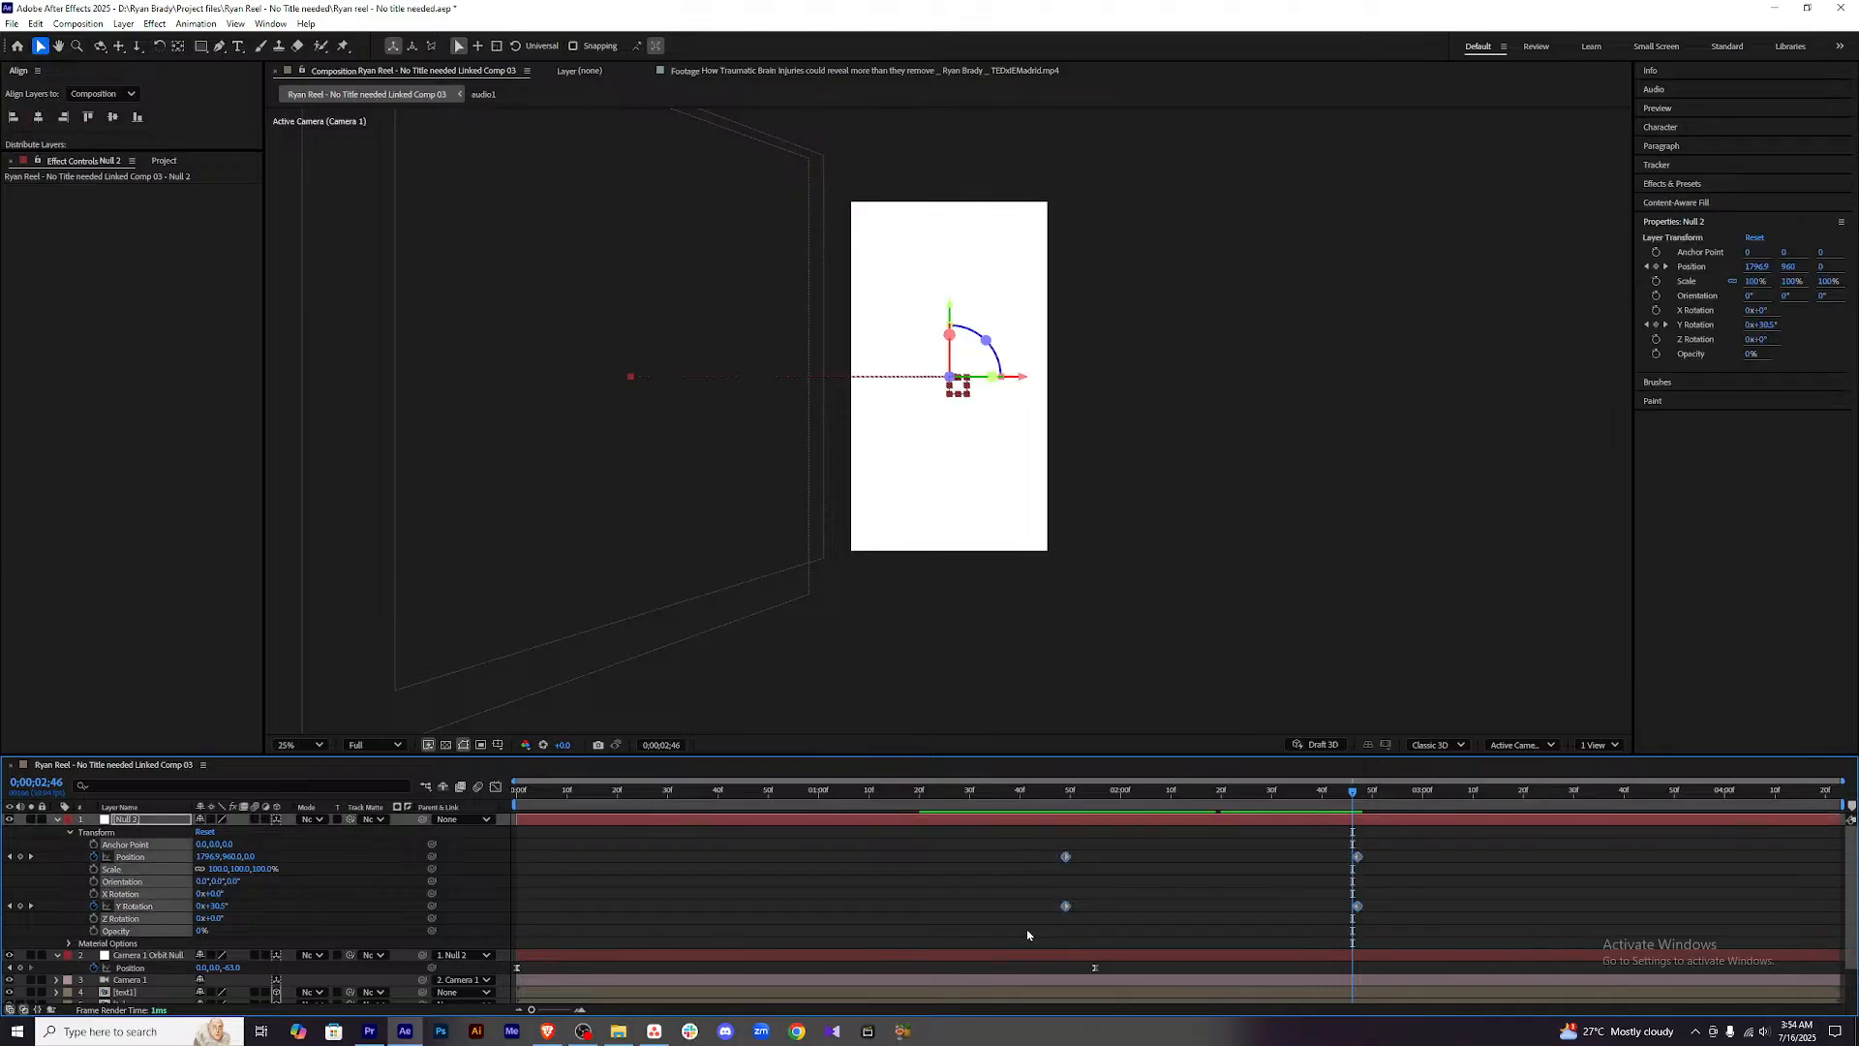
{"action": "left_click", "coordinate": [495, 786]}
{"action": "left_click_drag", "start_coordinate": [1273, 997], "coordinate": [1272, 997]}
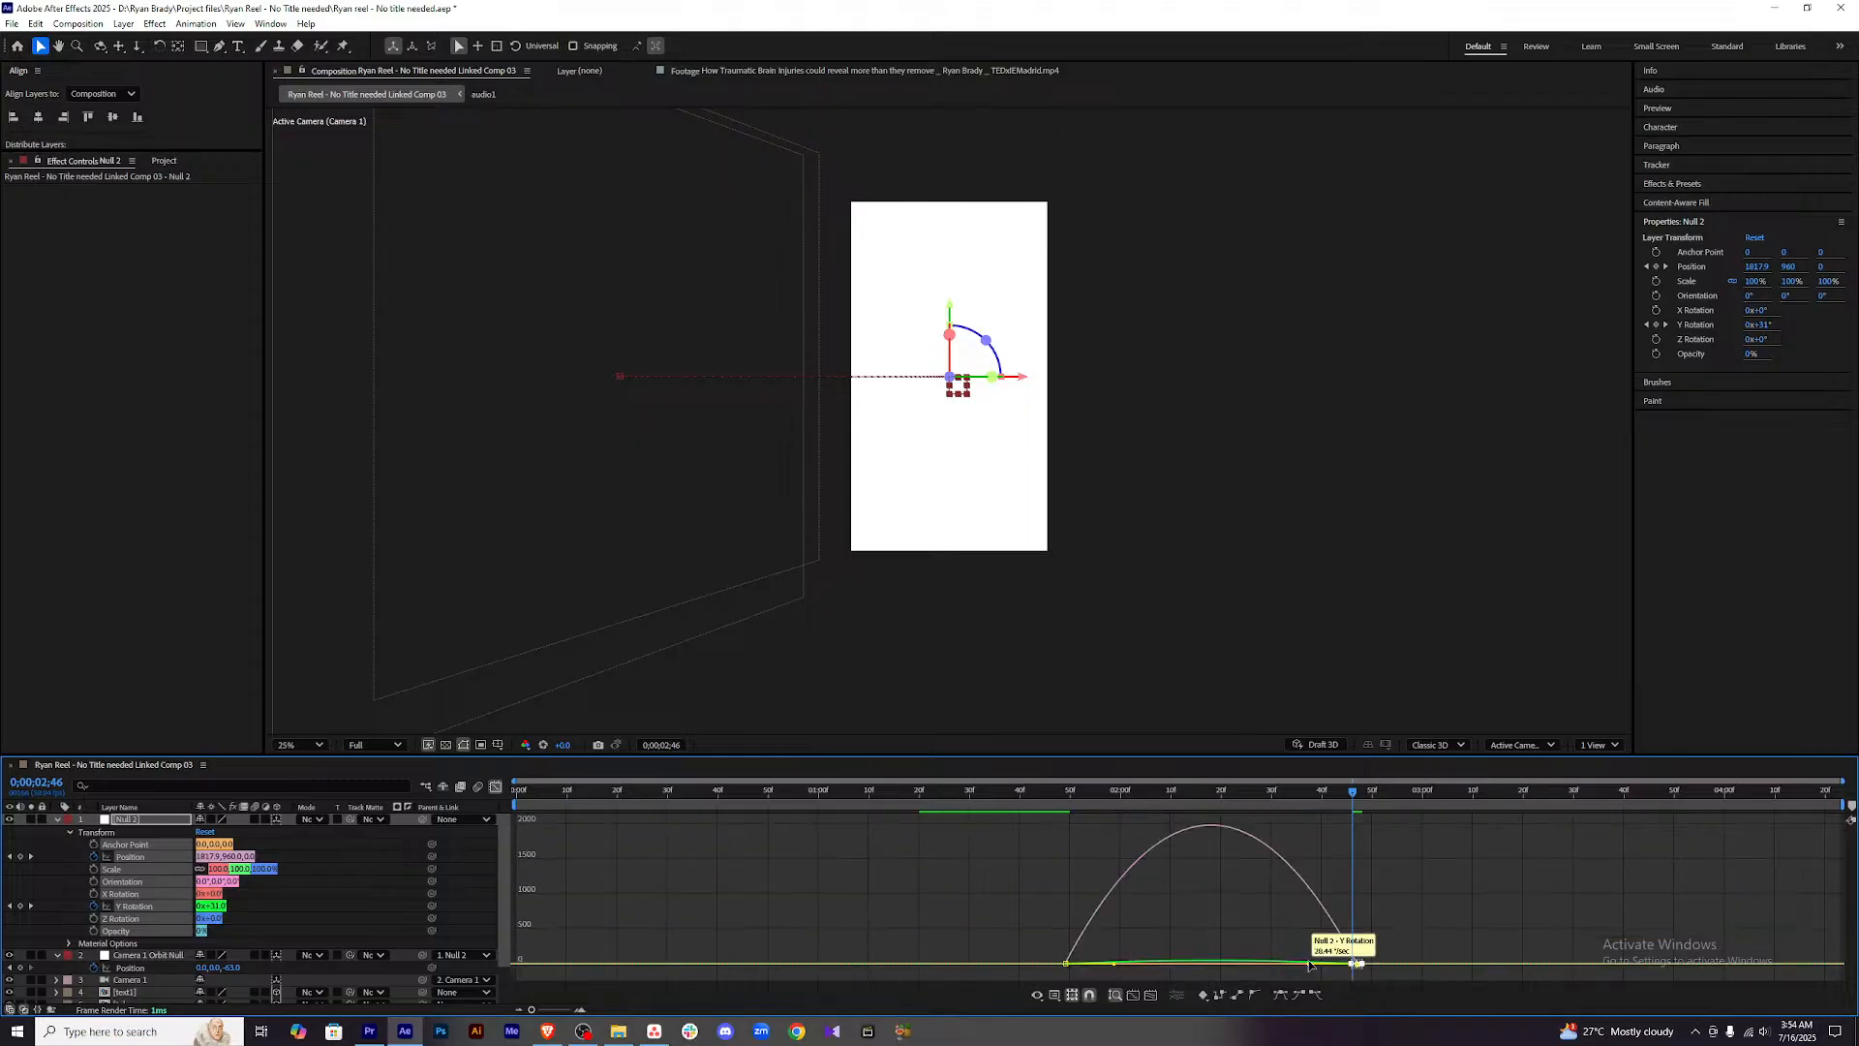
{"action": "left_click", "coordinate": [1382, 916]}
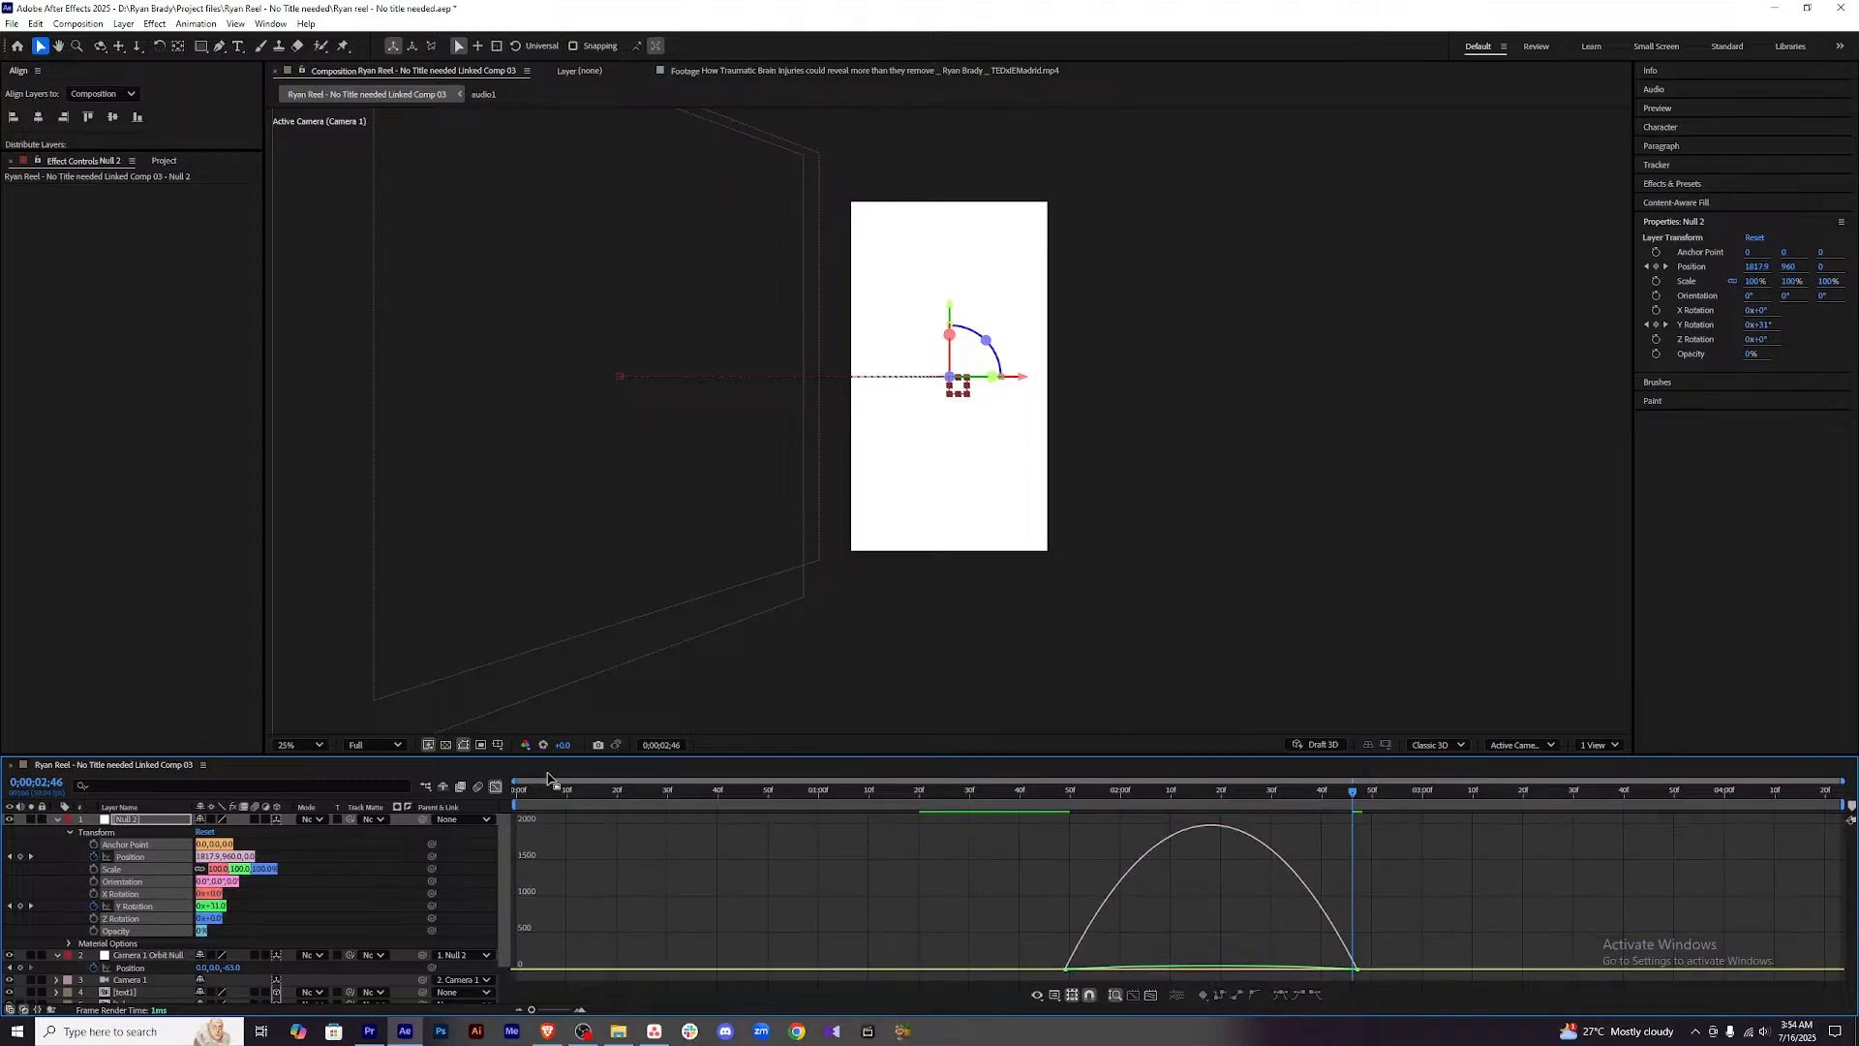
{"action": "left_click", "coordinate": [495, 786]}
Reshape the Position speed curve of Null 2 so the move peaks early and slows gradually into its last keyframe.
{"action": "left_click_drag", "start_coordinate": [1405, 843], "coordinate": [1058, 876]}
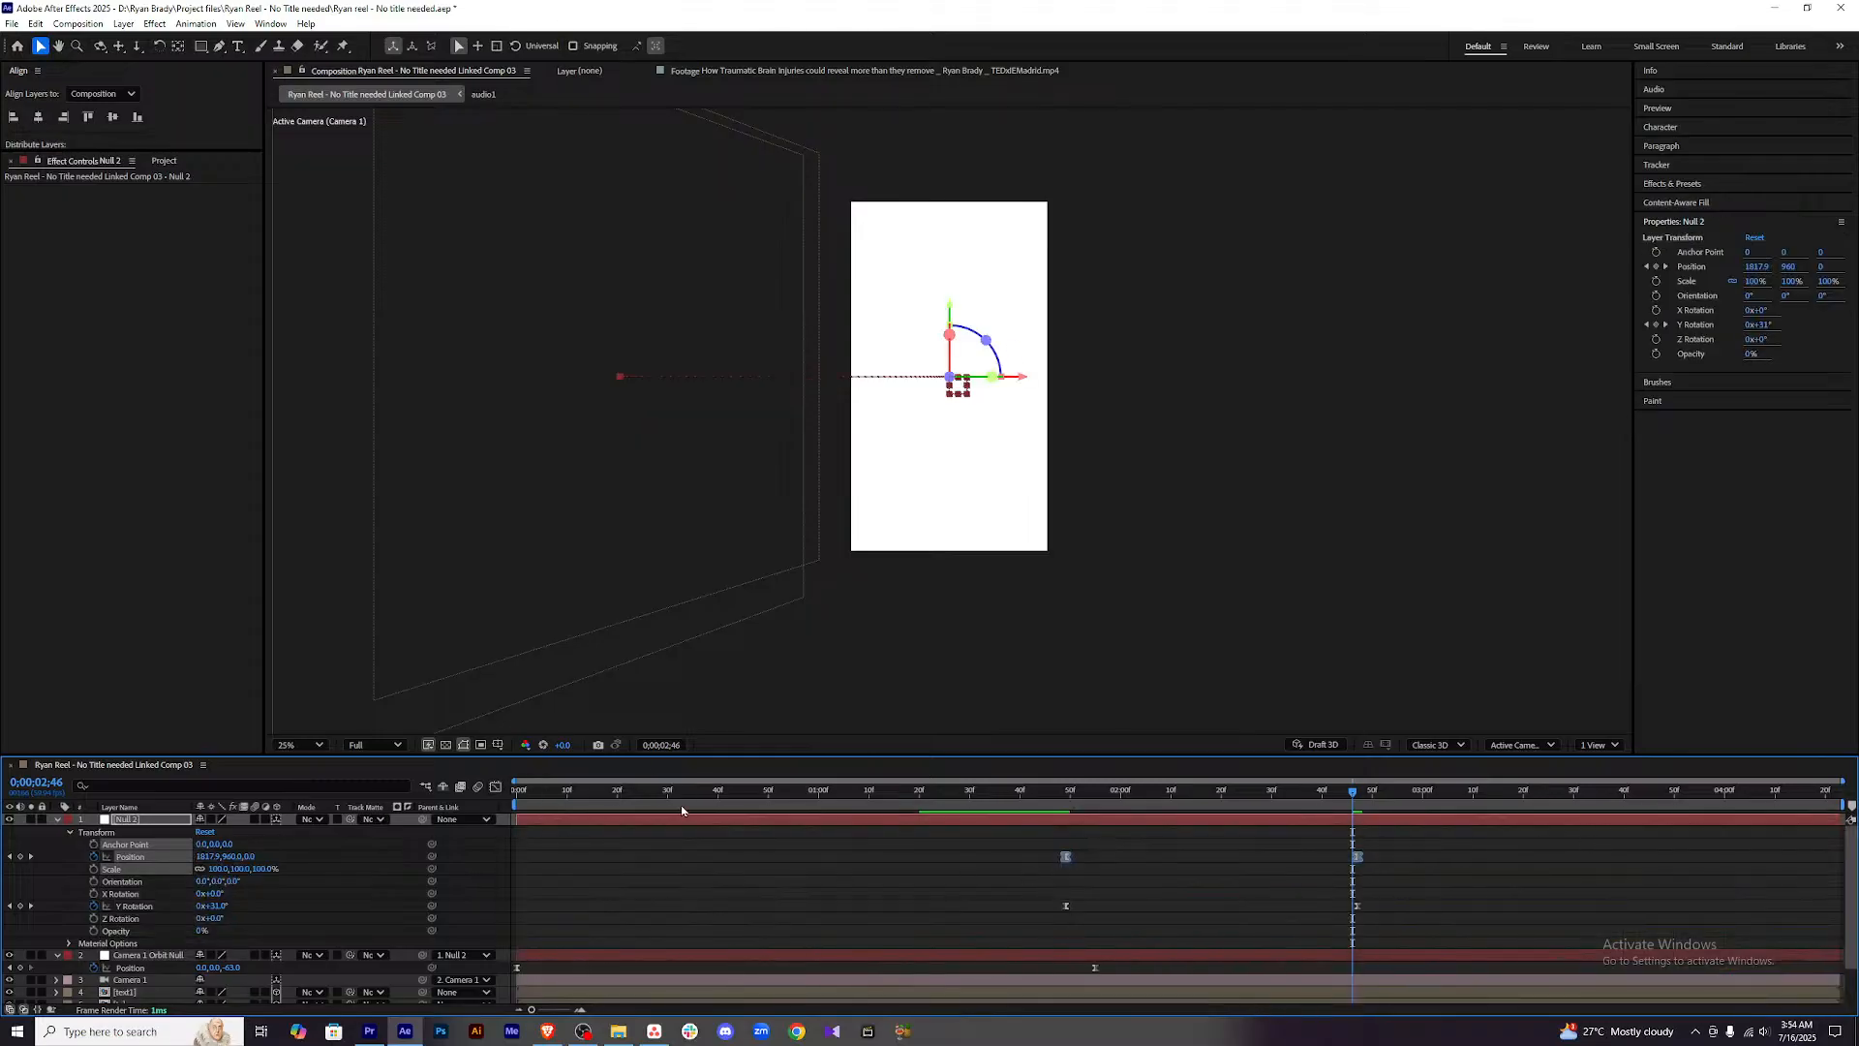
{"action": "left_click", "coordinate": [497, 786]}
{"action": "left_click_drag", "start_coordinate": [1433, 864], "coordinate": [1211, 969]}
{"action": "left_click", "coordinate": [495, 787]}
Reshape the Y Rotation speed curve of Null 2 with an early peak and a long slowdown into the last keyframe.
{"action": "left_click_drag", "start_coordinate": [1470, 898], "coordinate": [1034, 920]}
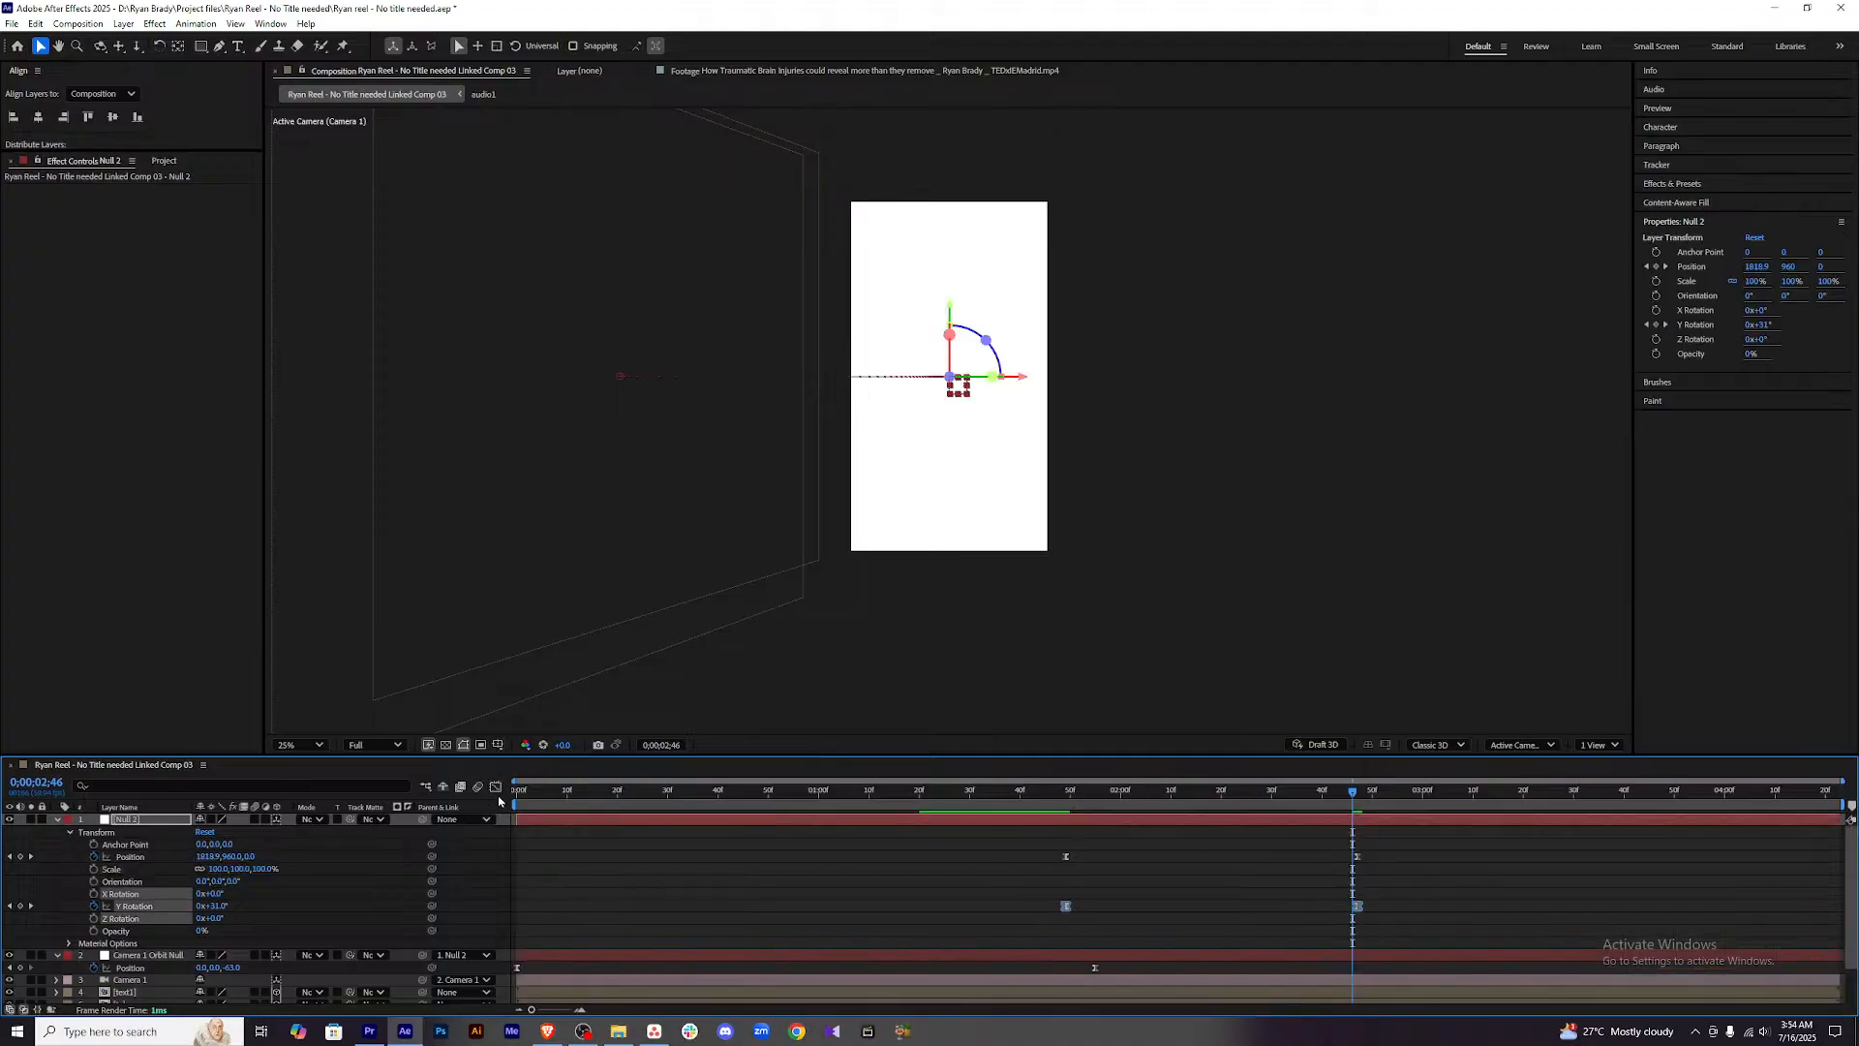
{"action": "left_click", "coordinate": [496, 788]}
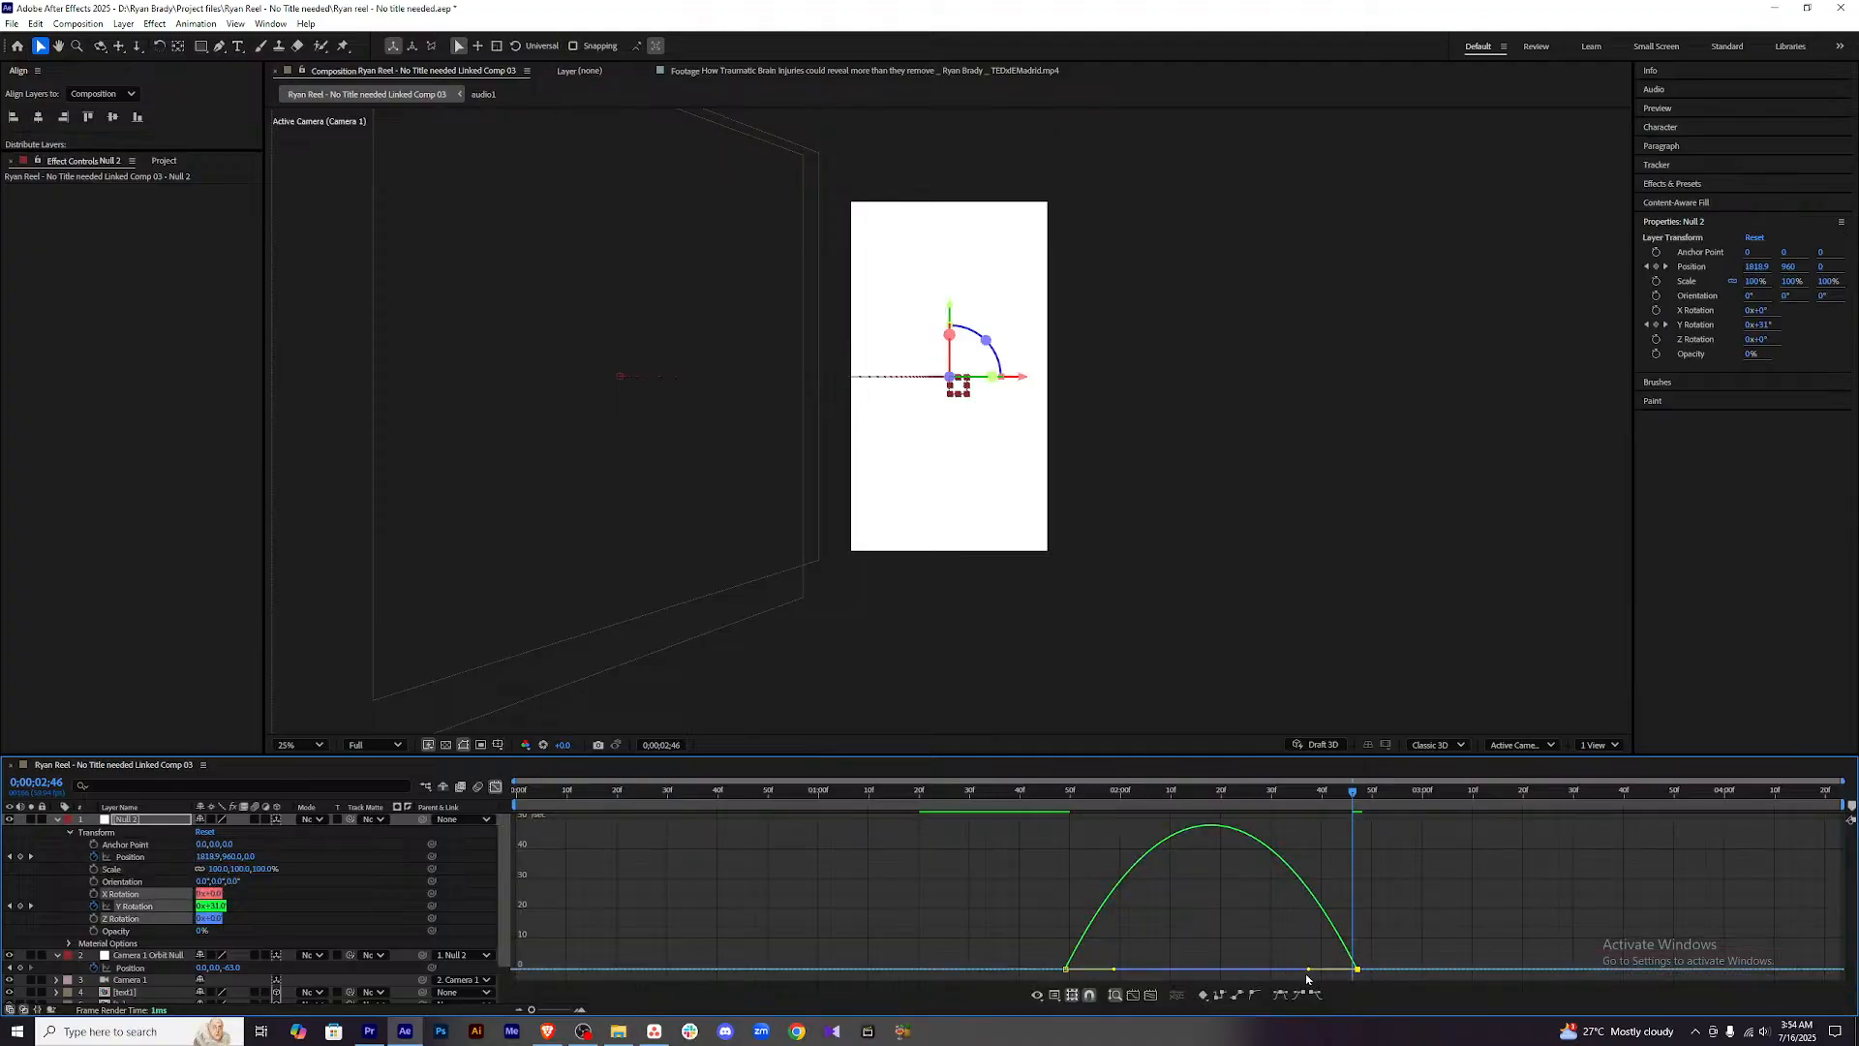
{"action": "left_click_drag", "start_coordinate": [1307, 968], "coordinate": [1211, 968]}
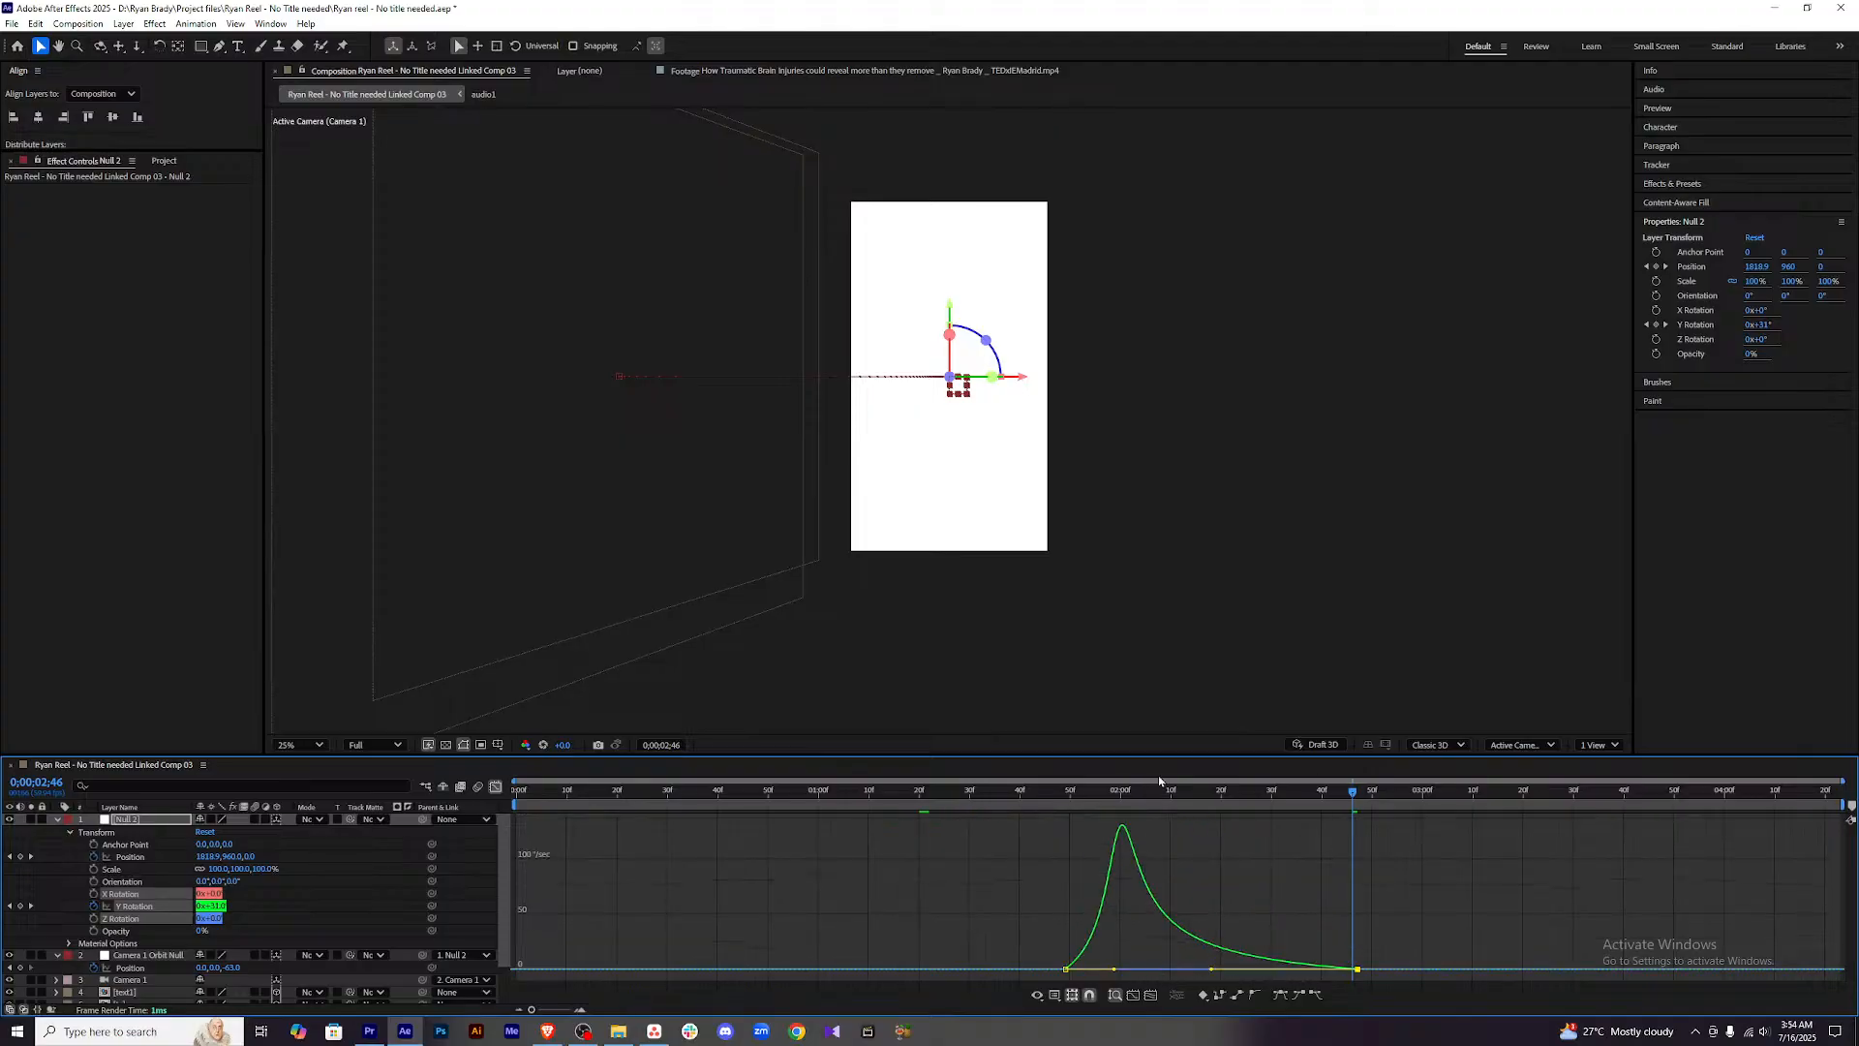
{"action": "left_click", "coordinate": [496, 787]}
Preview the eased camera move from the start of the composition and save the project.
{"action": "left_click_drag", "start_coordinate": [1344, 806], "coordinate": [404, 770]}
{"action": "key", "text": "space"}
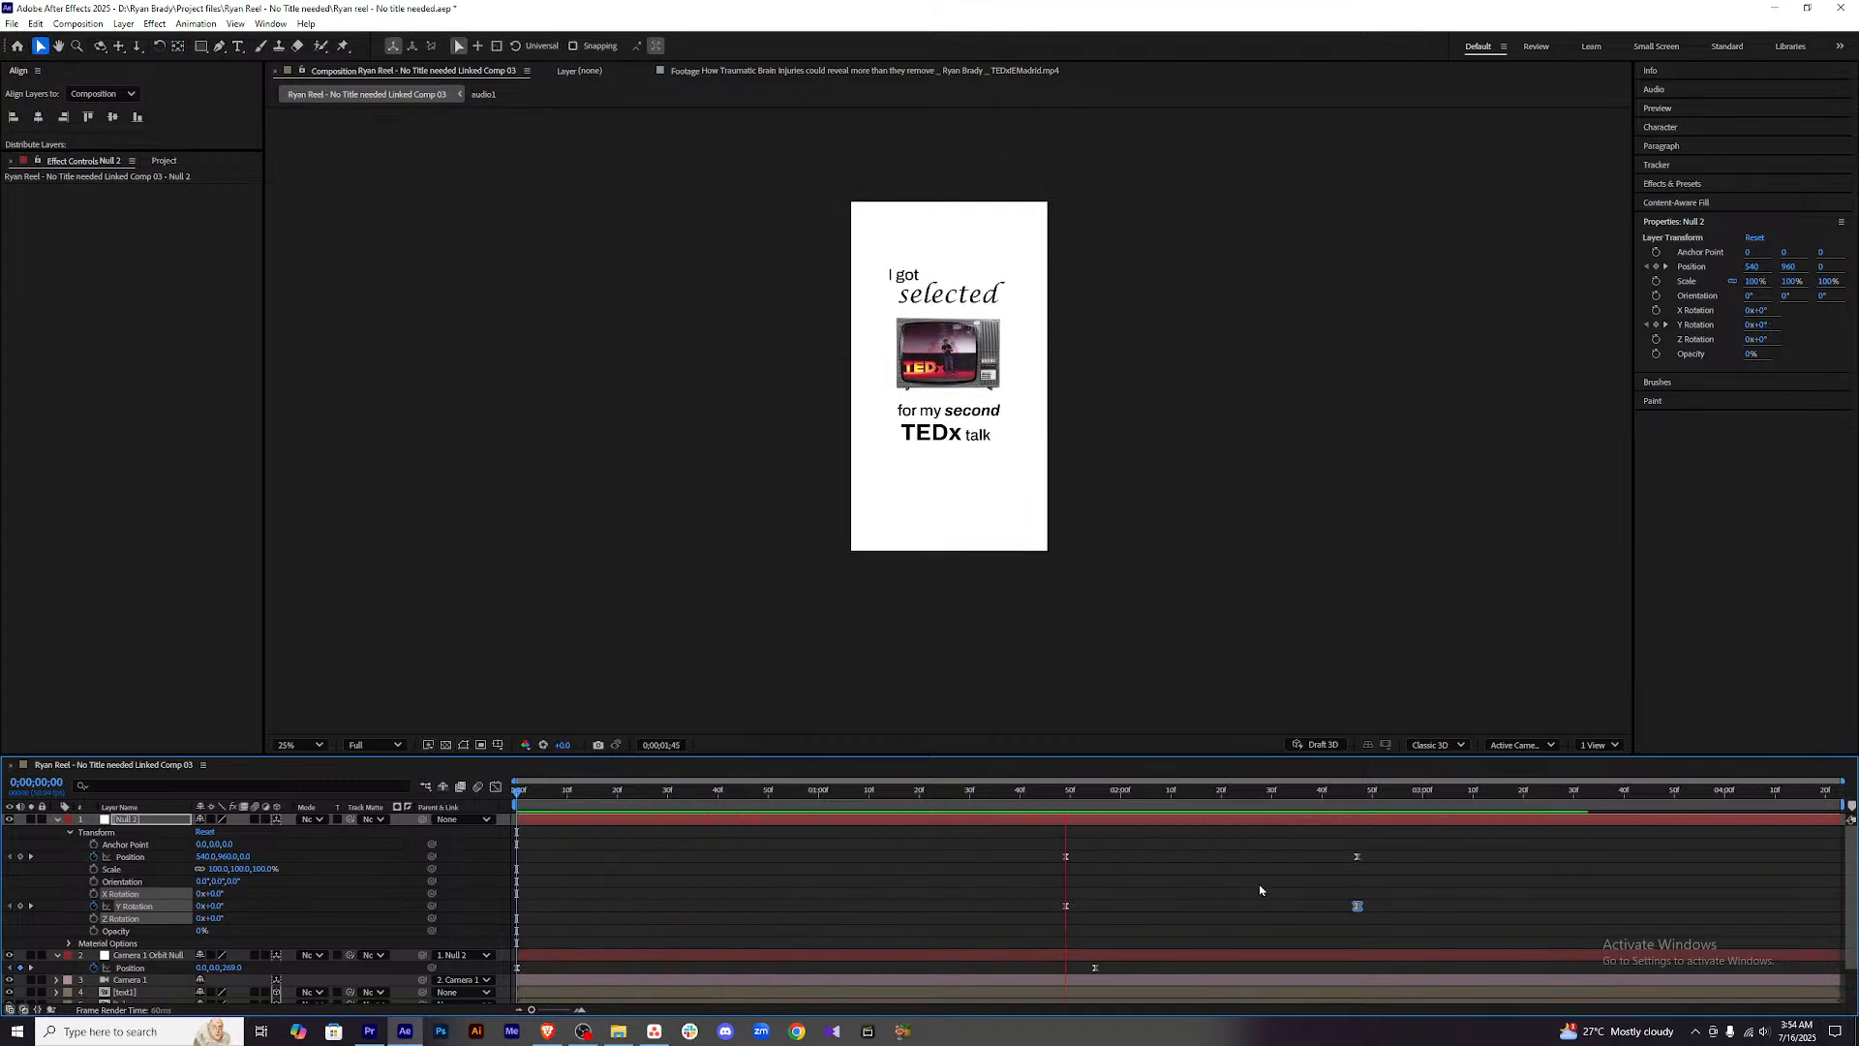
{"action": "key", "text": "space"}
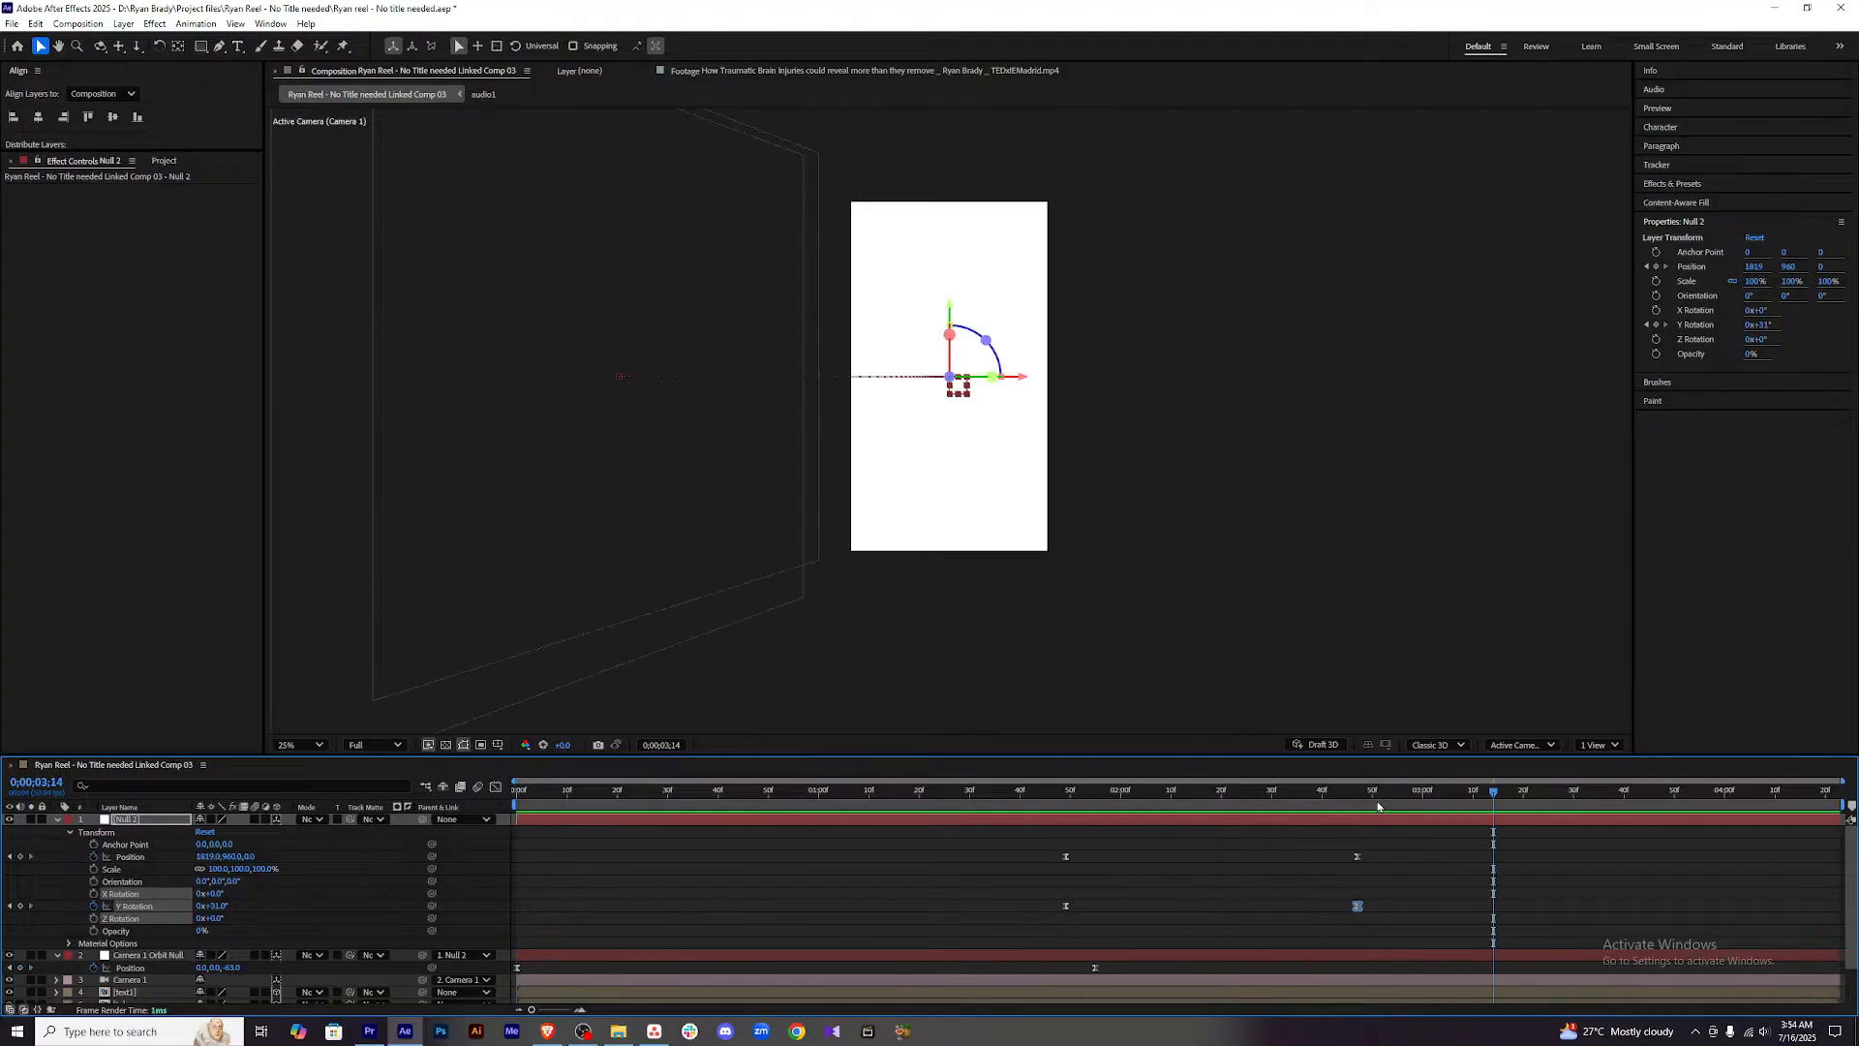
{"action": "key", "text": "space"}
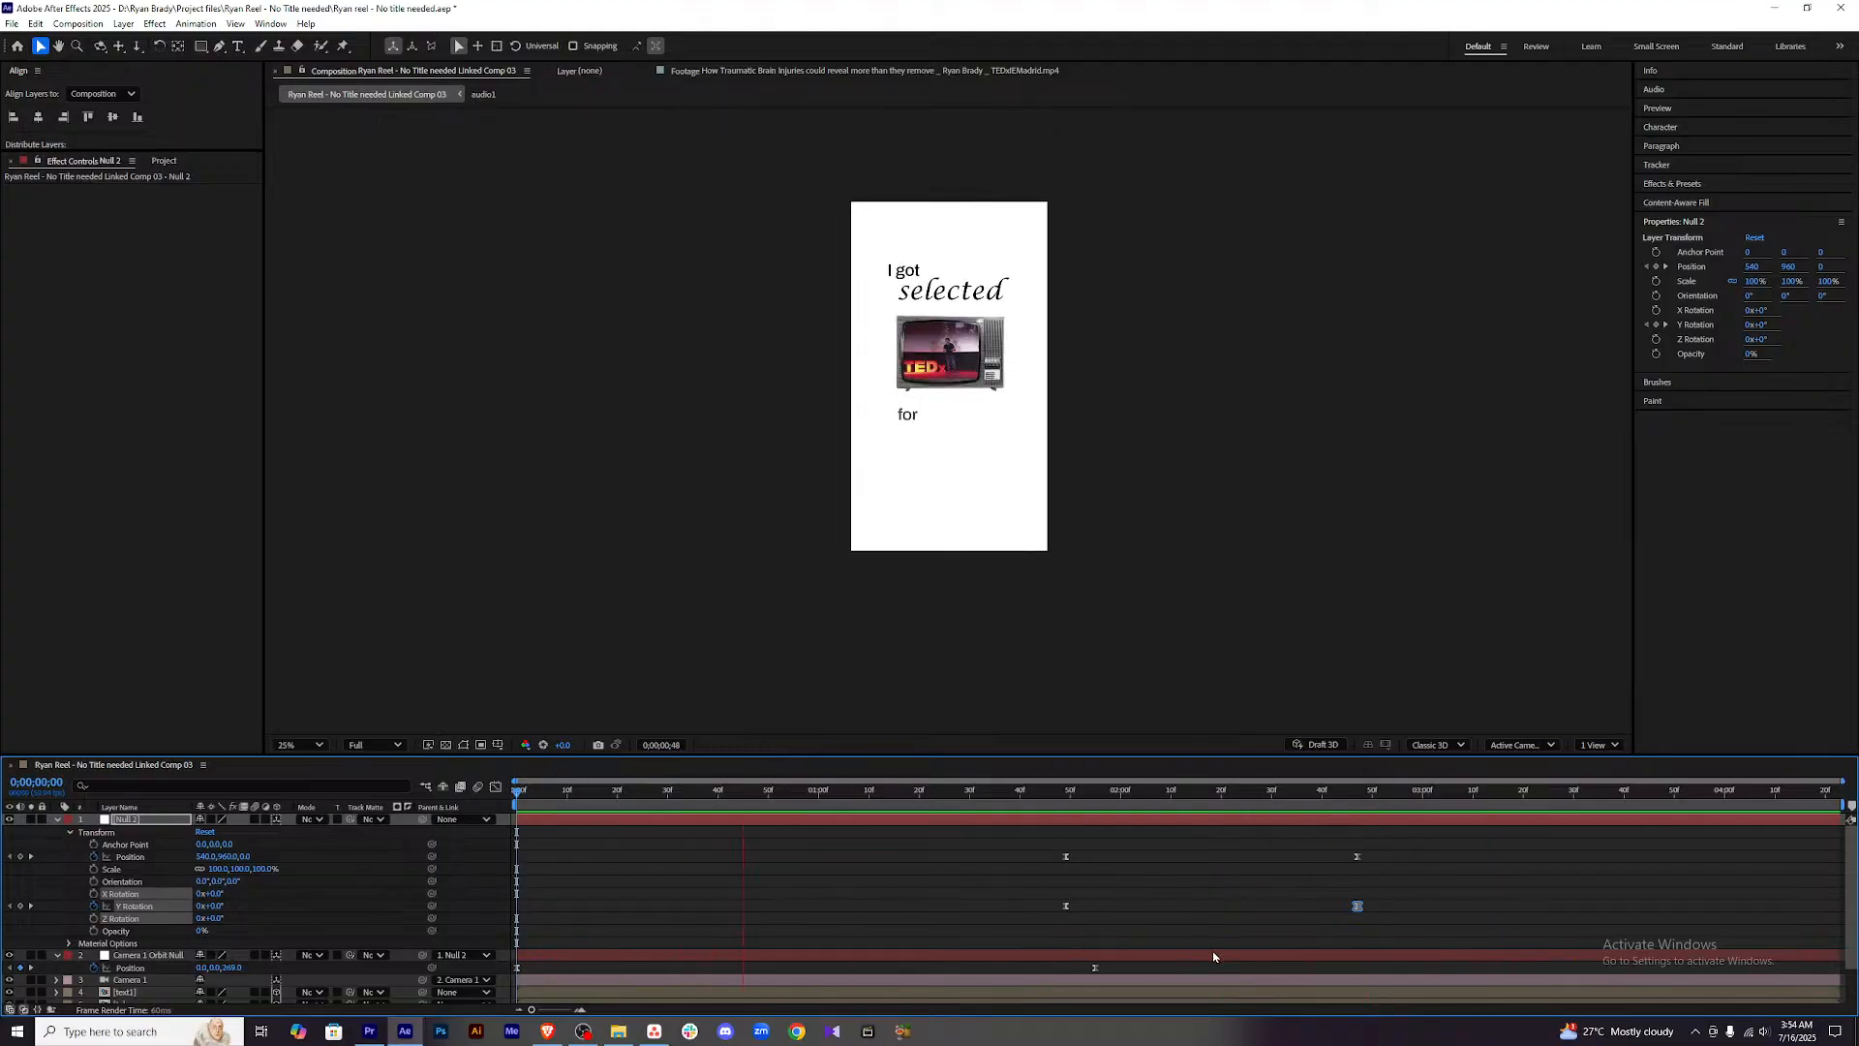
{"action": "key", "text": "space"}
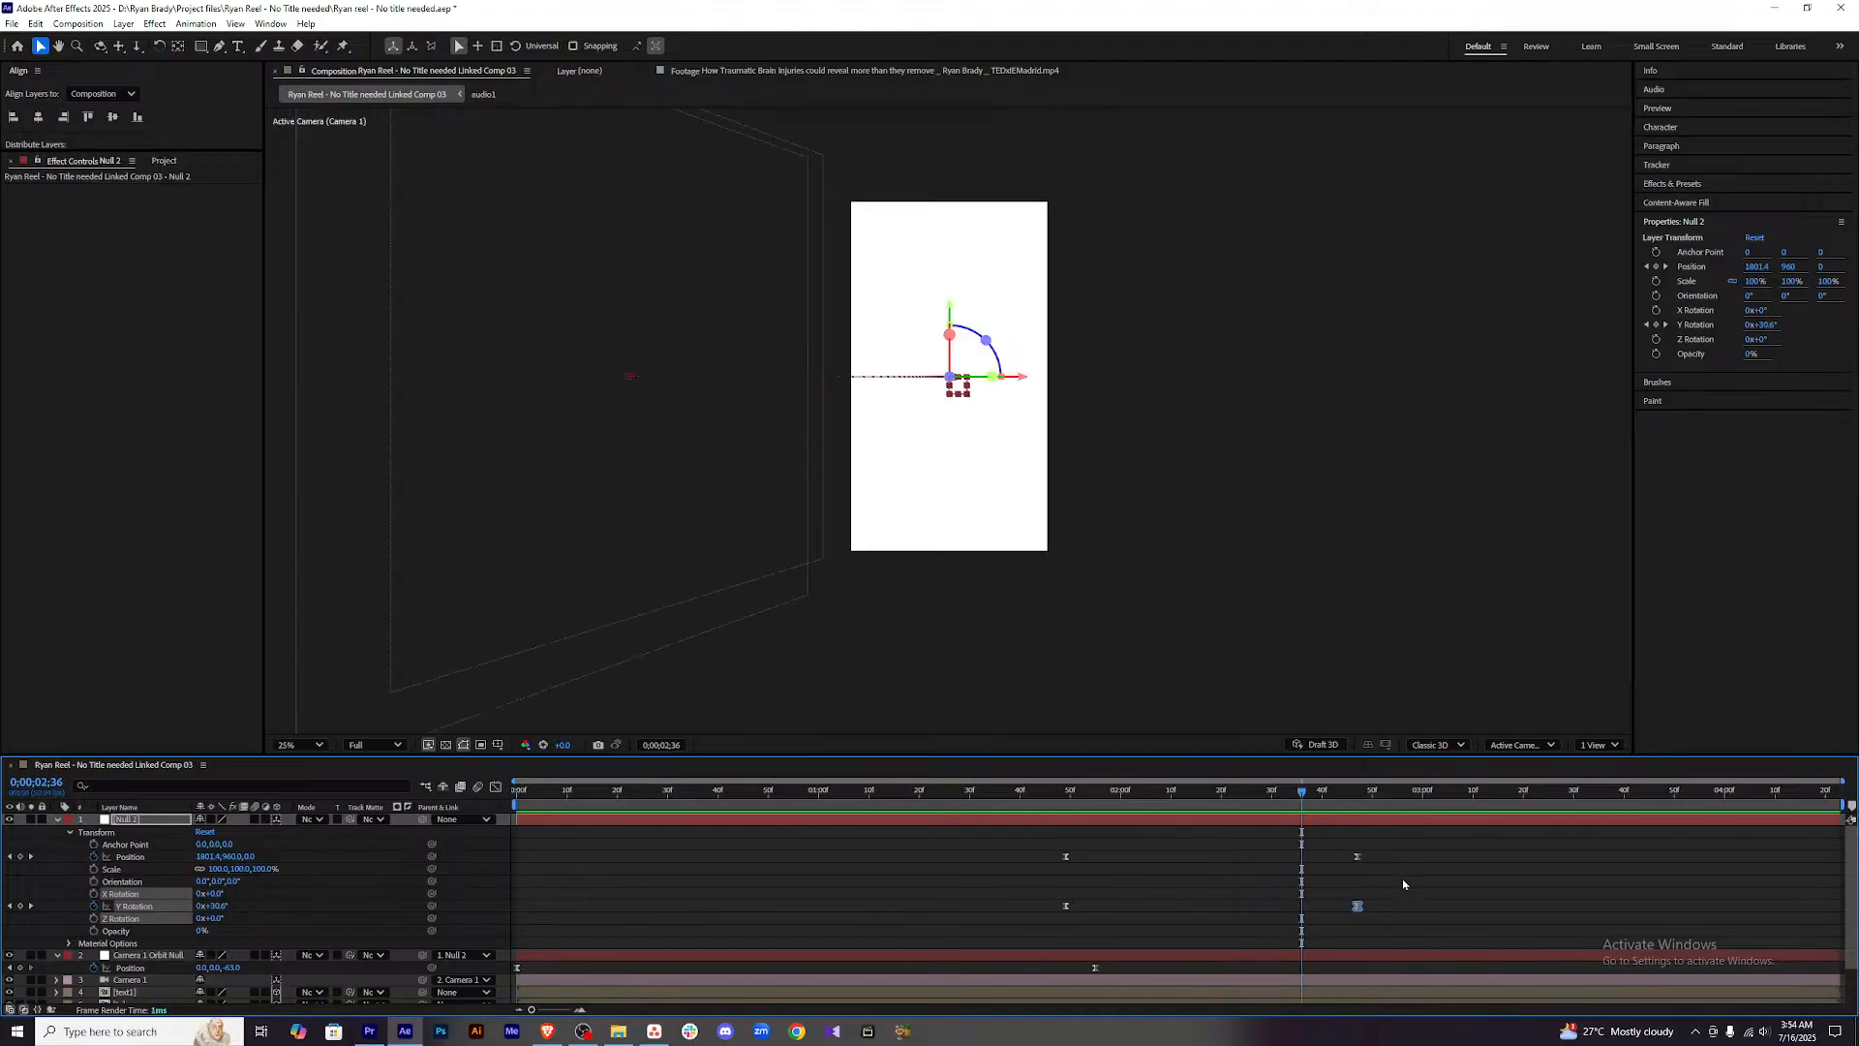
{"action": "left_click_drag", "start_coordinate": [1302, 795], "coordinate": [329, 805]}
{"action": "left_click", "coordinate": [823, 883]}
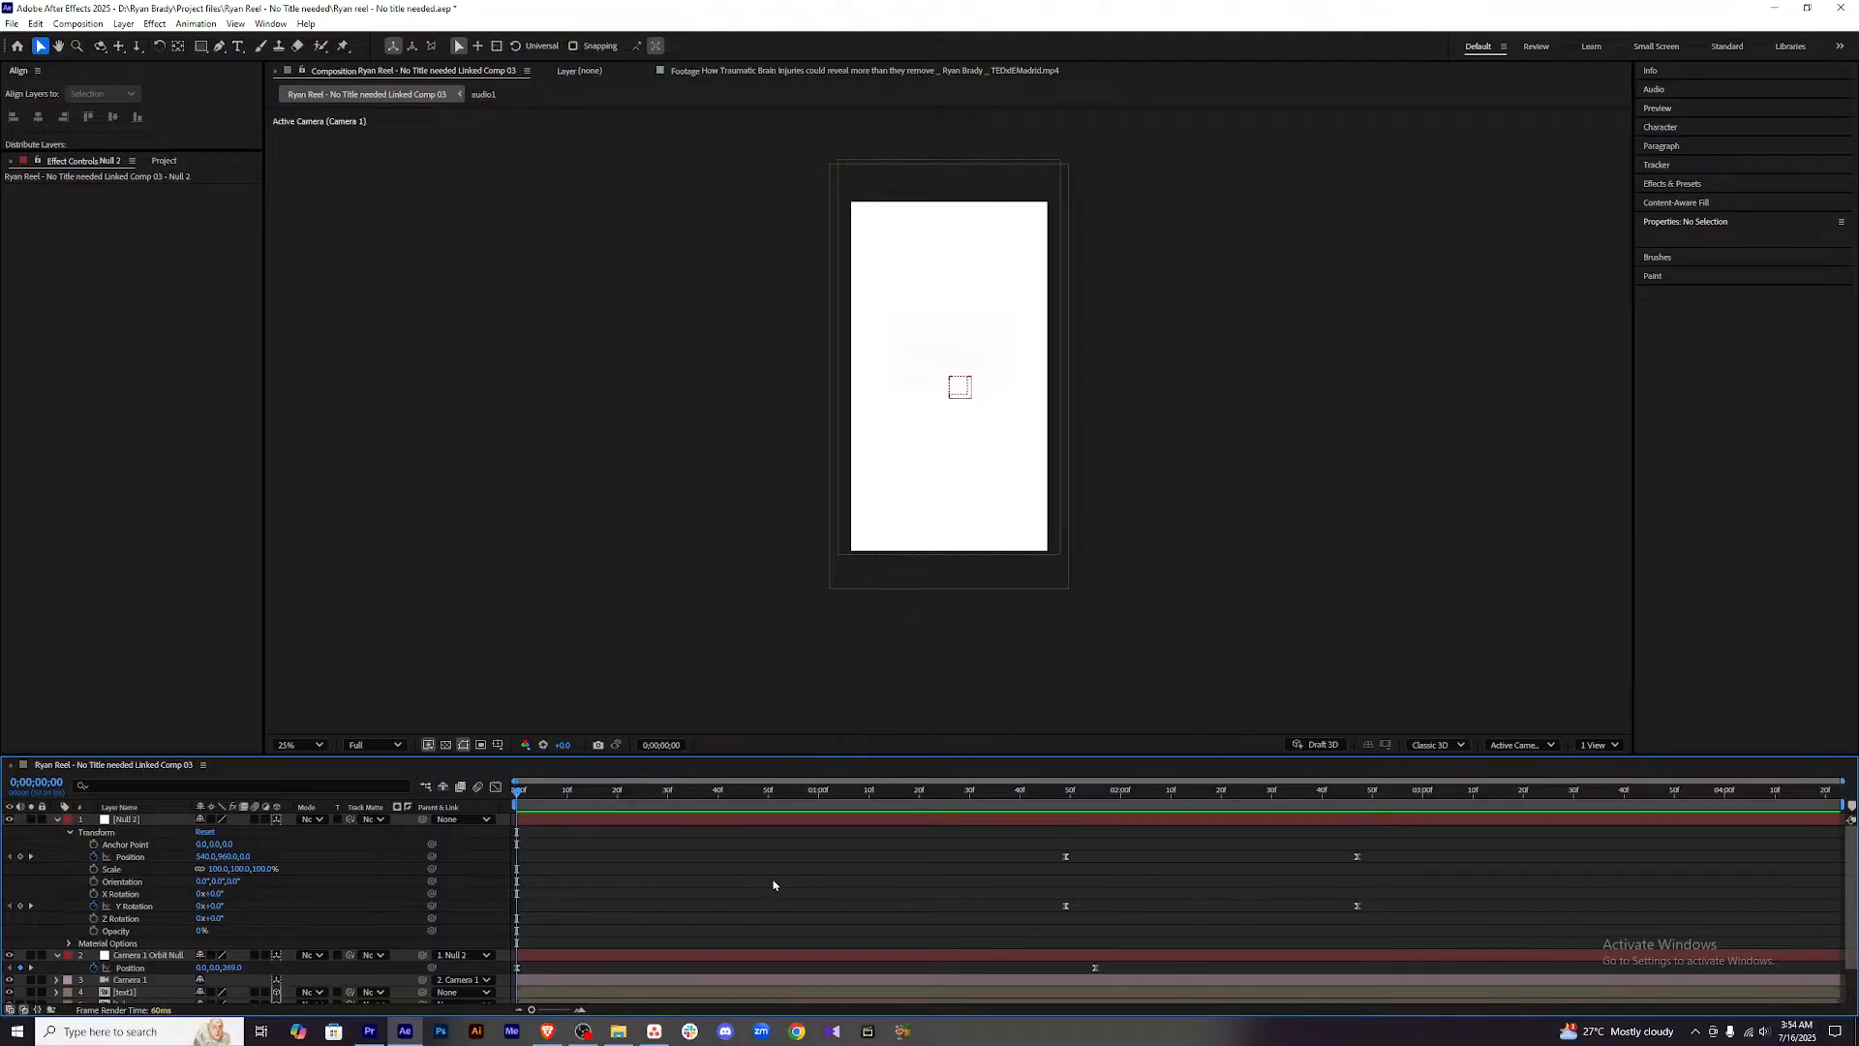
{"action": "key", "text": "ctrl+s"}
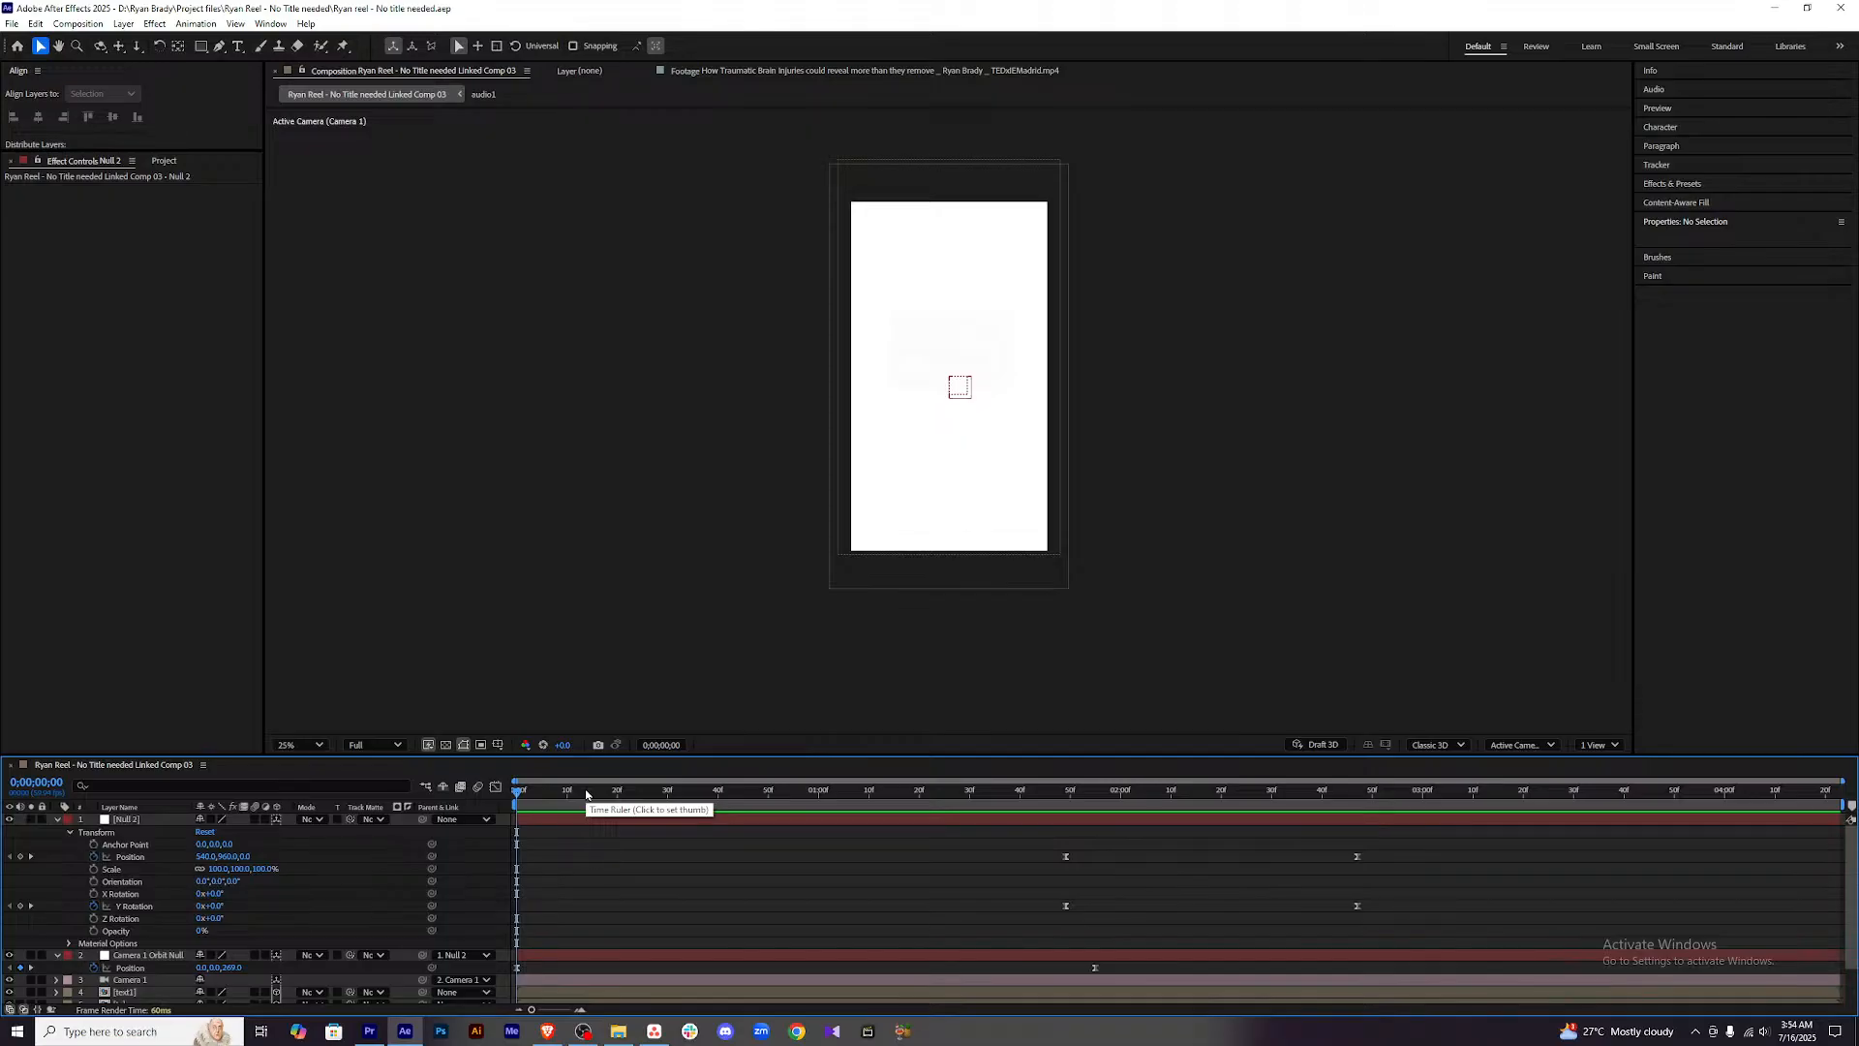
Play the animation from the start again and inspect the frames back to 0;00;01;43.
{"action": "left_click", "coordinate": [587, 792]}
{"action": "key", "text": "Home"}
{"action": "key", "text": "space"}
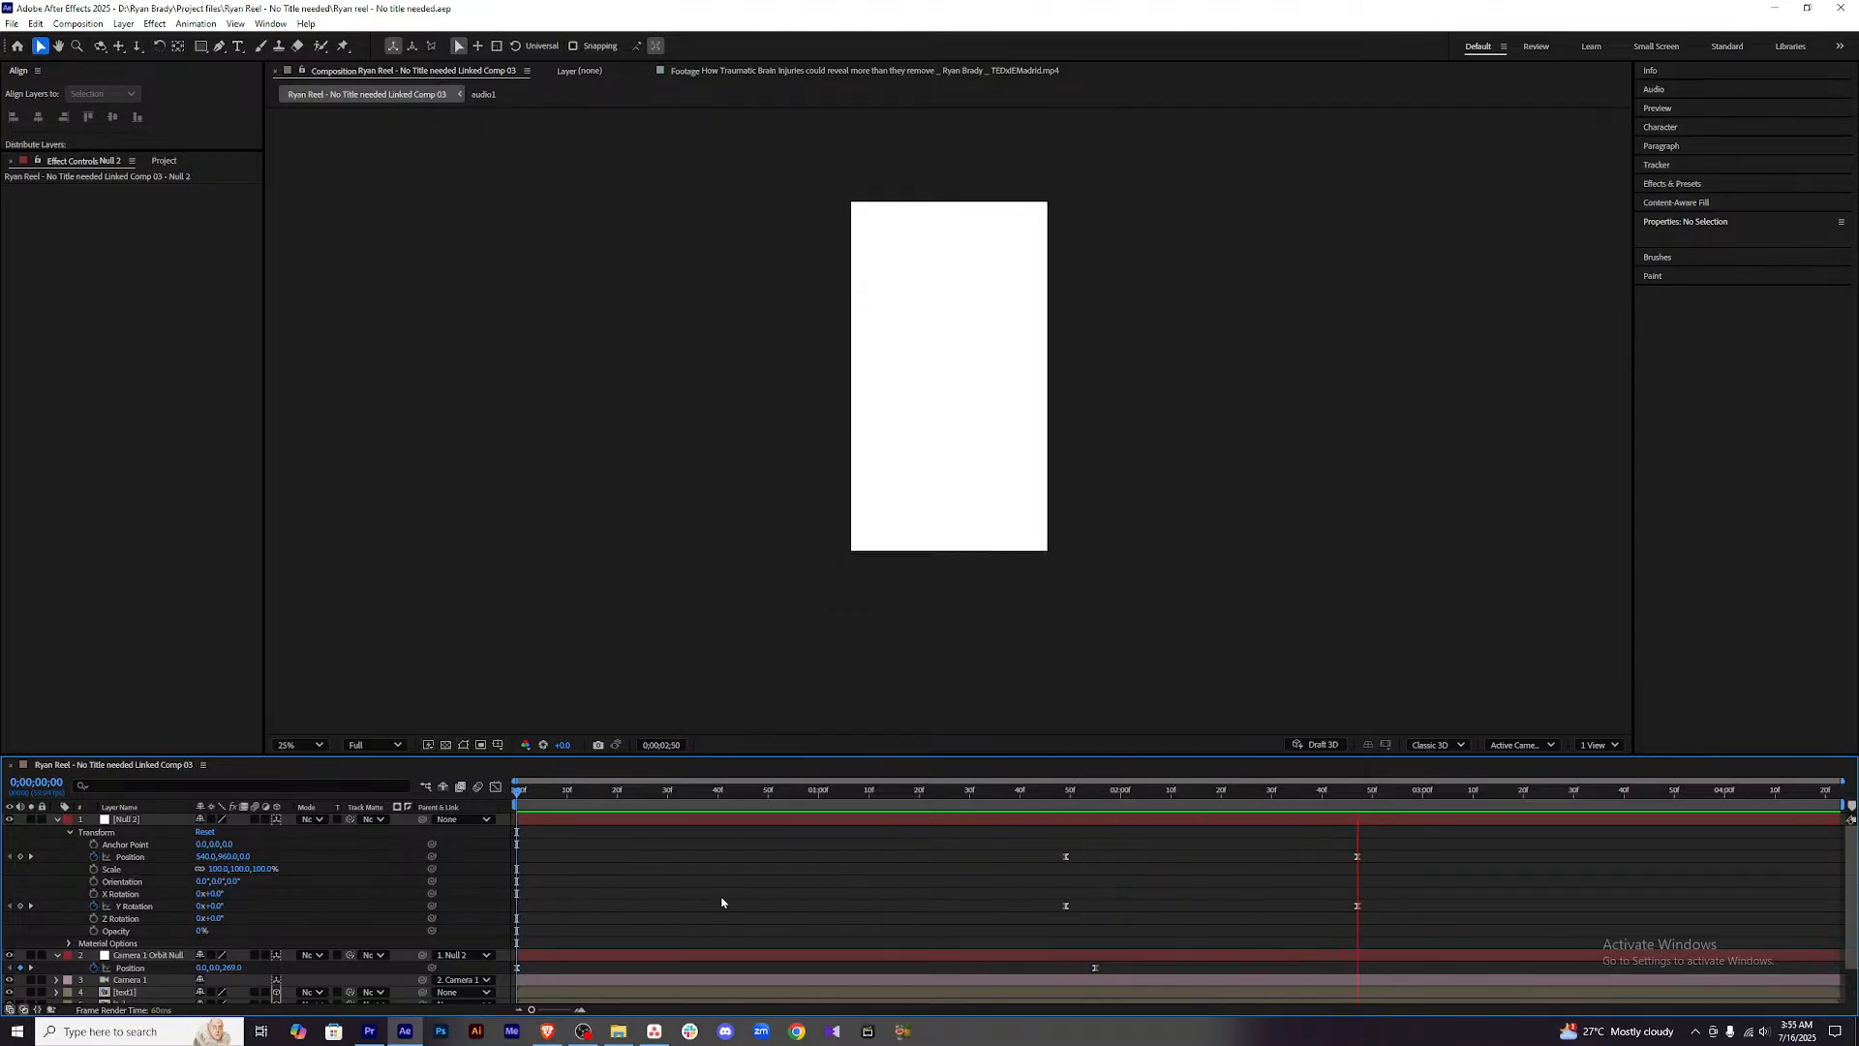
{"action": "key", "text": "space"}
{"action": "left_click_drag", "start_coordinate": [1616, 792], "coordinate": [1036, 818]}
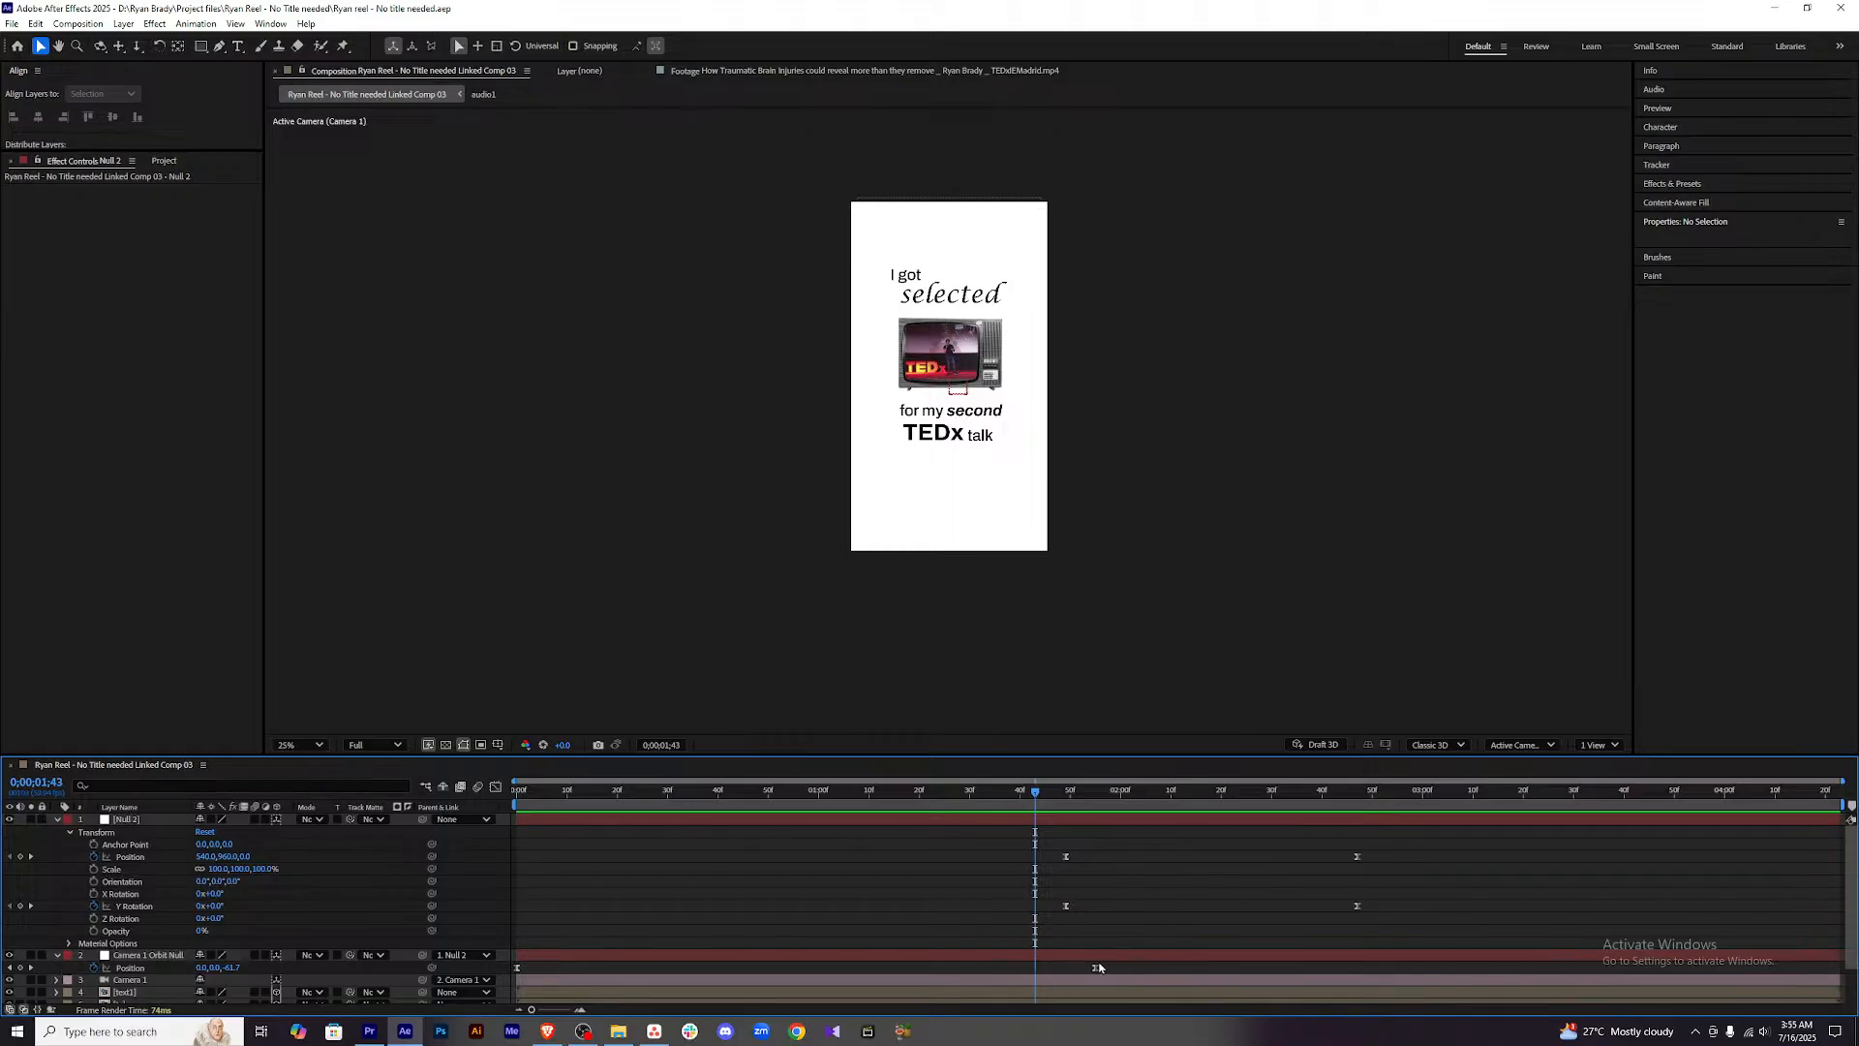
Review the hand-over between the two camera moves and shift Camera 1 Orbit Null's last Position keyframe to about 0;00;02;02.
{"action": "left_click", "coordinate": [1073, 953]}
{"action": "left_click_drag", "start_coordinate": [1035, 796], "coordinate": [457, 800]}
{"action": "key", "text": "space"}
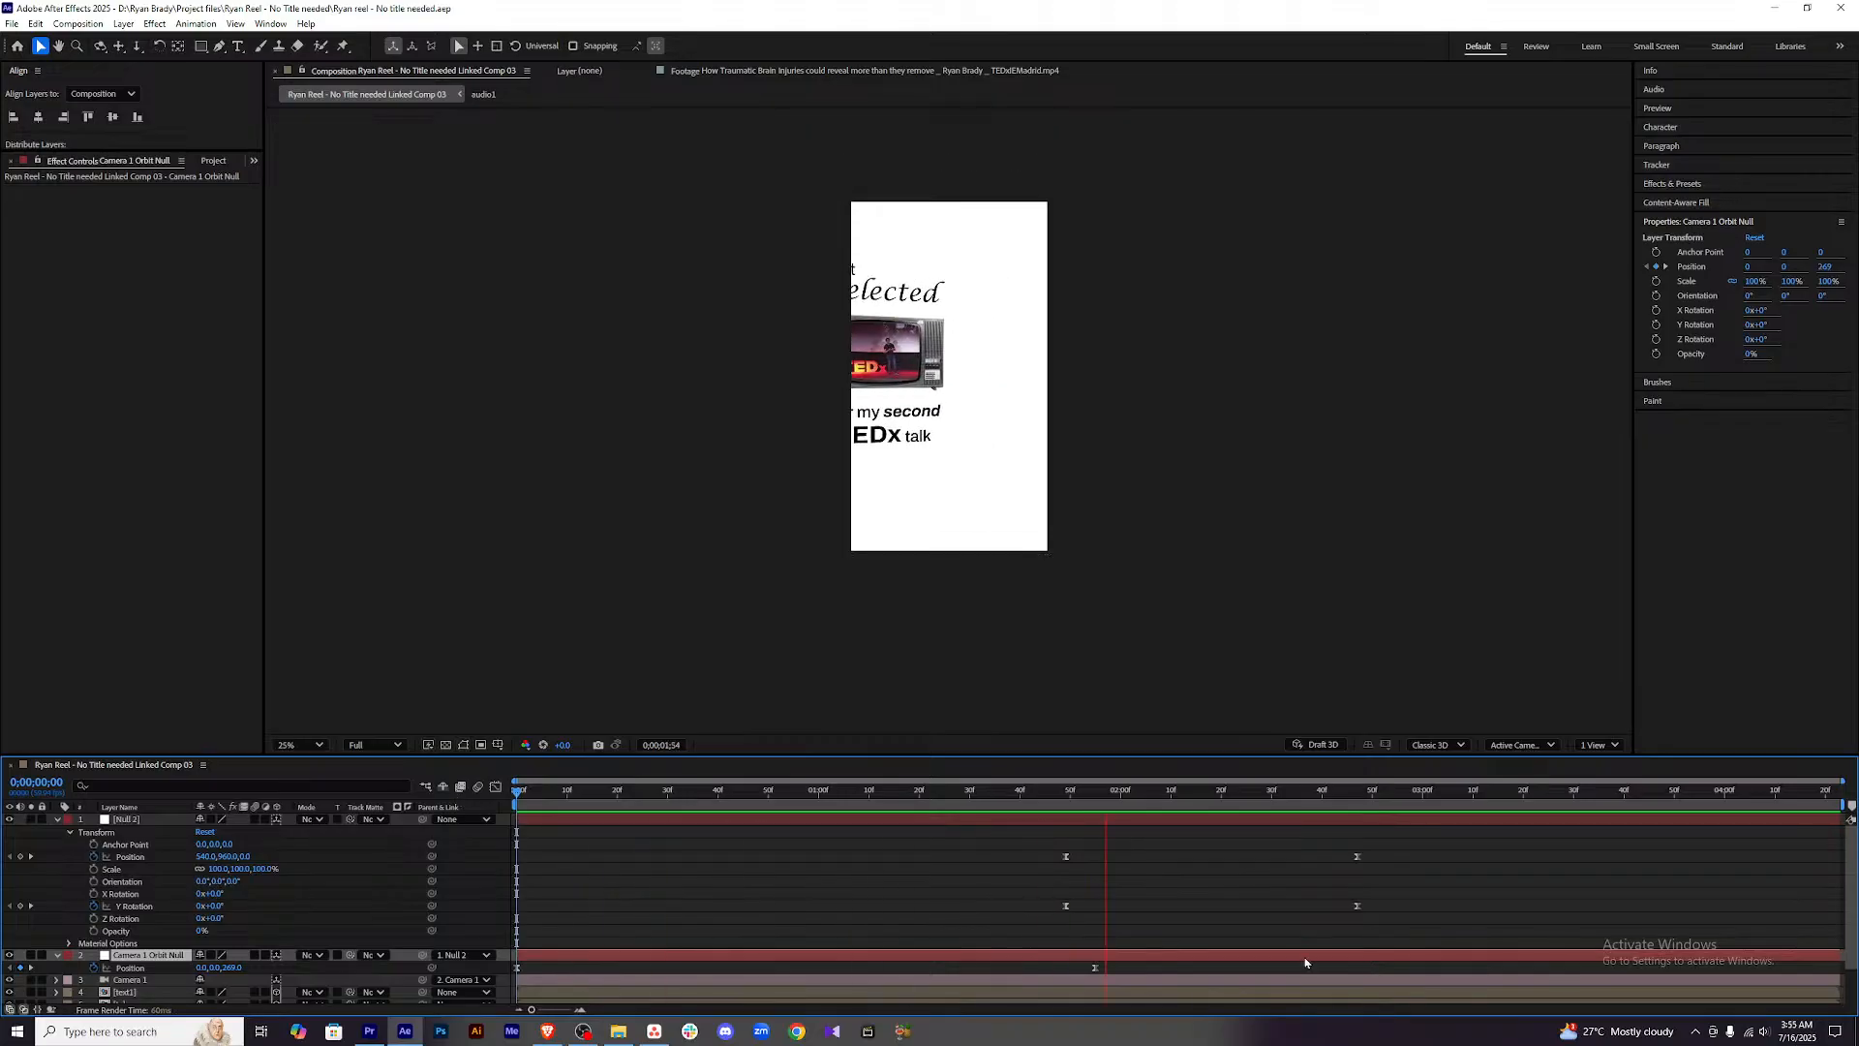
{"action": "key", "text": "space"}
{"action": "left_click_drag", "start_coordinate": [1304, 796], "coordinate": [960, 796]}
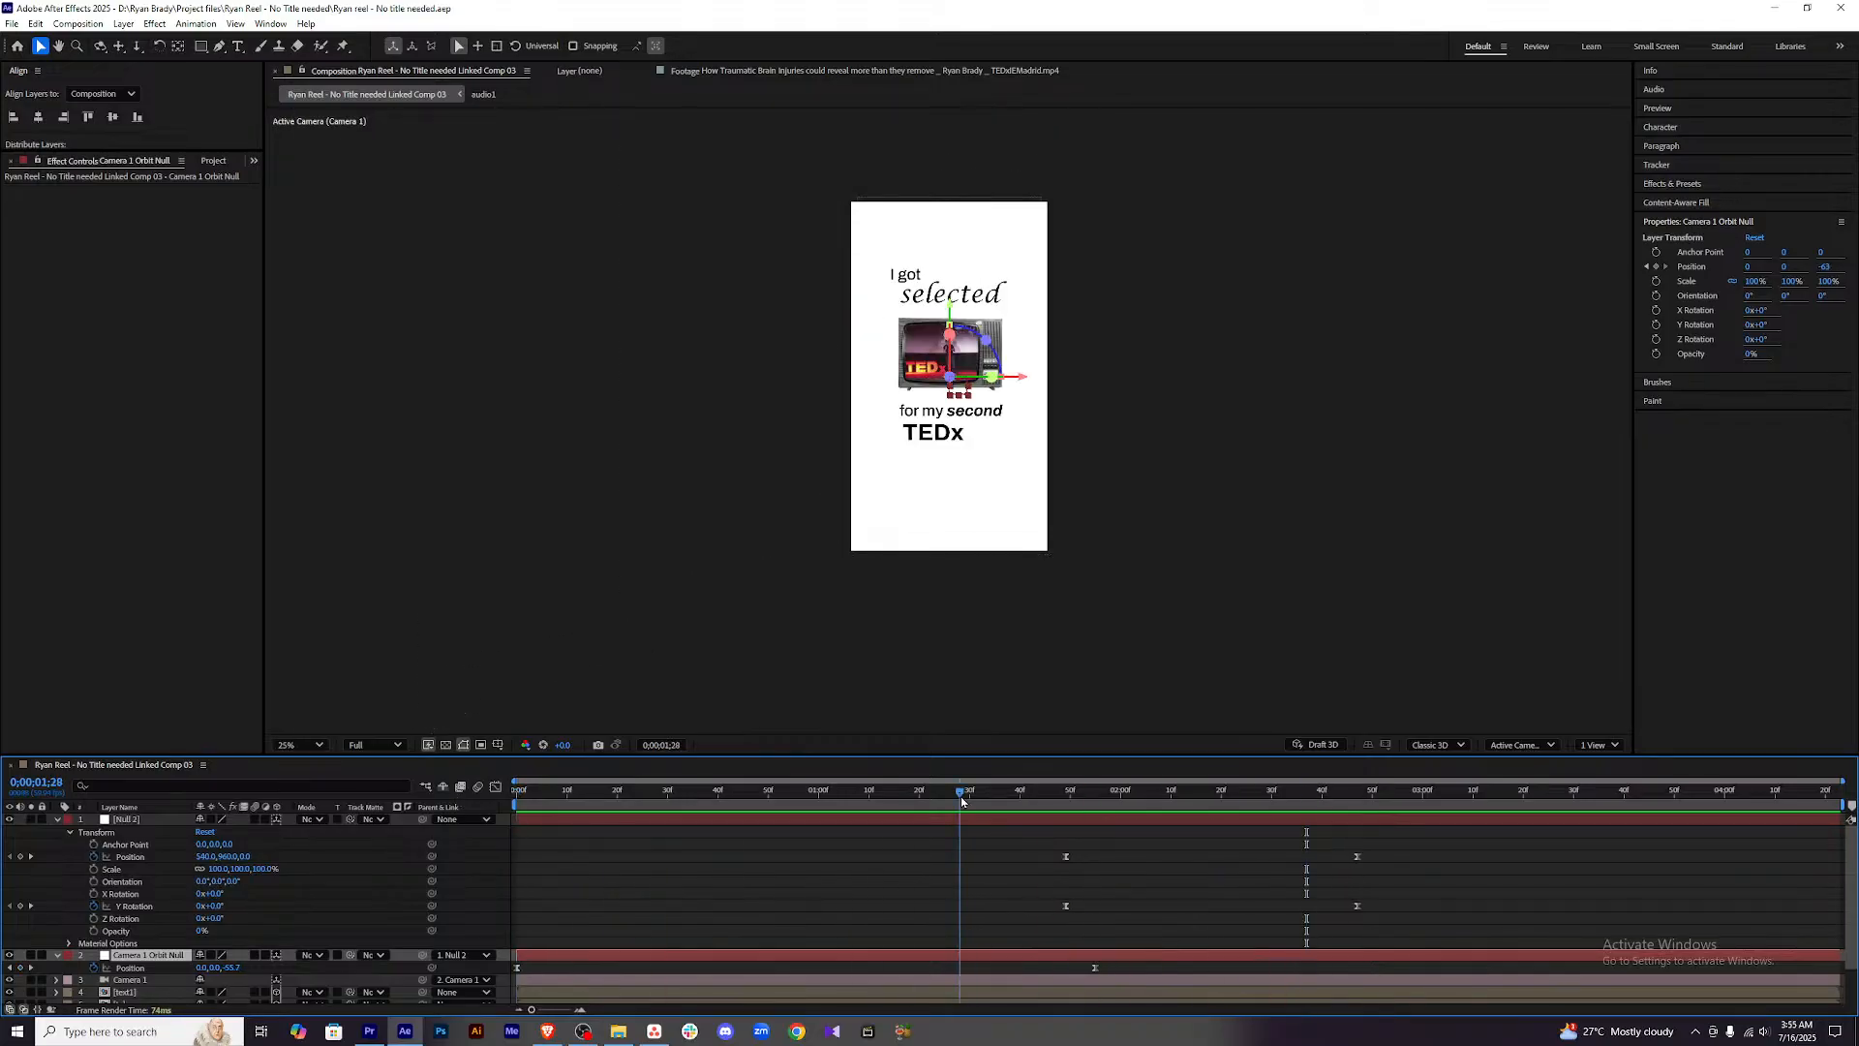
{"action": "left_click", "coordinate": [1158, 805]}
{"action": "left_click_drag", "start_coordinate": [1158, 805], "coordinate": [1120, 806]}
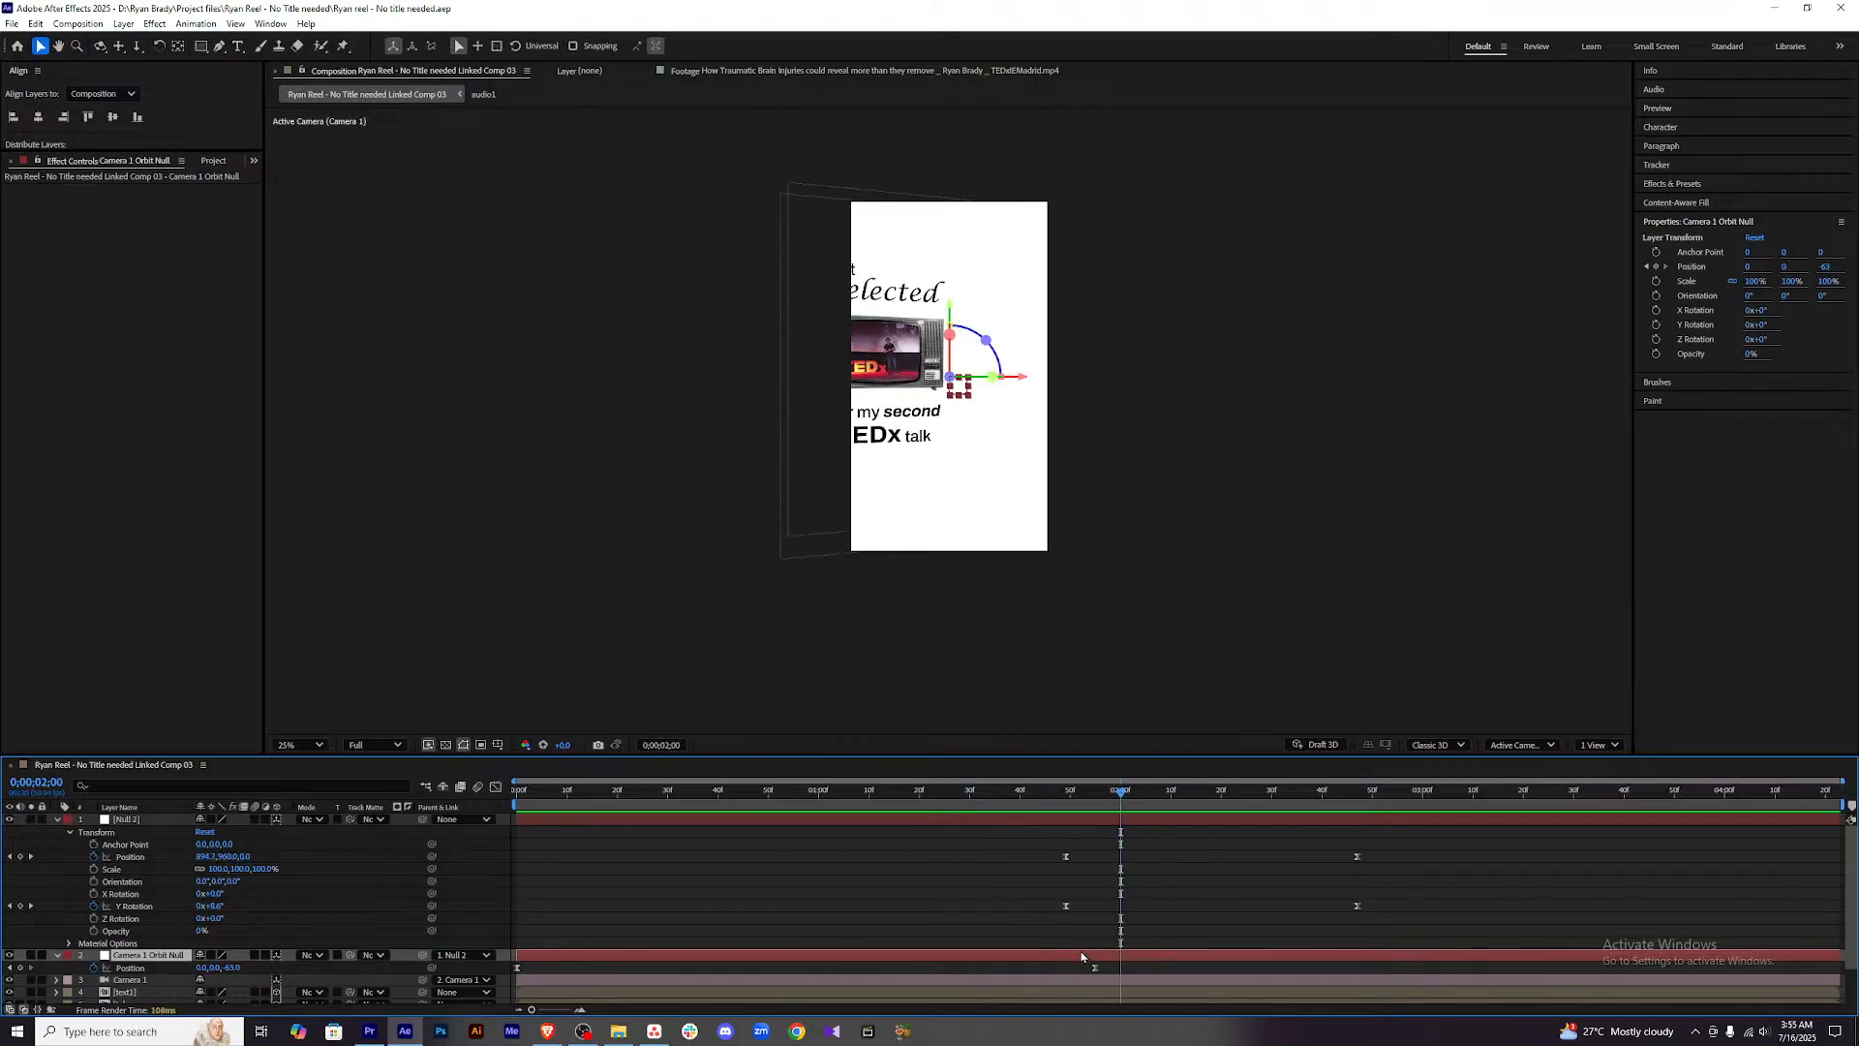
{"action": "left_click_drag", "start_coordinate": [1095, 968], "coordinate": [1129, 968]}
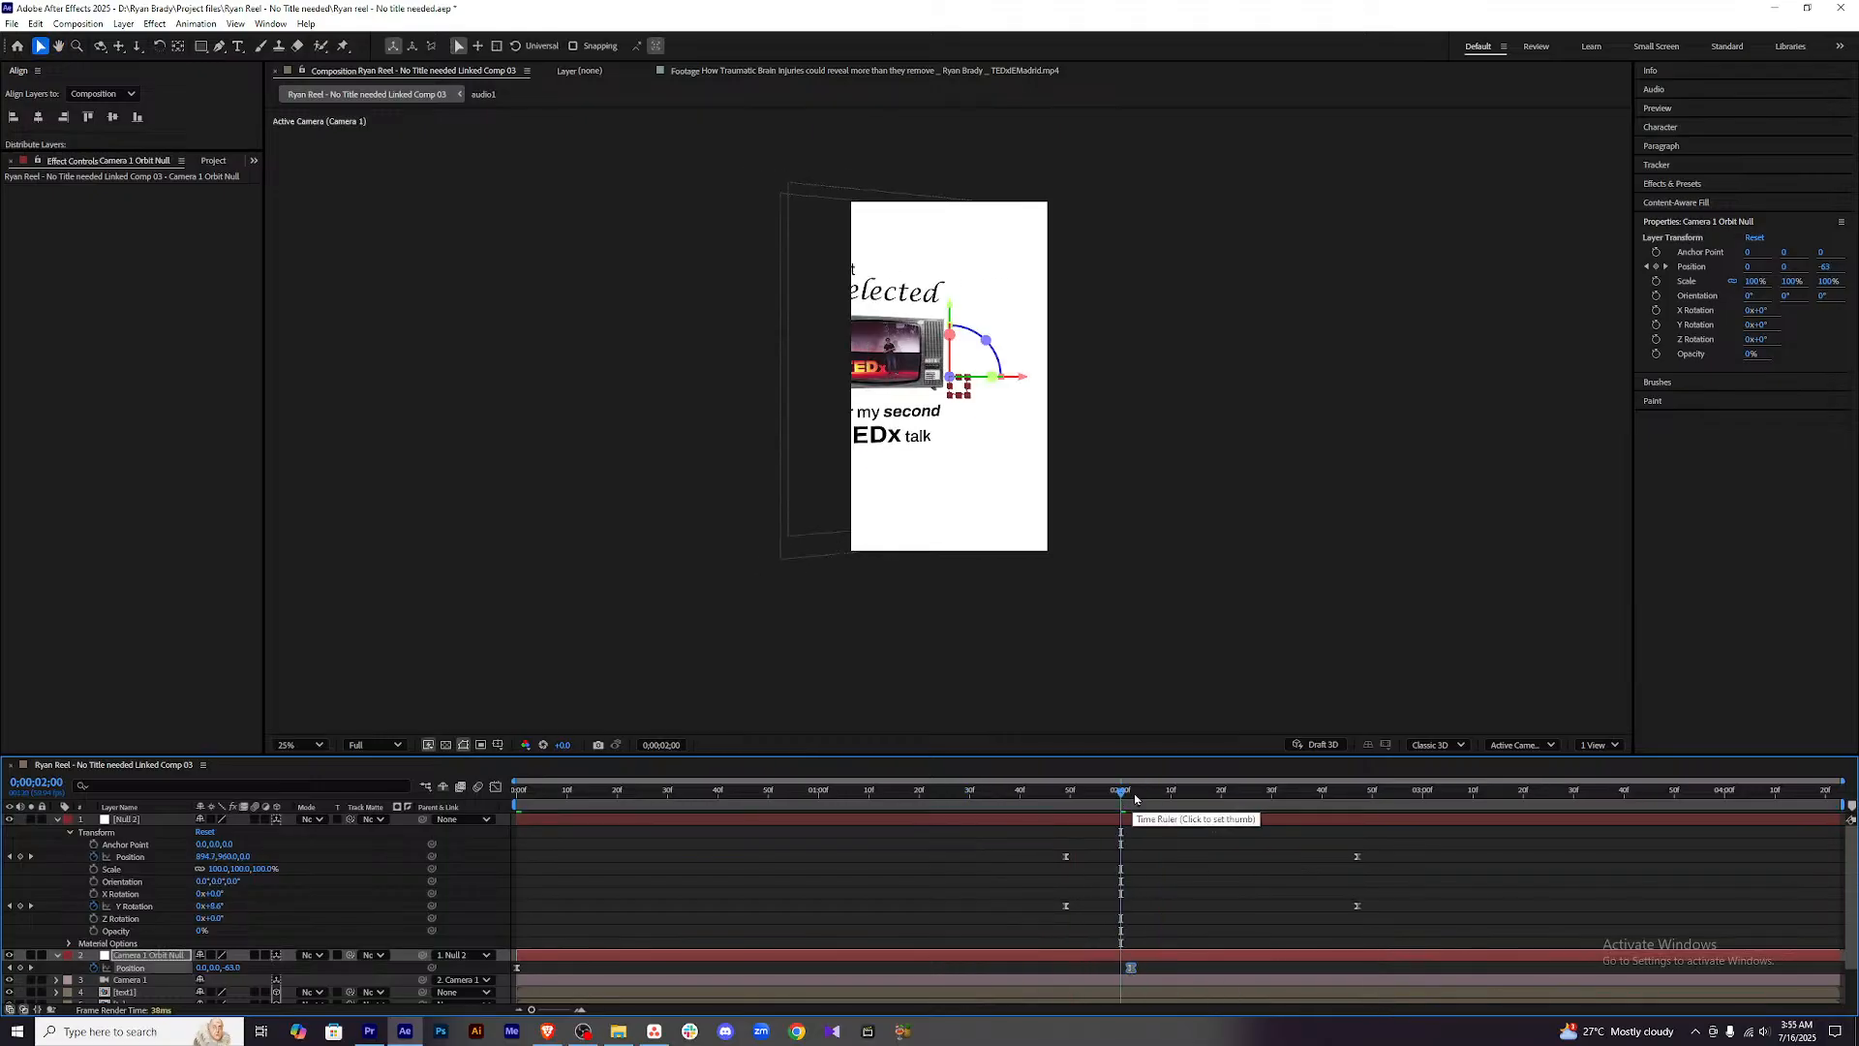
Save the project and preview the overlapping camera push and sideways move.
{"action": "left_click", "coordinate": [880, 796]}
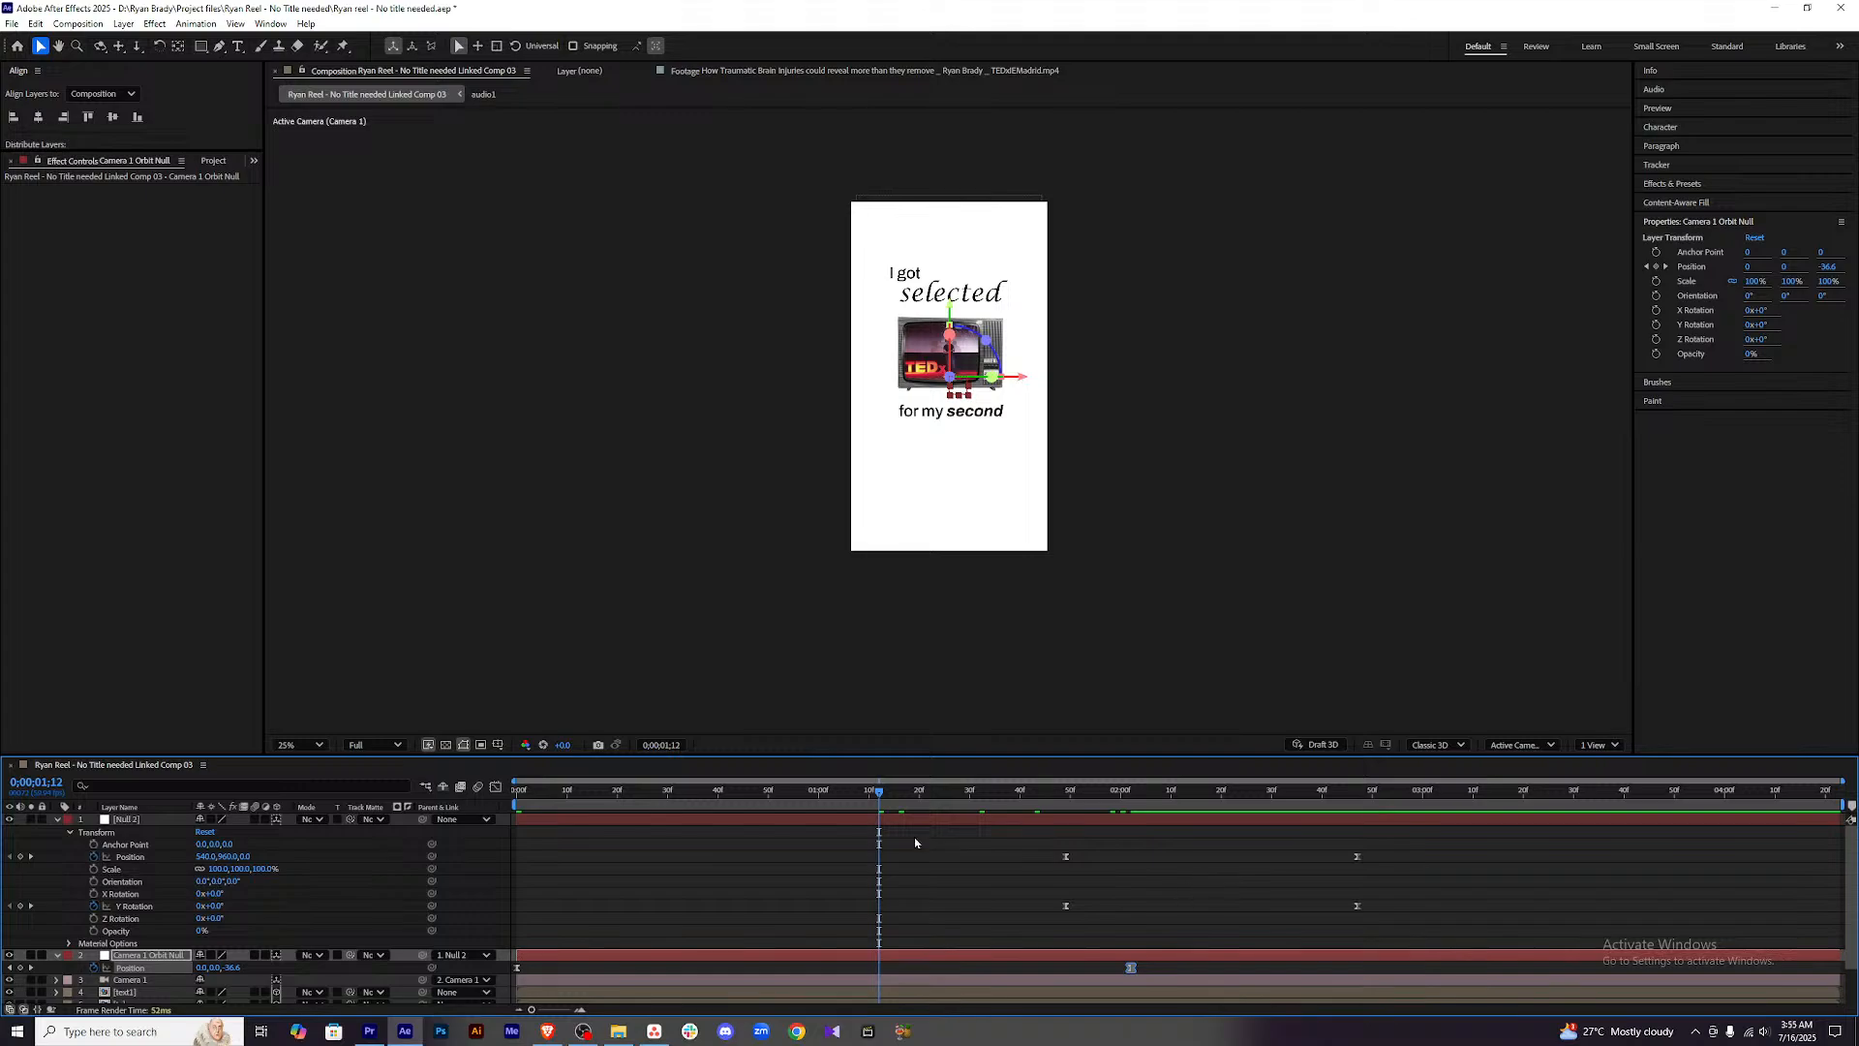
{"action": "left_click_drag", "start_coordinate": [615, 793], "coordinate": [394, 778]}
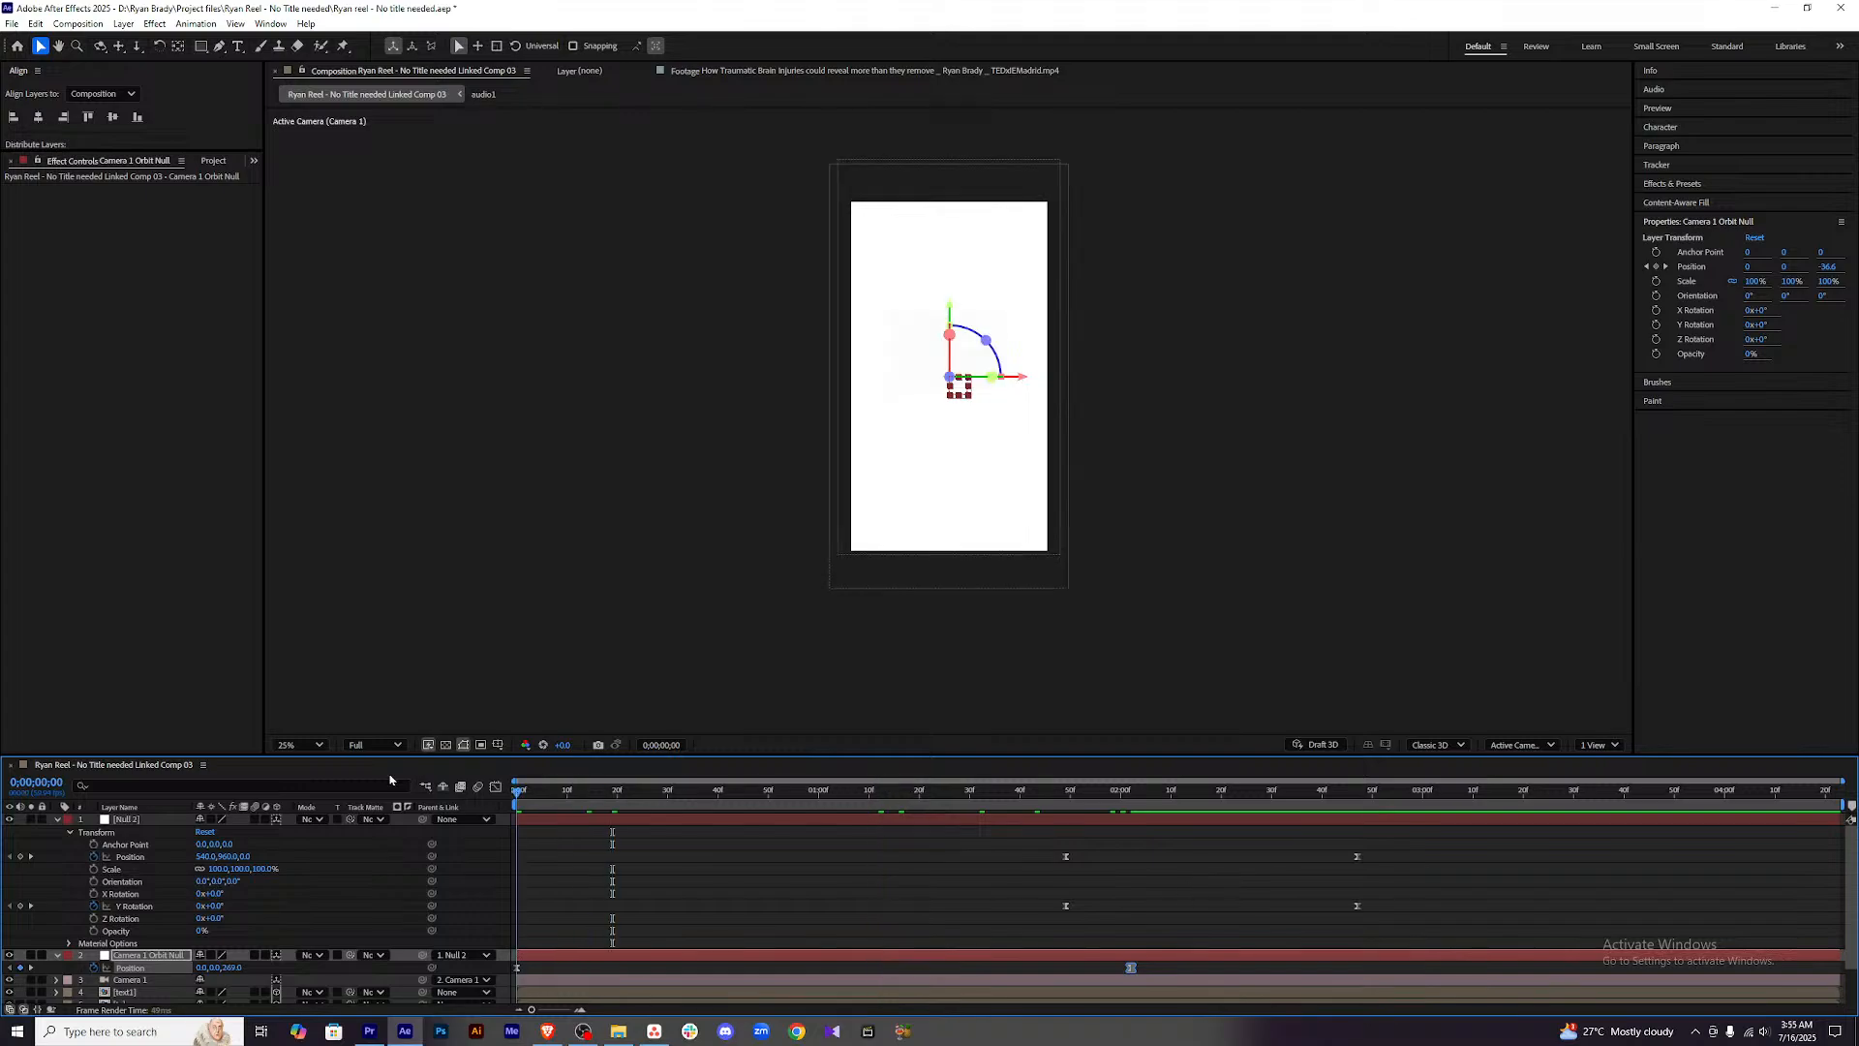
{"action": "left_click", "coordinate": [675, 857]}
{"action": "key", "text": "ctrl+s"}
{"action": "key", "text": "space"}
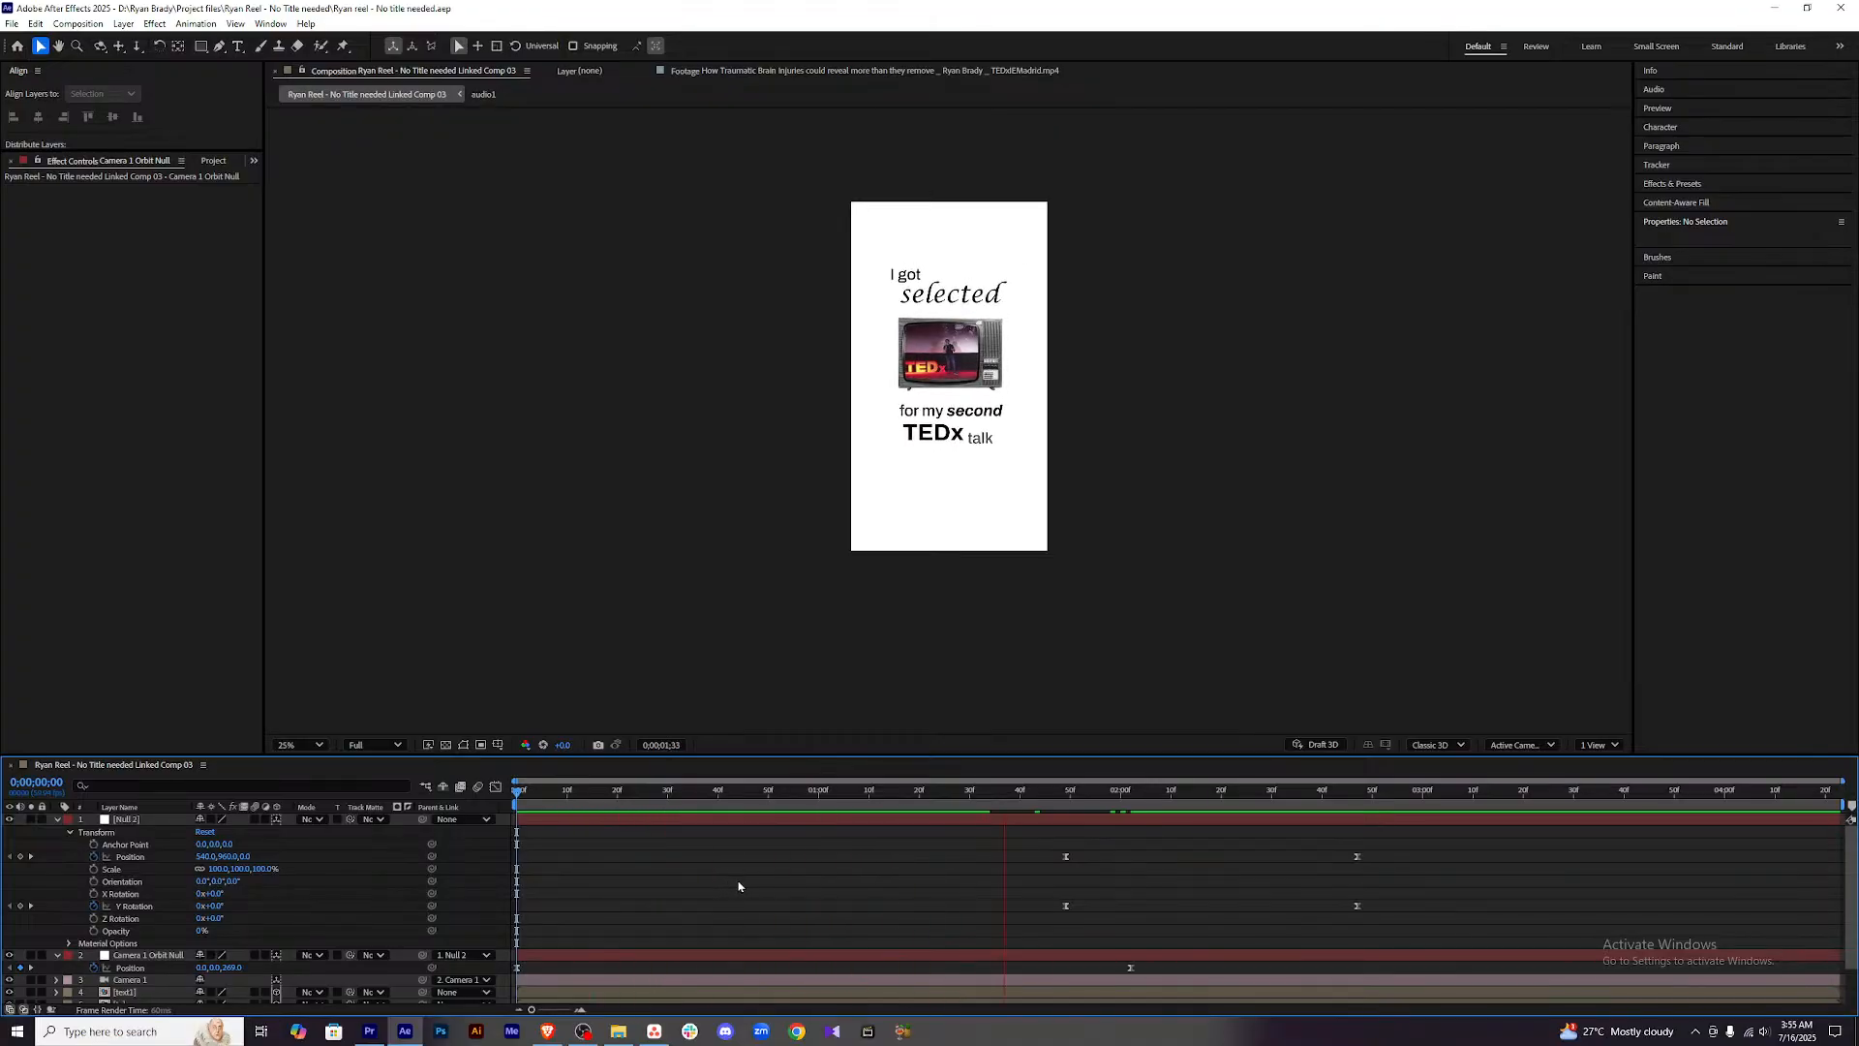
{"action": "key", "text": "space"}
{"action": "left_click_drag", "start_coordinate": [1403, 794], "coordinate": [954, 803]}
{"action": "key", "text": "space"}
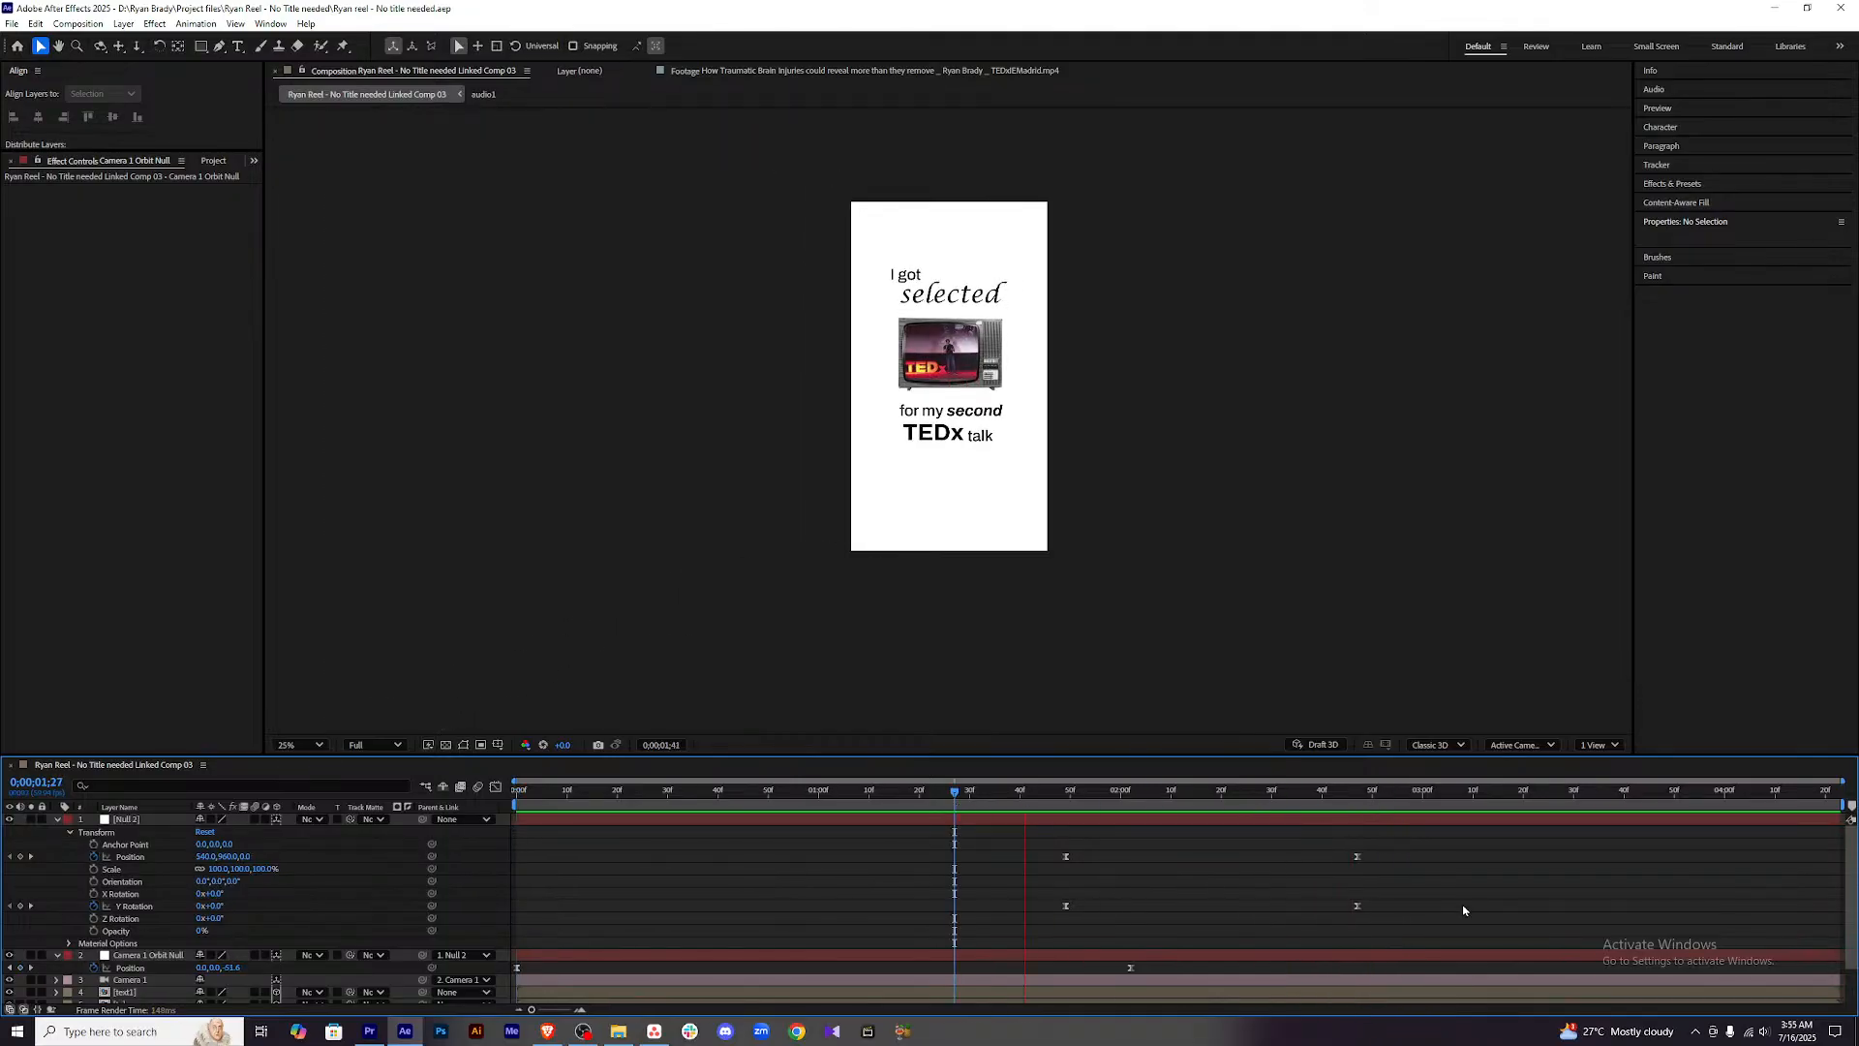
At 0;00;03;06, collapse the properties of Null 2 and add a text layer reading "without having a" in the upper half of the frame.
{"action": "left_click_drag", "start_coordinate": [1614, 801], "coordinate": [1452, 801]}
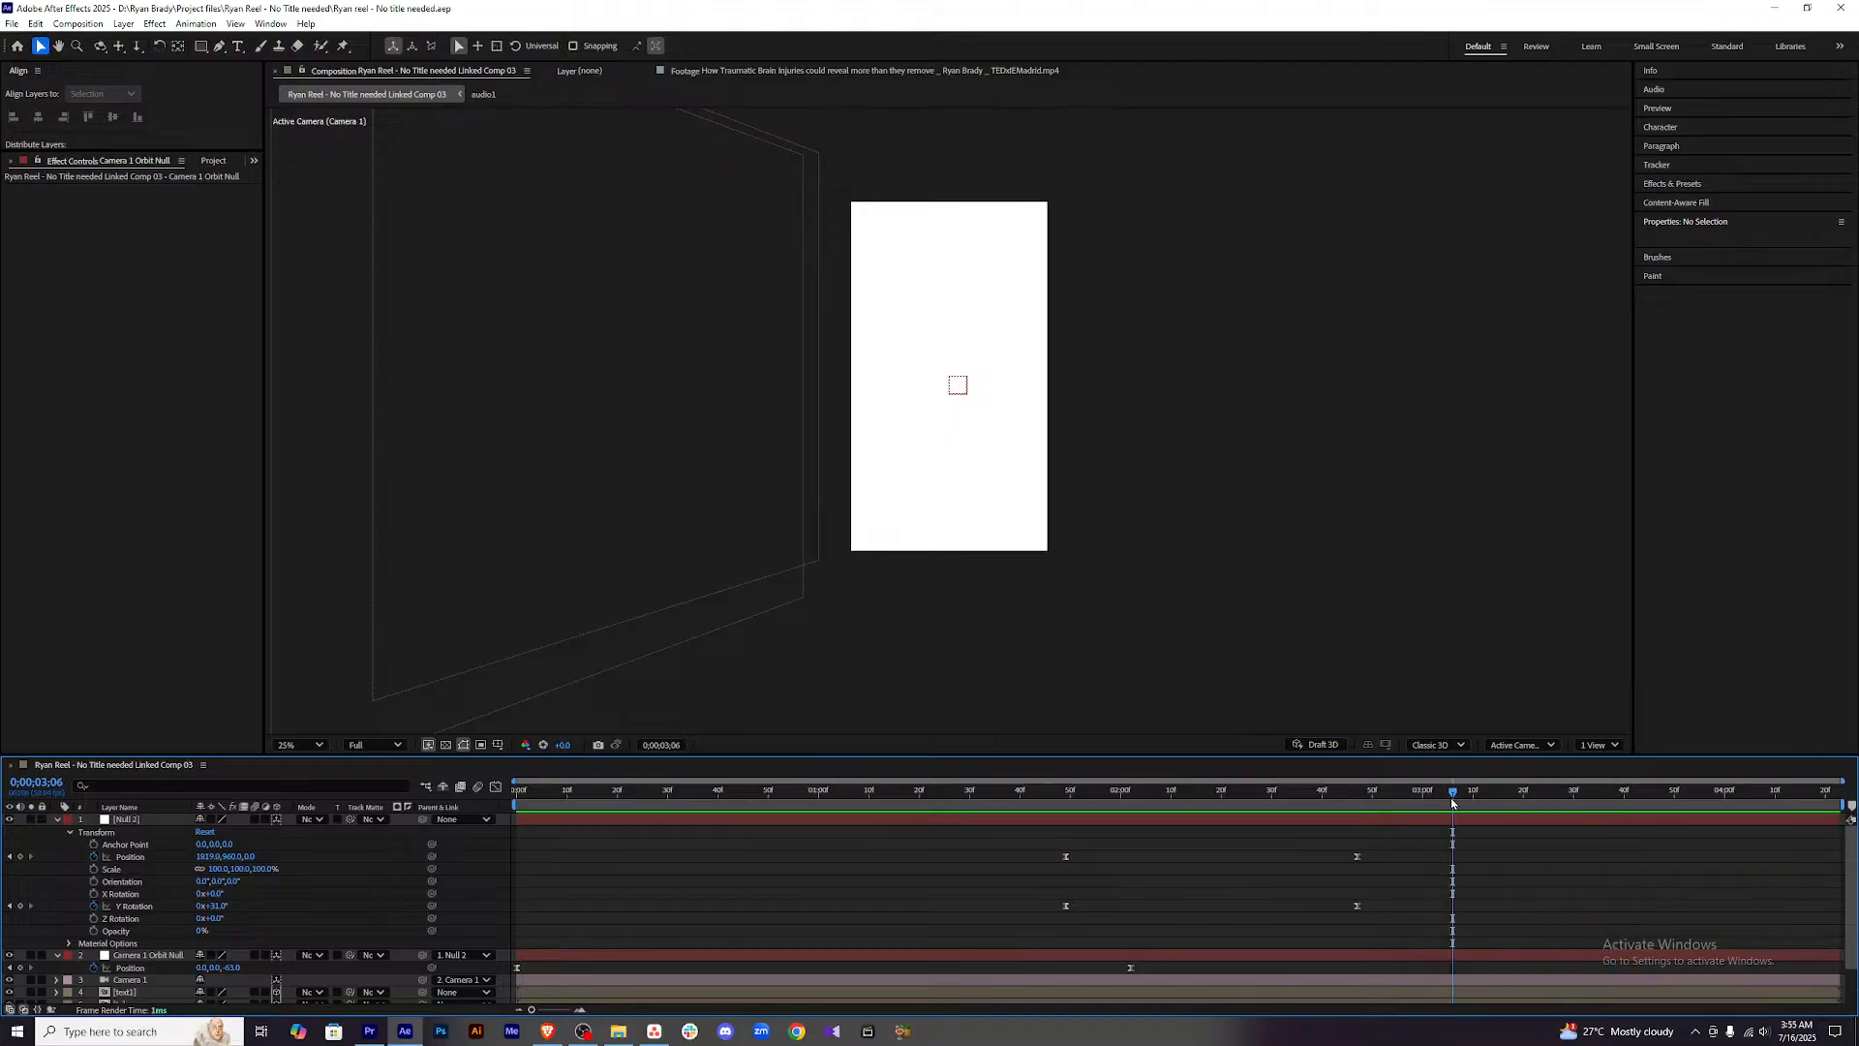
{"action": "left_click", "coordinate": [57, 819]}
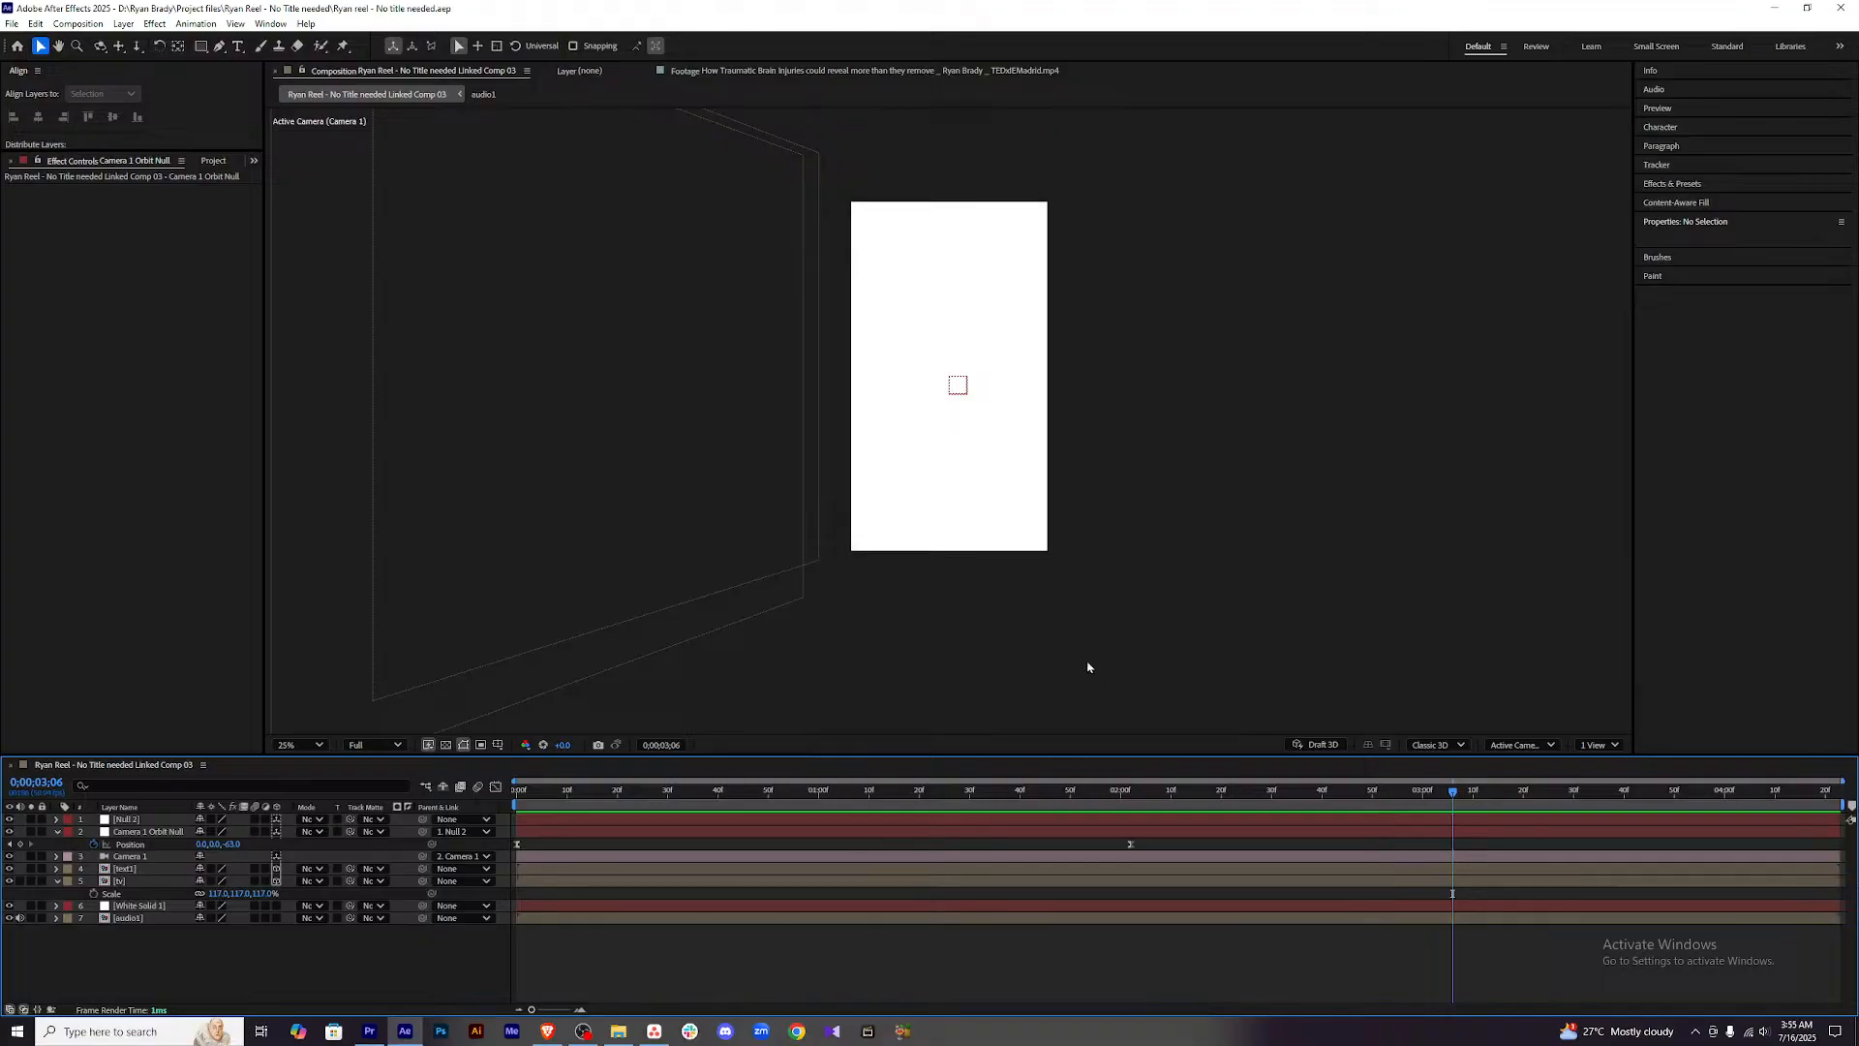
{"action": "key", "text": "ctrl+t"}
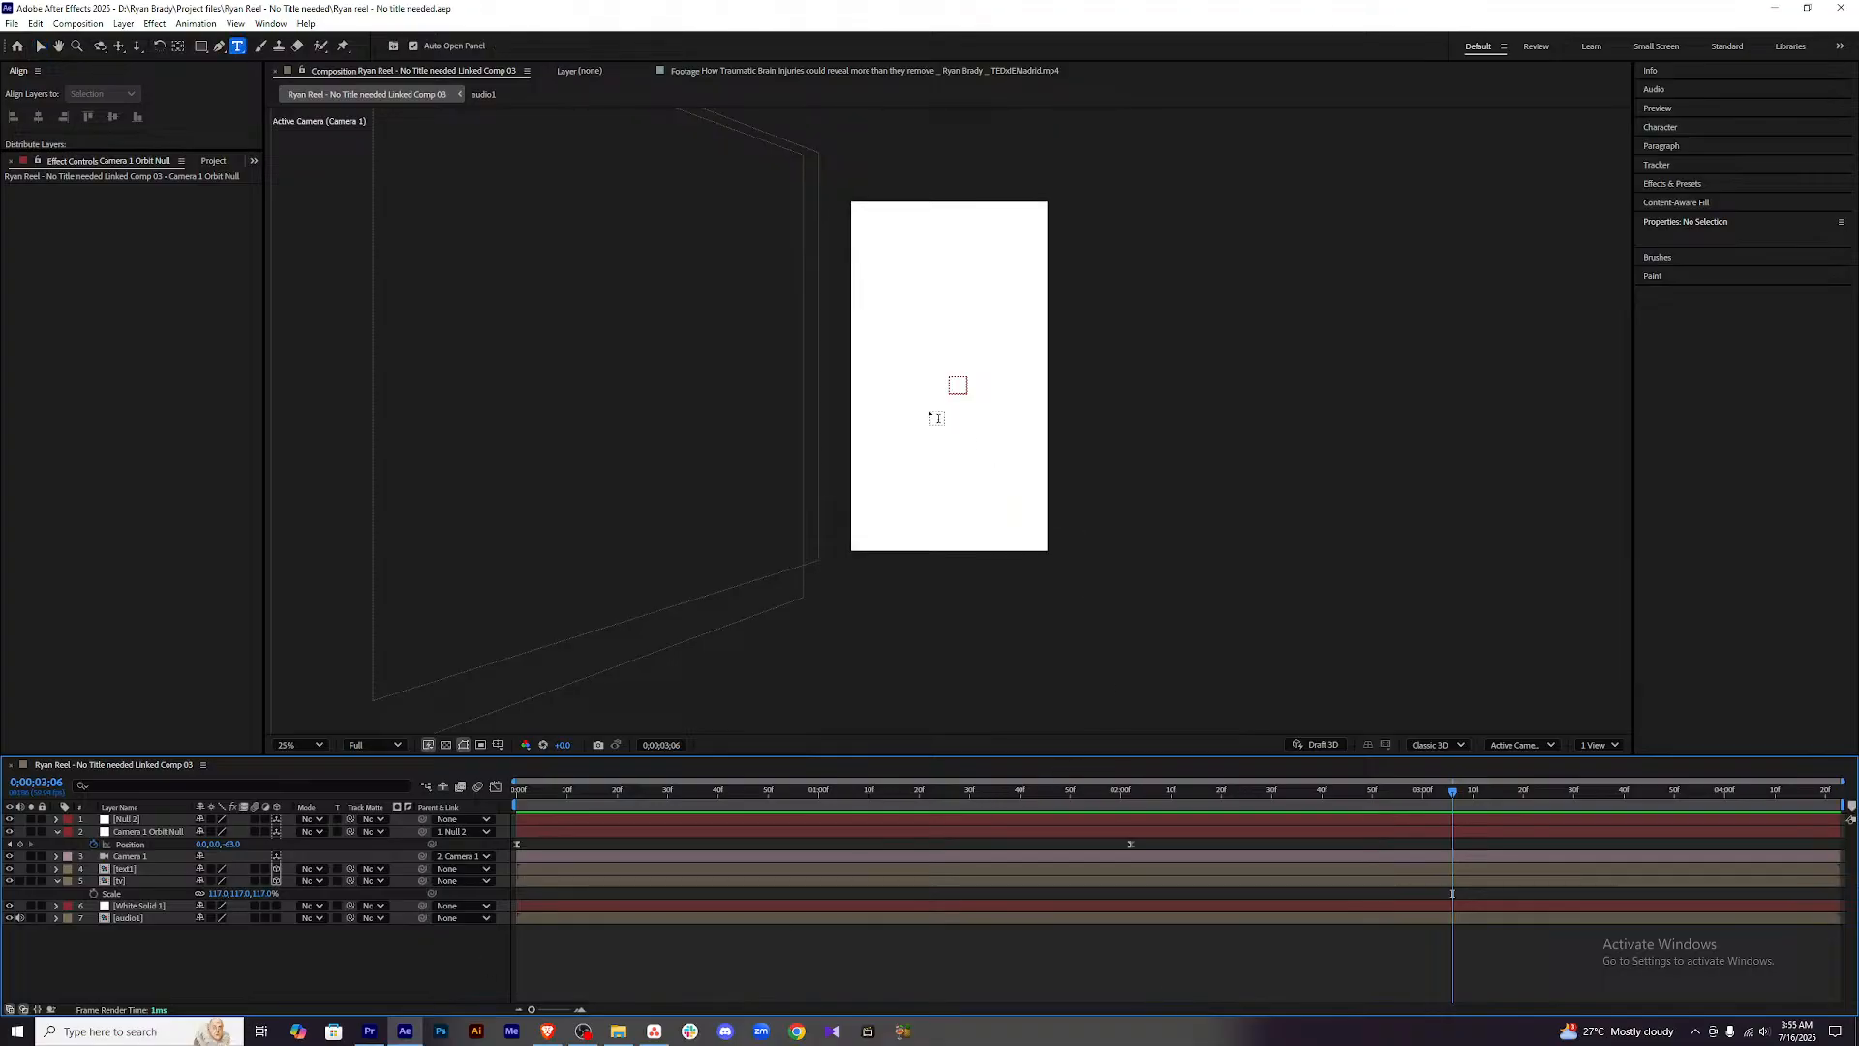
{"action": "left_click", "coordinate": [908, 325]}
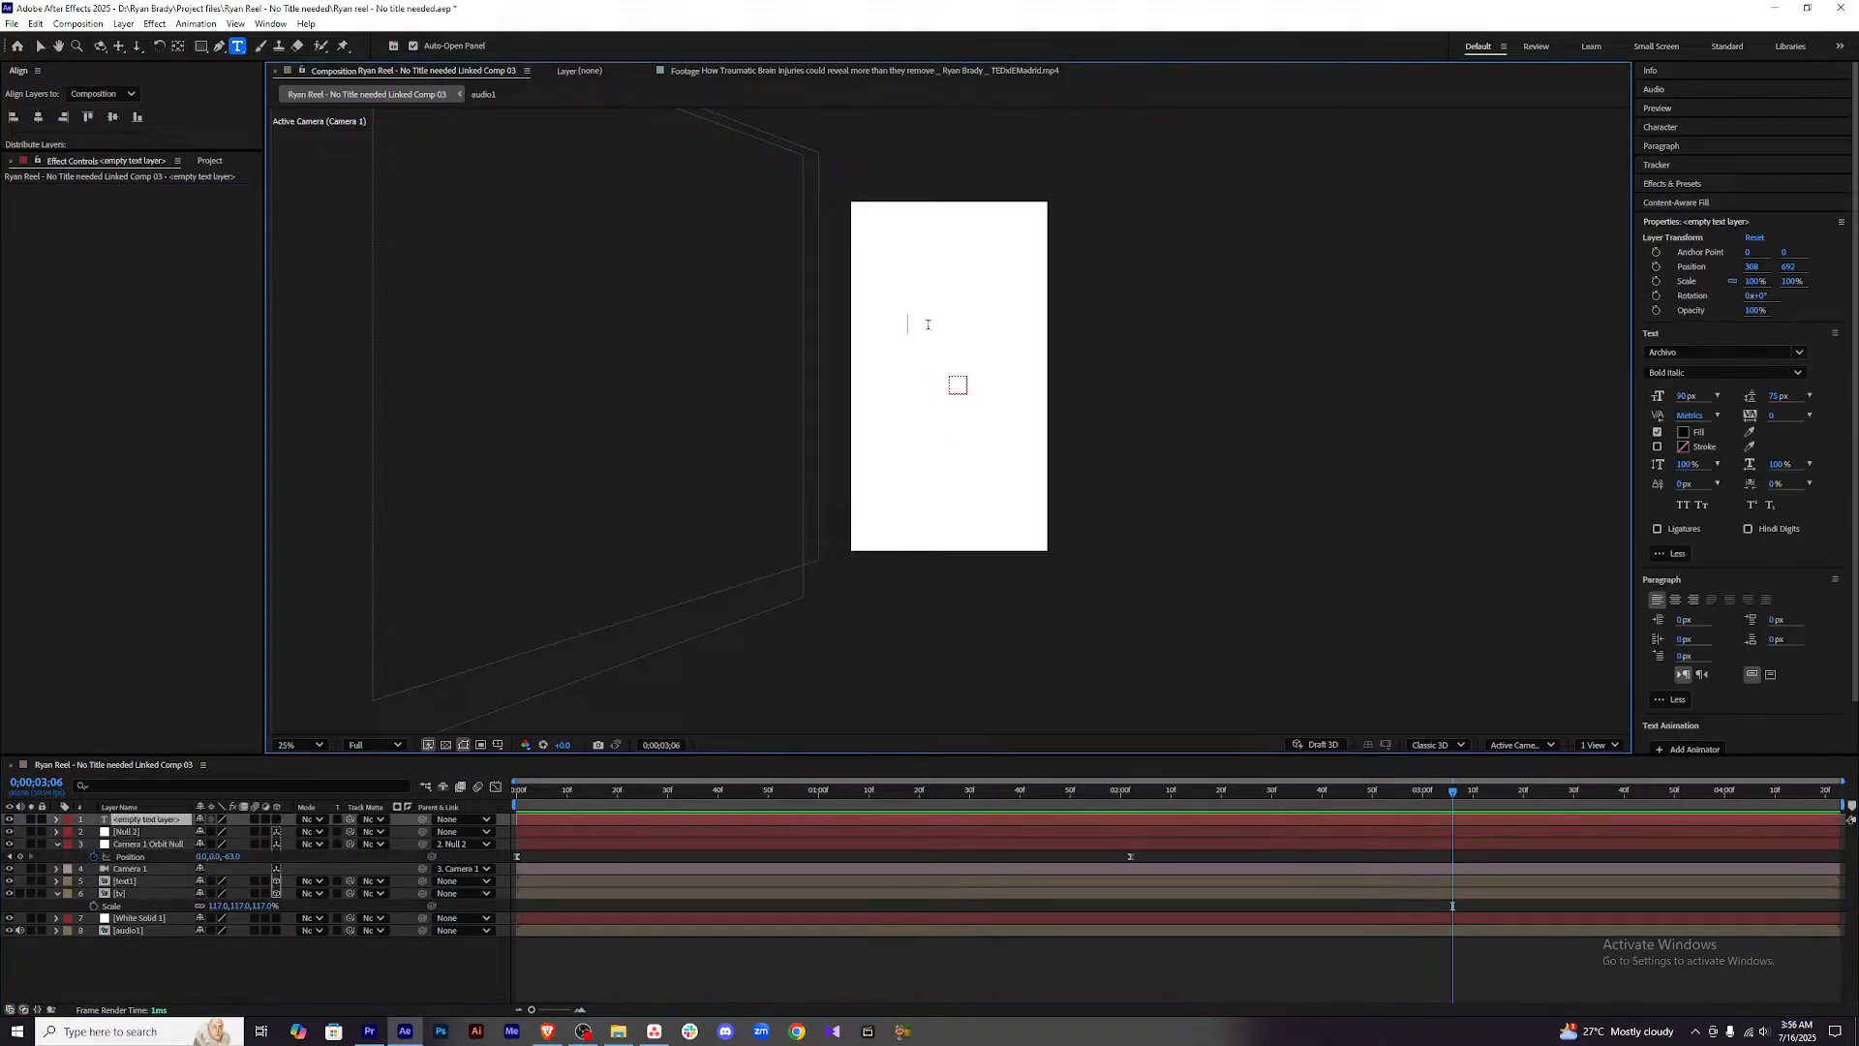
{"action": "type", "text": "with"}
{"action": "type", "text": "out"}
{"action": "type", "text": " have"}
{"action": "key", "text": "BackSpace"}
{"action": "key", "text": "BackSpace"}
{"action": "type", "text": "ing a"}
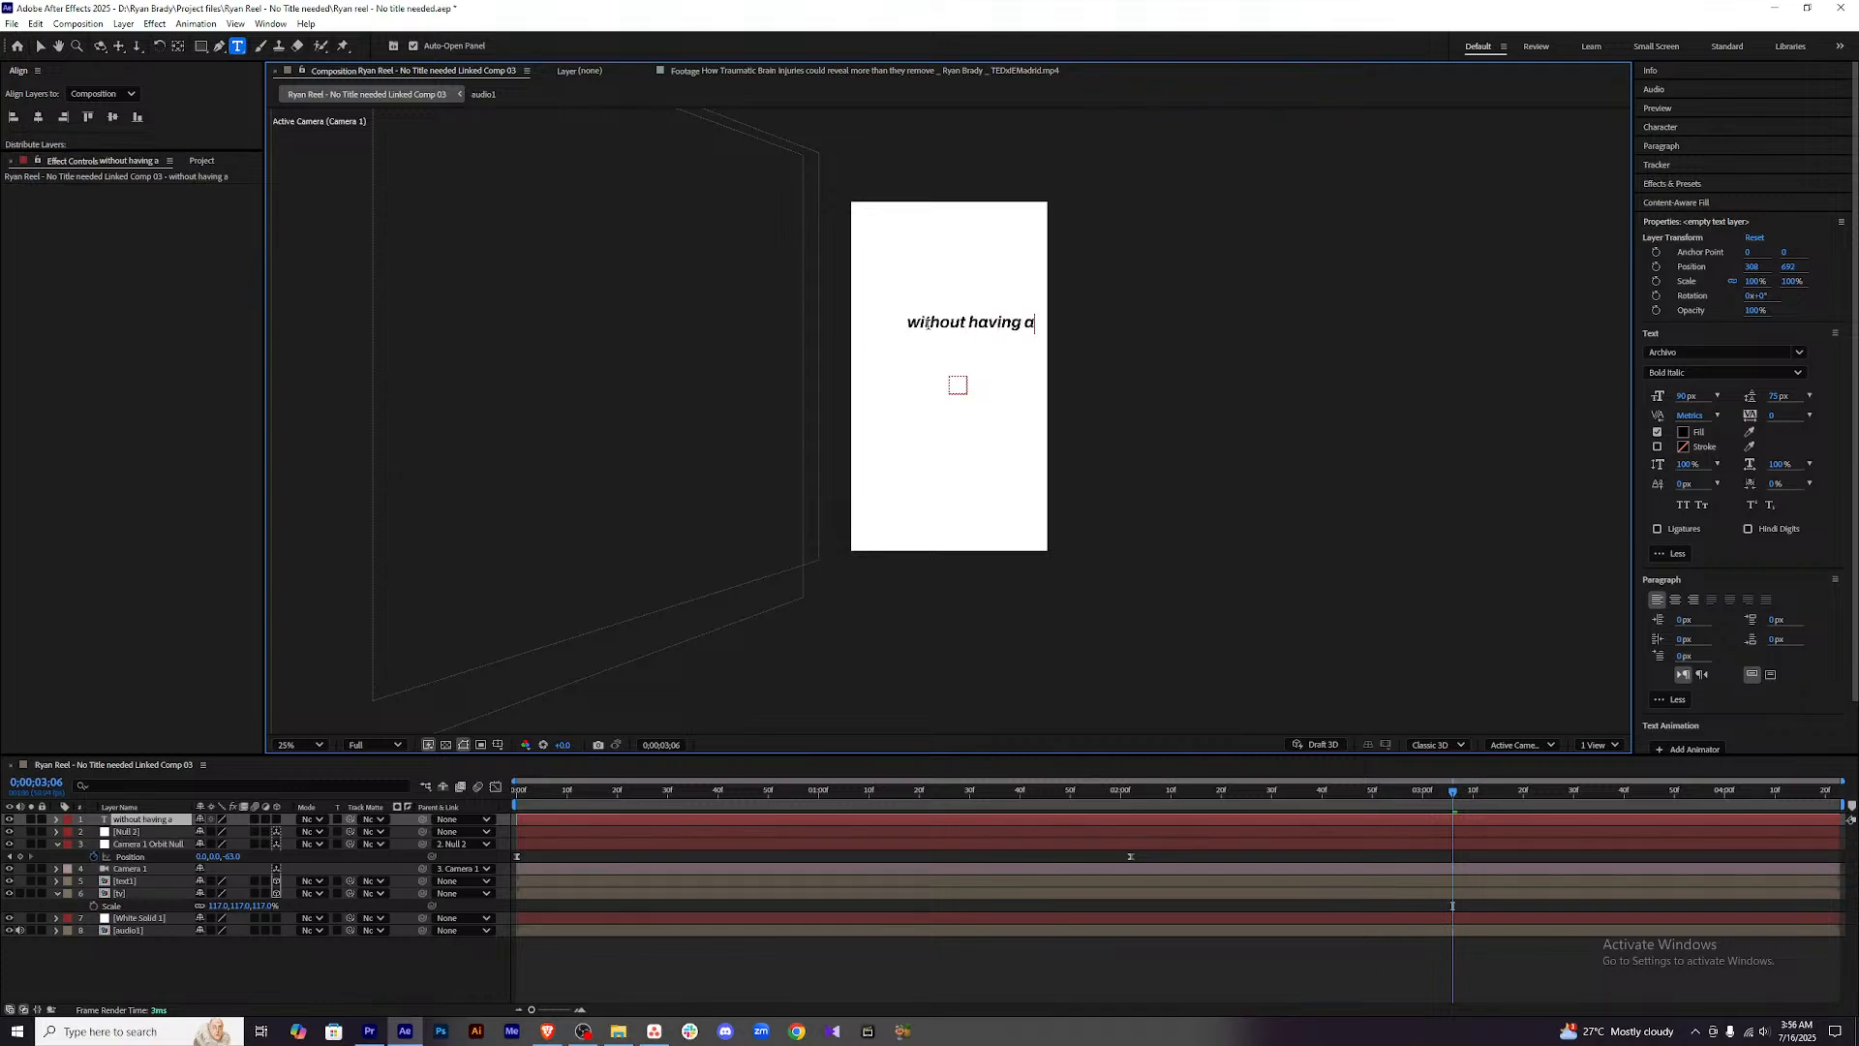
Set the "without having a" text to the Archivo Bold style and center it horizontally in the composition.
{"action": "key", "text": "ctrl+a"}
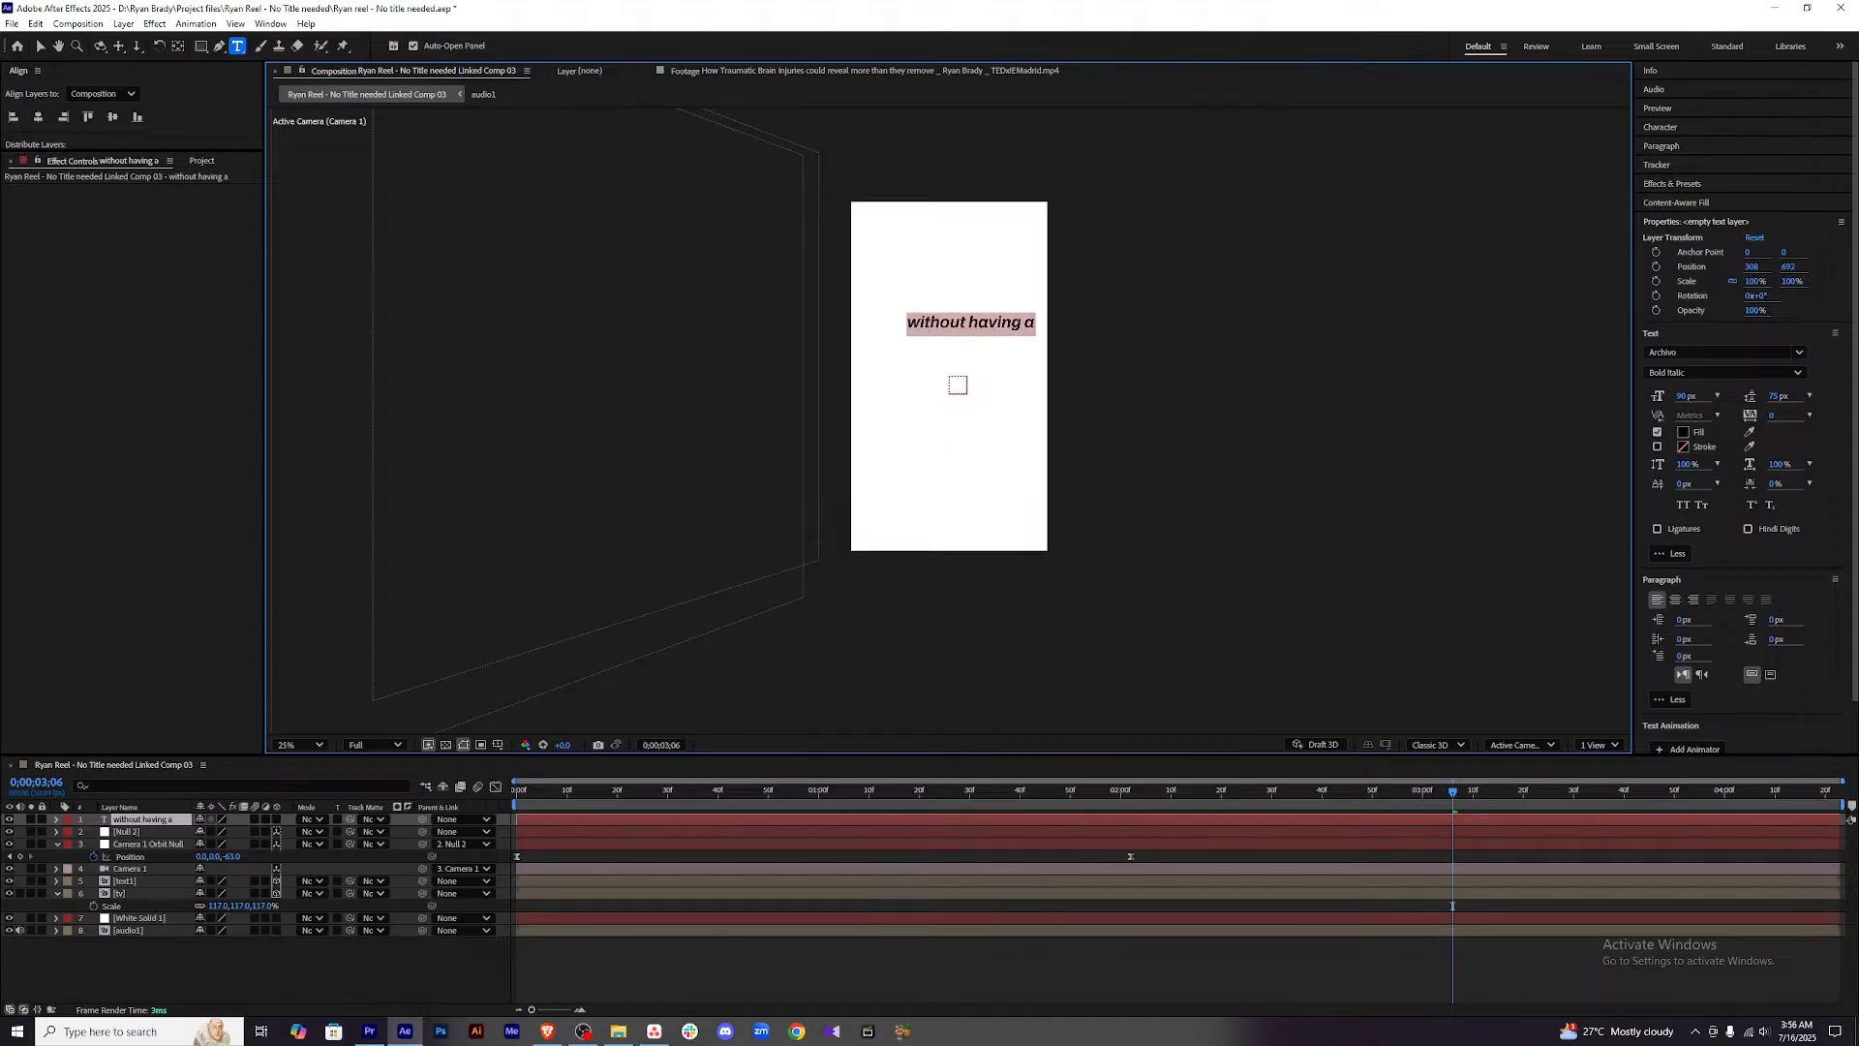
{"action": "left_click", "coordinate": [1743, 373]}
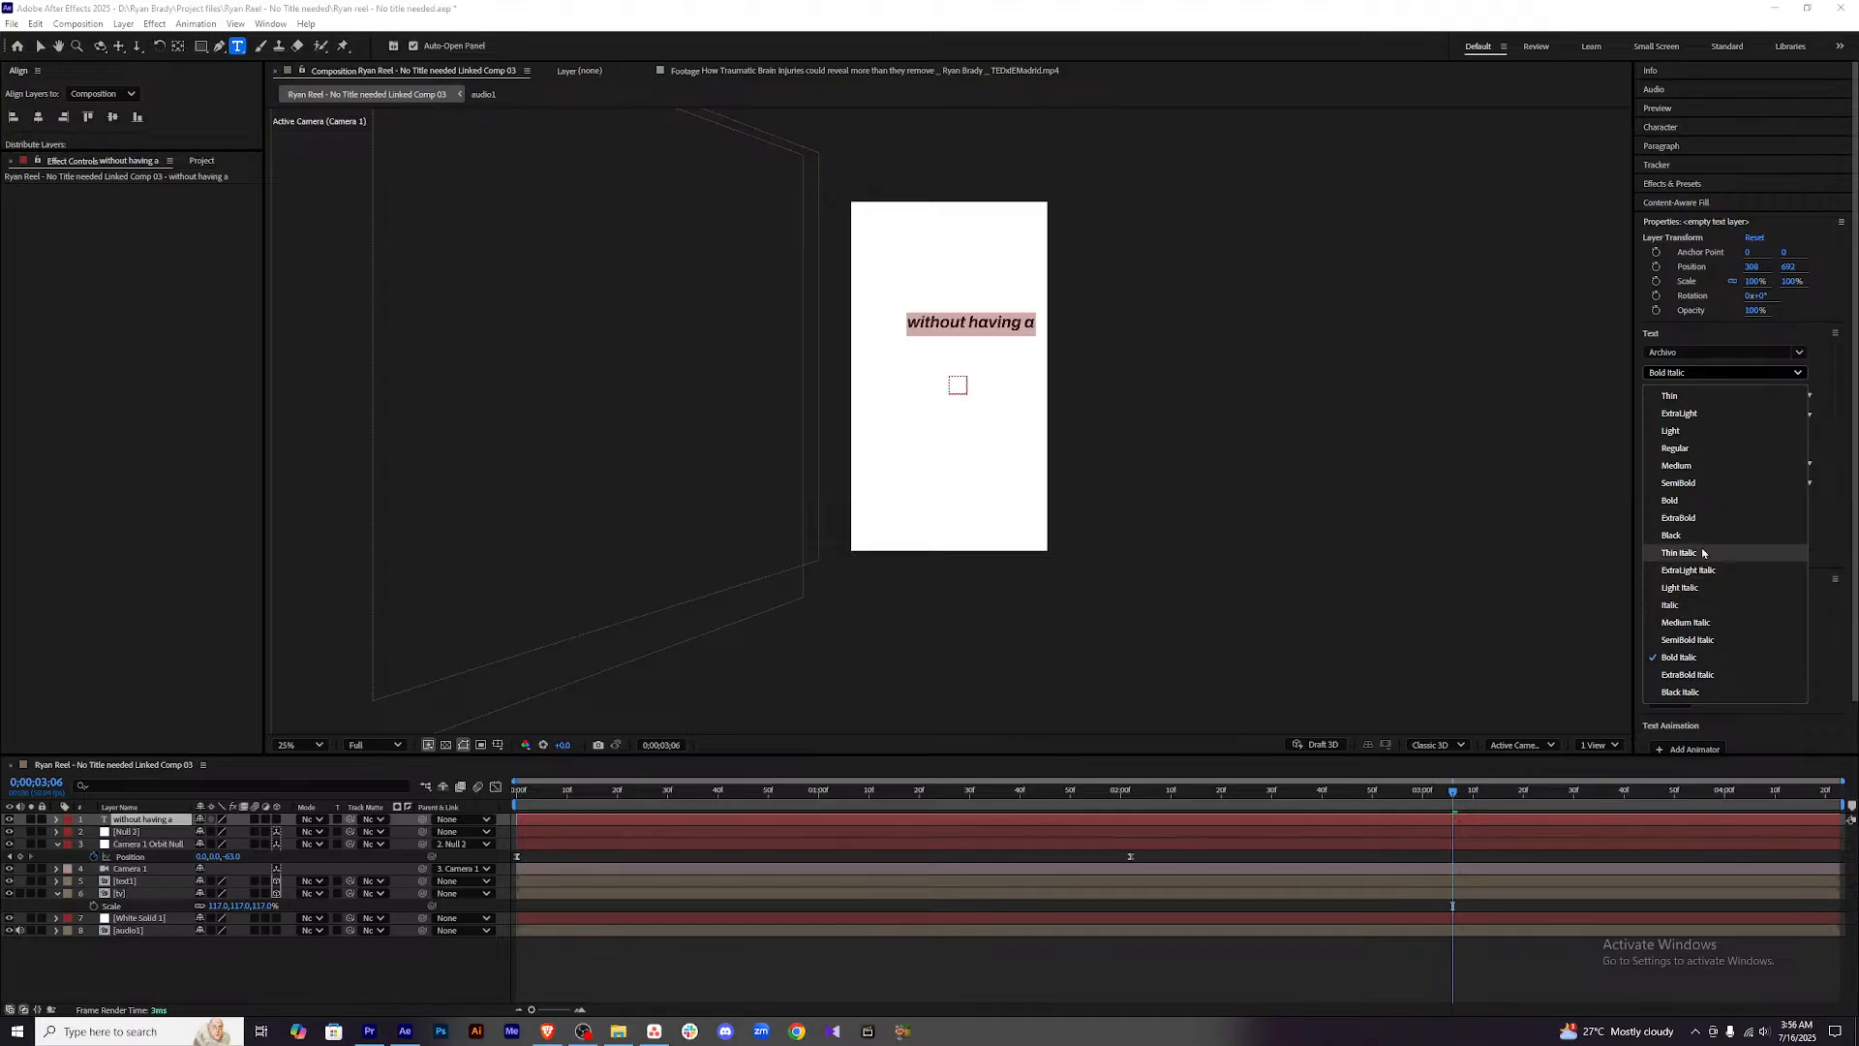
{"action": "left_click", "coordinate": [1695, 503]}
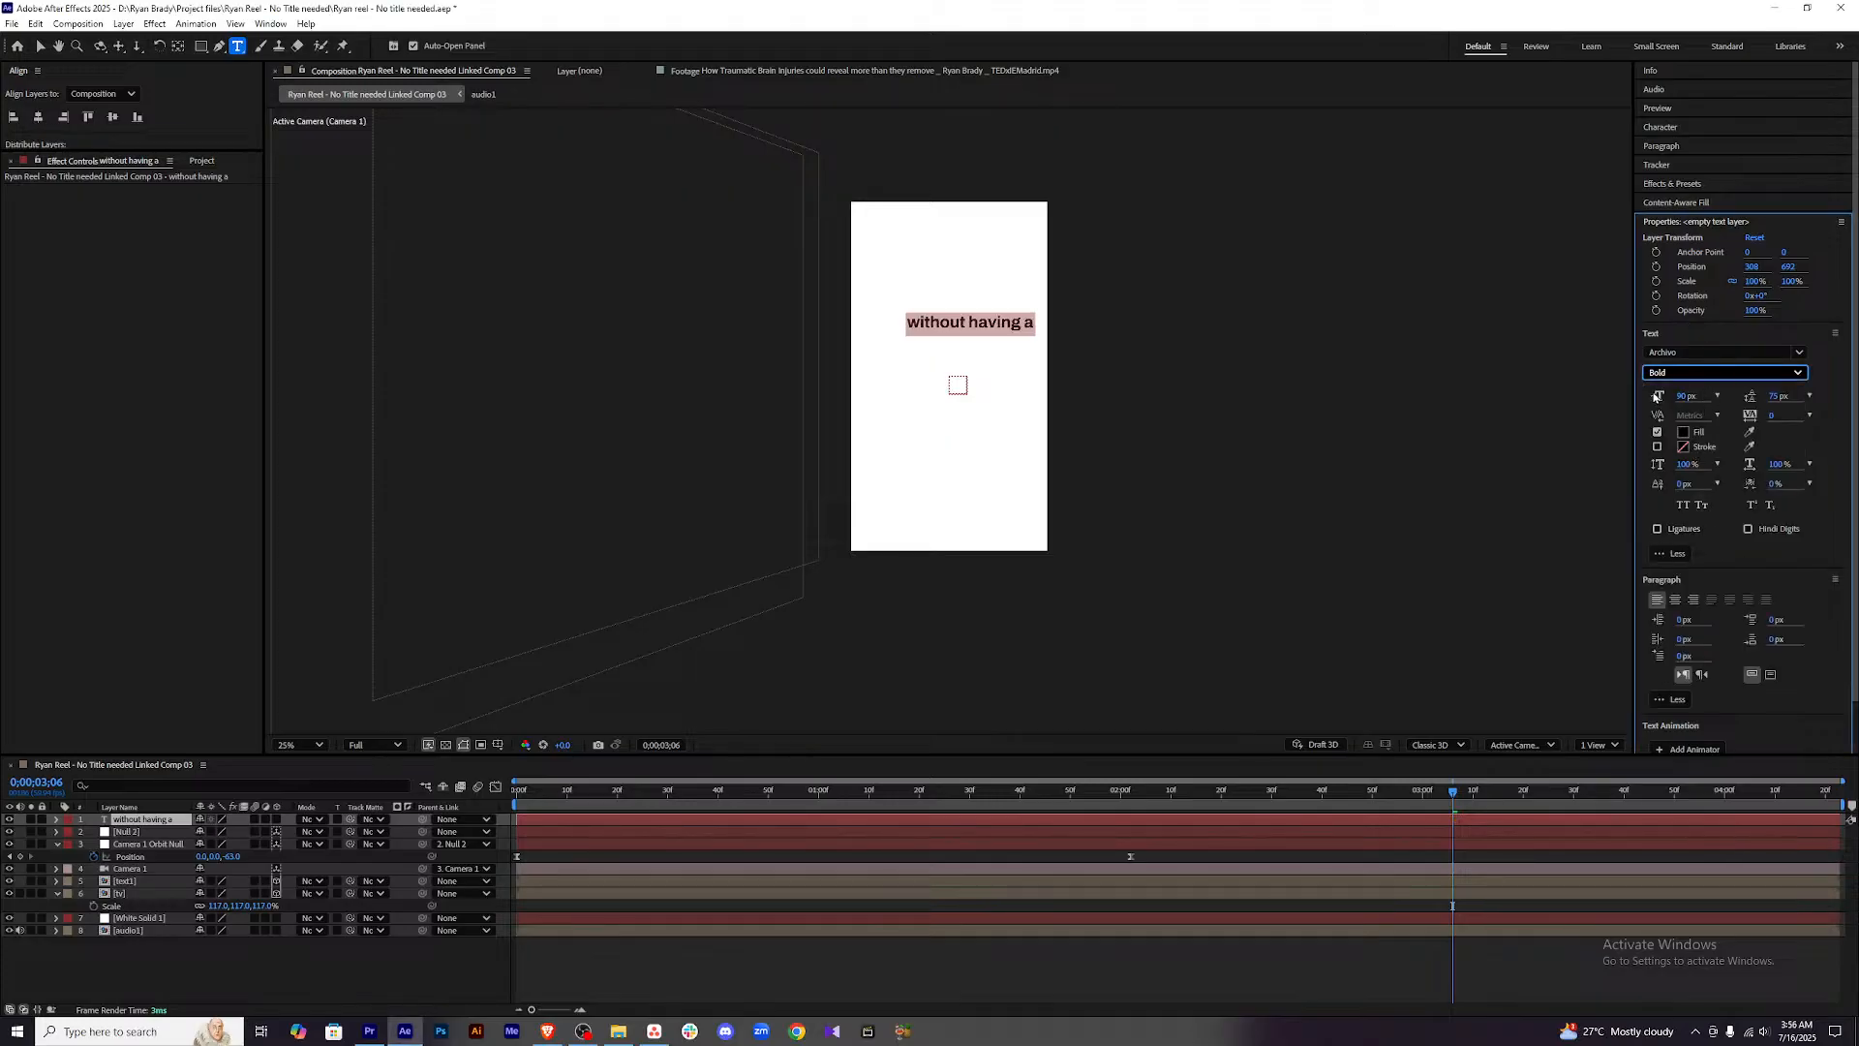
{"action": "left_click", "coordinate": [15, 72]}
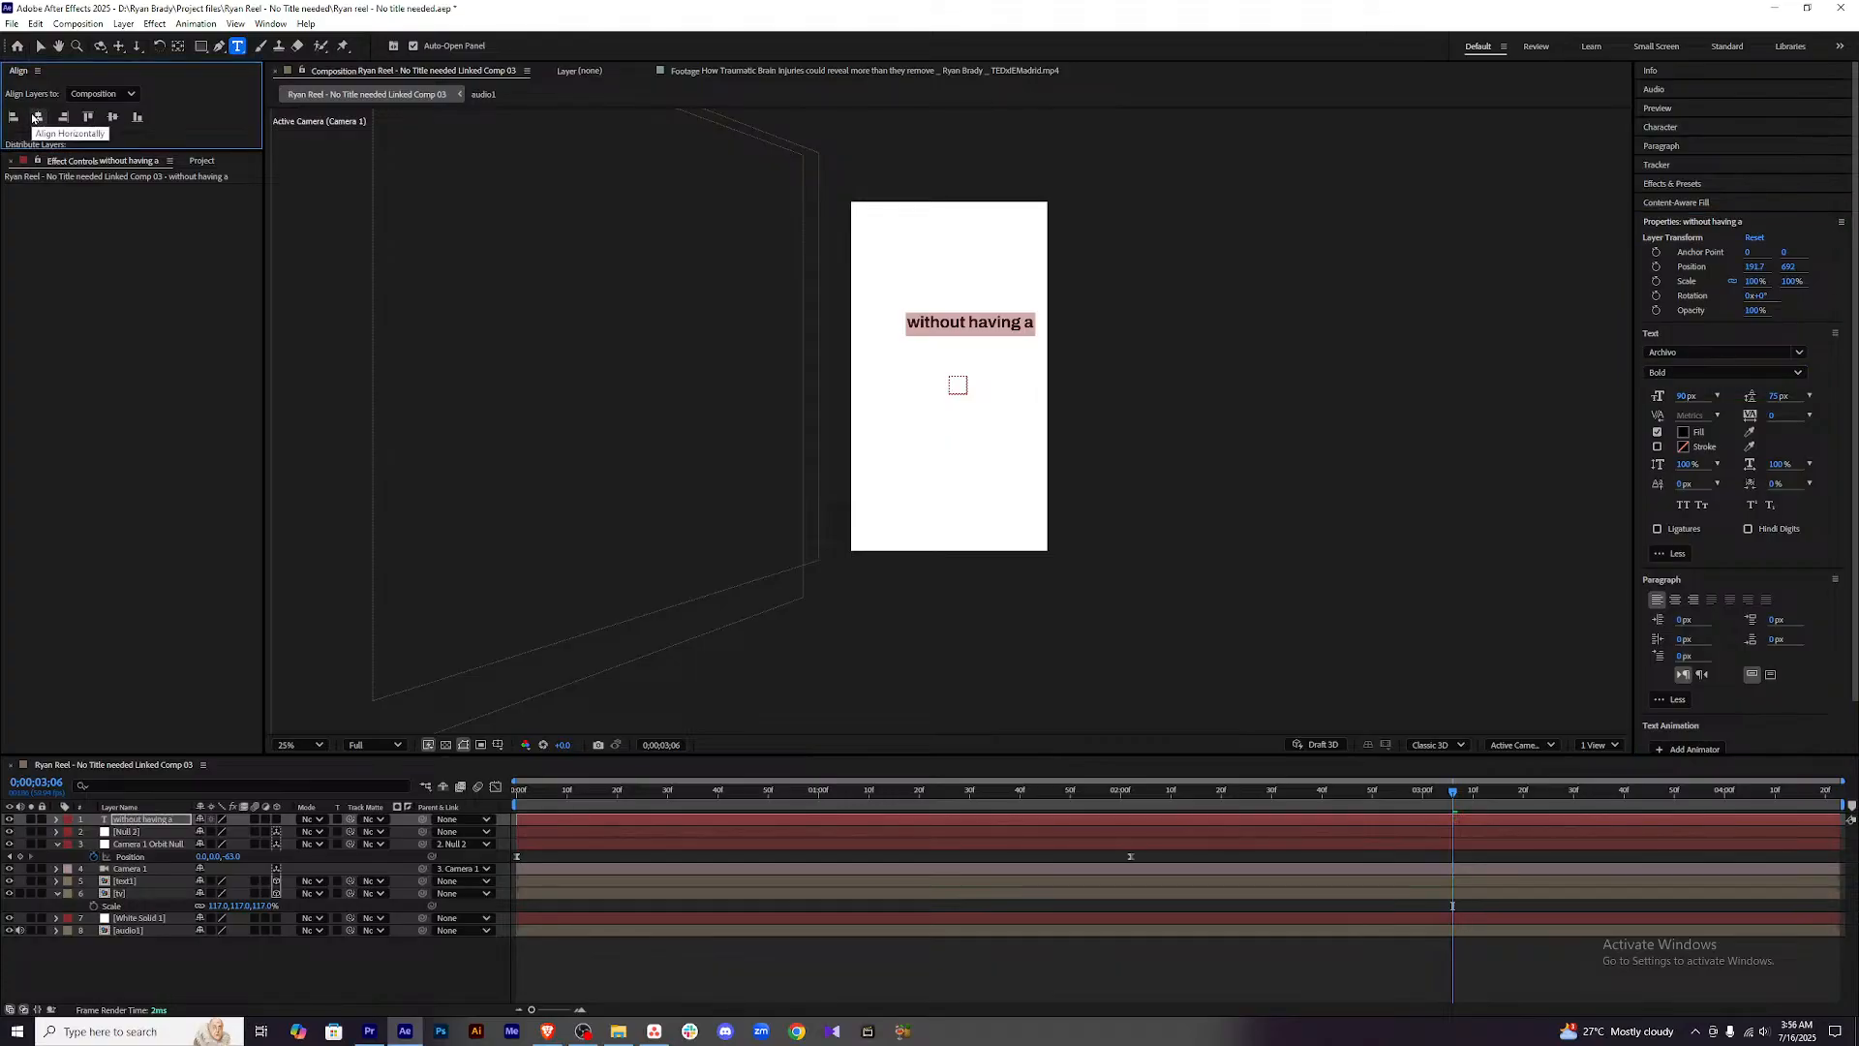
{"action": "left_click", "coordinate": [1285, 991]}
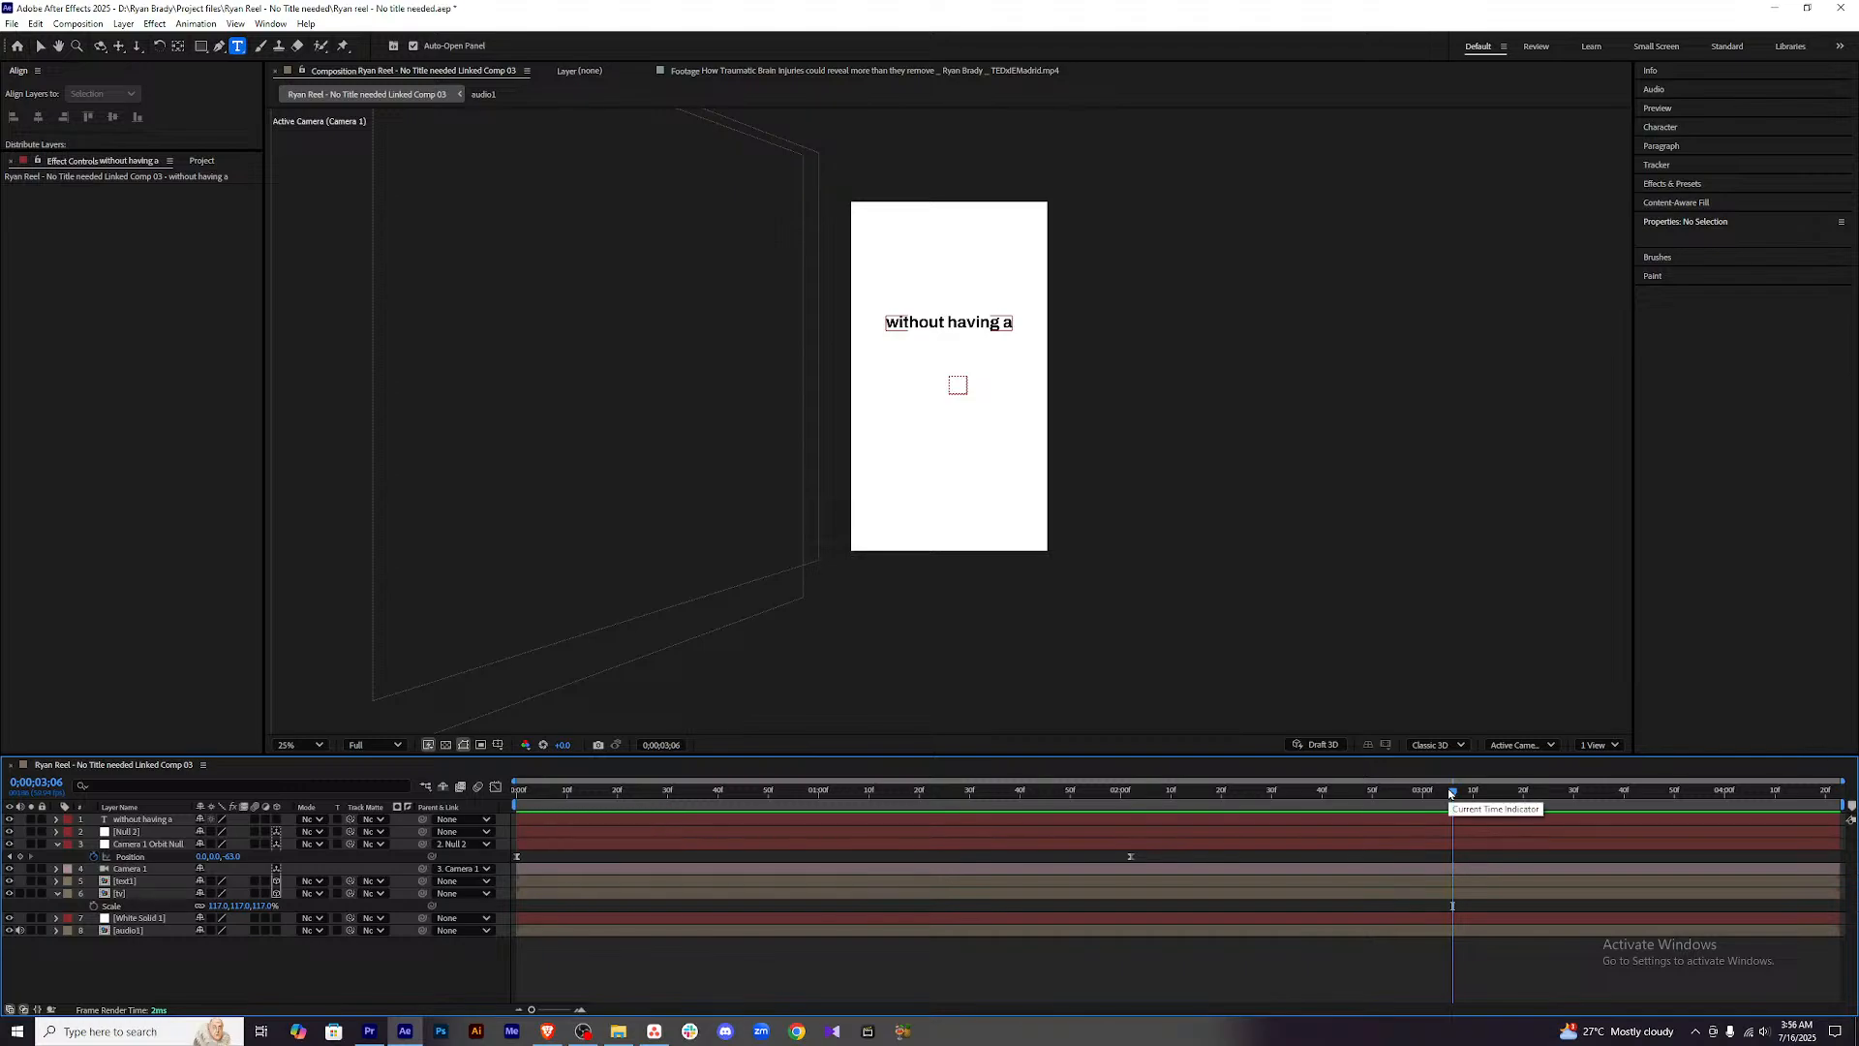
Preview the camera move and trim the start of the "without having a" layer to 0;00;01;48.
{"action": "left_click_drag", "start_coordinate": [1454, 793], "coordinate": [913, 798]}
{"action": "key", "text": "space"}
{"action": "left_click_drag", "start_coordinate": [1274, 796], "coordinate": [1111, 795]}
{"action": "left_click", "coordinate": [1111, 822]}
{"action": "left_click_drag", "start_coordinate": [1111, 799], "coordinate": [1061, 799]}
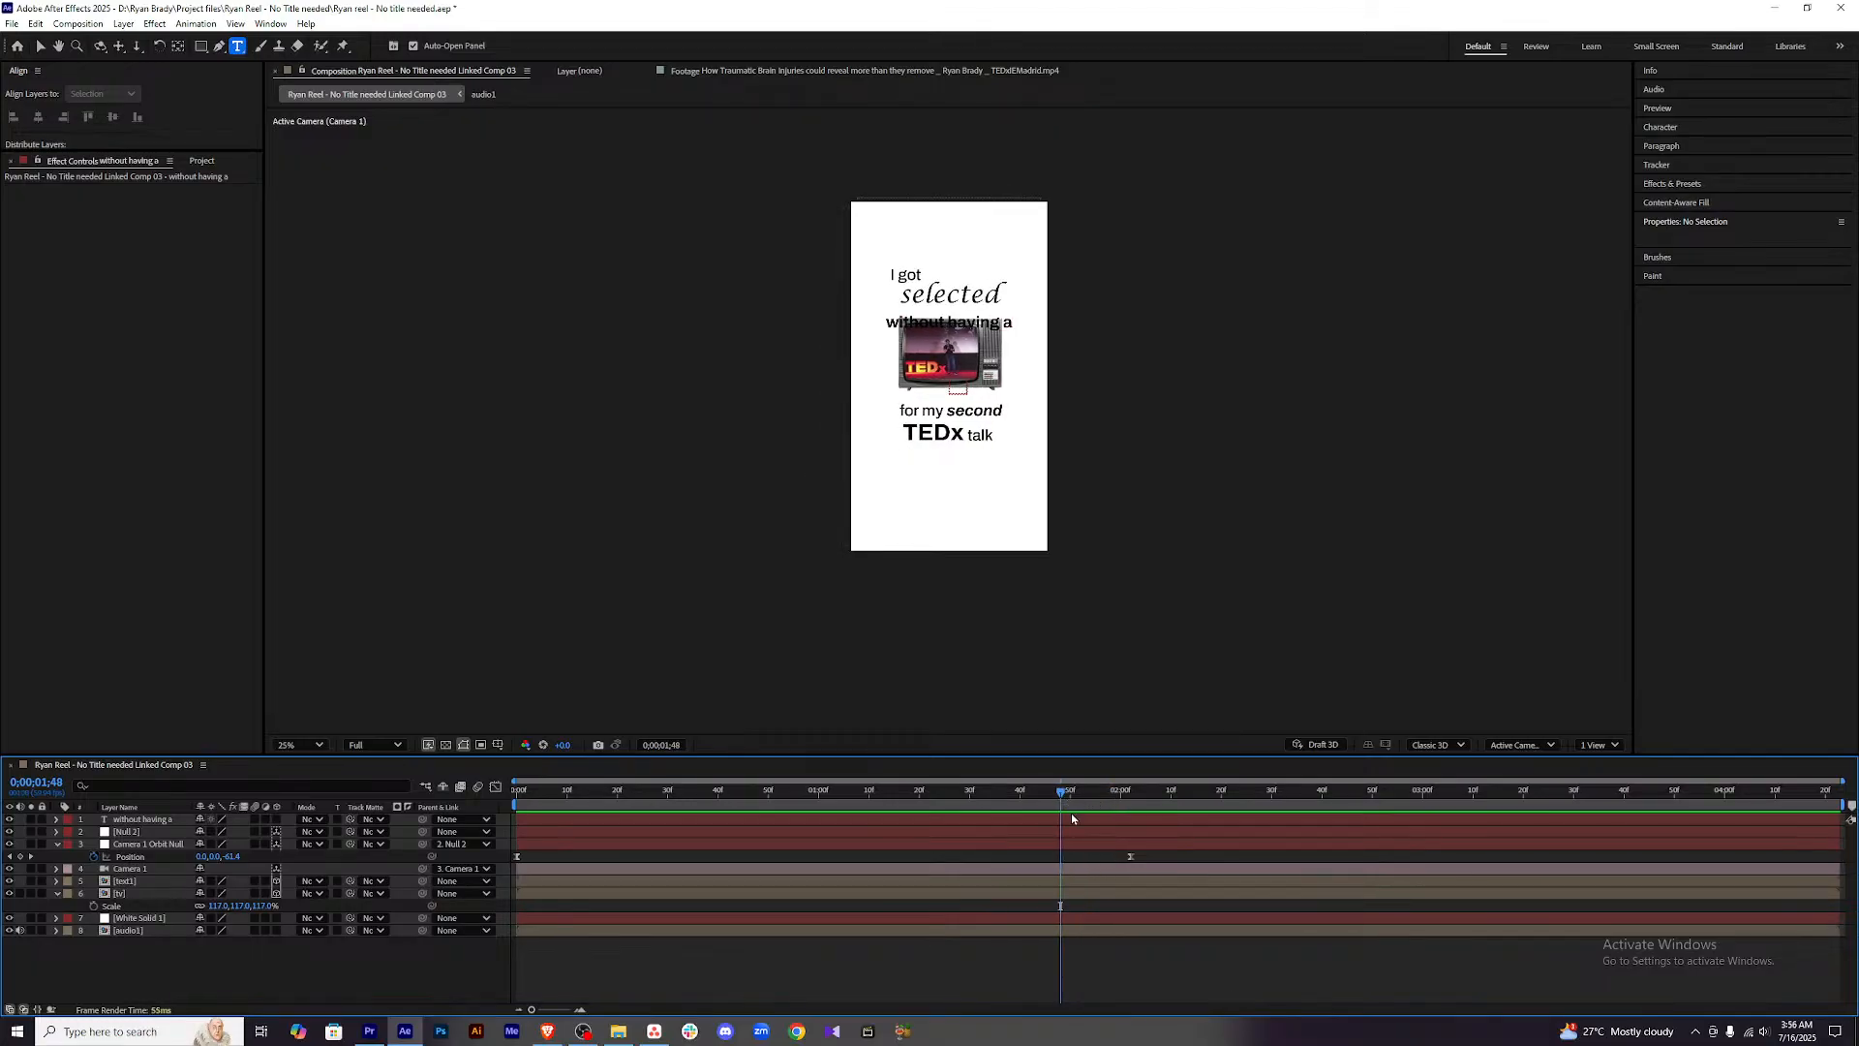
{"action": "left_click", "coordinate": [1071, 820]}
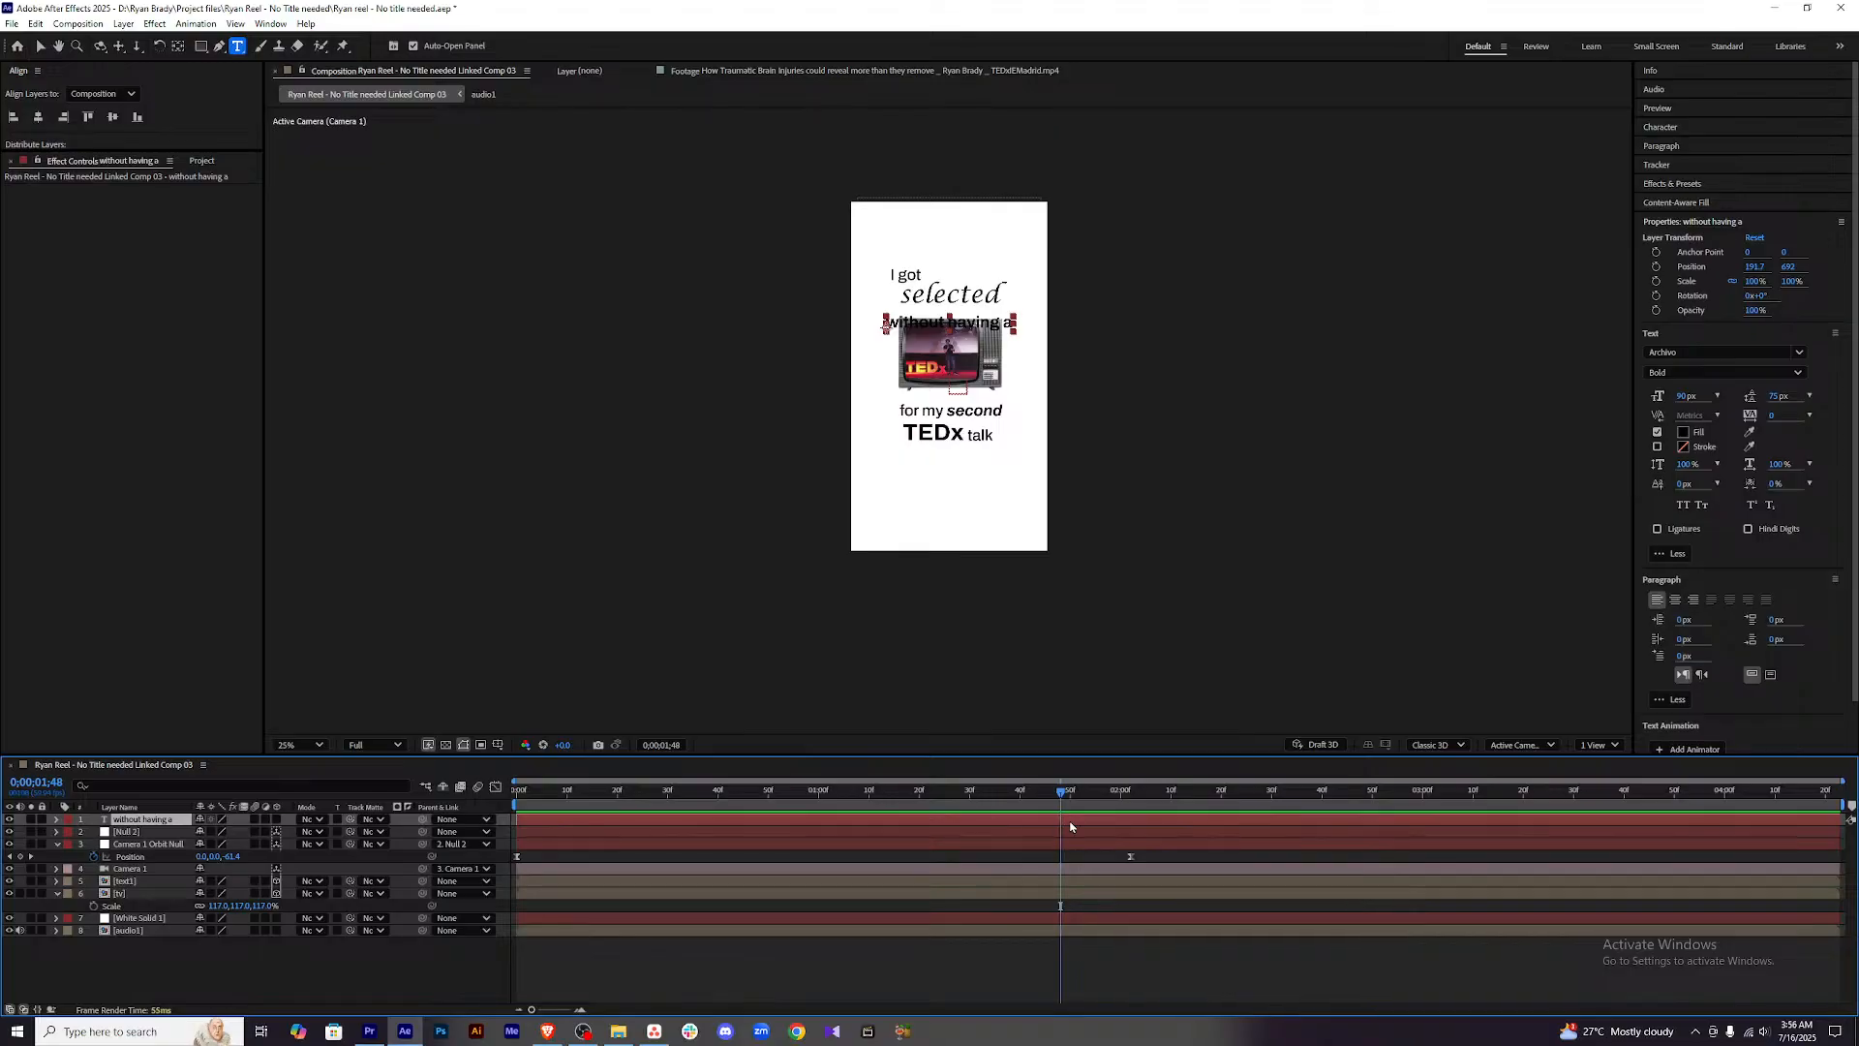
{"action": "key", "text": "alt+bracketleft"}
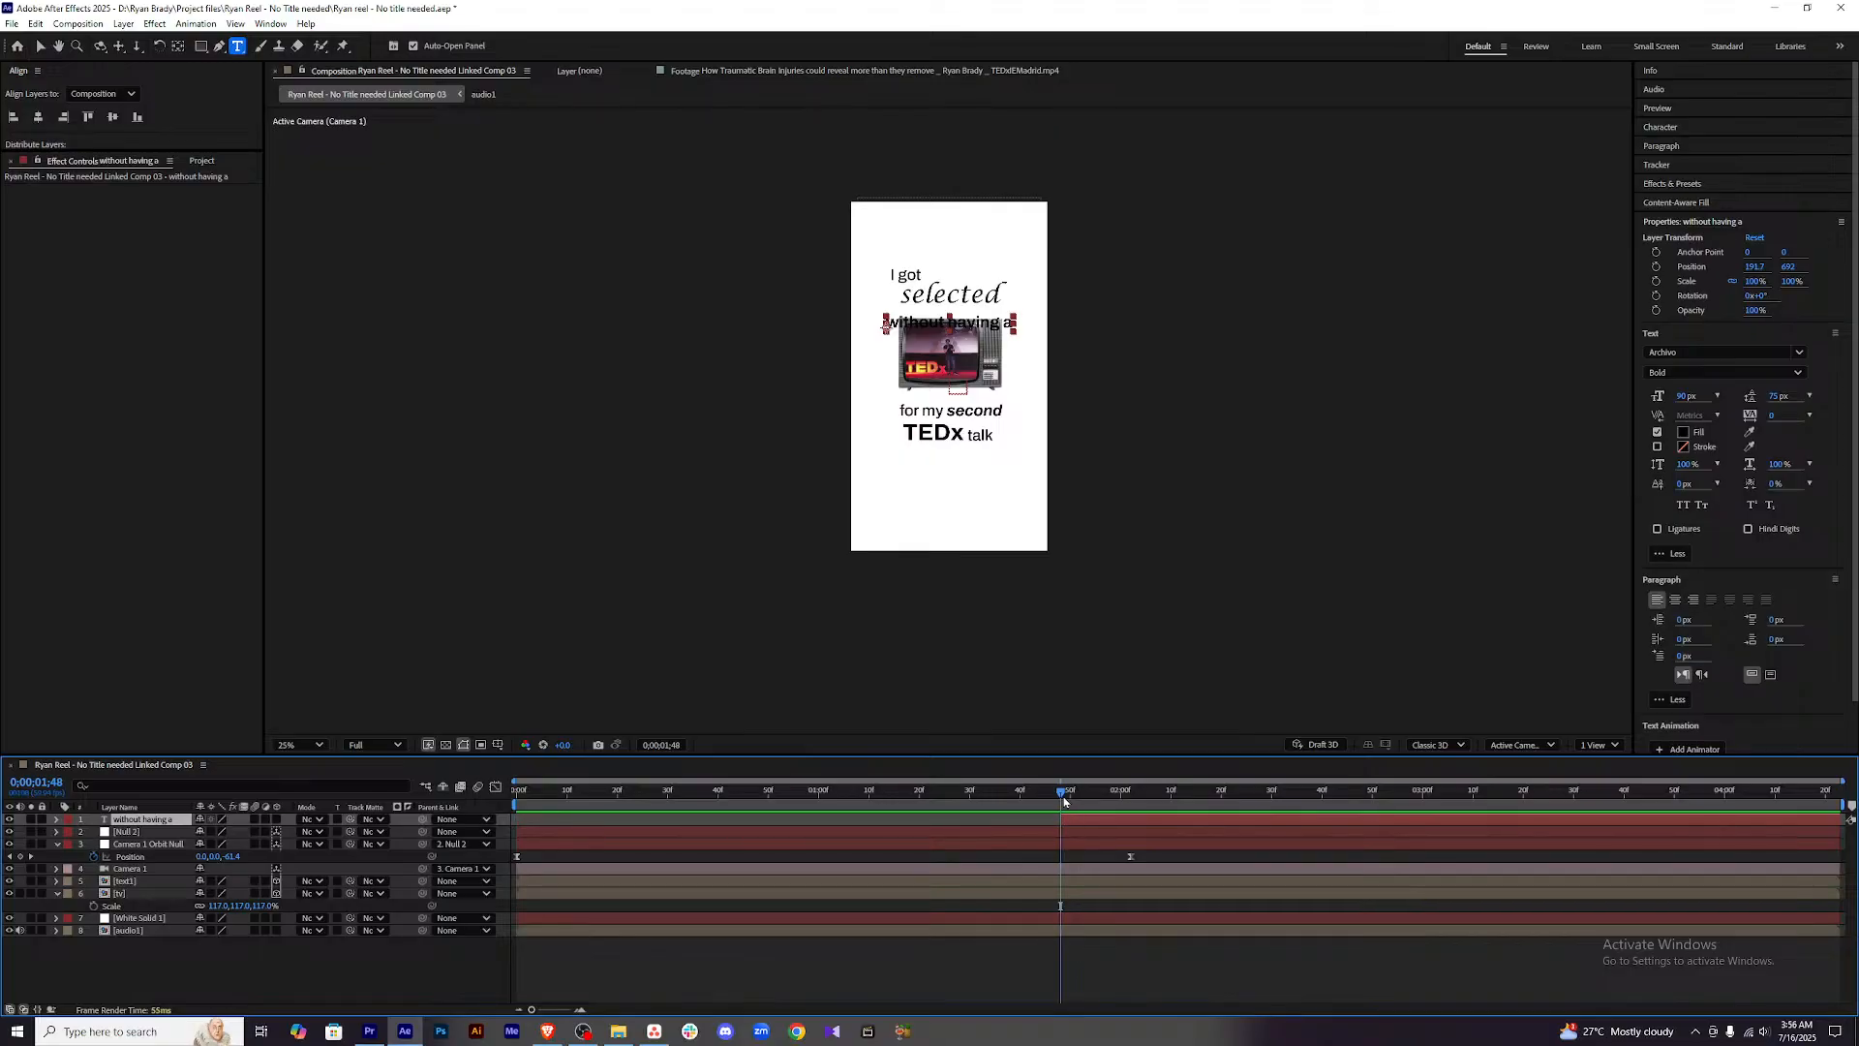
At 0;00;02;33, add a text layer reading "TITLE" just below the "without having a" text.
{"action": "left_click", "coordinate": [1133, 794]}
{"action": "left_click_drag", "start_coordinate": [1134, 793], "coordinate": [1285, 801]}
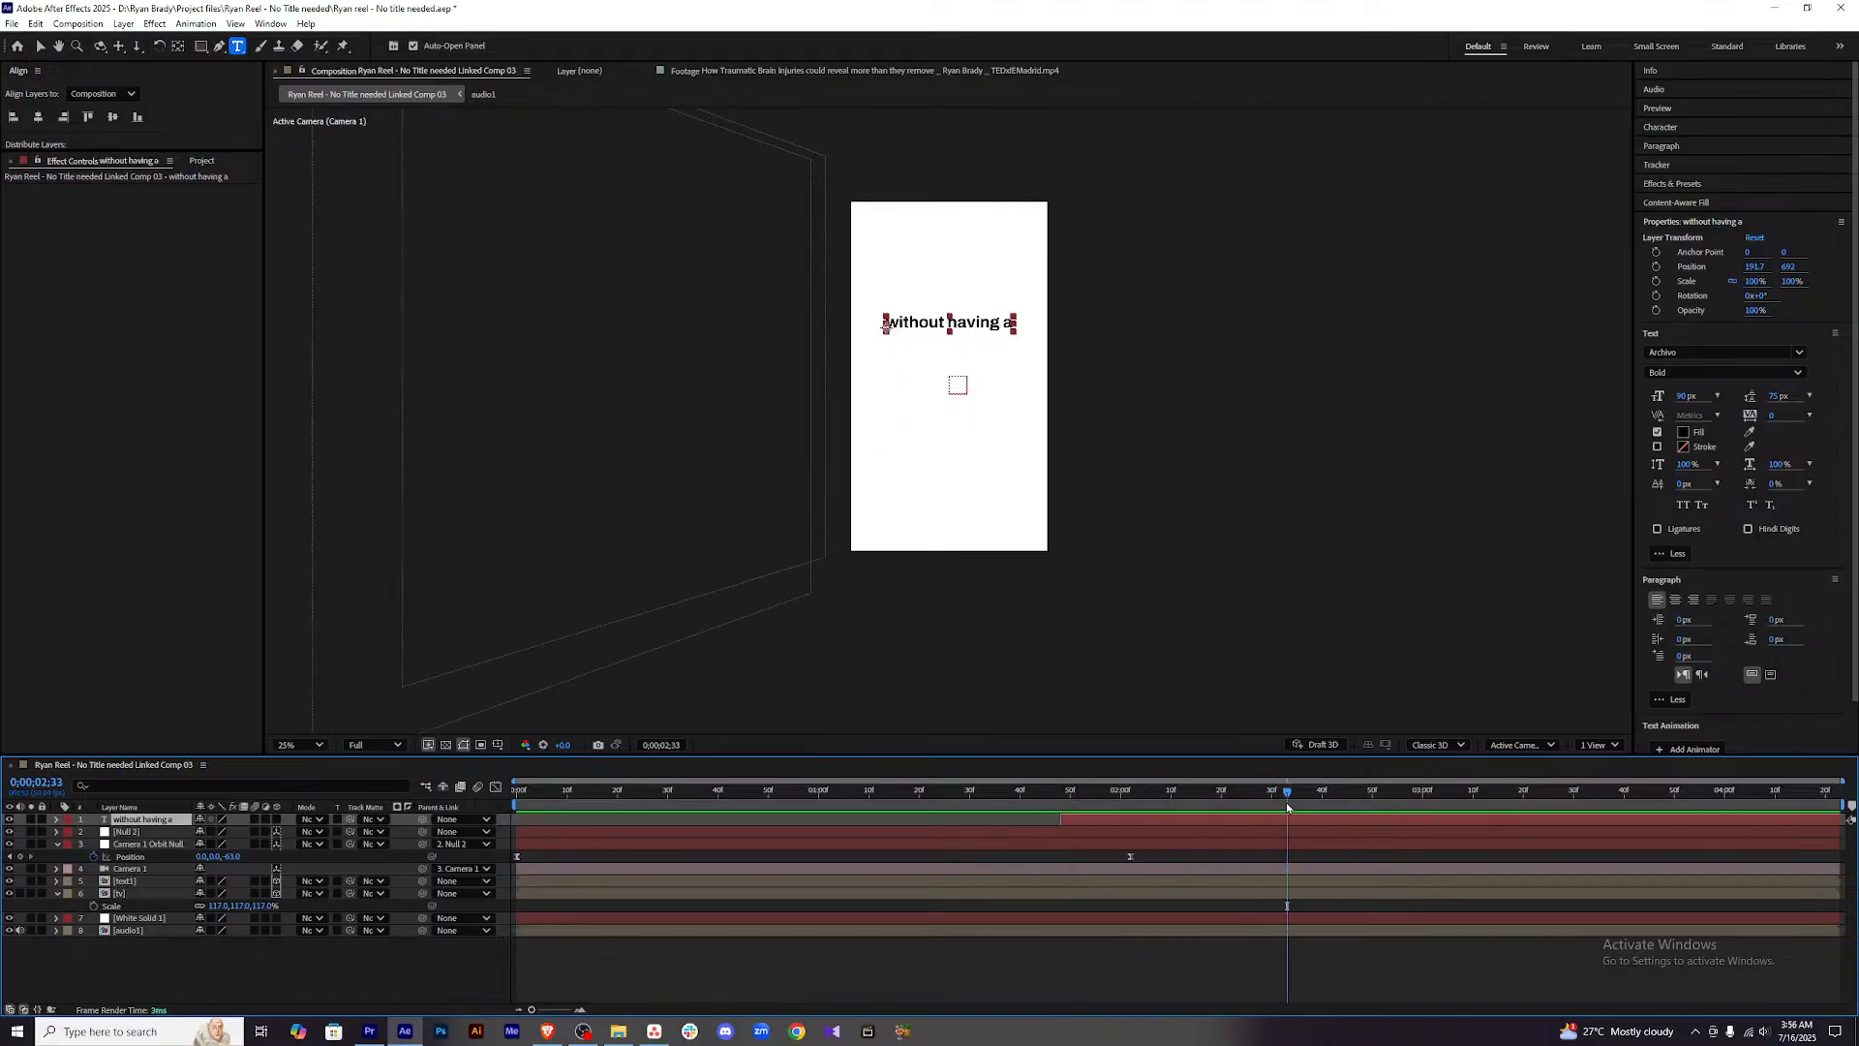
{"action": "left_click", "coordinate": [1304, 971]}
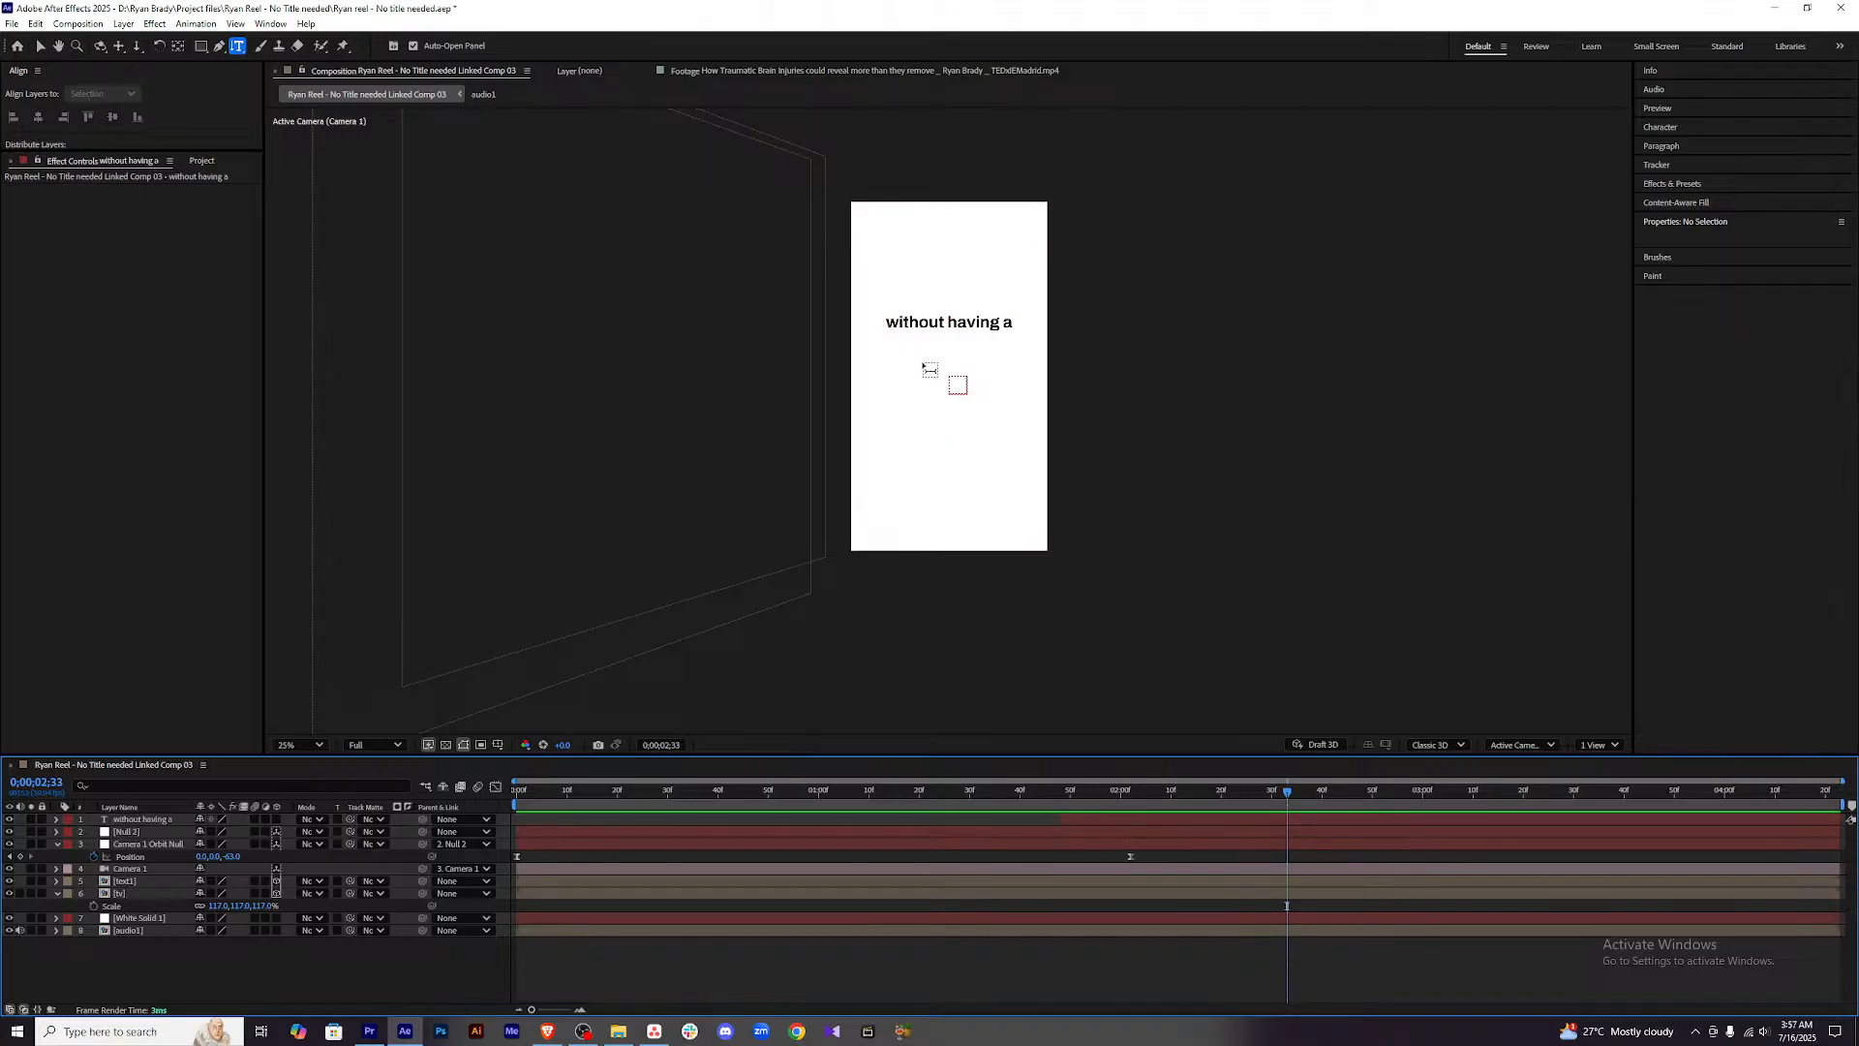
{"action": "left_click", "coordinate": [931, 392]}
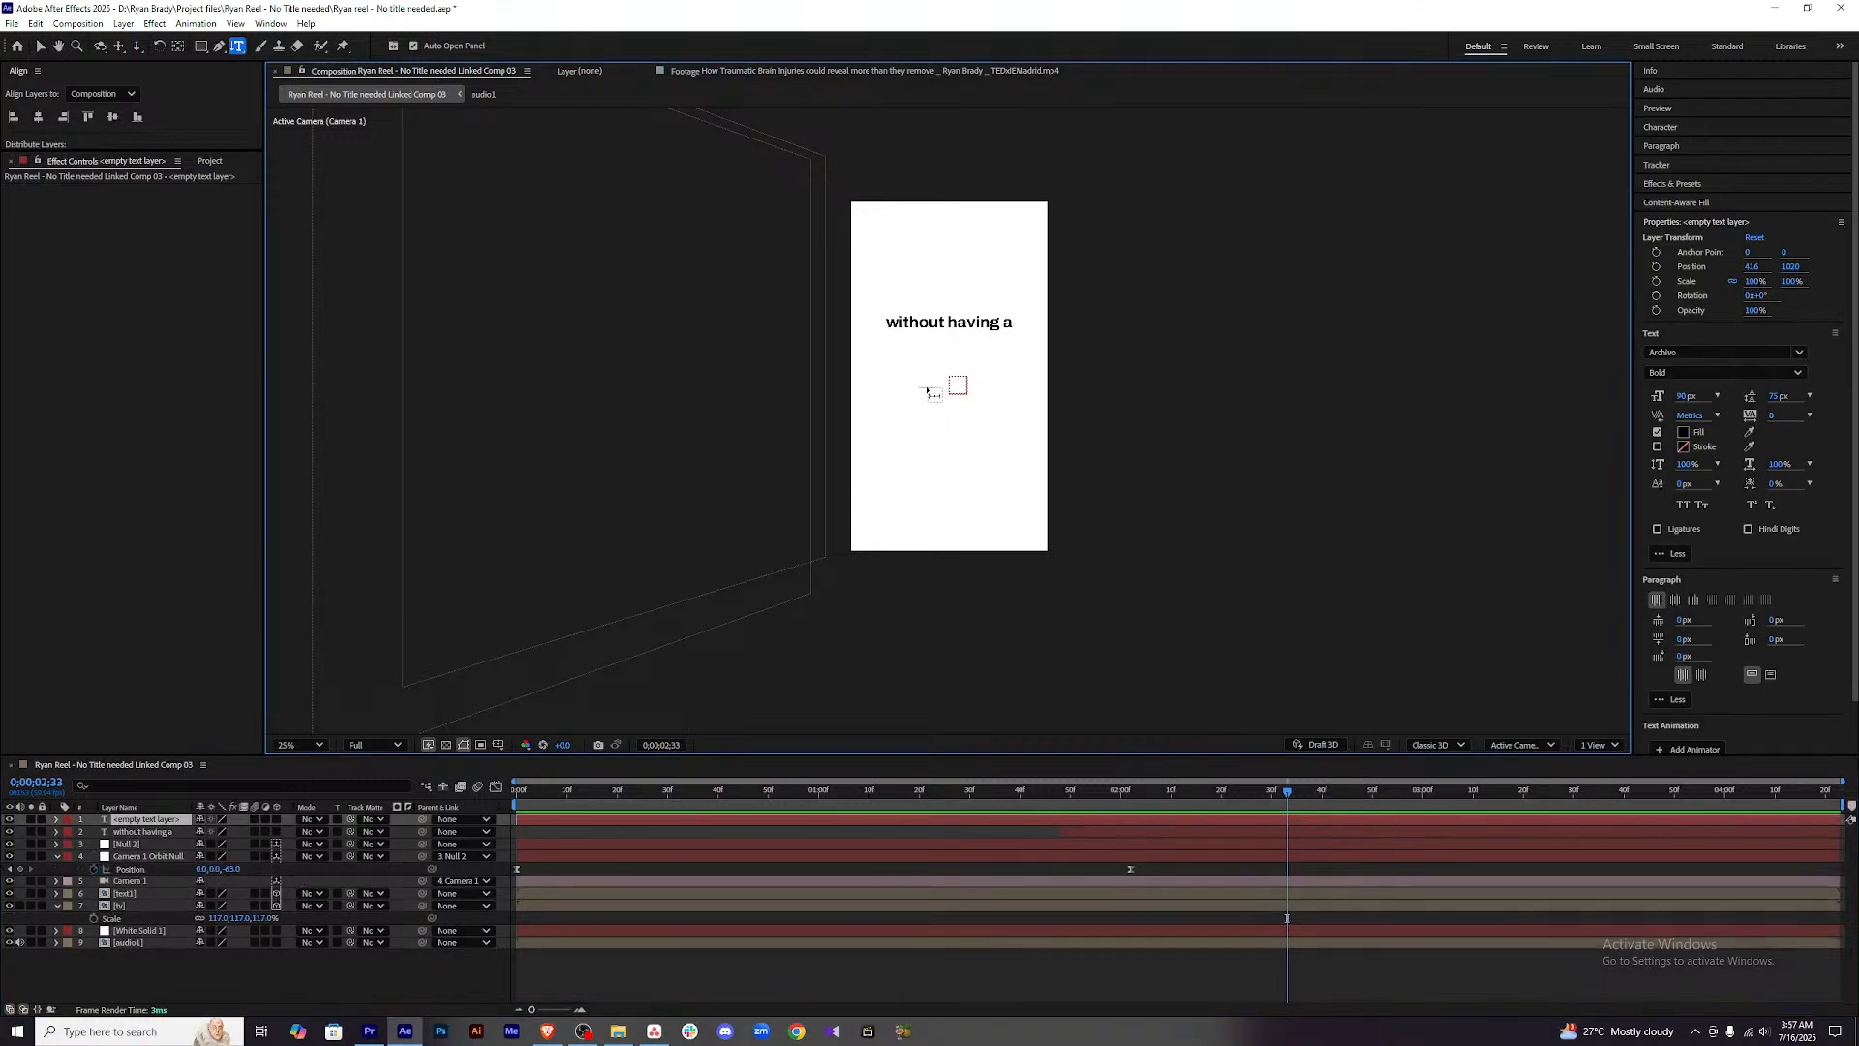
{"action": "key", "text": "ctrl+z"}
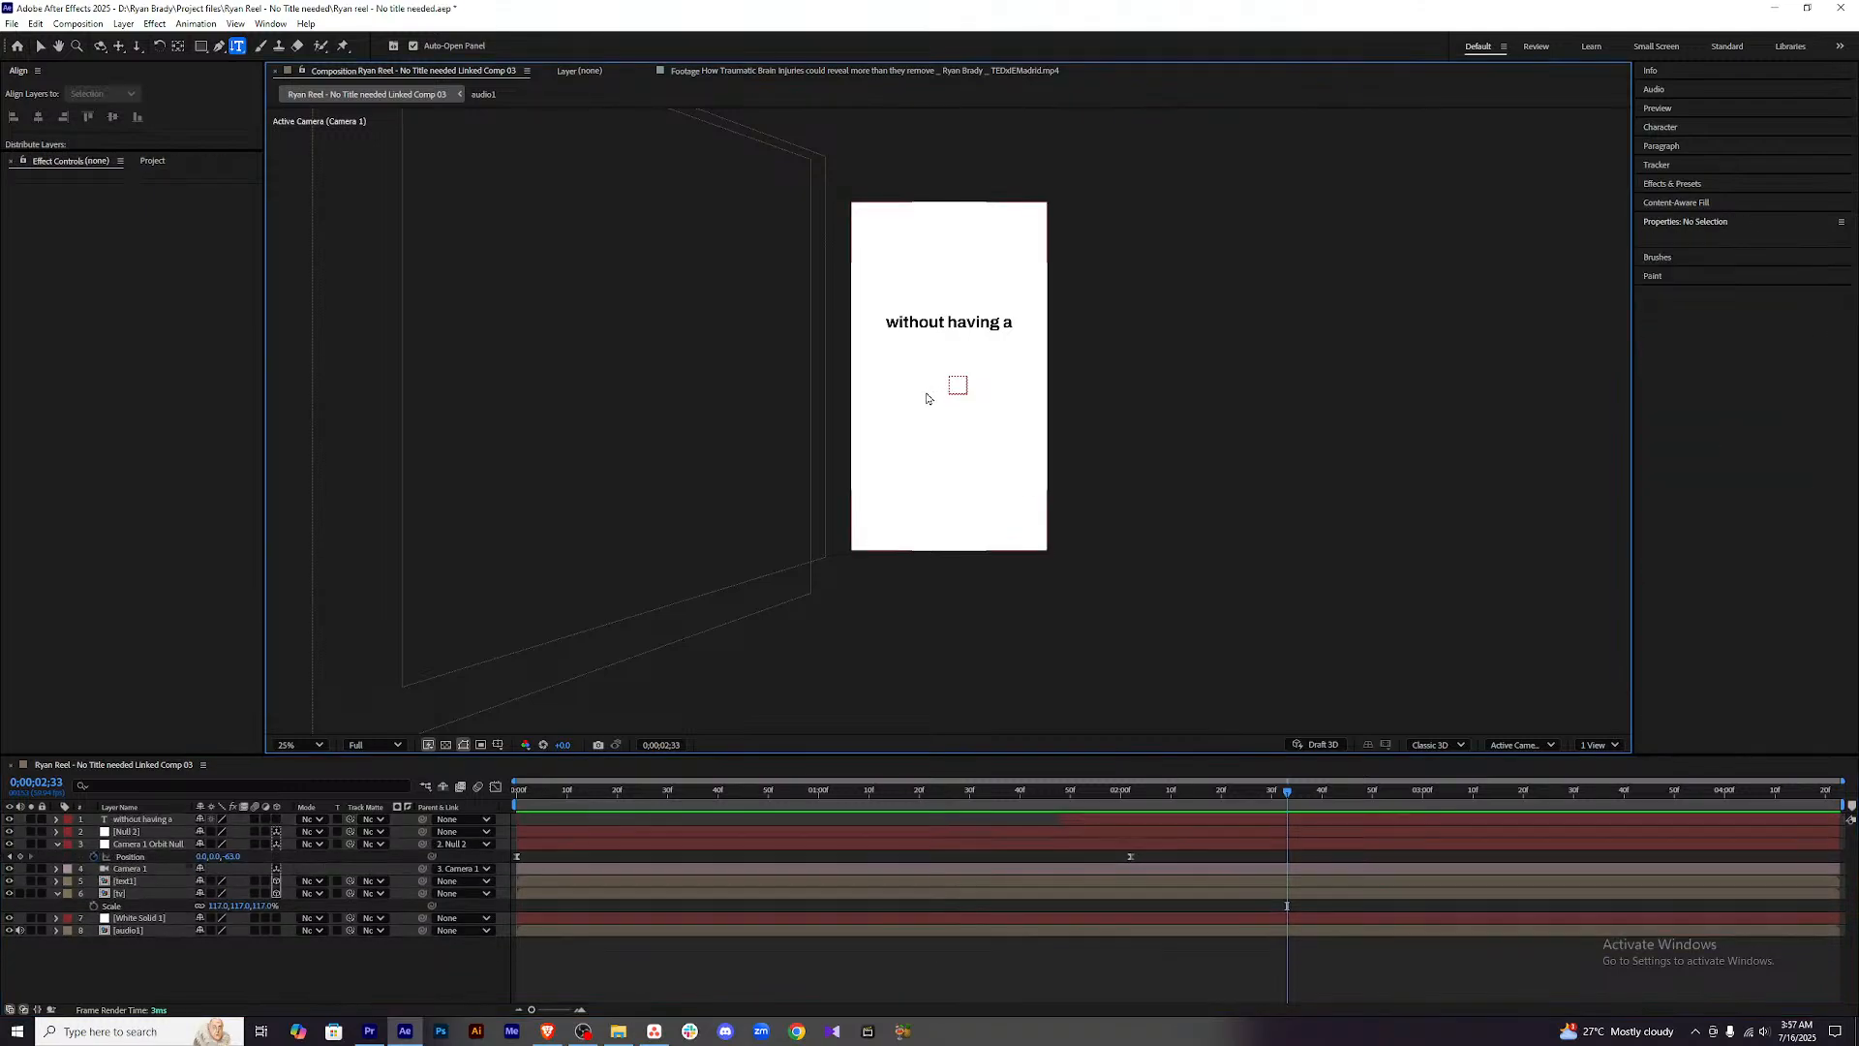
{"action": "left_click", "coordinate": [929, 377]}
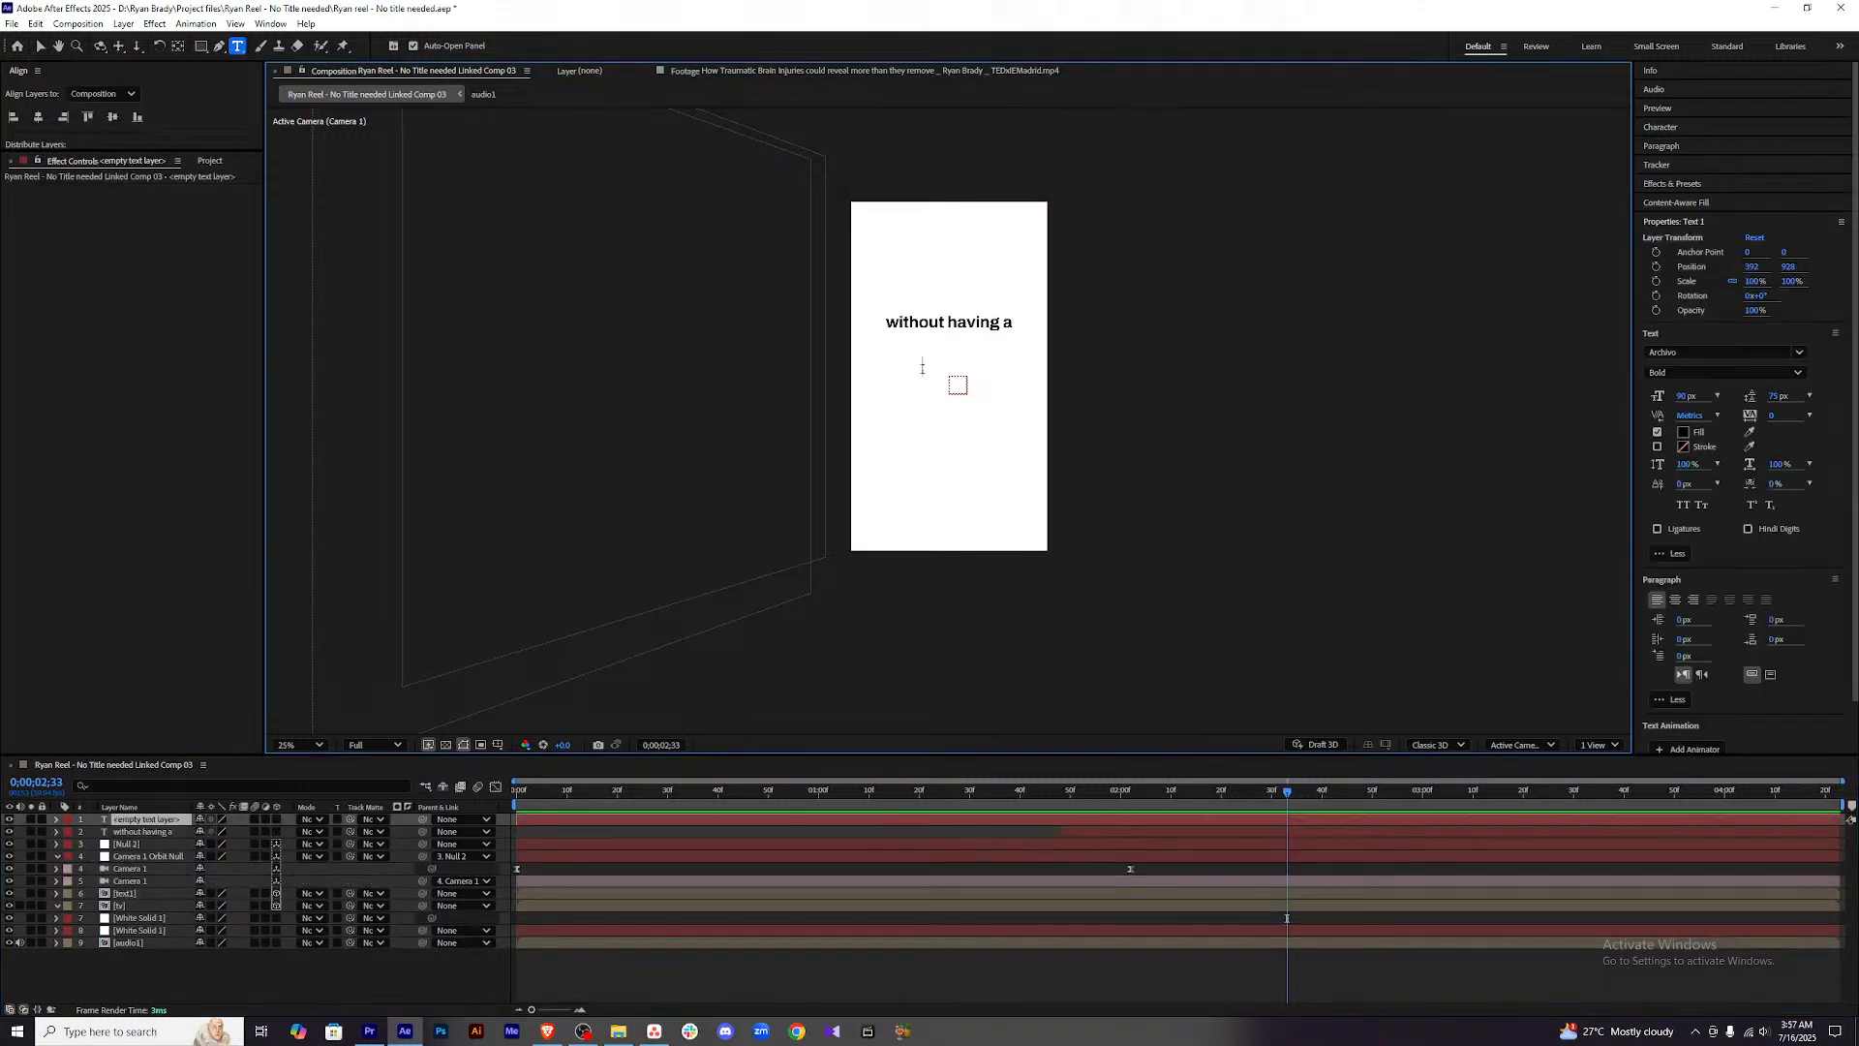
{"action": "type", "text": "TITLE"}
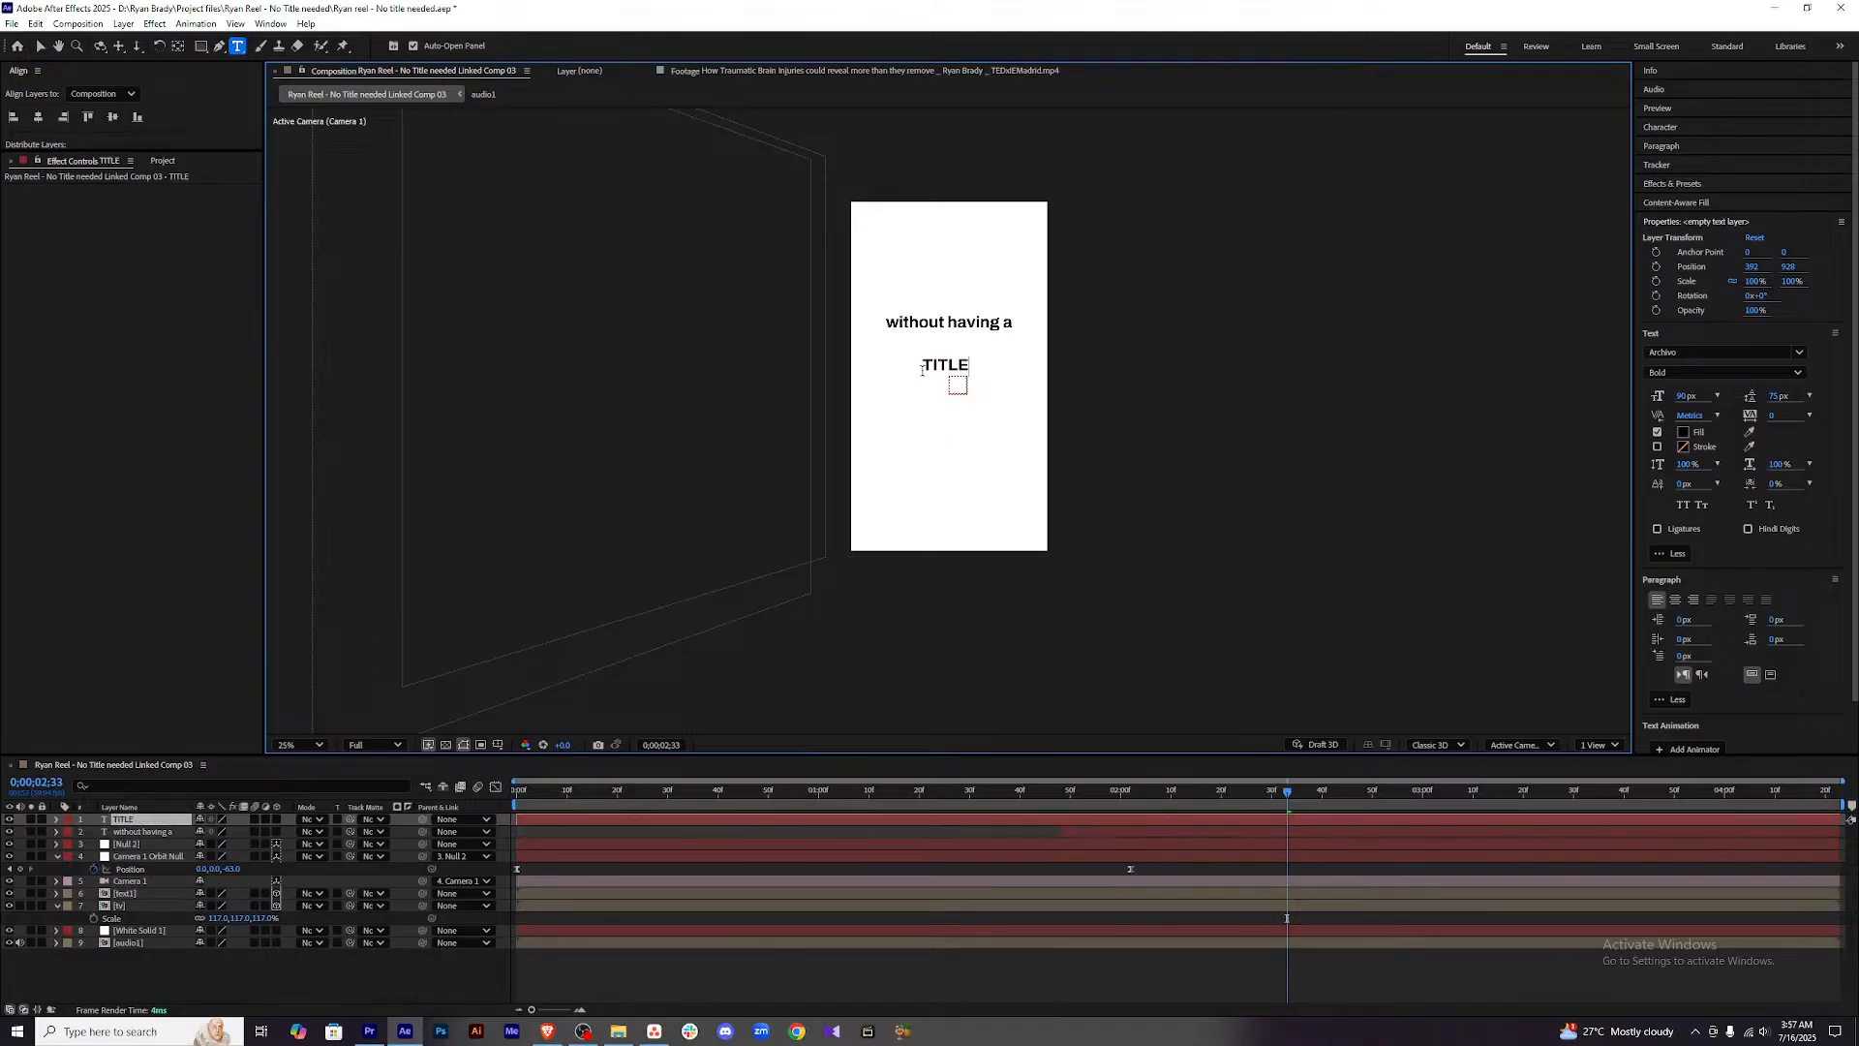
Set the "TITLE" text to the Lucida Calligraphy Italic font at 125 px.
{"action": "key", "text": "ctrl+a"}
{"action": "left_click", "coordinate": [1743, 353]}
{"action": "scroll", "coordinate": [1682, 497], "scroll_direction": "up", "scroll_amount": 2}
{"action": "scroll", "coordinate": [1682, 498], "scroll_direction": "up", "scroll_amount": 2}
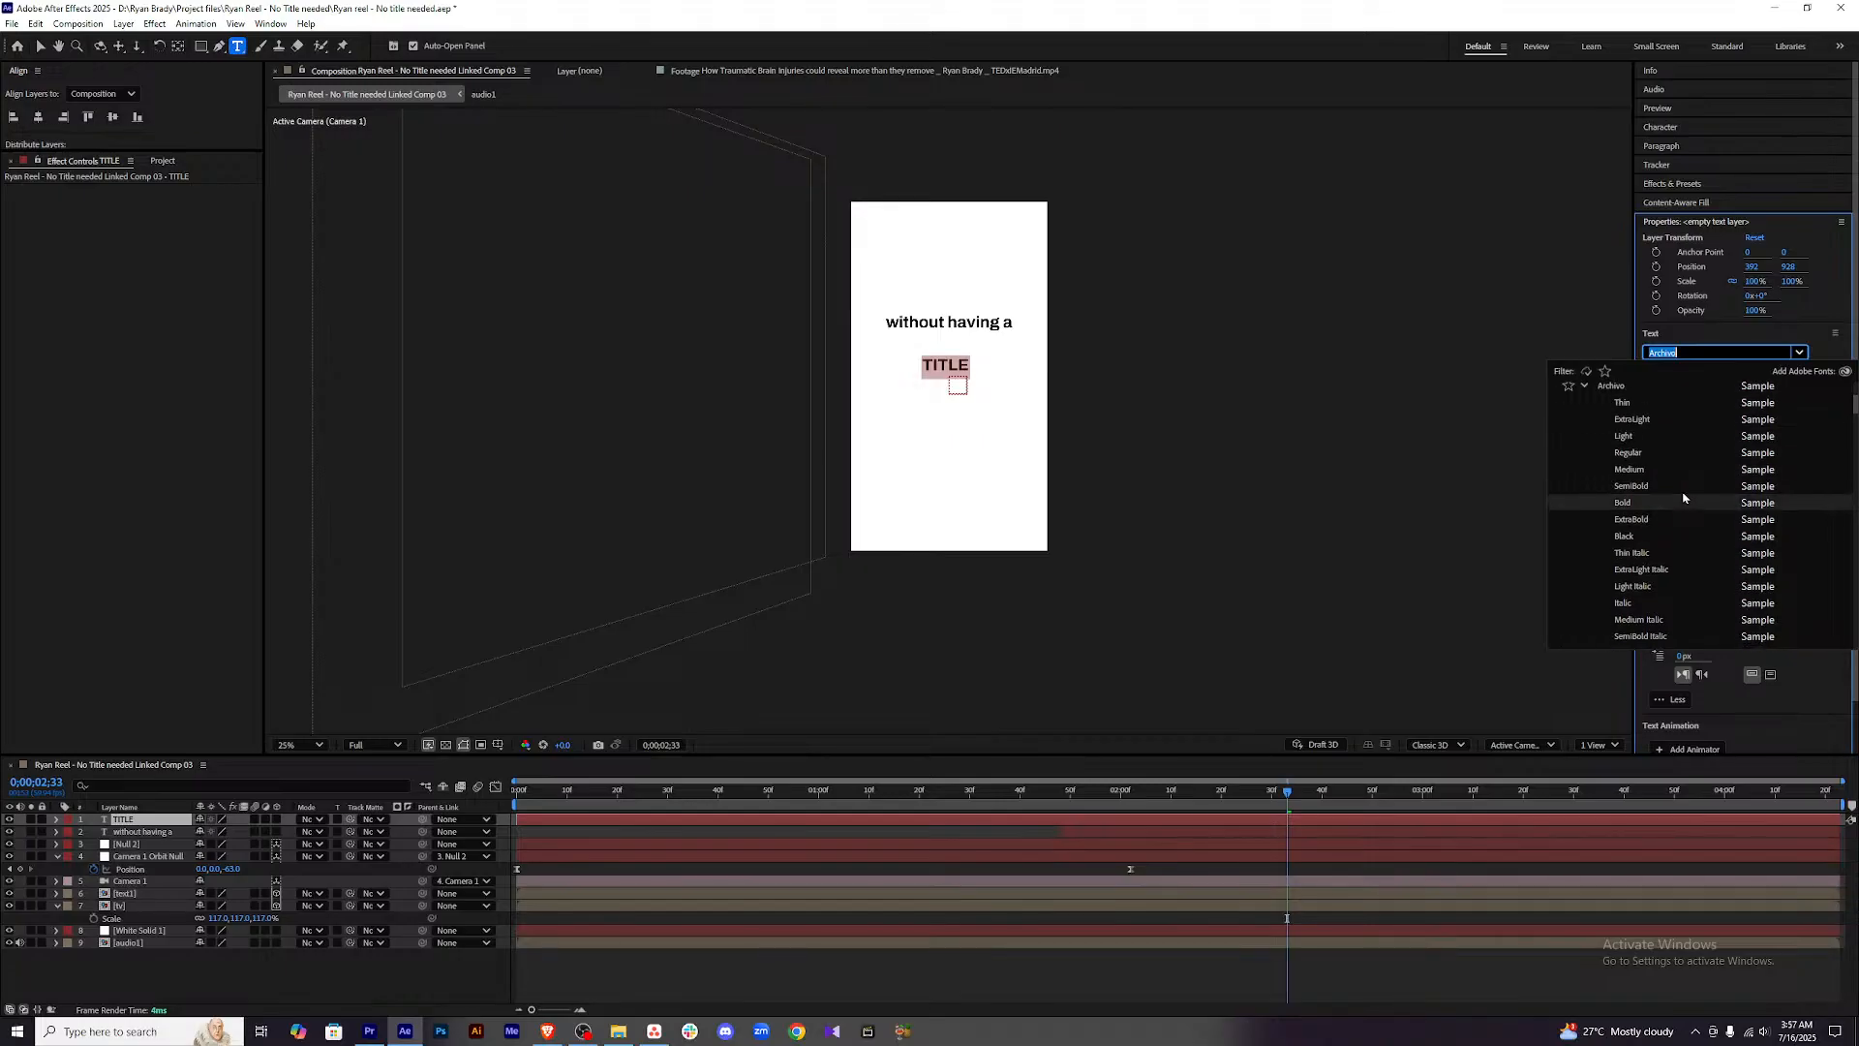
{"action": "left_click_drag", "start_coordinate": [1855, 401], "coordinate": [1856, 387]}
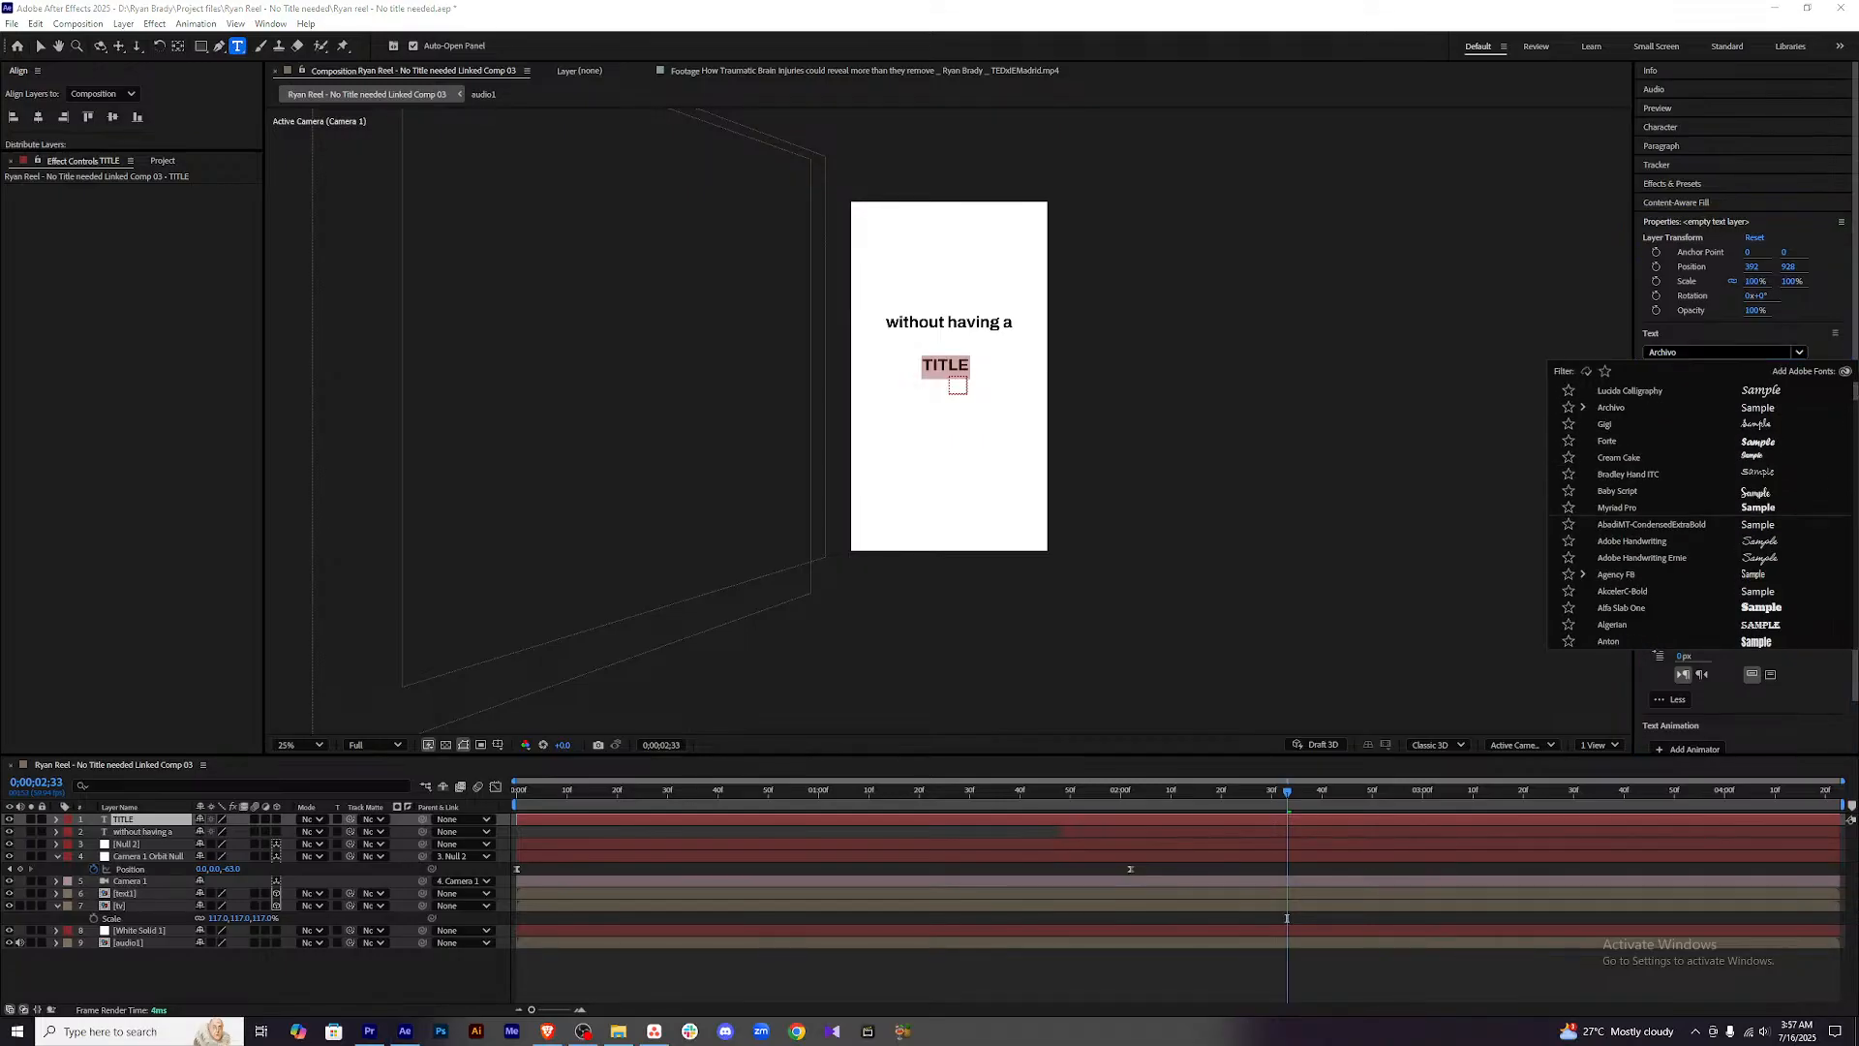
{"action": "left_click", "coordinate": [1611, 391]}
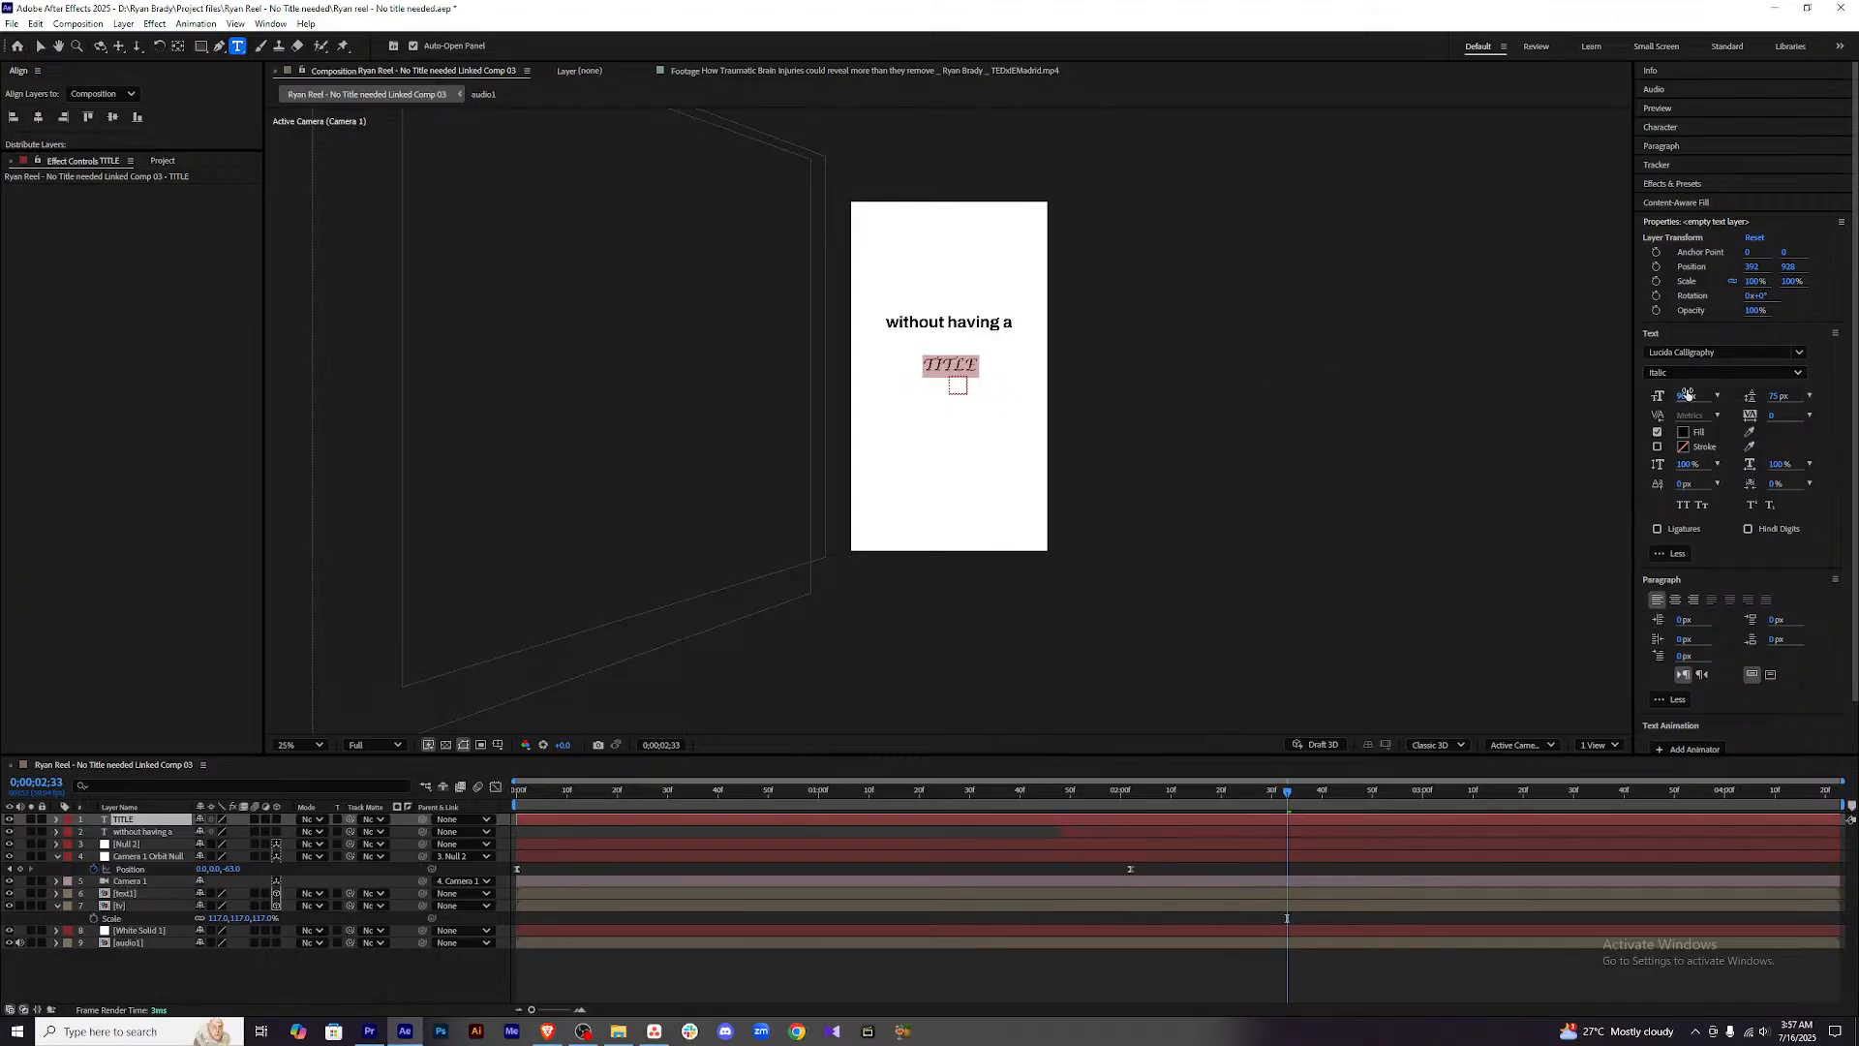
{"action": "left_click_drag", "start_coordinate": [1684, 397], "coordinate": [1712, 399]}
Rewrite the "TITLE" text as "Title" with only the first letter capitalized.
{"action": "left_click", "coordinate": [980, 366]}
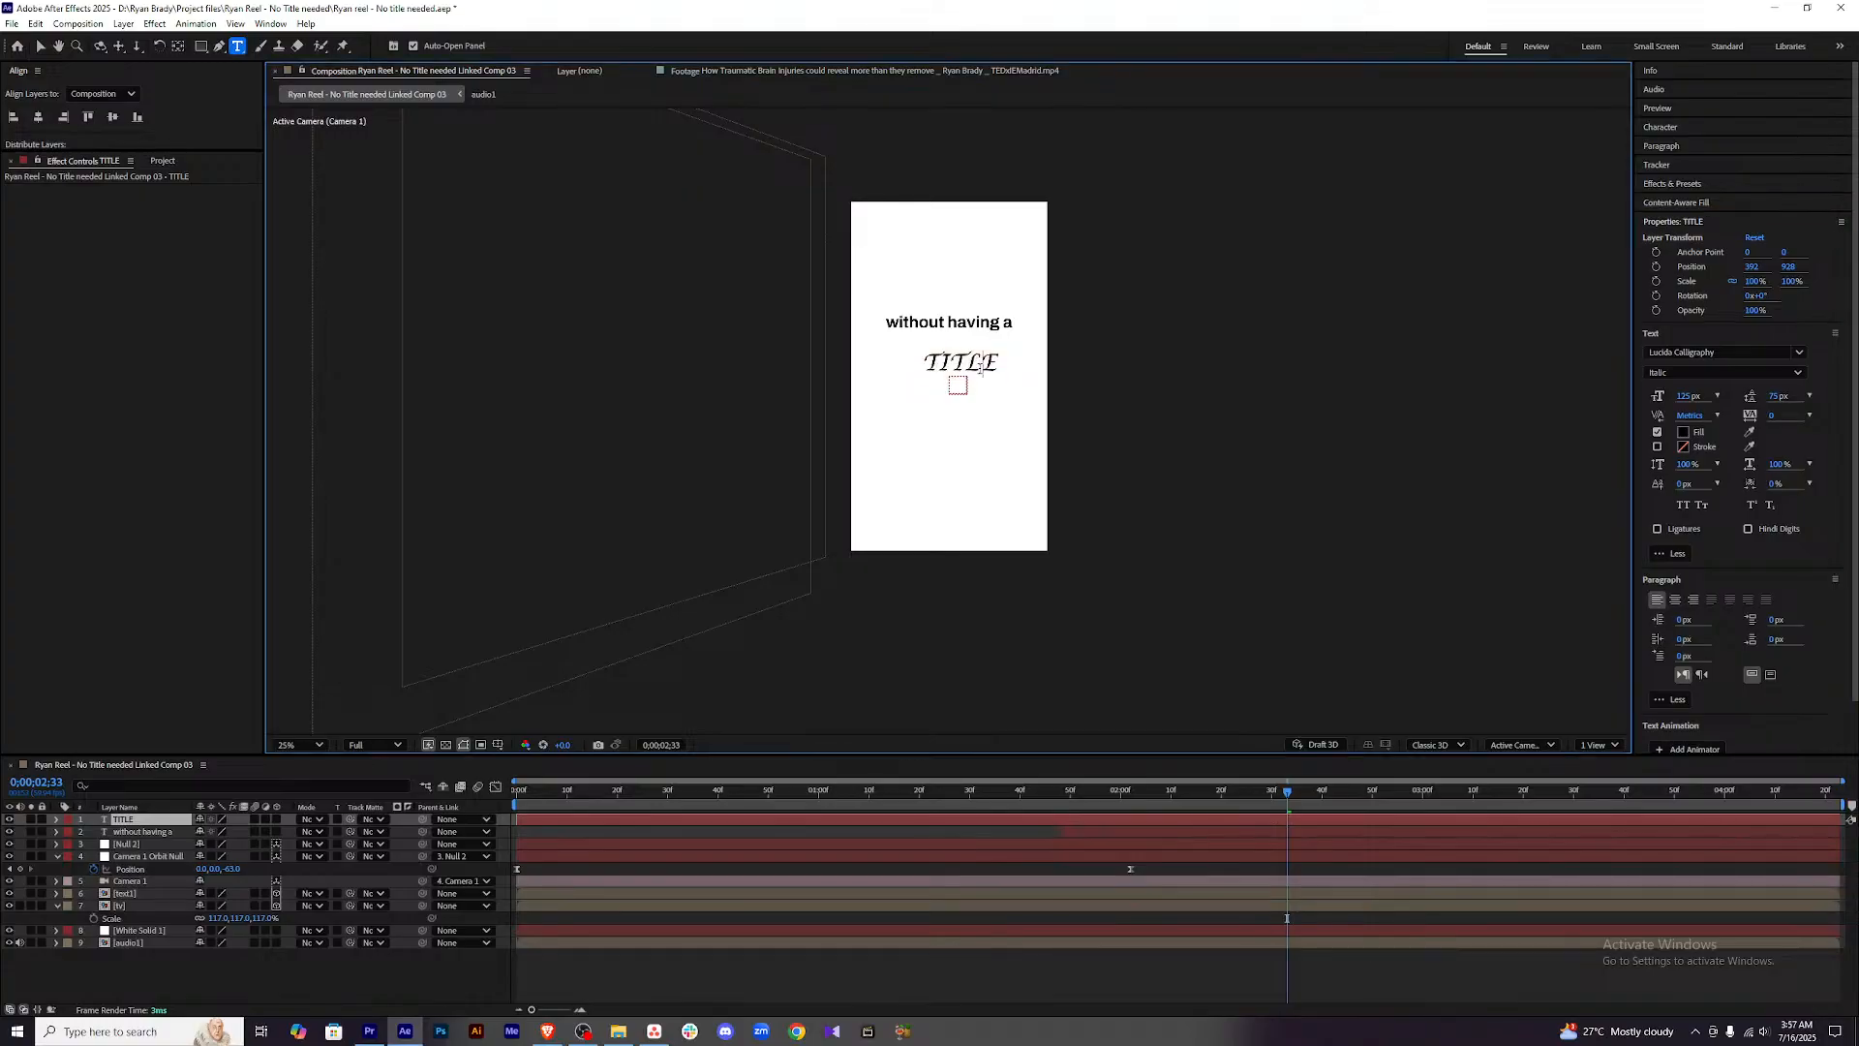
{"action": "double_click", "coordinate": [981, 366]}
{"action": "type", "text": "Title"}
{"action": "left_click", "coordinate": [1576, 975]}
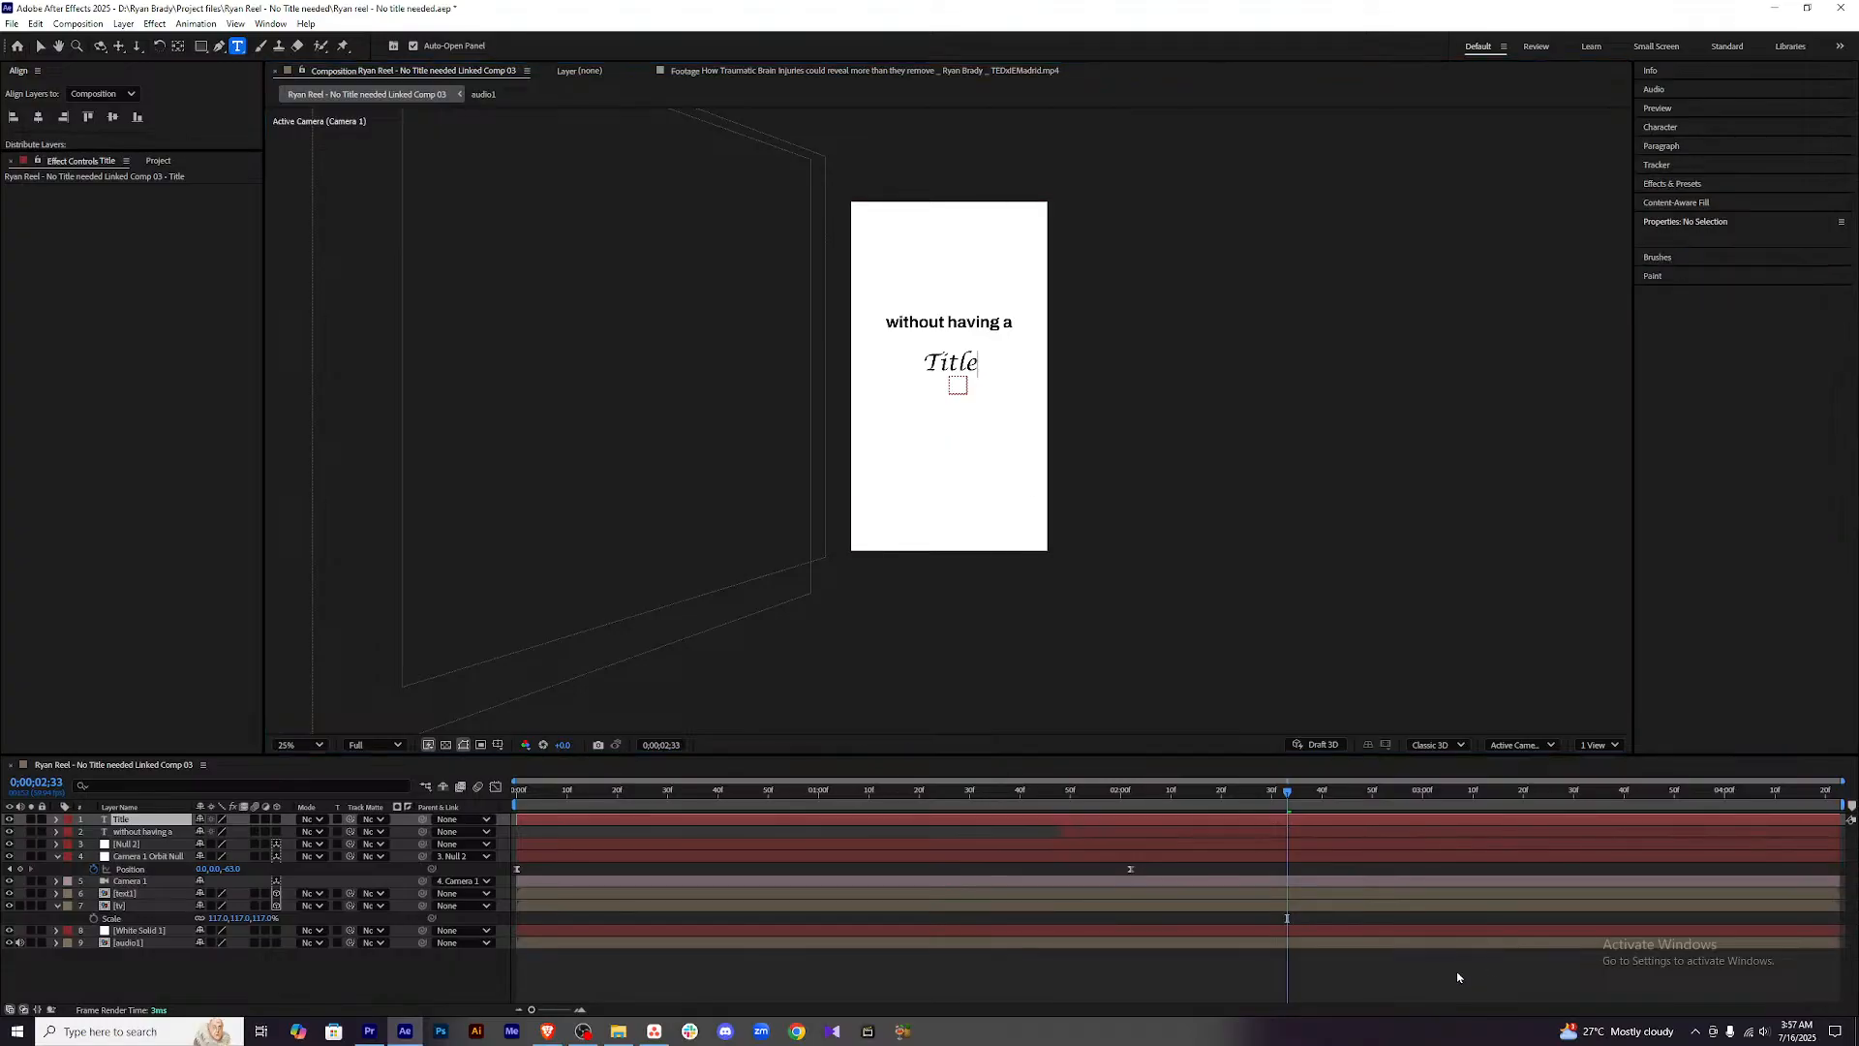
Shift the "Title" text slightly and center it horizontally in the composition.
{"action": "left_click", "coordinate": [1361, 821]}
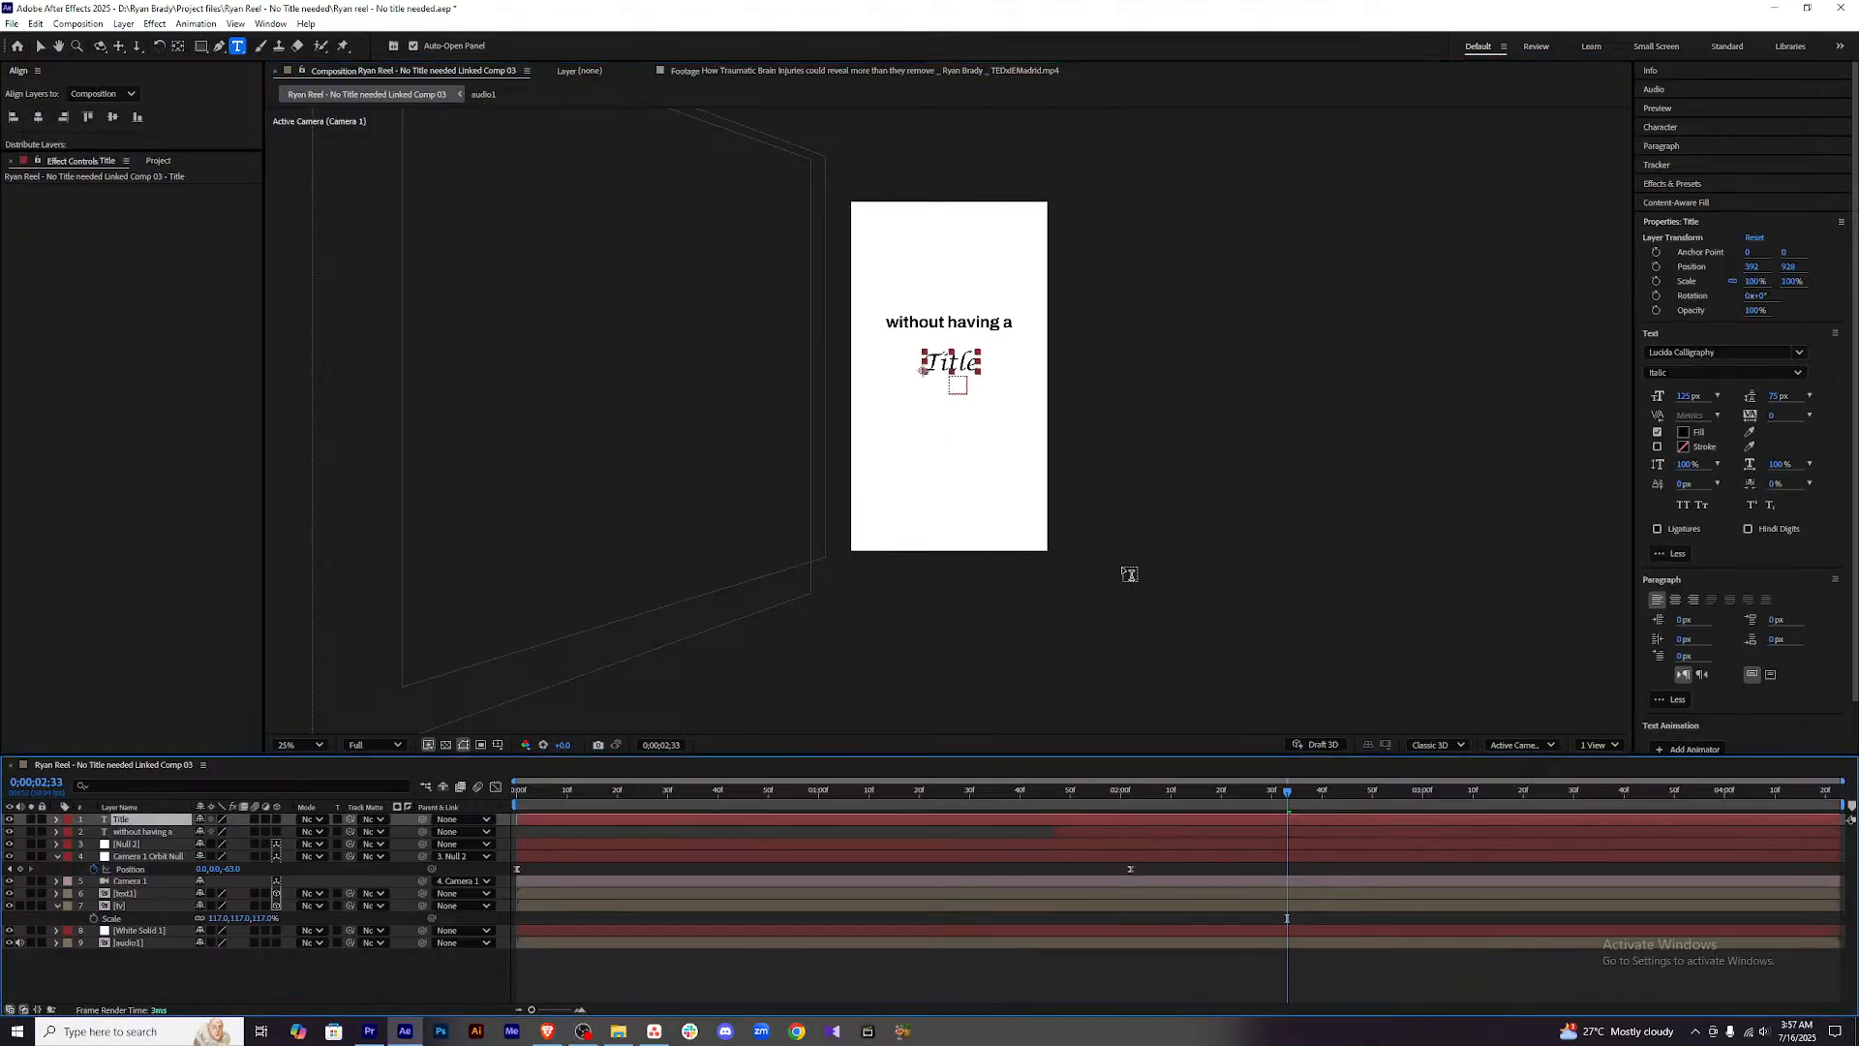
{"action": "key", "text": "v"}
{"action": "left_click_drag", "start_coordinate": [961, 365], "coordinate": [957, 365]}
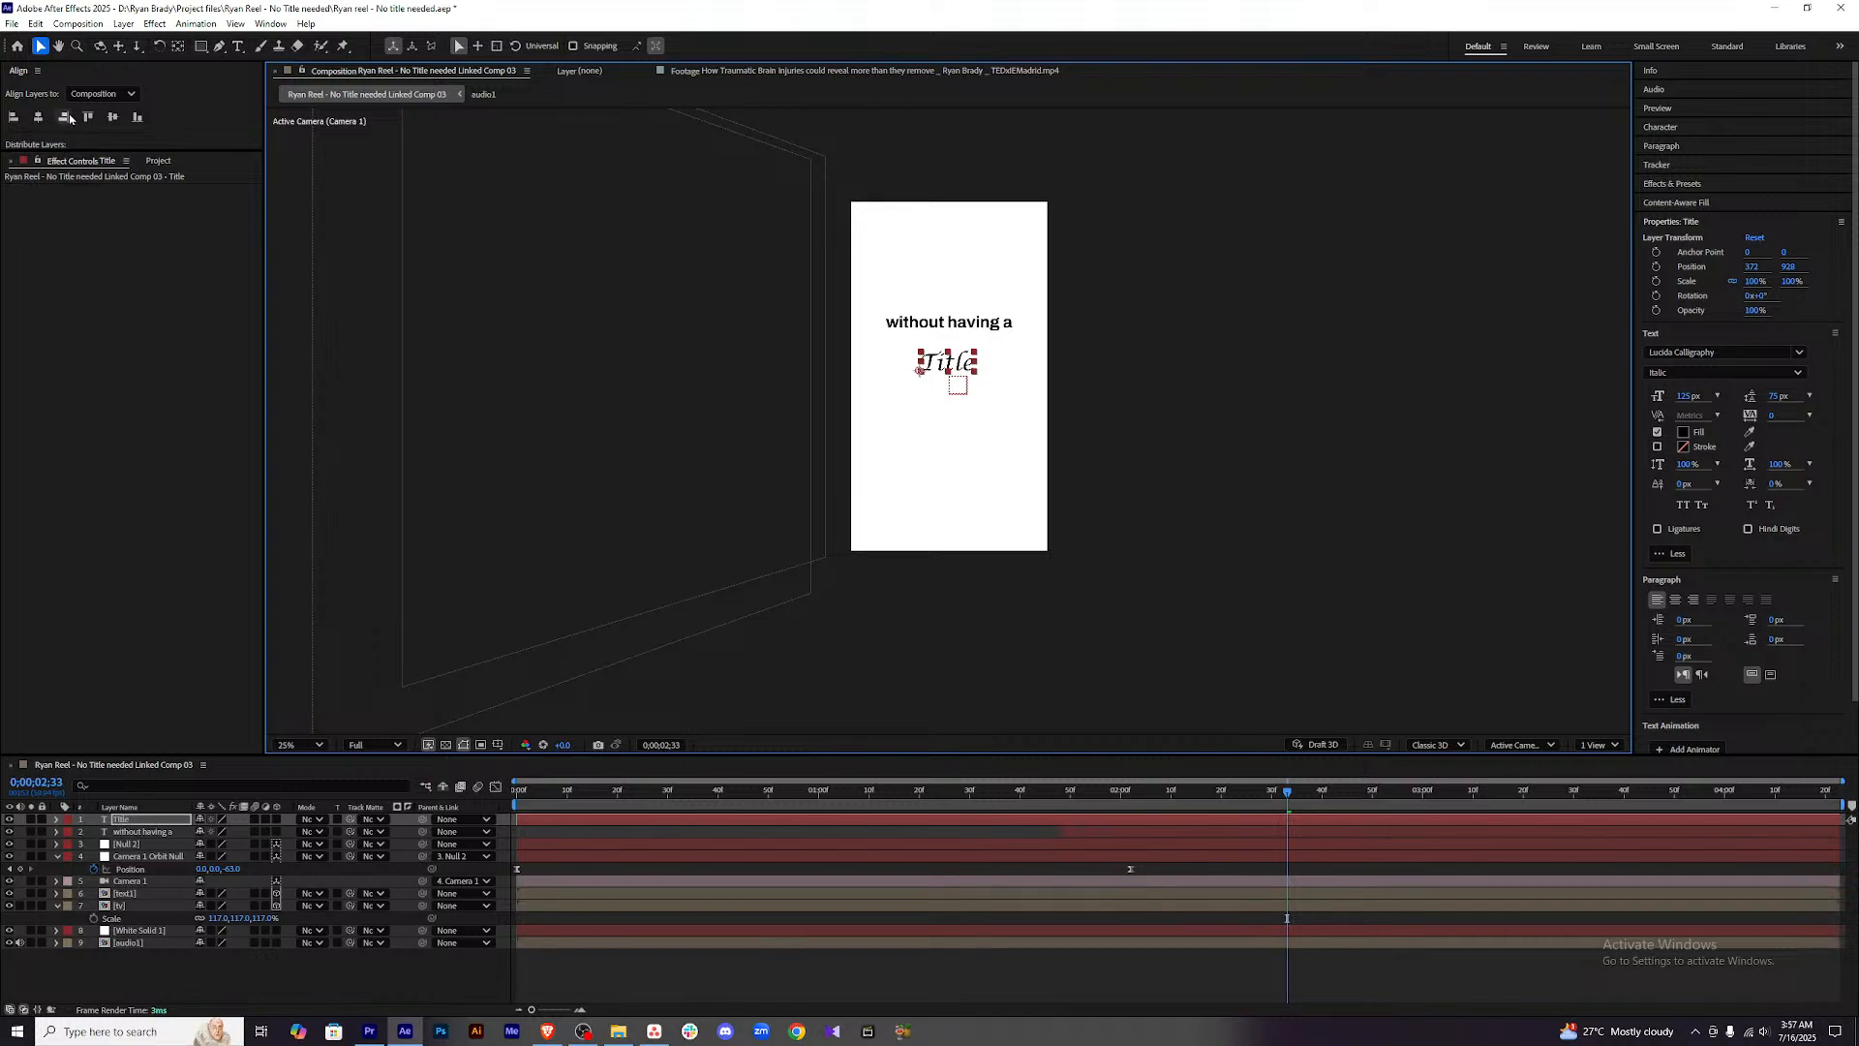
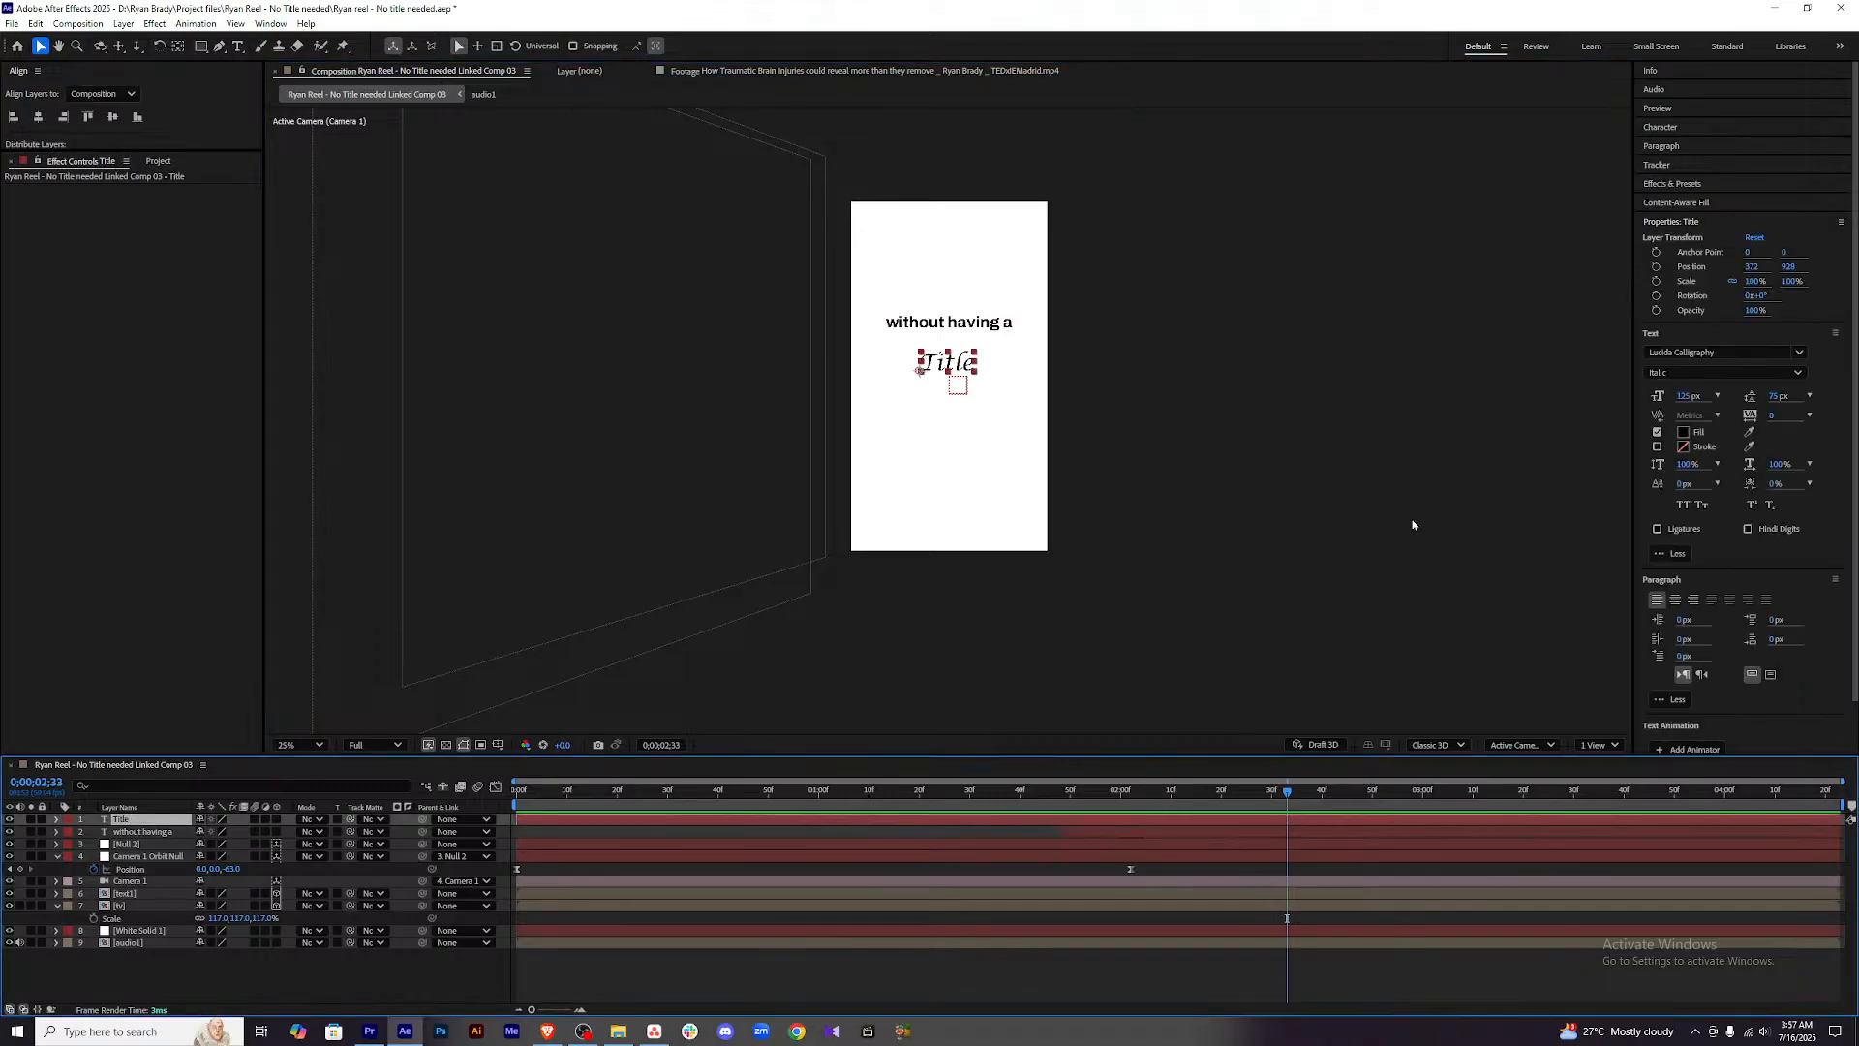
{"action": "left_click", "coordinate": [38, 116]}
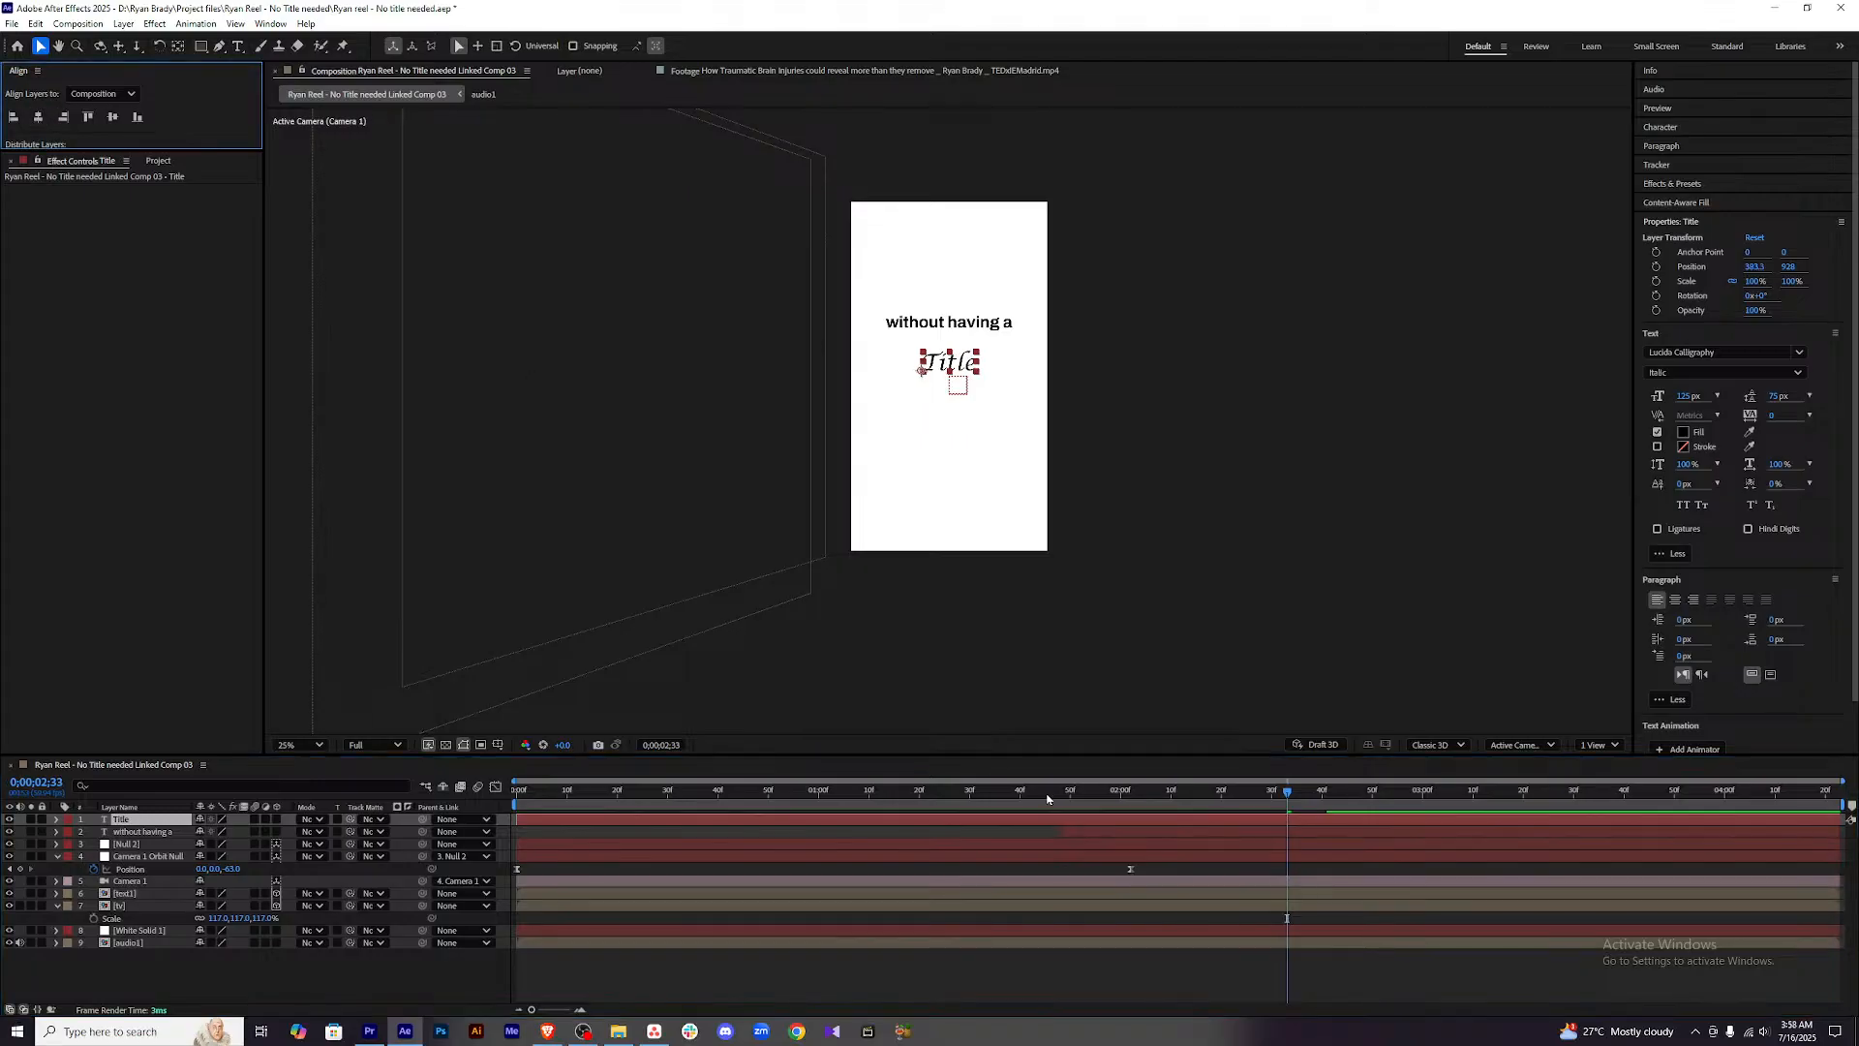
{"action": "left_click", "coordinate": [1245, 983]}
Scale the "Title" layer to 113% and center it horizontally in the composition again.
{"action": "left_click", "coordinate": [1288, 822]}
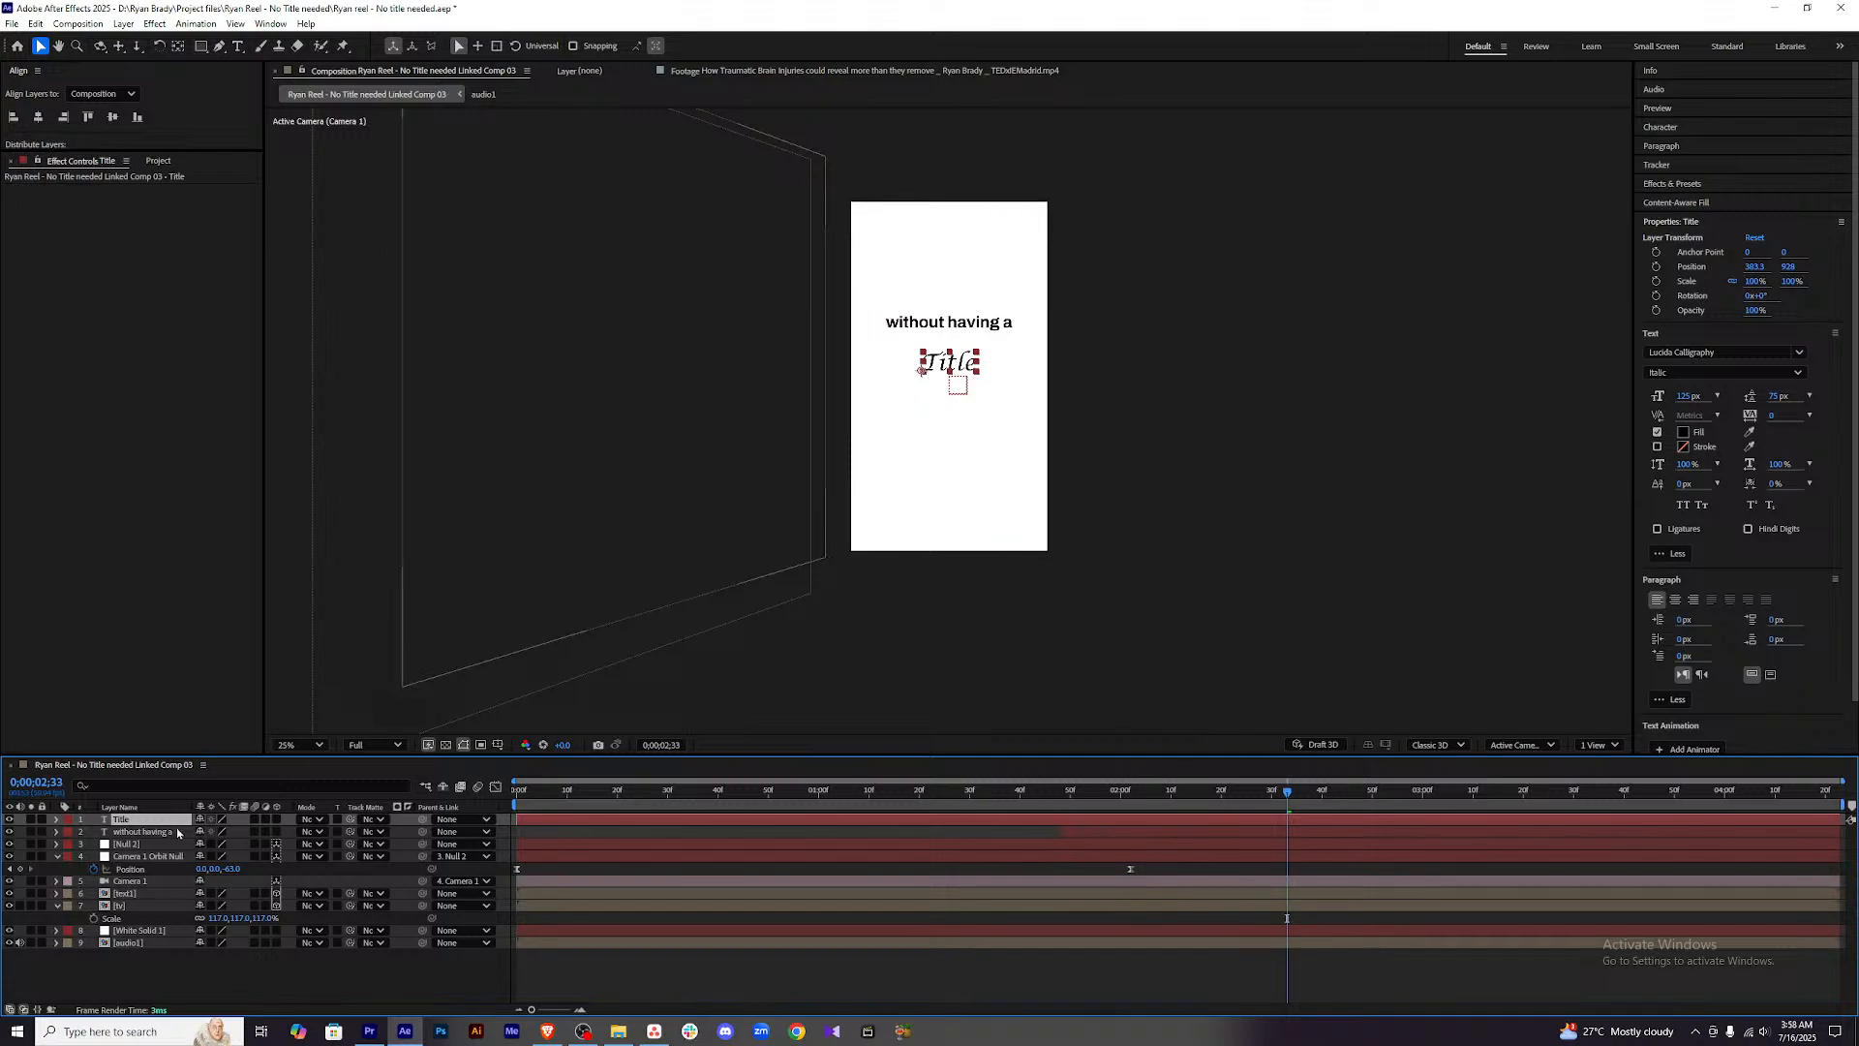
{"action": "key", "text": "s"}
{"action": "left_click_drag", "start_coordinate": [219, 831], "coordinate": [225, 832]}
{"action": "left_click", "coordinate": [37, 117]}
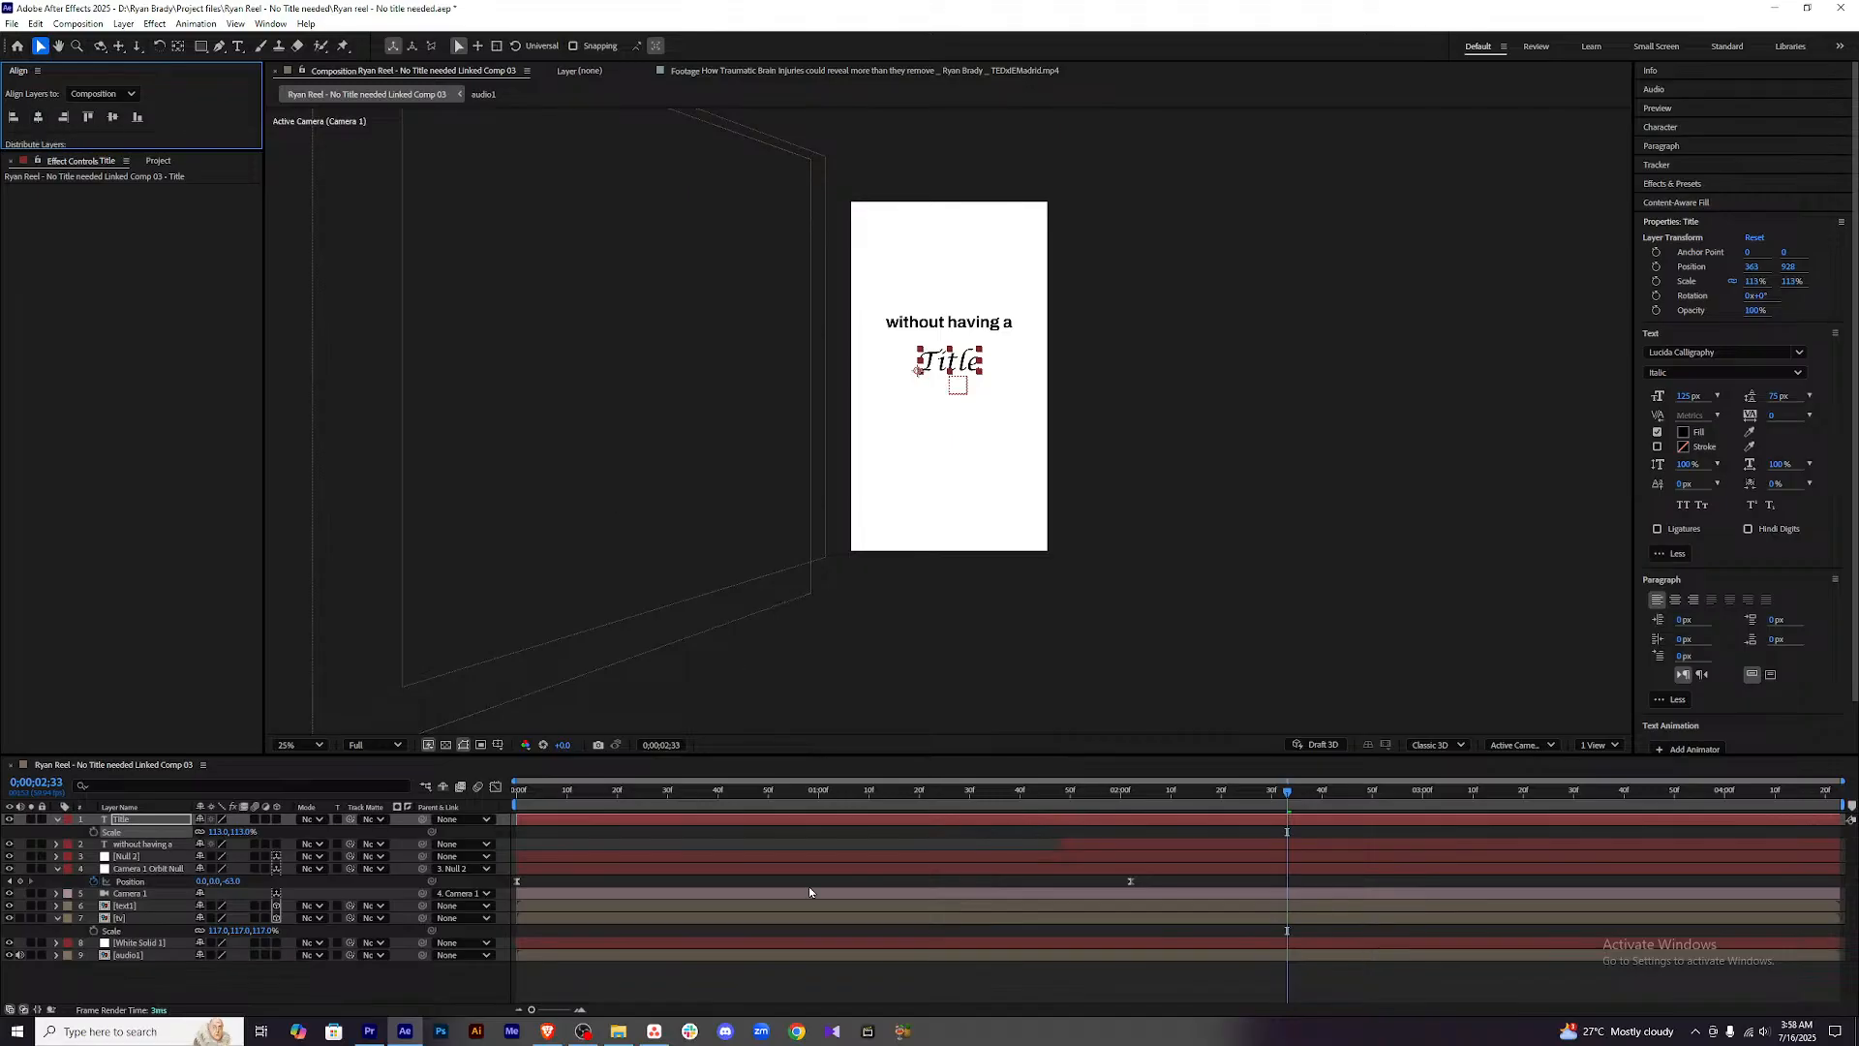
{"action": "left_click", "coordinate": [1105, 1004]}
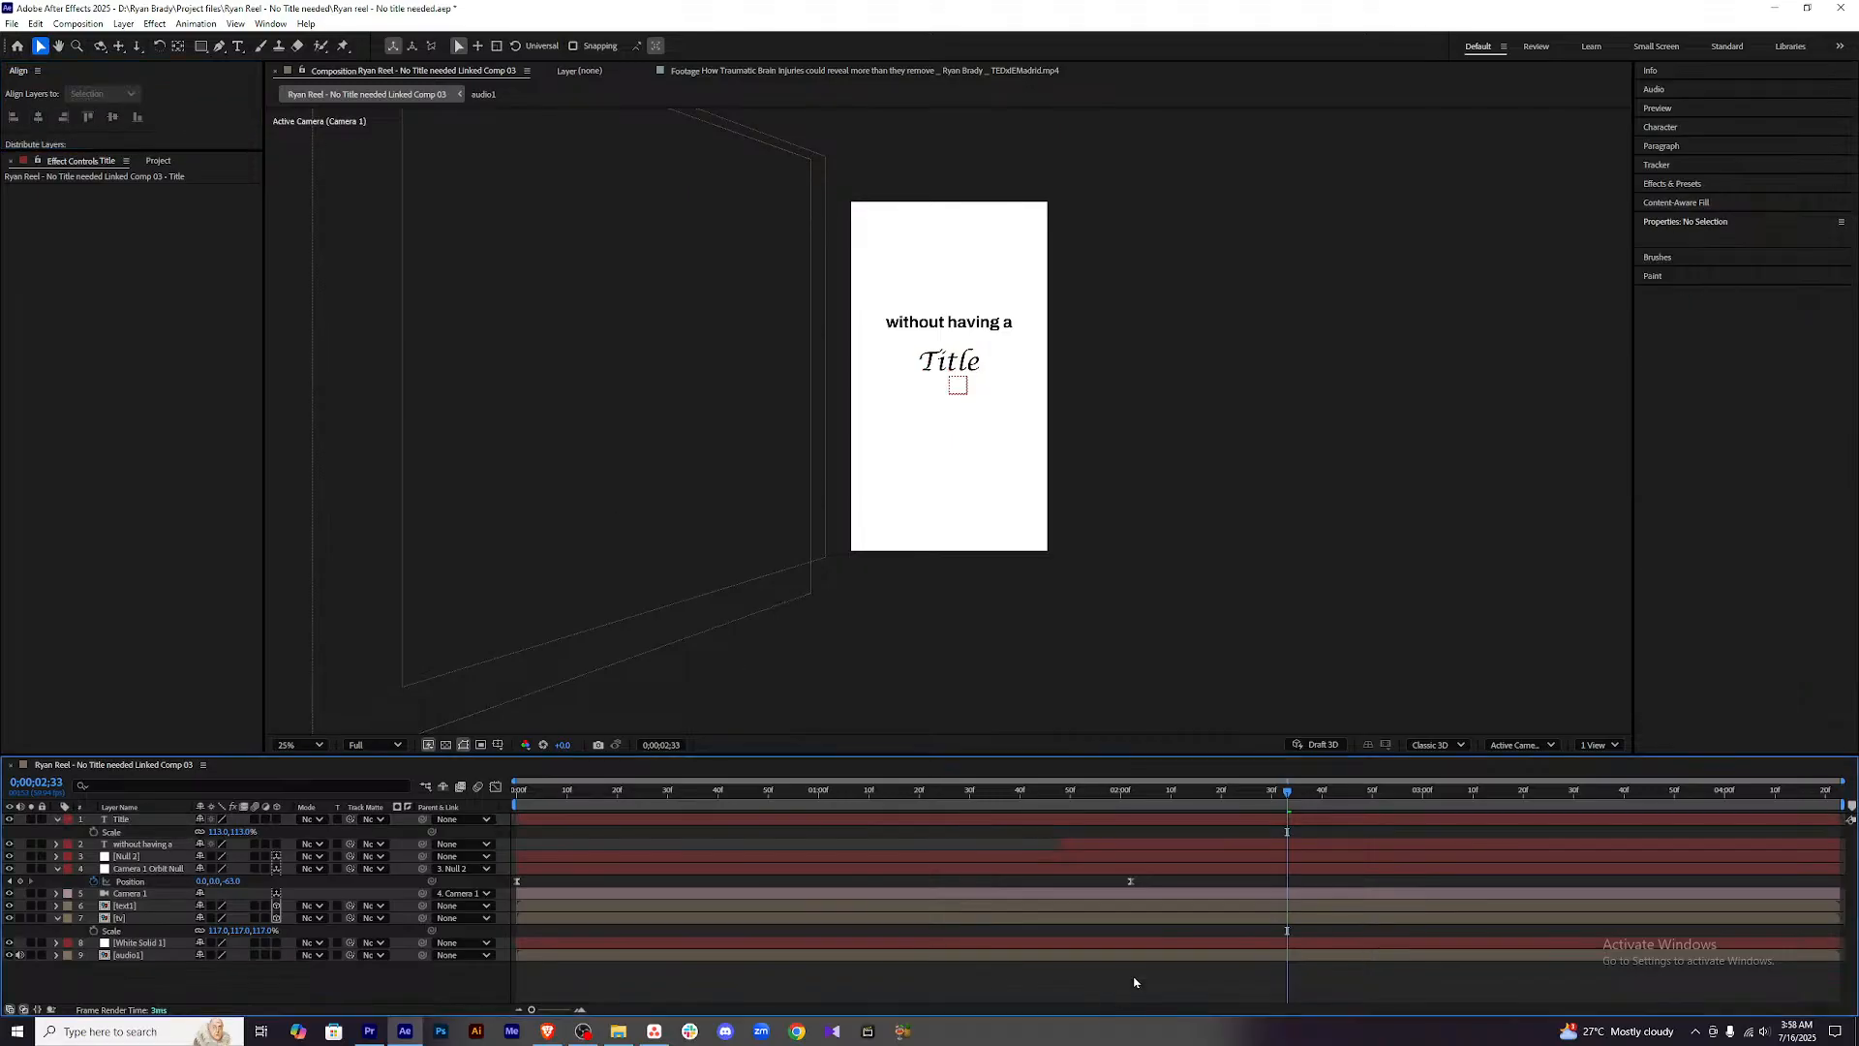
Change the "without having a" text to the Archivo SemiBold style and re-center it horizontally.
{"action": "left_click", "coordinate": [1350, 824]}
{"action": "left_click", "coordinate": [1325, 850]}
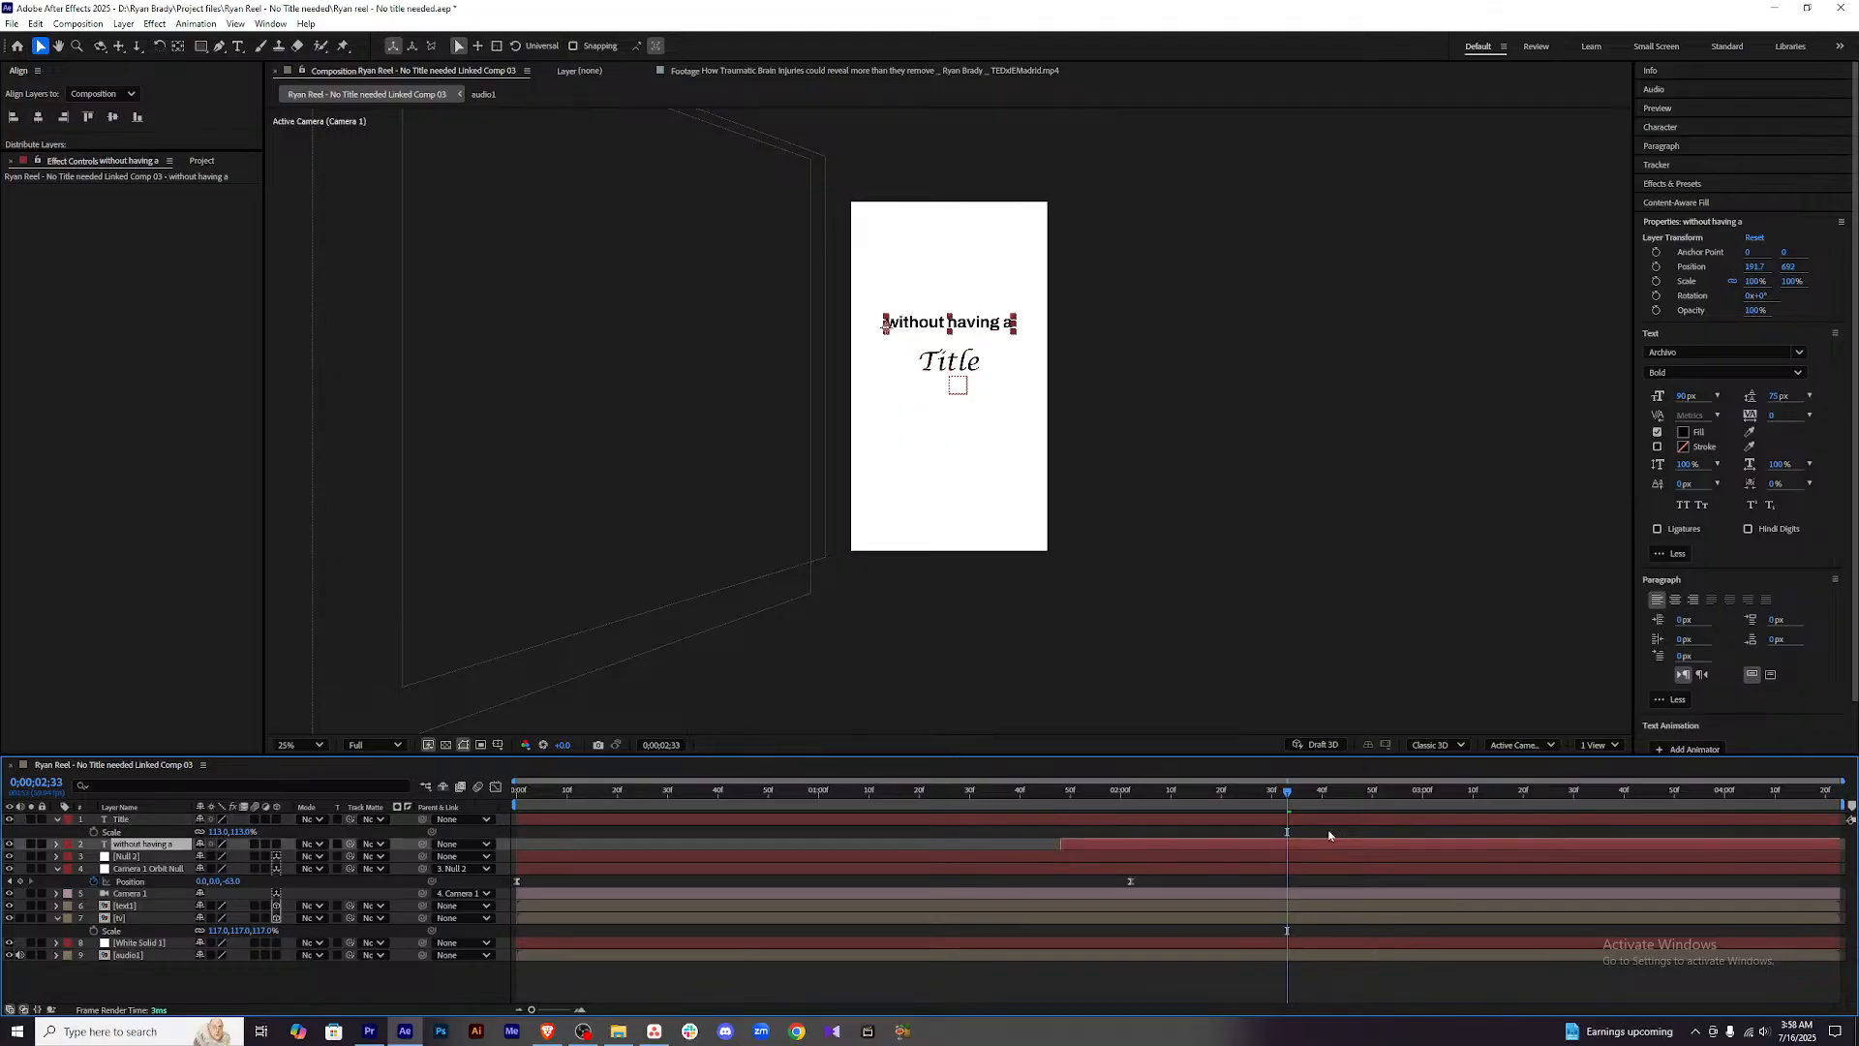
{"action": "left_click", "coordinate": [1693, 371]}
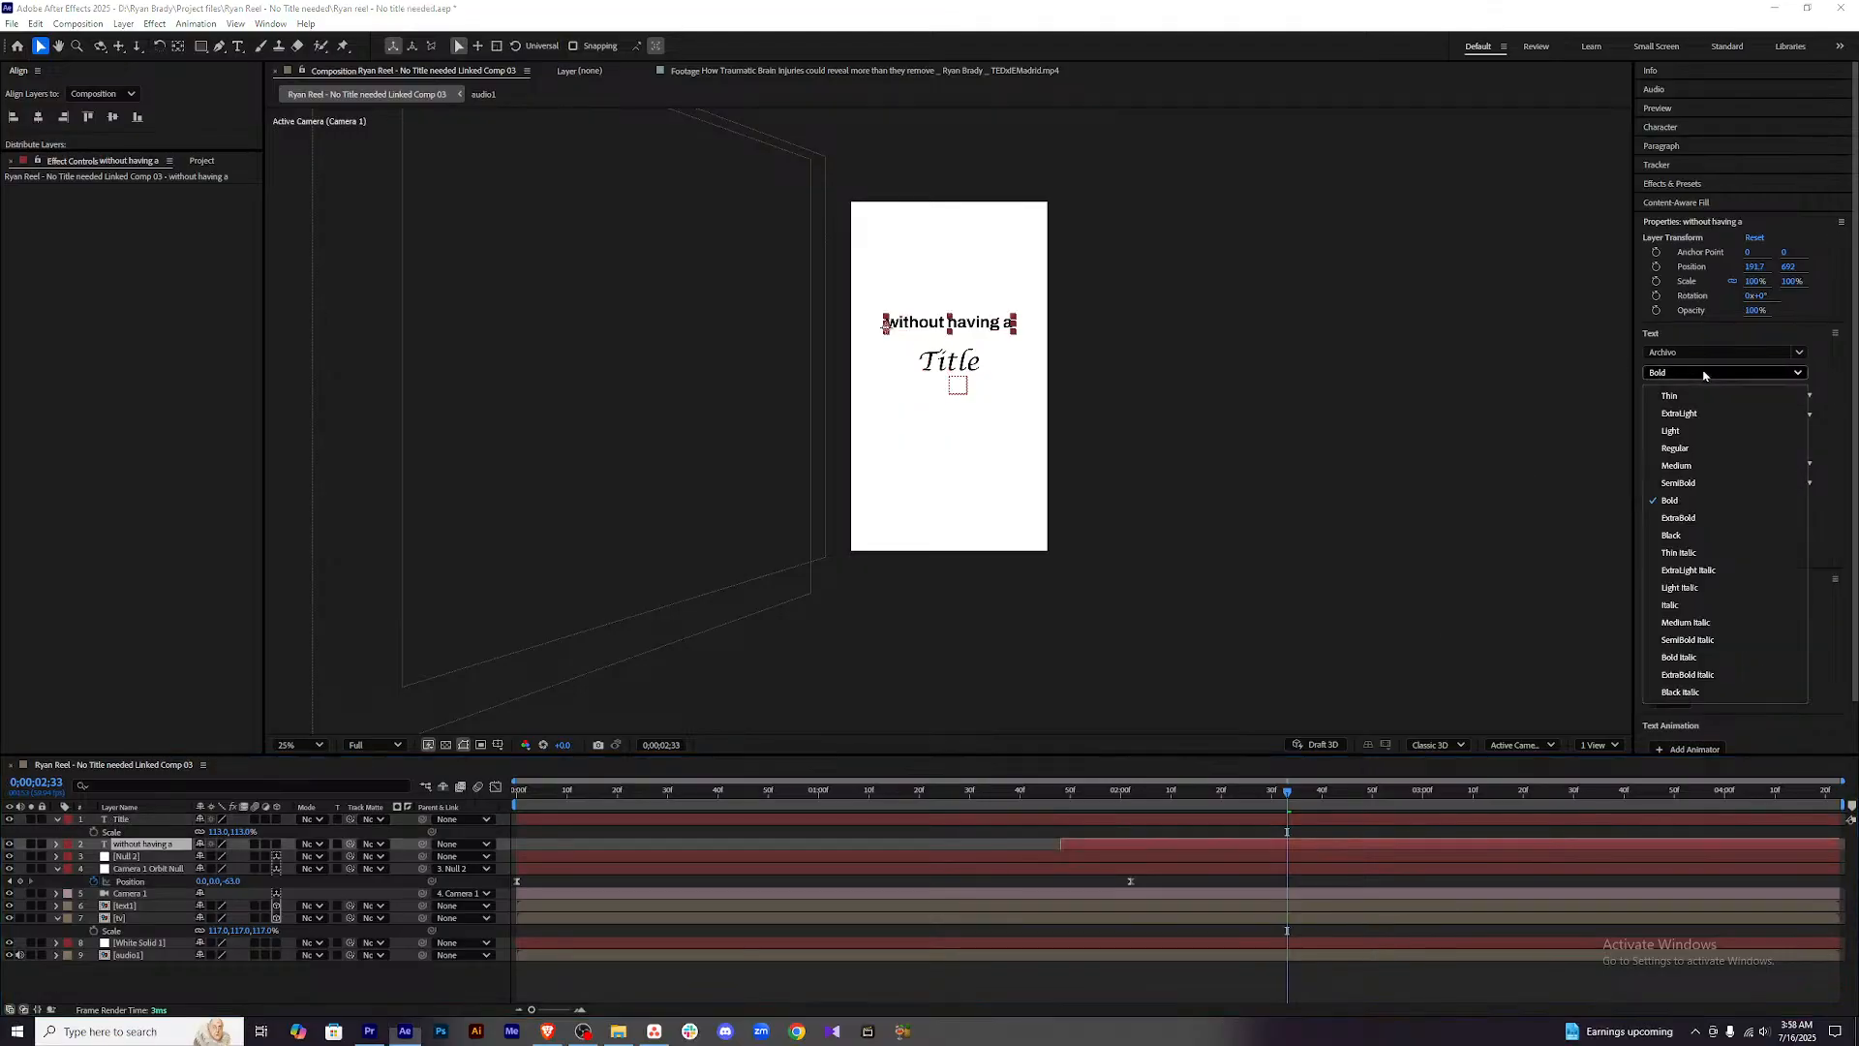
{"action": "left_click", "coordinate": [1695, 482]}
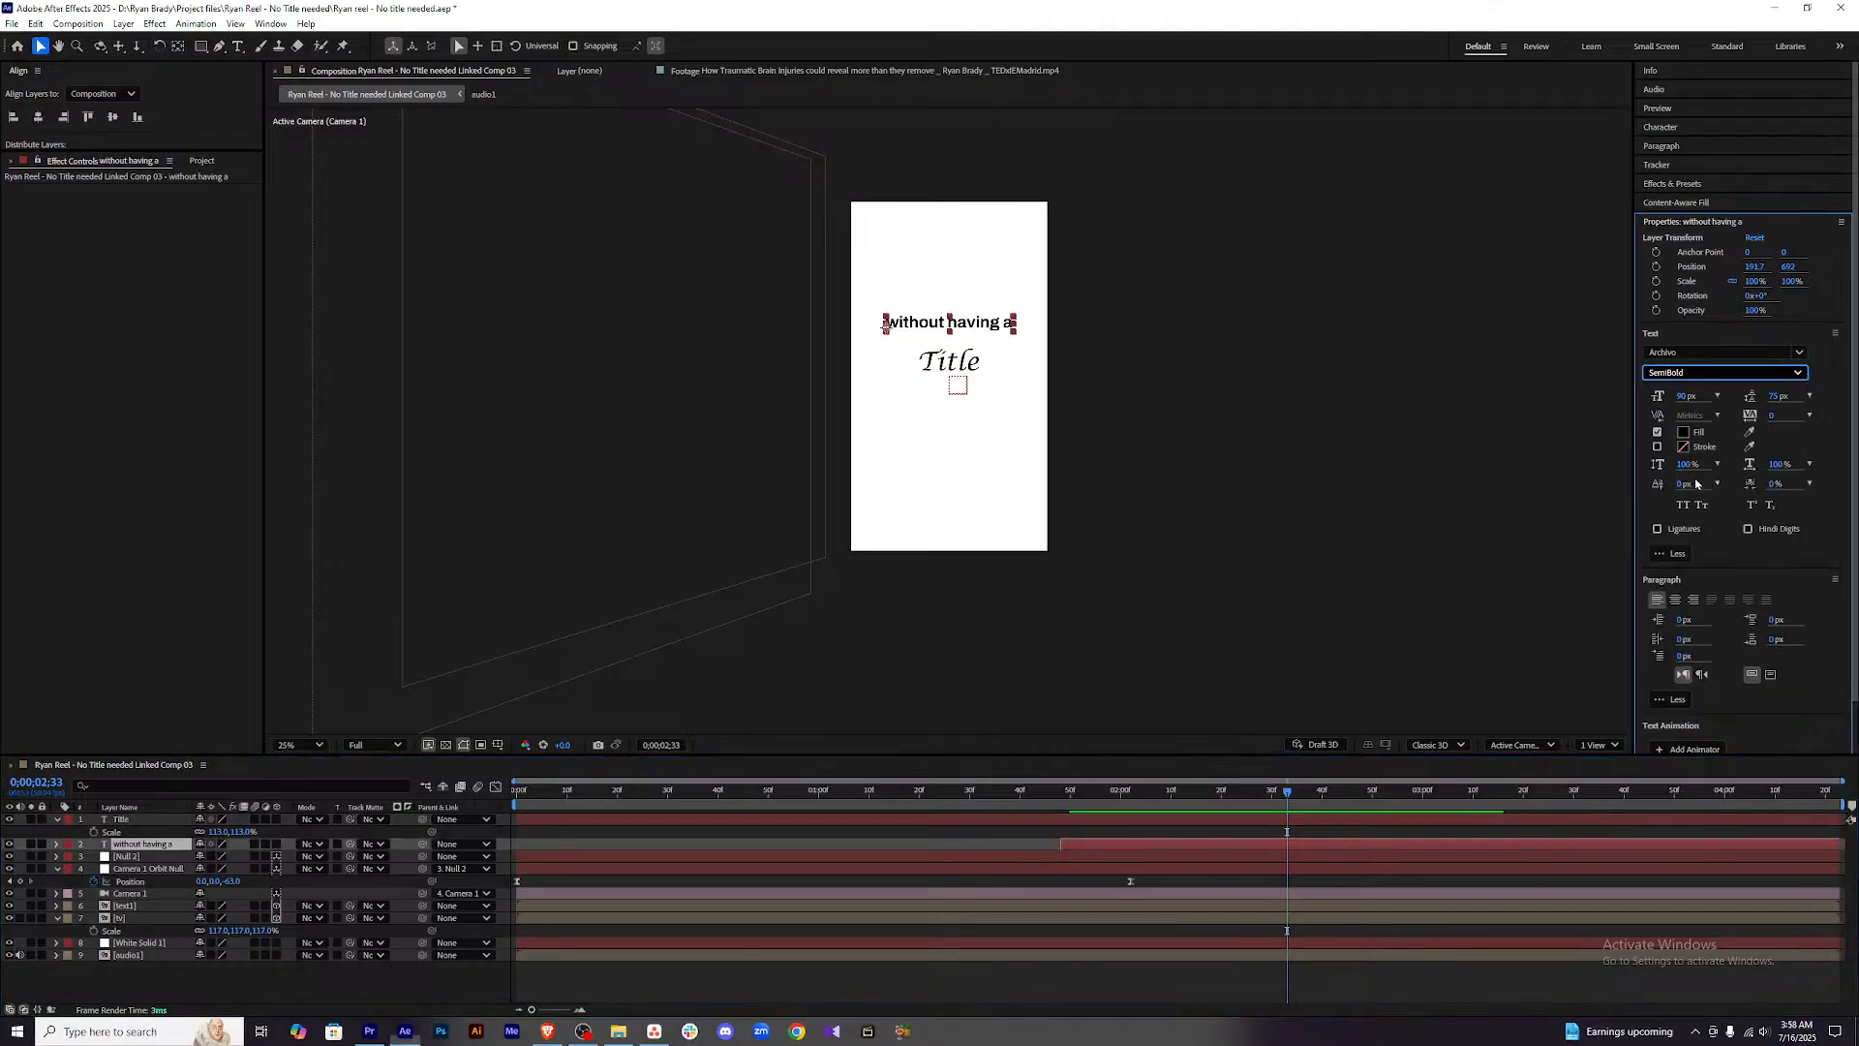
{"action": "left_click", "coordinate": [1149, 972]}
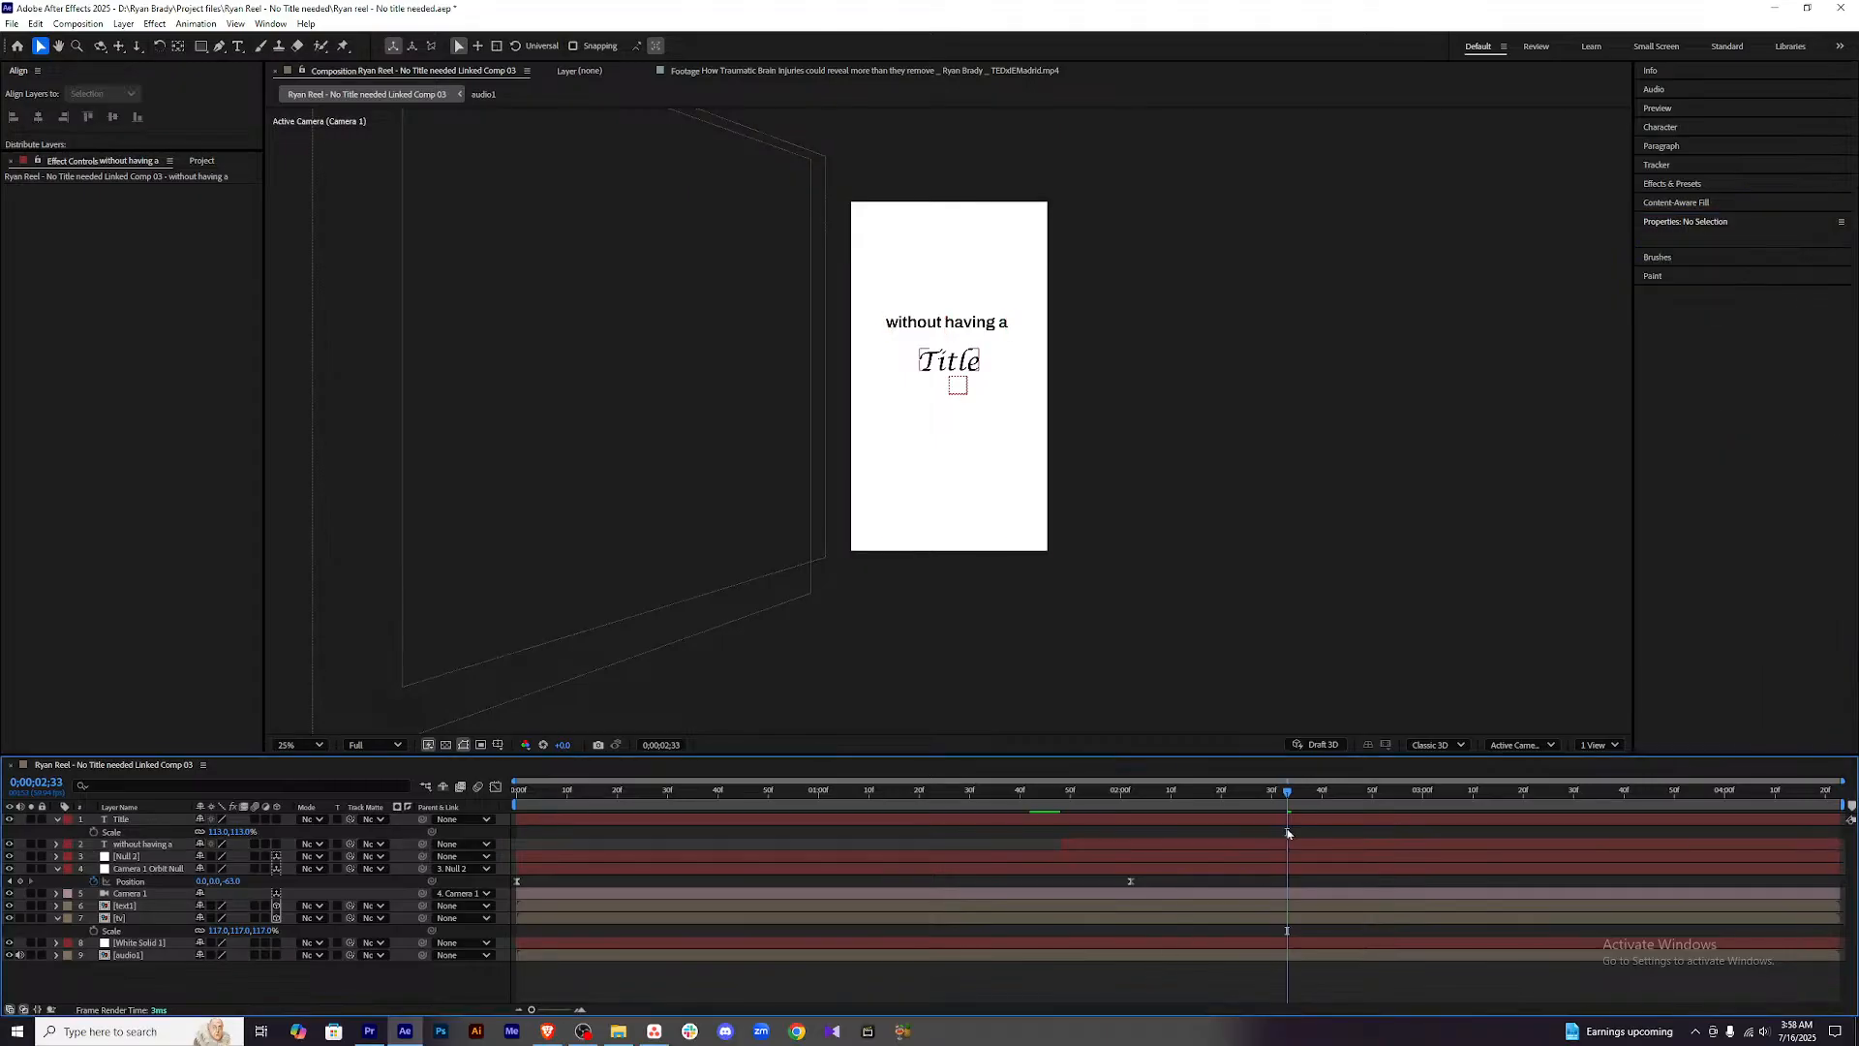
{"action": "left_click", "coordinate": [1293, 844]}
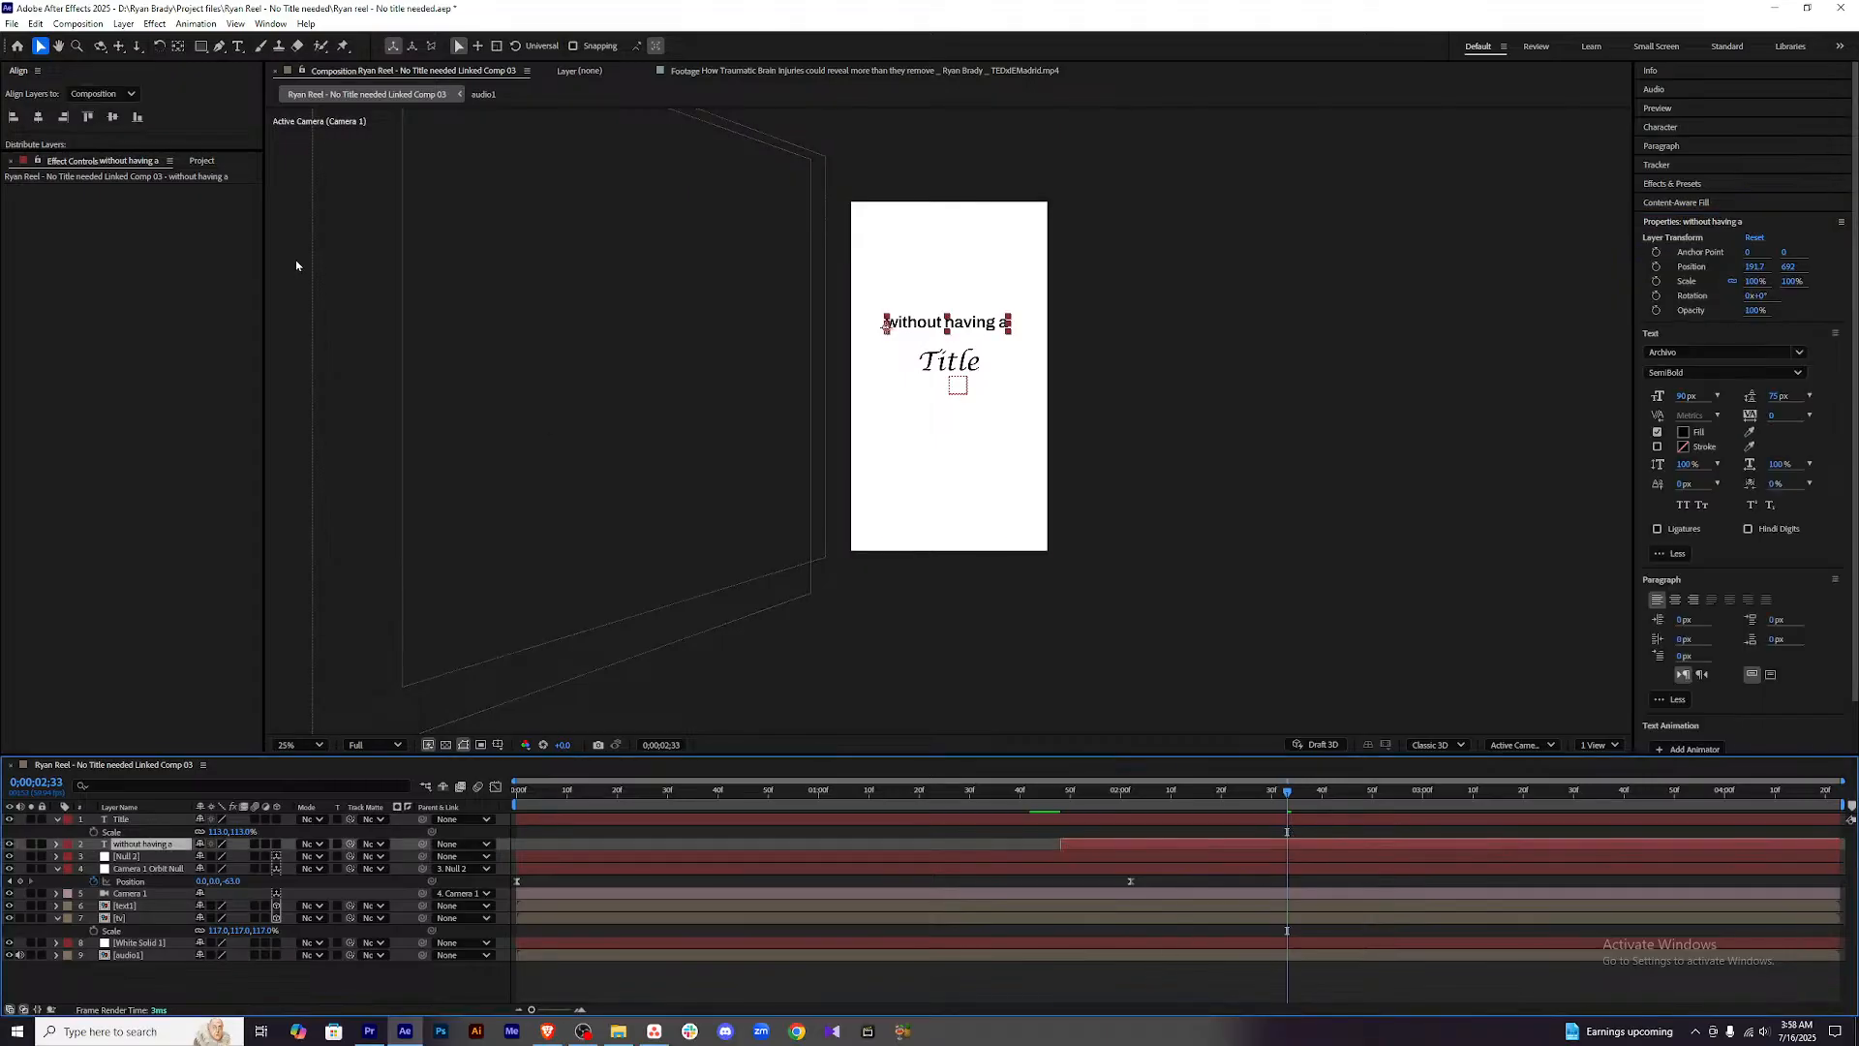
{"action": "left_click", "coordinate": [39, 117]}
Increase the font size of the "Title" text.
{"action": "left_click", "coordinate": [1346, 822]}
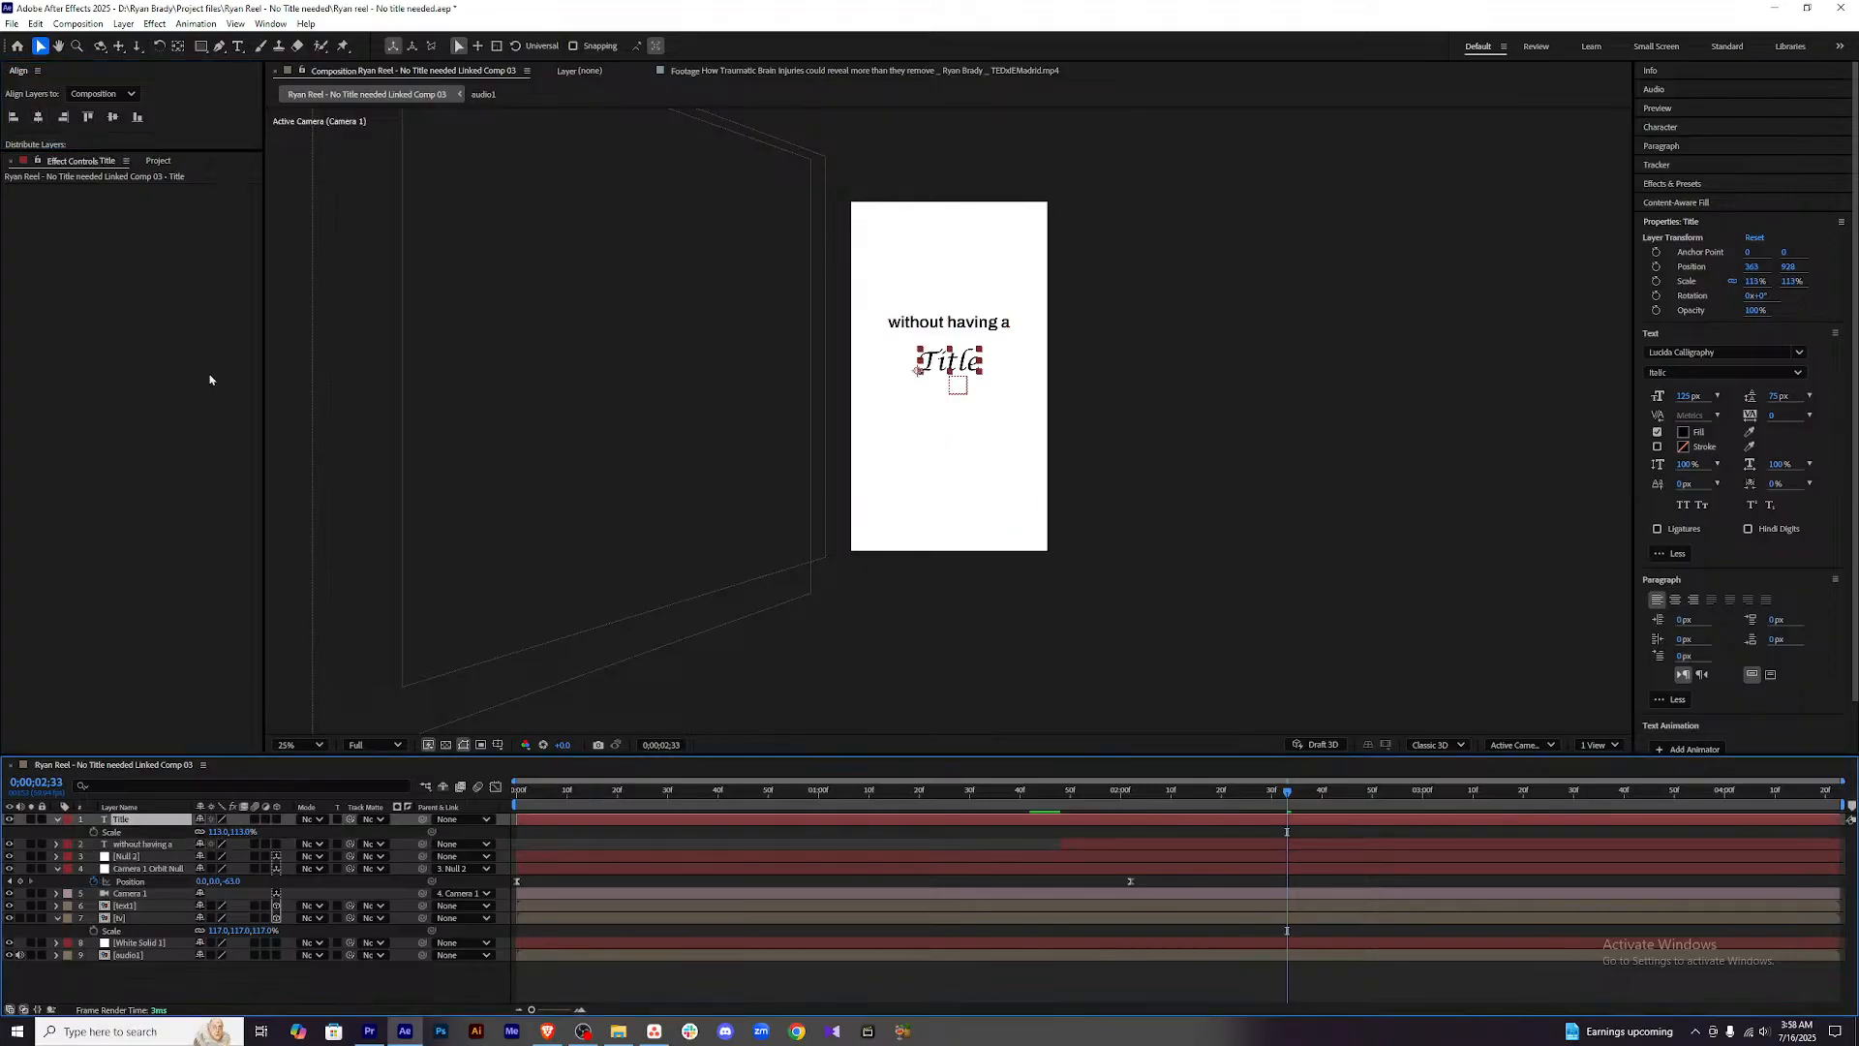
{"action": "left_click", "coordinate": [1689, 396]}
{"action": "left_click_drag", "start_coordinate": [1689, 396], "coordinate": [1692, 397]}
{"action": "left_click", "coordinate": [1689, 396]}
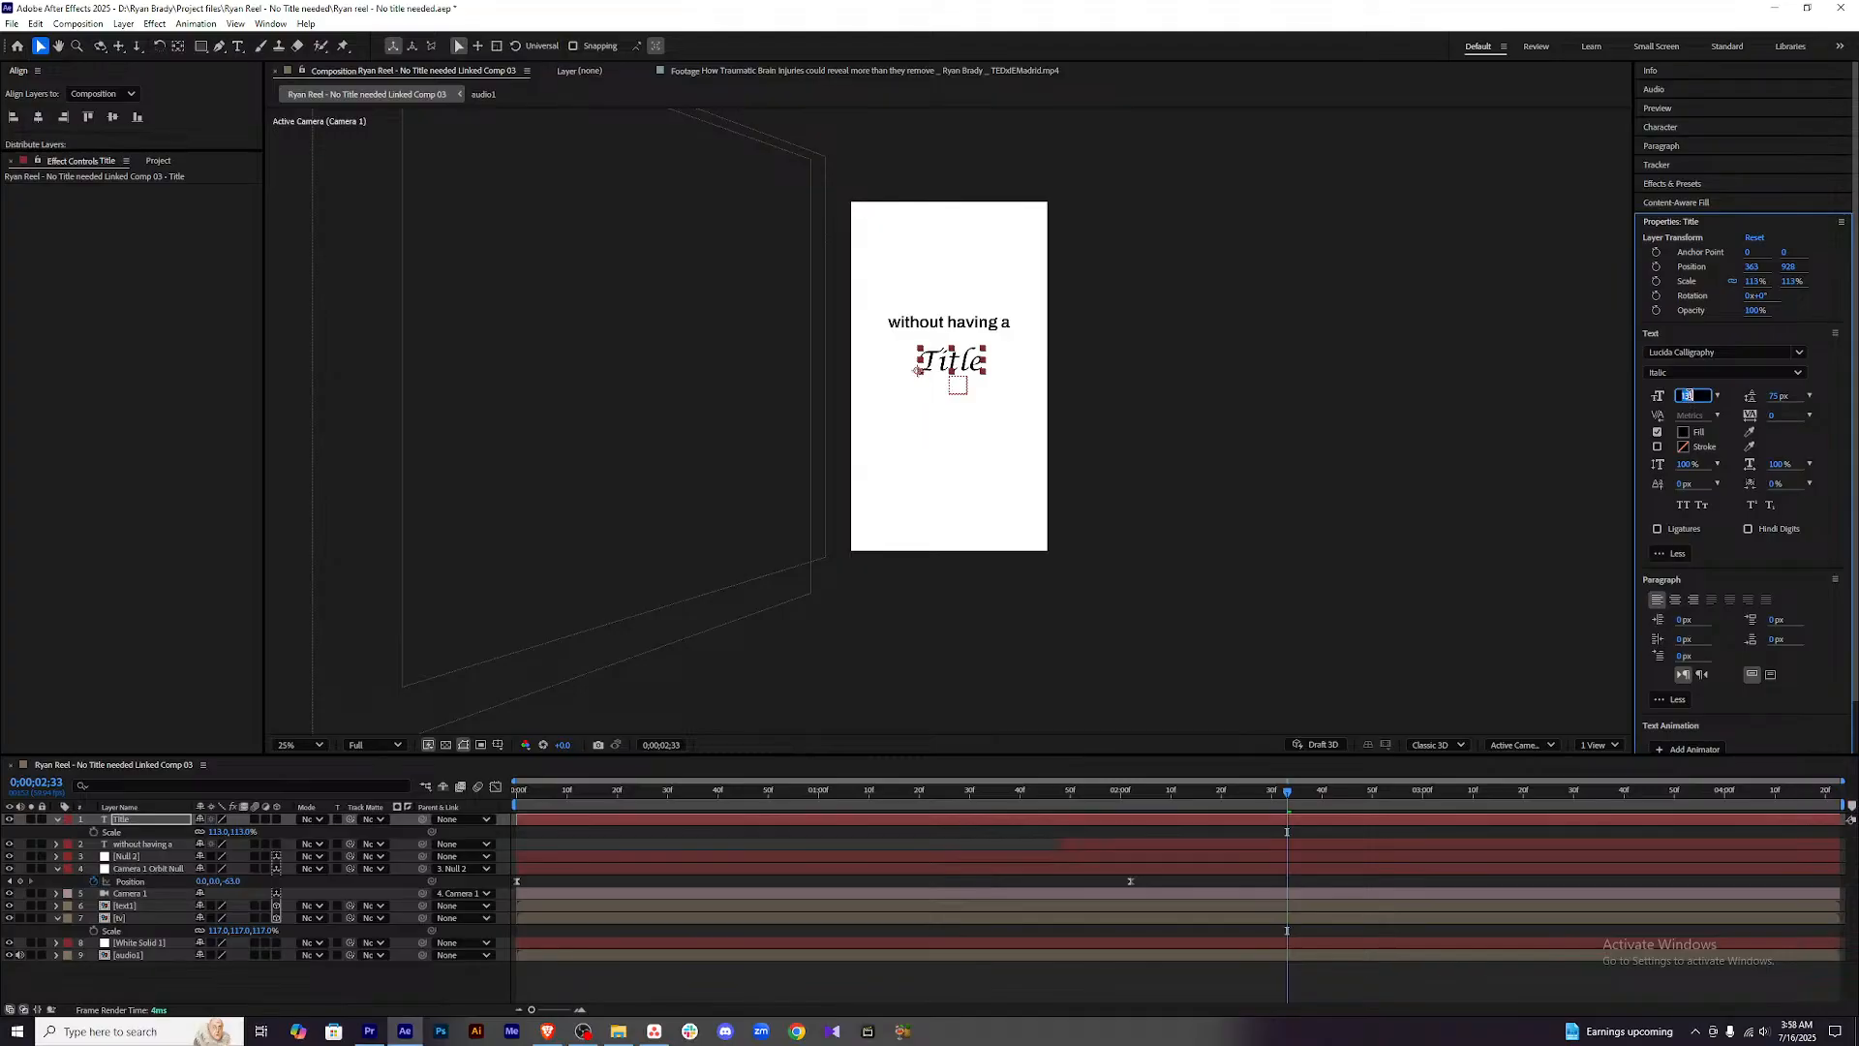
{"action": "type", "text": "1"}
{"action": "key", "text": "Return"}
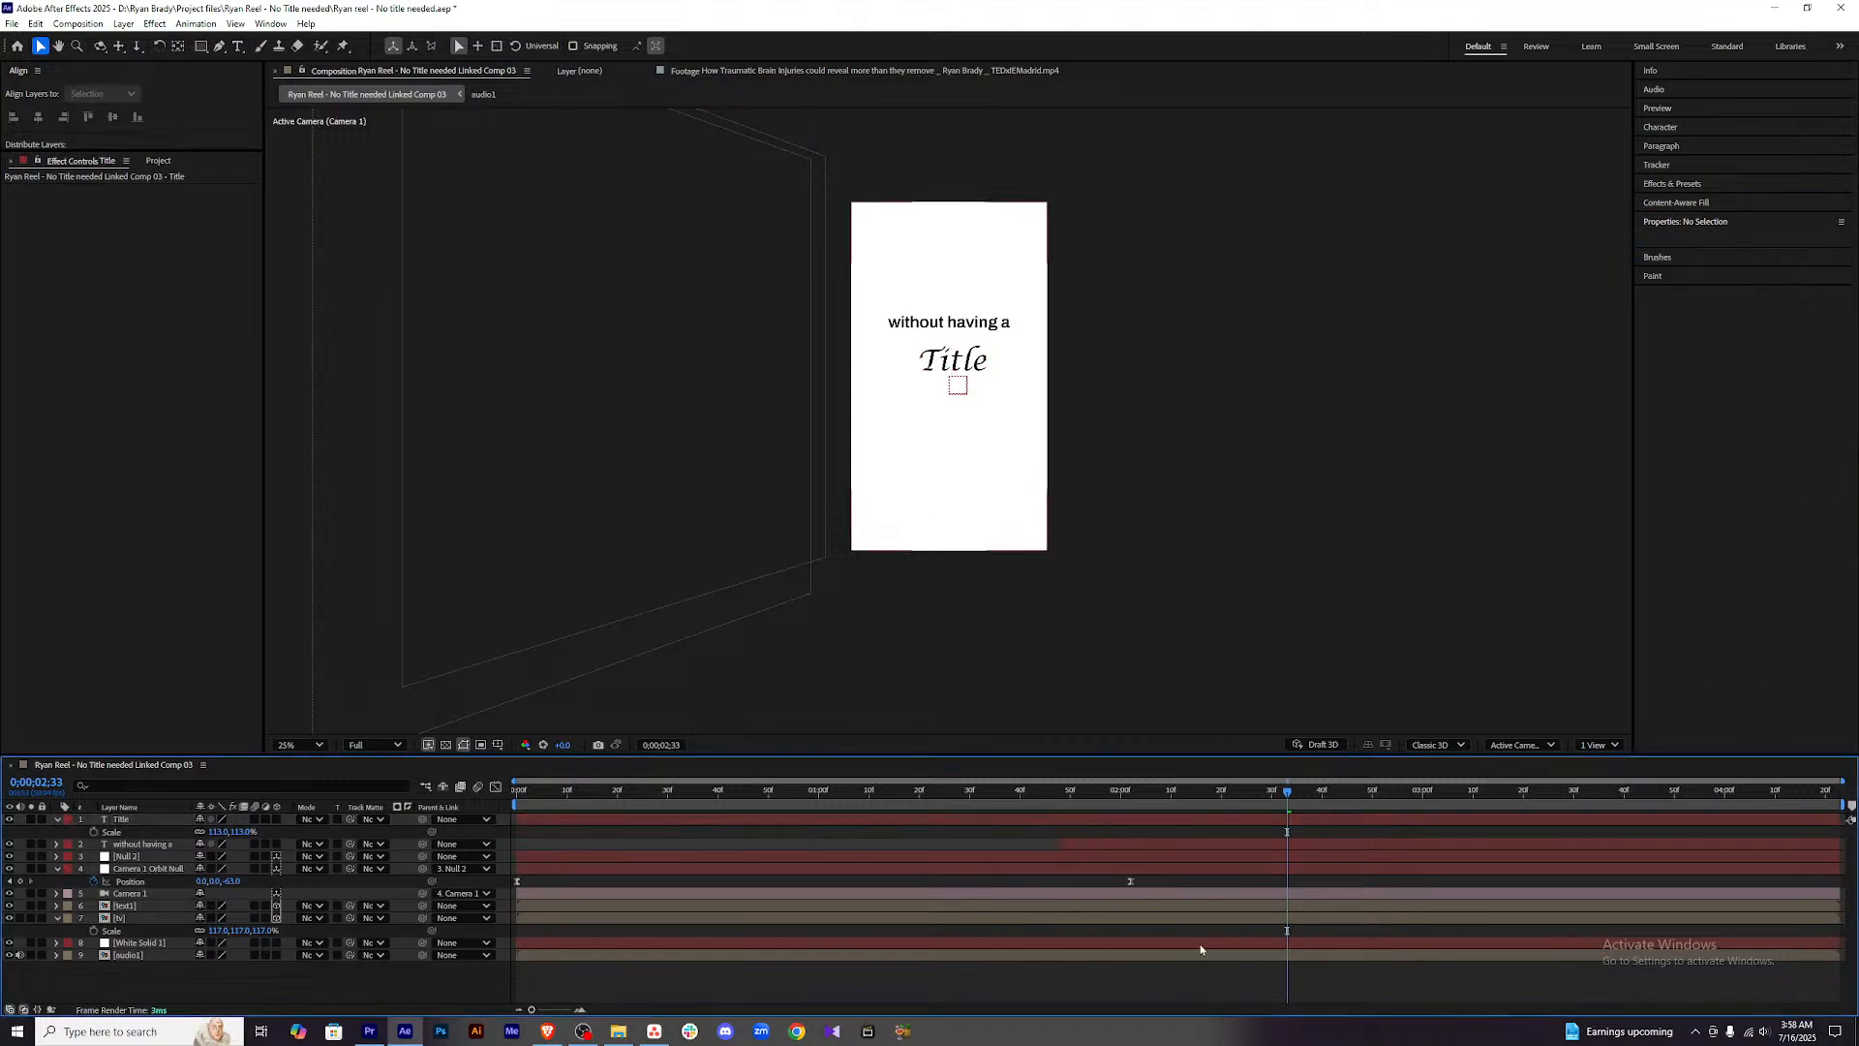
Center the "without having a" and "Title" texts horizontally in the composition, then clear the layer selection.
{"action": "left_click", "coordinate": [1318, 845]}
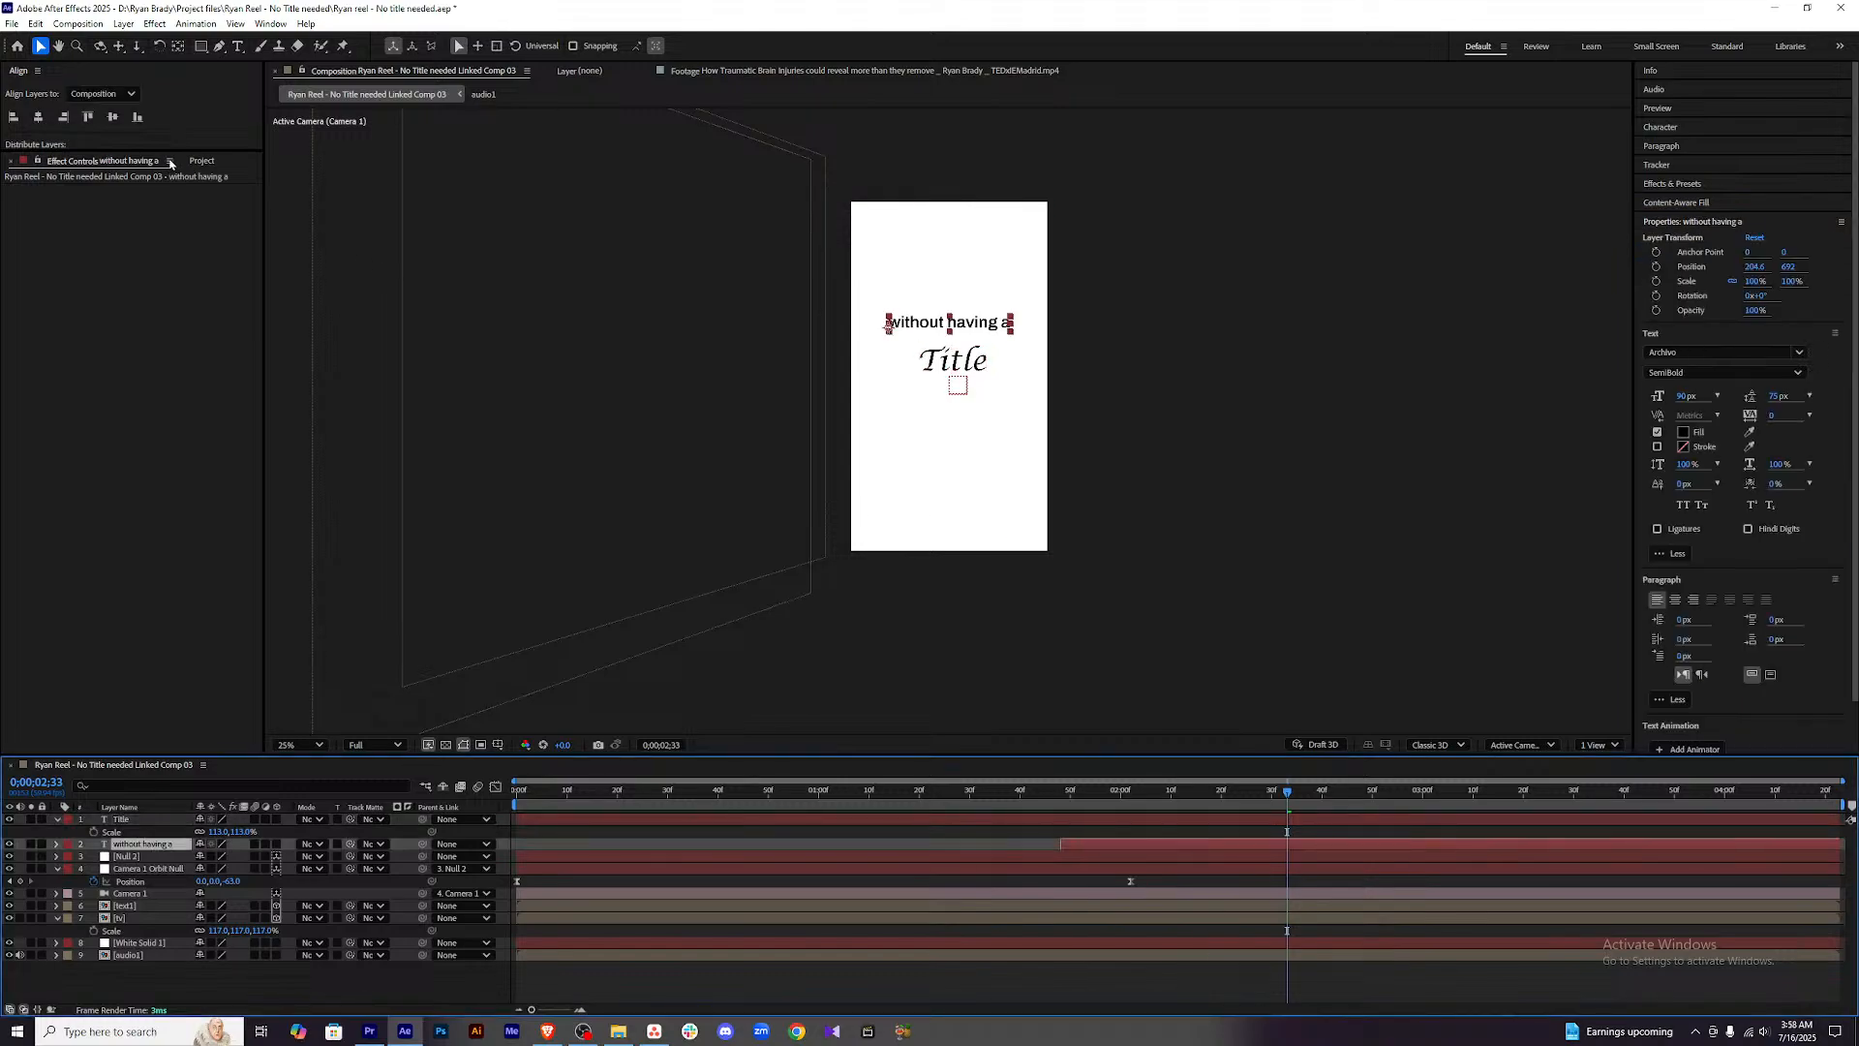
{"action": "left_click", "coordinate": [40, 118]}
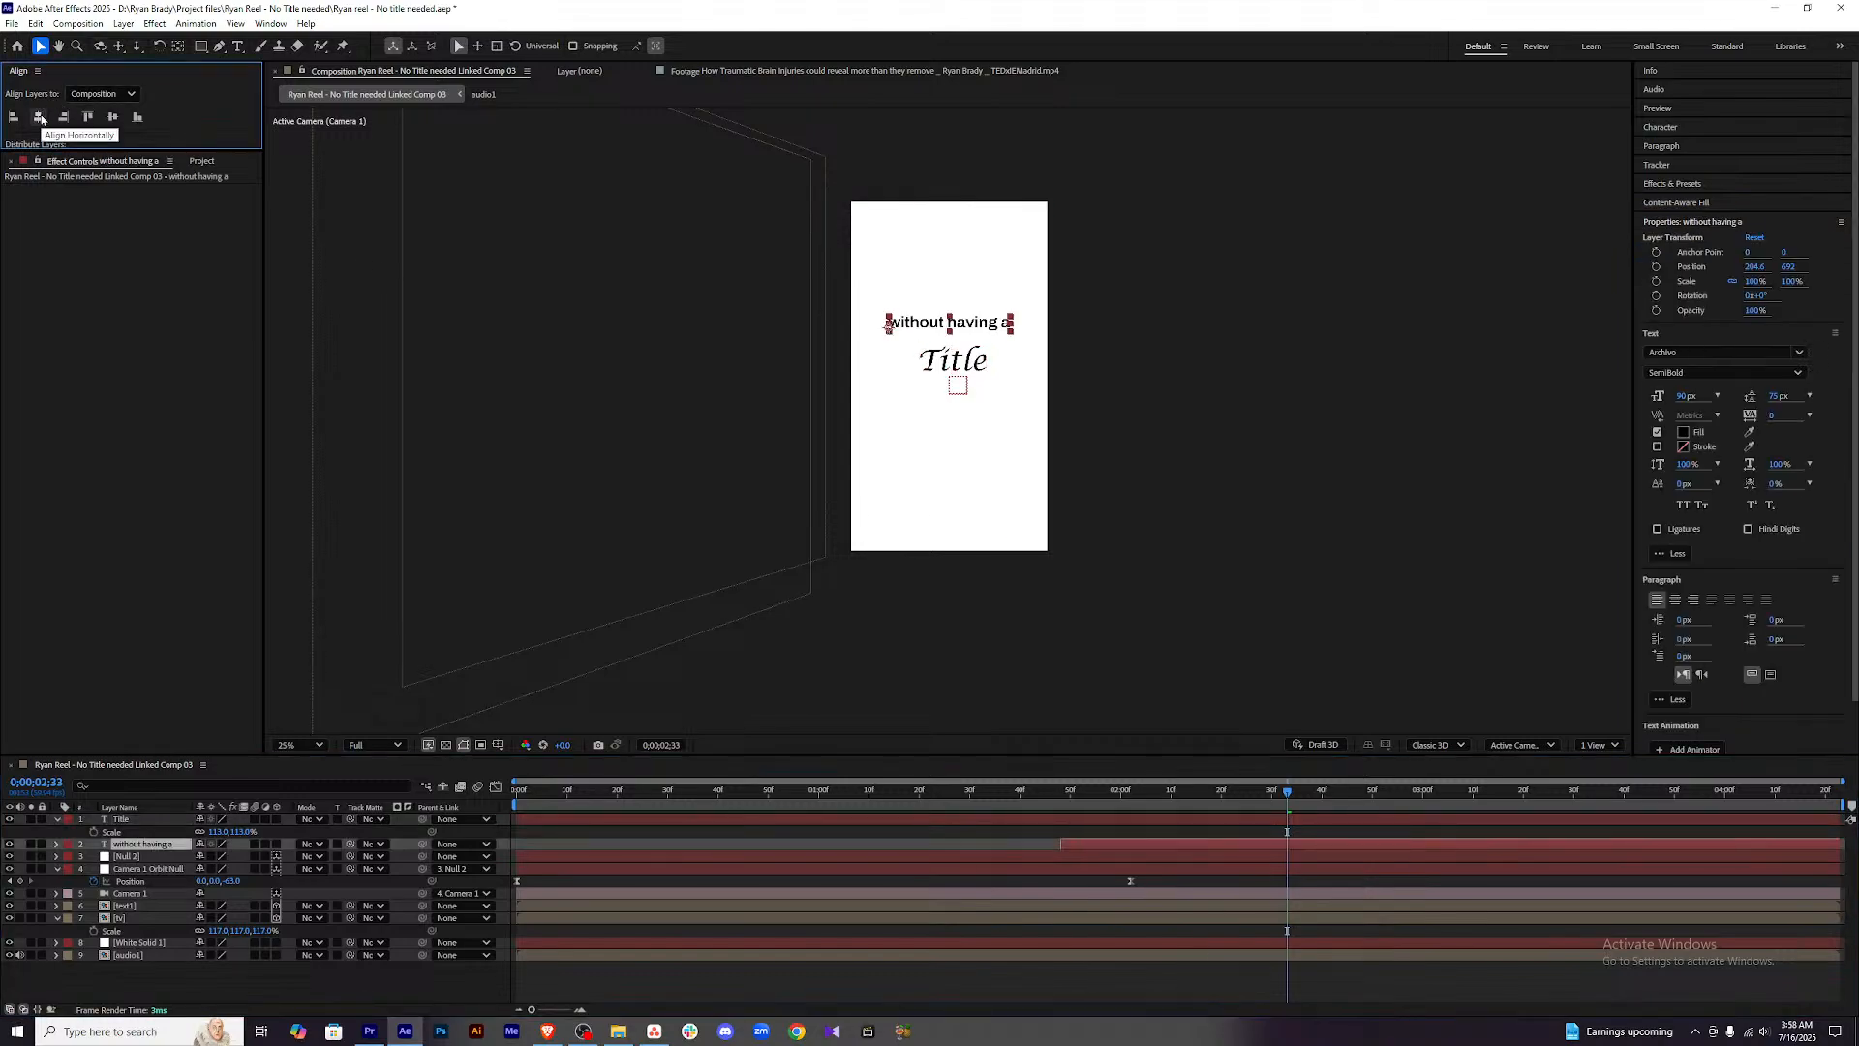
{"action": "left_click", "coordinate": [1281, 820]}
{"action": "left_click", "coordinate": [38, 116]}
{"action": "left_click", "coordinate": [1367, 957]}
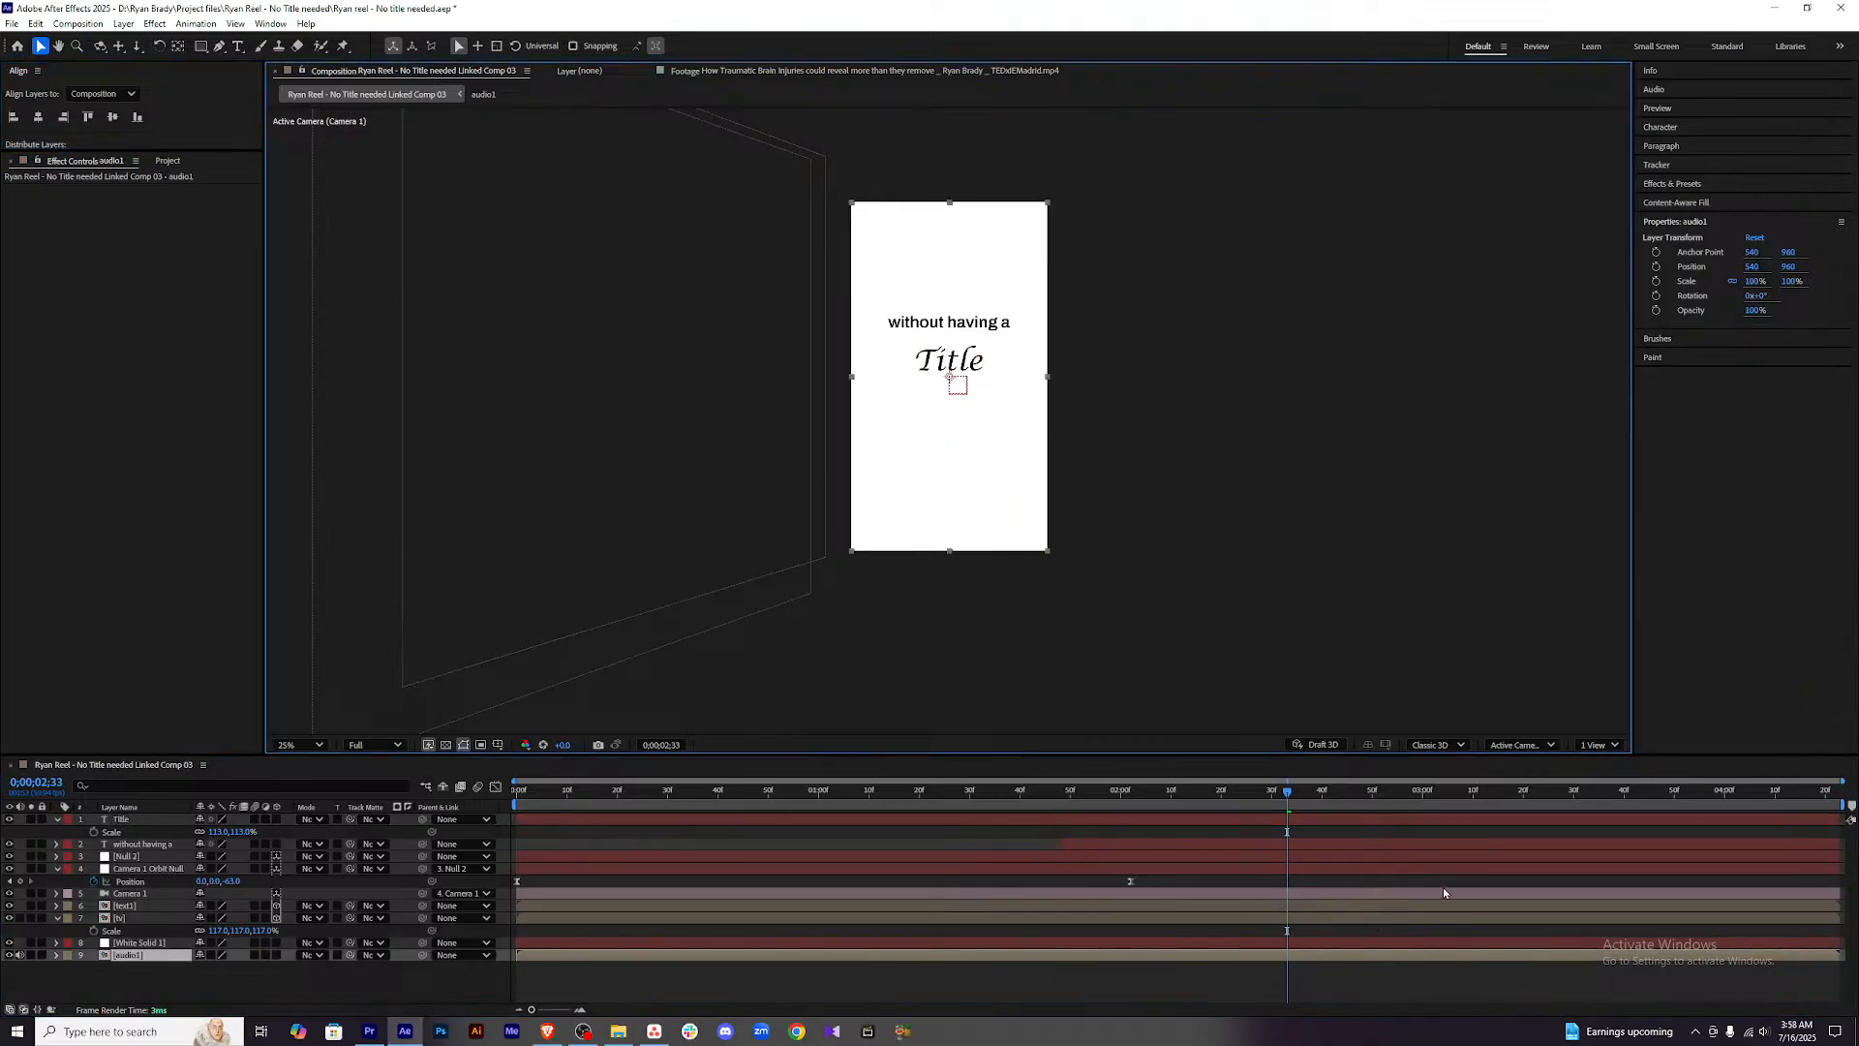
{"action": "left_click", "coordinate": [1316, 975]}
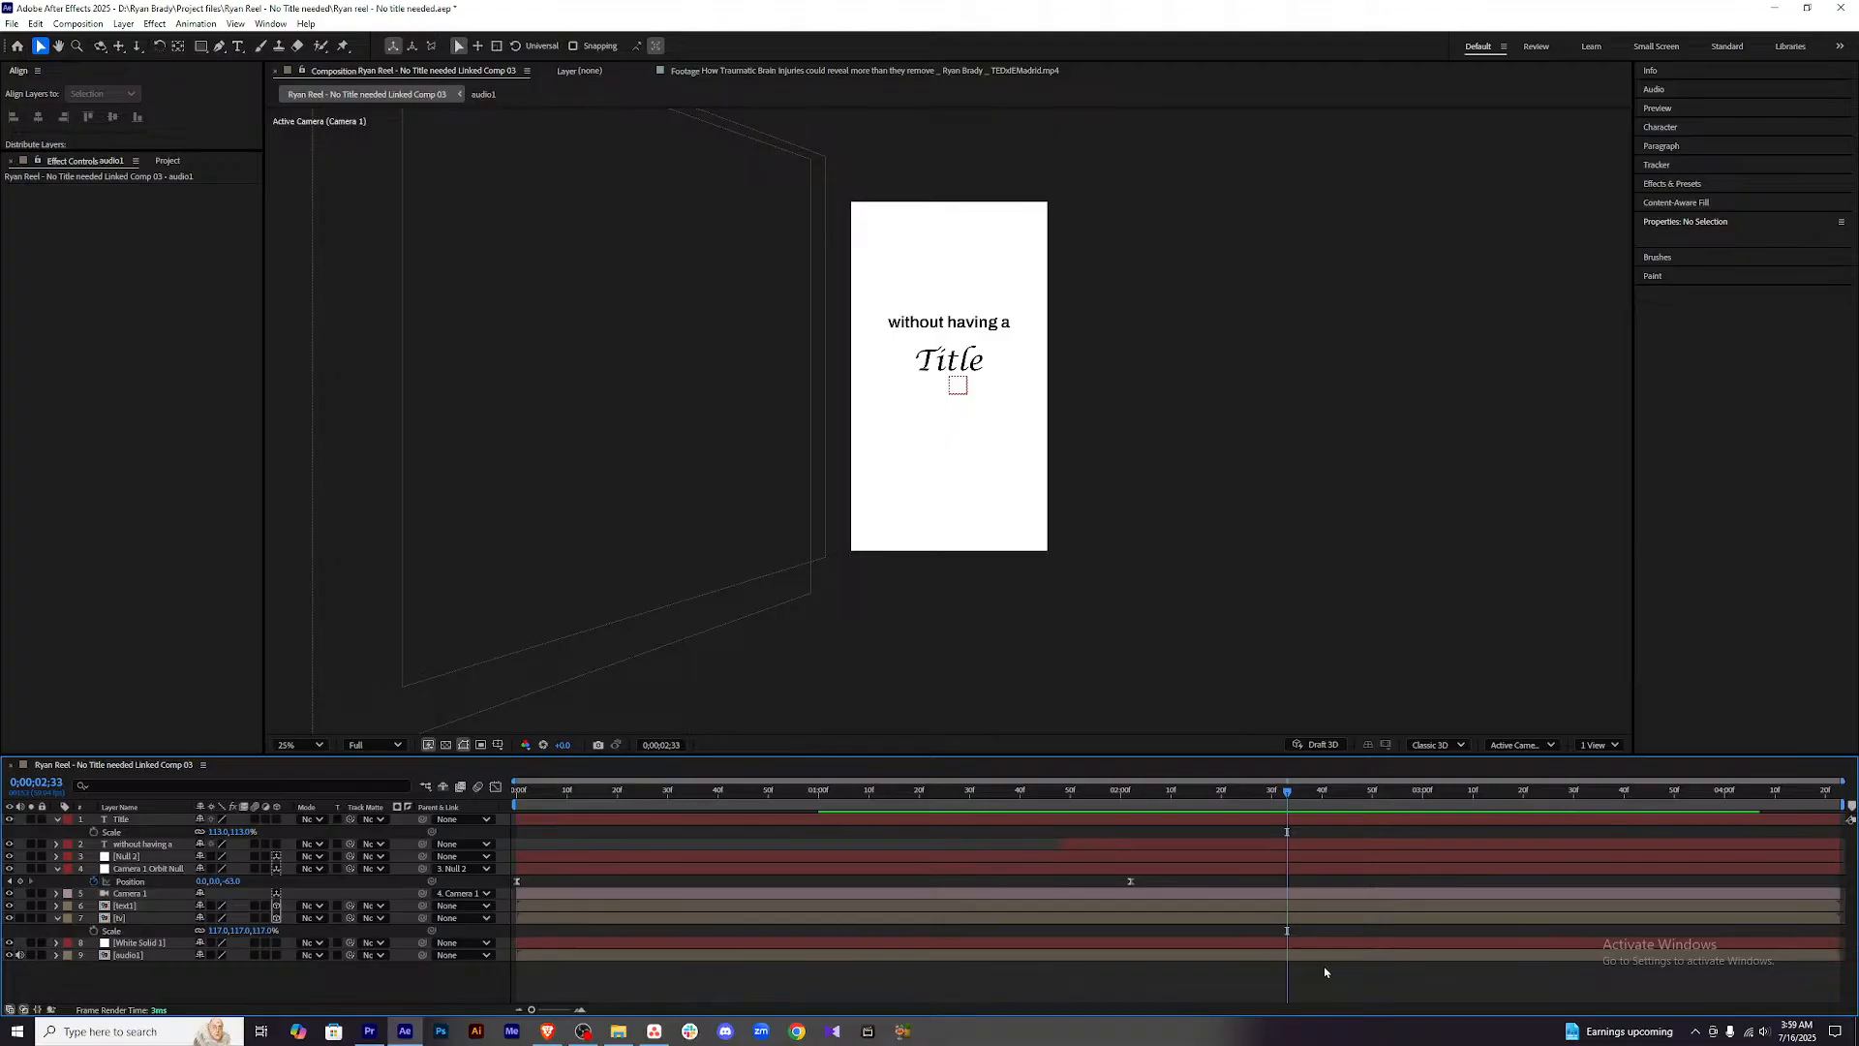
Switch to ChatGPT in the browser and ask what elements can be added in a motion graphic design showing a YouTube video's title.
{"action": "left_click", "coordinate": [547, 1031]}
{"action": "left_click", "coordinate": [344, 9]}
{"action": "left_click", "coordinate": [392, 14]}
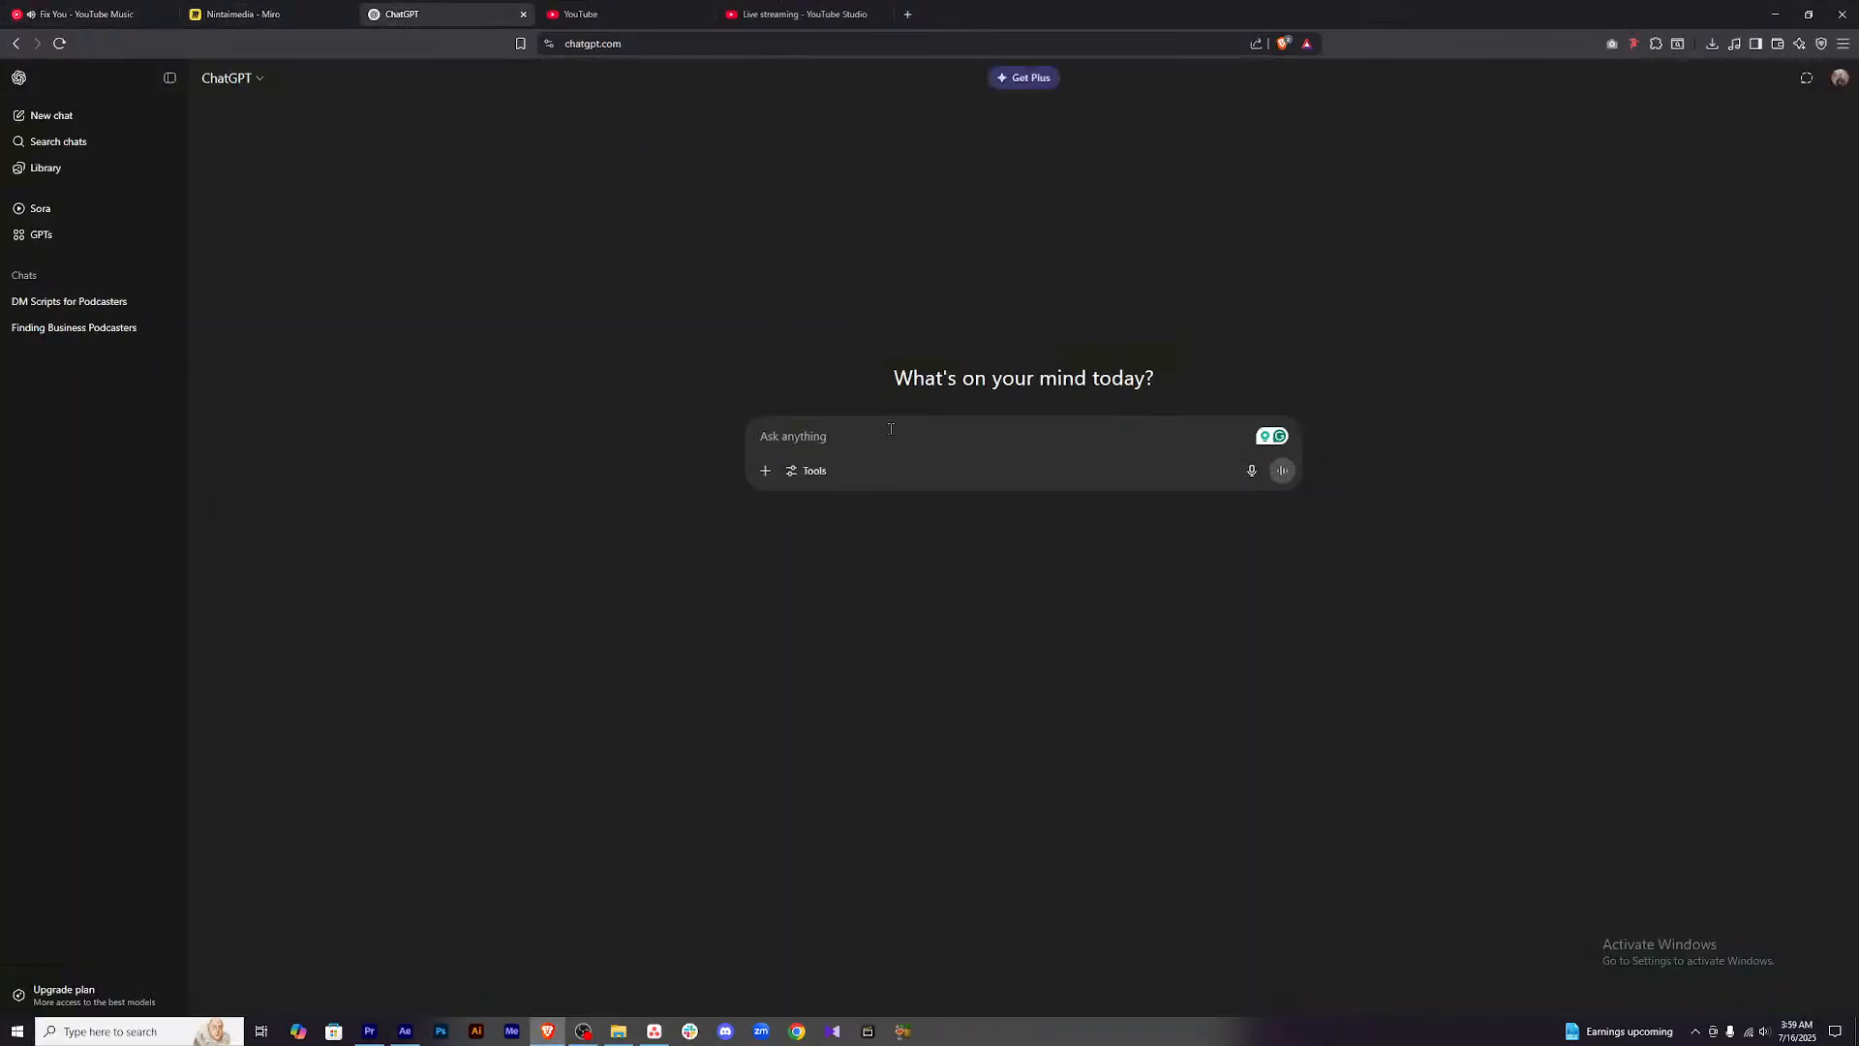
{"action": "type", "text": "What elements can we ad"}
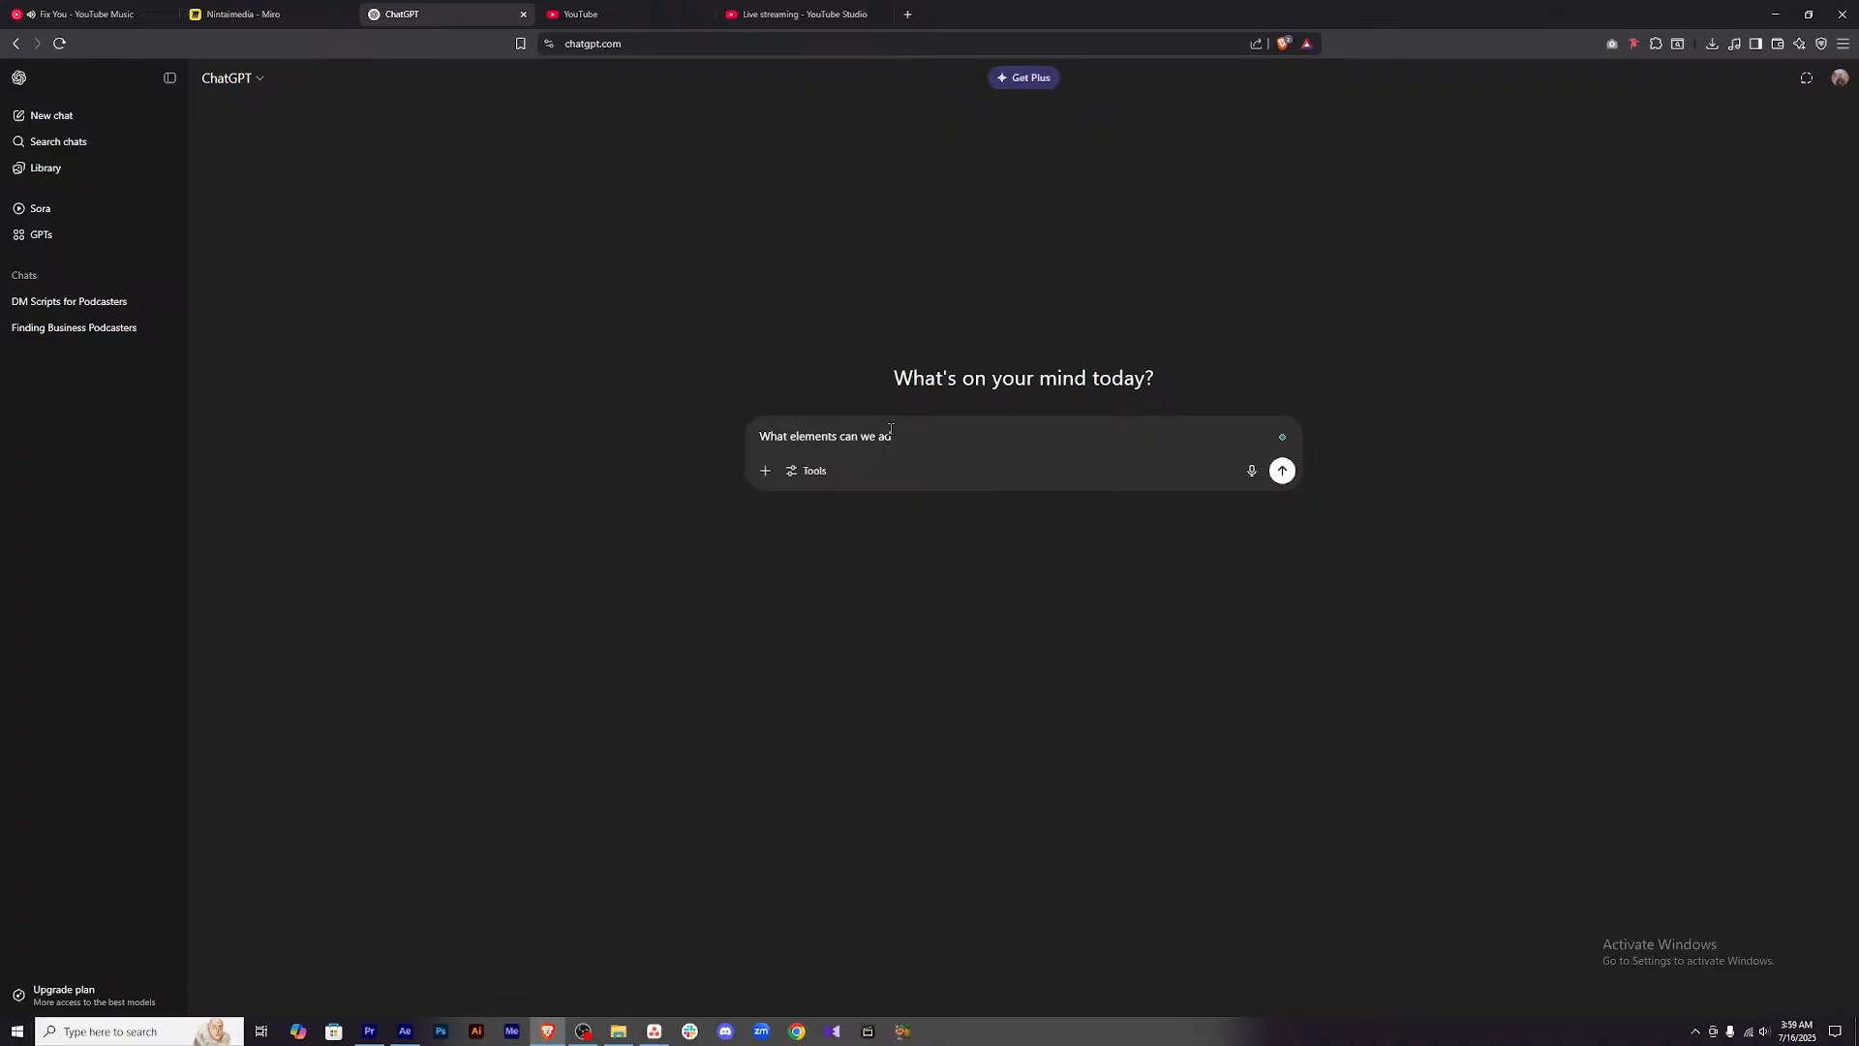
{"action": "type", "text": "d in a motion graphic design"}
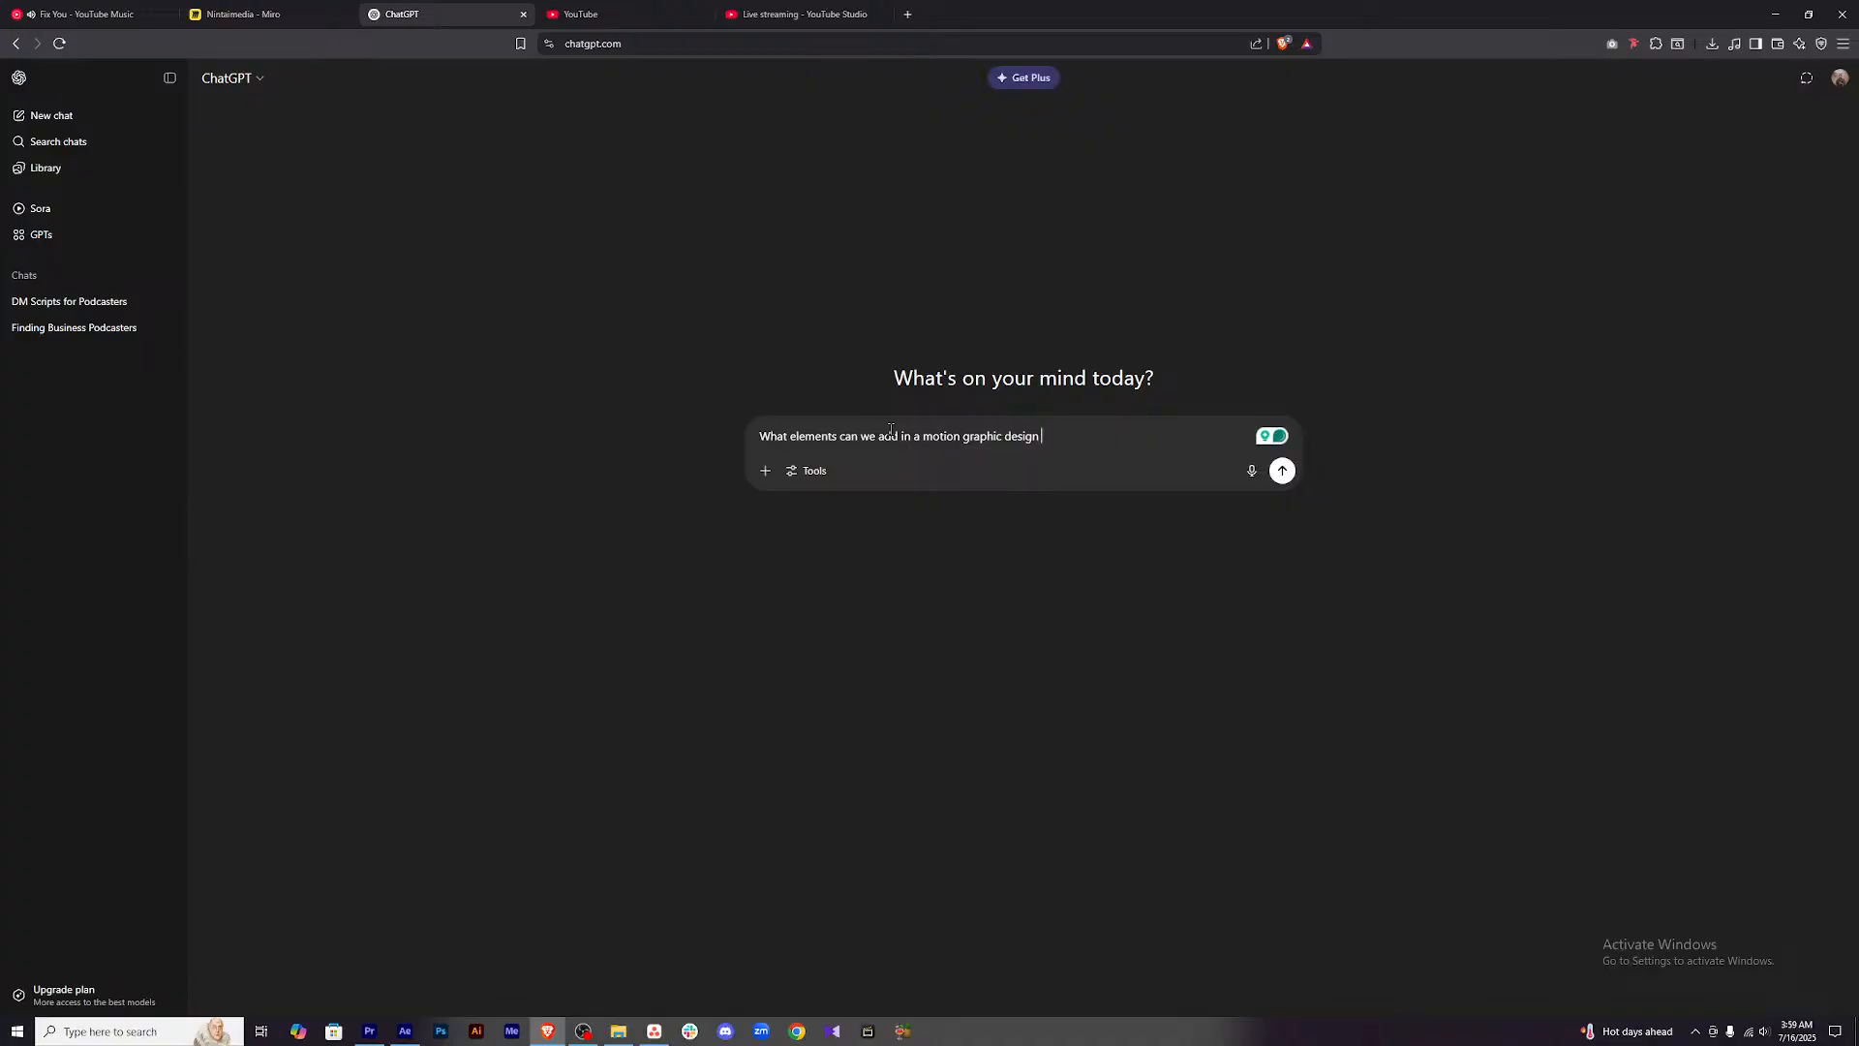
{"action": "type", "text": " to showing the title of a youtube video"}
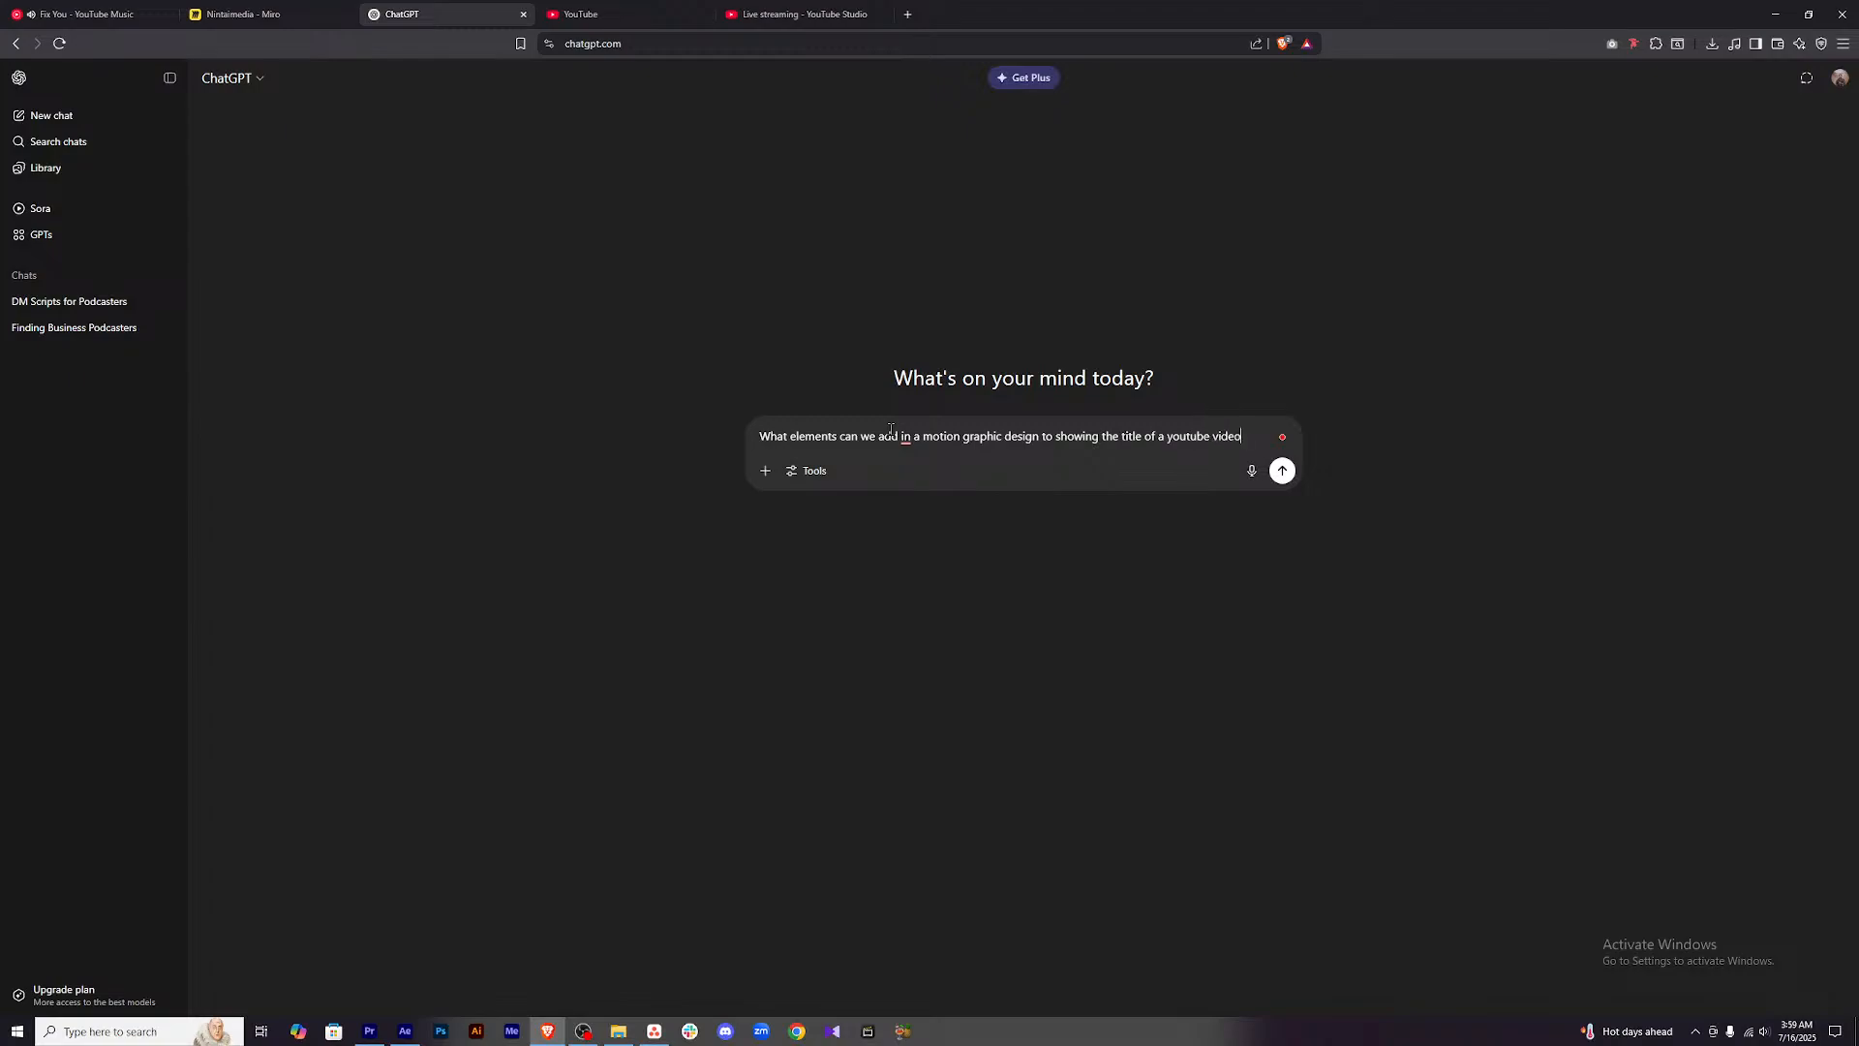
{"action": "key", "text": "Return"}
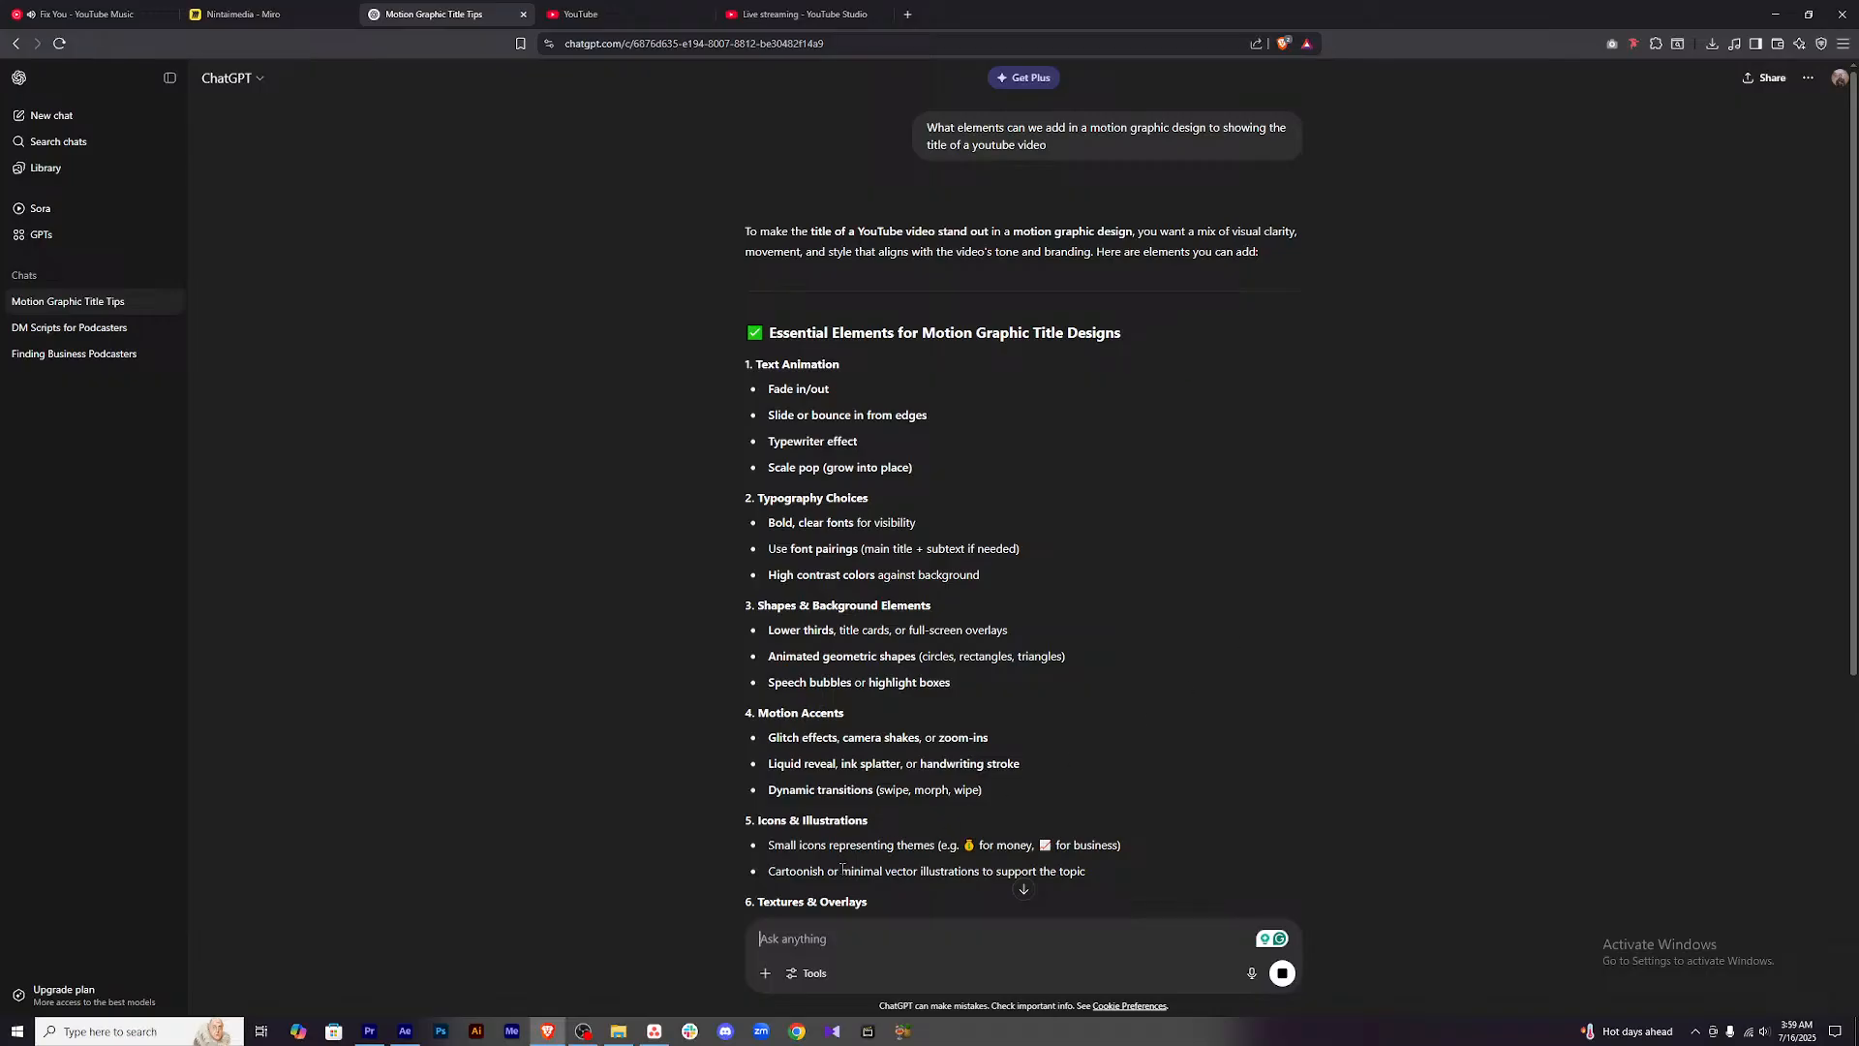
Send ChatGPT a follow-up saying you want to add some elements in a frame that shows the word youtube title.
{"action": "type", "text": "Not this I mean I want to add som"}
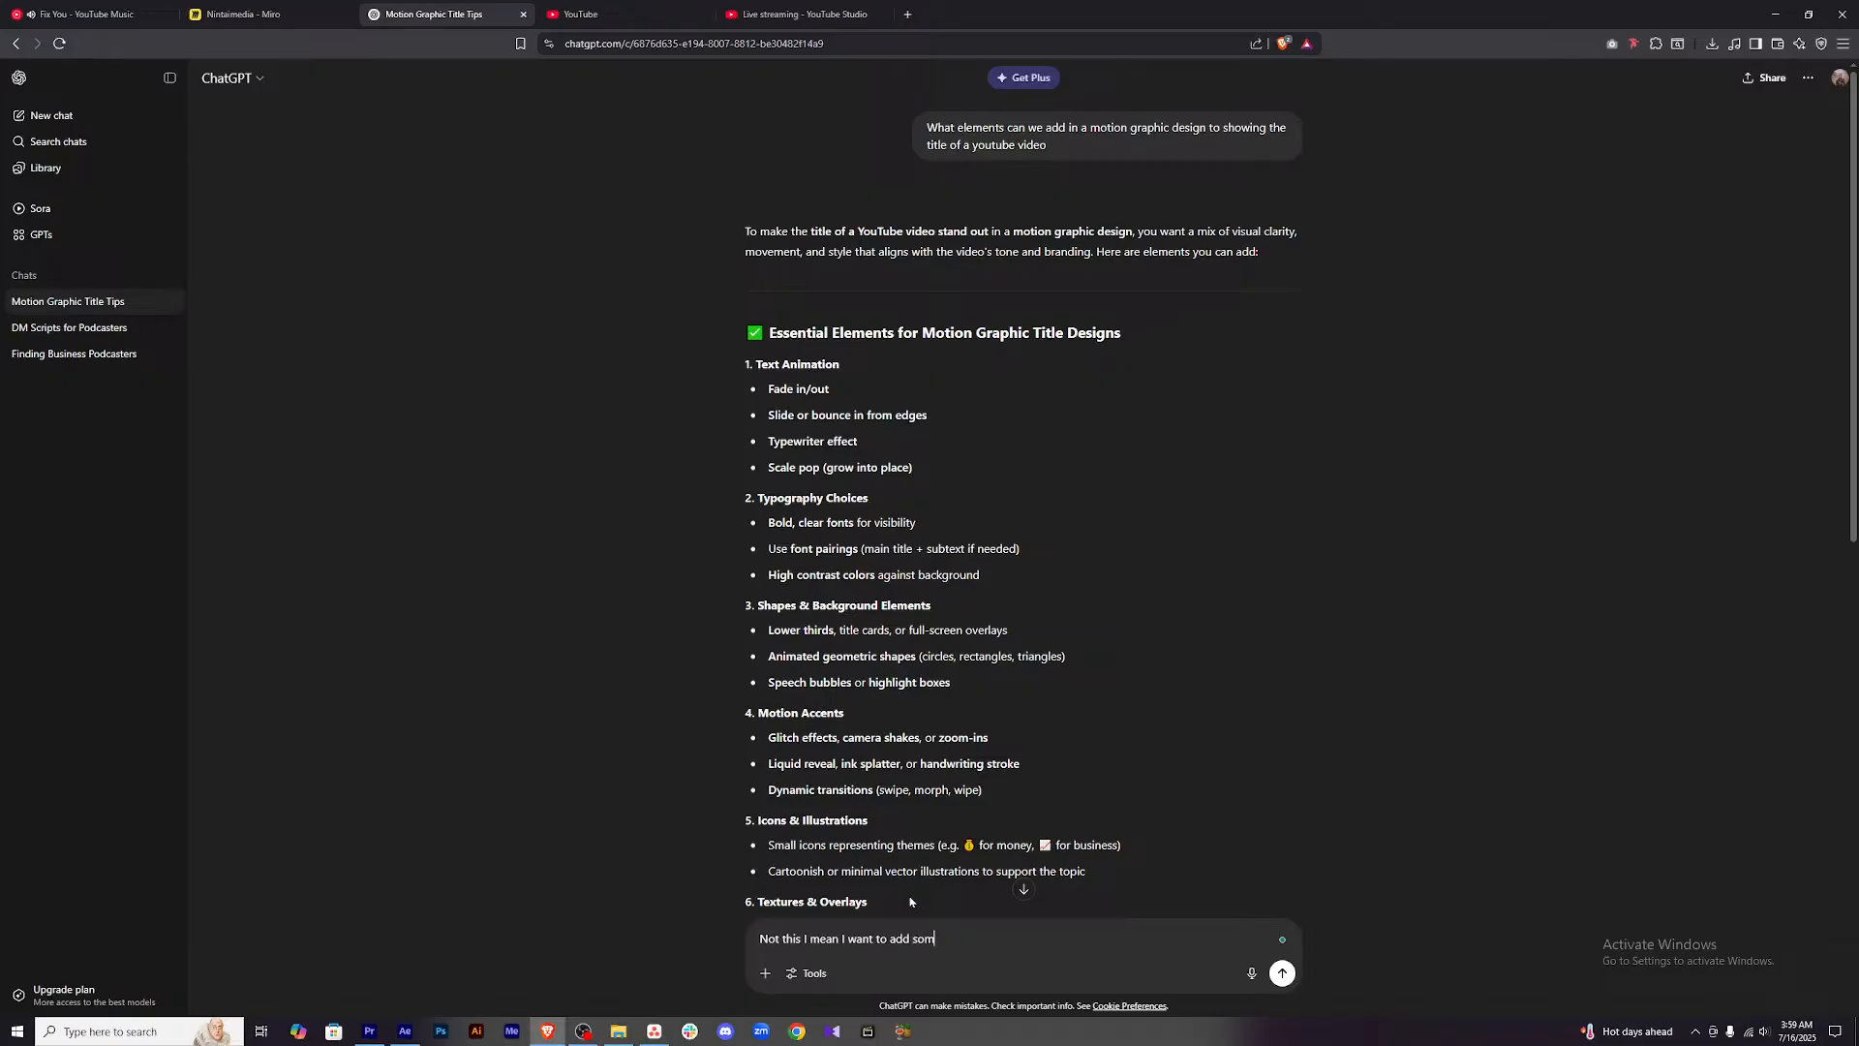
{"action": "type", "text": "e elements in a frame"}
{"action": "scroll", "coordinate": [910, 902], "scroll_direction": "down", "scroll_amount": 8}
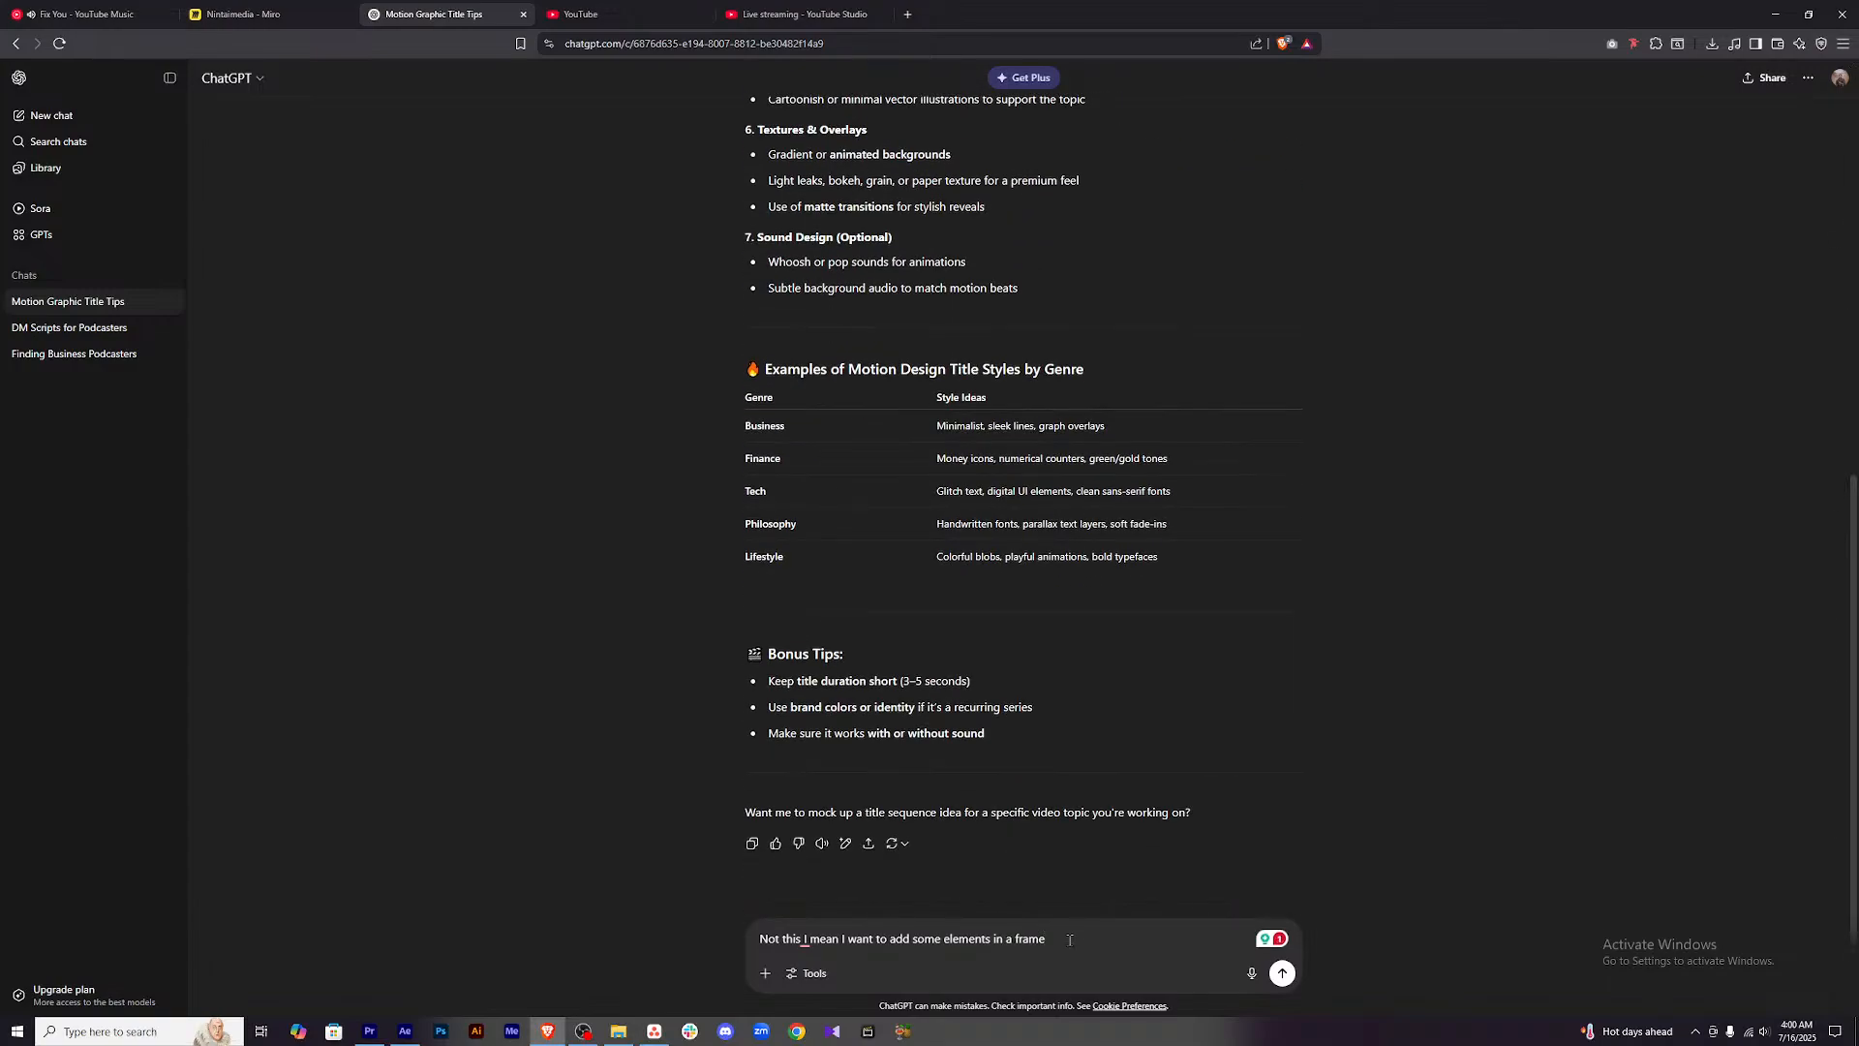
{"action": "type", "text": "that shows the owrd"}
{"action": "key", "text": "BackSpace"}
{"action": "key", "text": "BackSpace"}
{"action": "key", "text": "BackSpace"}
{"action": "key", "text": "BackSpace"}
{"action": "type", "text": "word youtube title"}
{"action": "key", "text": "Return"}
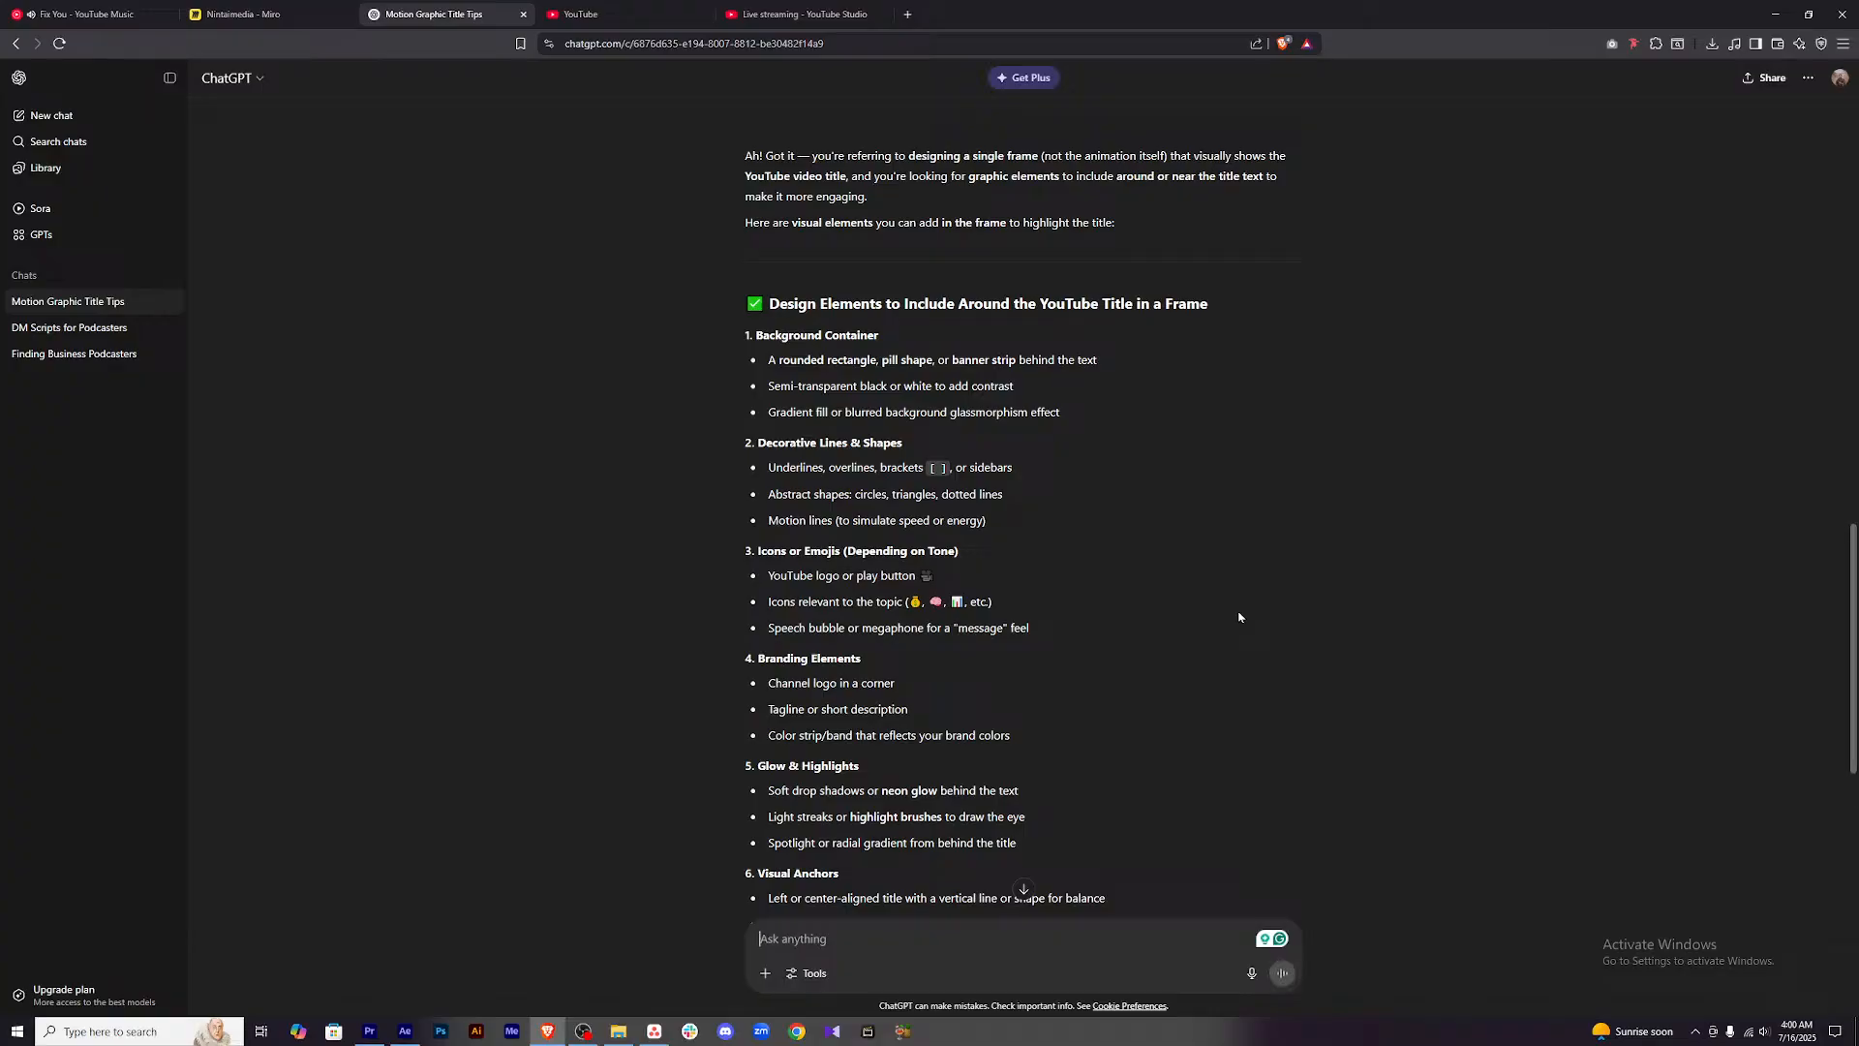
Read through ChatGPT's suggested design elements and example frame layout for a YouTube title frame.
{"action": "scroll", "coordinate": [1238, 617], "scroll_direction": "down", "scroll_amount": 2}
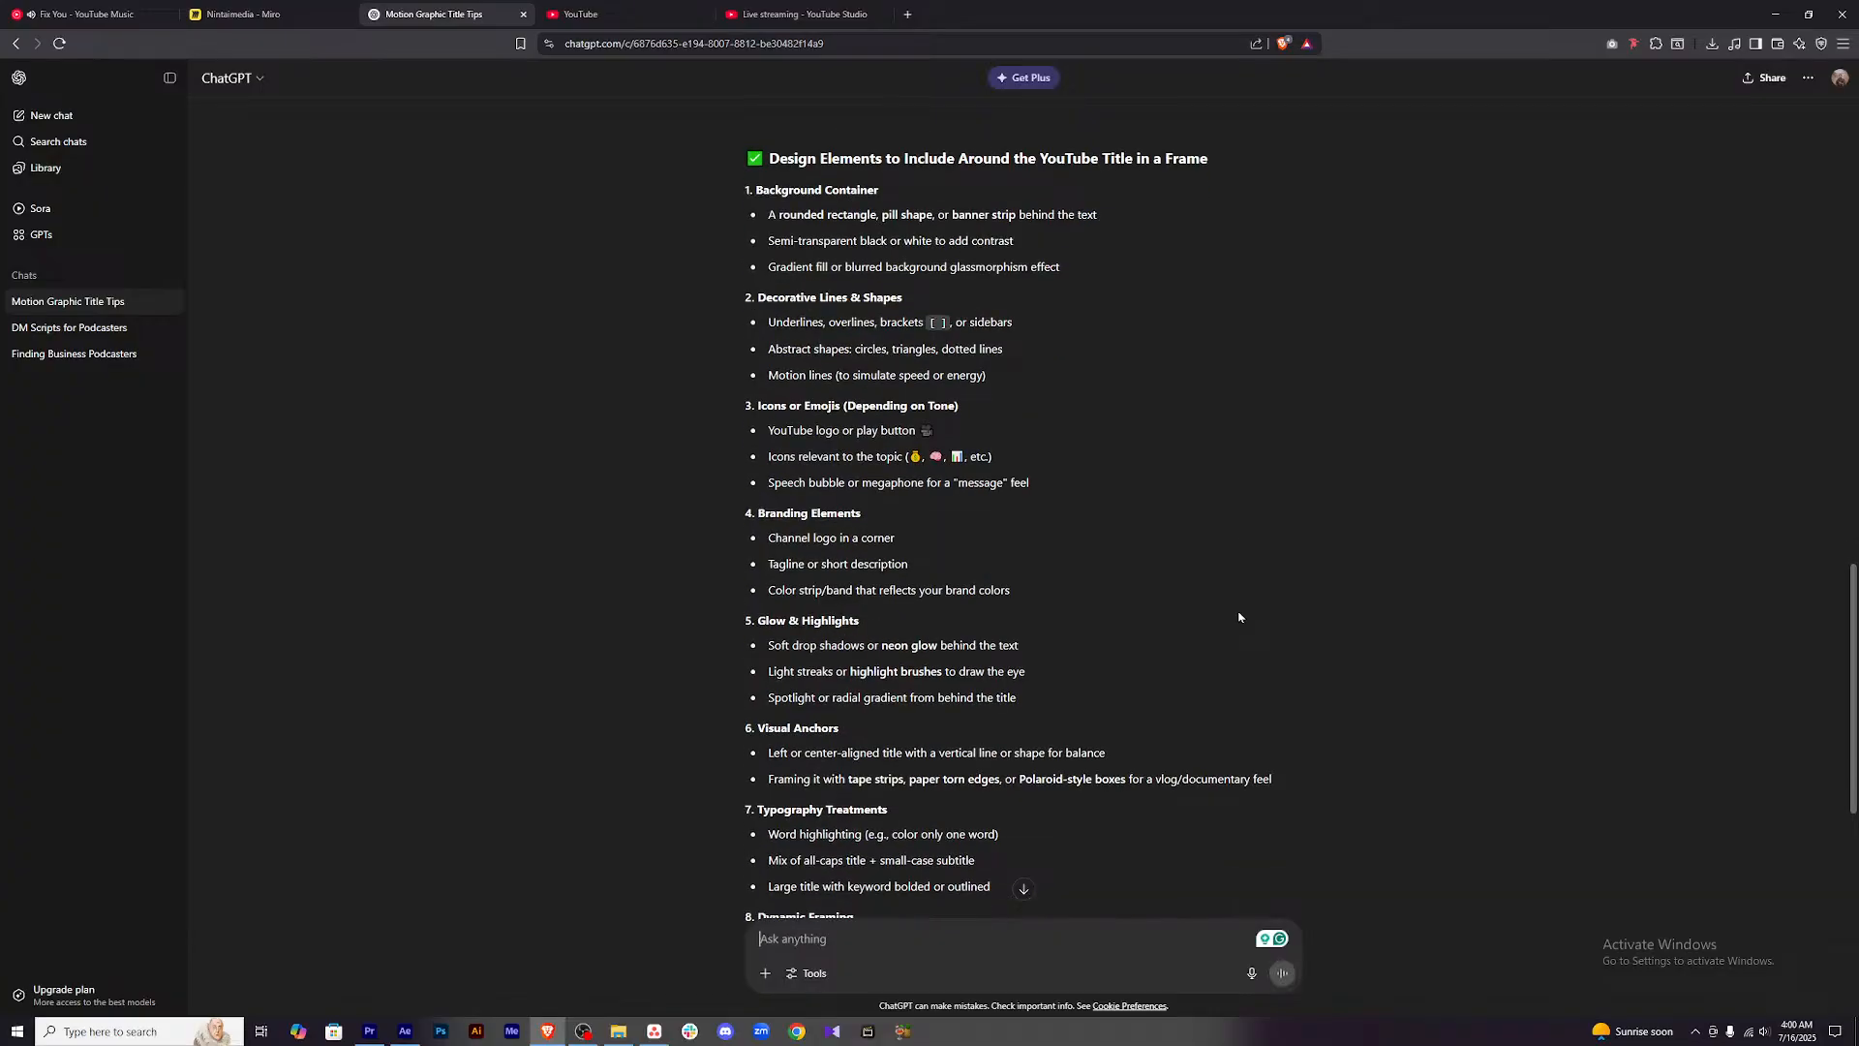
{"action": "scroll", "coordinate": [1238, 616], "scroll_direction": "down", "scroll_amount": 2}
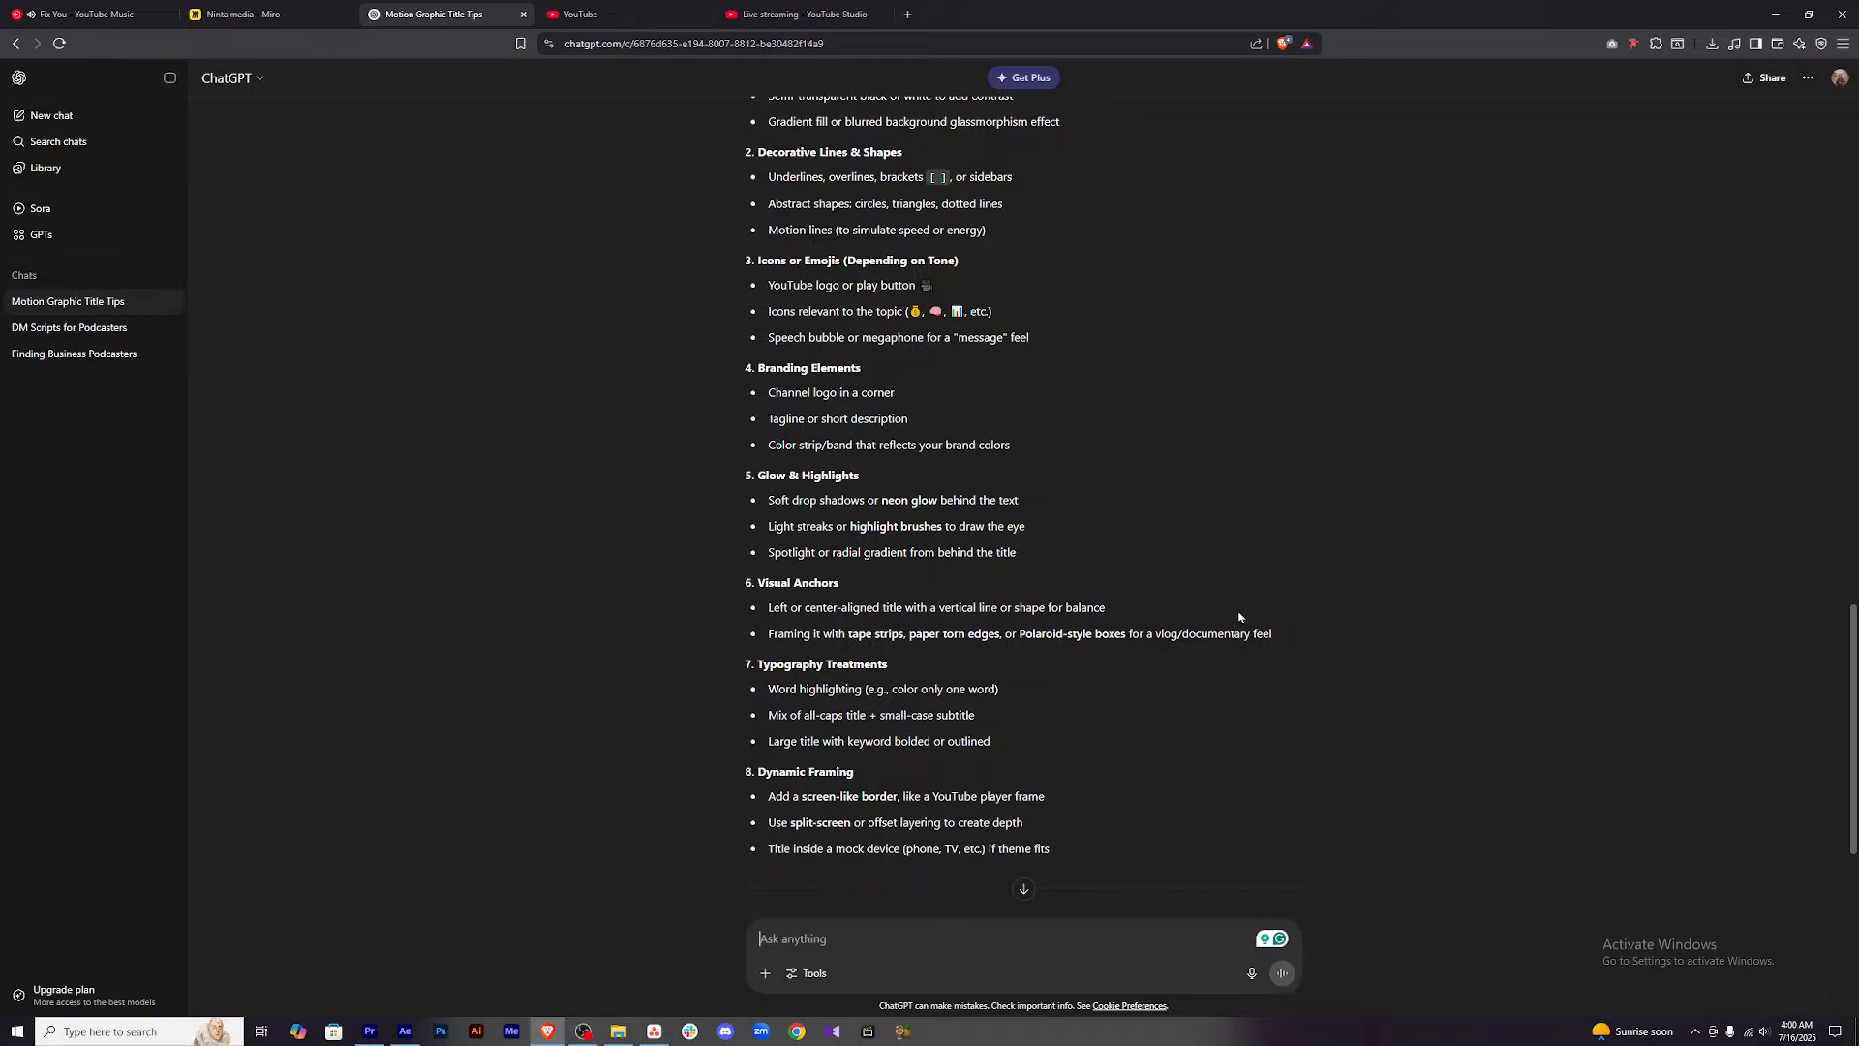
{"action": "scroll", "coordinate": [1238, 616], "scroll_direction": "down", "scroll_amount": 4}
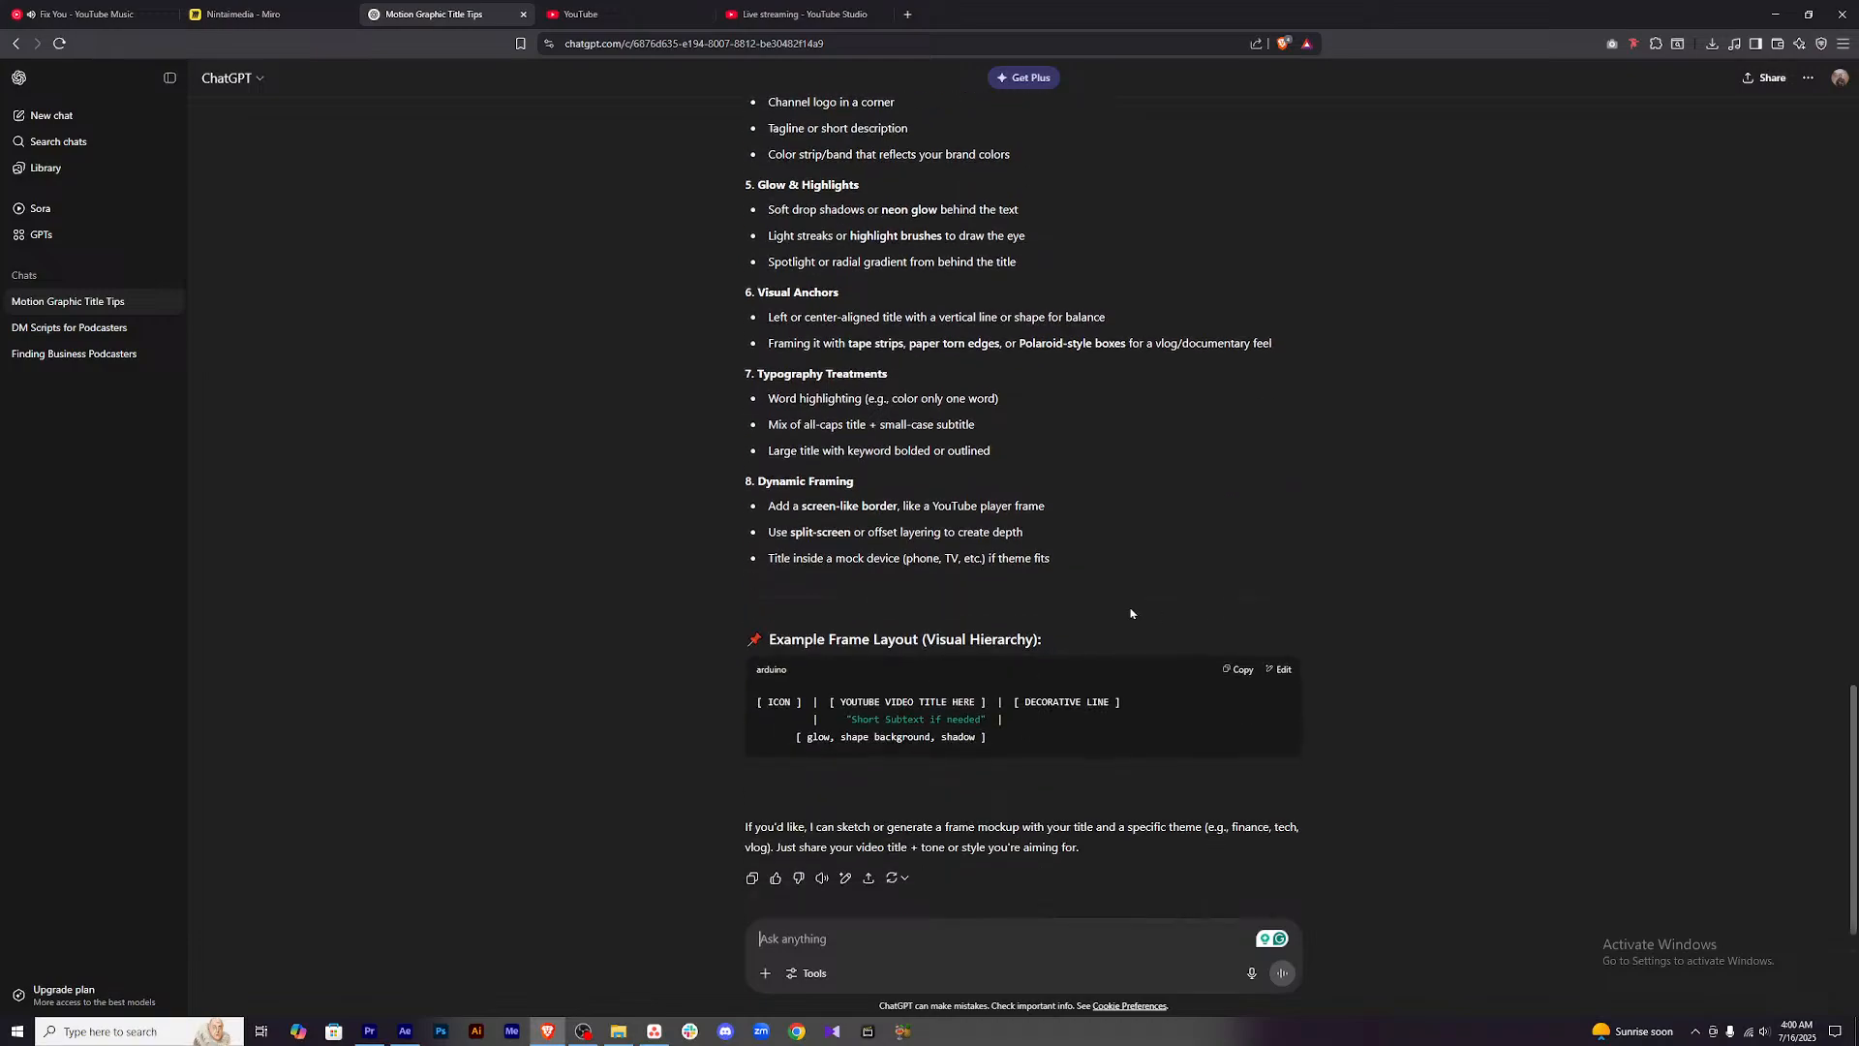
{"action": "scroll", "coordinate": [1152, 615], "scroll_direction": "down", "scroll_amount": 1}
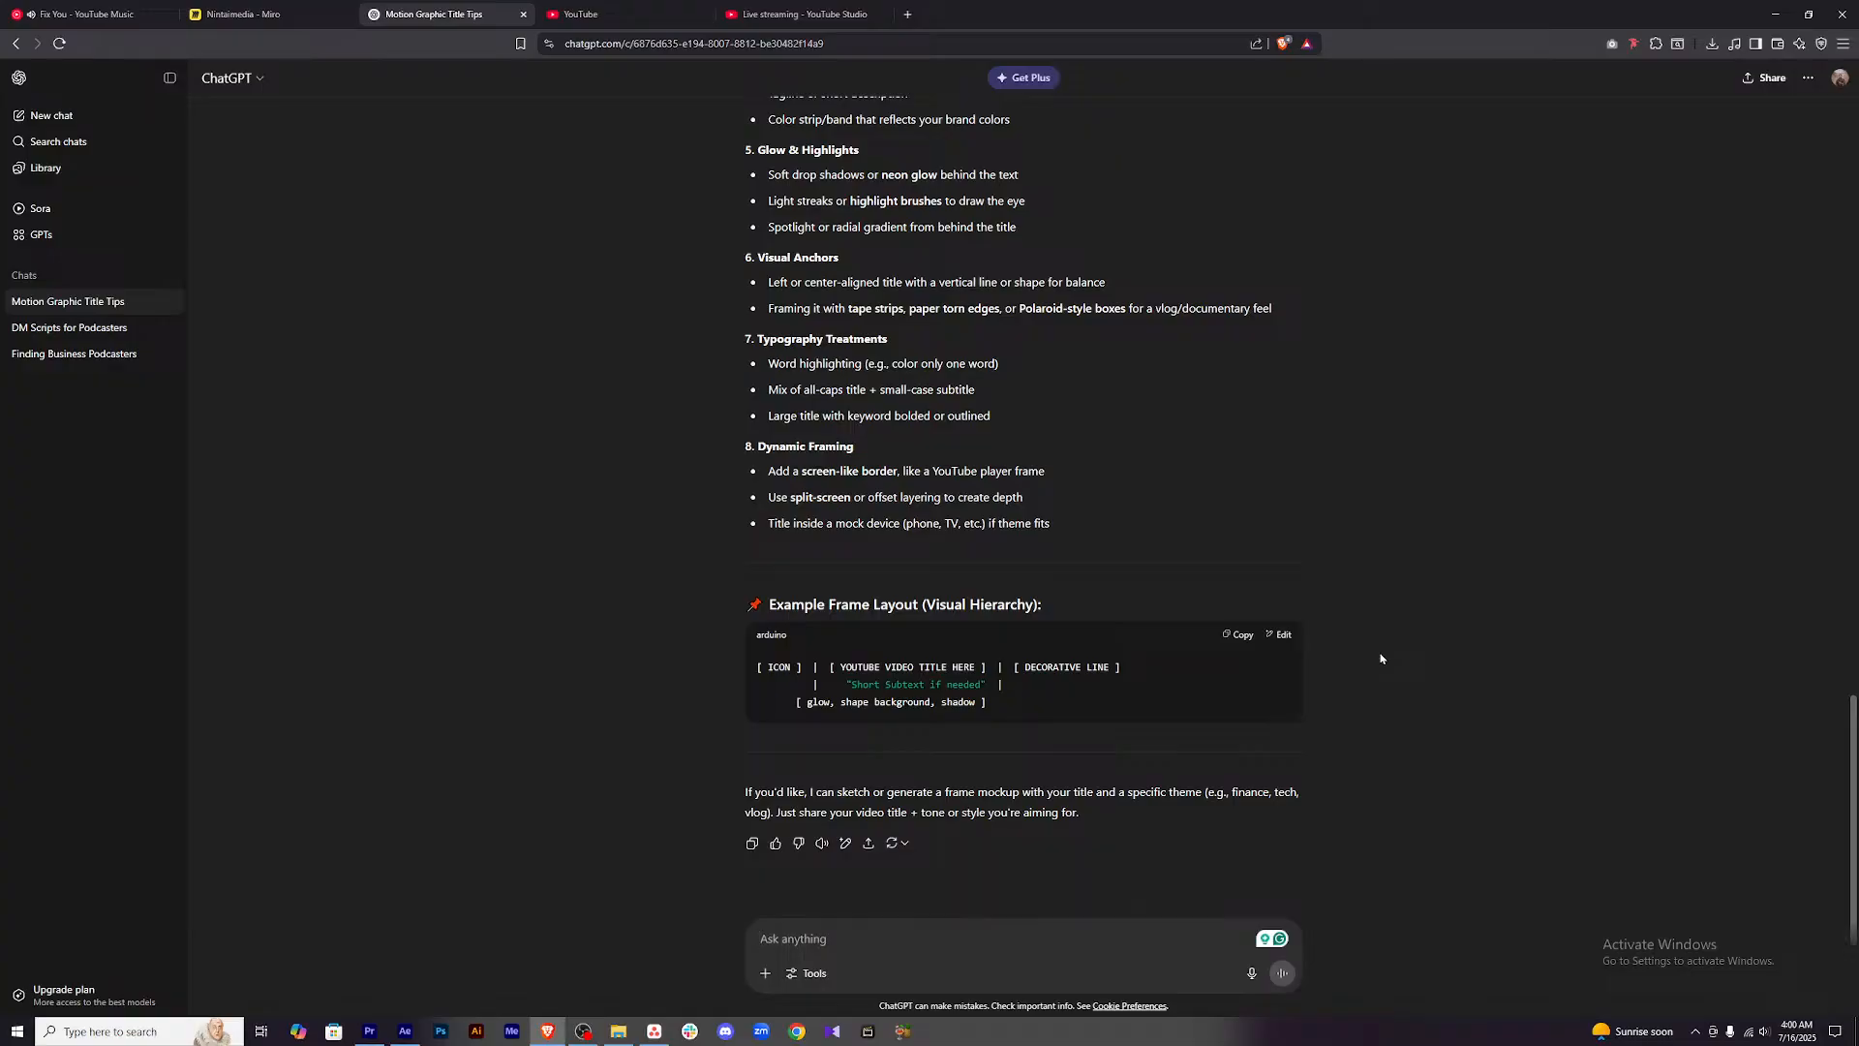
{"action": "scroll", "coordinate": [1380, 659], "scroll_direction": "up", "scroll_amount": 2}
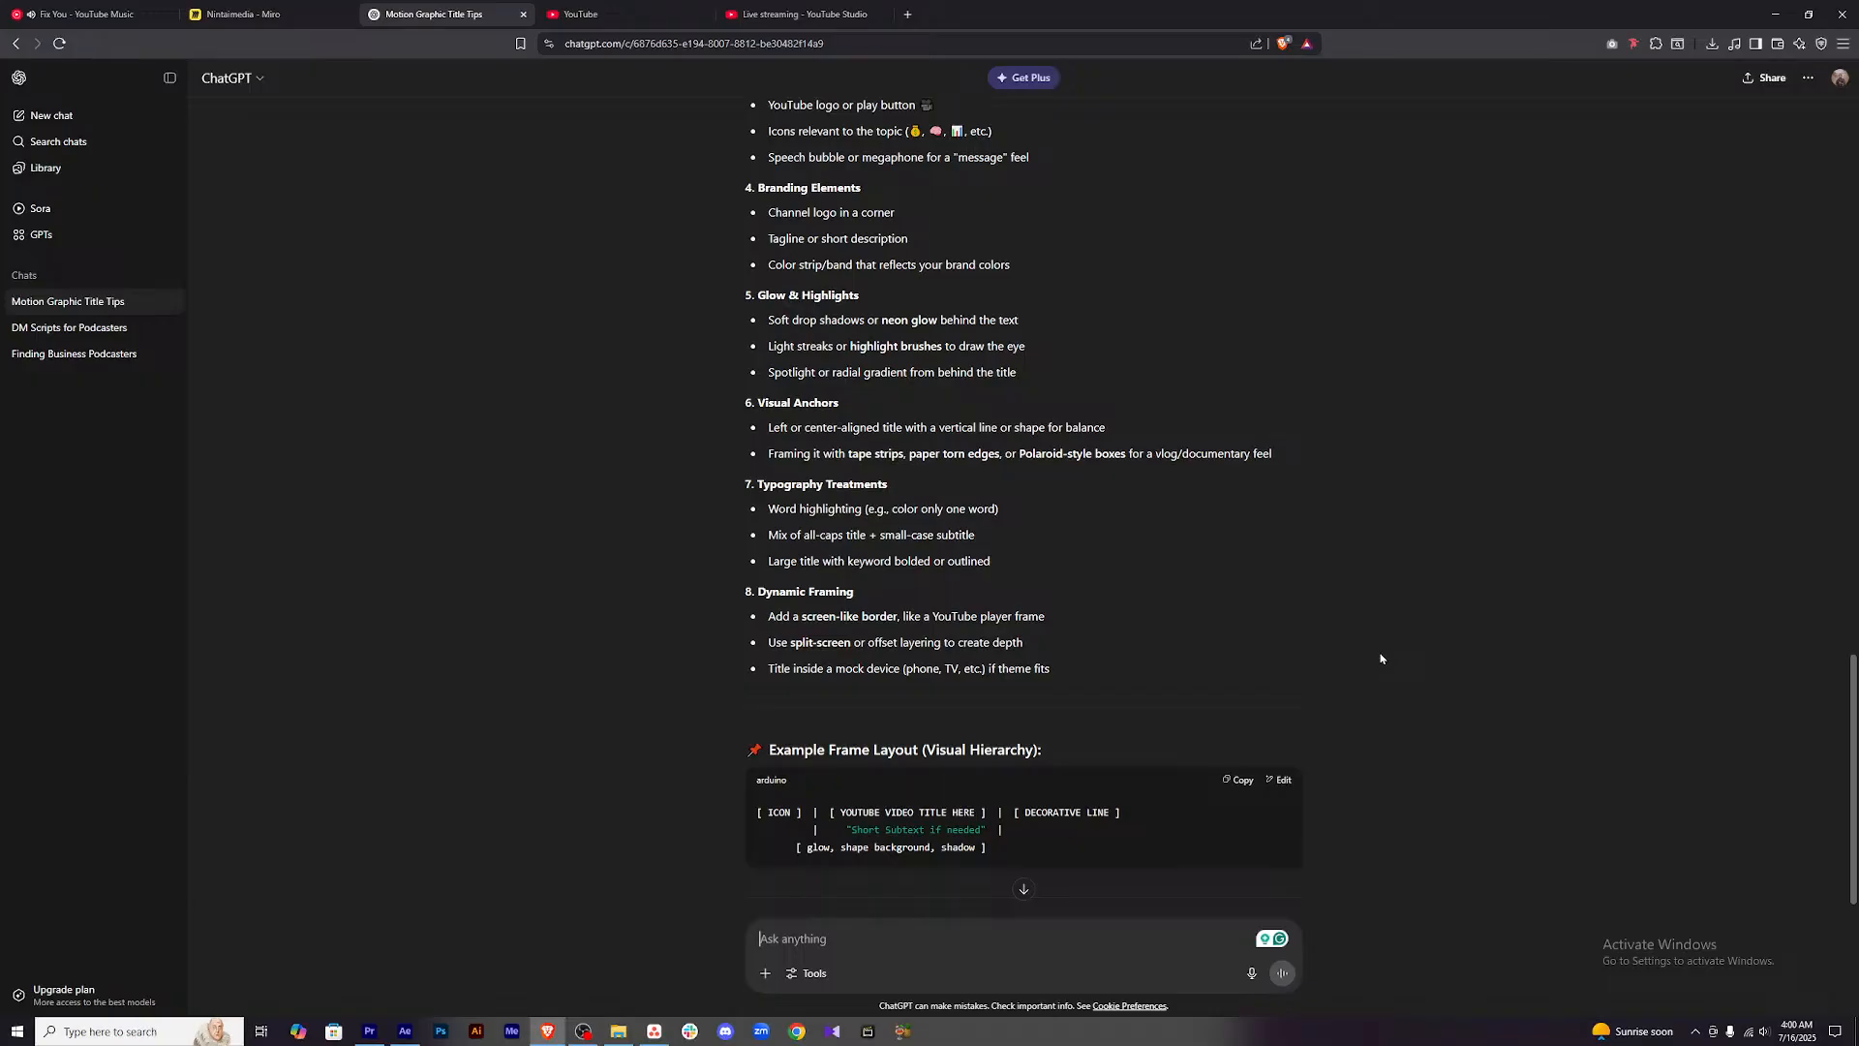
{"action": "scroll", "coordinate": [1380, 658], "scroll_direction": "down", "scroll_amount": 2}
Back in After Effects, change the "without having a" text to the Archivo Medium style and center it horizontally in the composition.
{"action": "left_click", "coordinate": [408, 1034]}
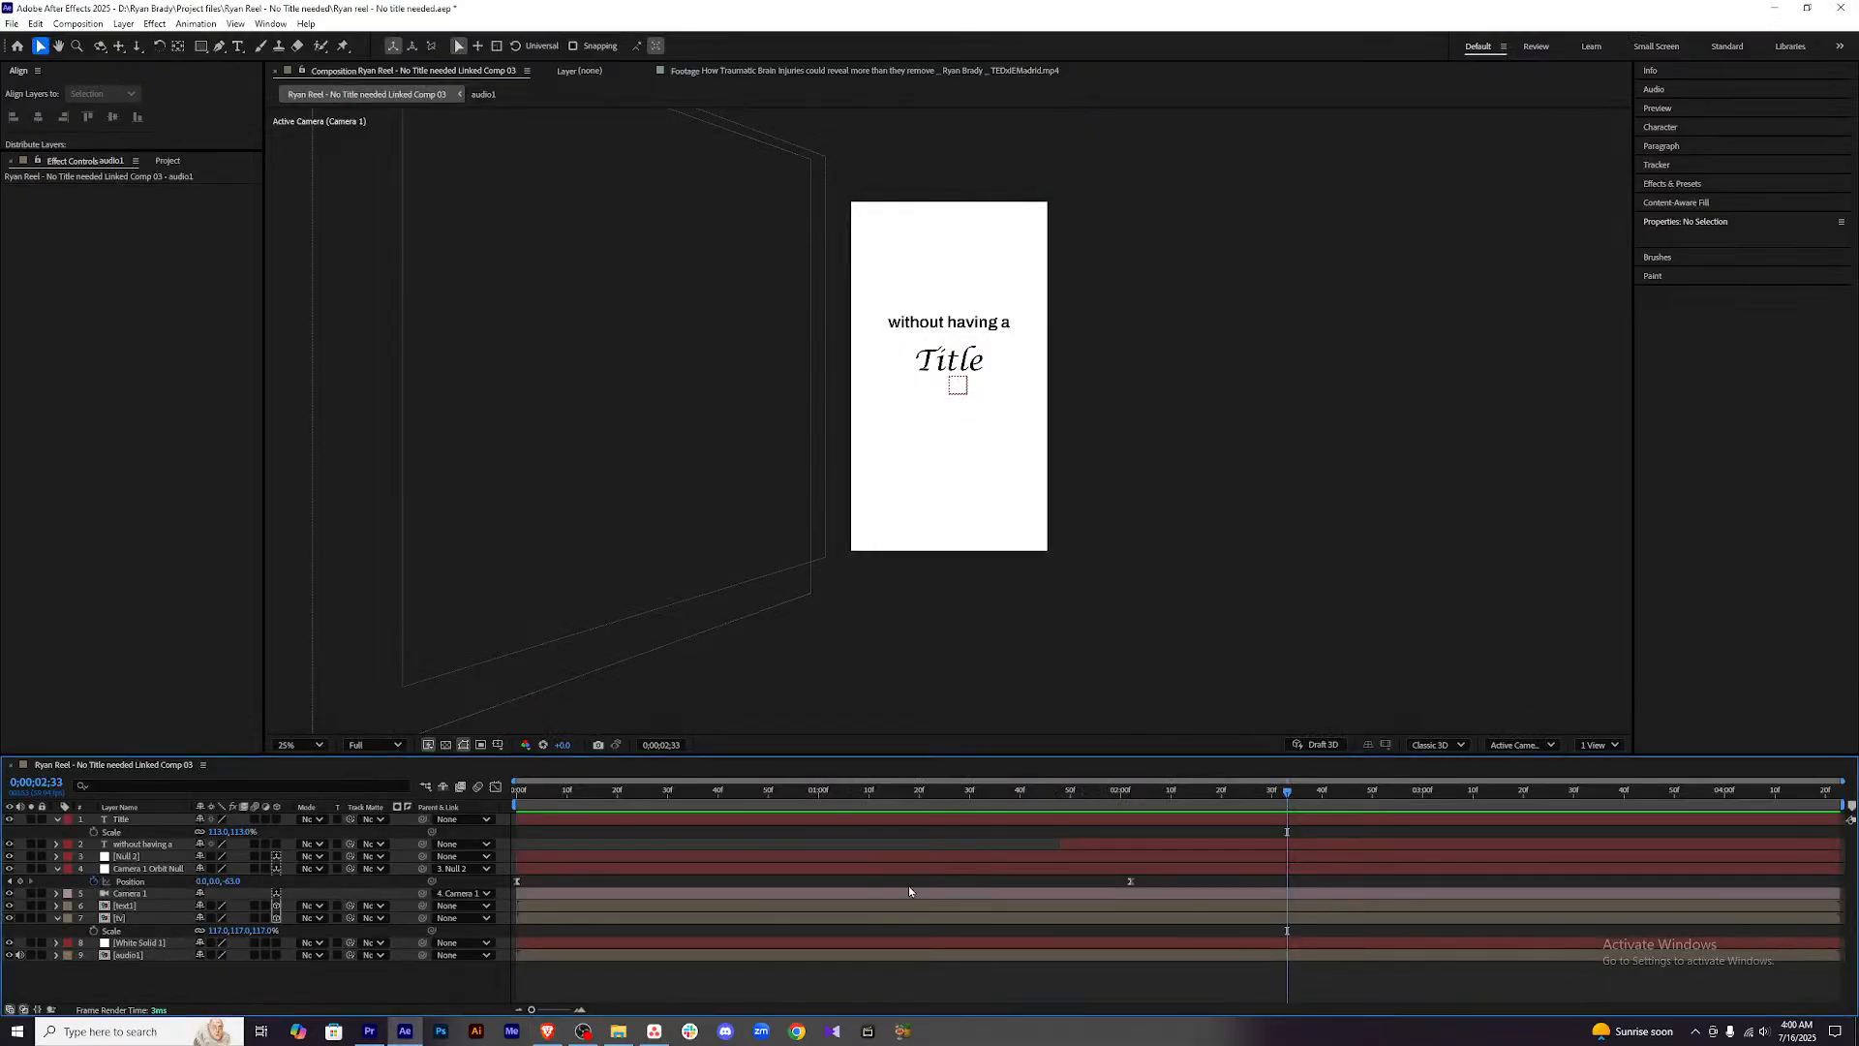
{"action": "left_click", "coordinate": [1189, 846]}
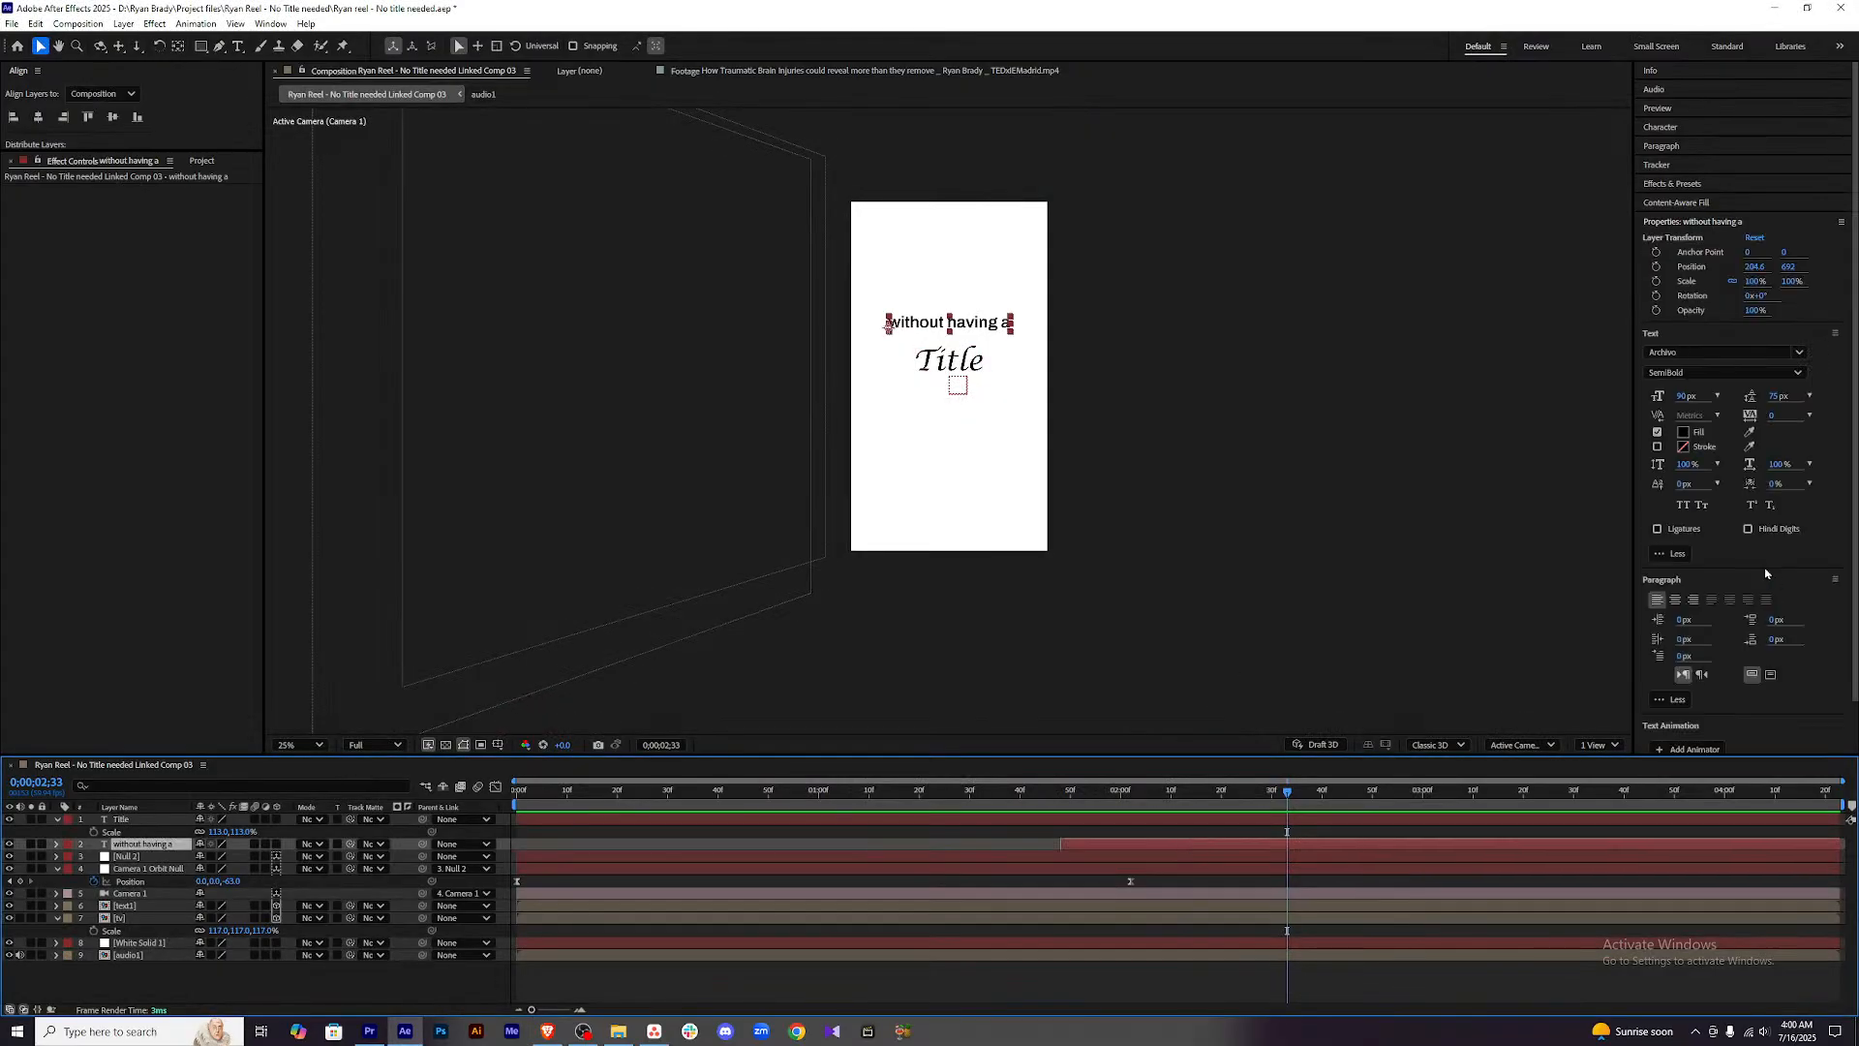
{"action": "left_click", "coordinate": [1709, 375]}
{"action": "left_click", "coordinate": [1704, 463]}
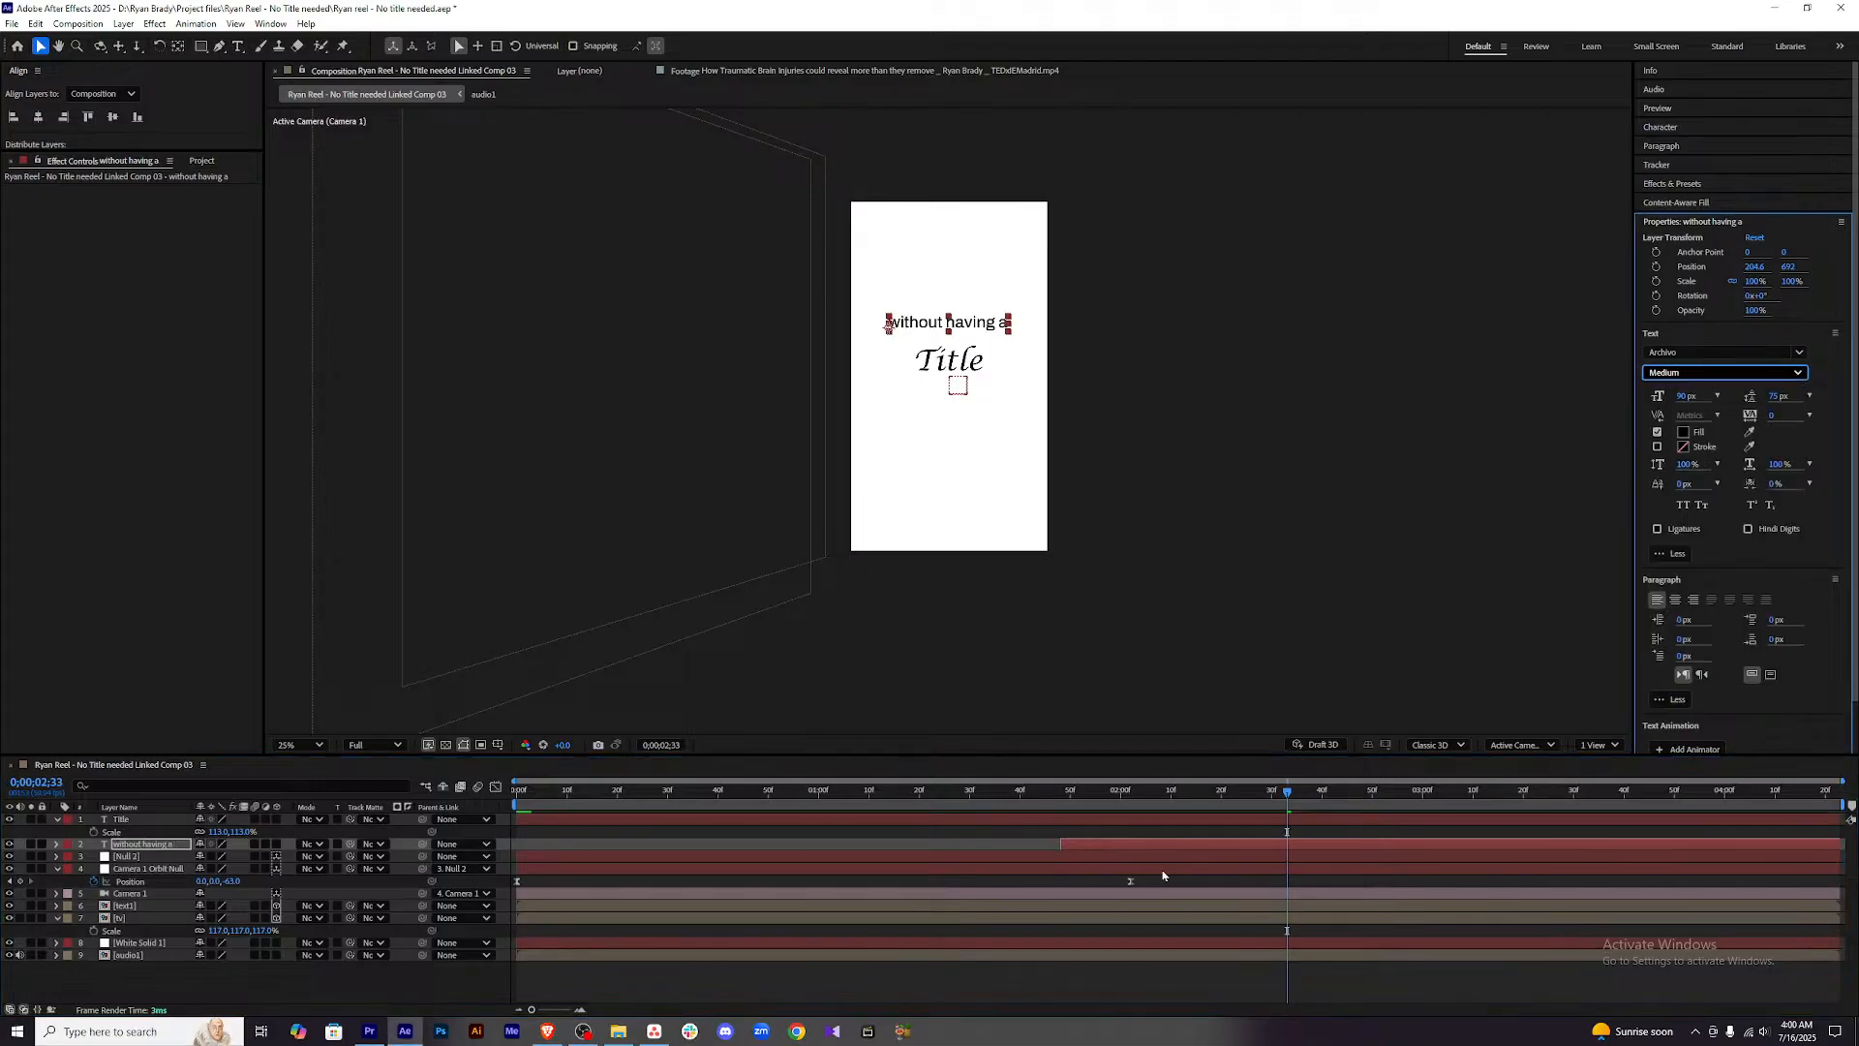
{"action": "left_click", "coordinate": [37, 117]}
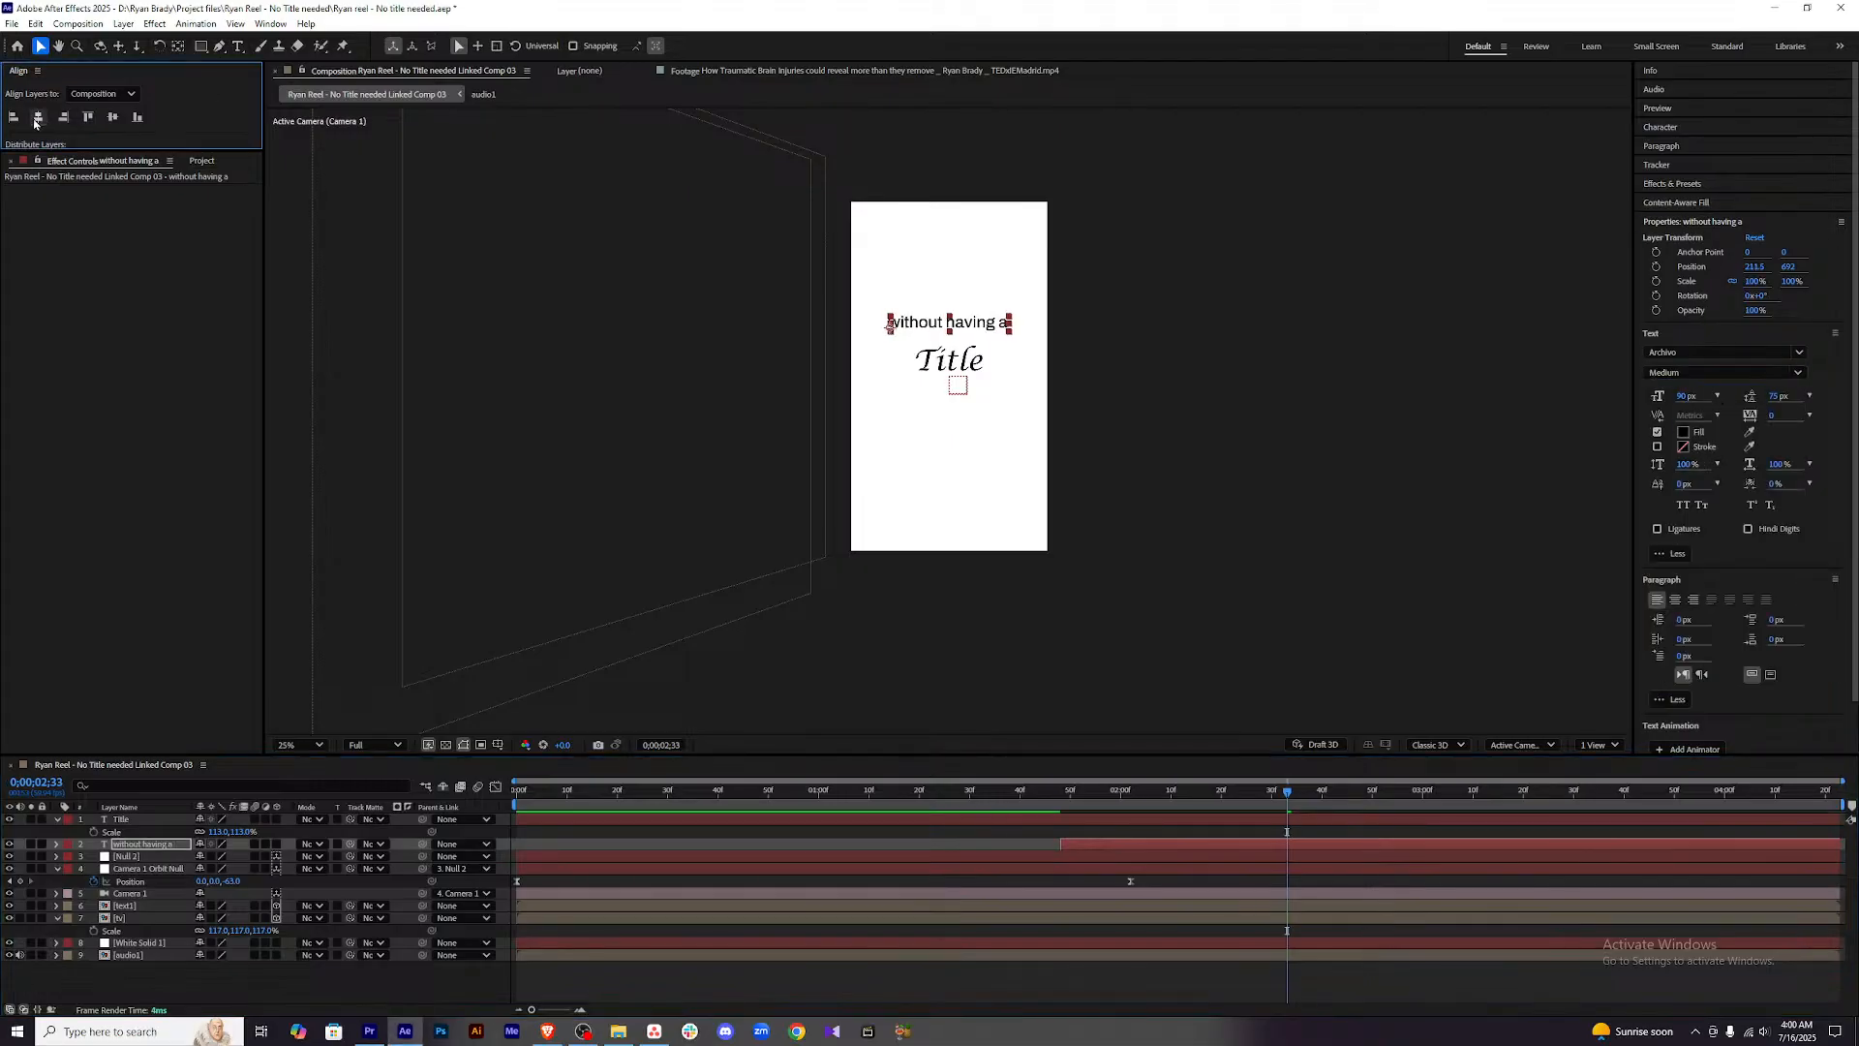
Look over the ChatGPT suggestions in the browser once more, and return to After Effects.
{"action": "left_click", "coordinate": [547, 1032]}
{"action": "scroll", "coordinate": [514, 871], "scroll_direction": "up", "scroll_amount": 3}
{"action": "left_click", "coordinate": [406, 1032]}
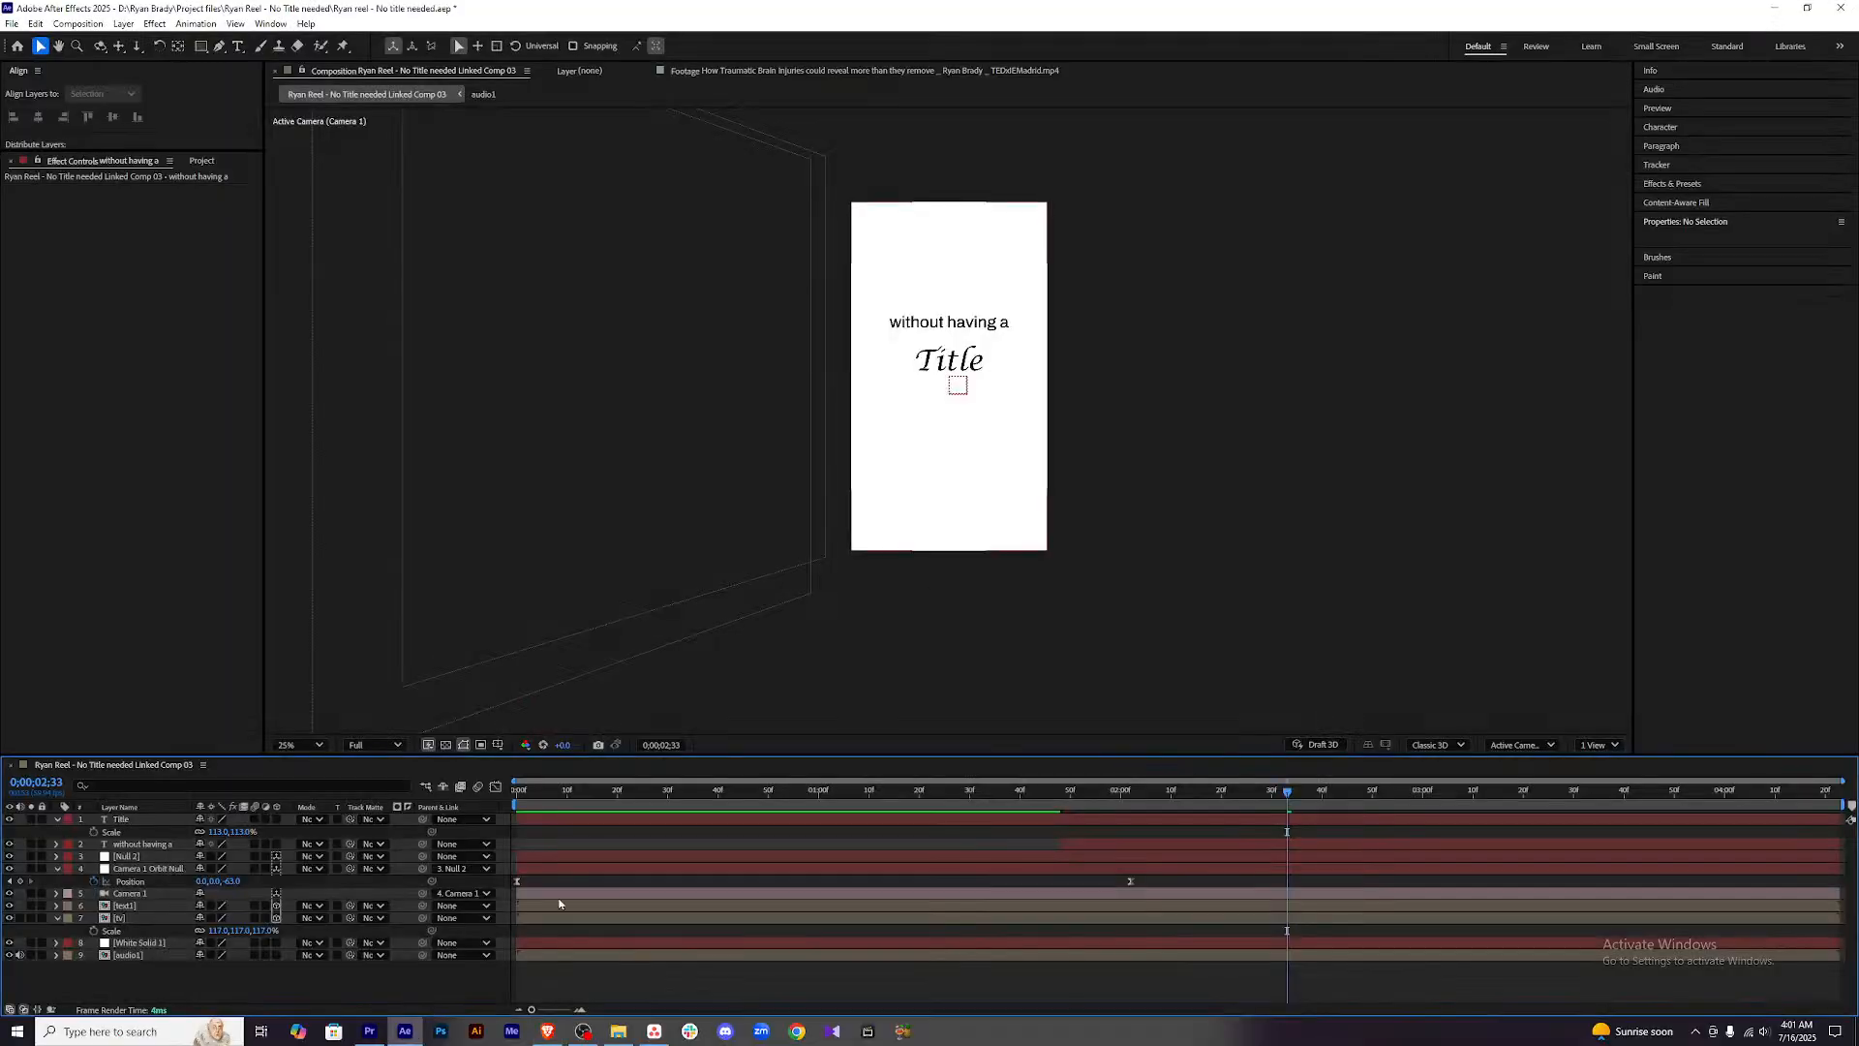
Center the "Title" text horizontally in the composition, nudge it slightly left and clear the selection.
{"action": "left_click", "coordinate": [958, 362]}
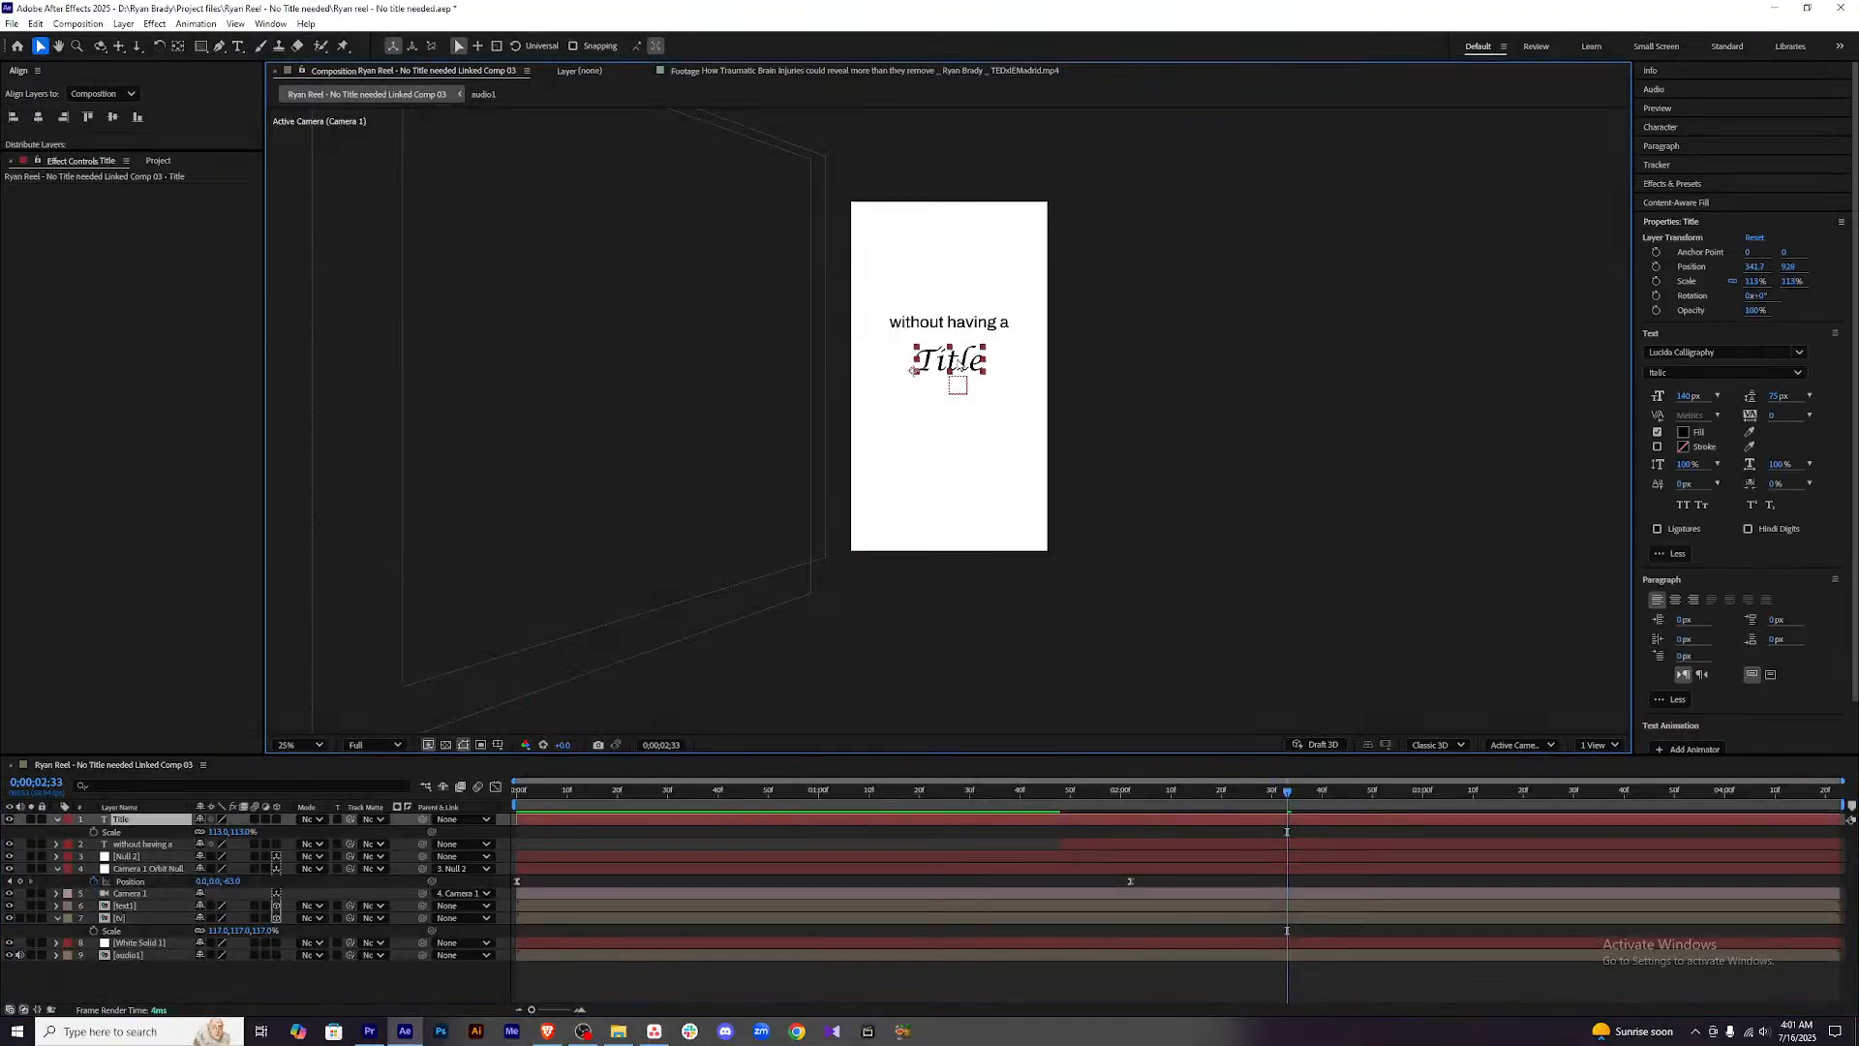
{"action": "left_click", "coordinate": [38, 117]}
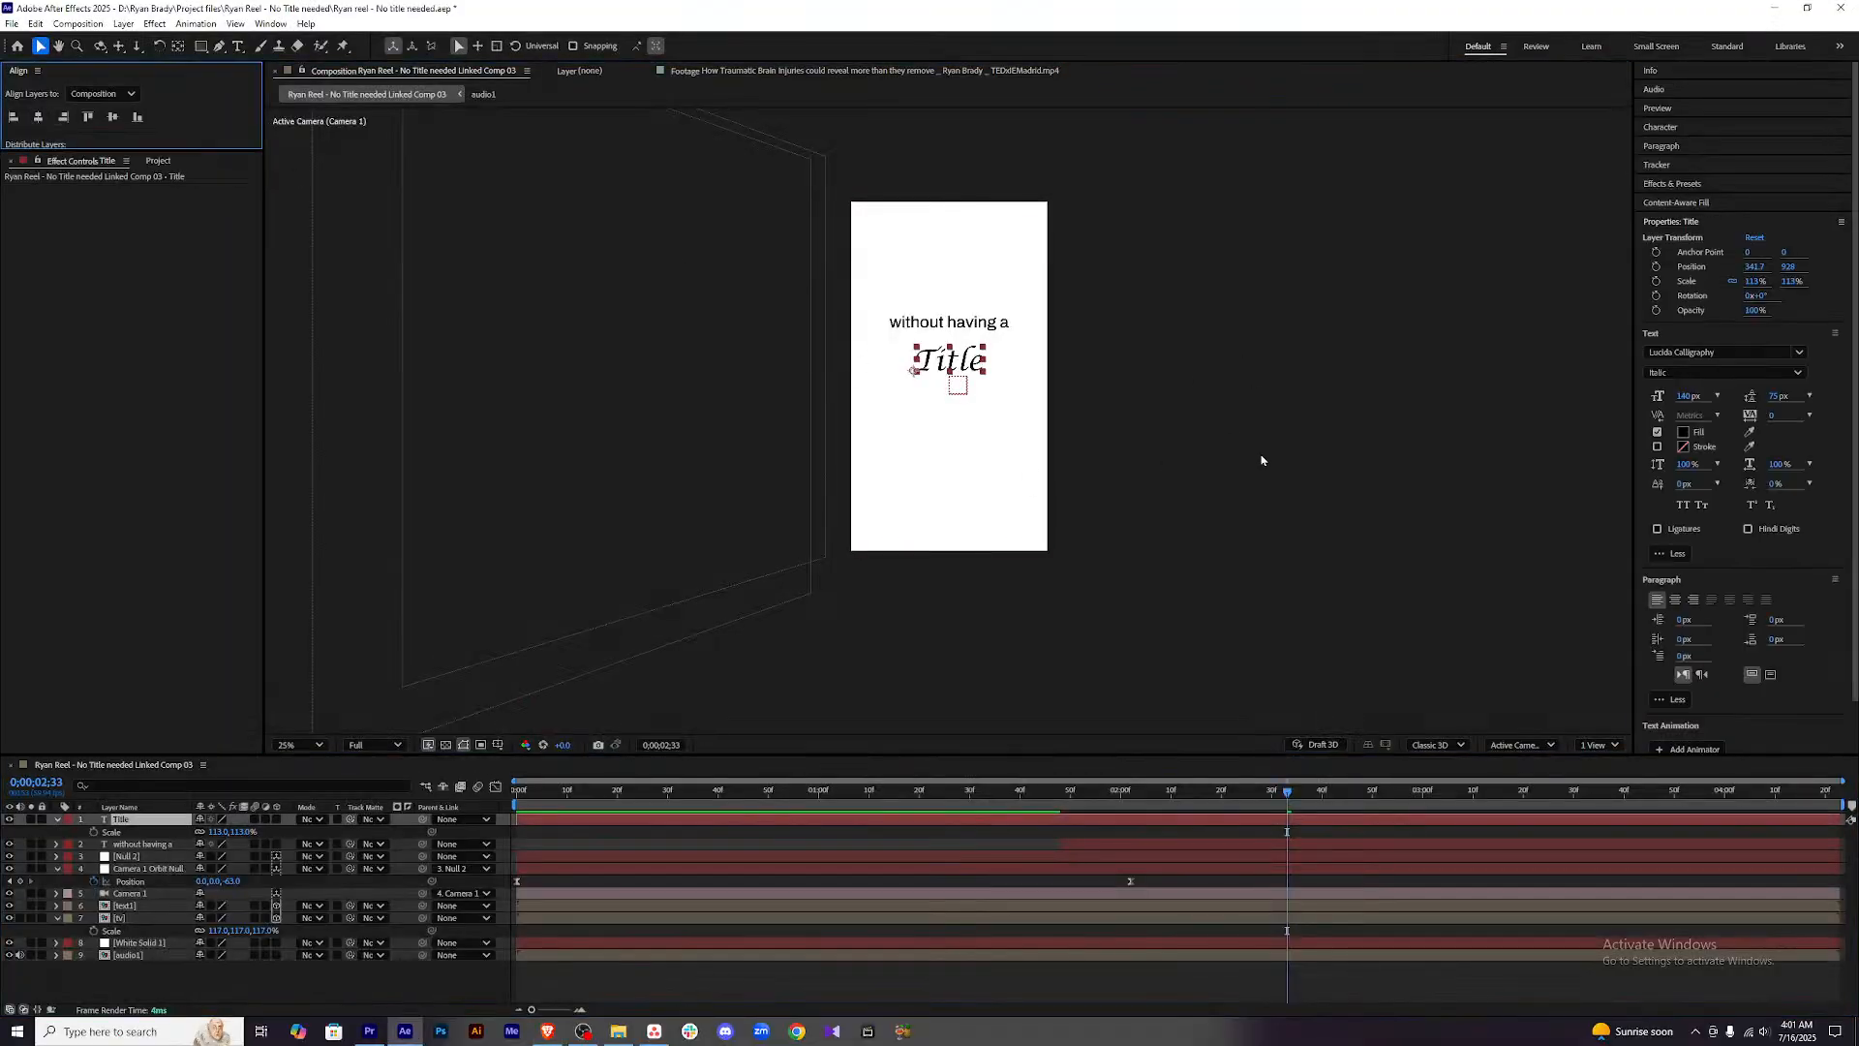
{"action": "key", "text": "Left"}
{"action": "key", "text": "Left"}
{"action": "key", "text": "Left"}
{"action": "key", "text": "Left"}
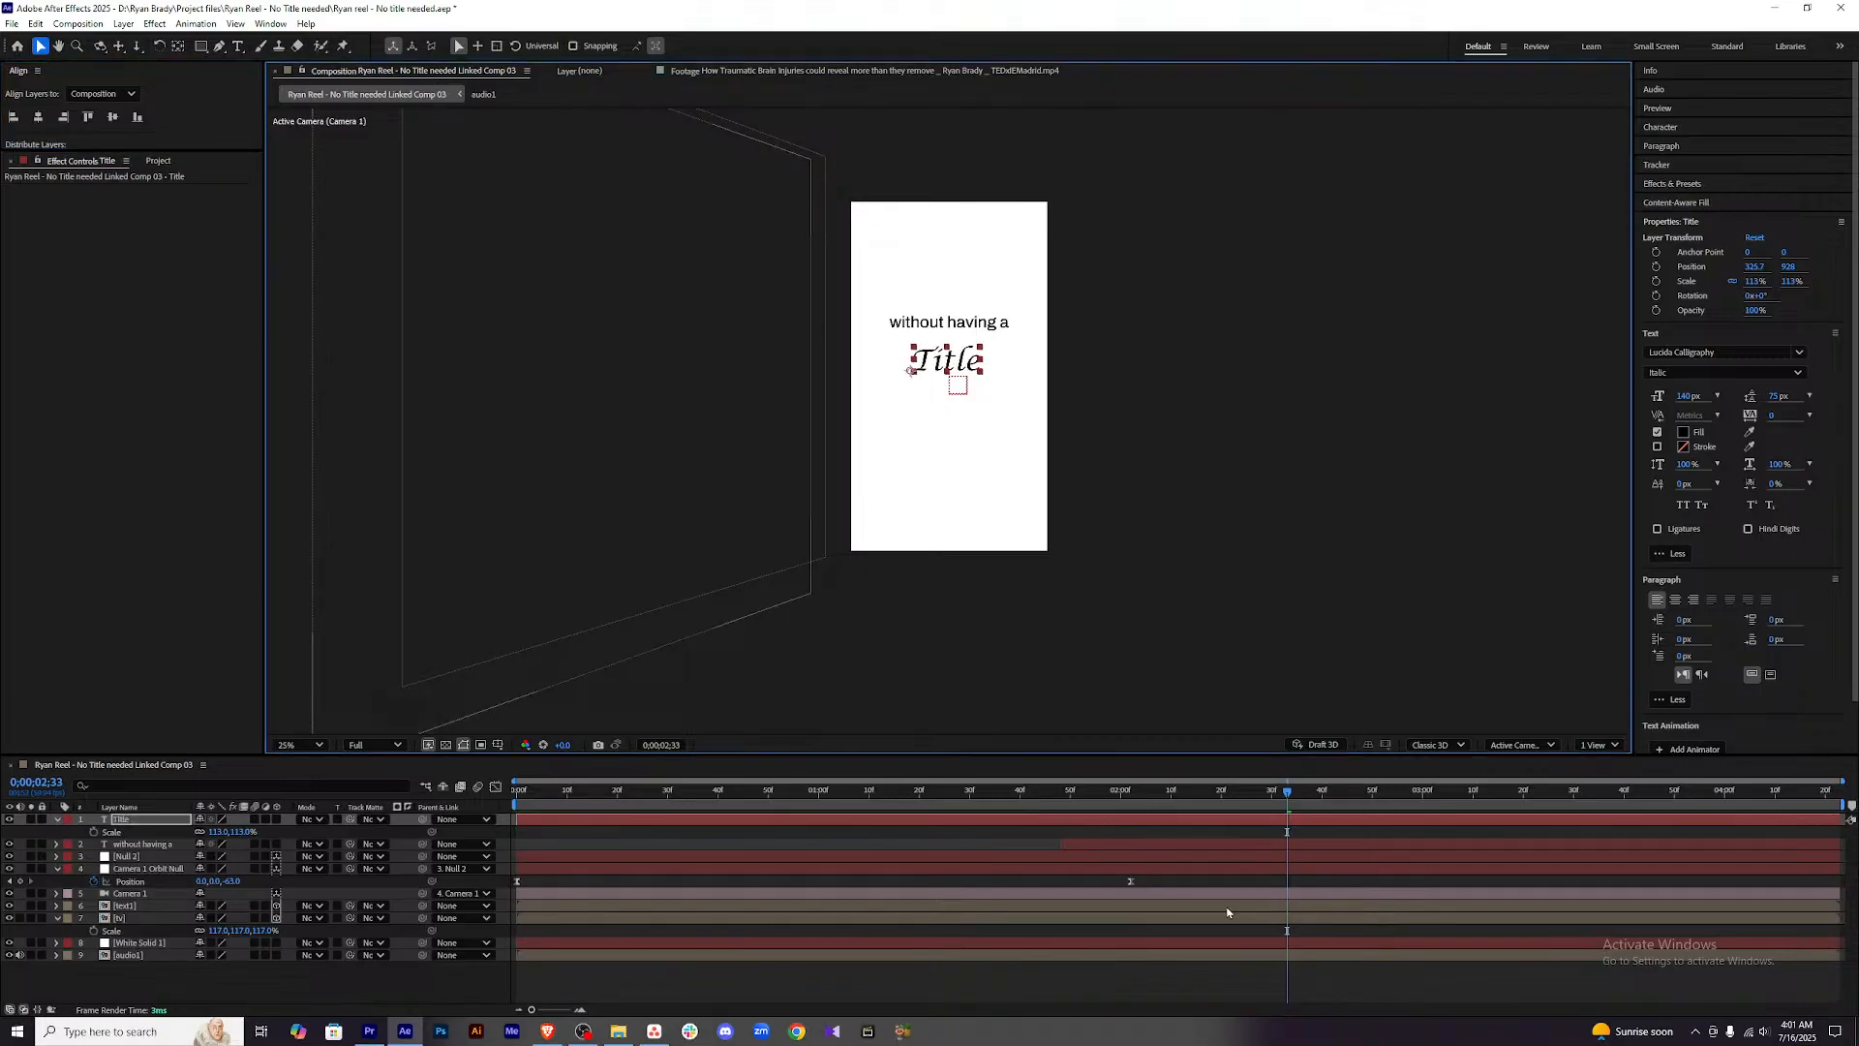
{"action": "left_click", "coordinate": [1323, 978]}
Preview the composition from the beginning and trim the "Title" layer's start to 0;00;01;48, matching the "without having a" layer.
{"action": "left_click_drag", "start_coordinate": [1287, 794], "coordinate": [501, 803]}
{"action": "key", "text": "space"}
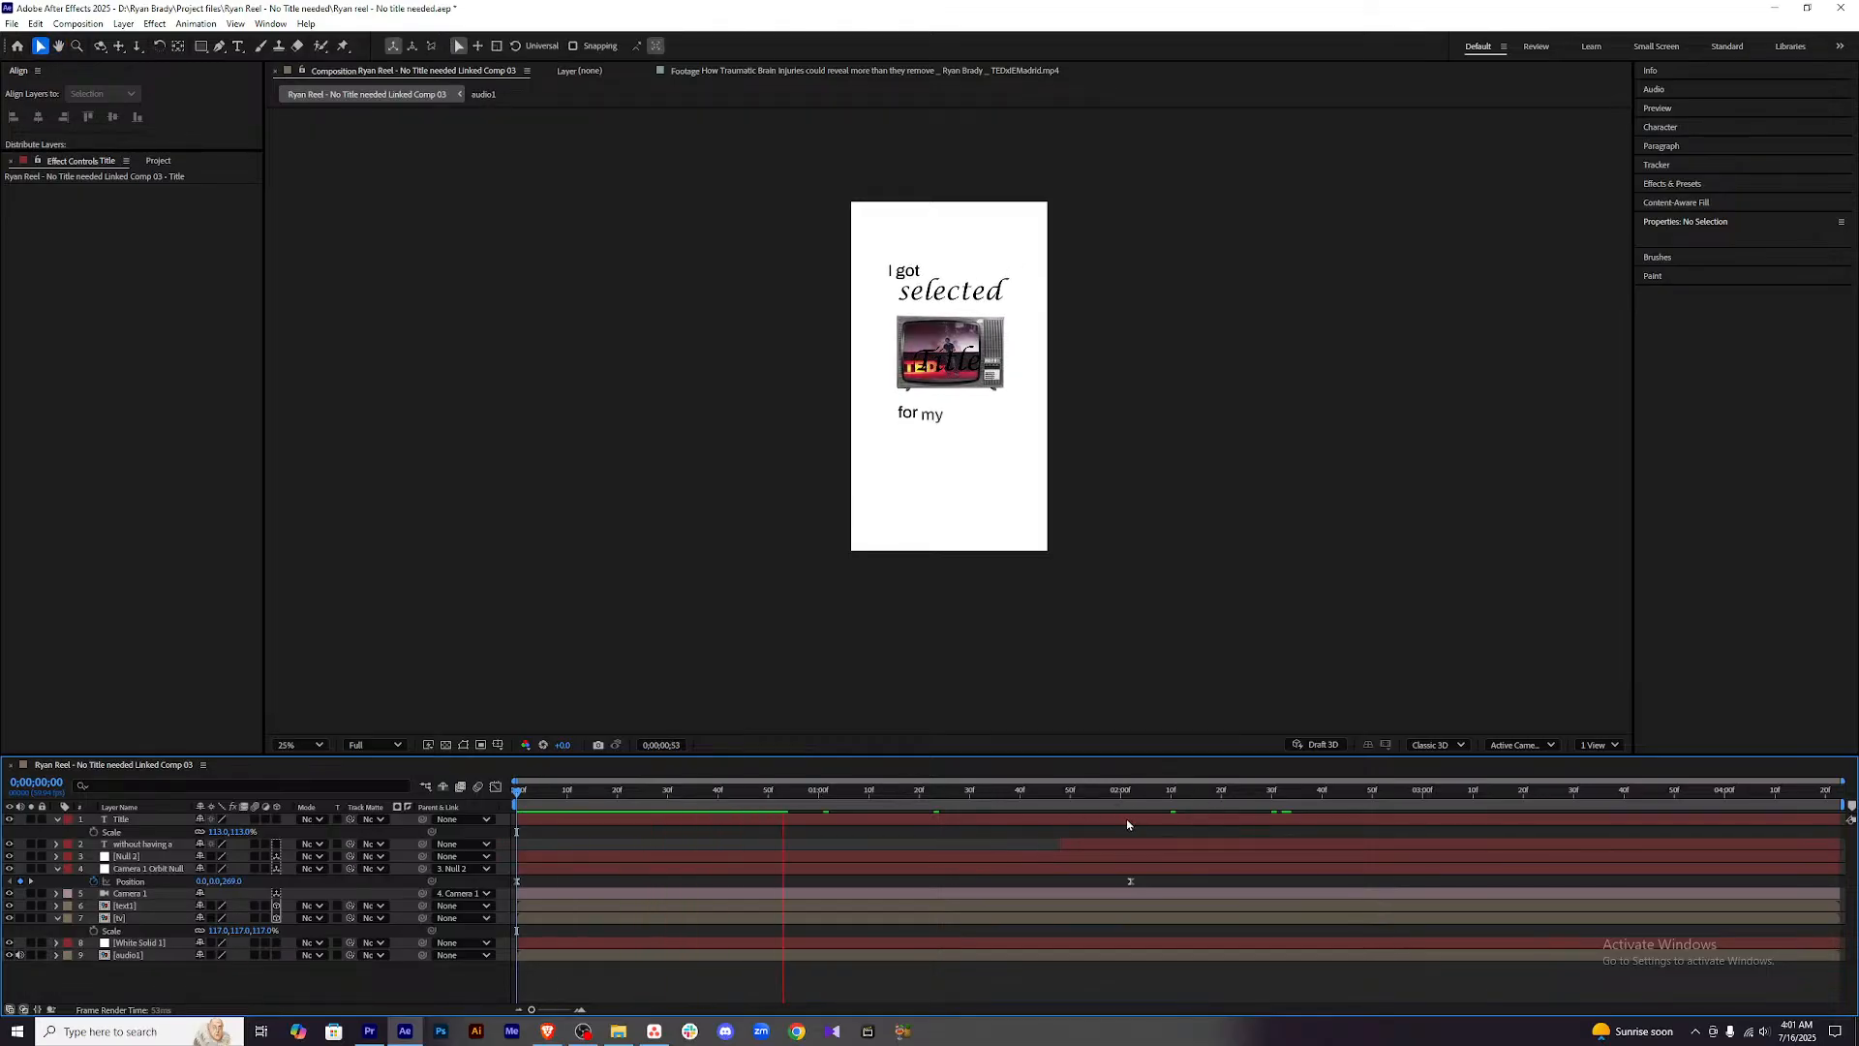
{"action": "key", "text": "space"}
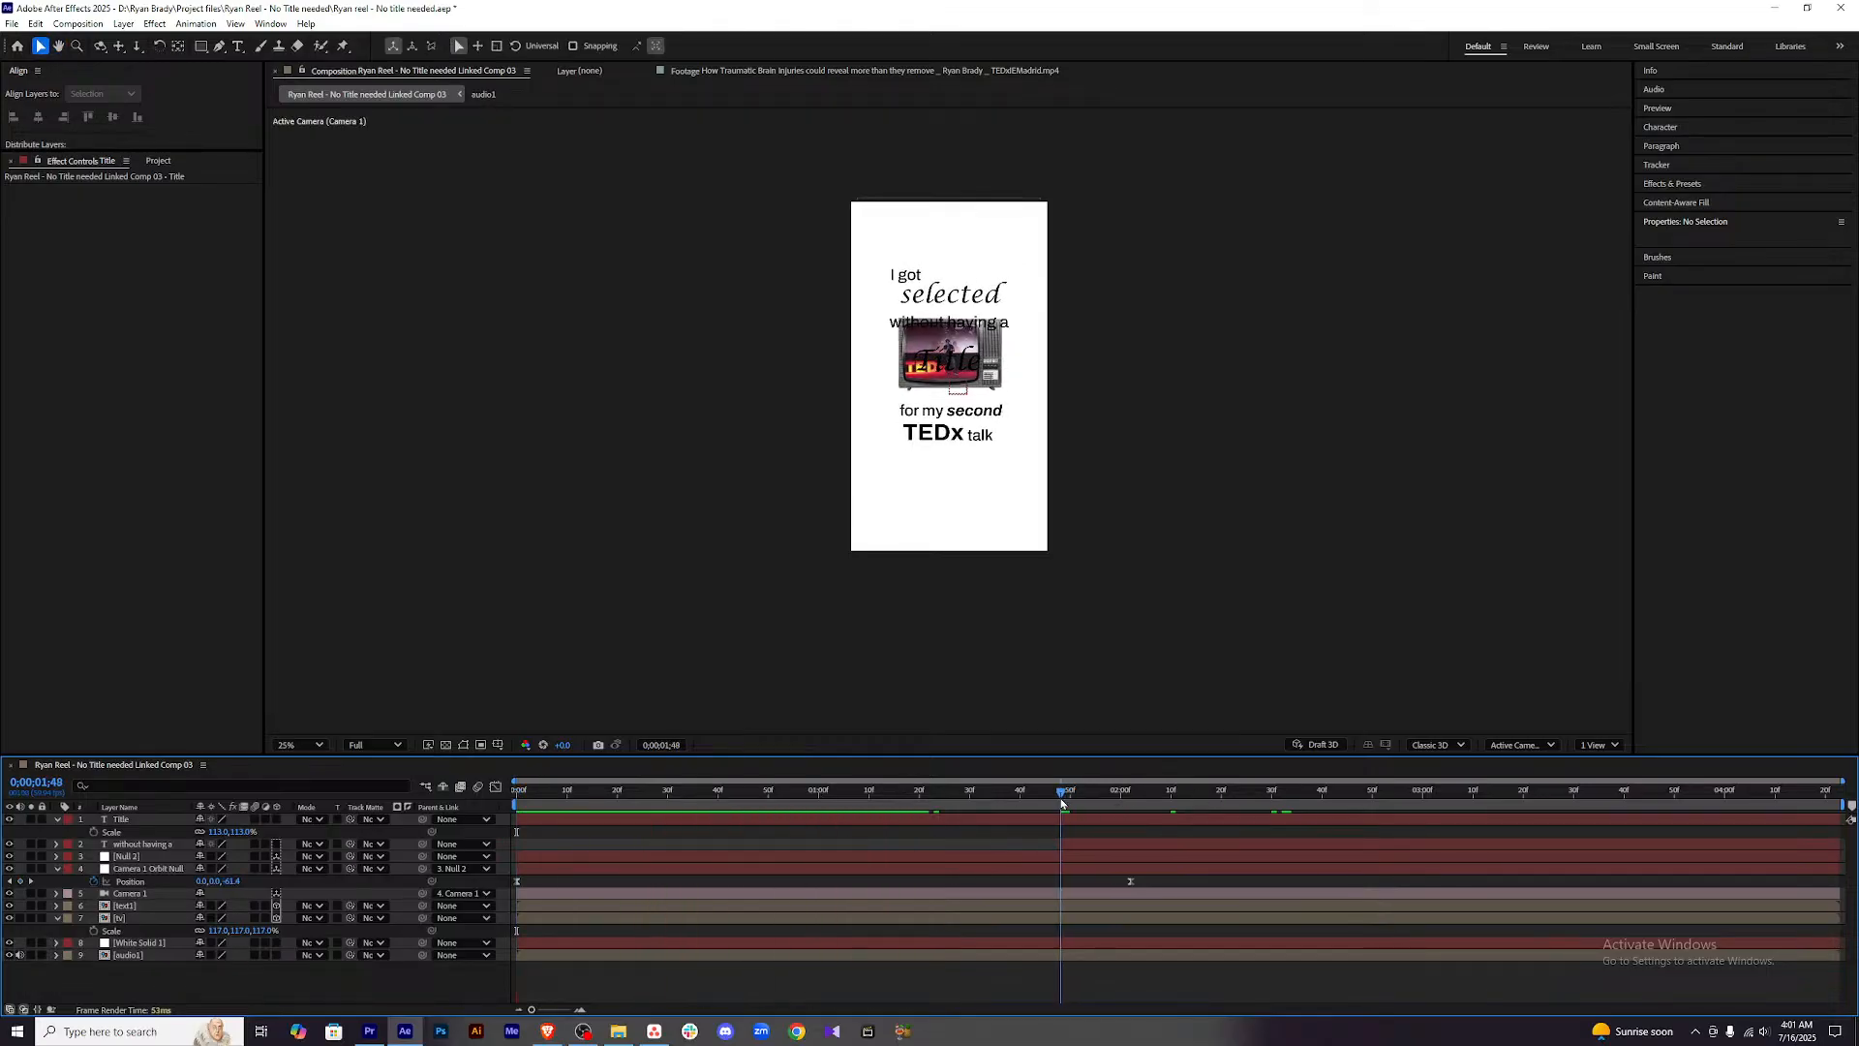
{"action": "left_click", "coordinate": [1076, 824]}
{"action": "key", "text": "alt+["}
At 0;00;02;57, nudge the "Title" text down to a vertical position of 956.
{"action": "left_click_drag", "start_coordinate": [1086, 796], "coordinate": [1407, 830]}
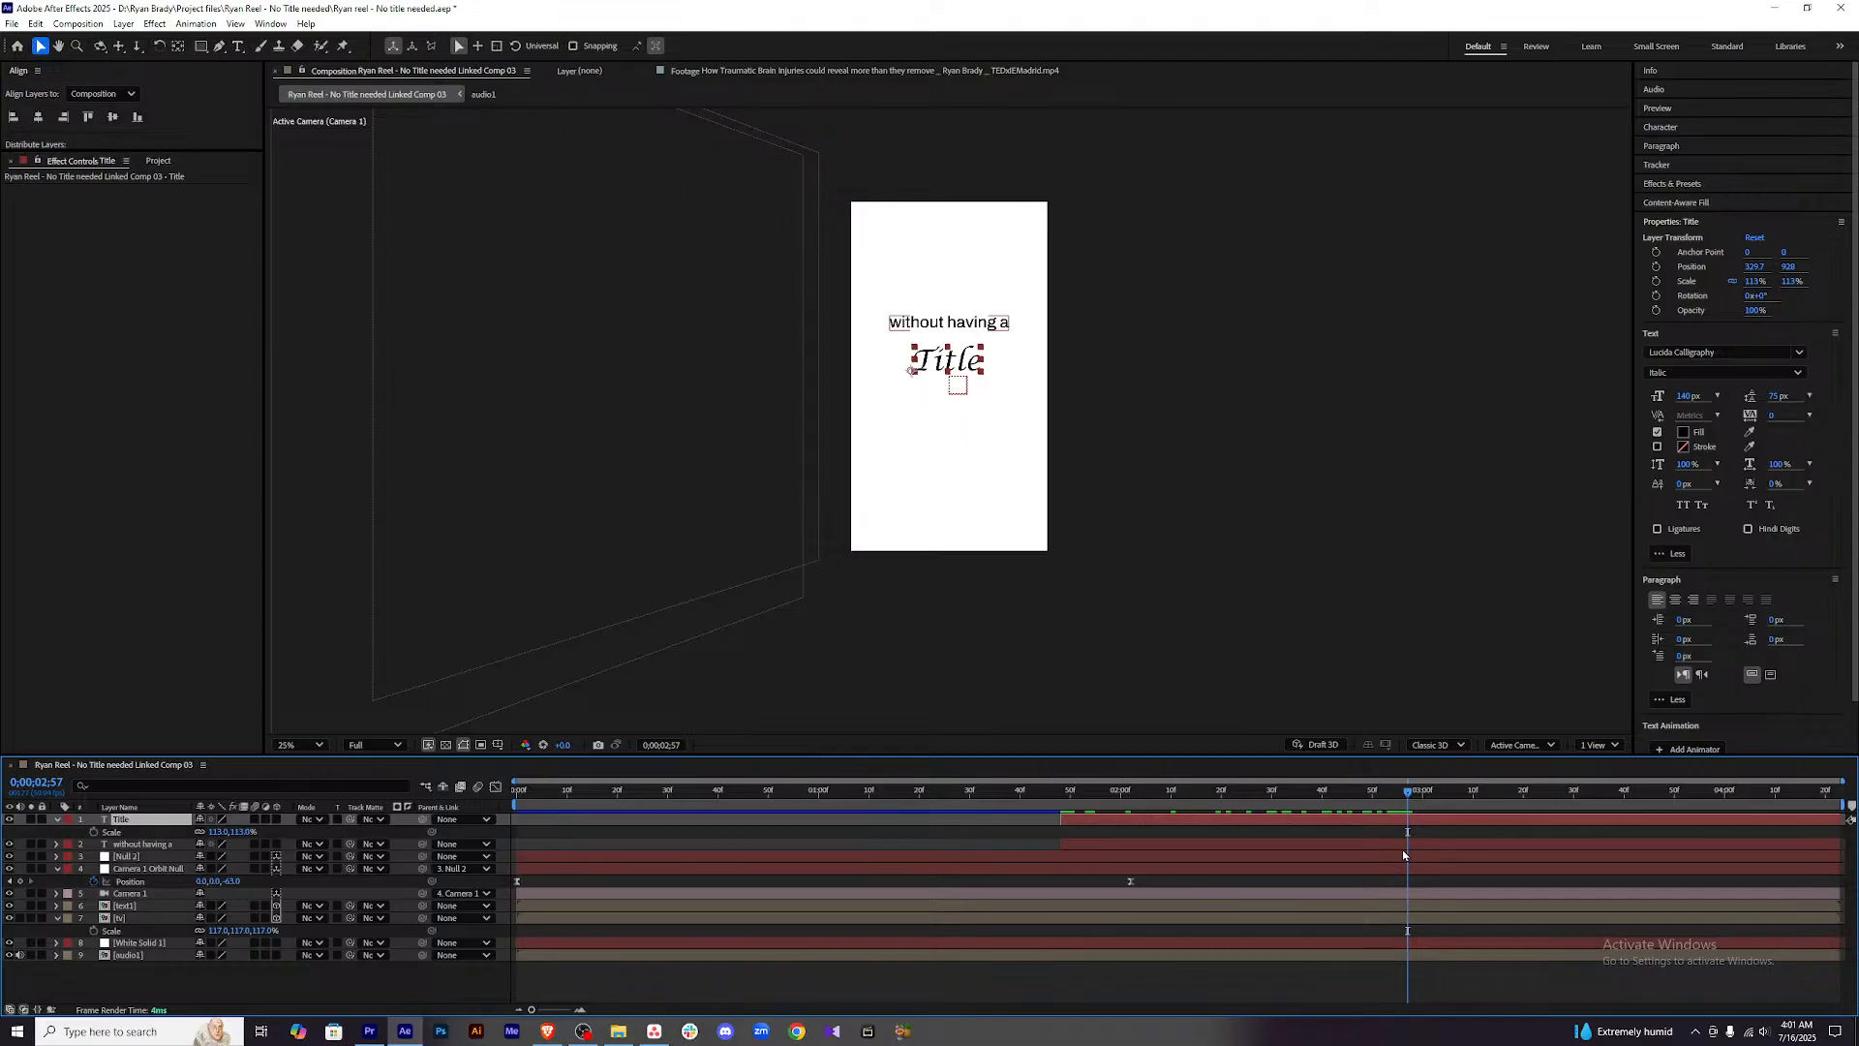
{"action": "left_click", "coordinate": [1404, 849]}
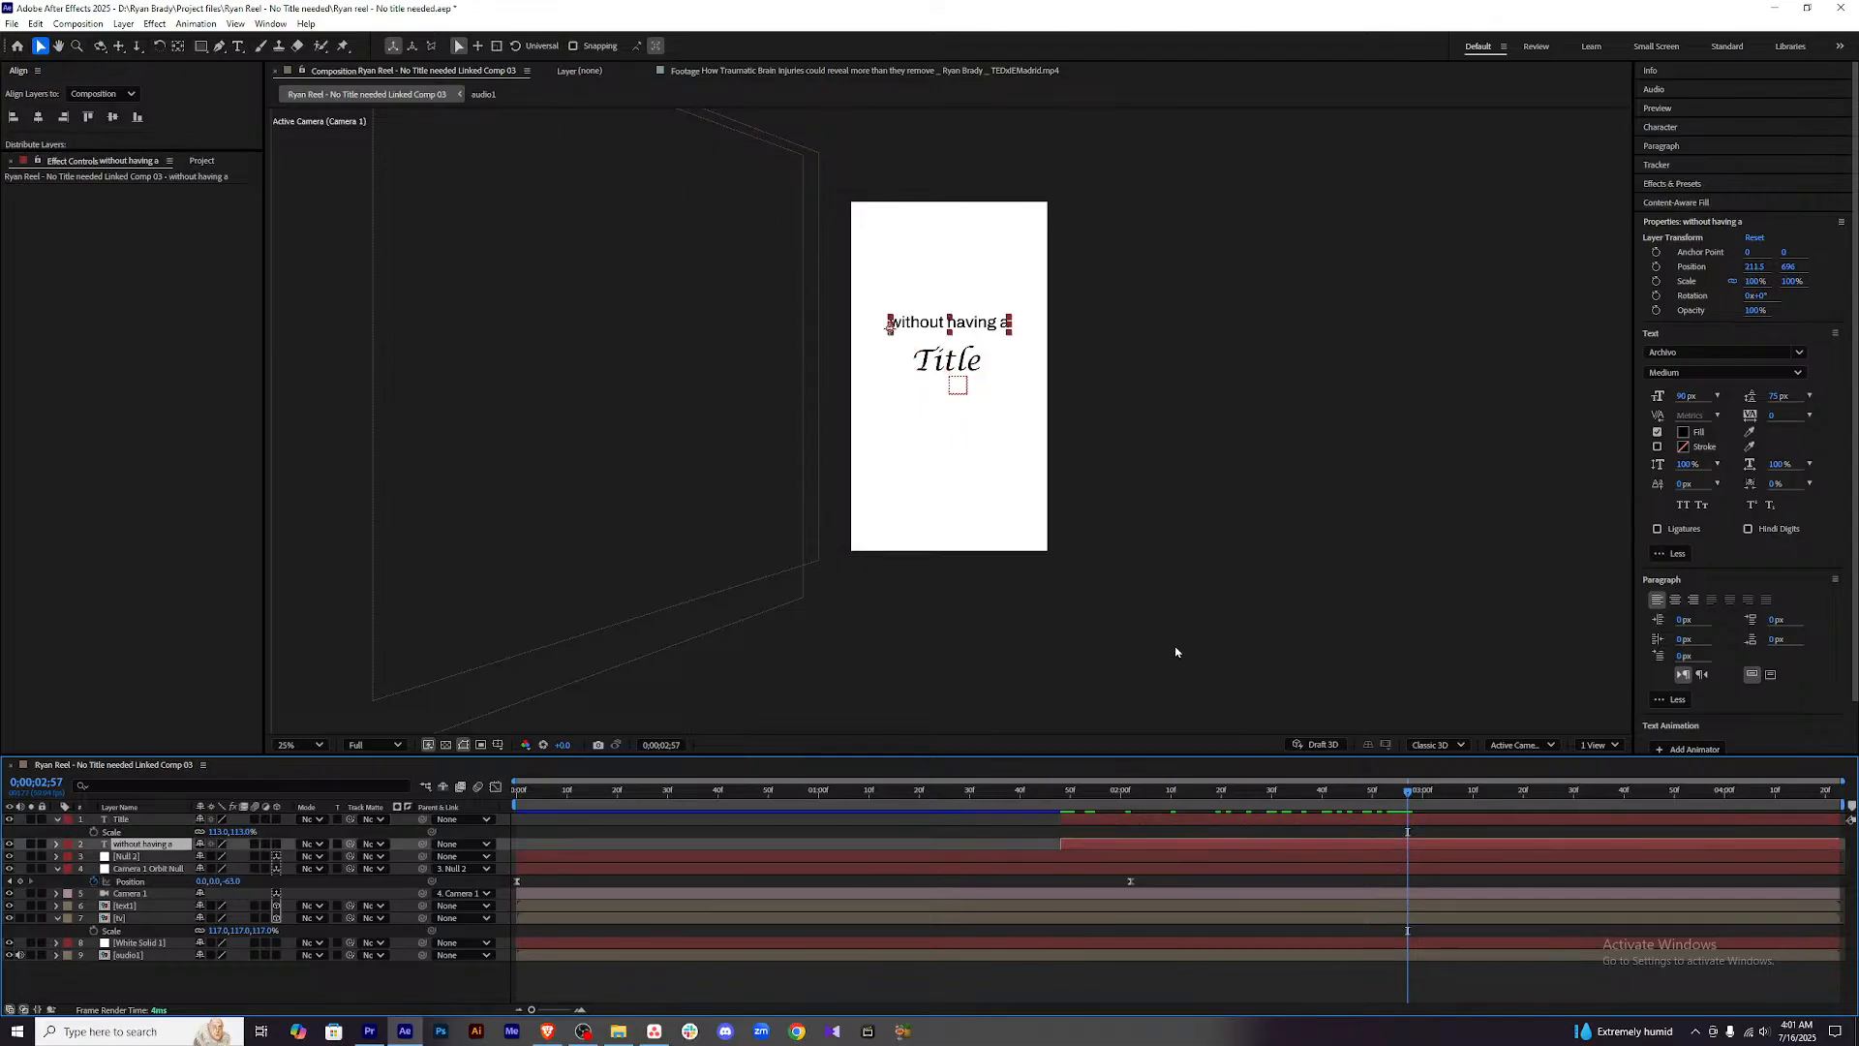
{"action": "left_click", "coordinate": [1445, 823]}
{"action": "key", "text": "Down"}
{"action": "key", "text": "Down"}
{"action": "key", "text": "Down"}
{"action": "key", "text": "Down"}
{"action": "key", "text": "Down"}
{"action": "key", "text": "Down"}
{"action": "key", "text": "Down"}
Adjust the "without having a" text's vertical position to 724 and clear the selection.
{"action": "left_click", "coordinate": [1436, 847]}
{"action": "key", "text": "Up"}
{"action": "key", "text": "Up"}
{"action": "key", "text": "Up"}
{"action": "key", "text": "Up"}
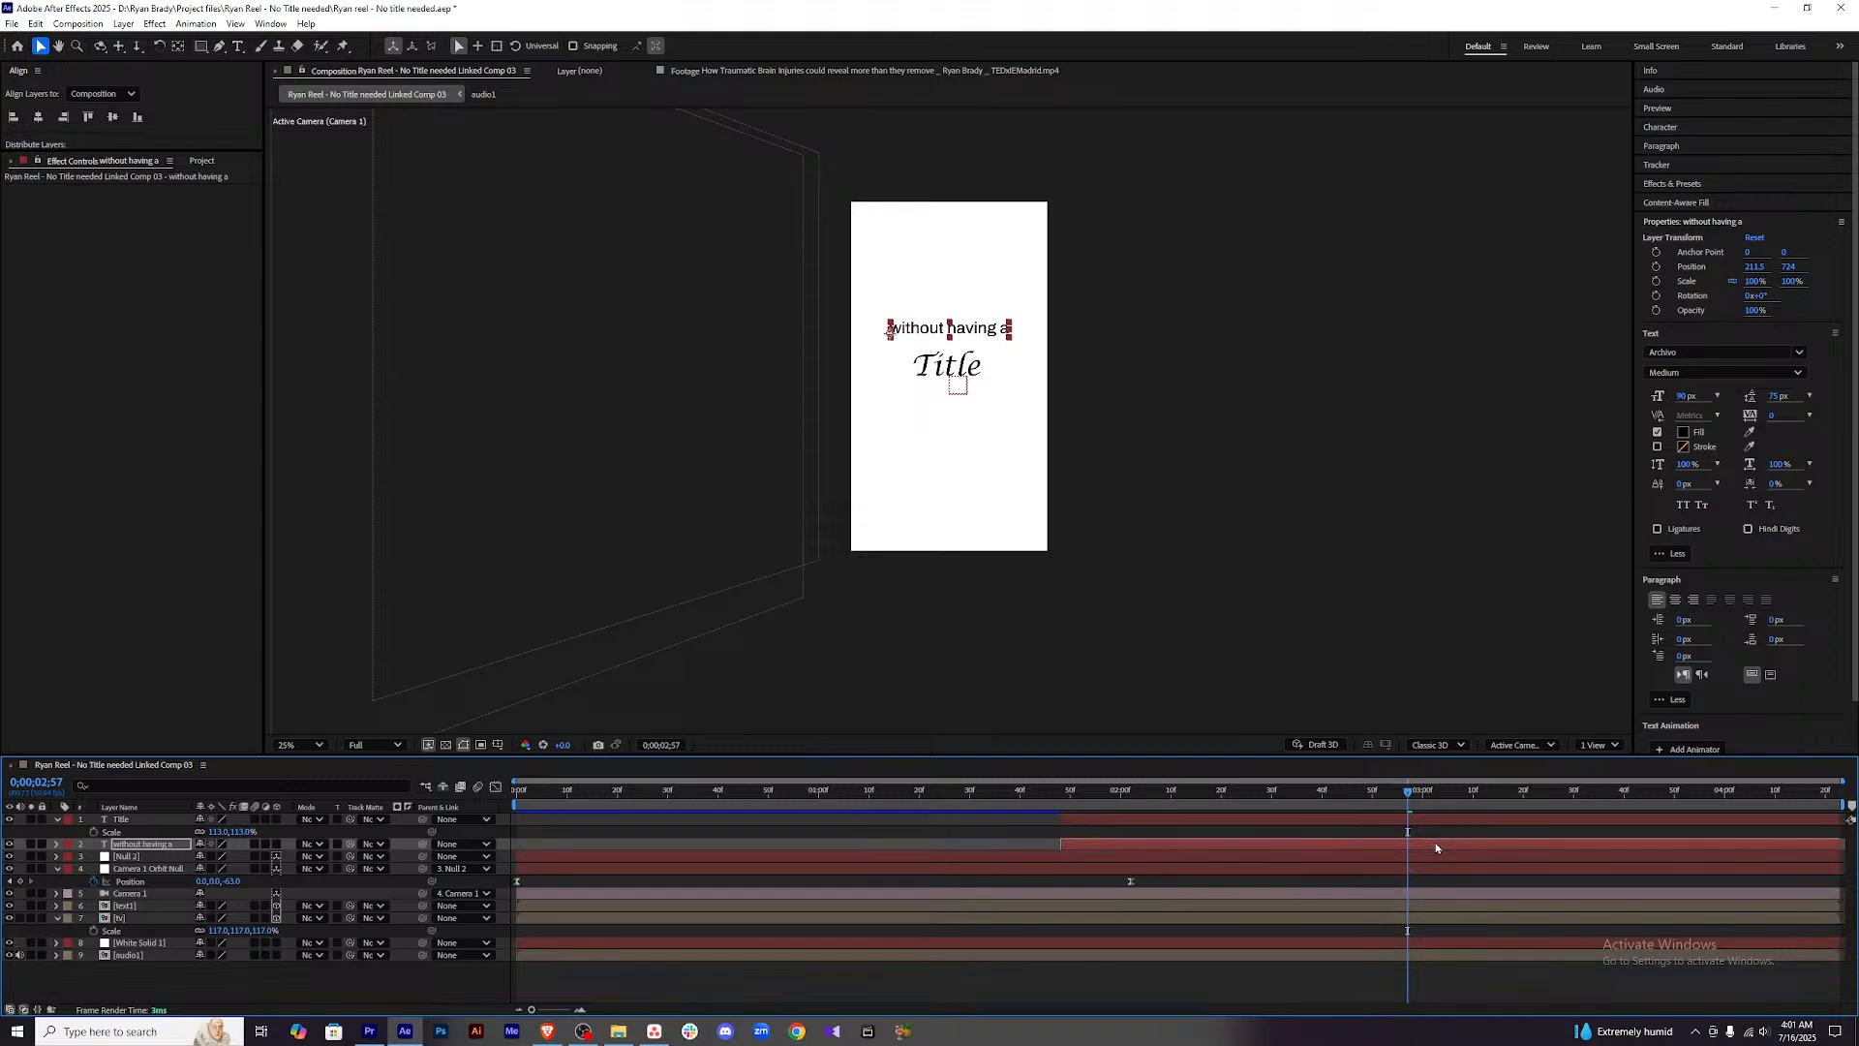
{"action": "left_click", "coordinate": [1131, 992]}
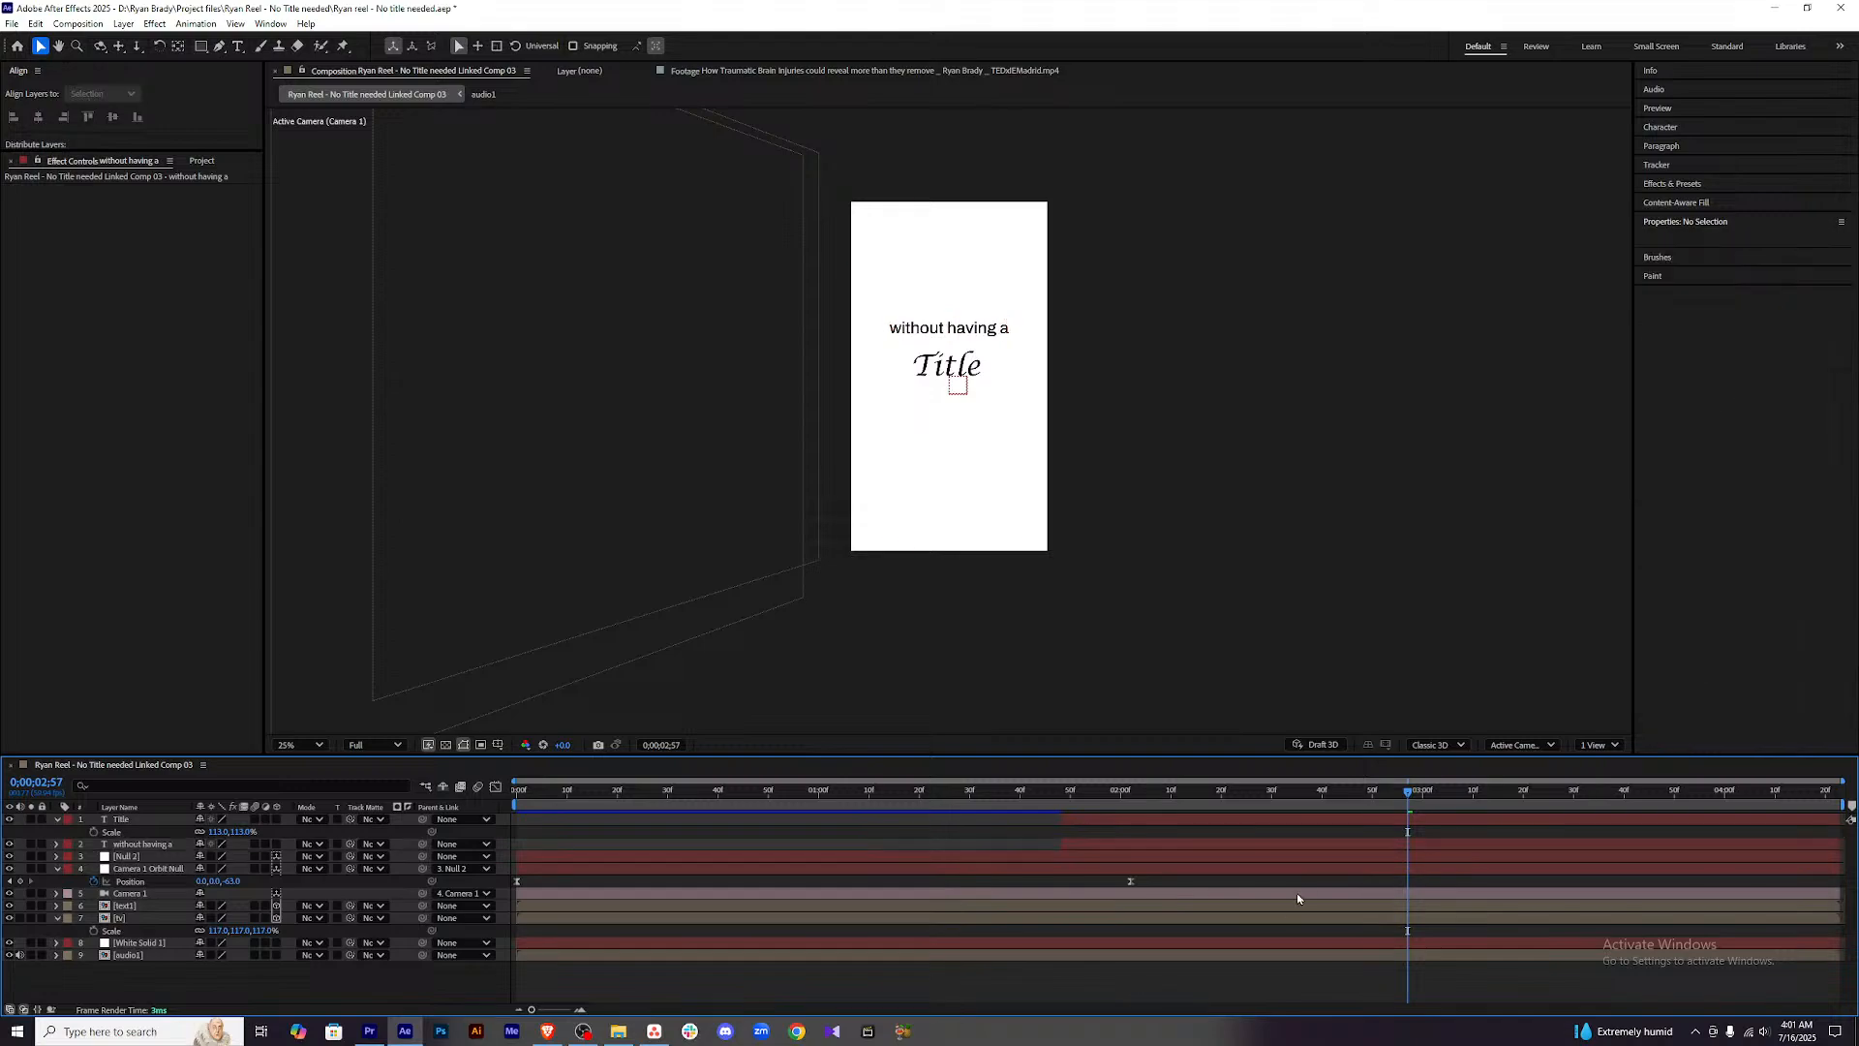
Inspect the "without having a Title" layout with the composition view magnified to 50%.
{"action": "left_click", "coordinate": [1351, 823]}
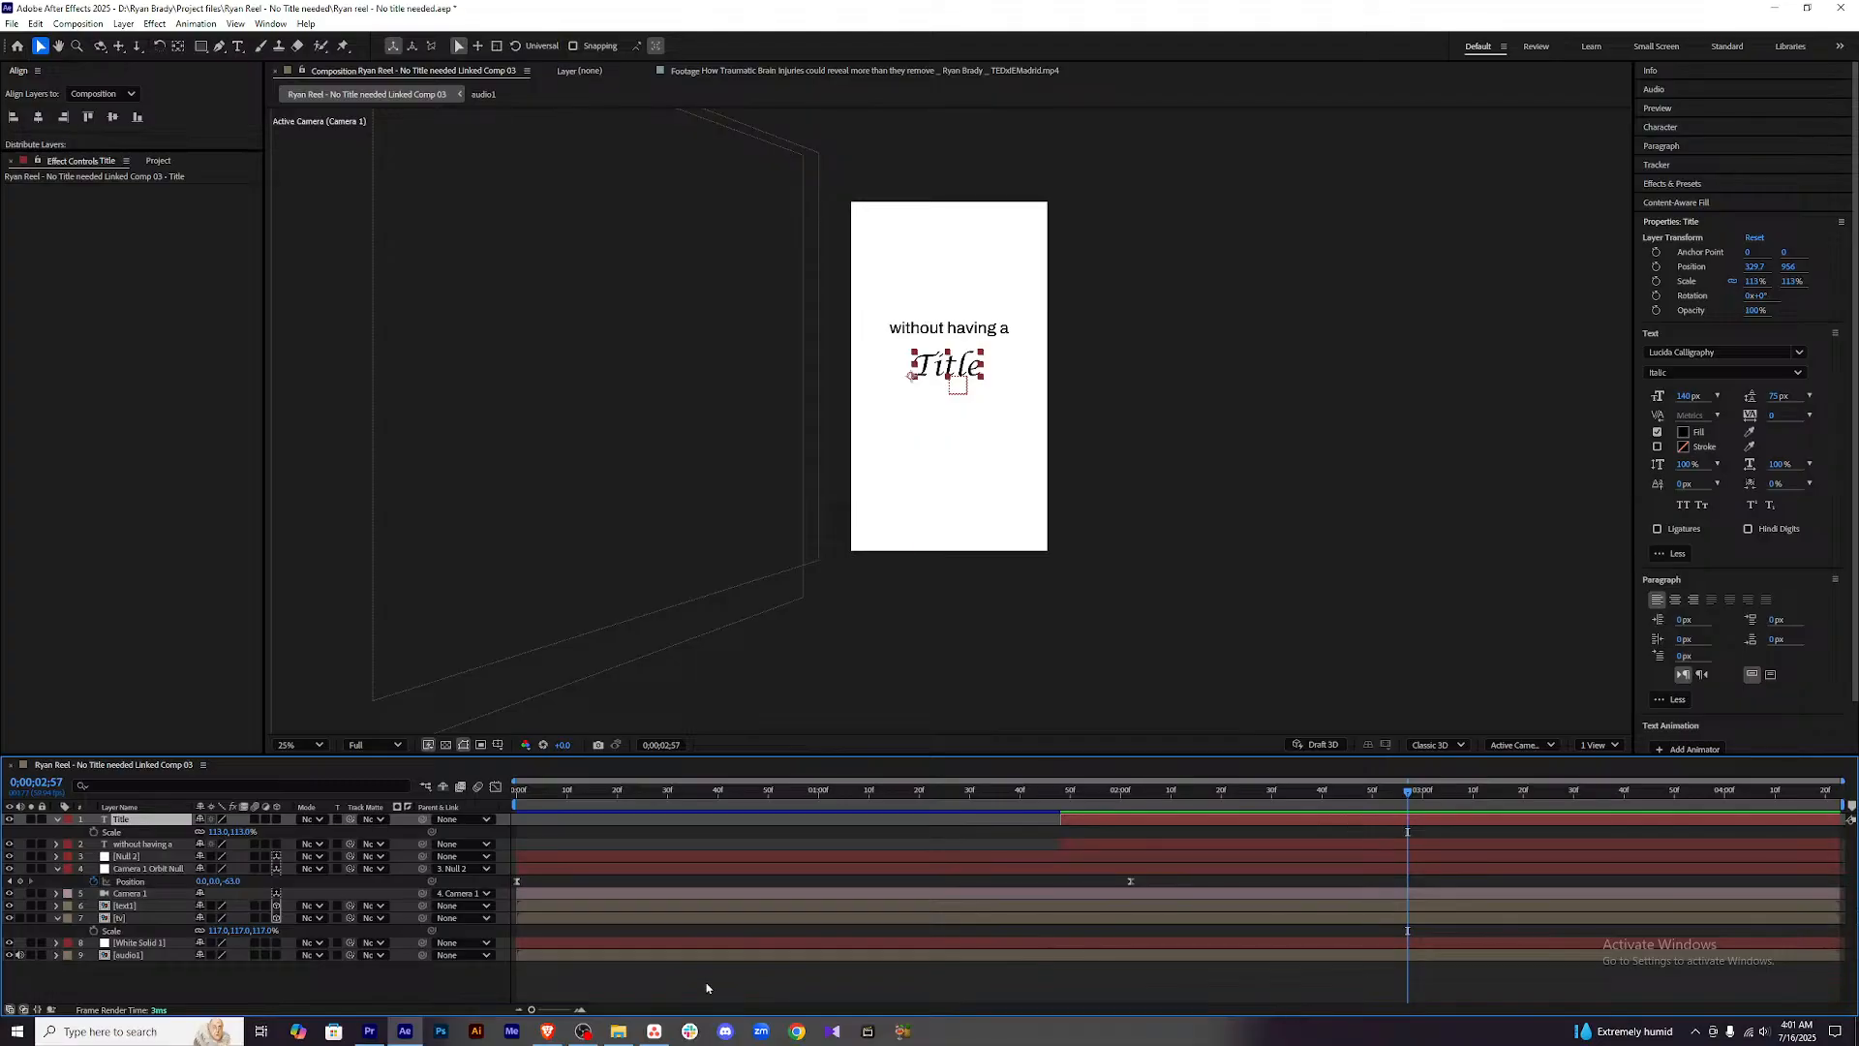
{"action": "mouse_move", "coordinate": [633, 1032]}
{"action": "key", "text": "period"}
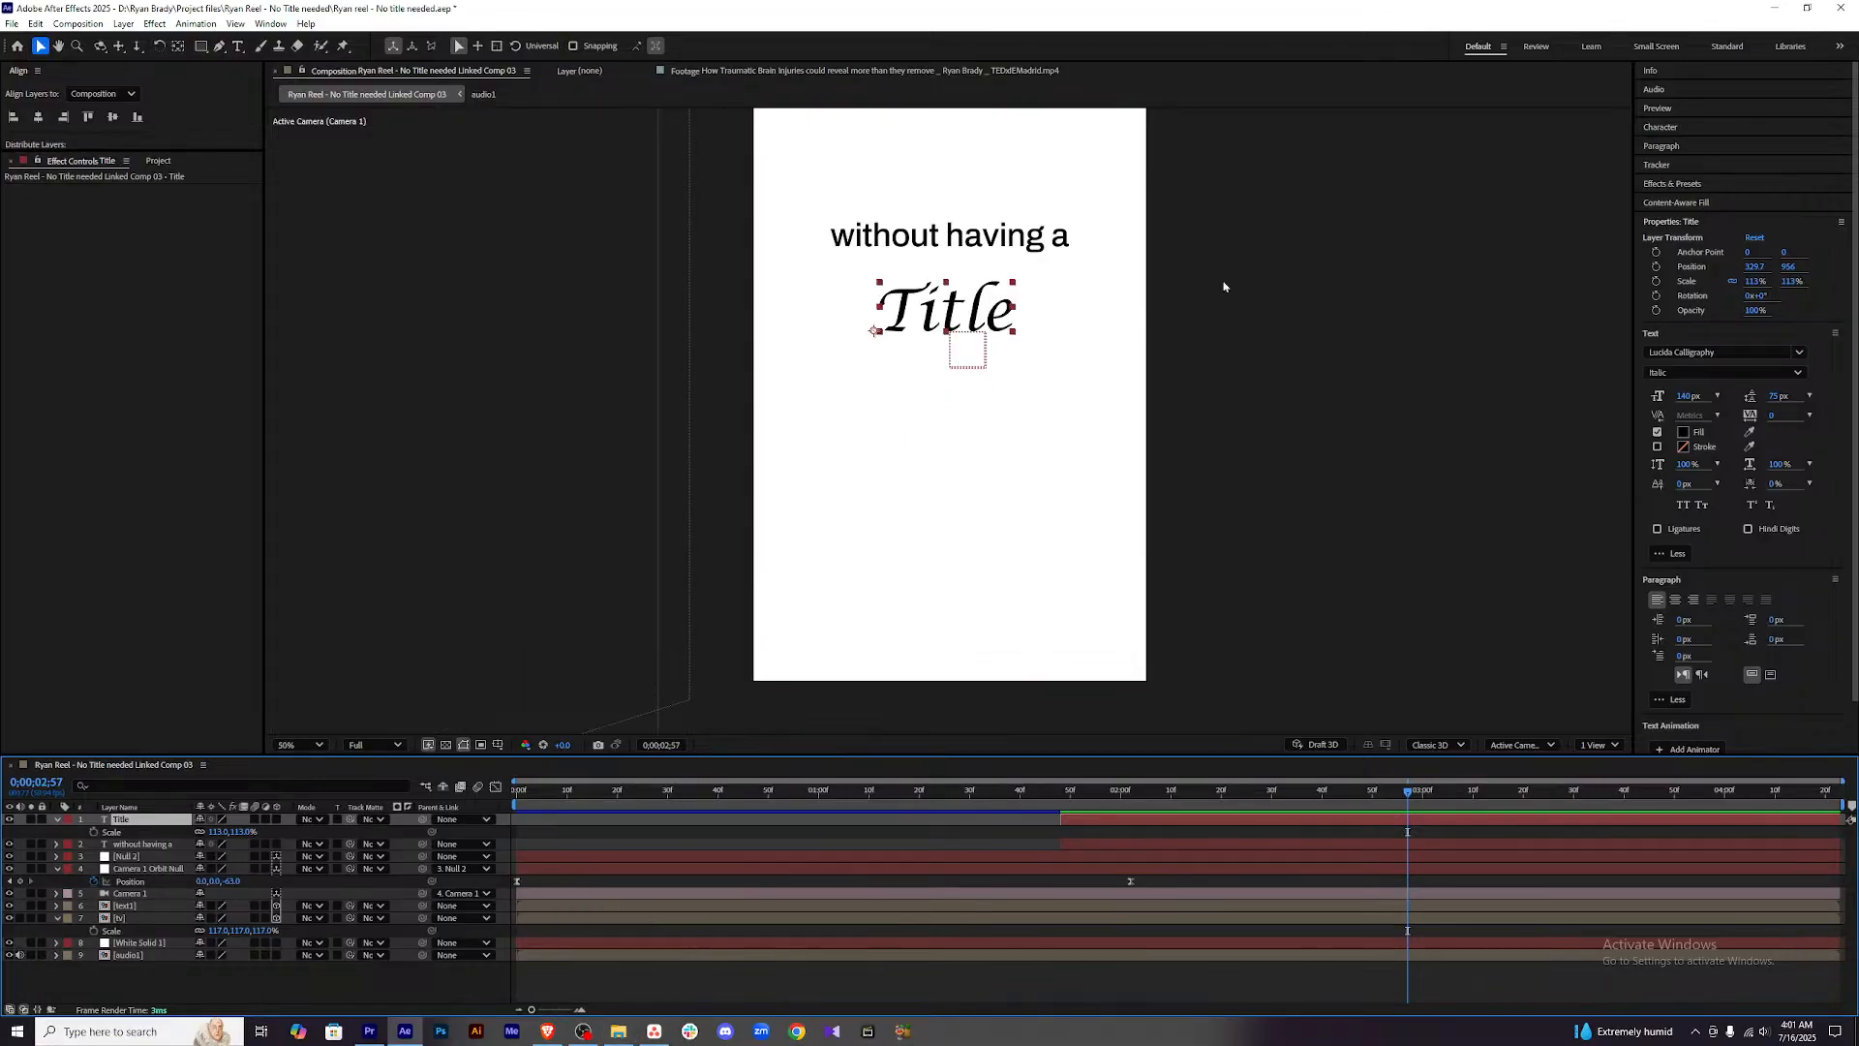
{"action": "key", "text": "h"}
{"action": "left_click_drag", "start_coordinate": [1221, 290], "coordinate": [1180, 384]}
{"action": "key", "text": "v"}
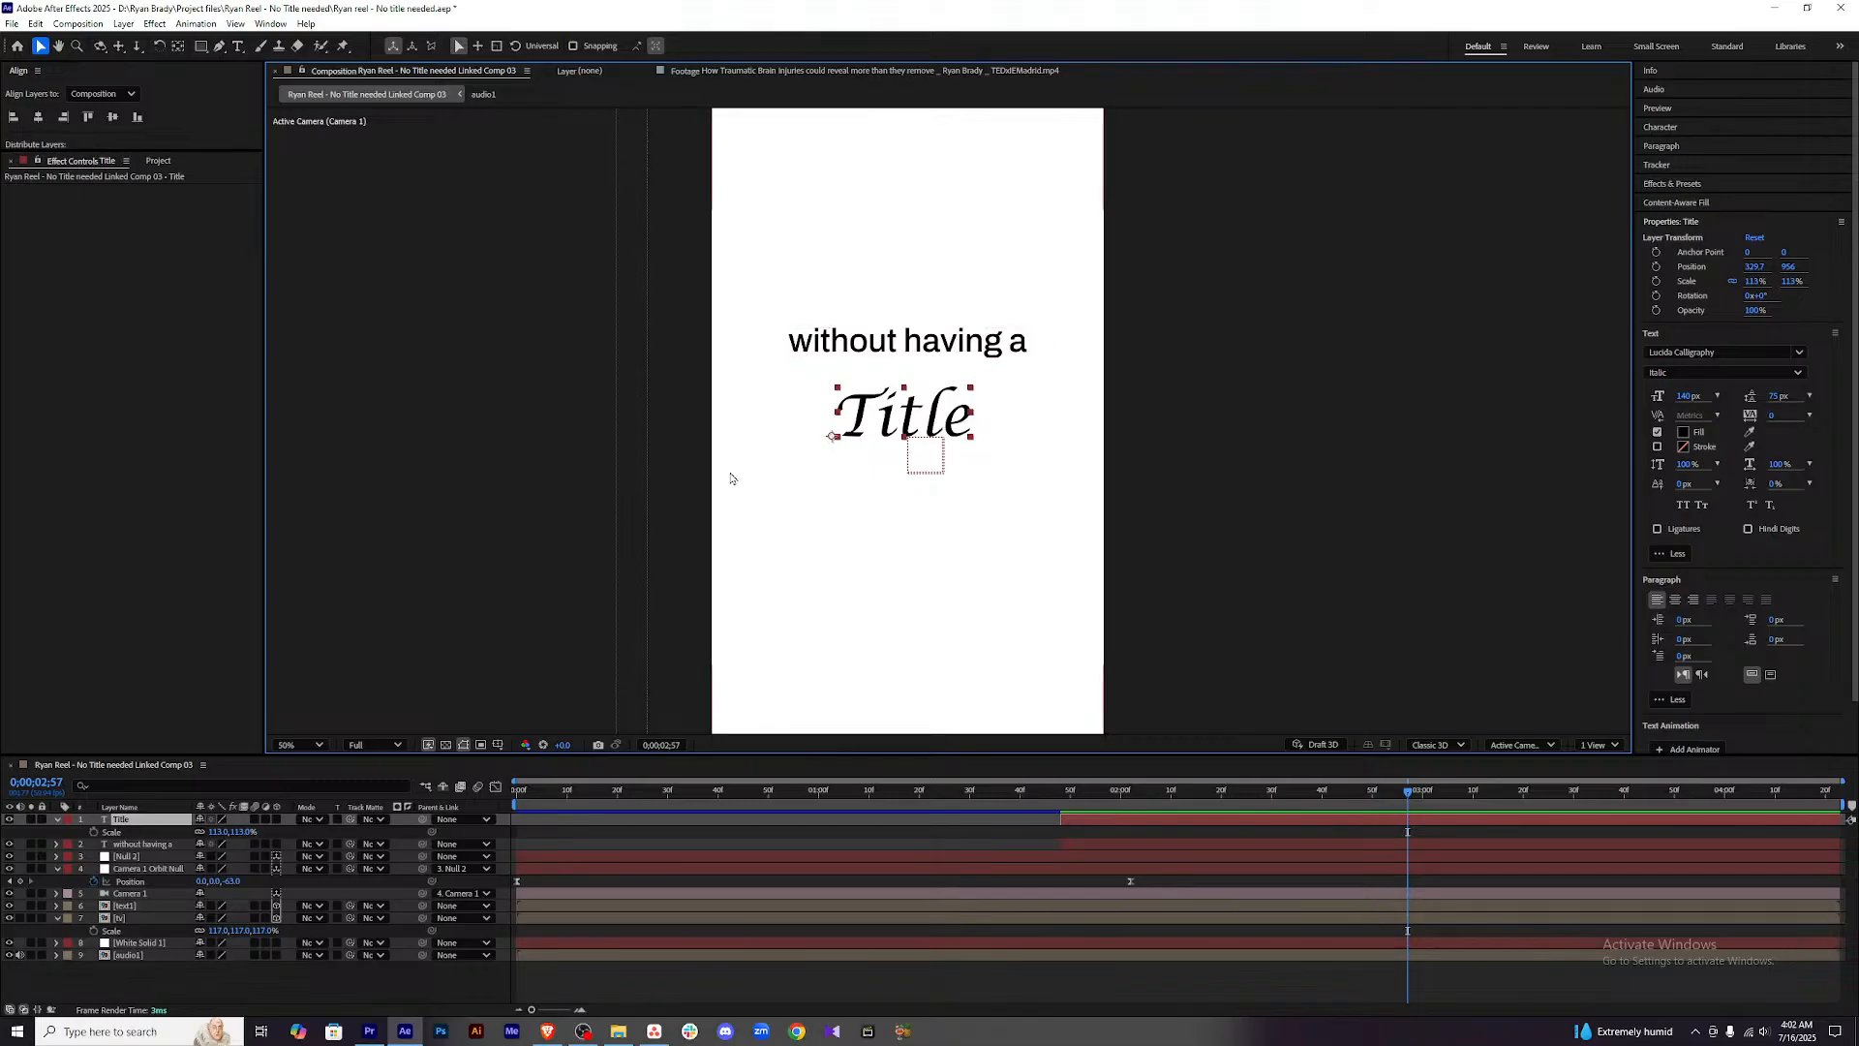
{"action": "left_click", "coordinate": [1264, 407]}
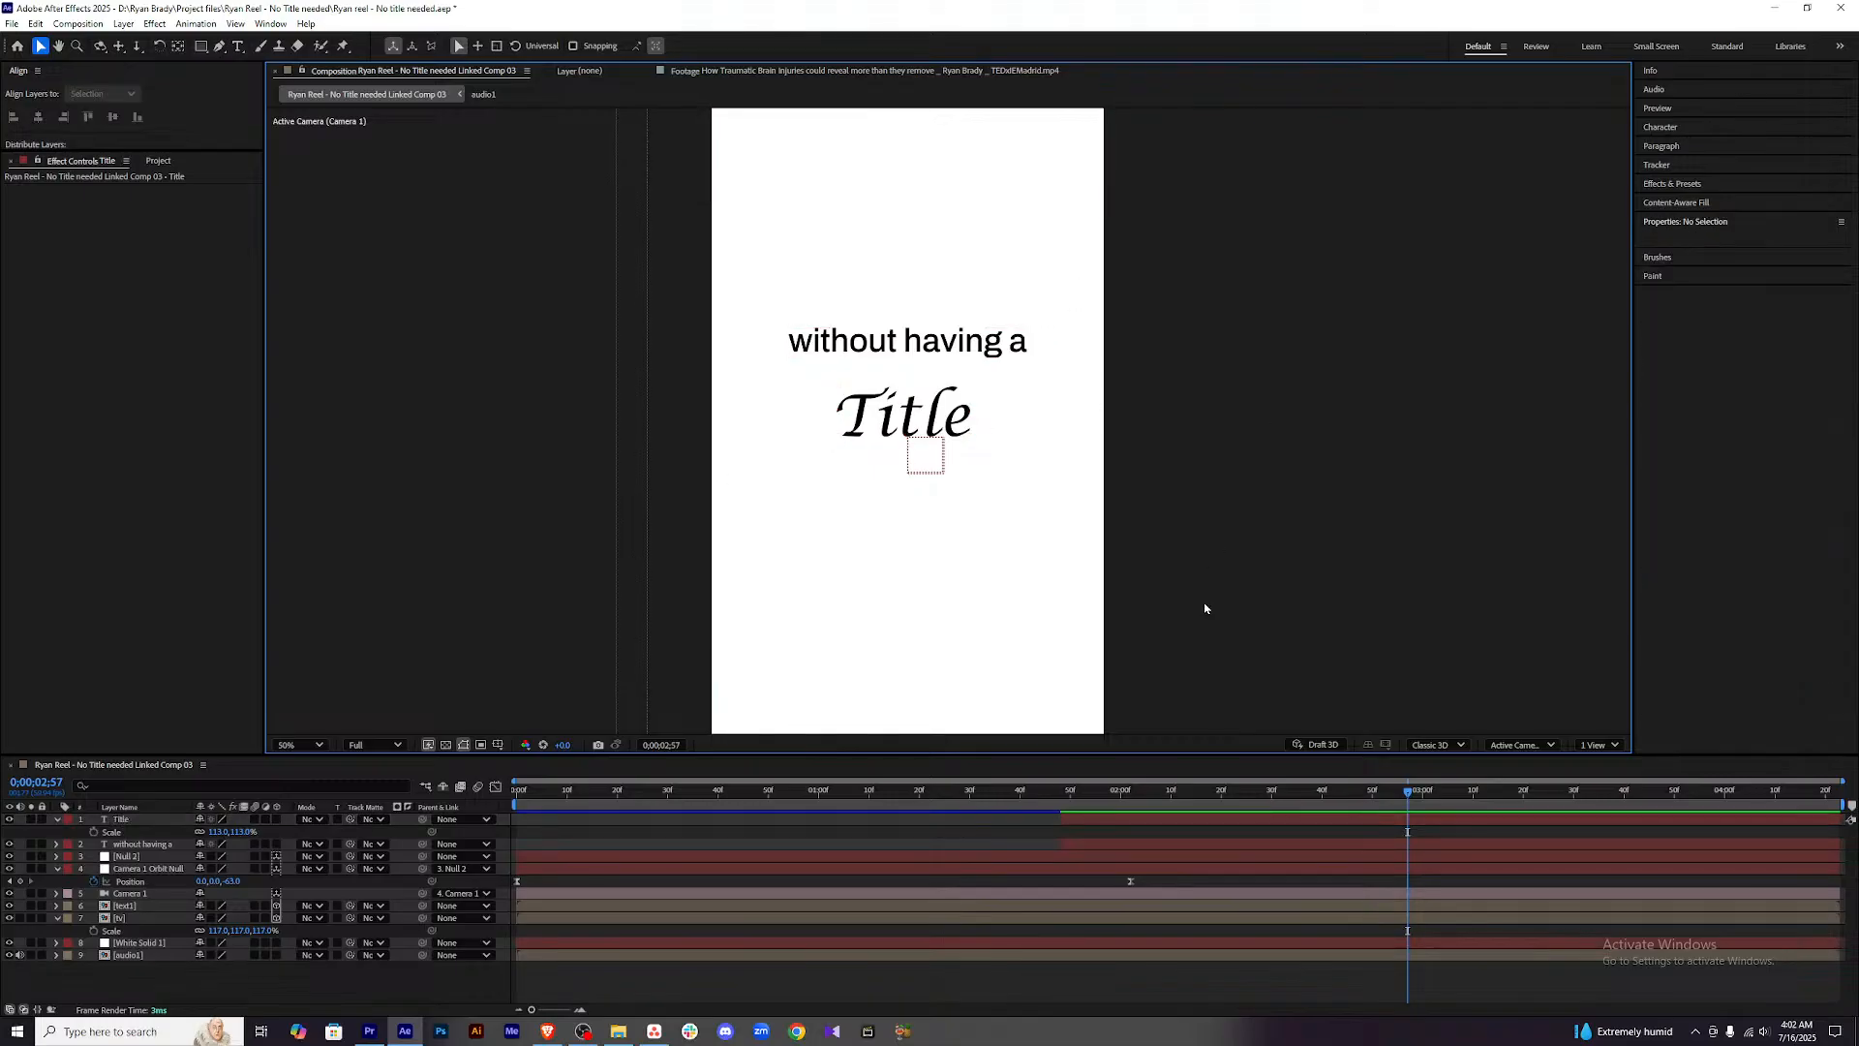
Review the Reel Style Inspiration frames on the Miro board in the browser, and return to After Effects.
{"action": "left_click", "coordinate": [547, 1031]}
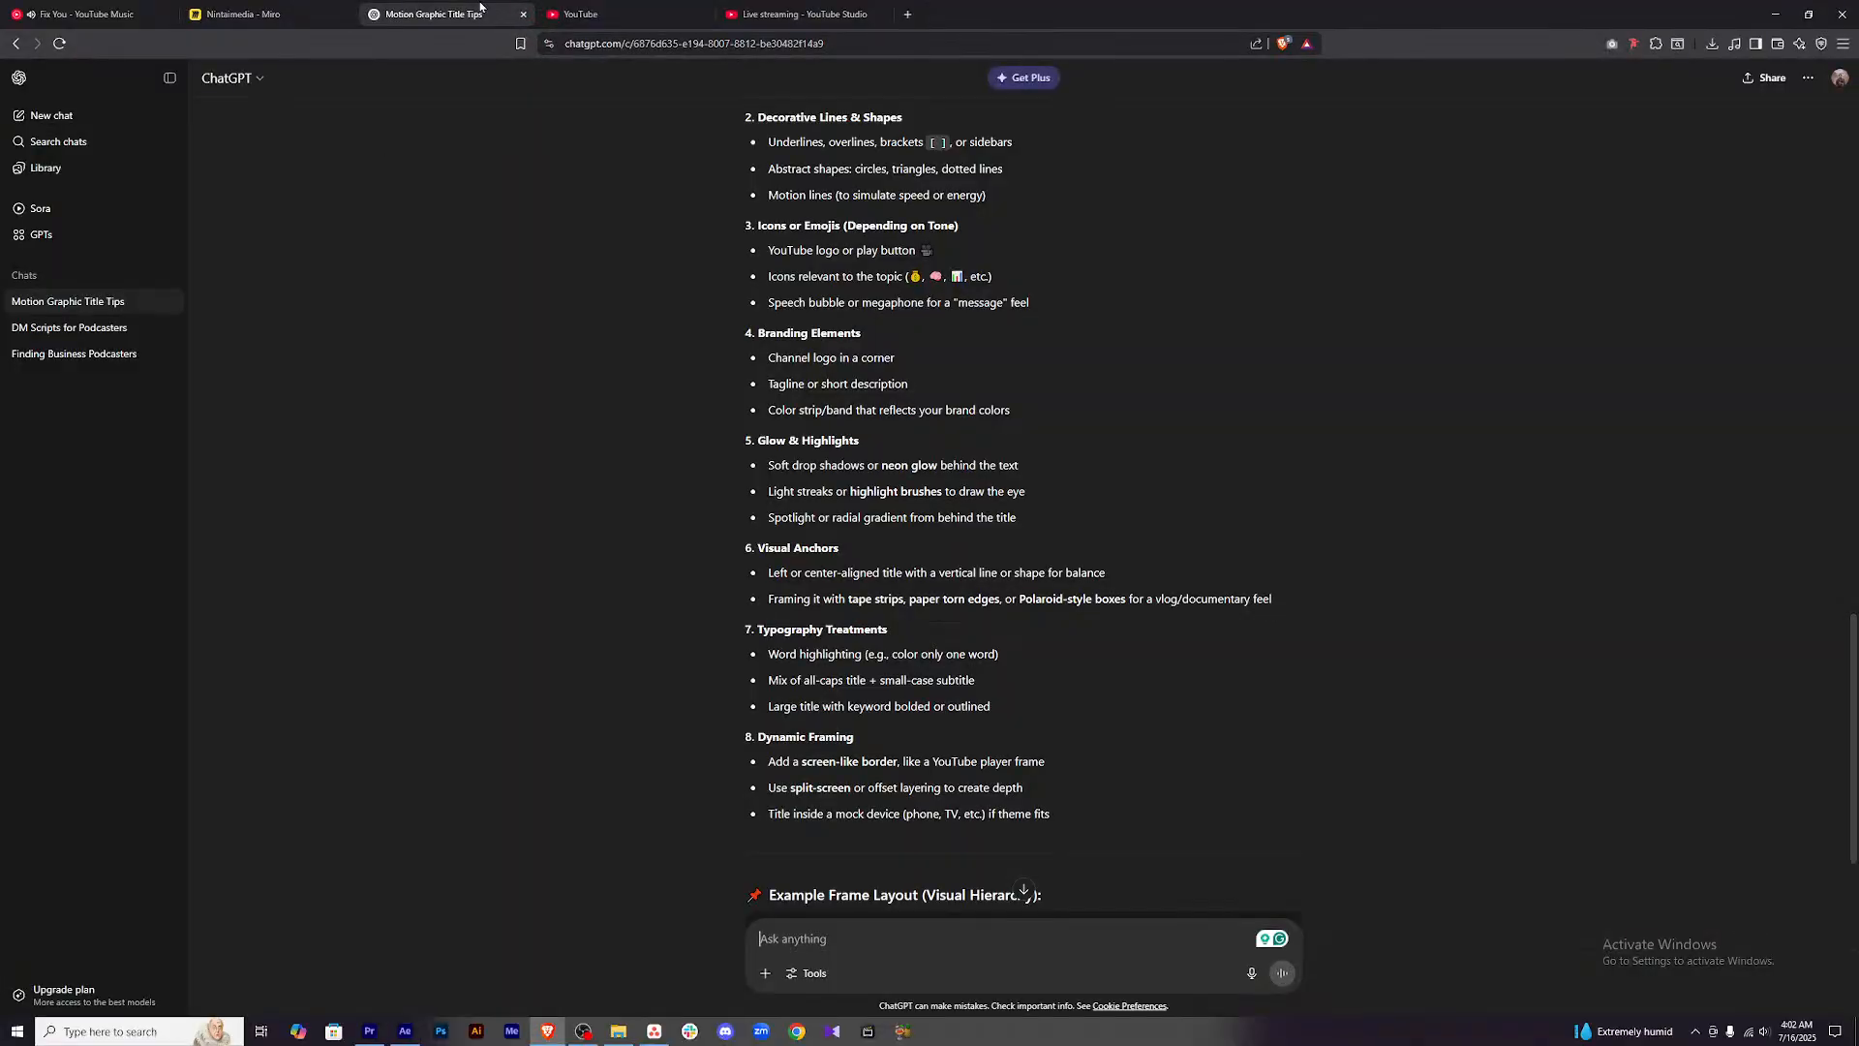
{"action": "left_click", "coordinate": [242, 13]}
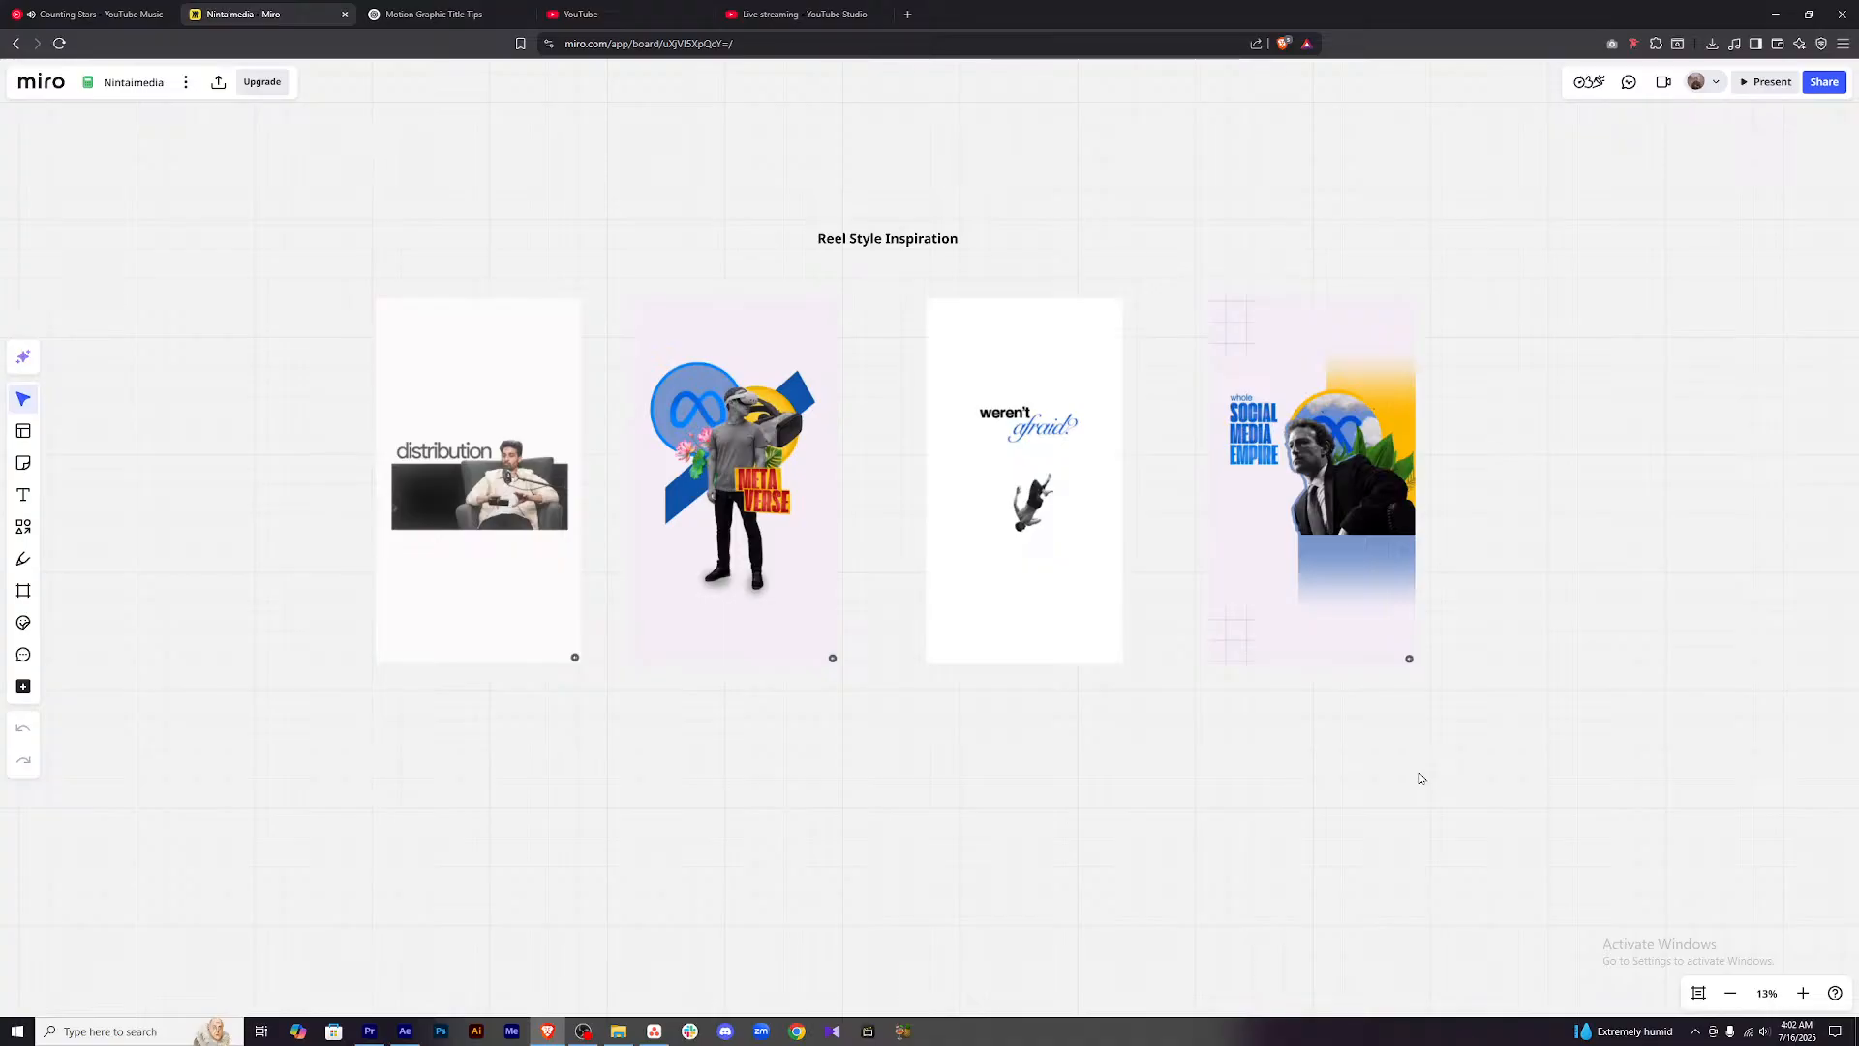
{"action": "left_click", "coordinate": [407, 1032]}
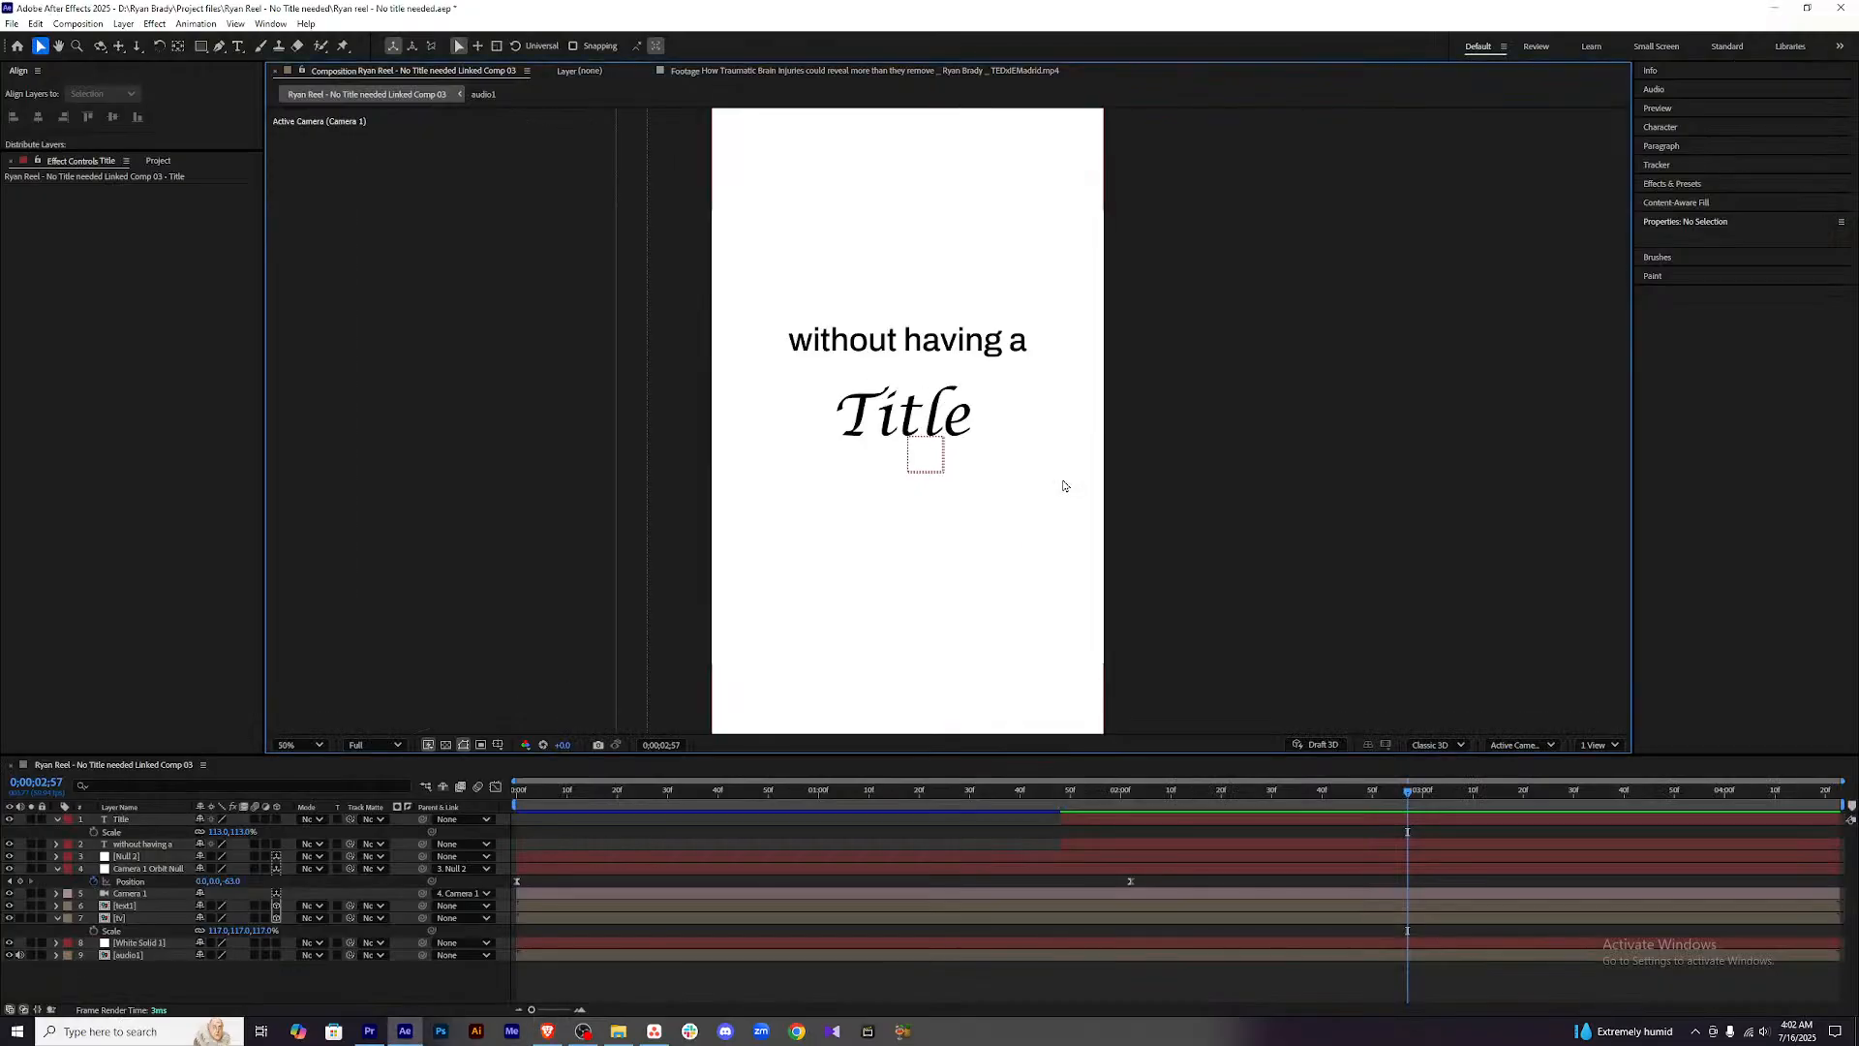
Search the computer's apps and files for "handdrawn", and clear the search text.
{"action": "left_click", "coordinate": [160, 1031]}
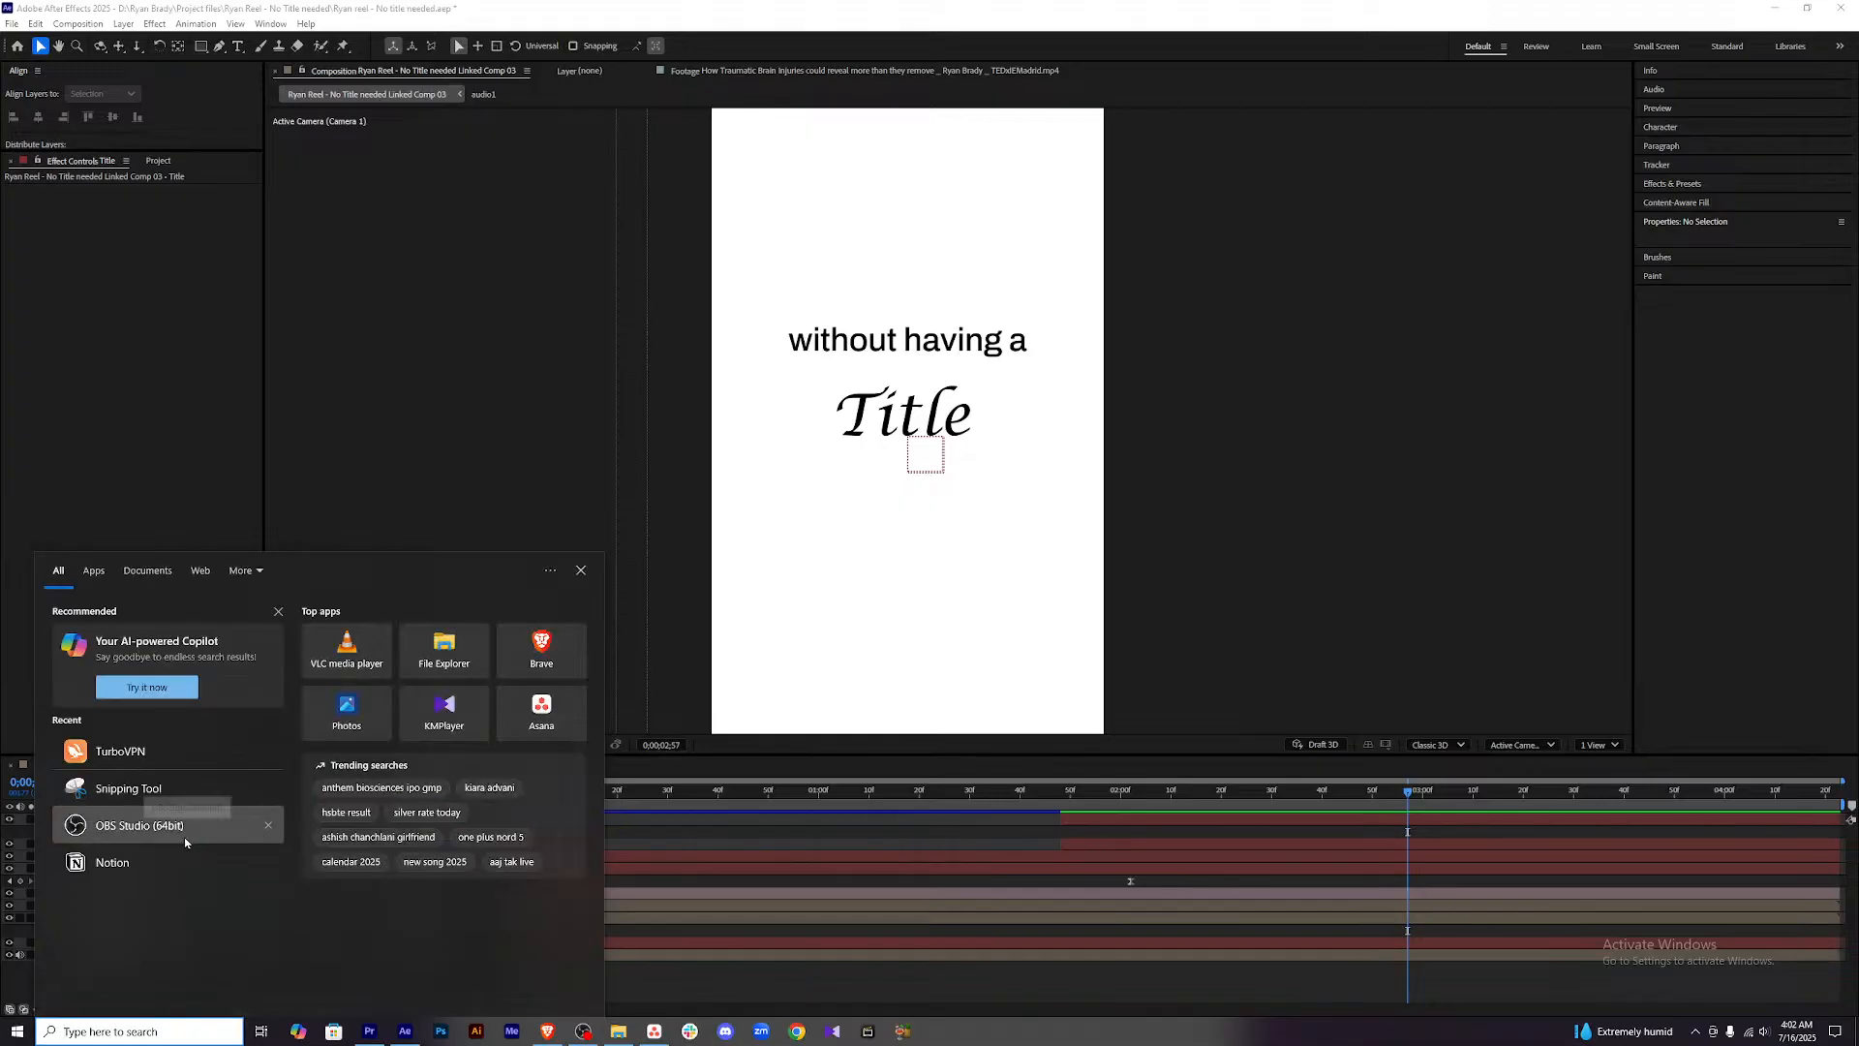
{"action": "left_click", "coordinate": [1286, 856]}
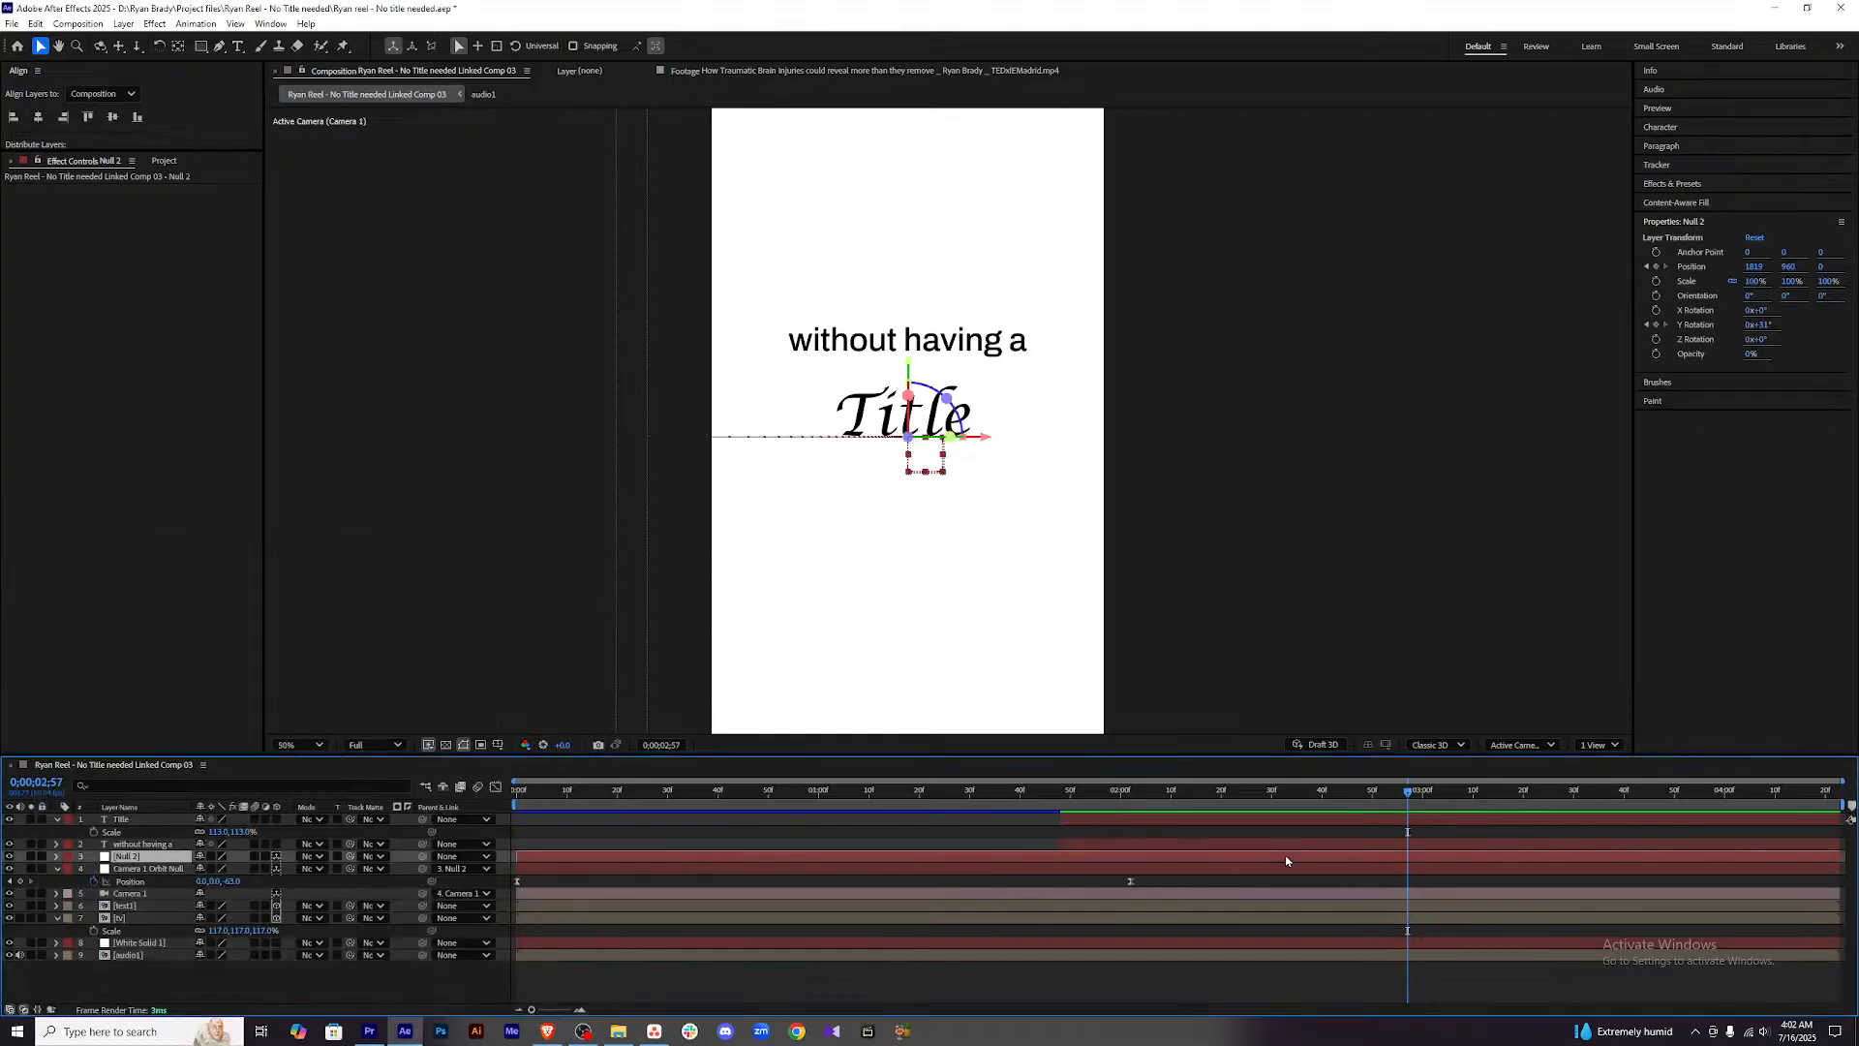
{"action": "key", "text": "alt+space"}
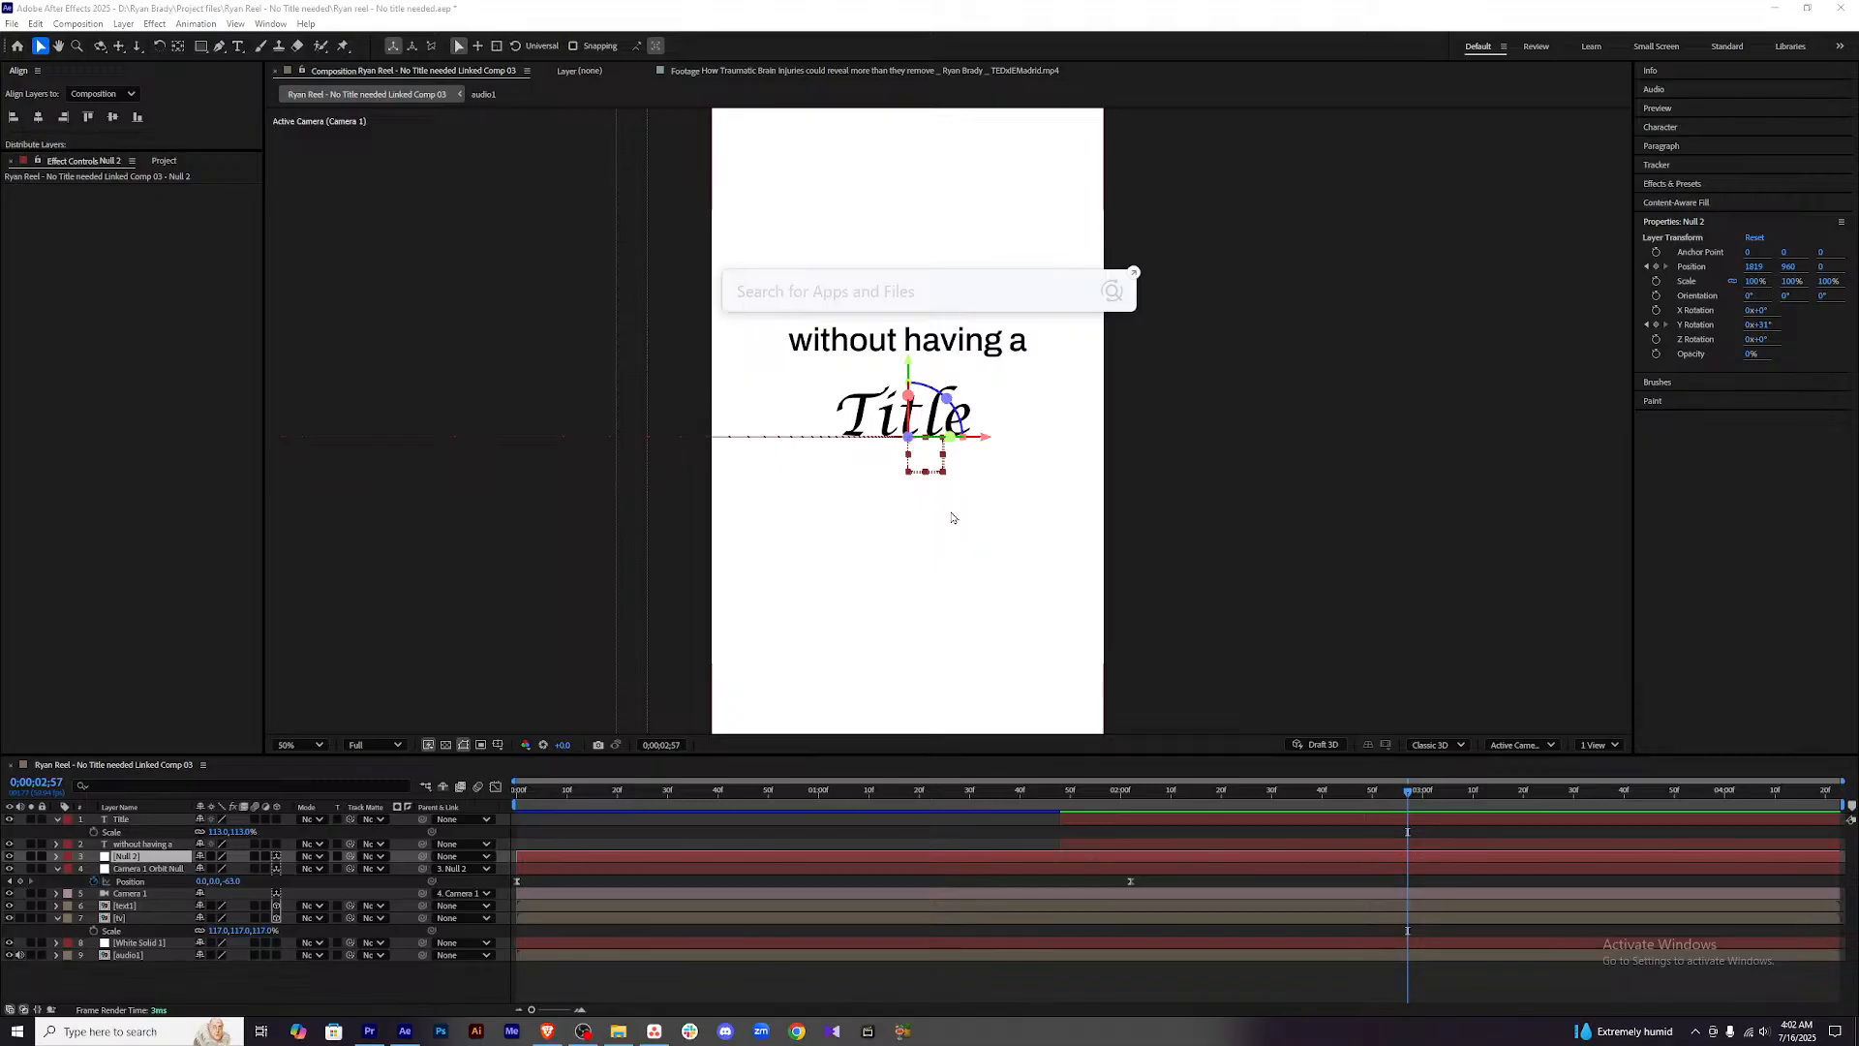
{"action": "type", "text": "hand"}
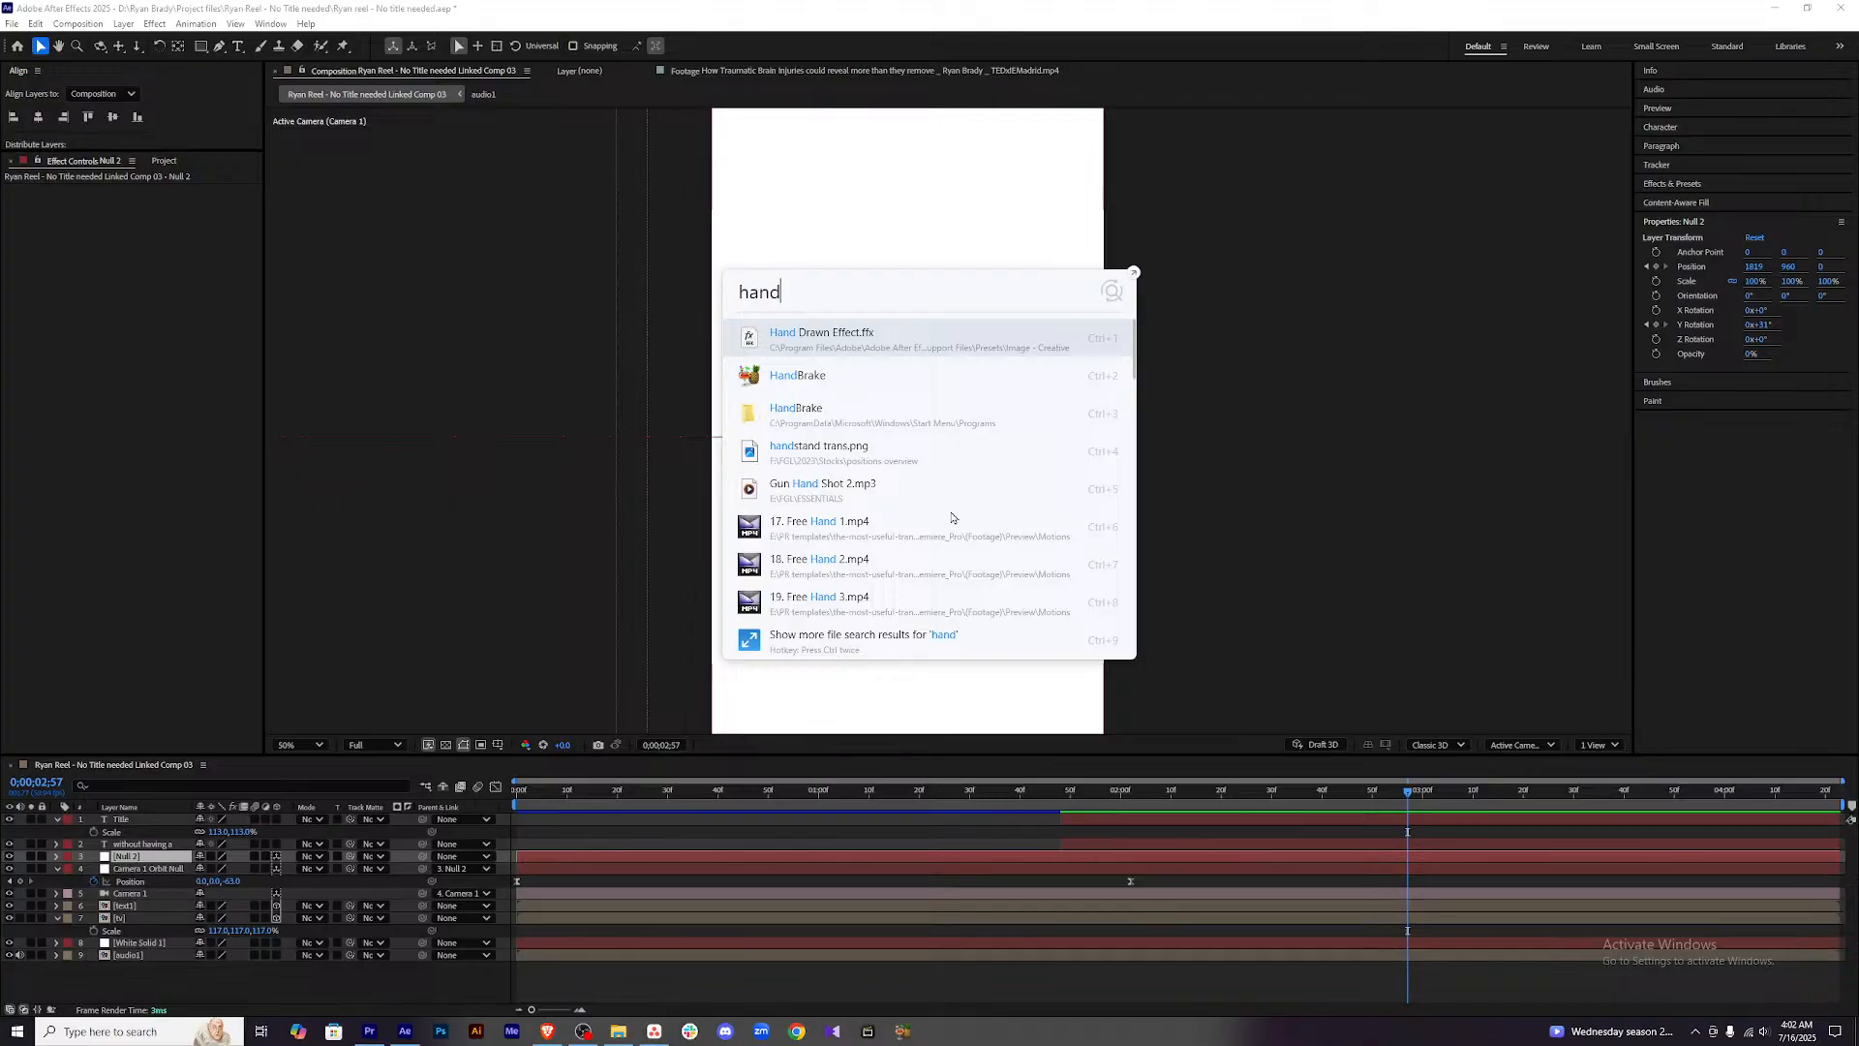
{"action": "type", "text": "drawn"}
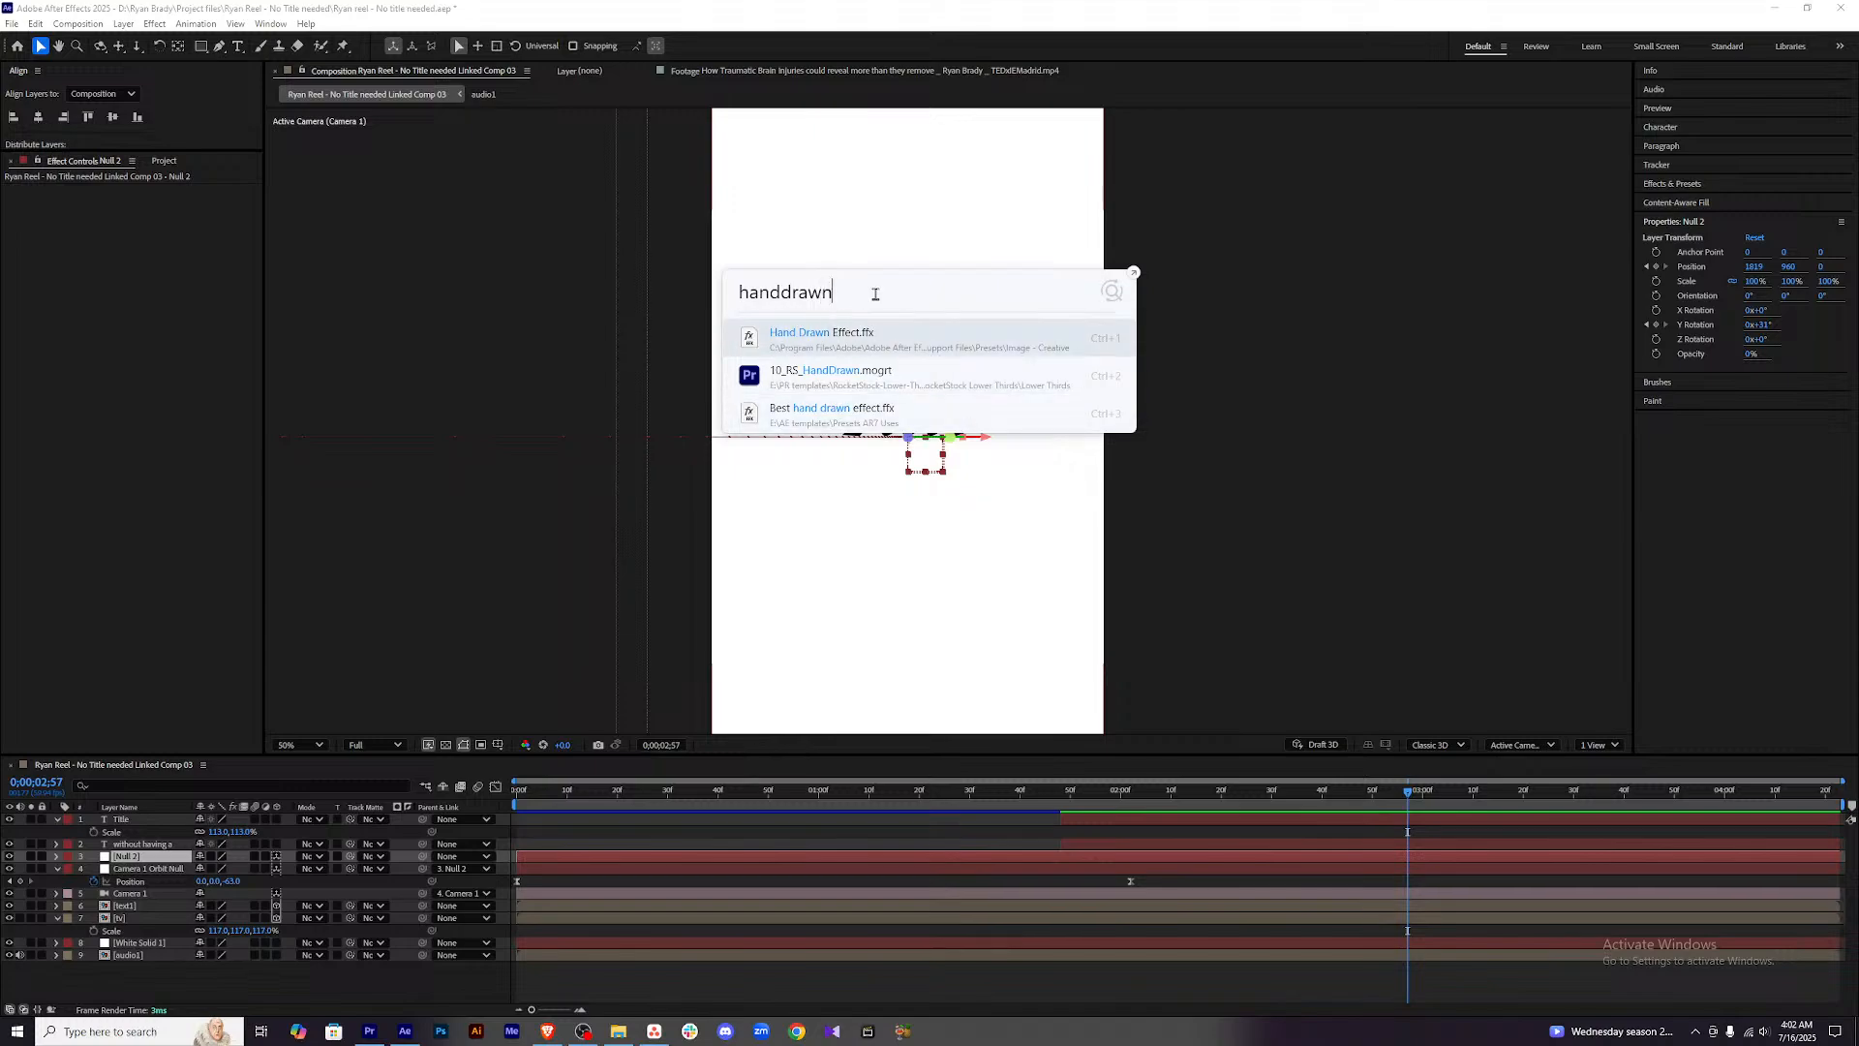
{"action": "key", "text": "BackSpace"}
{"action": "key", "text": "BackSpace"}
{"action": "key", "text": "BackSpace"}
{"action": "key", "text": "BackSpace"}
{"action": "key", "text": "BackSpace"}
{"action": "key", "text": "BackSpace"}
{"action": "key", "text": "BackSpace"}
{"action": "key", "text": "BackSpace"}
{"action": "key", "text": "BackSpace"}
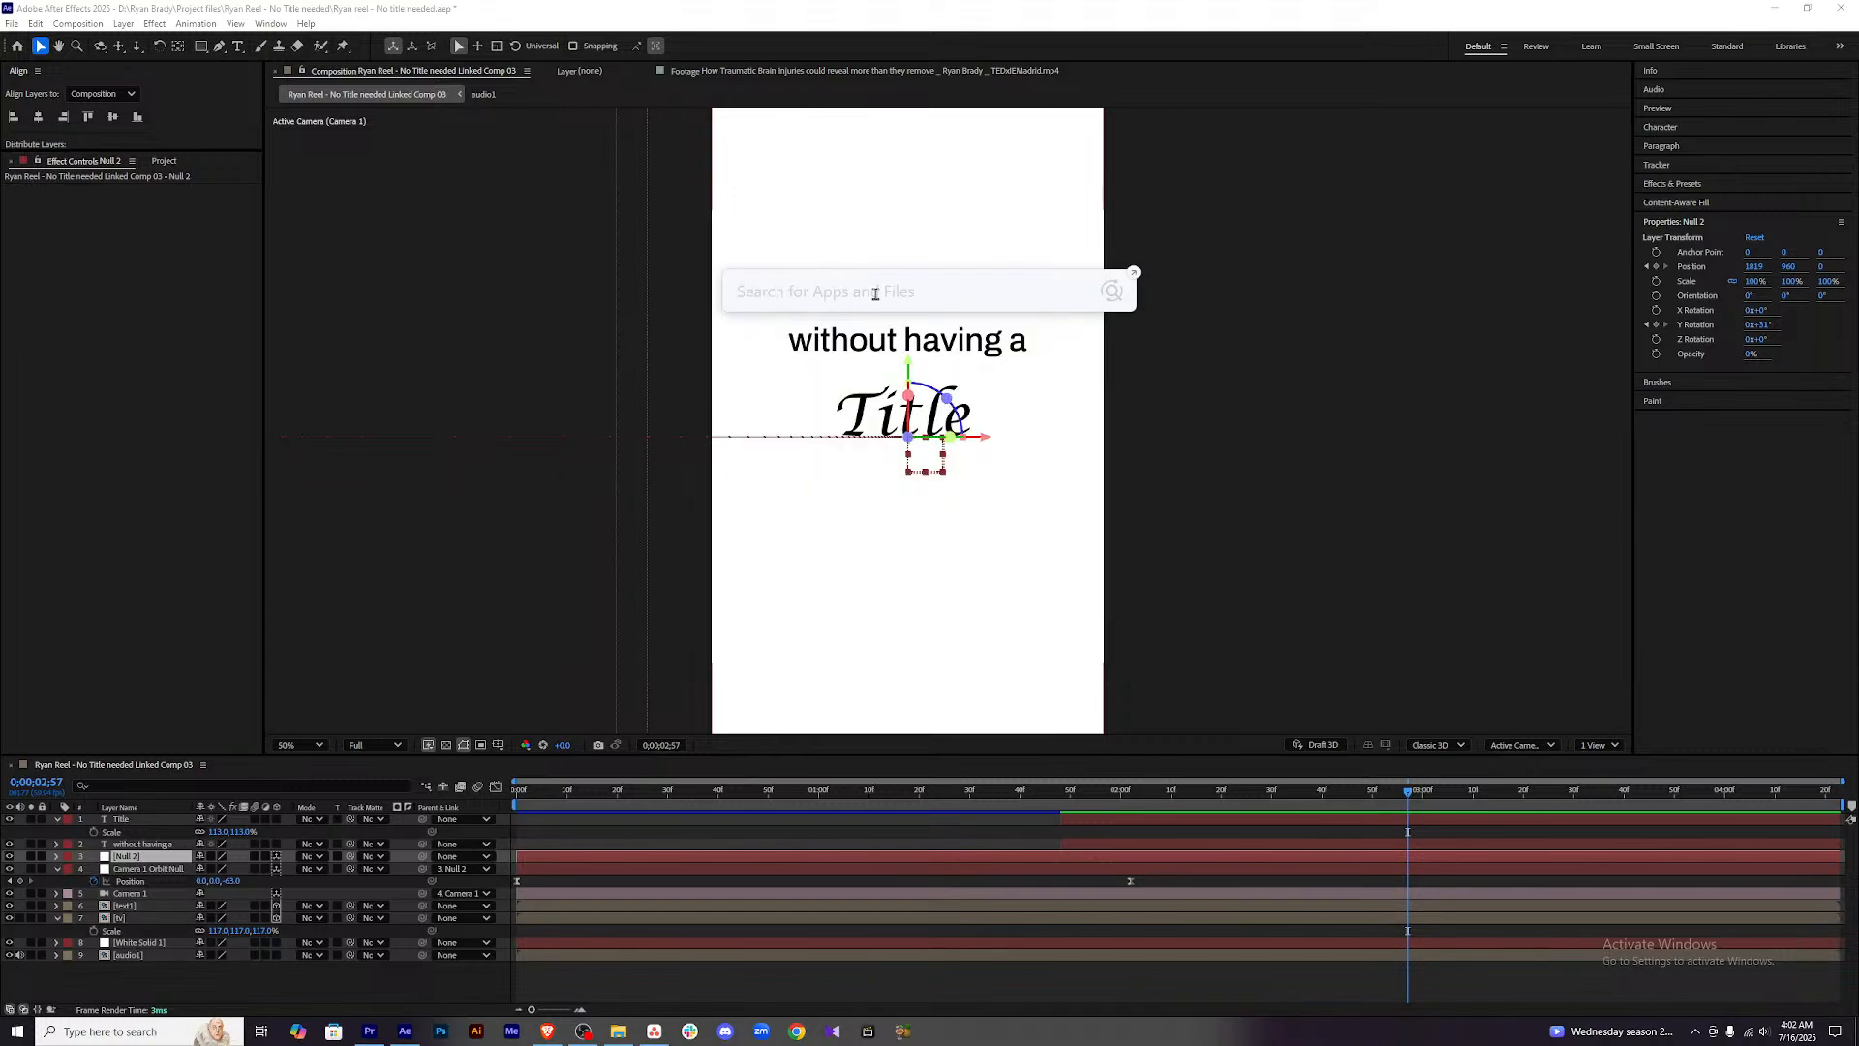
In File Explorer, browse the TOSHIBA EXT (E:) drive to the Green screen folder inside Non Copyrighted.
{"action": "left_click", "coordinate": [617, 1031]}
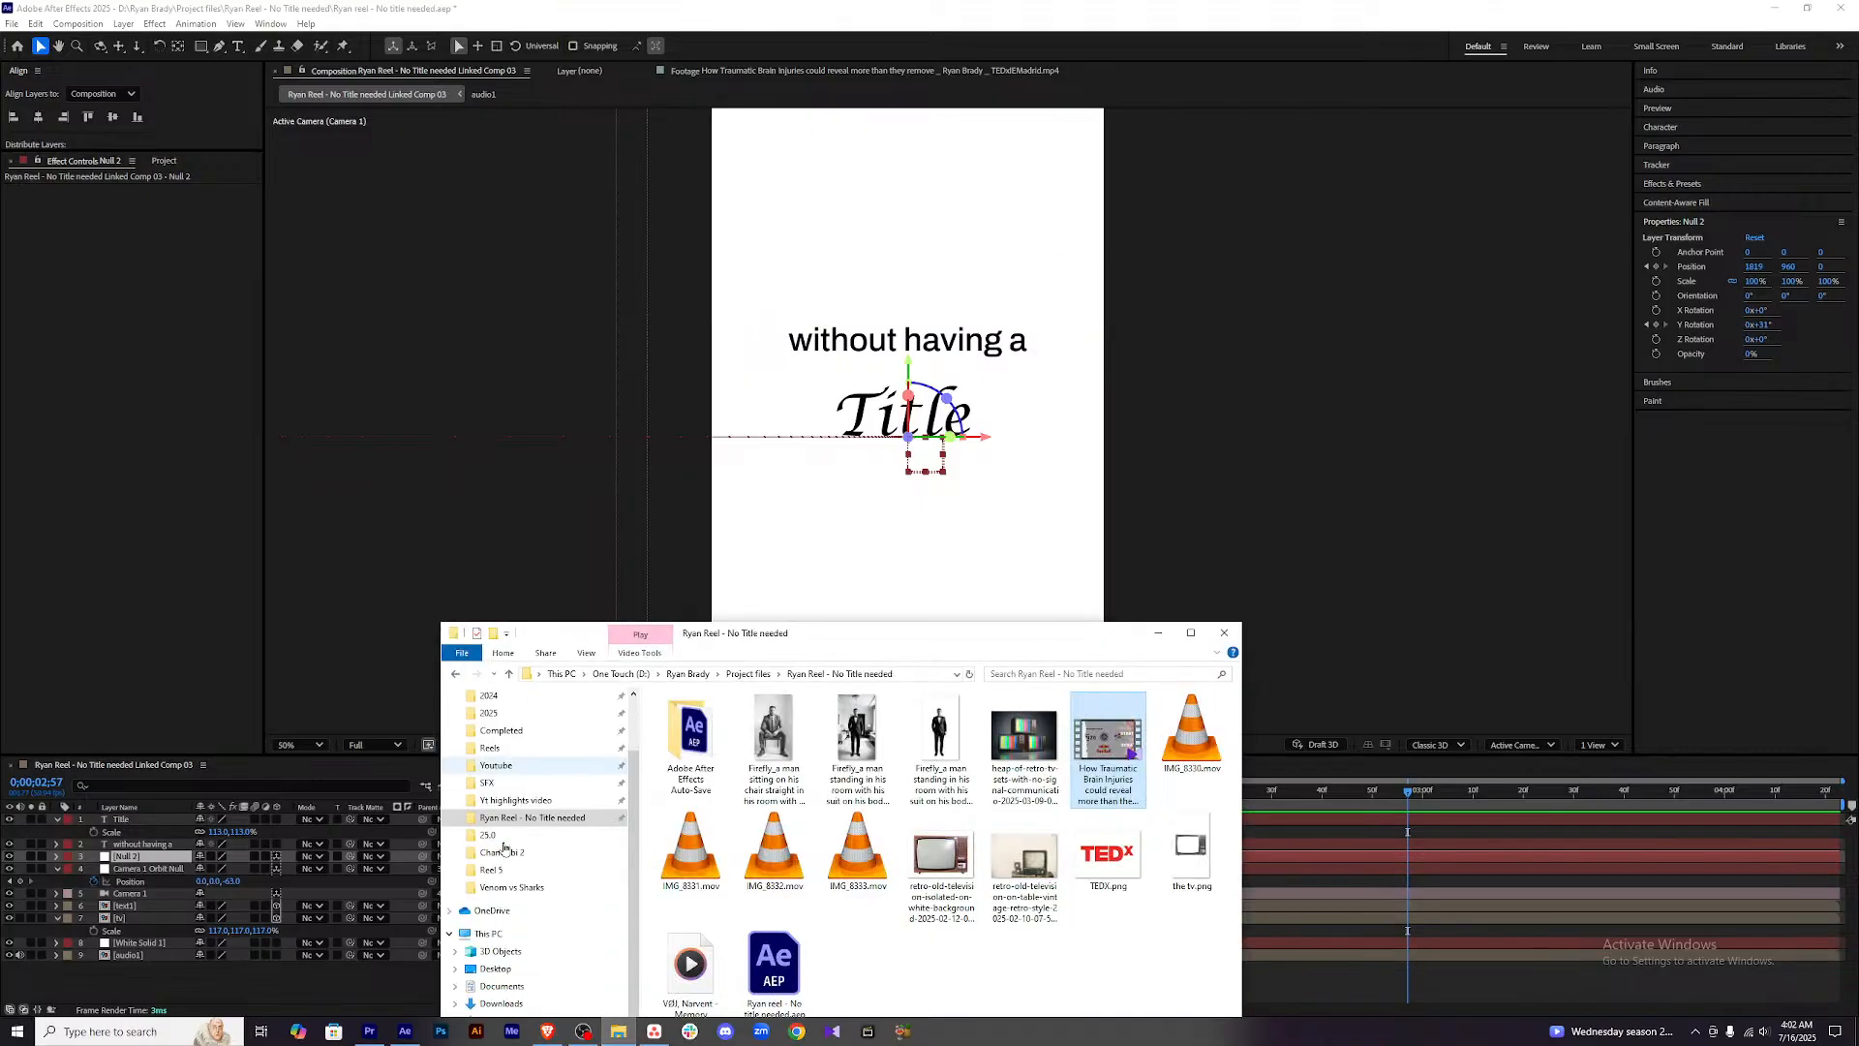
{"action": "left_click", "coordinate": [550, 1007]}
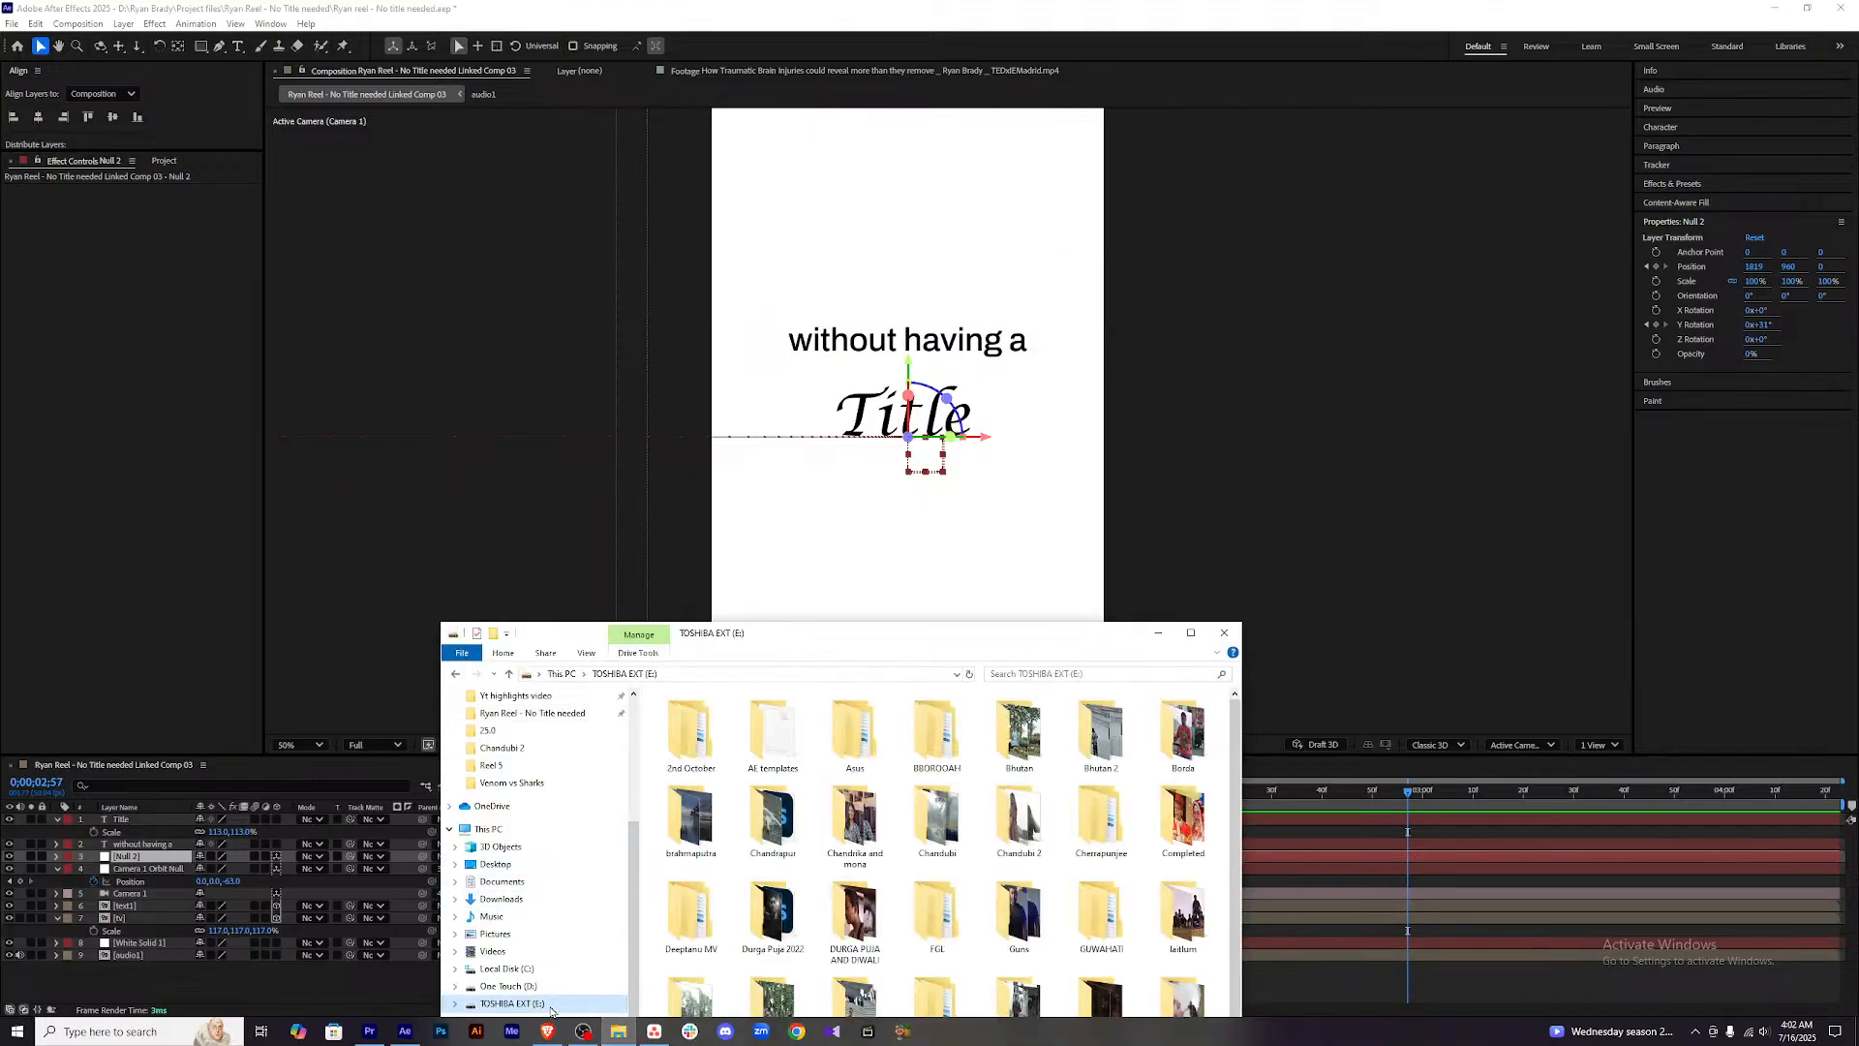
{"action": "left_click_drag", "start_coordinate": [946, 644], "coordinate": [923, 321]}
{"action": "scroll", "coordinate": [1051, 600], "scroll_direction": "down", "scroll_amount": 2}
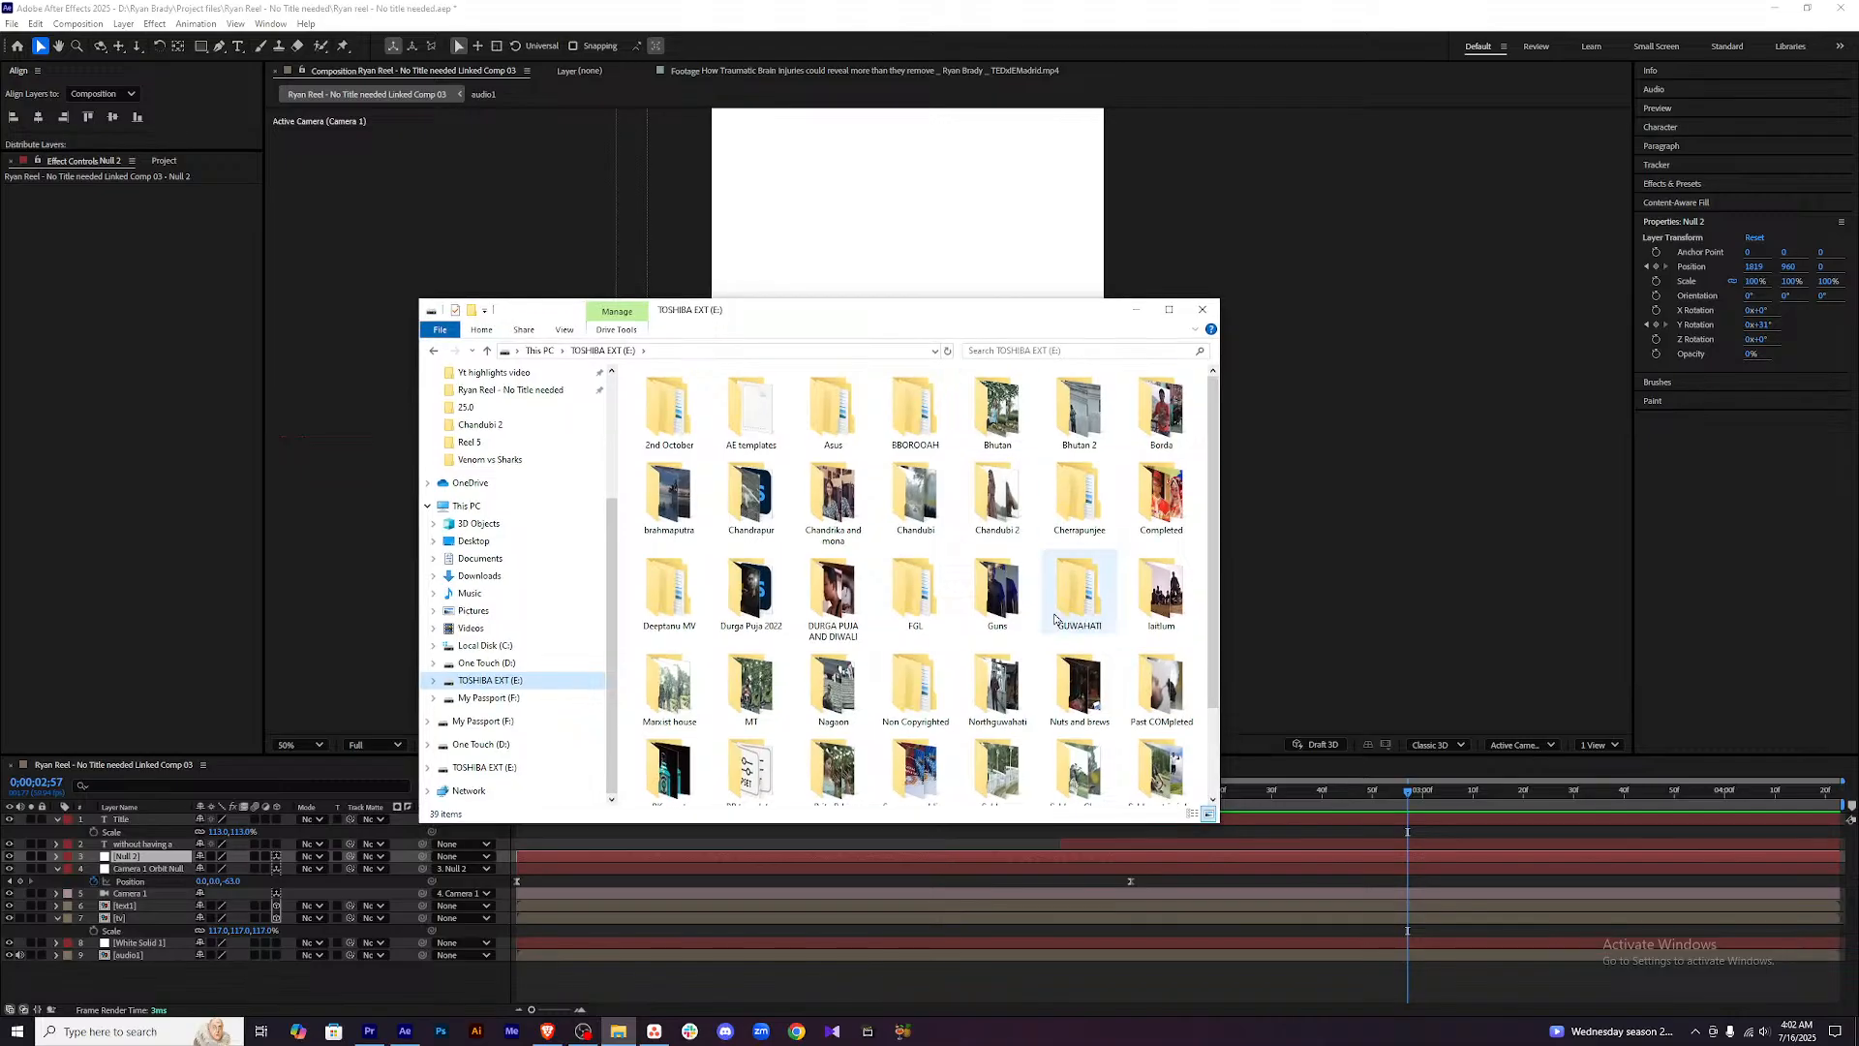
{"action": "left_click", "coordinate": [1019, 752]}
{"action": "scroll", "coordinate": [1016, 751], "scroll_direction": "up", "scroll_amount": 2}
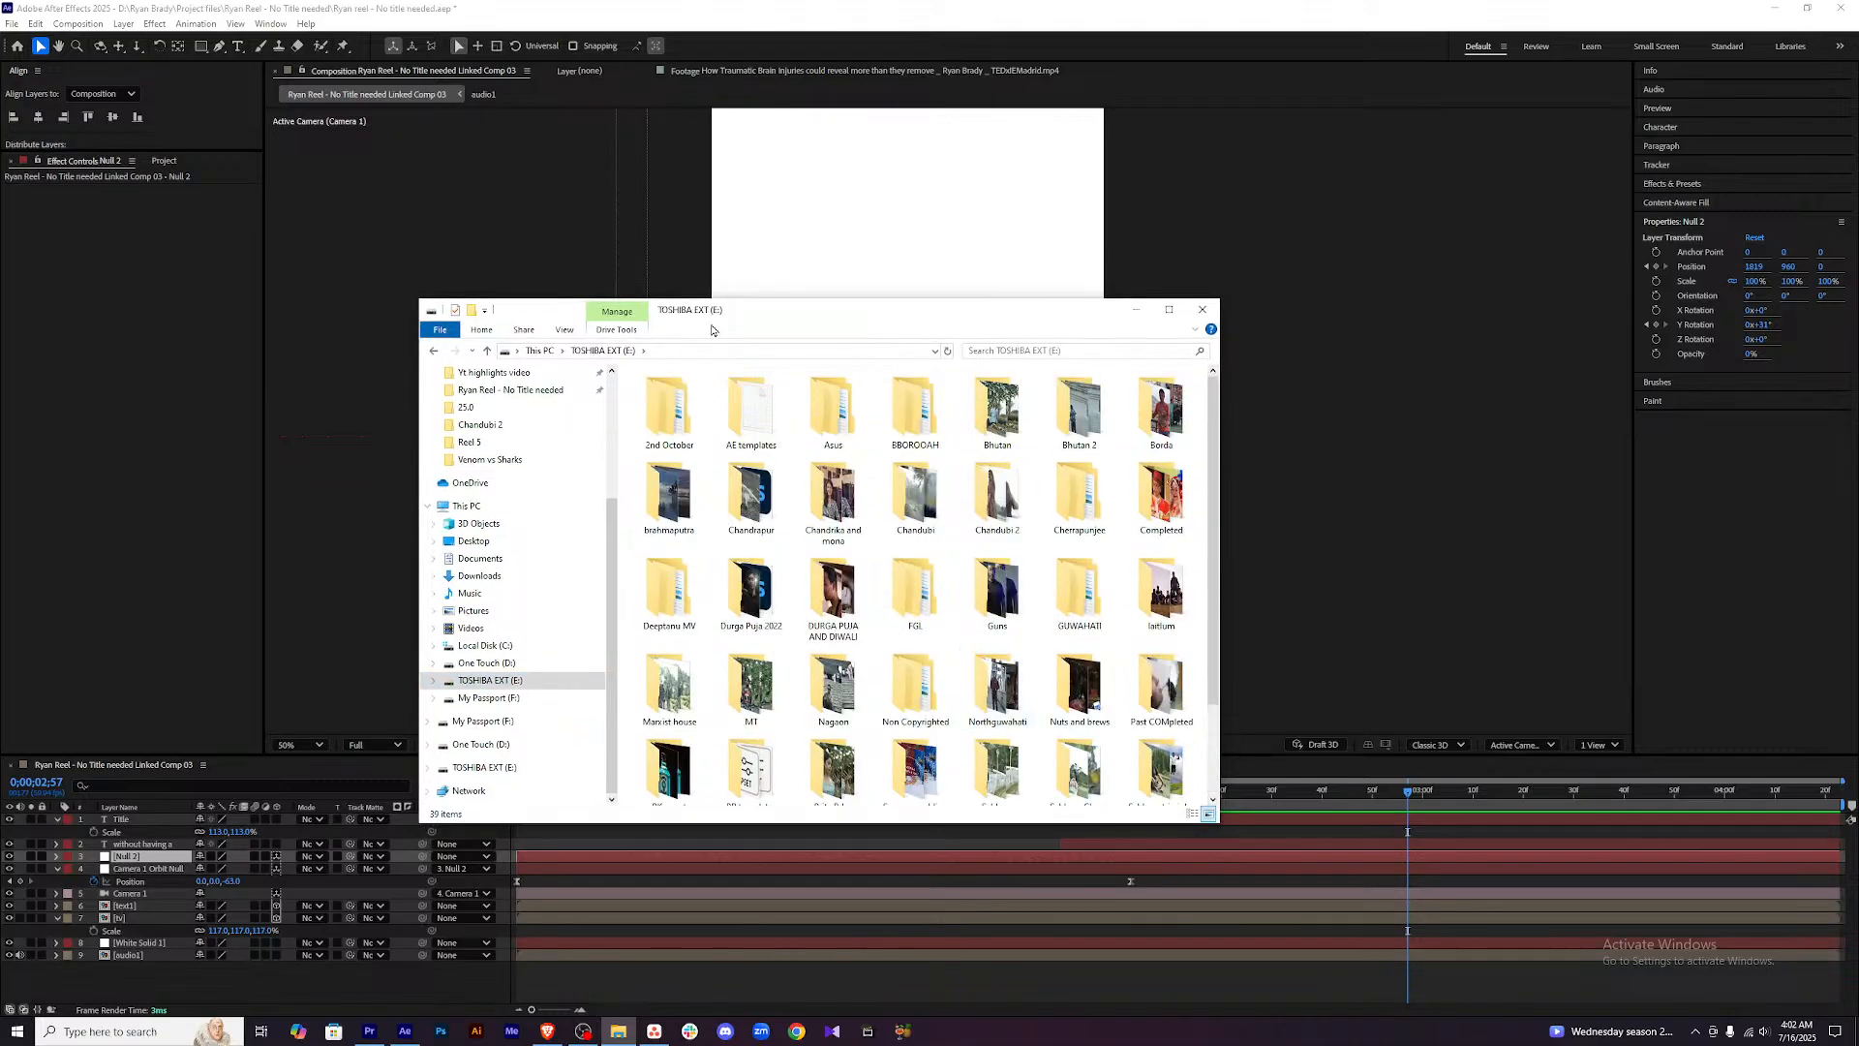
{"action": "left_click", "coordinate": [539, 351]}
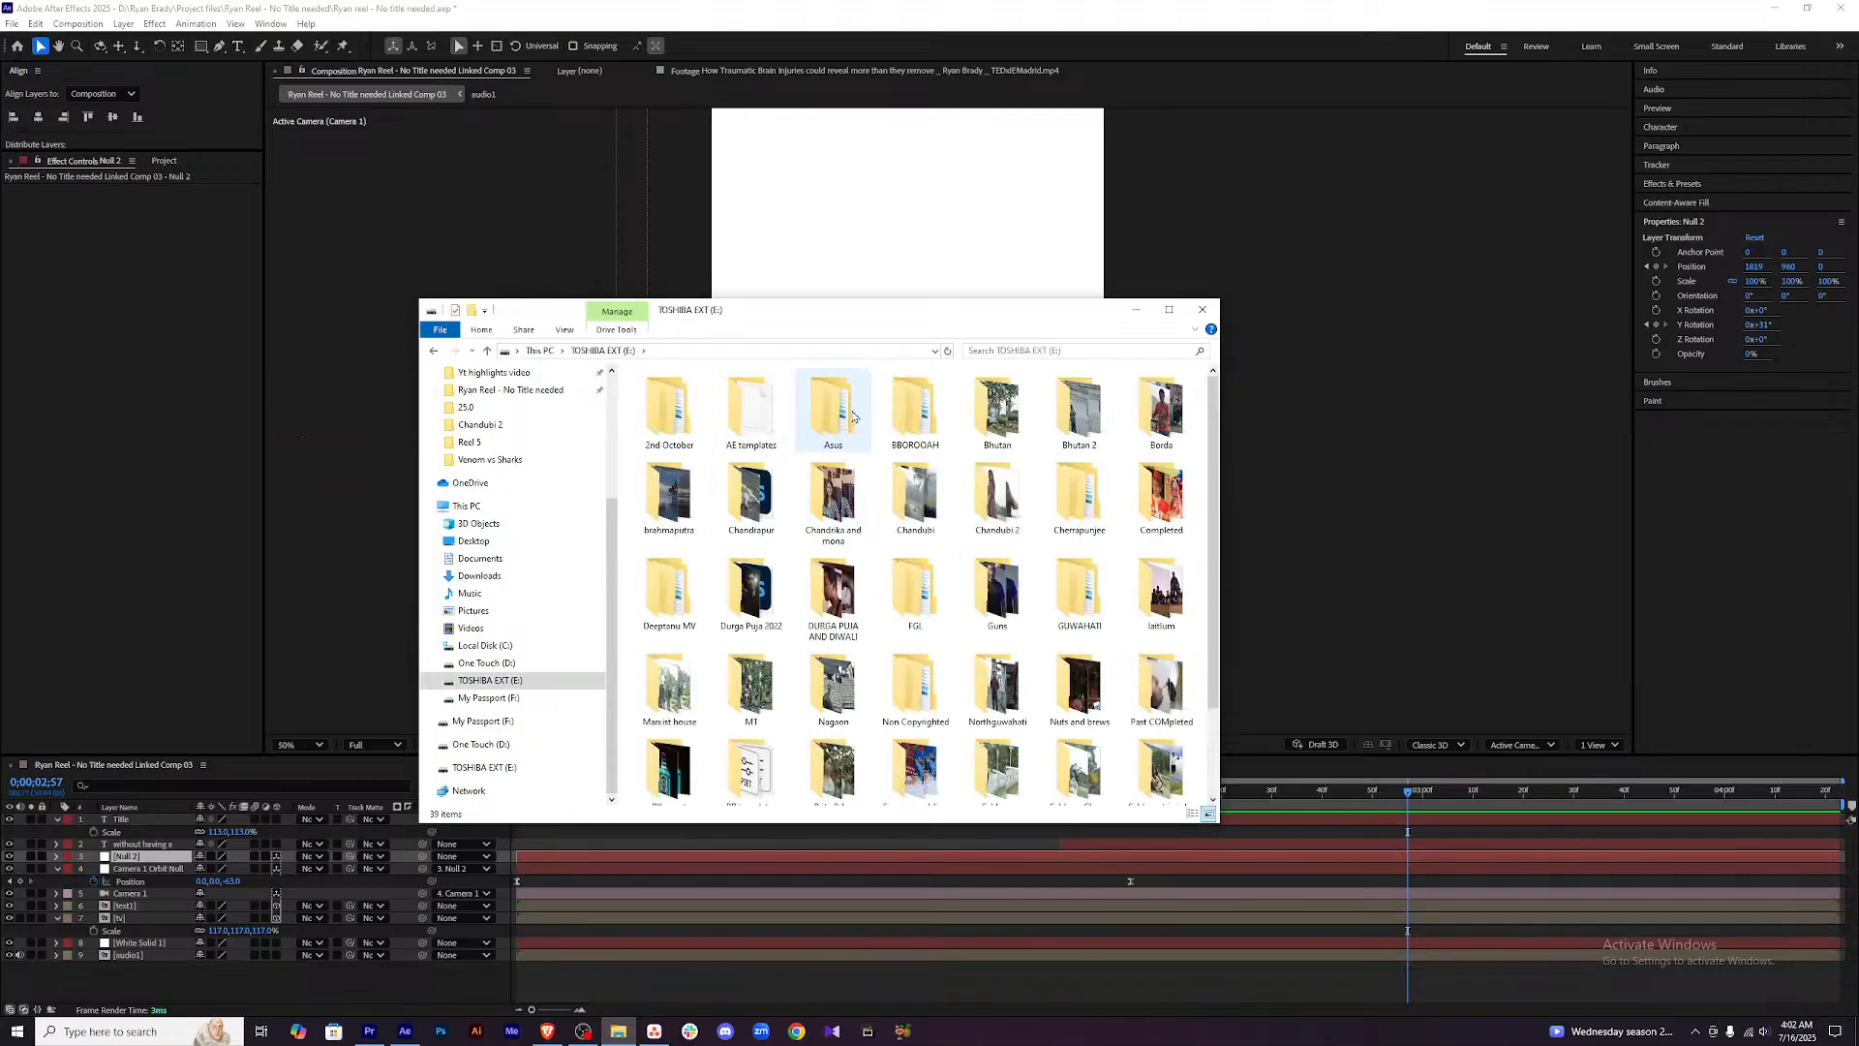
{"action": "scroll", "coordinate": [878, 412], "scroll_direction": "down", "scroll_amount": 2}
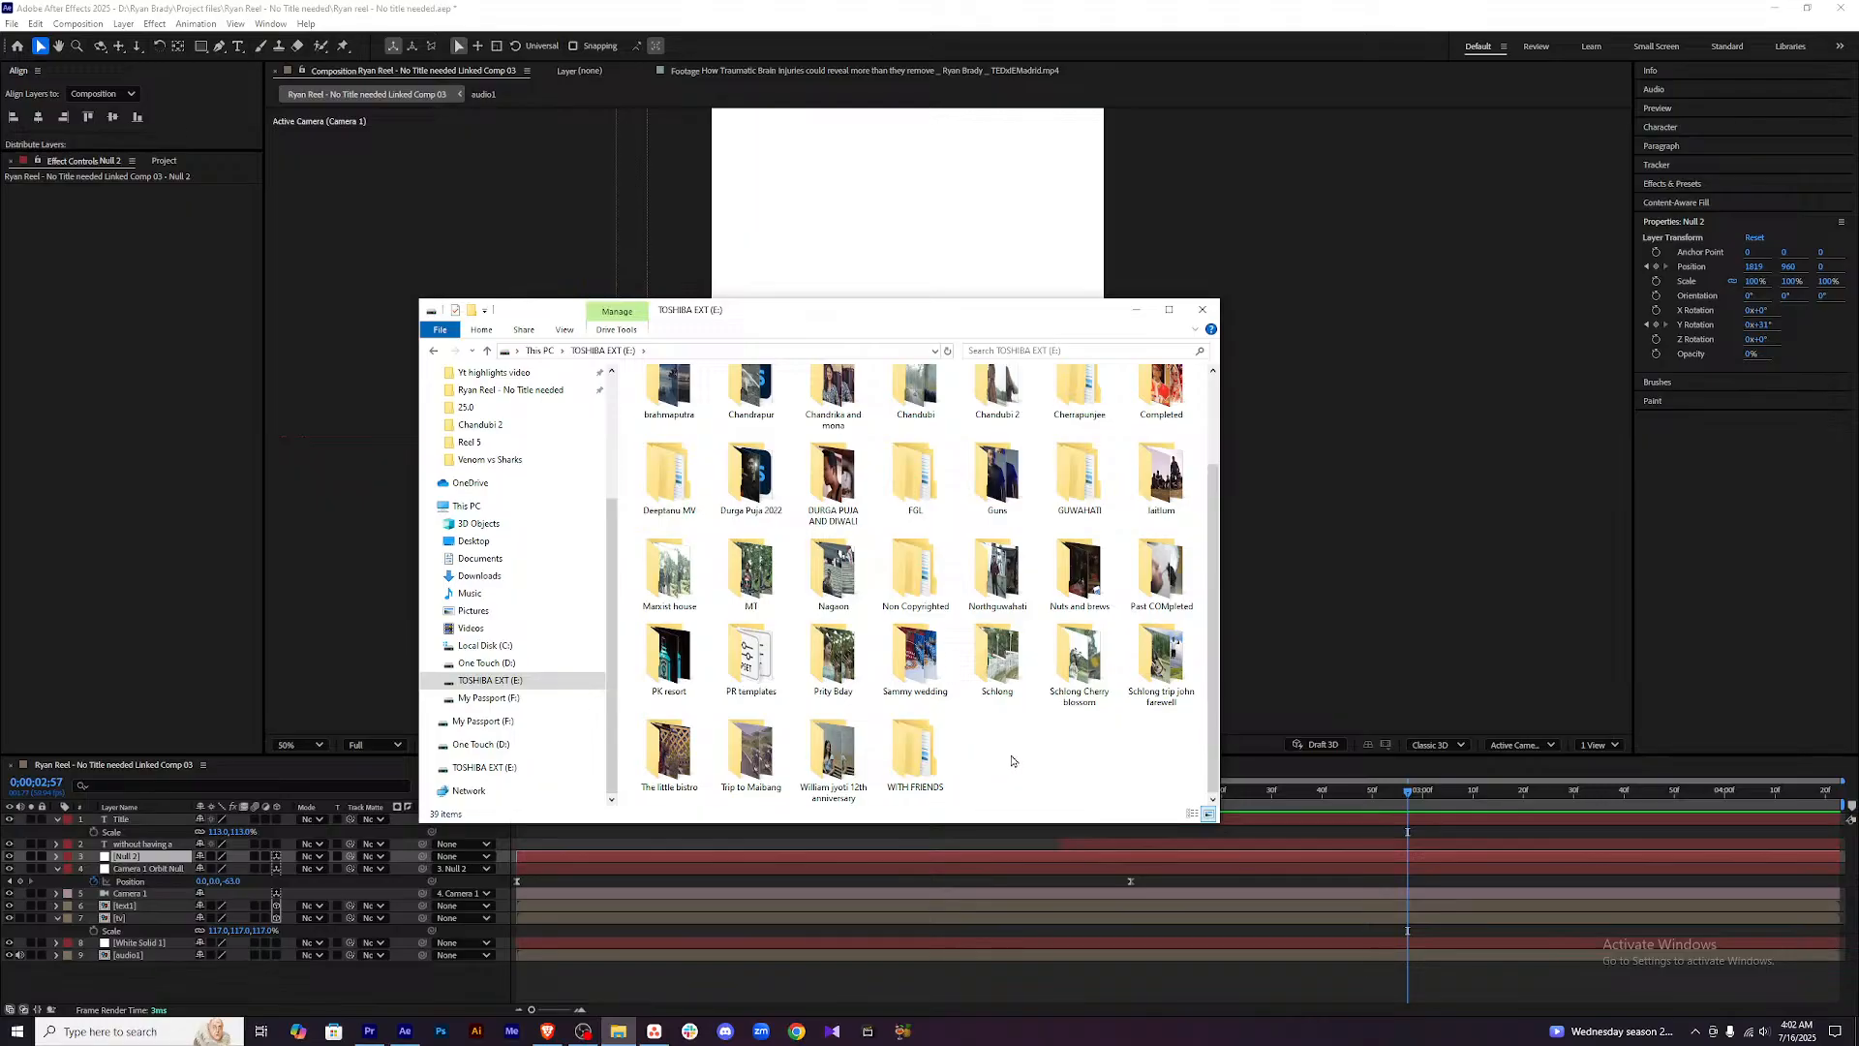
{"action": "double_click", "coordinate": [948, 575]}
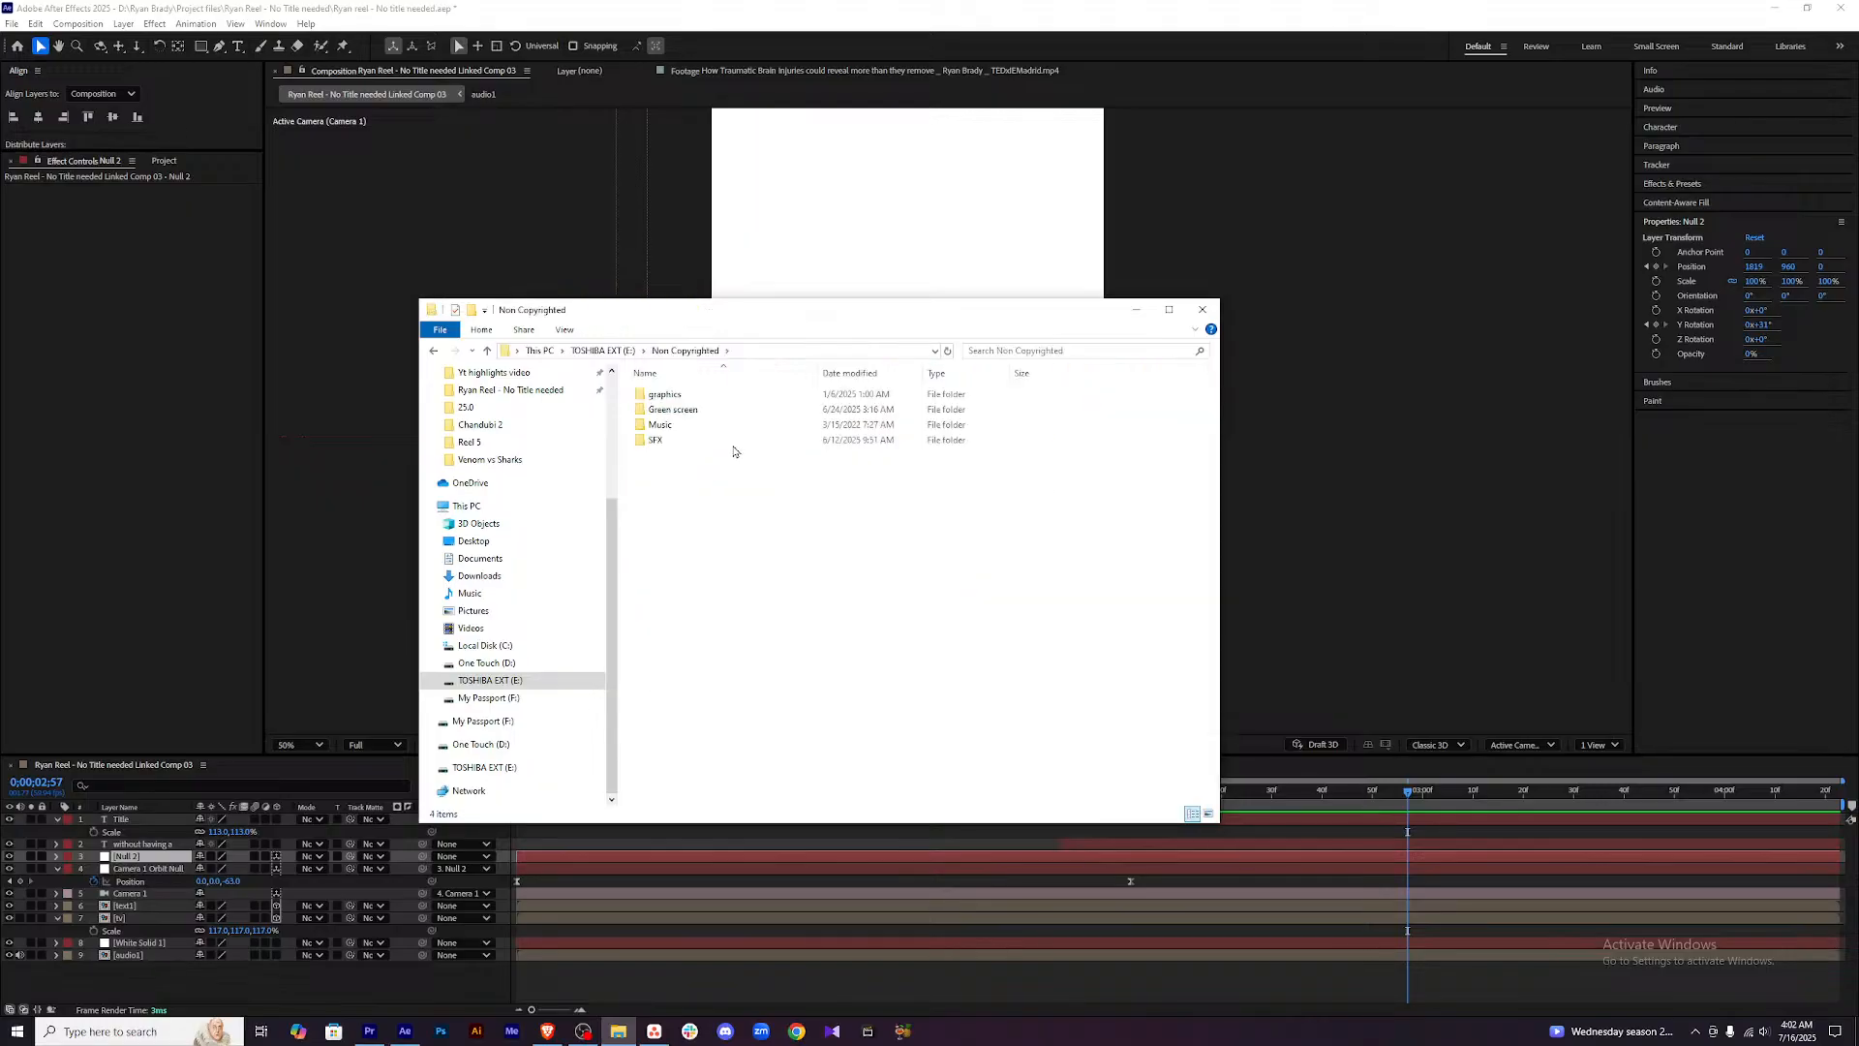
{"action": "double_click", "coordinate": [673, 410]}
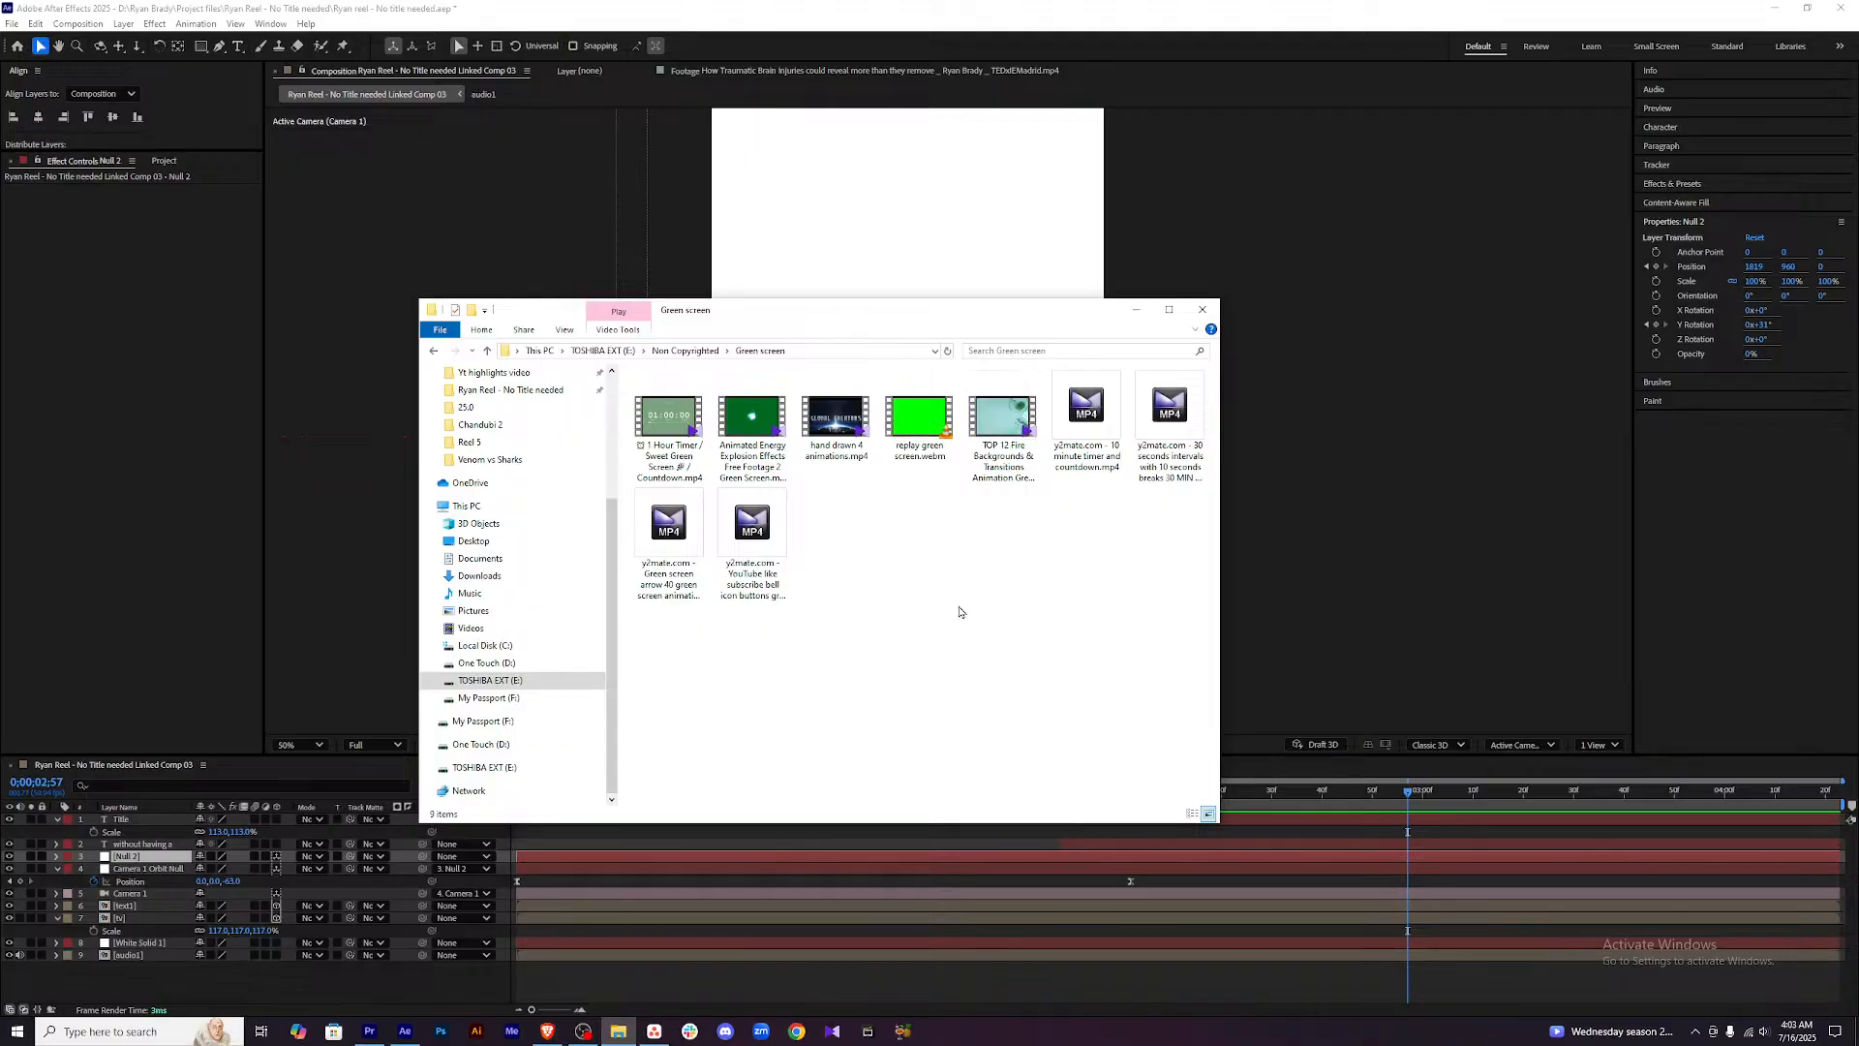
Check the graphics folder and recheck the Green screen folder for hand-drawn elements, and return to After Effects.
{"action": "left_click", "coordinate": [678, 351]}
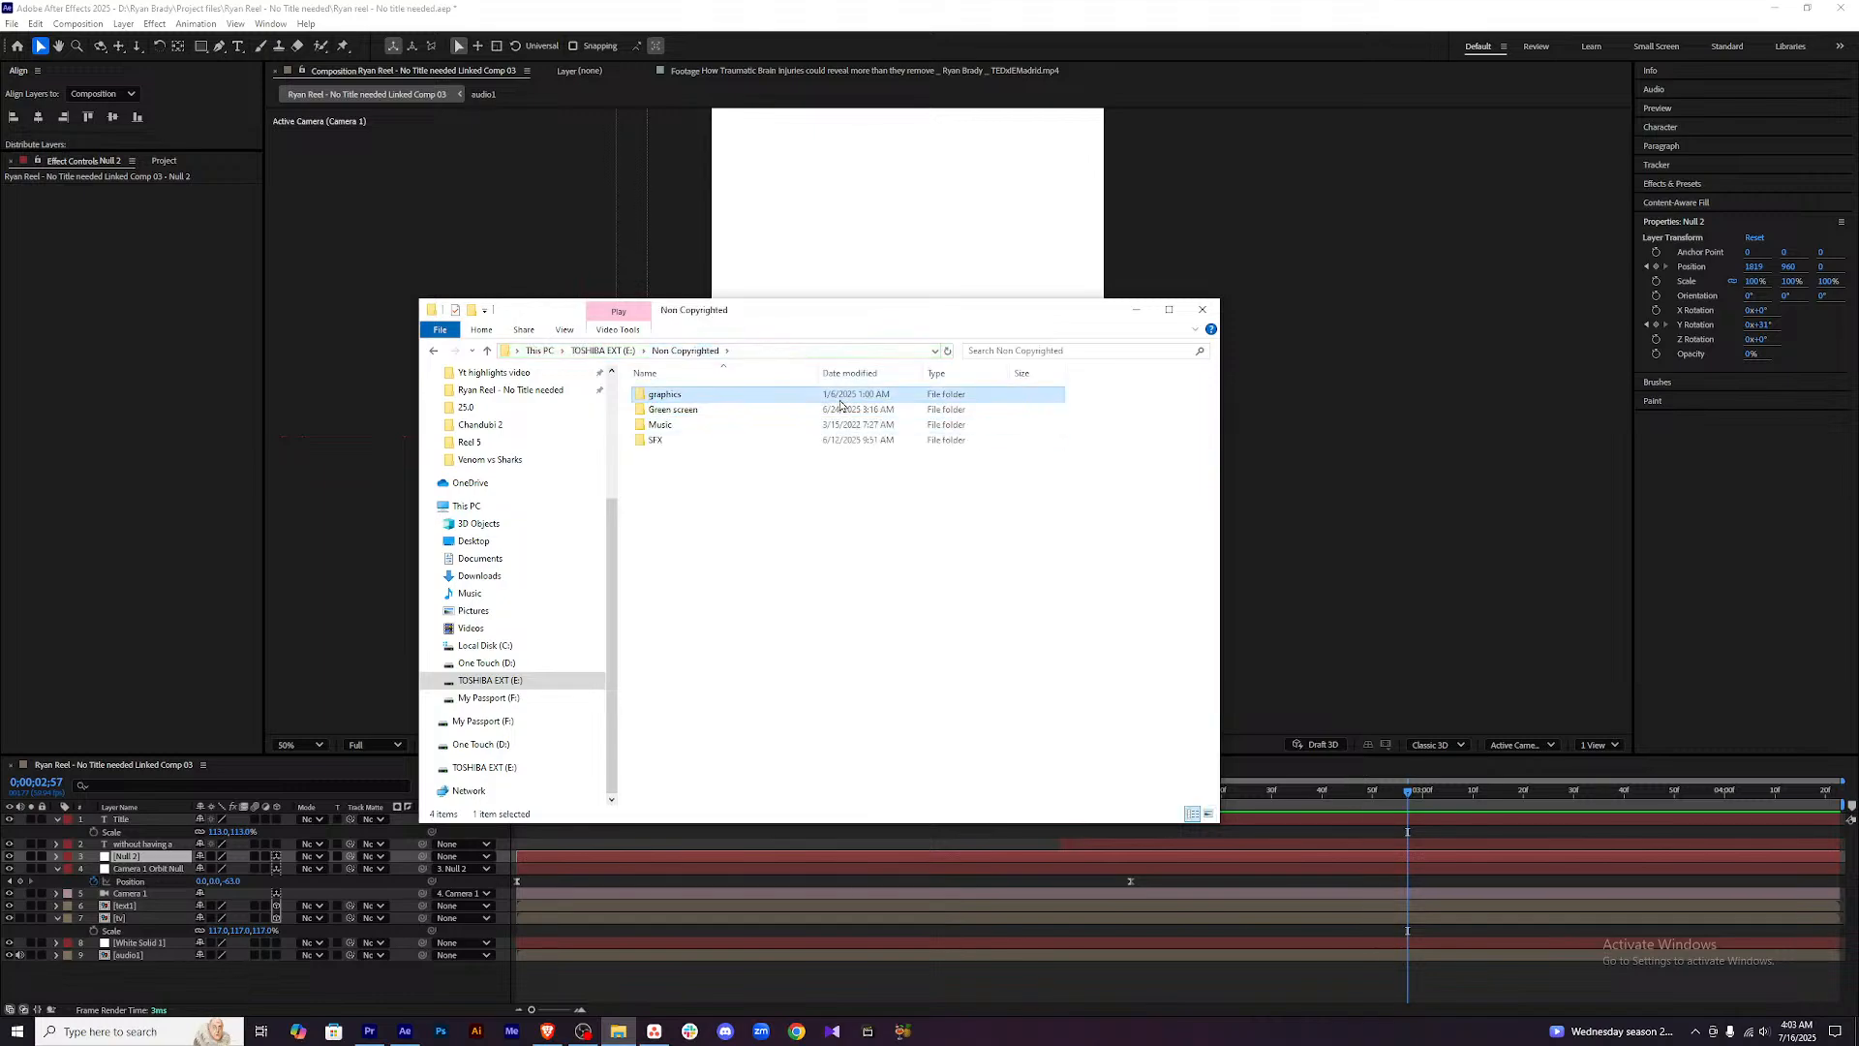
{"action": "double_click", "coordinate": [844, 394]}
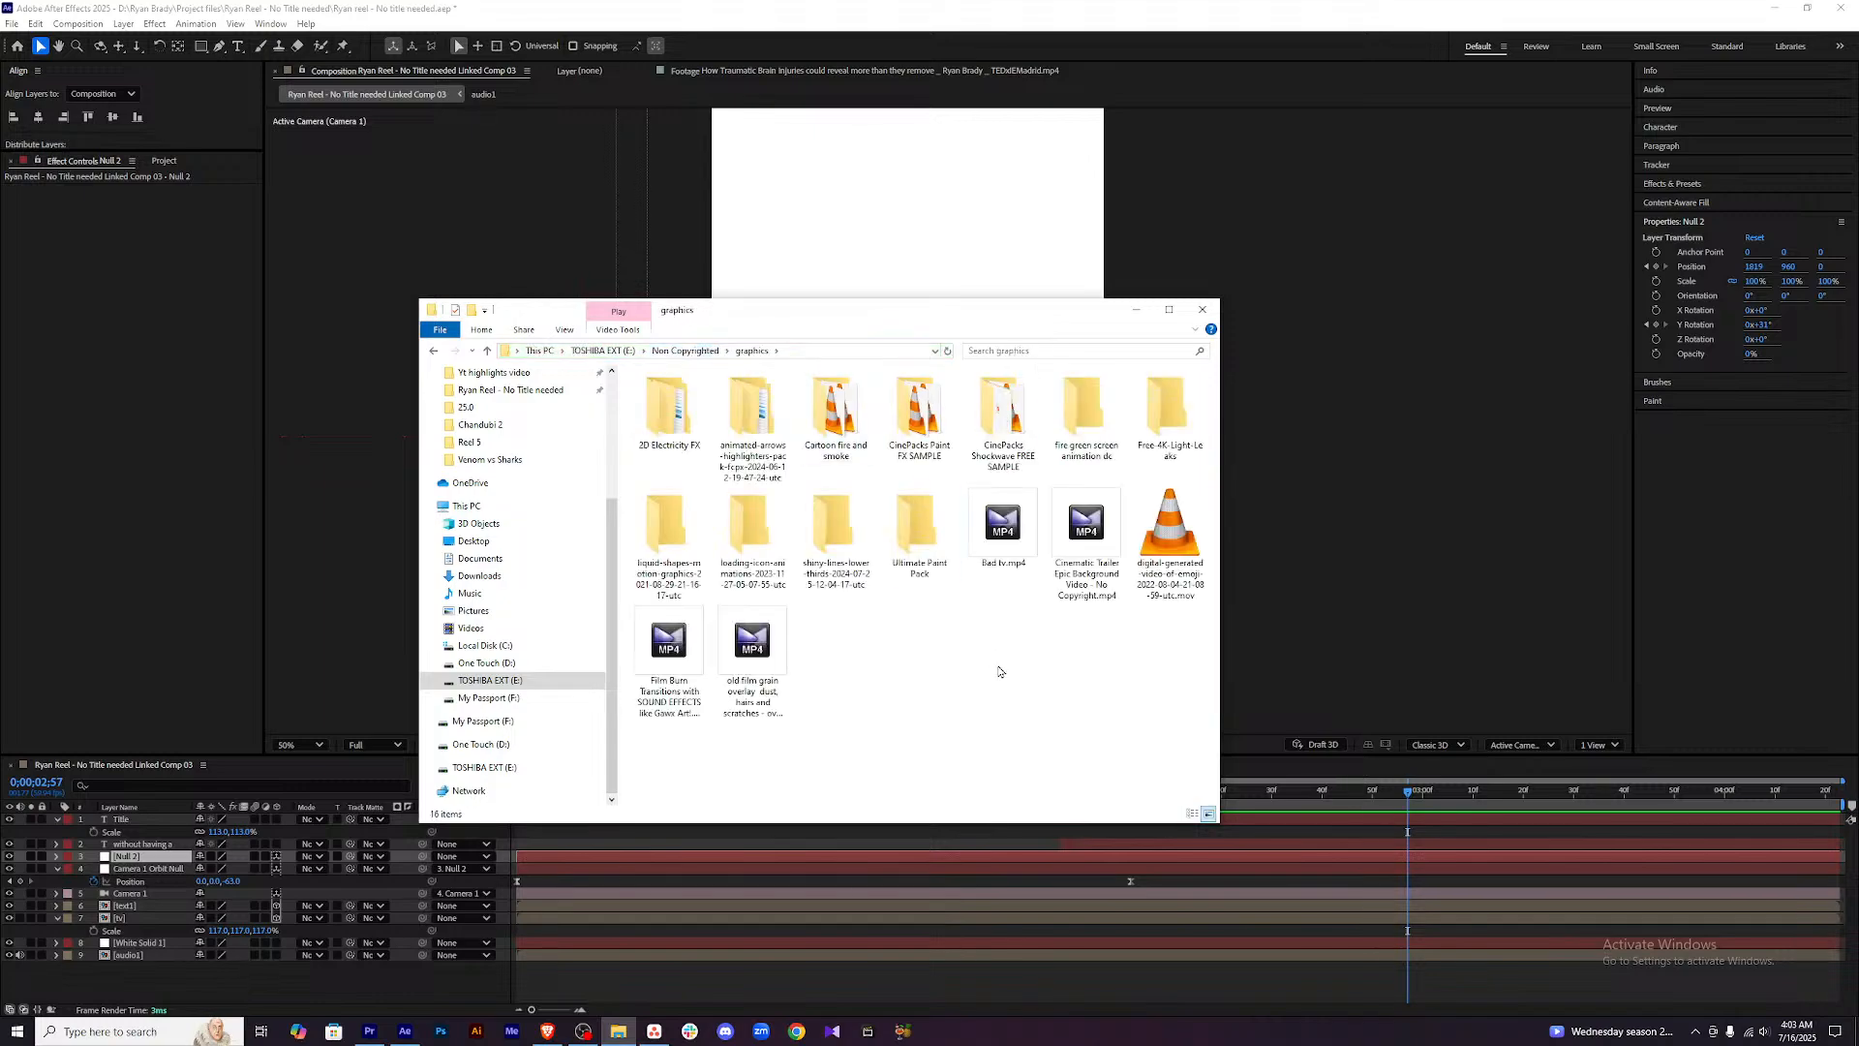
{"action": "left_click", "coordinate": [686, 353]}
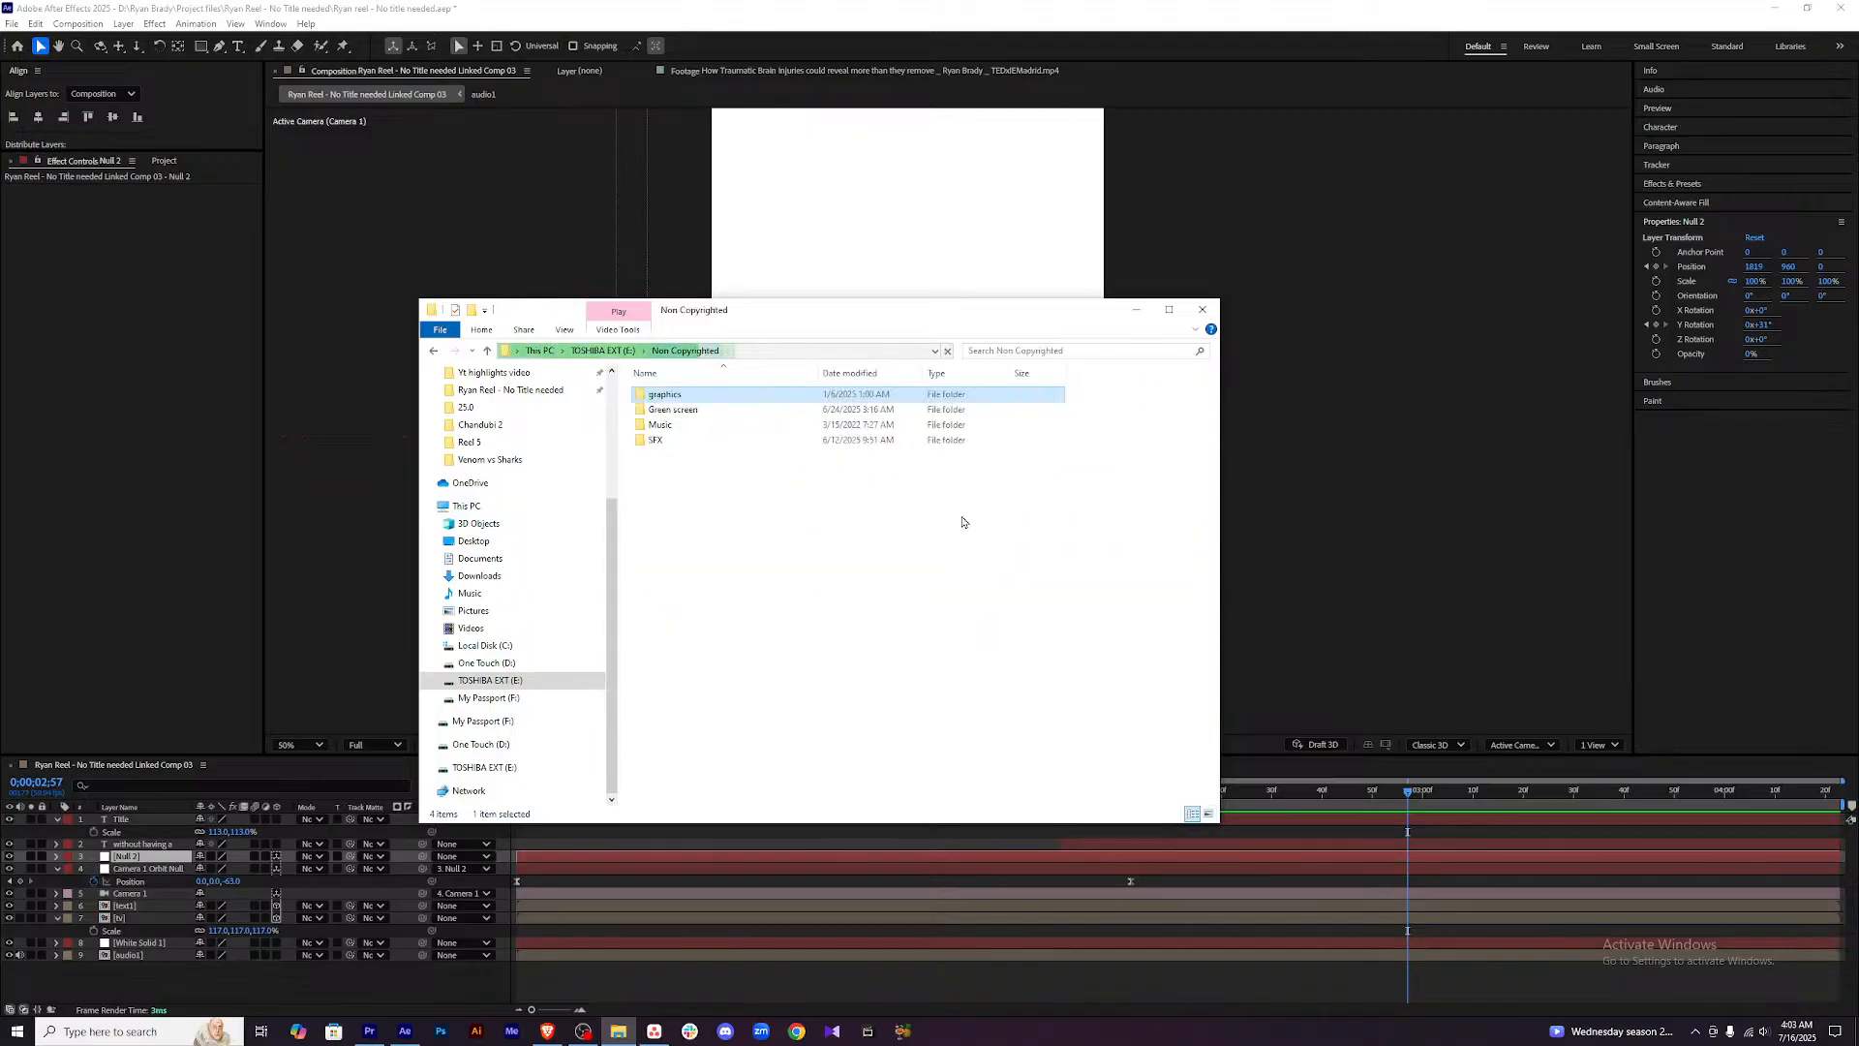
{"action": "left_click", "coordinate": [734, 424]}
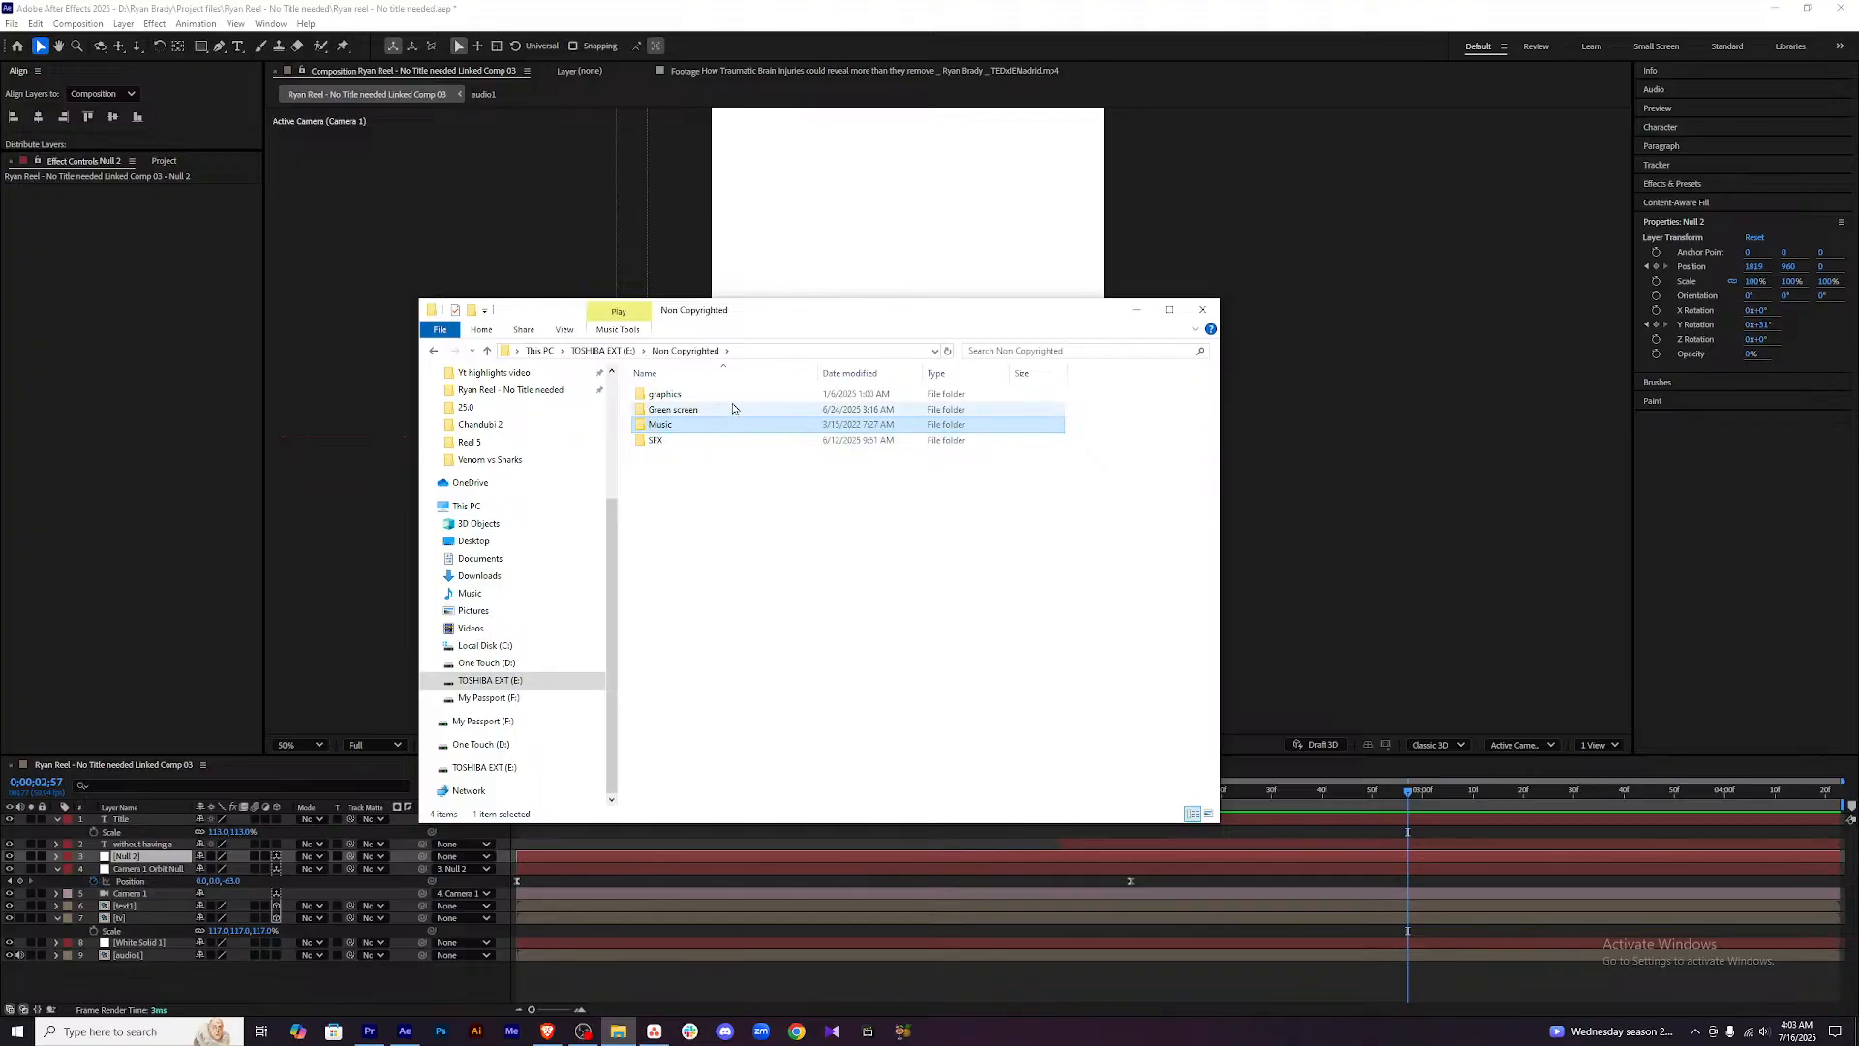
{"action": "double_click", "coordinate": [733, 409]}
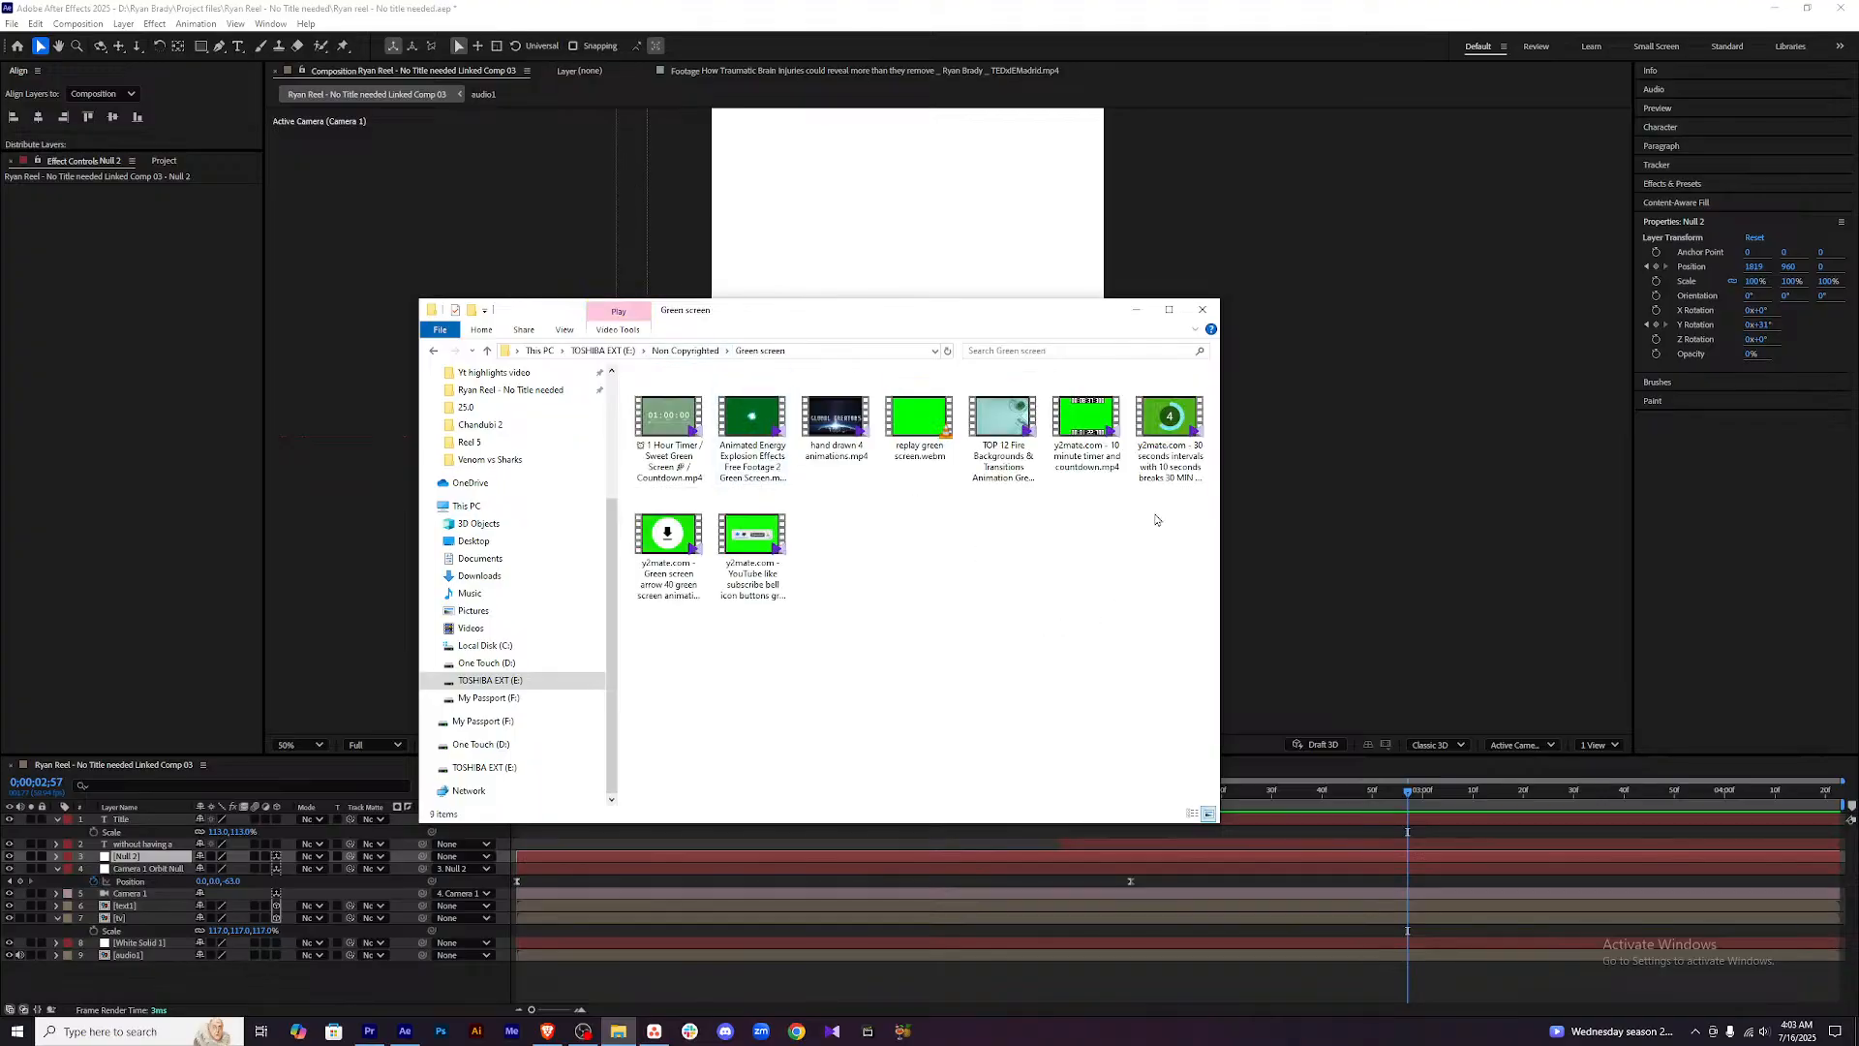
{"action": "left_click", "coordinate": [1136, 308]}
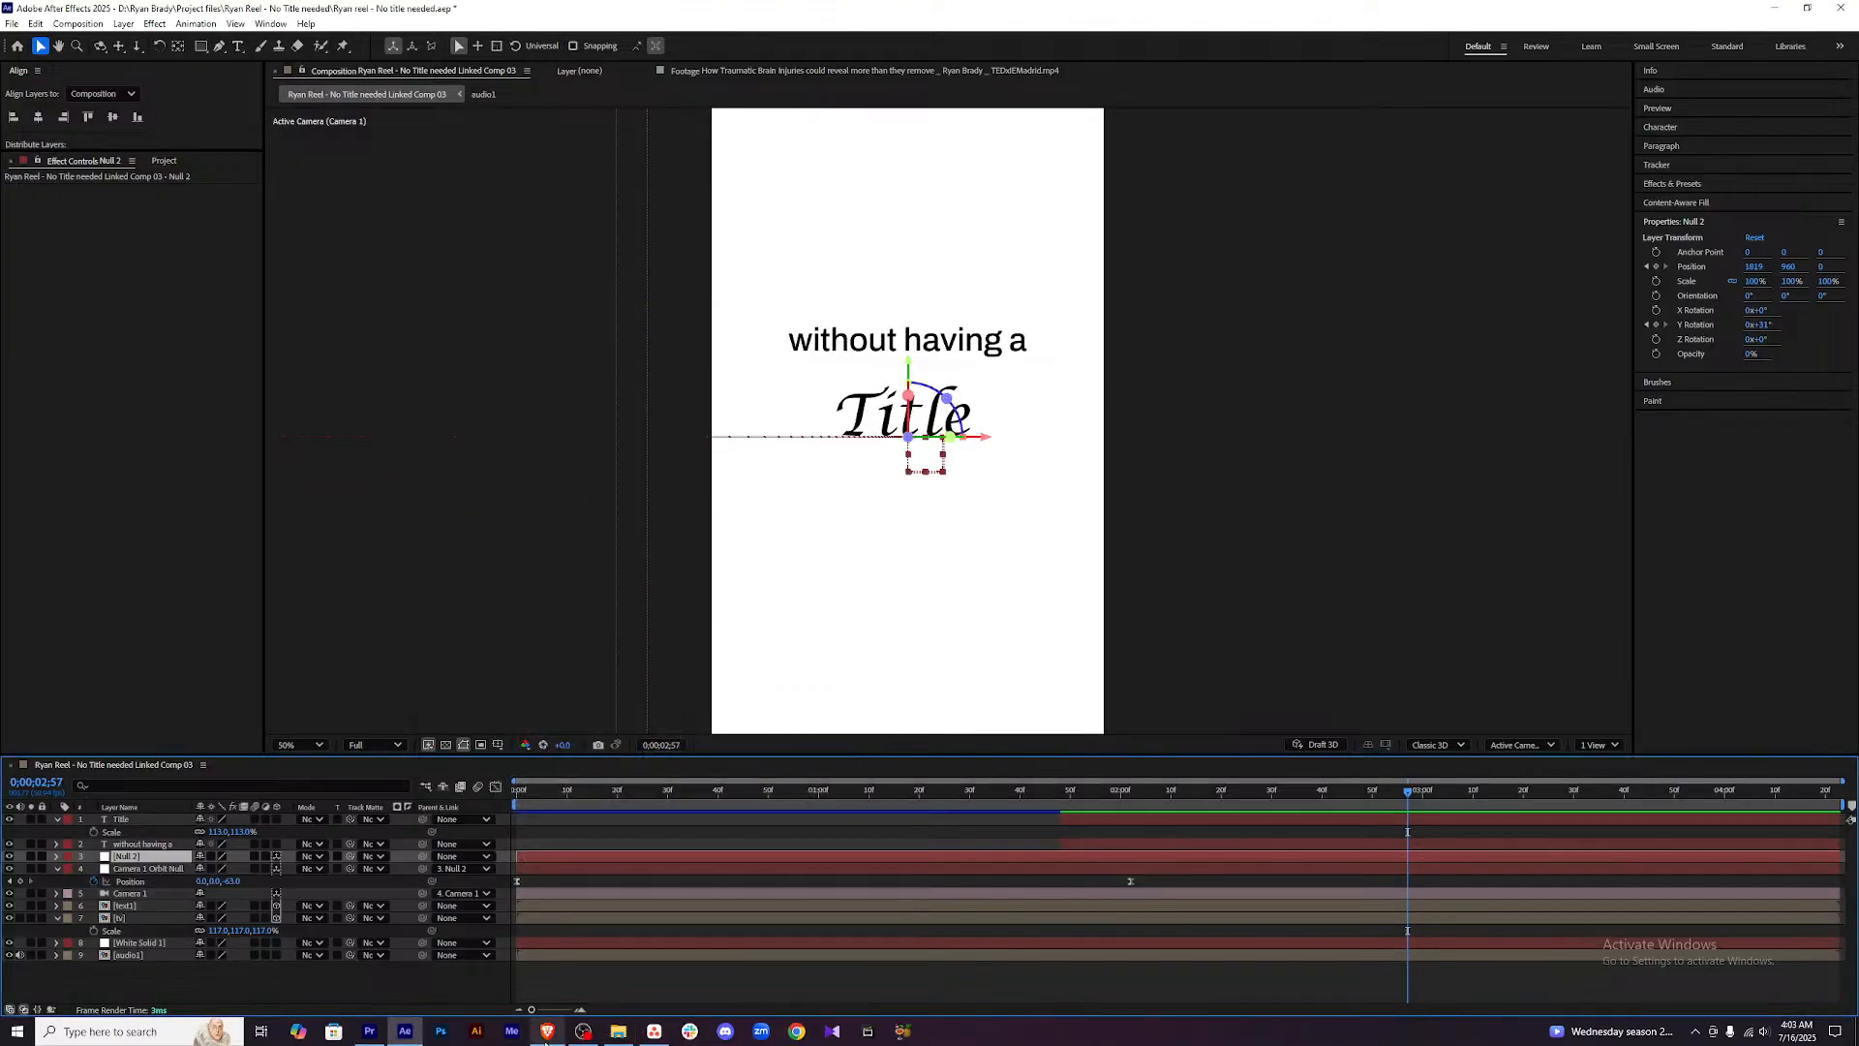
Switch to YouTube in the browser and search for "marker greens creen".
{"action": "left_click", "coordinate": [547, 1031]}
{"action": "left_click", "coordinate": [610, 13]}
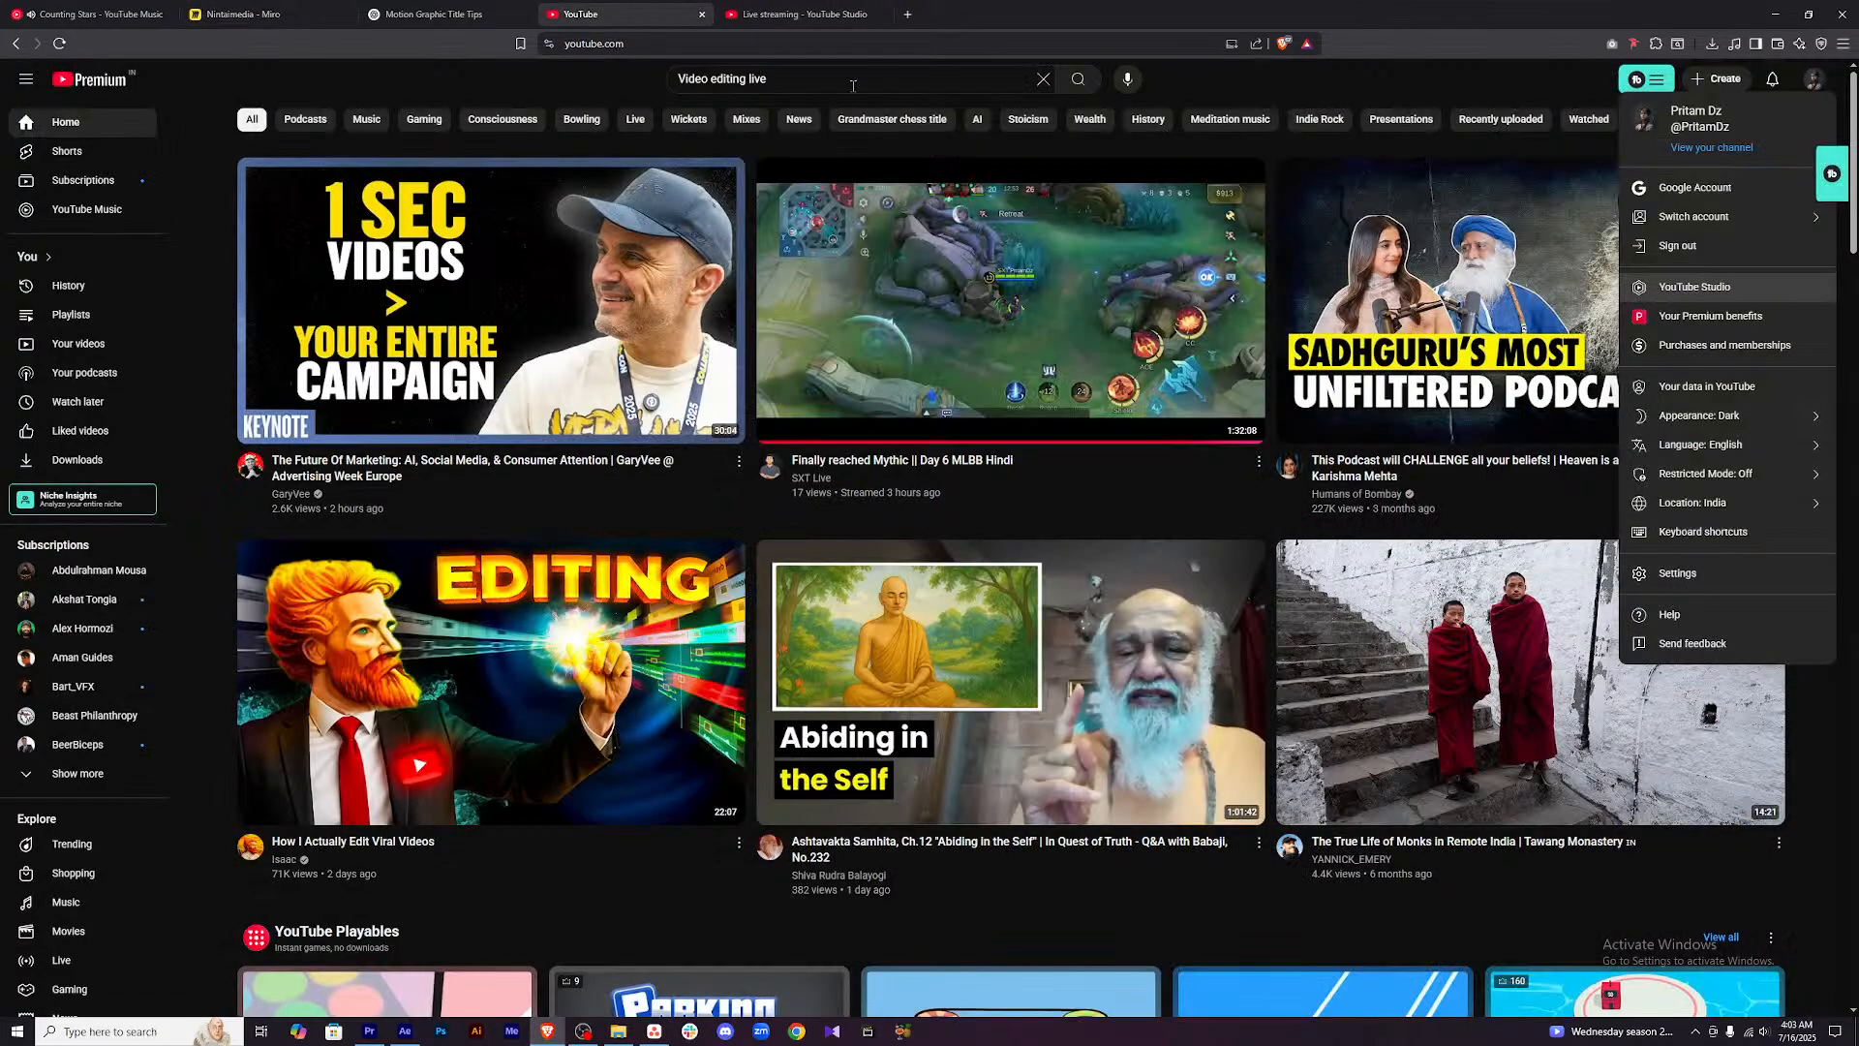
{"action": "left_click", "coordinate": [858, 88]}
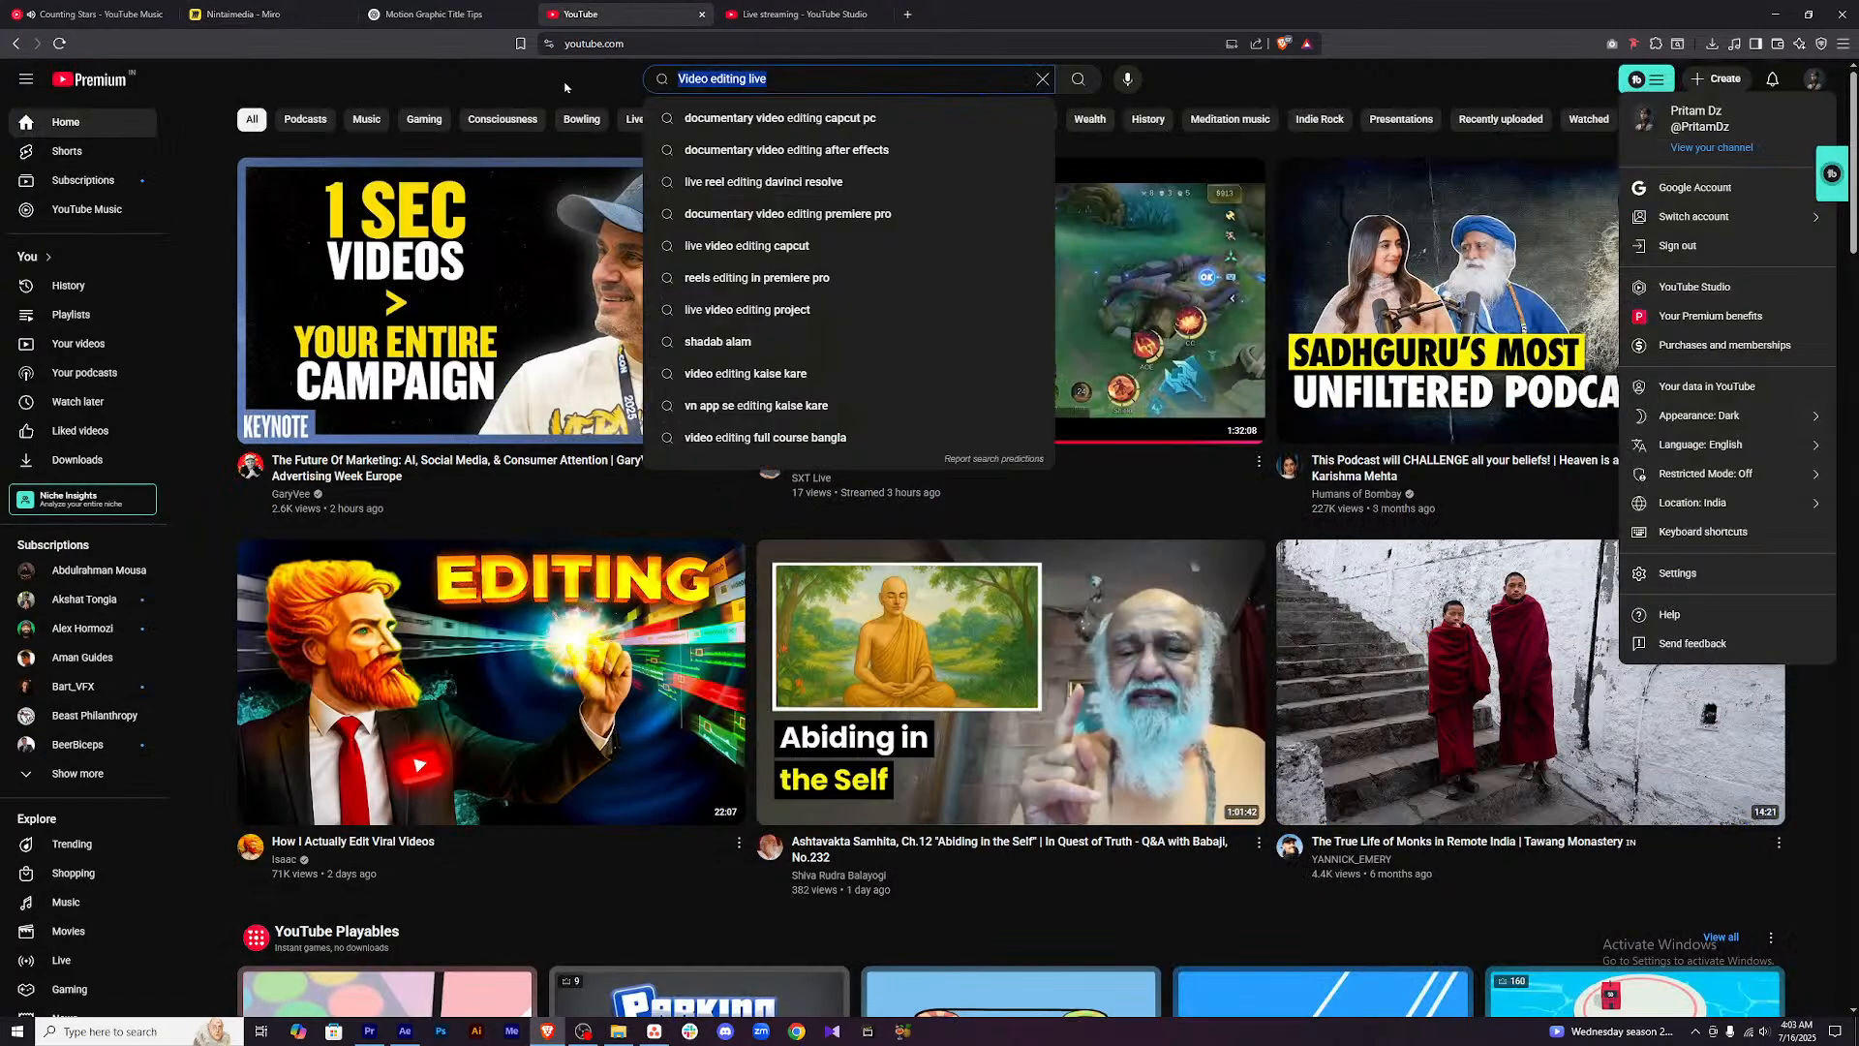
{"action": "type", "text": "ho"}
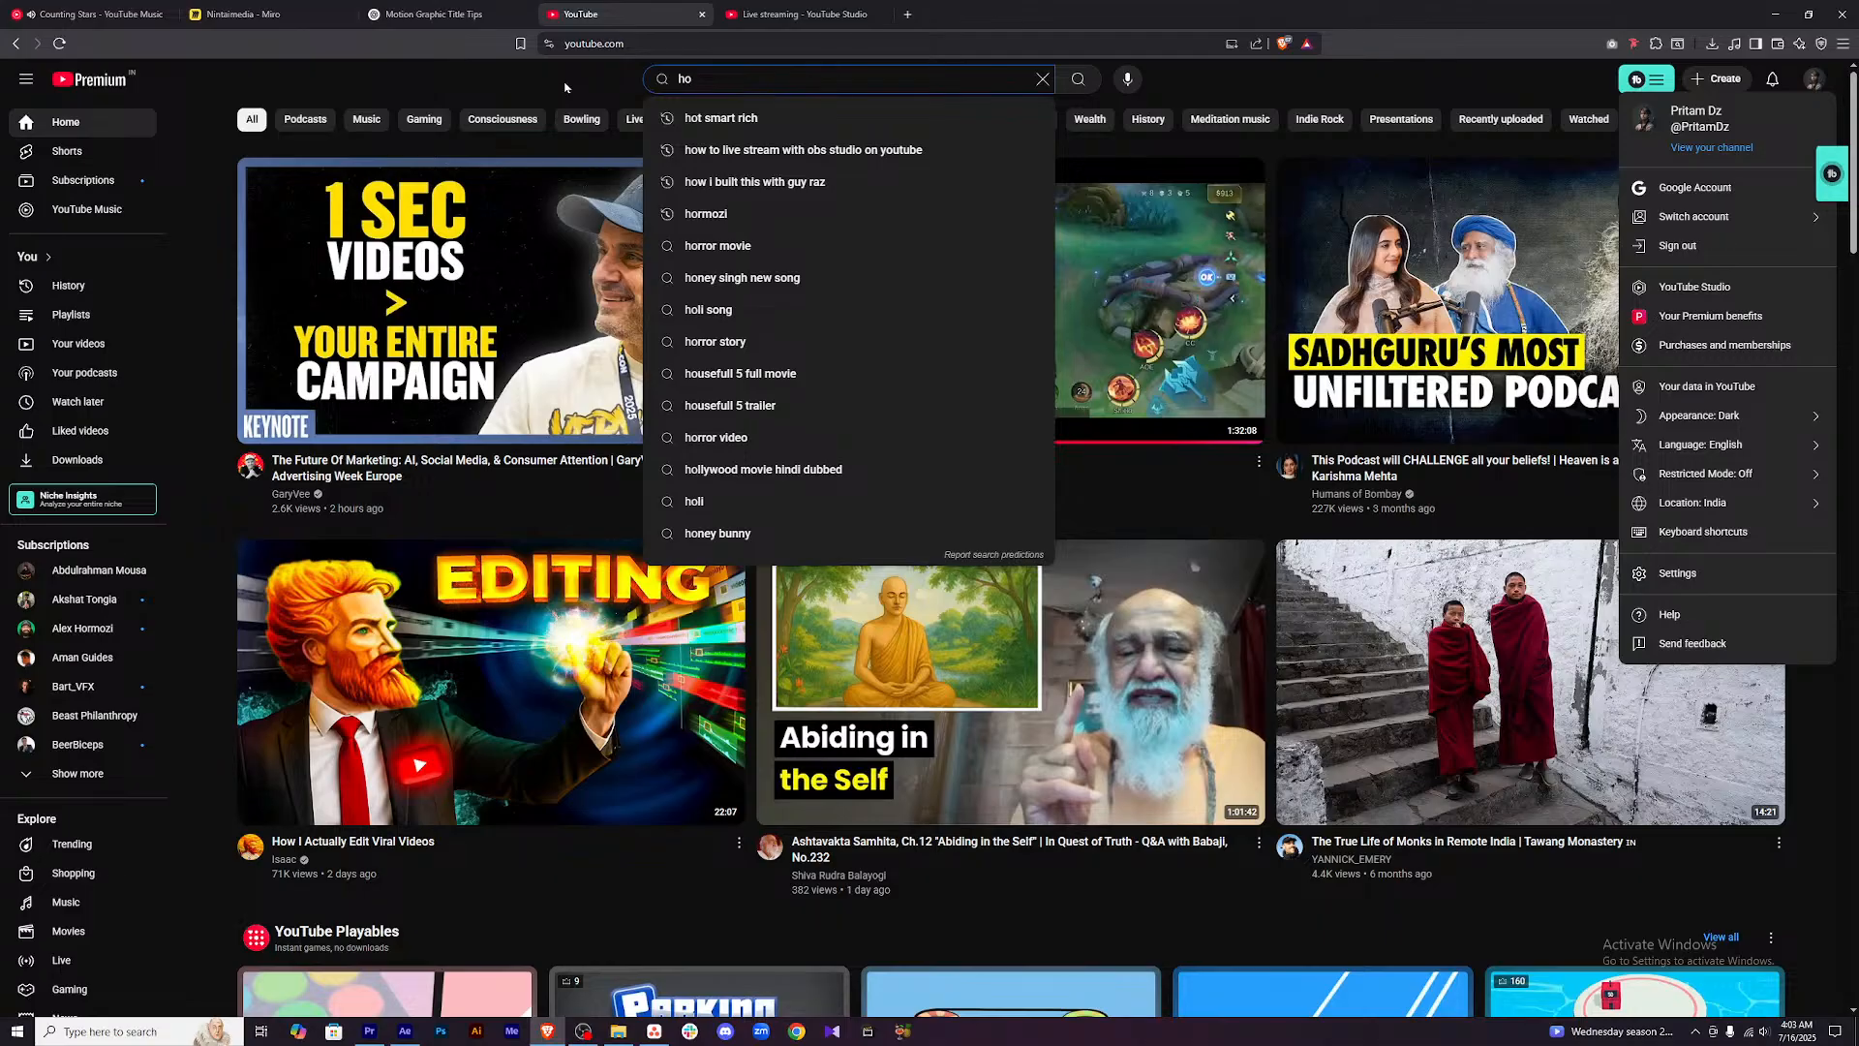
{"action": "key", "text": "BackSpace"}
{"action": "key", "text": "BackSpace"}
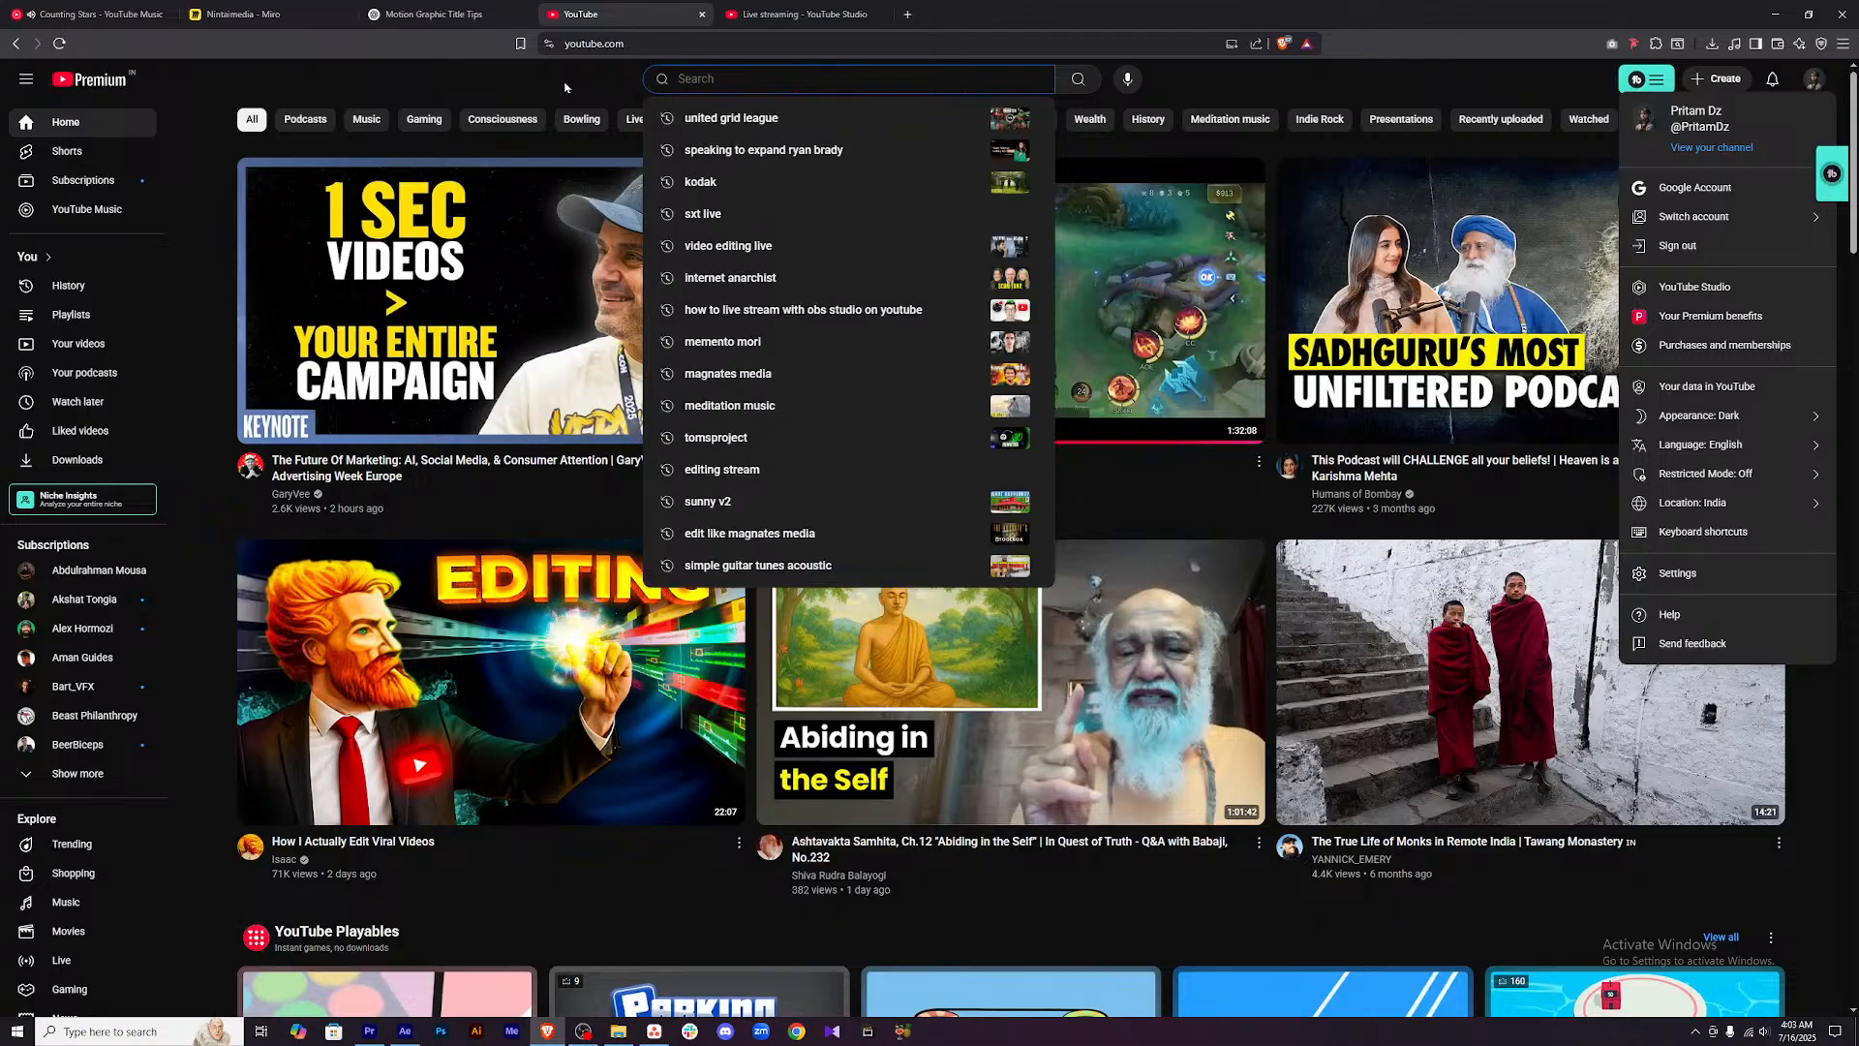
{"action": "type", "text": "how r"}
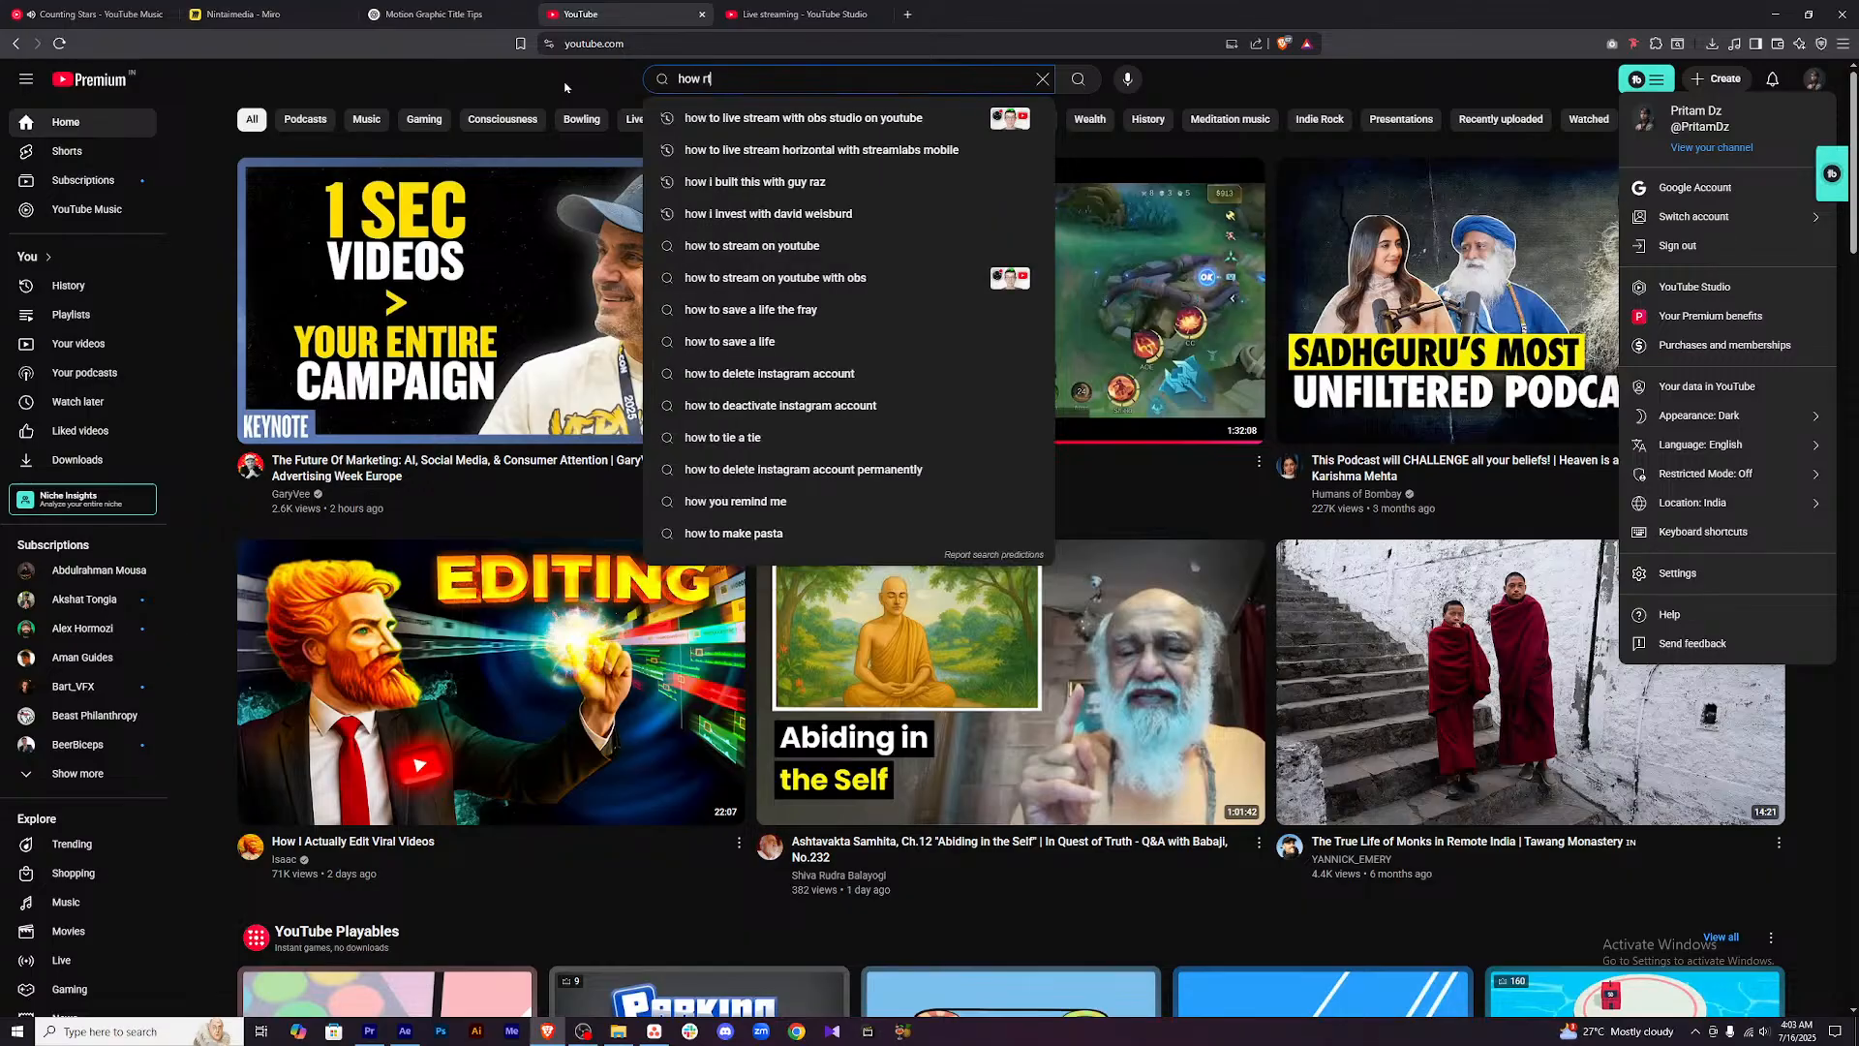
{"action": "key", "text": "BackSpace"}
{"action": "key", "text": "BackSpace"}
{"action": "key", "text": "BackSpace"}
{"action": "type", "text": "marker"}
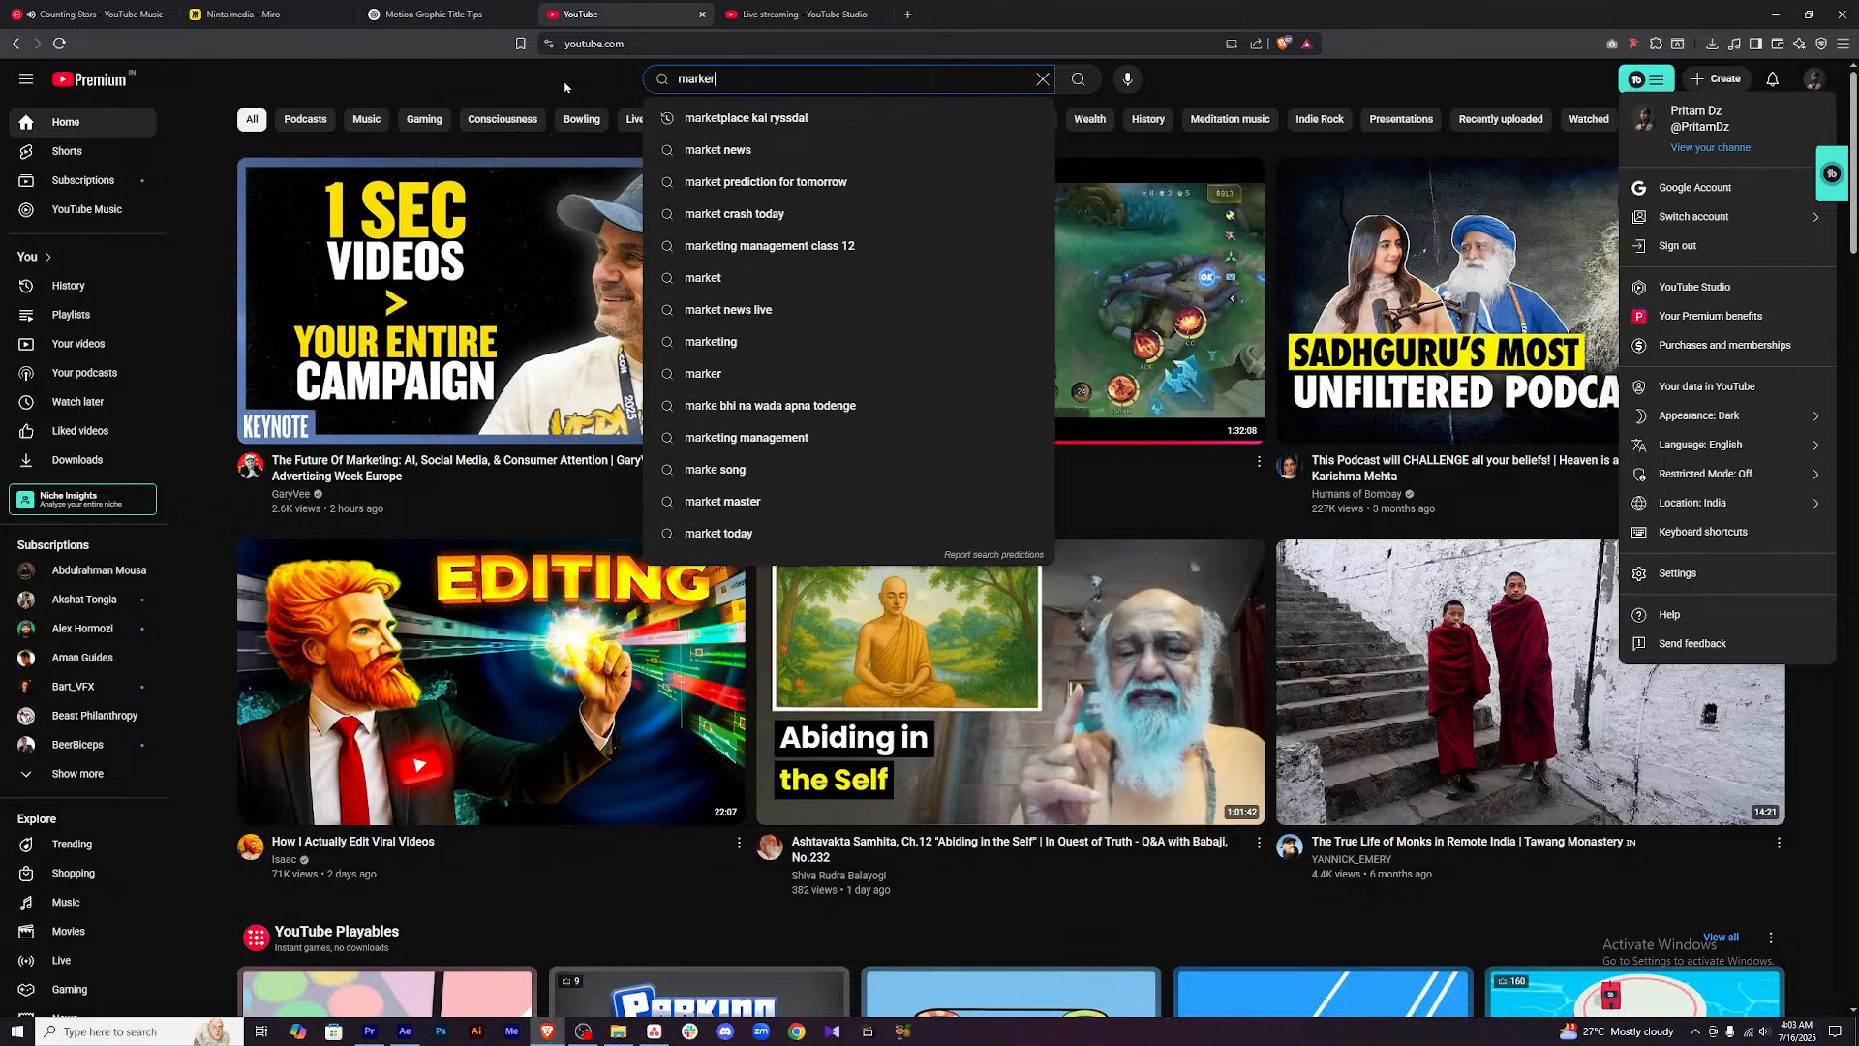
{"action": "type", "text": " greens creen"}
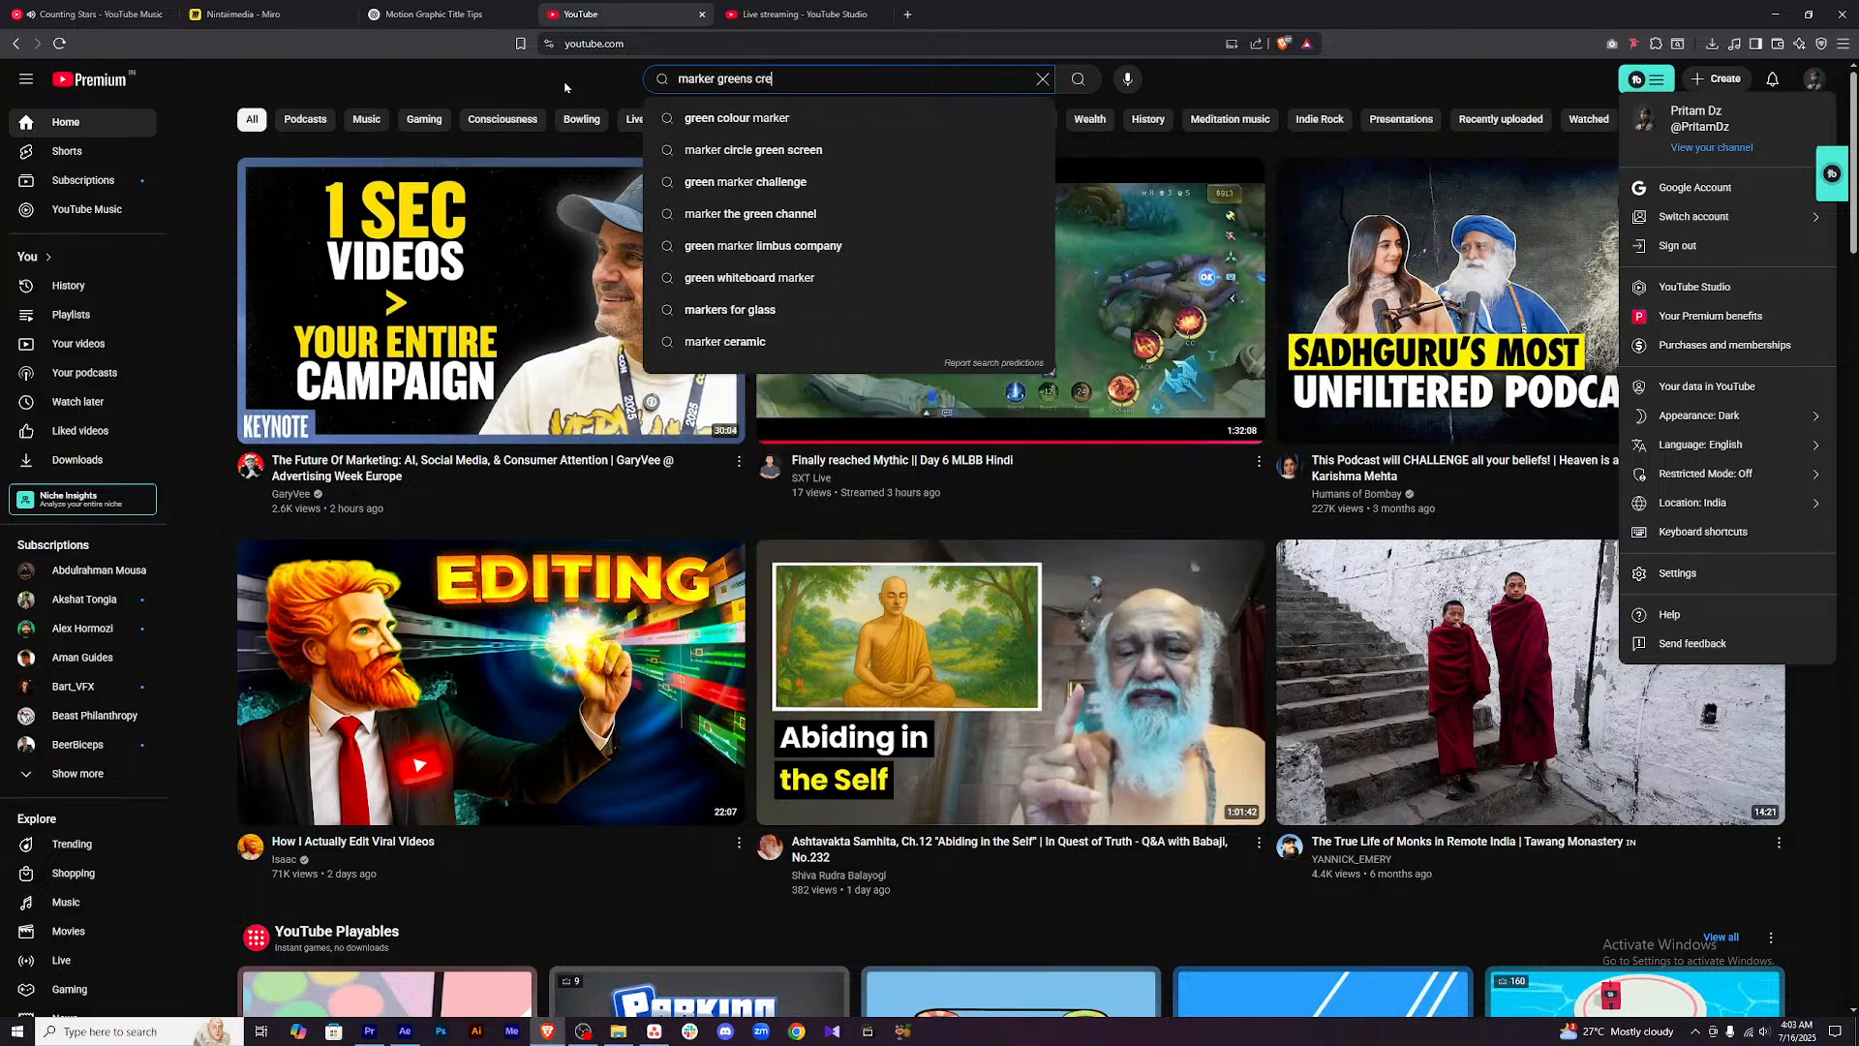
{"action": "key", "text": "Return"}
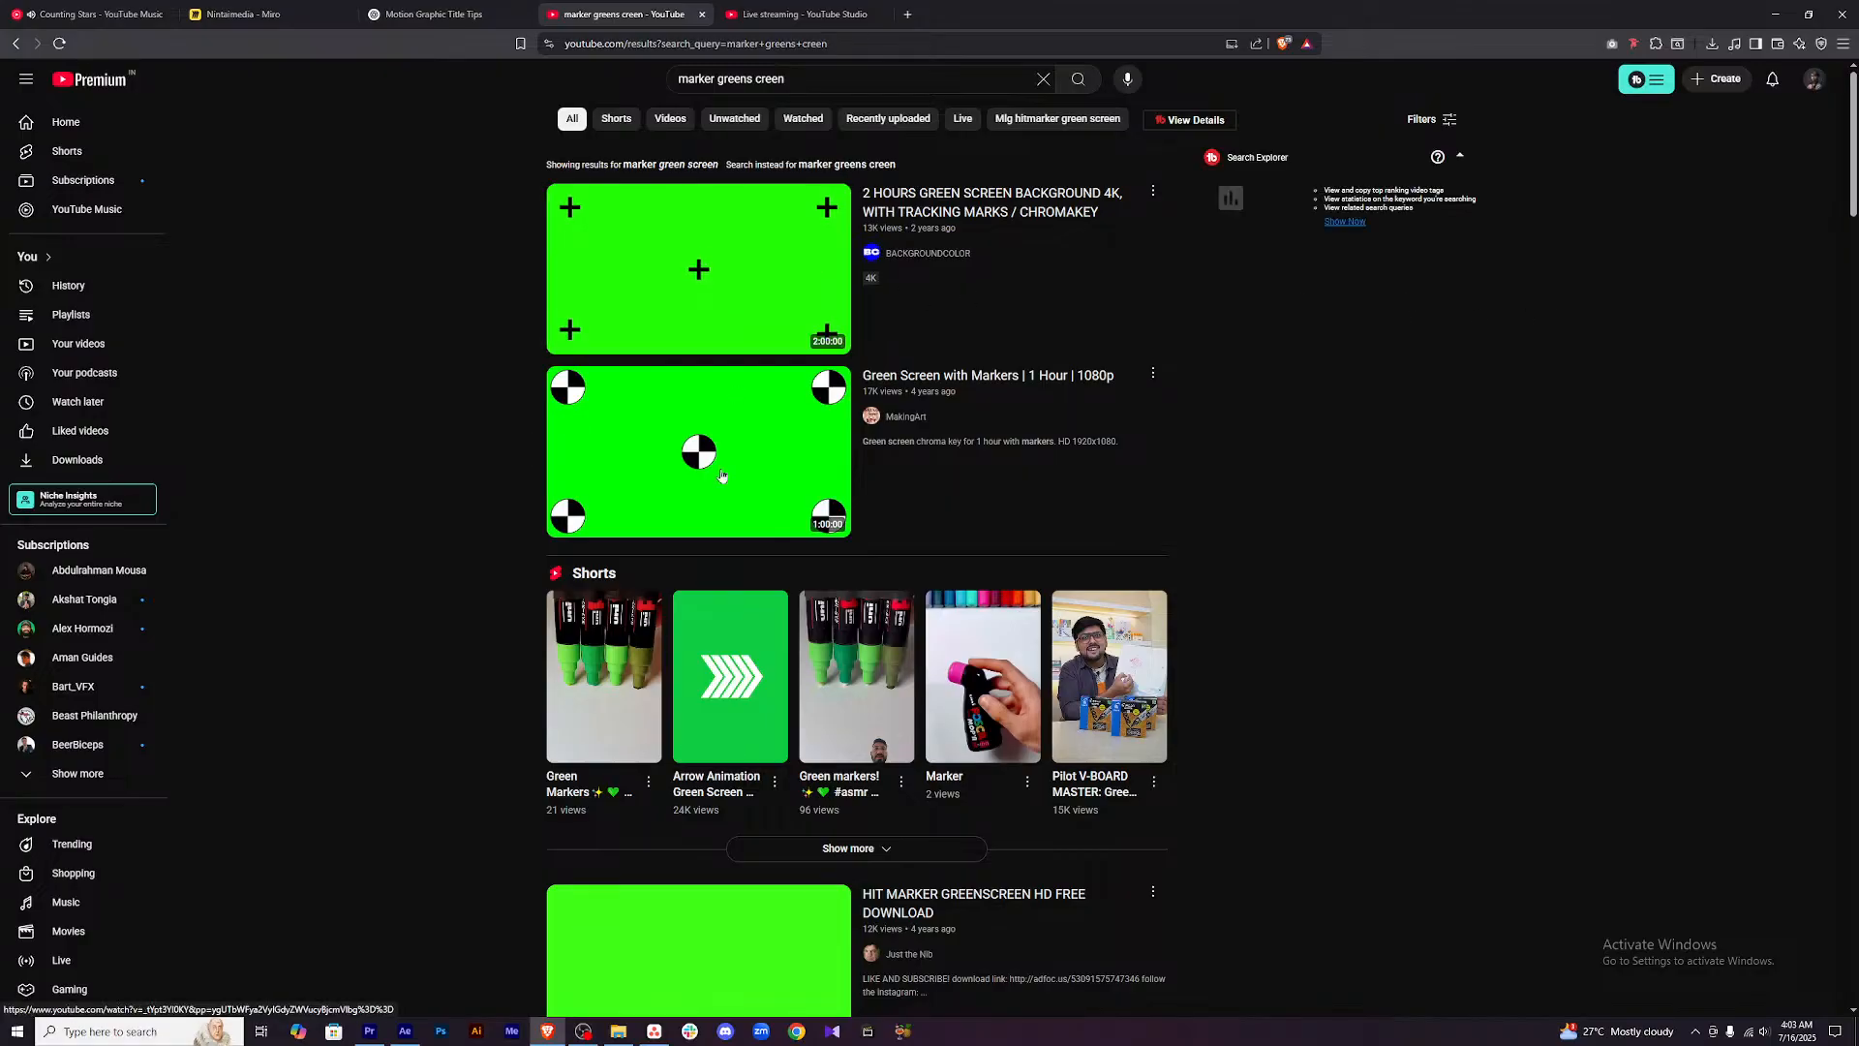
Look through the search results for a hand-drawn marker animation and open "Green Screen Hand Drawn 4 animations effects of Red Circle/Highlighter/Marker".
{"action": "scroll", "coordinate": [721, 476], "scroll_direction": "down", "scroll_amount": 3}
{"action": "mouse_move", "coordinate": [755, 670]}
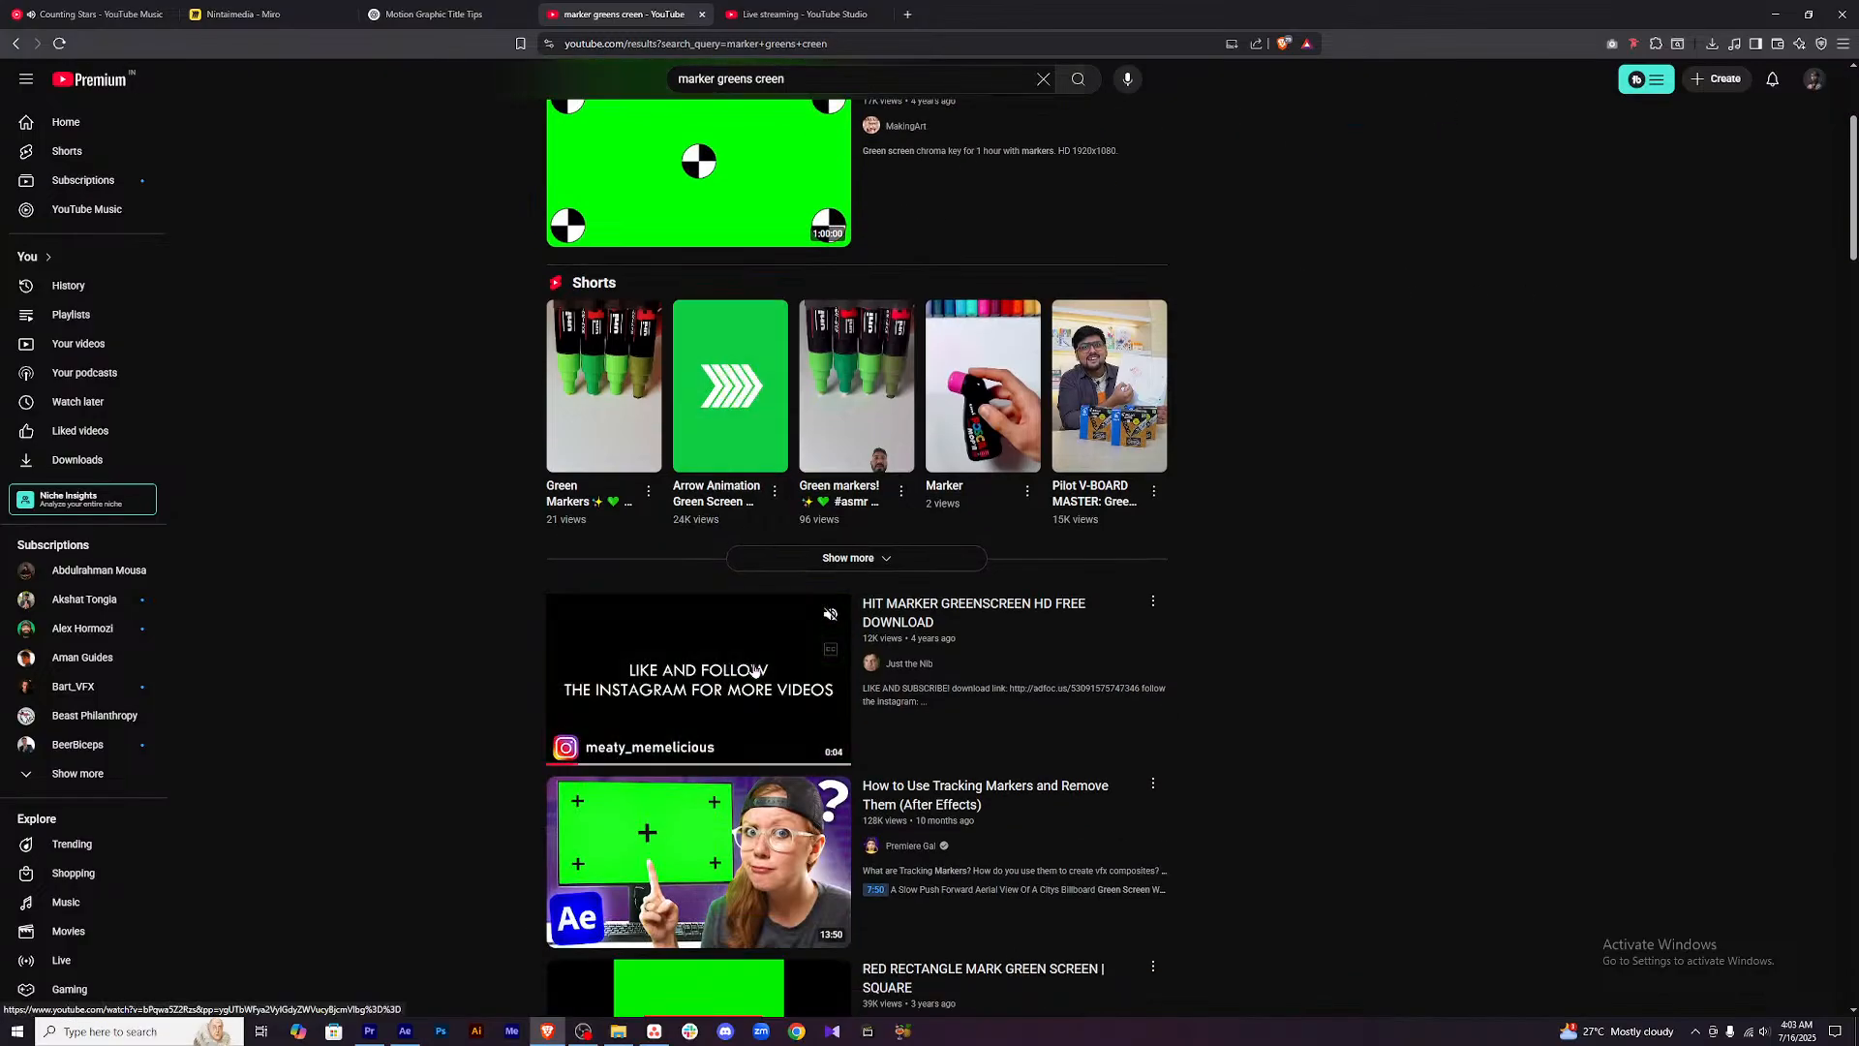
{"action": "scroll", "coordinate": [755, 670], "scroll_direction": "down", "scroll_amount": 4}
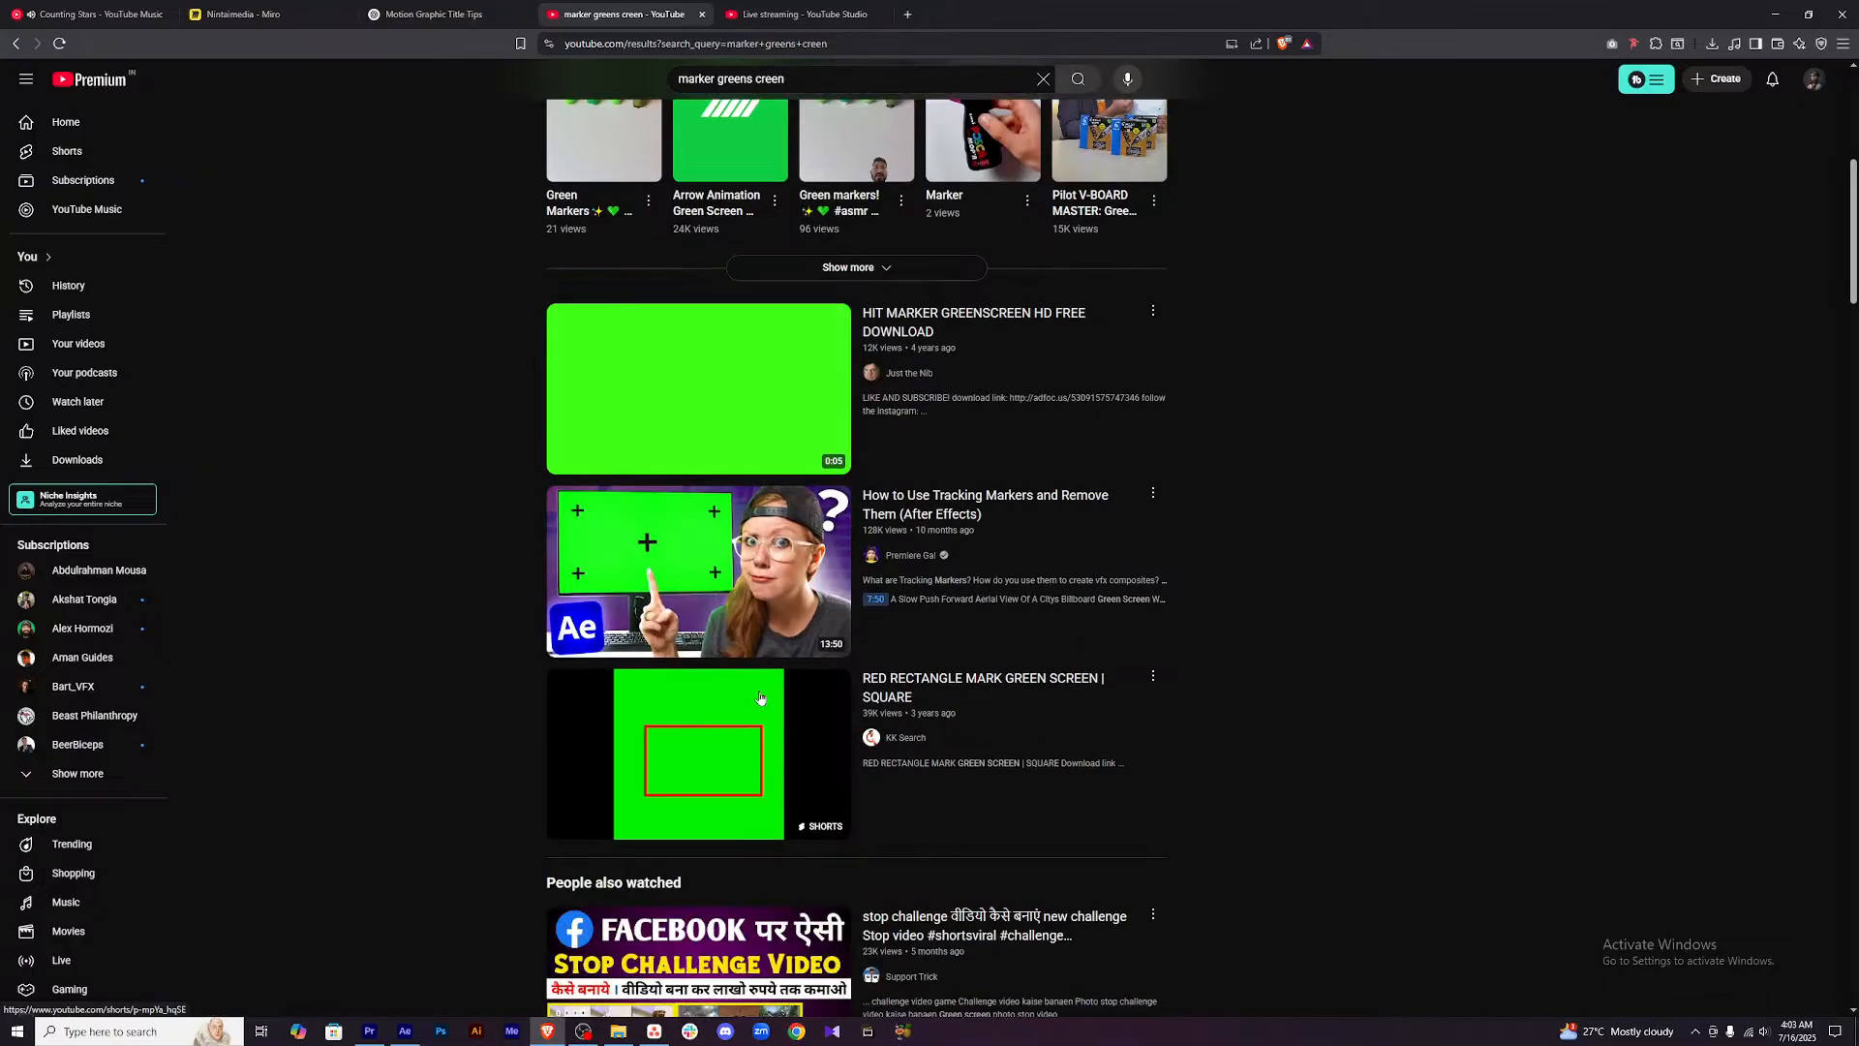
{"action": "scroll", "coordinate": [759, 699], "scroll_direction": "up", "scroll_amount": 4}
{"action": "scroll", "coordinate": [759, 699], "scroll_direction": "down", "scroll_amount": 7}
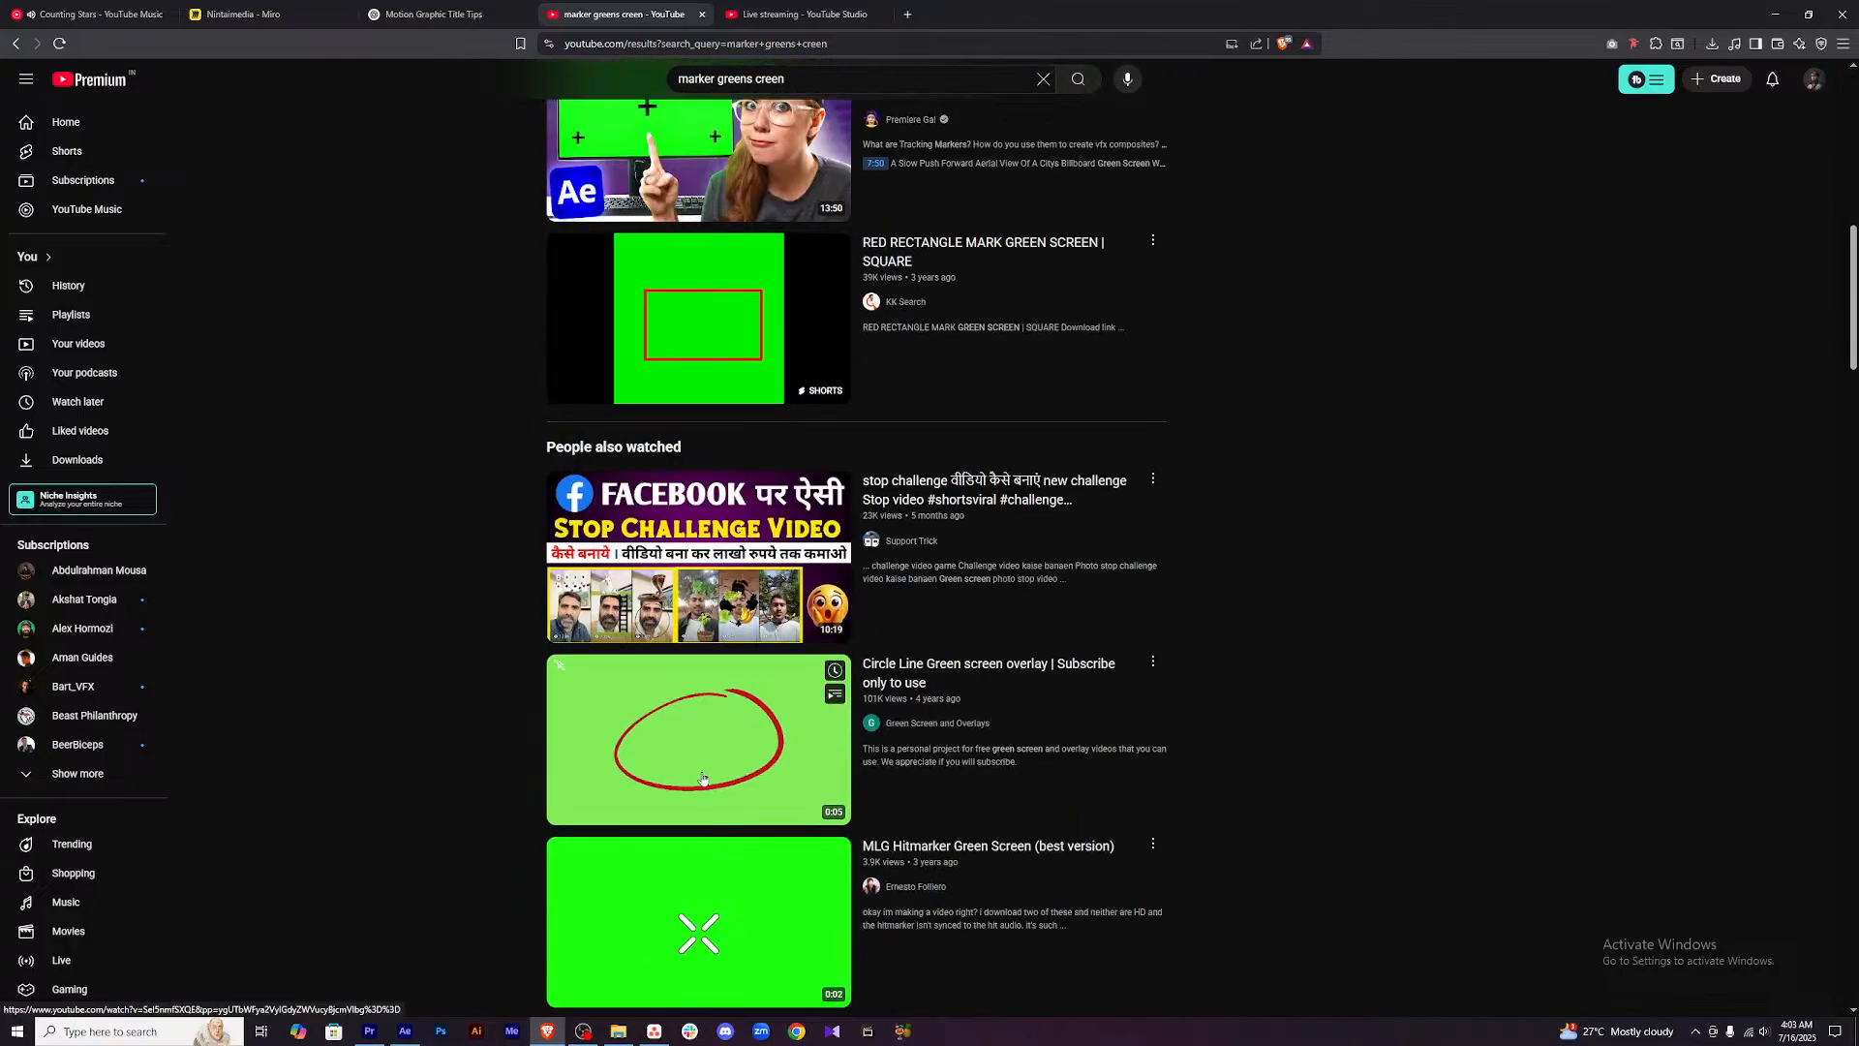
{"action": "scroll", "coordinate": [733, 718], "scroll_direction": "down", "scroll_amount": 3}
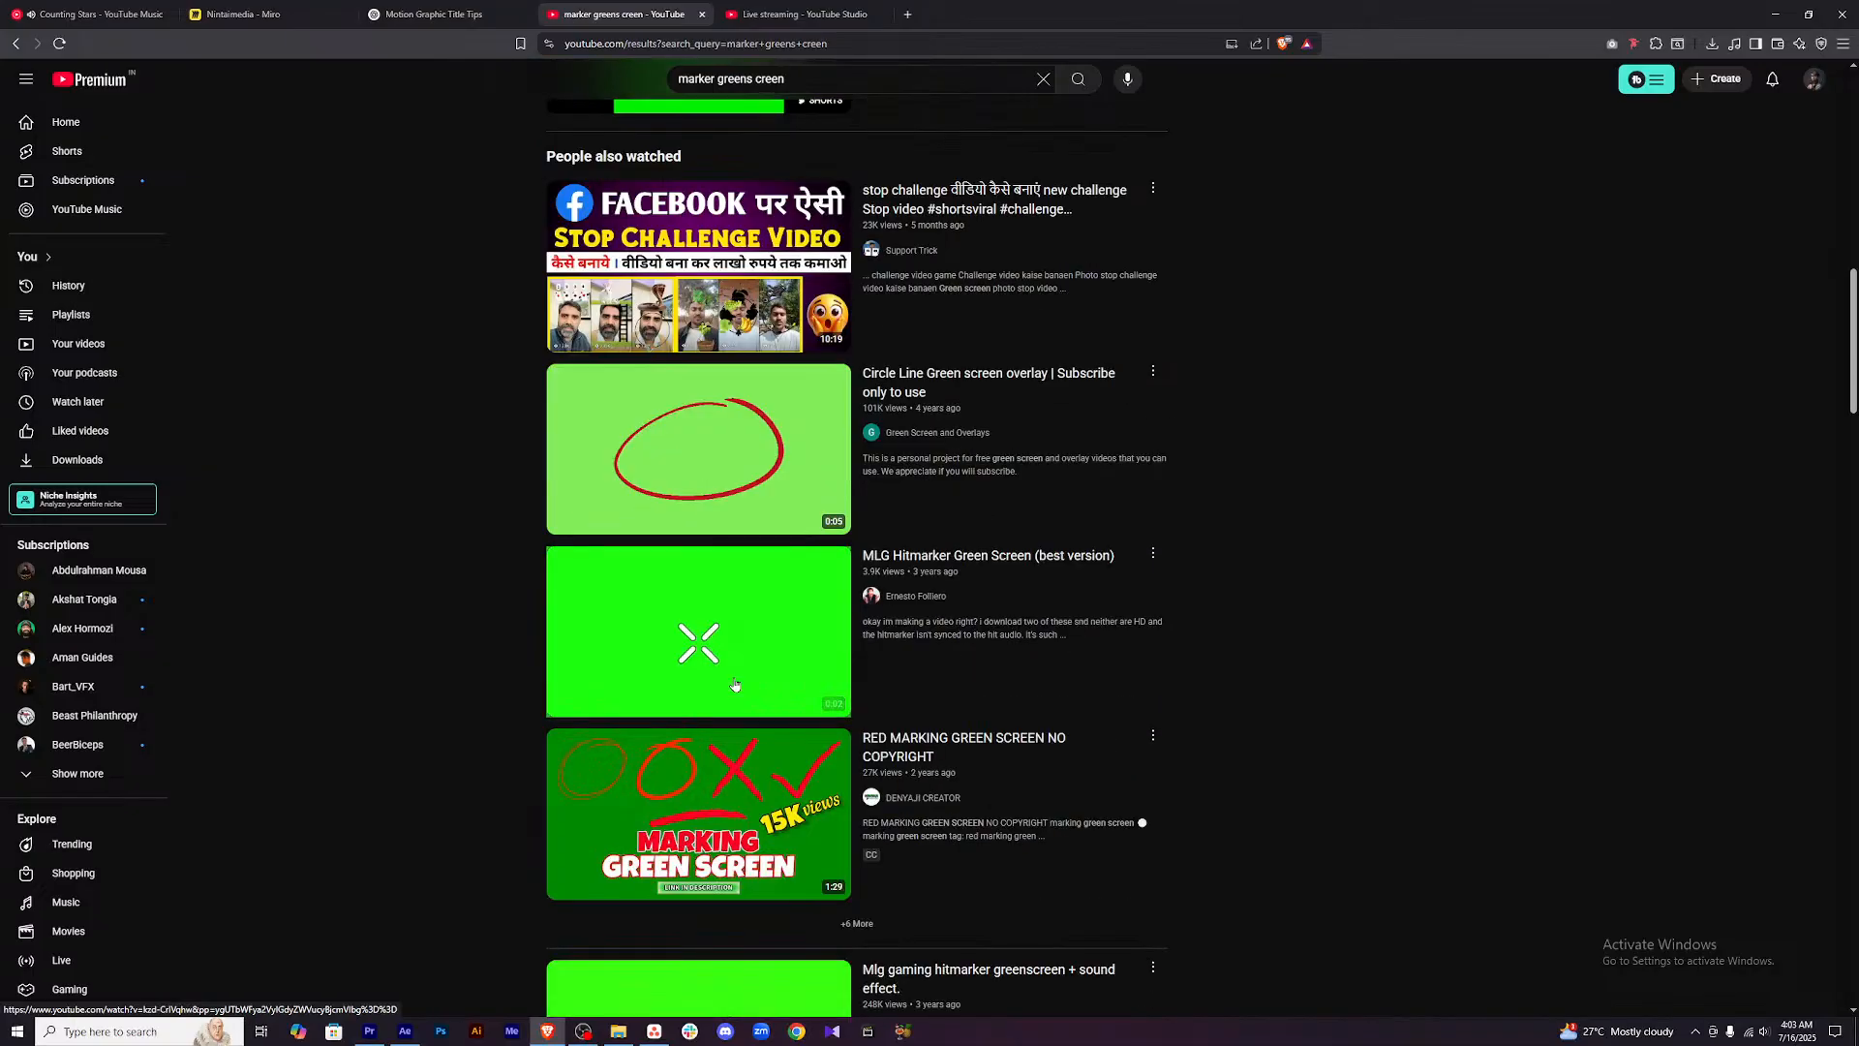
{"action": "scroll", "coordinate": [966, 759], "scroll_direction": "down", "scroll_amount": 2}
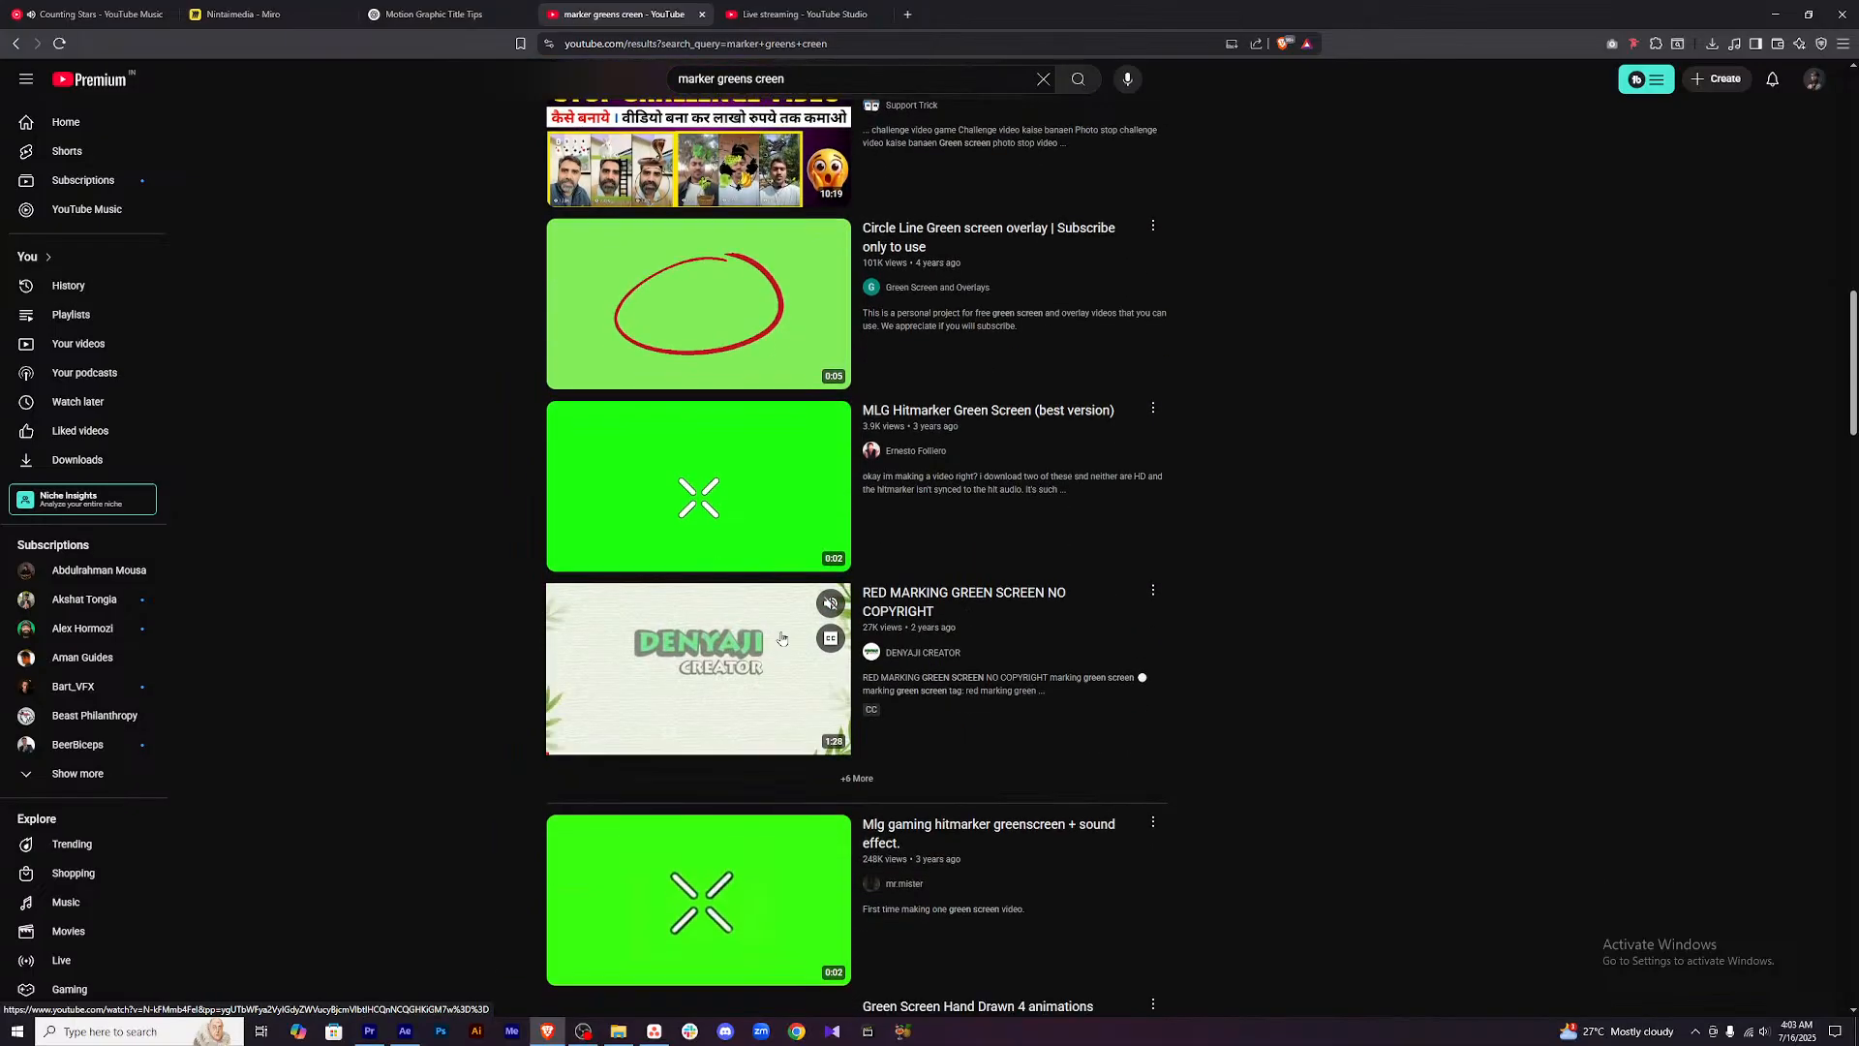
{"action": "scroll", "coordinate": [743, 635], "scroll_direction": "down", "scroll_amount": 3}
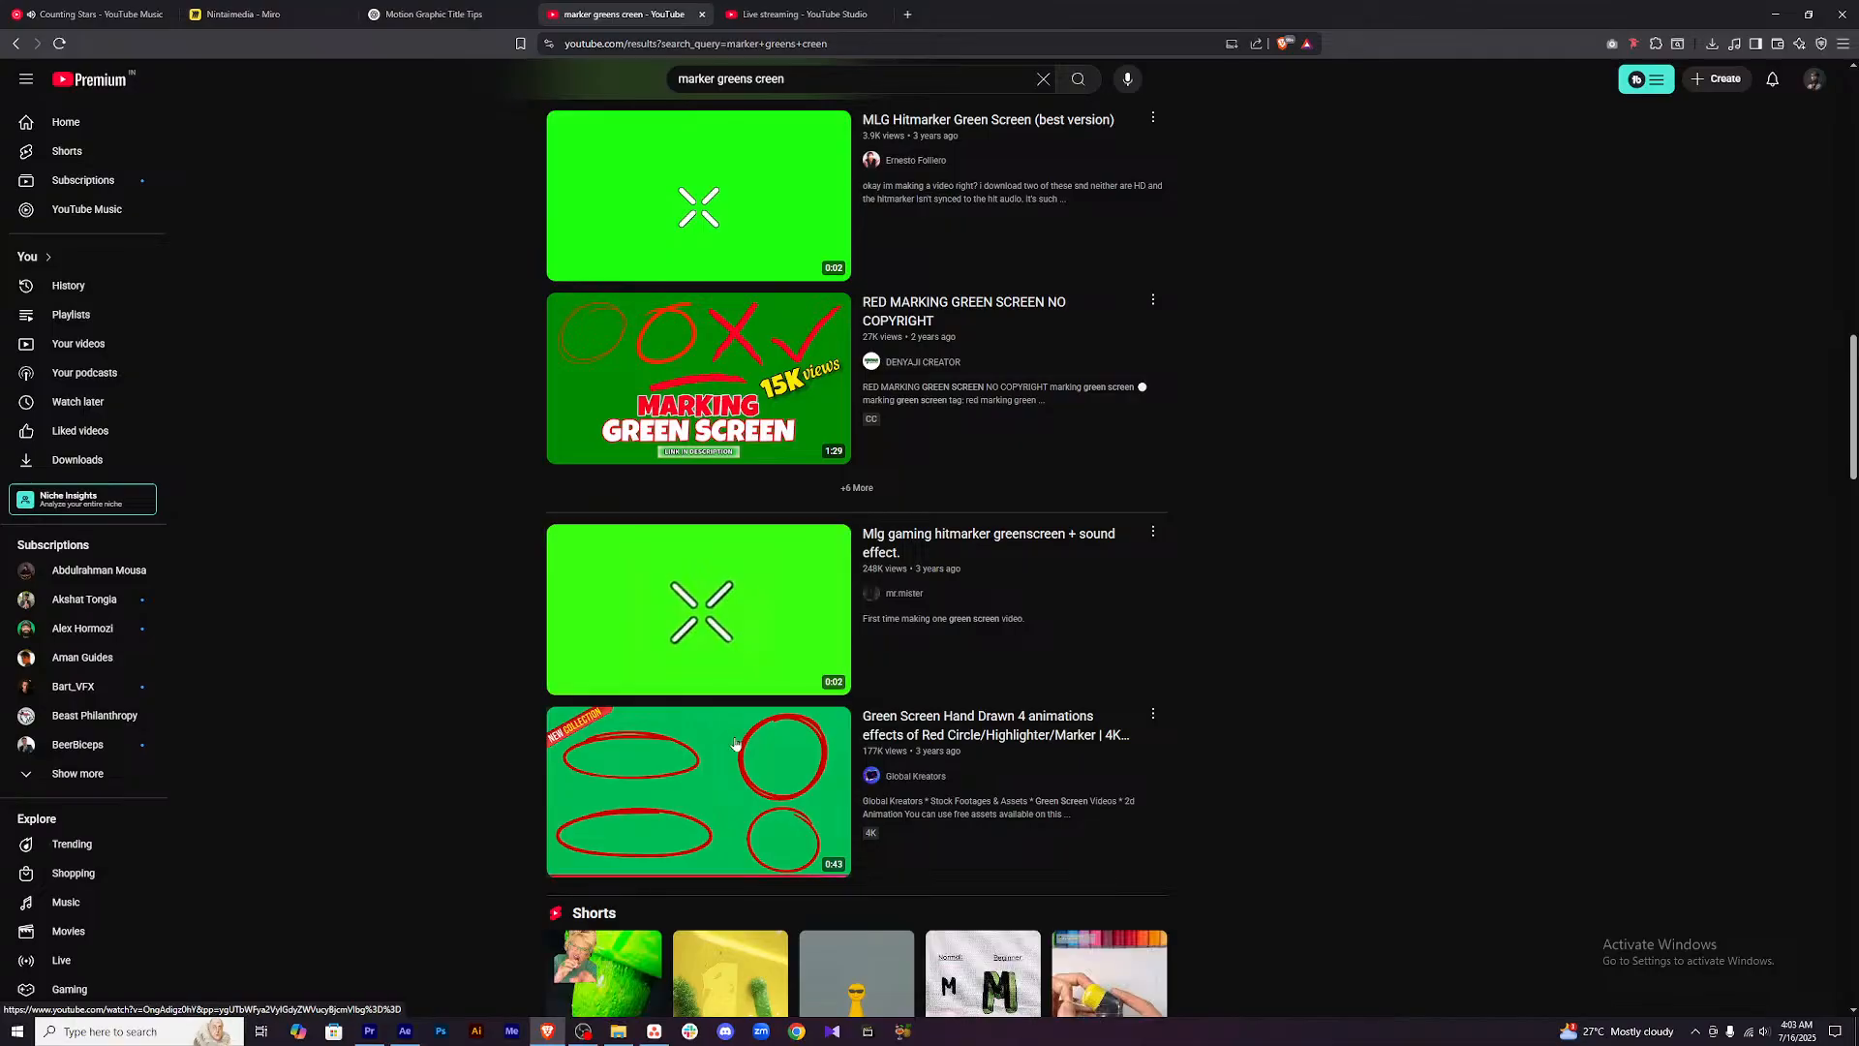
{"action": "mouse_move", "coordinate": [733, 755]}
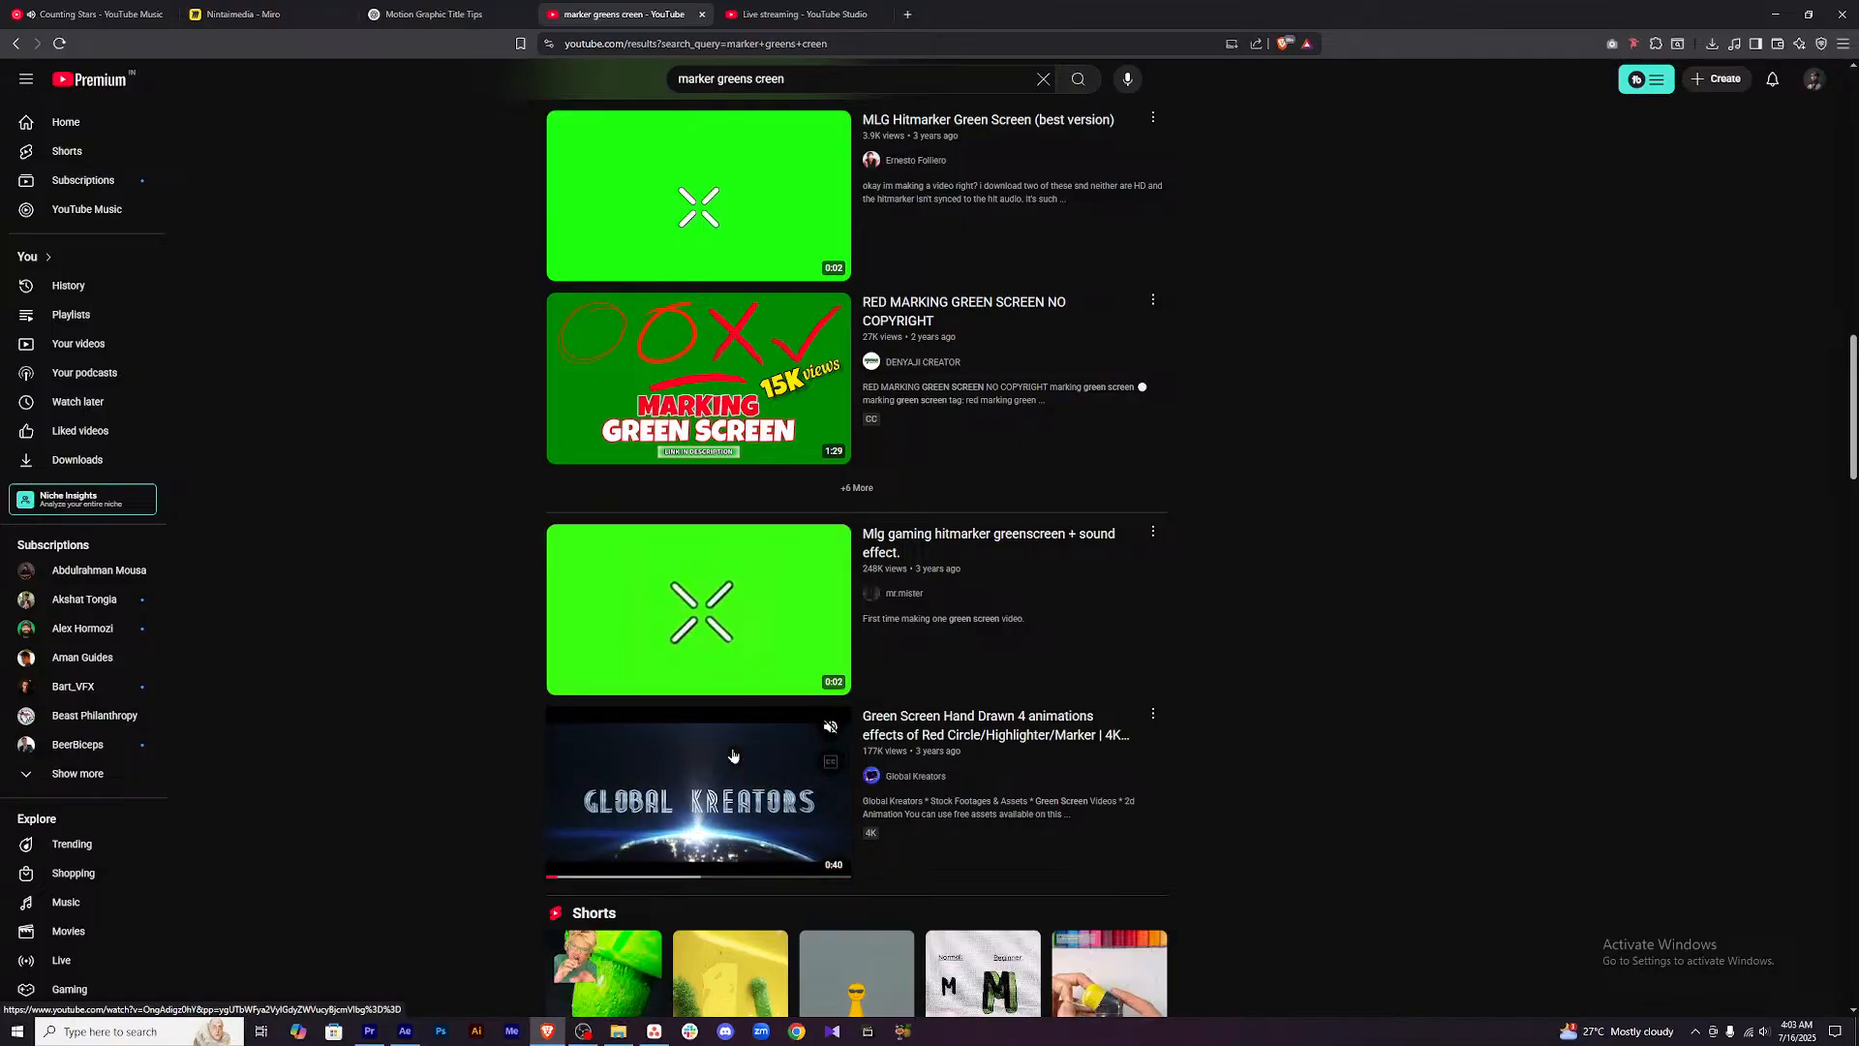
{"action": "left_click", "coordinate": [733, 753]}
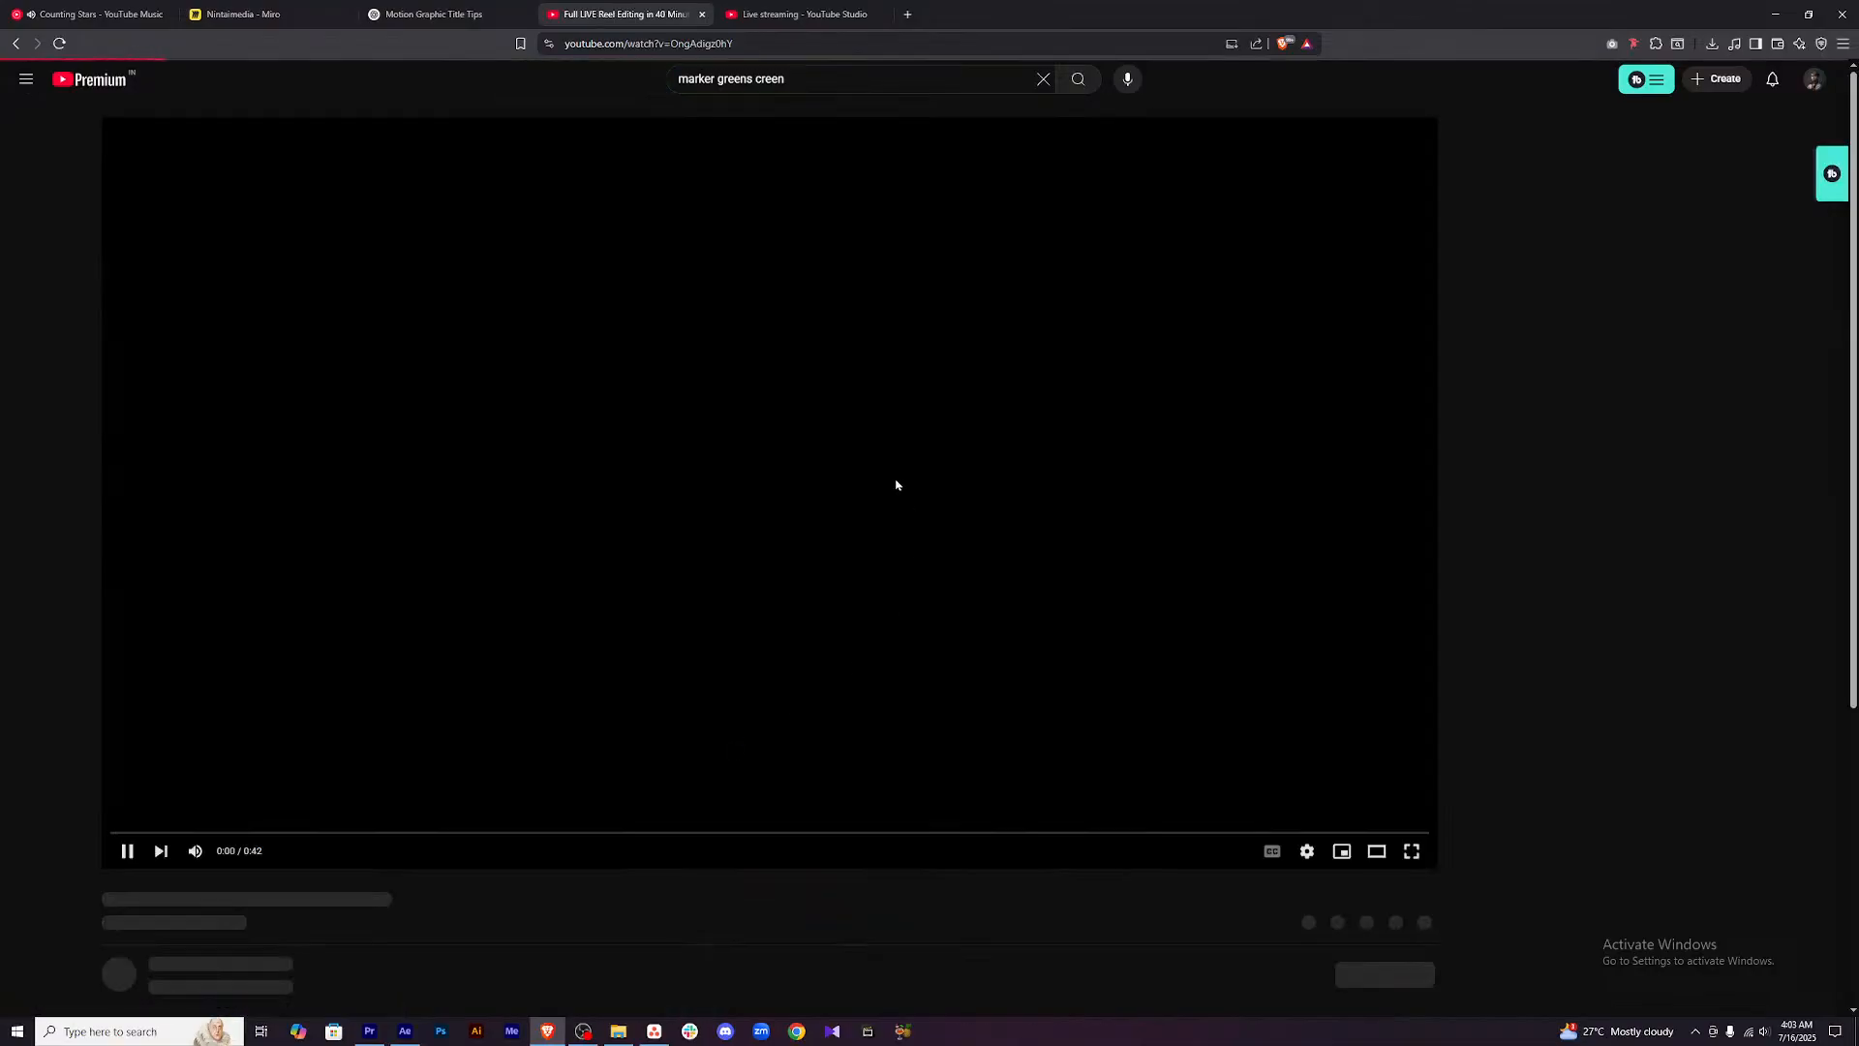
Pause the hand-drawn marker green screen video and copy its web address.
{"action": "scroll", "coordinate": [668, 557], "scroll_direction": "down", "scroll_amount": 2}
{"action": "scroll", "coordinate": [668, 557], "scroll_direction": "up", "scroll_amount": 2}
{"action": "left_click", "coordinate": [709, 236]}
{"action": "left_click", "coordinate": [547, 45]}
{"action": "key", "text": "ctrl+c"}
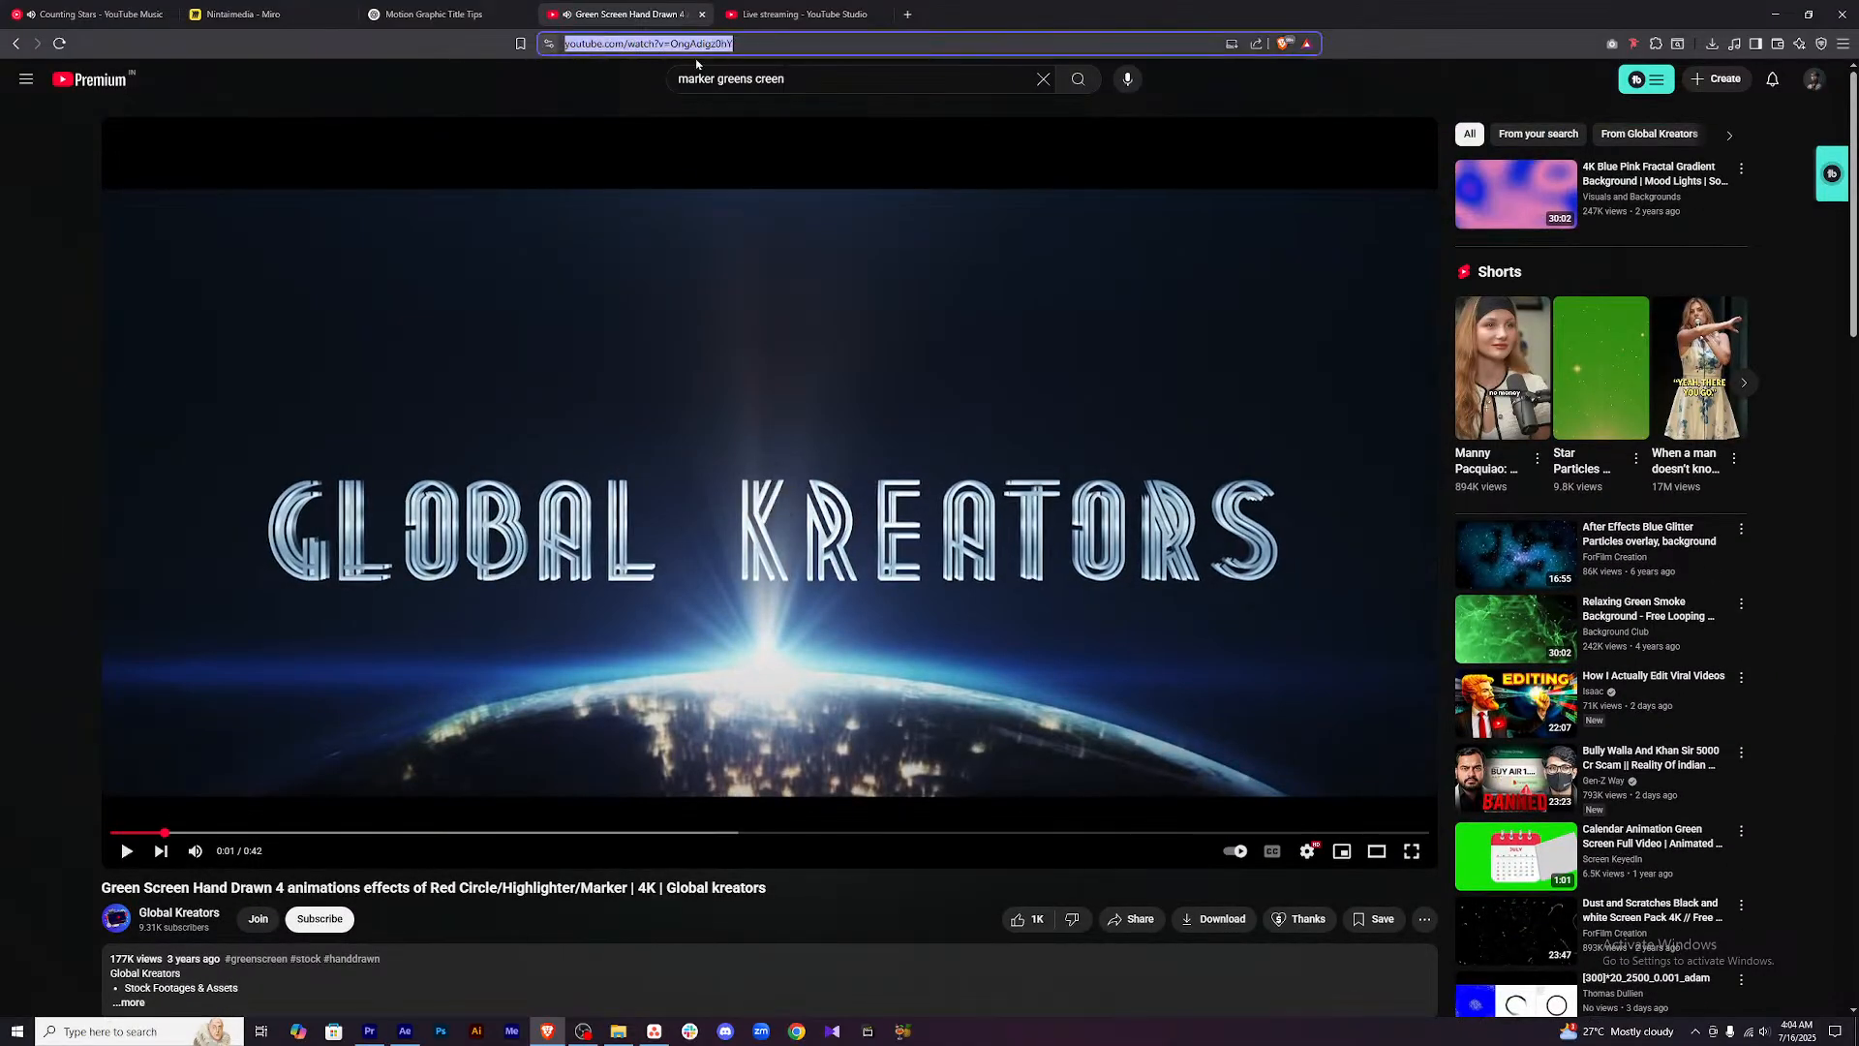
In a new browser tab, search for "download youtube videos" and open the Y2mate downloader site.
{"action": "left_click", "coordinate": [906, 13]}
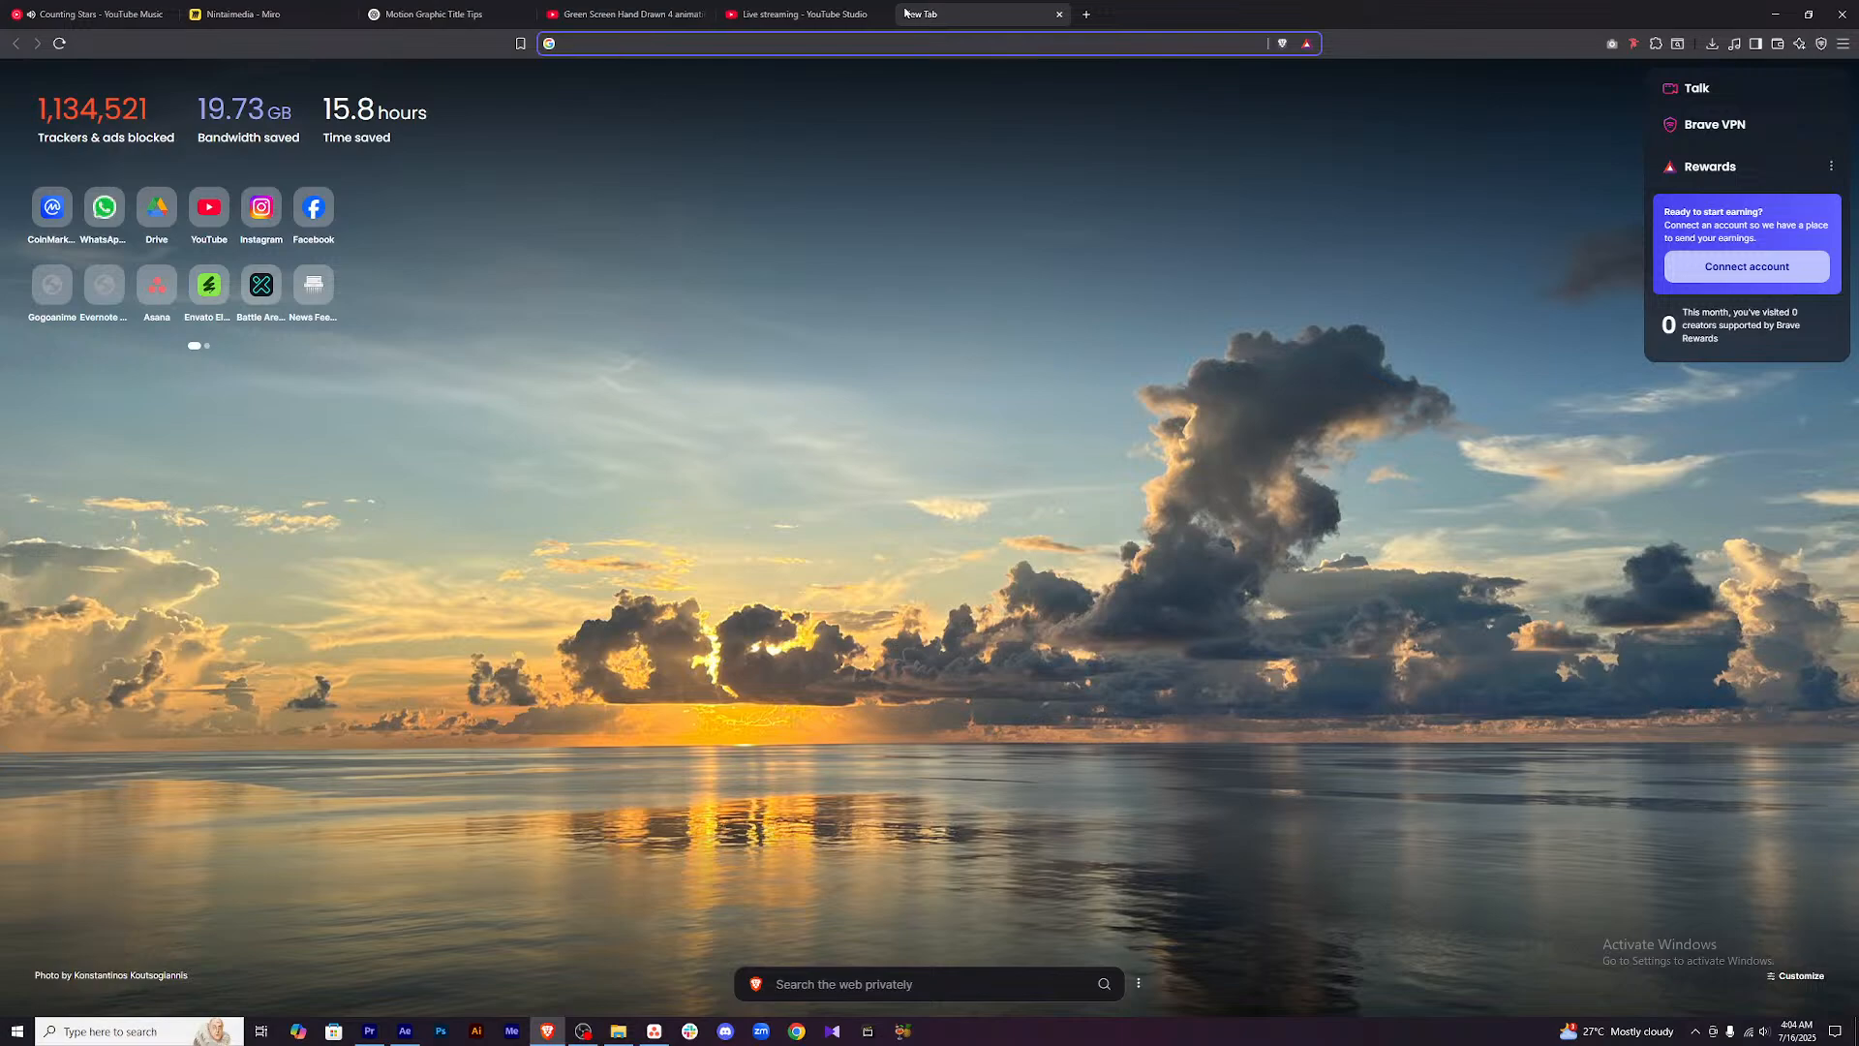
{"action": "type", "text": "download youtube vi"}
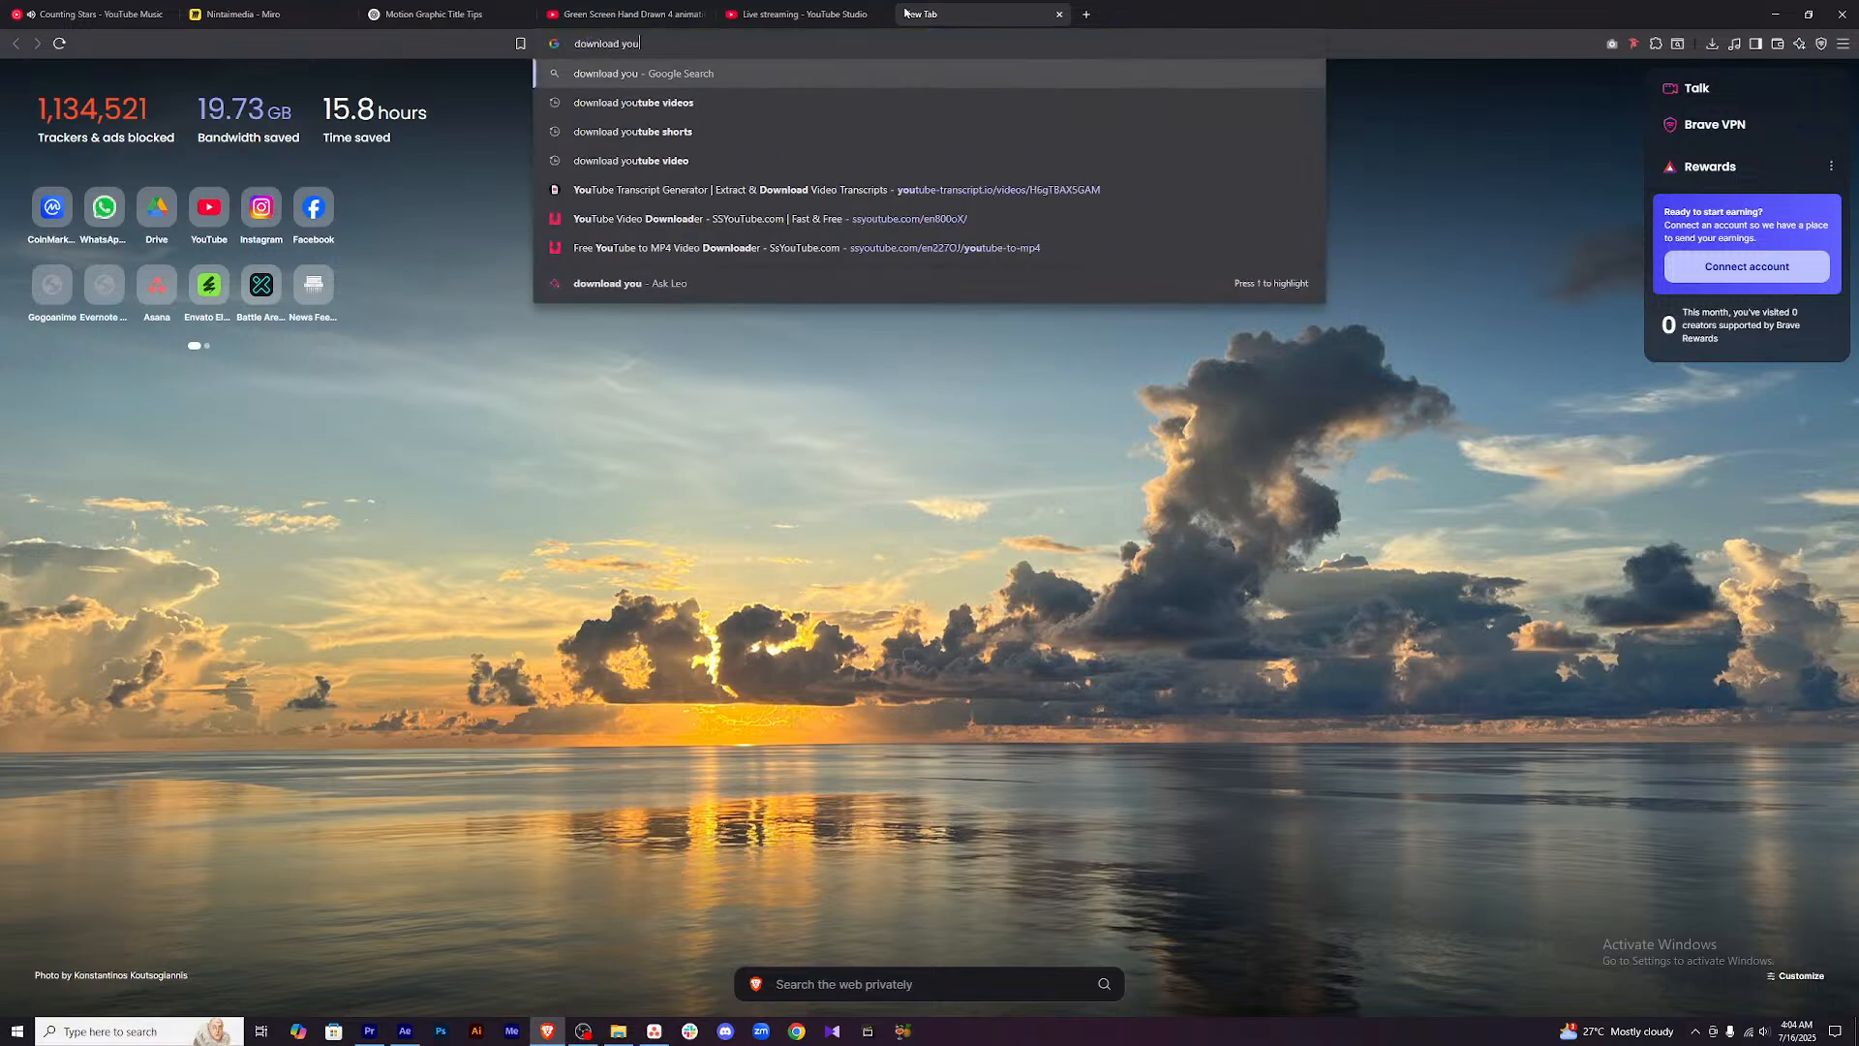
{"action": "type", "text": "deos"}
{"action": "key", "text": "Return"}
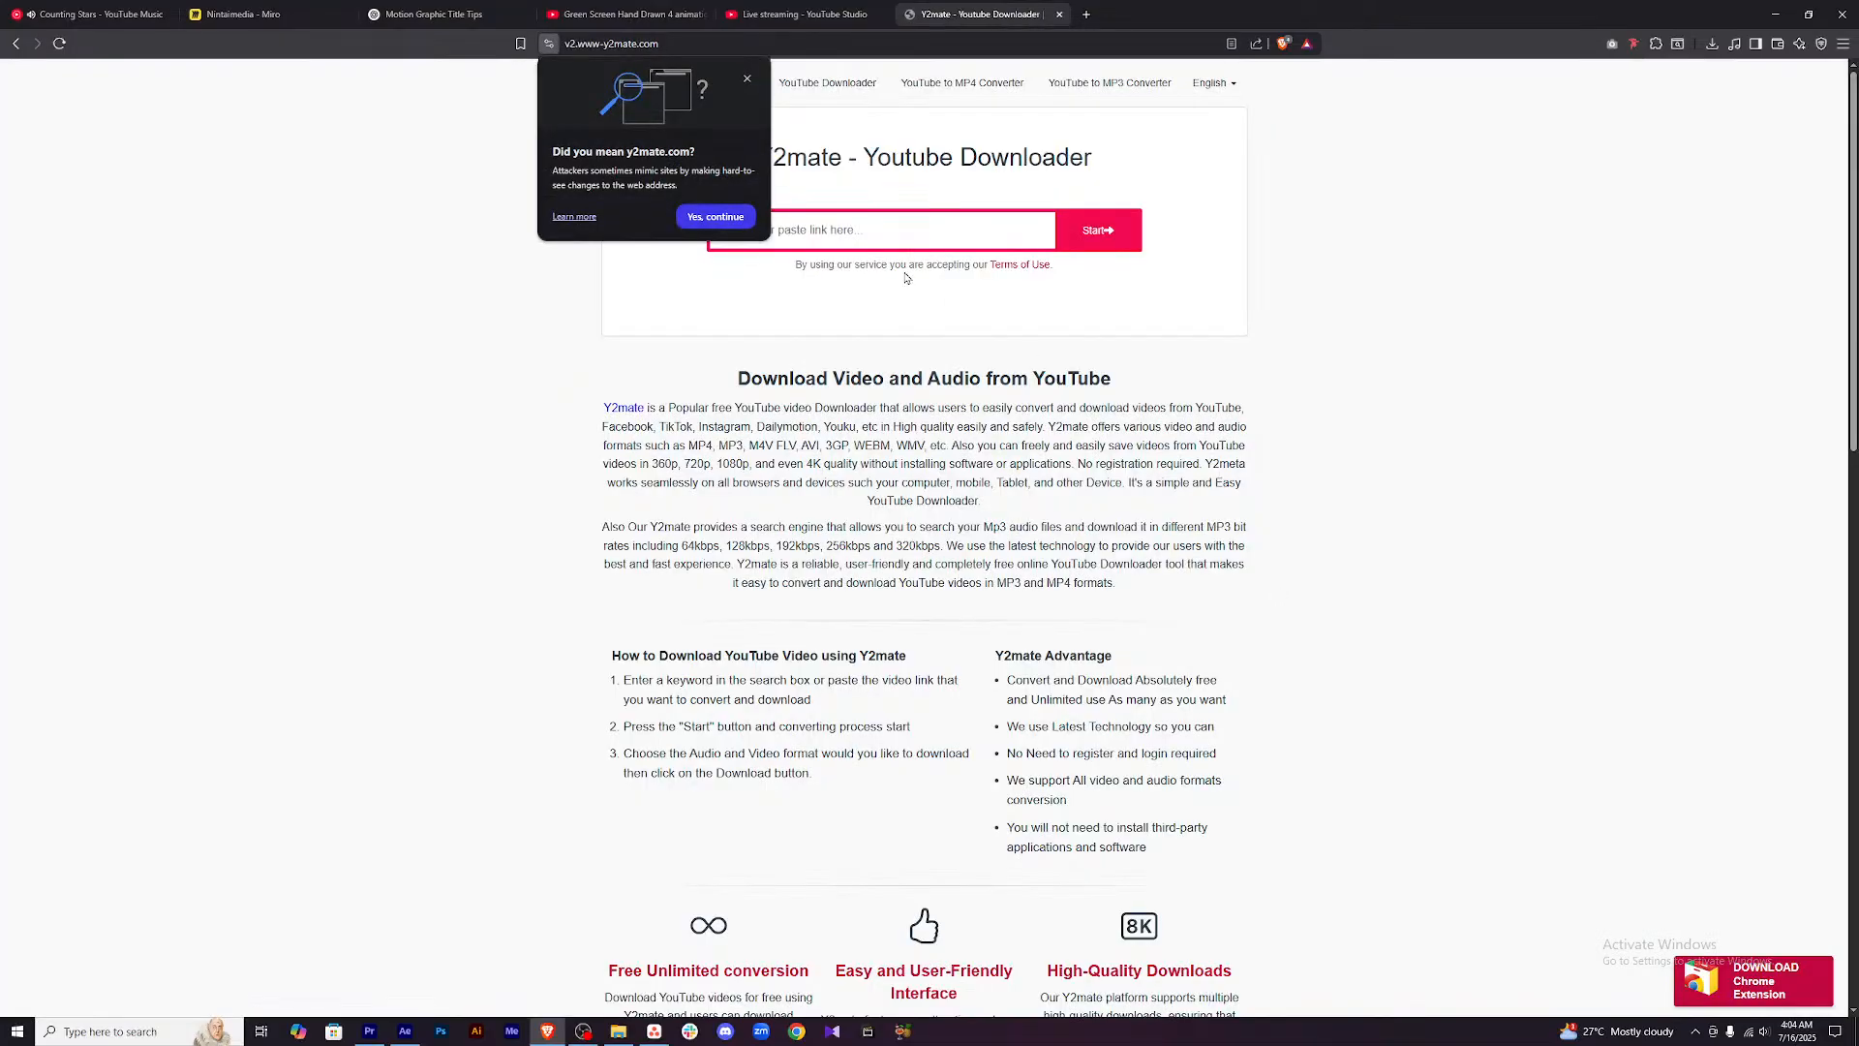
Dismiss the site address warning, submit the copied video link to the downloader, and show its video formats.
{"action": "left_click", "coordinate": [746, 80]}
{"action": "key", "text": "ctrl+v"}
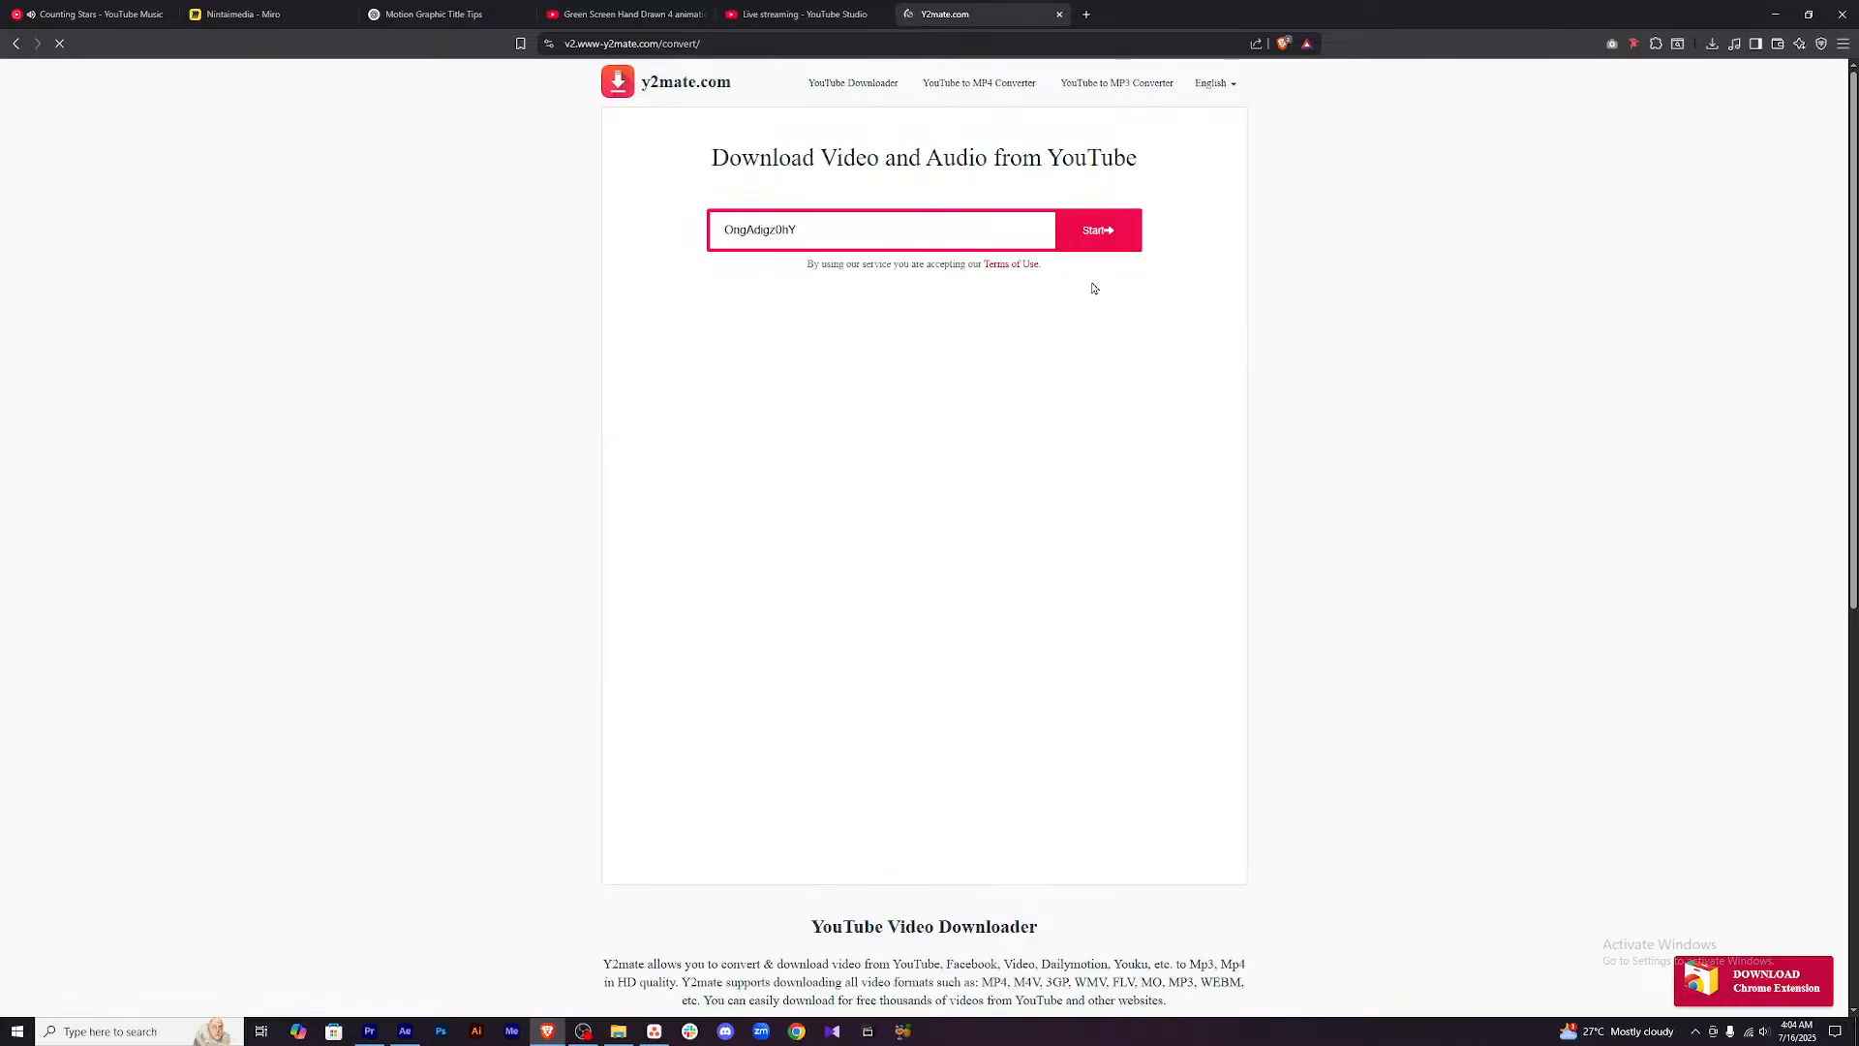
{"action": "left_click", "coordinate": [1008, 364]}
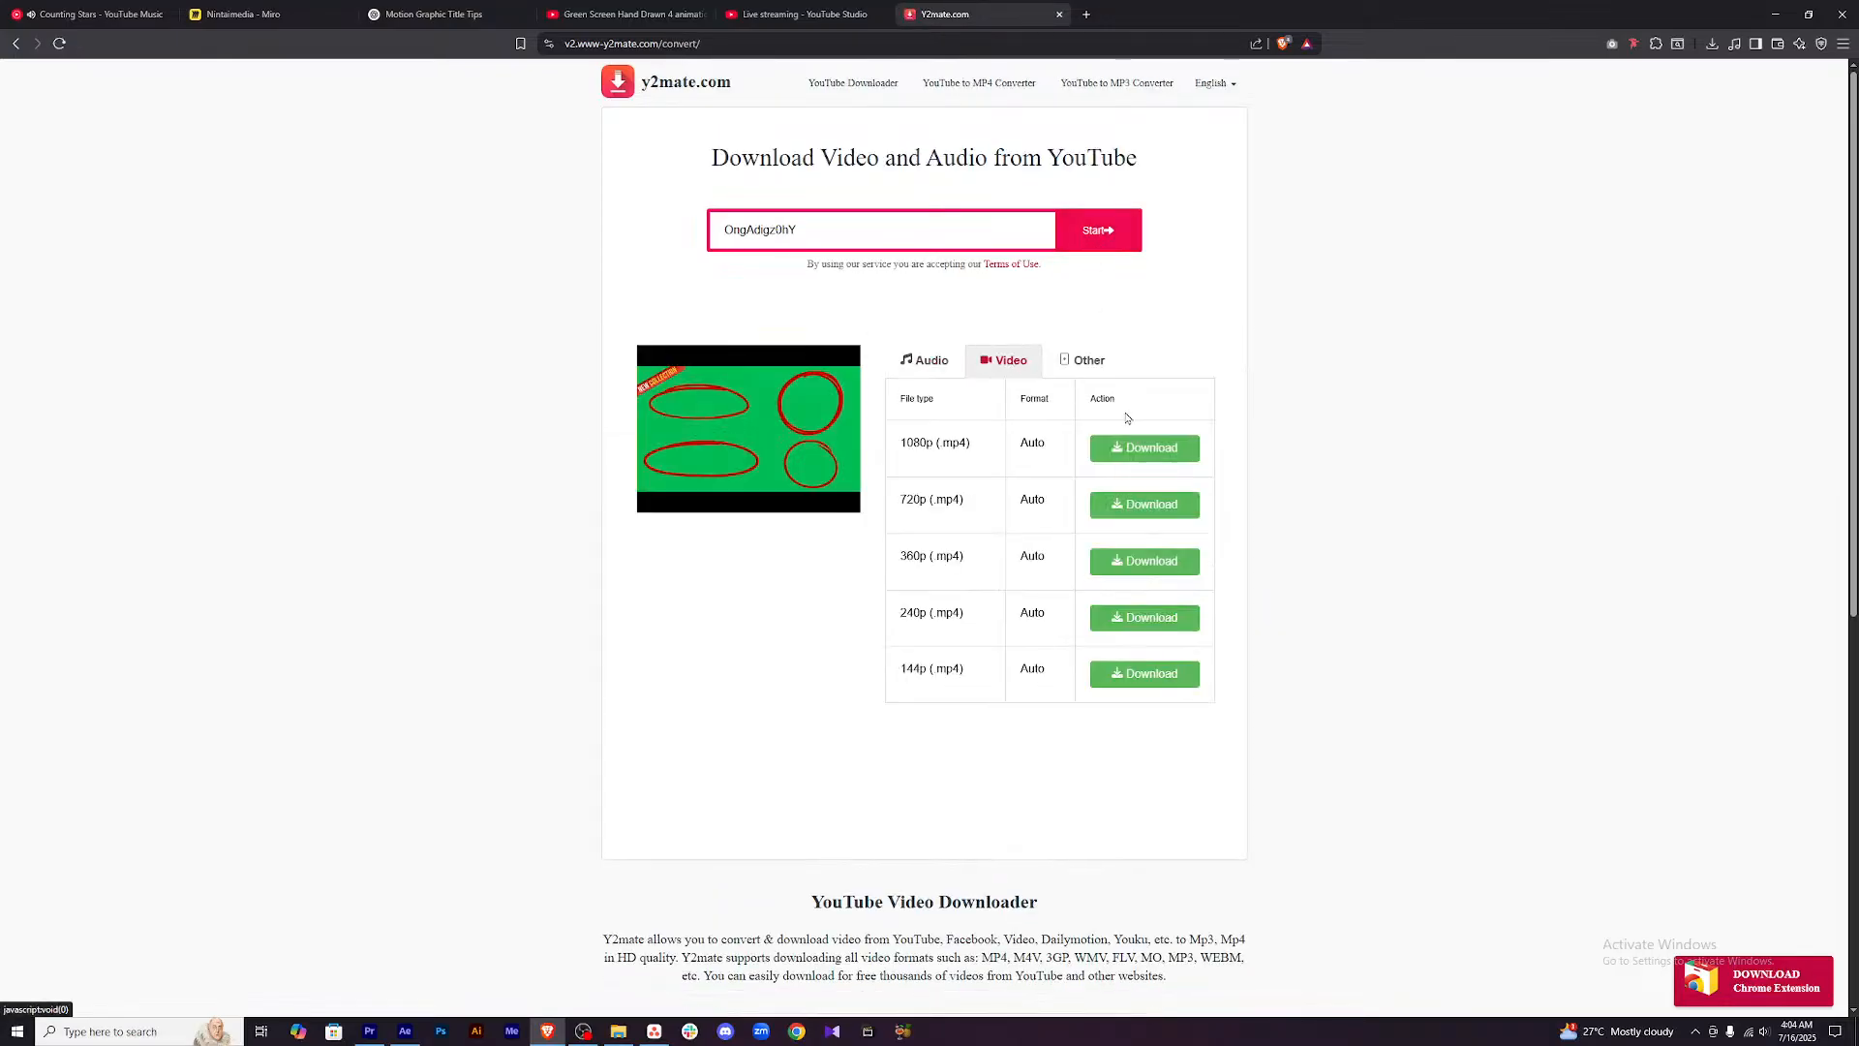
Download the 1080p MP4 version of the video and name the file "marker".
{"action": "left_click", "coordinate": [1134, 450]}
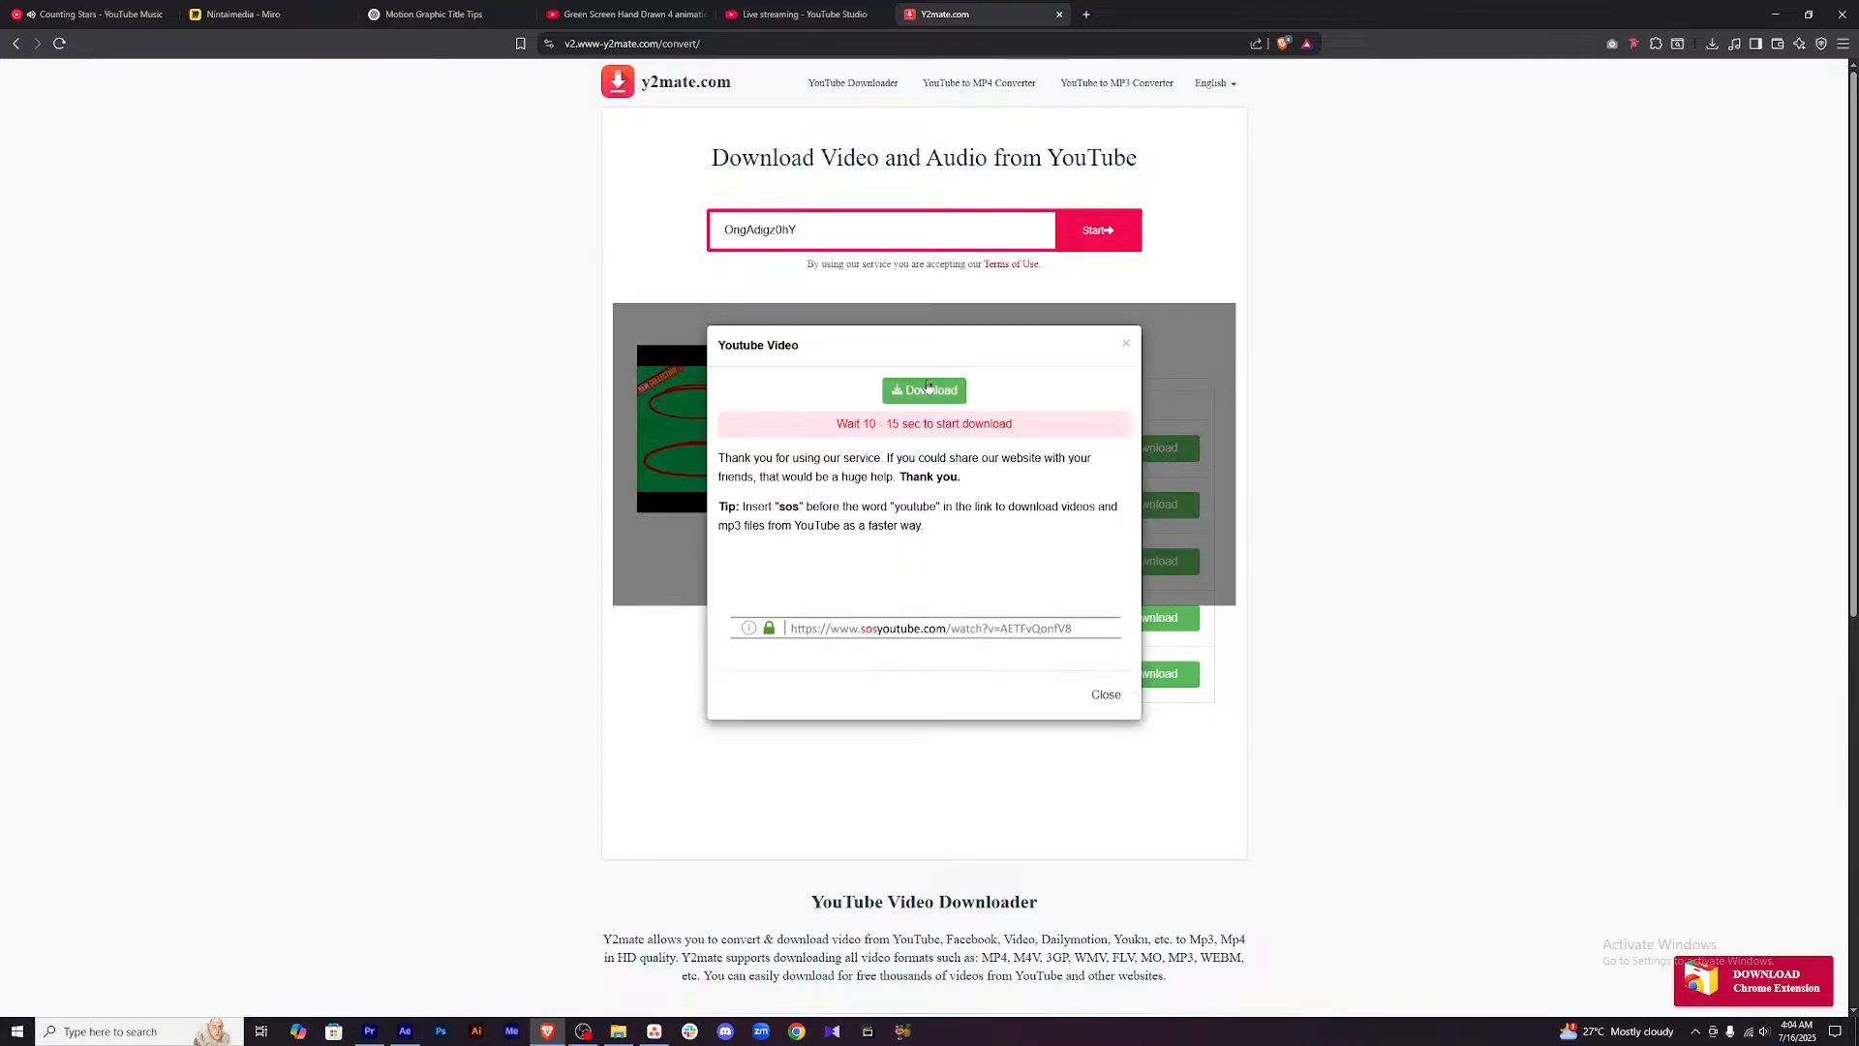
{"action": "left_click", "coordinate": [925, 394]}
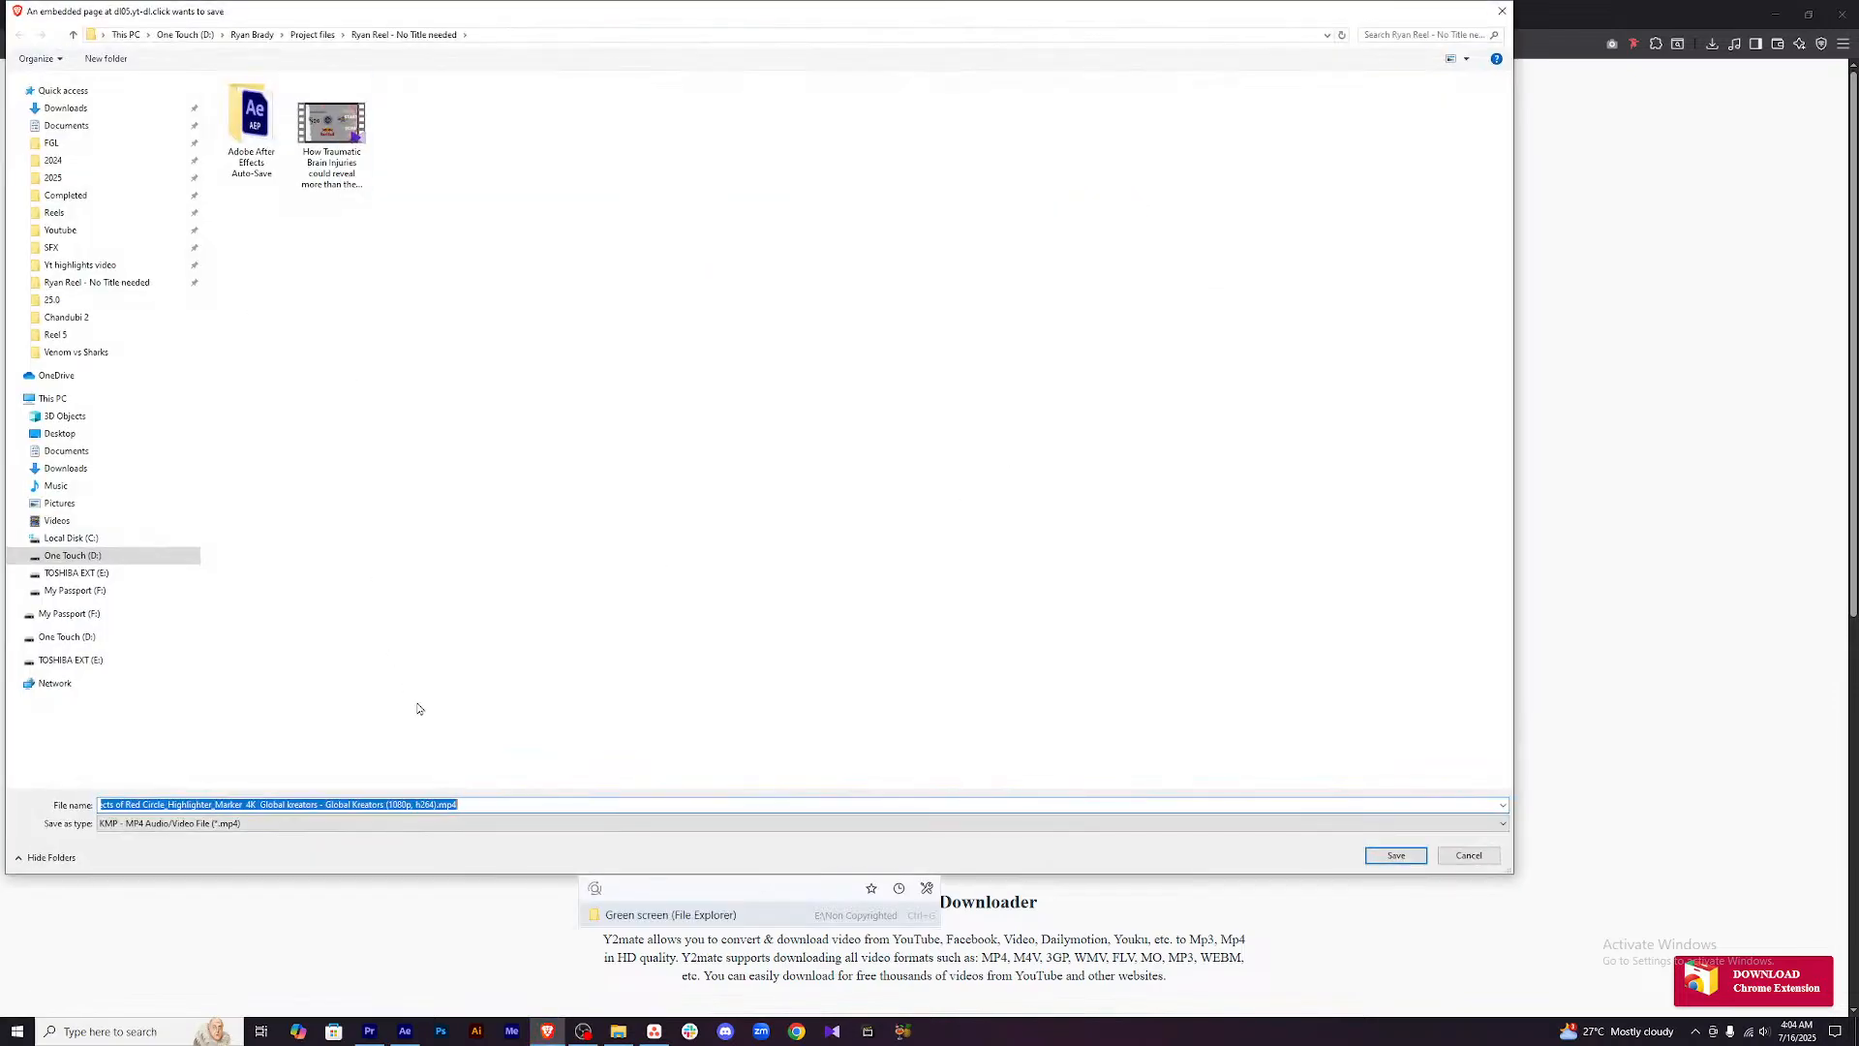
{"action": "type", "text": "marker"}
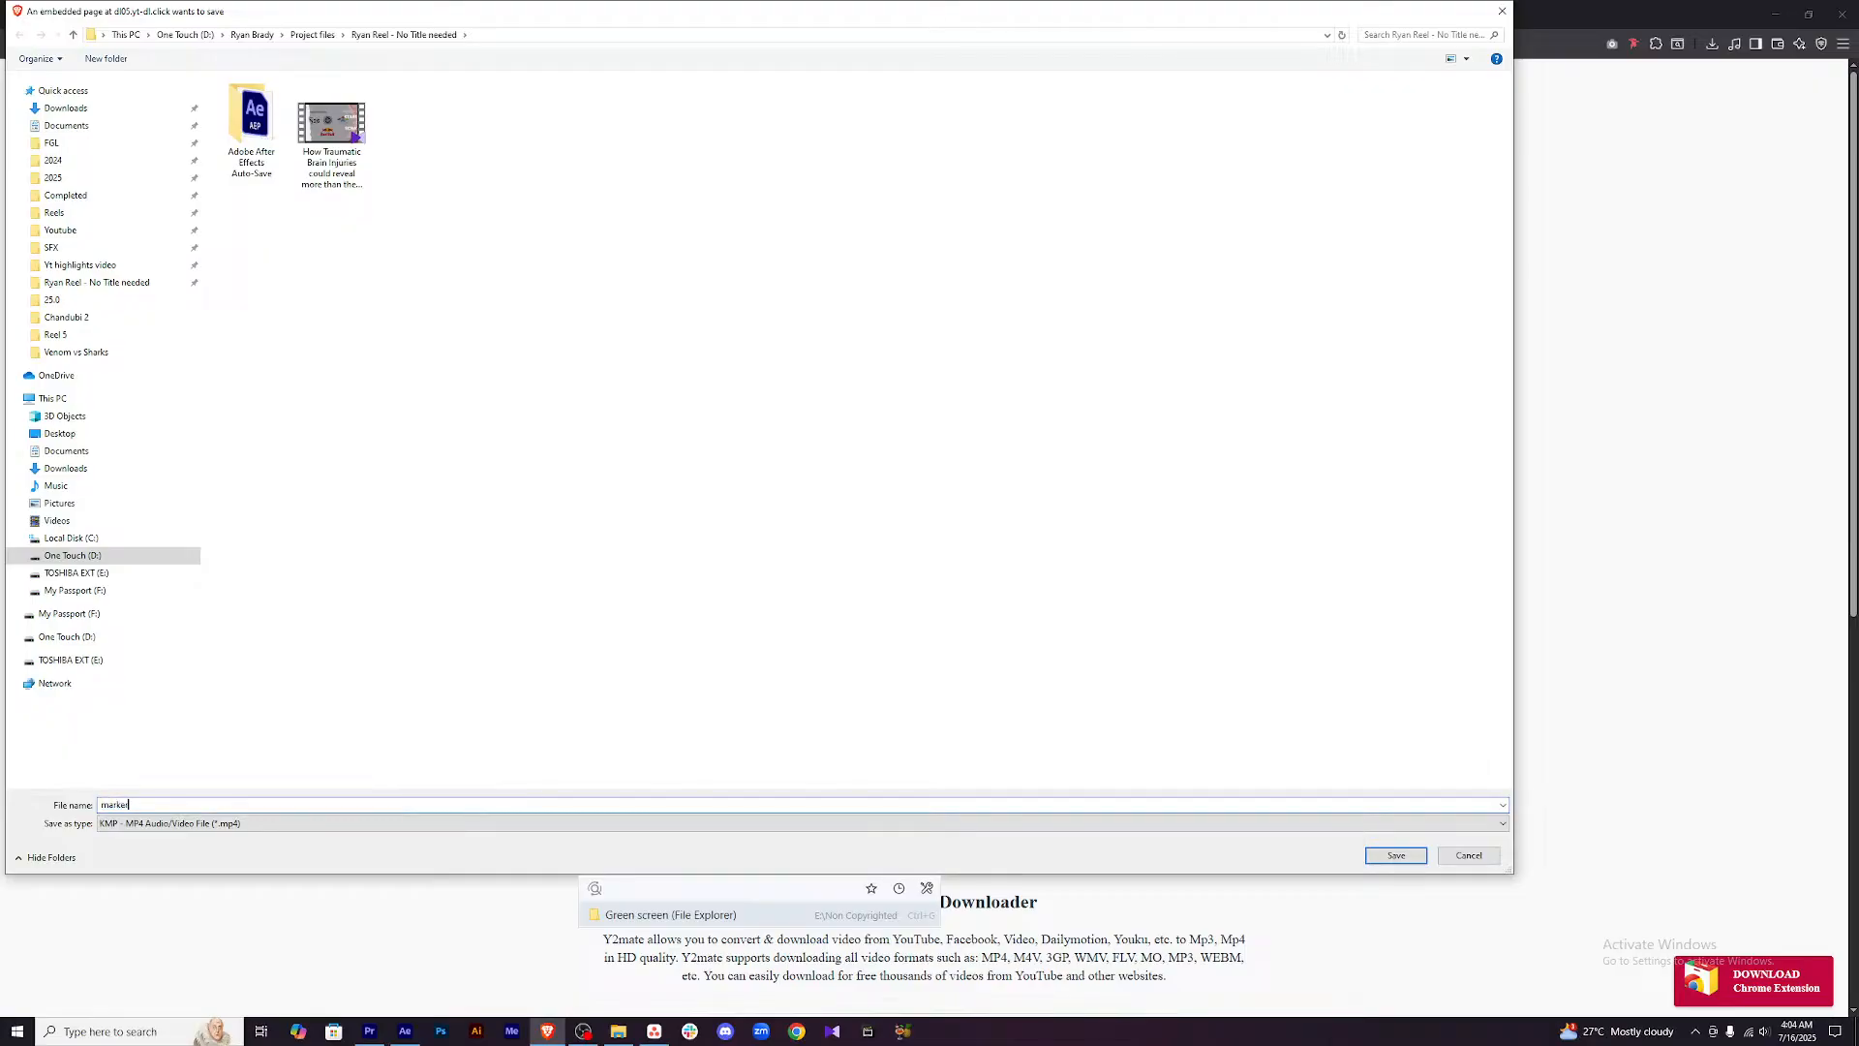
Save the downloaded green-screen clip as marker.mp4 in the project folder and import it into the After Effects project.
{"action": "key", "text": "Return"}
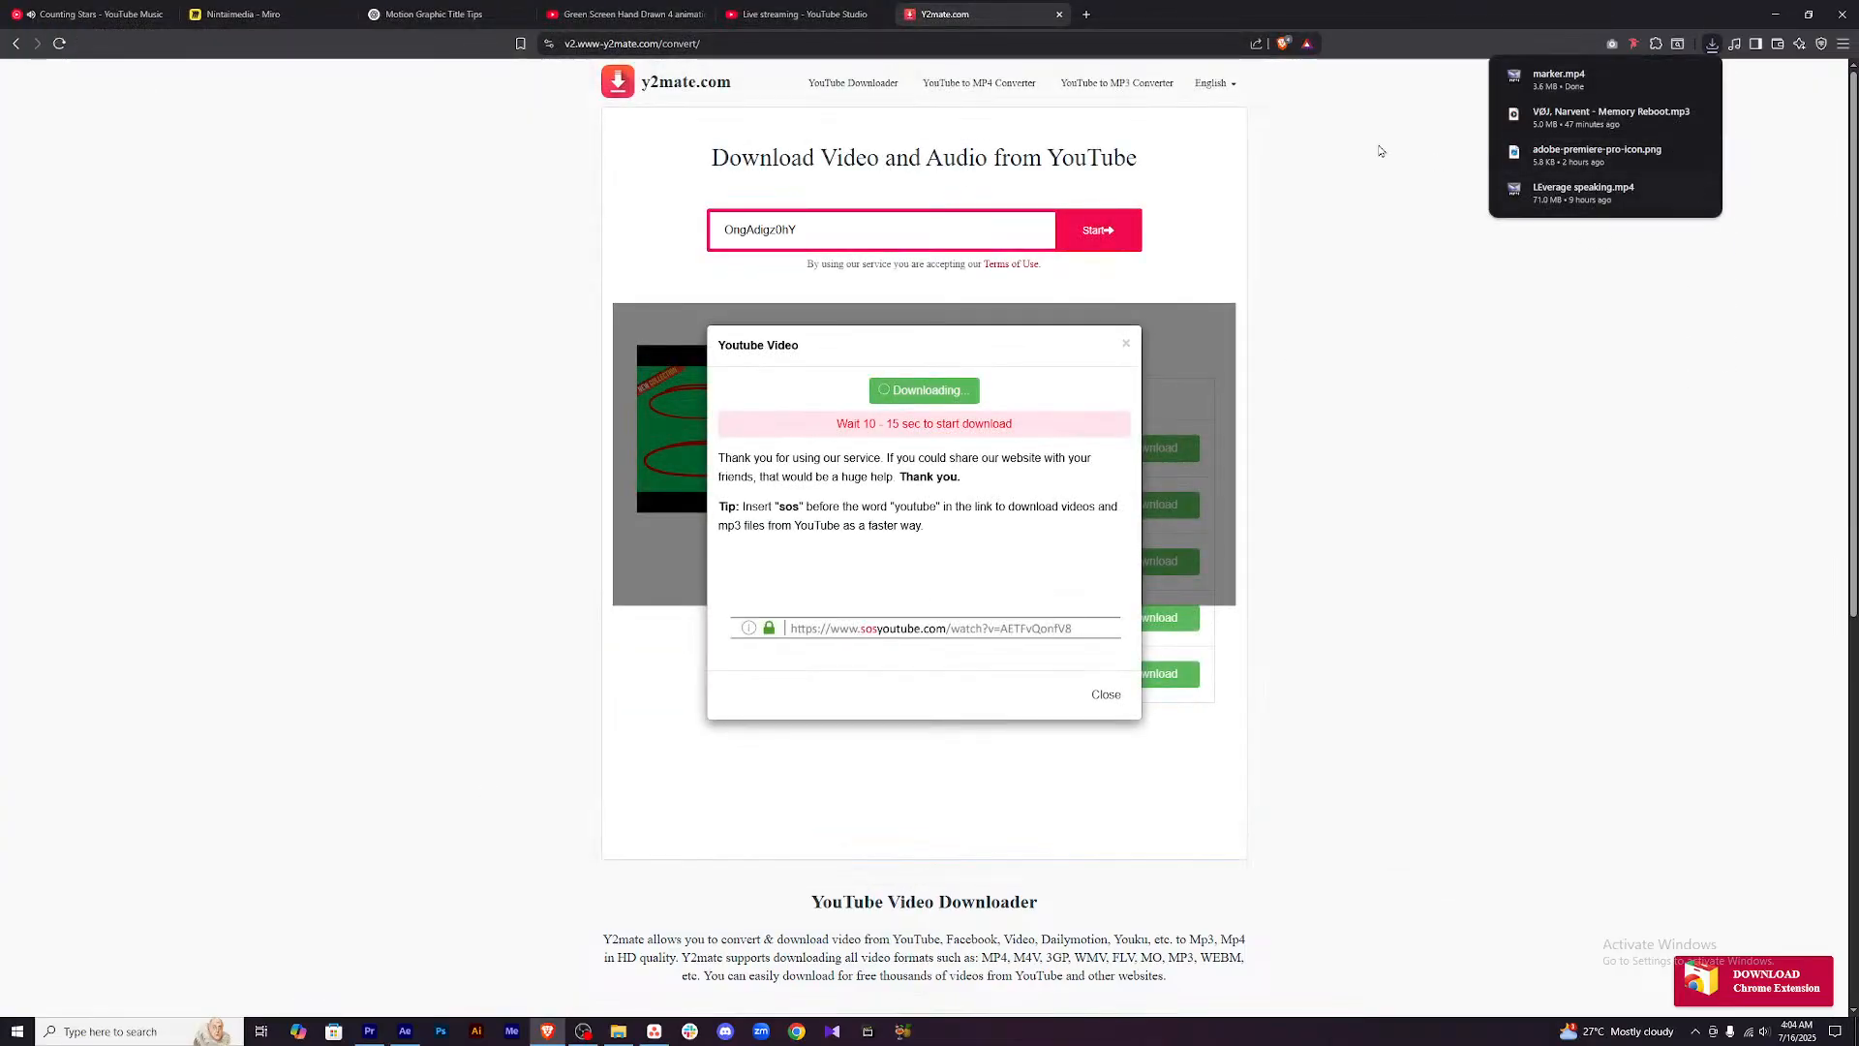
{"action": "left_click", "coordinate": [1671, 77]}
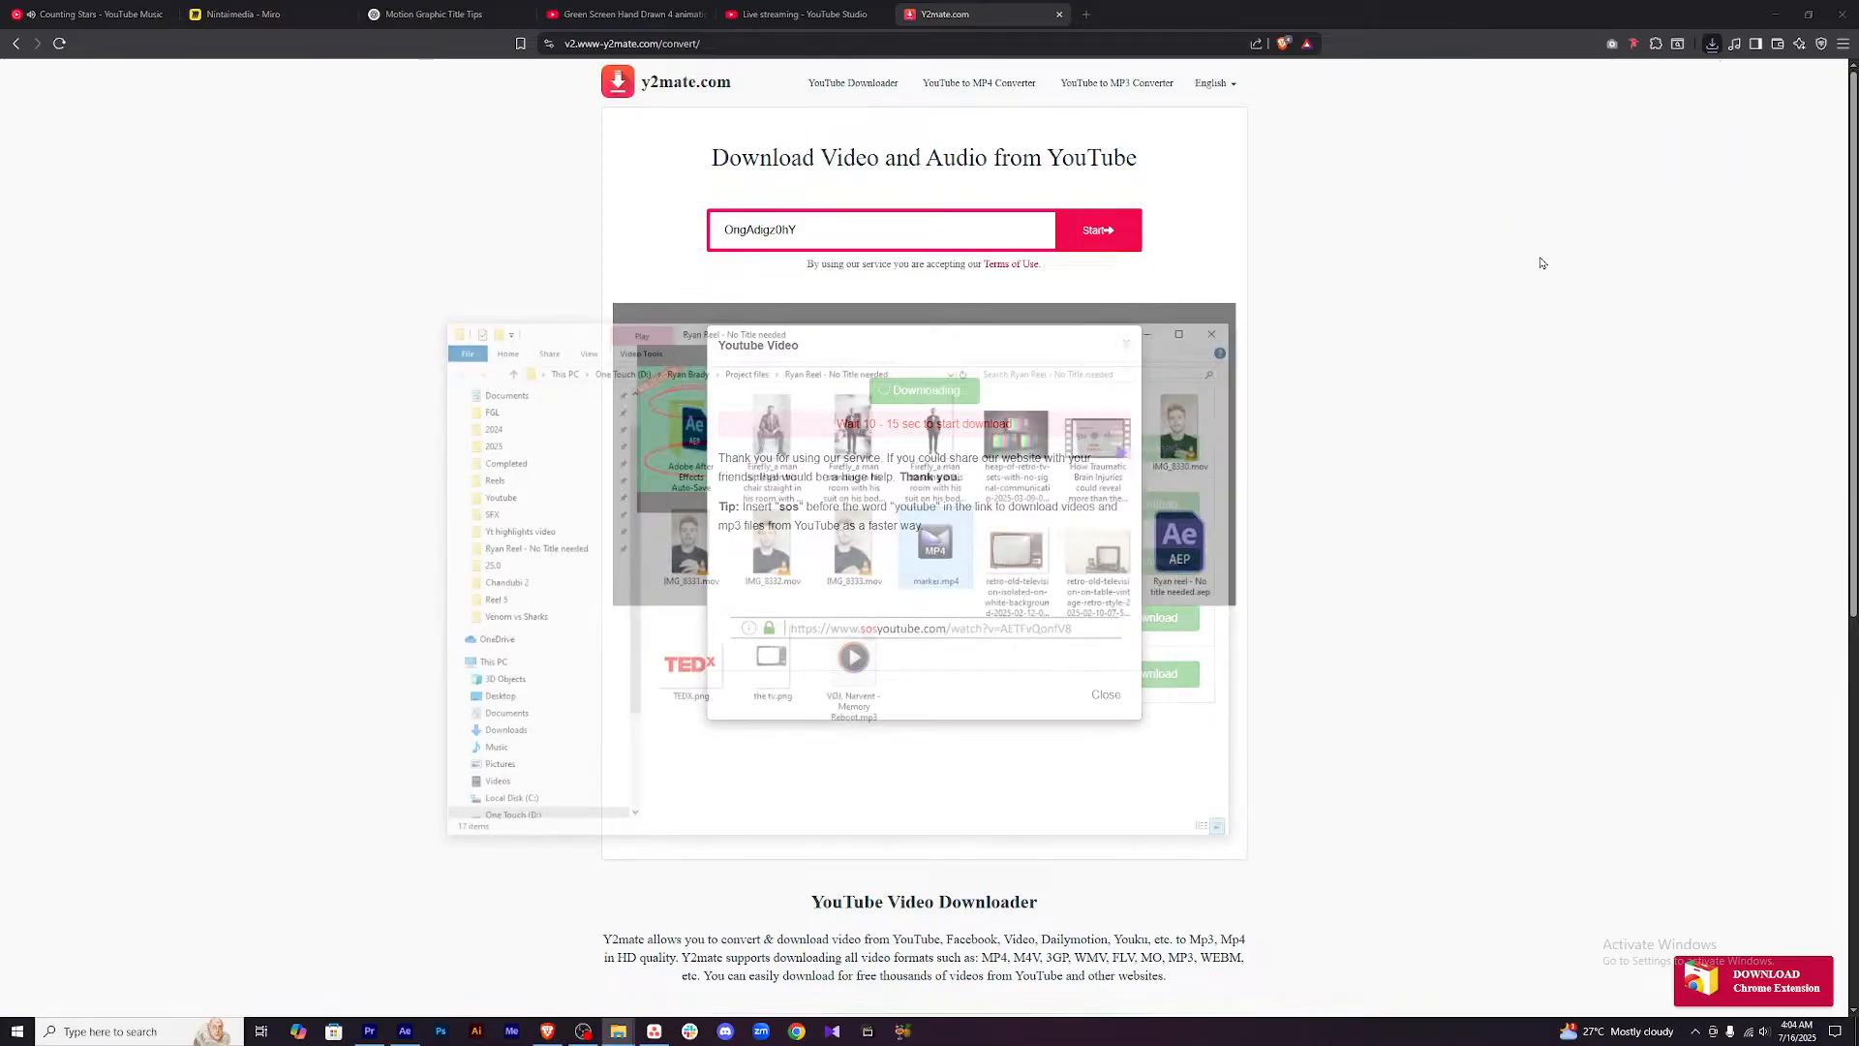
{"action": "mouse_move", "coordinate": [934, 554]}
{"action": "left_mouse_down"}
{"action": "mouse_move", "coordinate": [407, 1029]}
{"action": "mouse_move", "coordinate": [63, 424]}
{"action": "mouse_move", "coordinate": [165, 163]}
{"action": "mouse_move", "coordinate": [79, 539]}
{"action": "left_mouse_up"}
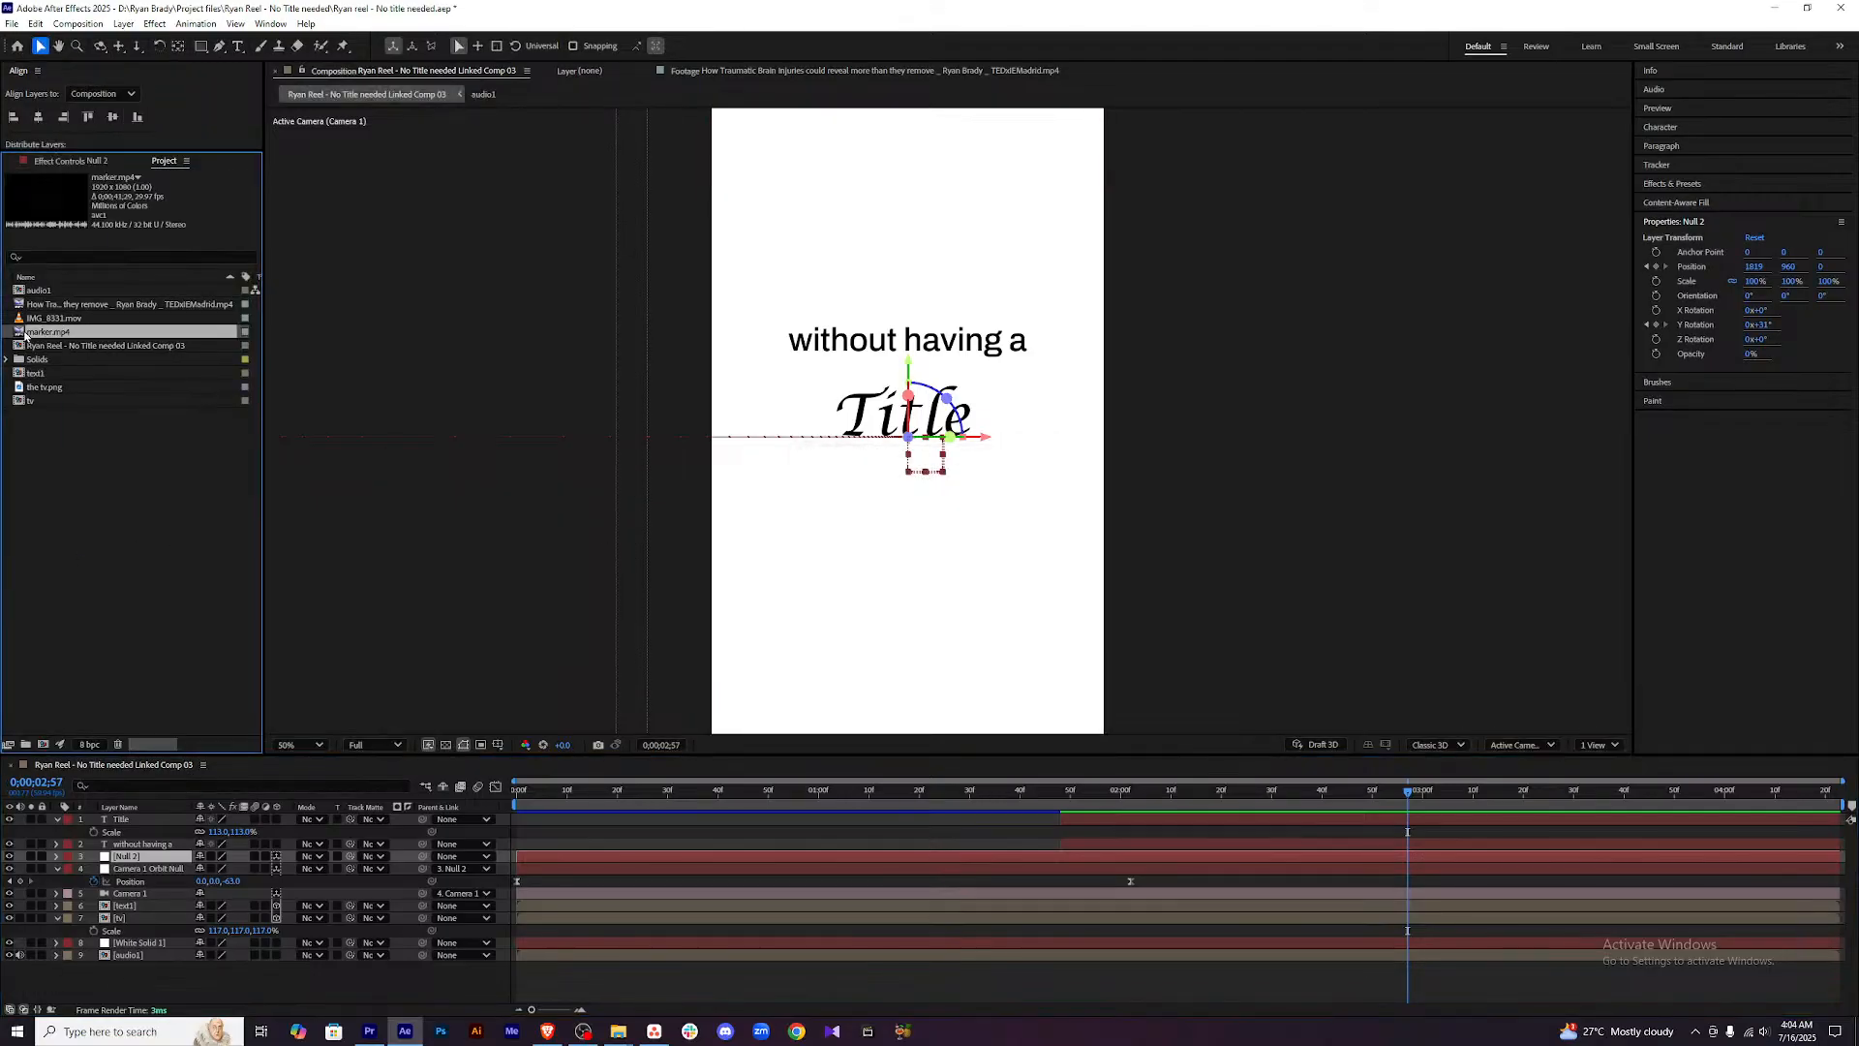
Trim the marker.mp4 footage to the red ellipse animation, with the in point at 0;00;14;00 and the out point at 0;00;19;29.
{"action": "double_click", "coordinate": [20, 333]}
{"action": "mouse_move", "coordinate": [963, 715]}
{"action": "left_mouse_down"}
{"action": "mouse_move", "coordinate": [395, 725]}
{"action": "mouse_move", "coordinate": [966, 729]}
{"action": "mouse_move", "coordinate": [656, 735]}
{"action": "mouse_move", "coordinate": [728, 735]}
{"action": "left_mouse_up"}
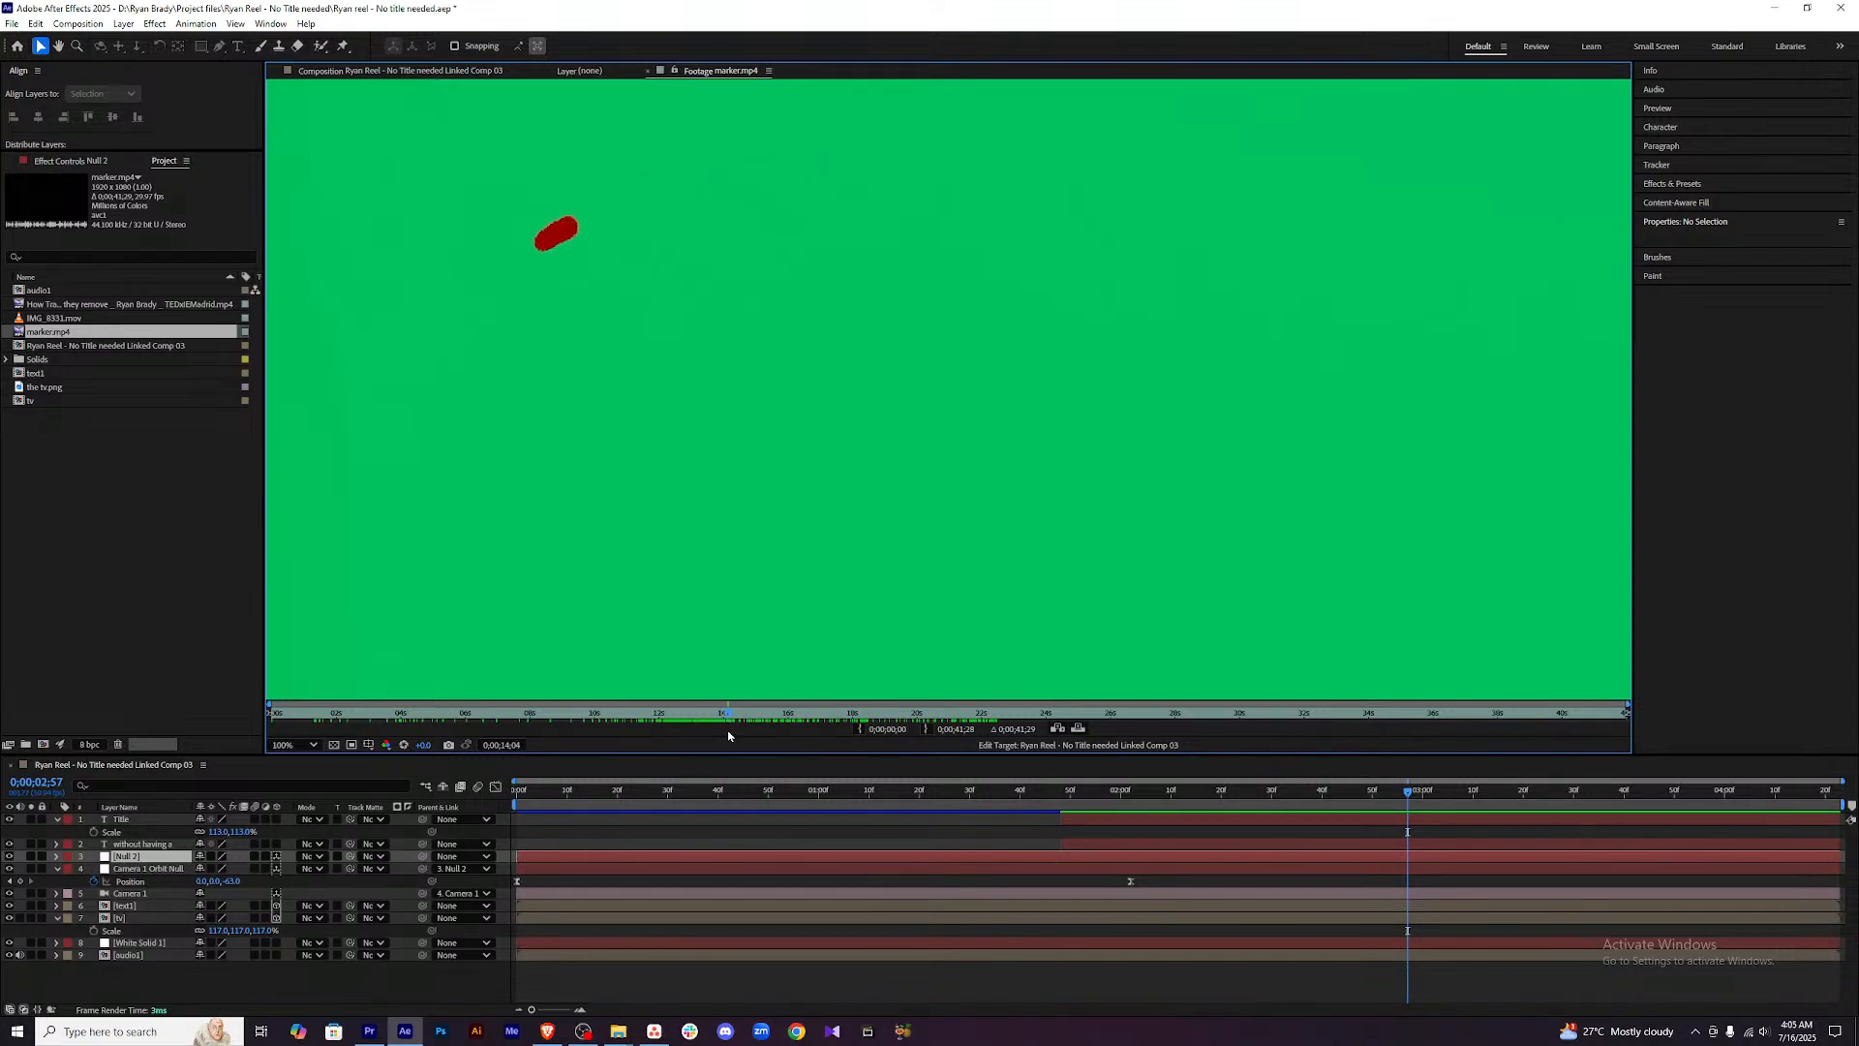
{"action": "left_click", "coordinate": [861, 732]}
{"action": "left_click_drag", "start_coordinate": [724, 716], "coordinate": [784, 716]}
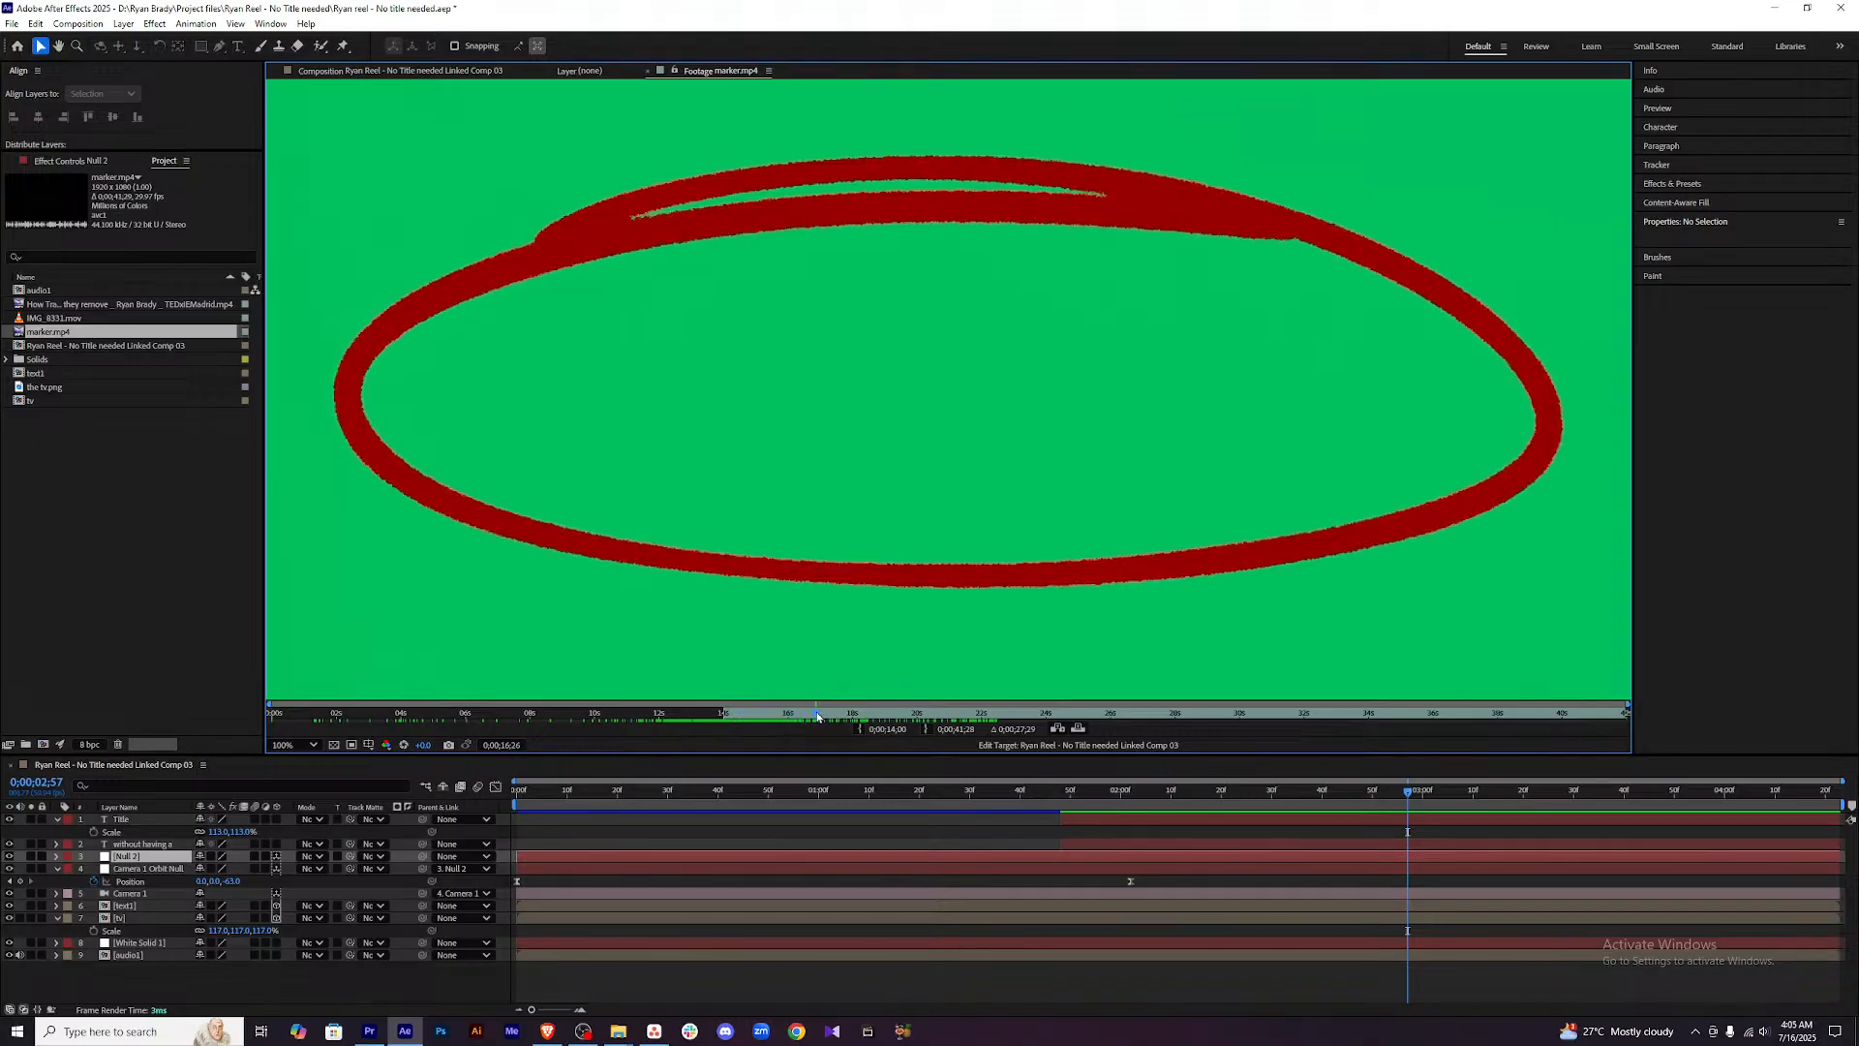
{"action": "mouse_move", "coordinate": [920, 716]}
{"action": "left_mouse_down"}
{"action": "mouse_move", "coordinate": [968, 715]}
{"action": "mouse_move", "coordinate": [923, 716]}
{"action": "left_mouse_up"}
{"action": "left_click", "coordinate": [925, 728]}
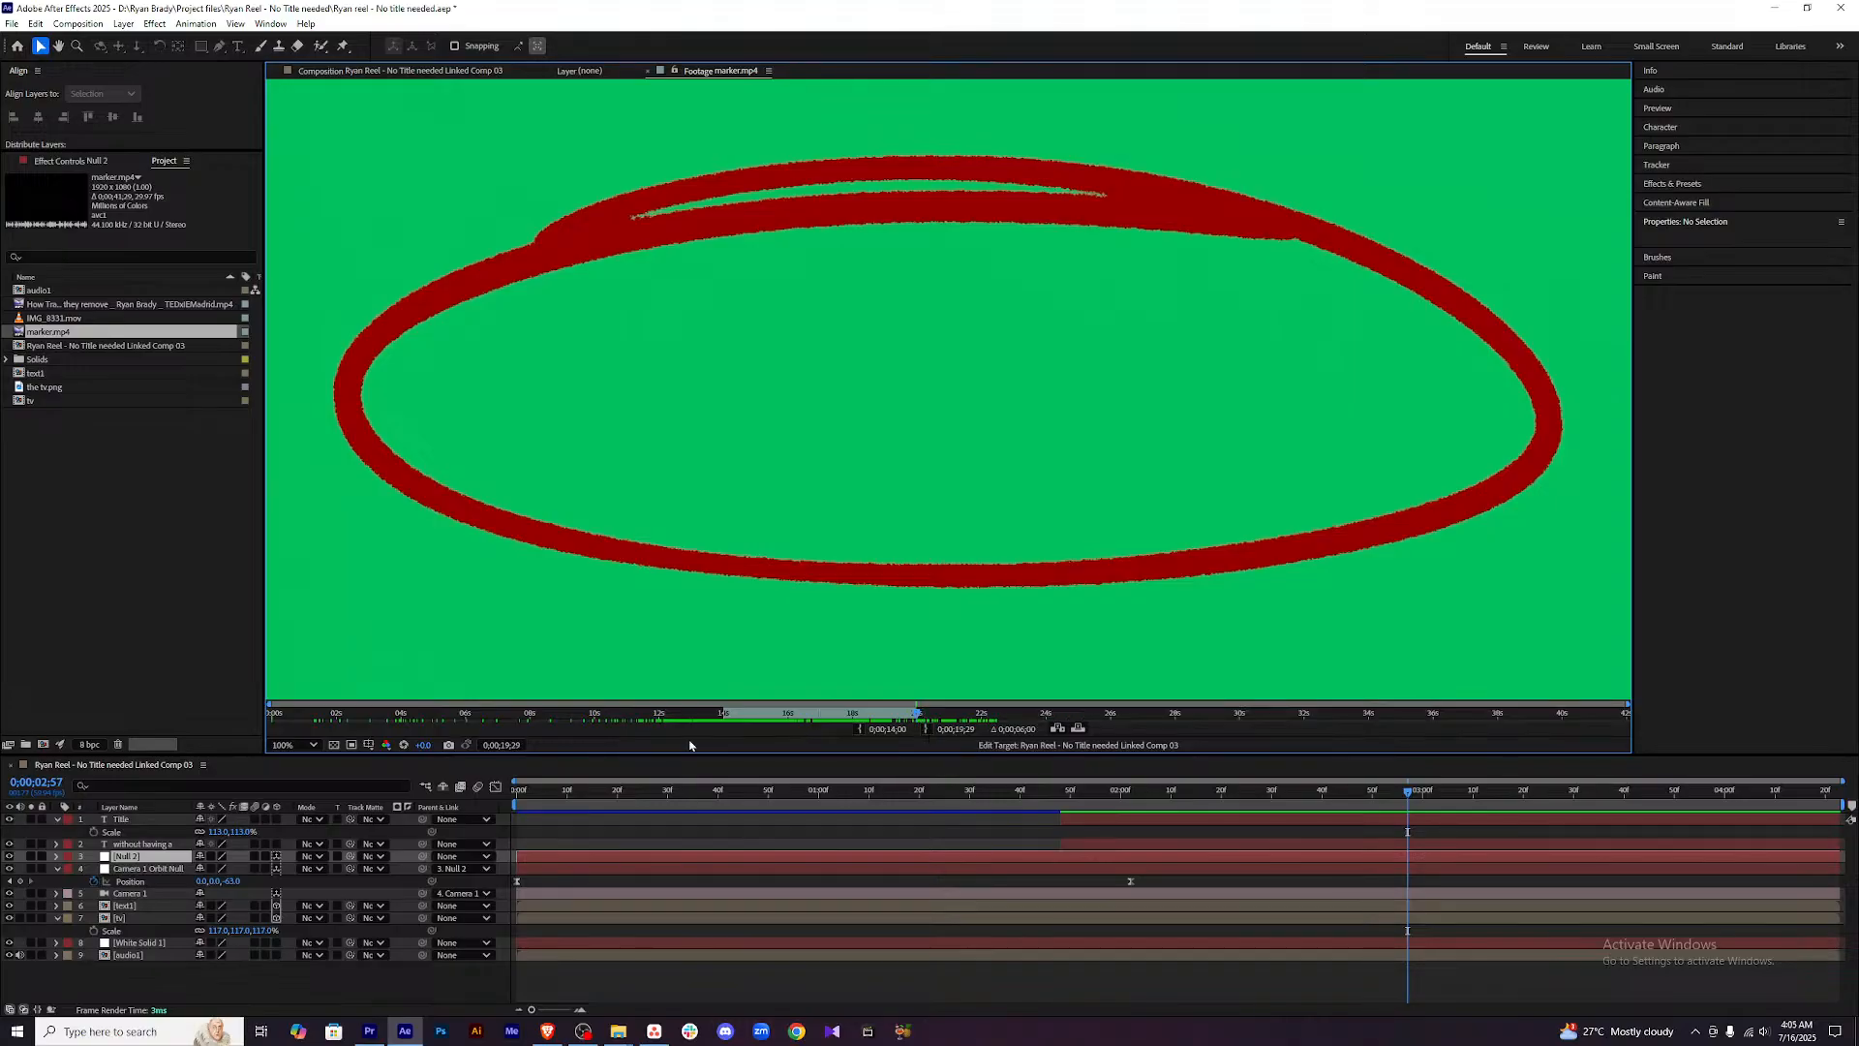
Add the trimmed marker.mp4 as the composition's top layer and slide it to start at about 3 seconds.
{"action": "left_click", "coordinate": [120, 330]}
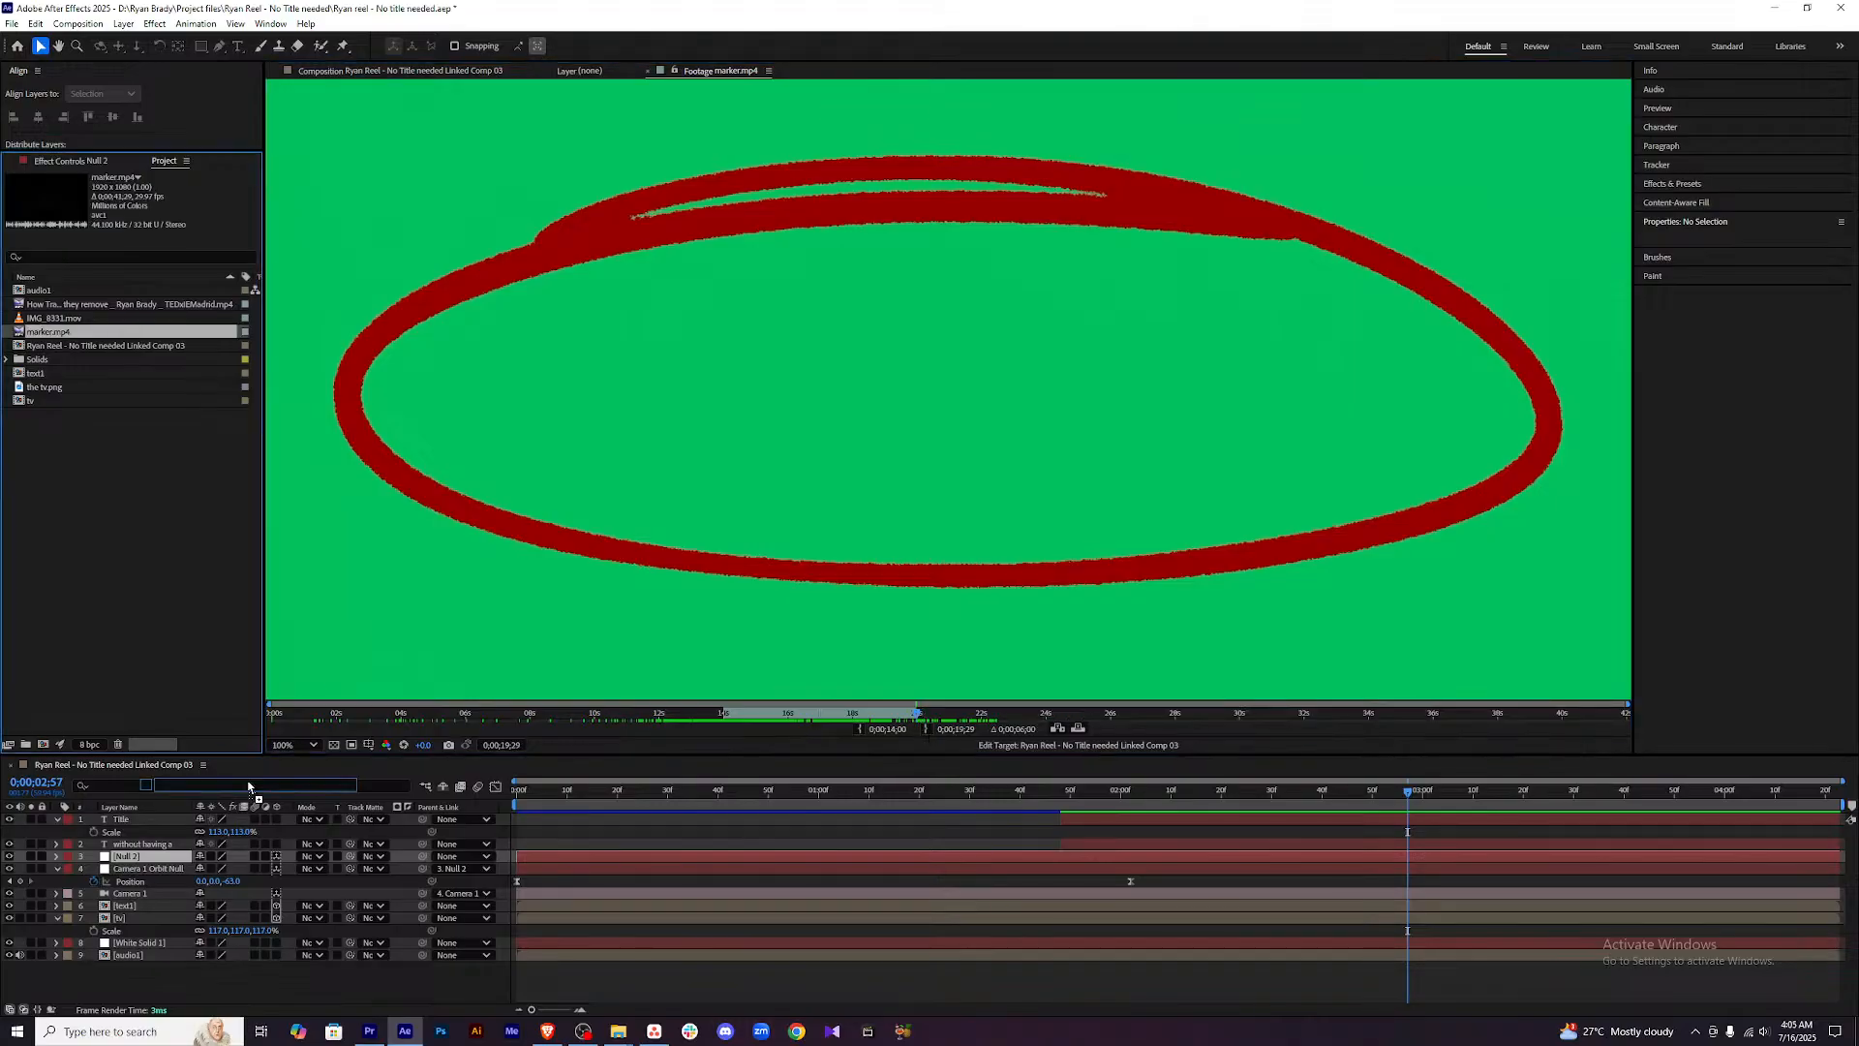
{"action": "left_click_drag", "start_coordinate": [155, 844], "coordinate": [174, 822]}
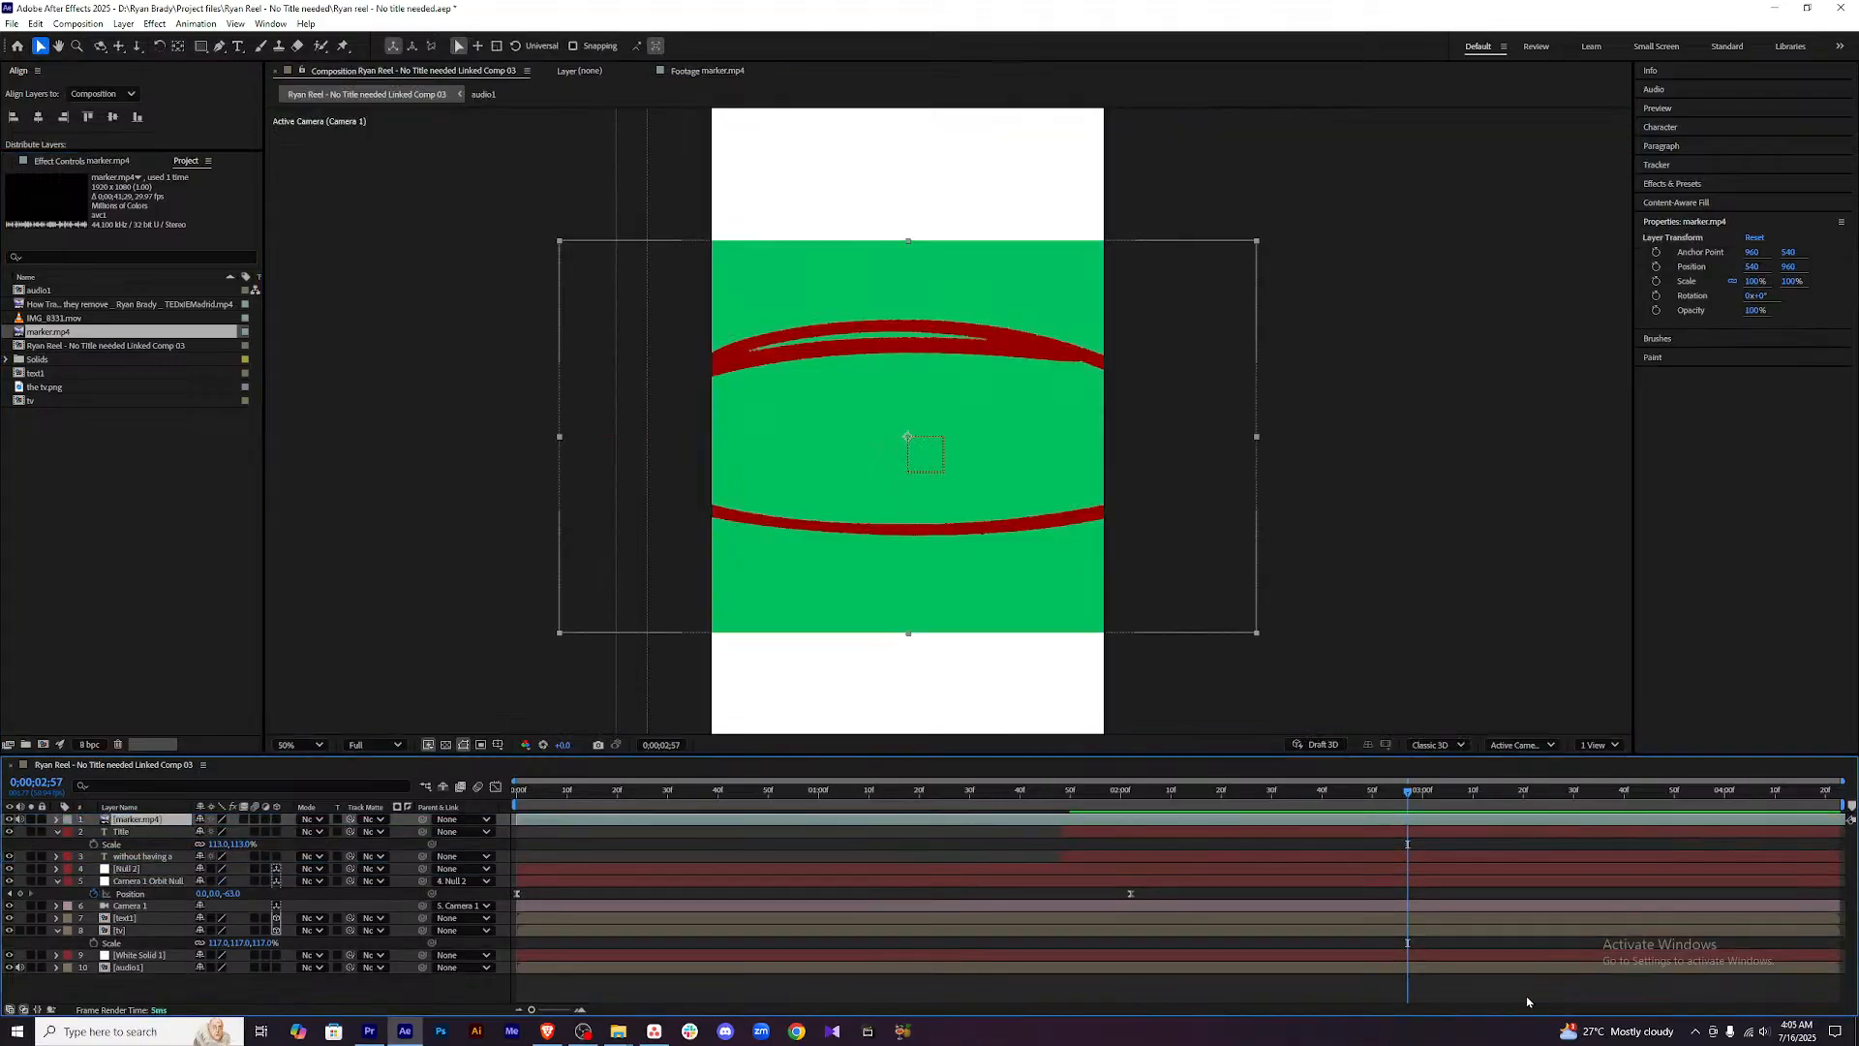
{"action": "mouse_move", "coordinate": [678, 828]}
{"action": "left_mouse_down"}
{"action": "mouse_move", "coordinate": [1600, 819]}
{"action": "mouse_move", "coordinate": [1576, 818]}
{"action": "left_mouse_up"}
Preview the marker drawing animation and move the marker.mp4 layer to start at about 1 second.
{"action": "left_click", "coordinate": [1016, 792]}
{"action": "key", "text": "space"}
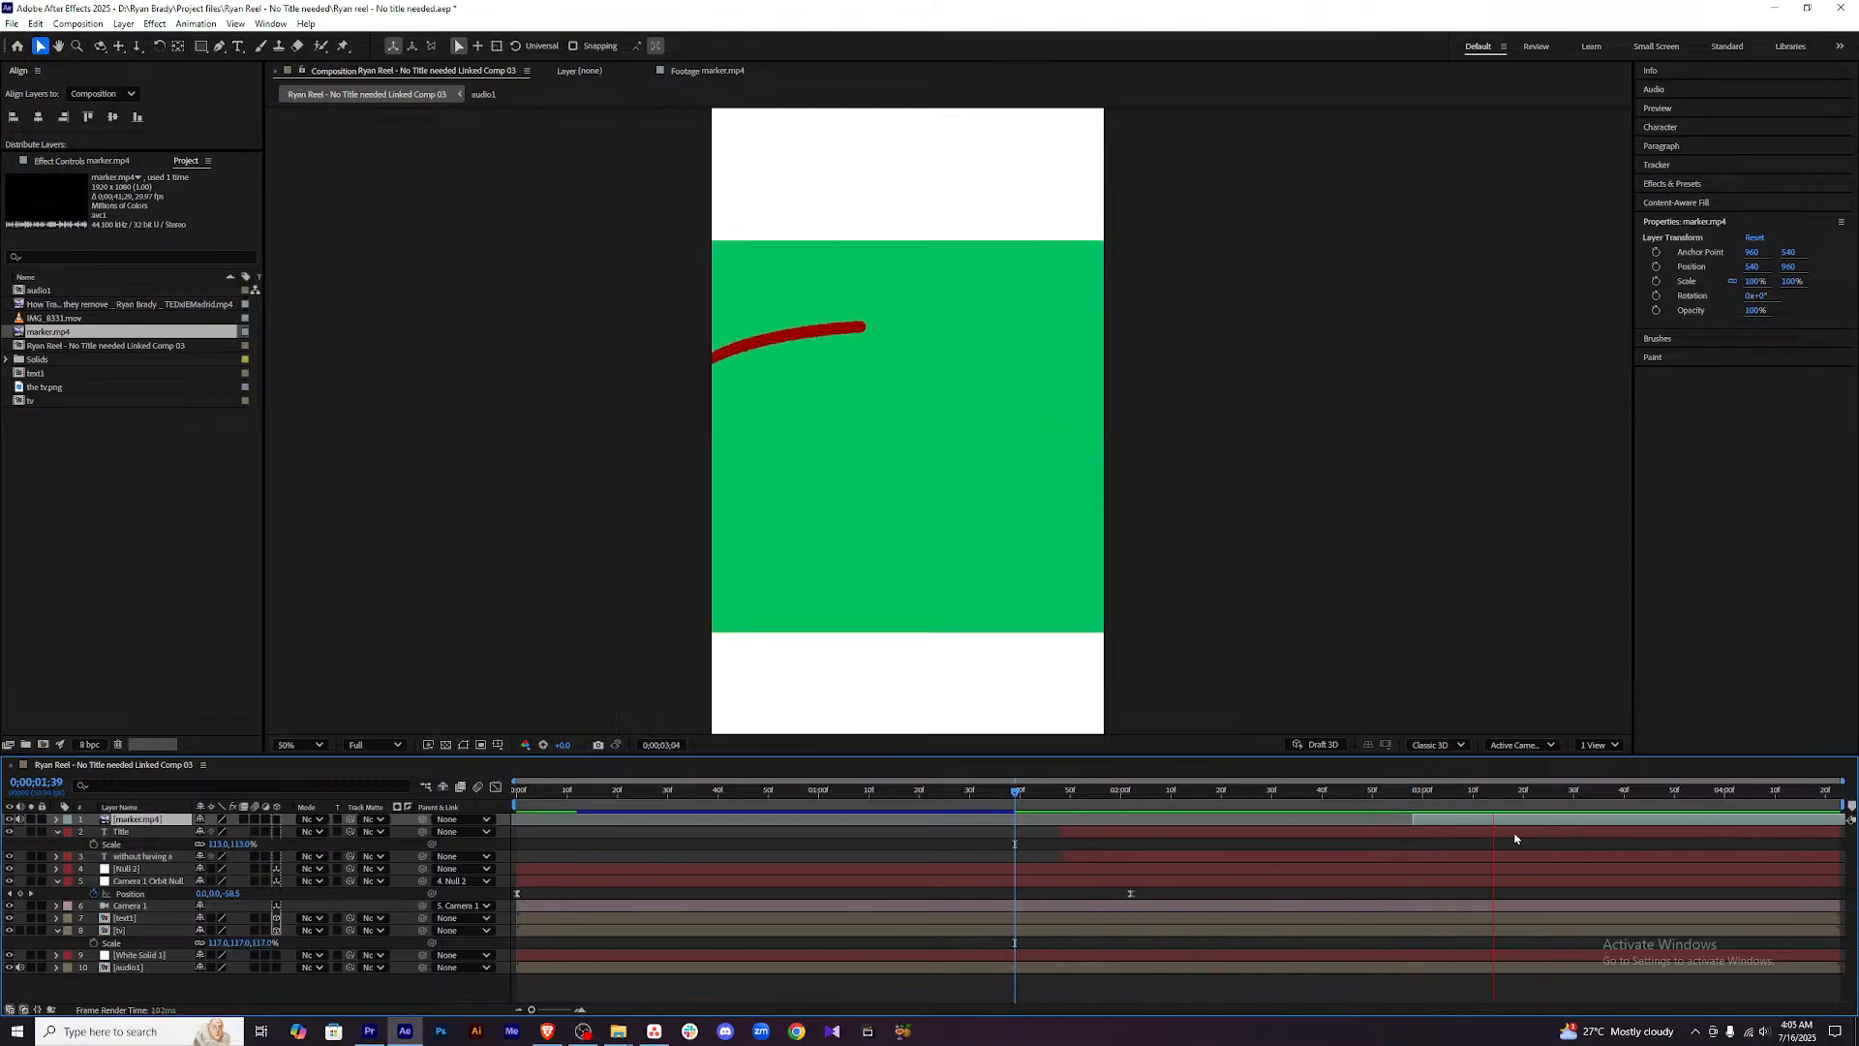
{"action": "key", "text": "space"}
{"action": "left_click_drag", "start_coordinate": [1597, 794], "coordinate": [1534, 799]}
{"action": "key", "text": "space"}
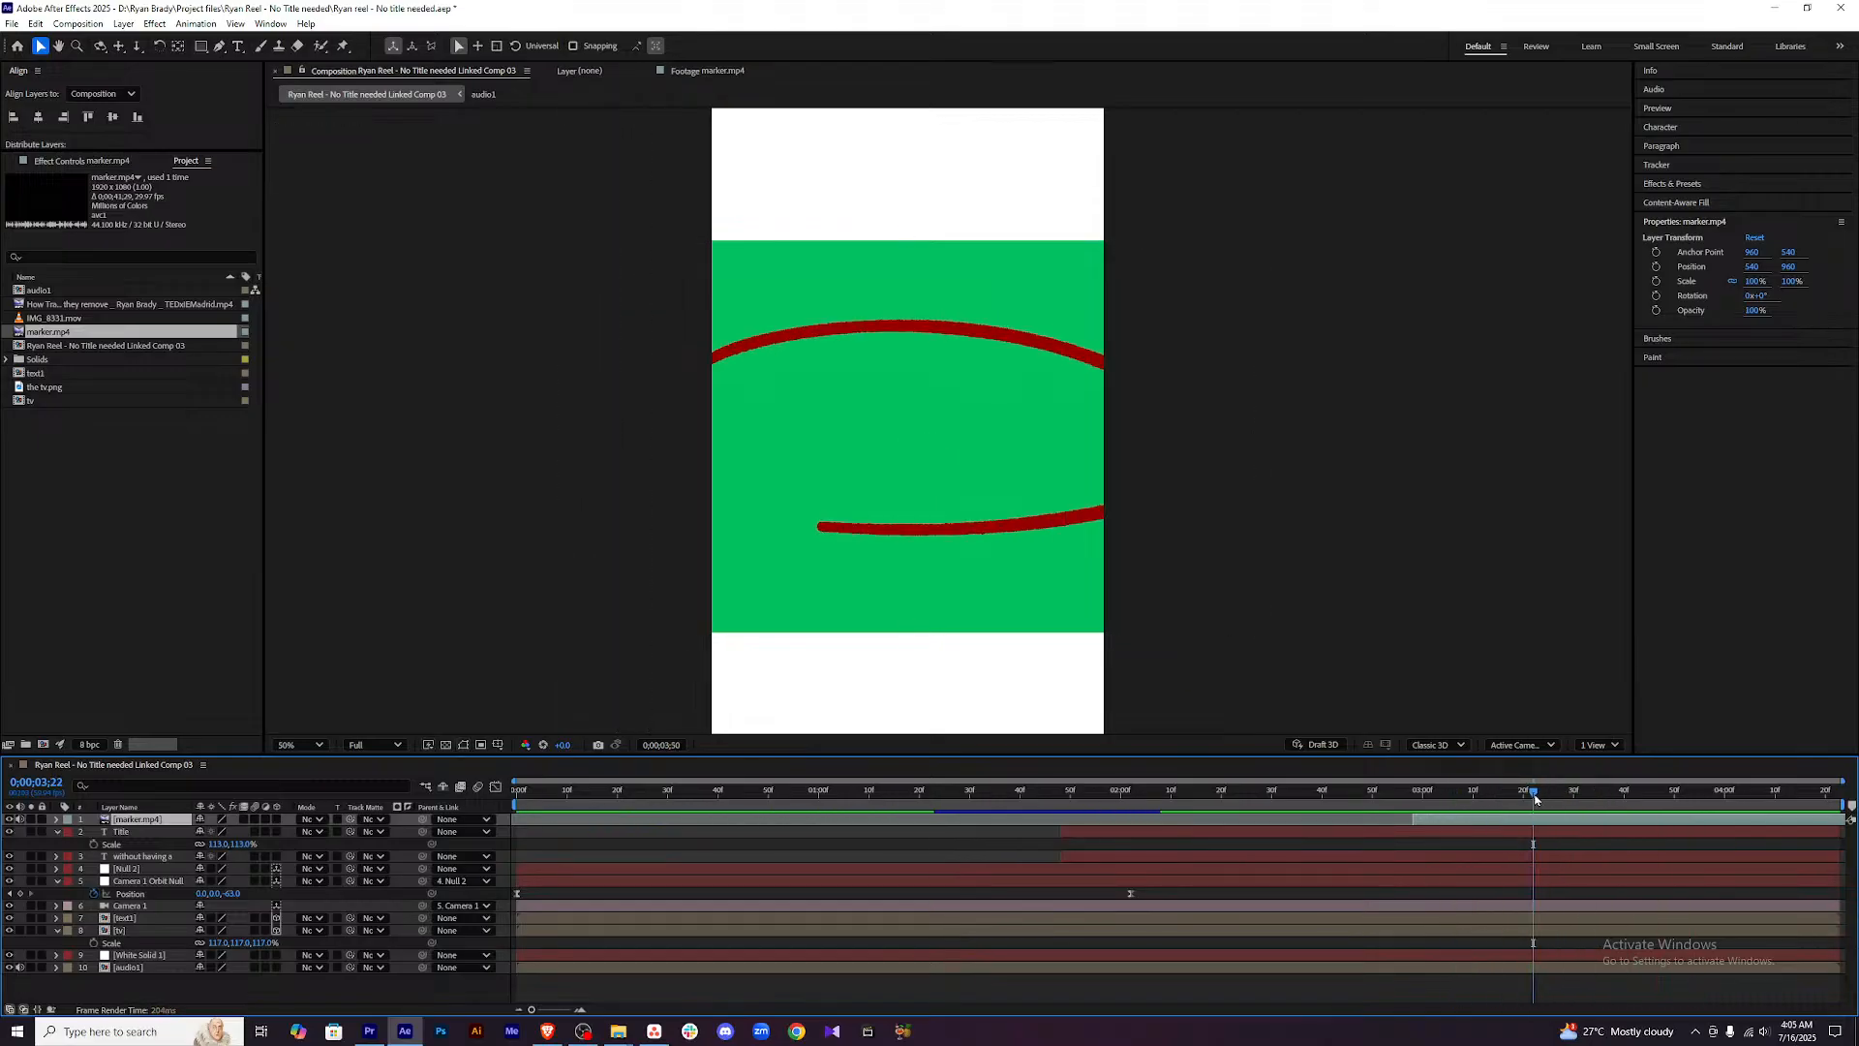
{"action": "key", "text": "space"}
{"action": "left_click_drag", "start_coordinate": [1454, 823], "coordinate": [955, 821]}
Enable time remapping on the marker.mp4 layer and add an ending Time Remap keyframe at 0;00;04;22.
{"action": "right_click", "coordinate": [1049, 816]}
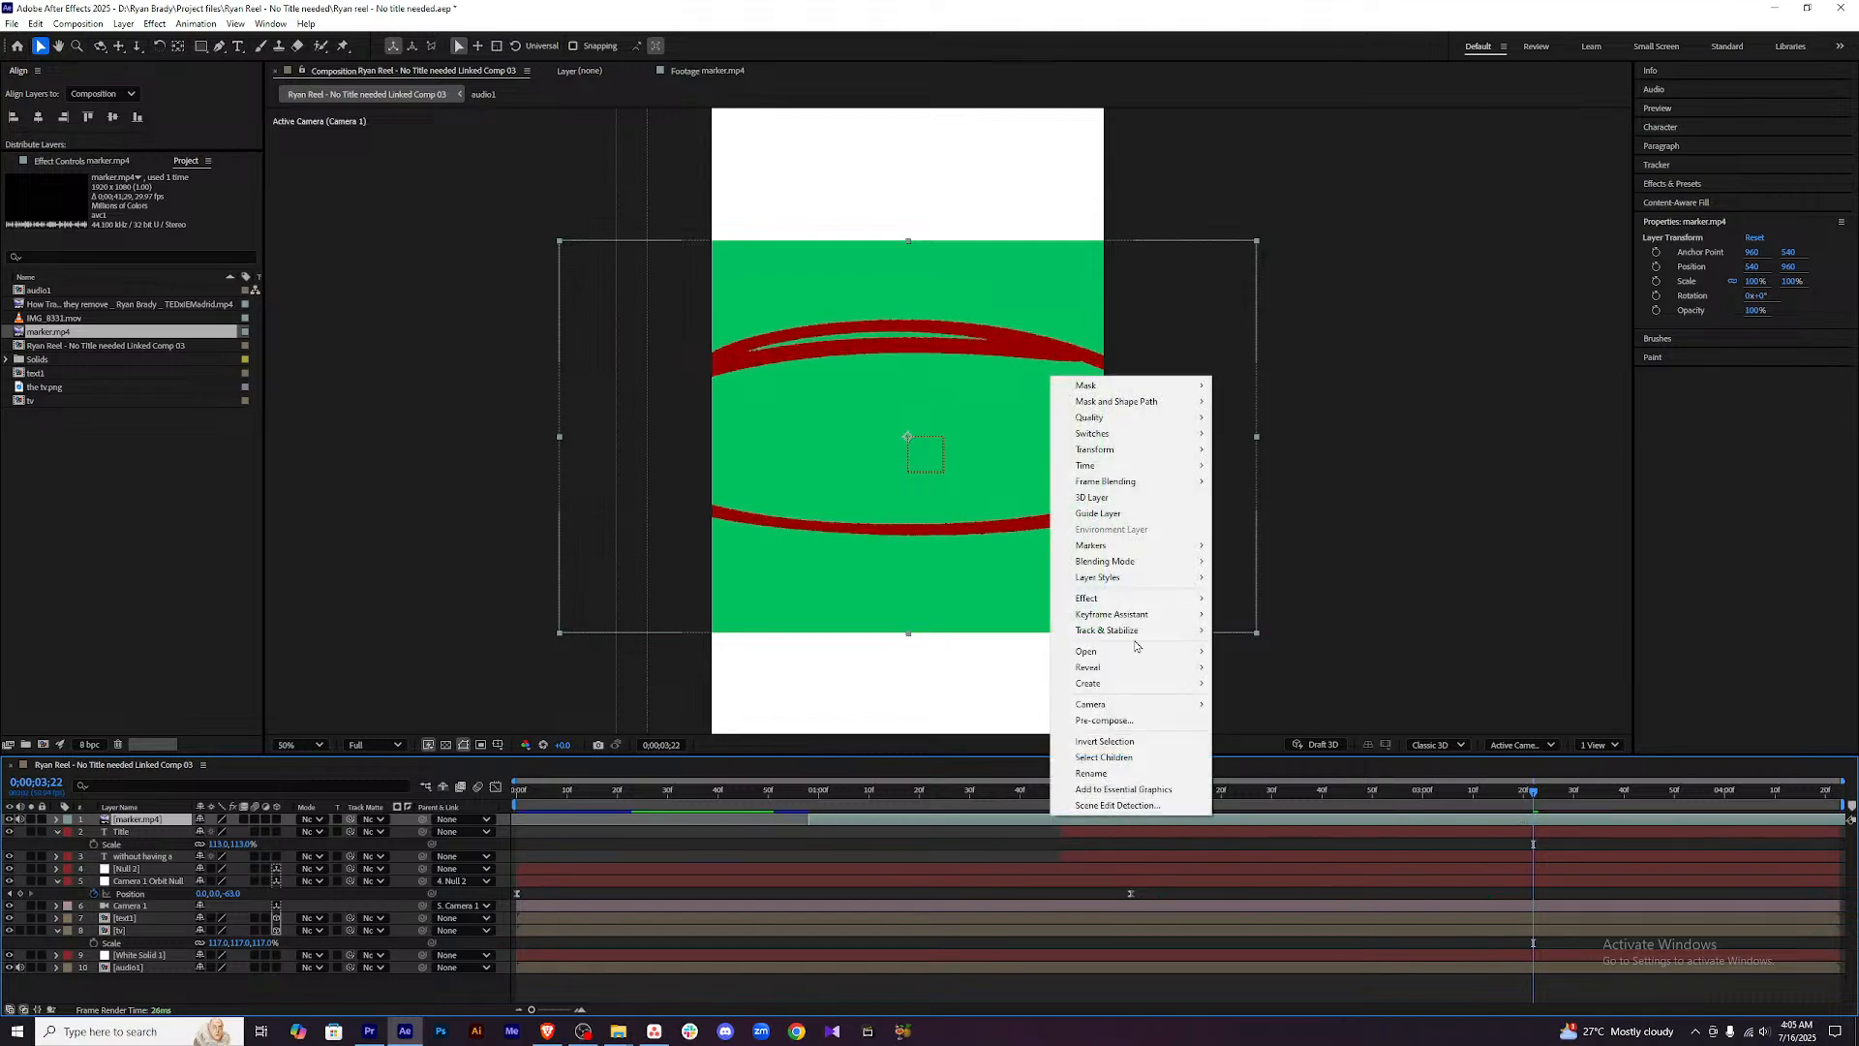
{"action": "mouse_move", "coordinate": [1152, 465]}
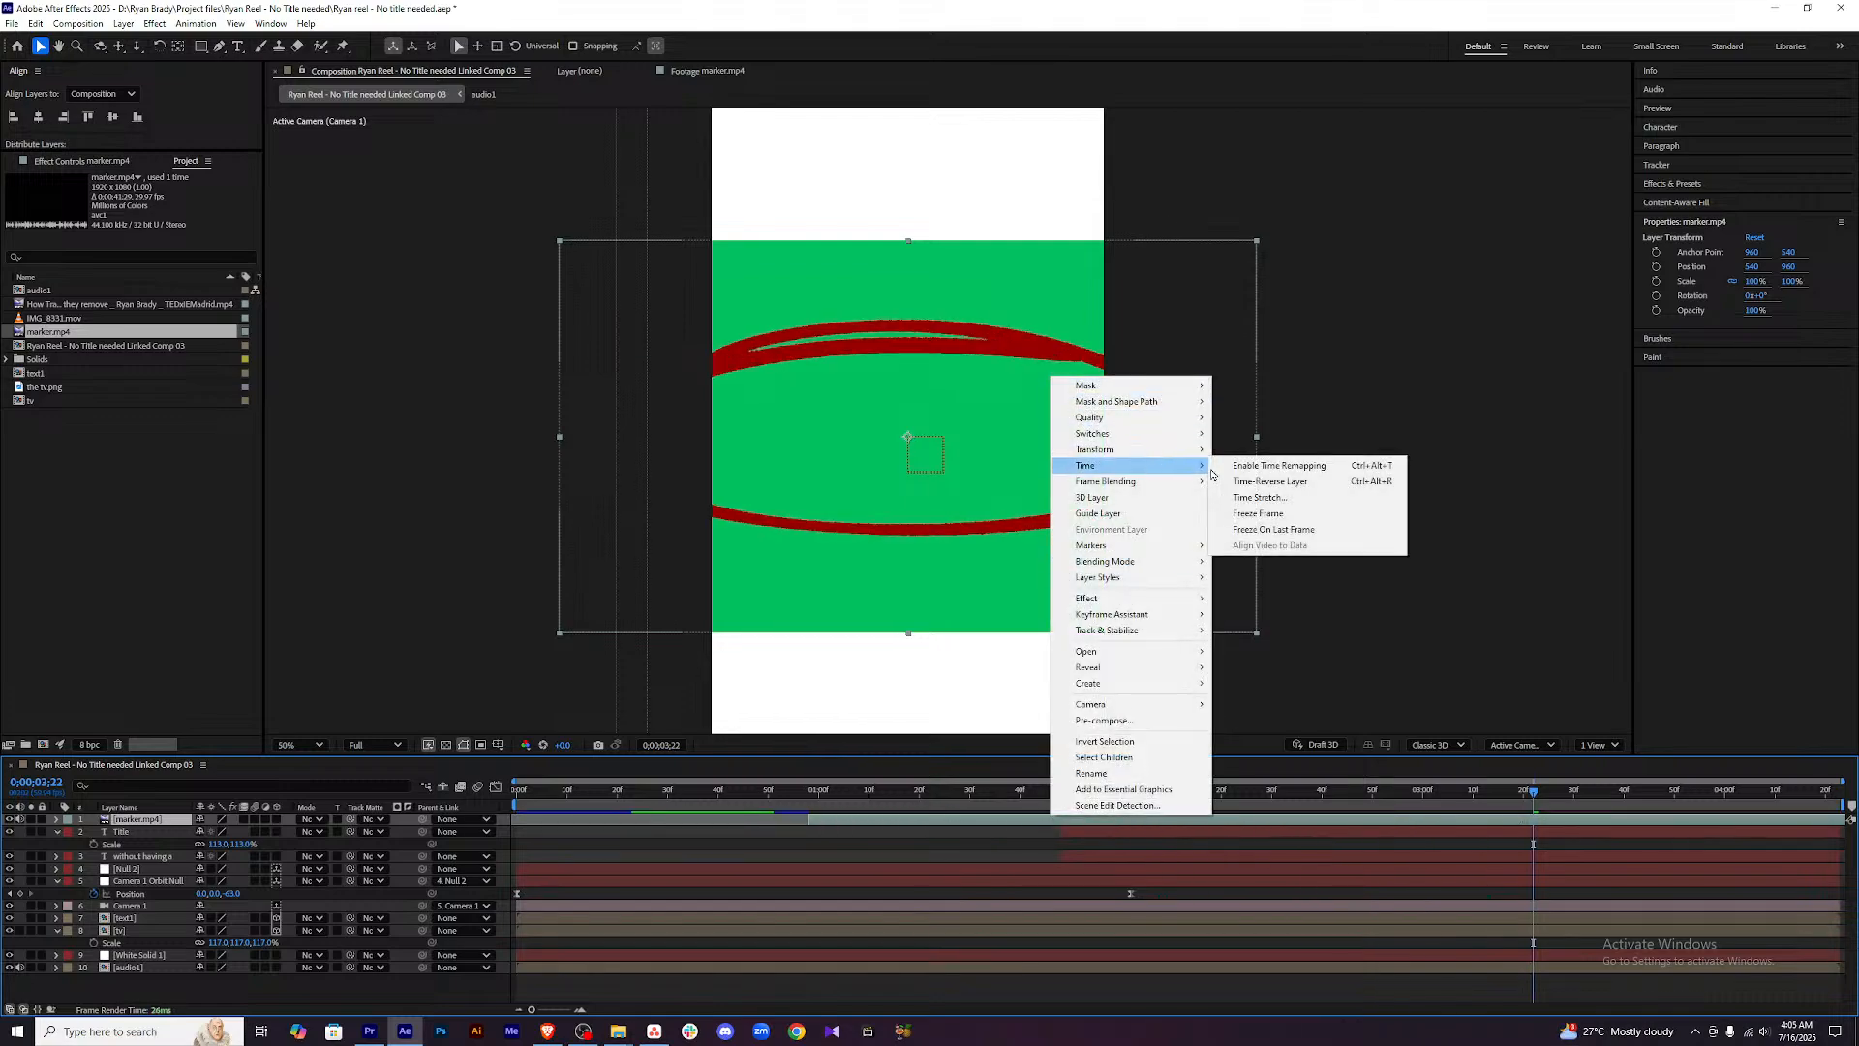
{"action": "left_click", "coordinate": [1287, 465]}
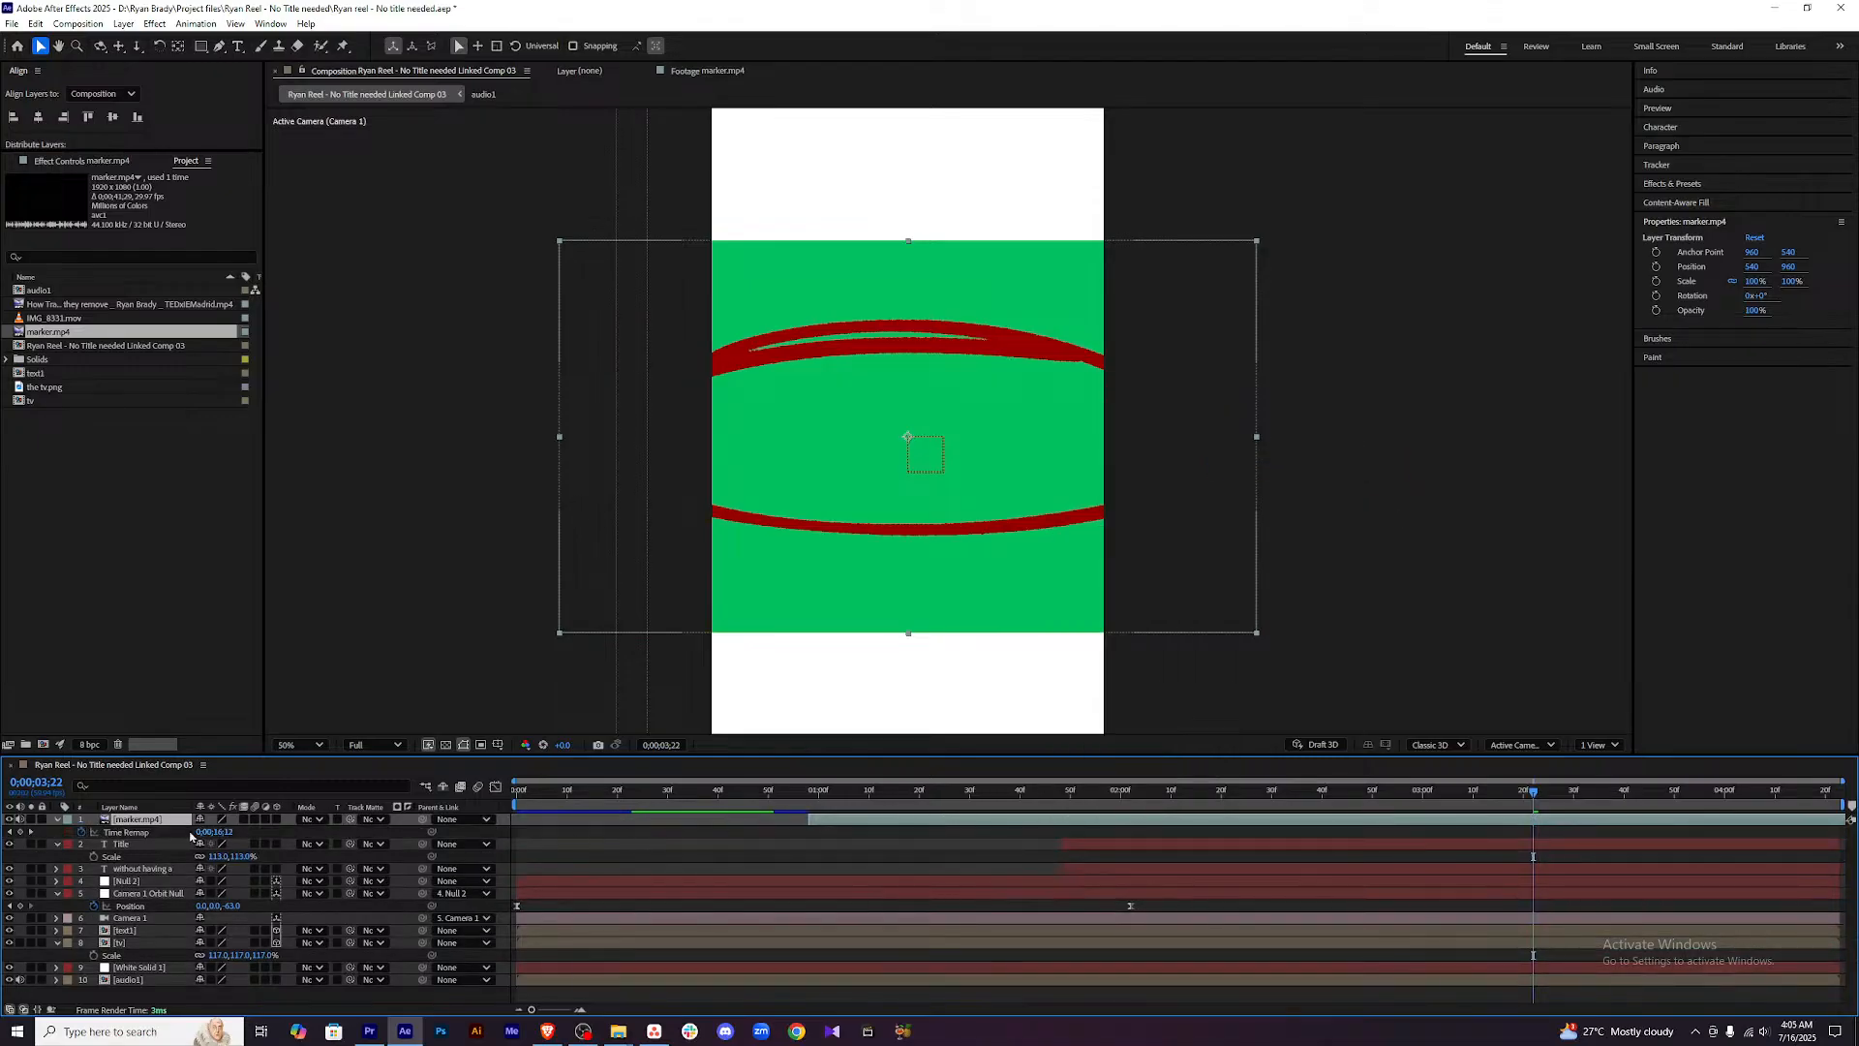
{"action": "left_click_drag", "start_coordinate": [741, 805], "coordinate": [1837, 798]}
{"action": "left_click", "coordinate": [20, 831]}
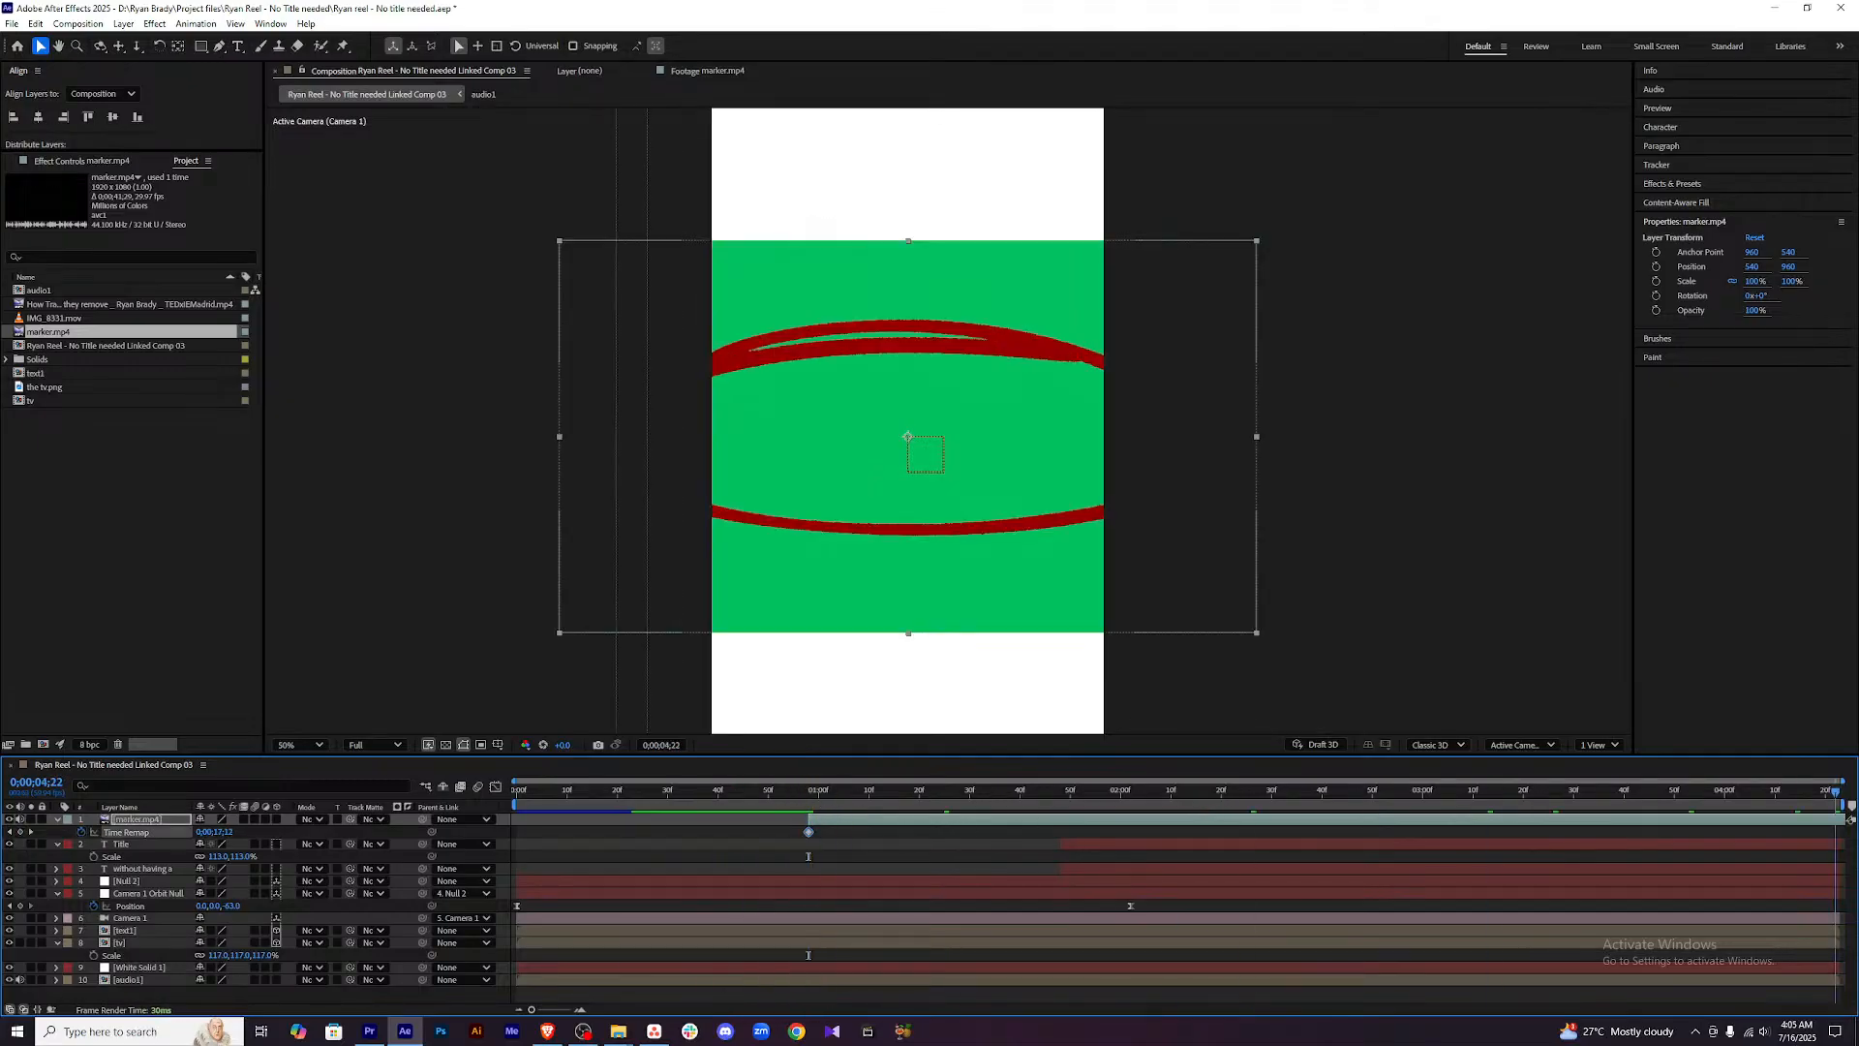
{"action": "left_click", "coordinate": [21, 831]}
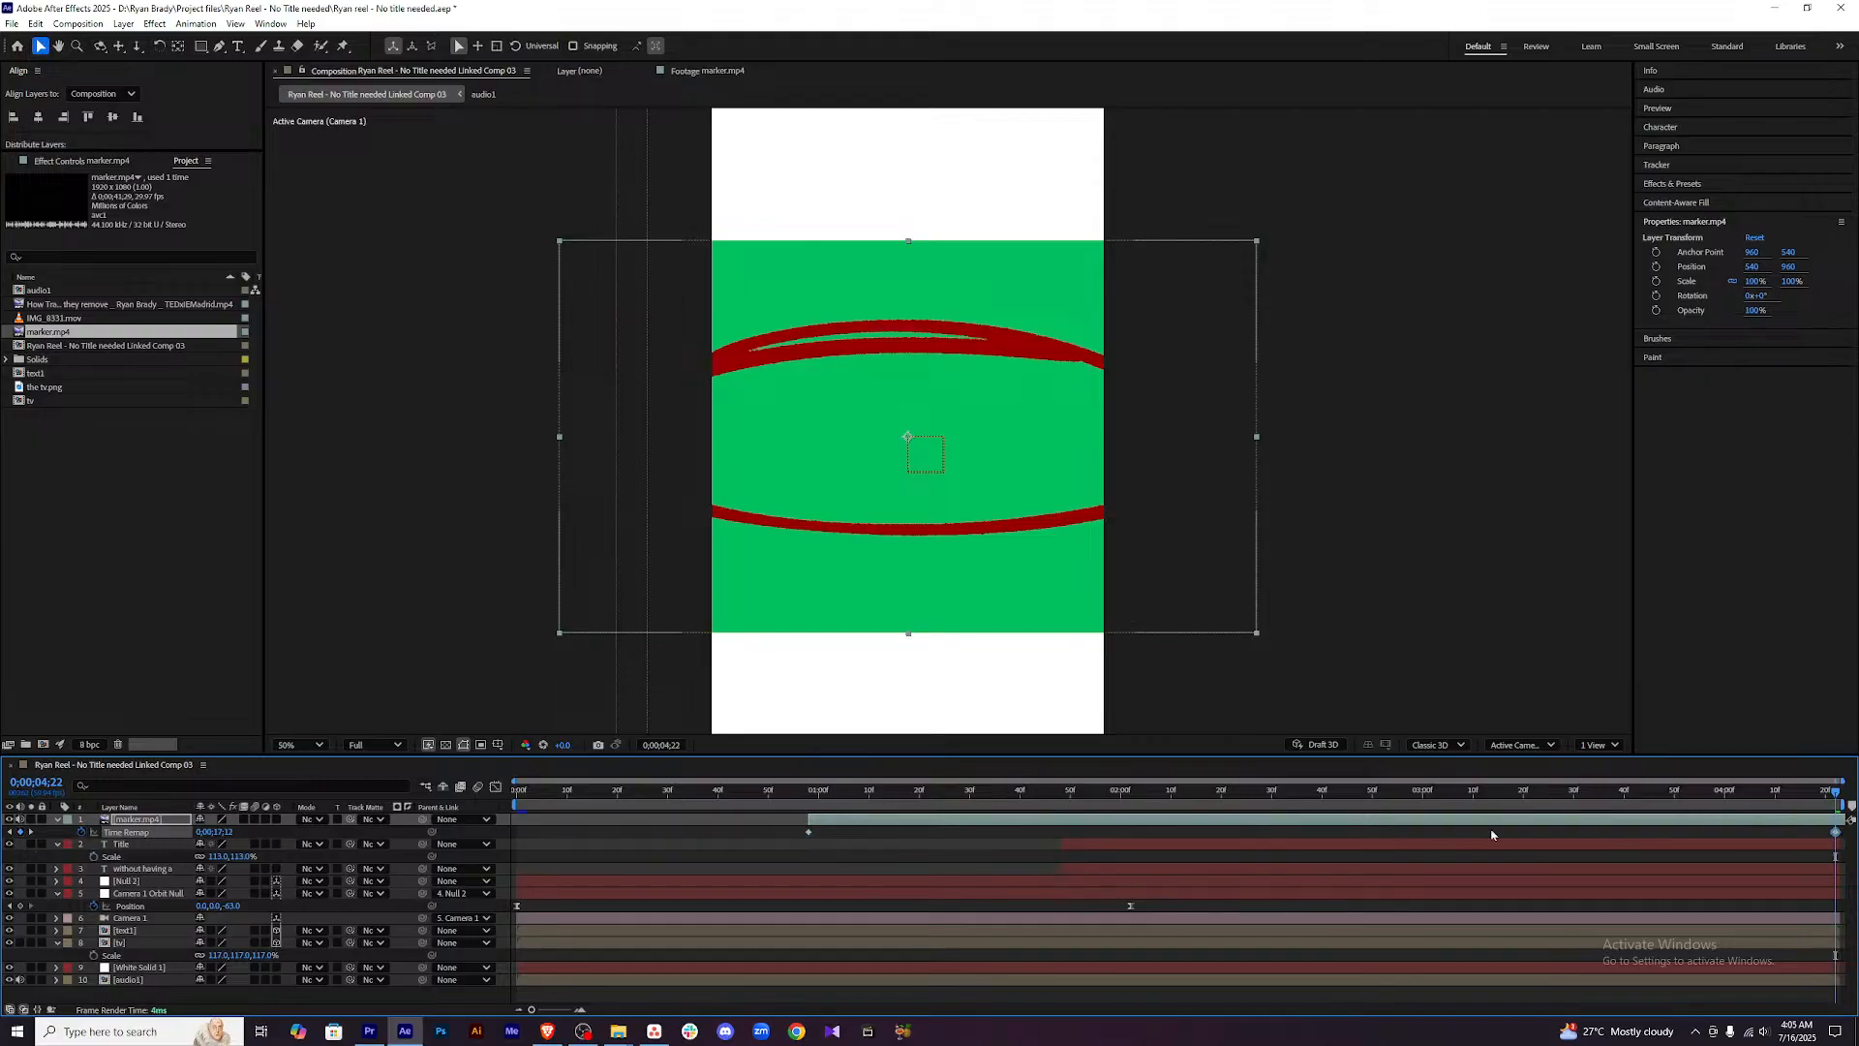
Speed up the marker animation by pulling its ending Time Remap keyframe earlier, and shift the layer to start at about 2 seconds.
{"action": "left_click_drag", "start_coordinate": [1830, 834], "coordinate": [1457, 832]}
{"action": "key", "text": "space"}
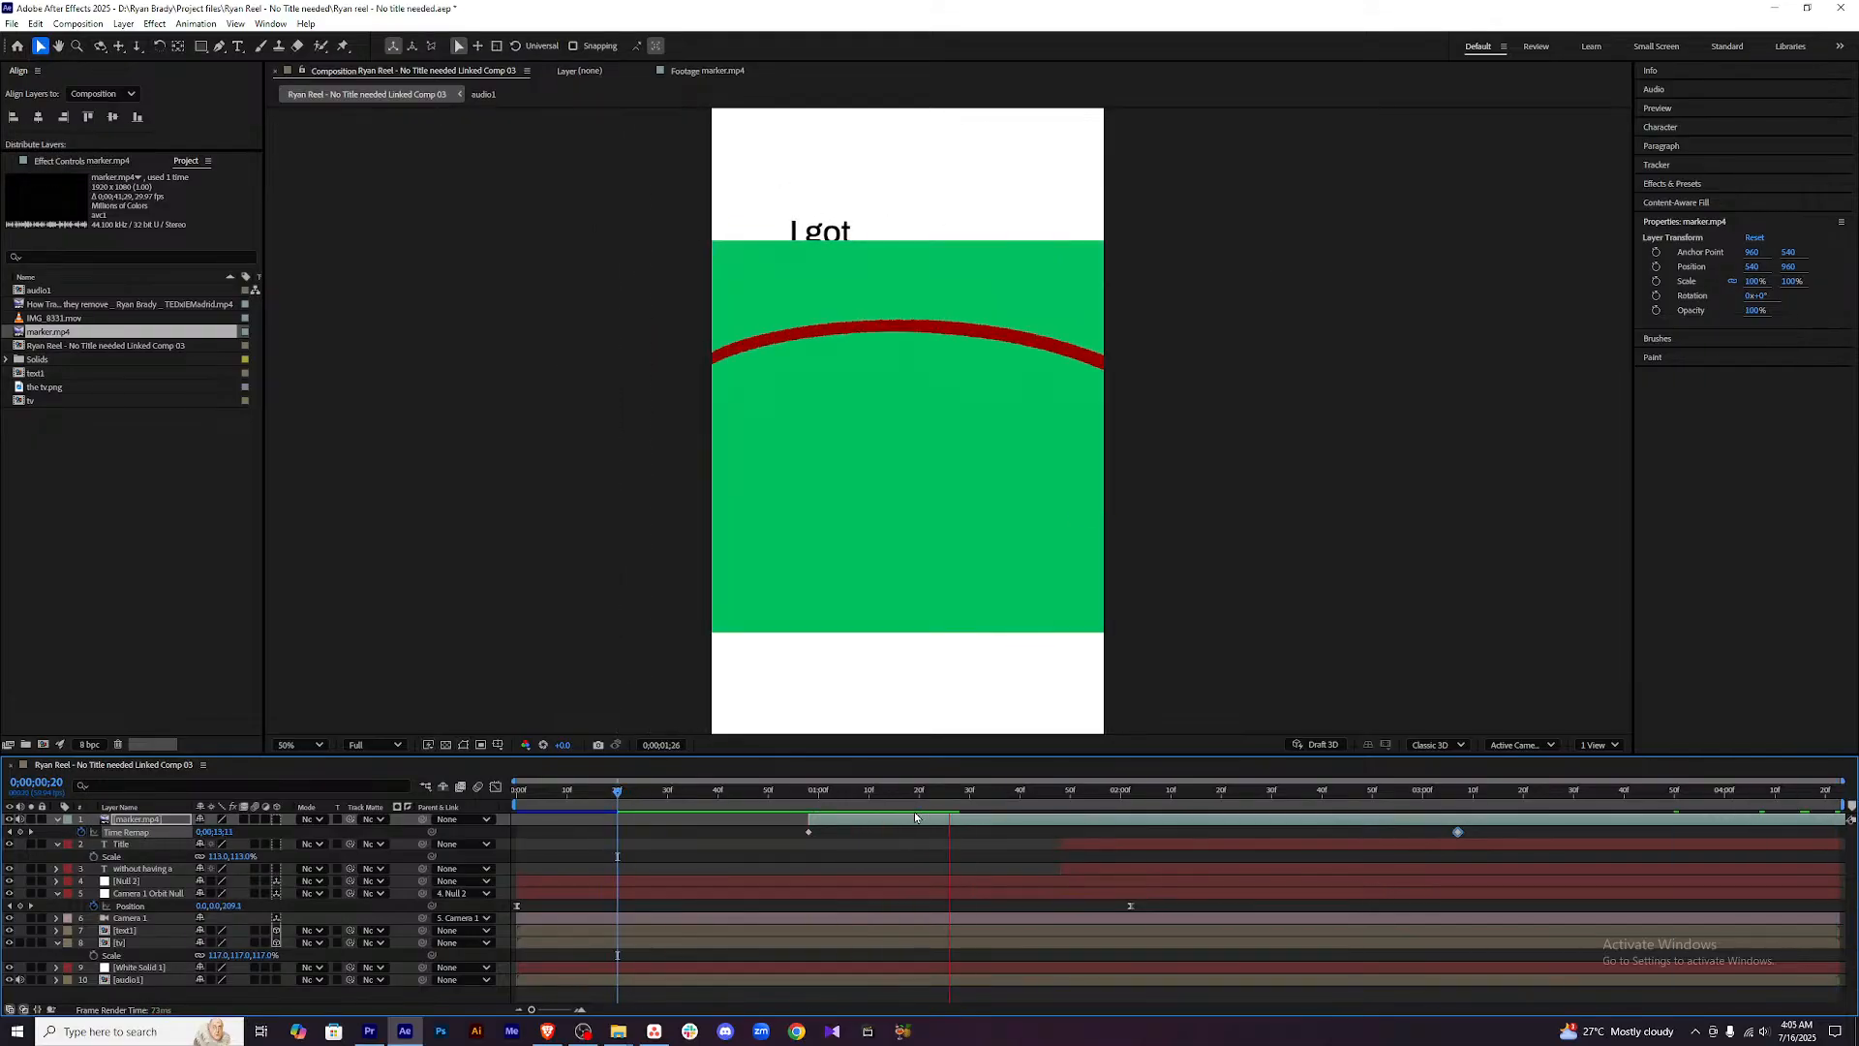
{"action": "key", "text": "space"}
{"action": "left_click_drag", "start_coordinate": [1165, 819], "coordinate": [1486, 822]}
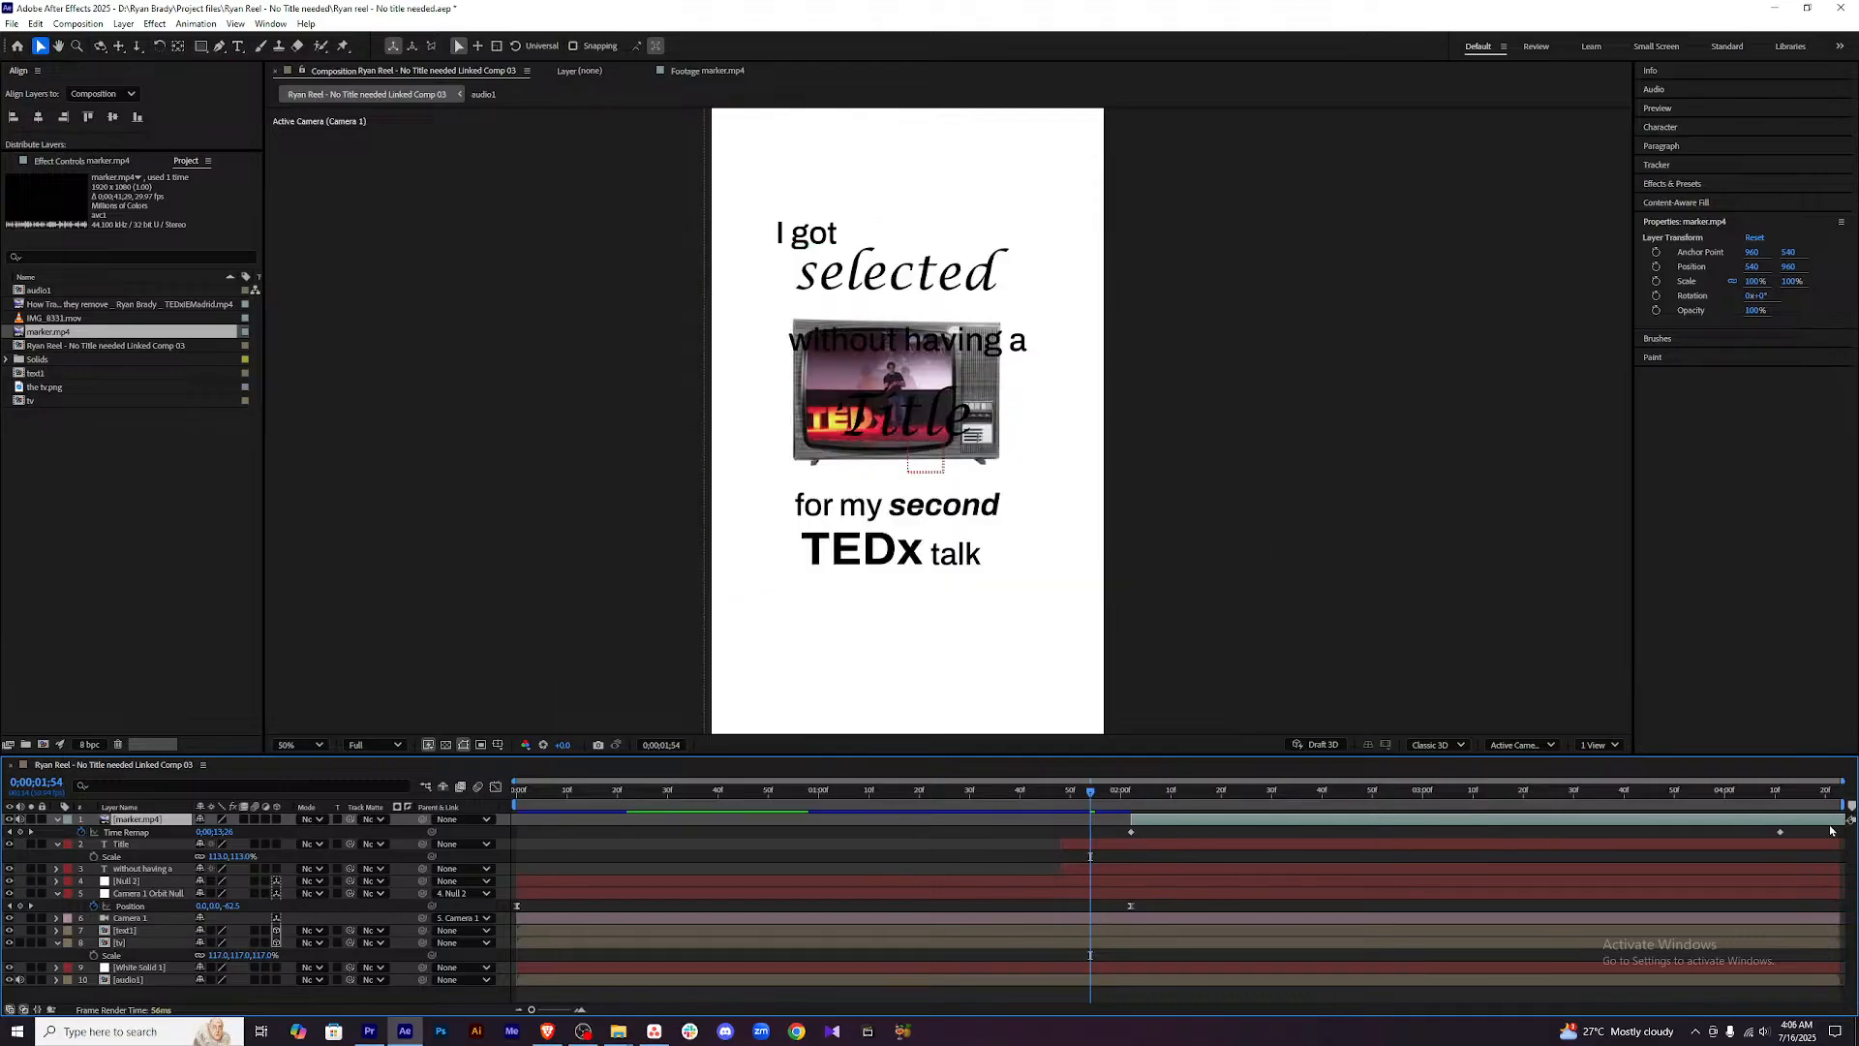
{"action": "left_click_drag", "start_coordinate": [1782, 835], "coordinate": [1654, 833]}
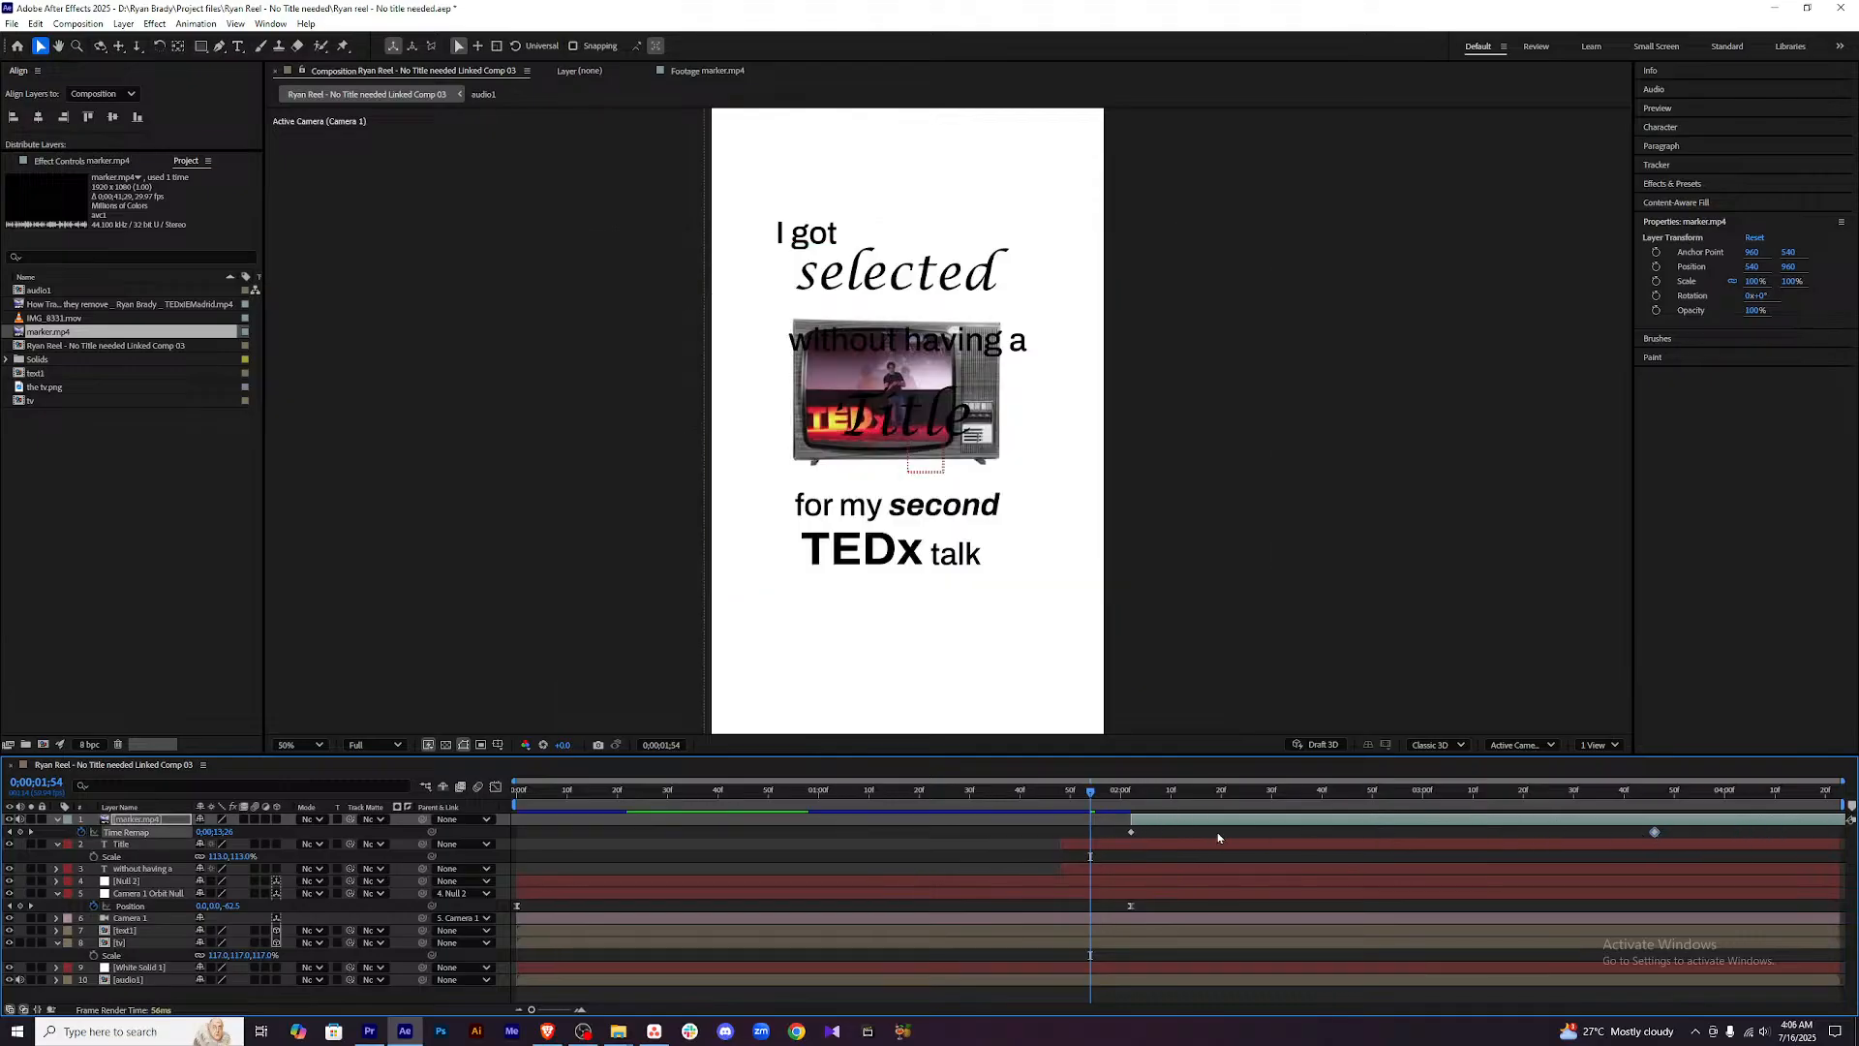
Preview the timing, shift the marker.mp4 layer to start just before the Title text layer, and save the project.
{"action": "key", "text": "space"}
{"action": "key", "text": "space"}
{"action": "left_click", "coordinate": [1472, 792]}
{"action": "left_click_drag", "start_coordinate": [1420, 824], "coordinate": [1325, 824]}
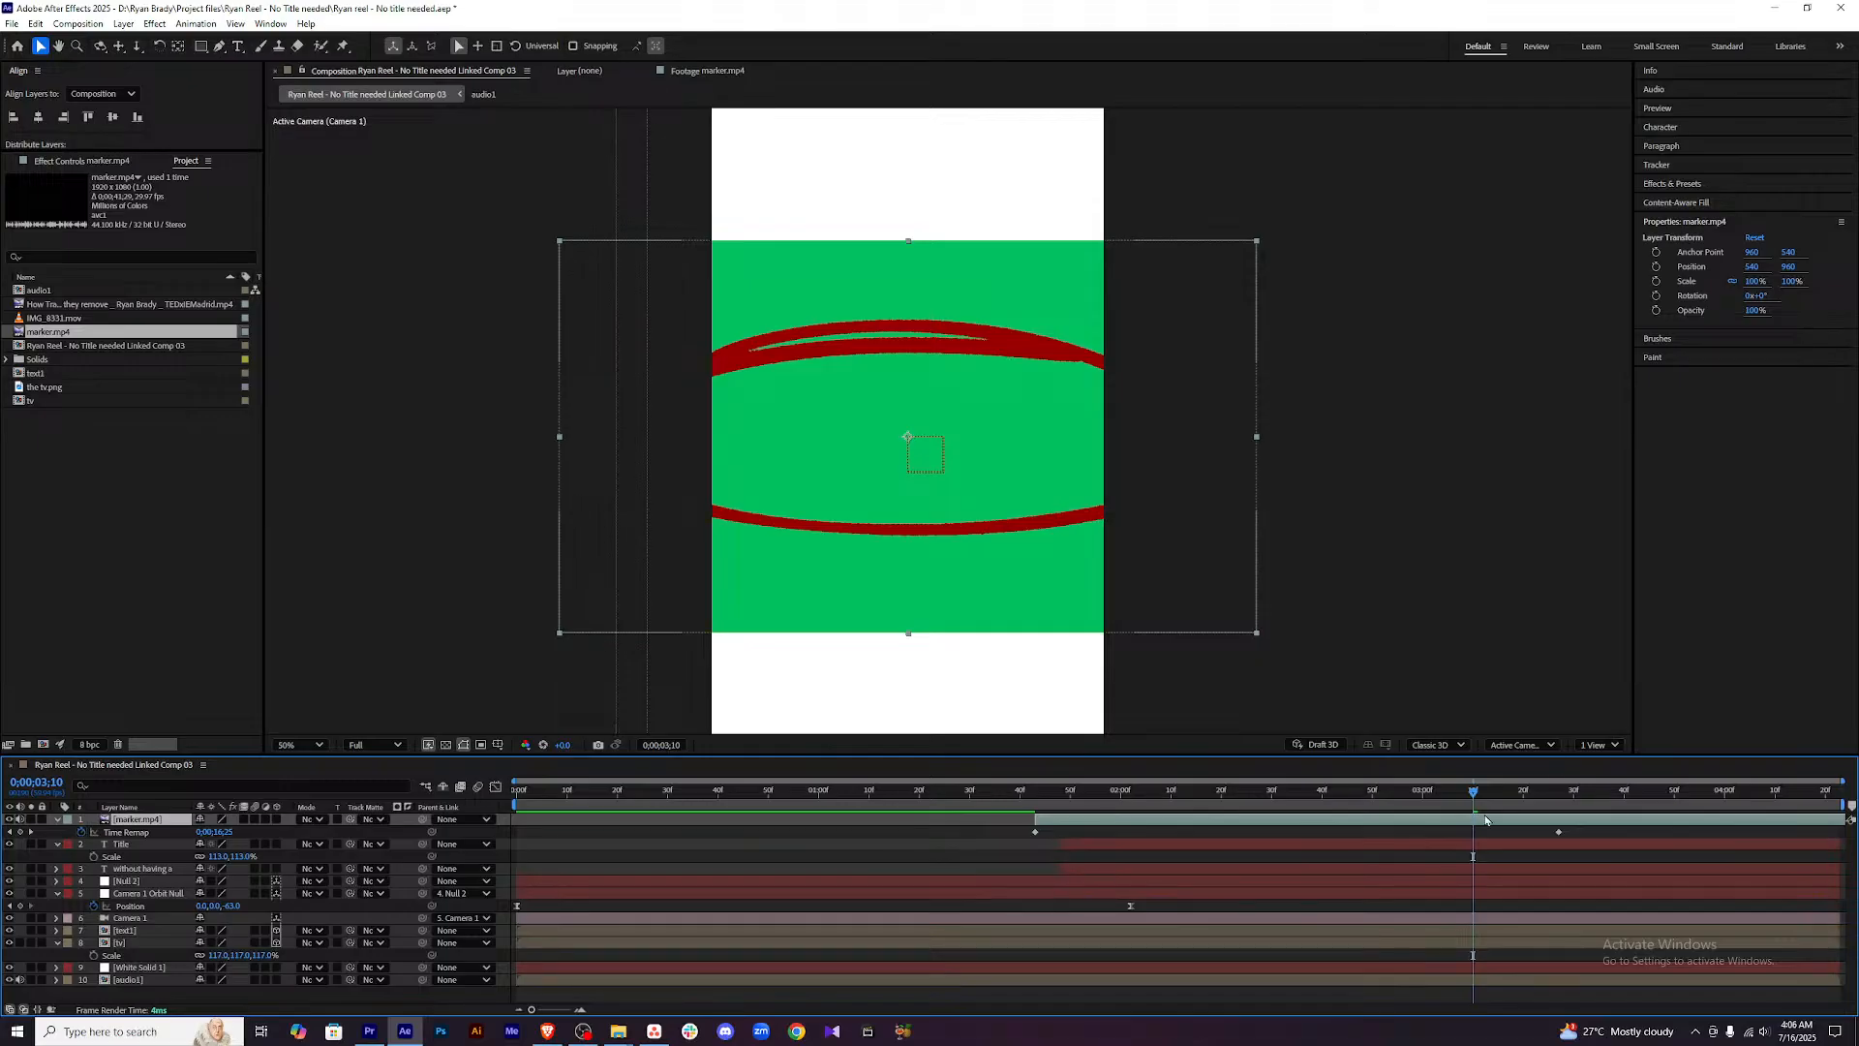
{"action": "key", "text": "ctrl+s"}
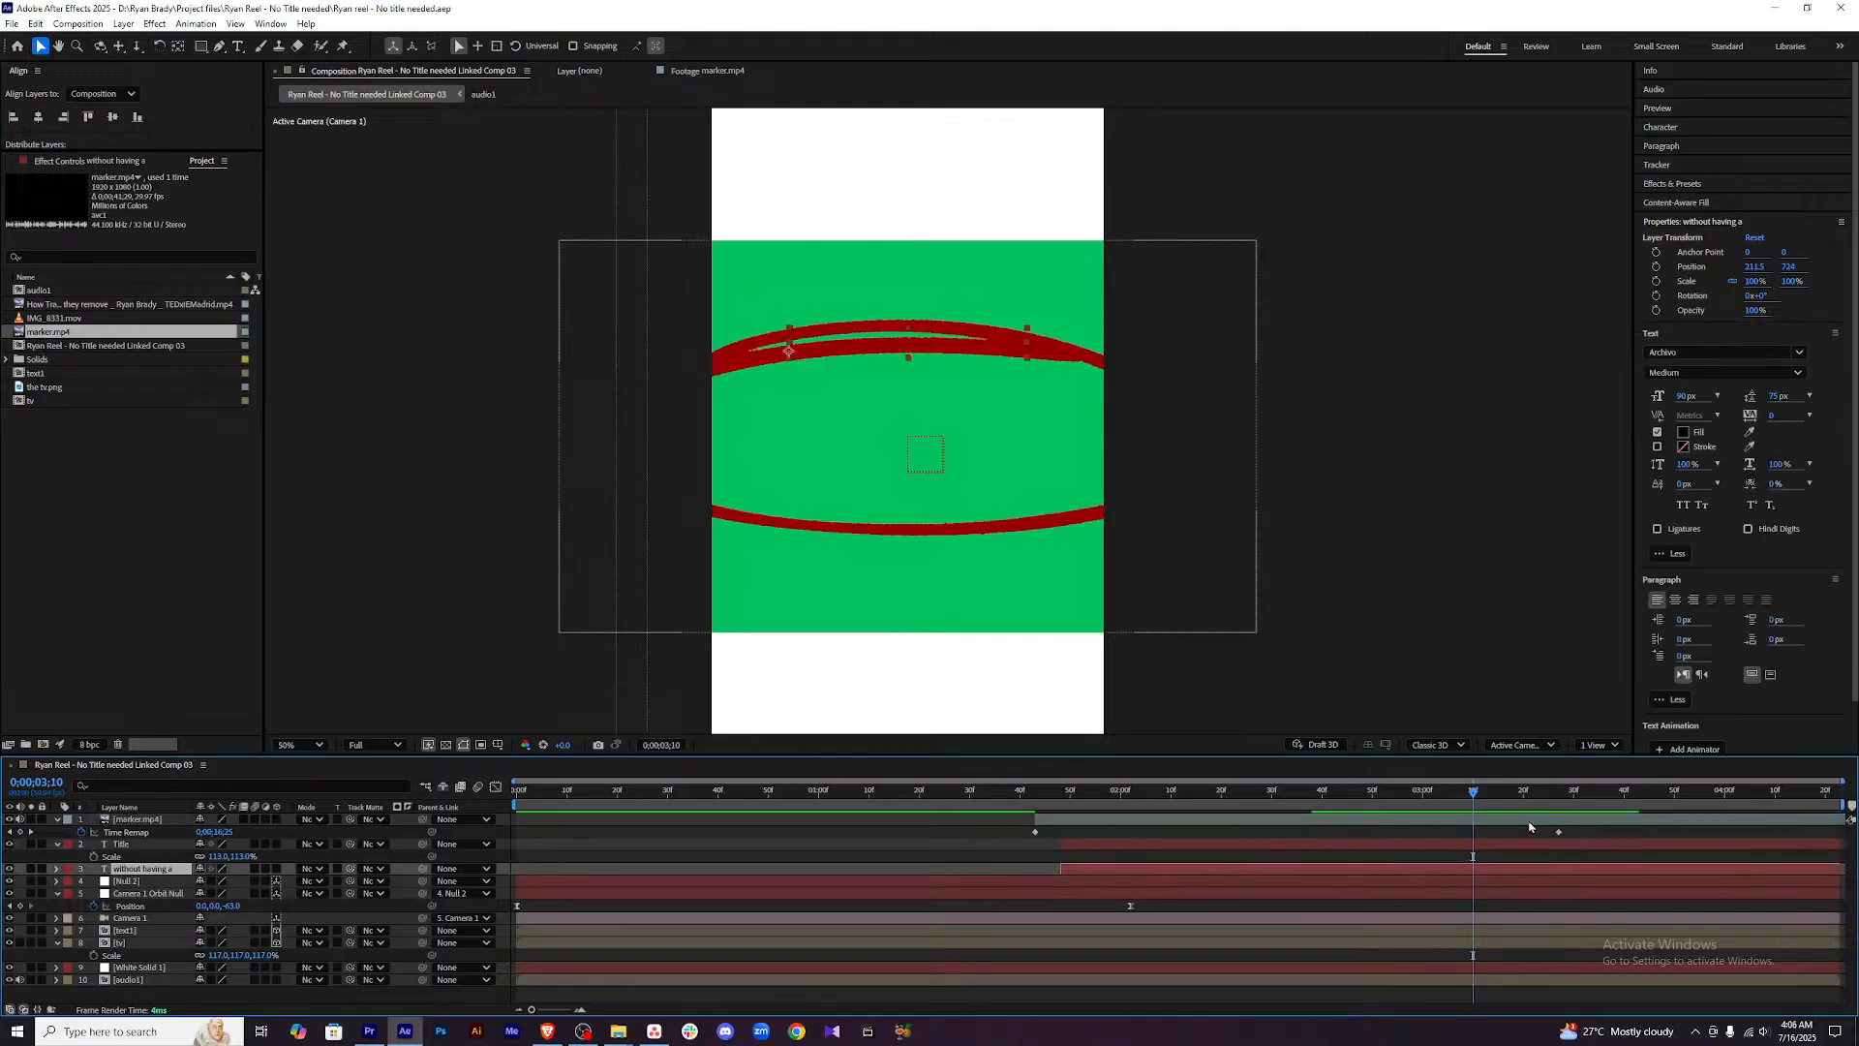
Apply the Keylight (1.2) effect to the marker.mp4 layer.
{"action": "key", "text": "ctrl+space"}
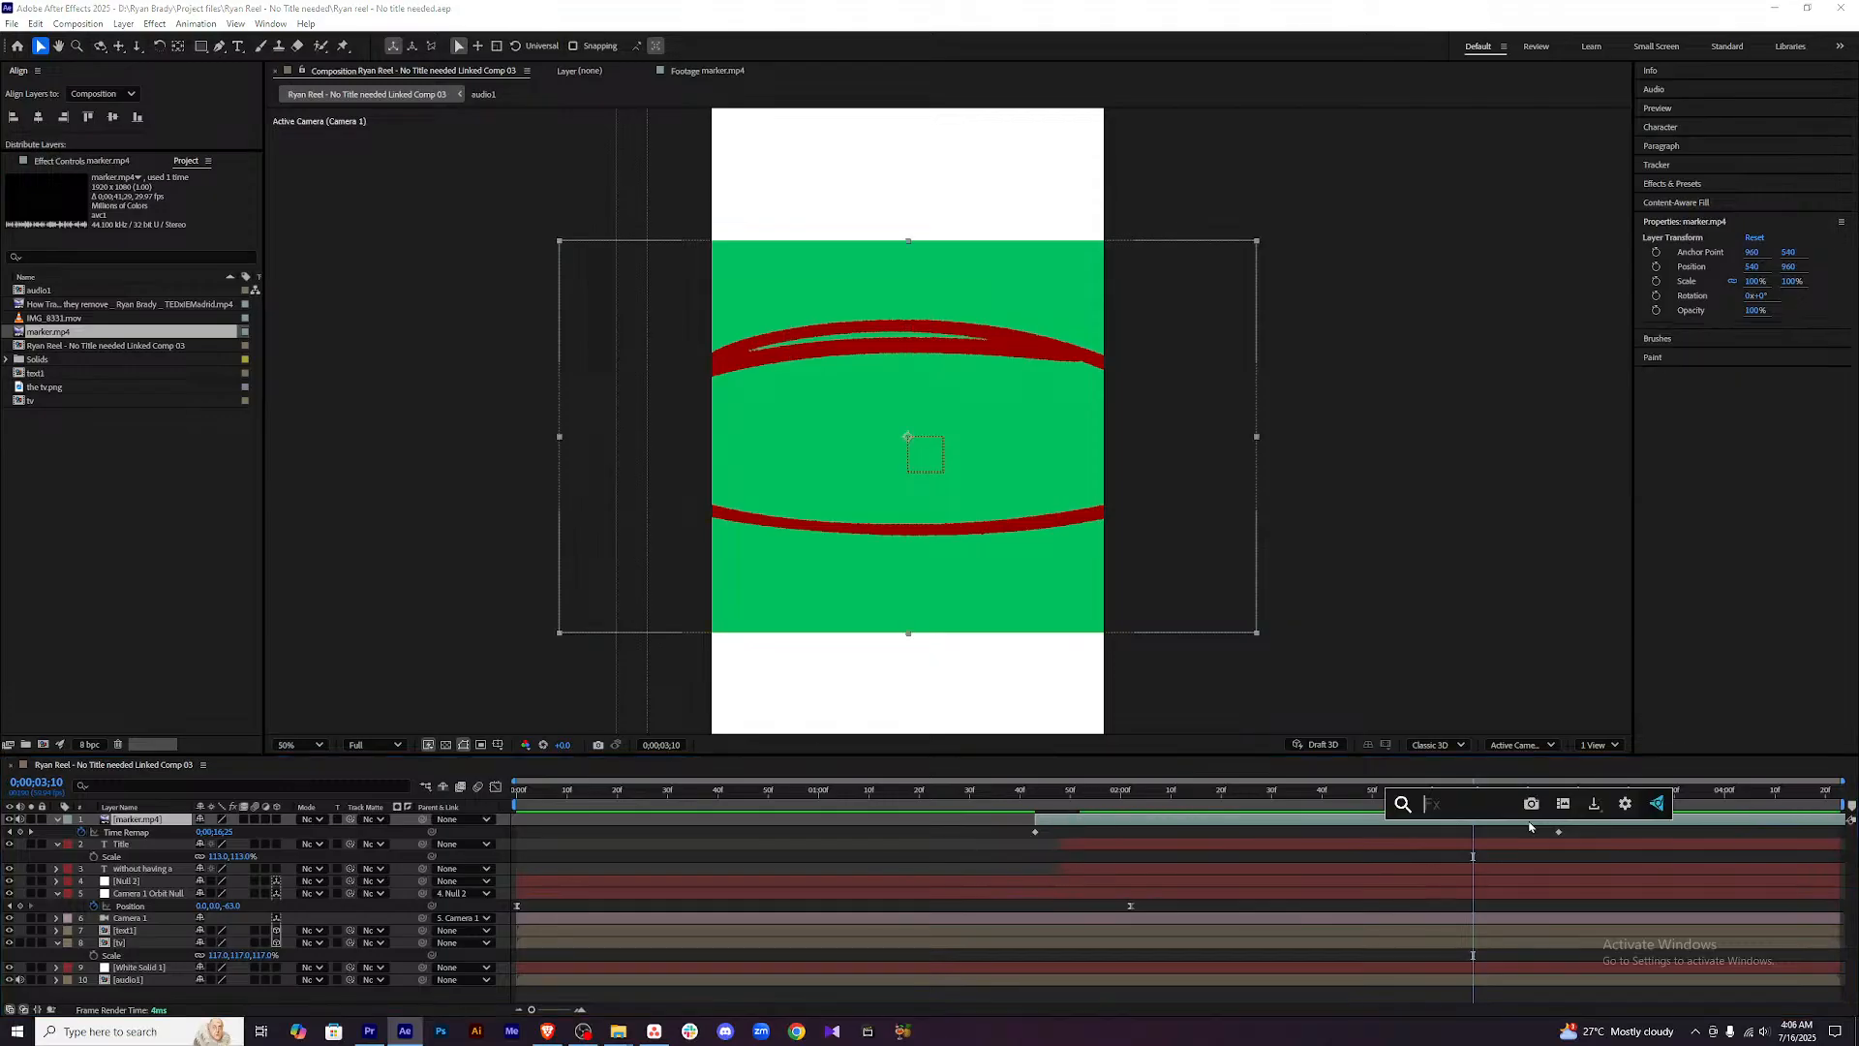
{"action": "type", "text": "ultra"}
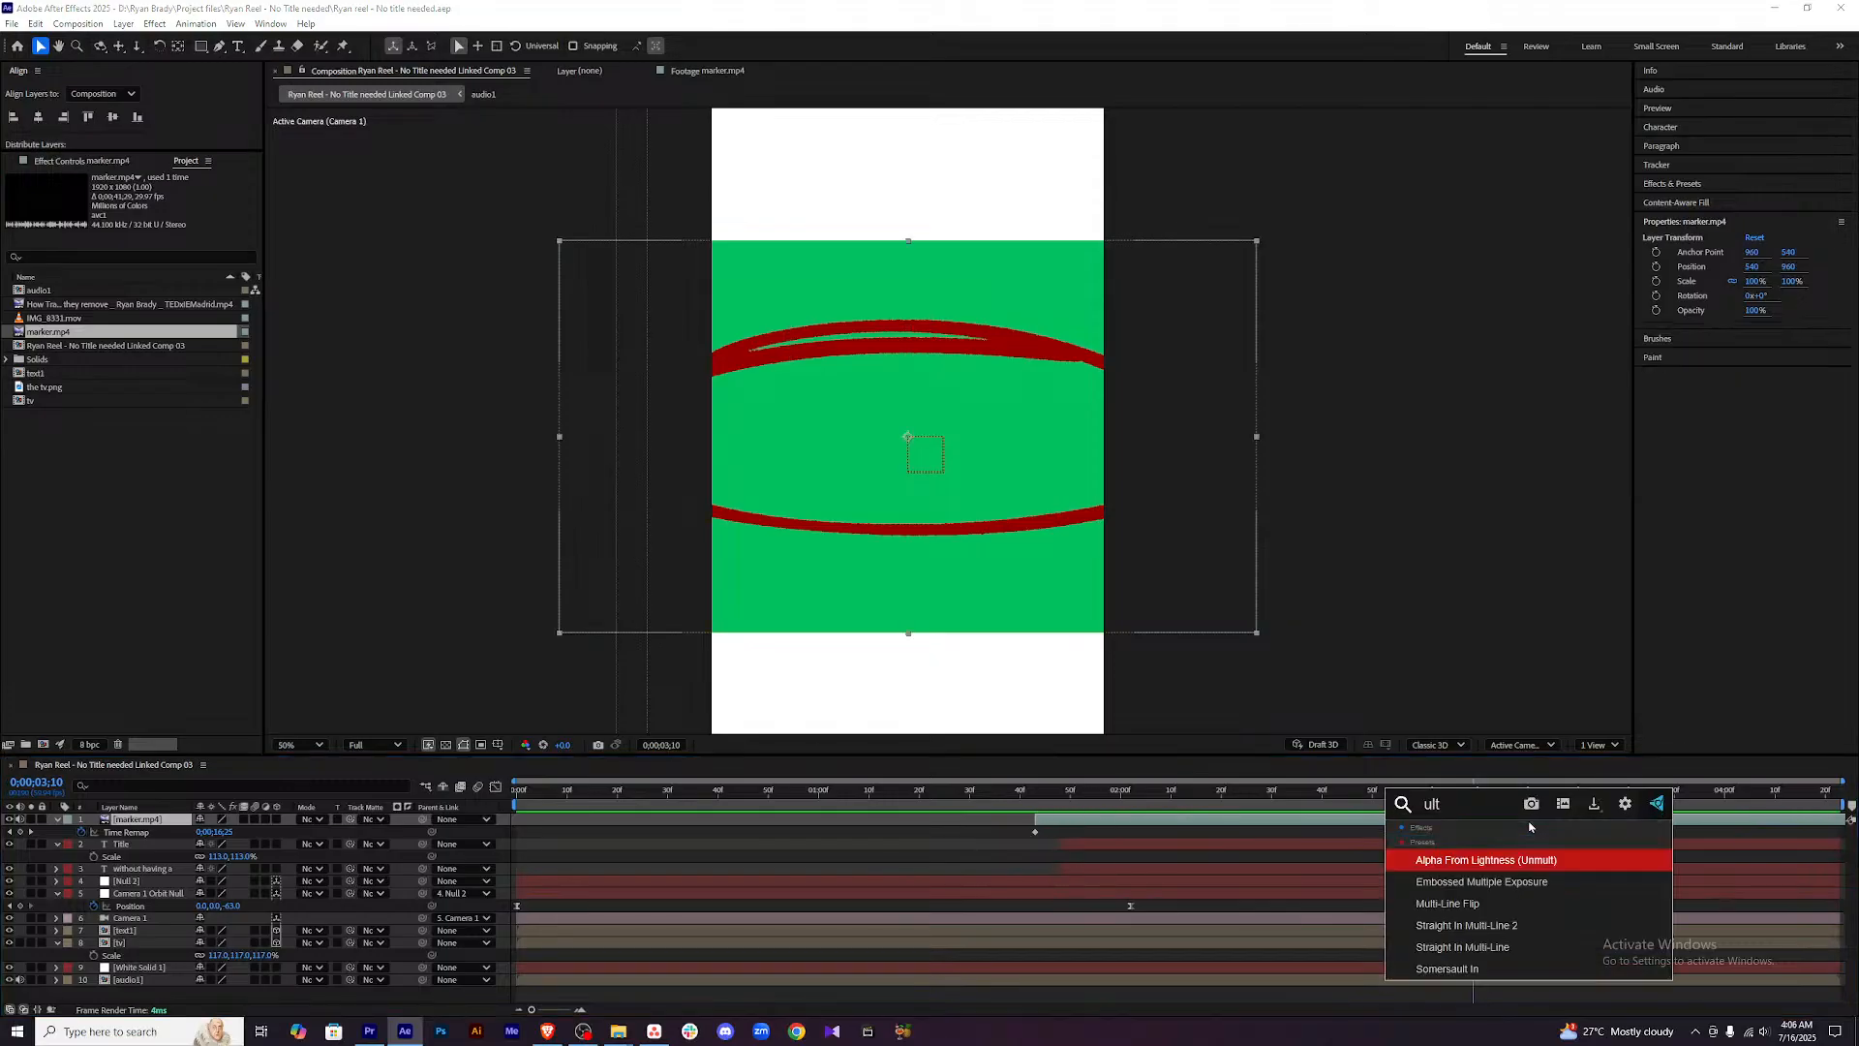
{"action": "key", "text": "BackSpace"}
{"action": "key", "text": "BackSpace"}
{"action": "key", "text": "BackSpace"}
{"action": "key", "text": "BackSpace"}
{"action": "key", "text": "BackSpace"}
{"action": "type", "text": "key"}
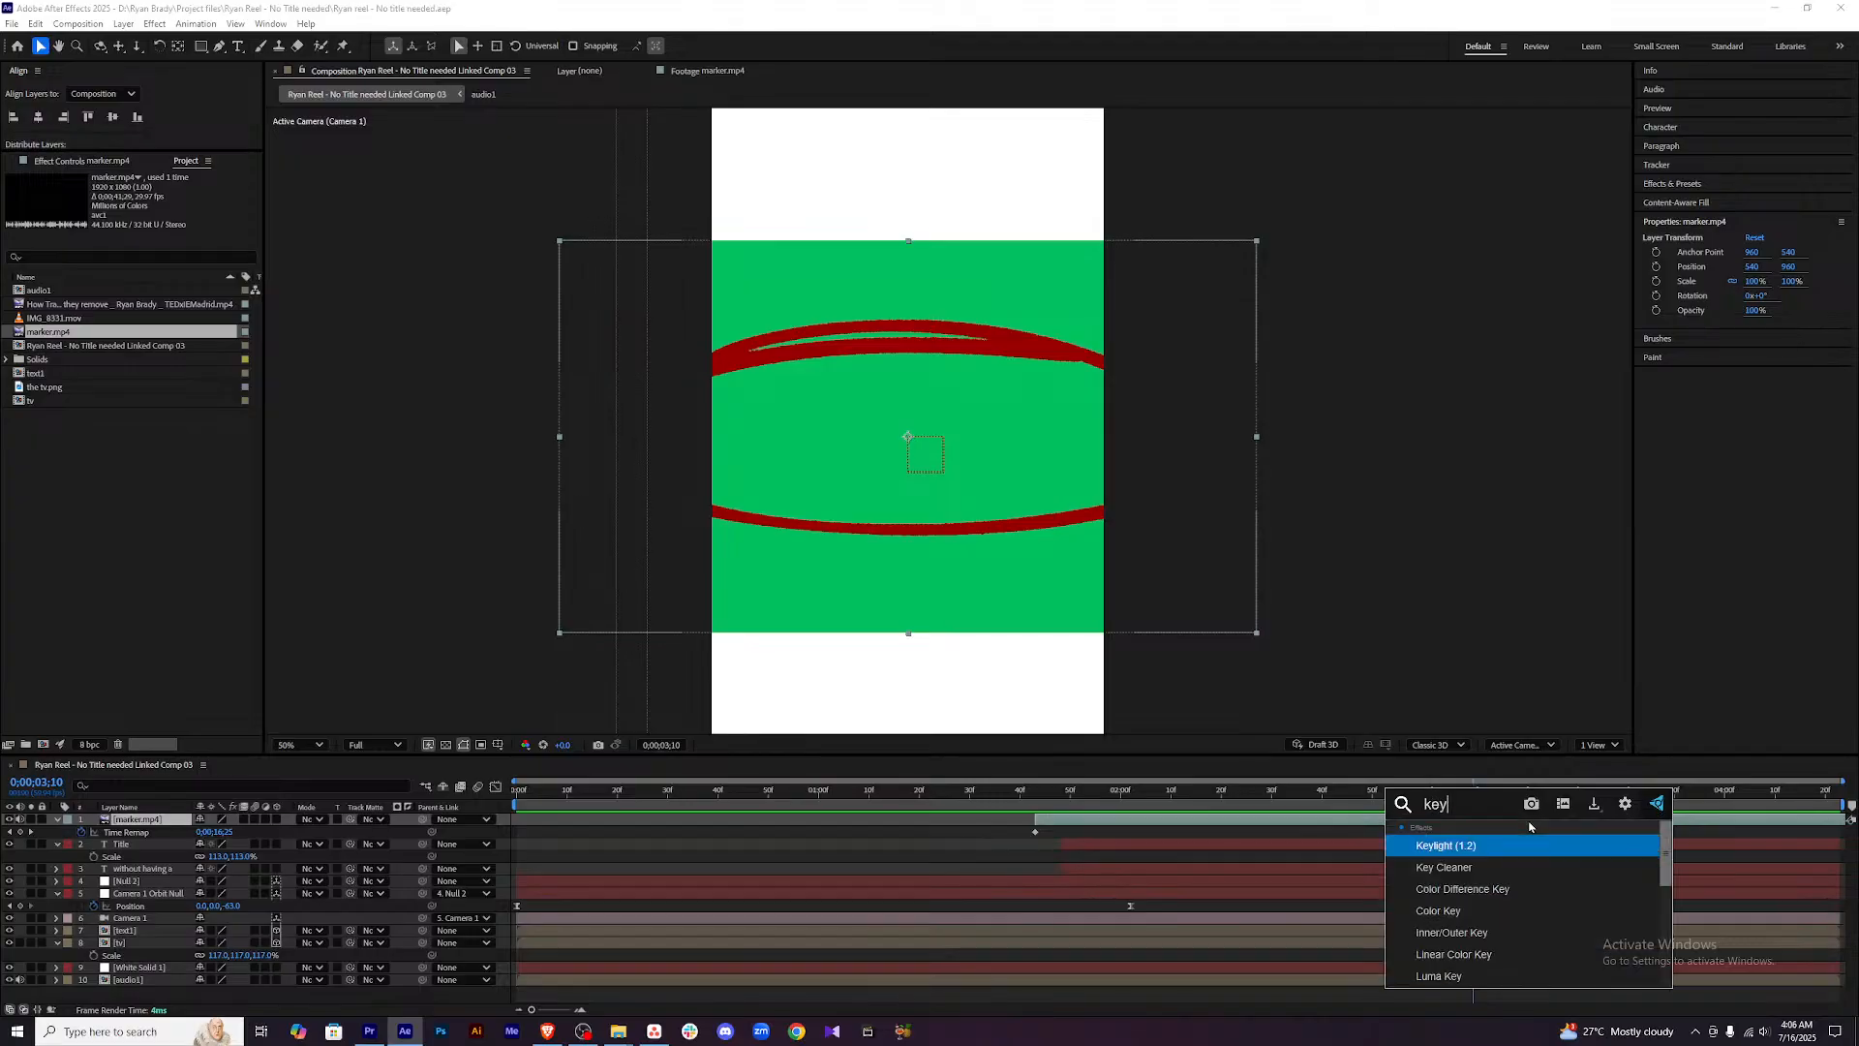
{"action": "left_click", "coordinate": [1515, 846]}
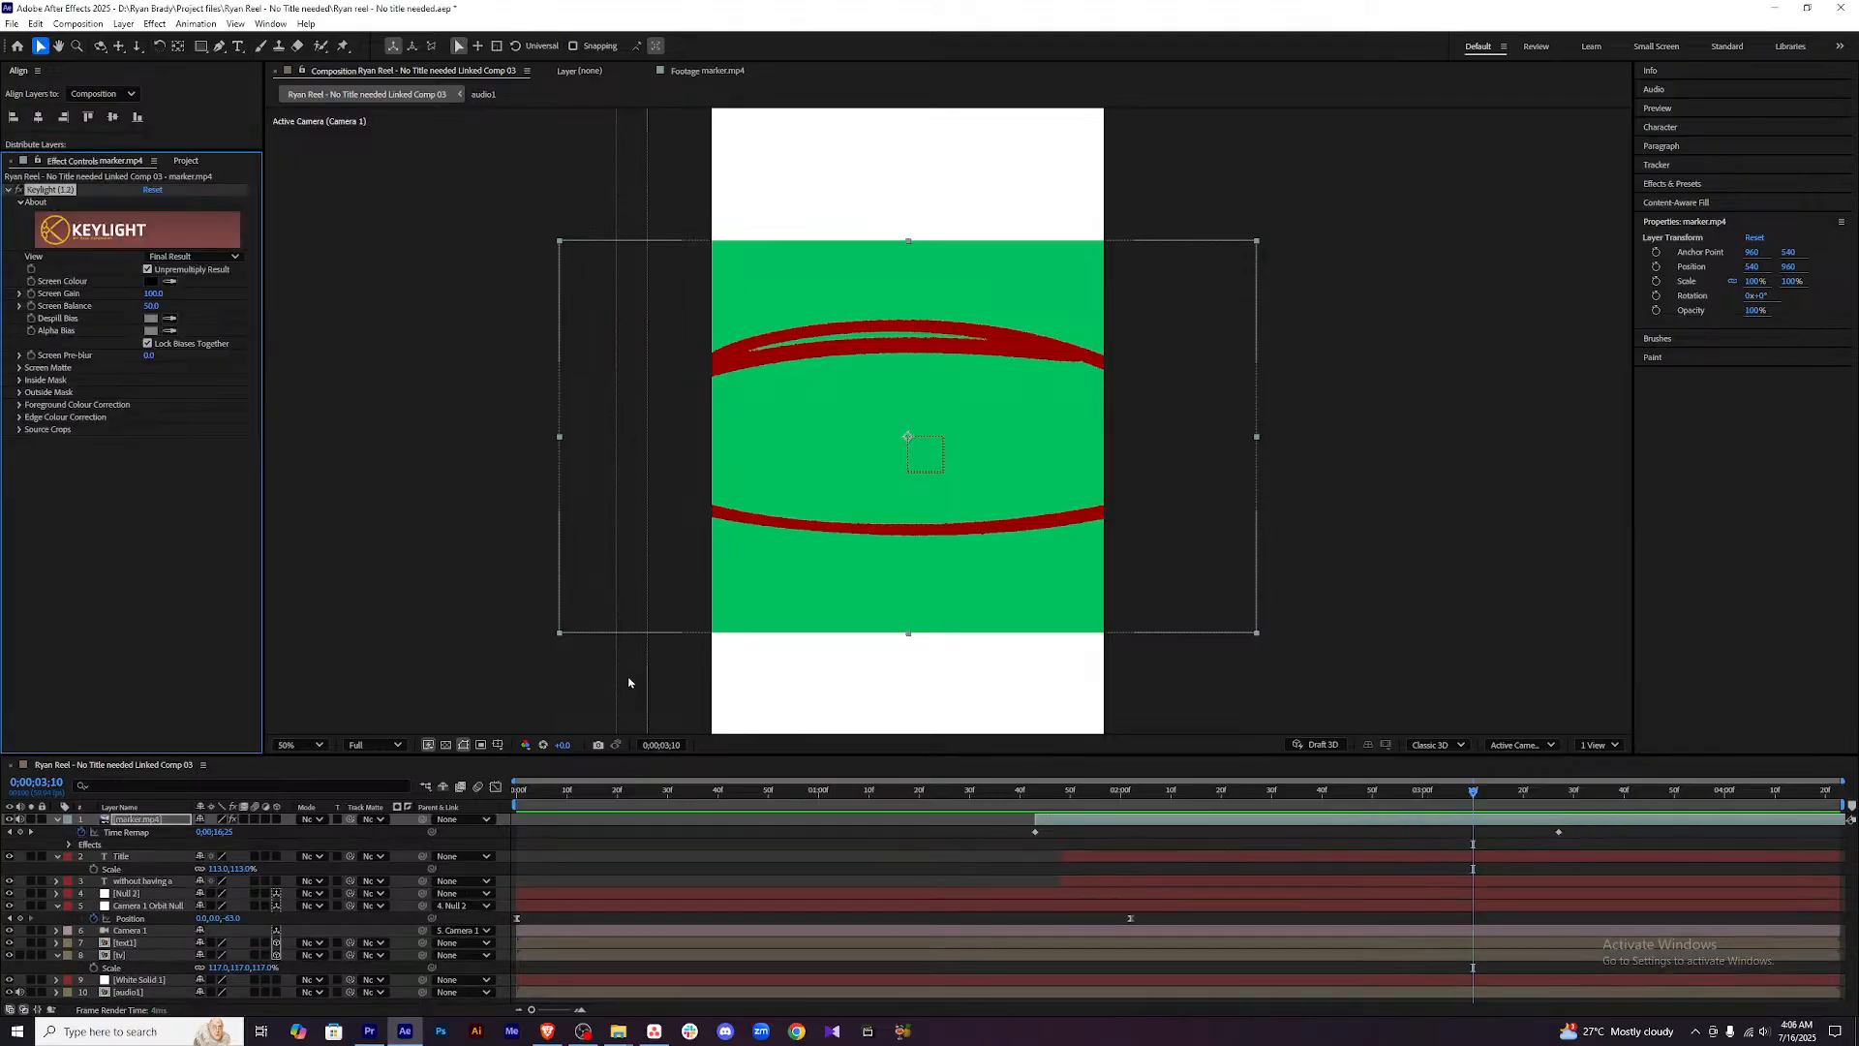
Key out the marker clip's background by sampling its green as the Keylight screen colour.
{"action": "left_click", "coordinate": [169, 281]}
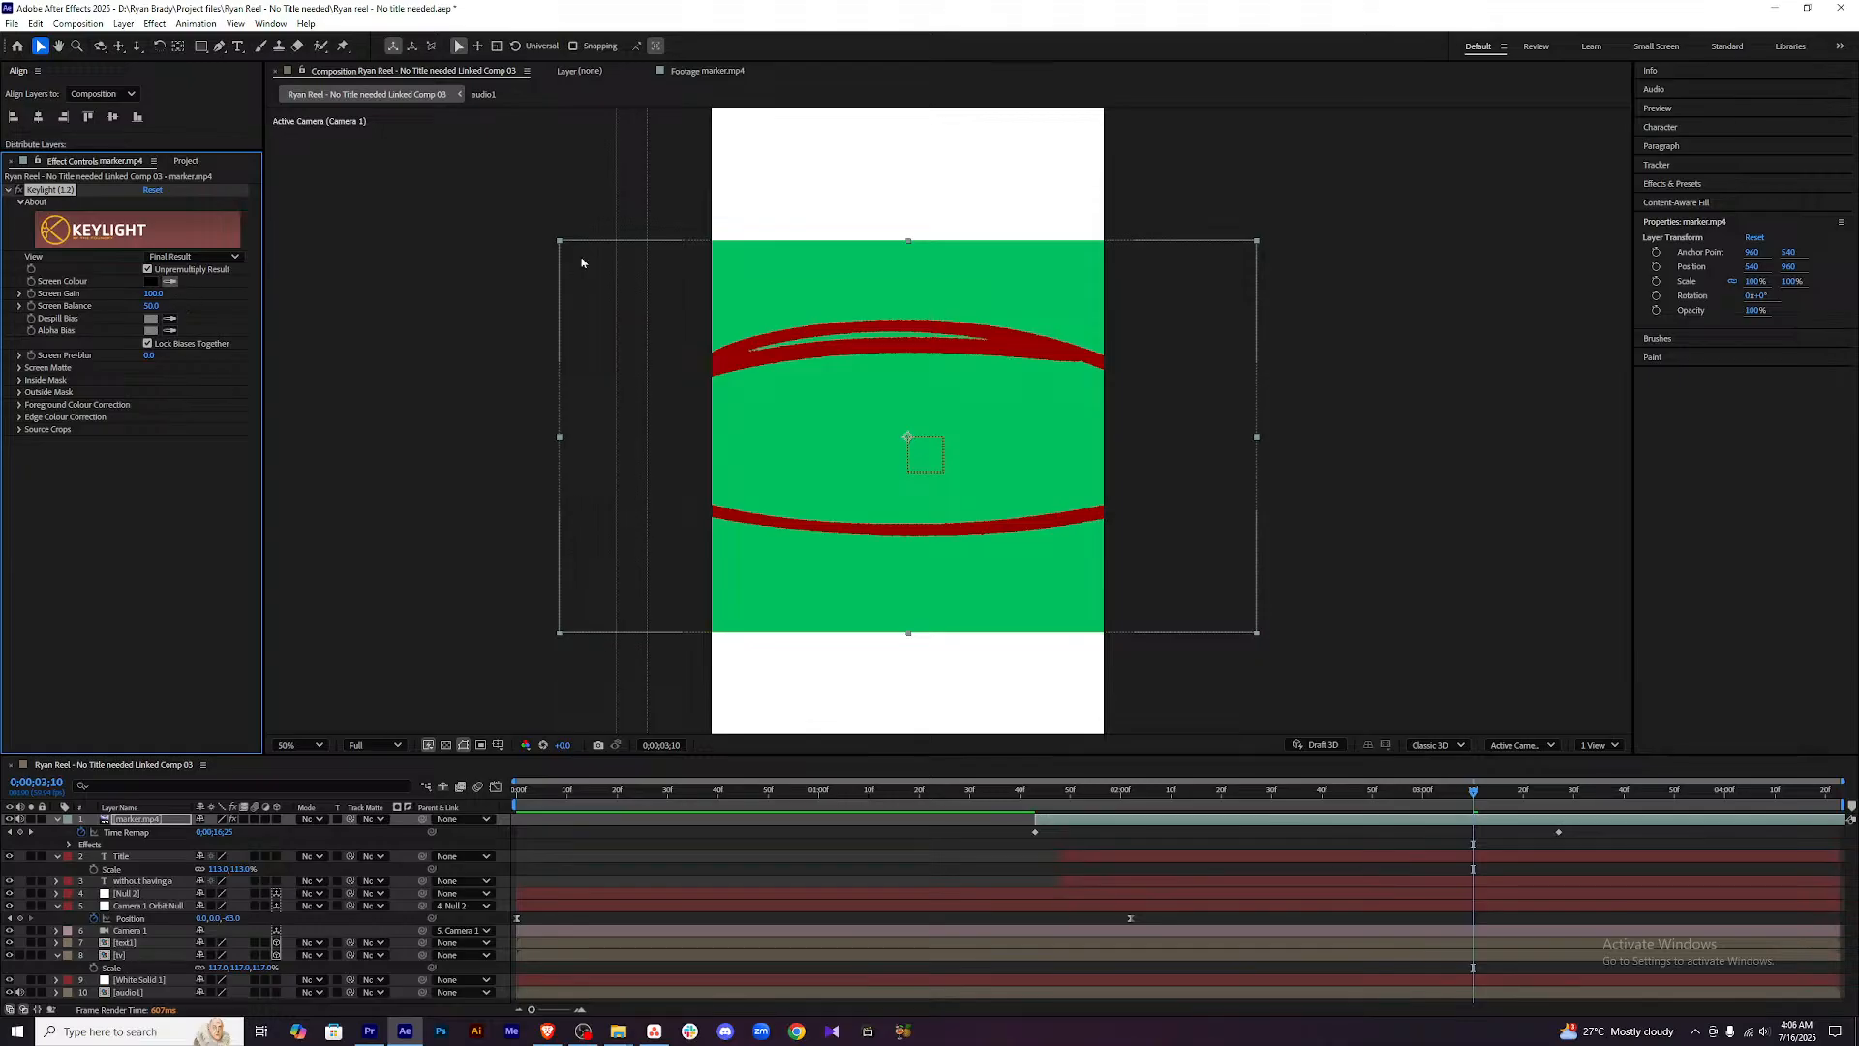
{"action": "left_click", "coordinate": [1059, 280]}
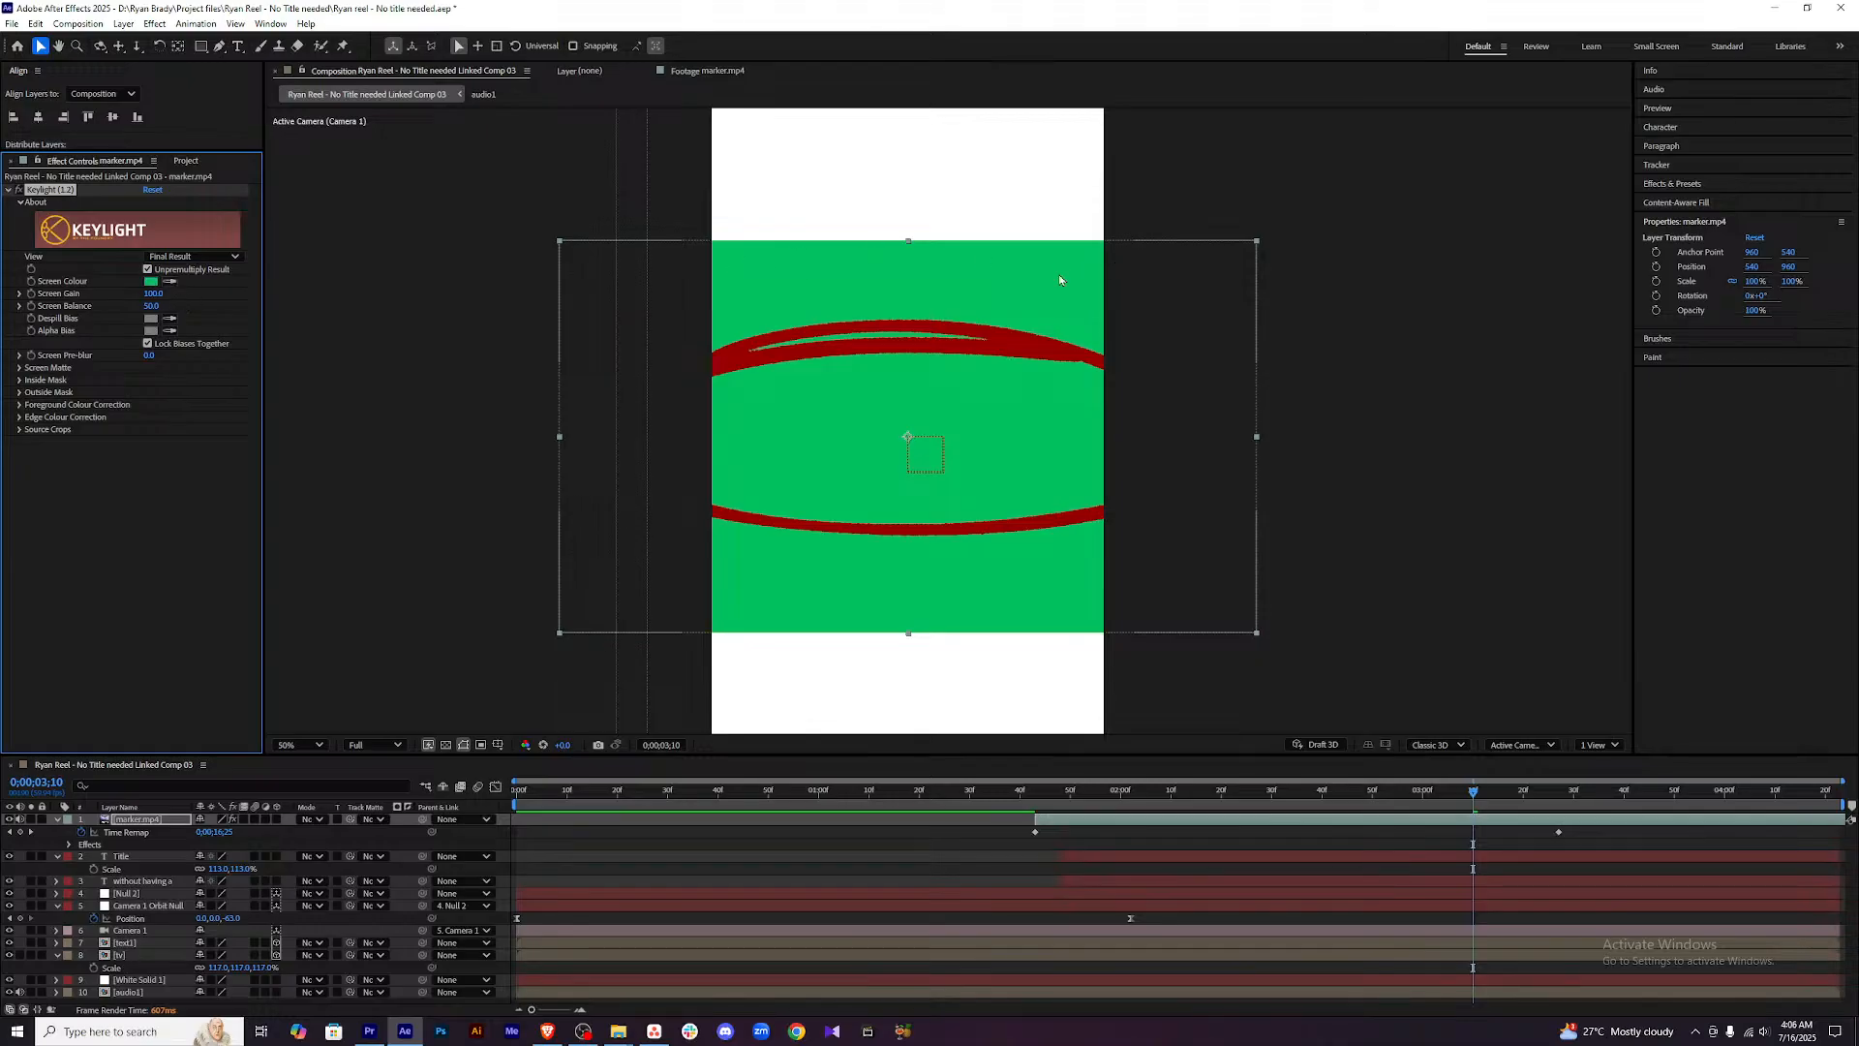
{"action": "left_click", "coordinate": [1521, 852]}
{"action": "left_click", "coordinate": [1522, 823]}
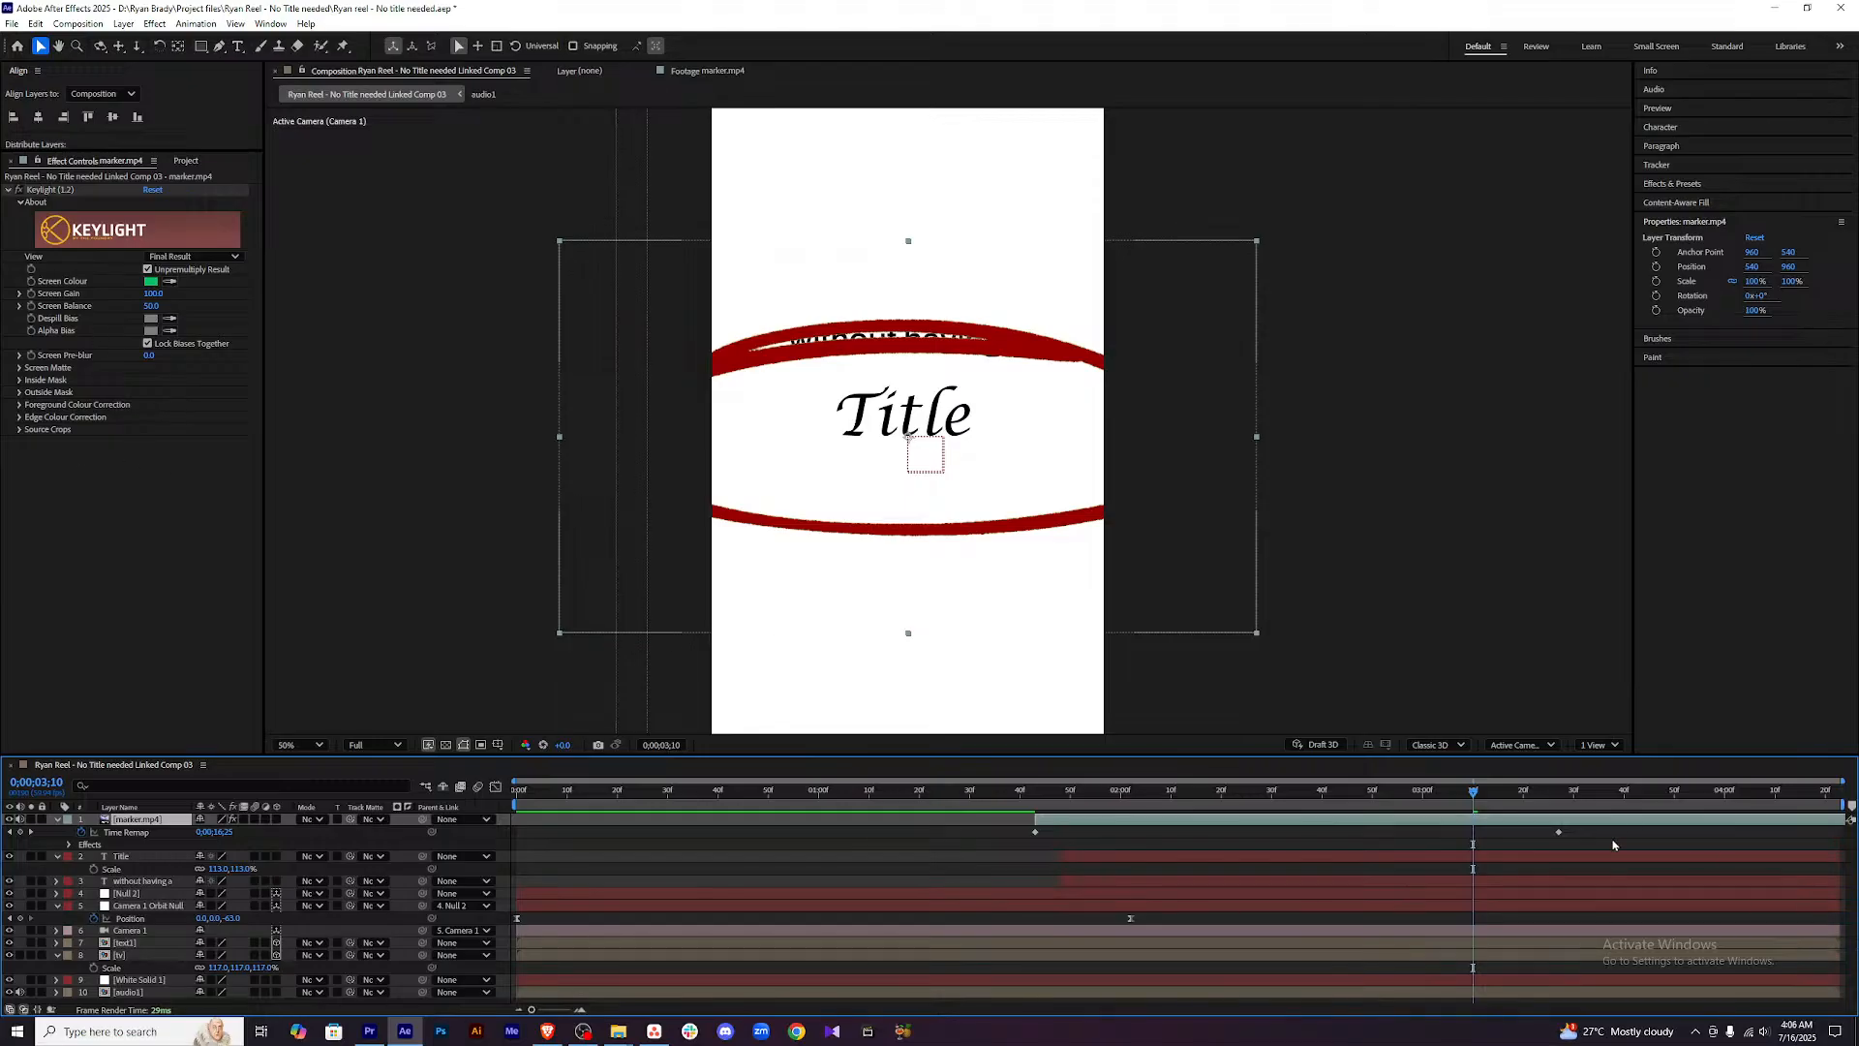
Scale the marker.mp4 layer to 36% and position the red ellipse around the word "Title".
{"action": "key", "text": "s"}
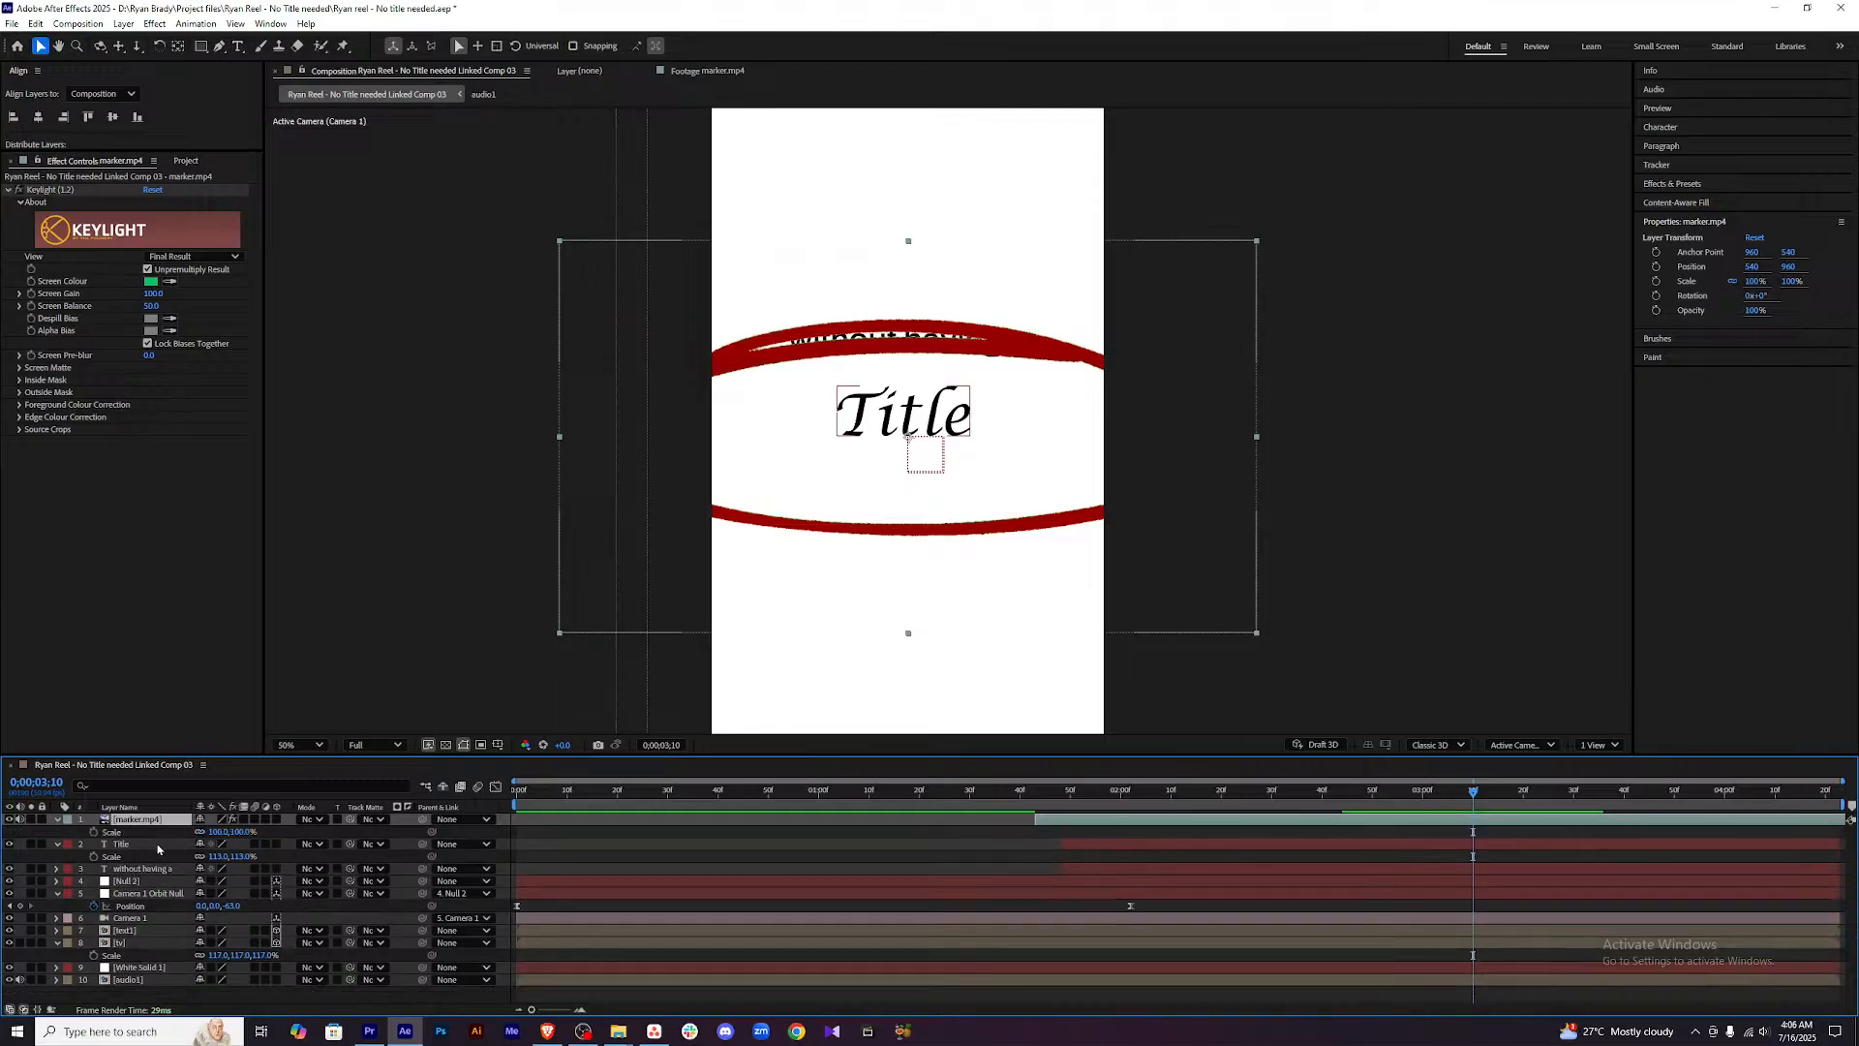
{"action": "left_click_drag", "start_coordinate": [218, 832], "coordinate": [181, 834]}
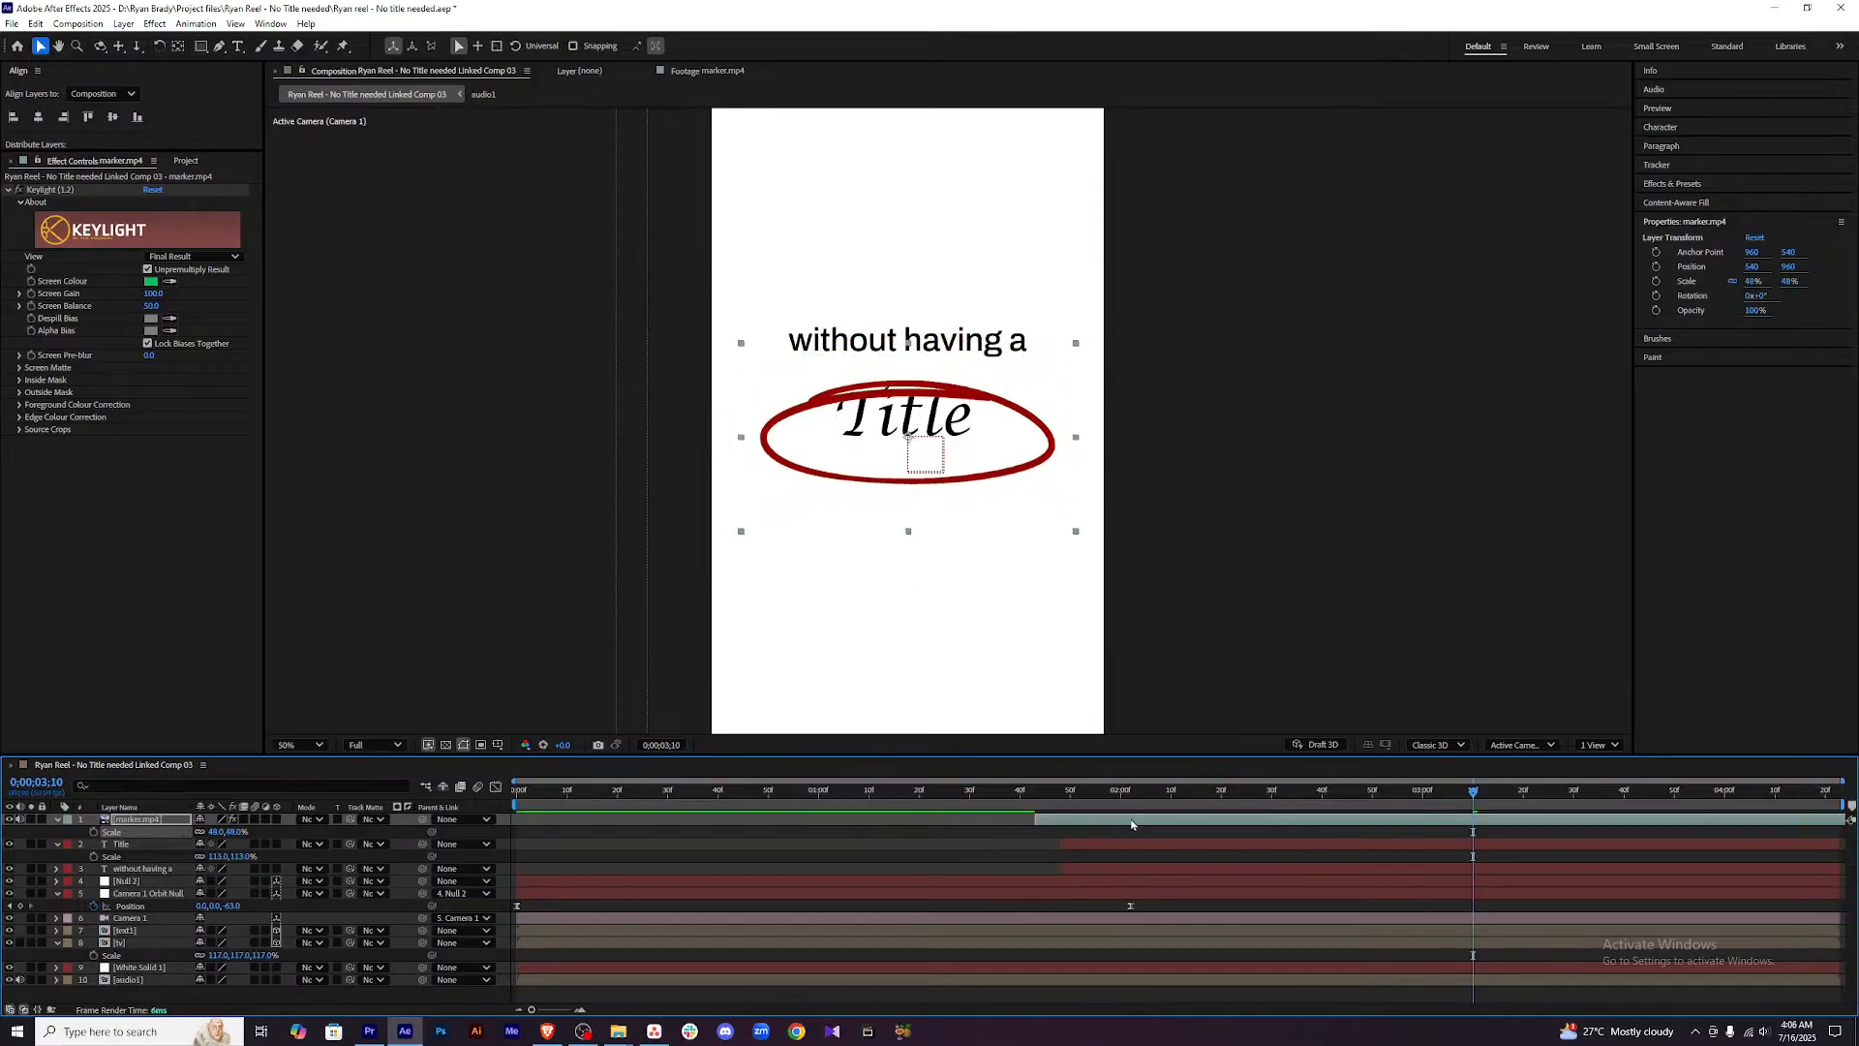
{"action": "left_click_drag", "start_coordinate": [995, 416], "coordinate": [993, 399]}
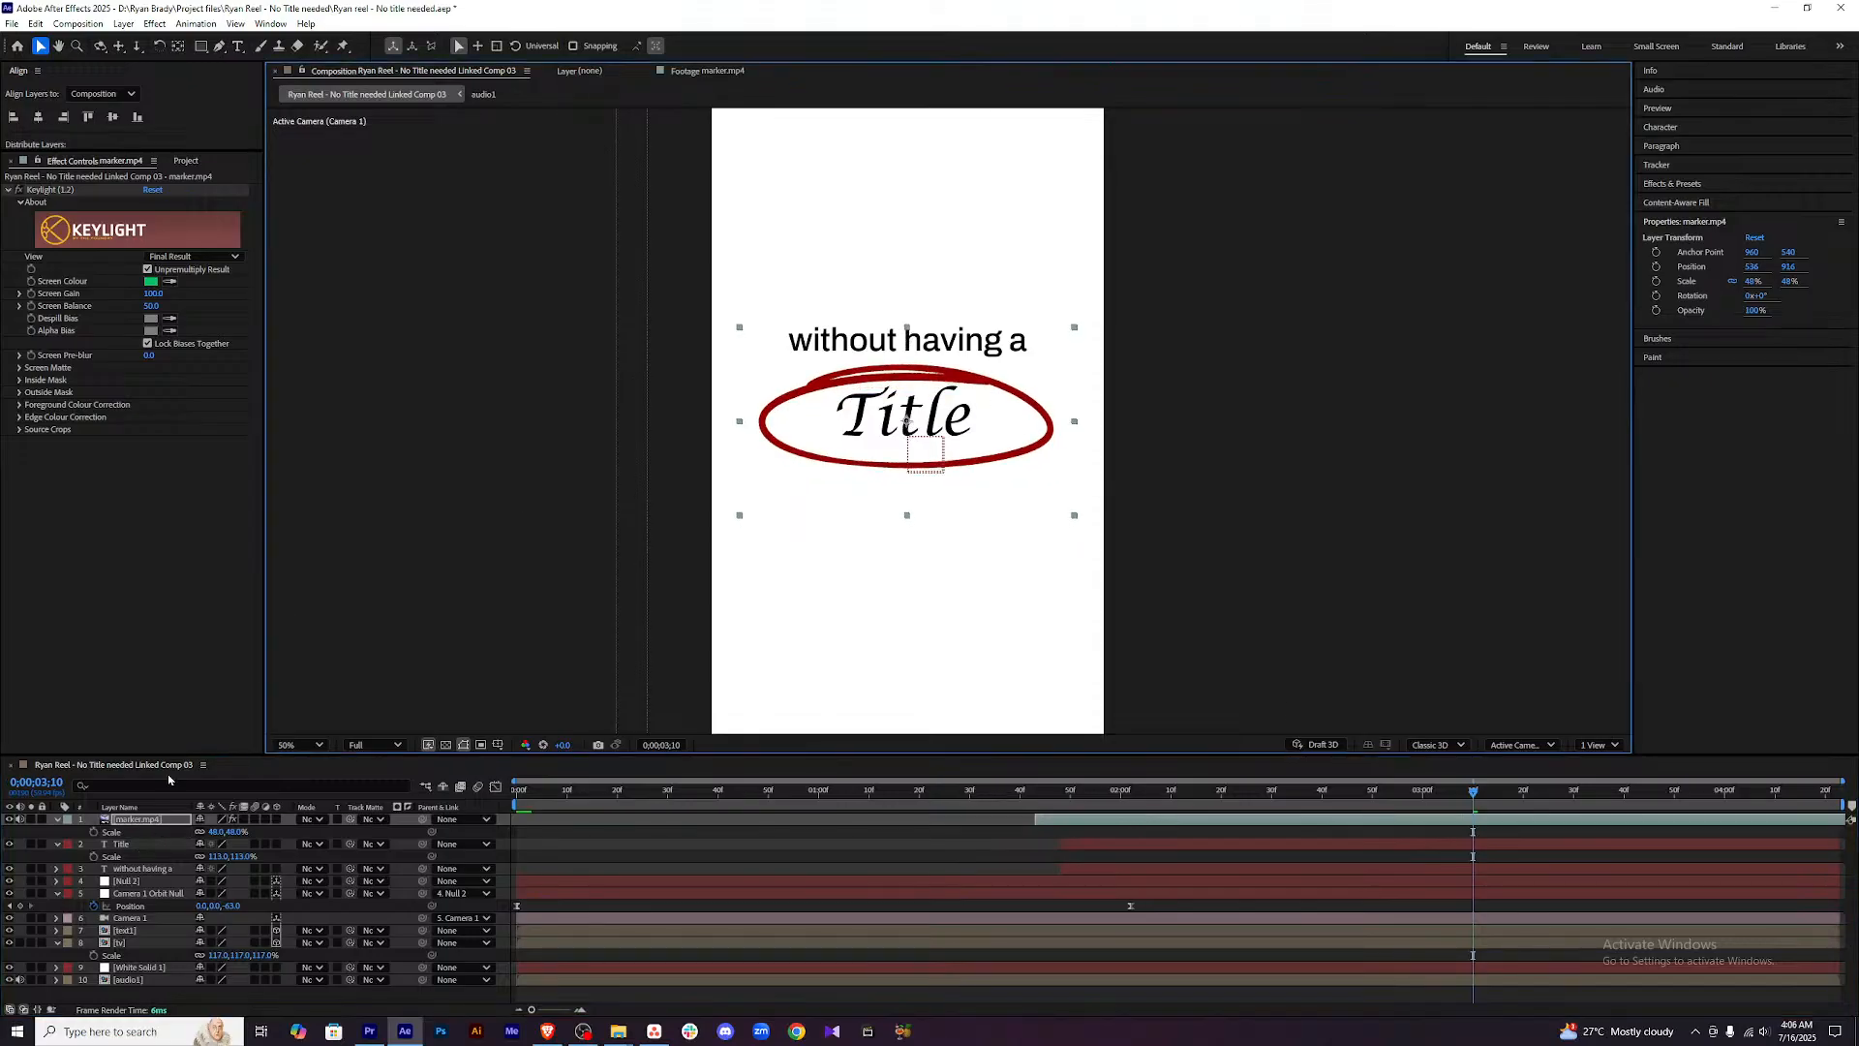
{"action": "left_click_drag", "start_coordinate": [218, 836], "coordinate": [205, 830]}
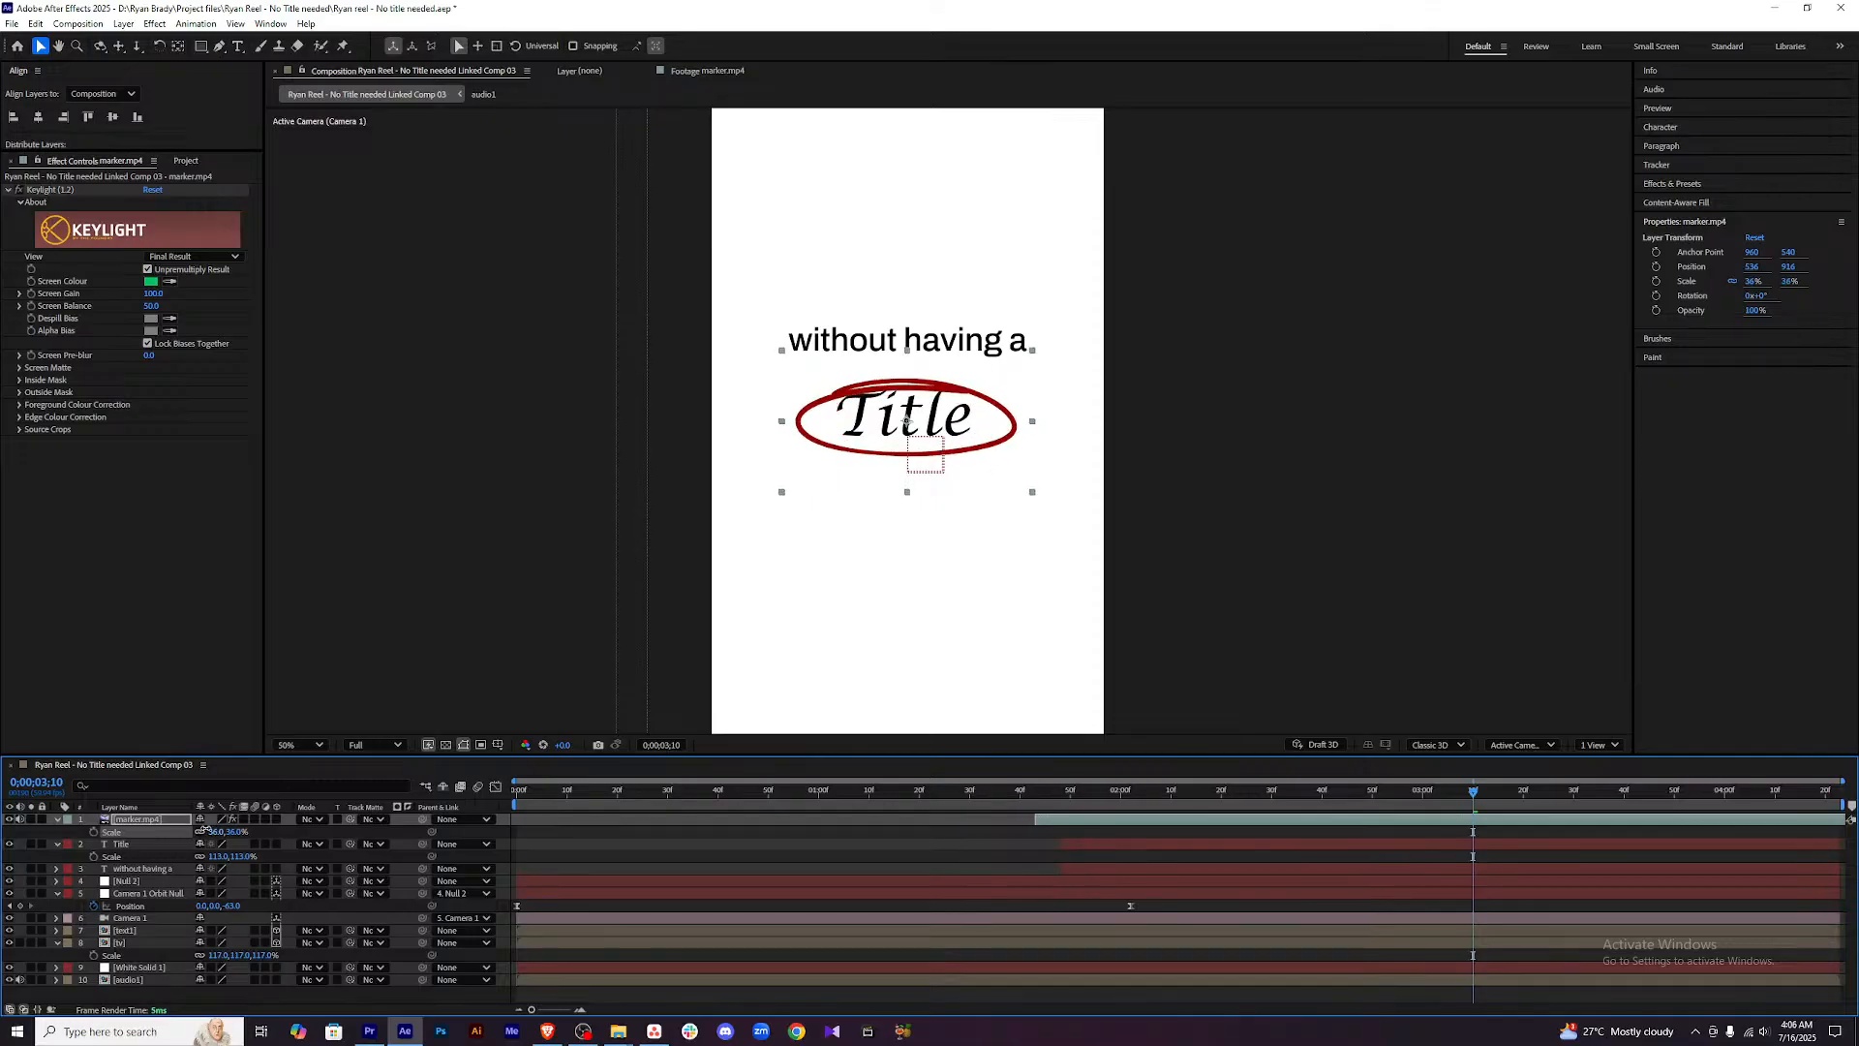
{"action": "left_click_drag", "start_coordinate": [994, 404], "coordinate": [991, 399]}
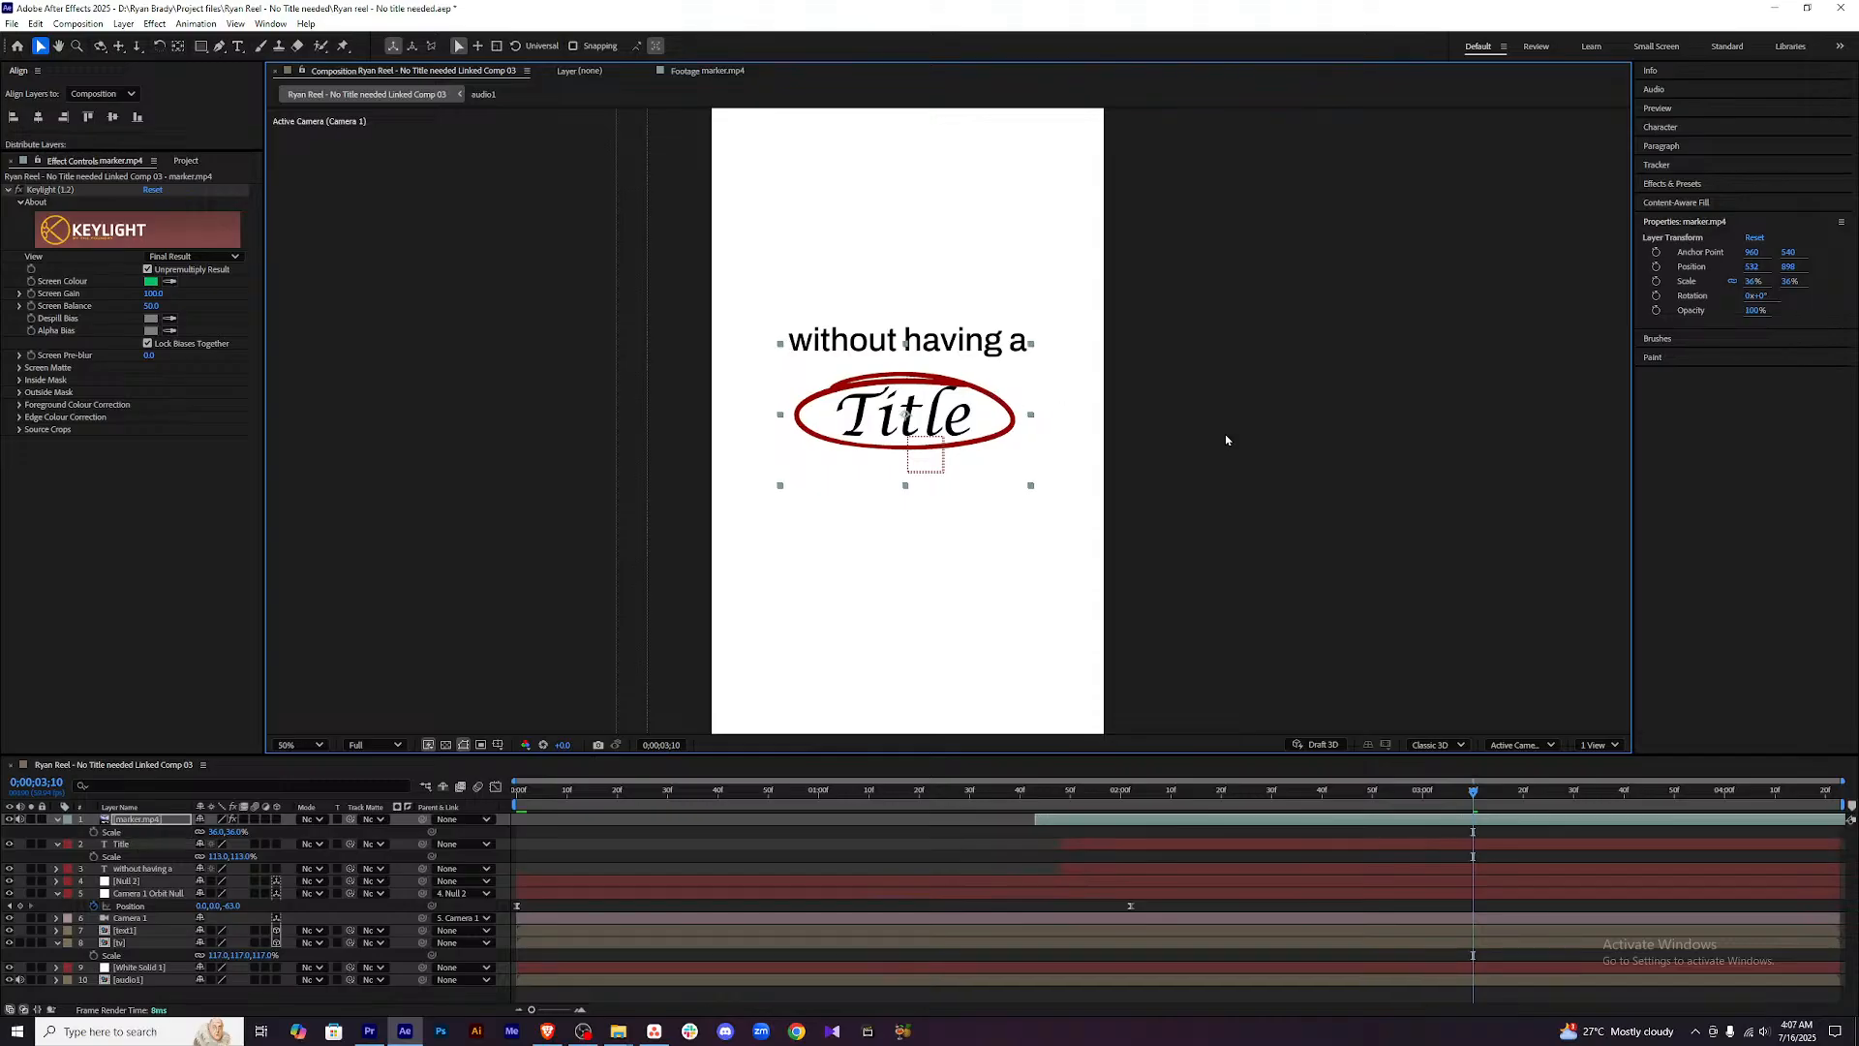
{"action": "scroll", "coordinate": [1226, 435], "scroll_direction": "down", "scroll_amount": 3}
{"action": "scroll", "coordinate": [1203, 451], "scroll_direction": "up", "scroll_amount": 1}
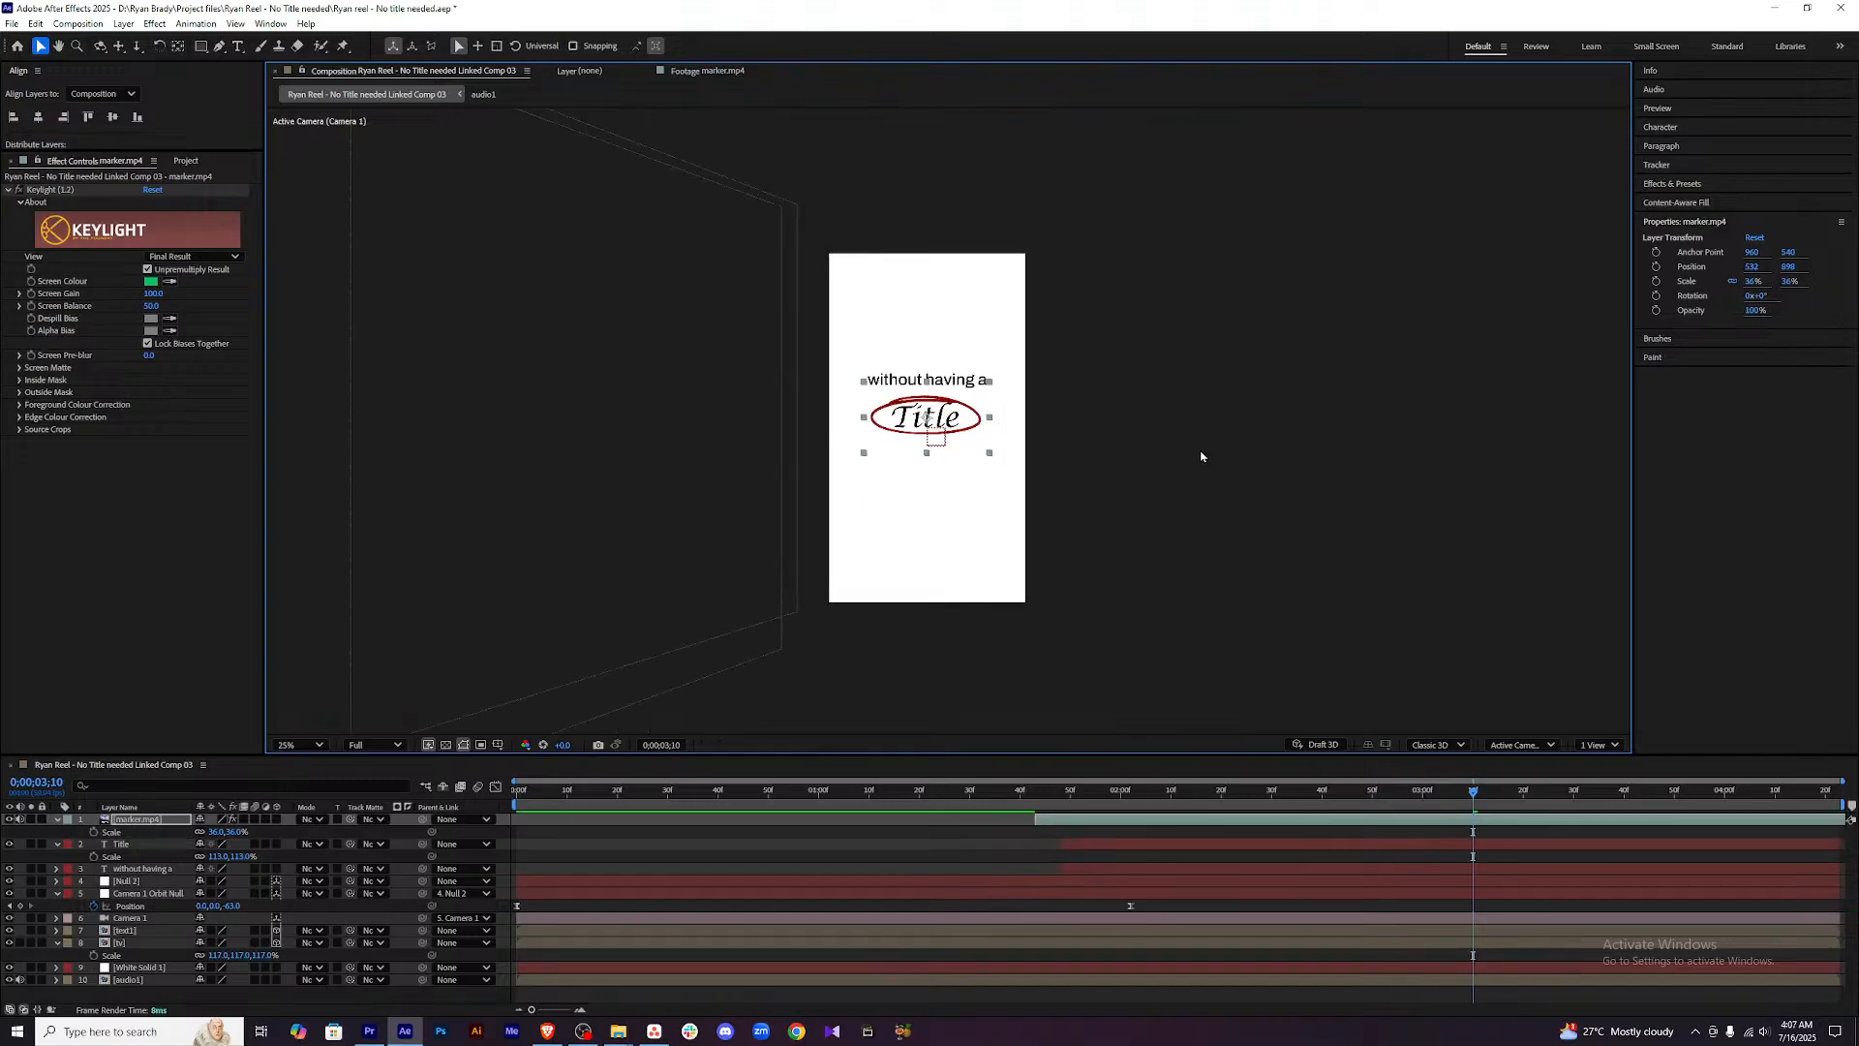
{"action": "scroll", "coordinate": [1201, 455], "scroll_direction": "up", "scroll_amount": 1}
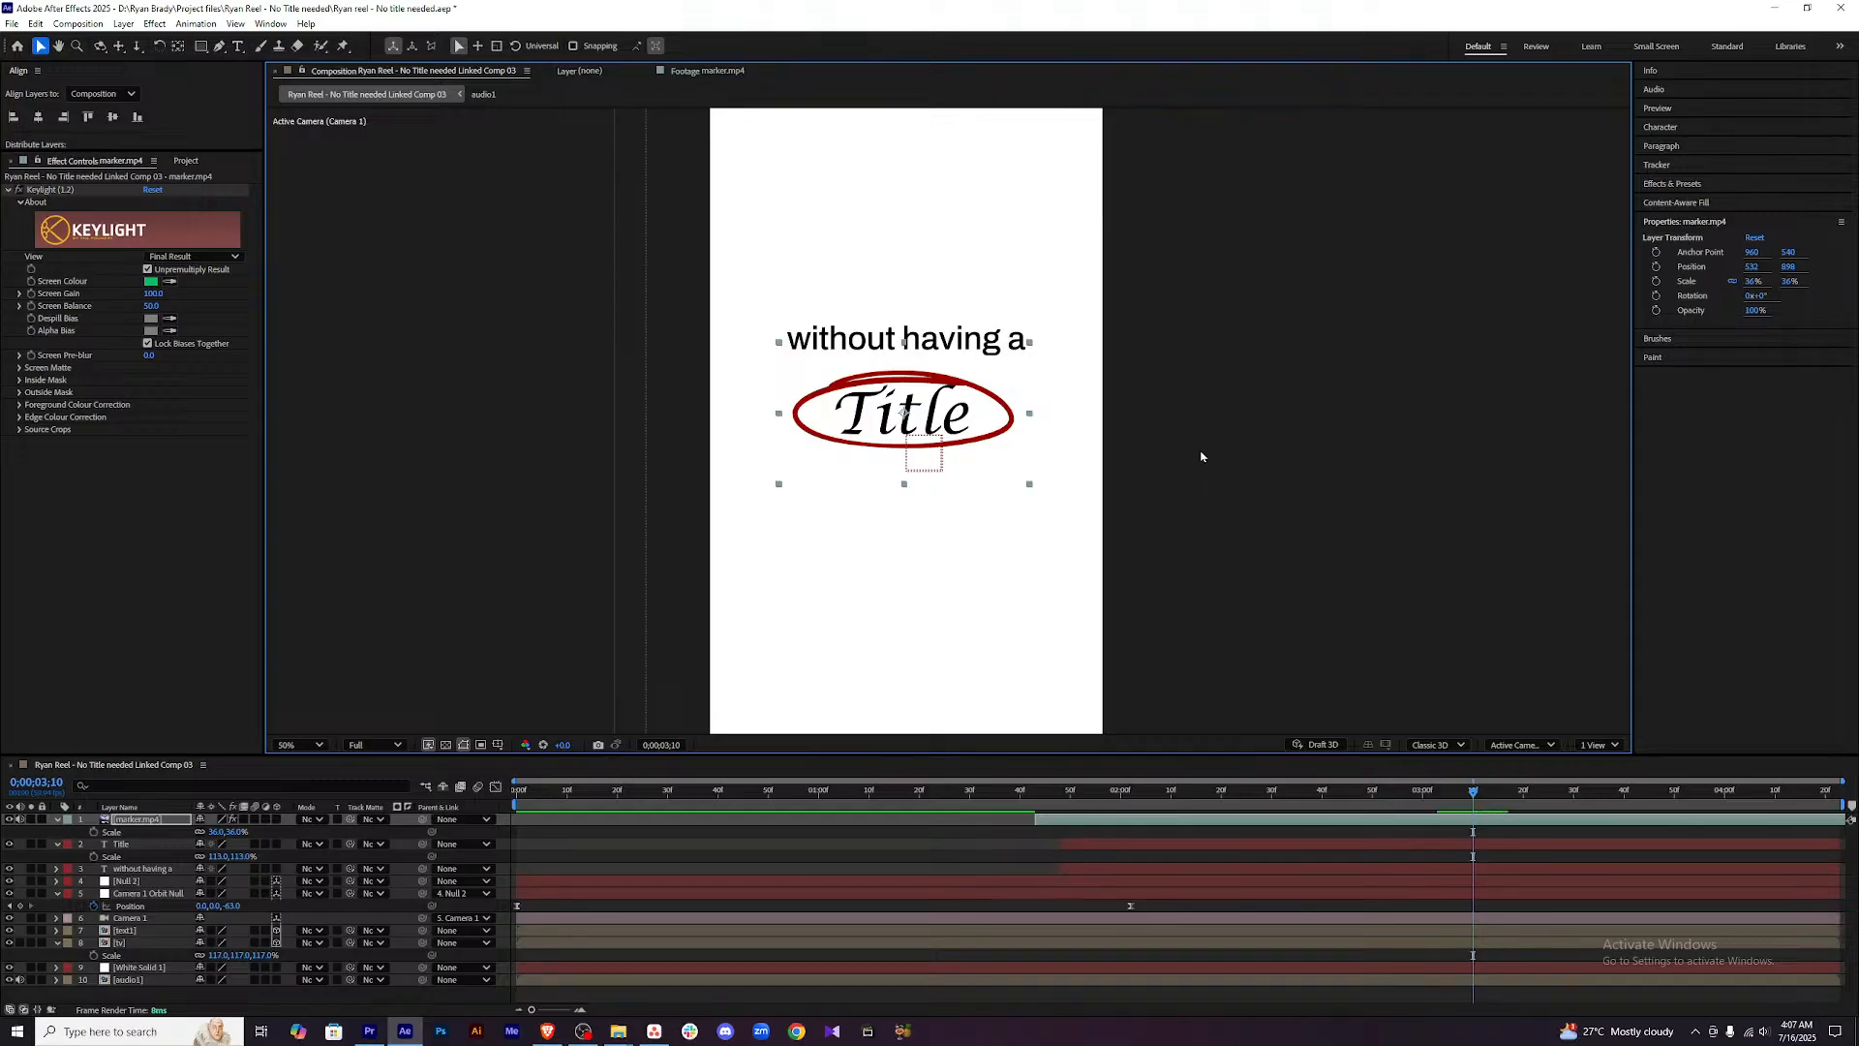
{"action": "key", "text": "comma"}
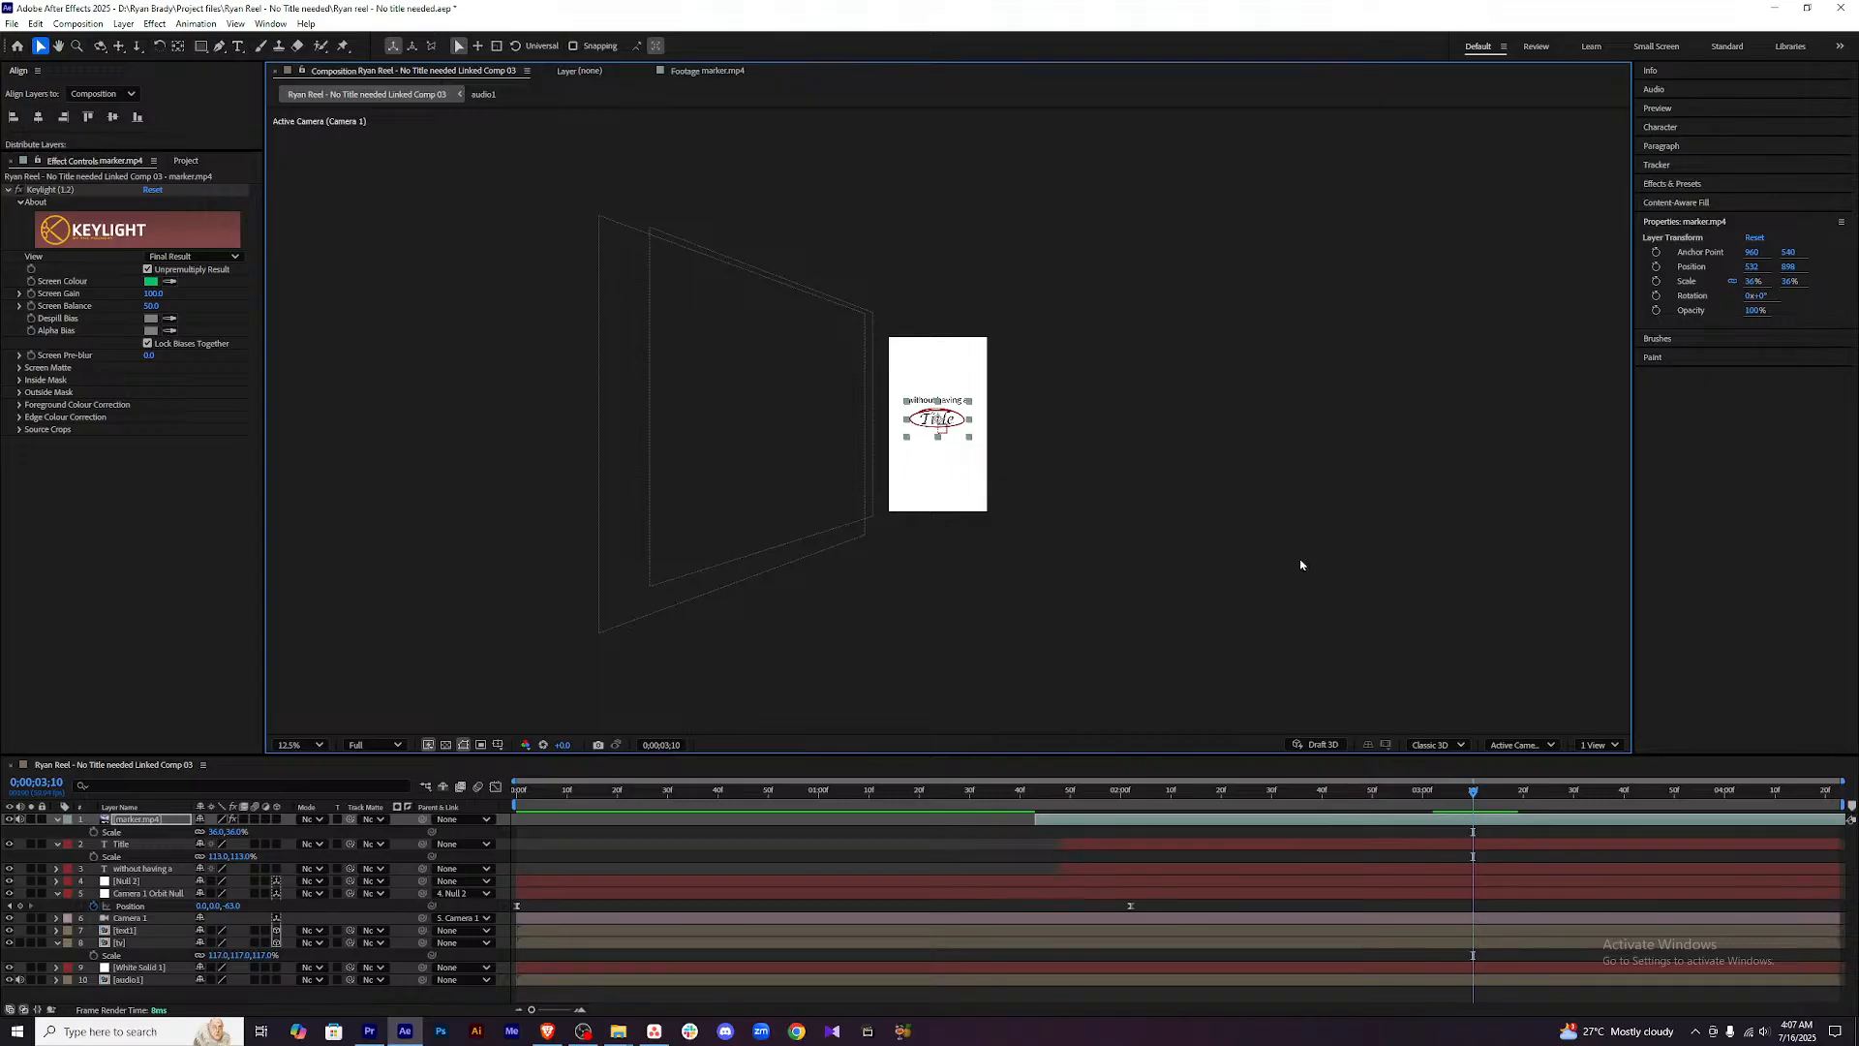
Apply the Tint effect to the marker.mp4 layer.
{"action": "key", "text": "period"}
{"action": "left_click", "coordinate": [1232, 460]}
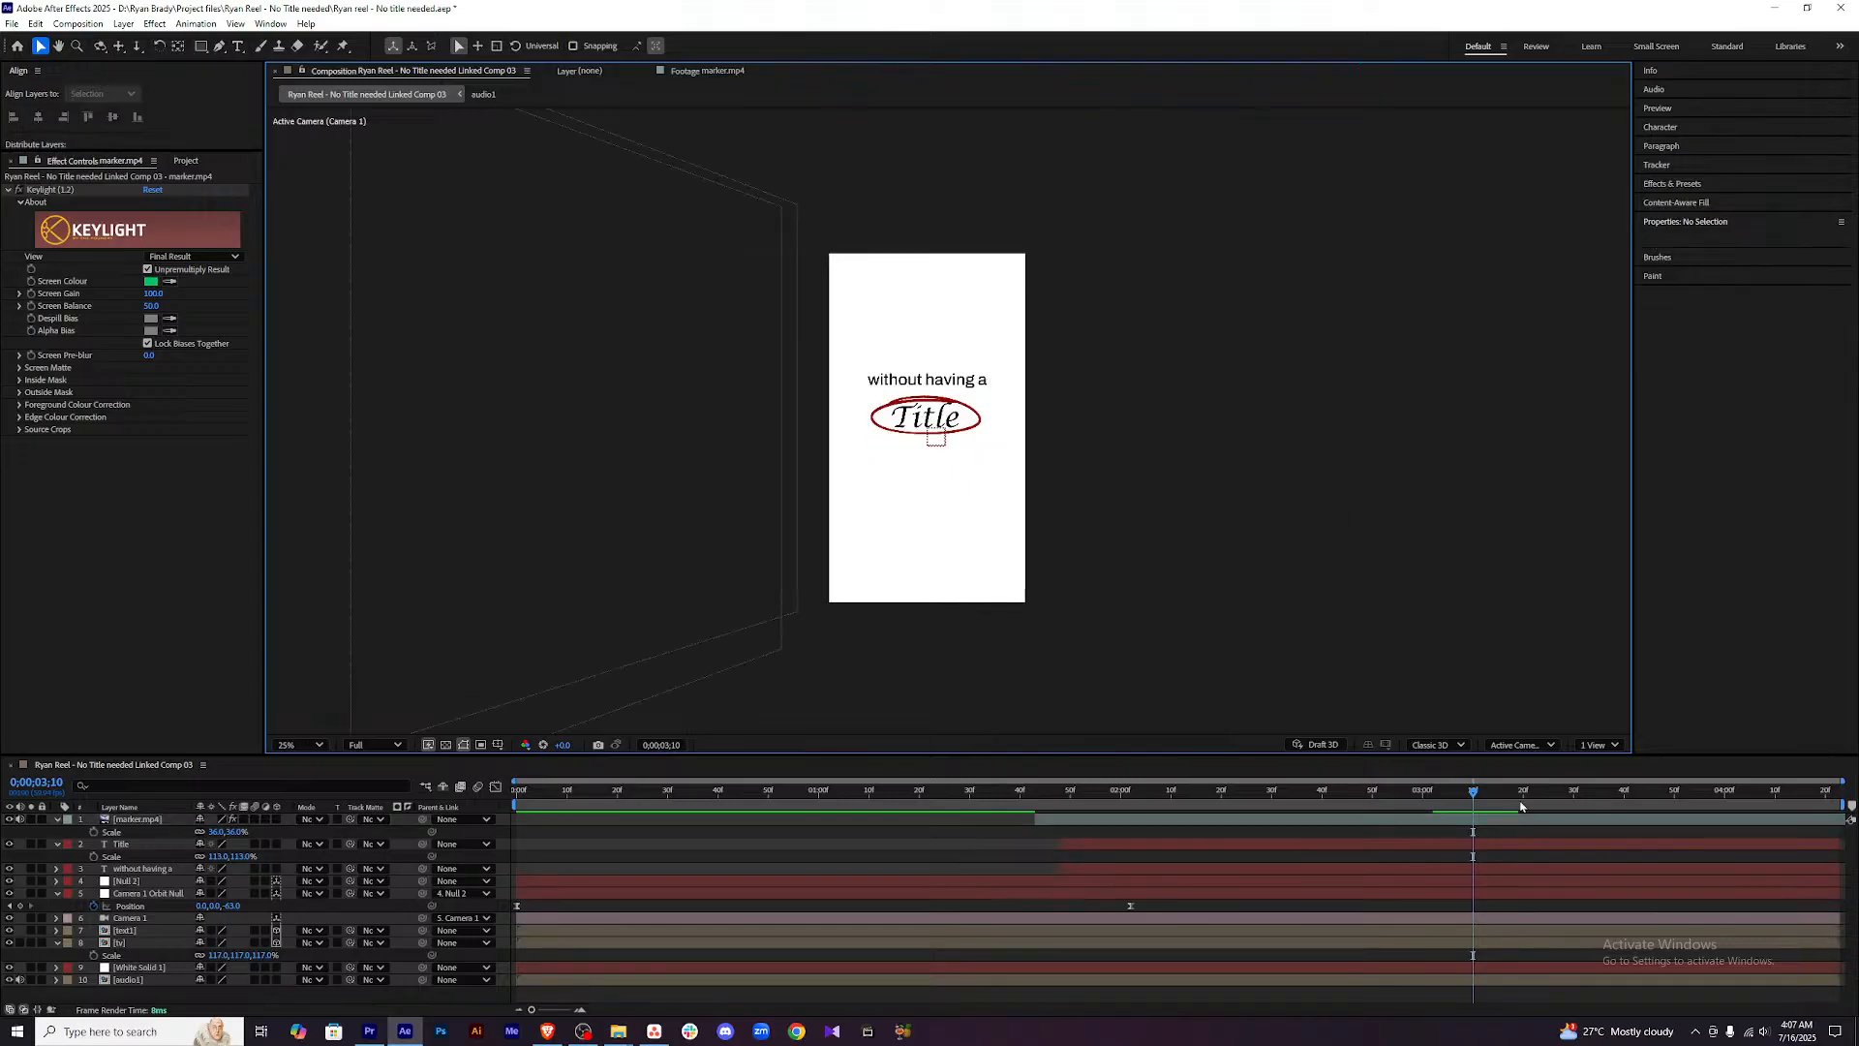
{"action": "left_click", "coordinate": [1503, 823]}
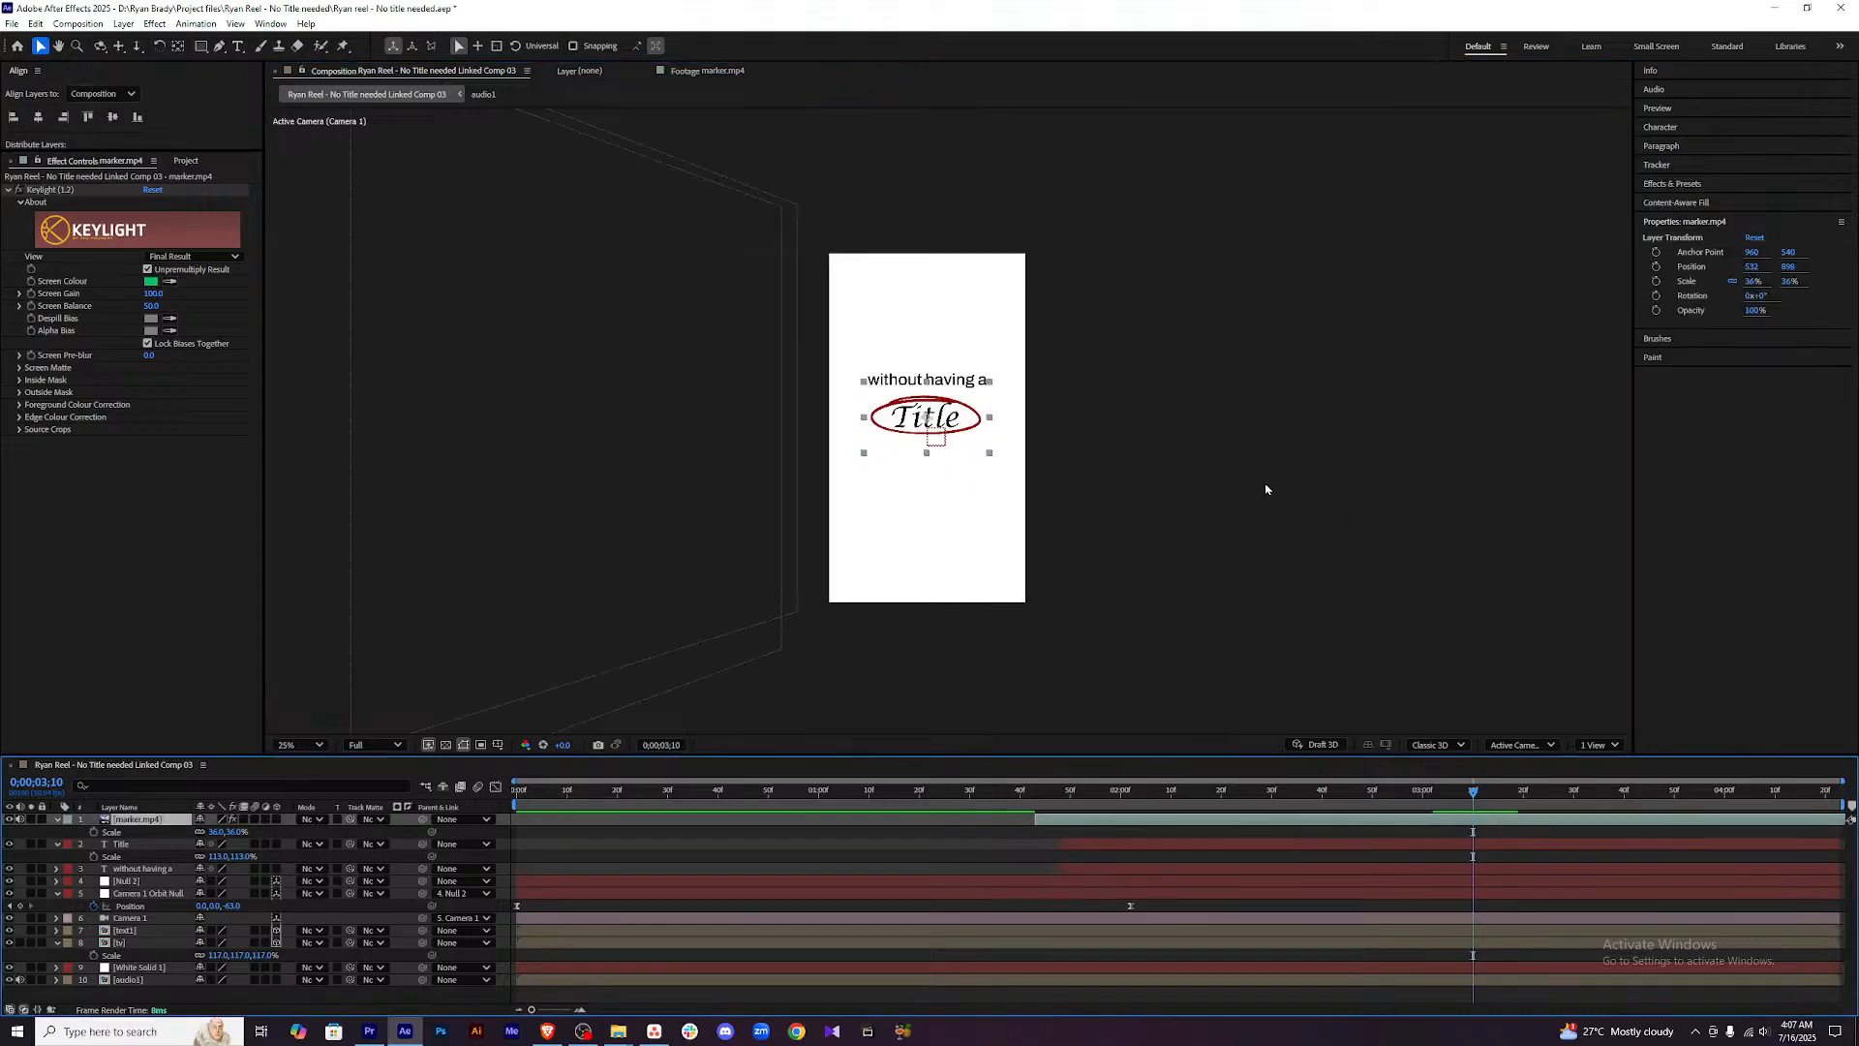
{"action": "key", "text": "ctrl+space"}
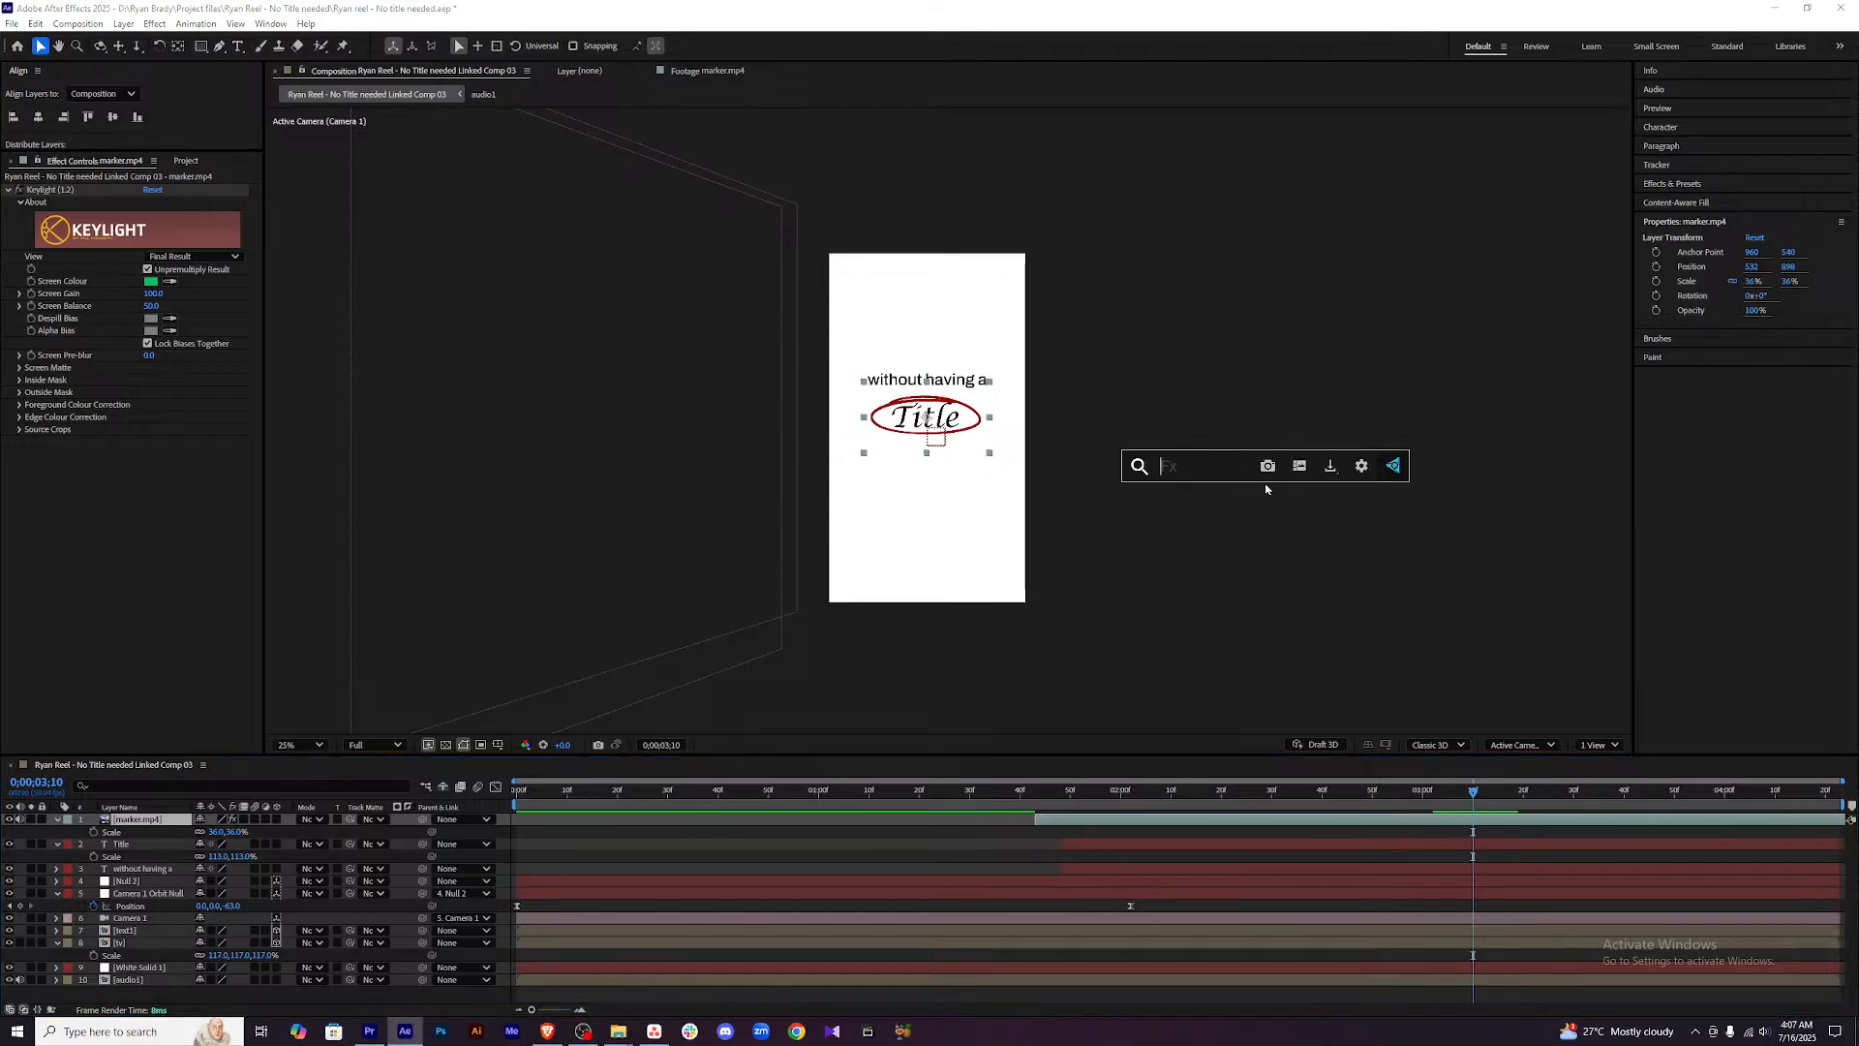
{"action": "type", "text": "tint"}
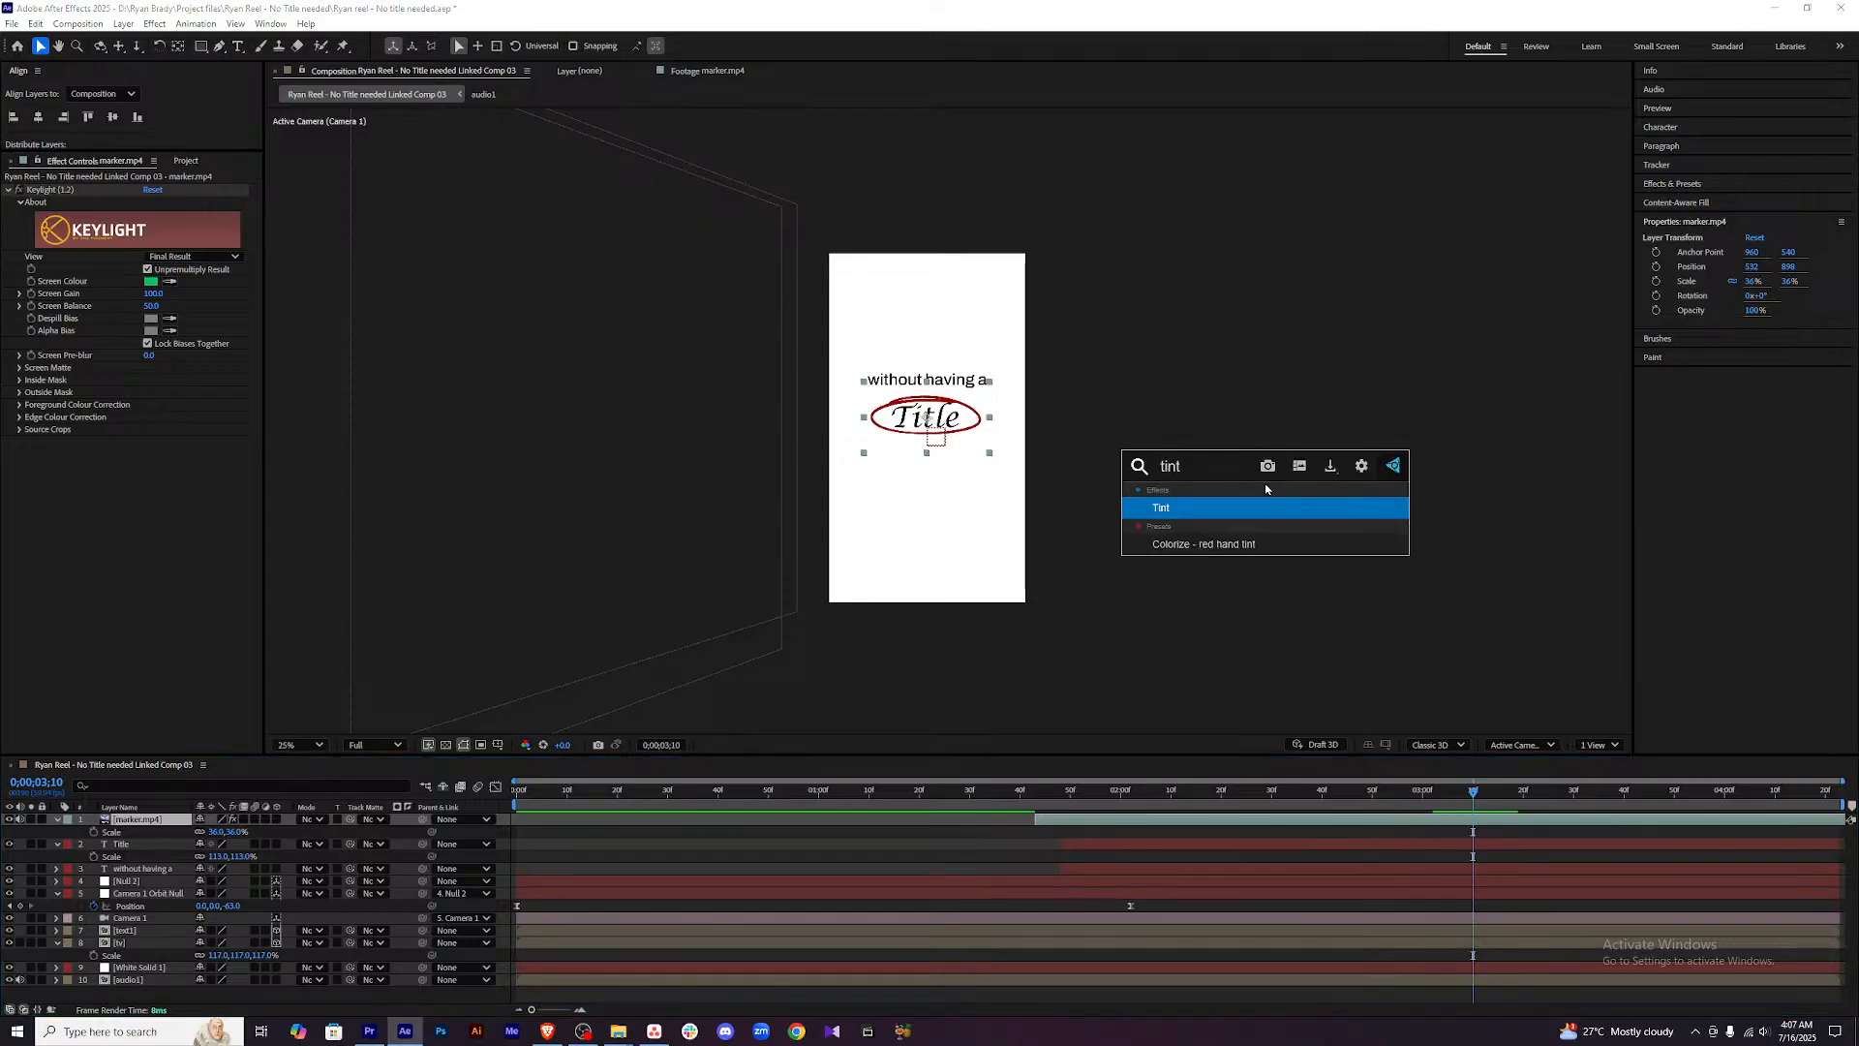
{"action": "left_click", "coordinate": [1253, 505]}
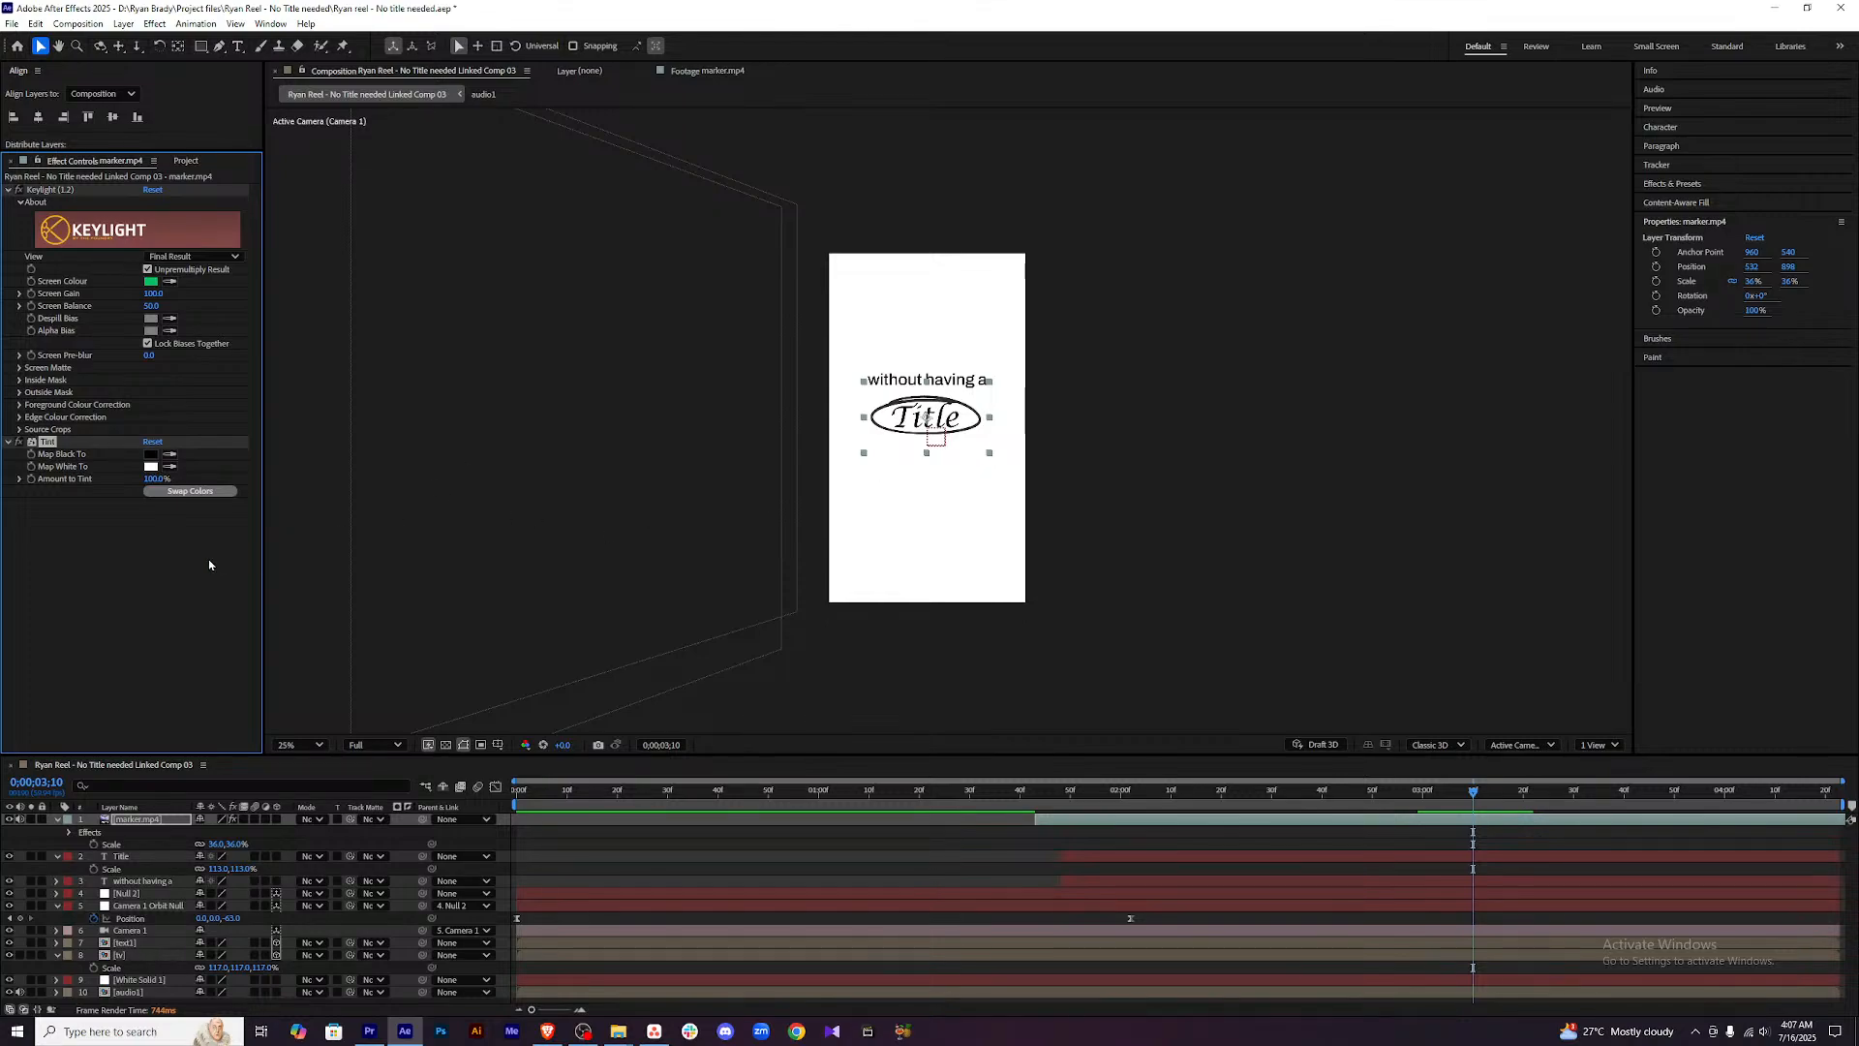
Set the Tint effect's Map Black To colour to dark golden yellow C78C00.
{"action": "left_click", "coordinate": [150, 455]}
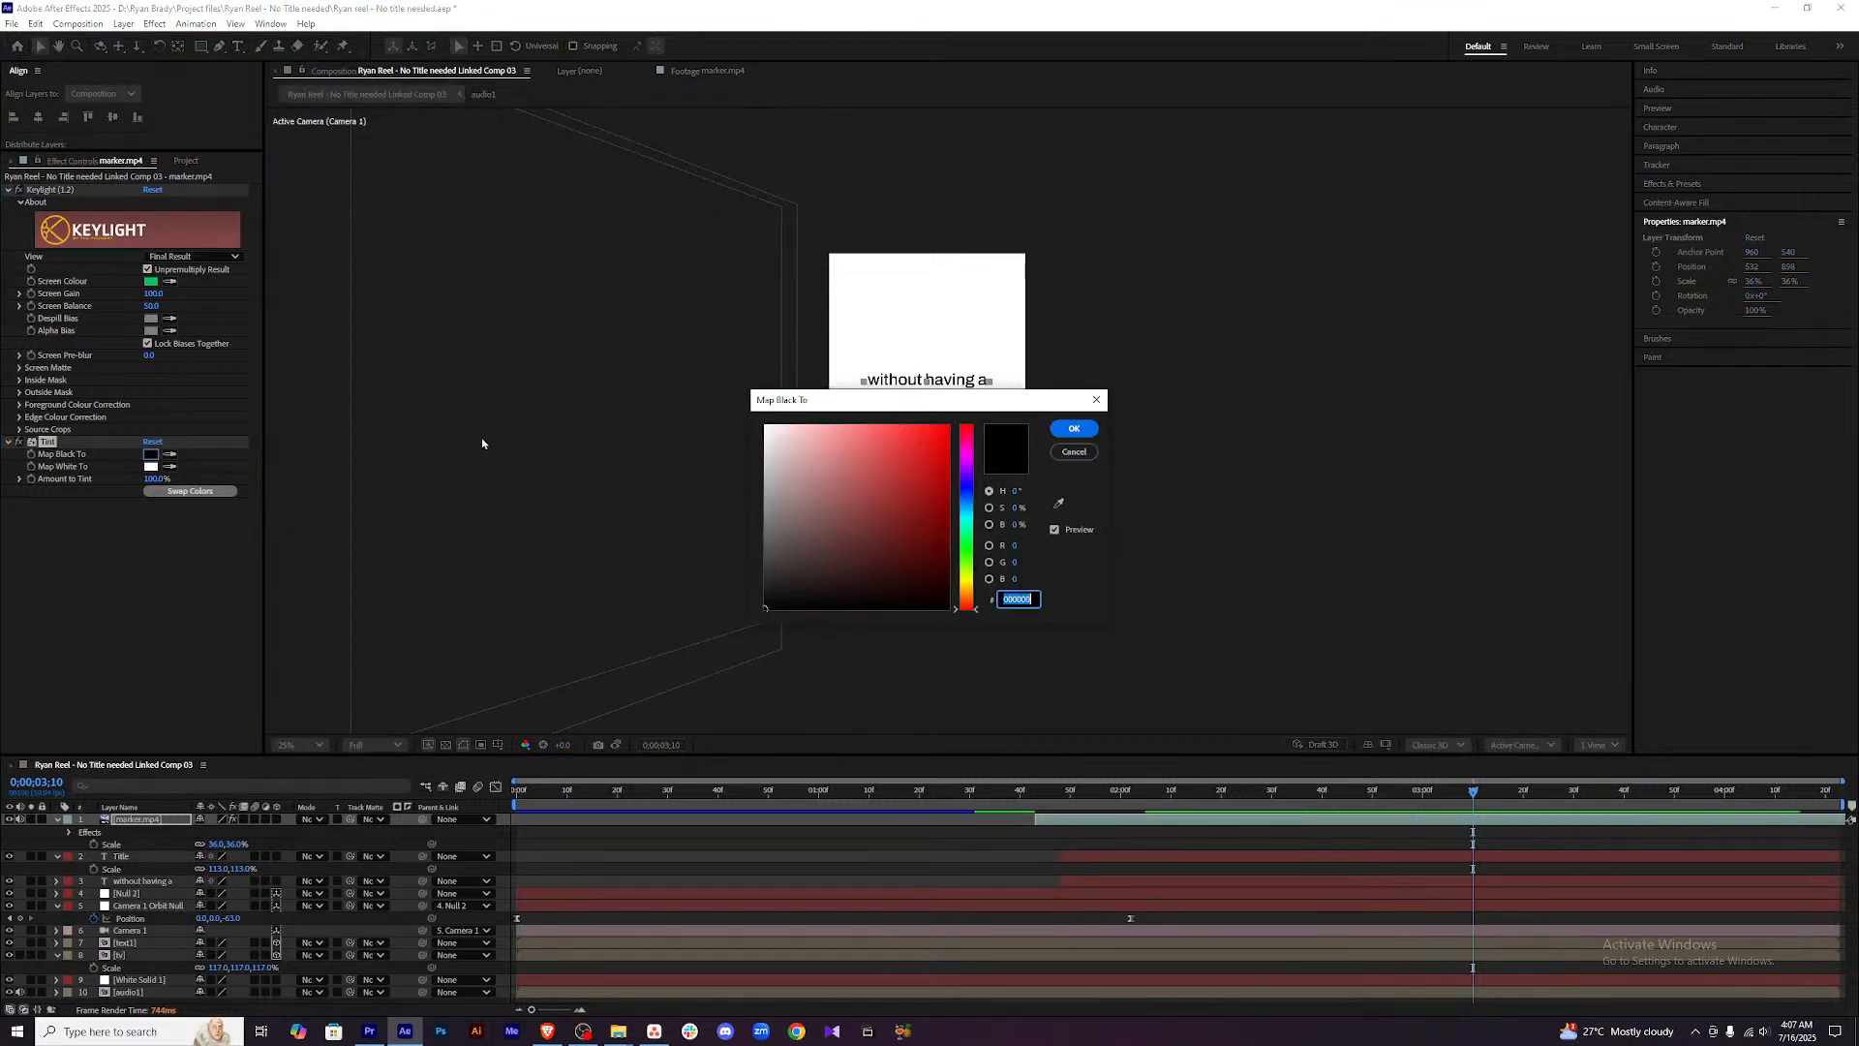
{"action": "left_click_drag", "start_coordinate": [964, 581], "coordinate": [970, 588]}
{"action": "left_click_drag", "start_coordinate": [1009, 411], "coordinate": [1455, 311]}
{"action": "left_click", "coordinate": [1394, 328]}
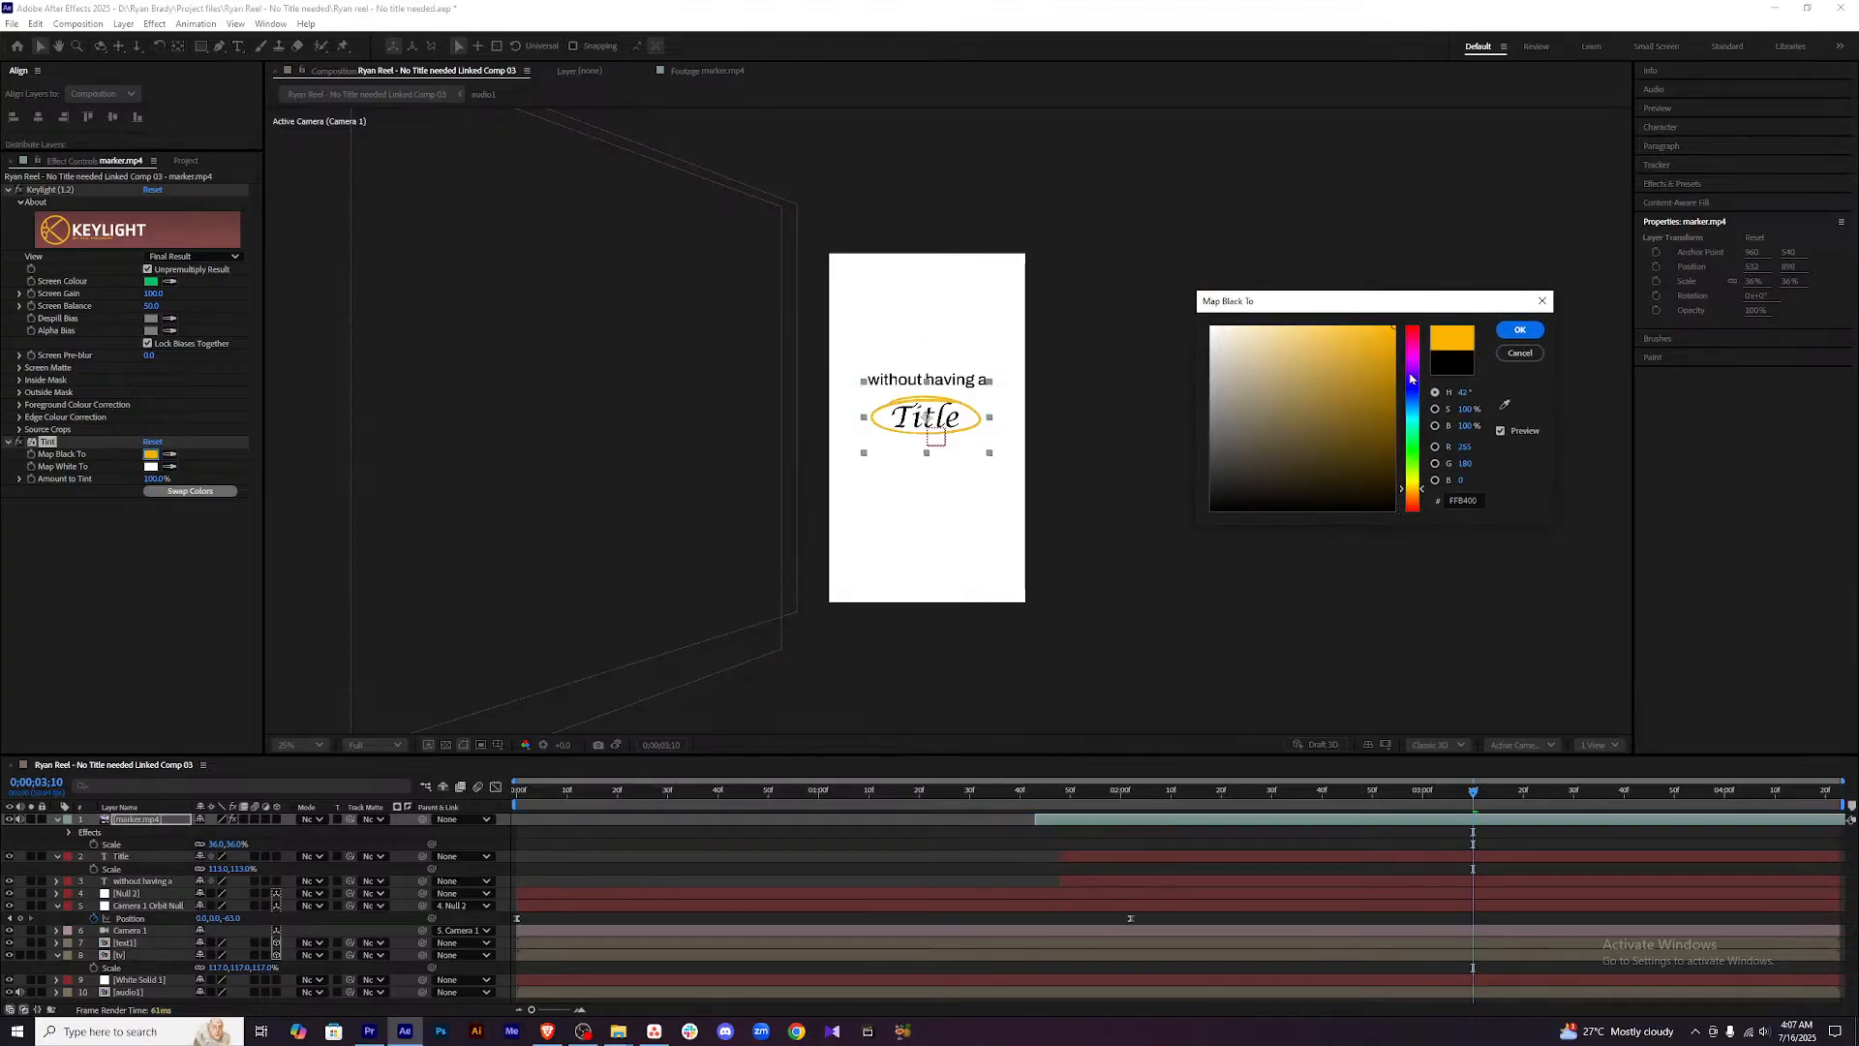
{"action": "mouse_move", "coordinate": [1386, 380]}
{"action": "left_mouse_down"}
{"action": "mouse_move", "coordinate": [1360, 325]}
{"action": "mouse_move", "coordinate": [1419, 401]}
{"action": "mouse_move", "coordinate": [1428, 295]}
{"action": "mouse_move", "coordinate": [1282, 258]}
{"action": "mouse_move", "coordinate": [1481, 282]}
{"action": "left_mouse_up"}
{"action": "left_click_drag", "start_coordinate": [1395, 395], "coordinate": [1410, 366]}
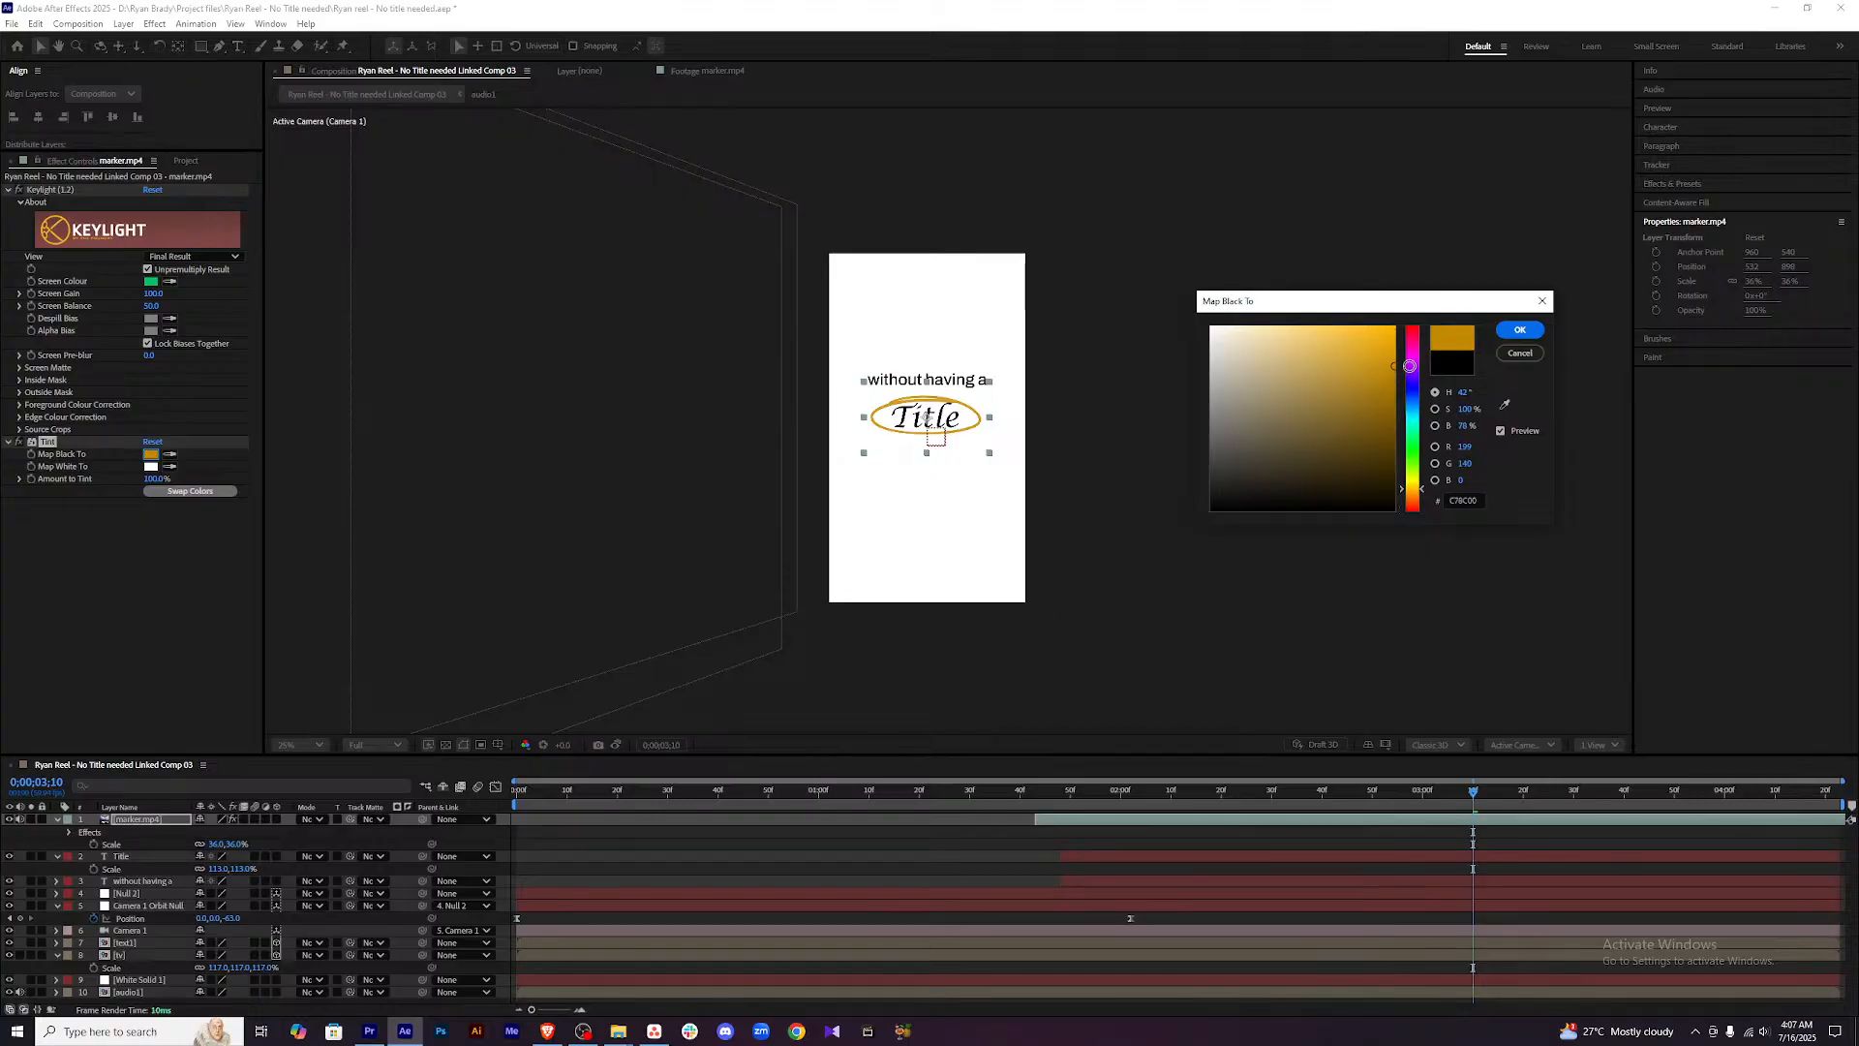
{"action": "left_click", "coordinate": [1519, 329]}
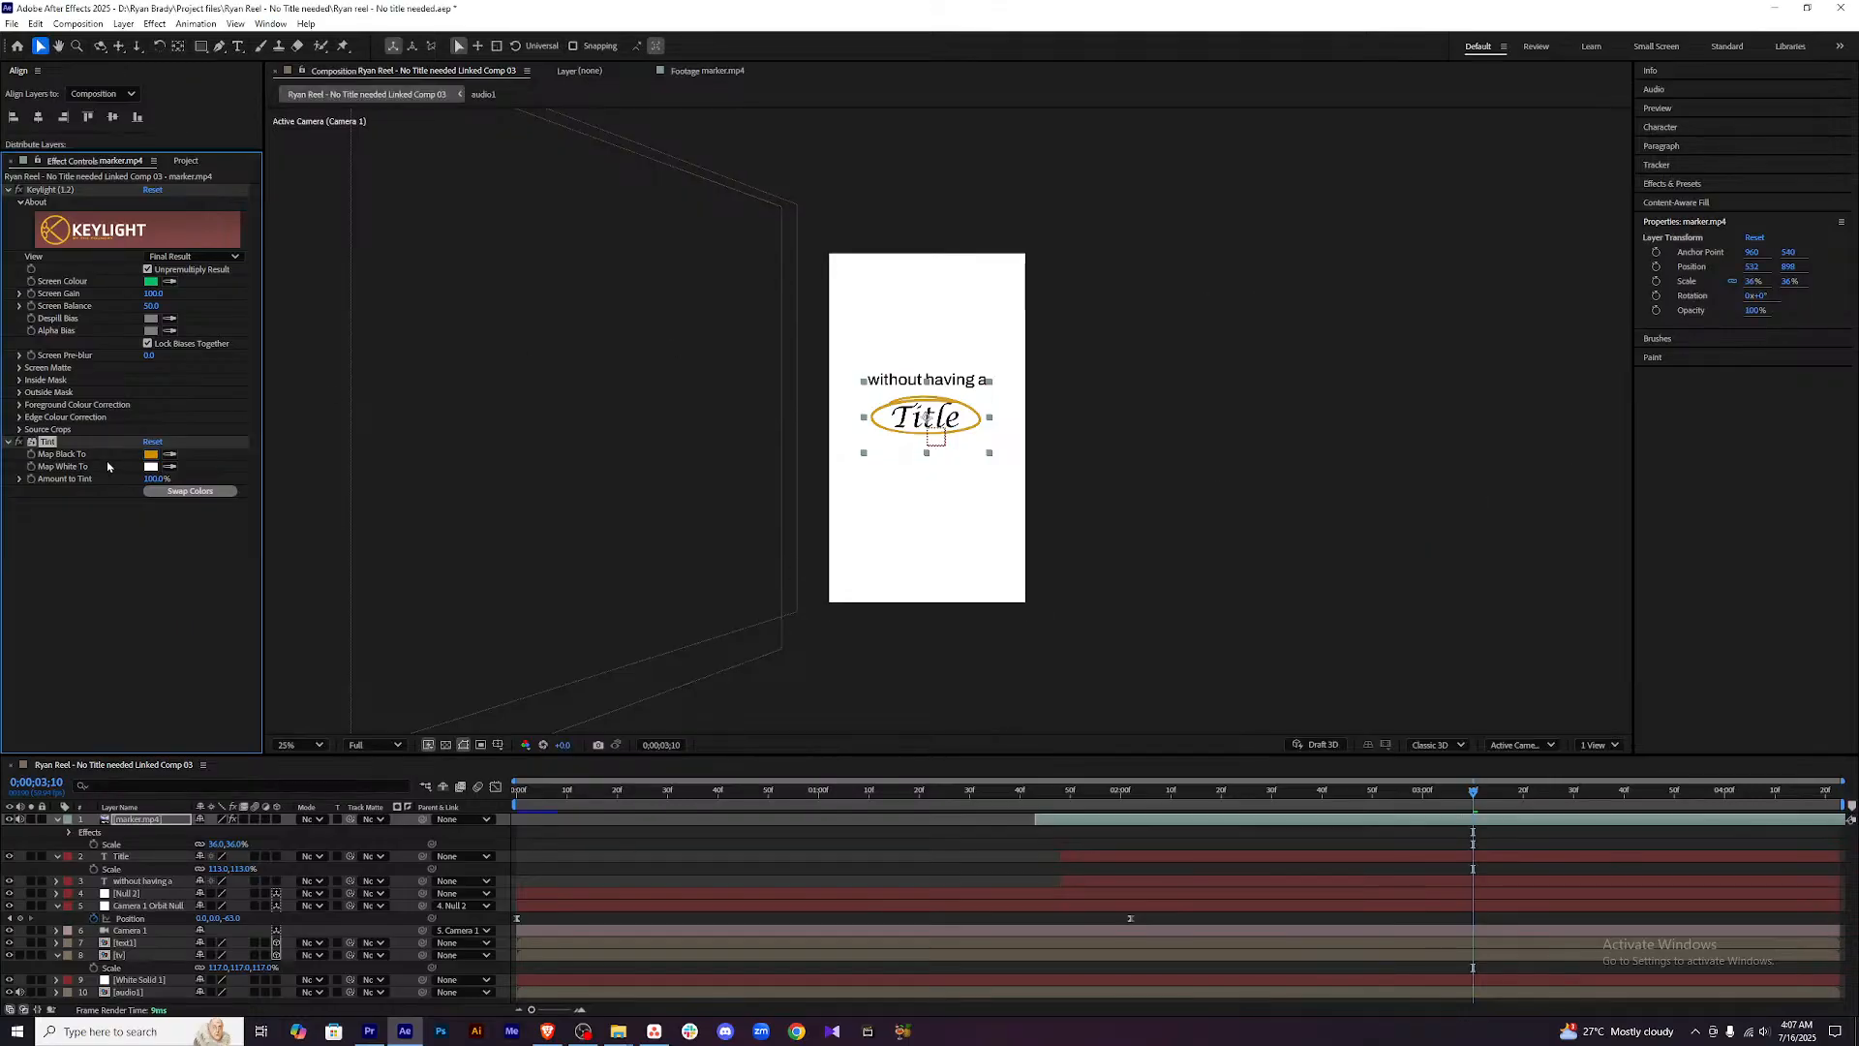
Check the Map White To colour without changing it and remove the Tint effect from marker.mp4.
{"action": "left_click", "coordinate": [152, 466]}
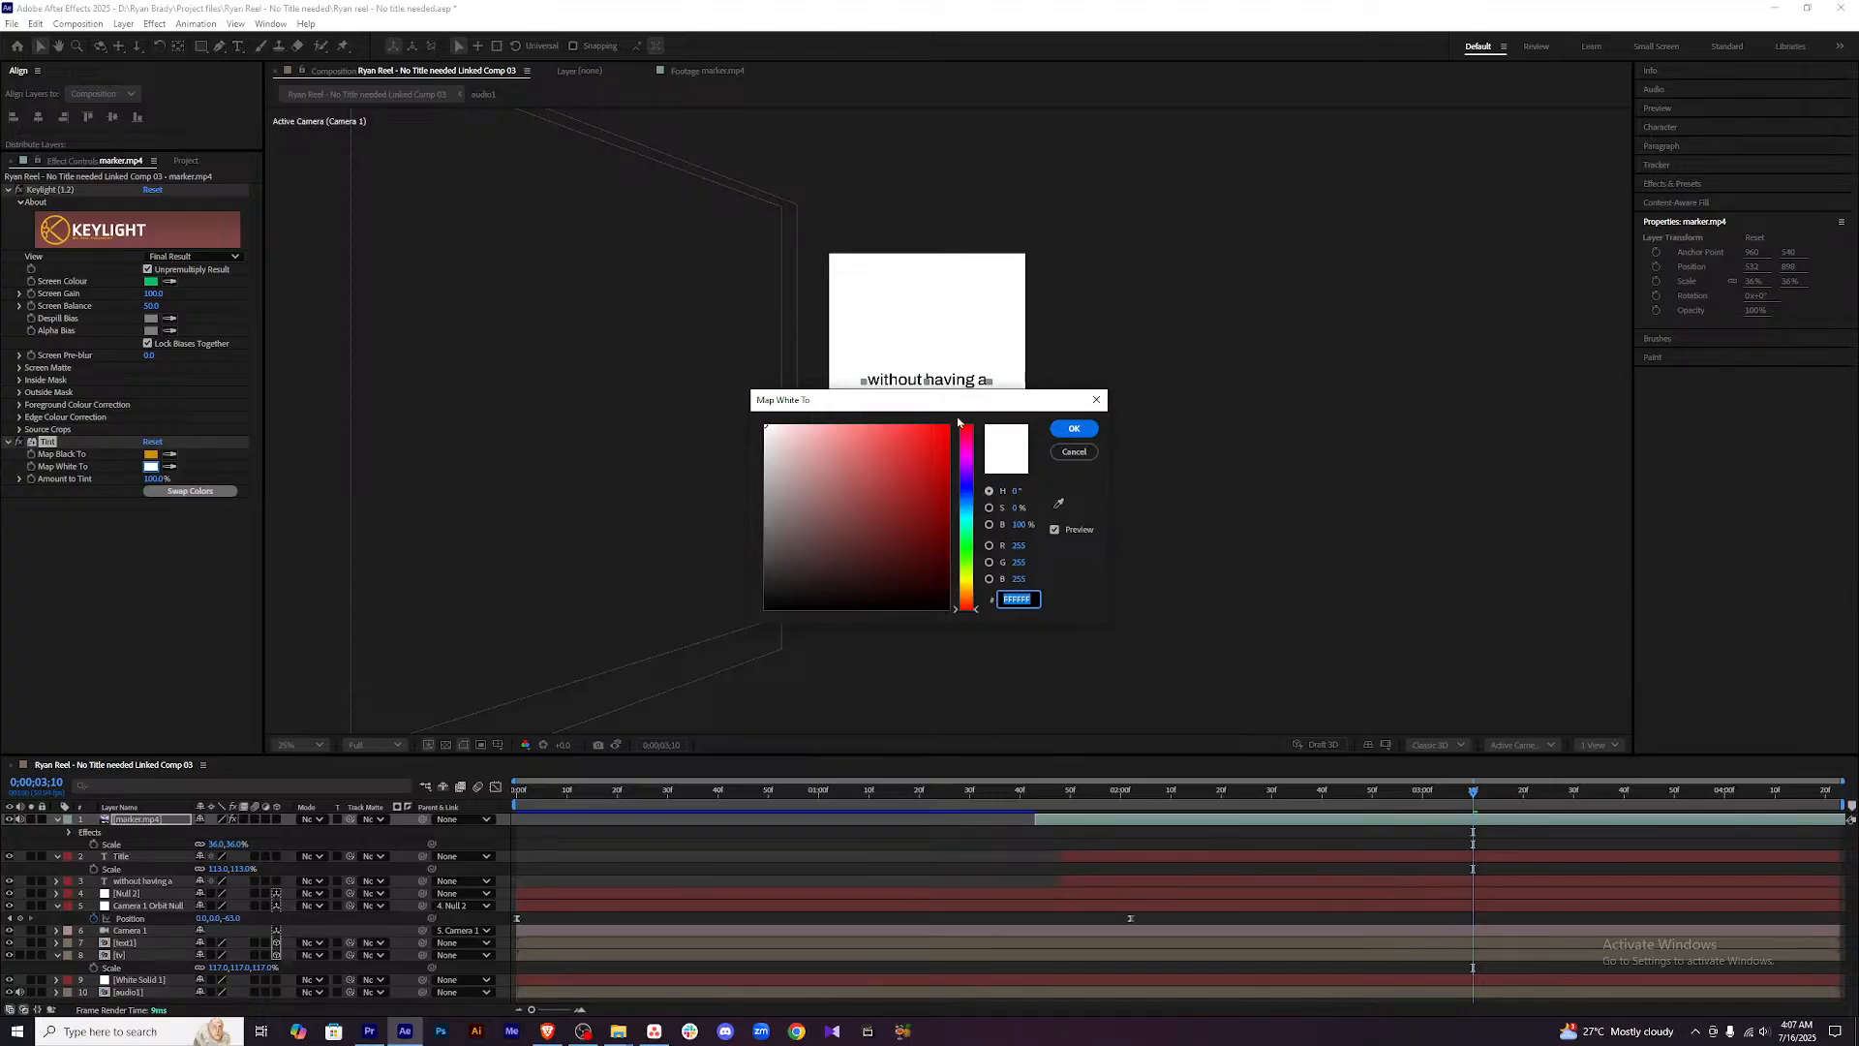
{"action": "left_click_drag", "start_coordinate": [1074, 385], "coordinate": [1517, 287]}
{"action": "mouse_move", "coordinate": [1515, 465]}
{"action": "left_mouse_down"}
{"action": "mouse_move", "coordinate": [1518, 425]}
{"action": "mouse_move", "coordinate": [1518, 457]}
{"action": "left_mouse_up"}
{"action": "left_click", "coordinate": [1624, 331]}
{"action": "left_click", "coordinate": [41, 448]}
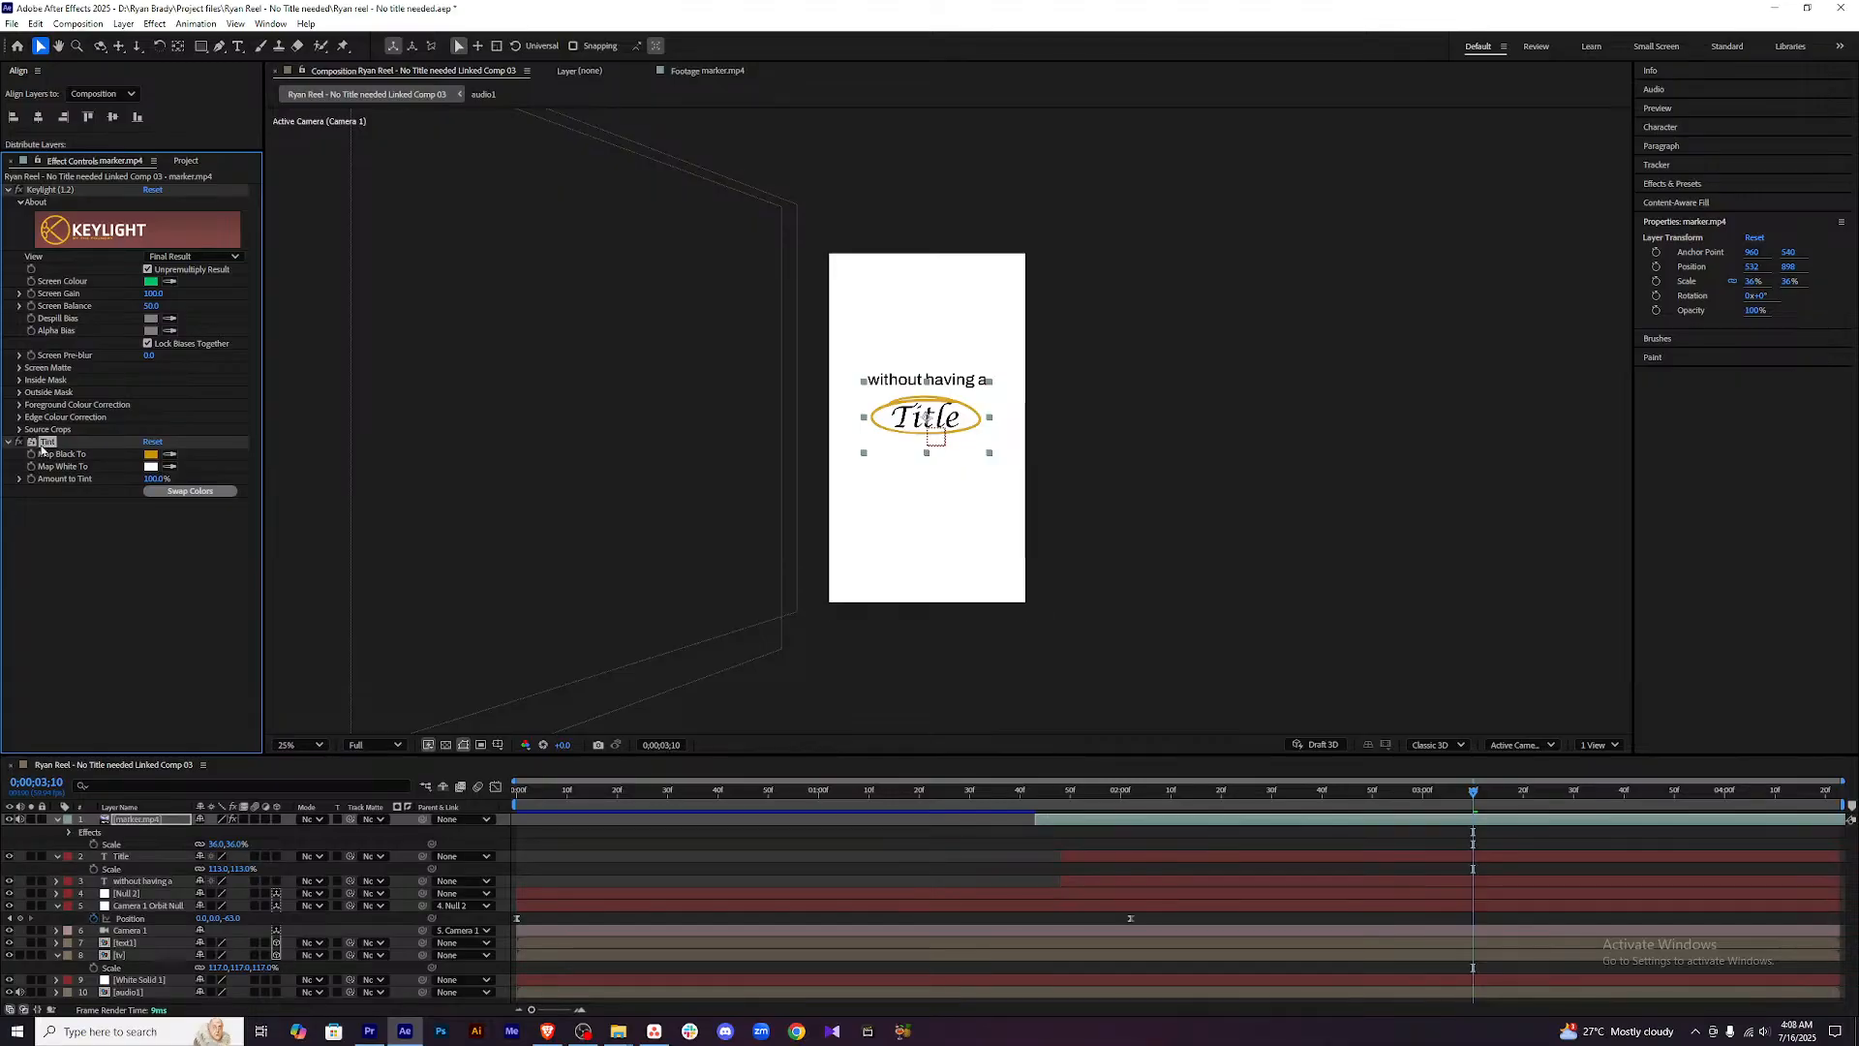
{"action": "key", "text": "Delete"}
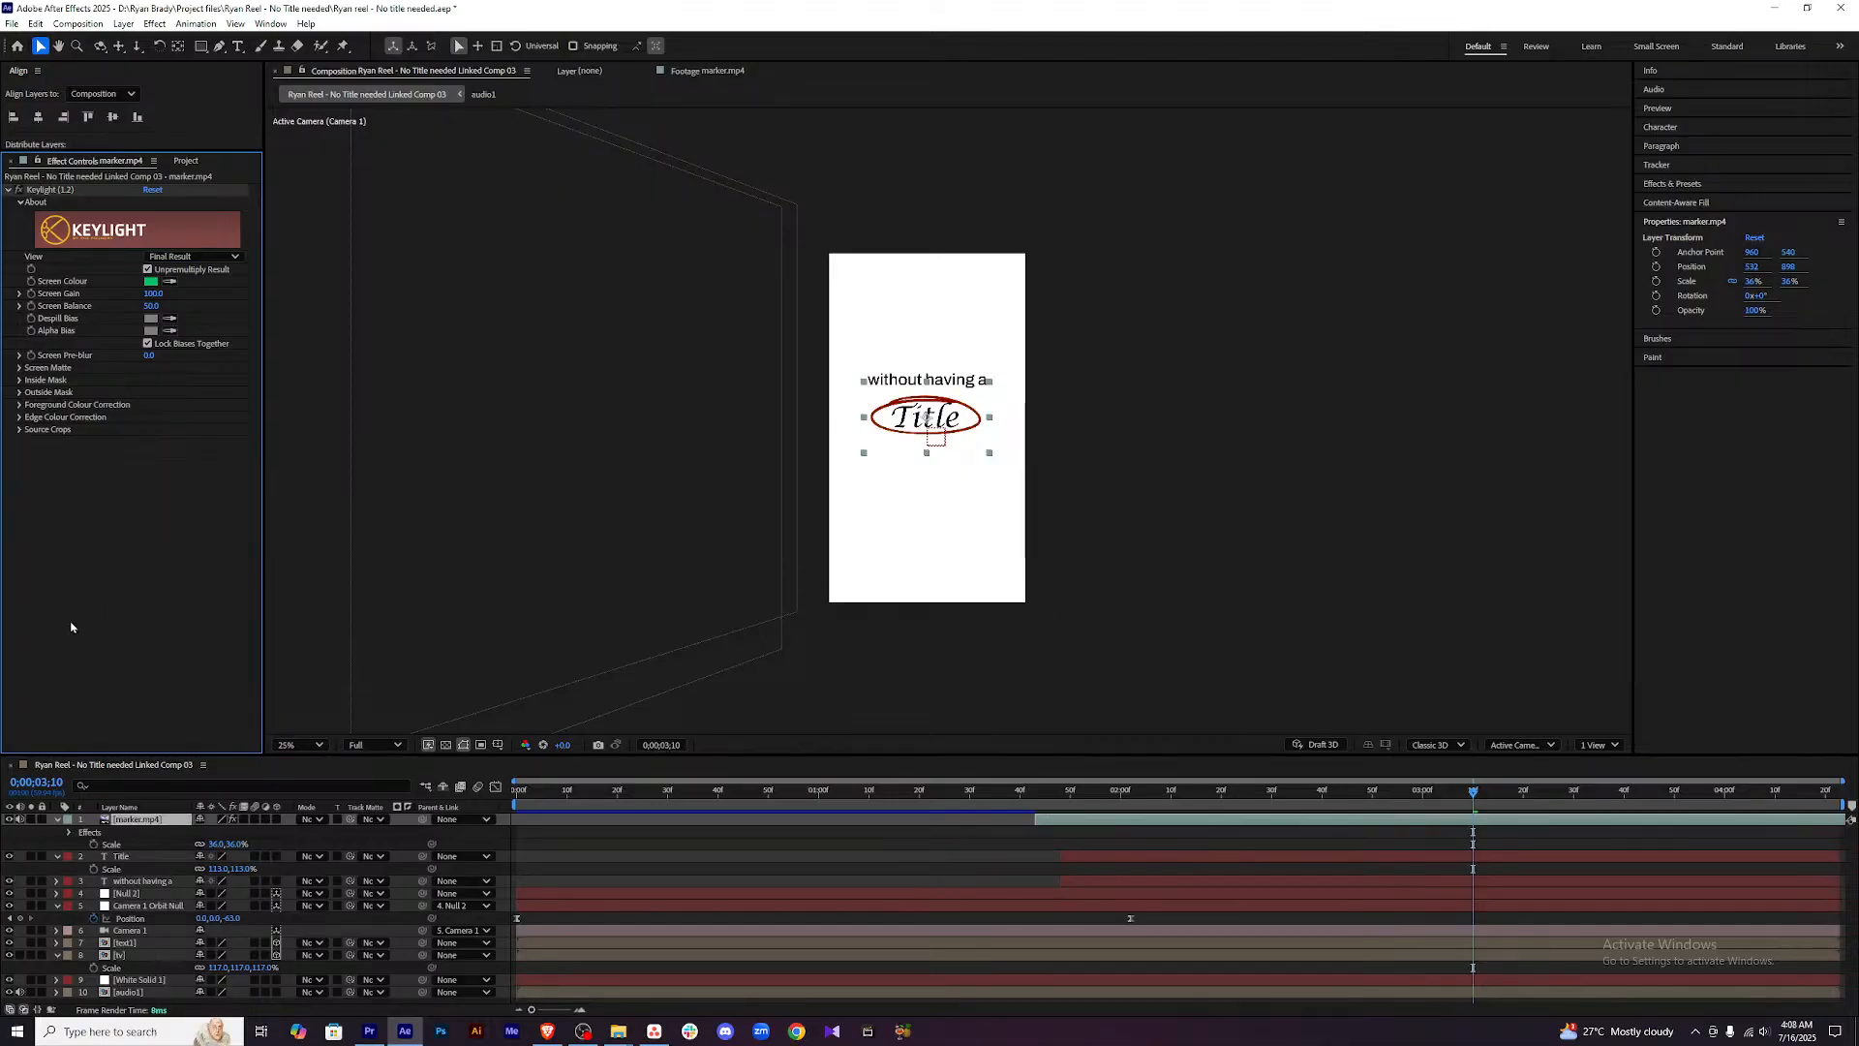
Apply the Gradient Ramp effect to the marker.mp4 layer.
{"action": "left_click", "coordinate": [1512, 828]}
{"action": "key", "text": "ctrl+space"}
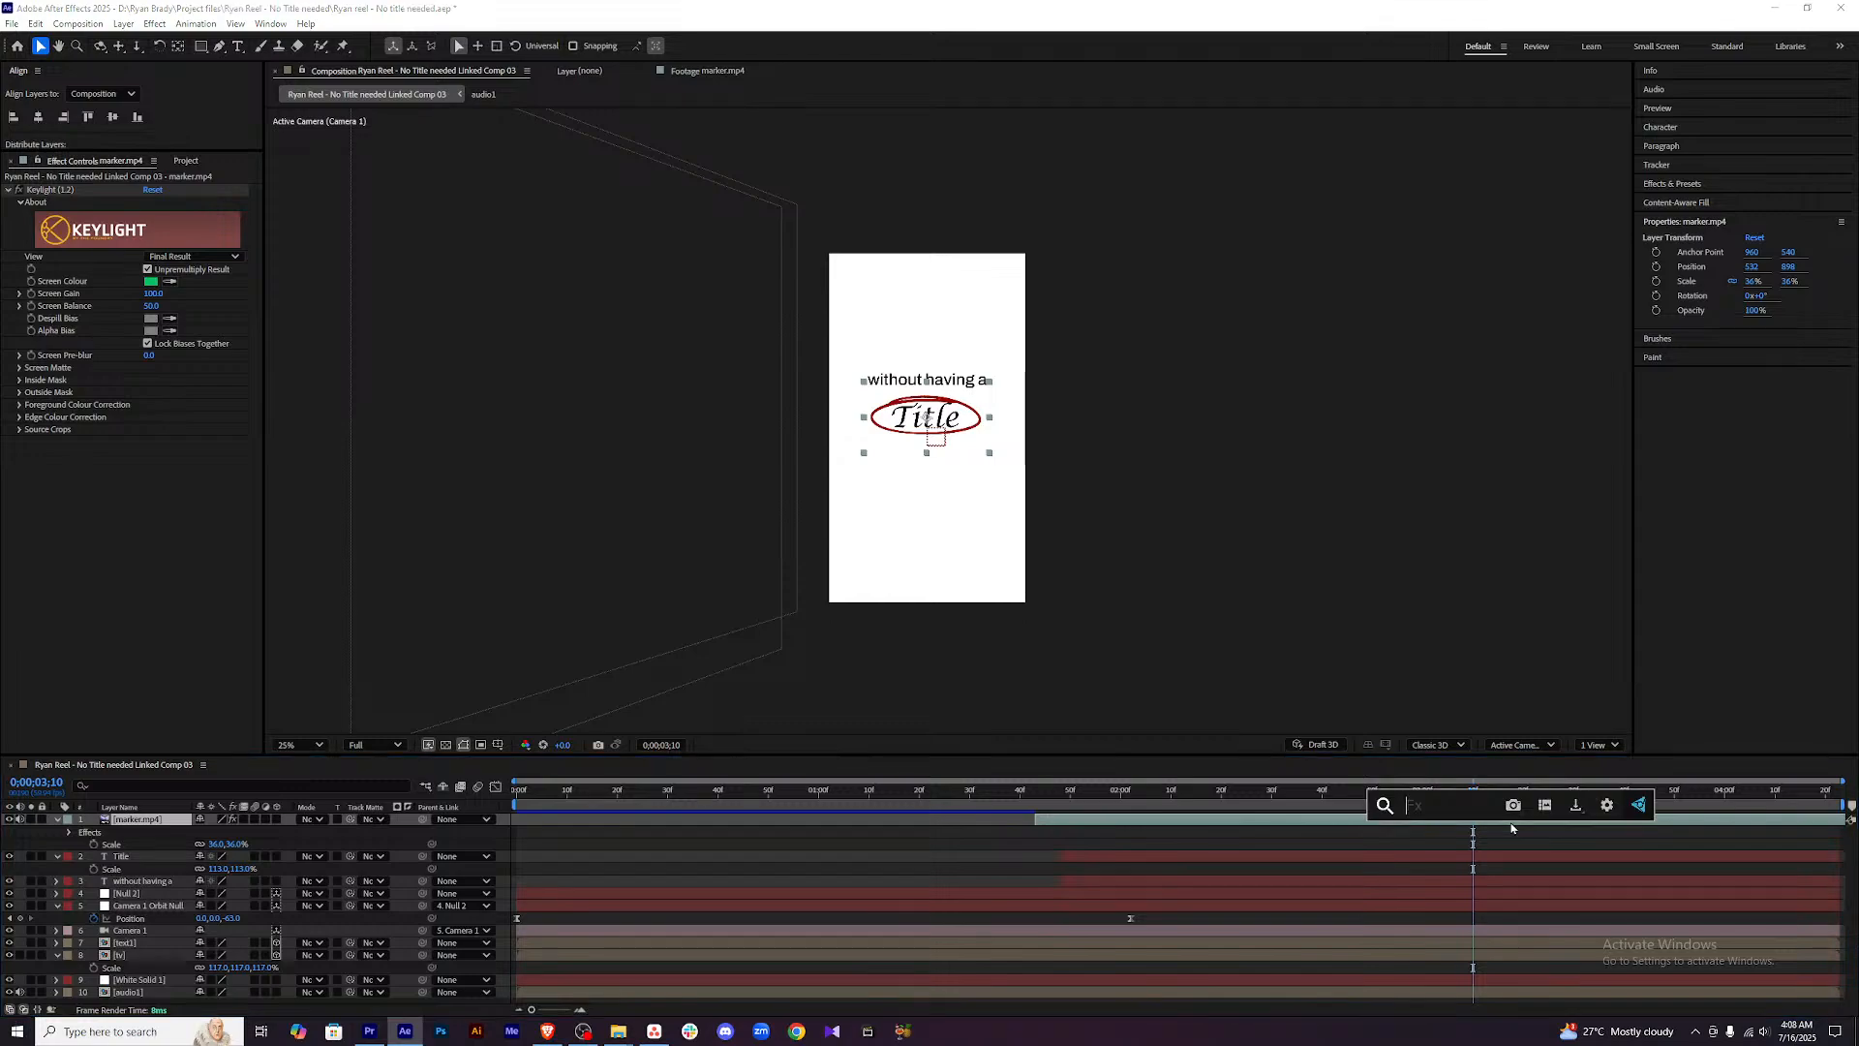
{"action": "type", "text": "gradient"}
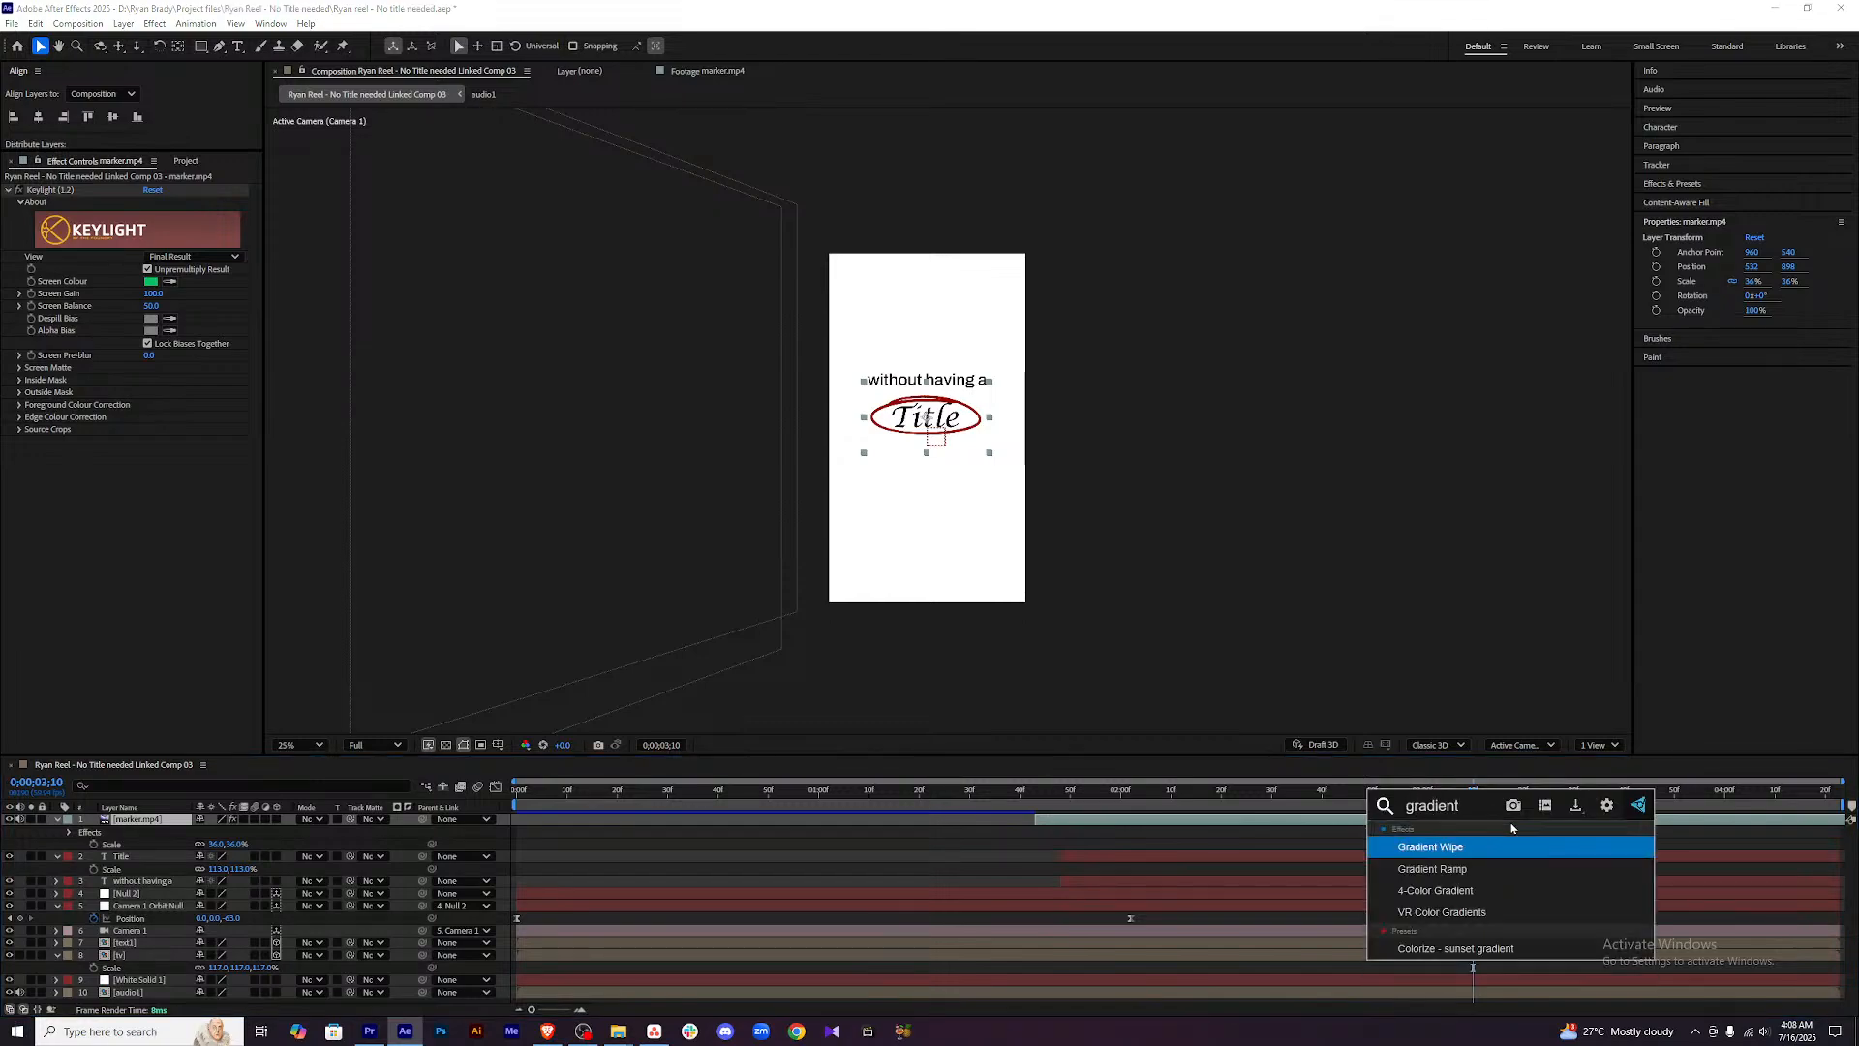
{"action": "left_click", "coordinate": [1522, 868]}
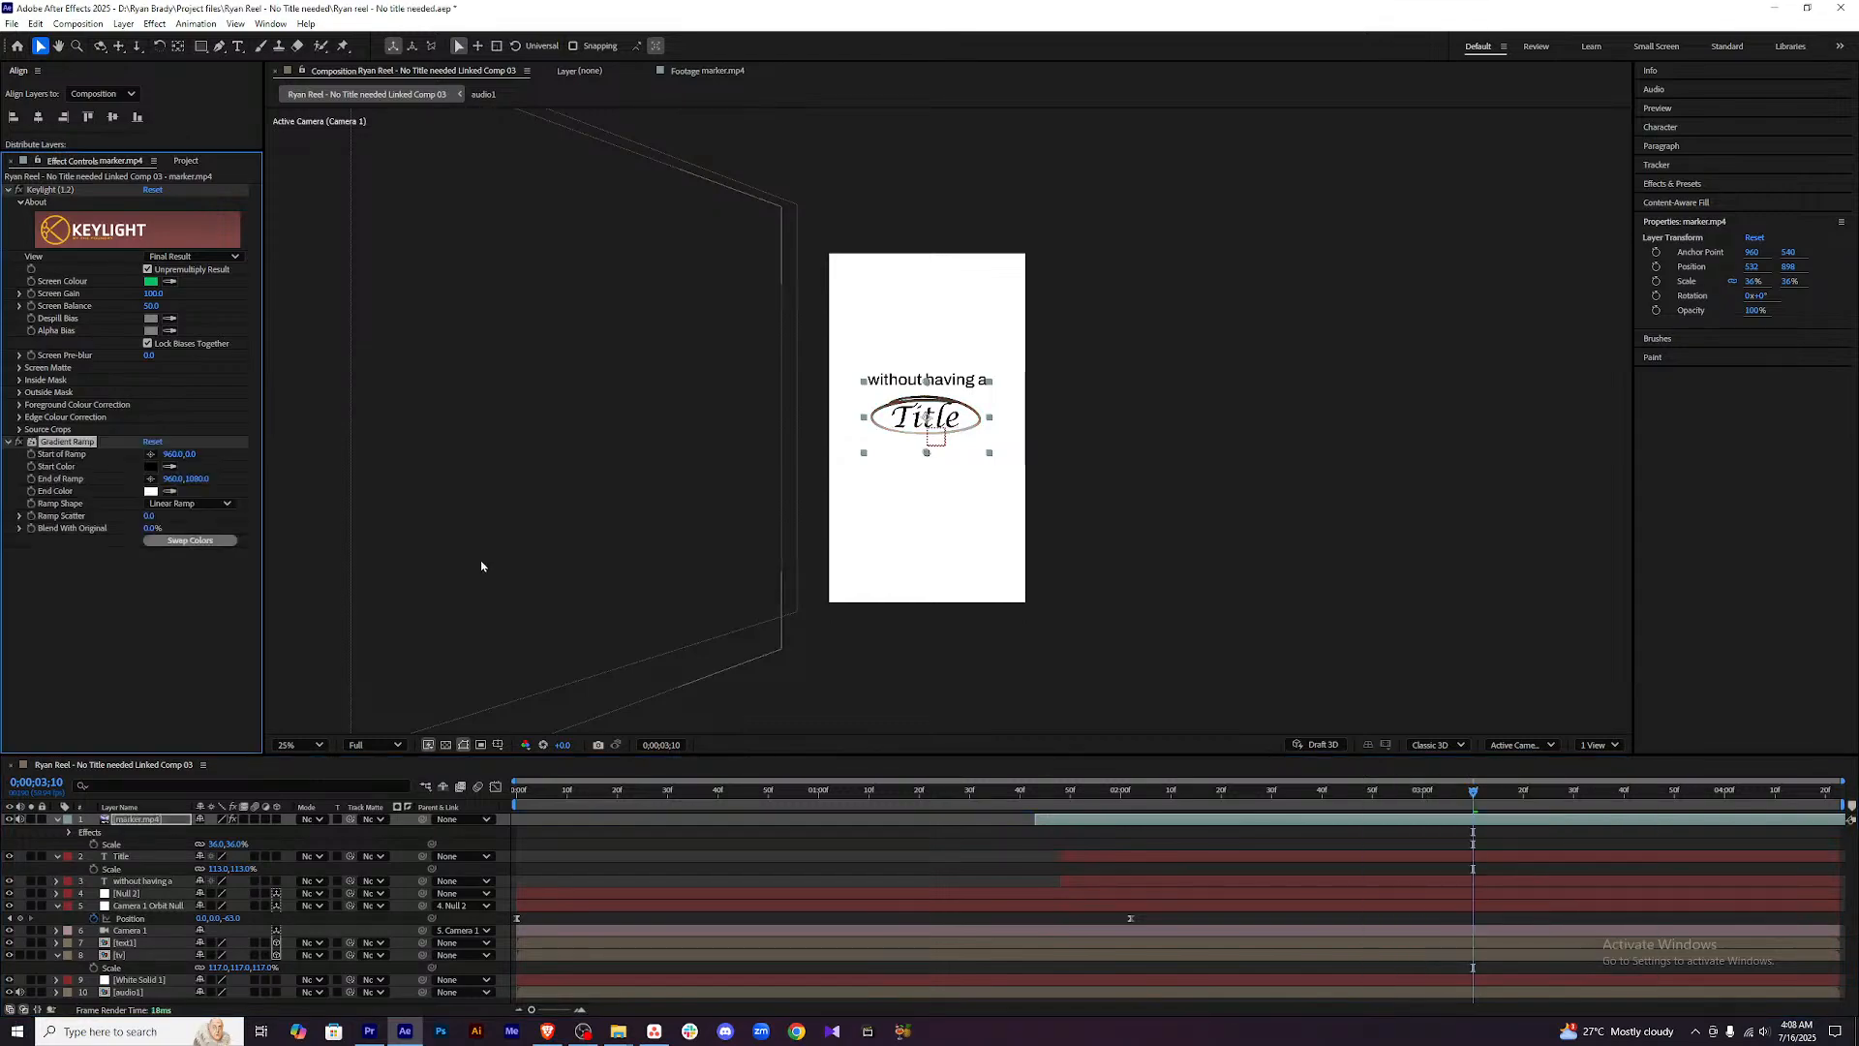
{"action": "left_click", "coordinate": [118, 641]}
{"action": "left_click", "coordinate": [67, 441]}
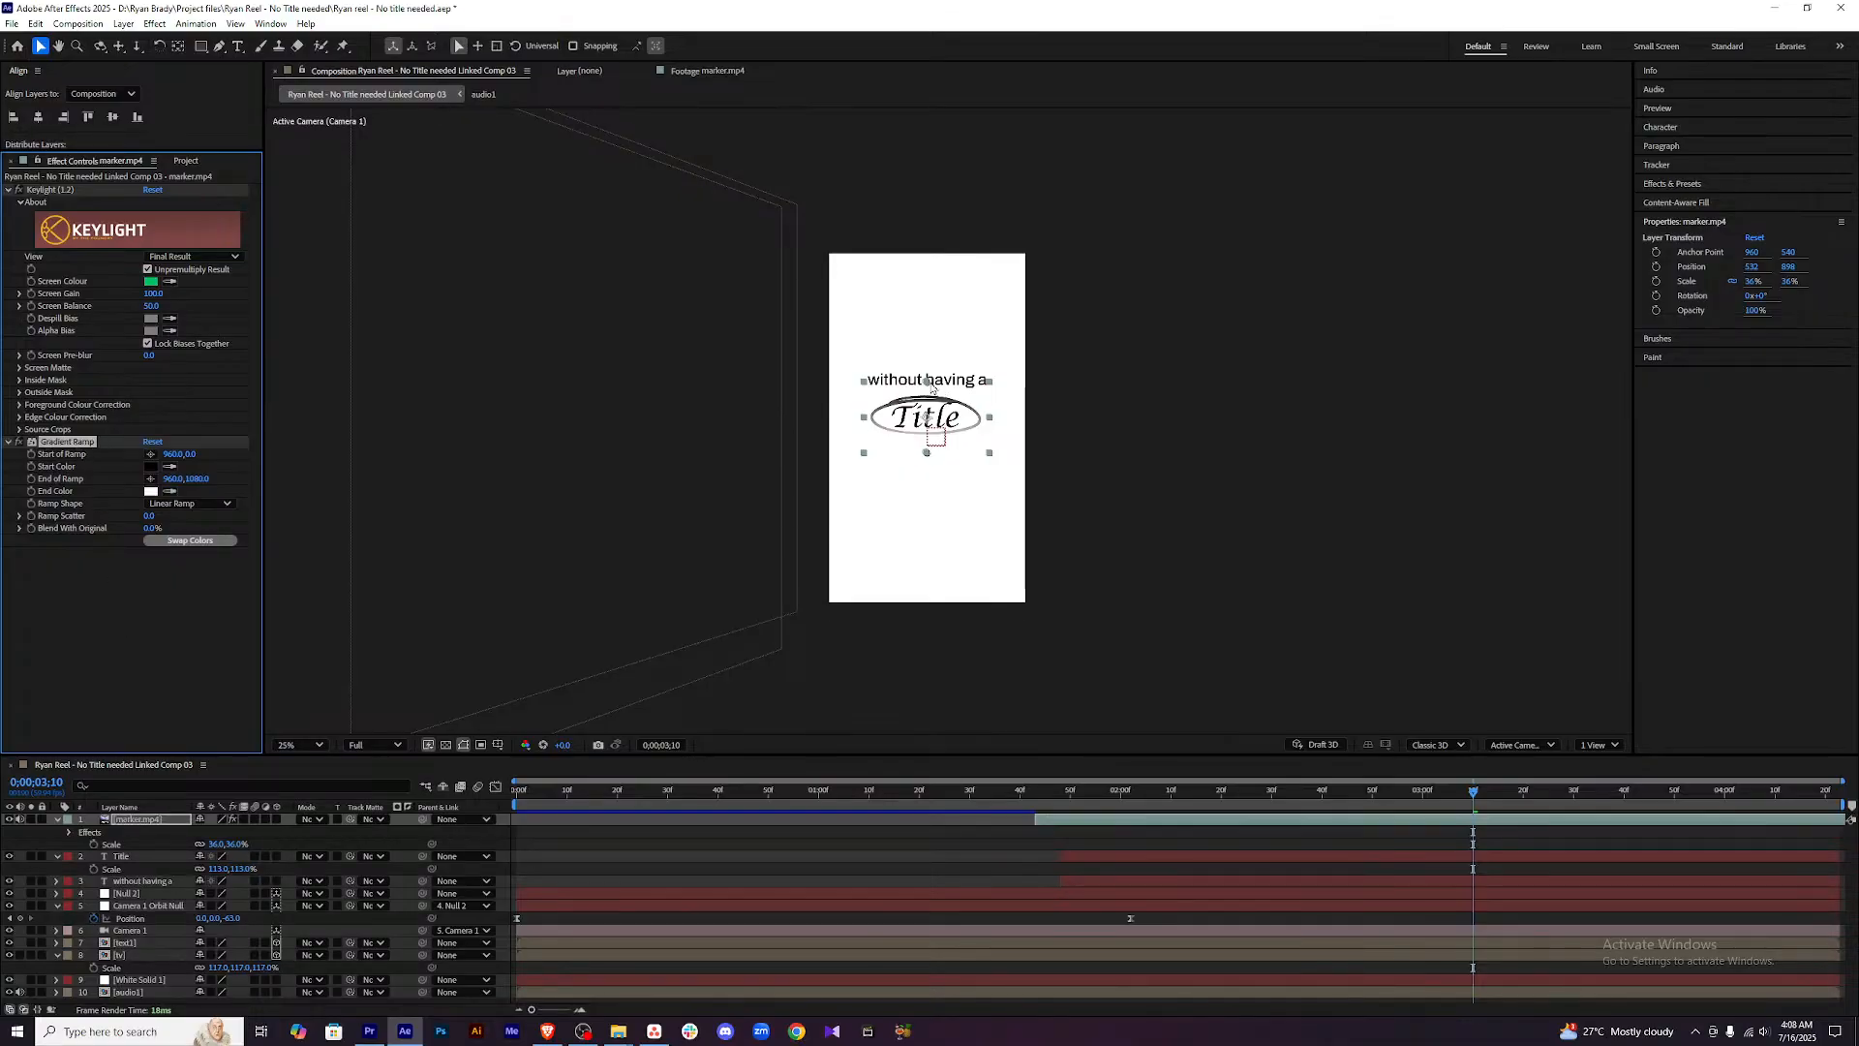
Set the Gradient Ramp's Start Color to a fully saturated orange.
{"action": "left_click", "coordinate": [152, 467]}
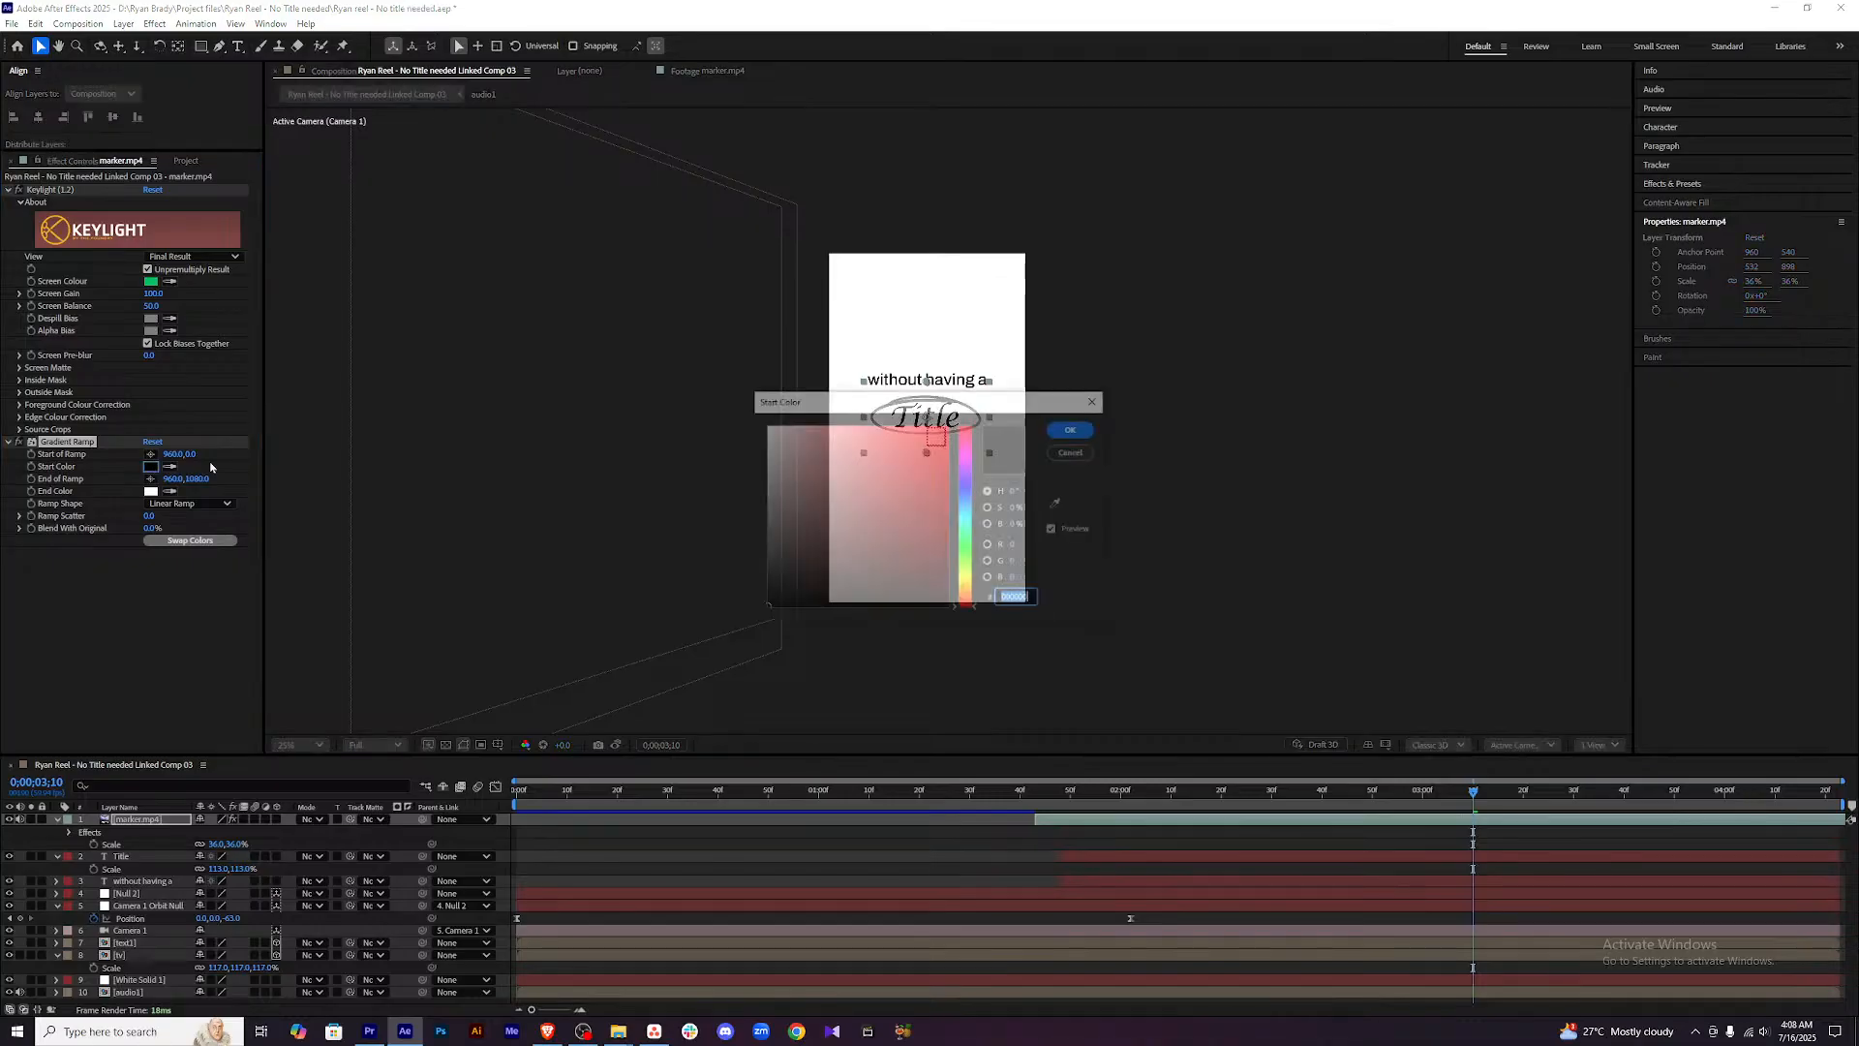
{"action": "left_click_drag", "start_coordinate": [929, 399], "coordinate": [1412, 349]}
{"action": "left_click_drag", "start_coordinate": [1451, 557], "coordinate": [1450, 535]}
{"action": "left_click_drag", "start_coordinate": [1382, 450], "coordinate": [1446, 350]}
{"action": "left_click_drag", "start_coordinate": [1446, 544], "coordinate": [1454, 551]}
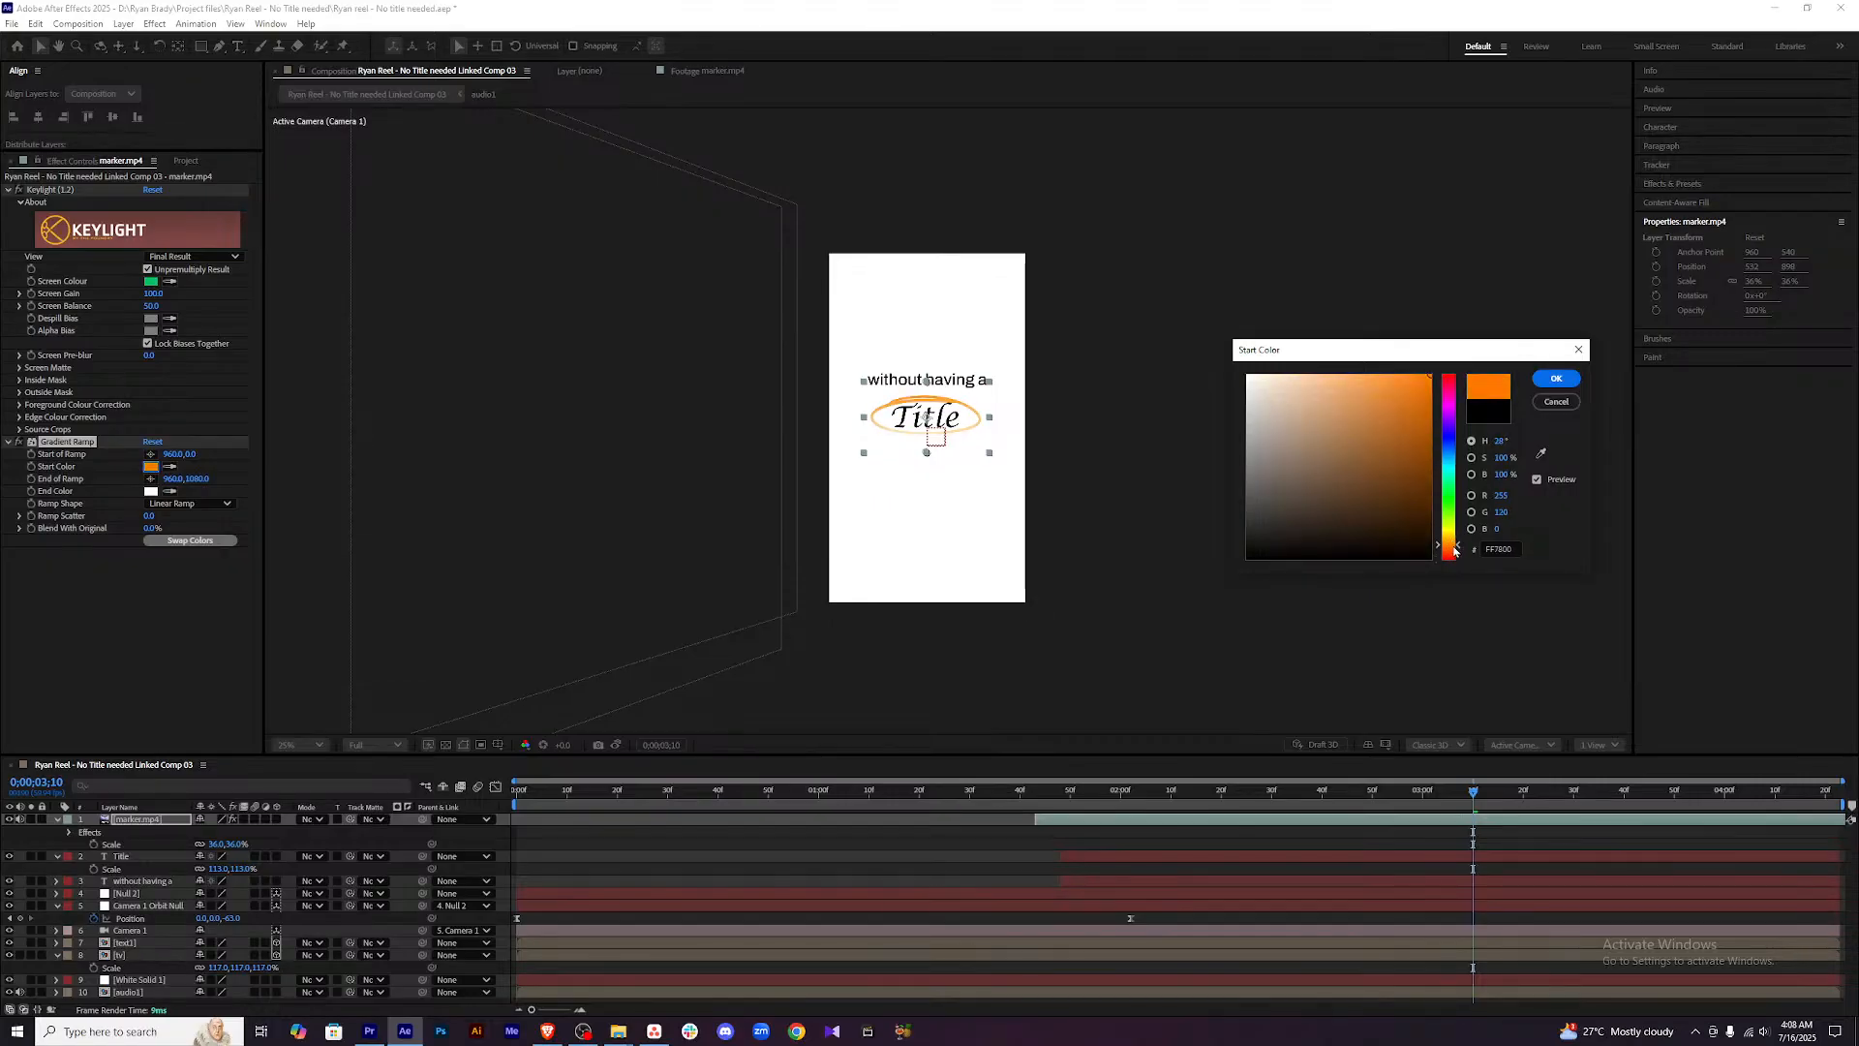
{"action": "left_click", "coordinate": [1556, 378]}
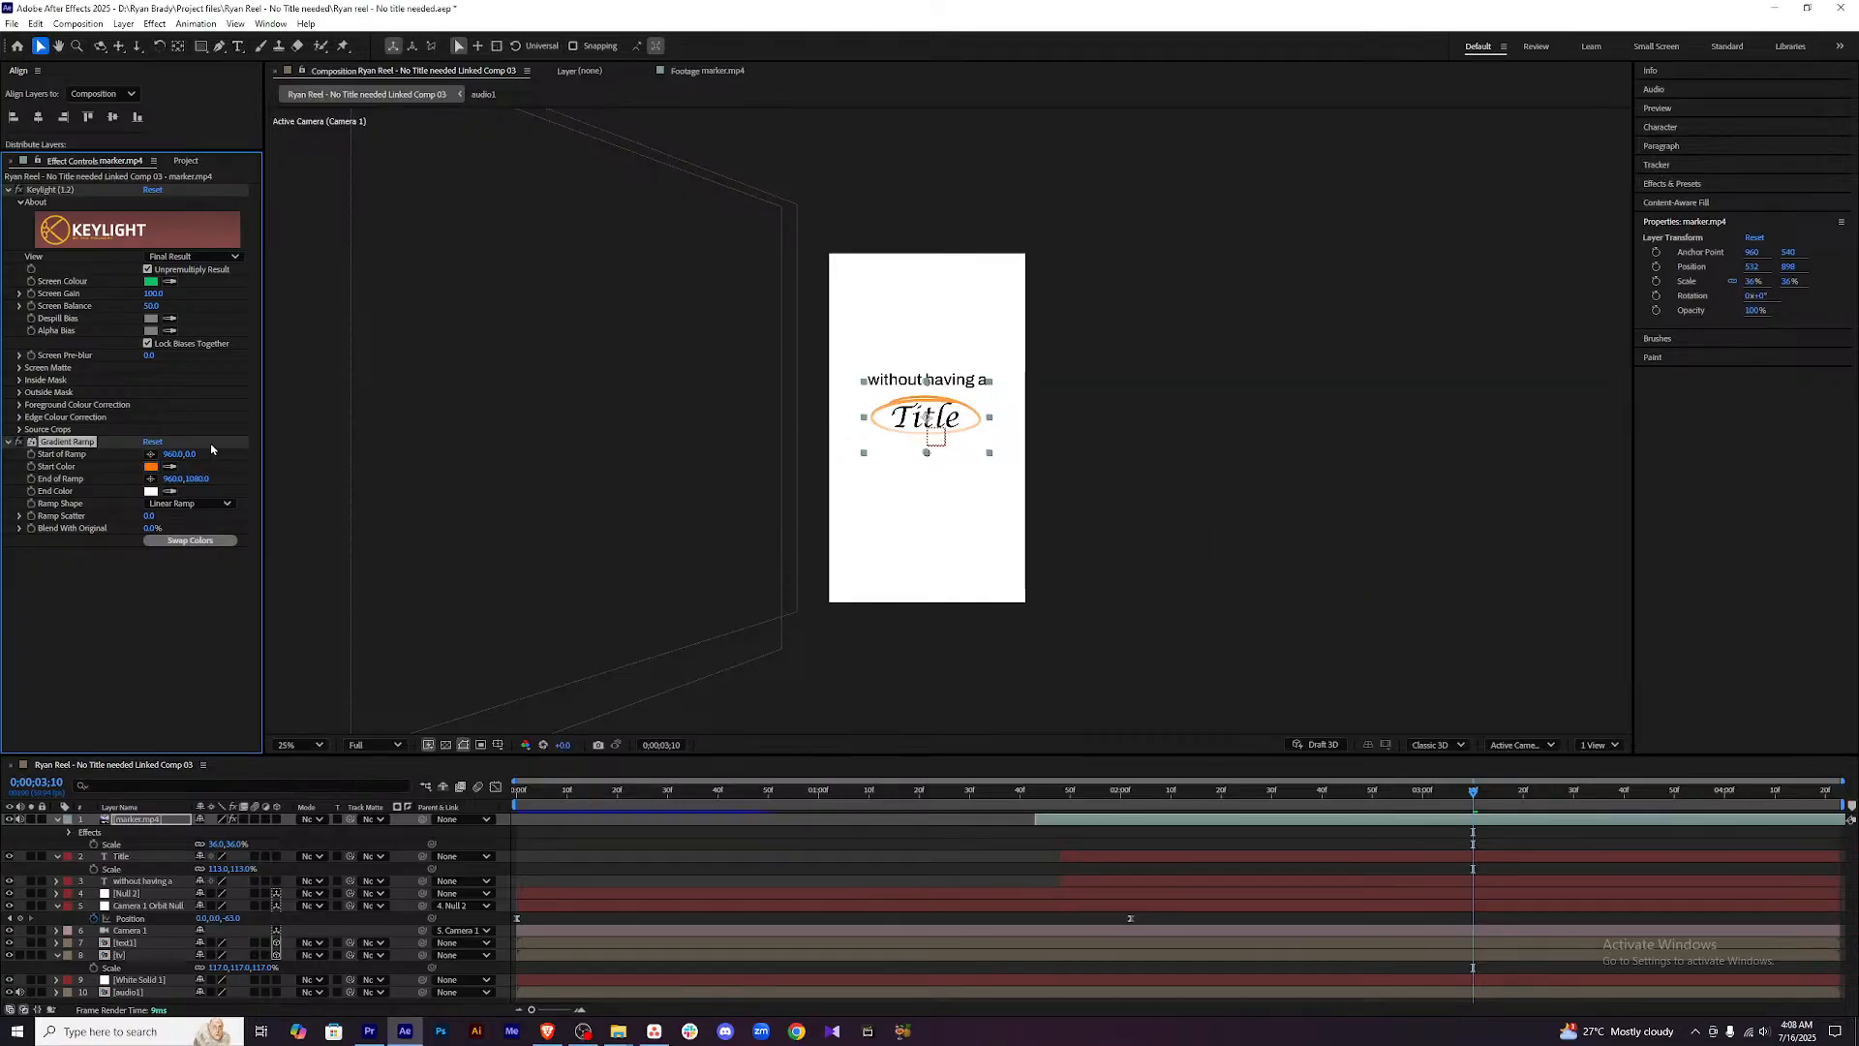
Set the Gradient Ramp's End Color to yellow FFD52B and check the recoloured ellipse up close.
{"action": "left_click", "coordinate": [151, 491]}
{"action": "left_click_drag", "start_coordinate": [935, 411], "coordinate": [1469, 314]}
{"action": "left_click_drag", "start_coordinate": [1506, 505], "coordinate": [1508, 494]}
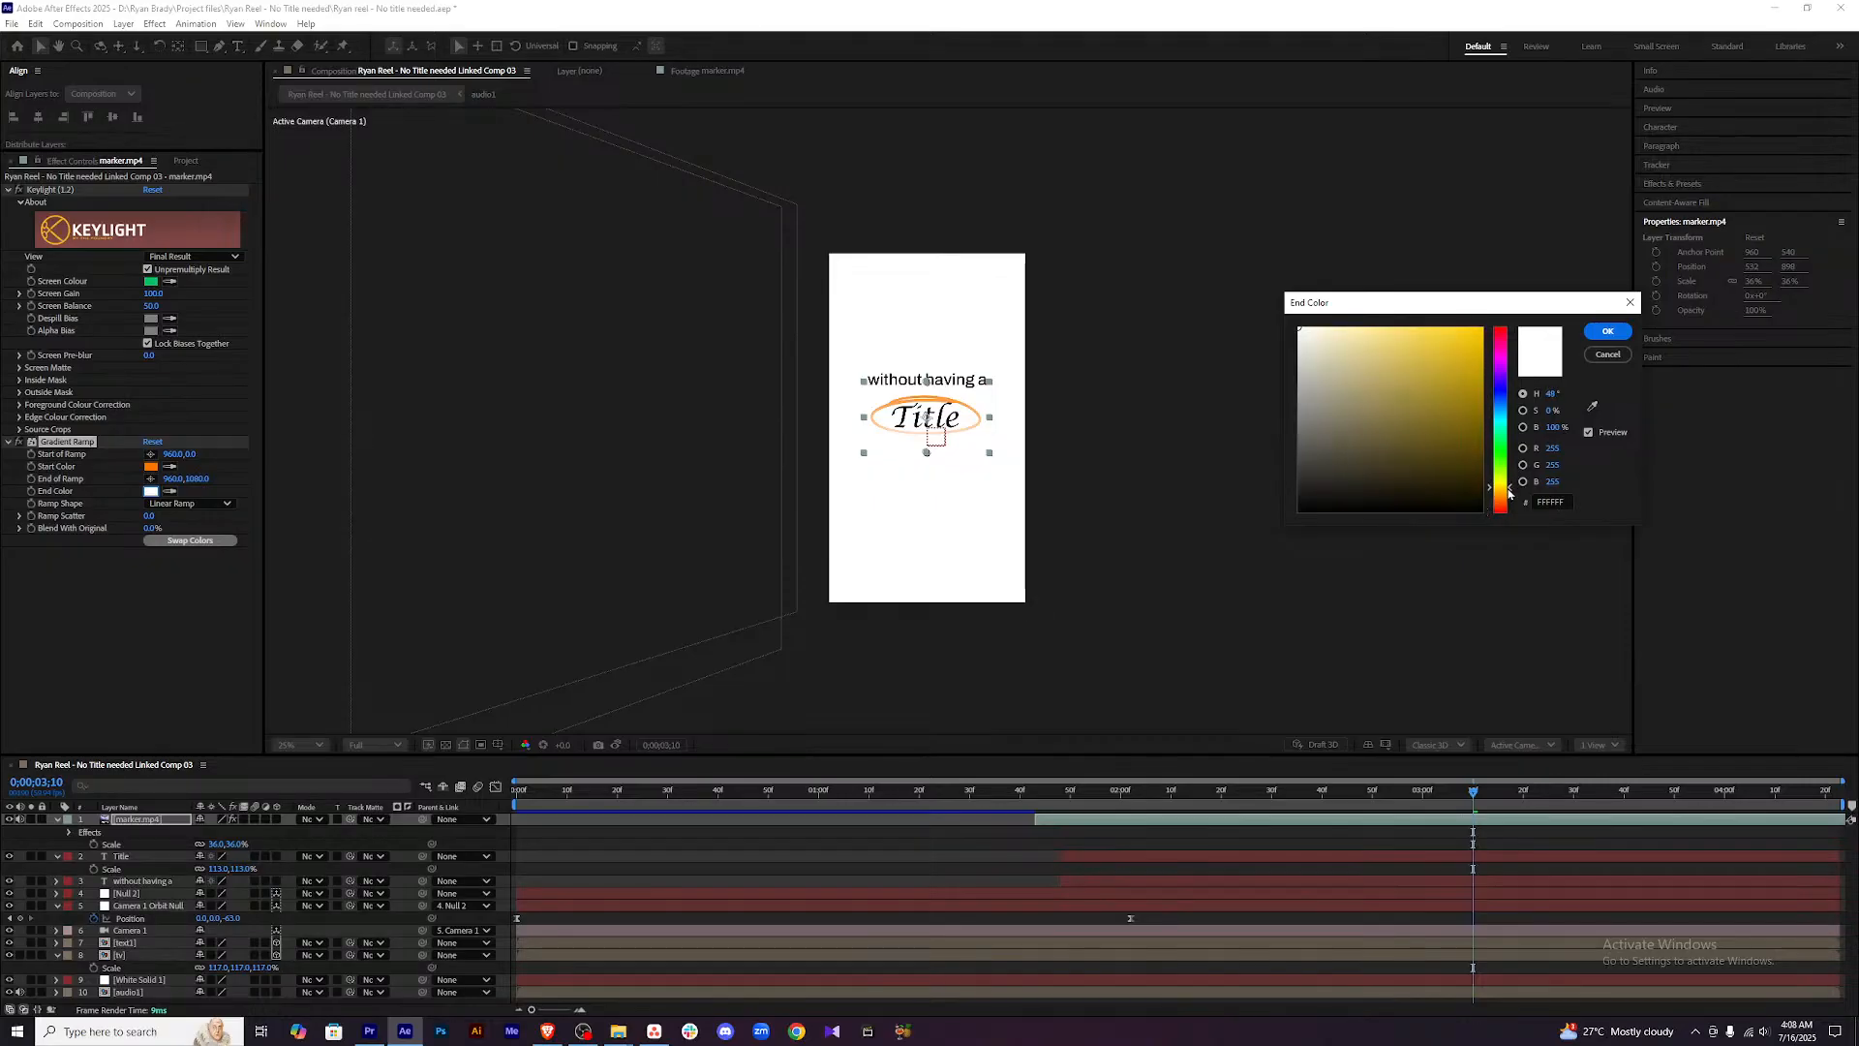
{"action": "left_click_drag", "start_coordinate": [1439, 406], "coordinate": [1482, 328]}
{"action": "left_click_drag", "start_coordinate": [1502, 496], "coordinate": [1508, 493]}
{"action": "mouse_move", "coordinate": [1476, 345]}
{"action": "left_mouse_down"}
{"action": "mouse_move", "coordinate": [1401, 296]}
{"action": "mouse_move", "coordinate": [1451, 314]}
{"action": "left_mouse_up"}
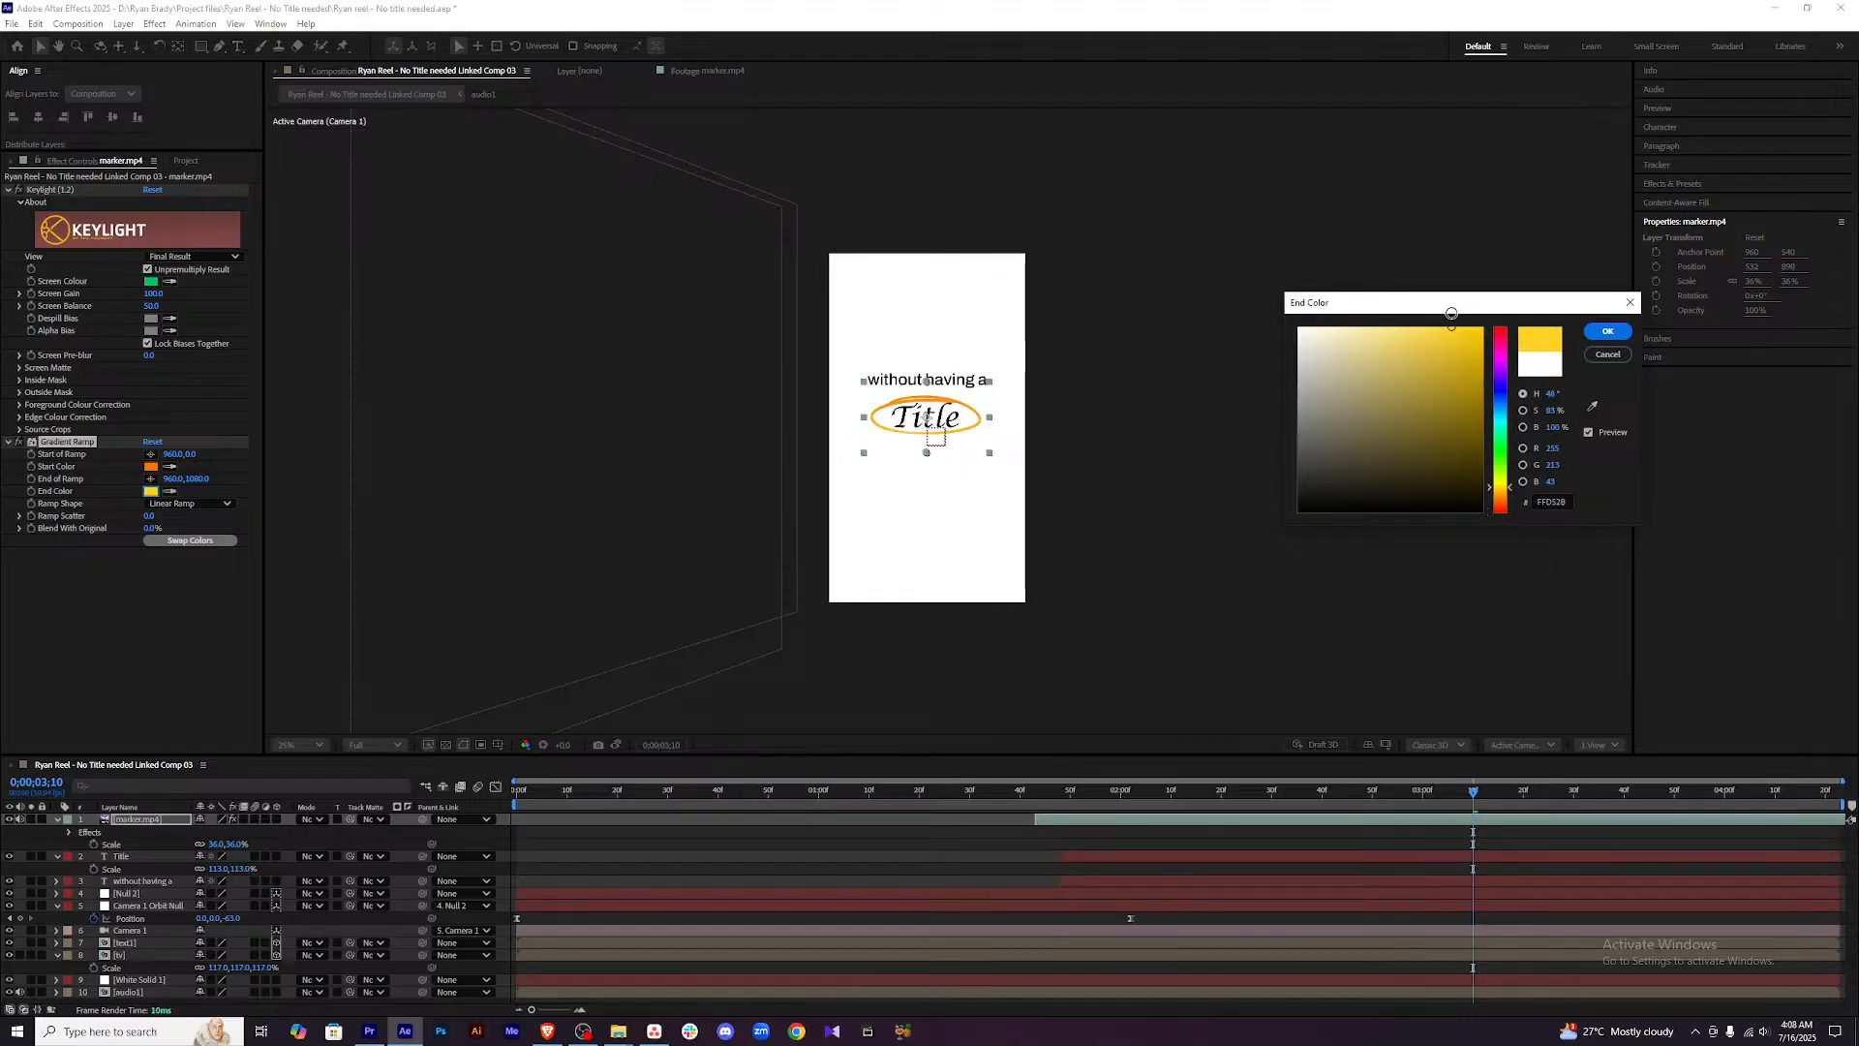
{"action": "left_click", "coordinate": [1607, 330]}
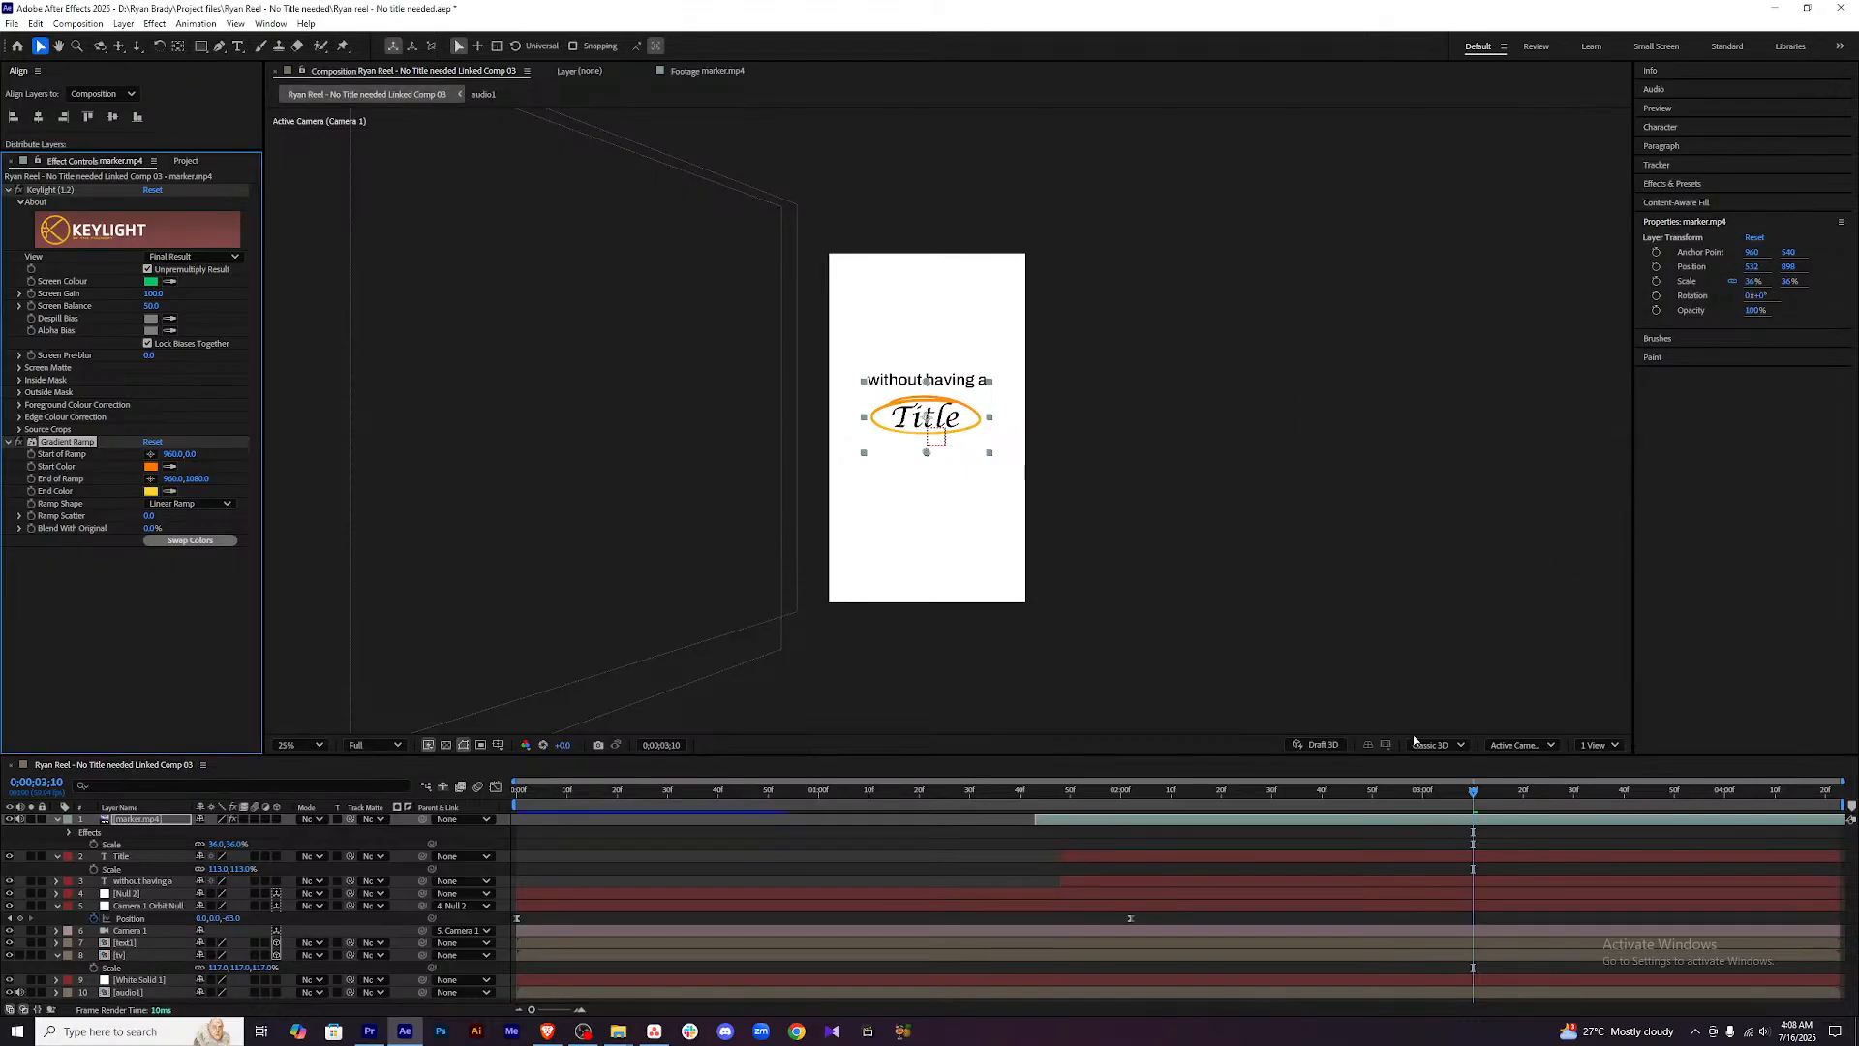
{"action": "left_click", "coordinate": [1261, 884]}
{"action": "key", "text": "period"}
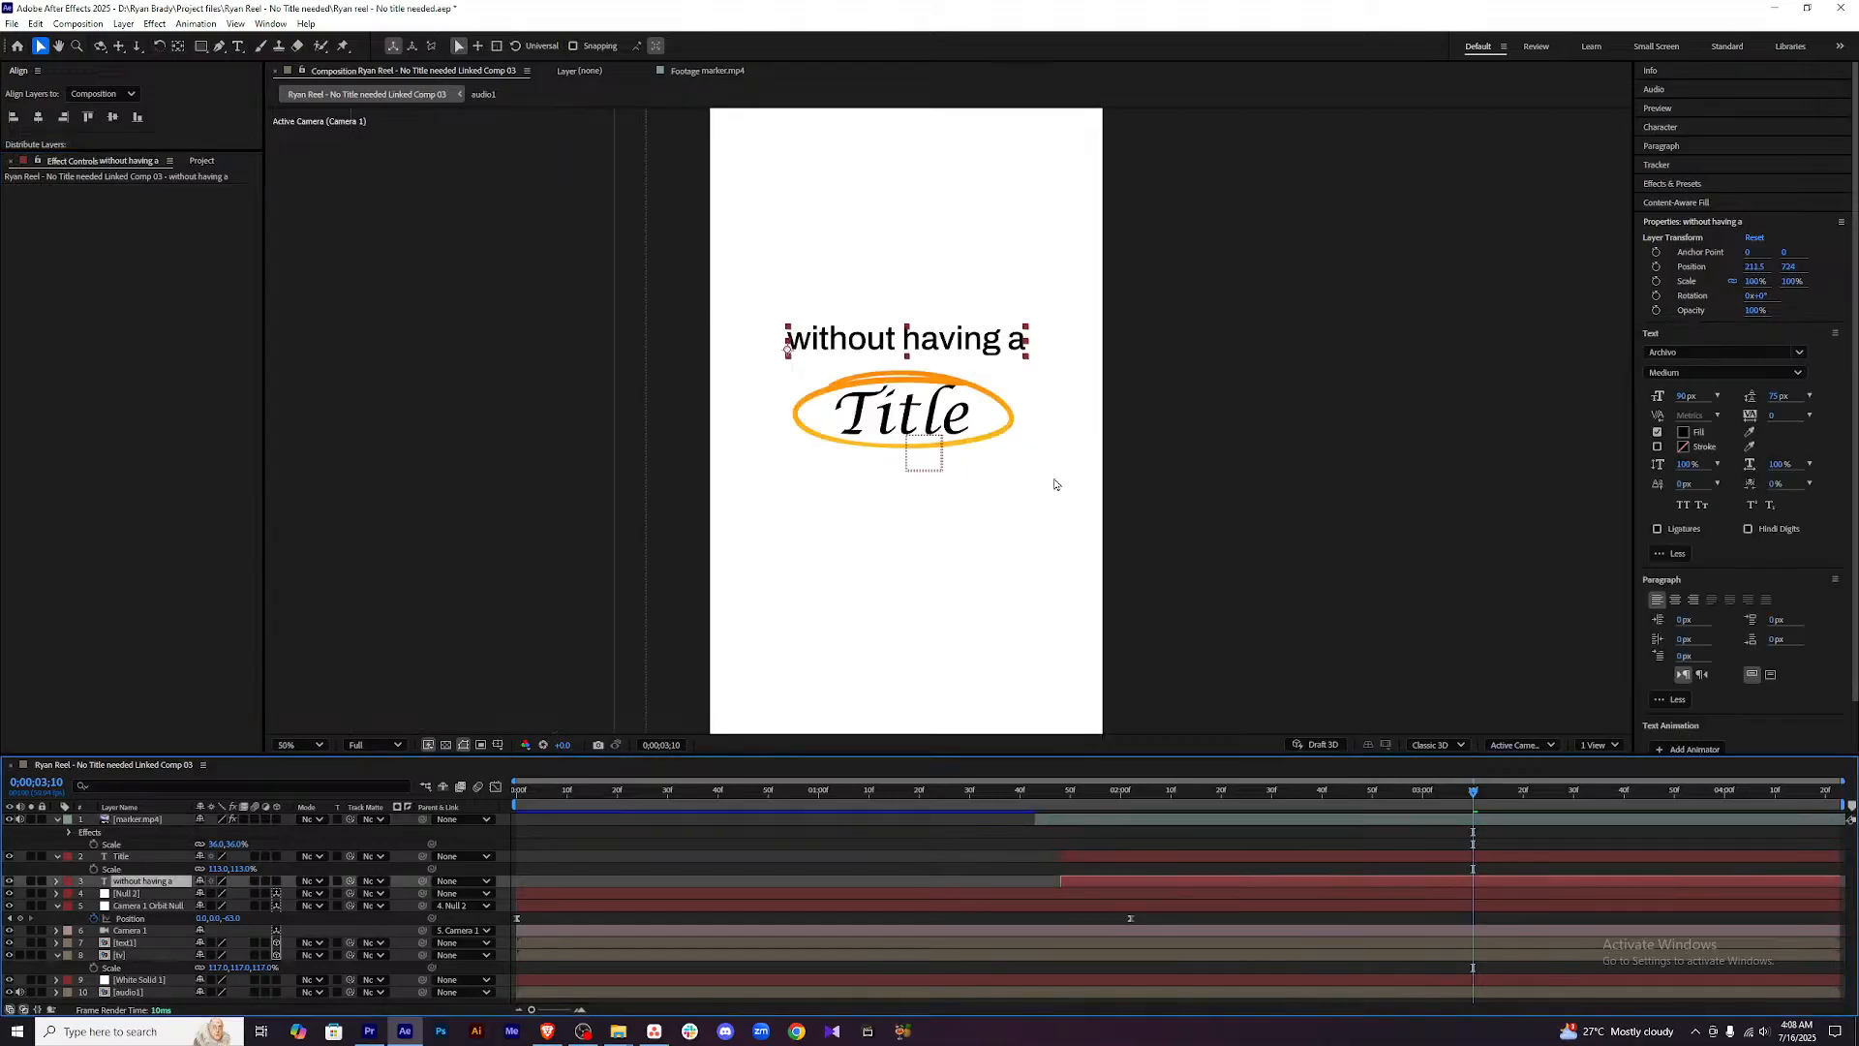
{"action": "key", "text": "comma"}
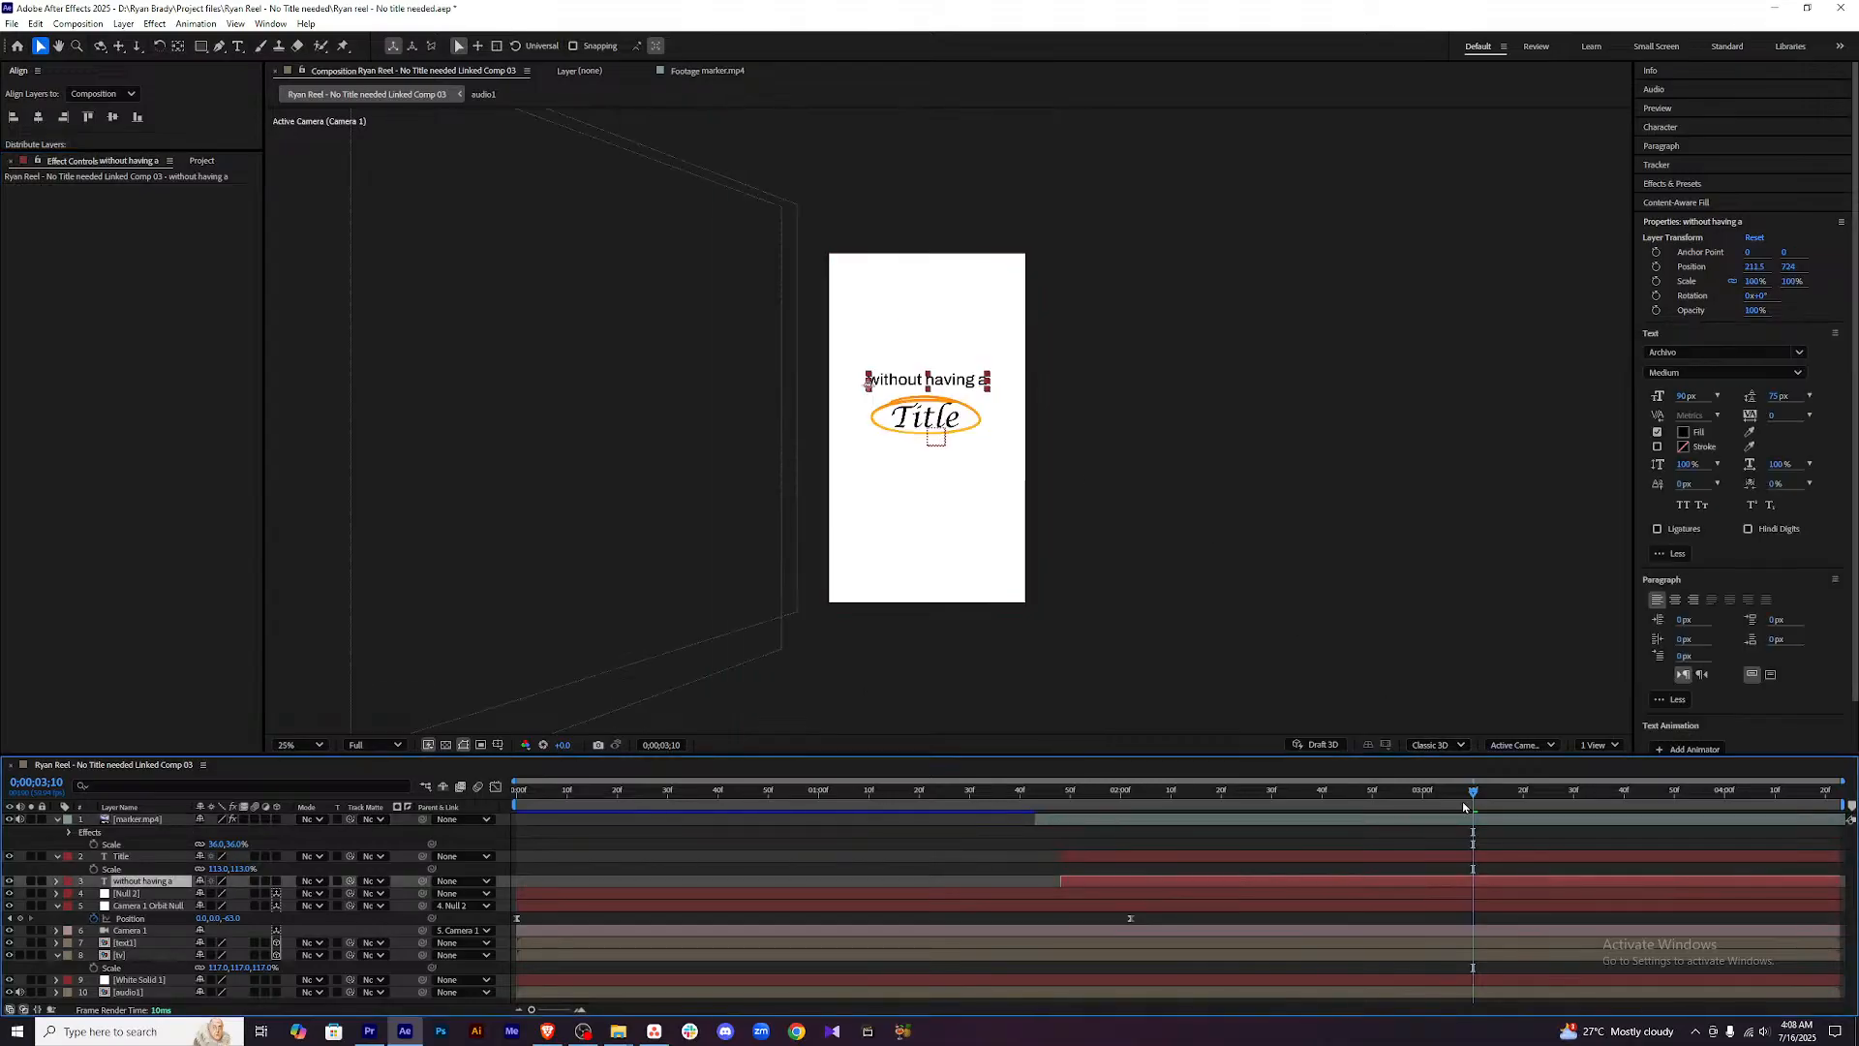
Move the playhead to 0;00;03;11 and make the Title, marker.mp4 and "without having a" layers 3D.
{"action": "left_click", "coordinate": [1476, 892]}
{"action": "mouse_move", "coordinate": [1473, 792]}
{"action": "left_mouse_down"}
{"action": "mouse_move", "coordinate": [1386, 791]}
{"action": "mouse_move", "coordinate": [1477, 792]}
{"action": "left_mouse_up"}
{"action": "left_click", "coordinate": [1508, 858]}
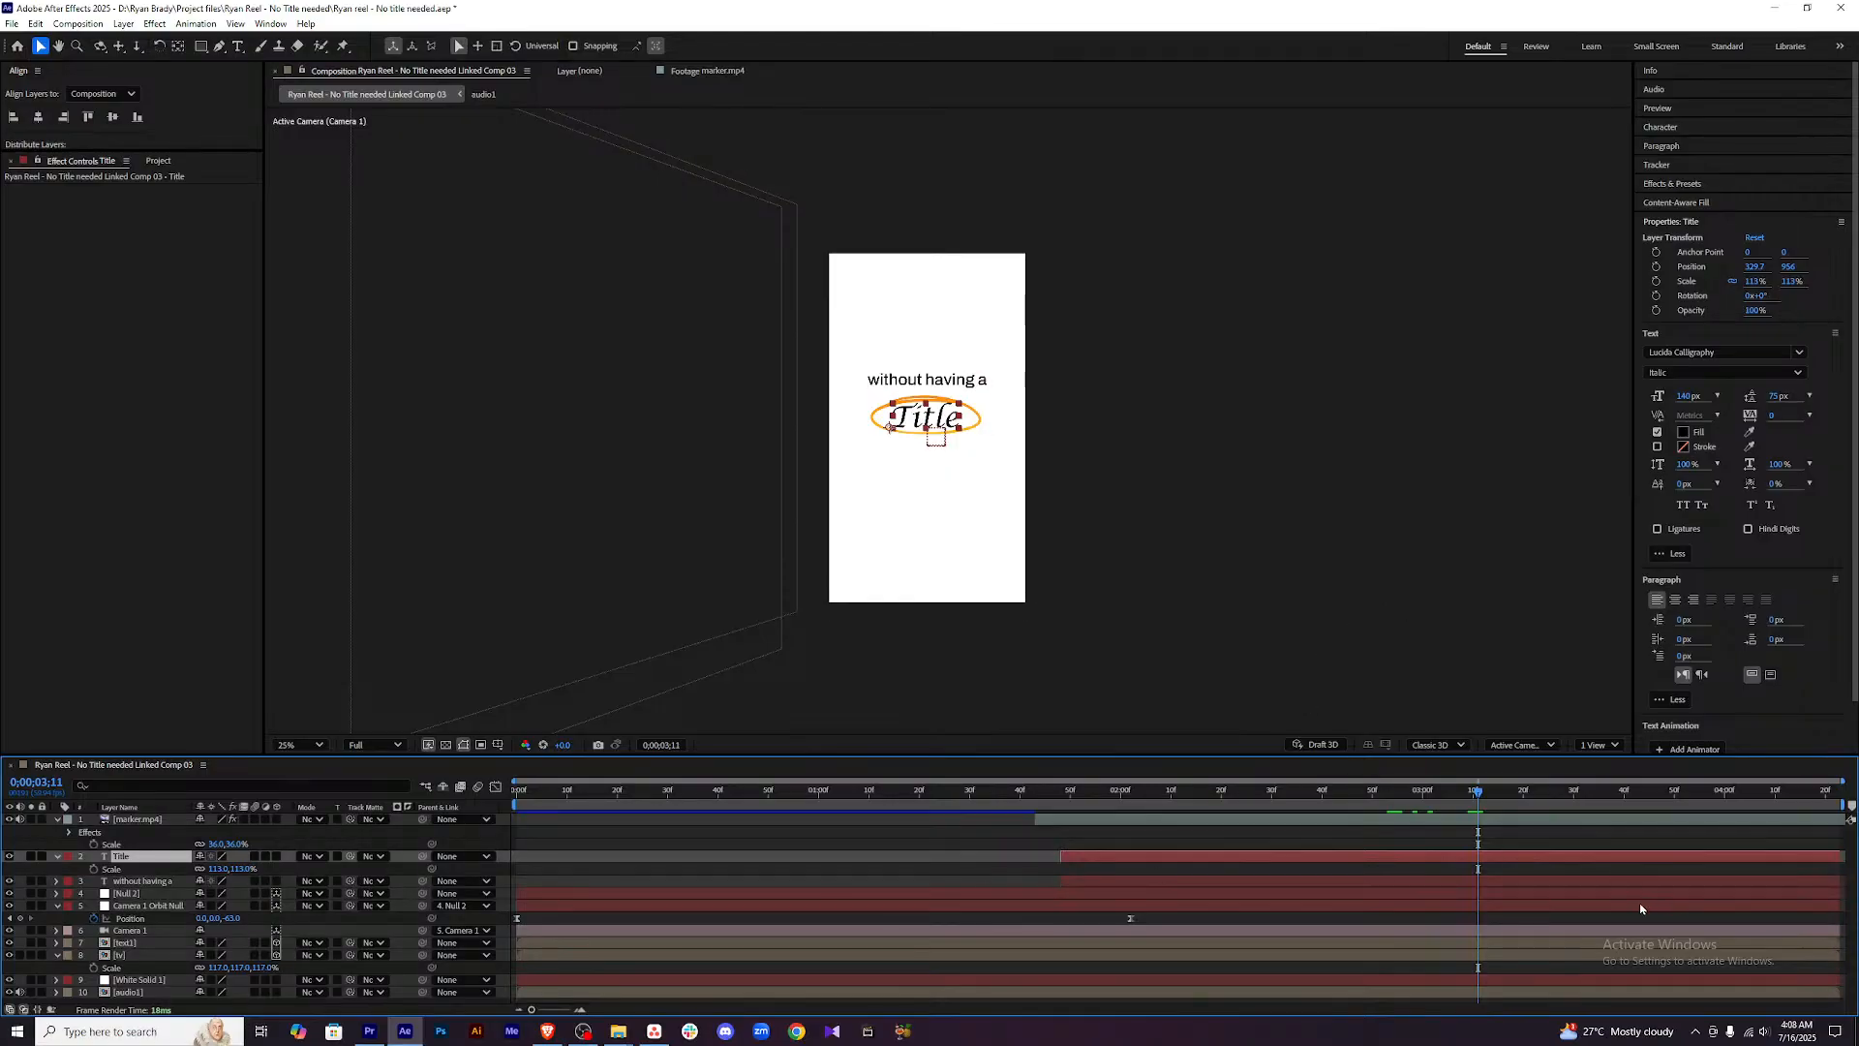
{"action": "left_click", "coordinate": [276, 856]}
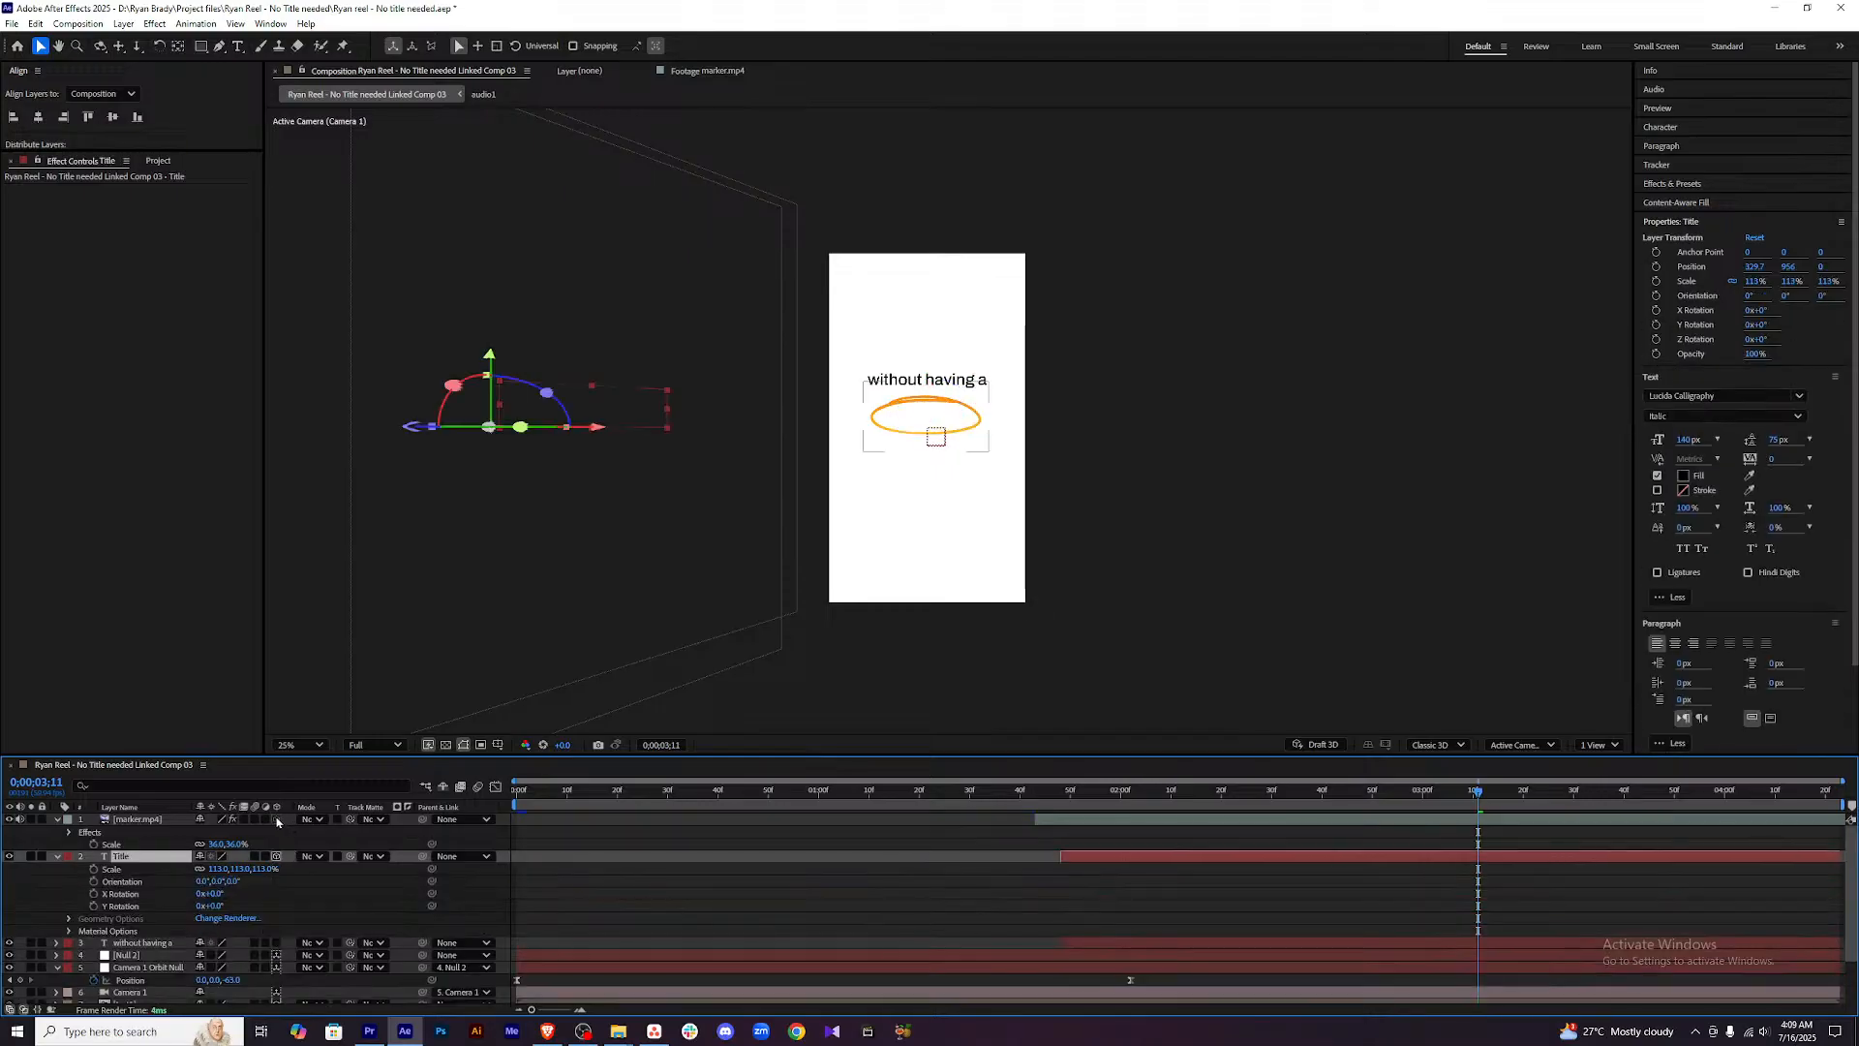
{"action": "left_click", "coordinate": [277, 819]}
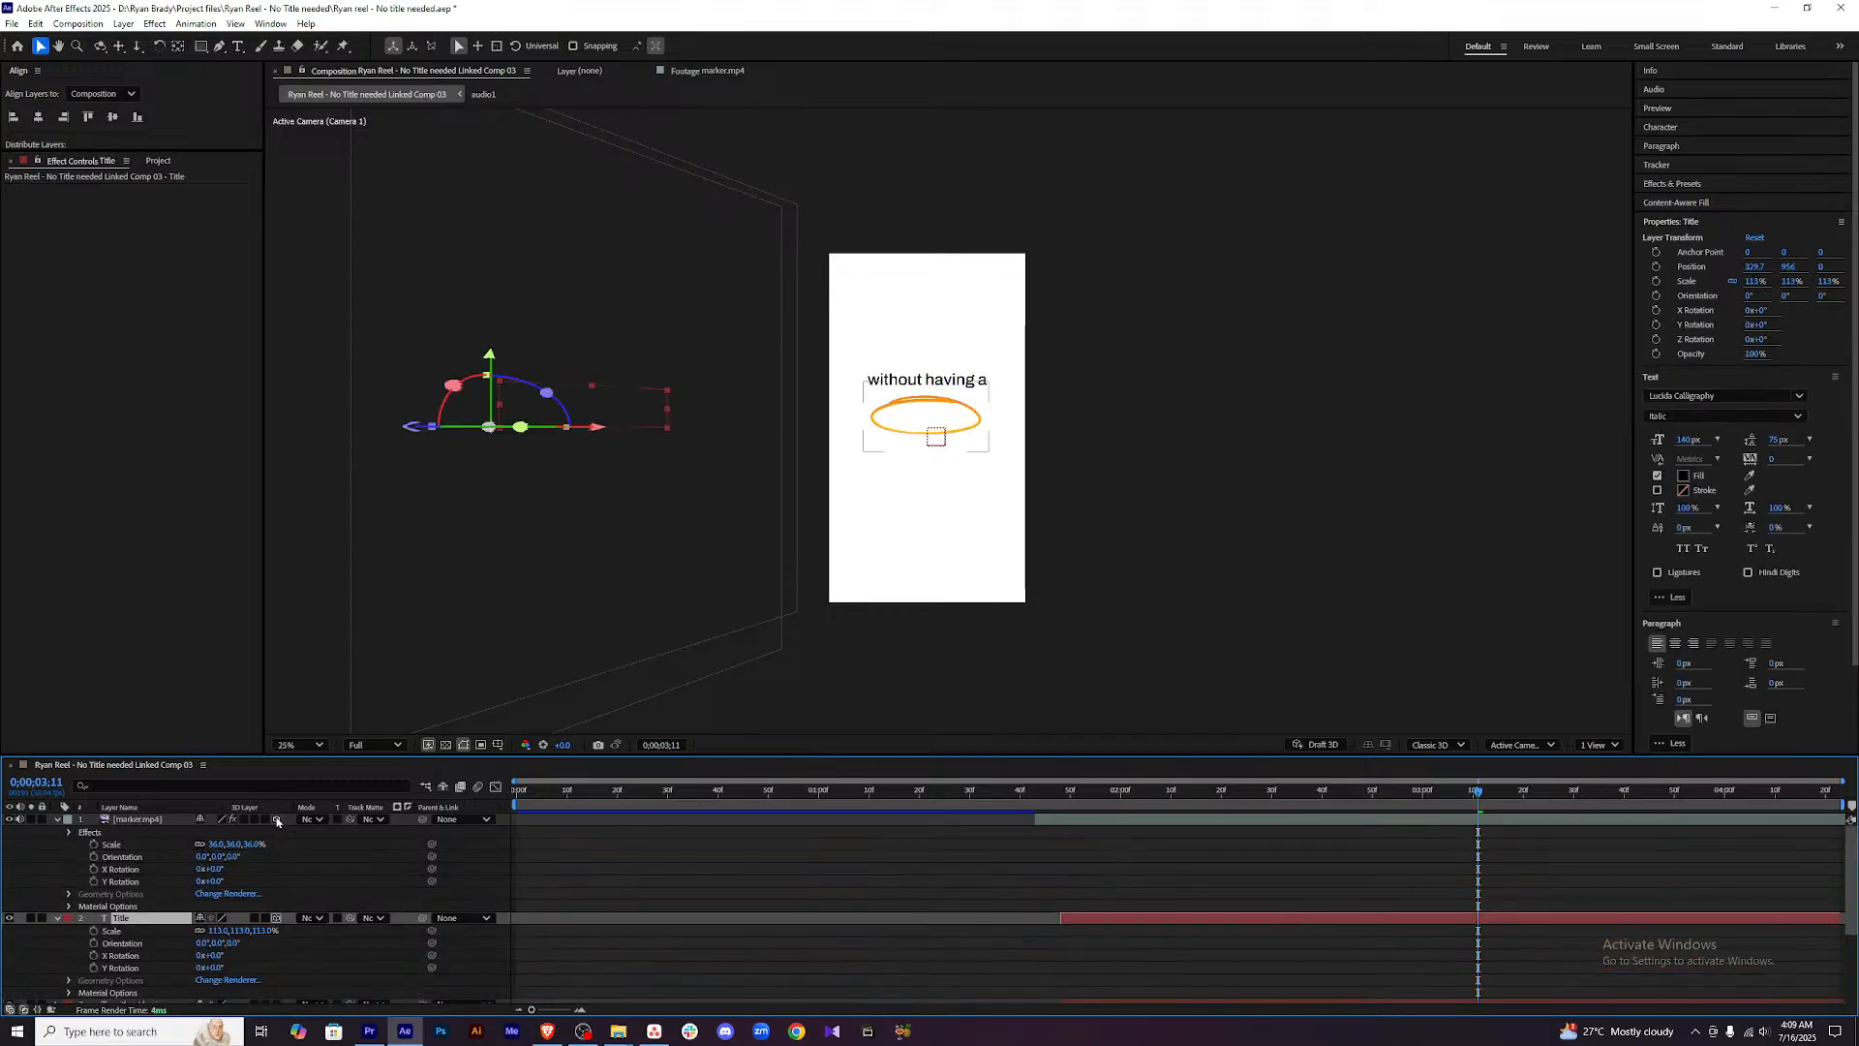
{"action": "left_click", "coordinate": [58, 819]}
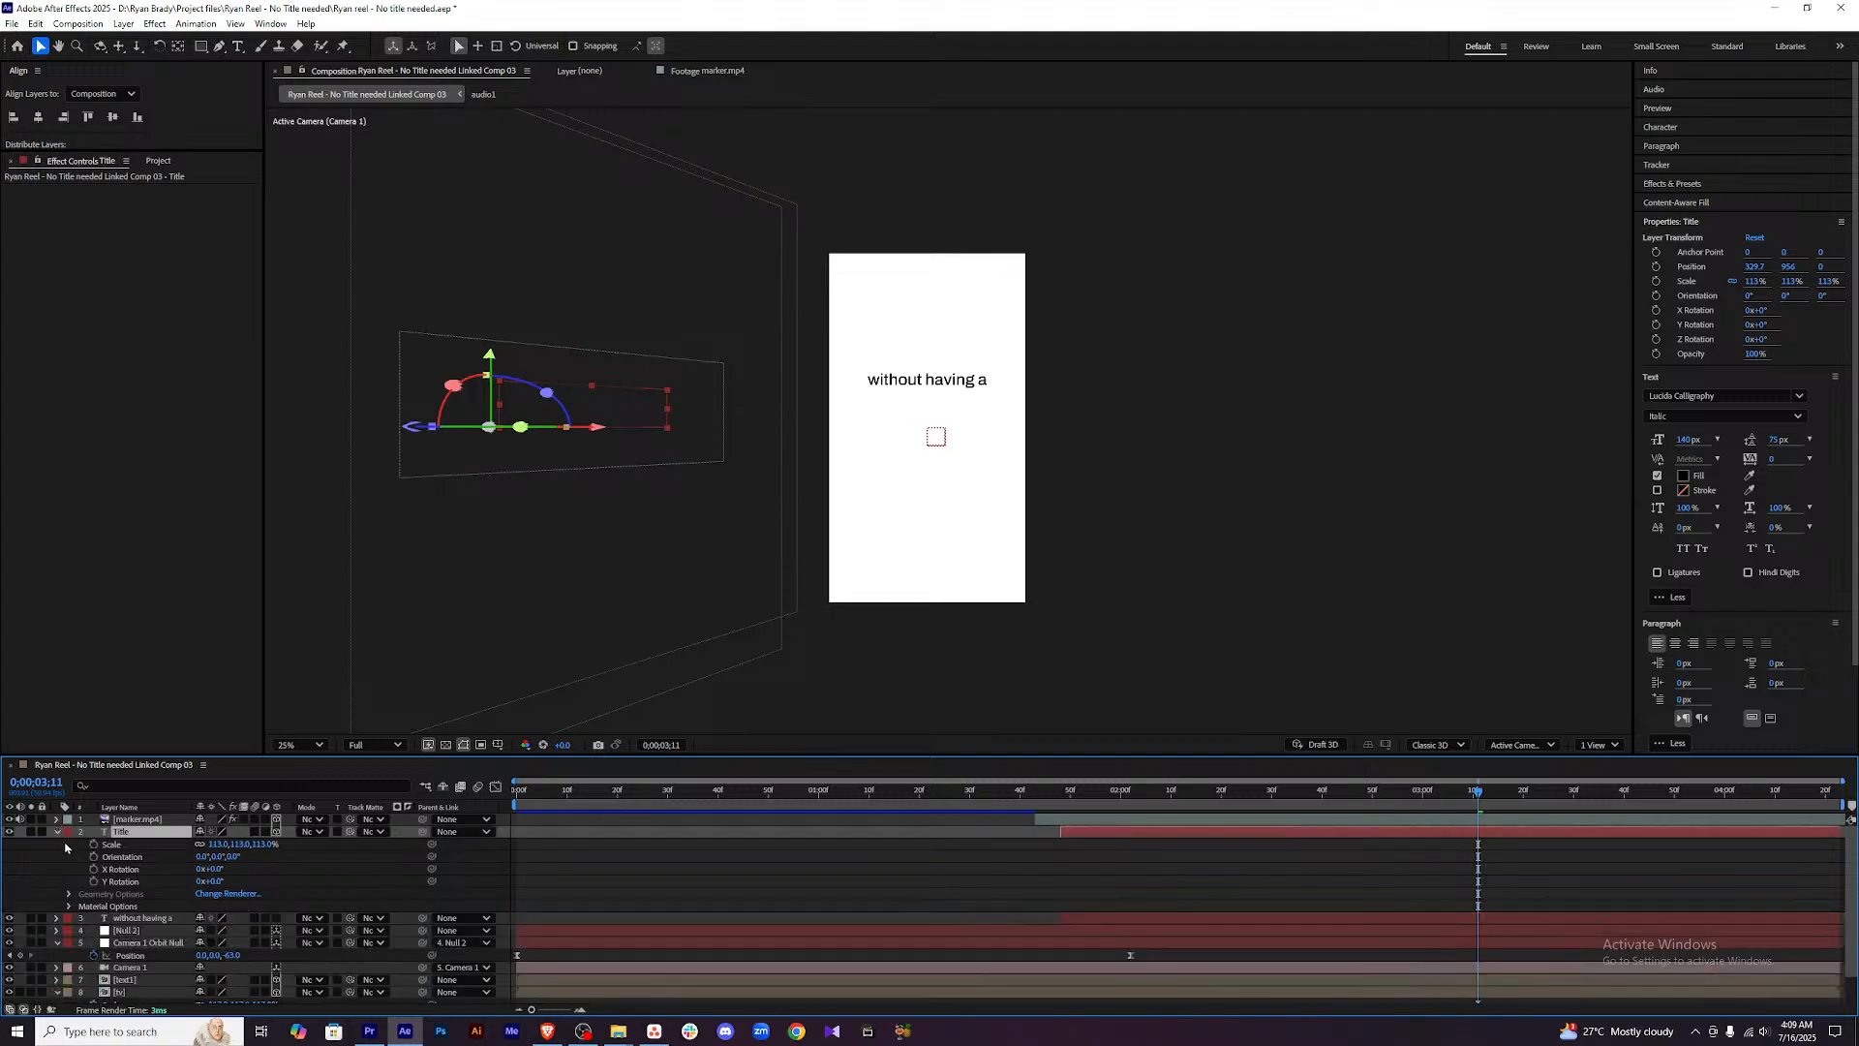
{"action": "left_click", "coordinate": [277, 917]}
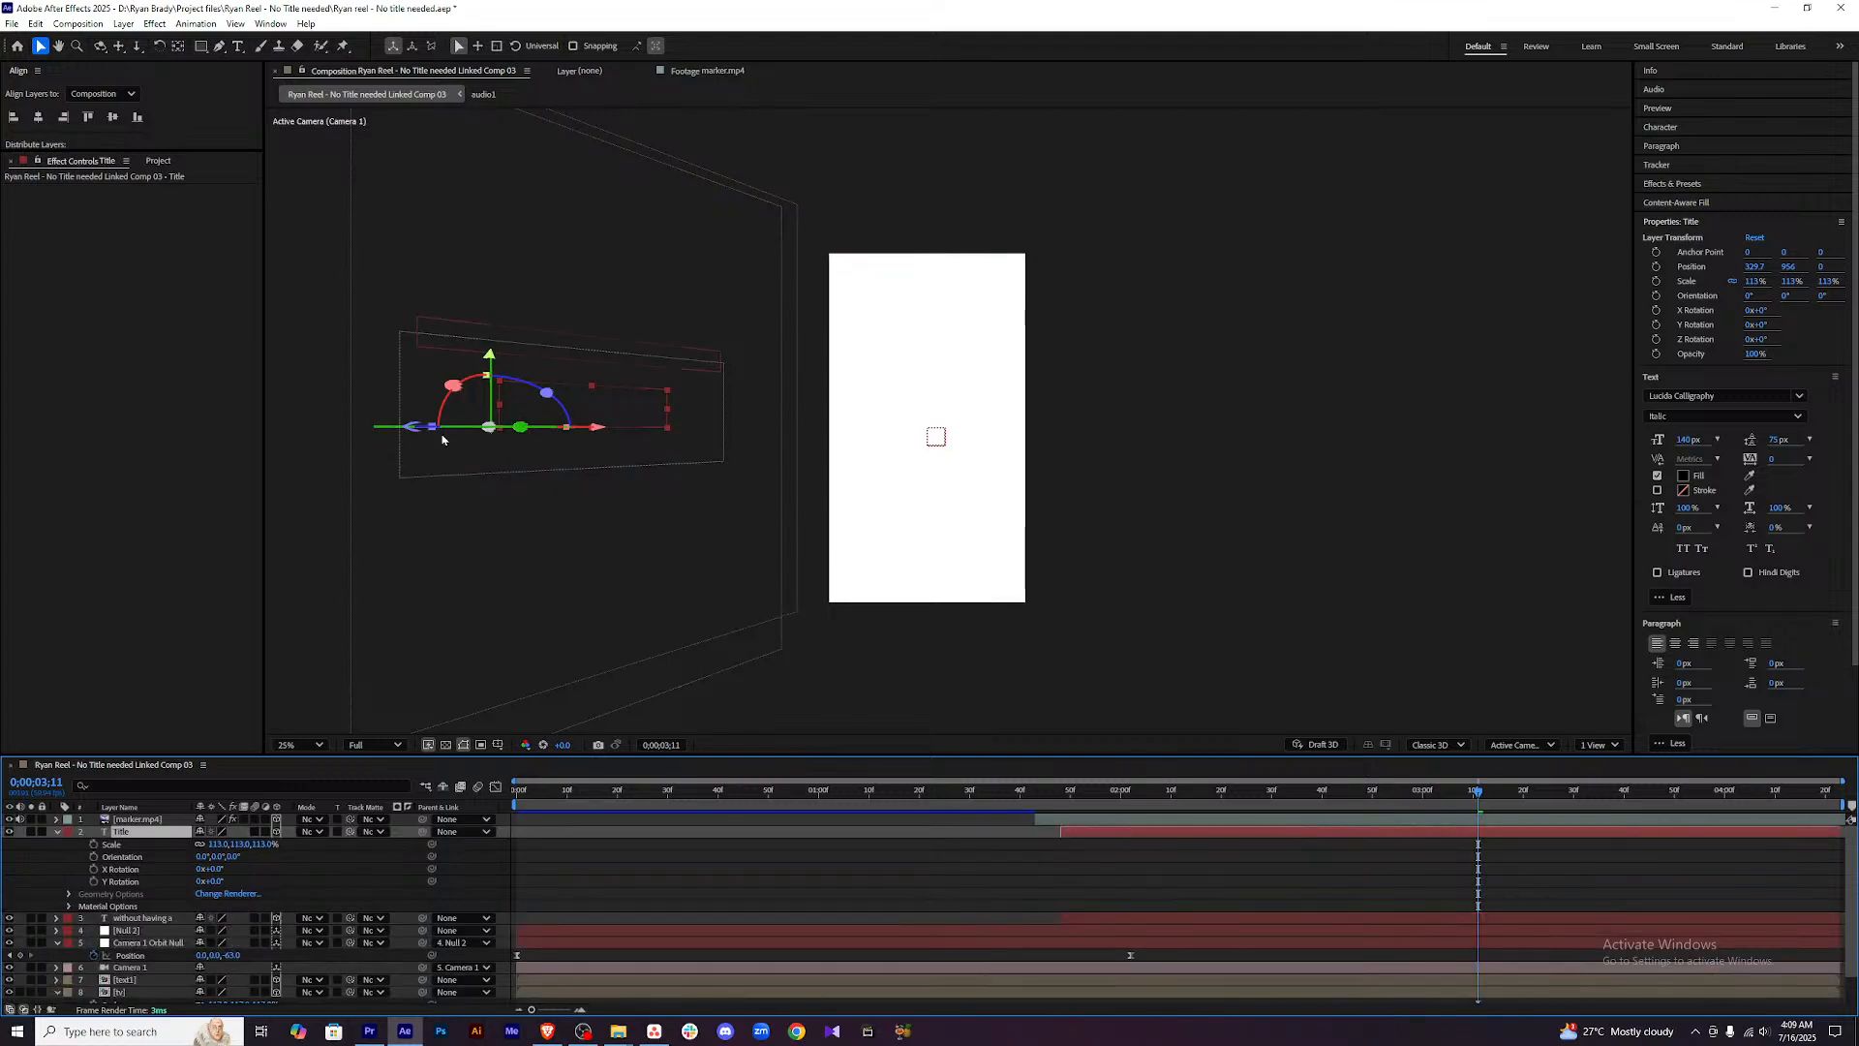
{"action": "left_click", "coordinate": [55, 832]}
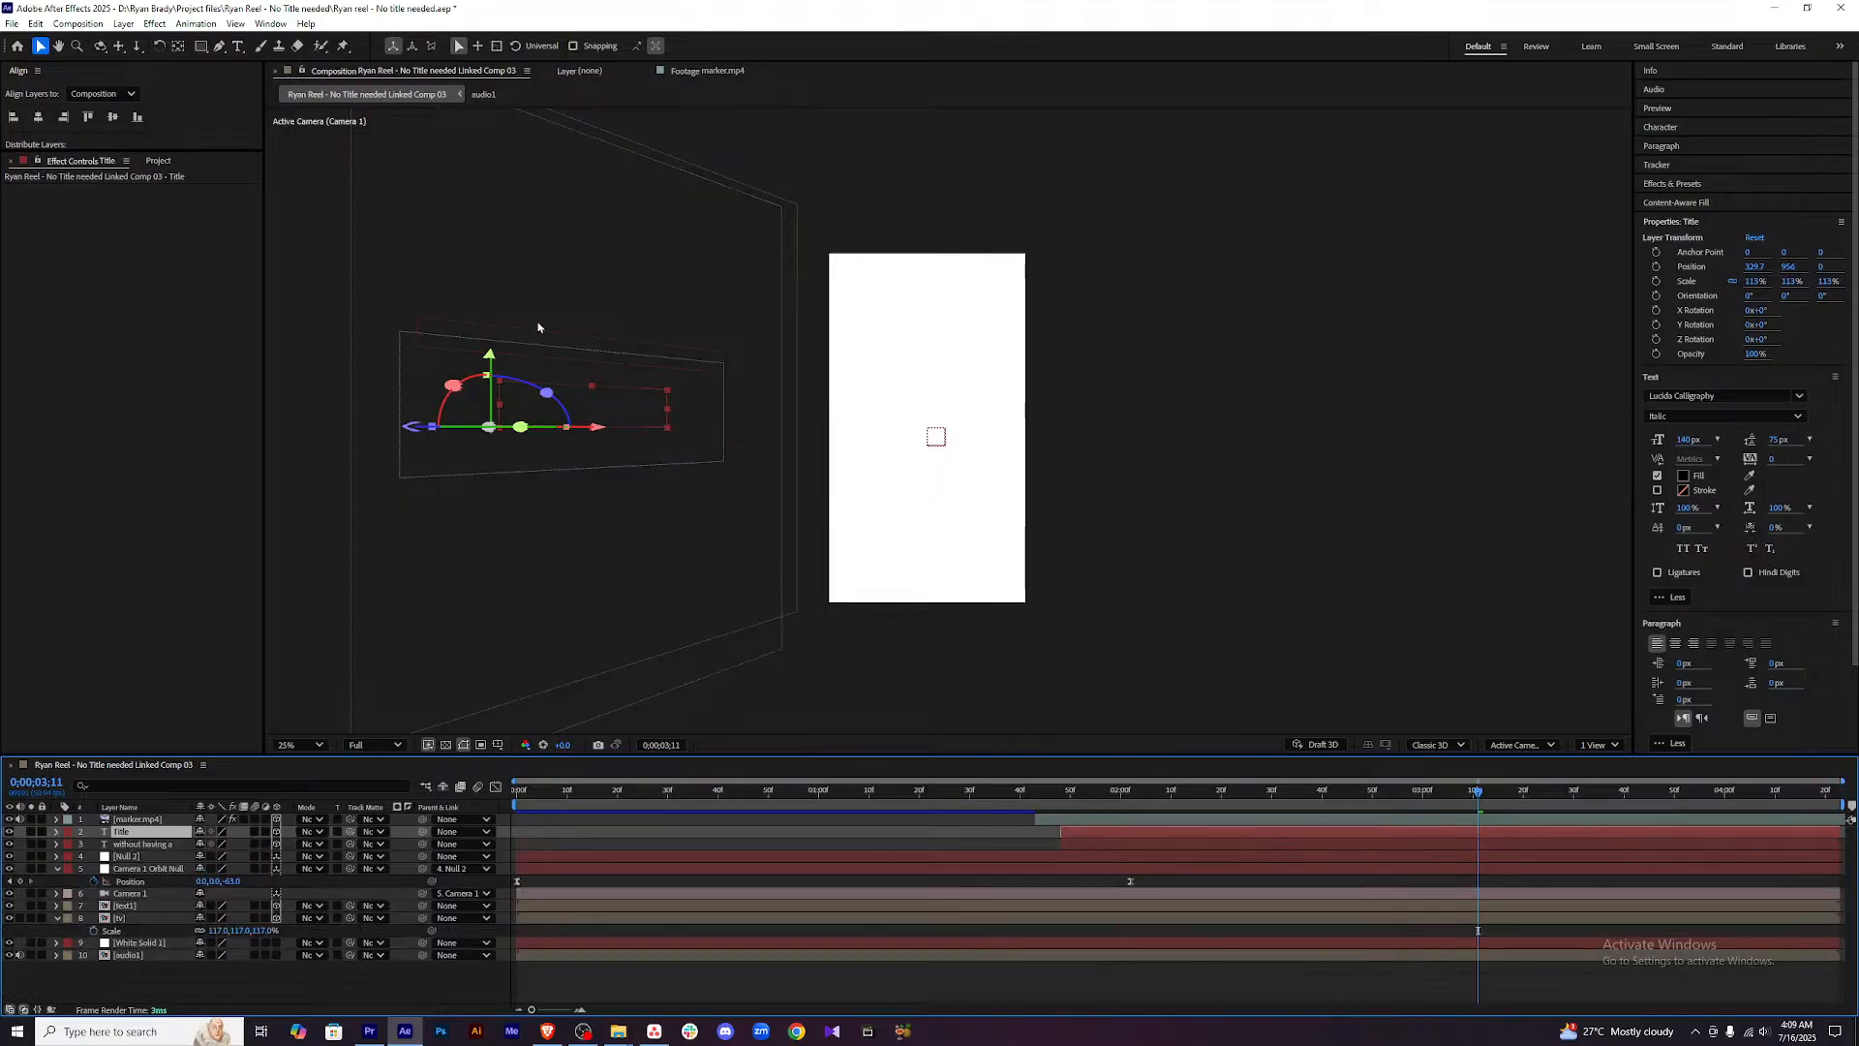
Select the marker.mp4, Title and "without having a" layers together and centre them in the camera view.
{"action": "left_click", "coordinate": [1500, 955]}
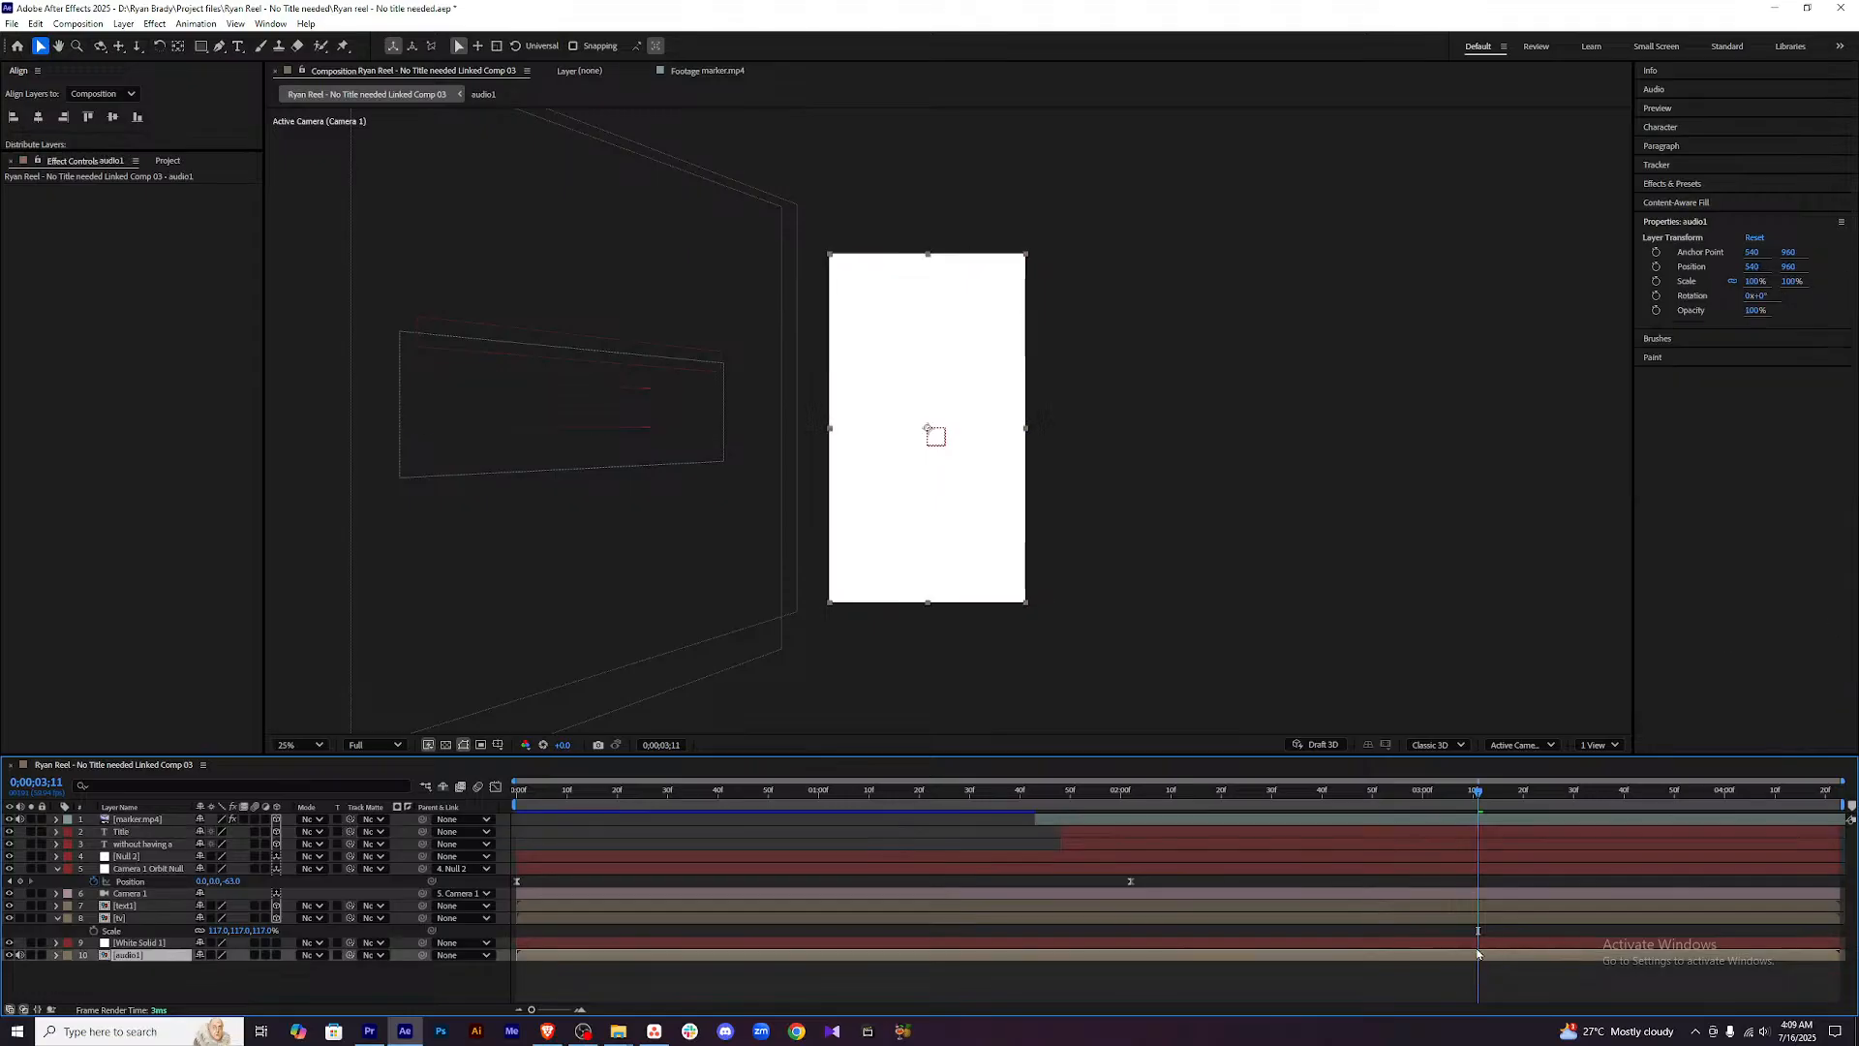
{"action": "left_click", "coordinate": [1502, 847]}
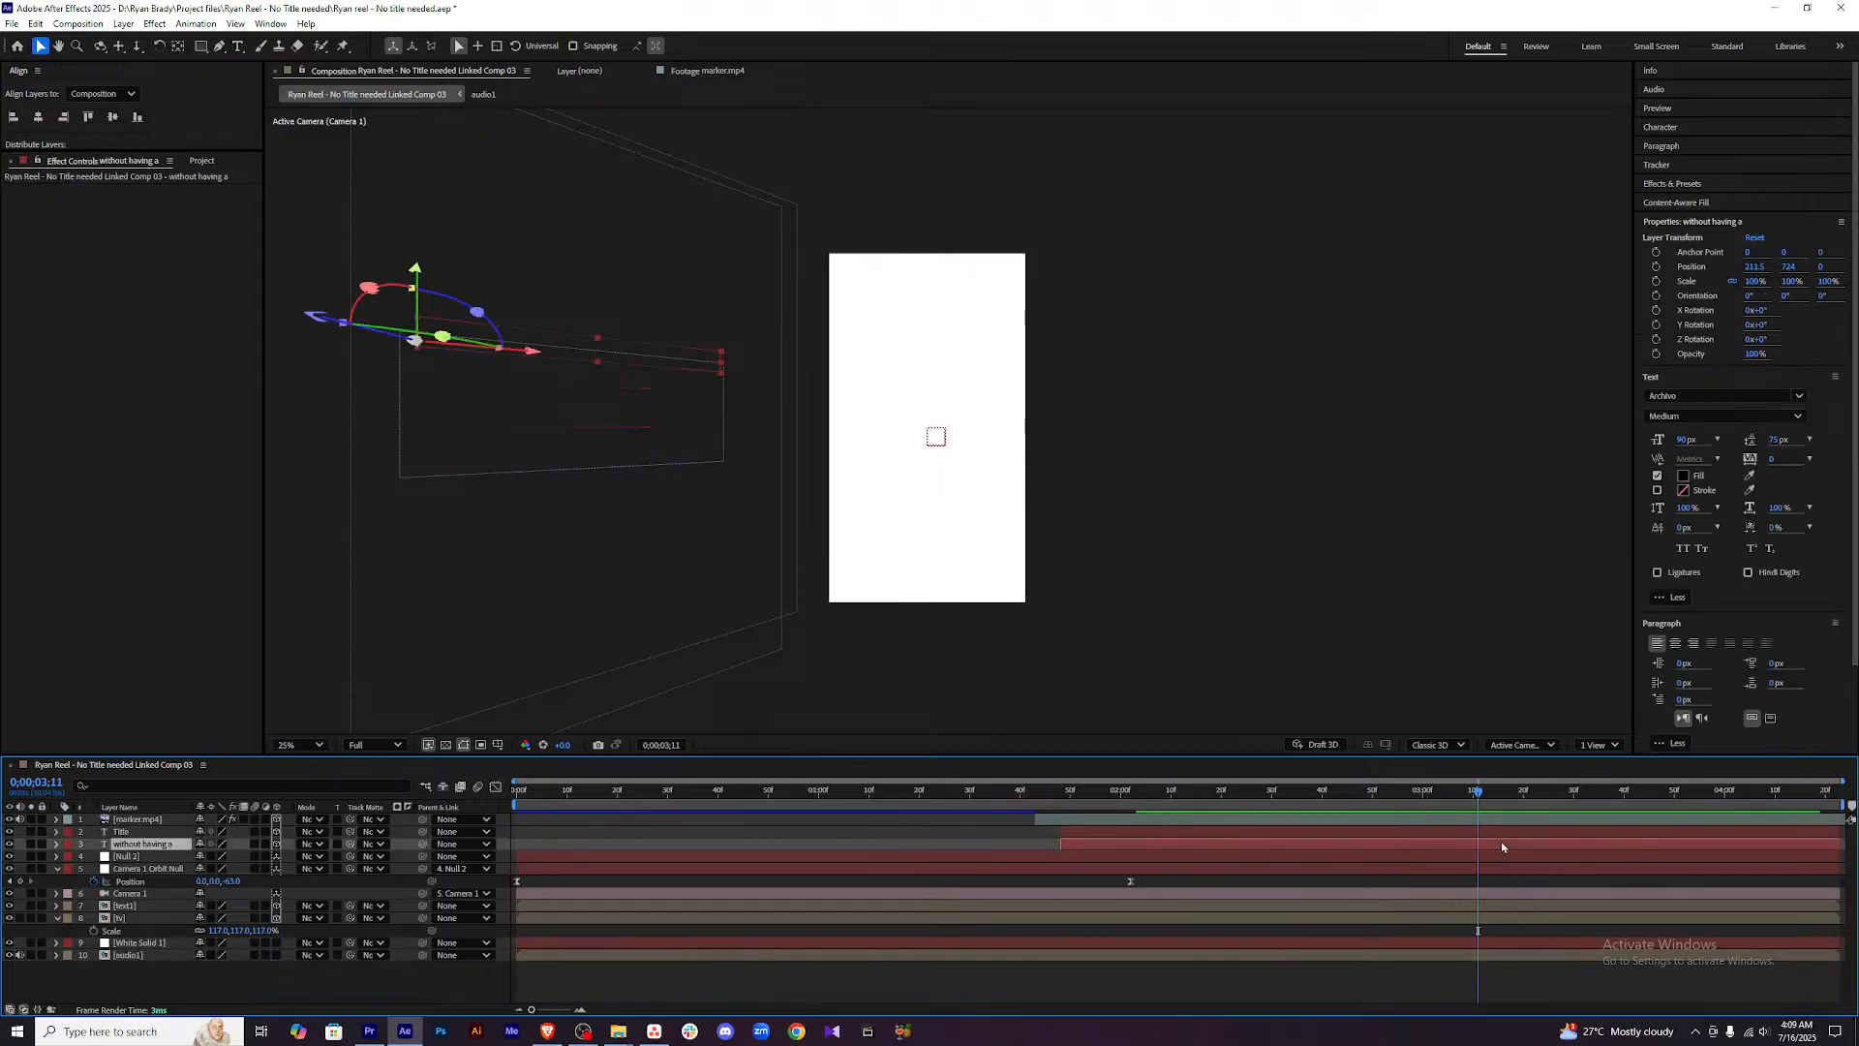
{"action": "left_click", "coordinate": [1491, 819], "text": "shift"}
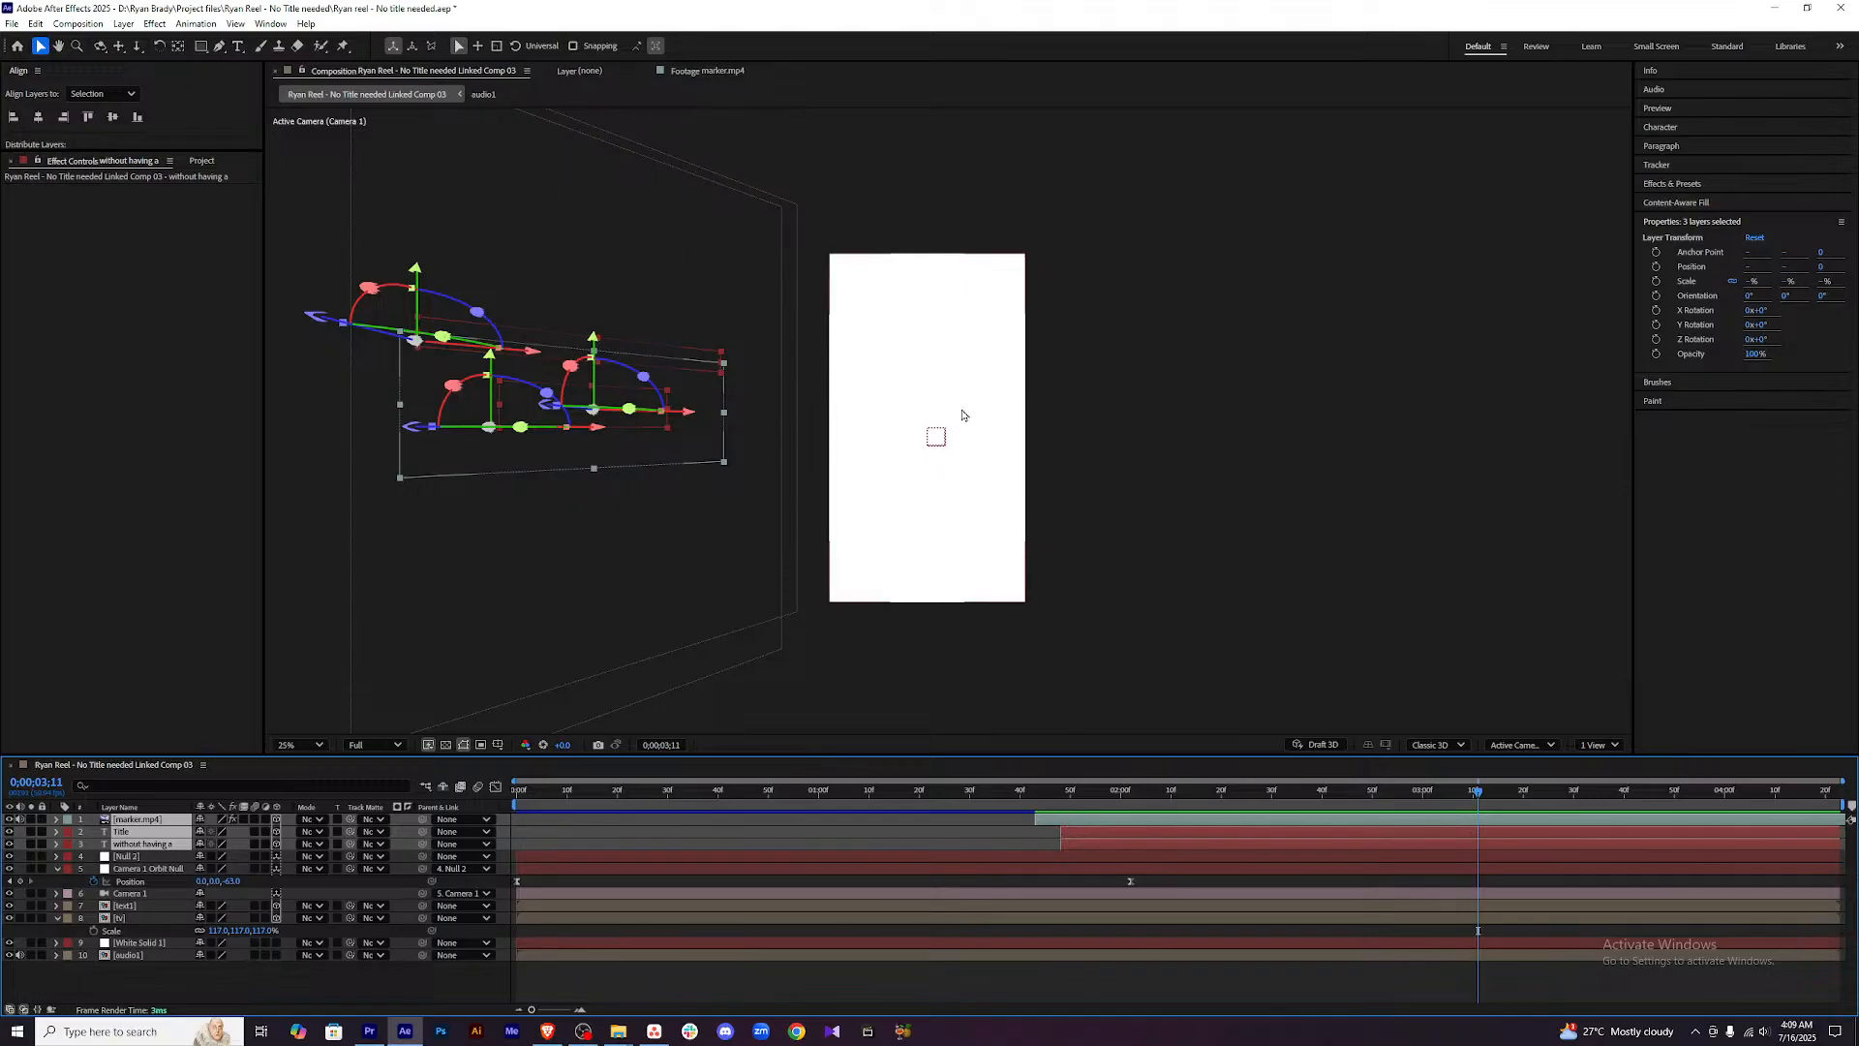
{"action": "key", "text": "ctrl+Home"}
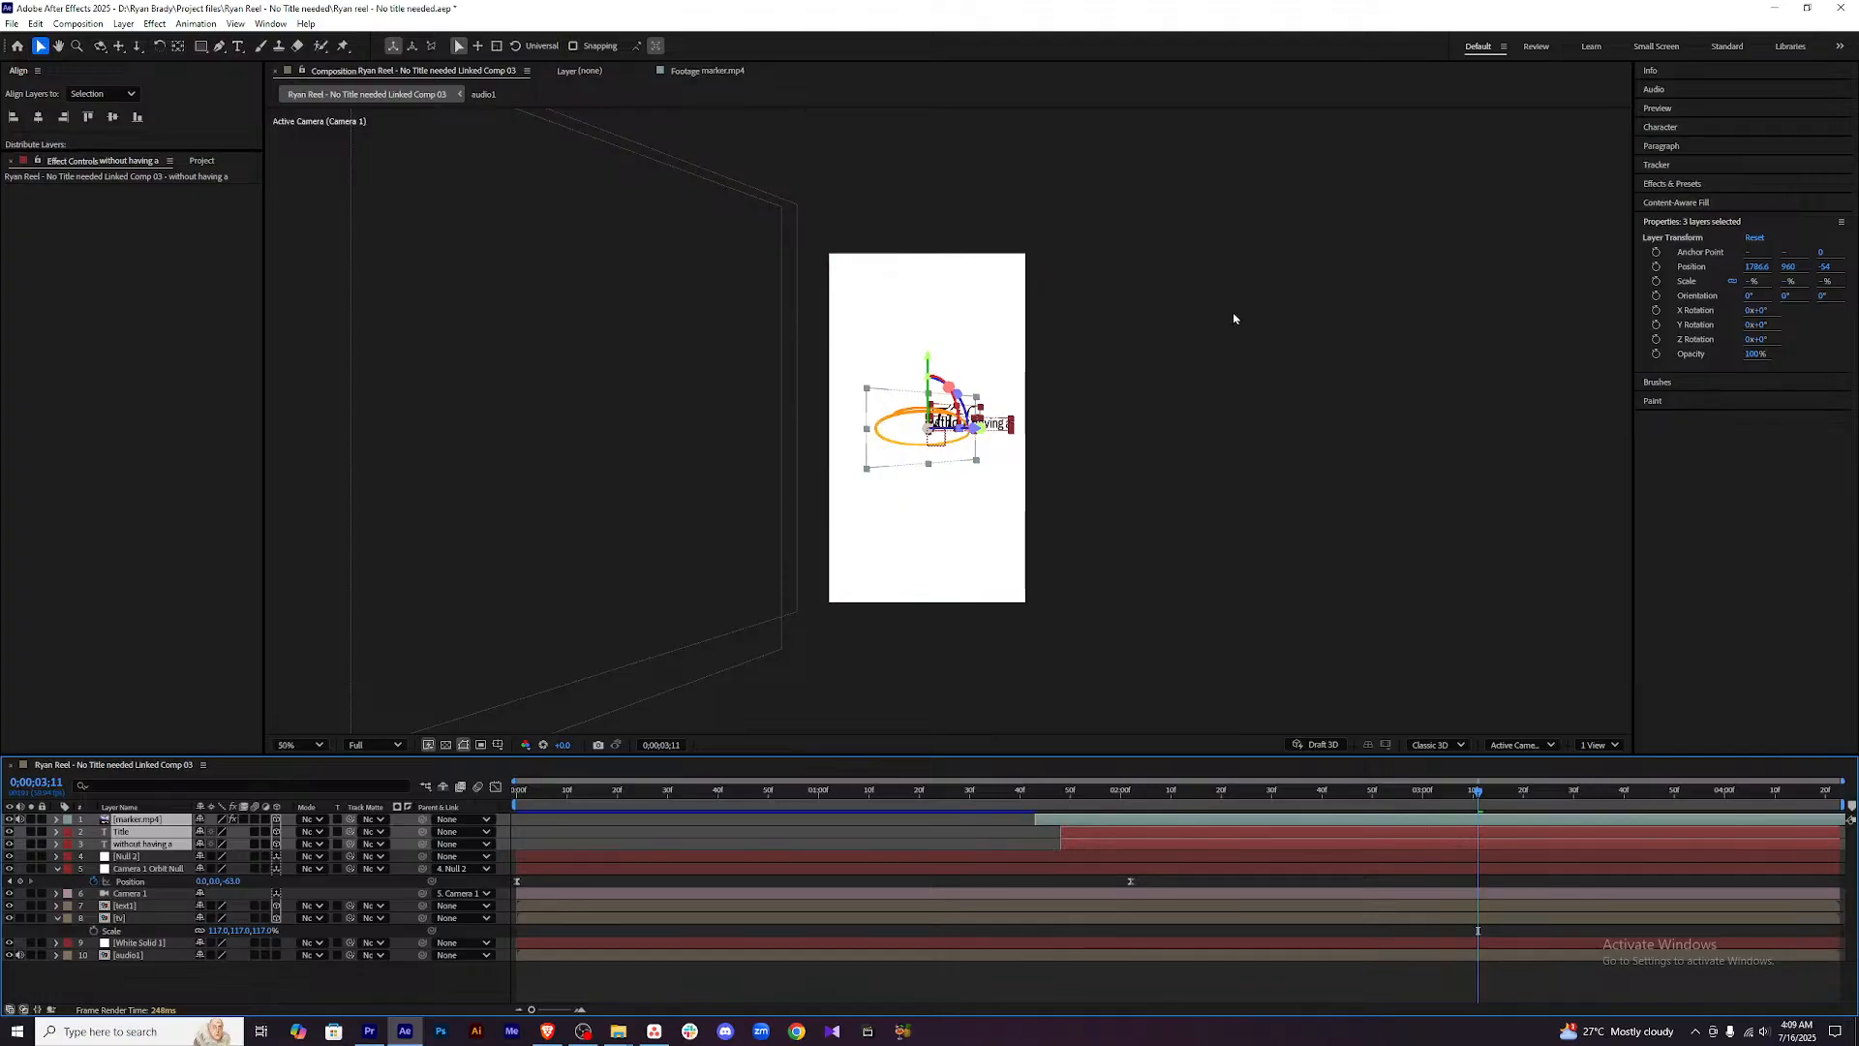
{"action": "key", "text": "period"}
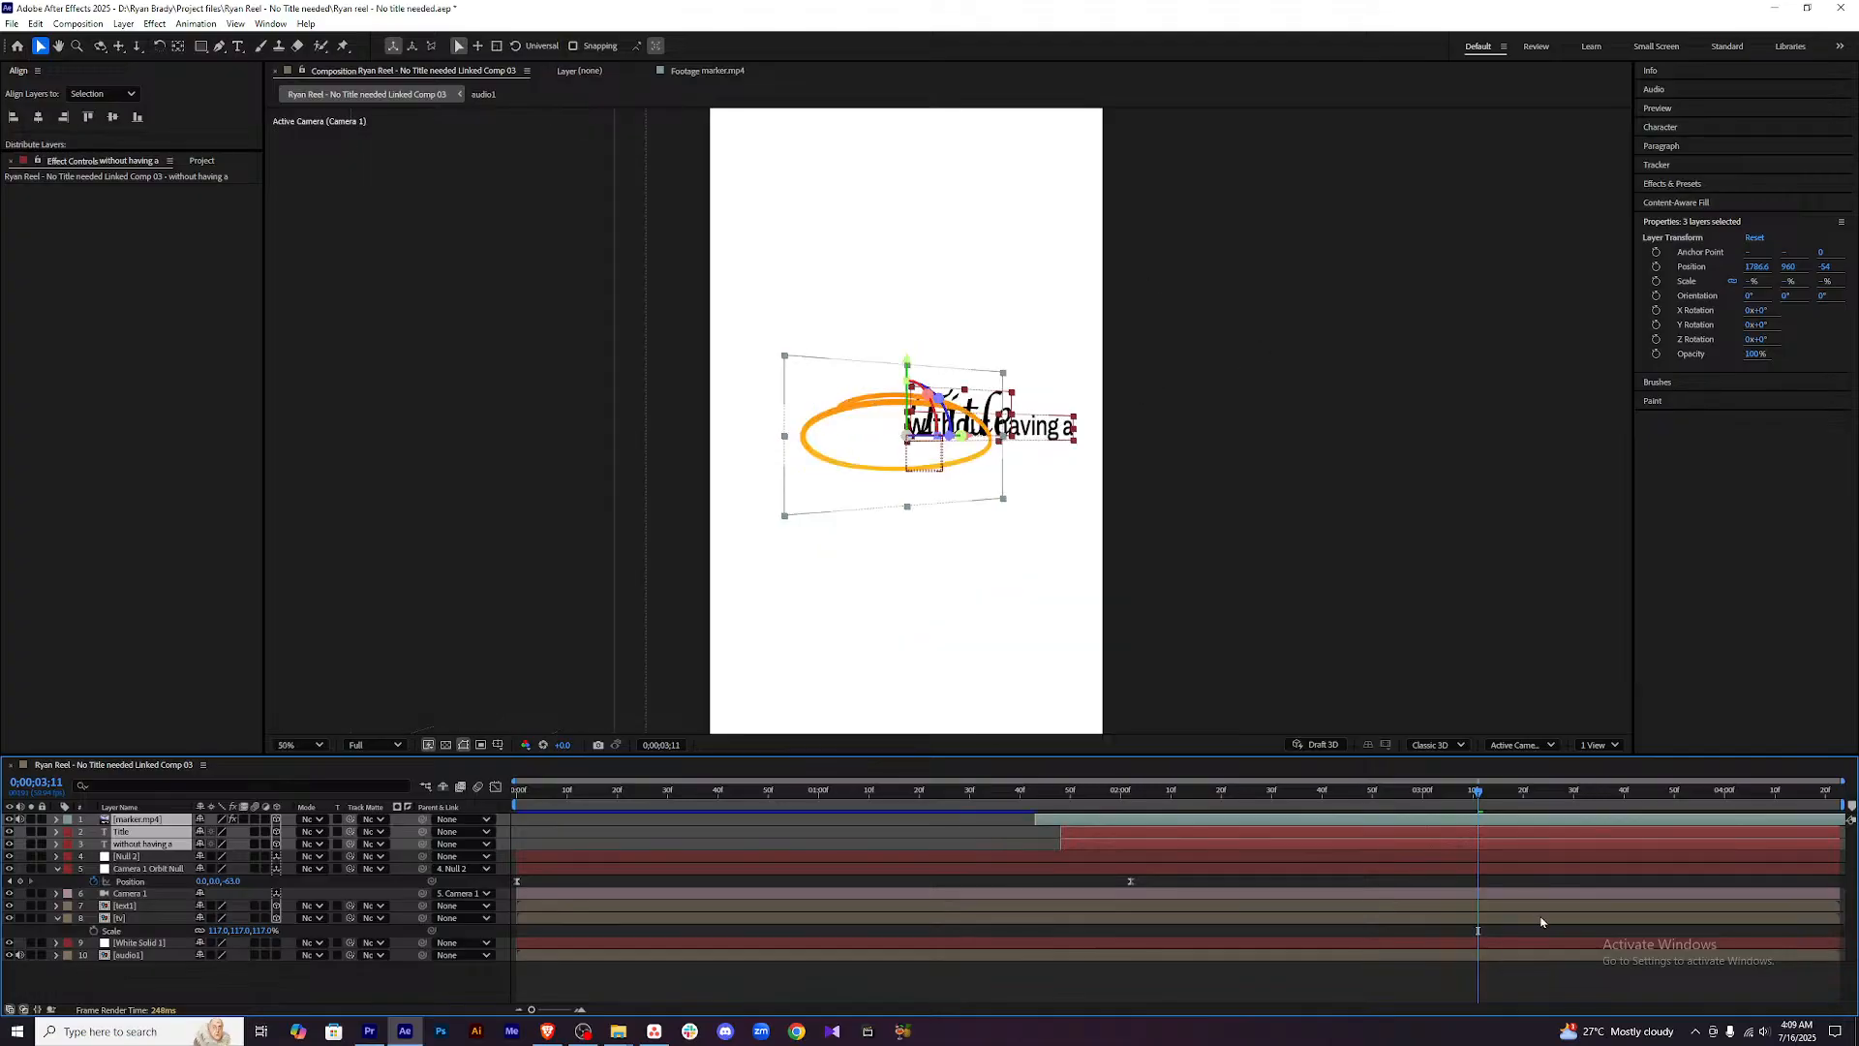
Reveal the rotation properties of the Null 2 layer to check its Y Rotation.
{"action": "left_click", "coordinate": [1553, 973]}
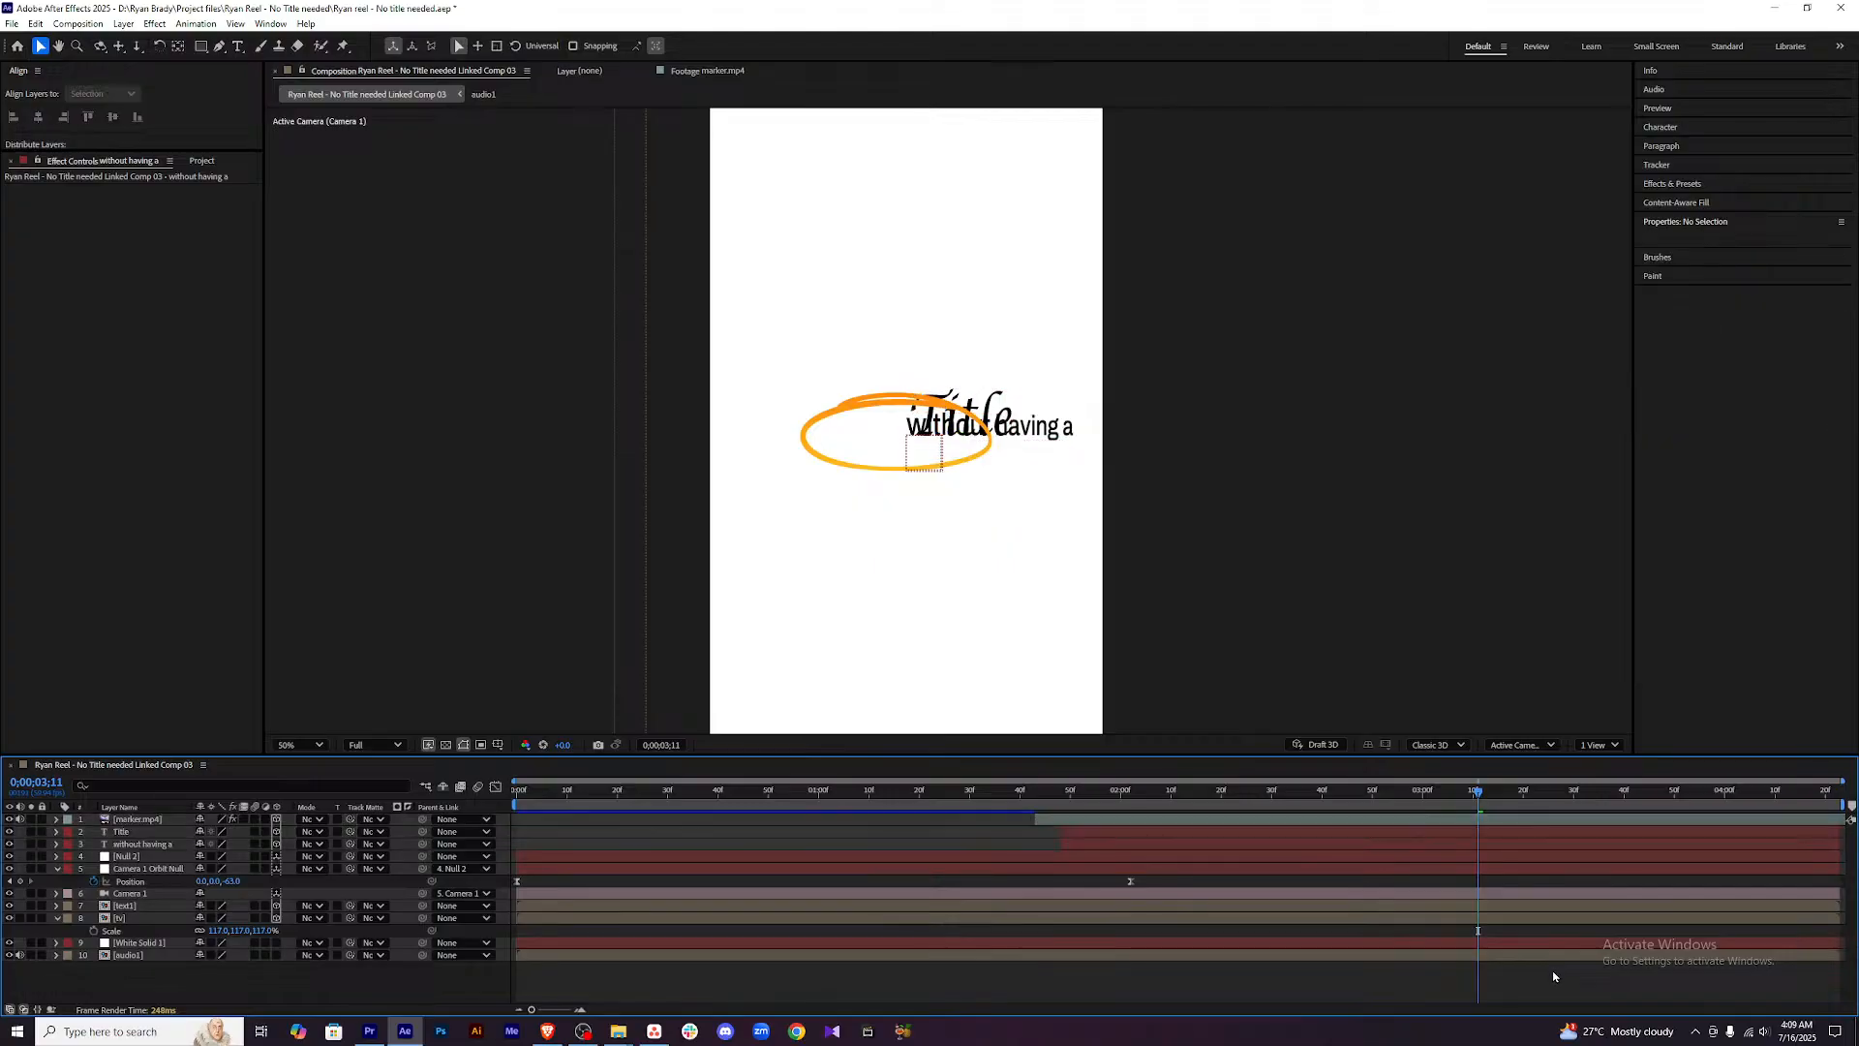
{"action": "left_click", "coordinate": [1490, 831]}
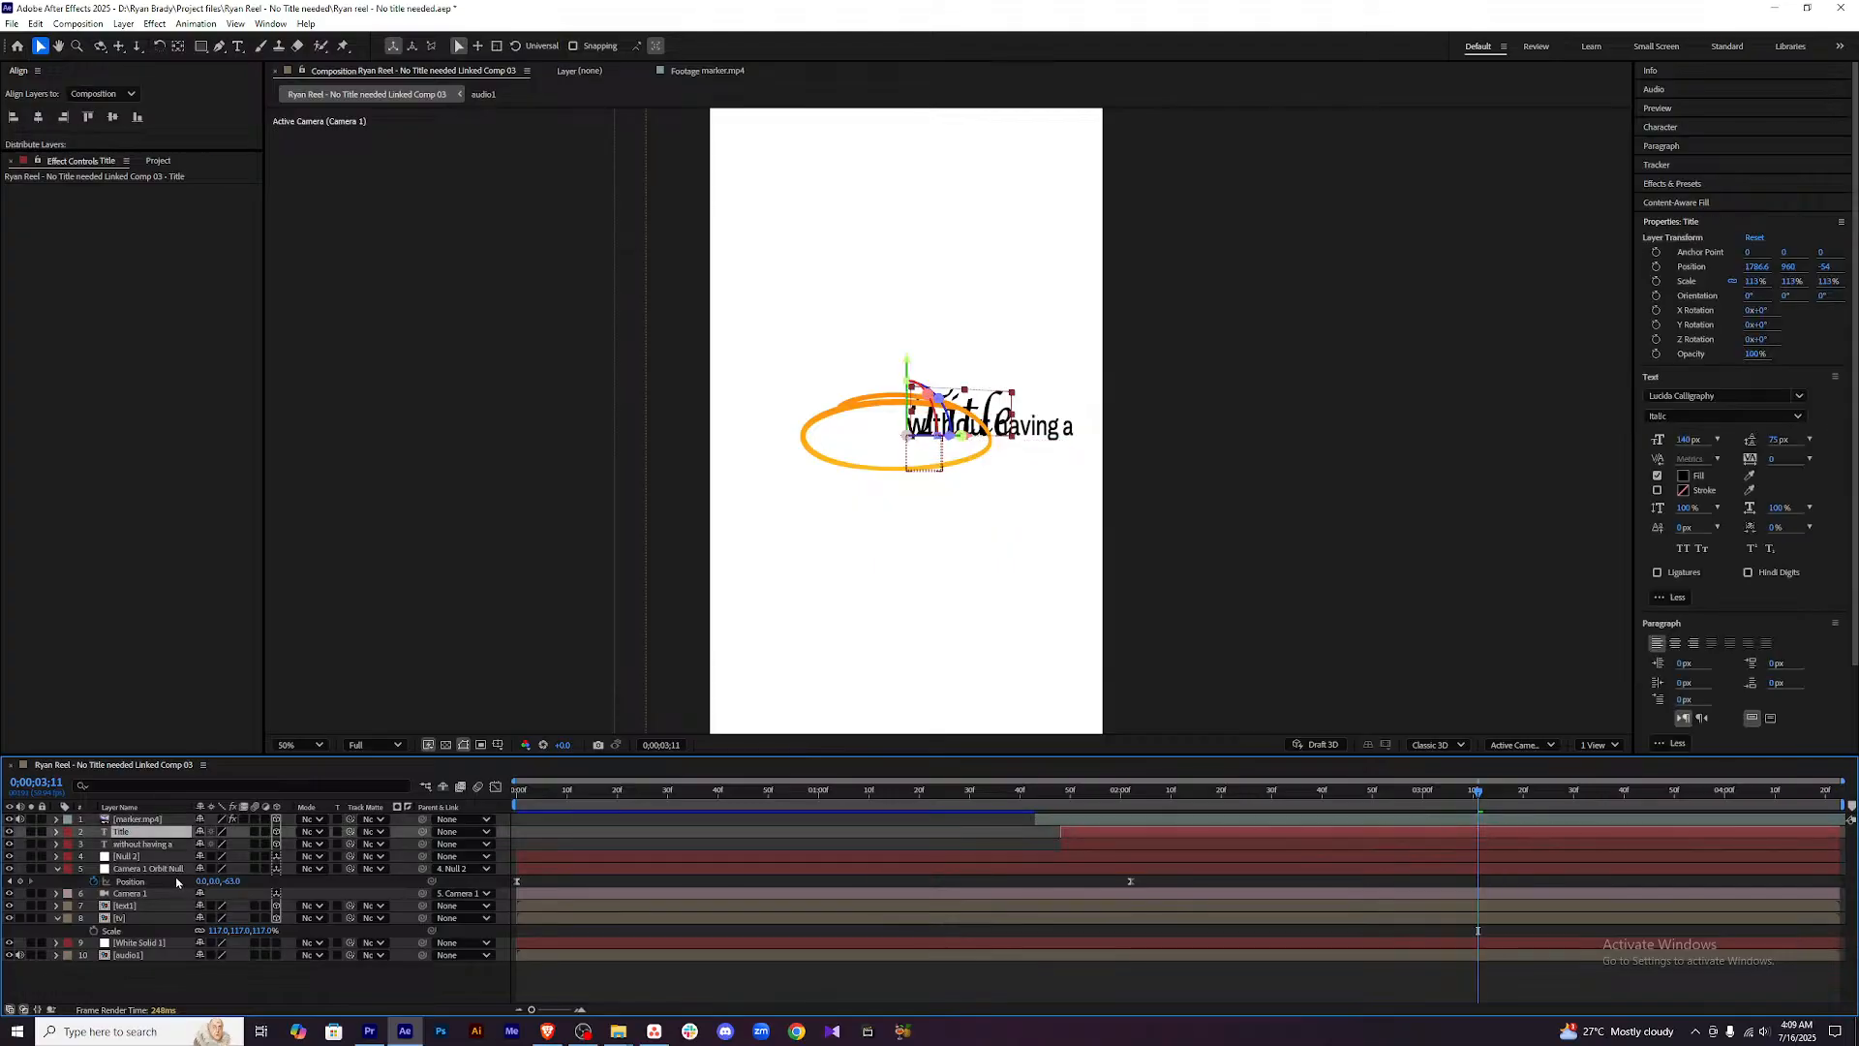
{"action": "left_click", "coordinate": [166, 870]}
{"action": "left_click", "coordinate": [167, 860]}
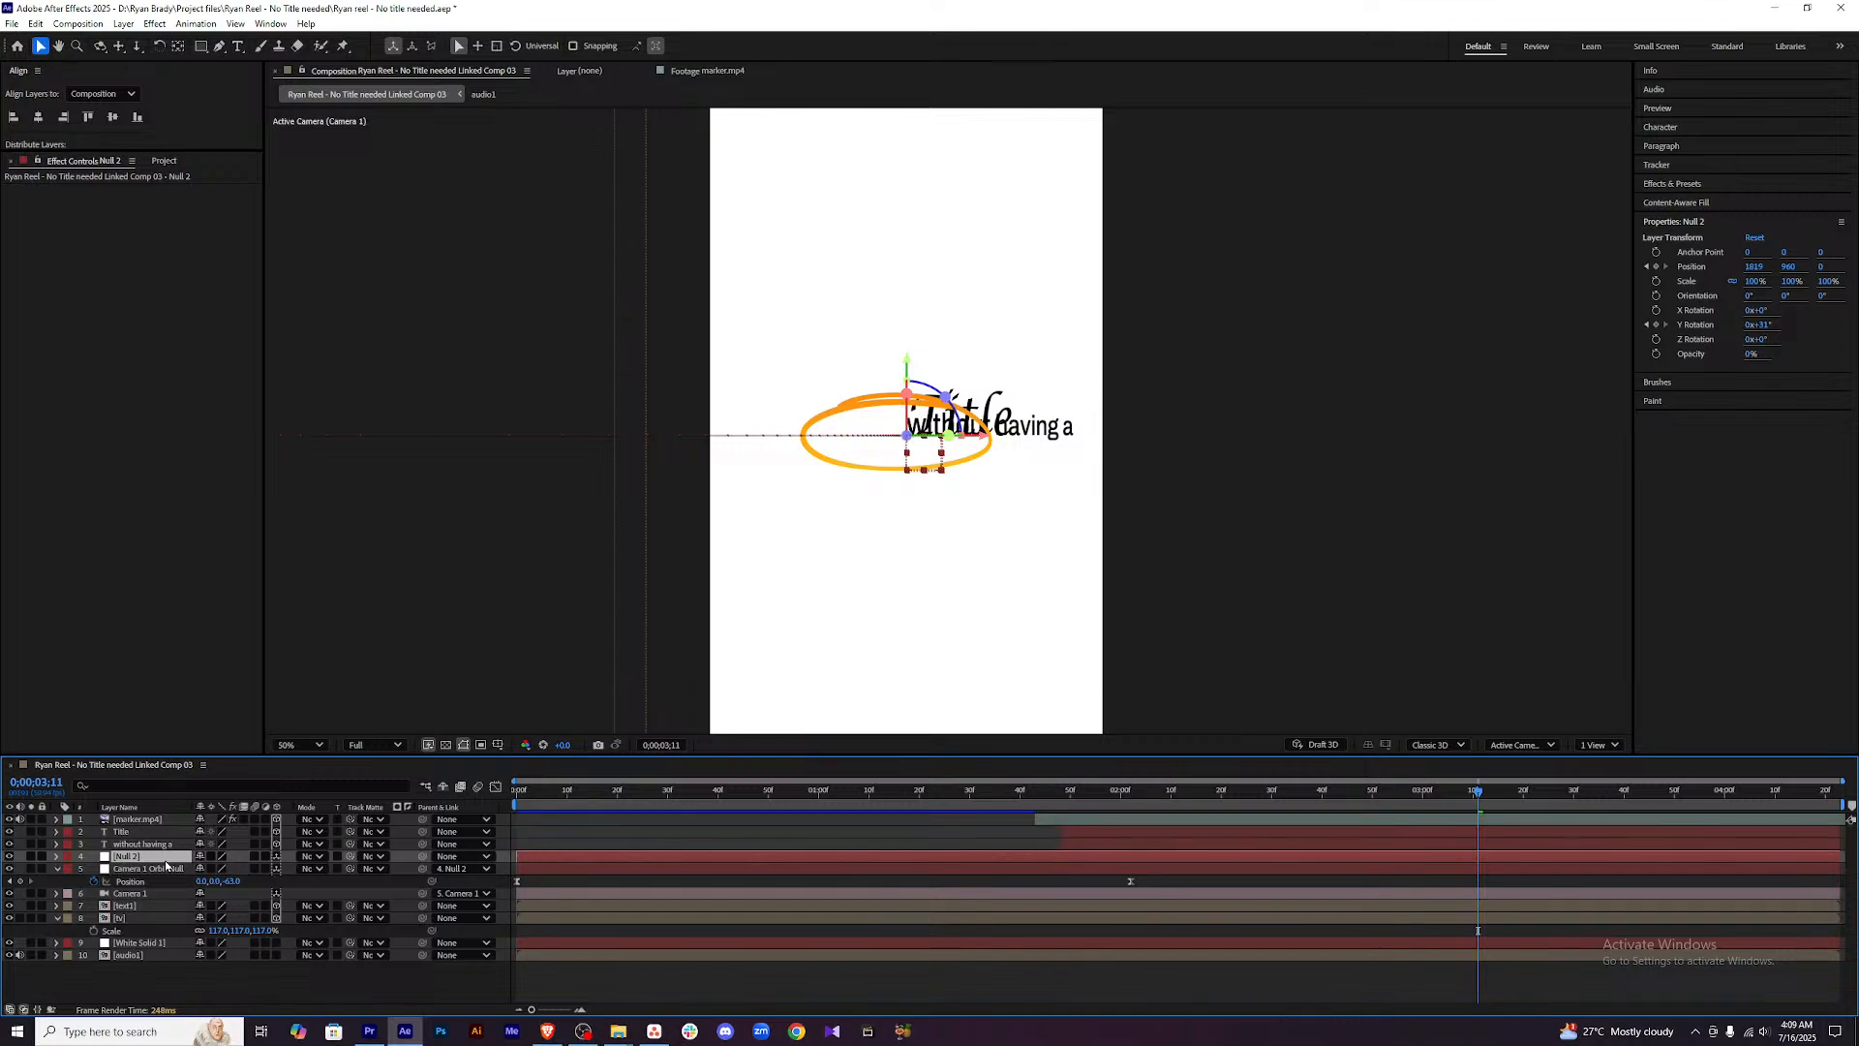
{"action": "key", "text": "r"}
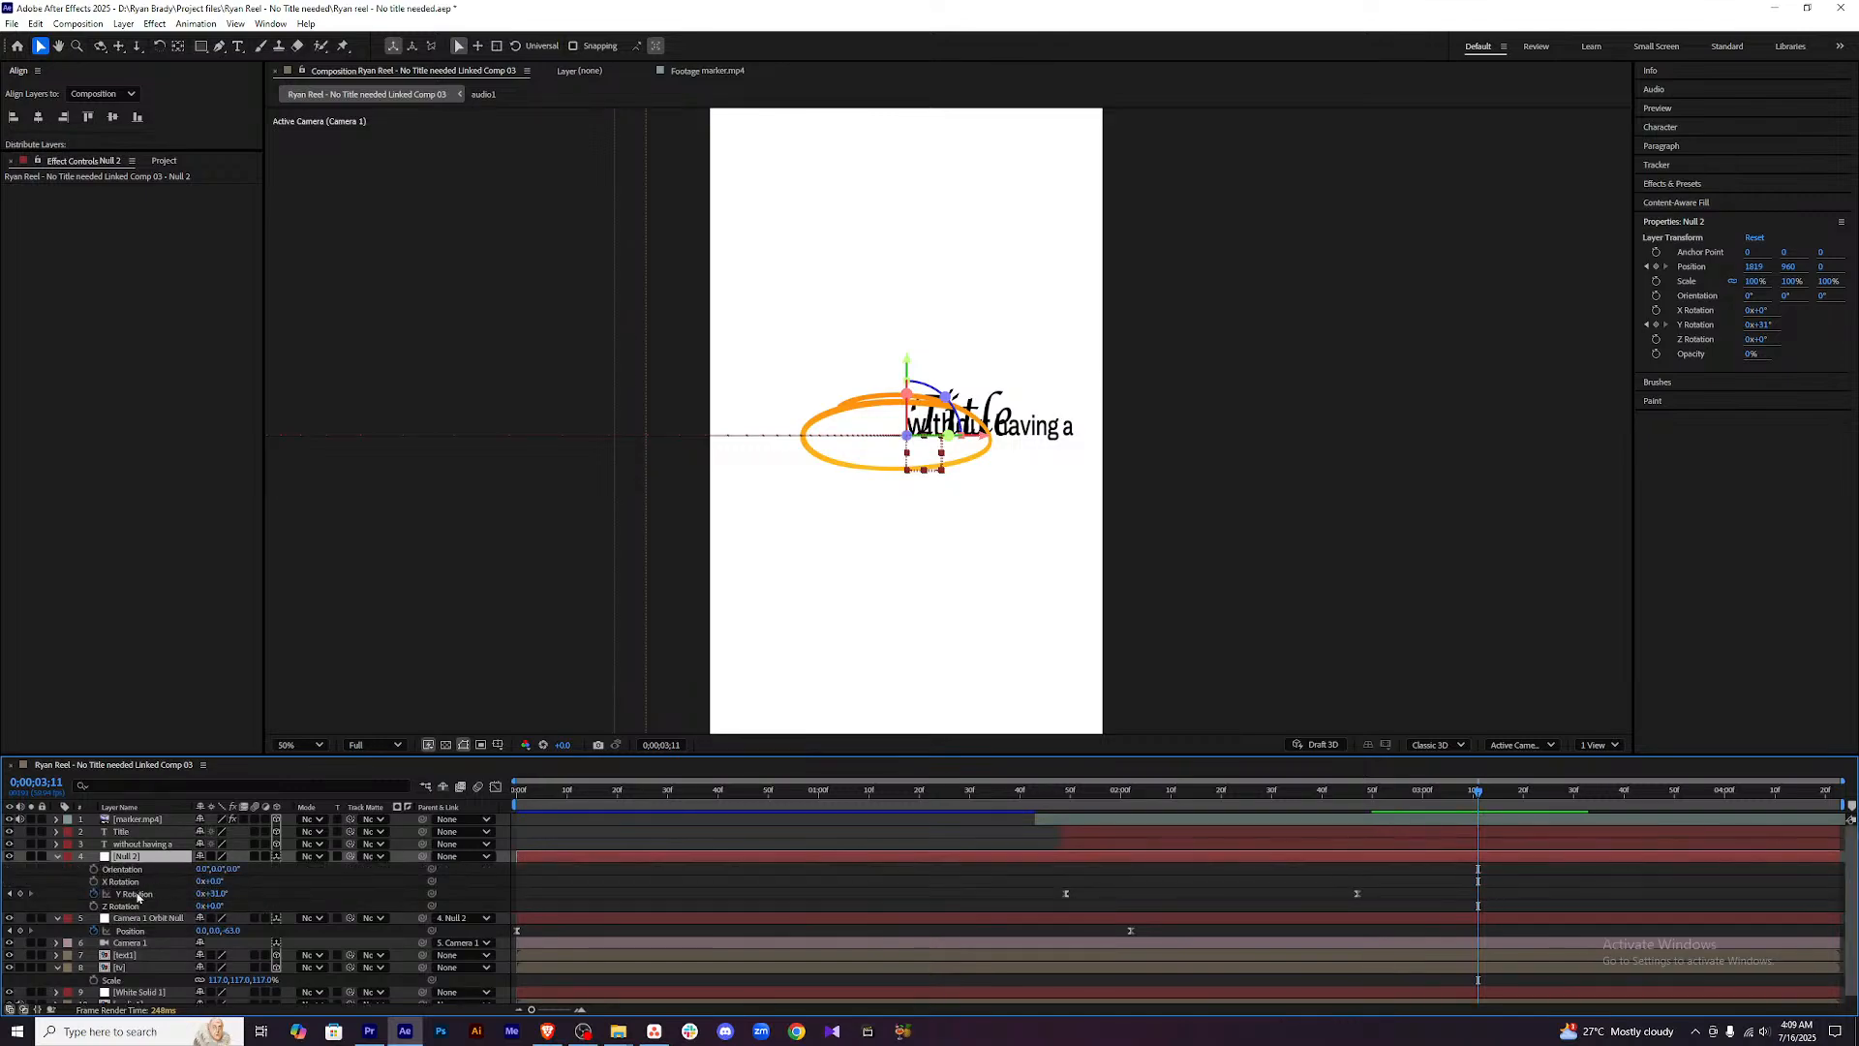
Set the marker.mp4 layer's Y Rotation to 31° so the circle faces the camera.
{"action": "left_click", "coordinate": [1501, 819]}
{"action": "key", "text": "r"}
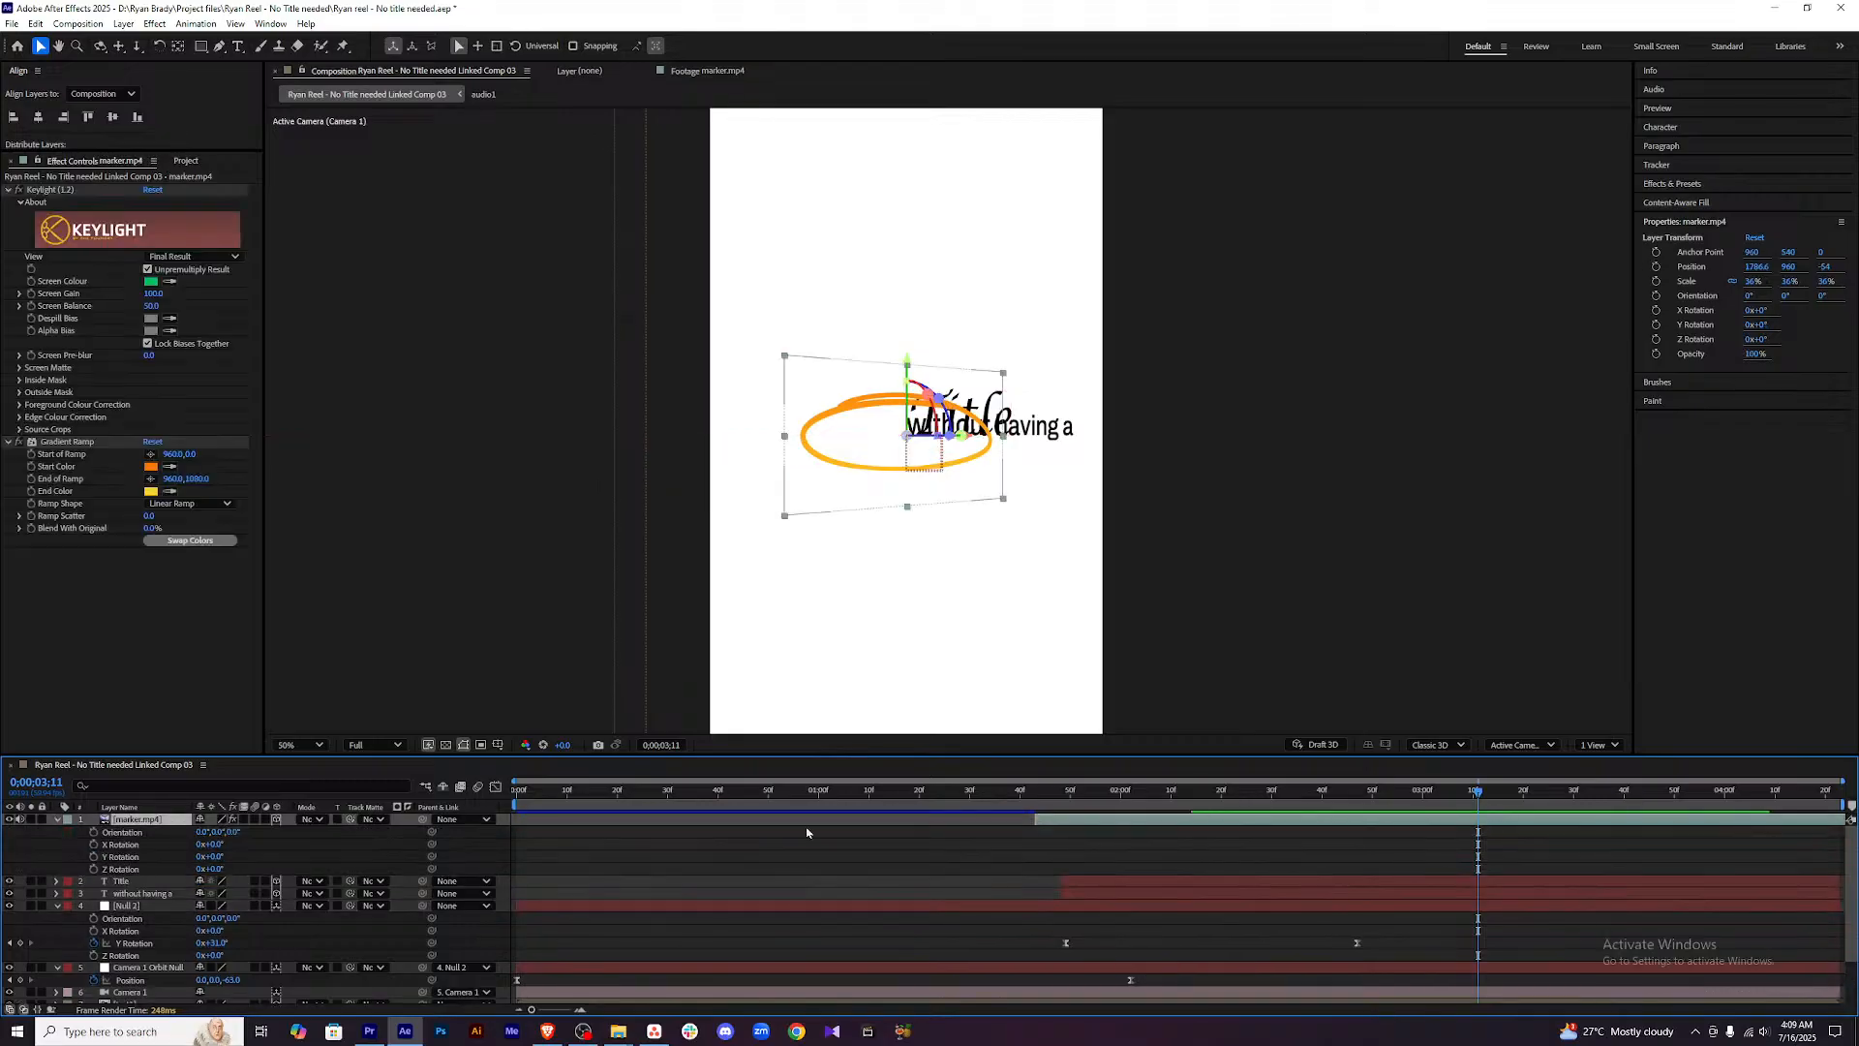
{"action": "left_click", "coordinate": [209, 857]}
{"action": "key", "text": "Return"}
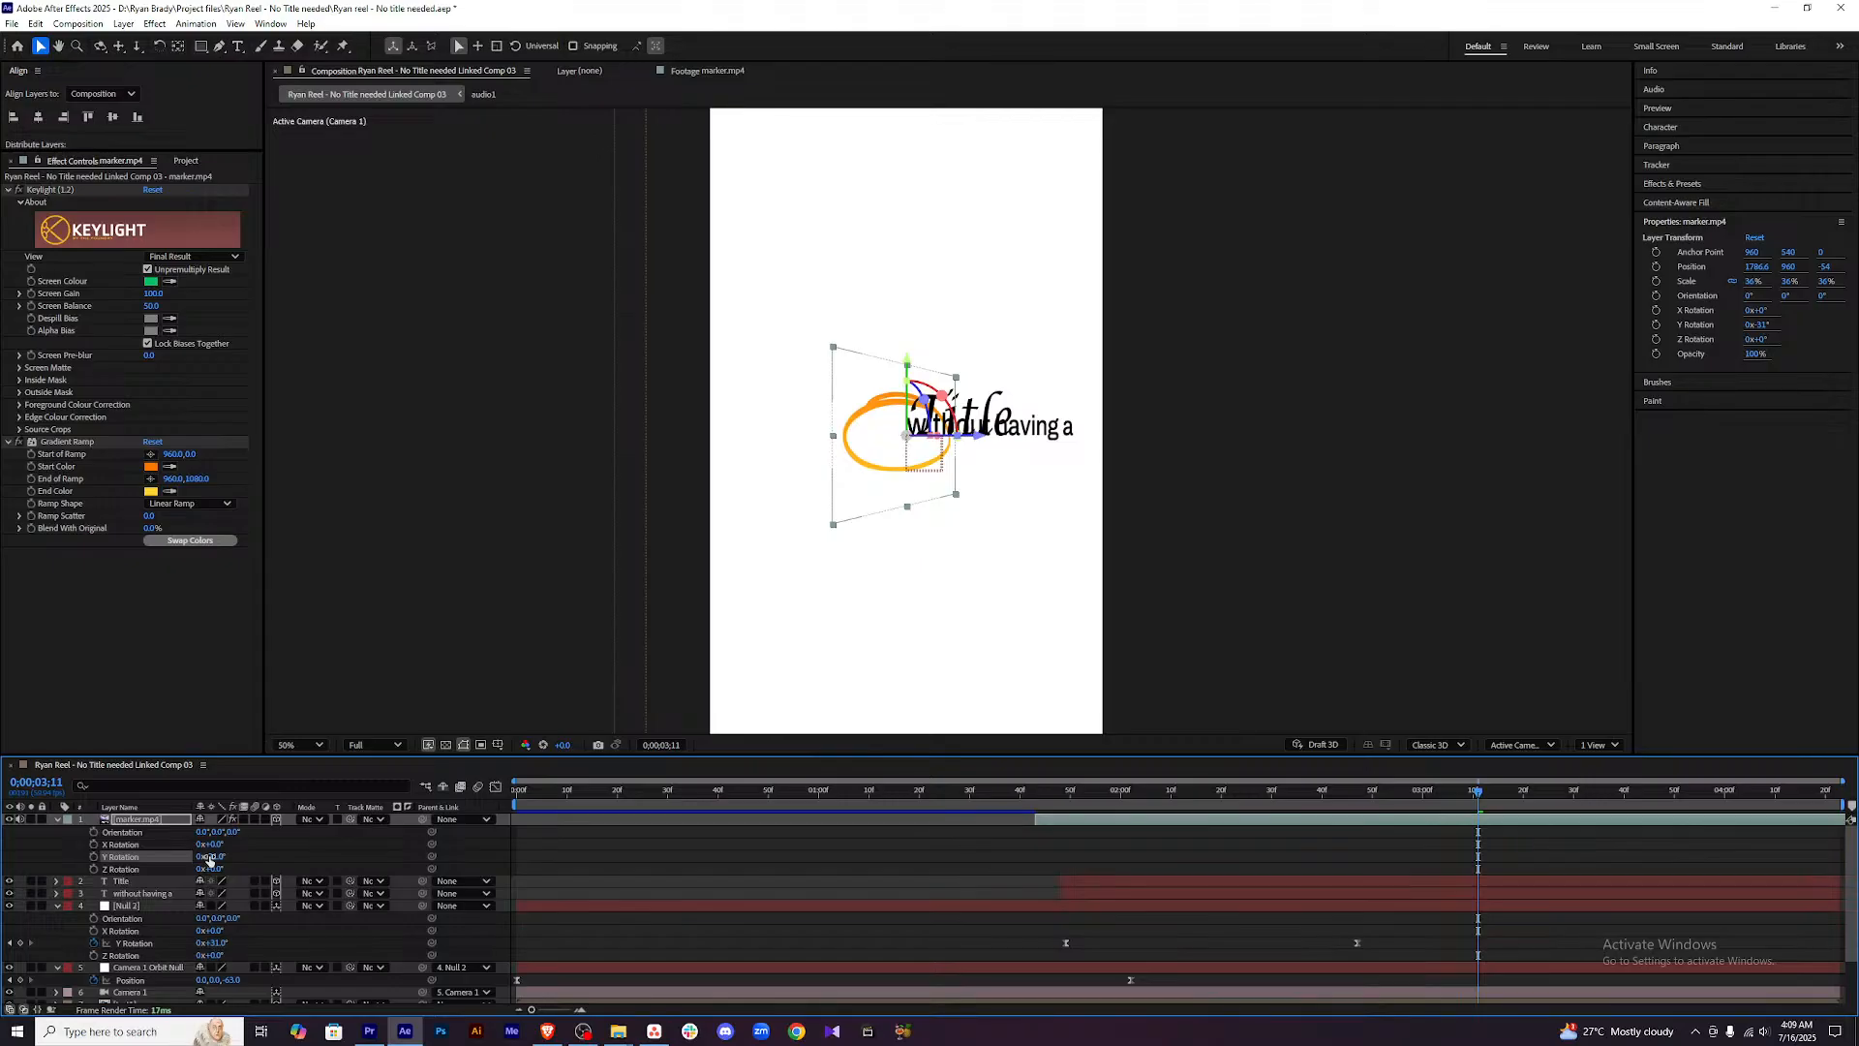
{"action": "left_click", "coordinate": [212, 857]}
{"action": "type", "text": "31"}
{"action": "key", "text": "Return"}
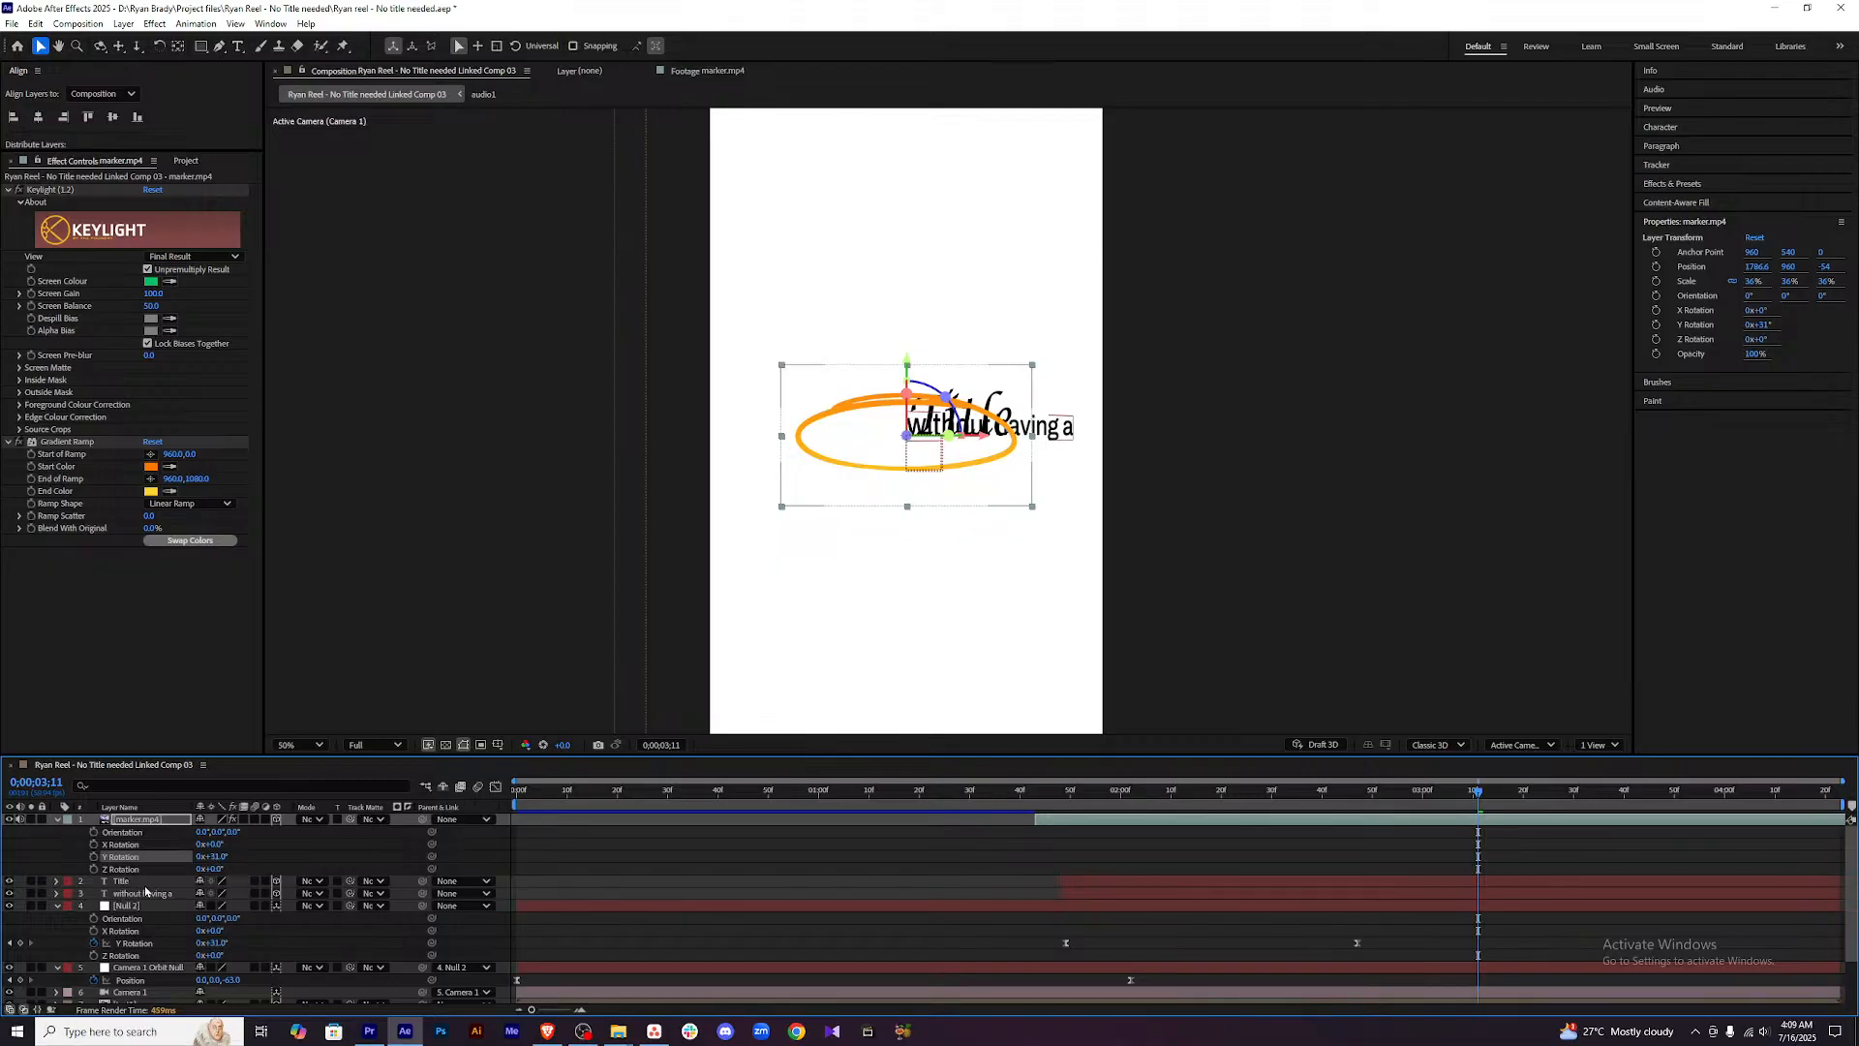
Set the Title layer's Y Rotation to 31°.
{"action": "left_click", "coordinate": [145, 883]}
{"action": "key", "text": "r"}
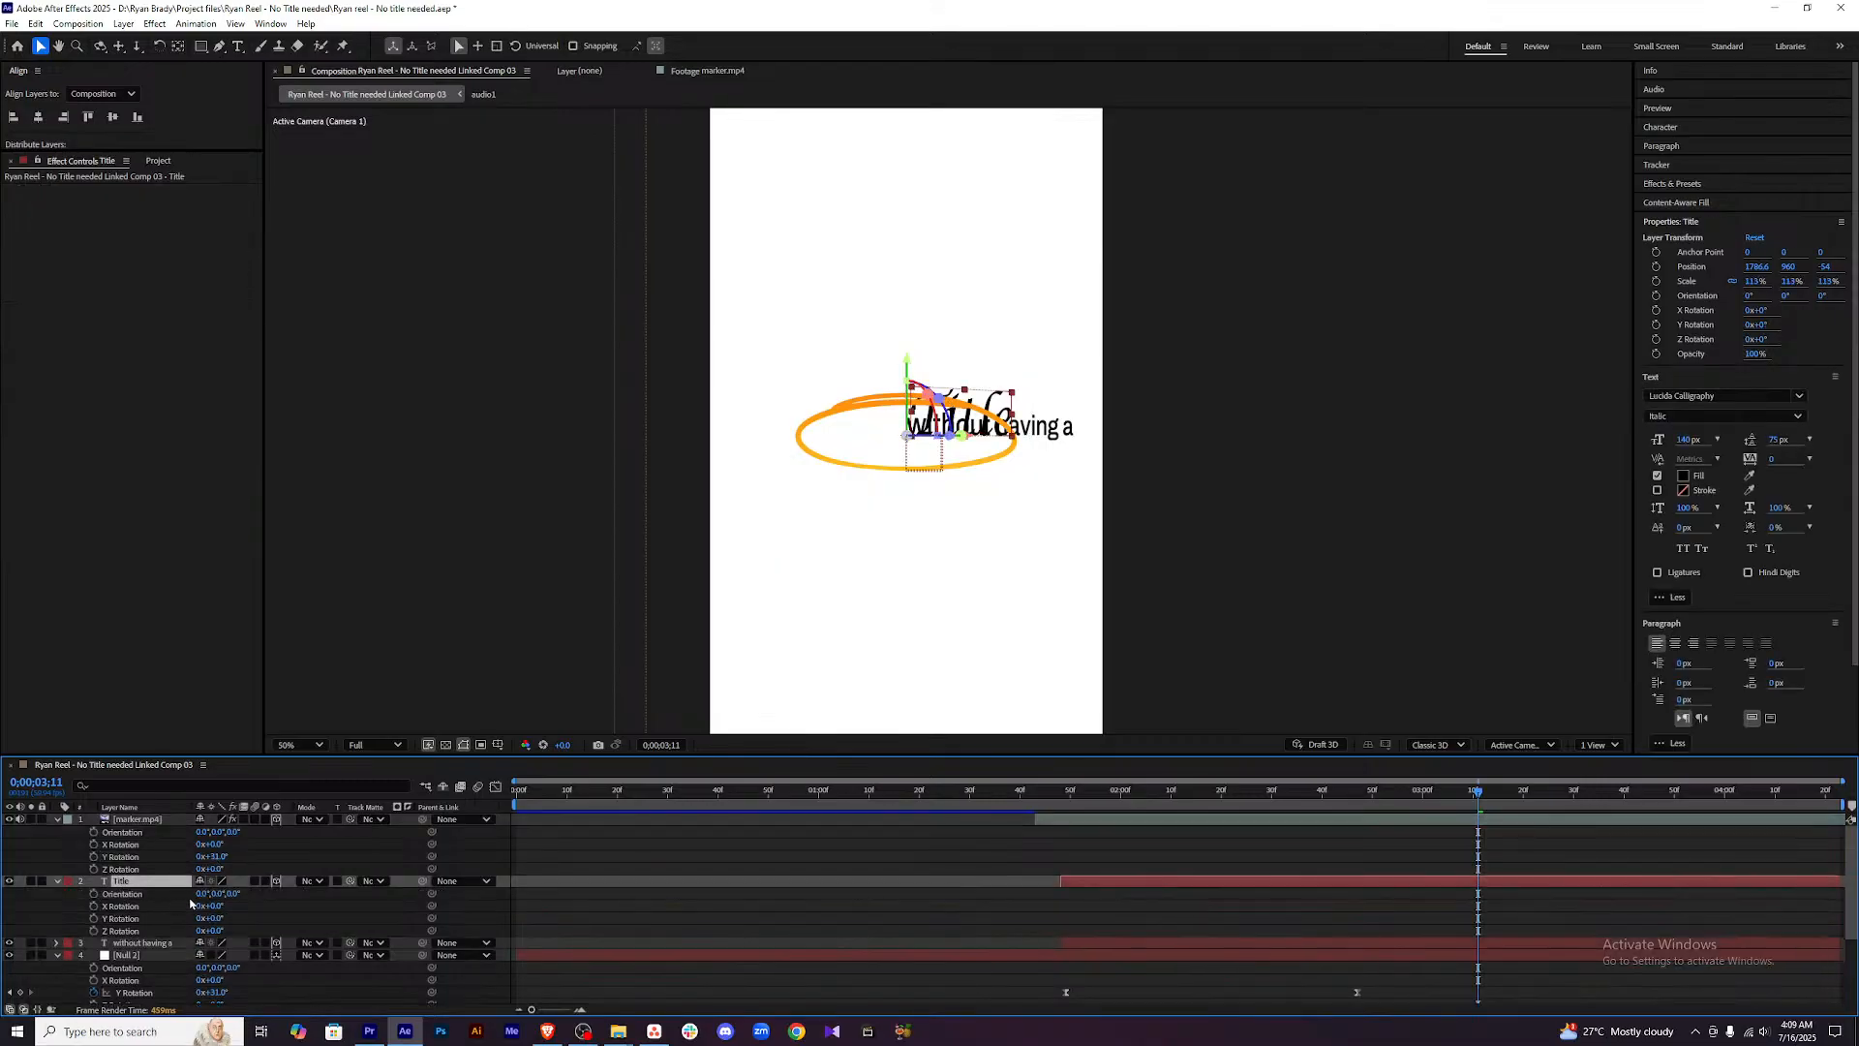
{"action": "left_click", "coordinate": [215, 917]}
{"action": "type", "text": "31"}
{"action": "key", "text": "Return"}
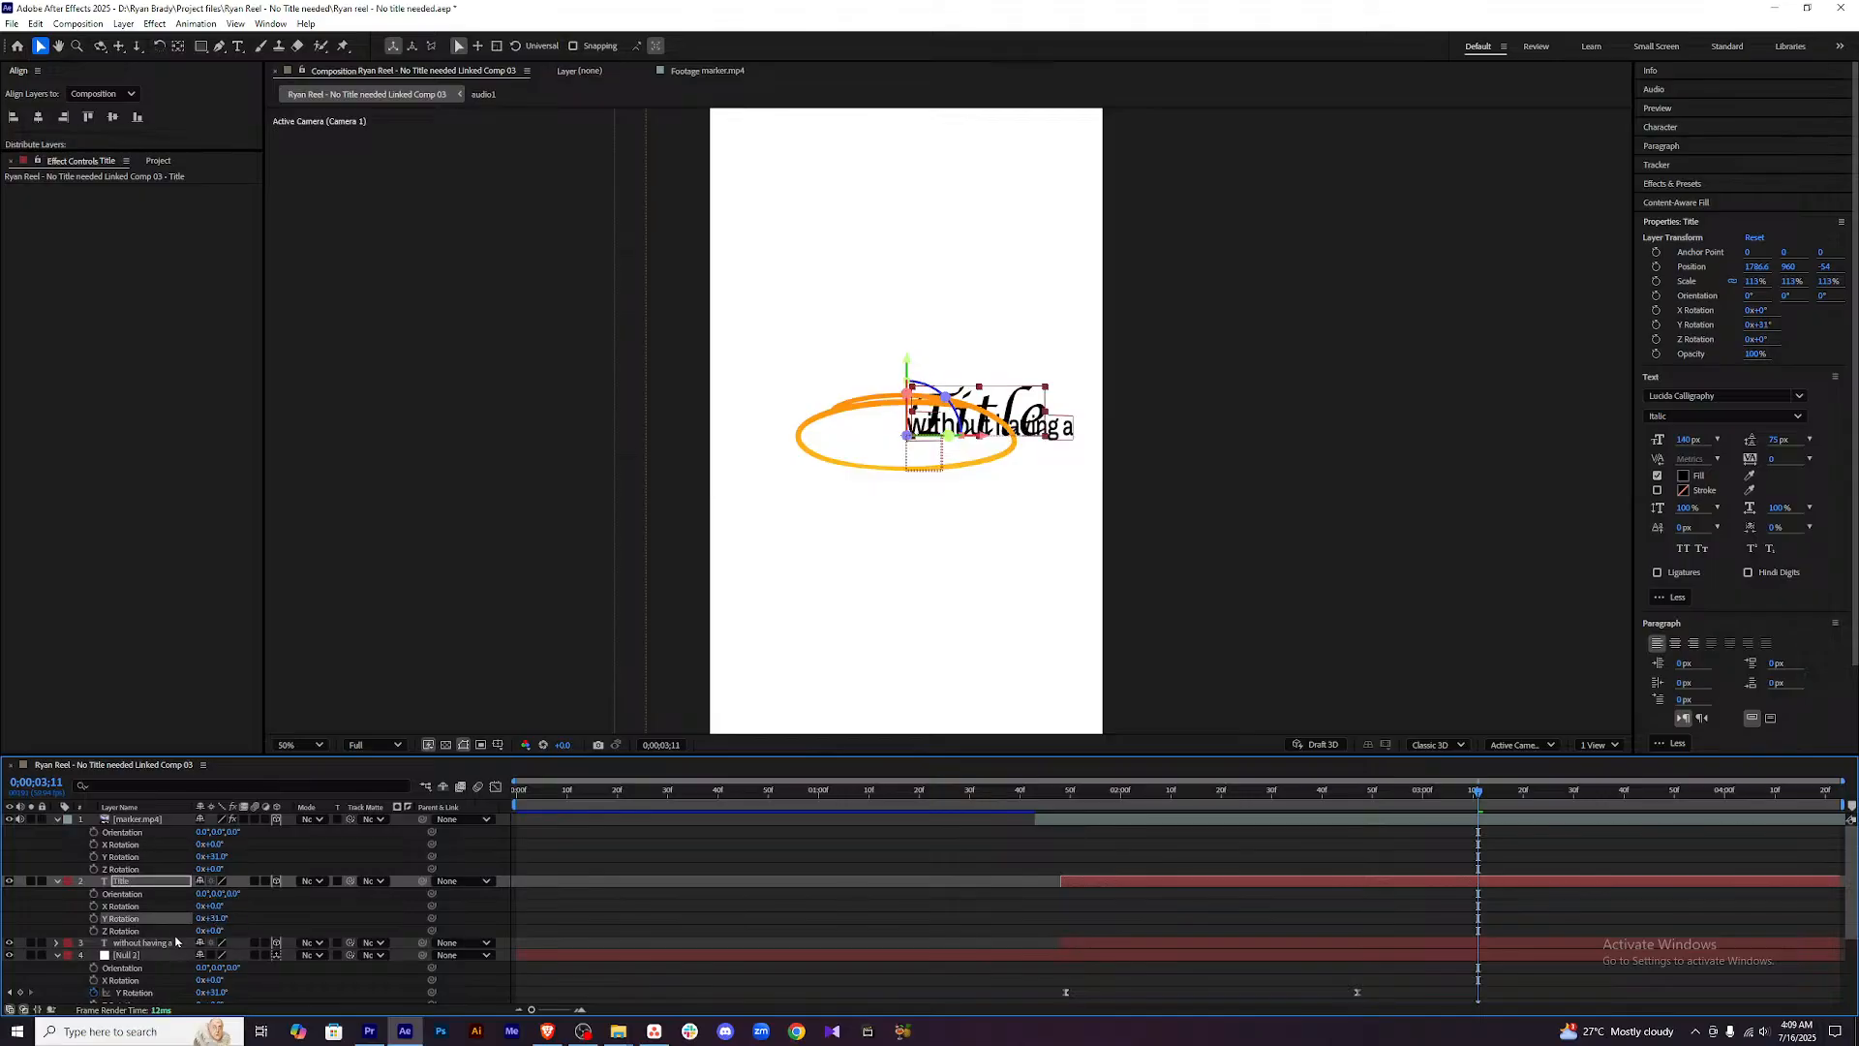
Set the Y Rotation of the "without having a" layer to 31°.
{"action": "left_click", "coordinate": [176, 939]}
{"action": "key", "text": "r"}
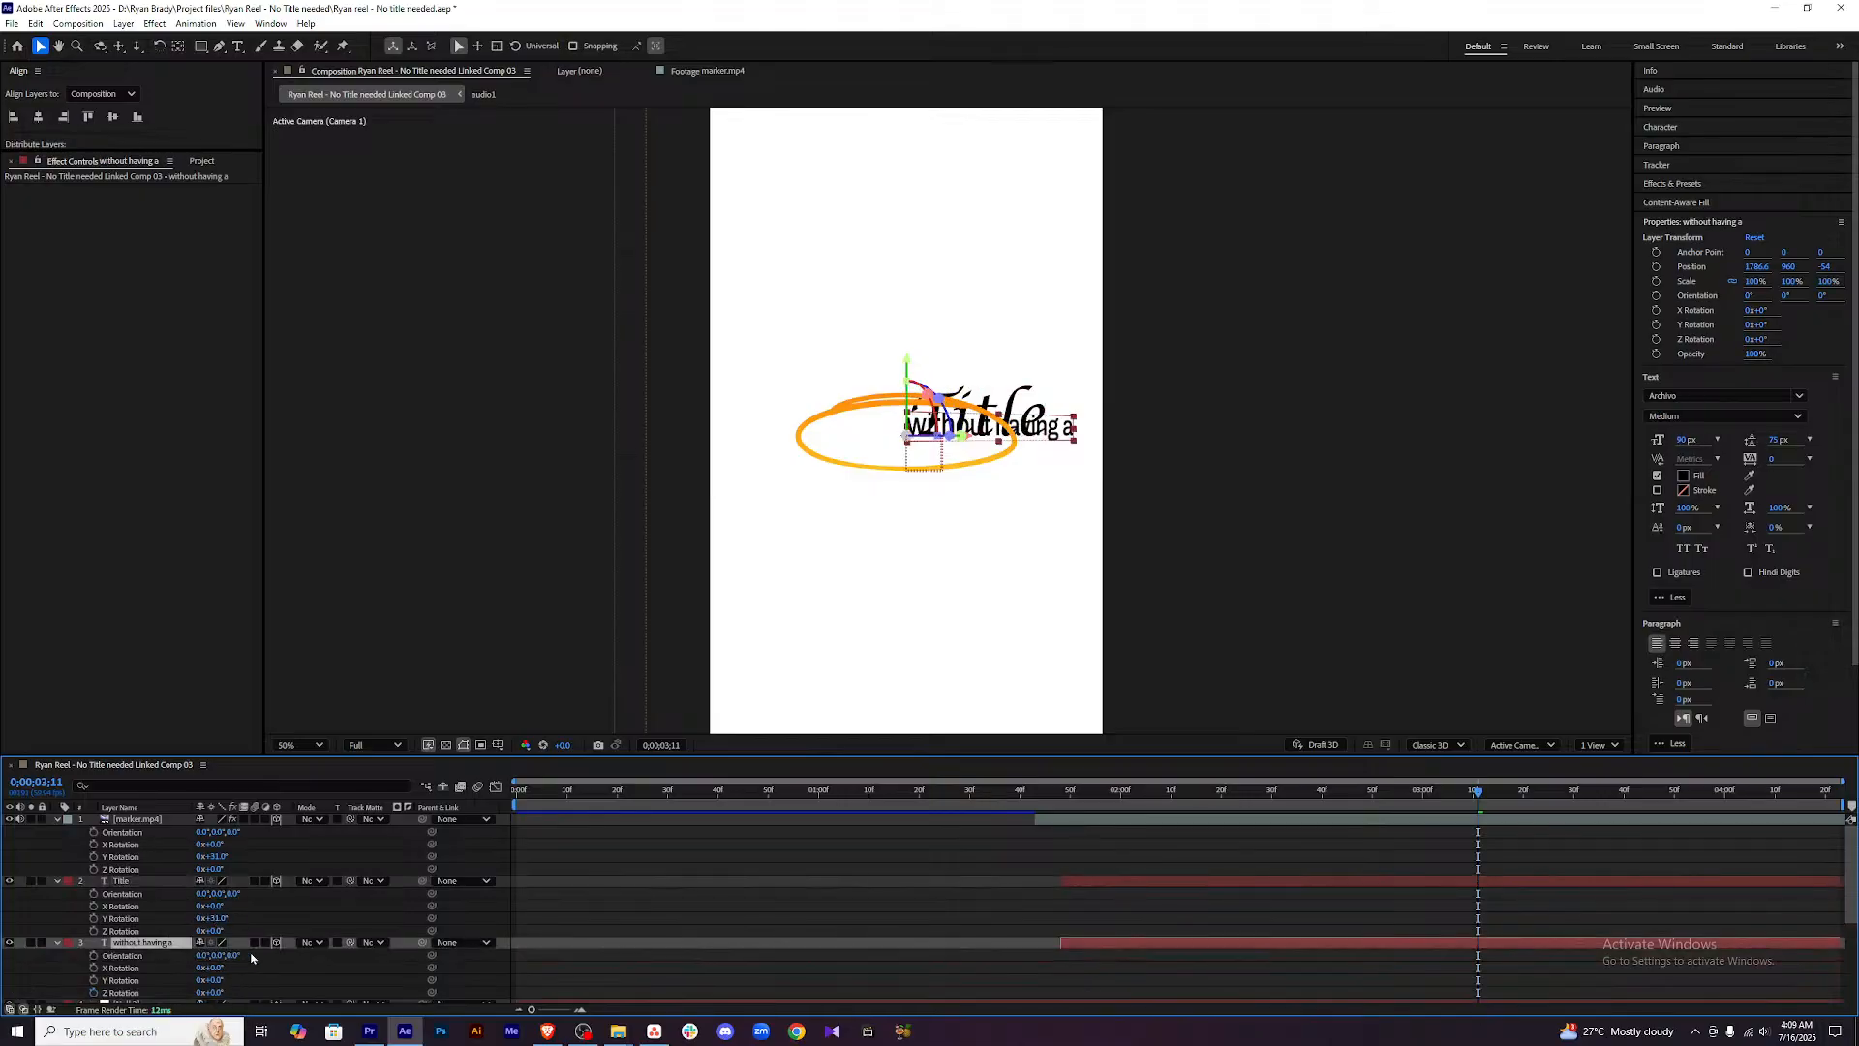
{"action": "left_click", "coordinate": [217, 980]}
{"action": "type", "text": "31"}
{"action": "key", "text": "Return"}
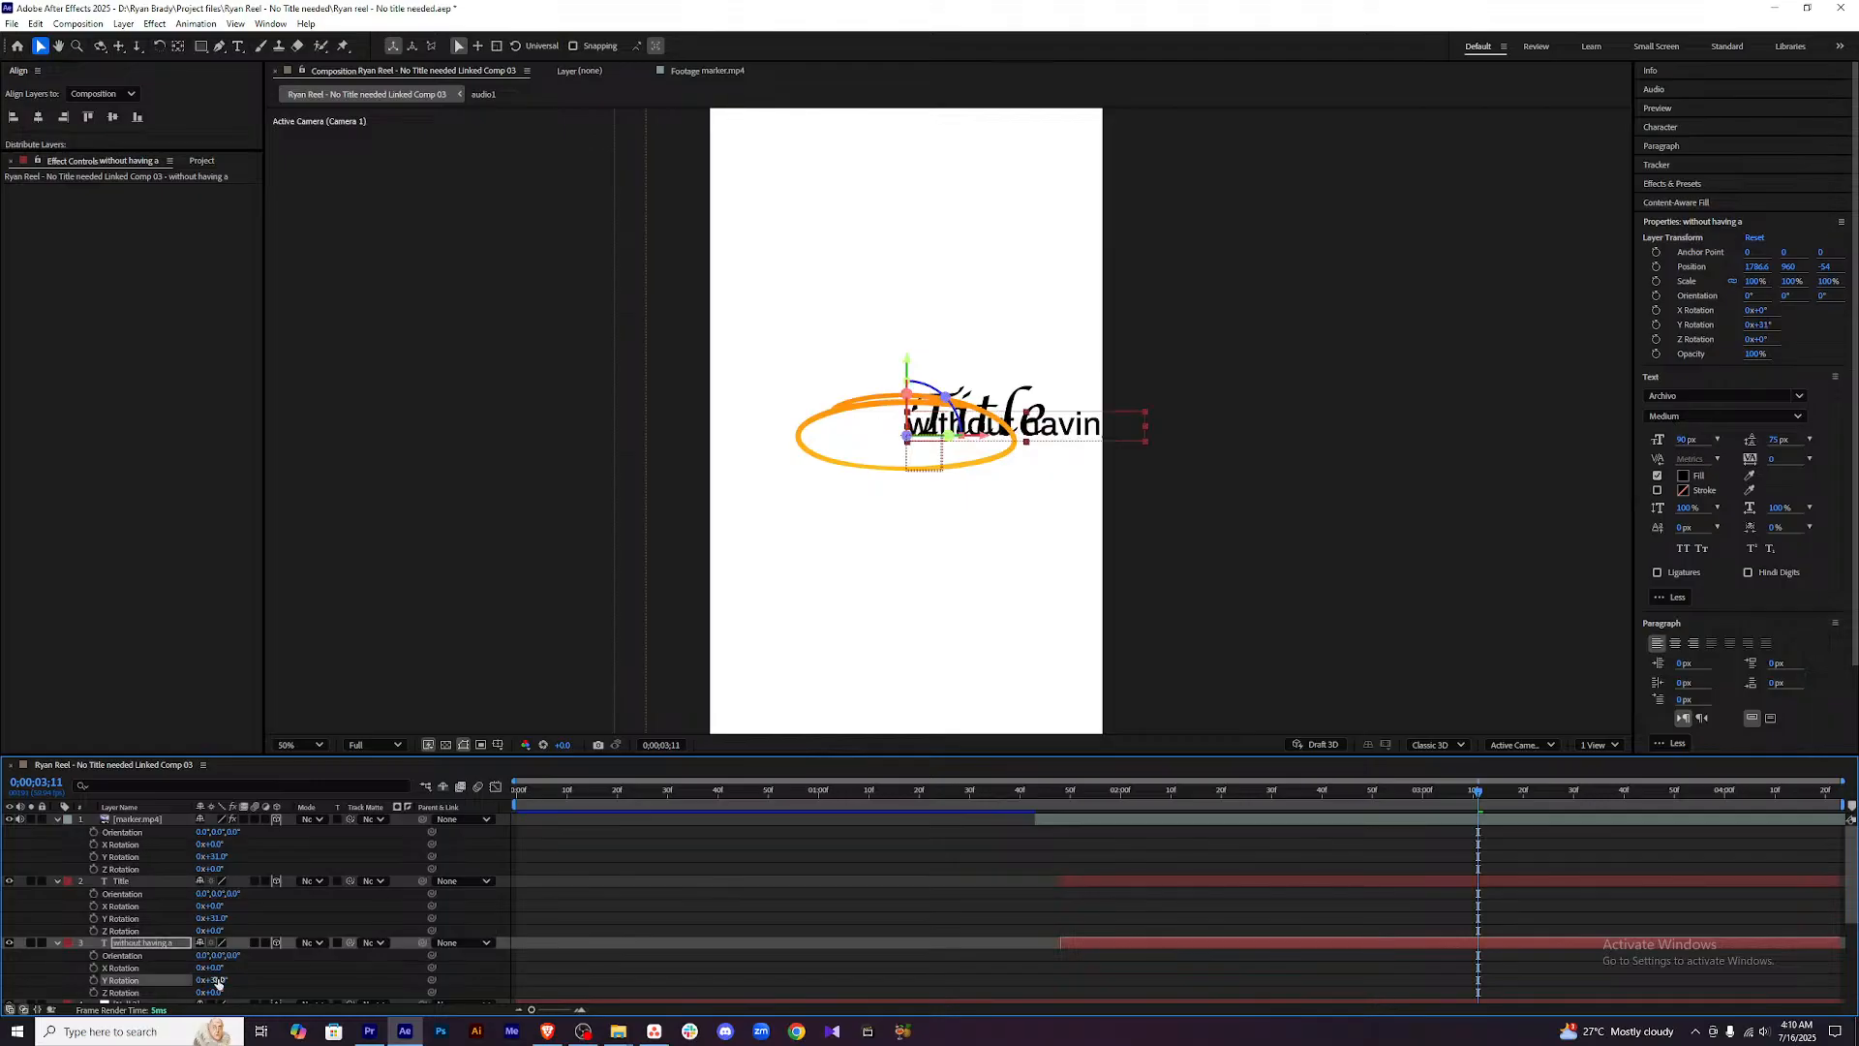
Move the Title text along its X and Y axes until it is centred inside the marker circle.
{"action": "left_click", "coordinate": [1432, 886]}
{"action": "left_click", "coordinate": [1502, 946]}
{"action": "left_click", "coordinate": [171, 880]}
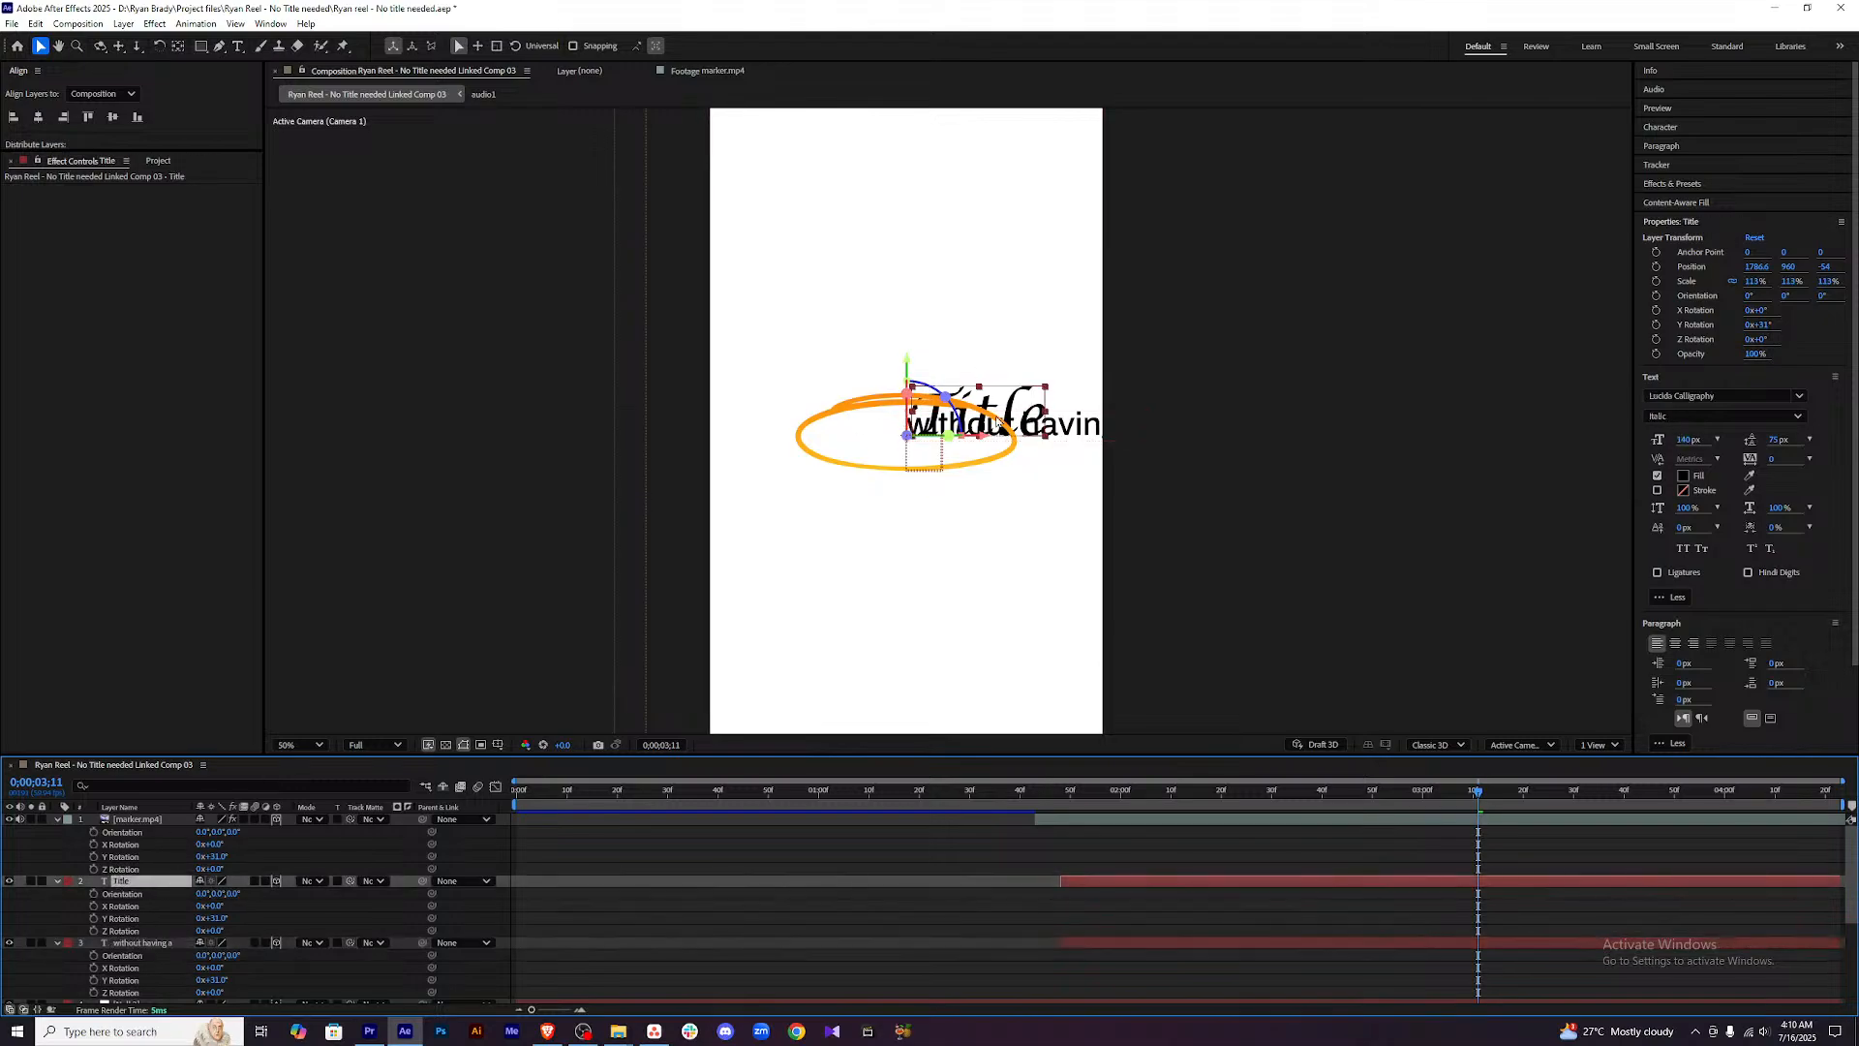
{"action": "left_click_drag", "start_coordinate": [986, 438], "coordinate": [894, 444]}
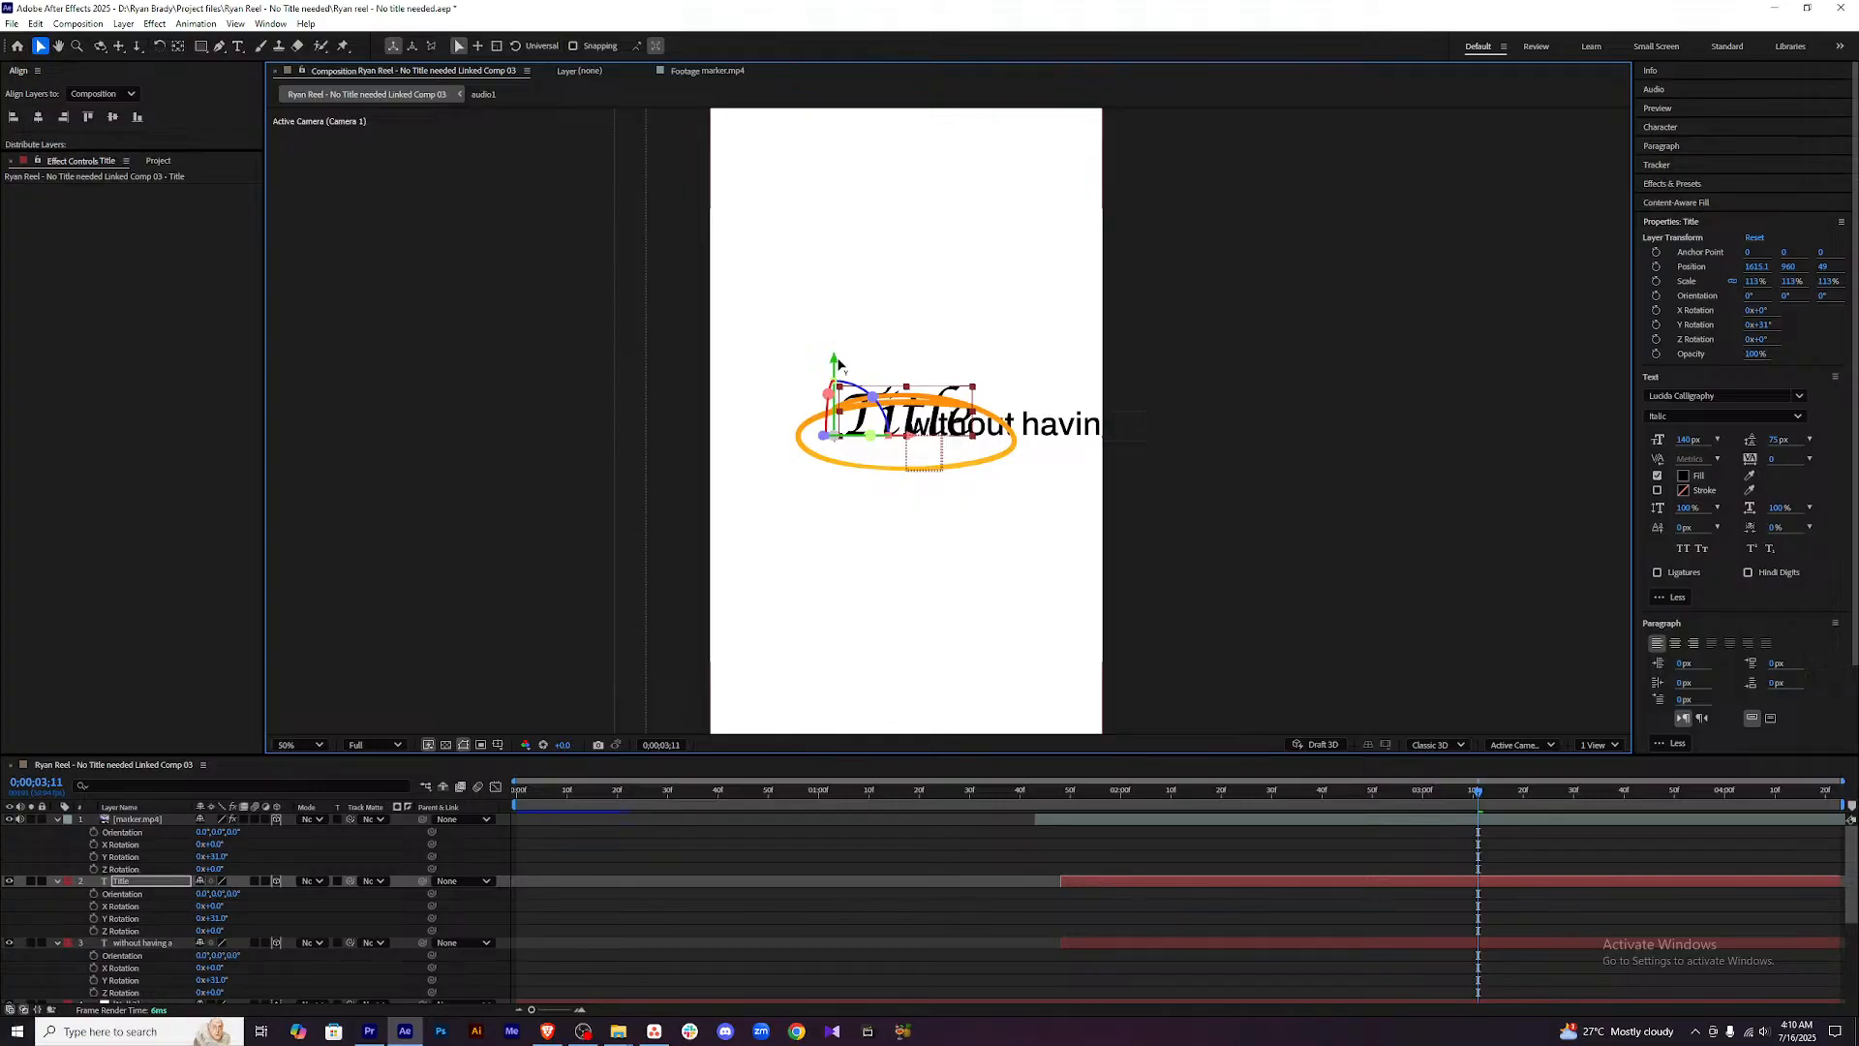
{"action": "left_click_drag", "start_coordinate": [837, 361], "coordinate": [831, 384]}
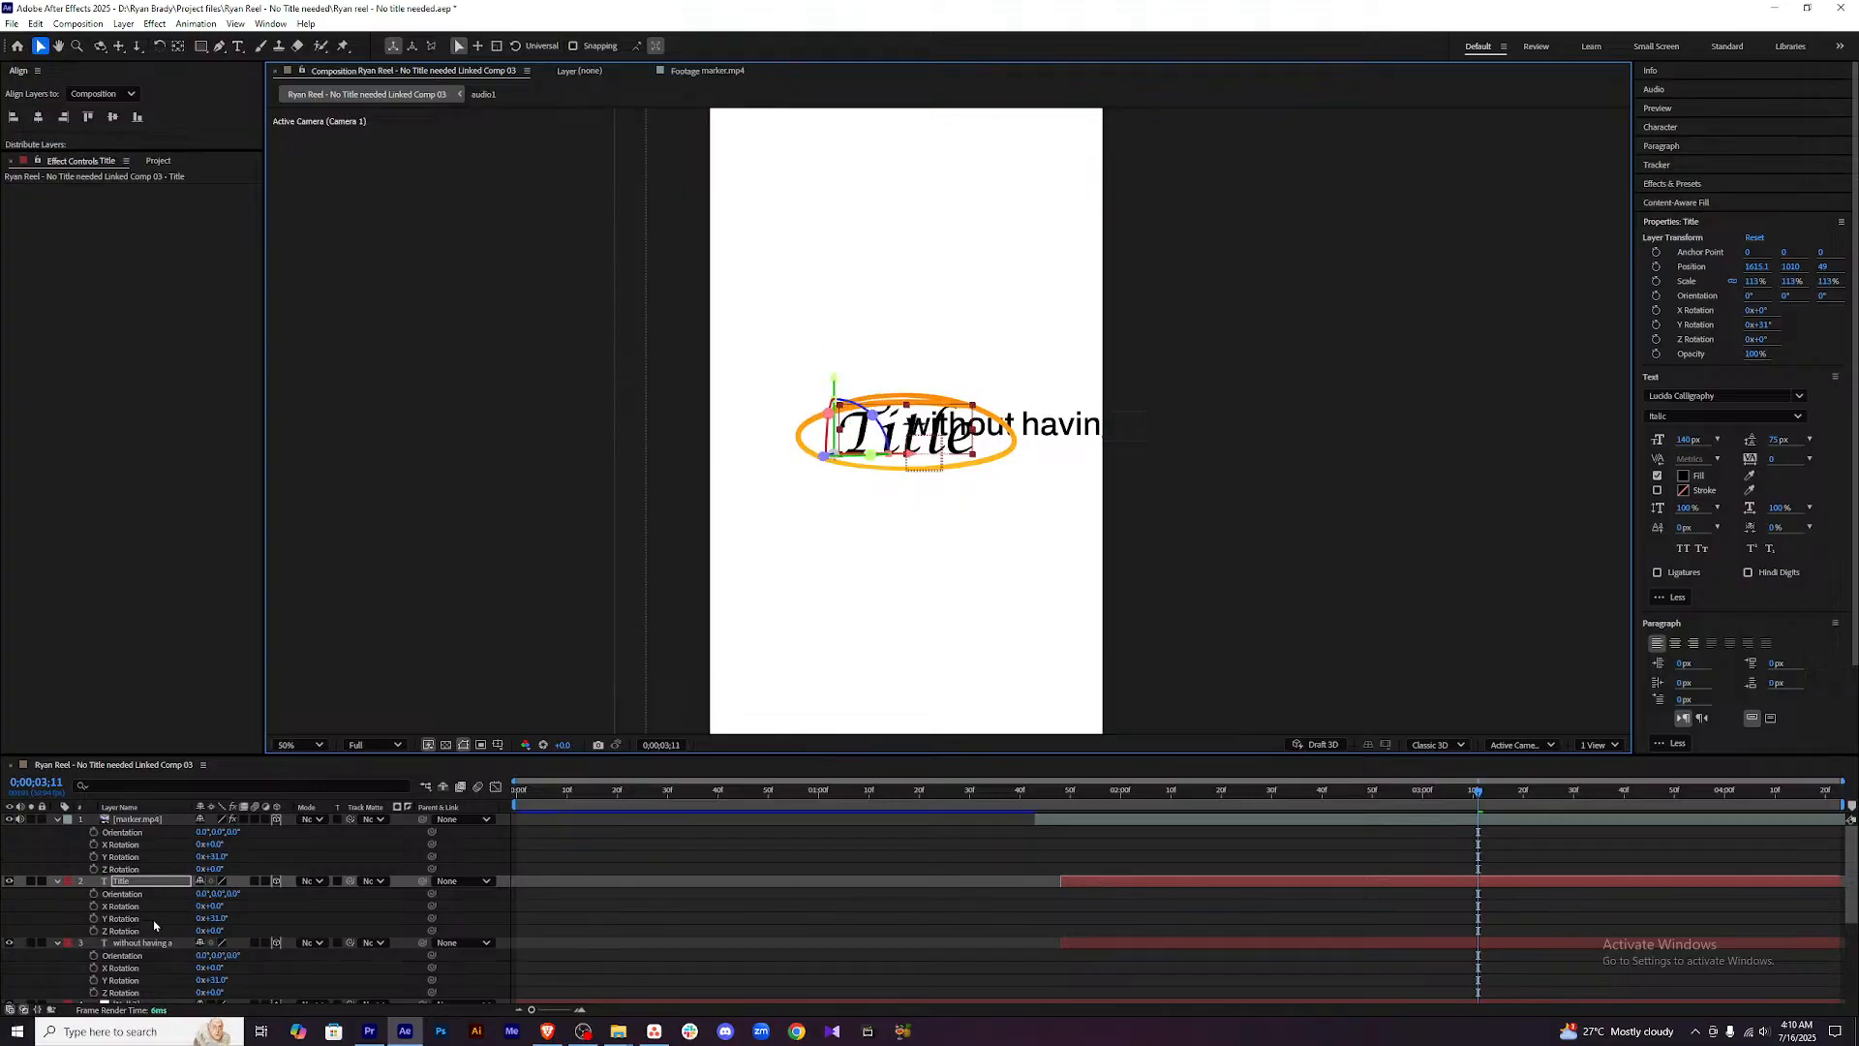
Move the "without having a" text up and sideways so that it is centred above the circled Title.
{"action": "left_click", "coordinate": [157, 943]}
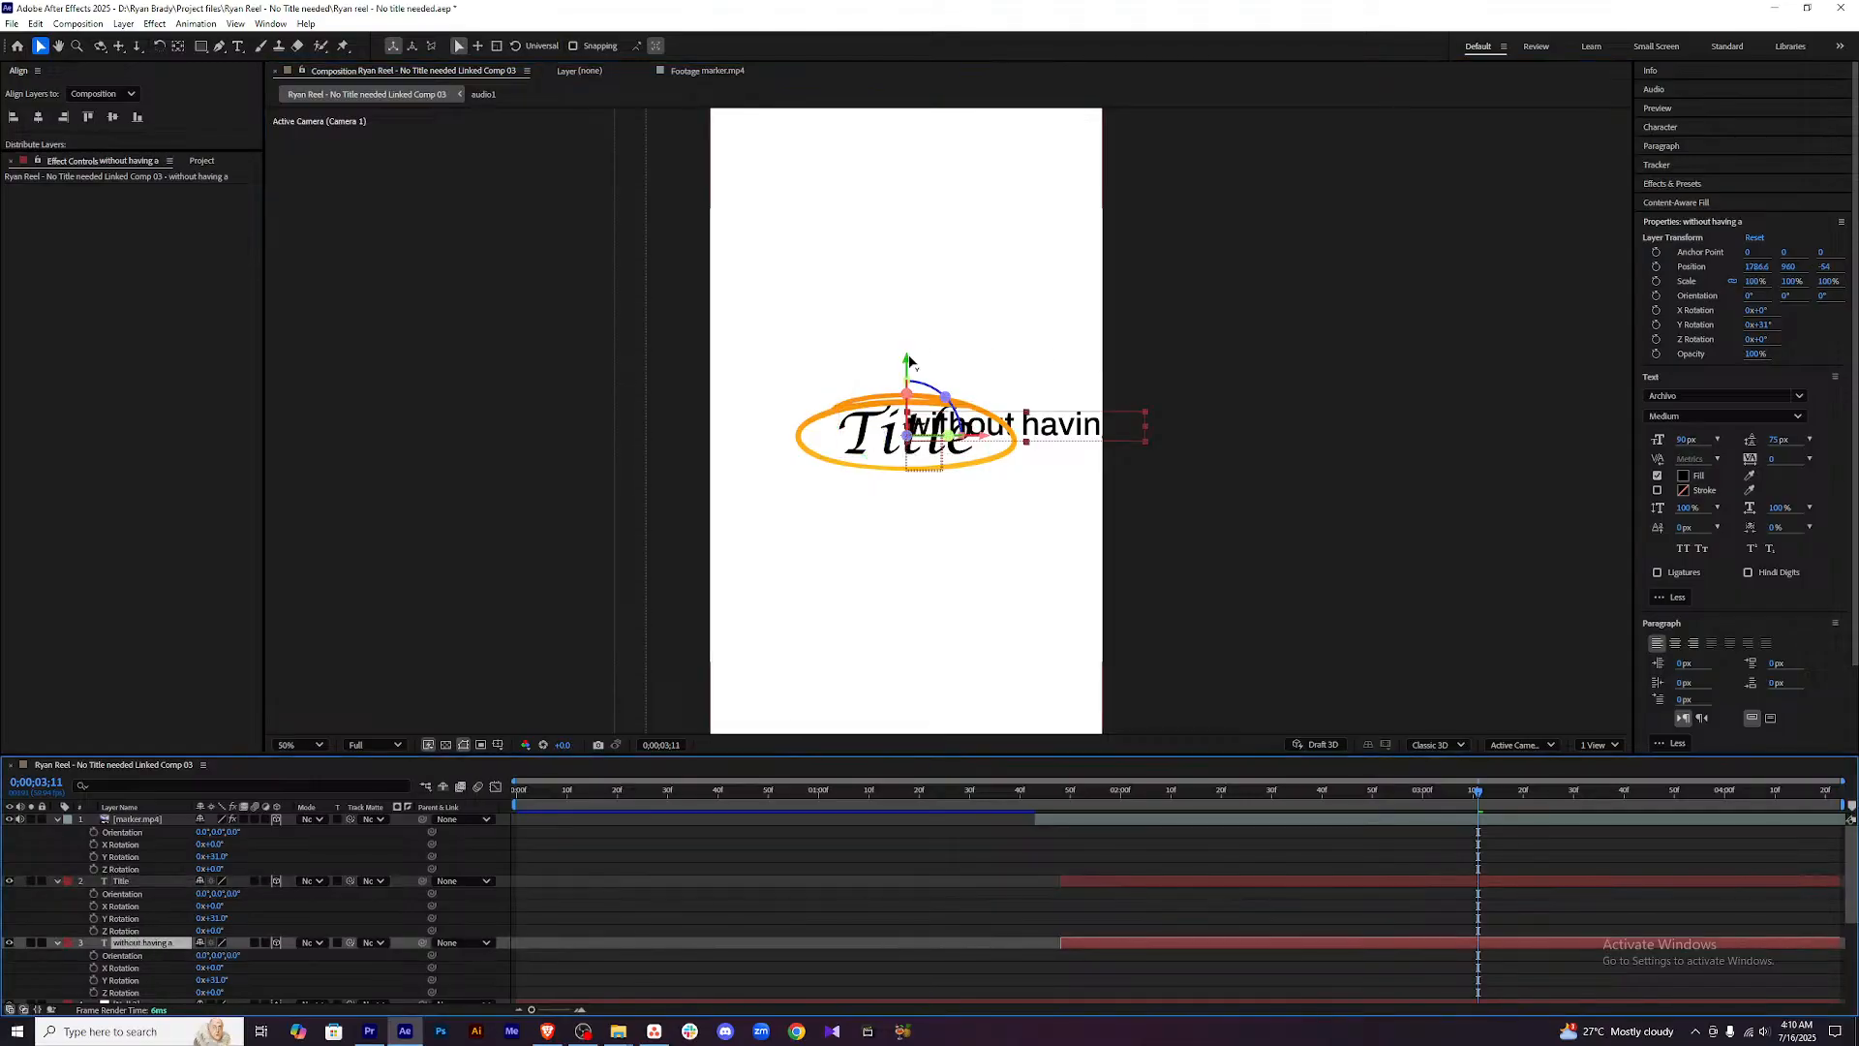
{"action": "left_click_drag", "start_coordinate": [907, 355], "coordinate": [908, 289]}
{"action": "left_click_drag", "start_coordinate": [984, 368], "coordinate": [868, 364]}
{"action": "left_click", "coordinate": [1353, 481]}
{"action": "scroll", "coordinate": [1101, 385], "scroll_direction": "down", "scroll_amount": 2}
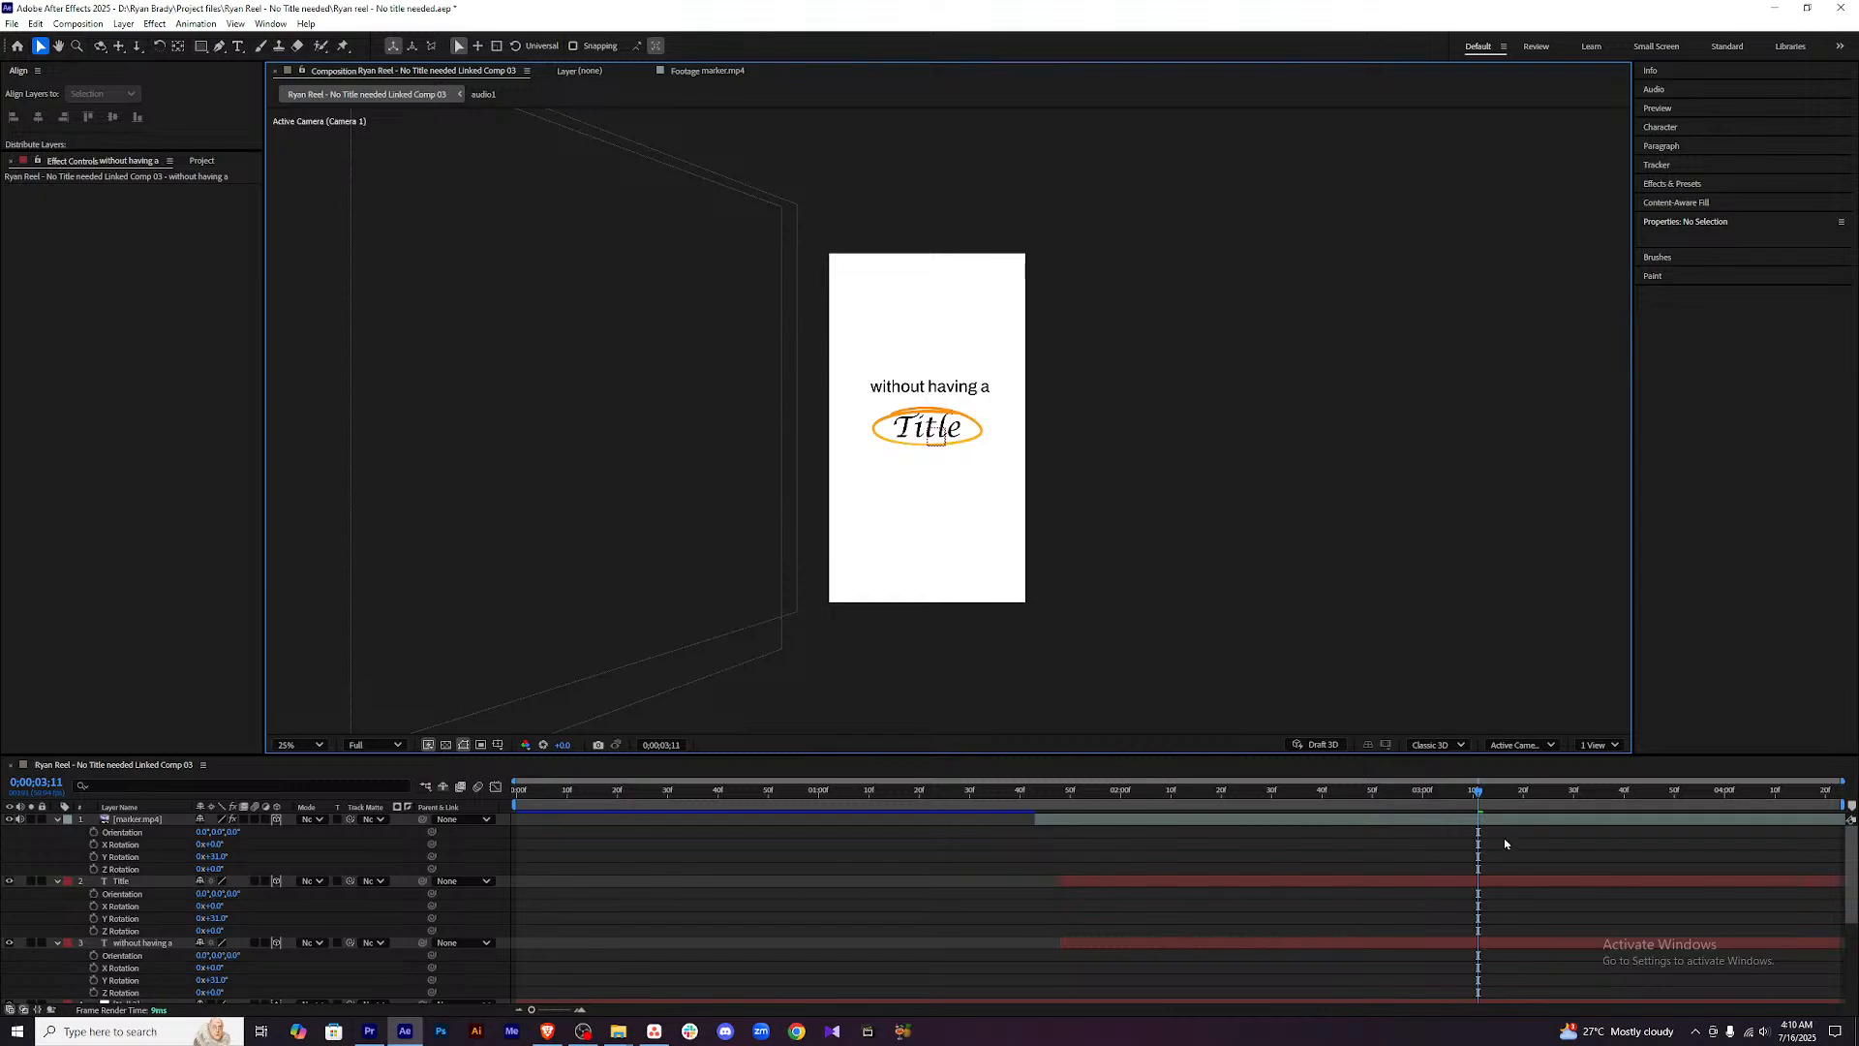
Move the playhead to 0;00;02;36, select the "without having a" layer and show the composition in 2 Views.
{"action": "left_click_drag", "start_coordinate": [1478, 798], "coordinate": [1386, 777]}
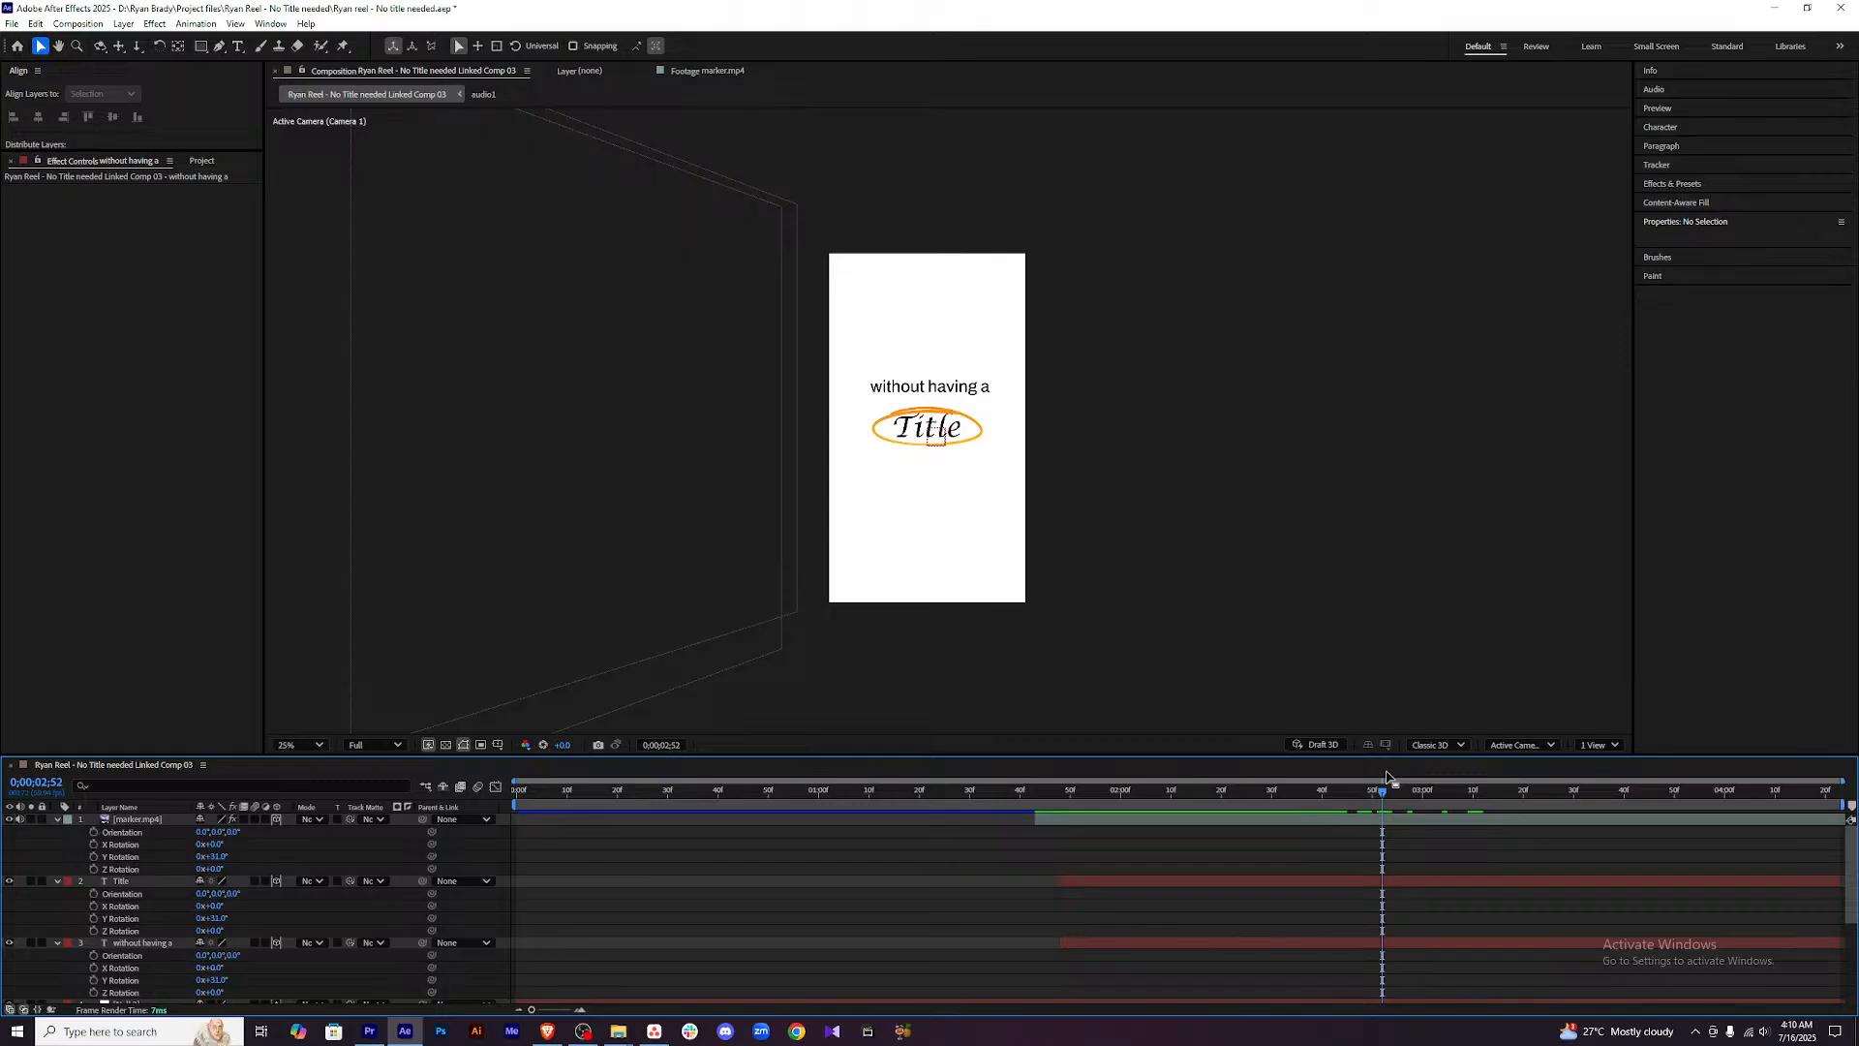
{"action": "left_click_drag", "start_coordinate": [1384, 796], "coordinate": [1307, 791]}
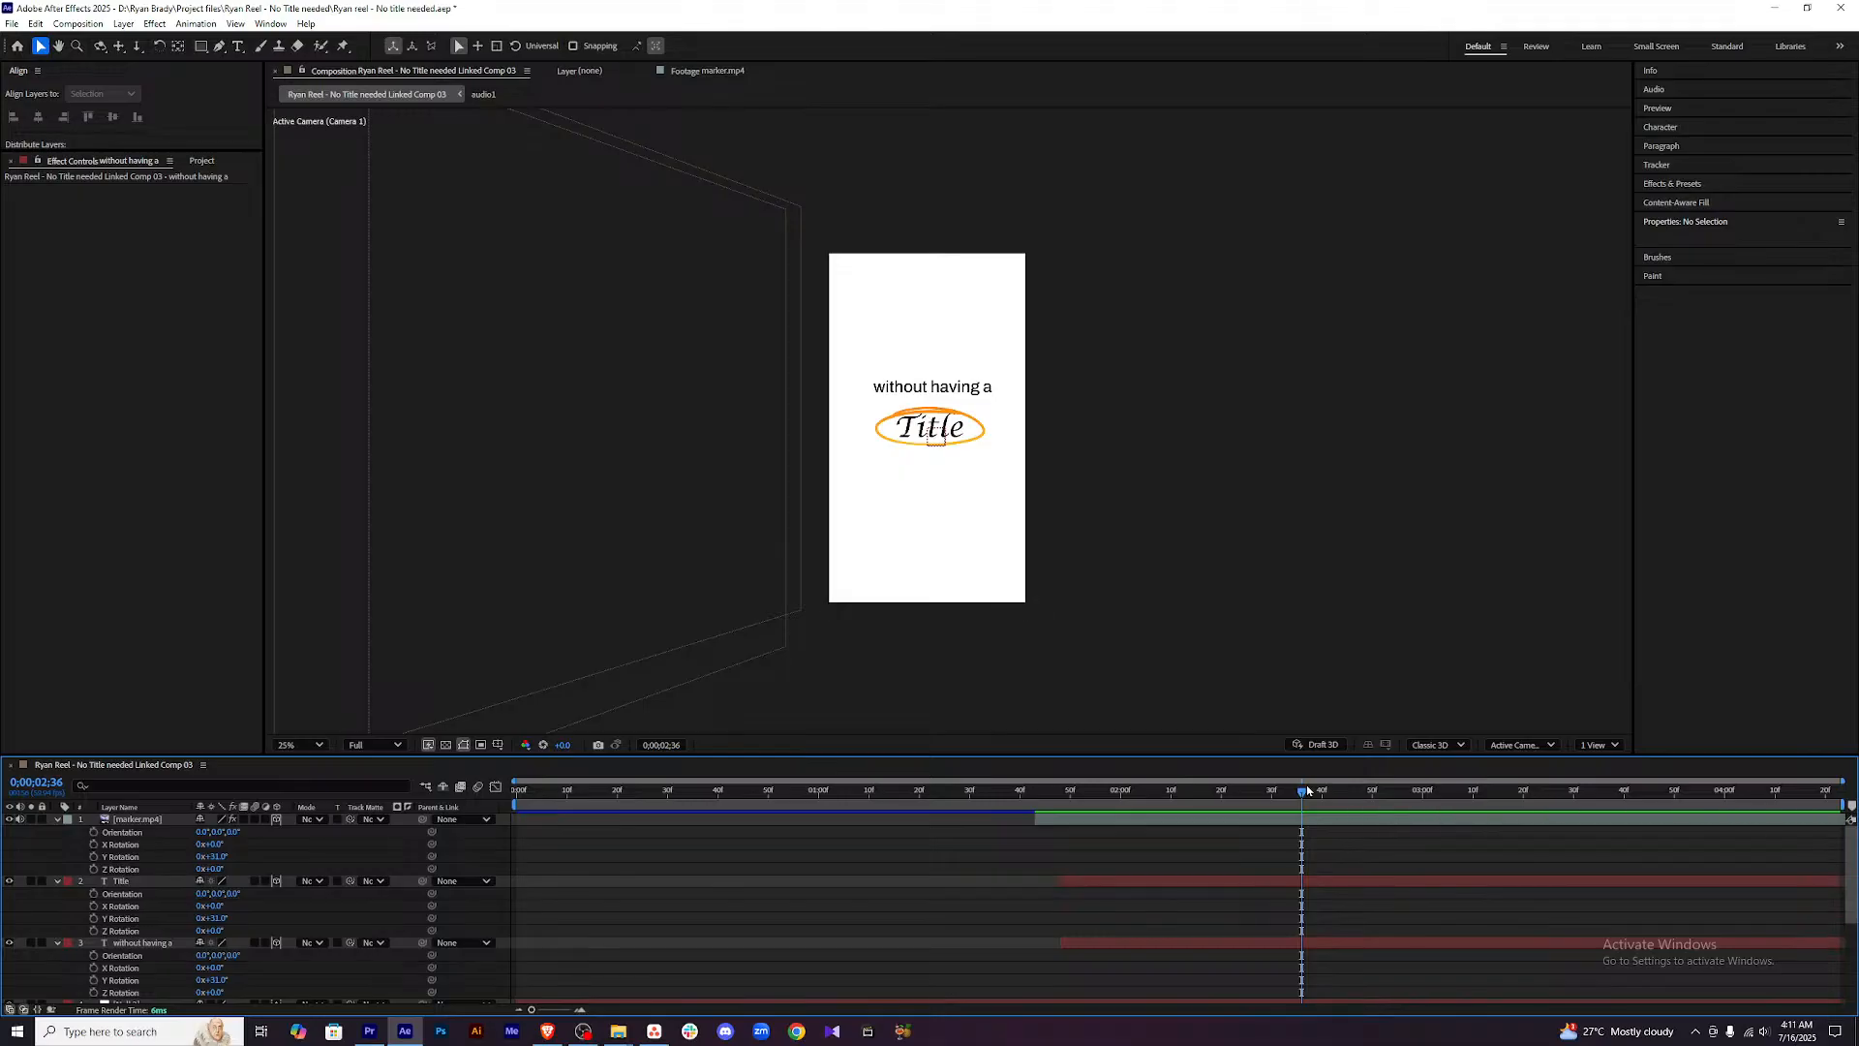
{"action": "left_click", "coordinate": [159, 943]}
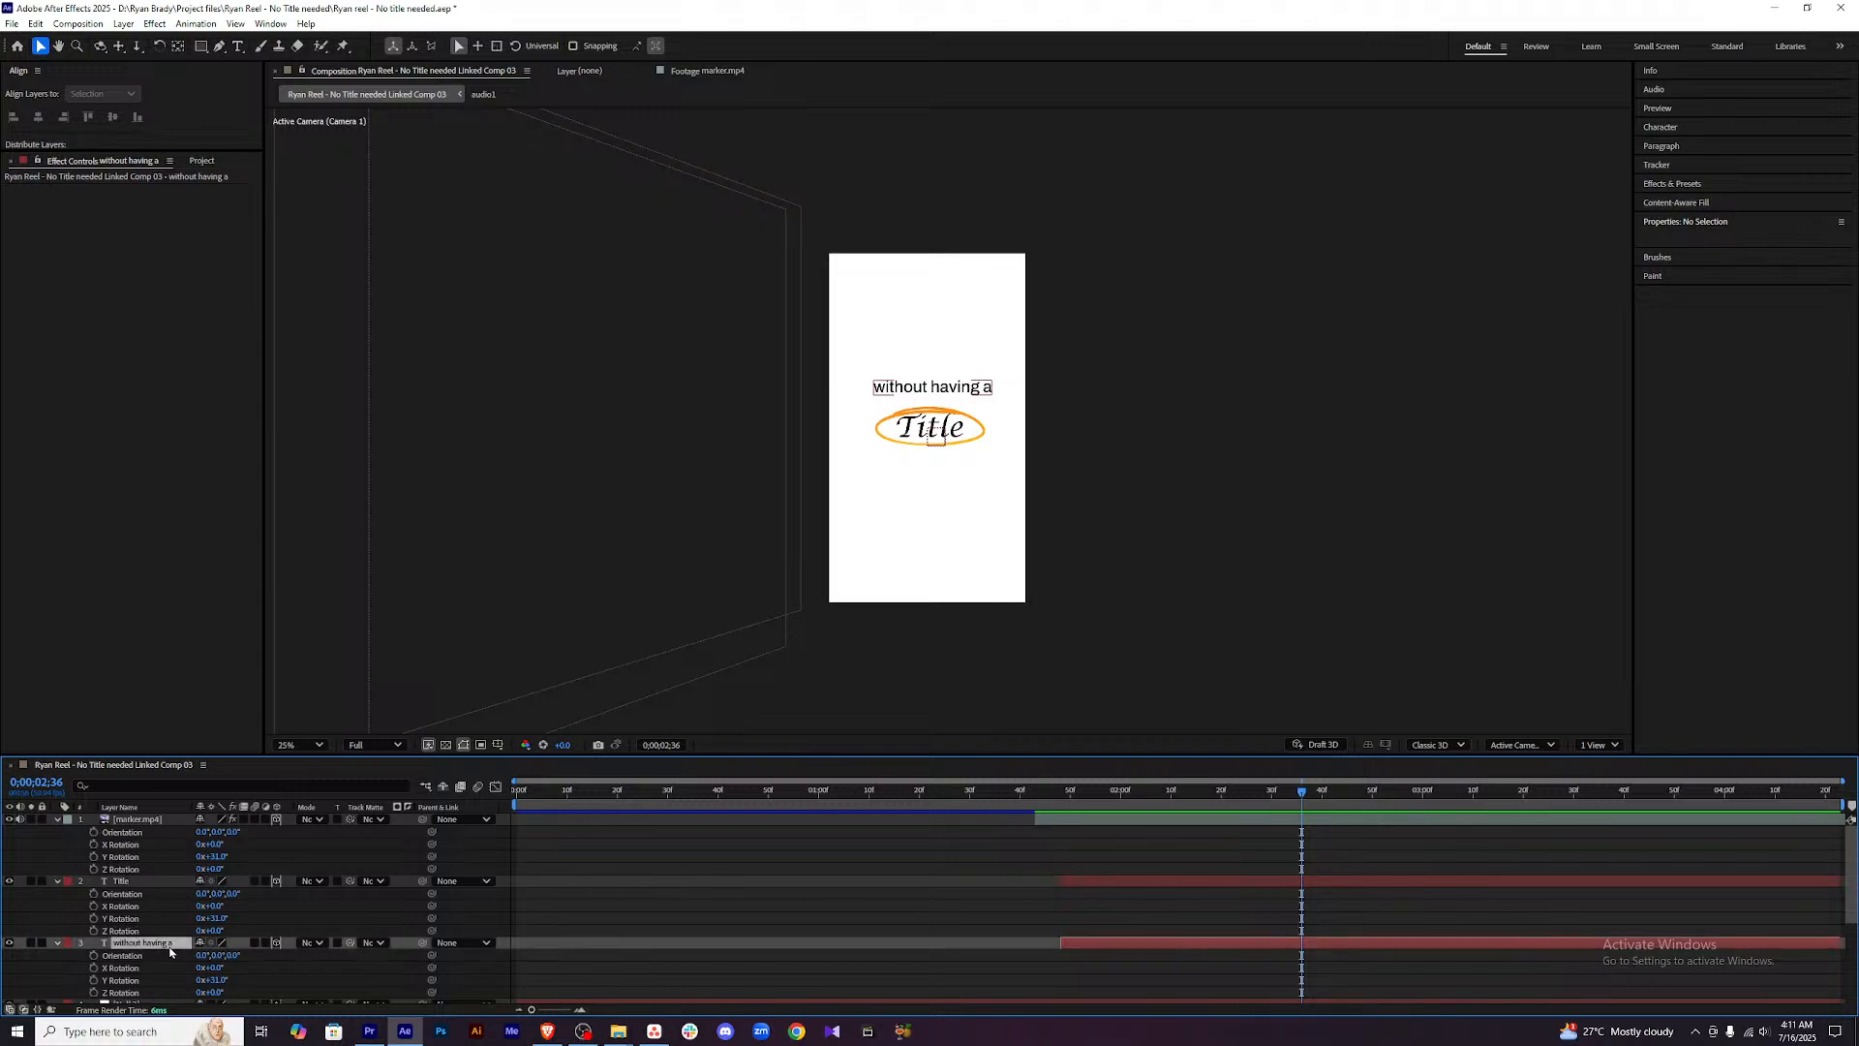
{"action": "left_click", "coordinate": [1615, 744]}
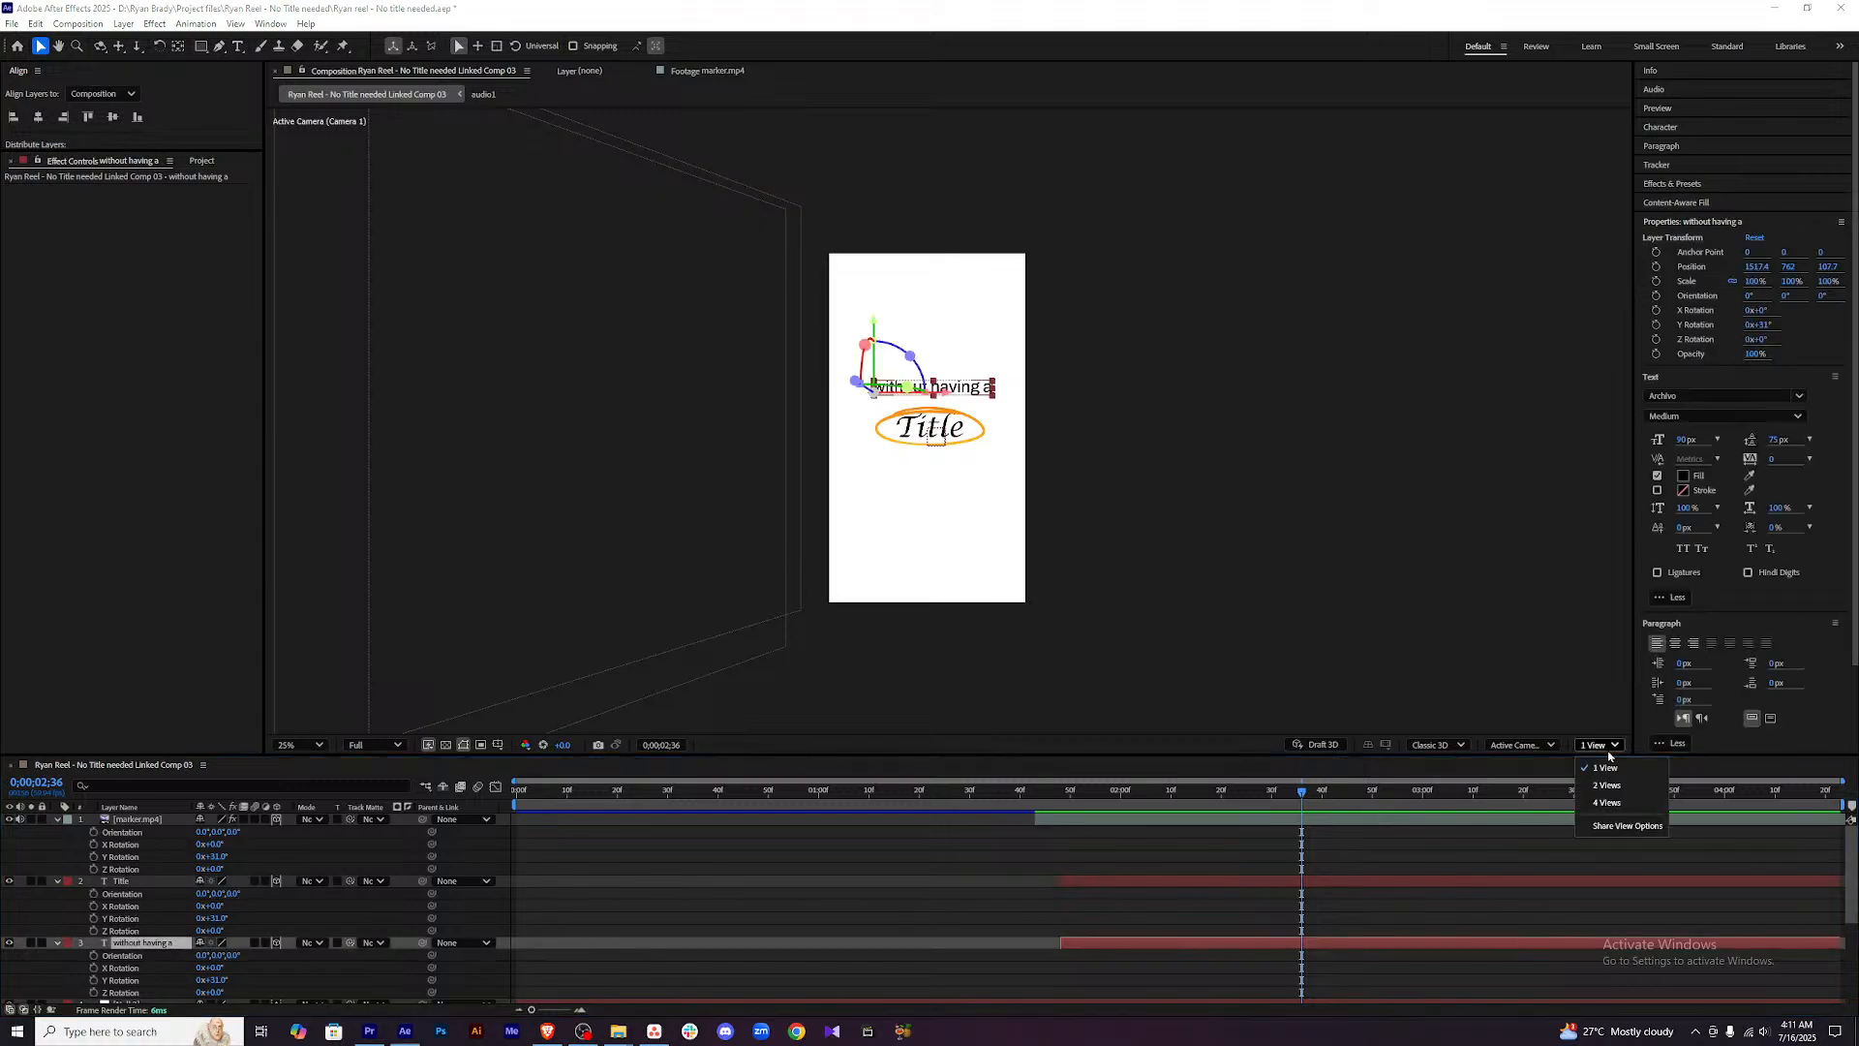
{"action": "left_click", "coordinate": [1609, 785]}
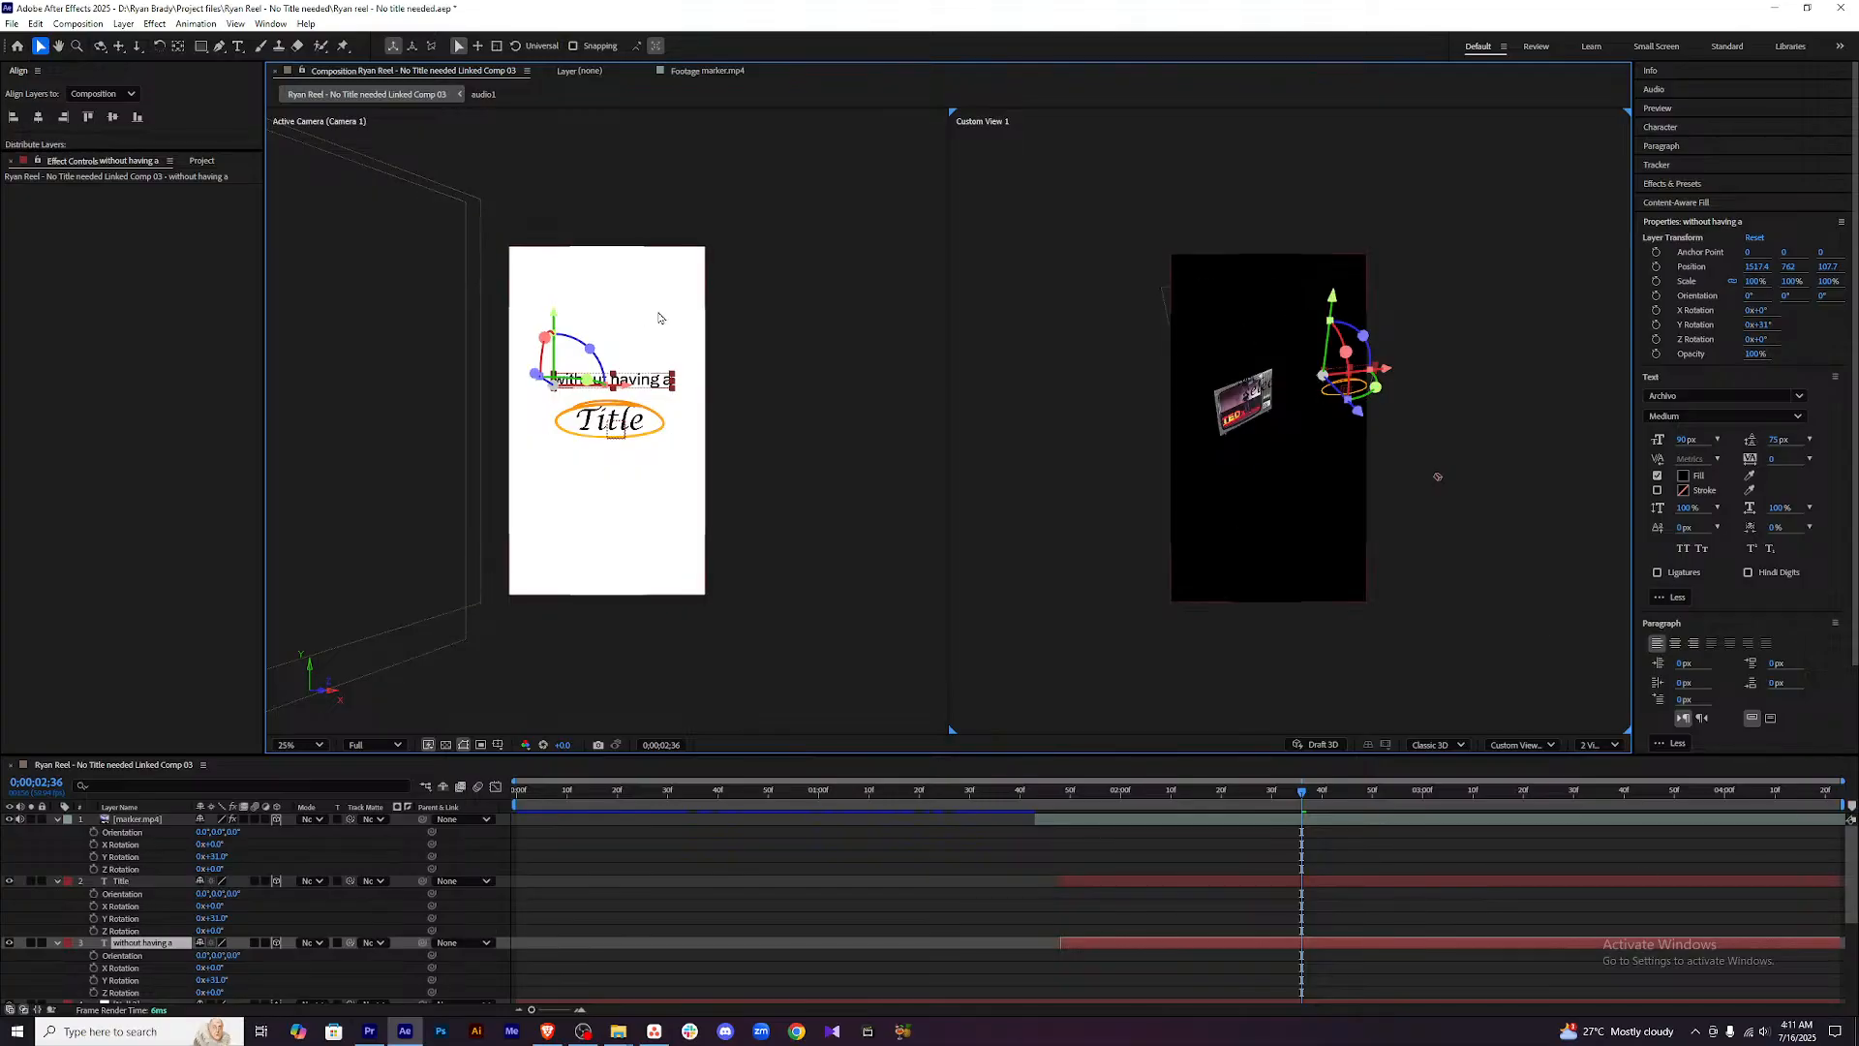
{"action": "scroll", "coordinate": [657, 318], "scroll_direction": "up", "scroll_amount": 3}
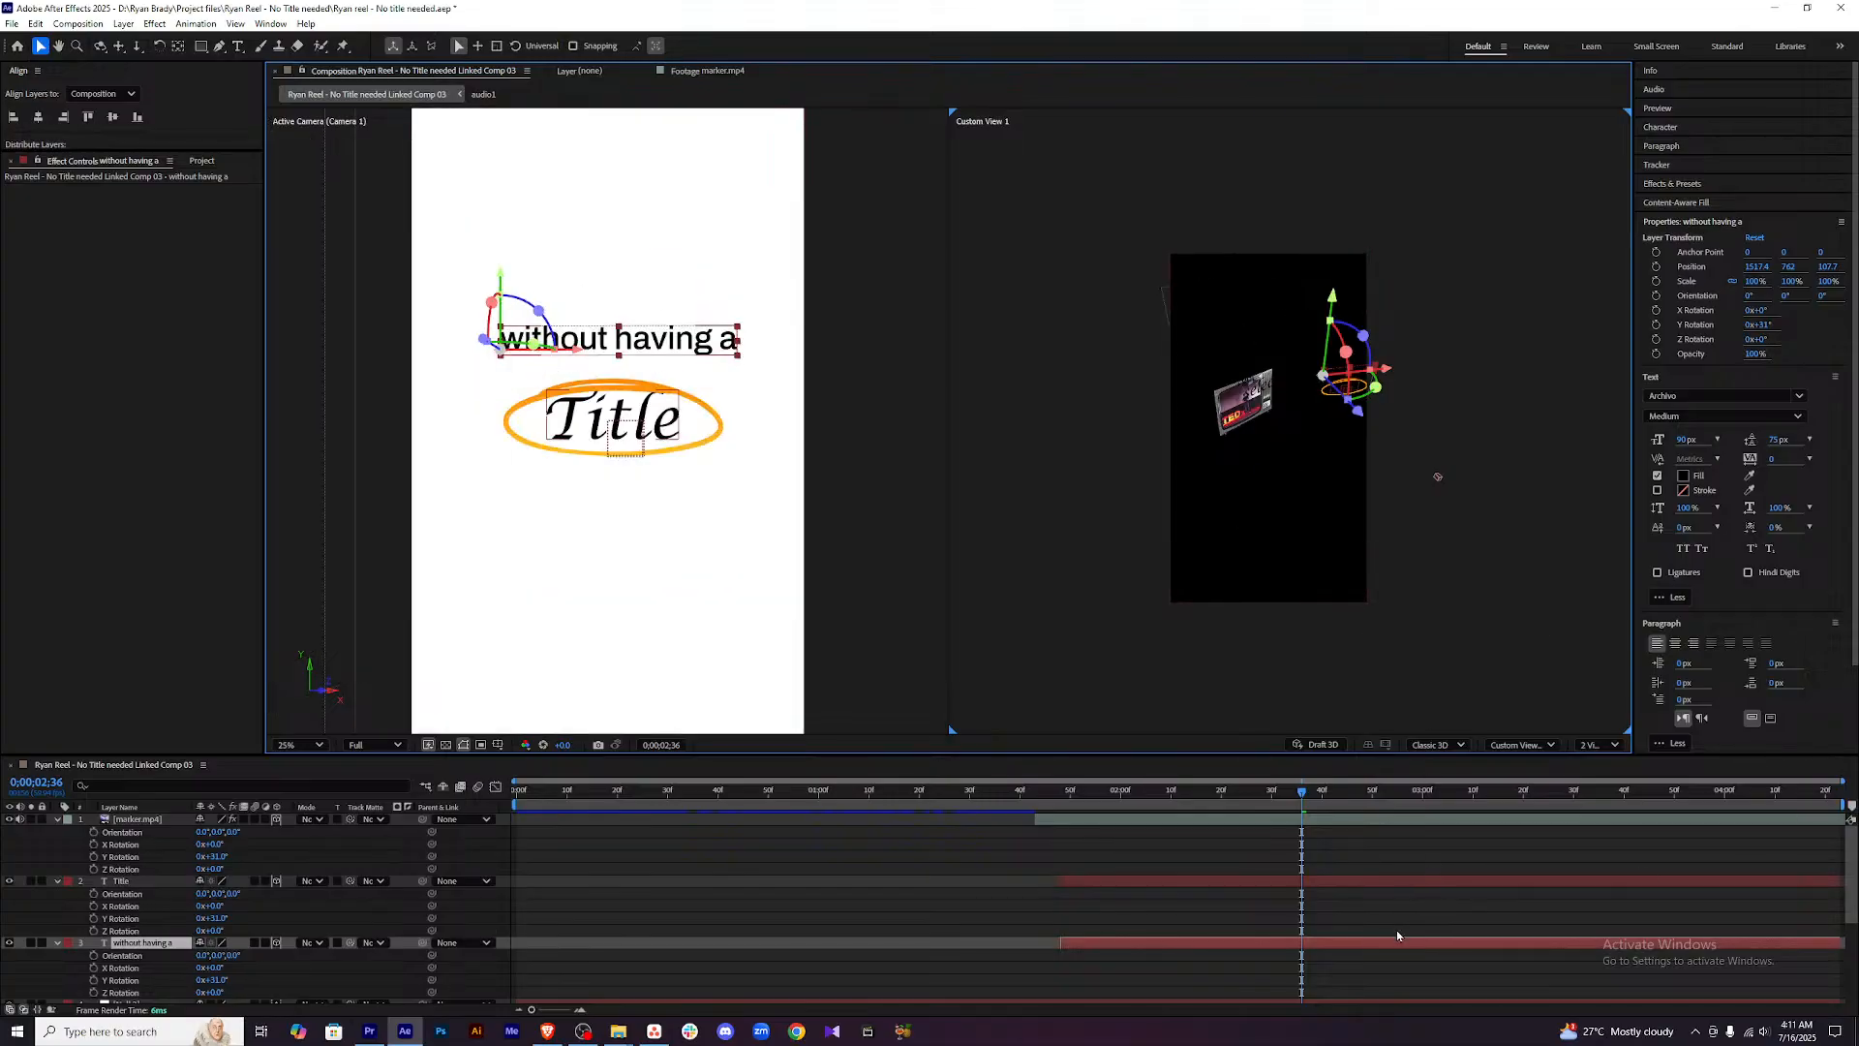
Push the "without having a" text back in depth to a Z position of about 418 and raise it slightly.
{"action": "left_click", "coordinate": [1385, 920]}
{"action": "left_click", "coordinate": [1375, 944]}
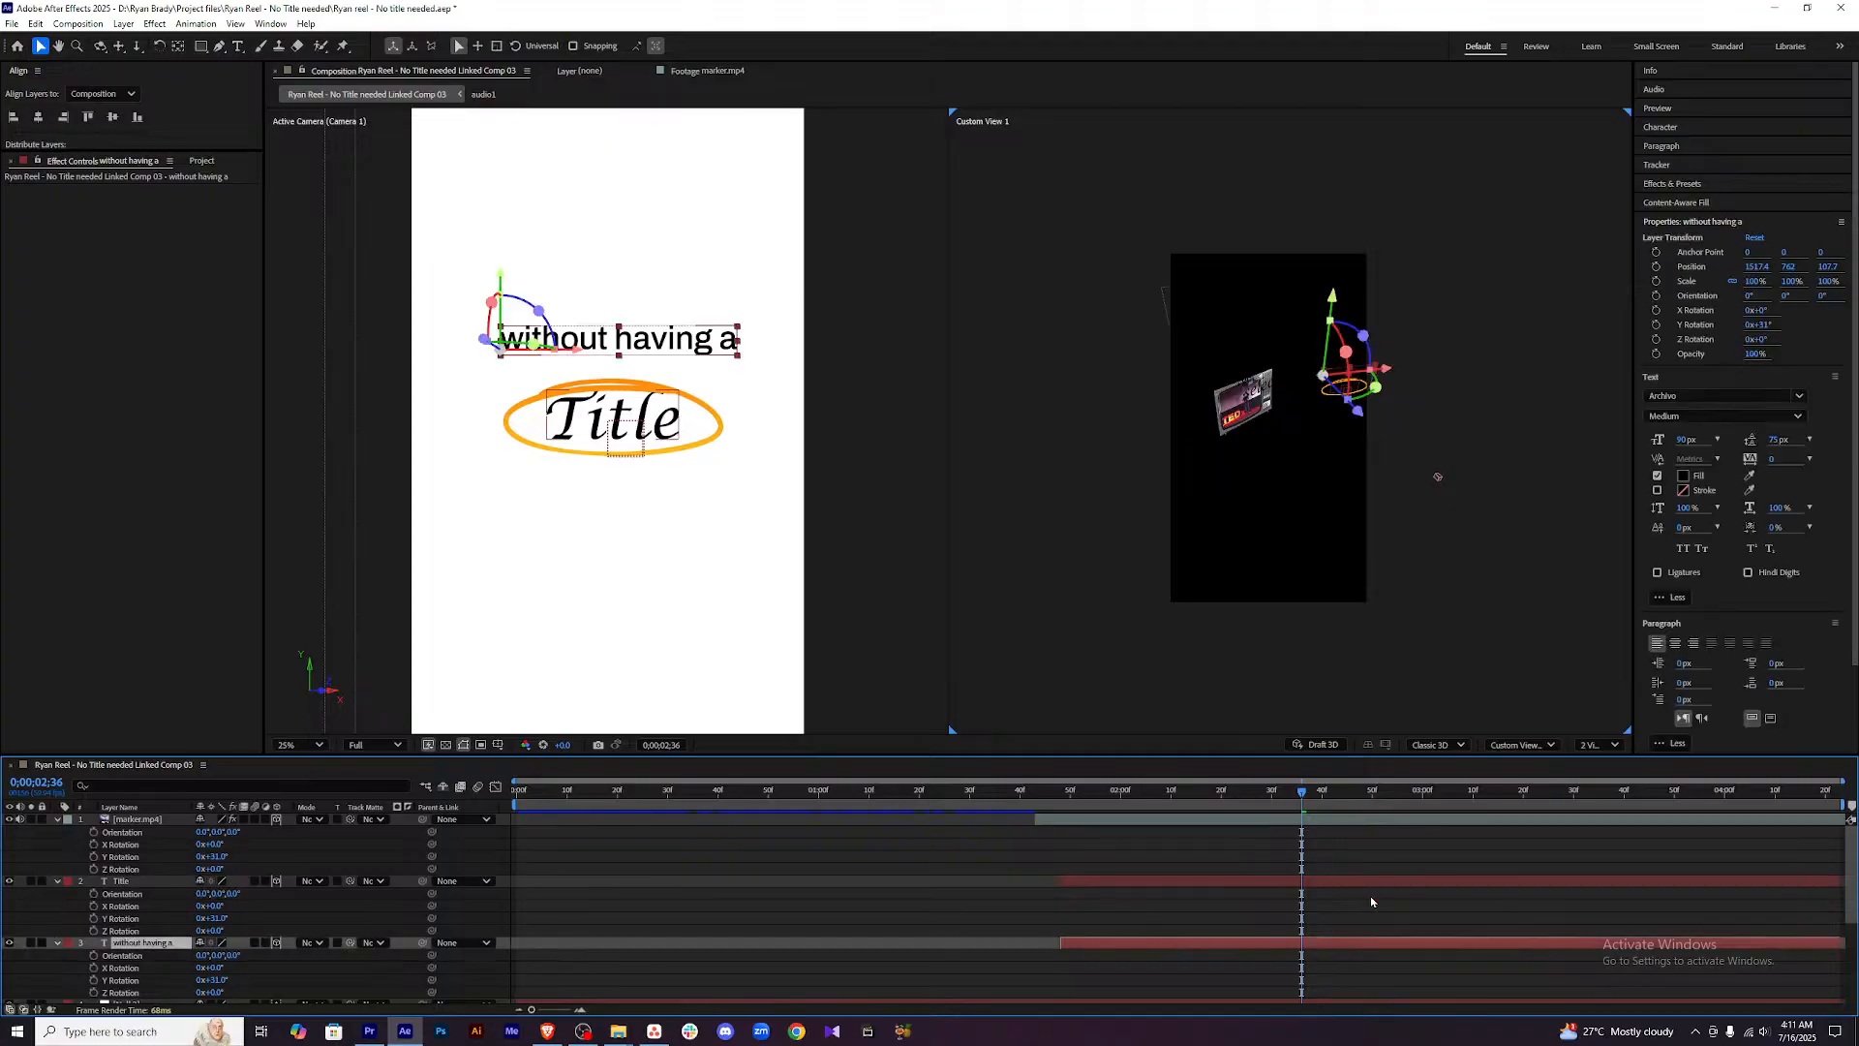
{"action": "left_click", "coordinate": [1369, 884]}
{"action": "left_click", "coordinate": [1367, 936]}
{"action": "left_click_drag", "start_coordinate": [1357, 410], "coordinate": [1361, 417]}
{"action": "left_click_drag", "start_coordinate": [1314, 288], "coordinate": [1314, 274]}
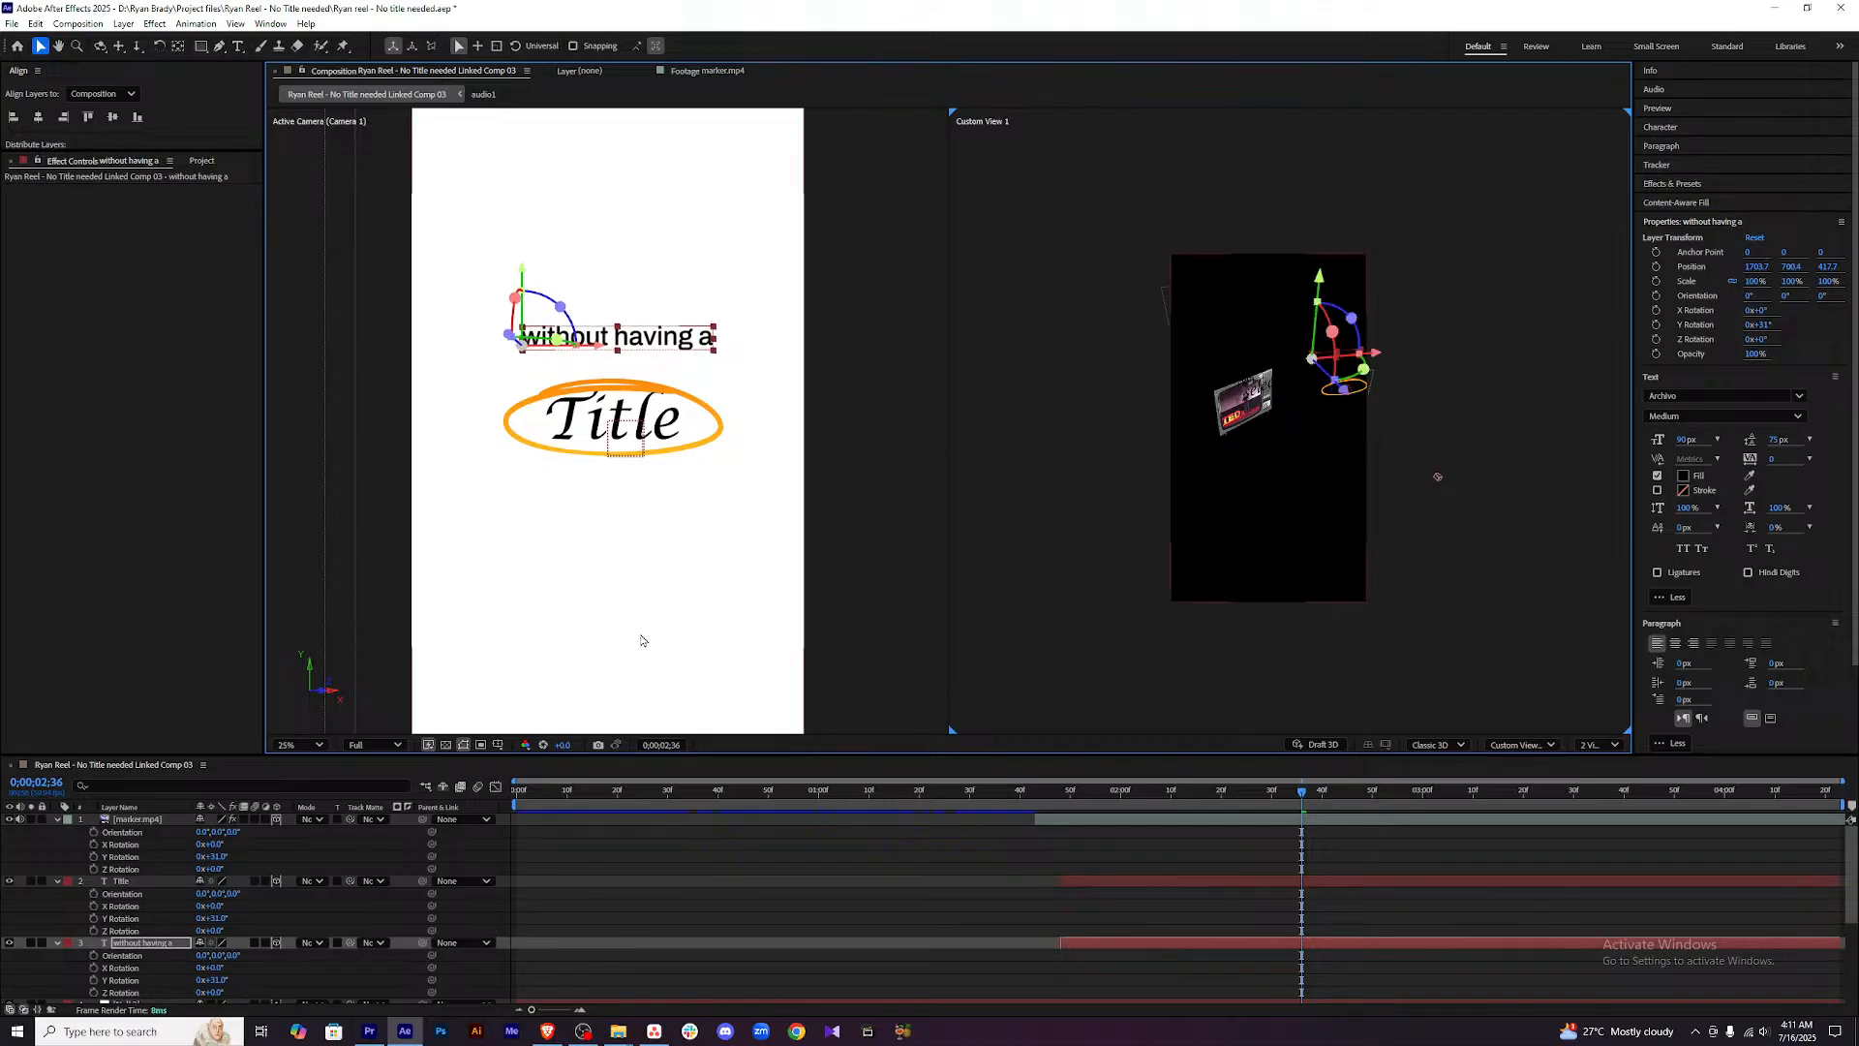
Scale the "without having a" layer to 115% and shift it along X to recentre it above the Title.
{"action": "key", "text": "s"}
{"action": "left_click_drag", "start_coordinate": [214, 959], "coordinate": [228, 956]}
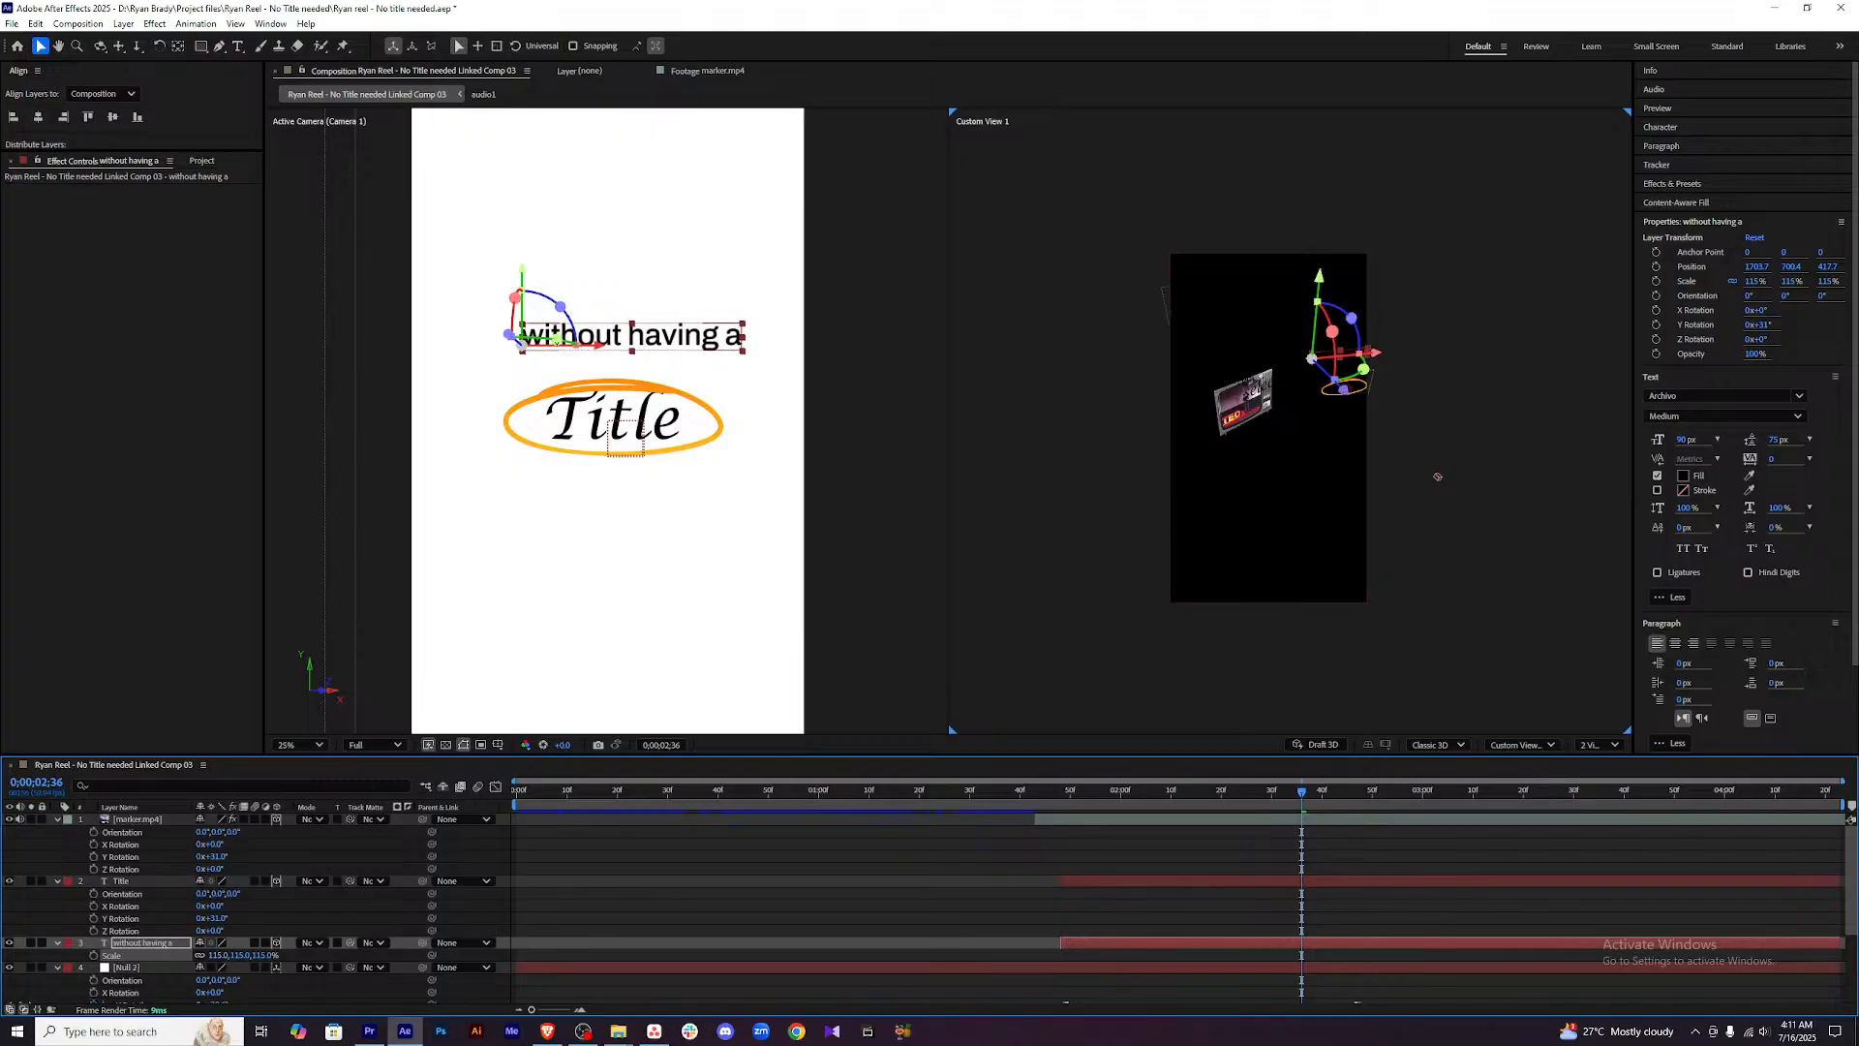
{"action": "left_click_drag", "start_coordinate": [598, 353], "coordinate": [580, 351]}
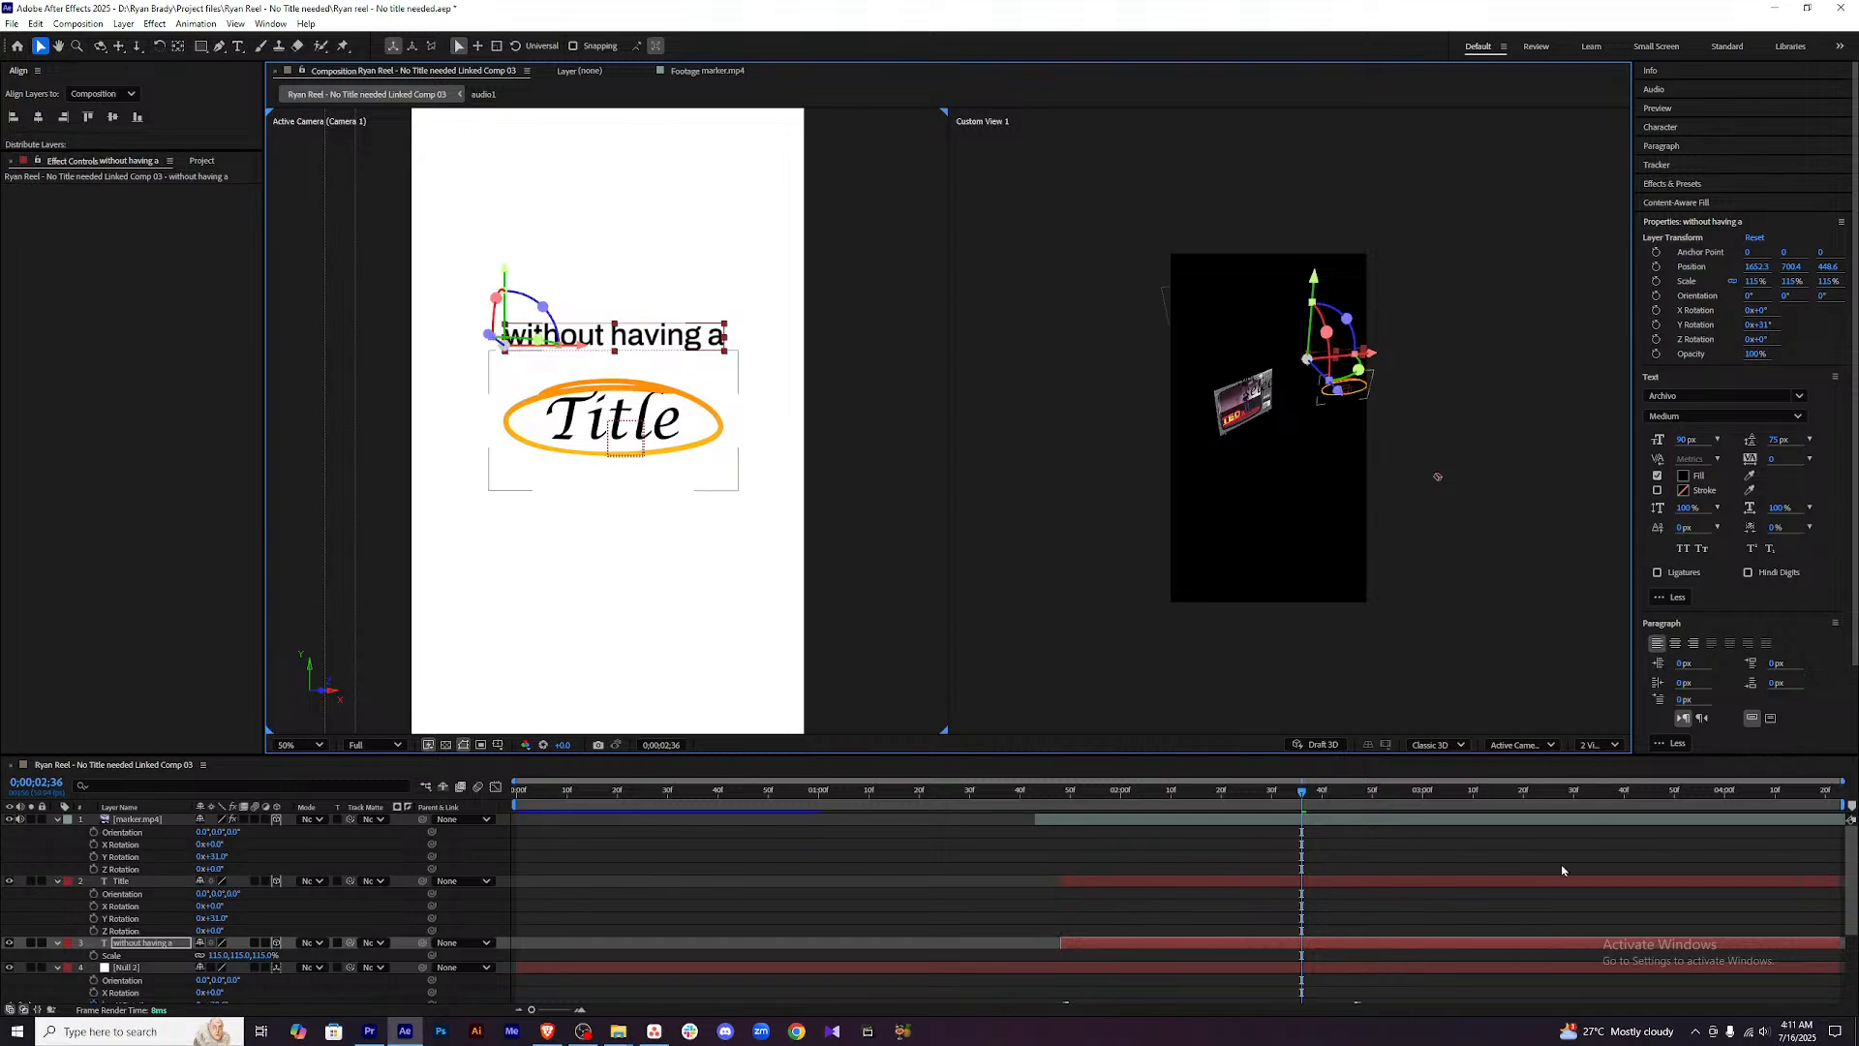
Preview the camera move from the start of the composition through to the circled Title.
{"action": "left_click", "coordinate": [1251, 789]}
{"action": "left_click_drag", "start_coordinate": [1235, 786], "coordinate": [508, 778]}
{"action": "key", "text": "space"}
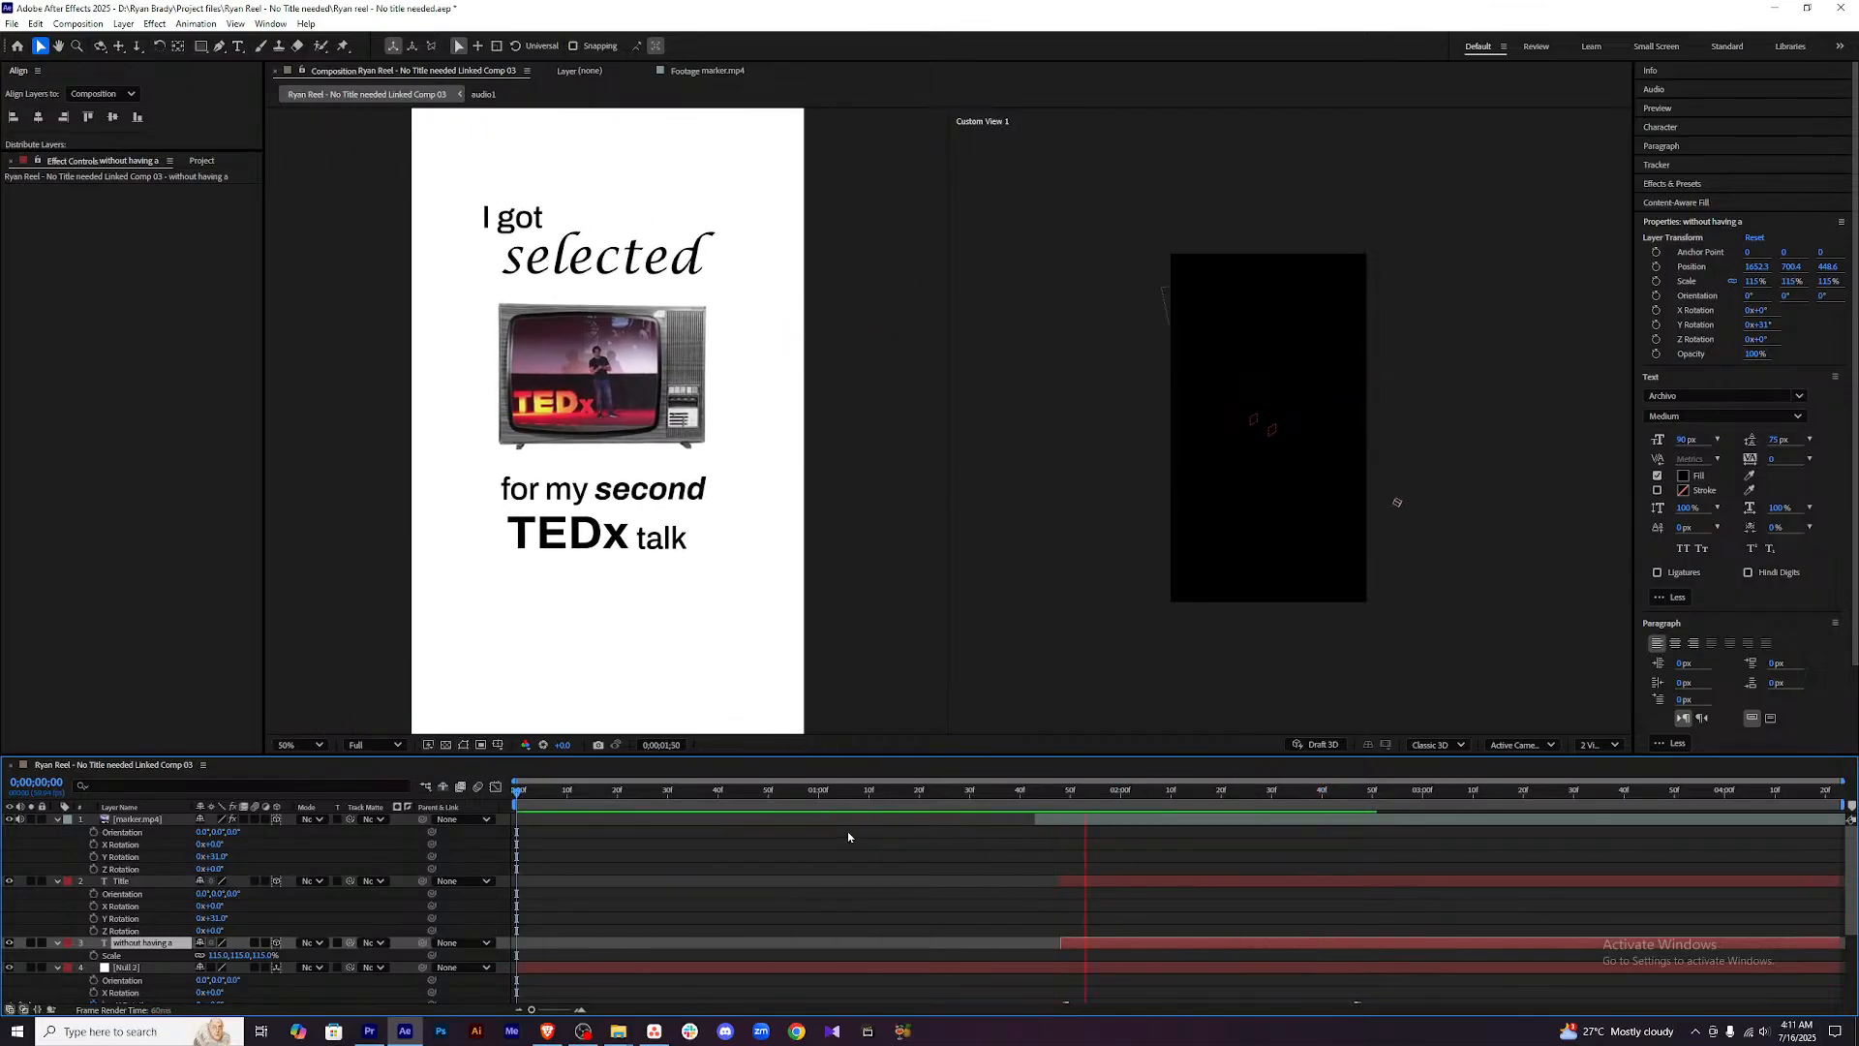
{"action": "key", "text": "space"}
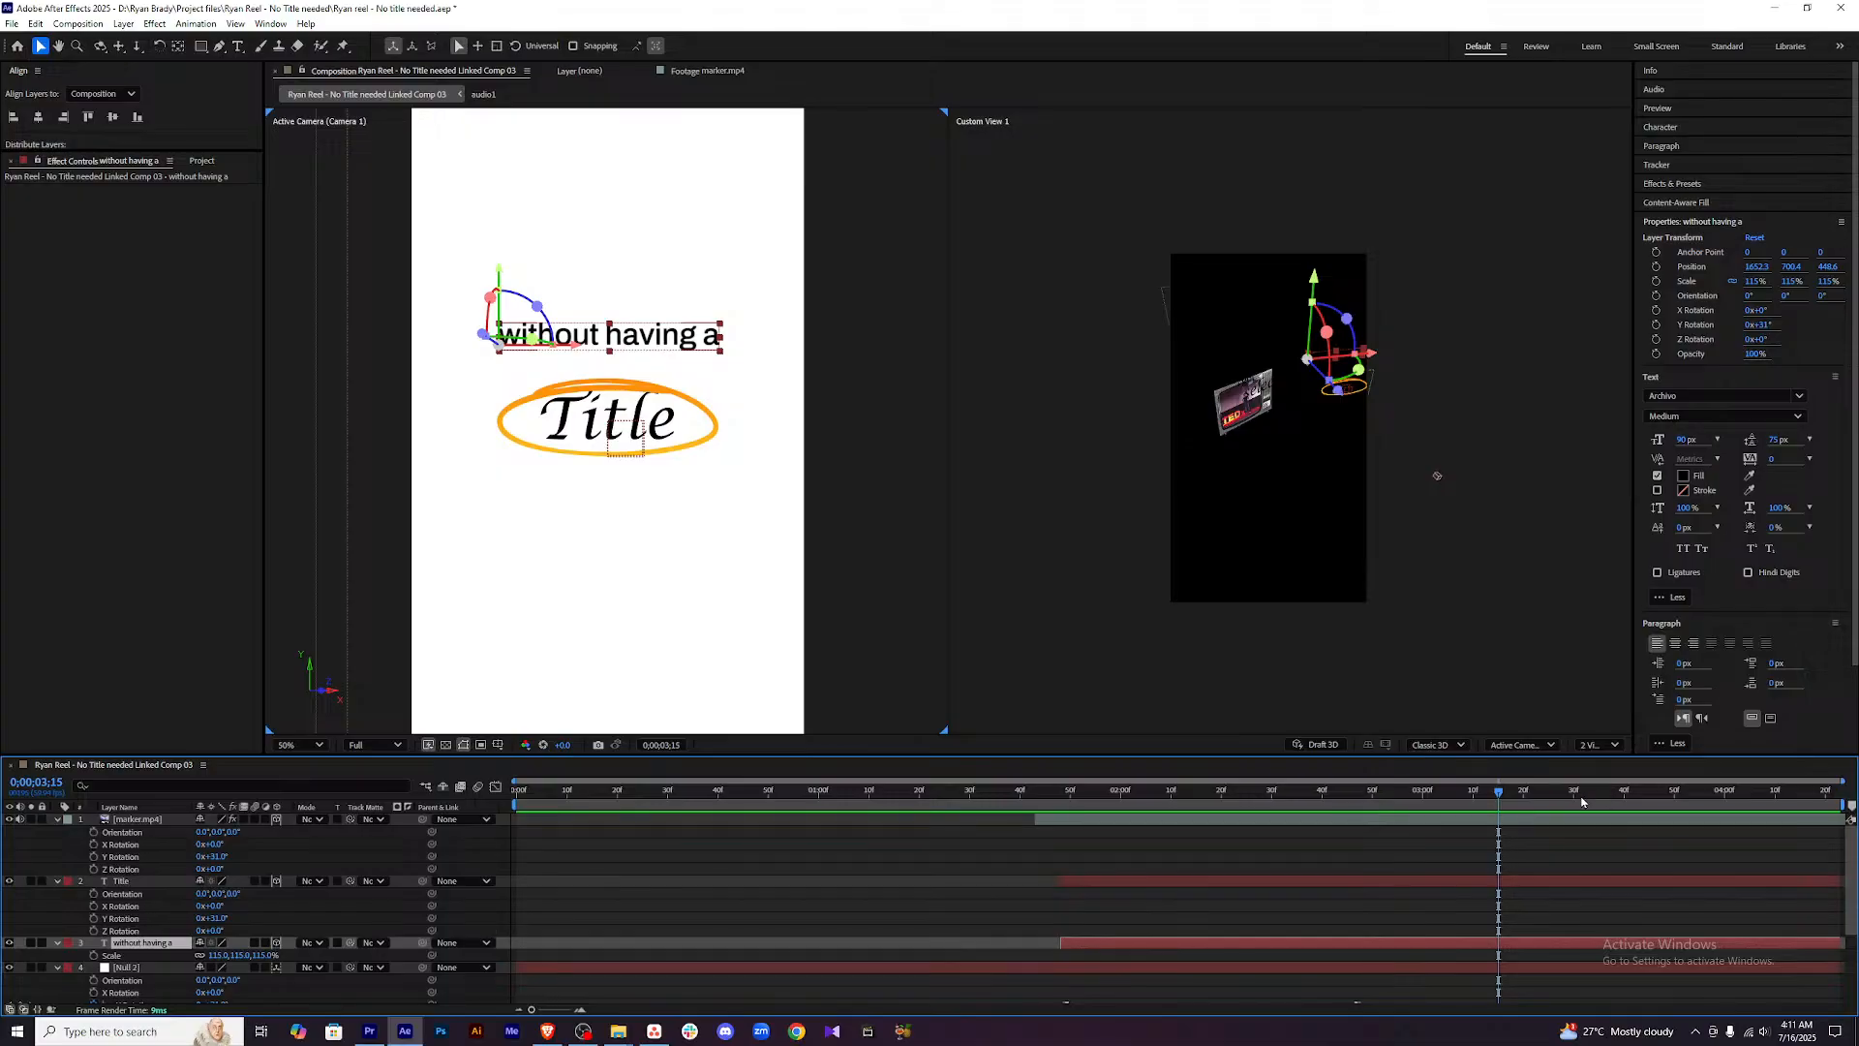
Apply the most recent animation preset to the "without having a" layer at 0;00;01;48.
{"action": "left_click_drag", "start_coordinate": [1505, 800], "coordinate": [1062, 800]}
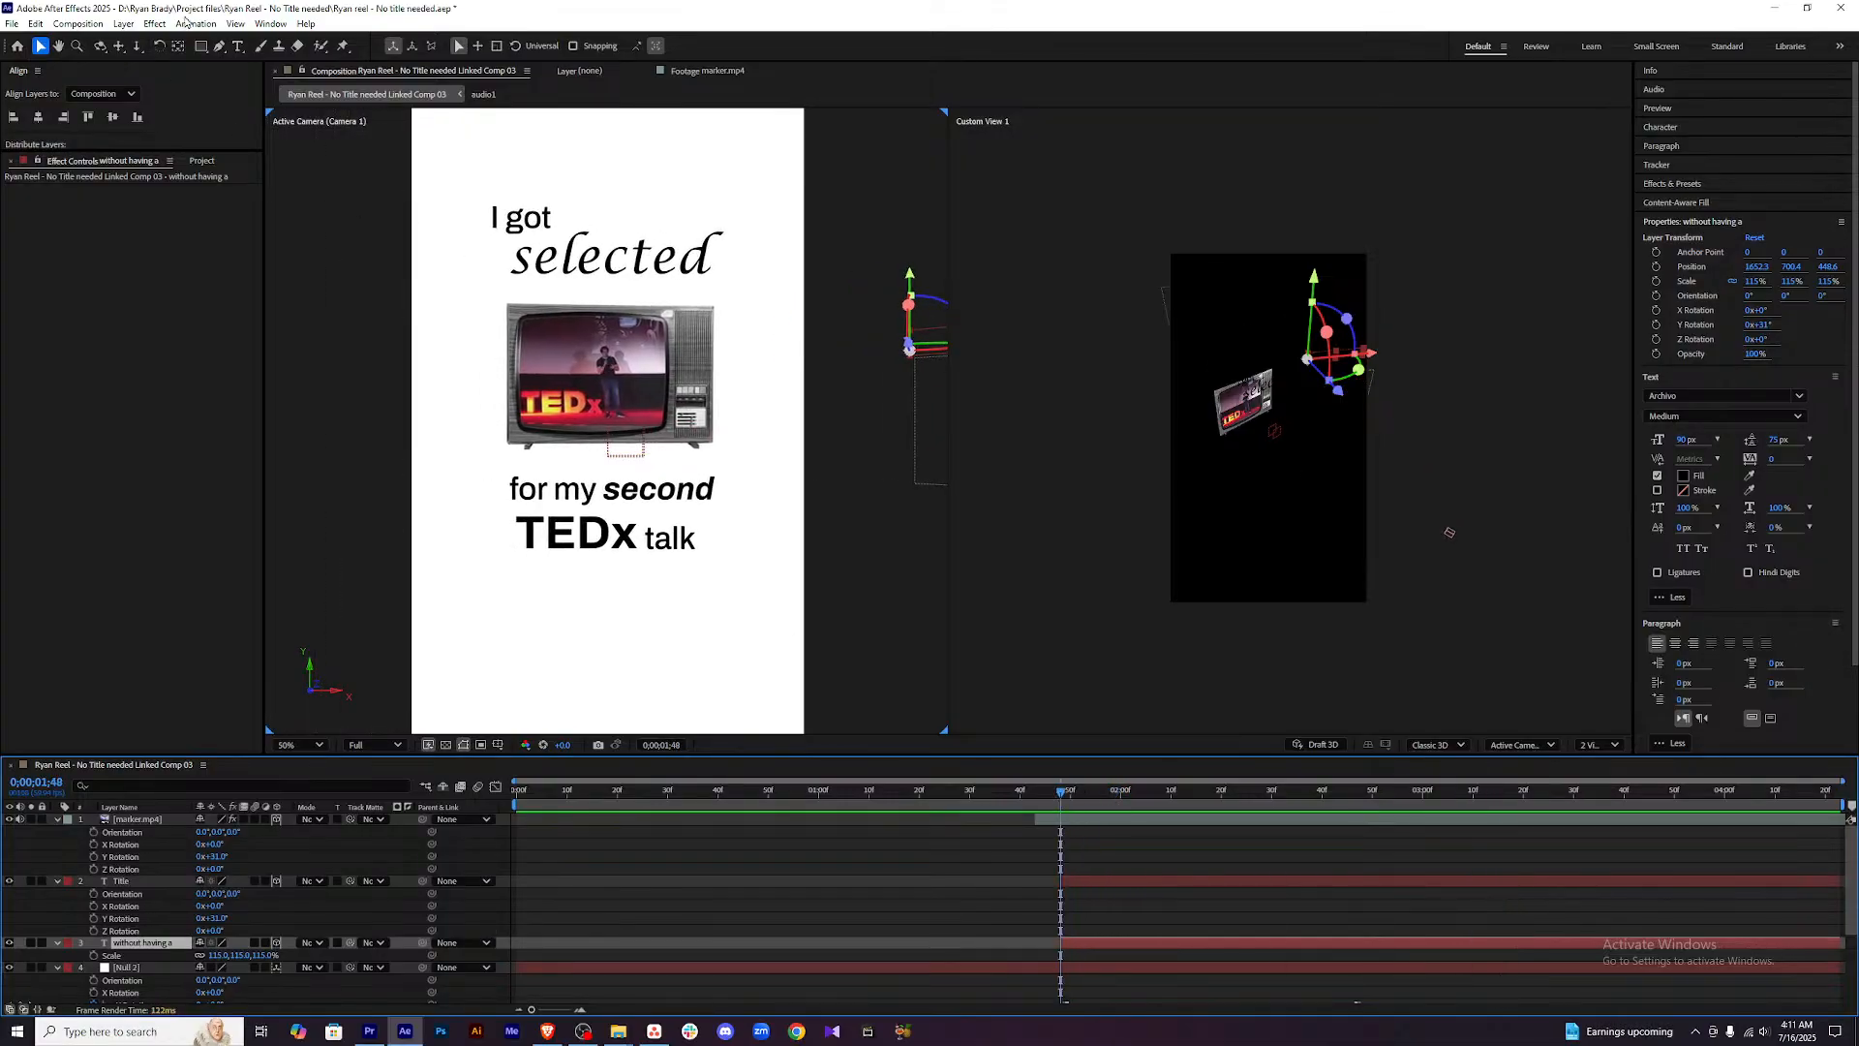
{"action": "left_click", "coordinate": [187, 23]}
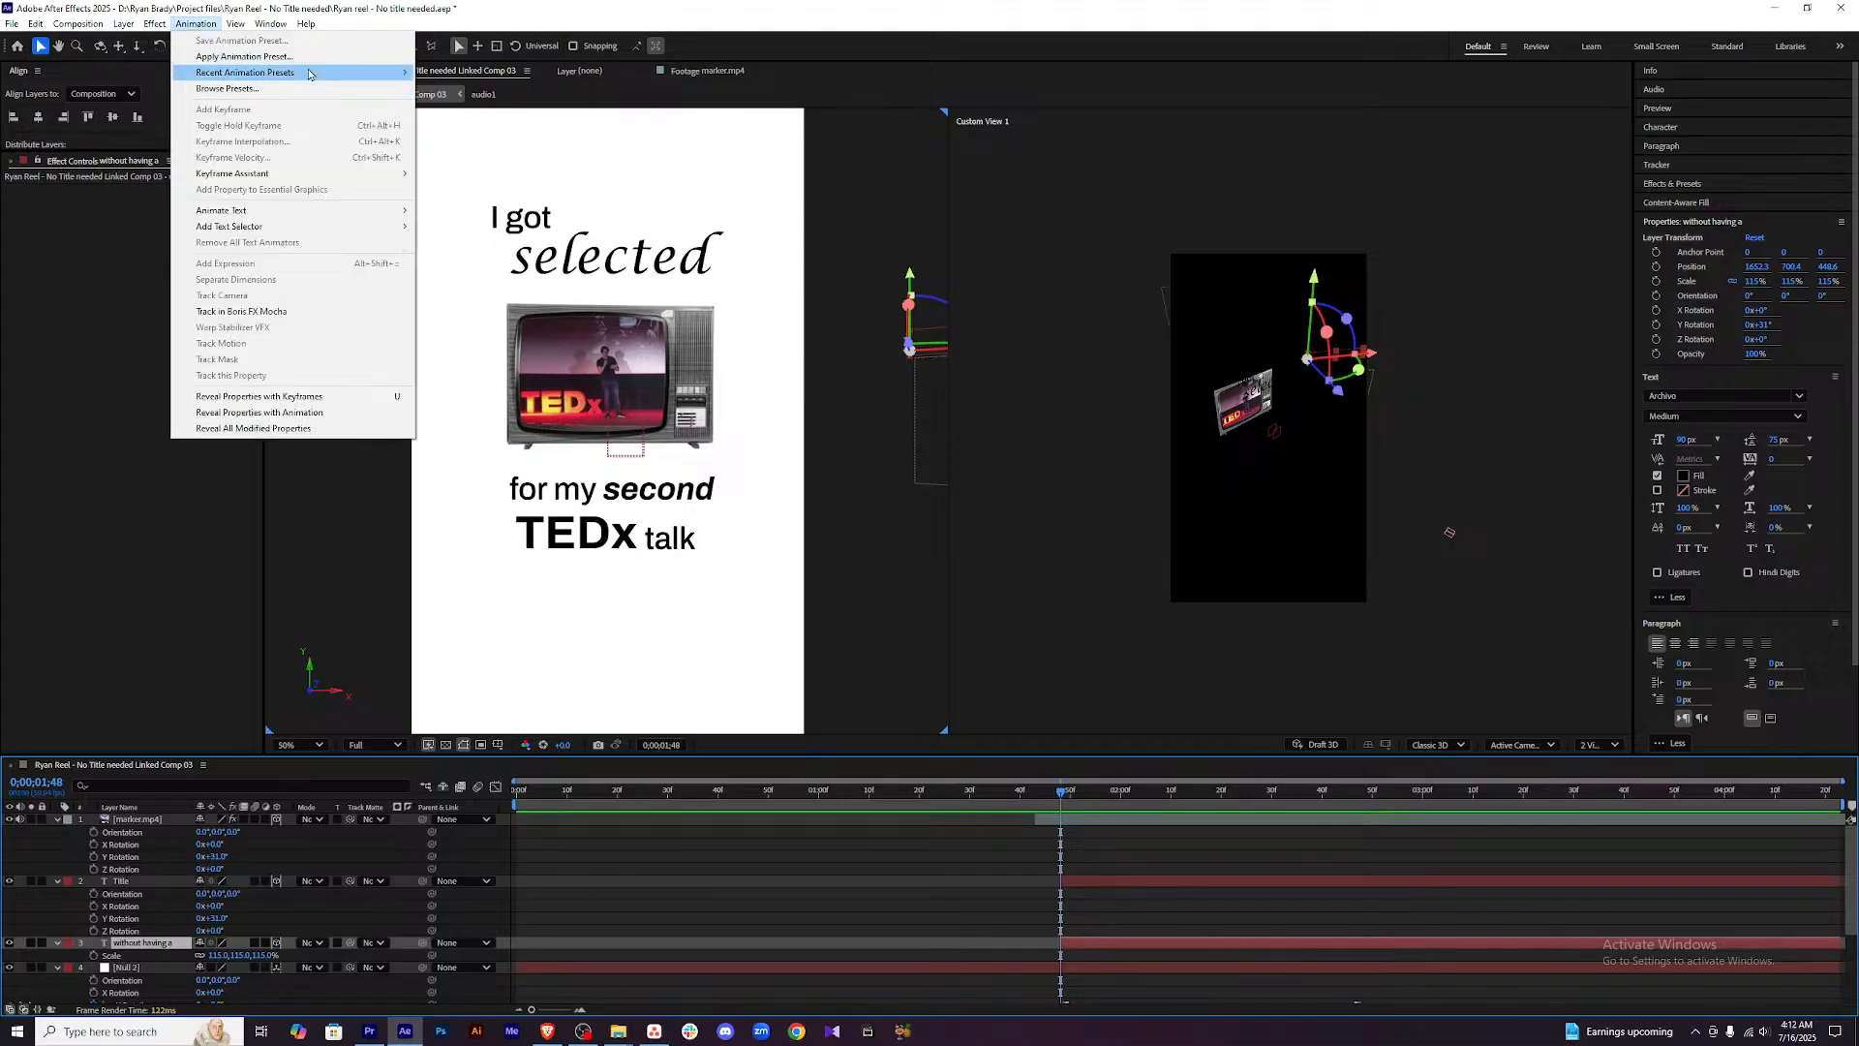
{"action": "mouse_move", "coordinate": [325, 74]}
{"action": "left_click", "coordinate": [518, 74]}
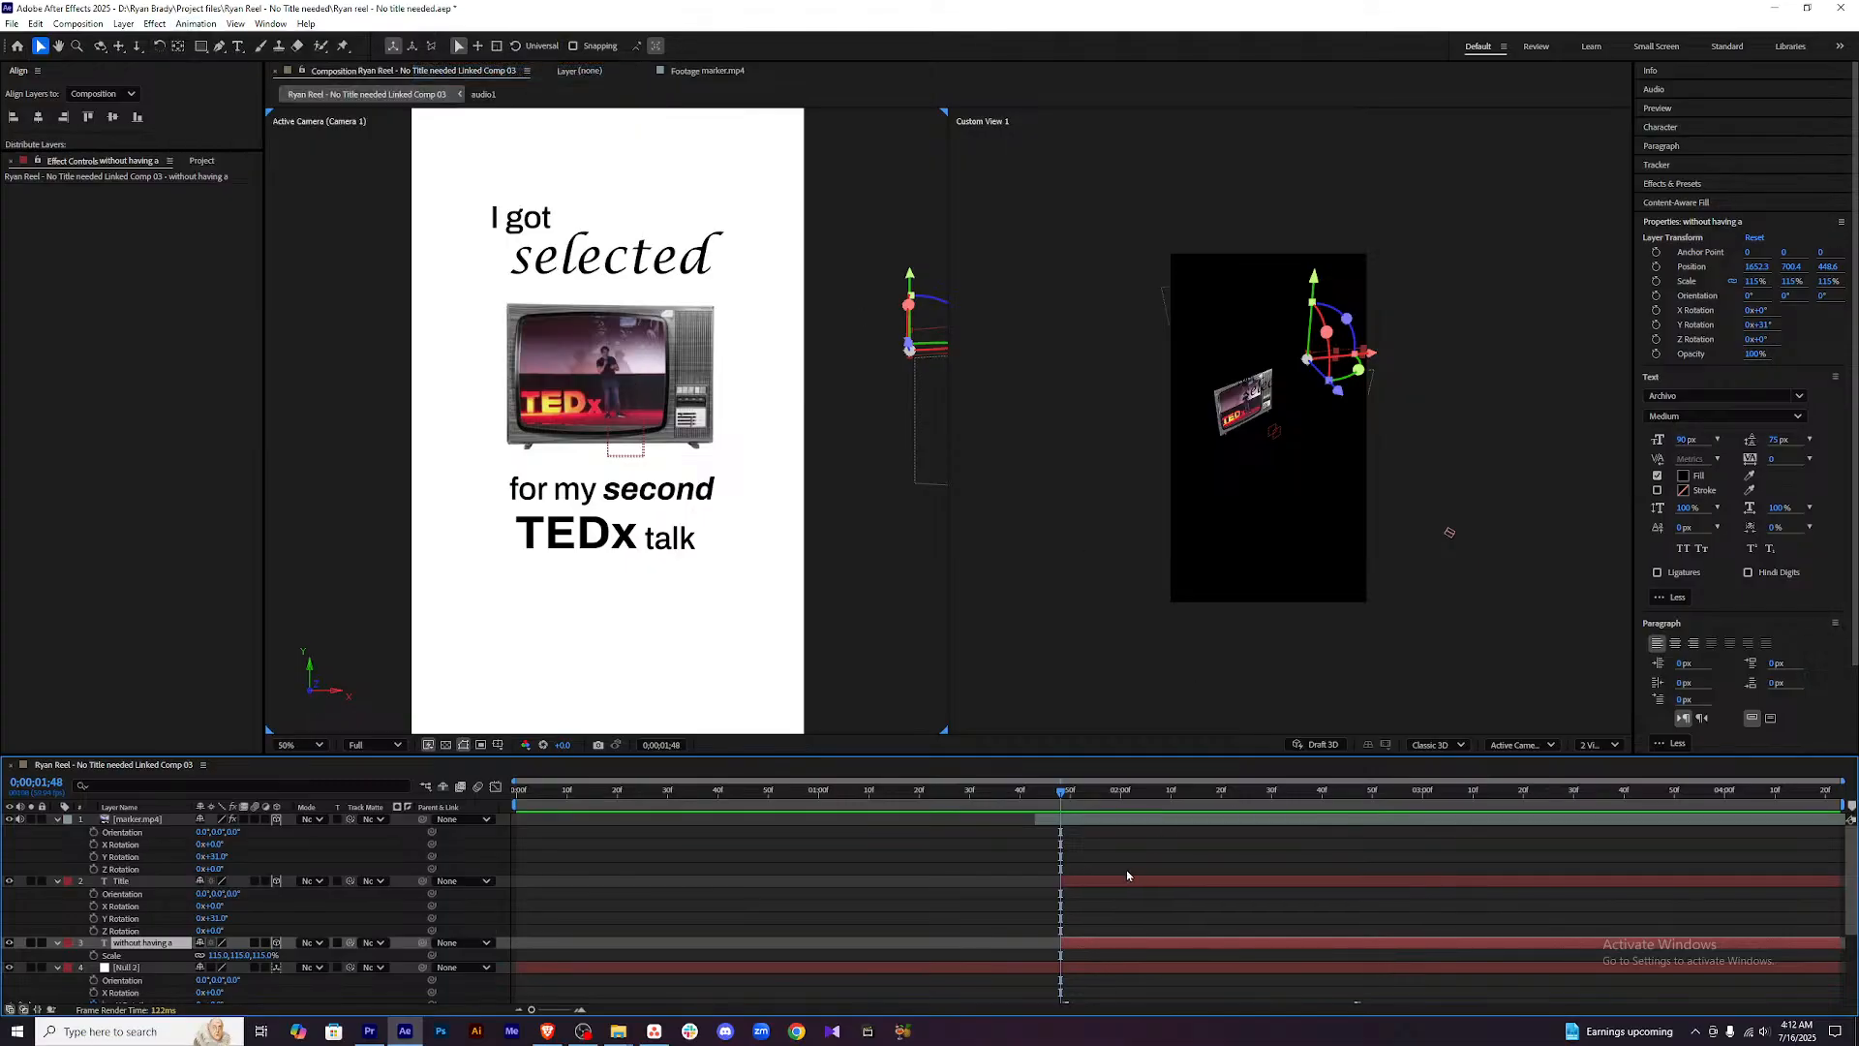
Preview the text animation on "without having a" and reveal the layer's keyframes.
{"action": "left_click", "coordinate": [1062, 796]}
{"action": "mouse_move", "coordinate": [1062, 796]}
{"action": "left_mouse_down"}
{"action": "mouse_move", "coordinate": [1203, 800]}
{"action": "mouse_move", "coordinate": [1056, 799]}
{"action": "left_mouse_up"}
{"action": "key", "text": "space"}
{"action": "left_click", "coordinate": [1218, 944]}
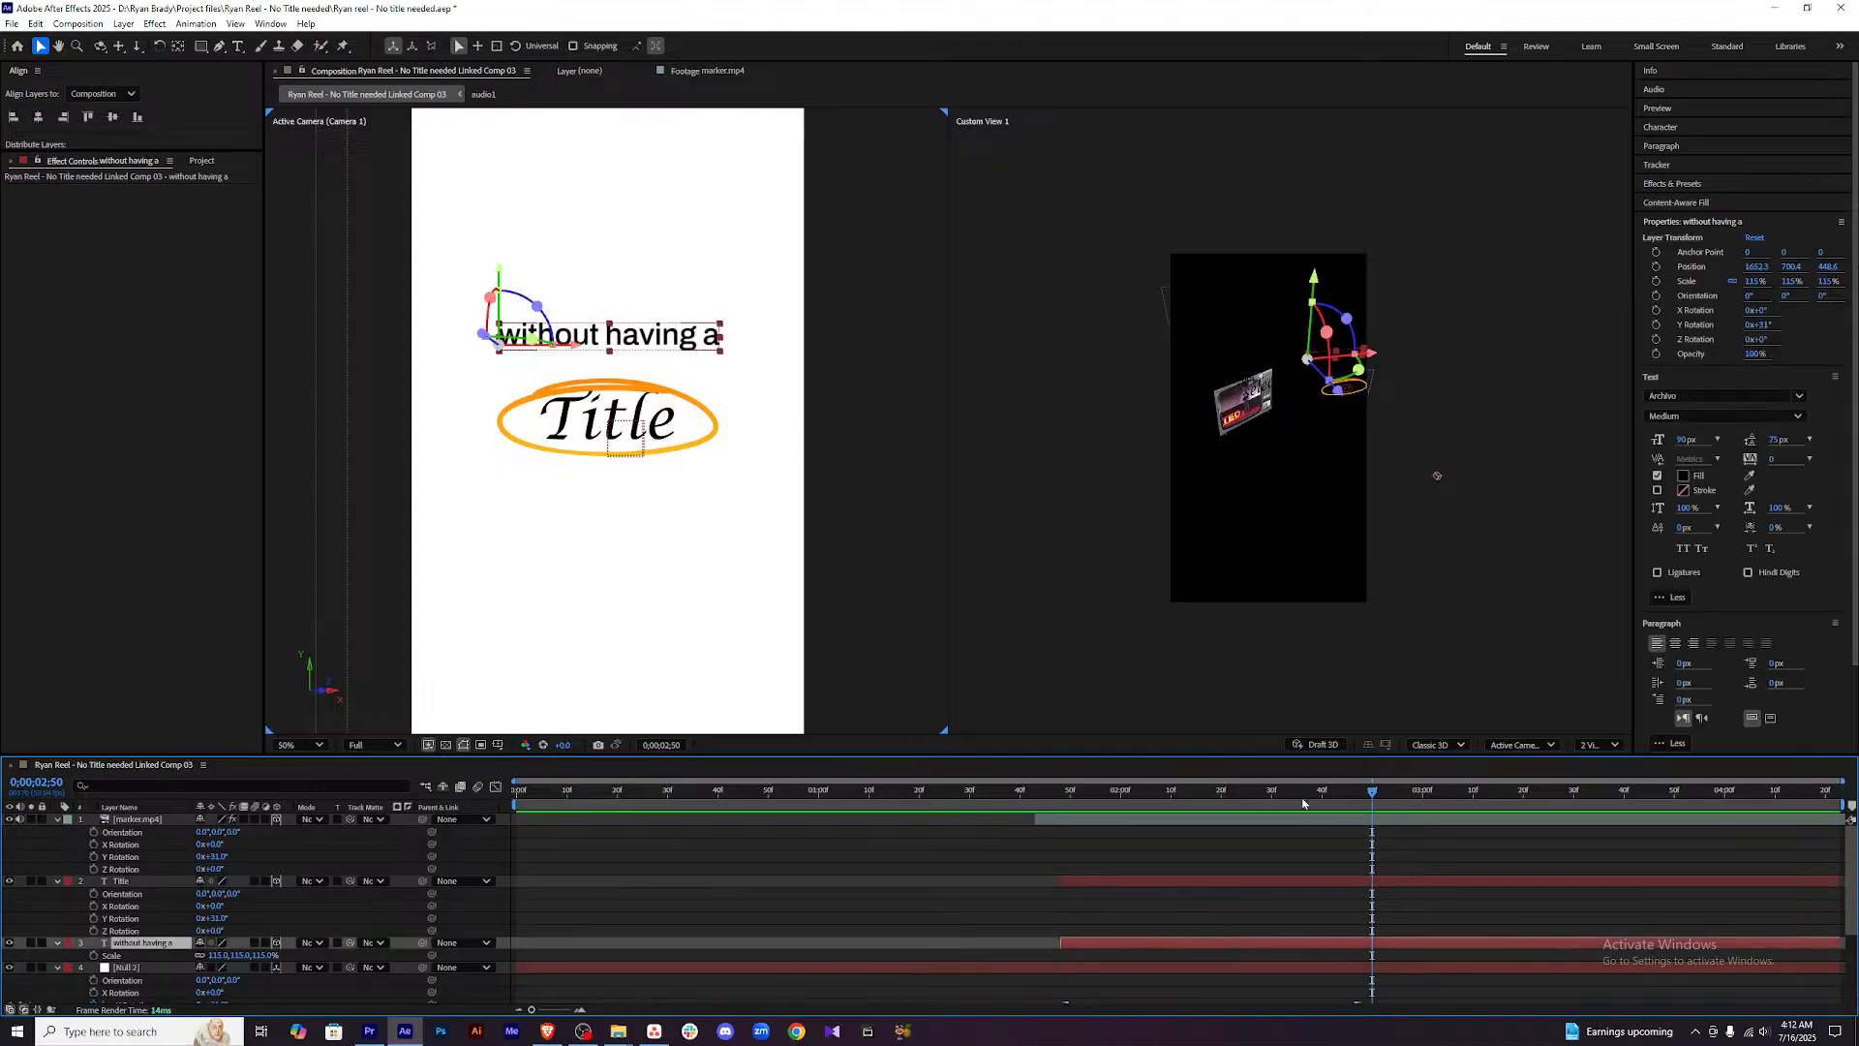
{"action": "key", "text": "u"}
{"action": "left_click_drag", "start_coordinate": [1370, 801], "coordinate": [1041, 798]}
{"action": "key", "text": "space"}
{"action": "key", "text": "space"}
Move the second Range Selector Offset keyframe of "without having a" to about 0;00;03;23 and return the playhead to 0;00;01;28.
{"action": "left_click", "coordinate": [1550, 789]}
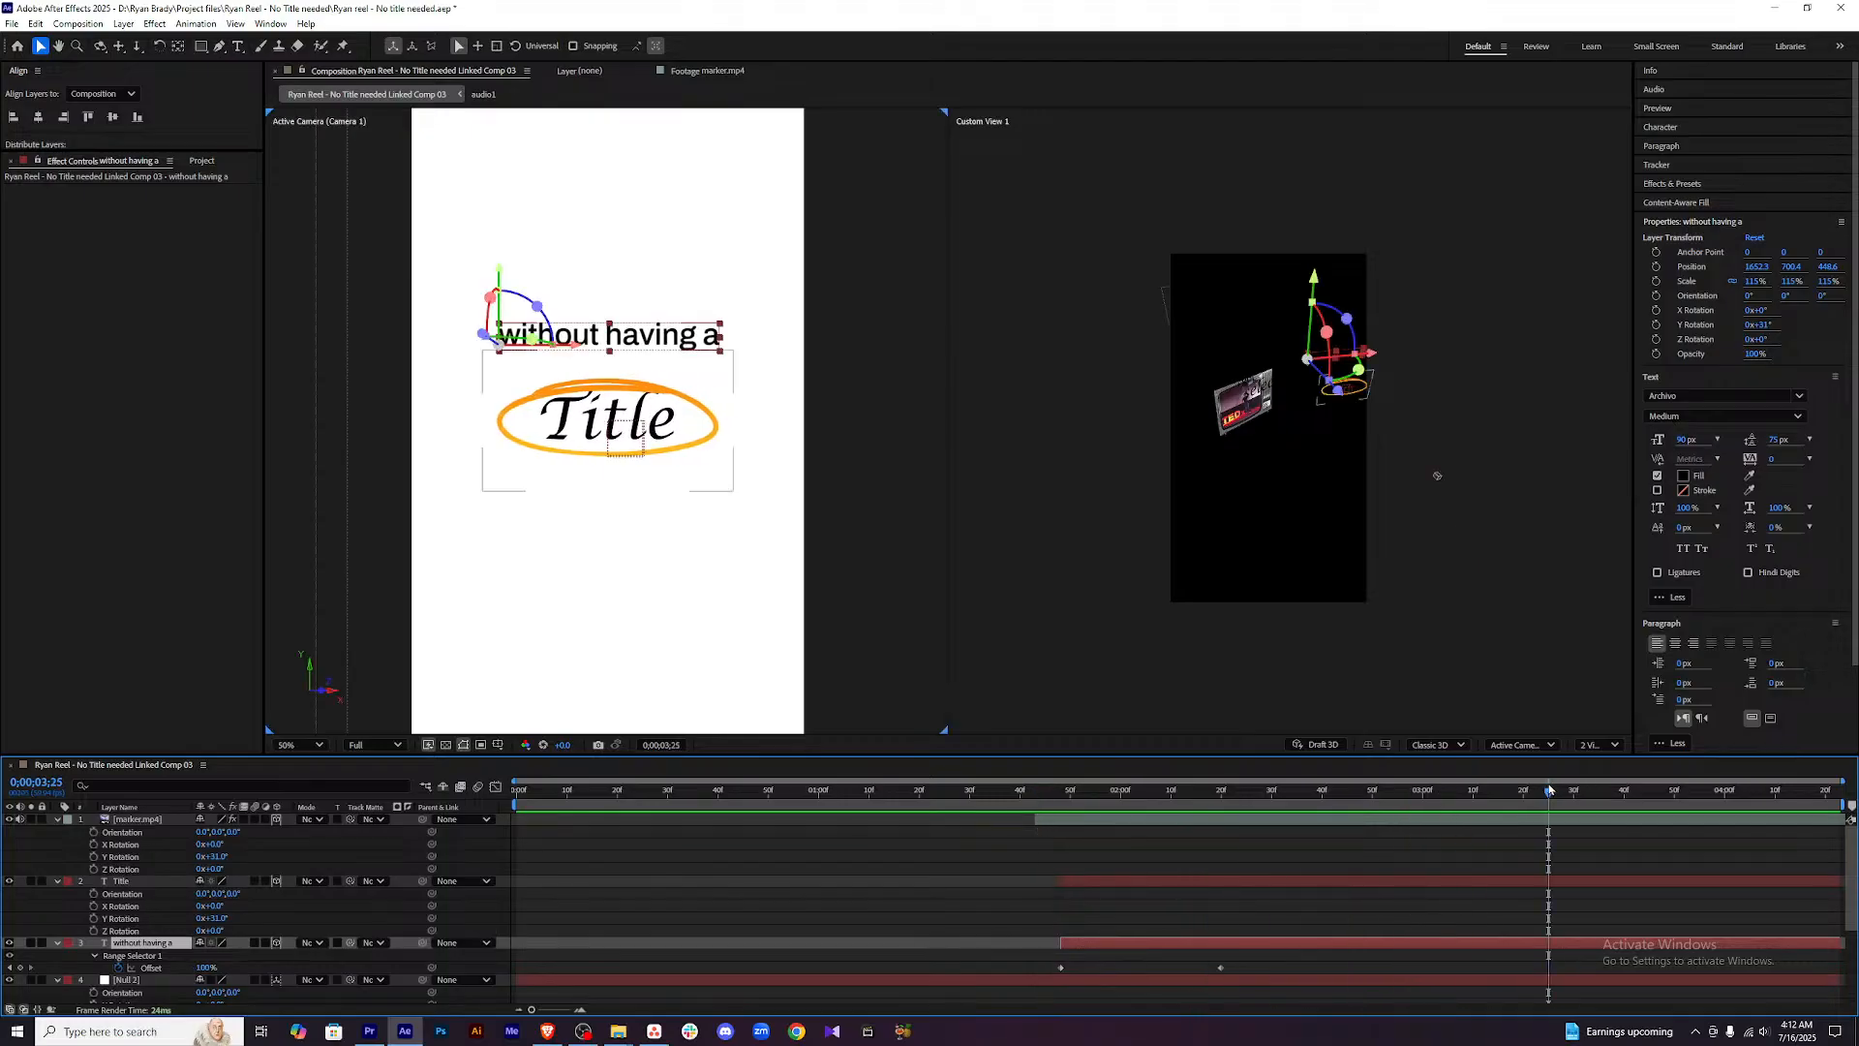
{"action": "left_click_drag", "start_coordinate": [1550, 796], "coordinate": [1539, 796]}
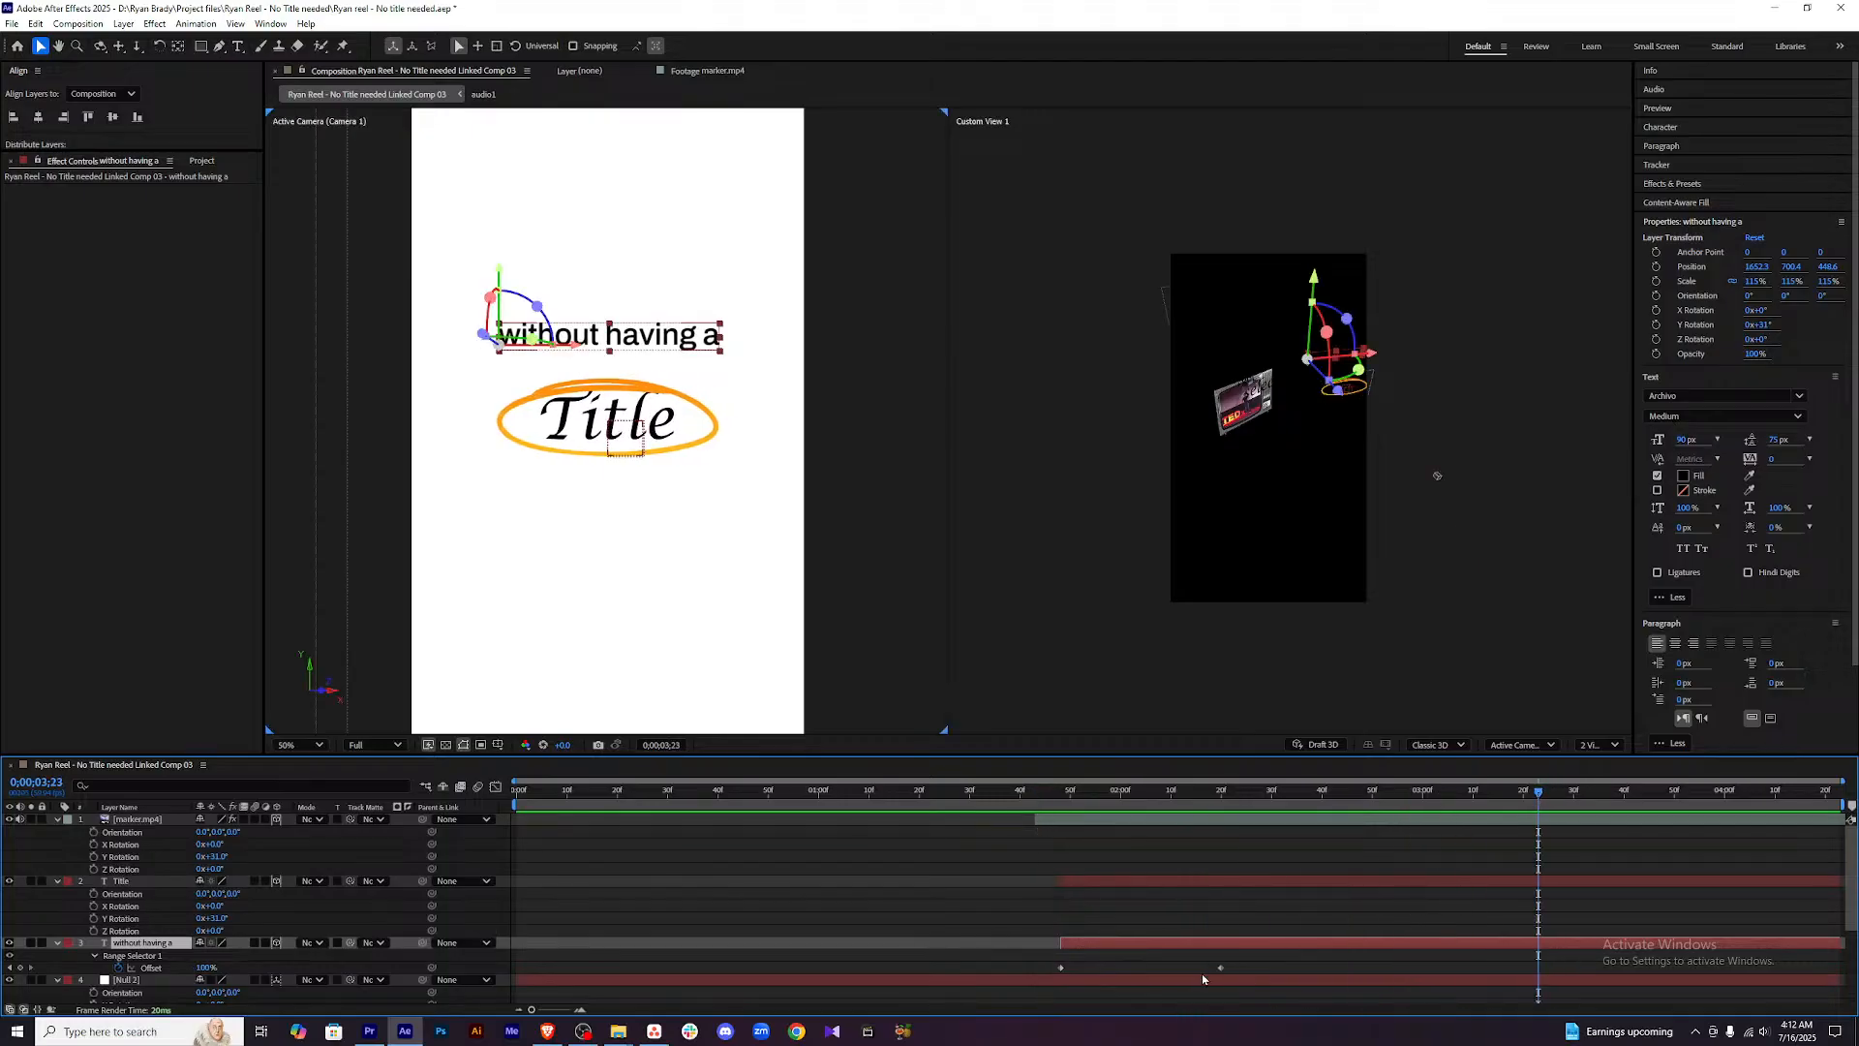
{"action": "left_click_drag", "start_coordinate": [1220, 969], "coordinate": [1533, 969]}
{"action": "left_click_drag", "start_coordinate": [1539, 793], "coordinate": [959, 793]}
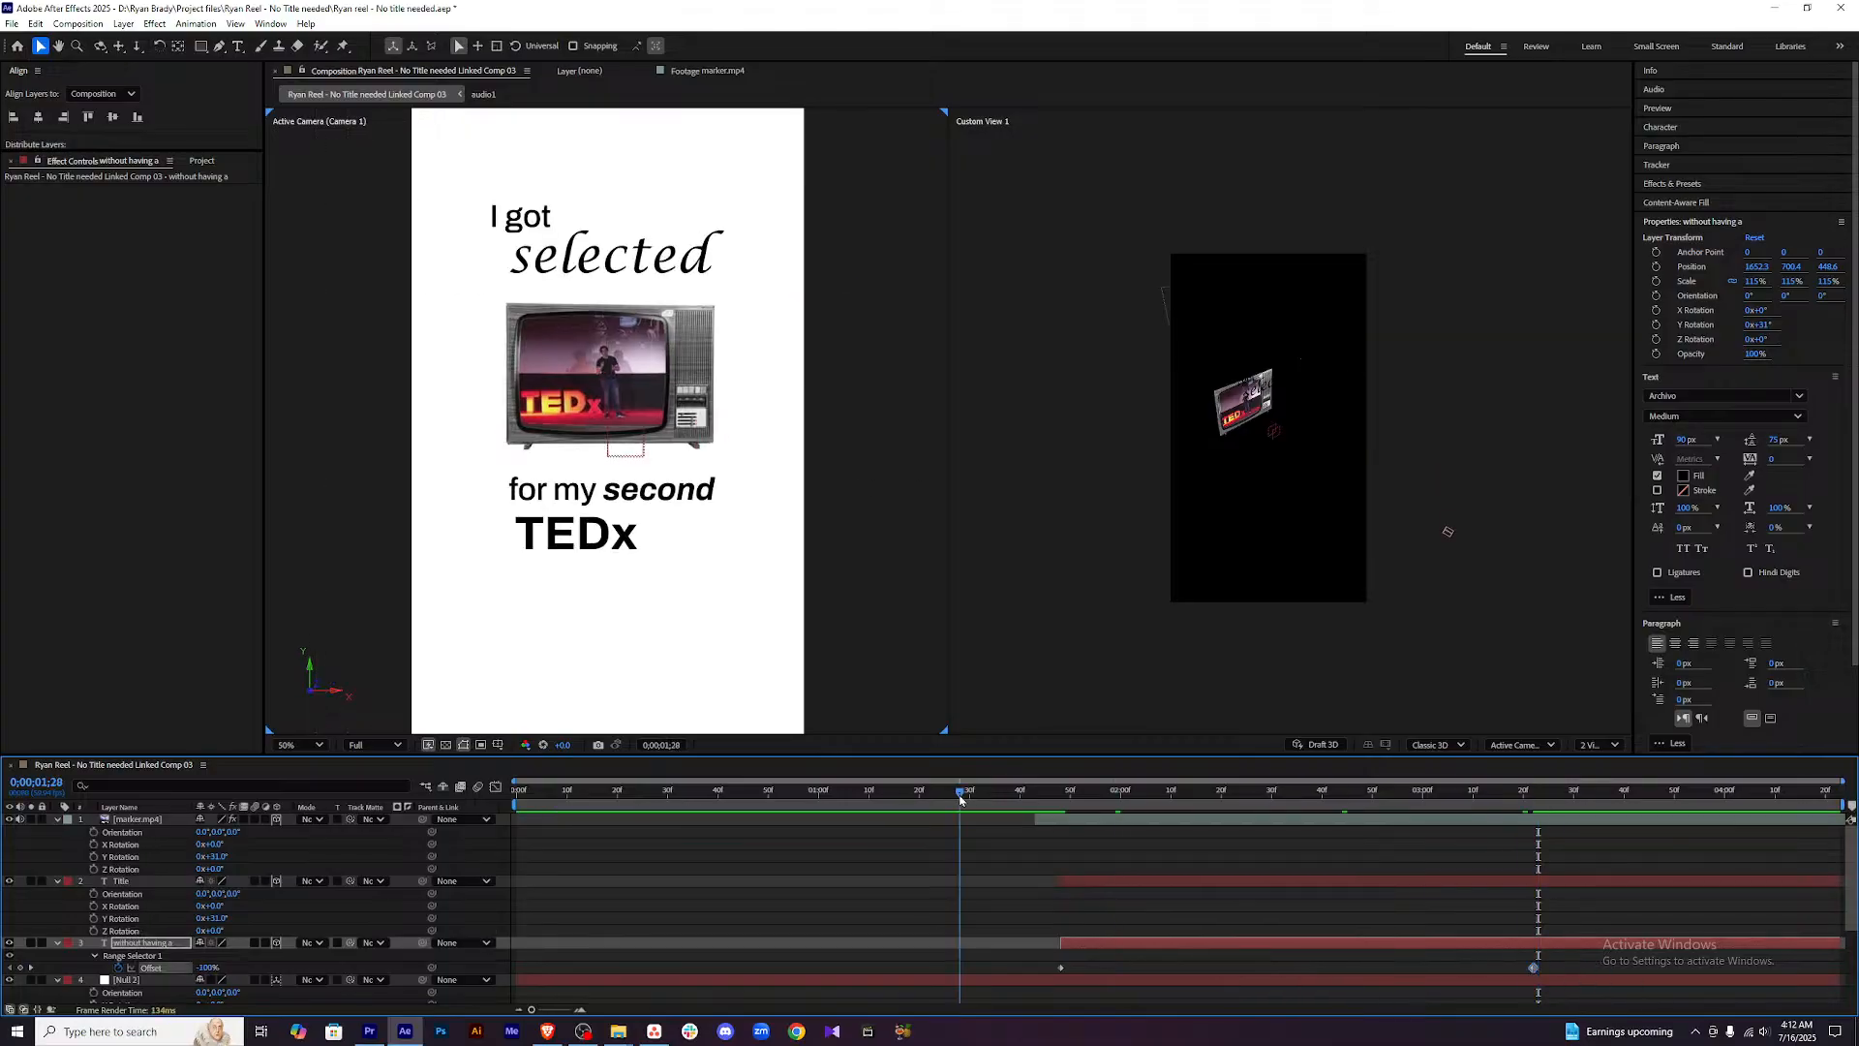
Preview the retimed "without having a" text animation together with the camera move to the circled Title.
{"action": "key", "text": "space"}
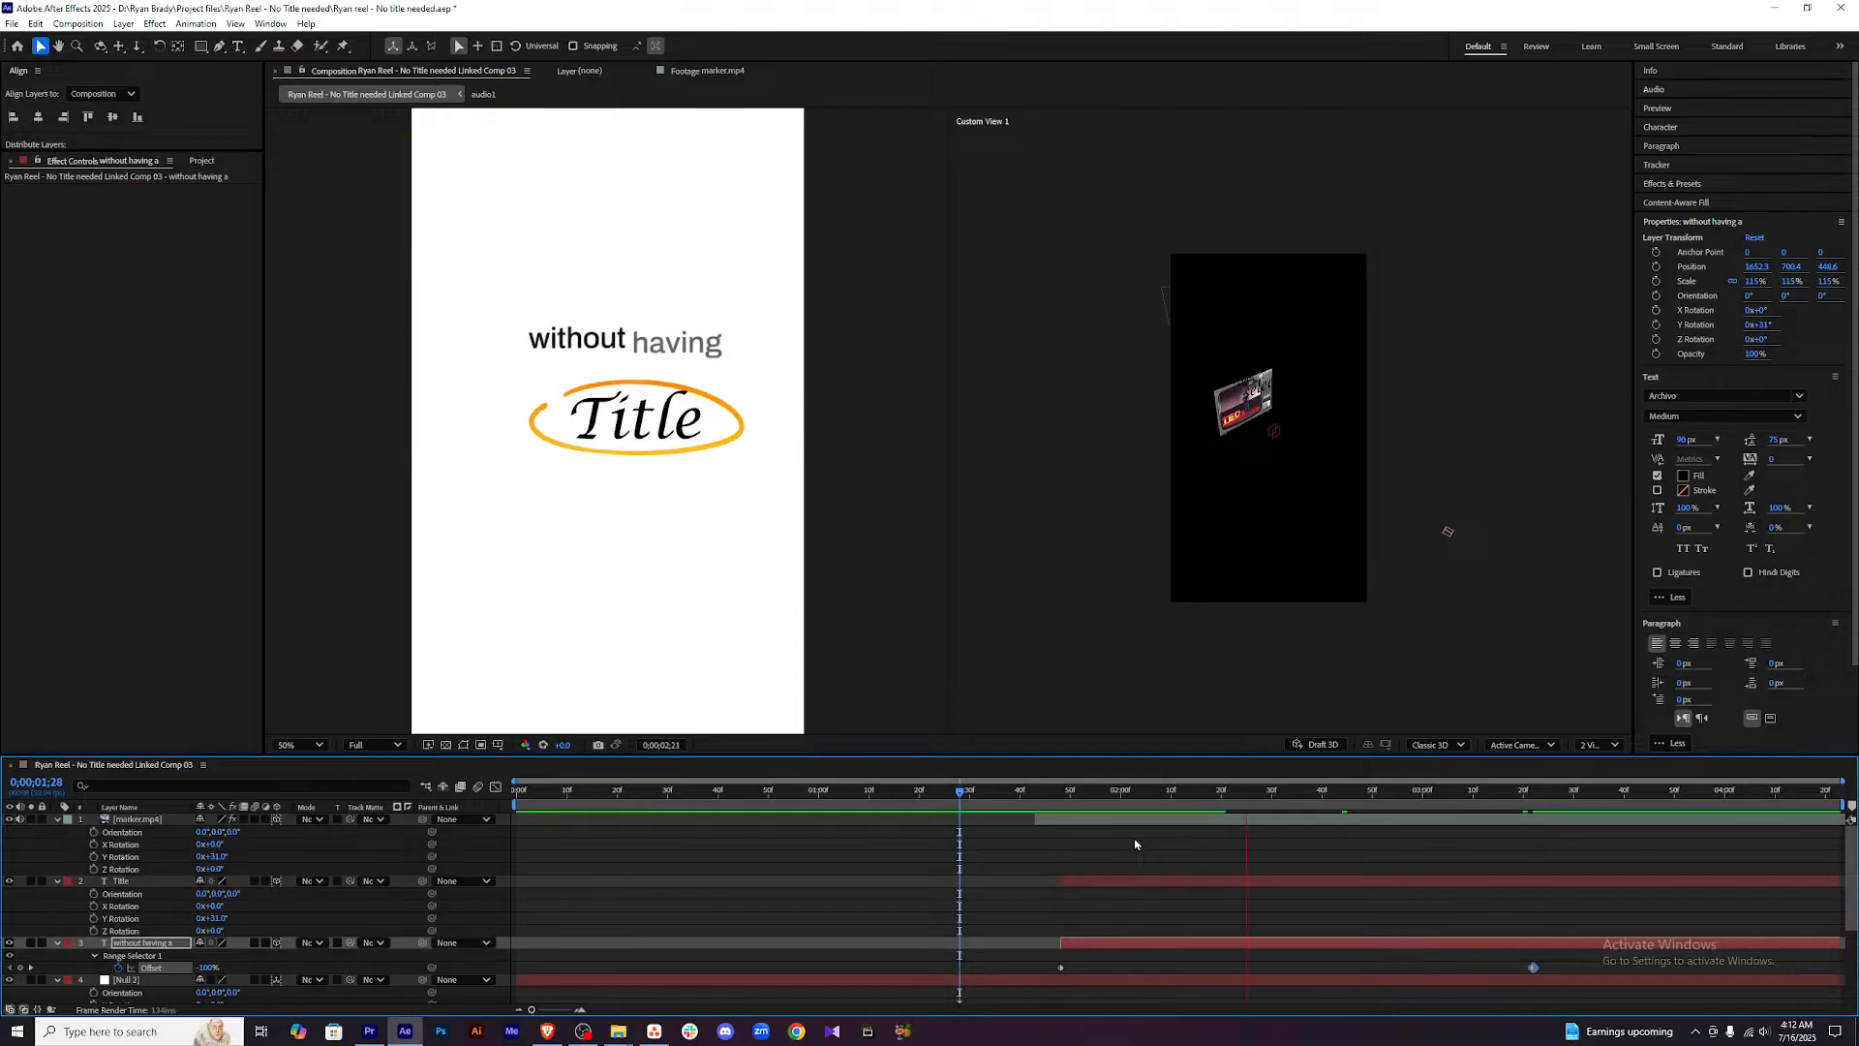
{"action": "left_click_drag", "start_coordinate": [1382, 792], "coordinate": [974, 795]}
{"action": "key", "text": "space"}
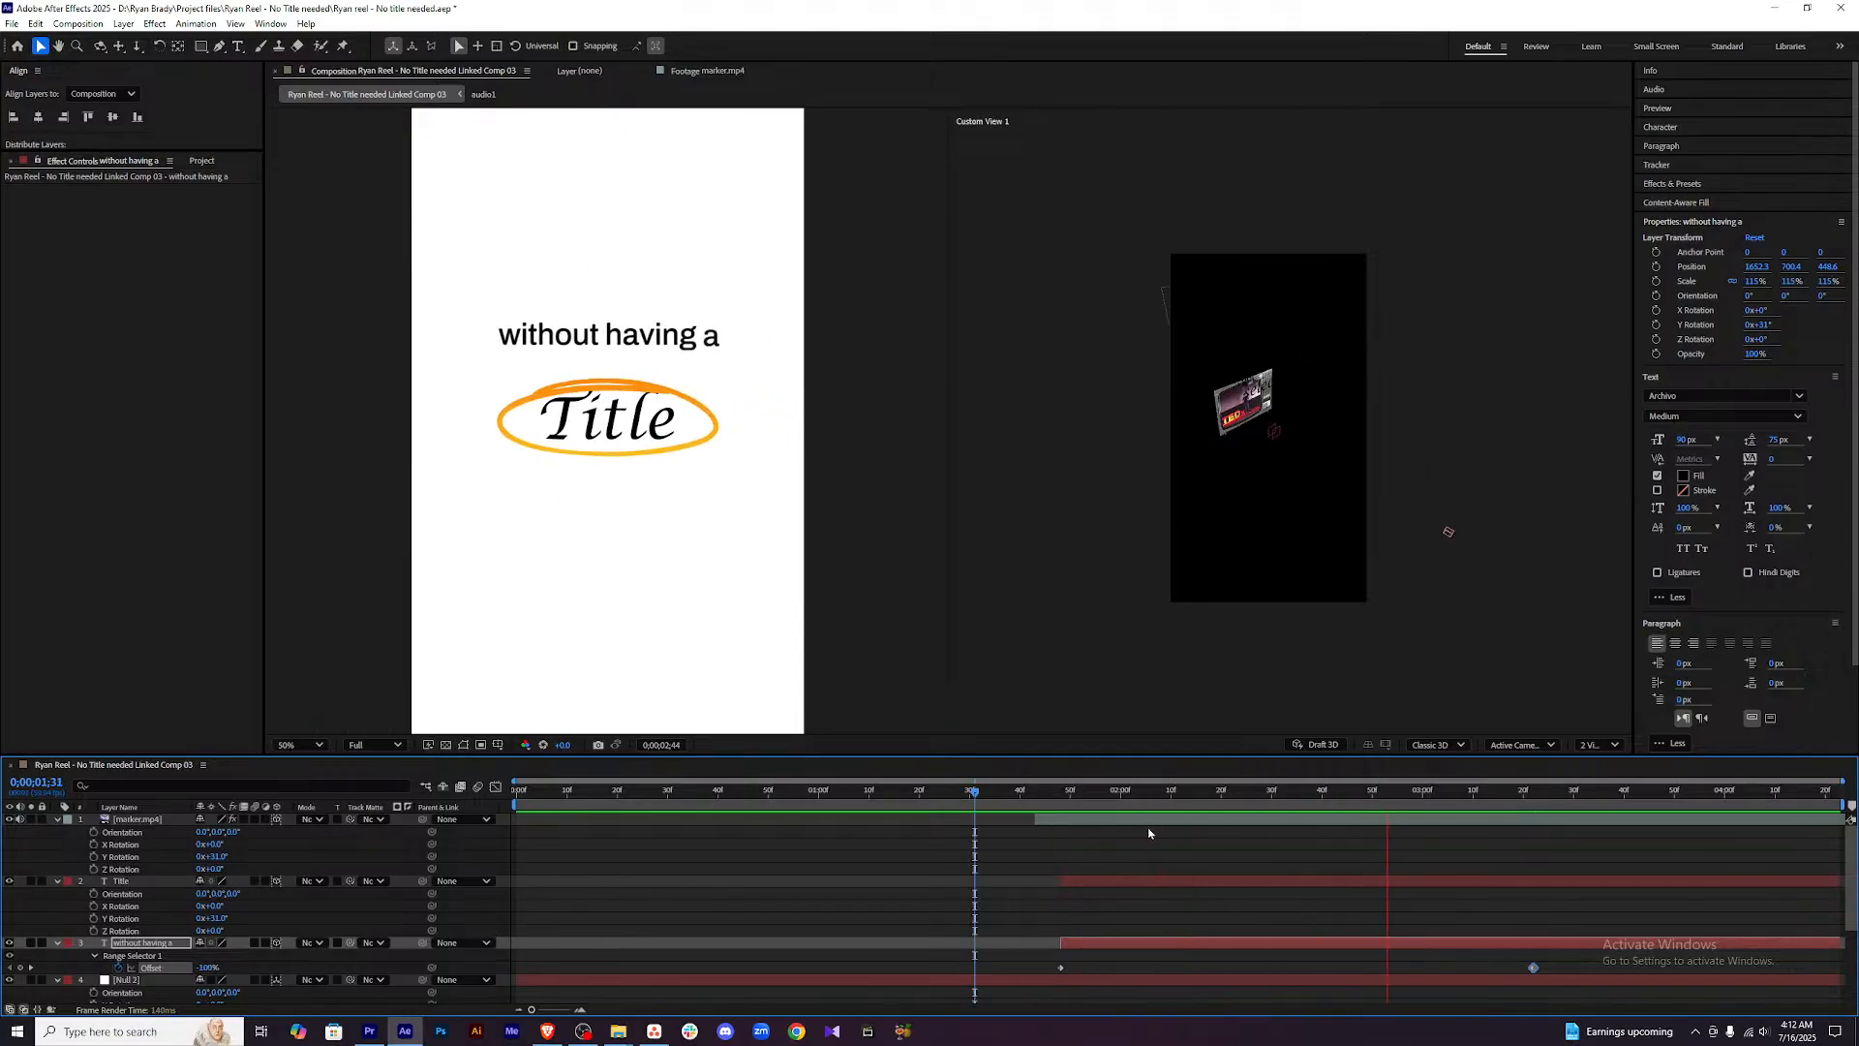
{"action": "key", "text": "space"}
{"action": "left_click_drag", "start_coordinate": [1452, 795], "coordinate": [1036, 809]}
{"action": "key", "text": "space"}
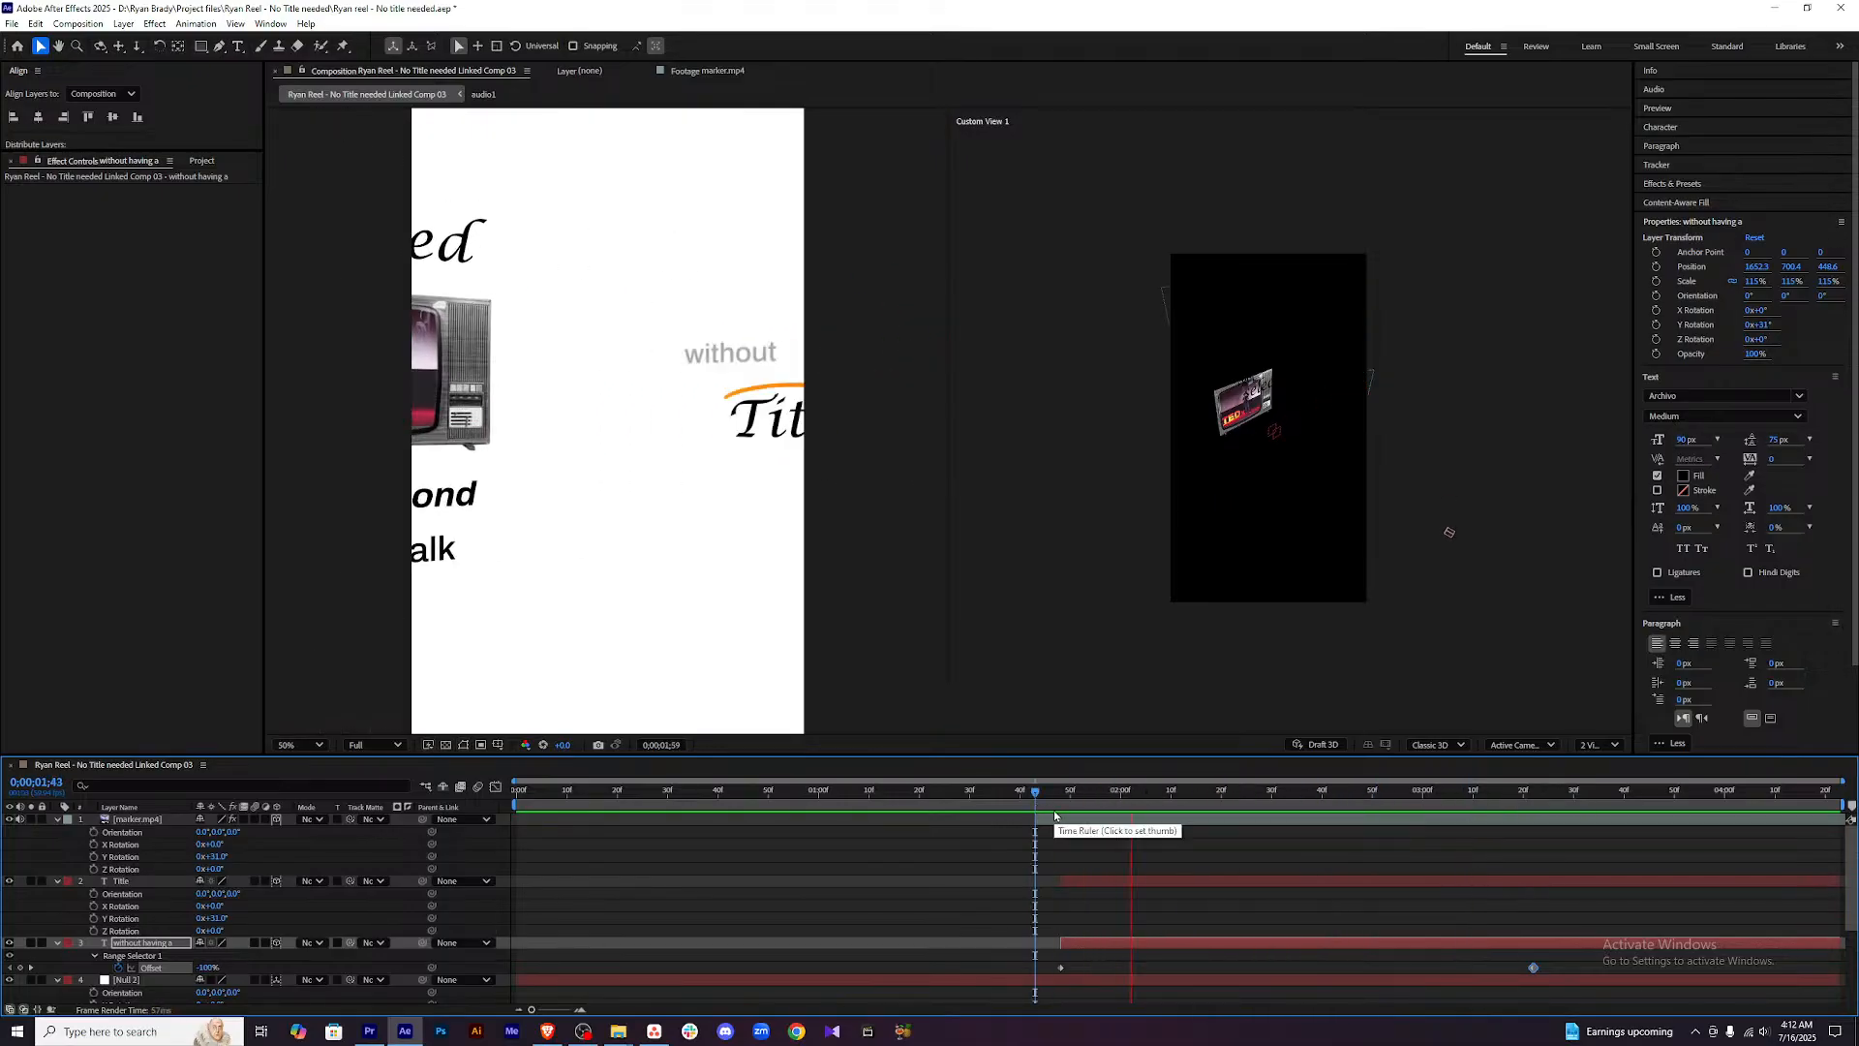
Apply the "IN- Blur Opacity.ffx" animation preset to the Title layer at 0;00;03;20.
{"action": "left_click", "coordinate": [1508, 798]}
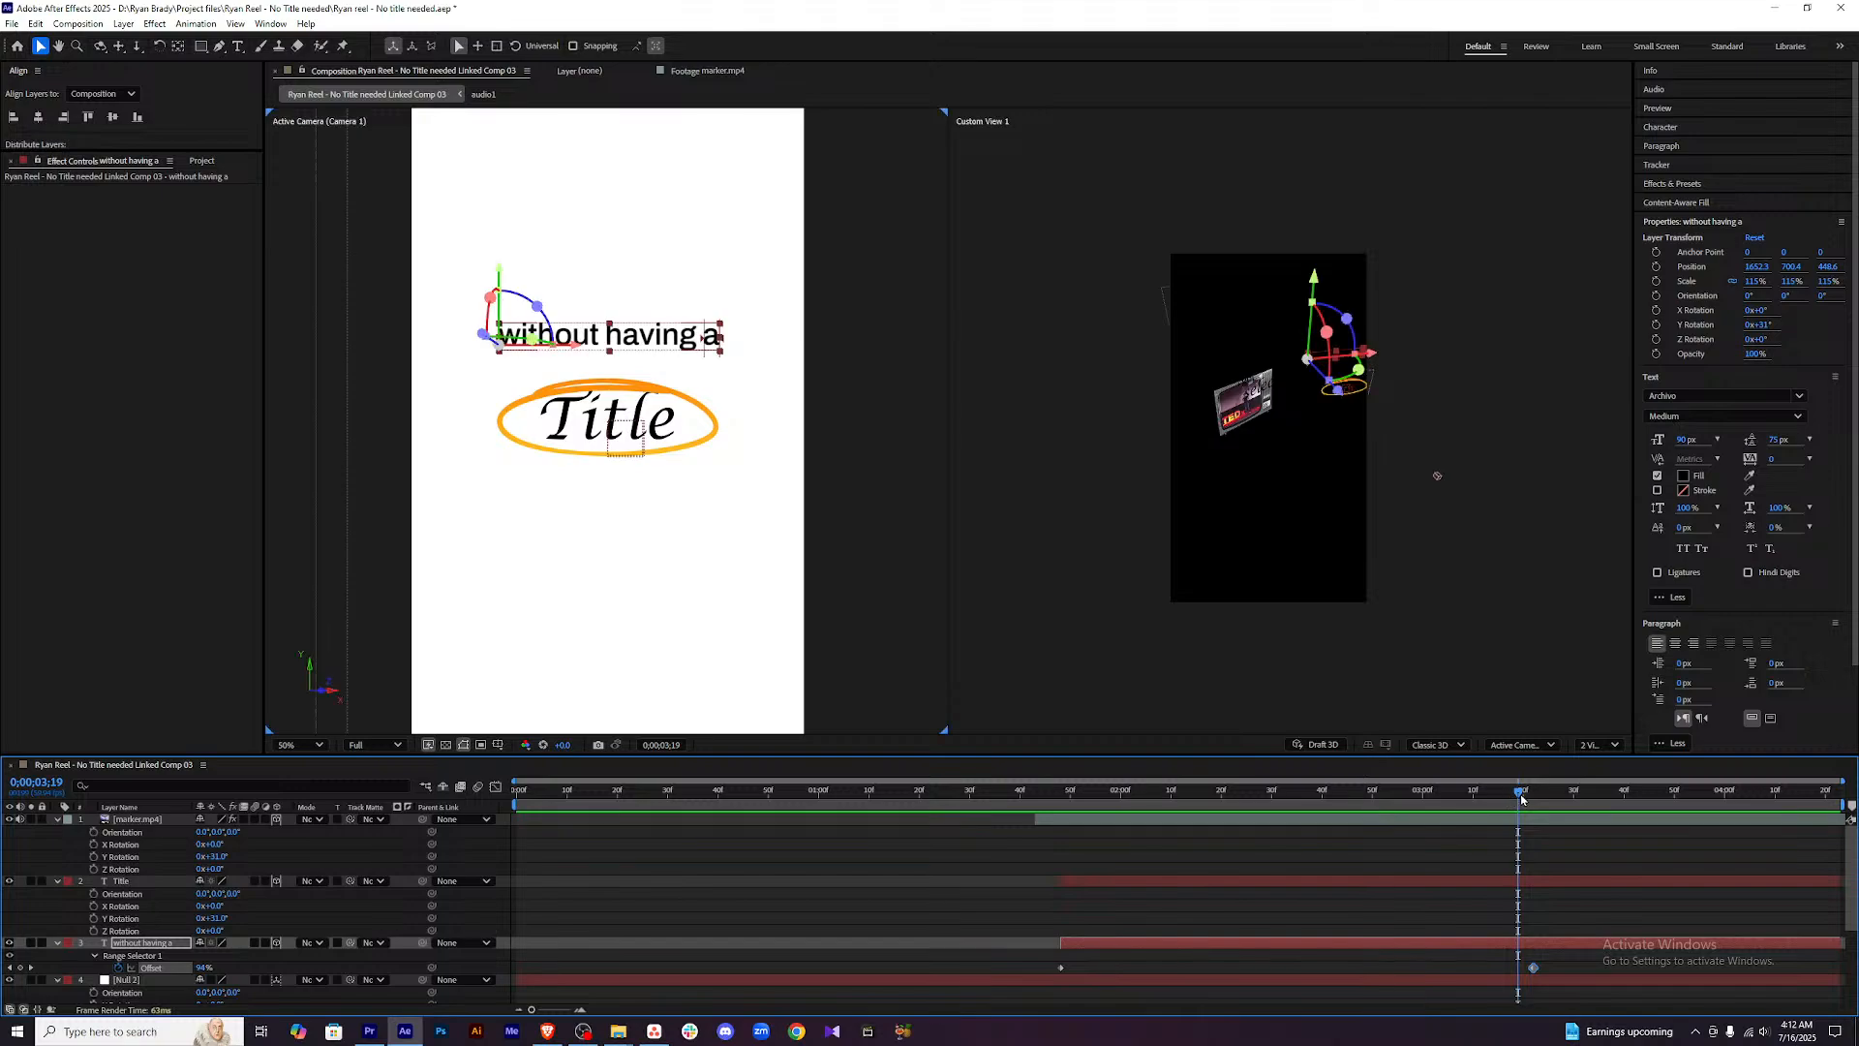
{"action": "left_click", "coordinate": [1523, 796]}
{"action": "left_click", "coordinate": [1546, 883]}
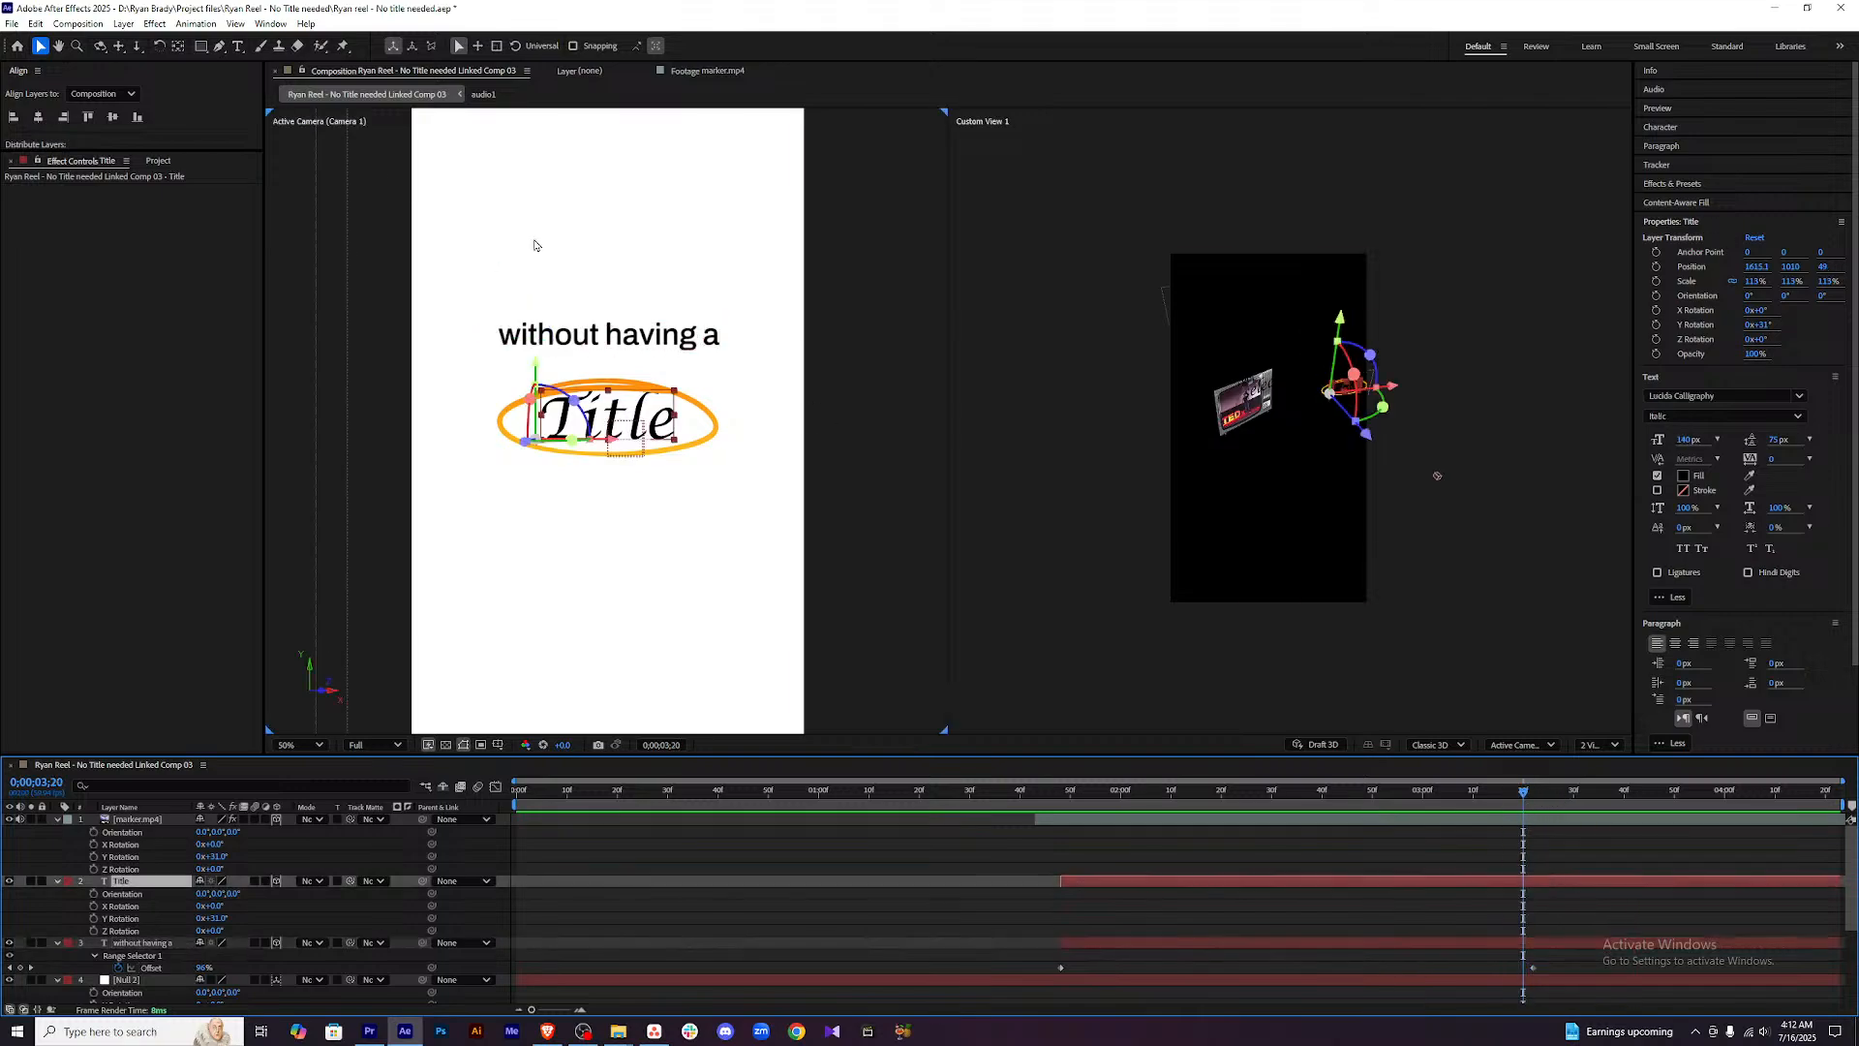
{"action": "left_click", "coordinate": [196, 23]}
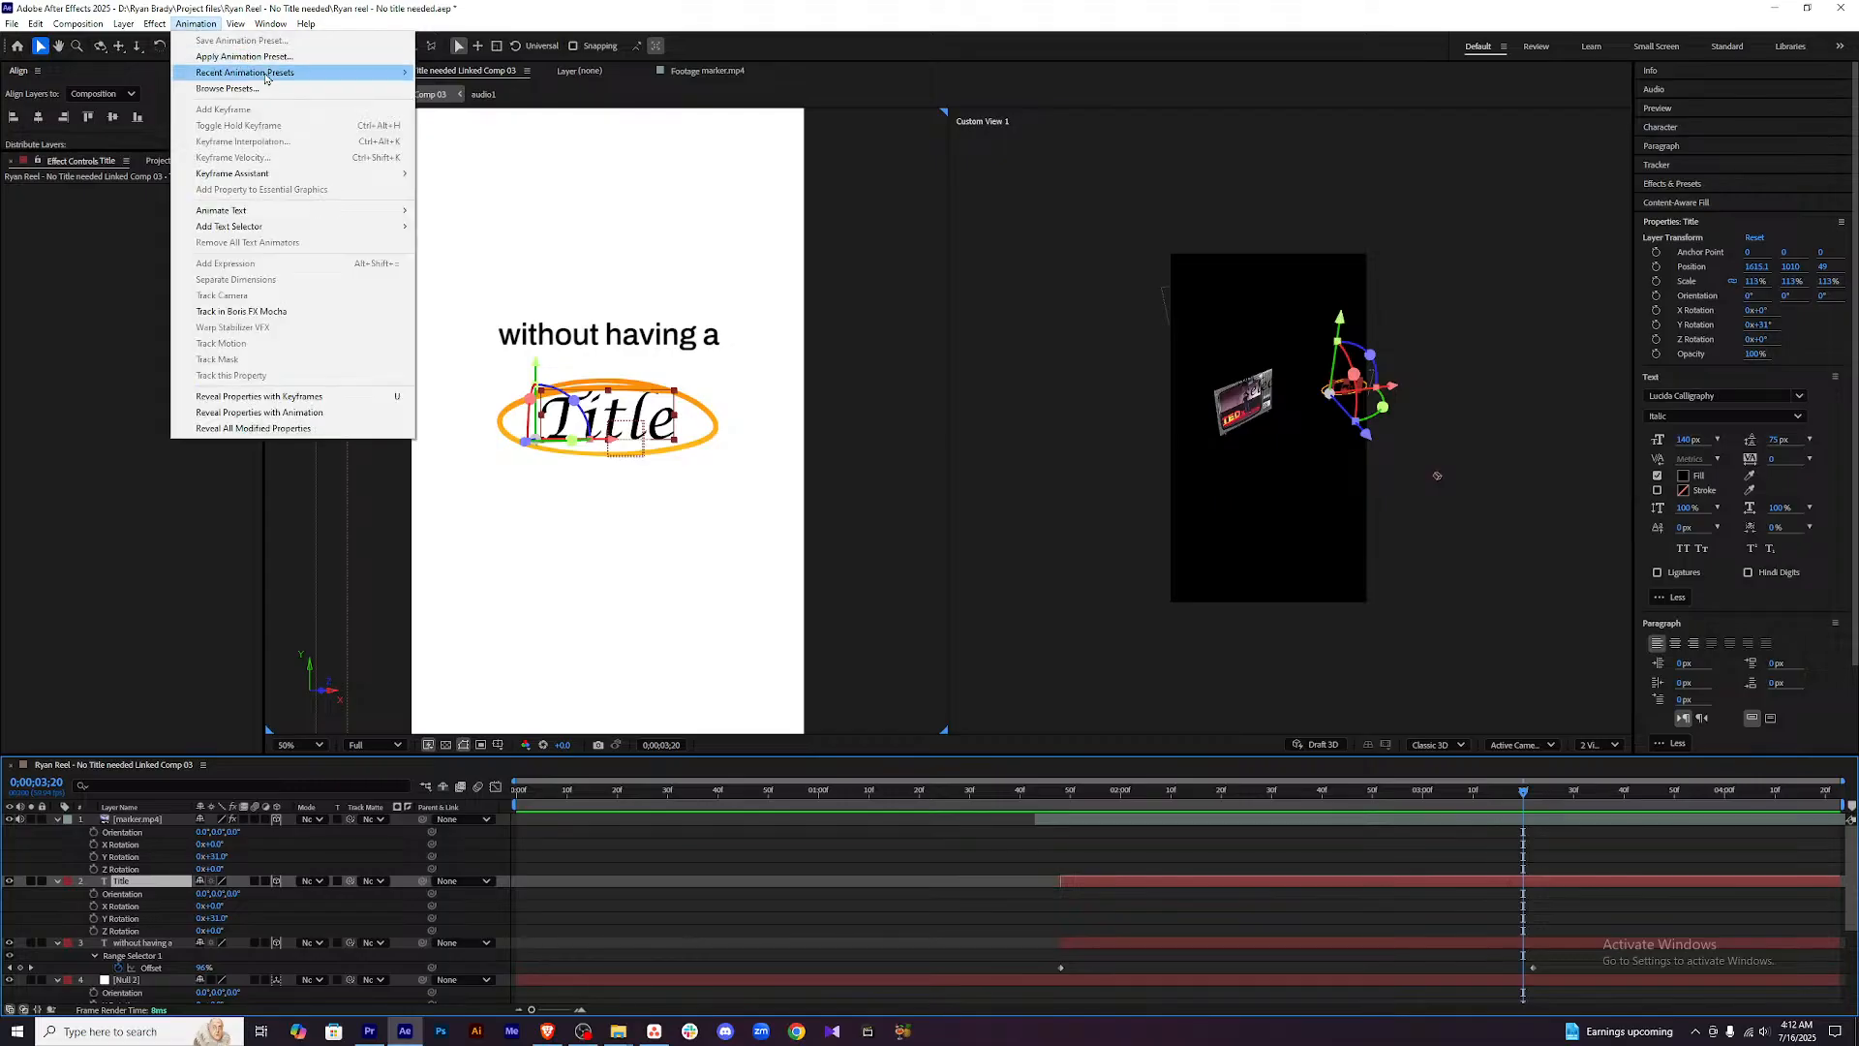
{"action": "left_click", "coordinate": [255, 57]}
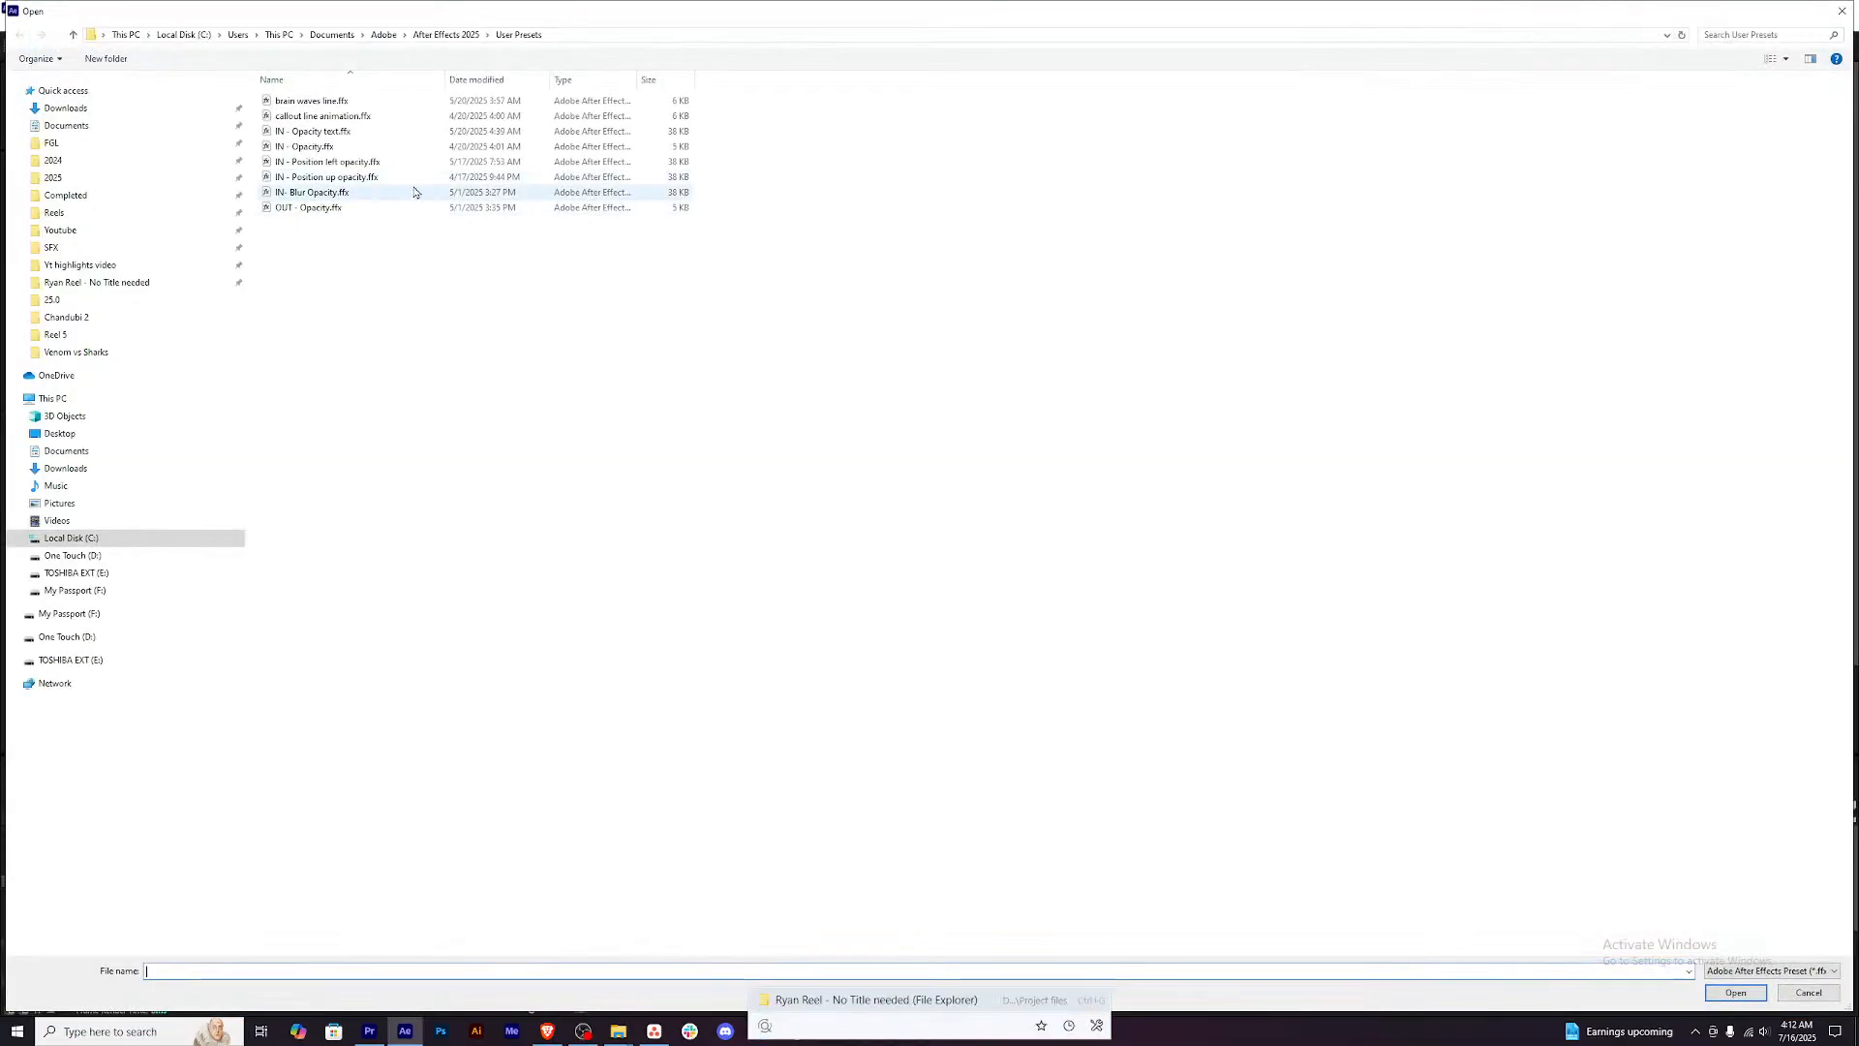
{"action": "left_click", "coordinate": [414, 192]}
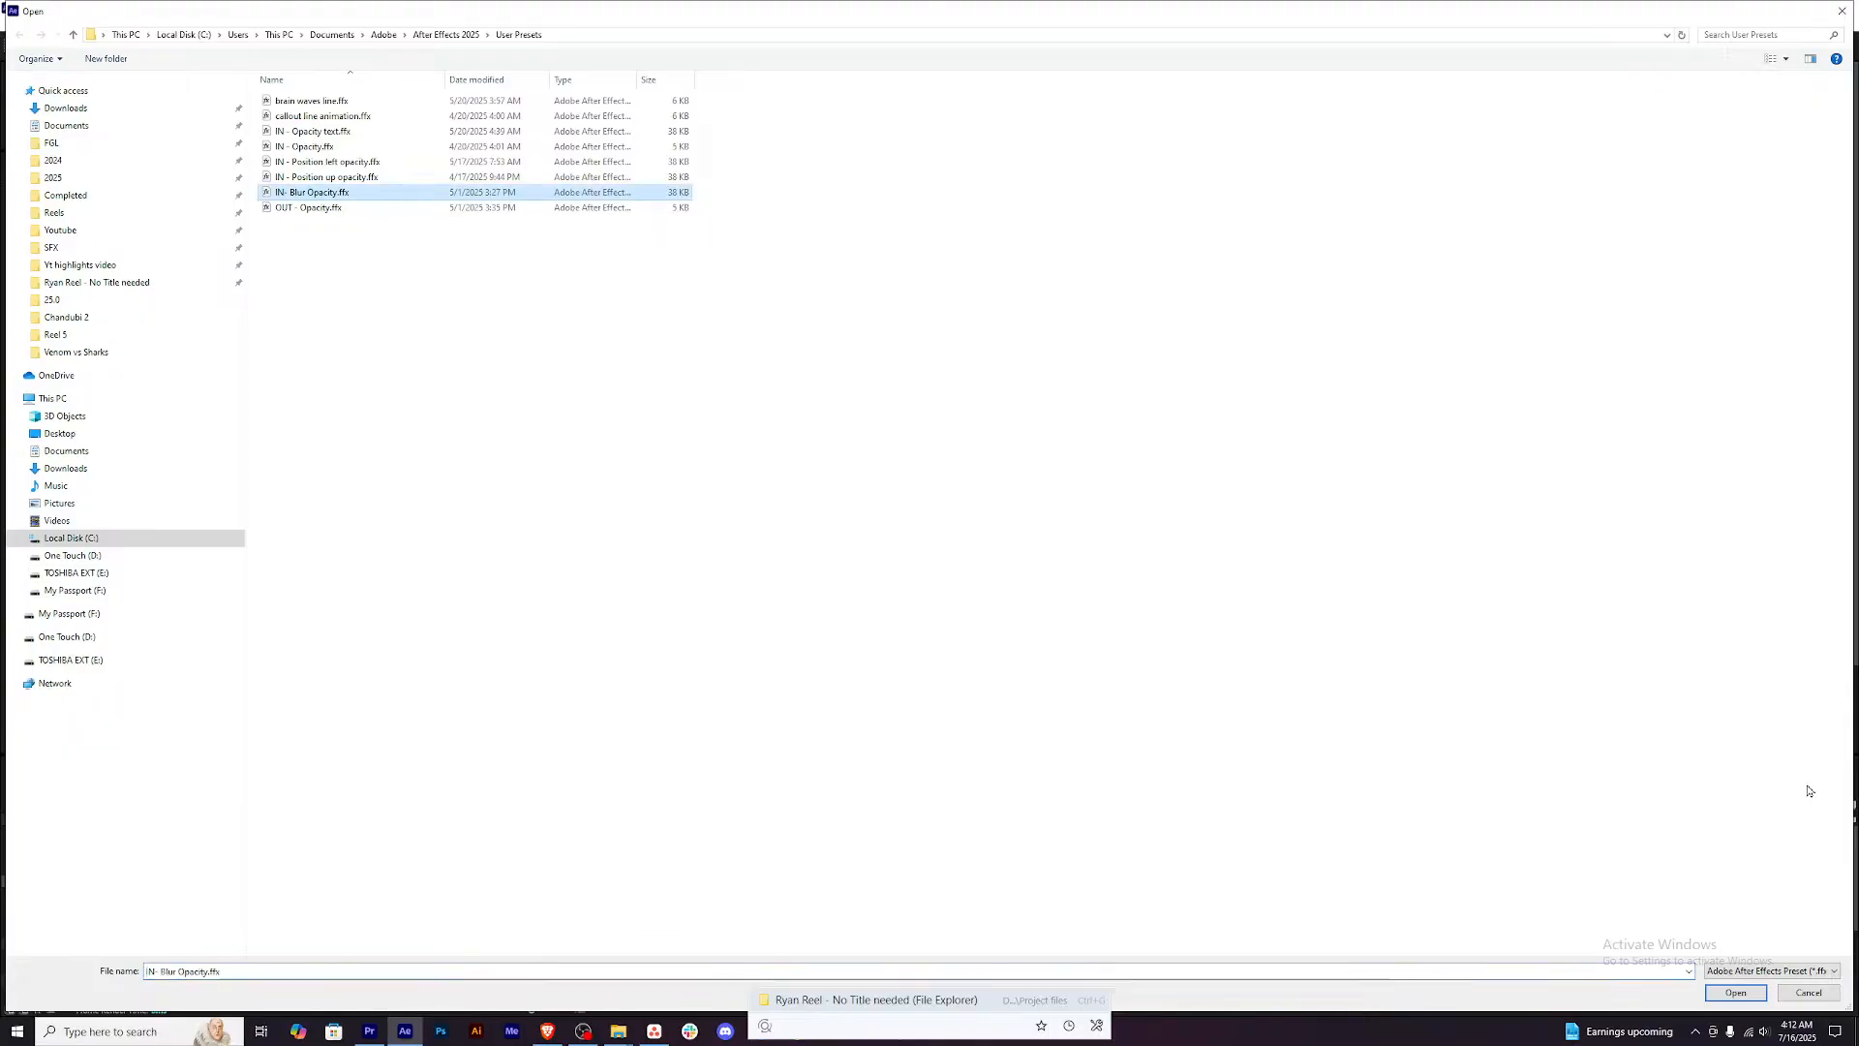
{"action": "left_click", "coordinate": [1747, 992]}
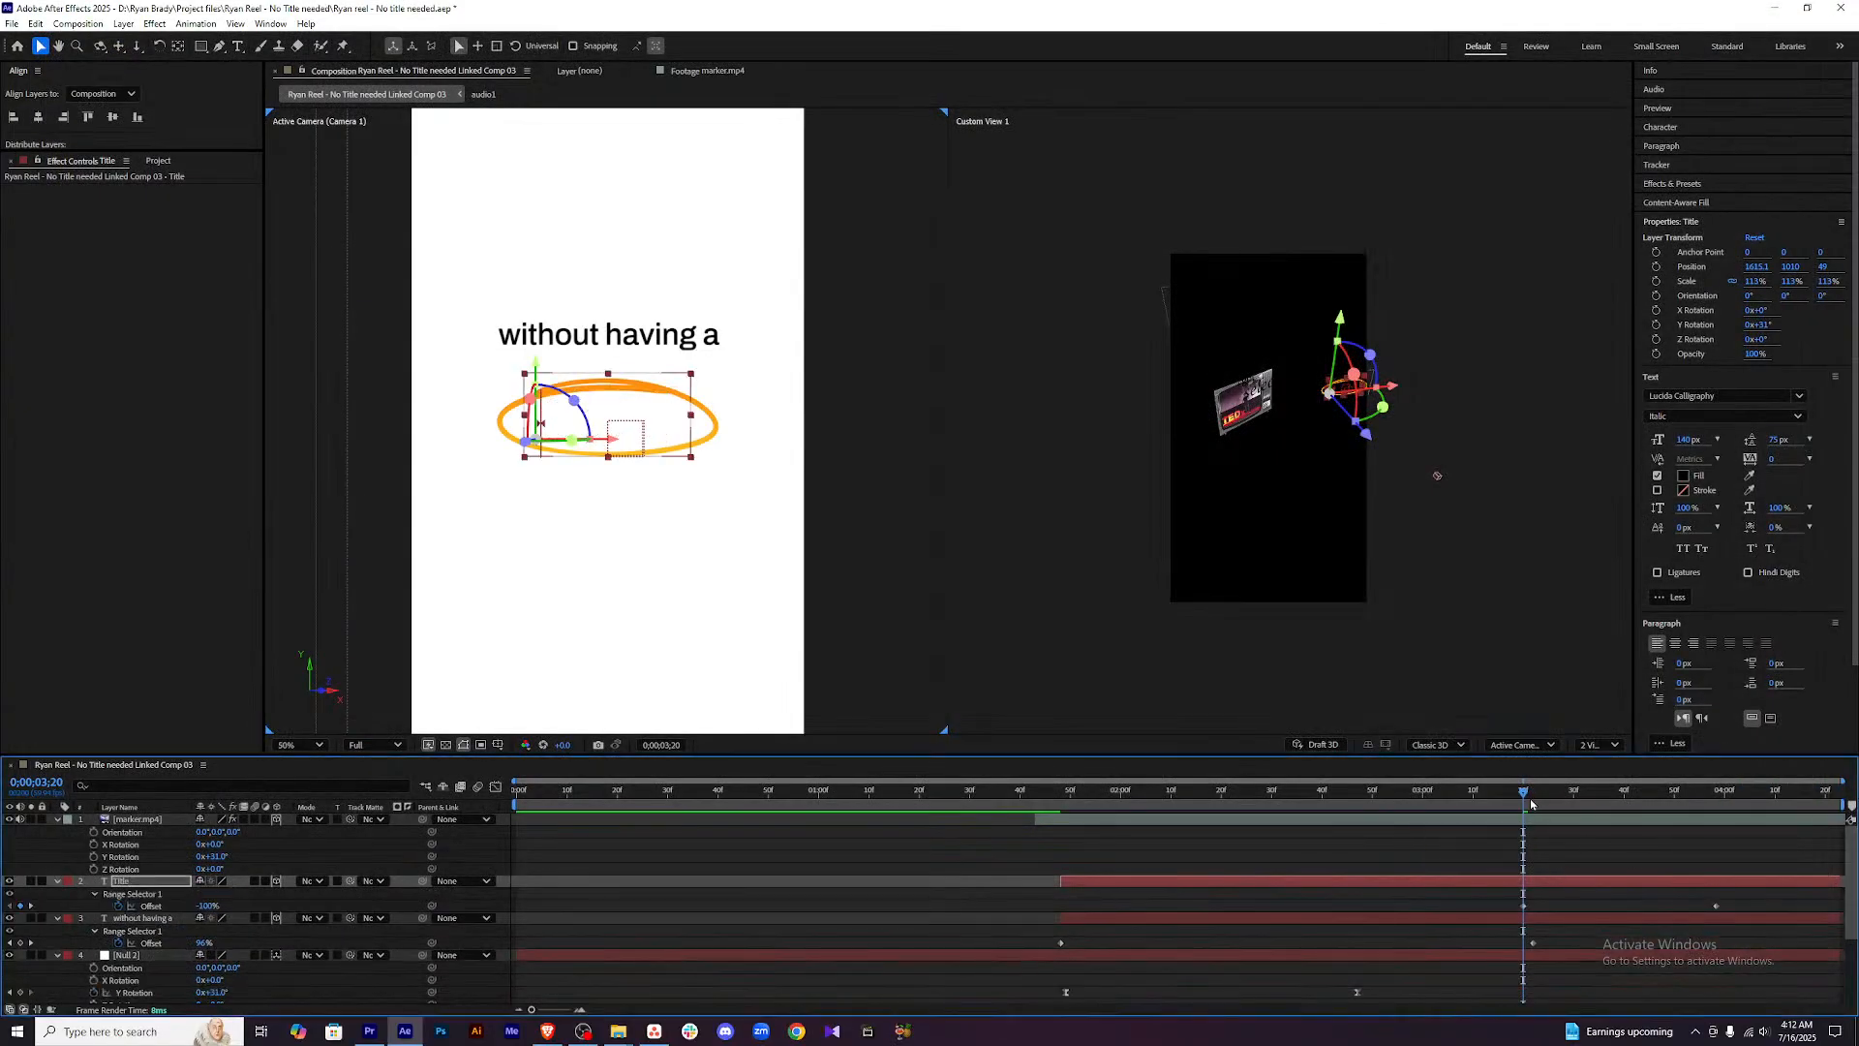
Preview the Title animation and move its Range Selector Offset keyframes earlier to about 0;00;03;18 and 0;00;03;55.
{"action": "left_click", "coordinate": [1016, 792]}
{"action": "key", "text": "space"}
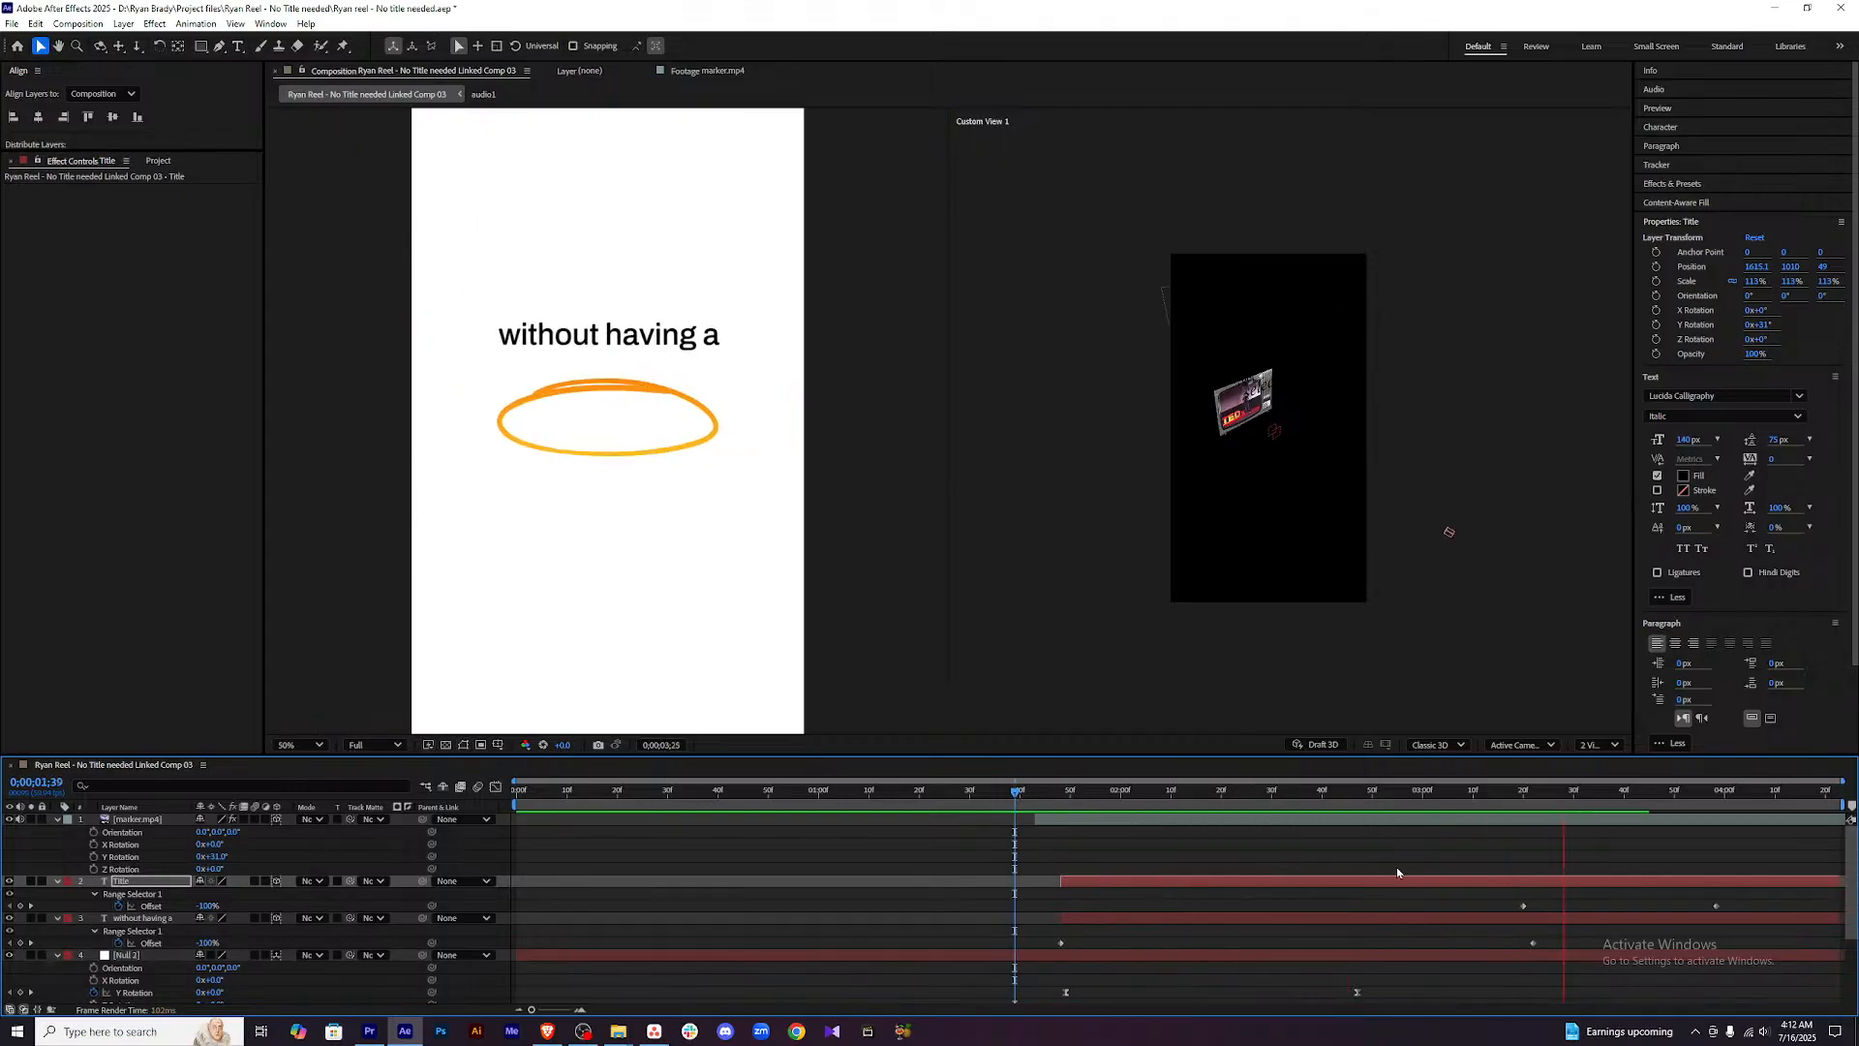
{"action": "key", "text": "space"}
{"action": "left_click", "coordinate": [1473, 792]}
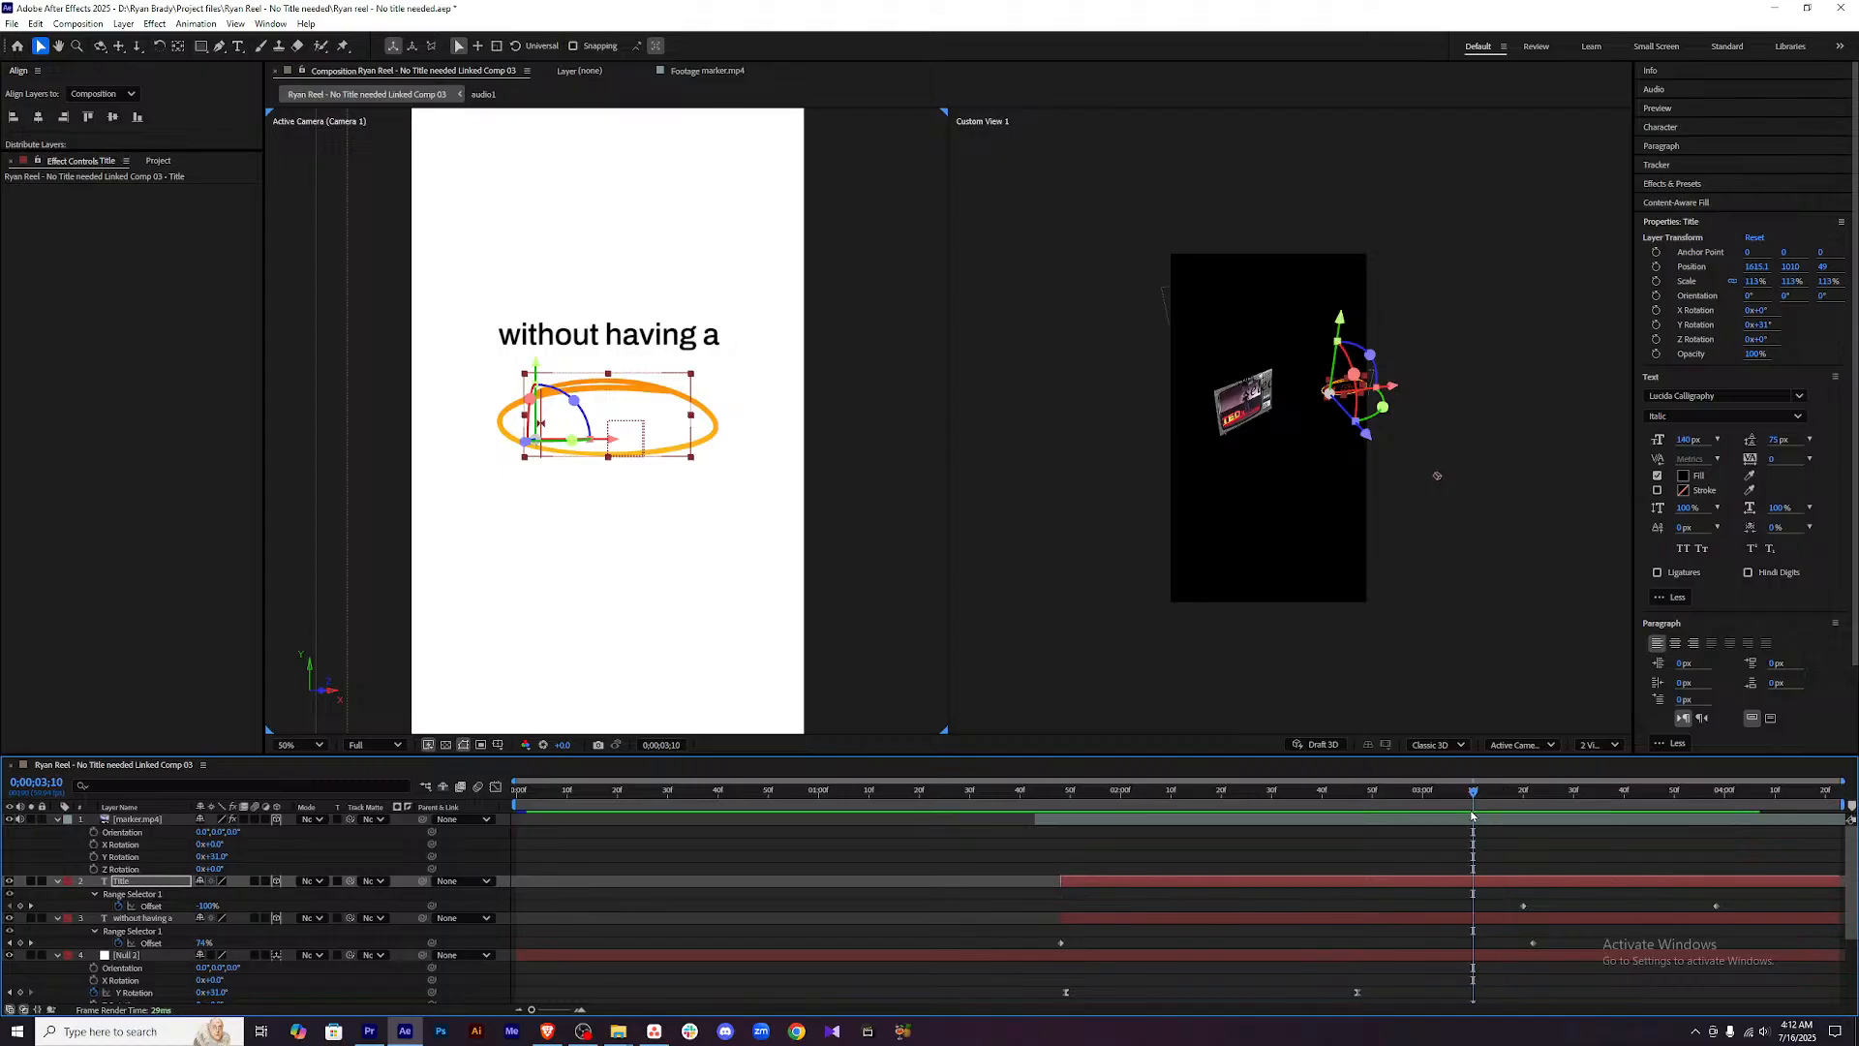
{"action": "left_click_drag", "start_coordinate": [1522, 906], "coordinate": [1514, 907]}
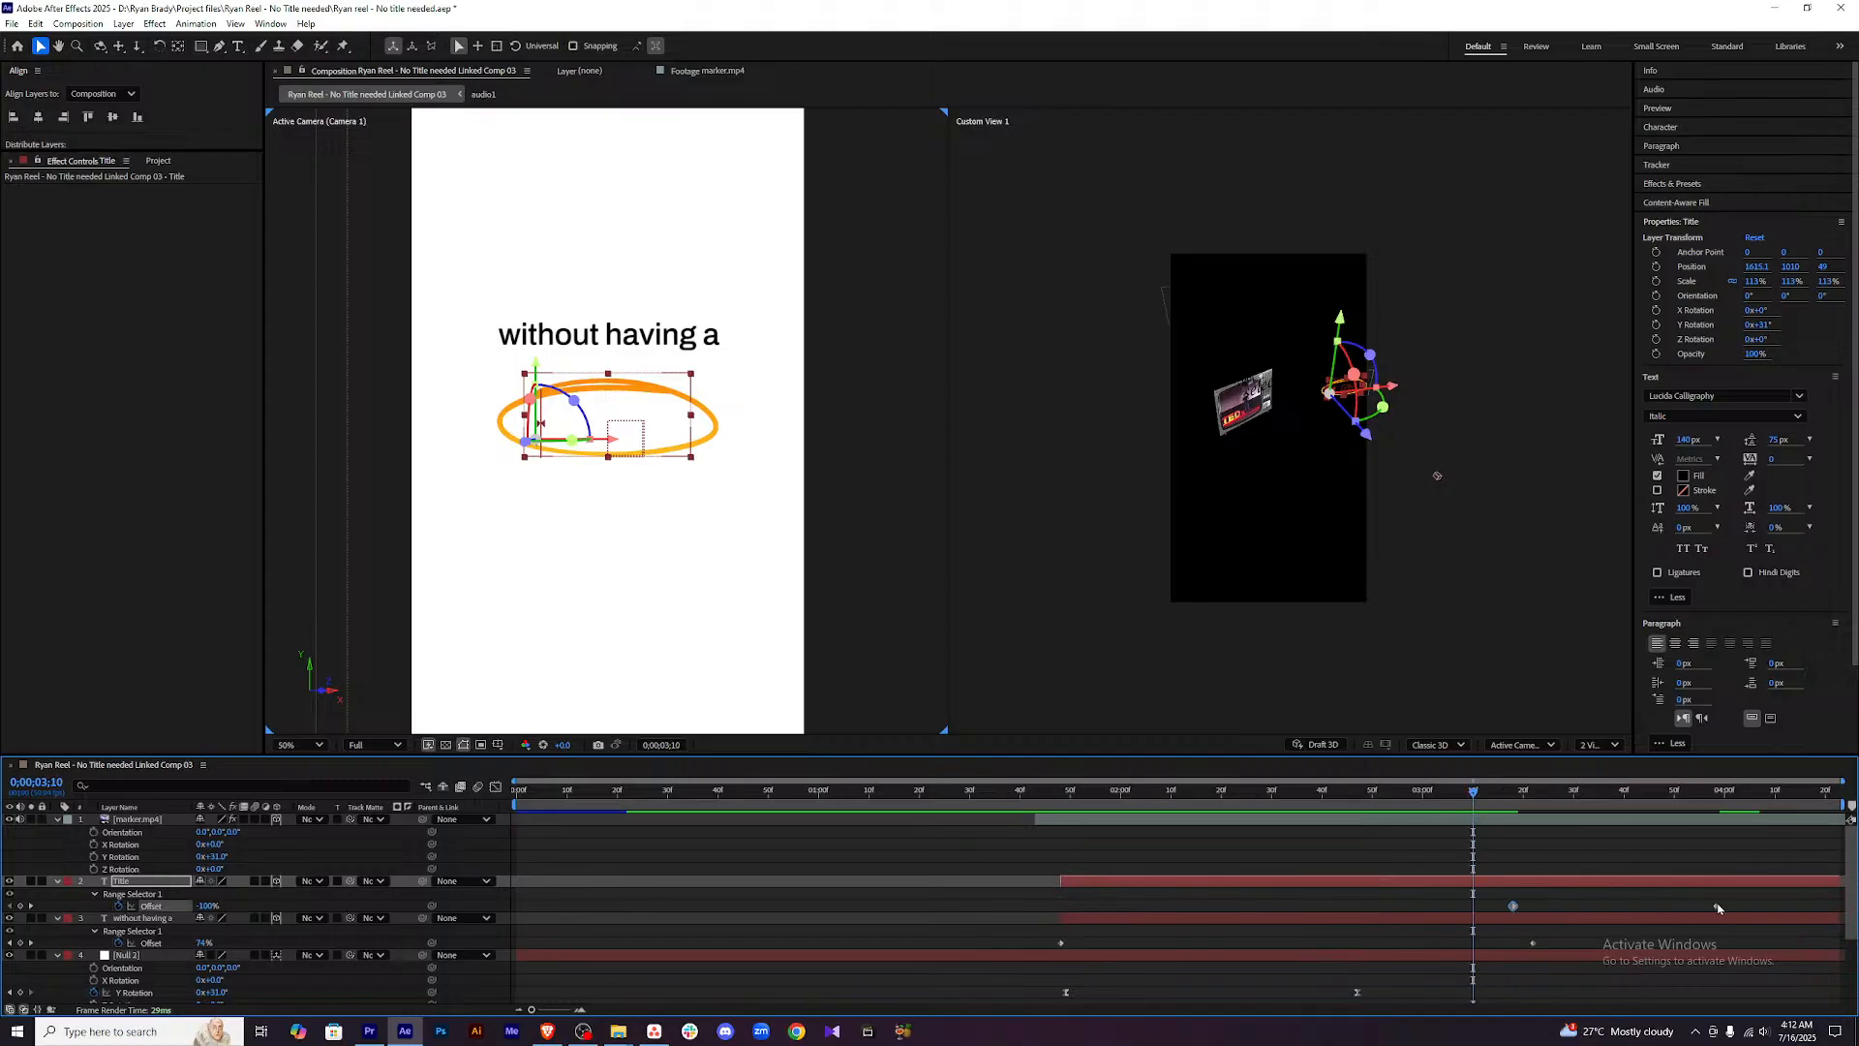
{"action": "left_click_drag", "start_coordinate": [1704, 910], "coordinate": [1699, 907]}
Preview the retimed Title animation, including a playback from the start of the composition.
{"action": "left_click", "coordinate": [1585, 860]}
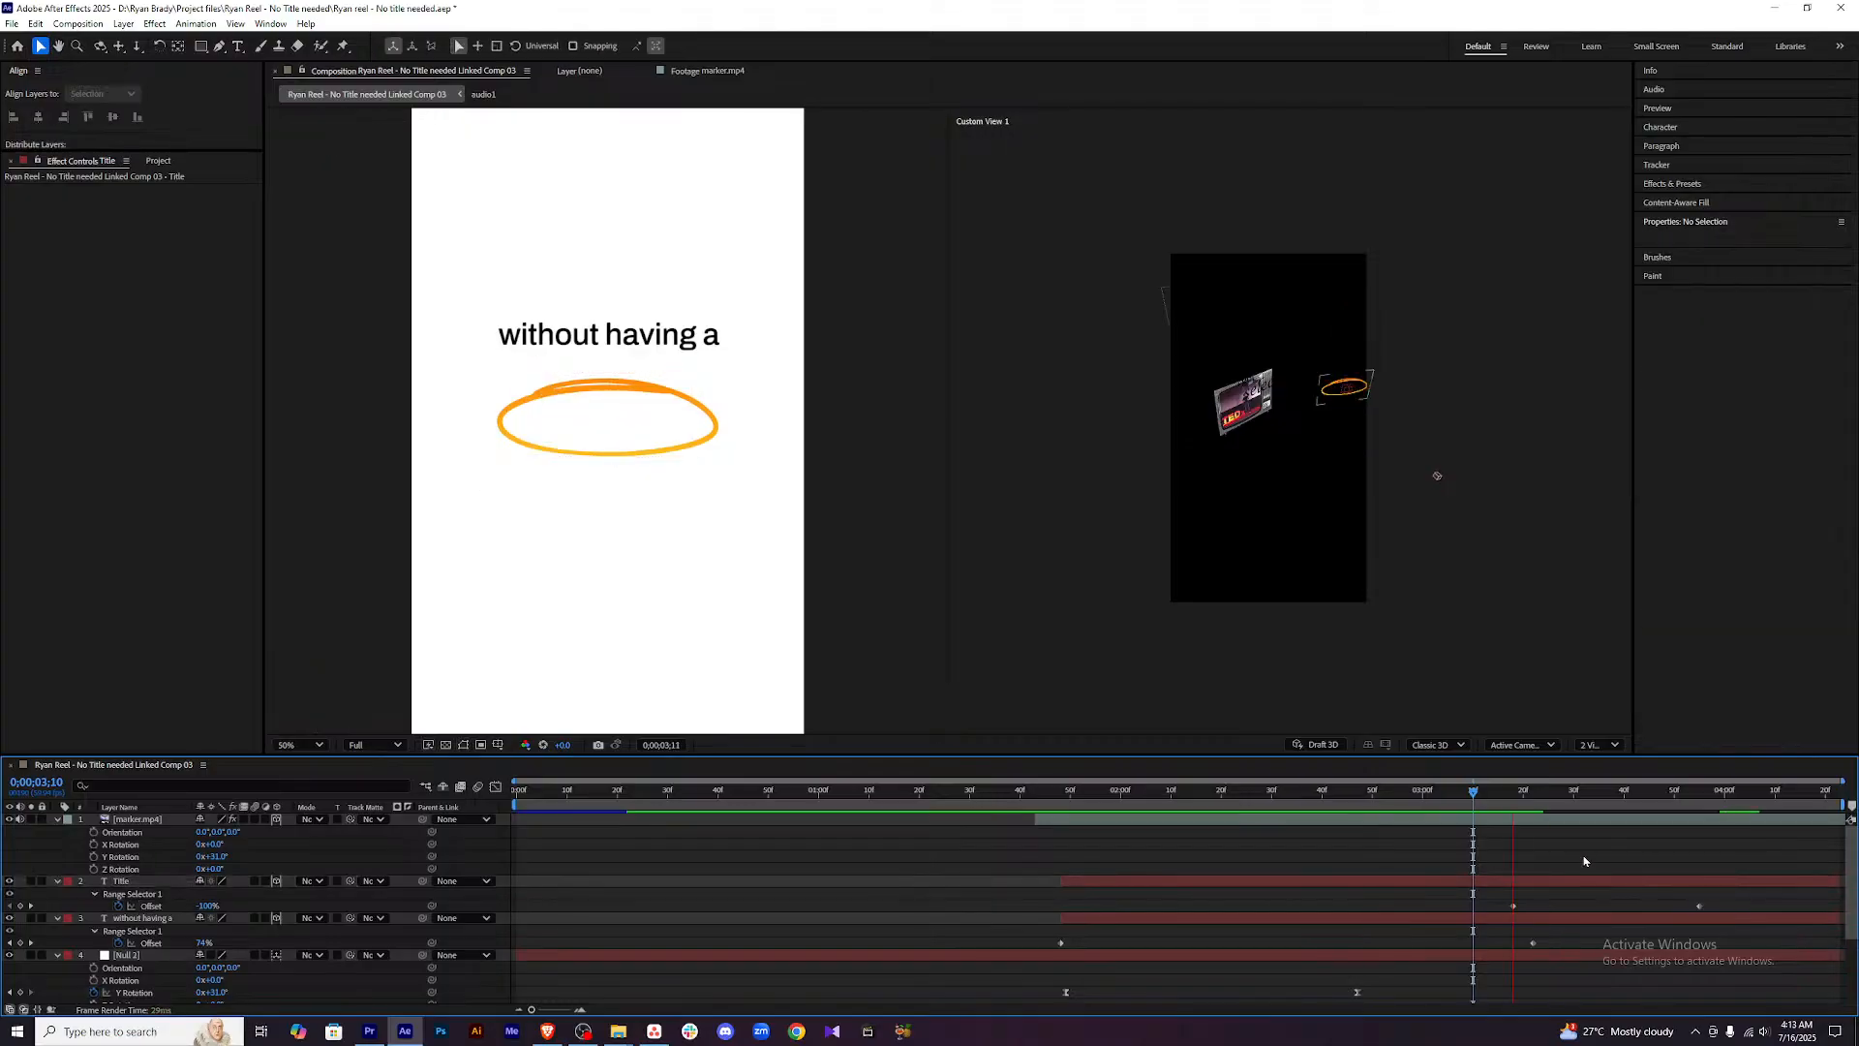
{"action": "left_click_drag", "start_coordinate": [1702, 794], "coordinate": [1639, 794]}
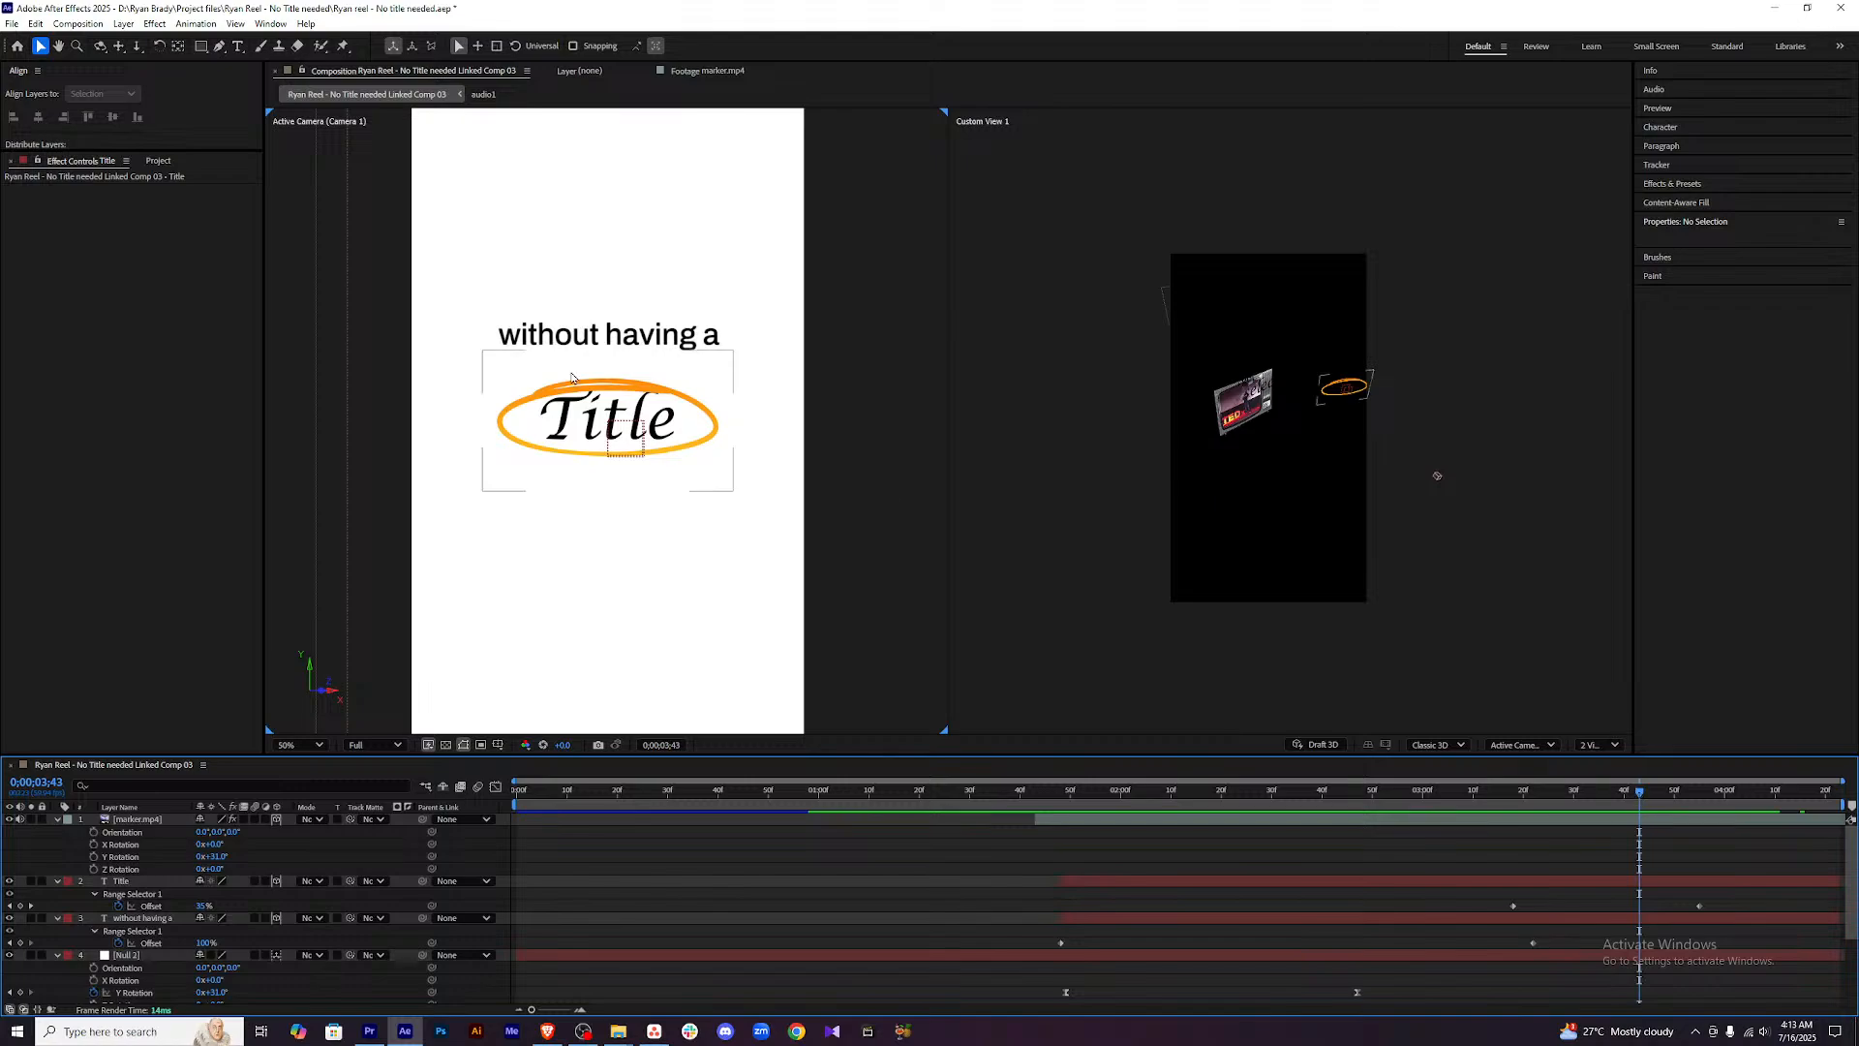
{"action": "key", "text": "comma"}
{"action": "left_click_drag", "start_coordinate": [1639, 794], "coordinate": [519, 793]}
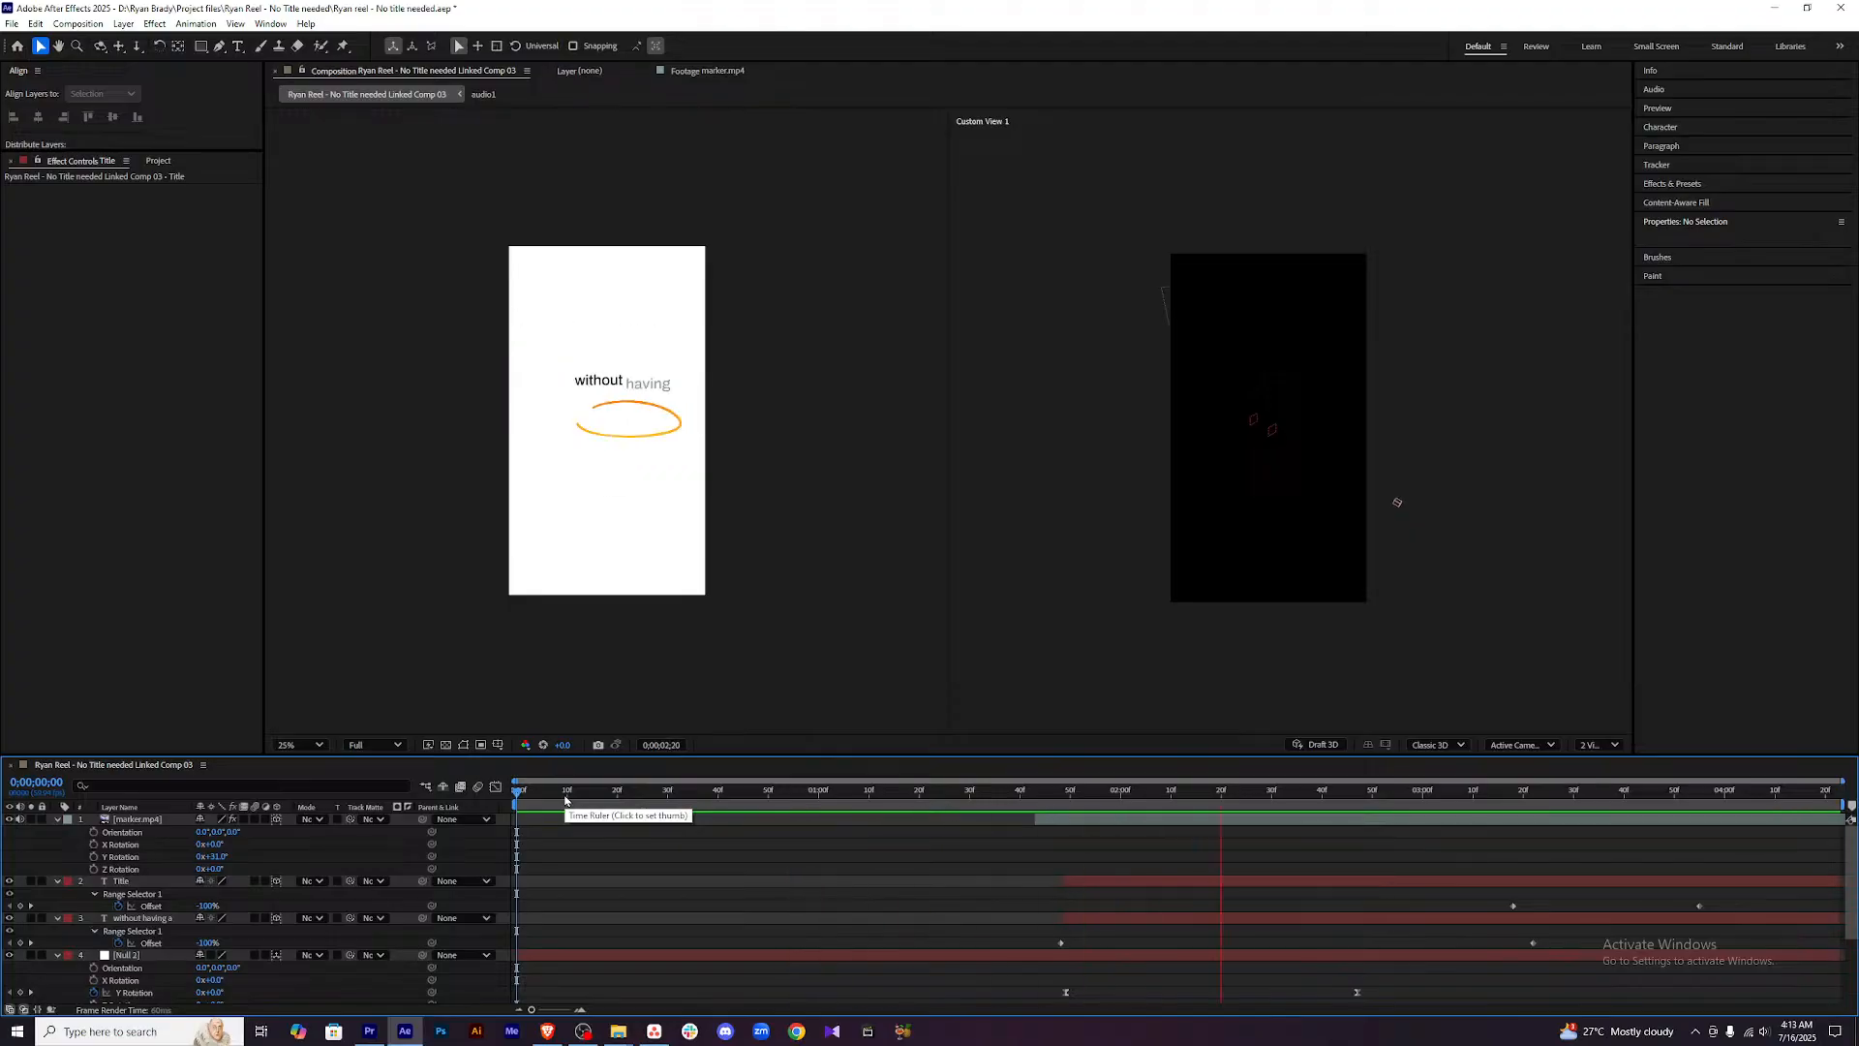
{"action": "key", "text": "space"}
{"action": "left_click_drag", "start_coordinate": [1572, 793], "coordinate": [1469, 794]}
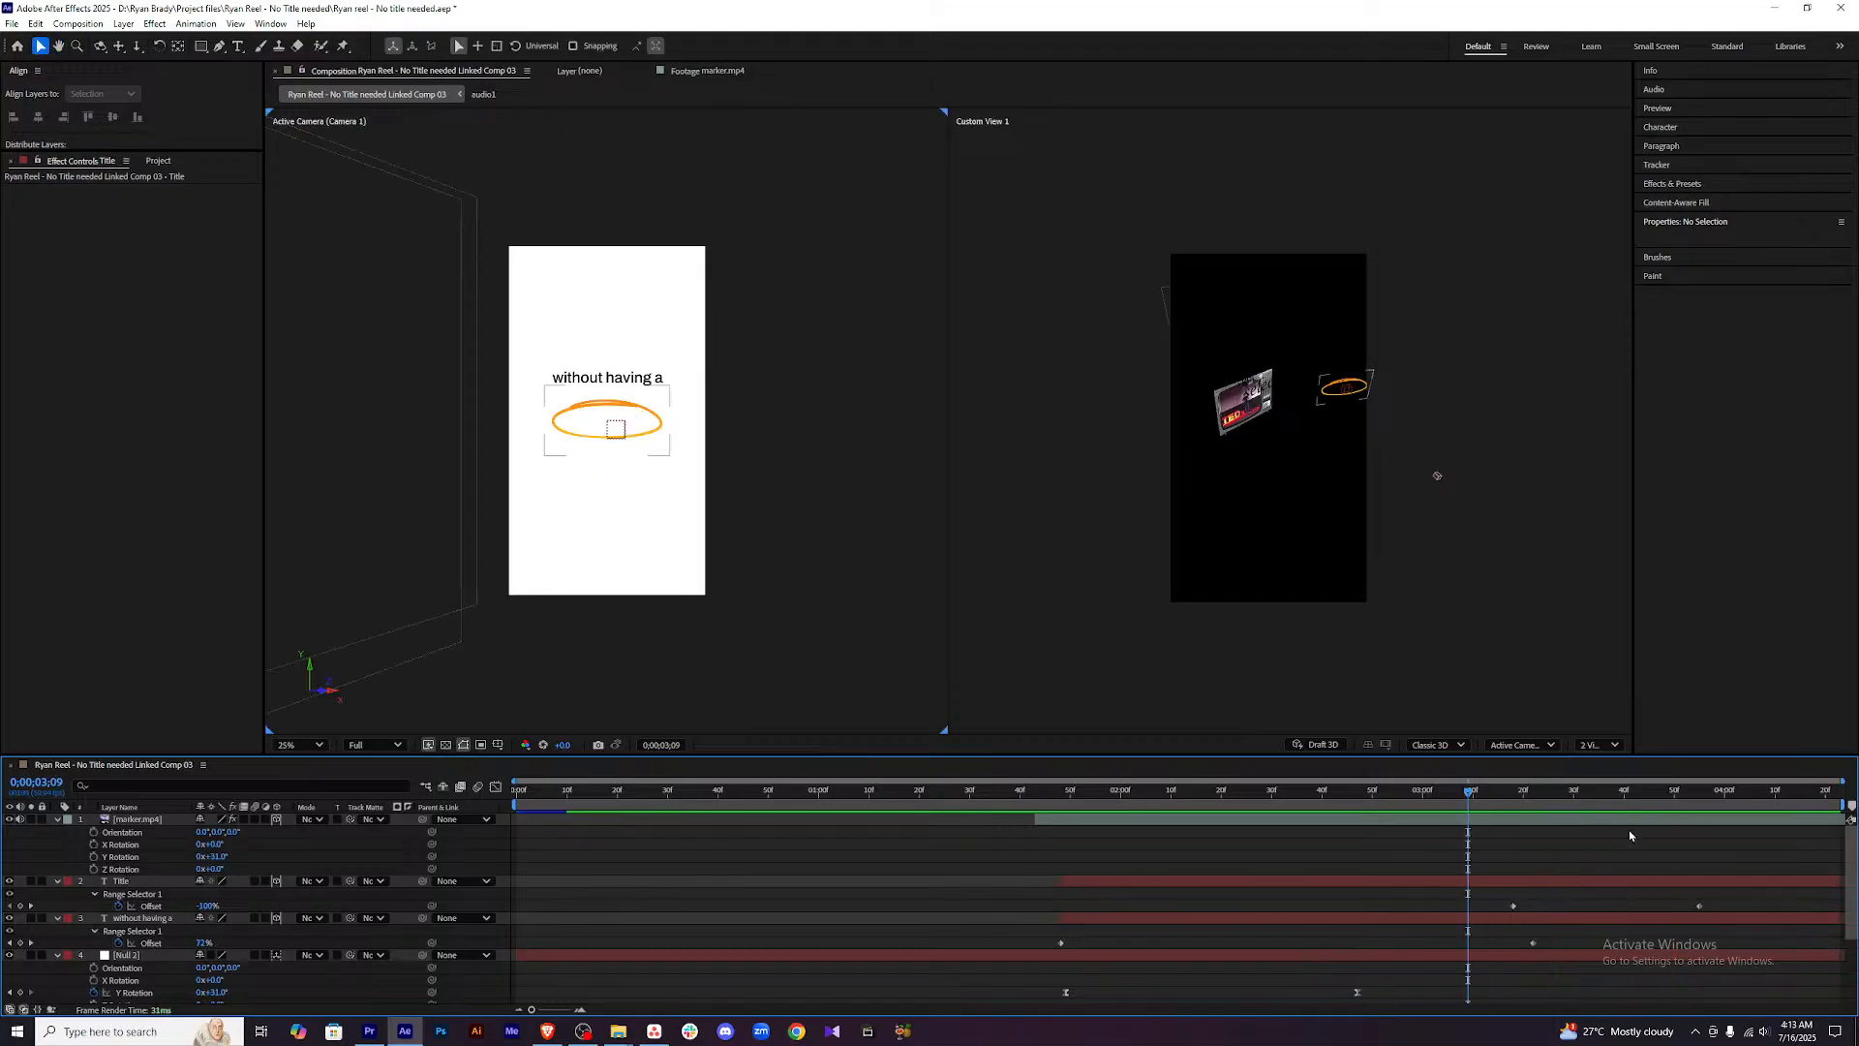
Switch the composition viewer to a single-view layout.
{"action": "left_click_drag", "start_coordinate": [1482, 794], "coordinate": [1402, 798]}
{"action": "left_click", "coordinate": [1597, 744]}
{"action": "left_click", "coordinate": [1607, 767]}
{"action": "left_click", "coordinate": [1588, 852]}
Preview the composition from the start in the single view and replay the part where Title appears.
{"action": "key", "text": "Home"}
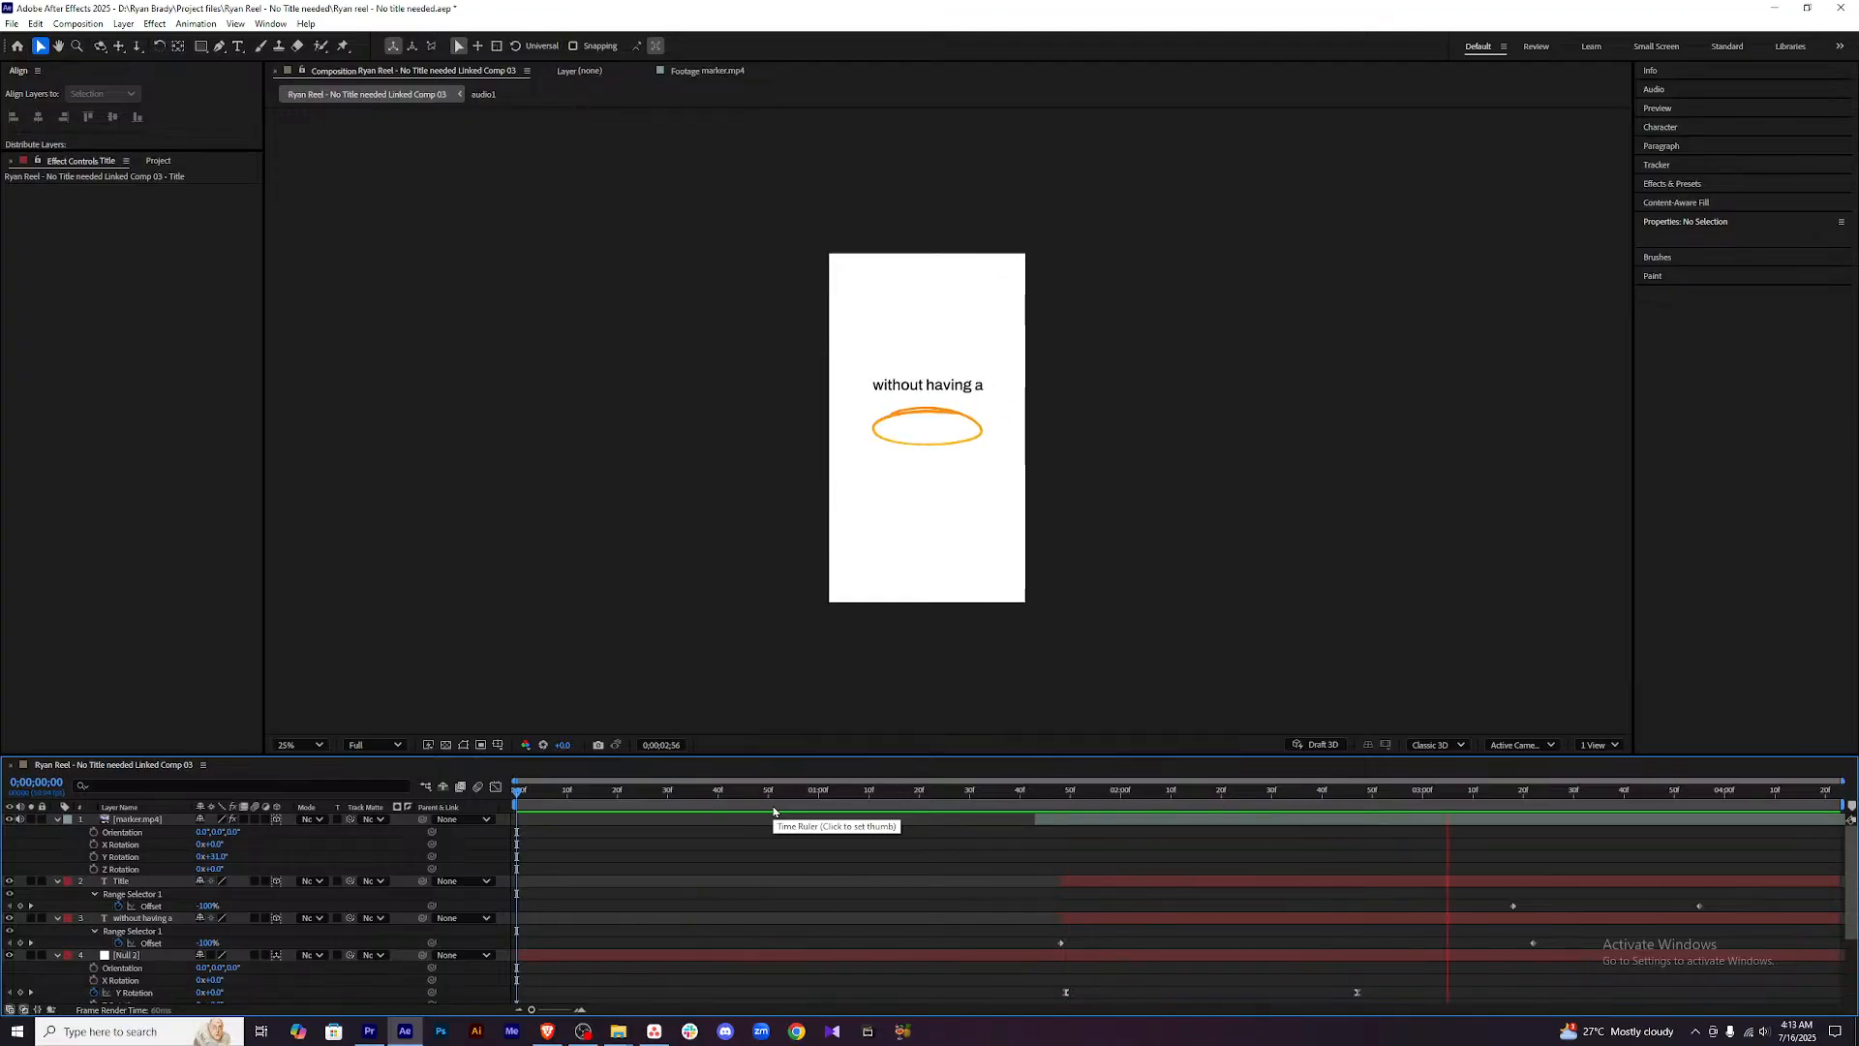
{"action": "key", "text": "space"}
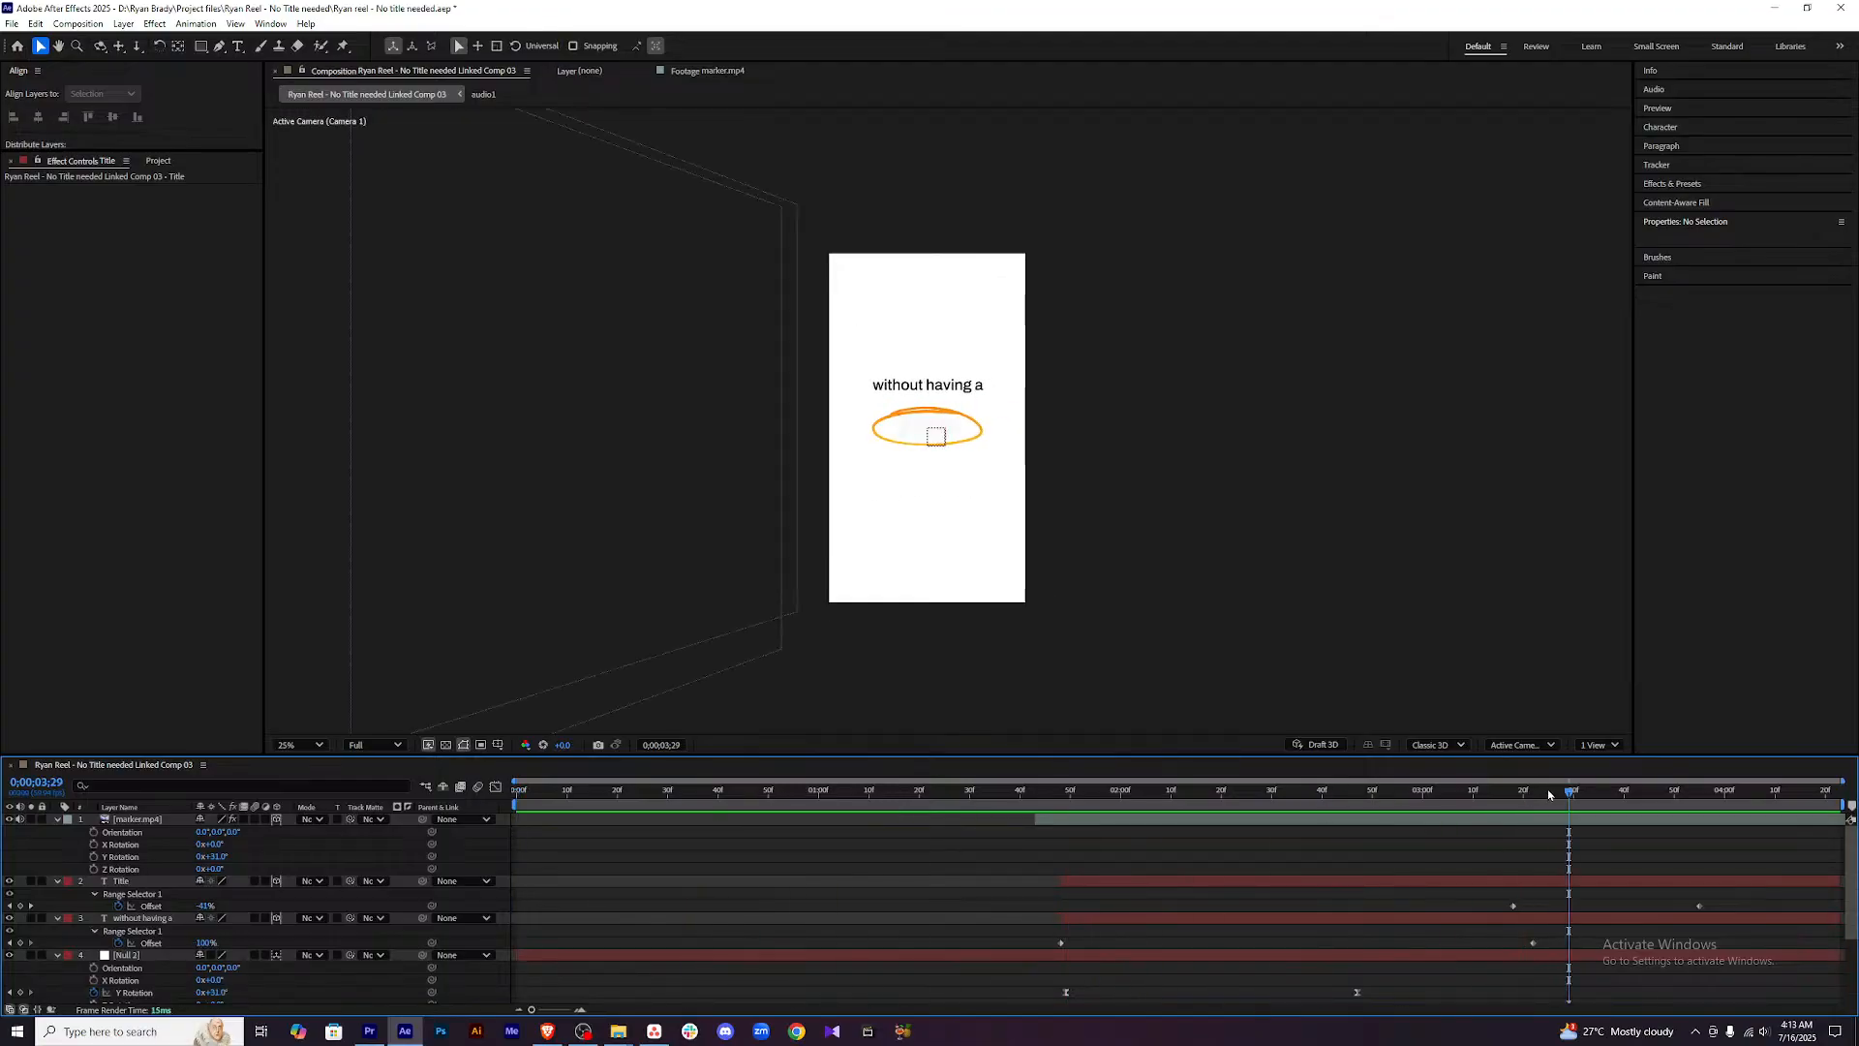
{"action": "key", "text": "space"}
{"action": "left_click_drag", "start_coordinate": [1665, 802], "coordinate": [1471, 805]}
{"action": "key", "text": "space"}
{"action": "key", "text": "space"}
{"action": "key", "text": "space"}
{"action": "left_click_drag", "start_coordinate": [1630, 805], "coordinate": [1566, 808]}
Move Title's Range Selector Offset keyframes to about 0;00;03;15 and 0;00;03;49 for a quicker, earlier reveal.
{"action": "left_click", "coordinate": [1583, 880]}
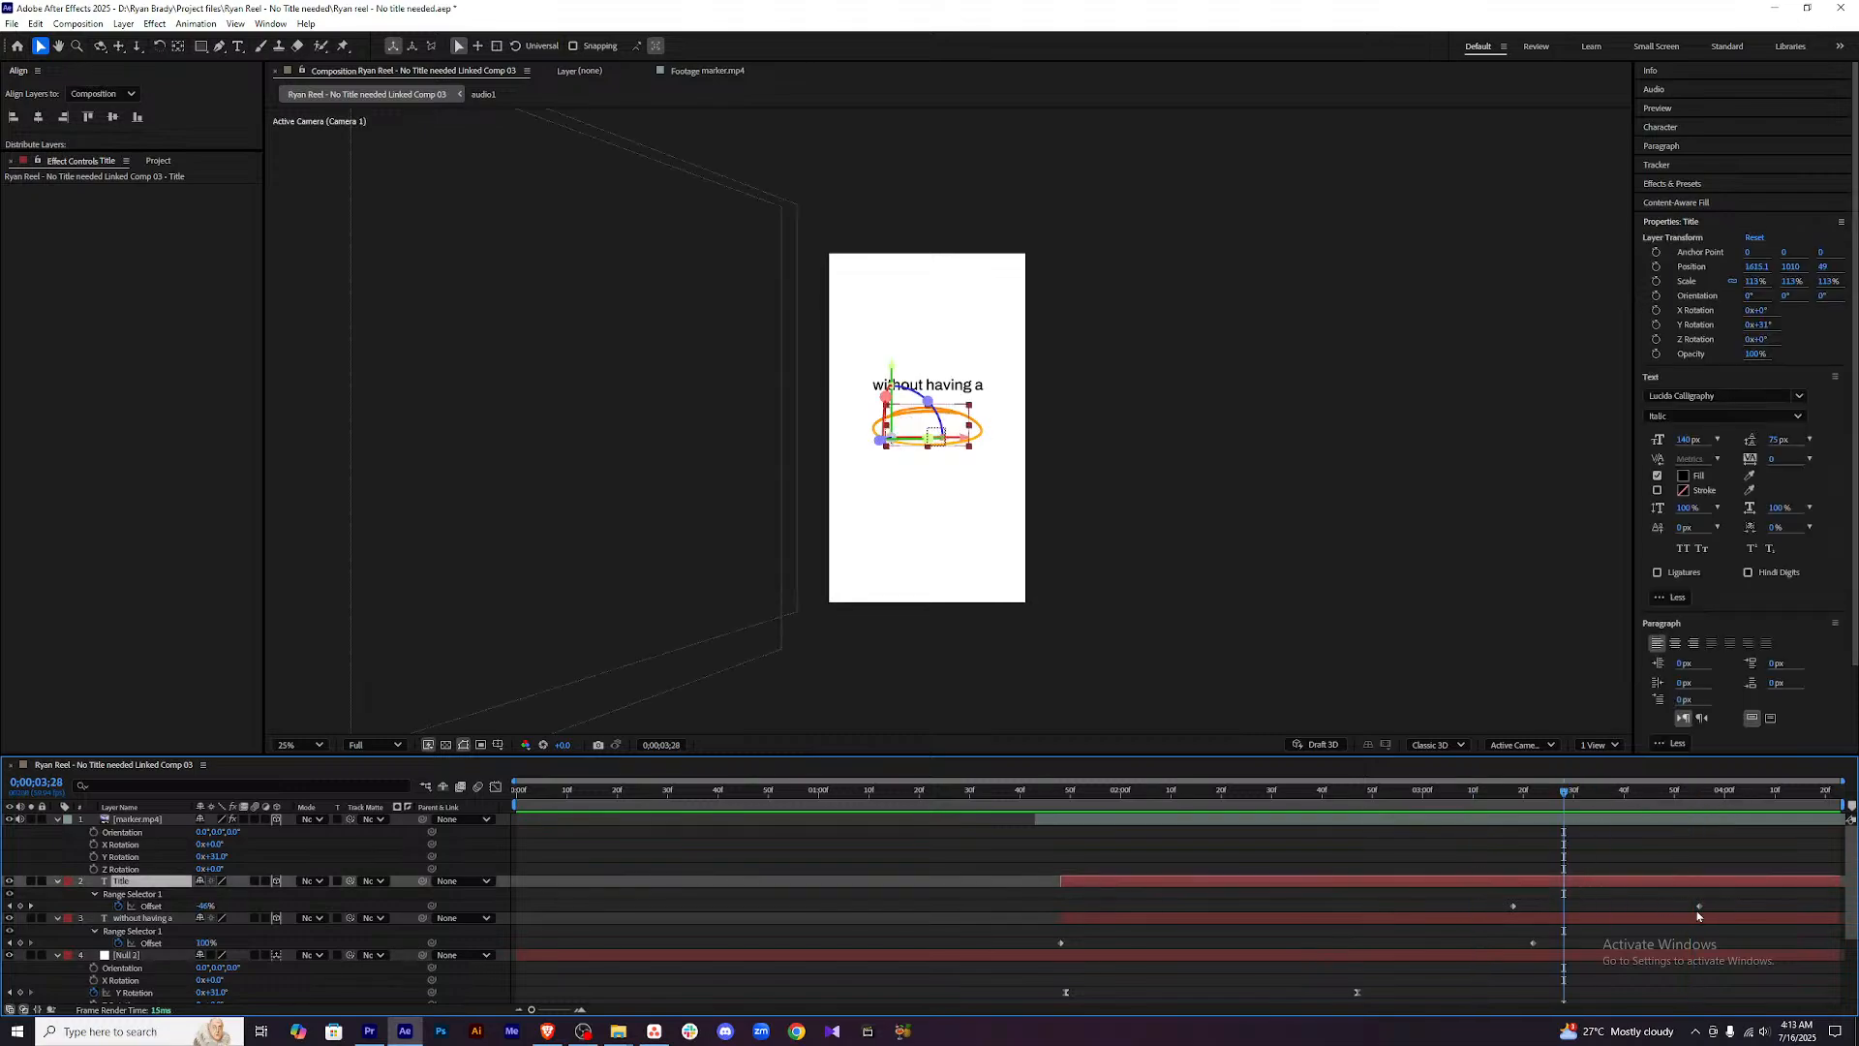
{"action": "left_click_drag", "start_coordinate": [1699, 905], "coordinate": [1669, 905]}
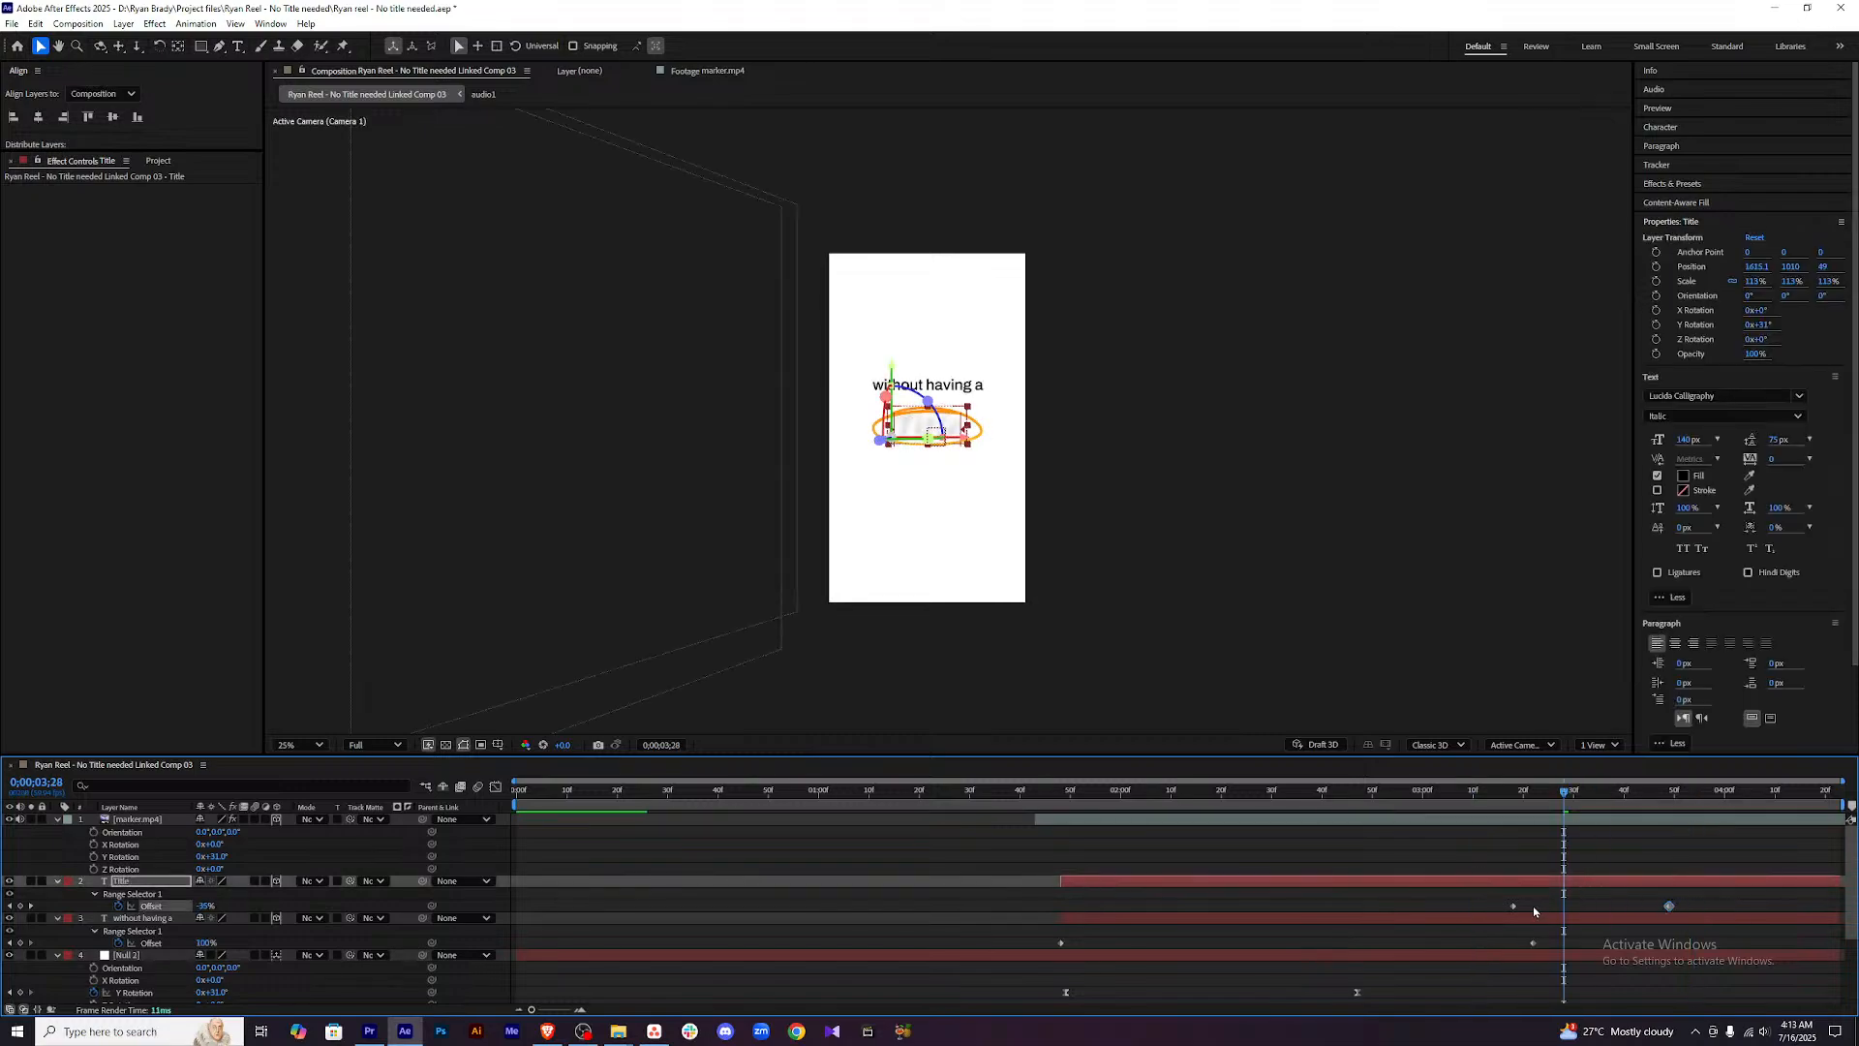
{"action": "left_click_drag", "start_coordinate": [1508, 910], "coordinate": [1495, 908]}
{"action": "left_click_drag", "start_coordinate": [1509, 803], "coordinate": [1387, 804]}
Move the marker.mp4 layer to start at about 0;00;03;17 and preview the circle against the Title reveal.
{"action": "left_click", "coordinate": [1624, 791]}
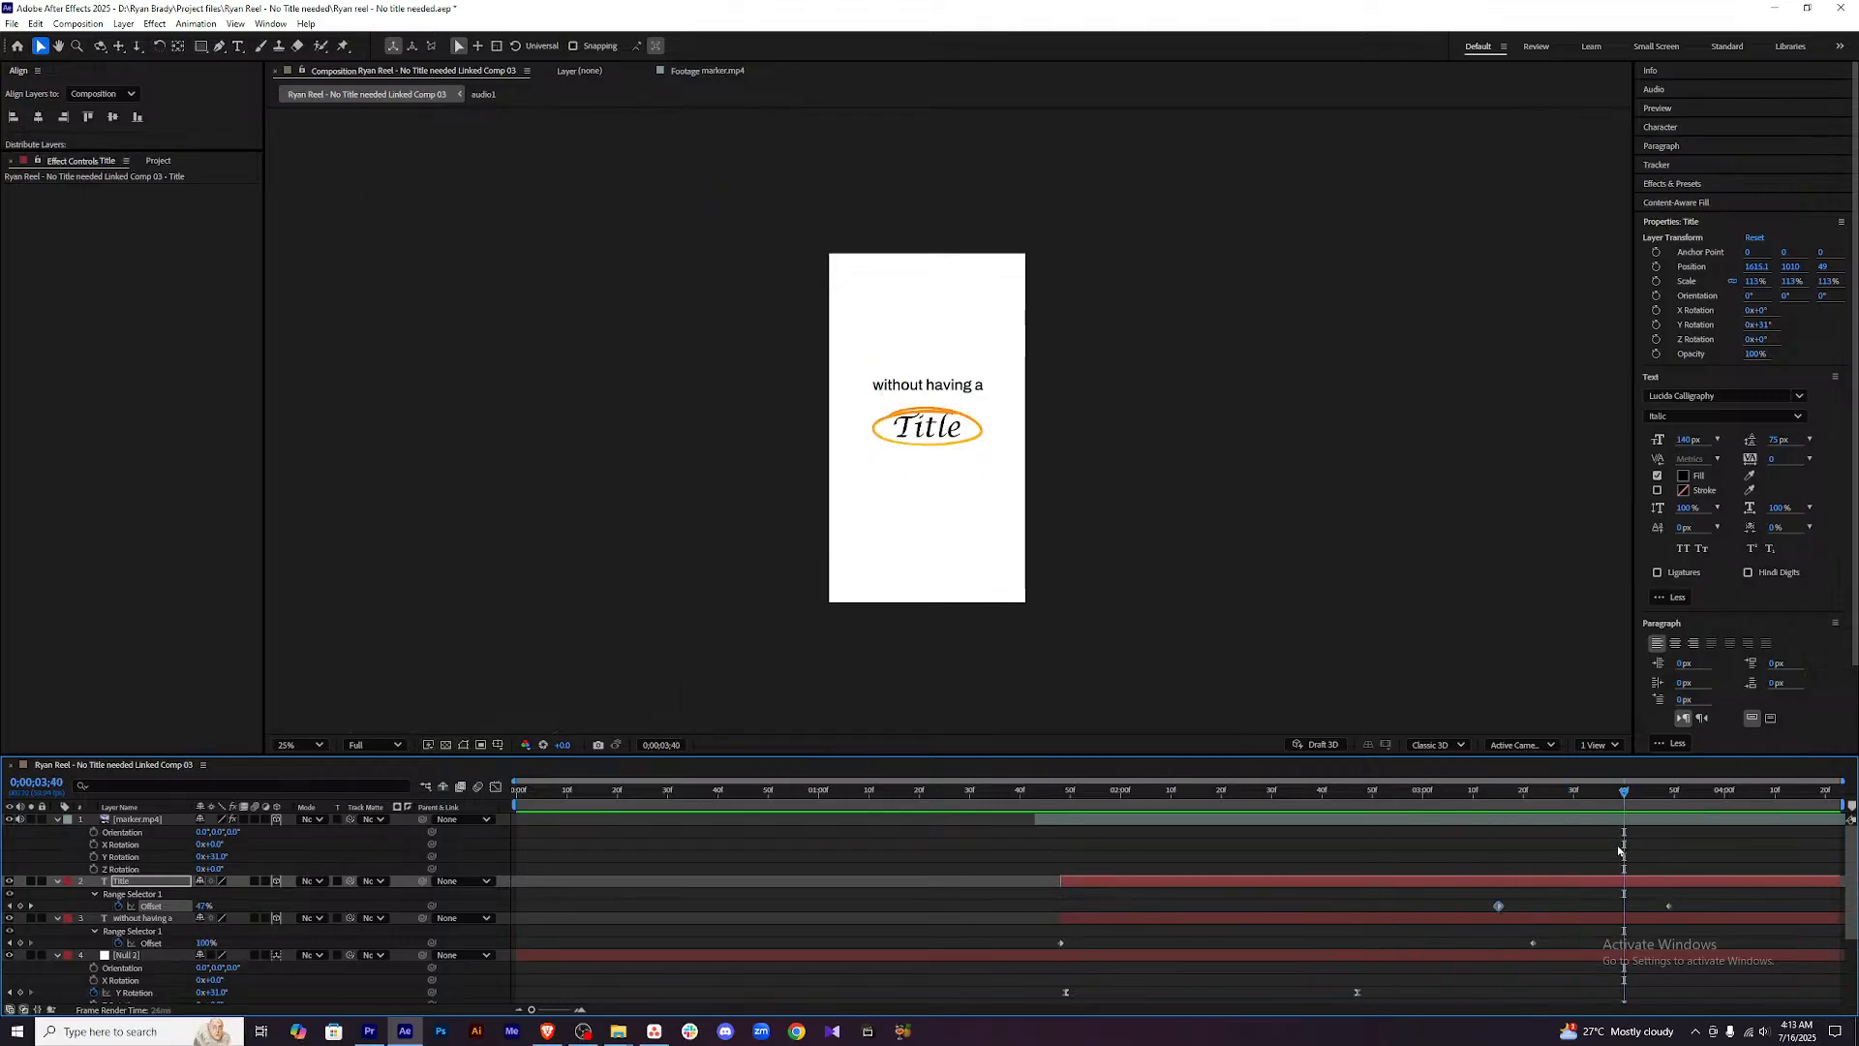
{"action": "left_click_drag", "start_coordinate": [1301, 826], "coordinate": [1744, 824]}
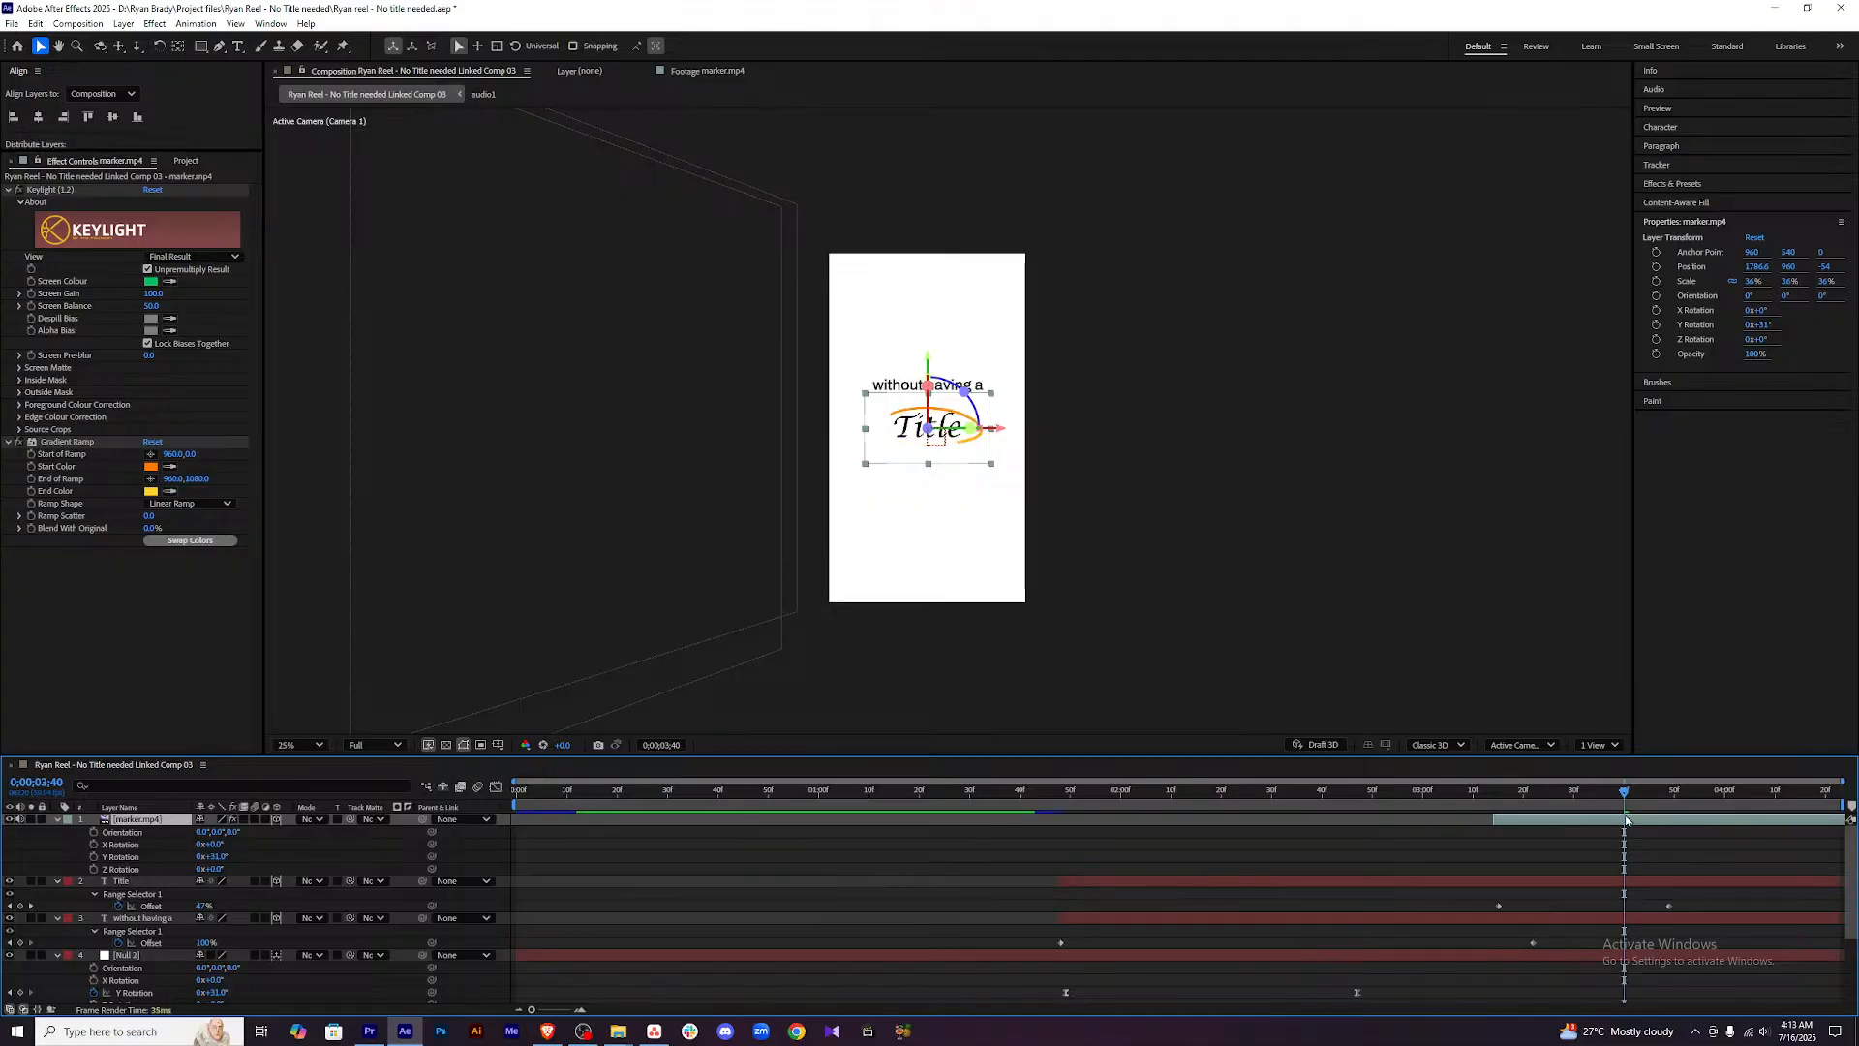
{"action": "left_click", "coordinate": [1337, 791]}
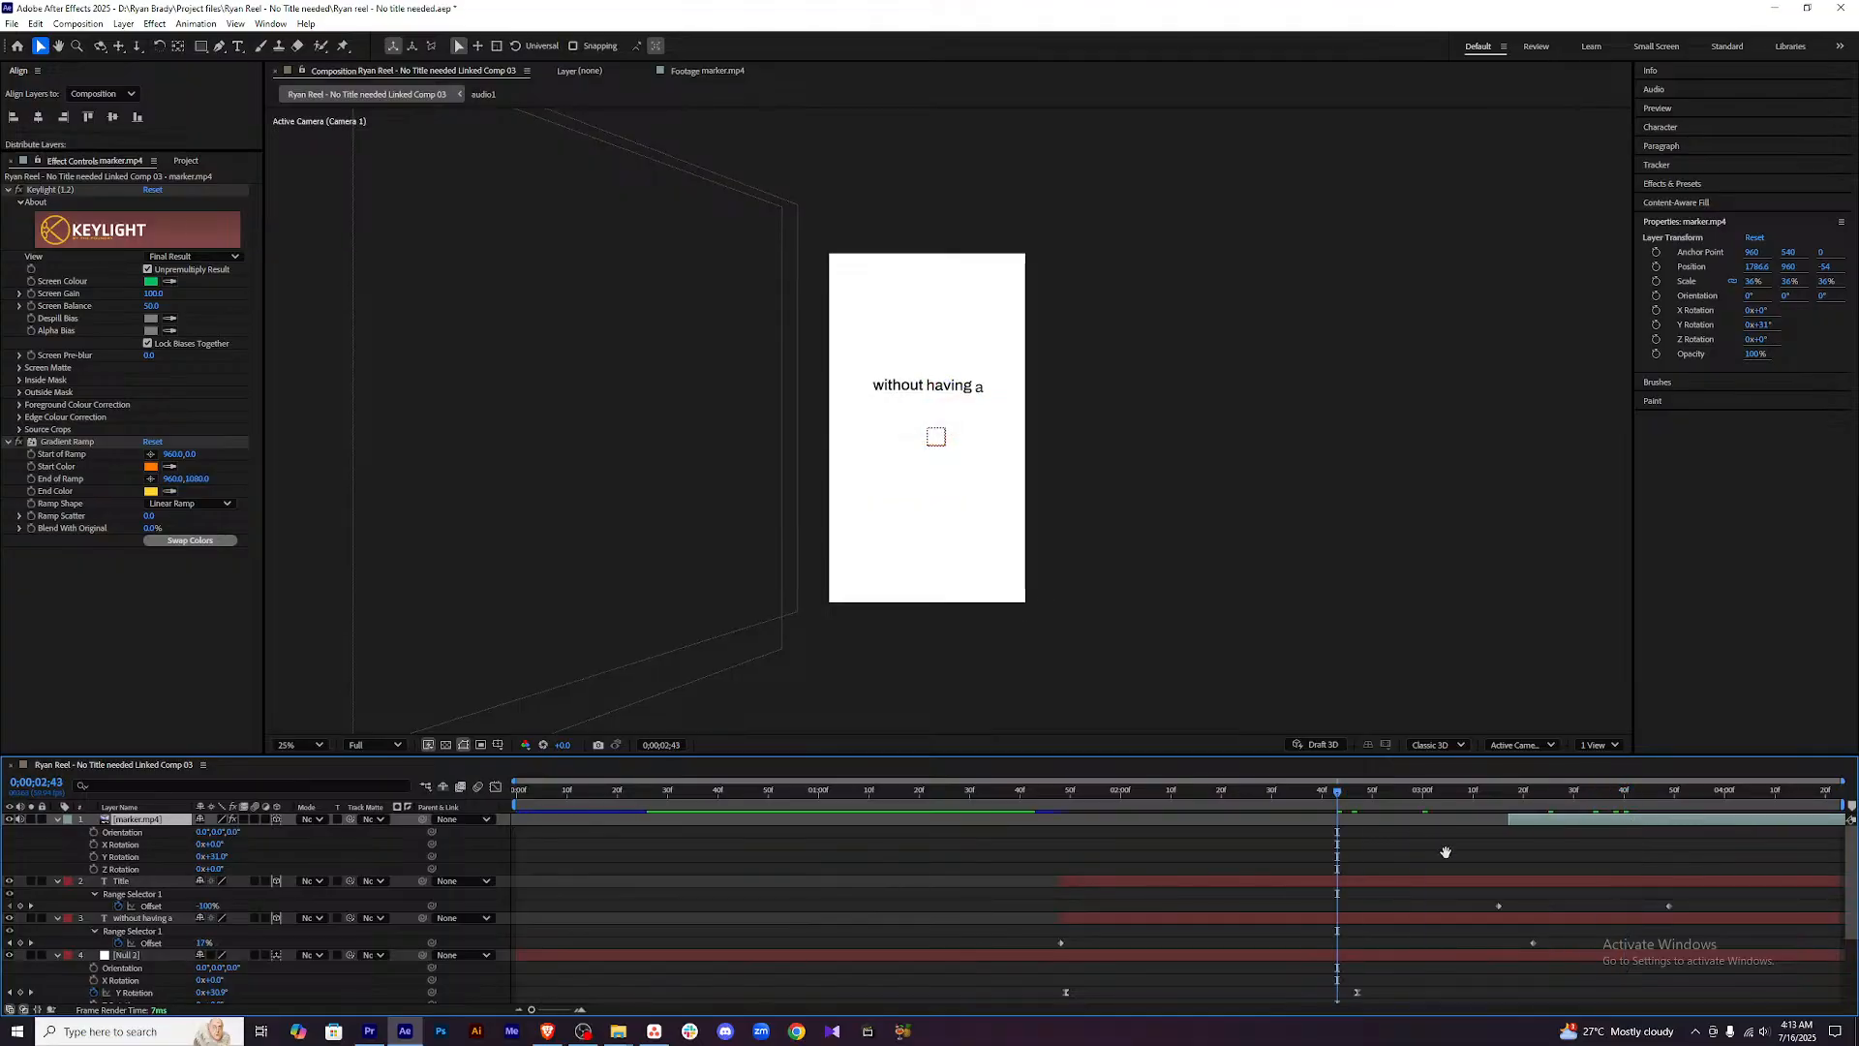
{"action": "key", "text": "space"}
{"action": "key", "text": "space"}
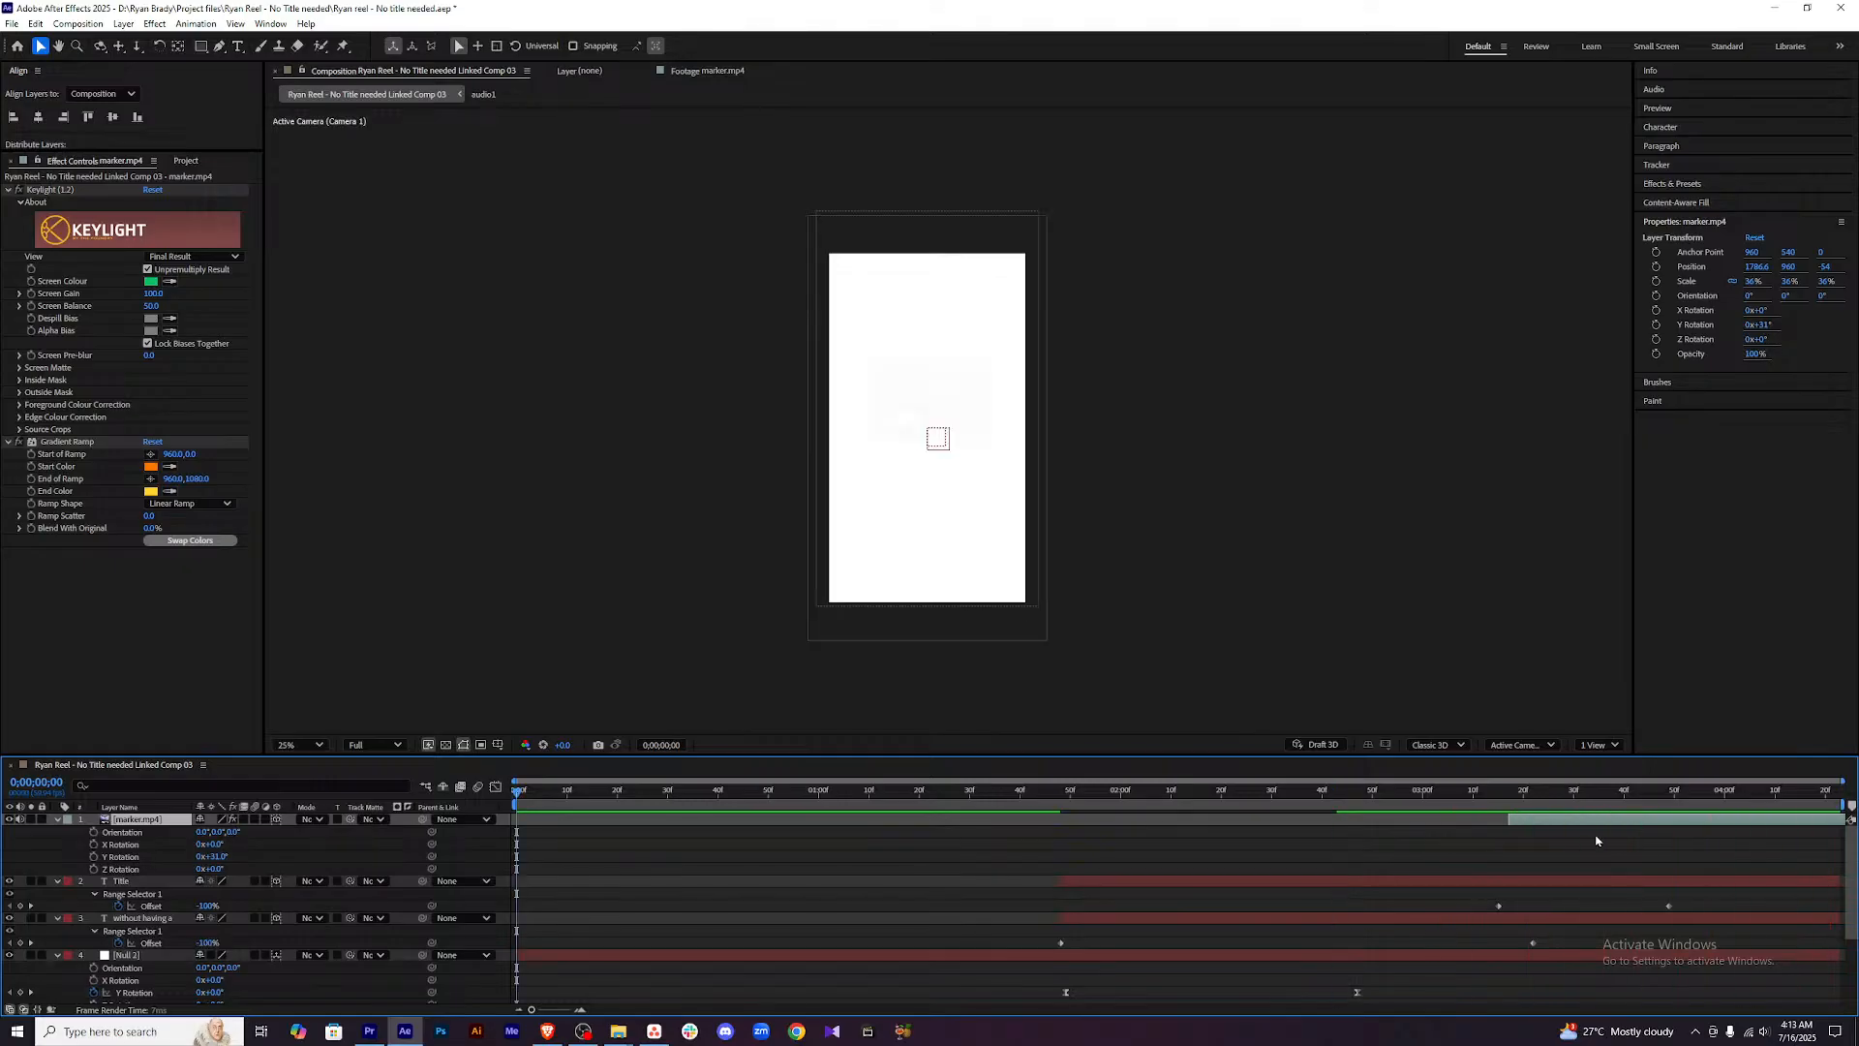
Move the marker.mp4 layer earlier to start at about 0;00;03;11 and preview the circle's timing.
{"action": "left_click_drag", "start_coordinate": [1631, 821], "coordinate": [1602, 823]}
{"action": "left_click_drag", "start_coordinate": [1463, 796], "coordinate": [1362, 796]}
{"action": "key", "text": "space"}
{"action": "key", "text": "space"}
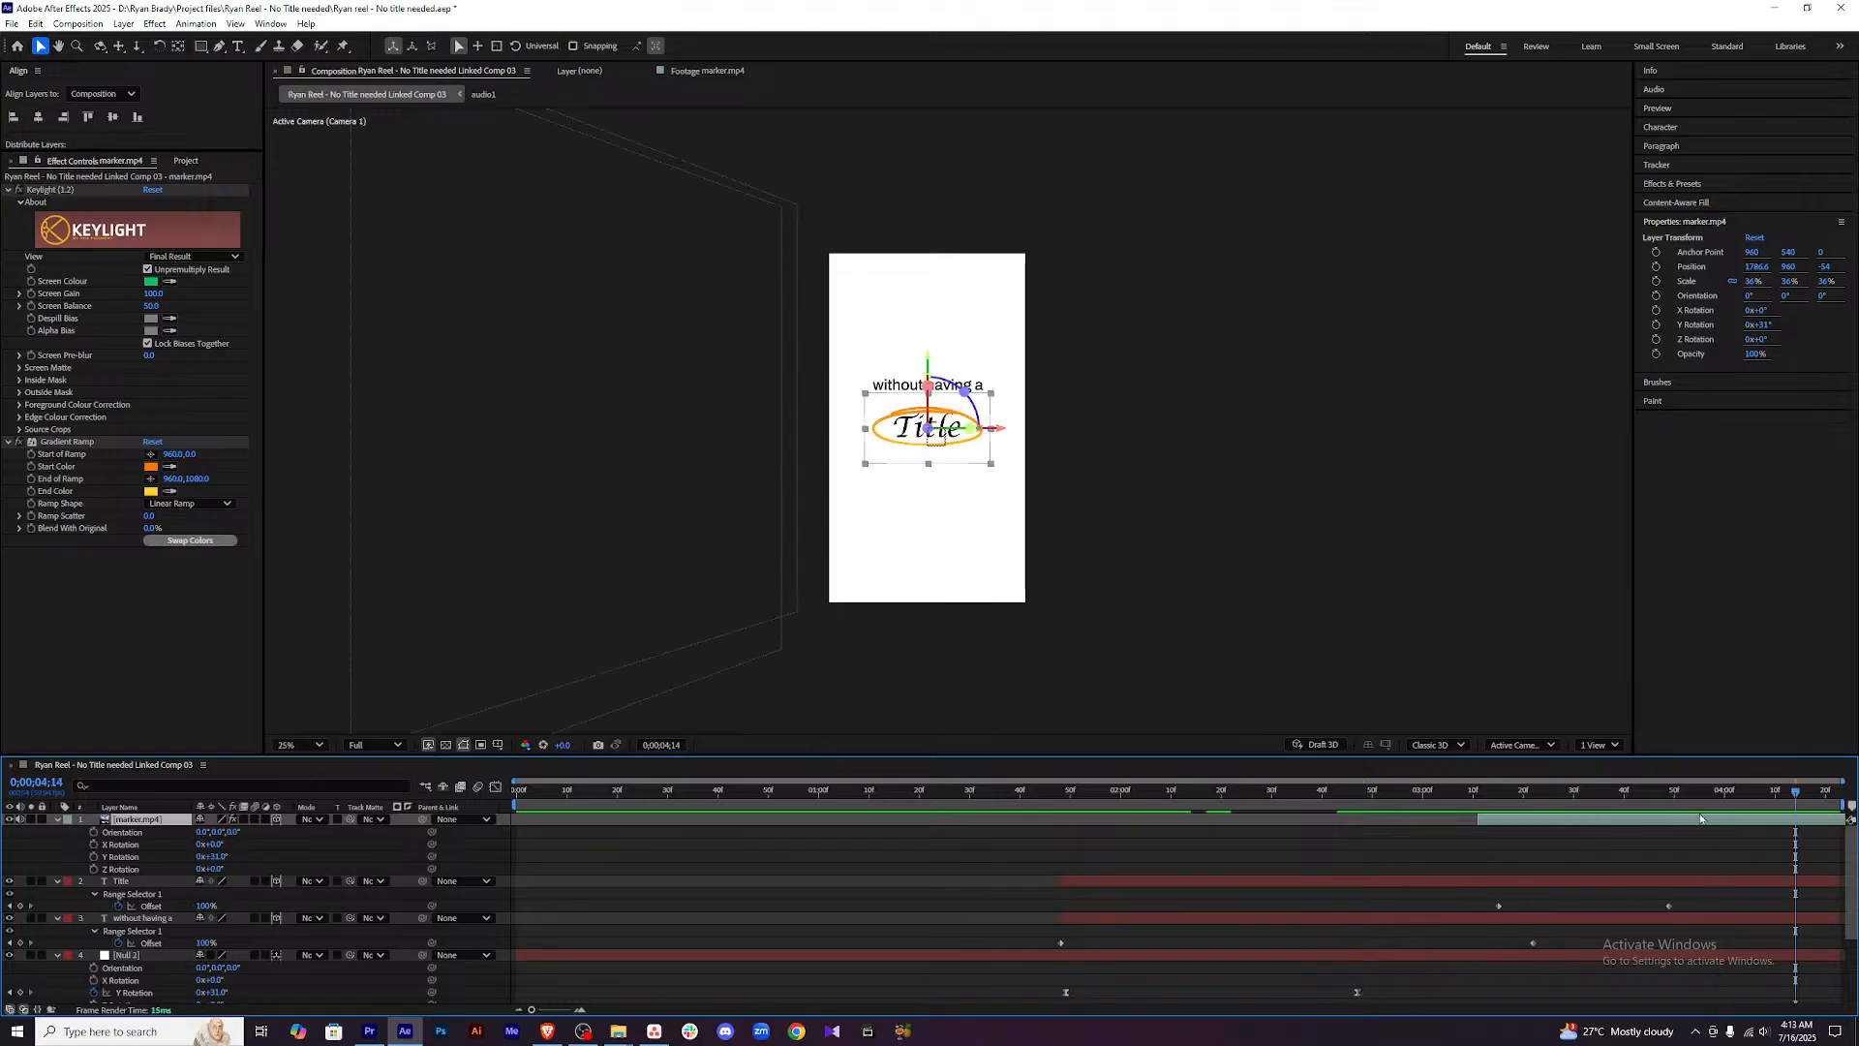
Enable time remapping on marker.mp4 and place the layer's start and time-remap keyframes at about 0;00;03;14 and 0;00;04;18.
{"action": "key", "text": "ctrl+alt+t"}
{"action": "left_click_drag", "start_coordinate": [1788, 814], "coordinate": [1443, 828]}
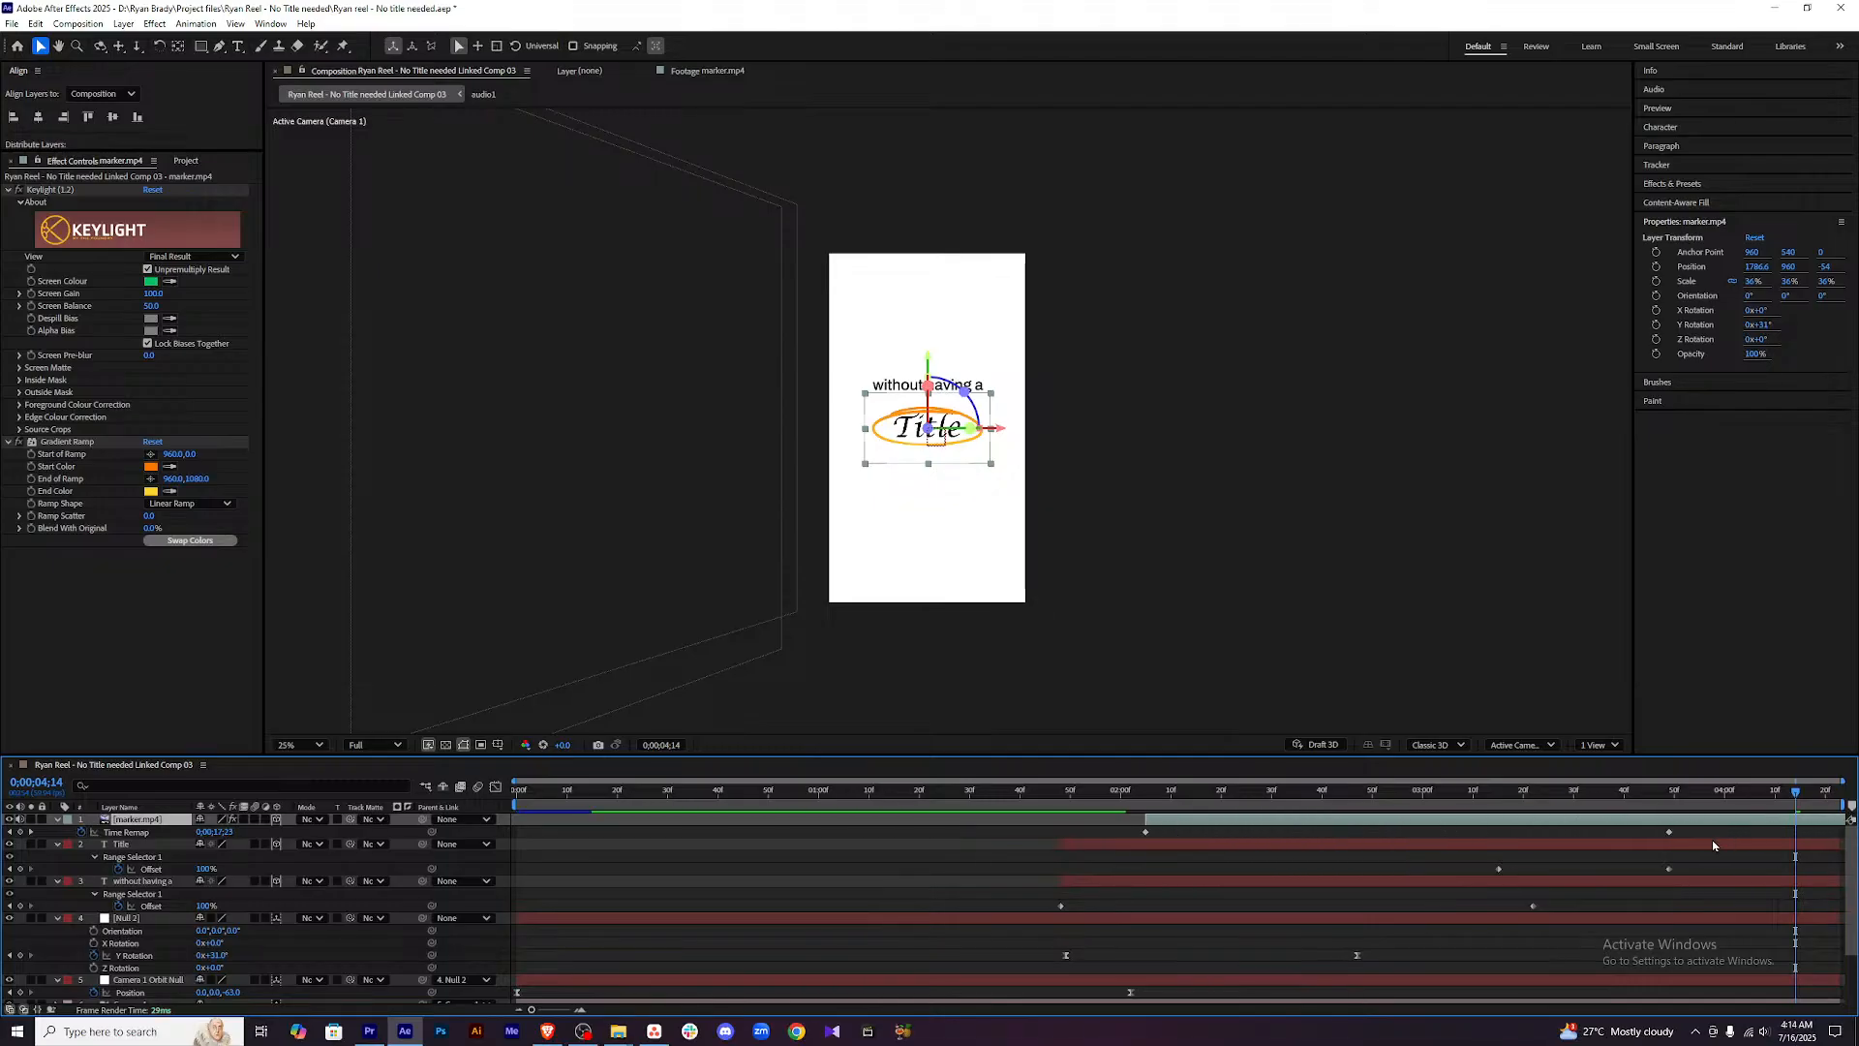
{"action": "mouse_move", "coordinate": [1663, 841]}
{"action": "left_mouse_down"}
{"action": "mouse_move", "coordinate": [1439, 822]}
{"action": "mouse_move", "coordinate": [1819, 820]}
{"action": "left_mouse_up"}
Preview the time-remapped circle around Title, including a playback from the start of the composition.
{"action": "left_click_drag", "start_coordinate": [1699, 792], "coordinate": [1417, 793]}
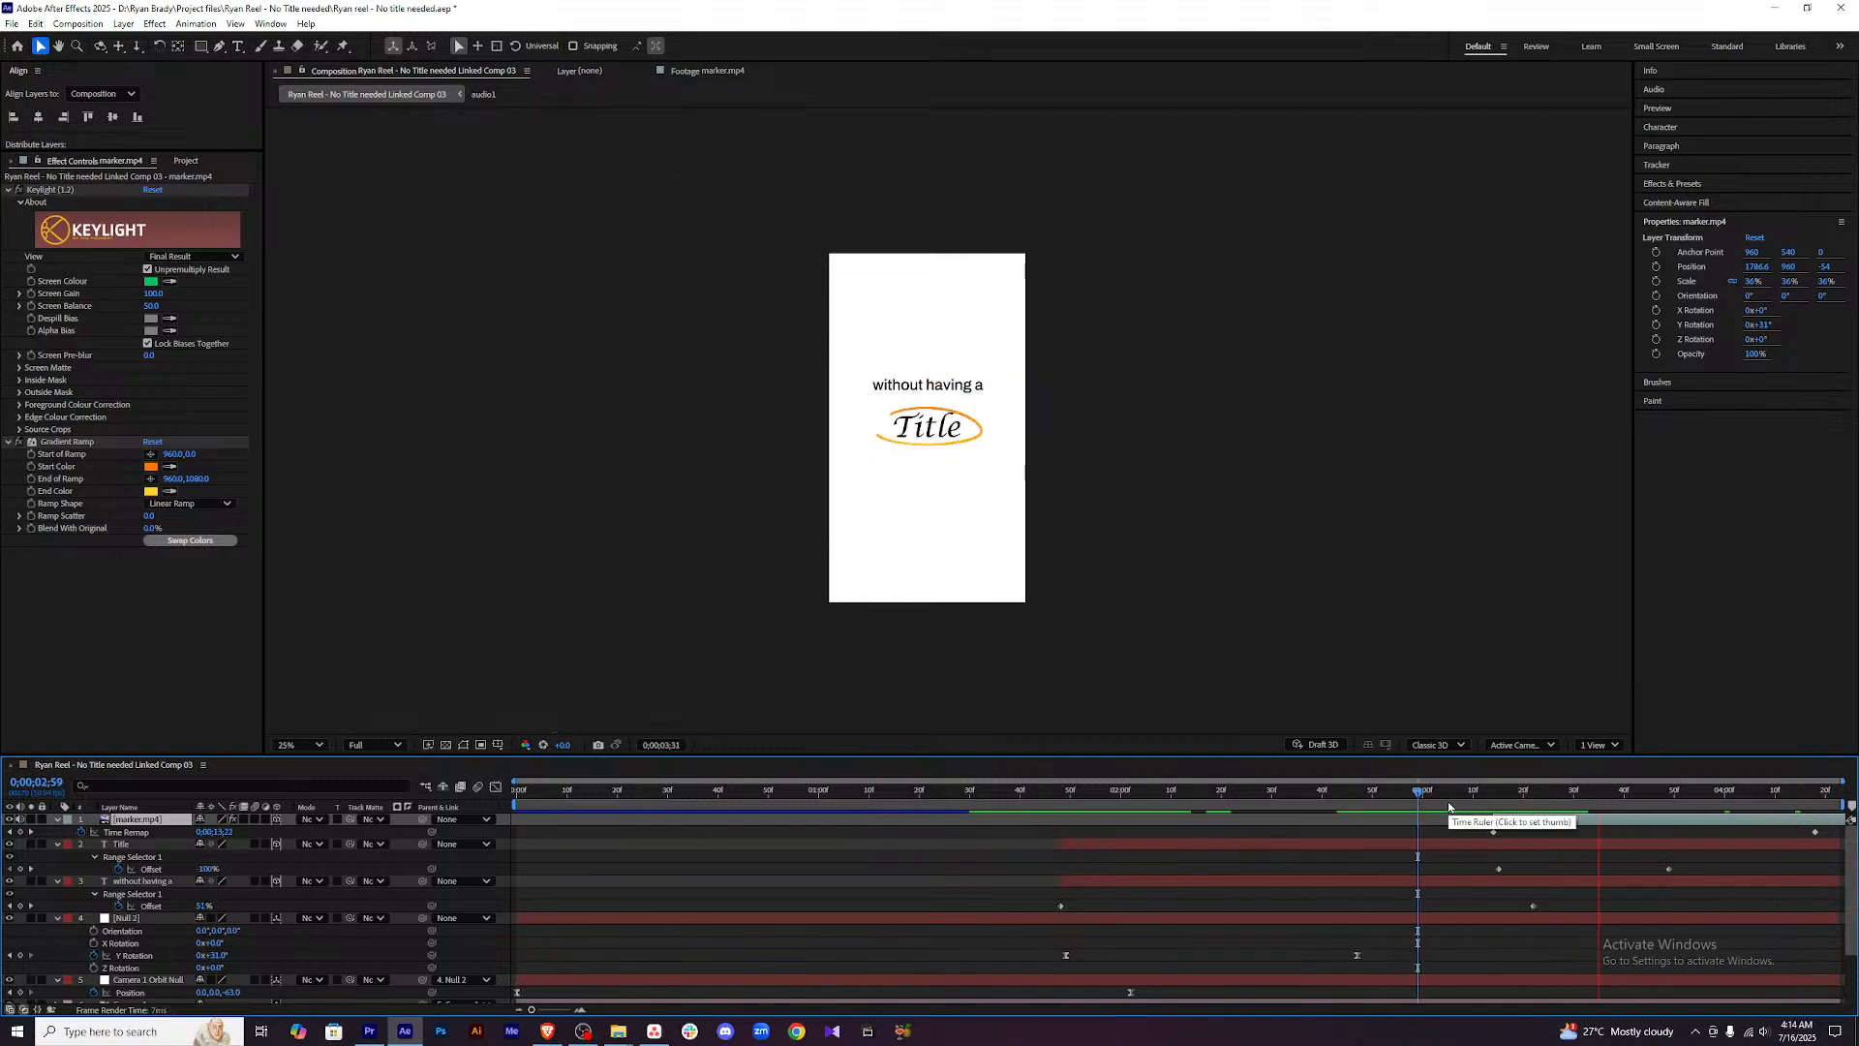
{"action": "key", "text": "space"}
{"action": "left_click_drag", "start_coordinate": [1665, 796], "coordinate": [1457, 794]}
{"action": "key", "text": "space"}
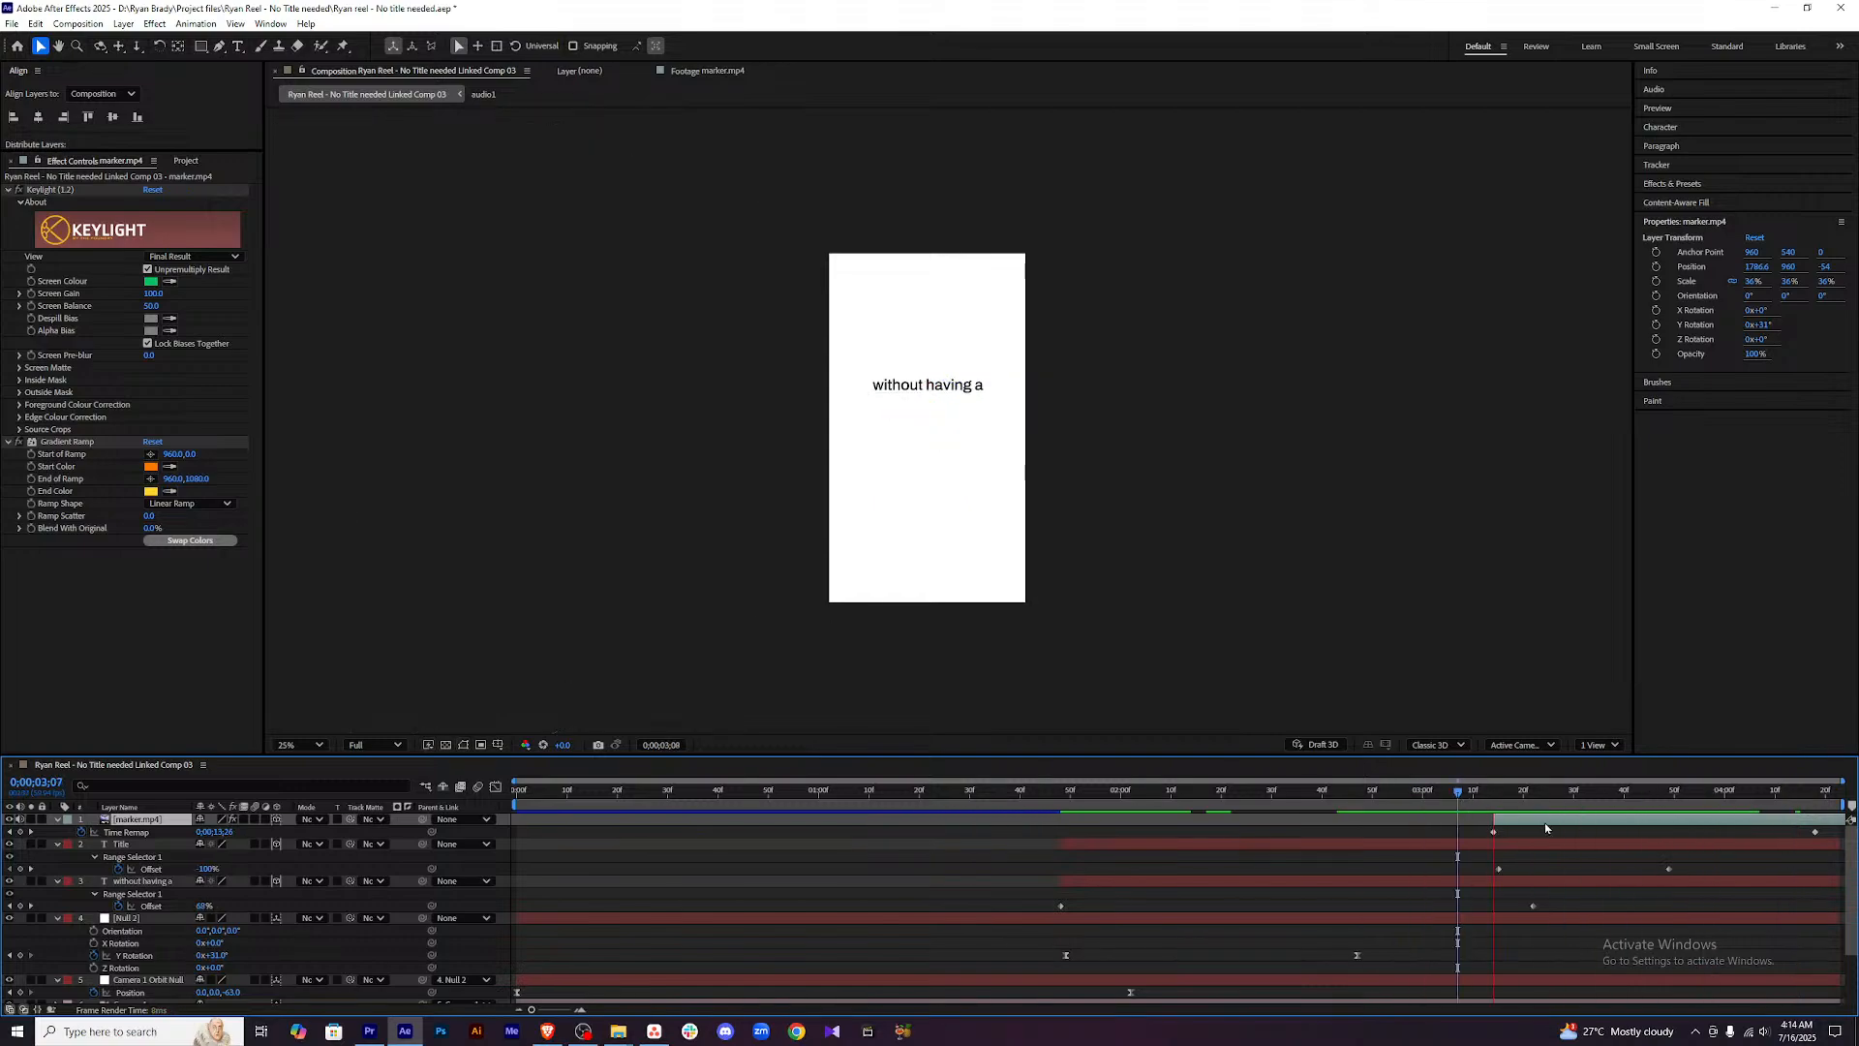
{"action": "key", "text": "space"}
{"action": "key", "text": "Home"}
{"action": "key", "text": "space"}
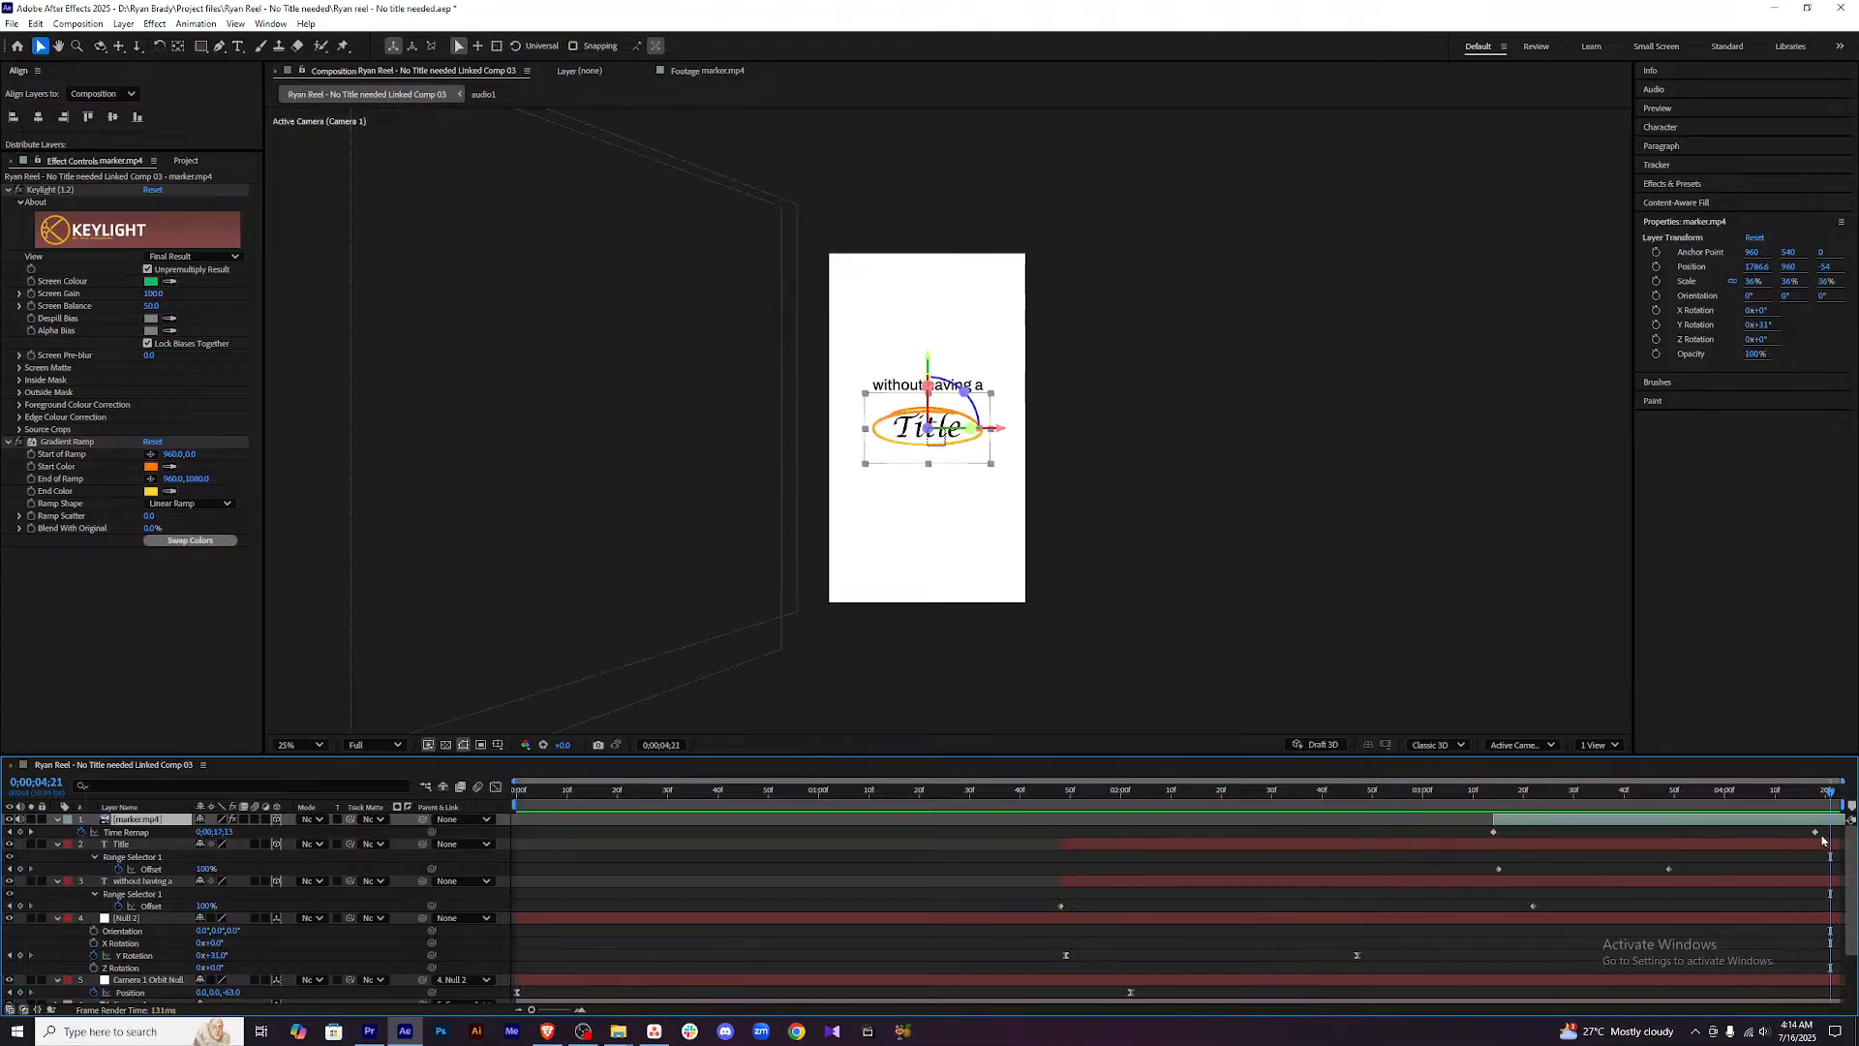
Move marker.mp4's last Time Remap keyframe to about 0;00;04;22 and preview the slower circle drawing.
{"action": "left_click_drag", "start_coordinate": [1815, 833], "coordinate": [1835, 833]}
{"action": "left_click", "coordinate": [1336, 797]}
{"action": "key", "text": "space"}
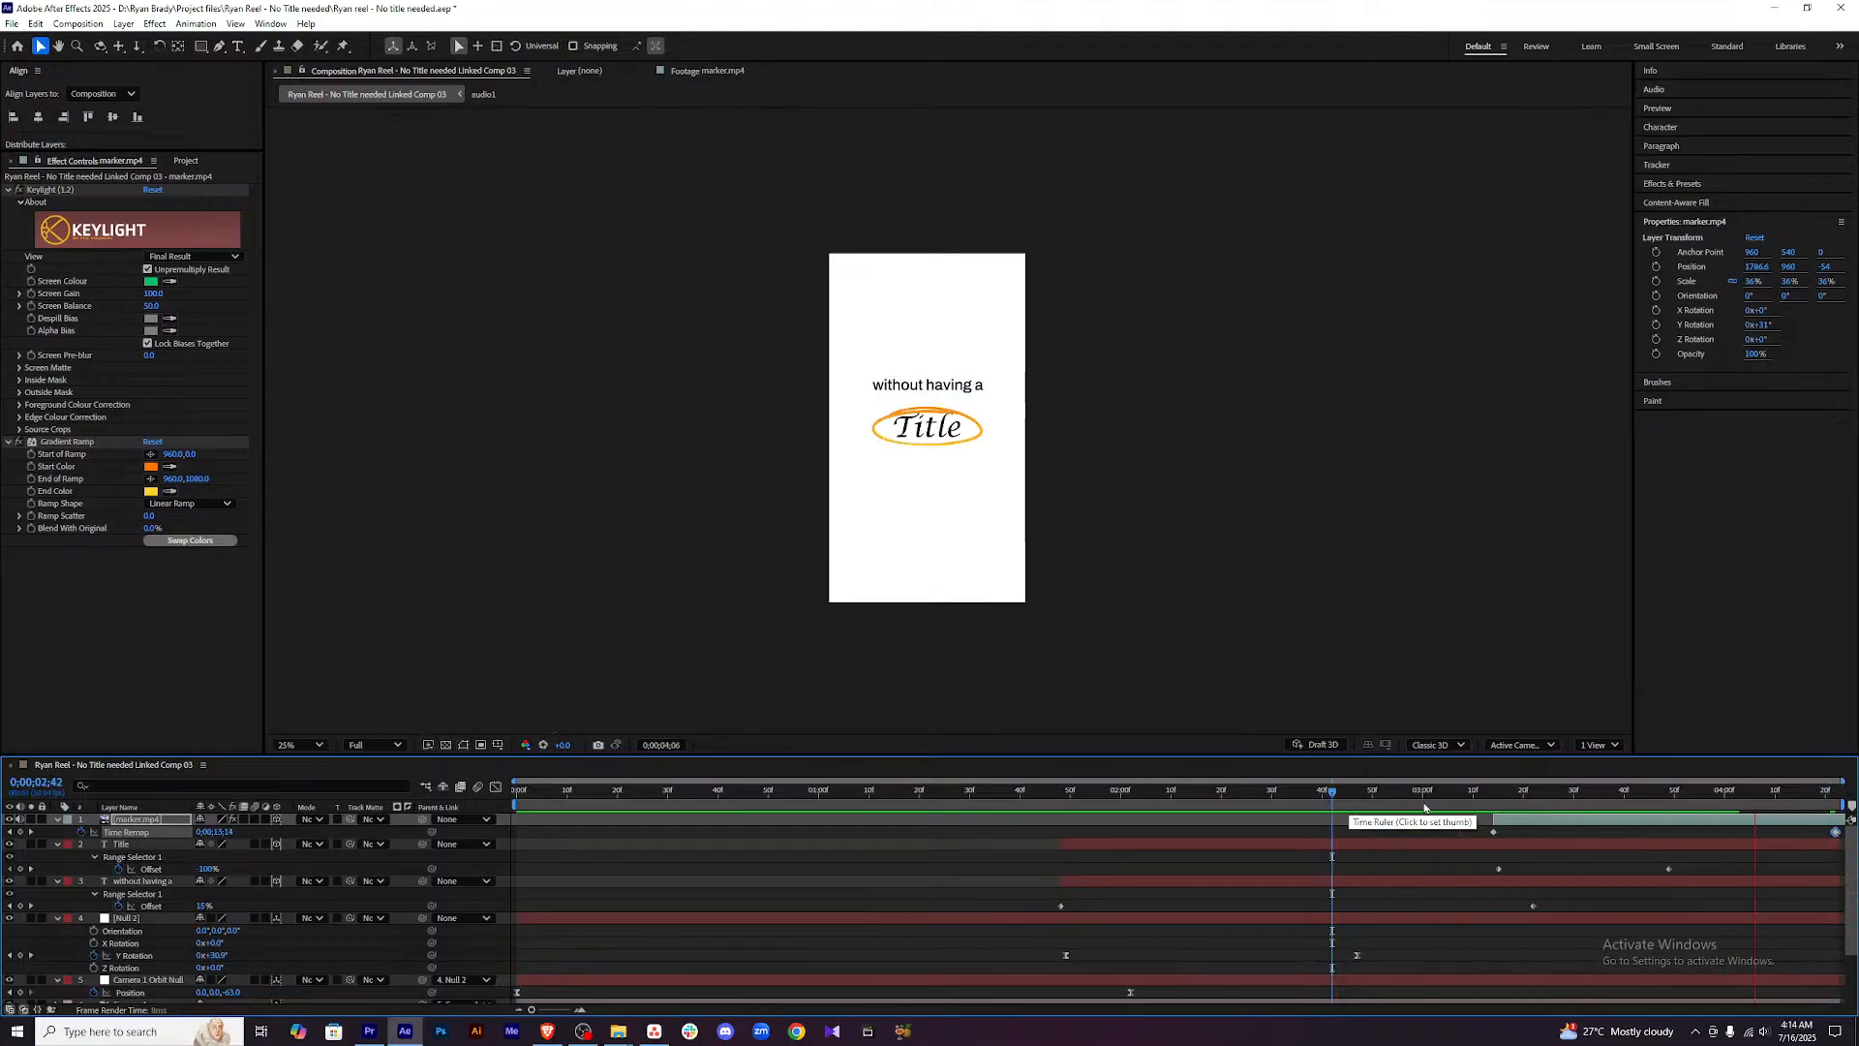
{"action": "left_click", "coordinate": [1366, 803]}
{"action": "key", "text": "space"}
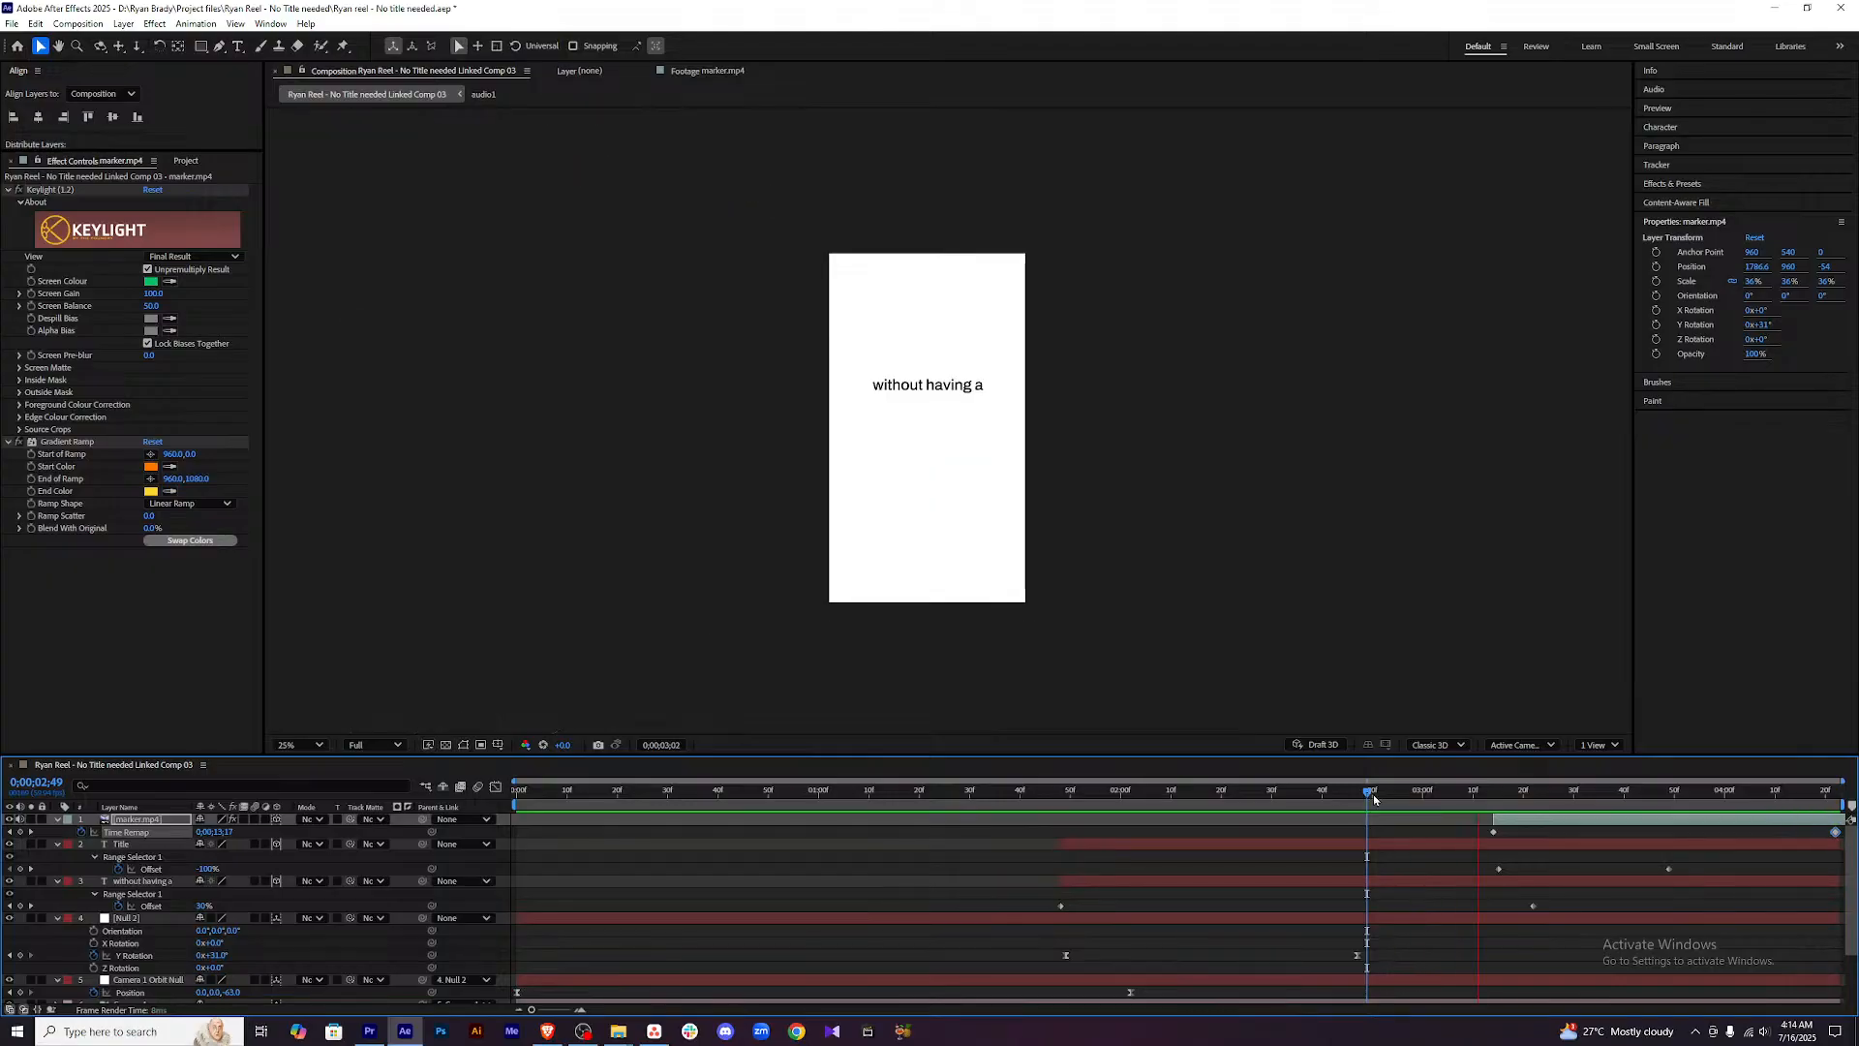
{"action": "key", "text": "space"}
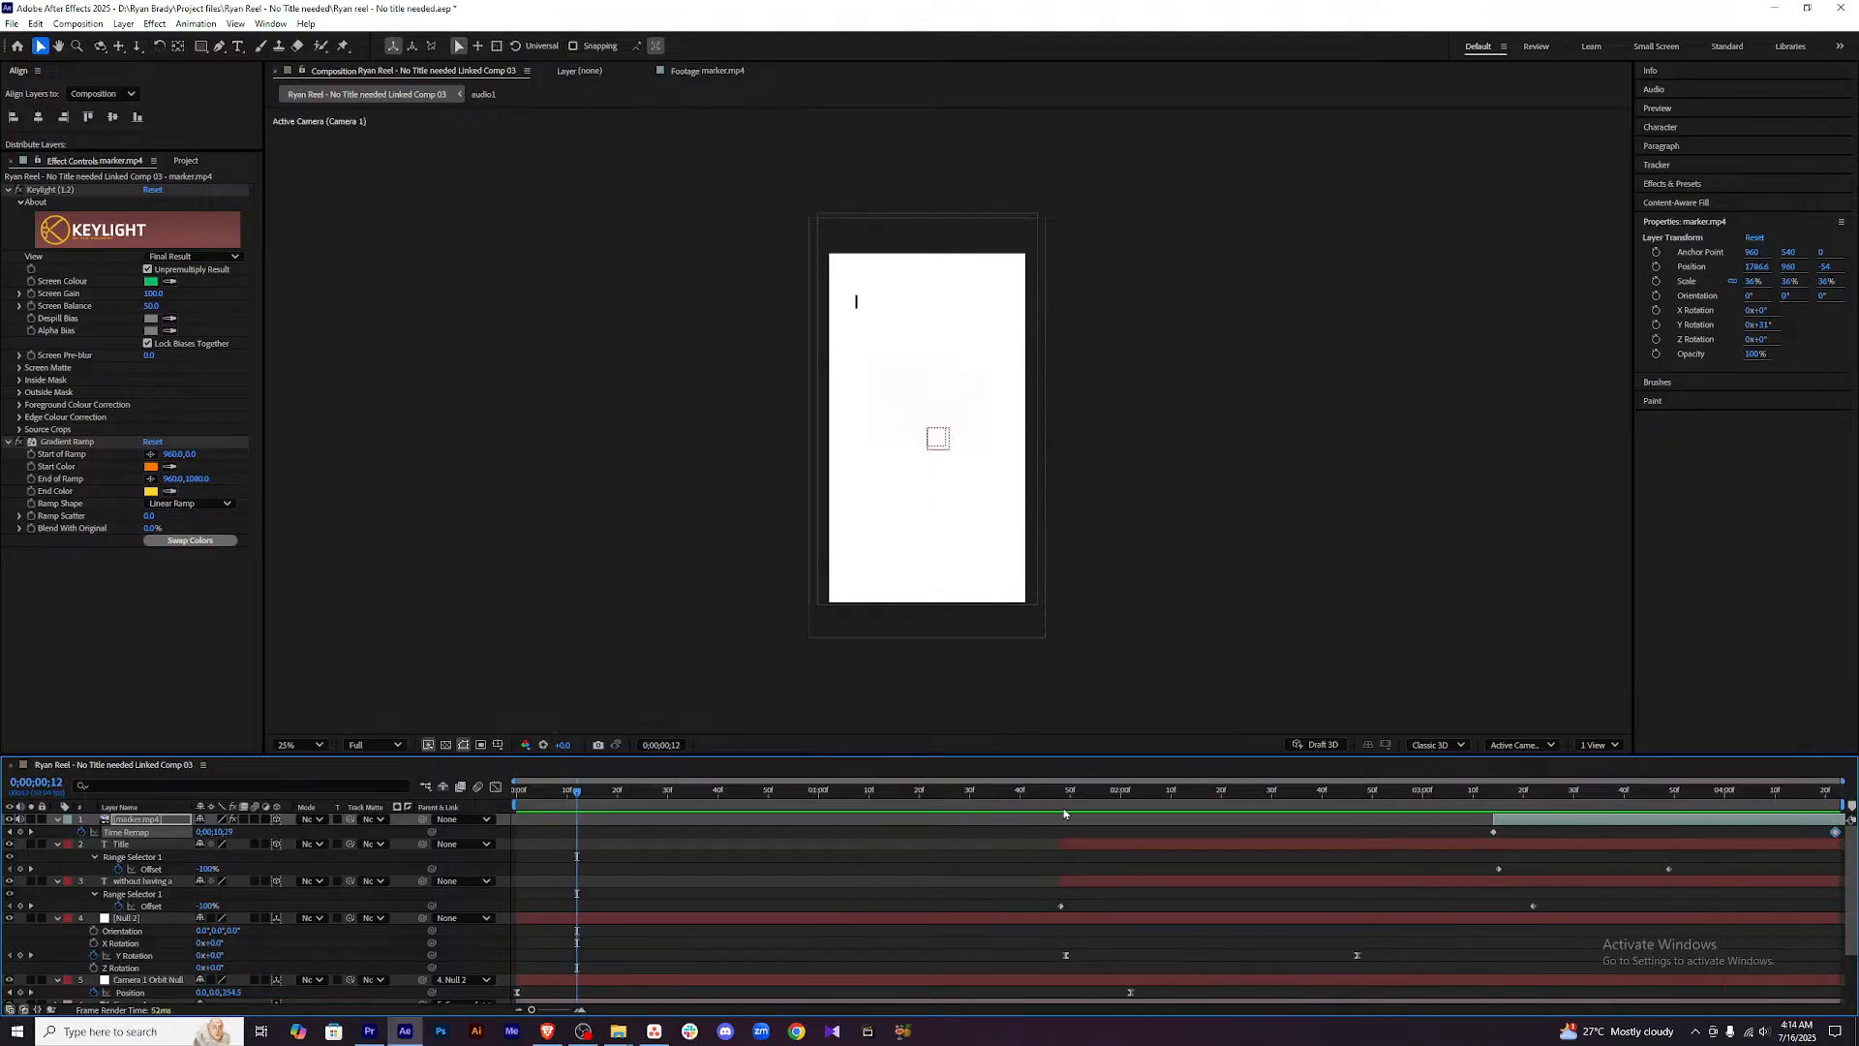
Preview the full composition from the start through the finished circled Title and deselect all layers.
{"action": "key", "text": "Home"}
{"action": "key", "text": "space"}
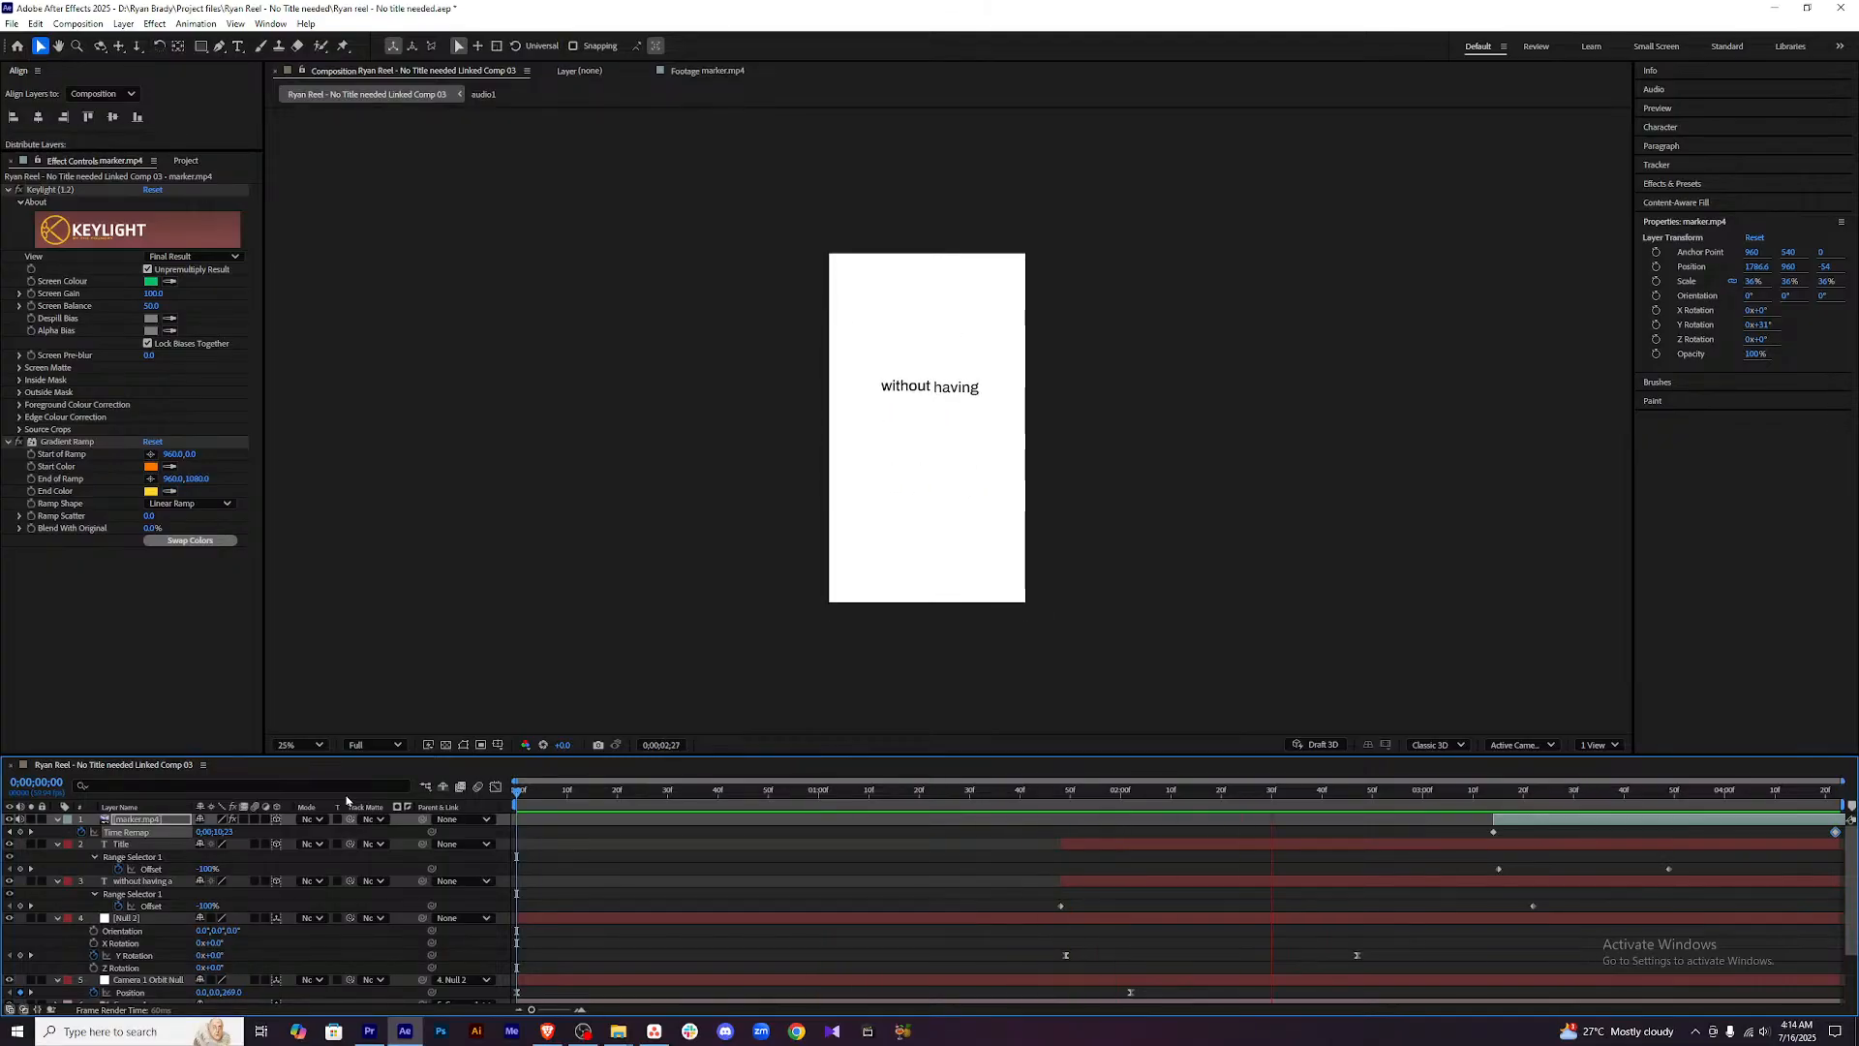
{"action": "key", "text": "space"}
{"action": "key", "text": "space"}
{"action": "key", "text": "space"}
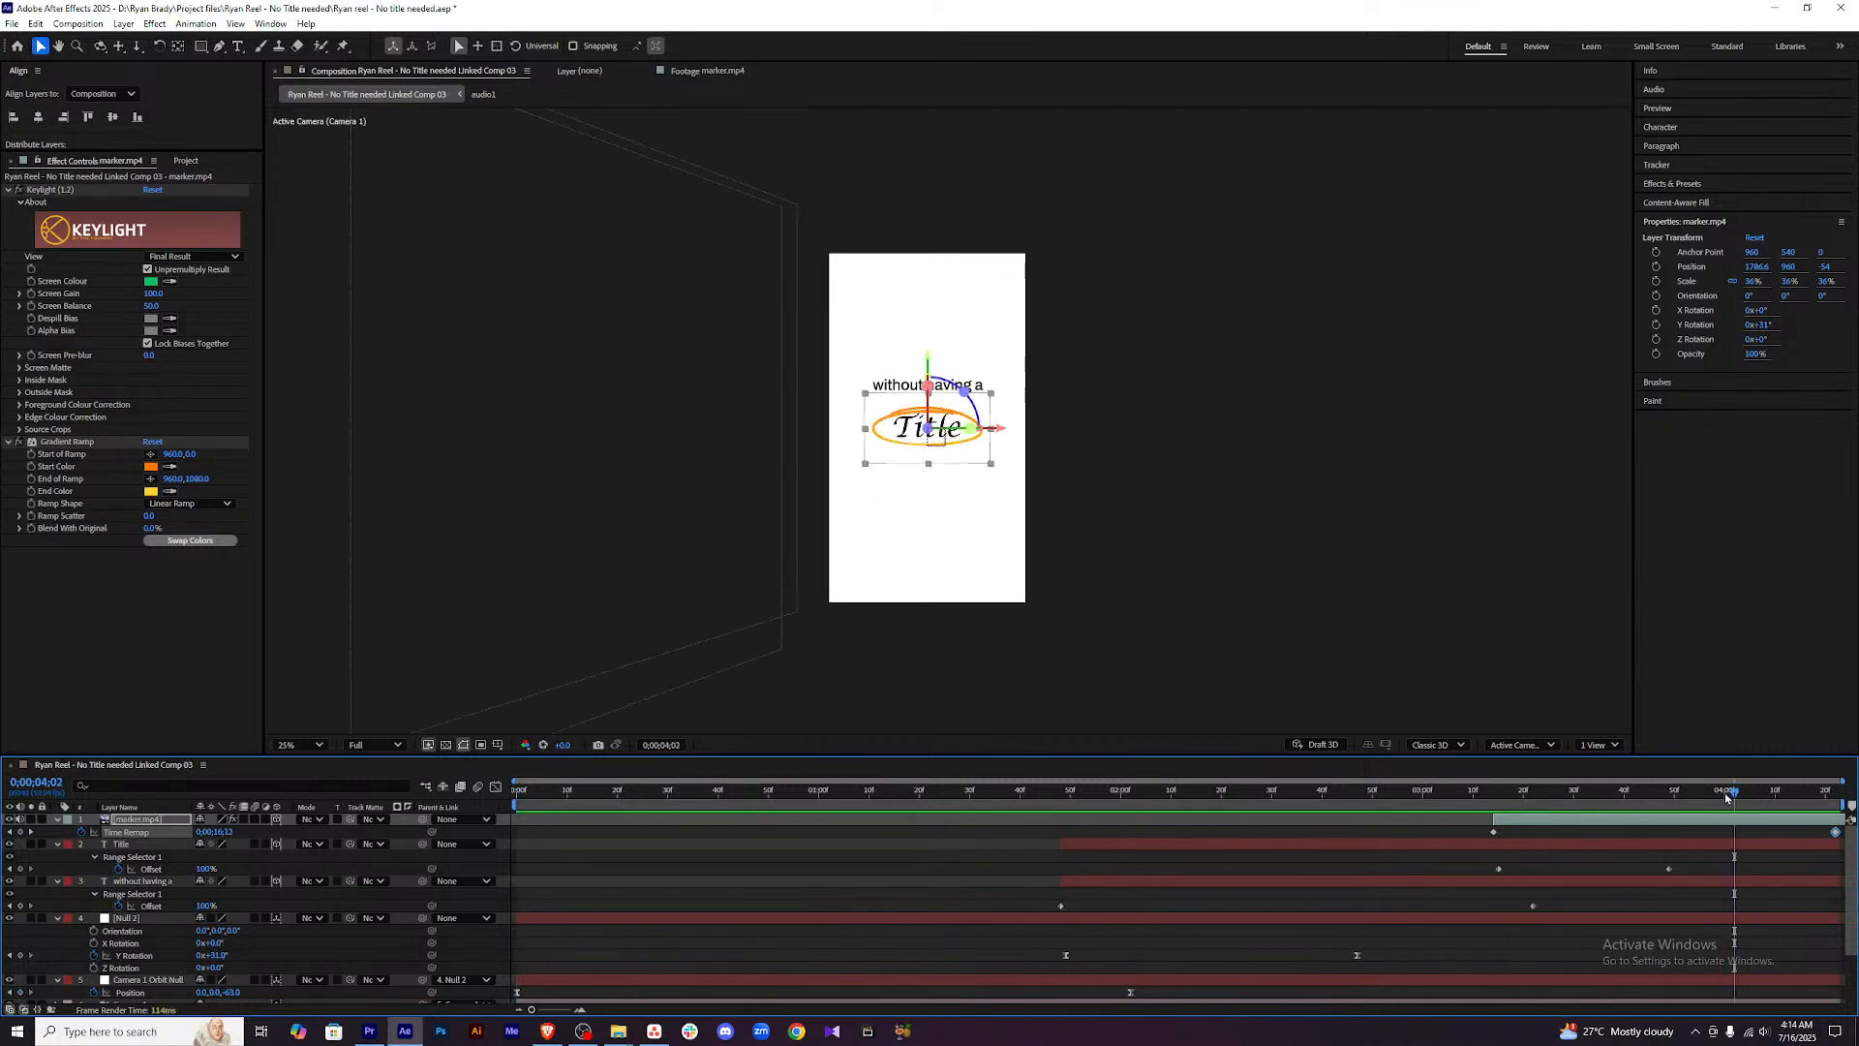
{"action": "left_click", "coordinate": [1233, 603]}
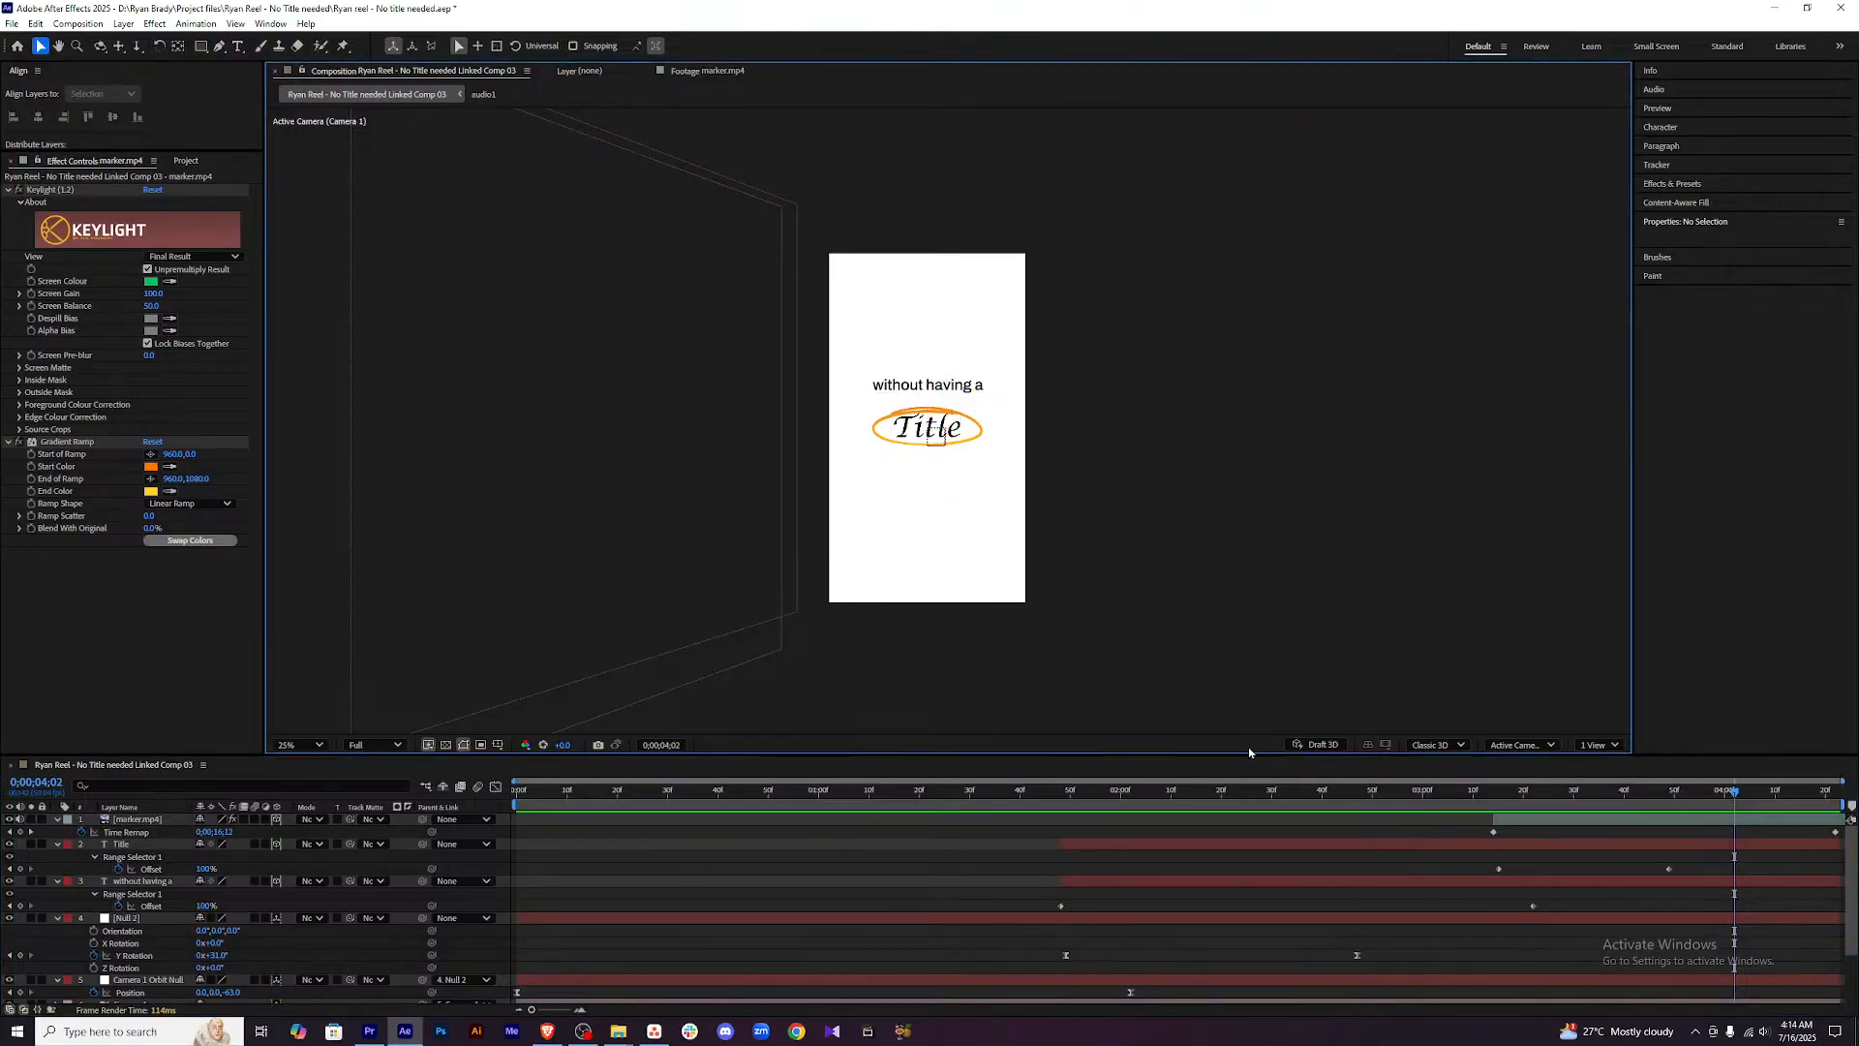
Play the composition from the start twice to review the full camera move through the circled Title.
{"action": "left_click_drag", "start_coordinate": [1742, 797], "coordinate": [378, 848]}
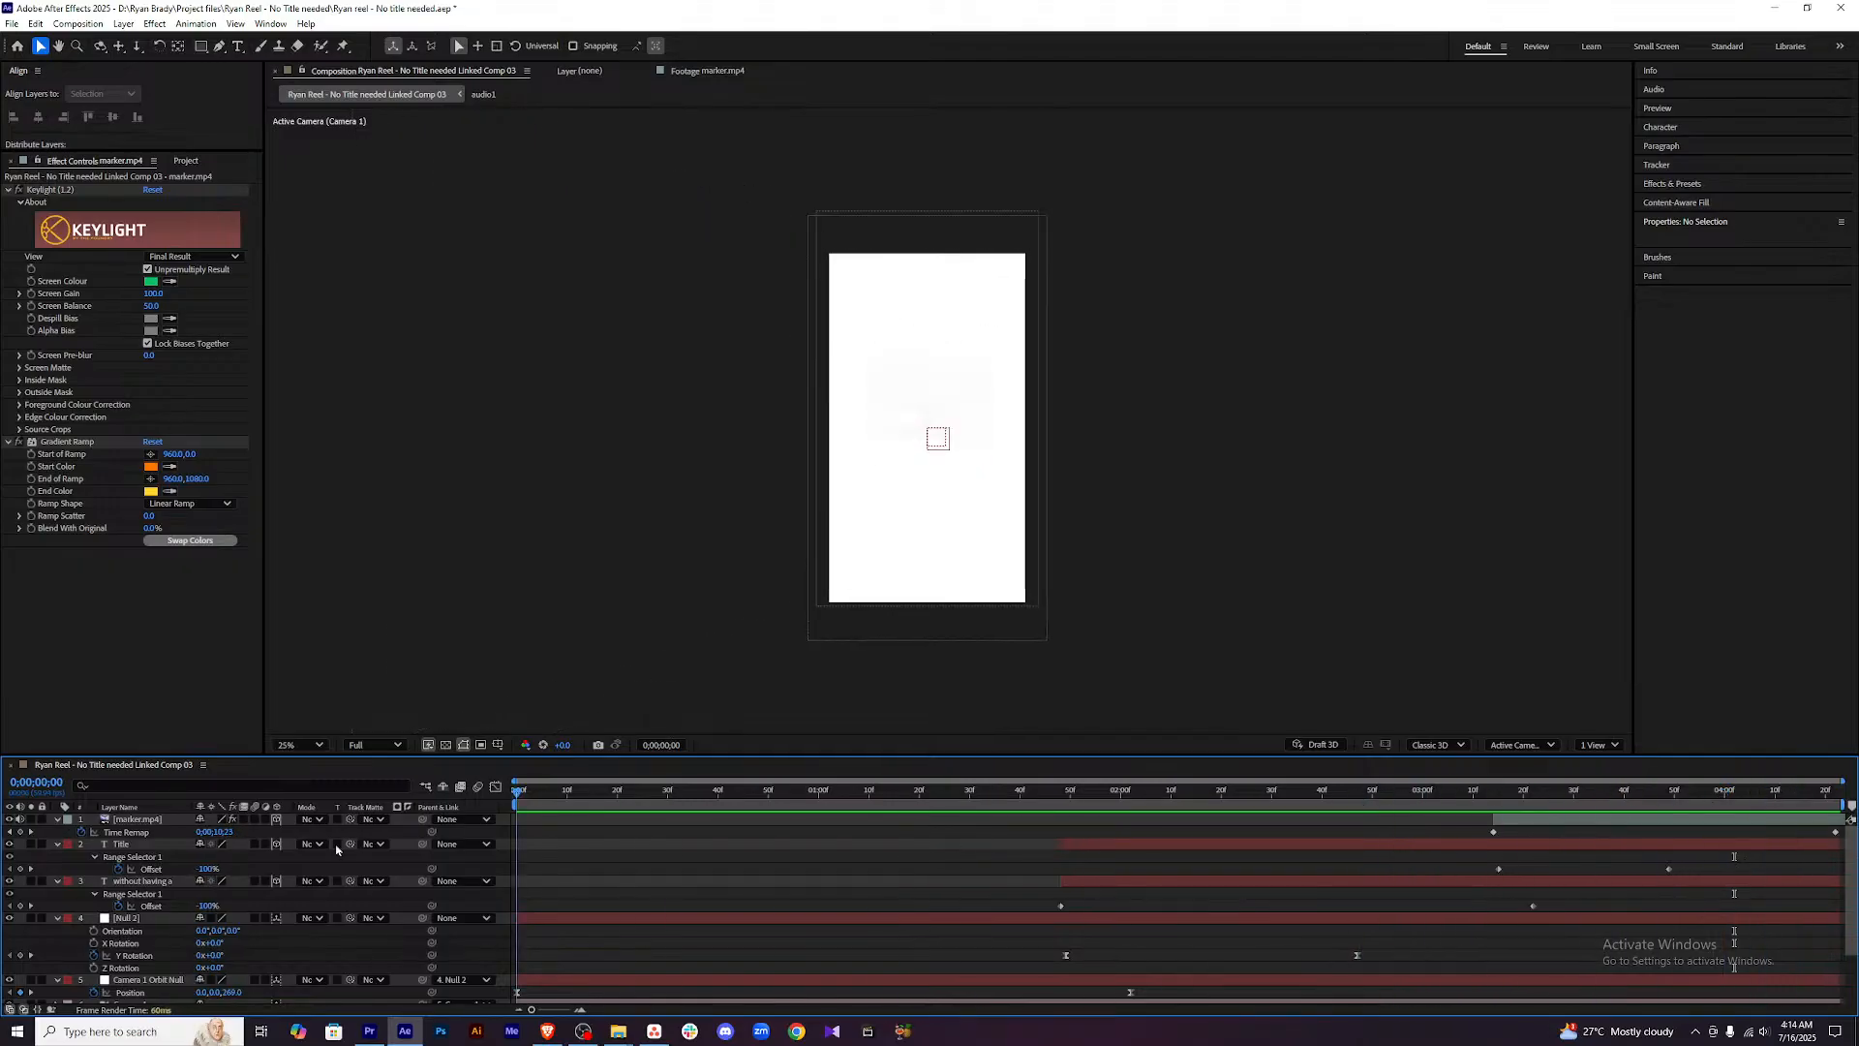
{"action": "key", "text": "space"}
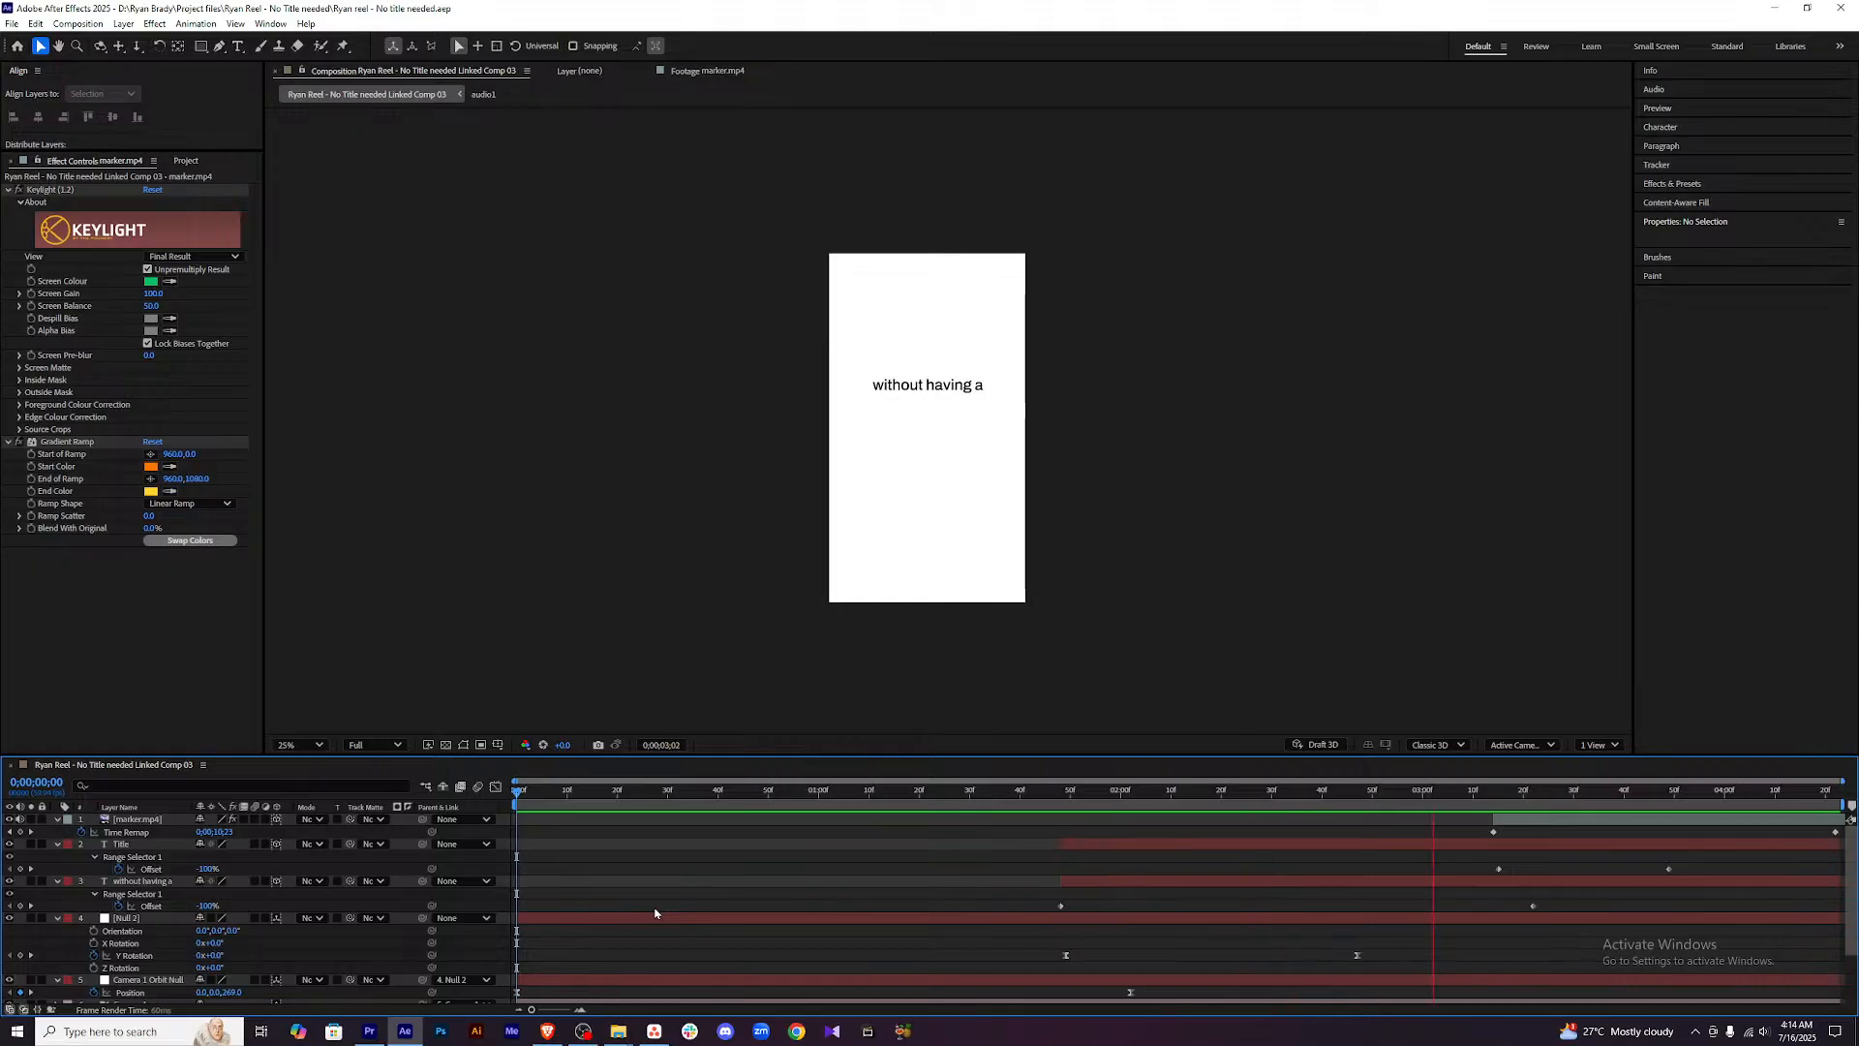
{"action": "key", "text": "space"}
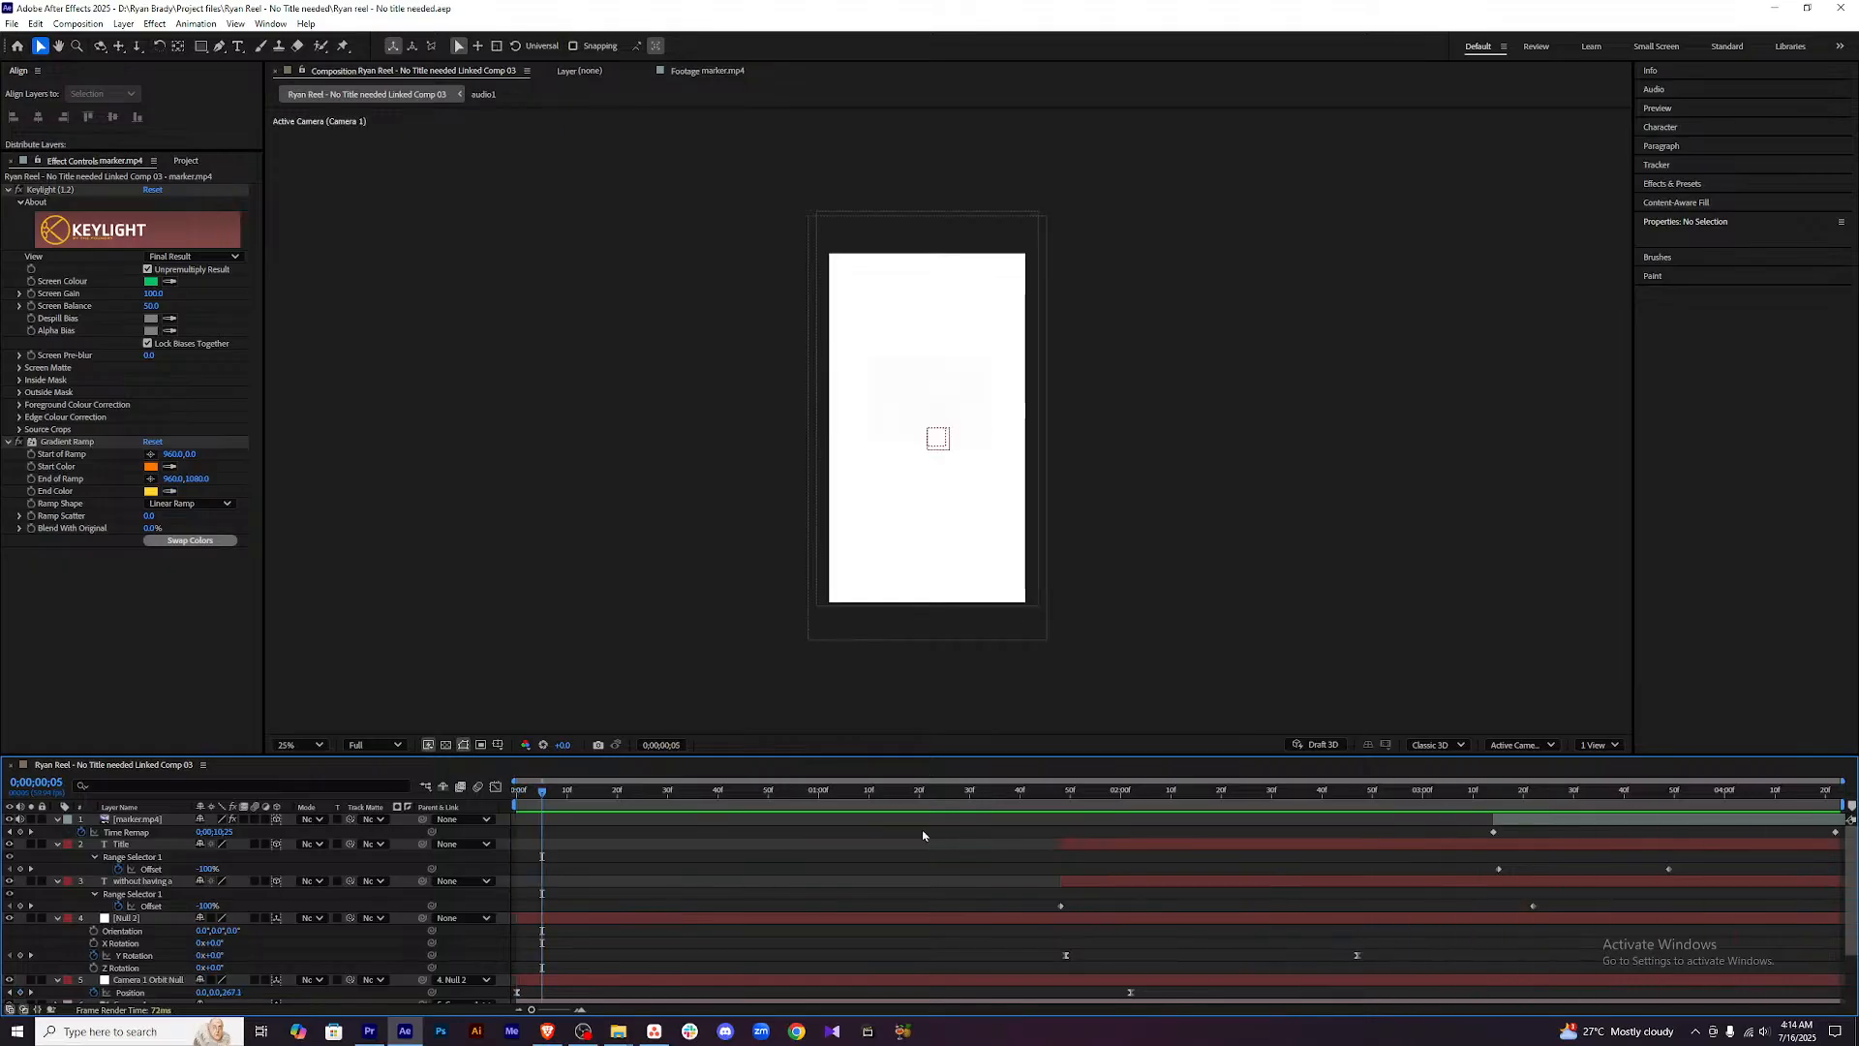
{"action": "key", "text": "Home"}
{"action": "key", "text": "space"}
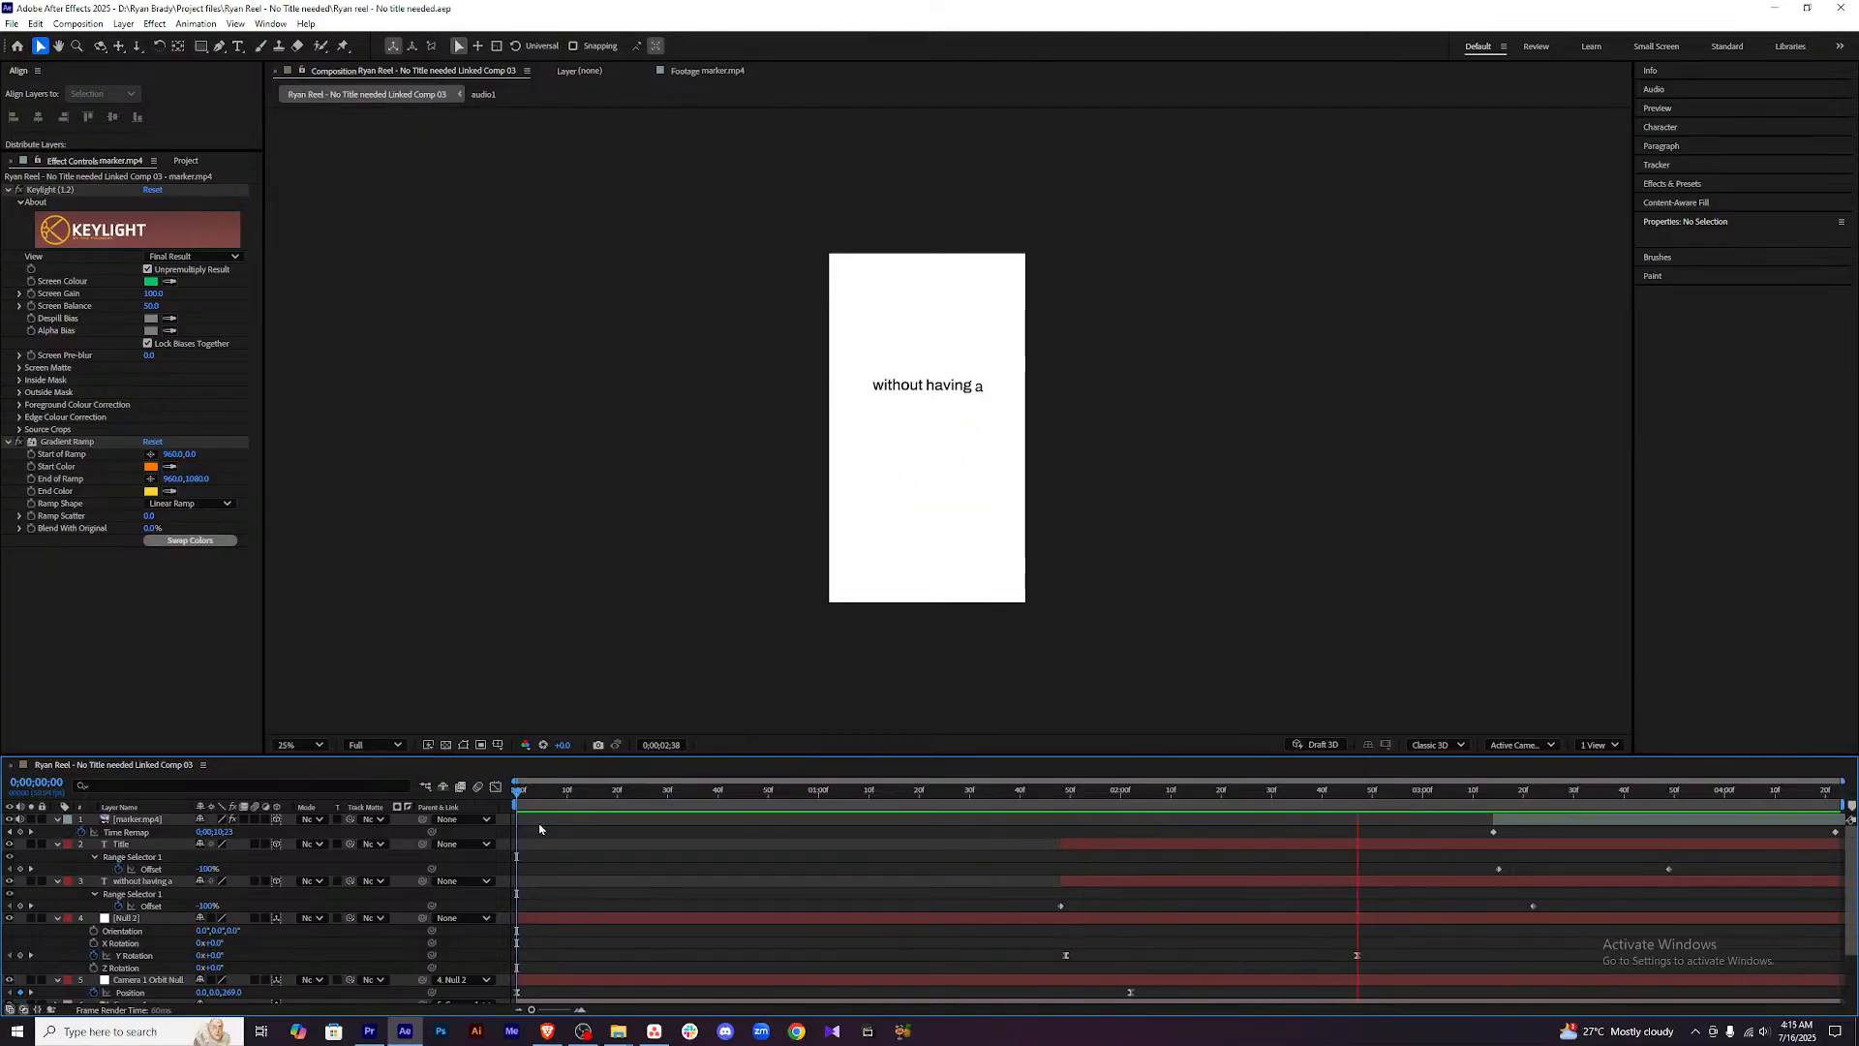
{"action": "key", "text": "space"}
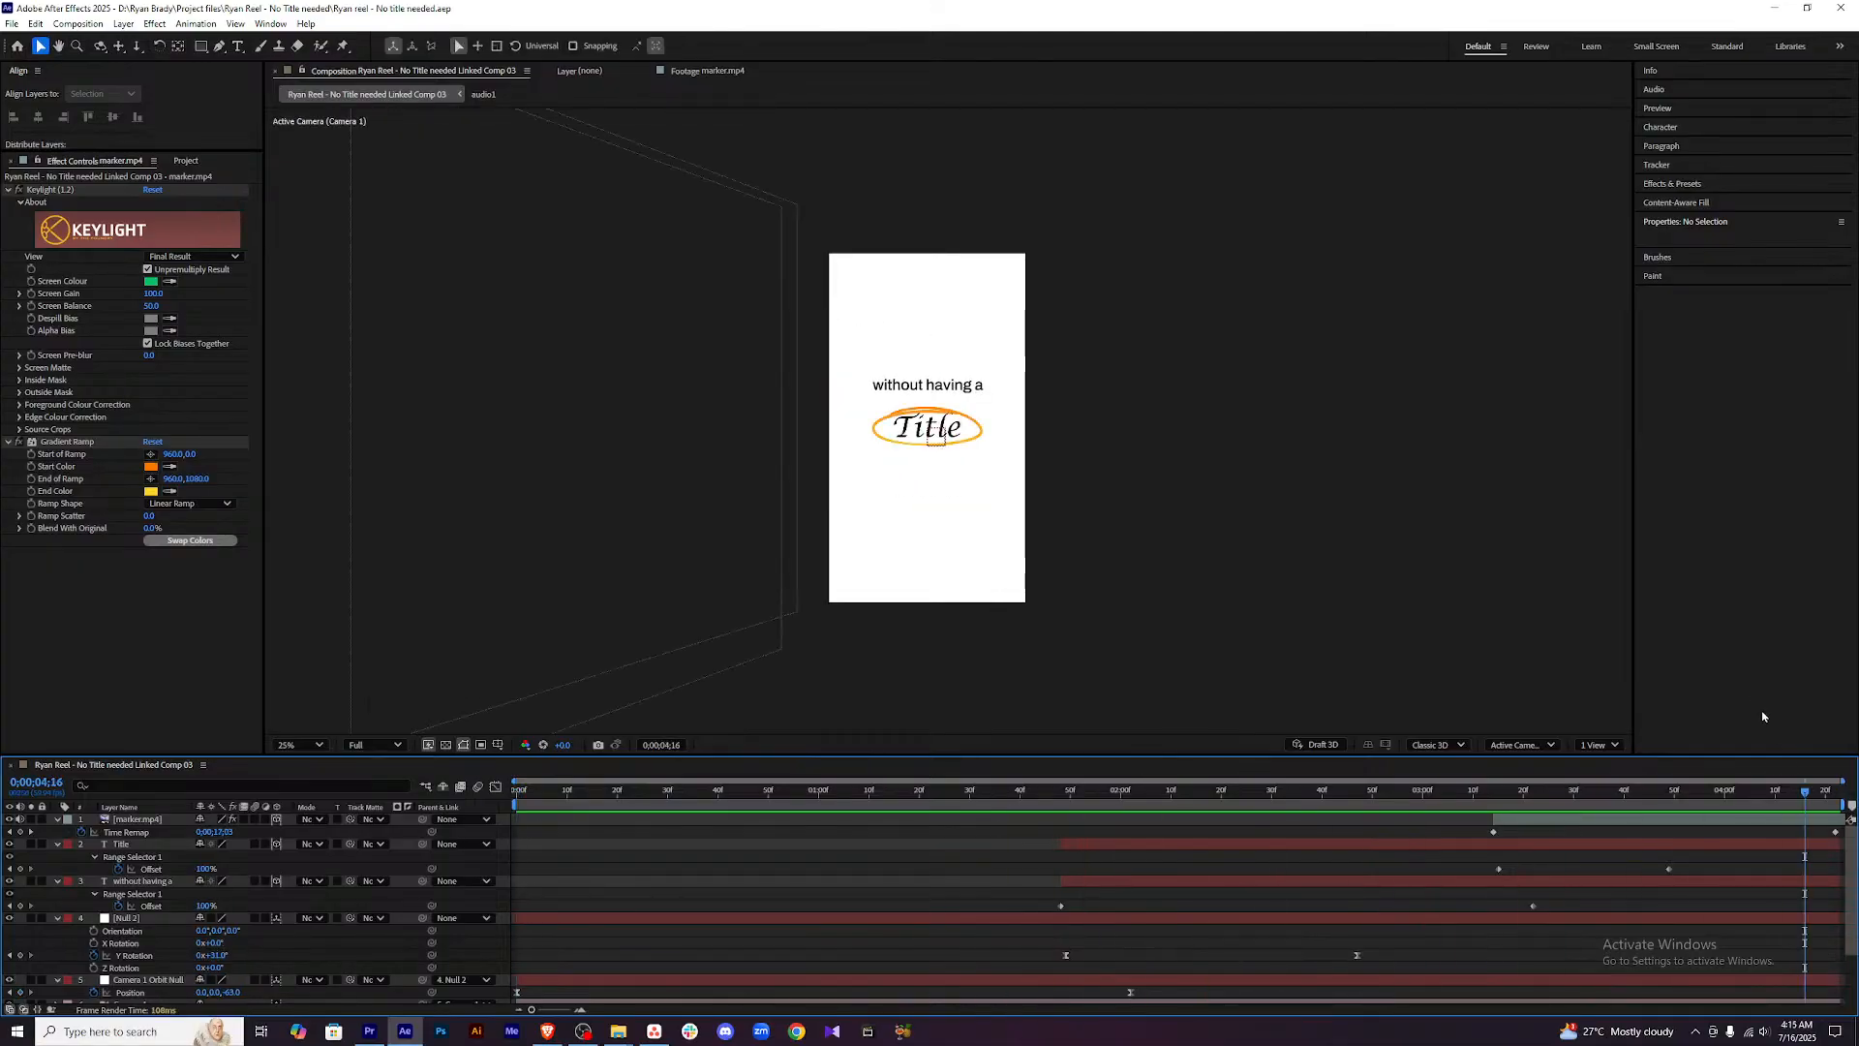
Shift the Title layer to start at about 0;00;01;43, extend its end to the composition's end and preview the reveal.
{"action": "left_click_drag", "start_coordinate": [1685, 845], "coordinate": [1437, 796]}
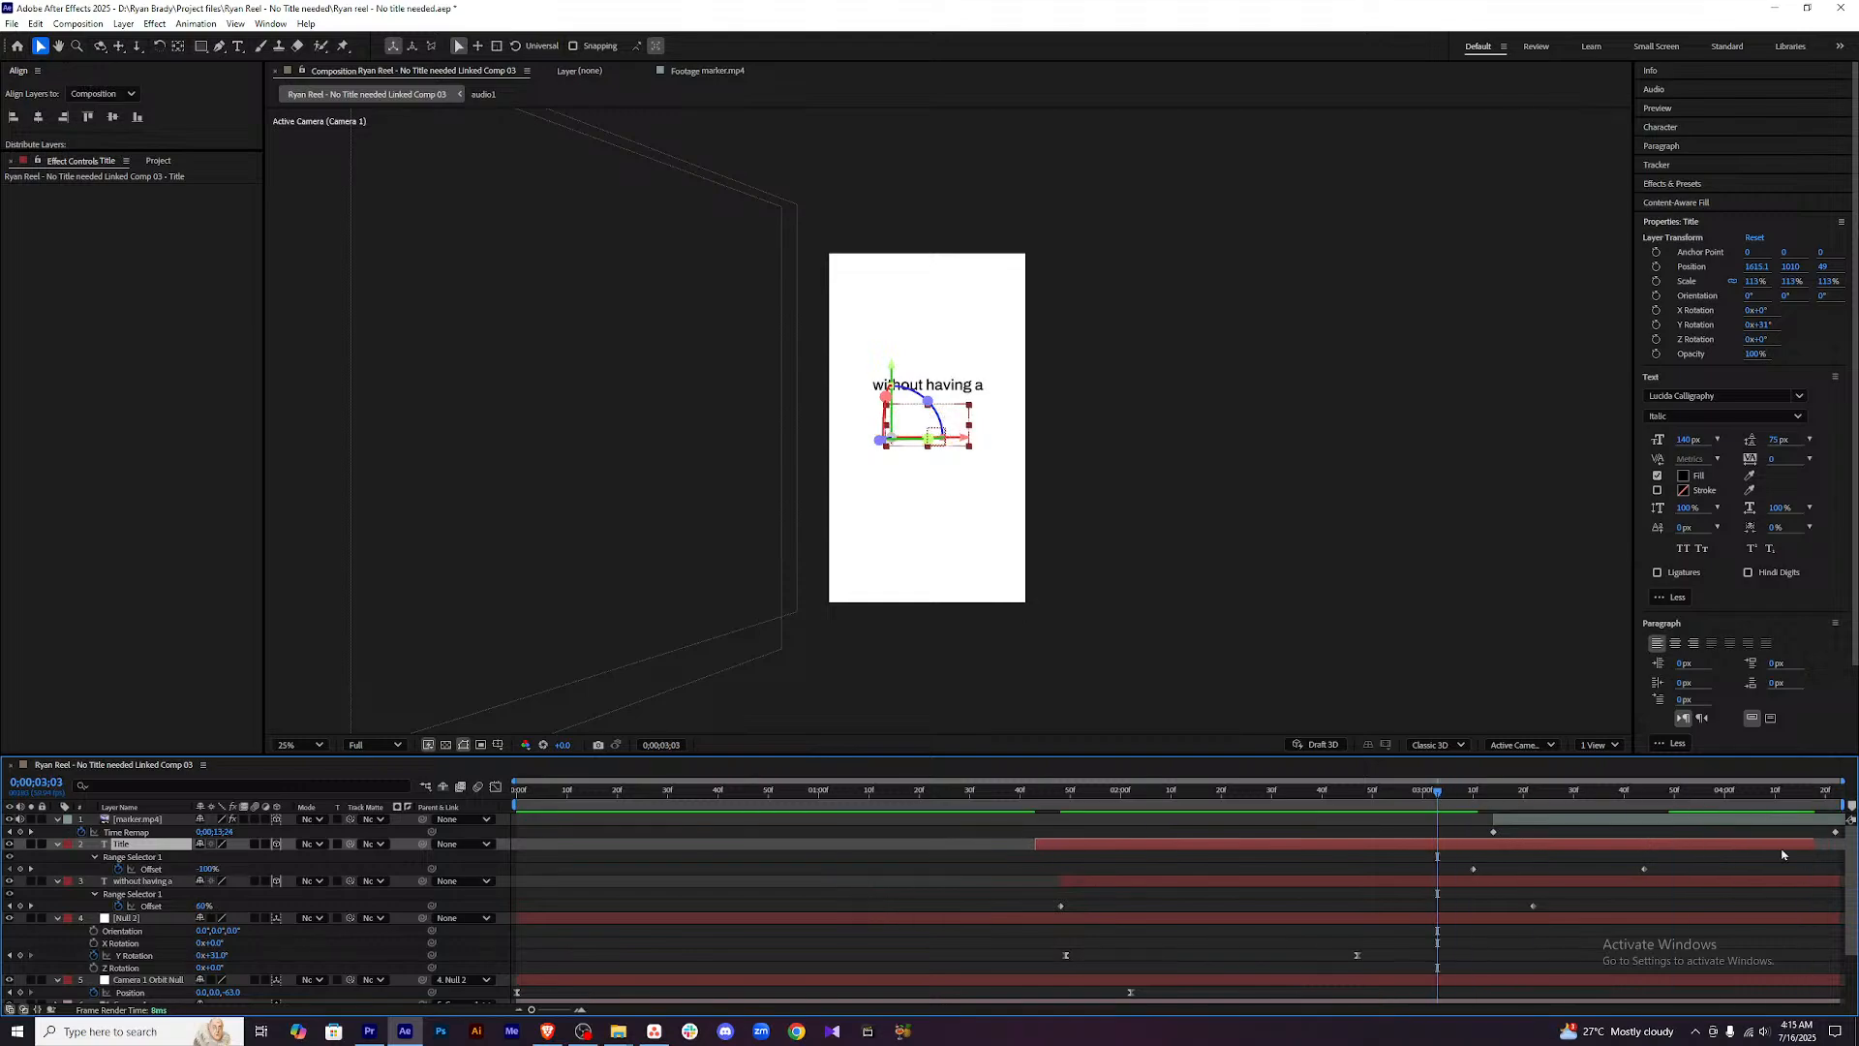
{"action": "left_click_drag", "start_coordinate": [1812, 848], "coordinate": [1854, 841]}
{"action": "key", "text": "space"}
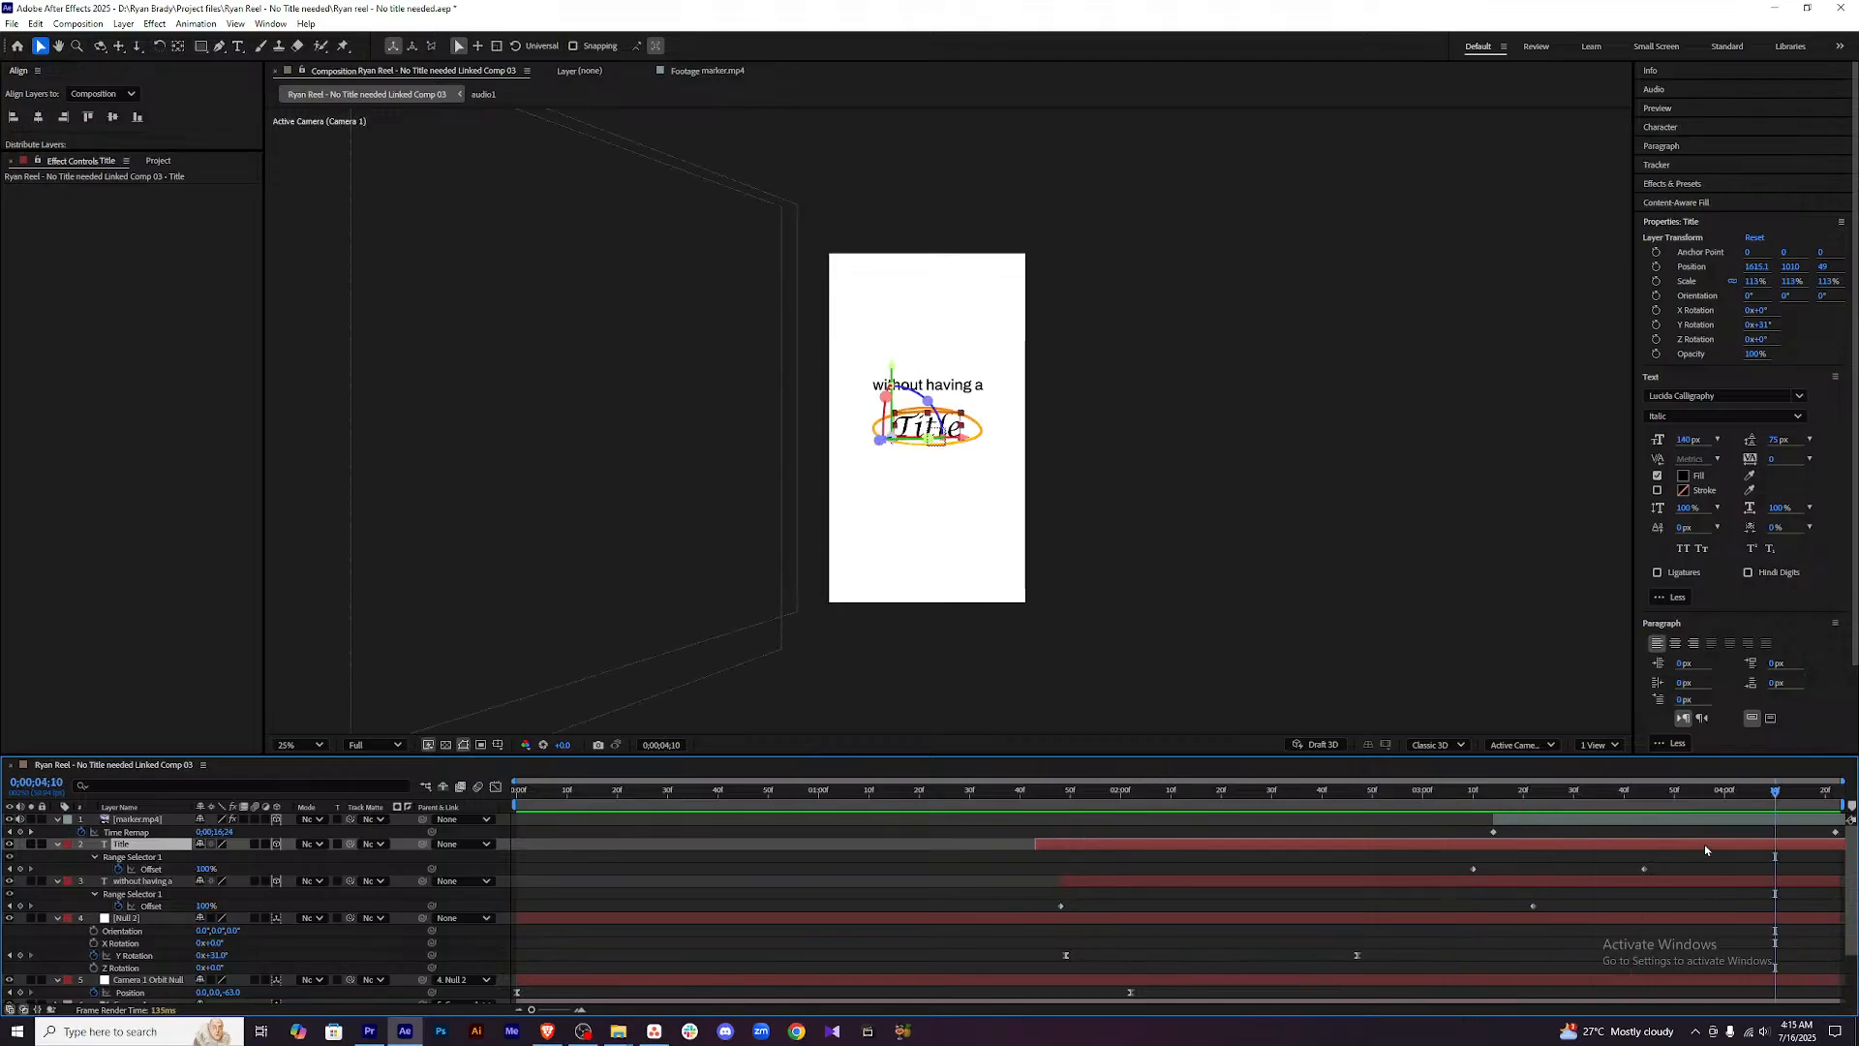
Move the Title layer's last Offset keyframe to about 0;00;03;40 and preview the faster text reveal.
{"action": "left_click_drag", "start_coordinate": [1644, 868], "coordinate": [1625, 868]}
{"action": "left_click_drag", "start_coordinate": [1738, 792], "coordinate": [1398, 795]}
{"action": "key", "text": "space"}
{"action": "key", "text": "space"}
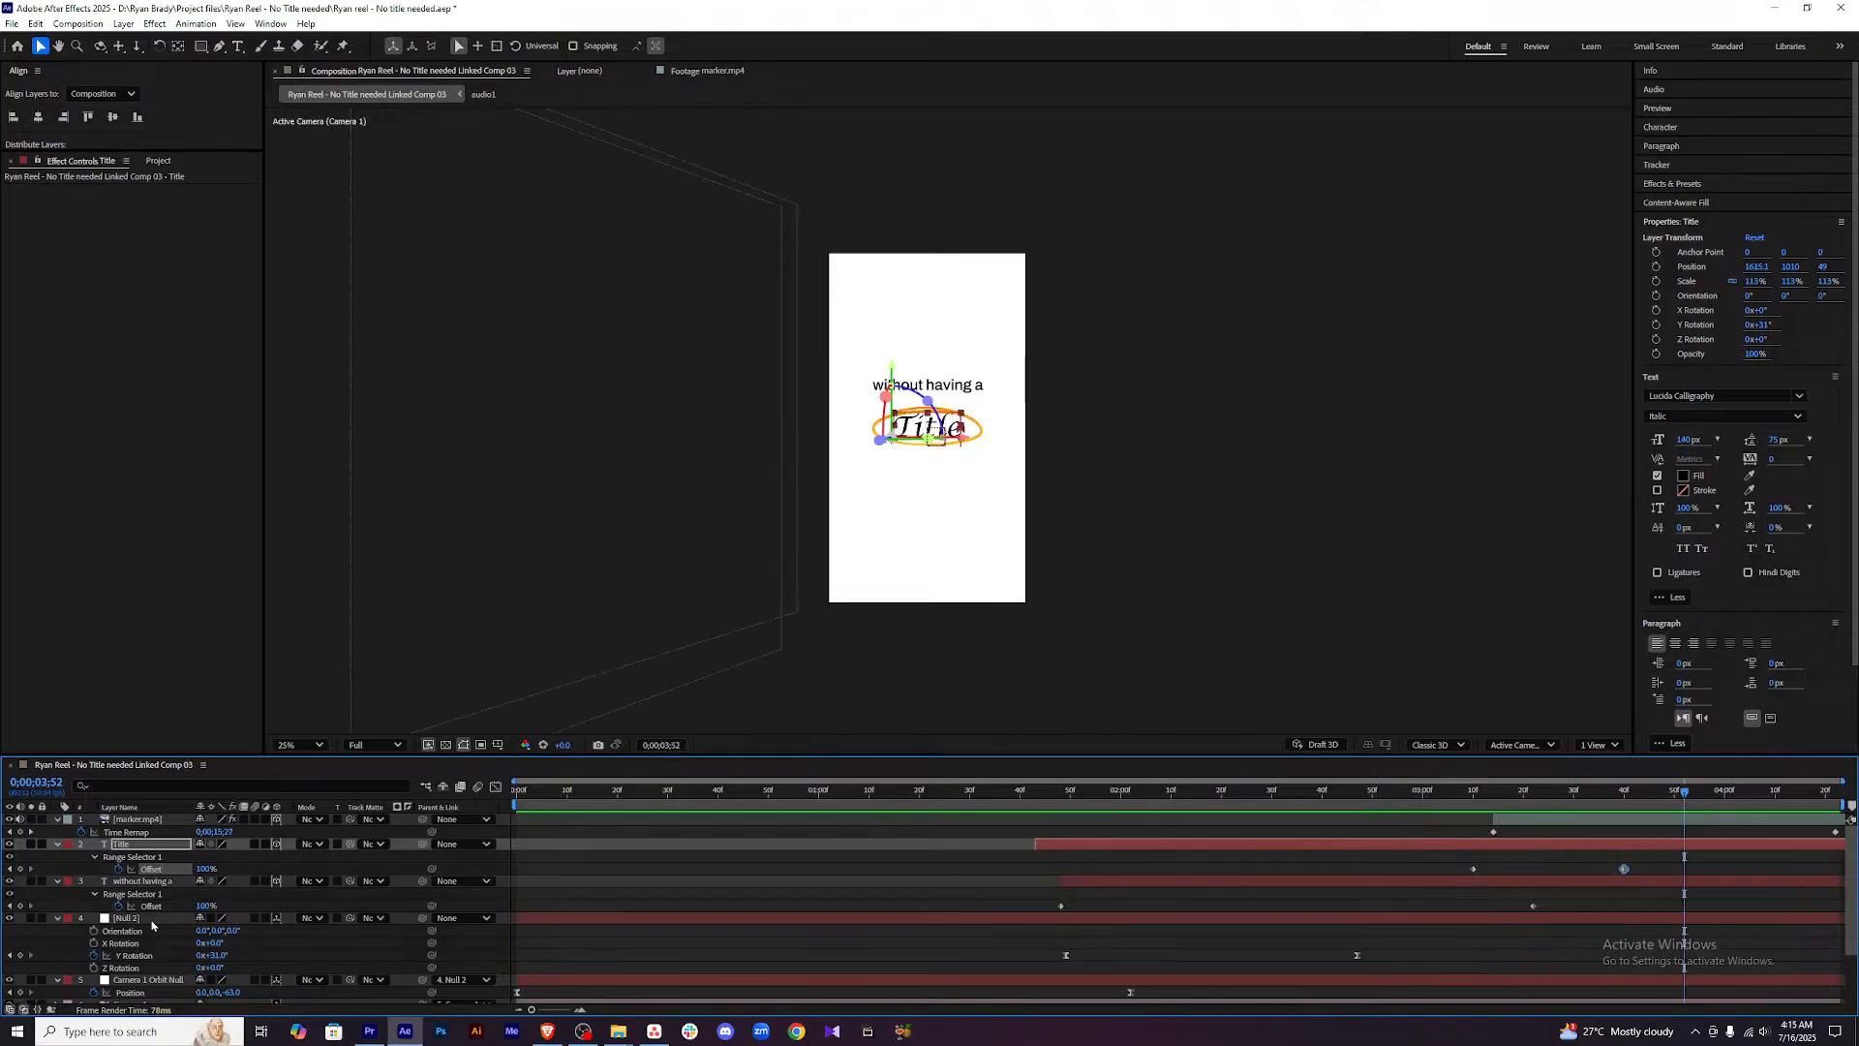
Move the marker.mp4, Title and "without having a" layers directly below Camera 1 and collapse Null 2's properties.
{"action": "left_click", "coordinate": [155, 918]}
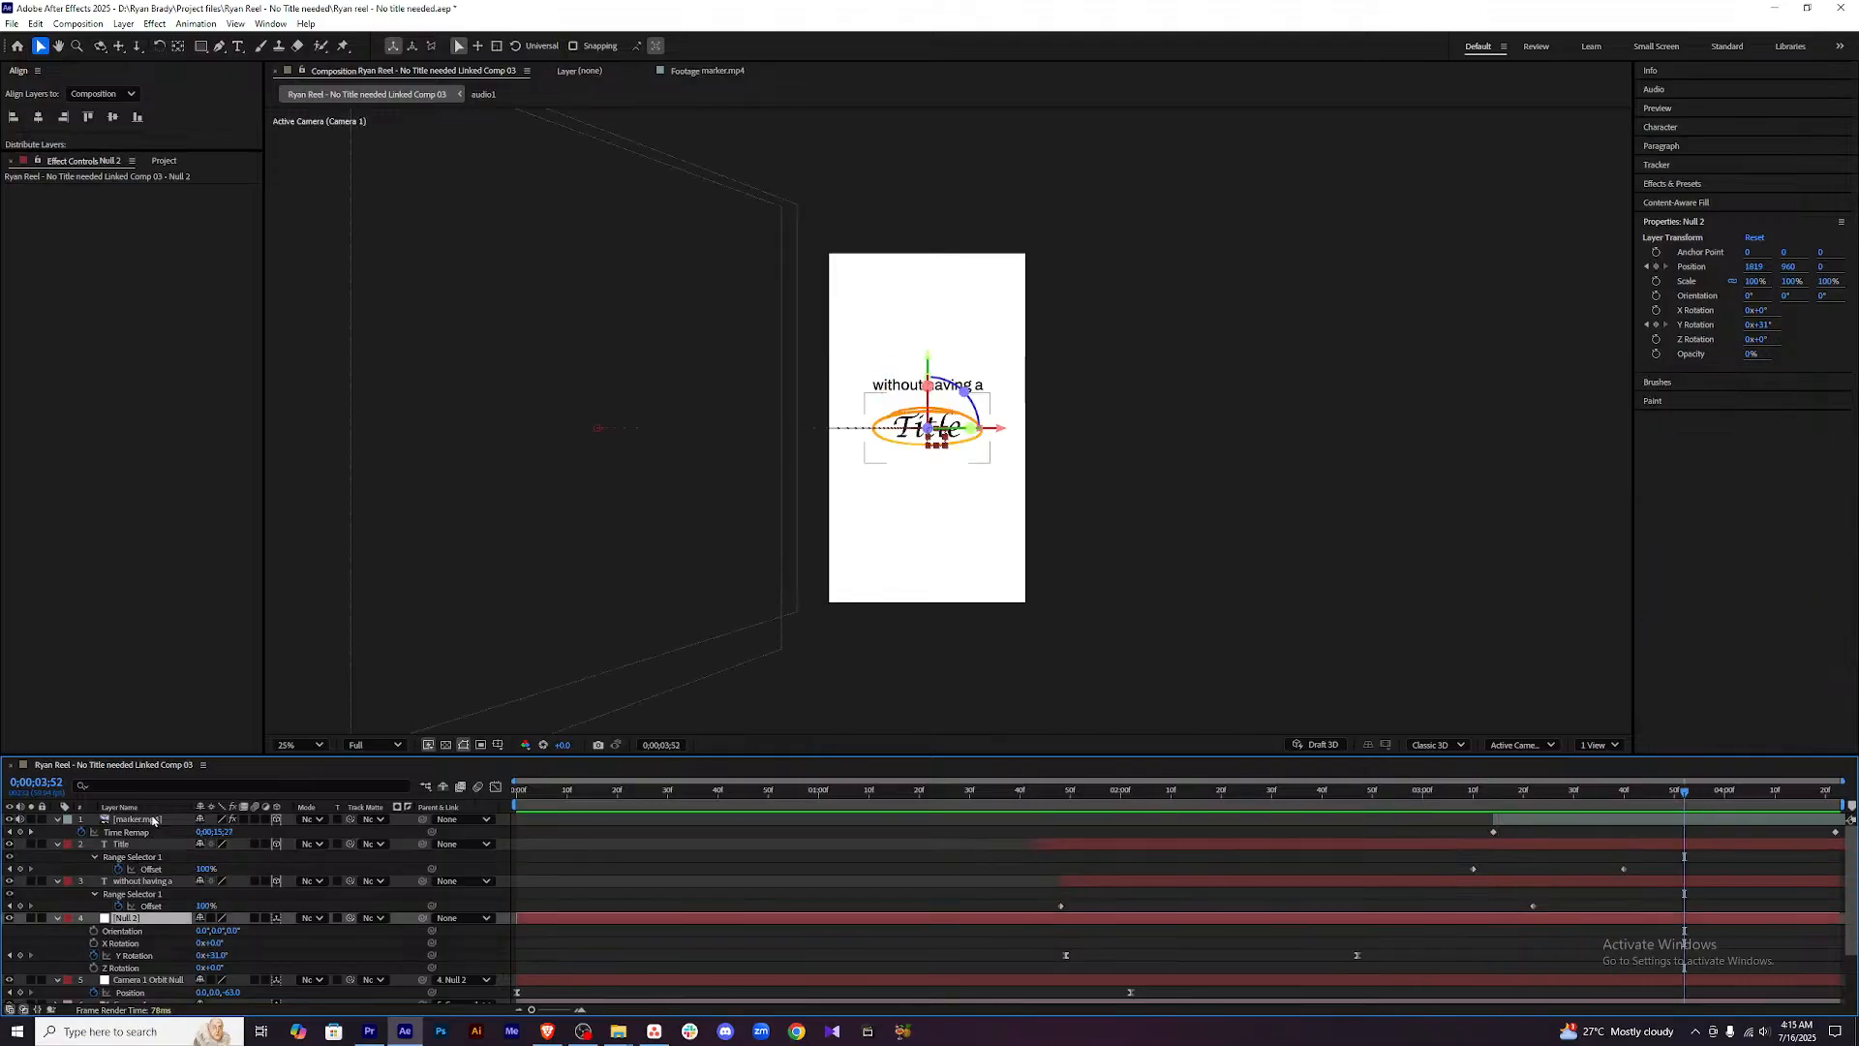
{"action": "left_click", "coordinate": [152, 821]}
{"action": "left_click", "coordinate": [148, 883], "text": "shift"}
{"action": "left_click_drag", "start_coordinate": [150, 884], "coordinate": [157, 987]}
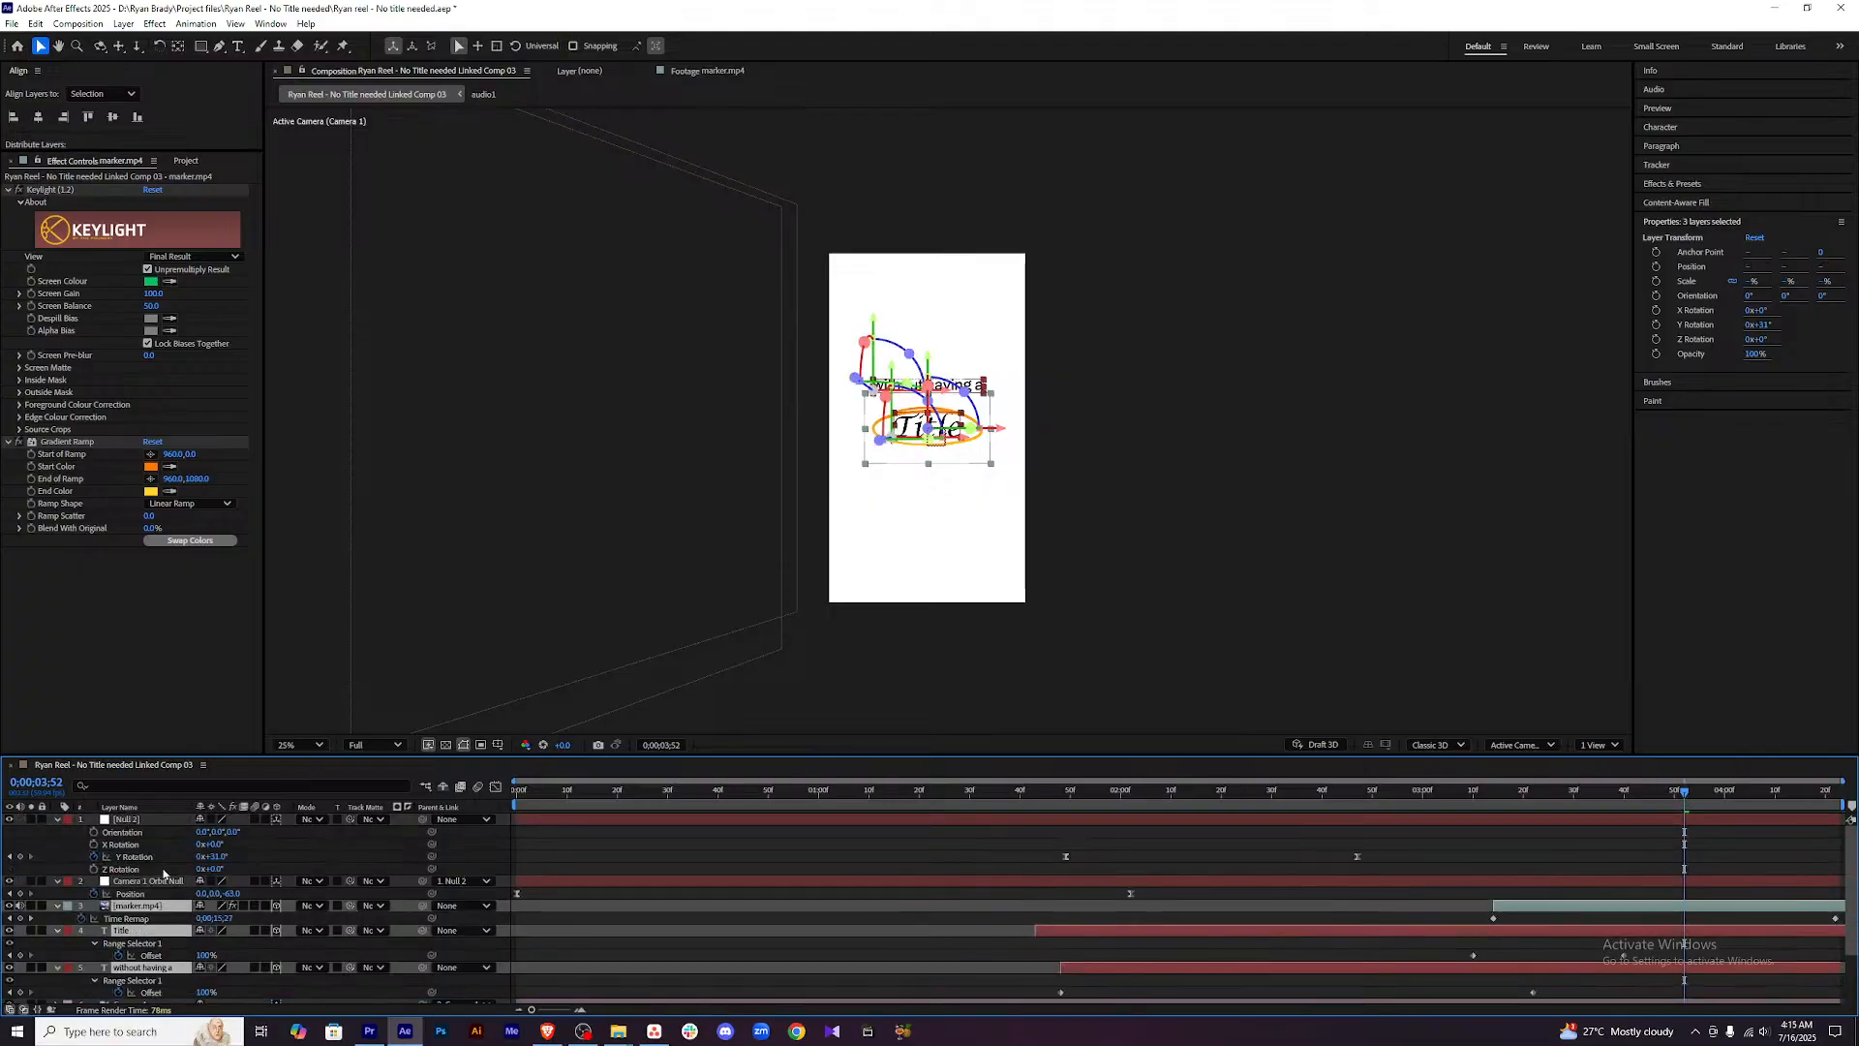
{"action": "left_click_drag", "start_coordinate": [152, 900], "coordinate": [158, 946]}
{"action": "scroll", "coordinate": [146, 908], "scroll_direction": "up", "scroll_amount": 2}
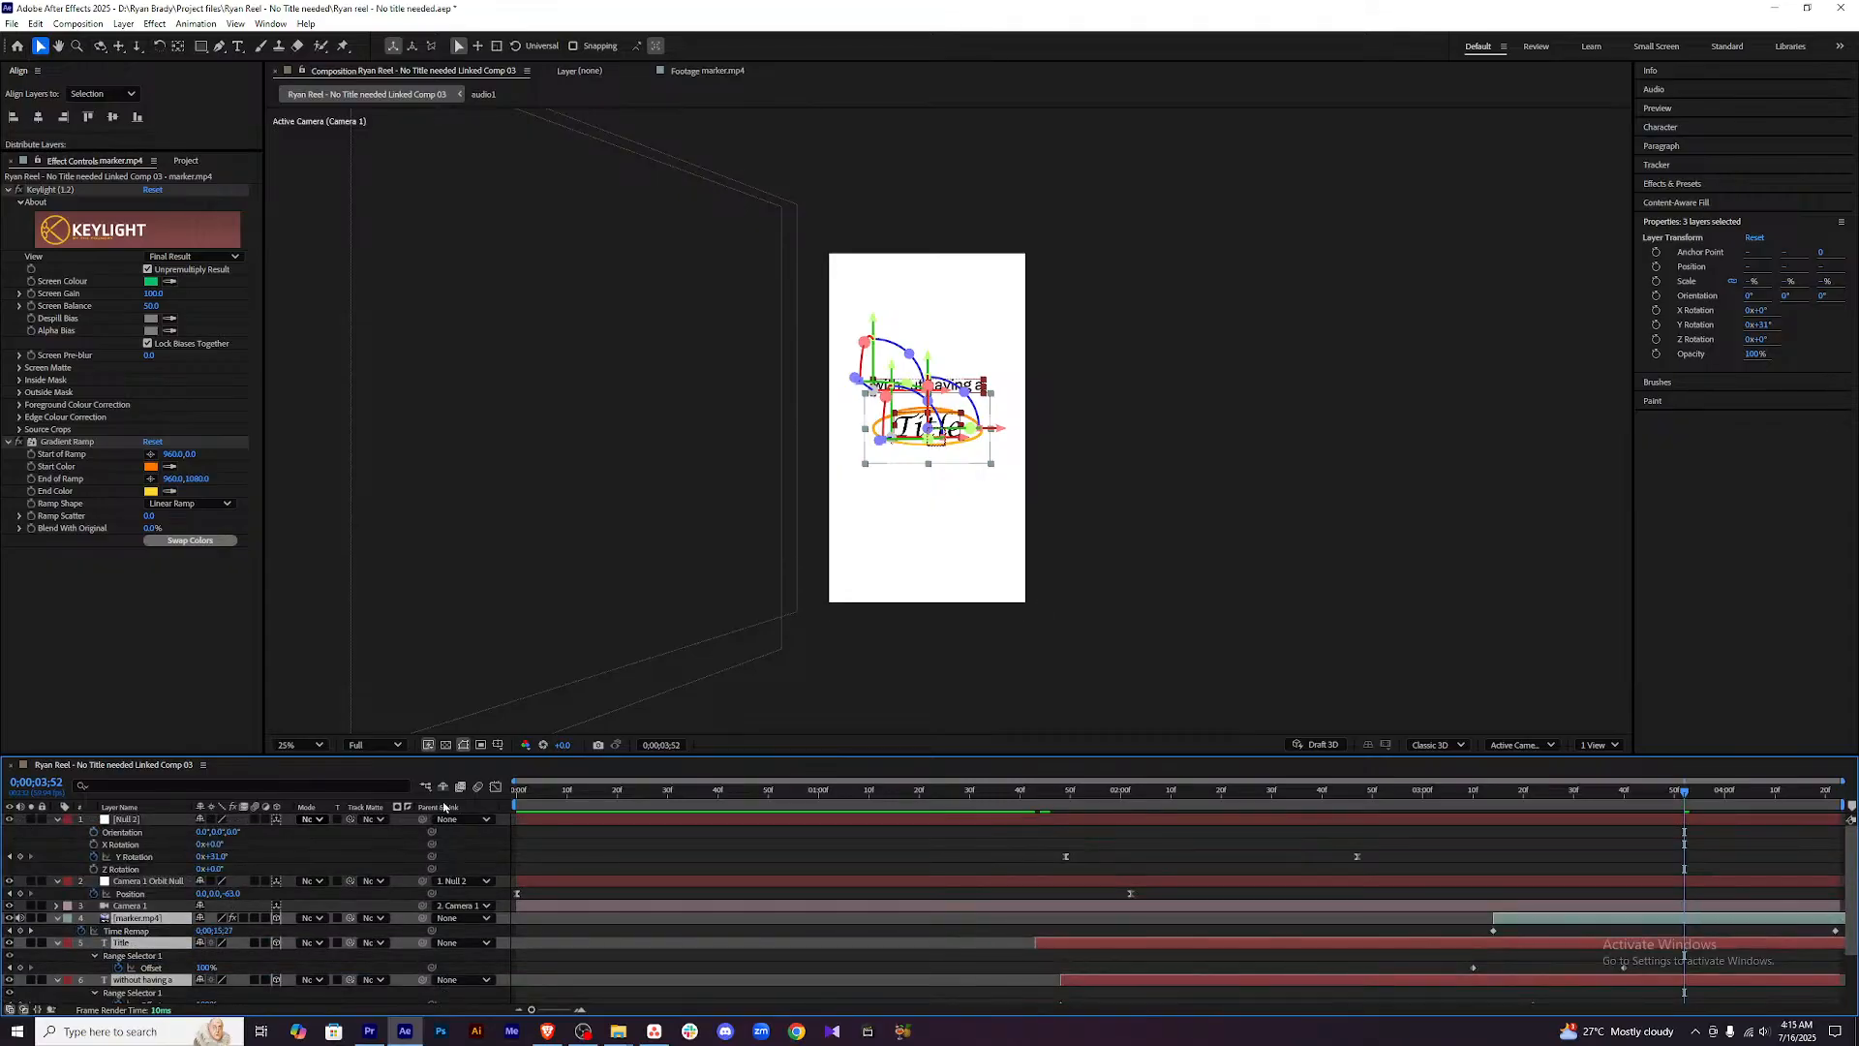
{"action": "left_click", "coordinate": [726, 857]}
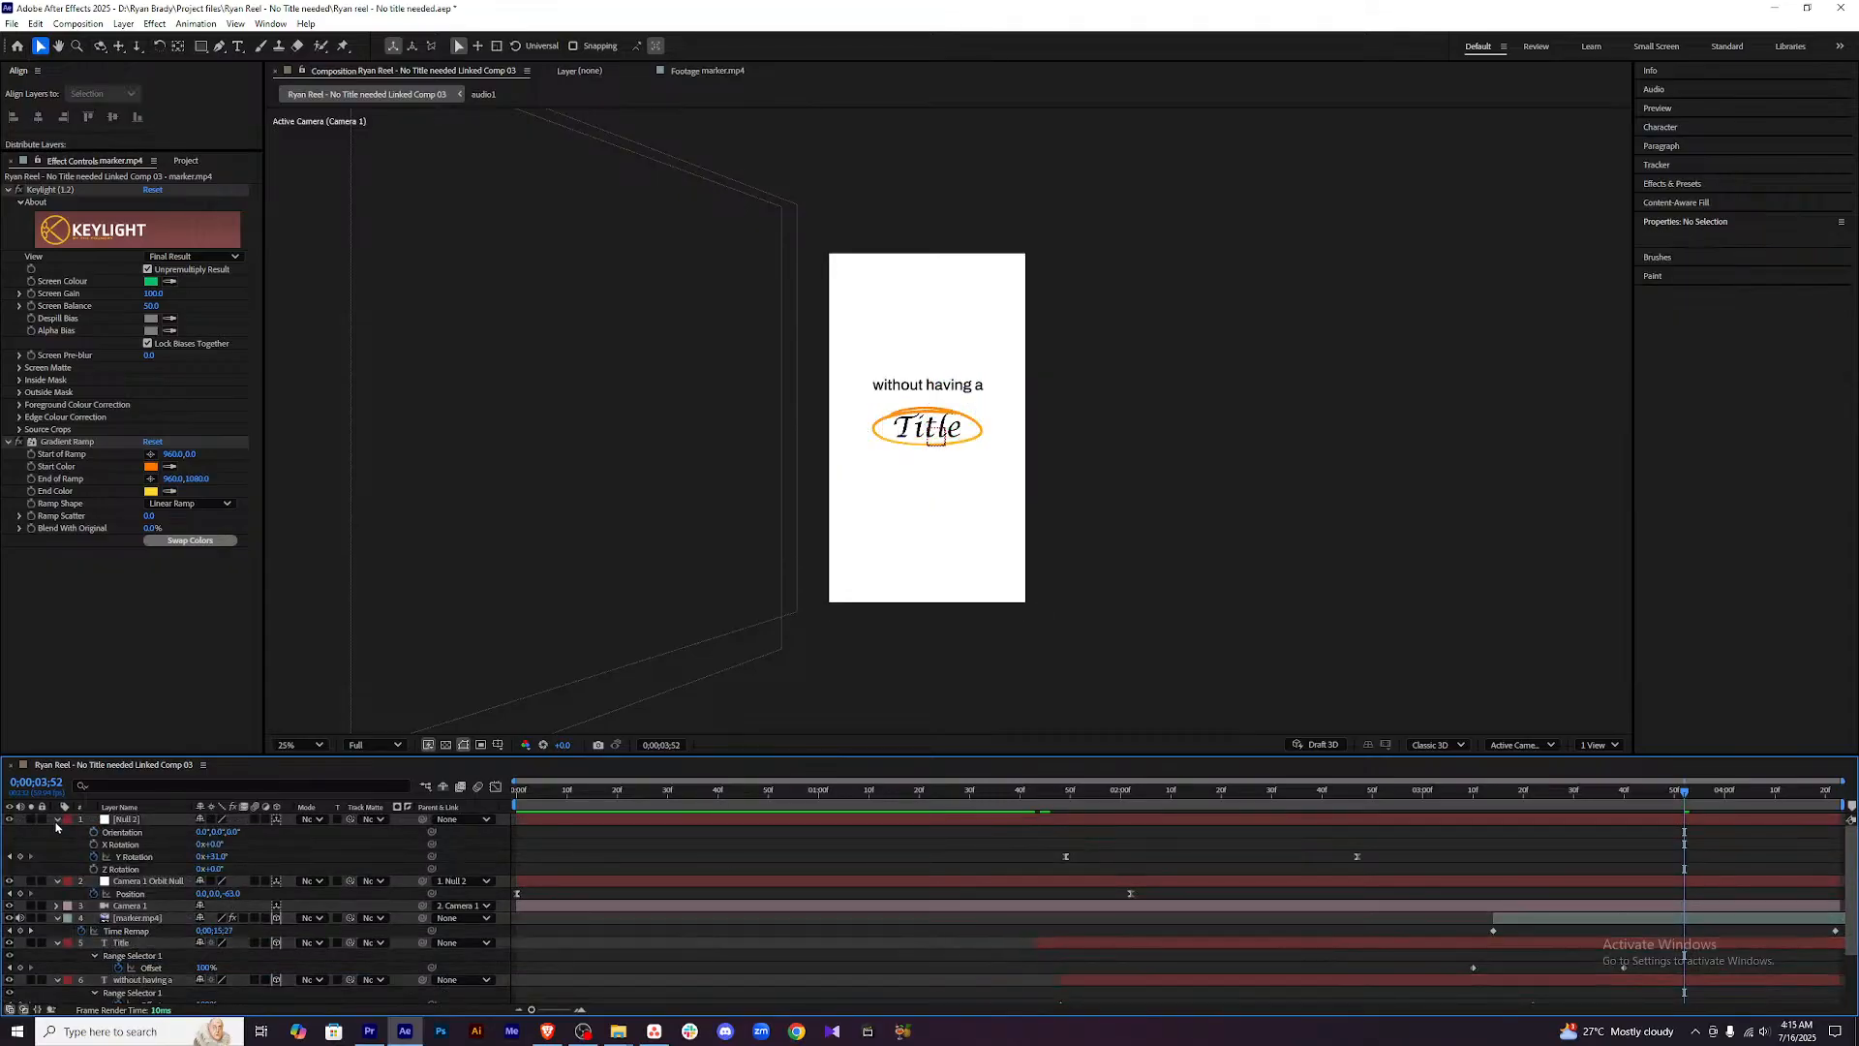
{"action": "left_click", "coordinate": [58, 820]}
Preview the transition to "without having a" from about 0;00;01;43.
{"action": "left_click_drag", "start_coordinate": [1677, 796], "coordinate": [1035, 796]}
{"action": "key", "text": "space"}
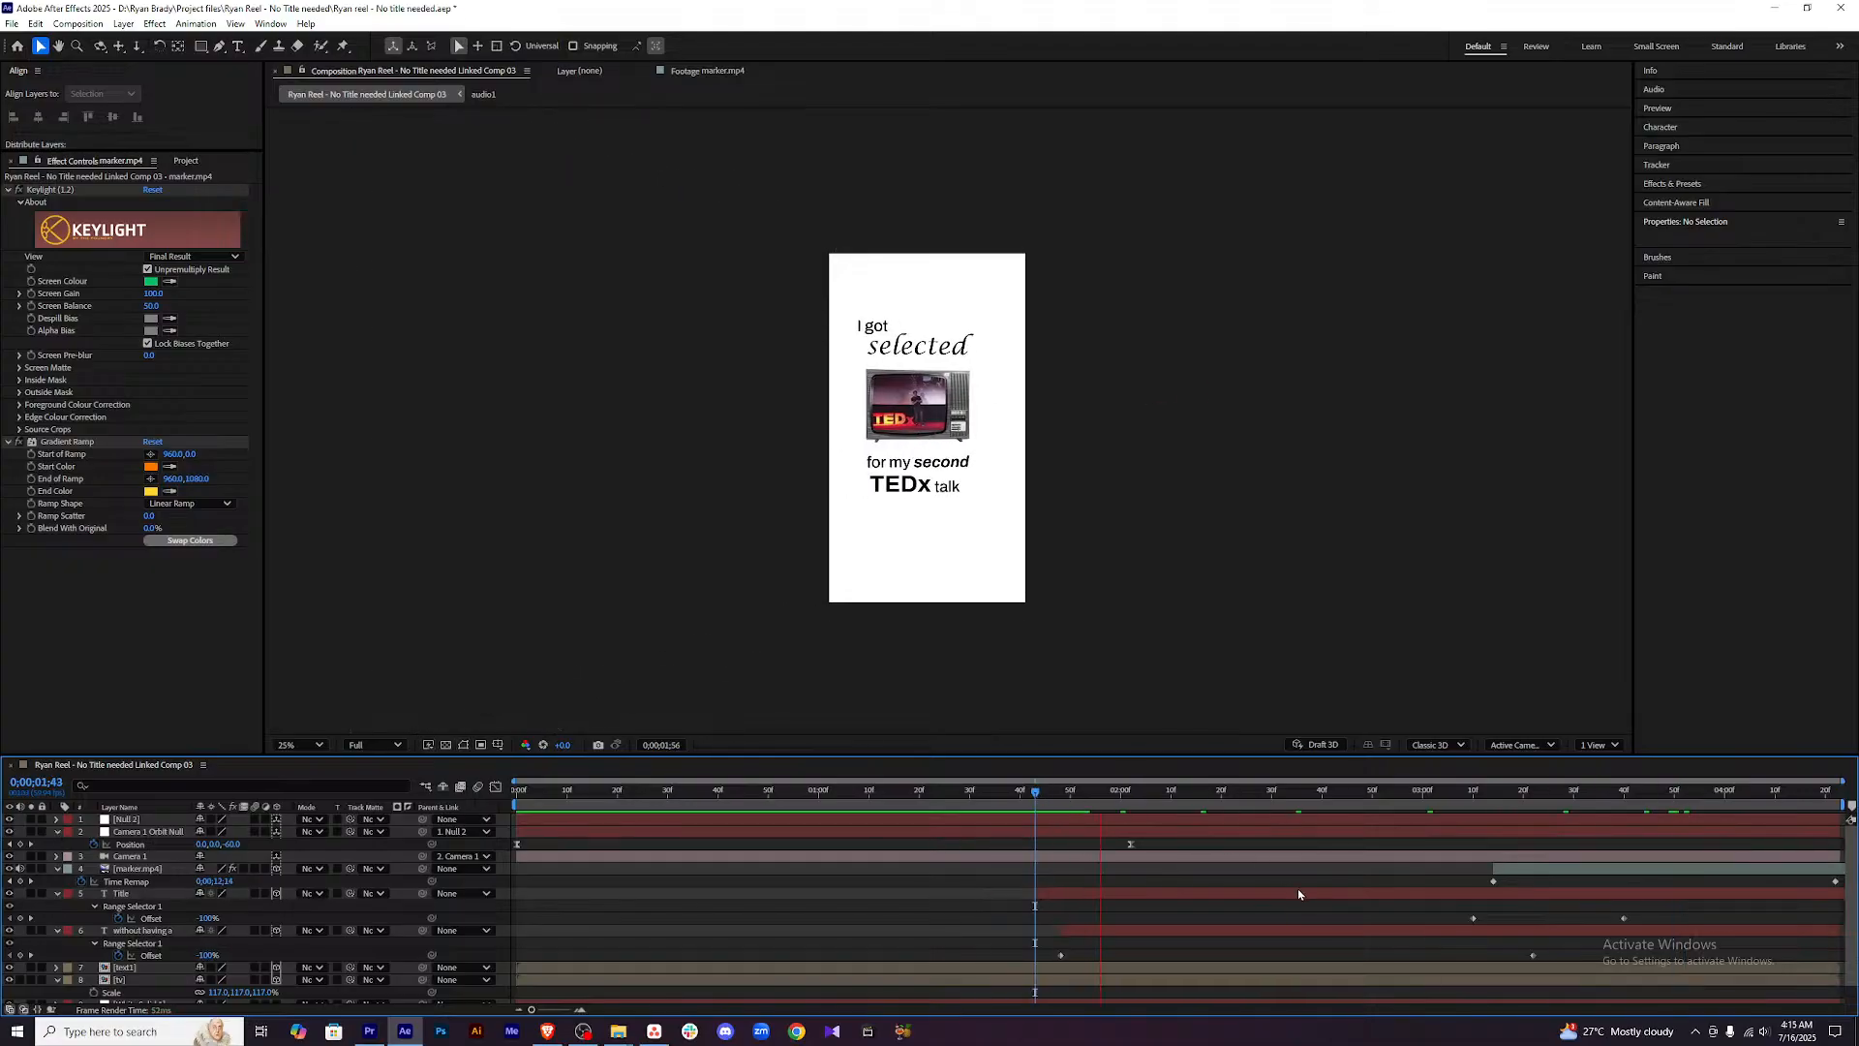
{"action": "key", "text": "space"}
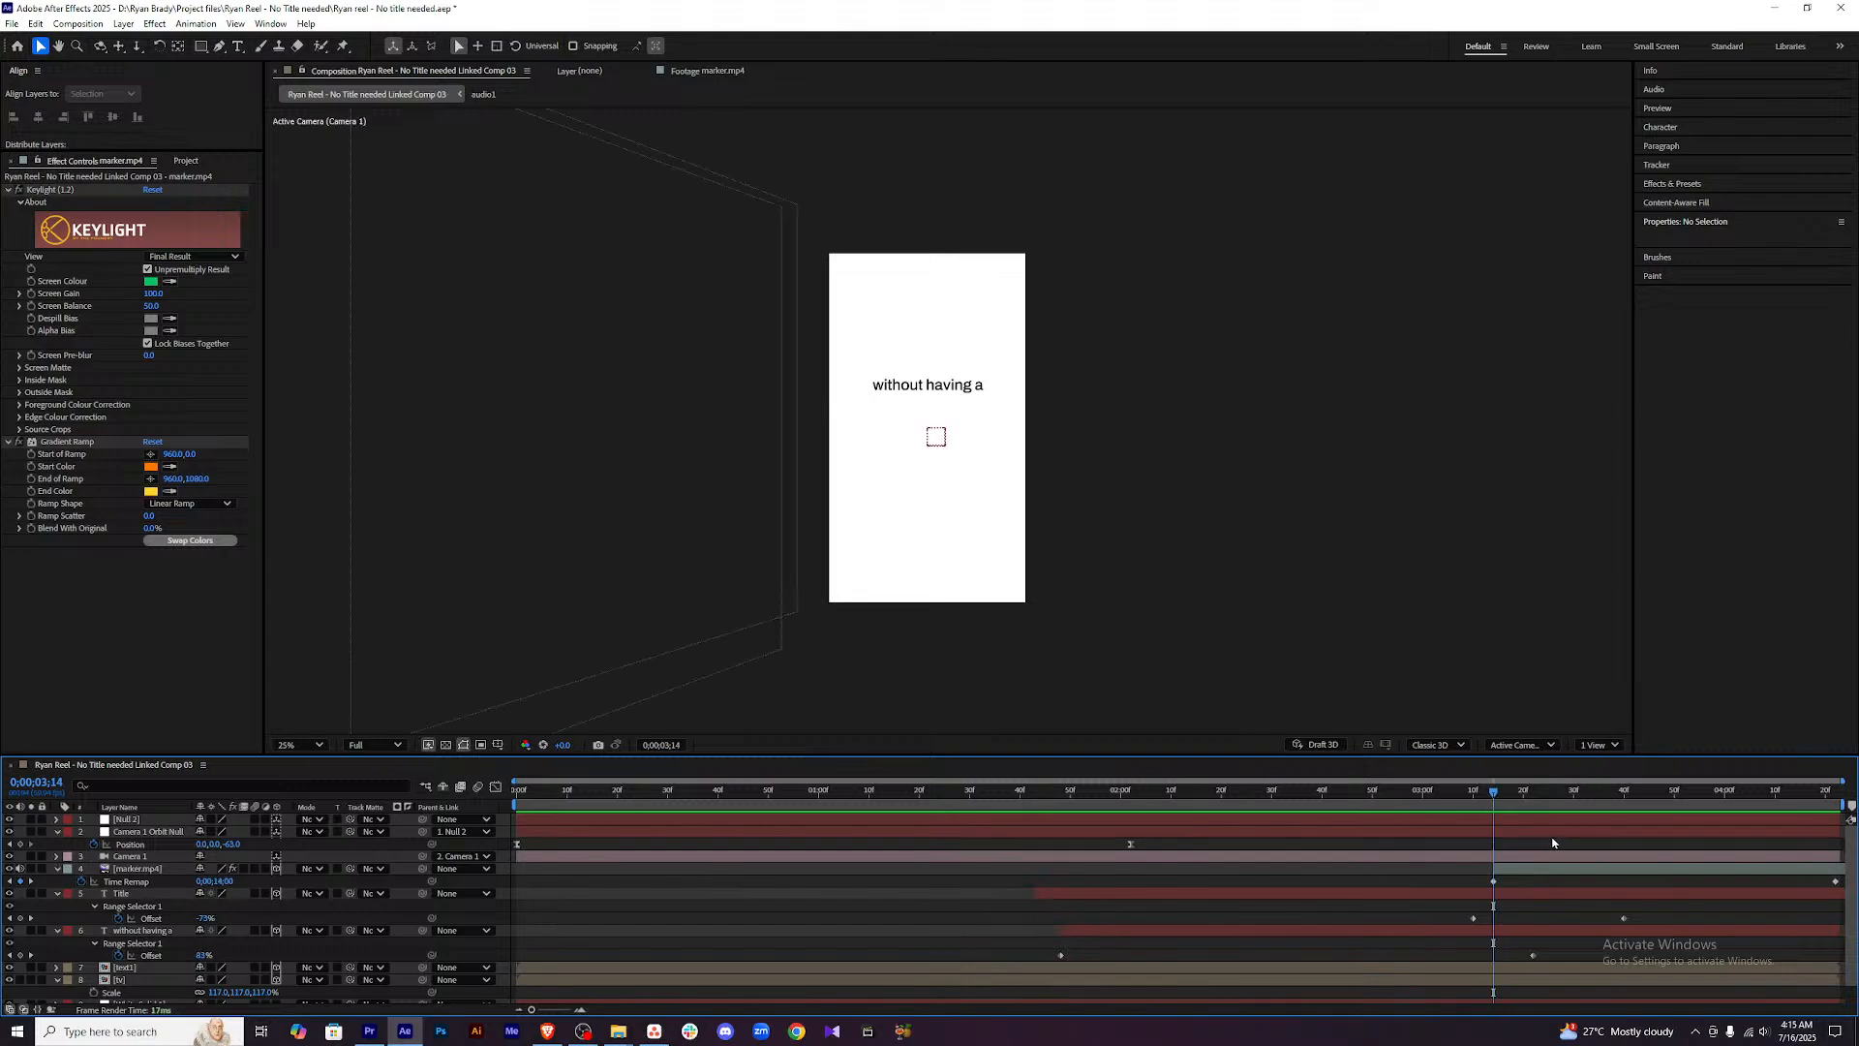
Show only Null 2's keyframed properties, return to the composition view and preview the camera move from about 0;00;01;24.
{"action": "double_click", "coordinate": [1509, 824]}
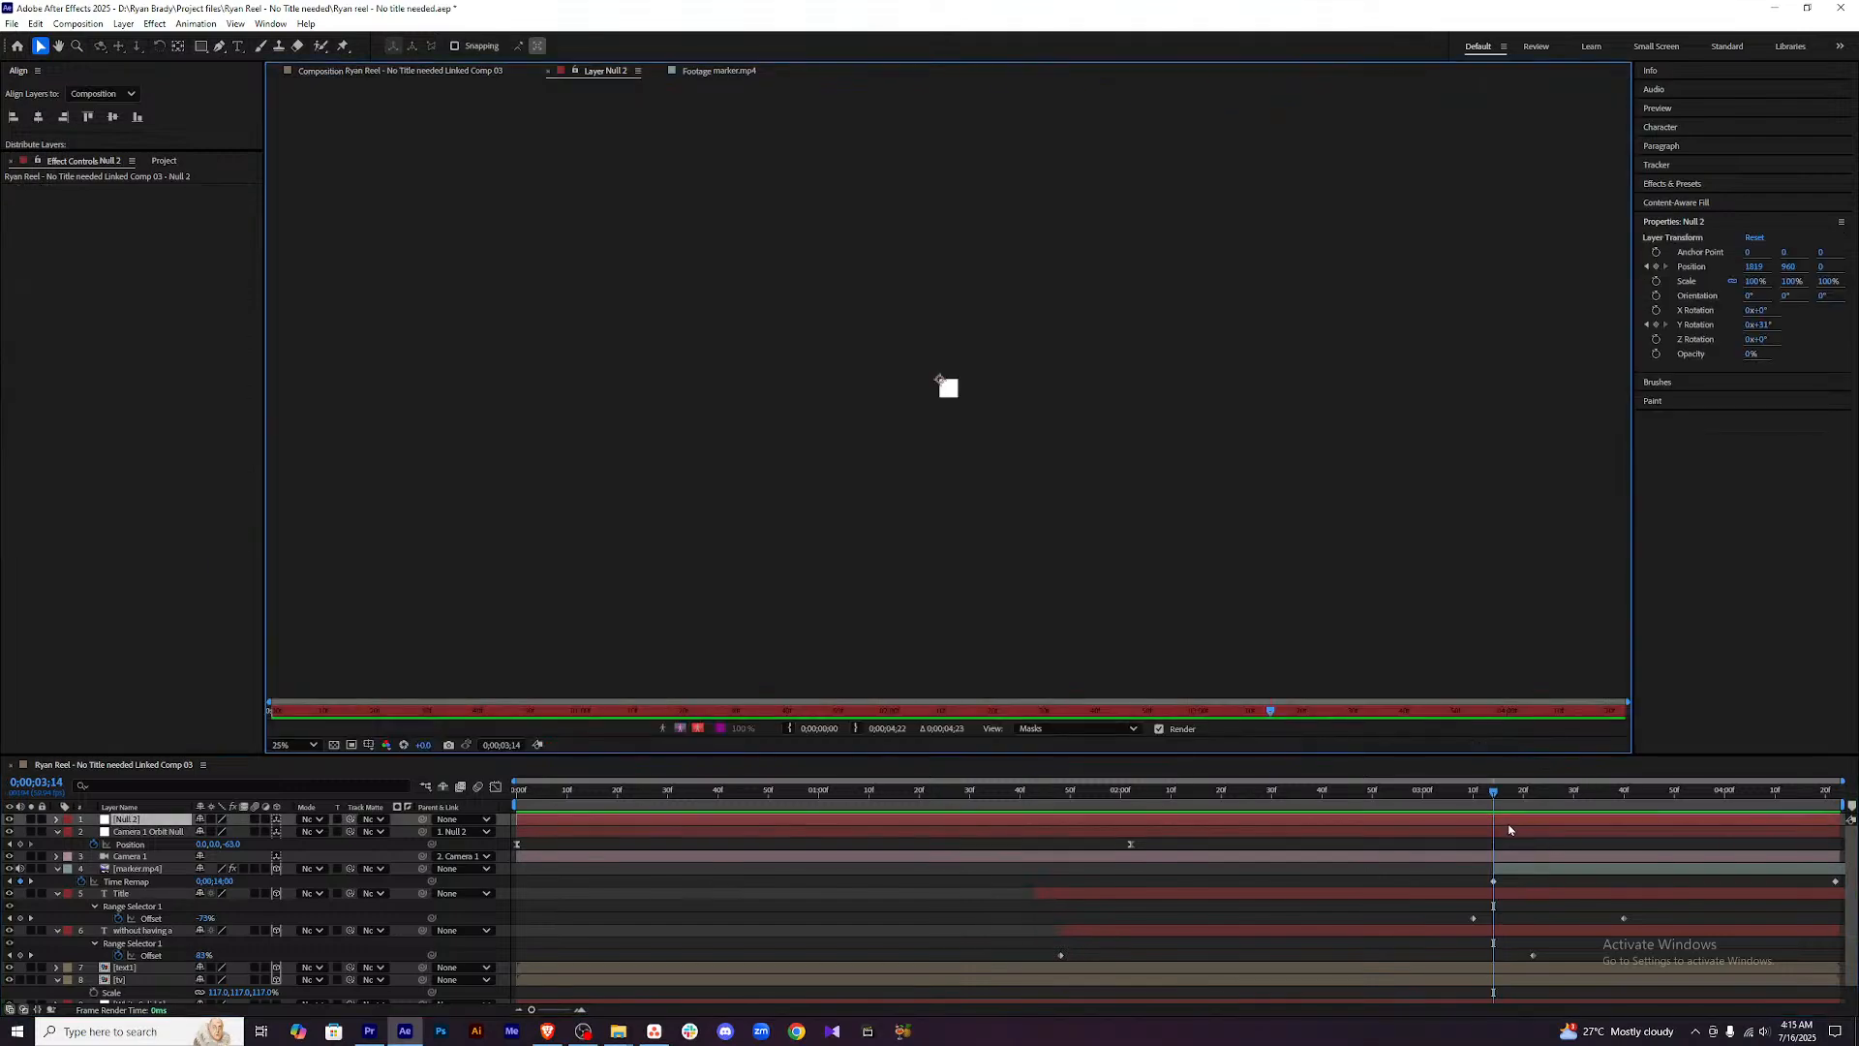
{"action": "key", "text": "u"}
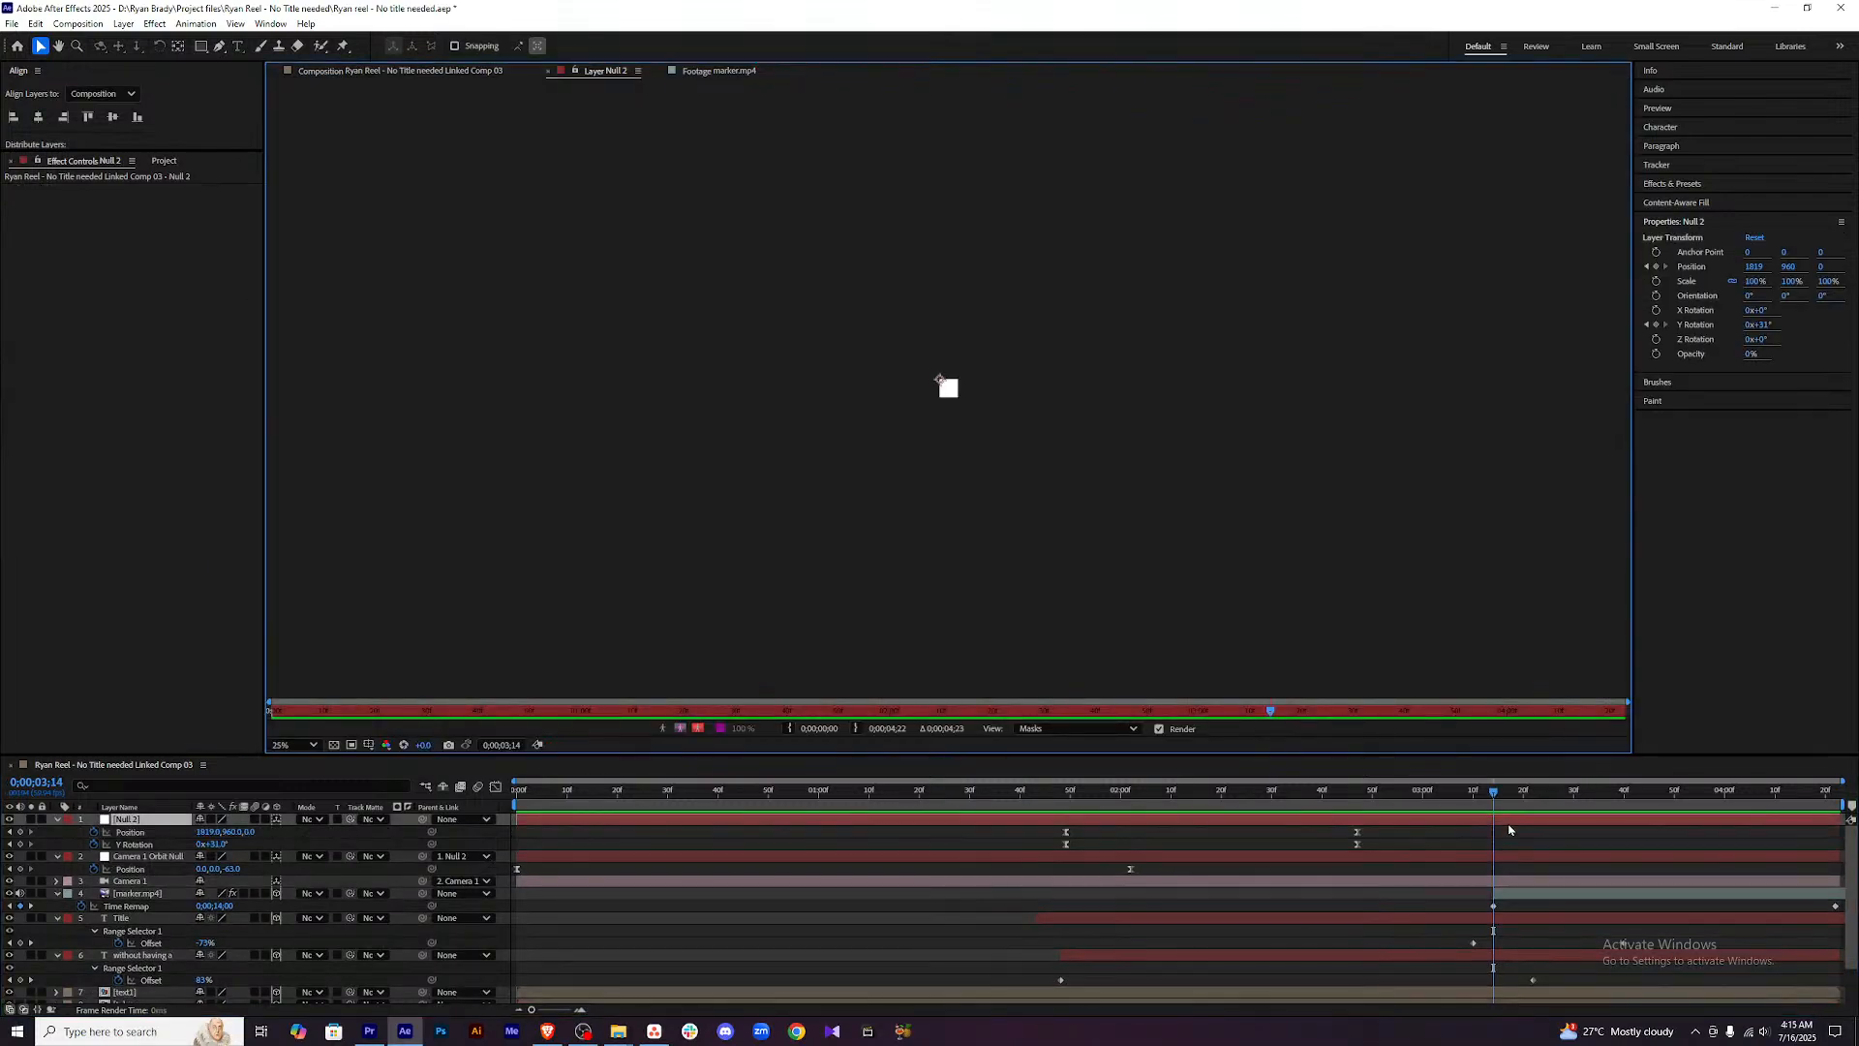
{"action": "left_click_drag", "start_coordinate": [1469, 792], "coordinate": [1311, 792]}
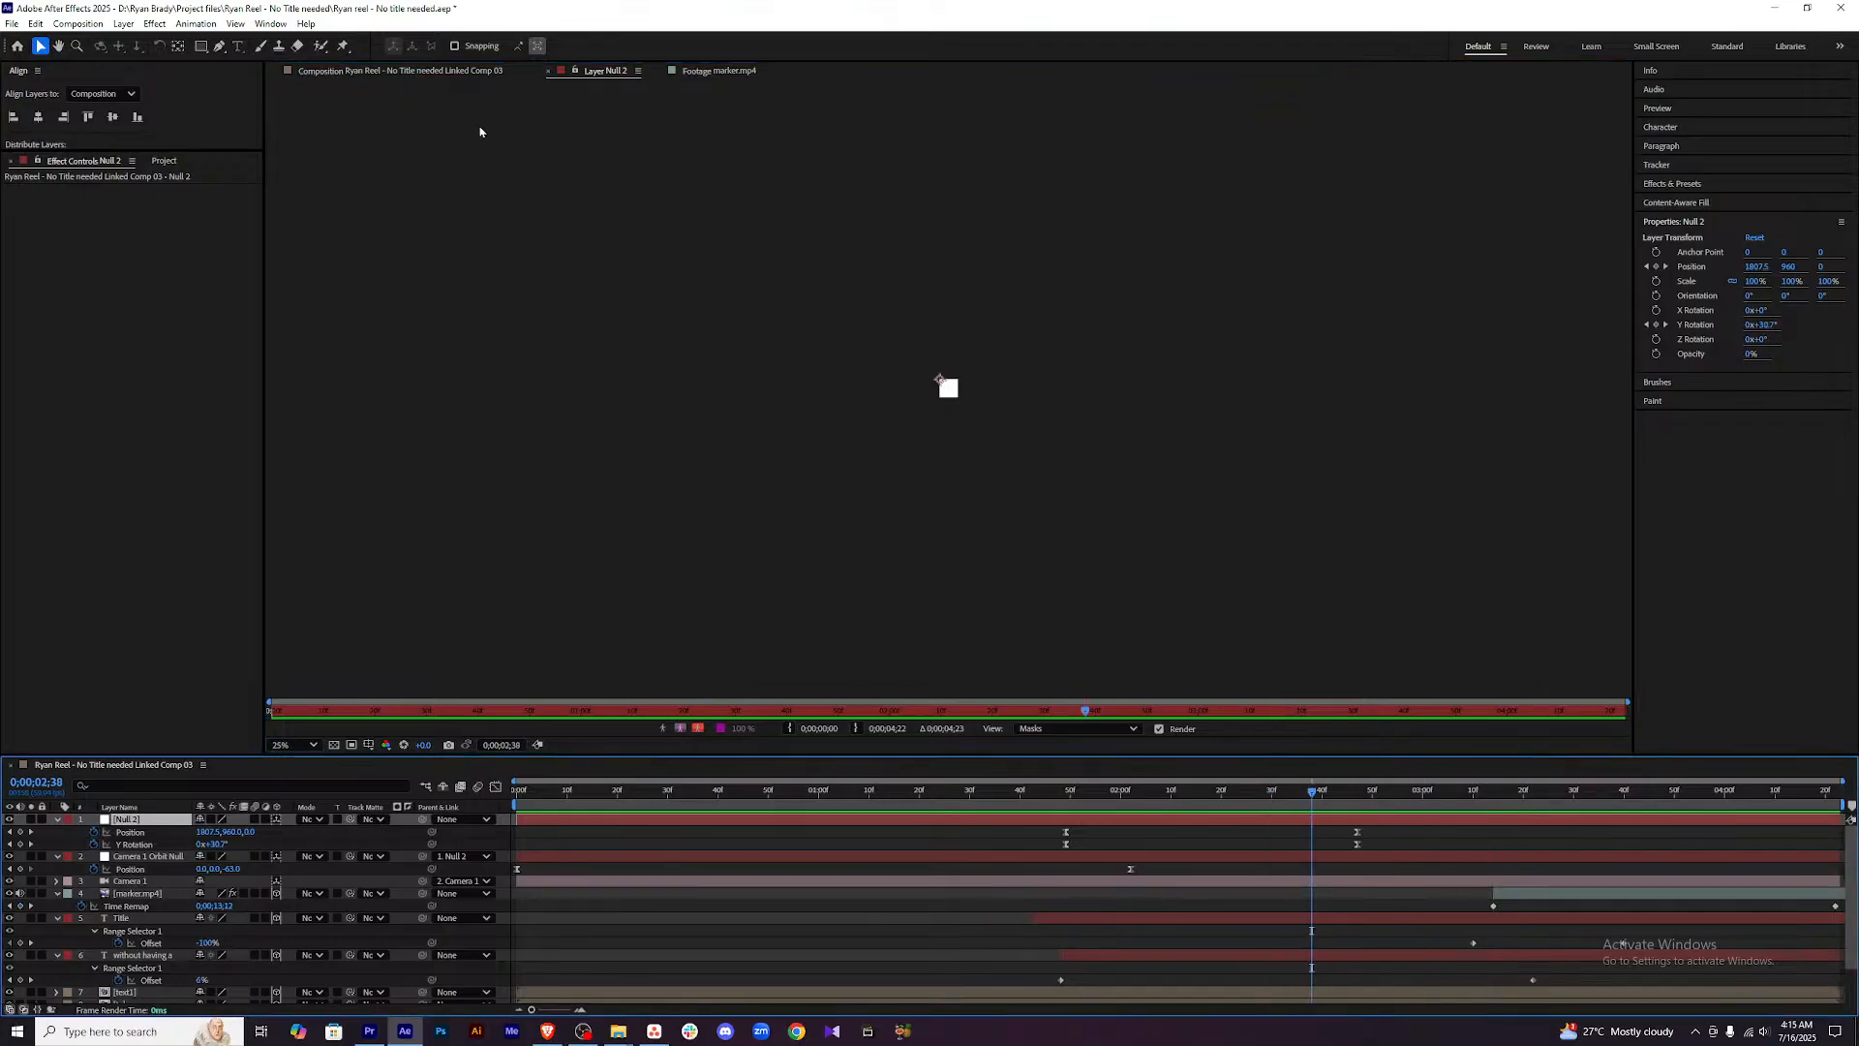
{"action": "left_click", "coordinate": [375, 69]}
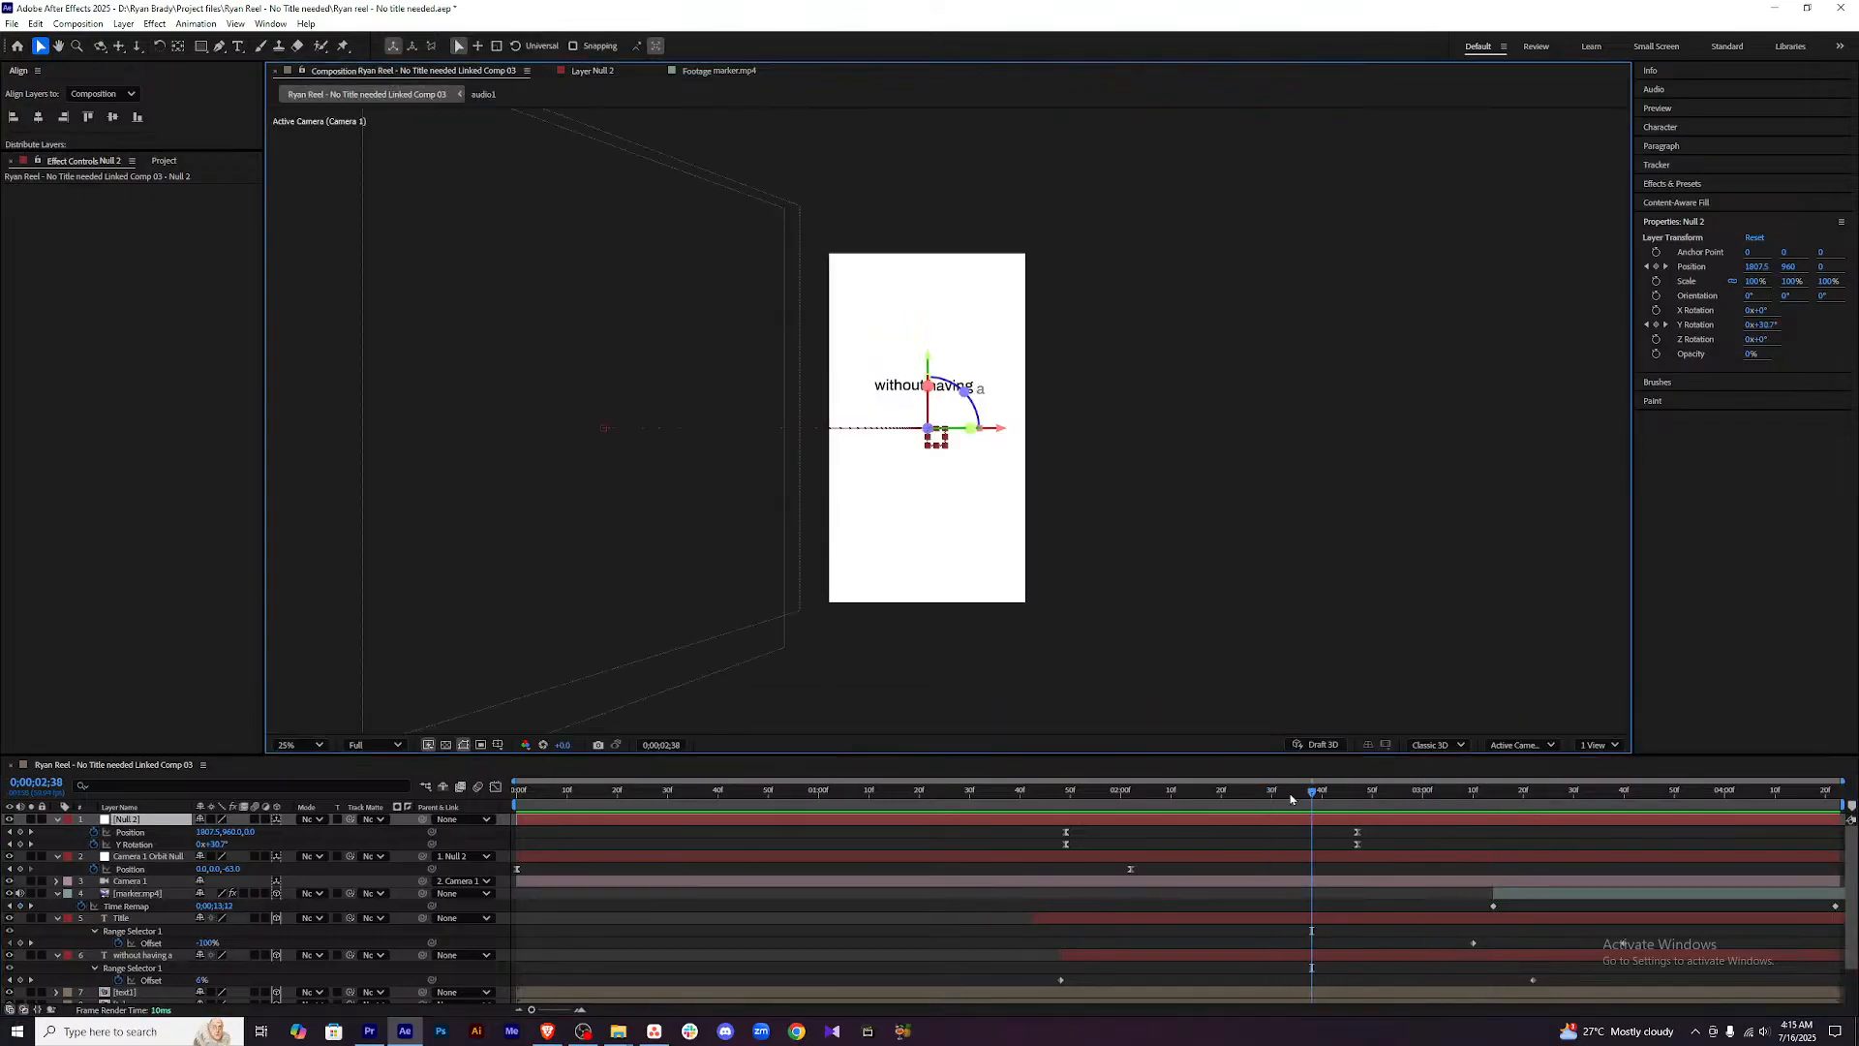
{"action": "left_click", "coordinate": [939, 790]}
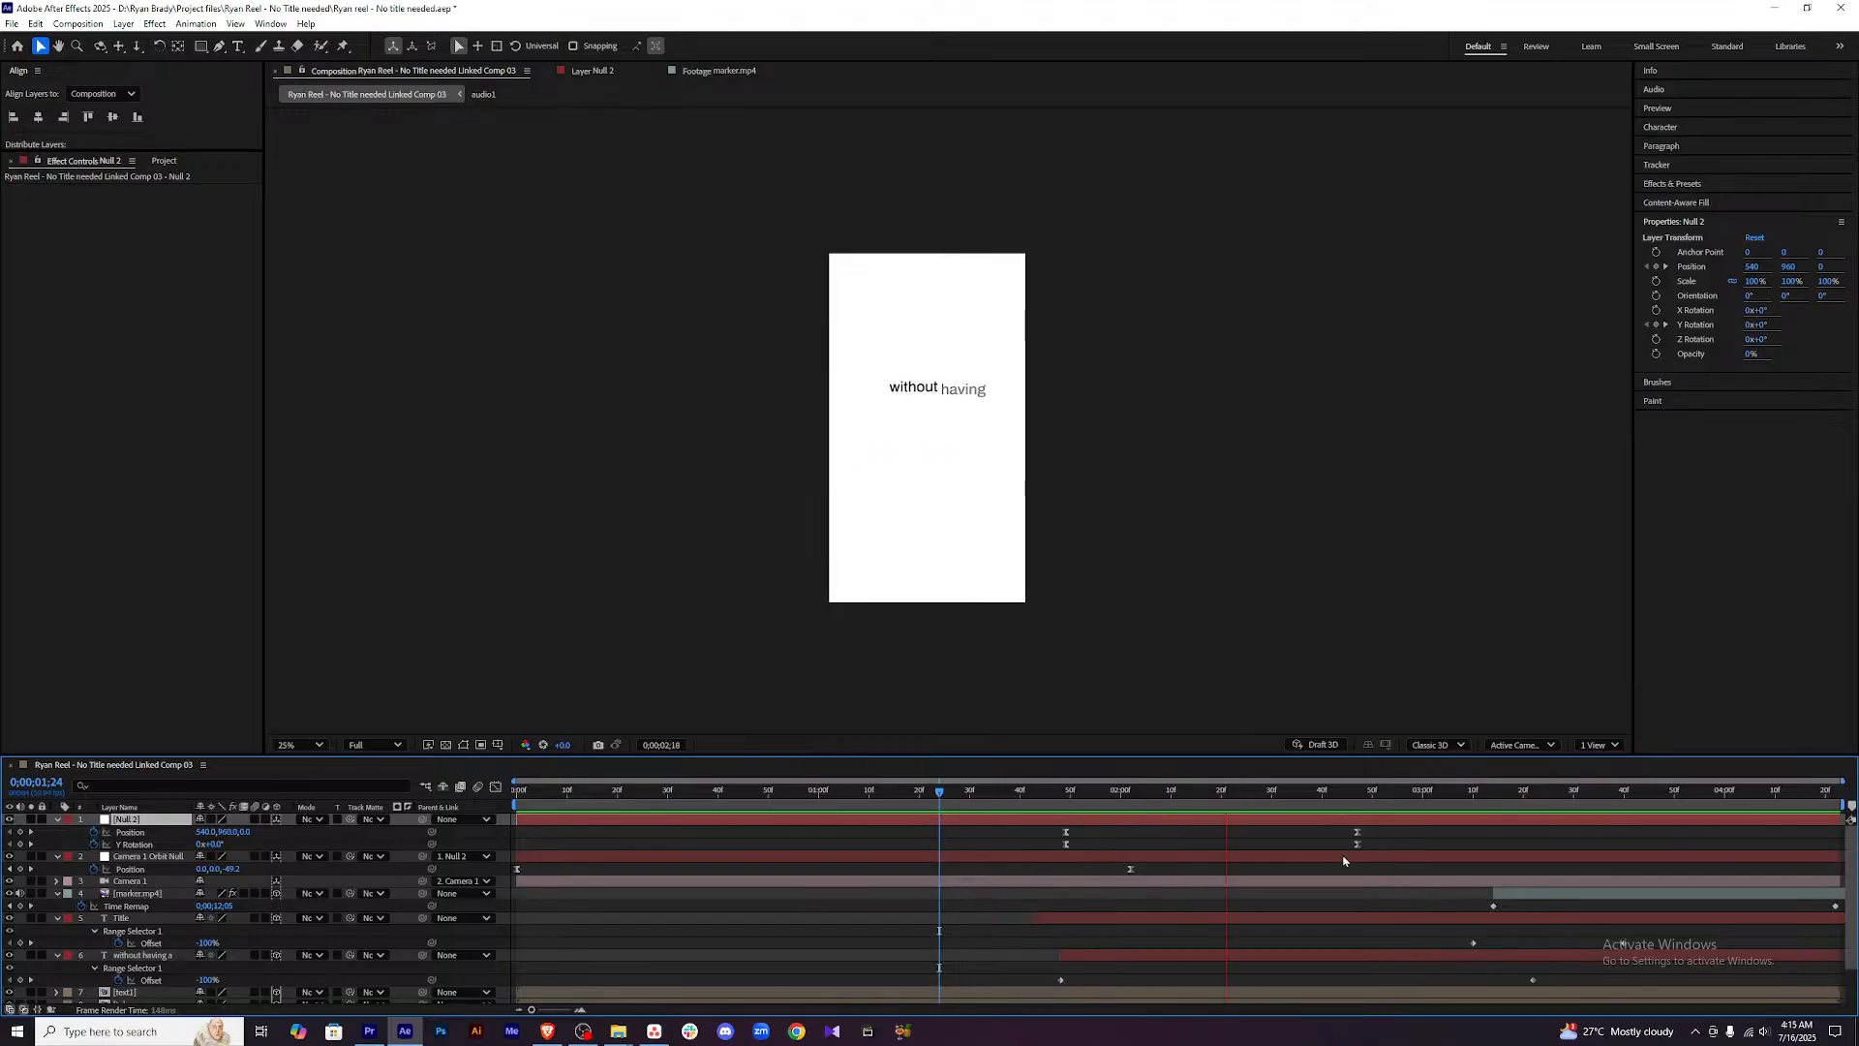
{"action": "key", "text": "space"}
Move Null 2's last Position and Y Rotation keyframes to about 0;00;03;53 and preview the camera move from the start.
{"action": "left_click_drag", "start_coordinate": [1624, 792], "coordinate": [1690, 792]}
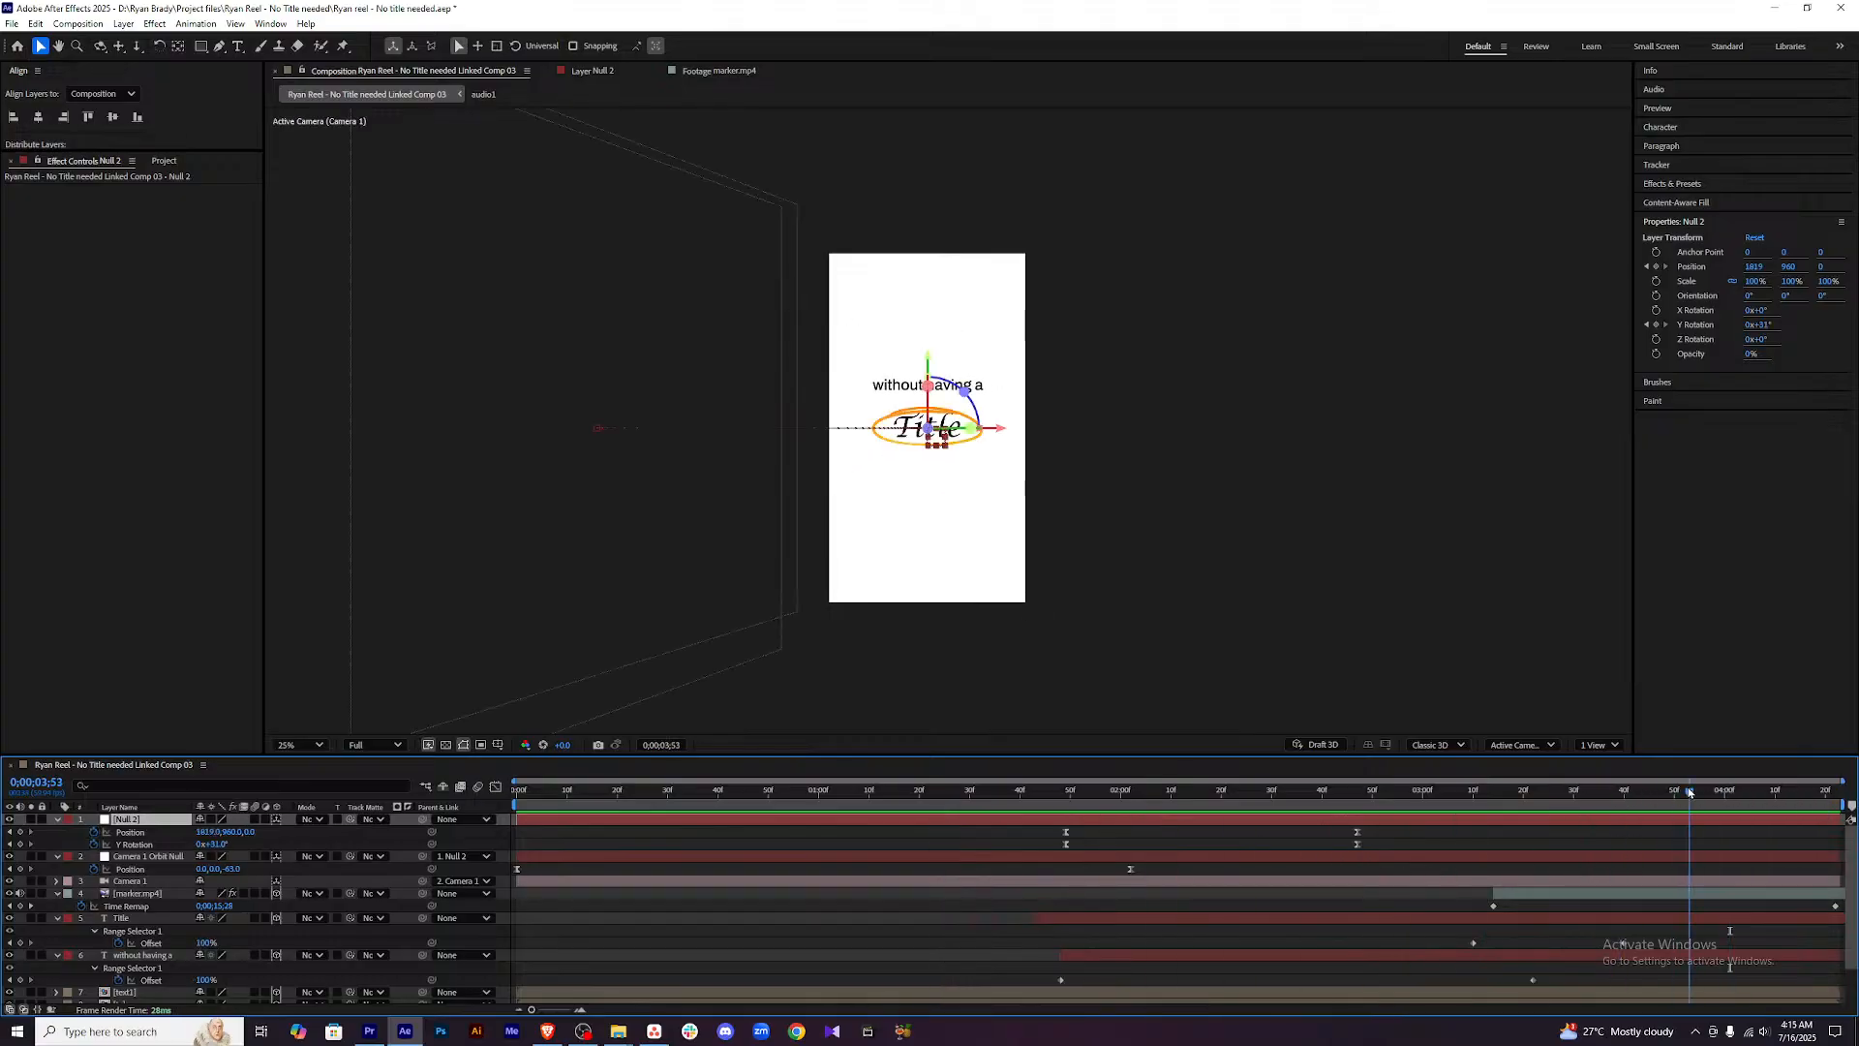
{"action": "left_click", "coordinate": [1388, 839]}
{"action": "left_click_drag", "start_coordinate": [1392, 825], "coordinate": [1690, 832]}
{"action": "key", "text": "Home"}
{"action": "key", "text": "space"}
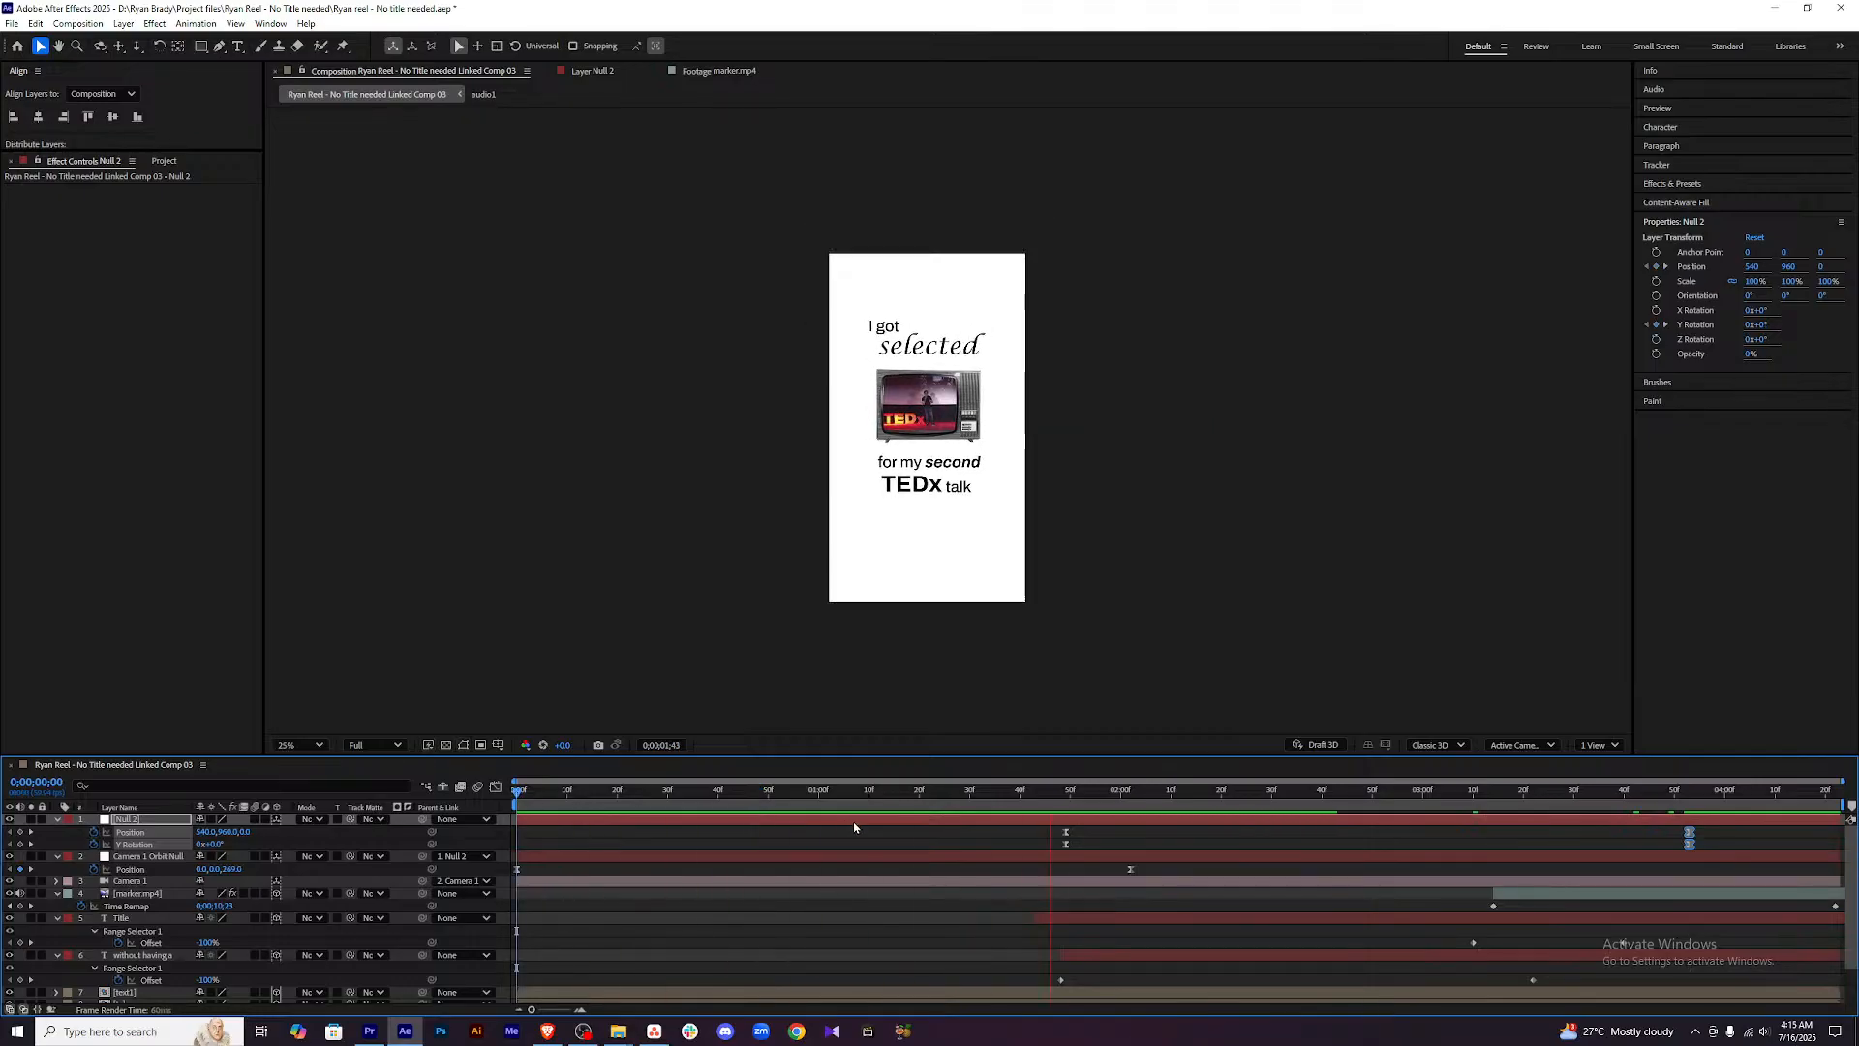
{"action": "key", "text": "space"}
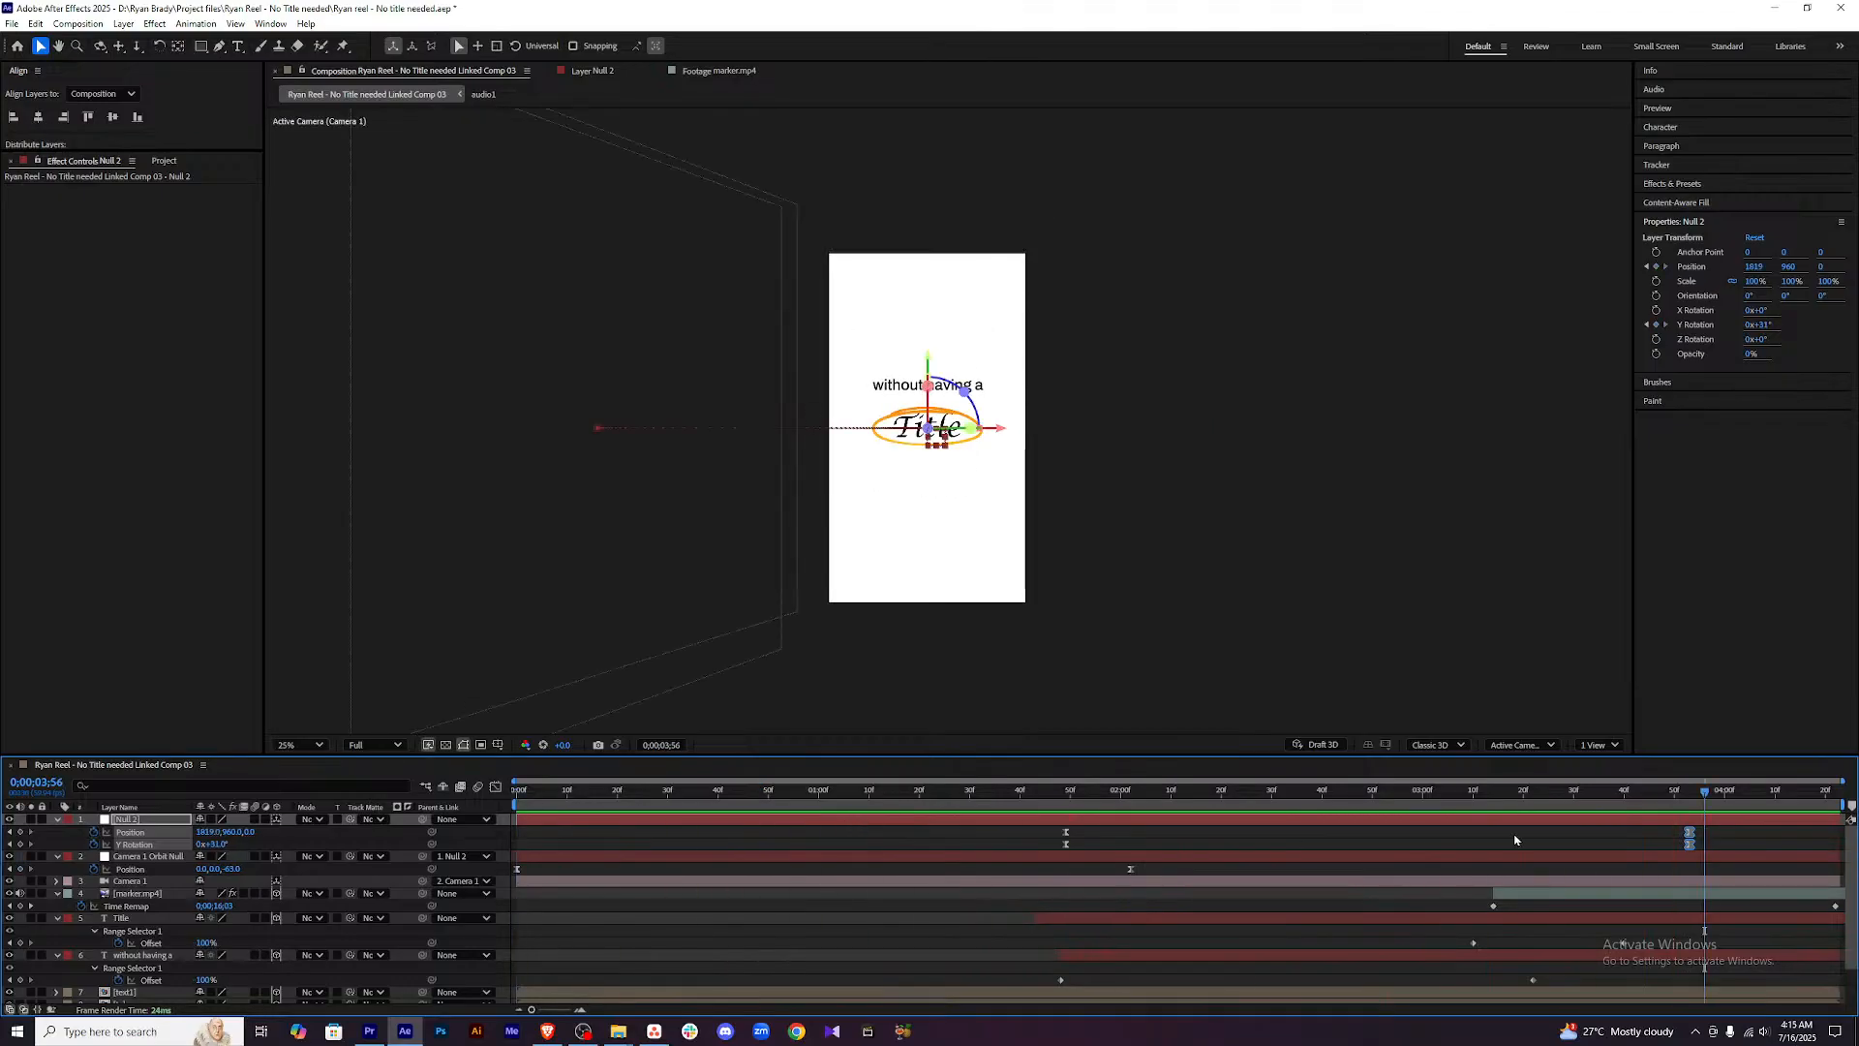
Examine the Null 2 keyframes' speed curves in the Graph Editor and replay the lengthened camera move twice.
{"action": "left_click", "coordinate": [496, 786]}
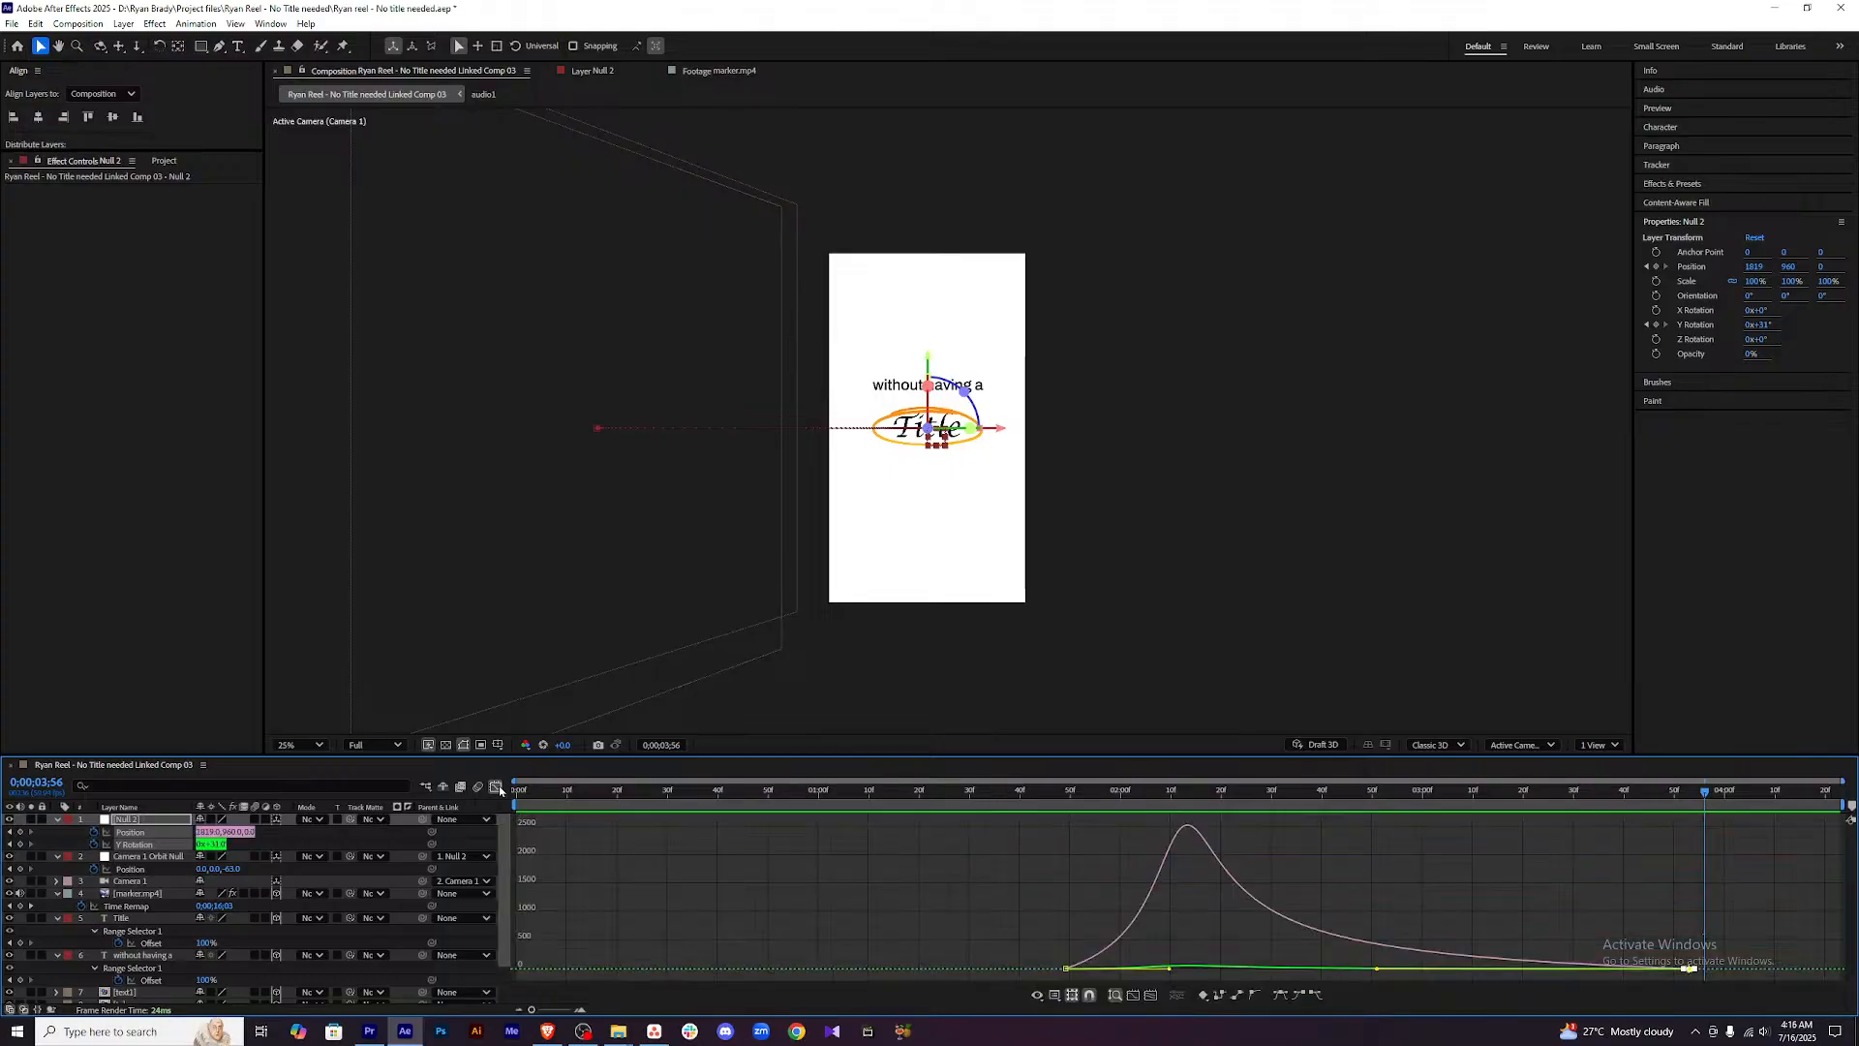
{"action": "left_click", "coordinate": [496, 787]}
{"action": "left_click", "coordinate": [960, 788]}
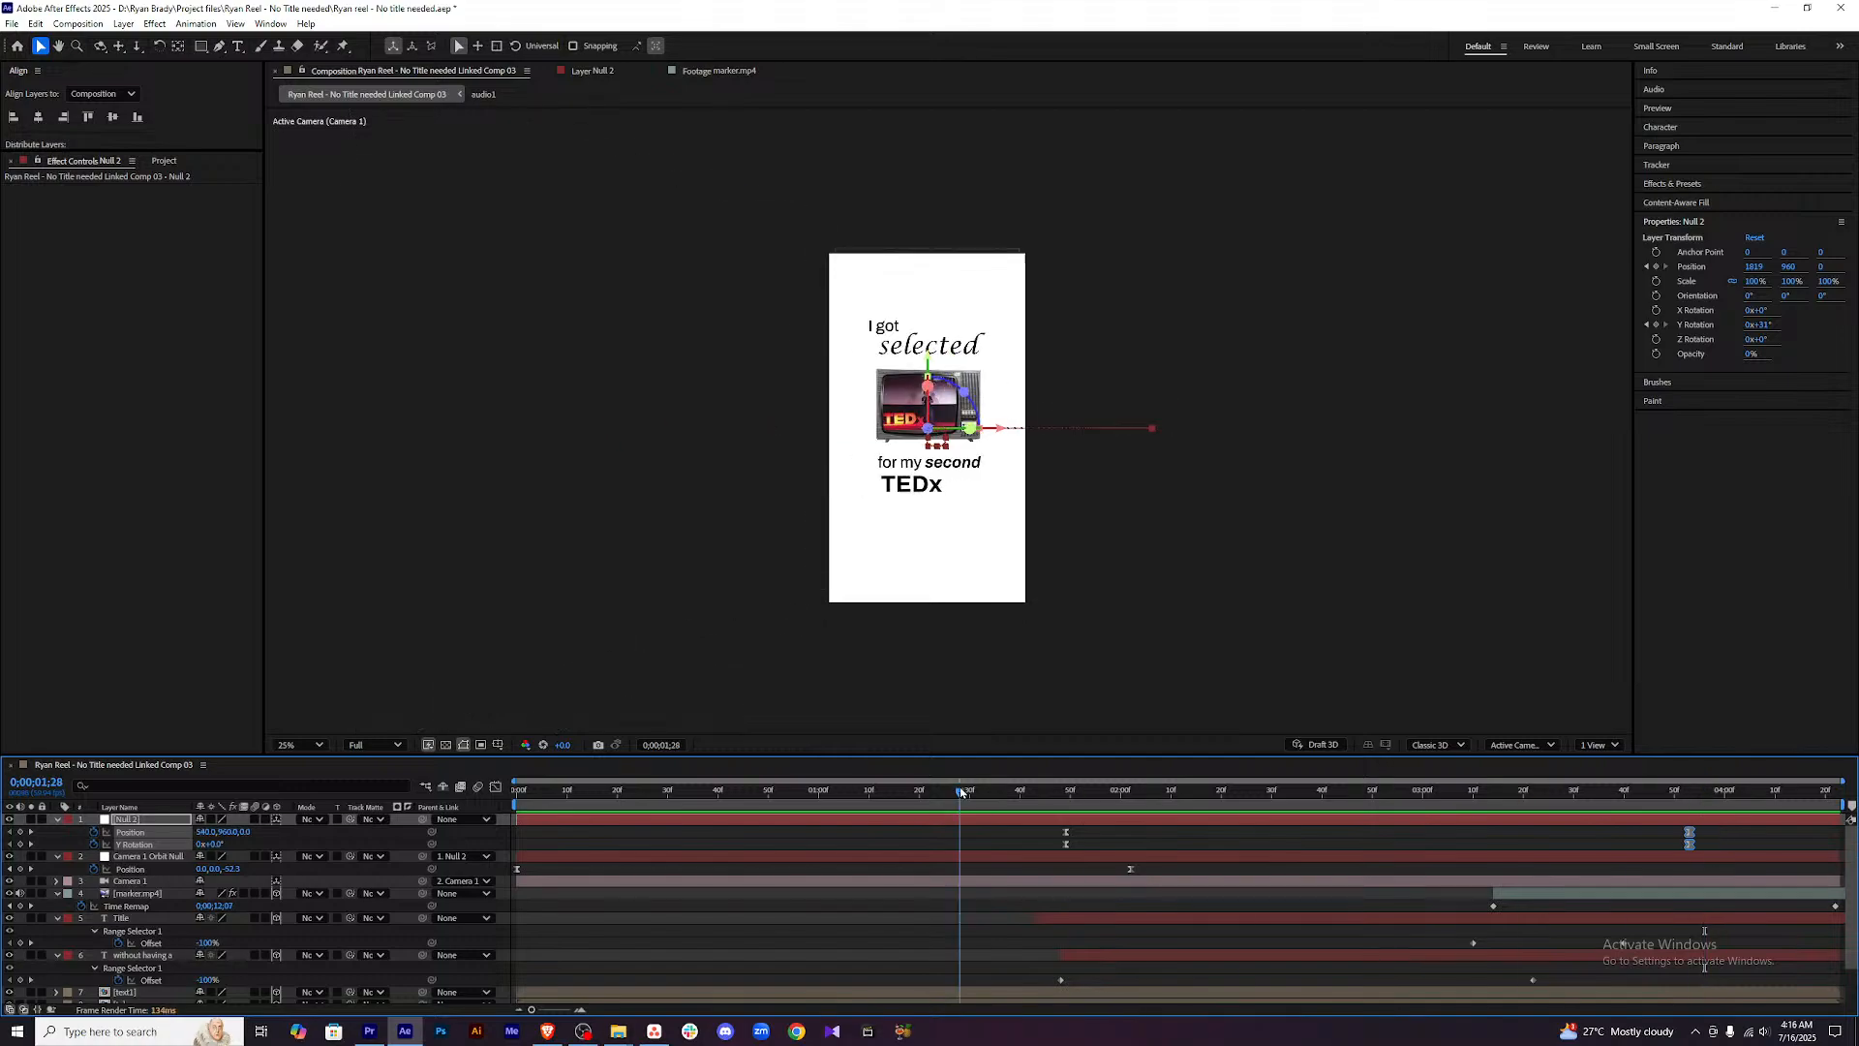
{"action": "key", "text": "space"}
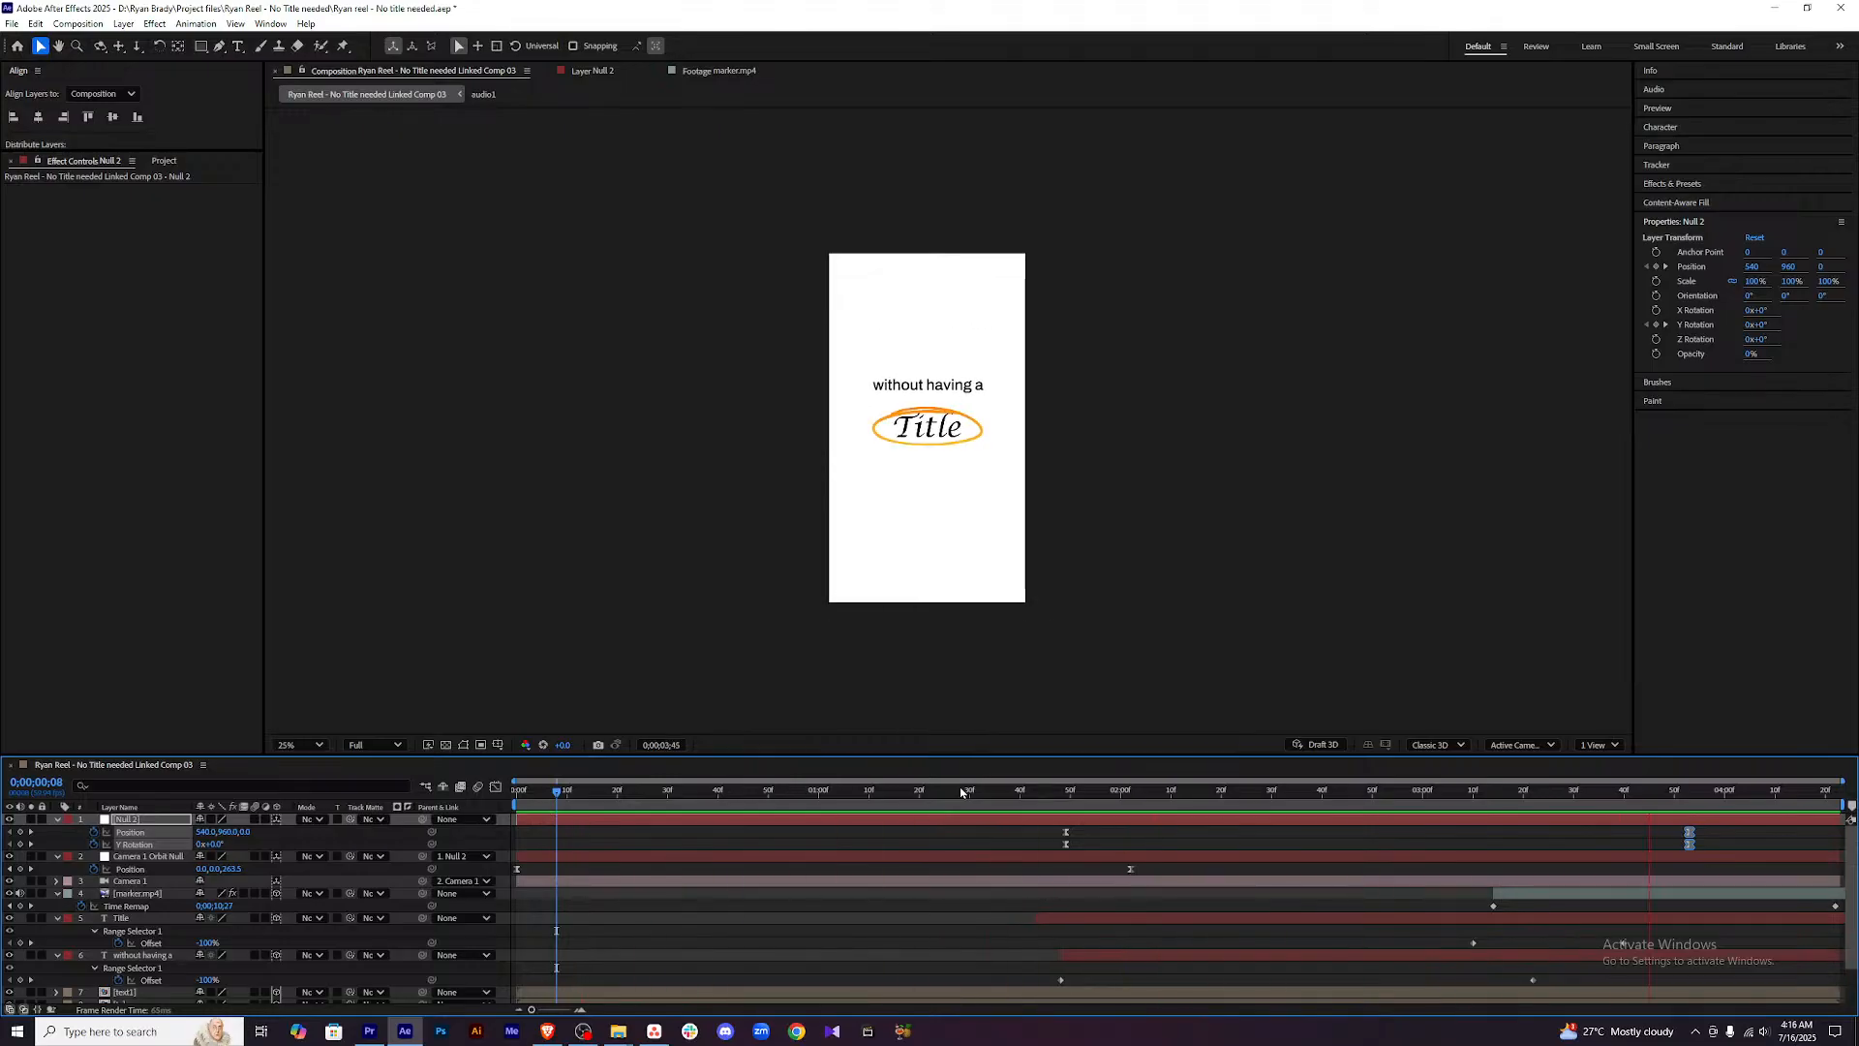
{"action": "key", "text": "space"}
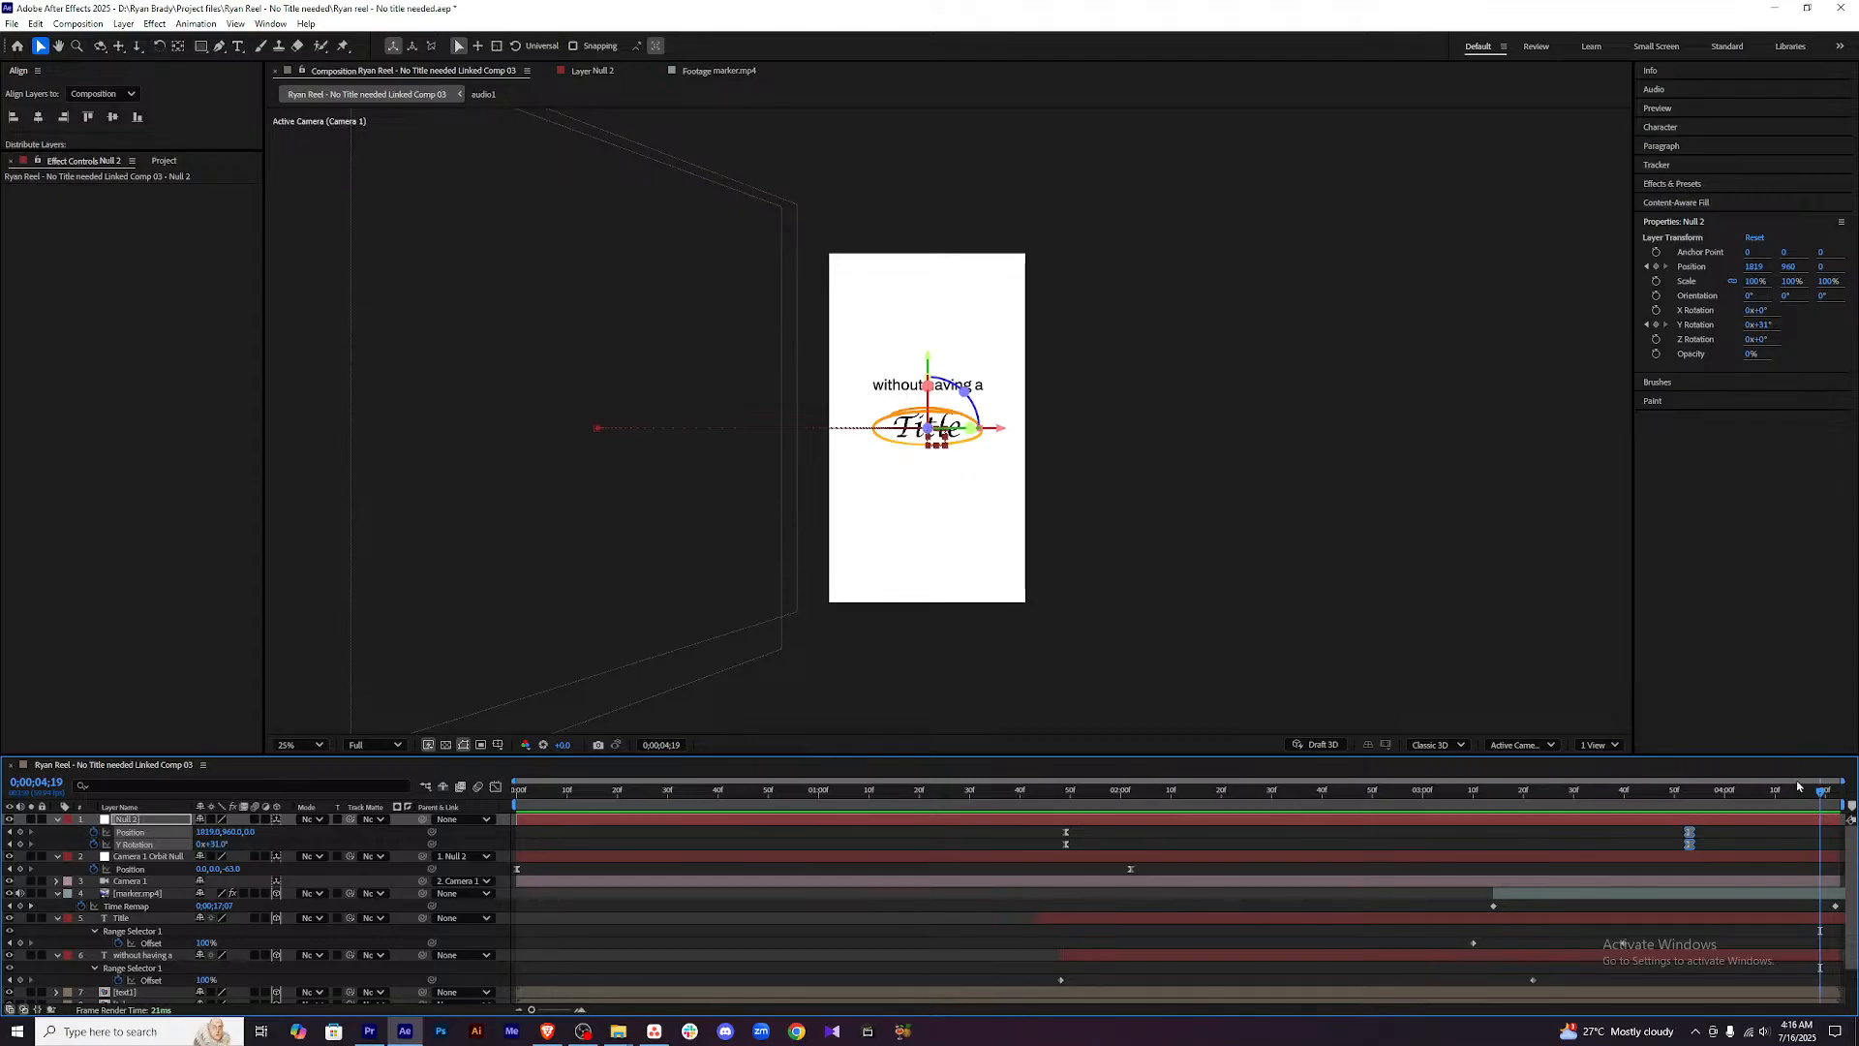
{"action": "left_click_drag", "start_coordinate": [1797, 801], "coordinate": [427, 799]}
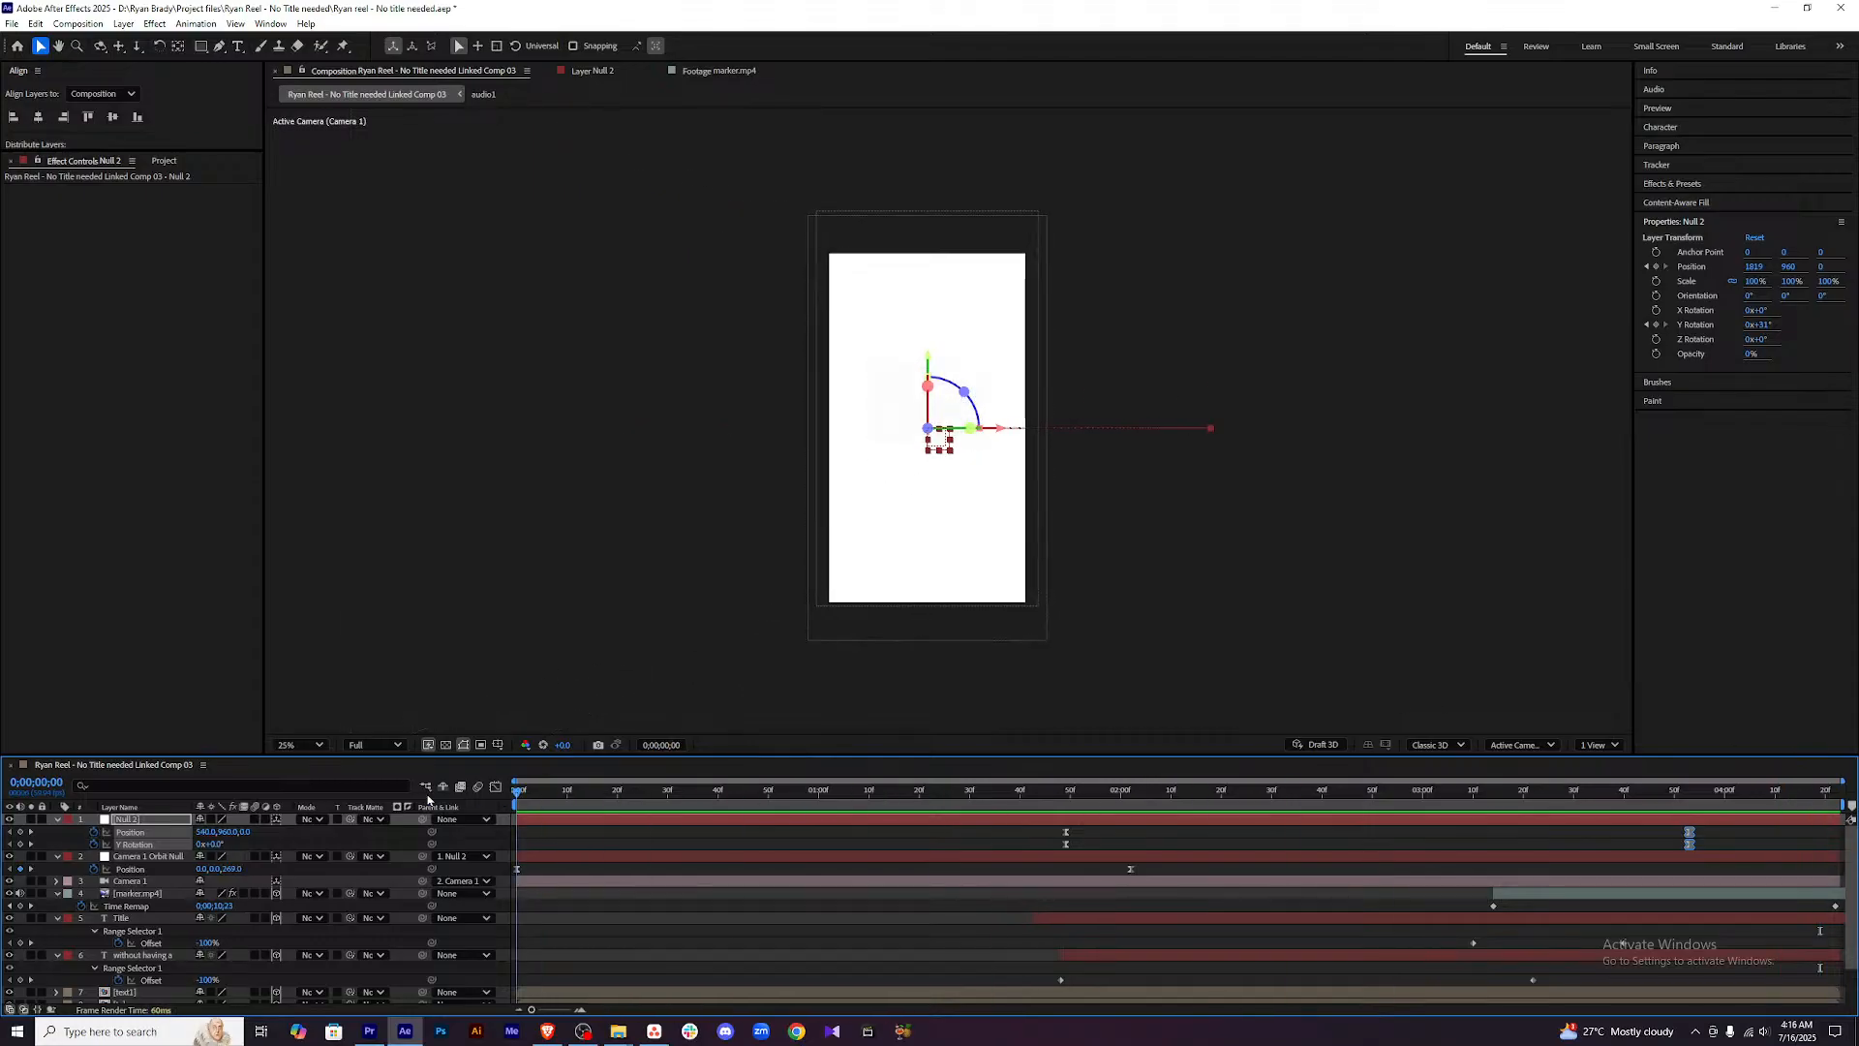
{"action": "key", "text": "space"}
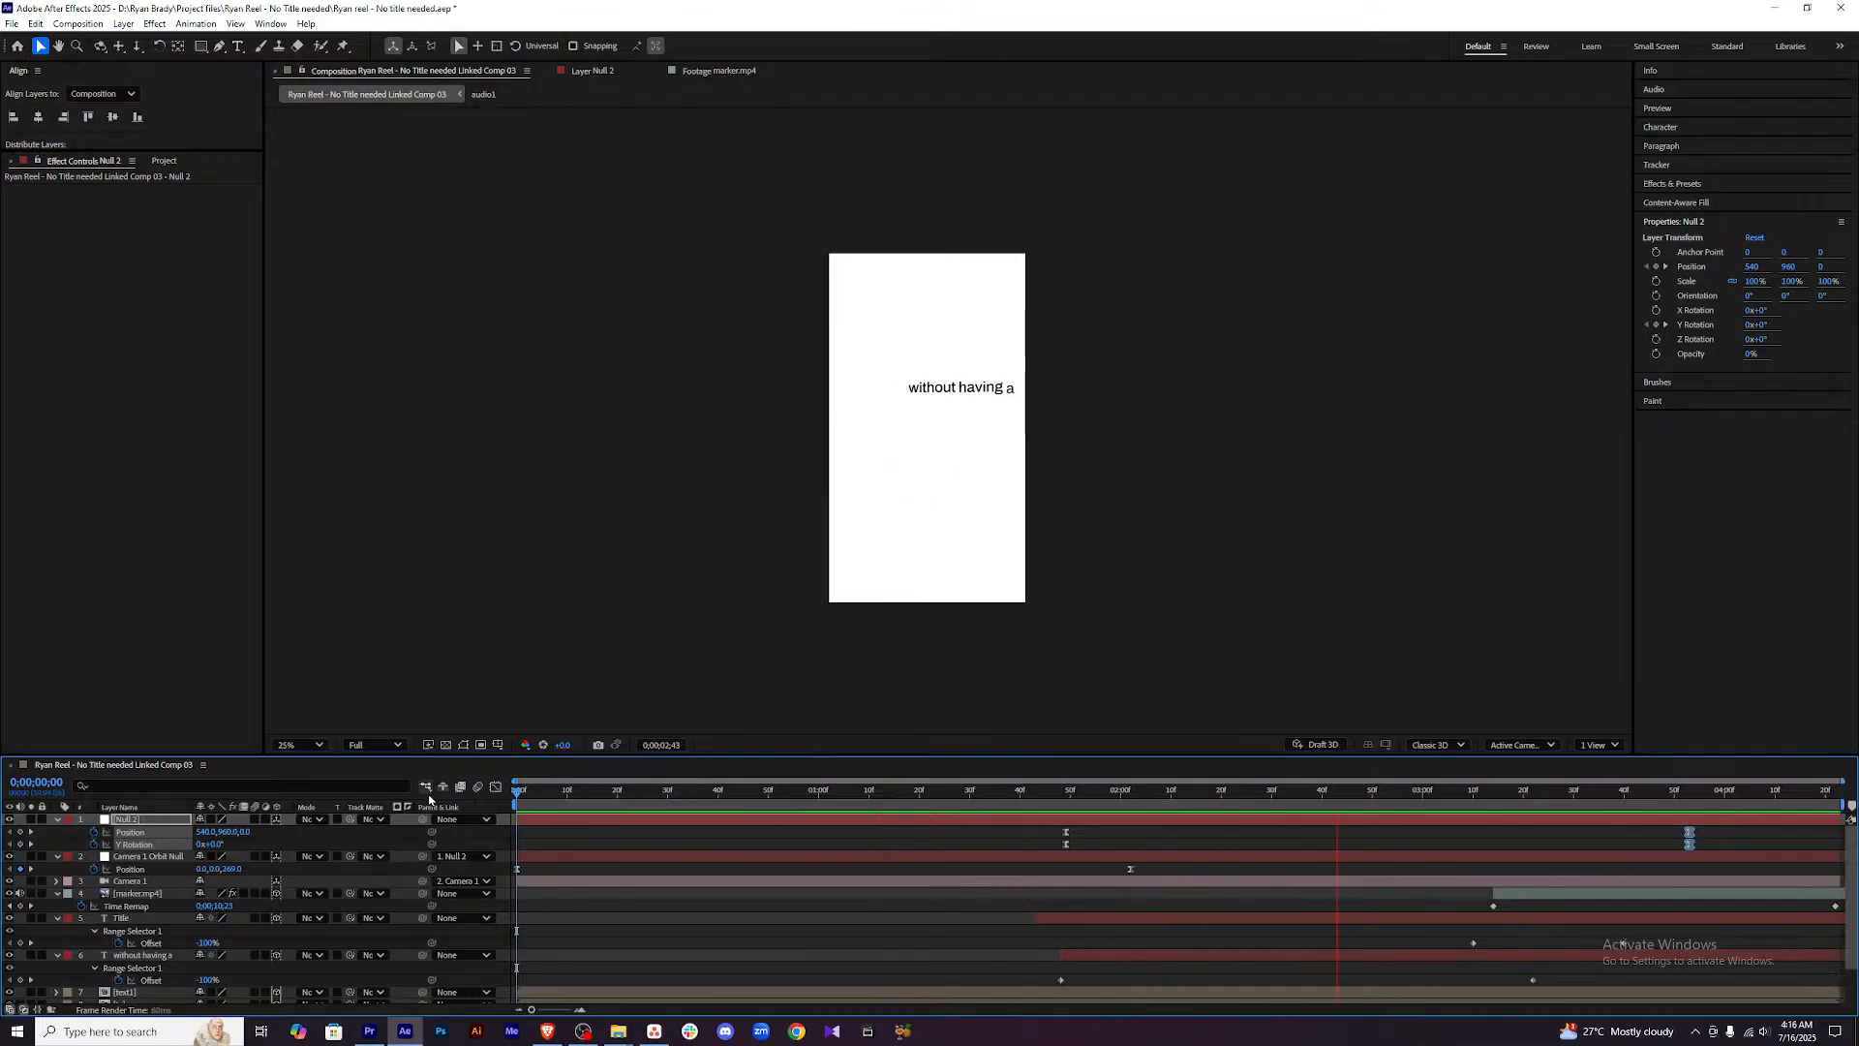
{"action": "key", "text": "space"}
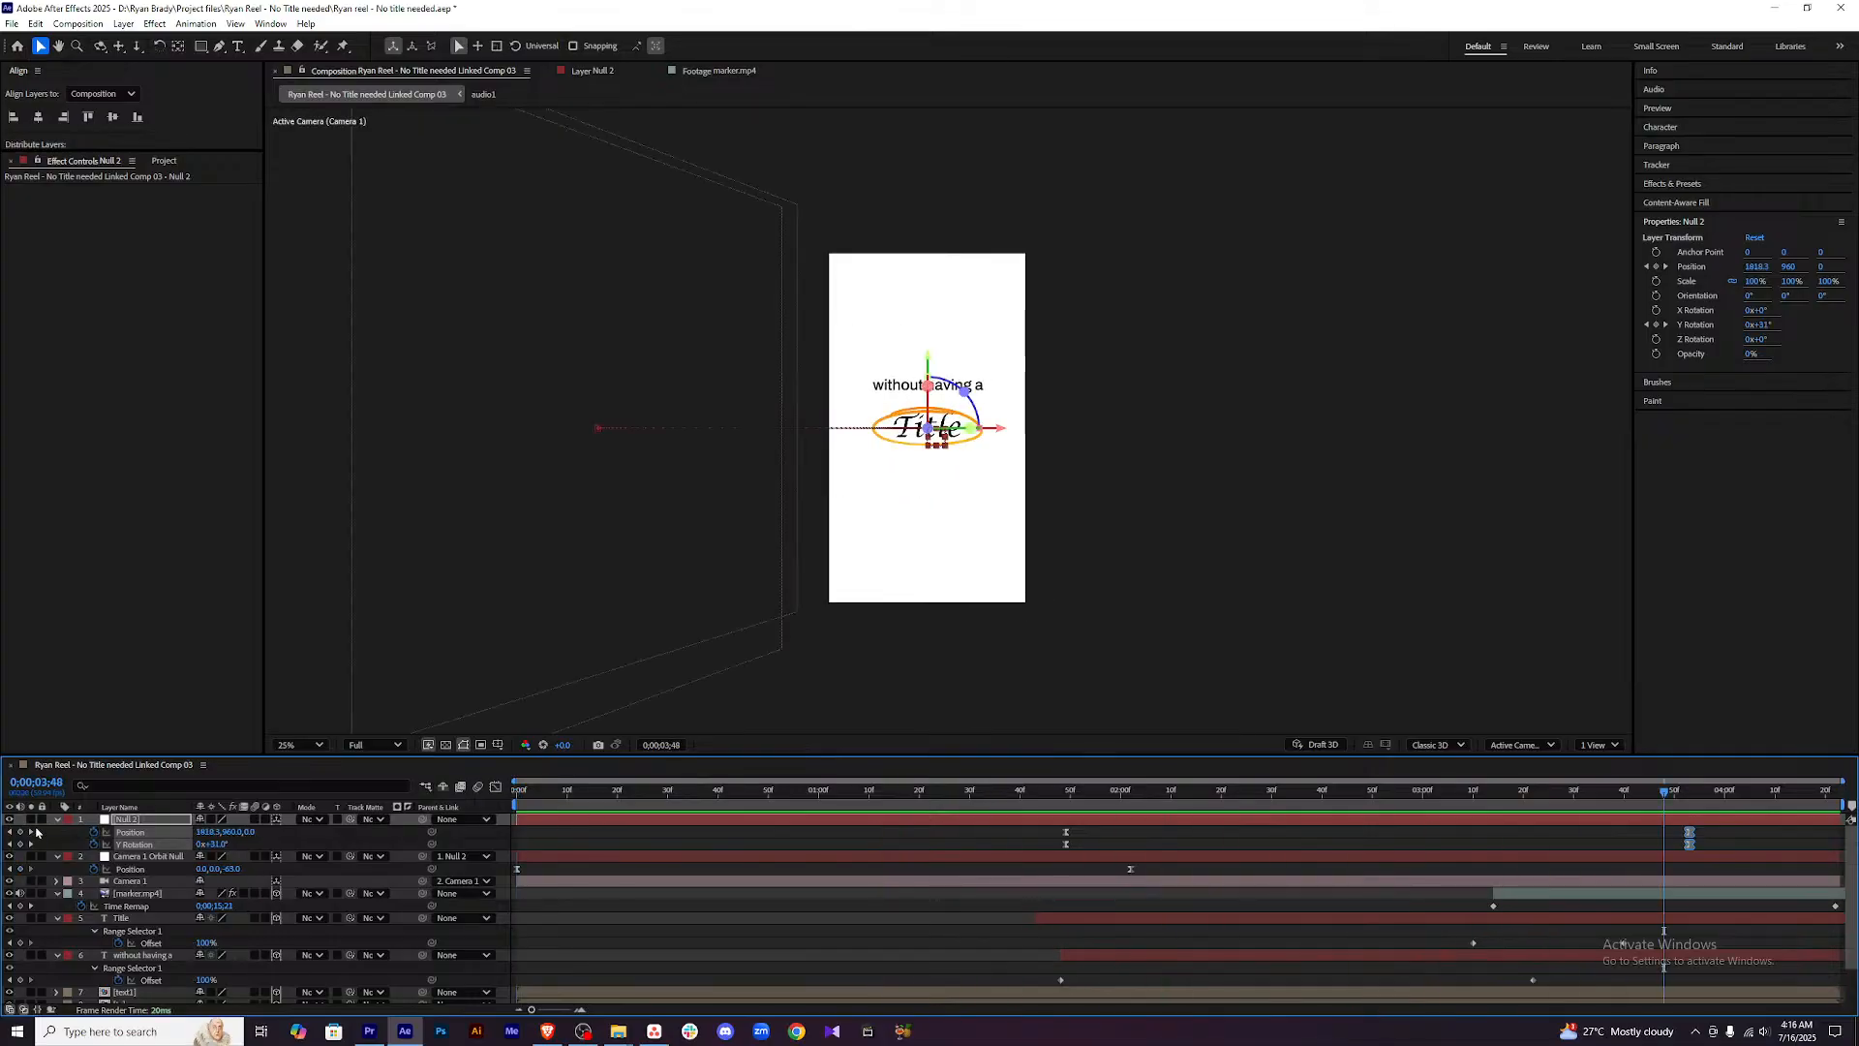
Collapse the properties of Null 2, Camera 1 Orbit Null, marker.mp4, Title and "without having a", and deselect all layers.
{"action": "left_click_drag", "start_coordinate": [1671, 803], "coordinate": [1652, 800]}
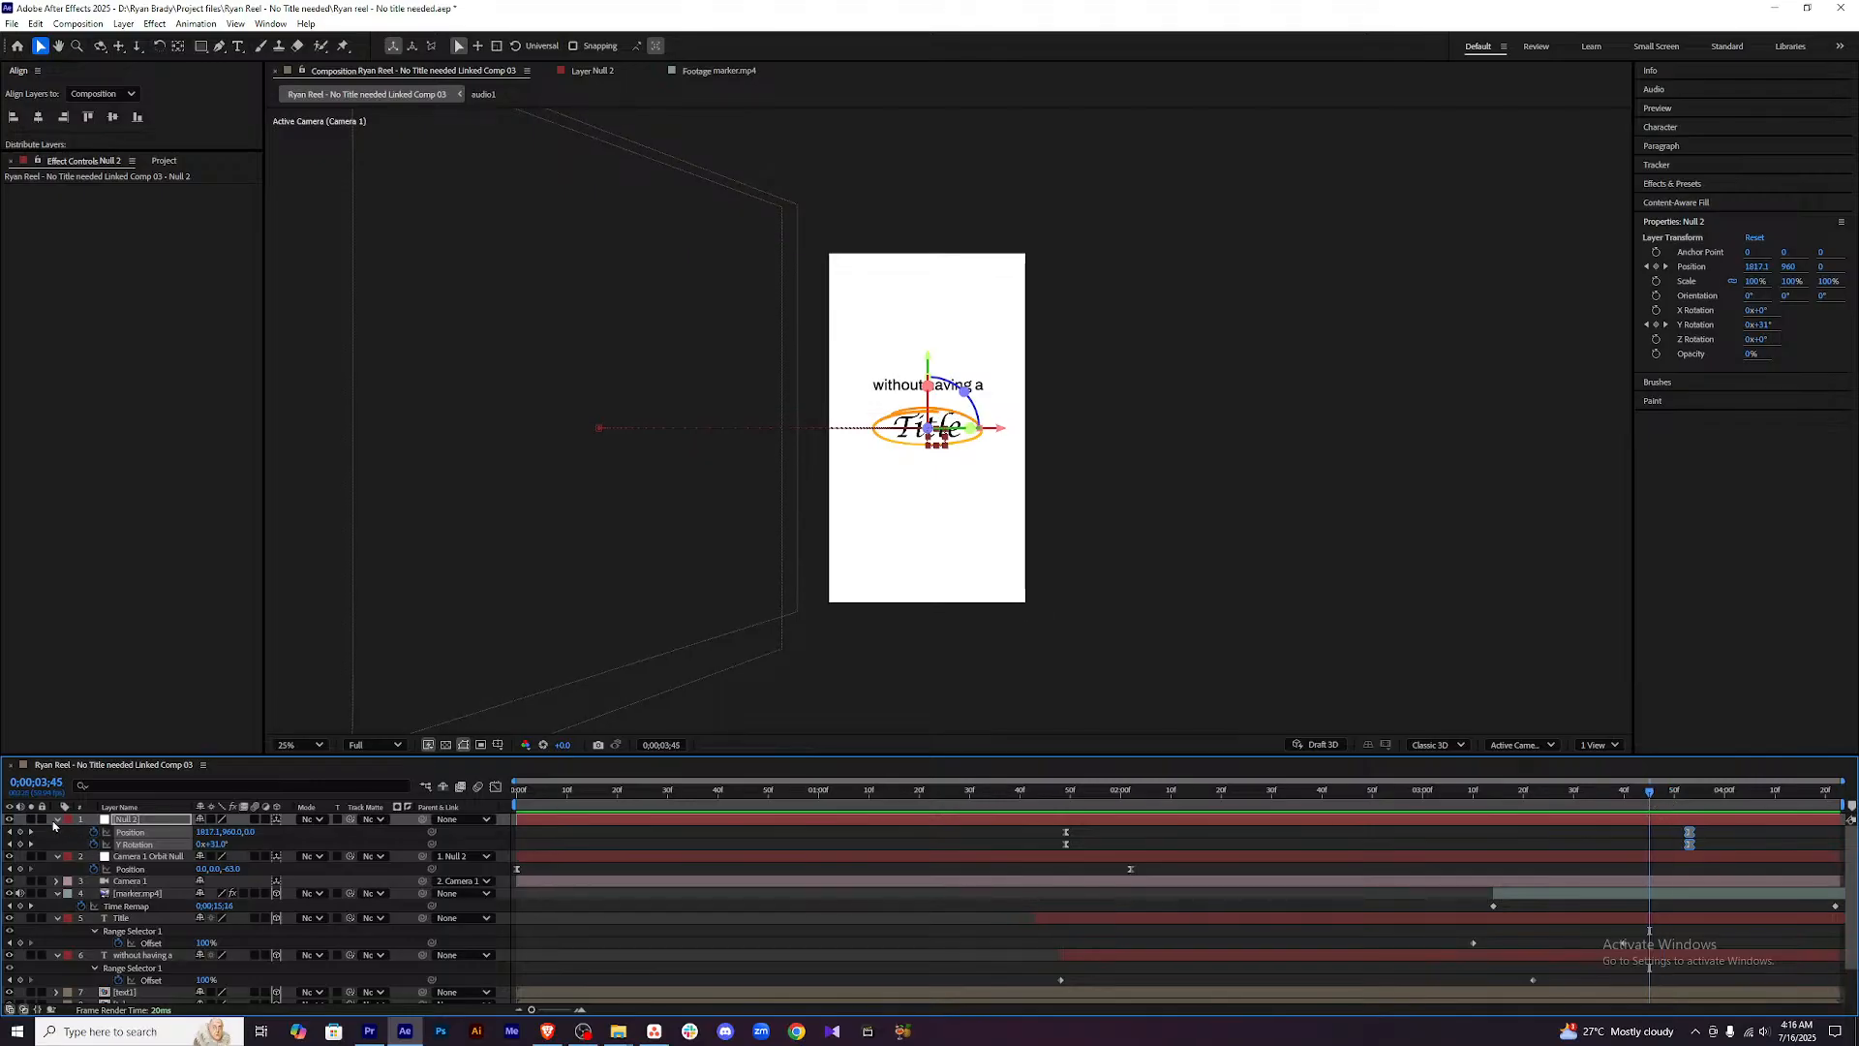
{"action": "left_click", "coordinate": [56, 820]}
{"action": "left_click", "coordinate": [57, 833]}
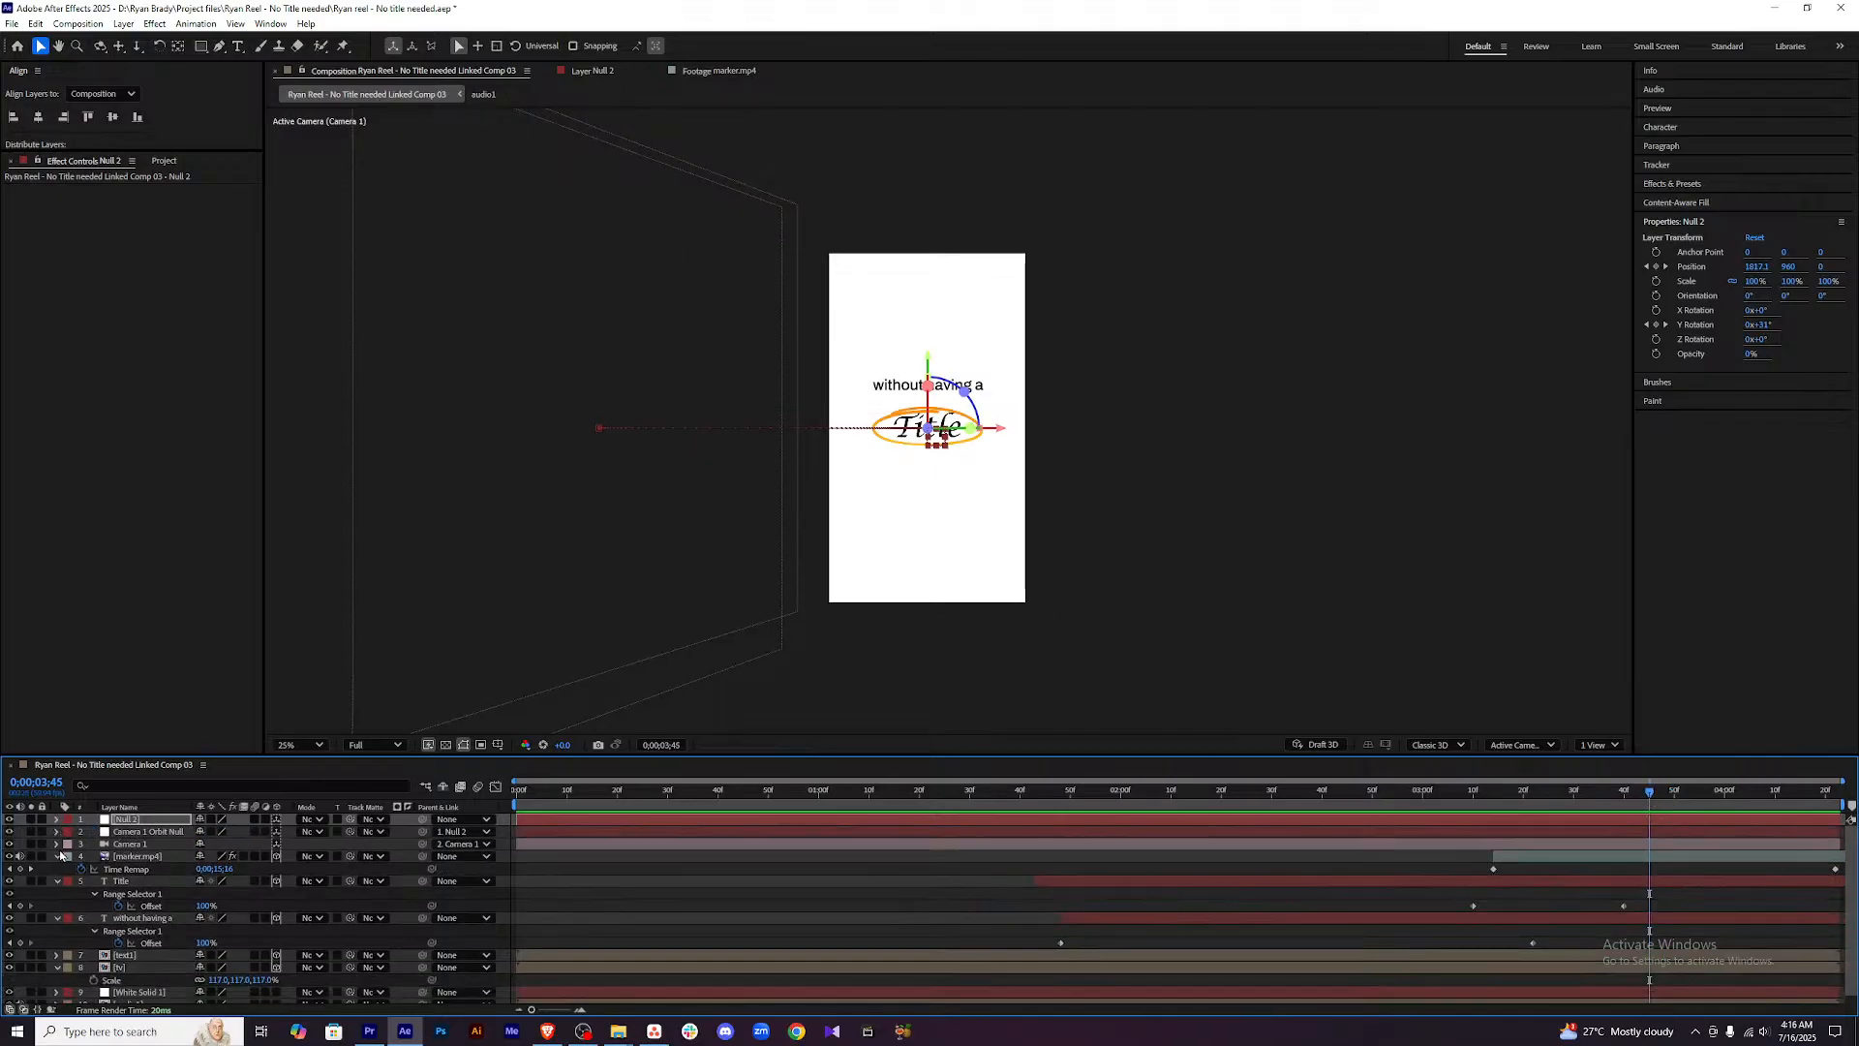
{"action": "left_click", "coordinate": [57, 856]}
{"action": "left_click", "coordinate": [58, 868]}
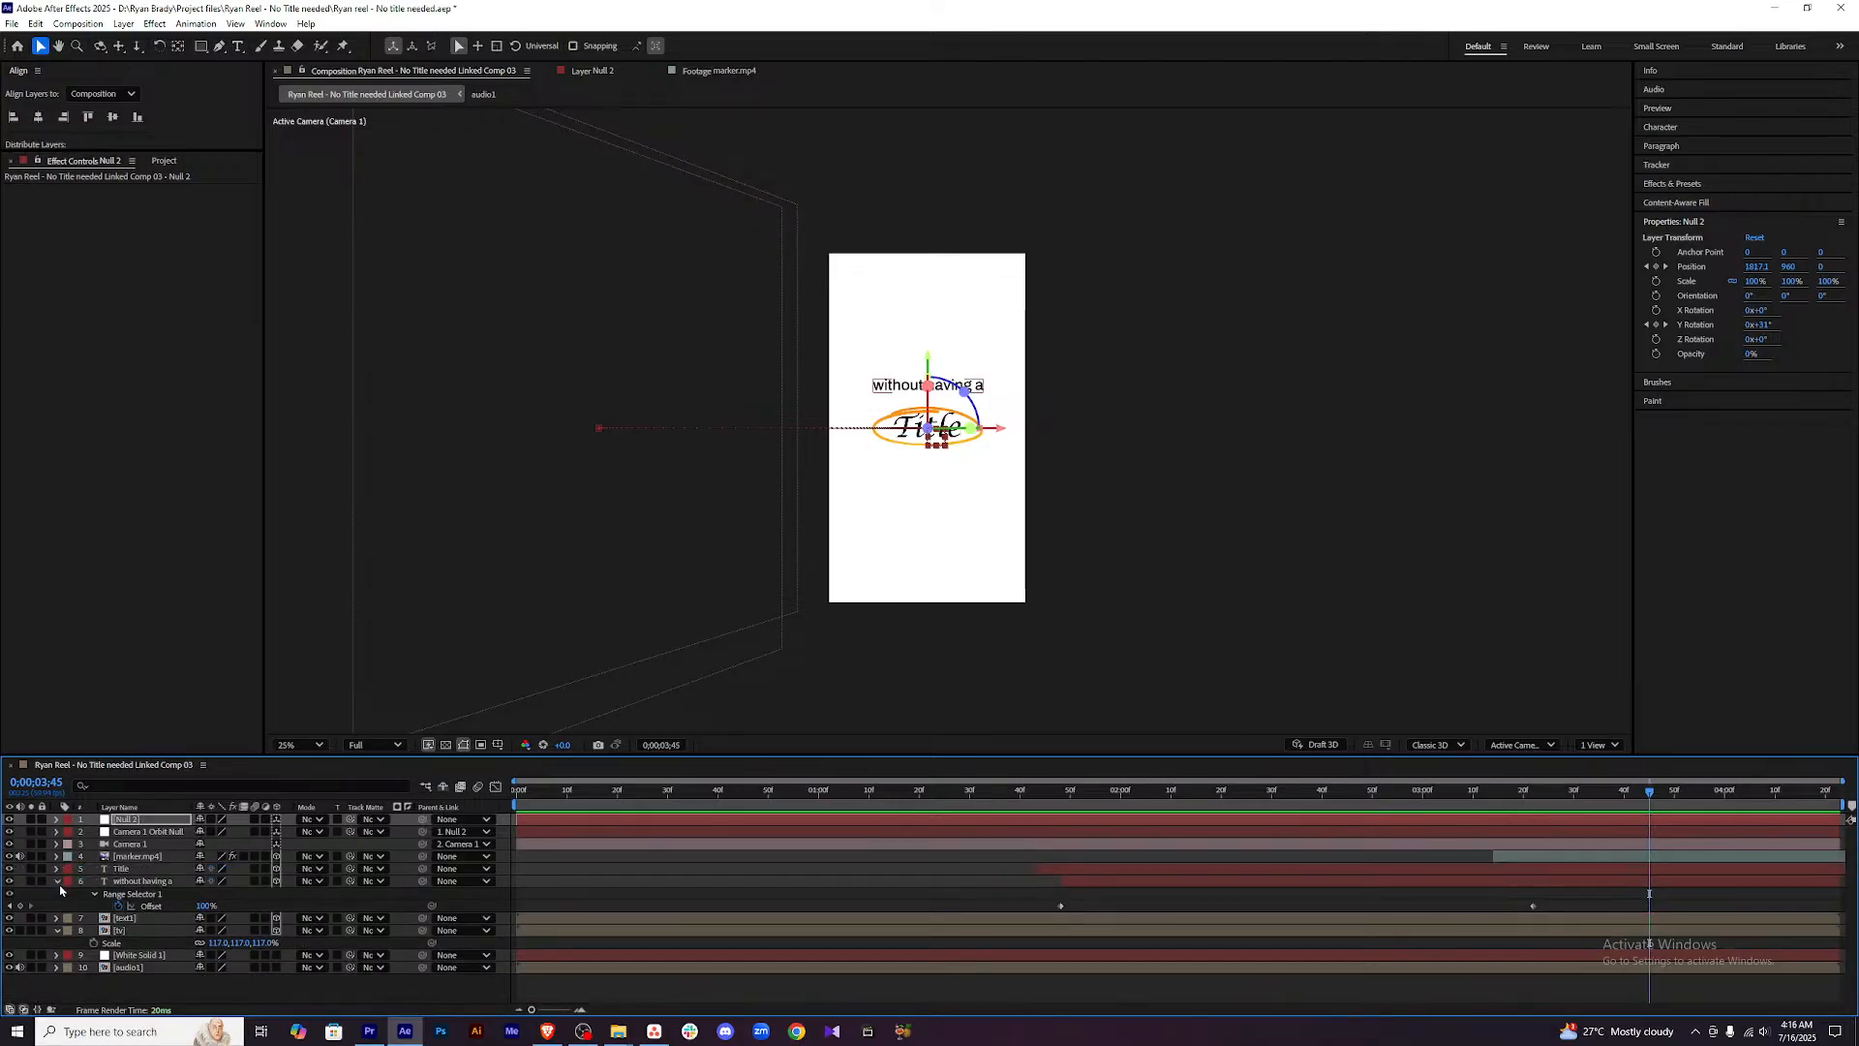
{"action": "left_click", "coordinate": [56, 882]}
{"action": "left_click", "coordinate": [291, 969]}
{"action": "right_click", "coordinate": [292, 968]}
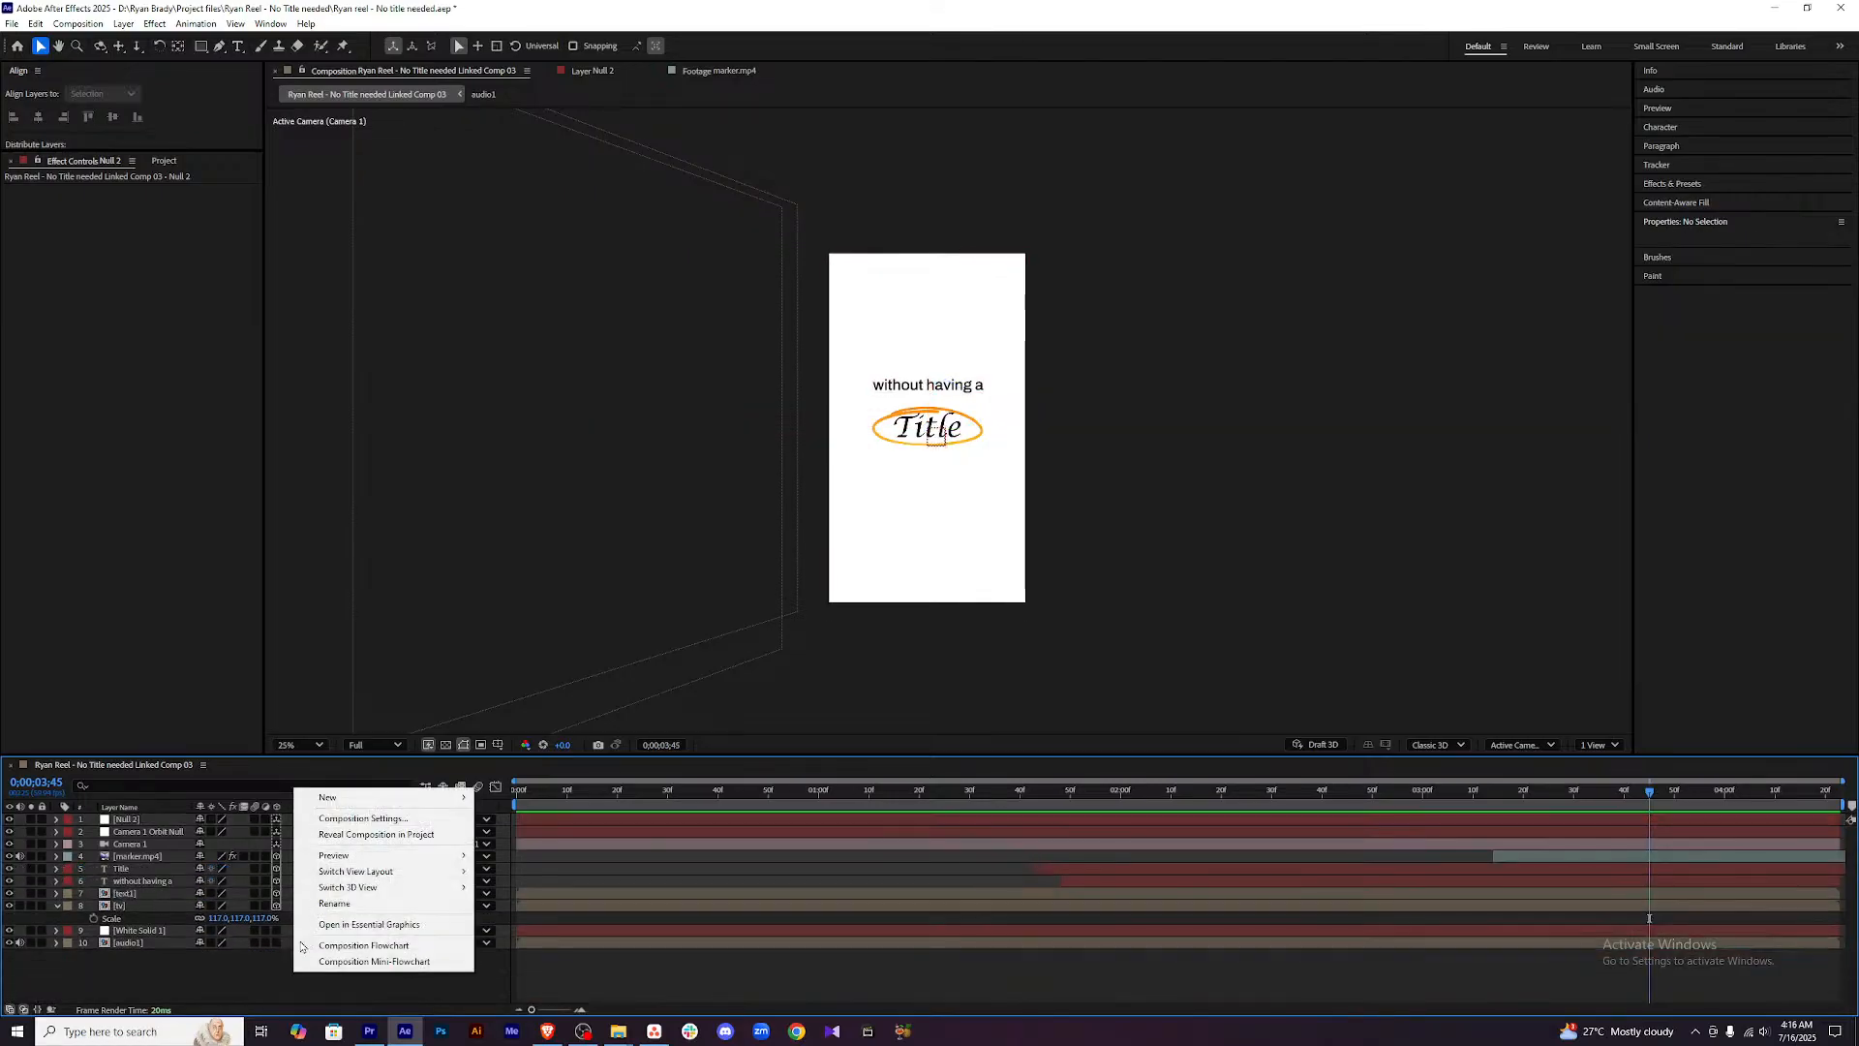
{"action": "mouse_move", "coordinate": [380, 798]}
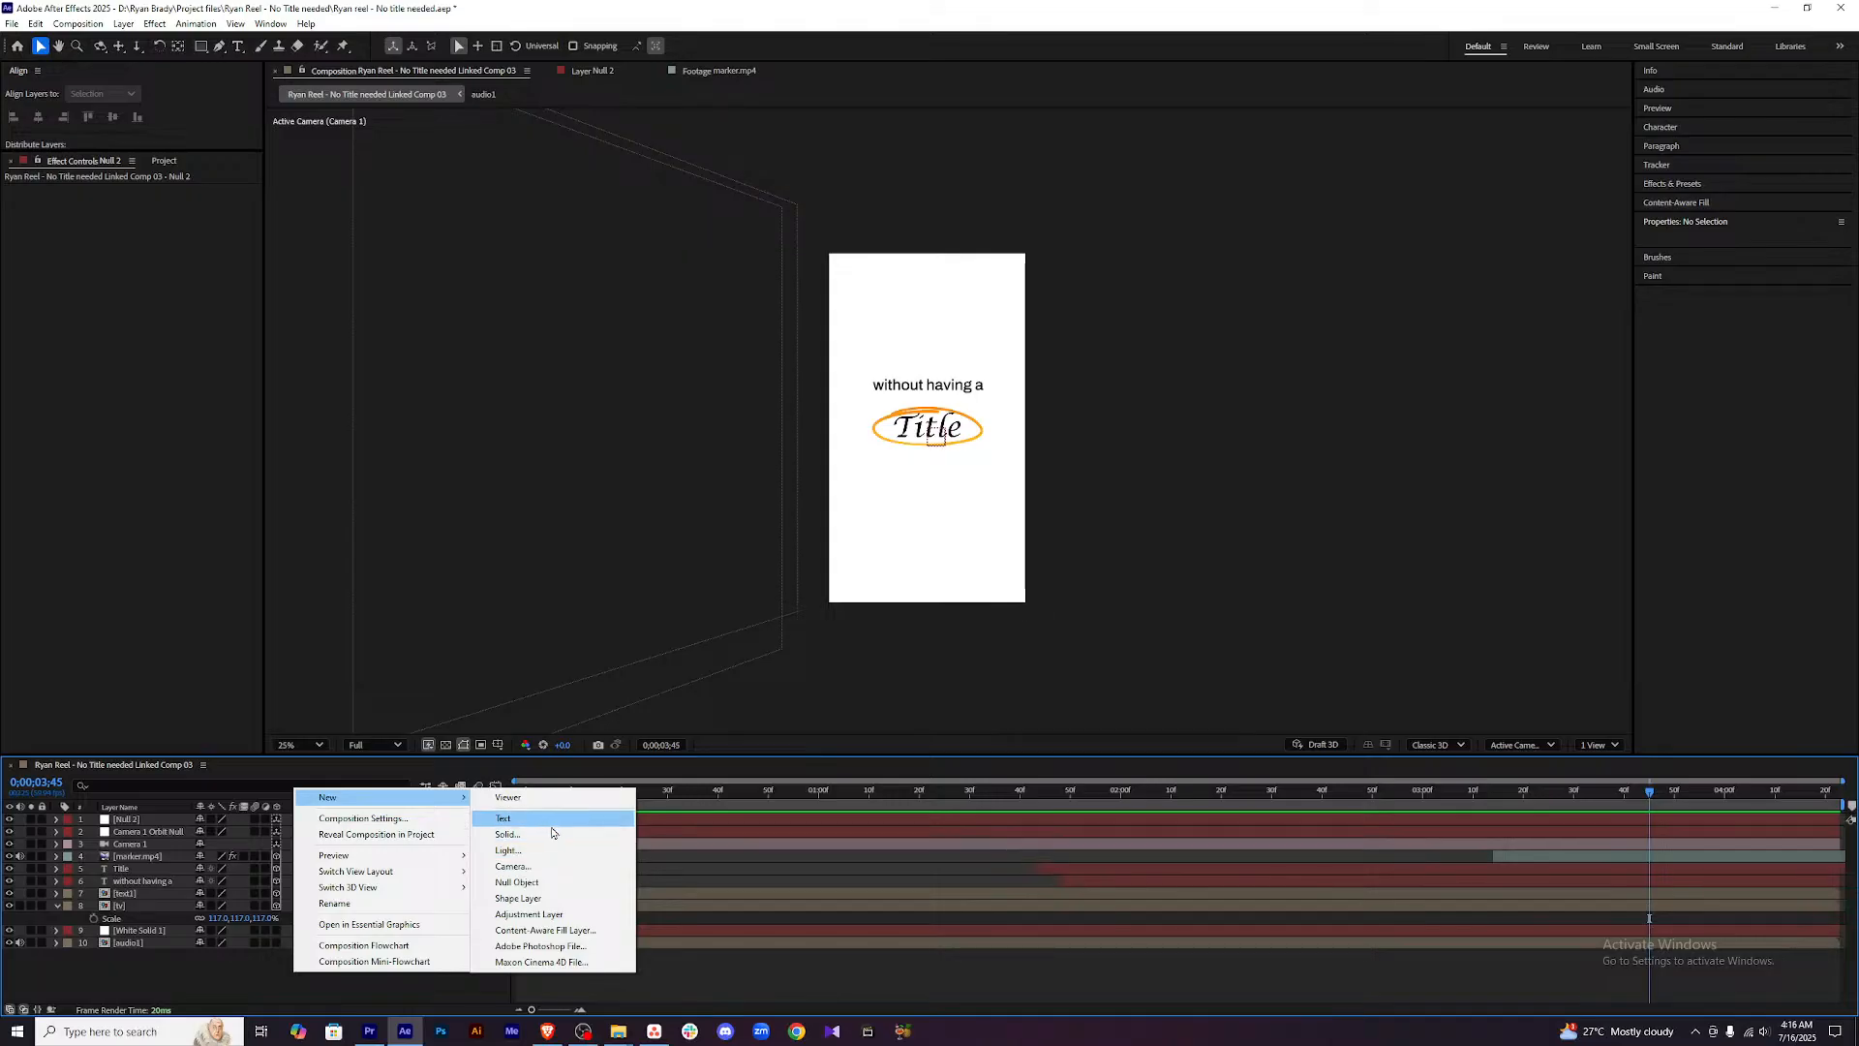
{"action": "left_click", "coordinate": [1403, 978]}
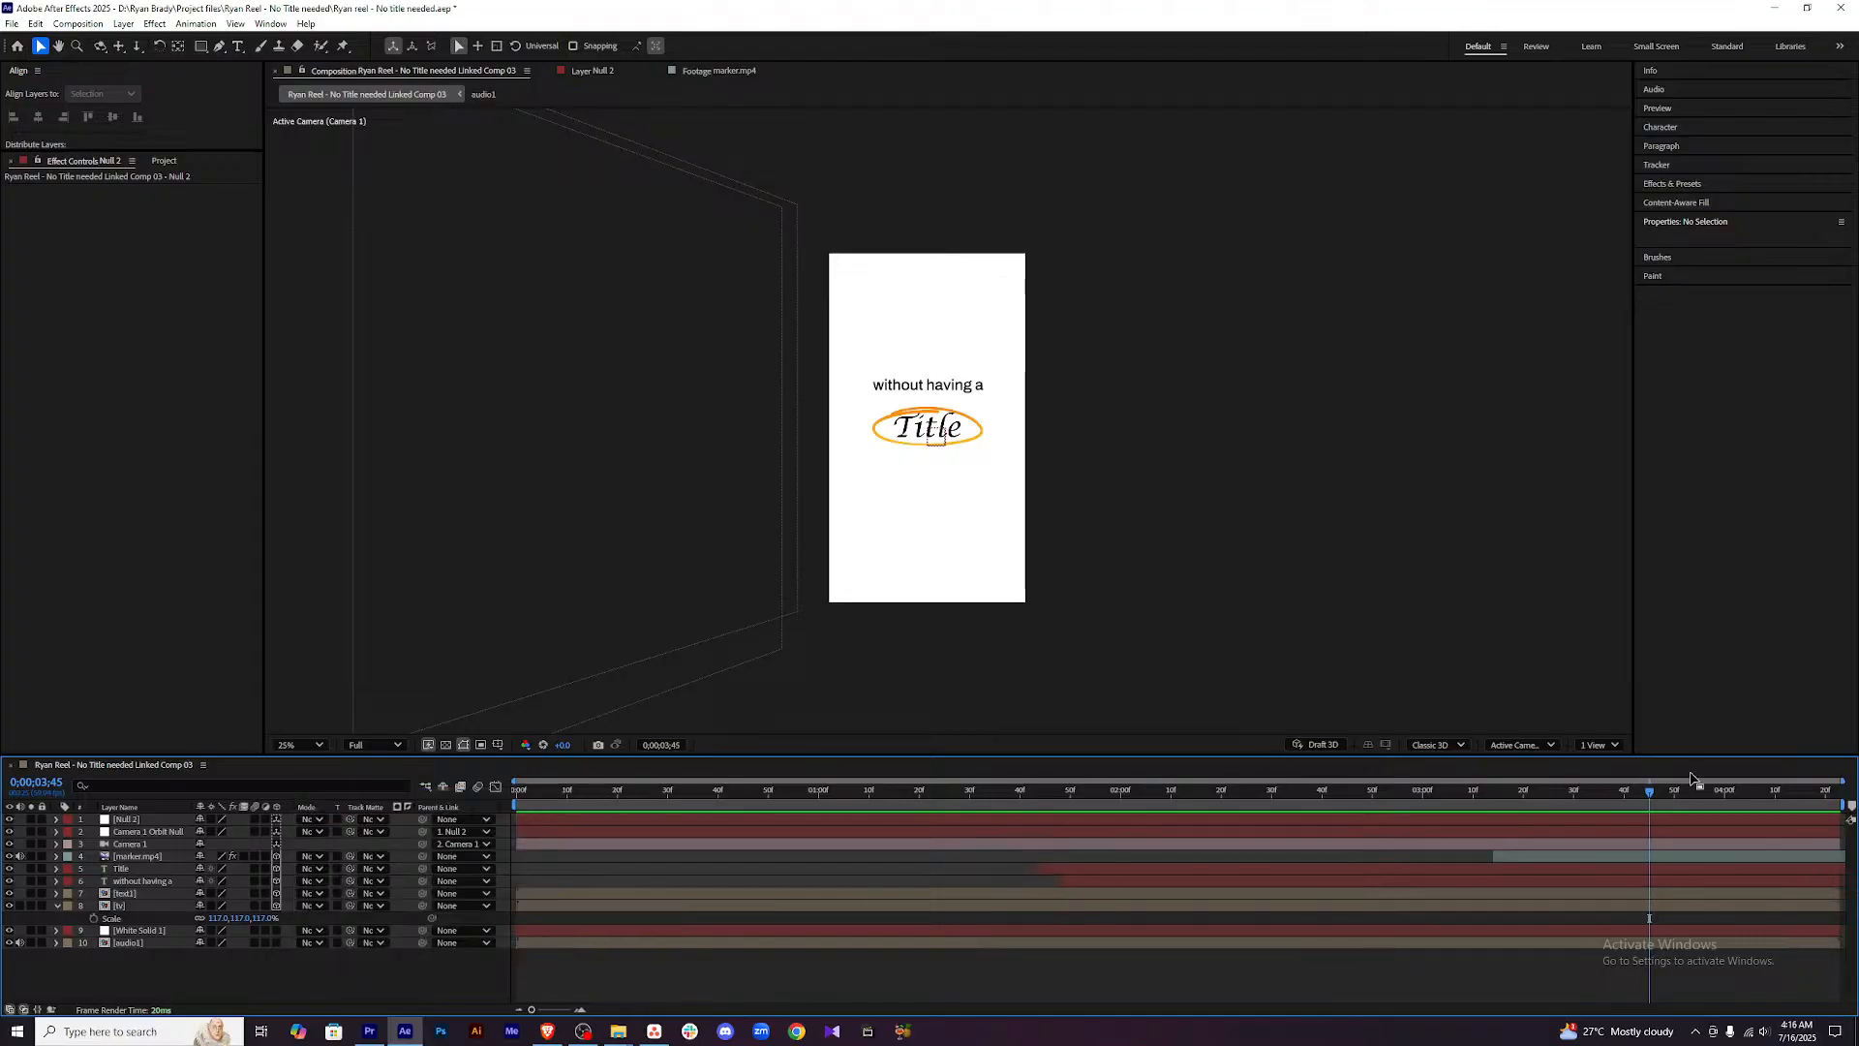
Add 100% Opacity keyframes at 0;00;03;56 to the marker.mp4, Title and "without having a" layers.
{"action": "left_click_drag", "start_coordinate": [1649, 791], "coordinate": [1523, 801]}
{"action": "key", "text": "space"}
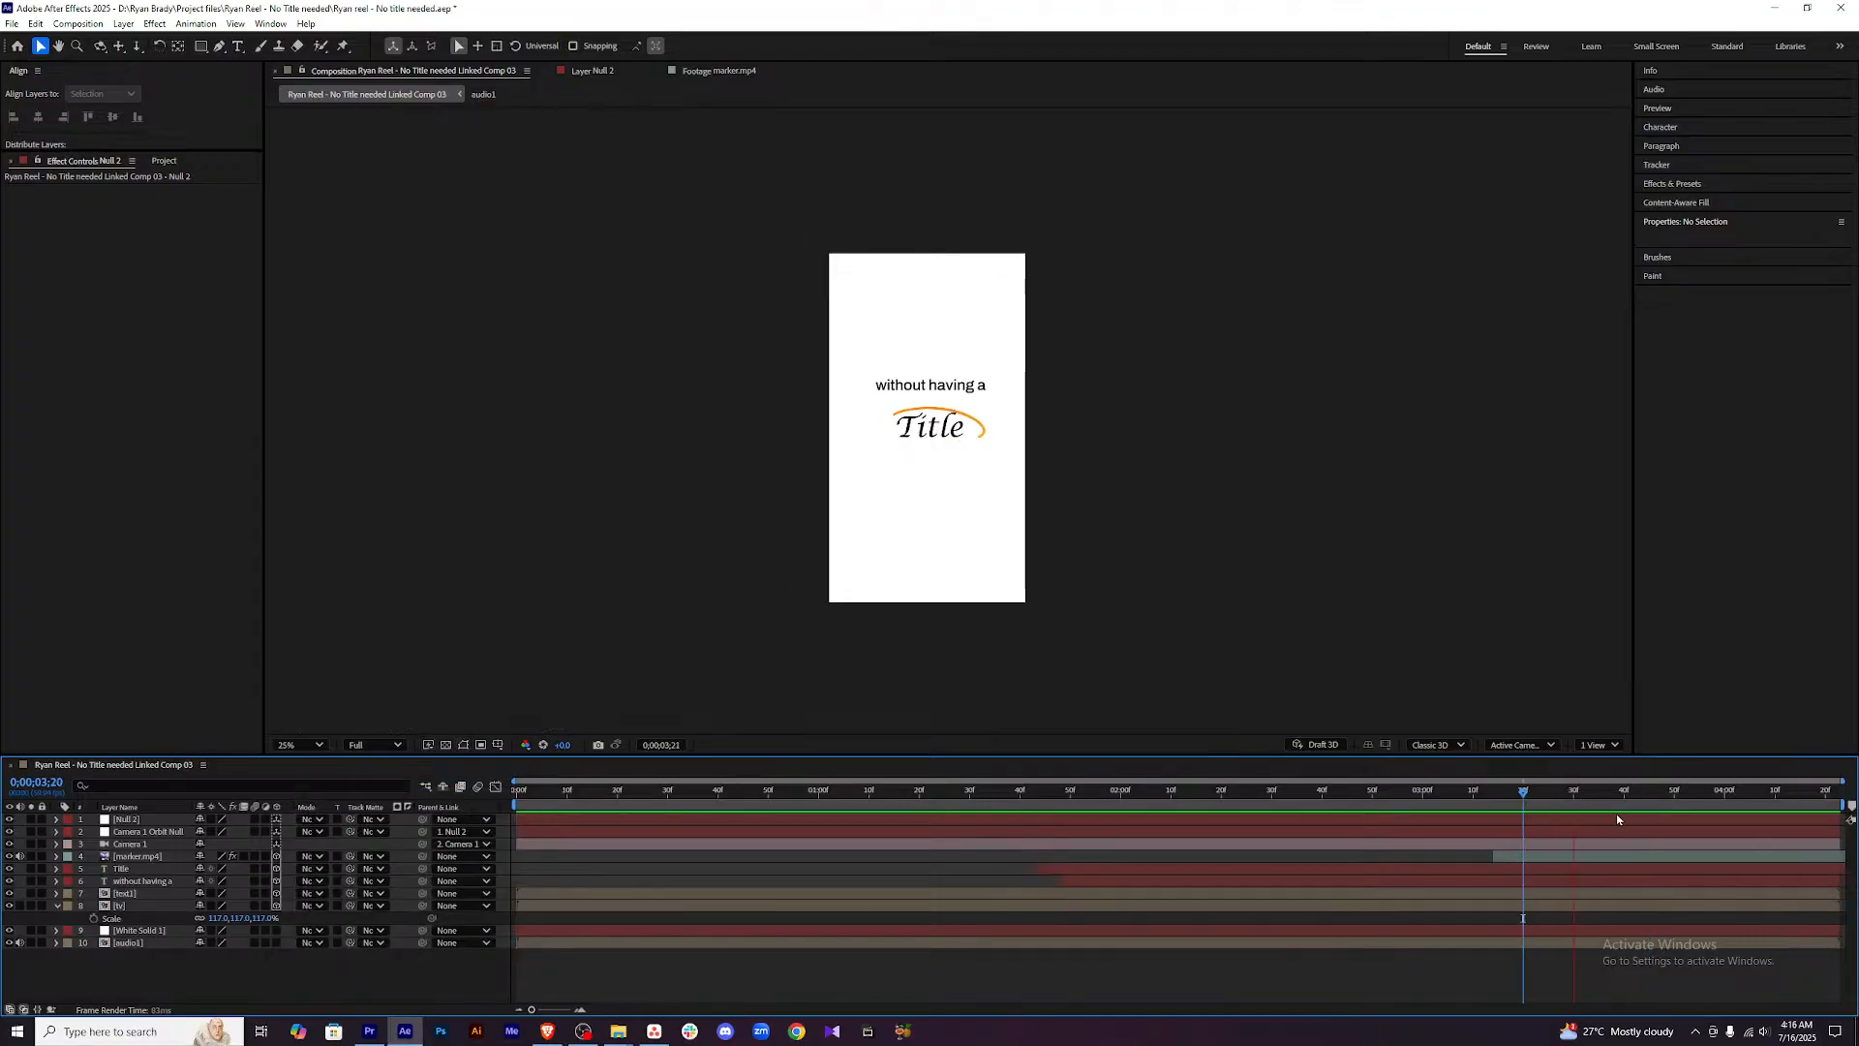
{"action": "left_click_drag", "start_coordinate": [1712, 799], "coordinate": [1706, 802]}
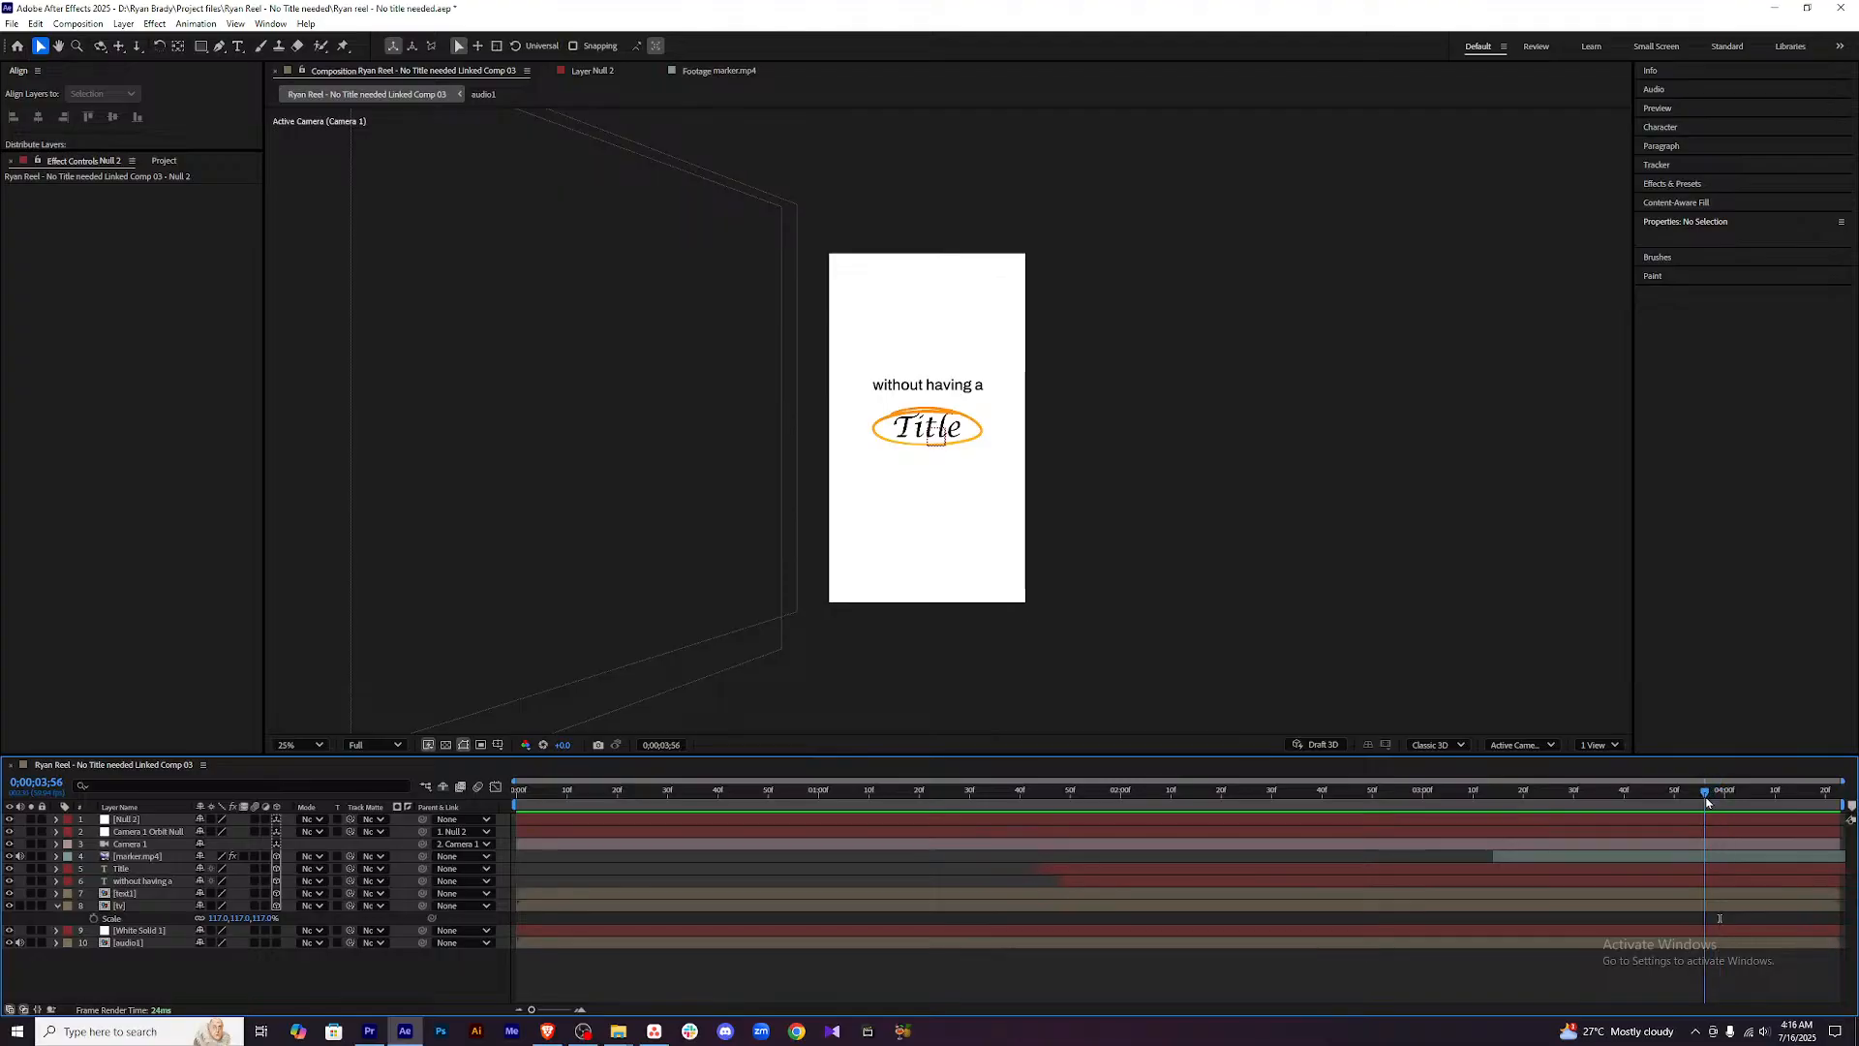
{"action": "left_click", "coordinate": [1748, 859]}
{"action": "left_click", "coordinate": [1721, 871]}
{"action": "left_click", "coordinate": [1719, 882]}
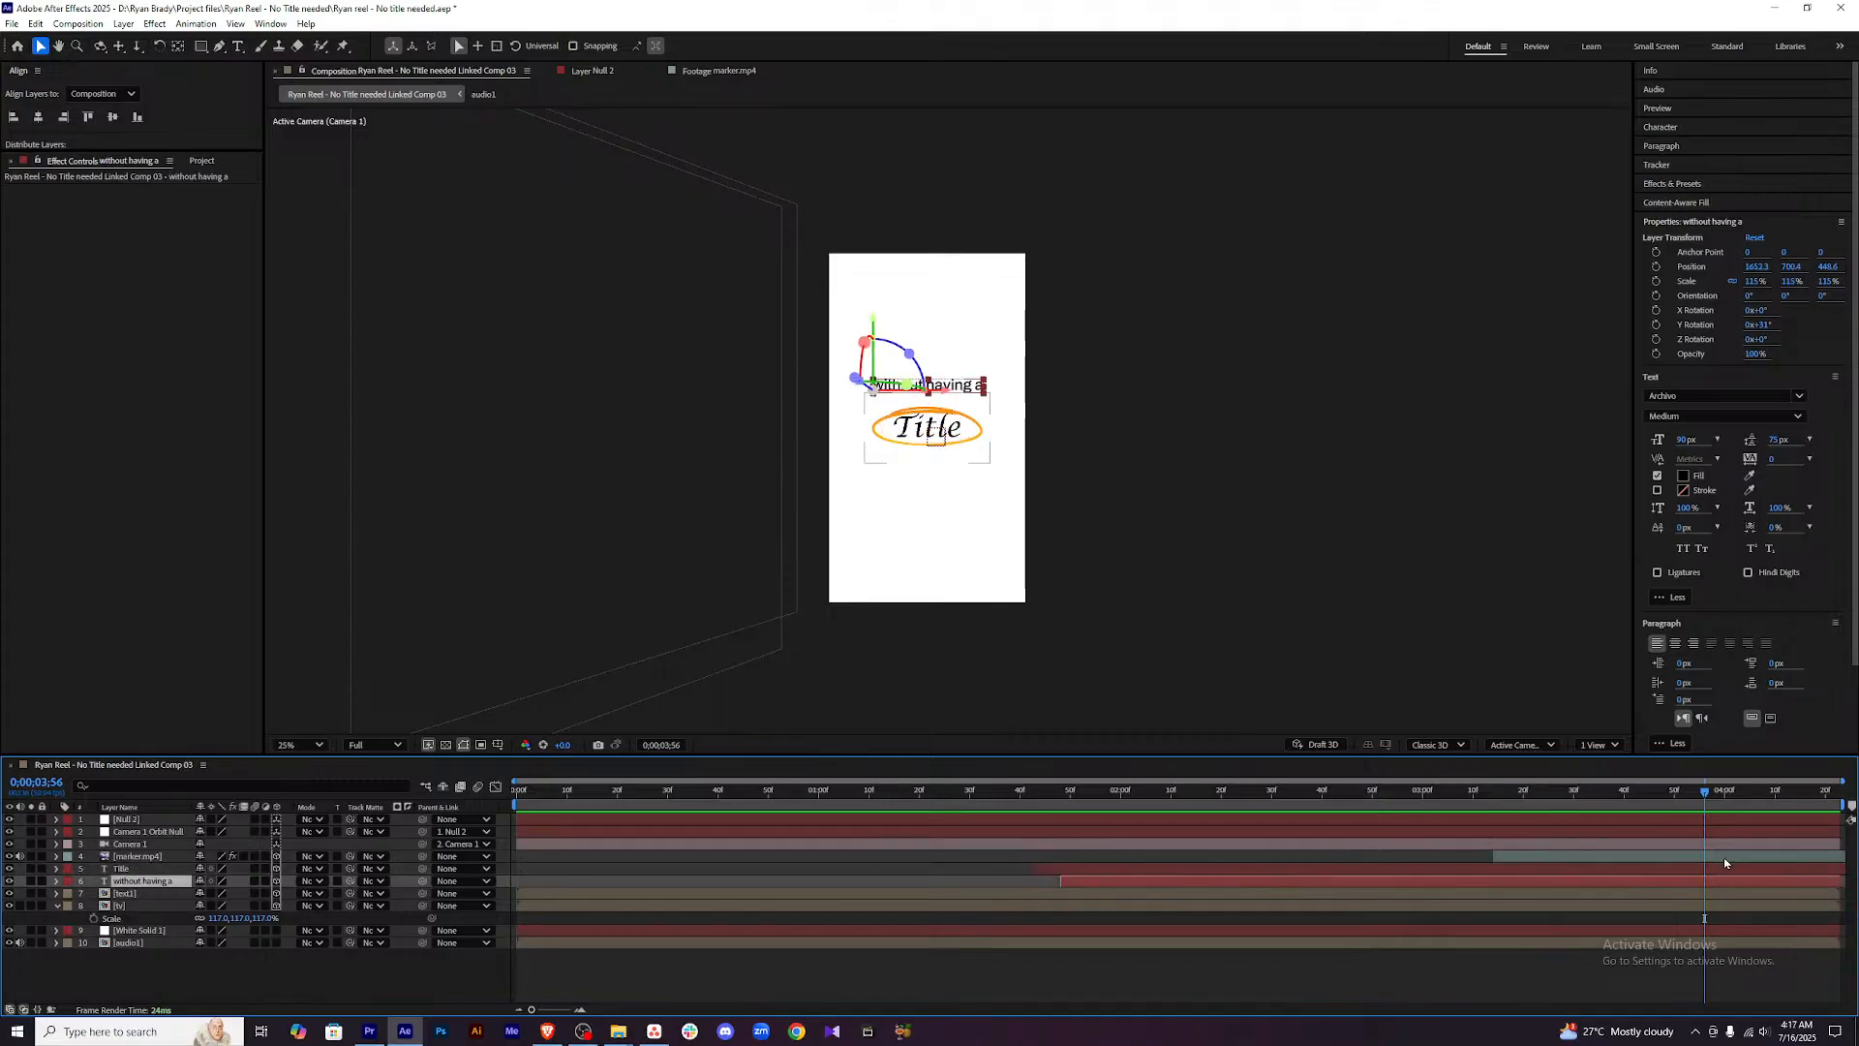
{"action": "left_click", "coordinate": [1724, 857], "text": "shift"}
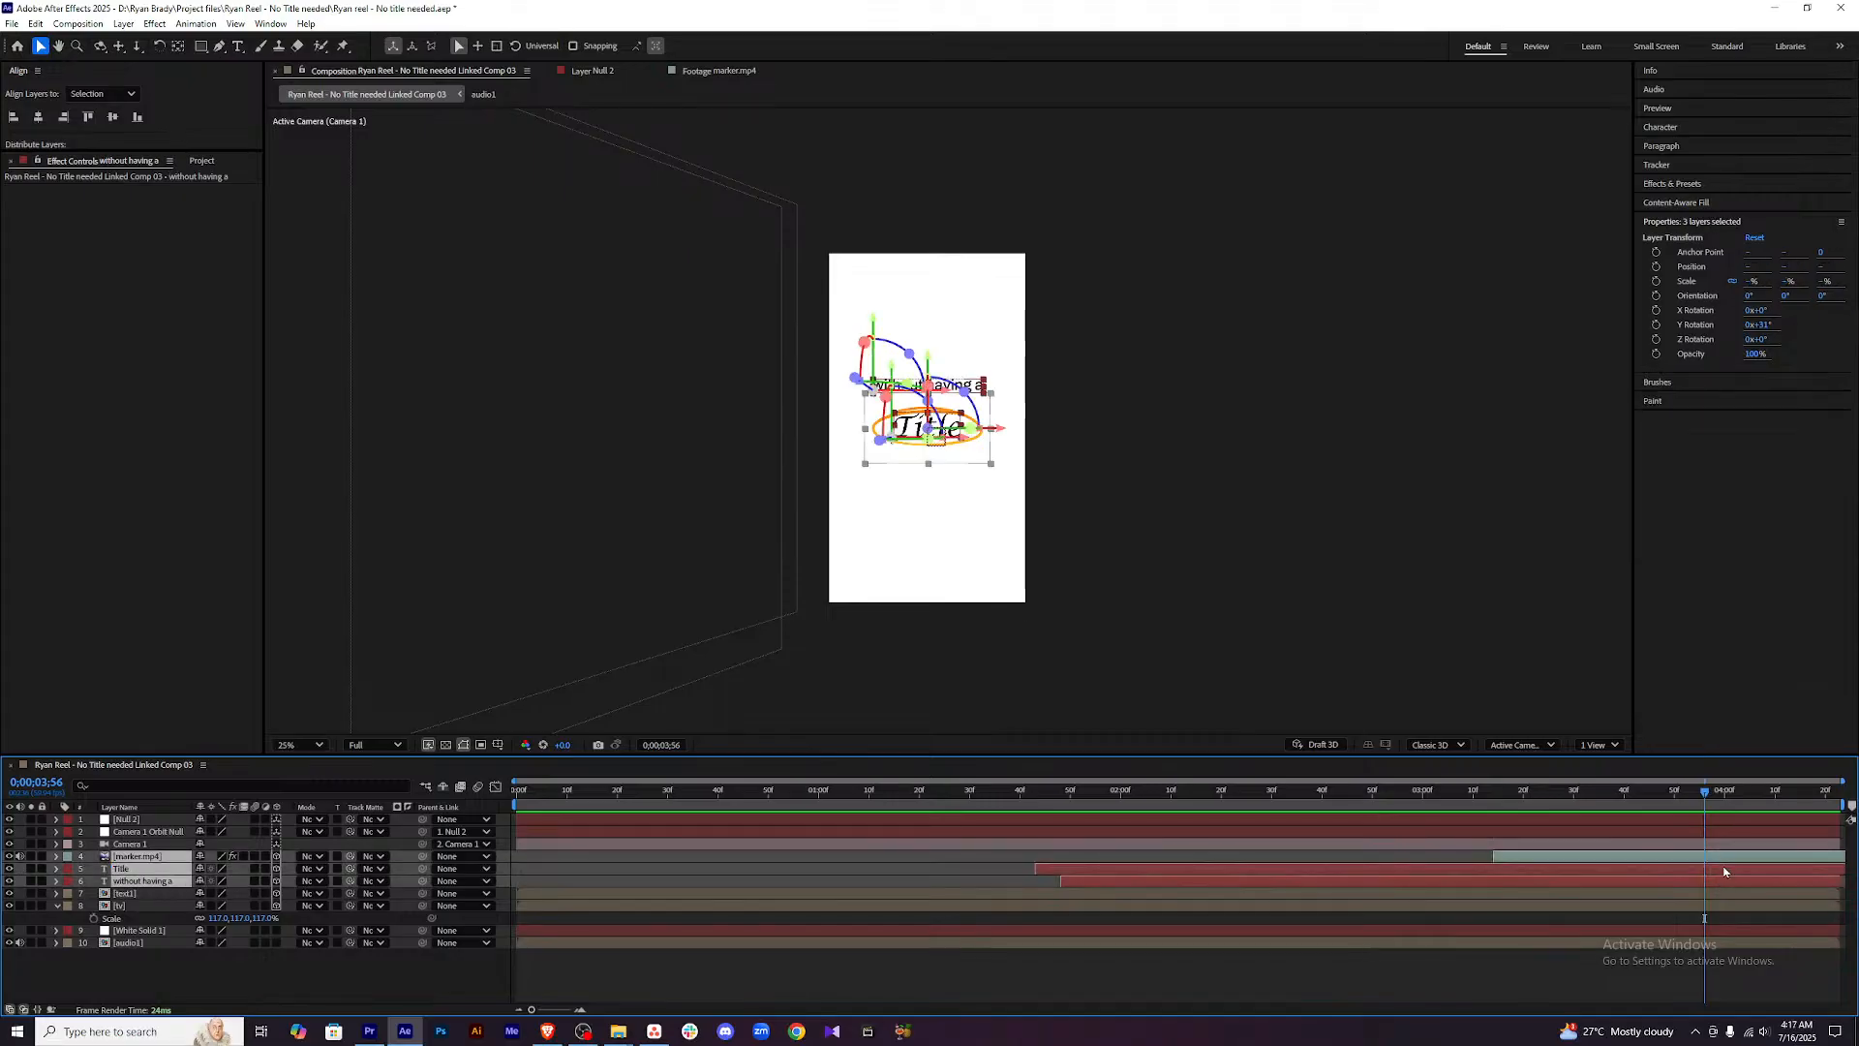
{"action": "key", "text": "t"}
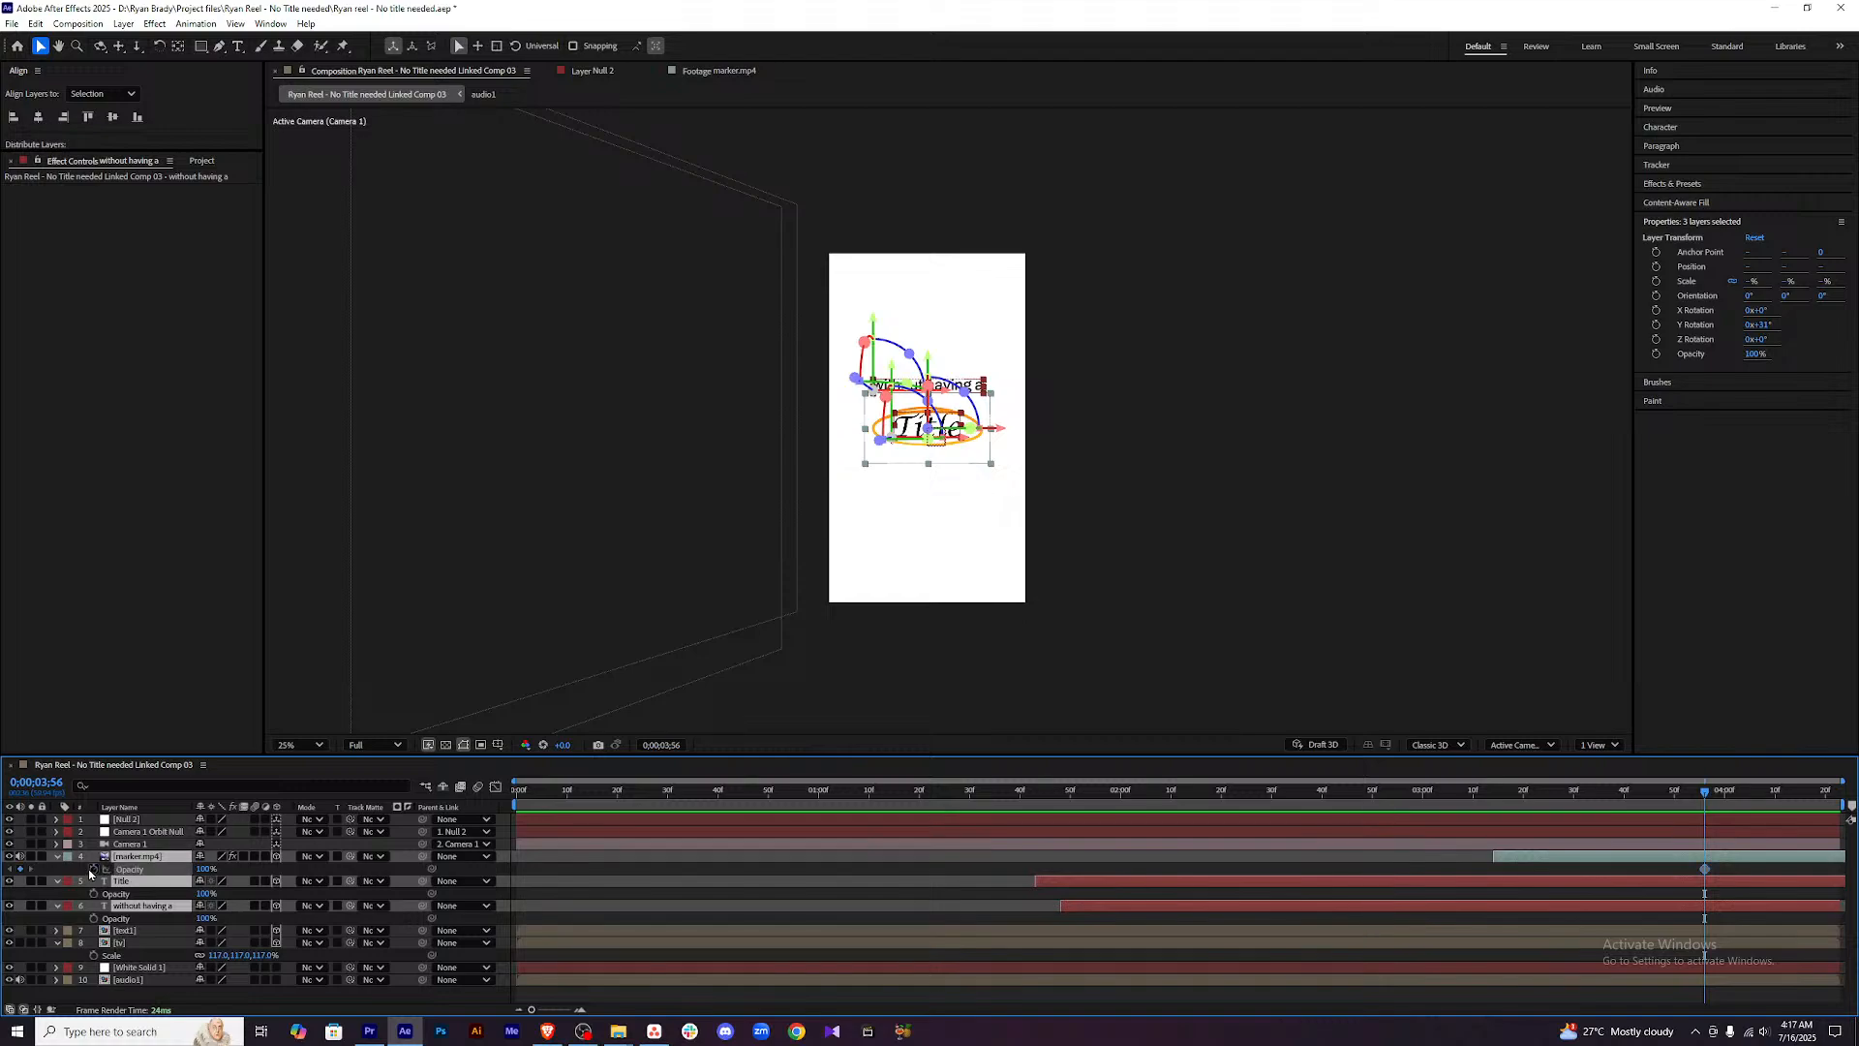
{"action": "left_click", "coordinate": [91, 868]}
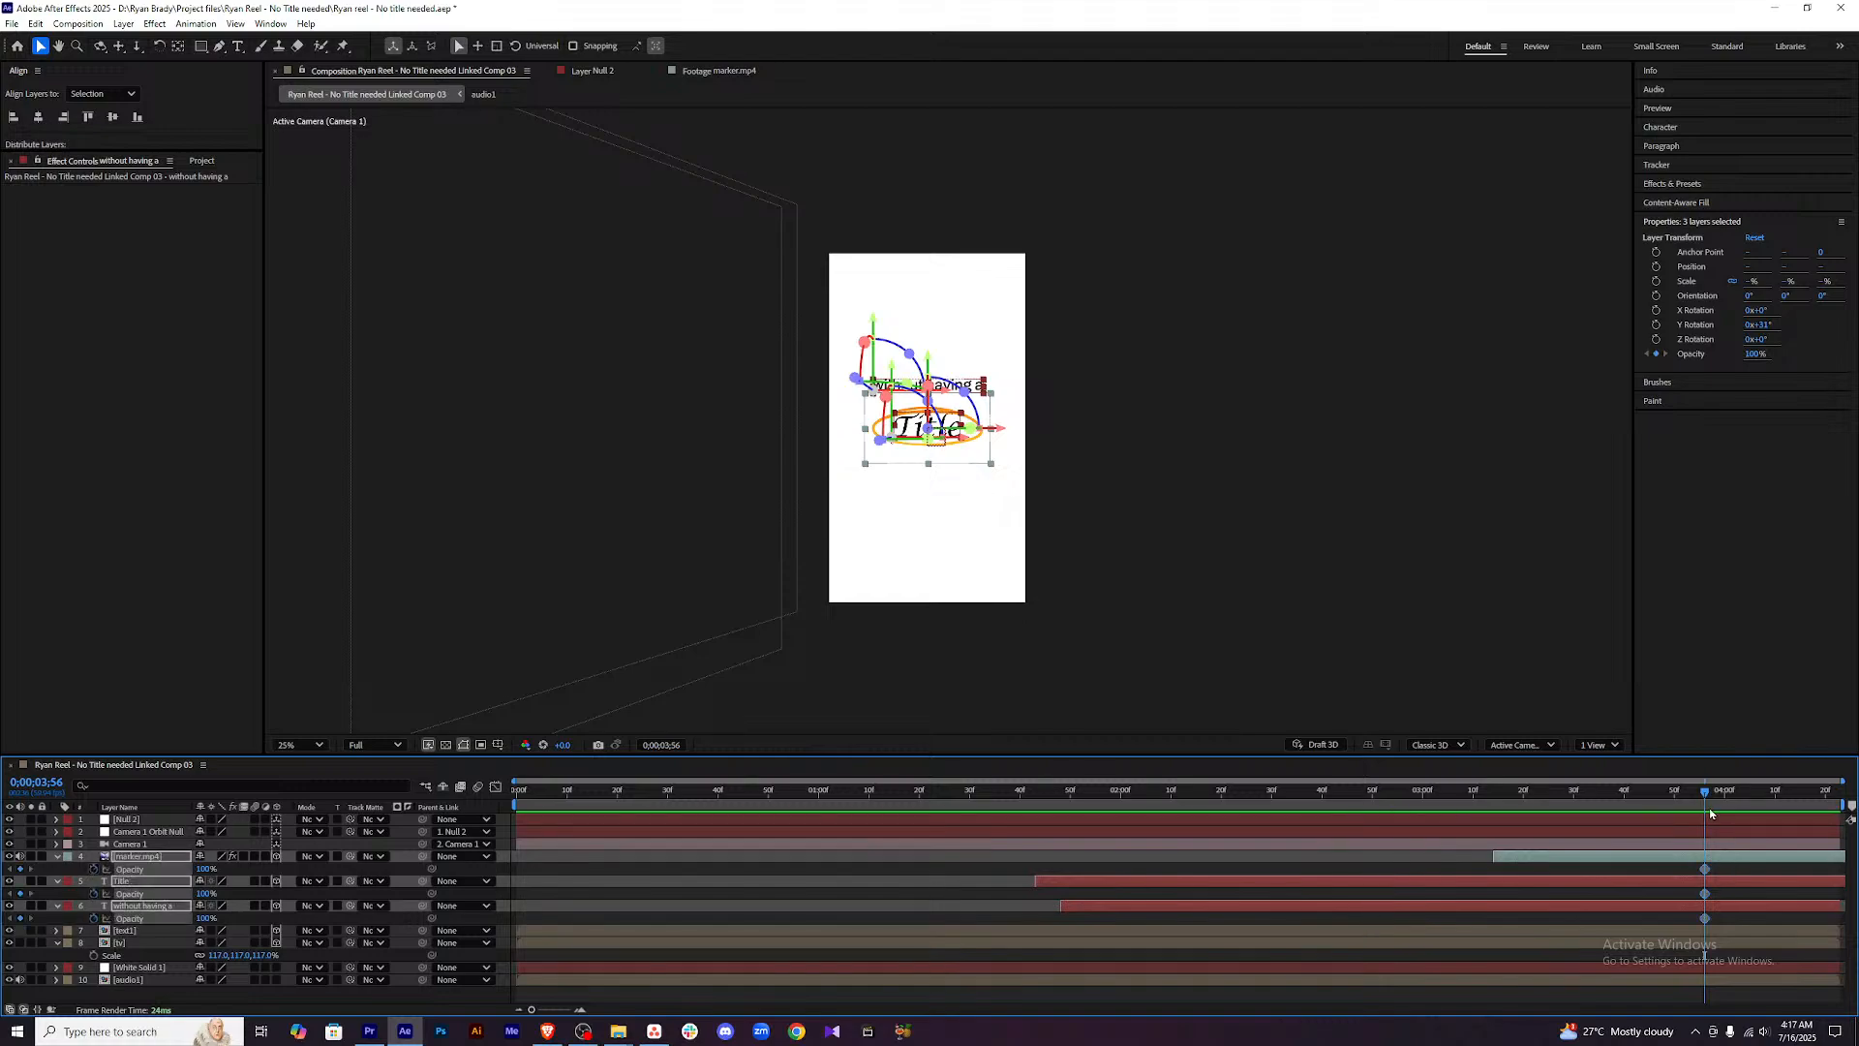
Set the three layers' Opacity to 0% at 0;00;04;06 and apply easing to all their Opacity keyframes.
{"action": "left_click_drag", "start_coordinate": [1705, 808], "coordinate": [1754, 809]}
{"action": "left_click_drag", "start_coordinate": [207, 874], "coordinate": [131, 869]}
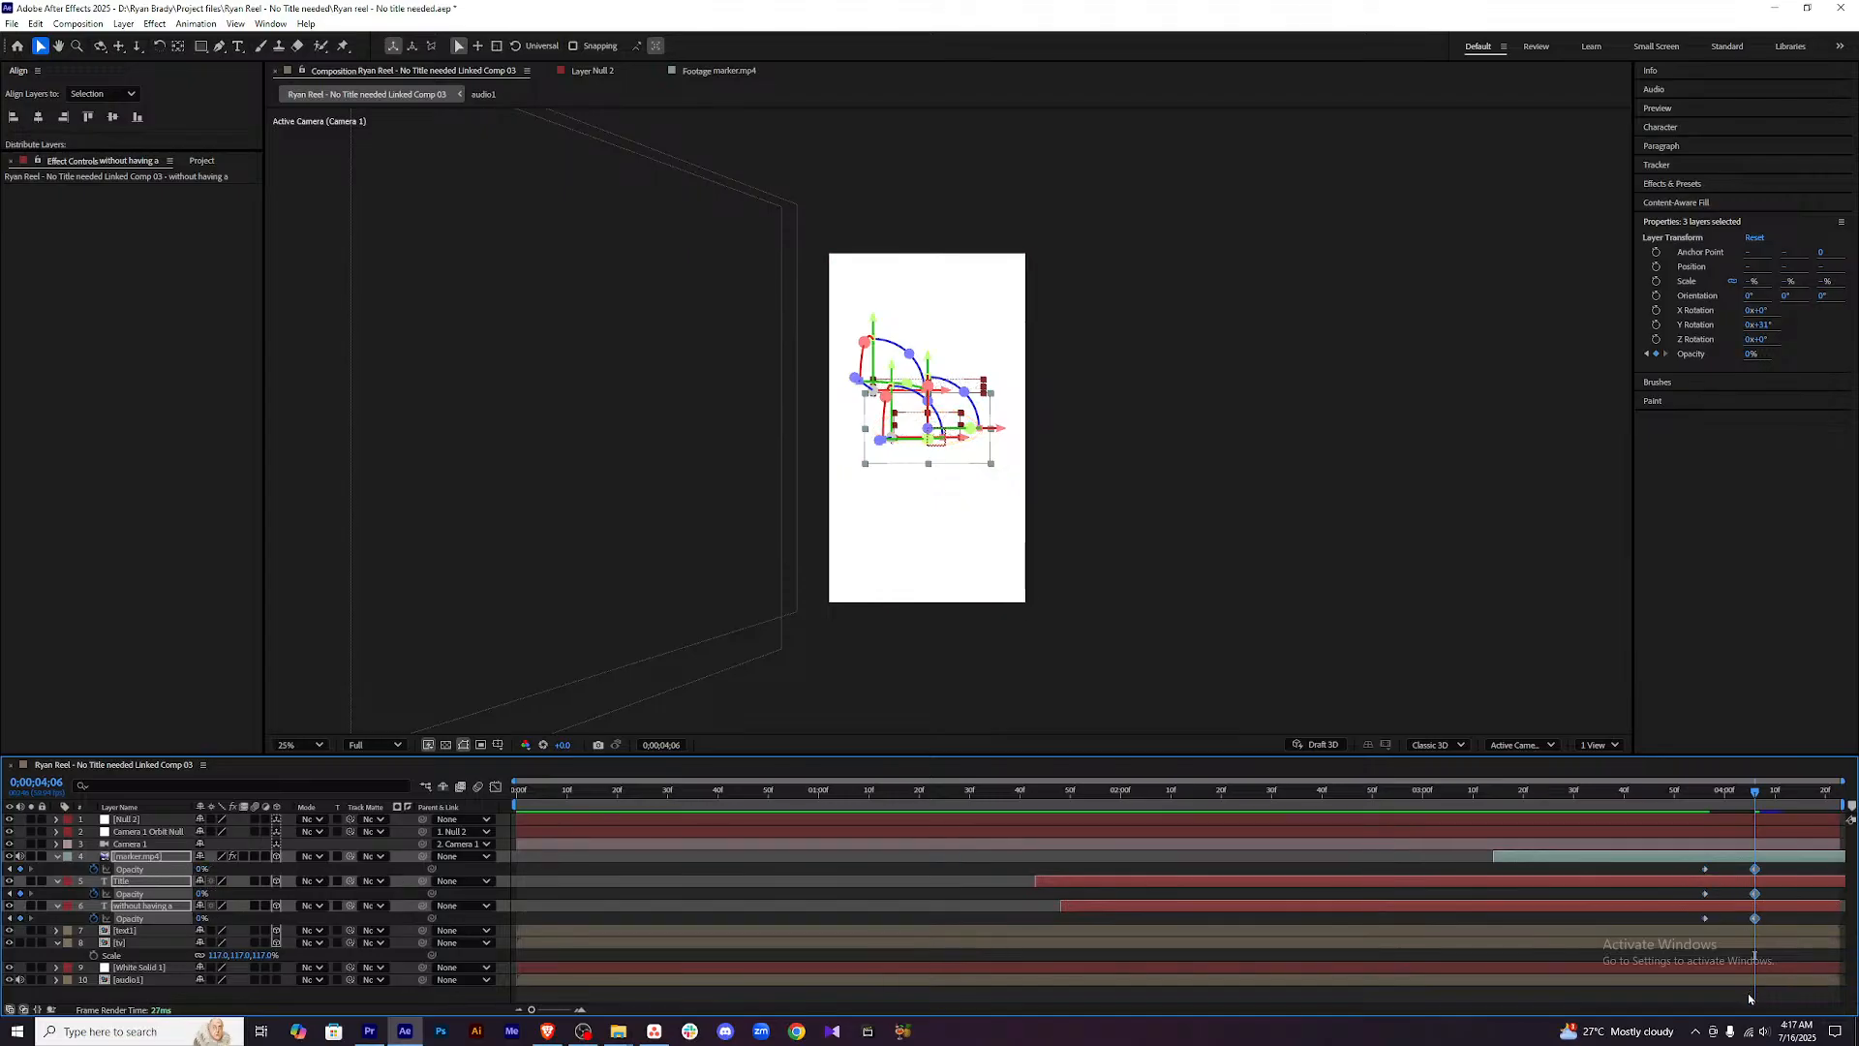
{"action": "left_click", "coordinate": [1769, 872]}
{"action": "left_click_drag", "start_coordinate": [1770, 872], "coordinate": [1692, 925]}
Preview the fade-out, collapse marker.mp4's properties and replay the whole composition from the start.
{"action": "left_click_drag", "start_coordinate": [1767, 796], "coordinate": [1472, 796]}
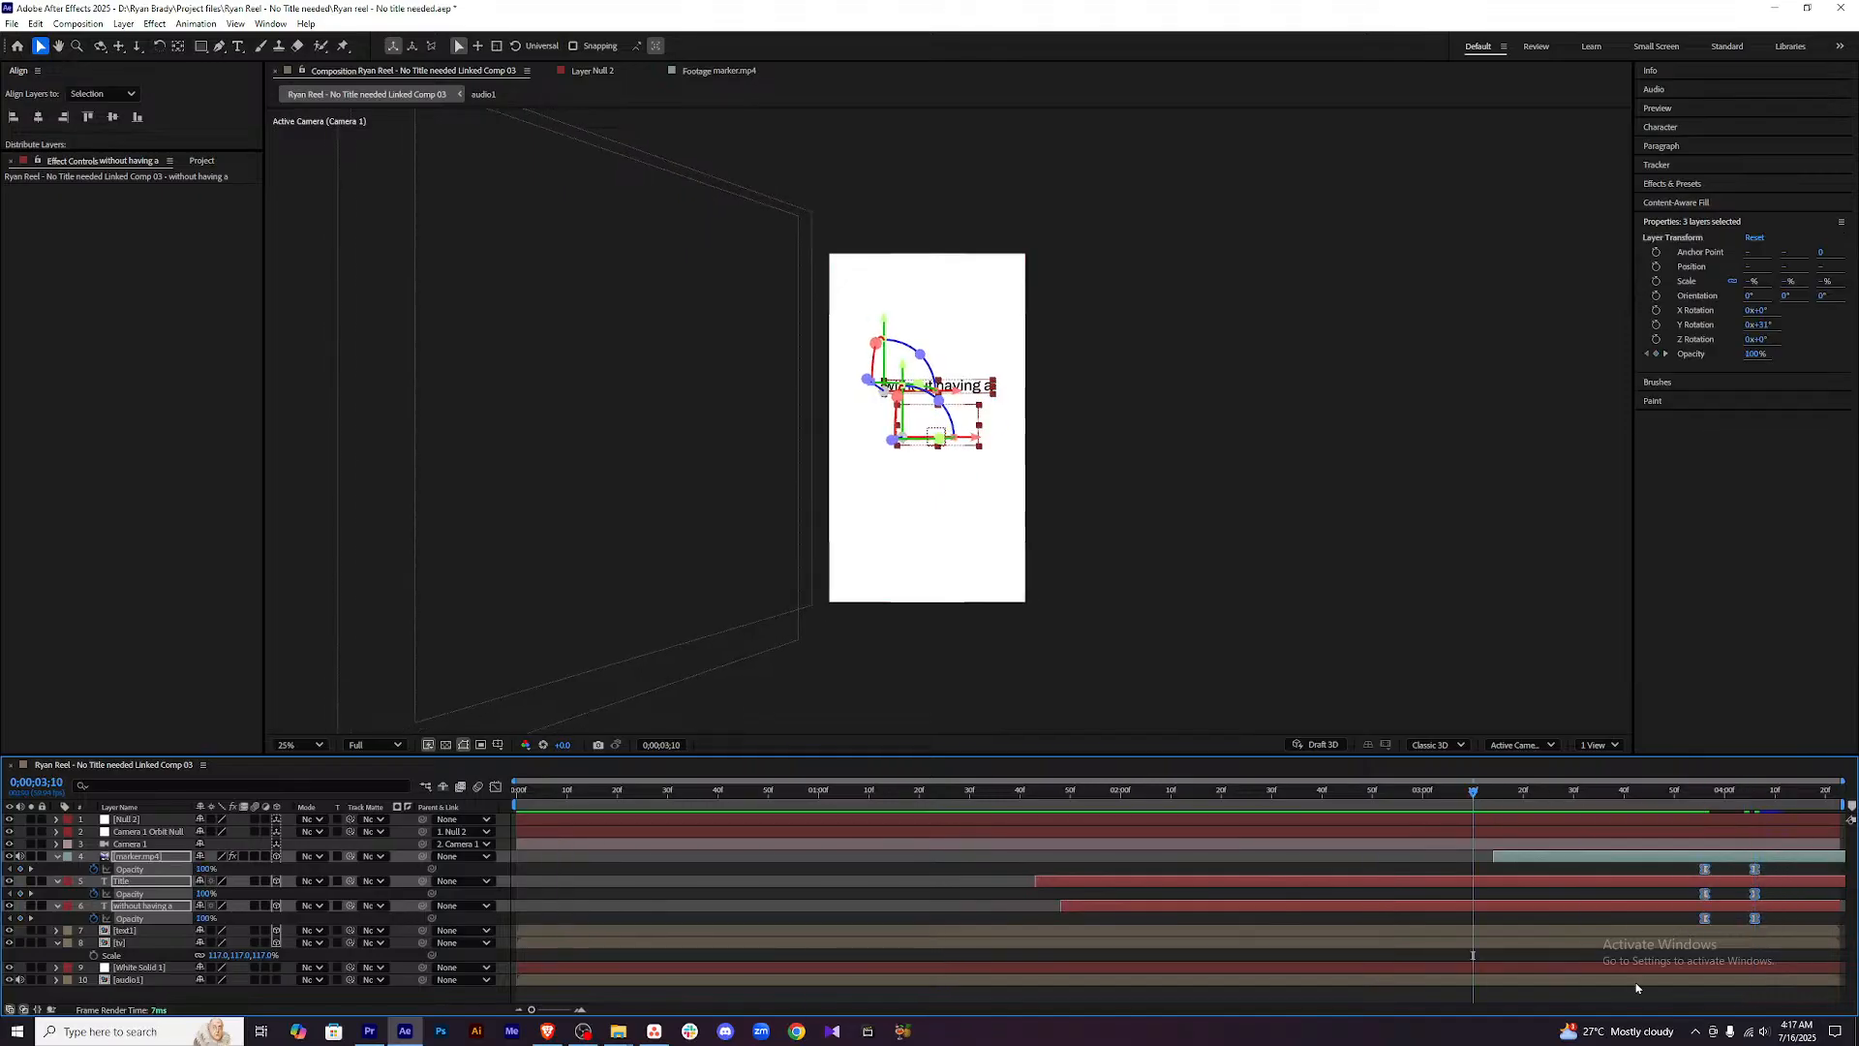
{"action": "left_click", "coordinate": [1639, 980]}
{"action": "key", "text": "space"}
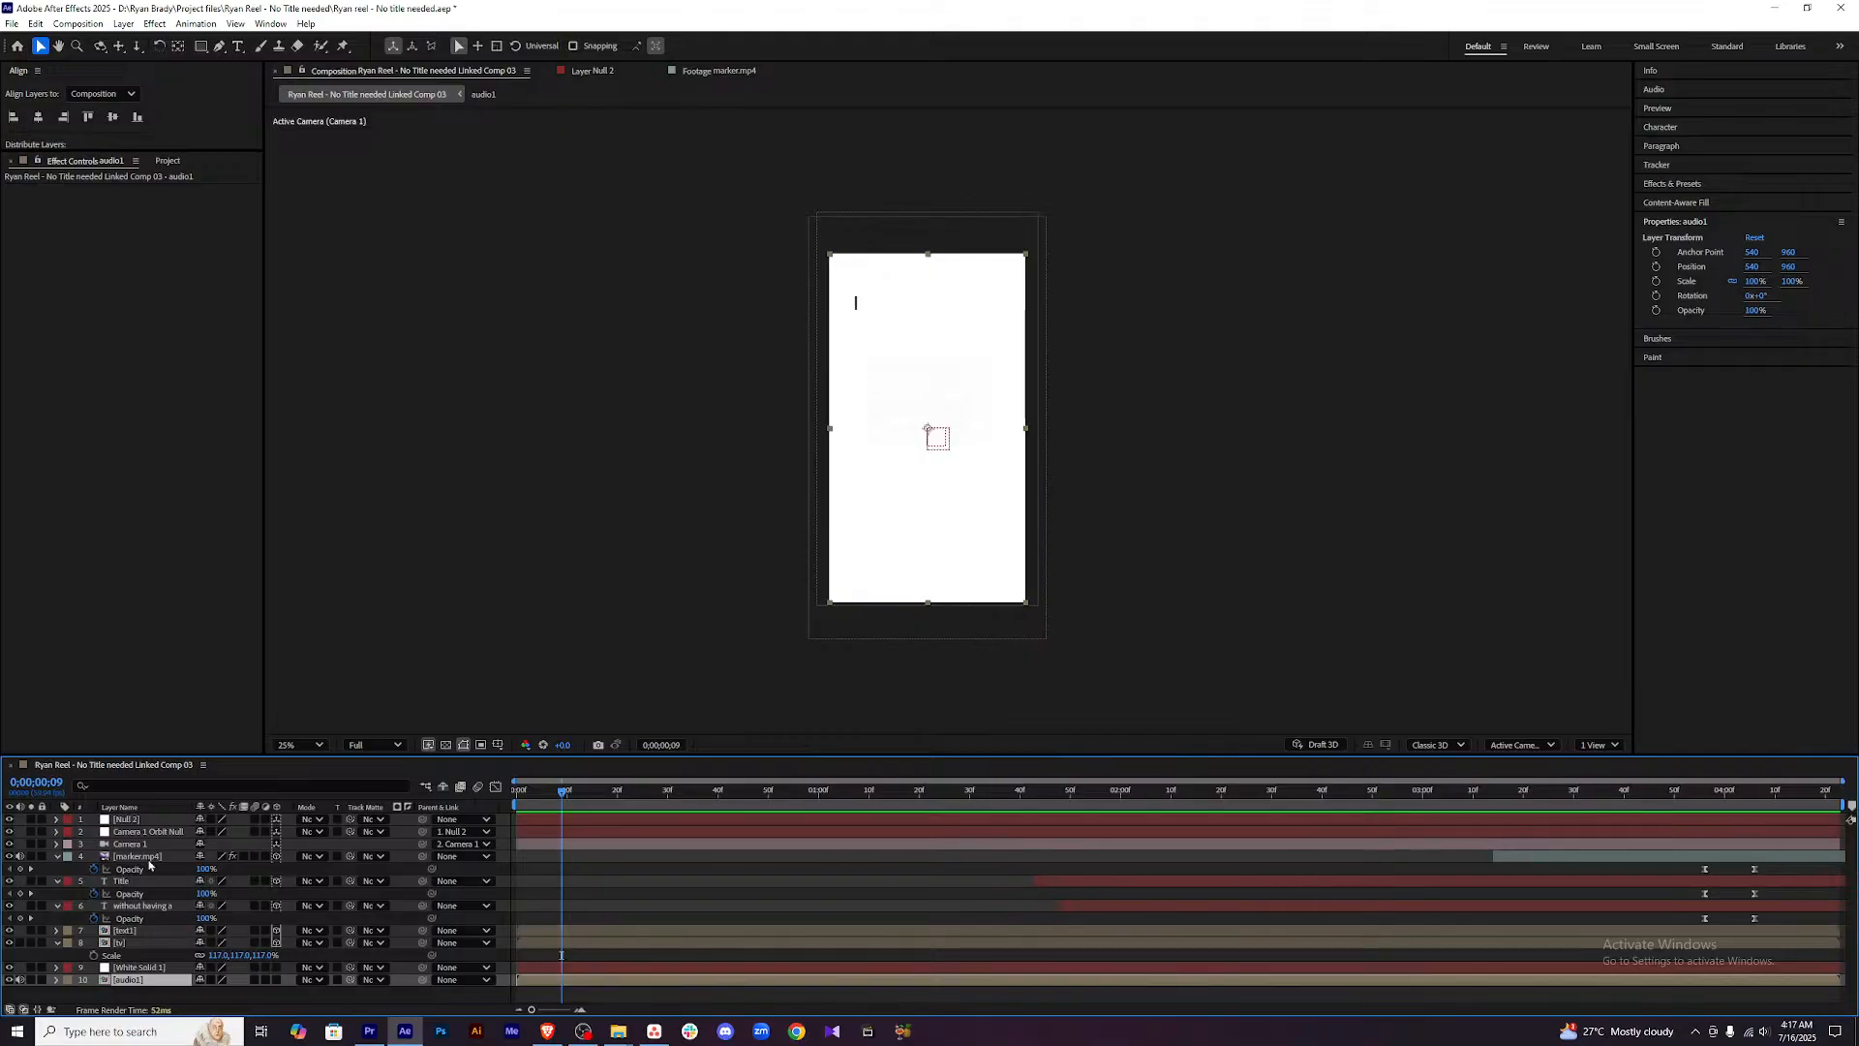
{"action": "left_click", "coordinate": [56, 856]}
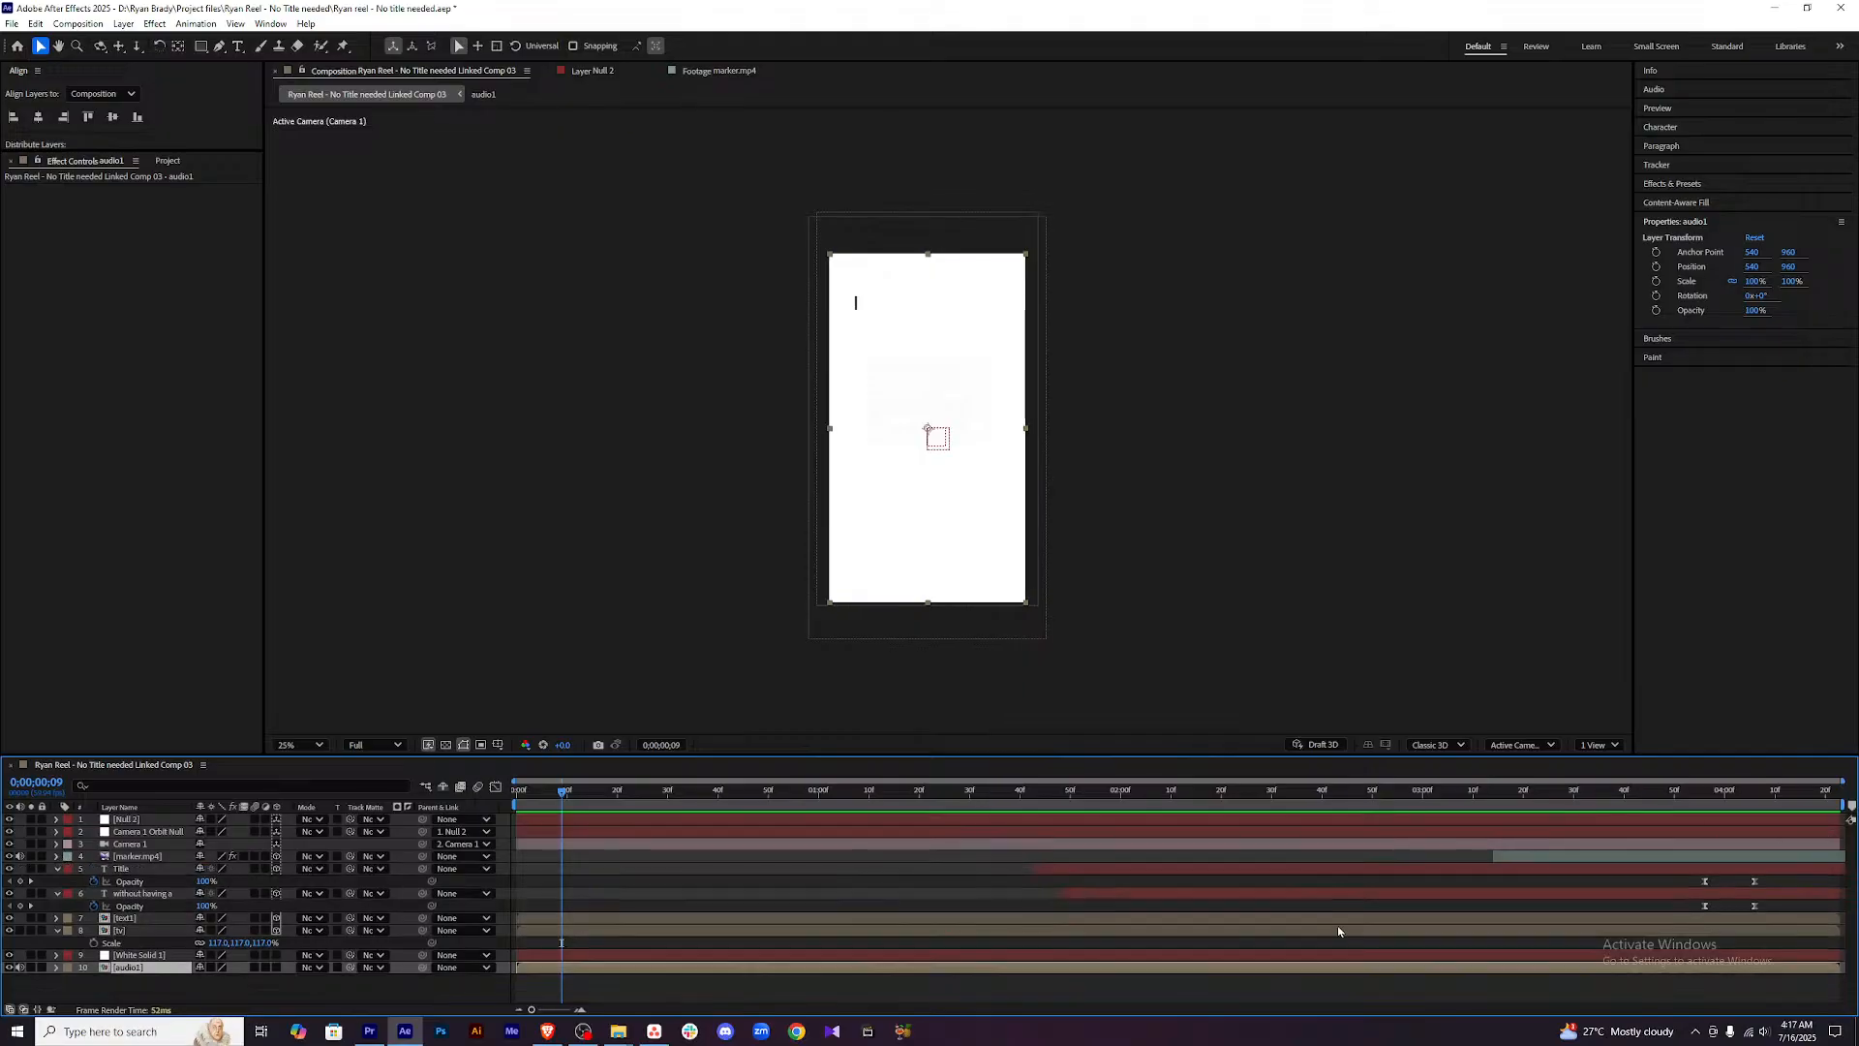
{"action": "left_click", "coordinate": [1299, 990]}
{"action": "key", "text": "Home"}
{"action": "key", "text": "space"}
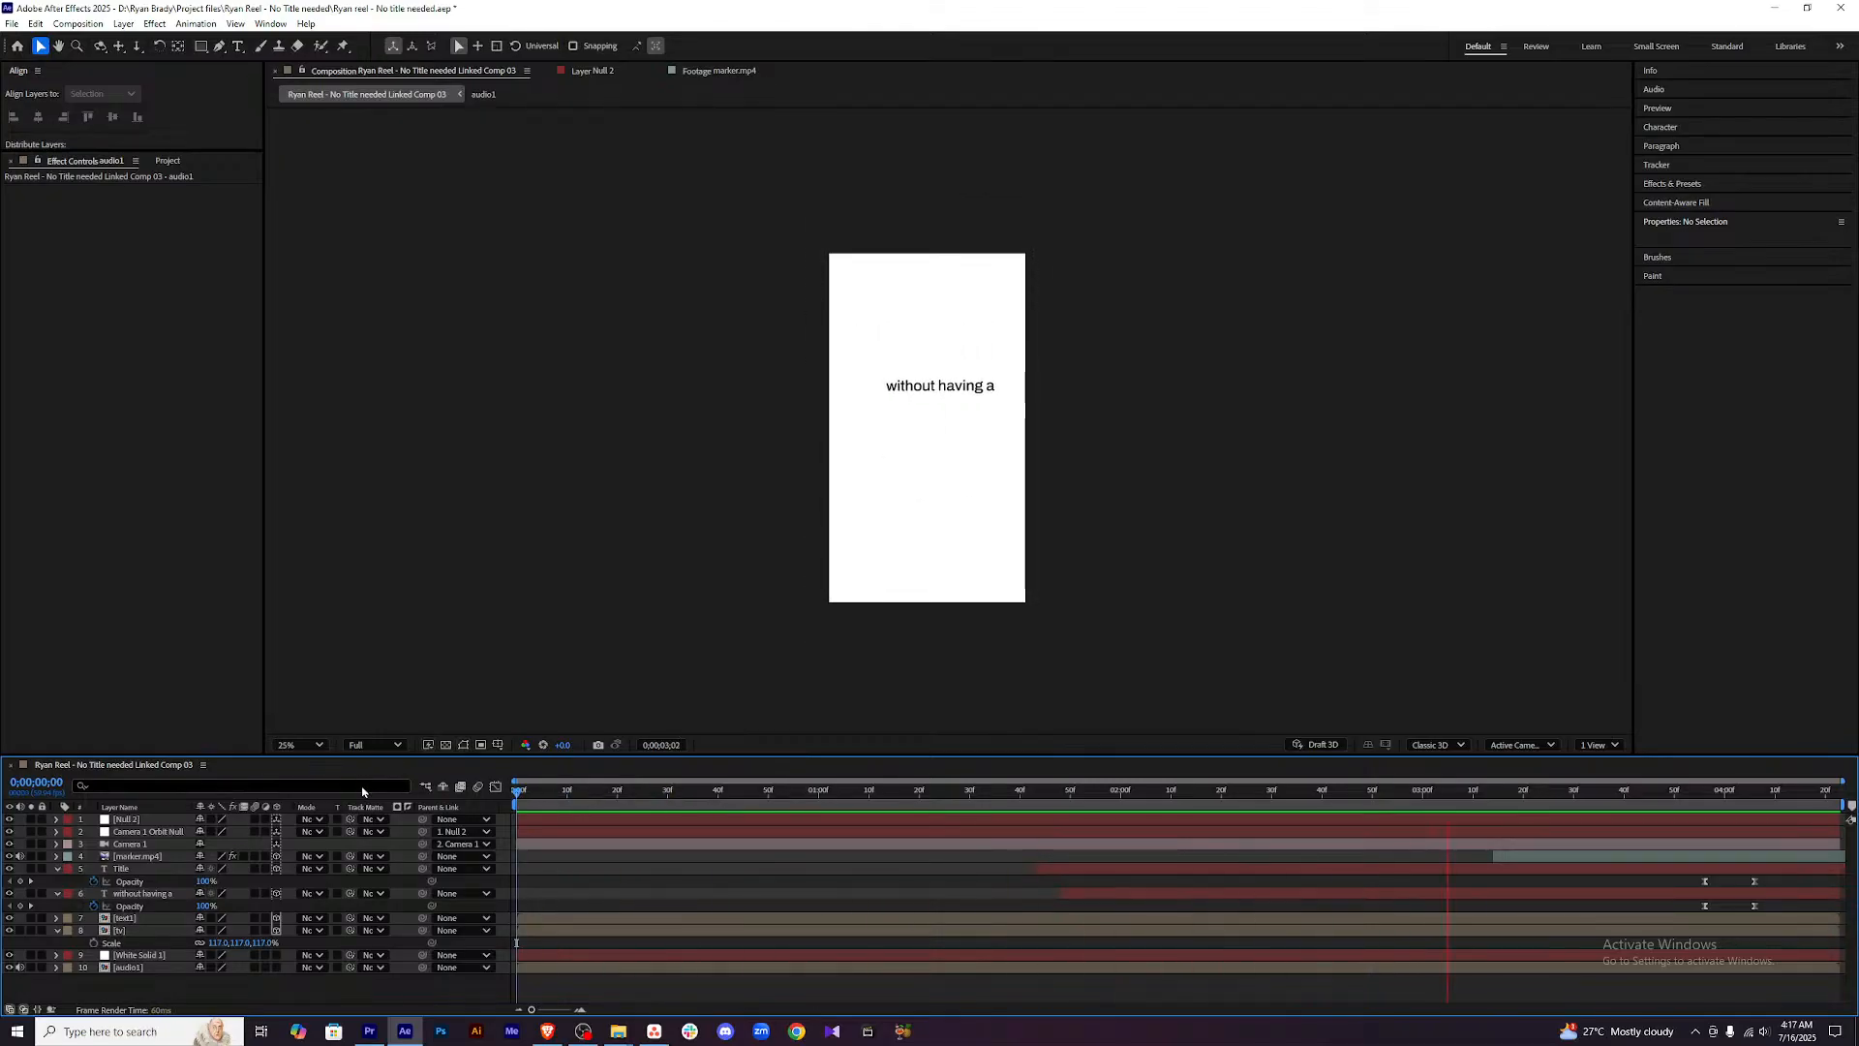
{"action": "key", "text": "space"}
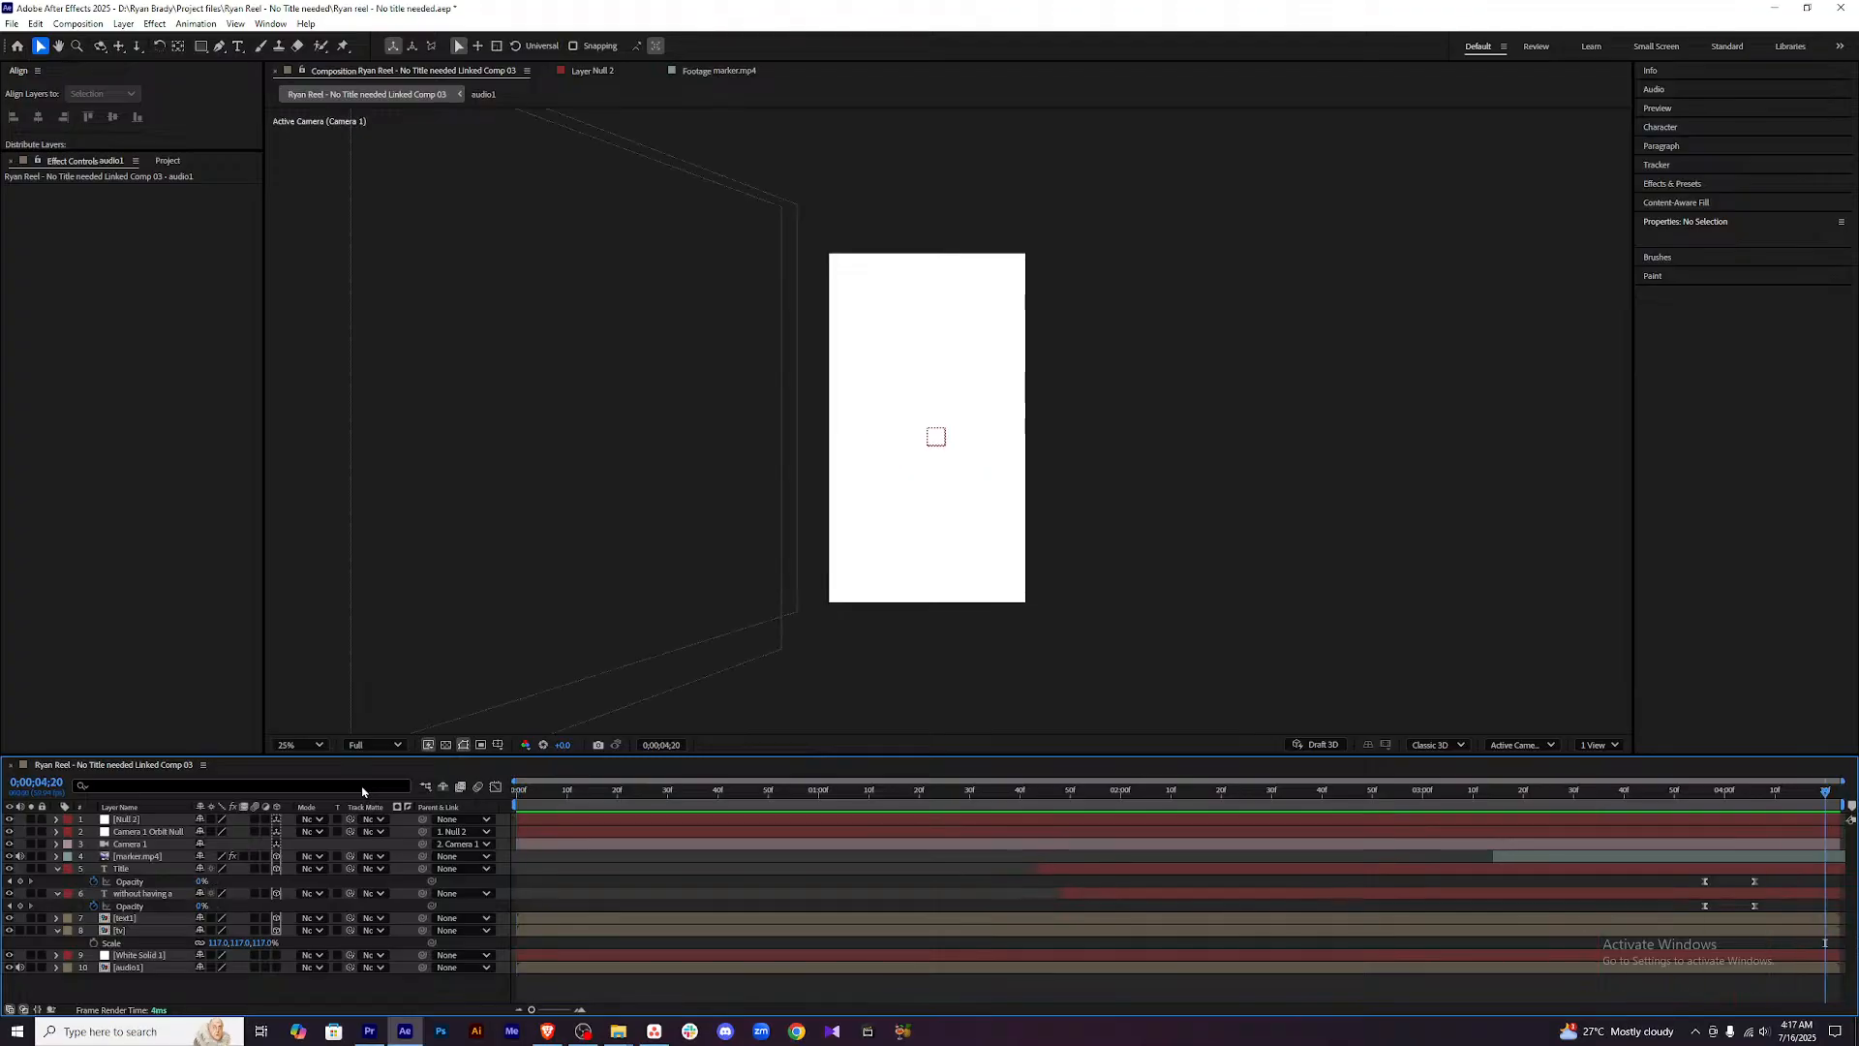
Create a new text layer reading "Here's how" at about 0;00;04;08, separate from the existing Title text.
{"action": "mouse_move", "coordinate": [1786, 792]}
{"action": "left_mouse_down"}
{"action": "mouse_move", "coordinate": [1734, 792]}
{"action": "mouse_move", "coordinate": [1767, 792]}
{"action": "left_mouse_up"}
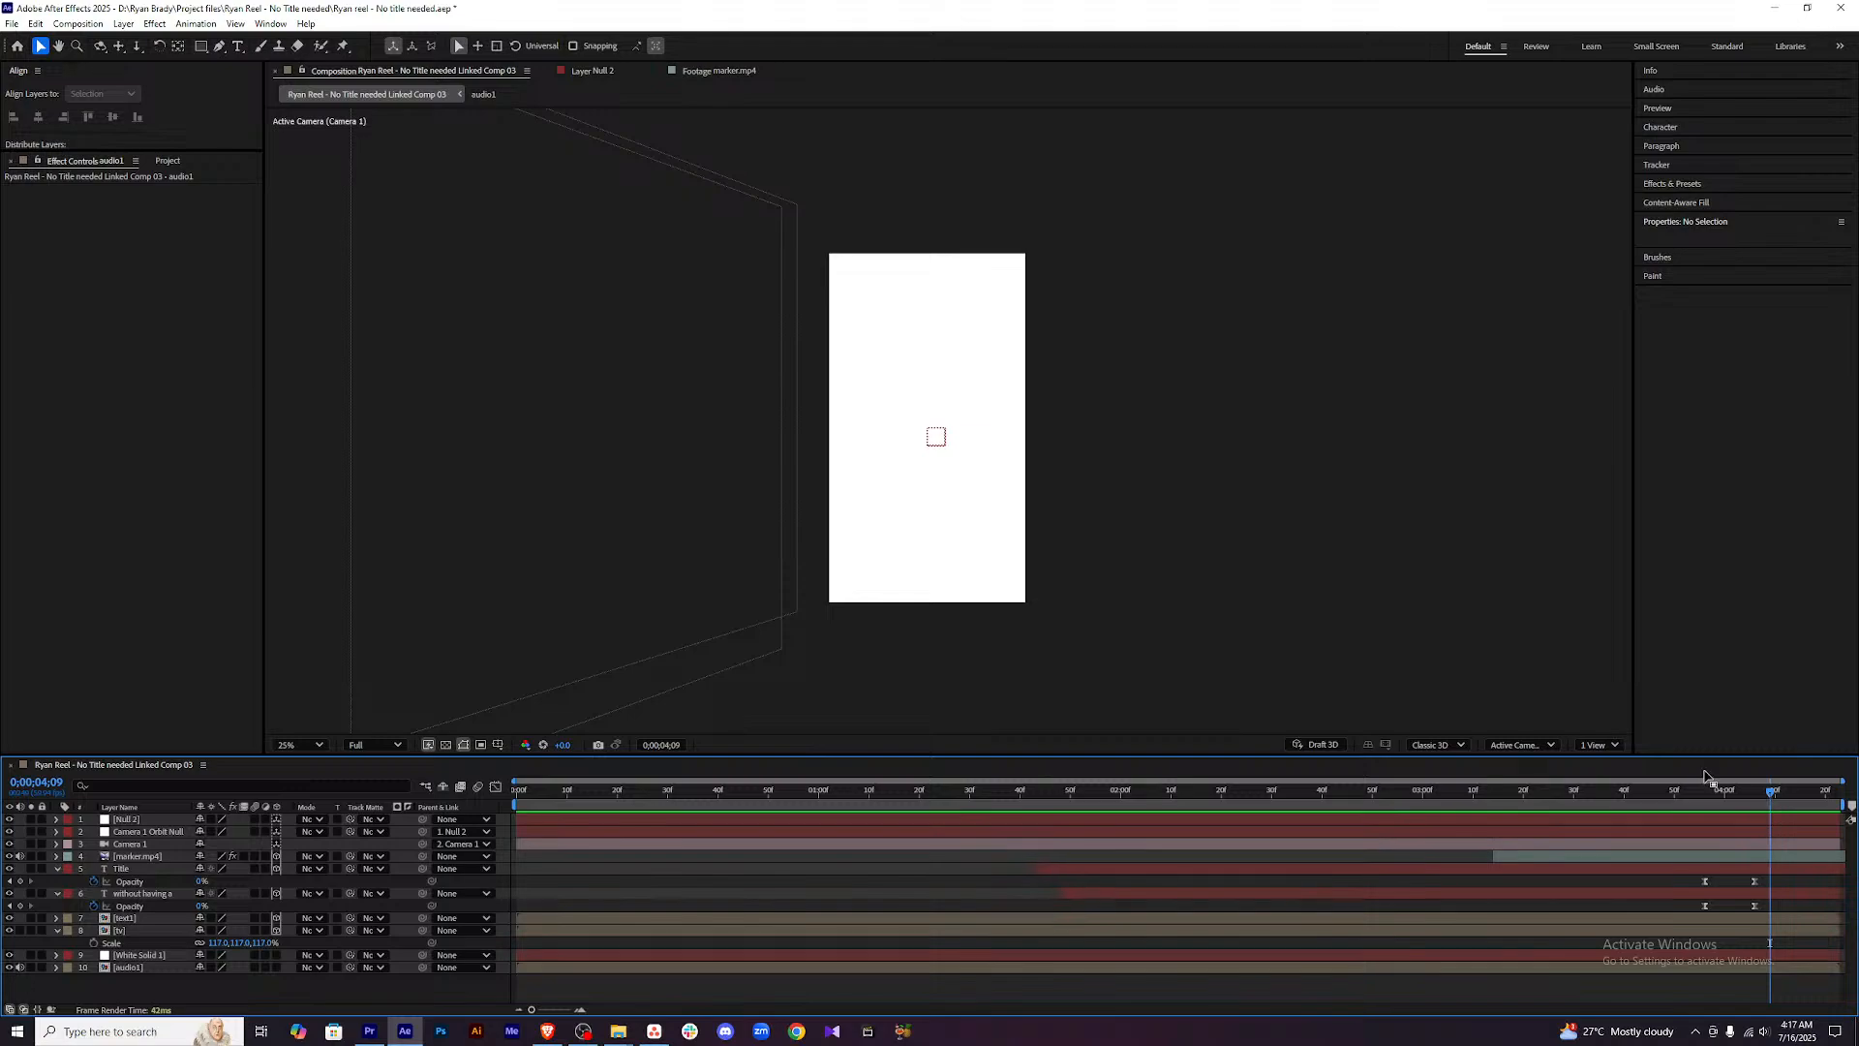
{"action": "key", "text": "ctrl+t"}
{"action": "left_click", "coordinate": [898, 411]}
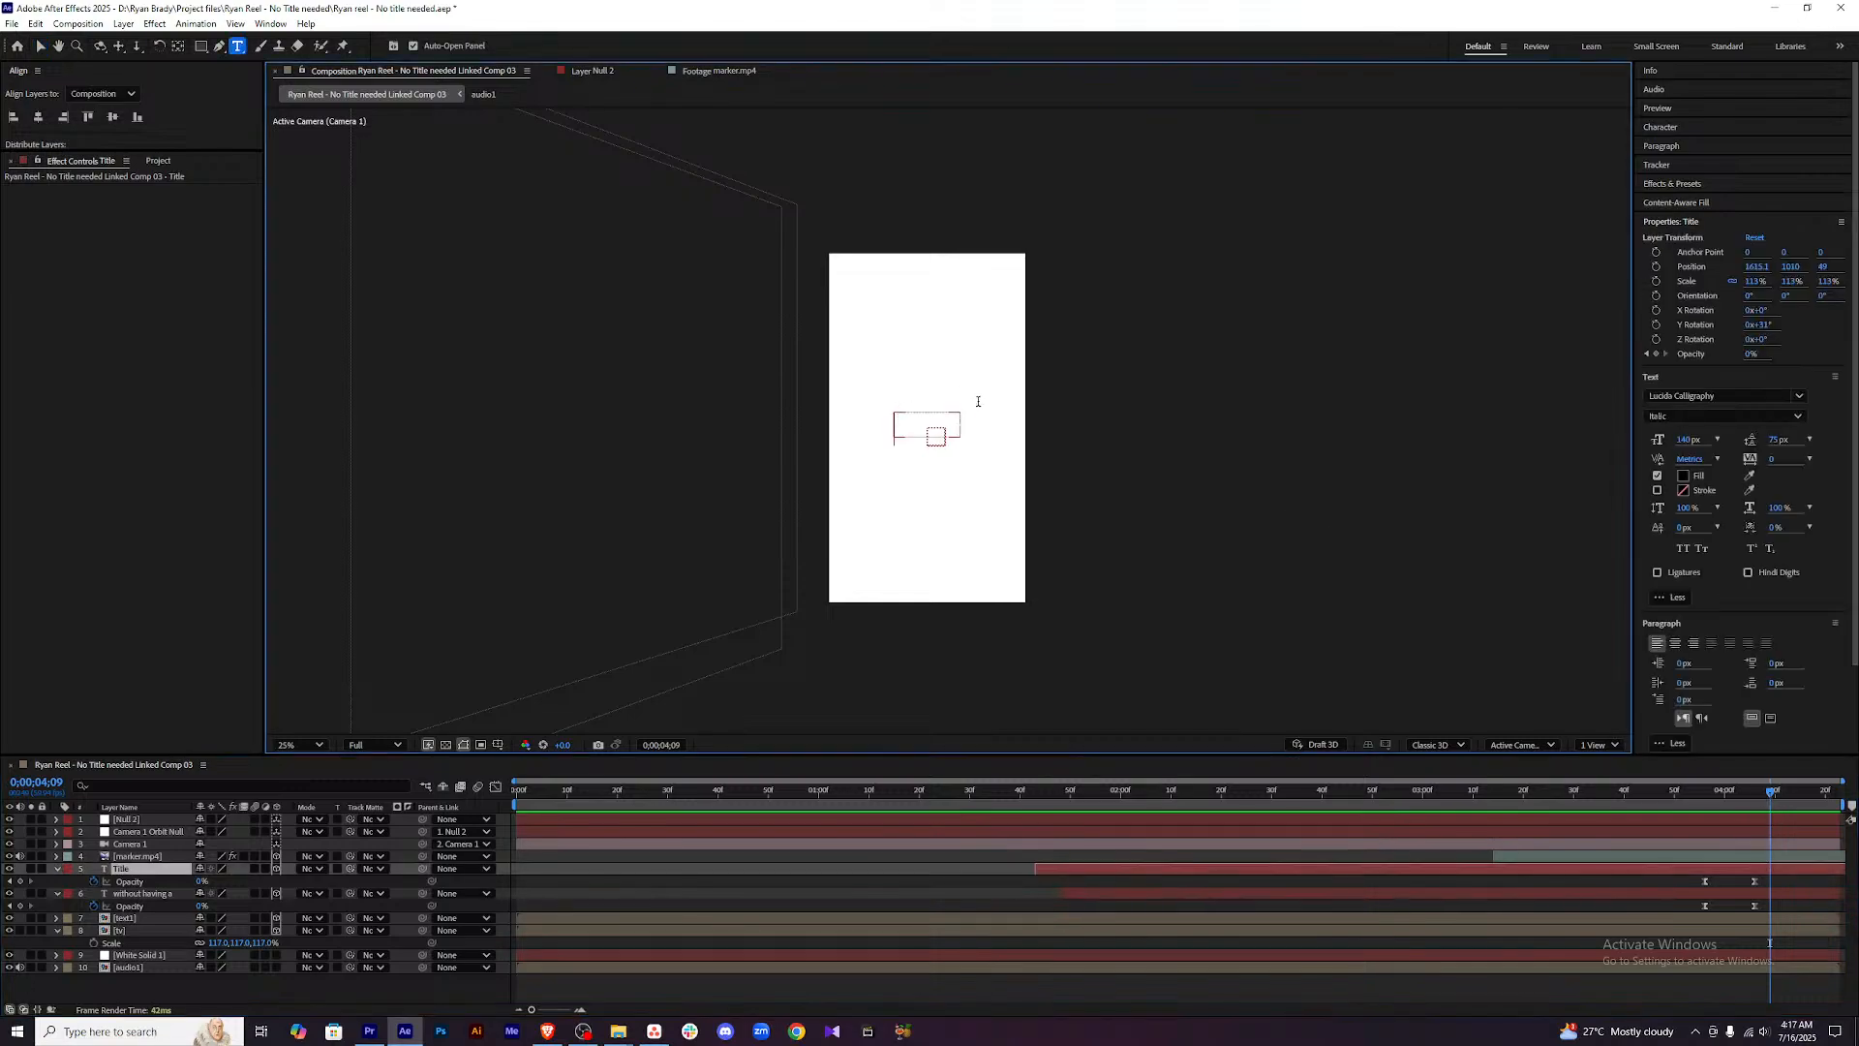
{"action": "left_click", "coordinate": [1295, 1001]}
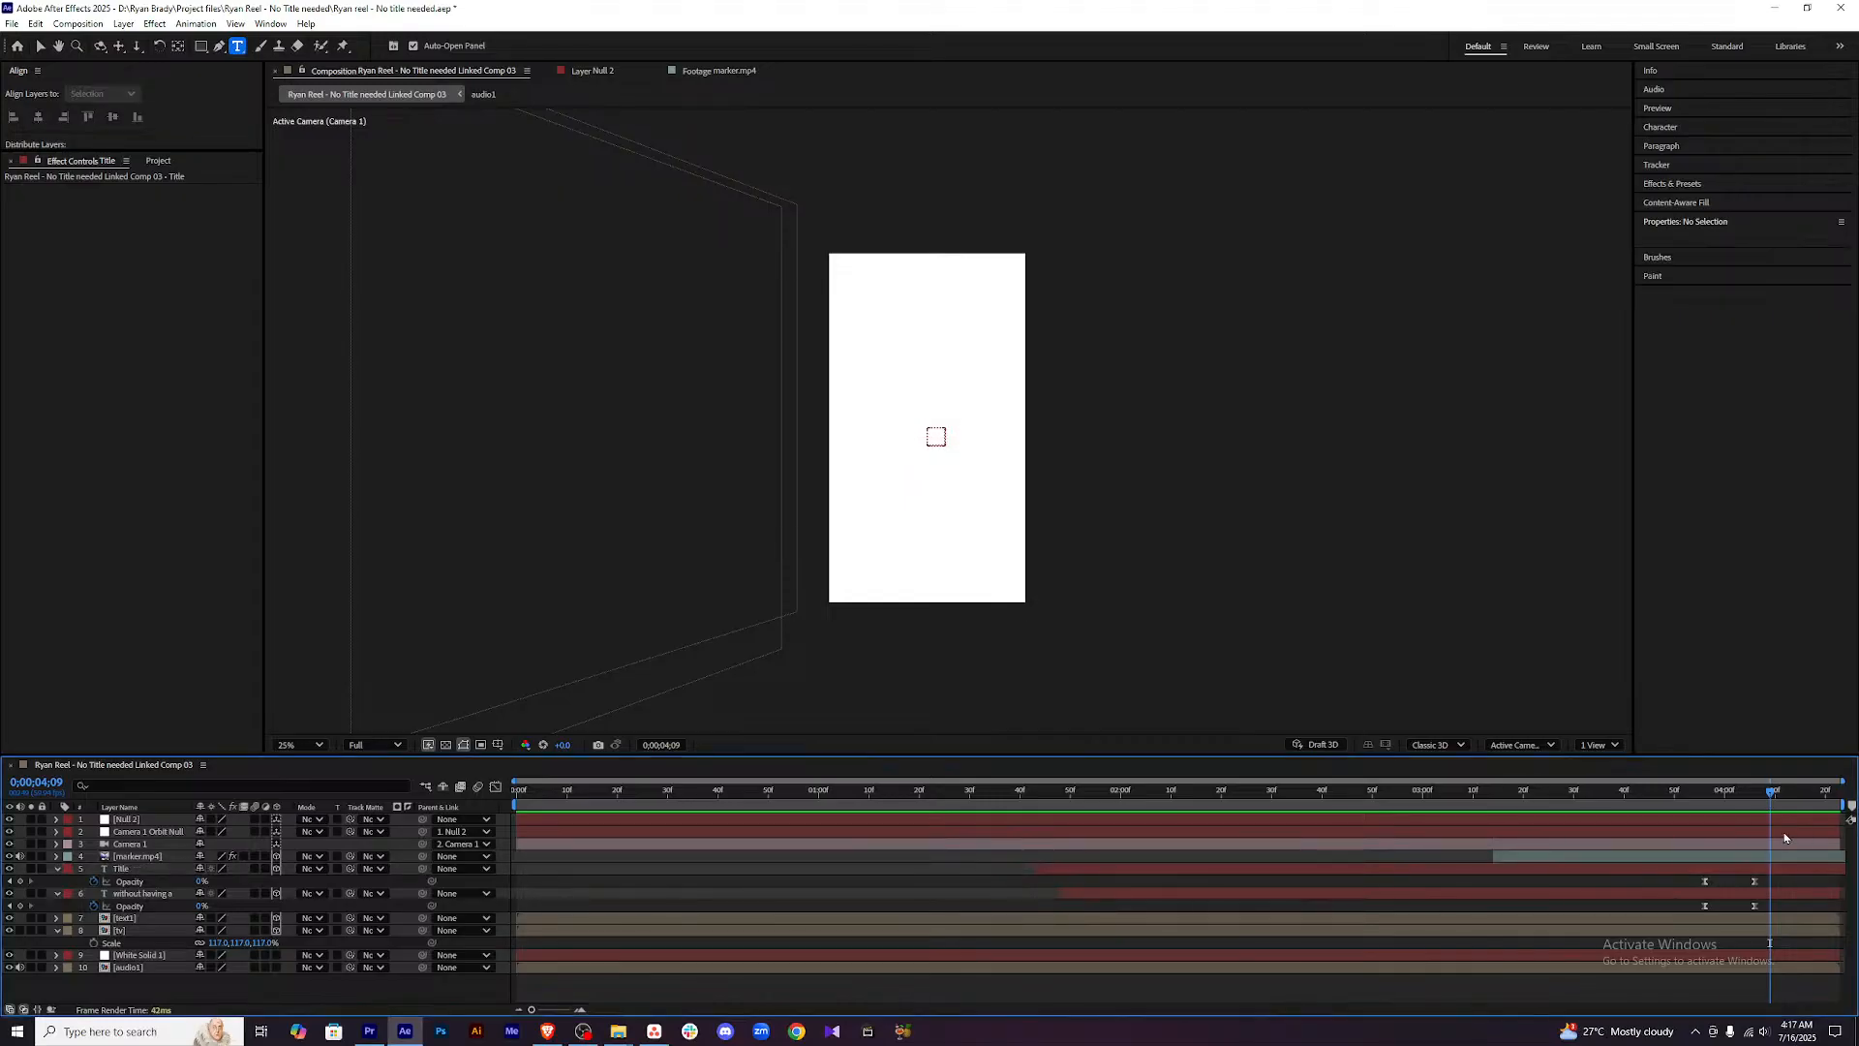
{"action": "left_click", "coordinate": [1765, 793]}
{"action": "left_click", "coordinate": [888, 410]}
{"action": "type", "text": "HERE"}
{"action": "key", "text": "BackSpace"}
{"action": "key", "text": "BackSpace"}
{"action": "key", "text": "BackSpace"}
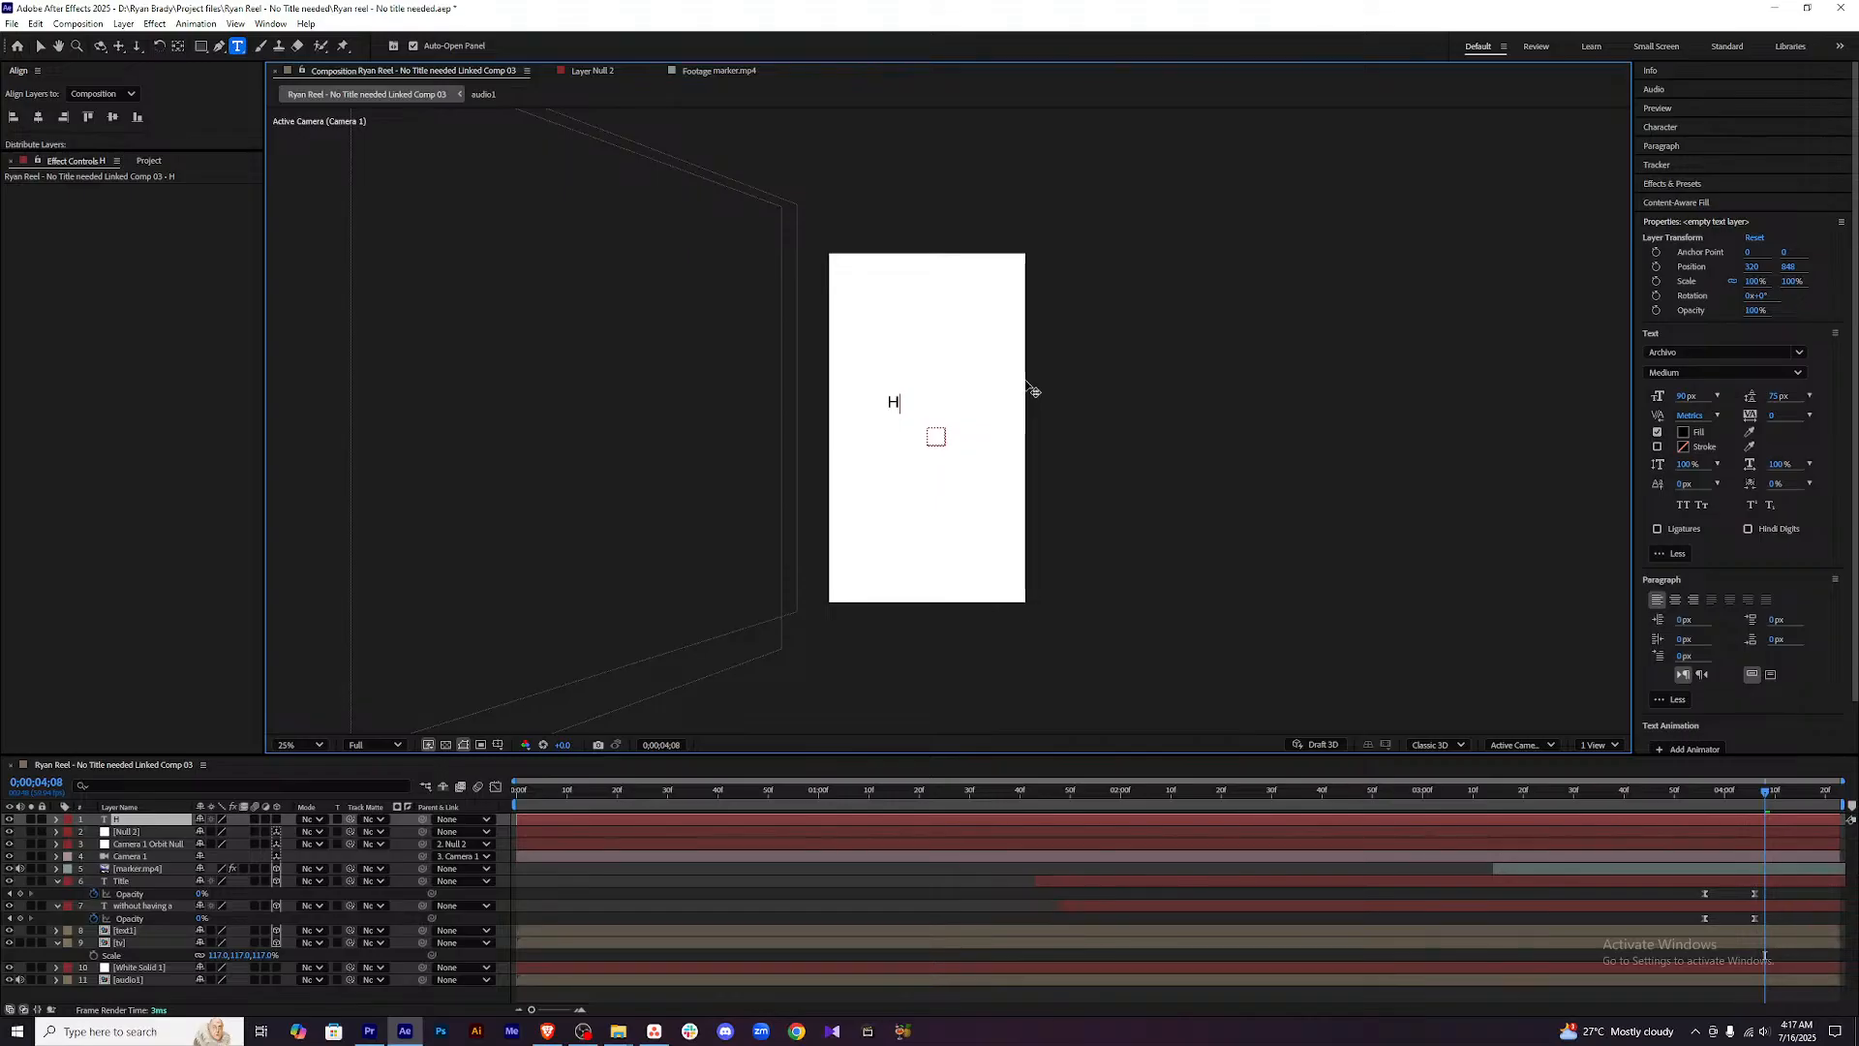
{"action": "type", "text": "ere's how"}
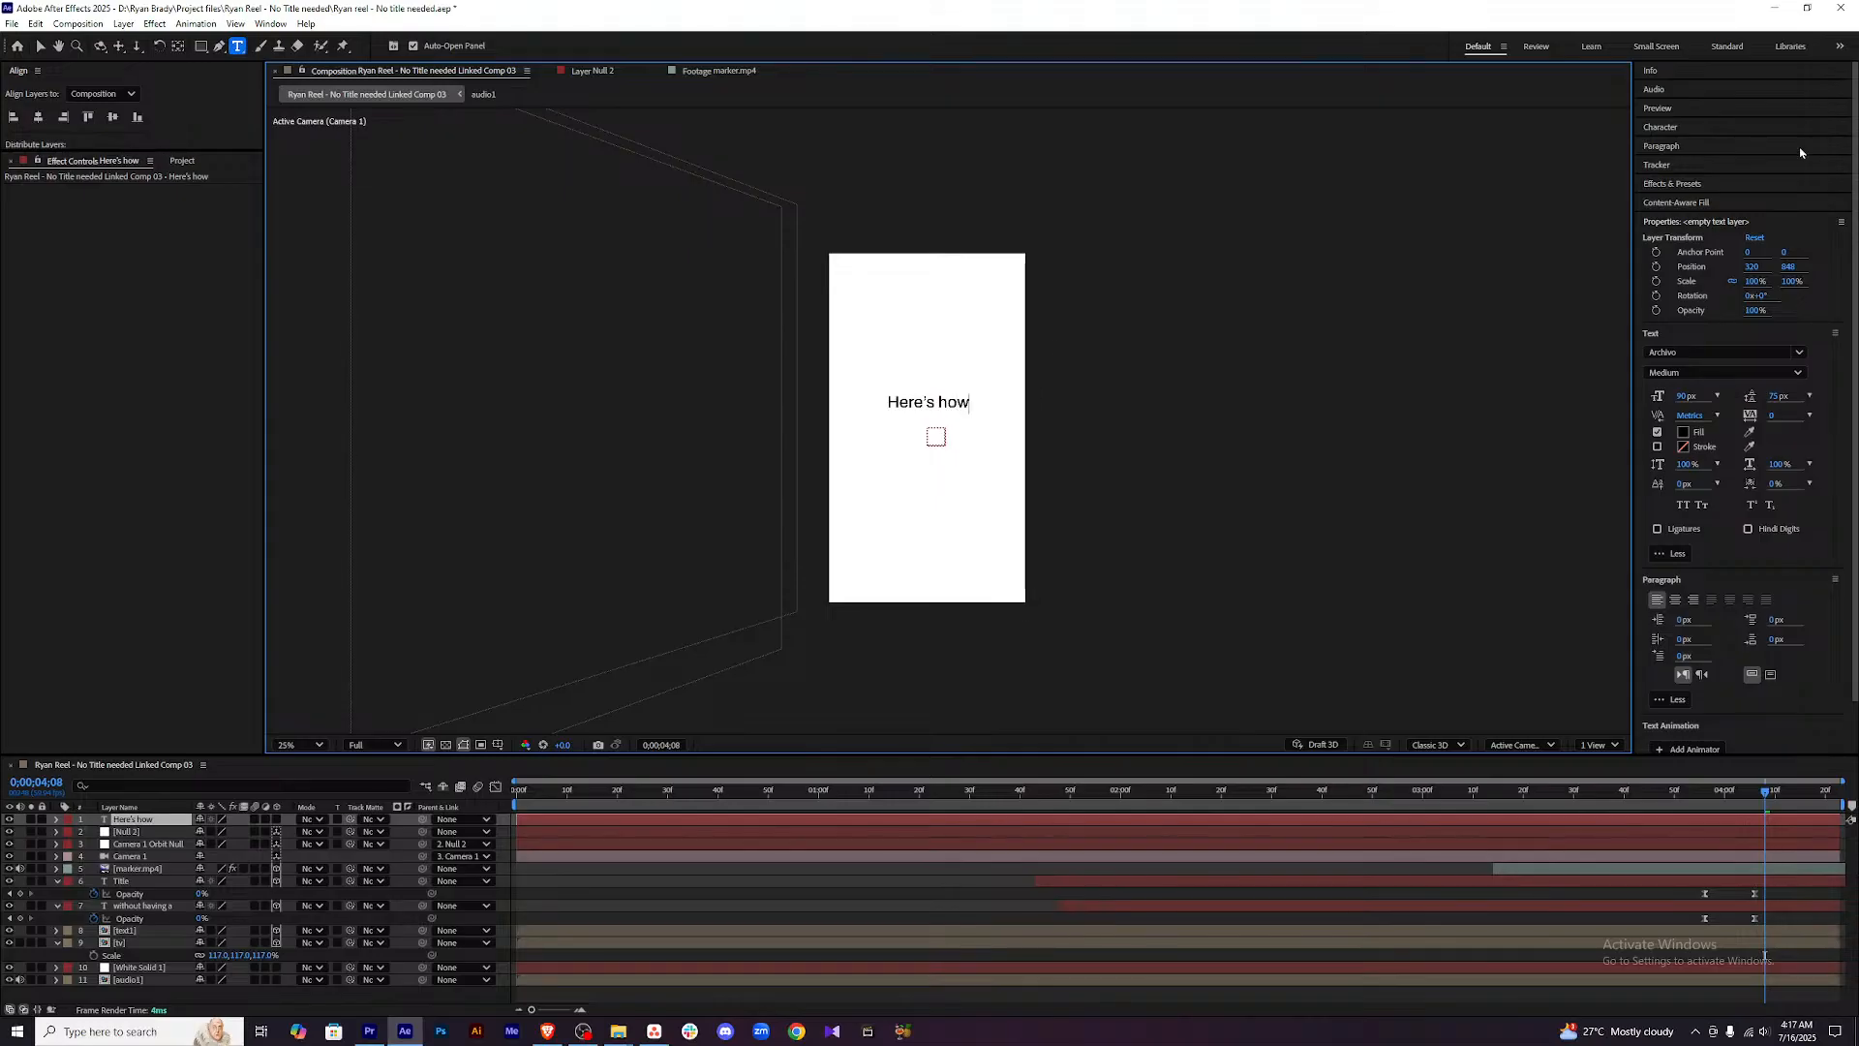
Center the "Here's how" text in the composition and raise it to a Y position of about 893.
{"action": "left_click", "coordinate": [38, 117]}
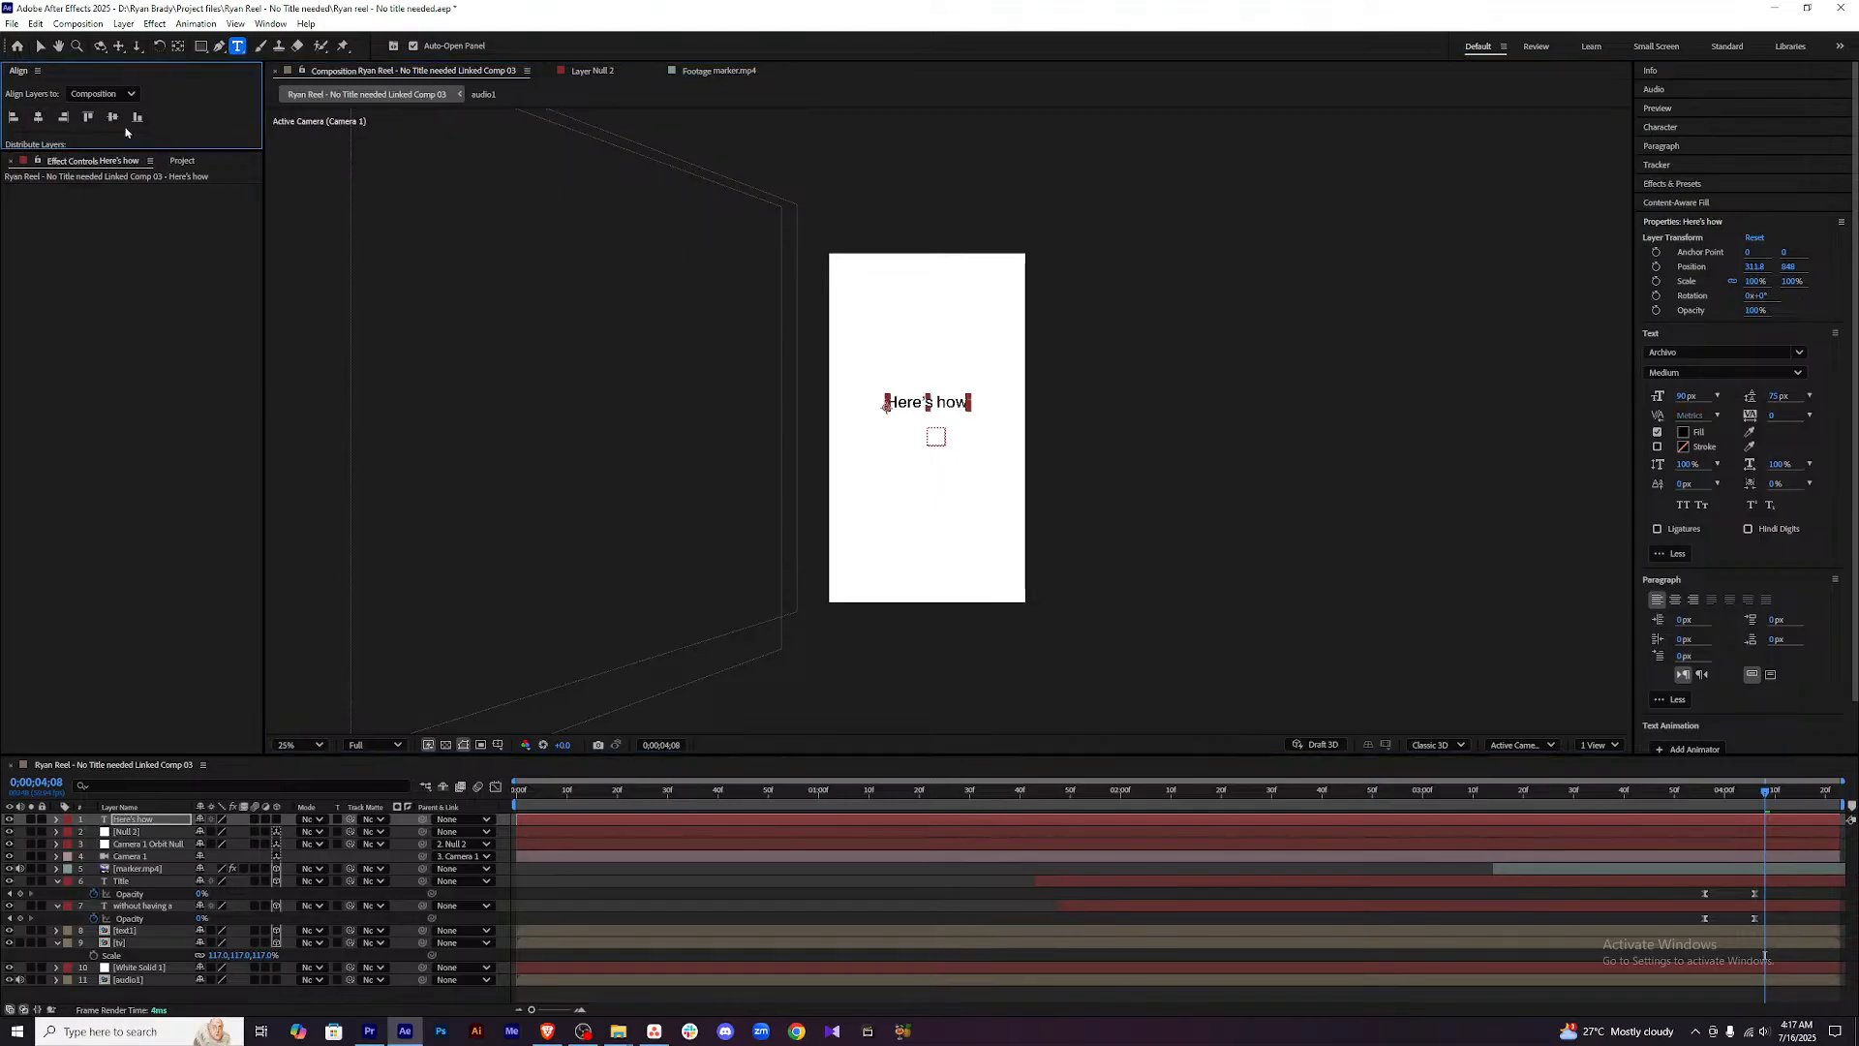
{"action": "left_click", "coordinate": [112, 118]}
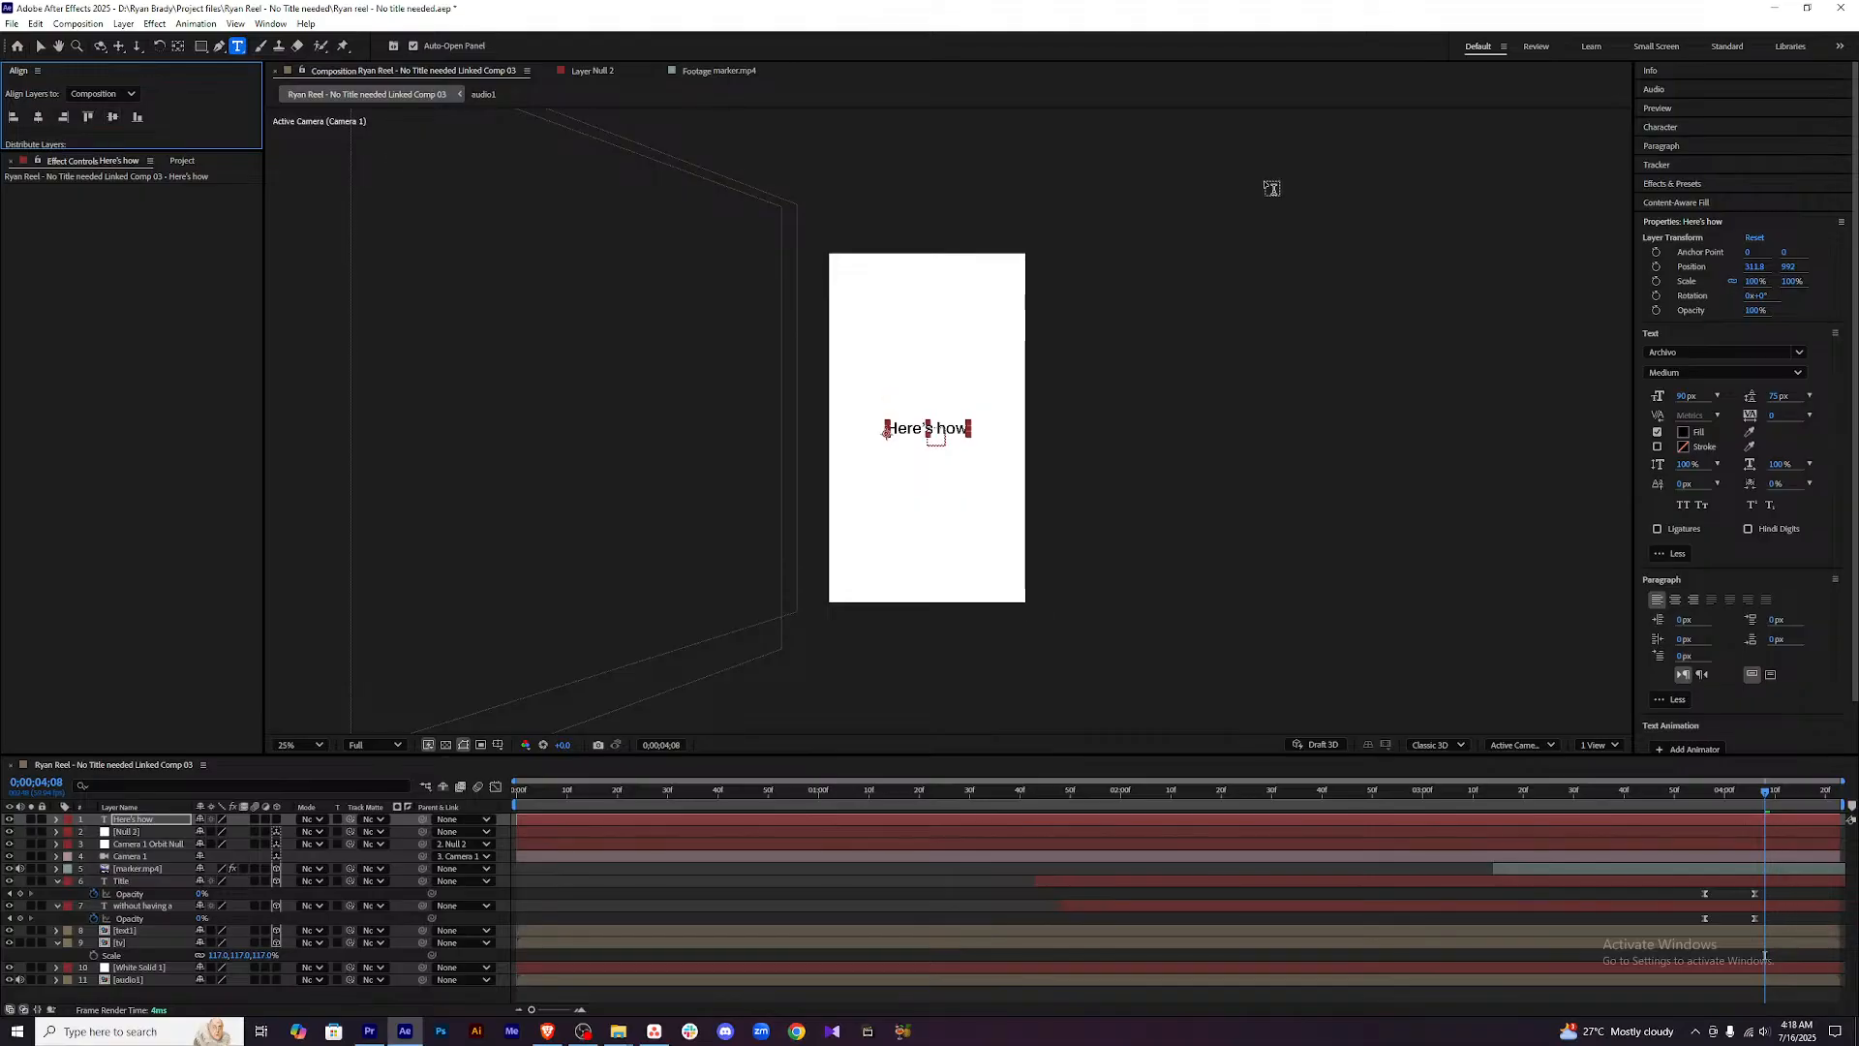
{"action": "left_click_drag", "start_coordinate": [1786, 271], "coordinate": [1747, 267]}
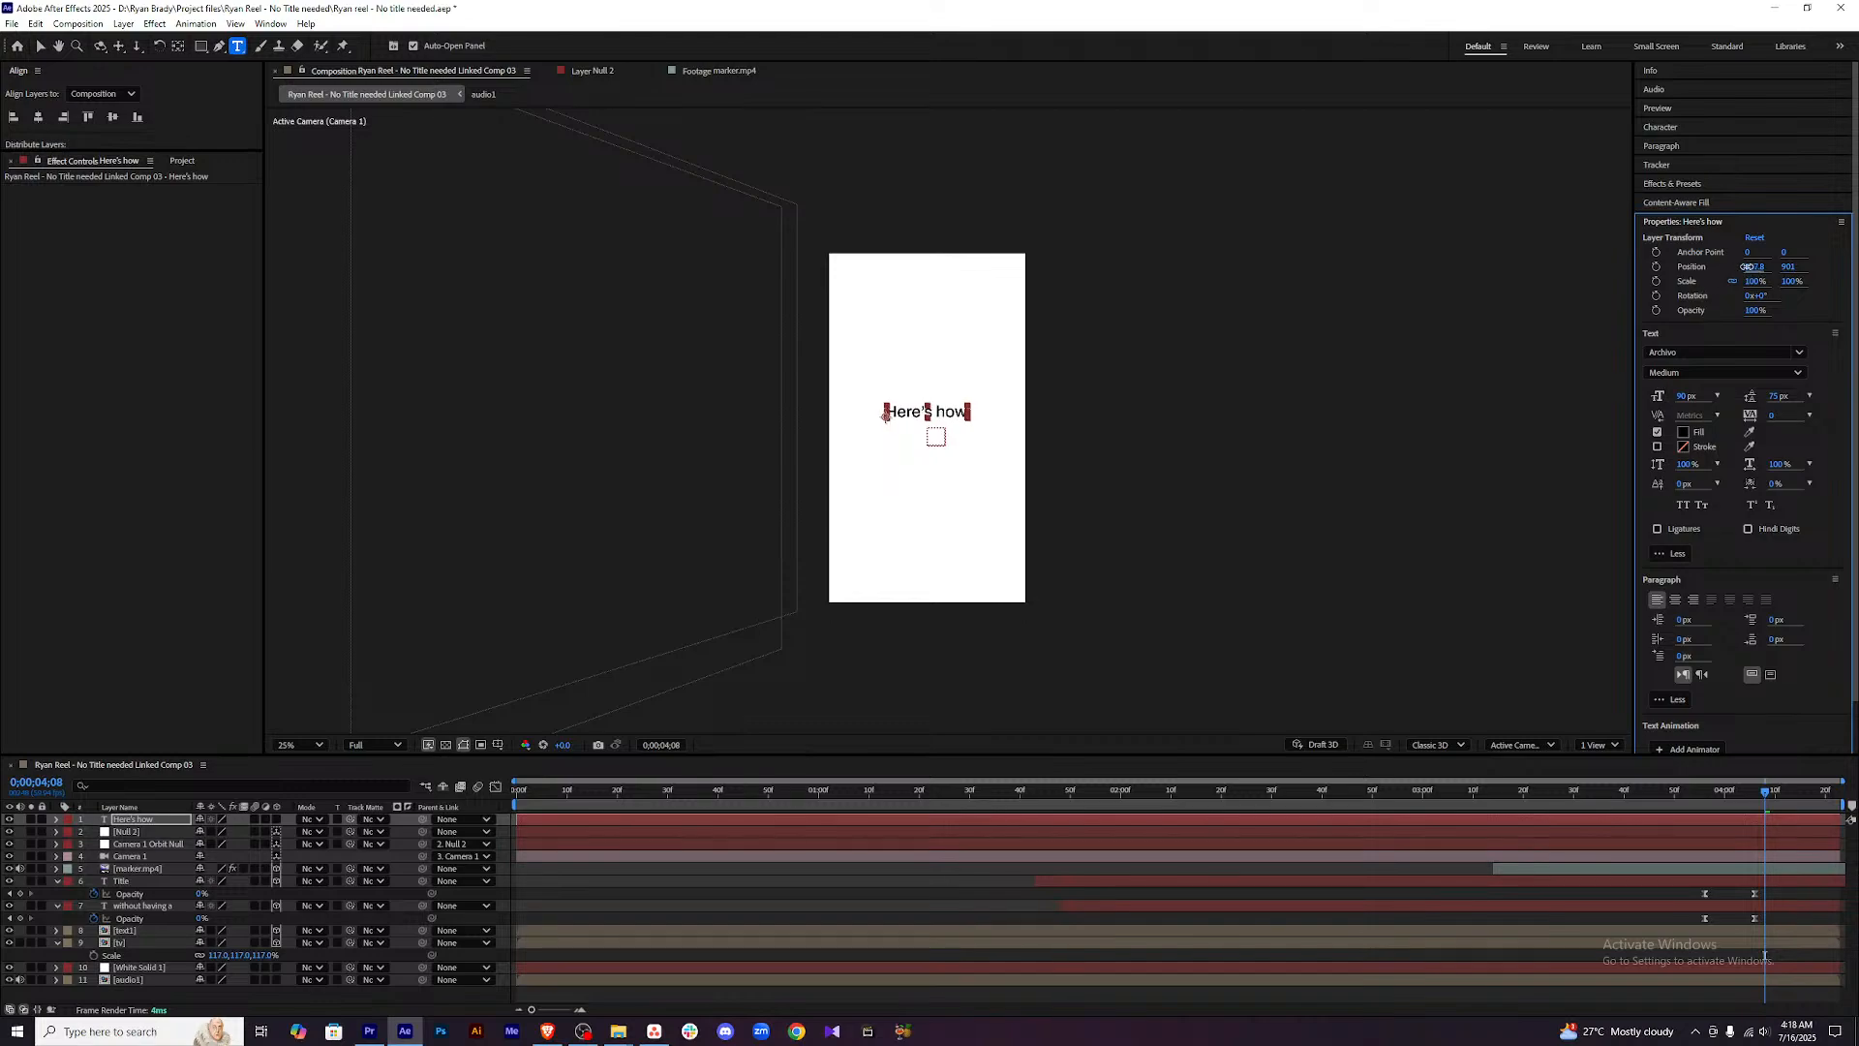
{"action": "left_click", "coordinate": [1524, 931]}
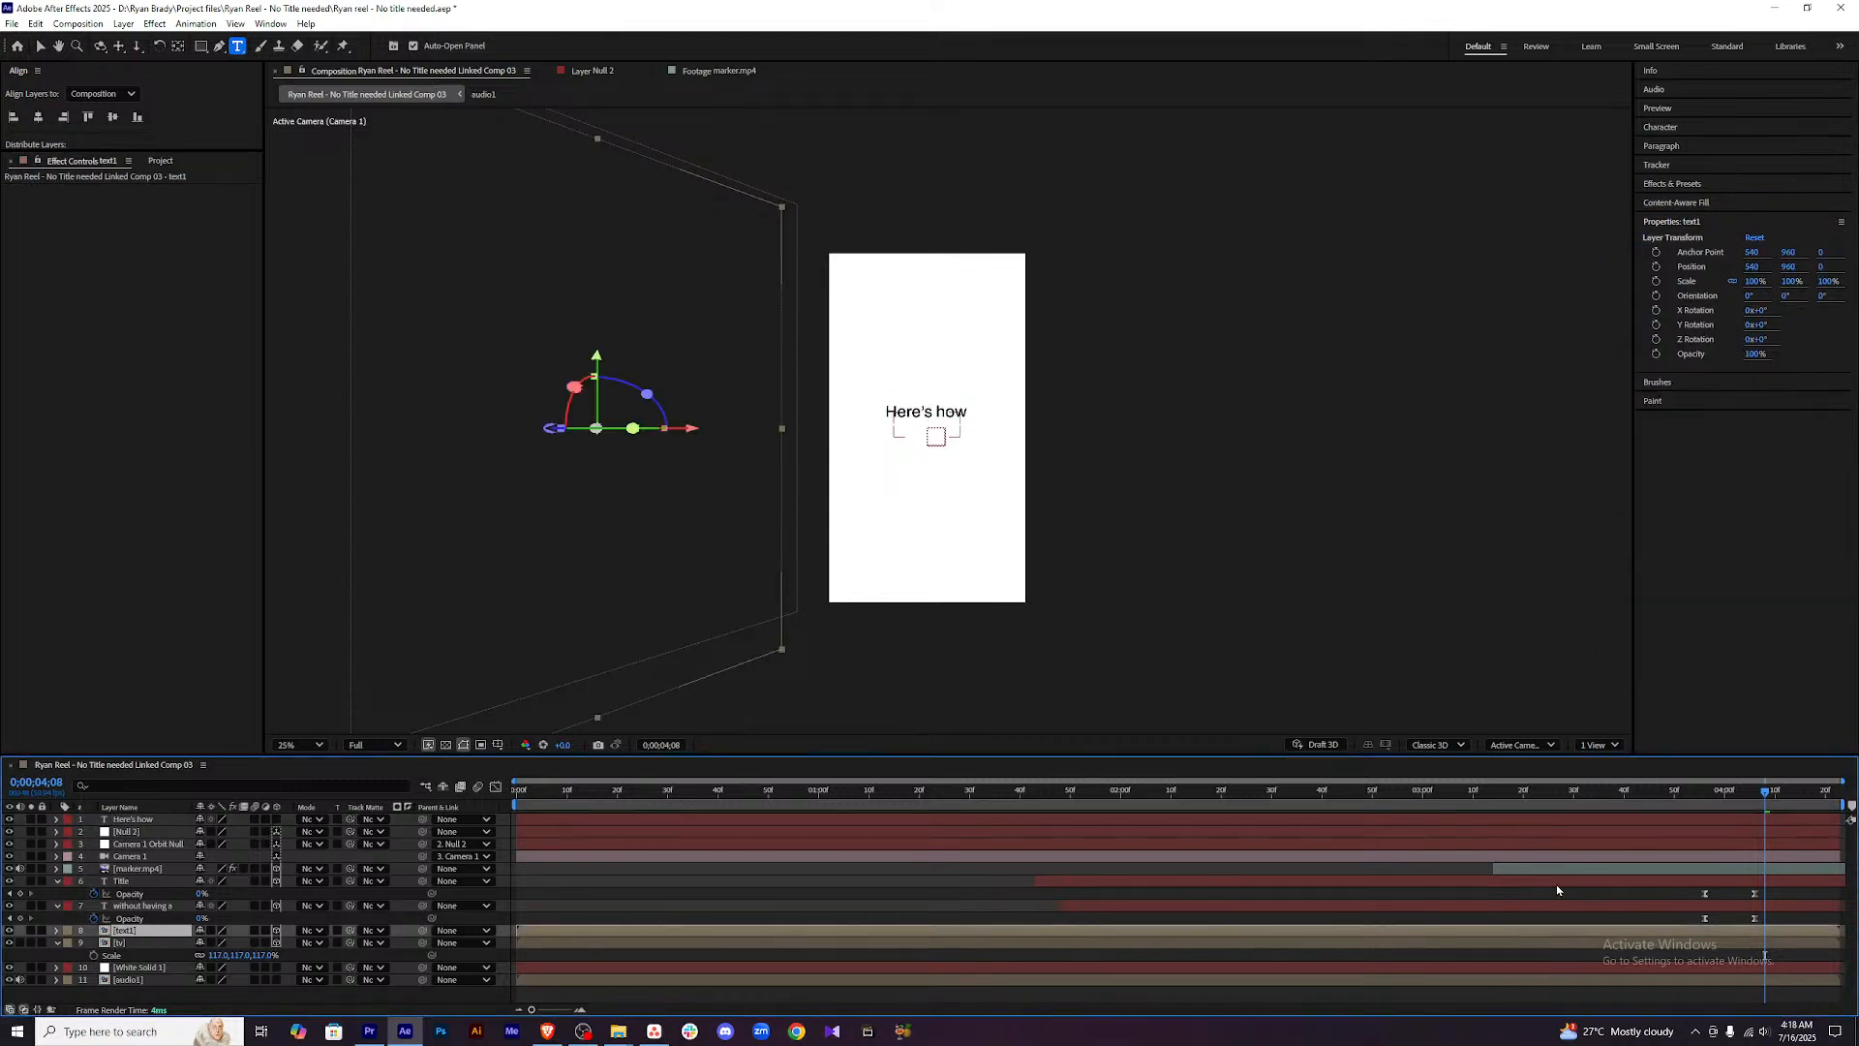
{"action": "left_click", "coordinate": [163, 822]}
{"action": "key", "text": "Return"}
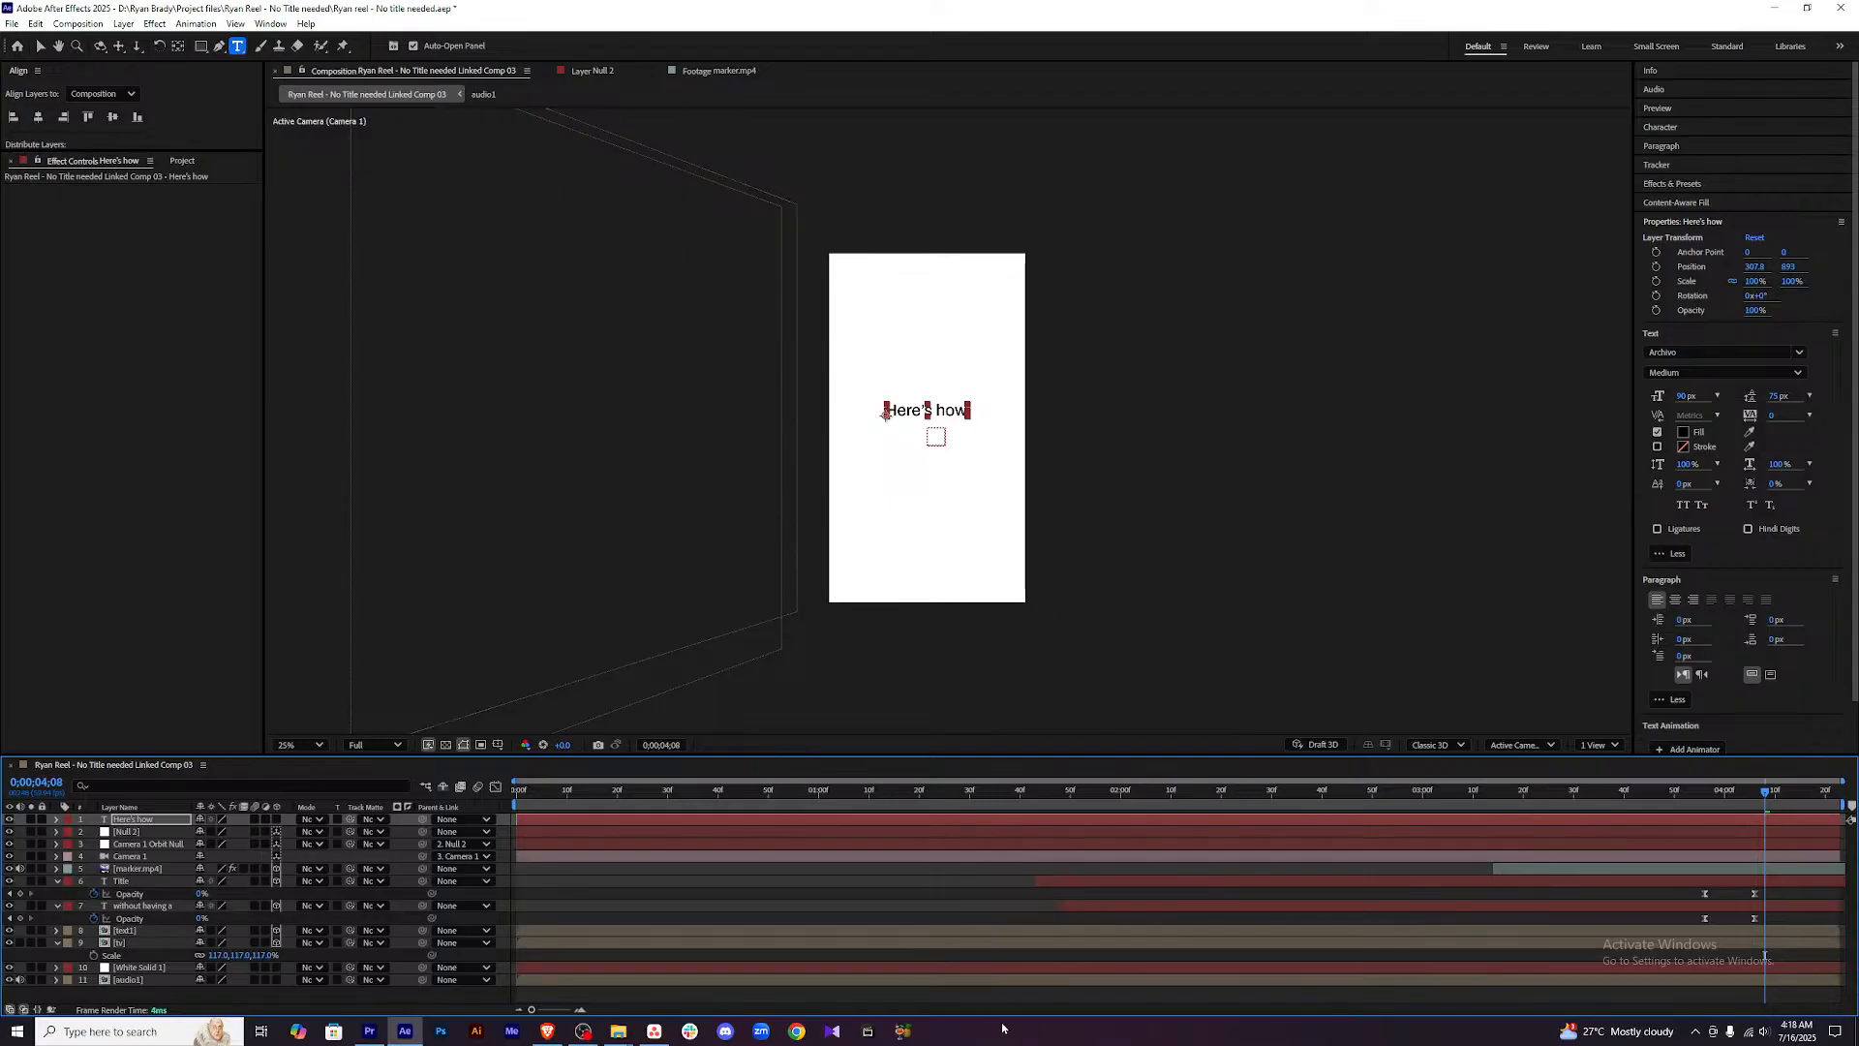
Trim the start of the "Here's how" layer to 0;00;03;53.
{"action": "left_click", "coordinate": [1132, 944]}
{"action": "left_click_drag", "start_coordinate": [1765, 792], "coordinate": [448, 809]}
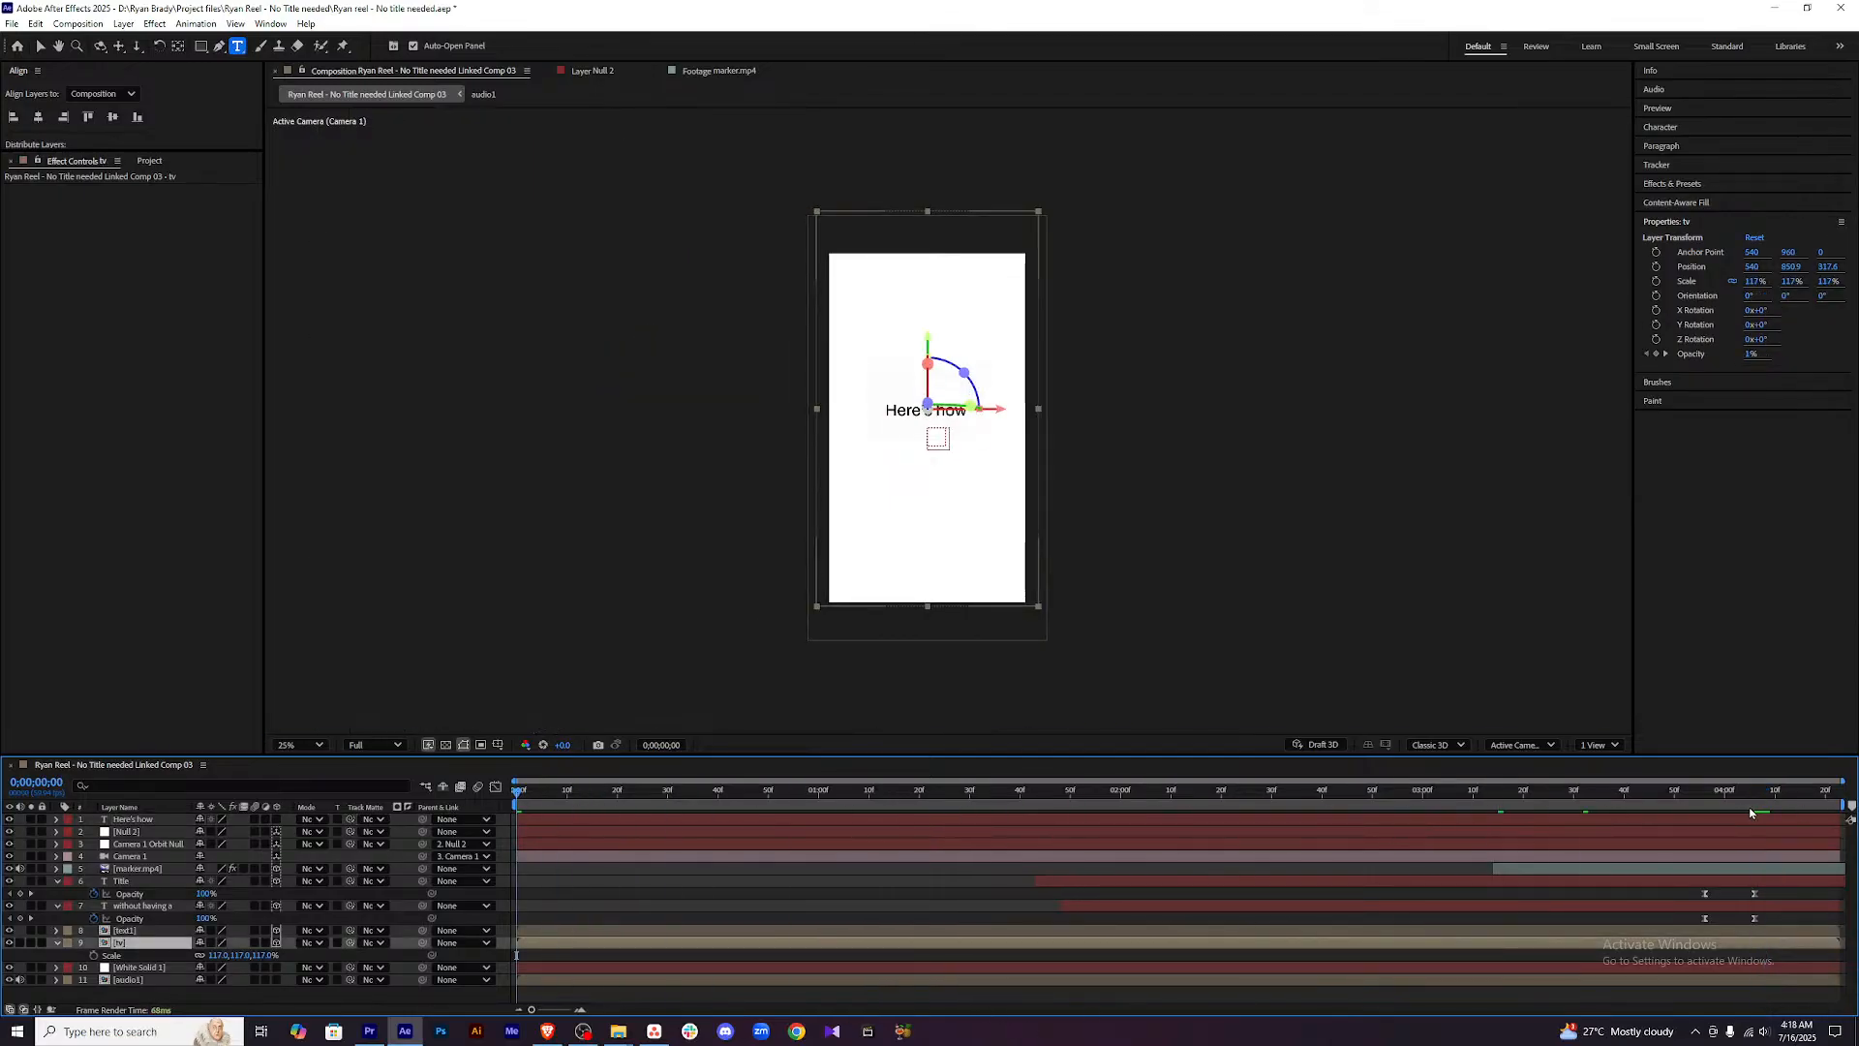
{"action": "left_click", "coordinate": [1684, 790]}
{"action": "key", "text": "space"}
{"action": "left_click_drag", "start_coordinate": [1722, 792], "coordinate": [1689, 801]}
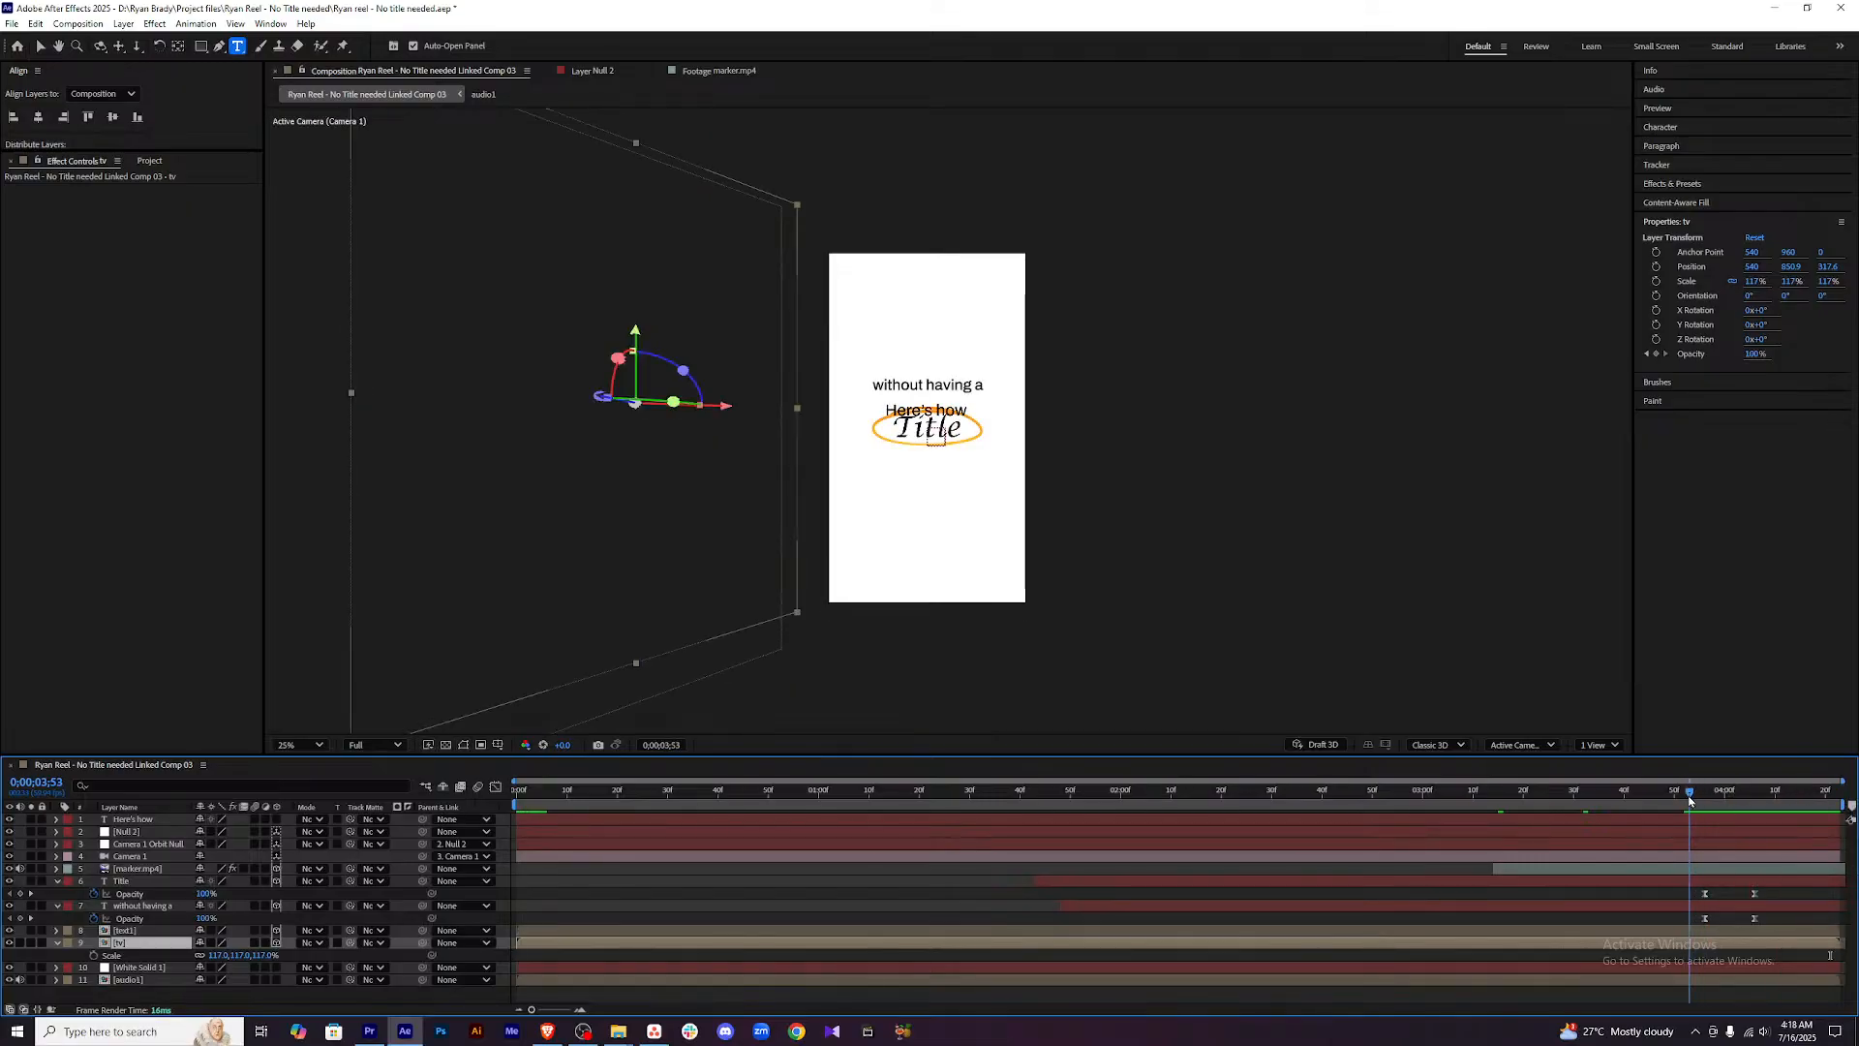
{"action": "left_click", "coordinate": [1705, 819]}
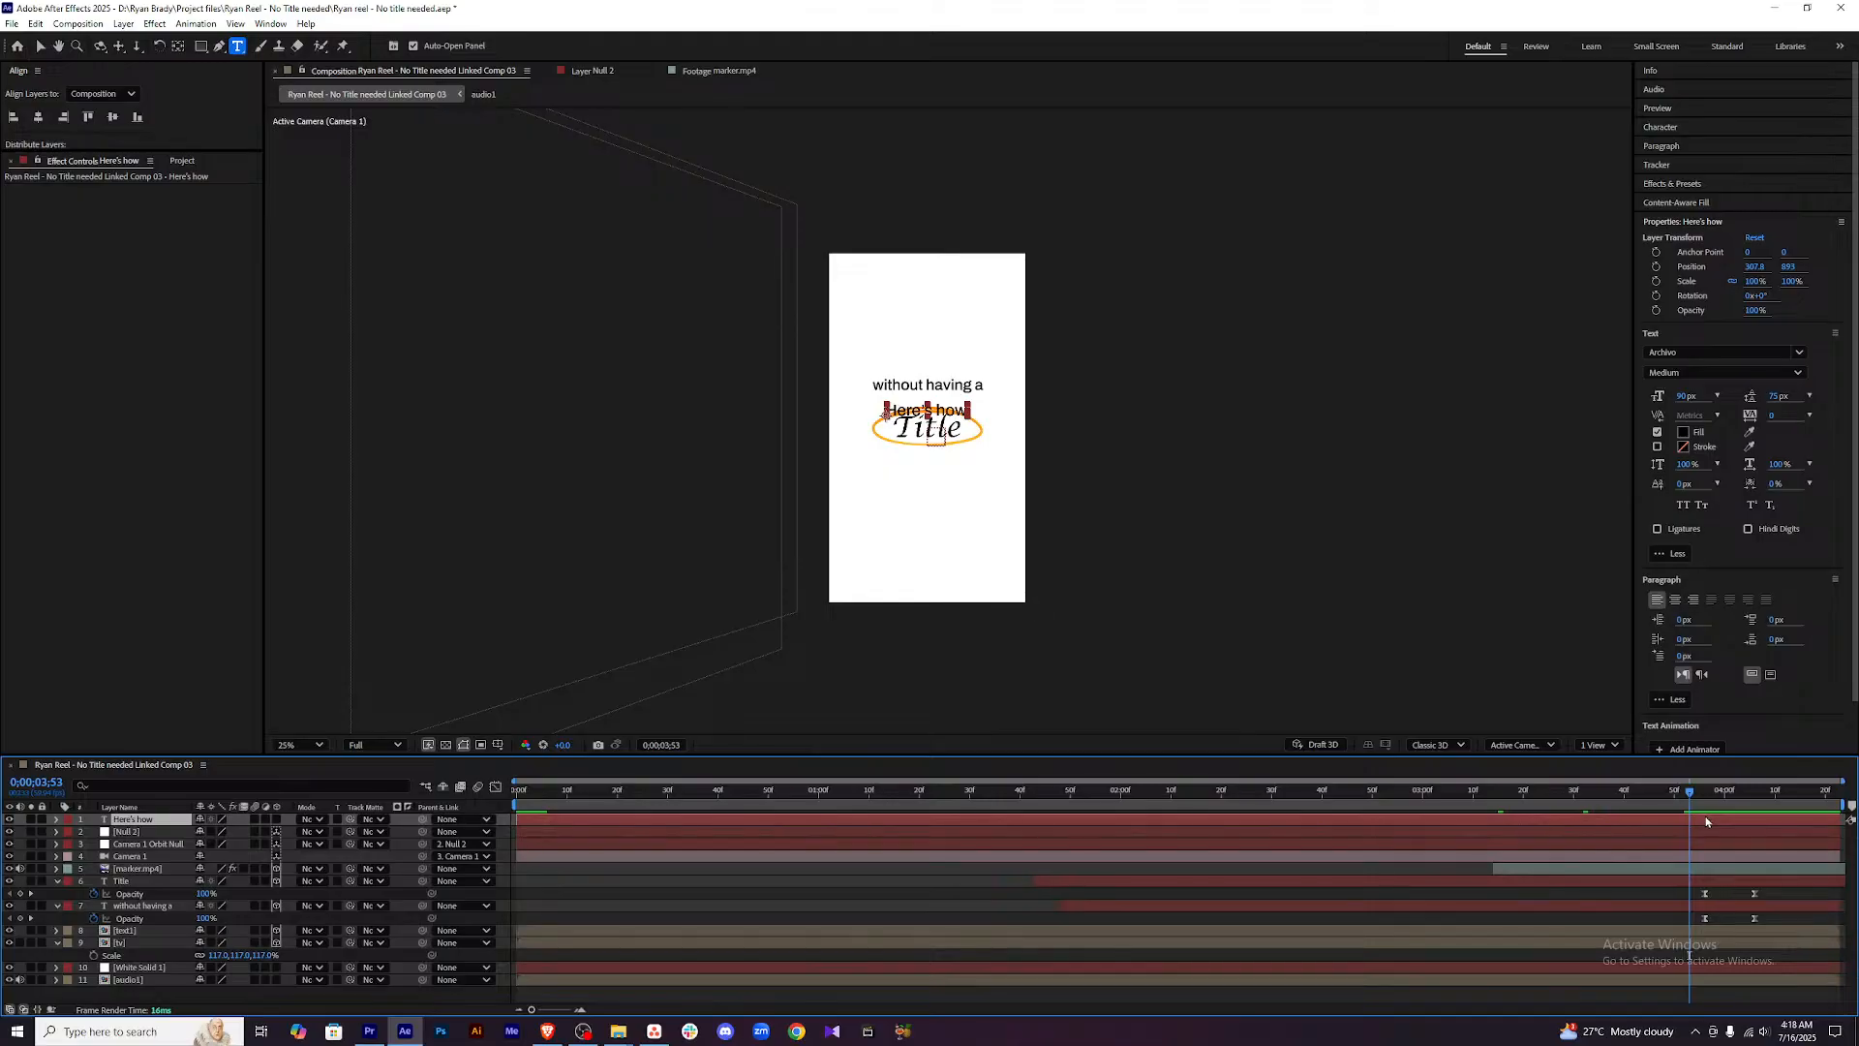
{"action": "key", "text": "alt+["}
Preview the text's entrance and shift the start of the "Here's how" layer to 0;00;03;55.
{"action": "left_click_drag", "start_coordinate": [1479, 793], "coordinate": [1437, 796]}
{"action": "key", "text": "space"}
{"action": "key", "text": "space"}
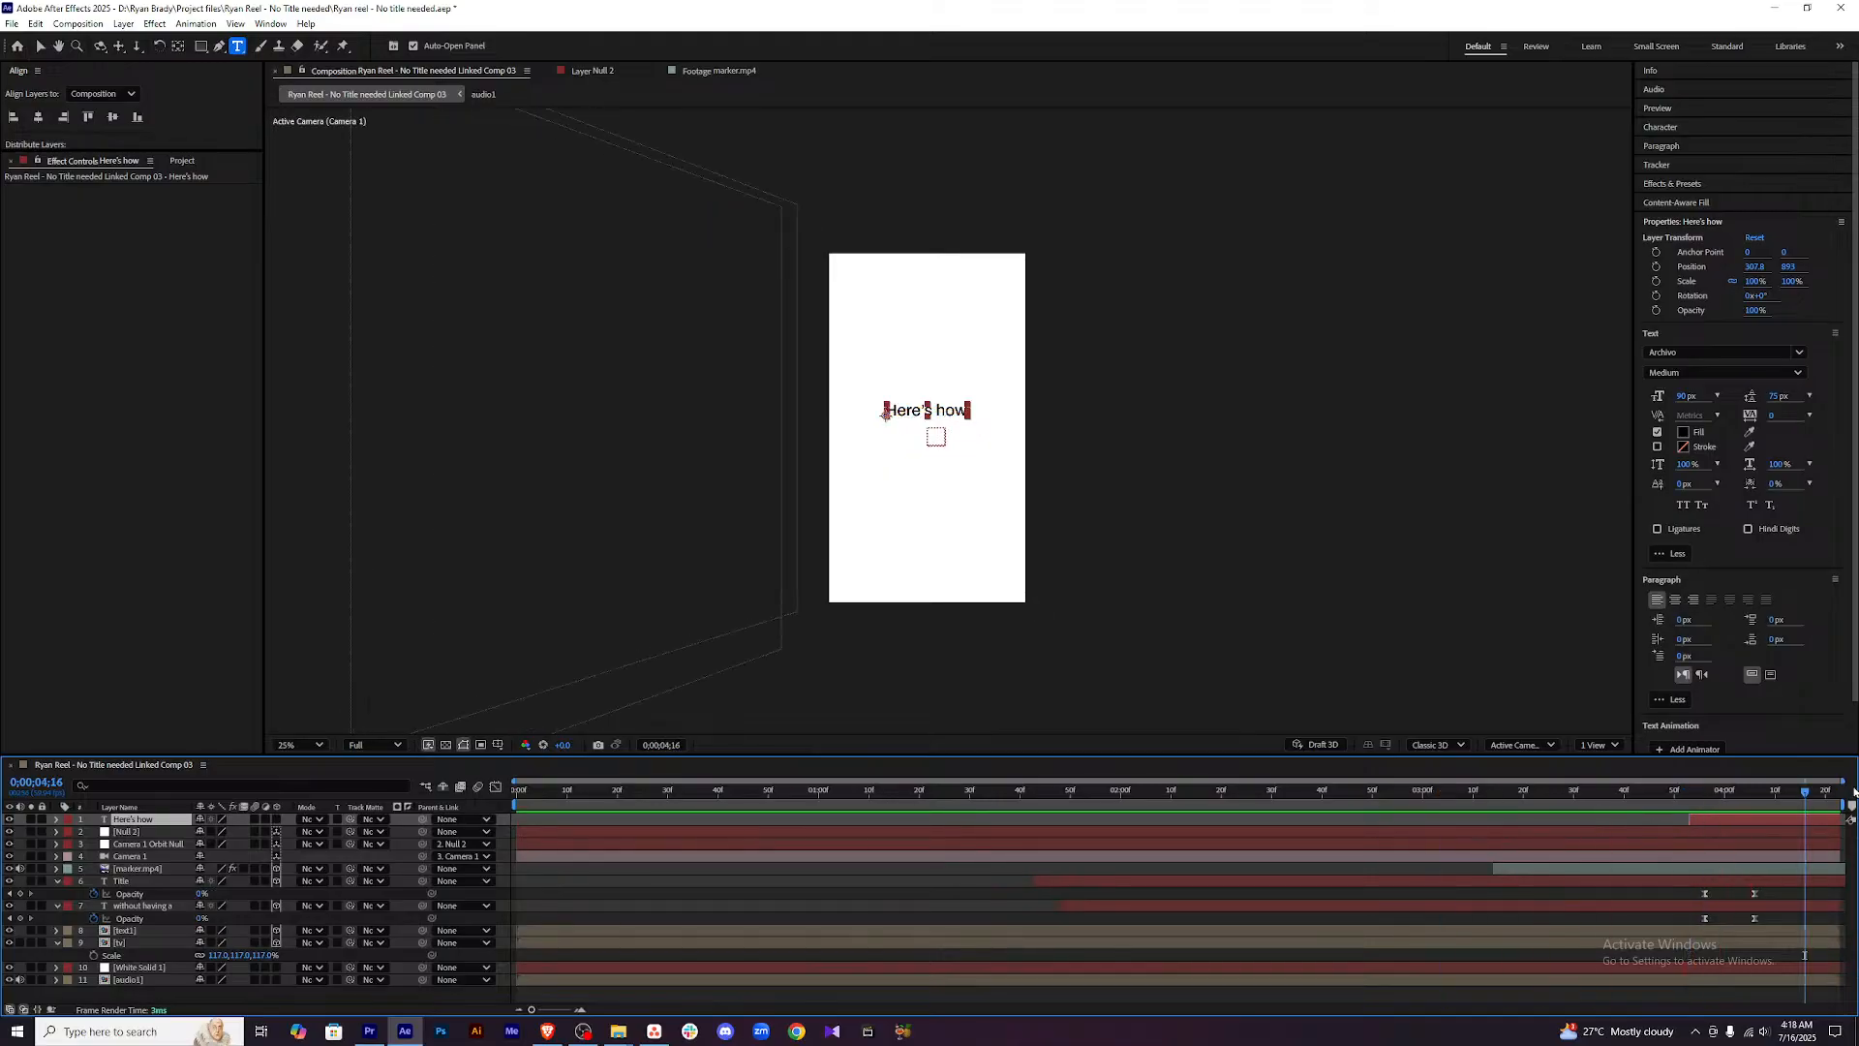
{"action": "left_click_drag", "start_coordinate": [1786, 806], "coordinate": [1701, 805]}
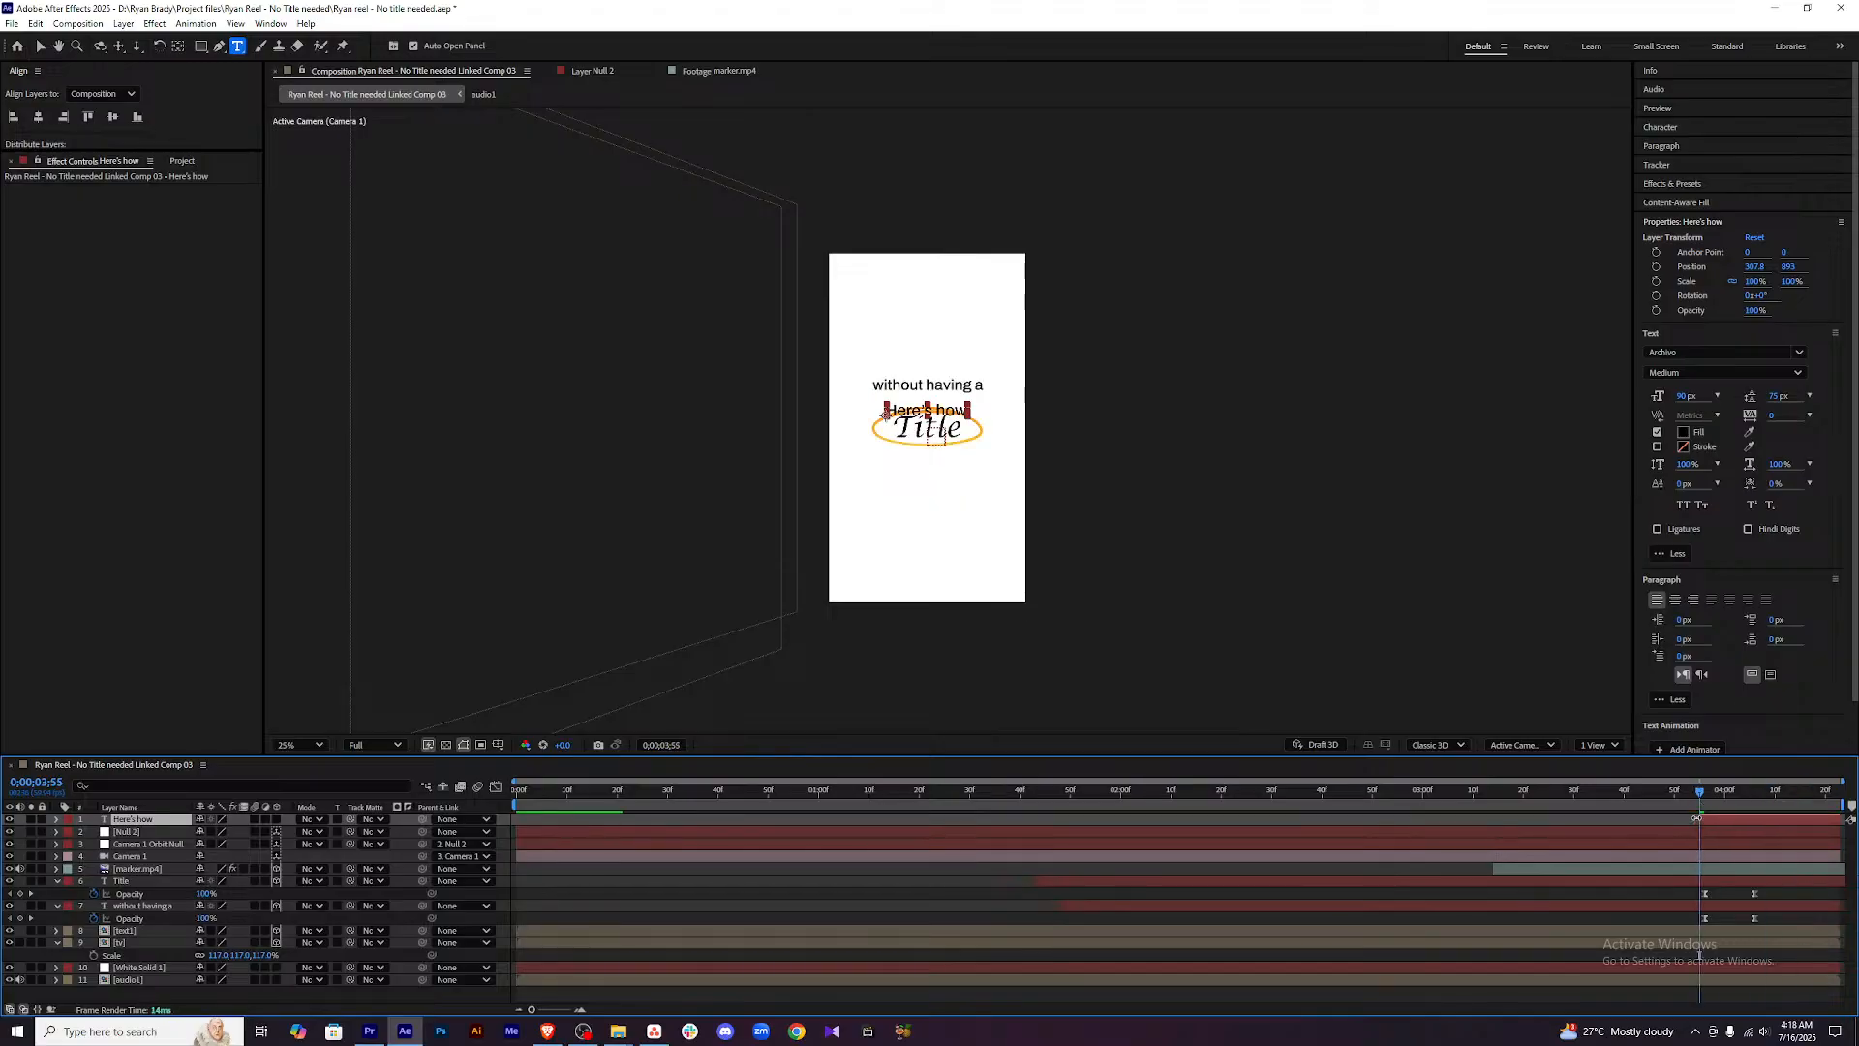
{"action": "left_click", "coordinate": [197, 23]}
{"action": "left_click", "coordinate": [267, 88]}
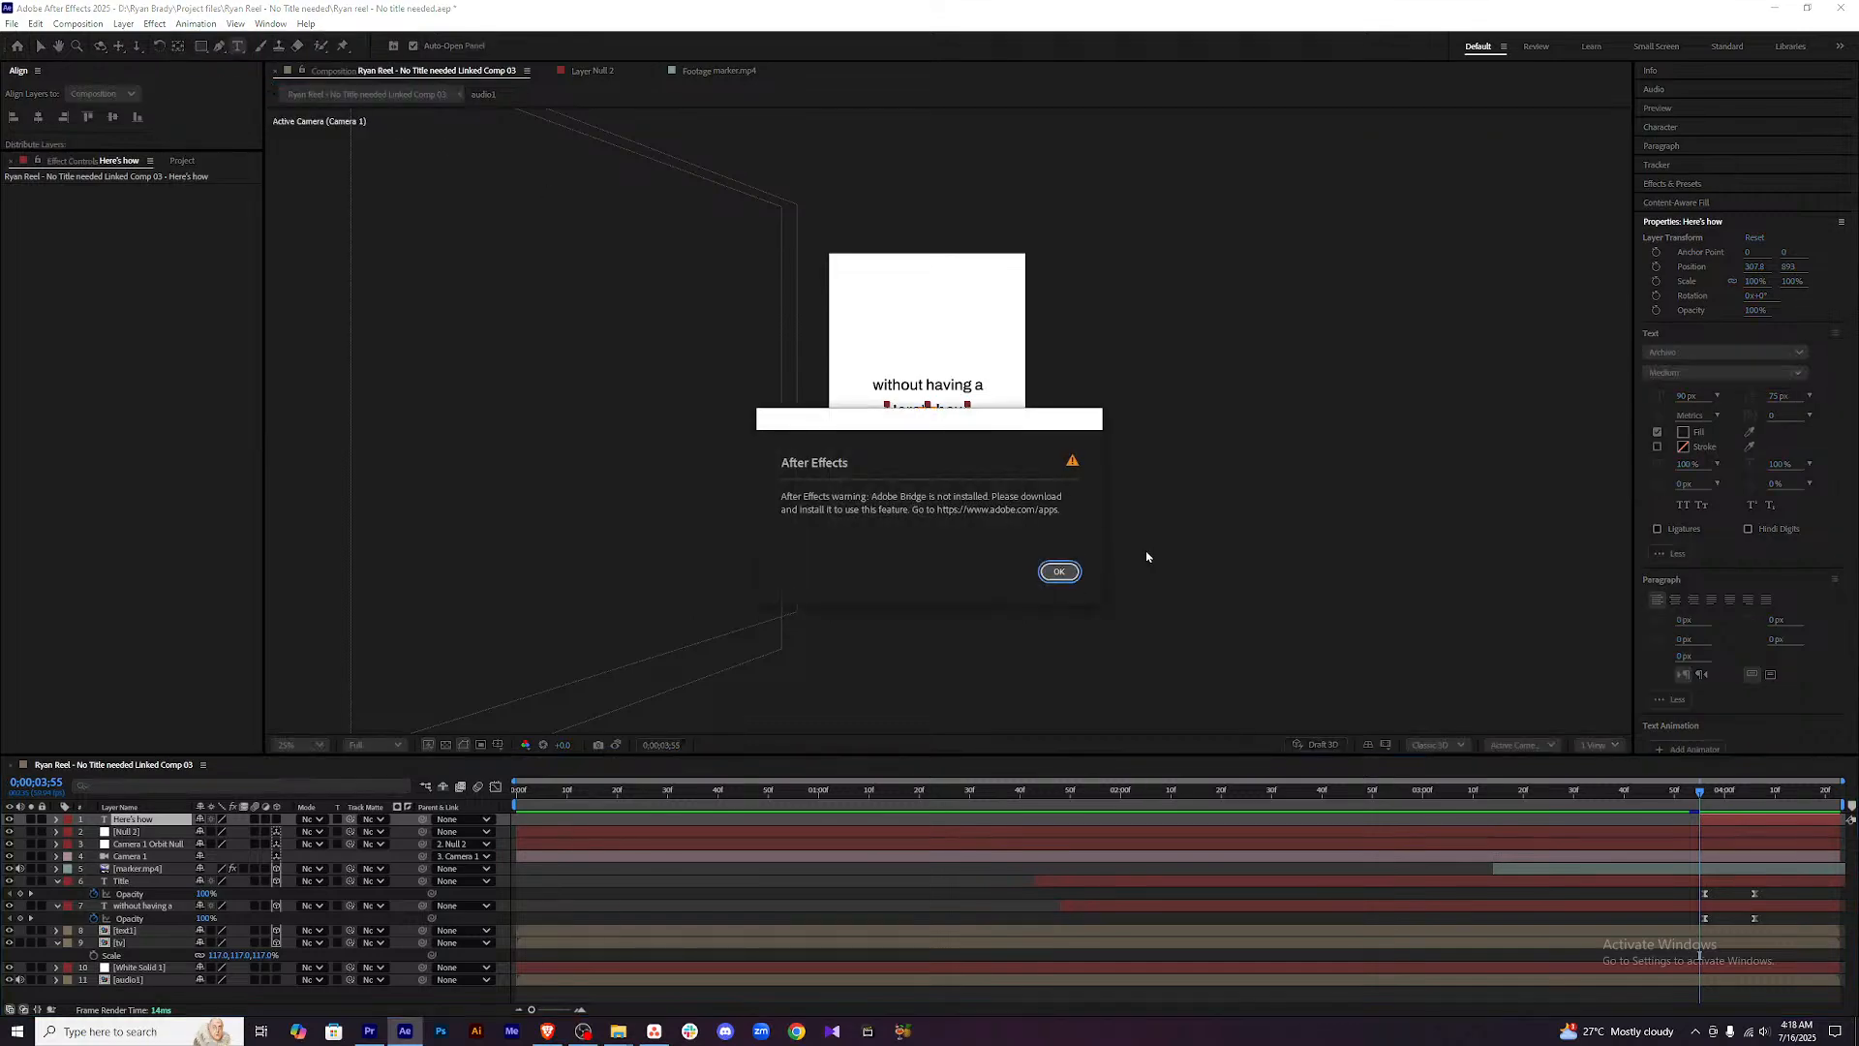
{"action": "left_click", "coordinate": [1059, 571]}
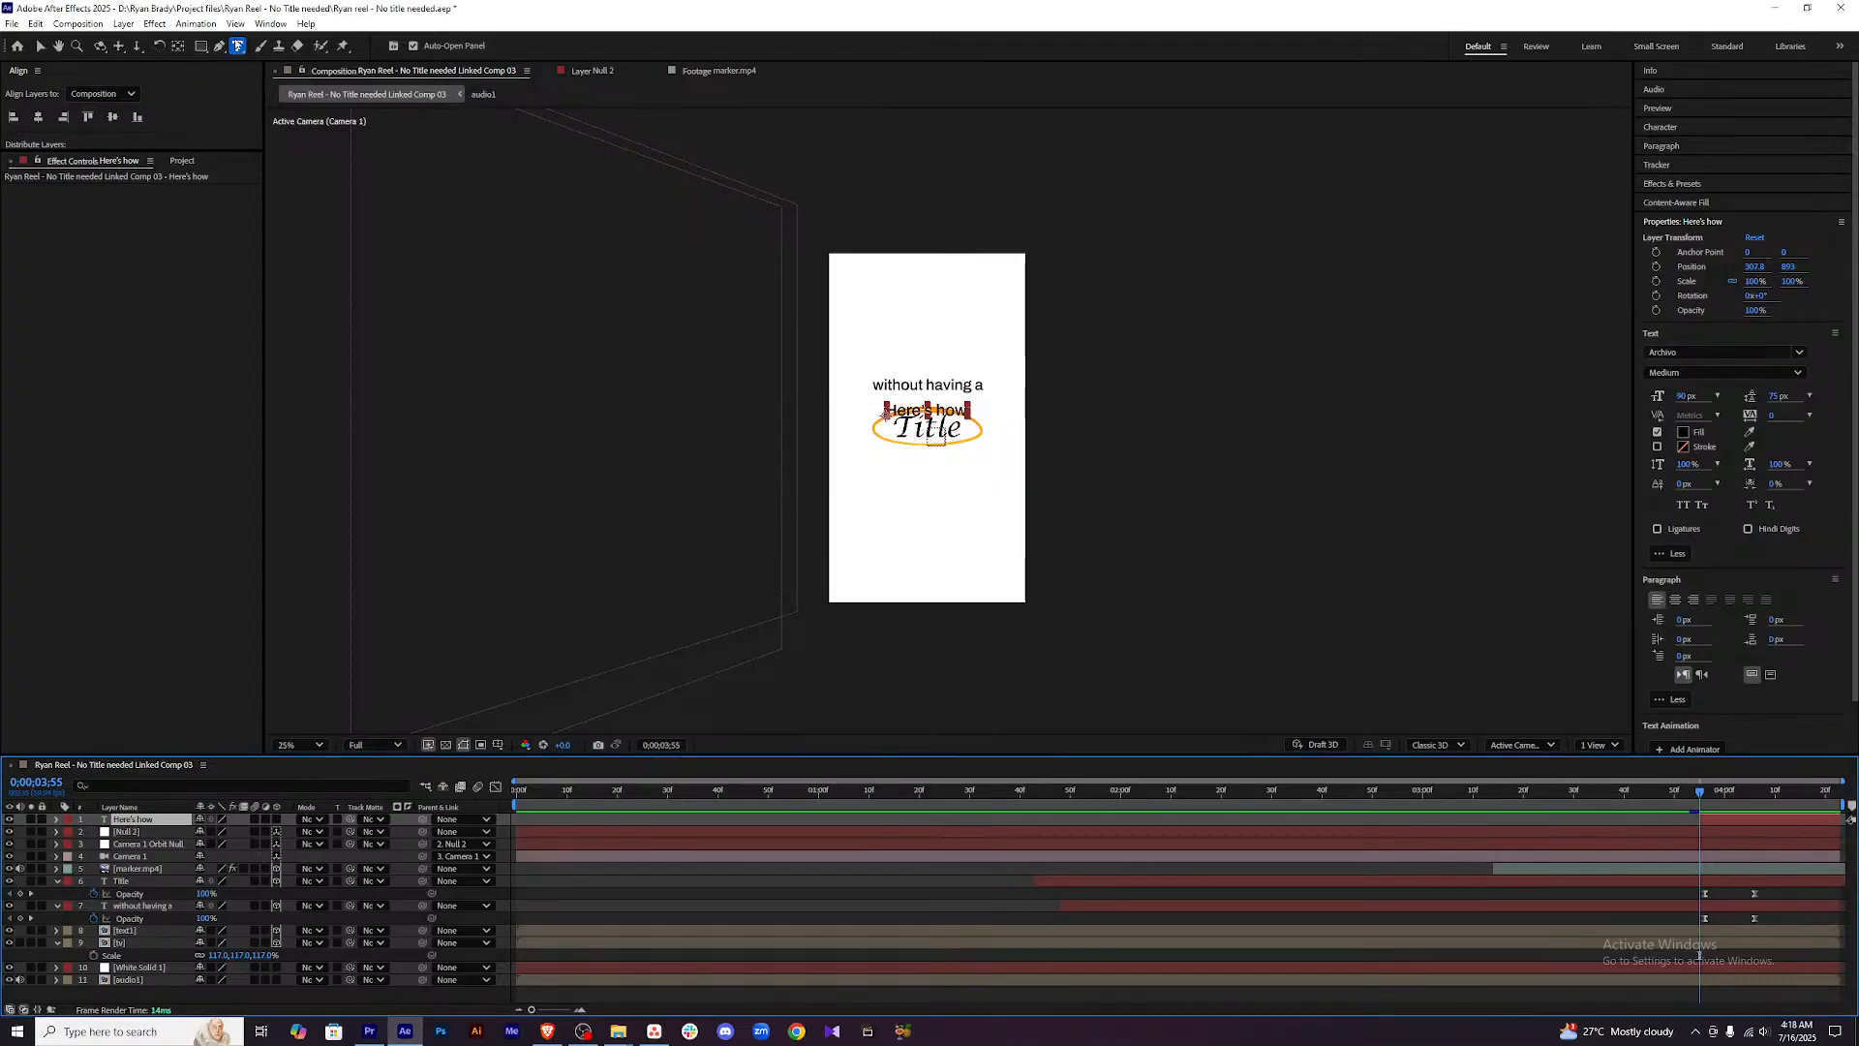
Apply the recent animation preset "IN - Position up opacity" to the "Here's how" text and preview its reveal.
{"action": "left_click", "coordinate": [195, 23]}
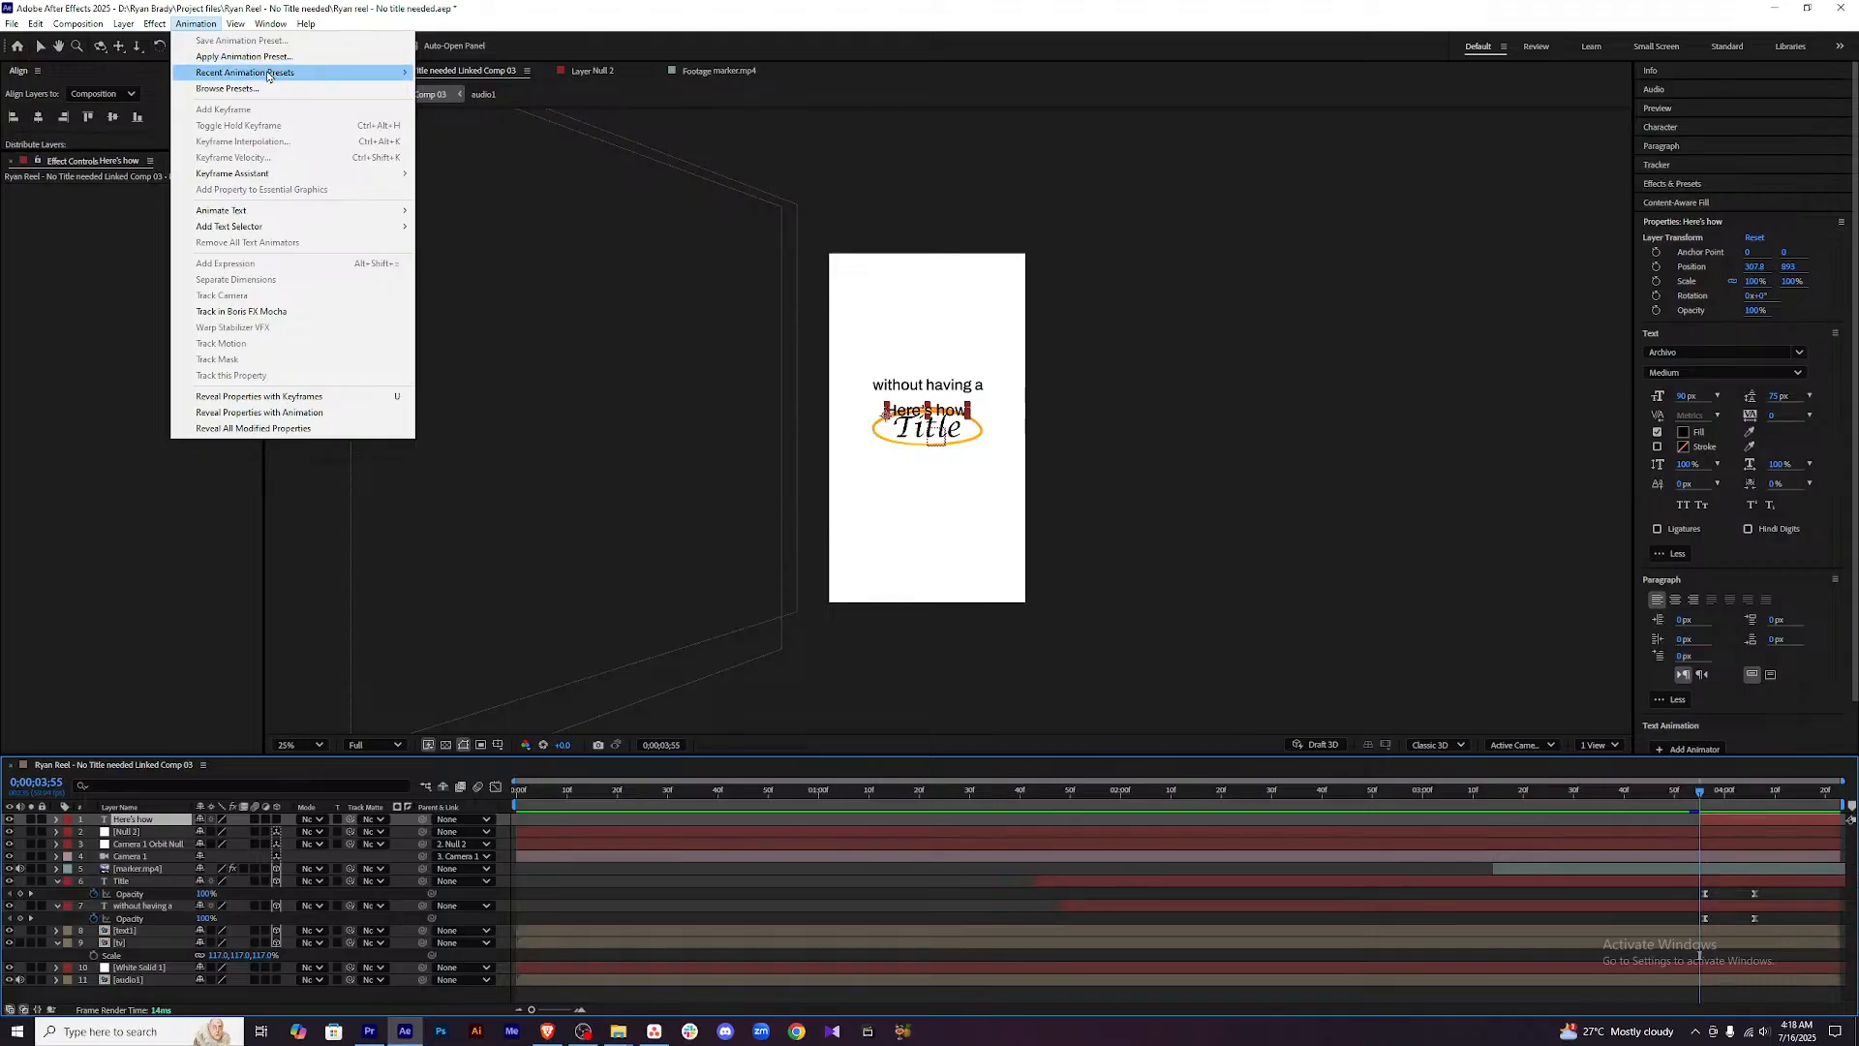
{"action": "mouse_move", "coordinate": [368, 72]}
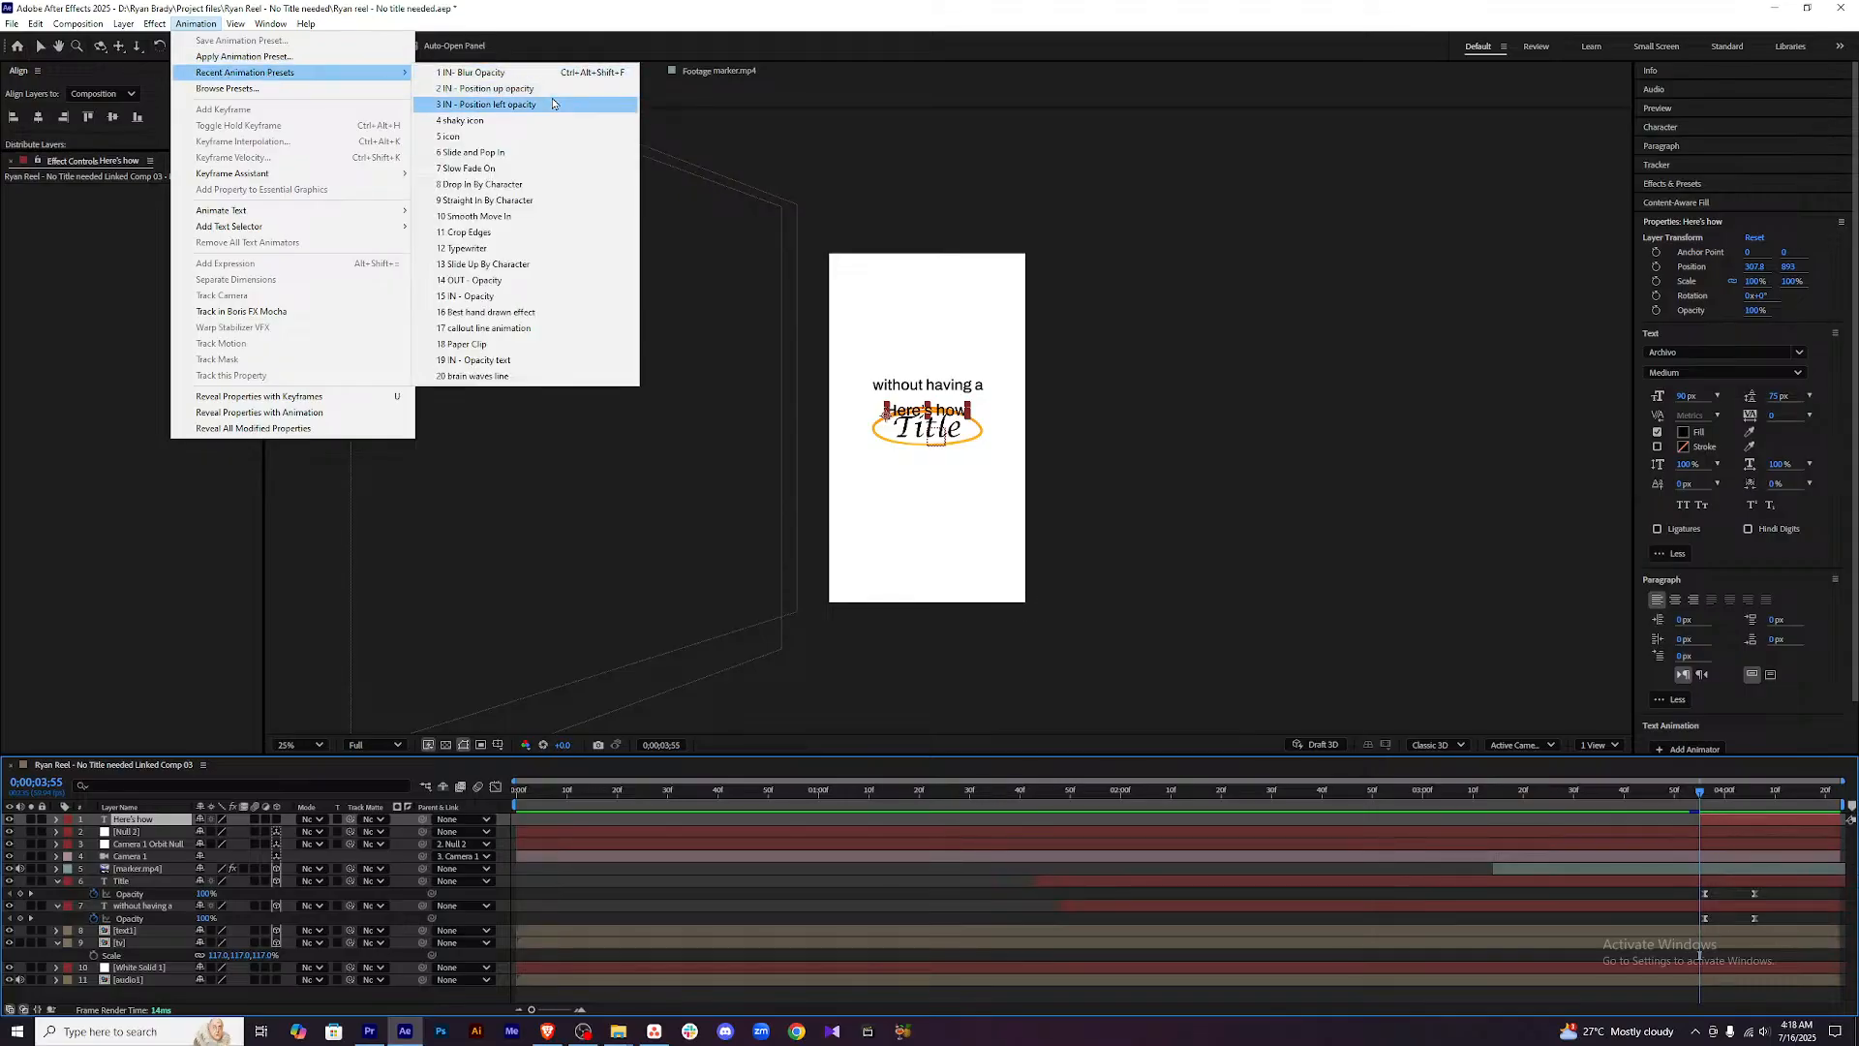
{"action": "left_click", "coordinate": [523, 88]}
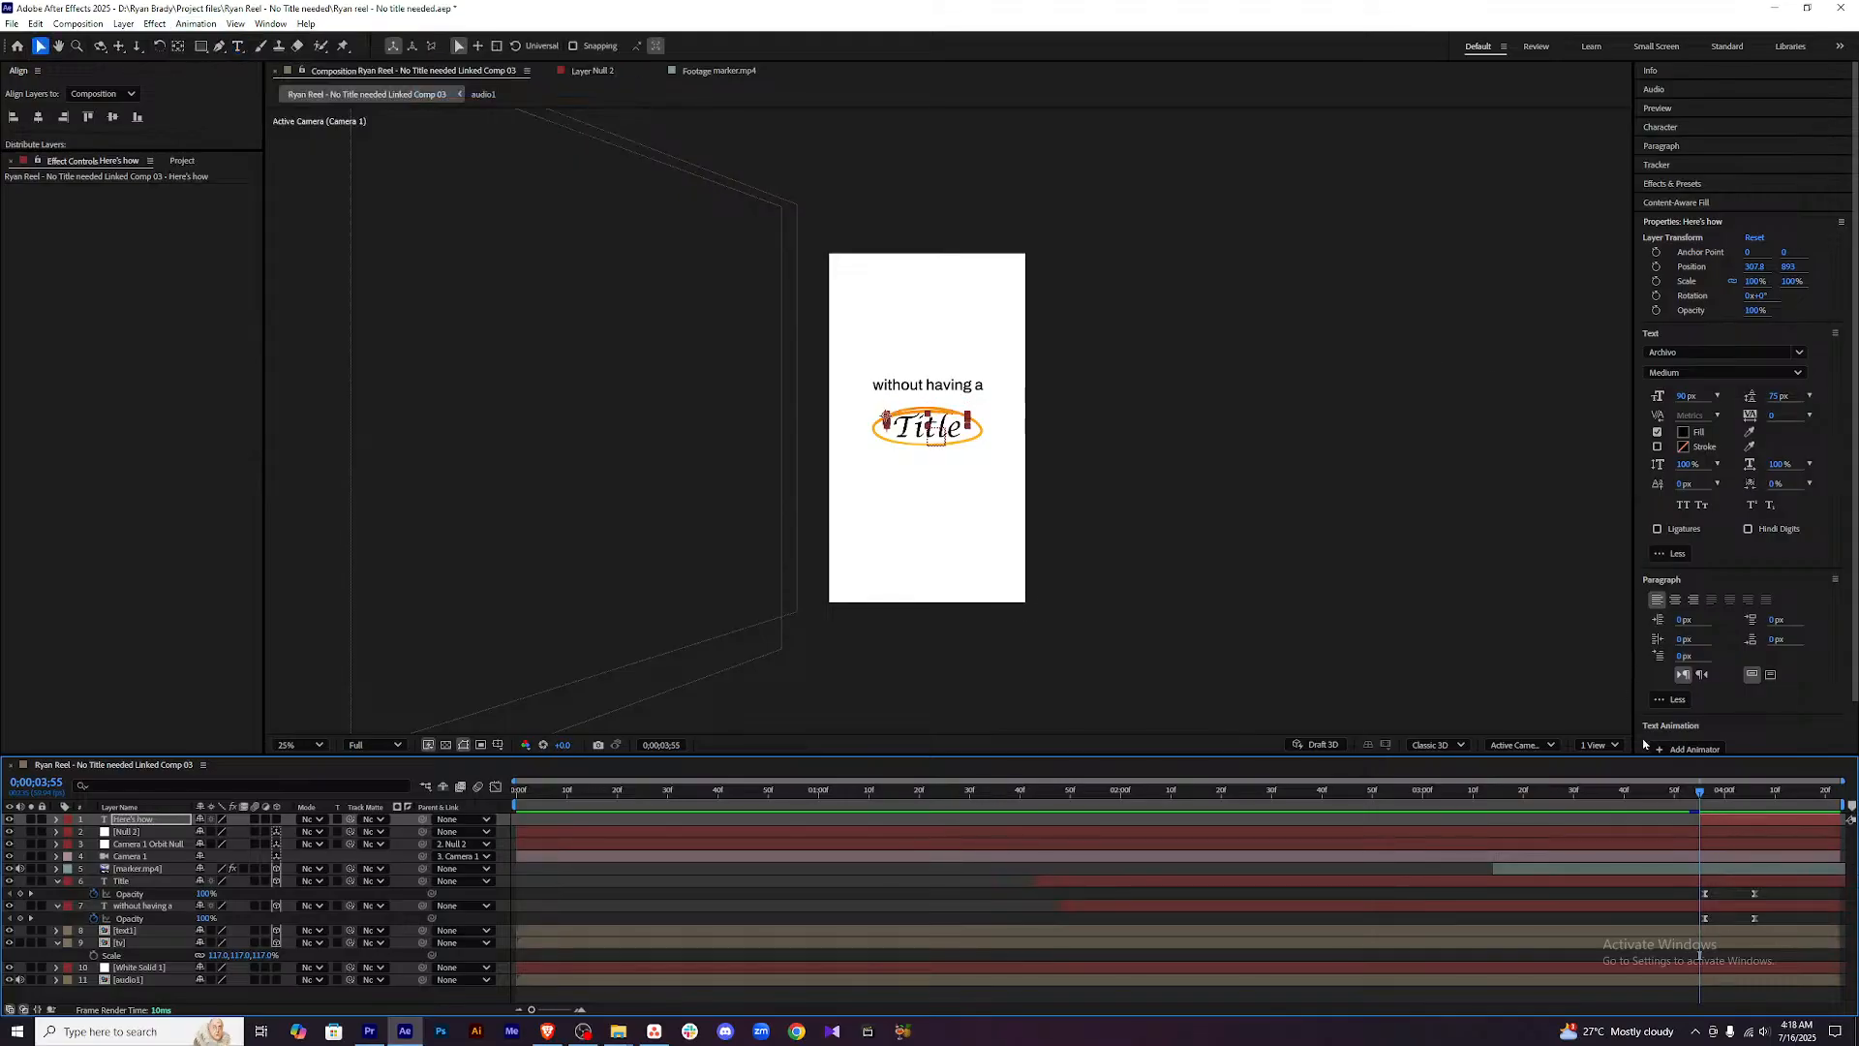
{"action": "mouse_move", "coordinate": [1710, 796]}
{"action": "left_mouse_down"}
{"action": "mouse_move", "coordinate": [1689, 794]}
{"action": "mouse_move", "coordinate": [1791, 792]}
{"action": "mouse_move", "coordinate": [1690, 795]}
{"action": "left_mouse_up"}
{"action": "key", "text": "space"}
{"action": "key", "text": "space"}
{"action": "key", "text": "space"}
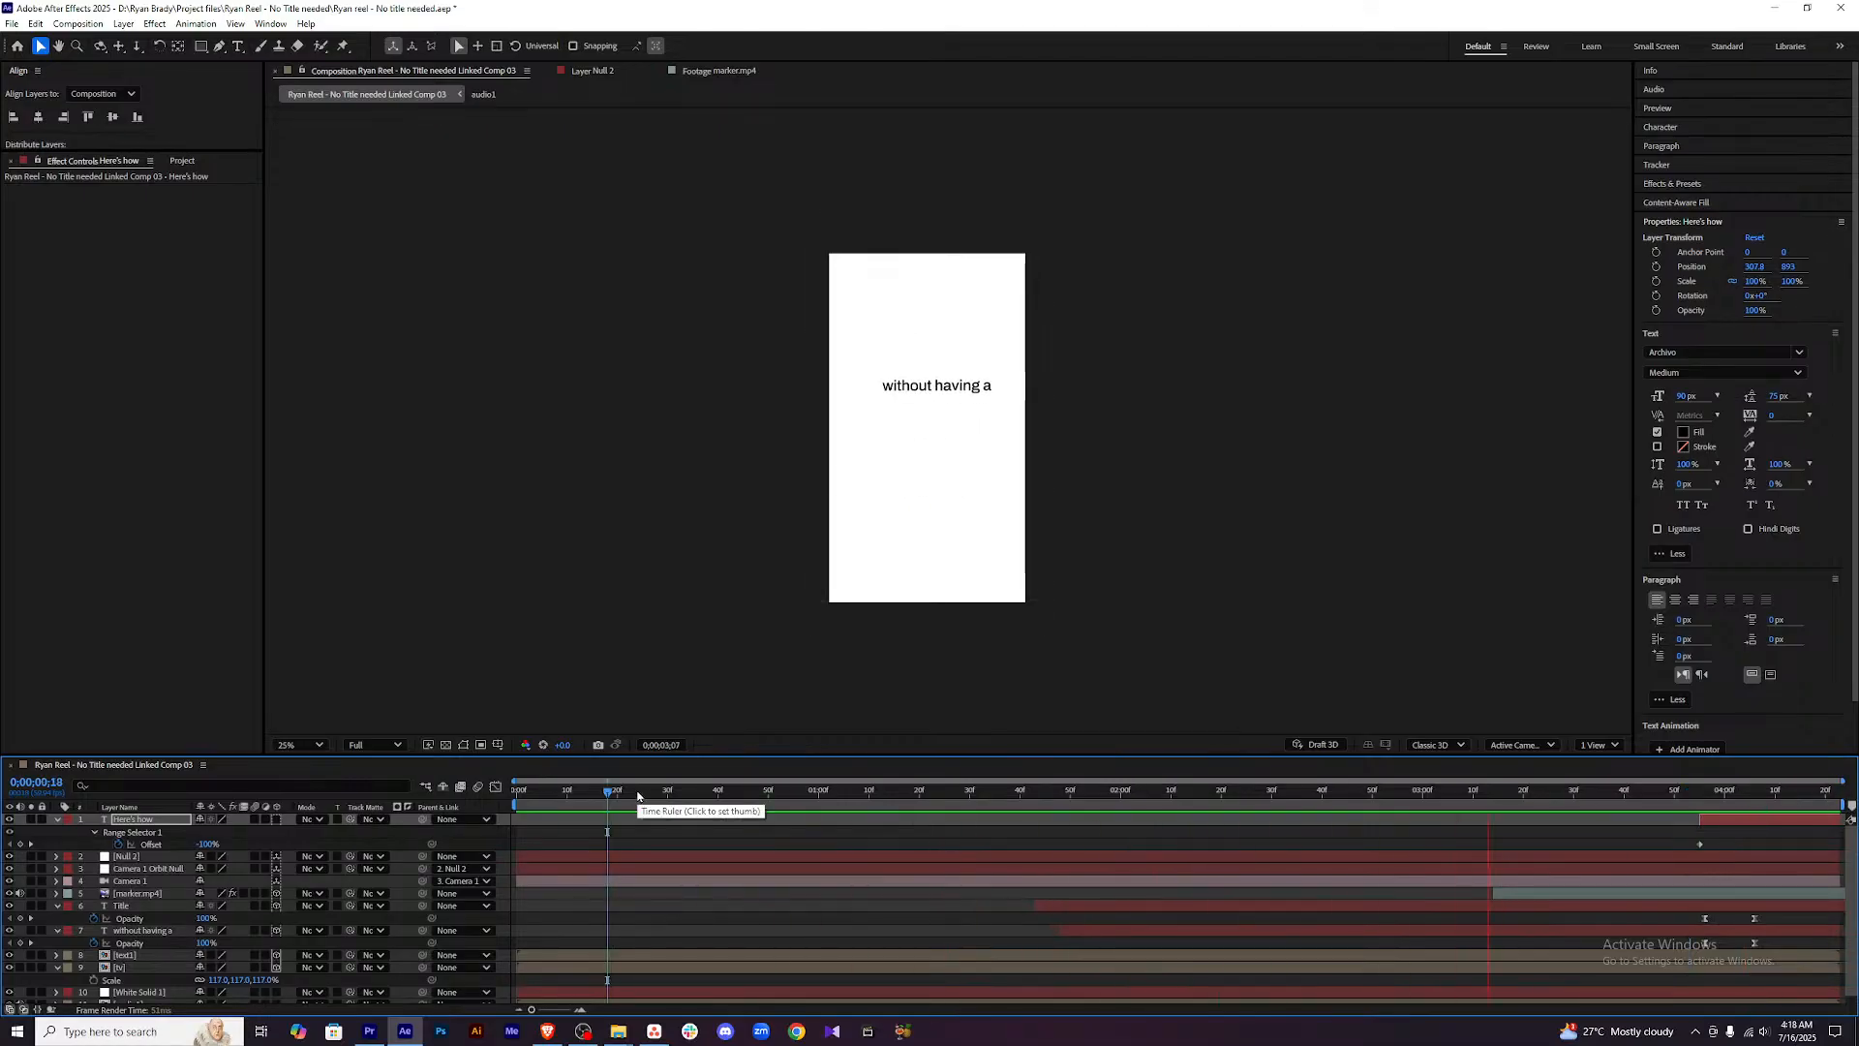
{"action": "key", "text": "space"}
Shorten the "Here's how" reveal by moving its last Offset keyframe to about 0;00;04;22 and preview it.
{"action": "mouse_move", "coordinate": [1658, 797]}
{"action": "left_mouse_down"}
{"action": "mouse_move", "coordinate": [1636, 797]}
{"action": "mouse_move", "coordinate": [1718, 803]}
{"action": "mouse_move", "coordinate": [1685, 819]}
{"action": "left_mouse_up"}
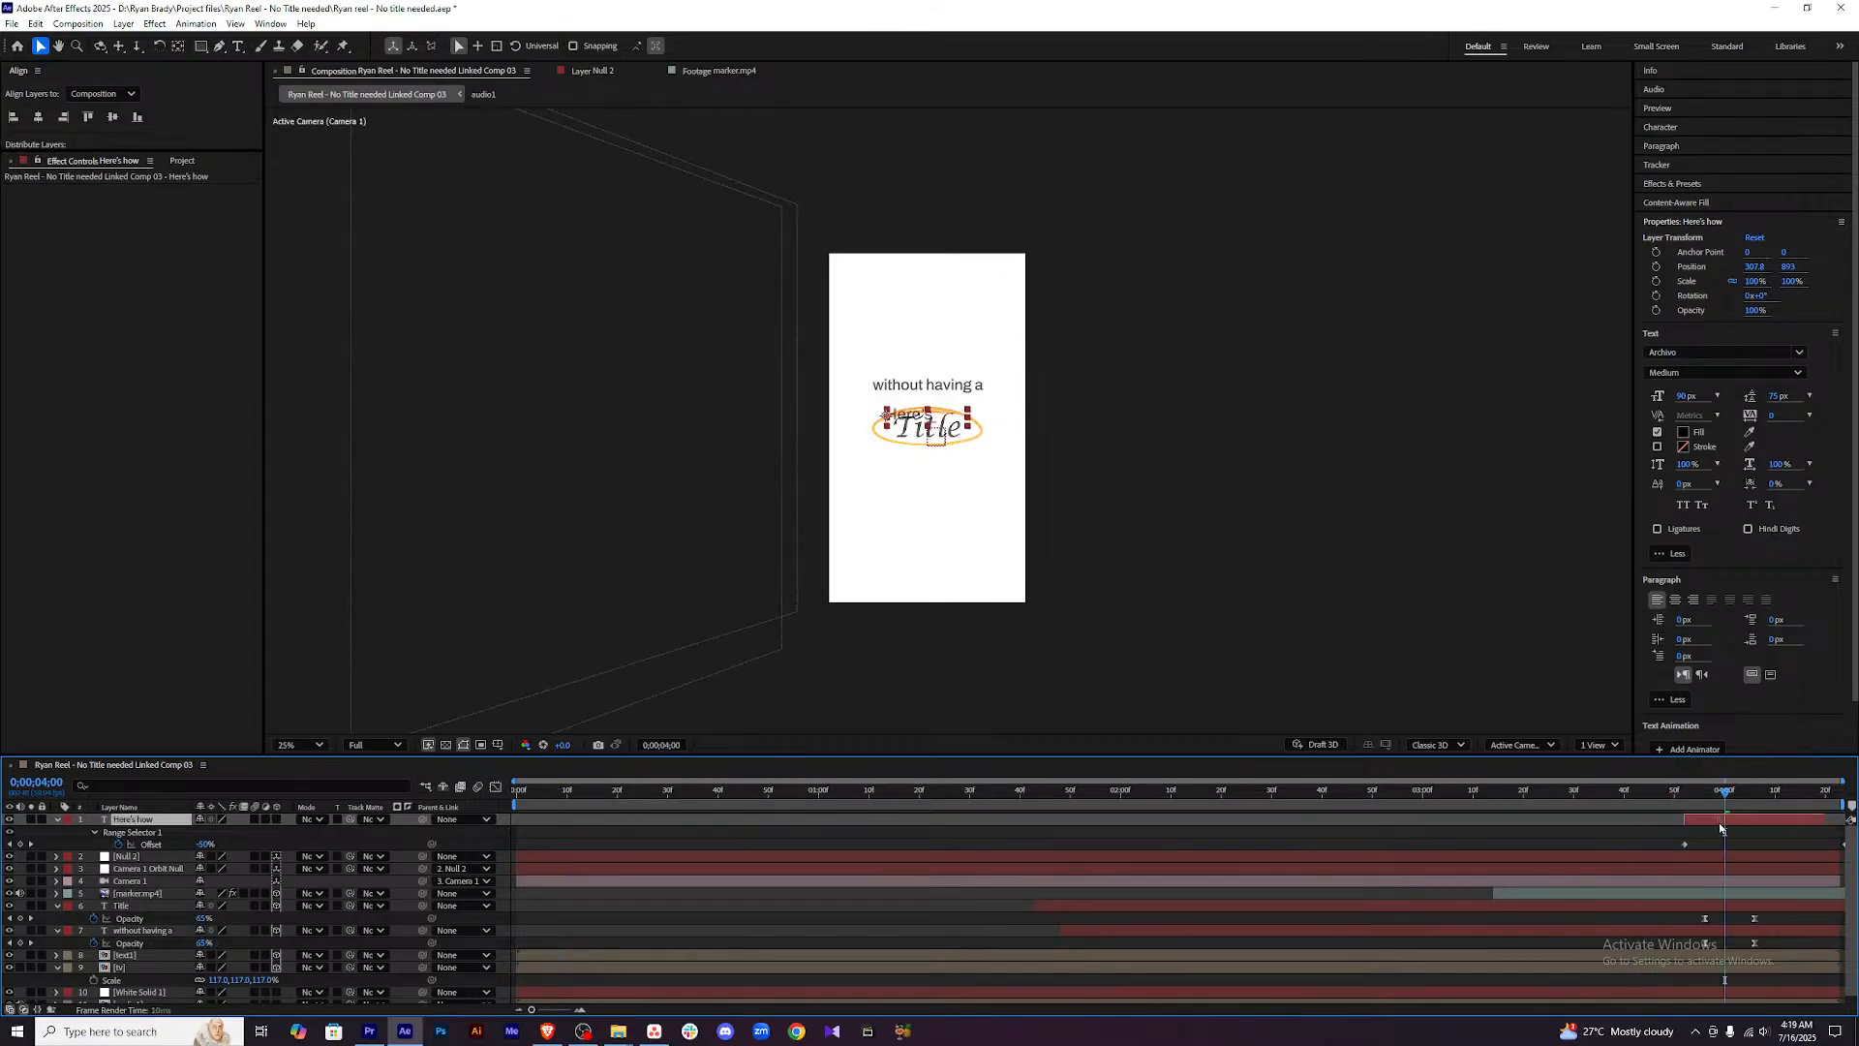
{"action": "mouse_move", "coordinate": [1804, 848]}
{"action": "left_mouse_down"}
{"action": "mouse_move", "coordinate": [1751, 824]}
{"action": "mouse_move", "coordinate": [1816, 825]}
{"action": "mouse_move", "coordinate": [1800, 824]}
{"action": "left_mouse_up"}
{"action": "left_click", "coordinate": [1651, 798]}
{"action": "key", "text": "space"}
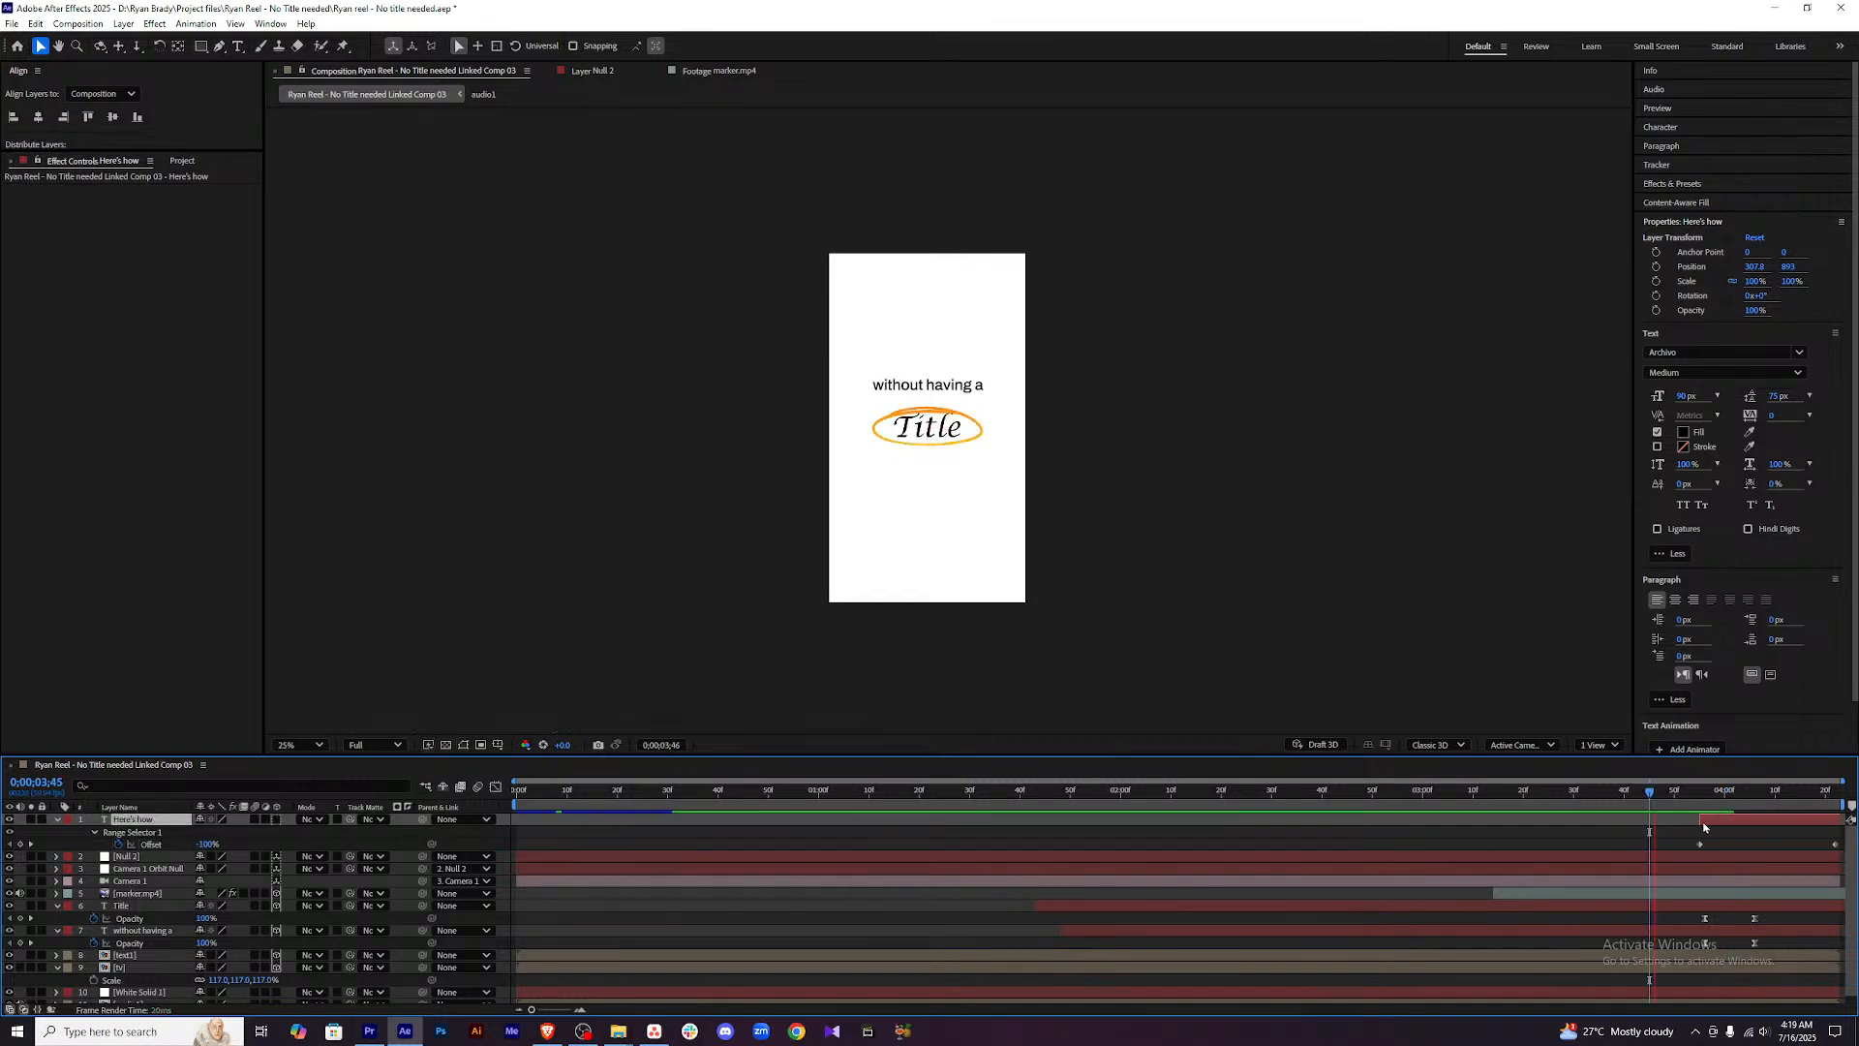
Move the starting fade-out Opacity keyframes of "Title", "without having a" and marker.mp4 to about 0;00;03;52, revealing marker.mp4's keyframes.
{"action": "key", "text": "space"}
{"action": "left_click_drag", "start_coordinate": [1718, 915], "coordinate": [1685, 947]}
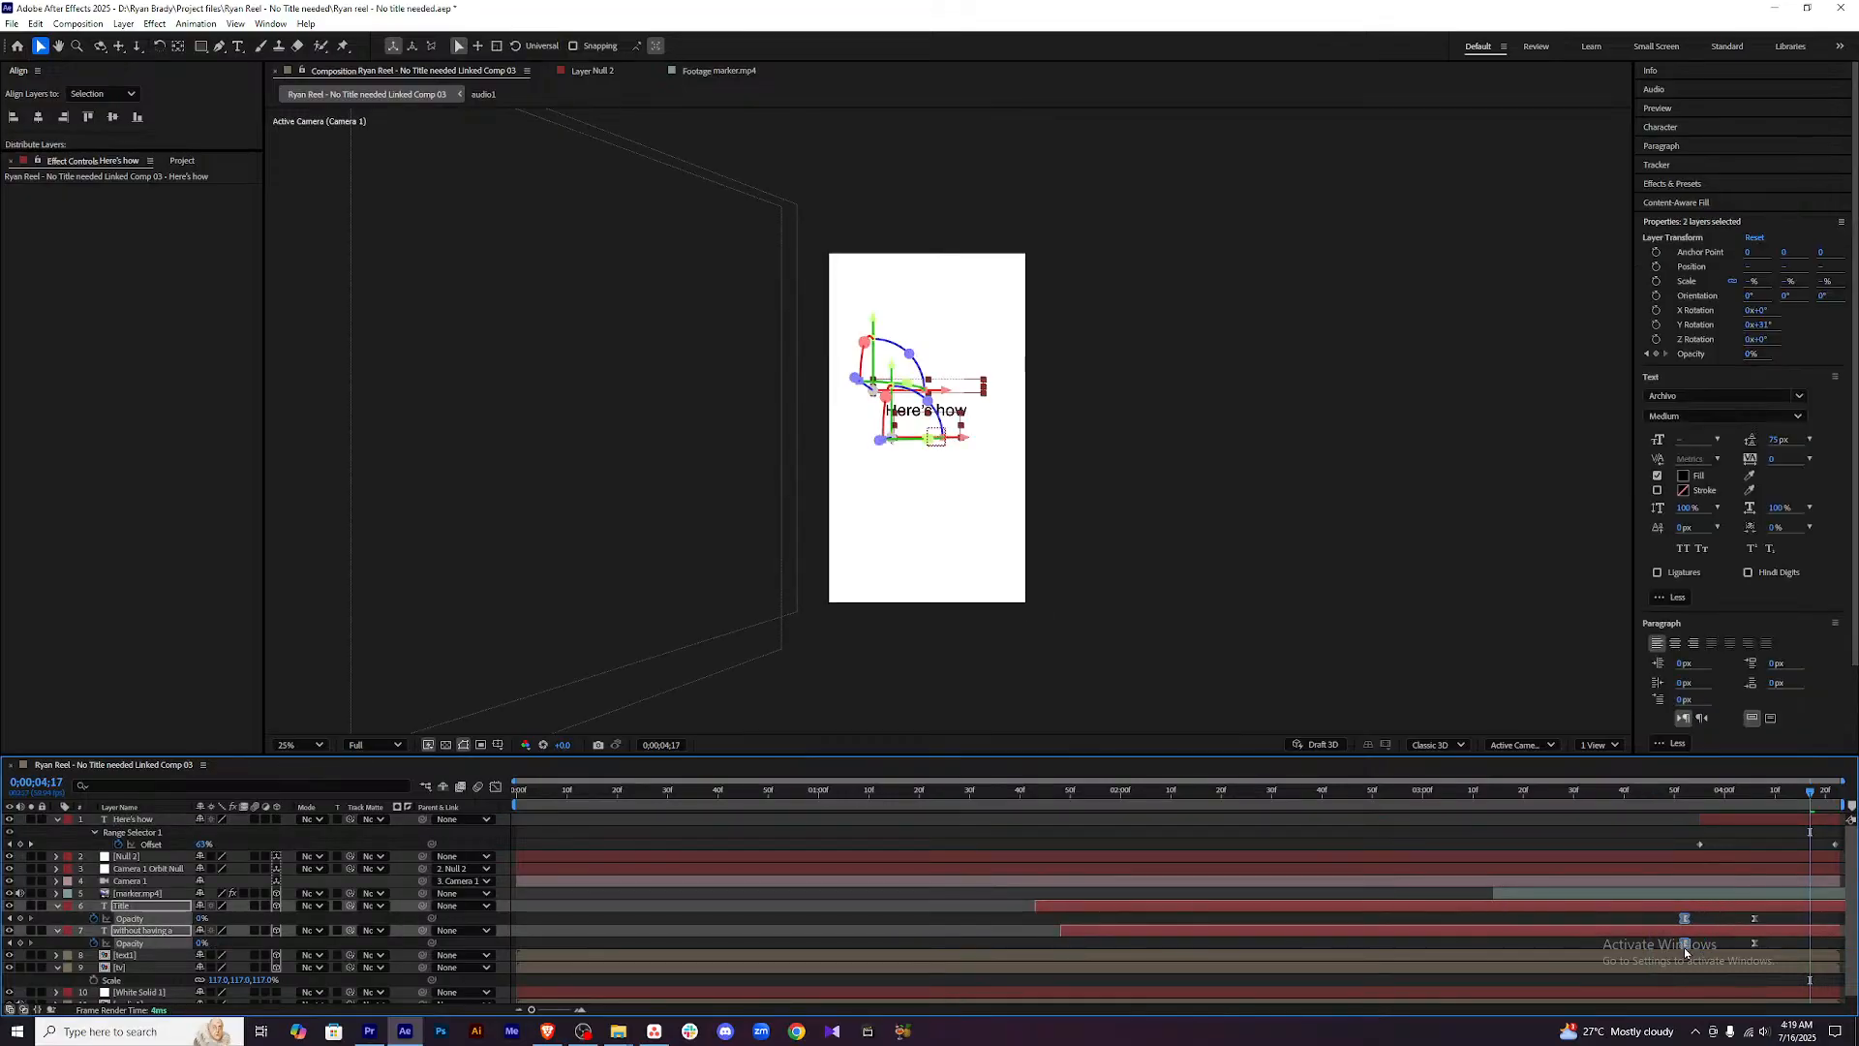
{"action": "left_click", "coordinate": [1699, 894]}
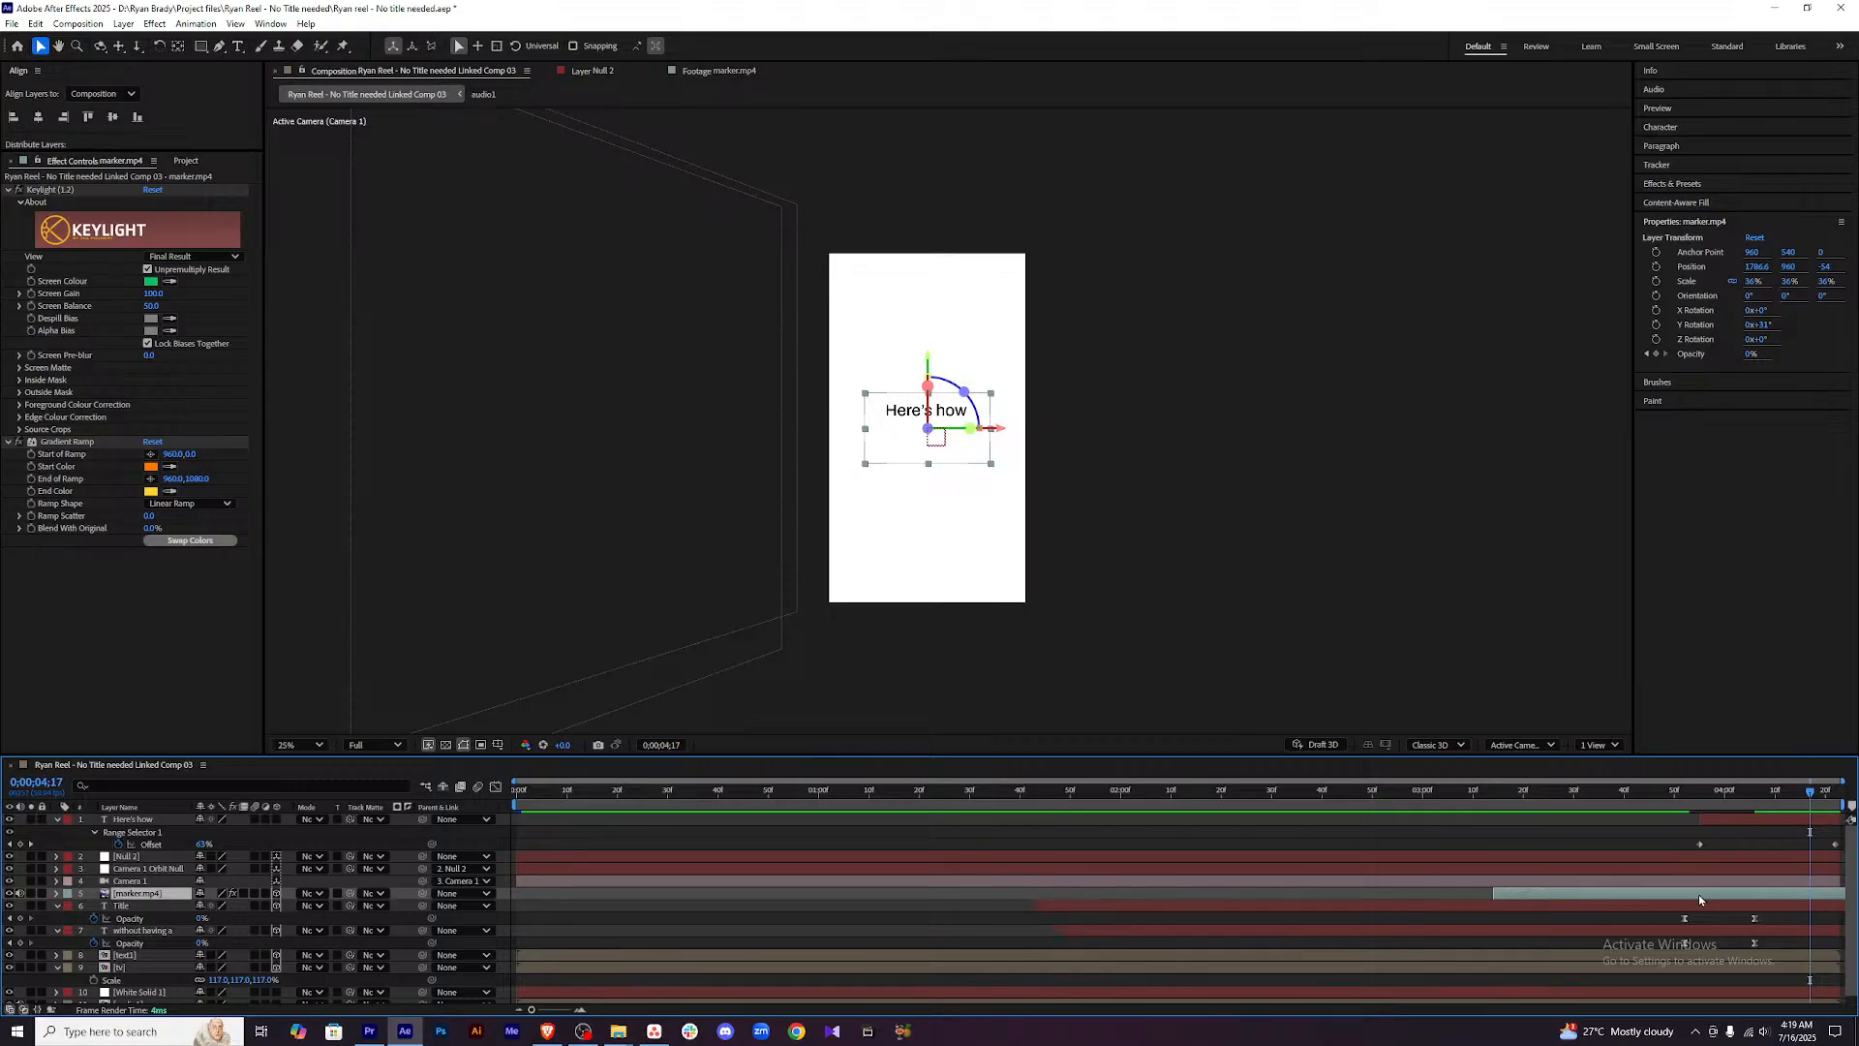
{"action": "key", "text": "ctrl+alt+t"}
{"action": "left_click_drag", "start_coordinate": [1707, 918], "coordinate": [1687, 923]}
{"action": "left_click", "coordinate": [1463, 786]}
{"action": "key", "text": "space"}
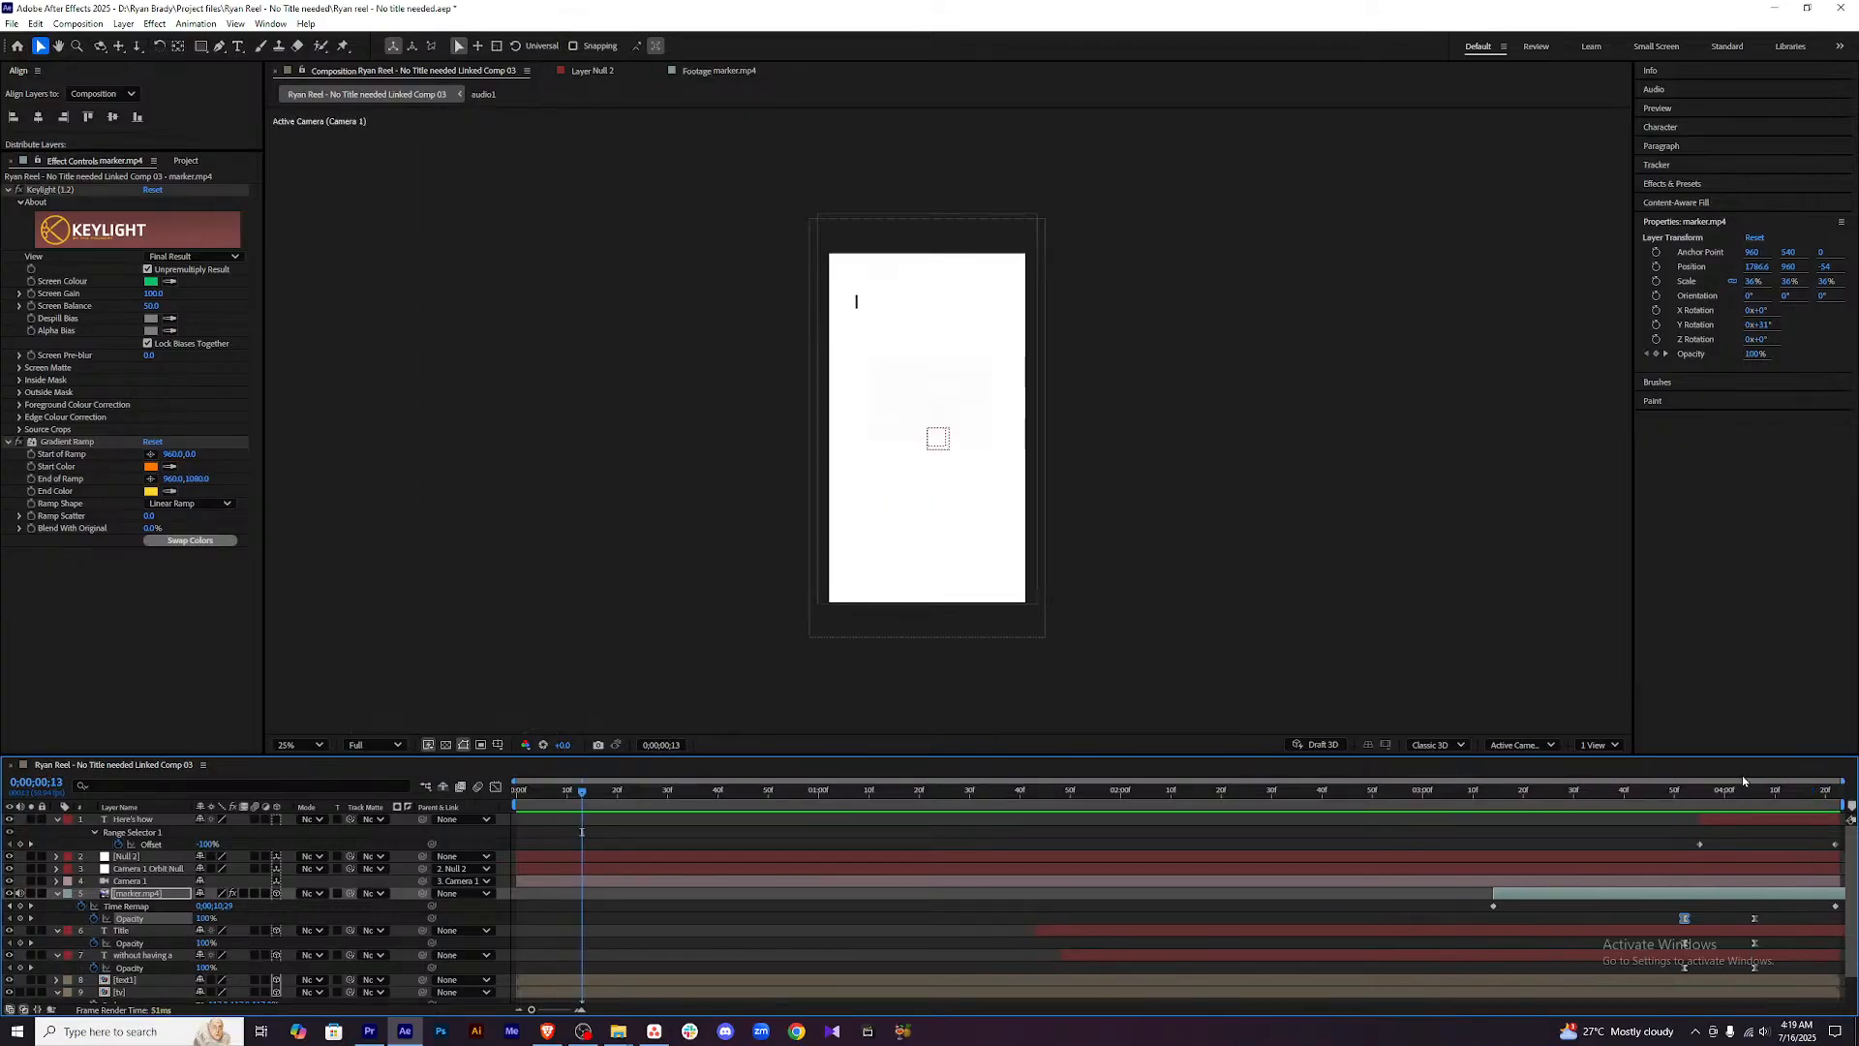
Shift the three layers' fade-out Opacity keyframes to end at 0;00;04;02 and start at about 0;00;03;49, previewing the transition.
{"action": "left_click_drag", "start_coordinate": [1694, 795], "coordinate": [1746, 803]}
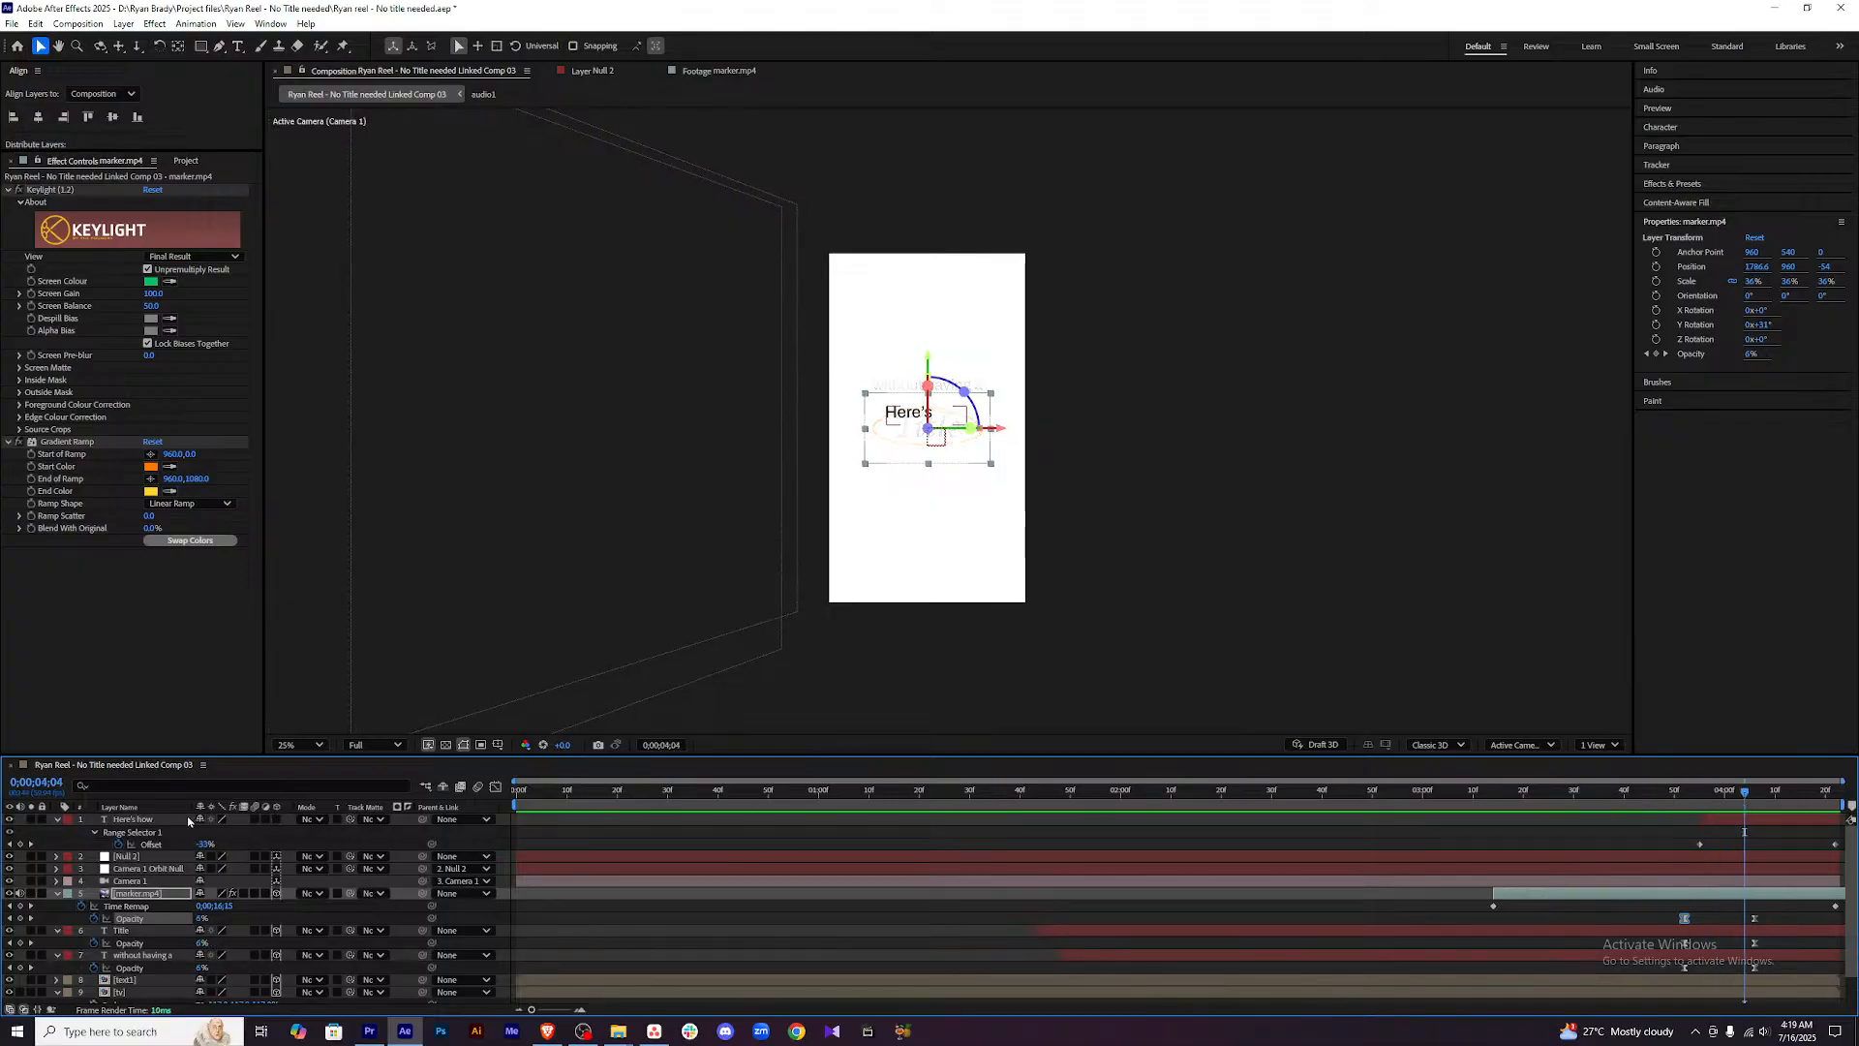
{"action": "mouse_move", "coordinate": [1763, 912]}
{"action": "left_mouse_down"}
{"action": "mouse_move", "coordinate": [1751, 974]}
{"action": "mouse_move", "coordinate": [1731, 974]}
{"action": "left_mouse_up"}
{"action": "left_click", "coordinate": [1655, 805]}
{"action": "key", "text": "space"}
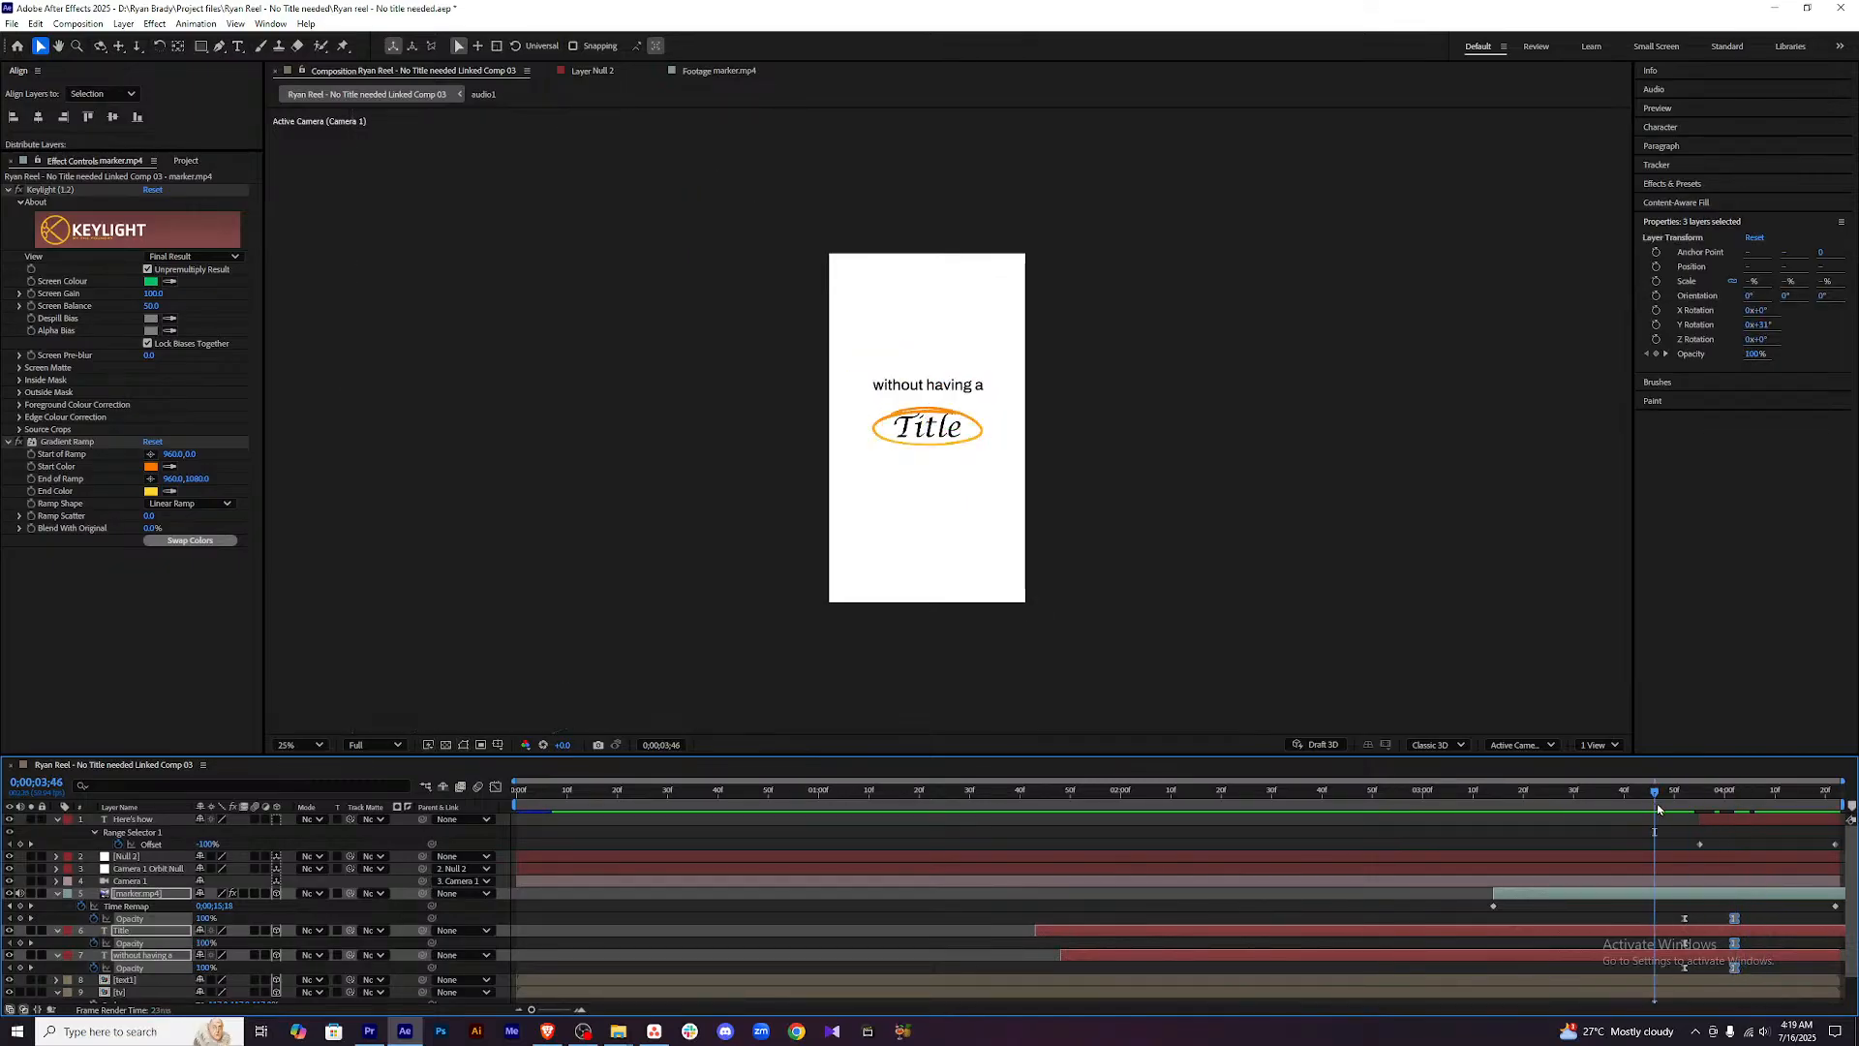
{"action": "left_click_drag", "start_coordinate": [1698, 913], "coordinate": [1672, 970]}
{"action": "key", "text": "space"}
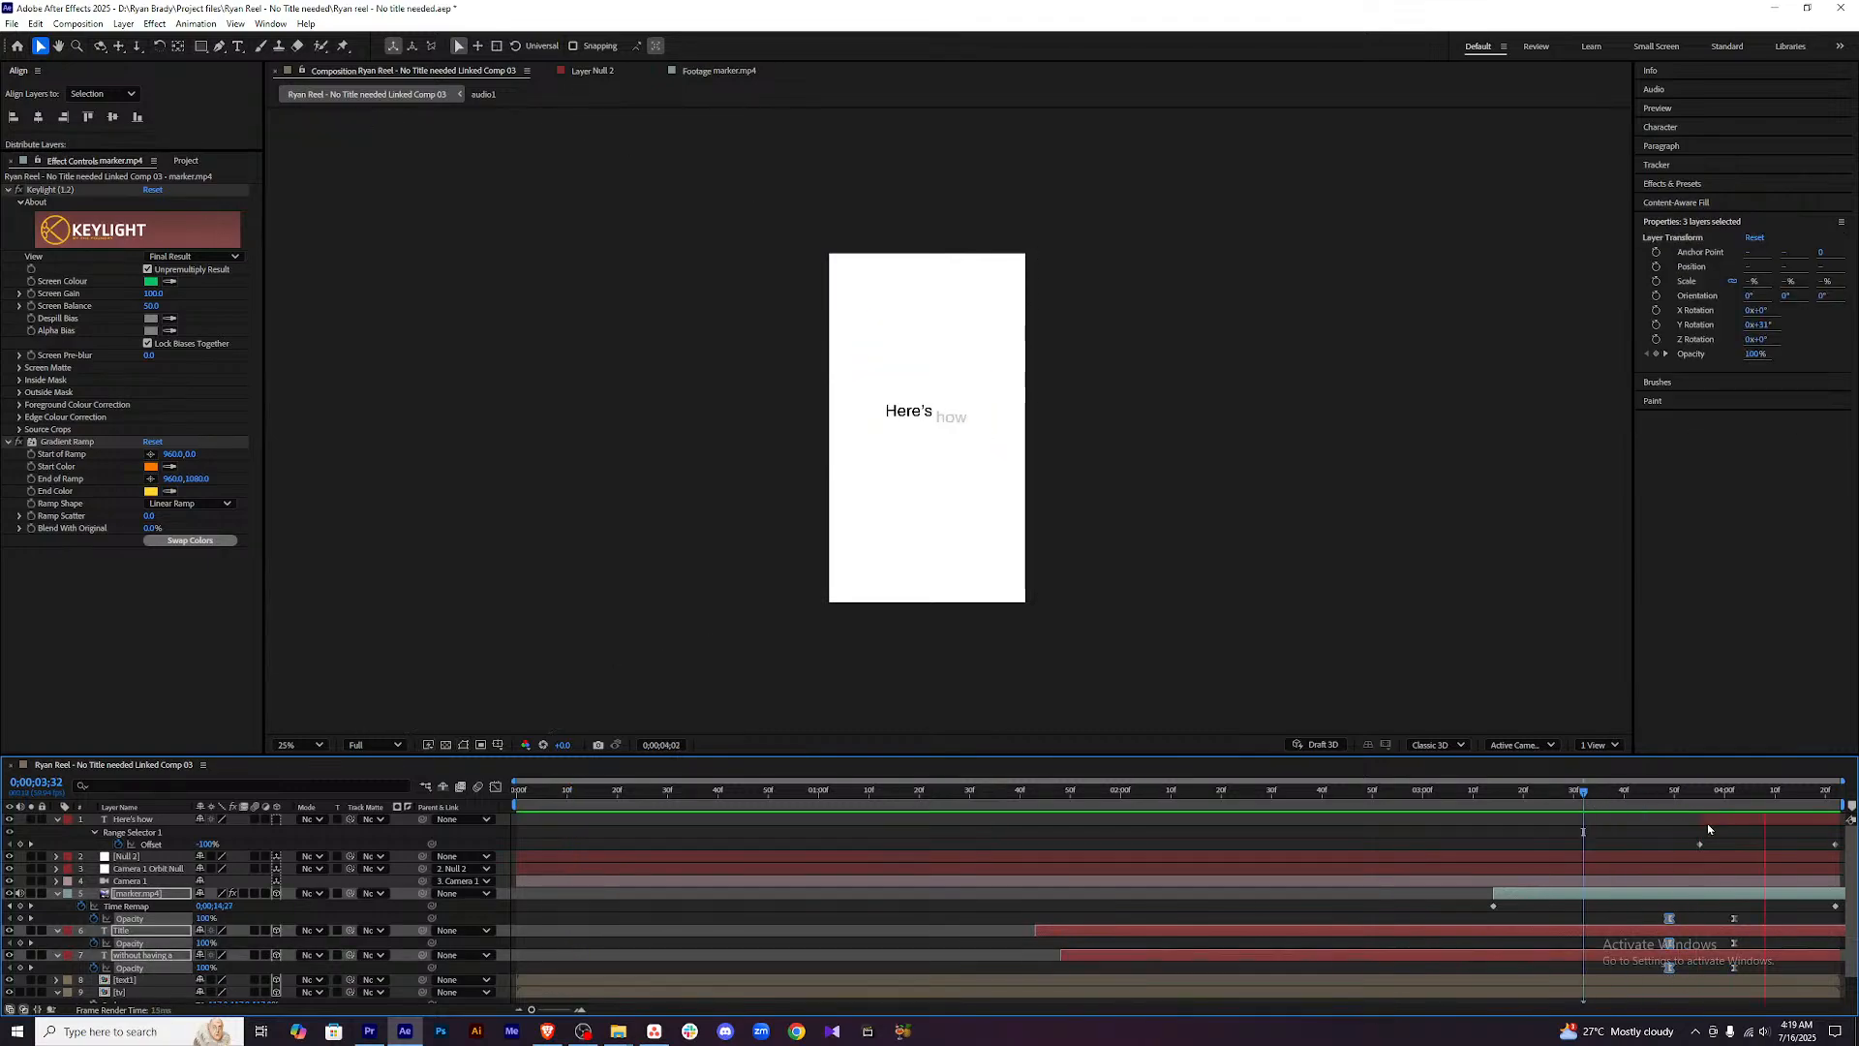
{"action": "key", "text": "space"}
Collapse the "Here's how" layer, make it 3D and move it directly below Camera 1 in the layer stack.
{"action": "left_click_drag", "start_coordinate": [1689, 796], "coordinate": [1653, 800]}
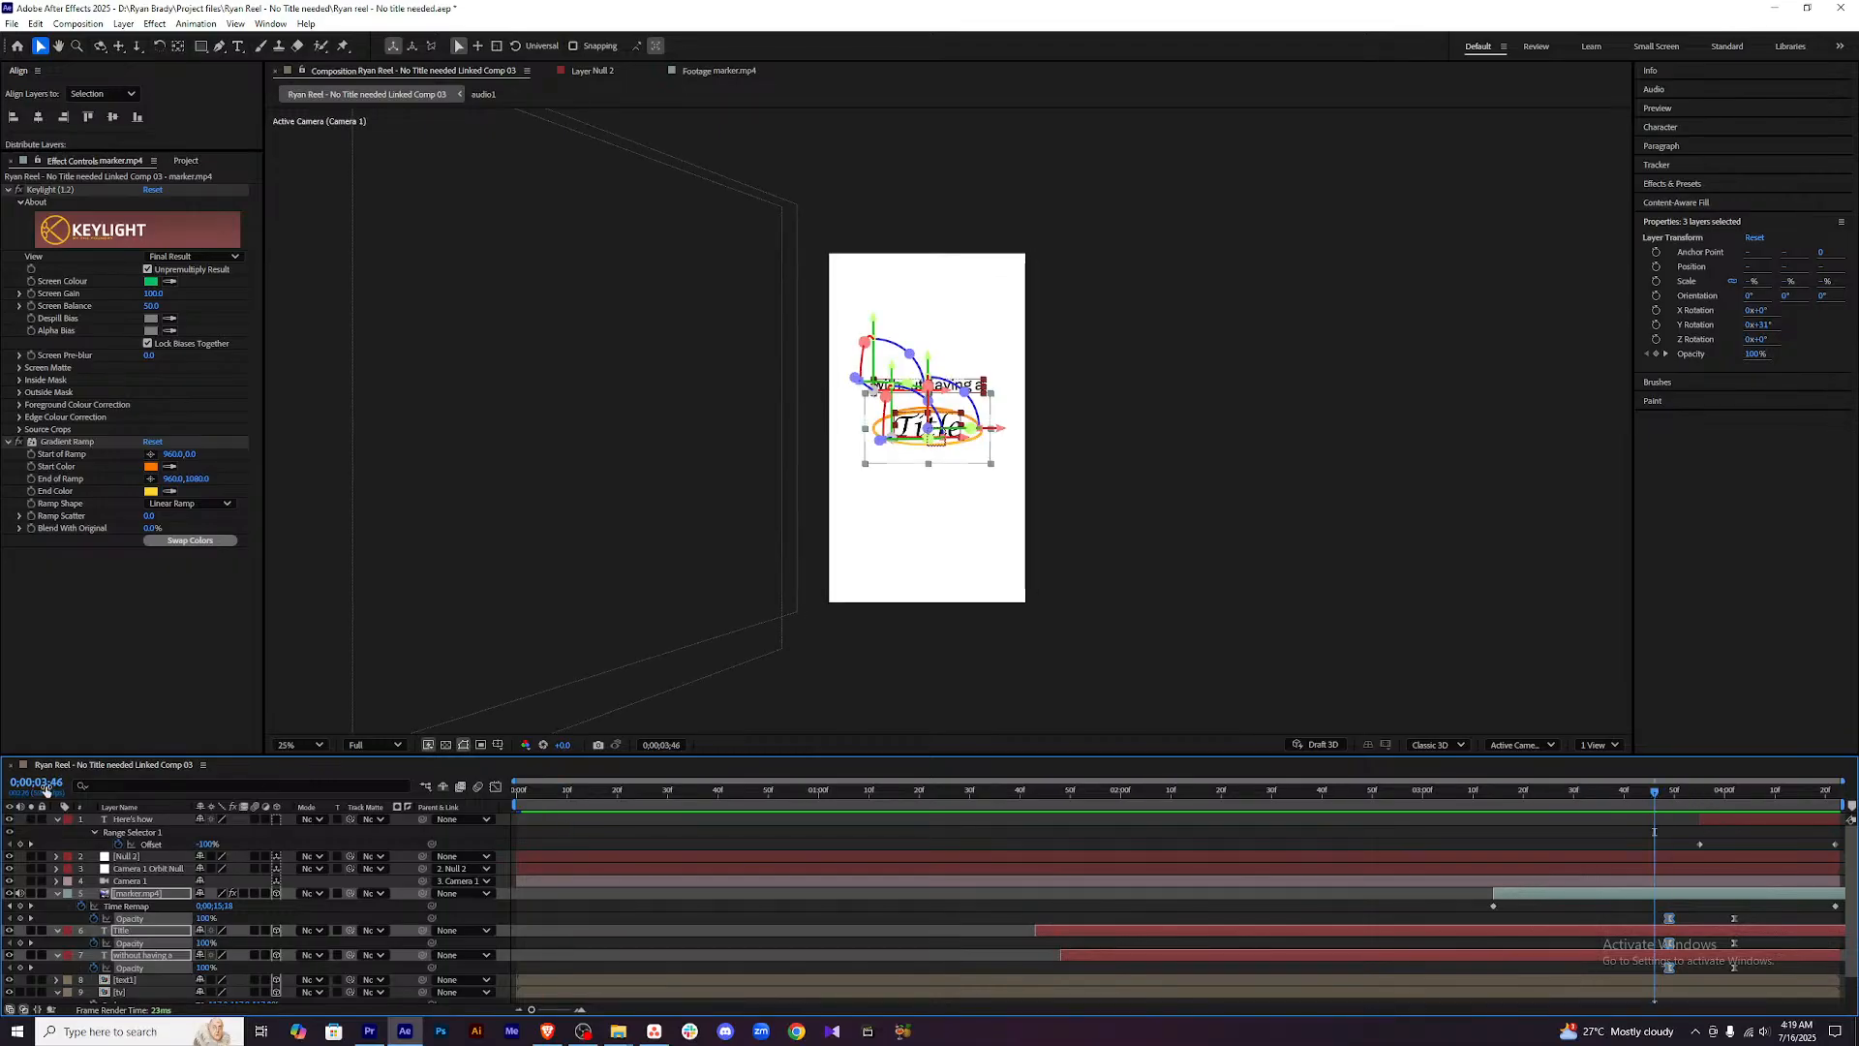
{"action": "left_click", "coordinate": [57, 820]}
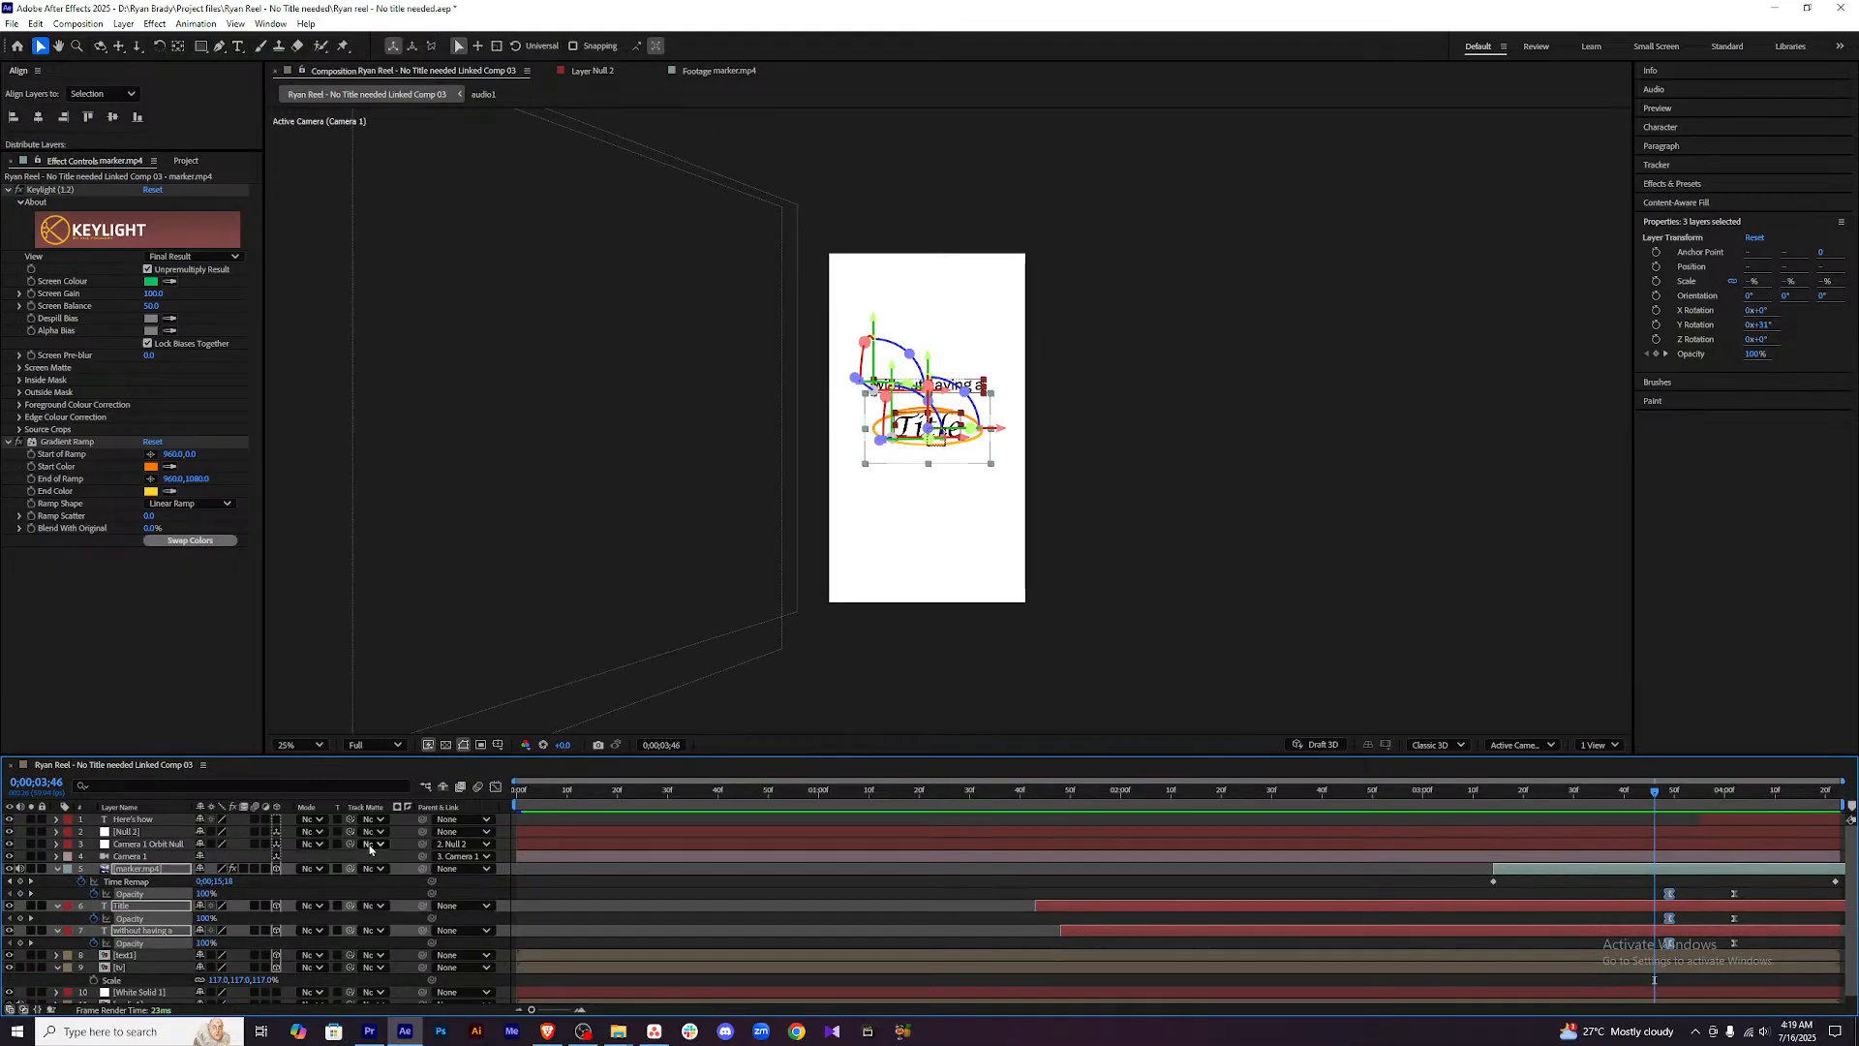
{"action": "left_click_drag", "start_coordinate": [174, 821], "coordinate": [156, 860]}
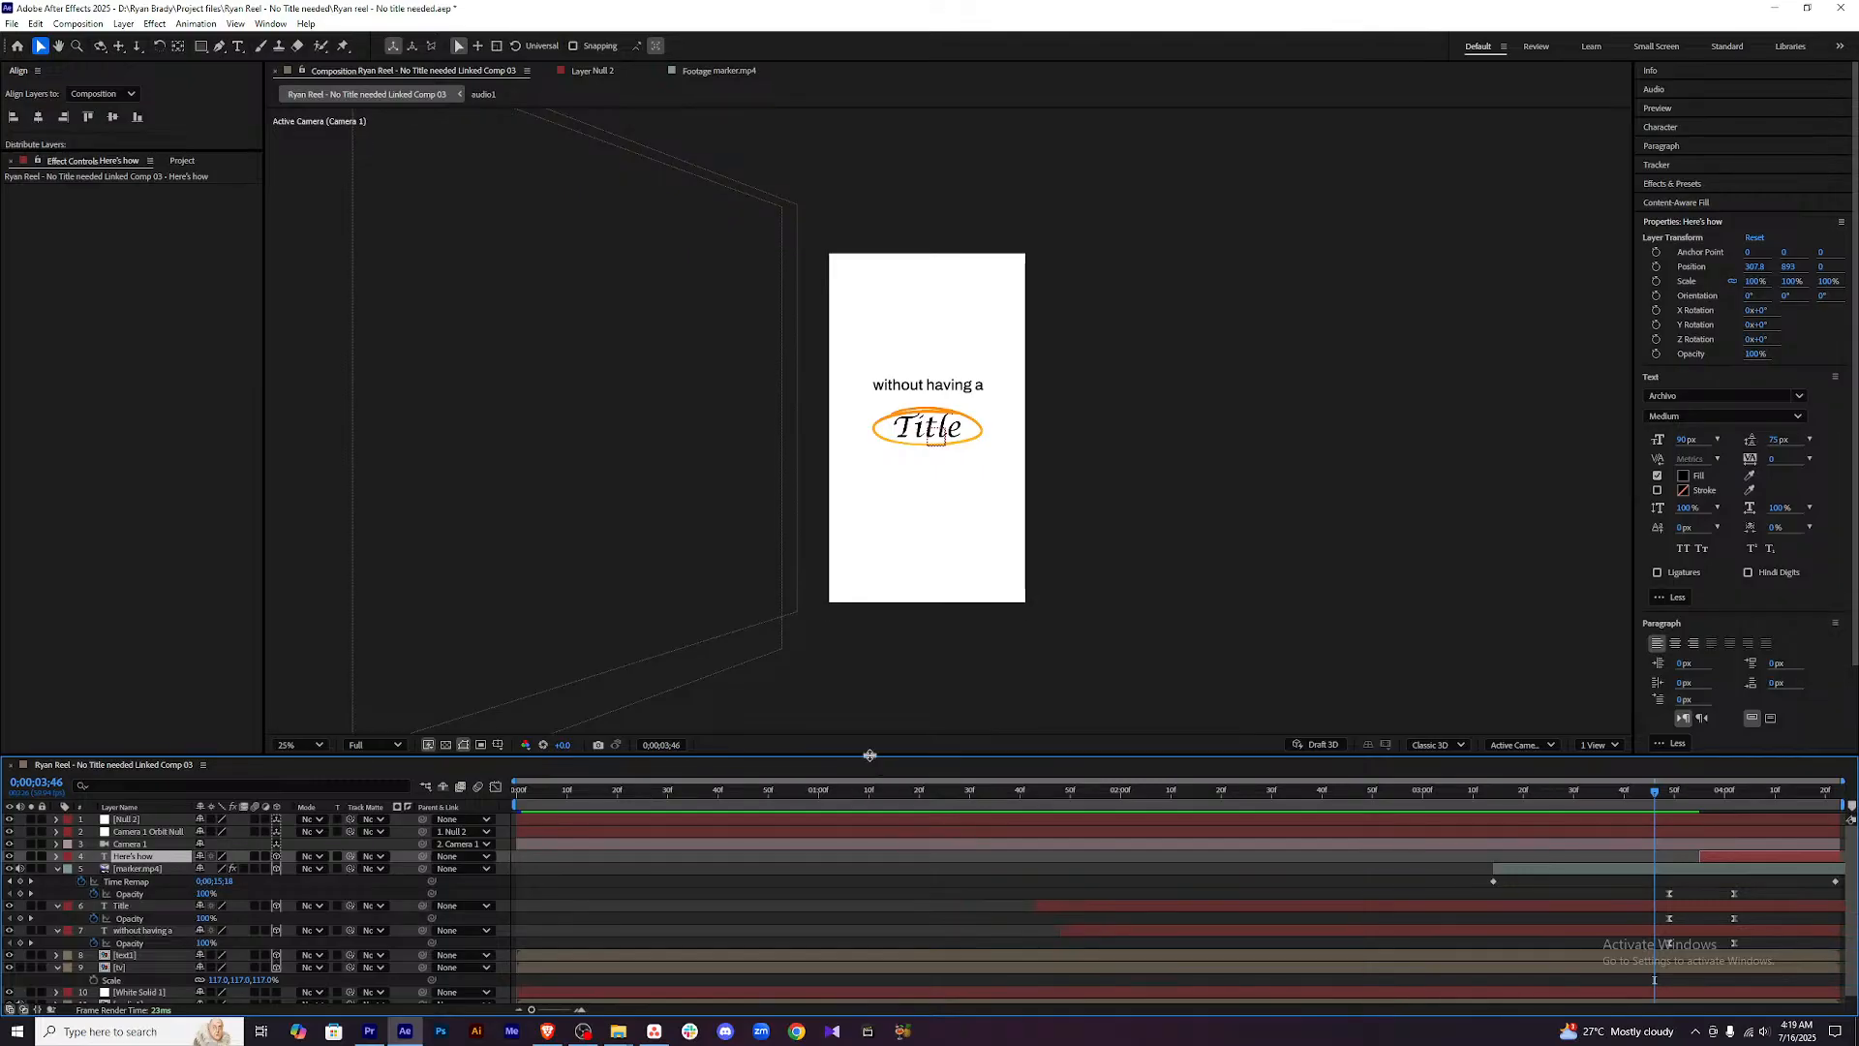
Enlarge the timeline area, add a new null object and parent Null 2 to it.
{"action": "left_click_drag", "start_coordinate": [869, 755], "coordinate": [869, 633]}
{"action": "left_click", "coordinate": [151, 966]}
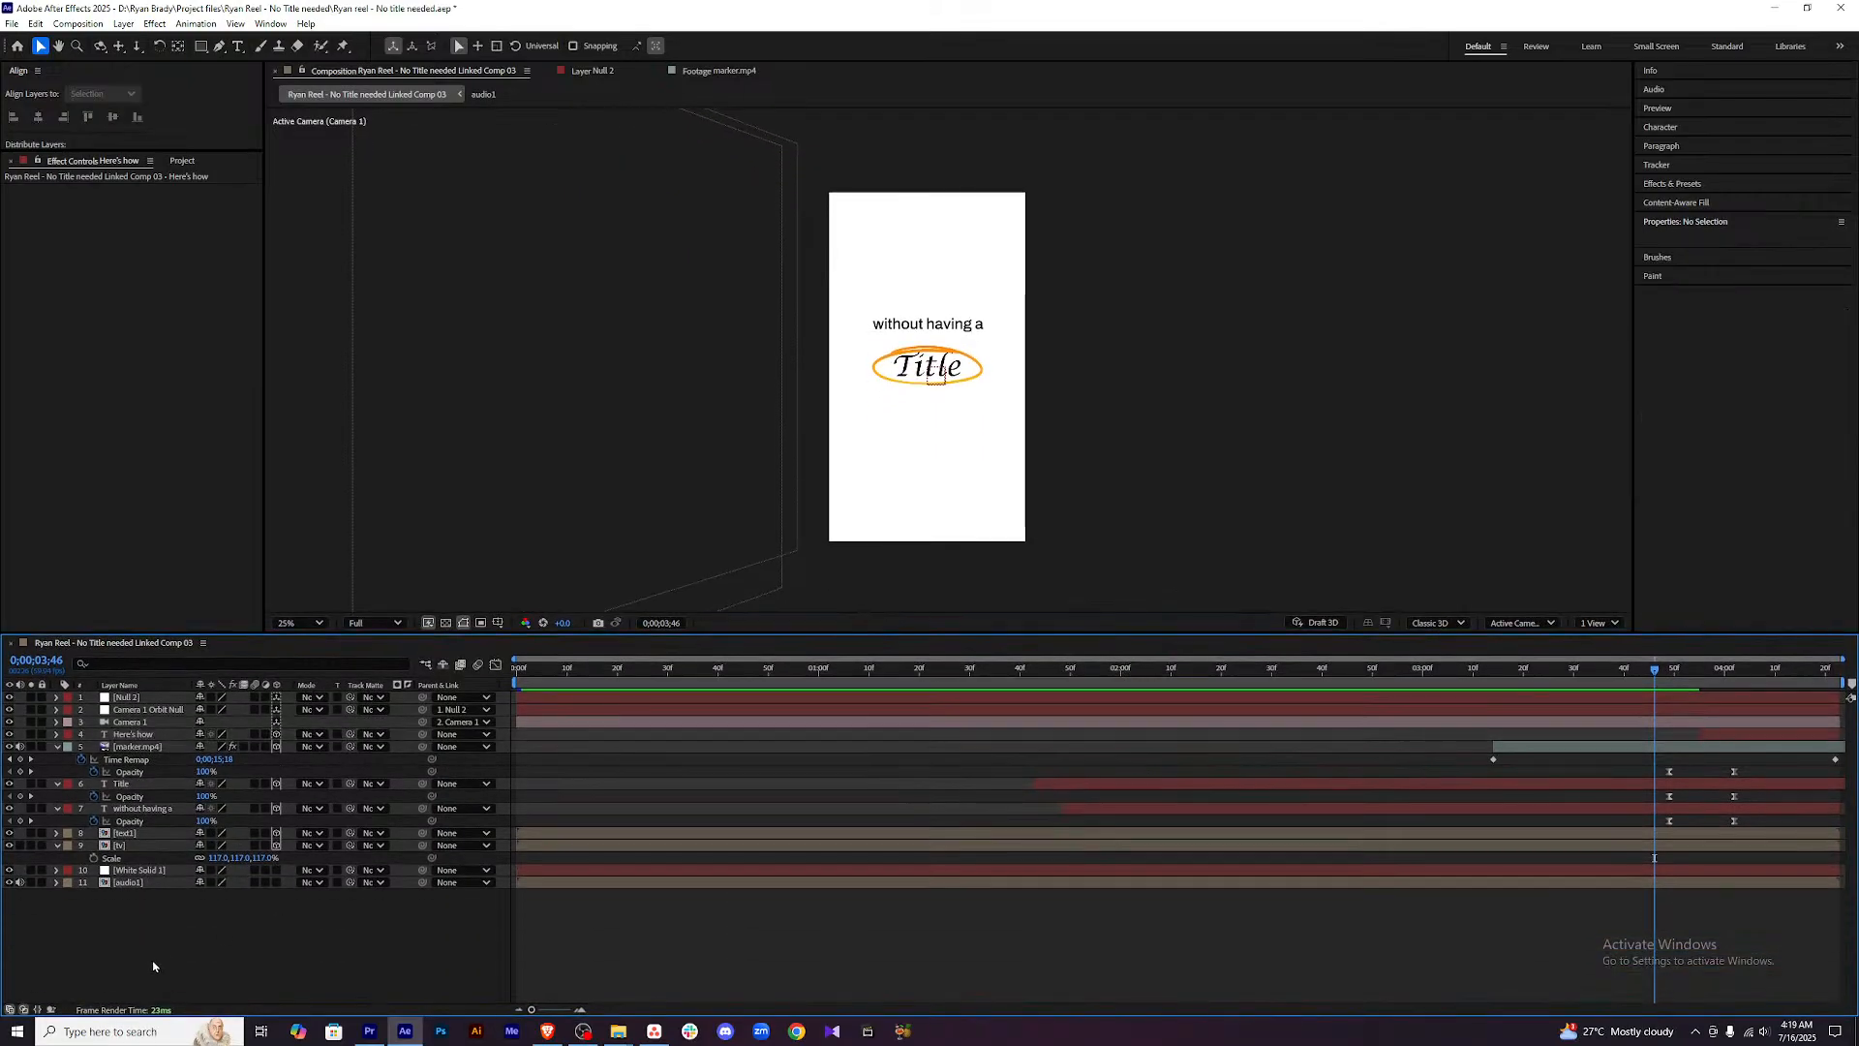
{"action": "right_click", "coordinate": [158, 940]}
{"action": "mouse_move", "coordinate": [194, 764]}
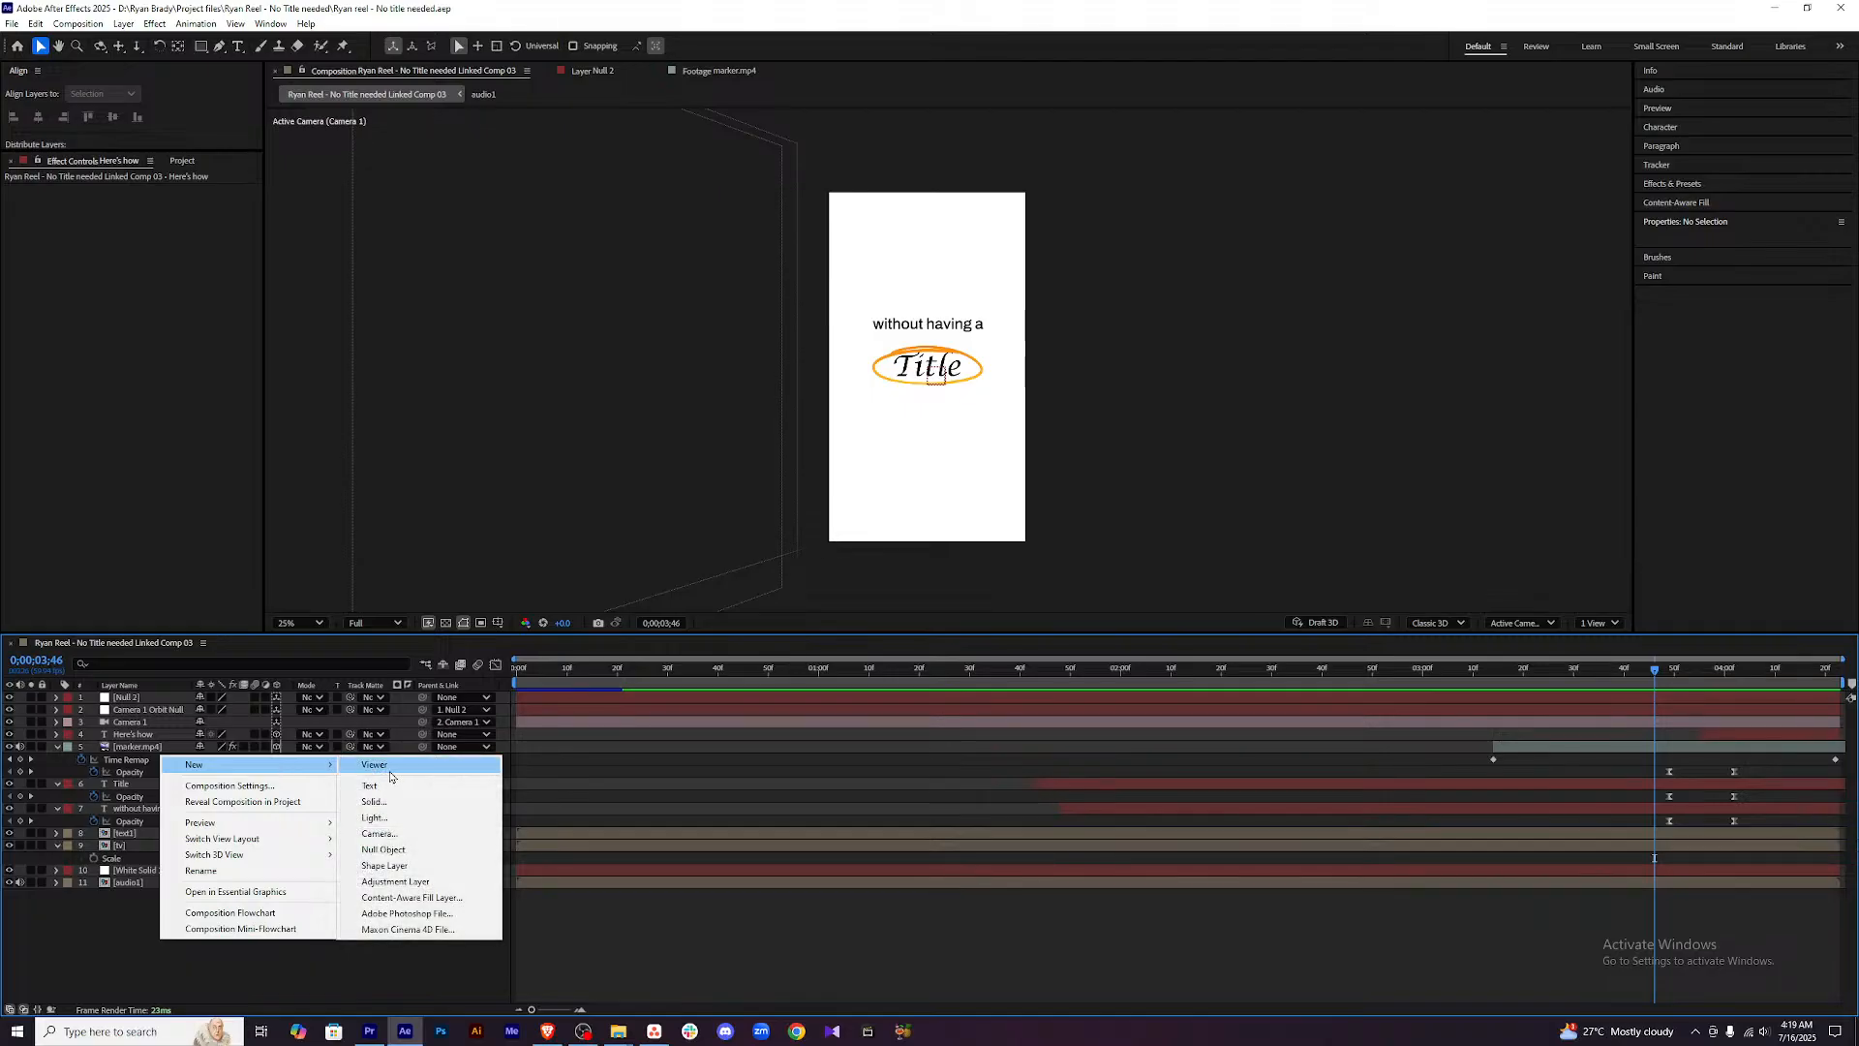
{"action": "left_click", "coordinate": [383, 849]}
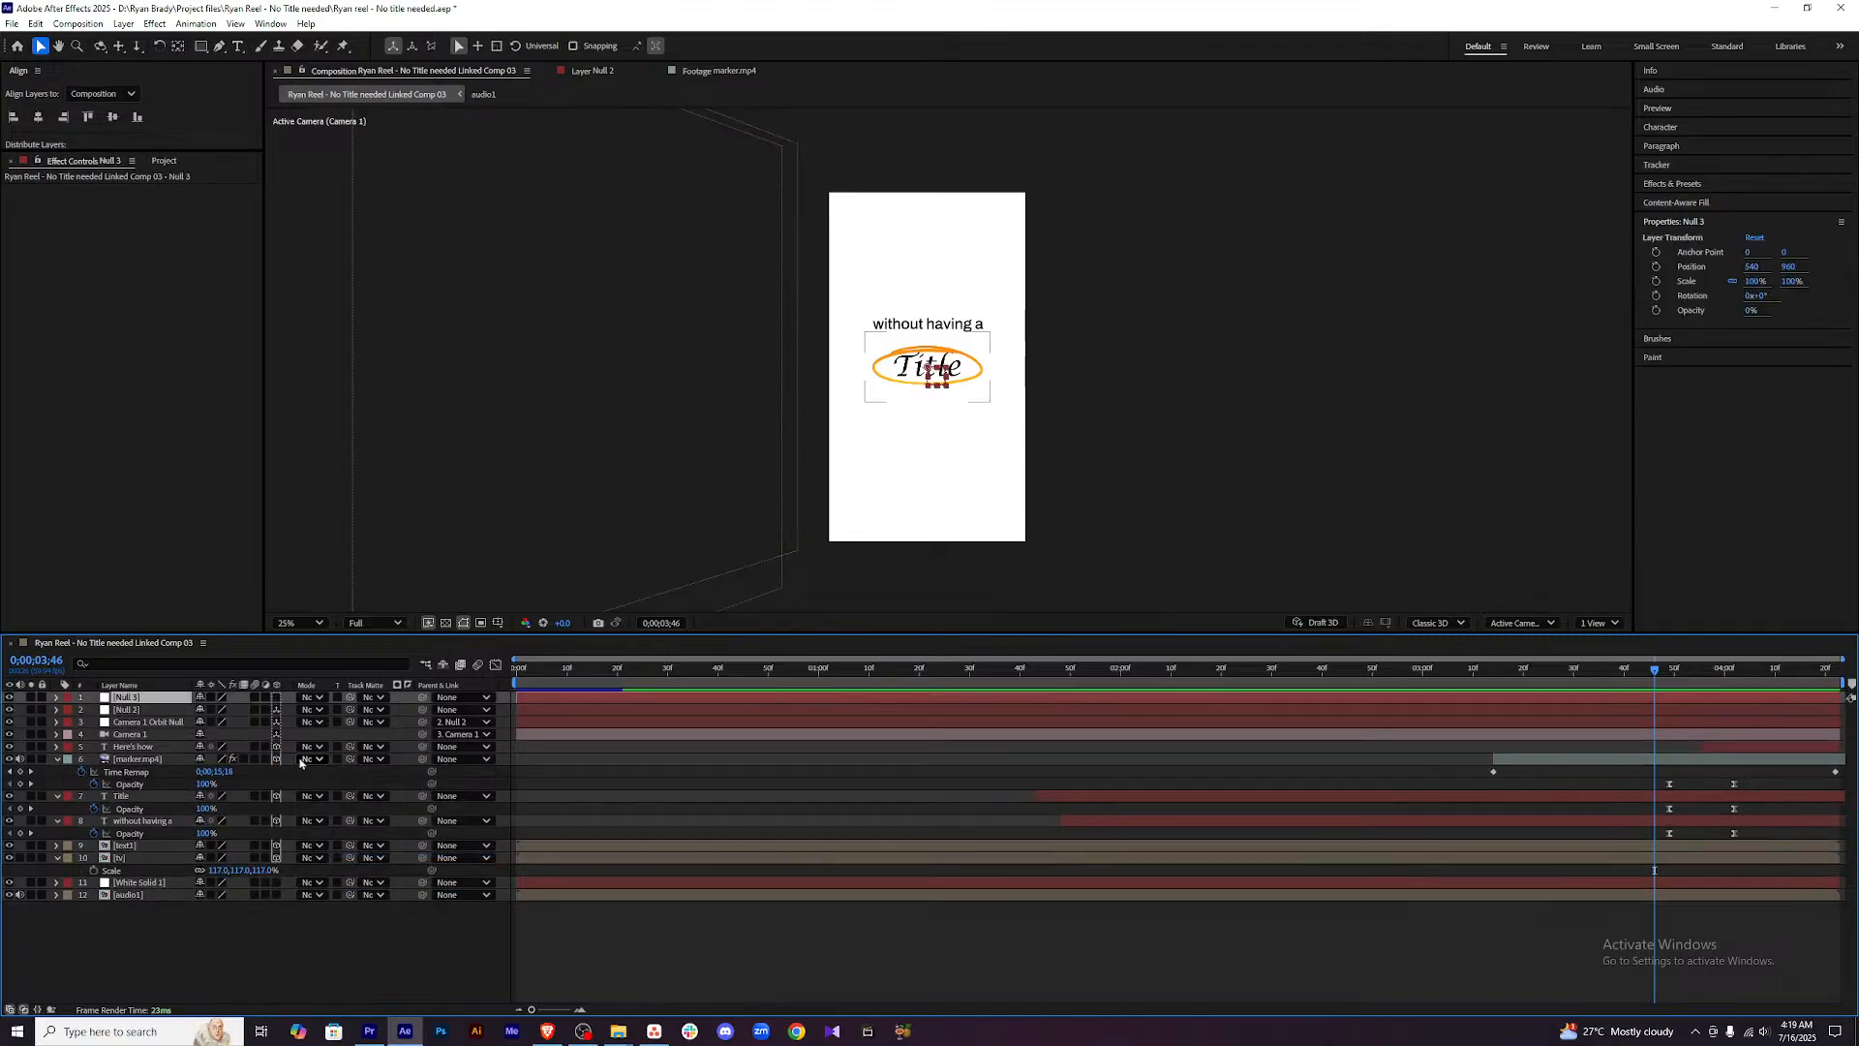
{"action": "left_click", "coordinate": [127, 712]}
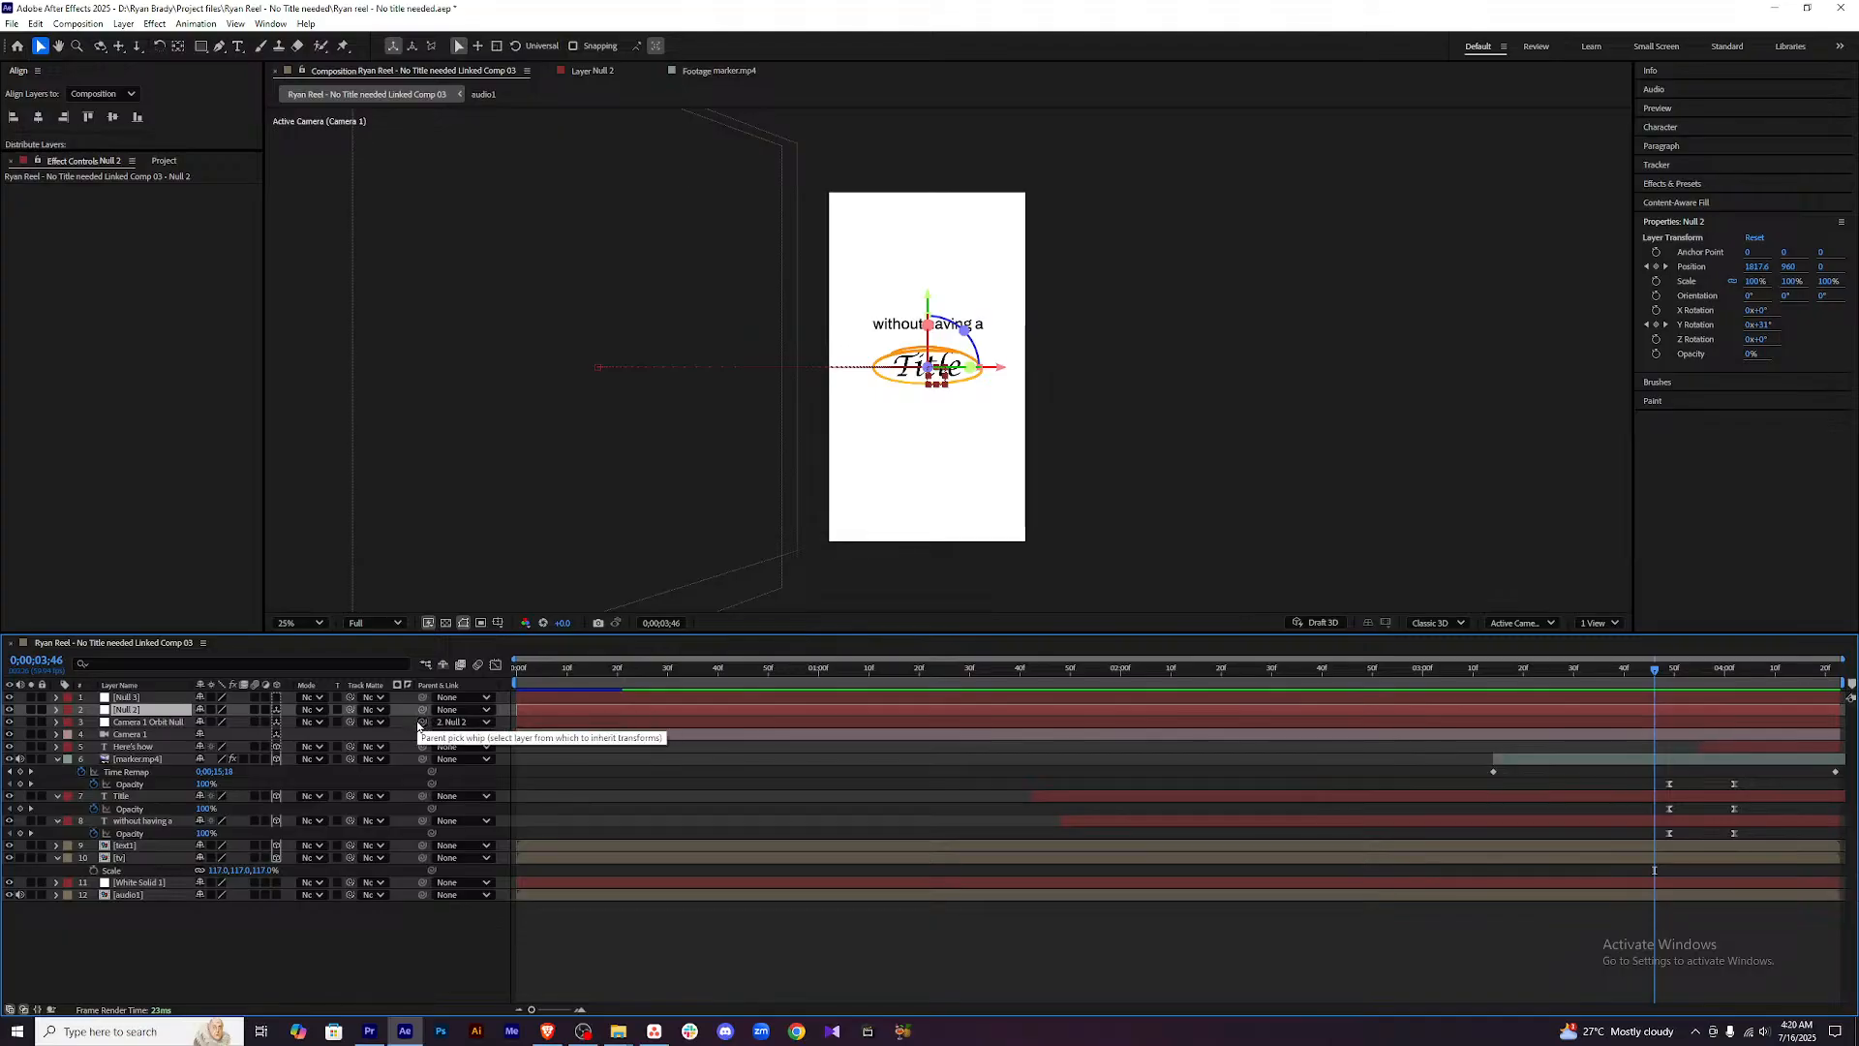
{"action": "left_click_drag", "start_coordinate": [422, 711], "coordinate": [127, 697]}
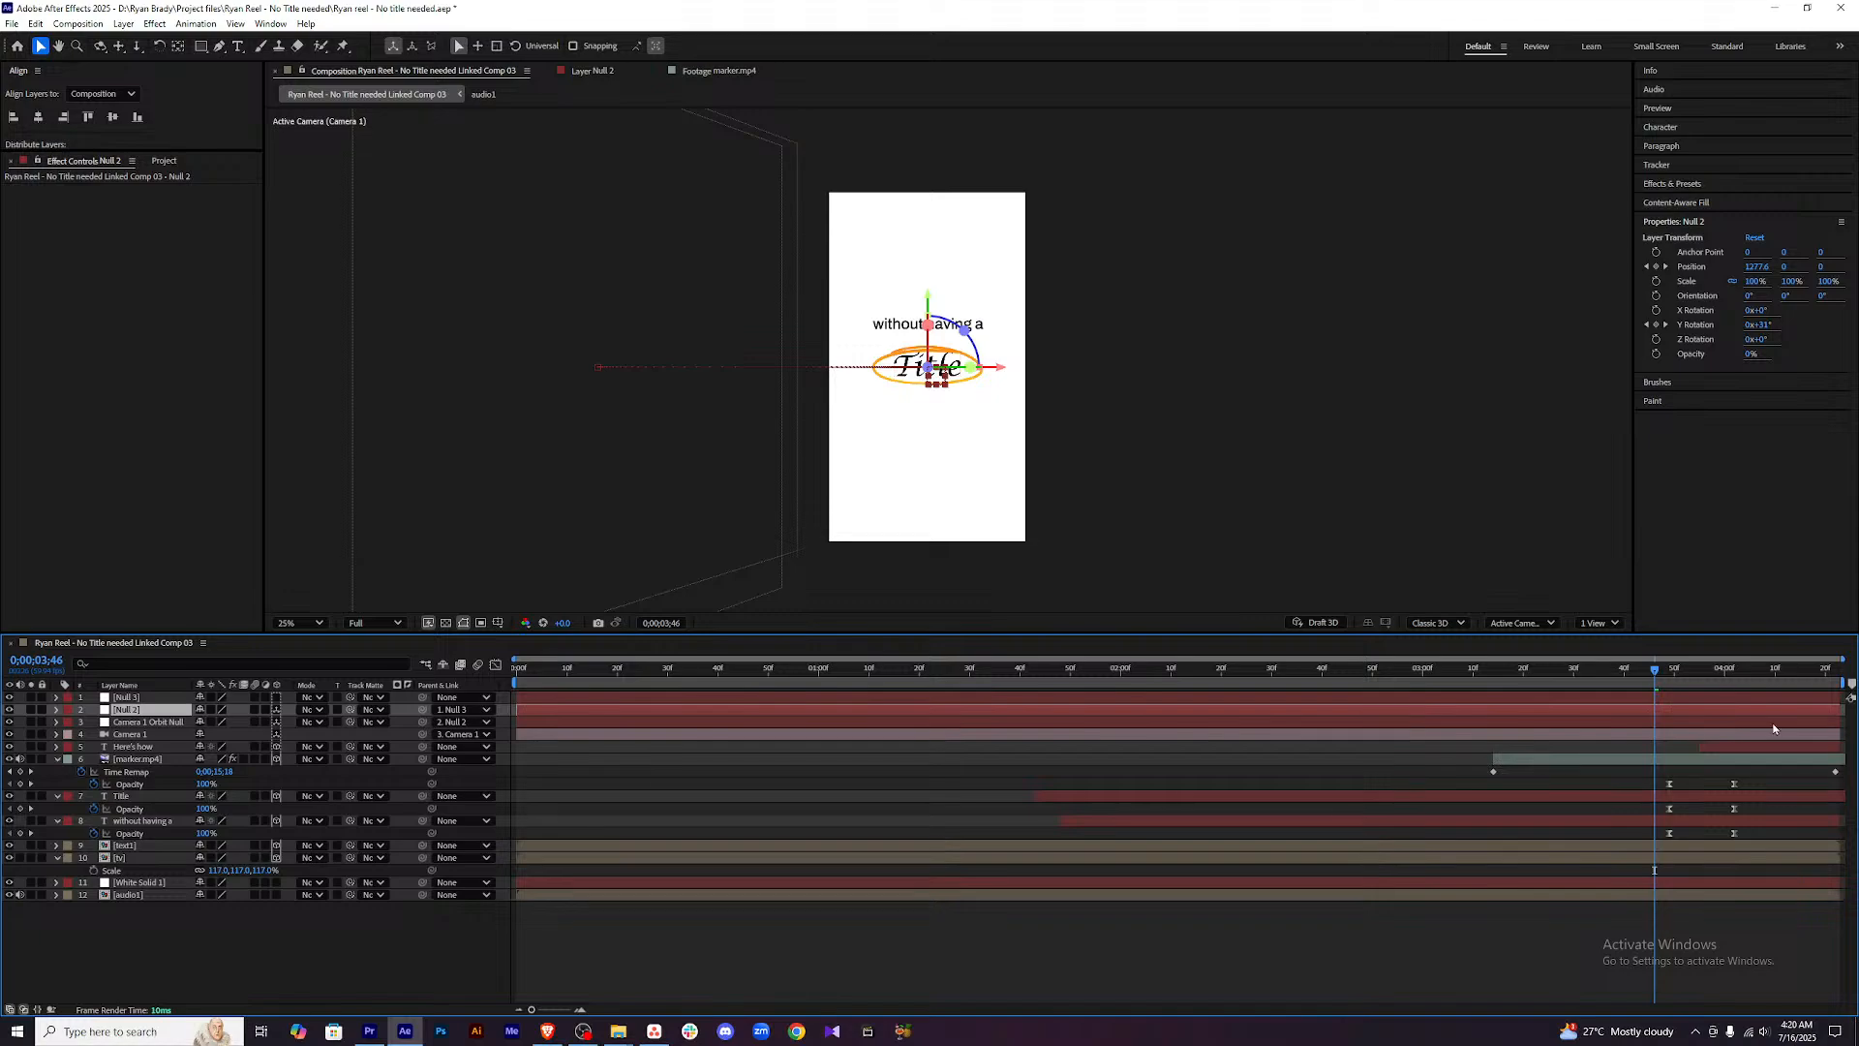
Reveal the keyframes of Null 2 and Camera 1 Orbit Null and scrub through the existing camera move.
{"action": "left_click", "coordinate": [1628, 724]}
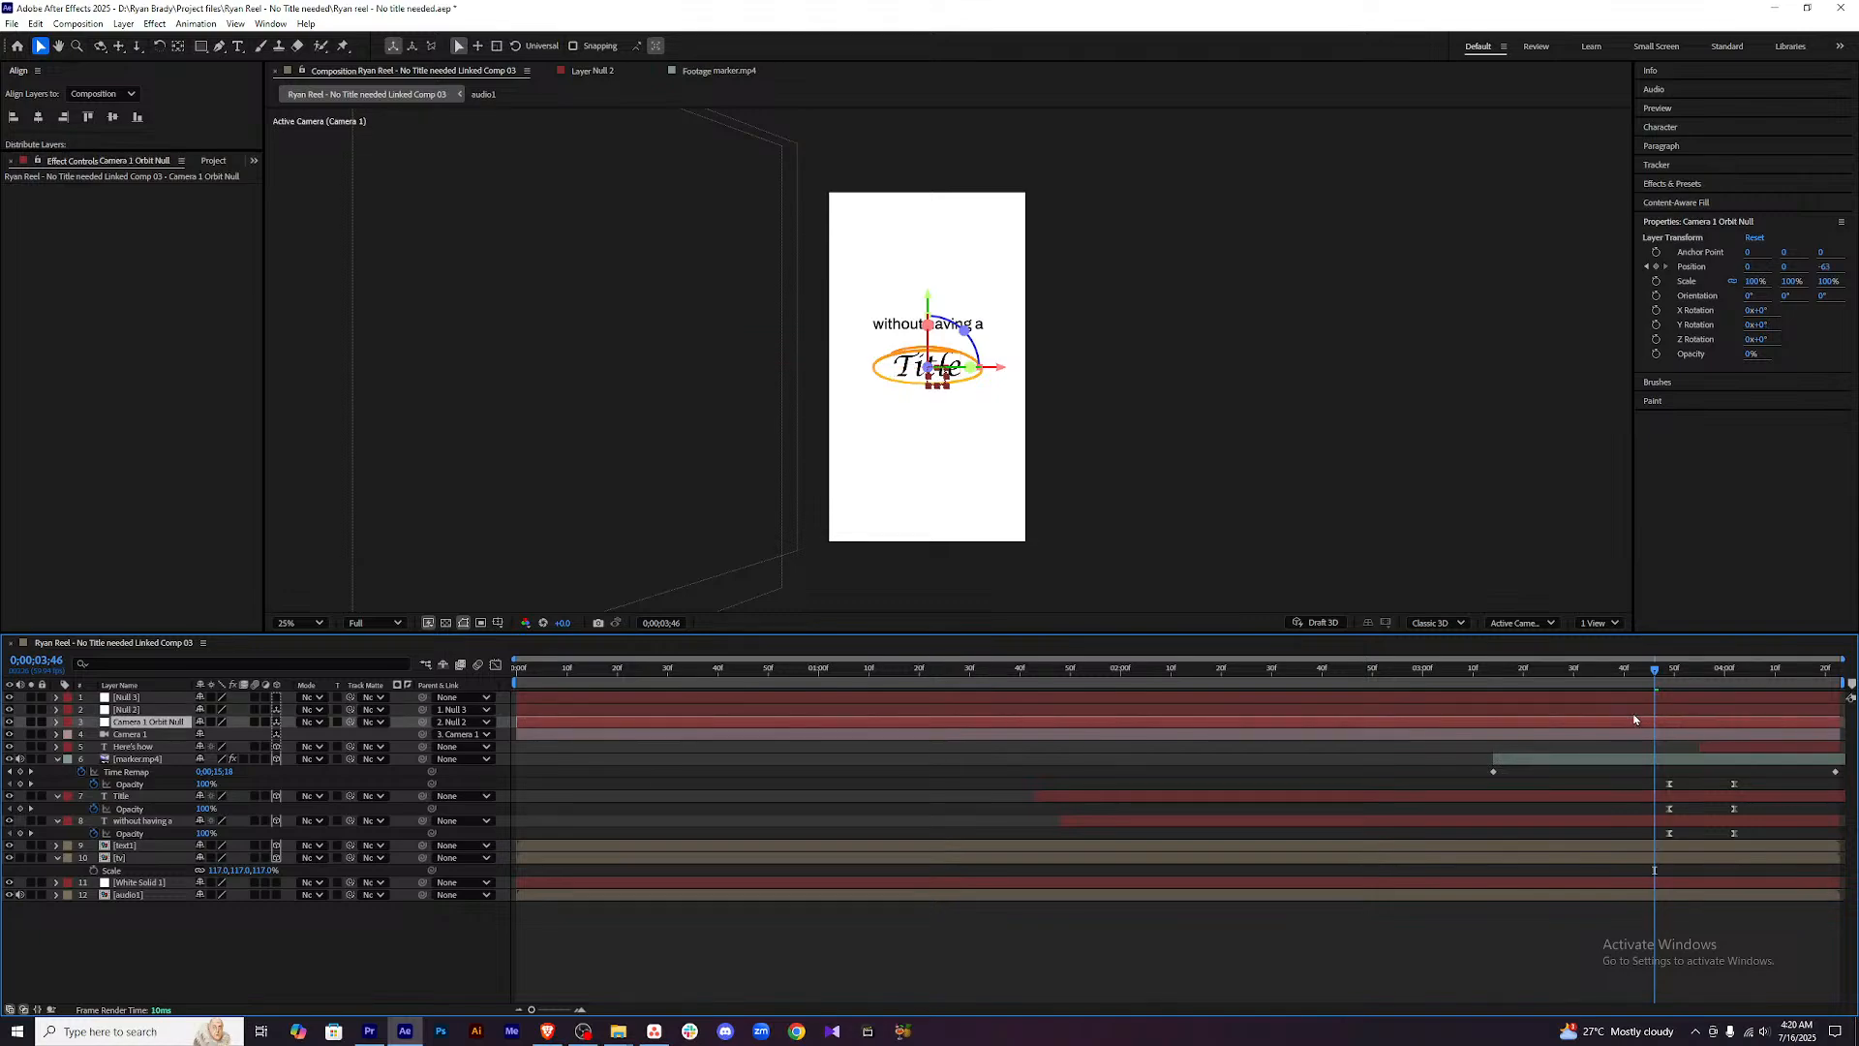
{"action": "left_click", "coordinate": [1644, 709]}
{"action": "key", "text": "u"}
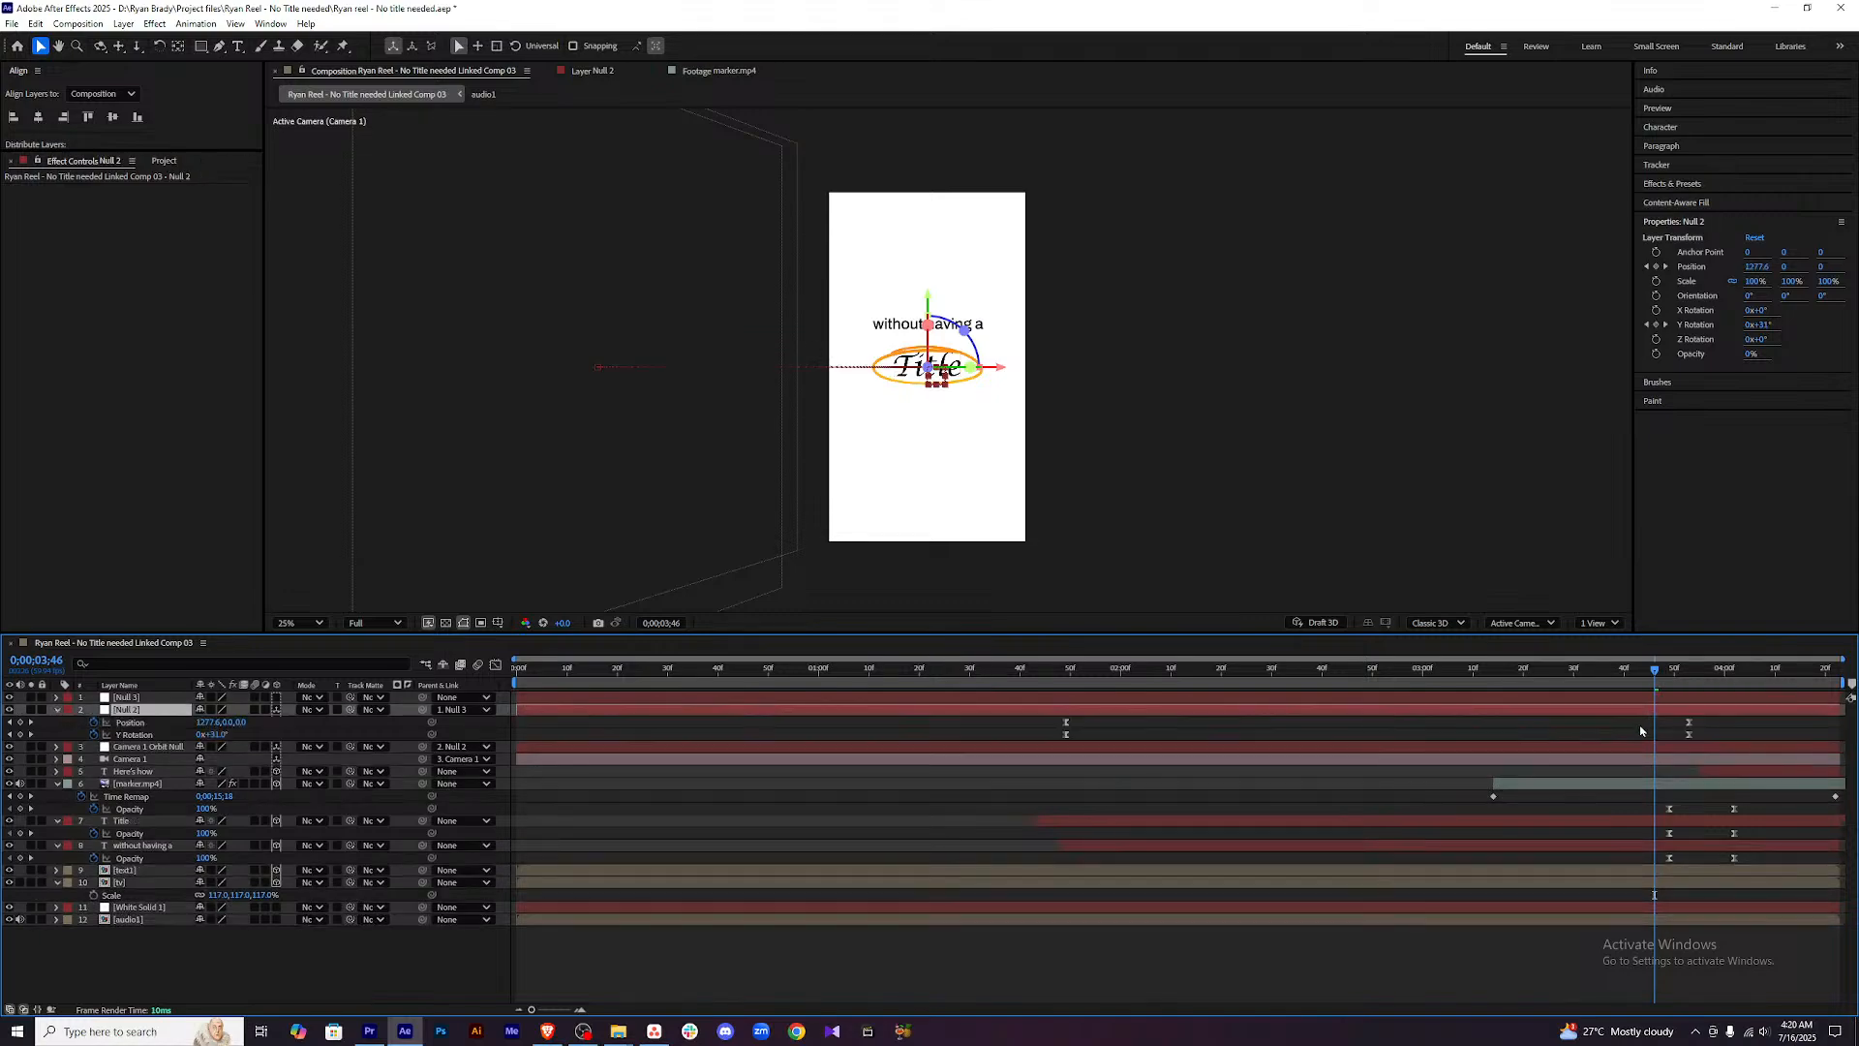
{"action": "left_click", "coordinate": [1599, 750]}
{"action": "key", "text": "u"}
{"action": "left_click", "coordinate": [955, 668]}
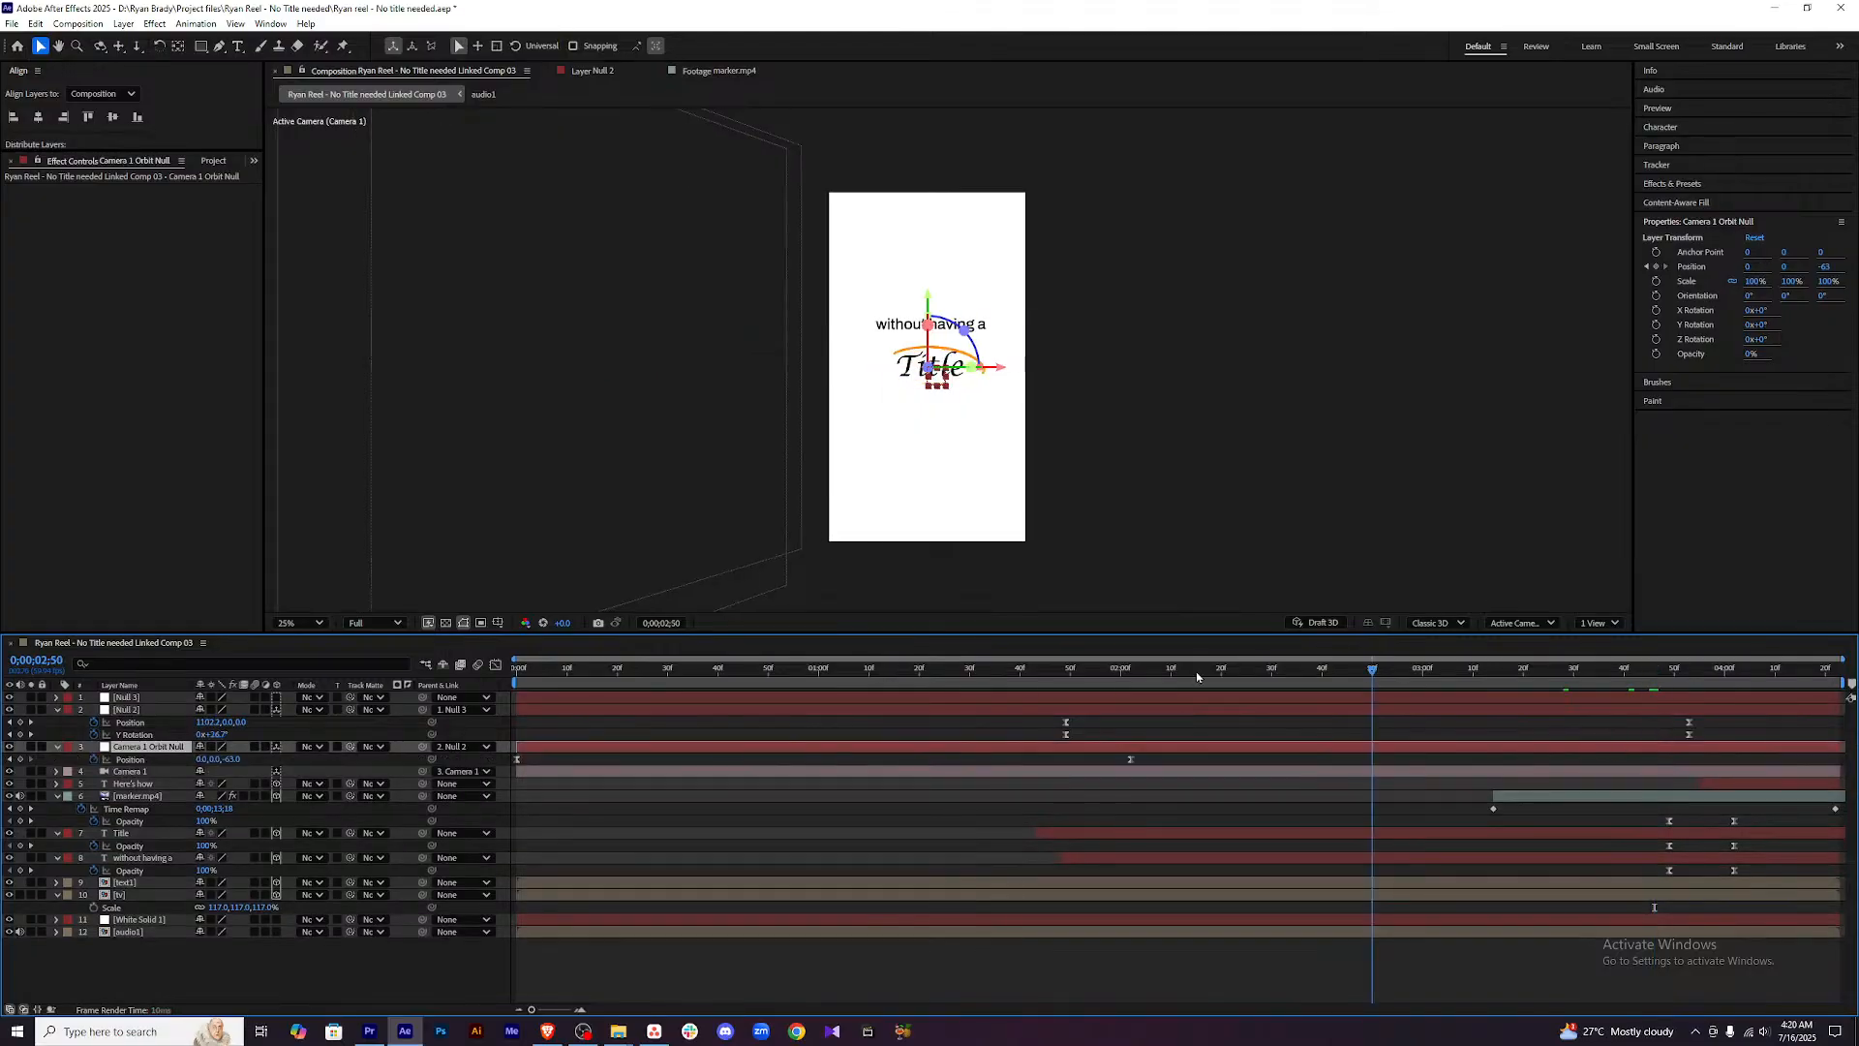
{"action": "left_click_drag", "start_coordinate": [1045, 676], "coordinate": [1665, 690]}
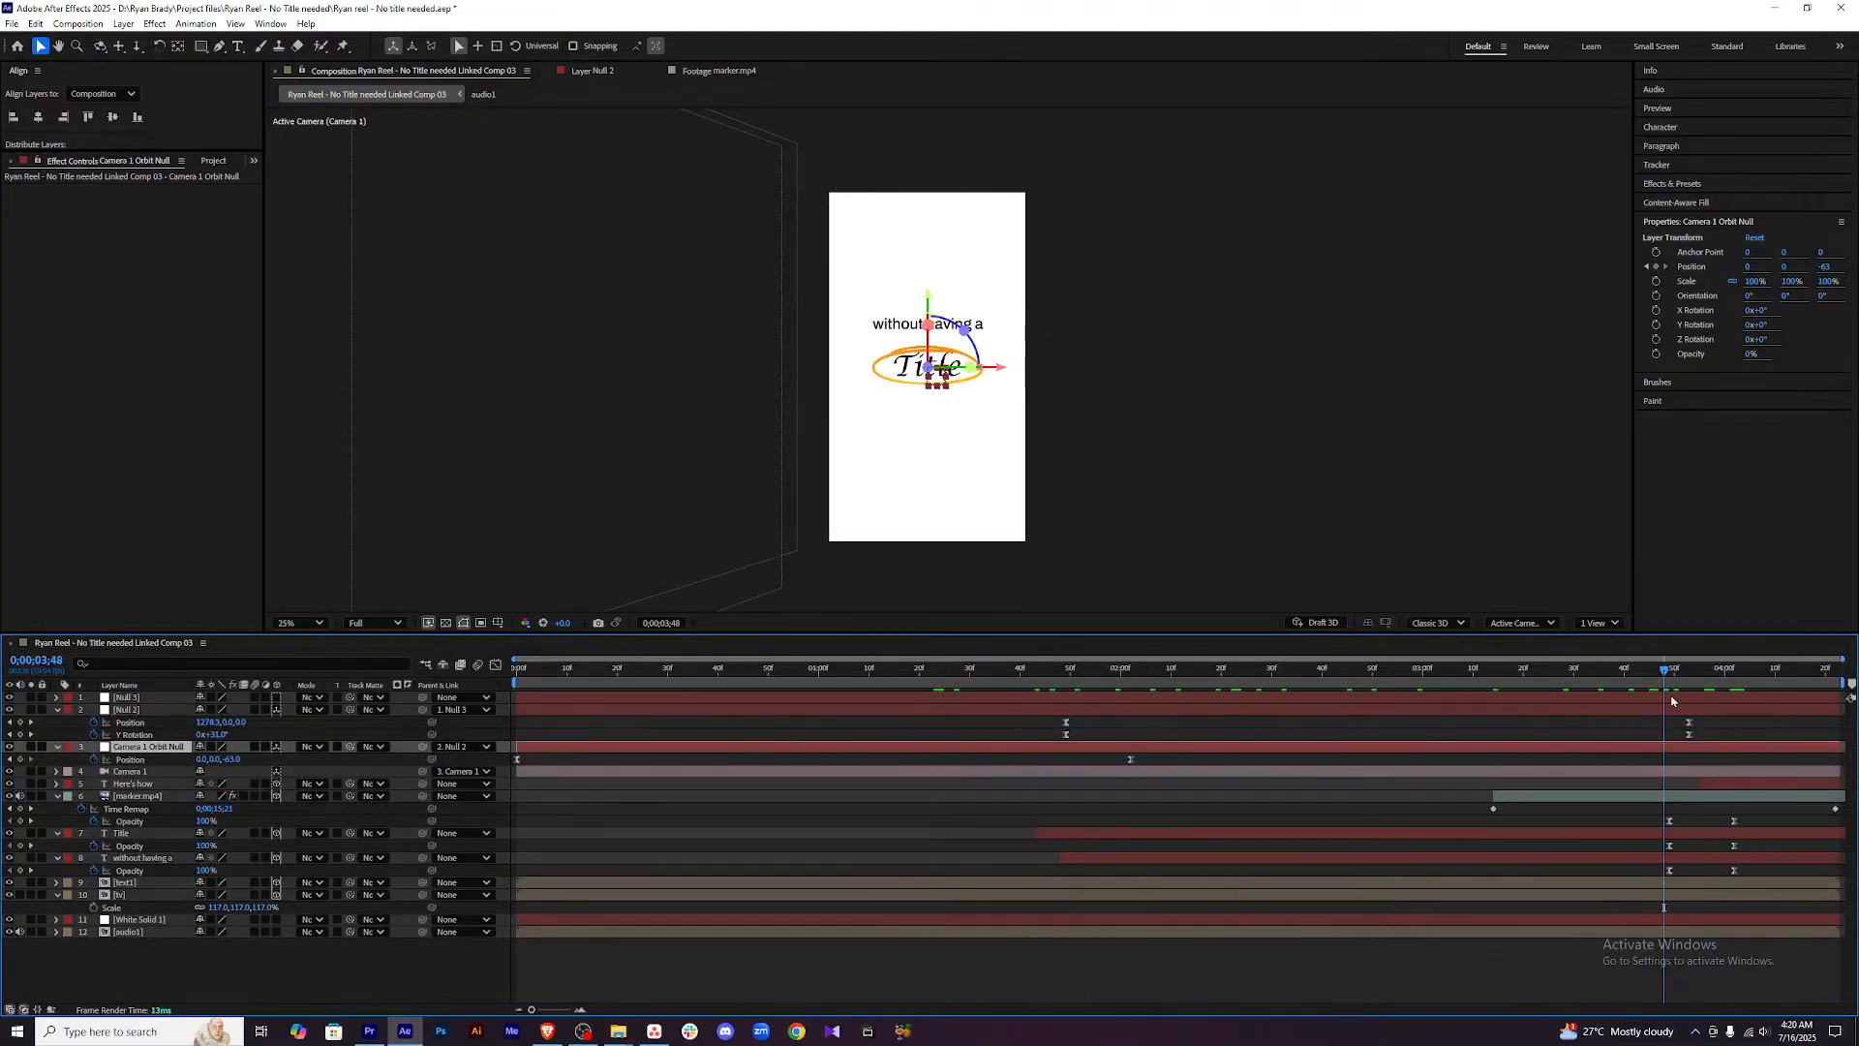
Add a Position keyframe to Null 3 at 0;00;03;46 and preview the camera move from 0;00;01;58.
{"action": "left_click", "coordinate": [1674, 700]}
{"action": "key", "text": "alt+shift+p"}
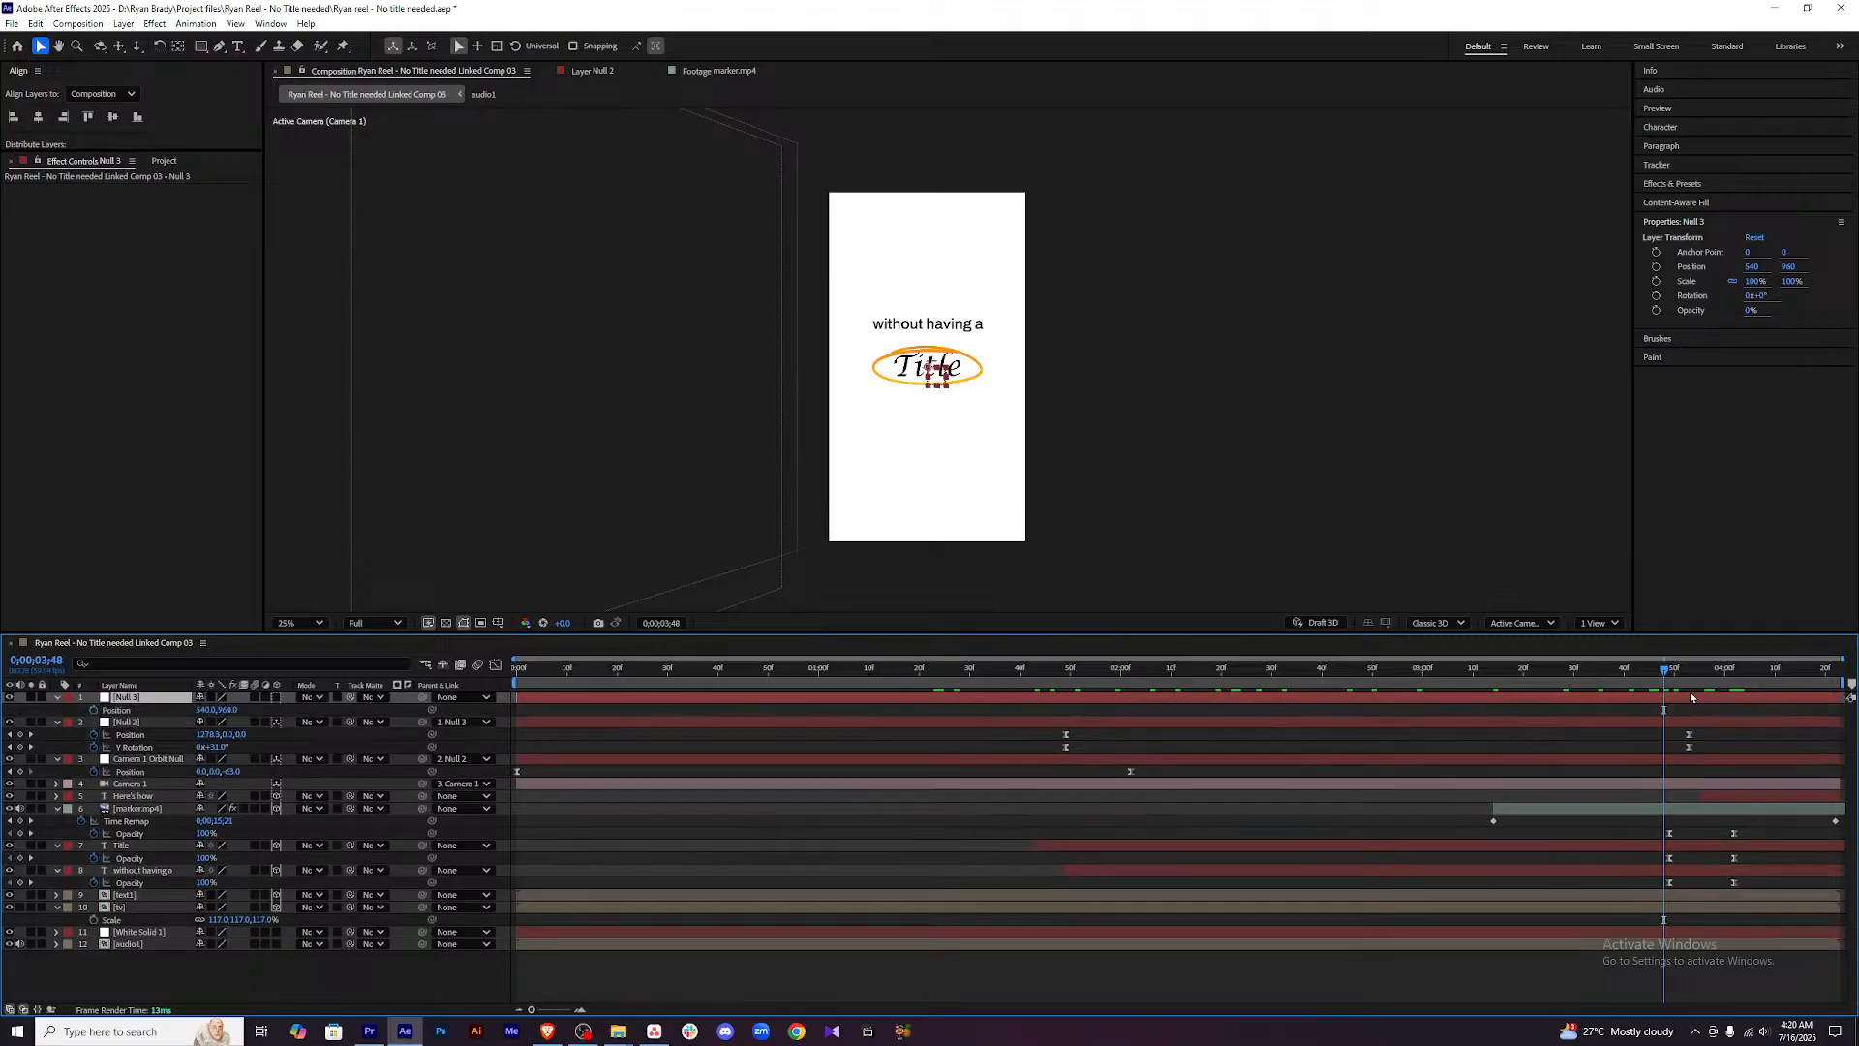
{"action": "left_click_drag", "start_coordinate": [1668, 683], "coordinate": [1654, 680]}
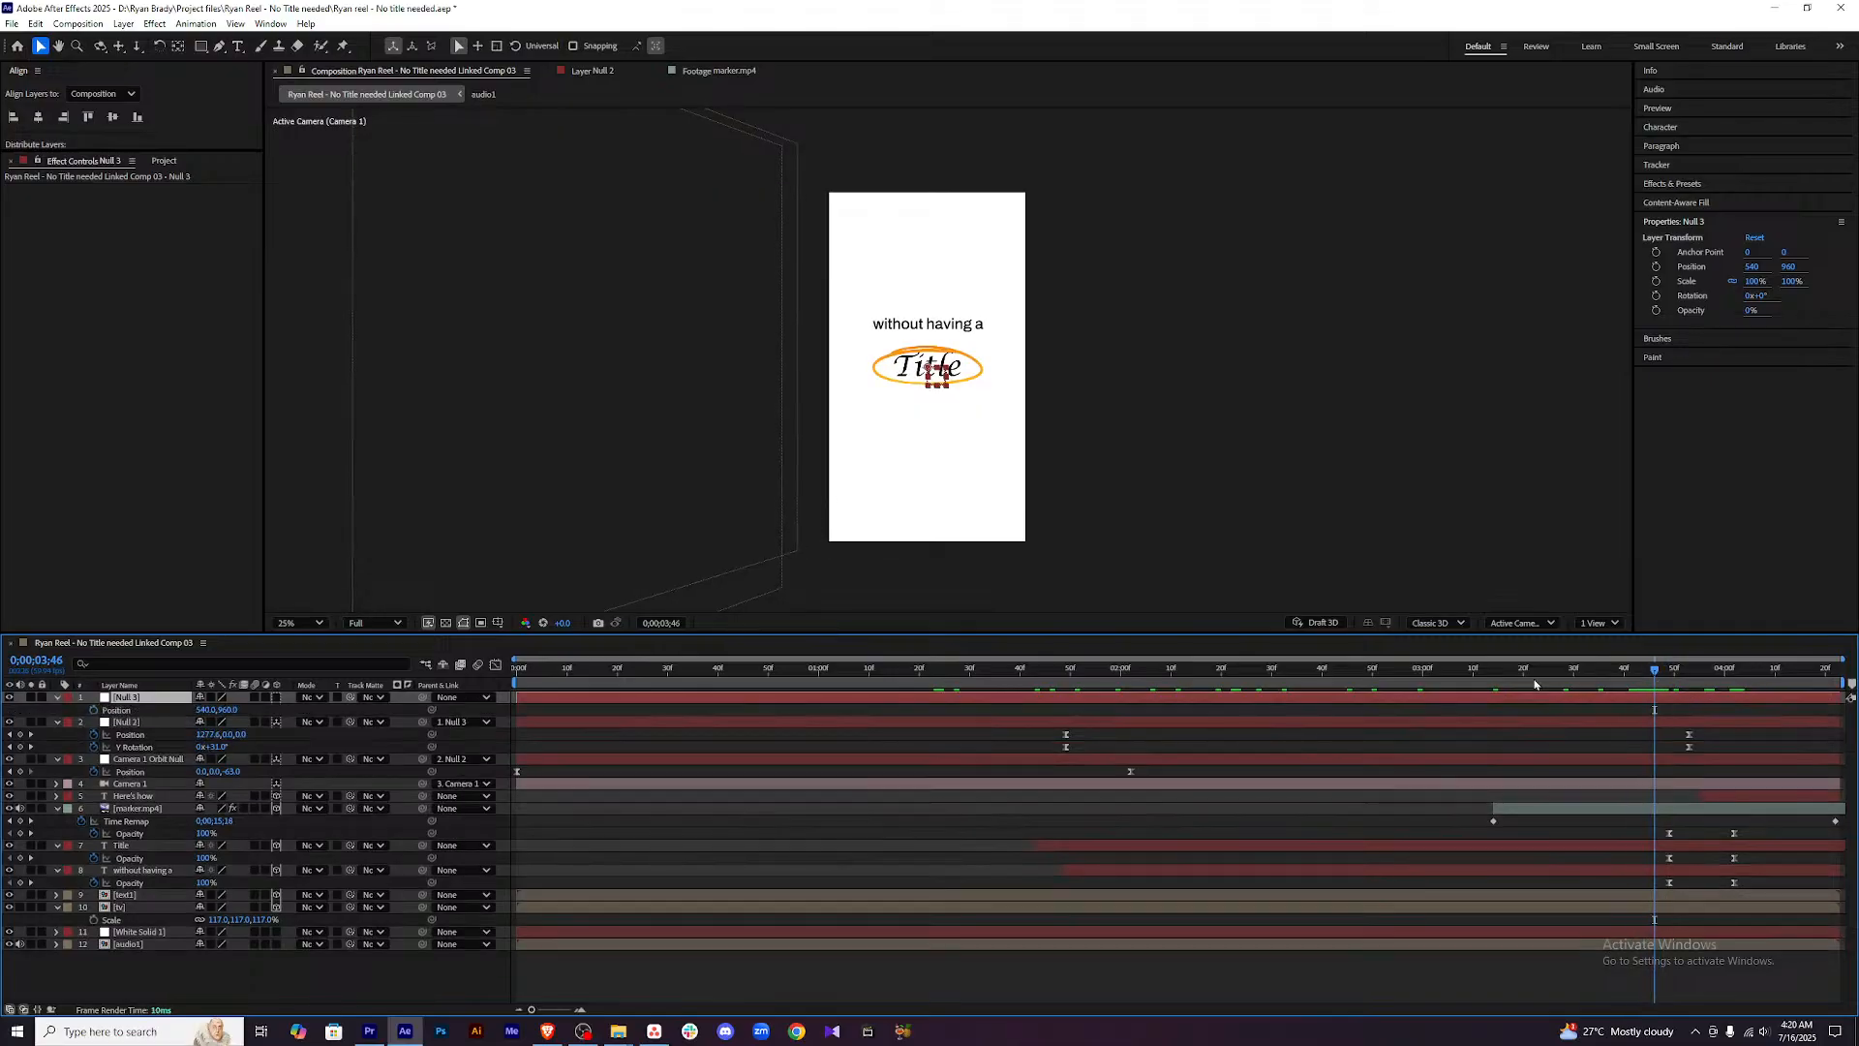
{"action": "left_click", "coordinate": [110, 711]}
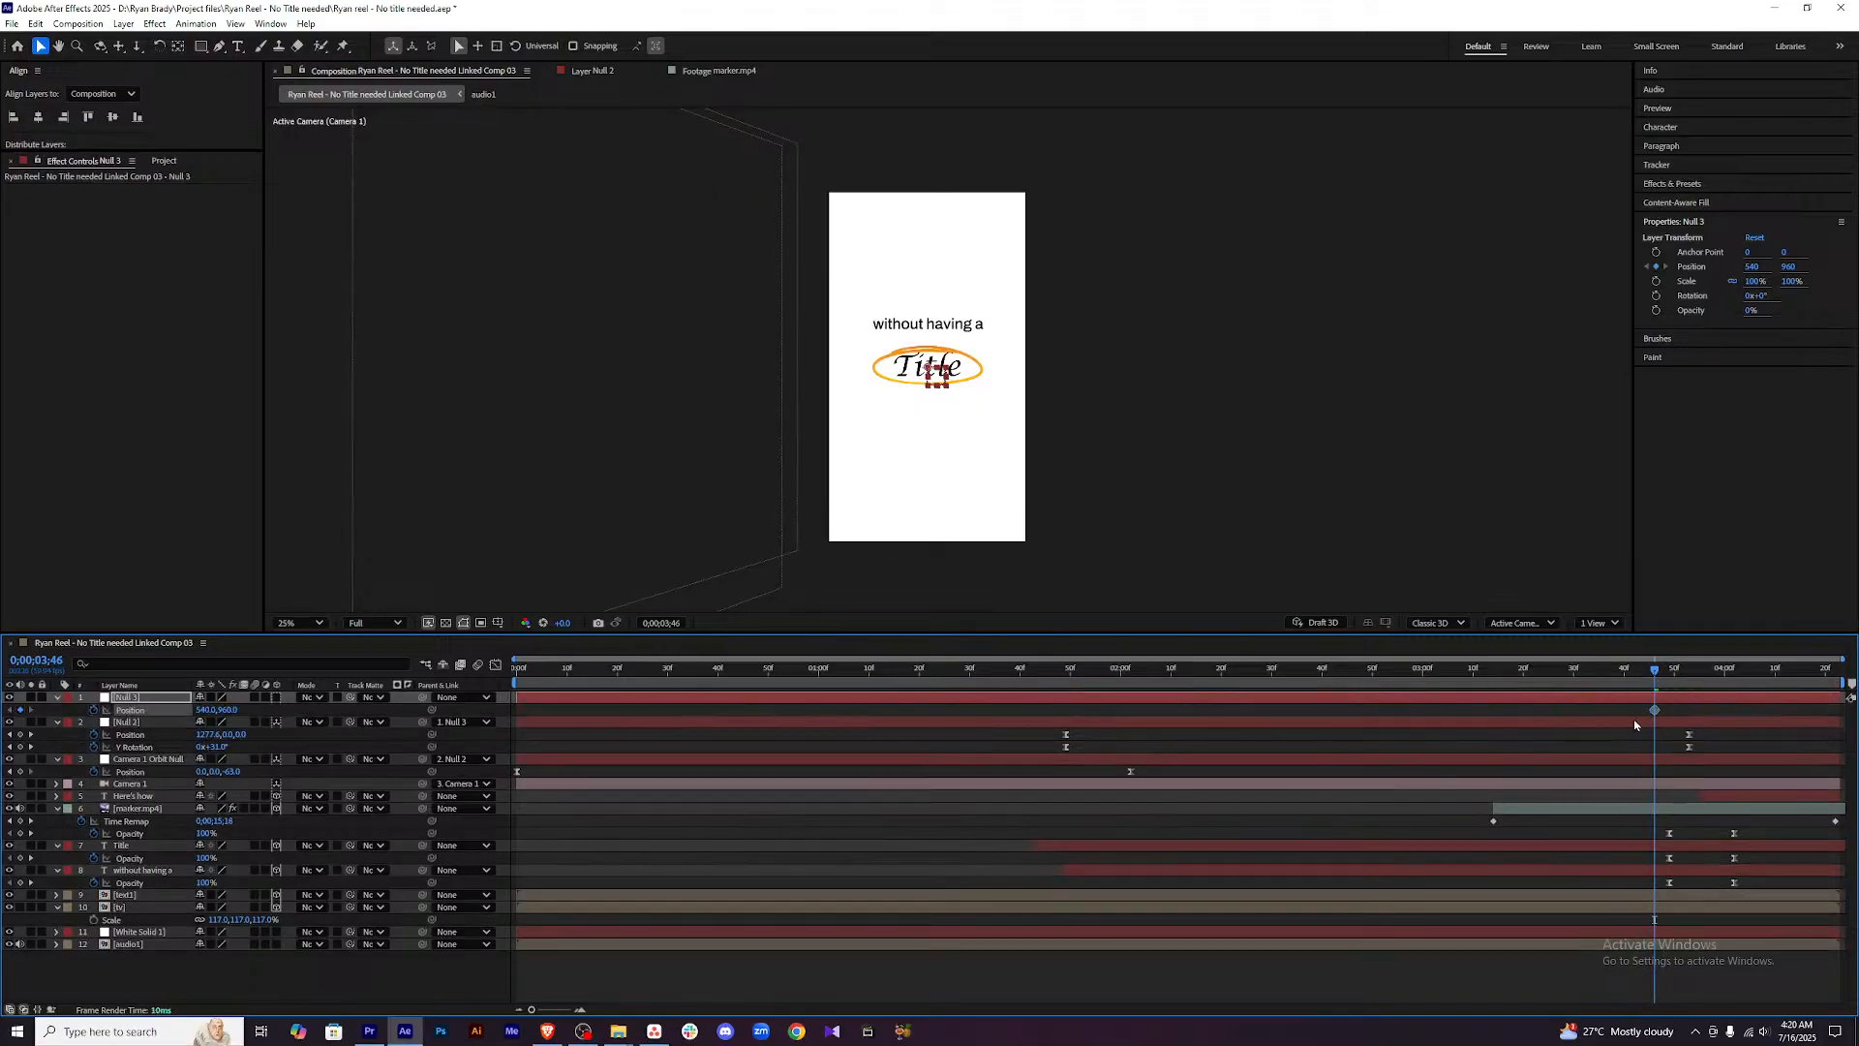
{"action": "left_click_drag", "start_coordinate": [1654, 672], "coordinate": [1111, 682]}
{"action": "key", "text": "space"}
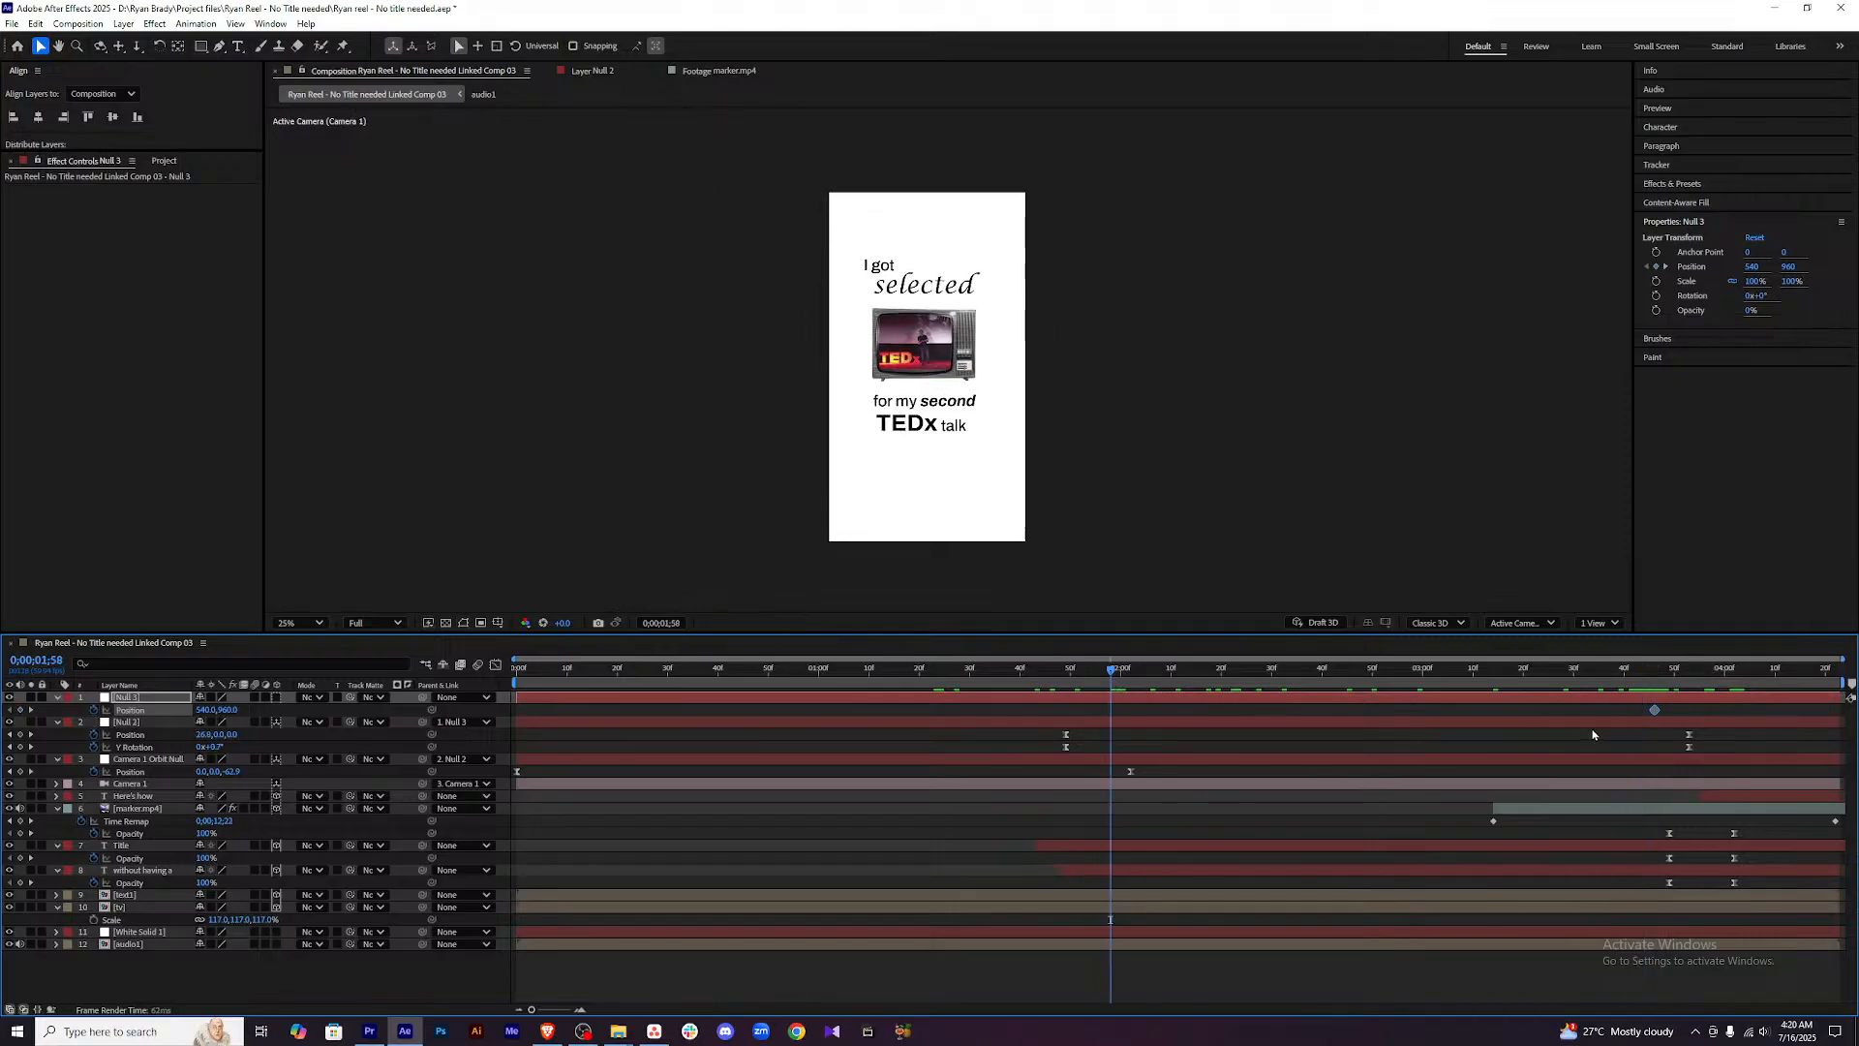
{"action": "key", "text": "space"}
Make Null 3 a 3D layer and set its Z Position to -266 at 0;00;04;22.
{"action": "left_click", "coordinate": [277, 697]}
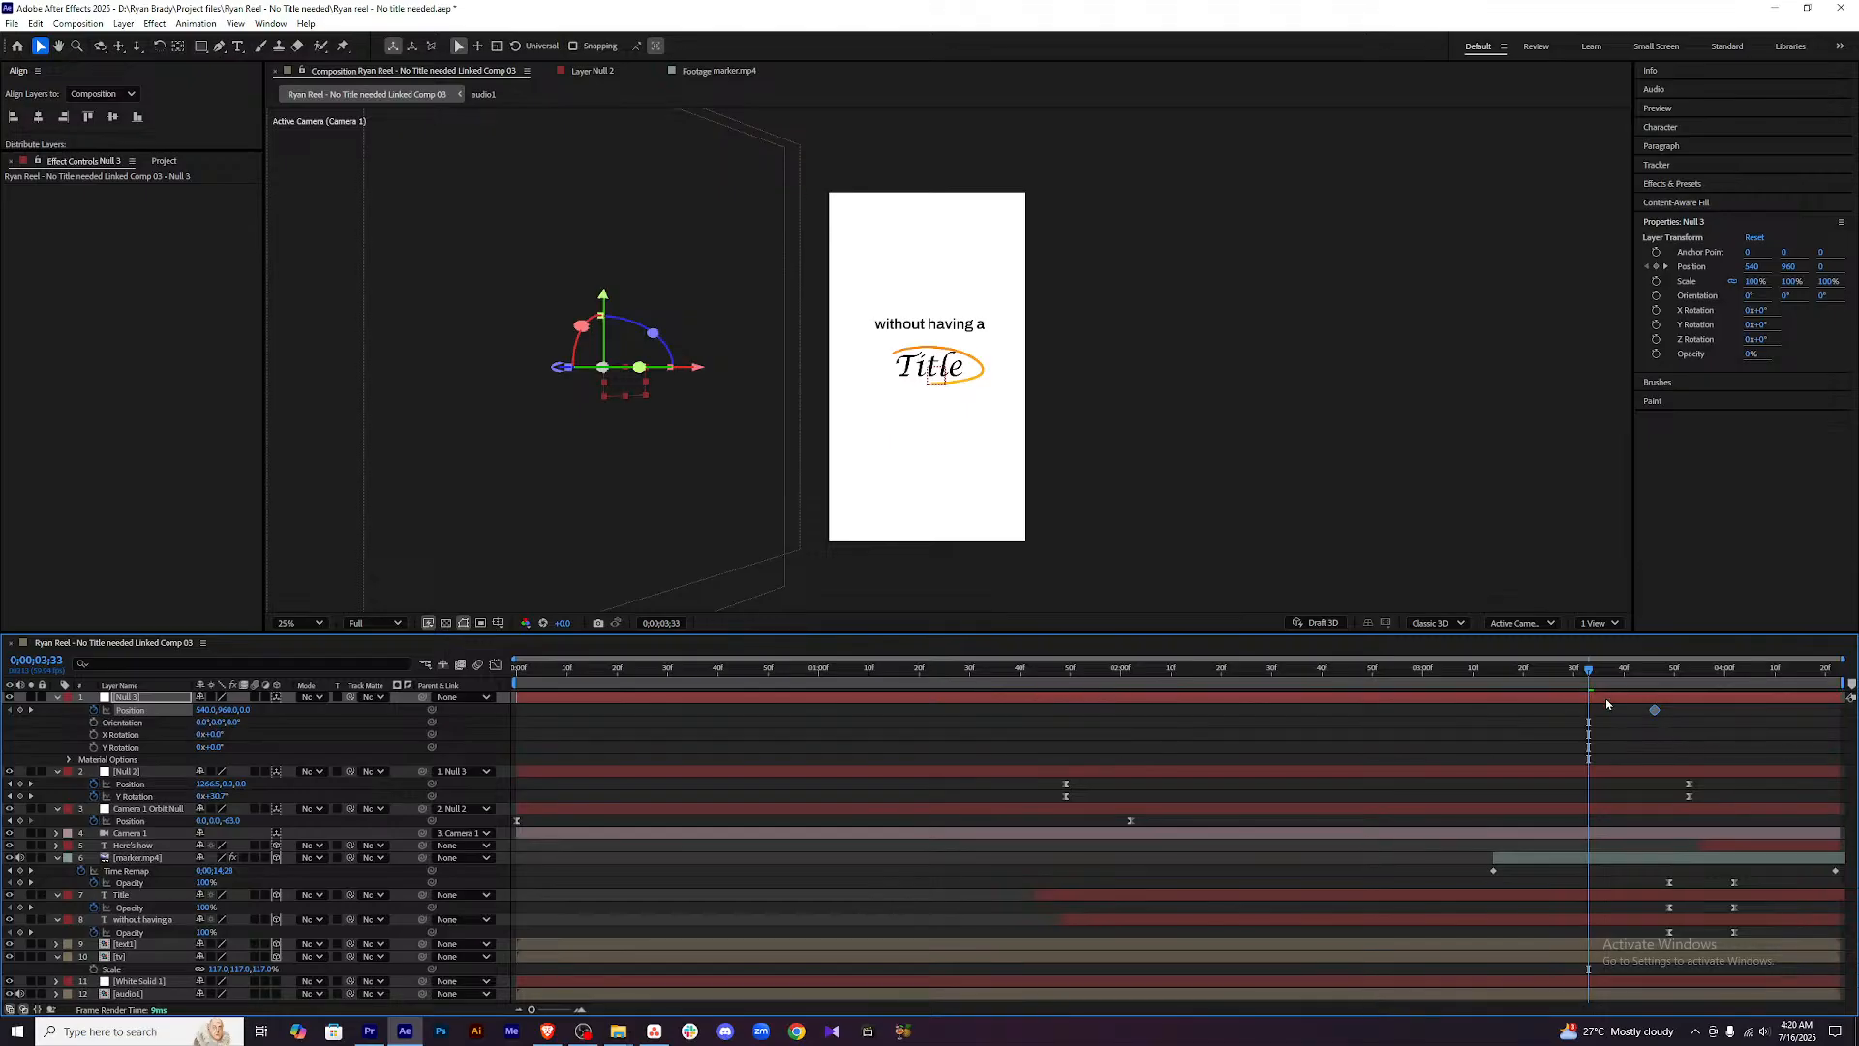
{"action": "key", "text": "space"}
{"action": "key", "text": "space"}
{"action": "mouse_move", "coordinate": [1802, 685]}
{"action": "left_mouse_down"}
{"action": "mouse_move", "coordinate": [1638, 687]}
{"action": "mouse_move", "coordinate": [1837, 684]}
{"action": "left_mouse_up"}
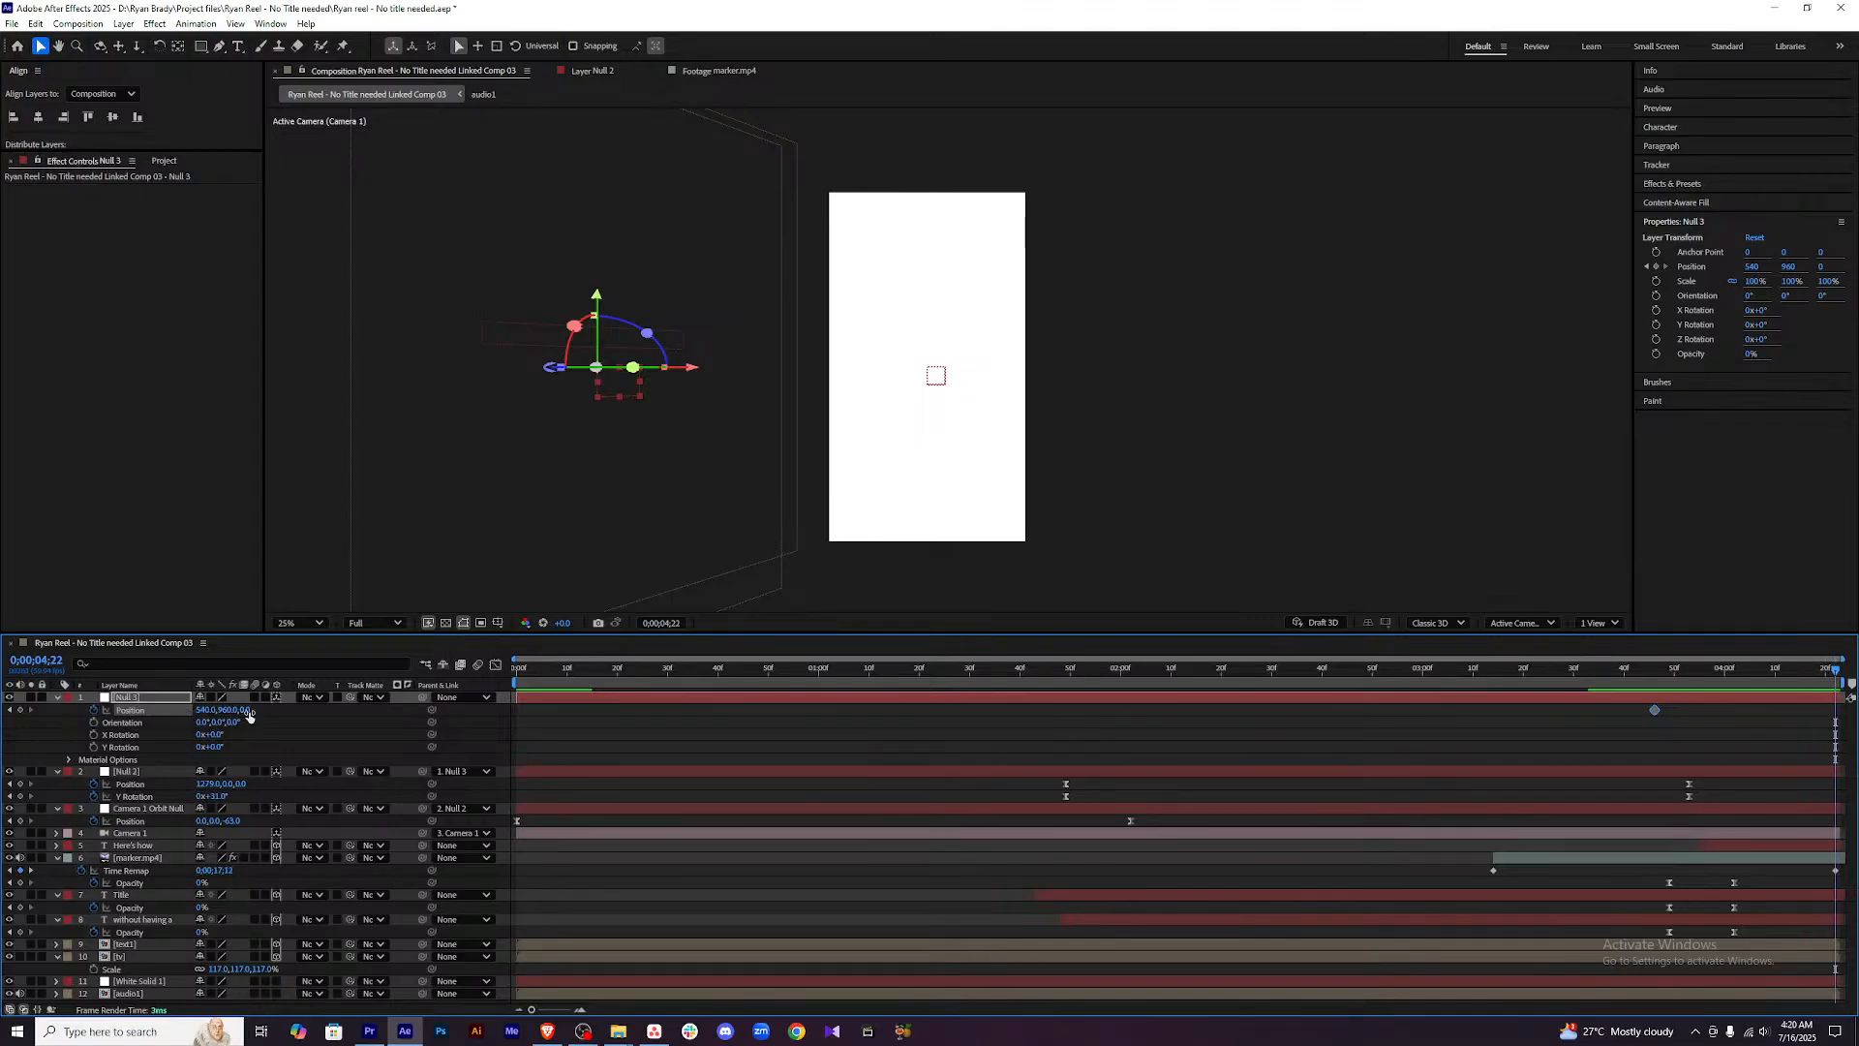
{"action": "left_click_drag", "start_coordinate": [237, 709], "coordinate": [46, 709]}
Set the "Title" layer's Opacity to 100% at 0;00;04;02 as a reference and Null 3's X Position to 394 at 0;00;04;22.
{"action": "left_click_drag", "start_coordinate": [1826, 675], "coordinate": [1737, 679]}
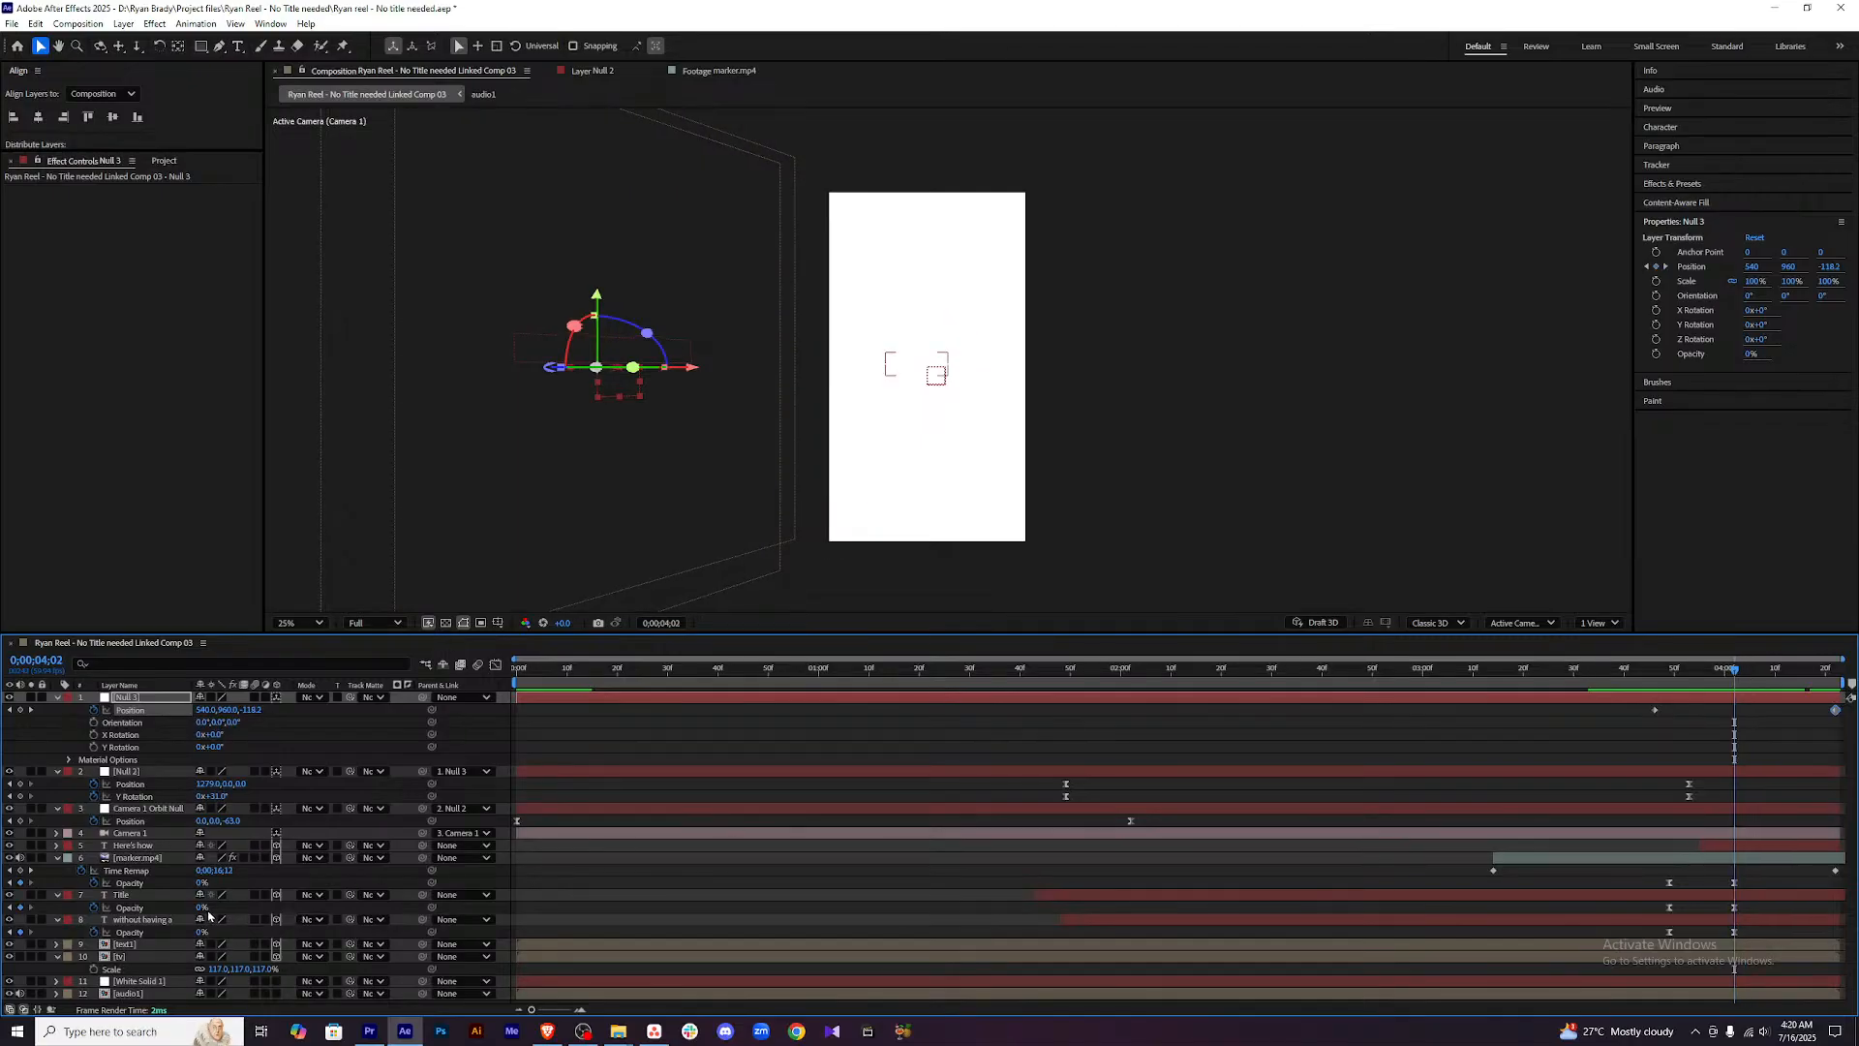
{"action": "left_click_drag", "start_coordinate": [199, 908], "coordinate": [407, 887]}
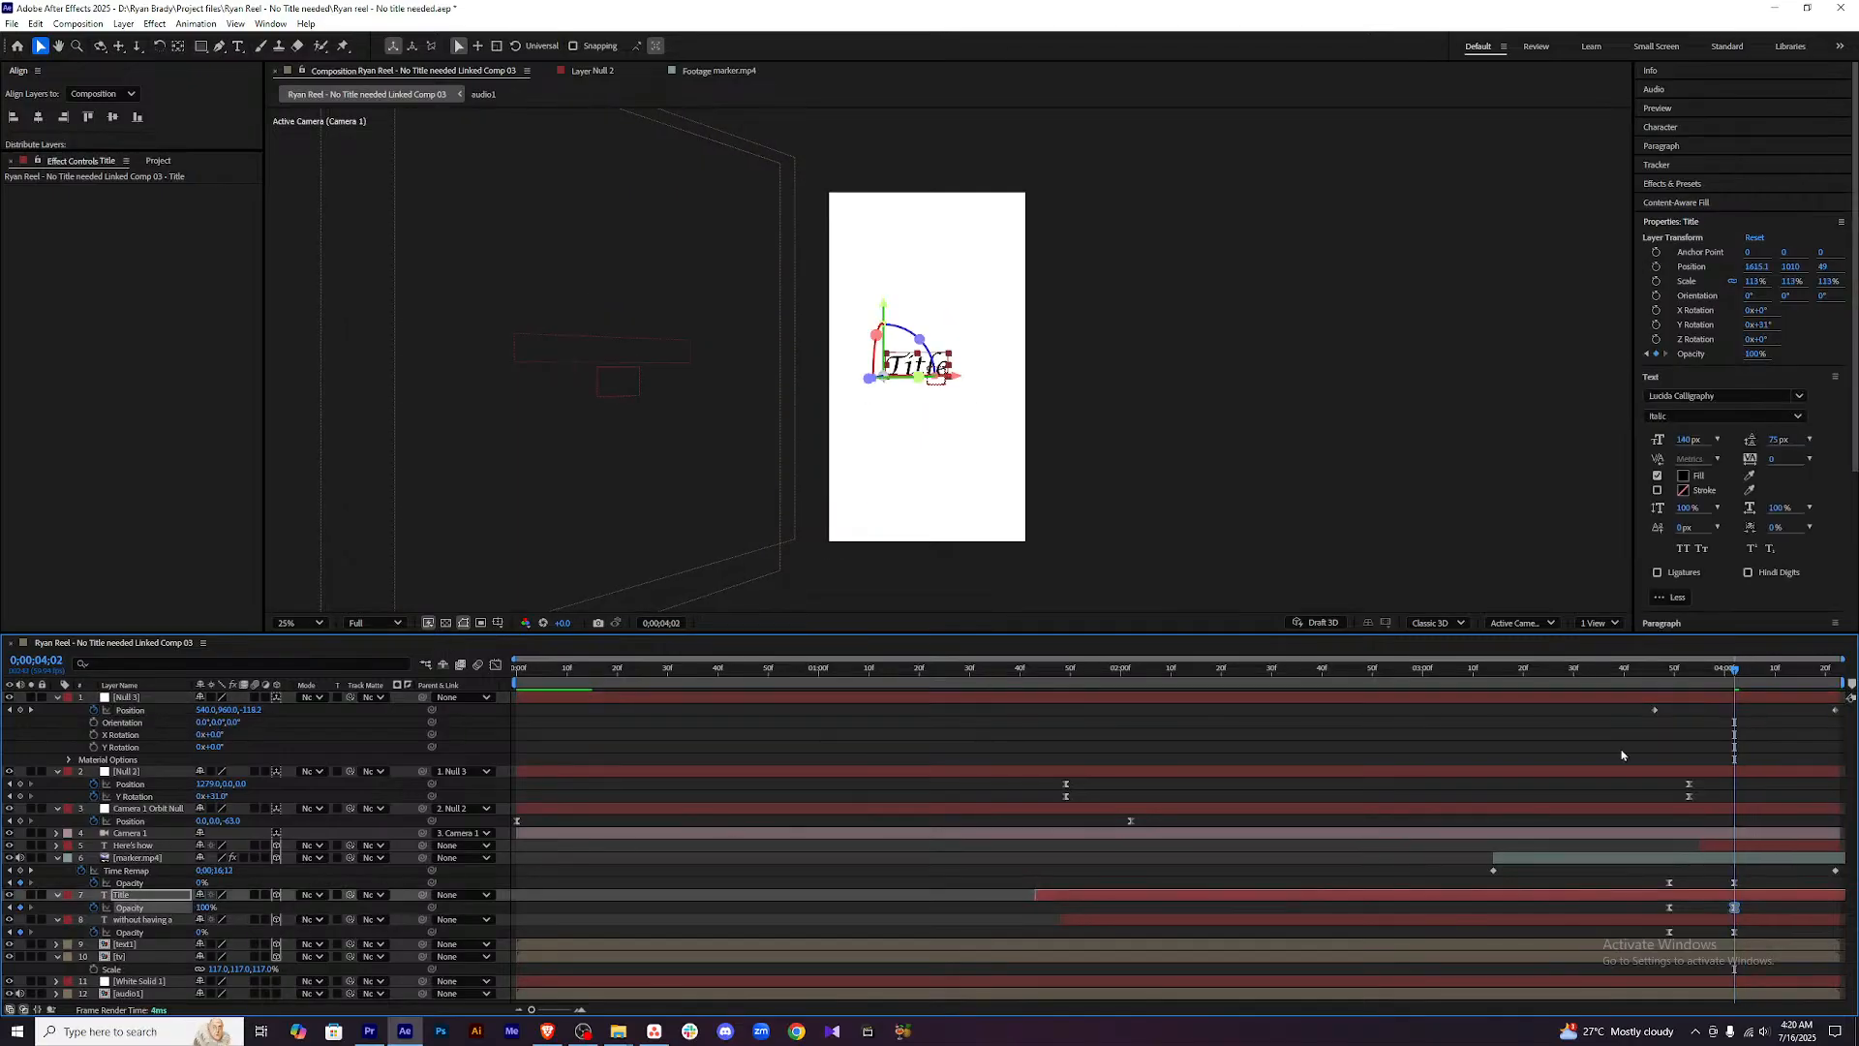
{"action": "left_click_drag", "start_coordinate": [1736, 674], "coordinate": [1835, 681]}
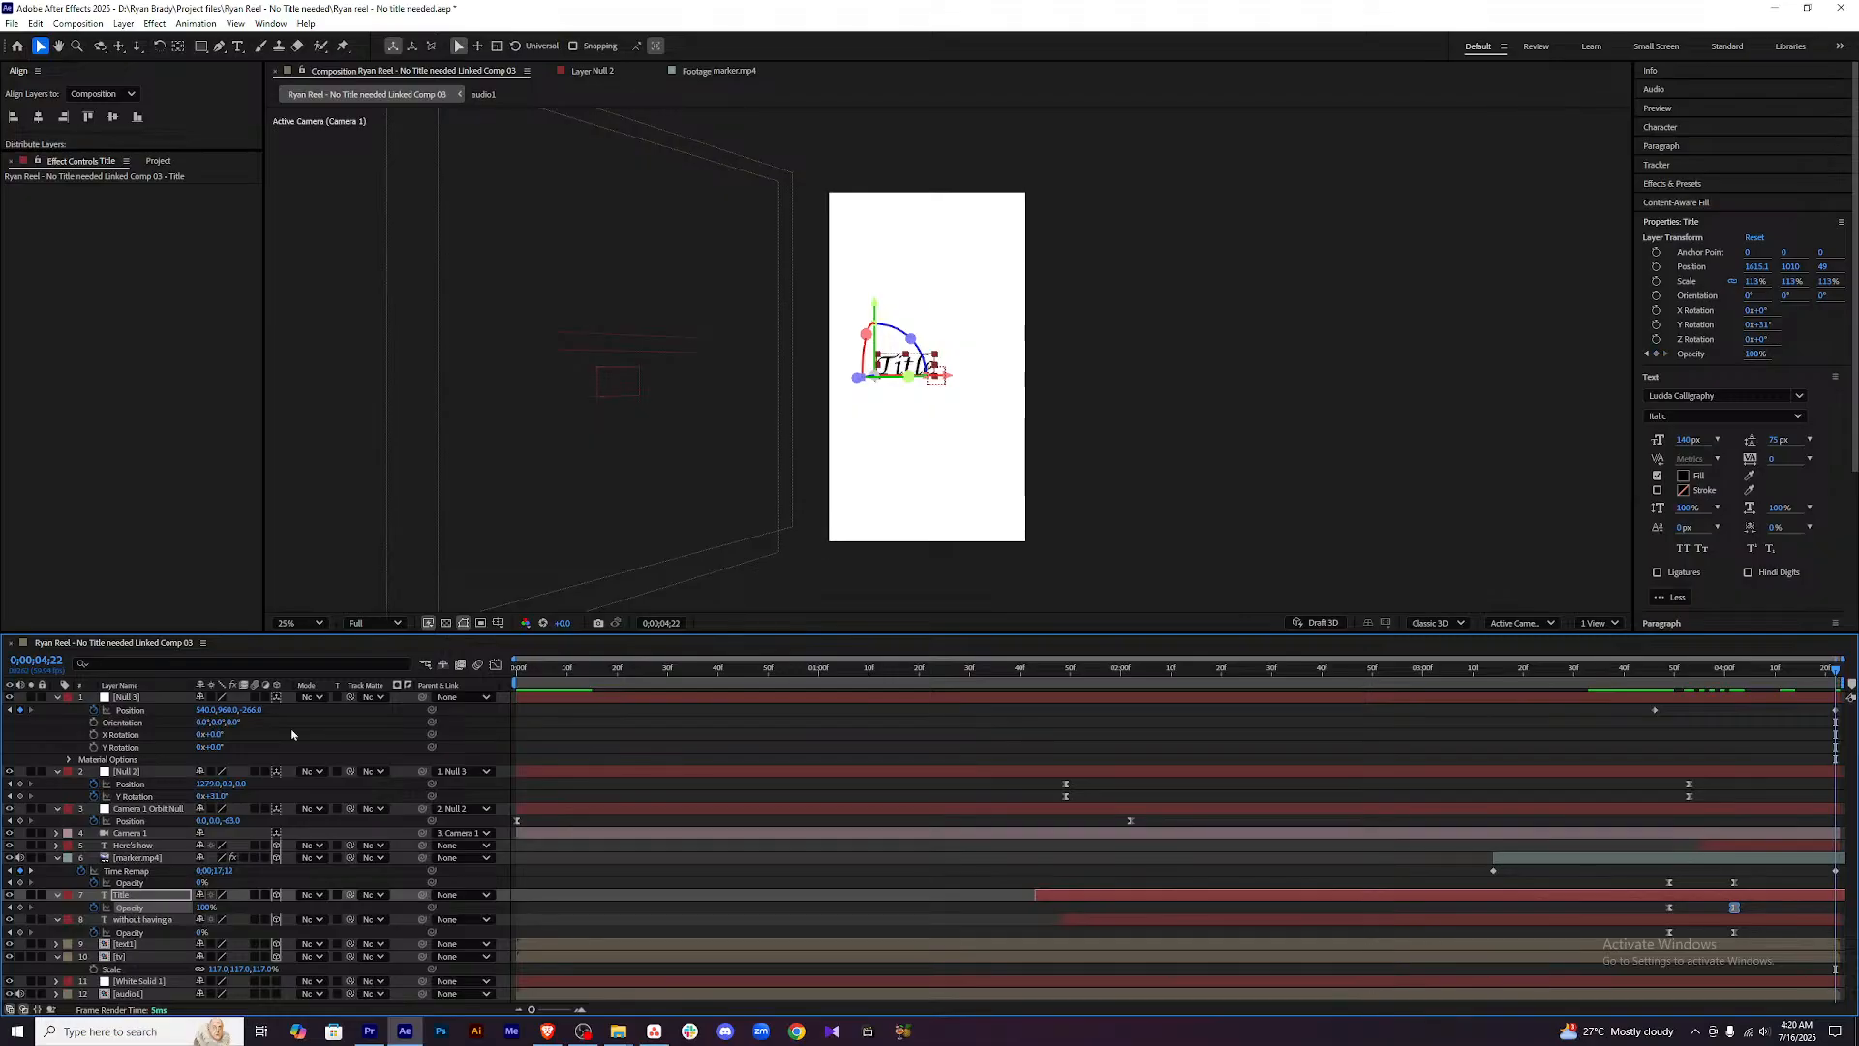
{"action": "left_click_drag", "start_coordinate": [202, 711], "coordinate": [91, 698]}
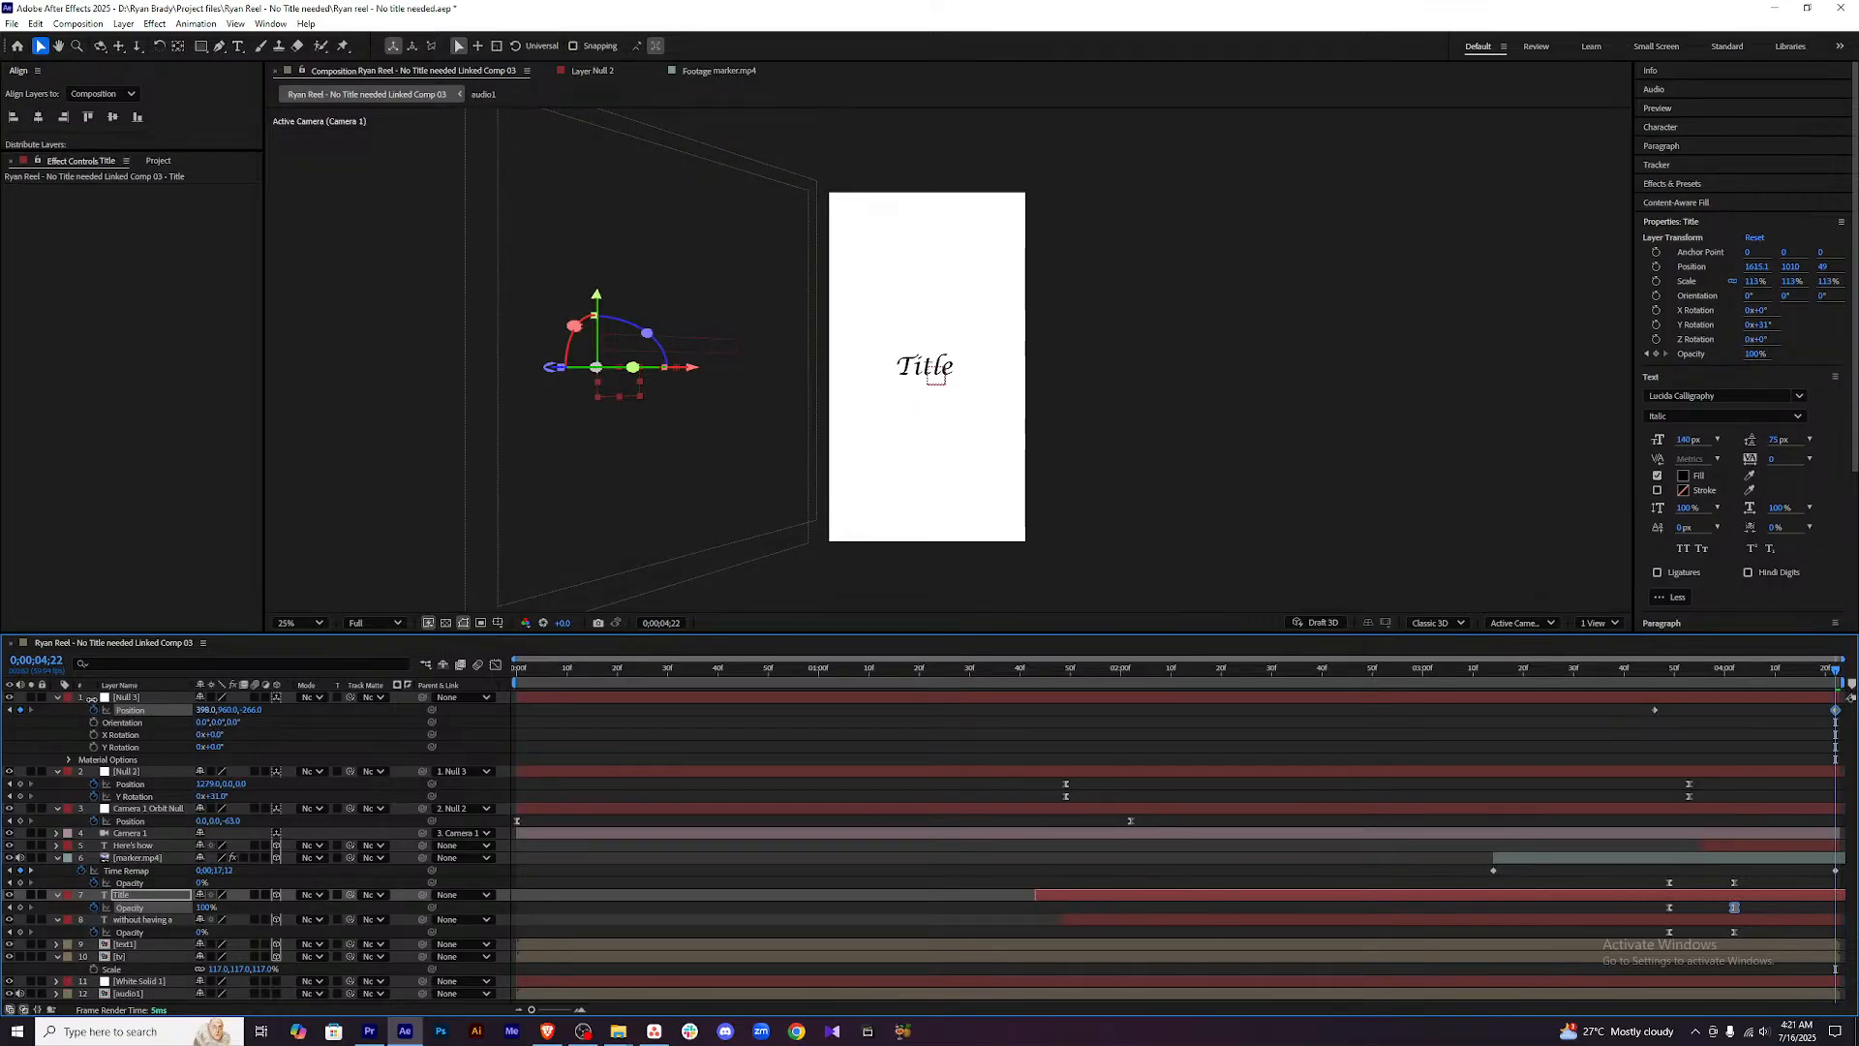
{"action": "left_click", "coordinate": [87, 697]}
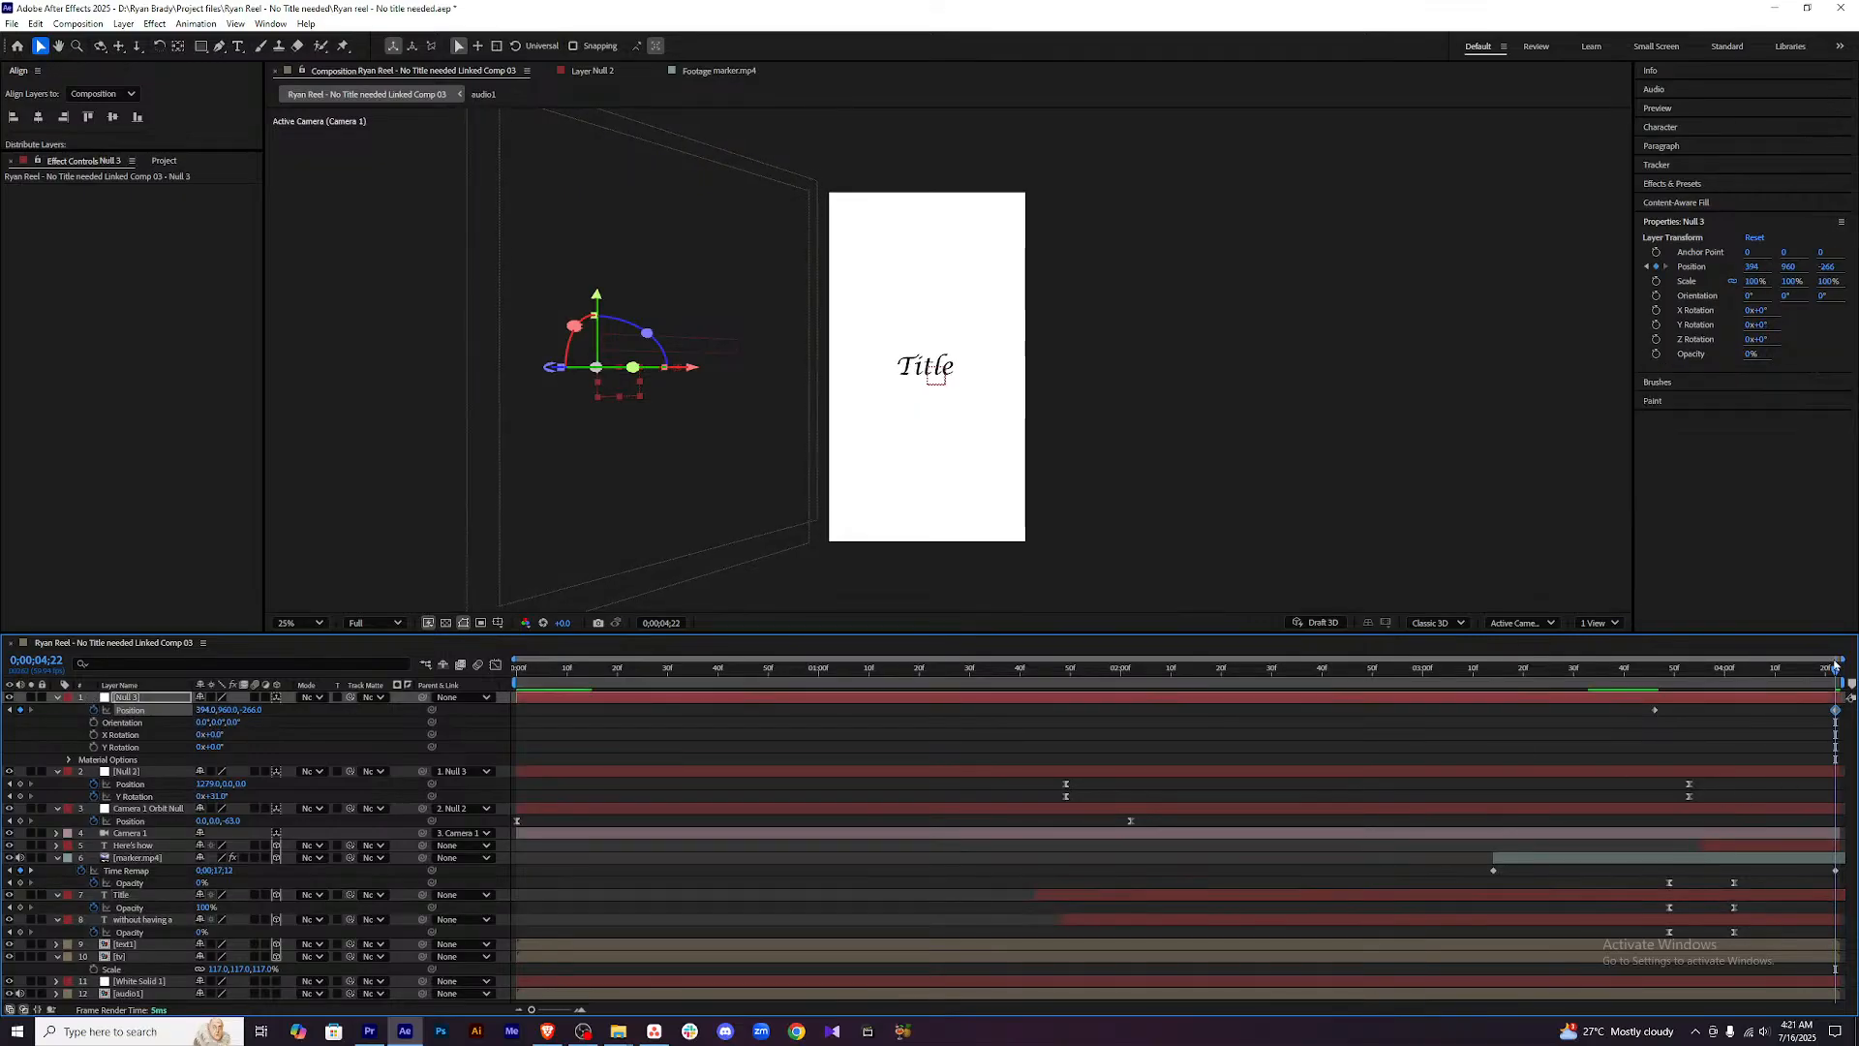
Set the "Title" layer's Opacity to 0% at 0;00;04;02 and preview the transition from 0;00;03;06.
{"action": "left_click_drag", "start_coordinate": [1838, 669], "coordinate": [1733, 681]}
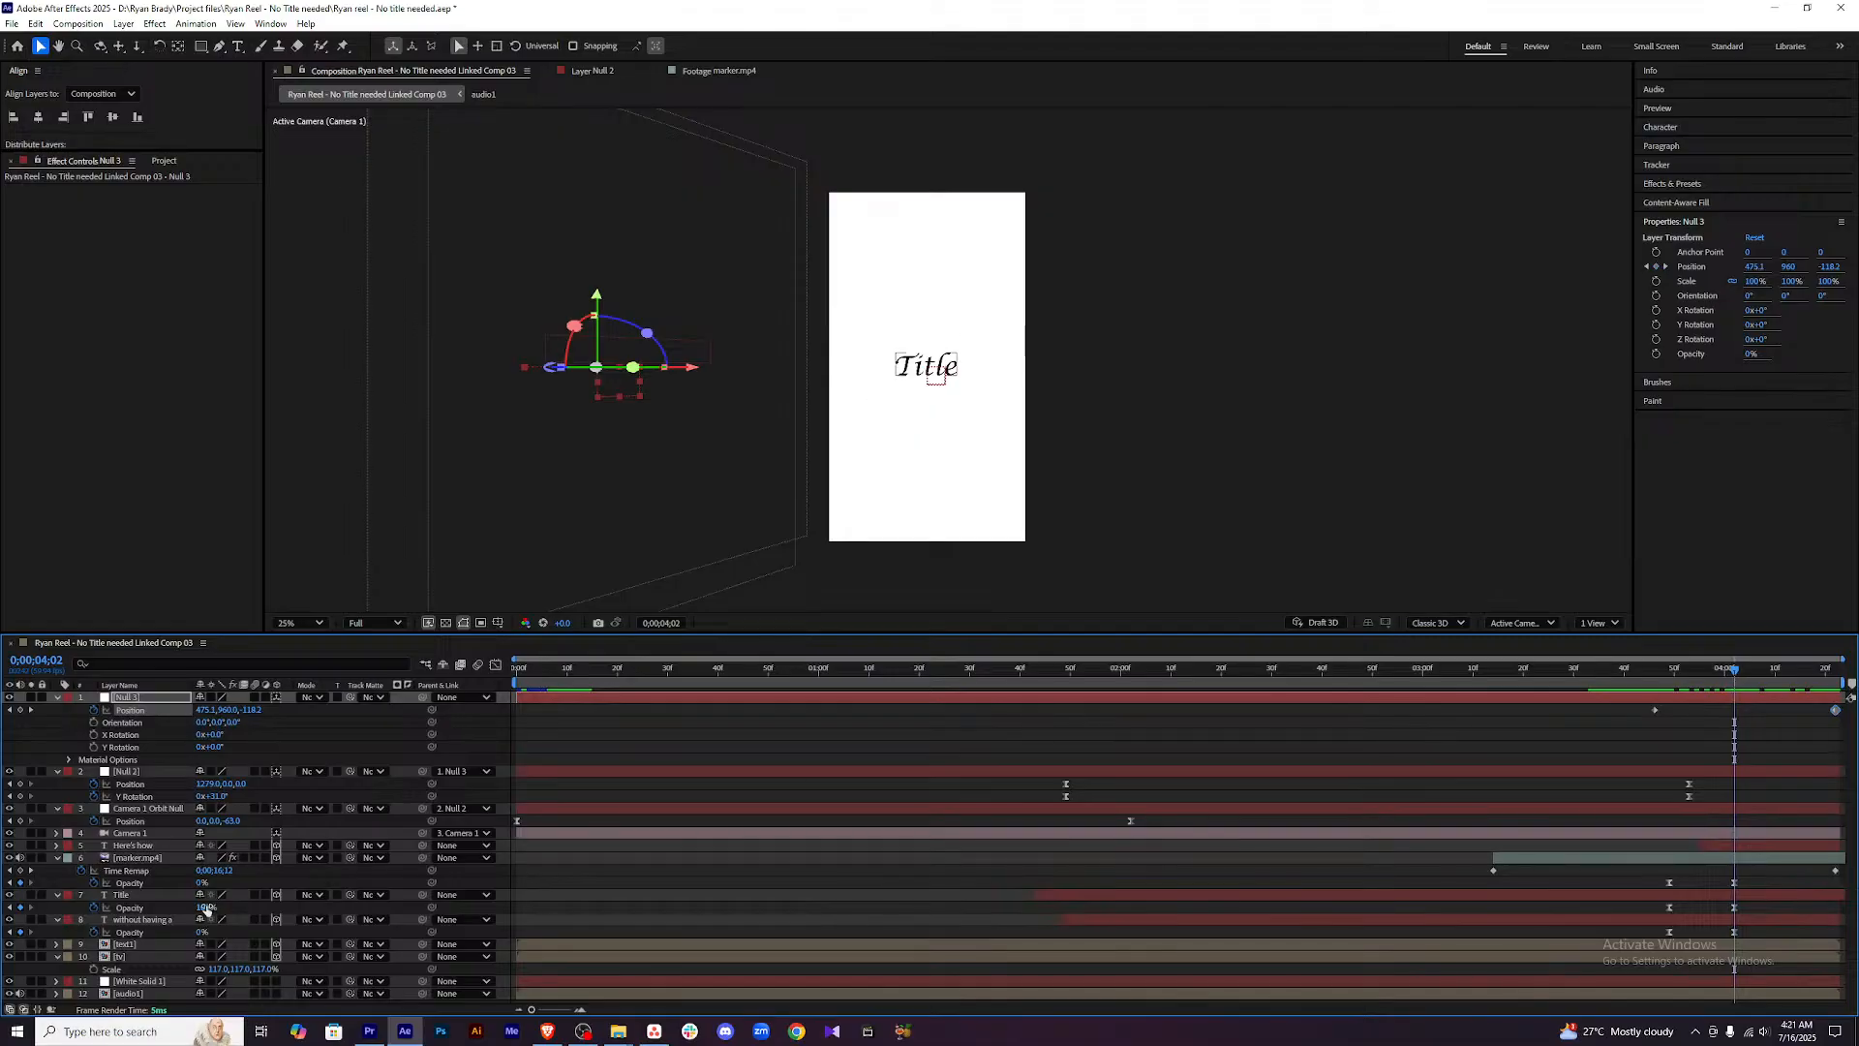
{"action": "left_click_drag", "start_coordinate": [207, 908], "coordinate": [43, 907]}
{"action": "left_click_drag", "start_coordinate": [1736, 668], "coordinate": [1452, 684]}
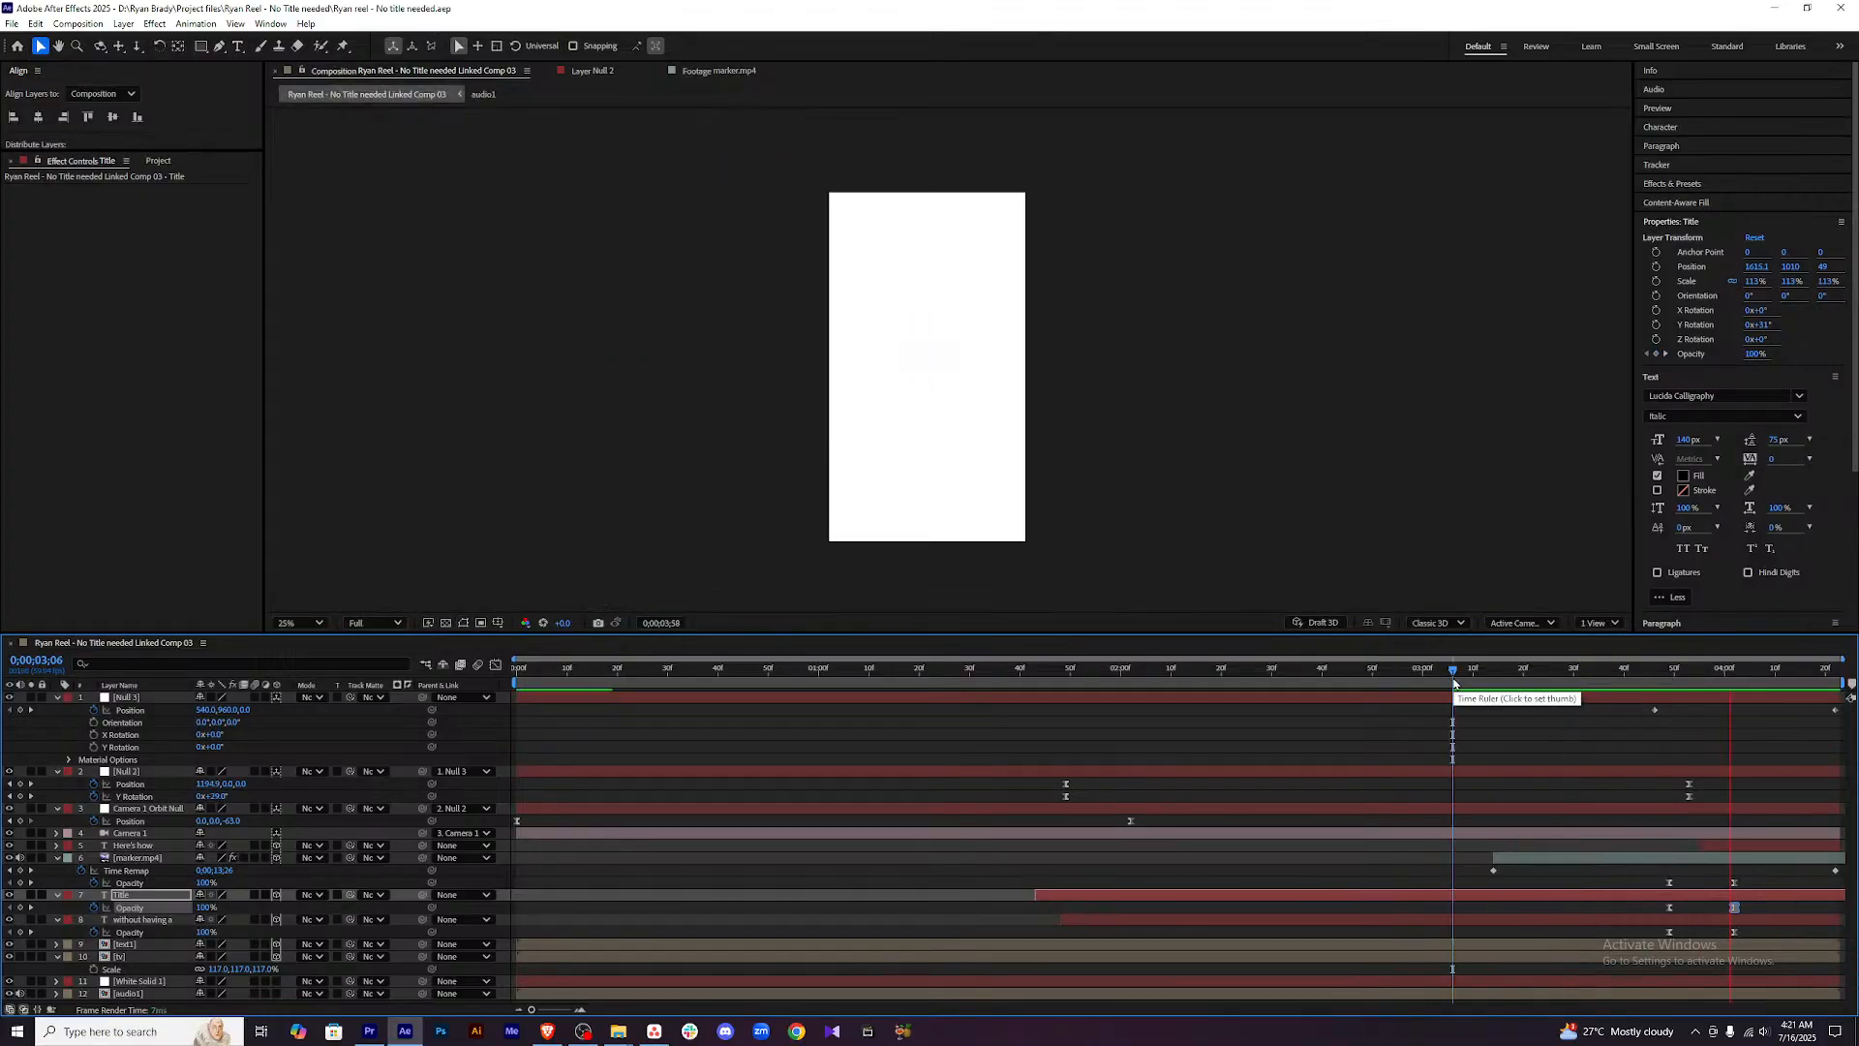
{"action": "key", "text": "space"}
Center the "Here's how" layer's anchor point on its text and center the layer in the camera view at 0;00;04;04.
{"action": "left_click_drag", "start_coordinate": [1616, 683], "coordinate": [1748, 679]}
{"action": "left_click", "coordinate": [1764, 845]}
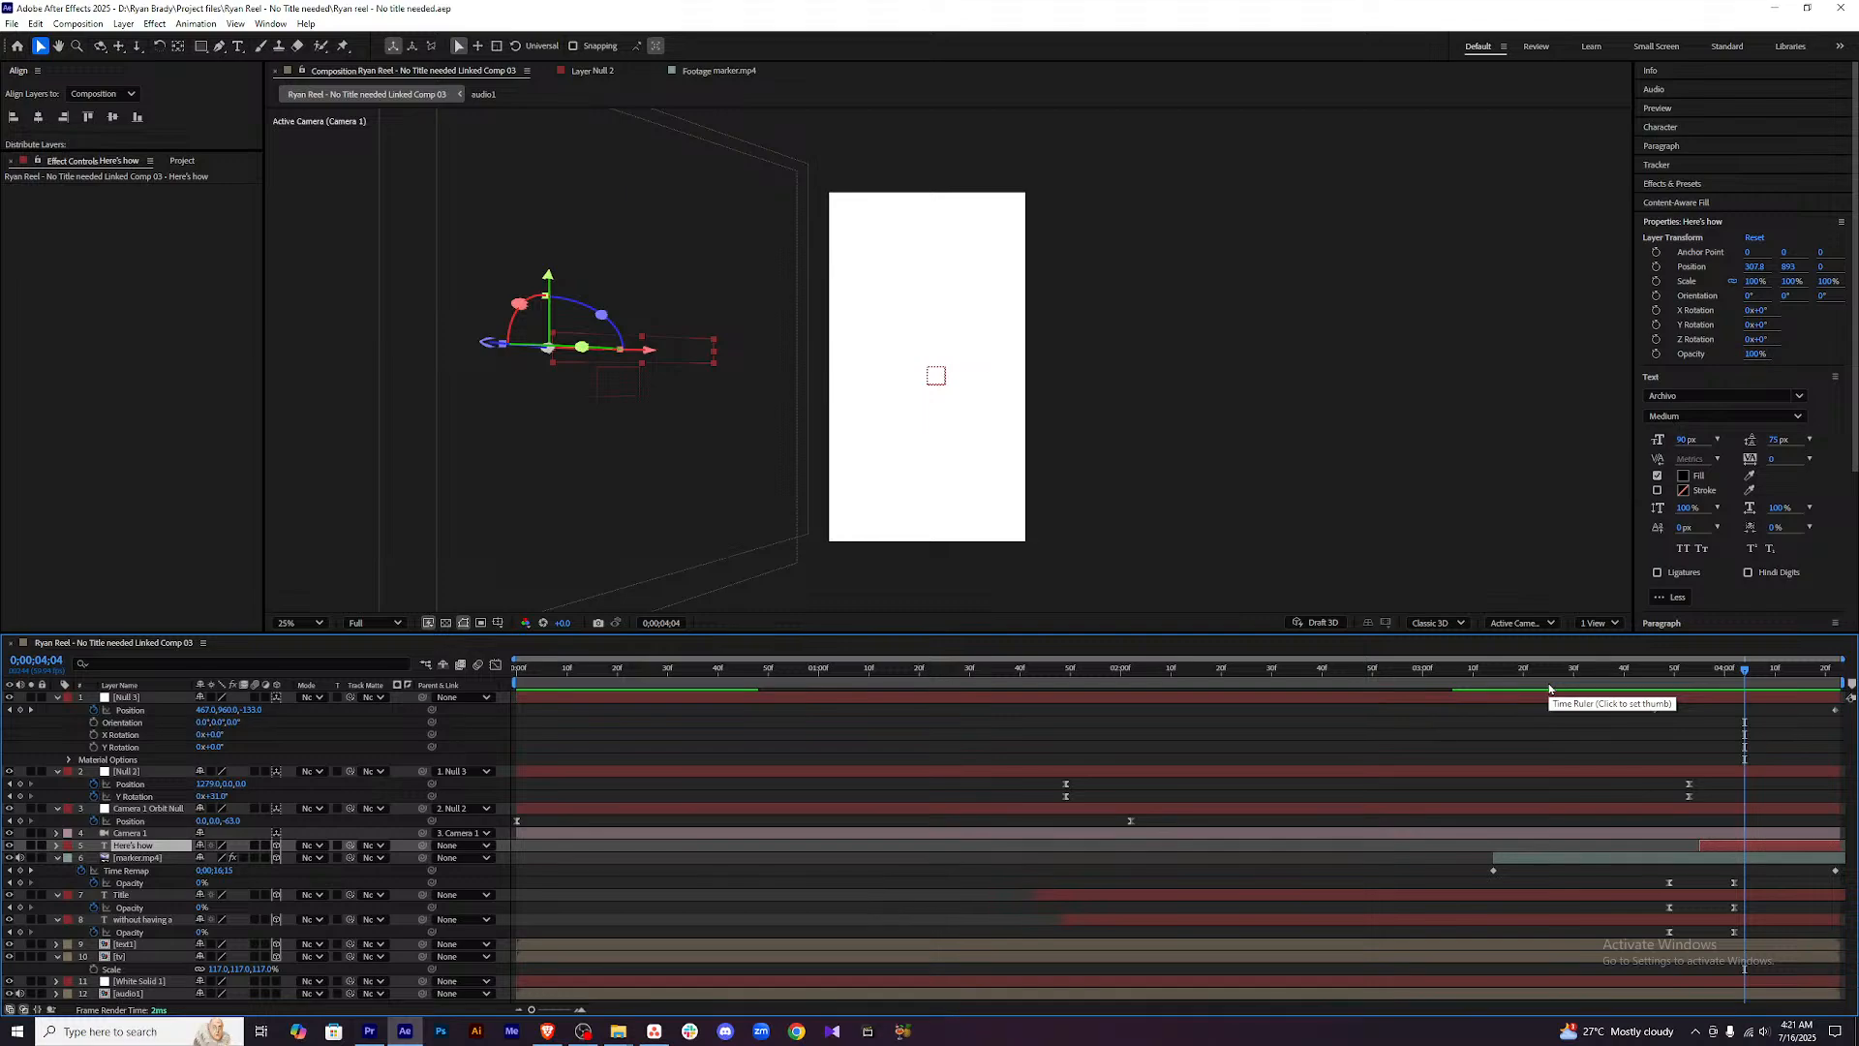
{"action": "key", "text": "ctrl+alt+Home"}
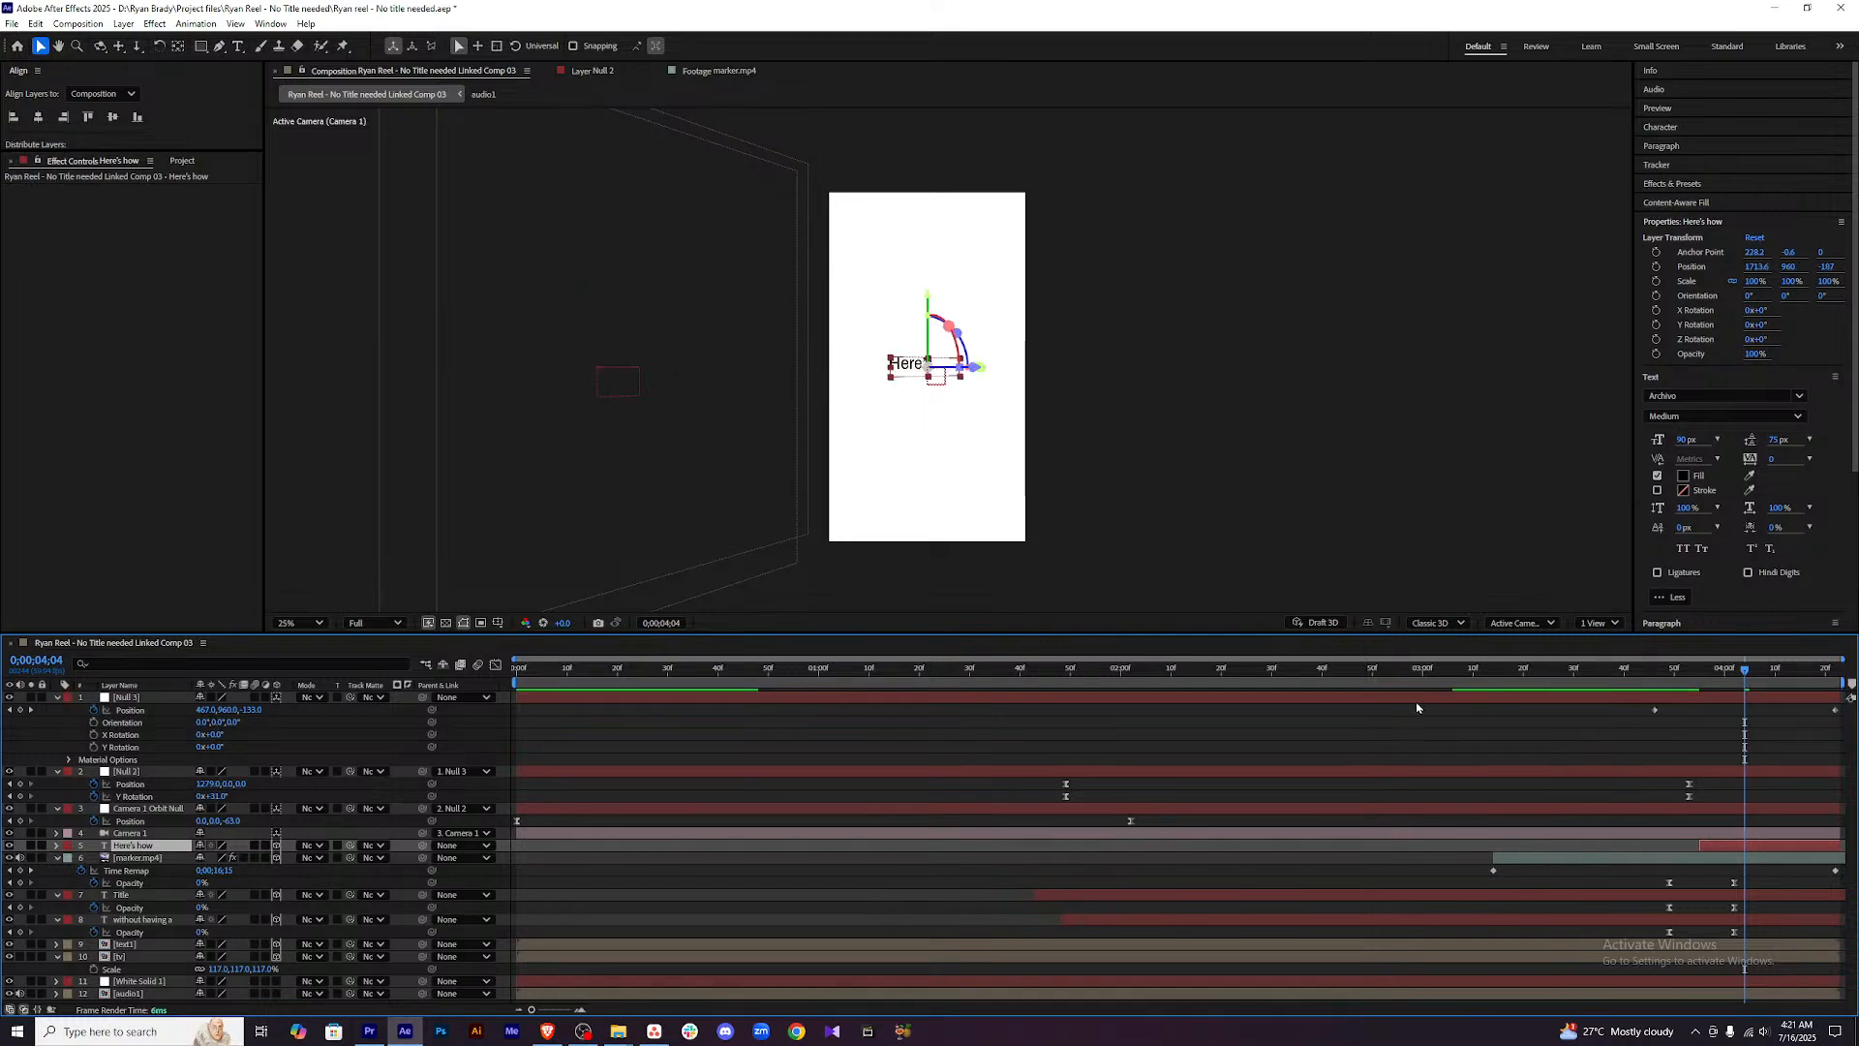
{"action": "left_click", "coordinate": [655, 786]}
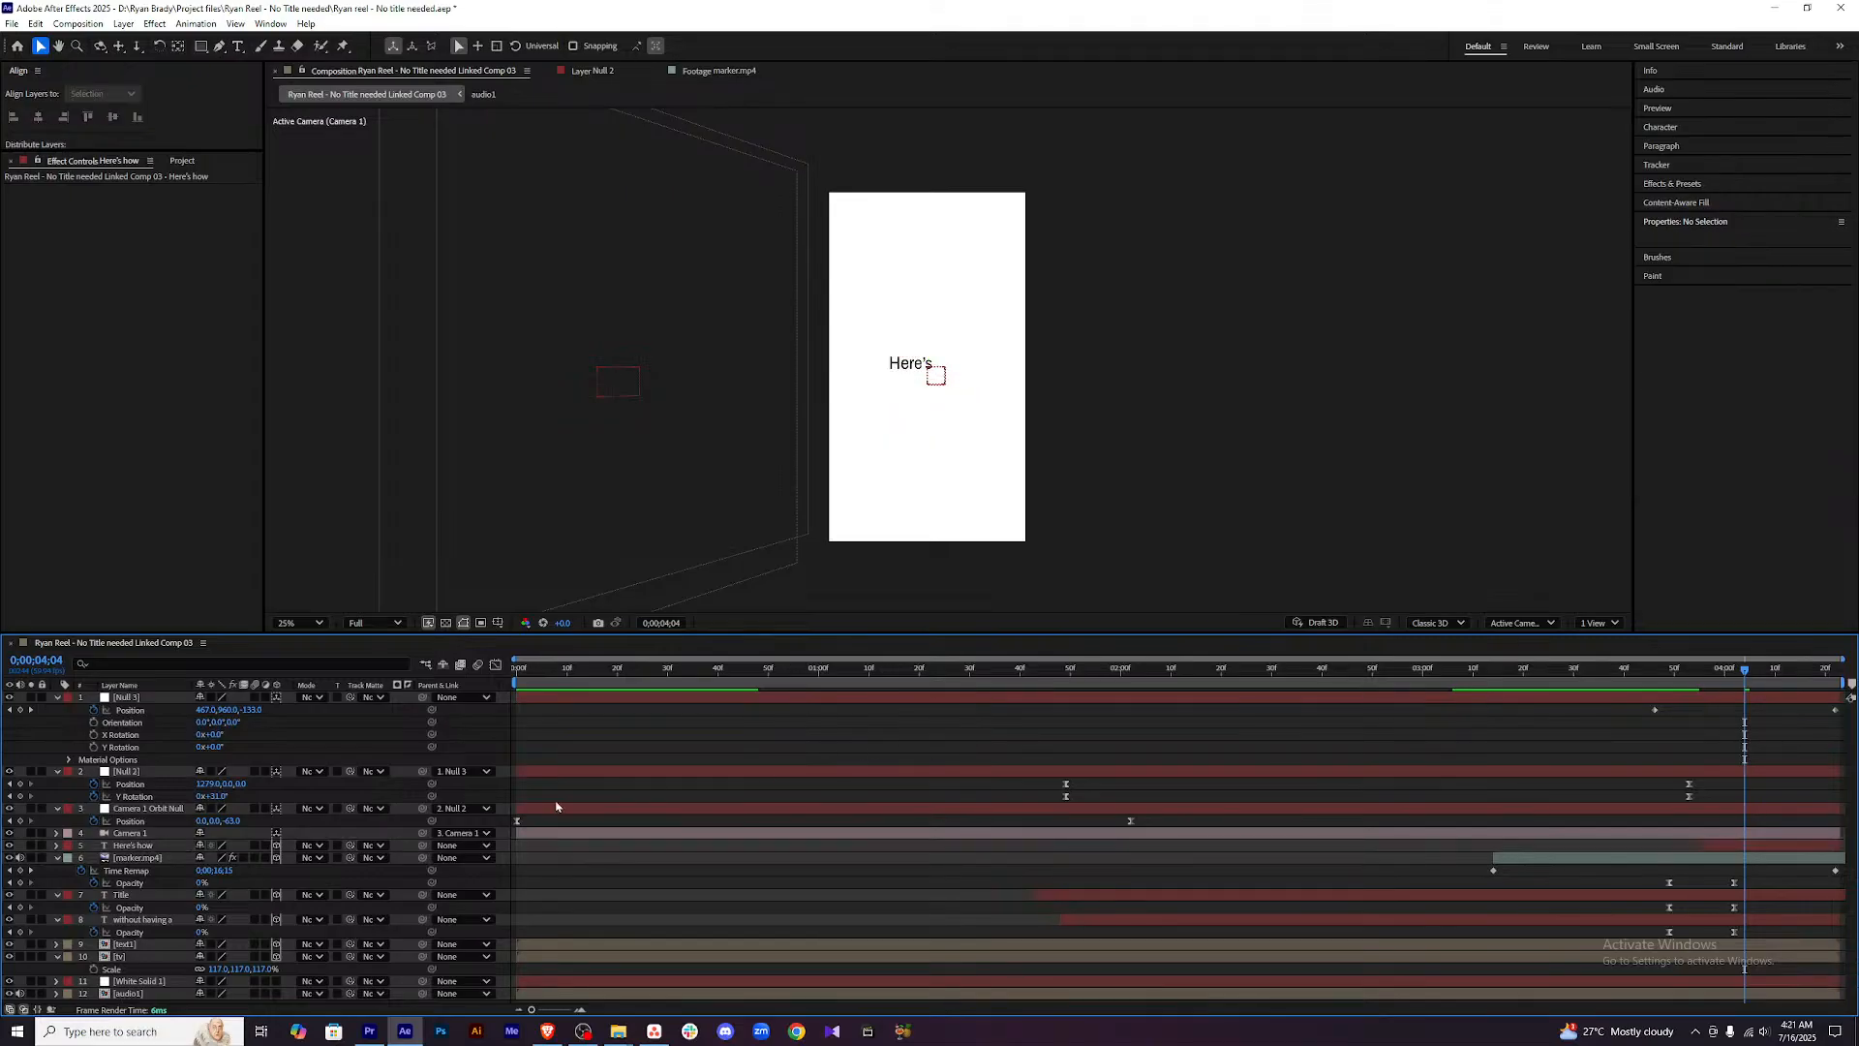
{"action": "left_click", "coordinate": [162, 848]}
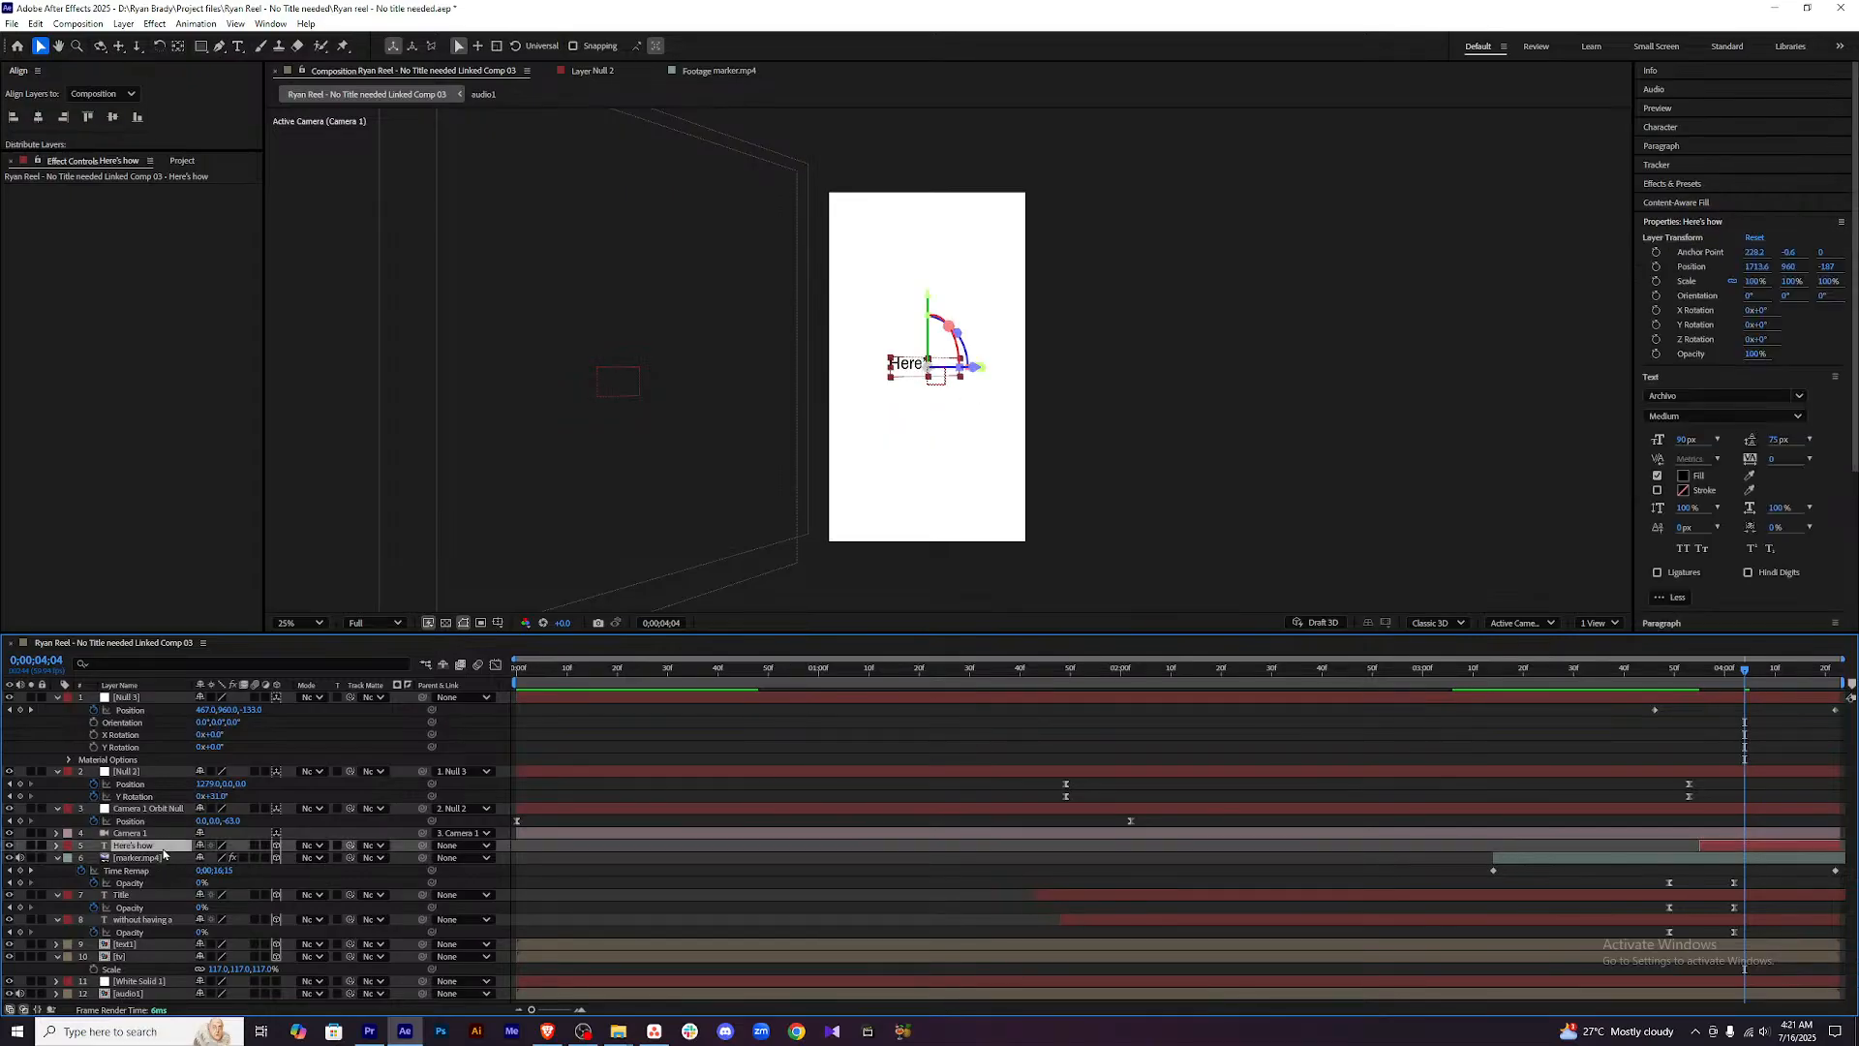
Set the "Here's how" layer's Y Rotation to 31°.
{"action": "key", "text": "r"}
{"action": "left_click", "coordinate": [217, 882]}
{"action": "key", "text": "Return"}
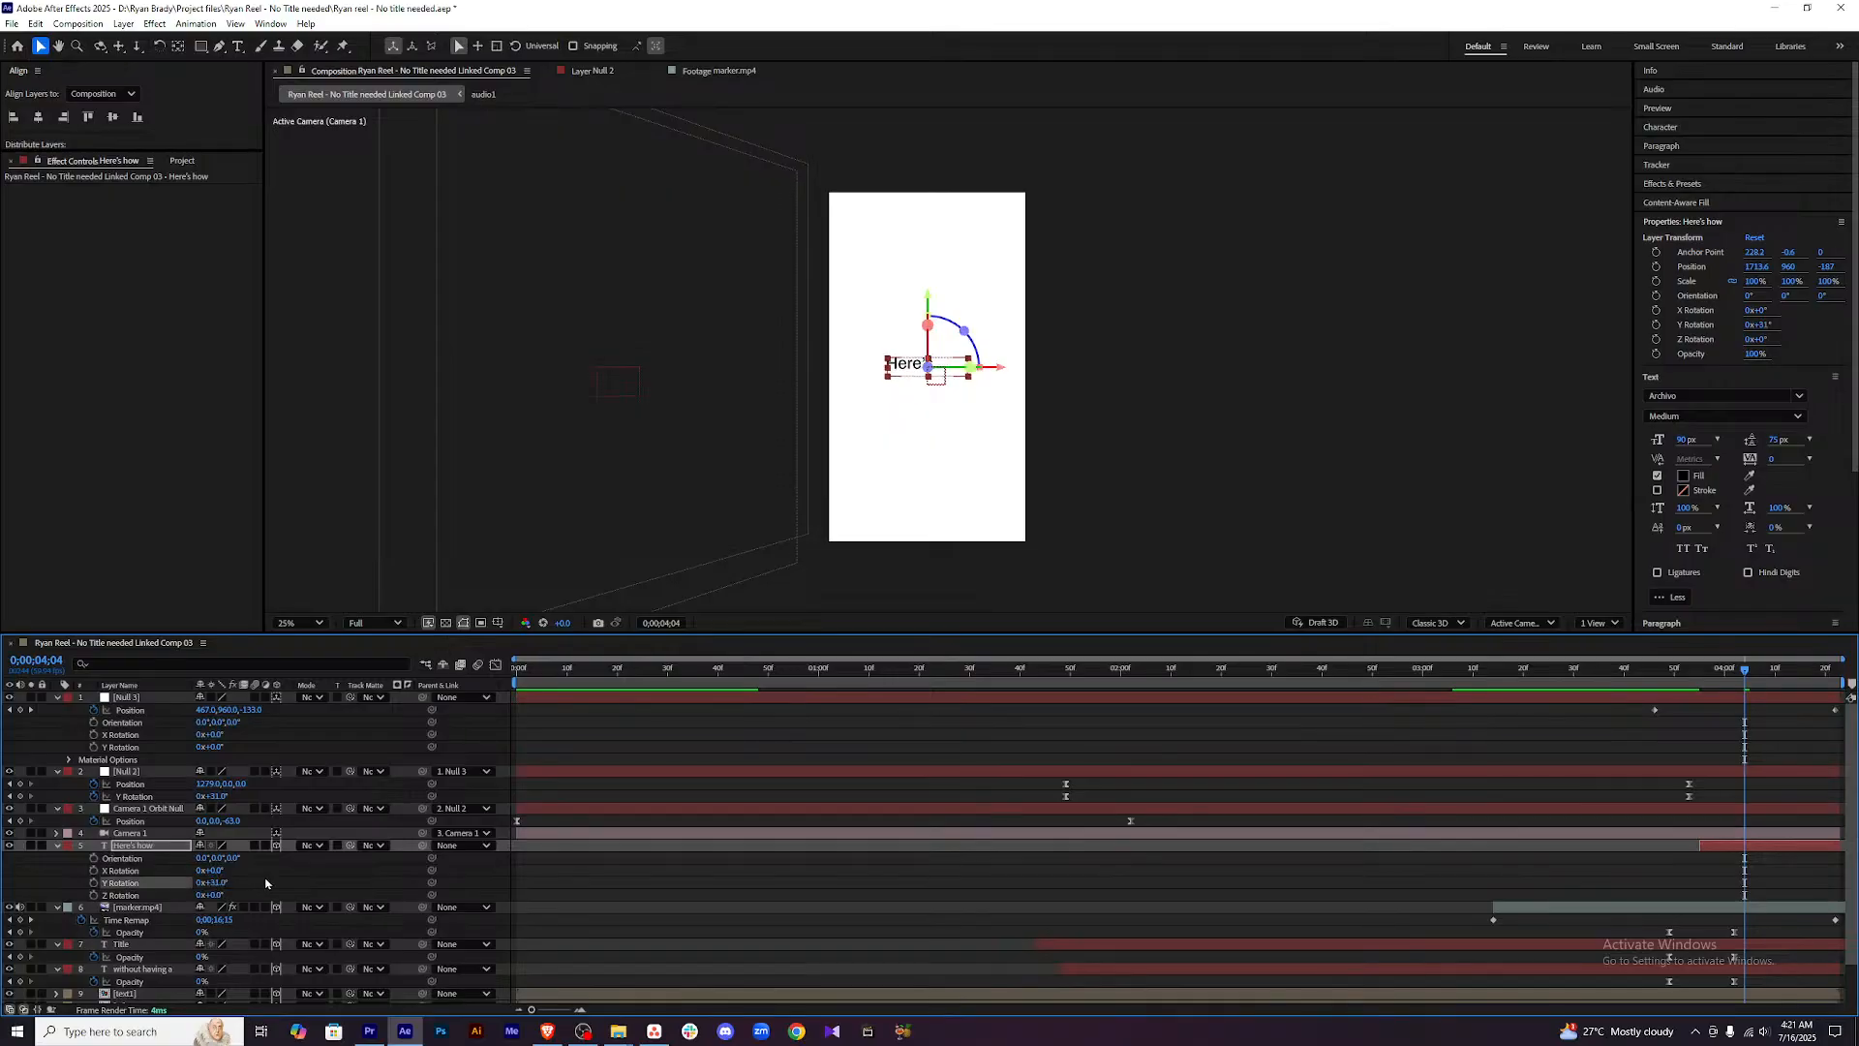
{"action": "left_click", "coordinate": [820, 892]}
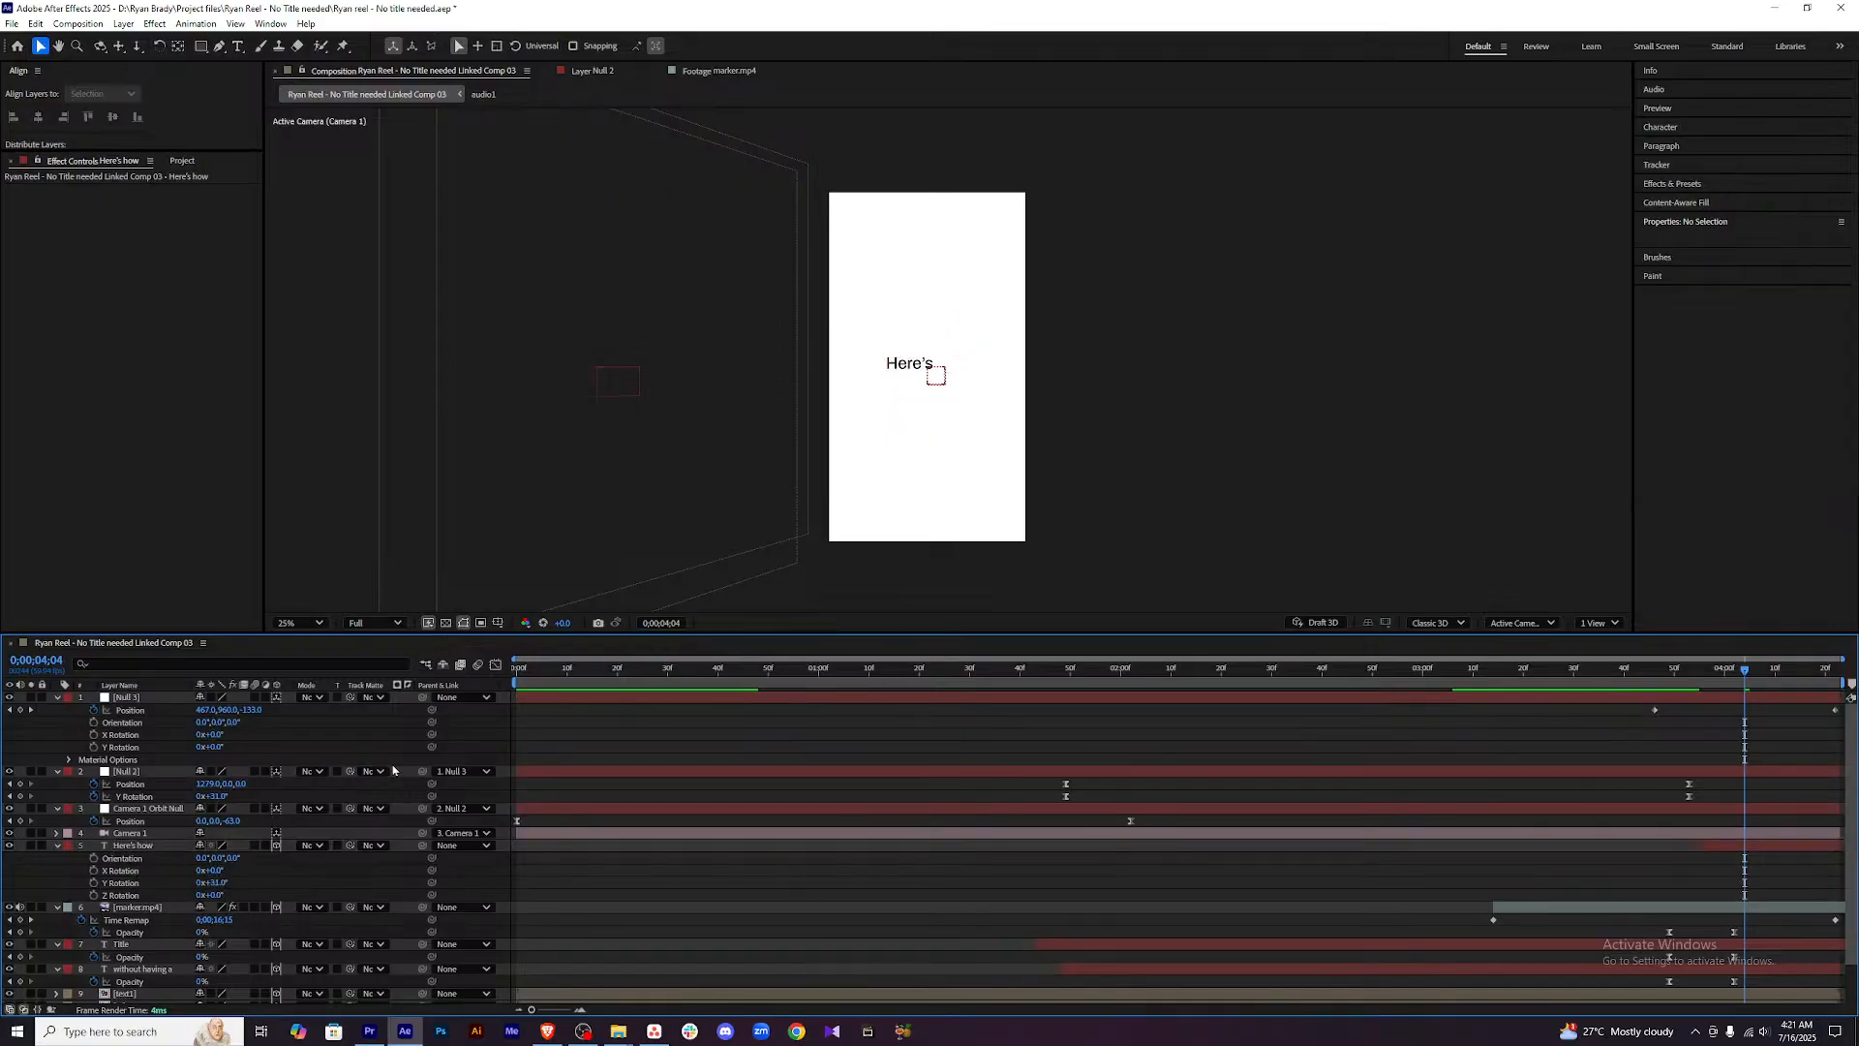
Apply Easy Ease to Null 3's Position keyframes and reshape their speed curve in the graph editor for a sharper camera move.
{"action": "key", "text": "space"}
{"action": "left_click_drag", "start_coordinate": [1793, 684], "coordinate": [1730, 653]}
{"action": "left_click_drag", "start_coordinate": [1633, 713], "coordinate": [1845, 734]}
{"action": "key", "text": "F9"}
{"action": "left_click", "coordinate": [495, 665]}
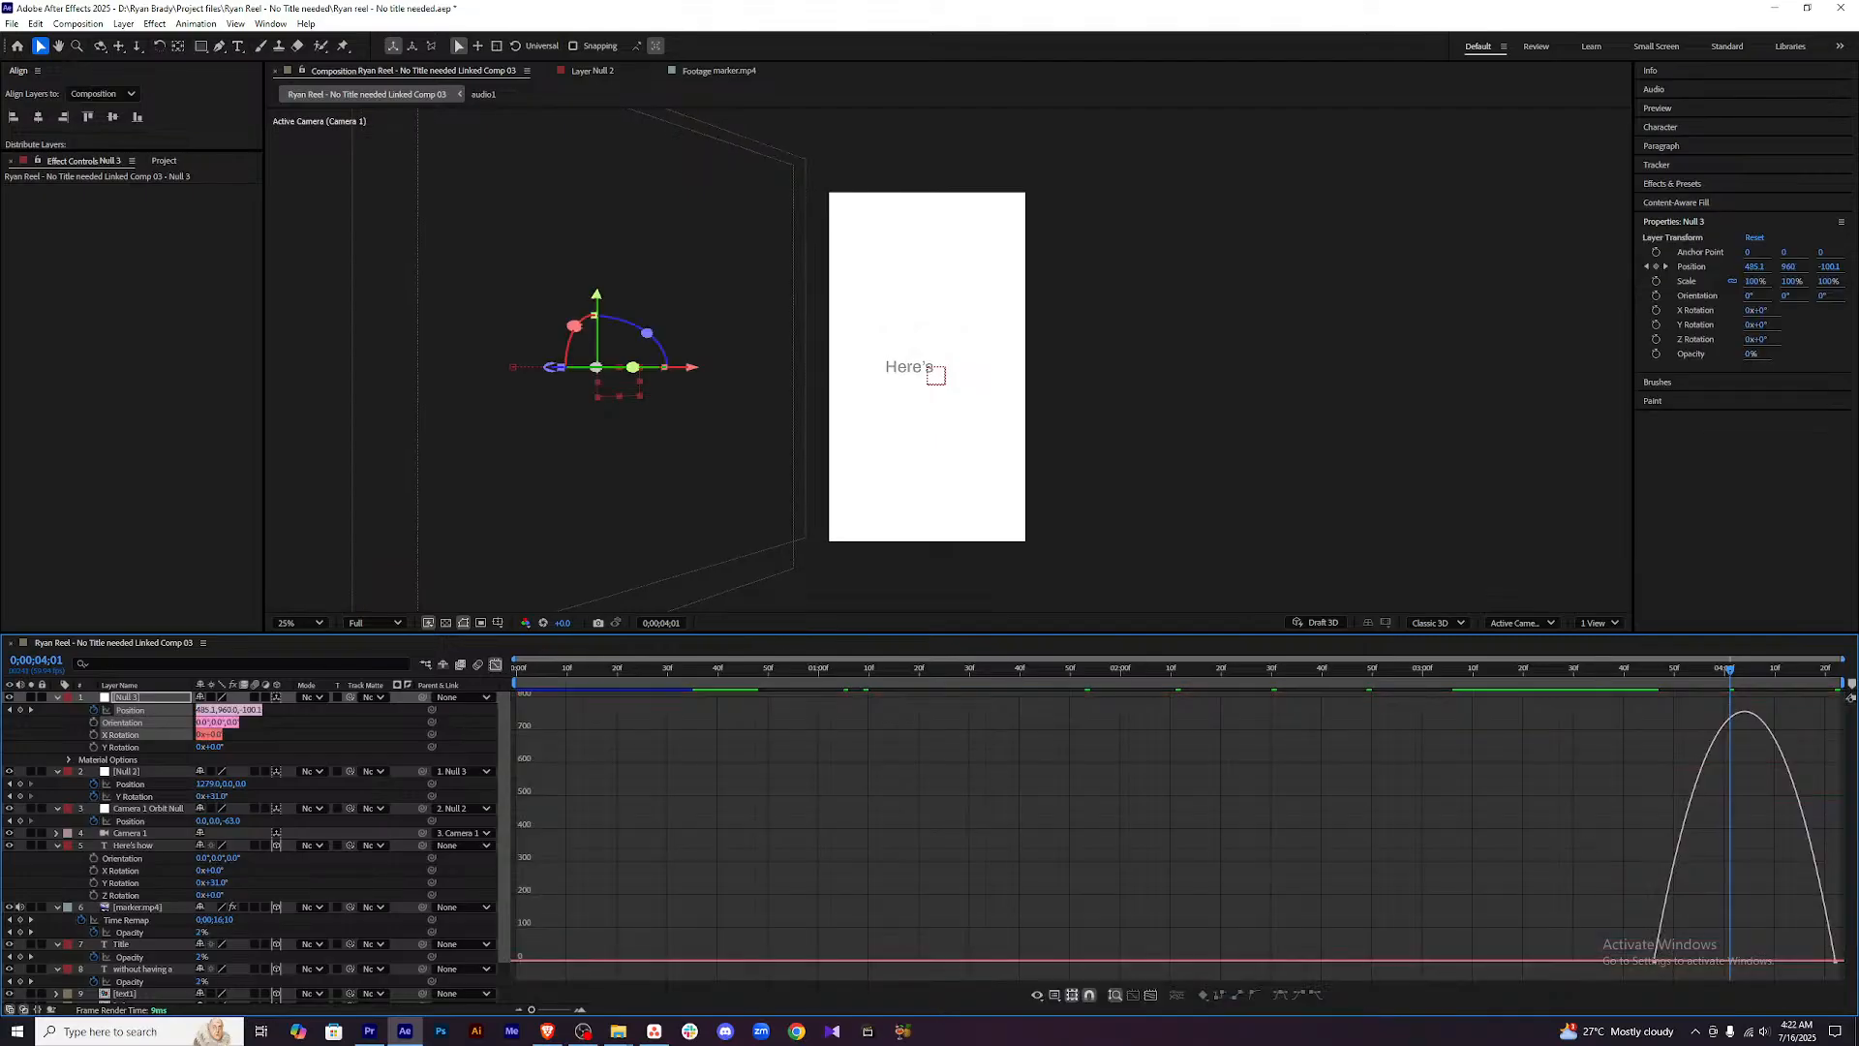
{"action": "left_click_drag", "start_coordinate": [1790, 922], "coordinate": [1674, 961]}
{"action": "left_click", "coordinate": [495, 666]}
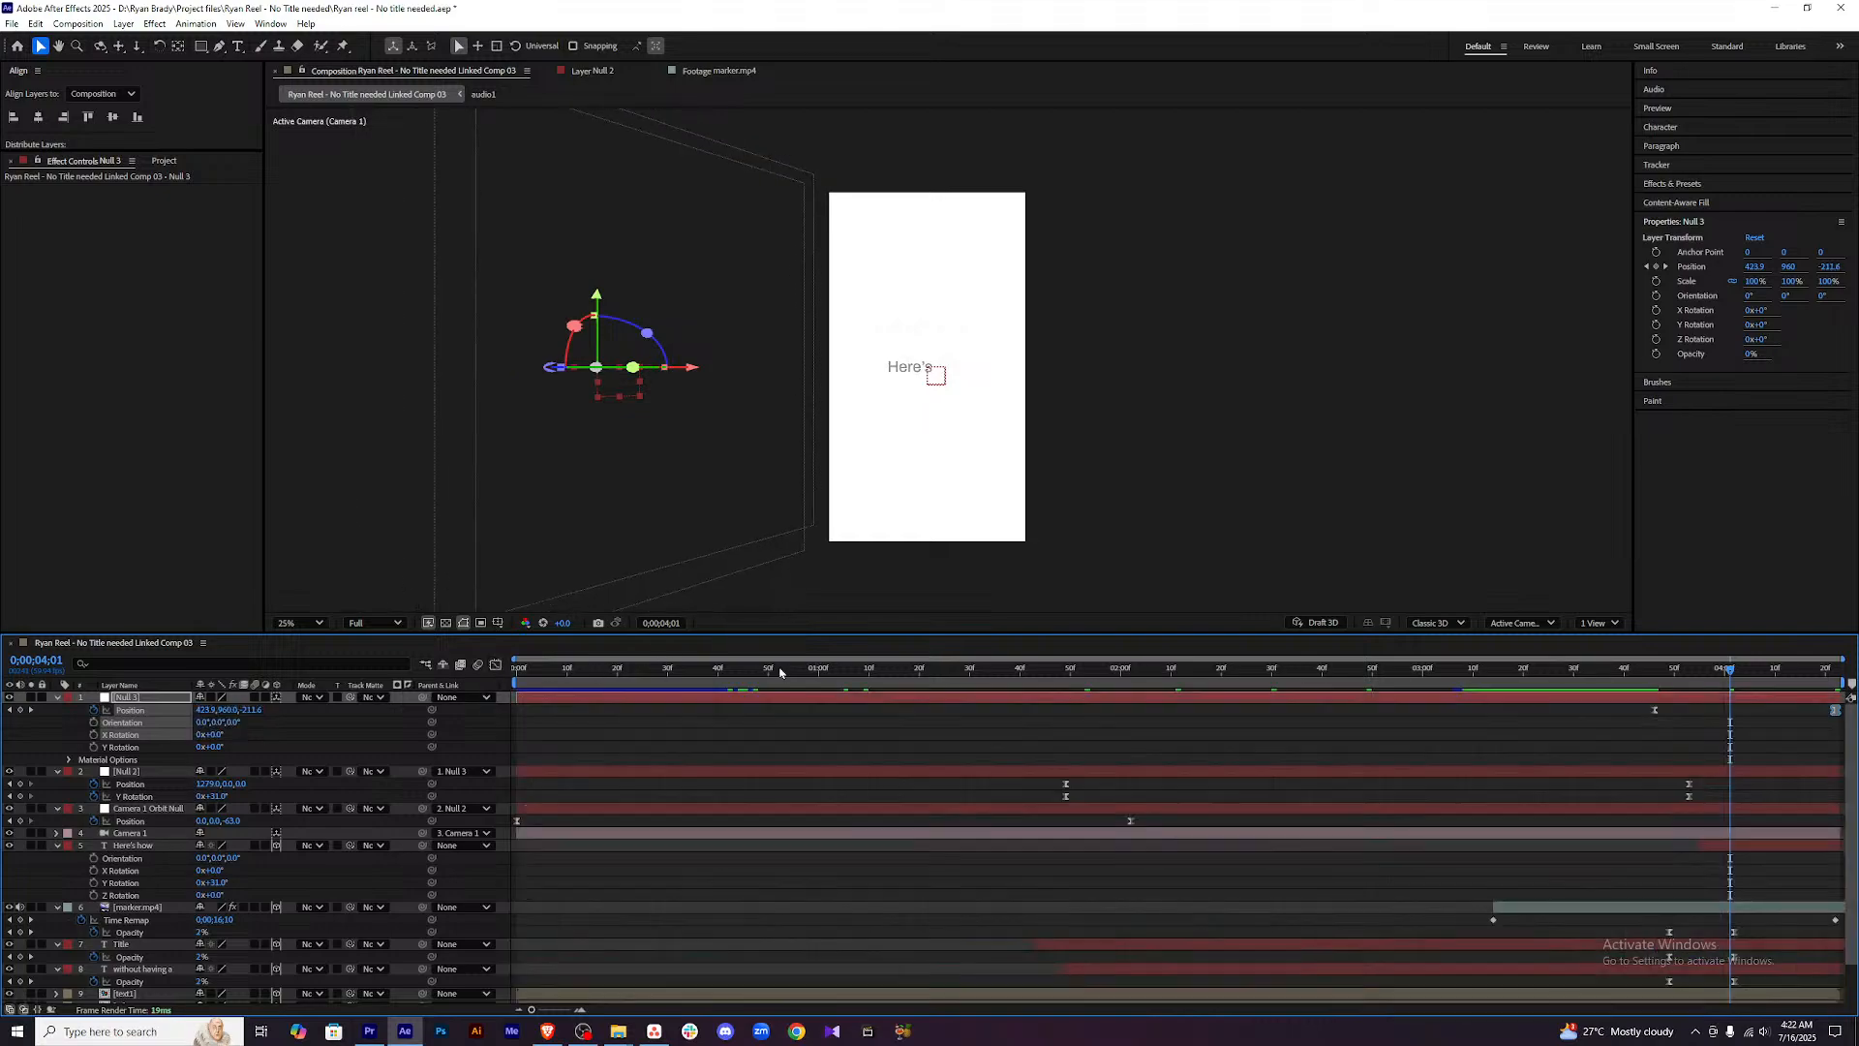
Collapse the expanded properties of all layers in the timeline.
{"action": "key", "text": "ctrl+a"}
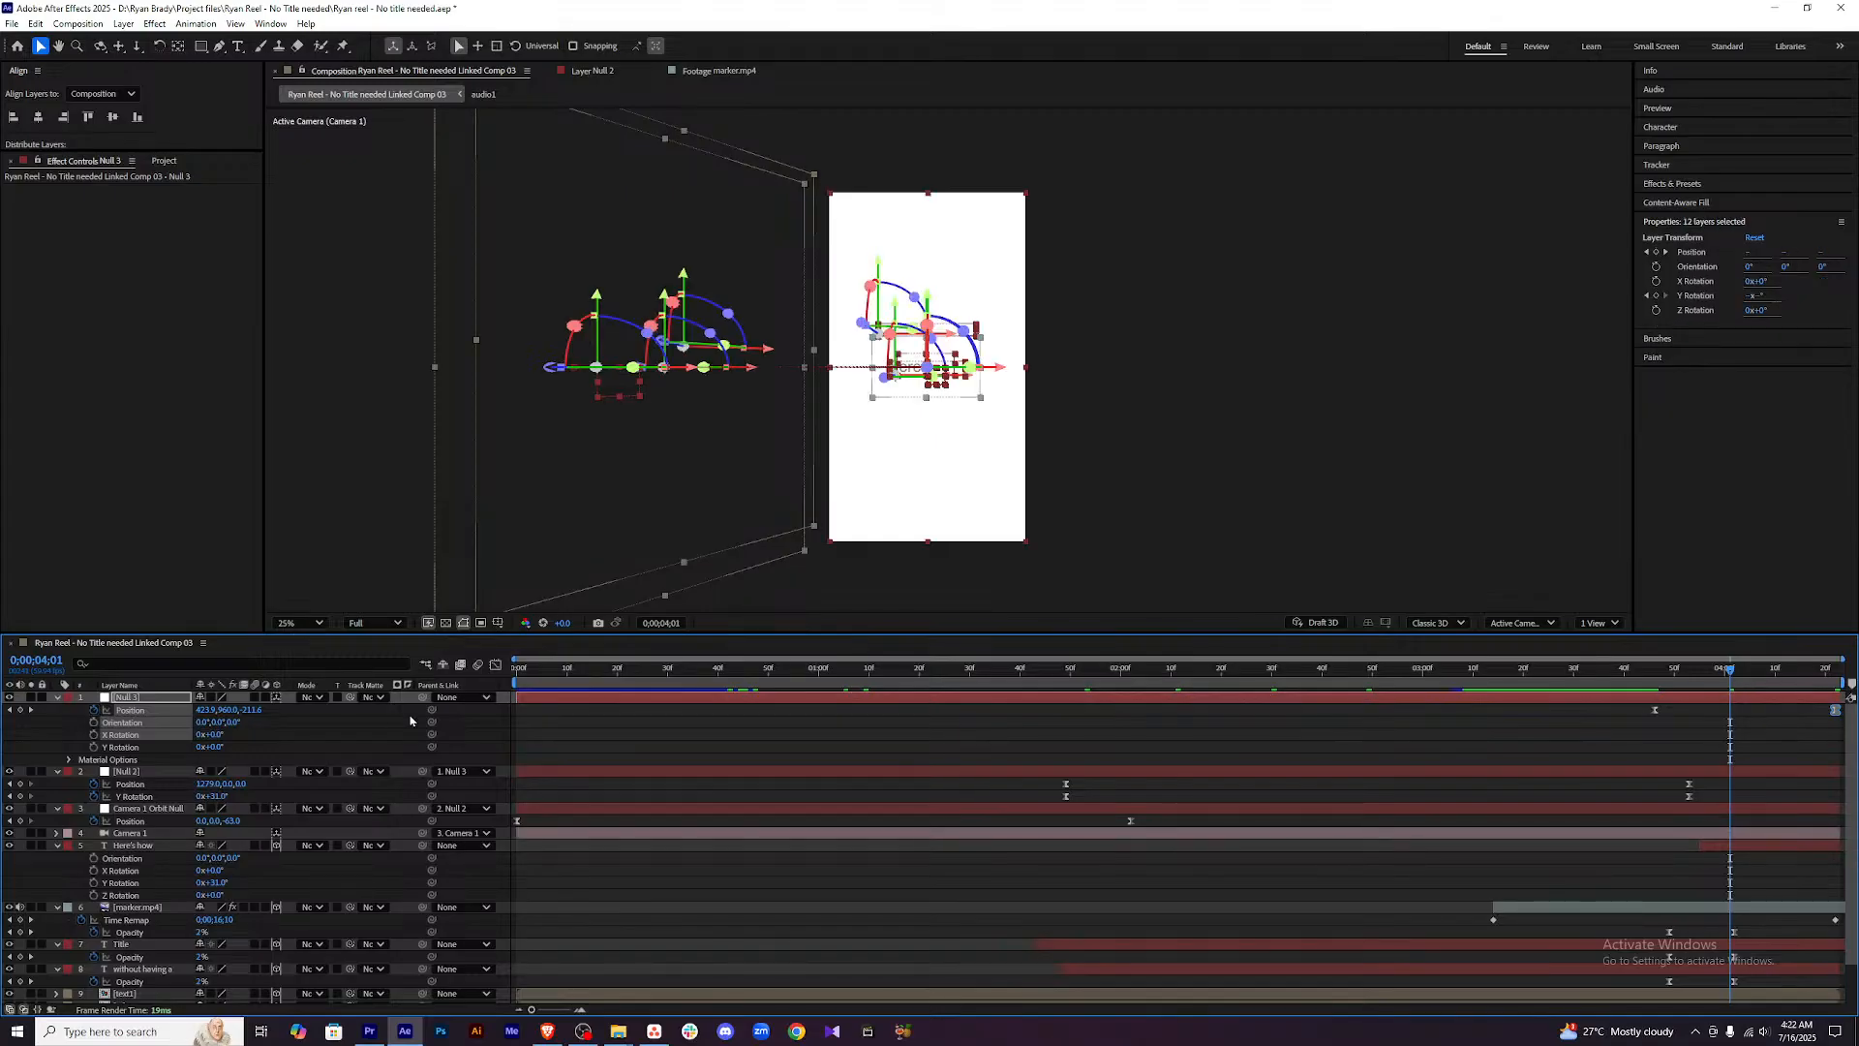
{"action": "key", "text": "u"}
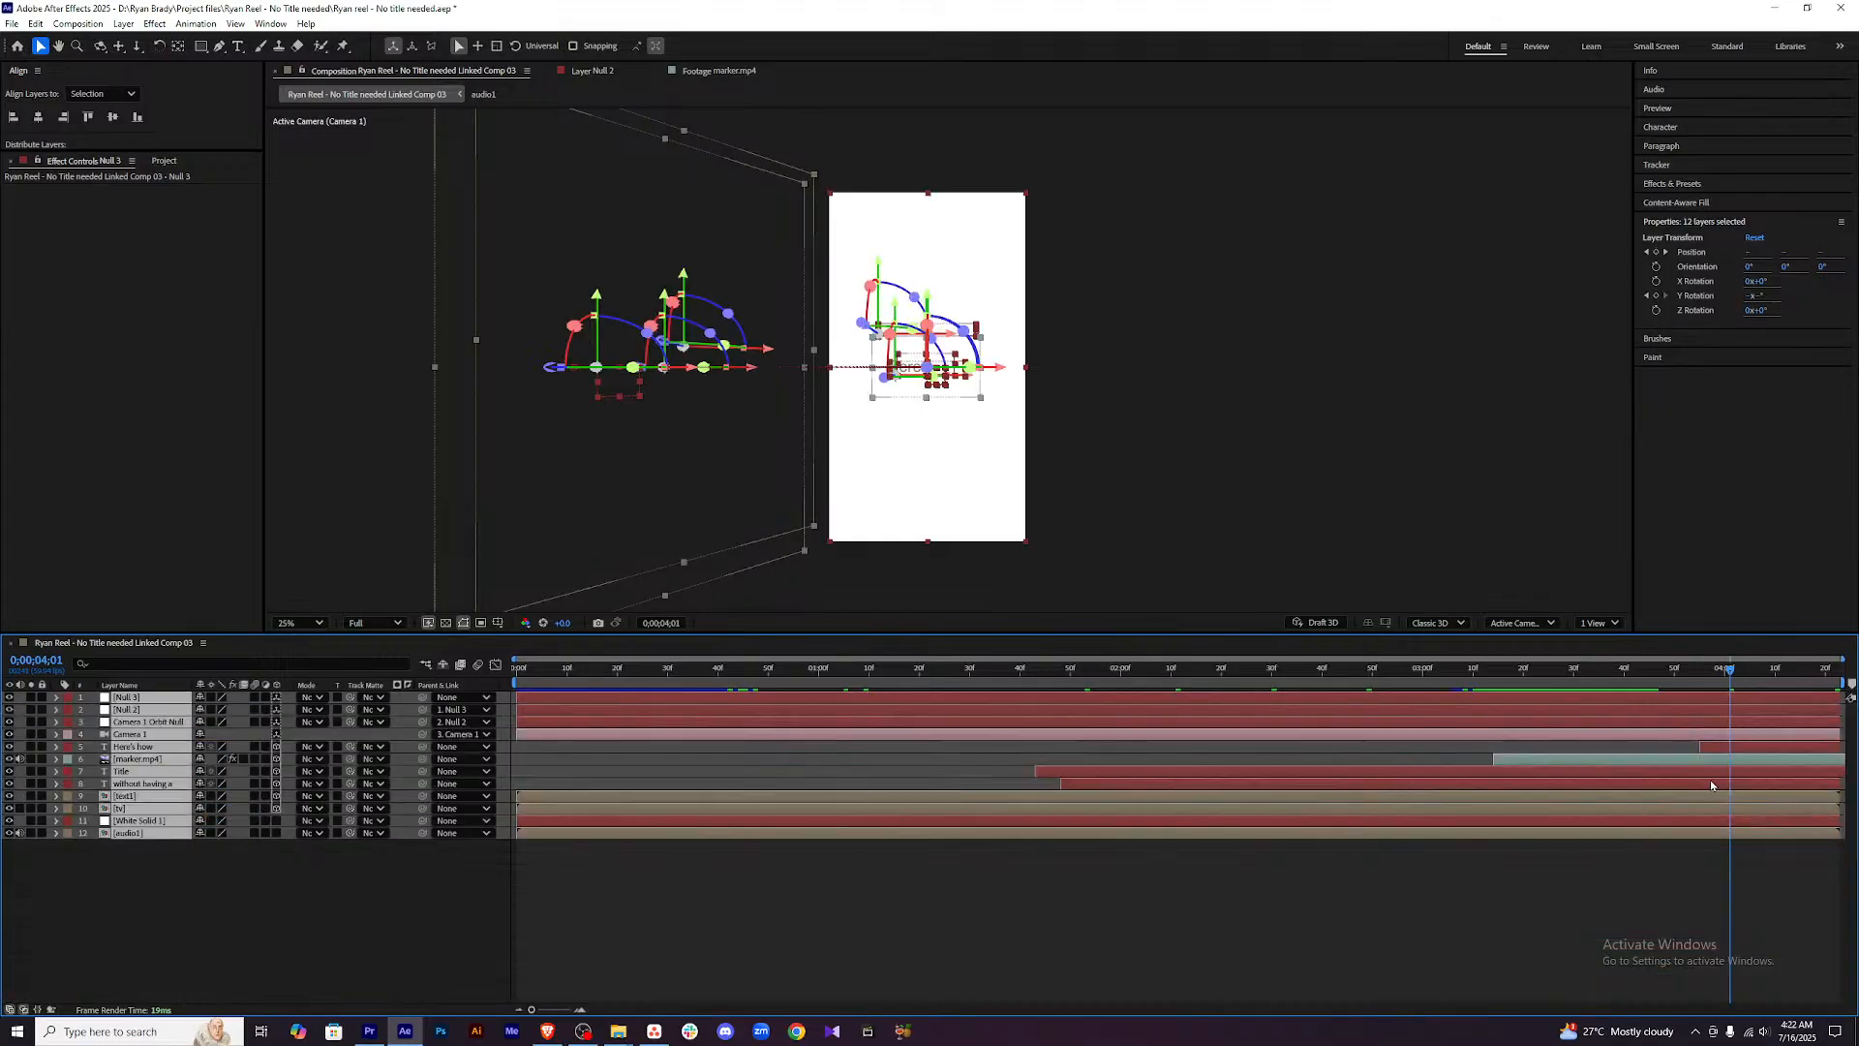
{"action": "left_click", "coordinate": [1615, 917]}
Preview the whole composition from 0;00;00;00 to check the camera moves between the texts.
{"action": "left_click_drag", "start_coordinate": [1730, 683], "coordinate": [511, 682]}
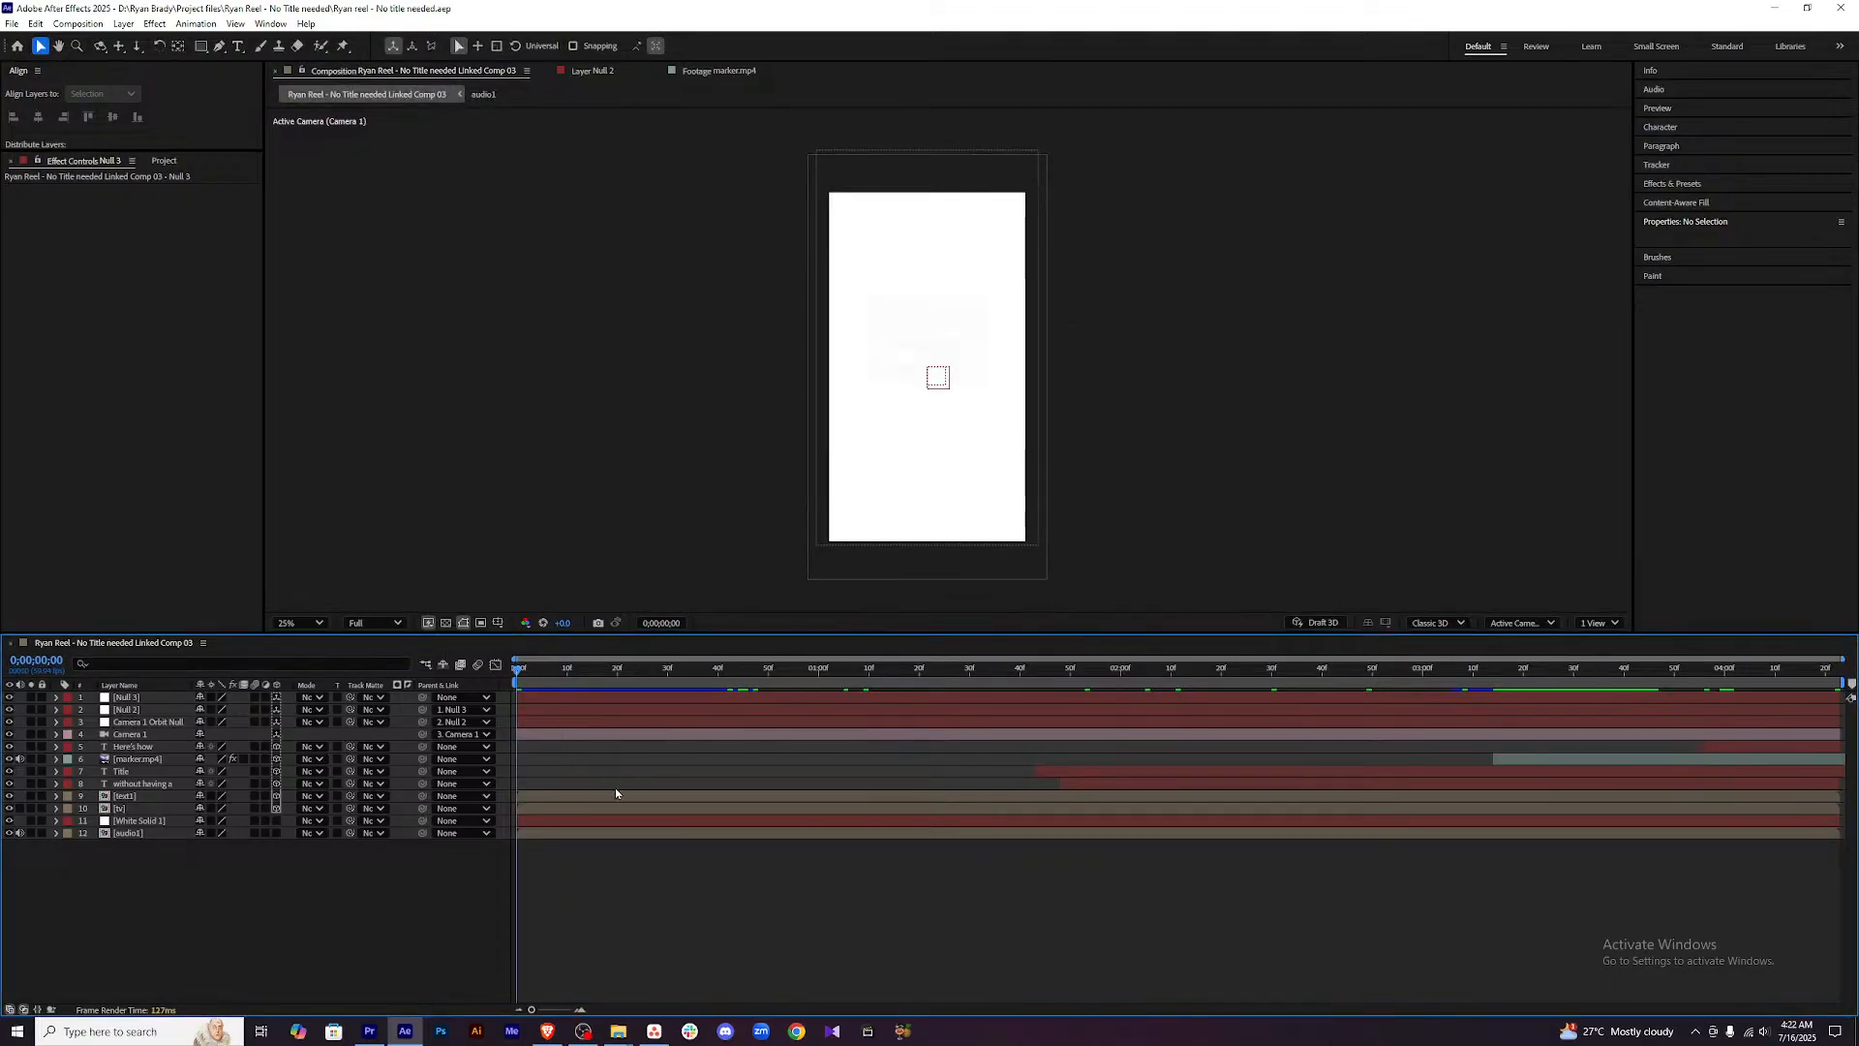
{"action": "key", "text": "space"}
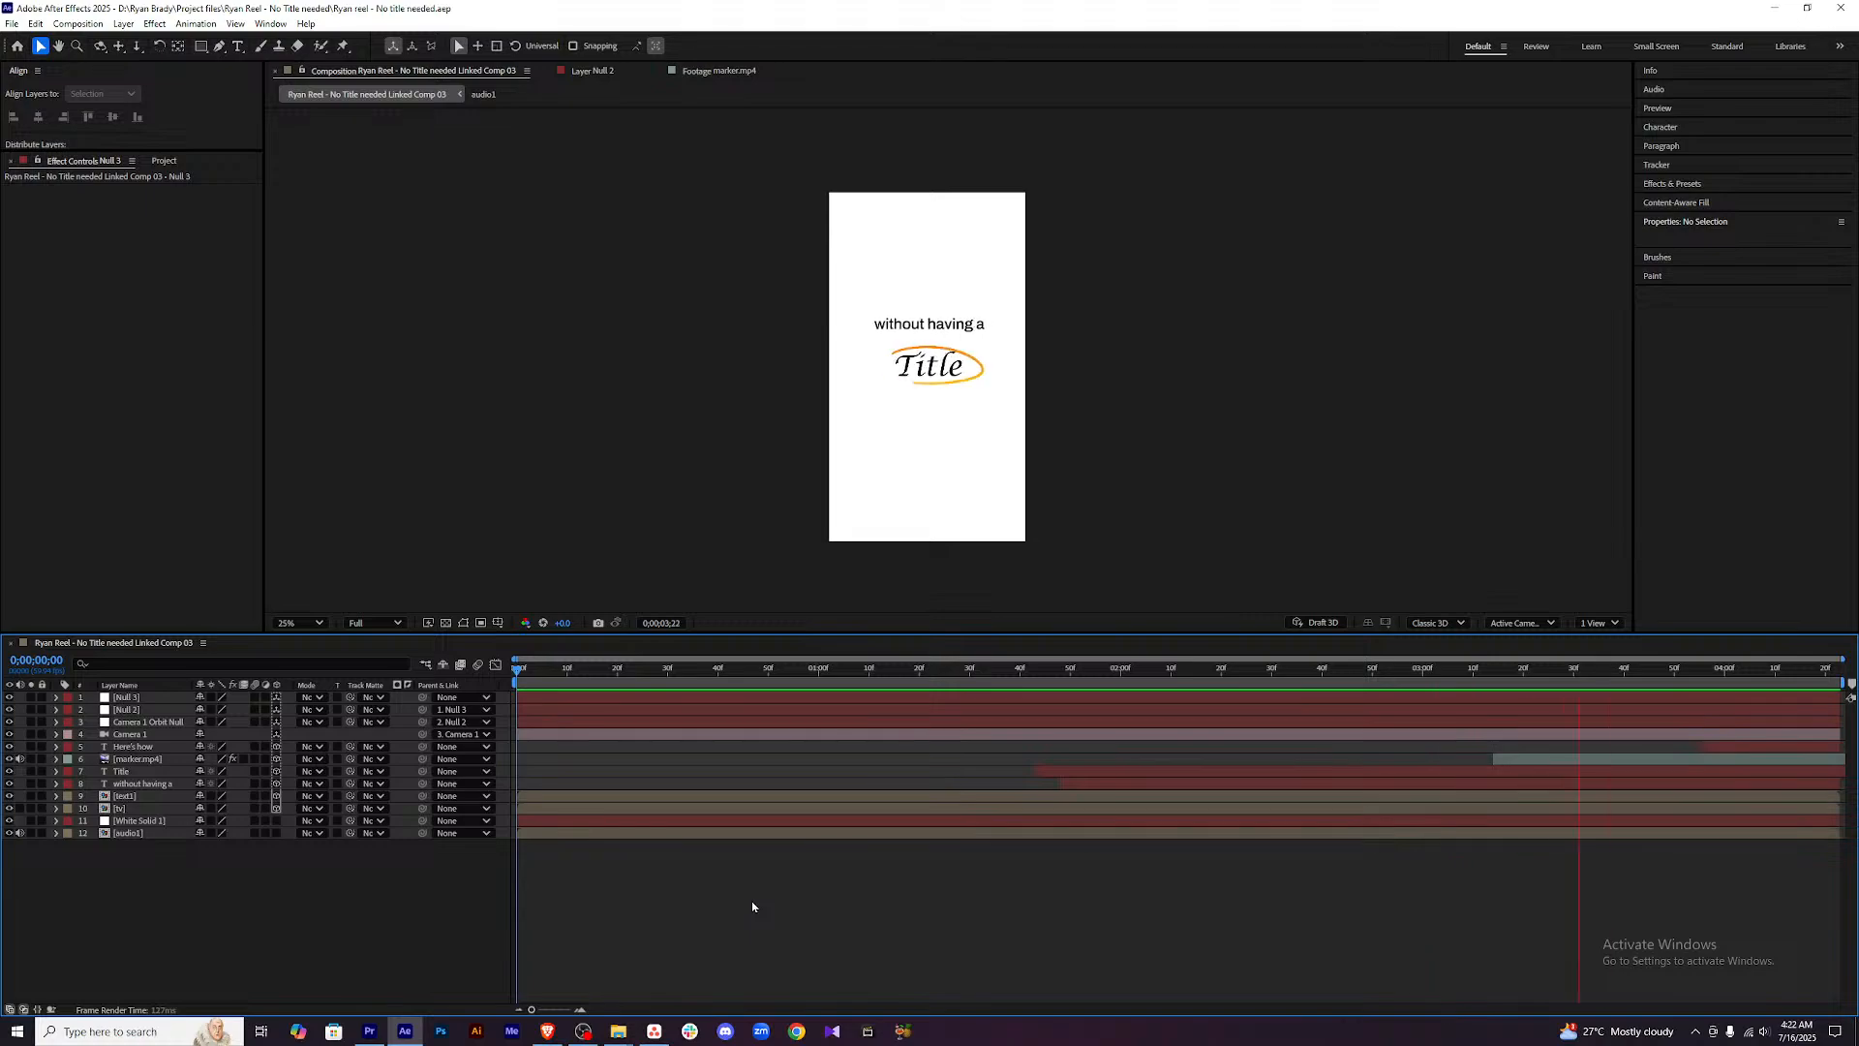
{"action": "key", "text": "space"}
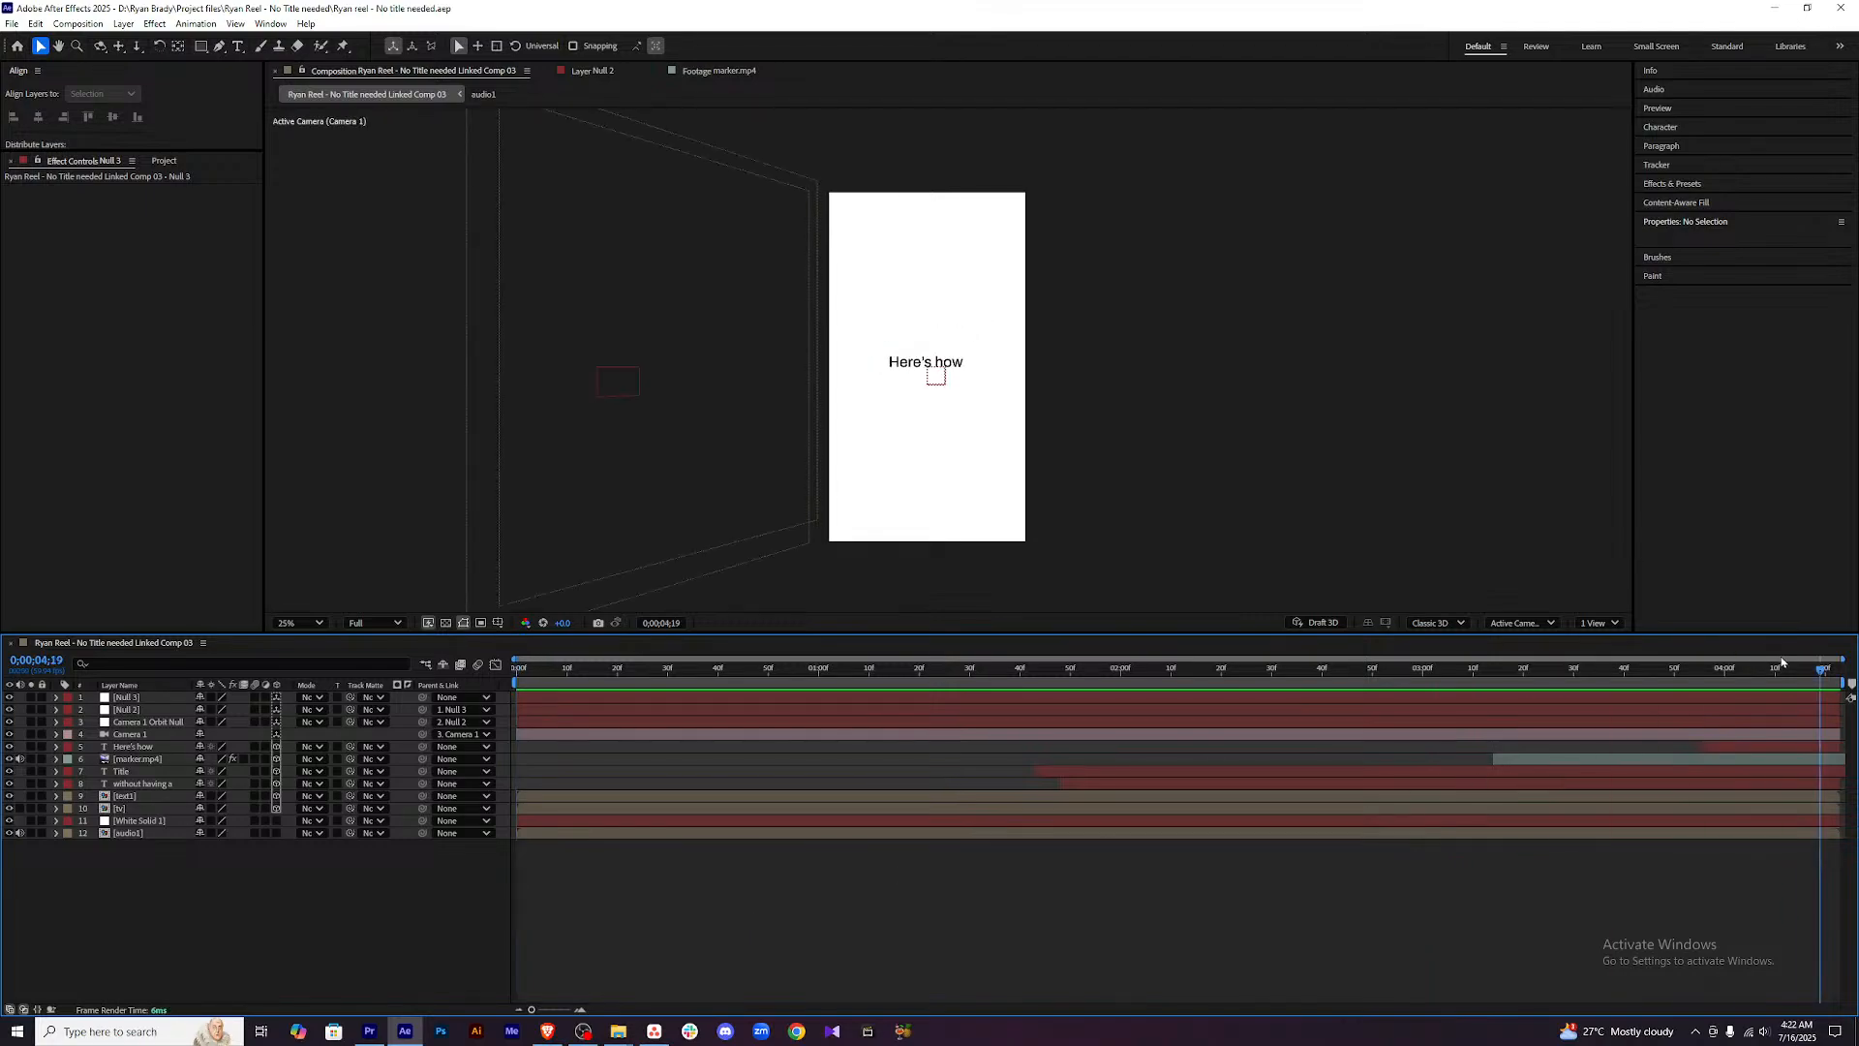
{"action": "left_click_drag", "start_coordinate": [1787, 668], "coordinate": [516, 675]}
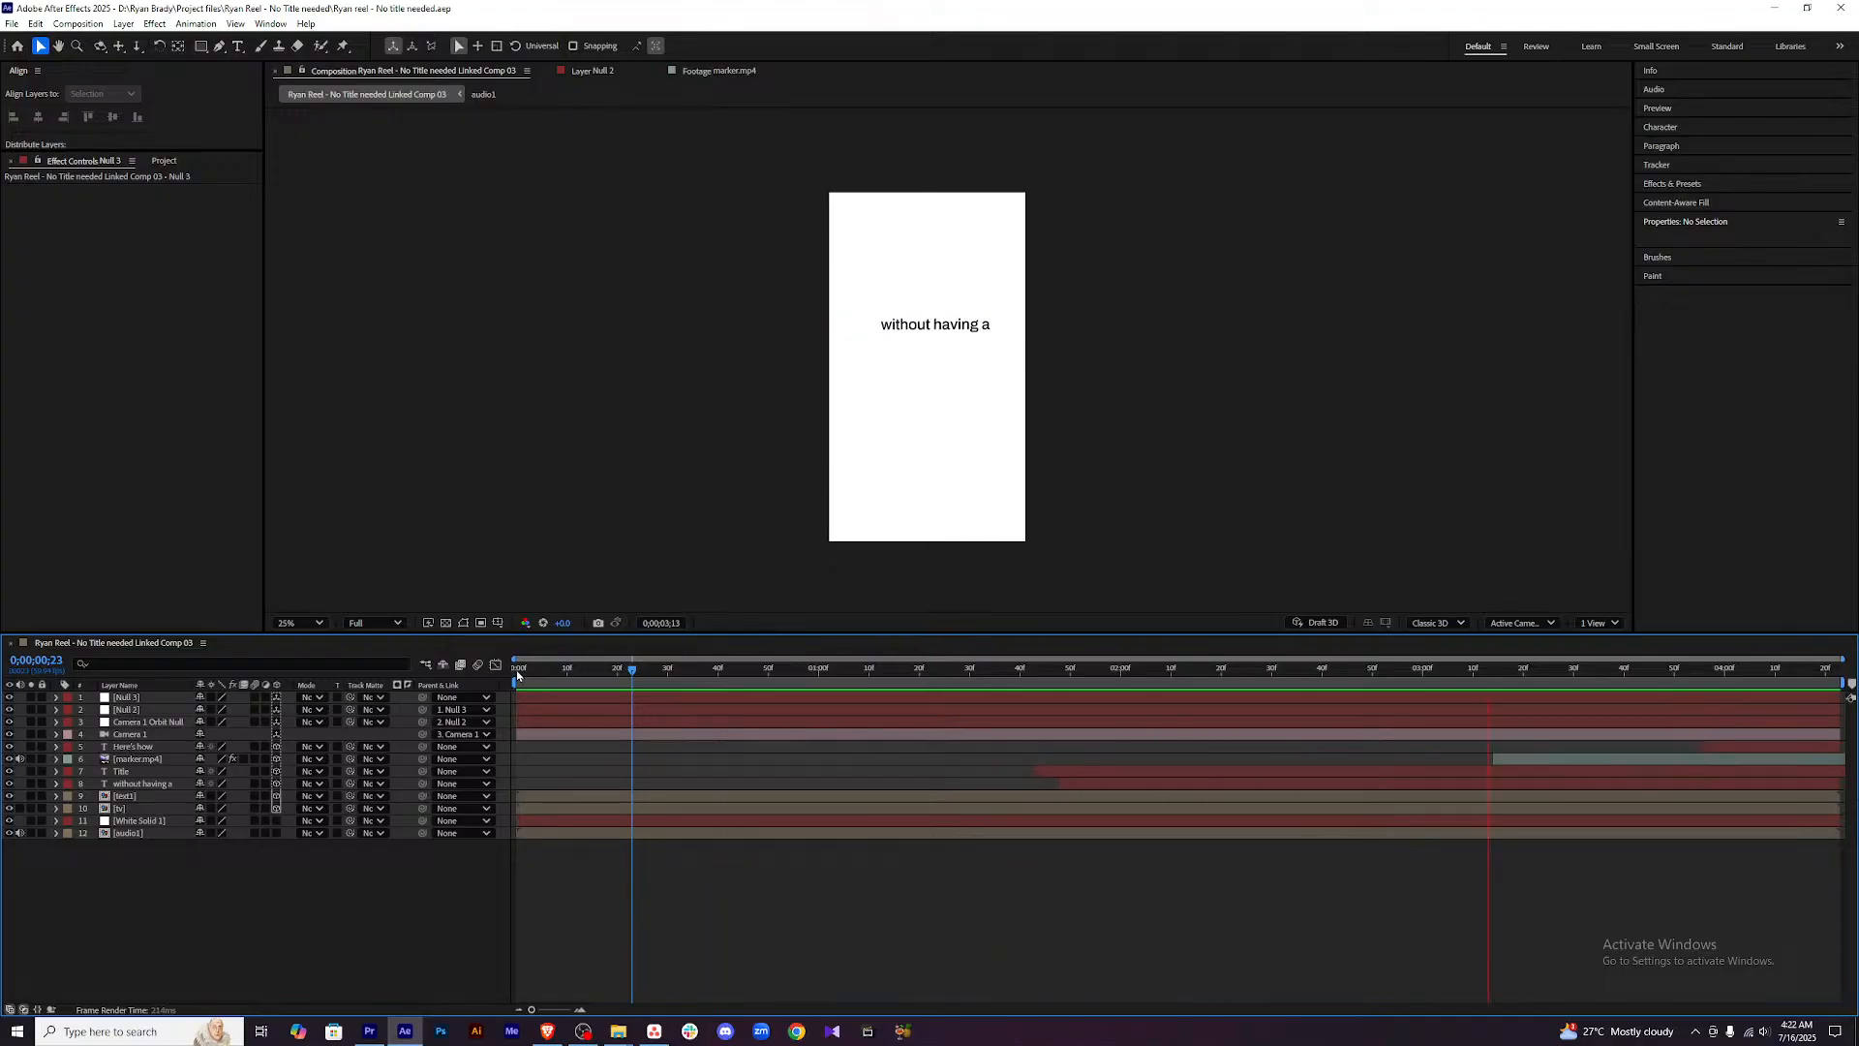
{"action": "key", "text": "space"}
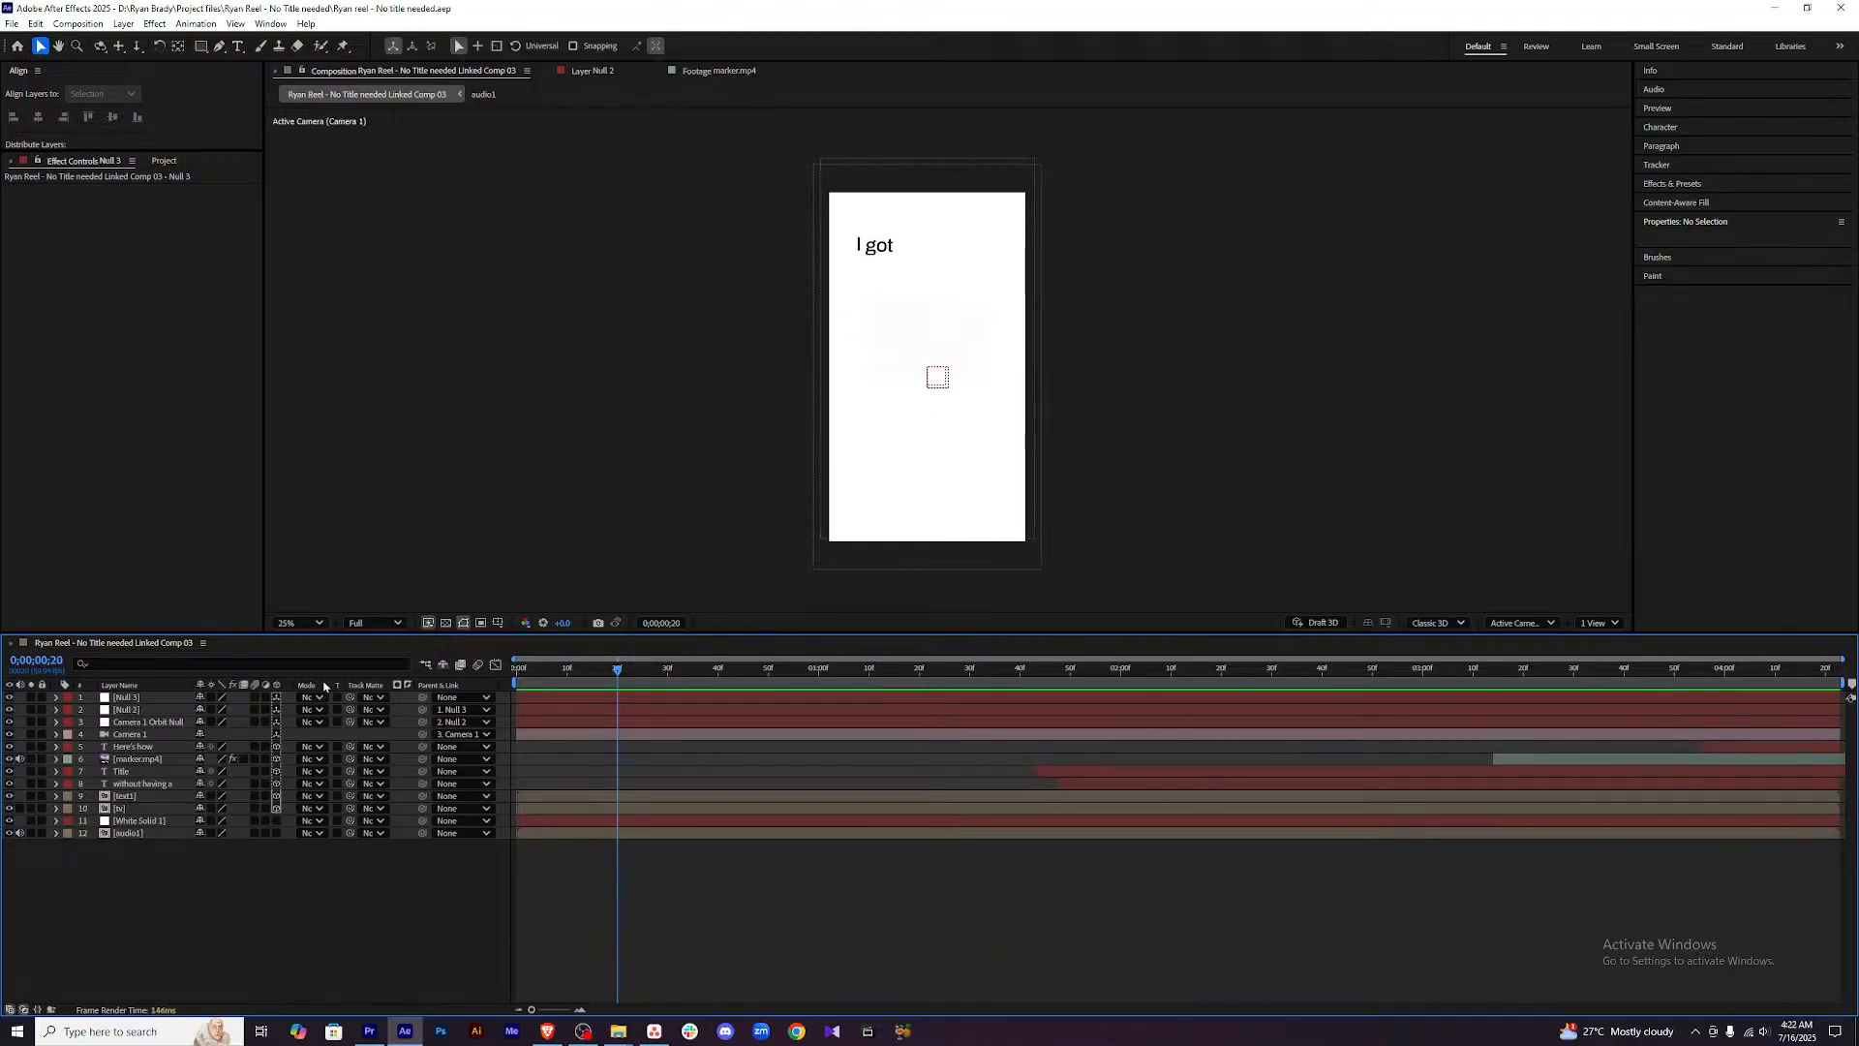
{"action": "key", "text": "Home"}
{"action": "key", "text": "space"}
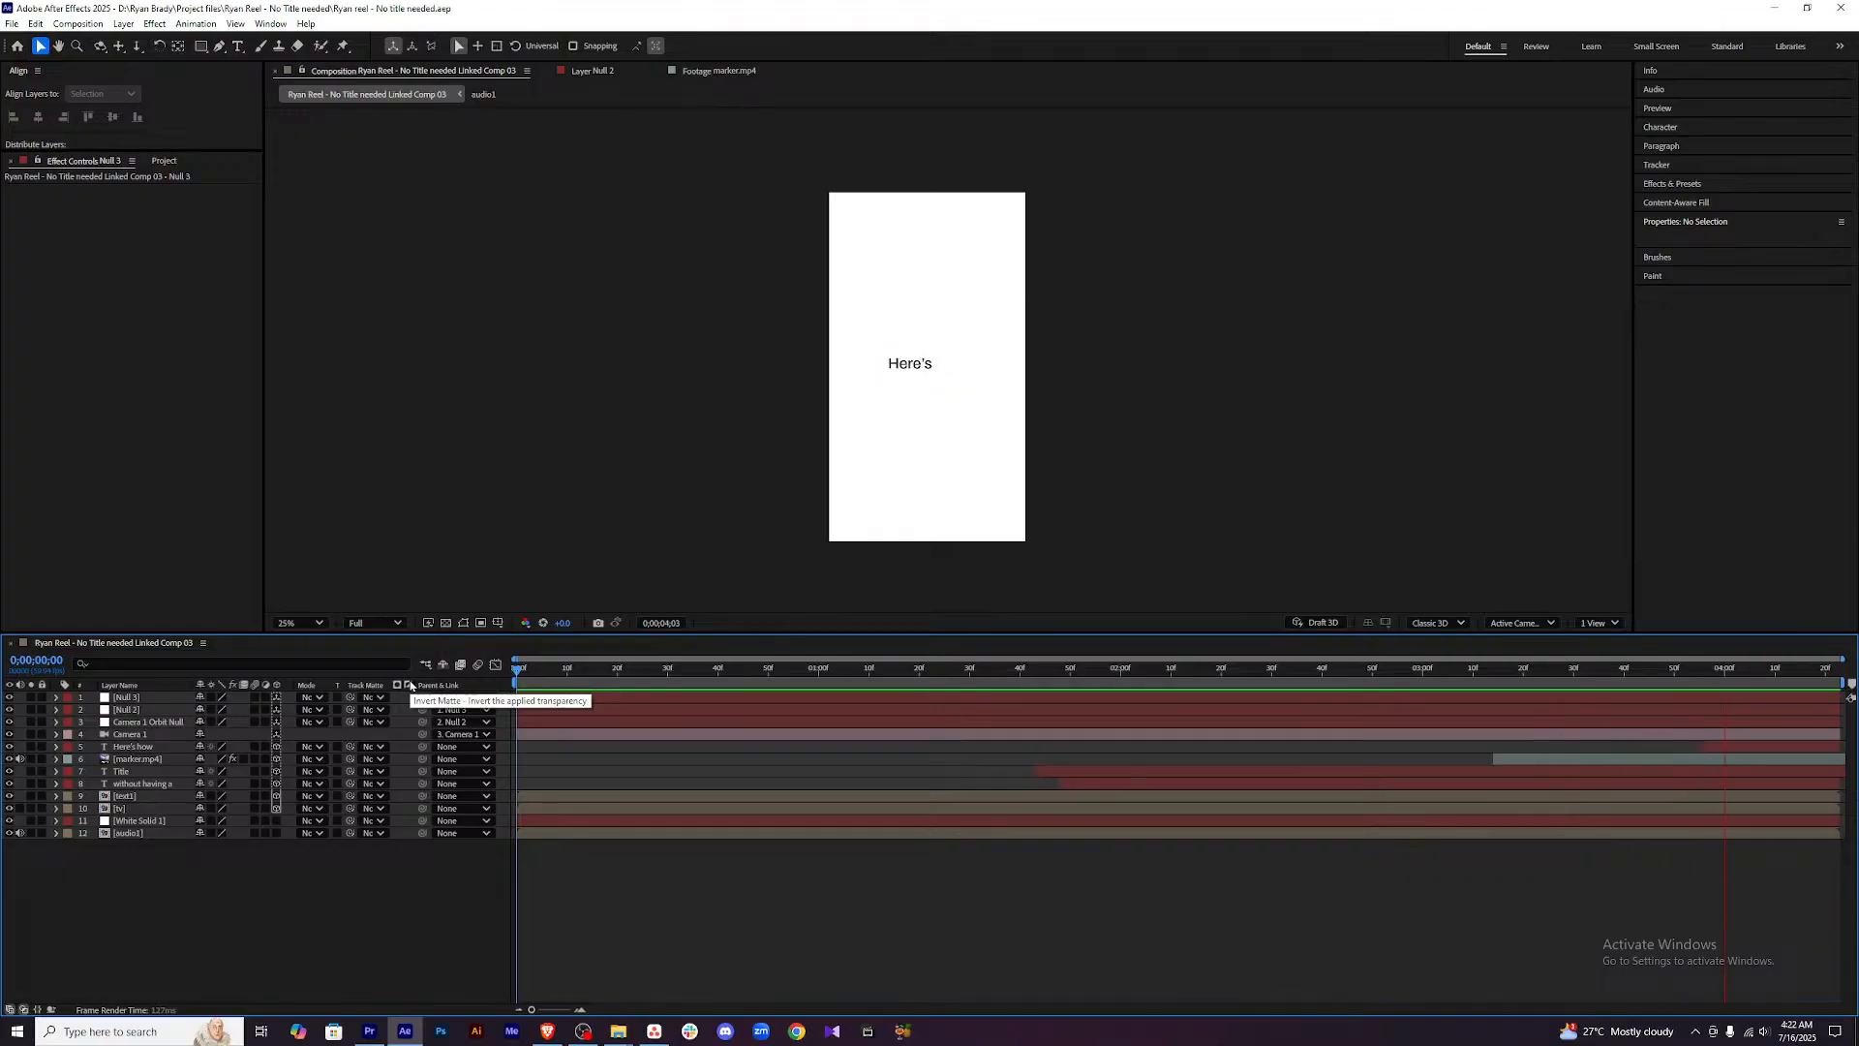
{"action": "key", "text": "space"}
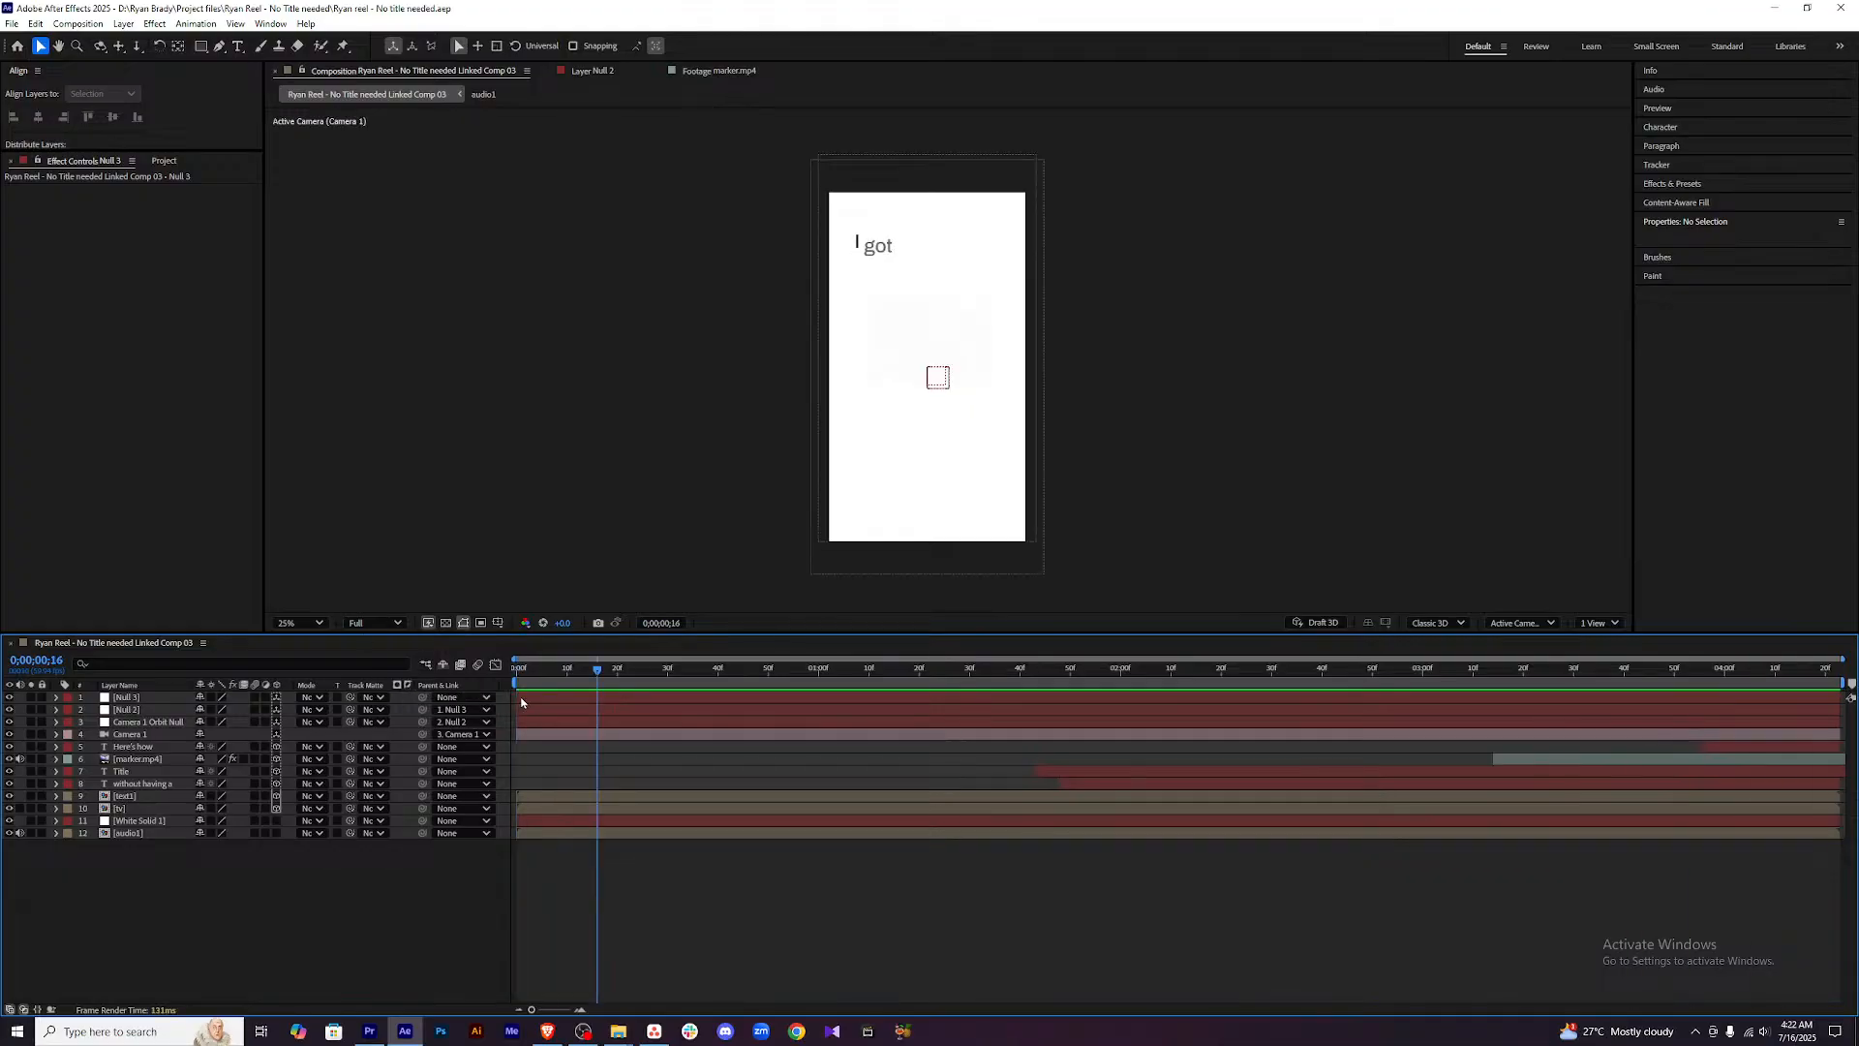
Apply the Drop Shadow effect to the "tv" layer, using 0;00;01;28 as the reference frame.
{"action": "left_click_drag", "start_coordinate": [597, 669], "coordinate": [837, 680]}
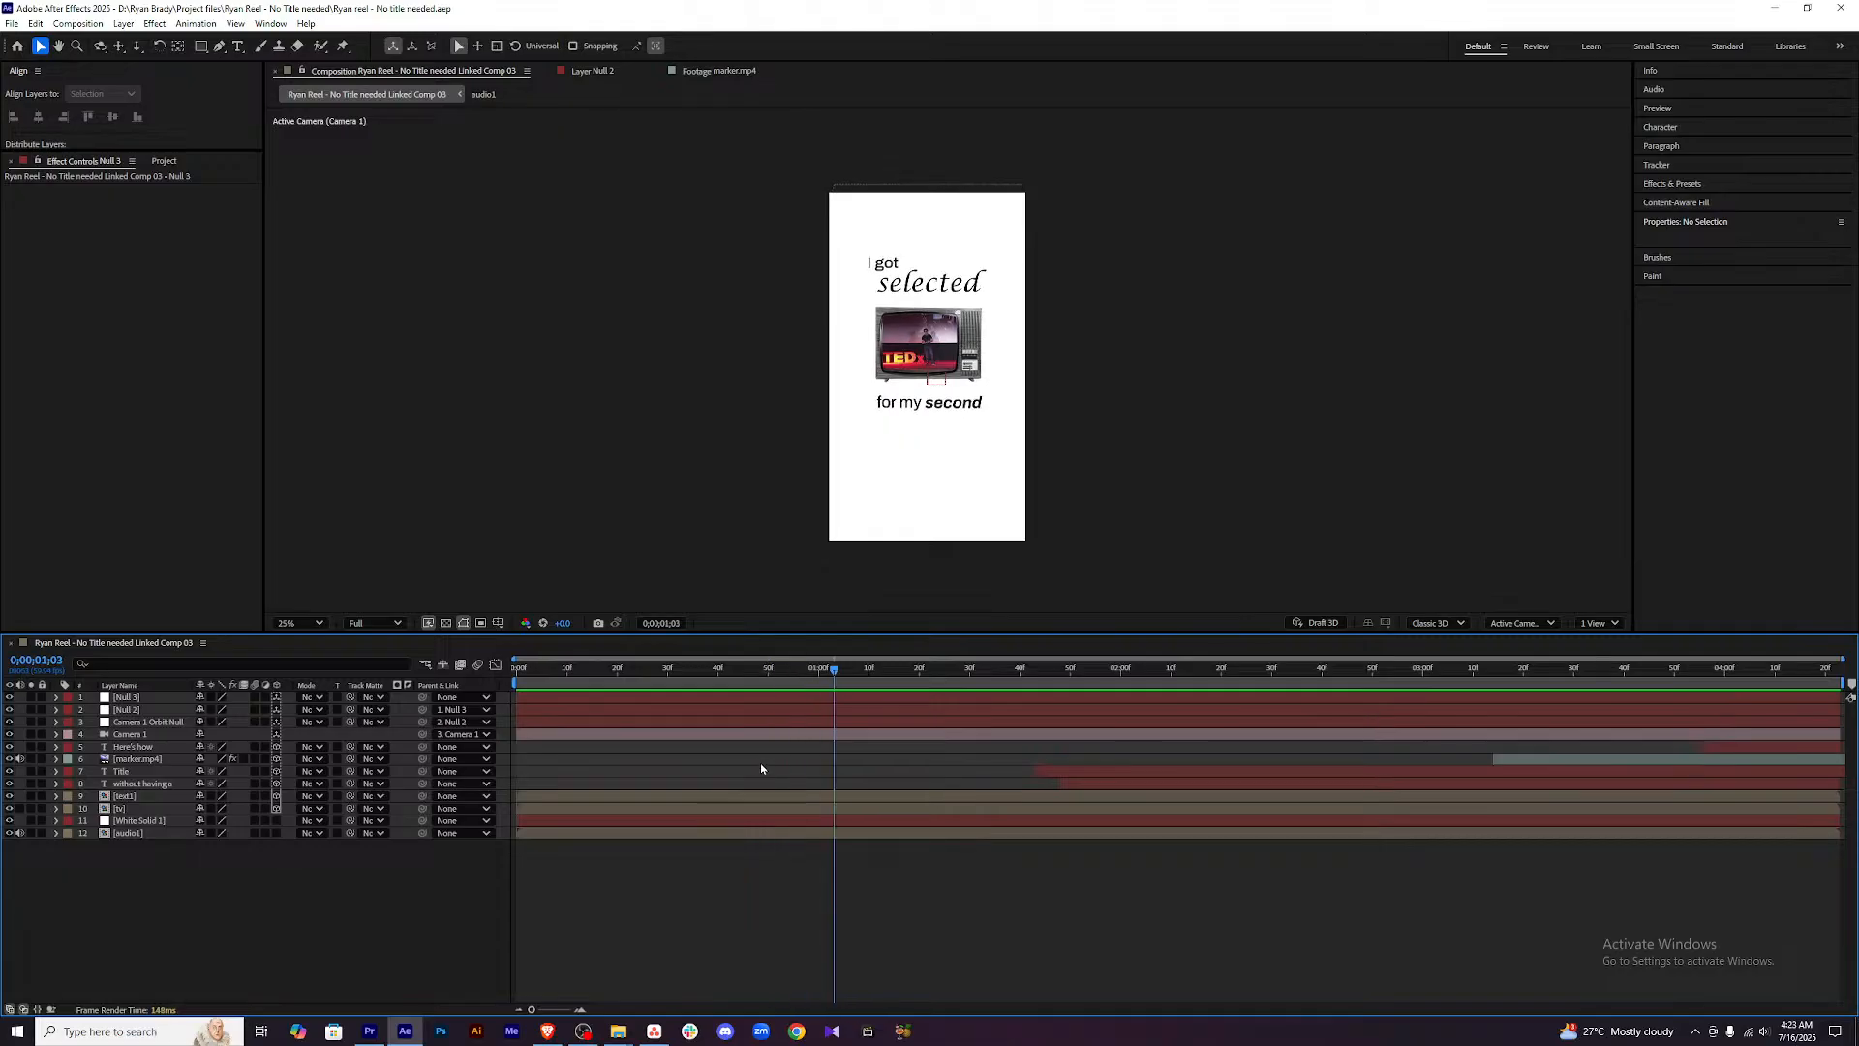
{"action": "left_click", "coordinate": [838, 795]}
{"action": "left_click", "coordinate": [829, 807]}
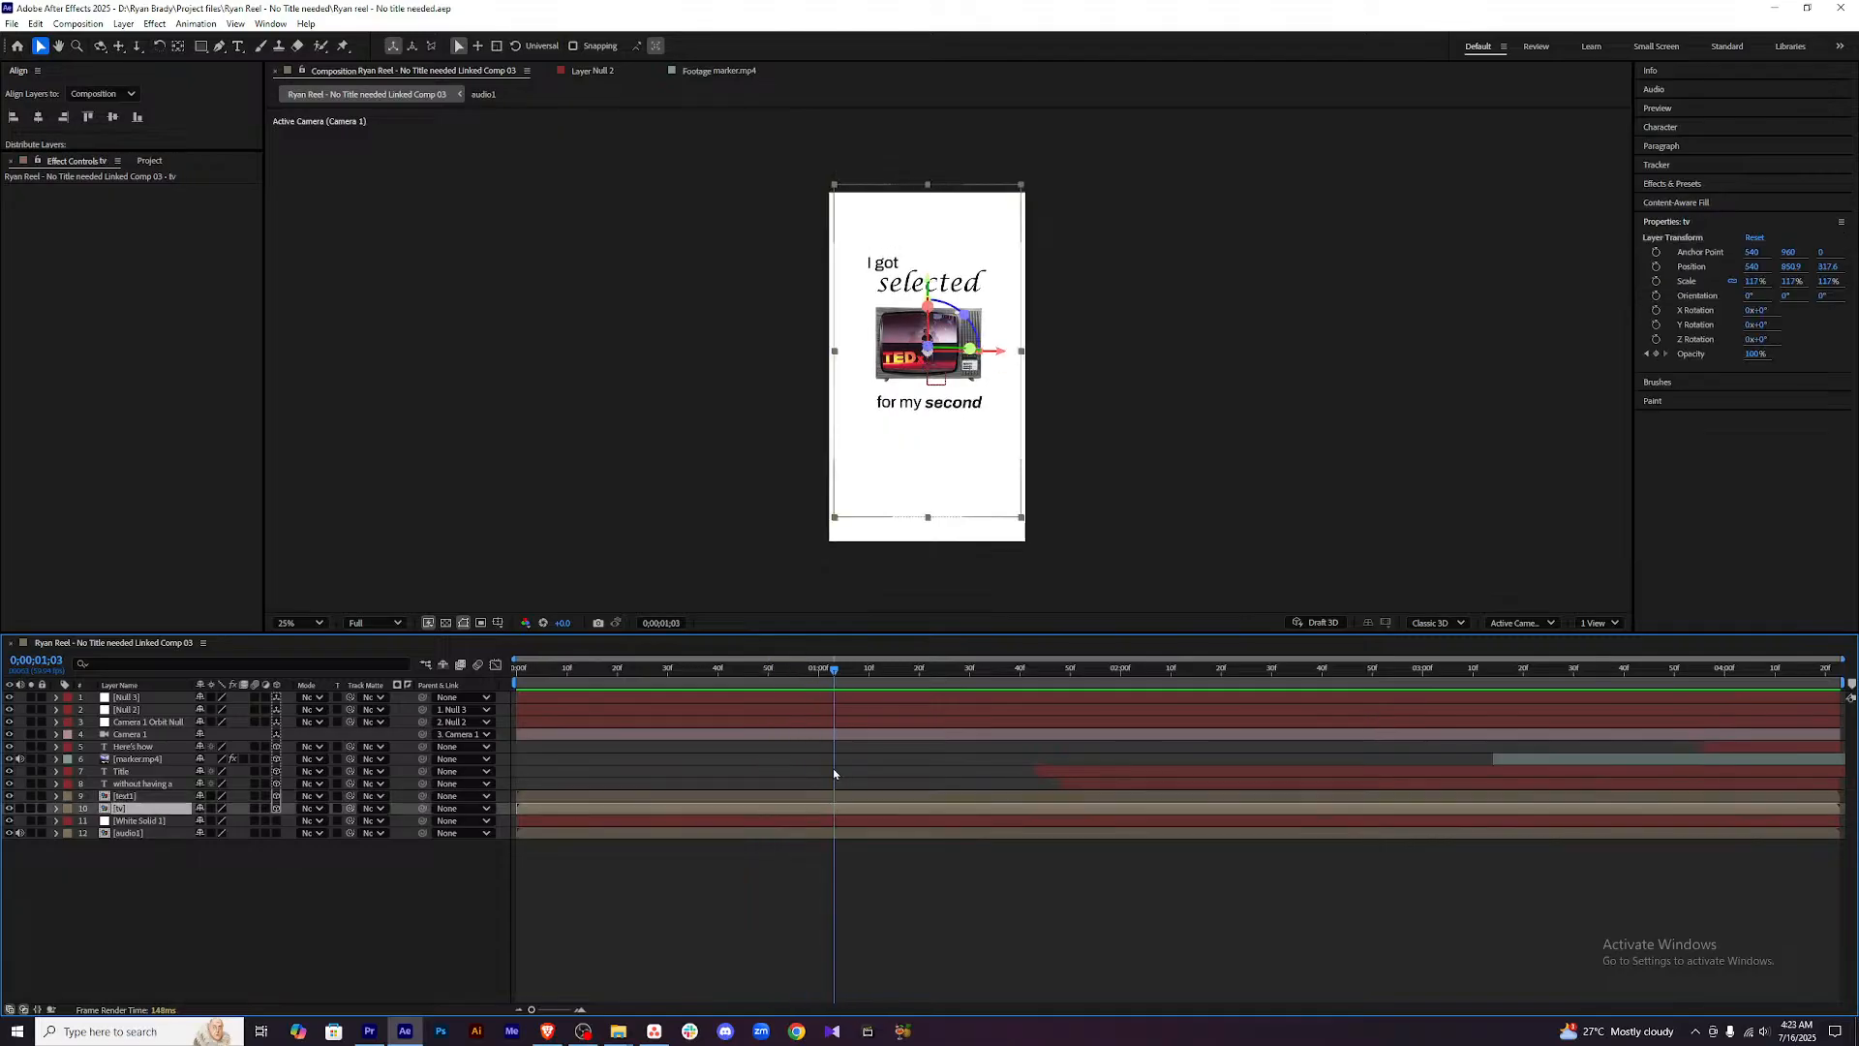
{"action": "left_click_drag", "start_coordinate": [836, 674], "coordinate": [959, 670]}
{"action": "left_click", "coordinate": [879, 917]}
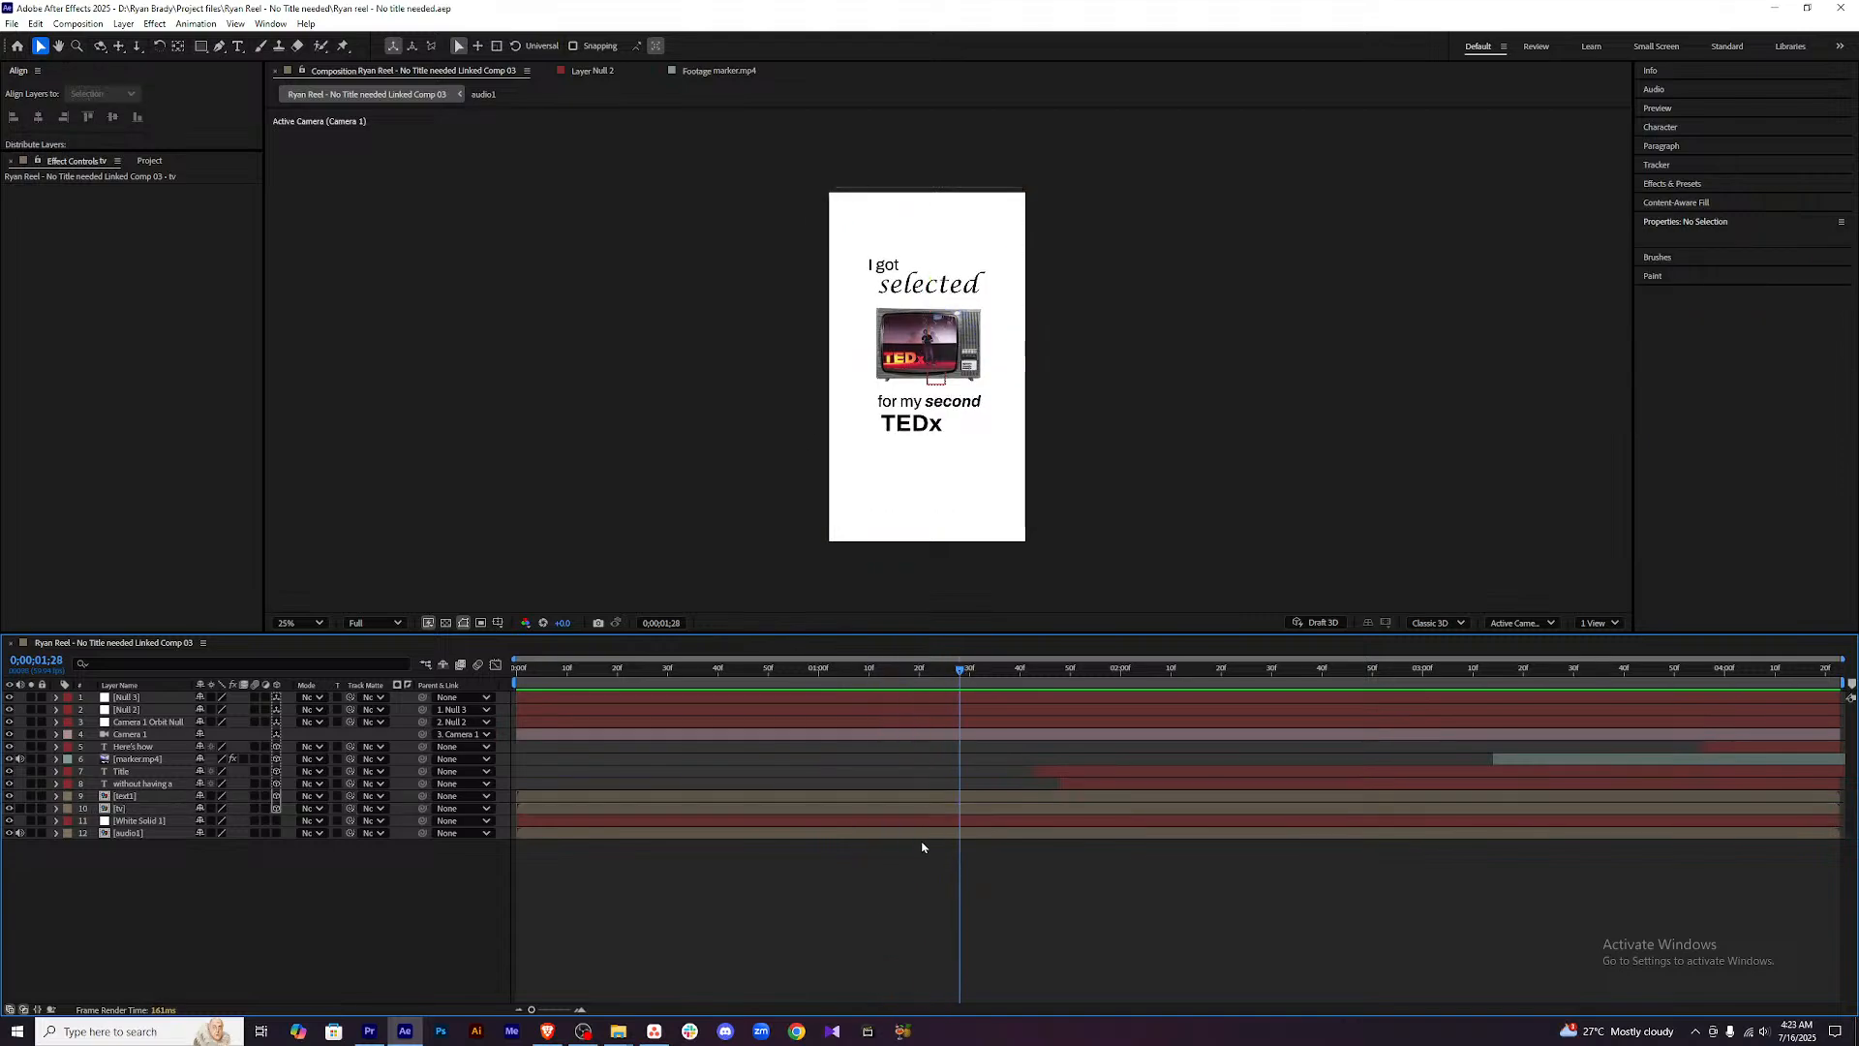
{"action": "left_click", "coordinate": [931, 812]}
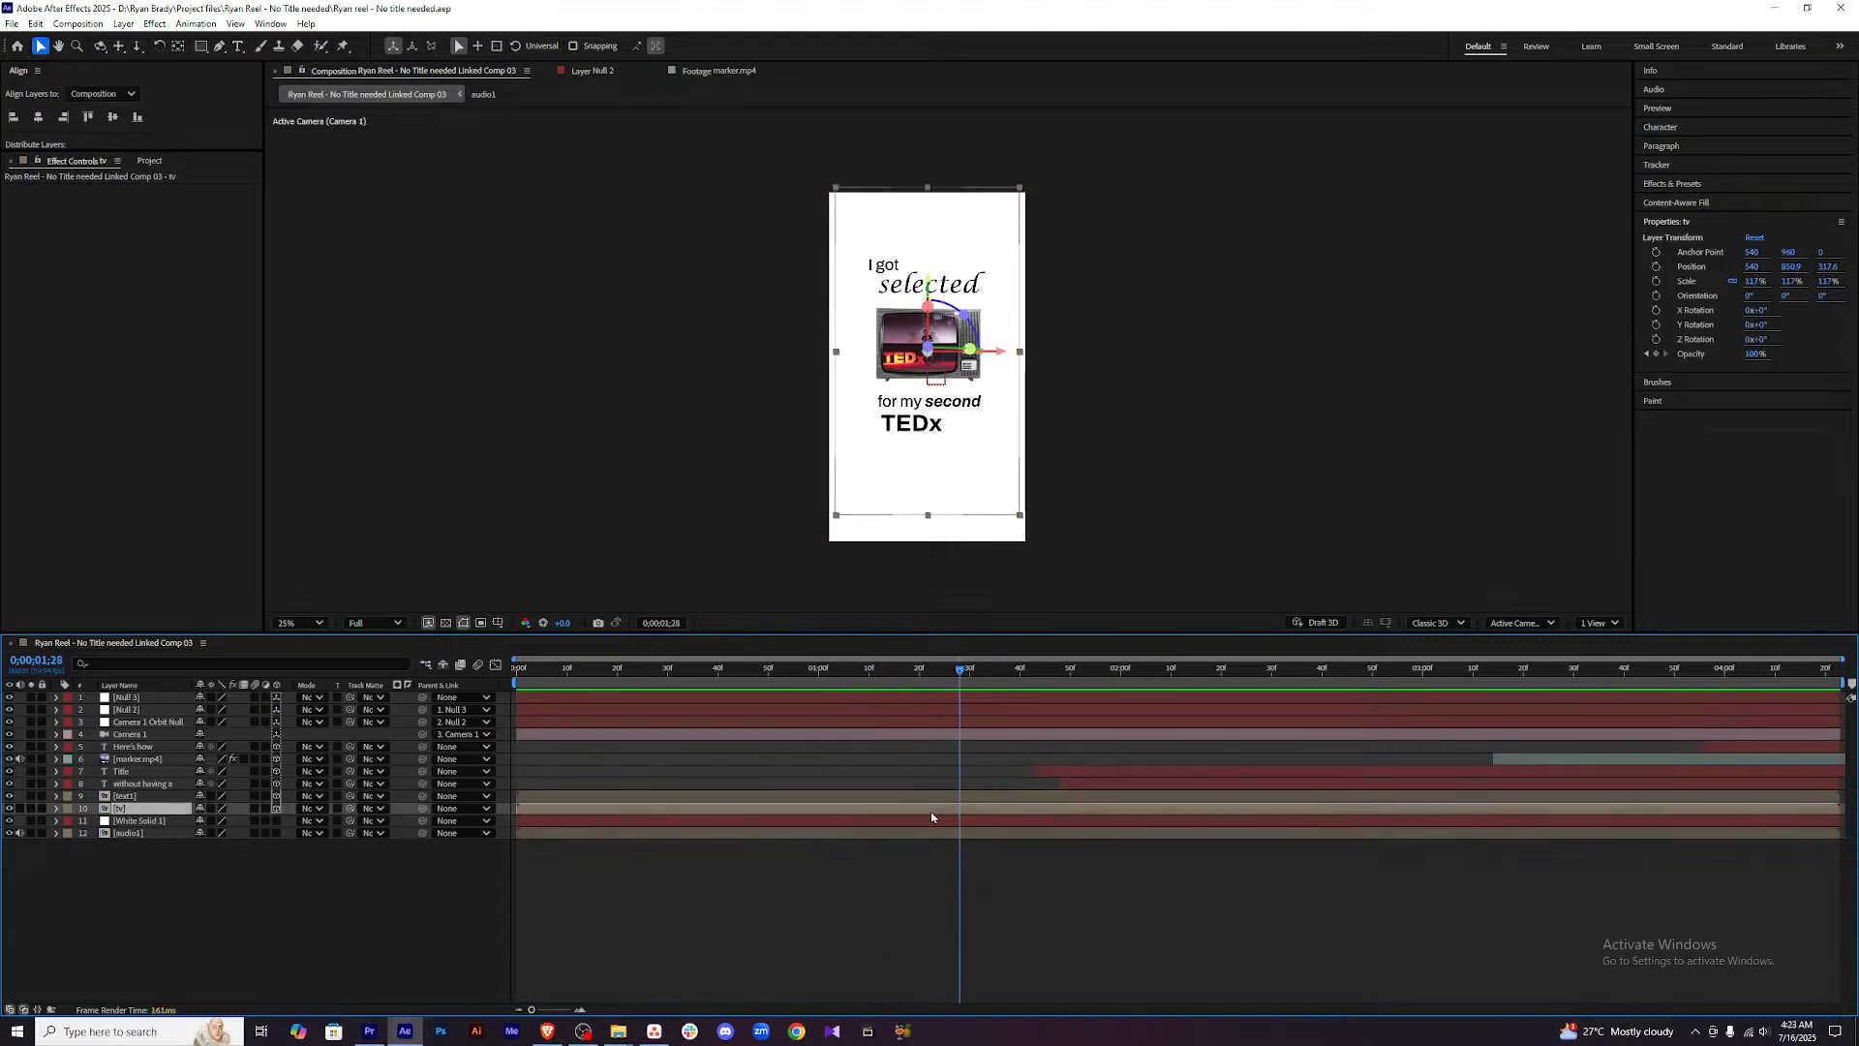
{"action": "key", "text": "ctrl+space"}
{"action": "type", "text": "drop"}
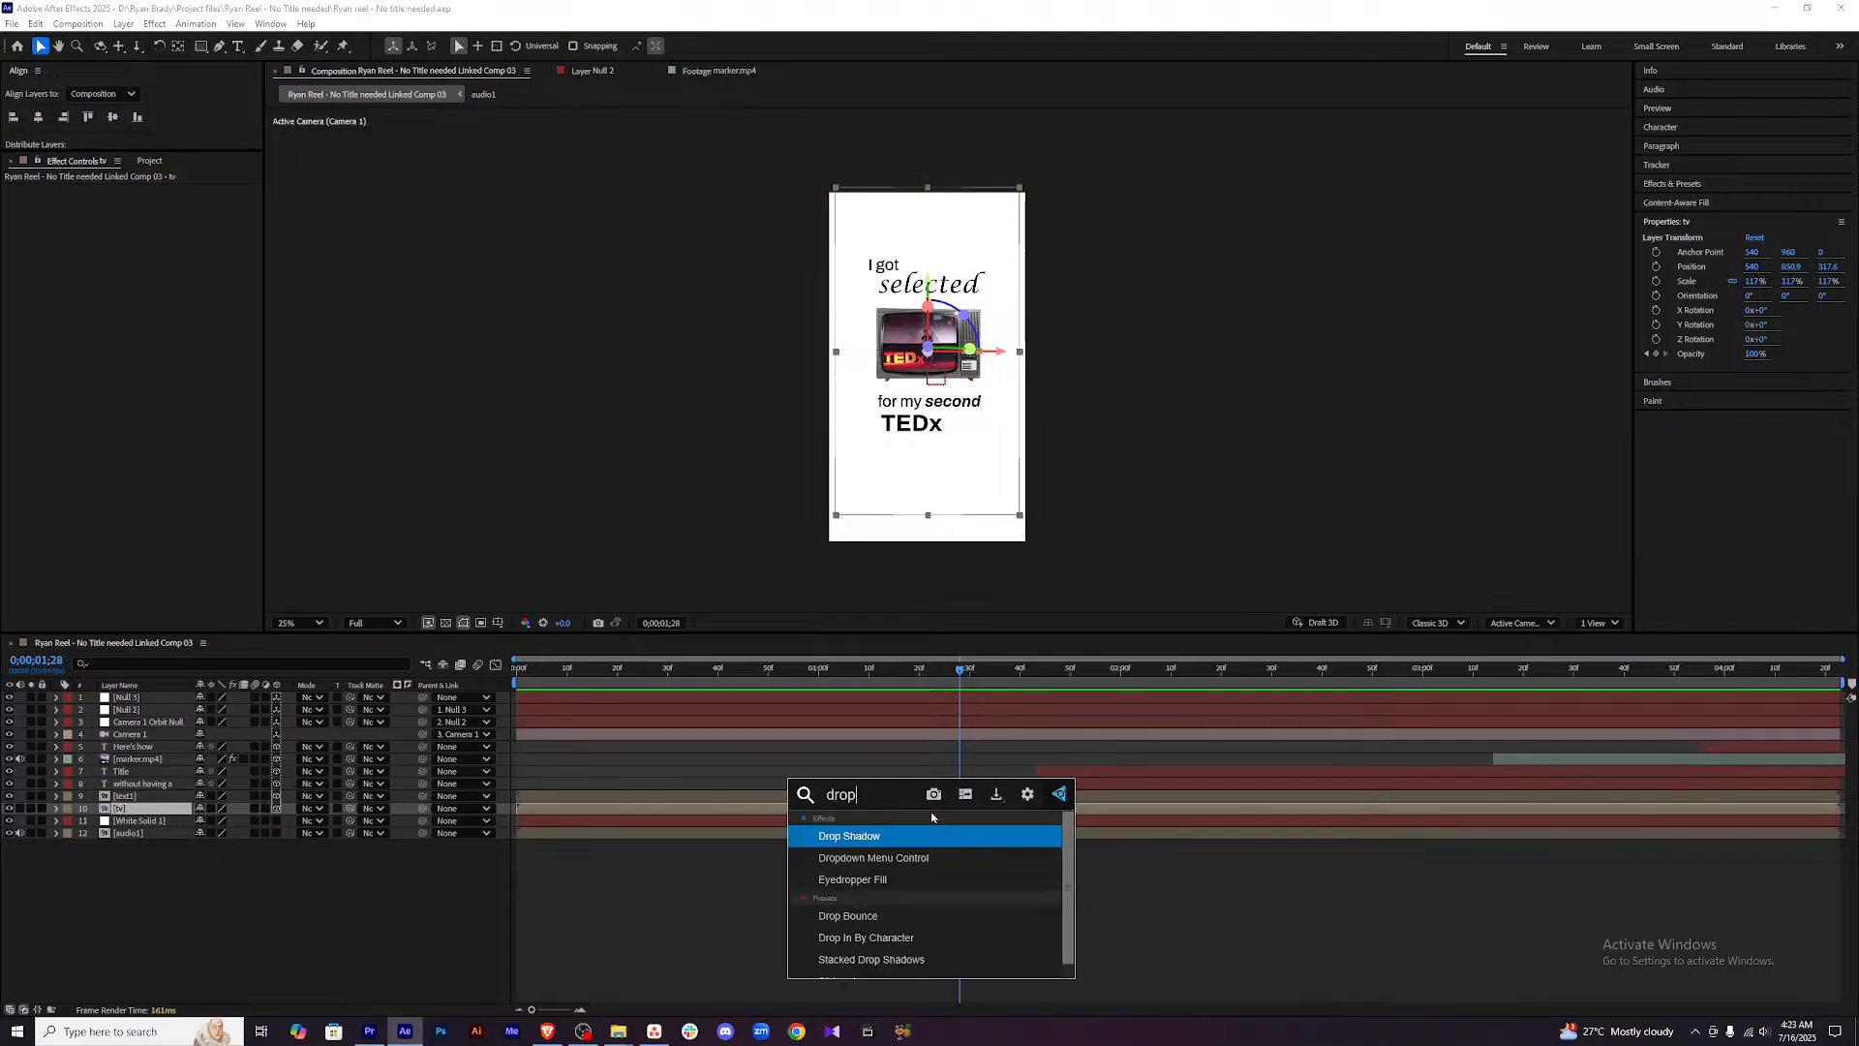
{"action": "left_click", "coordinate": [937, 829]}
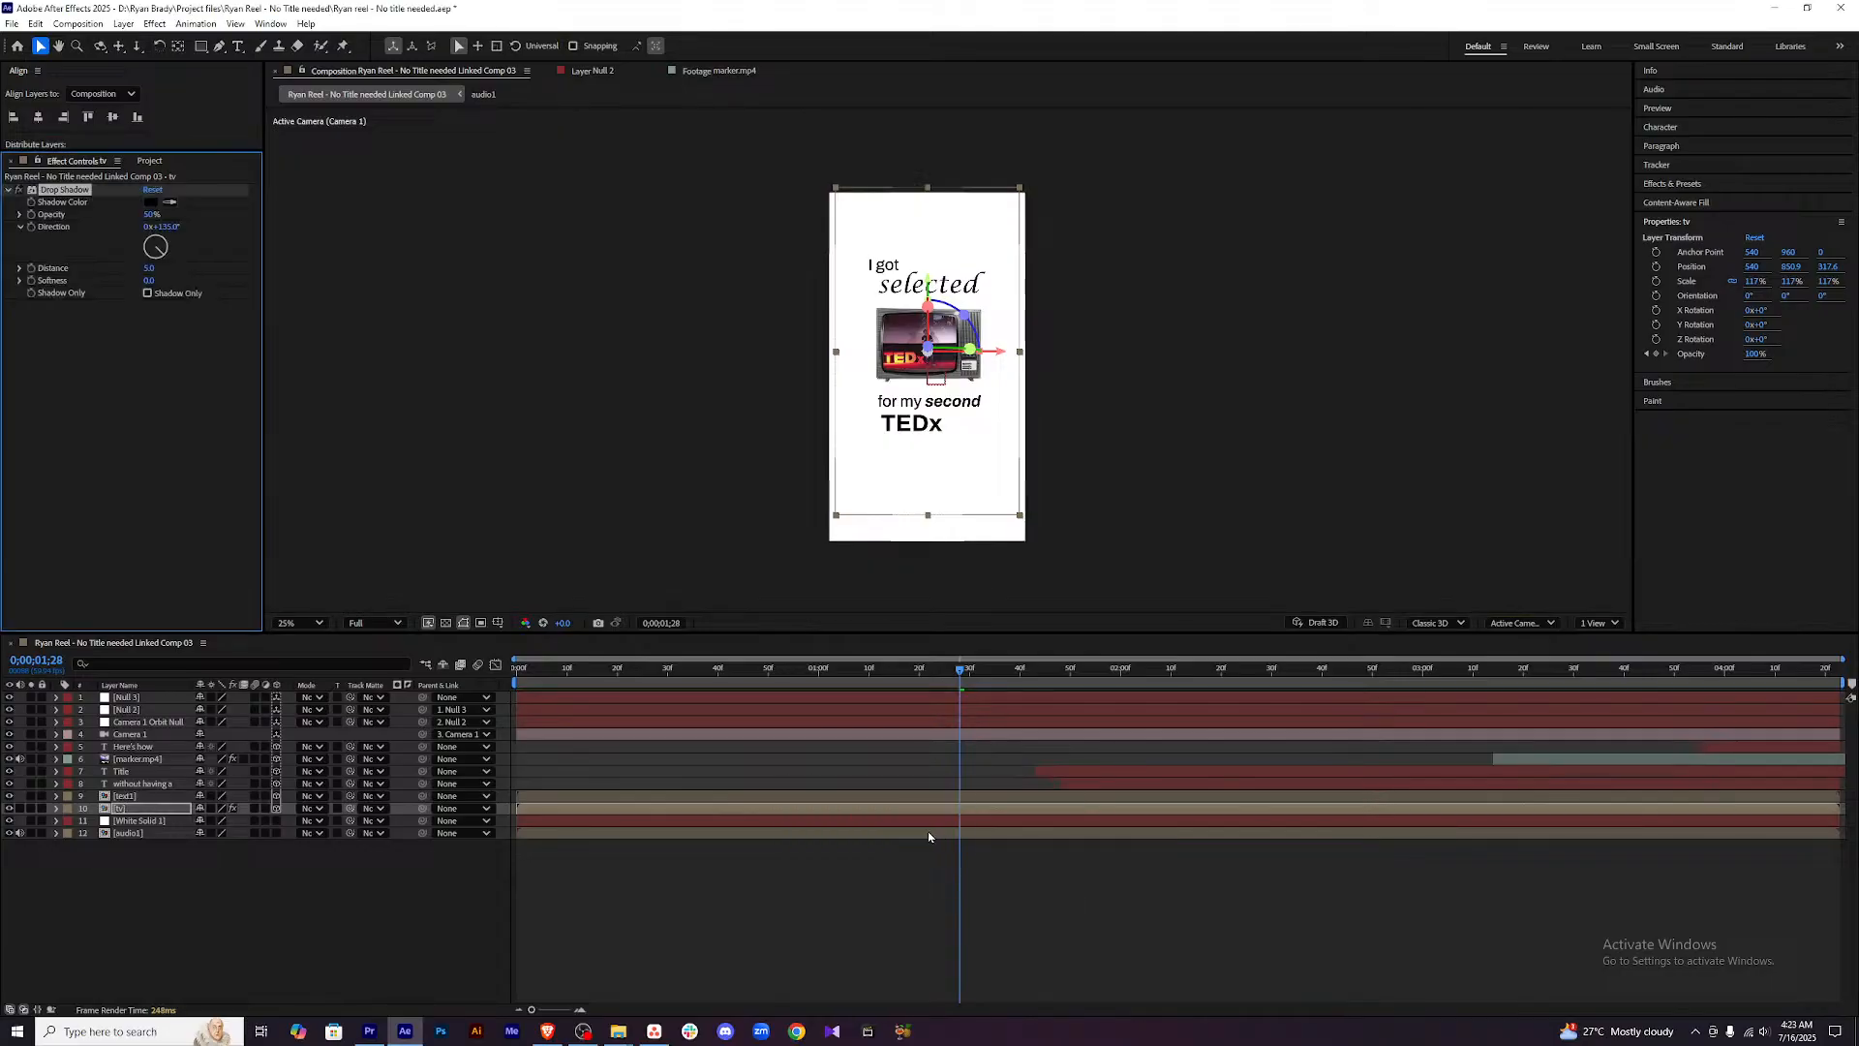
Set the tv layer's Drop Shadow Softness to 130, leaving Shadow Only off.
{"action": "left_click_drag", "start_coordinate": [148, 280], "coordinate": [240, 272]}
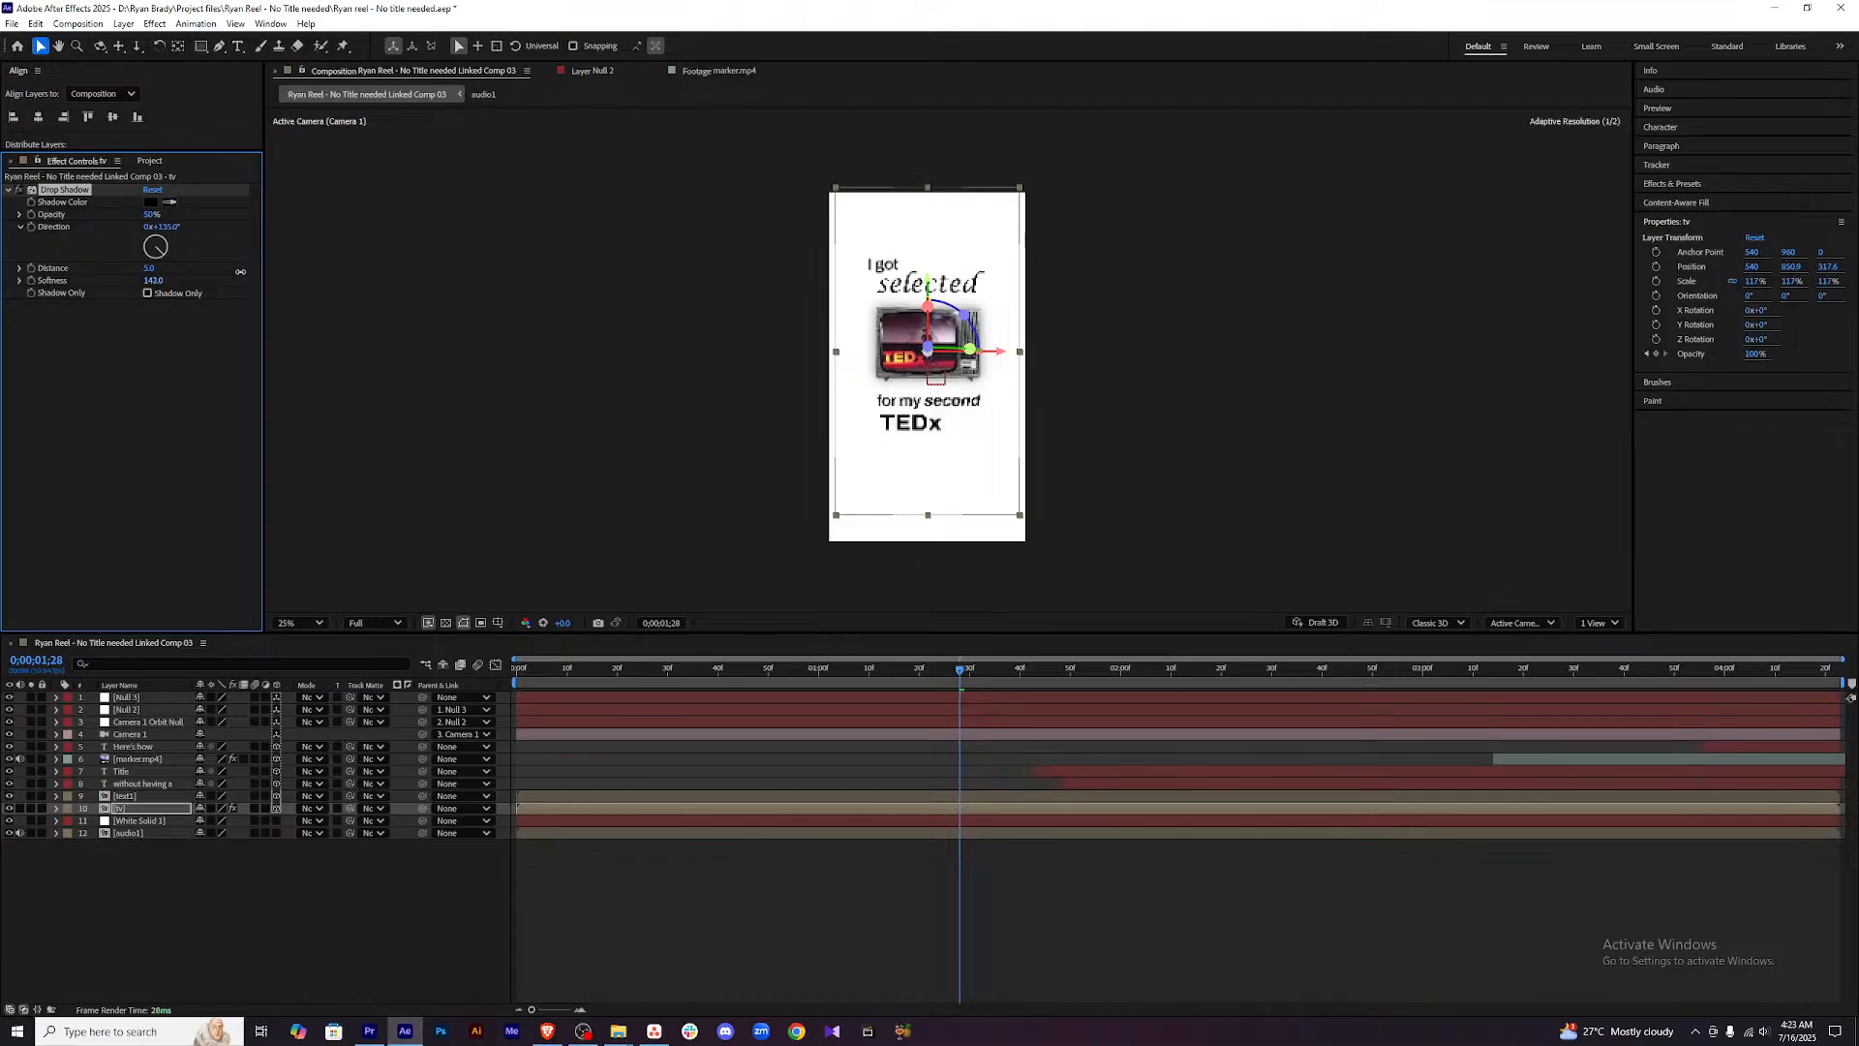
{"action": "left_click", "coordinate": [102, 354]}
{"action": "left_click", "coordinate": [153, 280]}
{"action": "type", "text": "130"}
{"action": "key", "text": "Return"}
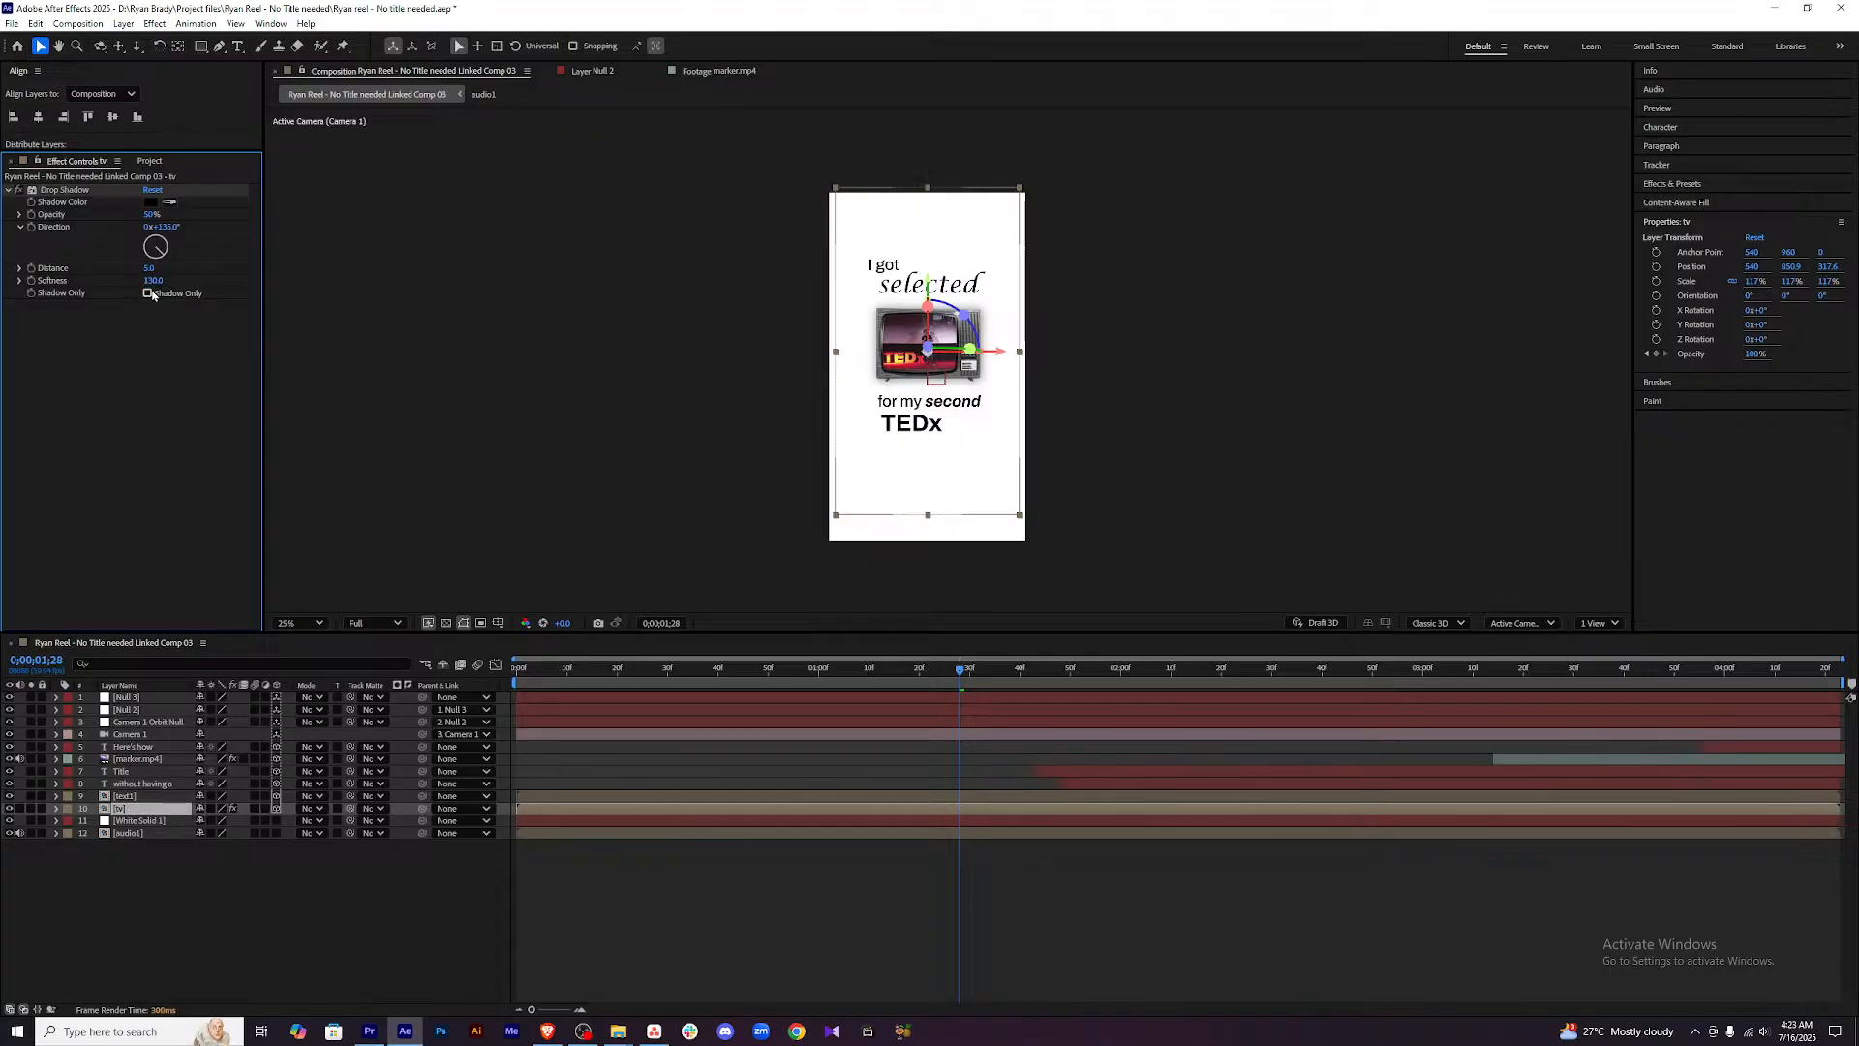
{"action": "left_click", "coordinate": [147, 294]}
{"action": "left_click", "coordinate": [147, 293]}
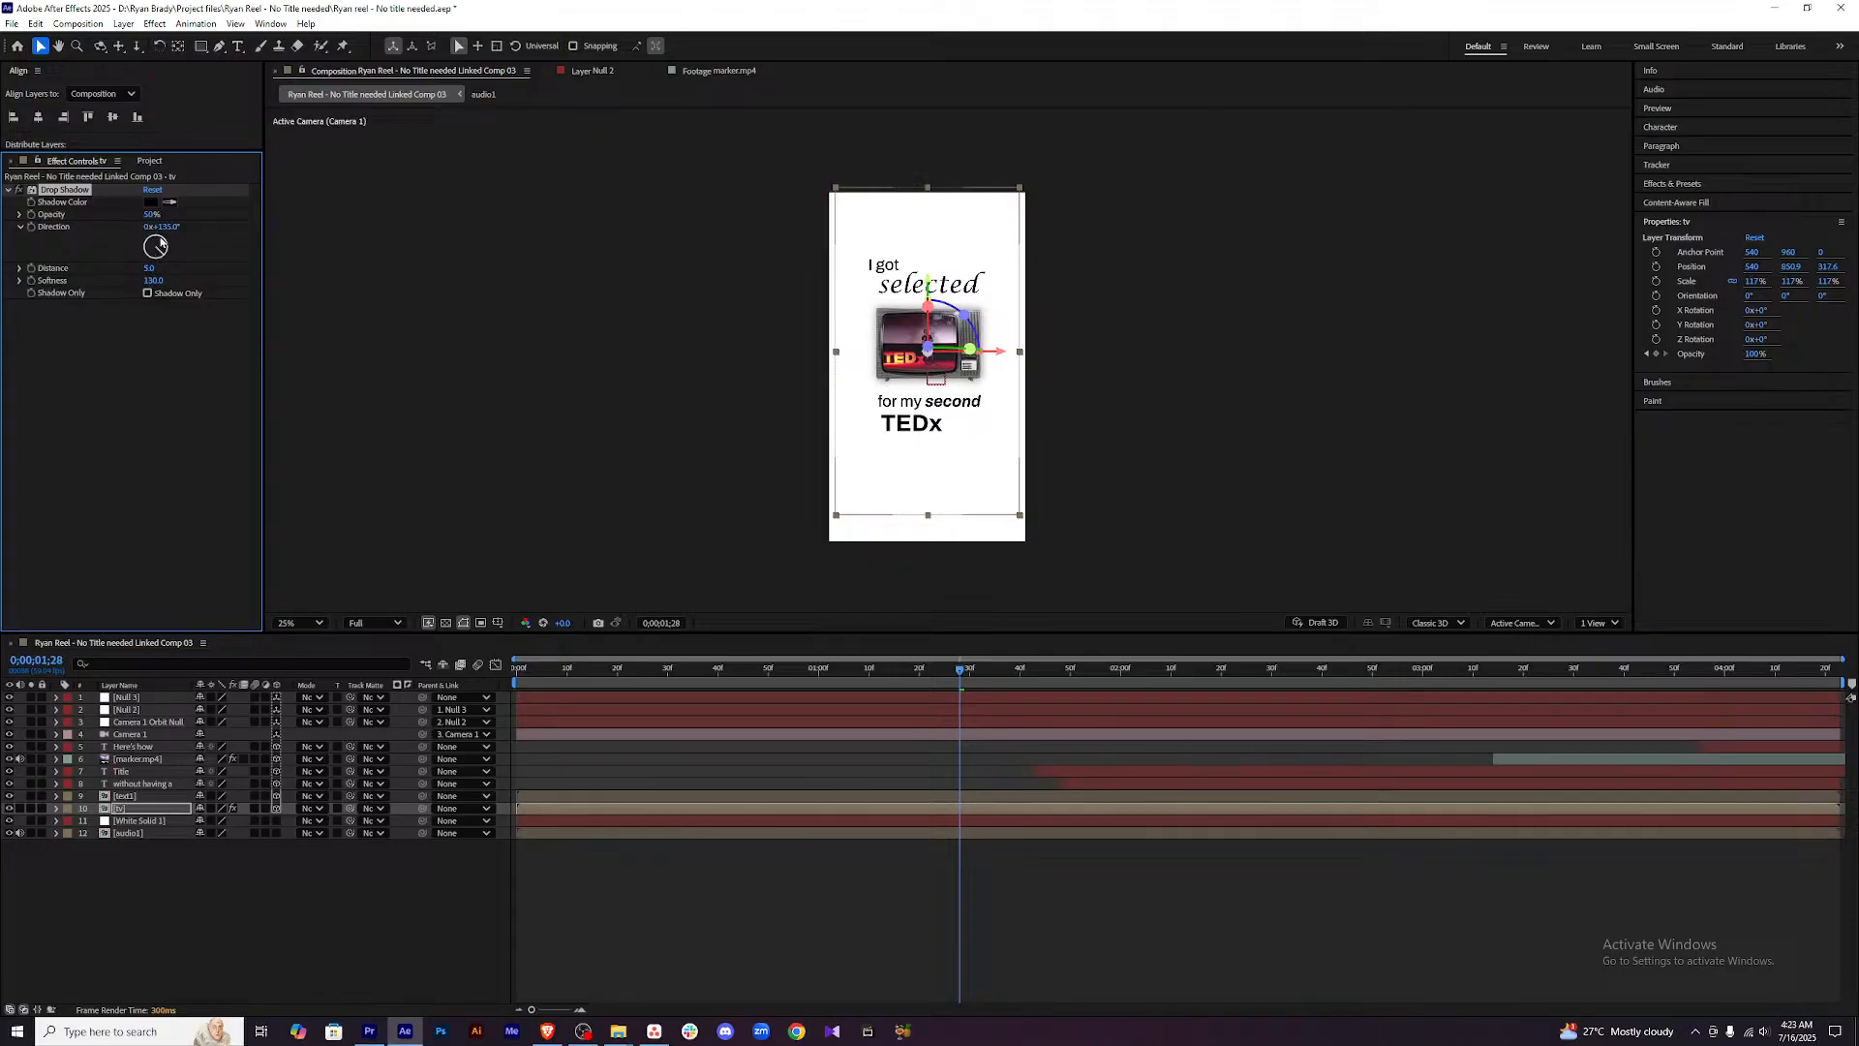
Set the tv layer's Drop Shadow Distance to 50 and its Direction to 180°.
{"action": "left_click_drag", "start_coordinate": [150, 269], "coordinate": [206, 221]}
{"action": "left_click", "coordinate": [137, 414]}
{"action": "left_click_drag", "start_coordinate": [169, 228], "coordinate": [165, 228]}
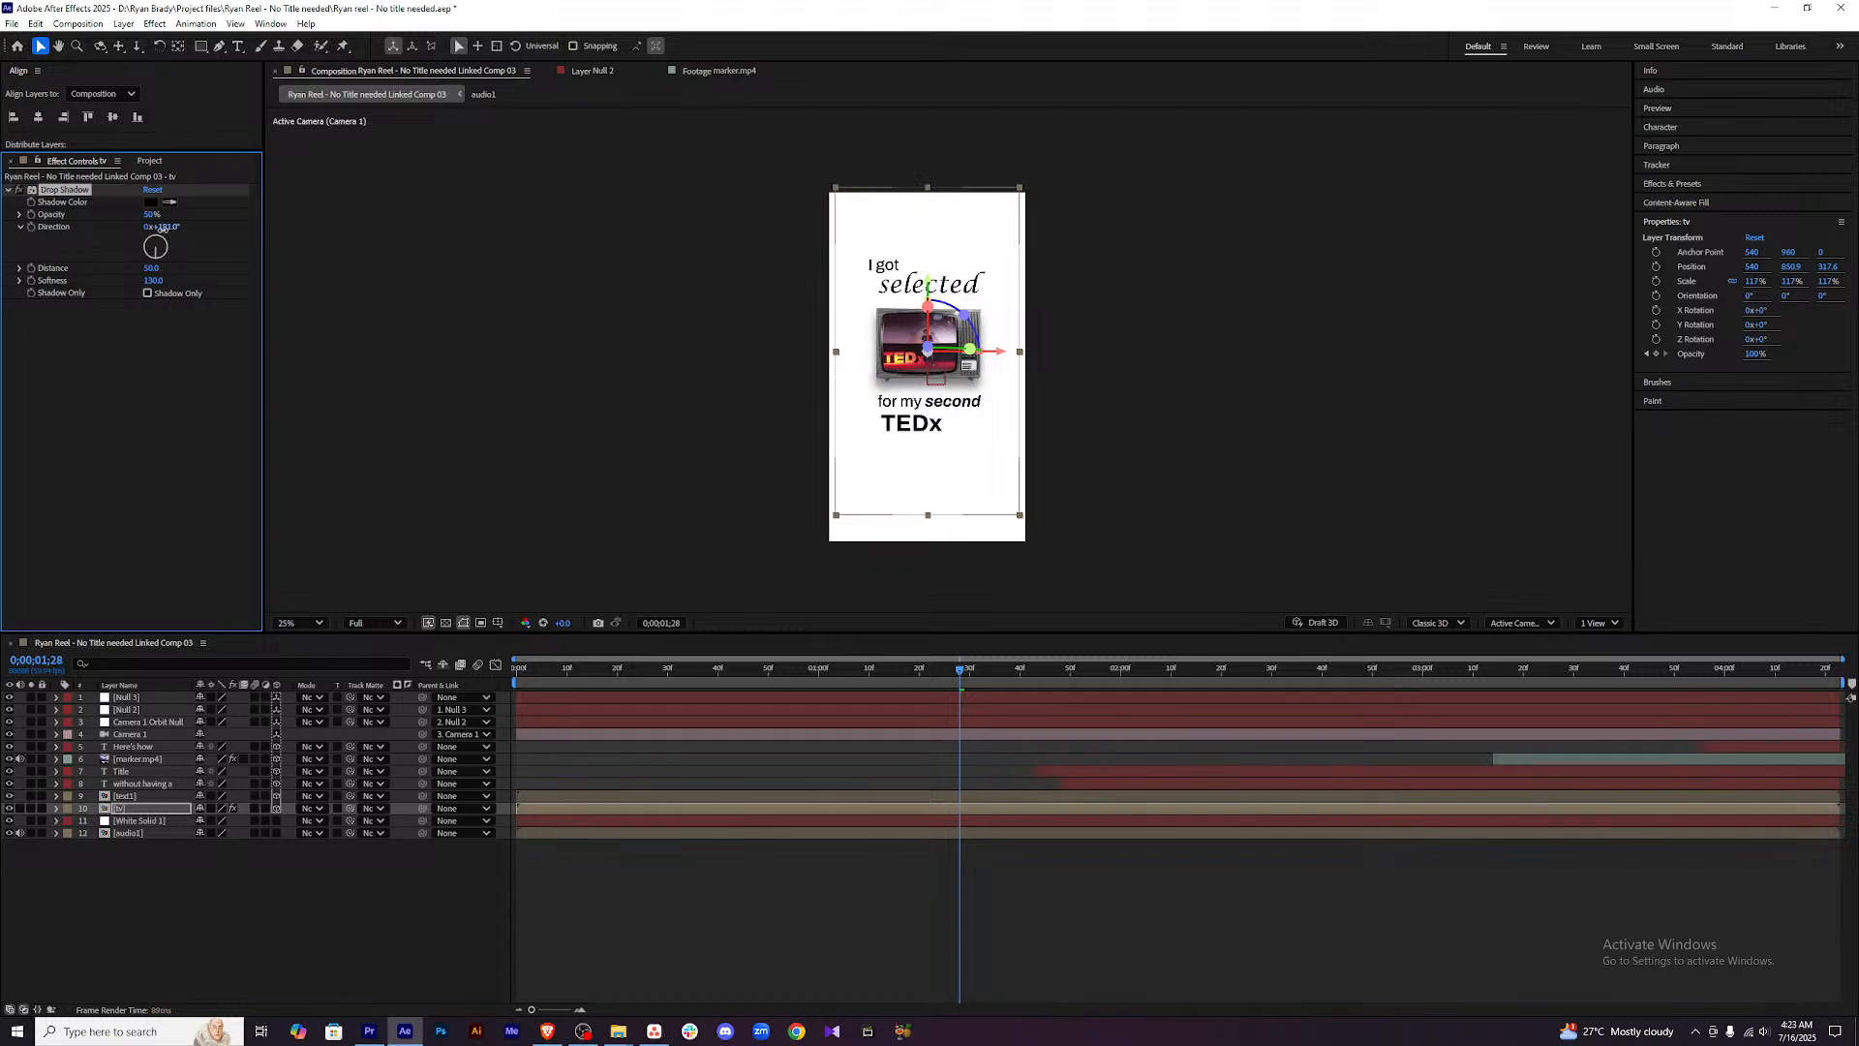
{"action": "left_click", "coordinate": [168, 227]}
{"action": "type", "text": "180"}
{"action": "key", "text": "Return"}
{"action": "left_click", "coordinate": [1132, 978]}
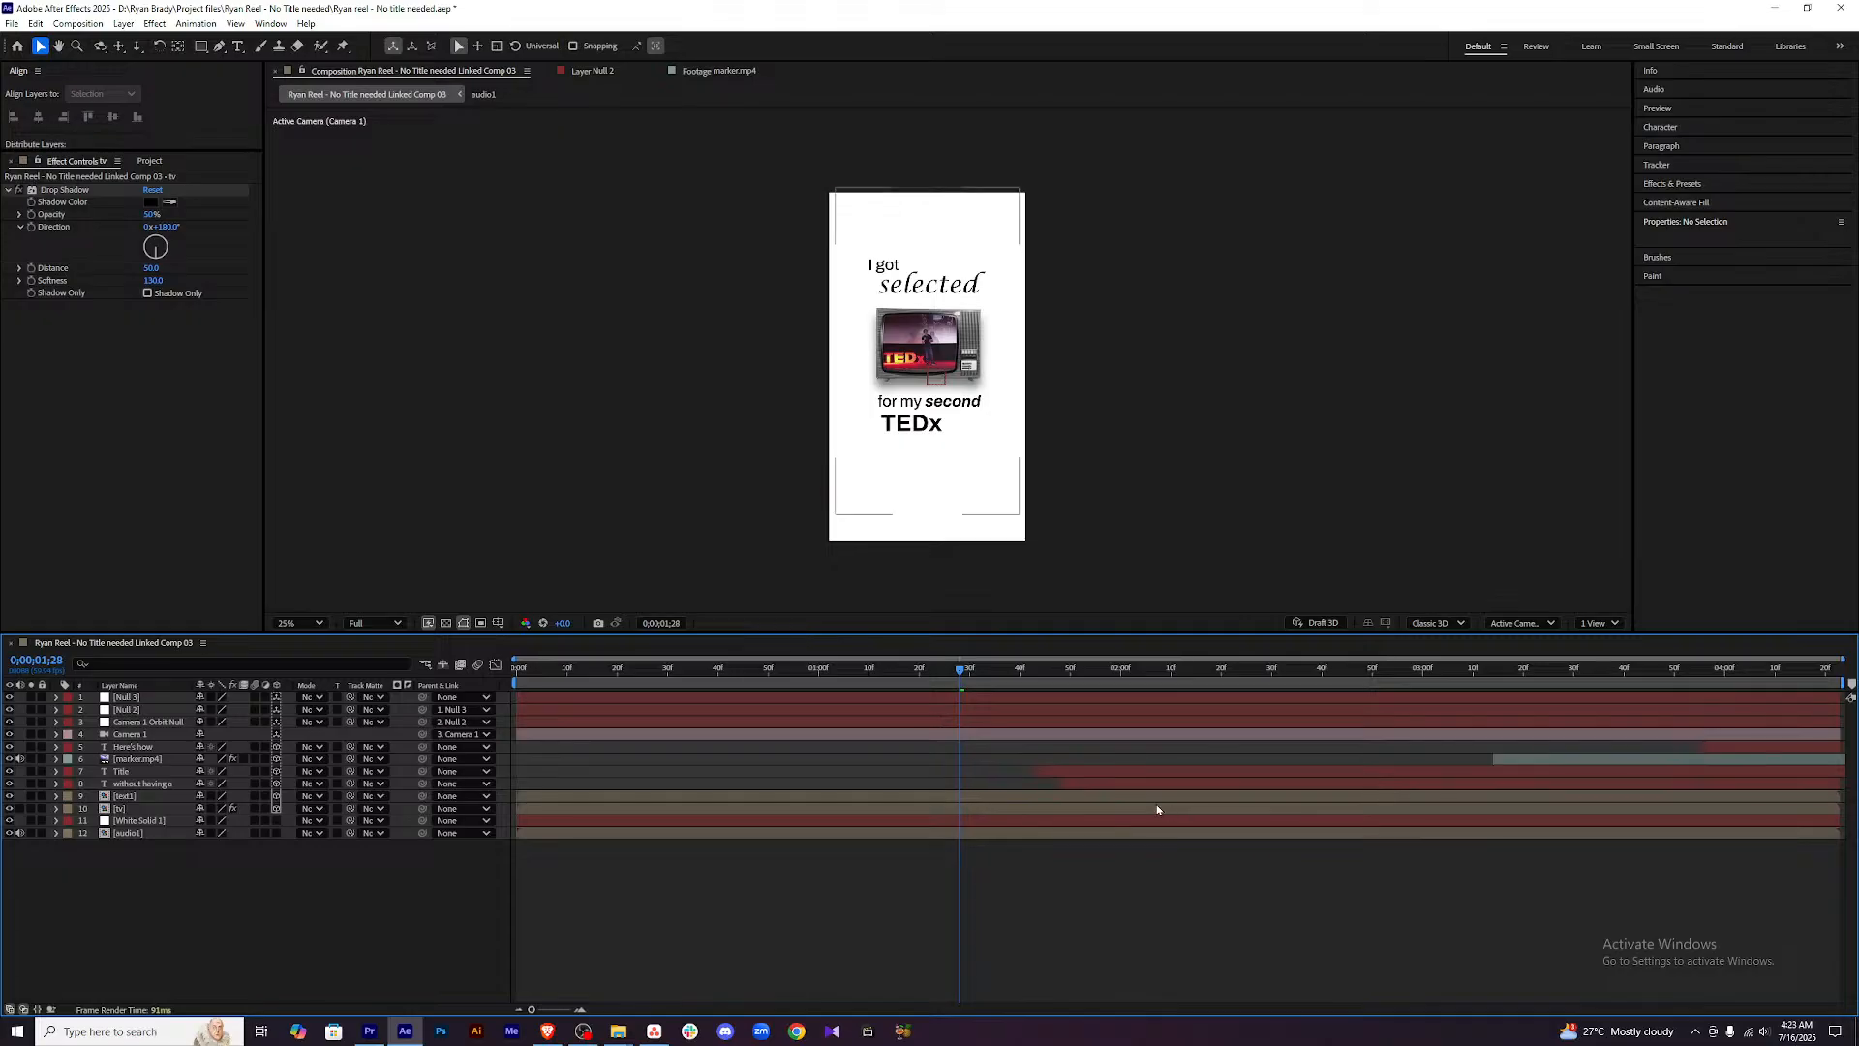
Preview the opening from 0;00;00;00 and scrub through the camera transitions to review the TV's shadow.
{"action": "left_click_drag", "start_coordinate": [966, 681], "coordinate": [501, 682]}
{"action": "key", "text": "space"}
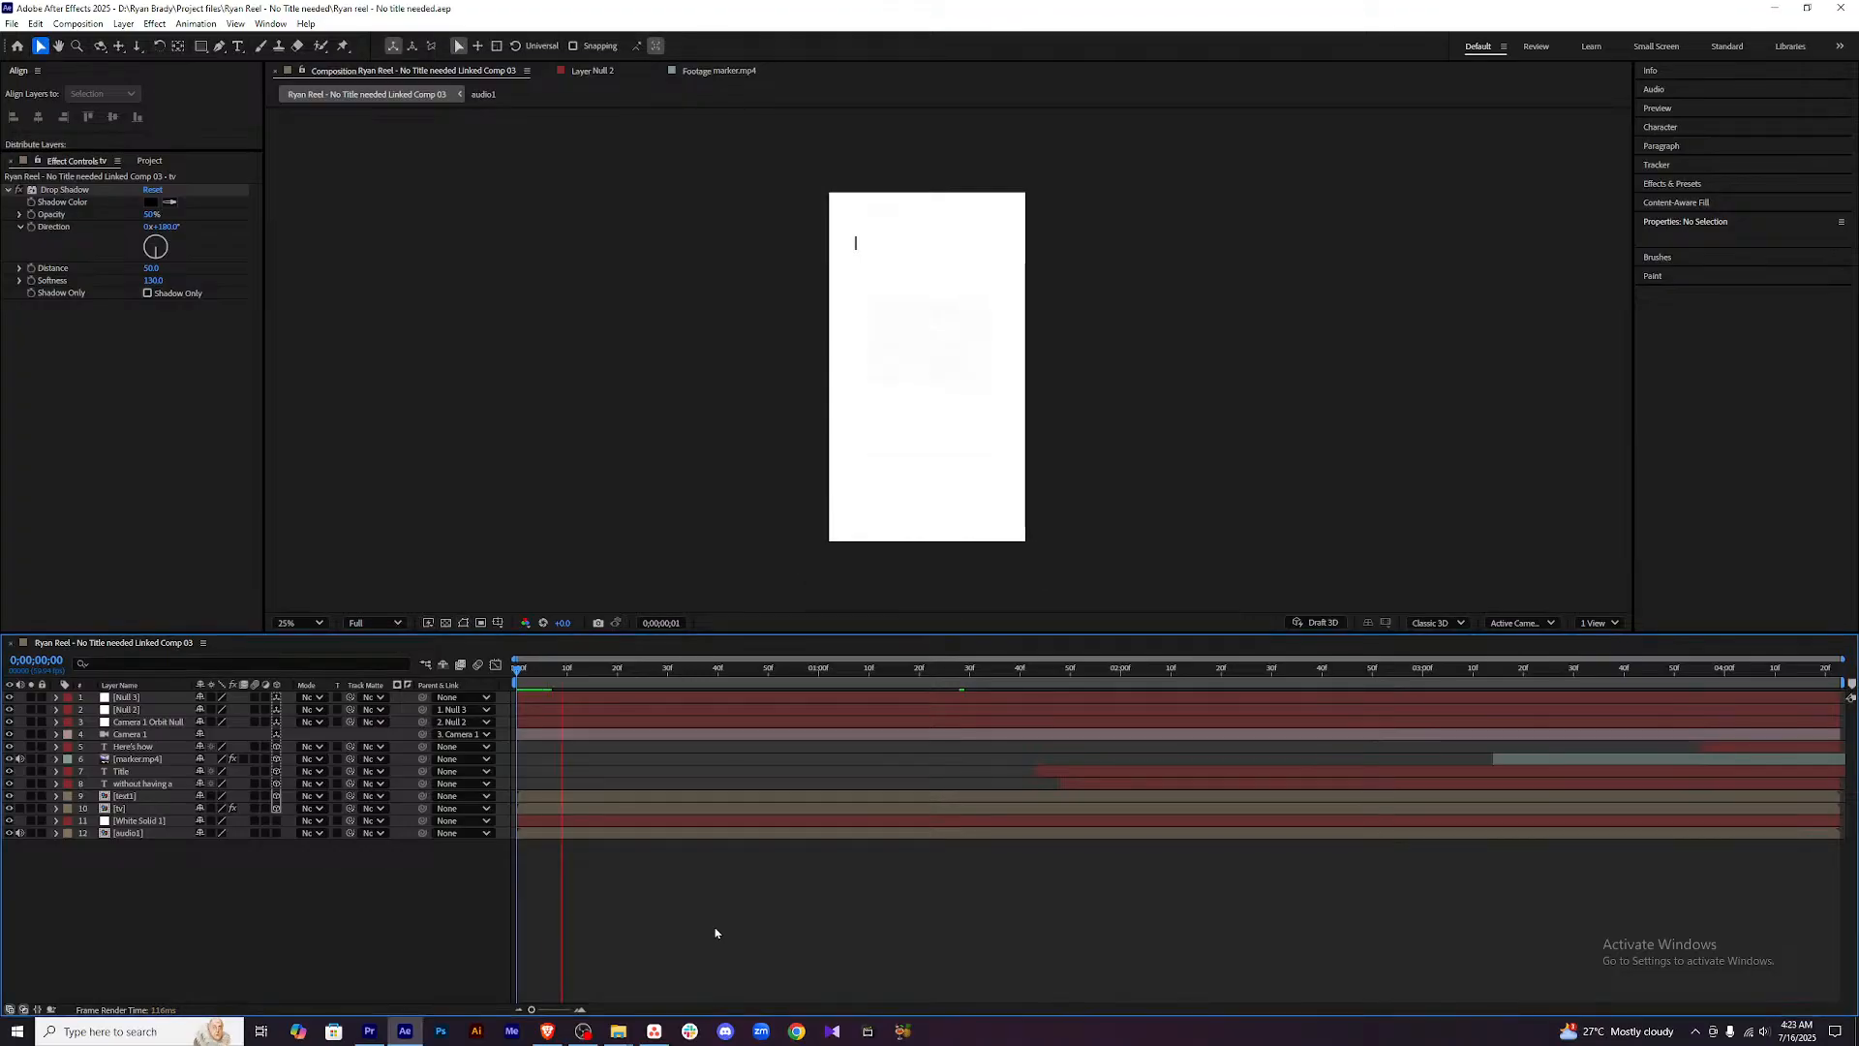
{"action": "left_click_drag", "start_coordinate": [602, 668], "coordinate": [1576, 708]}
{"action": "key", "text": "space"}
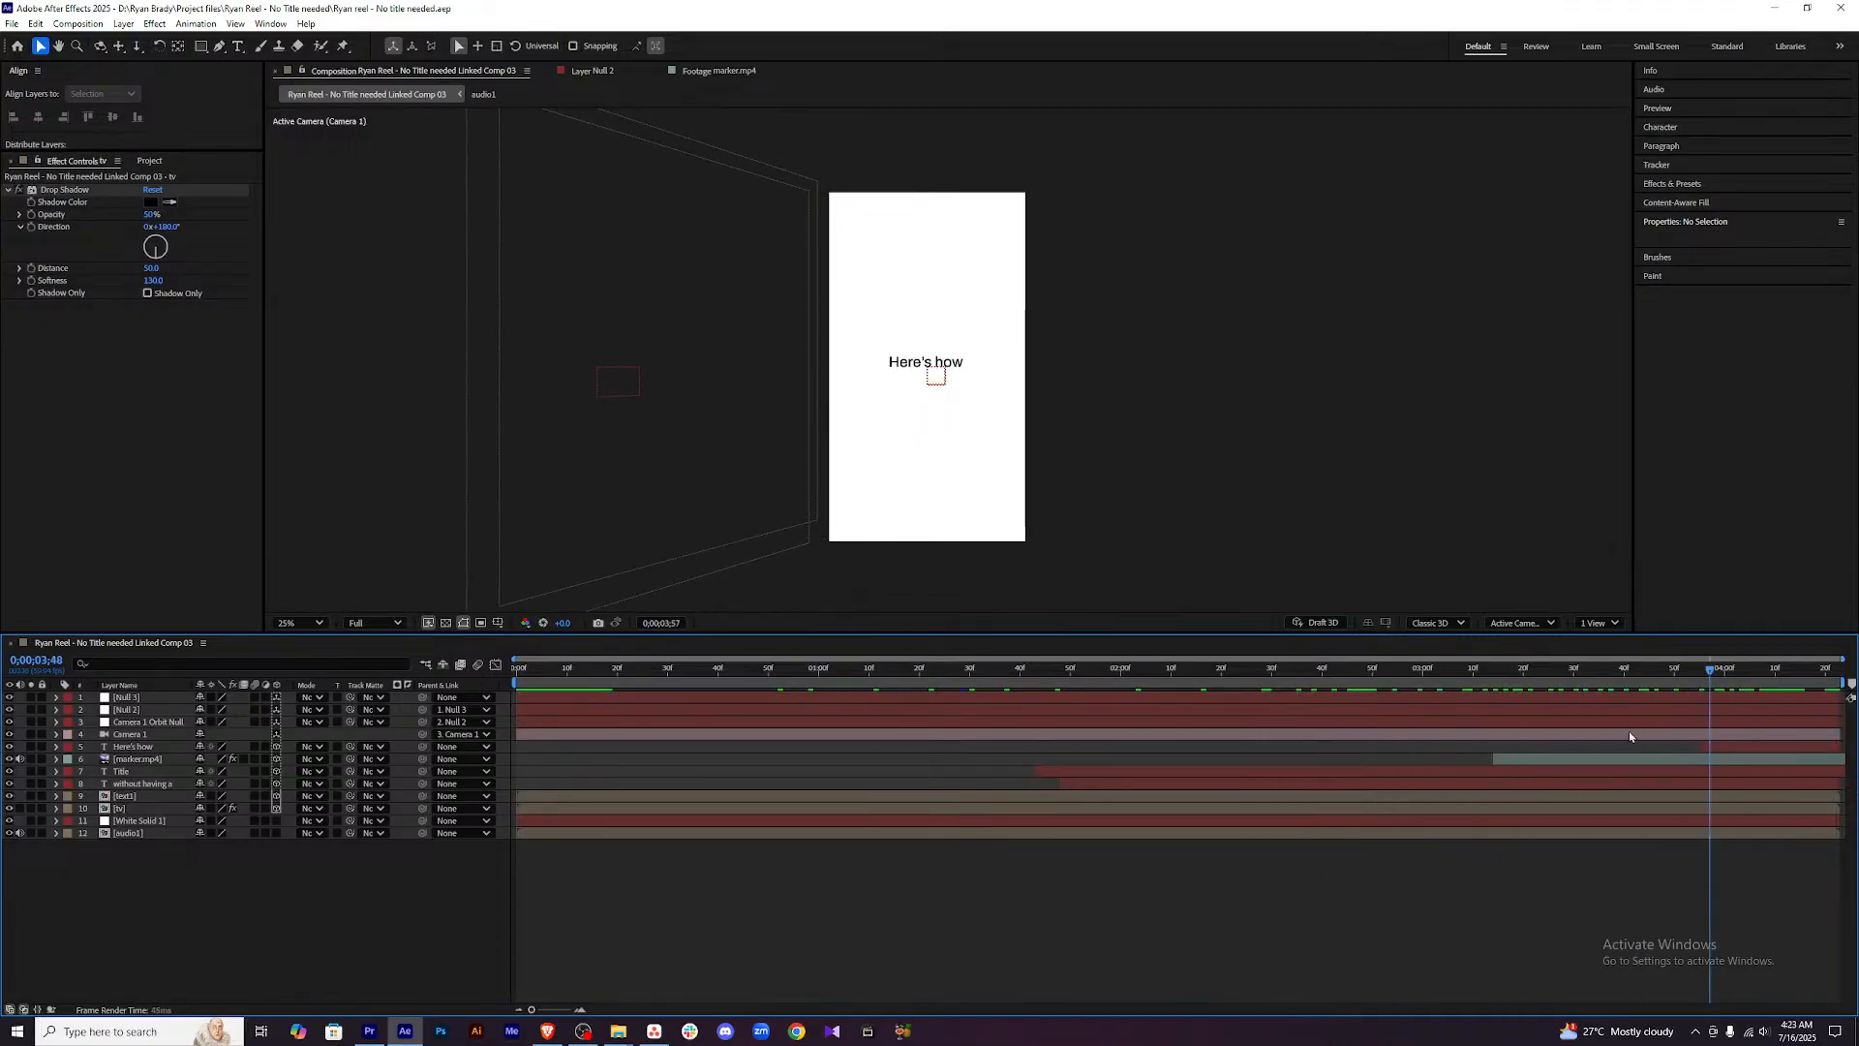
{"action": "left_click_drag", "start_coordinate": [816, 735], "coordinate": [1082, 742]}
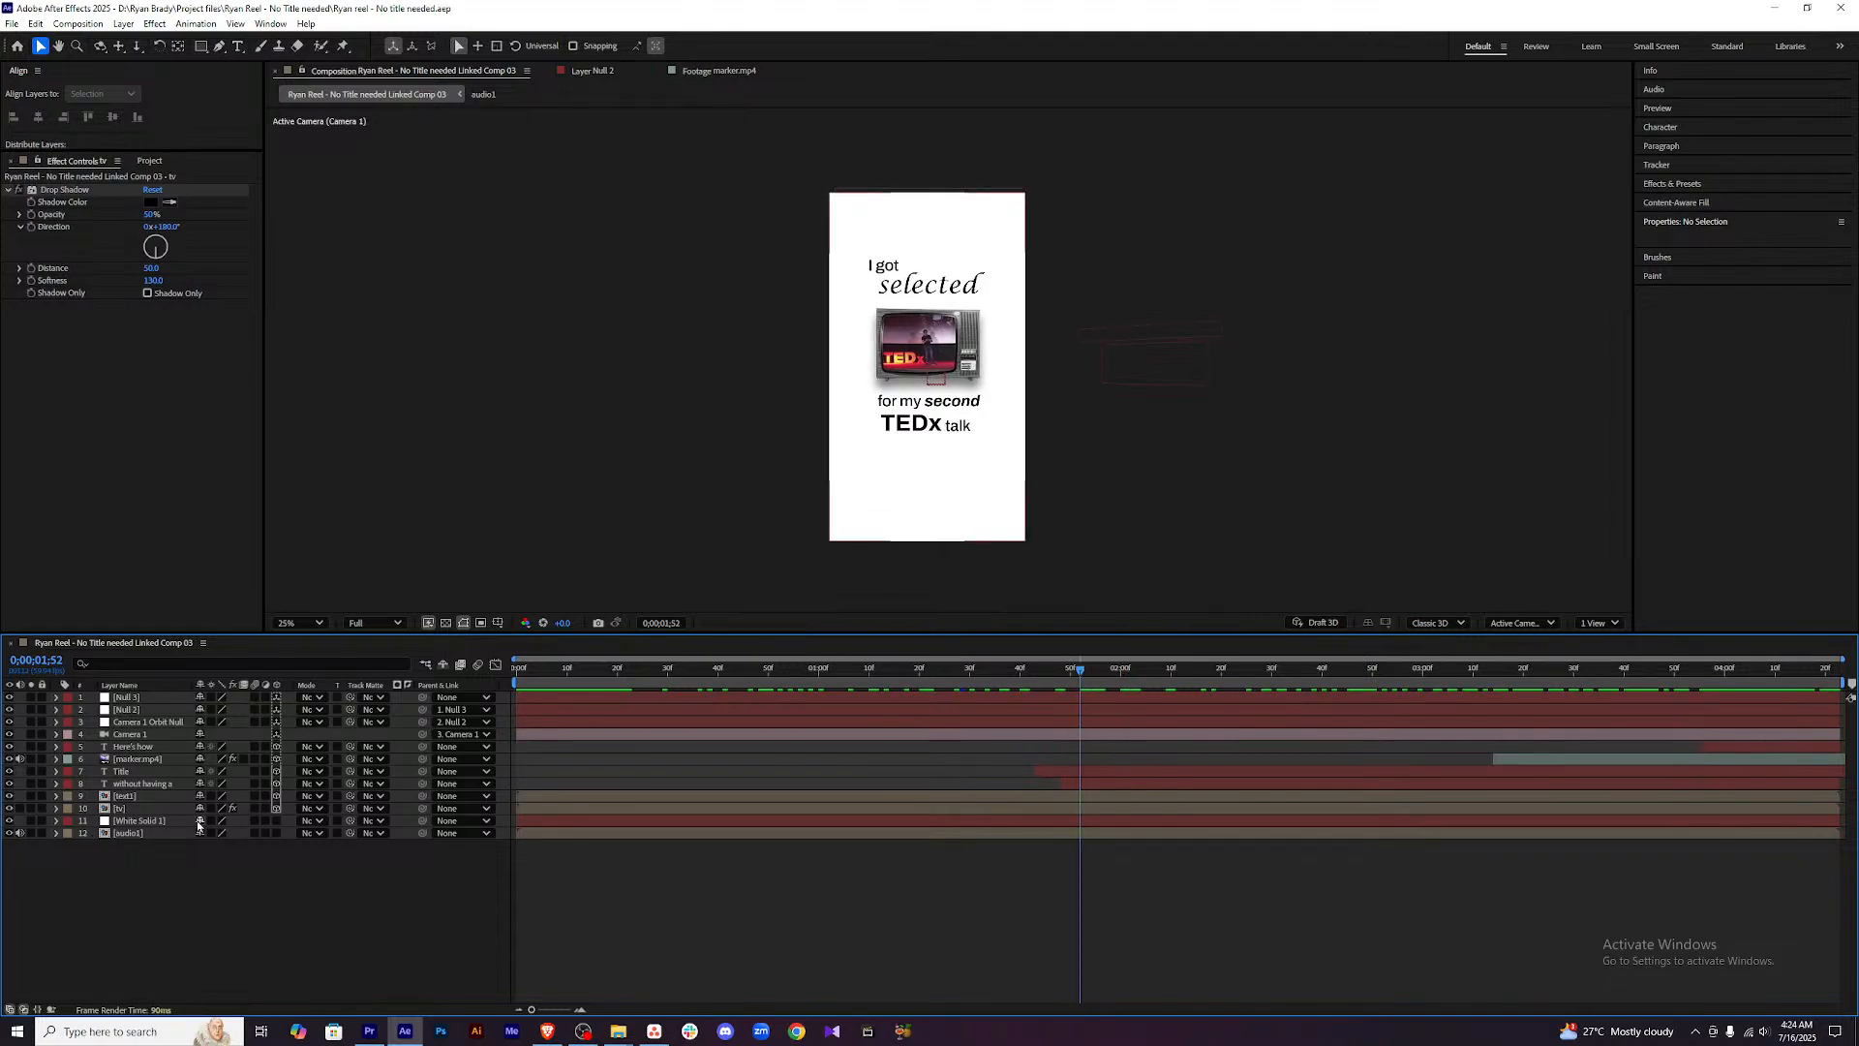
Enable motion blur on the tv, text comp, "without having a", "Title", marker.mp4 and "Here's how" layers.
{"action": "left_click", "coordinate": [256, 807]}
{"action": "left_click", "coordinate": [256, 807]}
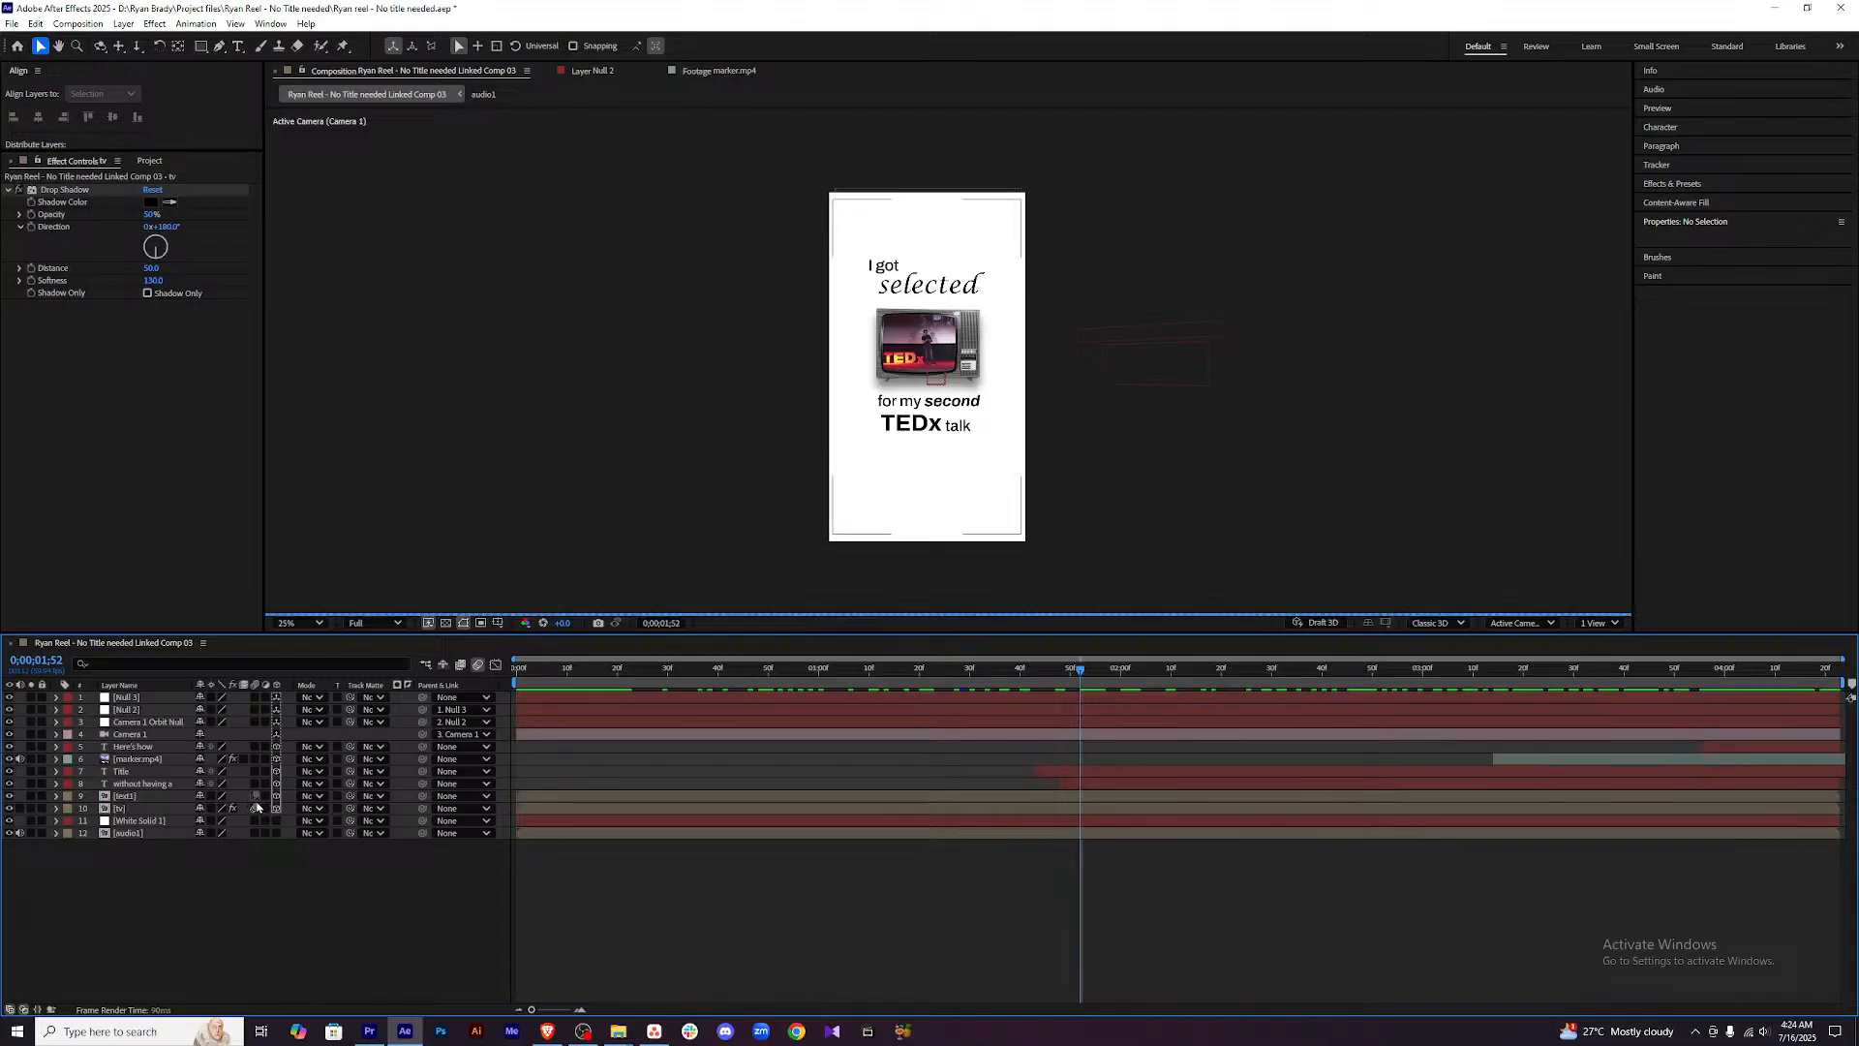
{"action": "left_click", "coordinate": [255, 796]}
{"action": "left_click", "coordinate": [254, 783]}
{"action": "left_click", "coordinate": [253, 772]}
{"action": "left_click", "coordinate": [254, 760]}
{"action": "left_click", "coordinate": [256, 750]}
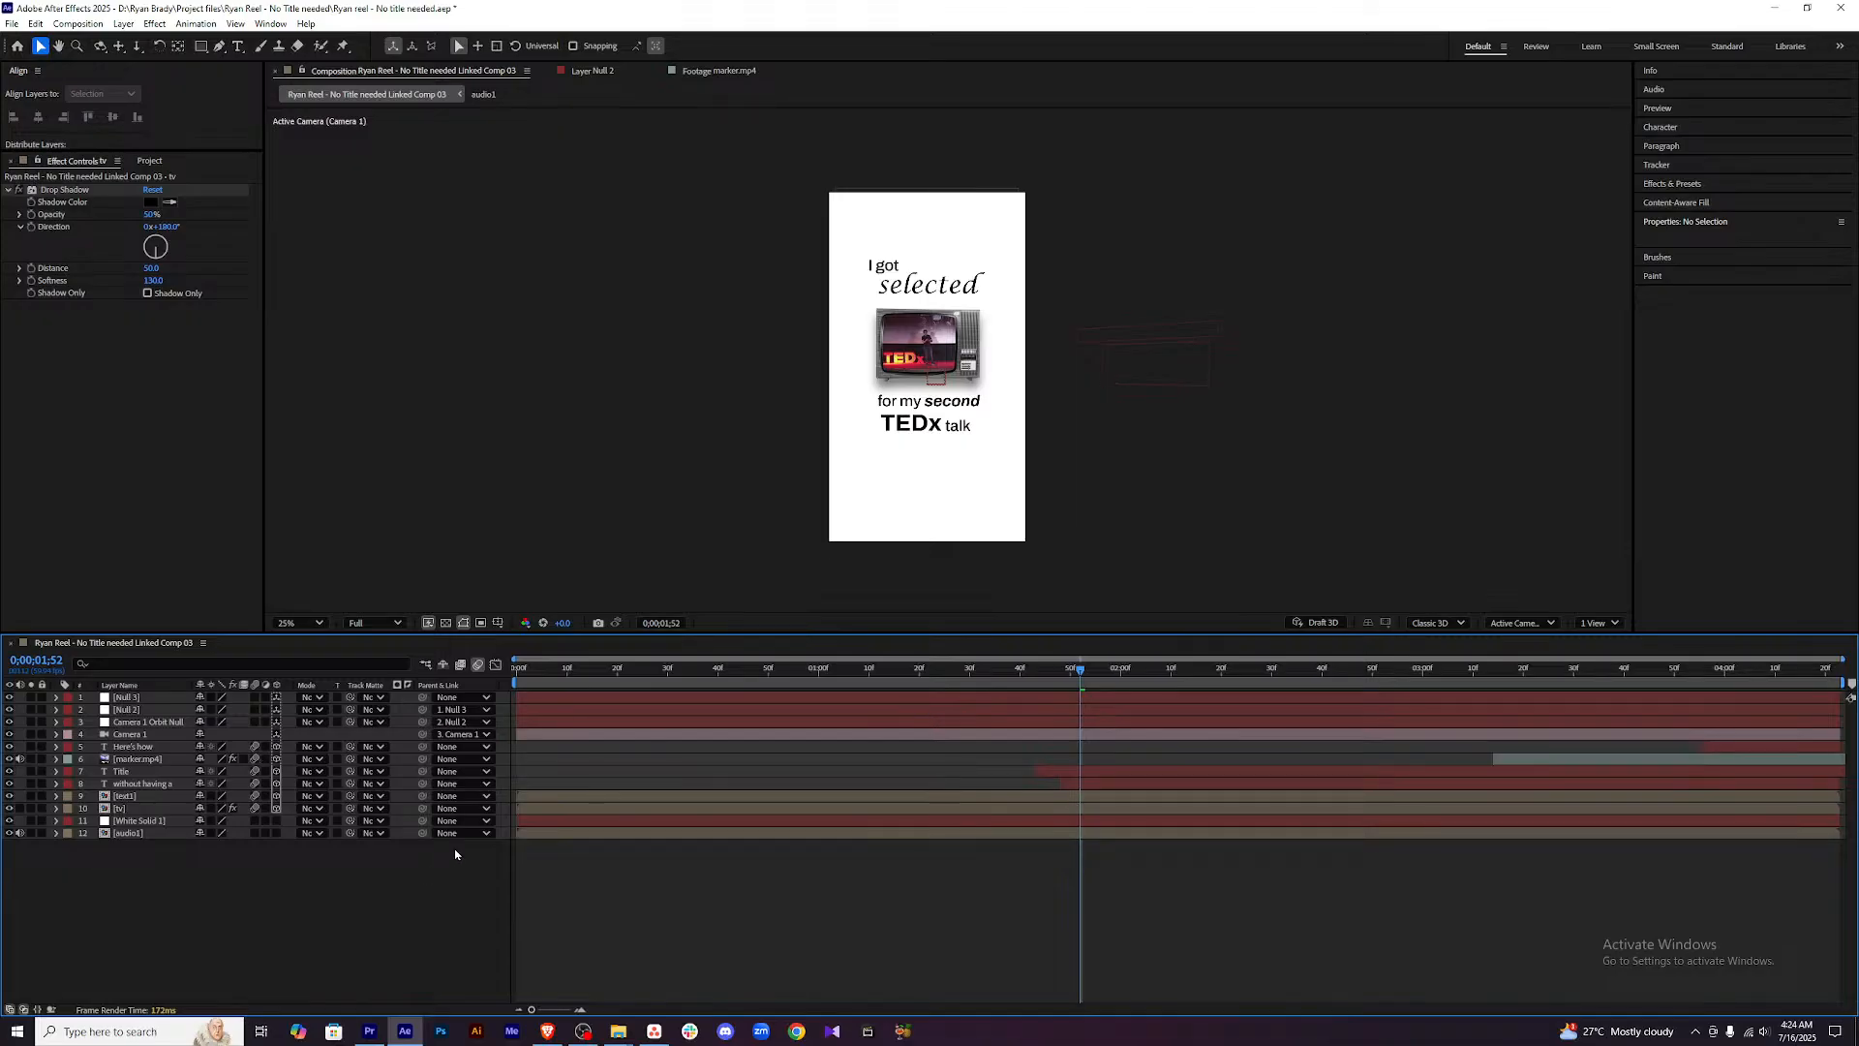
Play the composition from 0;00;00;00 to review the motion blur on the animation.
{"action": "left_click_drag", "start_coordinate": [1080, 675], "coordinate": [461, 676]}
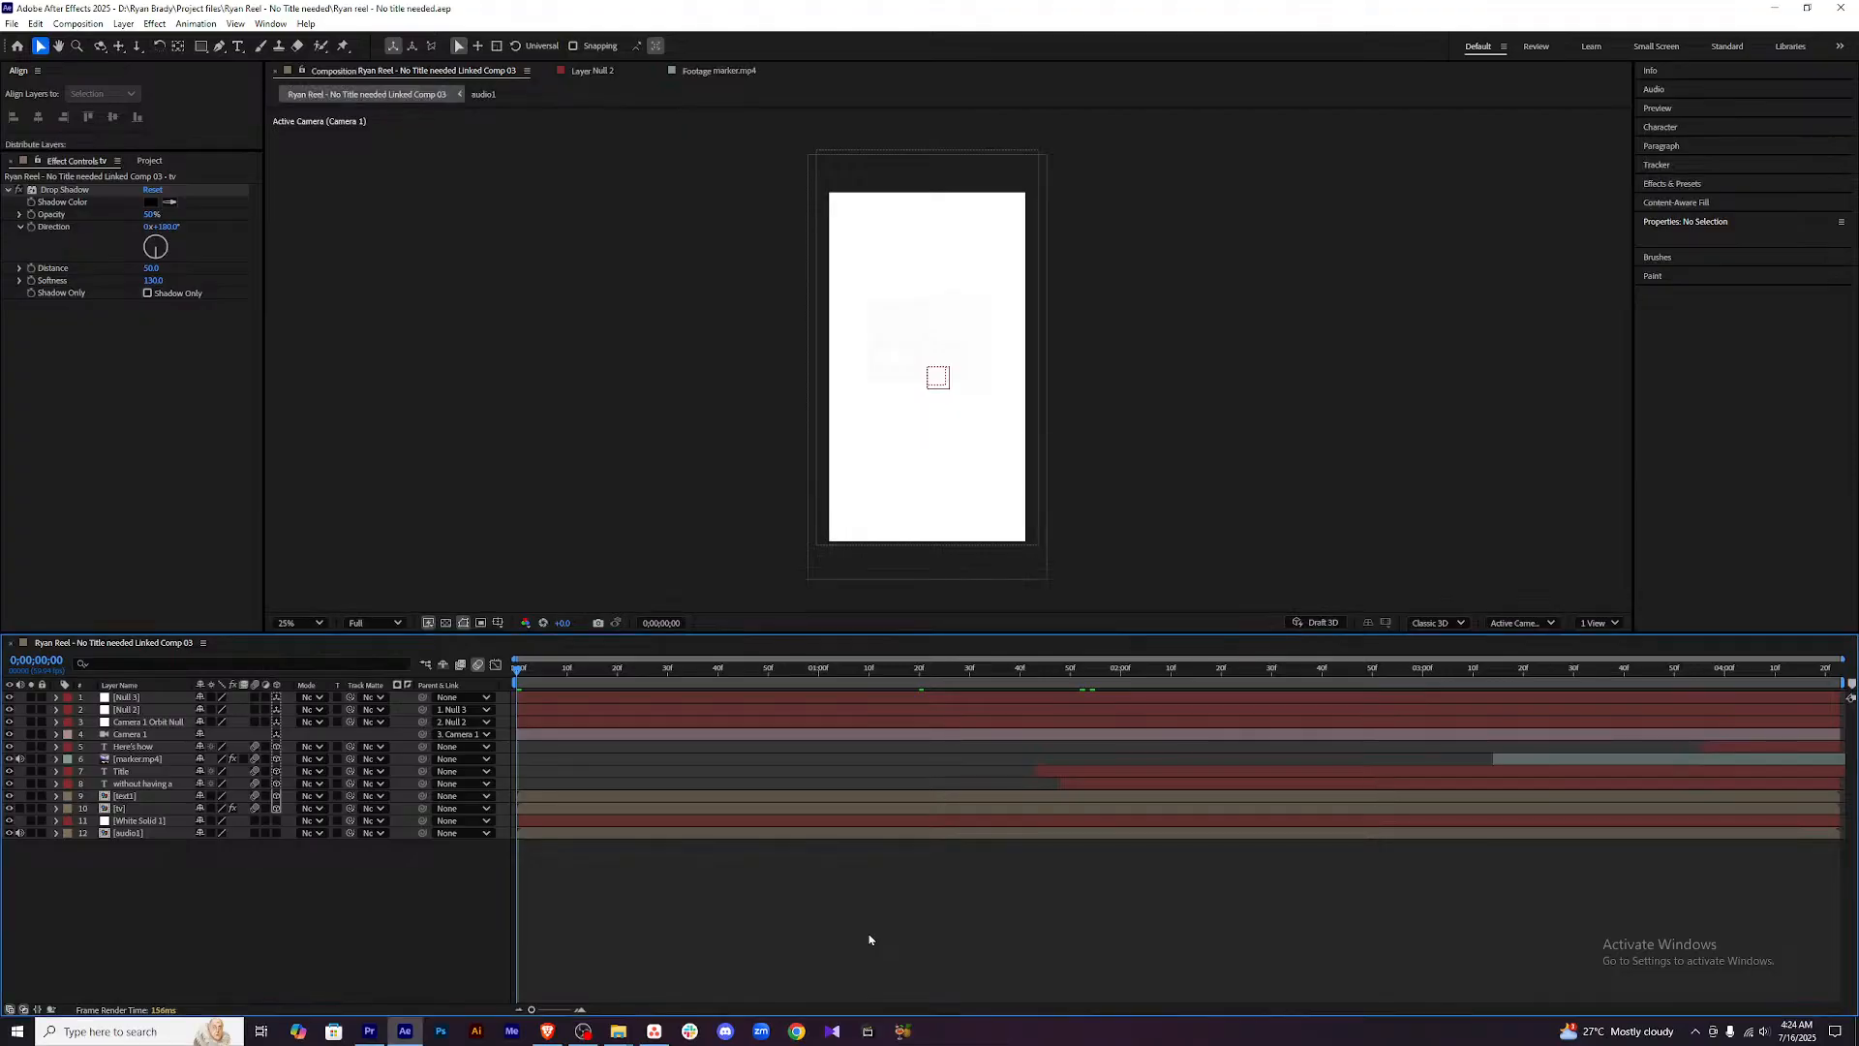
{"action": "key", "text": "space"}
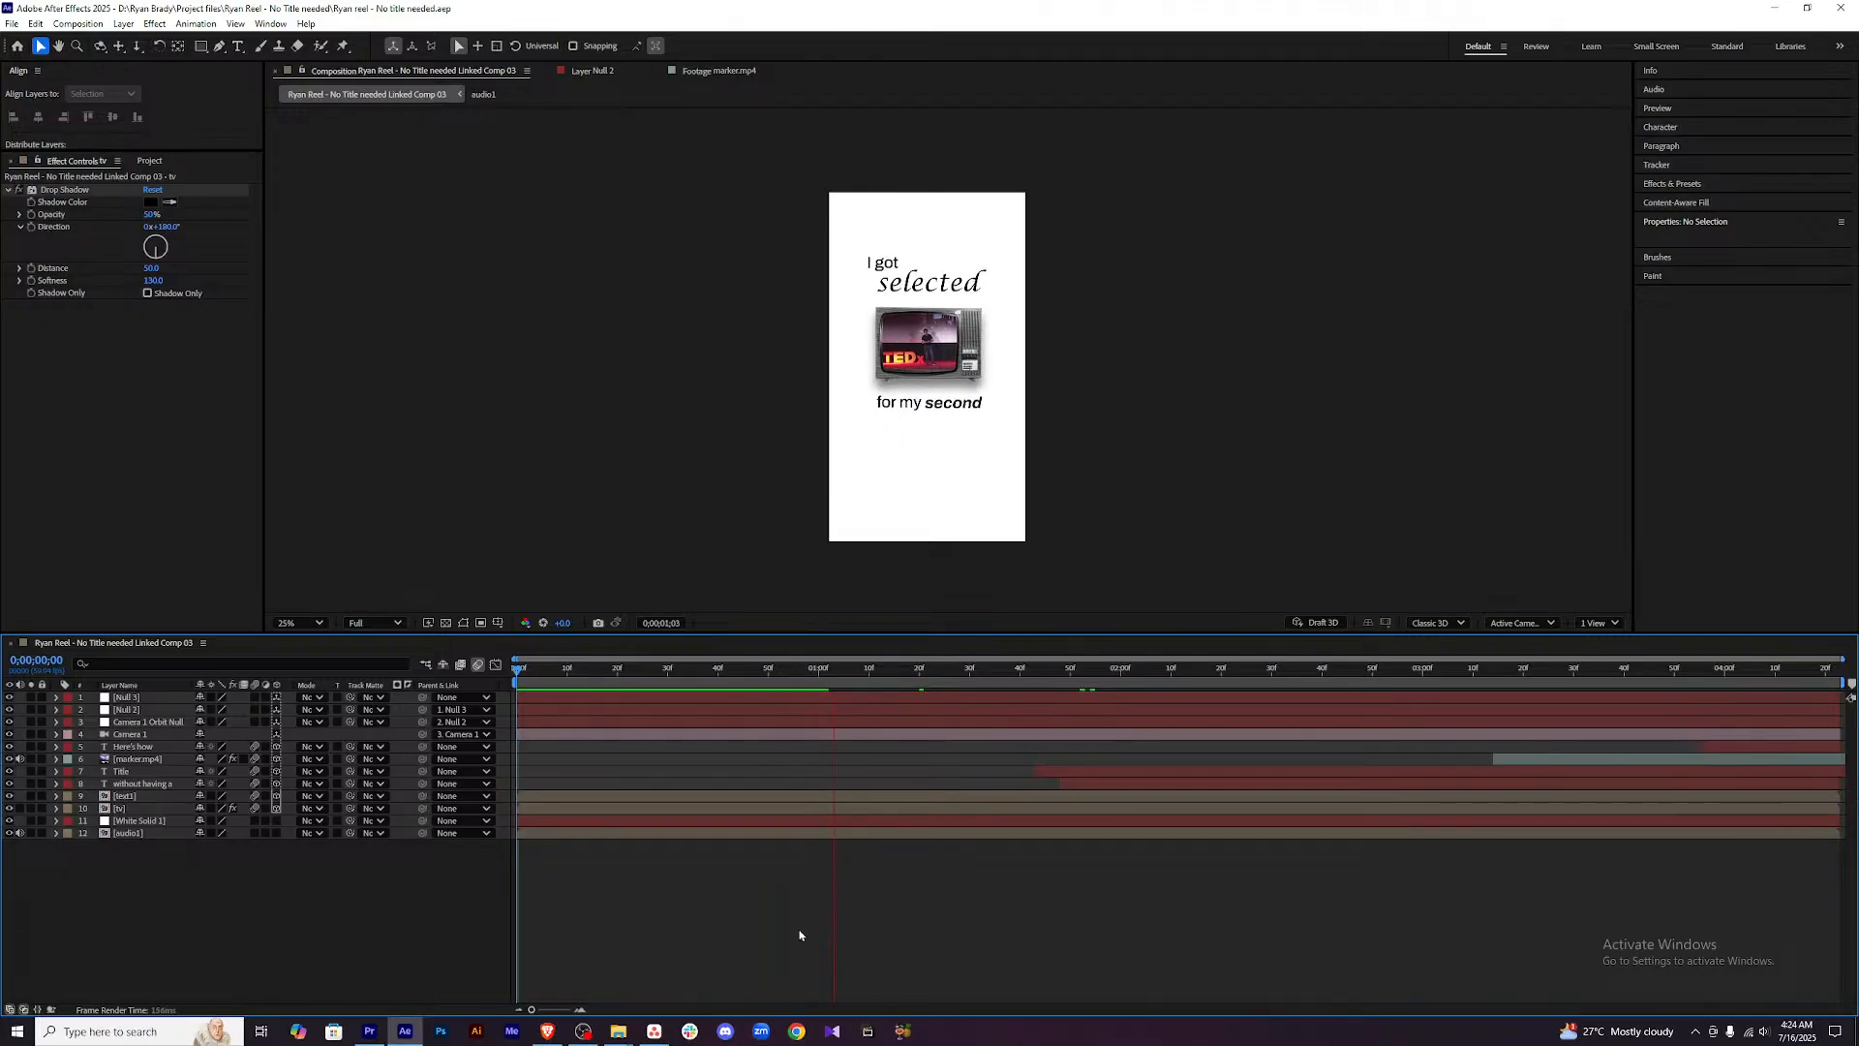
{"action": "key", "text": "space"}
{"action": "key", "text": "Home"}
{"action": "key", "text": "space"}
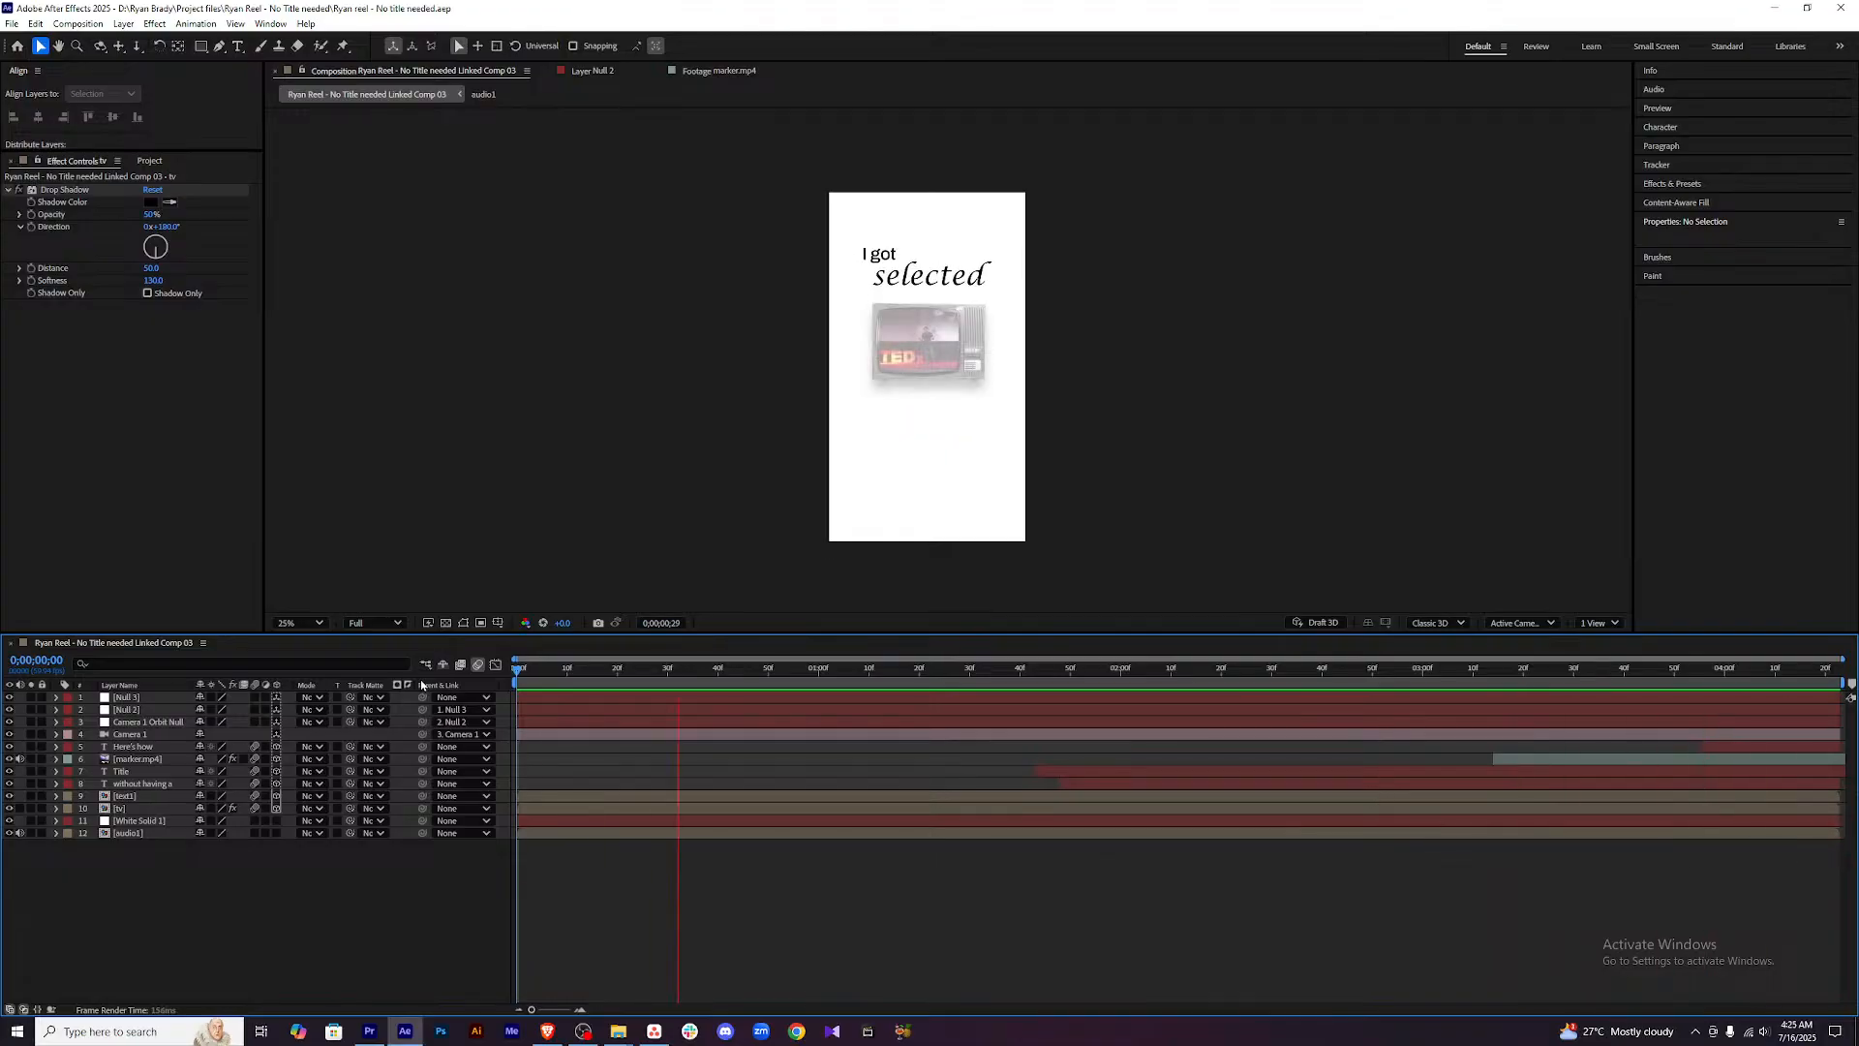
{"action": "key", "text": "space"}
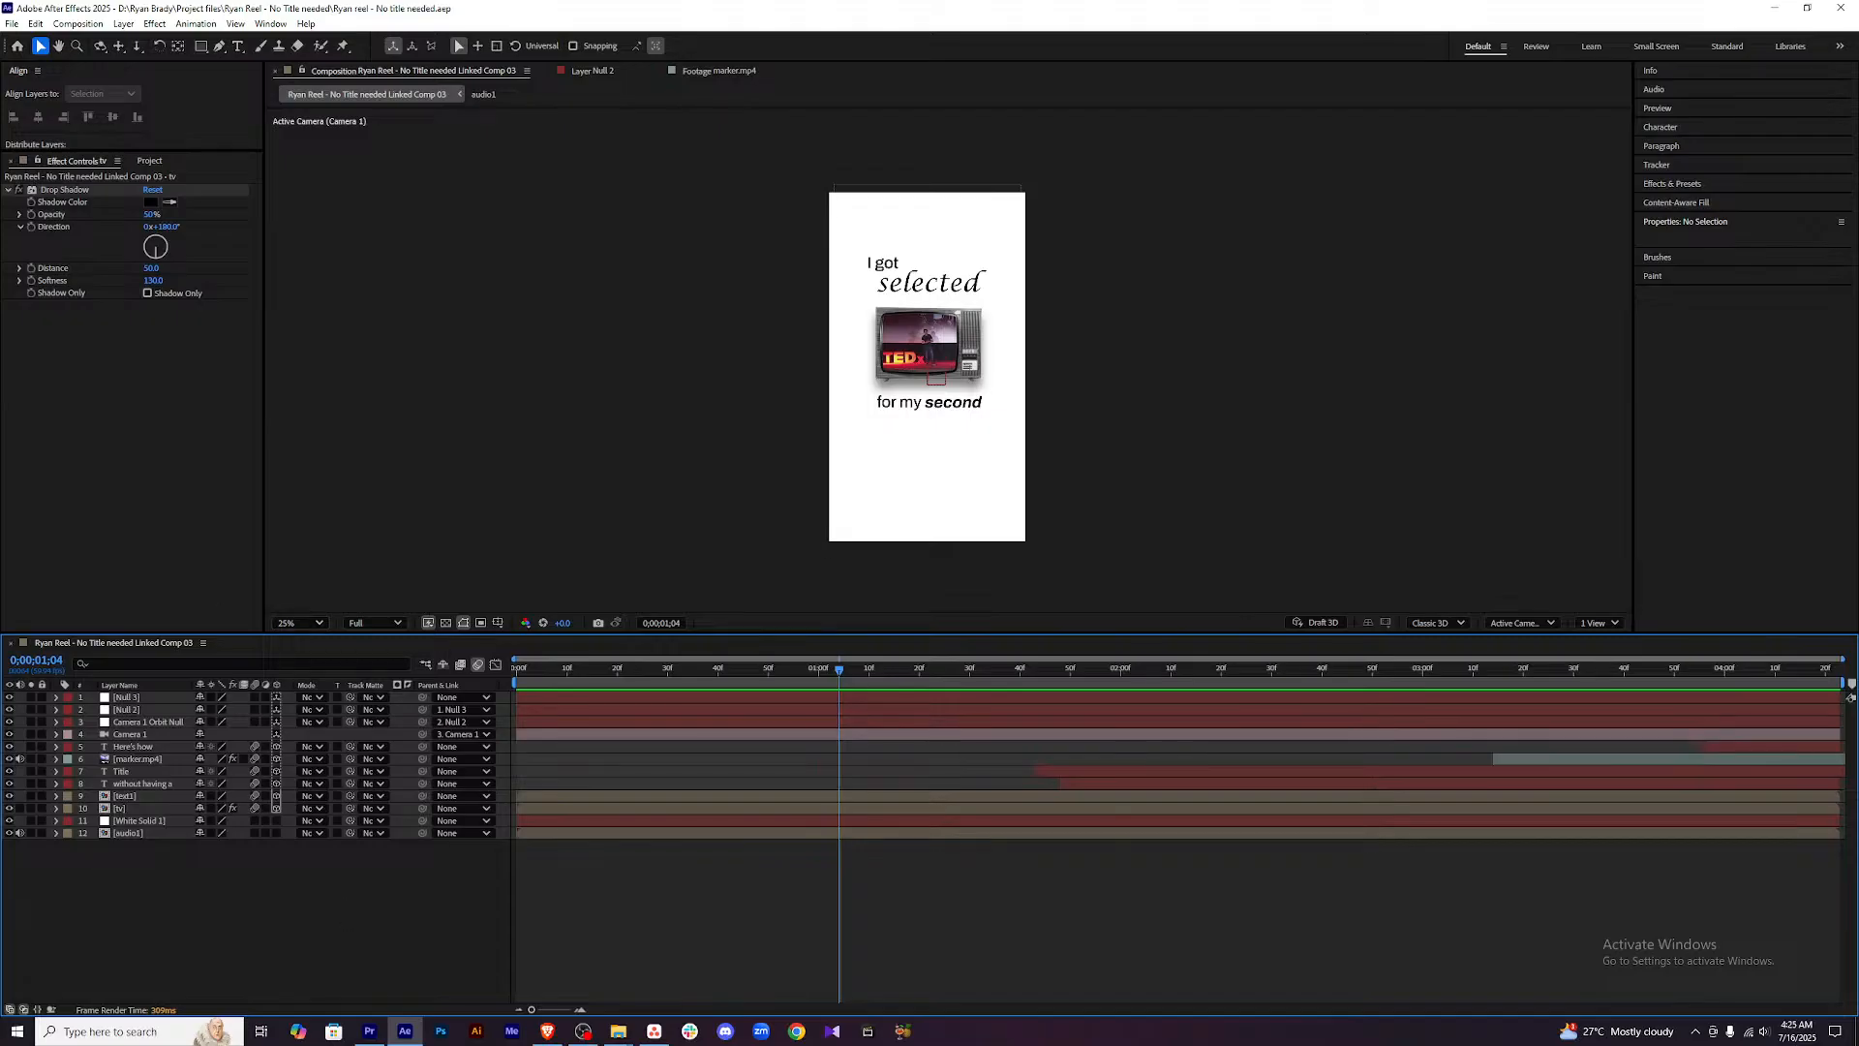
Switch to Premiere Pro, show the whole sequence in the timeline and save the project.
{"action": "left_click", "coordinate": [369, 1032]}
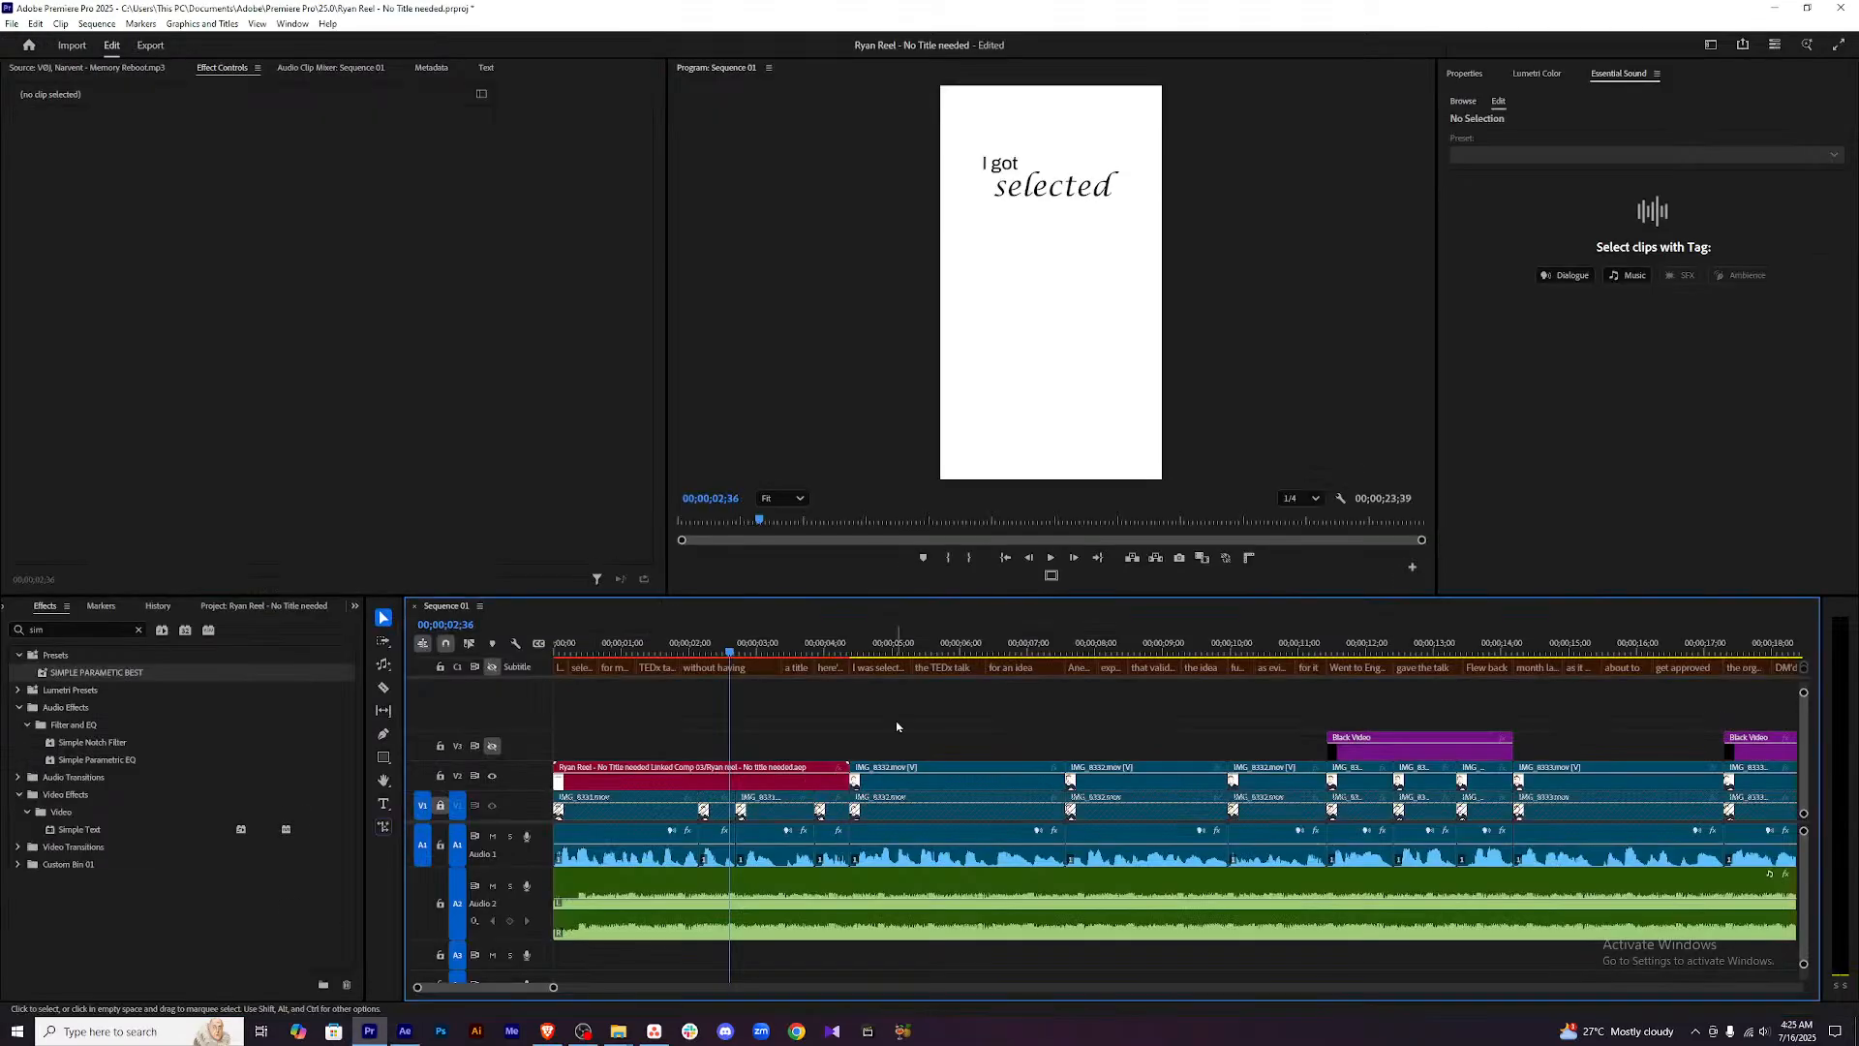
{"action": "key", "text": "equal"}
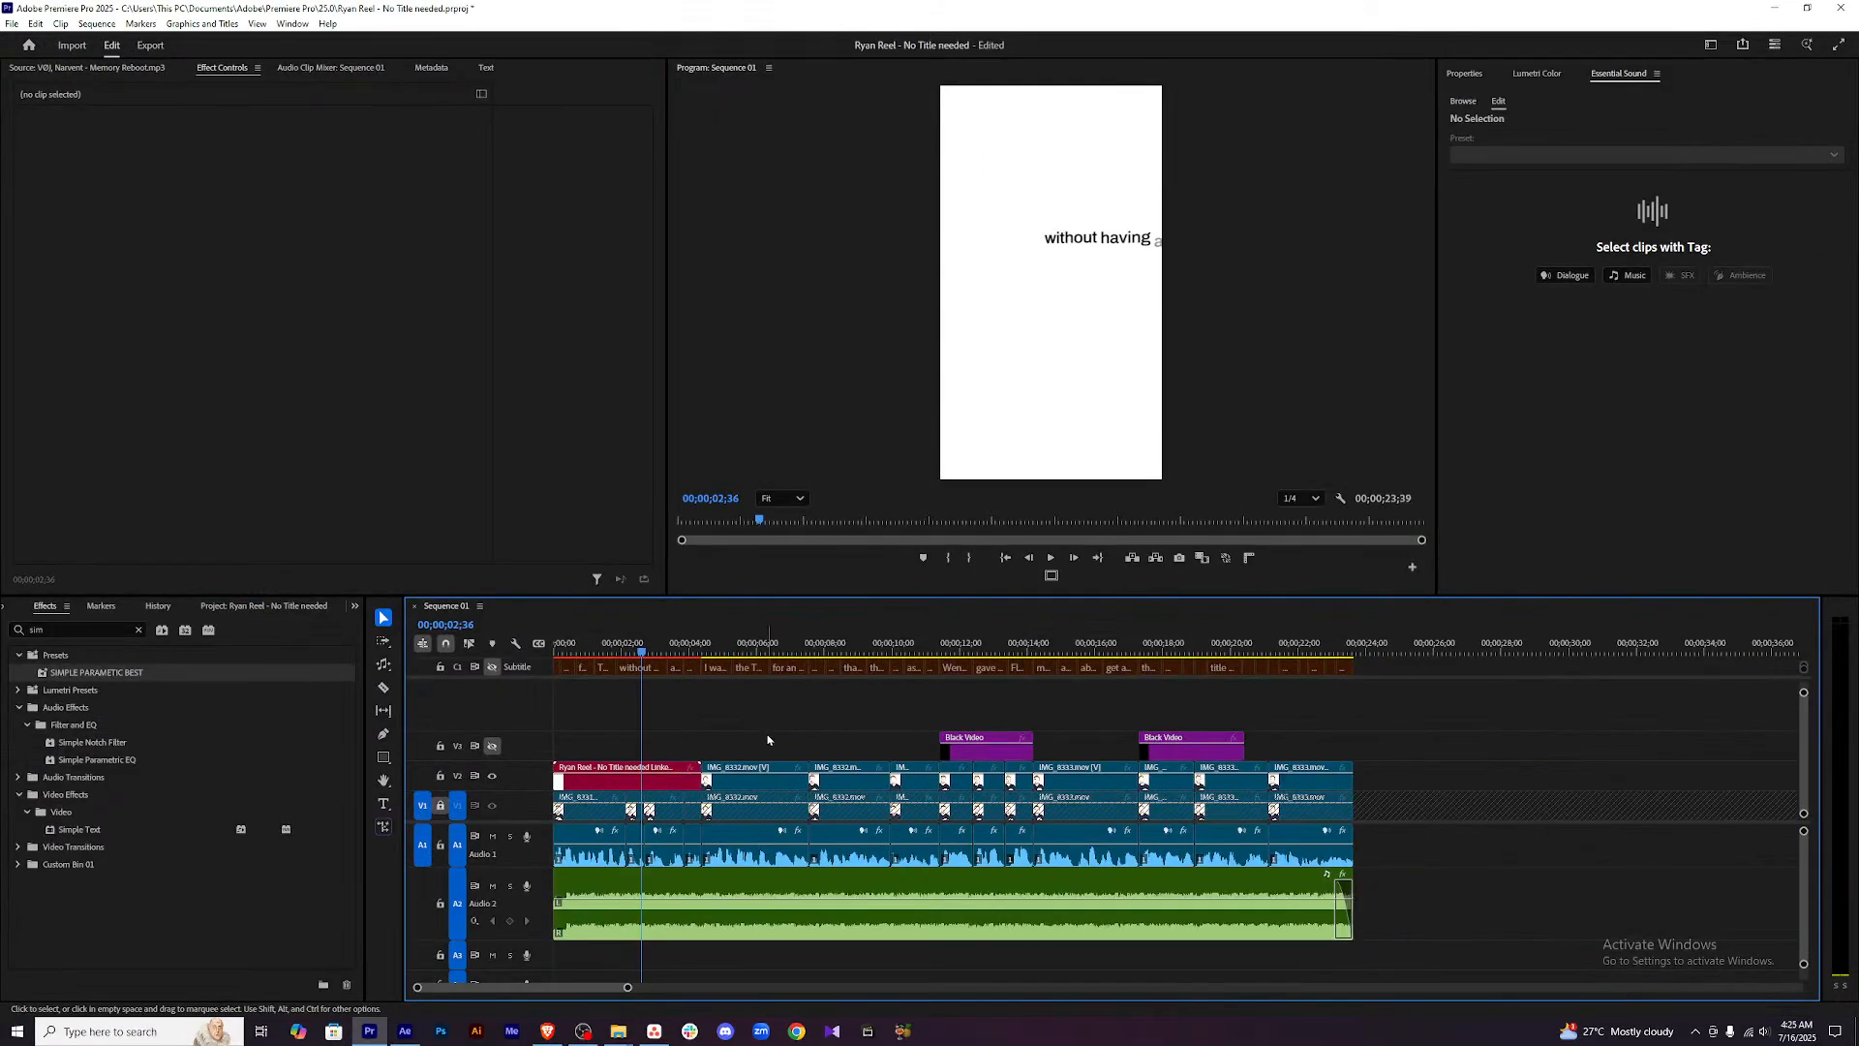
{"action": "key", "text": "ctrl+s"}
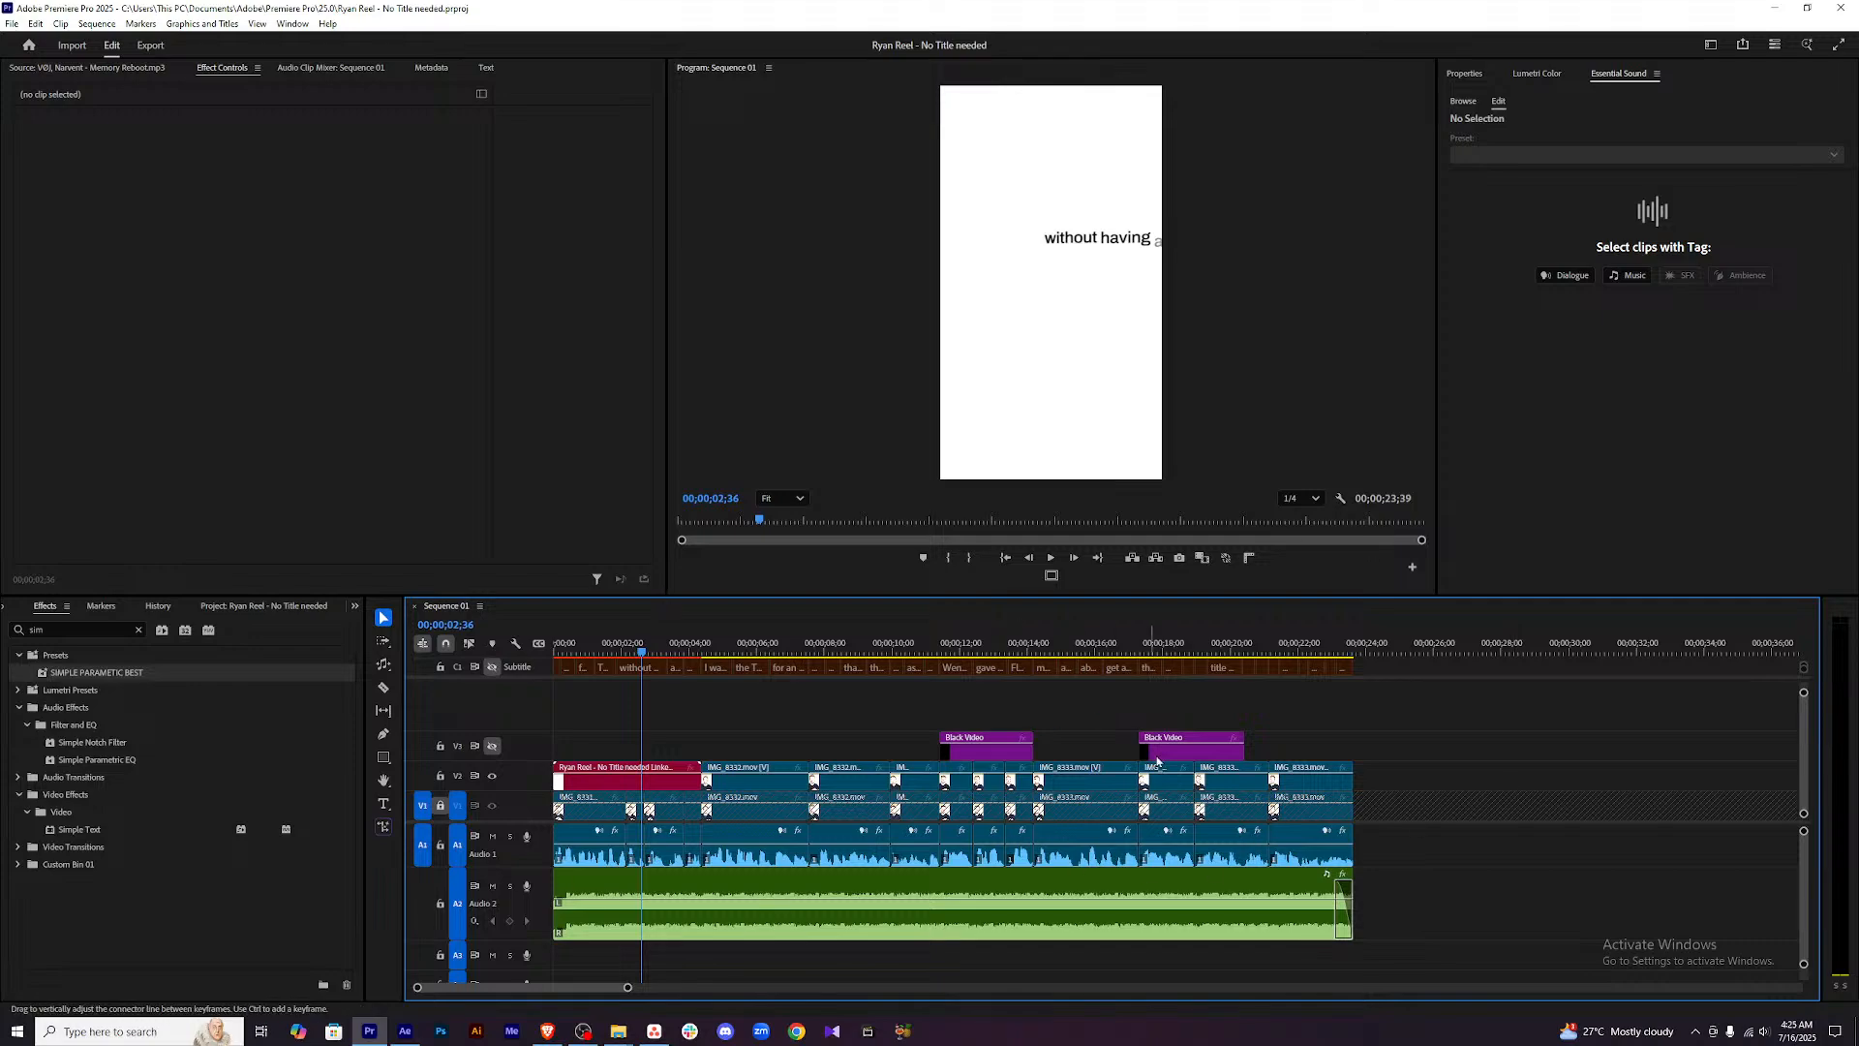
{"action": "left_click", "coordinate": [637, 774]}
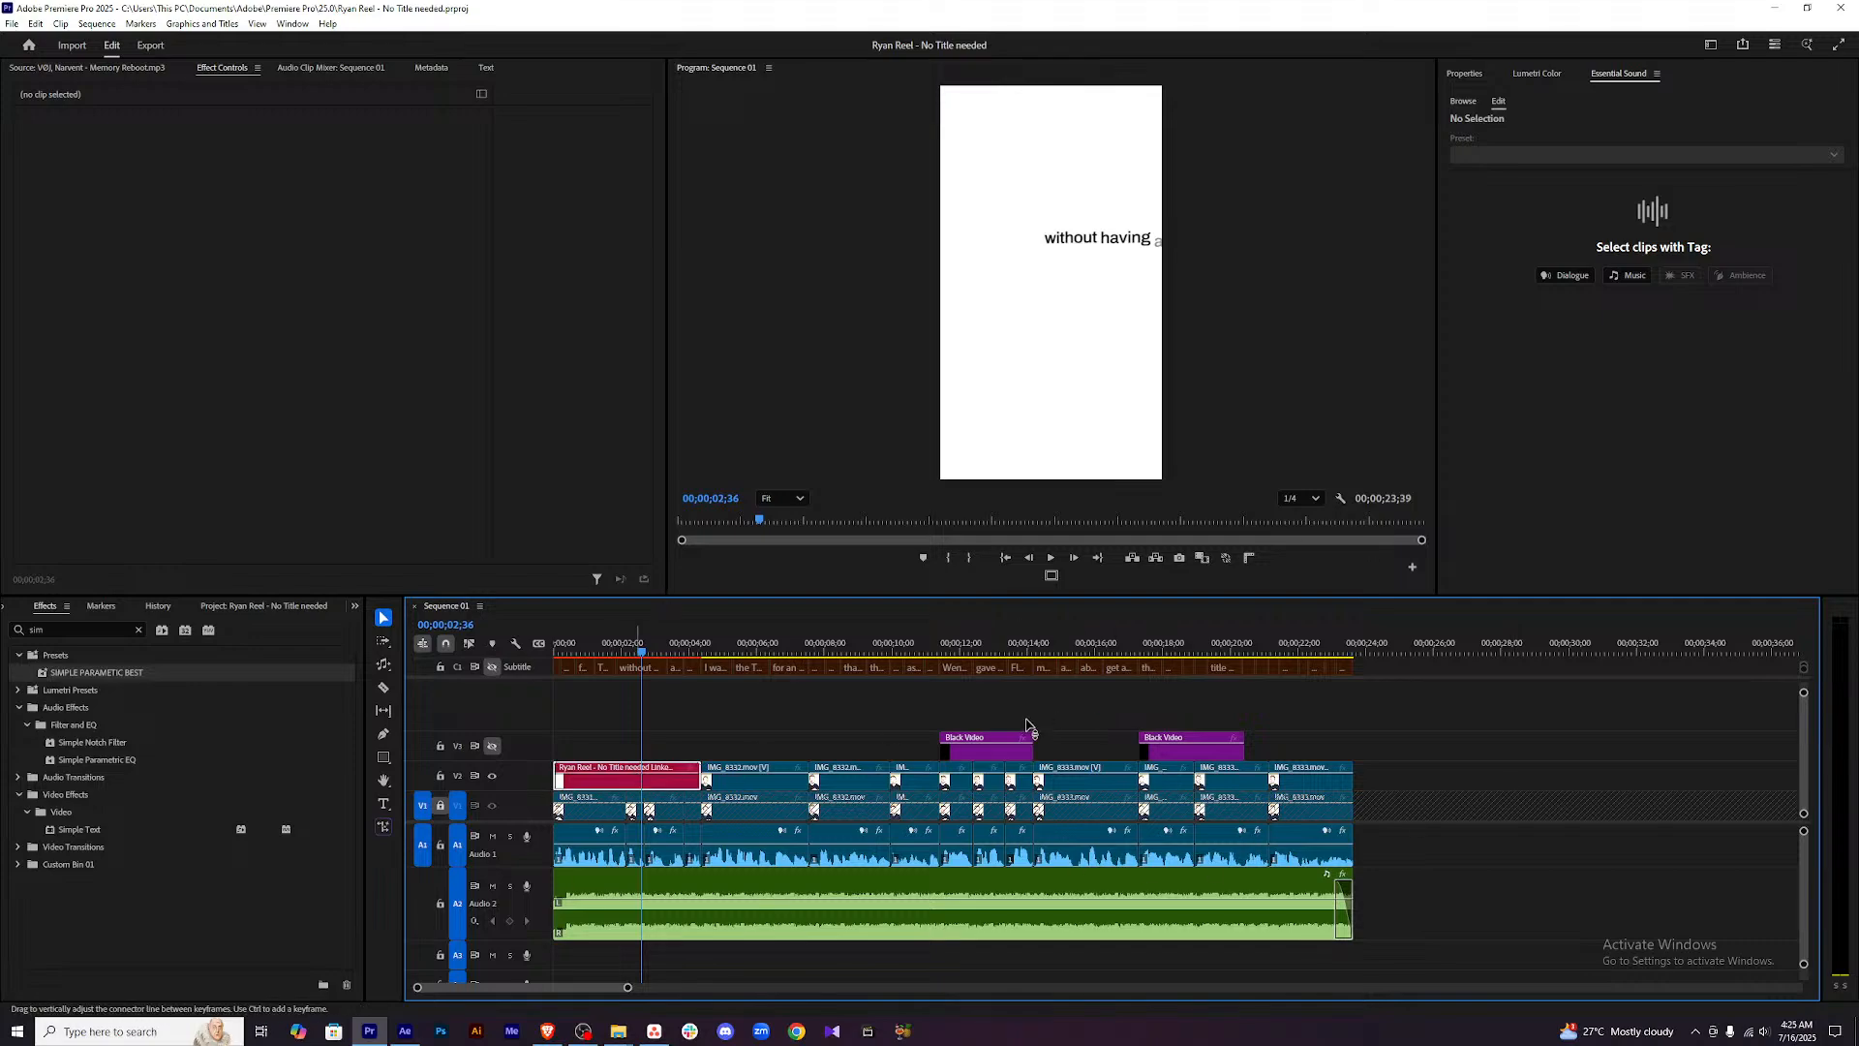
{"action": "left_click", "coordinate": [998, 739]}
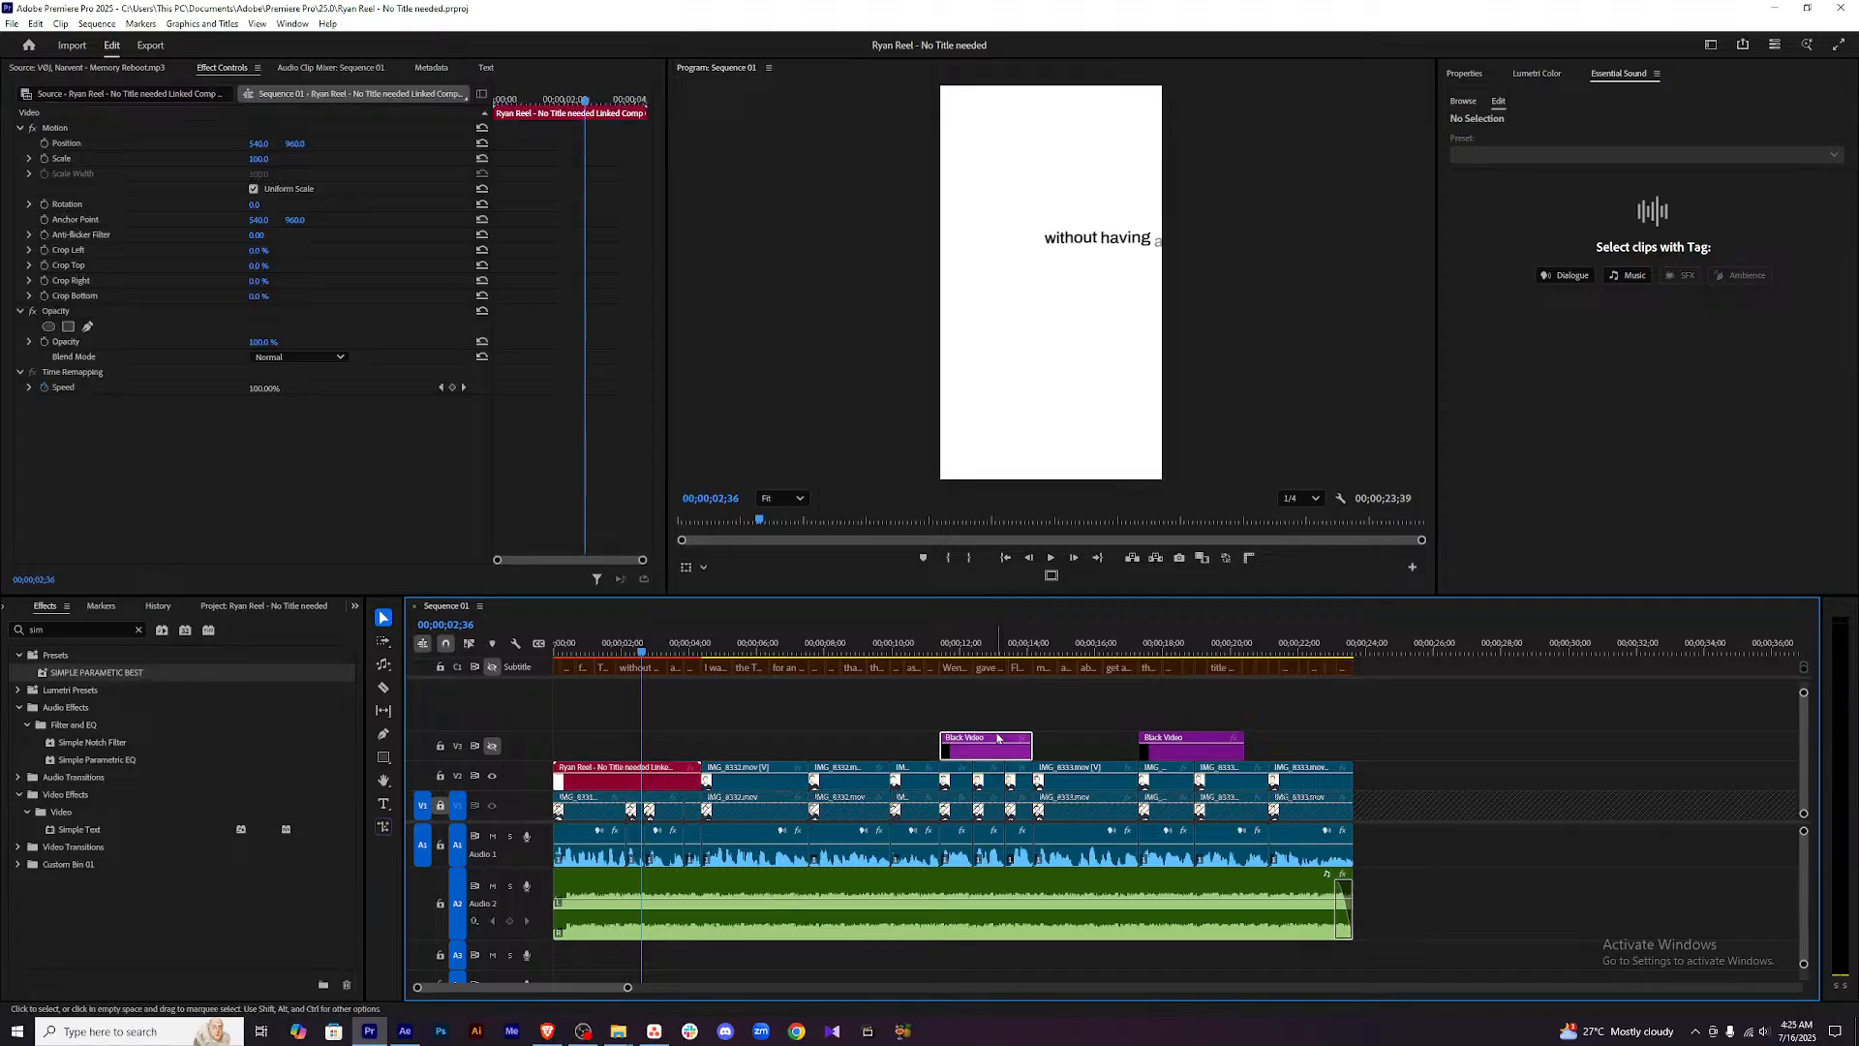
{"action": "left_click", "coordinate": [1233, 739]}
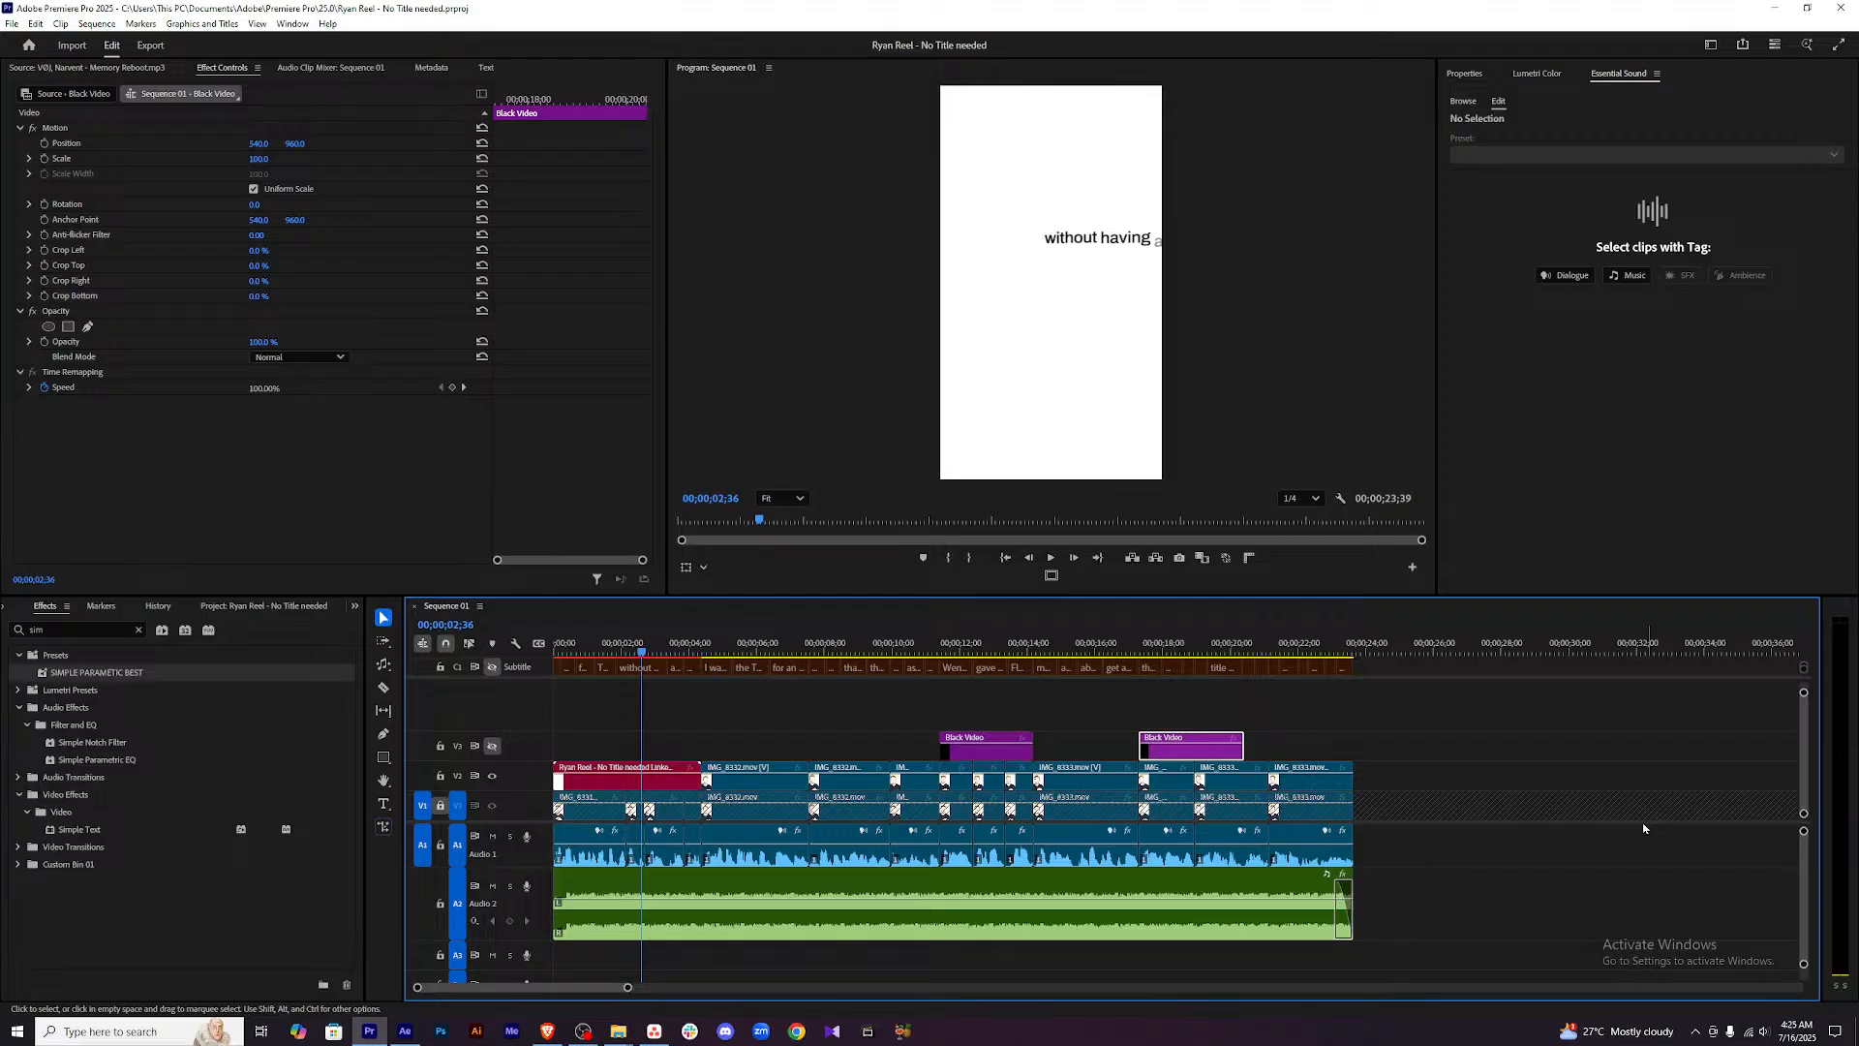
{"action": "left_click", "coordinate": [582, 1031]}
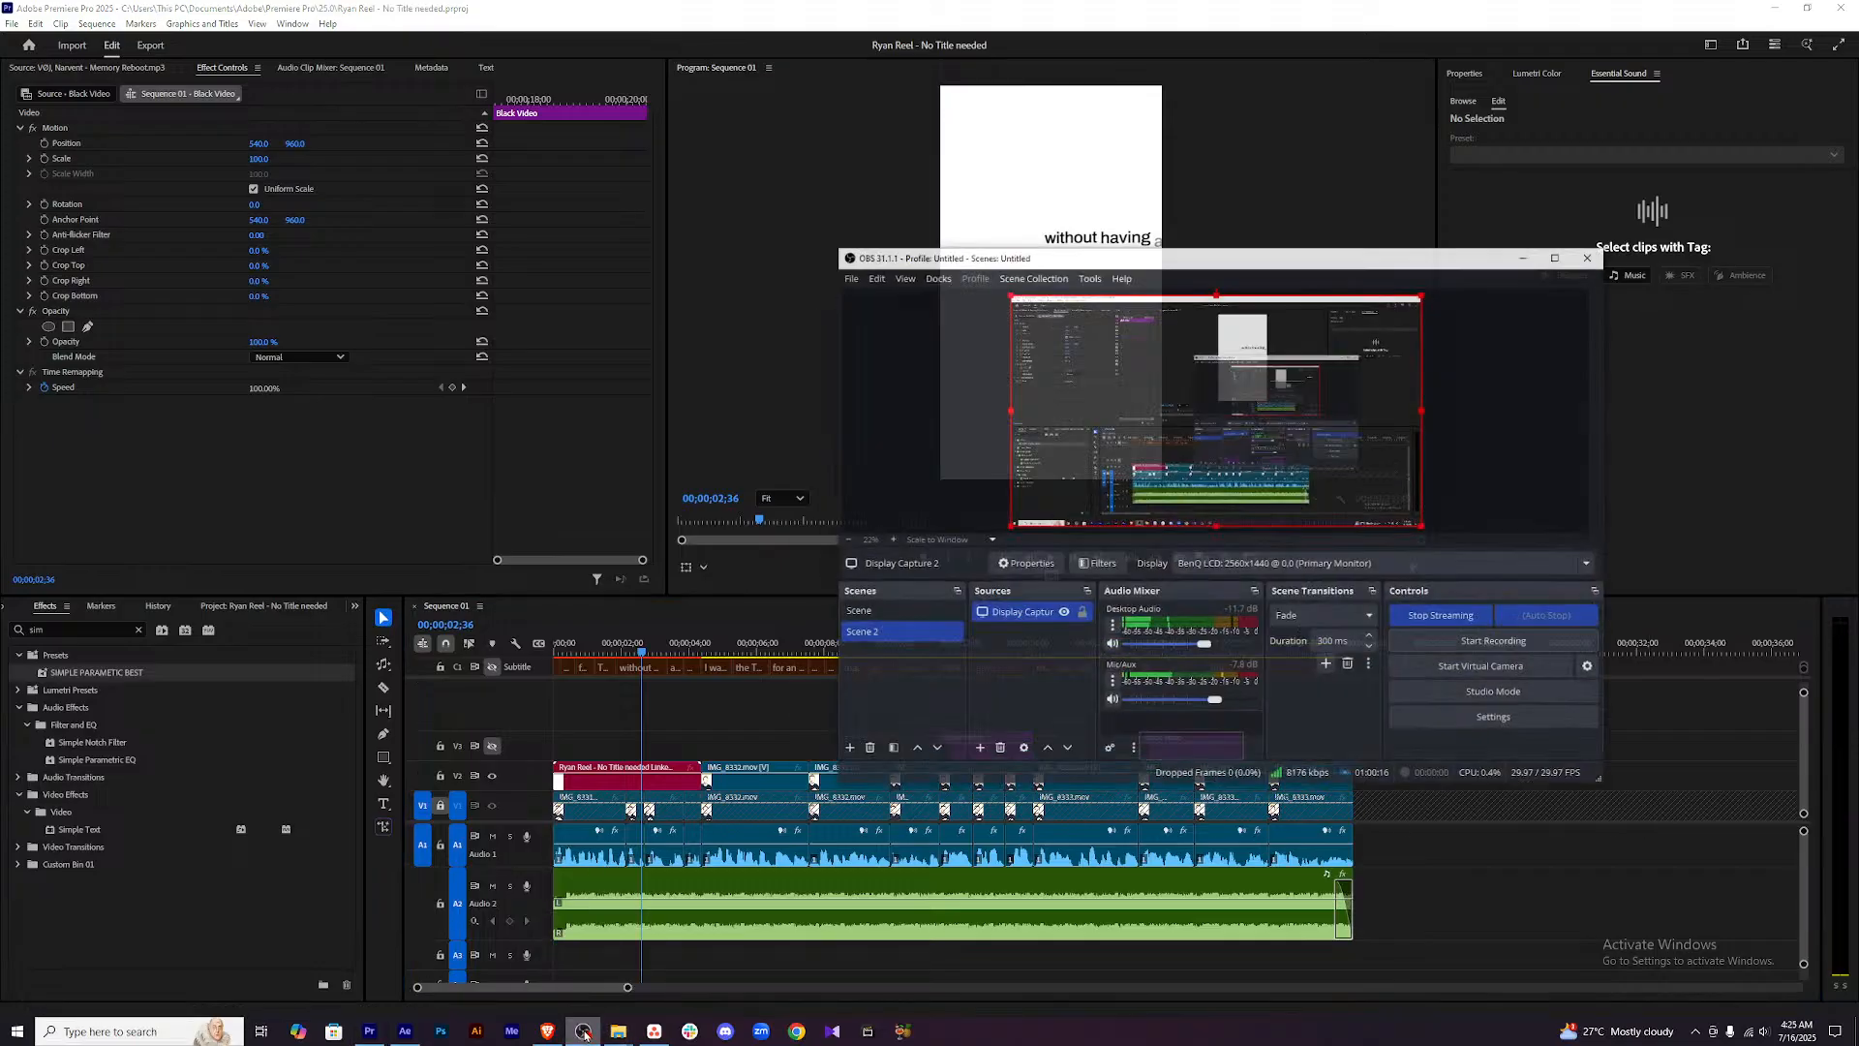